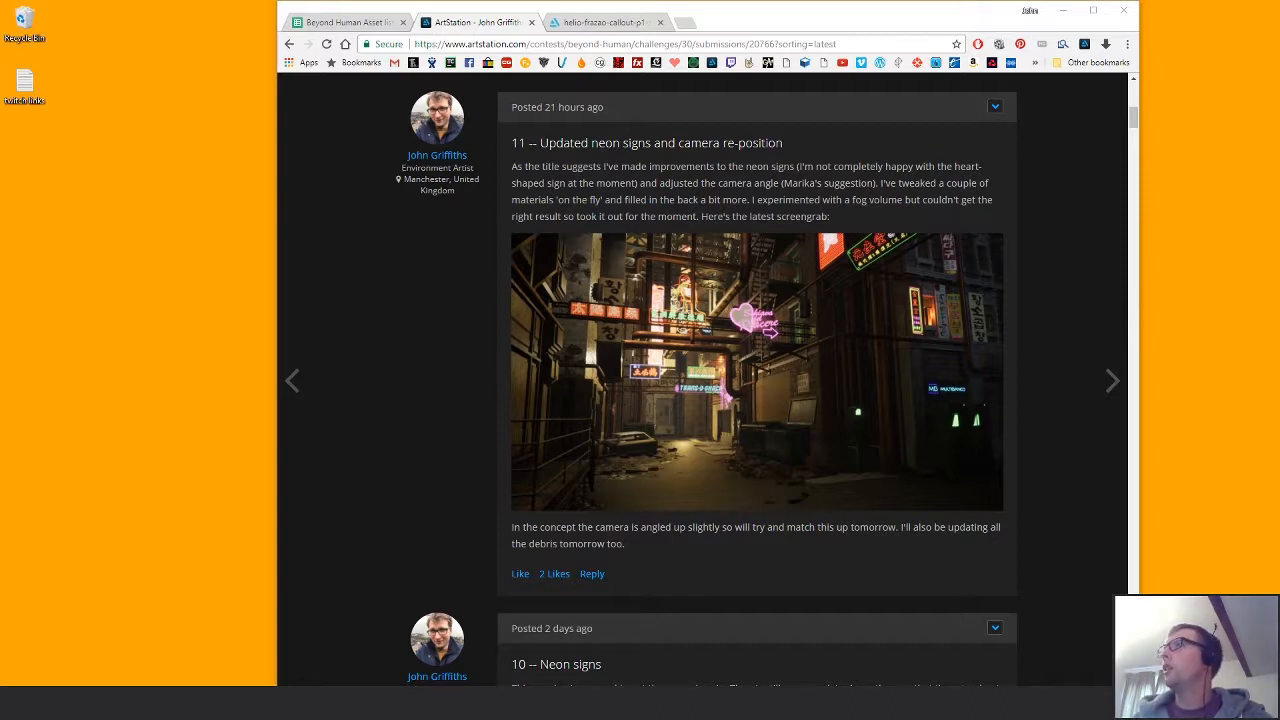
Compare the enlarged latest screengrab in post 11 with the Beyond_Human_Concept image, and close the enlargement.
mouse_move(1279, 88)
left_mouse_down()
mouse_move(1270, 93)
mouse_move(1279, 81)
left_mouse_up()
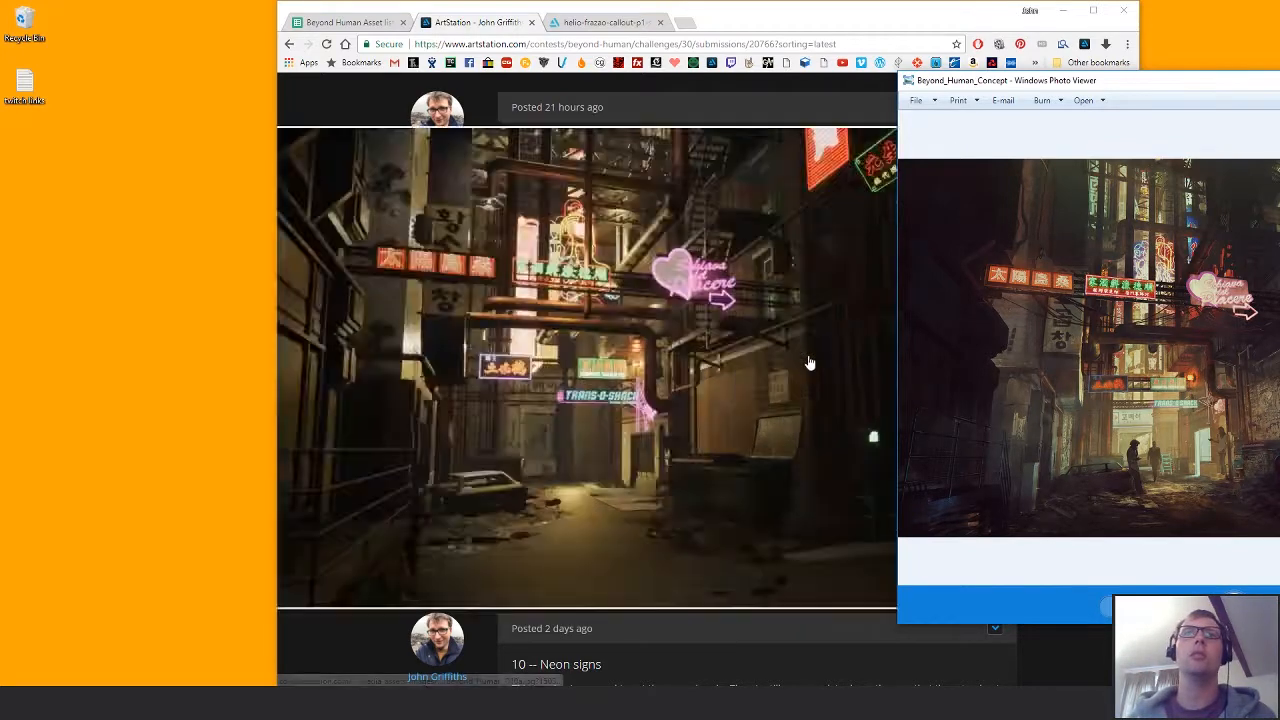
mouse_move(735, 398)
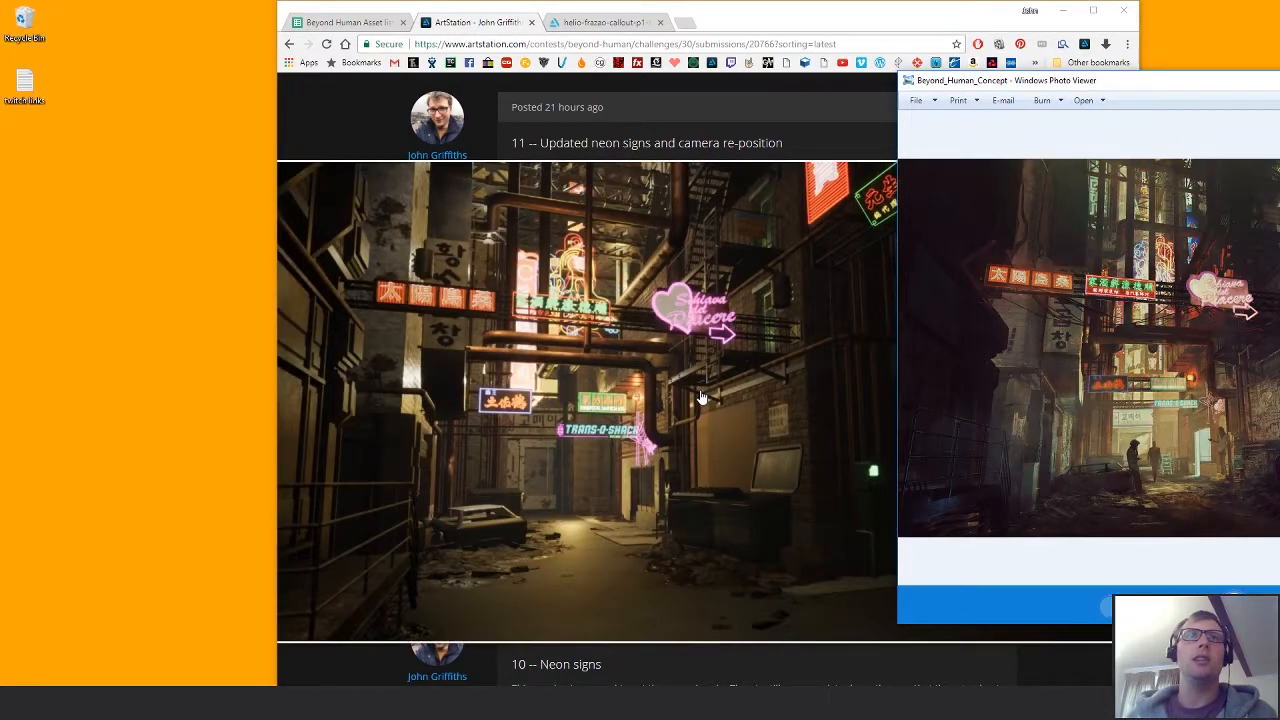
left_click_drag(1128, 83, 1279, 80)
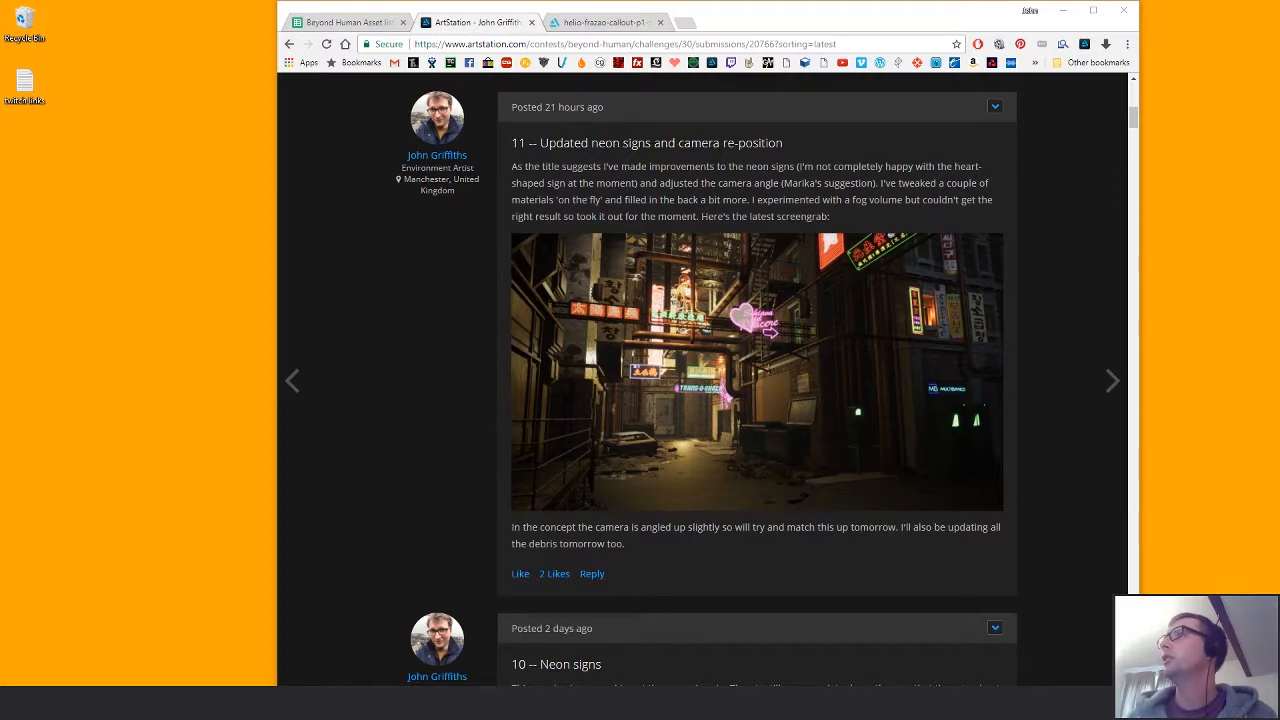
mouse_move(960, 412)
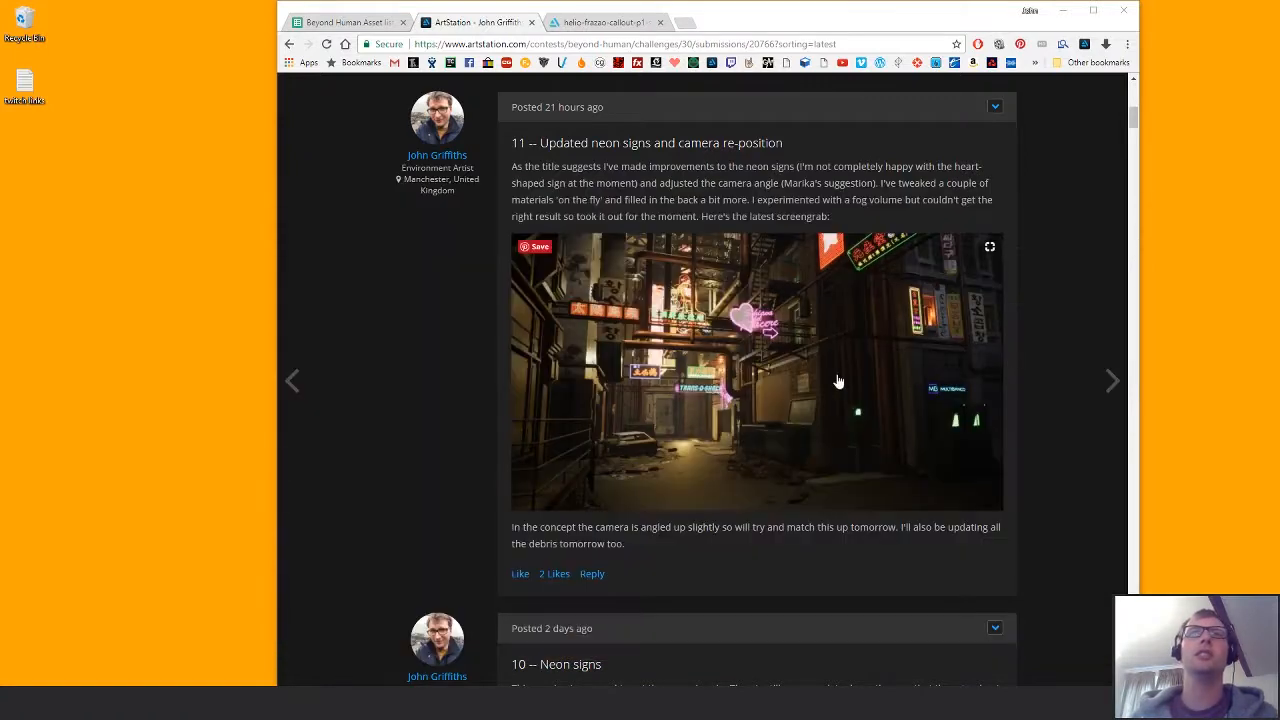
left_click(840, 380)
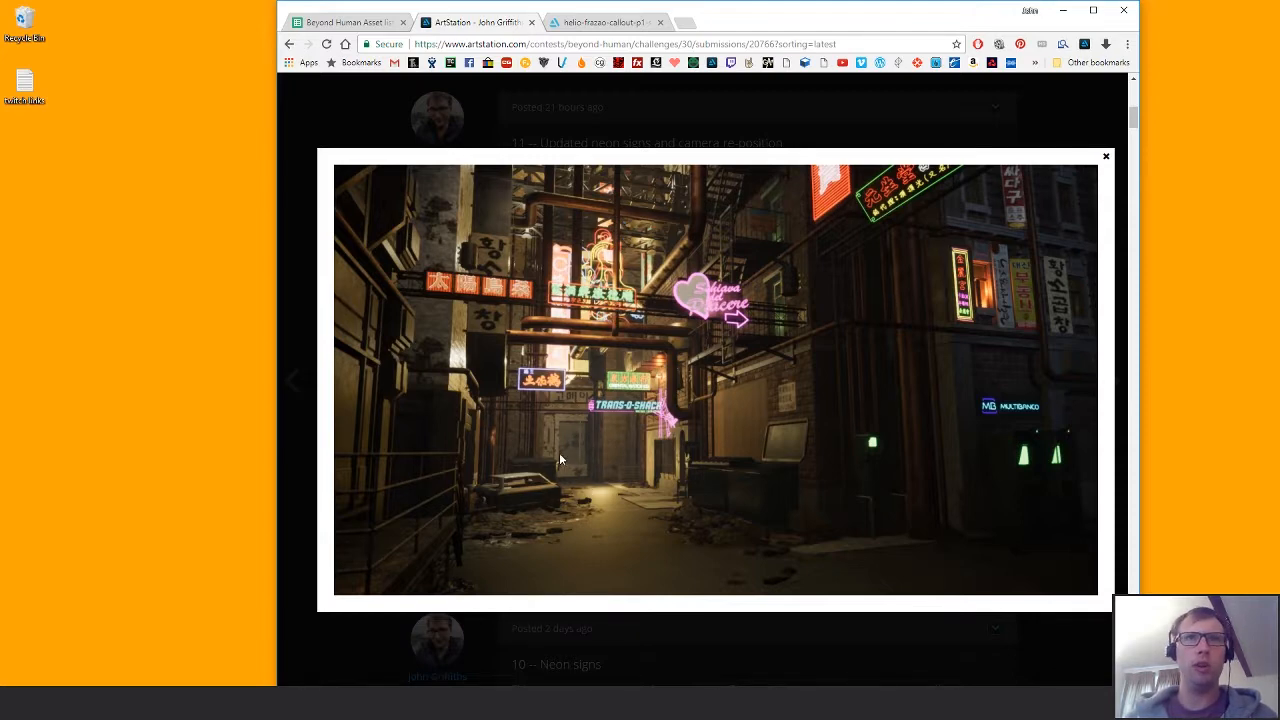
left_click_drag(1279, 115, 1279, 78)
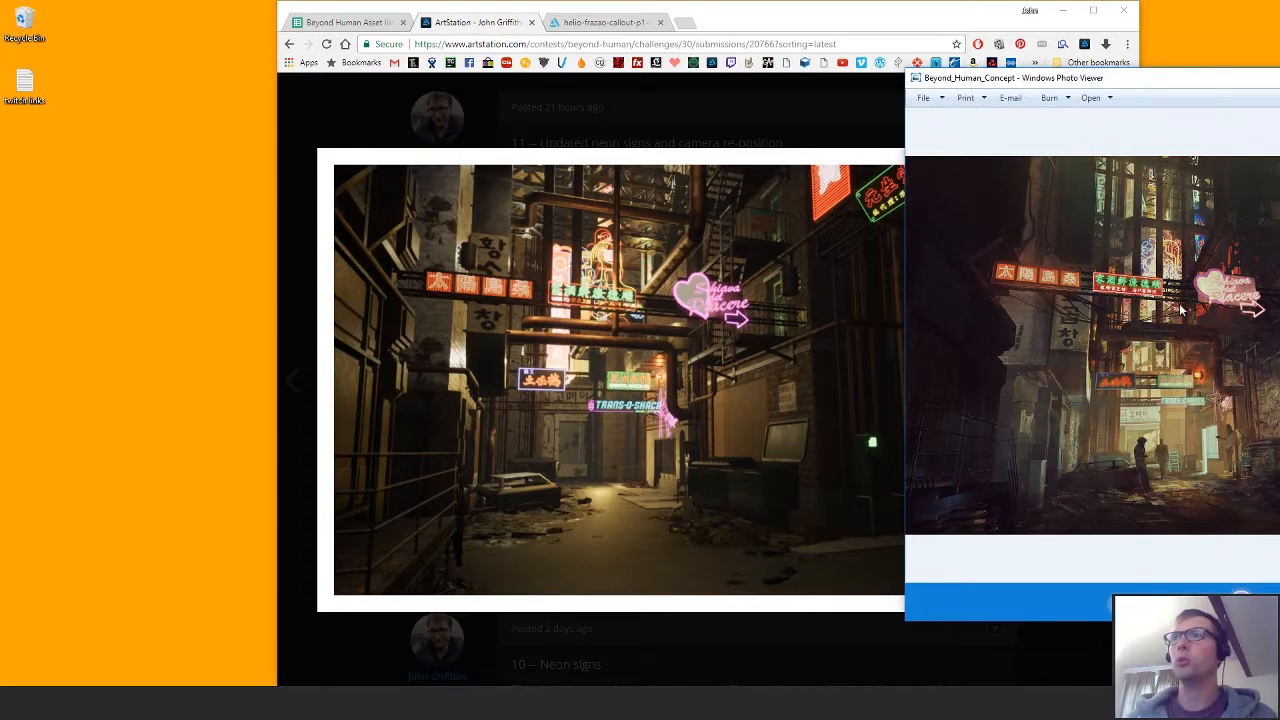
left_click_drag(1003, 82, 1279, 82)
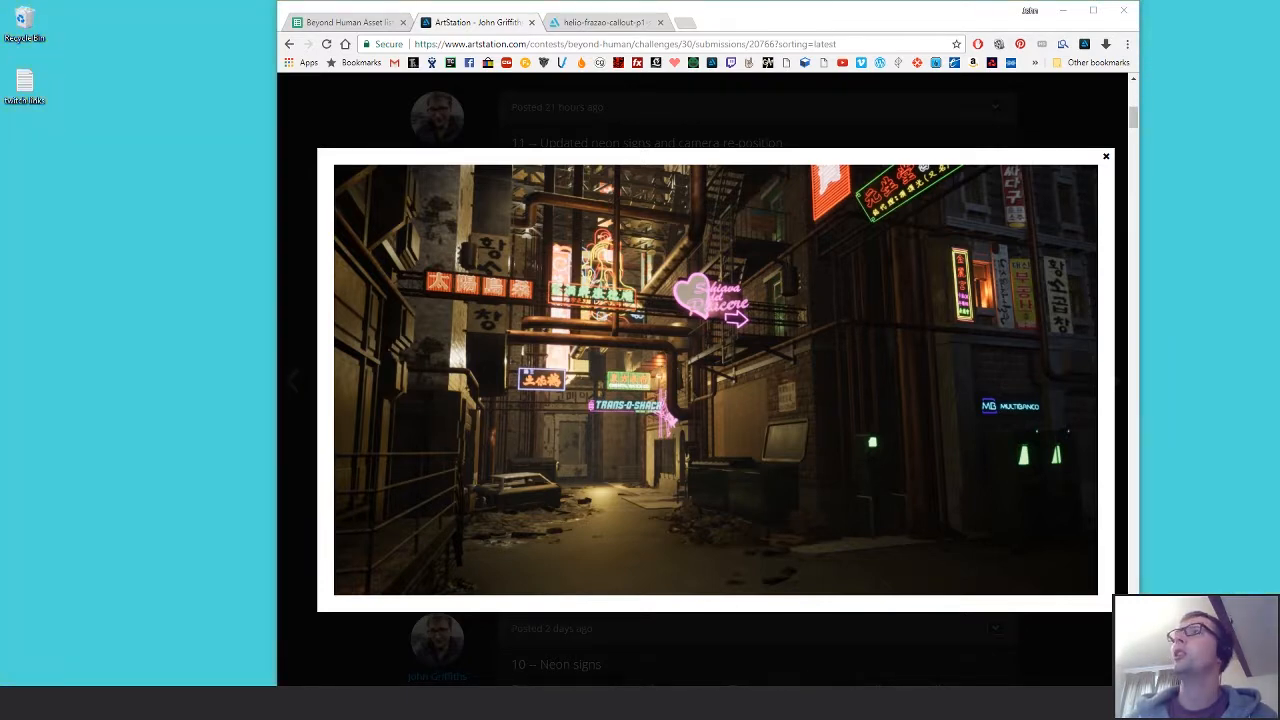
left_click(1106, 157)
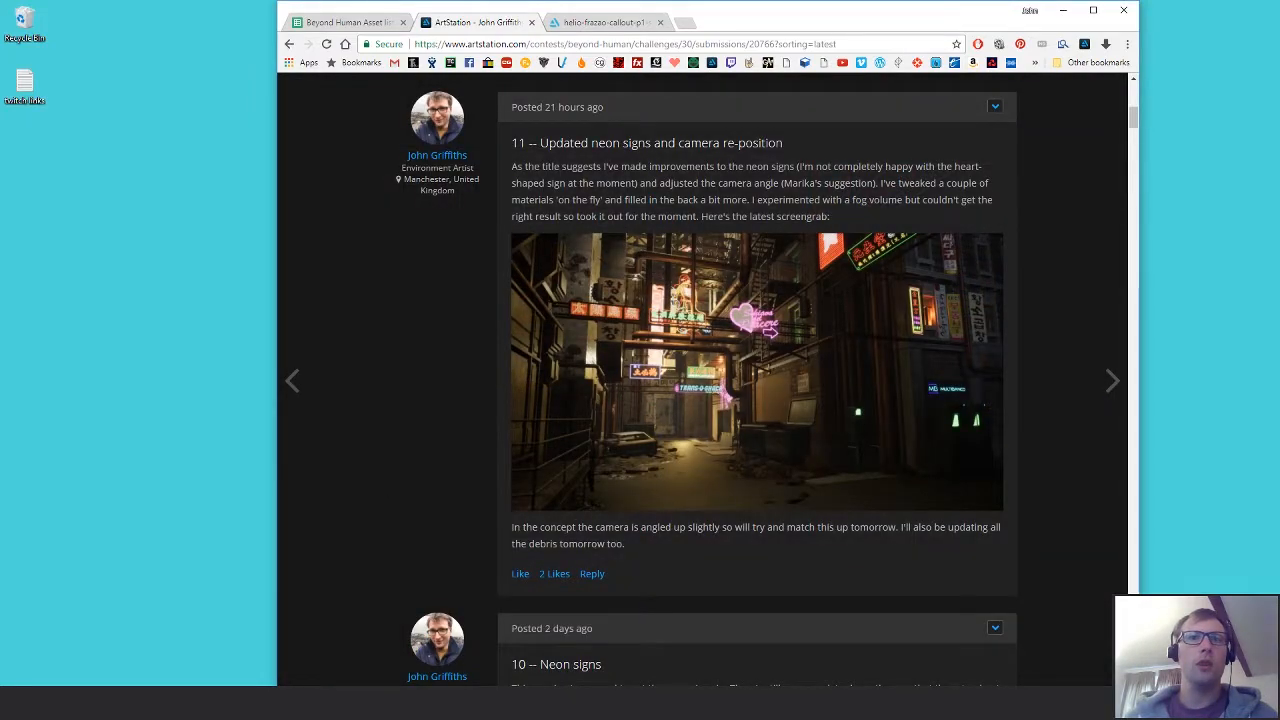
Switch to Unreal Editor, view the level through CineCameraActor4, and place the Beyond_Human_Concept image beside the viewport for comparison.
key("alt+Tab")
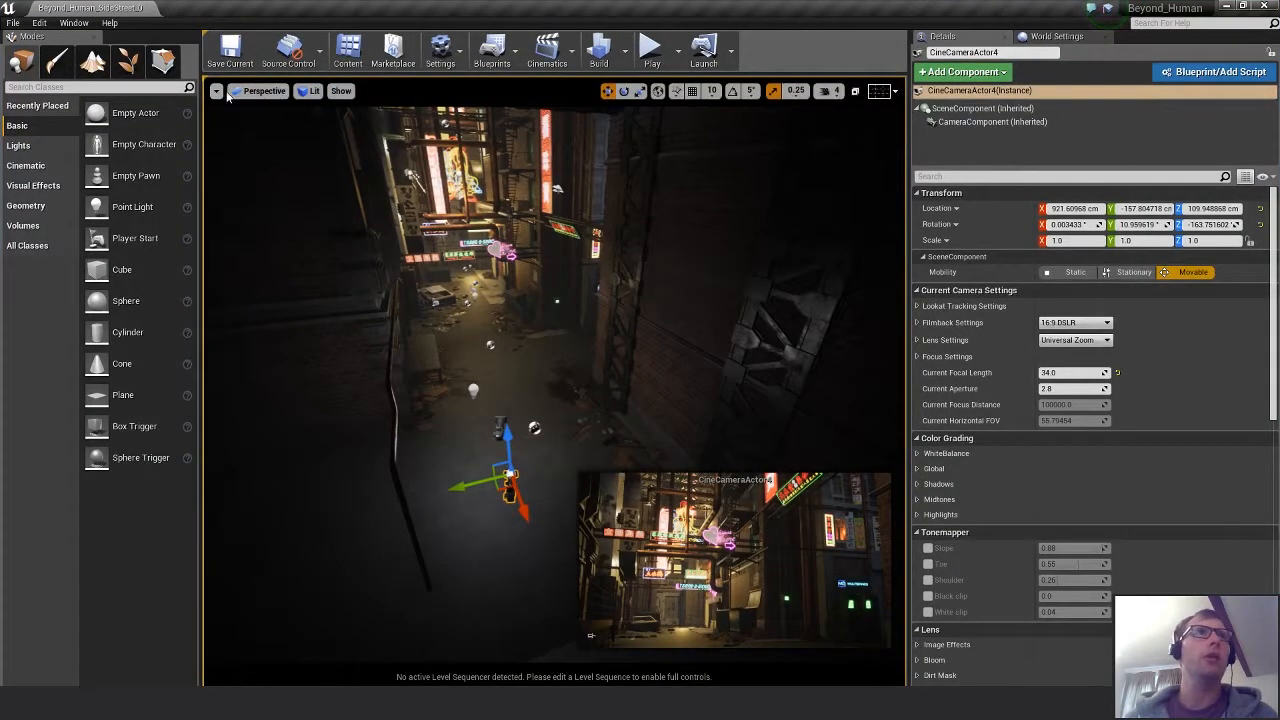
left_click(700, 300)
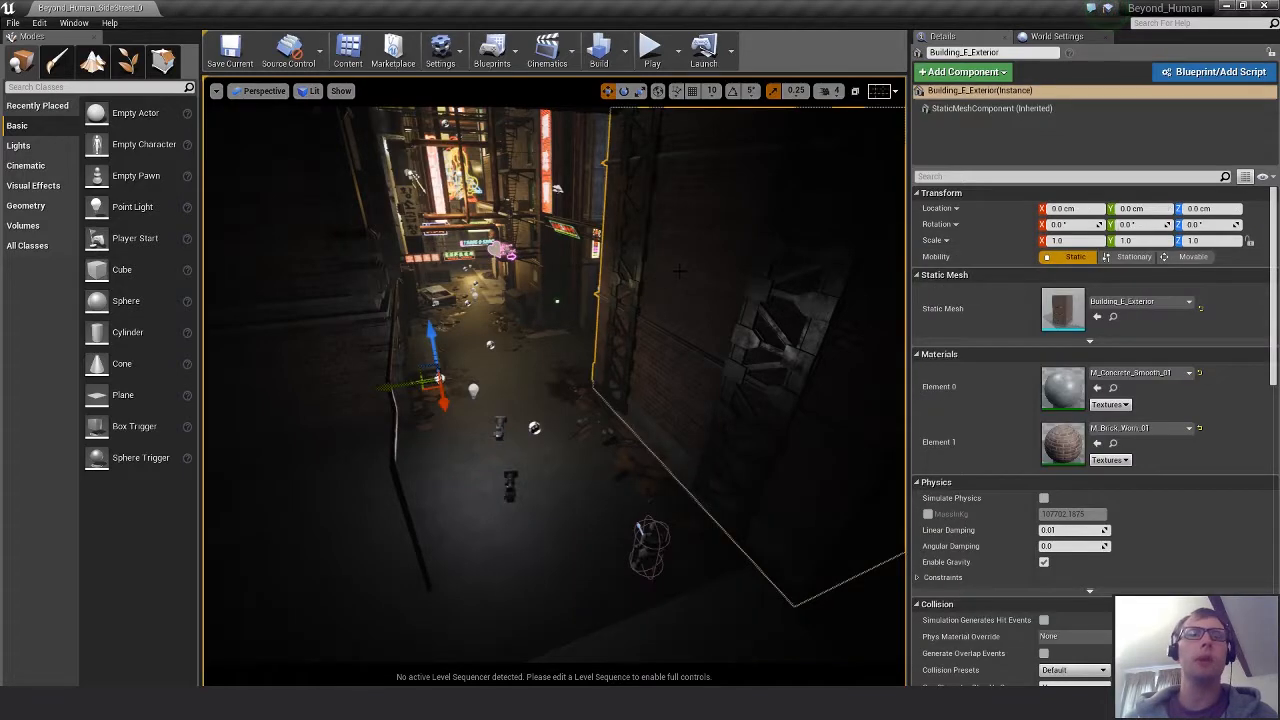
key("Escape")
left_click(215, 91)
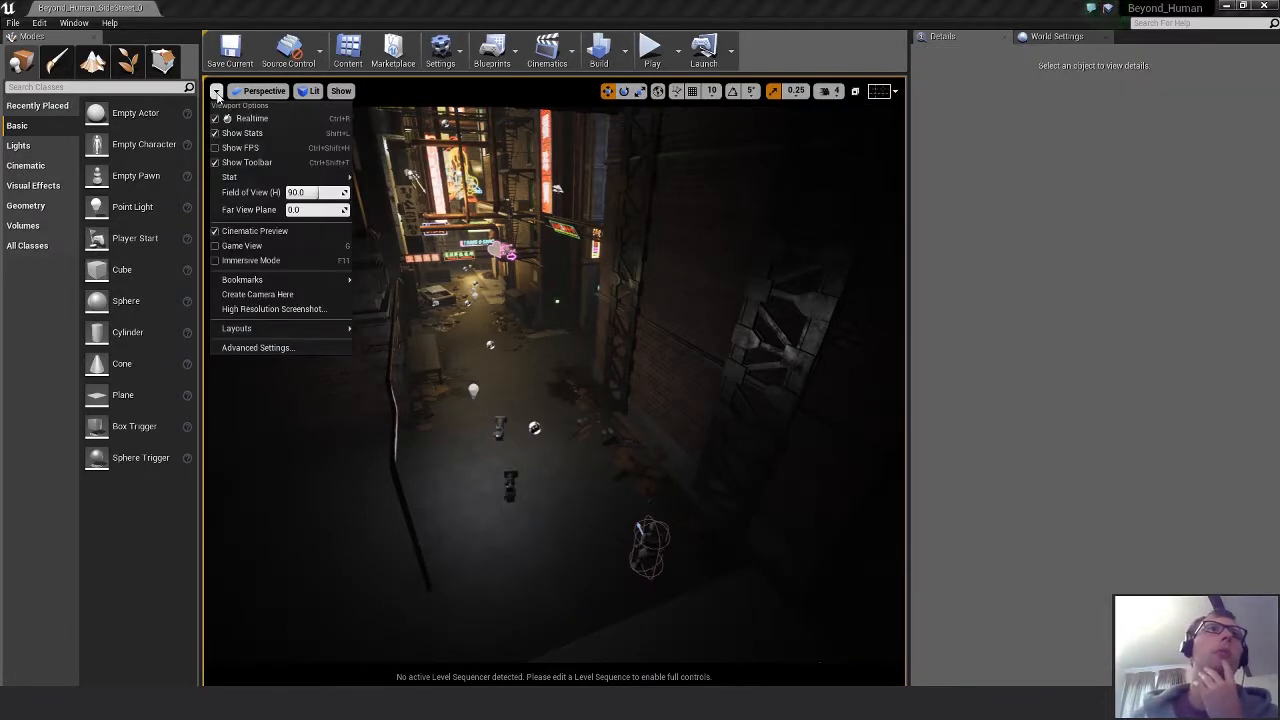
left_click(262, 91)
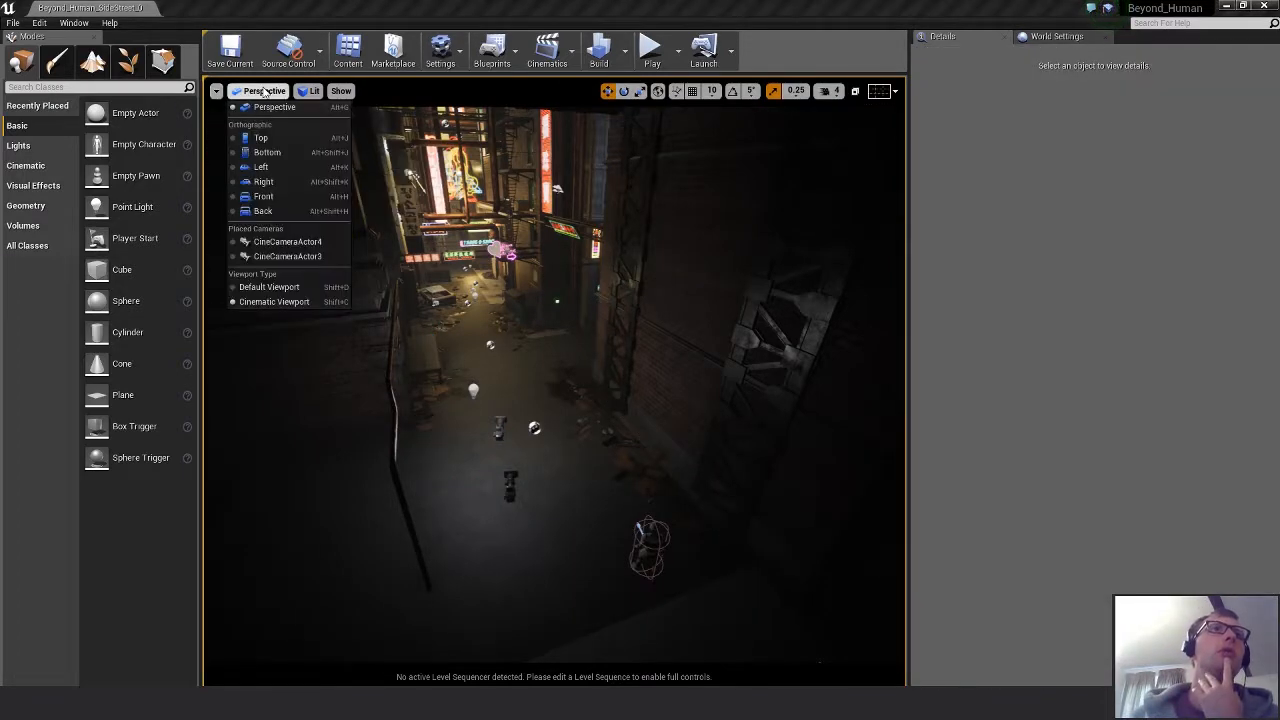
left_click(287, 242)
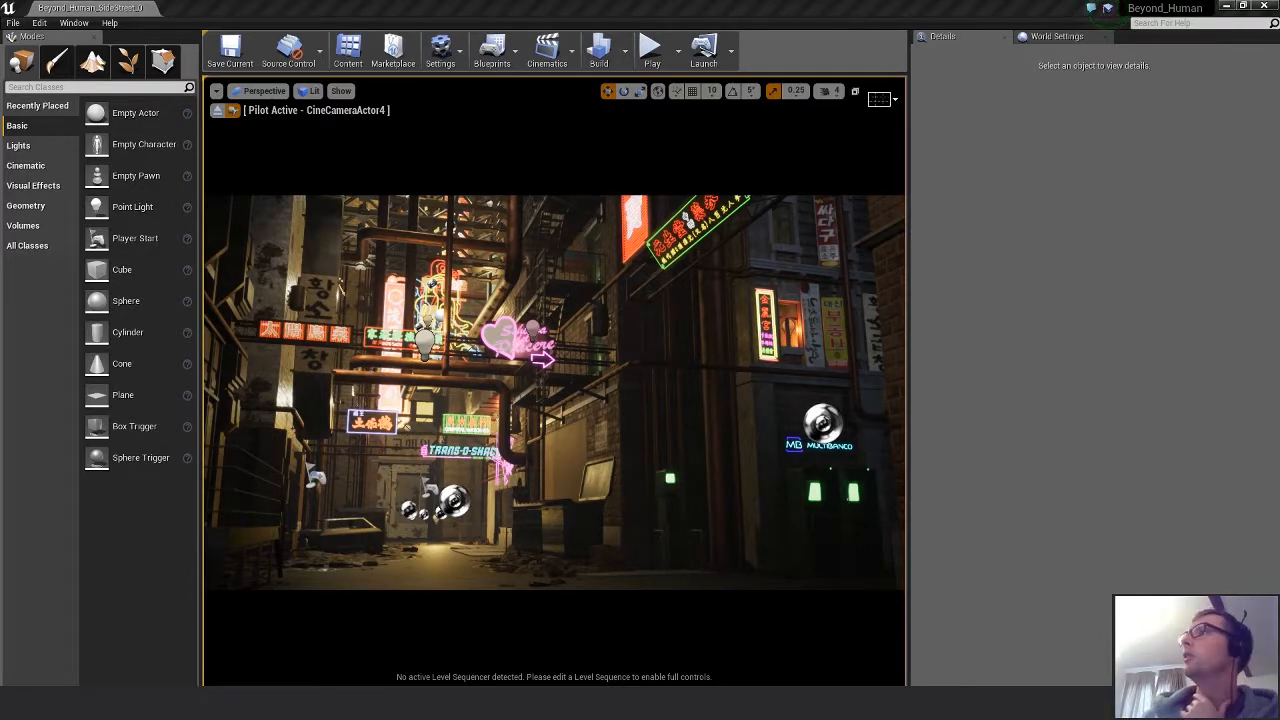
left_click_drag(1279, 76, 941, 71)
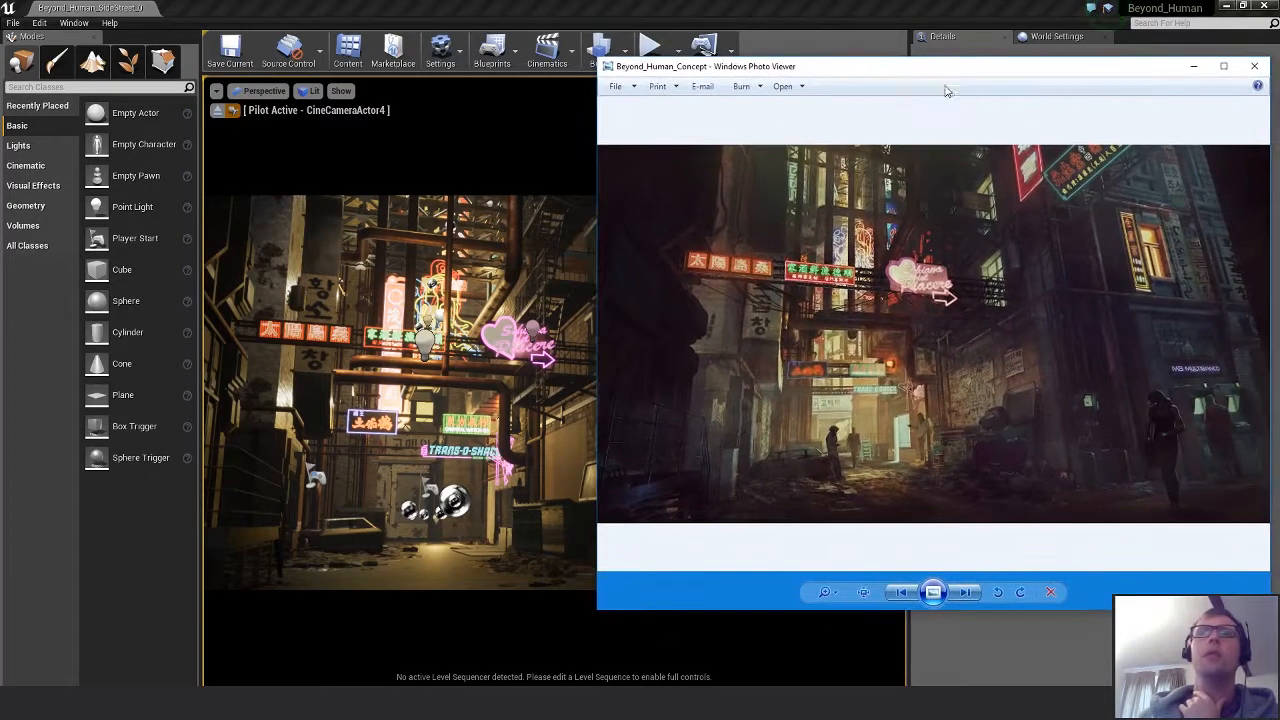
left_click_drag(597, 177, 909, 187)
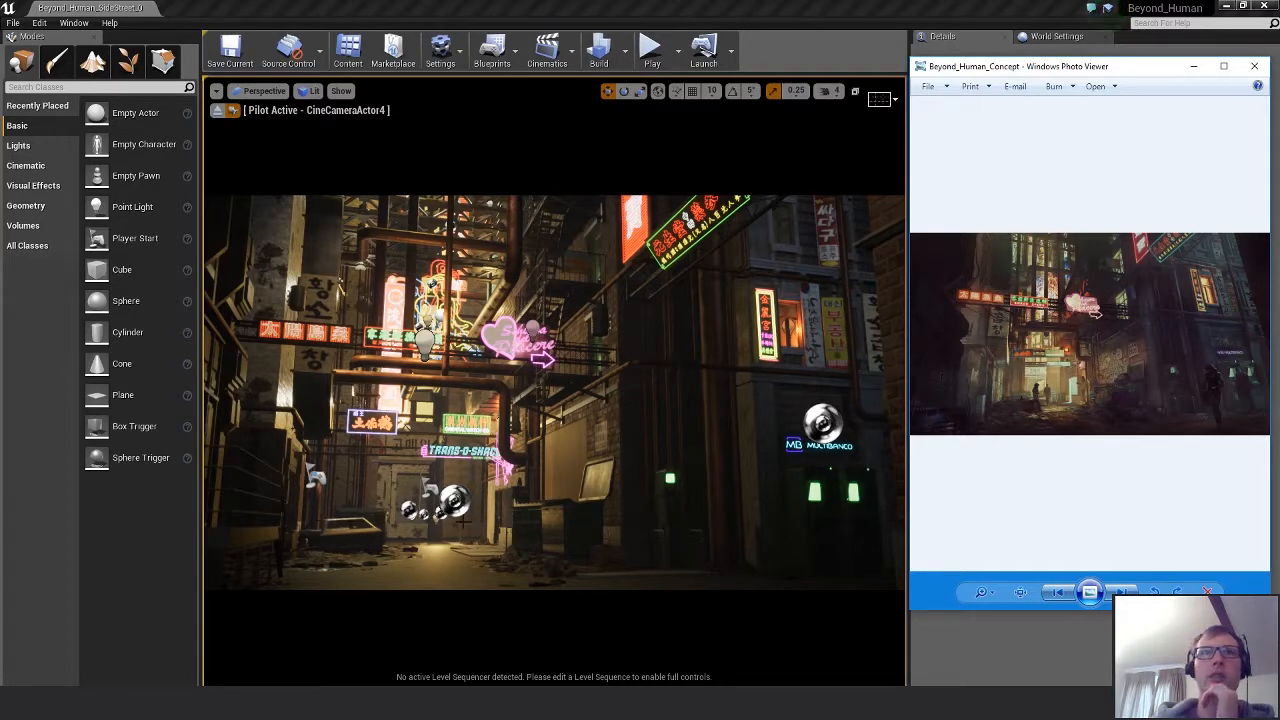
Stop piloting CineCameraActor4 and examine the street, down to the debris around the wrecked car.
left_click(217, 111)
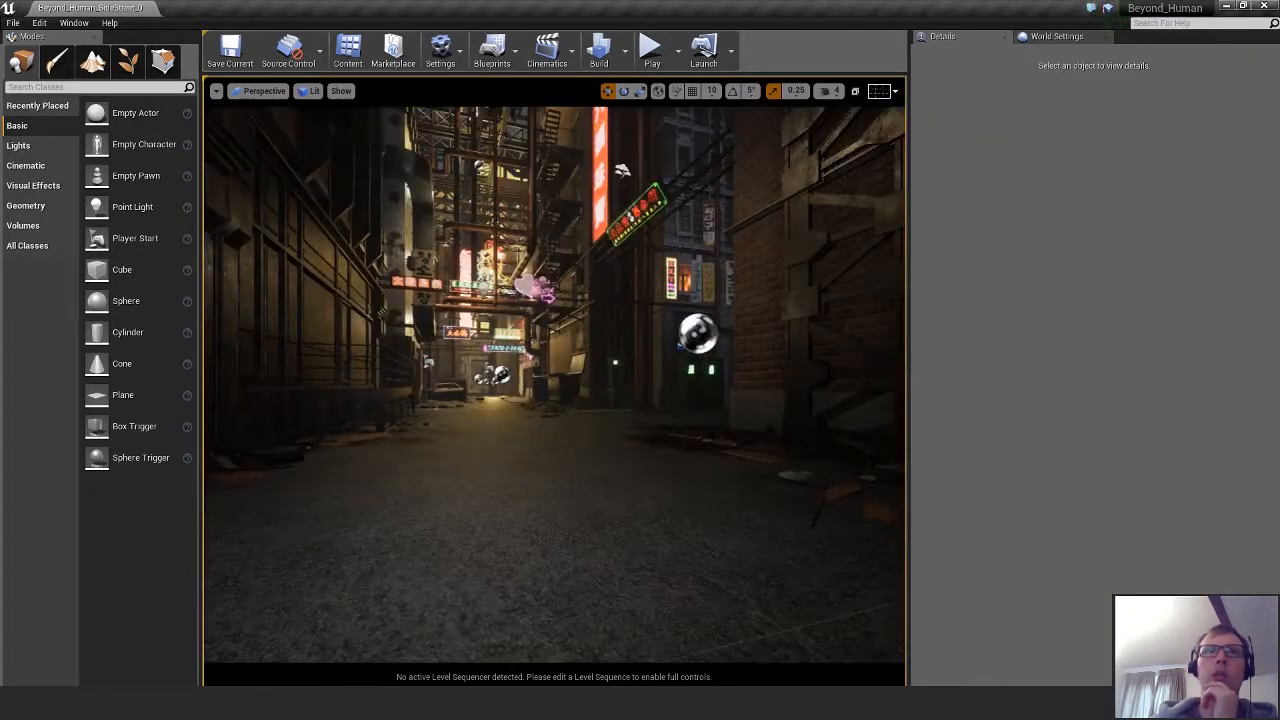
mouse_move(505, 267)
right_mouse_down()
mouse_move(505, 240)
mouse_move(488, 274)
mouse_move(499, 281)
mouse_move(503, 268)
mouse_move(488, 273)
right_mouse_up()
key("w")
key("e")
key("q")
key("e")
key("w")
key("w")
key("q")
key("e")
key("q")
key("w")
key("s")
key("e")
right_click_drag(370, 495, 413, 499)
key("w")
key("d")
key("e")
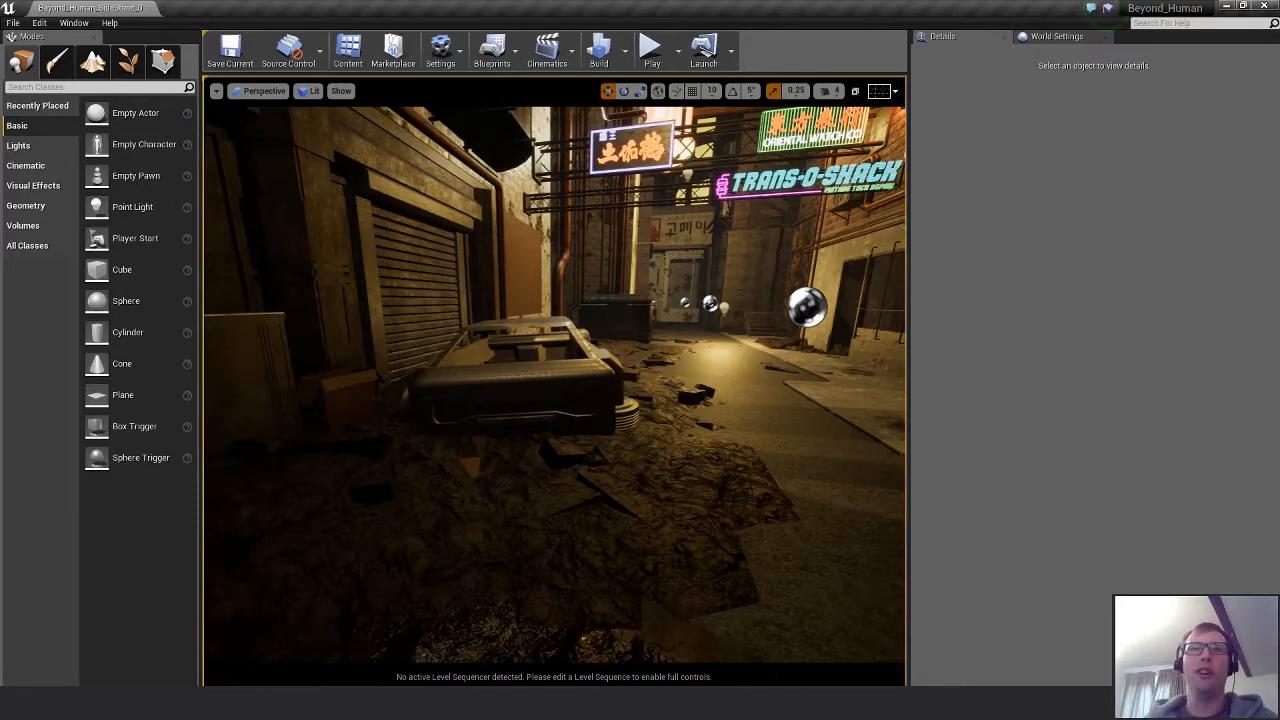
Inspect the rusted metal wall panels of the building facade up close.
right_click_drag(555, 385, 286, 292)
key("w")
key("s")
key("w")
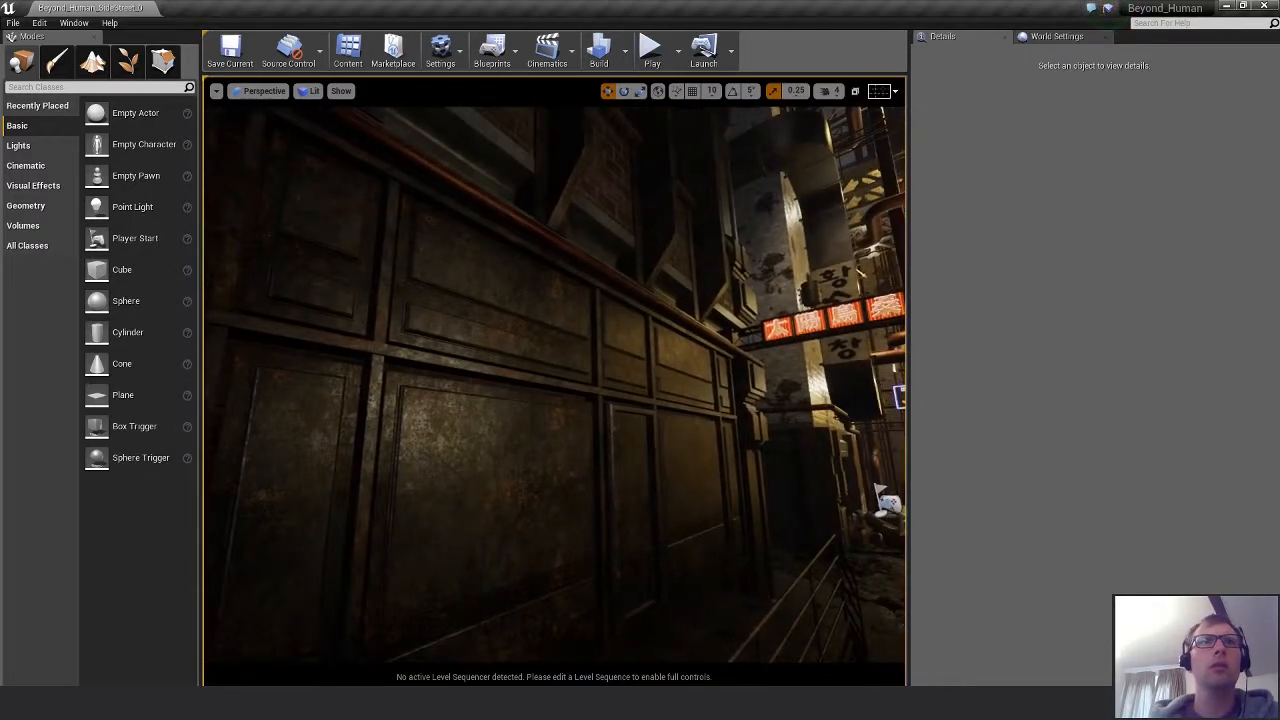
mouse_move(286, 292)
right_mouse_down()
mouse_move(286, 272)
mouse_move(294, 306)
mouse_move(266, 302)
mouse_move(340, 300)
mouse_move(276, 294)
mouse_move(290, 288)
mouse_move(272, 284)
mouse_move(304, 284)
mouse_move(282, 274)
right_mouse_up()
key("s")
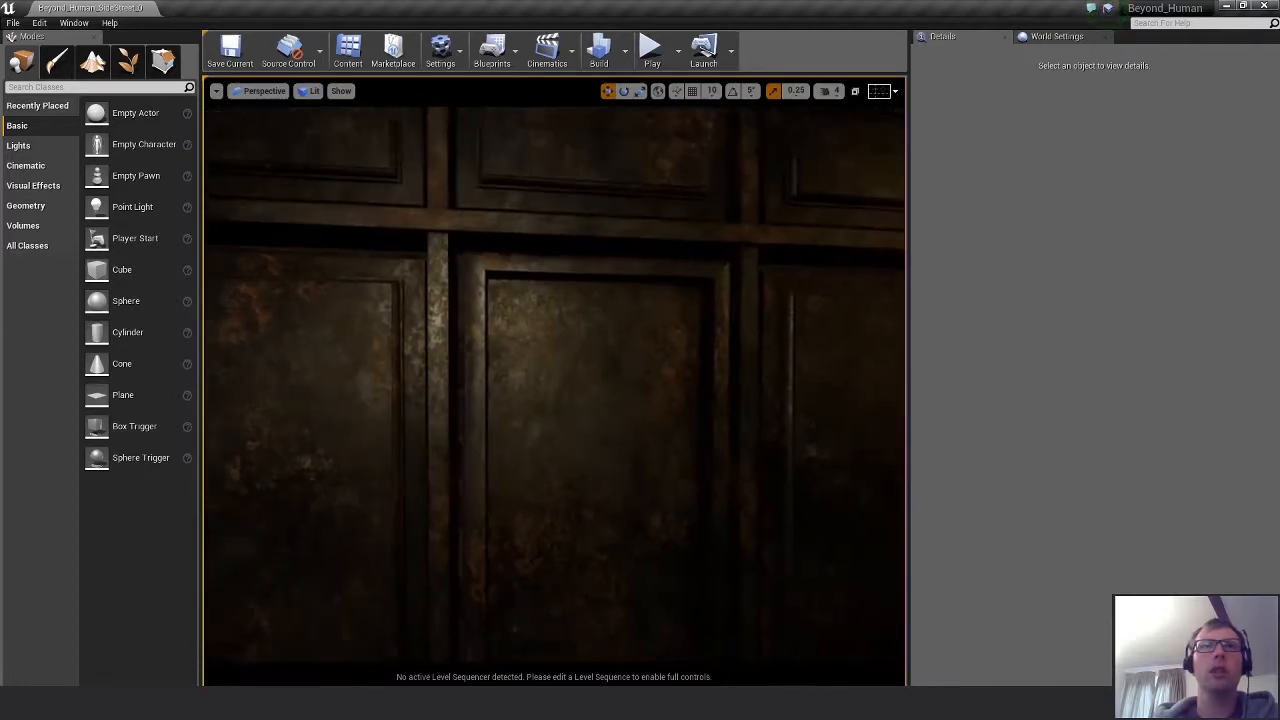
right_click_drag(282, 274, 312, 254)
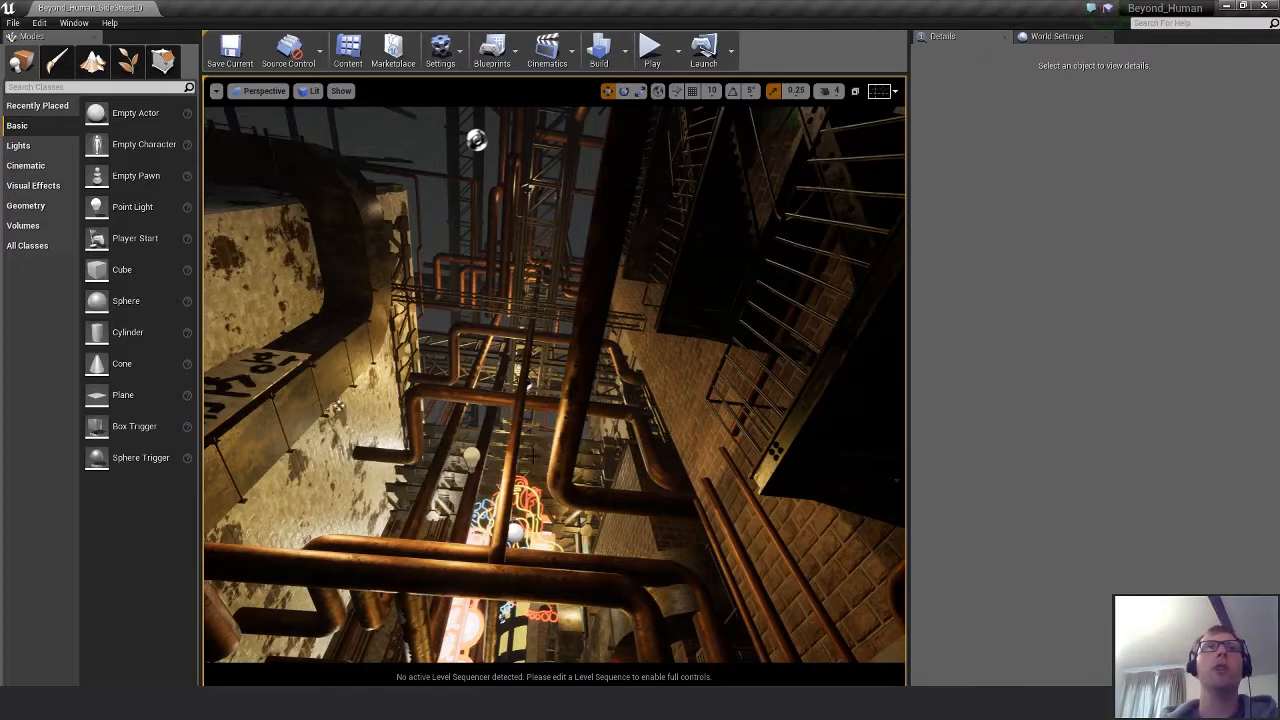
Examine the overhead pipes, neon signs and ground debris along the alley from several distances.
right_click_drag(533, 456, 395, 468)
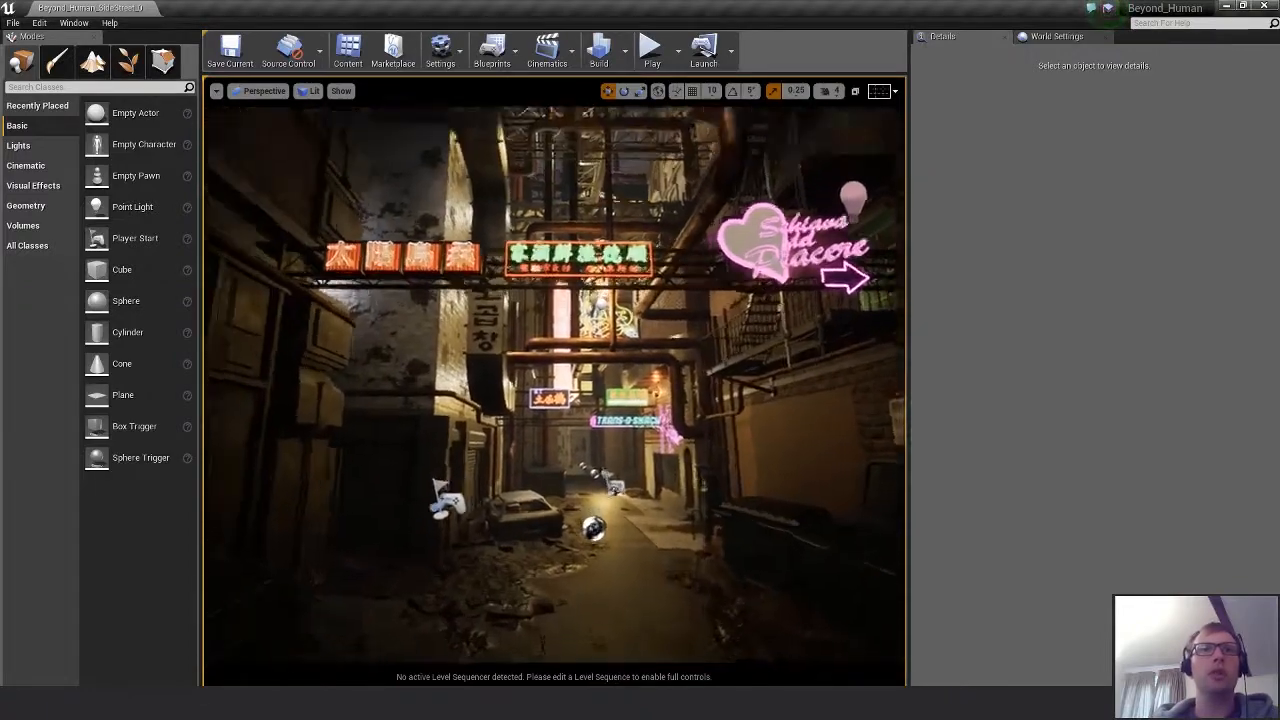
right_click_drag(395, 468, 376, 448)
key("s")
key("w")
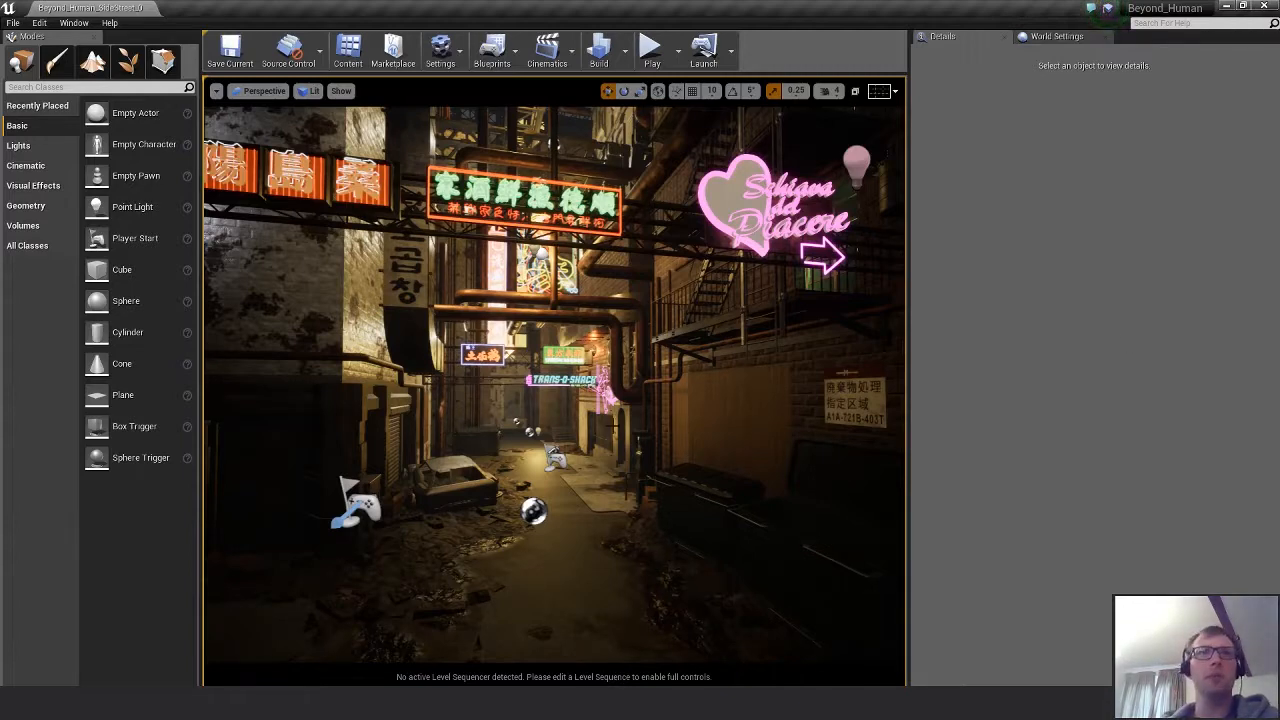
mouse_move(552, 487)
right_mouse_down()
mouse_move(598, 520)
mouse_move(566, 517)
mouse_move(540, 535)
mouse_move(556, 625)
mouse_move(574, 550)
mouse_move(540, 508)
mouse_move(562, 502)
mouse_move(550, 528)
mouse_move(584, 460)
mouse_move(564, 428)
mouse_move(564, 512)
mouse_move(570, 470)
mouse_move(575, 499)
mouse_move(574, 480)
mouse_move(575, 498)
mouse_move(550, 481)
right_mouse_up()
key("s")
key("w")
key("s")
key("s")
key("a")
key("d")
key("a")
key("w")
key("s")
key("d")
key("a")
key("w")
key("w")
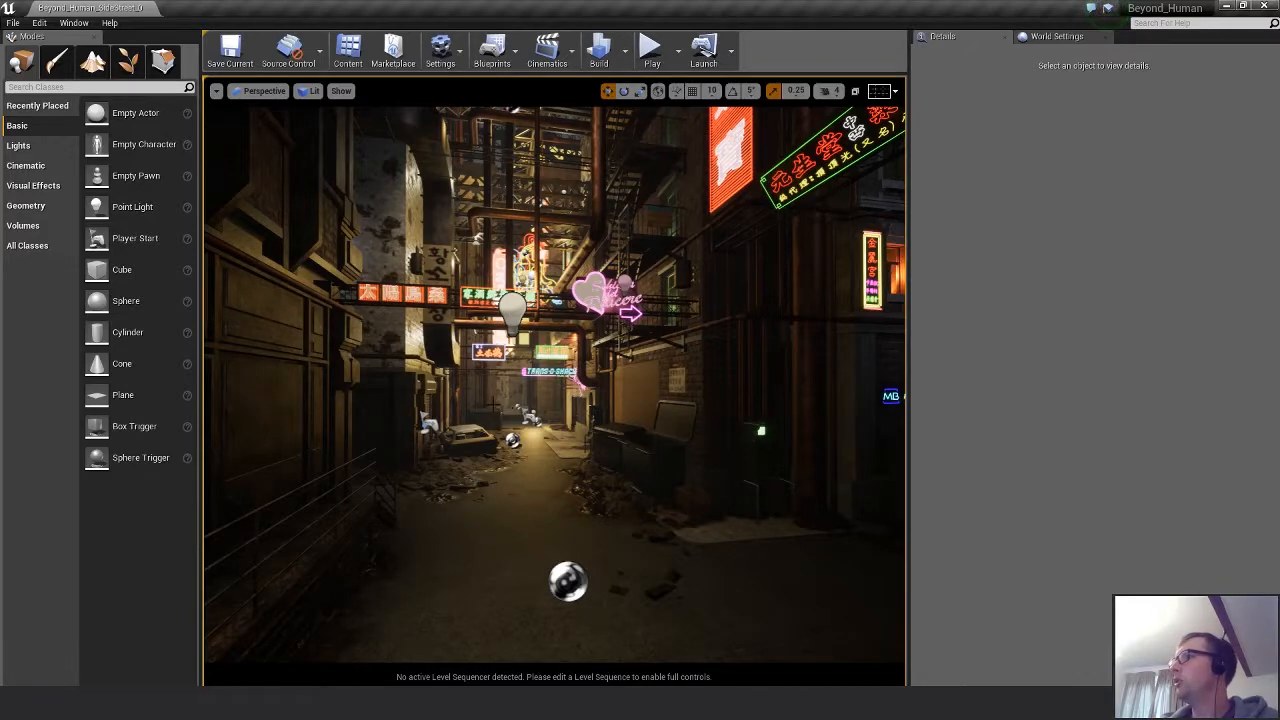
Review the alley from its entrance to the area around the wrecked car and the Trans-O-Shack sign.
right_click_drag(480, 427, 475, 568)
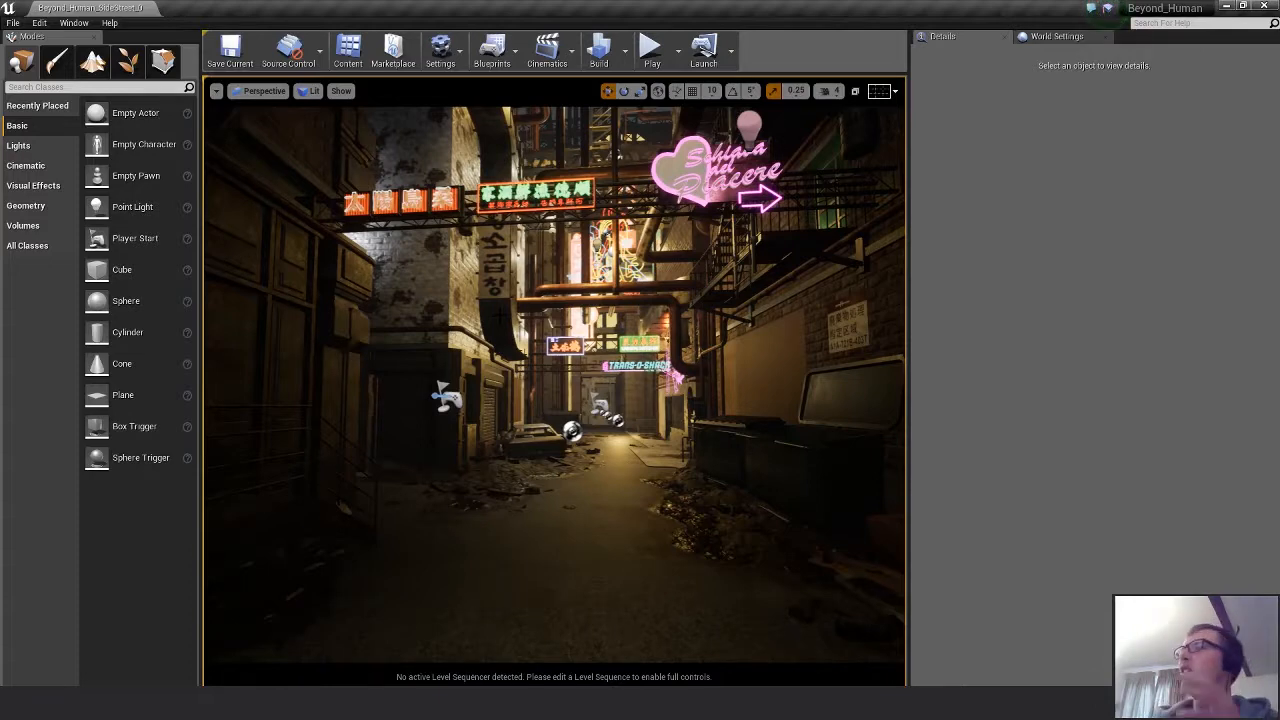
right_click_drag(502, 312, 436, 312)
key("s")
key("d")
key("w")
key("w")
key("s")
right_click_drag(560, 345, 578, 293)
key("s")
key("w")
key("s")
key("w")
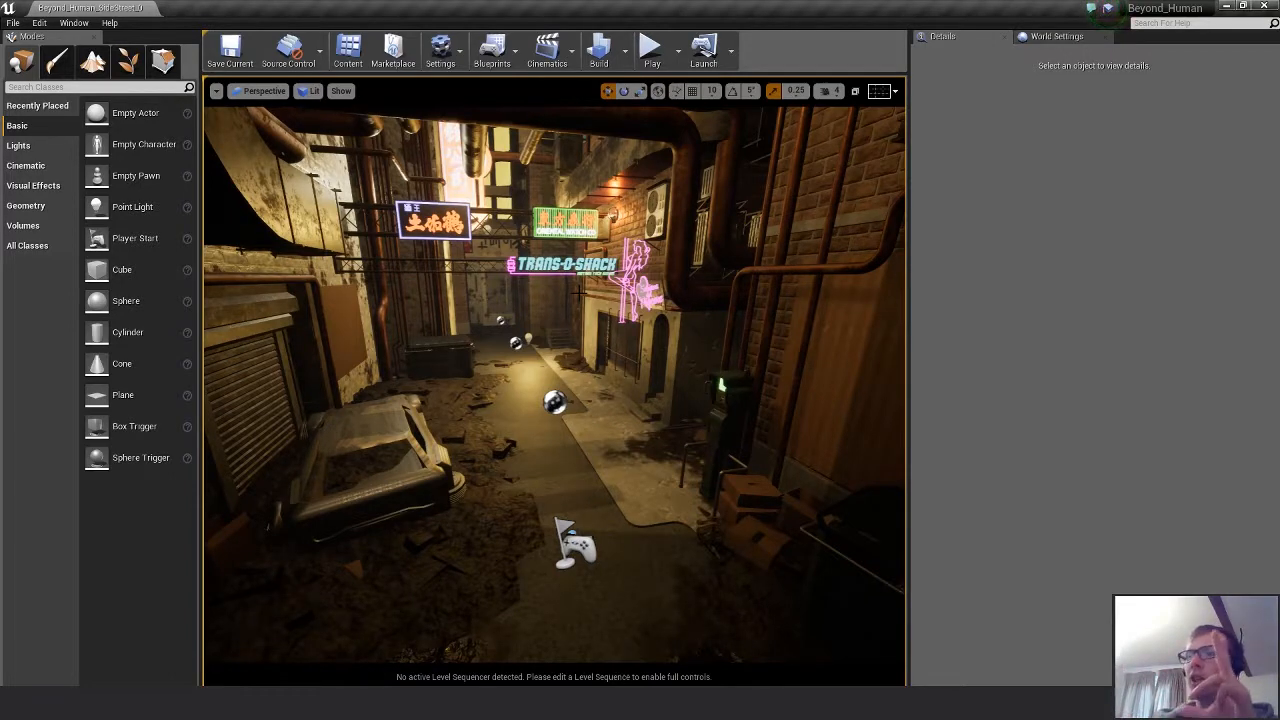
Inspect the brick wall with its pipes, fire escape and green-lit window.
right_click_drag(602, 288, 865, 168)
key("w")
key("w")
key("s")
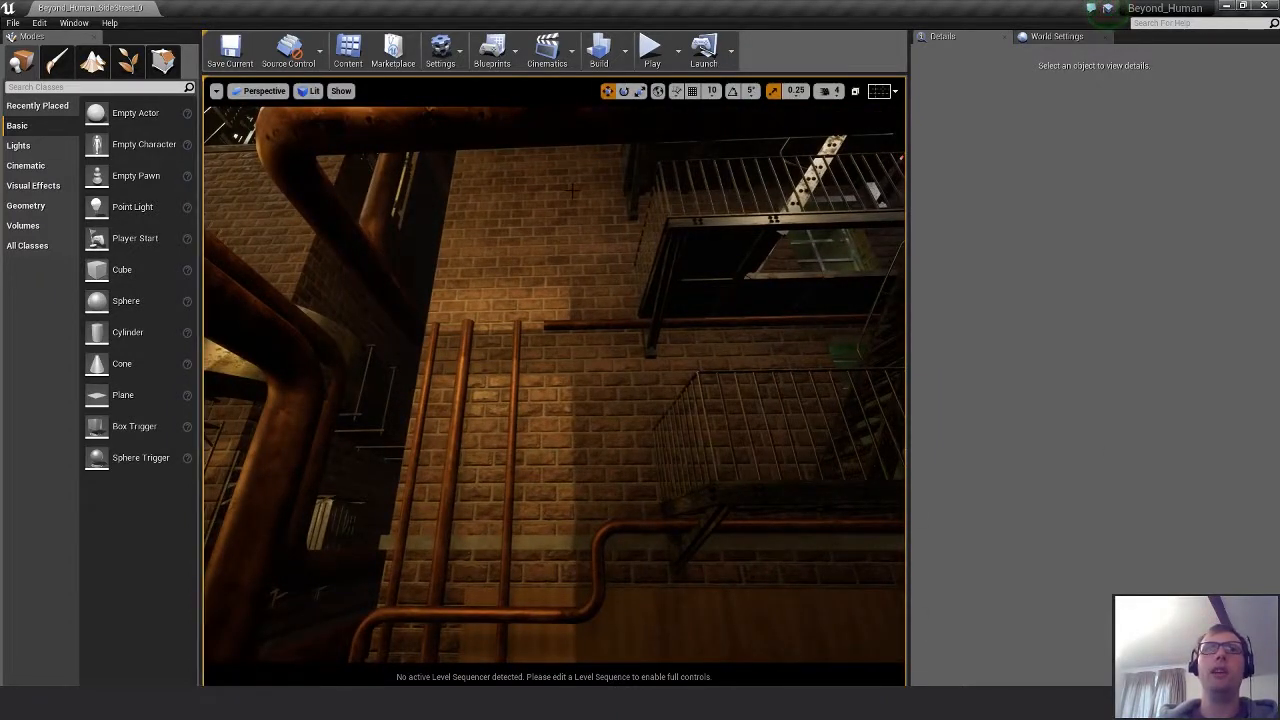
mouse_move(572, 190)
right_mouse_down()
mouse_move(585, 215)
mouse_move(530, 207)
mouse_move(588, 218)
mouse_move(578, 214)
right_mouse_up()
key("s")
key("d")
key("w")
key("s")
key("w")
key("s")
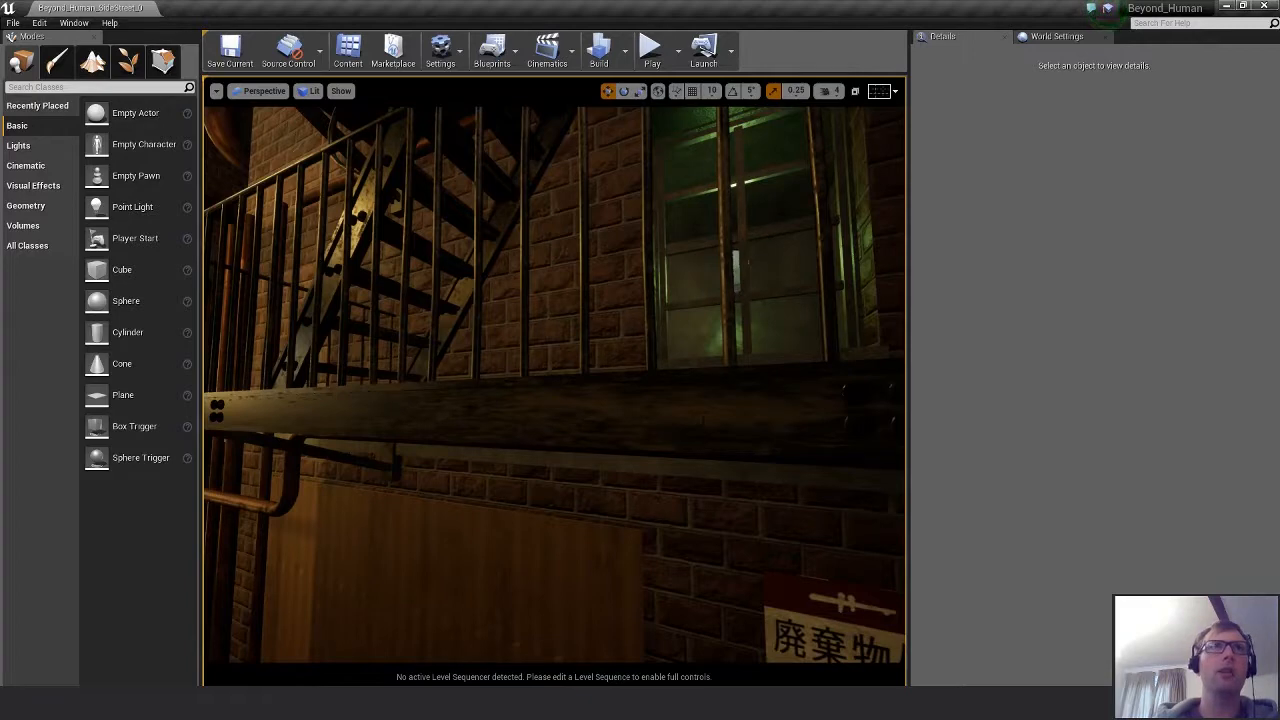
Inspect the weathered metal surfaces near the wall sign up close.
key("s")
mouse_move(578, 214)
right_mouse_down()
mouse_move(562, 212)
mouse_move(576, 220)
right_mouse_up()
key("w")
key("w")
mouse_move(596, 427)
right_mouse_down()
mouse_move(598, 440)
mouse_move(596, 427)
right_mouse_up()
key("s")
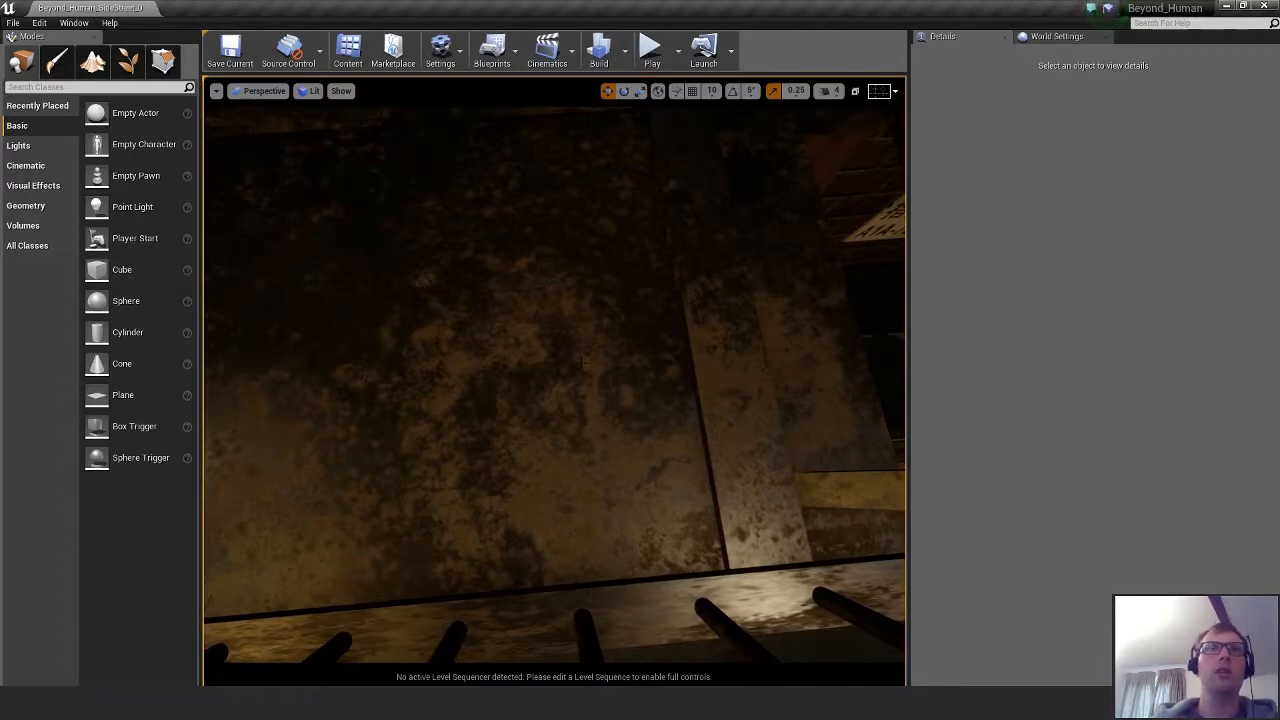
right_click_drag(612, 416, 634, 358)
key("s")
key("s")
key("s")
key("w")
key("w")
key("s")
Inspect the wrecked car's body and its surface materials from close range.
right_click_drag(636, 512, 405, 552)
key("w")
key("s")
key("a")
key("w")
key("s")
key("w")
key("s")
key("s")
right_click_drag(505, 410, 560, 485)
key("w")
key("w")
key("s")
key("w")
key("s")
mouse_move(521, 288)
right_mouse_down()
mouse_move(535, 325)
mouse_move(560, 340)
mouse_move(521, 288)
right_mouse_up()
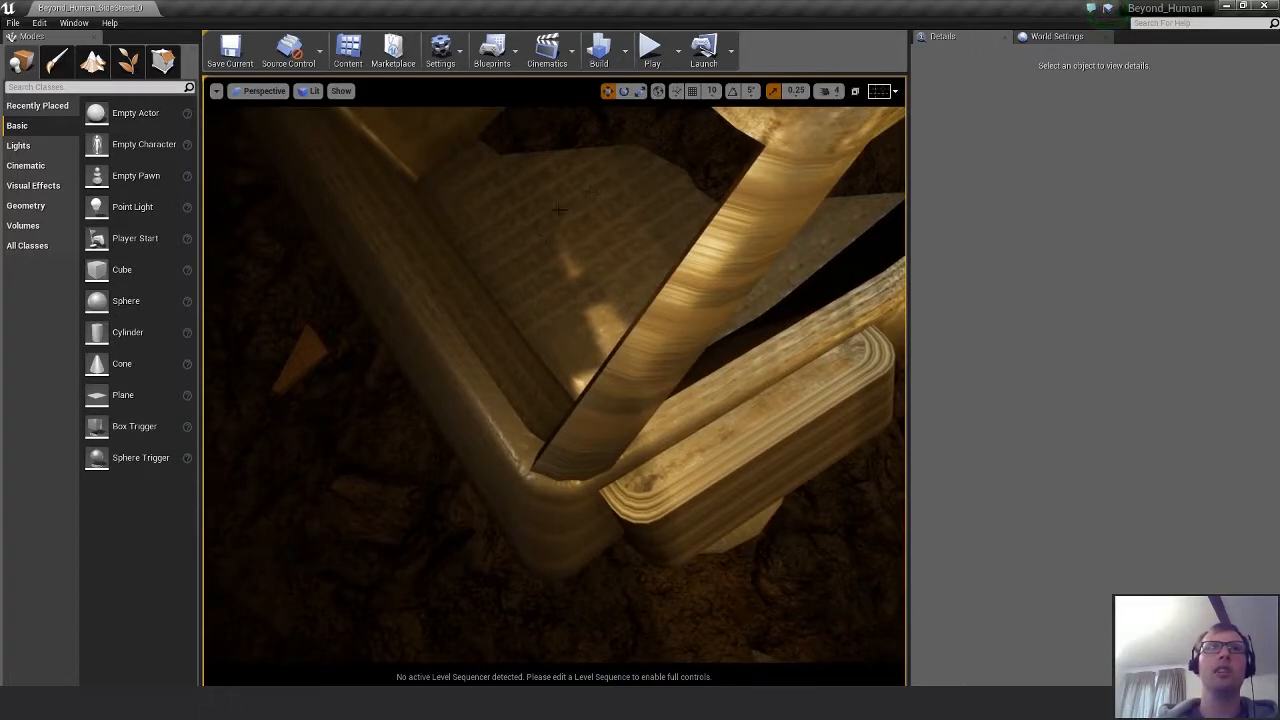
key("s")
right_click_drag(730, 365, 900, 272)
key("w")
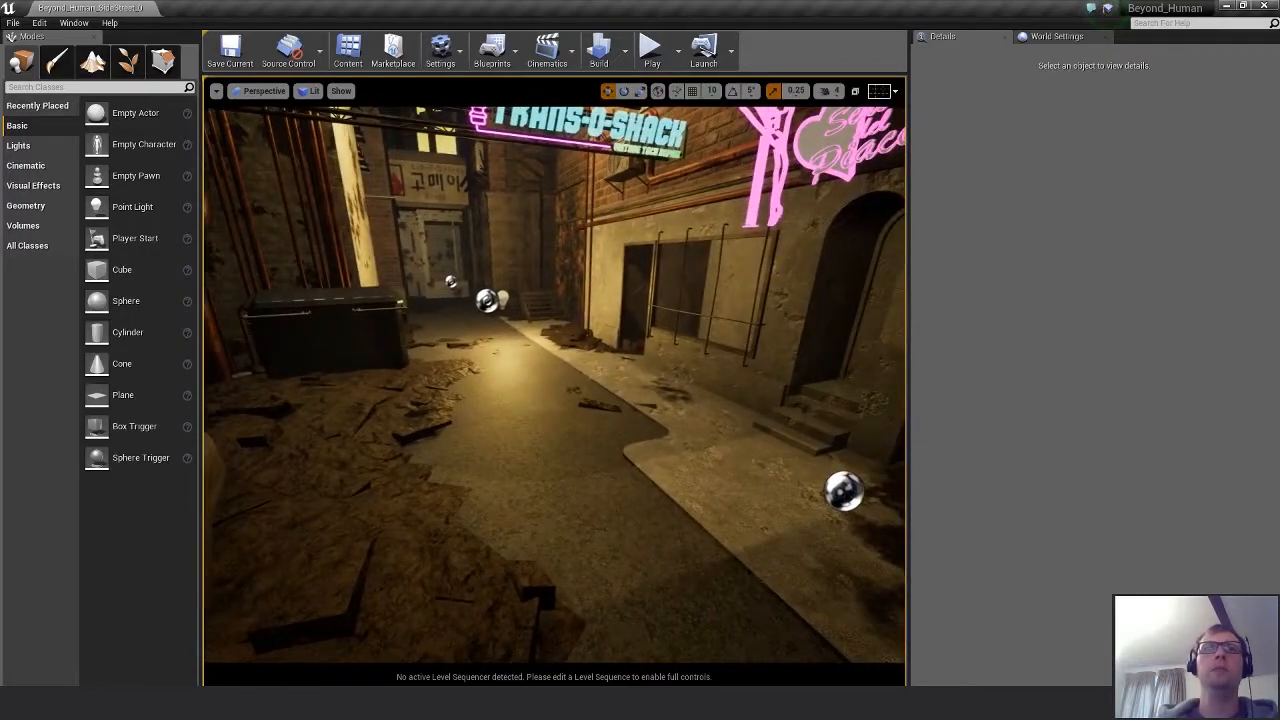
Review the whole alley from the street and inspect the dark terminal beside the brick corner.
right_click_drag(555, 384, 590, 232)
key("s")
key("s")
key("w")
key("s")
key("w")
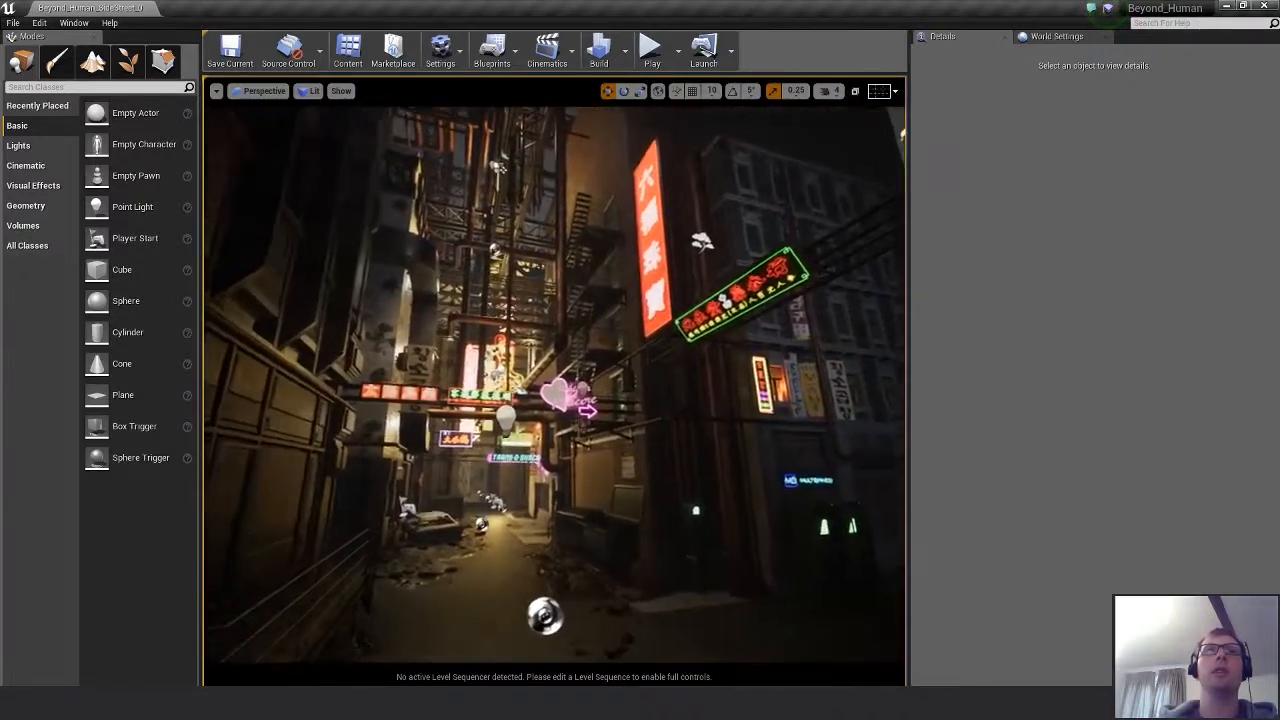
right_click_drag(626, 465, 712, 540)
key("q")
key("w")
key("s")
key("w")
key("s")
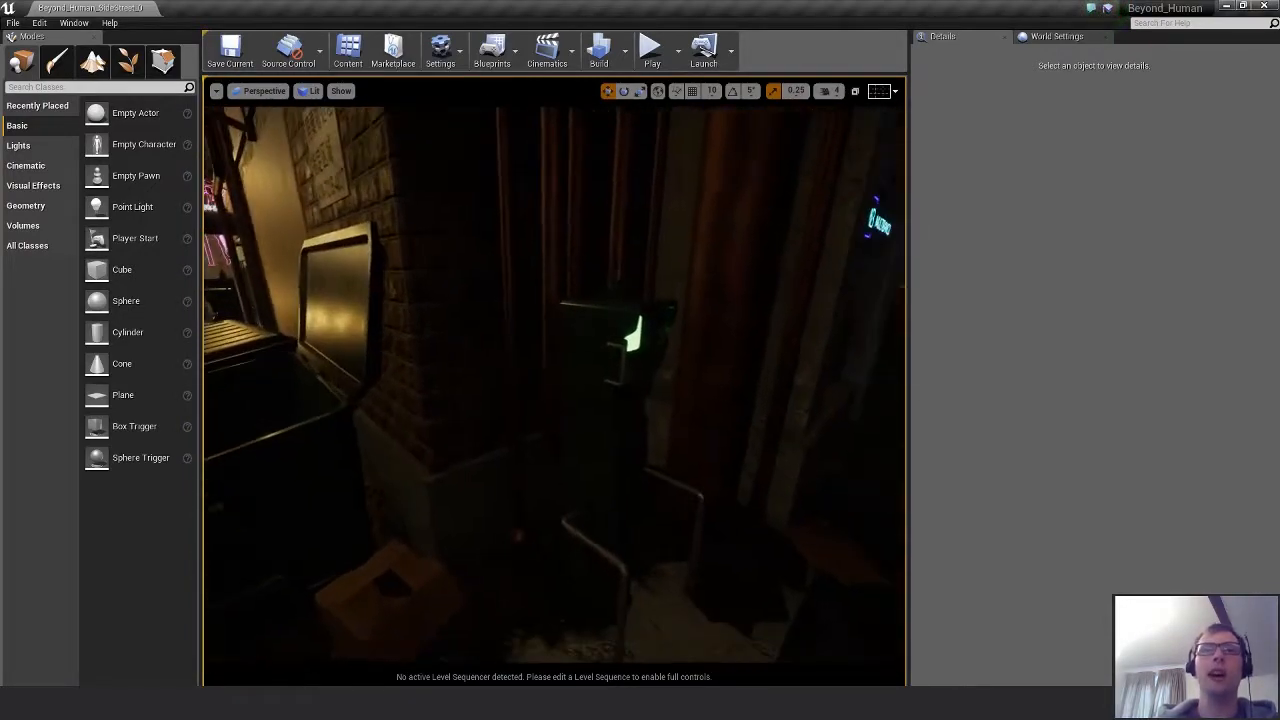
Set the viewport to Unlit mode and examine the corner terminal and the Multibanco cash machines.
left_click(311, 91)
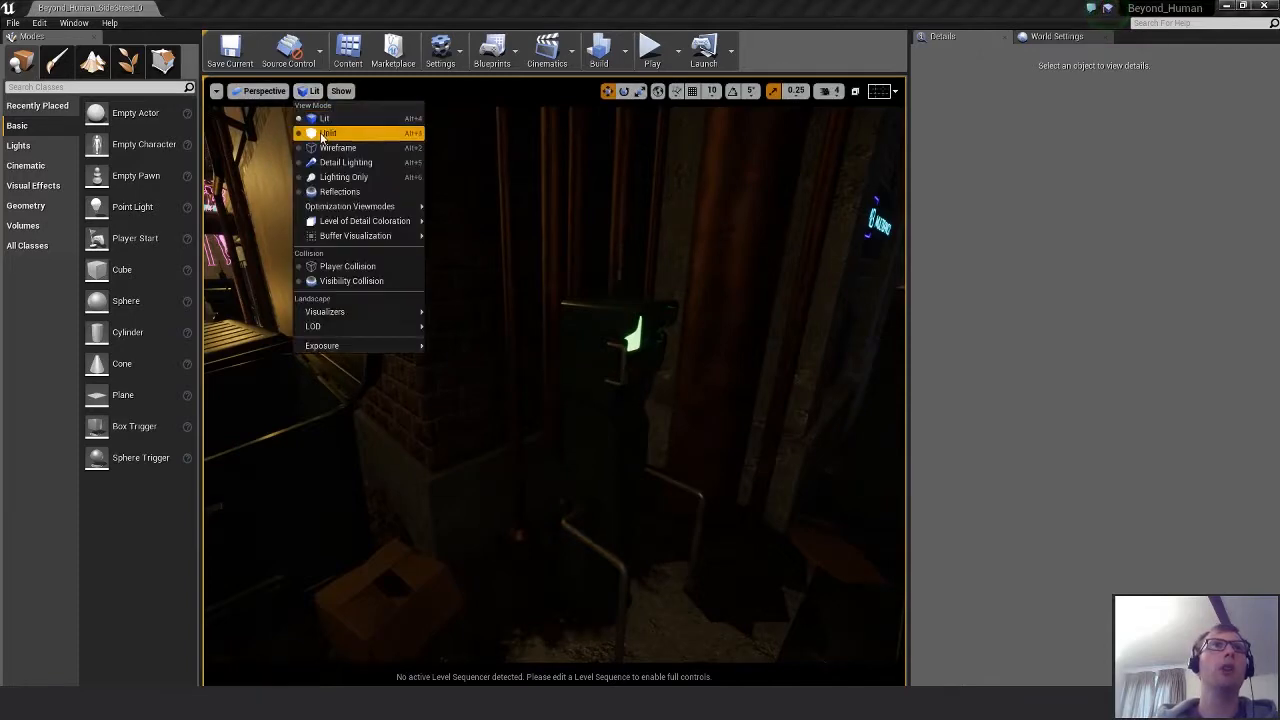
left_click(322, 135)
key("d")
mouse_move(520, 360)
right_mouse_down()
mouse_move(470, 364)
mouse_move(482, 376)
mouse_move(466, 368)
mouse_move(562, 374)
mouse_move(474, 373)
right_mouse_up()
key("w")
key("s")
key("d")
key("s")
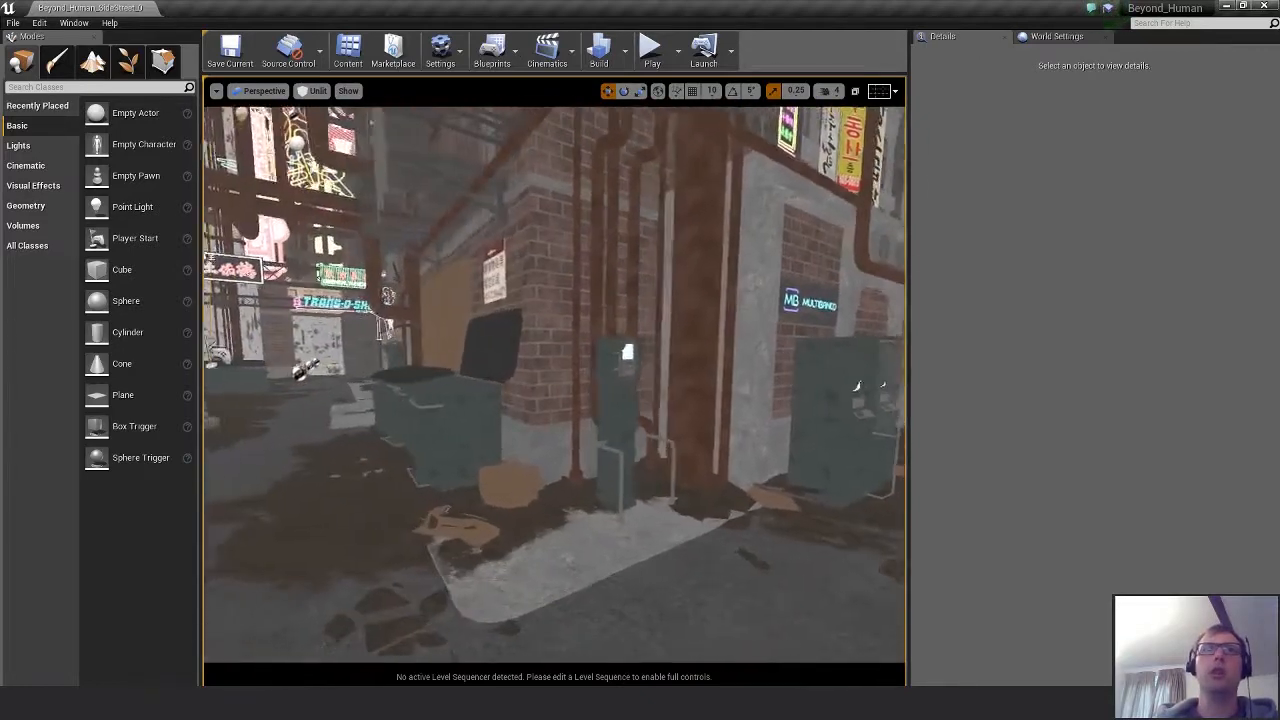
key("d")
right_click_drag(727, 478, 739, 480)
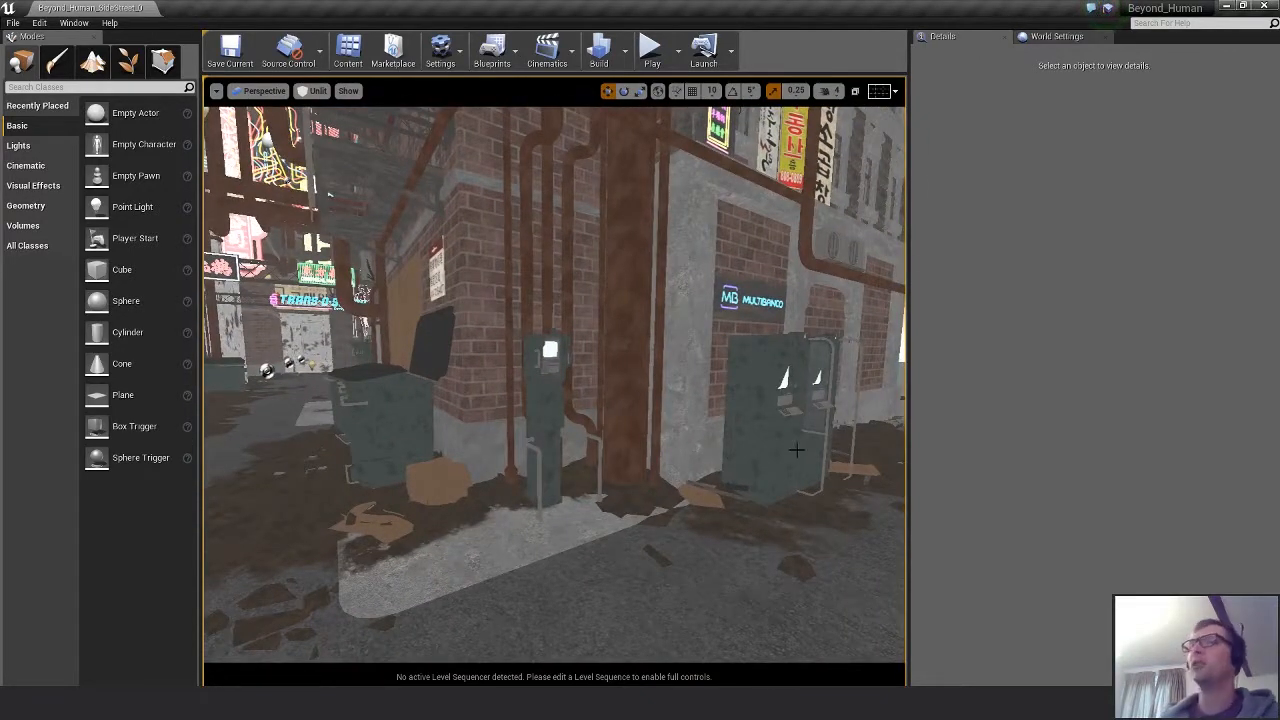
Return the viewport to Lit mode and review the corner terminal and Multibanco cash machines from farther down the street.
right_click_drag(592, 417, 592, 406)
key("w")
key("s")
left_click(313, 93)
left_click(317, 119)
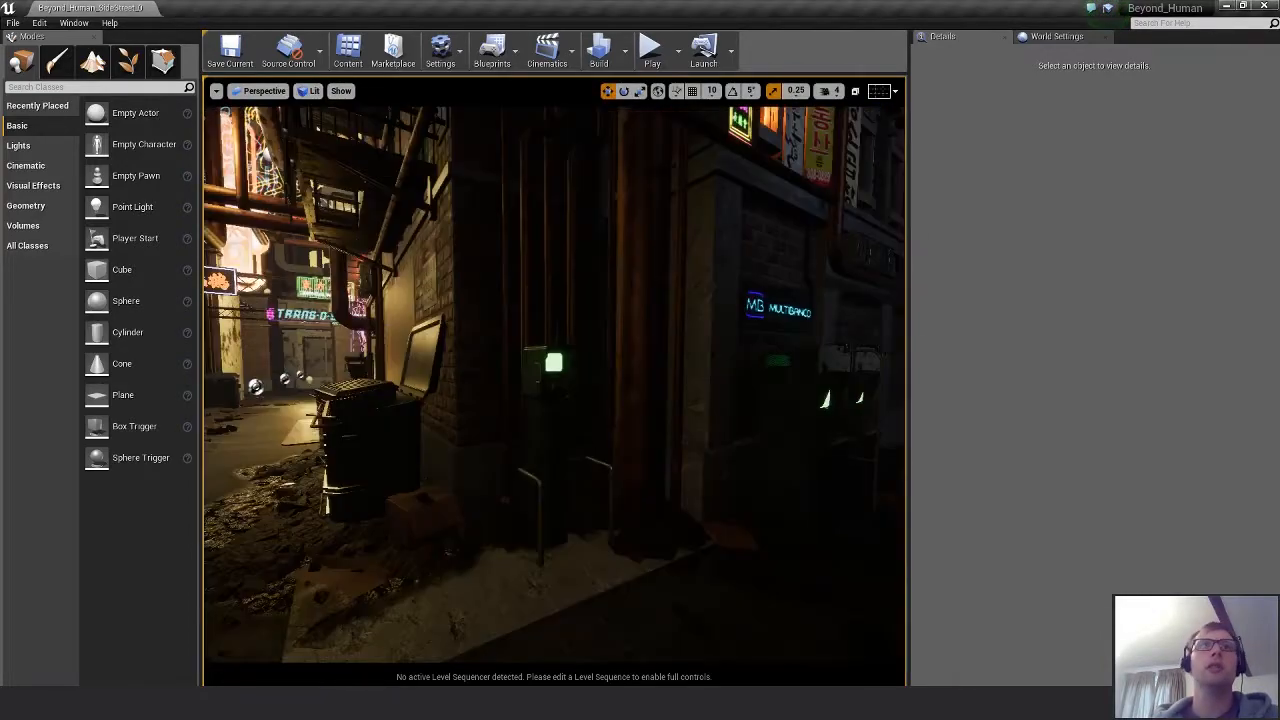
key("s")
right_click_drag(450, 300, 438, 296)
key("d")
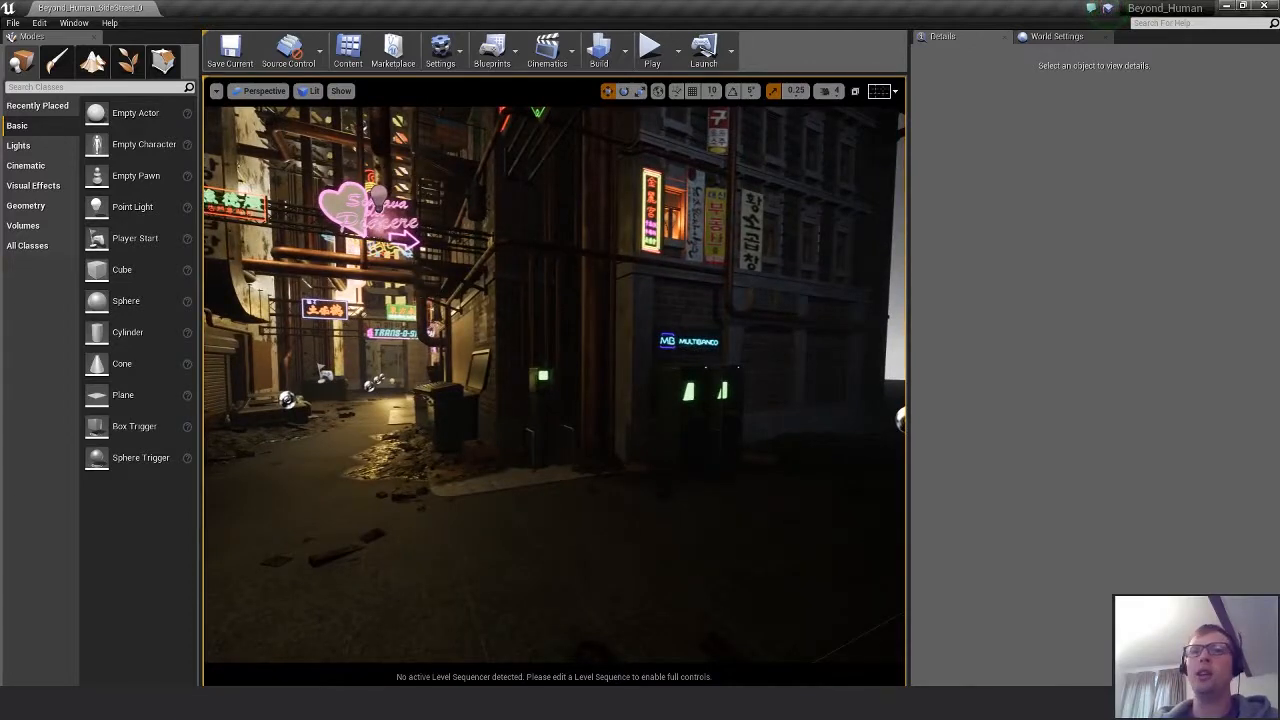
Compare the alley with the Beyond_Human_Concept image and review the whole street from the concept's viewpoint.
key("alt+Tab")
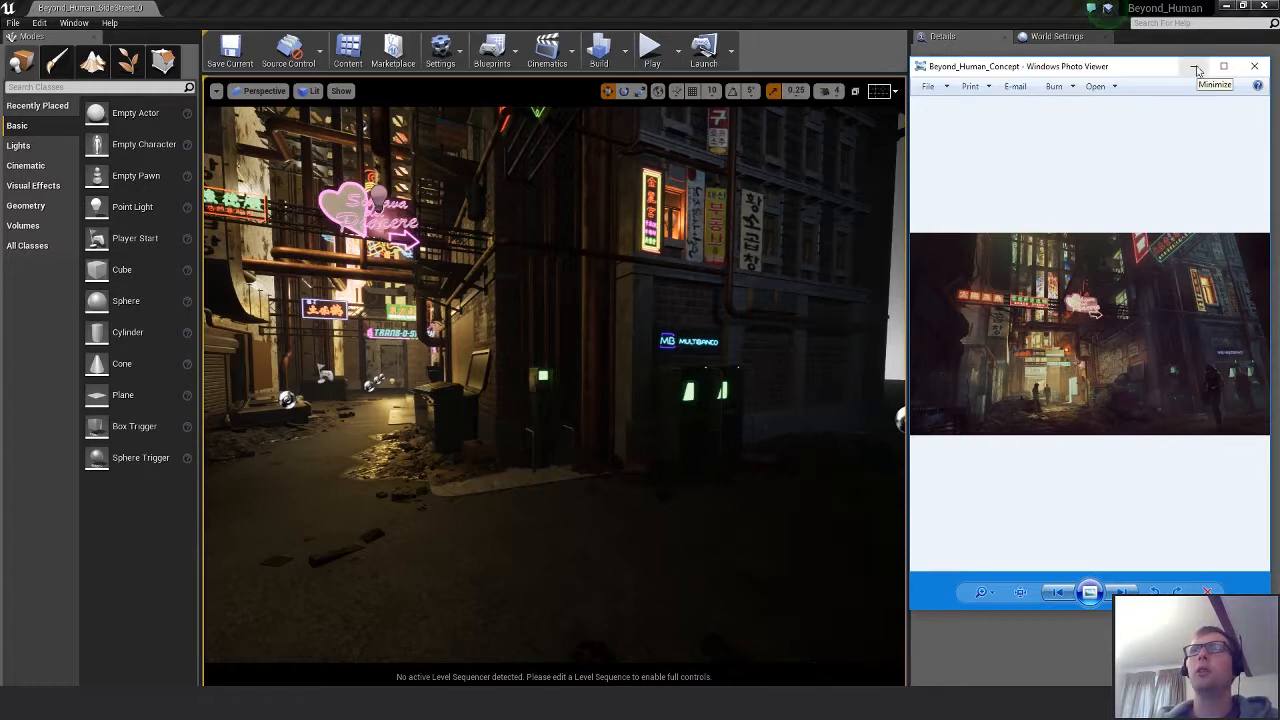
left_click(755, 9)
right_click_drag(600, 350, 428, 316)
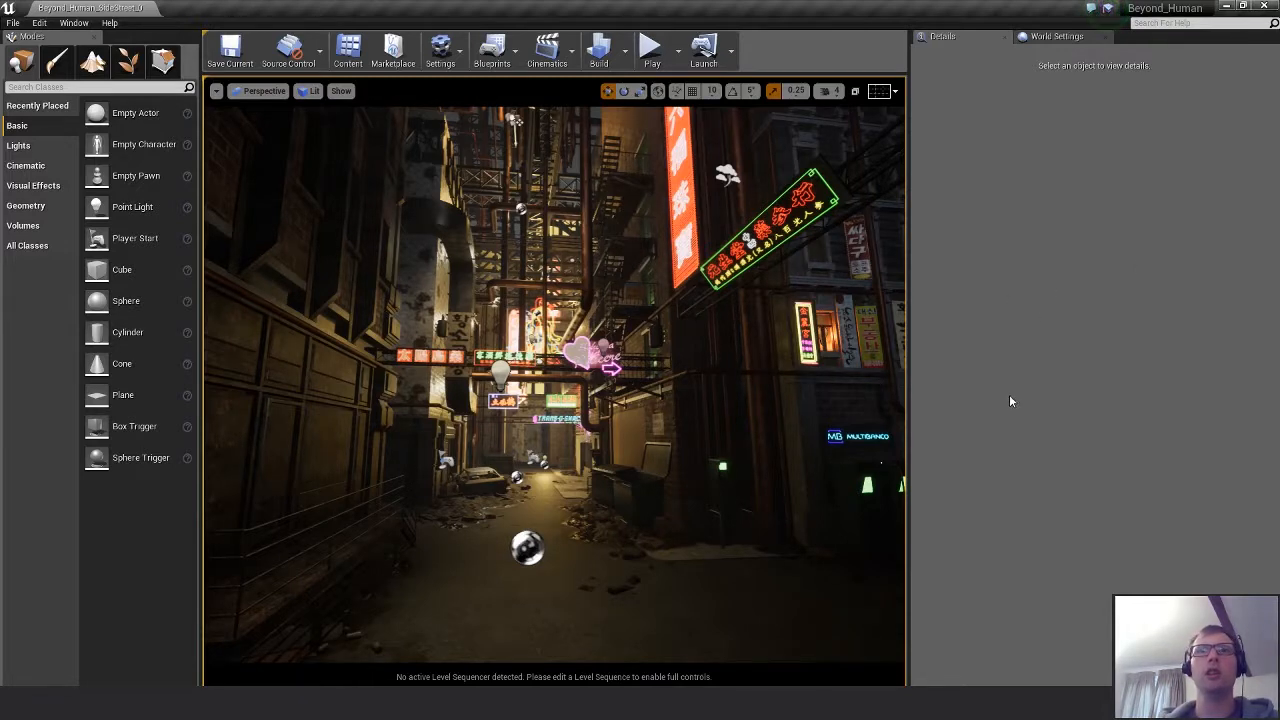
right_click_drag(446, 426, 436, 459)
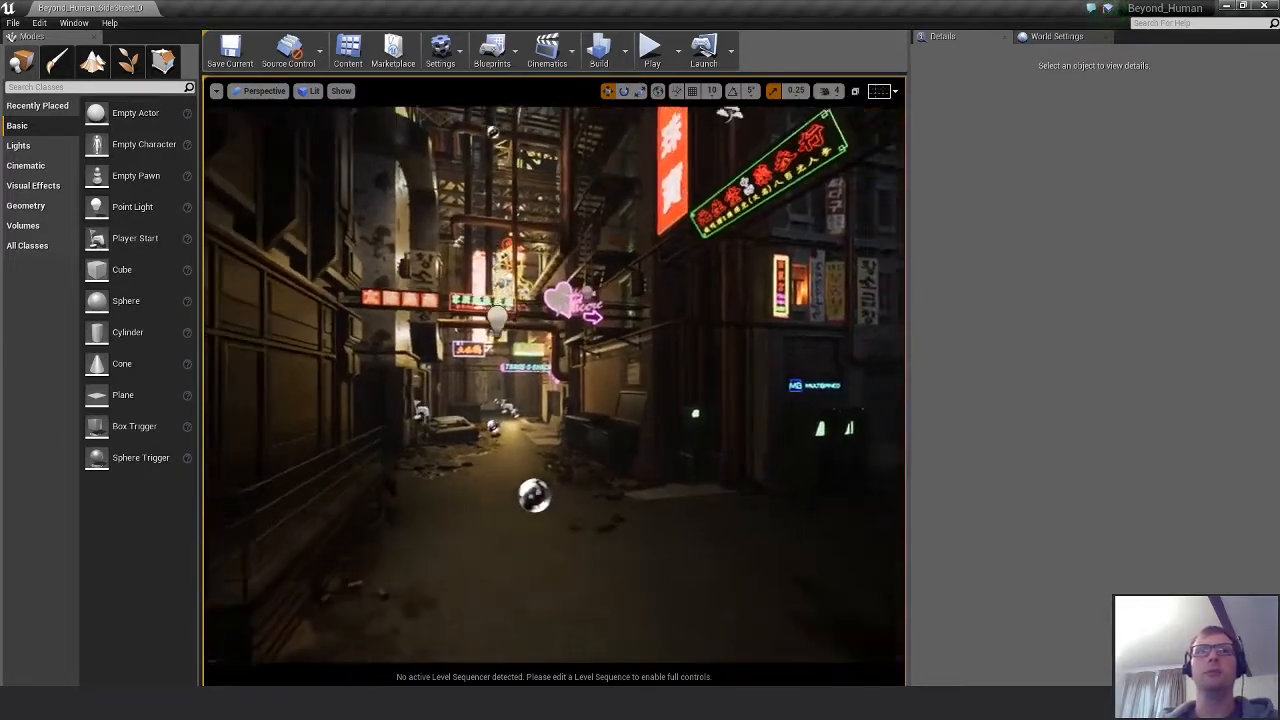
right_click_drag(616, 457, 594, 430)
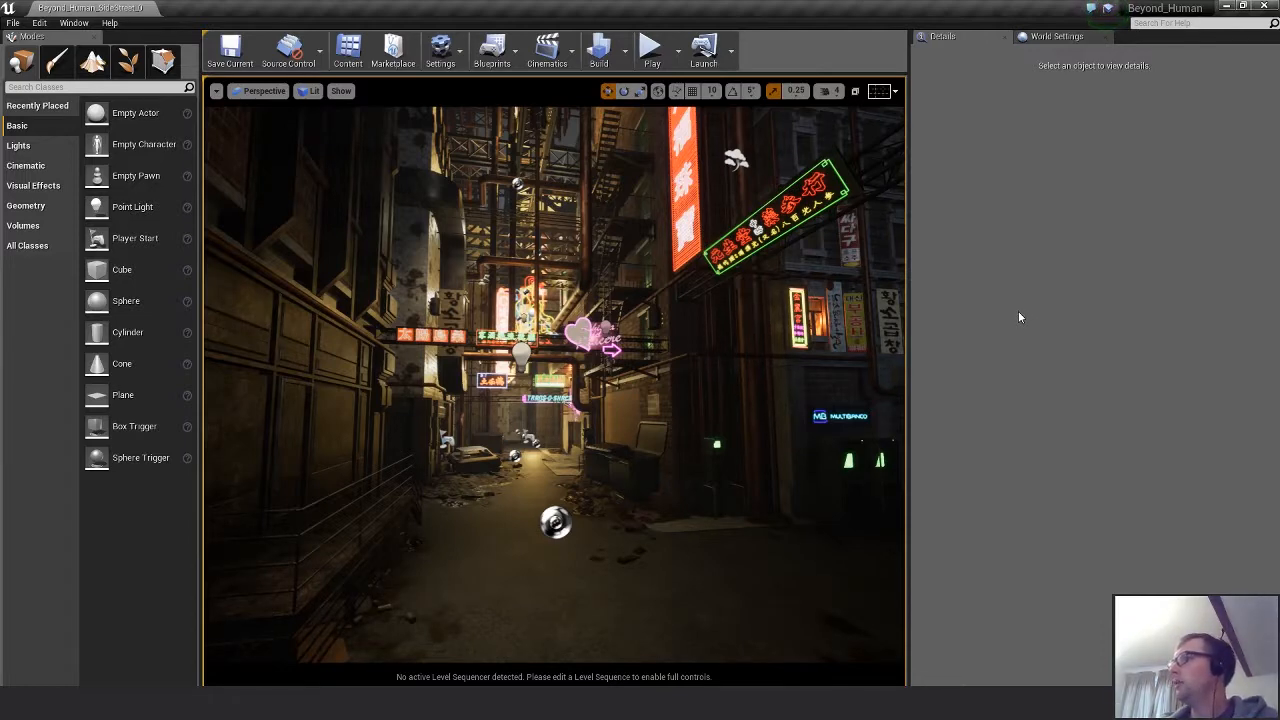
mouse_move(640, 340)
right_mouse_down()
mouse_move(622, 430)
mouse_move(652, 340)
mouse_move(634, 292)
mouse_move(633, 338)
right_mouse_up()
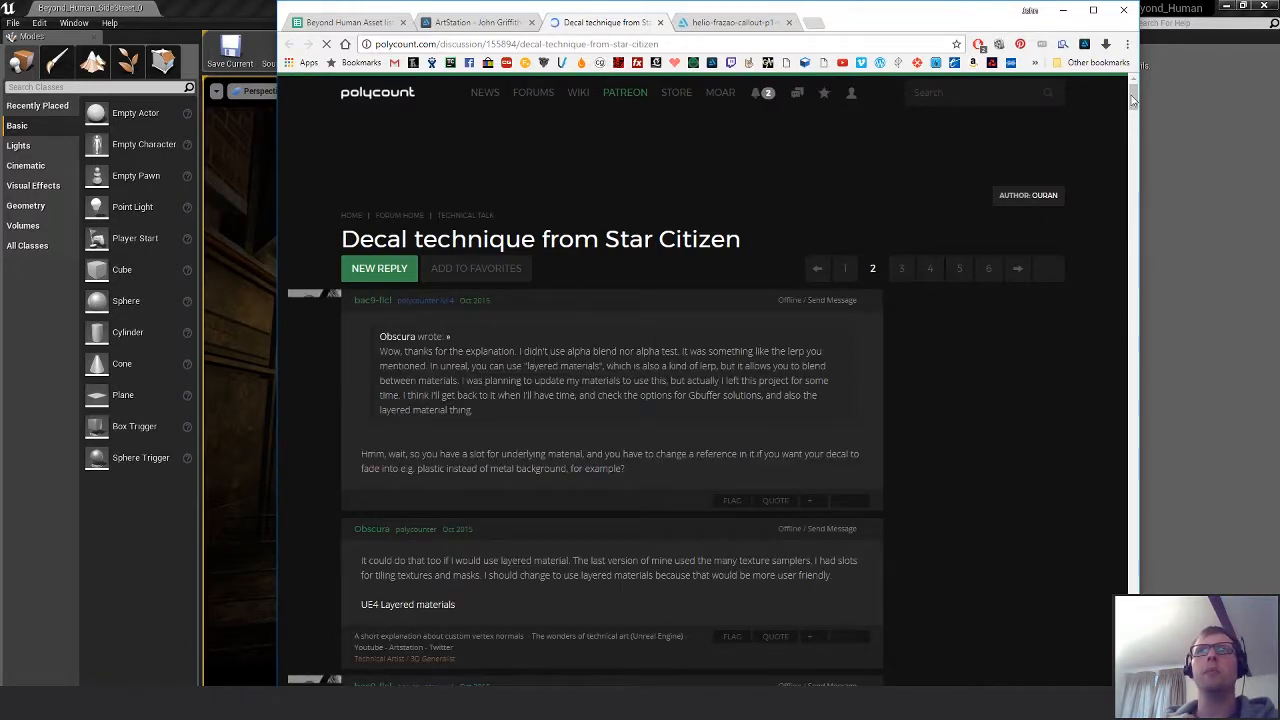
Read the Polycount thread "Decal technique from Star Citizen" and examine its decal blending diagrams and shader examples.
left_click_drag(1132, 100, 1134, 125)
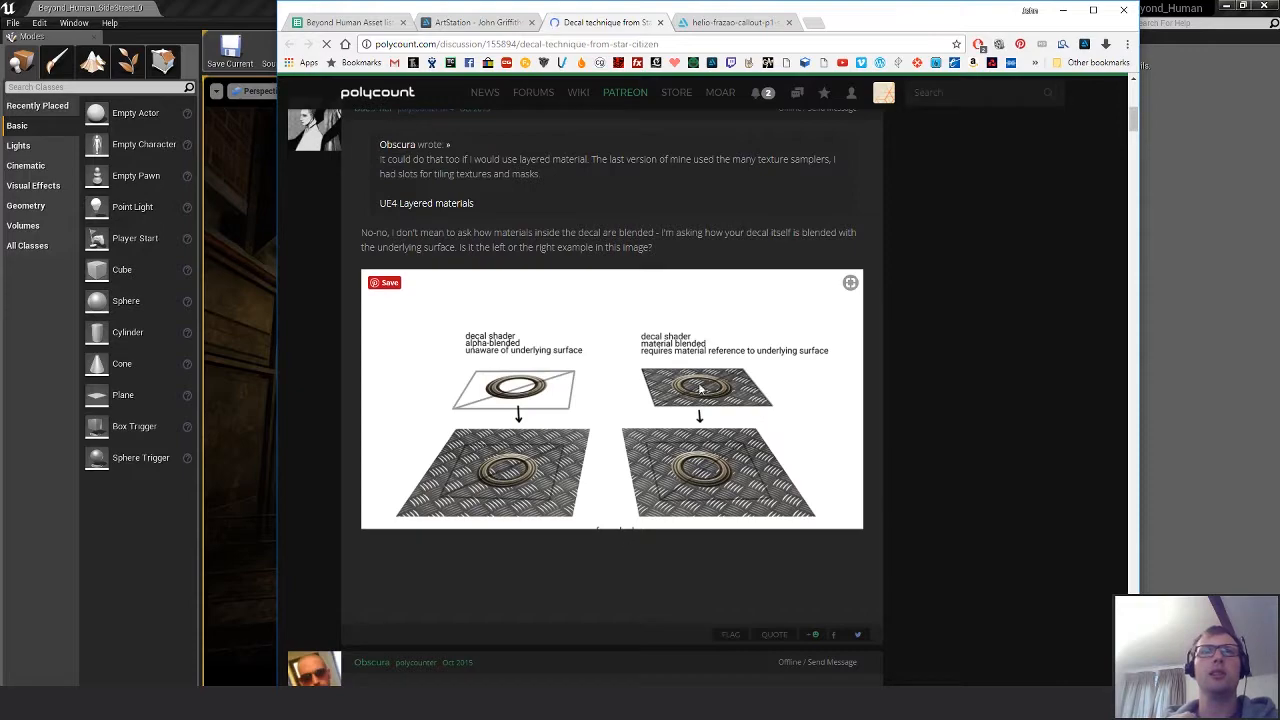
scroll(958, 550, "down", 5)
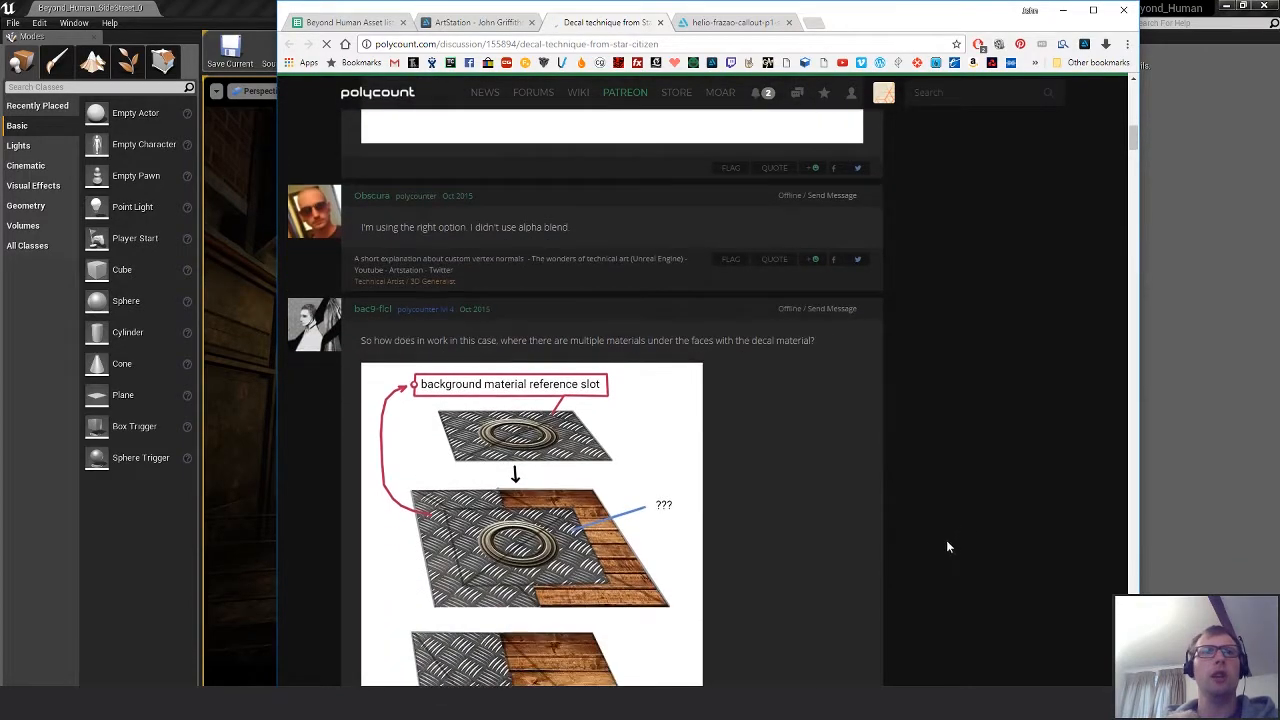
scroll(930, 530, "down", 5)
scroll(880, 520, "down", 9)
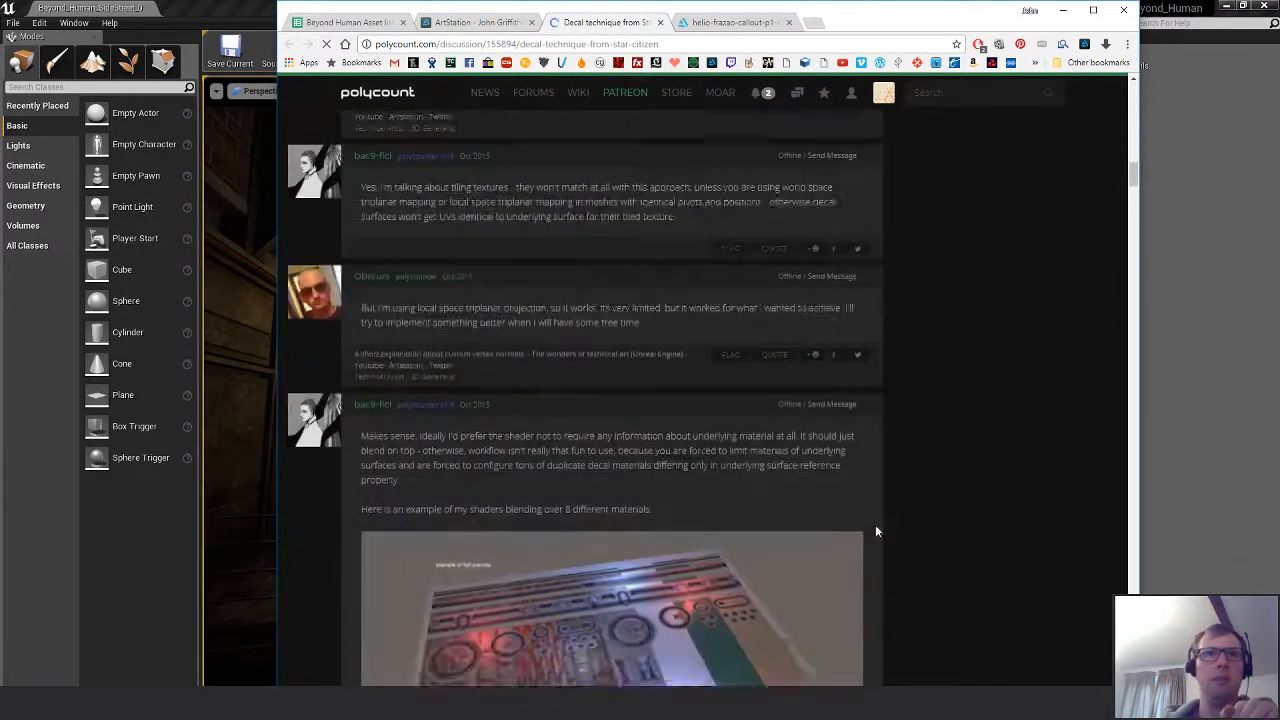
scroll(859, 530, "down", 3)
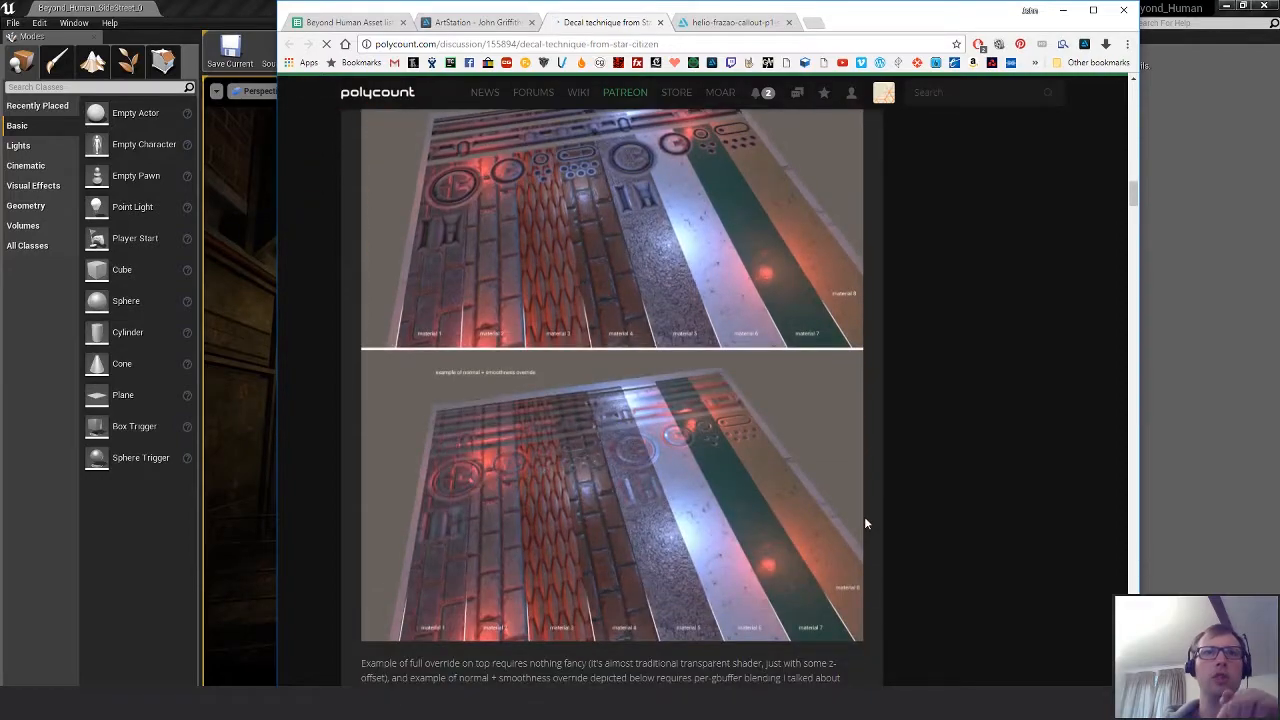
scroll(864, 516, "down", 1)
scroll(870, 517, "down", 5)
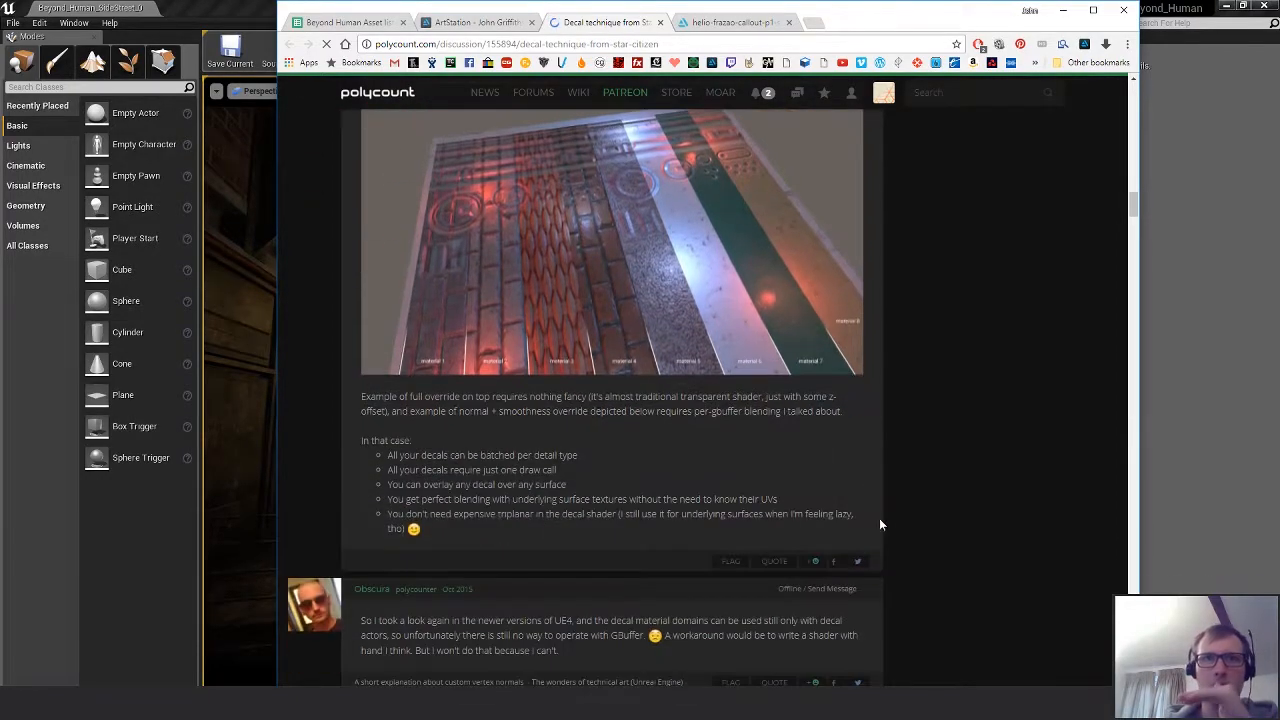
scroll(892, 518, "up", 8)
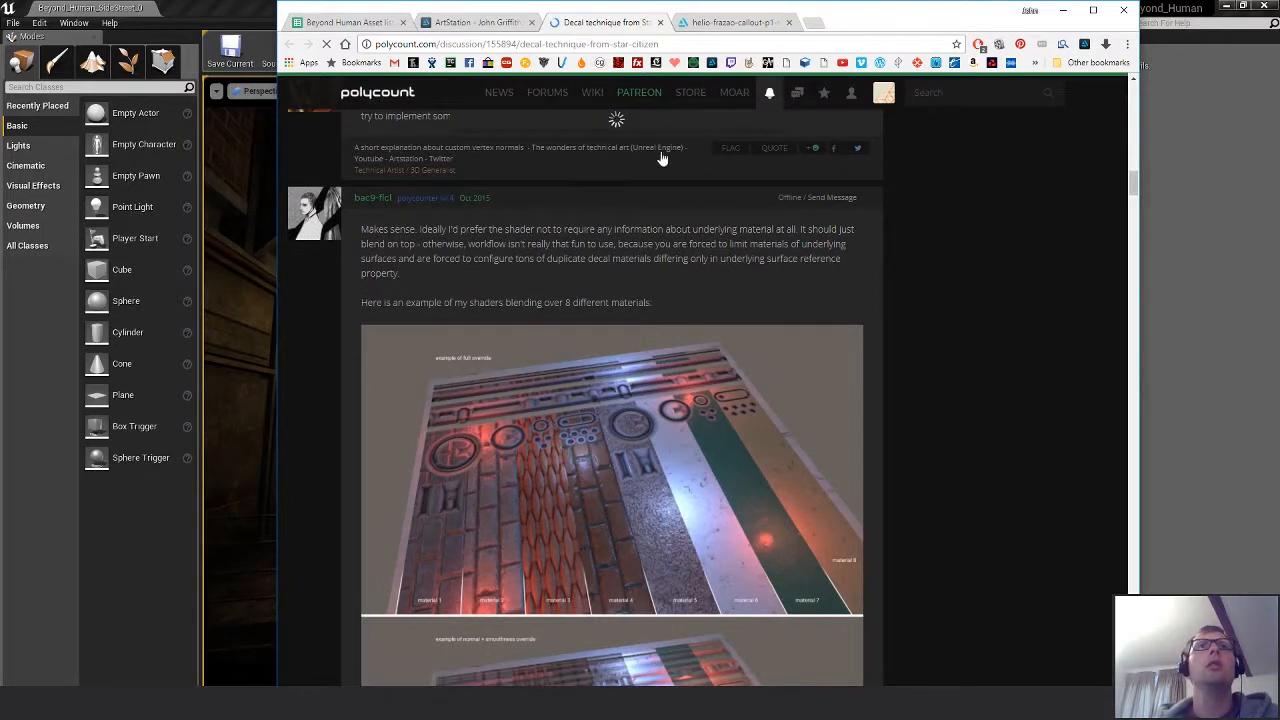
Open the "Armoured Train [UE4] WIP and Breakdown" thread from the Polycount favorites and select its web address.
left_click(768, 94)
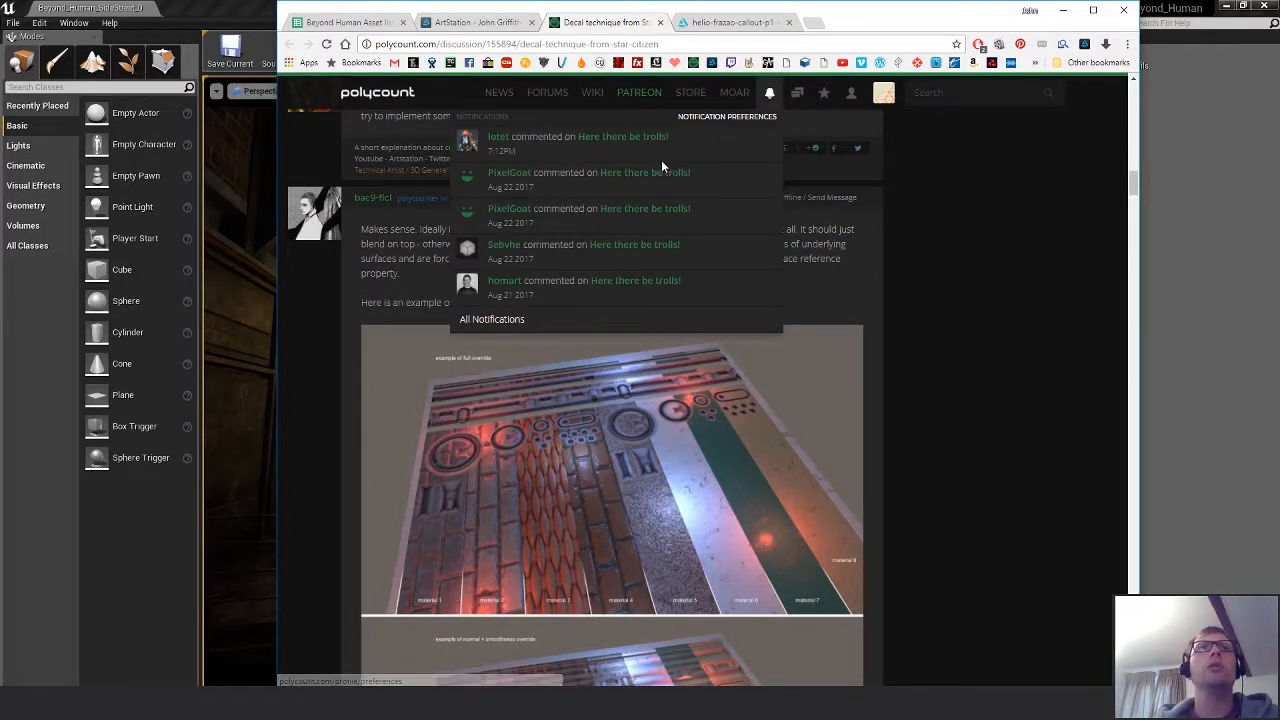
left_click(824, 92)
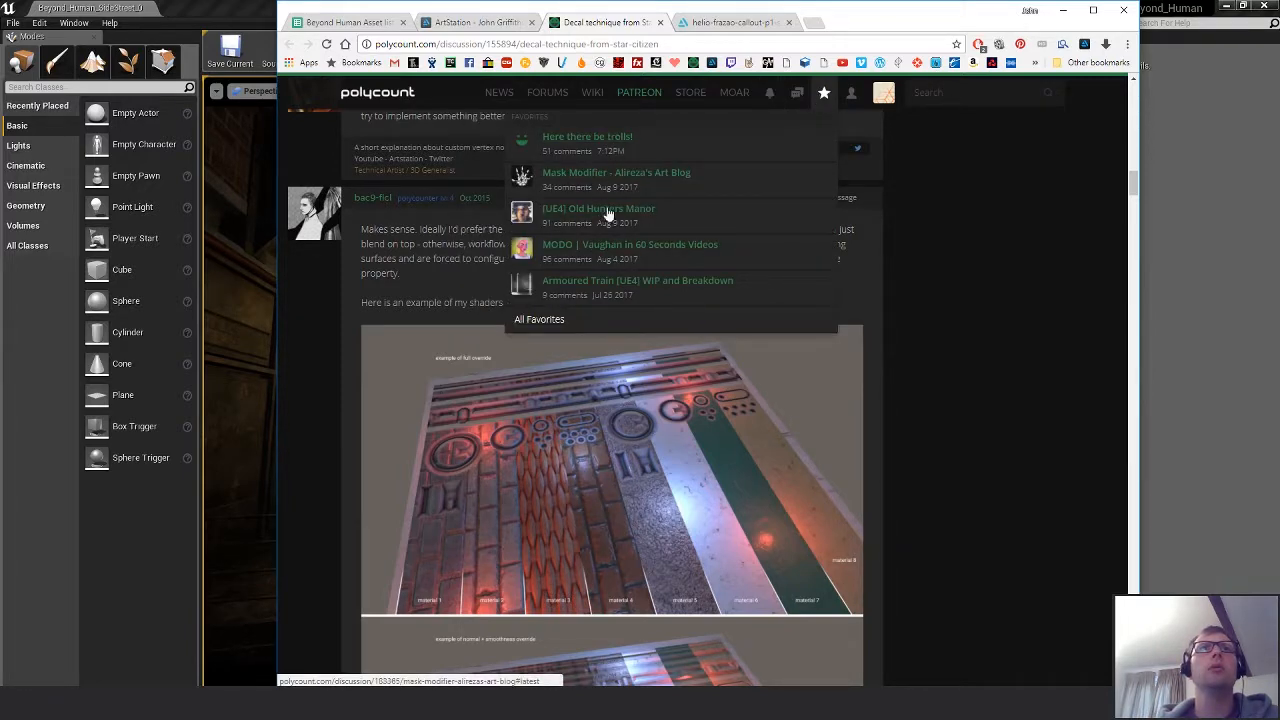
left_click(611, 288)
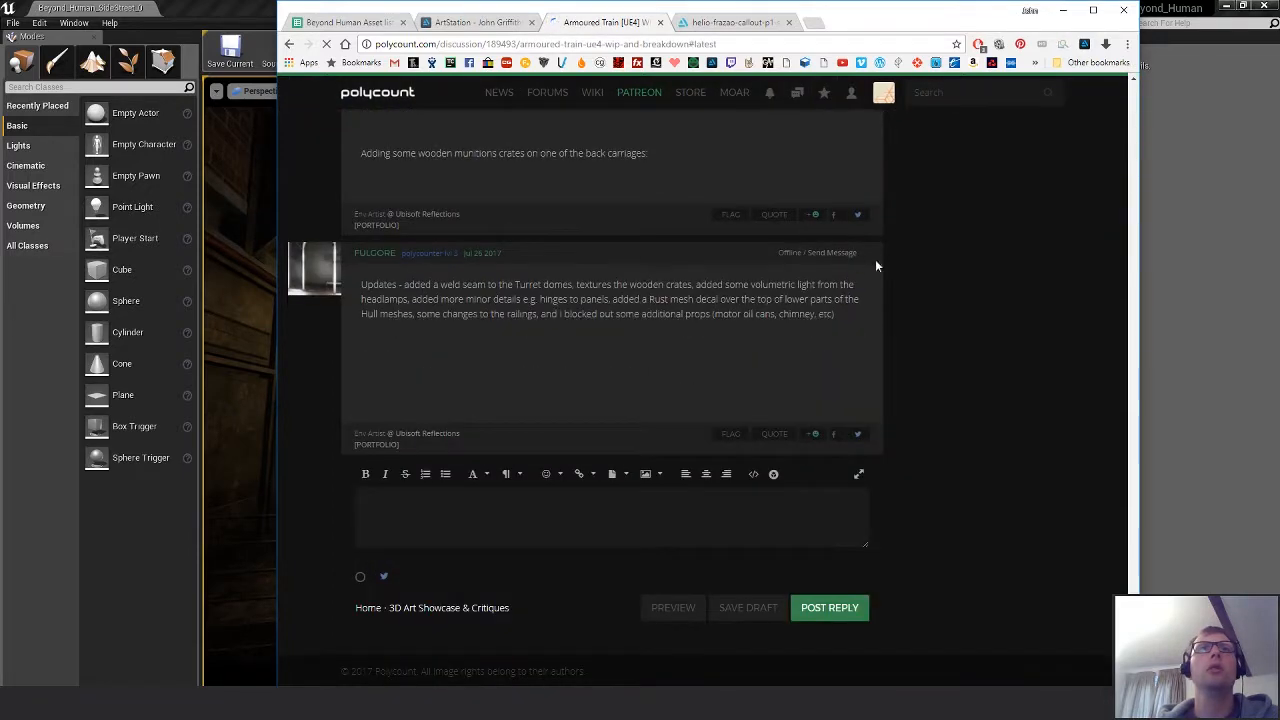
left_click(732, 42)
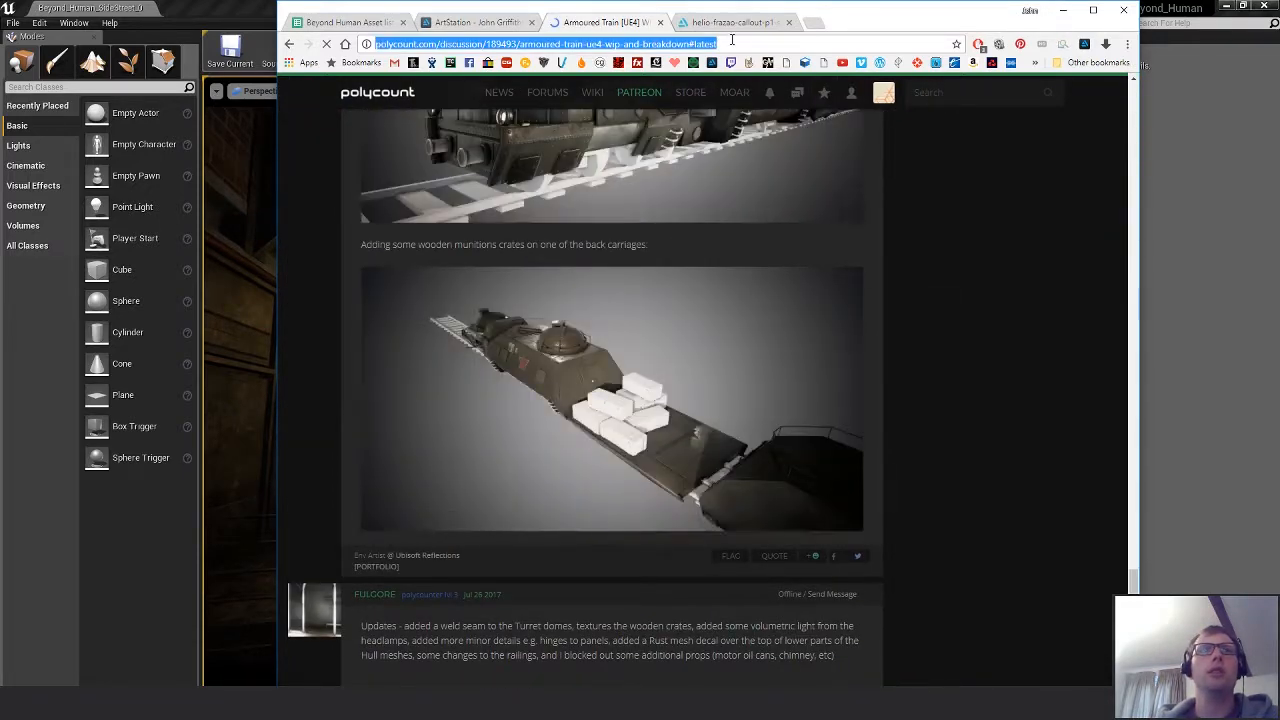
Examine the train renders and the multi-material Max scene in the Armoured Train thread, and close its browser tab.
scroll(1103, 297, "up", 4)
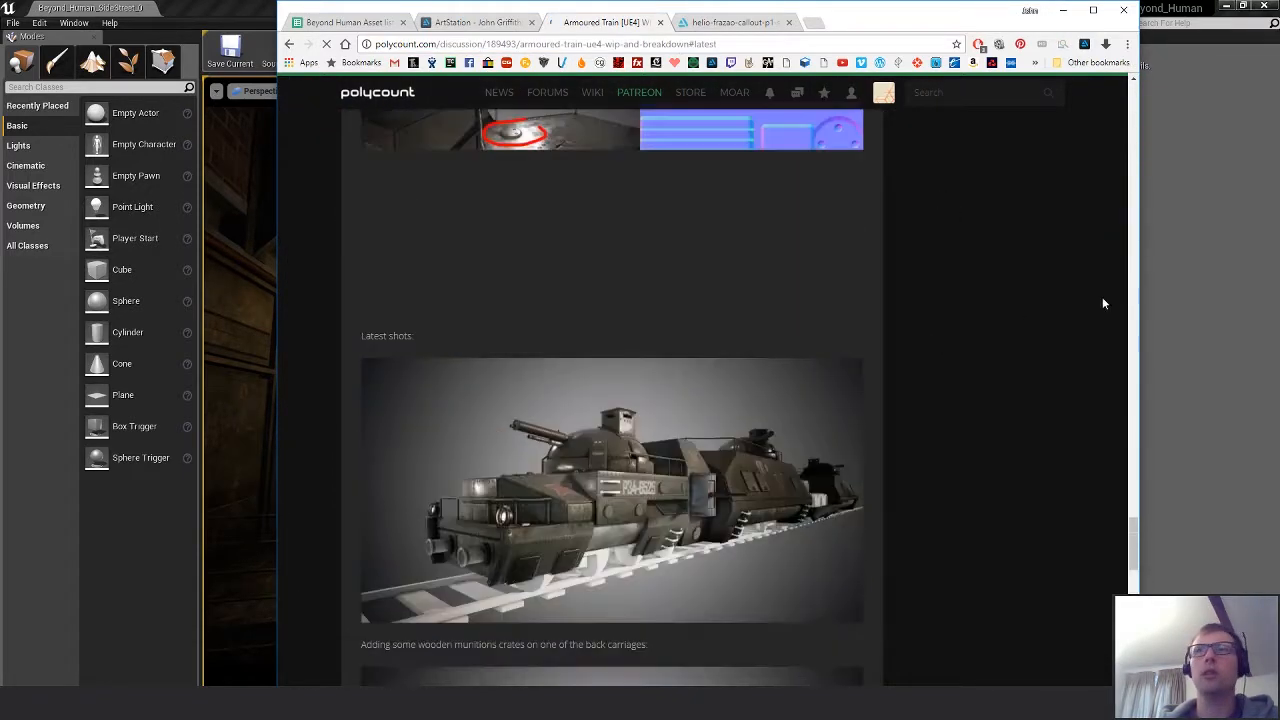
scroll(1133, 467, "up", 4)
left_click_drag(1131, 462, 1101, 314)
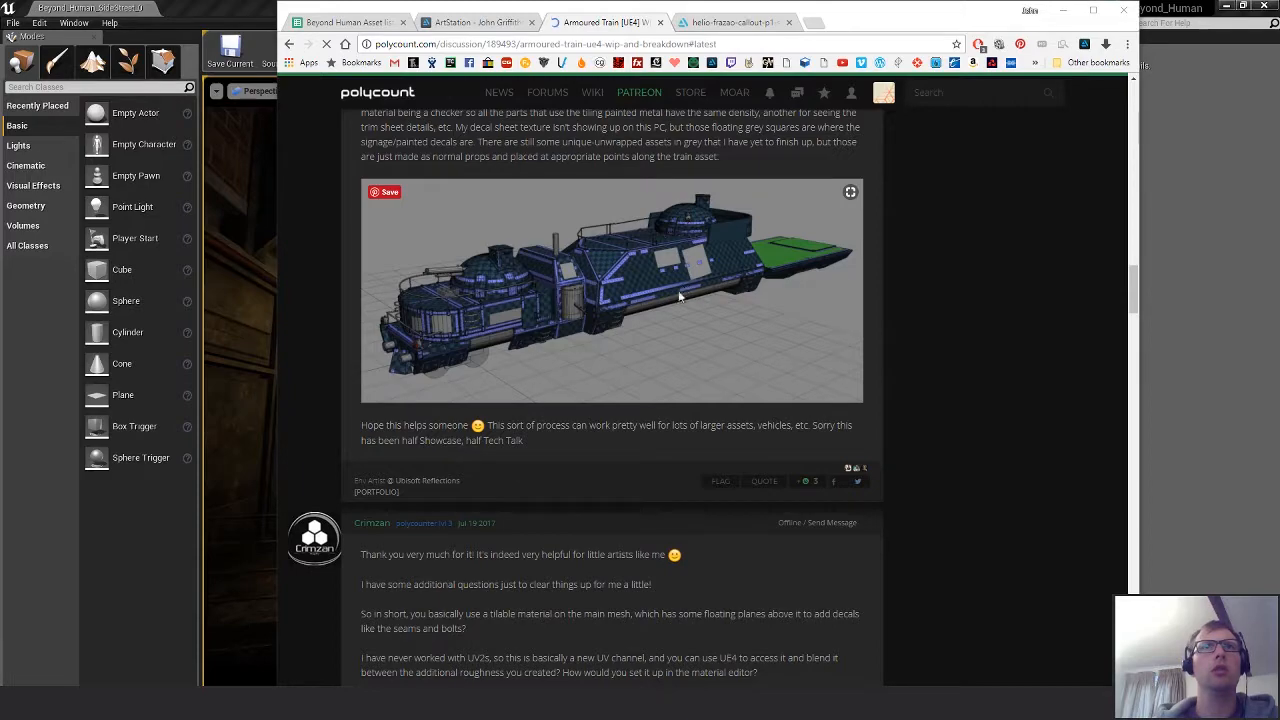
scroll(946, 376, "up", 1)
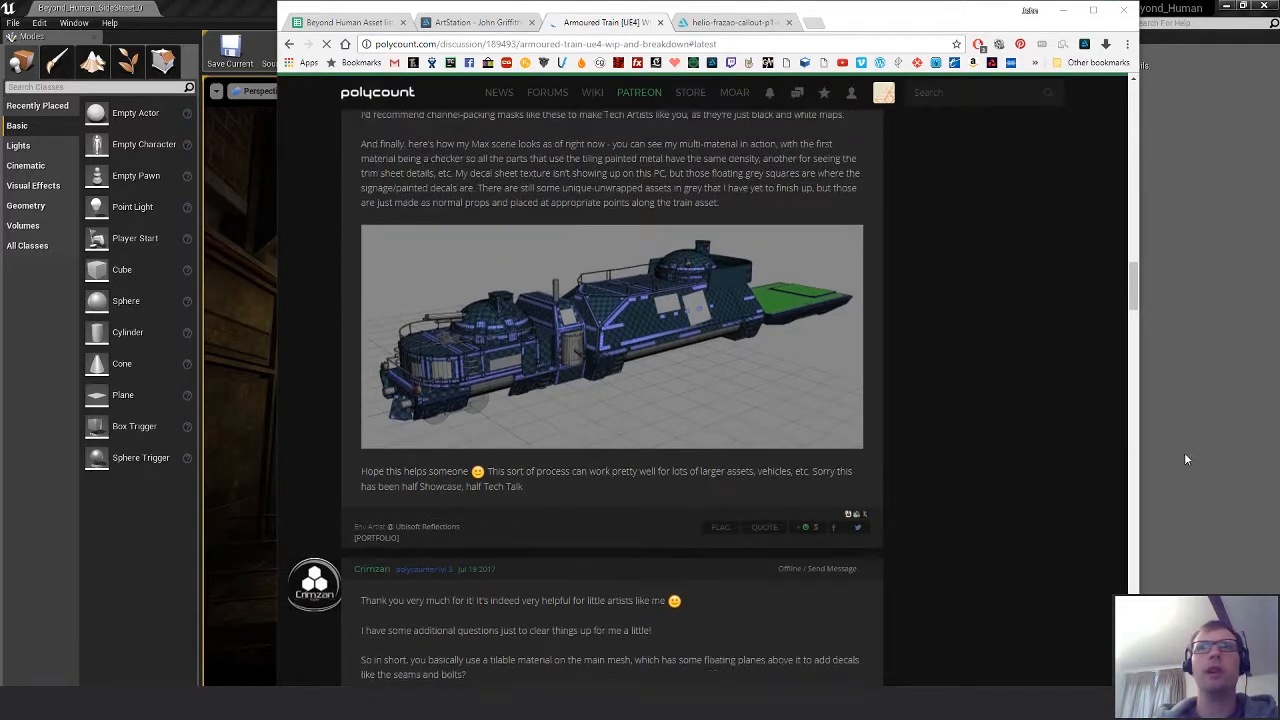
left_click_drag(1134, 289, 1118, 472)
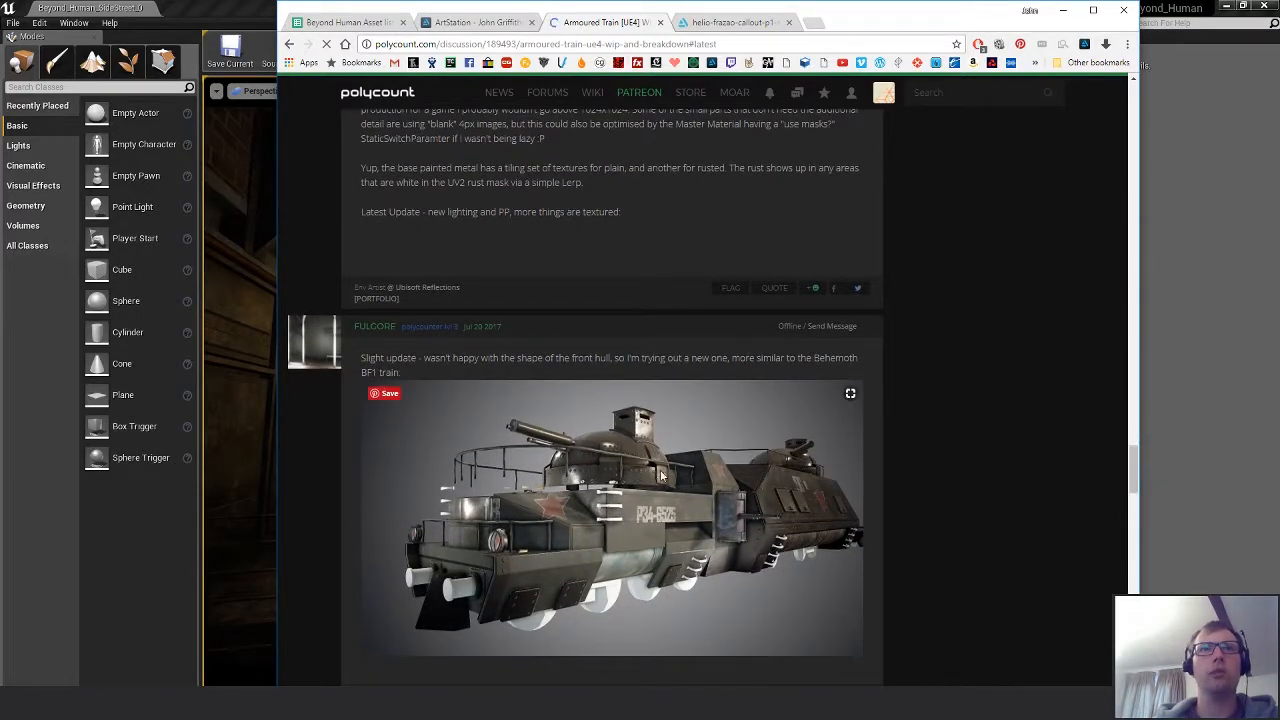
left_click_drag(1118, 444, 1106, 284)
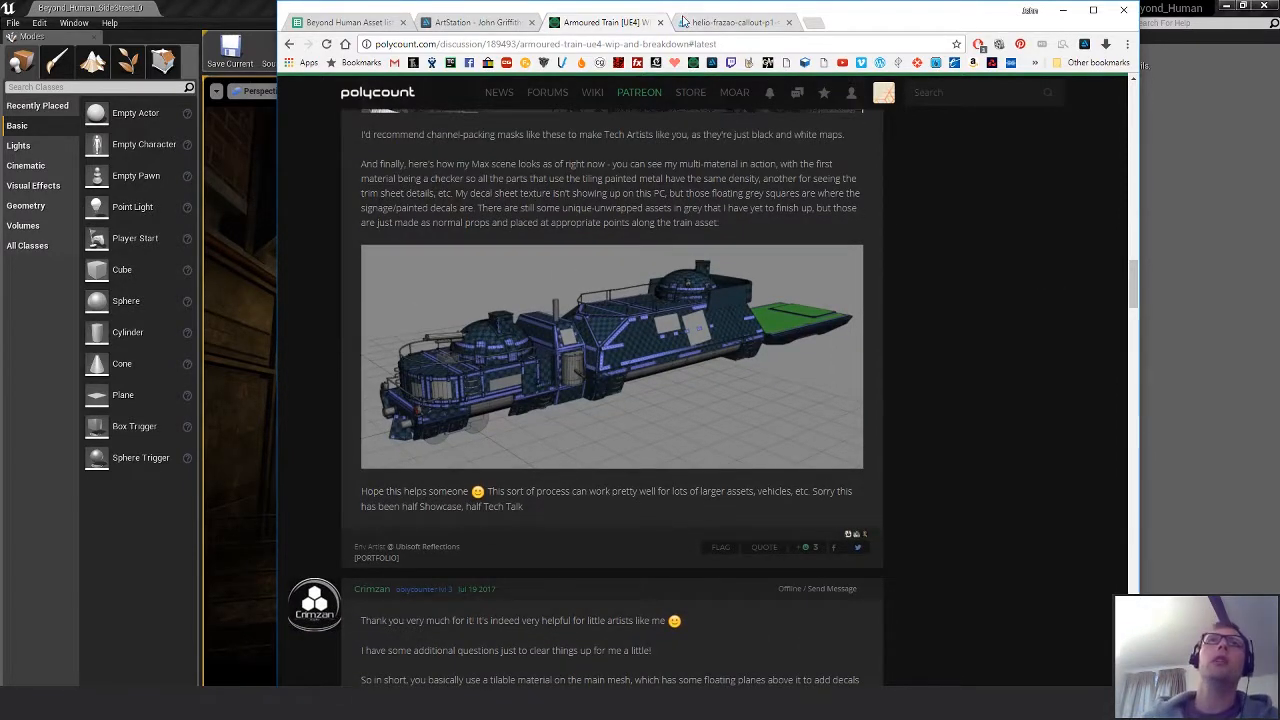
left_click(660, 22)
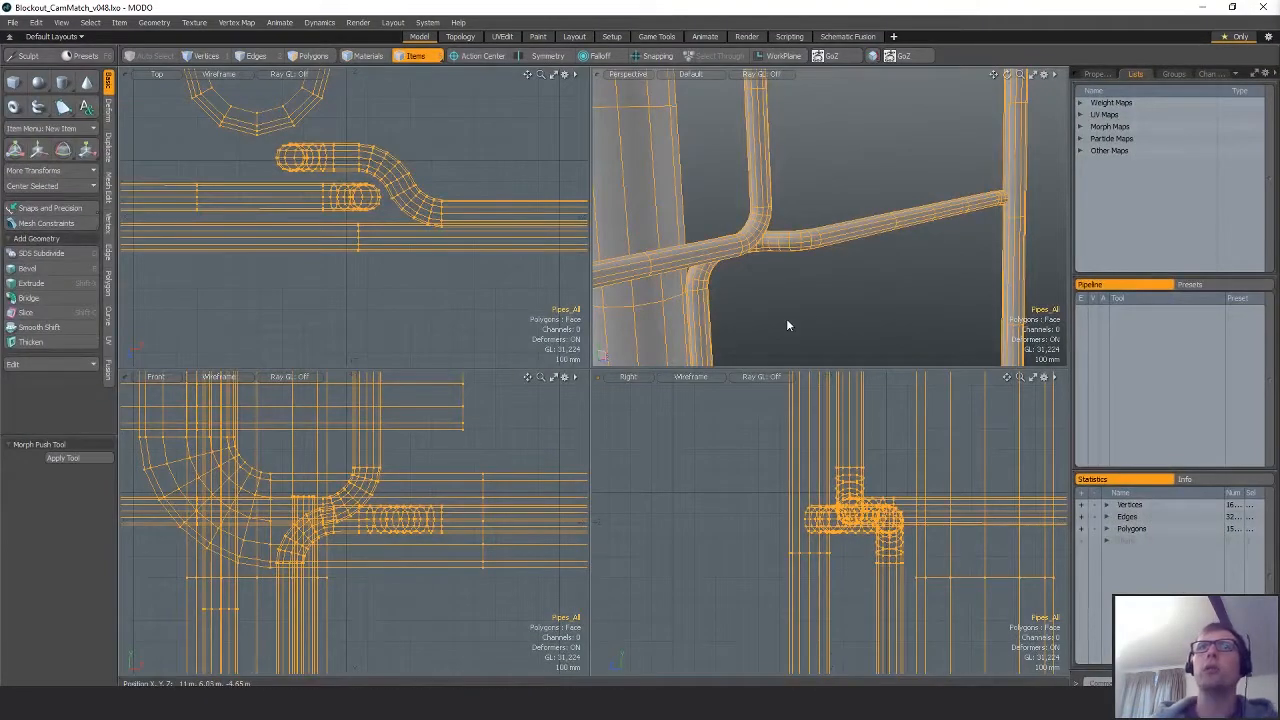
Switch to MODO, look over the pipe and building meshes, and frame the Texel_Density_Cube in the perspective view.
left_click_drag(901, 255, 790, 278, "alt")
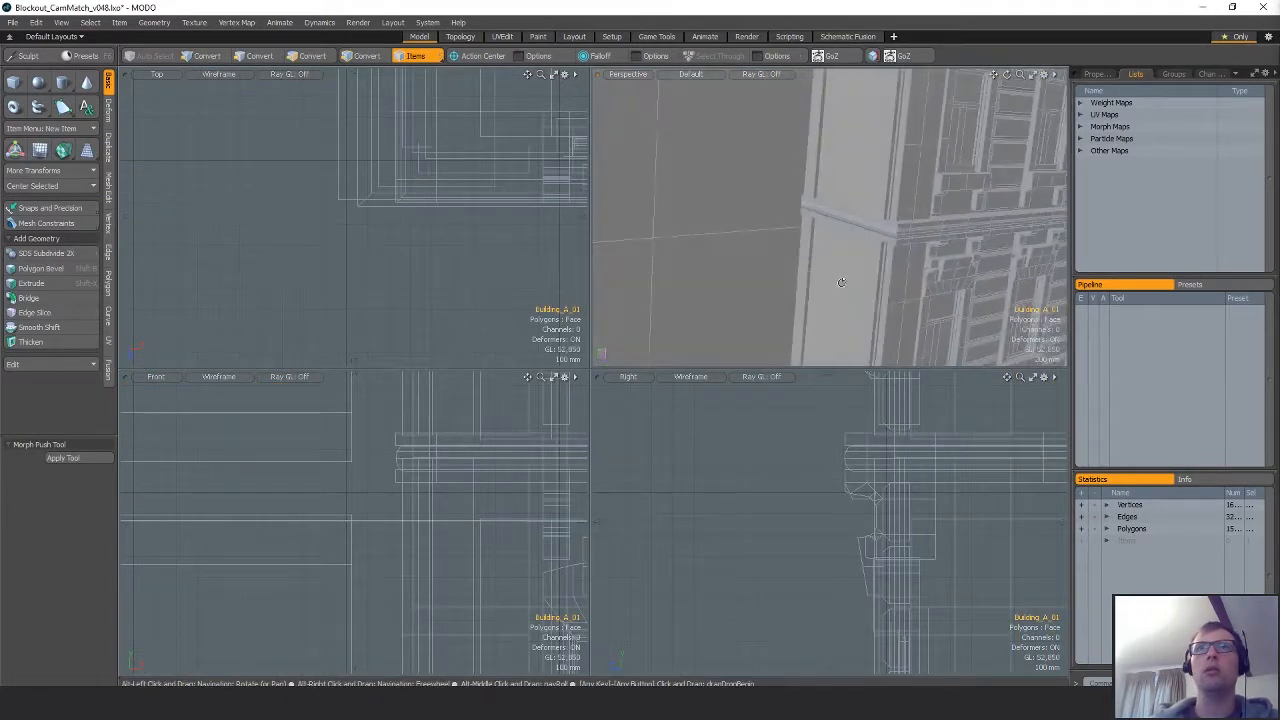
mouse_move(842, 281)
left_mouse_down("ctrl+alt")
mouse_move(890, 235)
mouse_move(940, 268)
mouse_move(922, 240)
left_mouse_up("ctrl+alt")
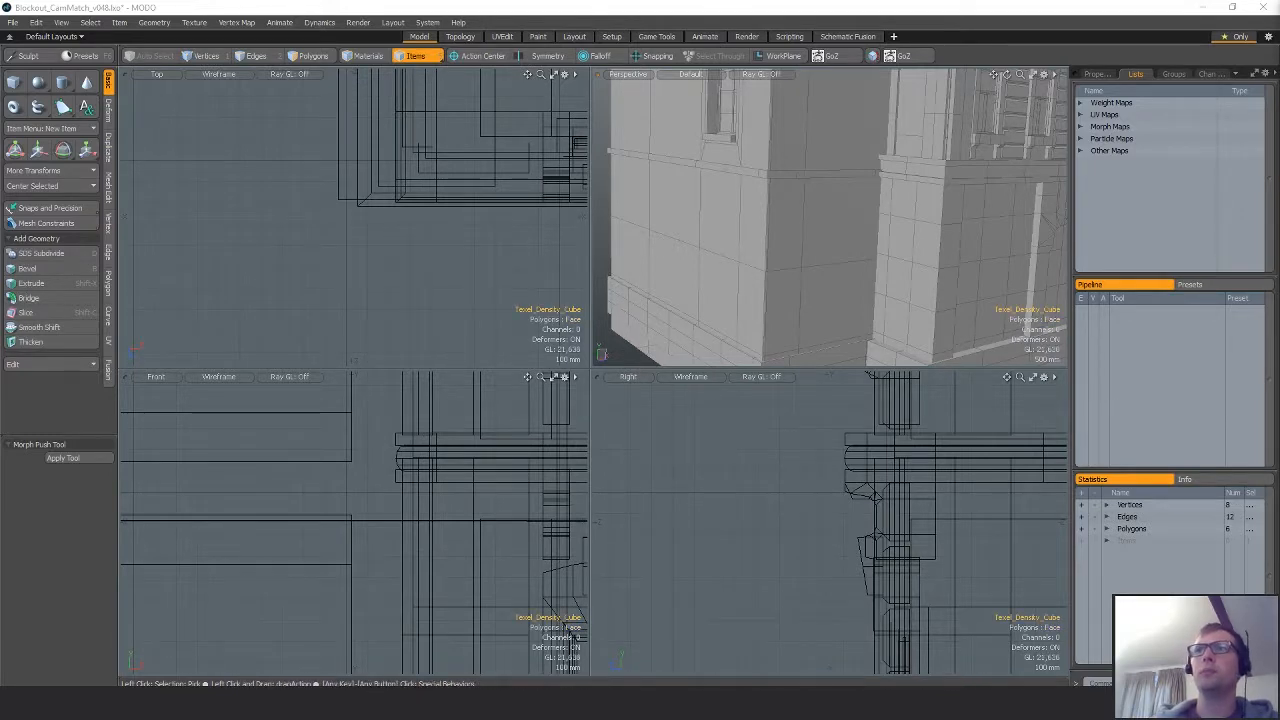
left_click_drag(672, 178, 925, 210, "alt")
key("3")
key("a")
left_click_drag(925, 210, 860, 246, "ctrl+alt")
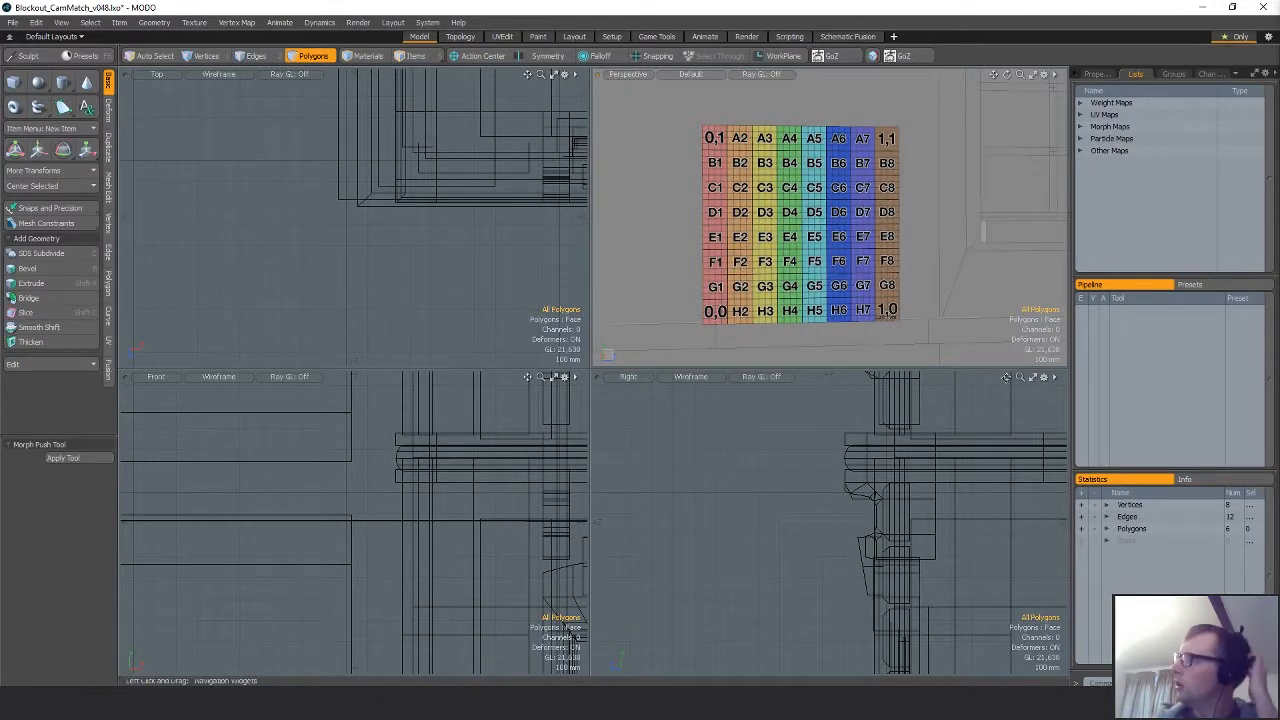
Examine the checker texture on the texel density cube against the building wall from several distances.
key("1")
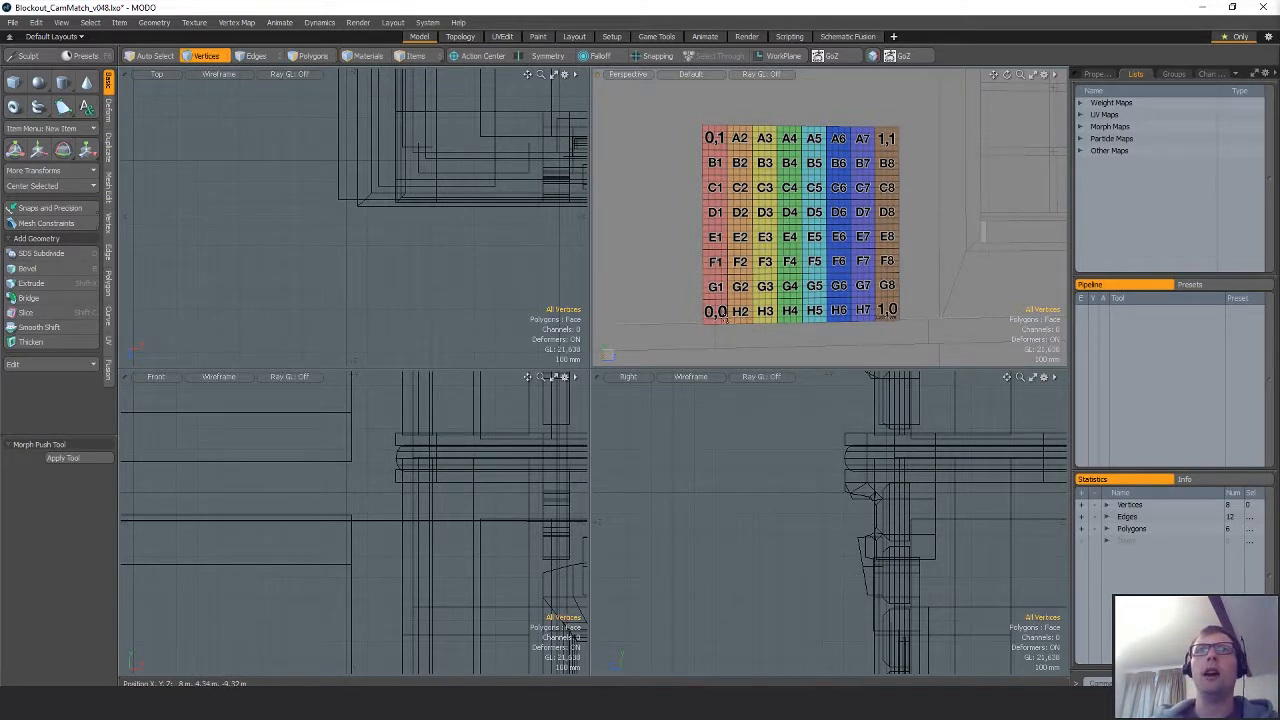
left_click_drag(909, 254, 948, 254, "alt")
left_click_drag(948, 254, 842, 255, "ctrl+alt")
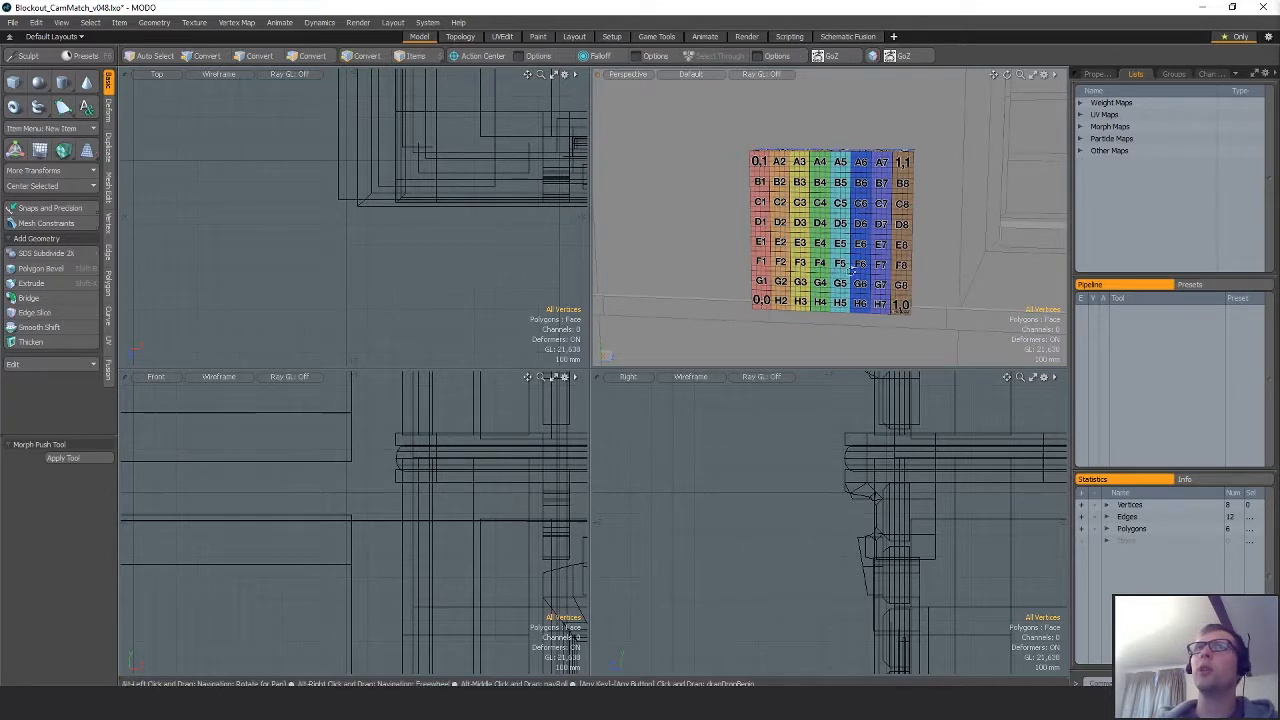
left_click_drag(862, 207, 867, 267, "alt")
left_click_drag(808, 198, 885, 200, "ctrl+alt")
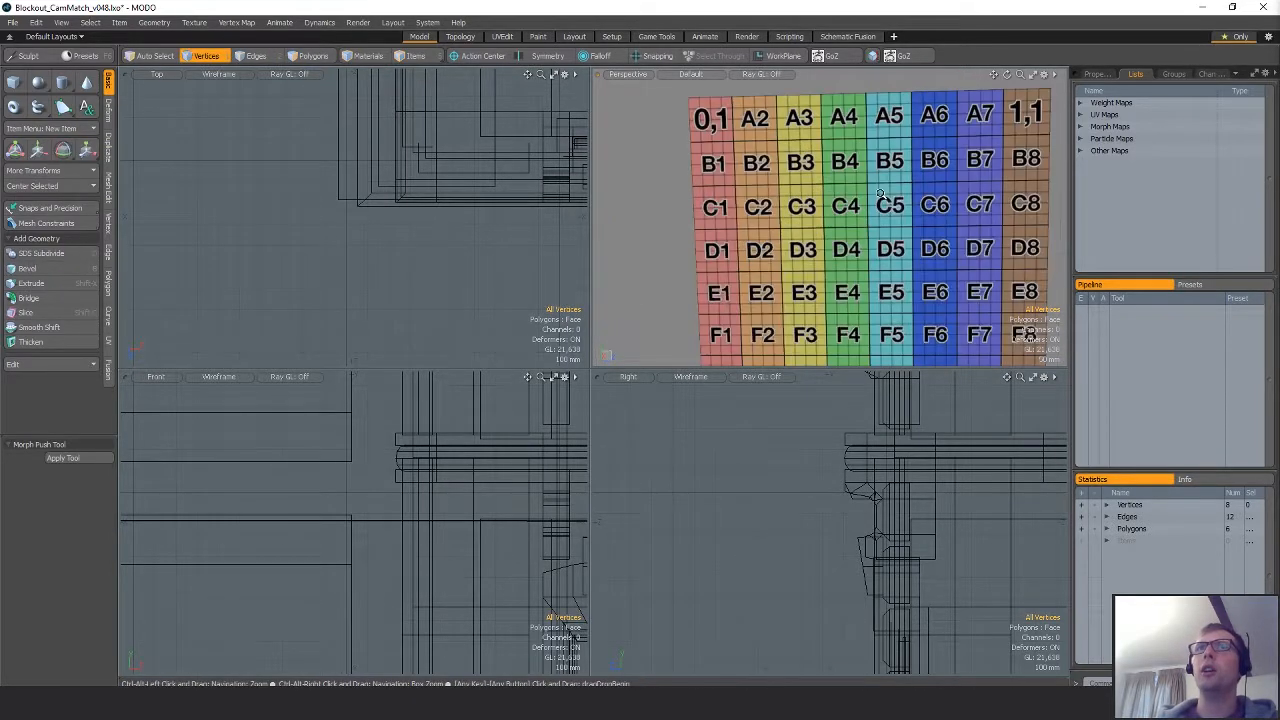
left_click_drag(882, 262, 855, 249, "alt+shift")
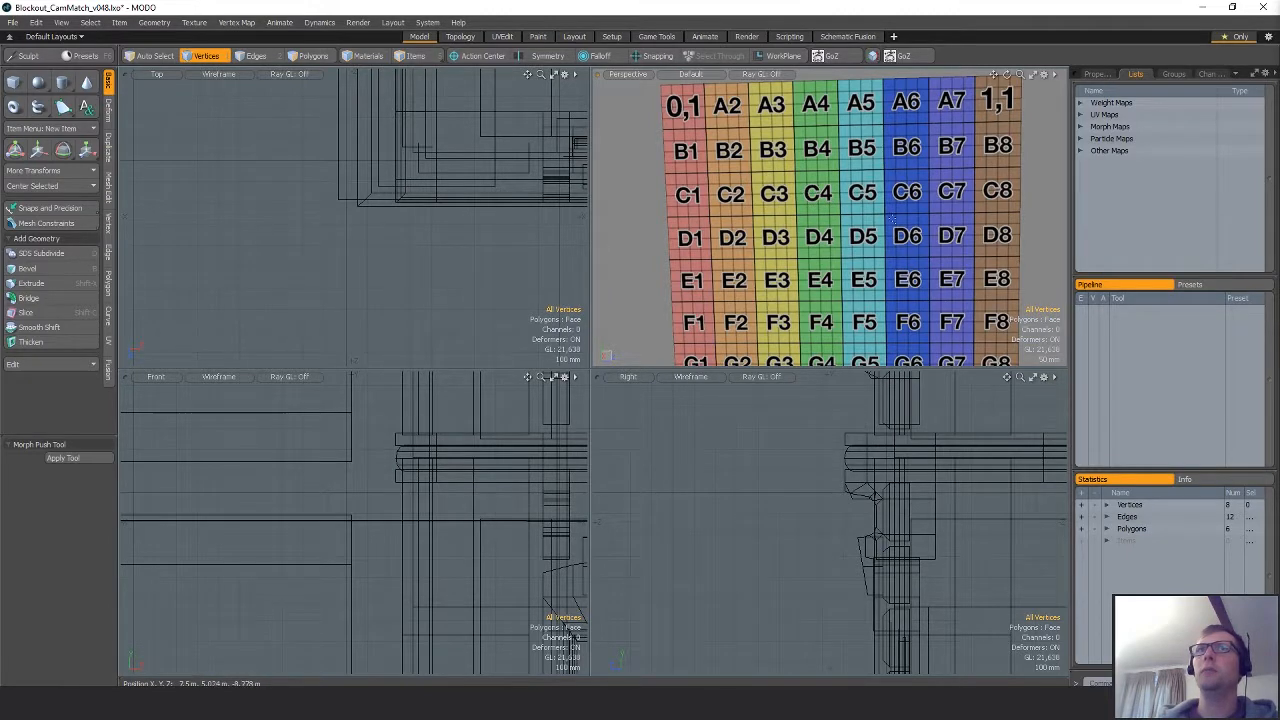
mouse_move(942, 230)
left_mouse_down("ctrl+alt")
mouse_move(900, 230)
mouse_move(878, 213)
mouse_move(917, 233)
left_mouse_up("ctrl+alt")
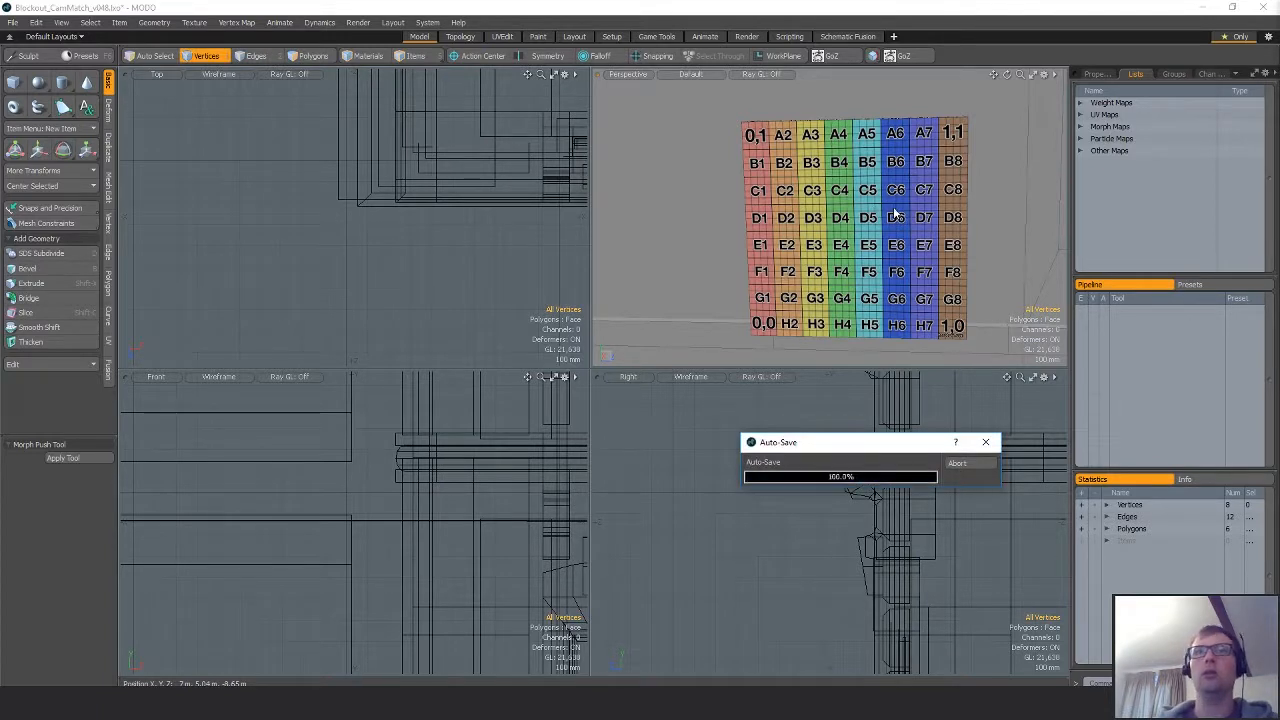
Put the UV checker material on the building surfaces and compare its scale with the texel density cube.
key("4")
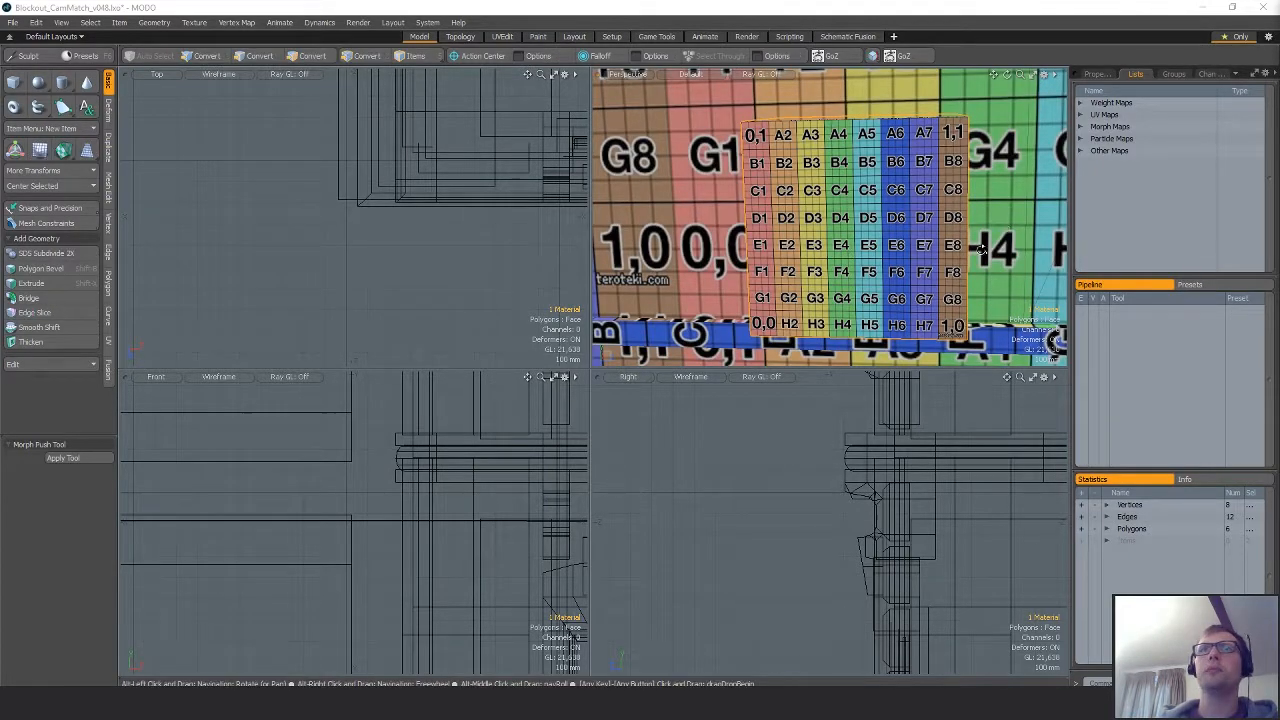
scroll(915, 235, "down", 5)
mouse_move(955, 230)
left_mouse_down("alt")
mouse_move(905, 243)
mouse_move(888, 218)
mouse_move(800, 222)
mouse_move(935, 216)
left_mouse_up("alt")
scroll(905, 240, "up", 3)
Switch to polygon selection and open the "Texture" UV map in the UV Editor.
key("3")
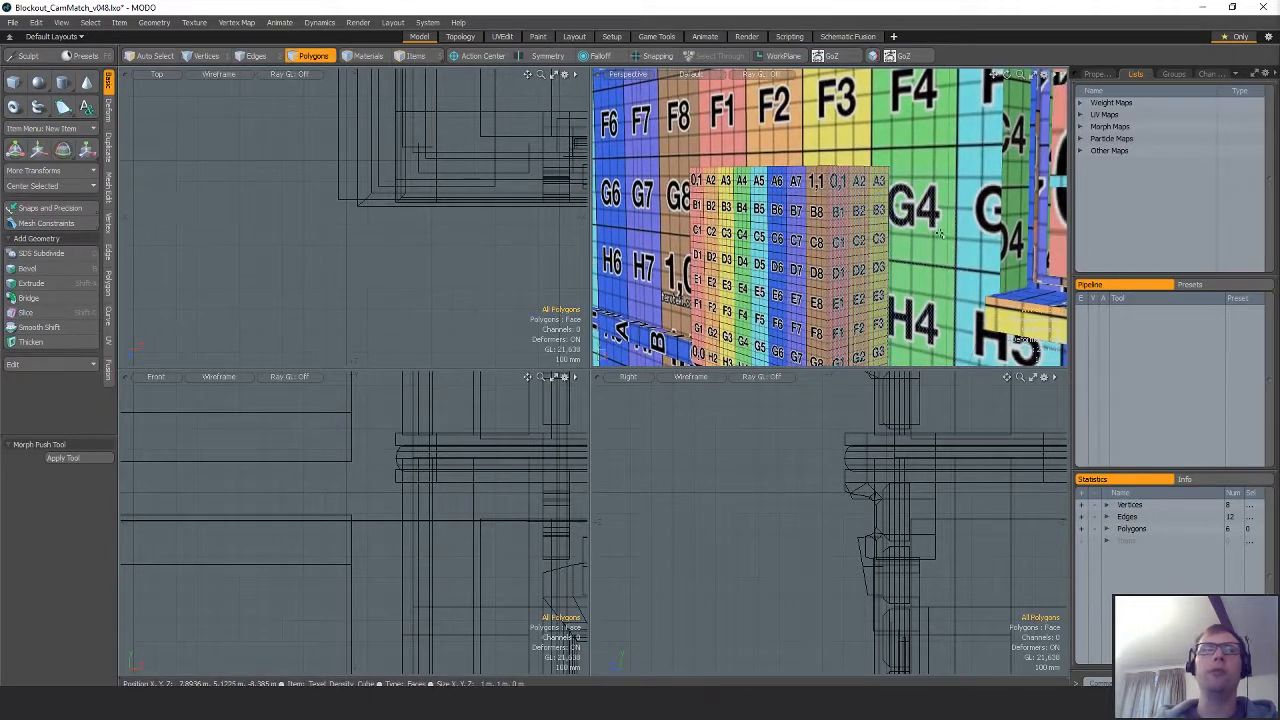
left_click(1081, 115)
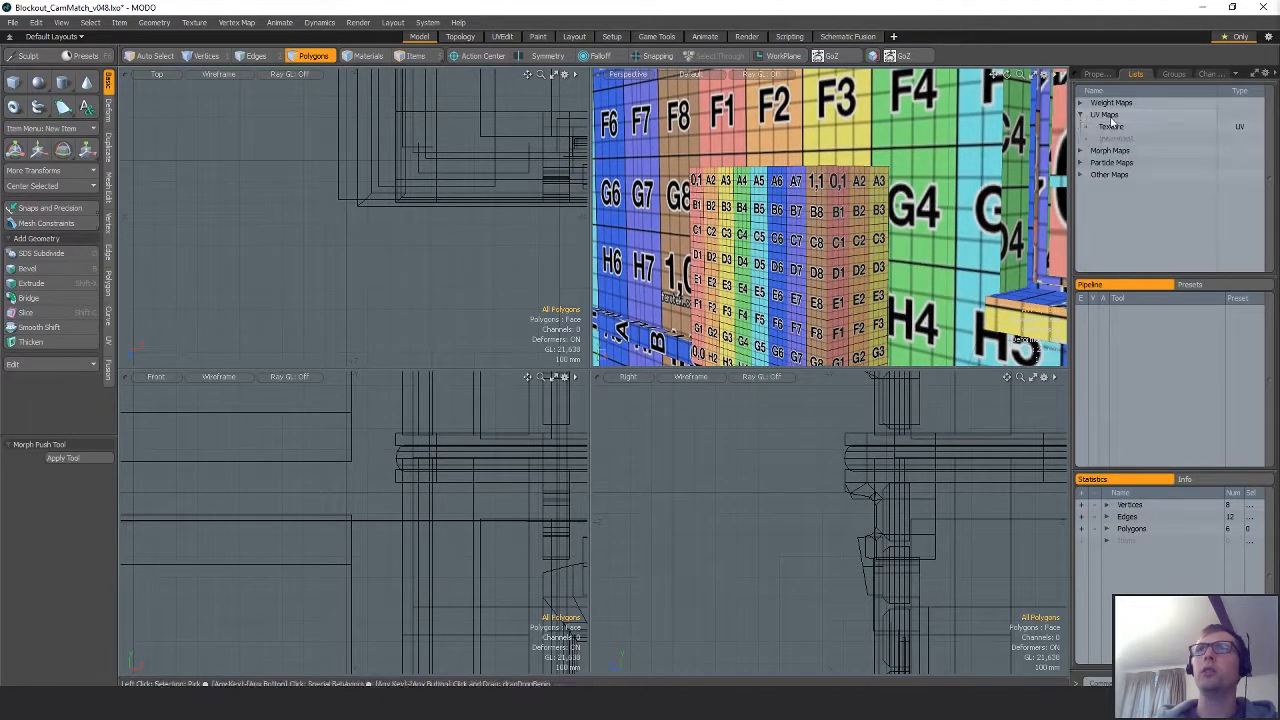
double_click(1114, 128)
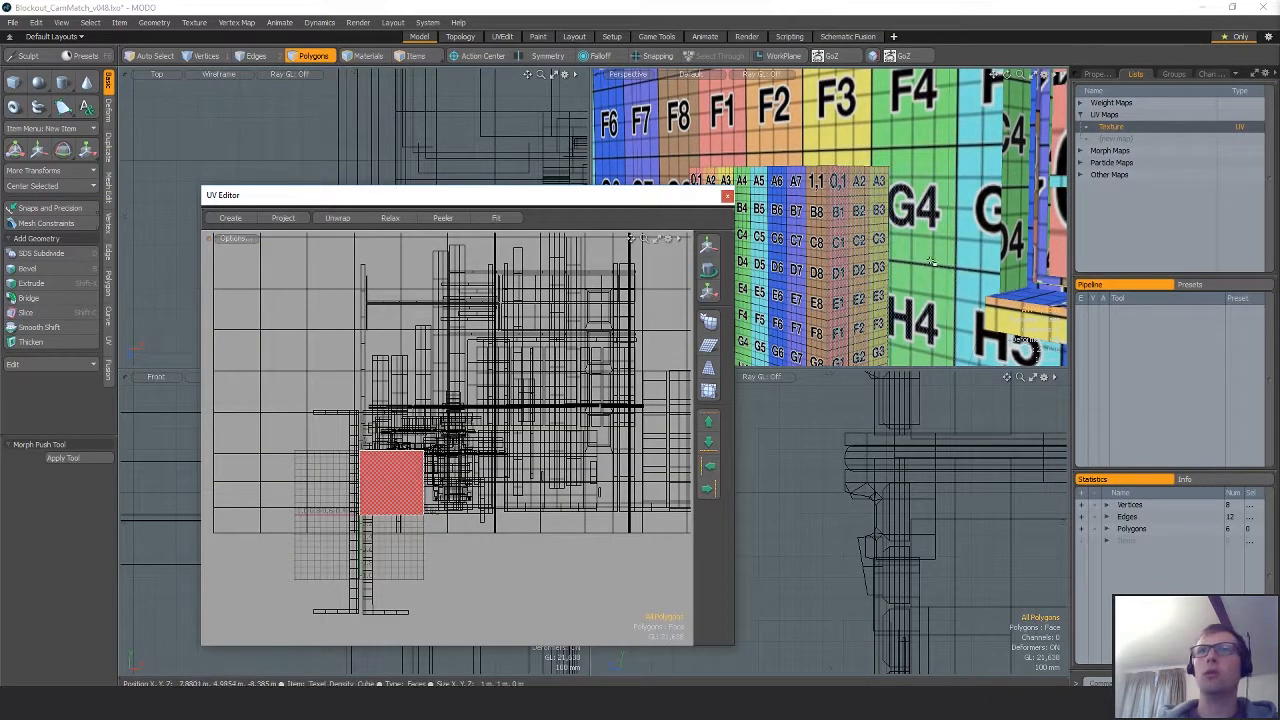
Try uniform UV scales of 65 % and 165 % about the origin on the building mesh's Texture map.
left_click(898, 308)
left_click(438, 575)
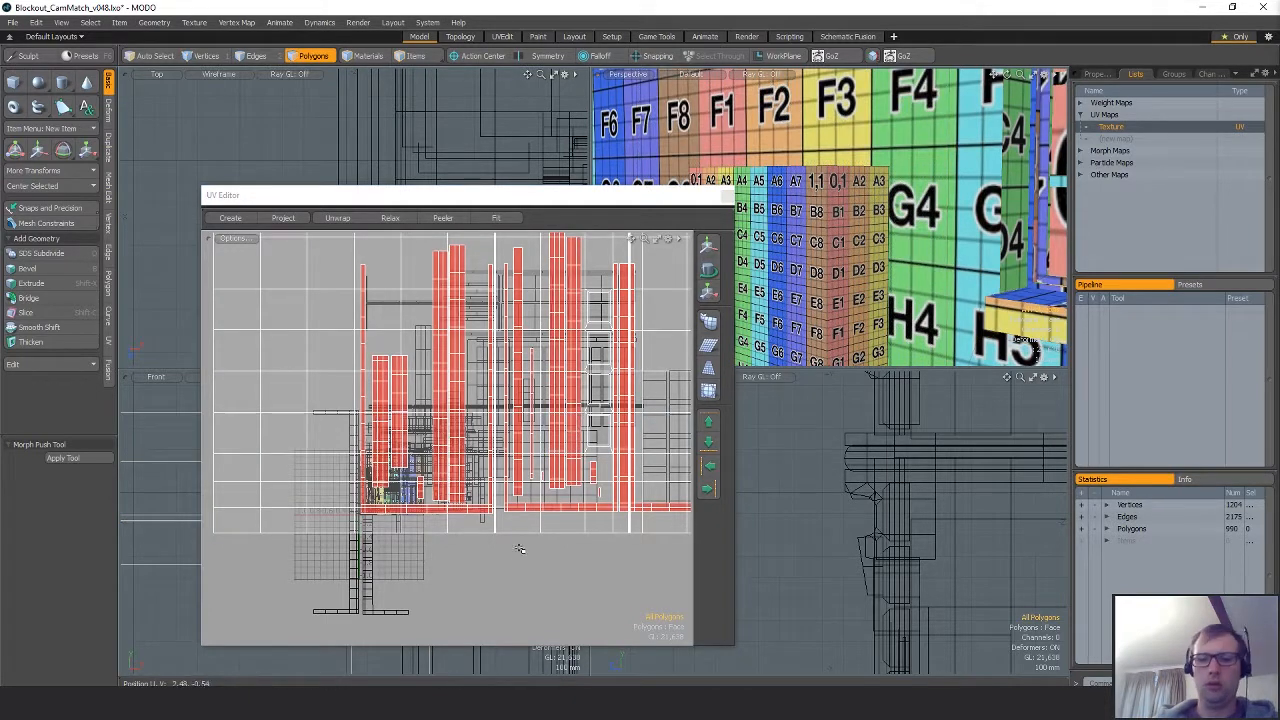
key("y")
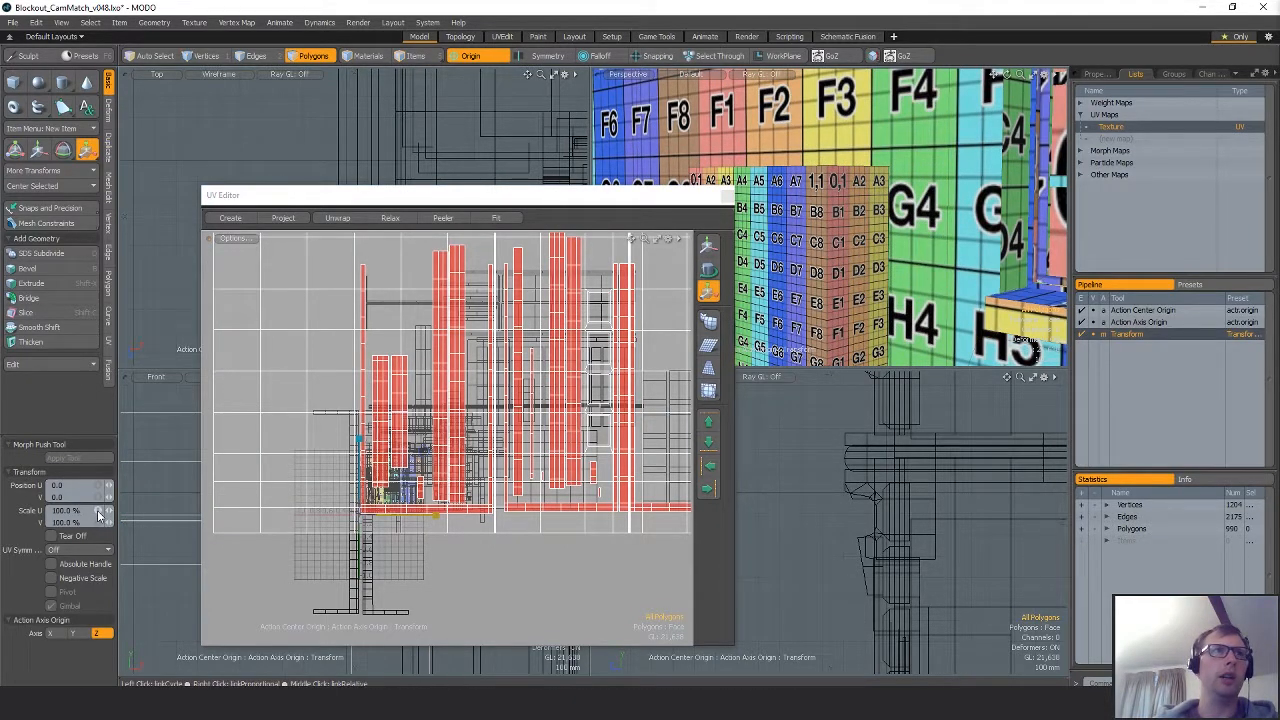
left_click(86, 510)
type("65")
key("Return")
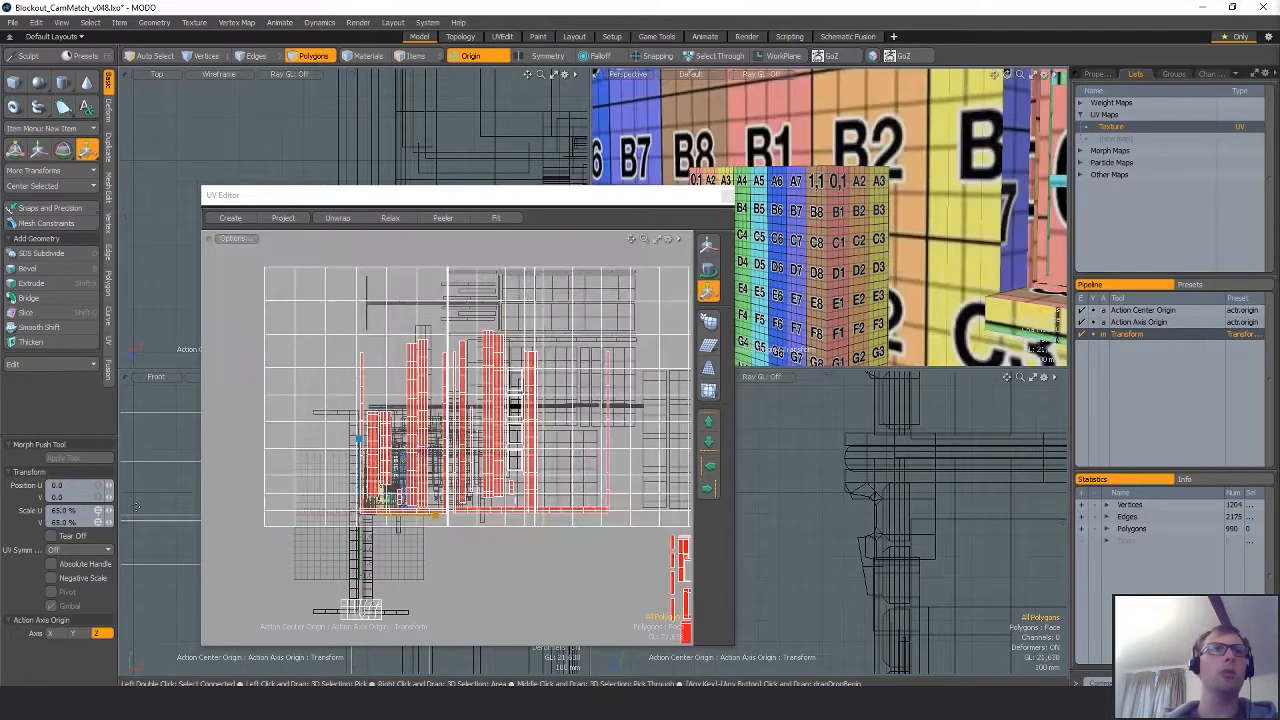
left_click(95, 512)
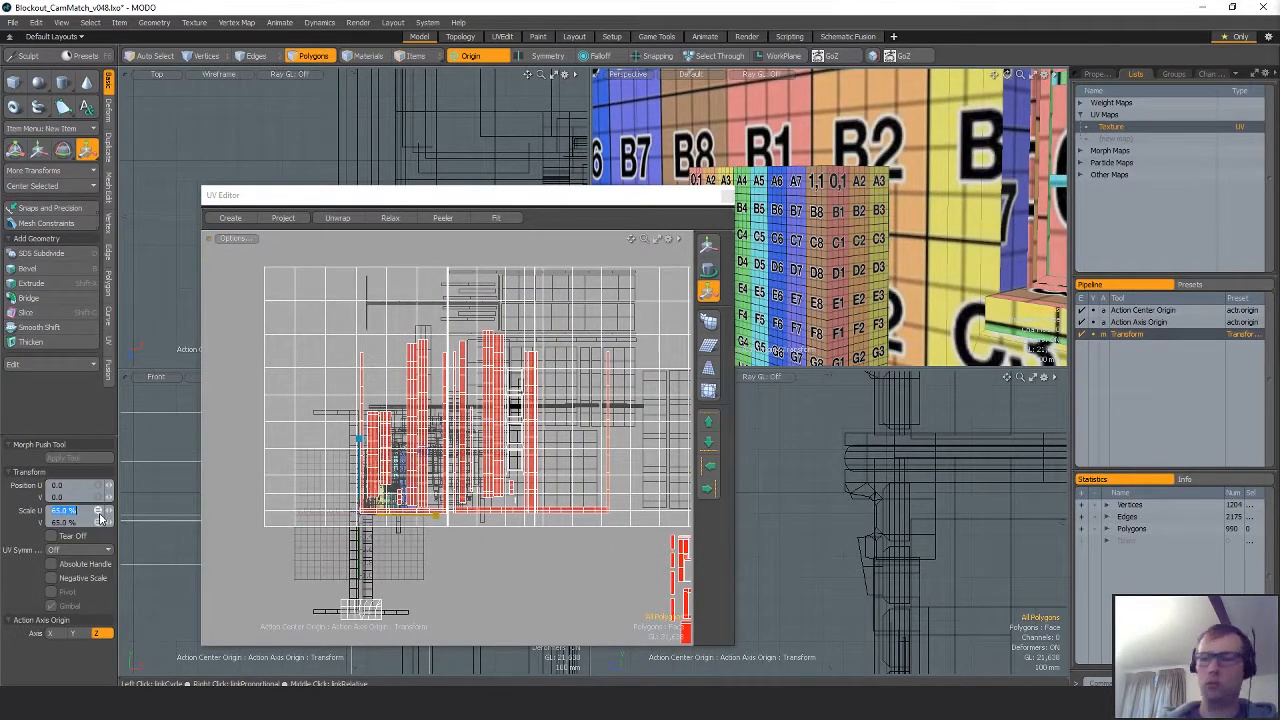
type("165")
key("Return")
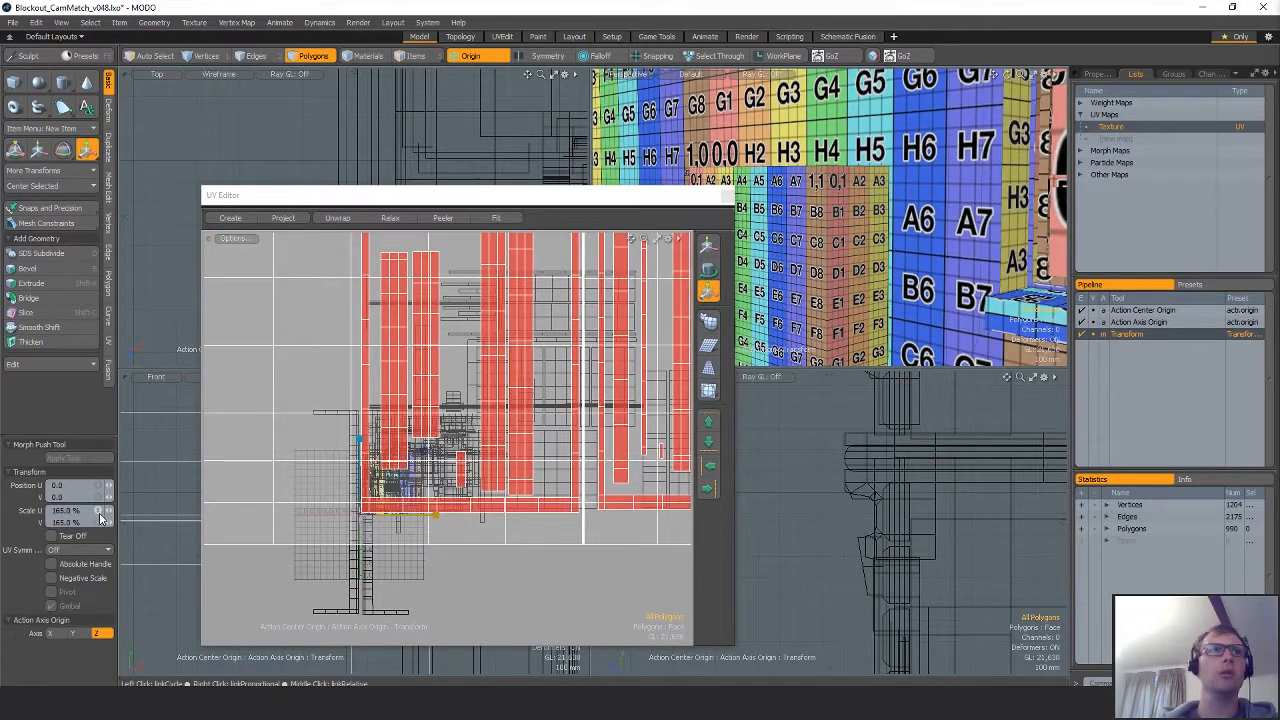
Adjust the building's uniform UV scale to 385.5 % so its checker matches the texel density cube.
left_click_drag(109, 513, 145, 512)
key("ctrl+z")
left_click(99, 513)
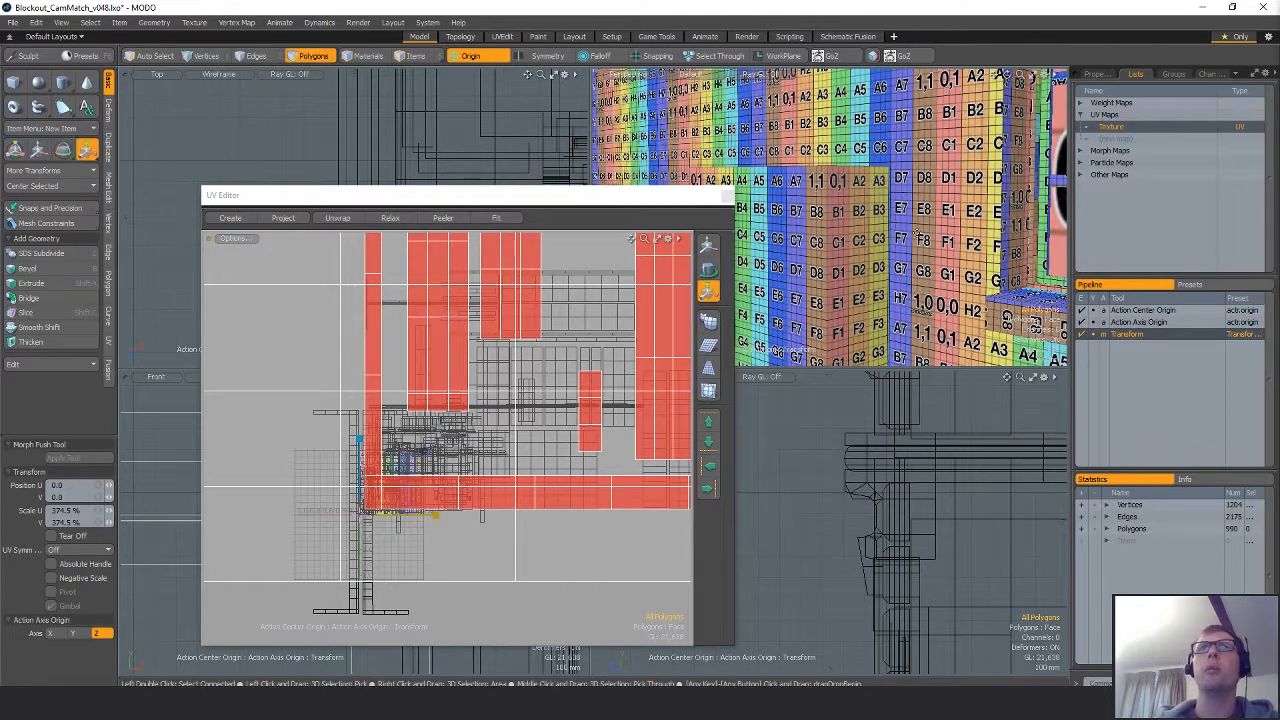
left_click_drag(109, 511, 120, 523)
right_click_drag(109, 511, 120, 511)
Compare the checker size on the building wall with the texel density cube from close up and farther away.
left_click_drag(824, 155, 953, 218, "alt")
scroll(890, 195, "up", 5)
scroll(898, 218, "up", 3)
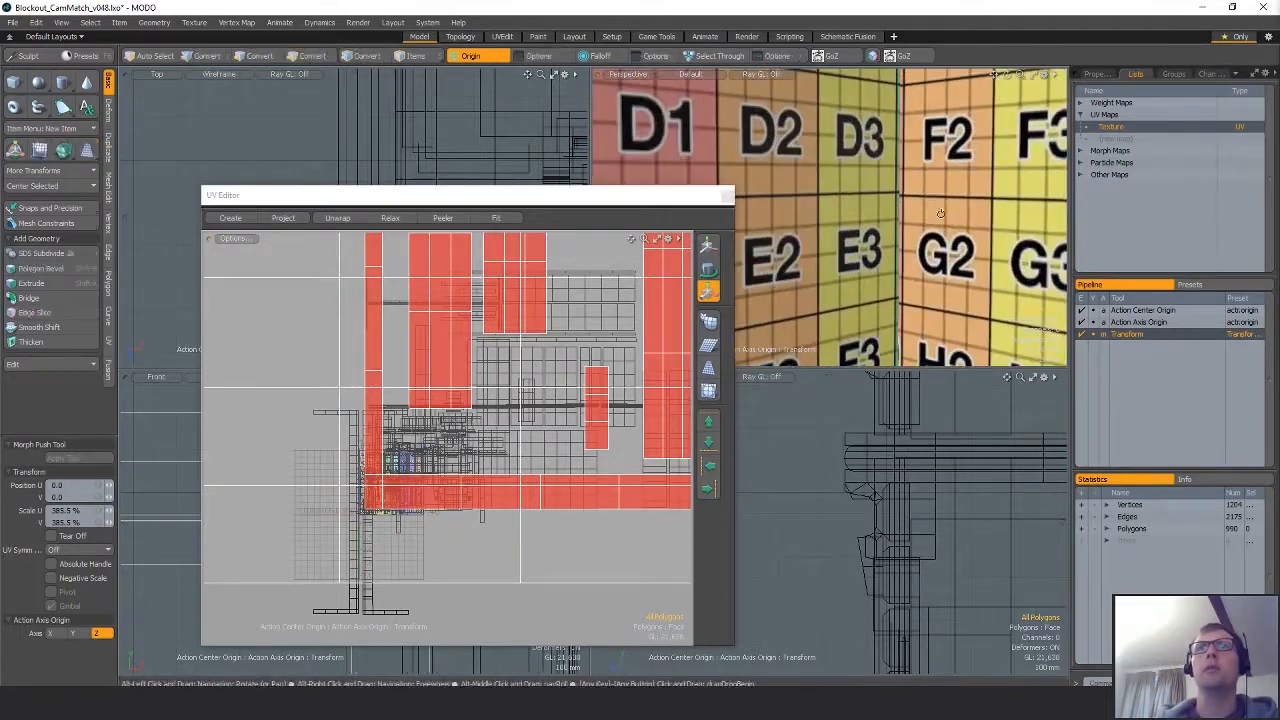
scroll(898, 183, "down", 10)
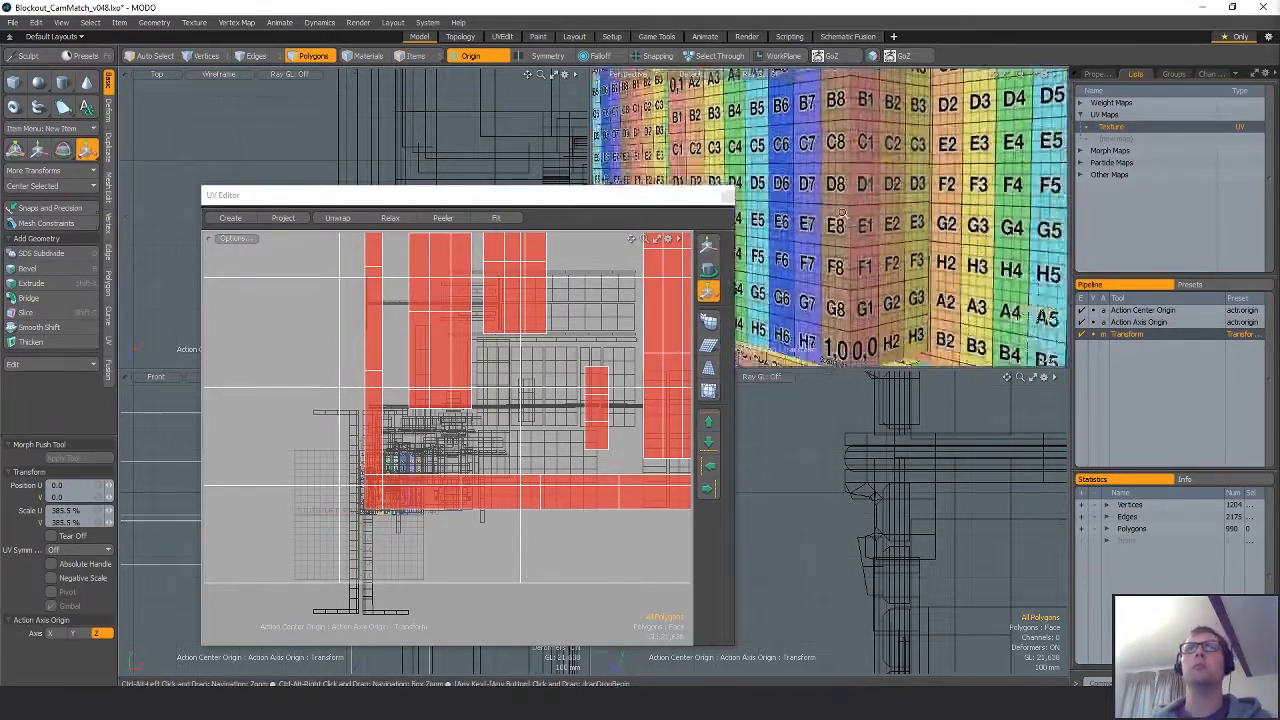
left_click_drag(898, 186, 959, 162, "alt")
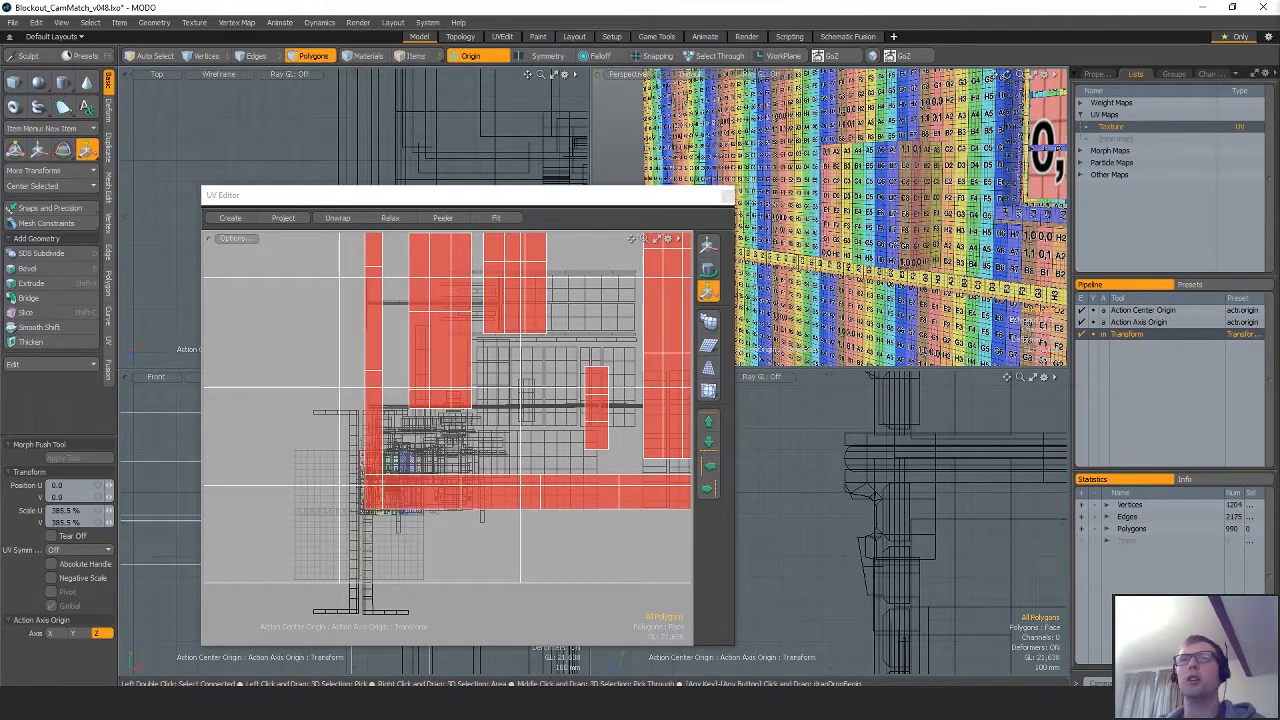
Leave the transform and undo the building's UV scaling along with the checker material assignments.
key("q")
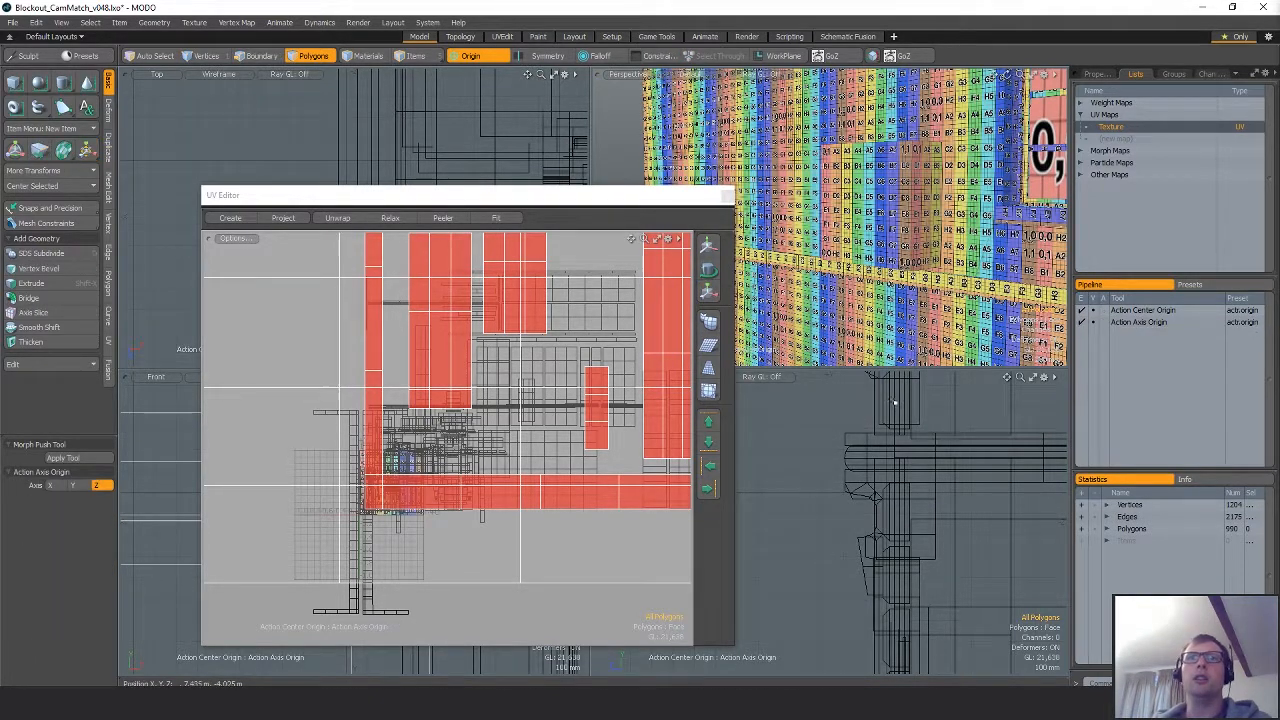
key("ctrl+z")
key("ctrl+z")
key("ctrl+z")
key("ctrl+z")
key("ctrl+z")
key("ctrl+z")
key("ctrl+z")
key("ctrl+z")
key("ctrl+z")
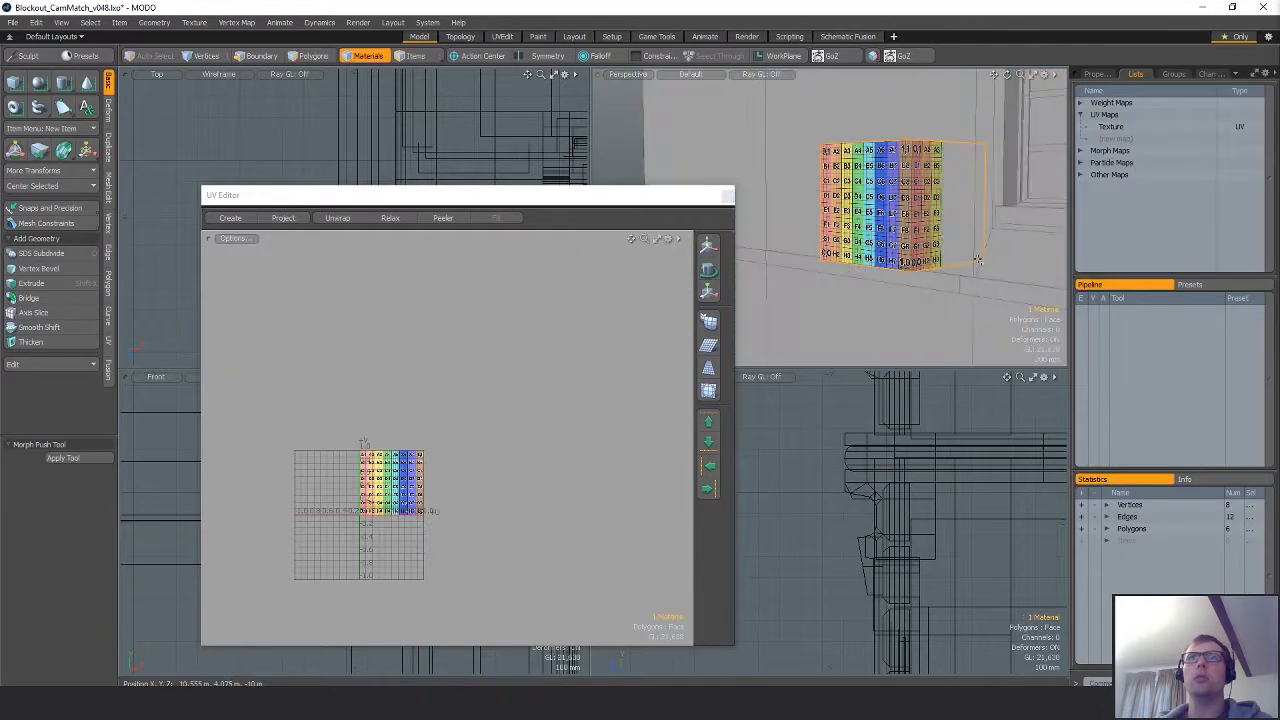
key("ctrl+z")
key("ctrl+z")
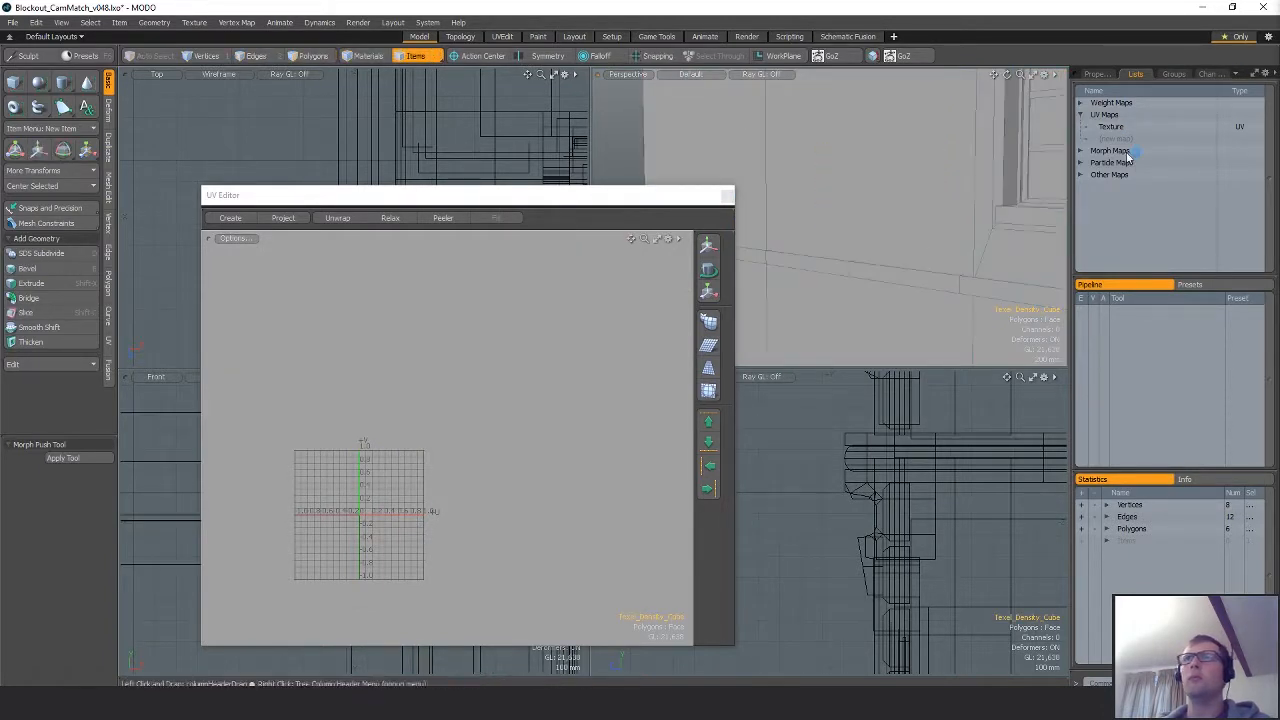
Save the scene as a new version named Blockout_CamMatch_v049.
left_click_drag(1045, 215, 838, 250, "ctrl+alt")
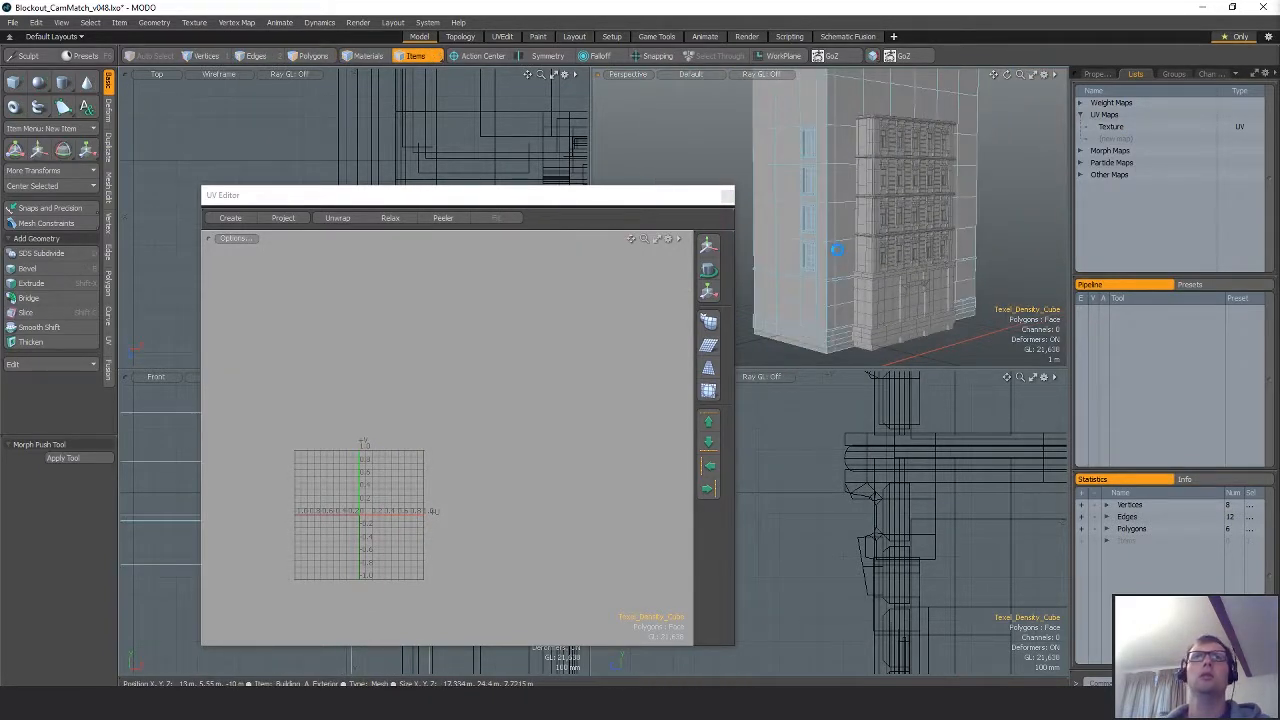
key("ctrl+shift+s")
key("End")
key("BackSpace")
type("9")
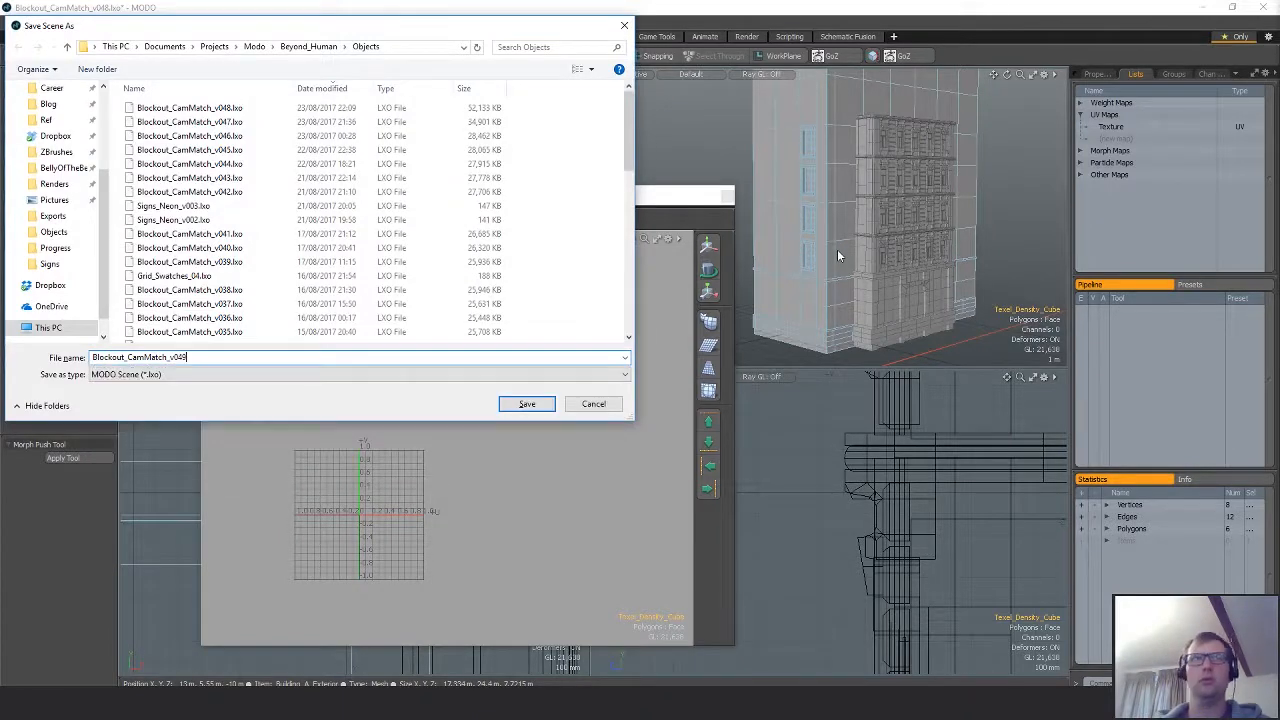
key("Return")
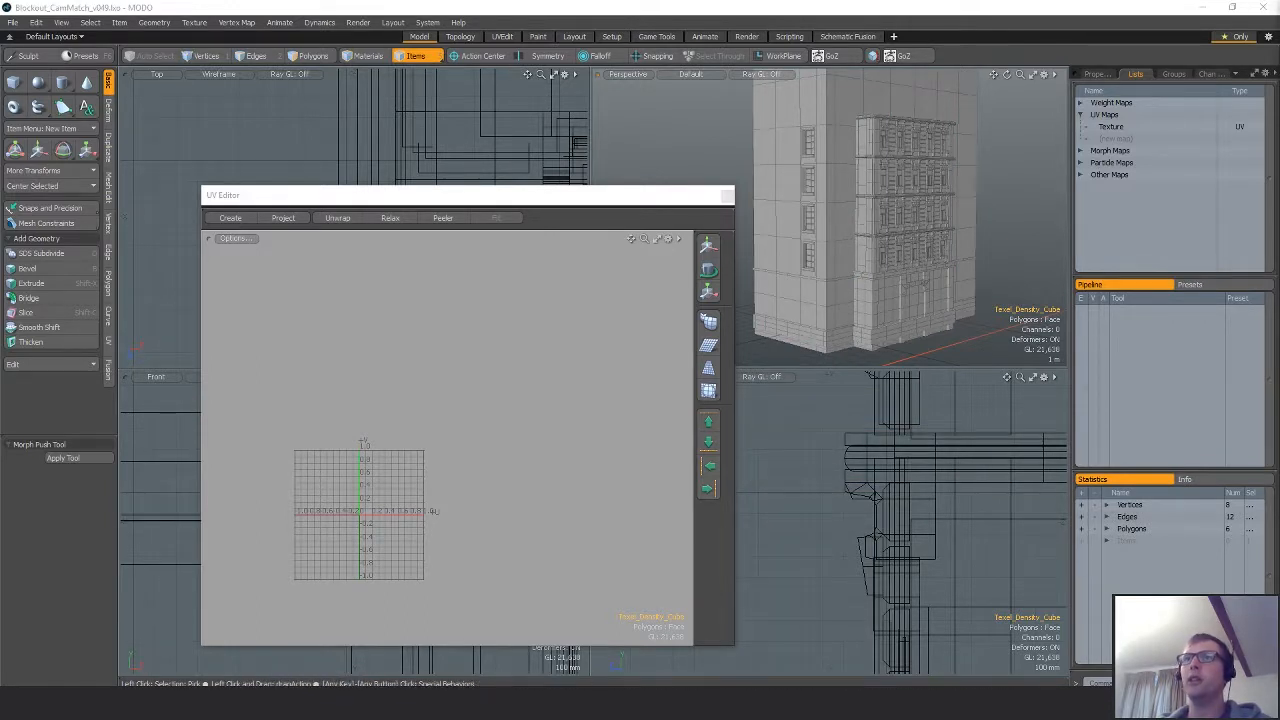
Hide every mesh except the selected Texel_Density_Cube.
key("shift+h")
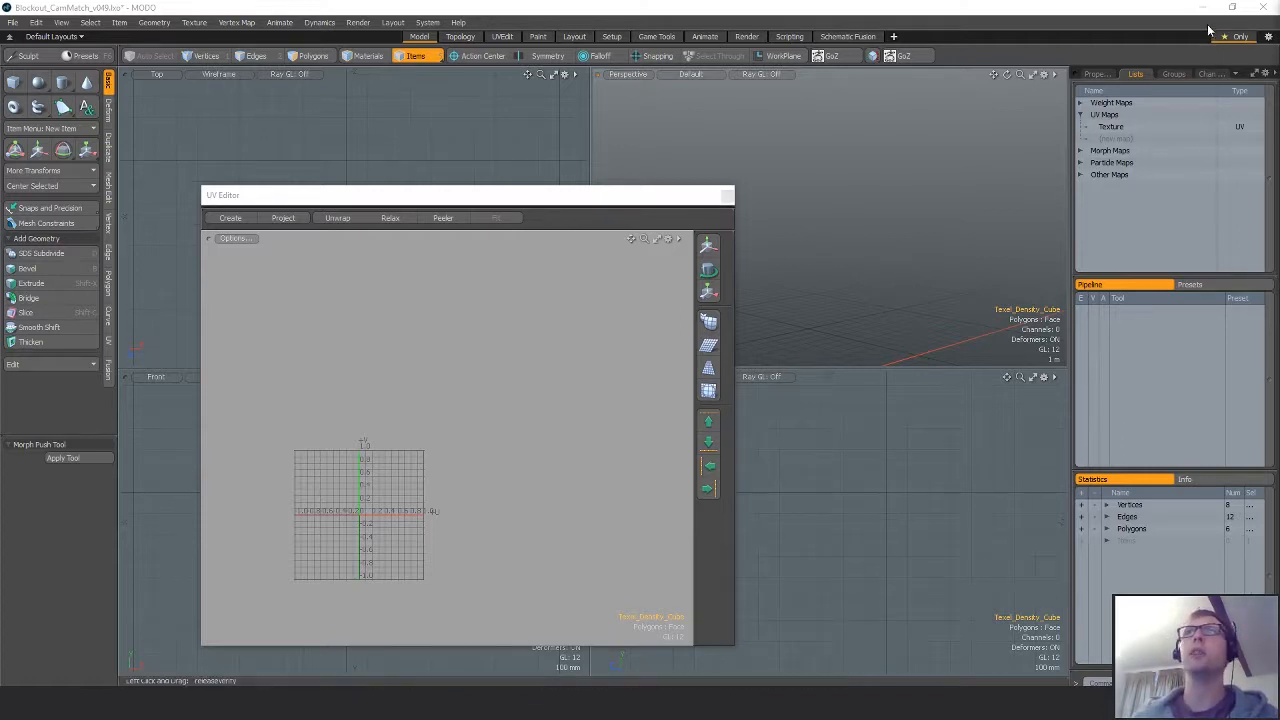
left_click_drag(942, 230, 882, 230, "alt")
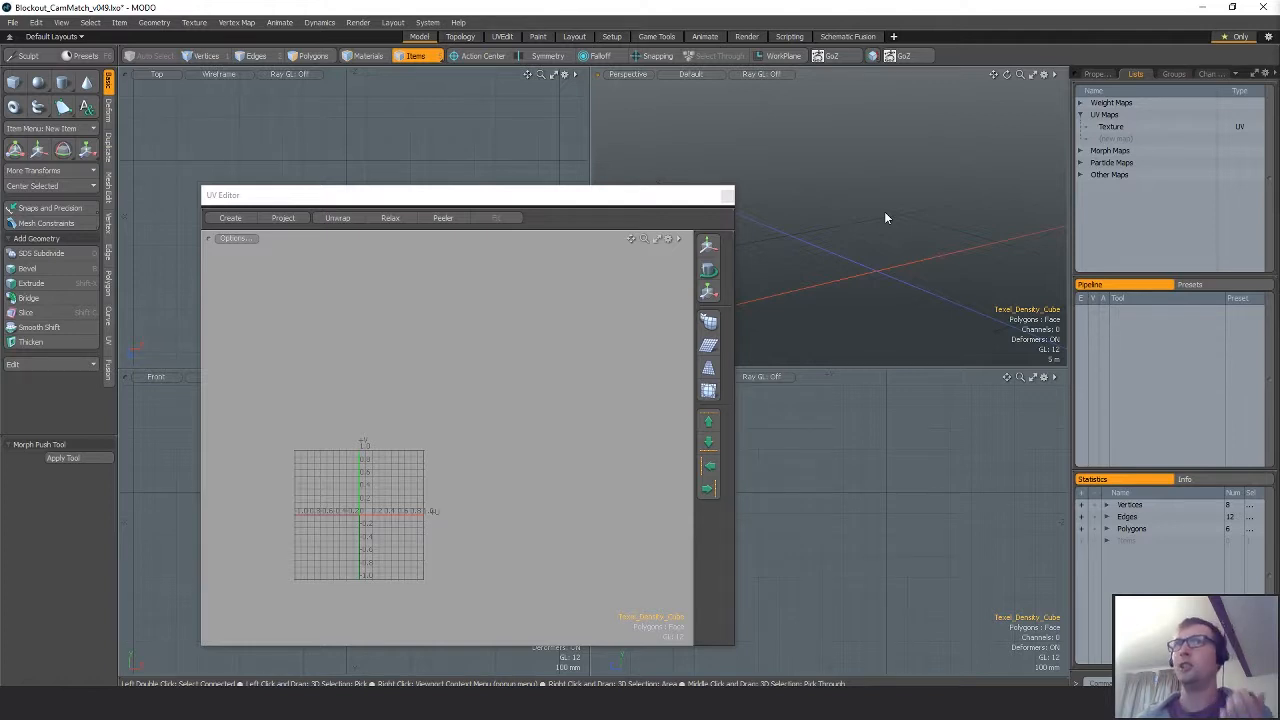
left_click_drag(826, 209, 847, 252, "alt+shift")
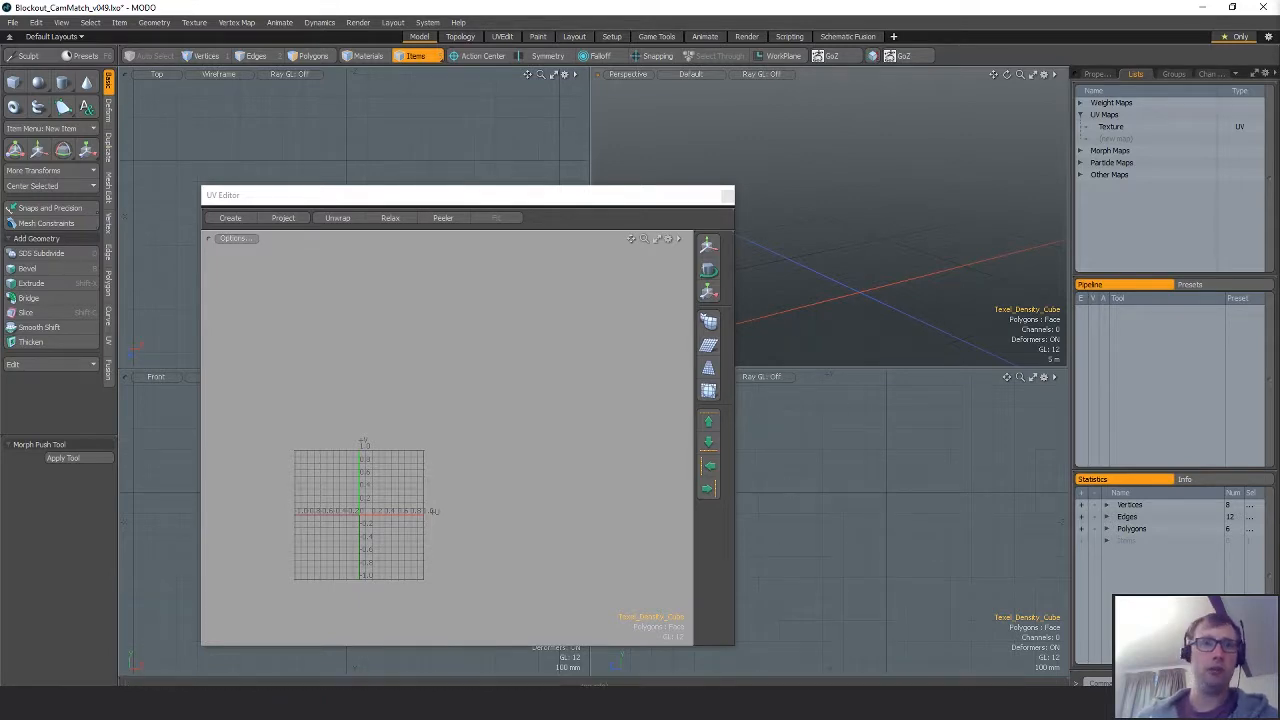
Switch to Unreal Editor and compare the alley view with the Beyond_Human_Concept image.
mouse_move(600, 704)
left_click(520, 644)
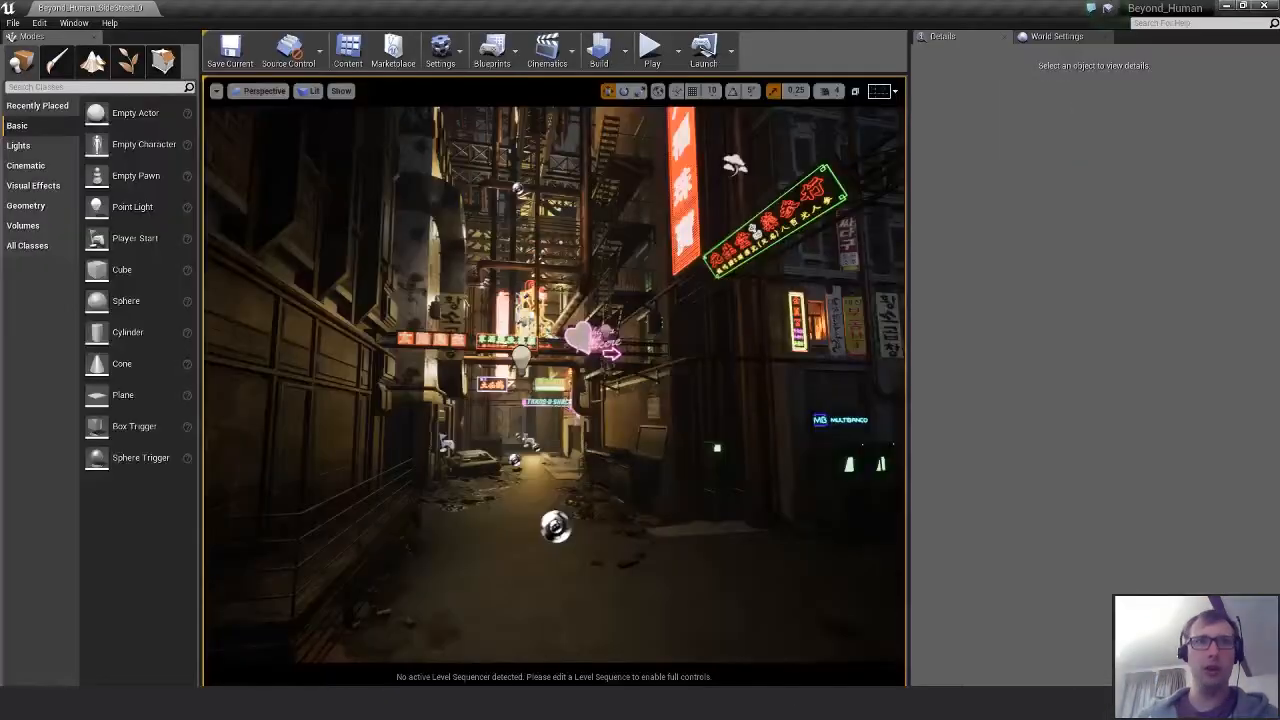
key("a")
key("s")
right_click_drag(555, 385, 580, 352)
left_click(700, 704)
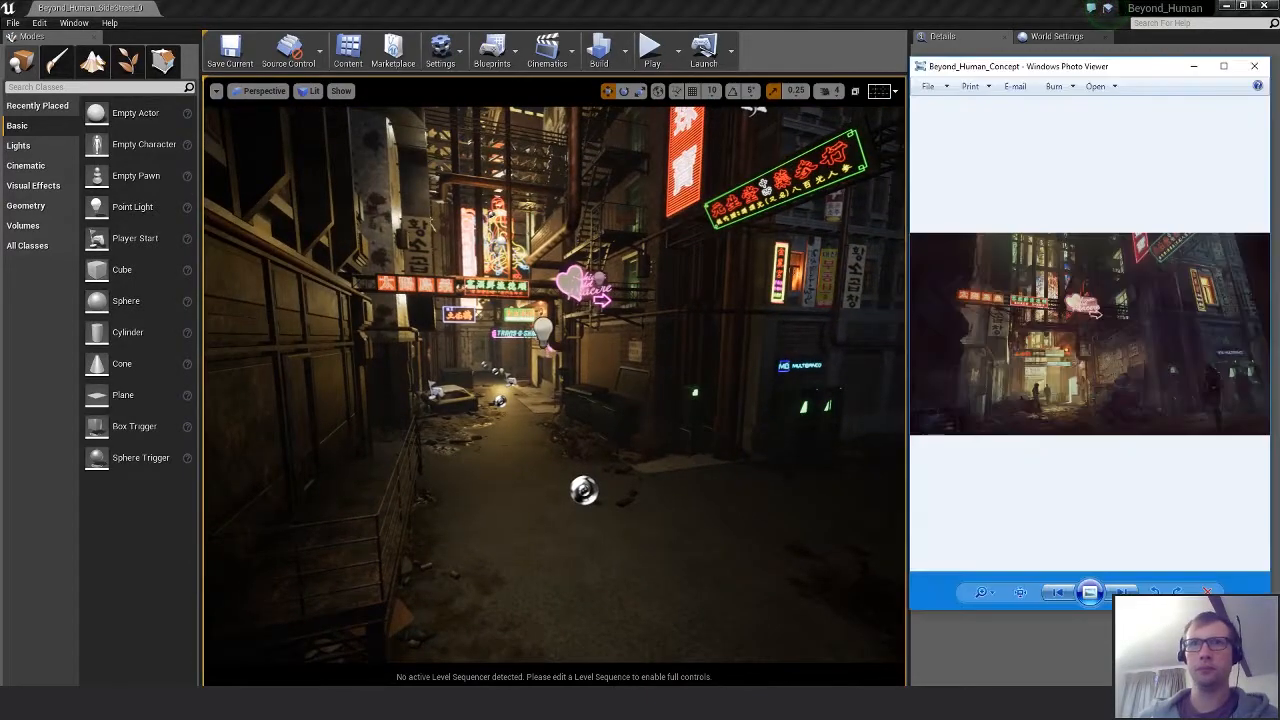
left_click_drag(1089, 72, 1279, 92)
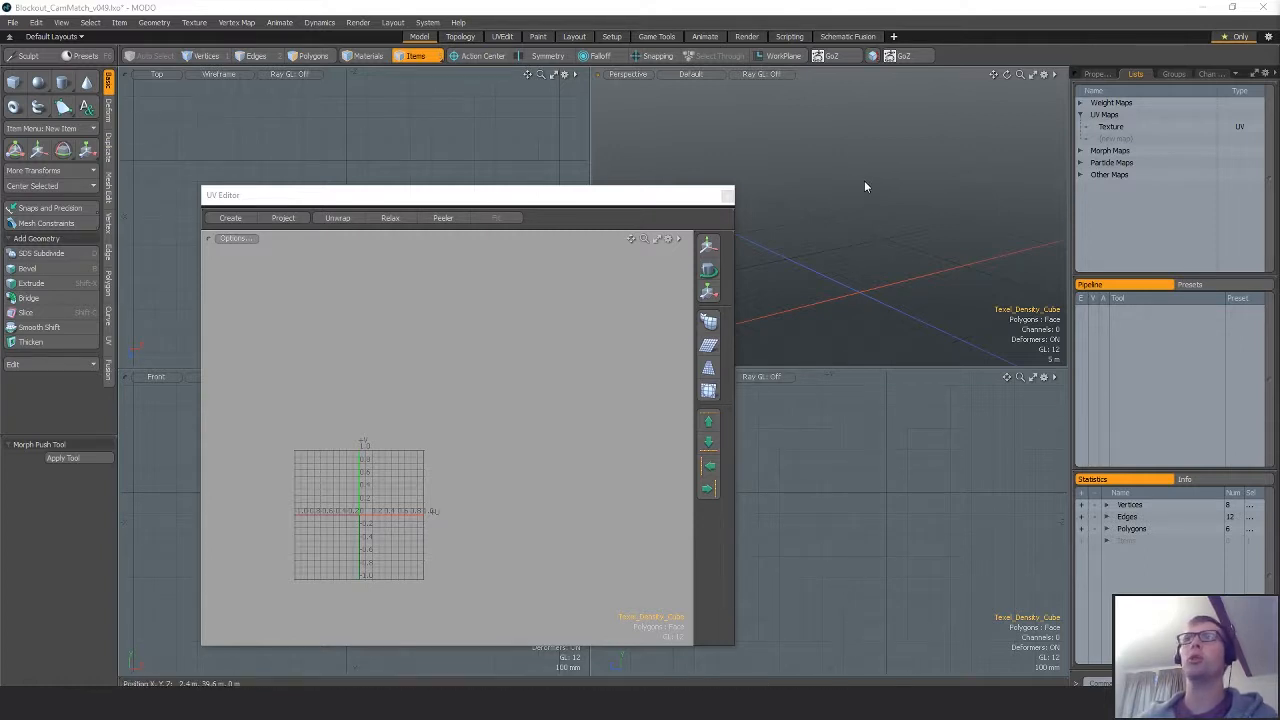
Back in MODO, close the UV Editor and frame the ground debris meshes to inspect the rubble pile.
left_click(727, 196)
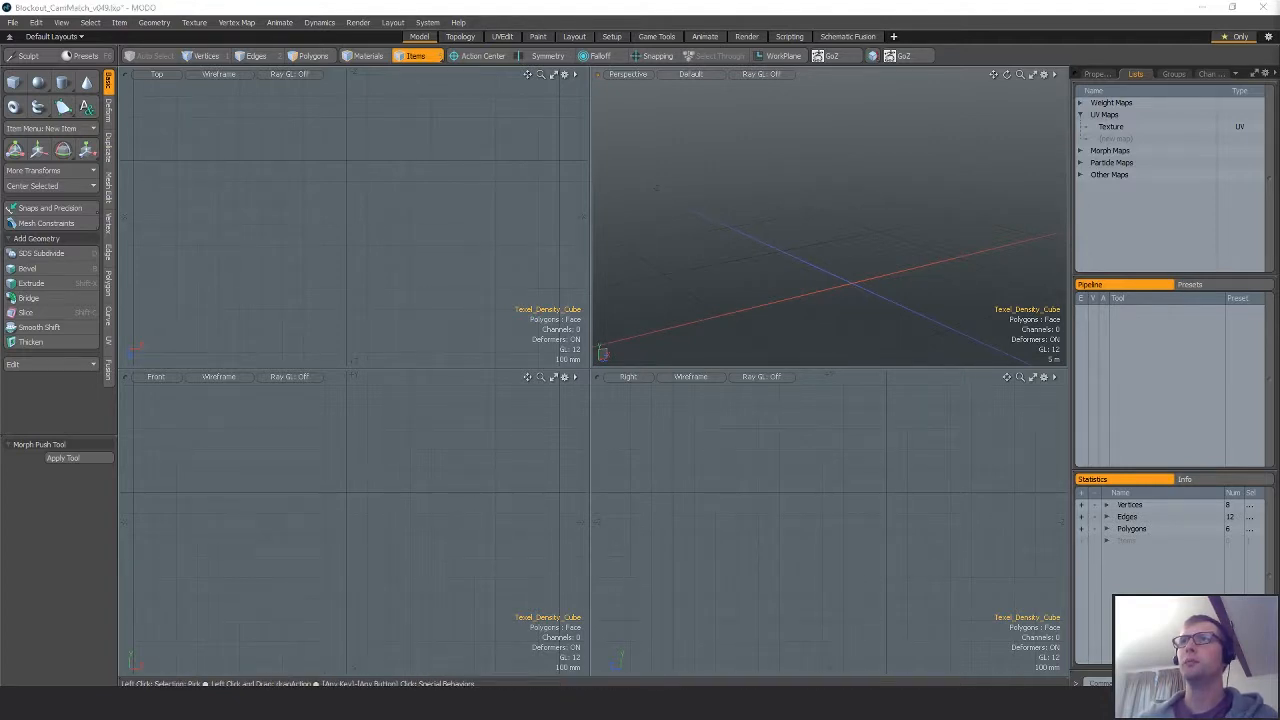
left_click_drag(914, 280, 882, 302, "alt")
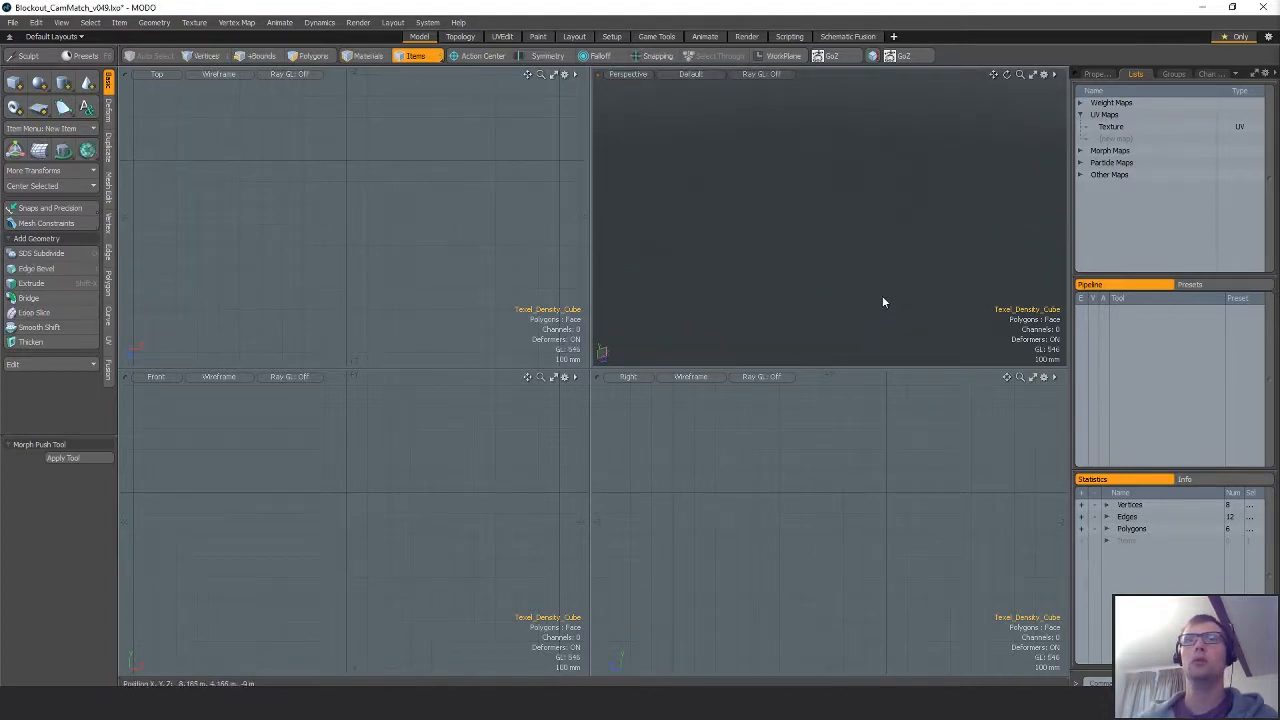
left_click(1275, 264)
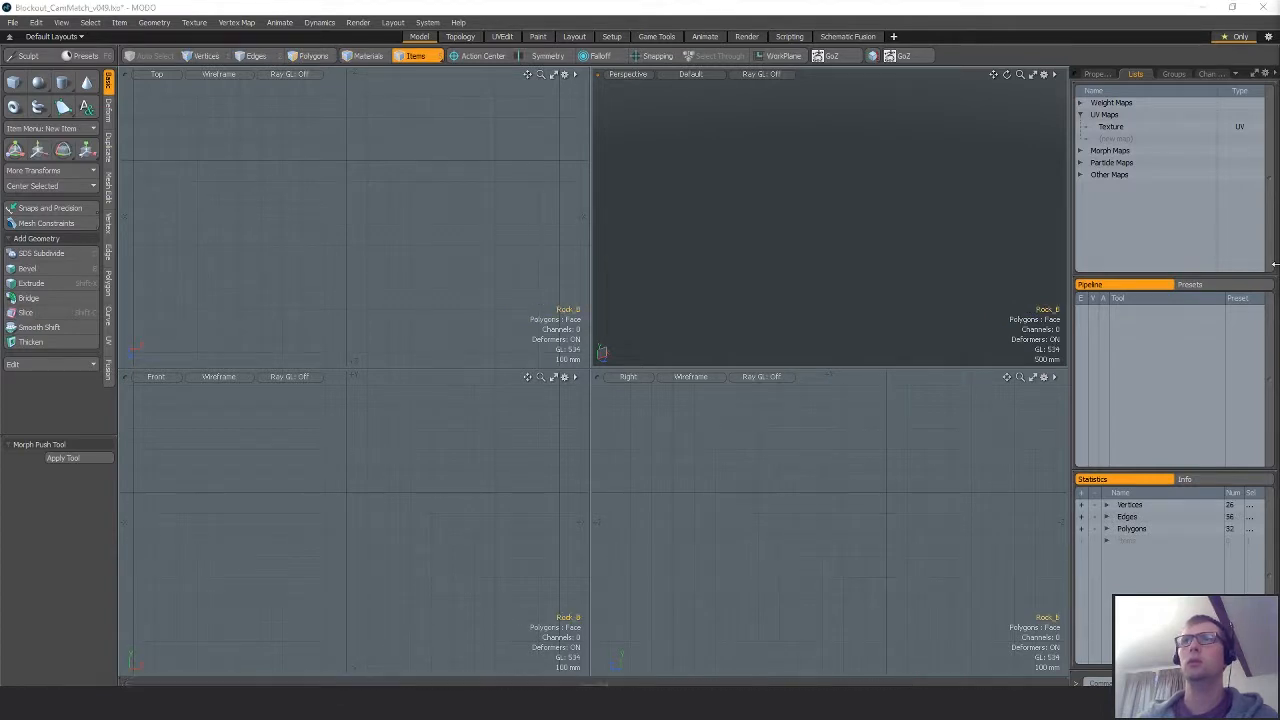
key("a")
left_click_drag(893, 246, 746, 213, "ctrl+alt")
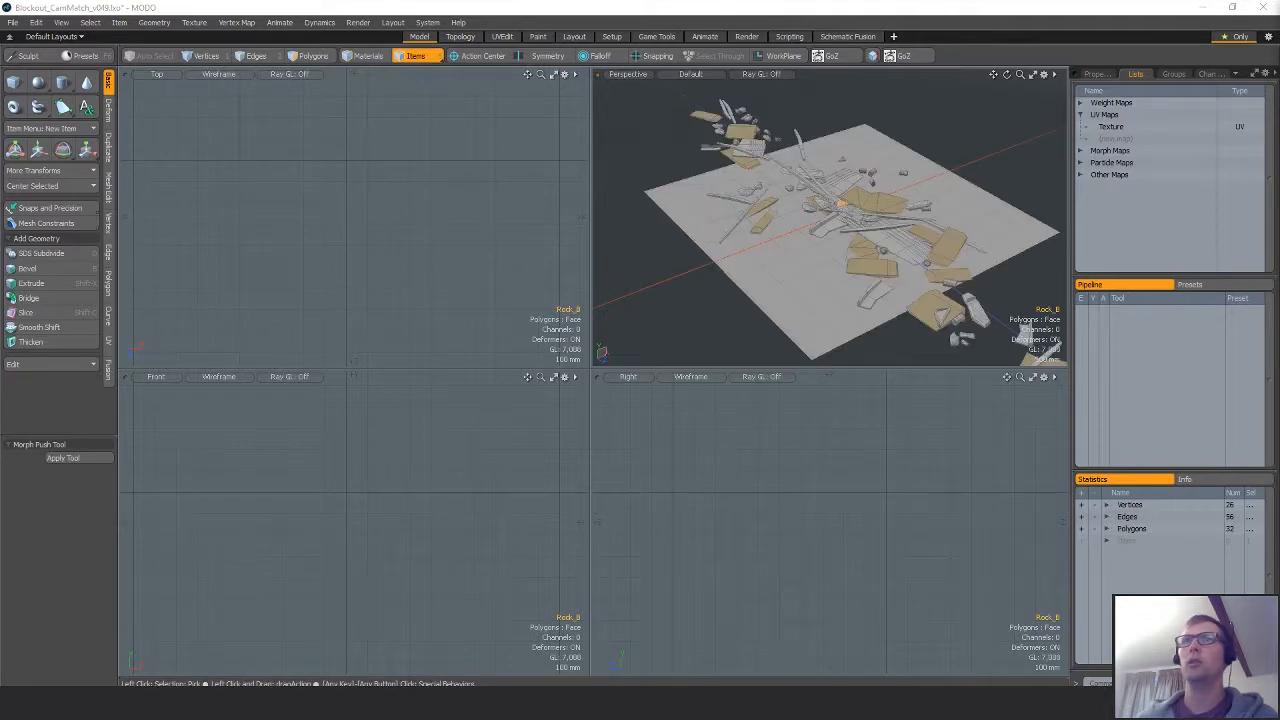
left_click_drag(900, 240, 845, 272, "ctrl+alt")
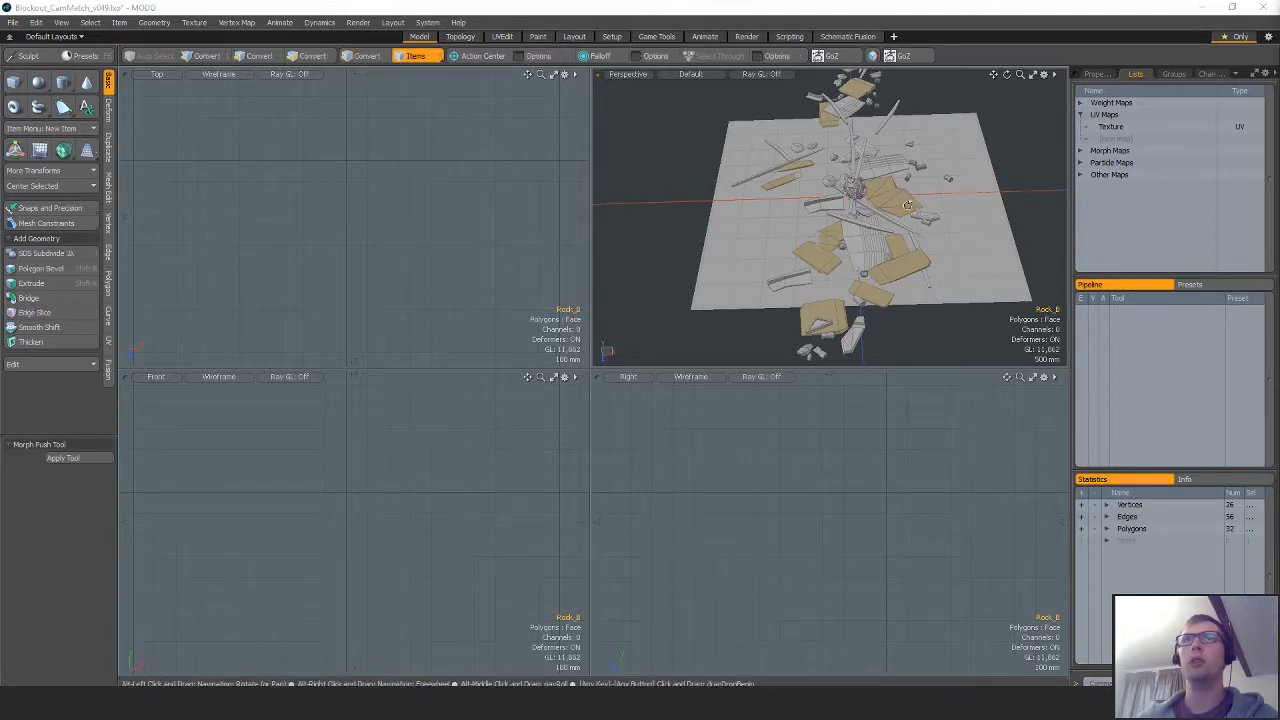
left_click_drag(840, 240, 754, 184, "ctrl+alt")
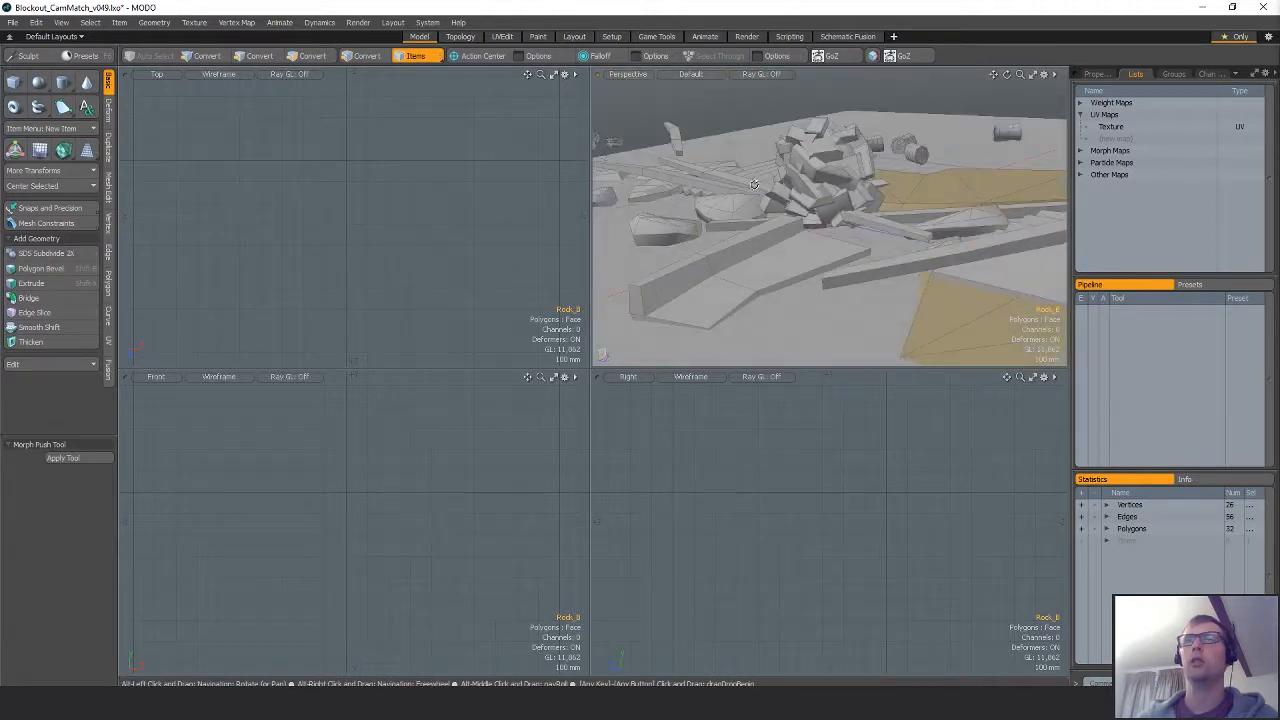
Isolate the BB_Shape_01 mesh by hiding all the other debris.
key("shift+h")
left_click_drag(866, 212, 860, 250, "alt+shift")
left_click_drag(860, 250, 800, 228, "ctrl+alt")
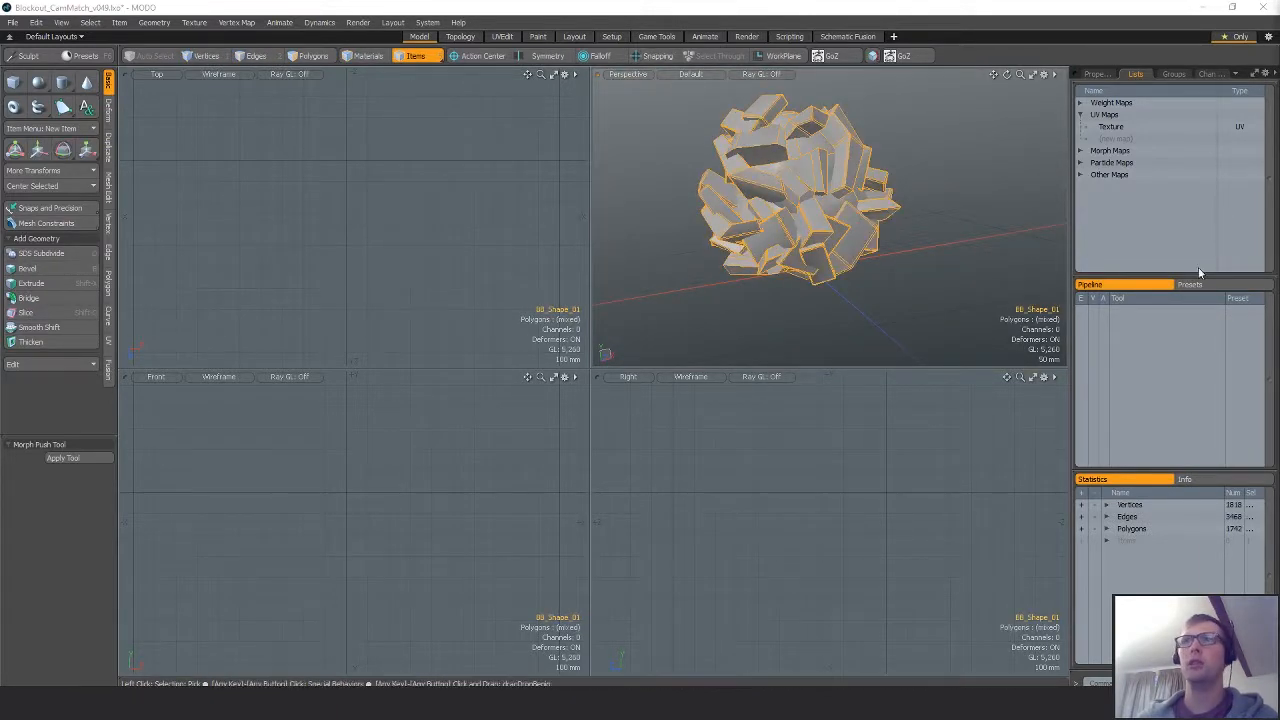
Create a 12-sided, one-segment cylinder along the Y axis in a new mesh with UVs.
key("3")
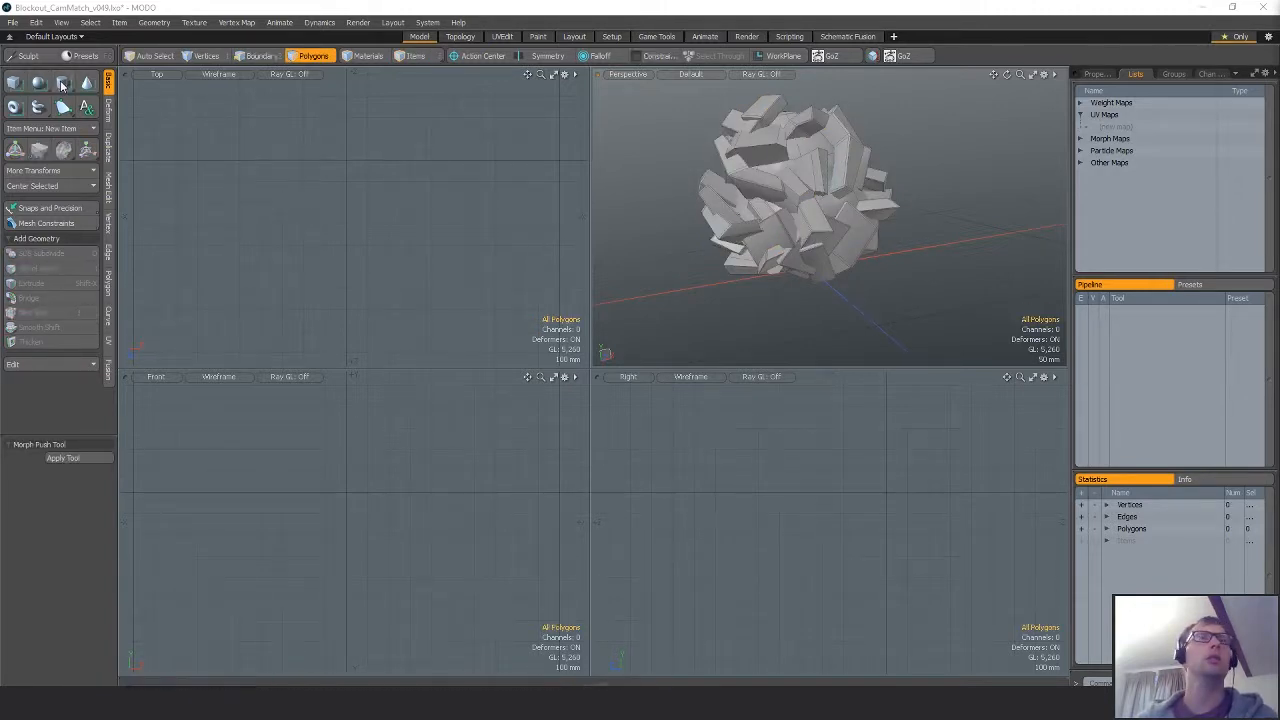
left_click(62, 82)
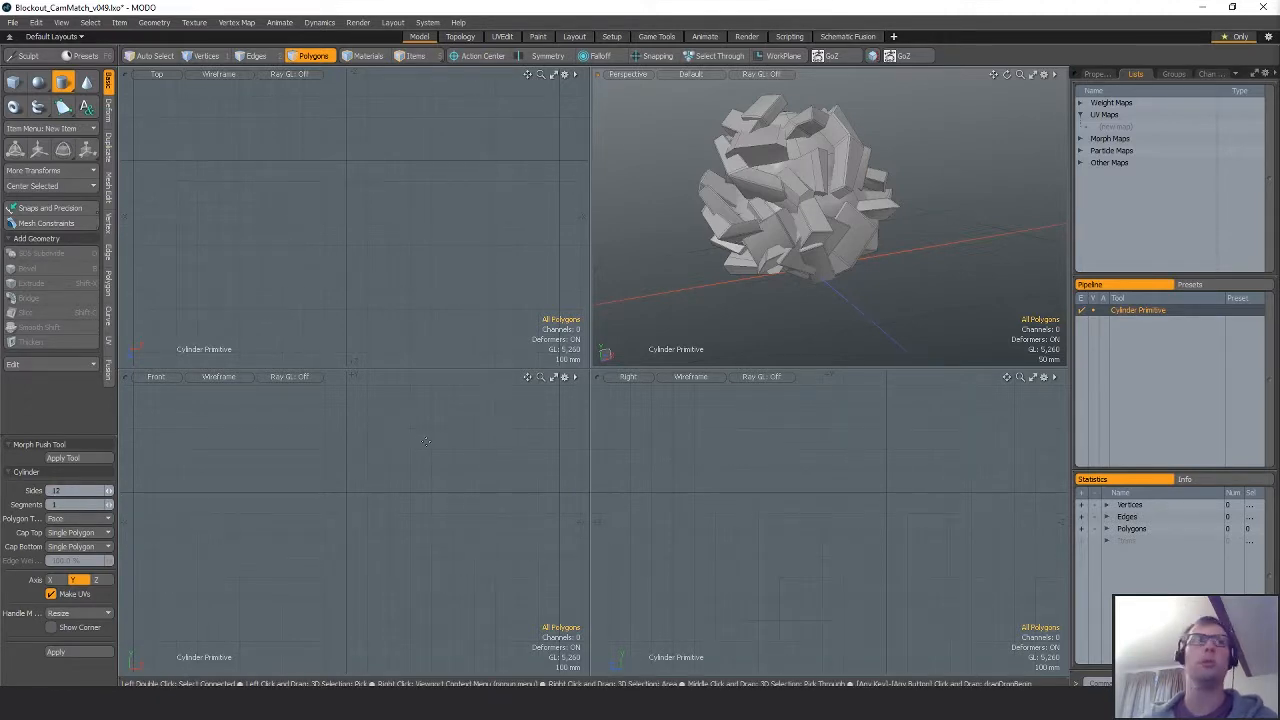
left_click(72, 653)
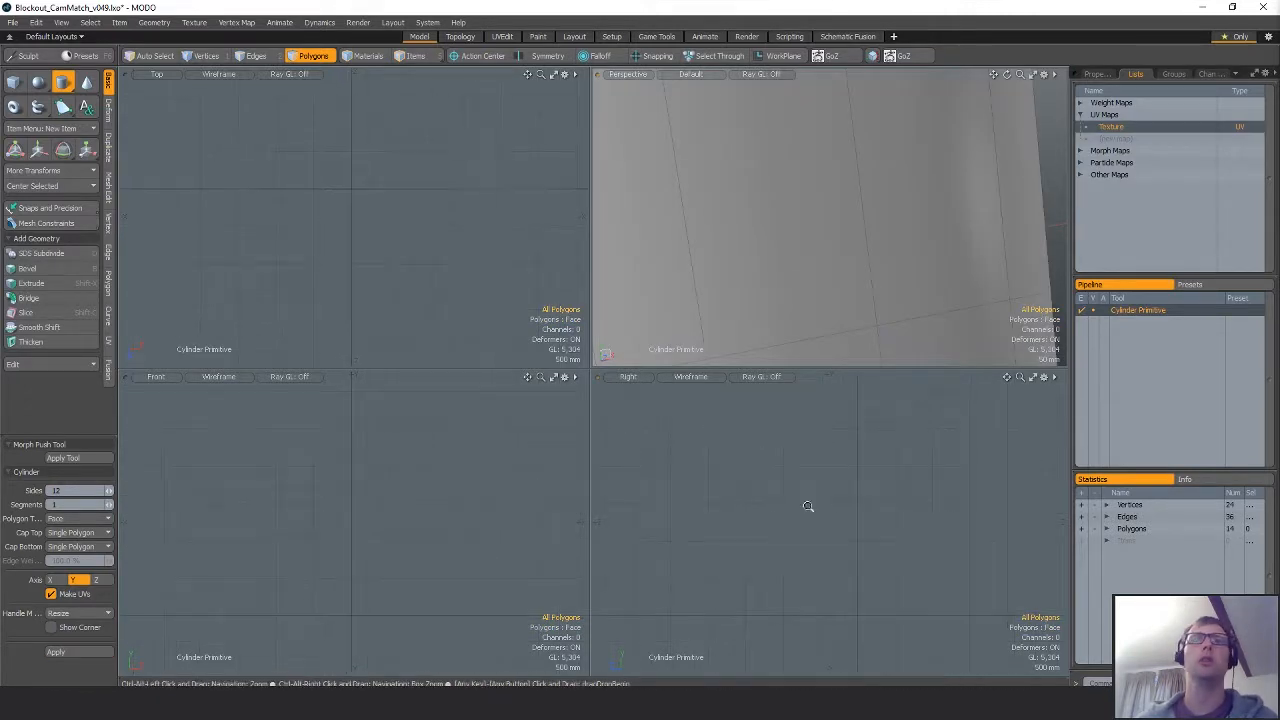
Scale and position the cylinder so that it encloses BB_Shape_01 with its base at the shape's bottom.
key("q")
key("r")
left_click_drag(832, 526, 901, 439)
key("w")
left_click_drag(834, 630, 782, 715, "alt+shift")
key("q")
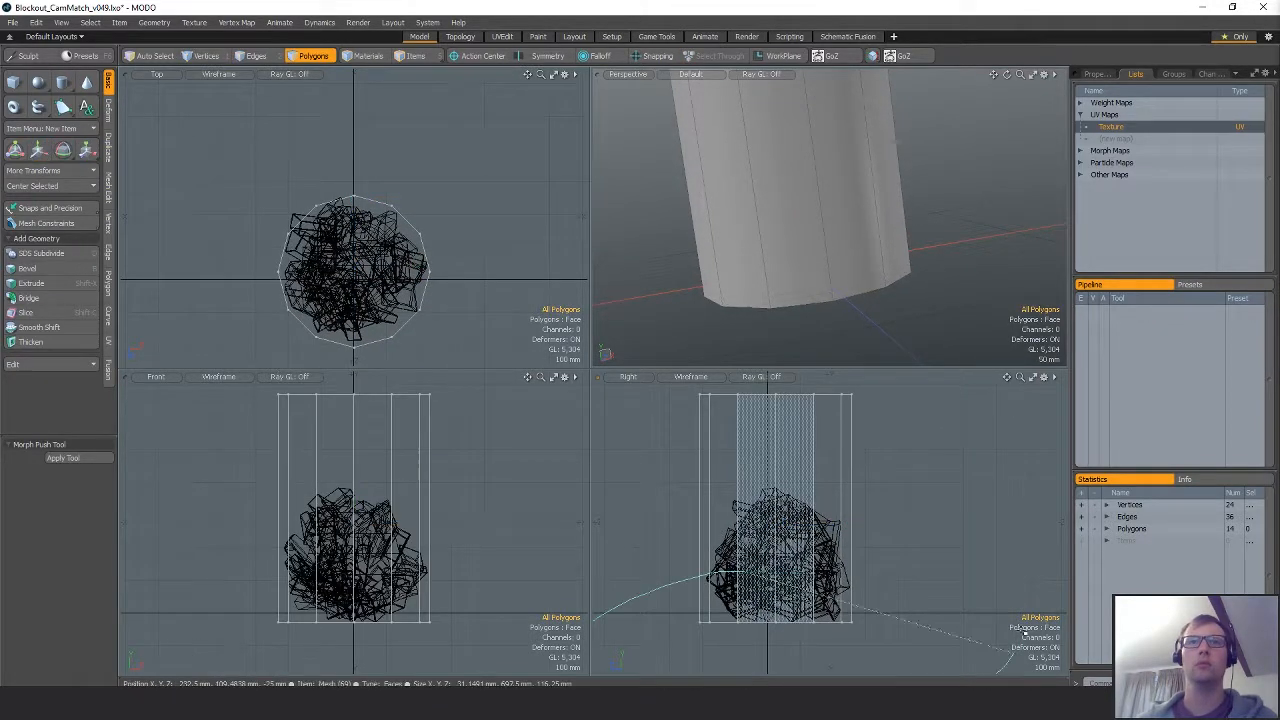
Remove the cylinder's end caps and lower its top edges to the height of the enclosed shape.
key("2")
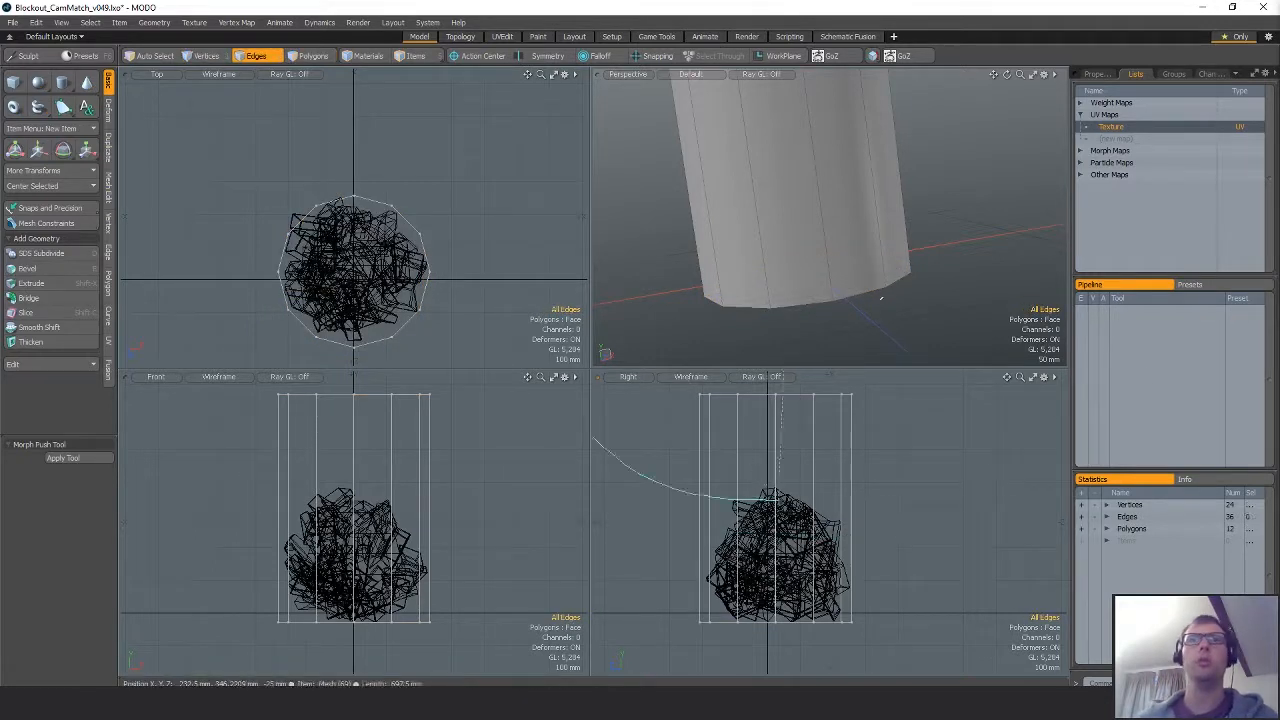
key("w")
left_click_drag(853, 412, 853, 476)
key("q")
Cut two evenly spaced horizontal loops around the cylinder wall with Loop Slice.
key("3")
left_click_drag(760, 538, 880, 530)
key("alt+c")
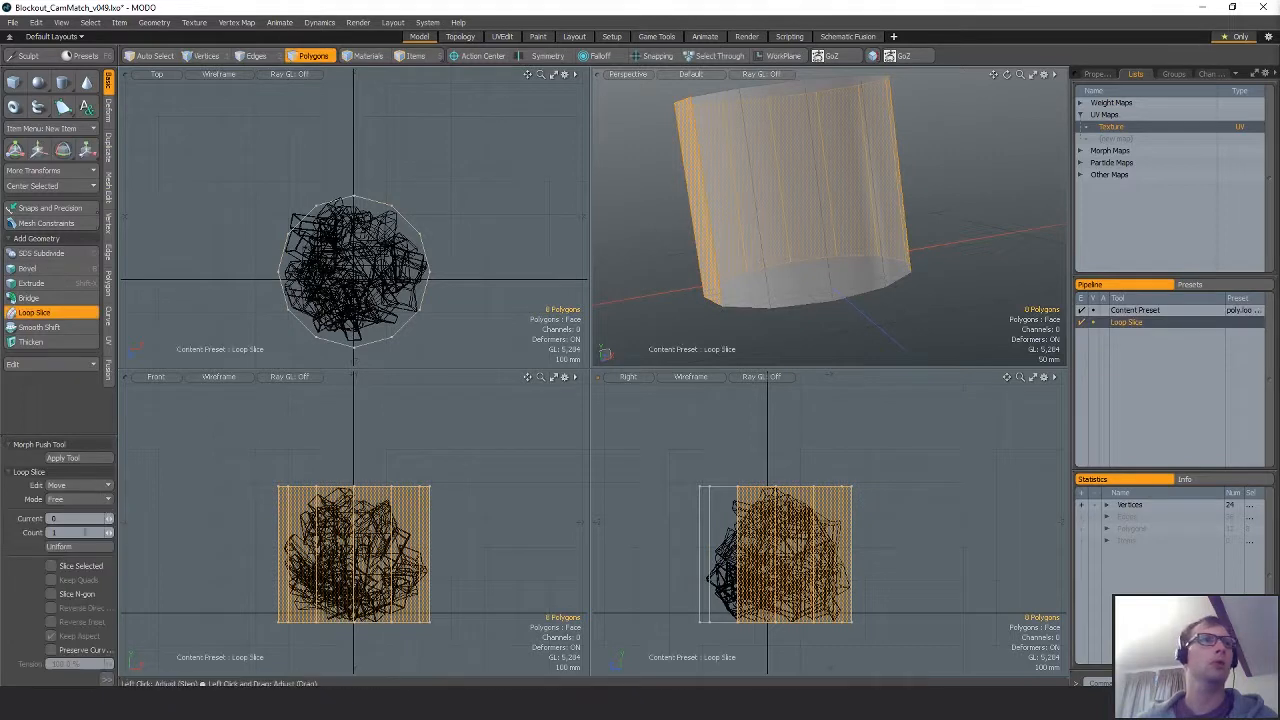
left_click(617, 463)
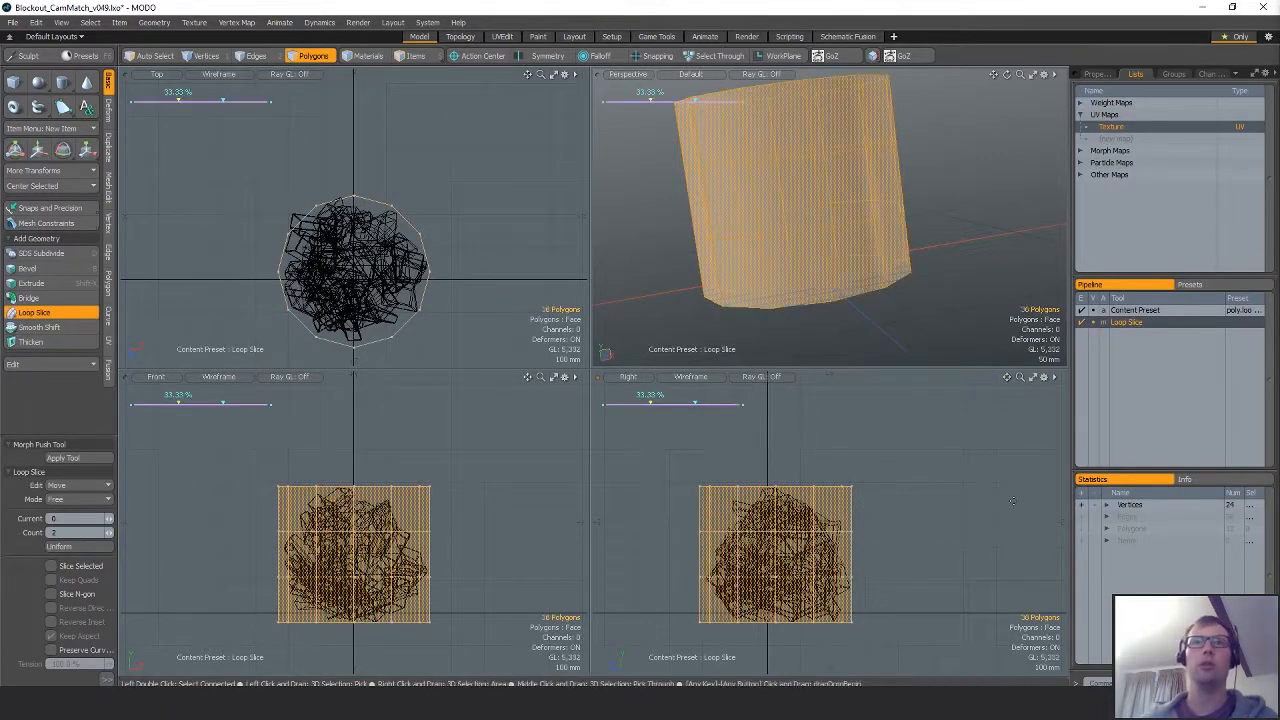
Scale the cylinder's top ring of vertices inward to form a narrow opening above the debris.
key("q")
key("1")
mouse_move(703, 519)
right_mouse_down()
mouse_move(1041, 502)
mouse_move(1030, 507)
right_mouse_up()
key("r")
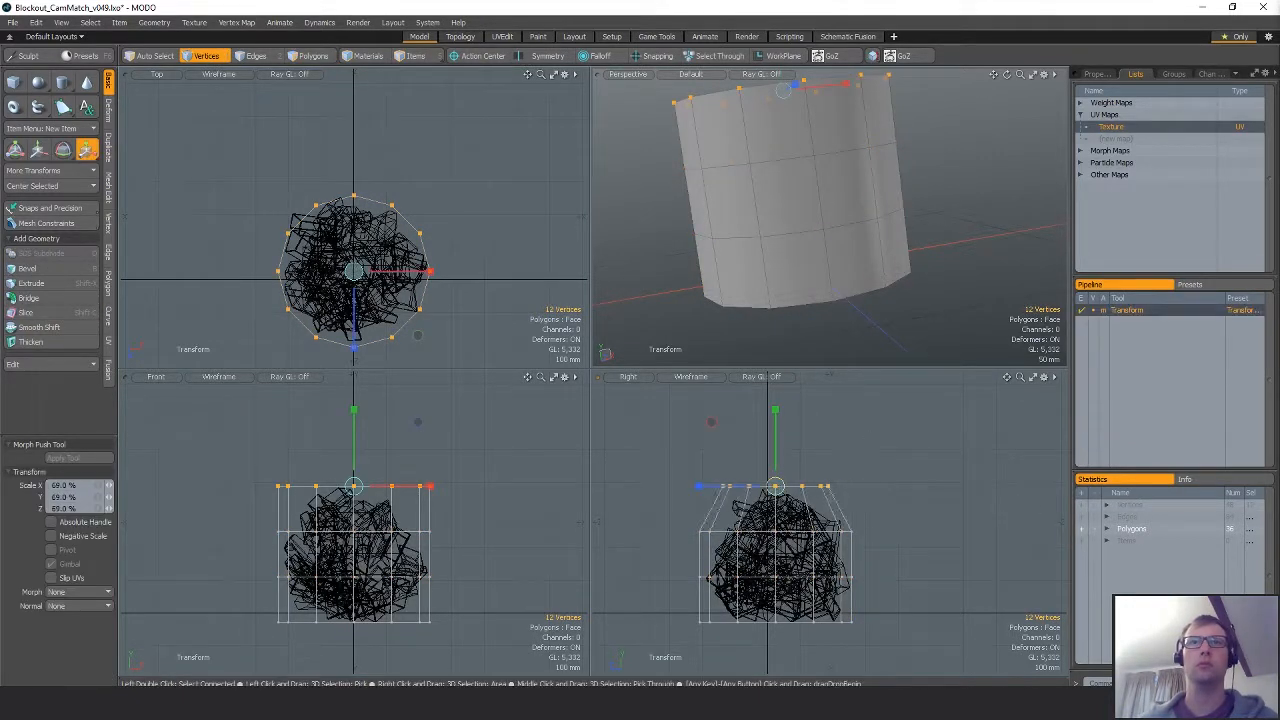
left_click_drag(756, 486, 718, 486)
key("q")
Scale the upper vertex loop inward to follow the debris, and shrink the lower loop slightly to about 97.5%.
mouse_move(712, 522)
right_mouse_down()
mouse_move(740, 556)
mouse_move(792, 520)
right_mouse_up()
key("r")
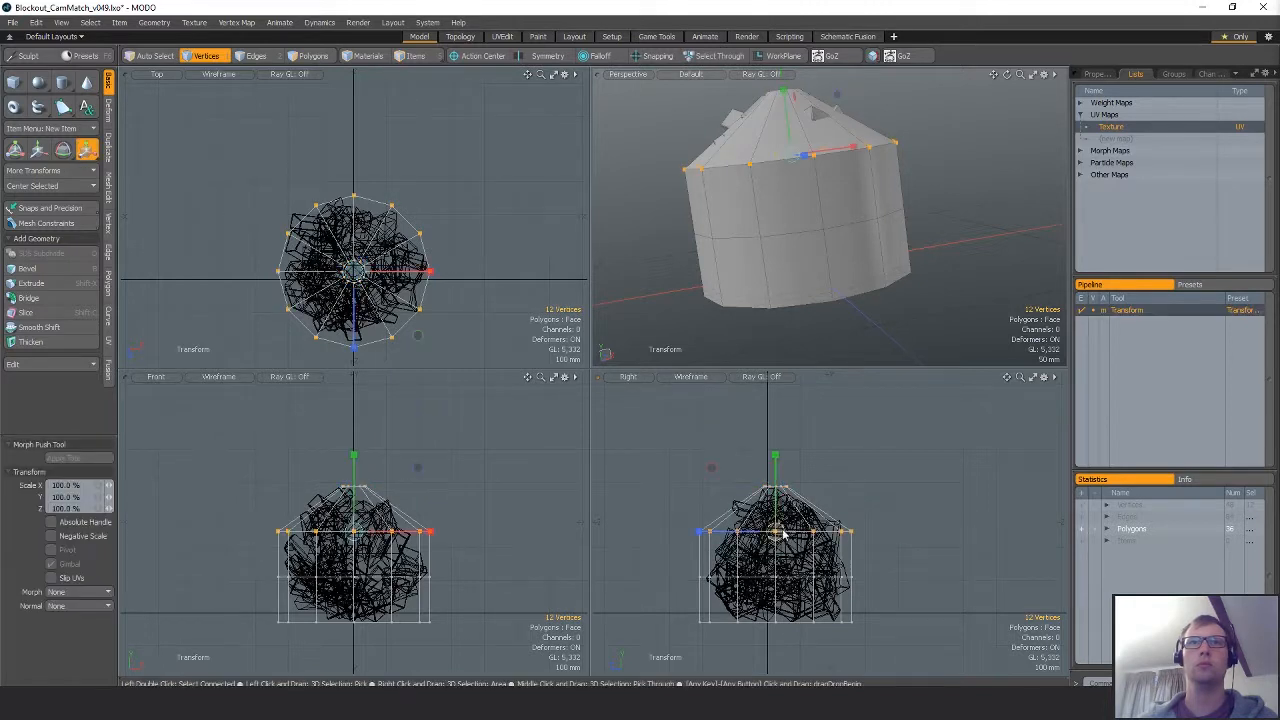
left_click_drag(763, 531, 762, 531)
key("q")
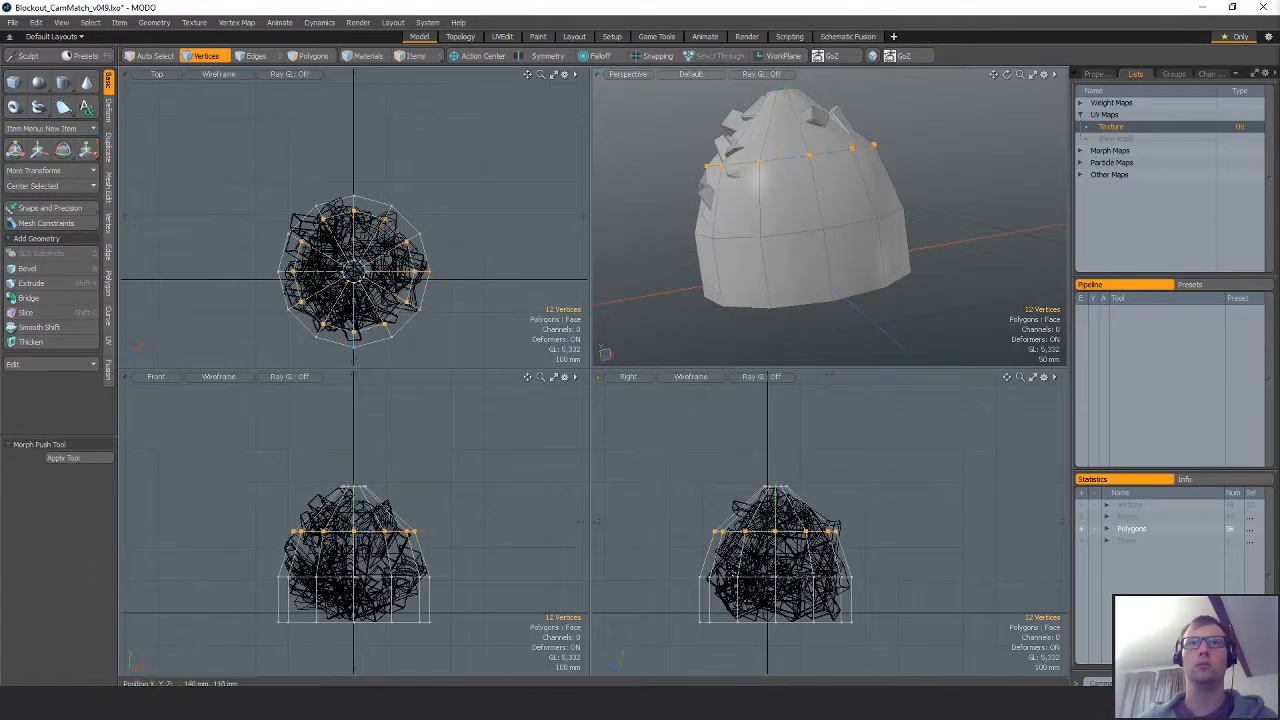
right_click_drag(976, 568, 972, 566)
key("r")
left_click_drag(777, 578, 775, 578)
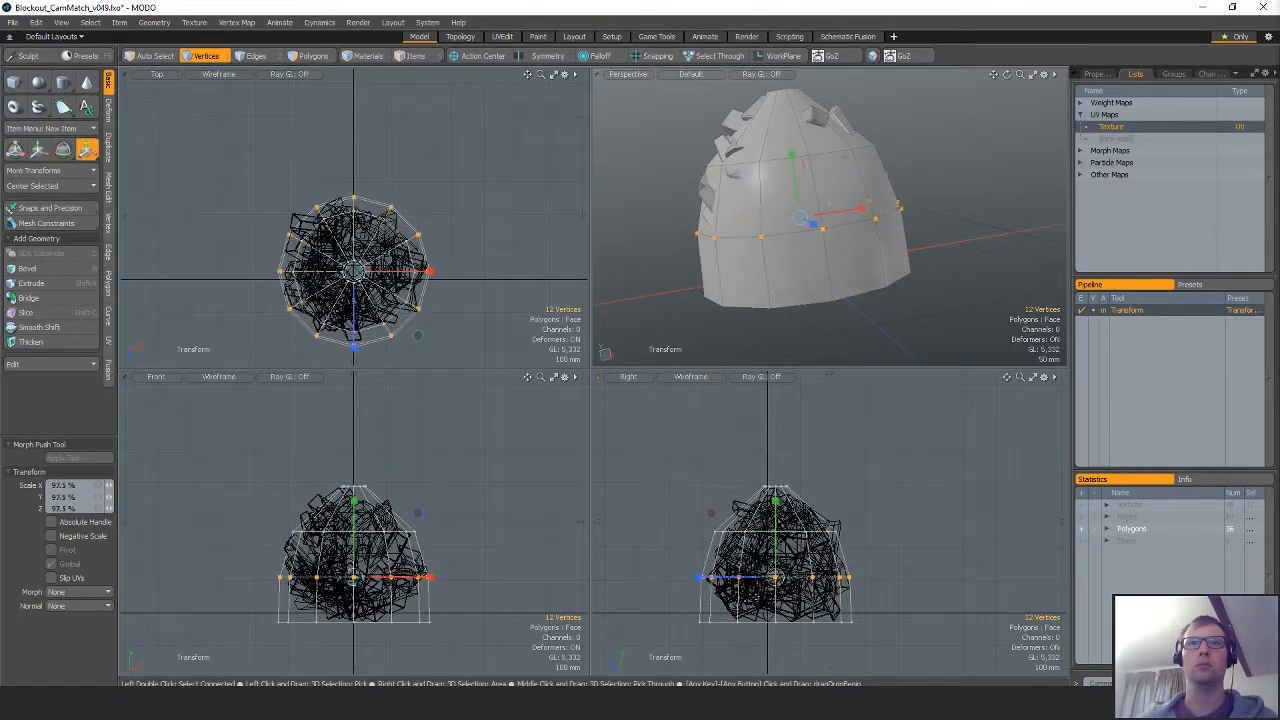
Scale the bottom ring of vertices inward to about 63.5% to taper the base.
key("q")
right_click_drag(722, 603, 918, 592)
key("r")
left_click_drag(783, 633, 760, 632)
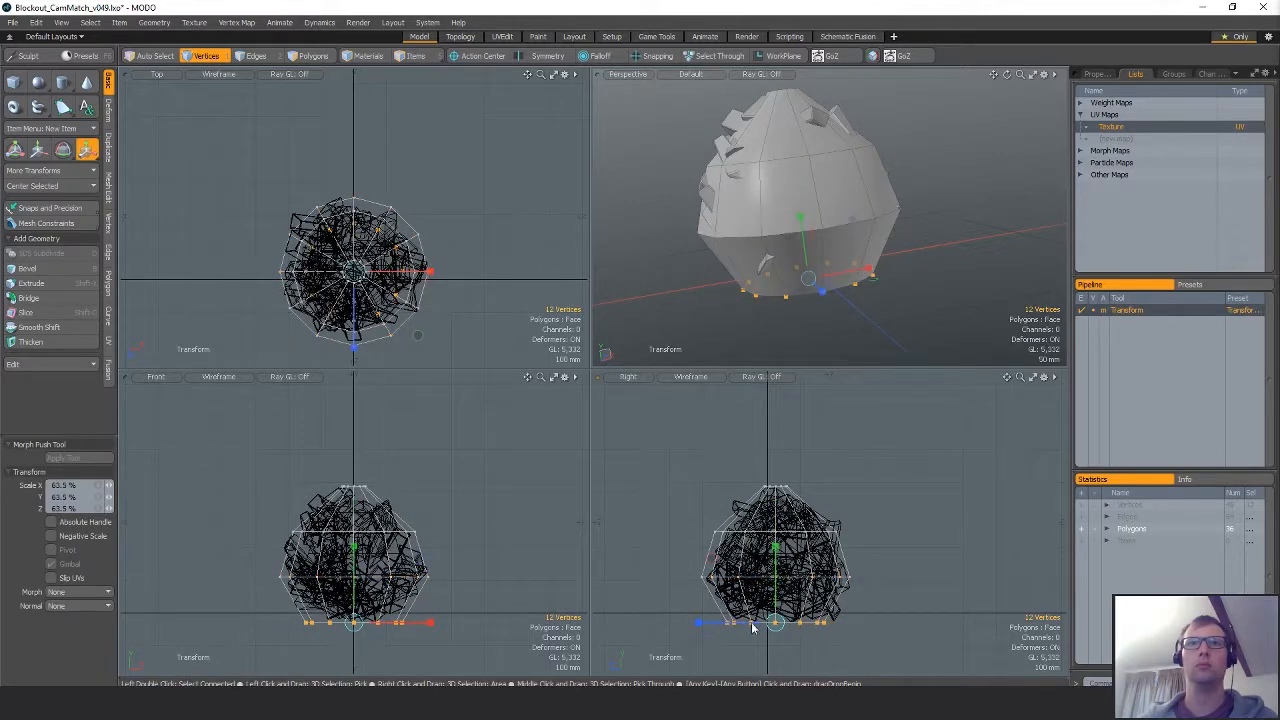
key("q")
key("Escape")
Extend the open bottom edge loop, scaling it inward and lowering it to round off the base.
key("space")
key("space")
key("space")
key("space")
right_click_drag(708, 604, 902, 583)
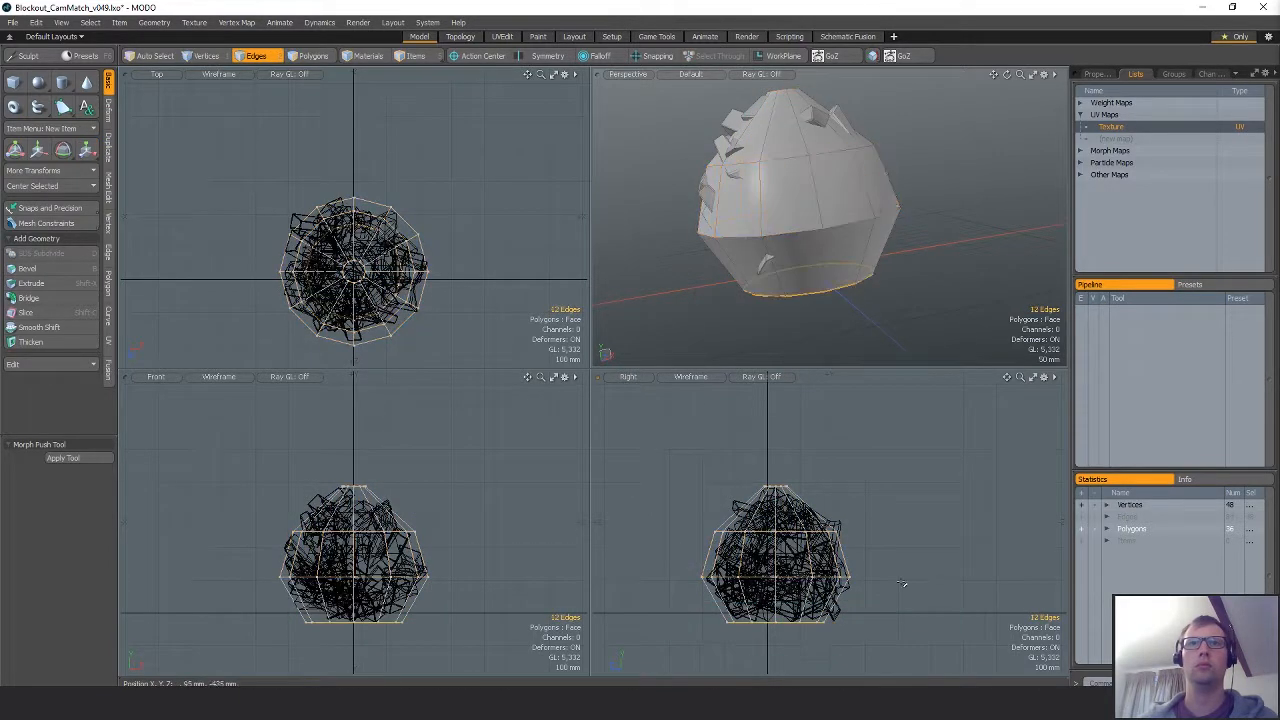
key("z")
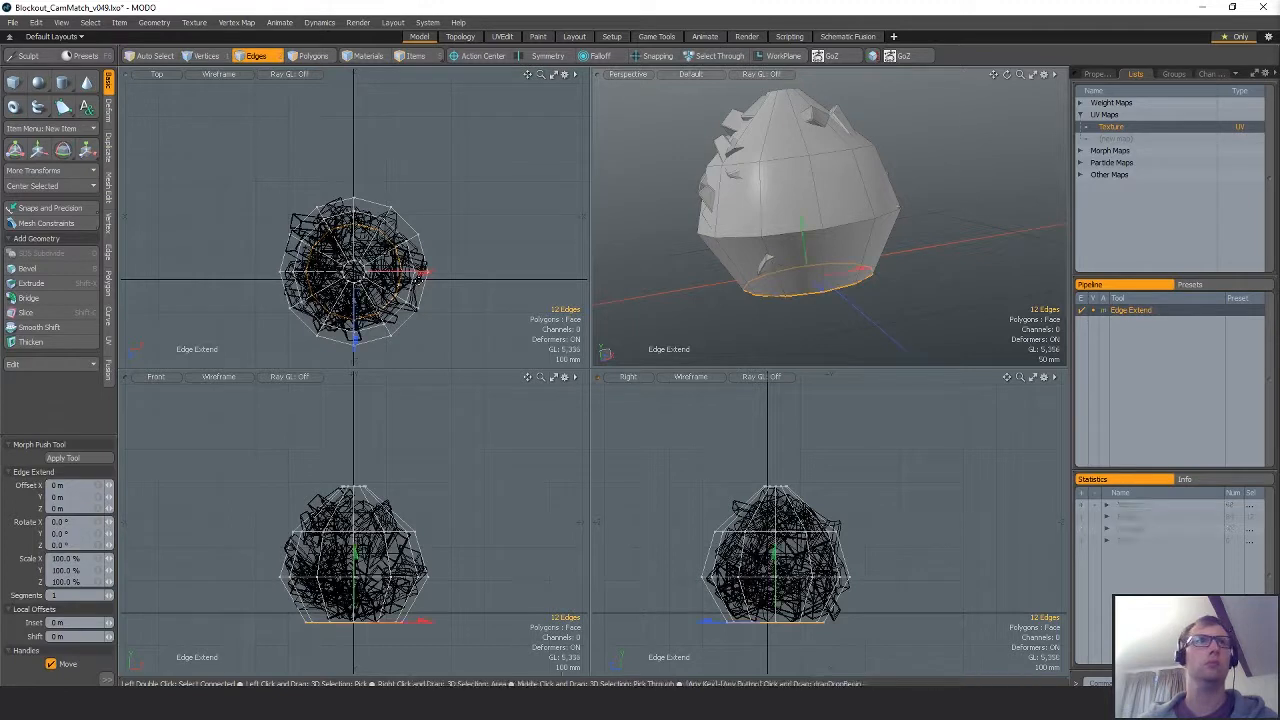
key("r")
key("q")
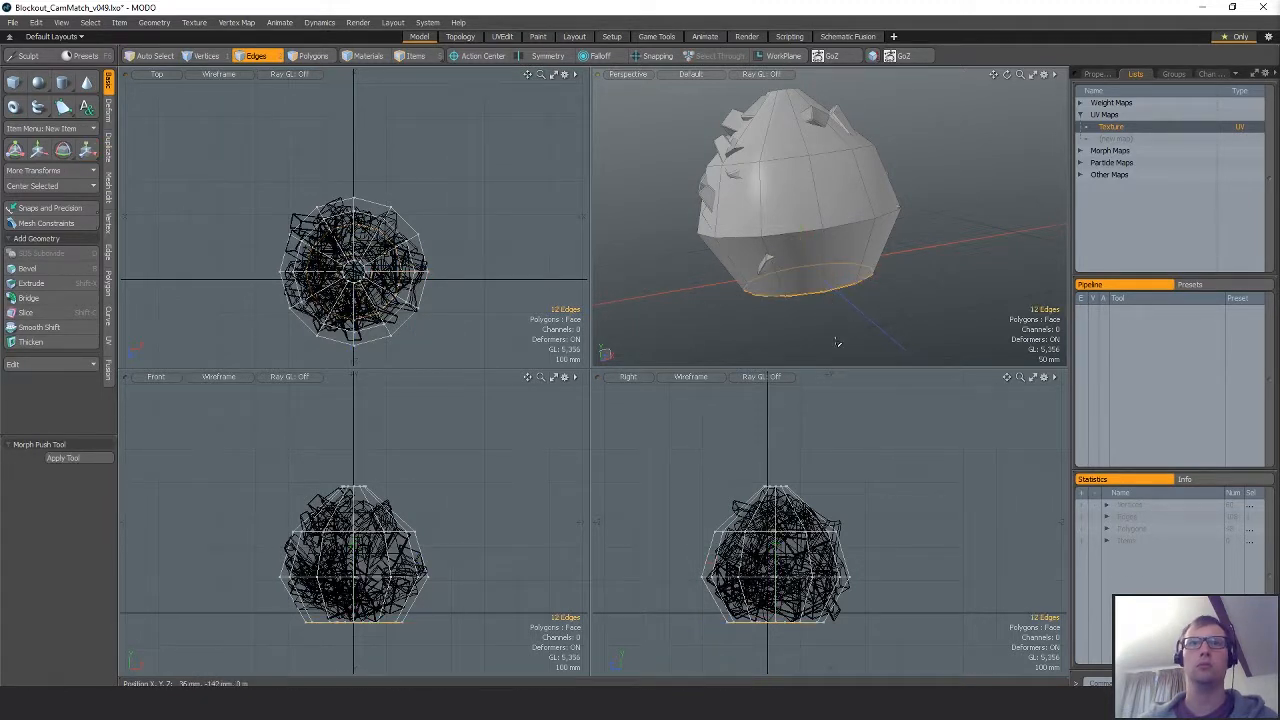
key("w")
mouse_move(852, 582)
left_mouse_down()
mouse_move(852, 568)
mouse_move(925, 611)
left_mouse_up()
key("q")
left_click(916, 585)
Extend the open top edge loop straight upward by 13 mm to form the bag's neck.
left_click_drag(830, 96, 839, 193, "alt+shift")
right_click_drag(832, 530, 736, 489)
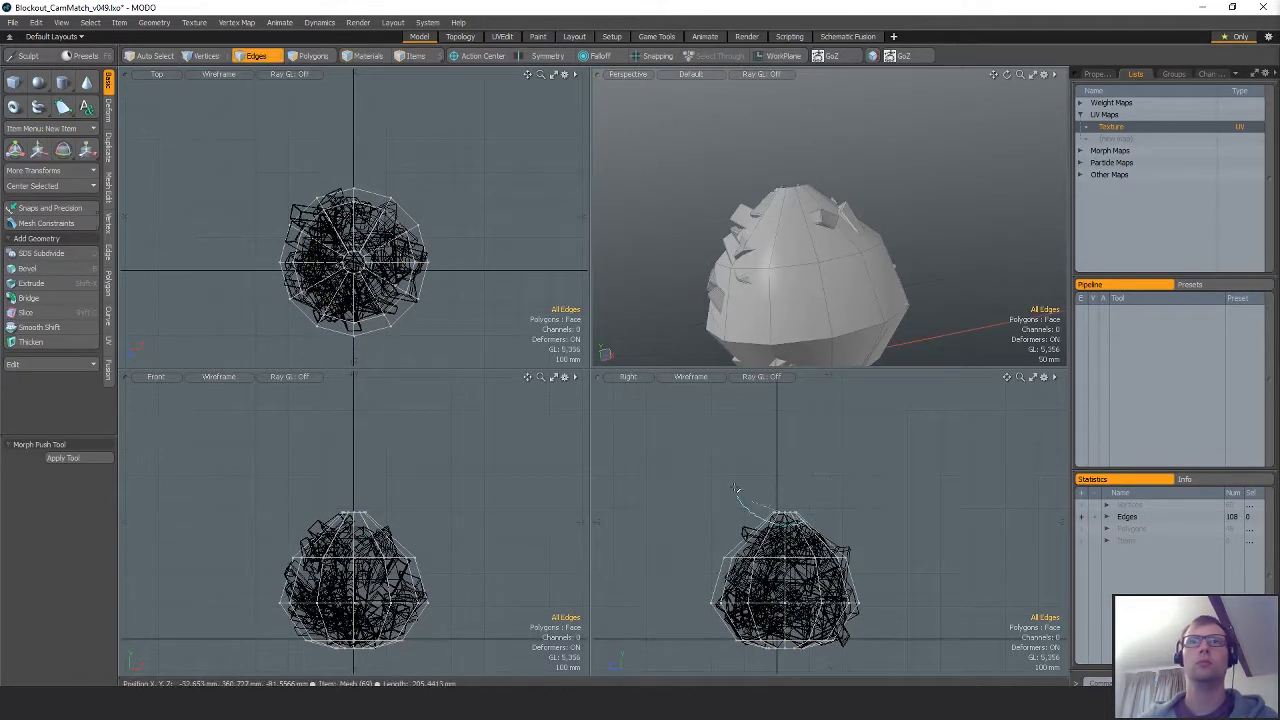
left_click_drag(822, 480, 858, 474, "alt+shift")
scroll(850, 470, "up", 2)
key("z")
left_click(815, 450)
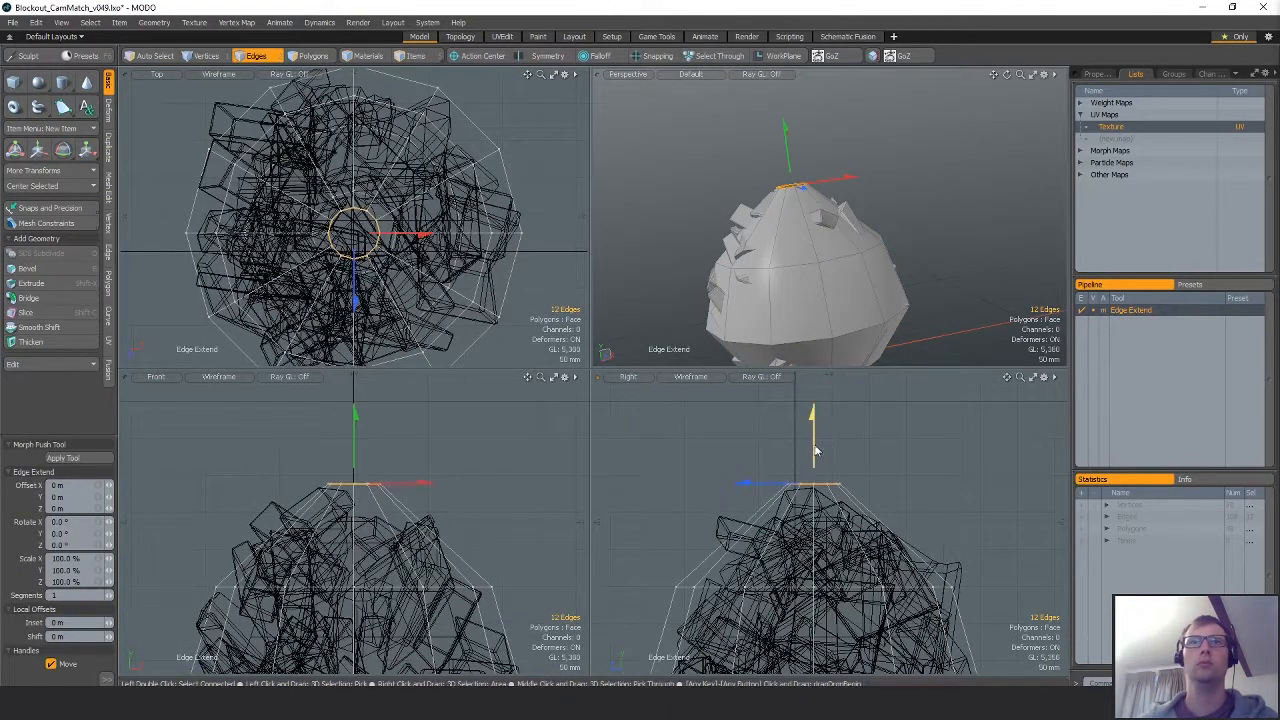
key("q")
key("ctrl+3")
left_click(982, 493)
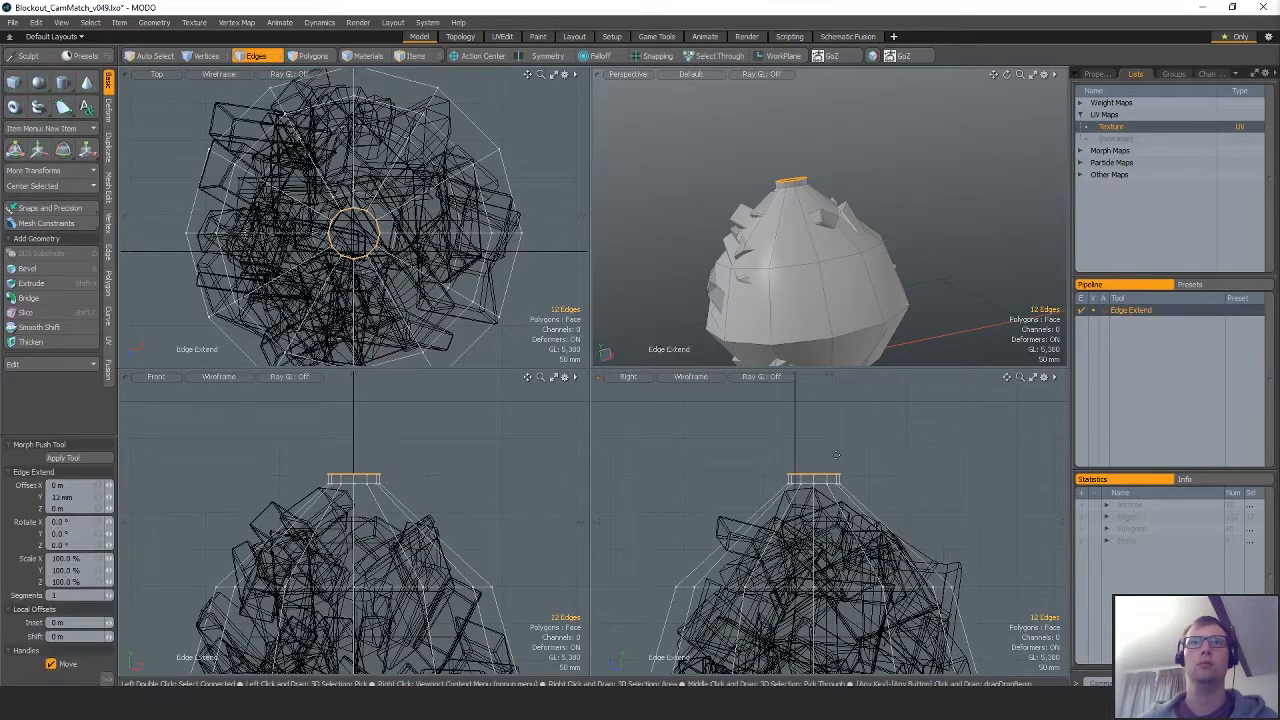
Extend the neck's top edges upward once more and scale them outward into a flared opening.
left_click(813, 455)
key("r")
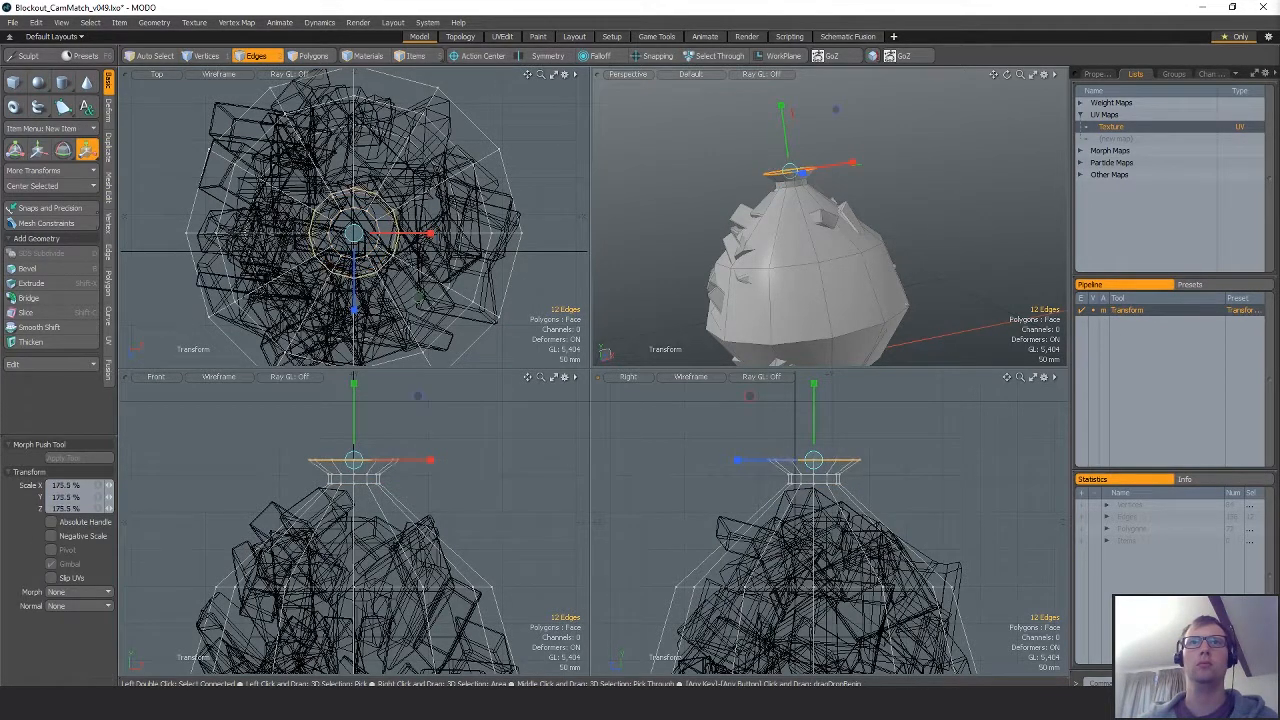
key("w")
key("q")
left_click(898, 264)
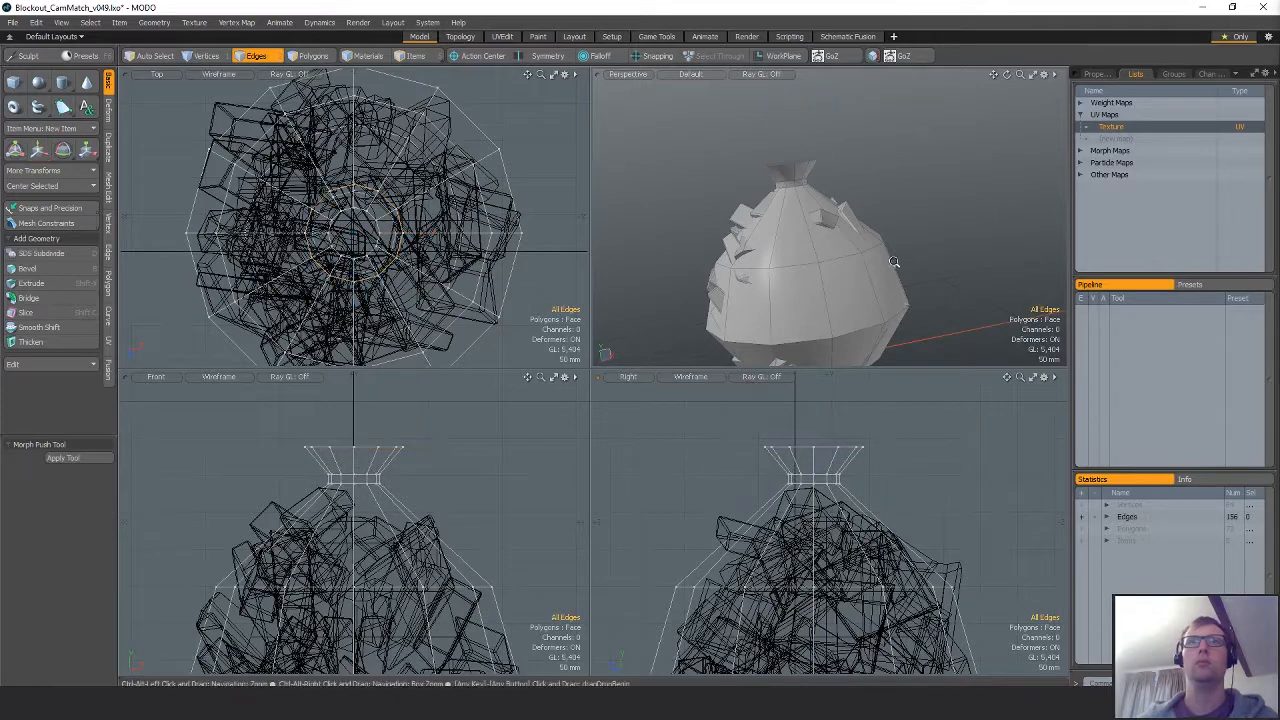
scroll(894, 266, "down", 4)
left_click_drag(880, 266, 826, 176, "alt")
scroll(790, 222, "up", 4)
left_click_drag(758, 655, 765, 527, "alt+shift")
left_click_drag(765, 527, 760, 498, "ctrl+alt")
key("space")
key("space")
right_click_drag(484, 464, 458, 500)
key("w")
left_click_drag(501, 446, 479, 424)
key("q")
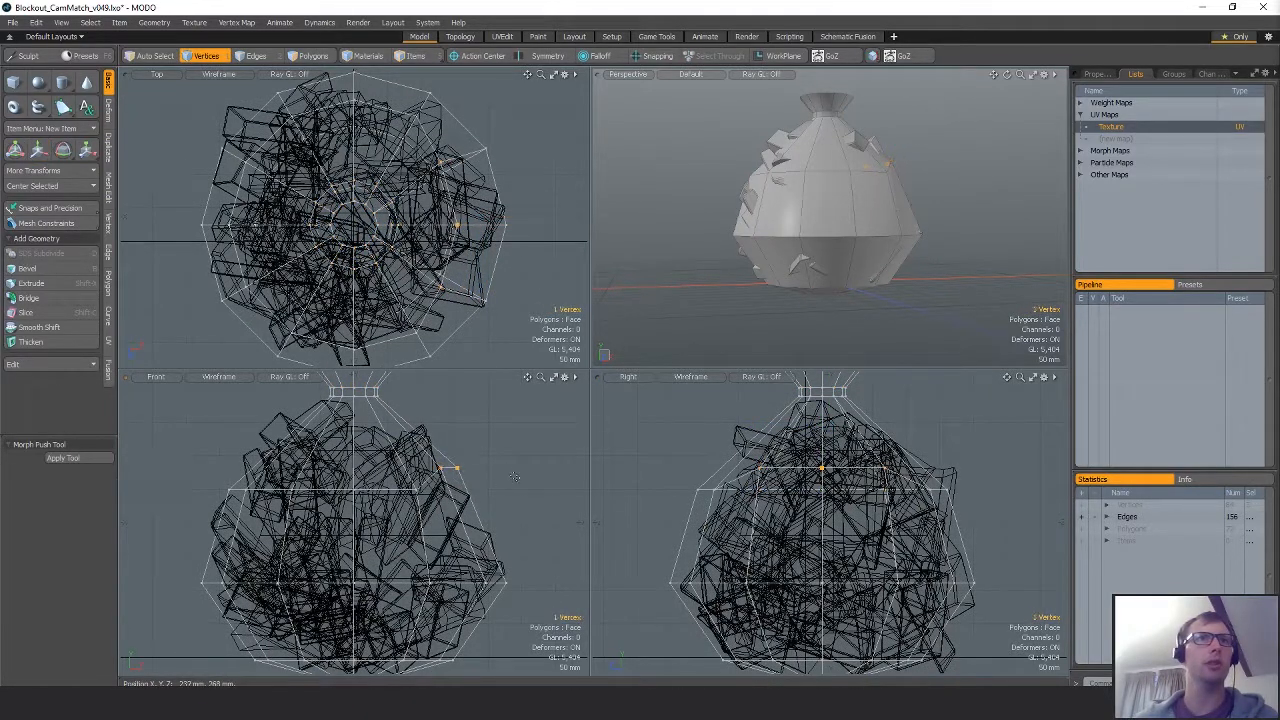
key("w")
key("q")
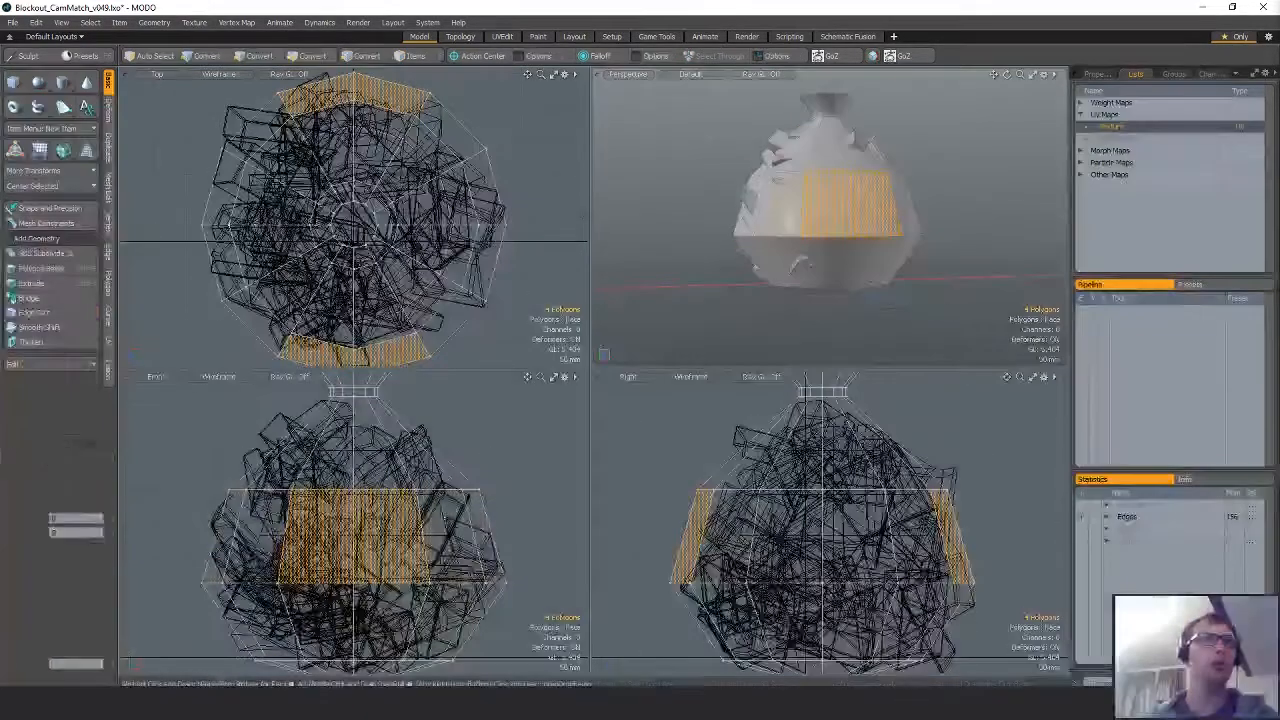
Loop-slice the band above the widest loop, and slide the new edge loop down by 23.2%.
key("alt+c")
left_click(446, 519)
key("q")
key("2")
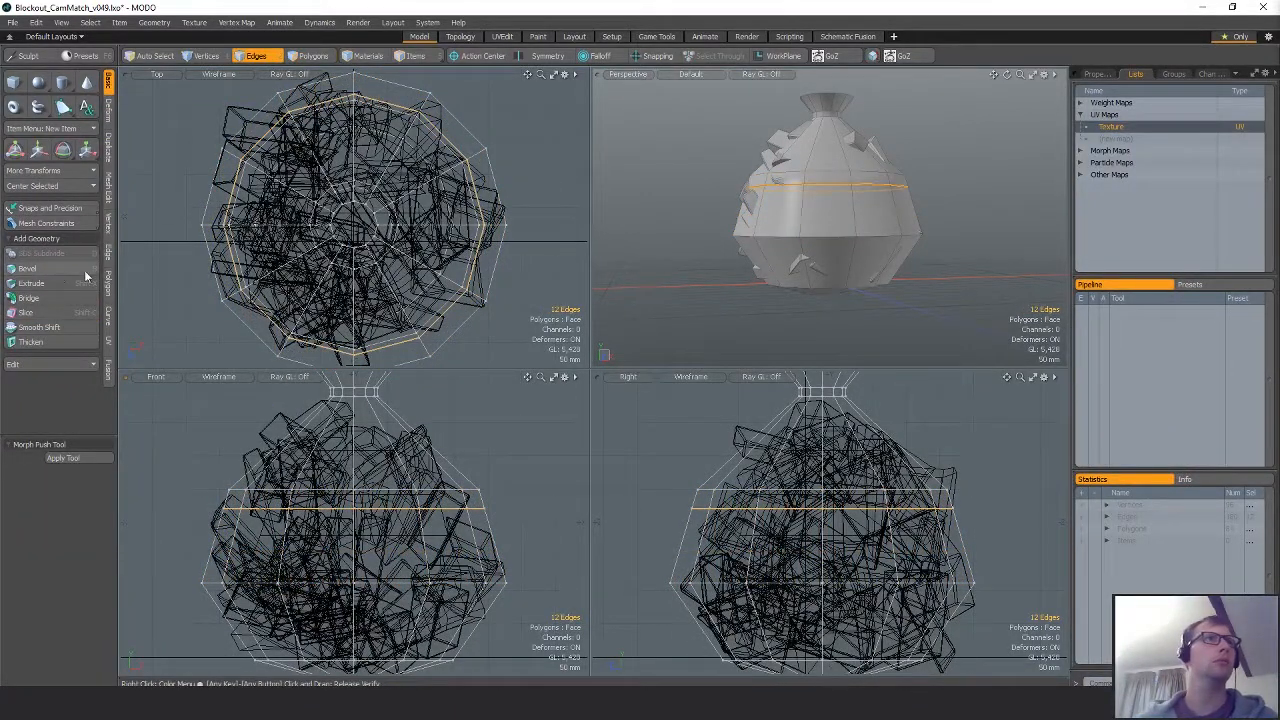
left_click(108, 252)
left_click_drag(240, 440, 266, 442)
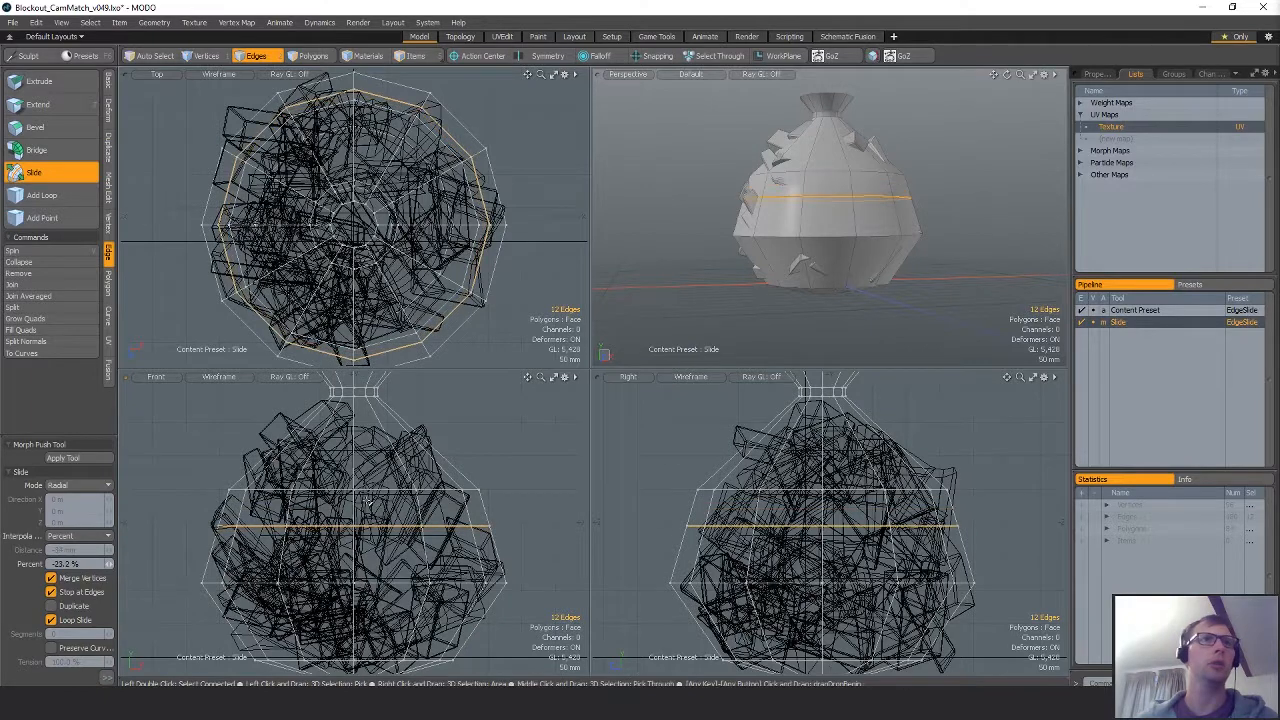
key("q")
Add a single loop slice at about 59.5% across the sloped band below the neck.
double_click(300, 490)
key("space")
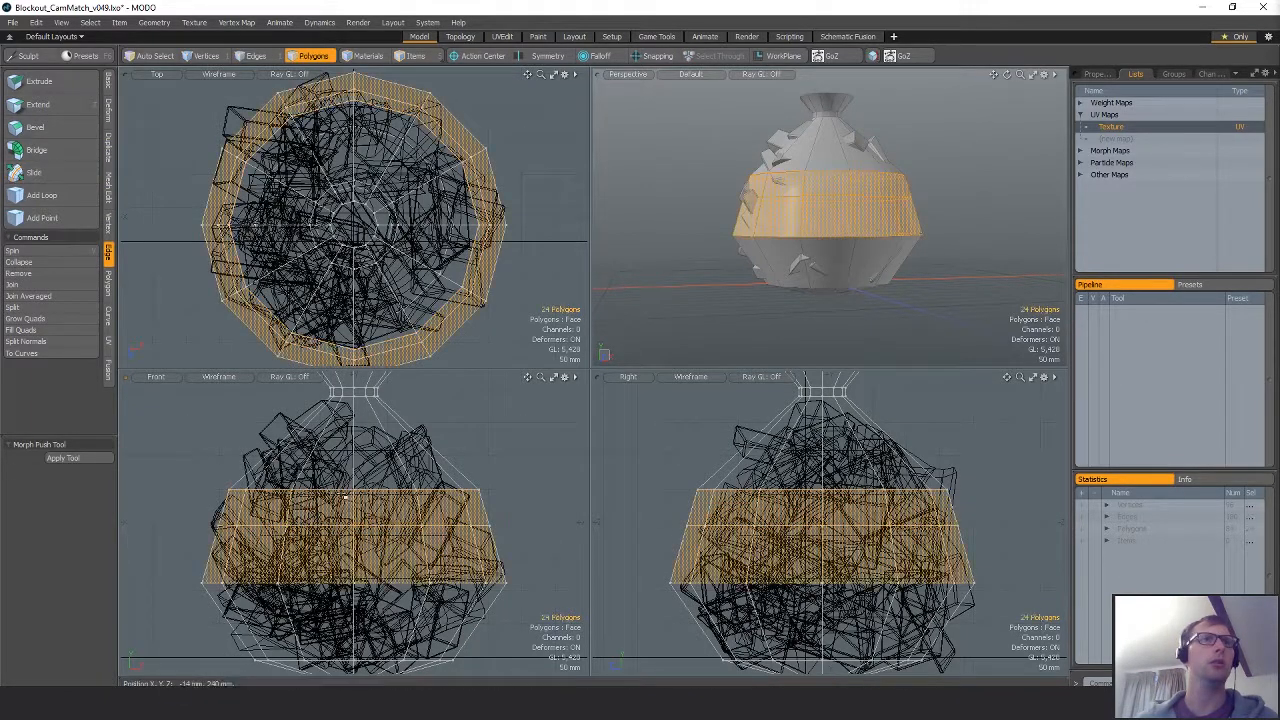
left_click(190, 430)
key("space")
key("space")
key("space")
left_click_drag(376, 448, 424, 455)
key("alt+c")
left_click(82, 533)
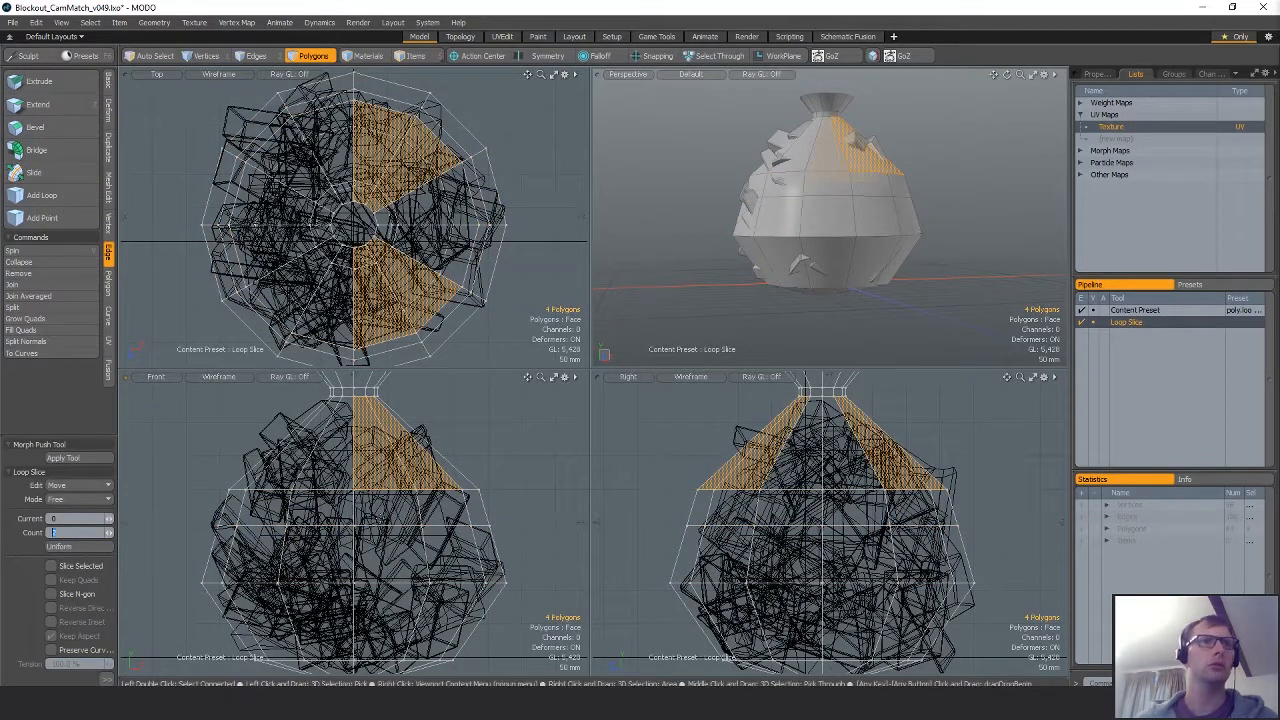
left_click_drag(621, 527, 602, 527)
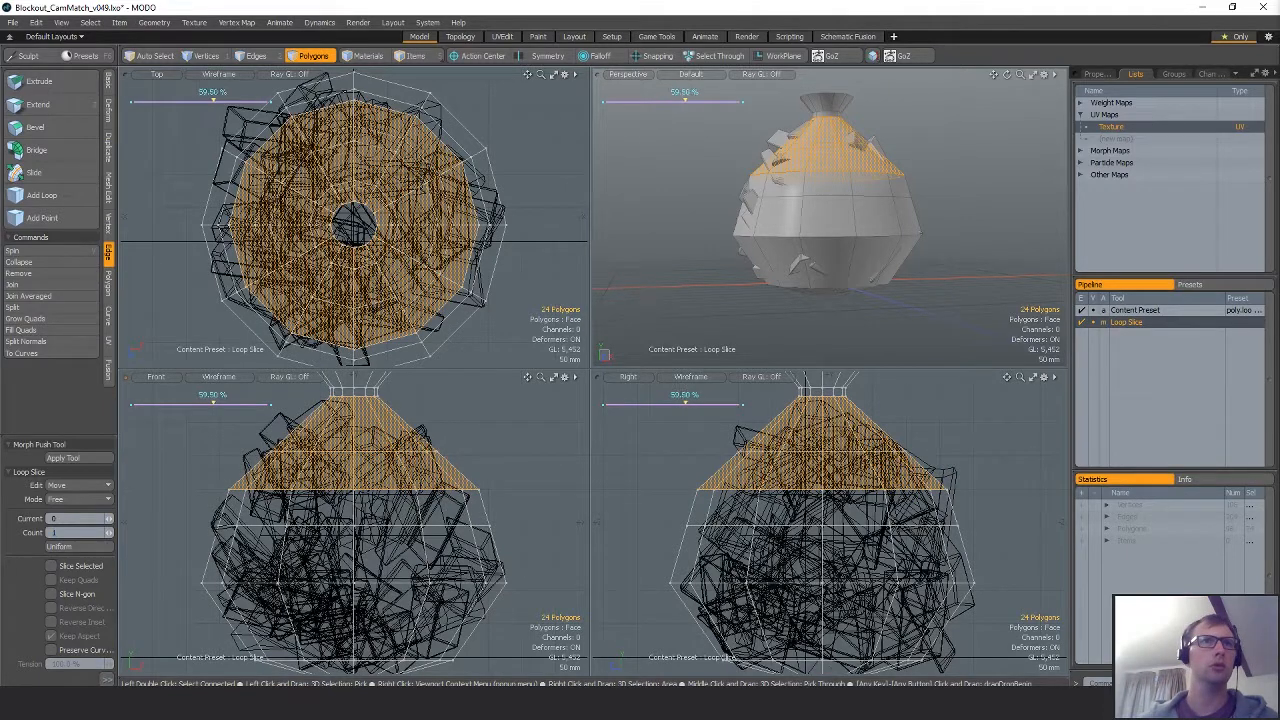
Delete the old edge loop directly below the newly sliced one.
key("space")
key("space")
key("space")
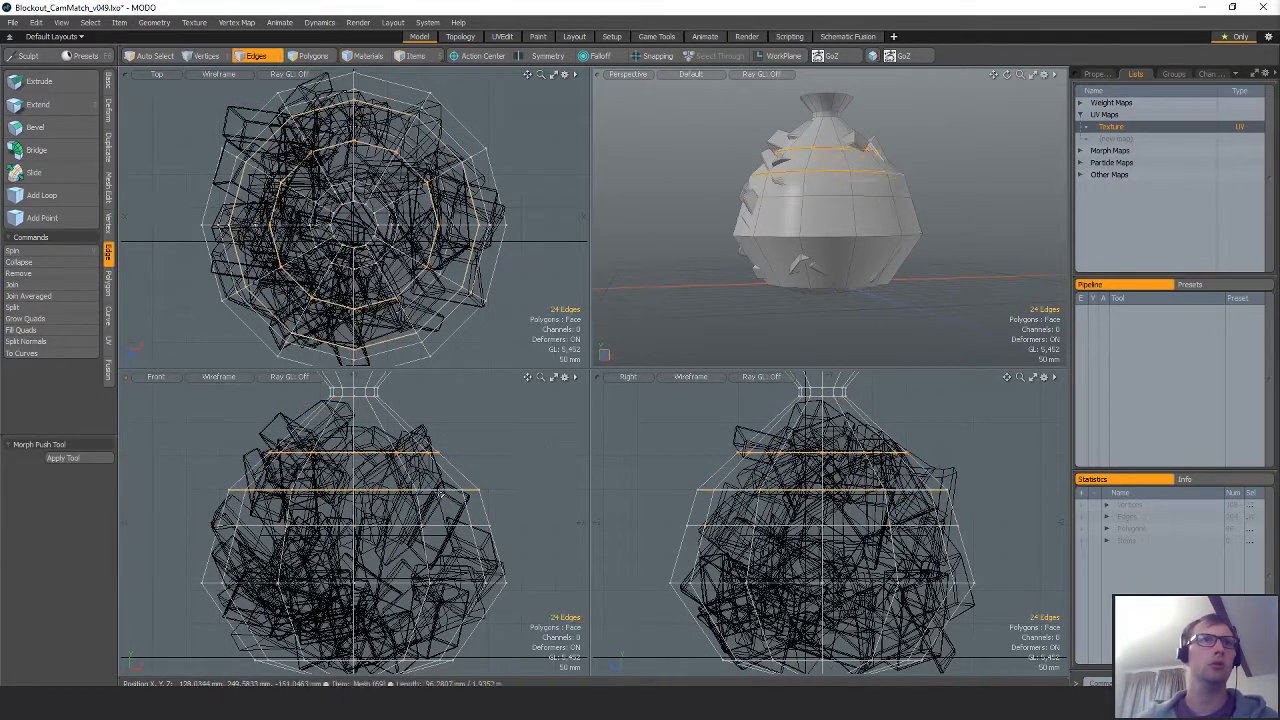
key("Delete")
Raise the vertex loop below the neck slightly.
key("space")
key("space")
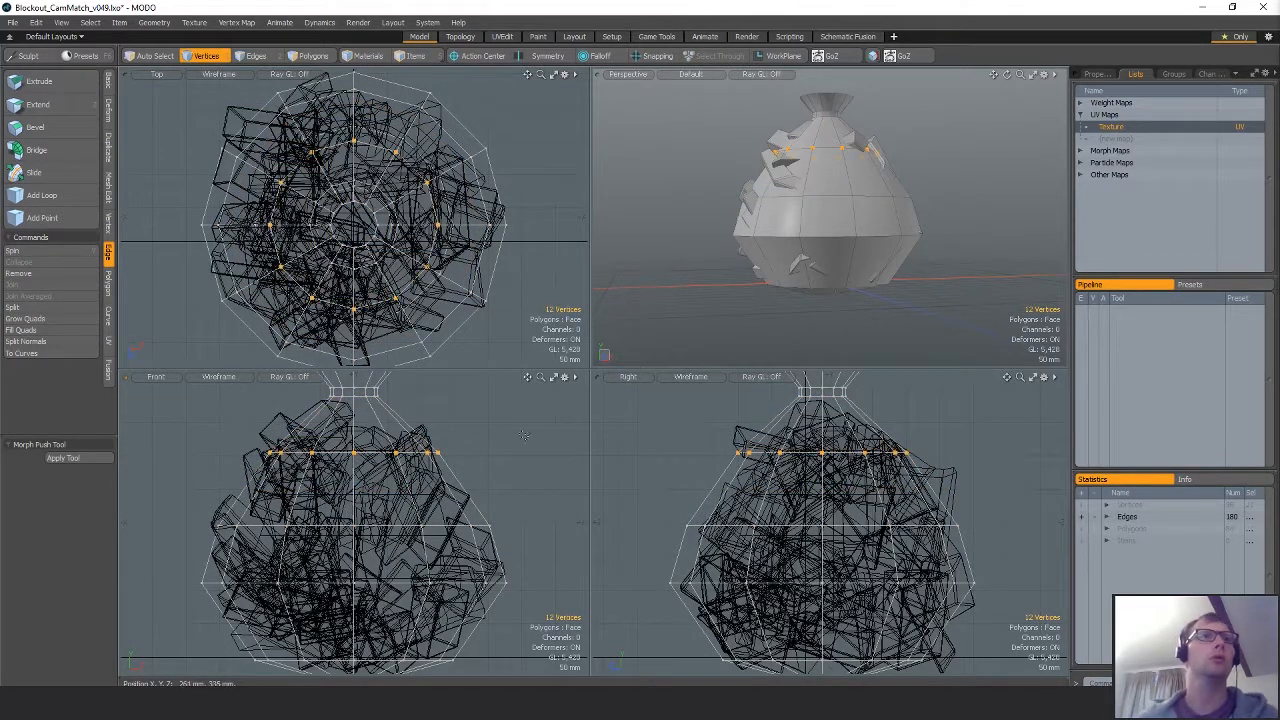
key("w")
left_click_drag(459, 498, 459, 489)
key("space")
key("space")
key("space")
key("space")
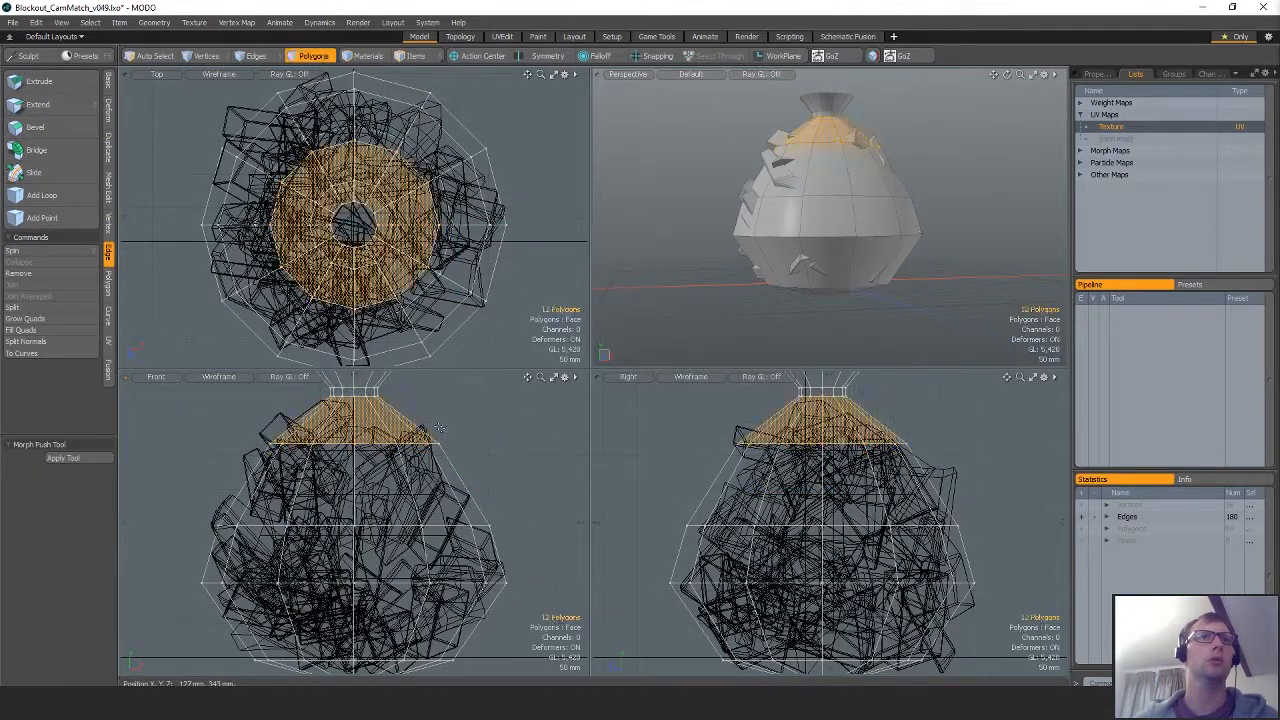
Reposition the vertices on both sides of the loop below the neck to fit the debris asymmetrically.
right_click_drag(416, 425, 450, 470)
key("w")
left_click(497, 463)
left_click_drag(497, 463, 494, 450)
key("space")
right_click_drag(263, 424, 289, 457)
key("w")
left_click_drag(312, 471, 382, 470)
key("space")
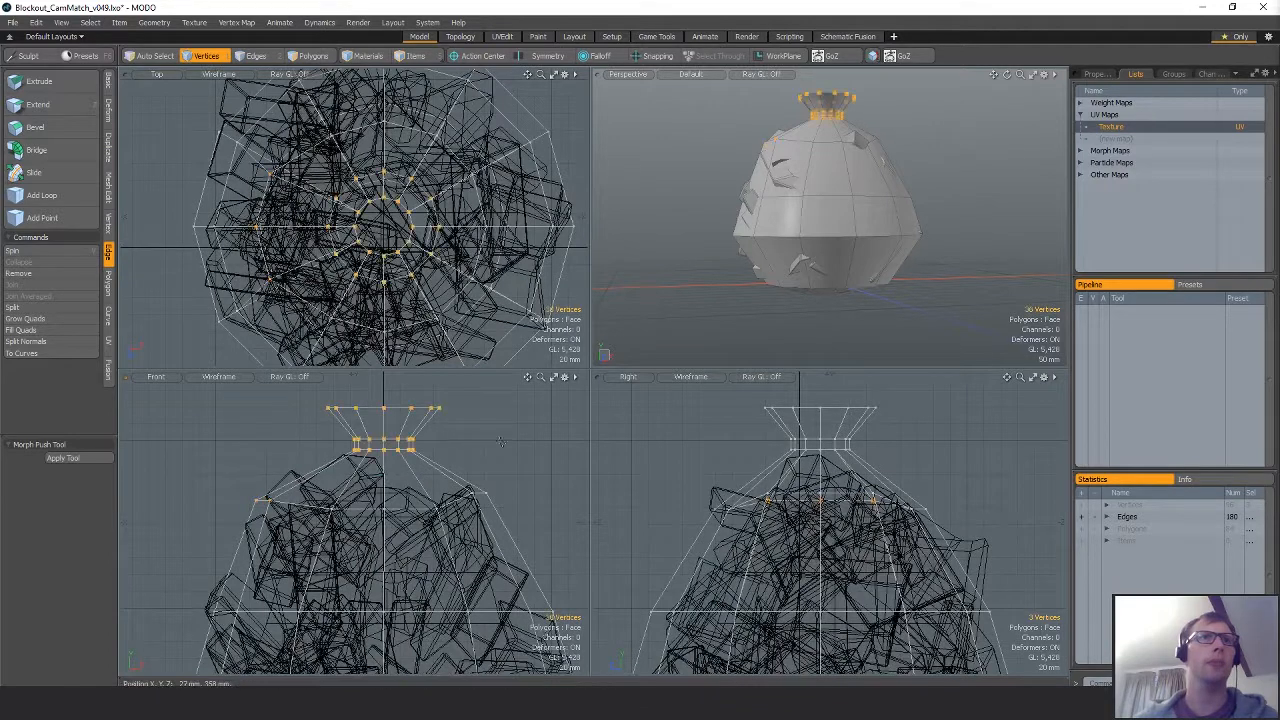
Shrink the neck's 36 vertices, shift them off-centre and upward, and rotate them so the neck tilts sideways.
key("w")
left_click_drag(447, 291, 404, 288)
key("w")
left_click_drag(413, 473, 366, 455)
key("e")
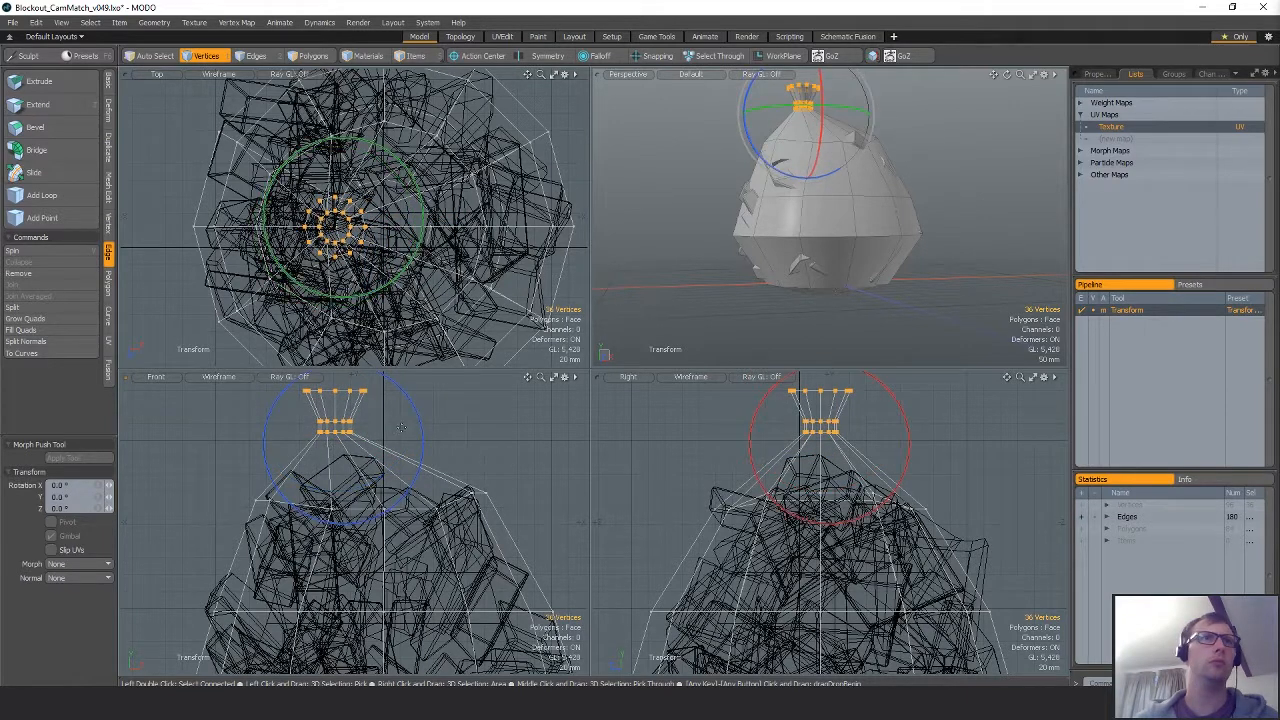
left_click_drag(418, 420, 407, 399)
key("space")
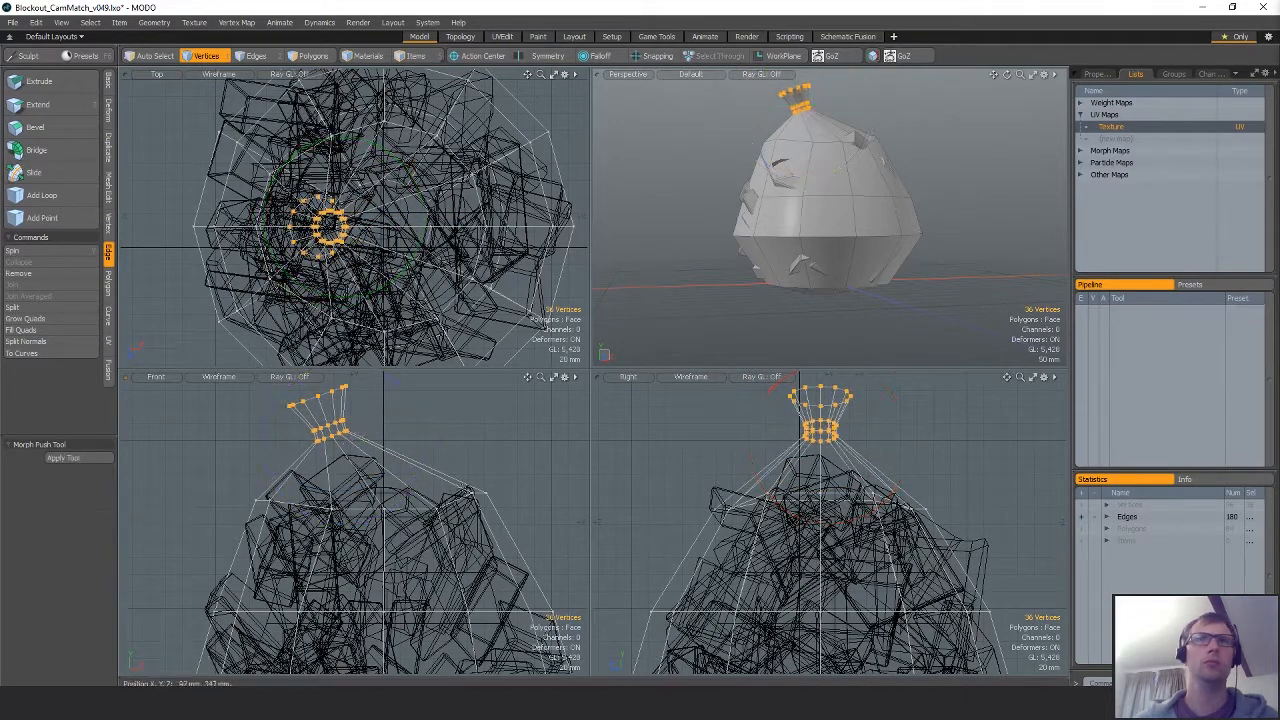
Move the three left-side vertices of the loop above the widest one by about -8 mm in X and 20 mm in Y.
left_click_drag(390, 500, 443, 396, "alt")
scroll(443, 396, "down", 2)
right_click_drag(282, 482, 312, 505)
key("w")
left_click_drag(335, 531, 330, 513)
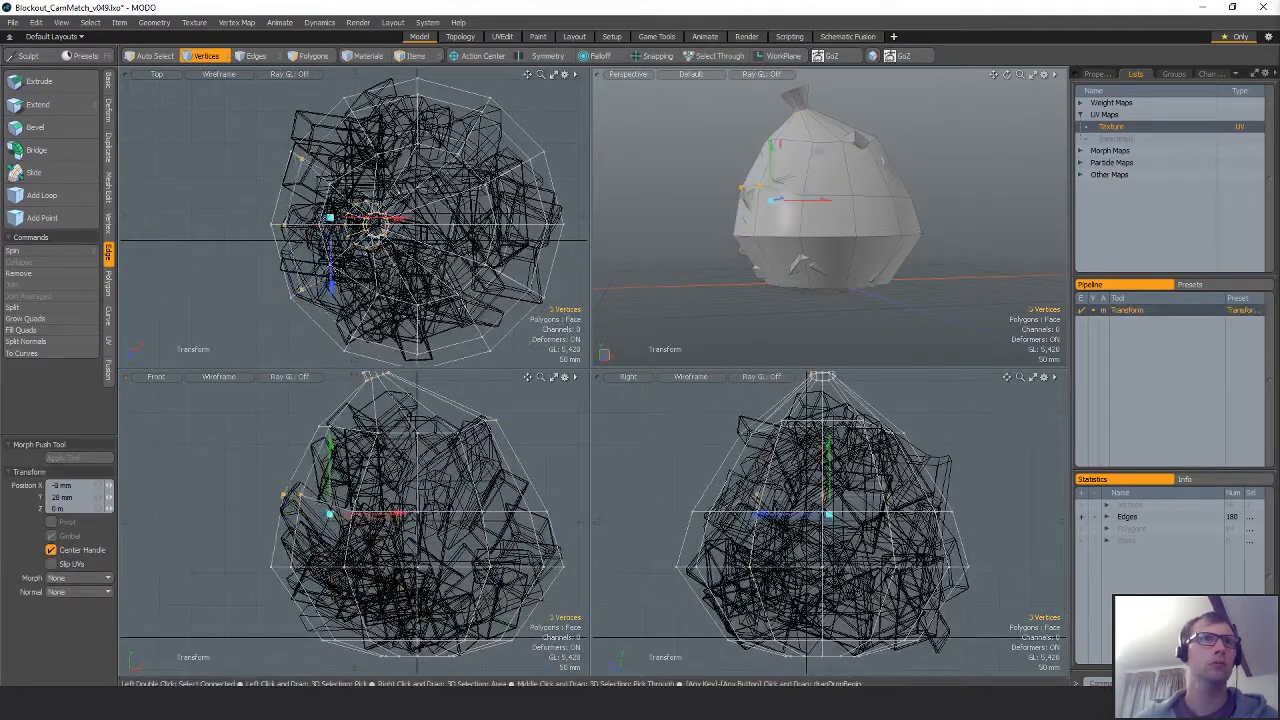
key("space")
Lower the left-side vertices of the widest loop, and push the three left-side base vertices slightly outward.
right_click_drag(260, 547, 303, 582)
key("w")
left_click_drag(327, 610, 337, 643)
key("space")
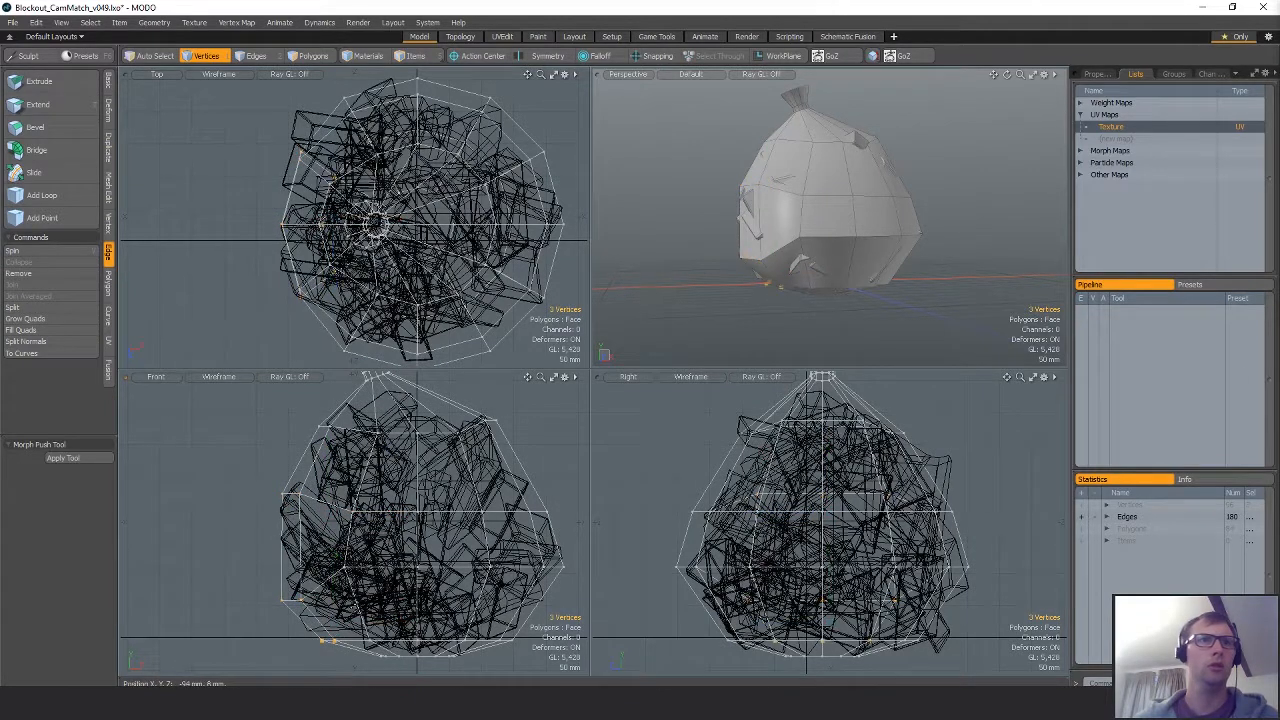
key("w")
left_click_drag(355, 598, 351, 596)
key("space")
Pull the widest loop's right side outward, and shift the right-side vertices of the loop above by about -22 mm X and 42 mm Y.
left_click_drag(580, 555, 543, 554, "alt")
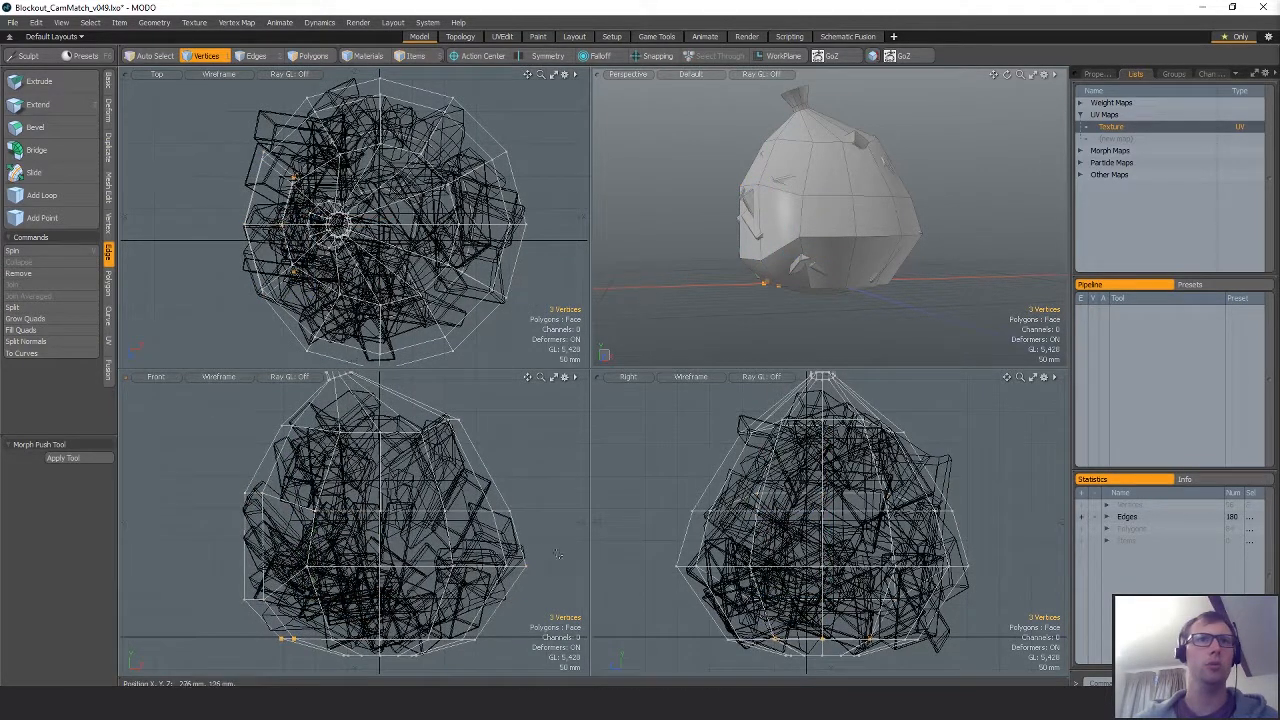
right_click_drag(474, 542, 544, 602)
key("w")
left_click_drag(530, 581, 537, 578)
key("space")
right_click_drag(476, 468, 521, 540)
key("w")
left_click_drag(543, 508, 532, 488)
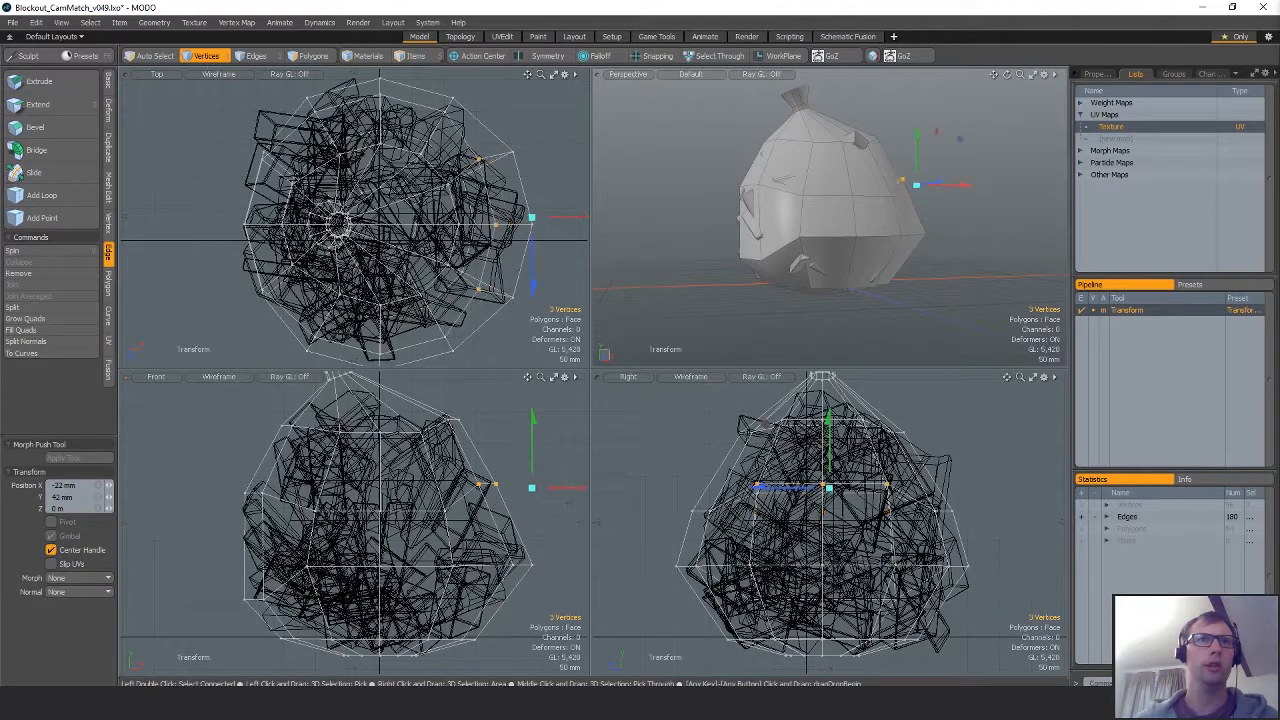
key("space")
Raise the remaining front and back vertices of the loop above the widest one, moving the centre pair about 12 mm up.
right_click_drag(419, 487, 446, 517)
key("w")
left_click_drag(443, 509, 442, 503)
key("space")
right_click_drag(356, 481, 417, 521)
key("w")
left_click_drag(418, 522, 417, 516)
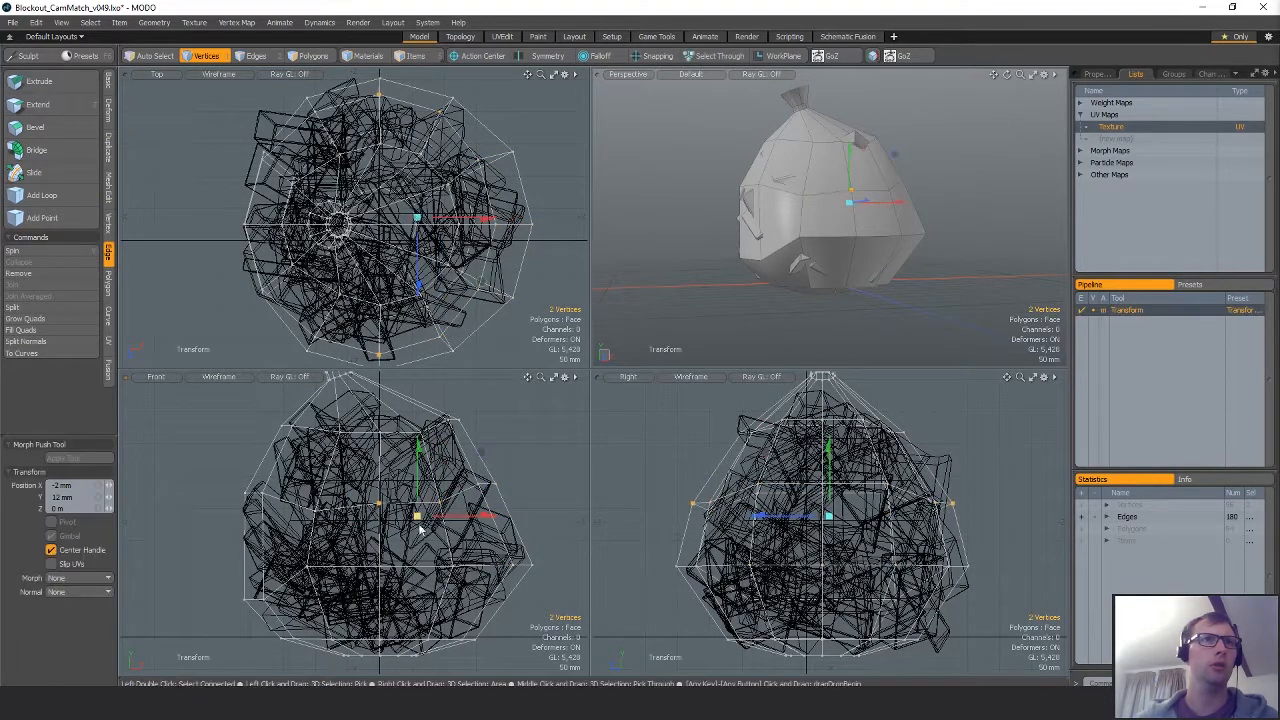
key("space")
right_click_drag(290, 481, 342, 532)
key("w")
left_click_drag(342, 535, 343, 527)
Lower the front and back vertices of the widest loop, moving the left-centre pair about 10 mm in X and -18 mm in Y.
key("space")
right_click_drag(286, 545, 340, 597)
key("w")
left_click_drag(344, 598, 350, 611)
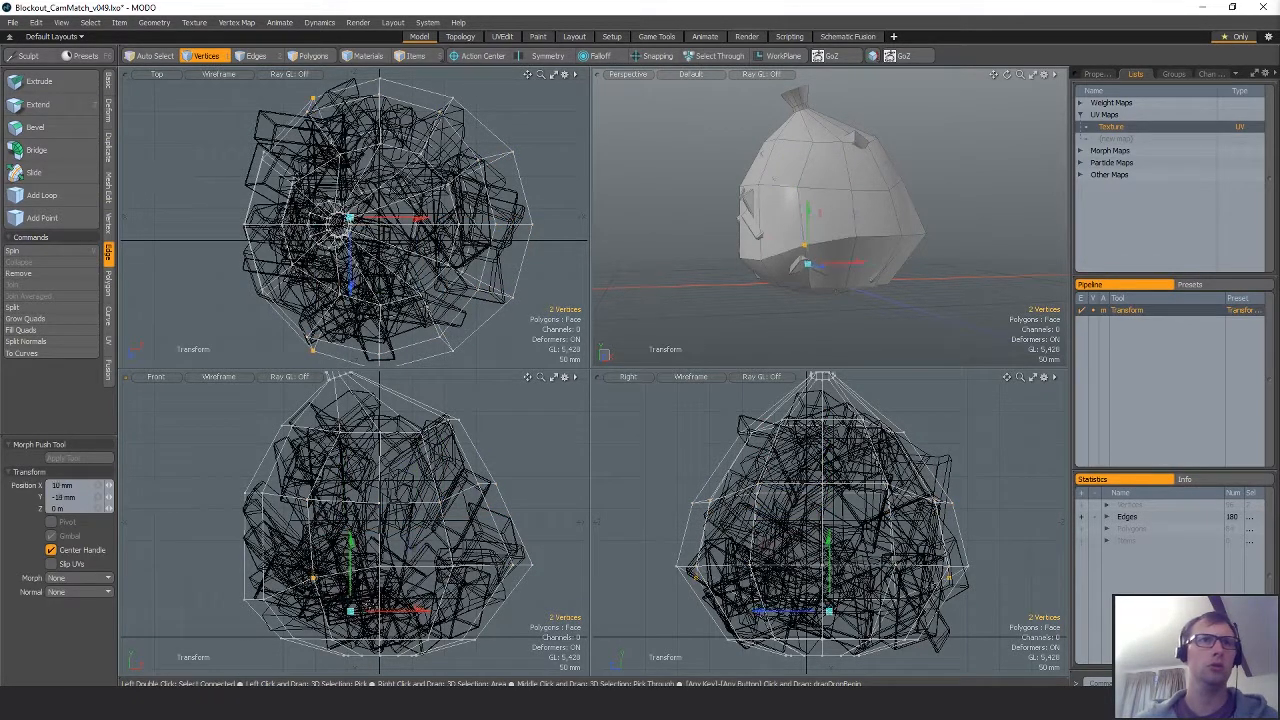
key("space")
right_click_drag(354, 542, 424, 597)
key("w")
left_click_drag(430, 604, 431, 614)
key("space")
right_click_drag(430, 540, 479, 592)
key("w")
left_click_drag(480, 595, 480, 599)
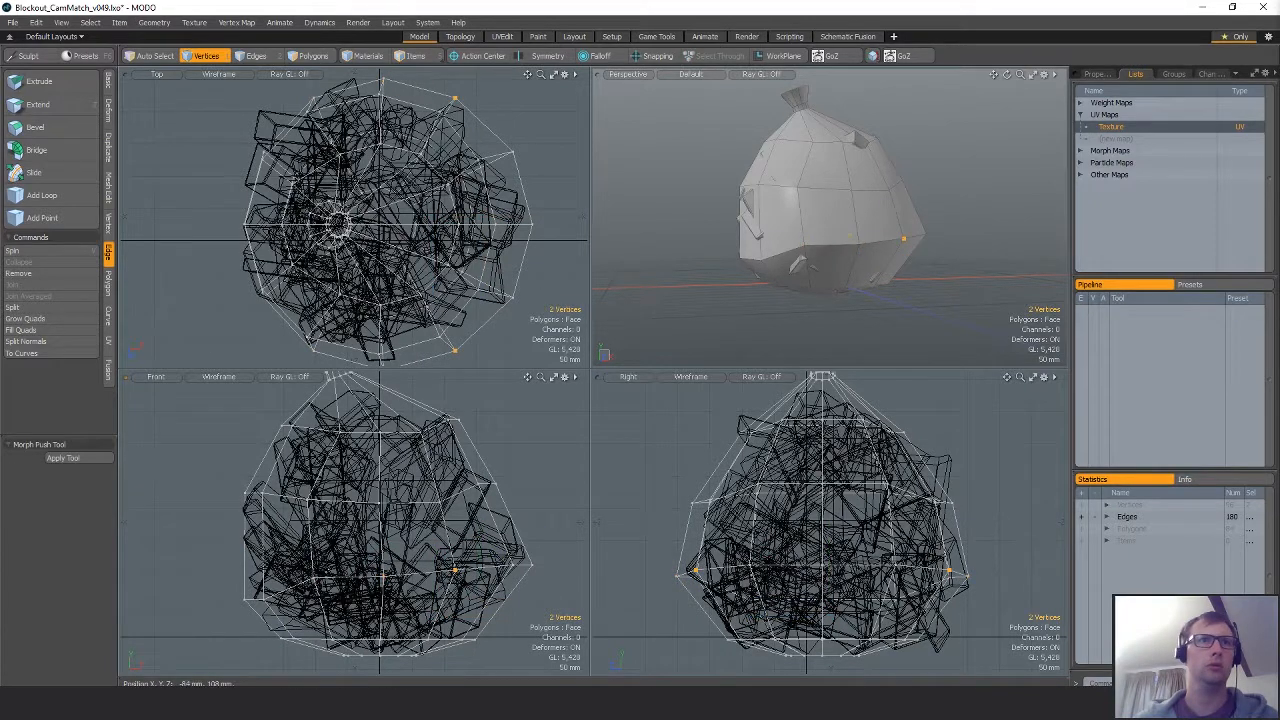
Lower the left-centre vertices of the widest loop a bit further, and raise its rightmost vertex slightly.
right_click_drag(288, 550, 355, 609)
key("w")
left_click_drag(357, 600, 358, 606)
key("space")
mouse_move(510, 540)
right_mouse_down()
mouse_move(548, 554)
mouse_move(547, 592)
right_mouse_up()
key("w")
left_click_drag(546, 585, 546, 580)
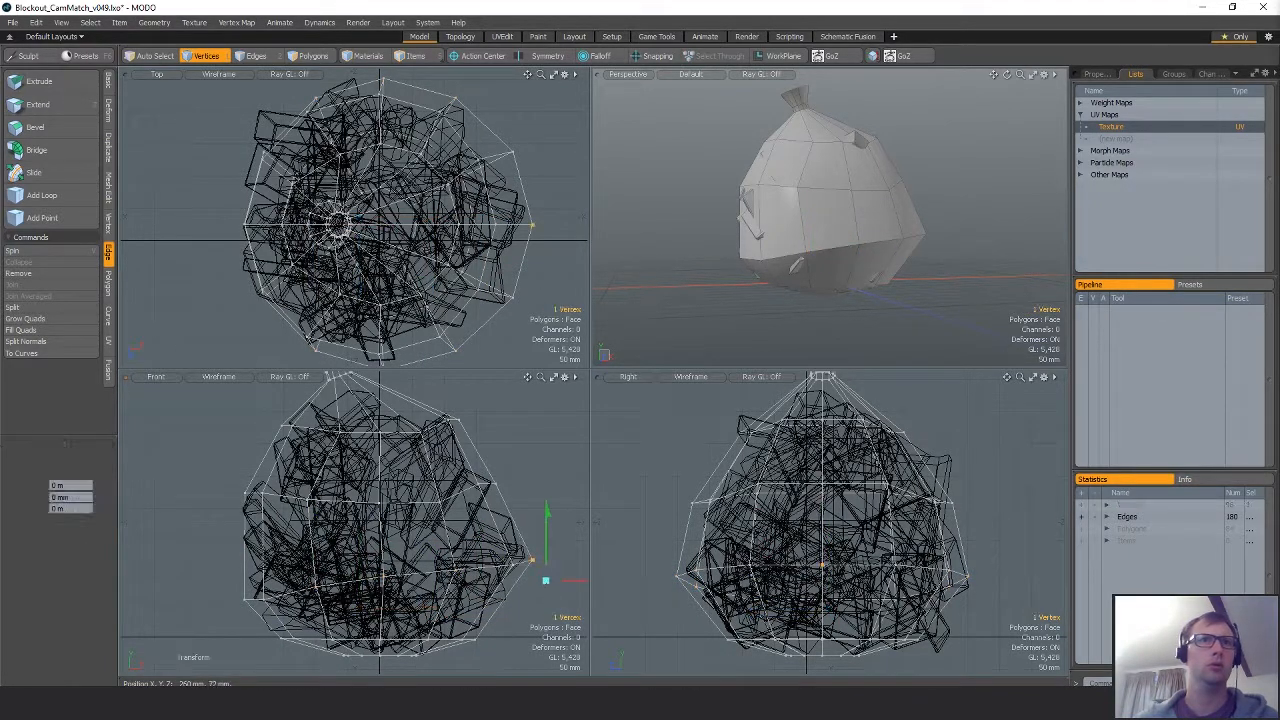
key("space")
left_click(535, 465)
left_click_drag(378, 393, 417, 515, "alt+shift")
scroll(417, 515, "up", 3)
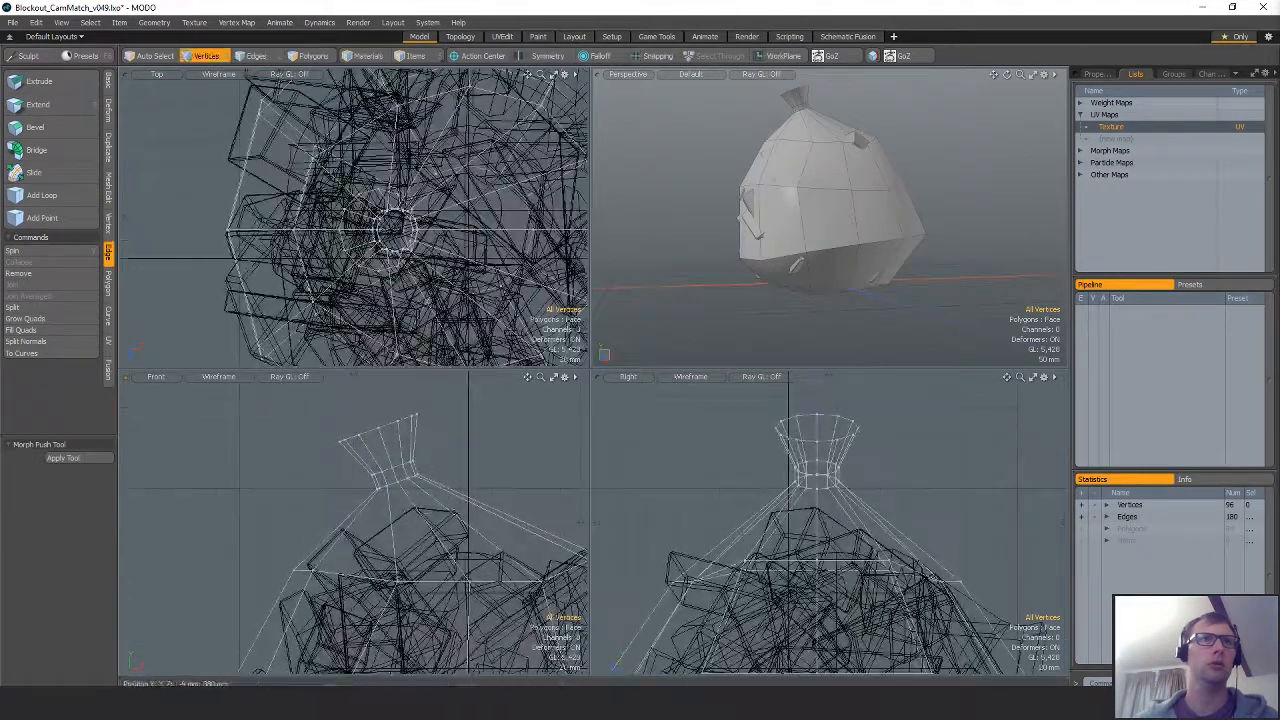
Nudge the neck slightly toward -X, and lower the three back vertices of the loop above the widest one by about 11 mm.
key("e")
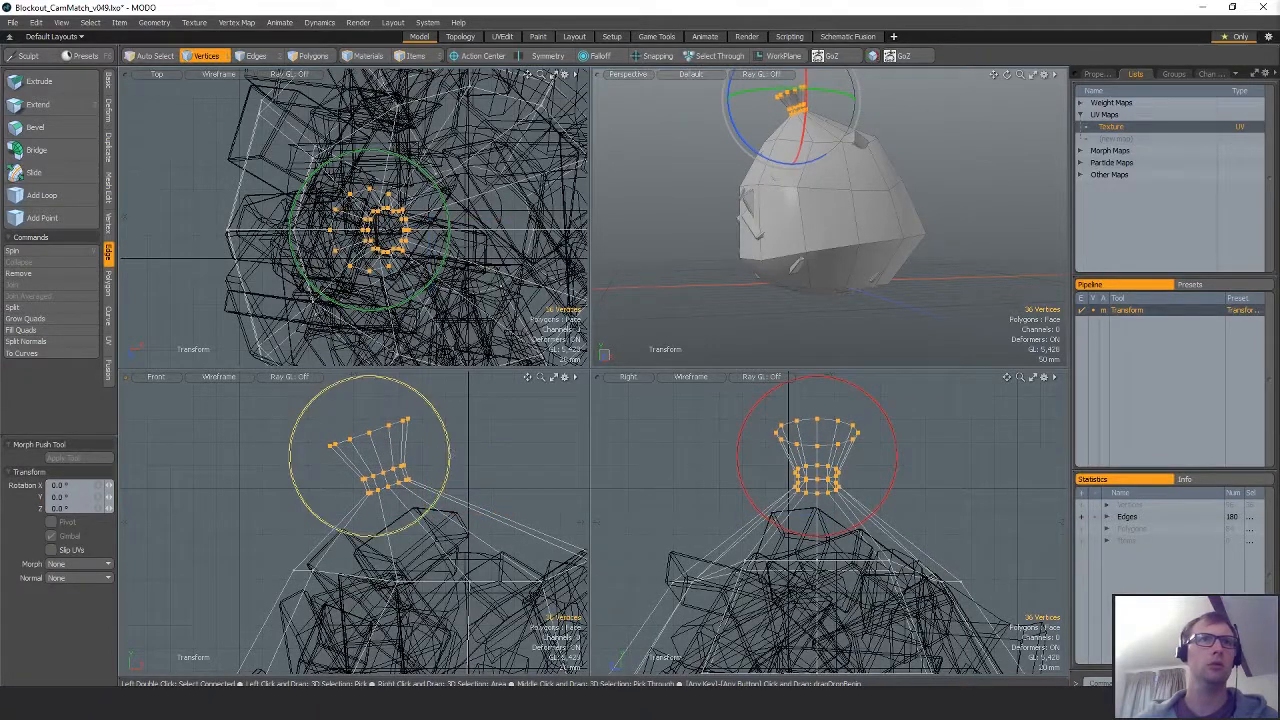
key("space")
left_click_drag(472, 558, 296, 606, "ctrl+alt")
left_click_drag(296, 606, 349, 516, "alt+shift")
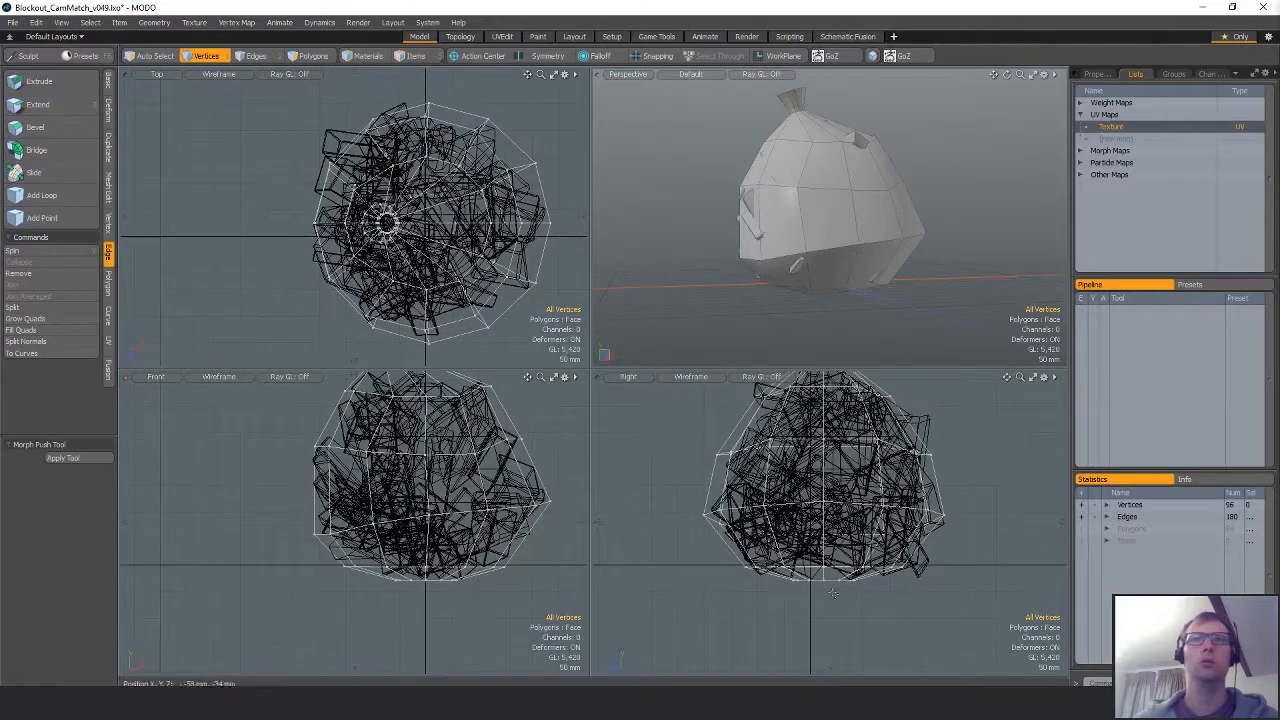
left_click_drag(833, 593, 903, 490, "alt+shift")
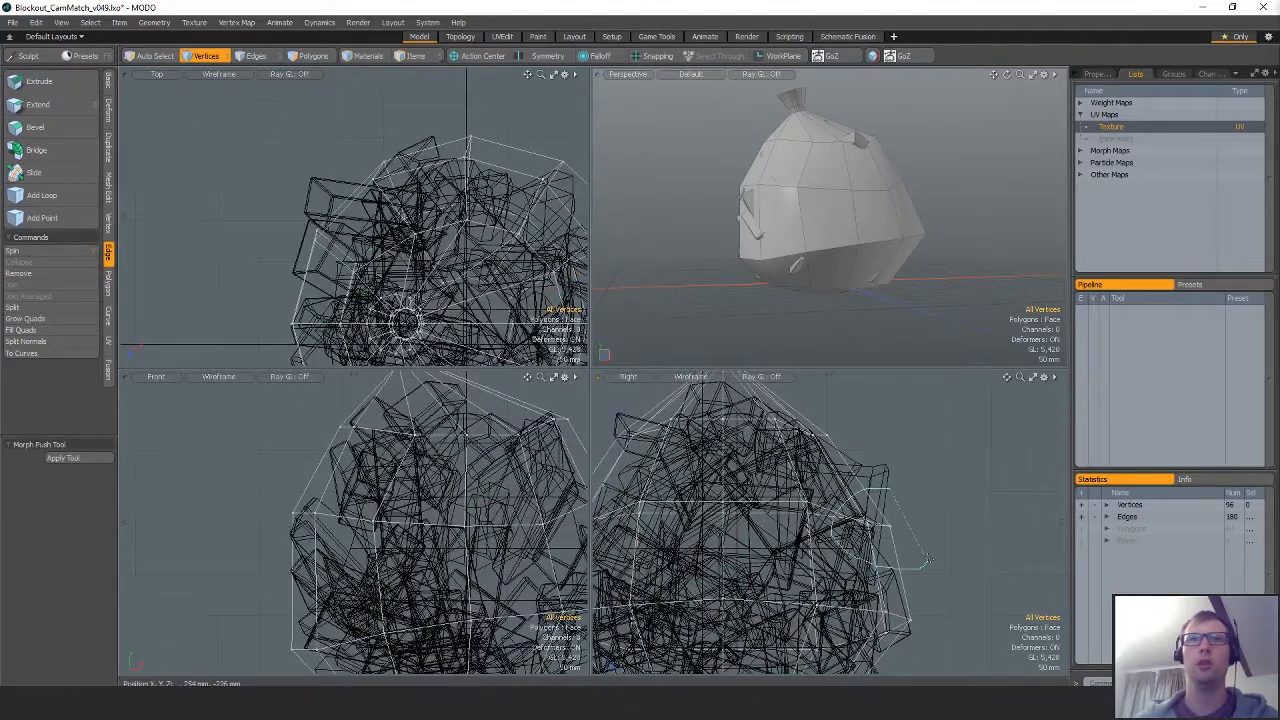
right_click_drag(928, 559, 928, 557)
key("w")
mouse_move(918, 558)
left_mouse_down()
mouse_move(919, 538)
mouse_move(916, 567)
left_mouse_up()
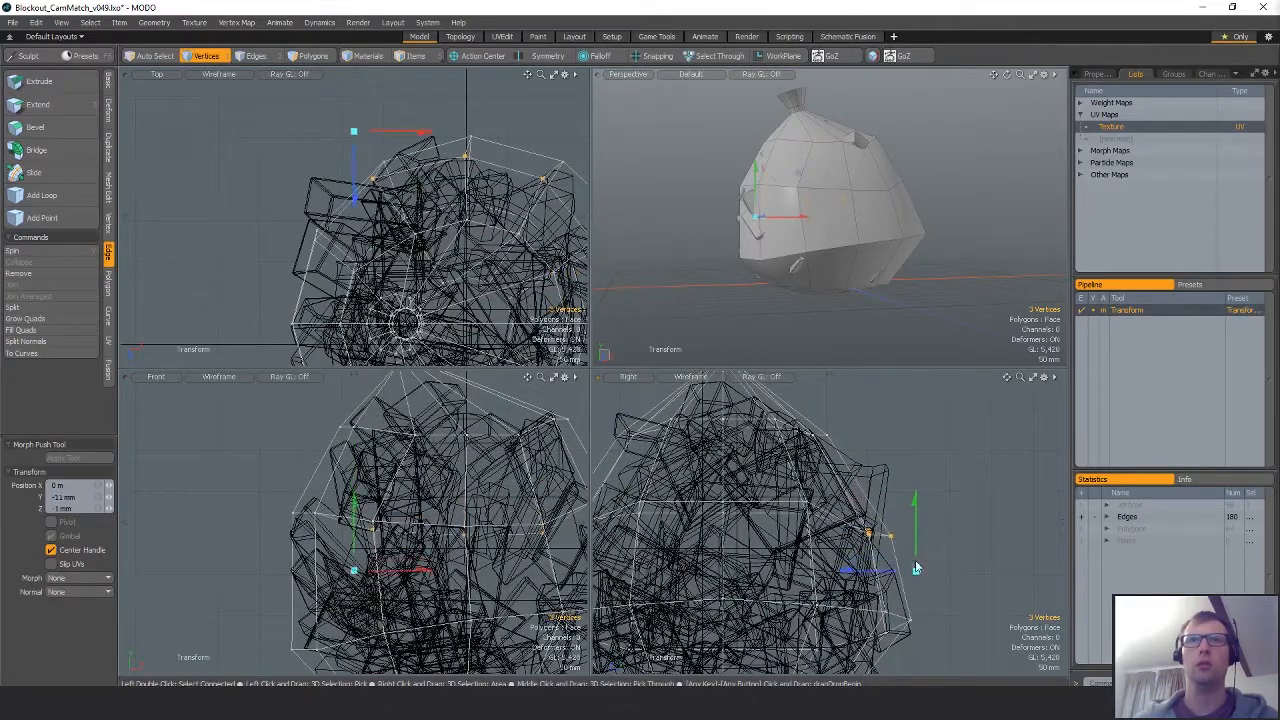
Shift the shoulder loop's three back vertices outward and down, and its adjacent pair by about -19 mm Y and -20 mm Z.
key("q")
mouse_move(880, 447)
right_mouse_down()
mouse_move(784, 466)
mouse_move(868, 466)
right_mouse_up()
key("w")
left_click_drag(876, 472, 939, 495)
key("q")
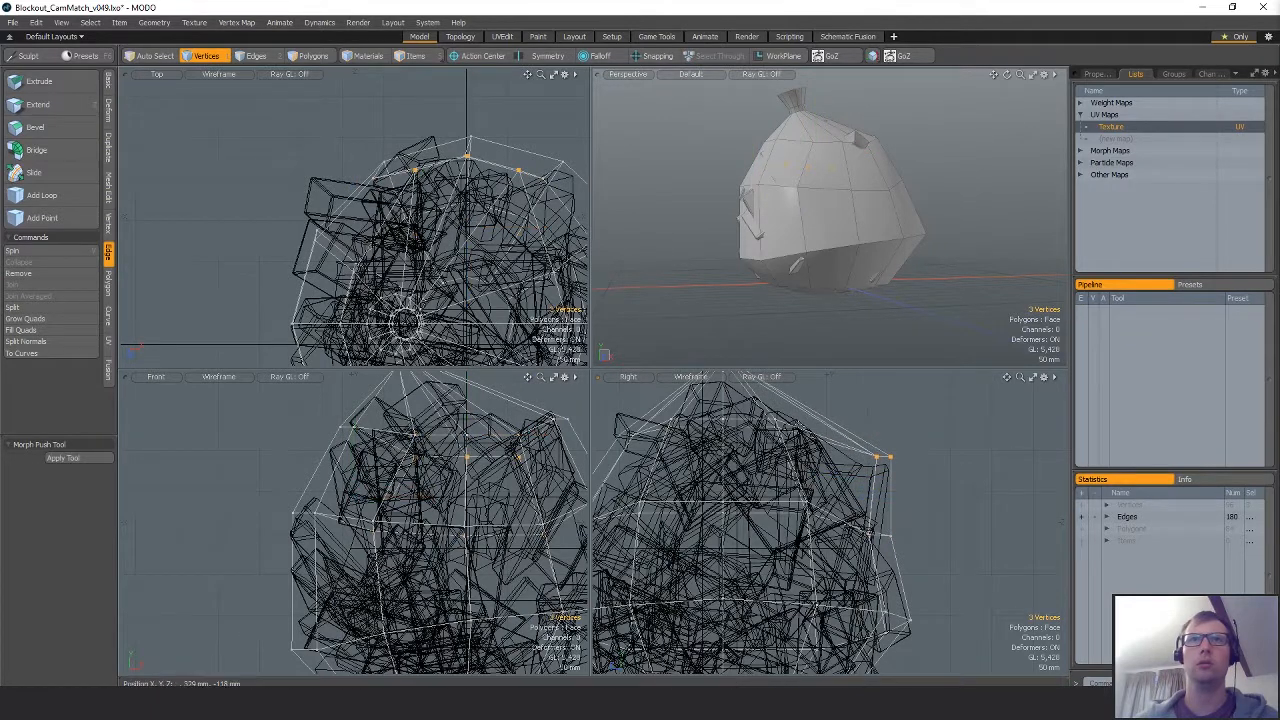
left_click_drag(797, 420, 829, 462, "alt+shift")
right_click_drag(818, 451, 814, 474)
key("w")
left_click_drag(829, 495, 846, 511)
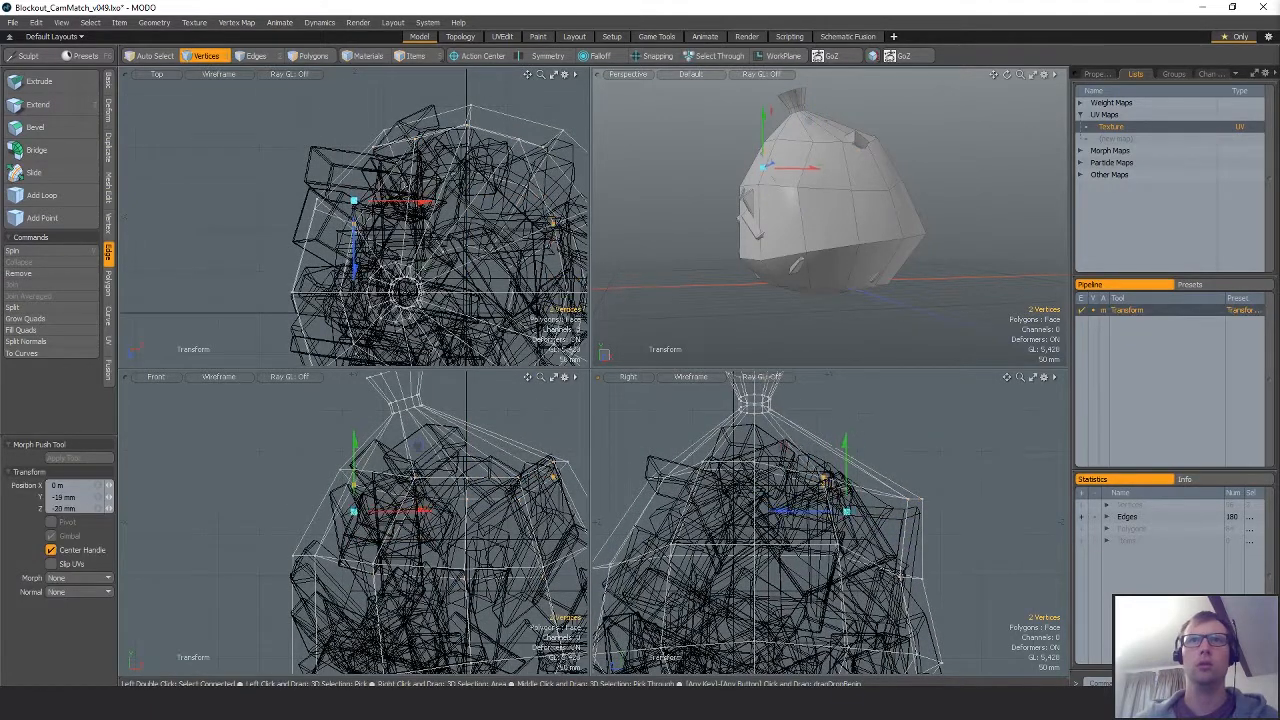
Lower the shoulder loop's centre vertices, and move the adjacent pair toward the front by about -12 mm Y and -13 mm Z.
key("q")
right_click_drag(772, 450, 766, 474)
key("w")
left_click_drag(778, 501, 789, 513)
key("q")
right_click_drag(716, 448, 710, 472)
key("w")
left_click_drag(721, 503, 731, 513)
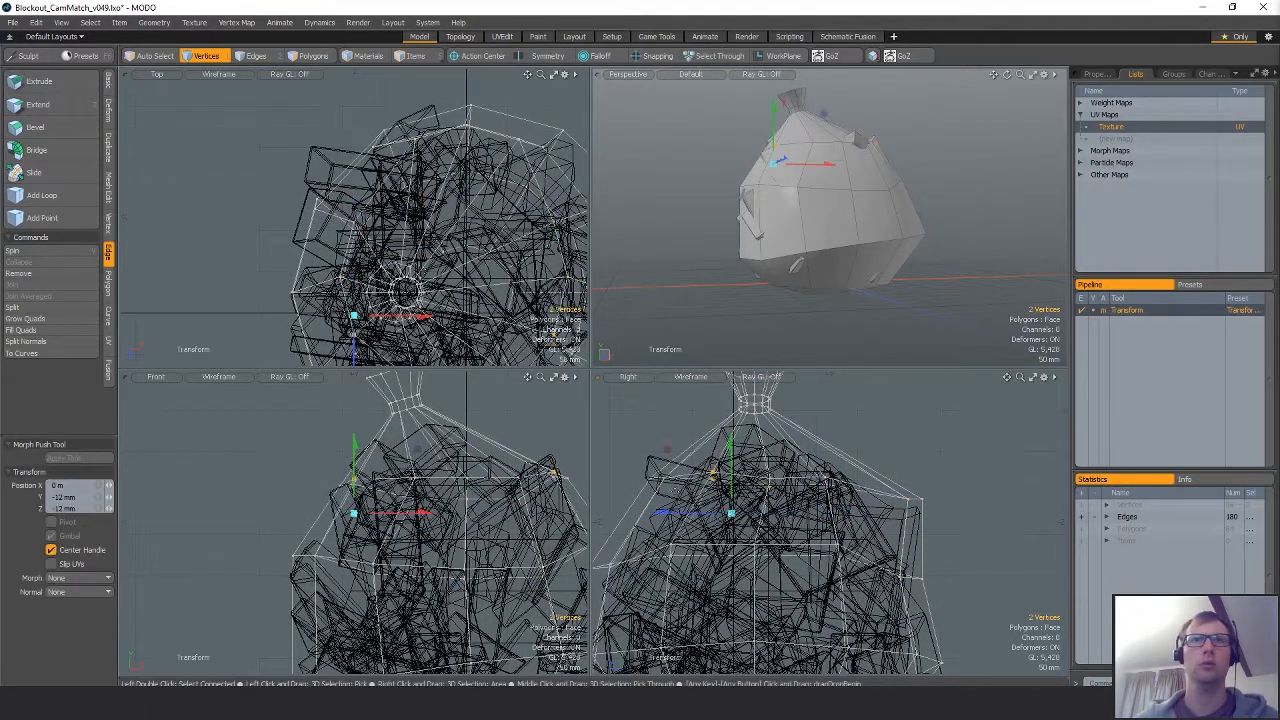
Raise the three front vertices of the shoulder loop.
key("q")
right_click_drag(667, 447, 652, 472)
key("w")
left_click_drag(692, 506, 689, 487)
key("q")
Rotate the bag's neck around the X axis and reposition it above the opening.
left_click_drag(791, 433, 781, 475, "alt+shift")
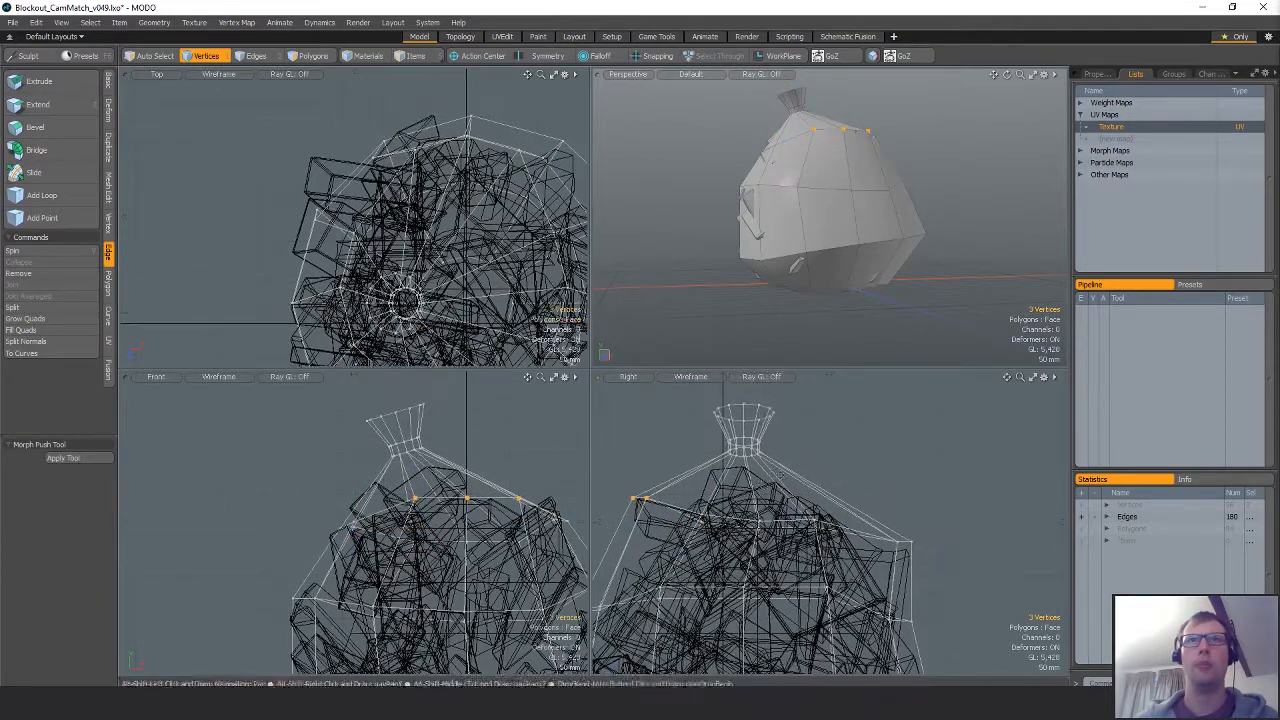
right_click_drag(849, 441, 800, 466)
key("e")
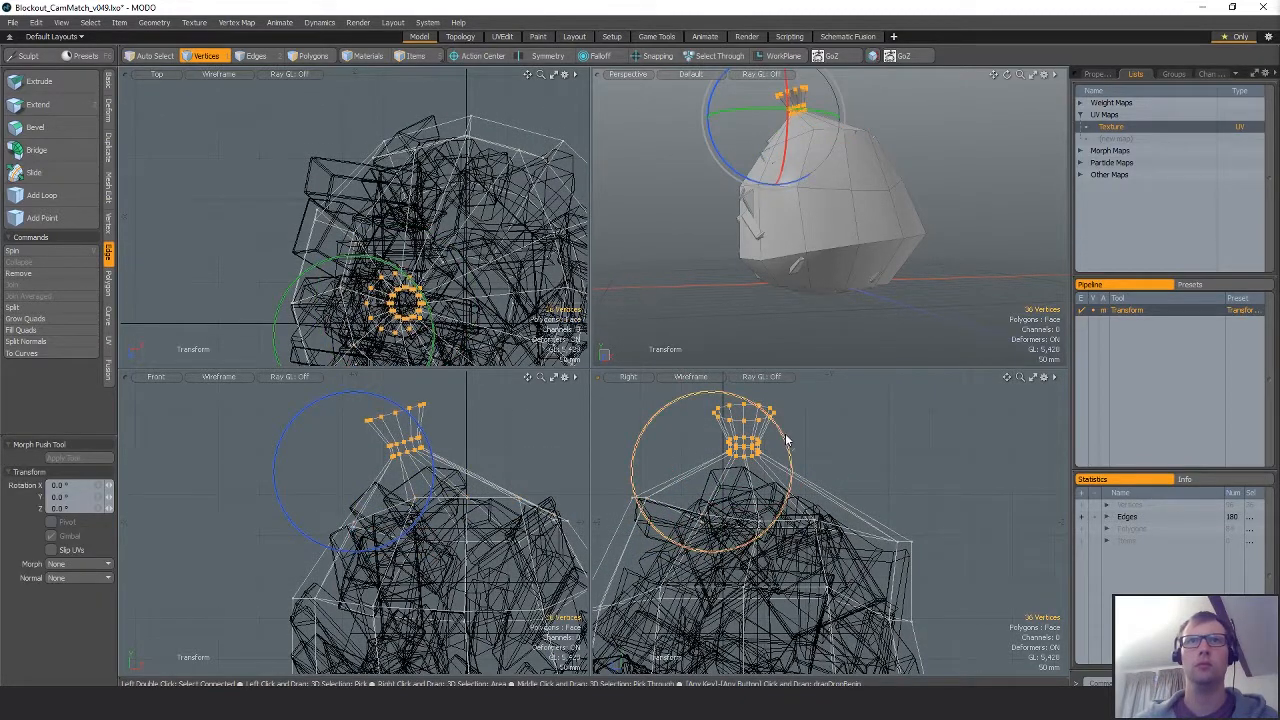
left_click_drag(786, 440, 744, 427)
key("w")
key("space")
Move the three left-side vertices of the shoulder loop slightly outward and down.
right_click_drag(334, 484, 364, 512)
key("w")
left_click_drag(388, 522, 375, 528)
key("space")
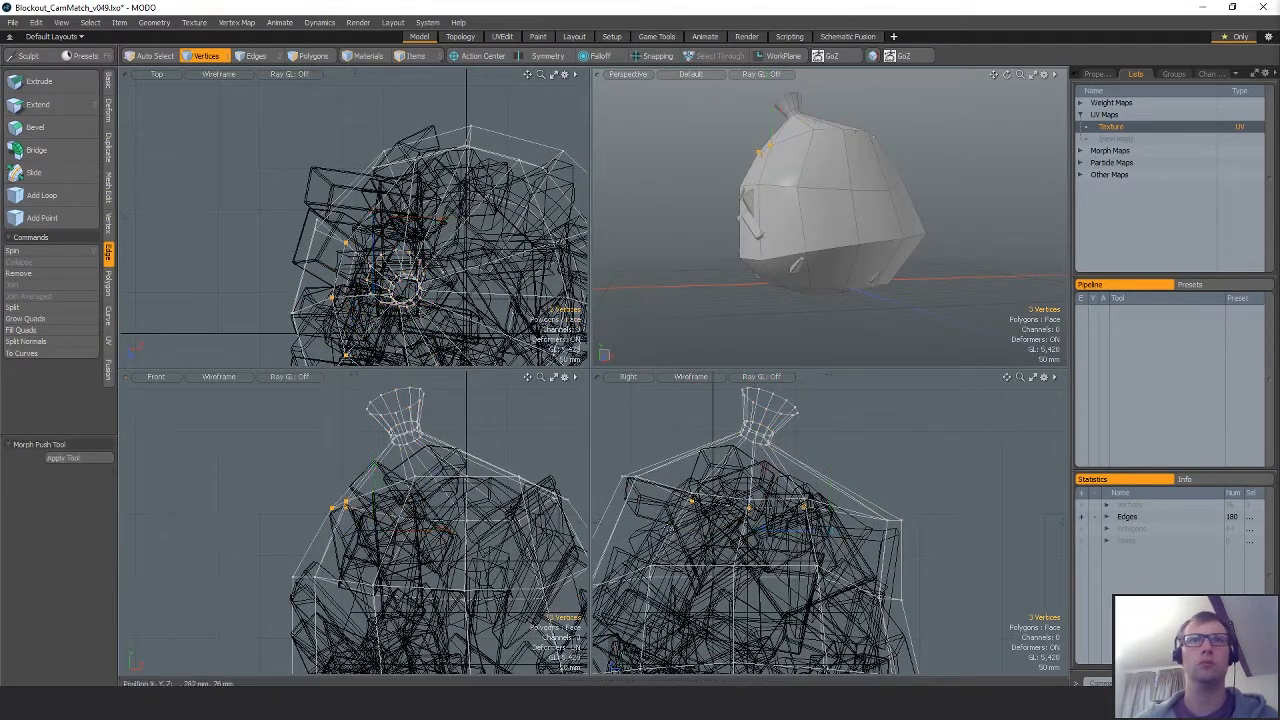
Move the three front vertices of the loop above the widest one by about 20 mm Y and -28 mm Z.
left_click_drag(669, 529, 654, 492, "ctrl+alt")
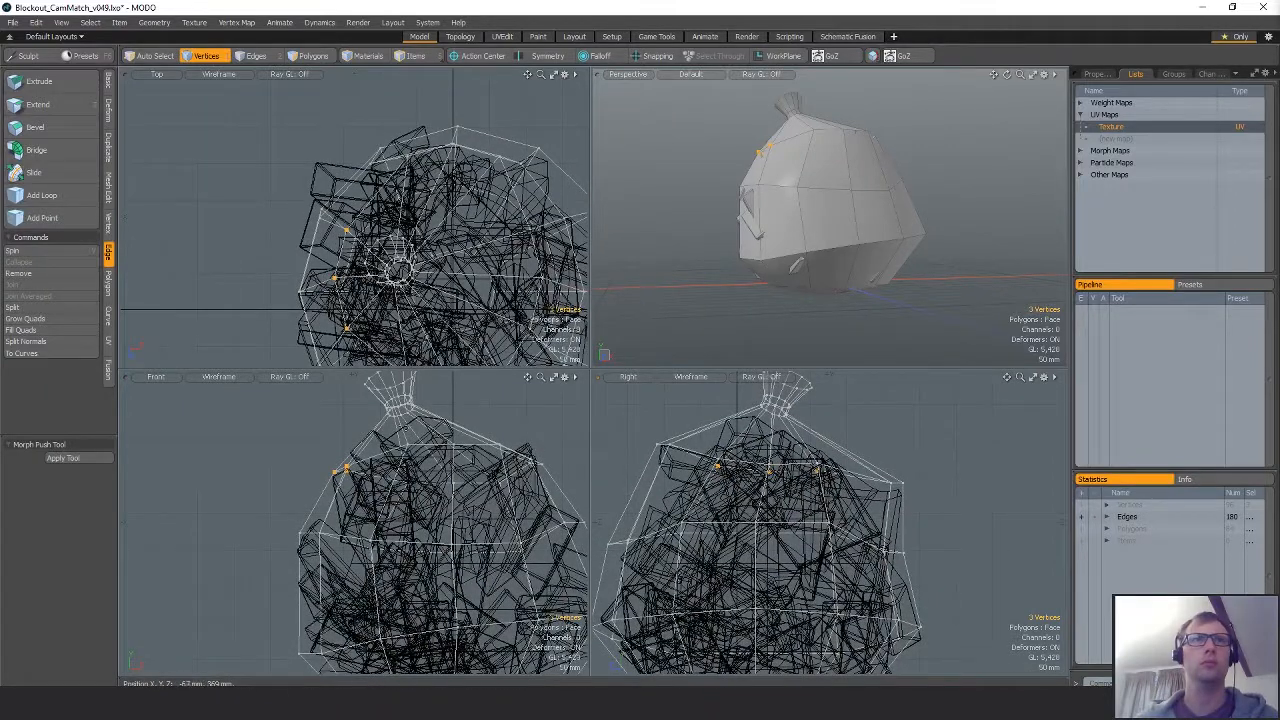
left_click_drag(719, 532, 745, 468, "alt+shift")
left_click_drag(745, 468, 721, 469, "ctrl+alt")
key("w")
left_click_drag(662, 506, 680, 491)
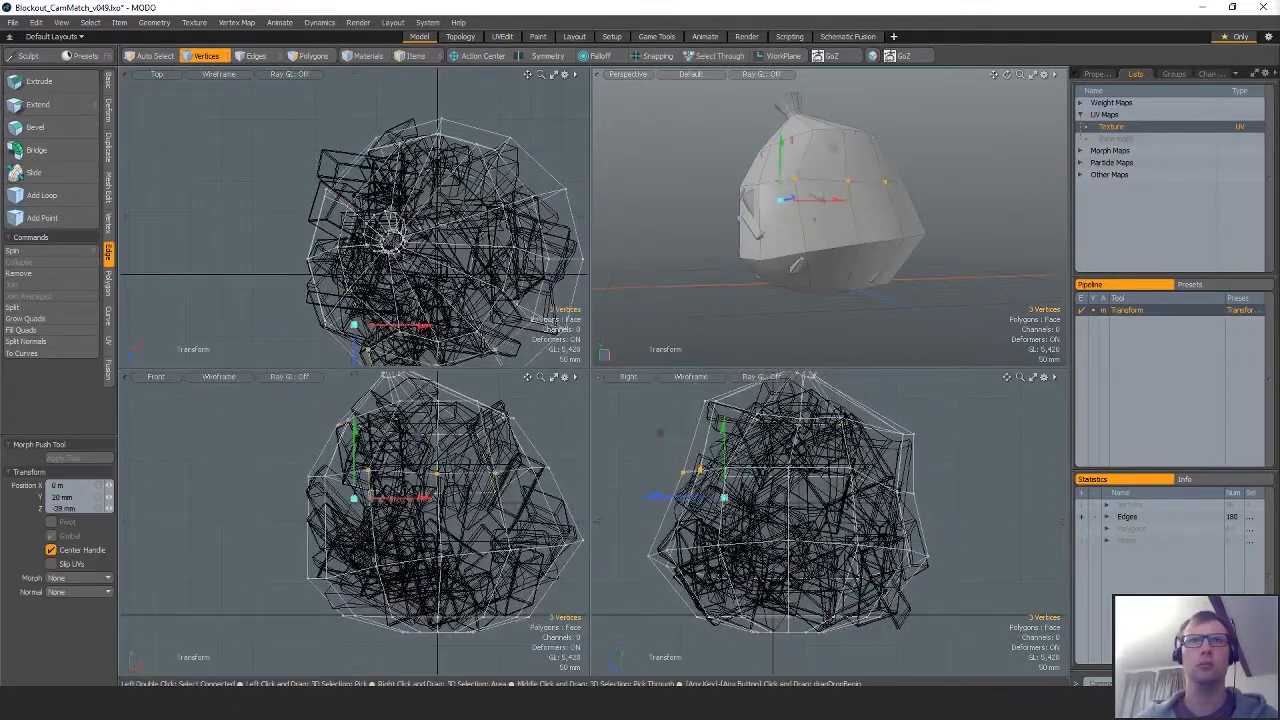
Nudge the three front vertices of the widest loop slightly up and inward.
key("space")
right_click_drag(634, 522, 670, 578)
key("w")
left_click_drag(683, 579, 688, 573)
left_click_drag(688, 573, 645, 552, "alt+shift")
key("space")
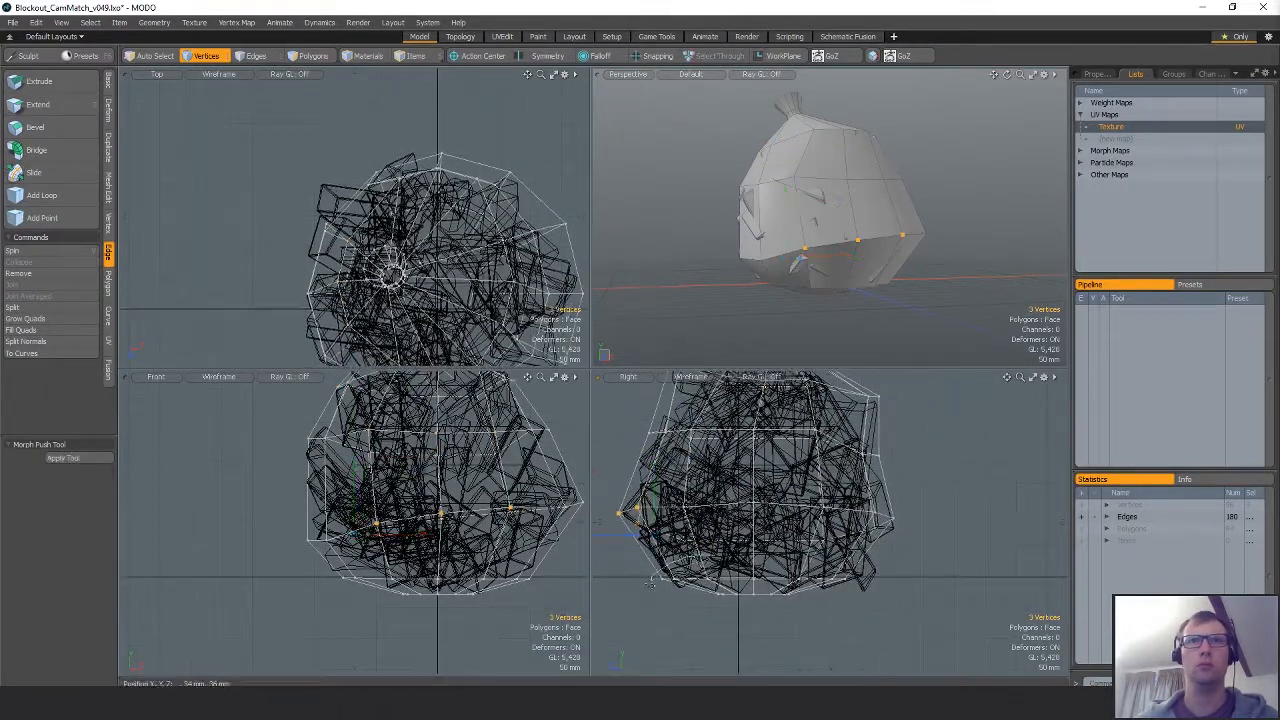
Adjust the position of the five front vertices in the loop near the bag's base.
right_click_drag(645, 553, 715, 588)
key("w")
left_click_drag(710, 588, 705, 593)
key("e")
left_click(711, 585)
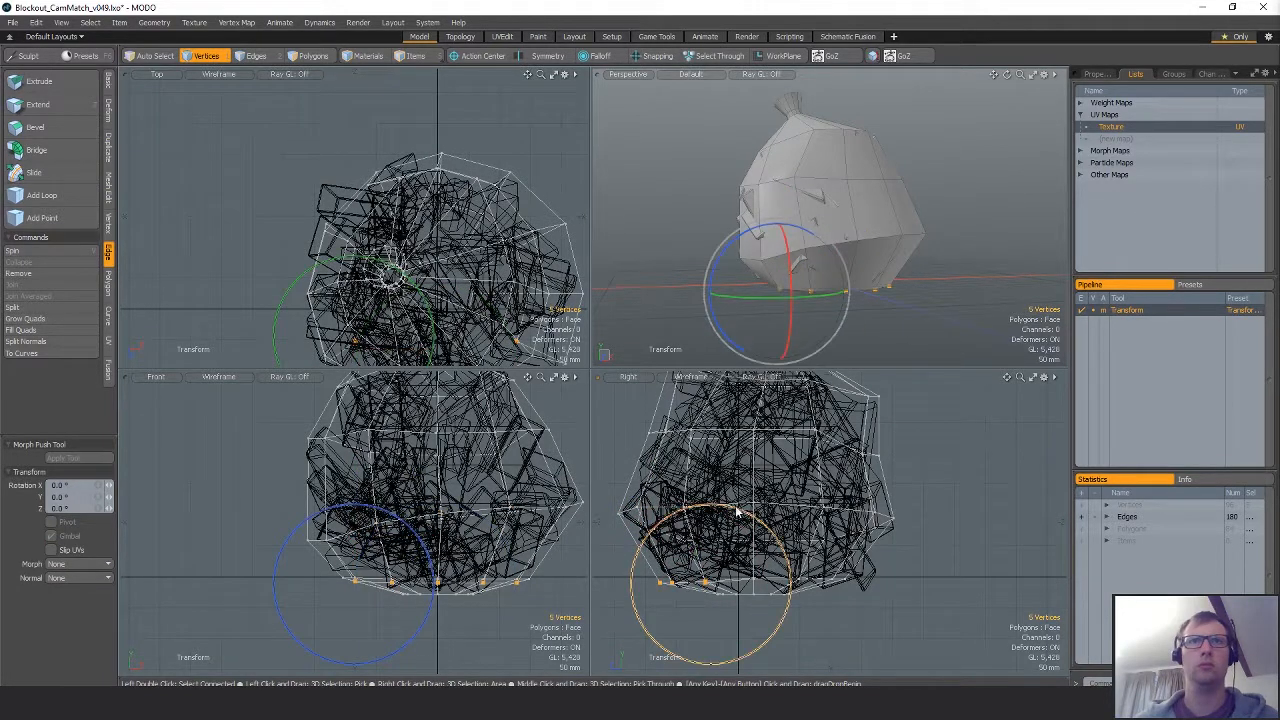
key("w")
left_click_drag(738, 514, 734, 507)
key("space")
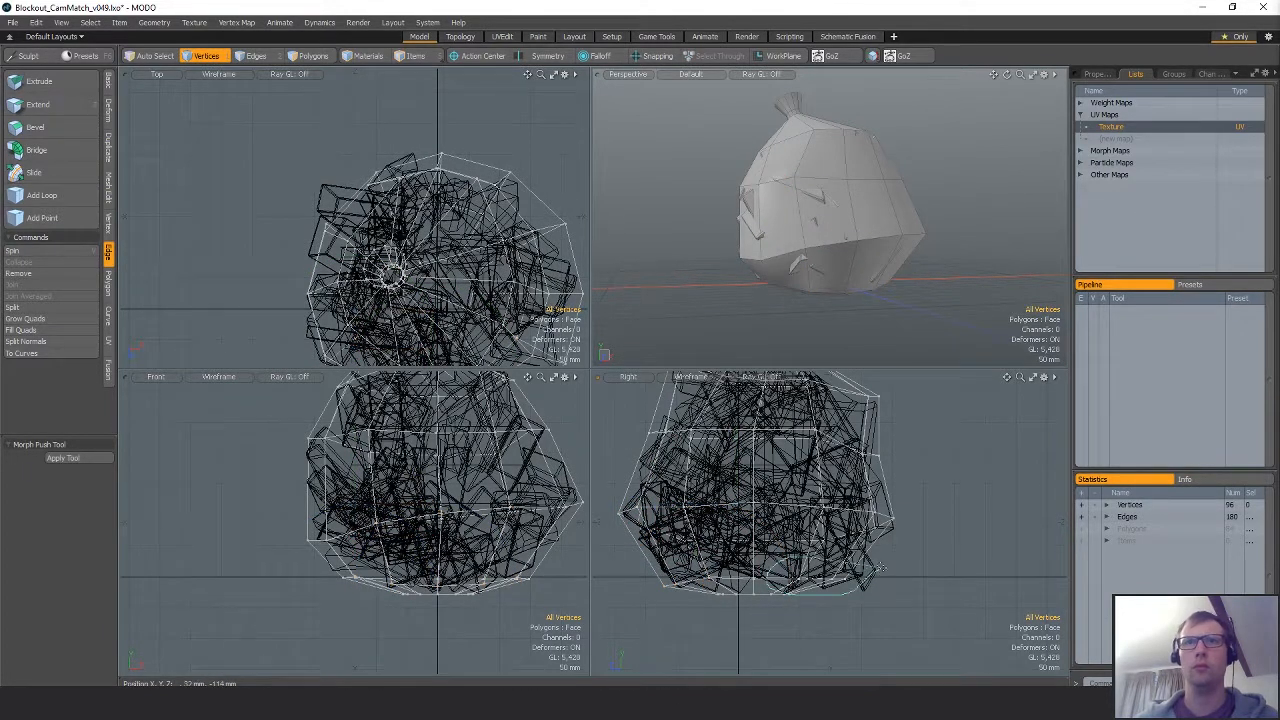
Raise two back vertices near the base by about 4 mm, and pull the back vertices of the widest loop slightly outward.
right_click_drag(878, 568, 838, 599)
key("w")
key("space")
key("w")
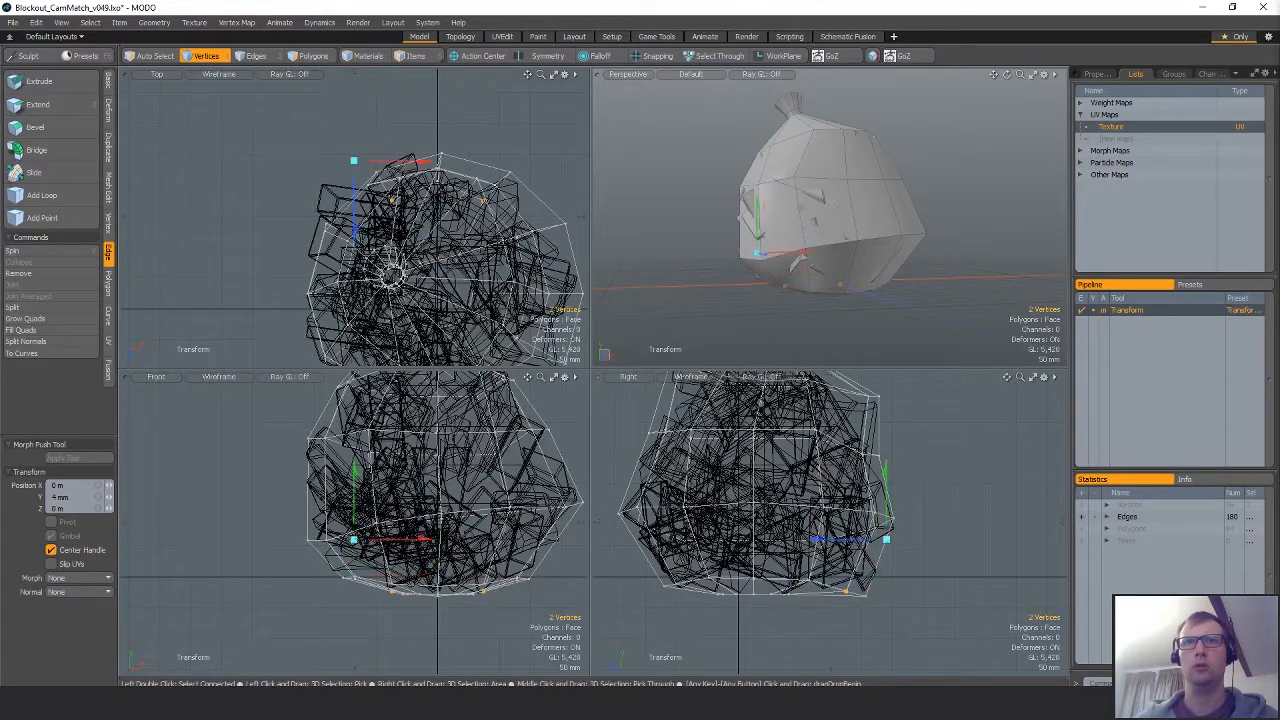
key("space")
right_click_drag(897, 499, 866, 542)
key("w")
left_click_drag(912, 537, 917, 543)
key("space")
left_click(928, 467)
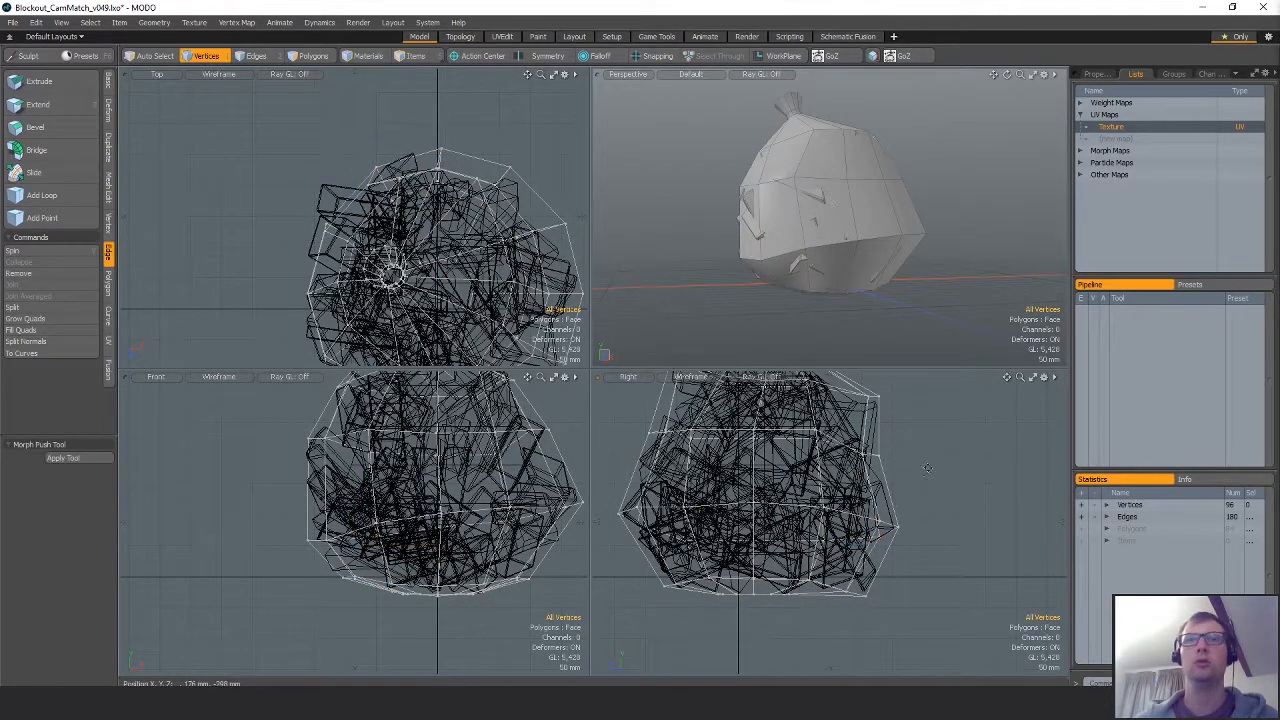
Insert one edge loop between the neck and the shoulder loop with Loop Slice.
left_click_drag(928, 467, 924, 554, "alt")
left_click_drag(812, 218, 894, 227, "alt")
left_click_drag(870, 221, 811, 227, "alt")
key("3")
key("alt+c")
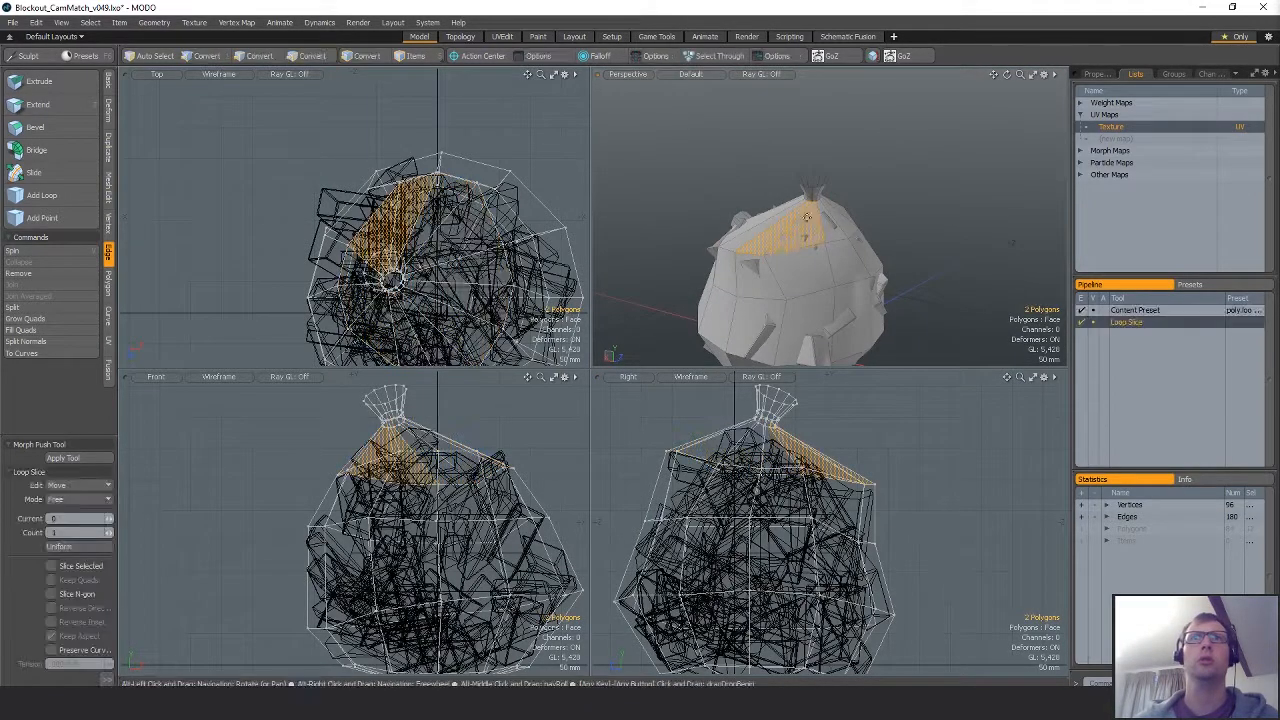
left_click(811, 227)
key("space")
Scale the new edge loop below the neck down slightly and reposition it around the top of the debris.
key("2")
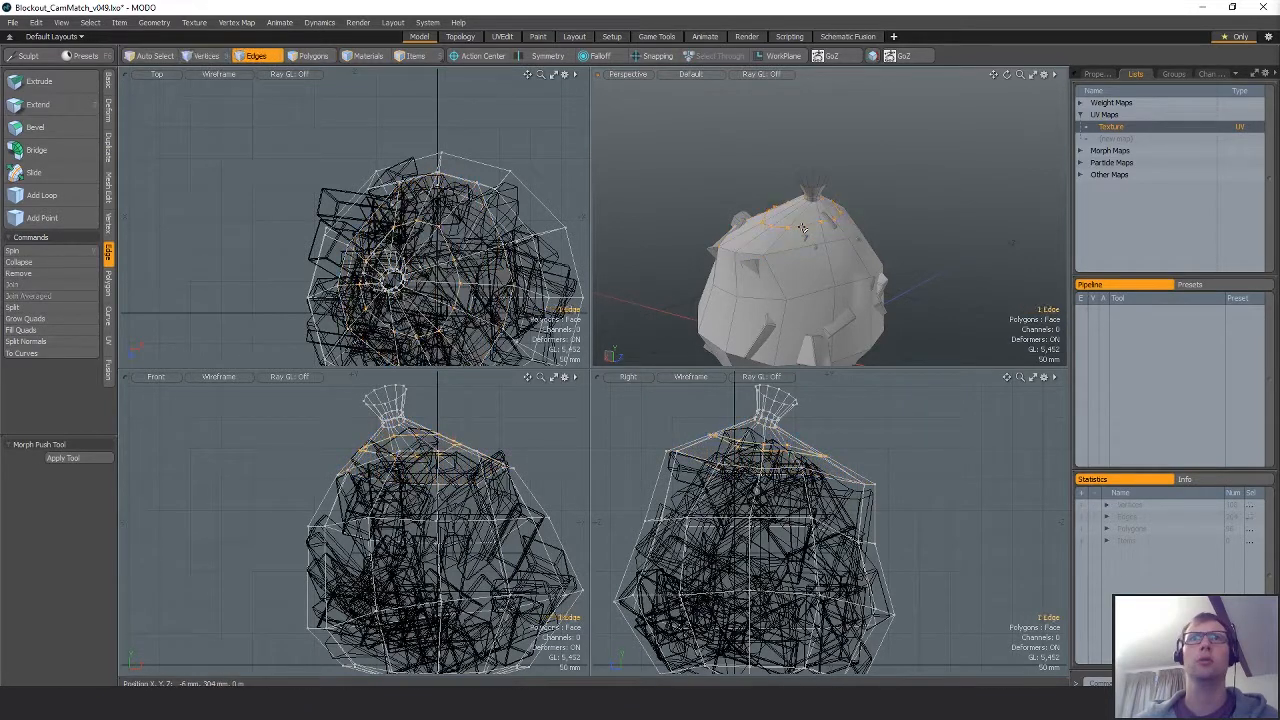
double_click(810, 222)
key("r")
scroll(752, 467, "up", 3)
left_click_drag(777, 440, 765, 440)
key("w")
left_click_drag(465, 426, 433, 485)
key("space")
key("space")
key("space")
key("space")
key("space")
key("space")
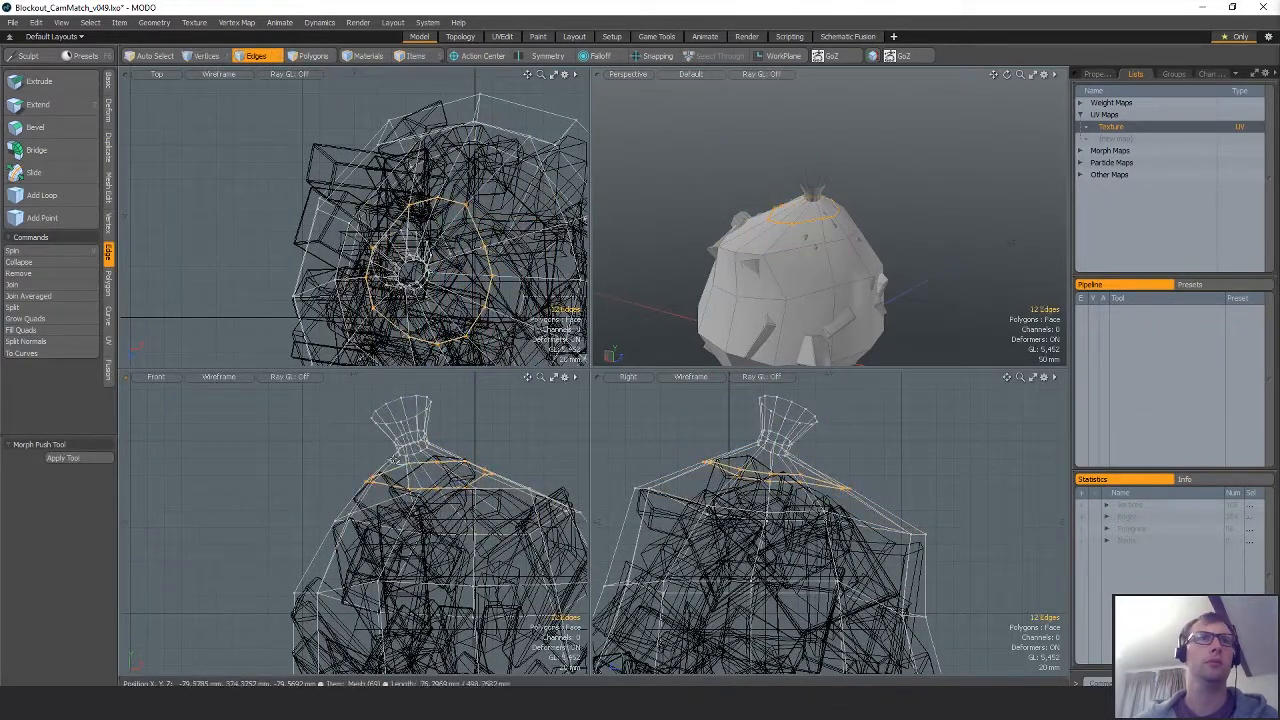
Shift the neck toward -X and slightly down onto the bag's top, and fine-tune the placement.
right_click_drag(411, 463, 475, 441)
key("w")
left_click_drag(468, 415, 378, 431)
key("r")
key("w")
left_click_drag(478, 458, 472, 465)
key("space")
left_click(889, 266)
Lower the edge loop around the opening in the bag's underside slightly, and rotate it about -2° around X.
left_click_drag(889, 266, 724, 238, "alt")
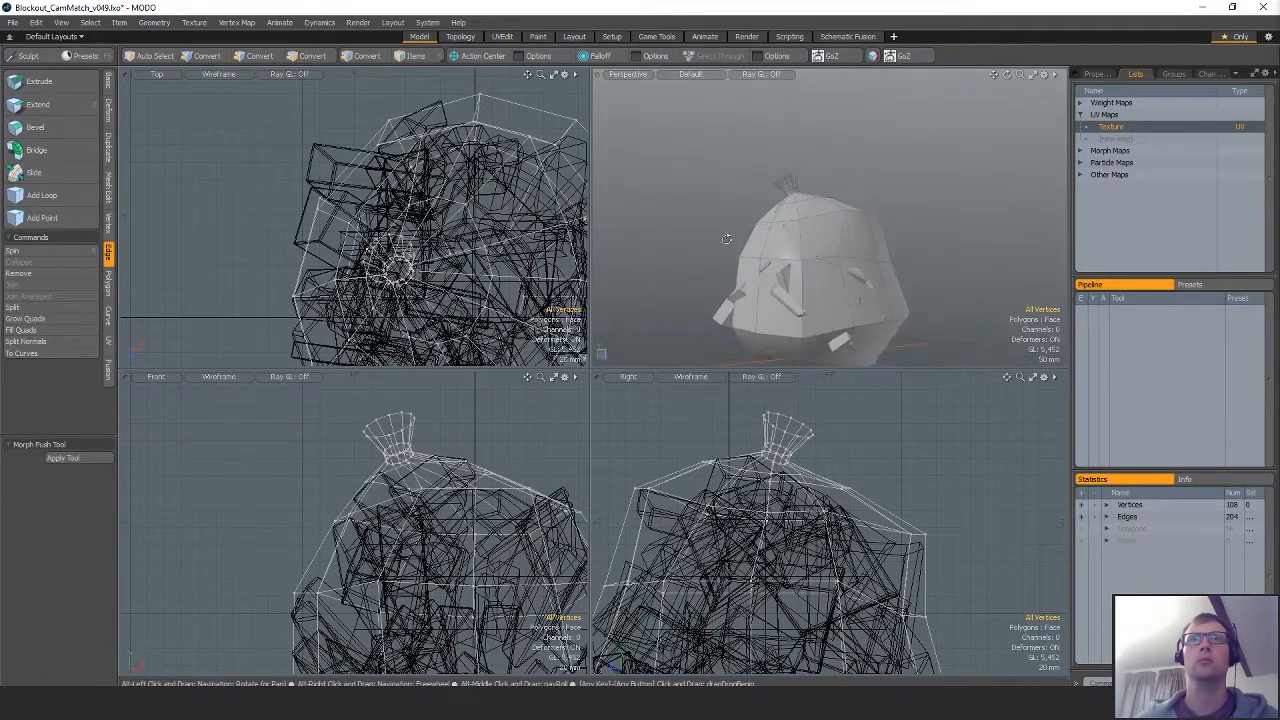
left_click_drag(830, 250, 984, 269, "ctrl+alt")
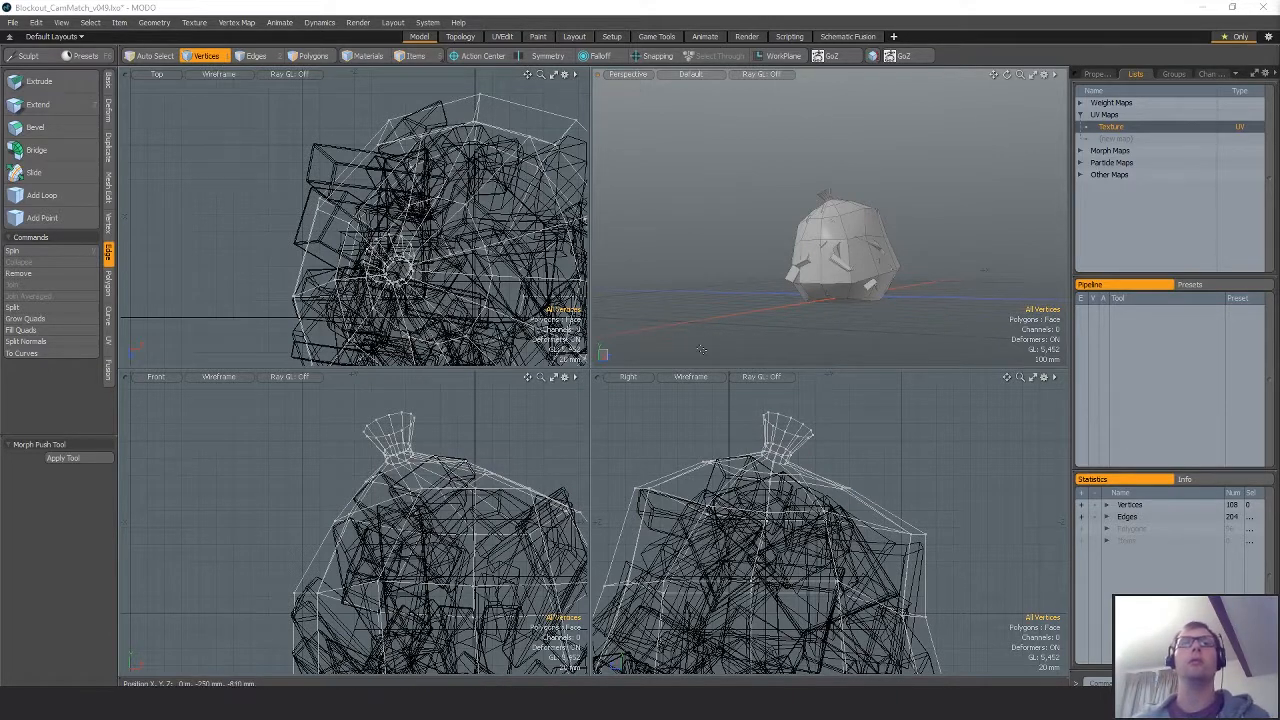
left_click_drag(907, 302, 816, 212, "alt")
scroll(824, 277, "up", 5)
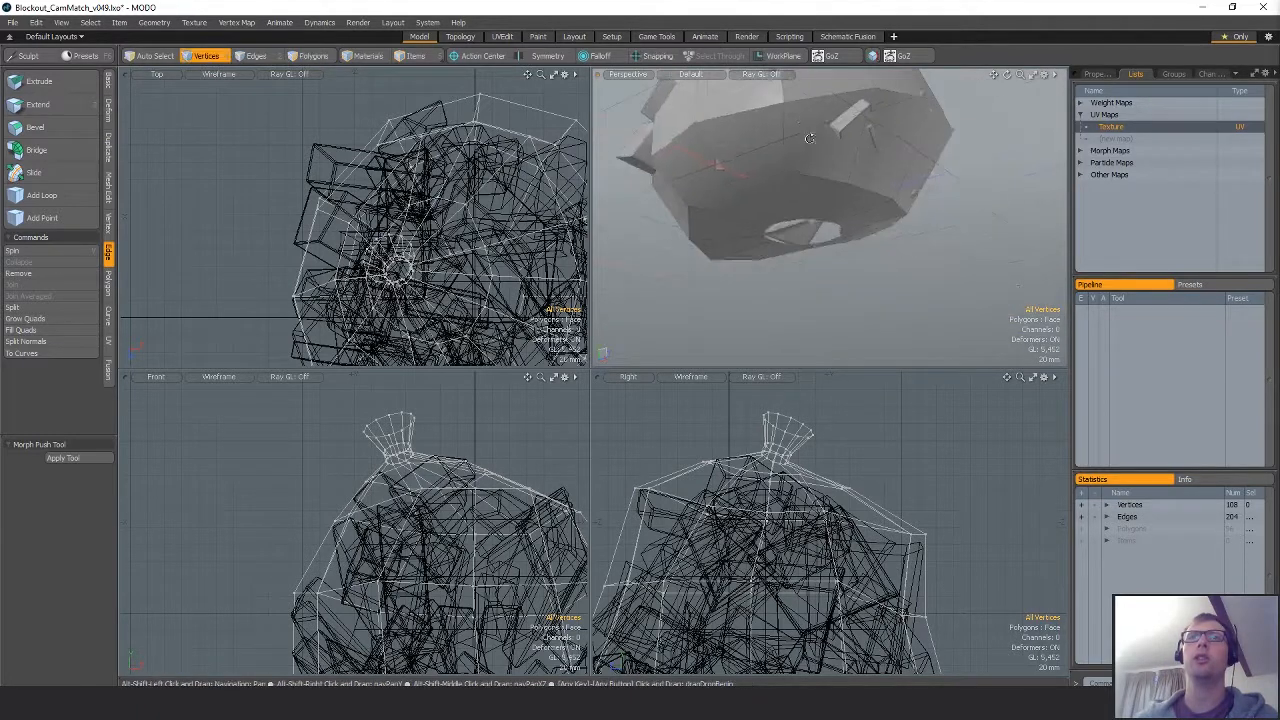
left_click_drag(816, 262, 824, 241, "alt")
key("space")
key("space")
left_click(815, 214)
key("space")
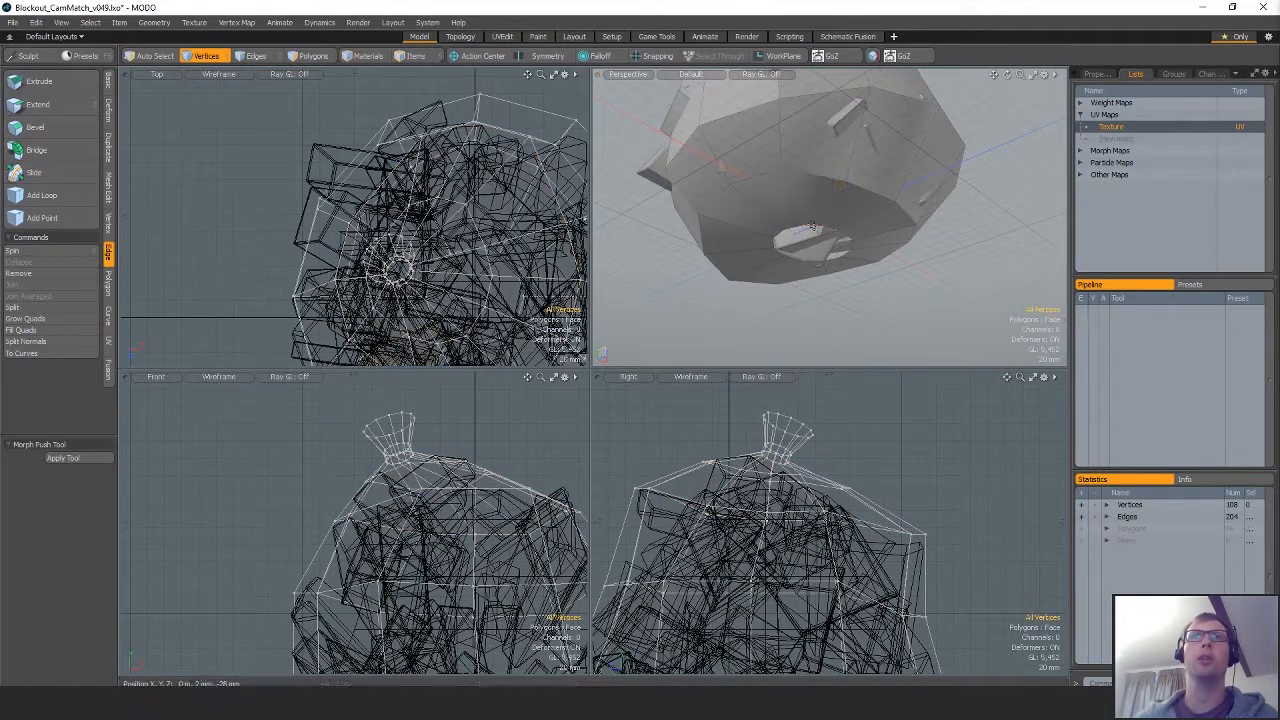
key("space")
key("space")
double_click(816, 226)
key("space")
key("space")
double_click(816, 226)
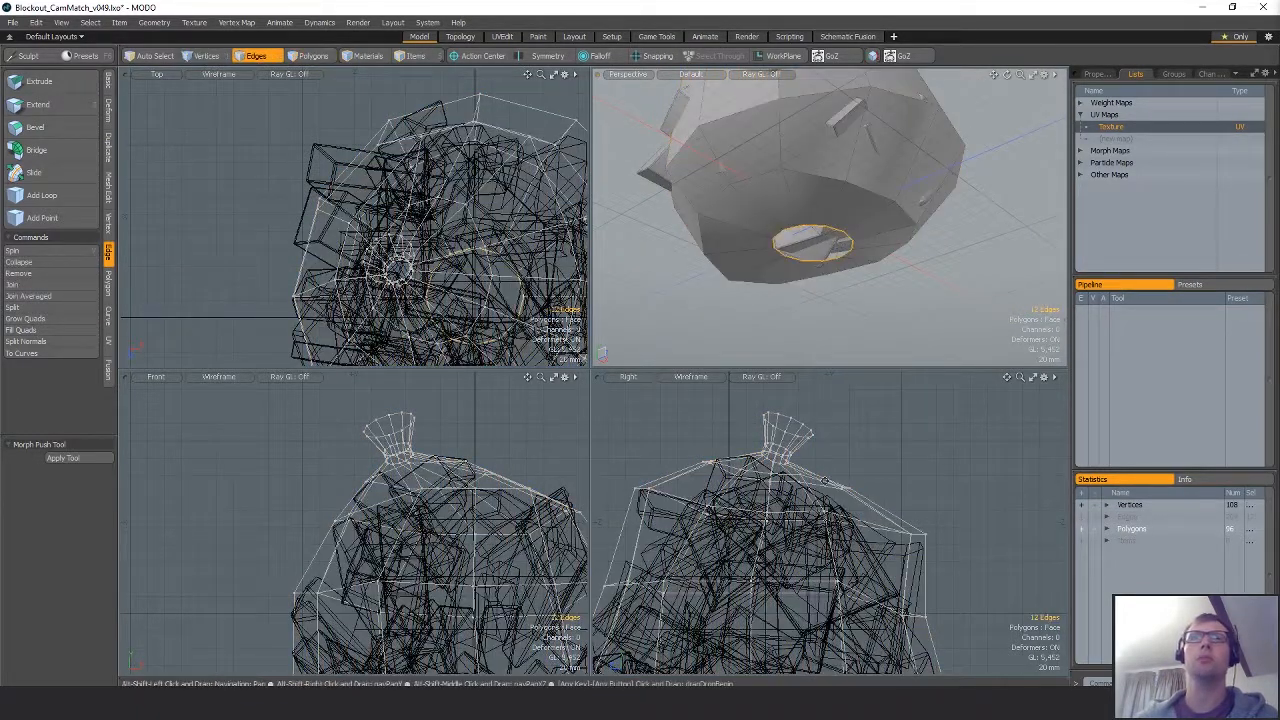
scroll(862, 405, "down", 5)
scroll(822, 584, "up", 3)
key("w")
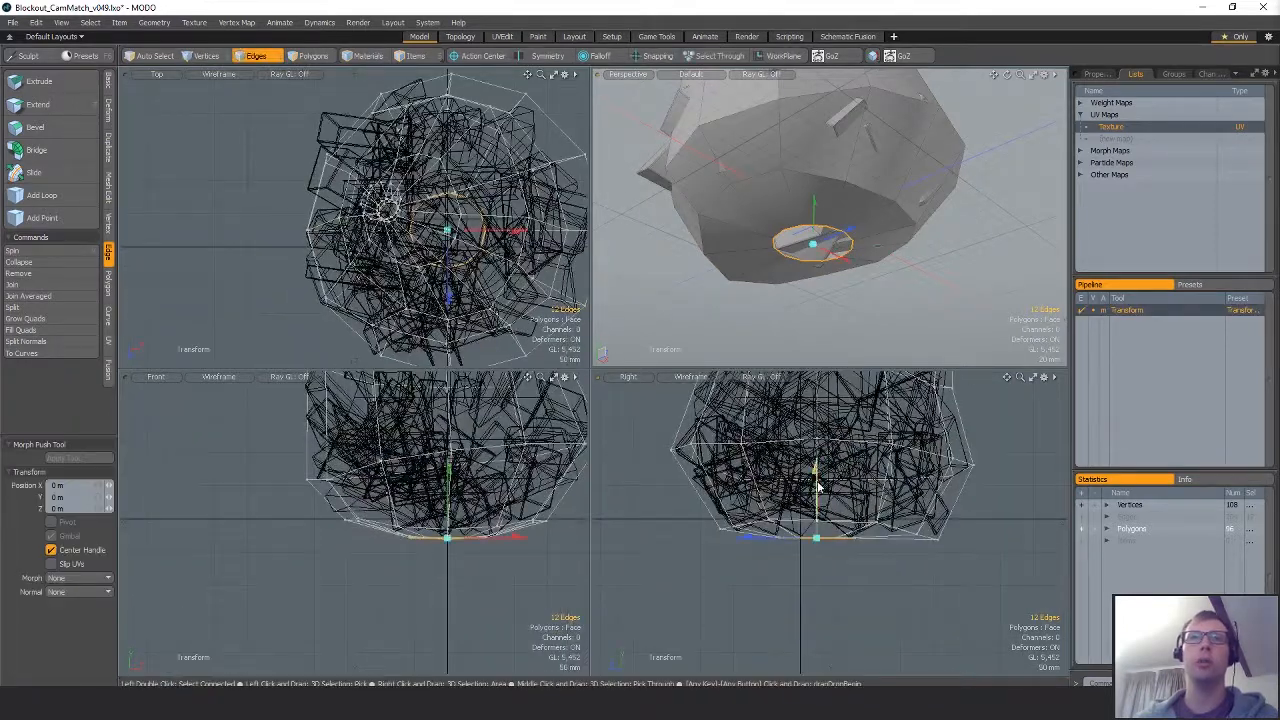
key("e")
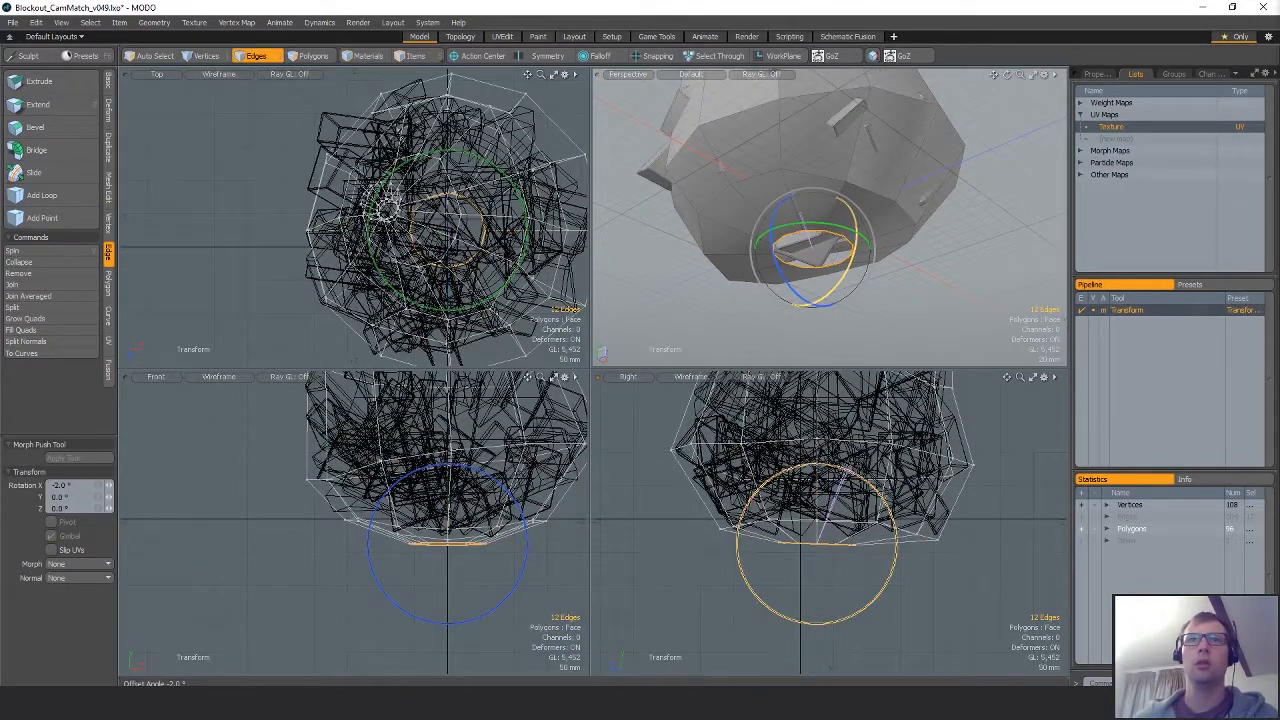
key("q")
Cap the opening in the bag's underside with a polygon and triangulate the cap.
key("3")
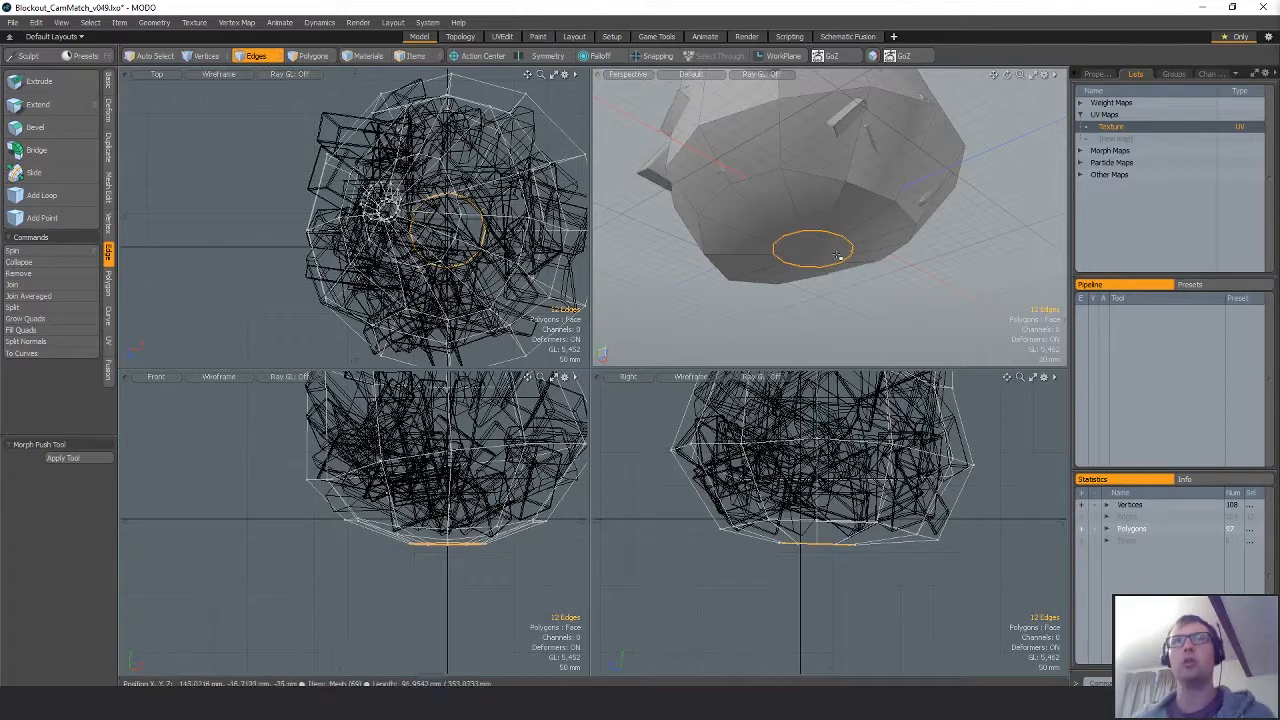
left_click(804, 248)
left_click_drag(873, 276, 828, 326, "alt")
left_click_drag(390, 425, 402, 611, "alt+shift")
key("a")
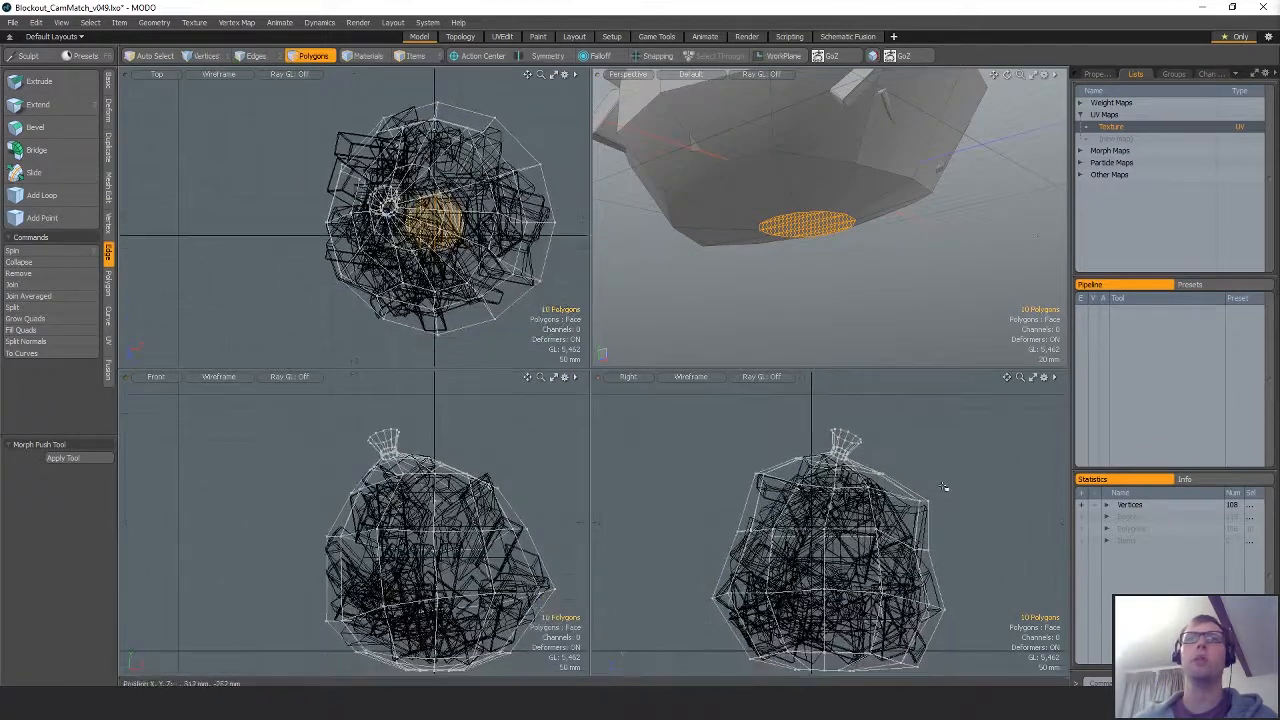
Move the three left-side vertices of the shoulder loop outward by about 6 mm toward -X.
key("1")
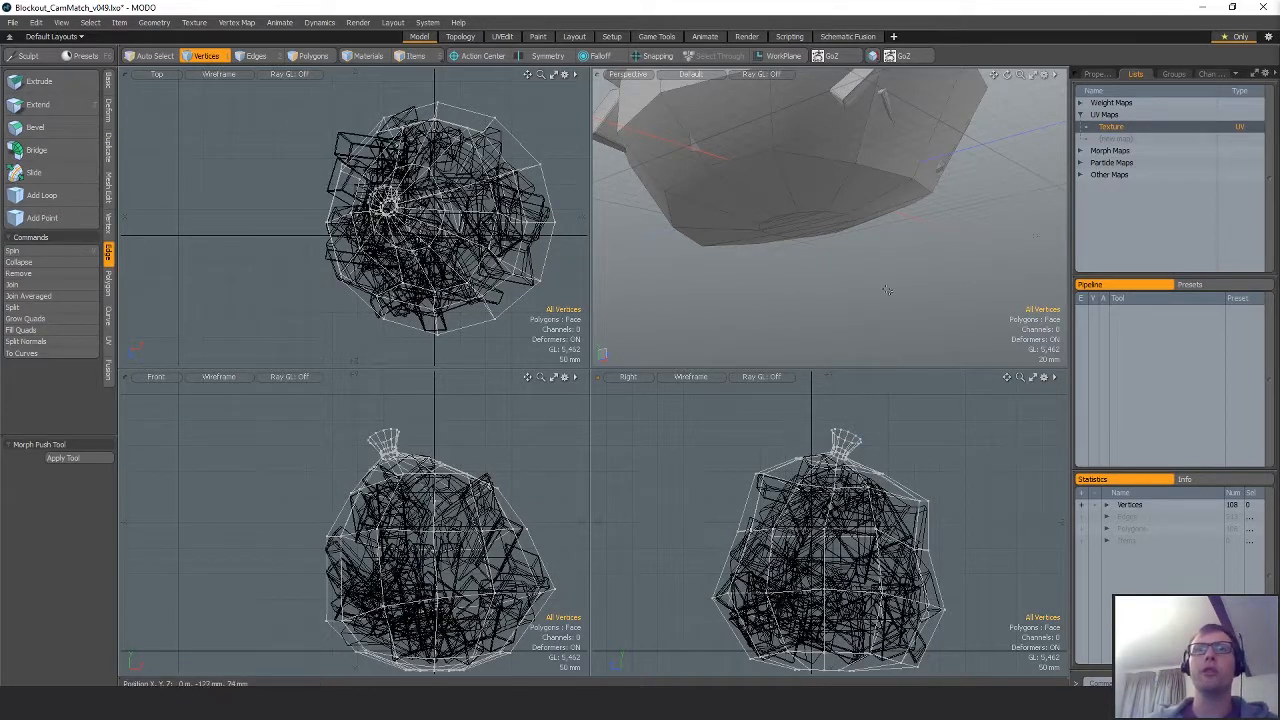
left_click_drag(901, 258, 948, 271, "alt")
scroll(1000, 214, "down", 2)
left_click_drag(1000, 214, 990, 238, "alt")
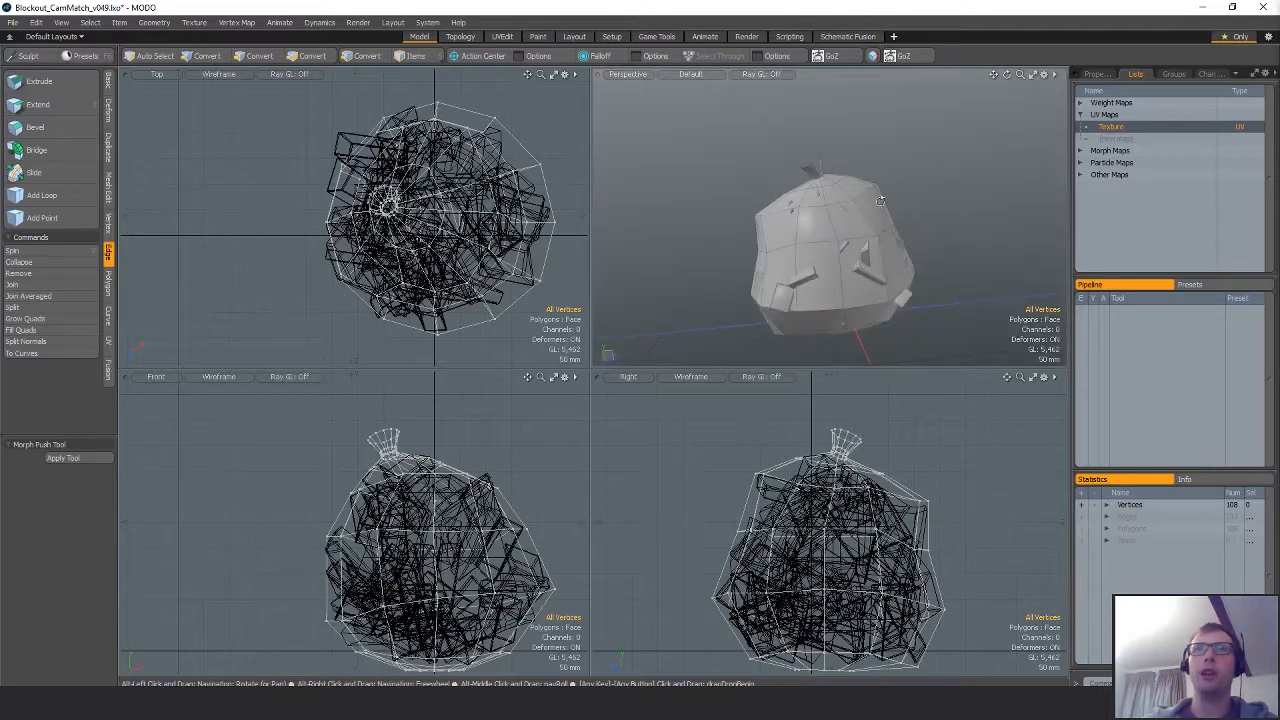
scroll(362, 478, "up", 3)
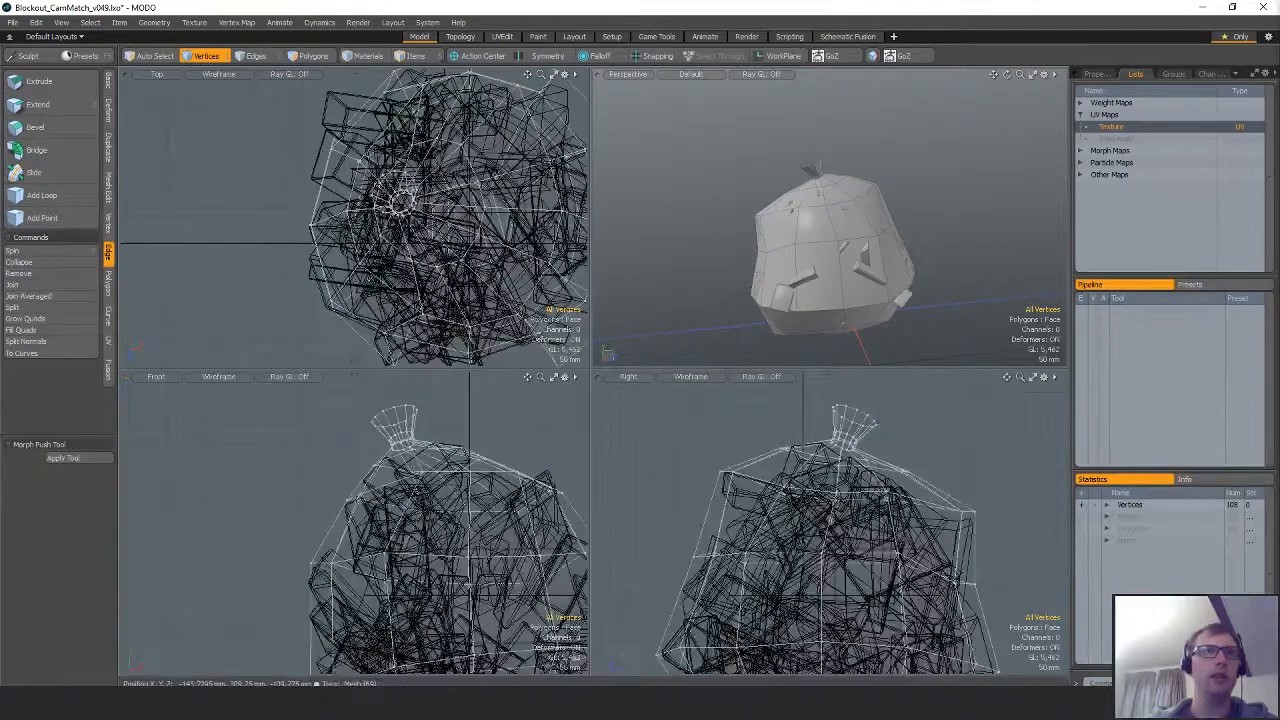
right_click_drag(377, 474, 366, 474)
key("w")
left_click_drag(380, 526, 374, 526)
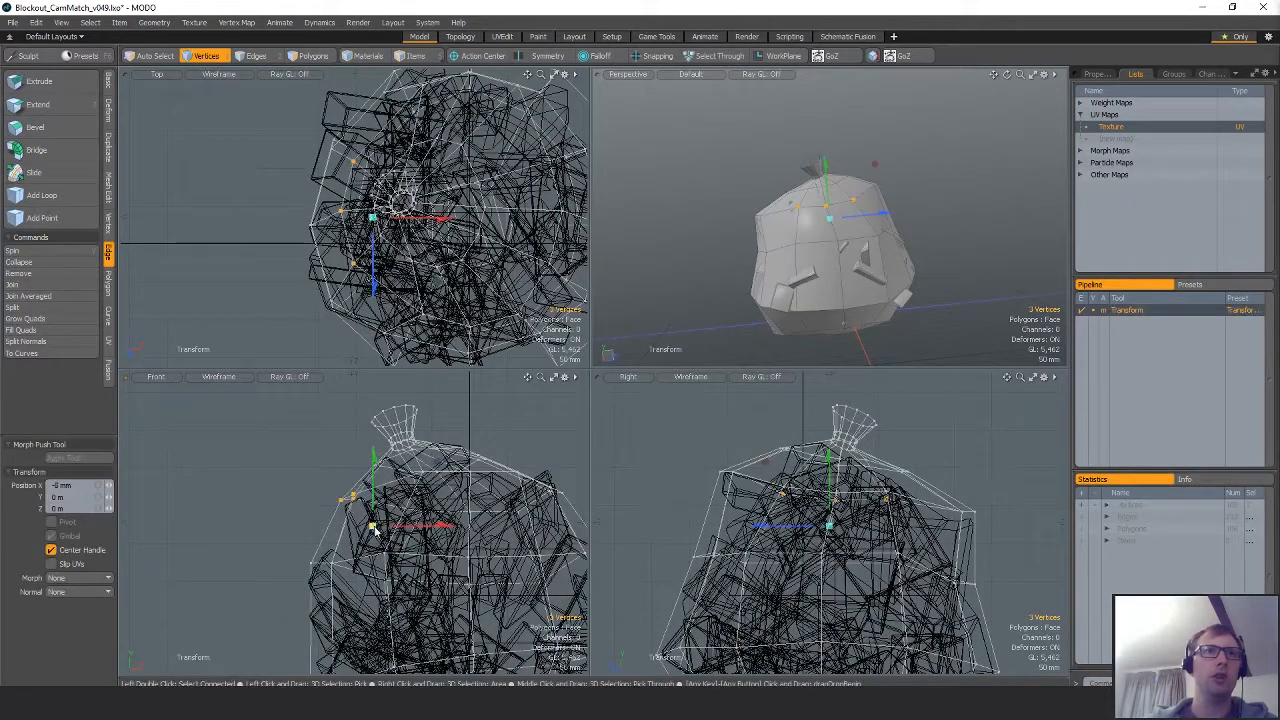
Pull the three left-side vertices of the loop above the widest one slightly outward.
key("space")
mouse_move(330, 550)
right_mouse_down()
mouse_move(354, 596)
mouse_move(345, 550)
right_mouse_up()
key("w")
left_click_drag(355, 537, 350, 540)
Raise the four right-side vertices of the bag's shoulder loop slightly.
key("a")
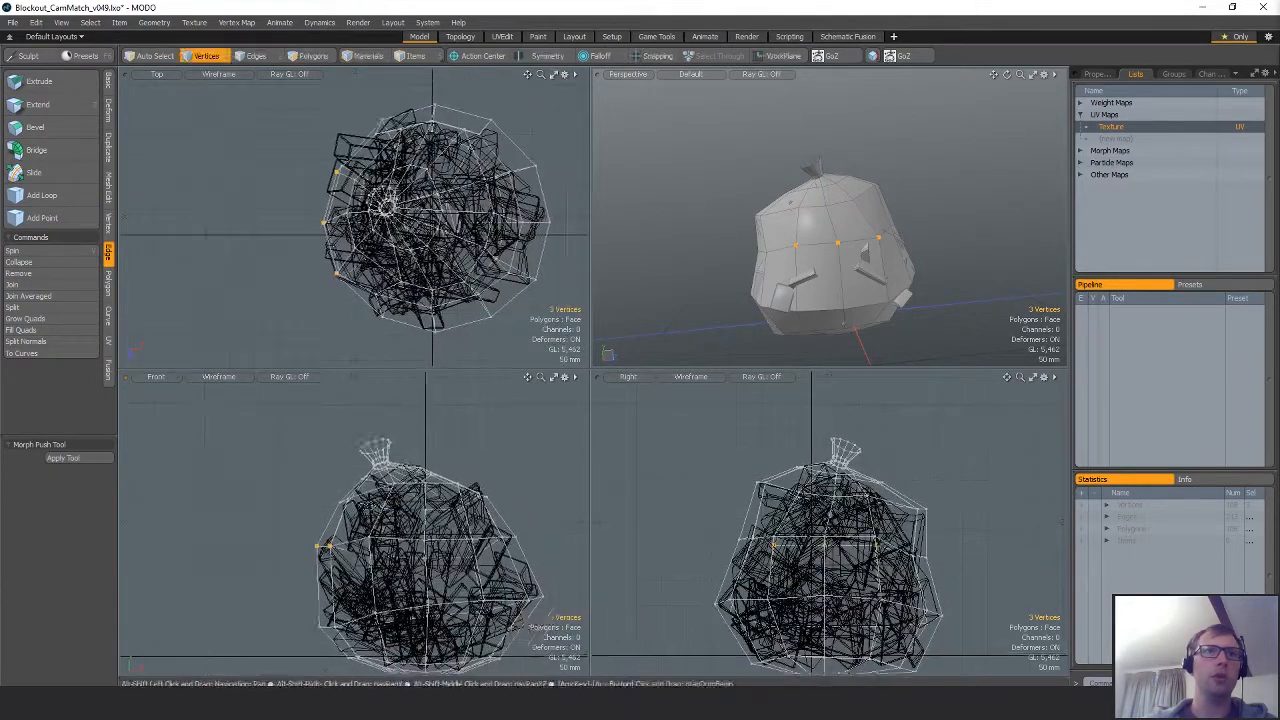
right_click_drag(474, 453, 484, 478)
key("w")
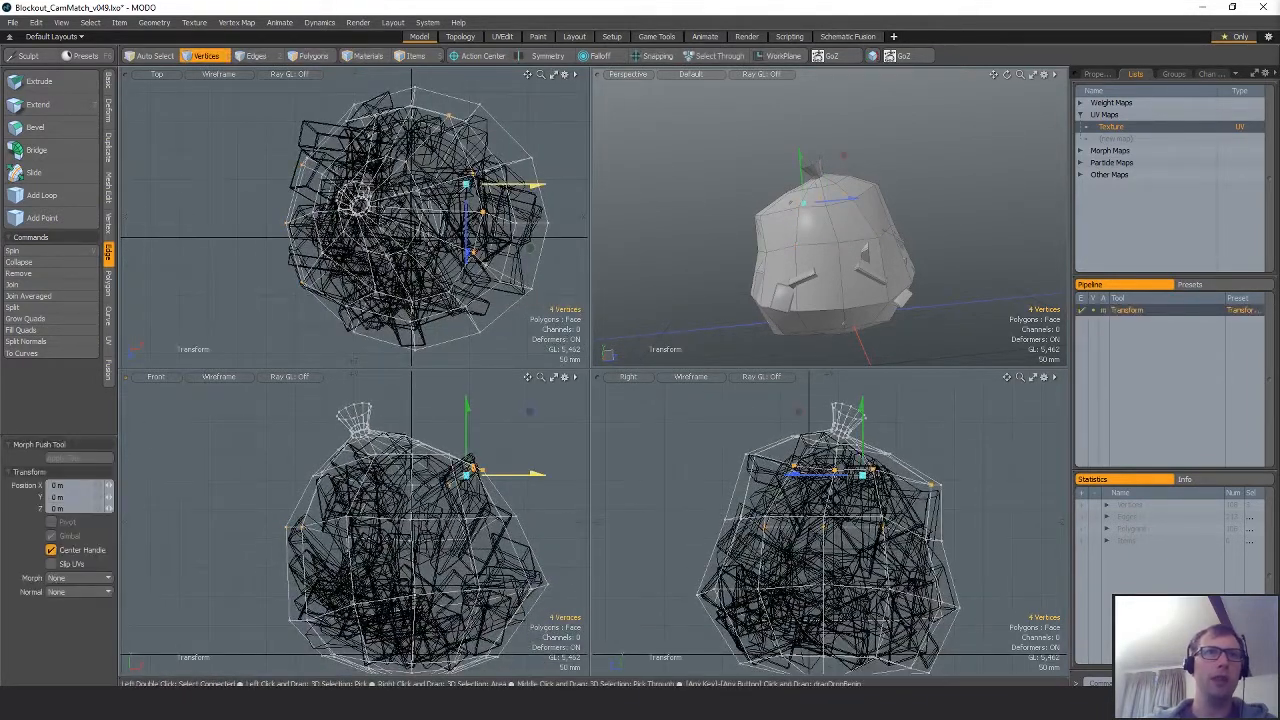
left_click_drag(507, 446, 508, 443)
Move the front-right vertex of the shoulder loop by about 12 mm in X and 10 mm in Y.
key("space")
mouse_move(471, 446)
right_mouse_down()
mouse_move(428, 460)
mouse_move(450, 467)
right_mouse_up()
key("w")
left_click_drag(460, 428, 468, 421)
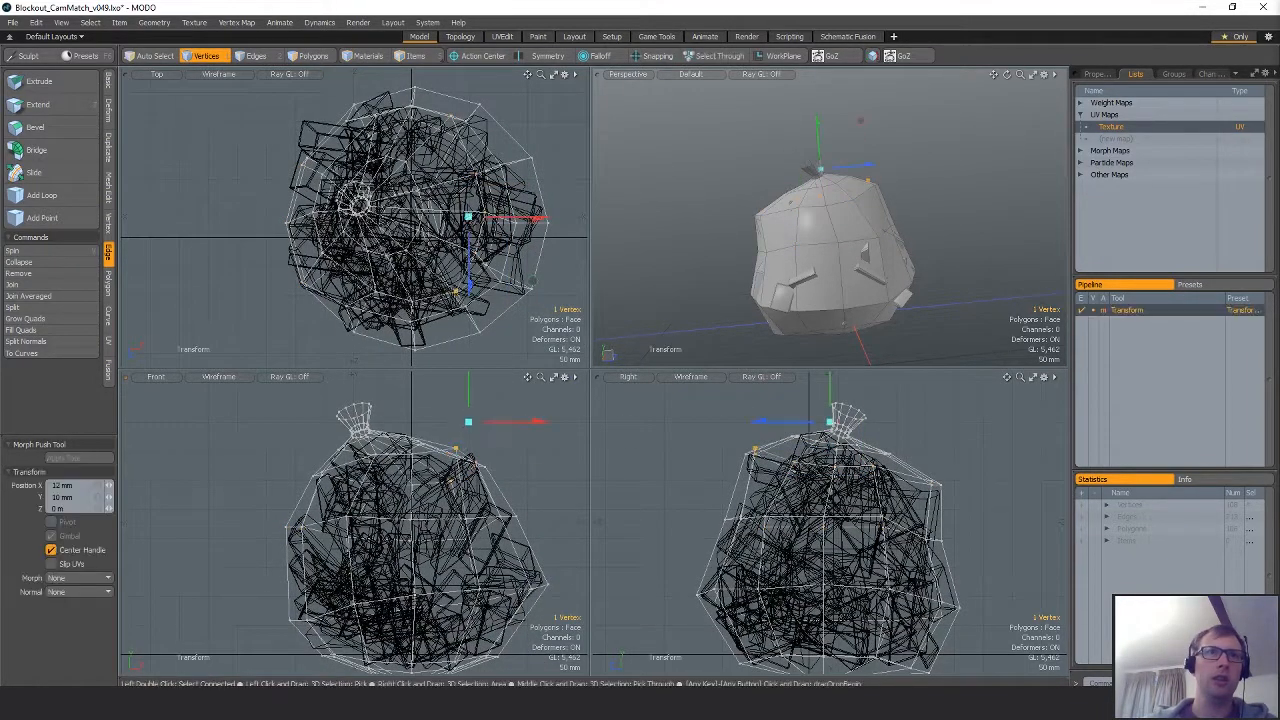
Adjust the neighbouring right-side shoulder vertices, moving one by about -4 mm in X and 10 mm in Y.
key("space")
right_click_drag(434, 440, 442, 413)
key("w")
key("space")
left_click(515, 442)
left_click_drag(525, 446, 472, 454, "alt")
key("w")
key("space")
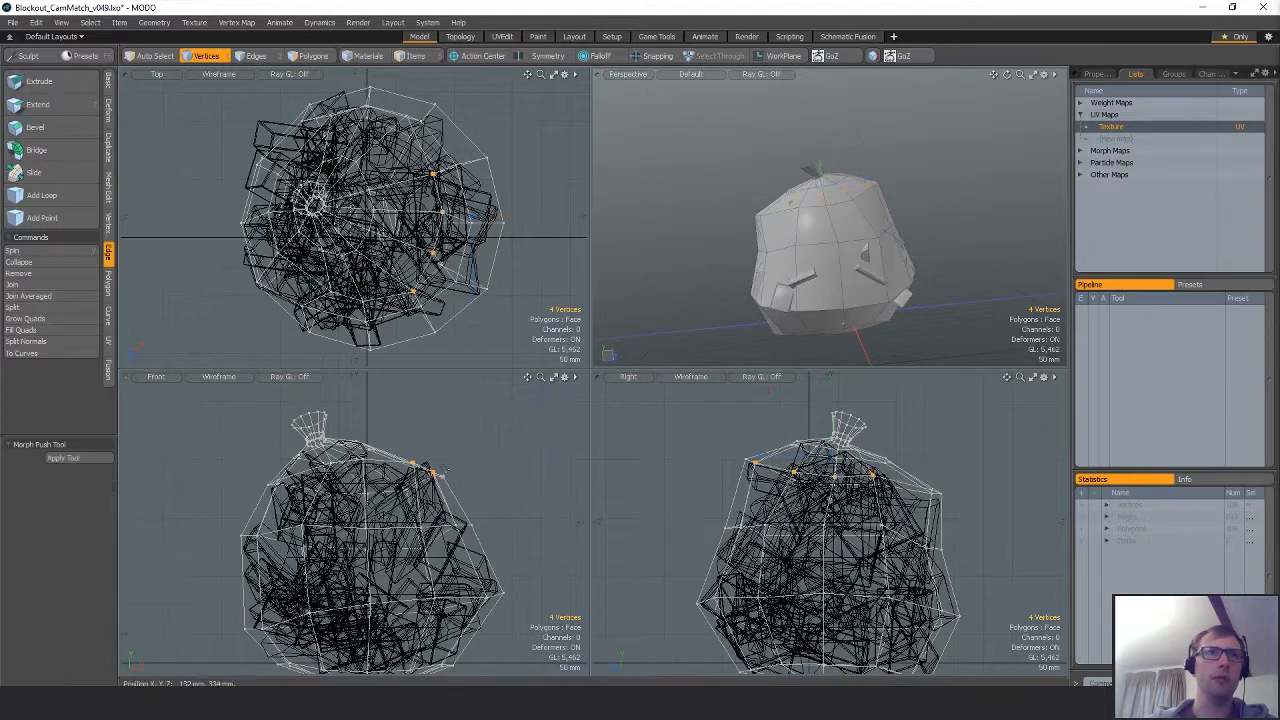
key("w")
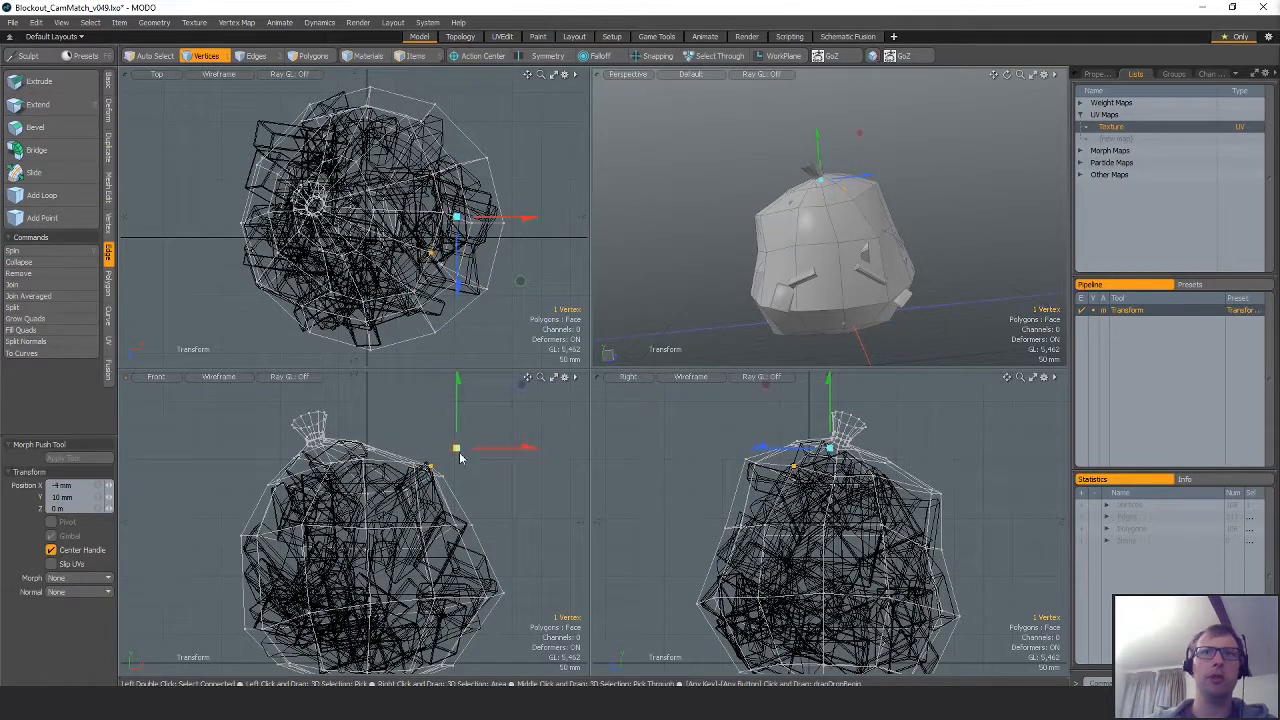
key("space")
left_click(500, 440)
Extend the edge loop at the neck's rim using the Local action center and scale it slightly inward to form a lip.
left_click_drag(900, 290, 852, 312, "alt")
scroll(832, 268, "down", 3)
scroll(830, 272, "up", 3)
scroll(846, 230, "up", 2)
left_click_drag(846, 200, 823, 169, "alt")
key("2")
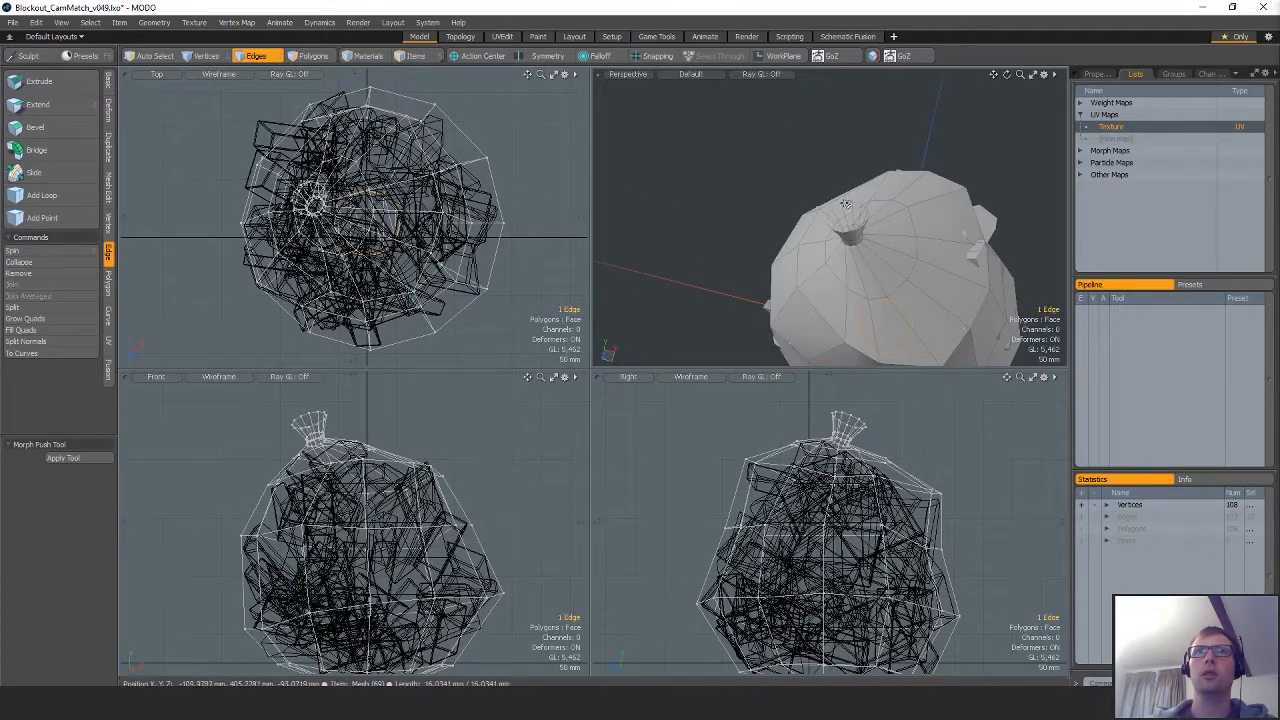
key("ctrl+3")
left_click(968, 218)
key("alt+w")
left_click(869, 239)
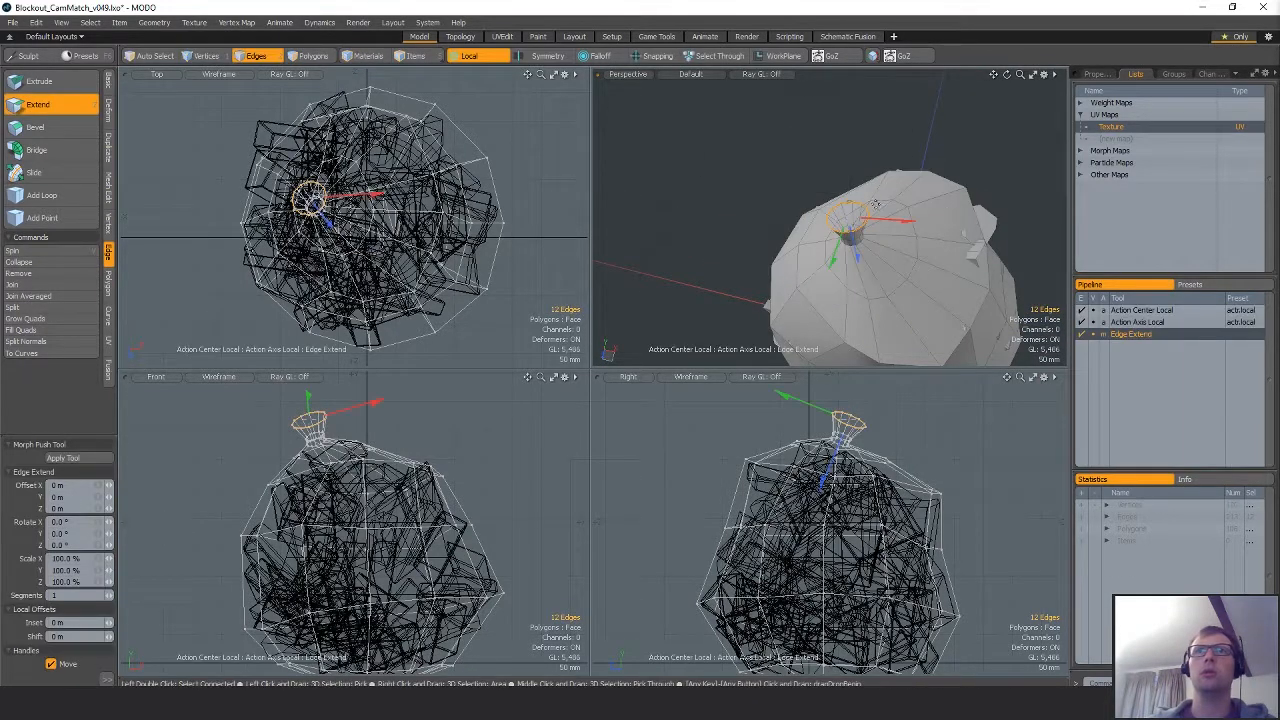
scroll(869, 239, "up", 4)
key("r")
key("space")
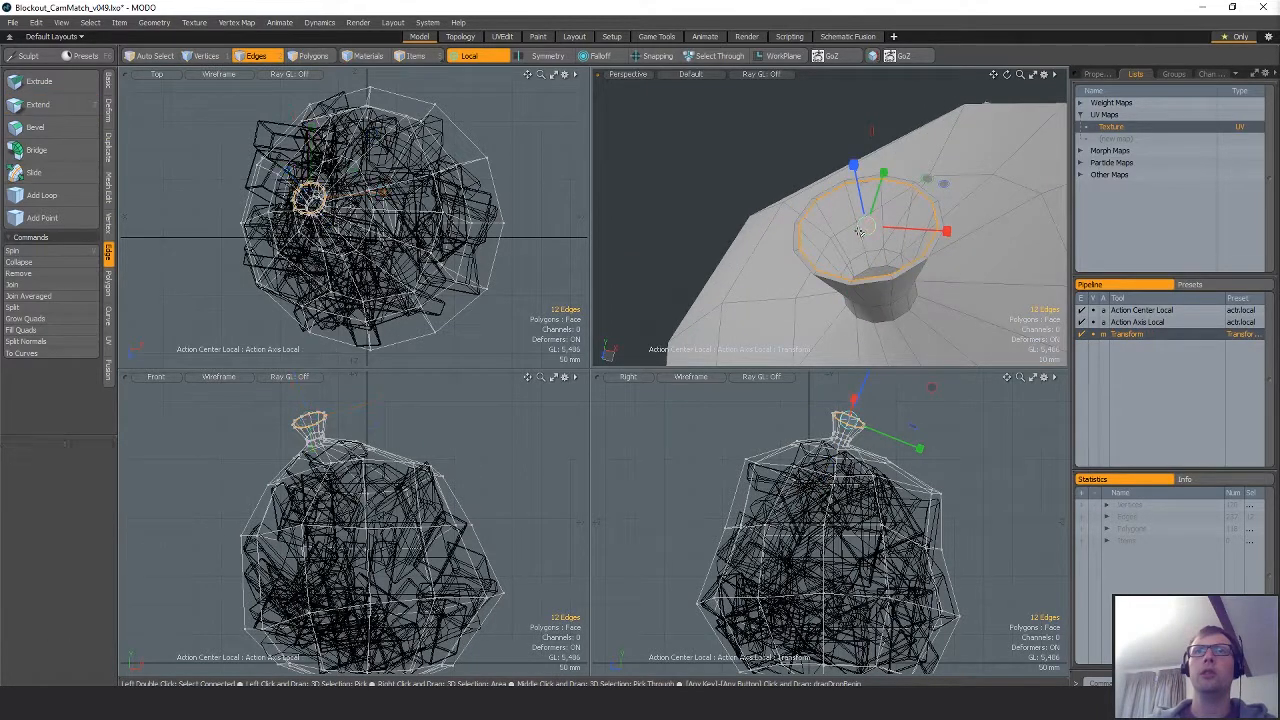
Extend the inner rim loop down inside the neck and scale it to about 1.5%.
key("ctrl+3")
left_click(879, 231)
left_click_drag(859, 183, 845, 305)
key("r")
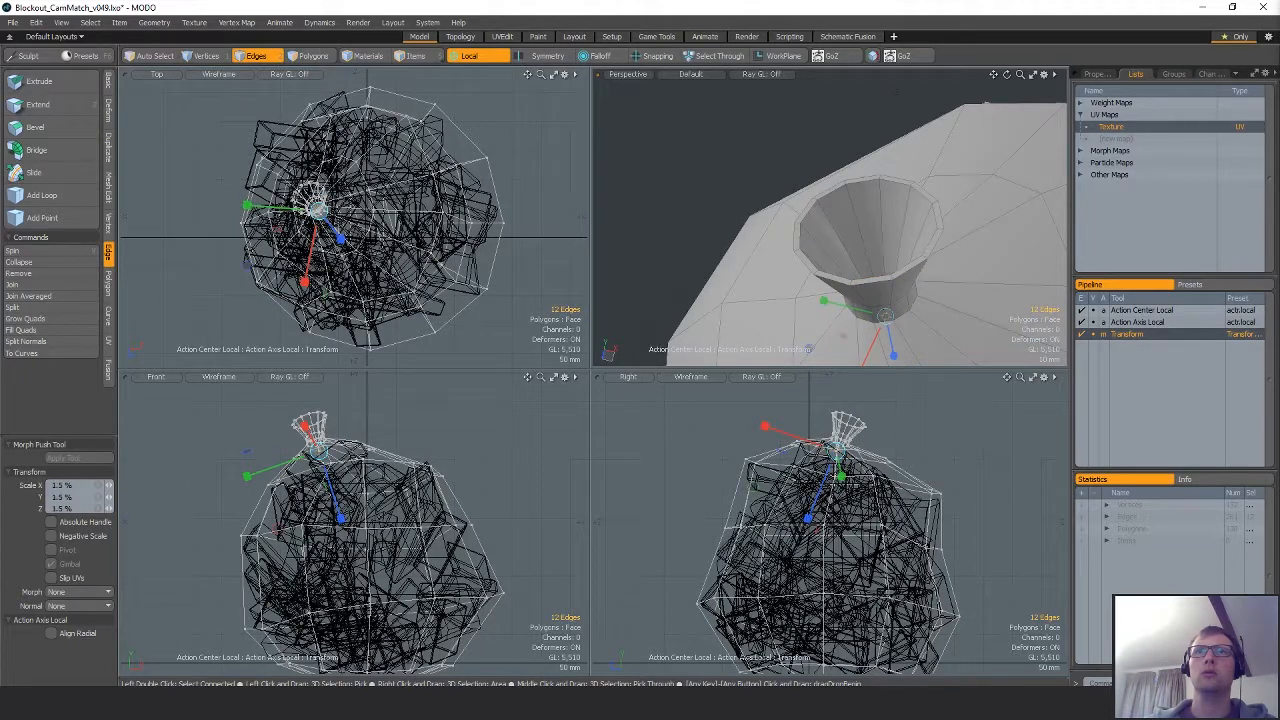
left_click_drag(903, 262, 880, 285, "alt")
key("space")
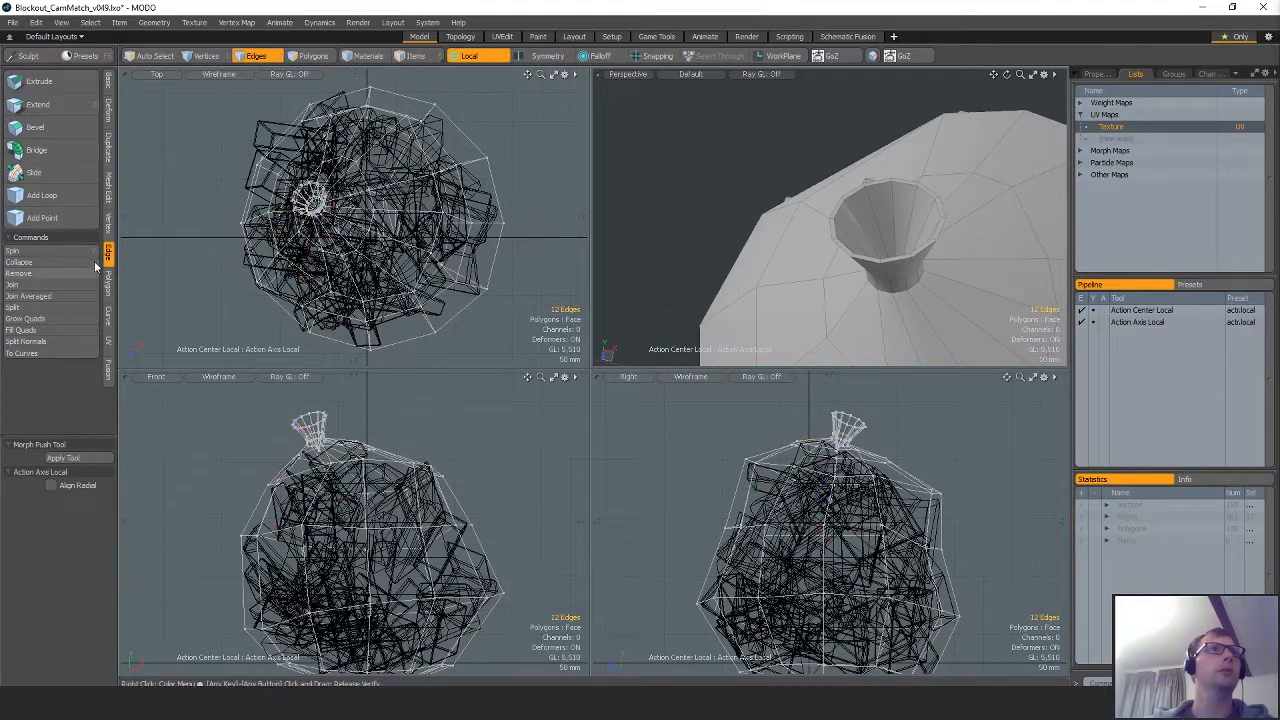
Merge the shrunken ring inside the neck into a single vertex to close the opening.
left_click(109, 225)
left_click(43, 150)
left_click_drag(860, 240, 854, 194, "alt")
key("space")
key("a")
key("3")
left_click_drag(790, 230, 828, 248, "alt")
key("Escape")
Isolate the bag mesh by hiding the debris around and inside it.
scroll(402, 290, "down", 4)
left_click_drag(402, 290, 354, 290, "alt")
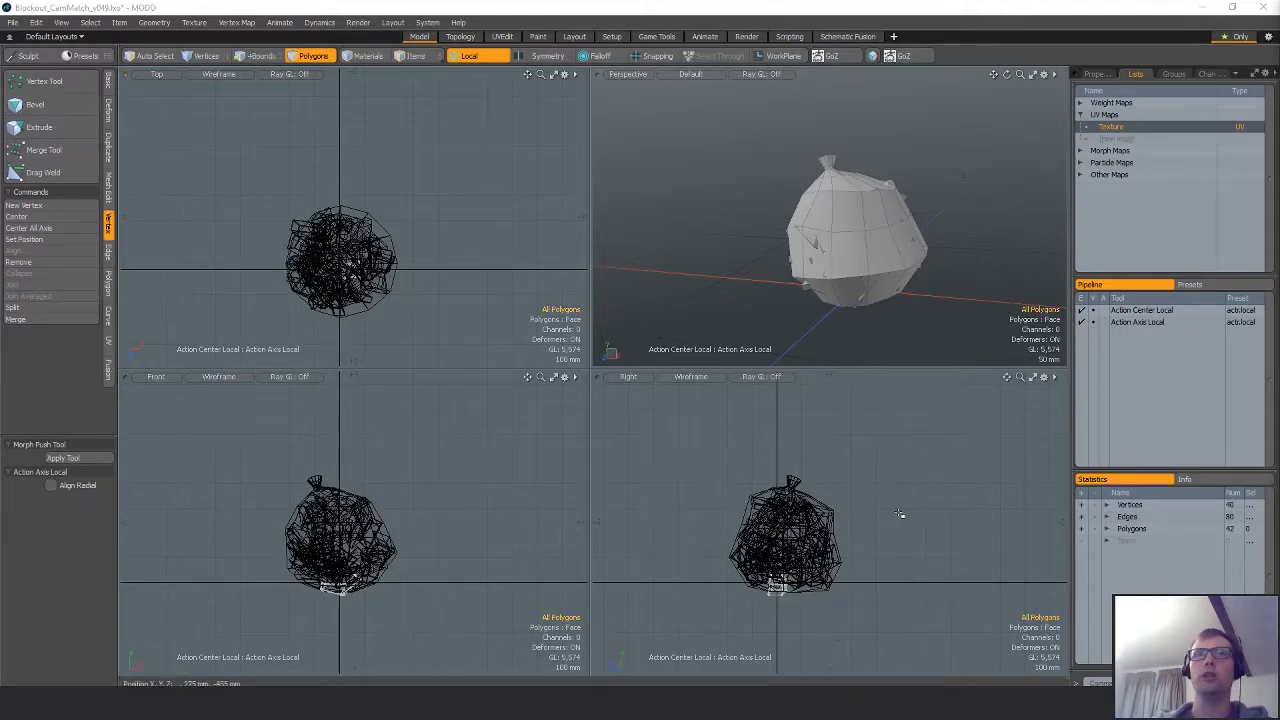
key("shift+a")
key("shift+h")
left_click_drag(964, 177, 870, 262, "alt")
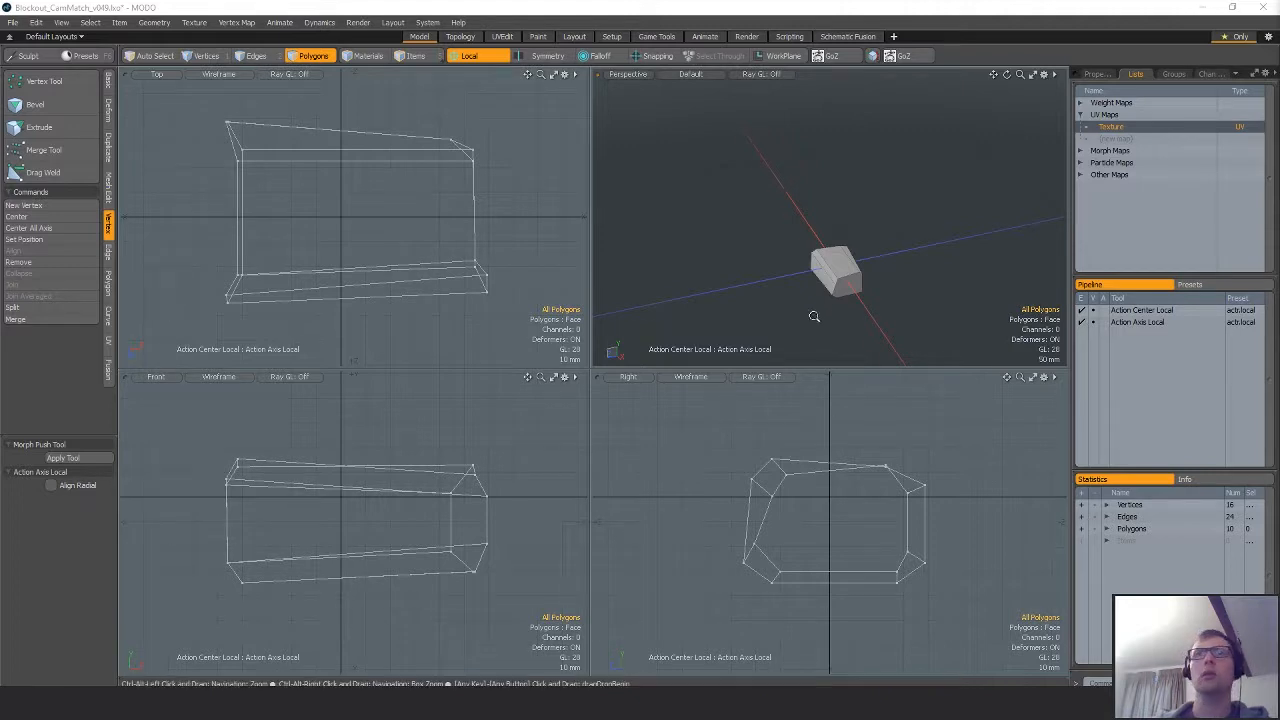
left_click_drag(814, 314, 857, 241, "alt")
scroll(791, 243, "down", 3)
scroll(400, 240, "down", 10)
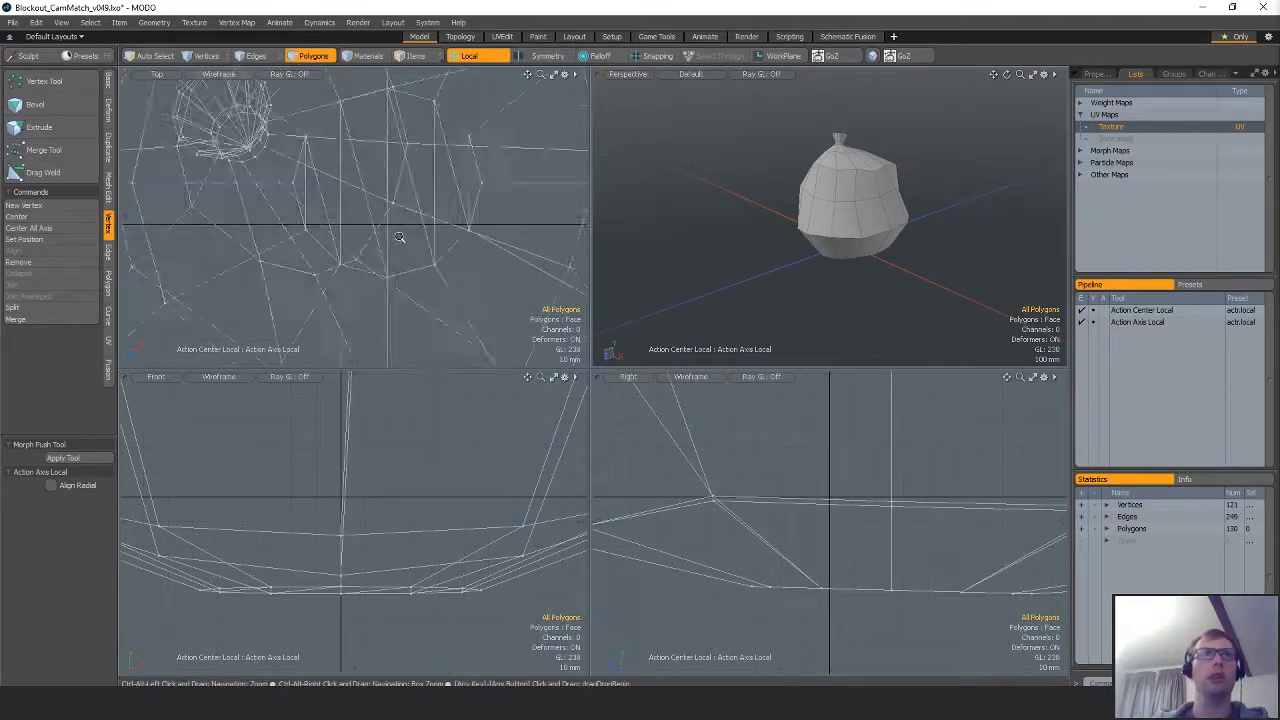
Rotate the whole bag around its vertical axis so the neck faces the opposite side, and reset the action center.
right_click_drag(491, 126, 474, 286)
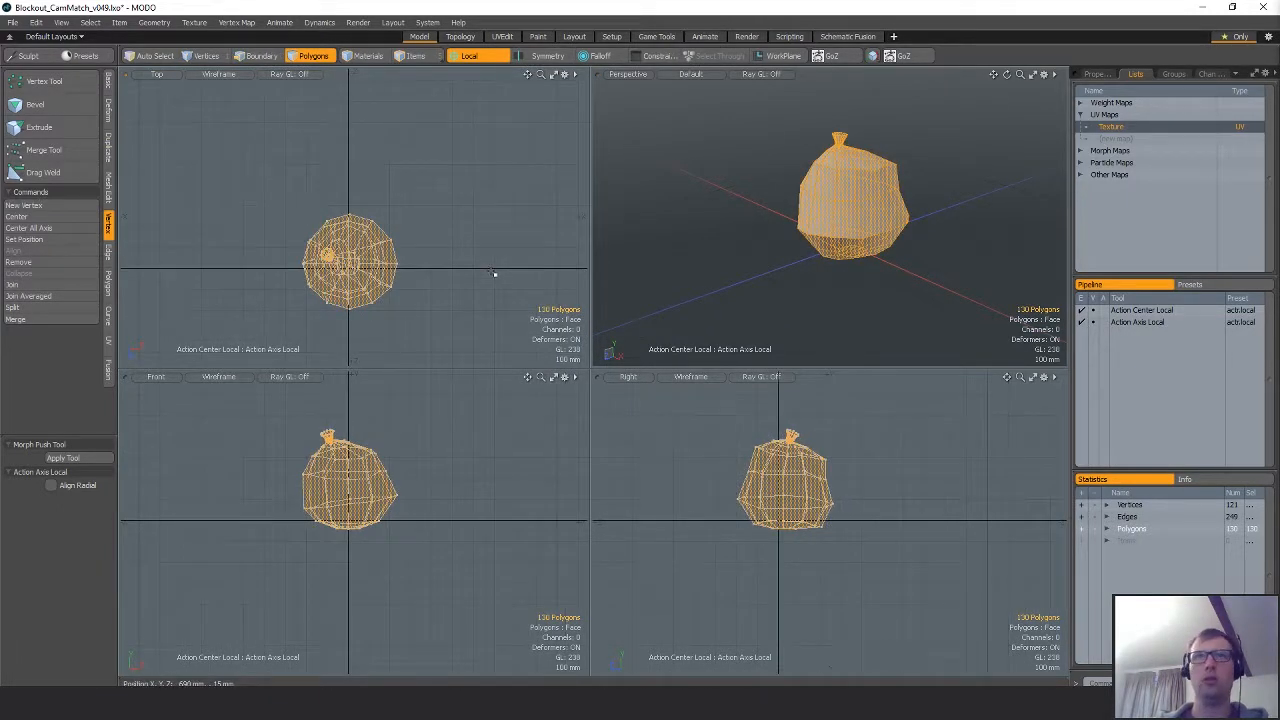
left_click(451, 274)
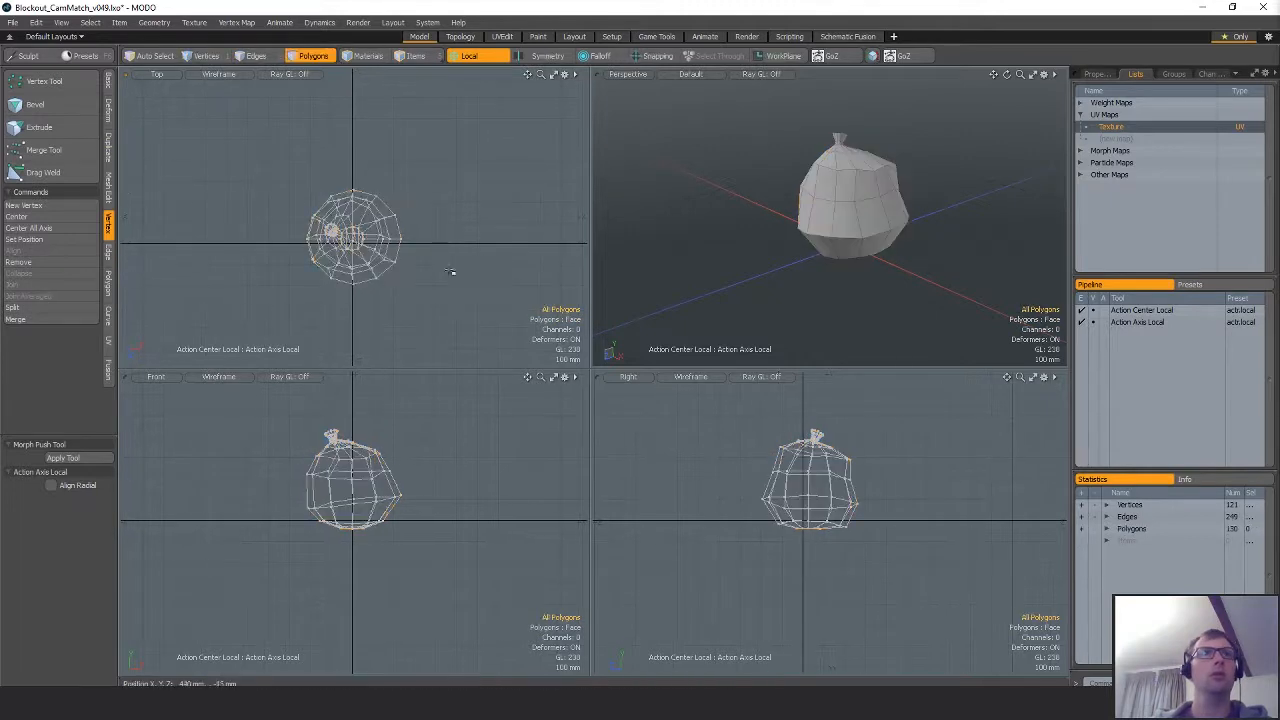
key("e")
key("Escape")
left_click_drag(397, 177, 352, 337, "ctrl")
key("q")
scroll(353, 500, "up", 2)
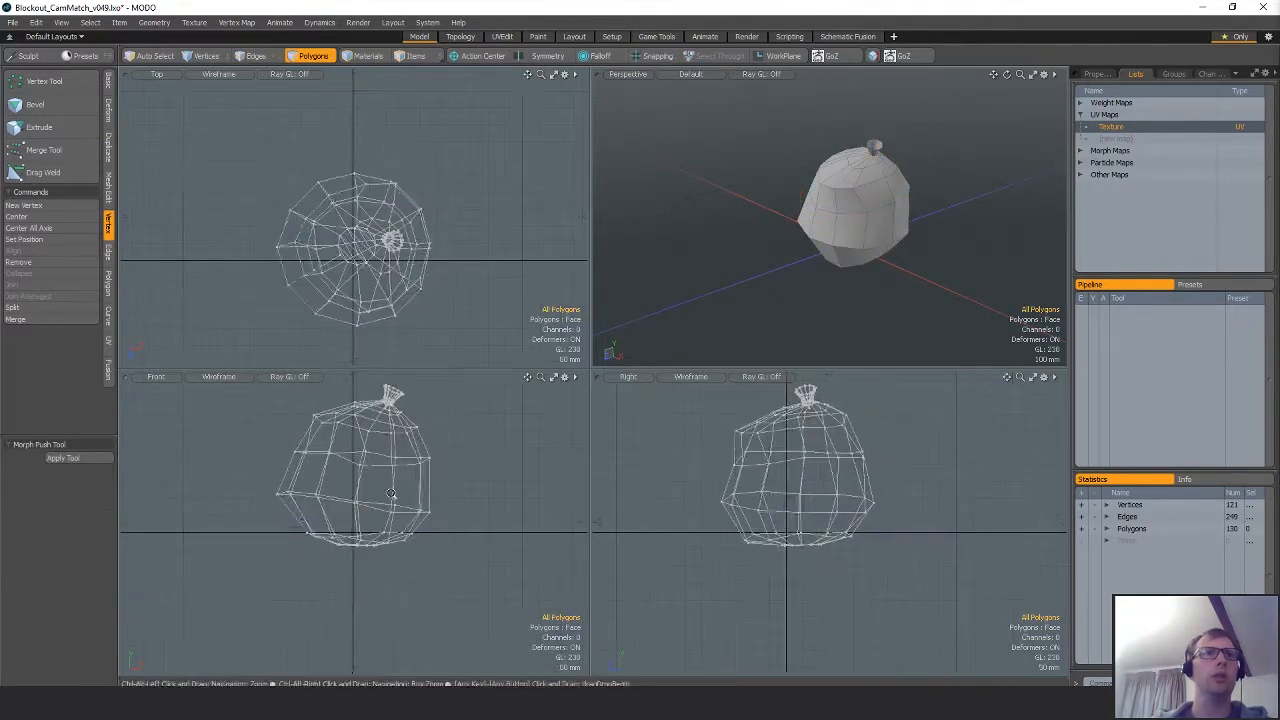
Tilt the bag's widest edge loop in the front view and shift it slightly.
key("2")
right_click_drag(478, 503, 480, 500)
key("e")
key("l")
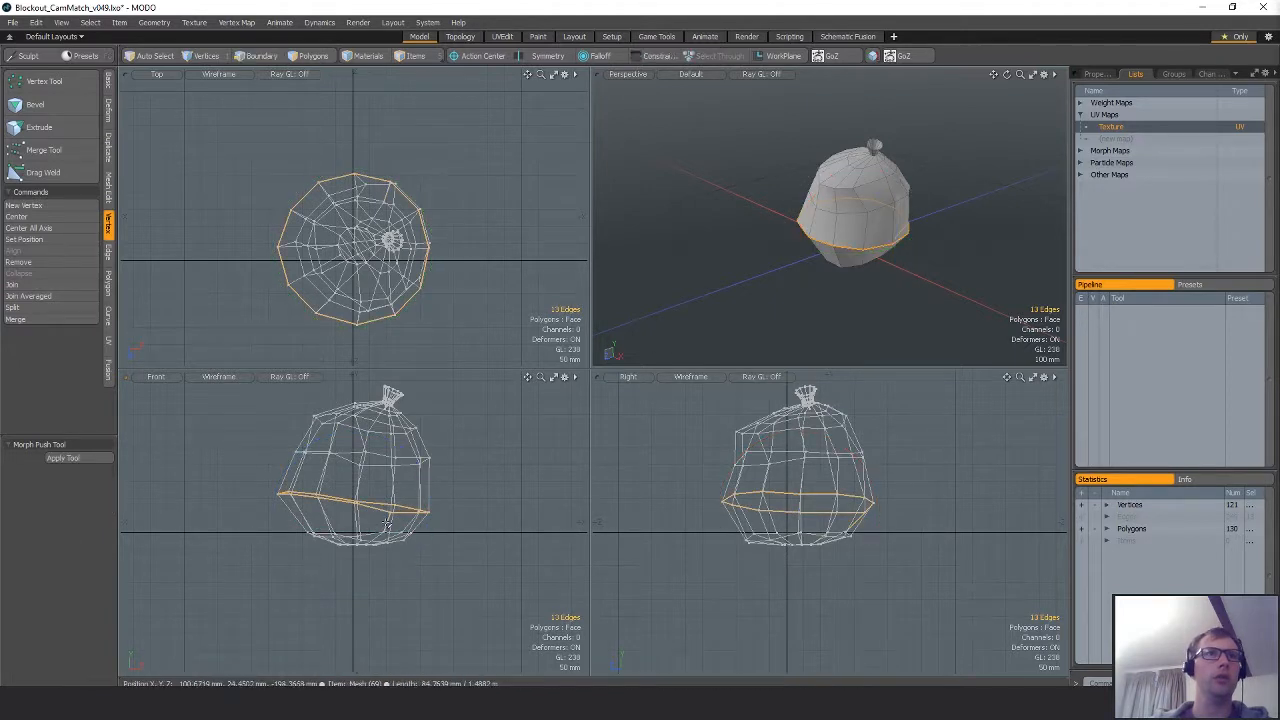
key("e")
left_click_drag(405, 441, 389, 434)
key("w")
left_click_drag(388, 442, 393, 455)
key("q")
Rotate the vertices of the bag's base slightly in the front view.
scroll(352, 532, "up", 1)
key("3")
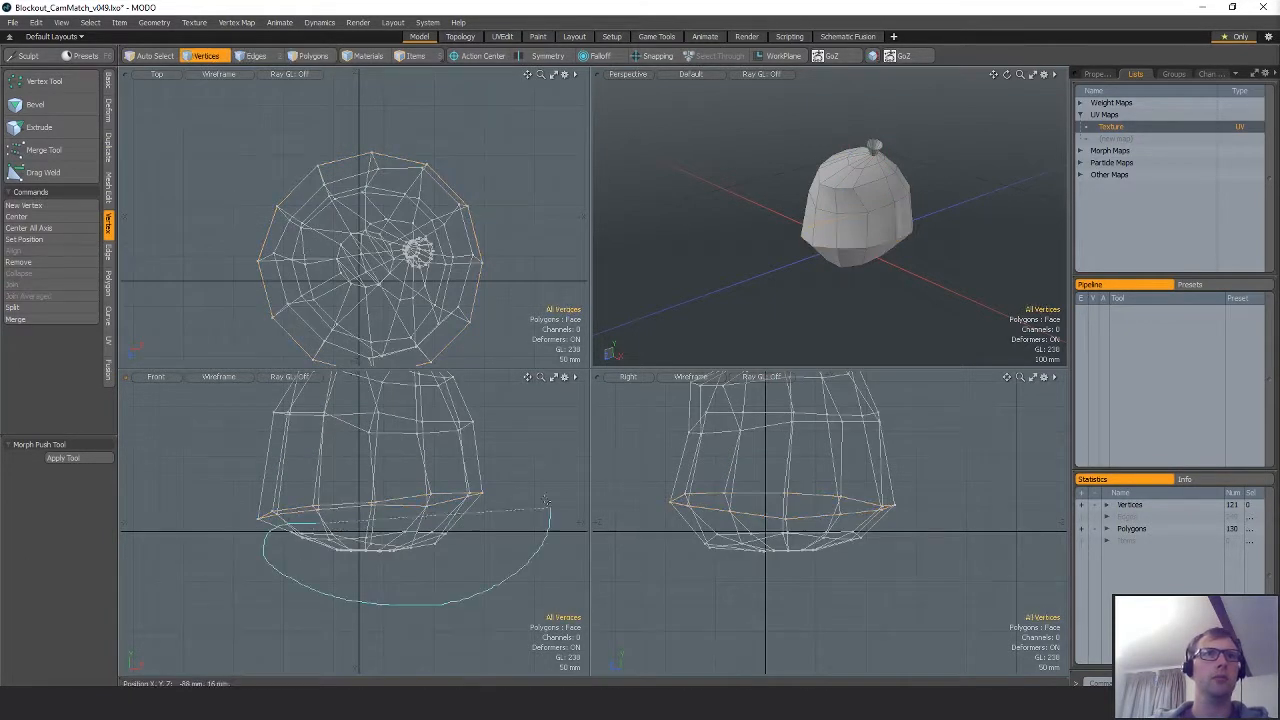
right_click_drag(546, 502, 541, 499)
key("w")
key("e")
left_click_drag(429, 506, 416, 510)
Narrow the bag's widest edge loop and move it about -2 mm in X and 14 mm in Y.
mouse_move(409, 556)
left_mouse_down()
mouse_move(420, 558)
mouse_move(367, 507)
left_mouse_up()
key("space")
key("space")
key("e")
key("w")
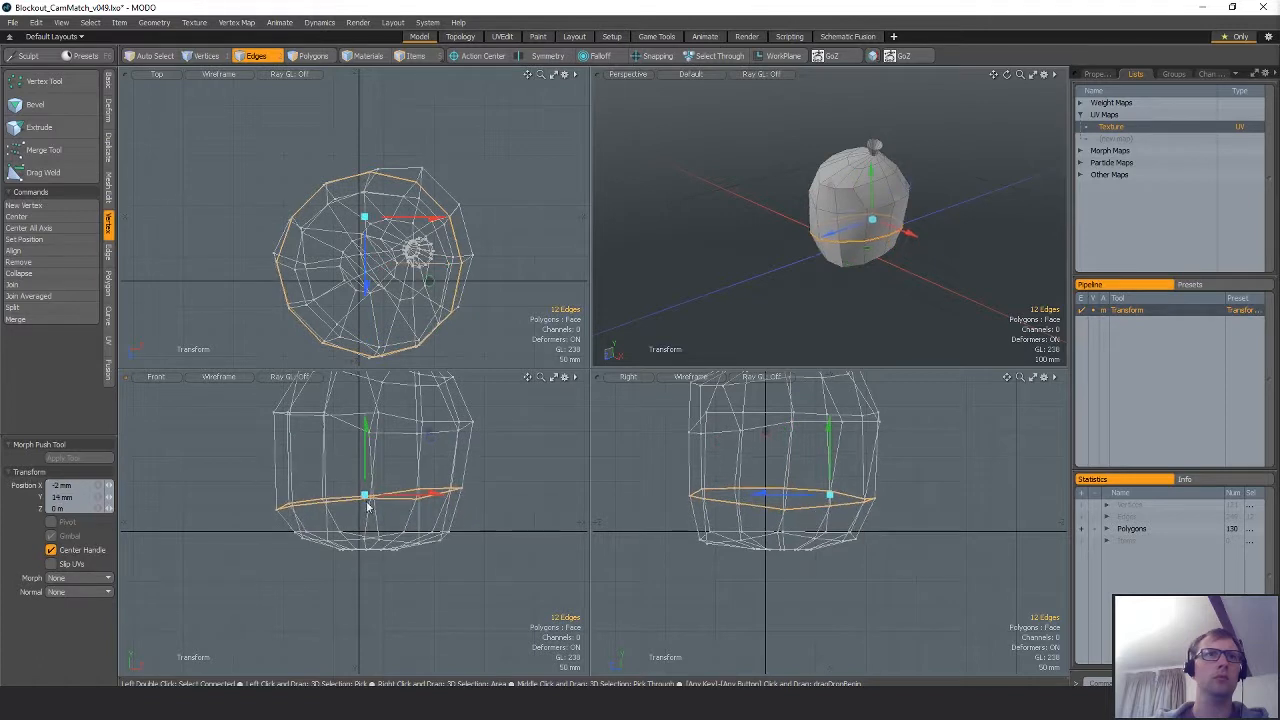
Rotate the edge loop below the shoulder by about 1.2° in X, 4.3° in Y and 0.2° in Z.
key("space")
key("e")
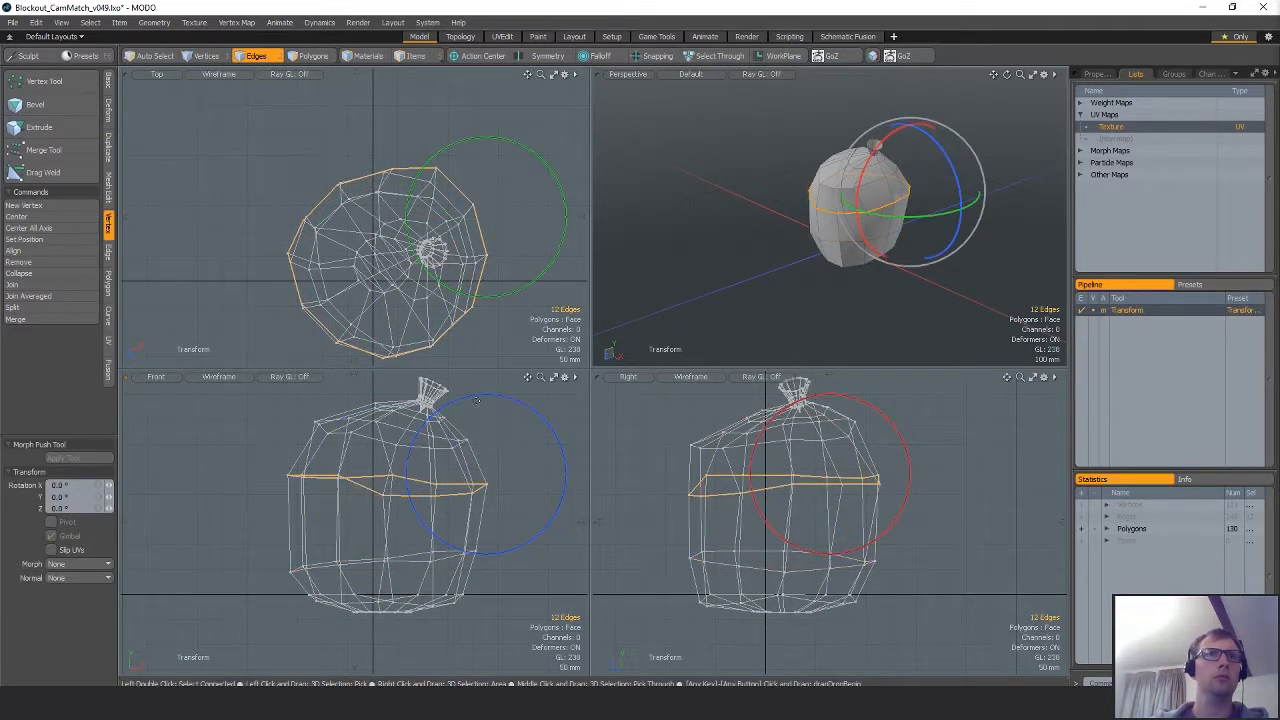
left_click_drag(476, 401, 483, 411)
left_click_drag(445, 463, 456, 467)
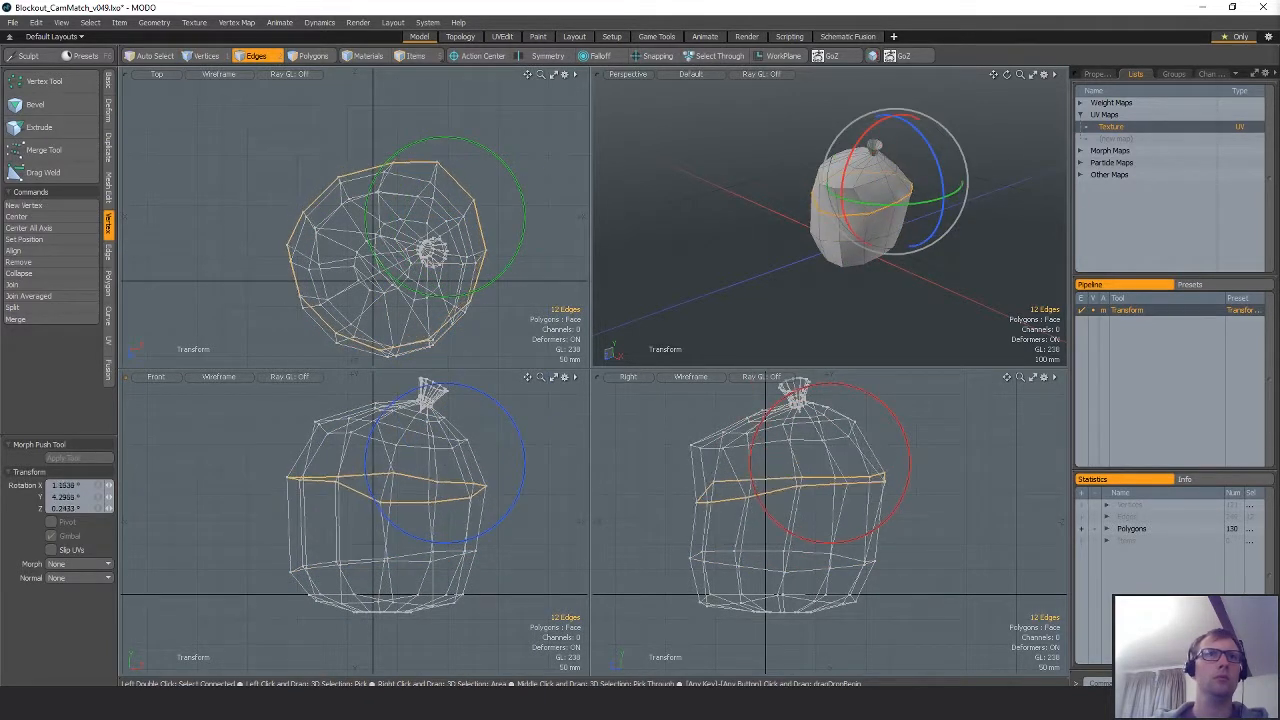
key("space")
Tilt the shoulder and neck vertices above the middle loop in the front and side views, and reposition them.
key("space")
key("space")
right_click_drag(274, 458, 522, 469)
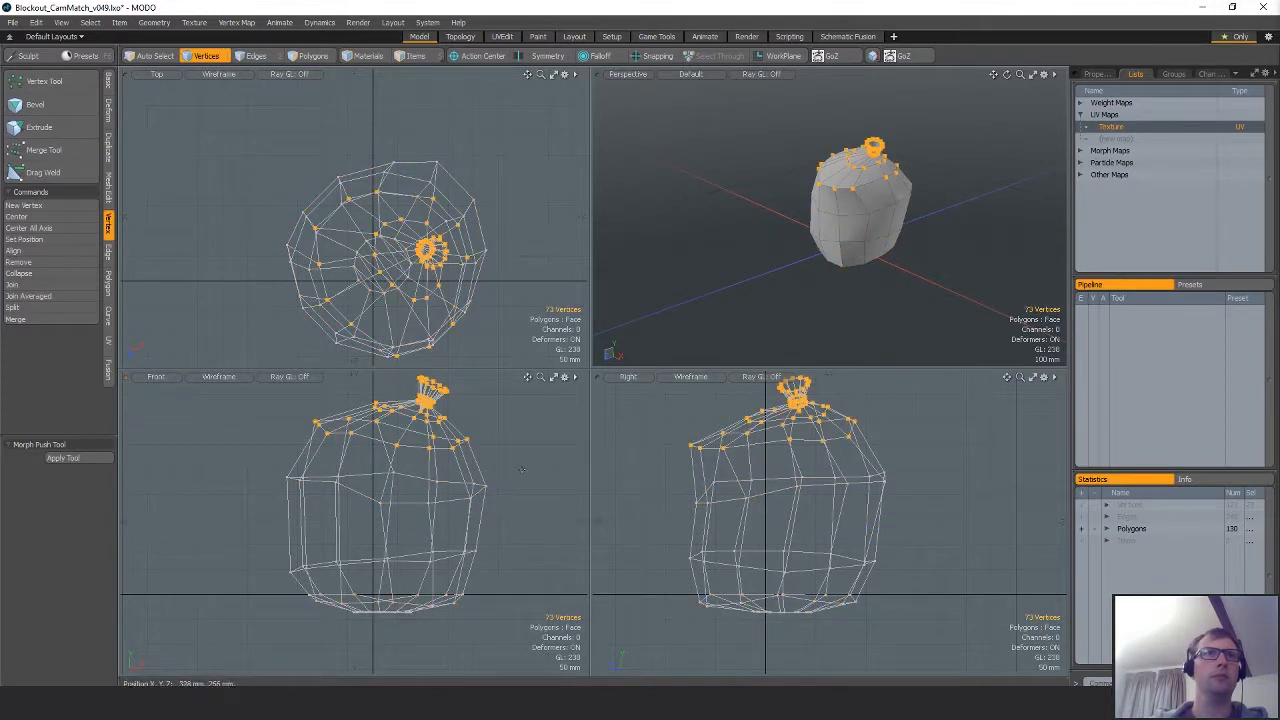
key("e")
left_click_drag(468, 442, 420, 427)
key("w")
key("space")
key("e")
left_click_drag(852, 400, 768, 436)
key("w")
key("r")
Scale the shoulder edge loop to about 78%.
key("space")
key("space")
double_click(743, 440)
key("r")
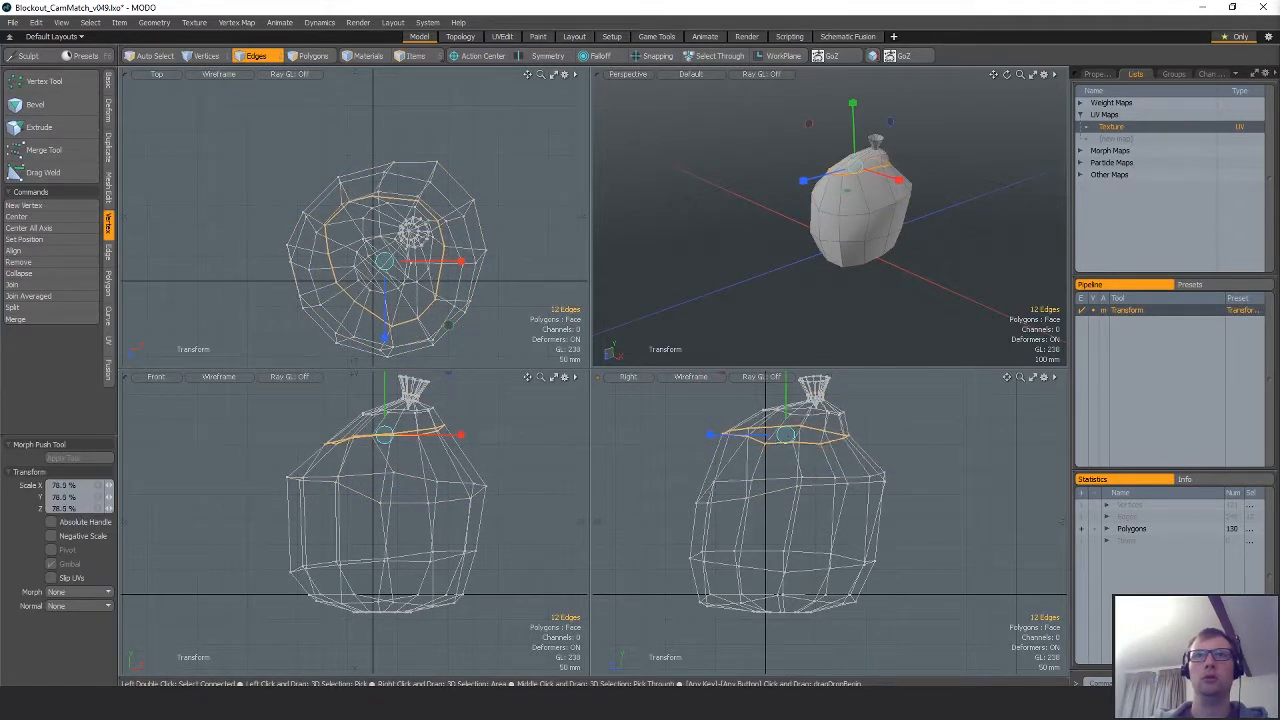
key("space")
Rotate the neck and the ring beneath it in the side view and reposition them over the shoulder.
key("1")
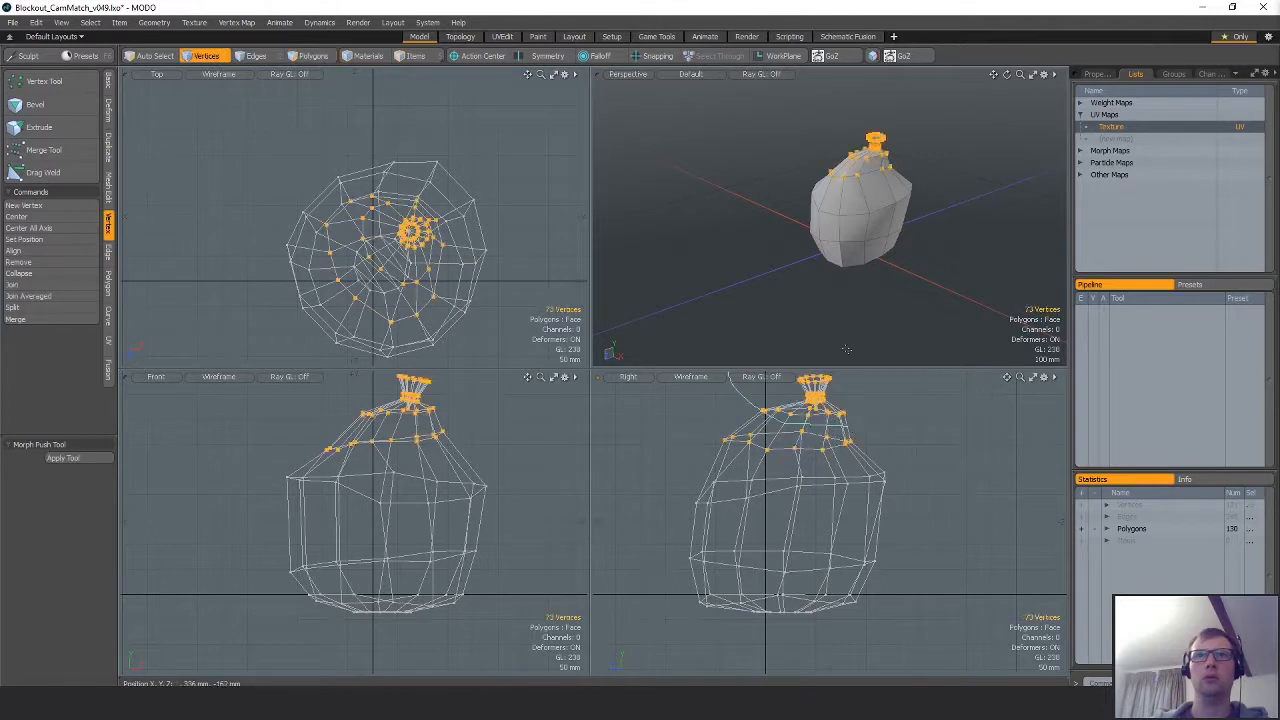
right_click_drag(847, 349, 836, 347)
key("e")
left_click(843, 413)
mouse_move(783, 469)
left_mouse_down()
mouse_move(764, 441)
mouse_move(800, 445)
left_mouse_up()
key("w")
key("space")
Lower the four front vertices of the ring beneath the neck by about 6 mm.
mouse_move(787, 413)
right_mouse_down()
mouse_move(751, 390)
mouse_move(780, 415)
right_mouse_up()
key("w")
left_click_drag(800, 430, 800, 438)
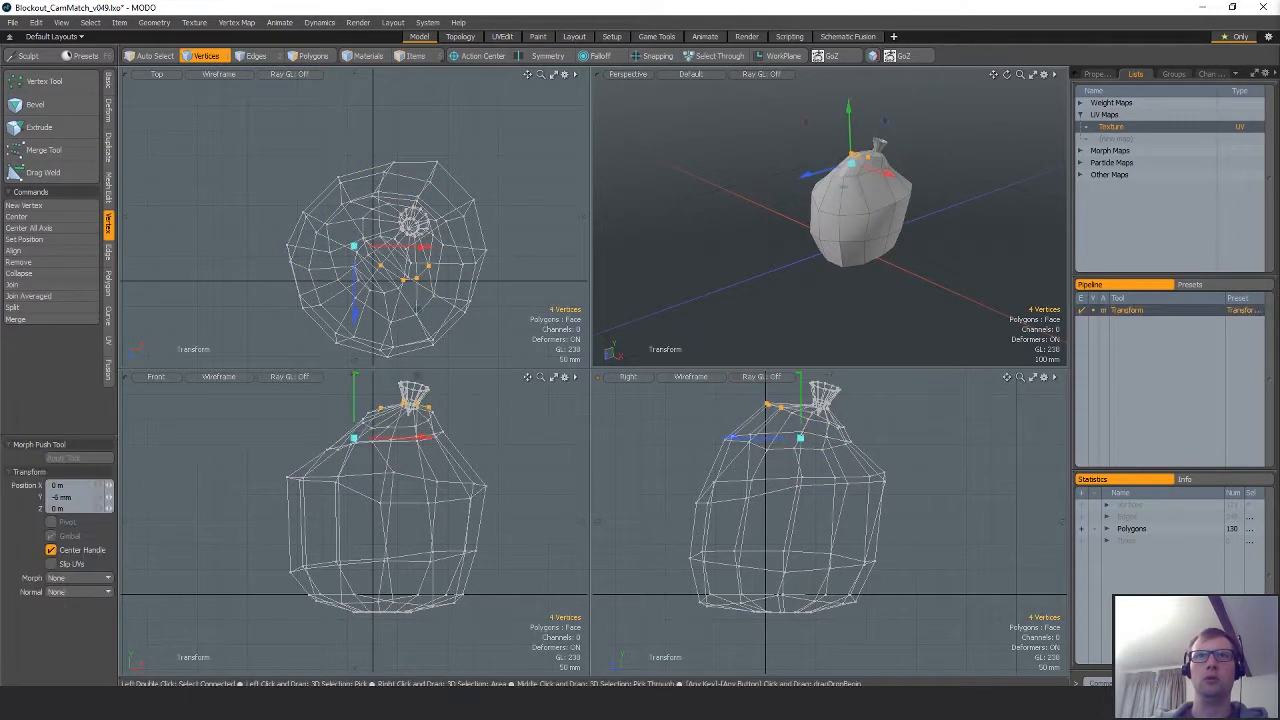
key("space")
Move the five back vertices of the loop below the shoulder by about -10 mm in Y and -6 mm in Z.
mouse_move(932, 478)
right_mouse_down()
mouse_move(850, 461)
mouse_move(937, 494)
right_mouse_up()
key("w")
left_click_drag(938, 465, 941, 476)
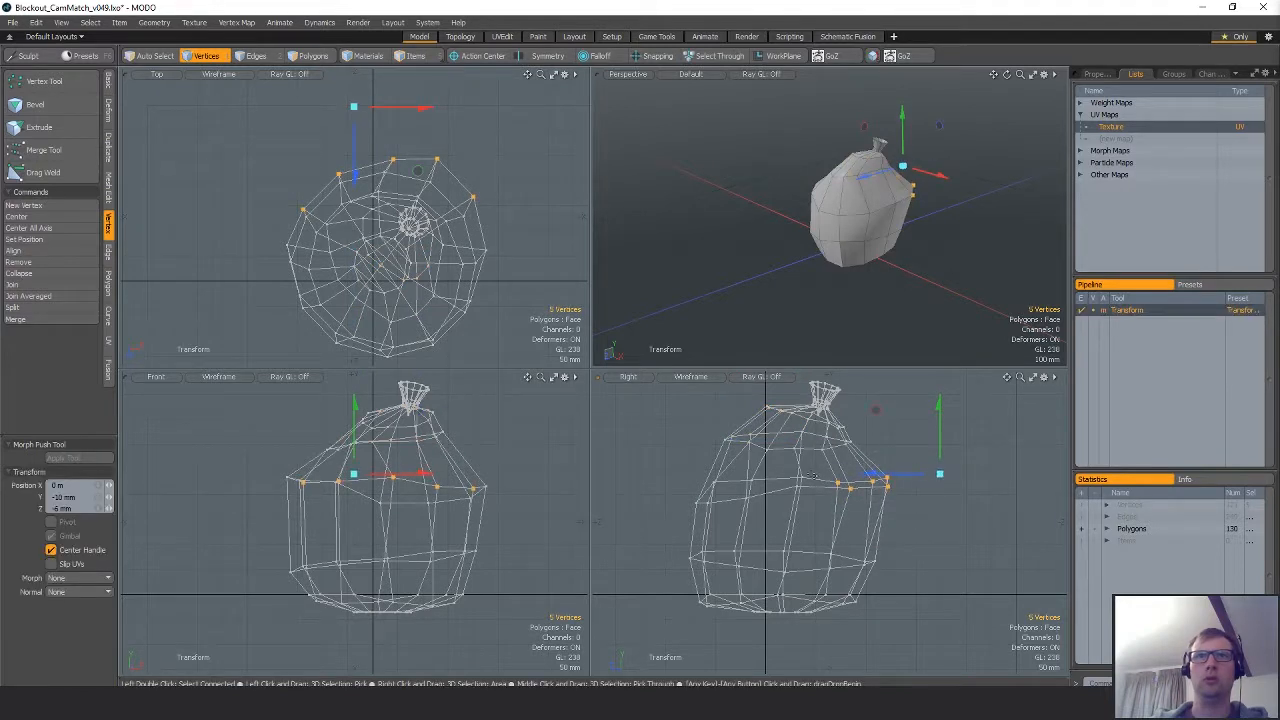
key("space")
Pull the front vertices of the loop above the base slightly outward and down.
right_click_drag(790, 463, 785, 556)
key("w")
key("space")
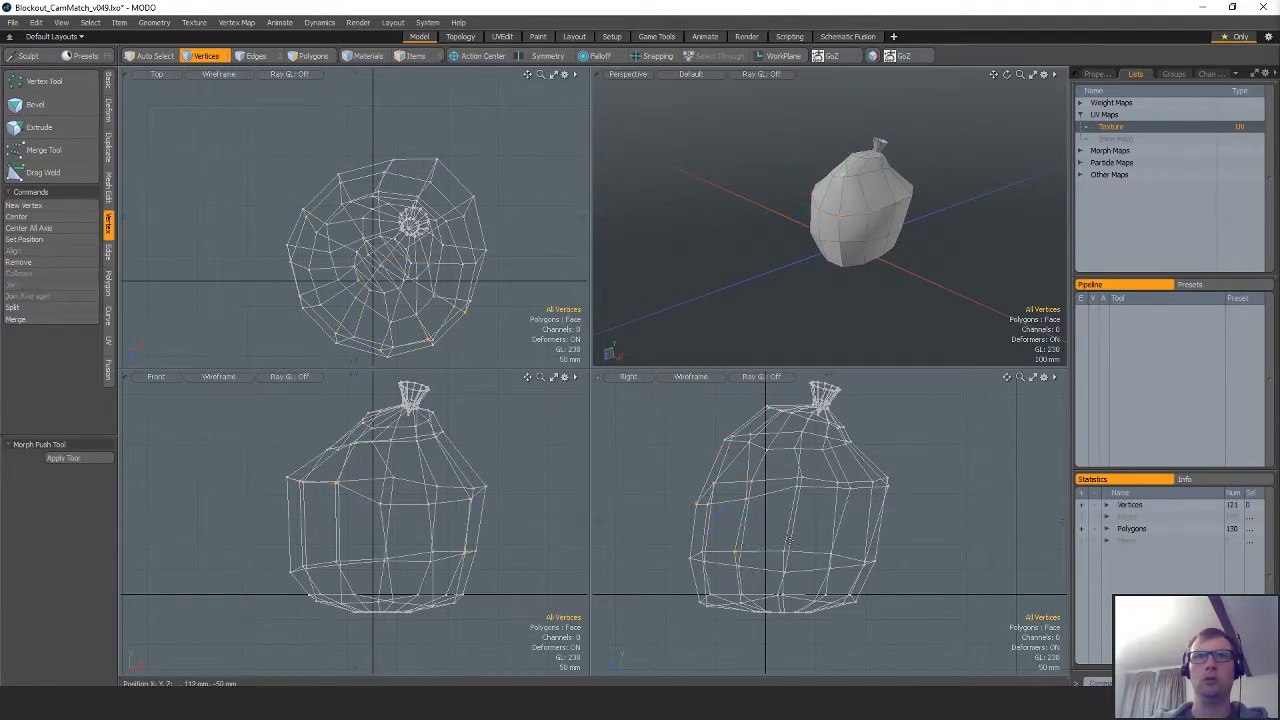
right_click_drag(702, 575, 788, 556)
key("w")
left_click_drag(788, 526, 788, 532)
key("space")
Nudge the base's lower front vertices, and move the underside ring's vertices about 6 mm in Y and -2 mm in Z.
right_click_drag(726, 588, 718, 630)
key("w")
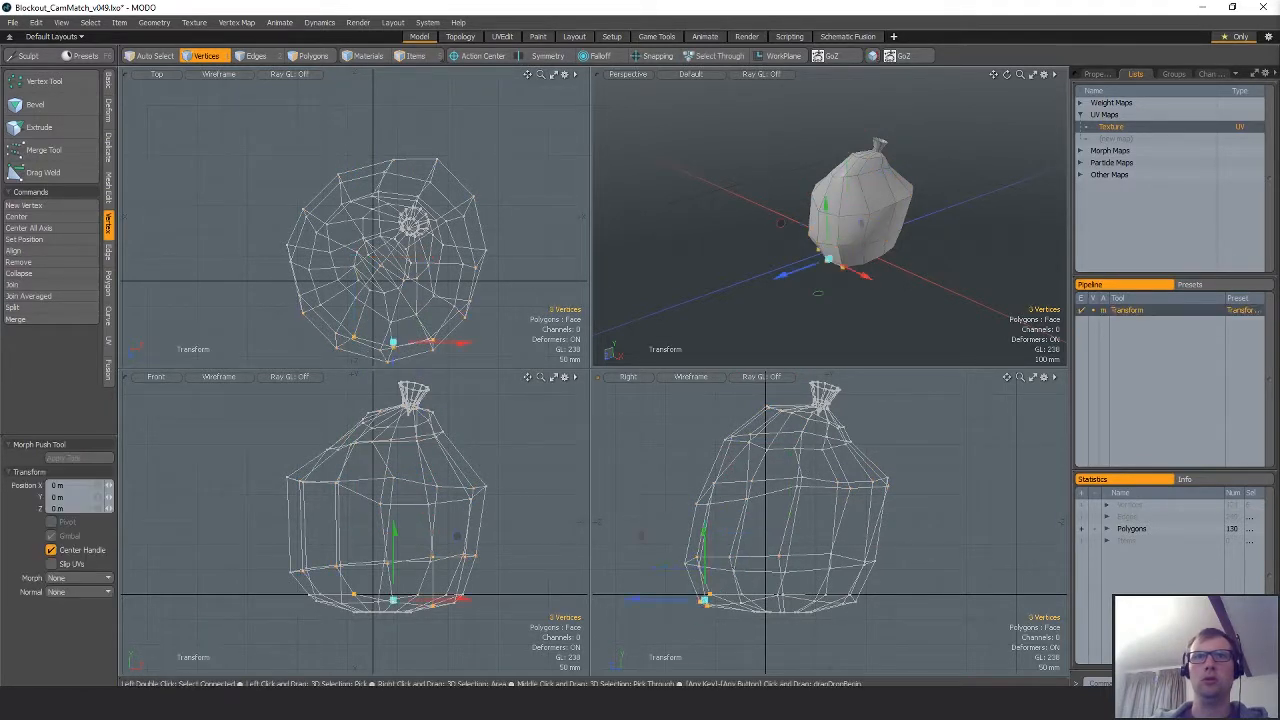
left_click_drag(732, 569, 734, 565)
key("space")
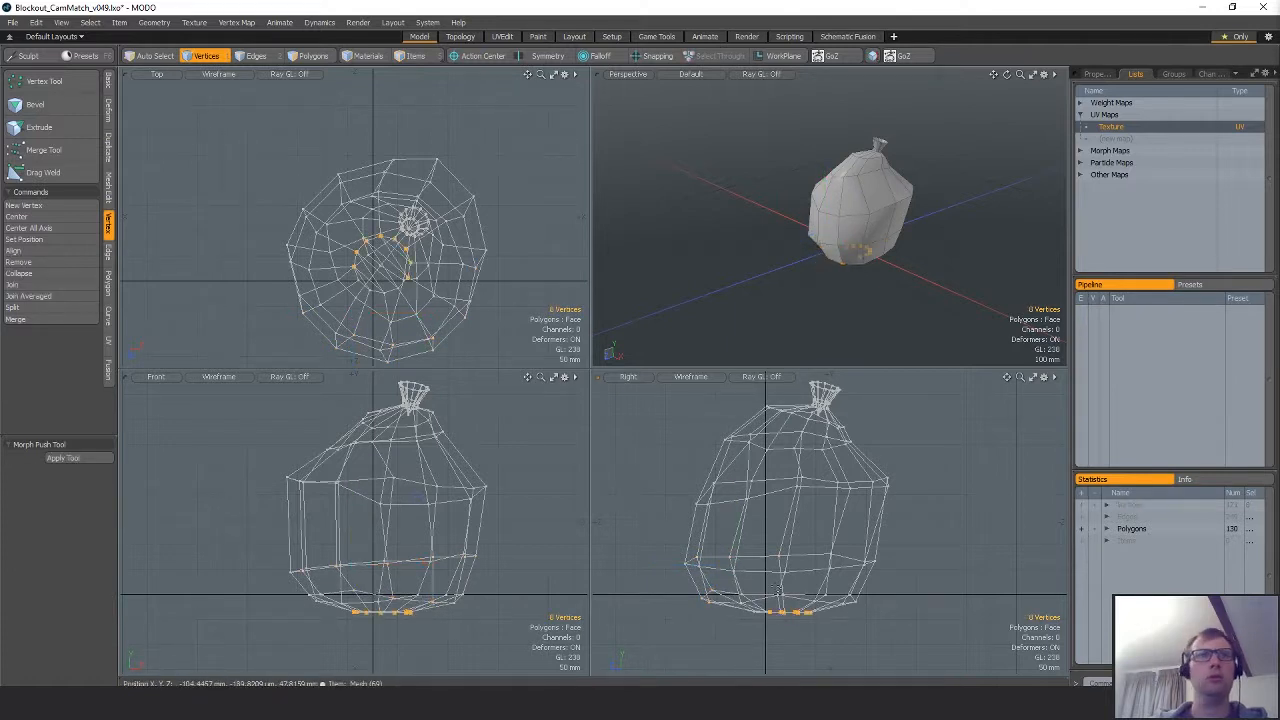
key("w")
left_click_drag(854, 580, 854, 577)
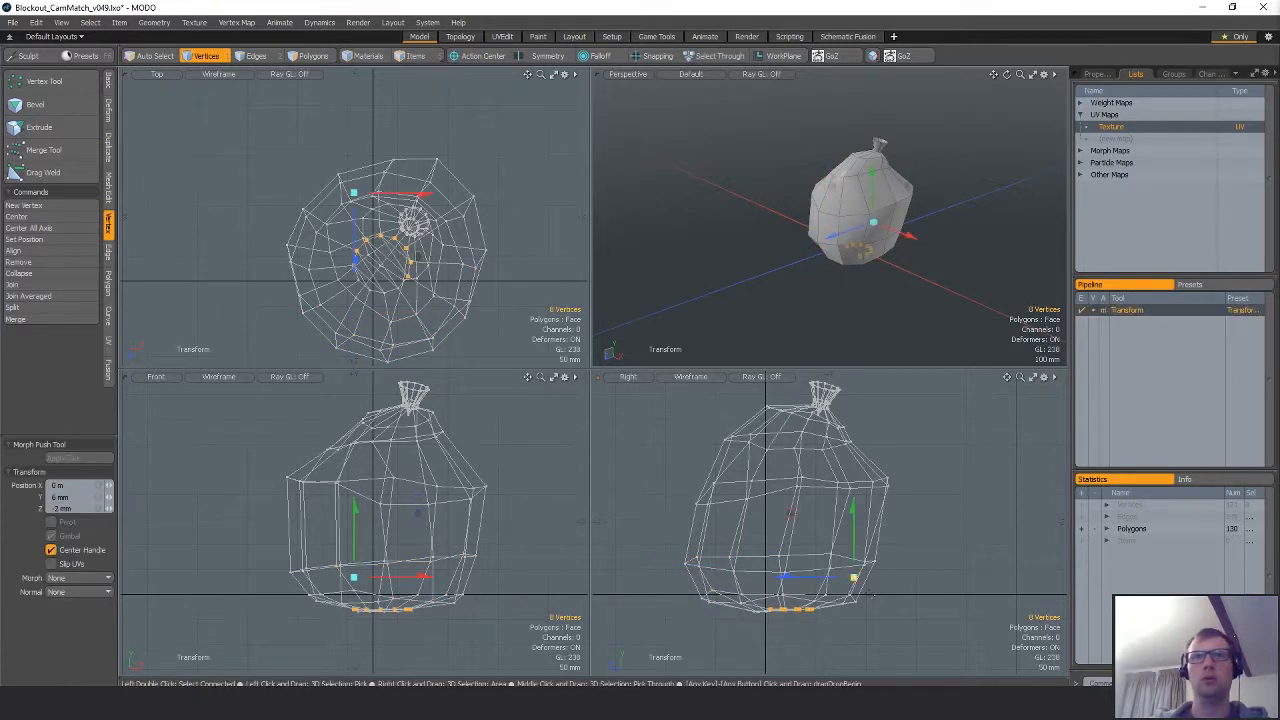
key("space")
Adjust the lower back vertices and pull the back of the loop above the base outward toward -Z.
right_click_drag(860, 580, 858, 618)
key("w")
right_click_drag(872, 573, 820, 522)
key("w")
left_click_drag(921, 538, 937, 538)
key("q")
left_click(838, 524)
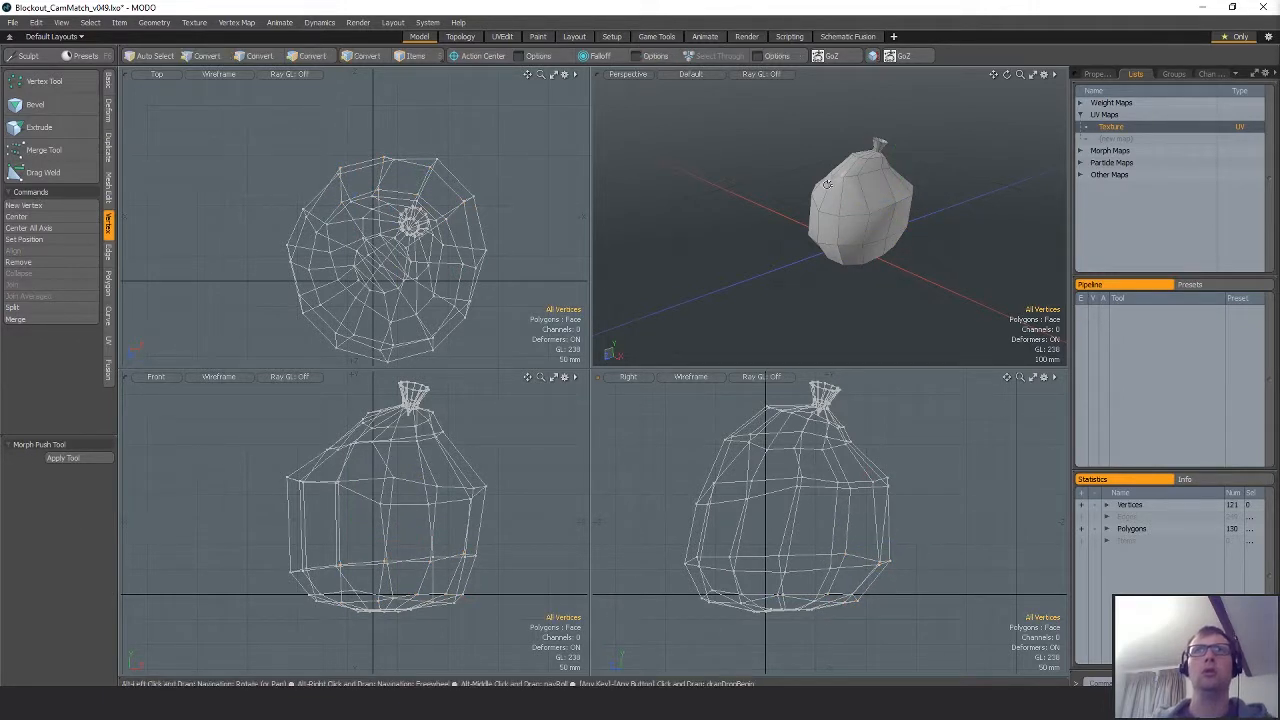
Rotate the seven right-side vertices of the loop below the shoulder around Z to lift its outer side.
left_click_drag(782, 140, 875, 124, "alt")
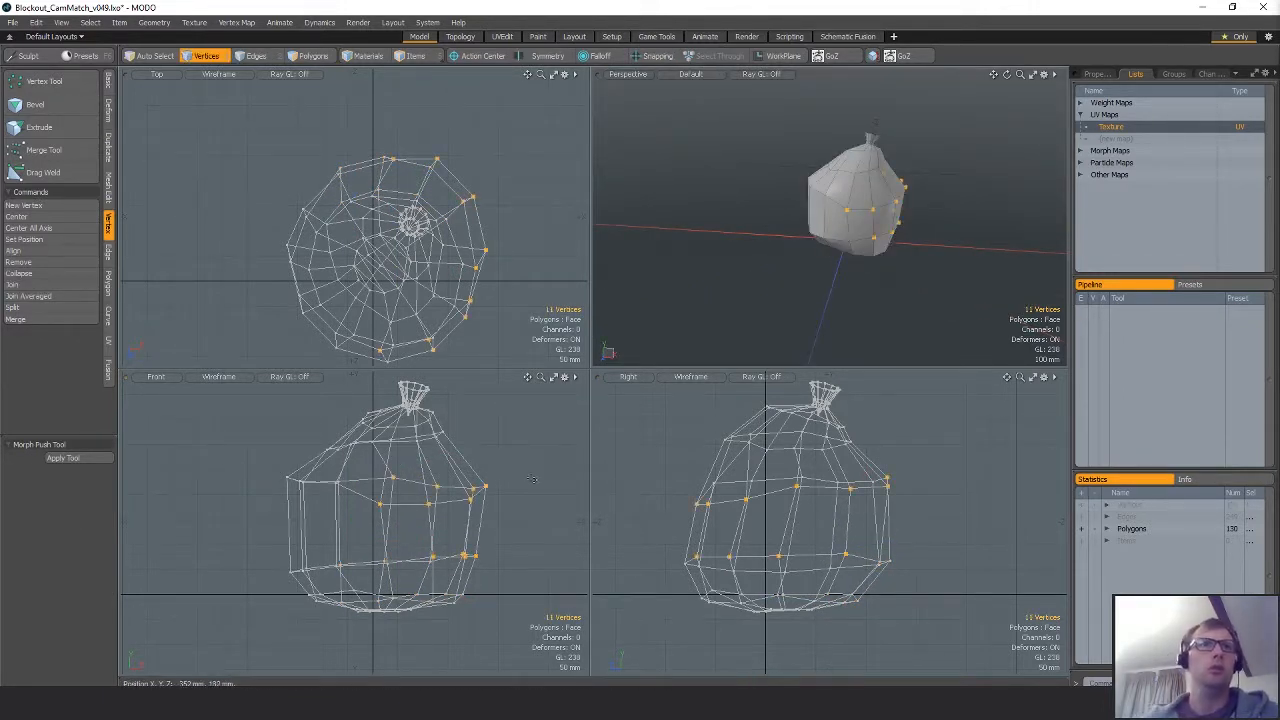
right_click_drag(400, 536, 498, 494)
key("e")
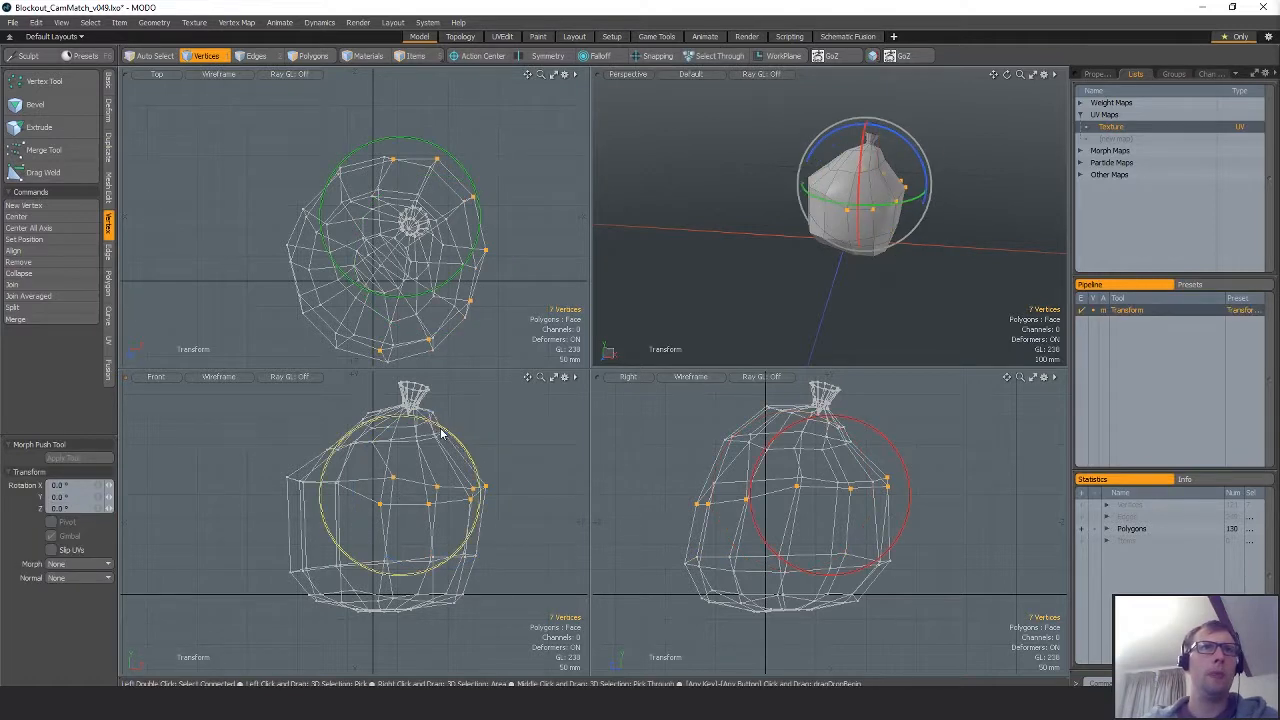
left_click_drag(438, 426, 418, 418)
key("q")
left_click(524, 550)
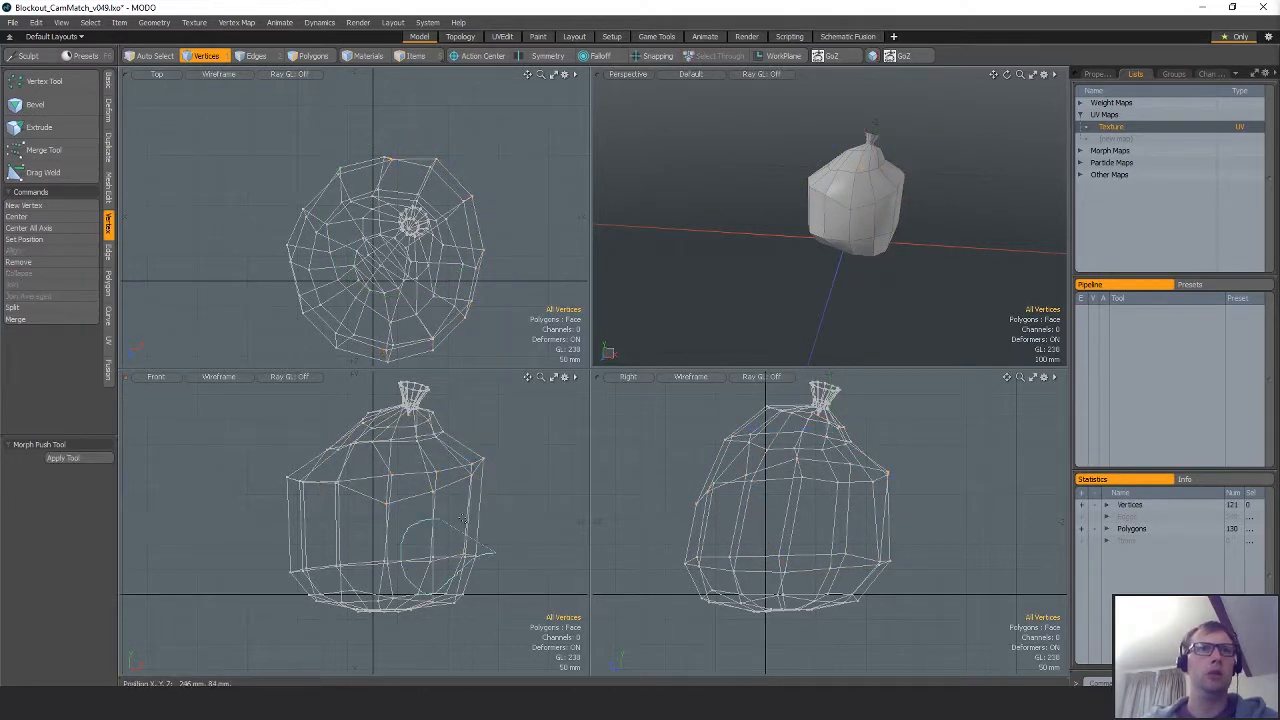
Pull the right-side vertices of the loop above the base outward toward +X.
right_click_drag(463, 519, 492, 532)
key("w")
left_click_drag(533, 549, 545, 549)
key("q")
left_click(520, 523)
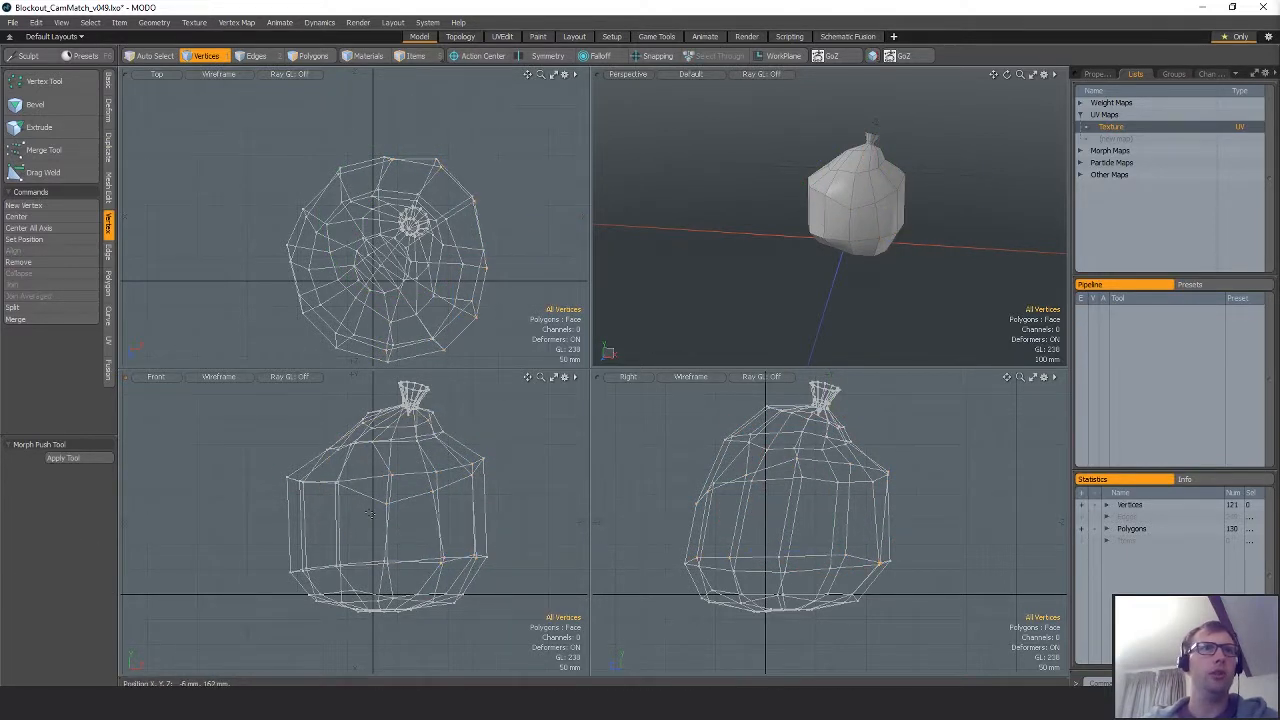
Lower the left-side vertices of the loop below the shoulder and raise the front-left vertices of the loop above the base.
right_click_drag(372, 527, 375, 530)
key("w")
key("q")
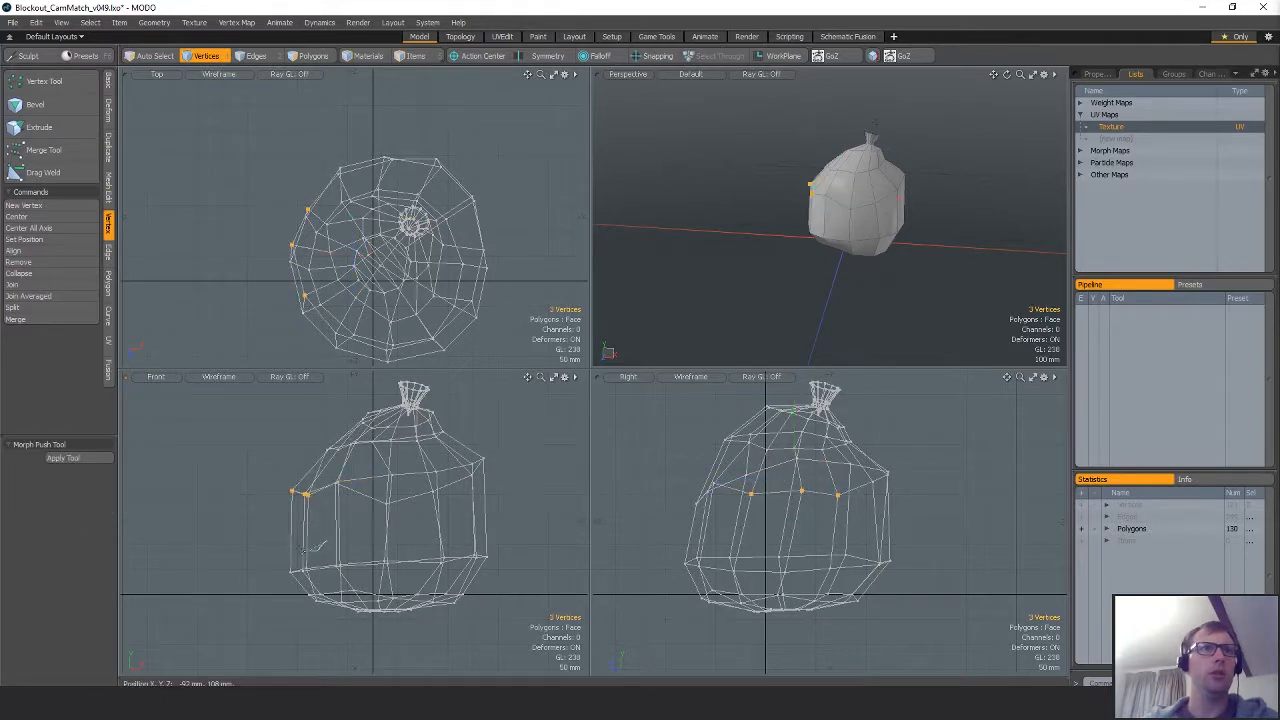
right_click_drag(384, 564, 386, 556)
key("w")
left_click_drag(340, 543, 340, 523)
key("q")
Lower the front and back vertices at the centre and just right of centre in the loop below the shoulder.
right_click_drag(420, 455, 450, 490)
key("w")
left_click_drag(470, 495, 470, 513)
key("q")
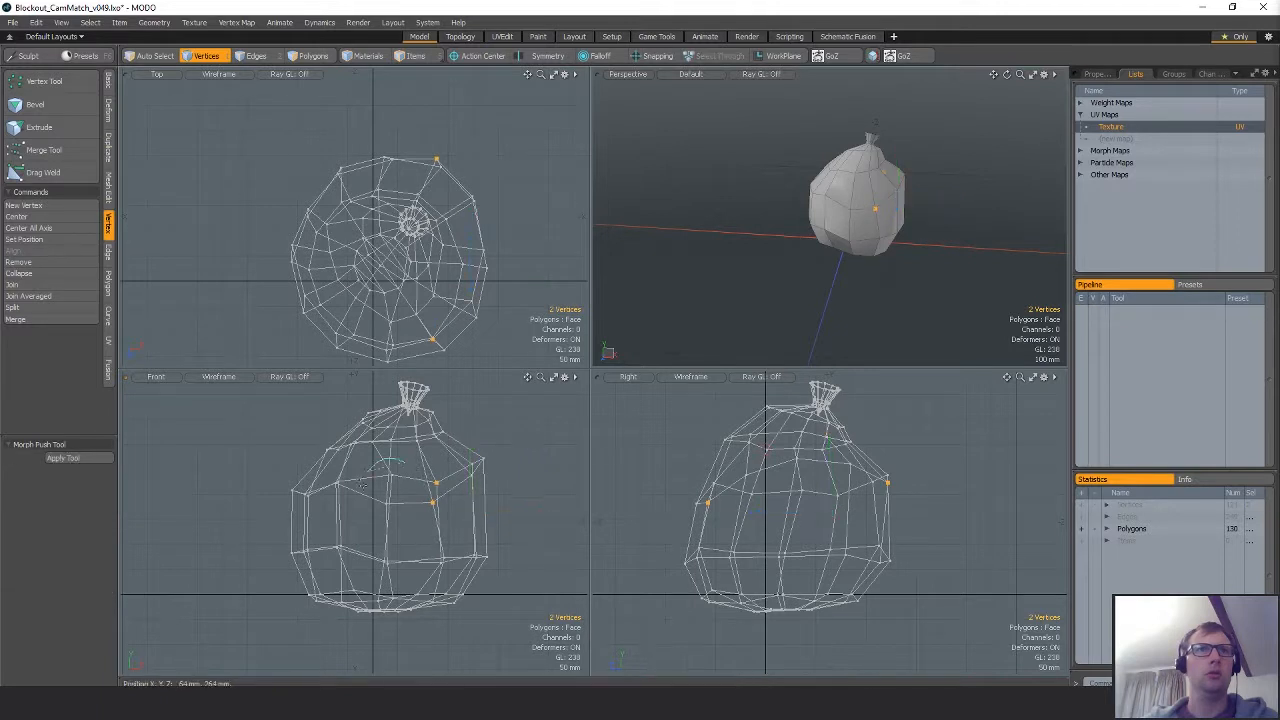
right_click_drag(374, 463, 402, 466)
key("w")
left_click_drag(397, 513, 397, 525)
key("q")
Move the bag's neck slightly down and toward +X, and lower the six vertices on the left of the ring around it.
key("Escape")
right_click_drag(483, 398, 483, 391)
key("w")
left_click_drag(433, 450, 436, 456)
key("q")
right_click_drag(354, 412, 398, 436)
key("w")
left_click_drag(411, 403, 410, 410)
key("q")
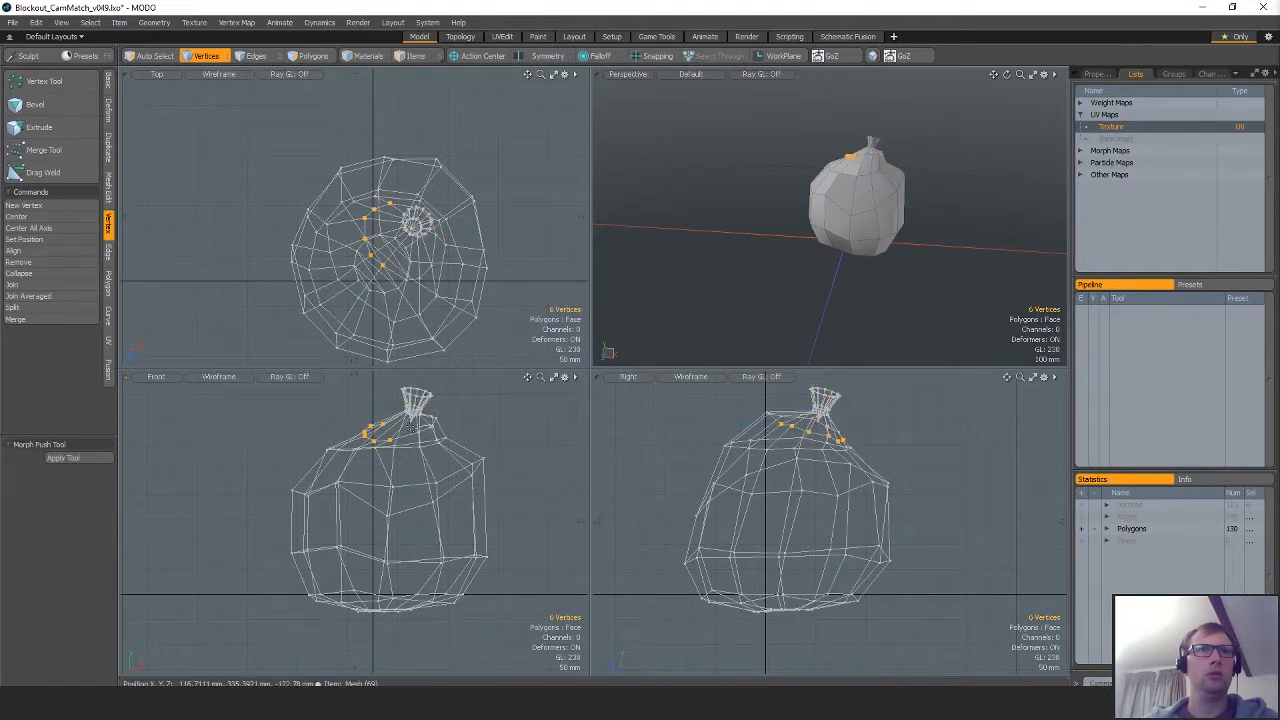
Scale the bag's neck down slightly and set it lower against the top of the bag.
right_click_drag(380, 375, 446, 388)
key("r")
left_click_drag(416, 404, 405, 405)
key("w")
left_click_drag(433, 434, 468, 411)
key("q")
Adjust the right-side vertices of the upper shoulder and lower the outer right corner of the loop beneath it slightly.
key("Escape")
key("w")
key("q")
left_click(531, 480)
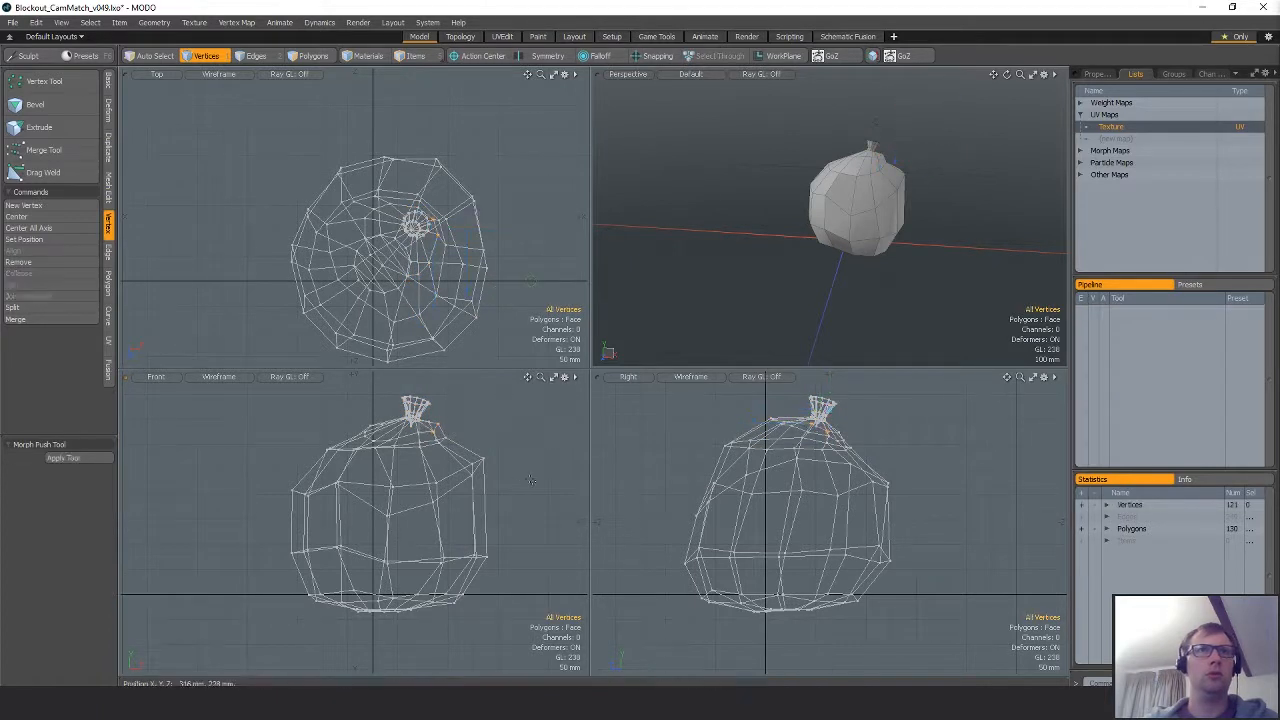
right_click_drag(453, 498, 500, 465)
key("w")
left_click_drag(531, 461, 527, 466)
key("q")
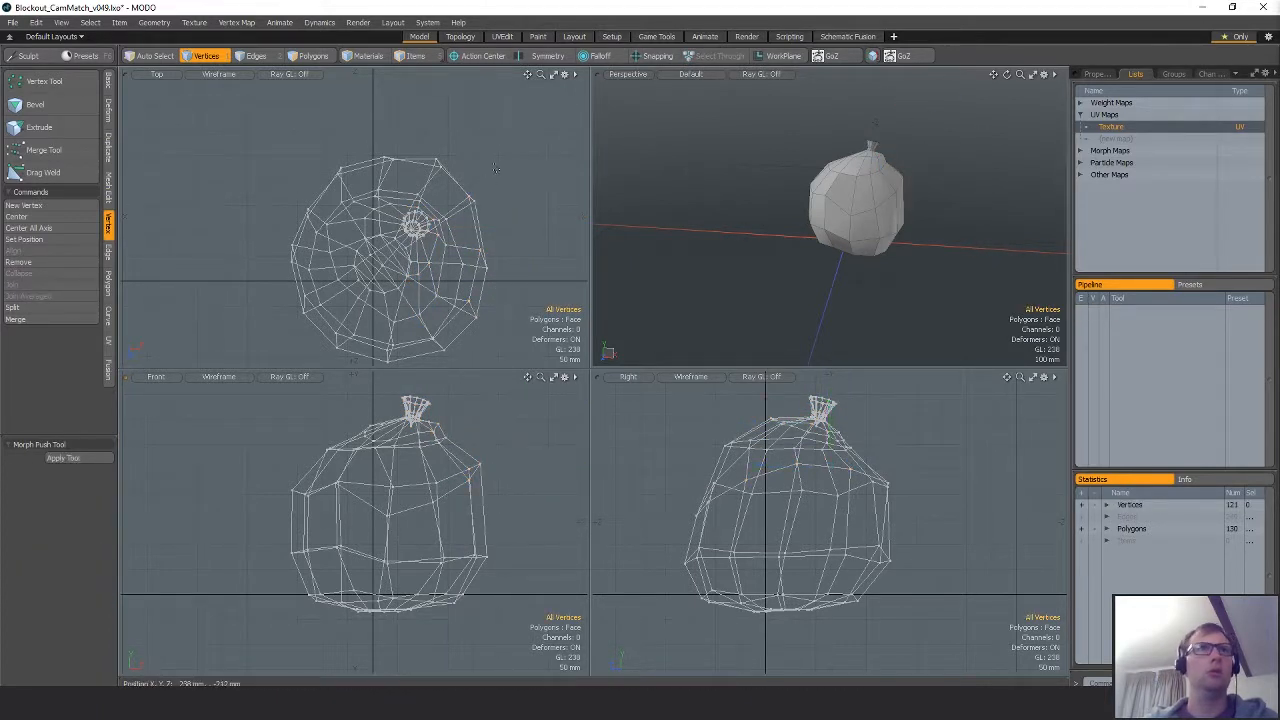
Pull the bag's left-side vertices inward toward +X and the six front-right vertices inward toward -X and -Z.
right_click_drag(213, 287, 305, 289)
key("w")
left_click_drag(320, 303, 325, 306)
key("q")
right_click_drag(414, 352, 500, 290)
key("w")
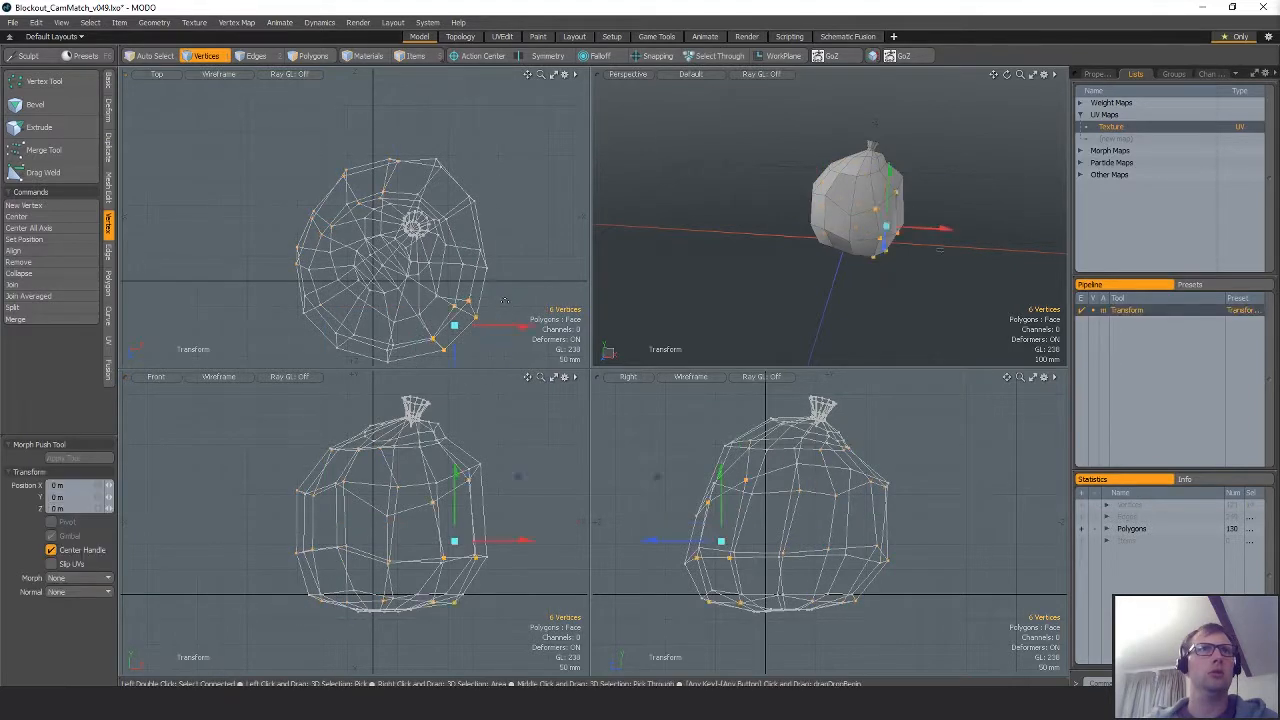
left_click_drag(505, 300, 500, 295)
key("q")
Pull the bag's right-side vertices inward toward -X and push the front-left vertices outward toward -X and +Z.
right_click_drag(502, 194, 498, 284)
key("w")
left_click_drag(514, 291, 508, 289)
key("q")
right_click_drag(386, 268, 415, 345)
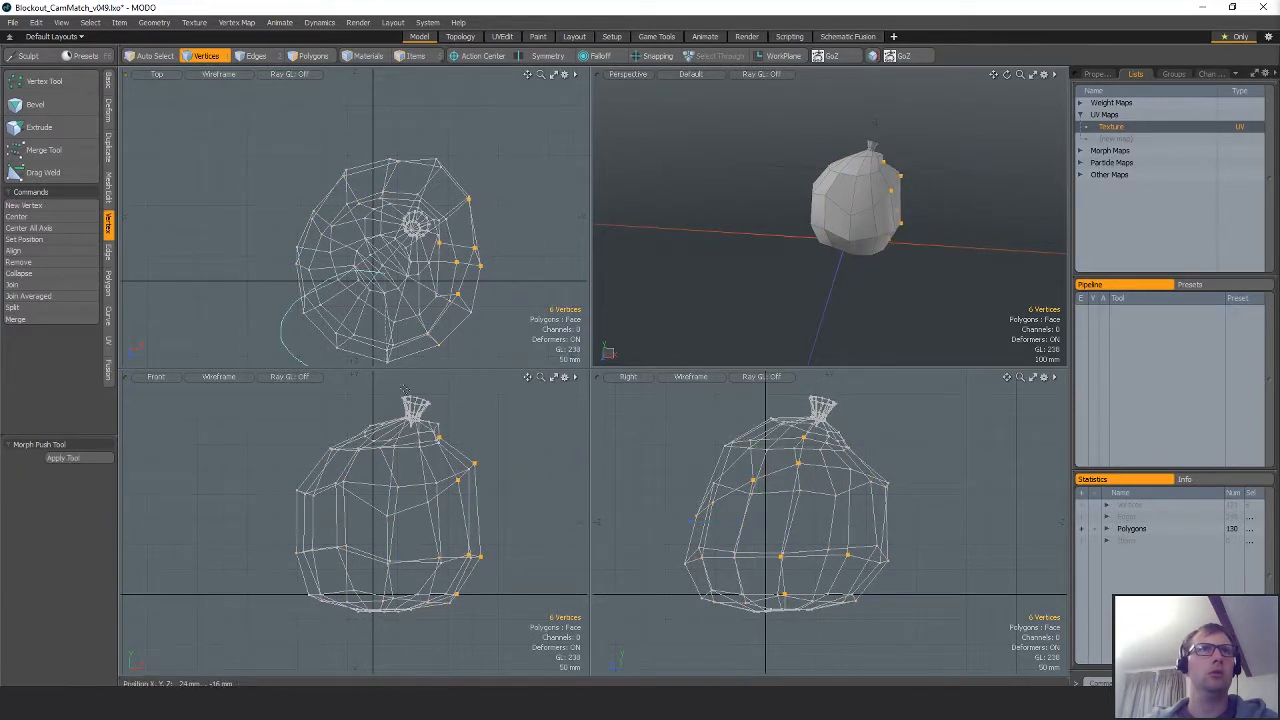
key("w")
left_click_drag(489, 303, 482, 307)
key("q")
Move the front-right vertex of the loop below the shoulder 6 mm in X and -14 mm in Y.
left_click(826, 331)
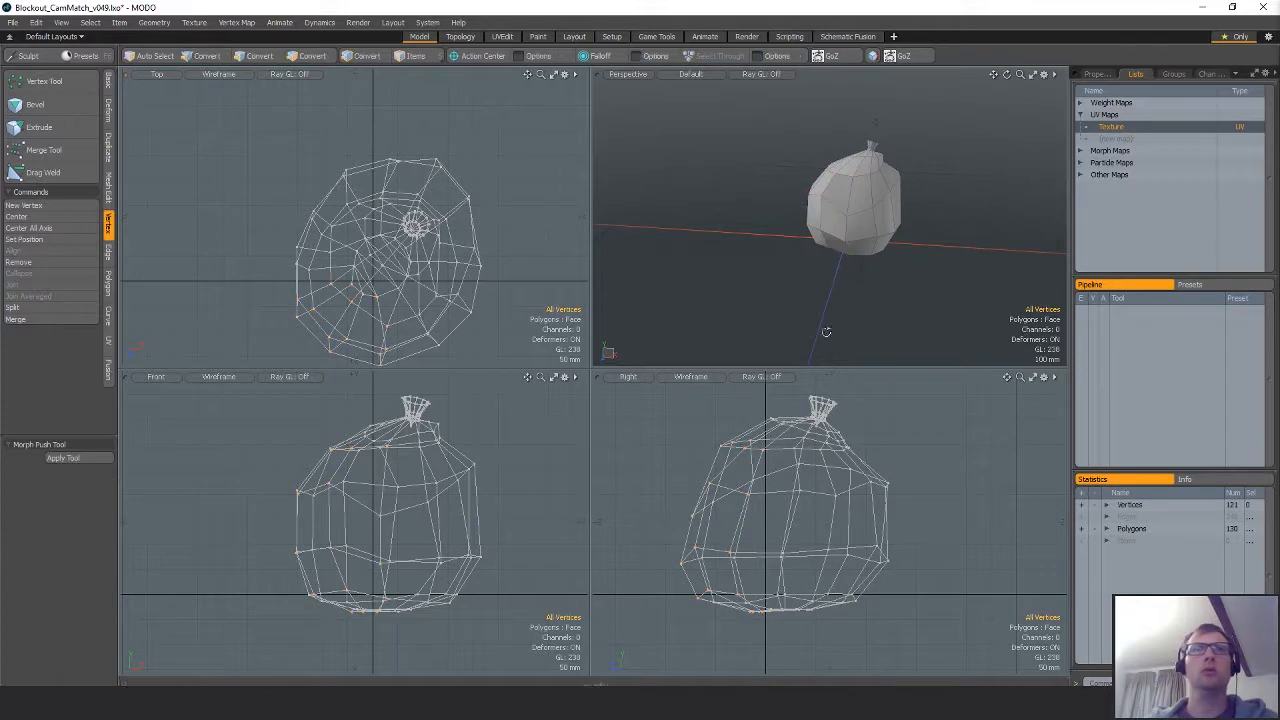
left_click_drag(826, 331, 952, 318, "alt")
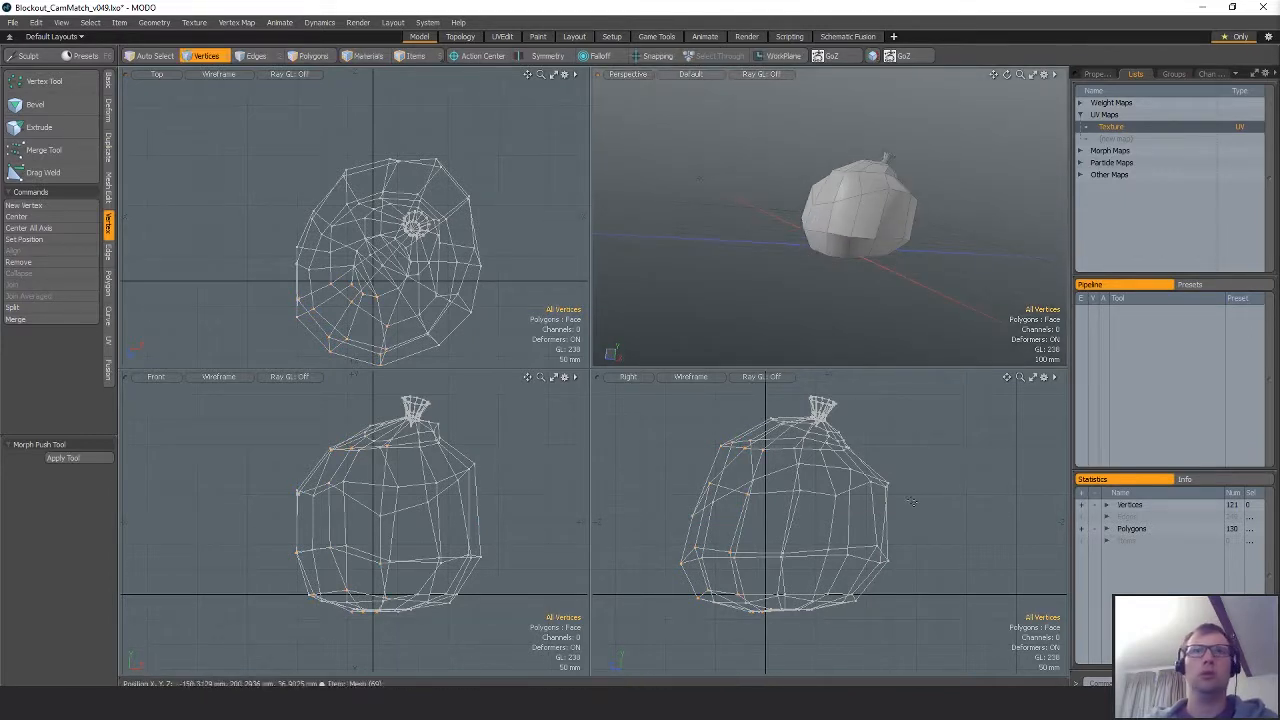
key("2")
mouse_move(916, 214)
left_mouse_down("alt")
mouse_move(892, 238)
mouse_move(818, 225)
mouse_move(960, 195)
mouse_move(957, 185)
mouse_move(963, 198)
mouse_move(897, 208)
left_mouse_up("alt")
left_click(849, 216, "shift")
scroll(918, 205, "up", 3)
key("w")
key("space")
key("space")
key("space")
left_click(861, 227)
key("w")
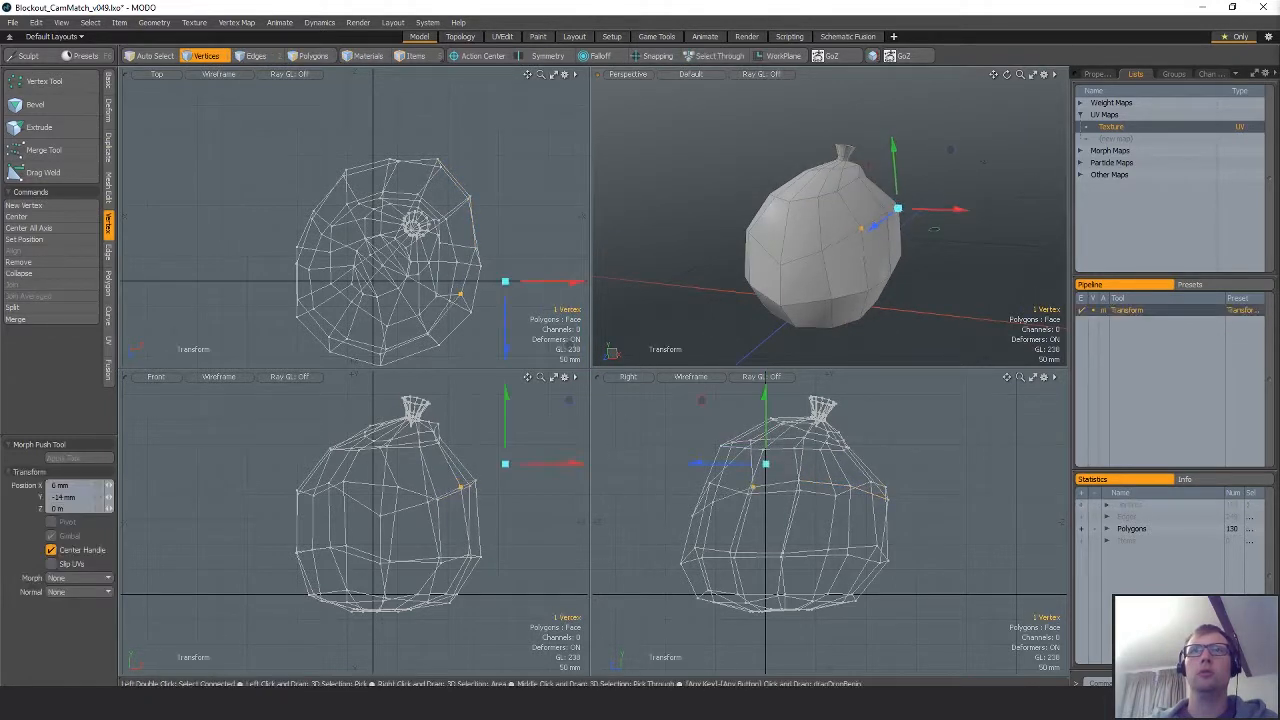
Reposition individual vertices on the right and back of the bag's upper body to even out its silhouette.
left_click_drag(971, 243, 905, 254, "alt")
key("space")
left_click(875, 206)
key("w")
key("space")
left_click(857, 228)
key("w")
key("space")
Rotate the whole bag around Y and move it -22 mm in X and -8 mm in Z.
left_click(938, 192)
key("e")
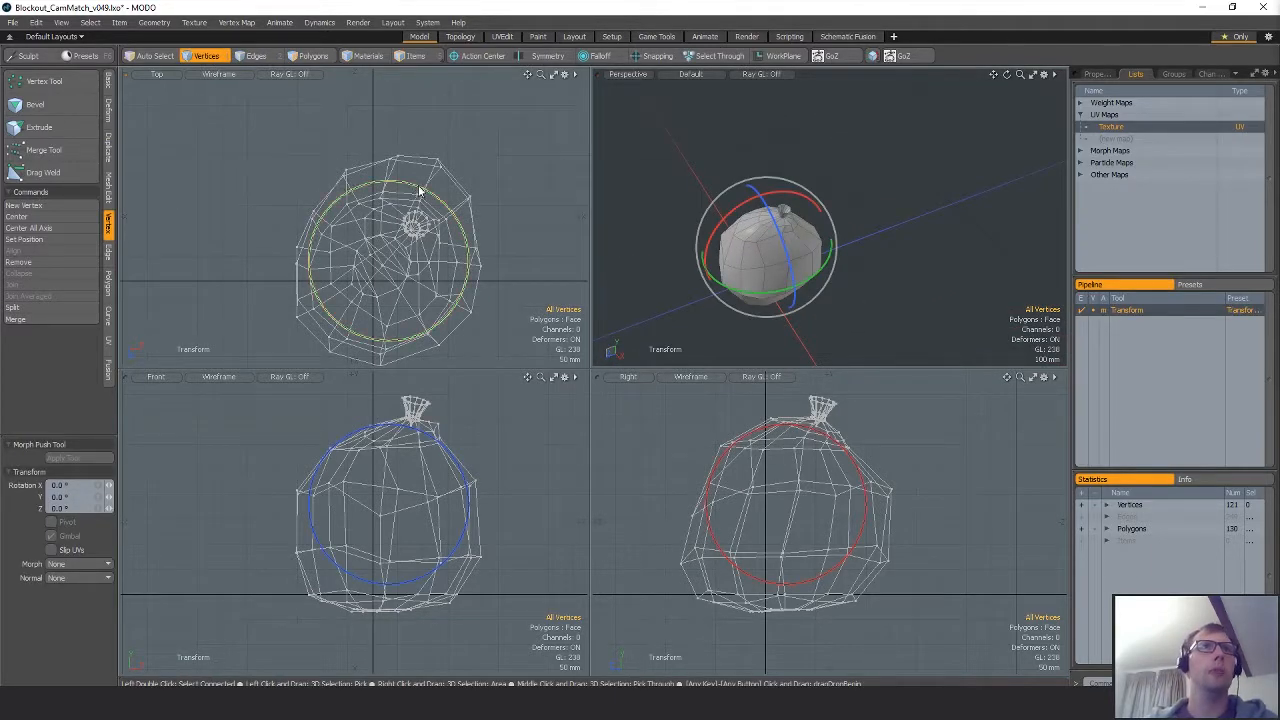
left_click_drag(417, 186, 363, 187)
key("w")
left_click_drag(471, 203, 464, 203)
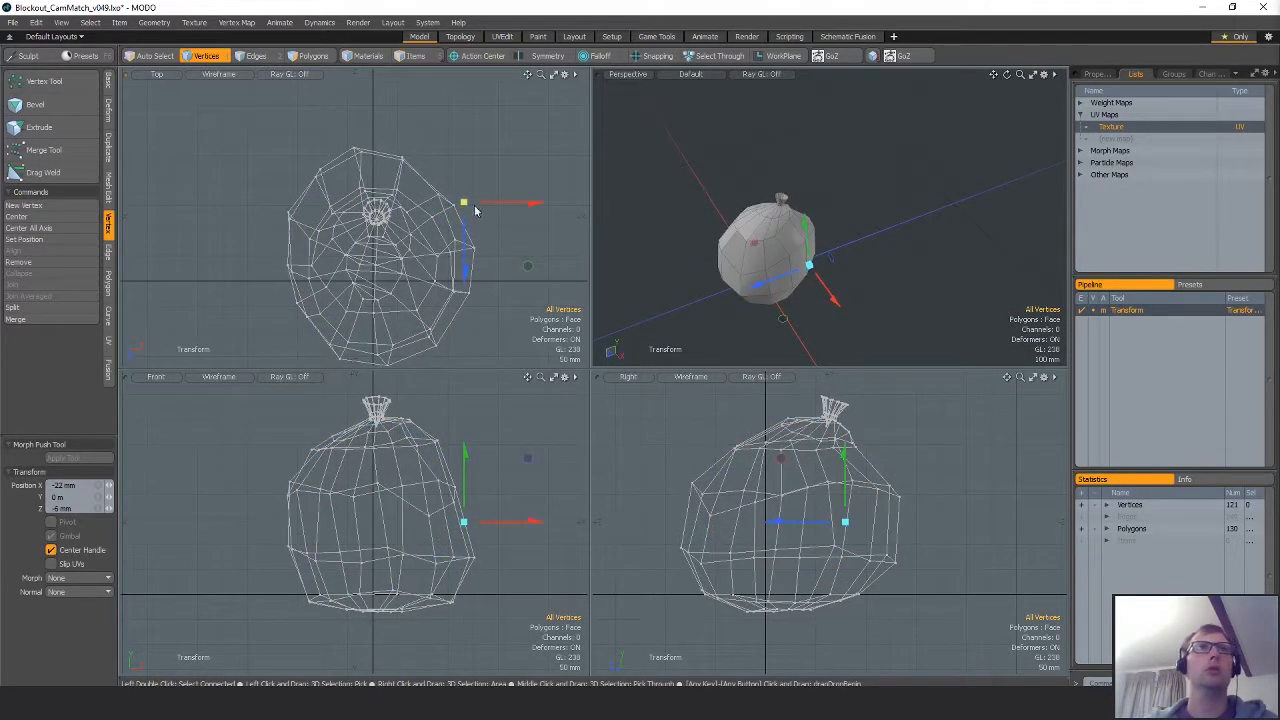
key("q")
Center the reshaped bag on the Z and X axes.
left_click(108, 88)
left_click(60, 187)
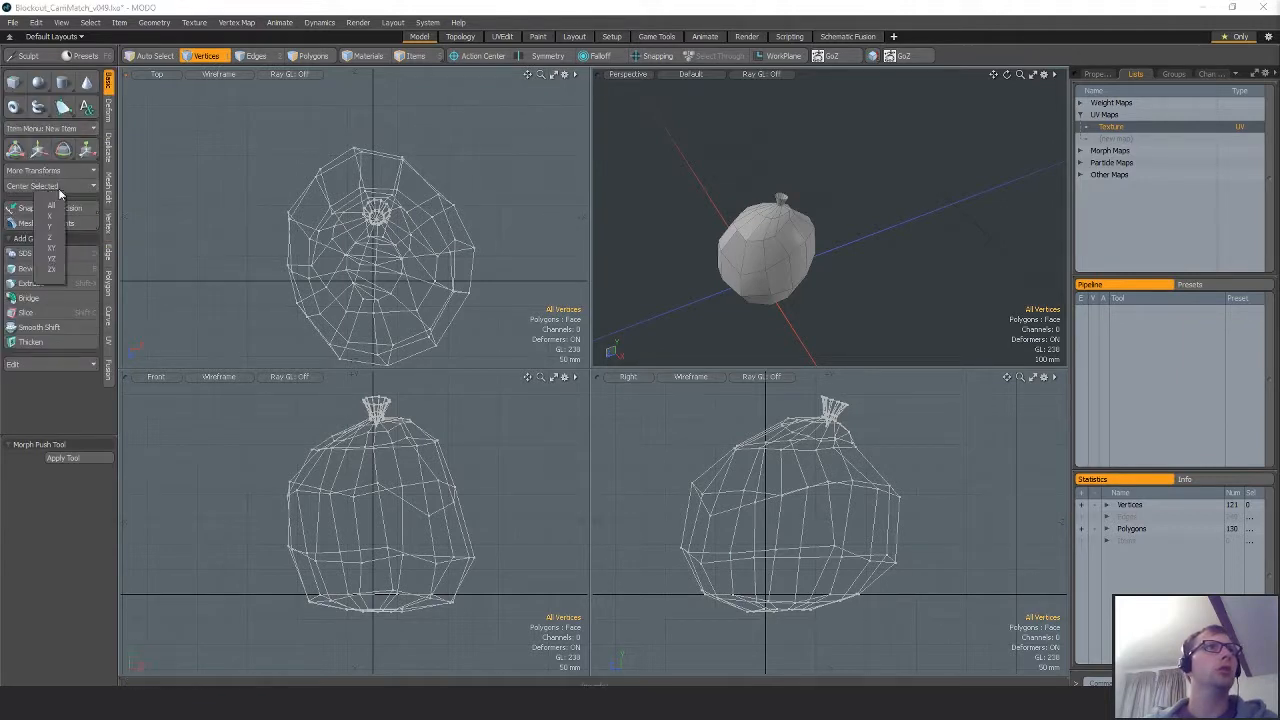
left_click(52, 272)
scroll(438, 227, "down", 2)
left_click_drag(421, 259, 405, 195, "alt")
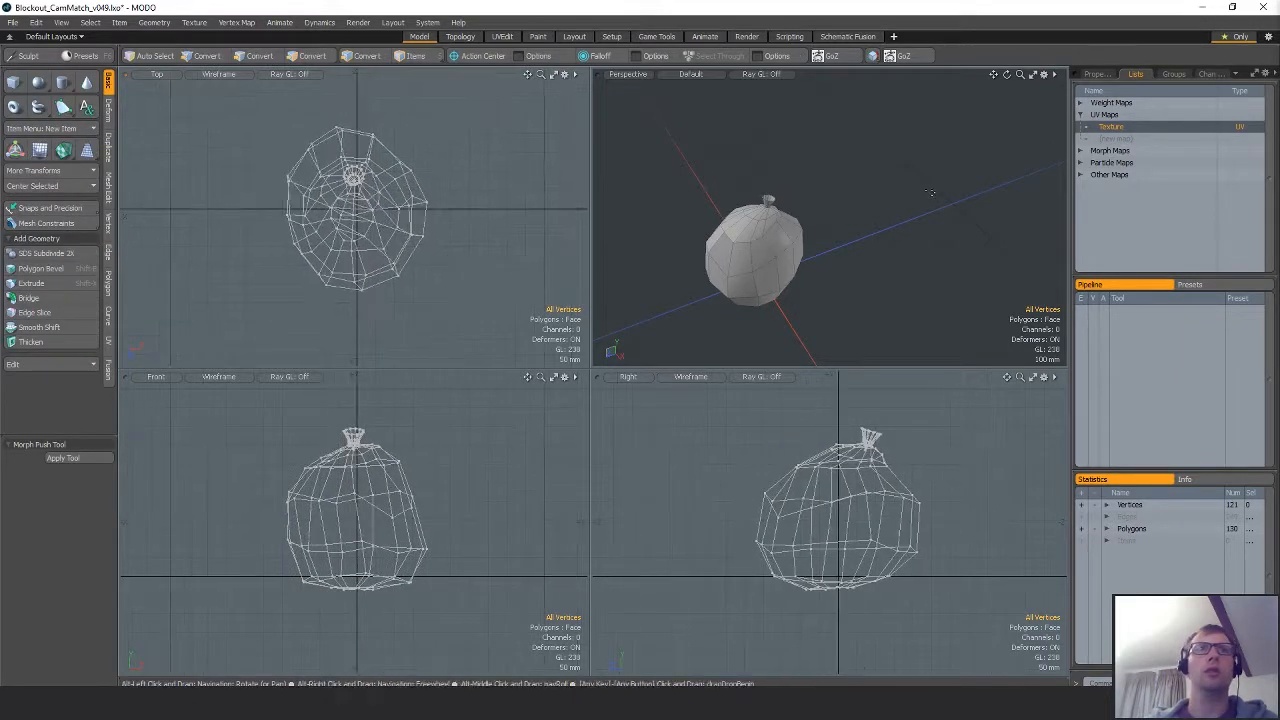
left_click_drag(836, 255, 865, 220, "alt")
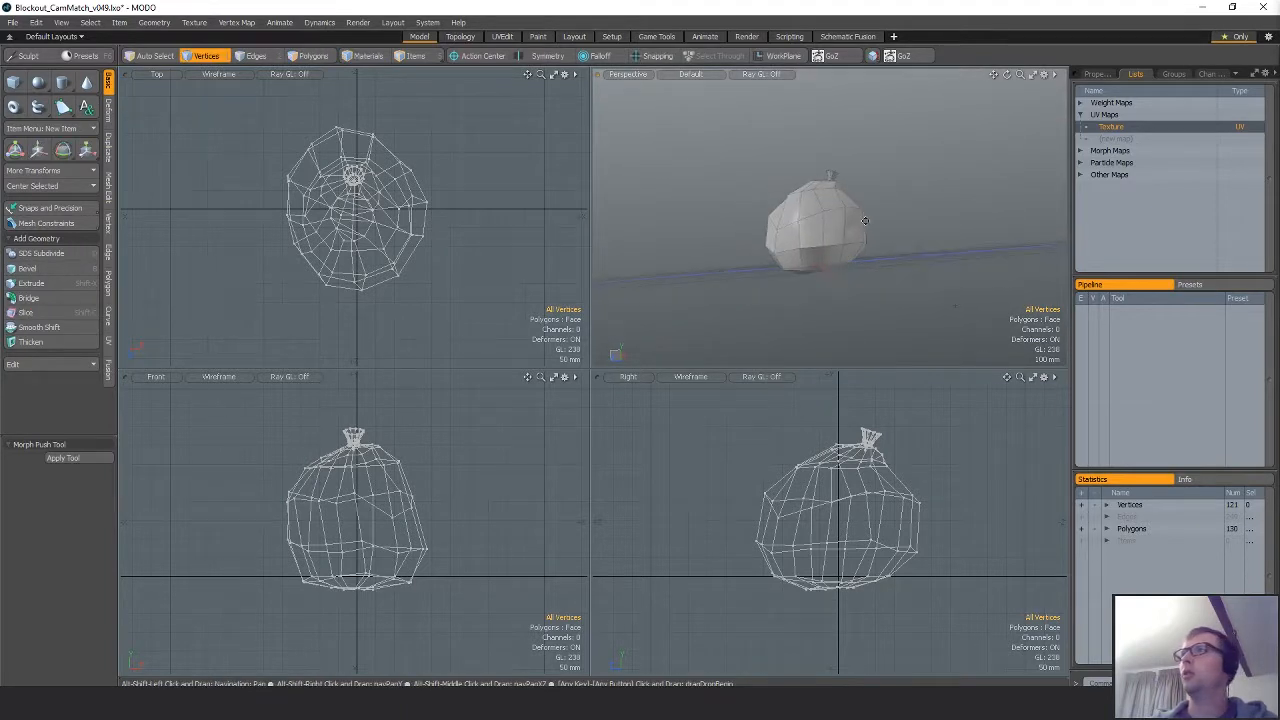
Center both the reshaped bag and the original bag at the origin on all axes.
left_click(33, 186)
left_click_drag(863, 232, 872, 266, "alt")
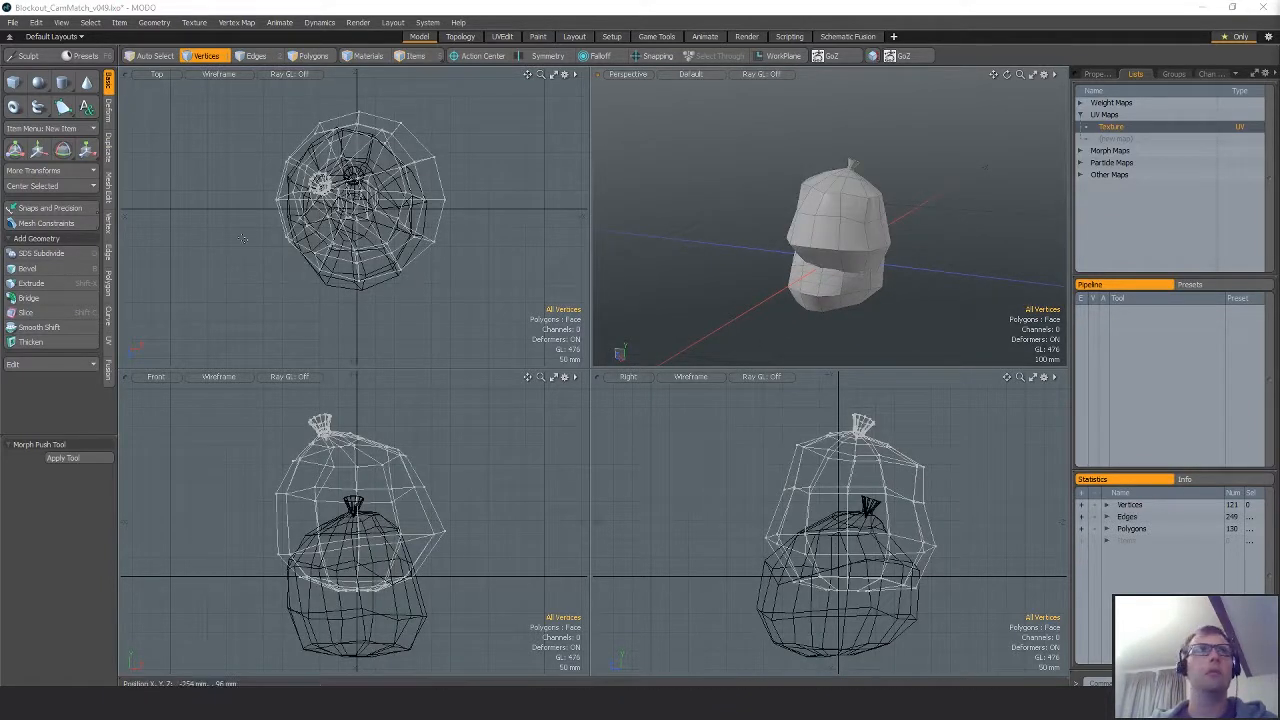
left_click(53, 187)
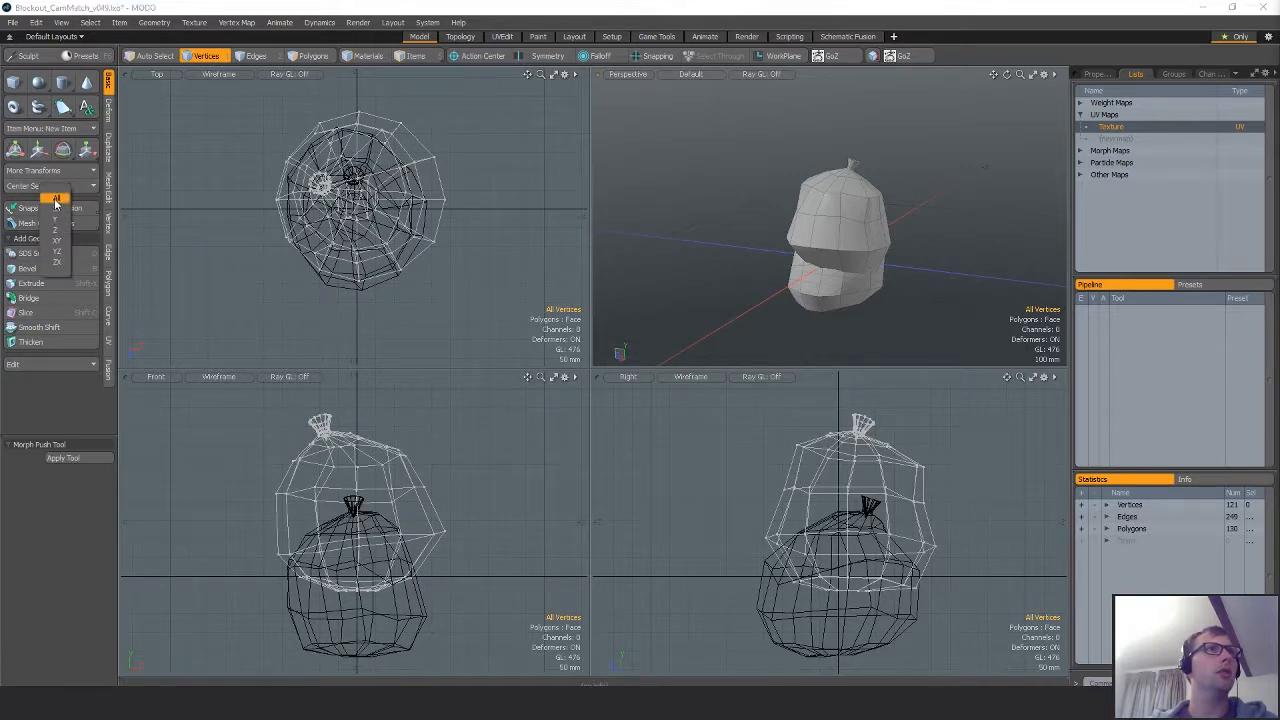
left_click(55, 200)
Try rotating the original bag around Y and undo the rotation.
left_click_drag(752, 304, 924, 243, "alt")
key("e")
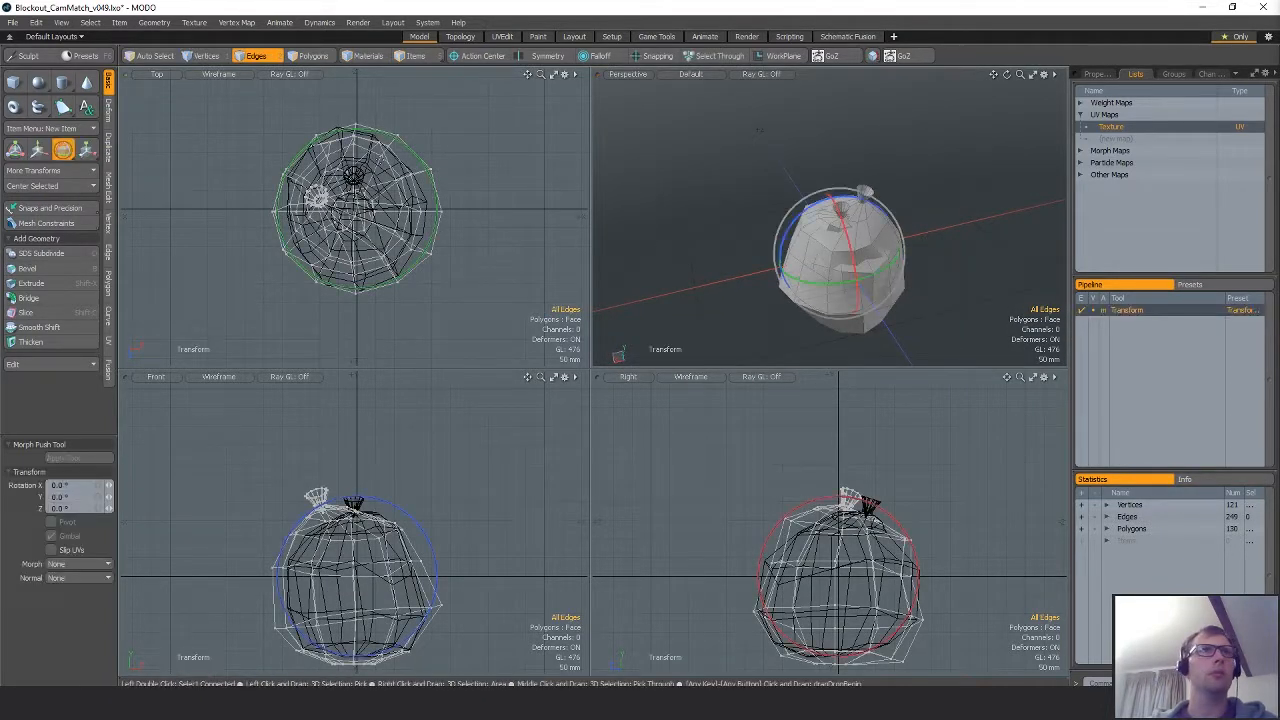
left_click_drag(390, 138, 438, 174)
key("ctrl+z")
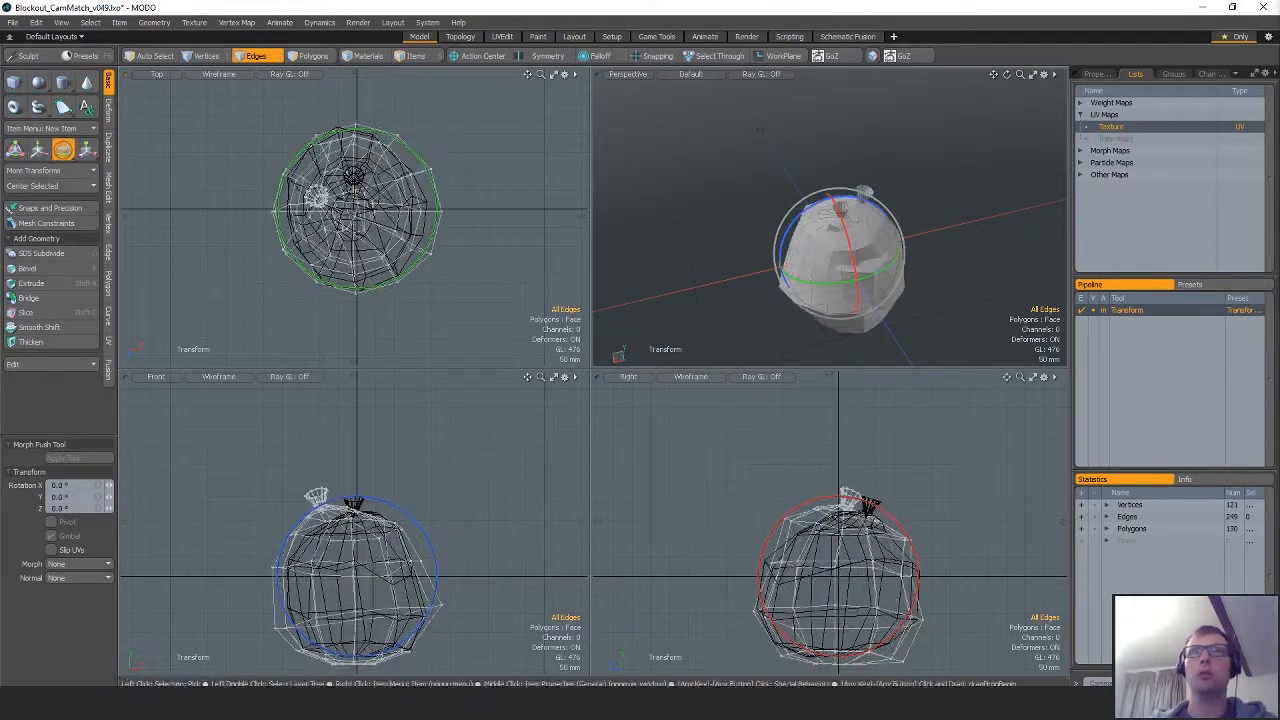
key("ctrl+z")
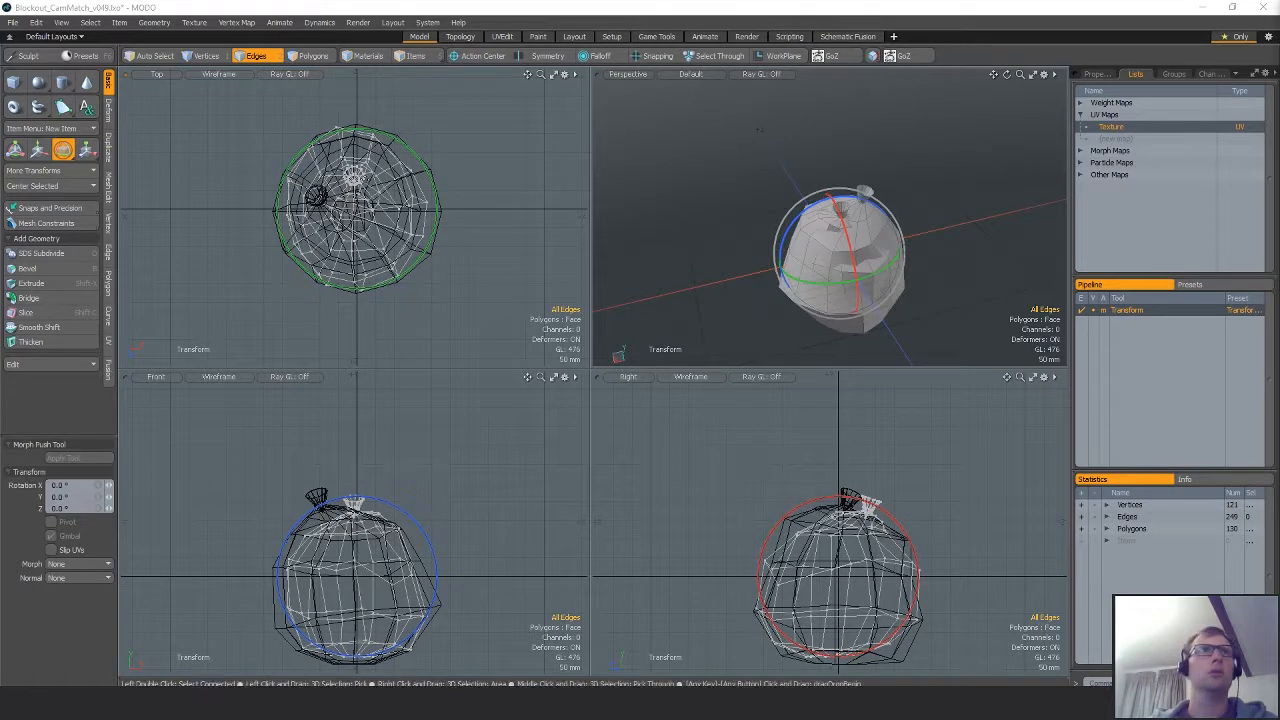
Rotate the reshaped bag -90° around Y so its neck points away from the original bag's neck.
left_click_drag(398, 143, 359, 290, "ctrl")
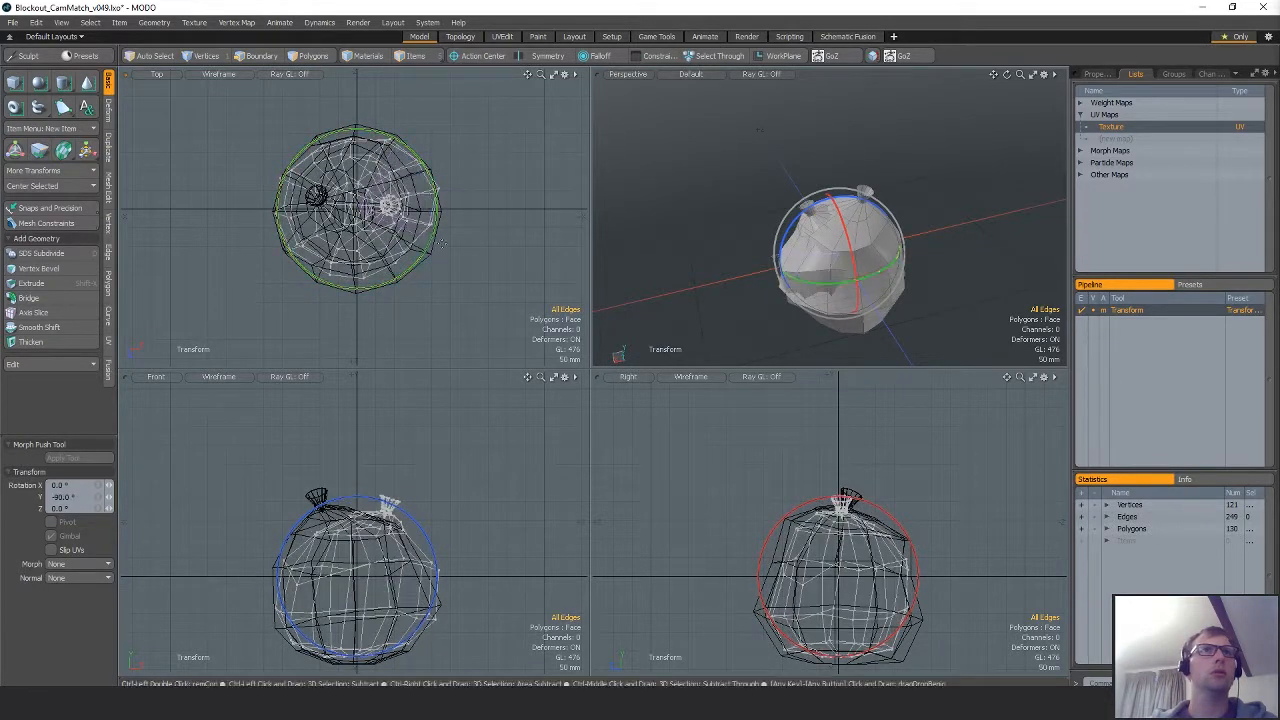
key("q")
left_click_drag(918, 258, 975, 232, "alt")
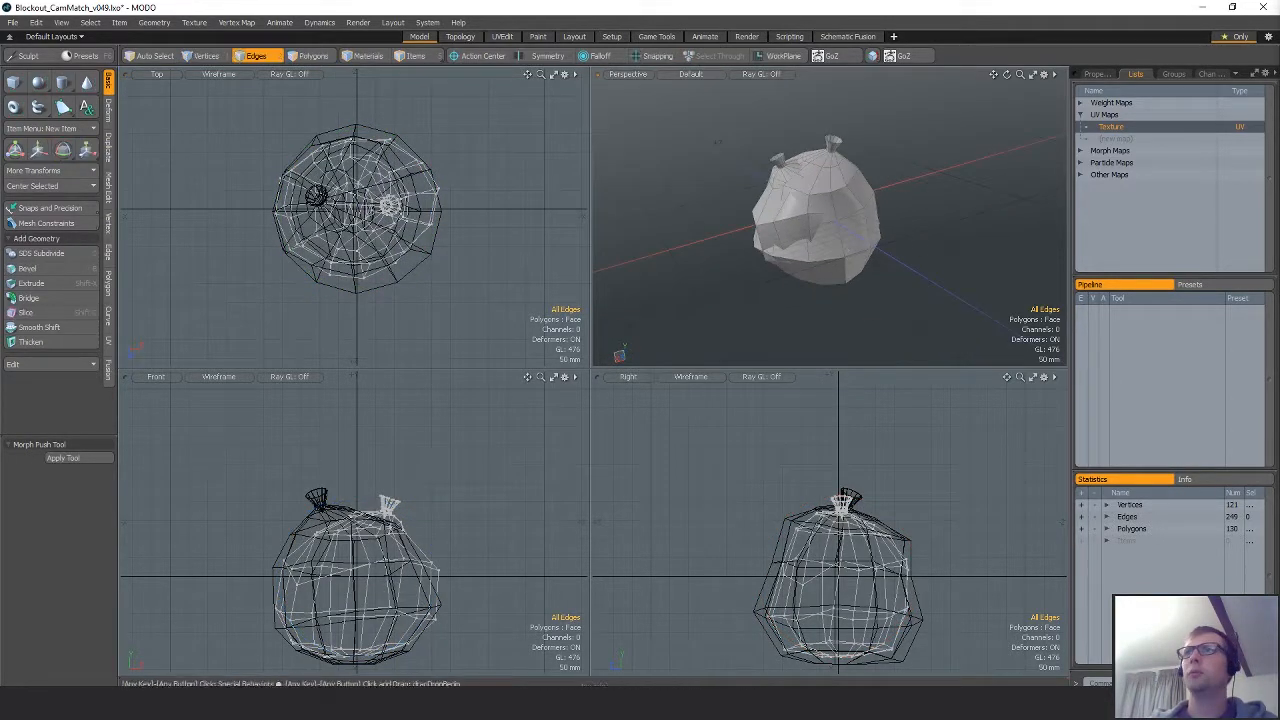
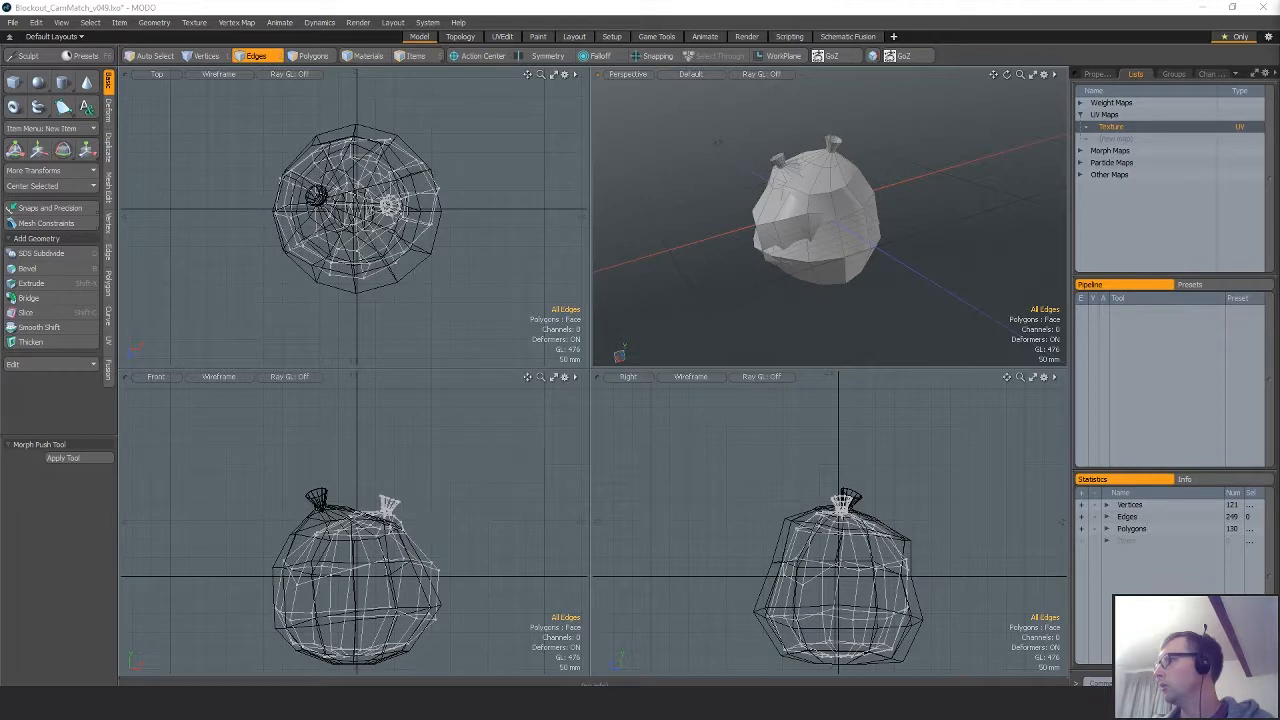
Try a smooth polygon subdivision on both overlapping bags together and undo it.
left_click_drag(800, 215, 949, 260, "alt")
key("3")
double_click(866, 251)
left_click(949, 260)
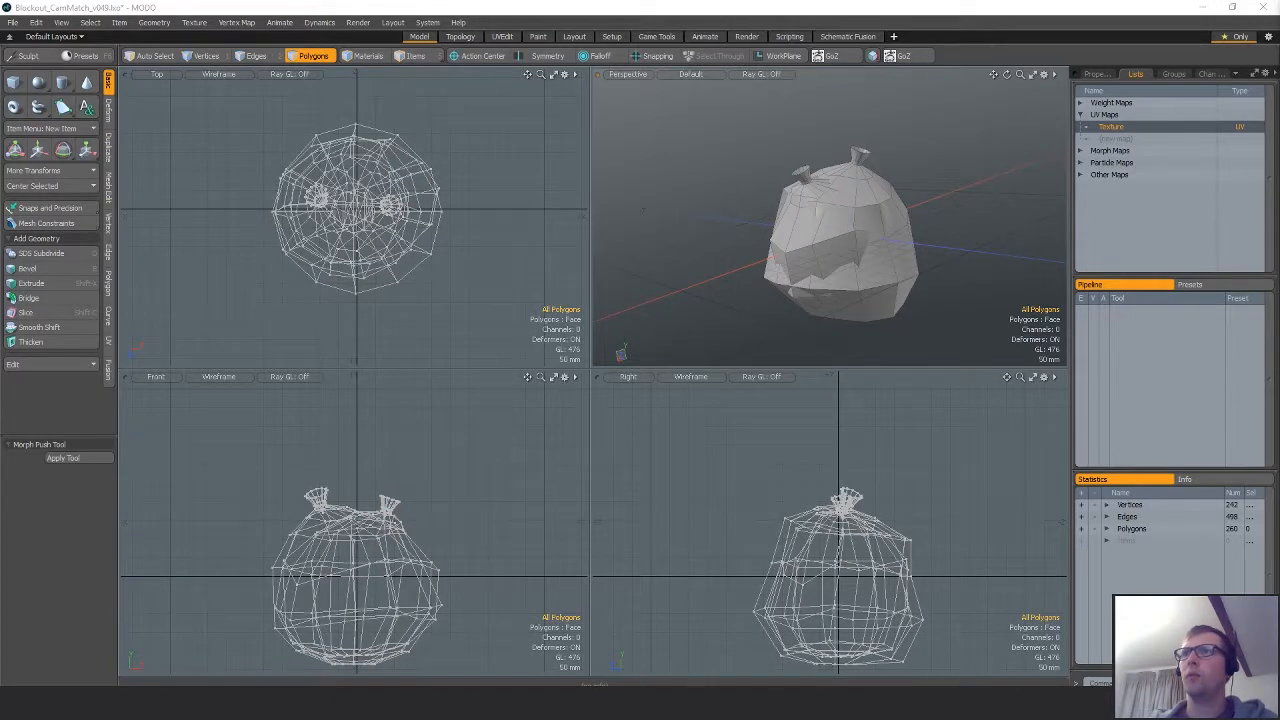
key("ctrl+d")
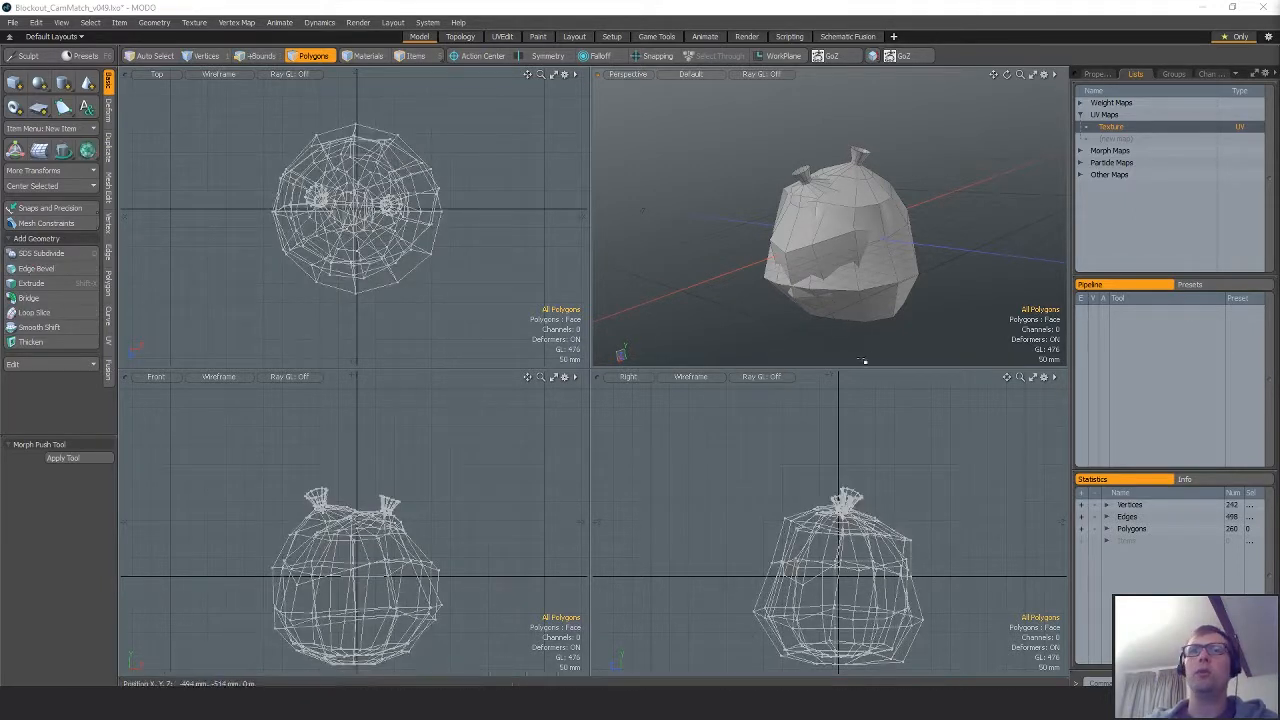
key("shift+d")
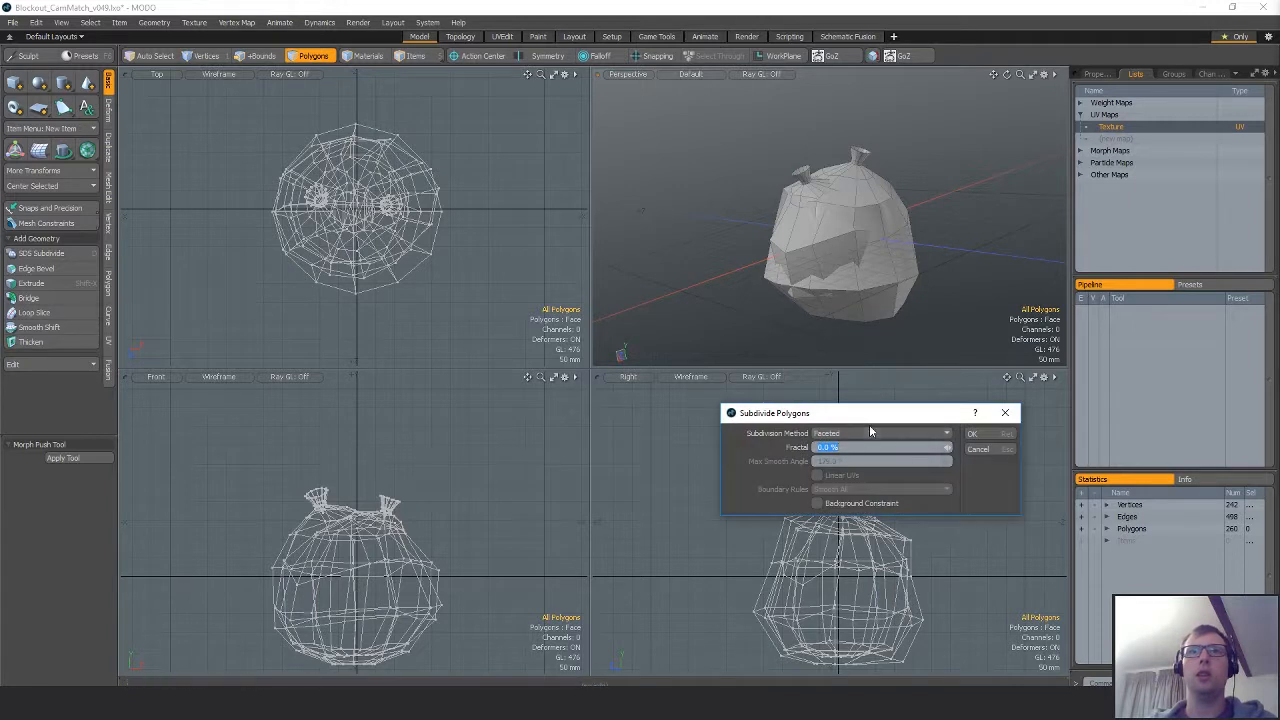
left_click(870, 433)
left_click(855, 447)
left_click(1007, 434)
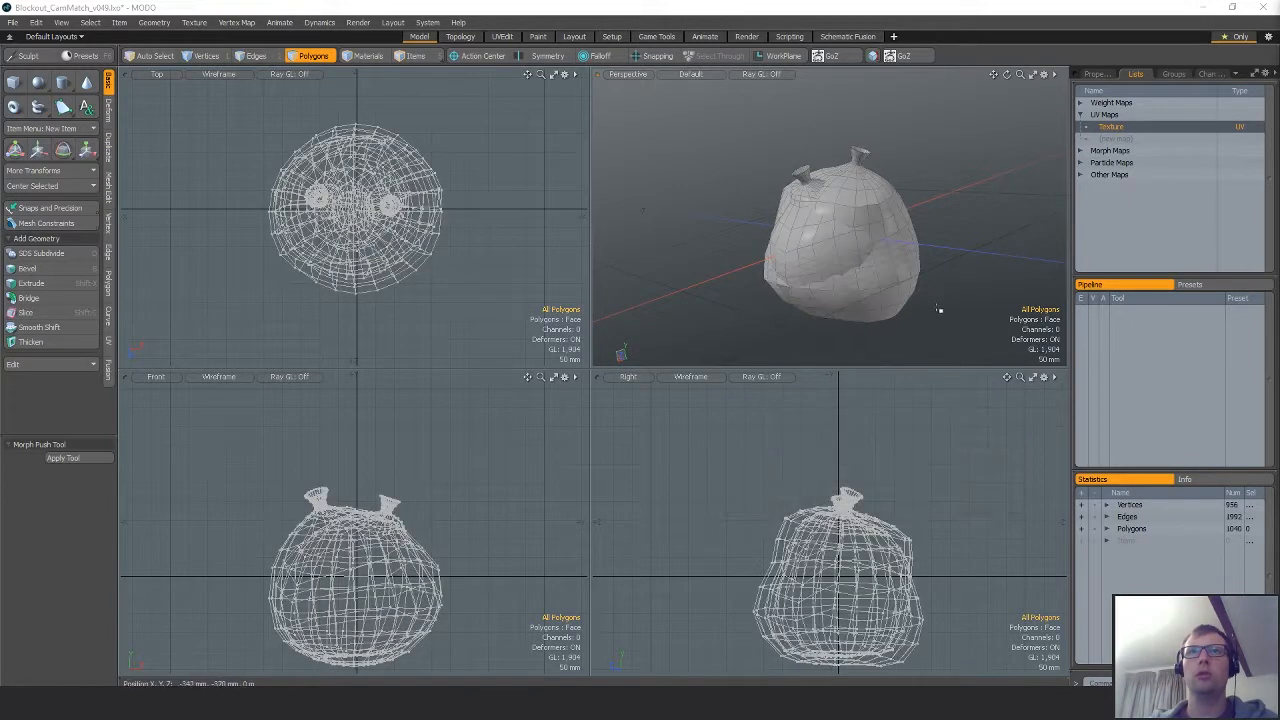
left_click_drag(880, 220, 1010, 294, "alt")
key("ctrl+z")
key("ctrl+z")
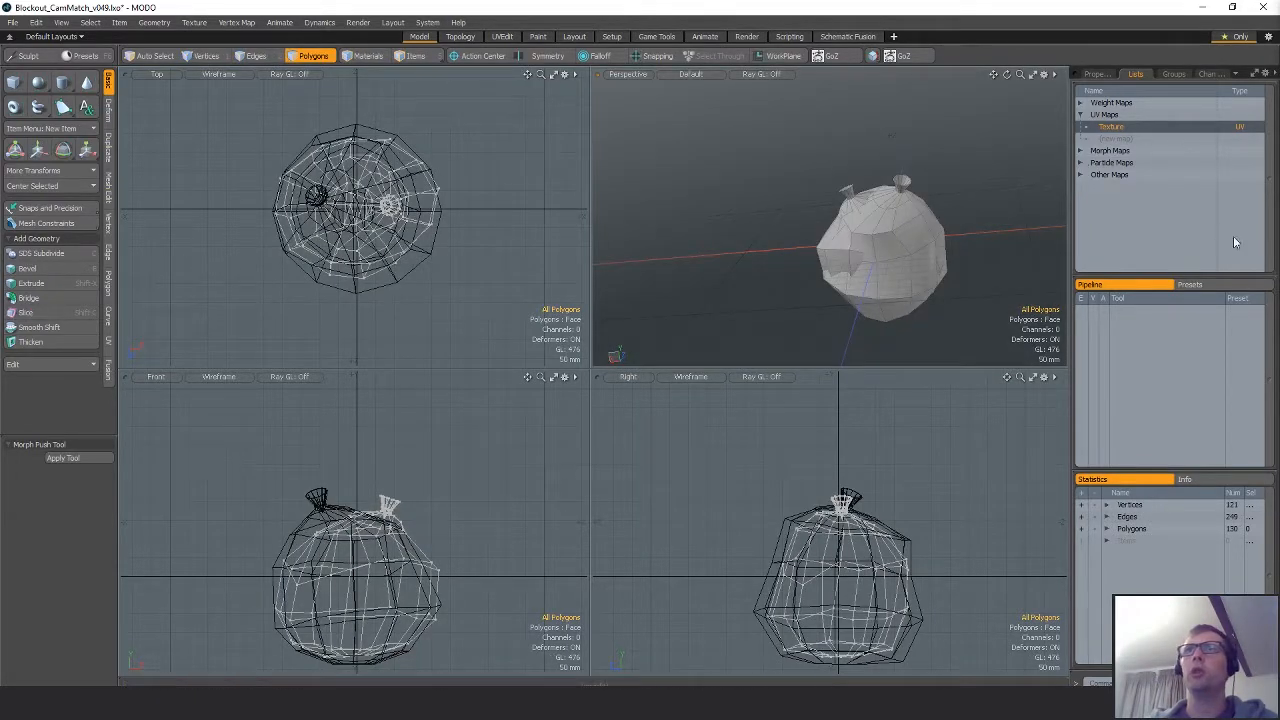
Open the Texture UV map in the UV editor and create an Atlas UV projection for the reshaped bag.
left_click_drag(752, 238, 785, 262, "alt")
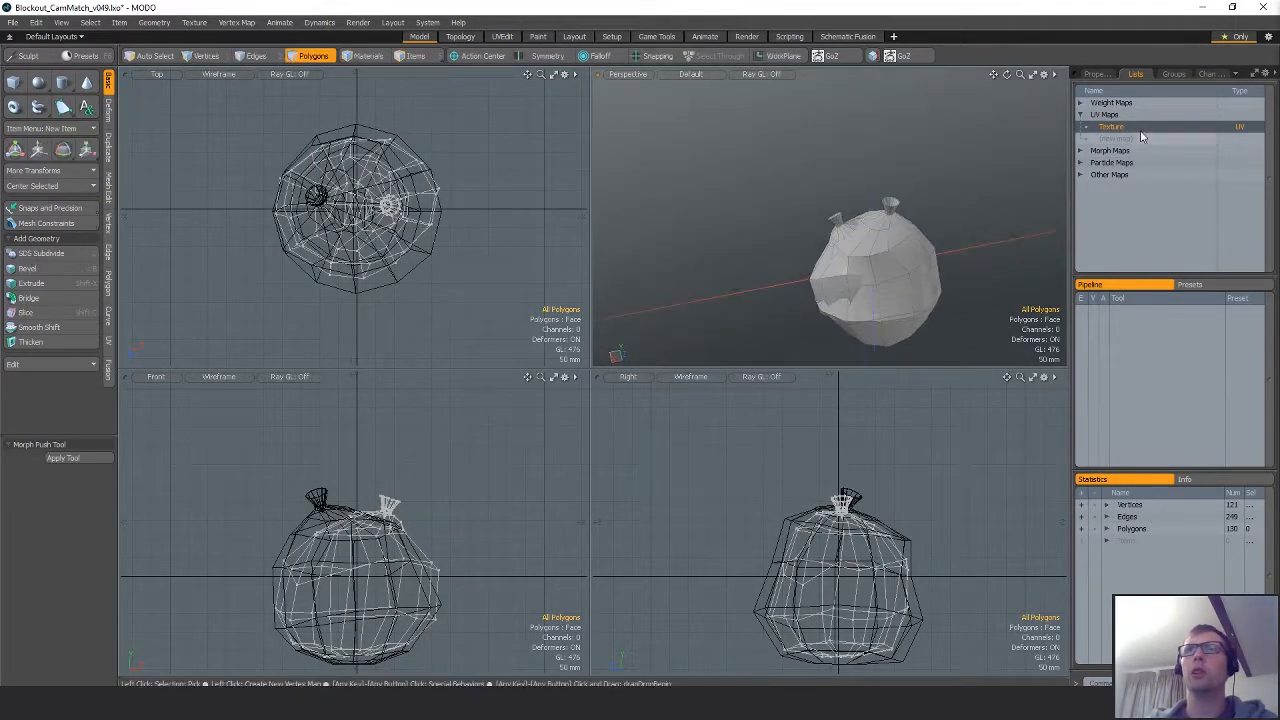
double_click(1121, 127)
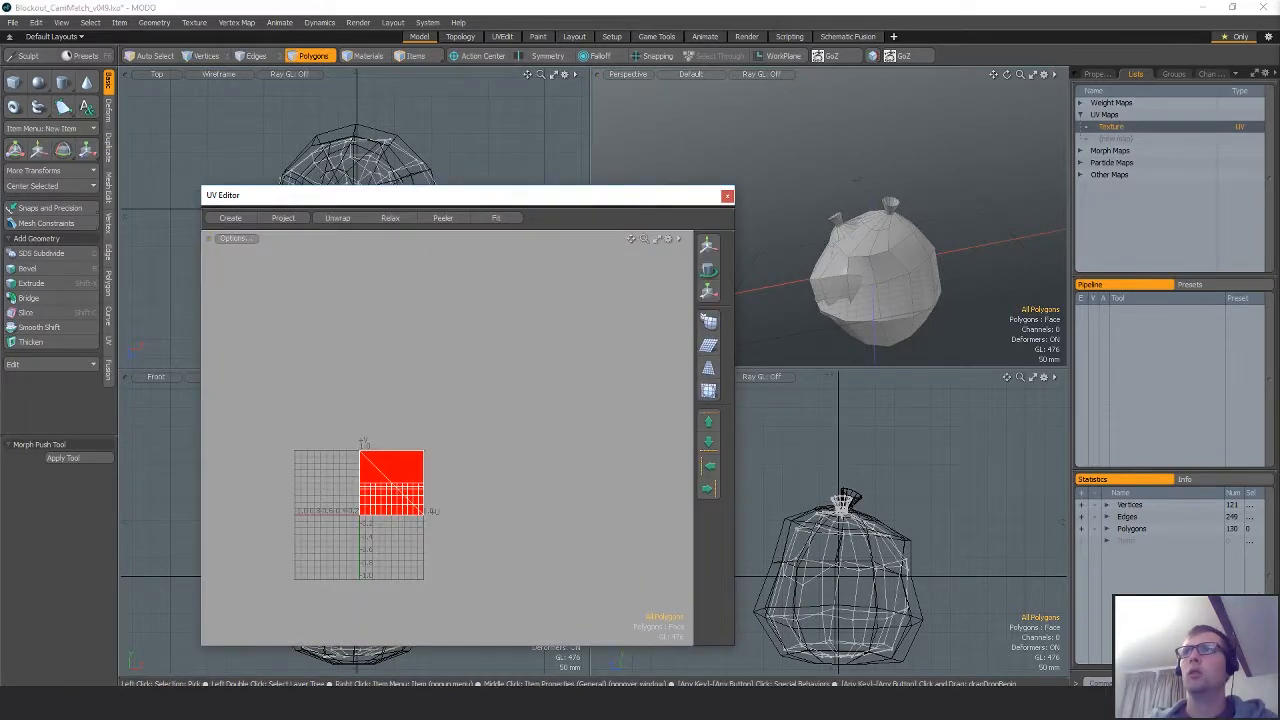
left_click(108, 342)
left_click(230, 218)
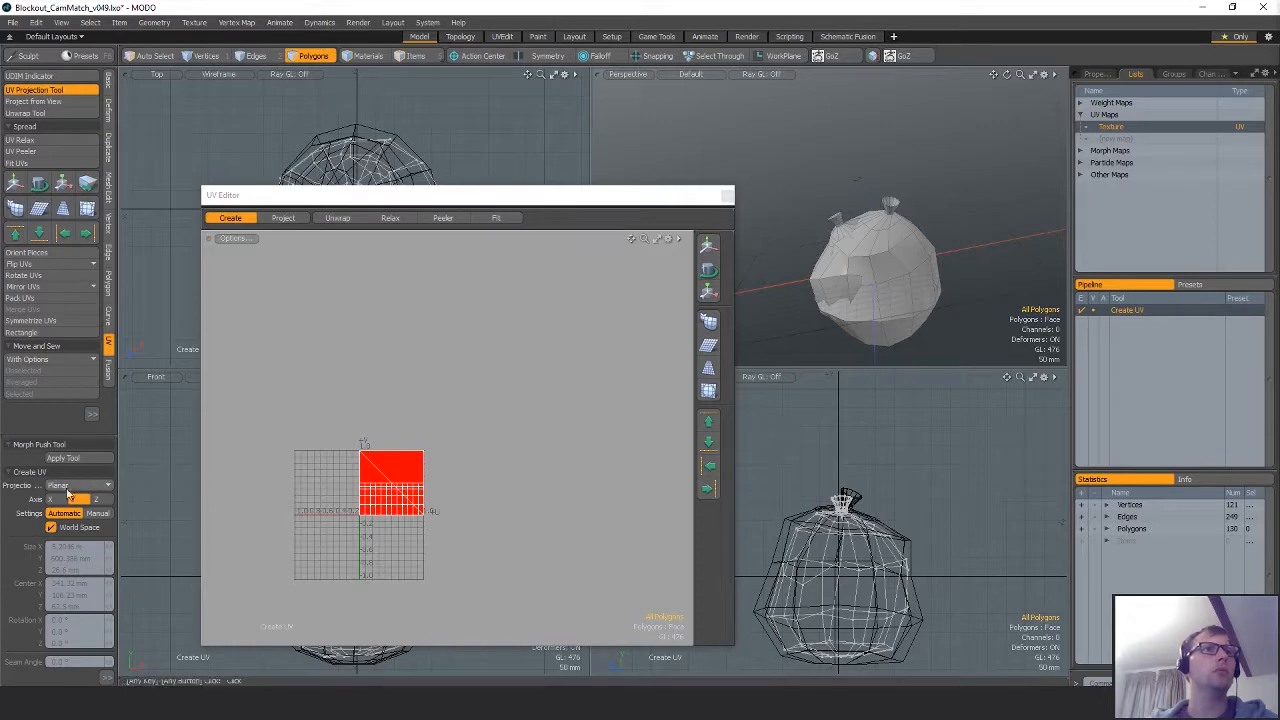
left_click(75, 485)
left_click(70, 517)
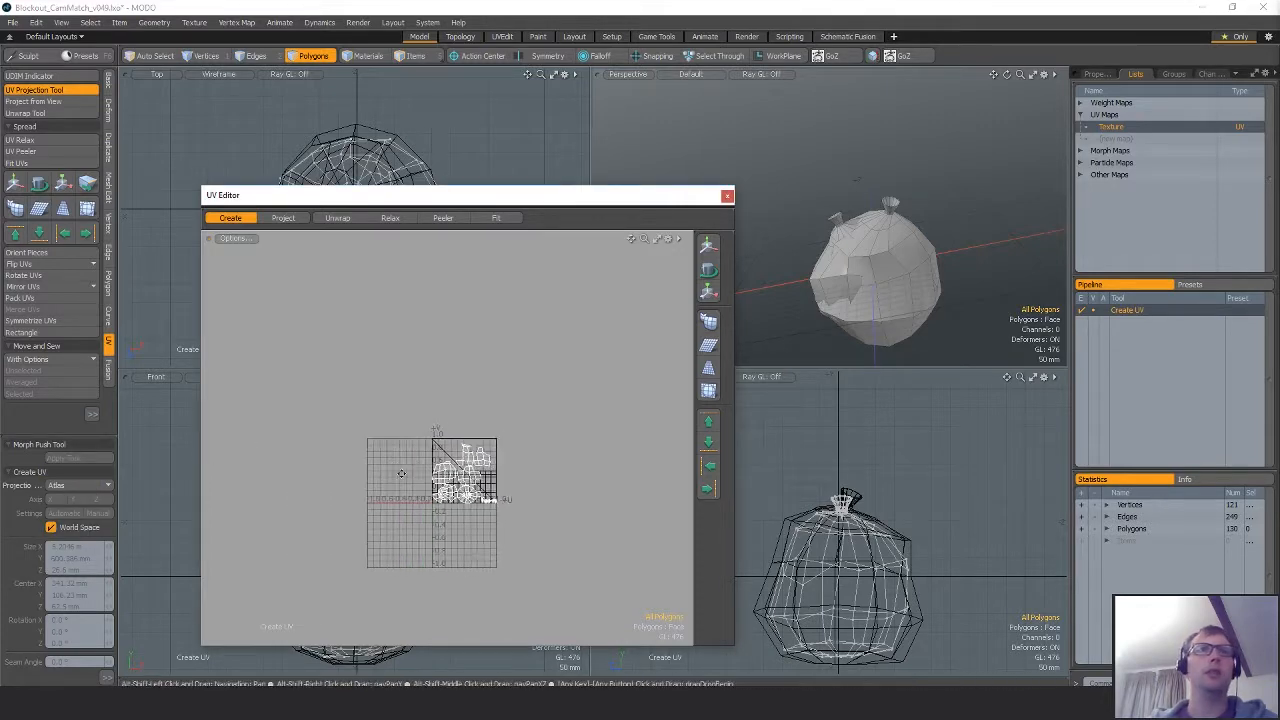
key("space")
Isolate the neck polygons of the reshaped bag, reproject their UVs and move them outside the UV square.
key("a")
left_click_drag(634, 438, 606, 453, "ctrl+alt")
left_click_drag(606, 453, 546, 429, "alt+shift")
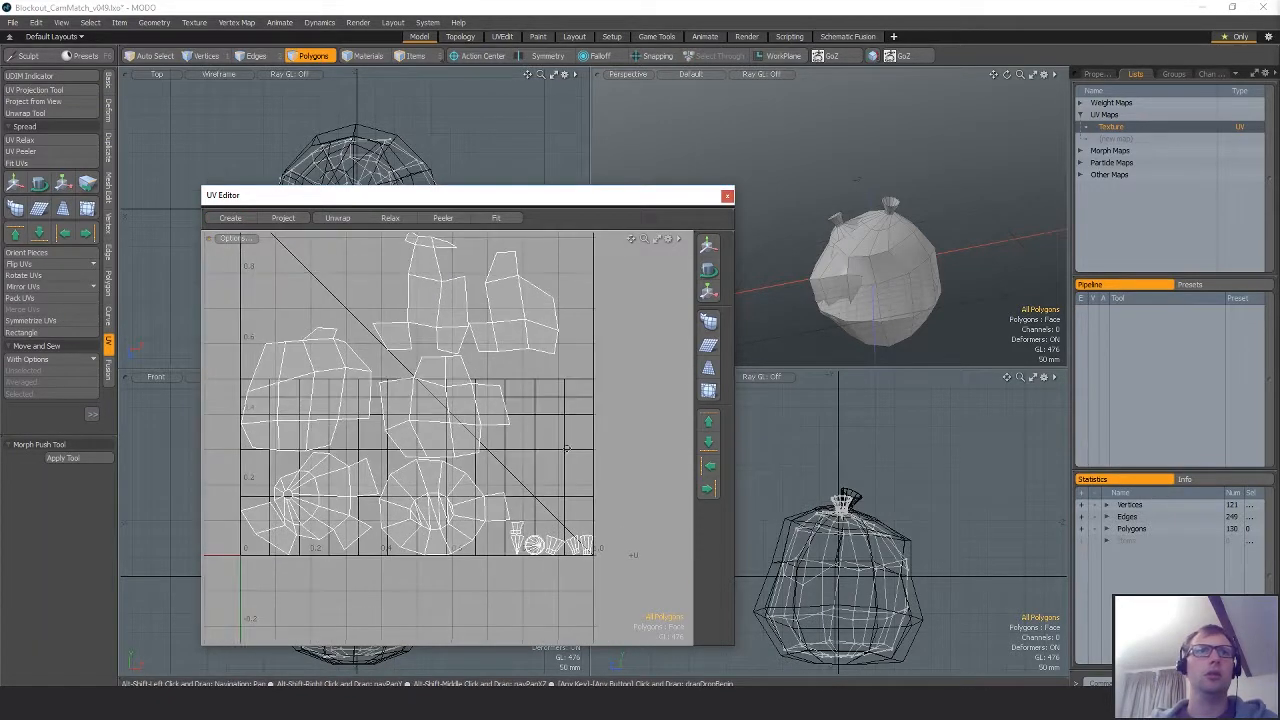
right_click_drag(663, 453, 660, 460)
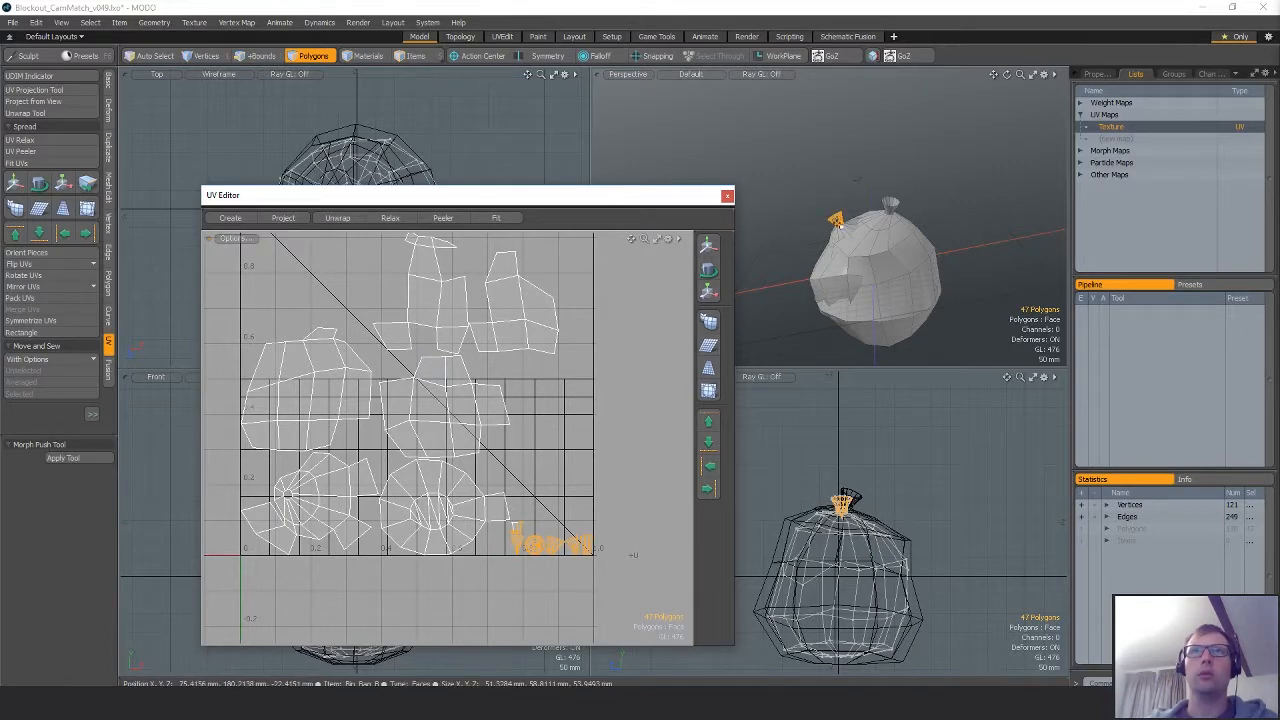
scroll(618, 532, "up", 1)
key("w")
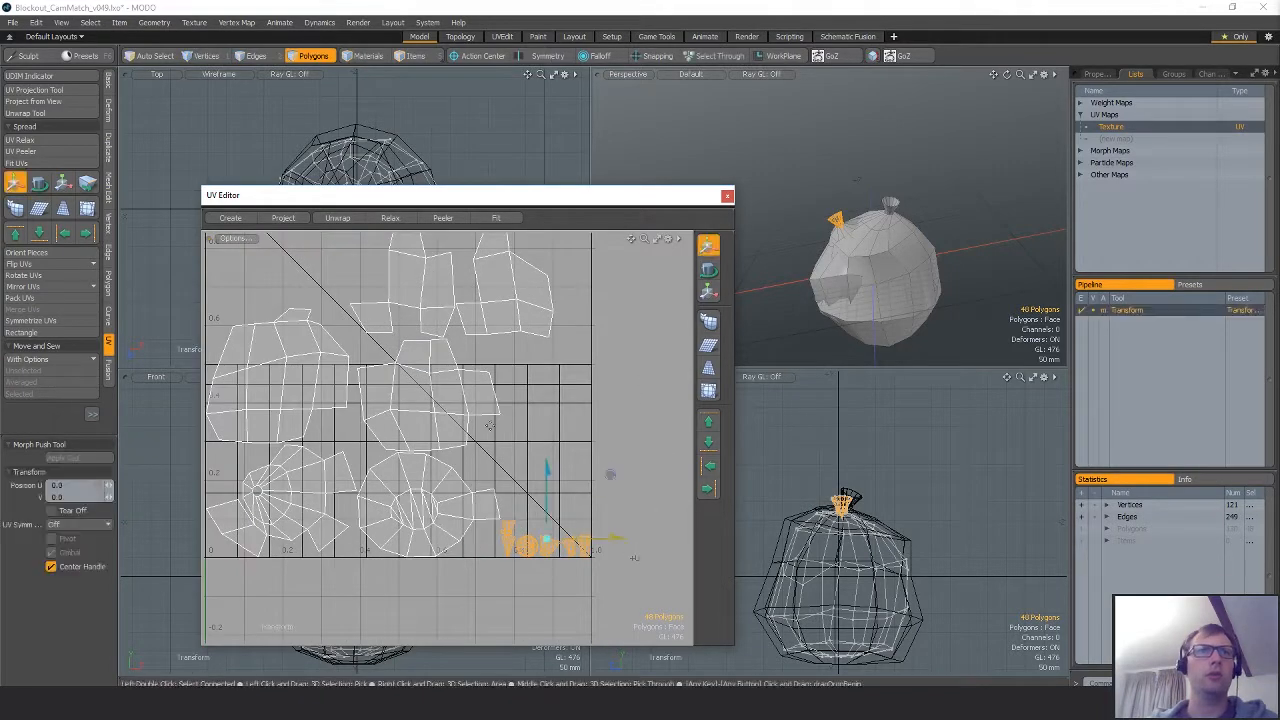
left_click(30, 91)
left_click_drag(448, 370, 691, 374, "ctrl+alt")
left_click(402, 374)
key("w")
key("q")
left_click_drag(364, 449, 408, 521)
Spread the bag body's large side shells apart in the UV layout.
left_click(534, 514)
left_click_drag(438, 357, 475, 271, "alt")
scroll(516, 351, "up", 3)
double_click(525, 342)
key("w")
key("q")
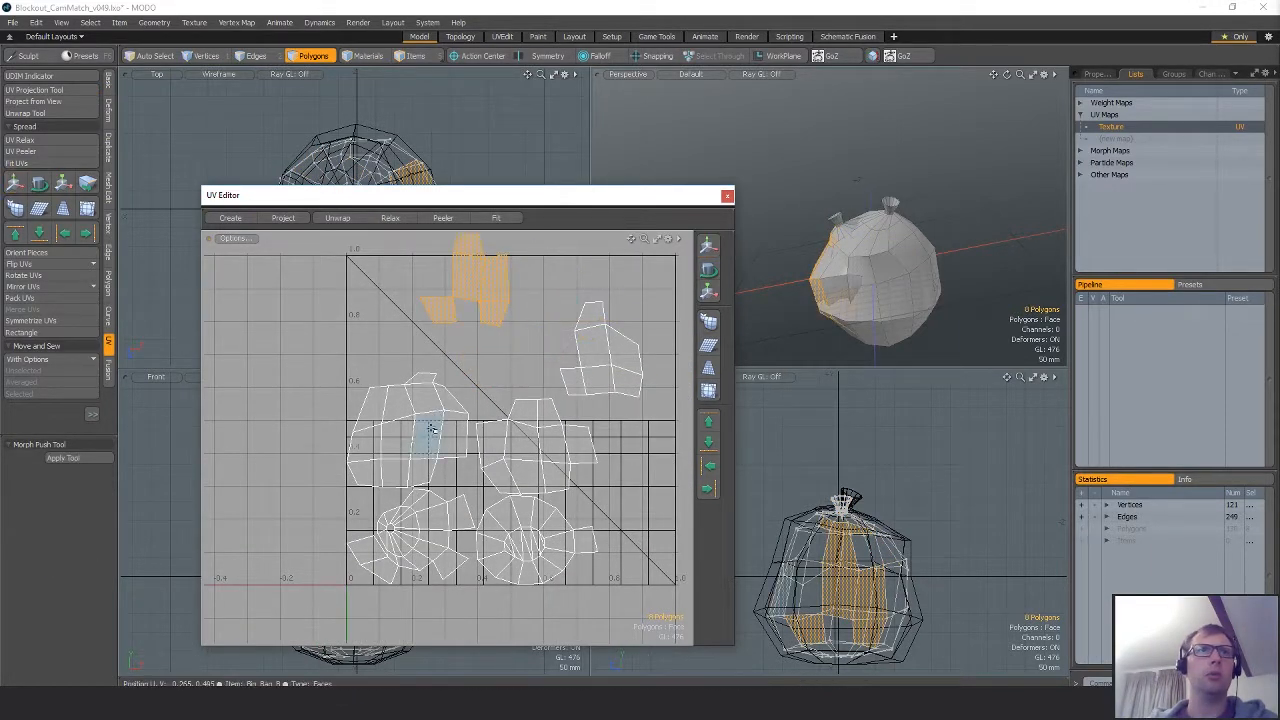
double_click(428, 434)
key("w")
left_click_drag(428, 434, 382, 406)
key("q")
Try moving the overlapping upper polygons out of the fan-shaped top shell and undo the move.
left_click_drag(434, 549, 416, 556)
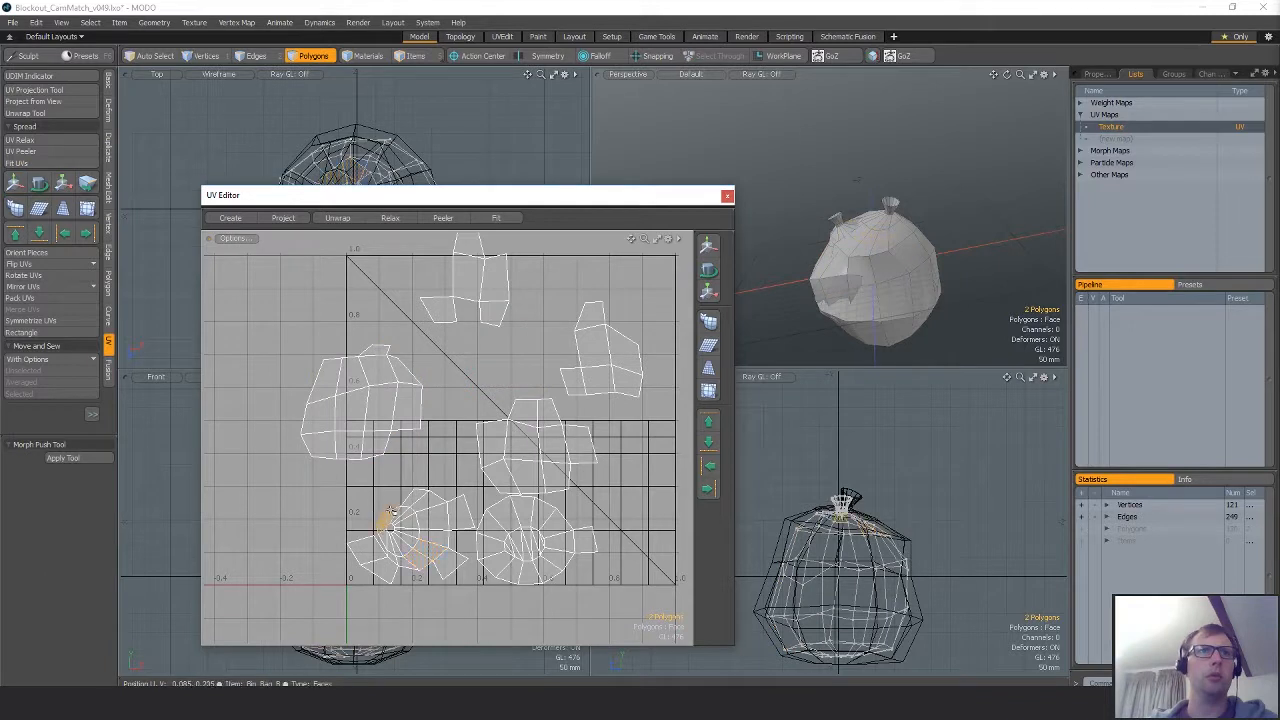
key("w")
left_click_drag(405, 511, 448, 509)
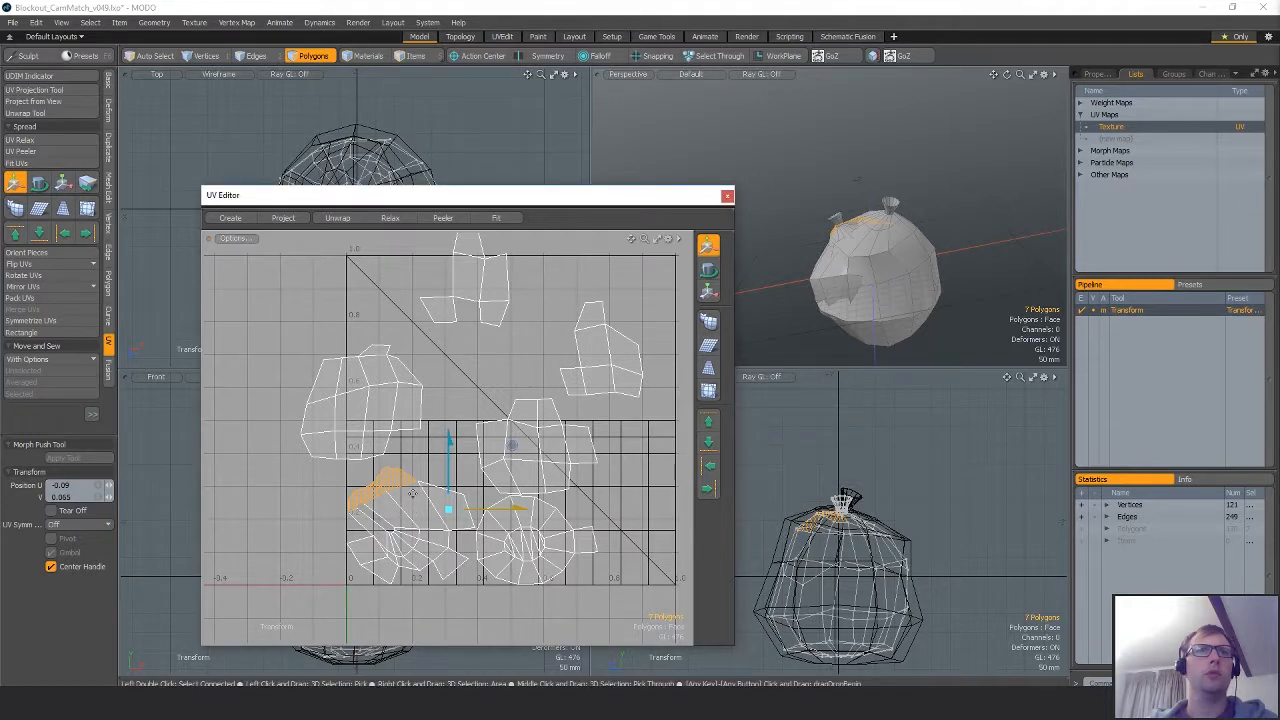
key("ctrl+z")
key("ctrl+z")
key("ctrl+z")
key("ctrl+z")
key("ctrl+z")
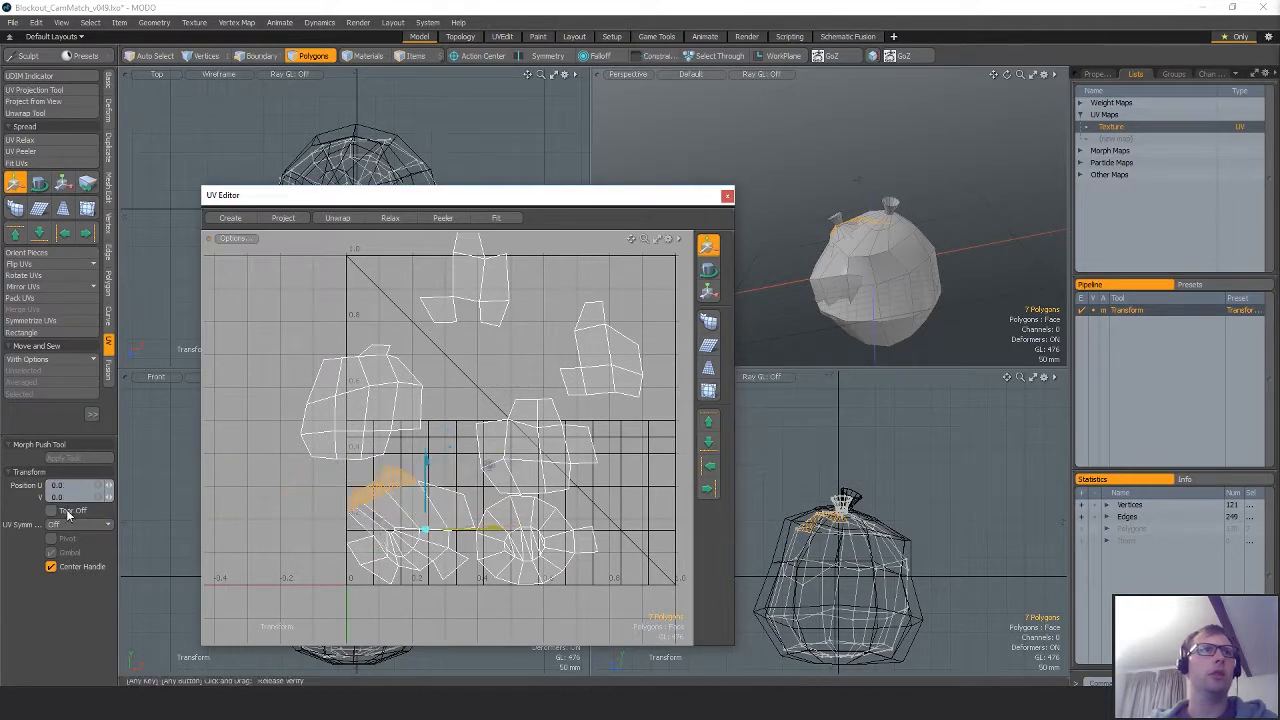
Enable Tear Off and move the selected overlapping polygons away from the fan-shaped shell, outside the UV square.
left_click(66, 512)
left_click_drag(494, 528, 335, 528)
key("q")
Delete the triangulating edges inside the bag's flat base, keeping one dividing edge across it.
left_click(584, 540)
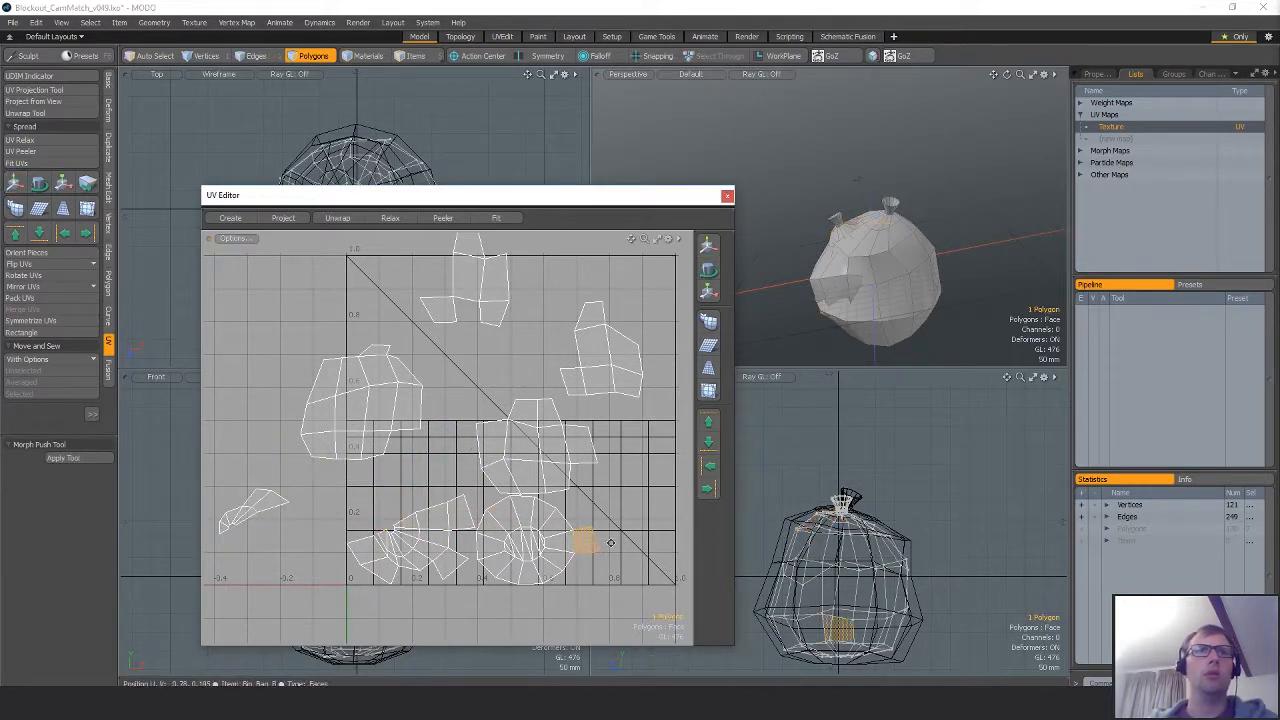
left_click(618, 556)
mouse_move(655, 565)
left_mouse_down("alt")
mouse_move(526, 528)
mouse_move(586, 531)
left_mouse_up("alt")
left_click_drag(571, 531, 662, 522, "ctrl+alt")
mouse_move(499, 528)
left_mouse_down()
mouse_move(557, 498)
mouse_move(600, 523)
left_mouse_up()
key("2")
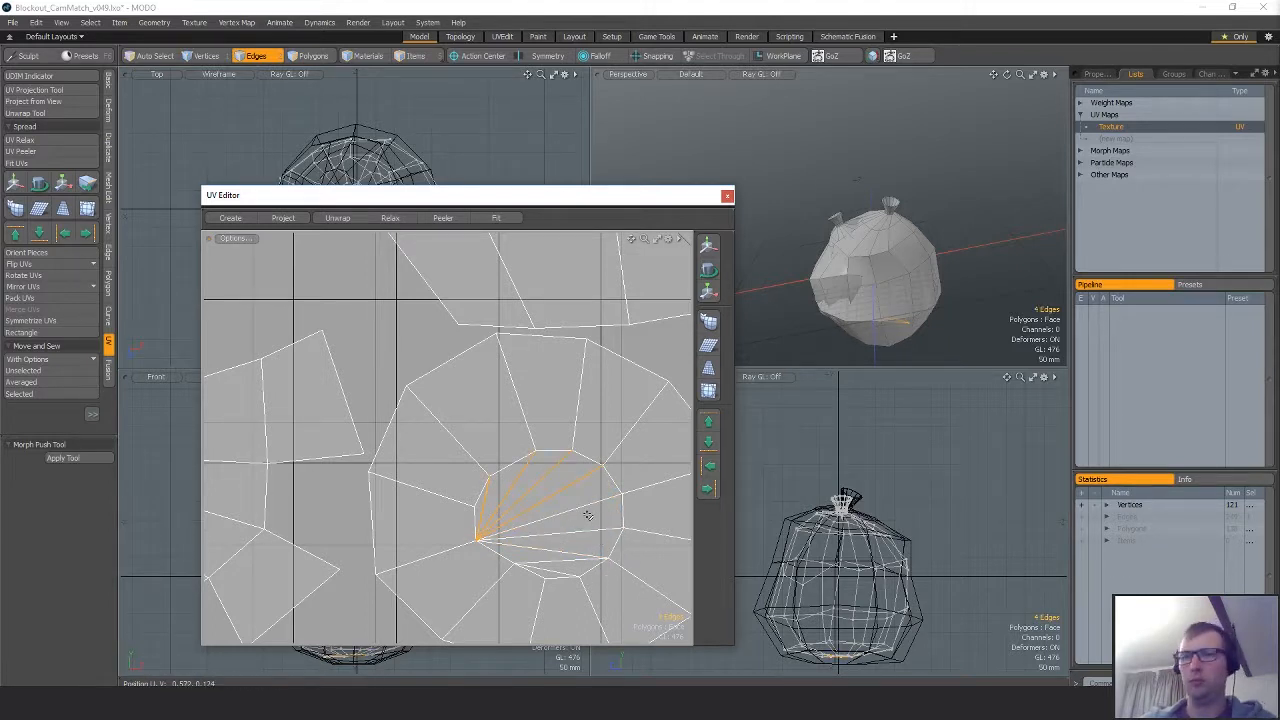
key("3")
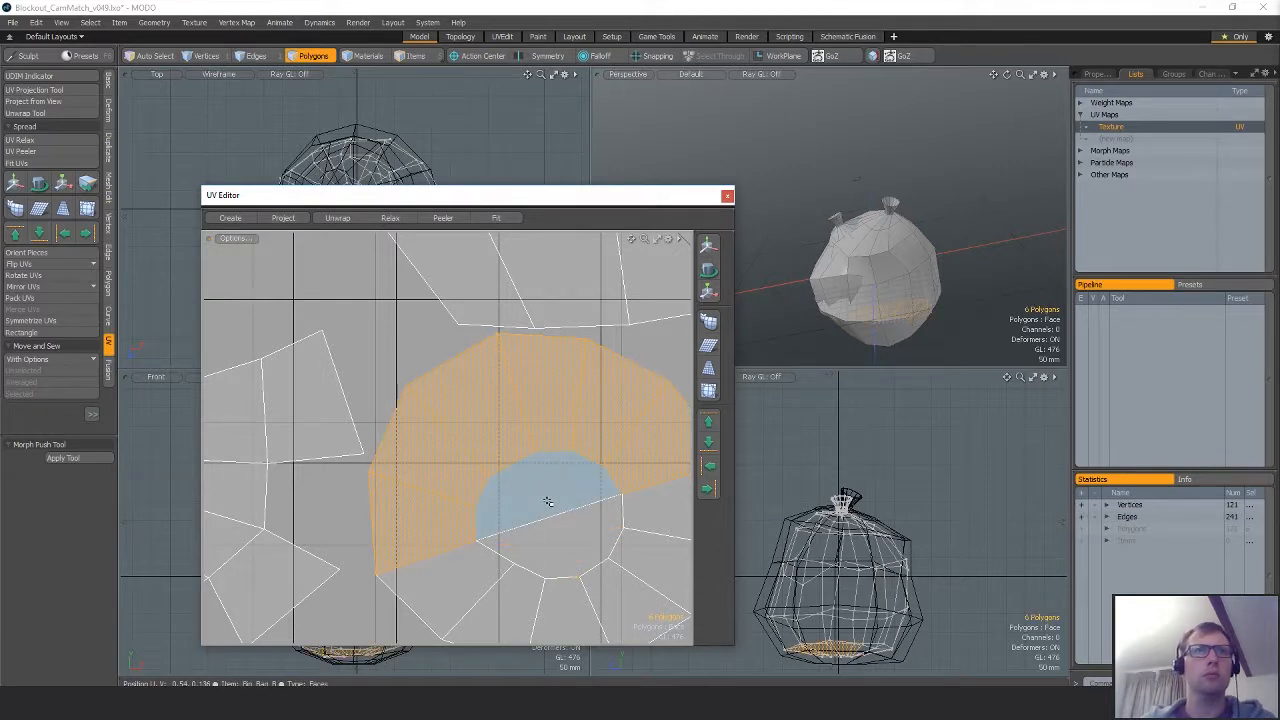
left_click(540, 505)
key("2")
left_click(517, 503)
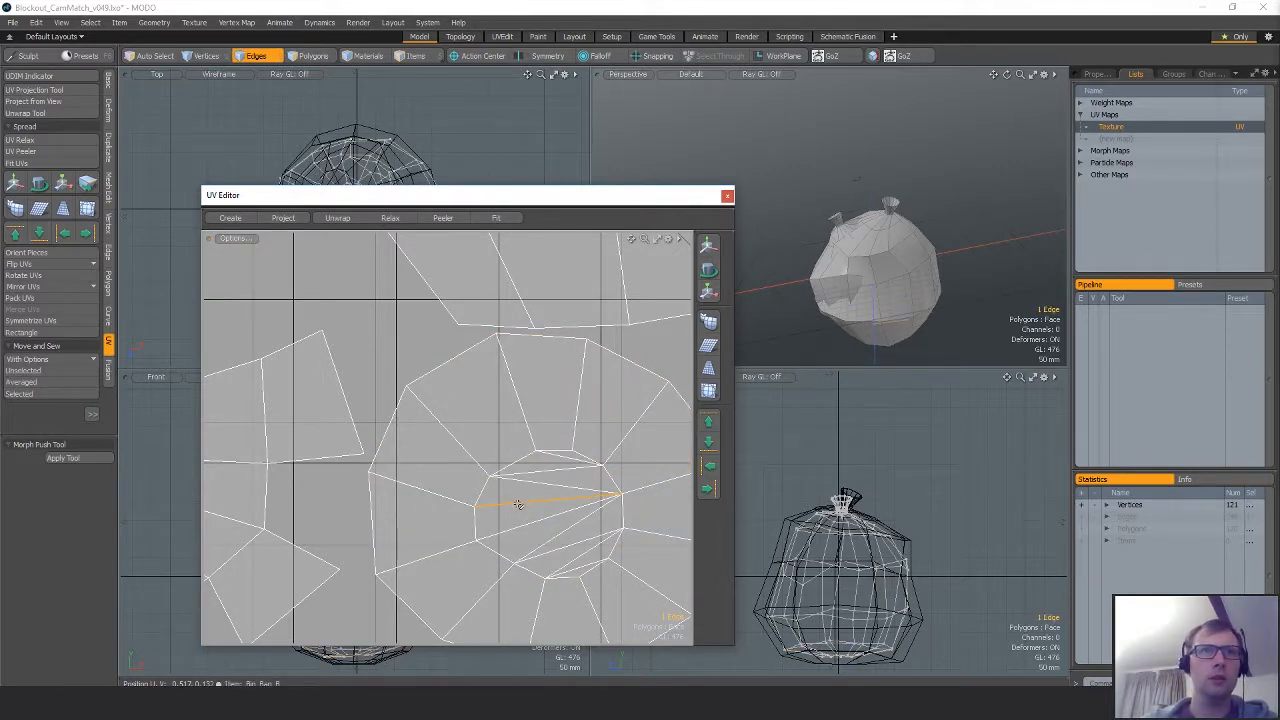
left_click(568, 522, "shift")
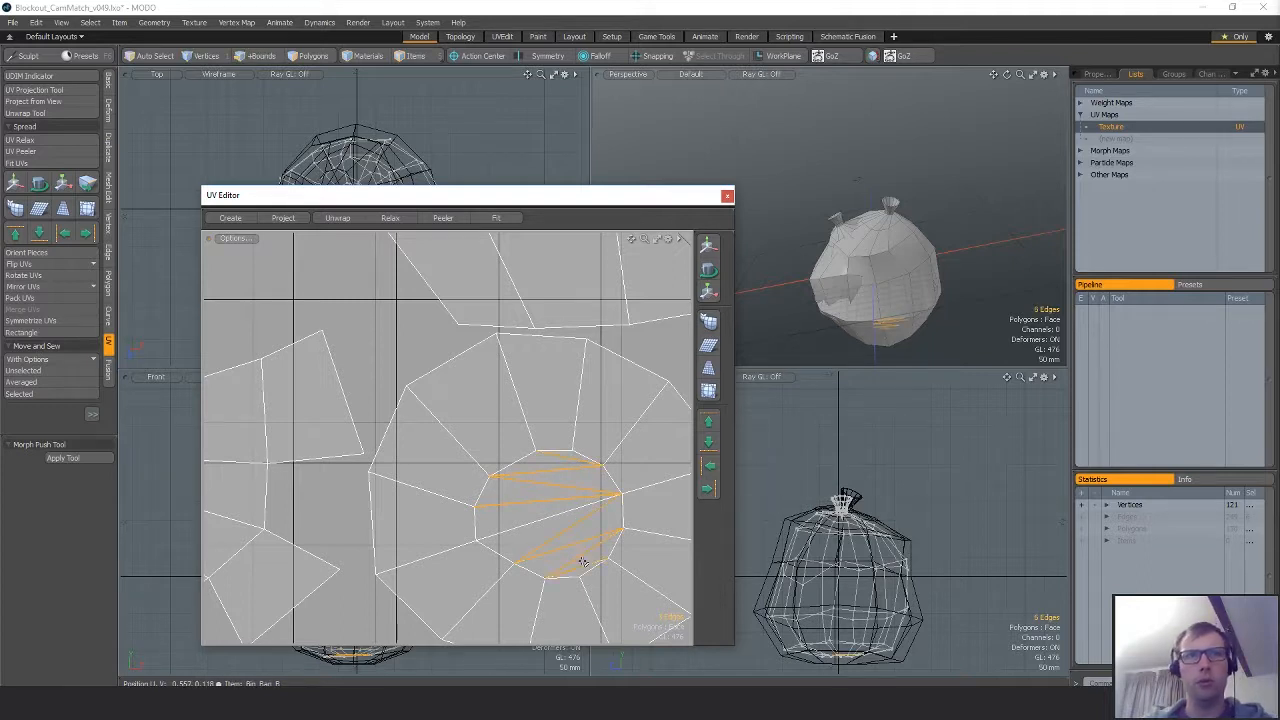
key("Delete")
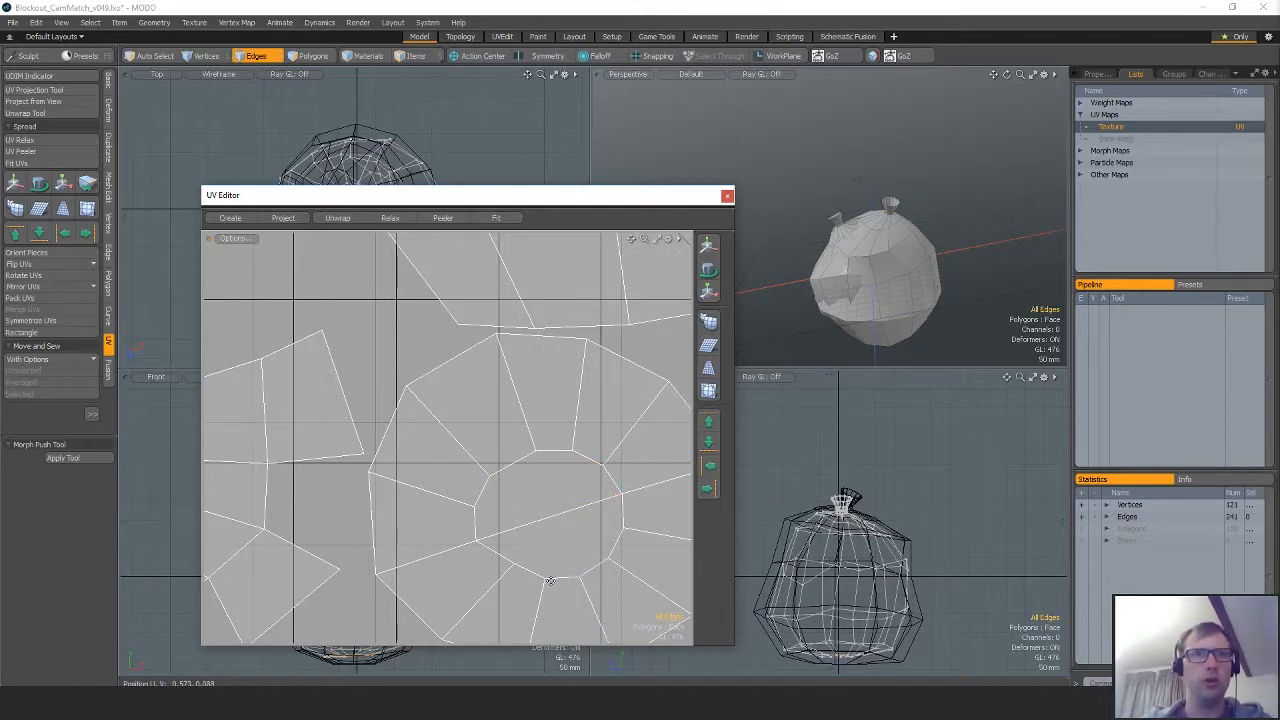
key("alt+c")
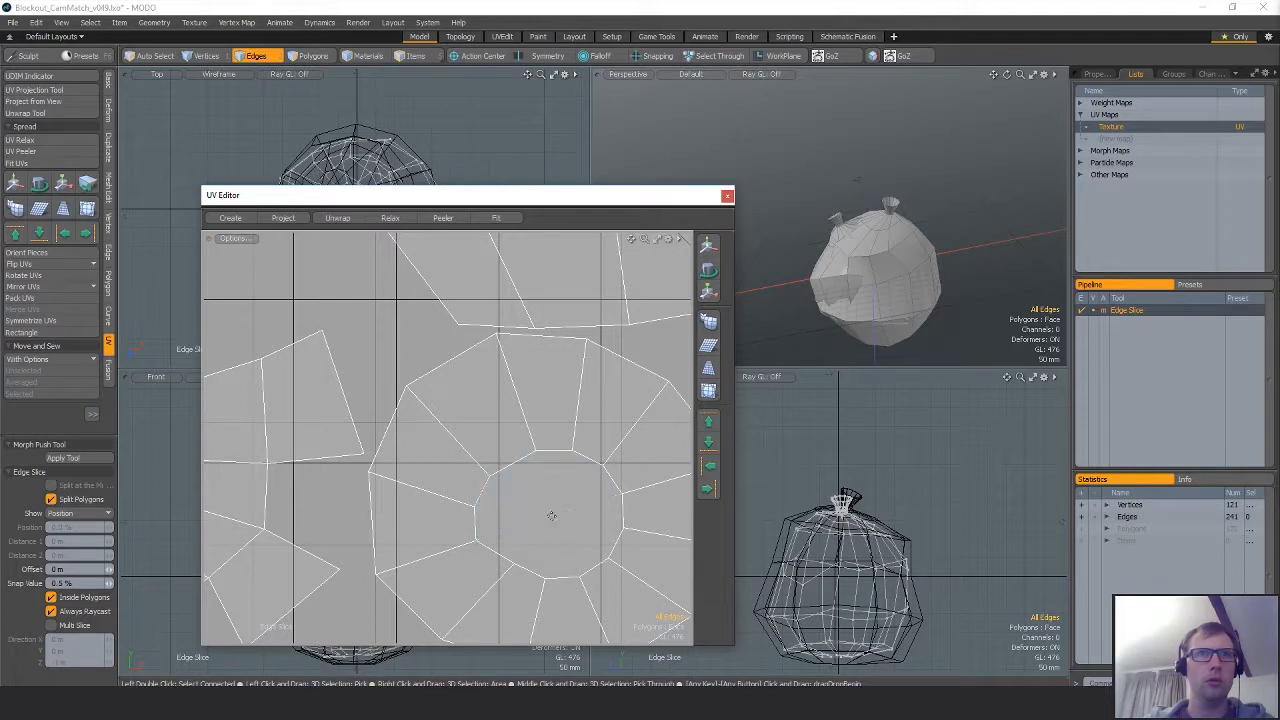
key("q")
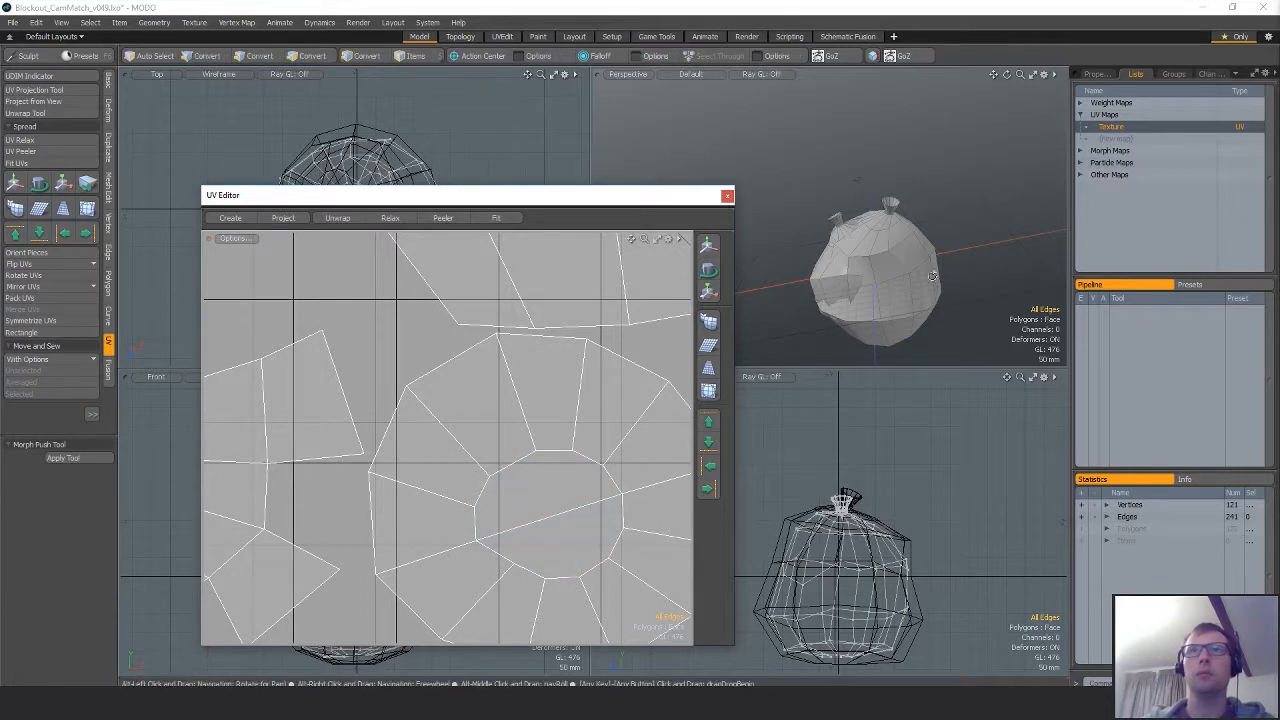
key("ctrl+z")
Use Edge Slice to add a point at 43% of the base's dividing edge and cut spokes from it to the rim.
left_click_drag(905, 325, 878, 236, "alt")
key("c")
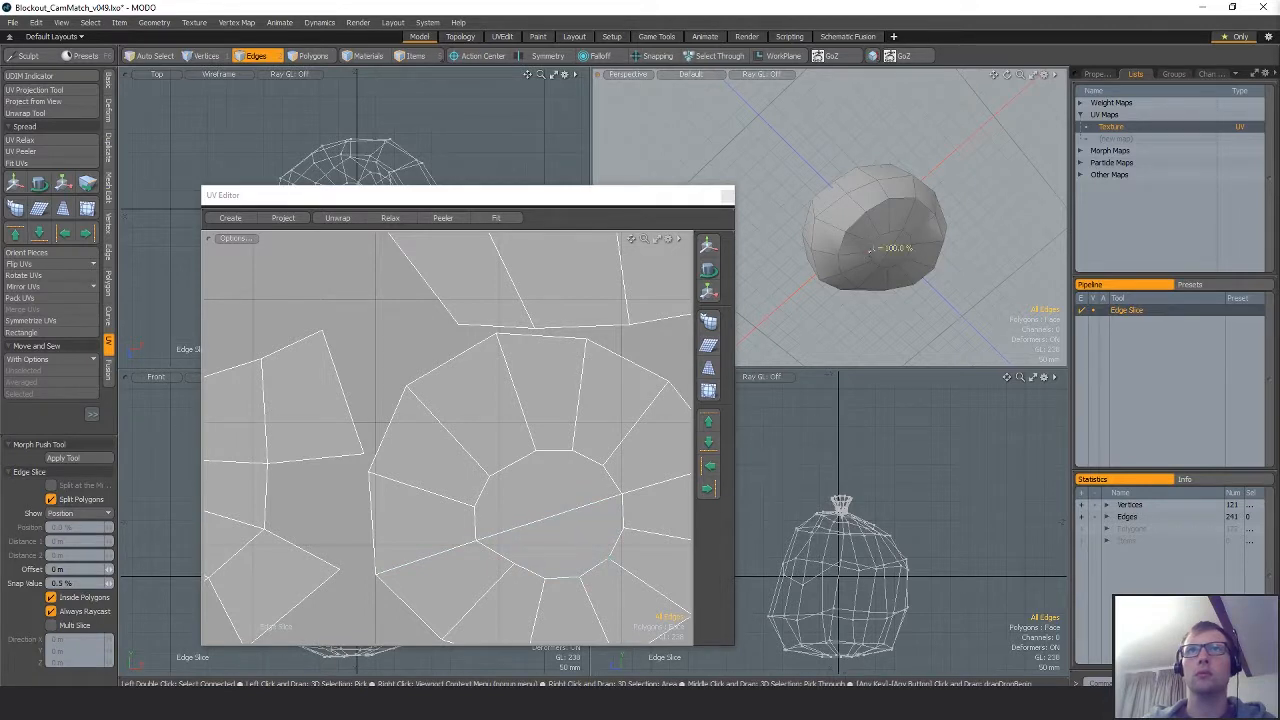
left_click(889, 231)
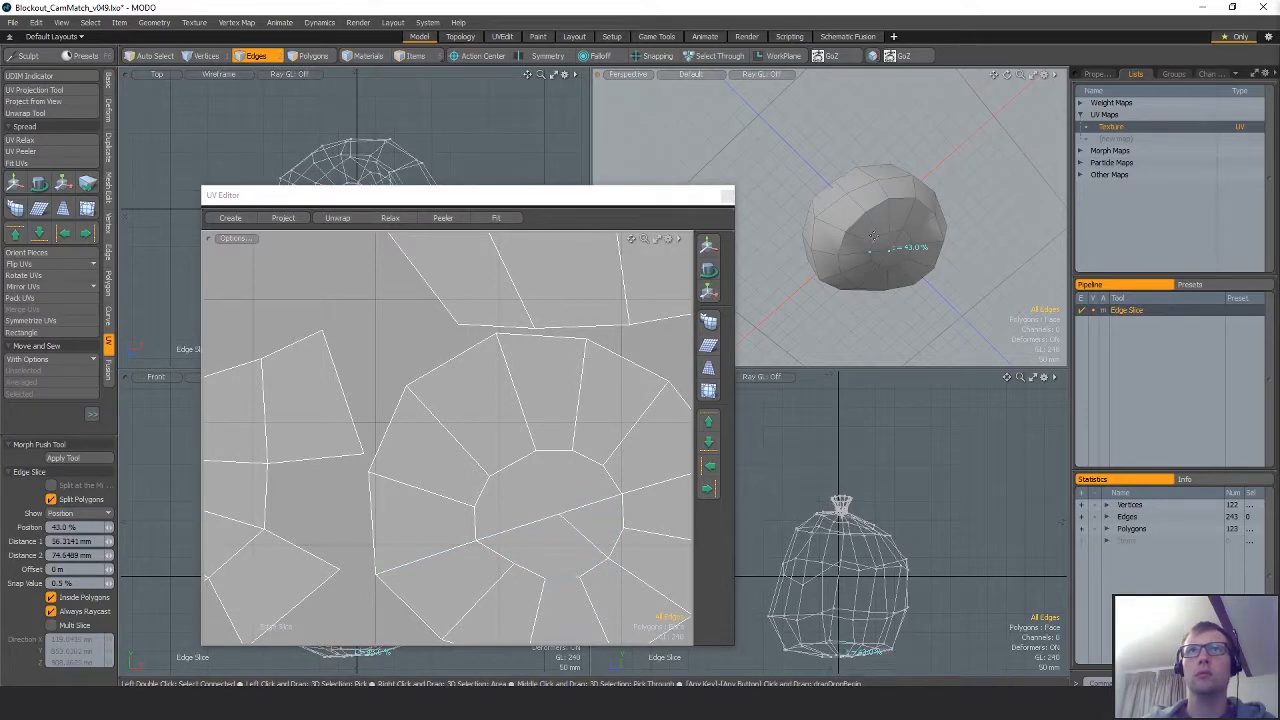
key("q")
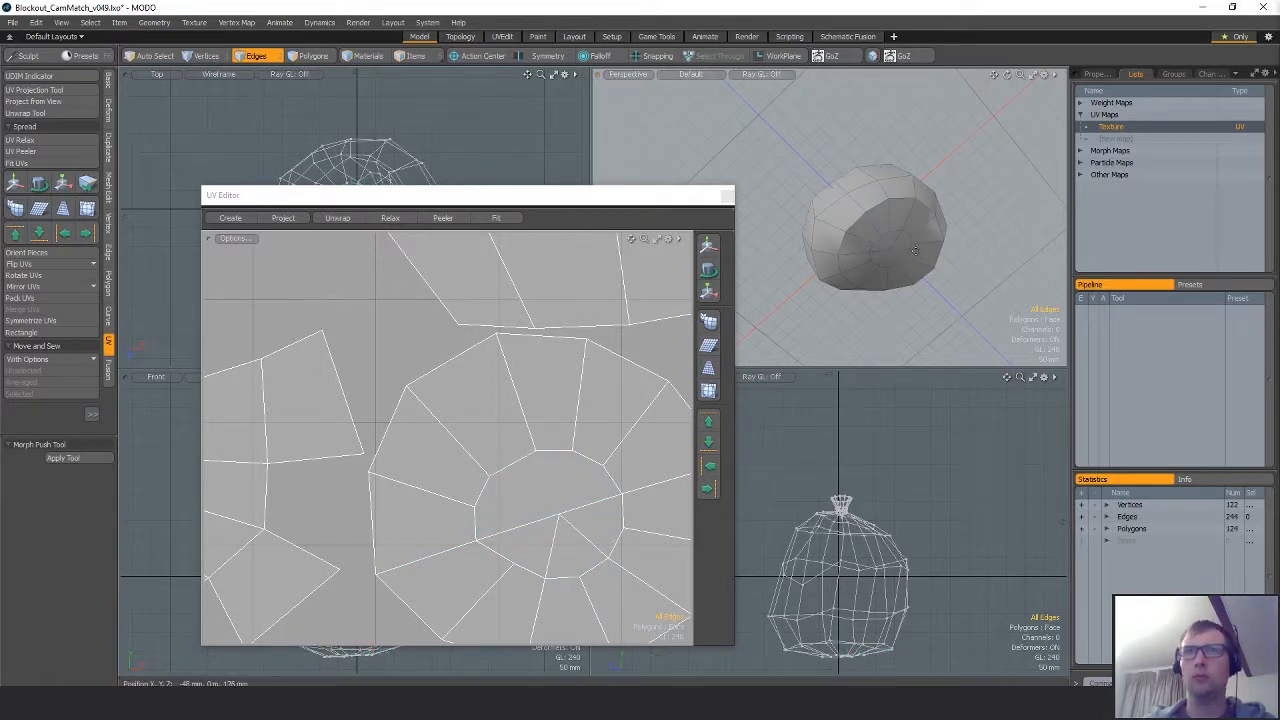
key("c")
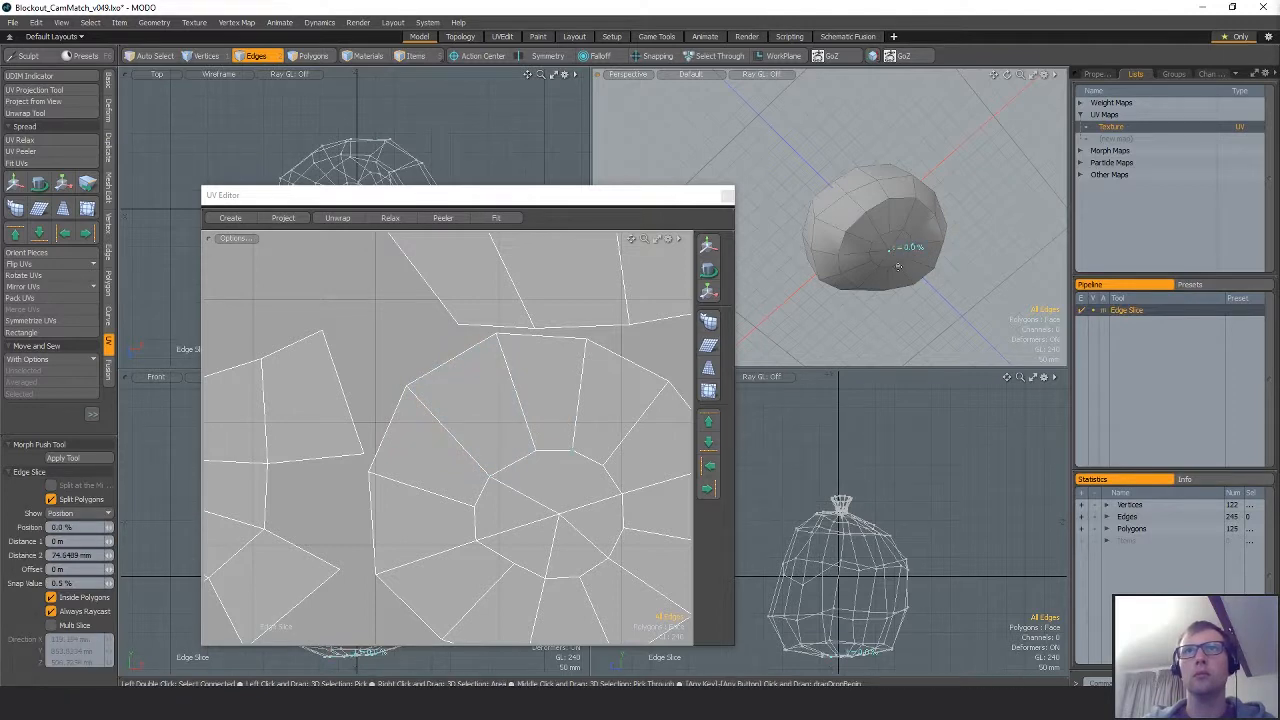
key("q")
left_click_drag(908, 254, 936, 322, "alt")
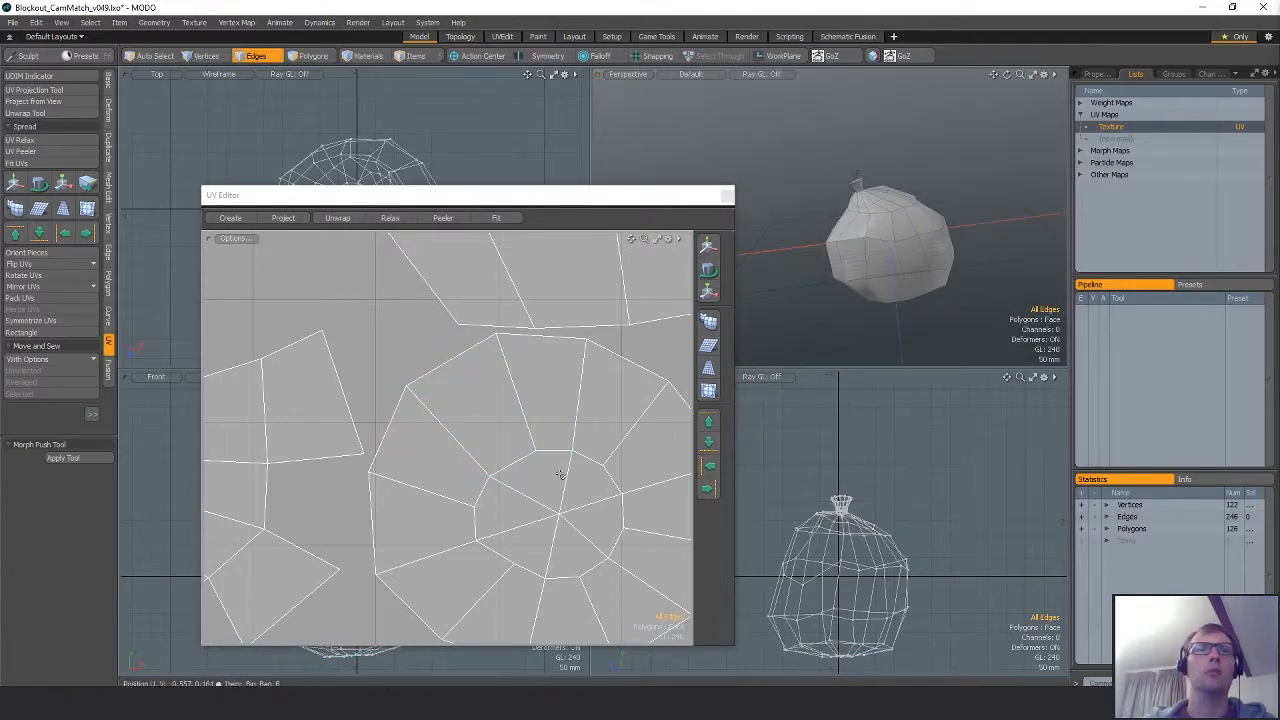
Tear half of the round base shell off and move it away from the other half in the UV layout.
left_click_drag(560, 474, 370, 509, "ctrl+alt")
key("3")
left_click_drag(489, 496, 640, 537)
key("w")
key("q")
double_click(523, 512)
key("e")
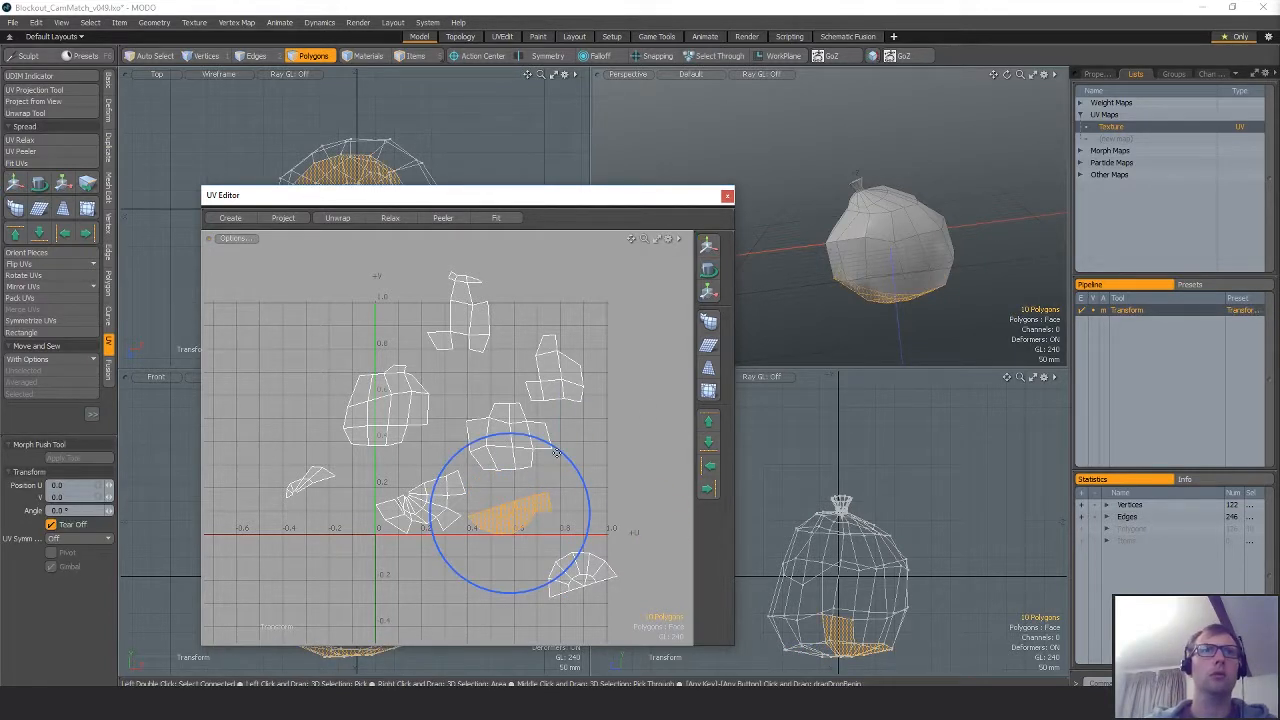
key("q")
Select all UV shells of the bag's body and apply UV Relax to them.
key("ctrl+a")
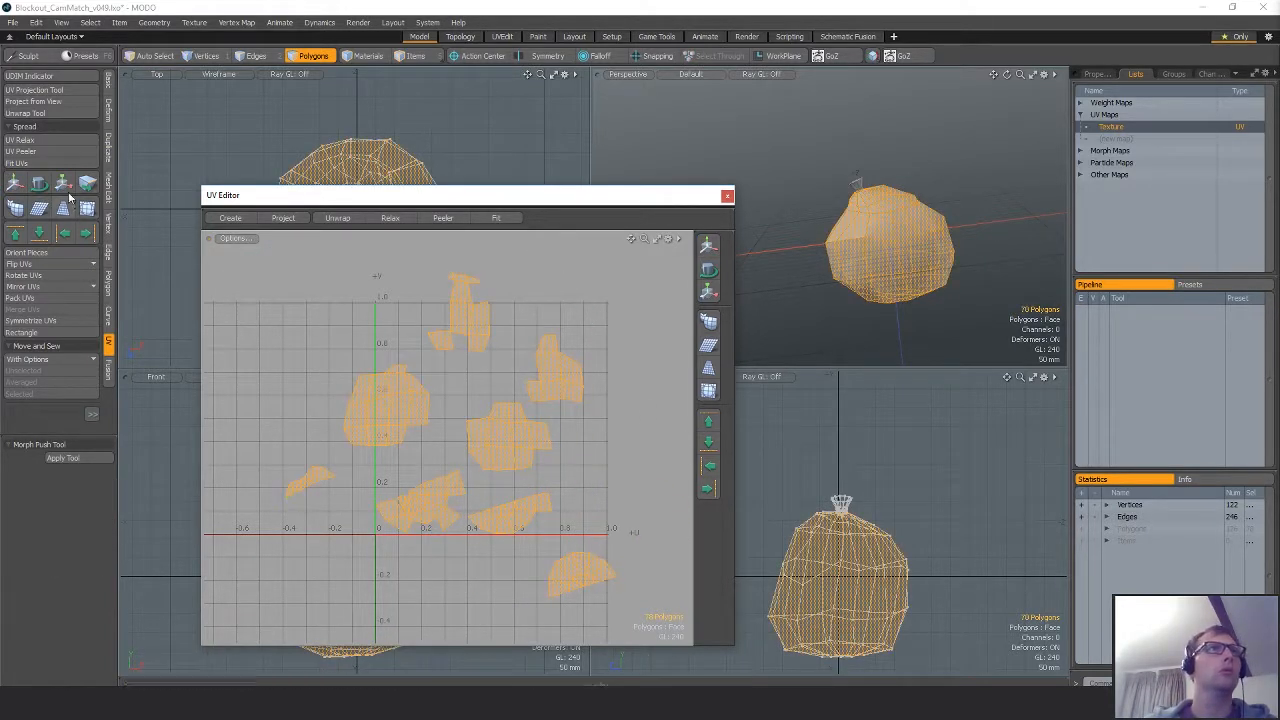
left_click(49, 140)
left_click(471, 312)
key("q")
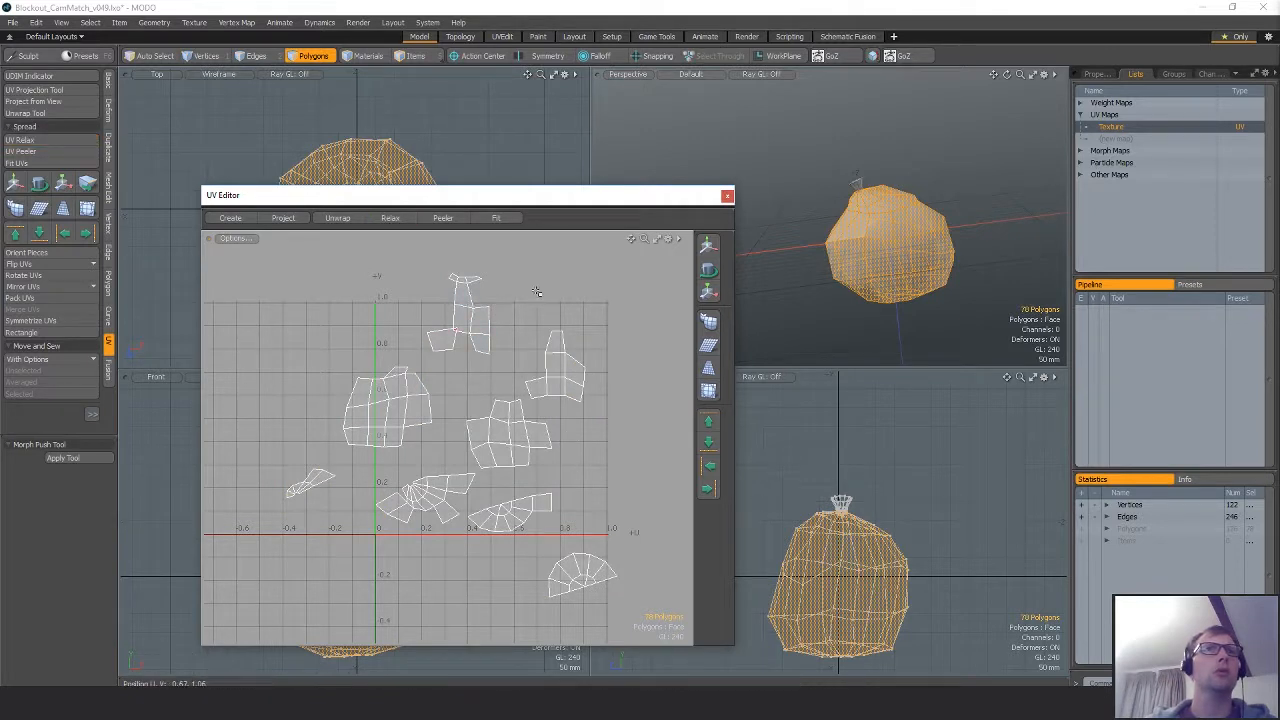
right_click_drag(550, 270, 575, 565)
Apply a Cylindrical UV projection along the Y axis to the bag body's selected polygons.
left_click(31, 90)
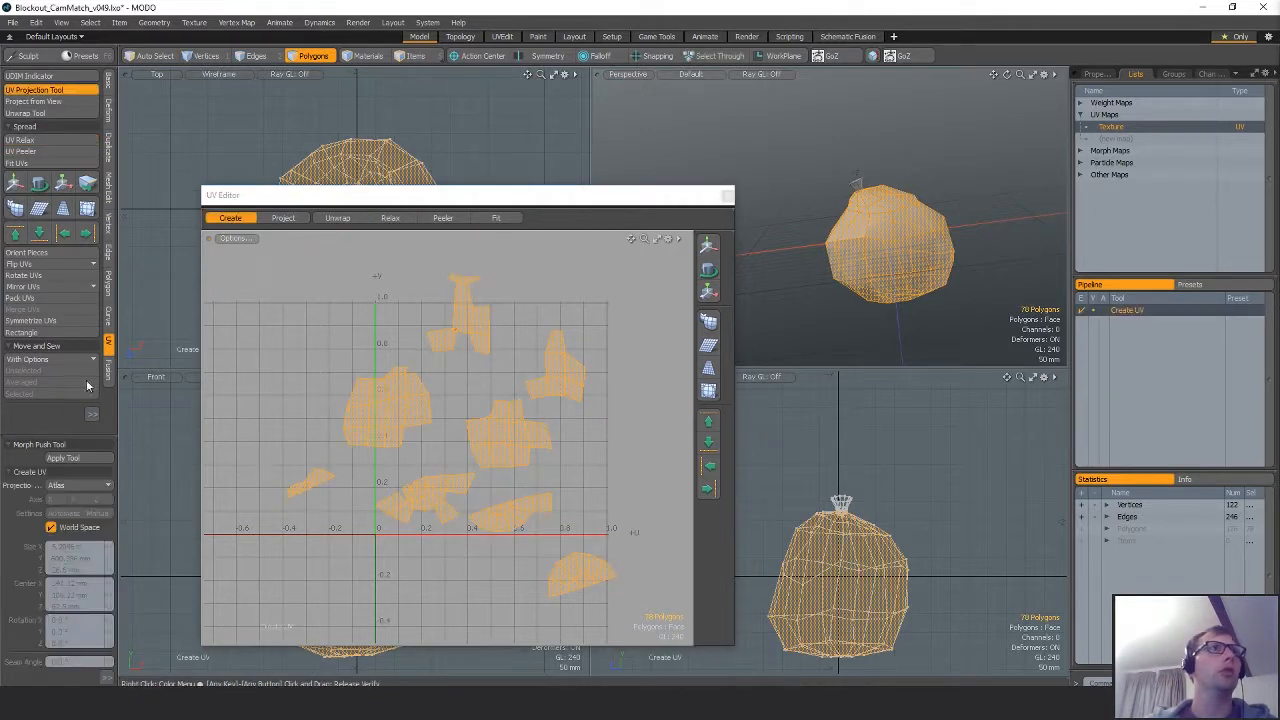
left_click(83, 484)
left_click(87, 467)
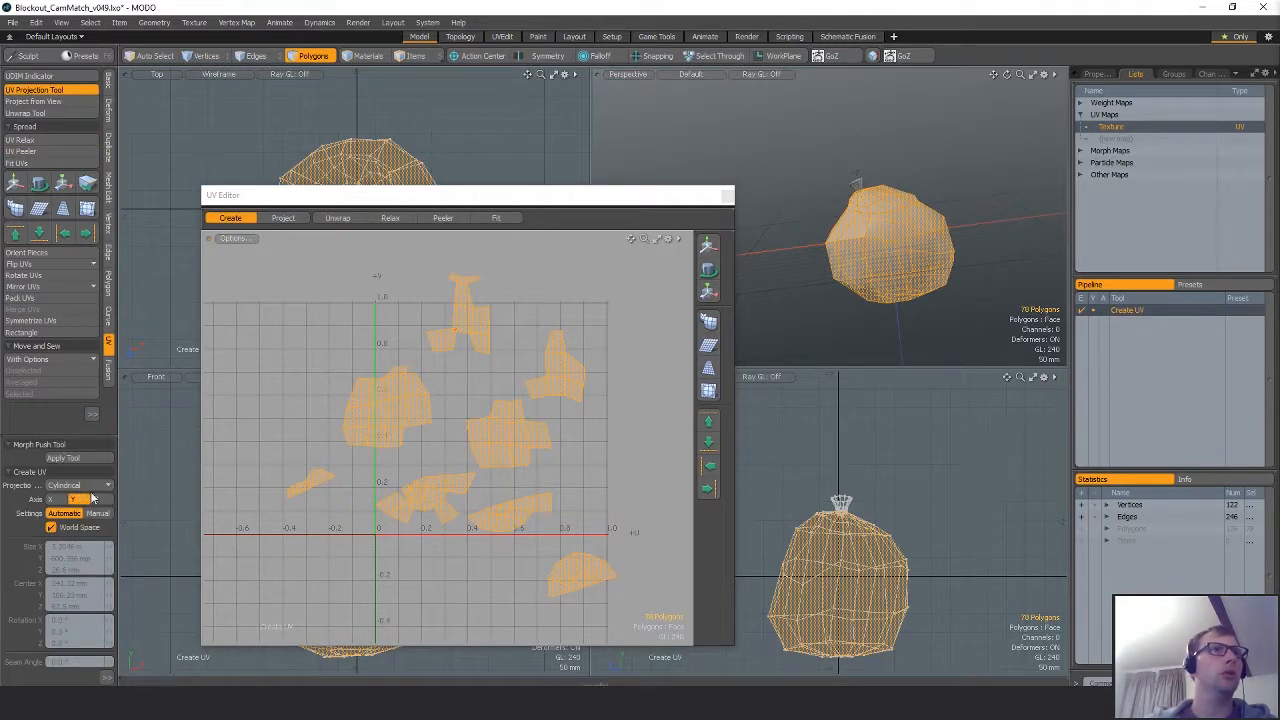
left_click(537, 510)
scroll(537, 510, "down", 4)
left_click_drag(514, 483, 480, 509, "alt")
key("space")
Tear off the overlapping polygons at the upper edge of the cylindrical shell and move them above the UV square.
scroll(513, 412, "up", 6)
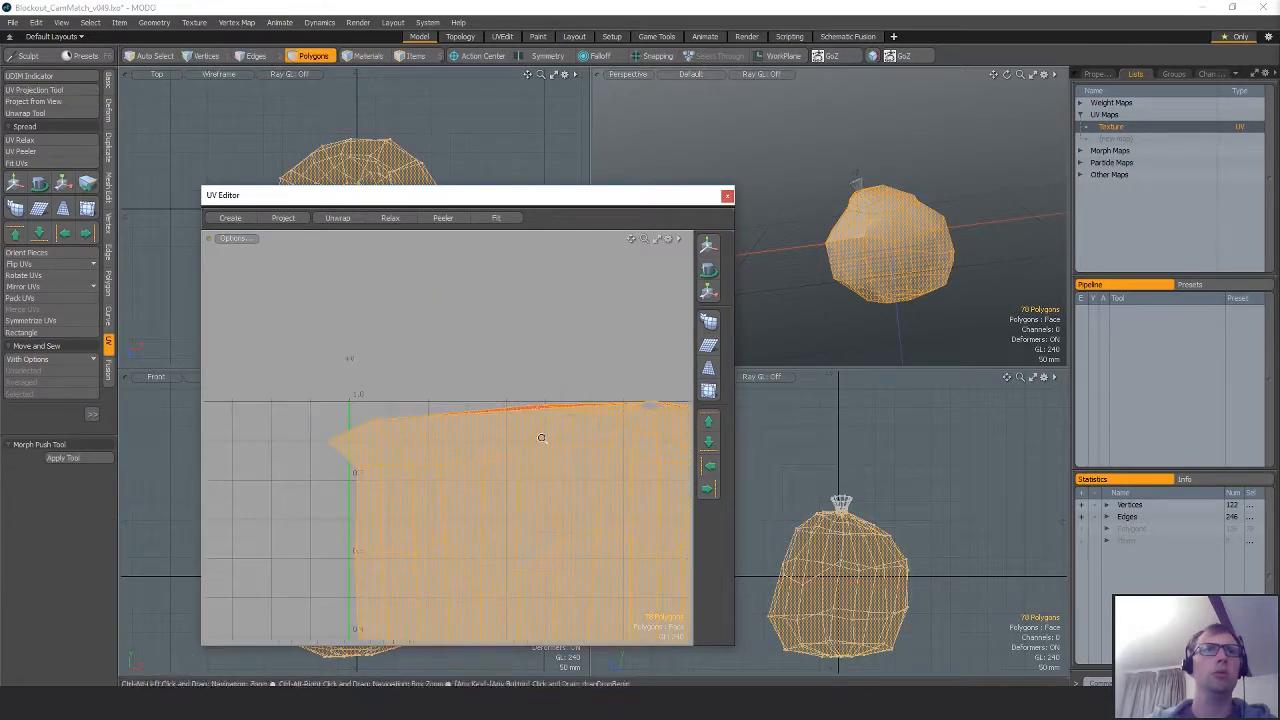
scroll(585, 469, "down", 4)
left_click_drag(589, 426, 346, 371, "alt")
scroll(346, 371, "up", 6)
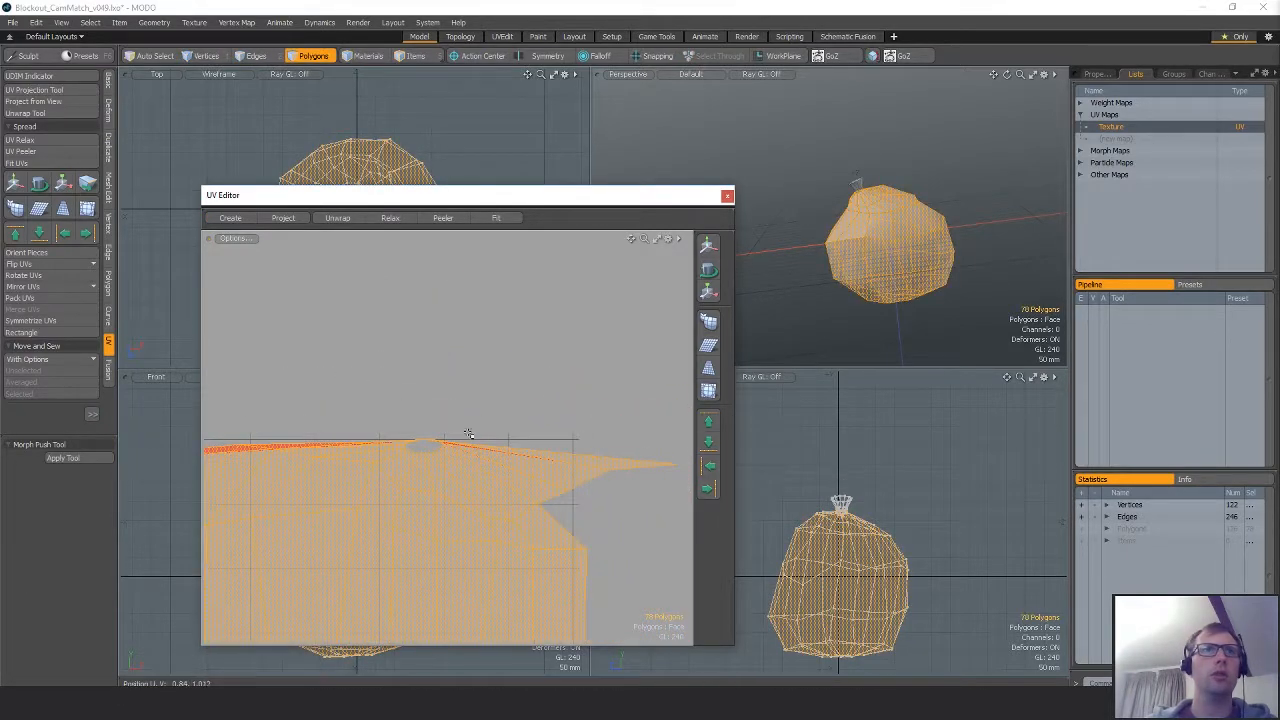
left_click_drag(468, 434, 413, 438)
scroll(517, 411, "down", 5)
key("w")
left_click_drag(491, 361, 483, 290)
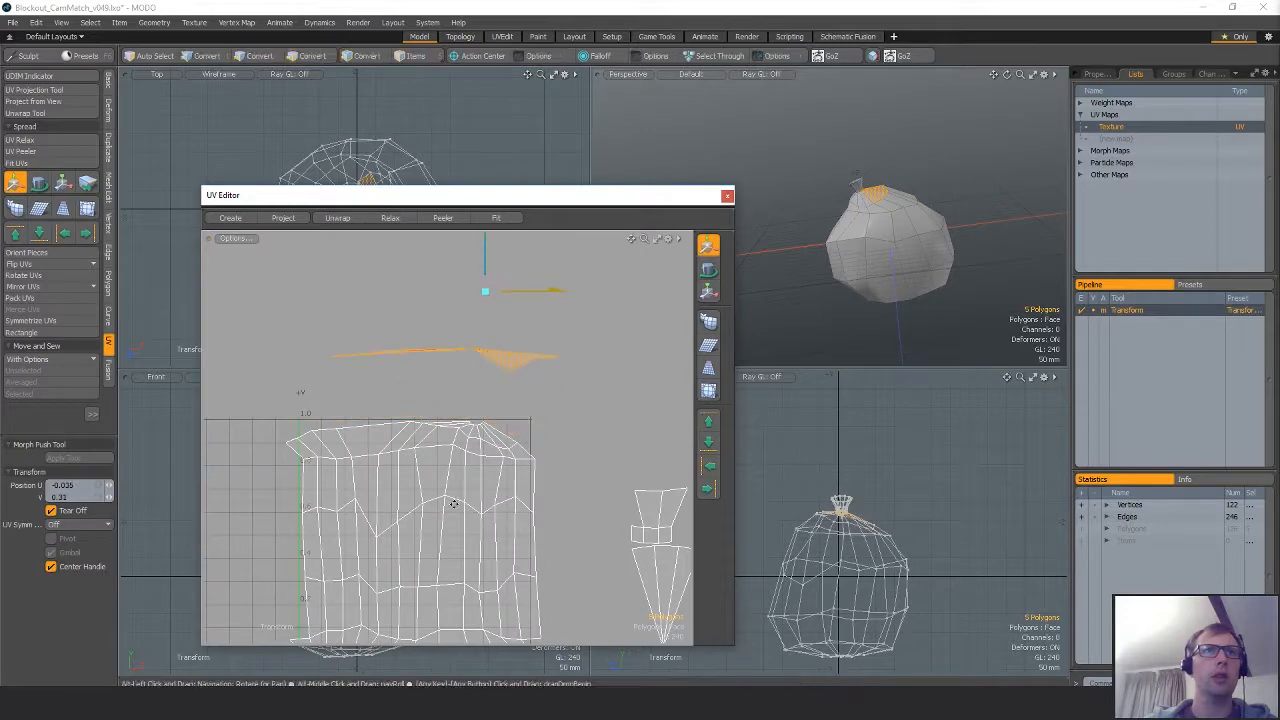
Tear off the flattened base polygons along the lower edge of the cylindrical shell and move them below it.
left_click_drag(451, 503, 445, 355, "alt")
left_click_drag(430, 527, 468, 527, "ctrl+alt")
key("space")
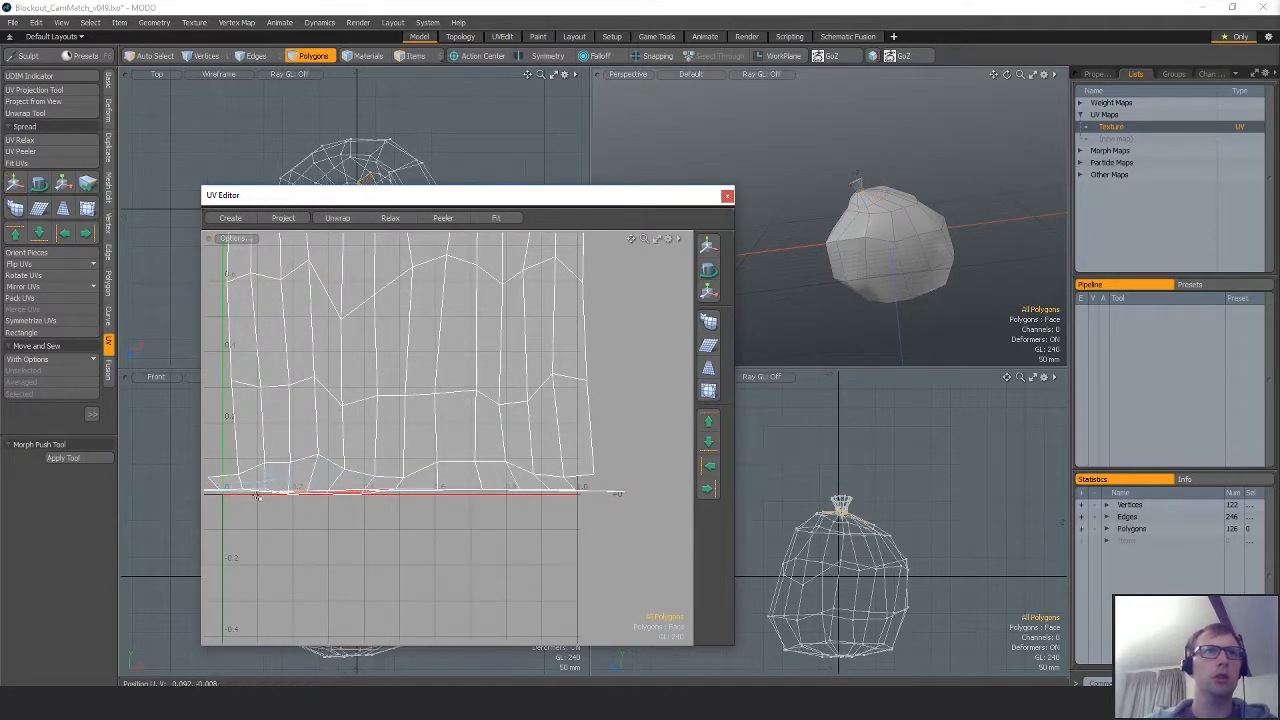
left_click_drag(257, 496, 295, 494, "alt")
right_click_drag(679, 479, 672, 476)
key("w")
left_click_drag(577, 440, 571, 540)
scroll(577, 399, "down", 4)
key("space")
Relax the UVs of the main body shell and move it by -0.59 in U and 0.045 in V.
double_click(514, 320)
left_click_drag(577, 349, 585, 405, "alt")
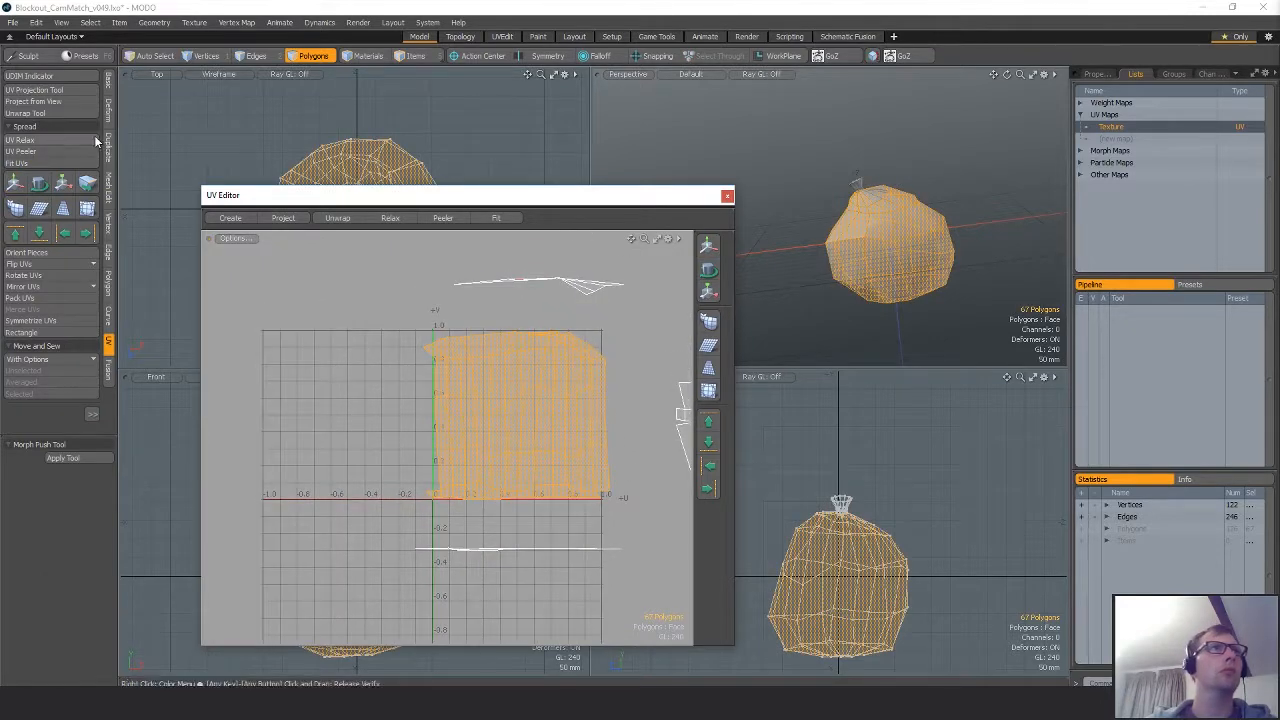
left_click(55, 141)
left_click(510, 361)
key("w")
left_click_drag(564, 358, 464, 350)
scroll(415, 434, "up", 4)
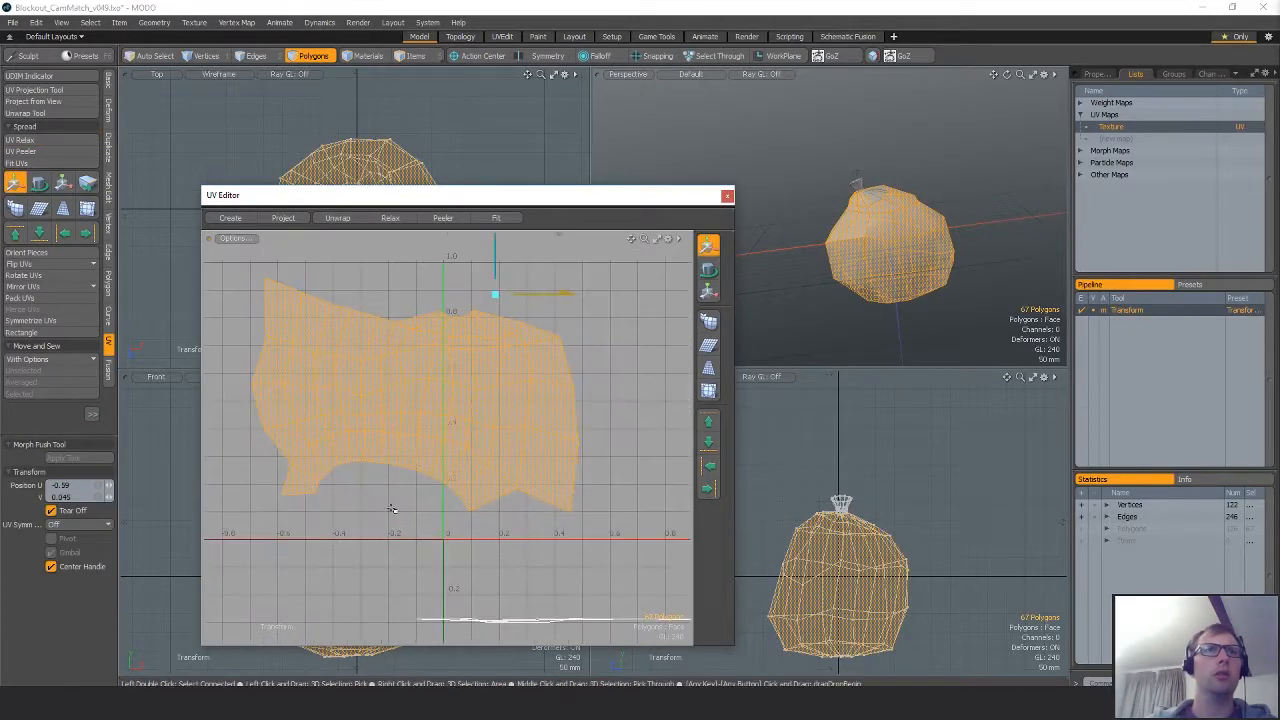
Detach the protruding polygon at the body shell's lower-left corner and sew it to the two matching edges at the opposite end.
key("space")
left_click(301, 482)
key("w")
left_click_drag(388, 451, 380, 494)
key("space")
key("2")
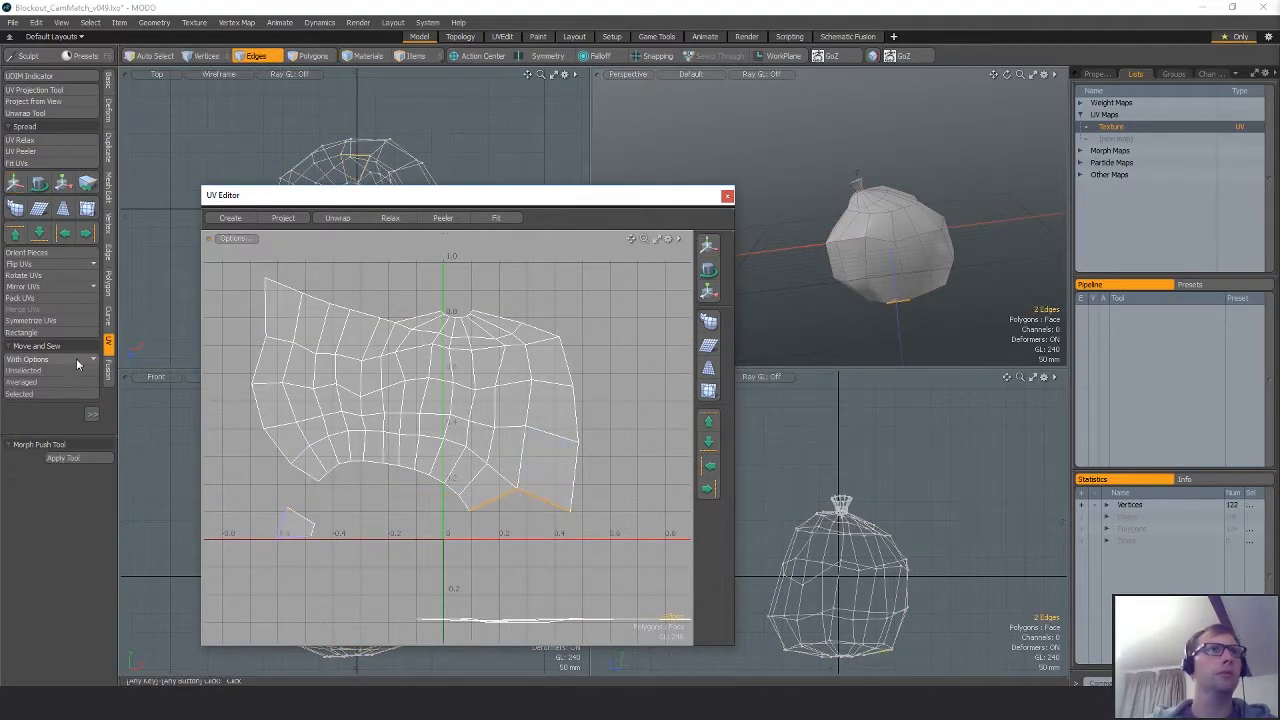
left_click(36, 394)
Move and sew the detached top polygons to the body shell along the selected edges of its upper boundary.
scroll(502, 420, "up", 3)
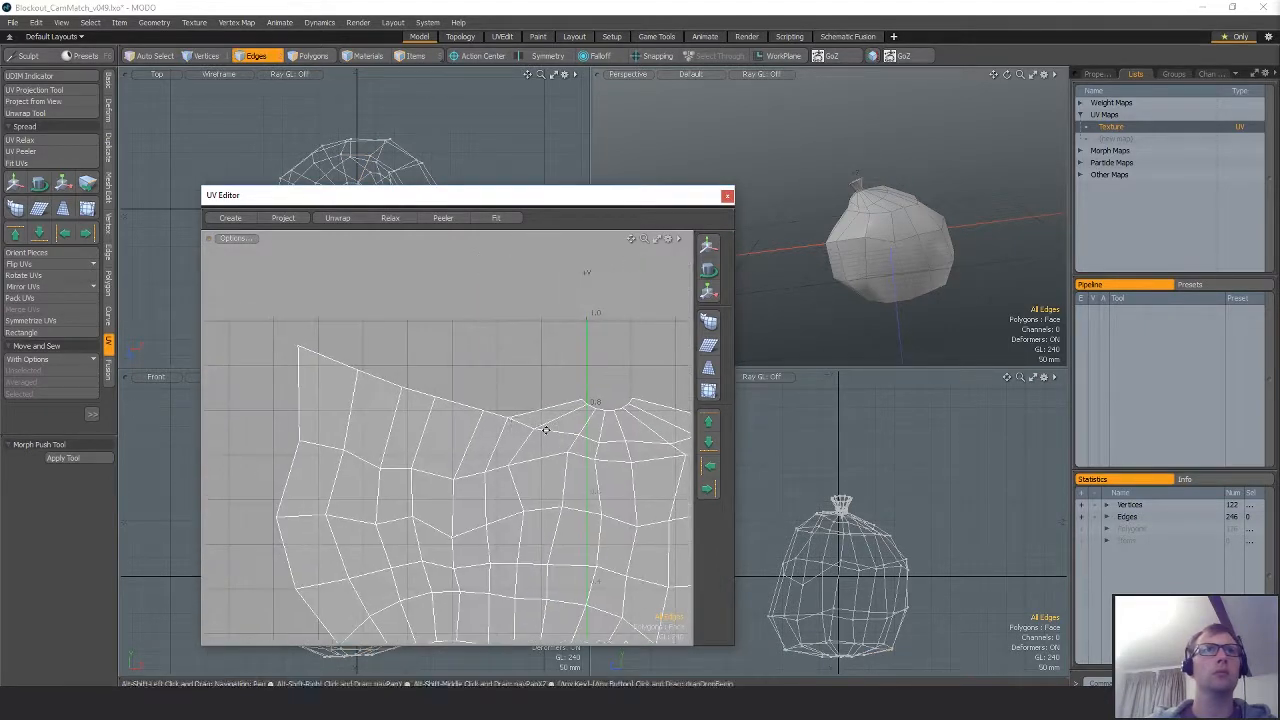
left_click_drag(502, 421, 334, 362)
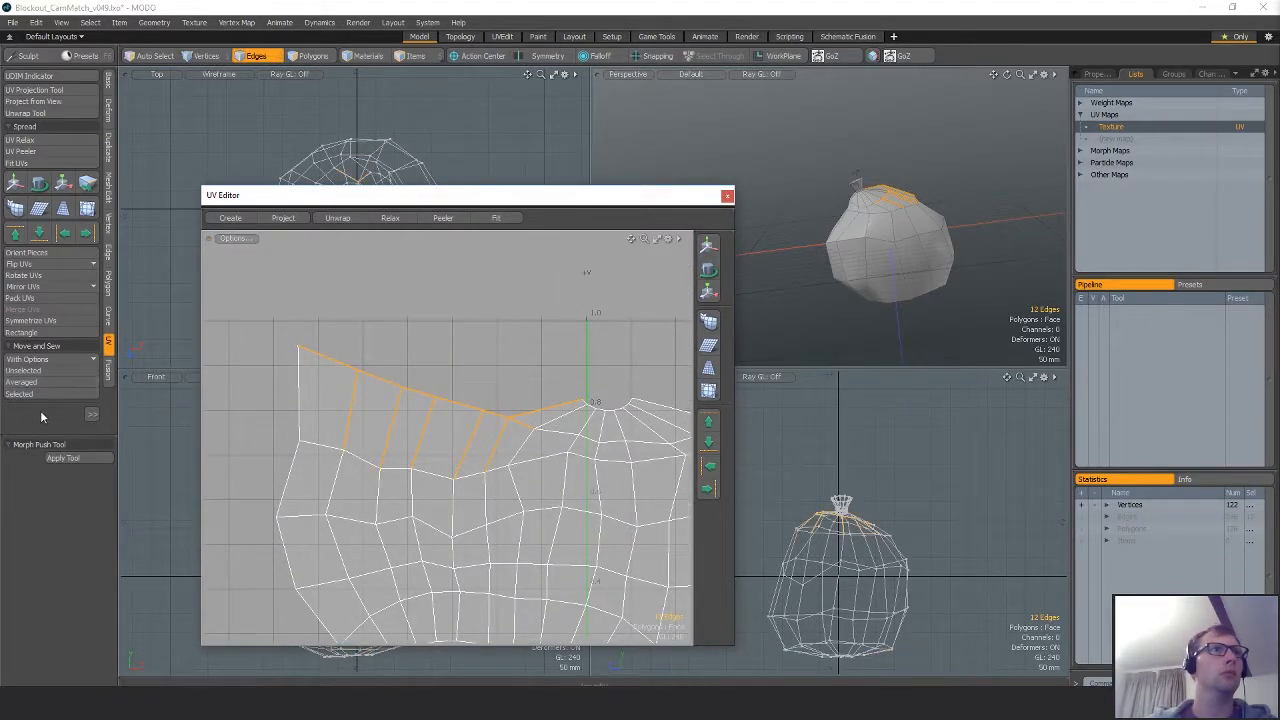
left_click(62, 393)
Select all polygons of the sewn main body shell and relax their UVs with the Conformal mode.
scroll(542, 410, "down", 2)
key("3")
double_click(615, 434)
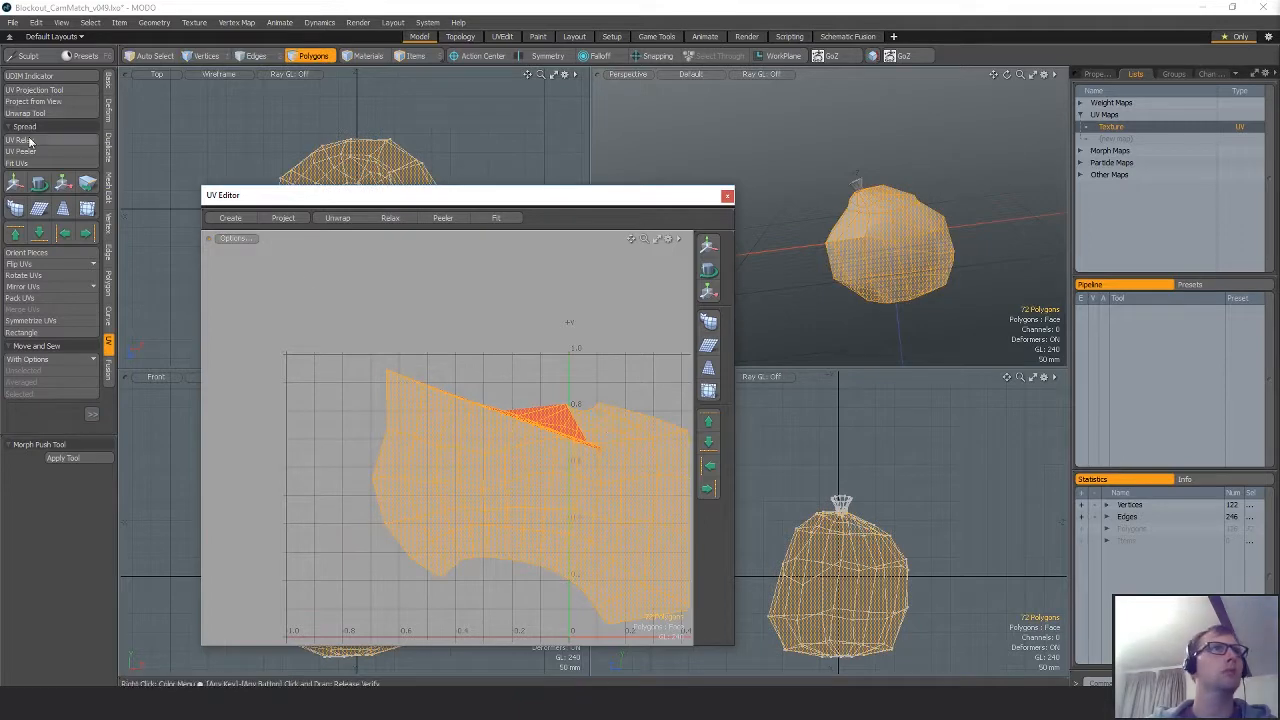
left_click(22, 140)
scroll(540, 470, "down", 2)
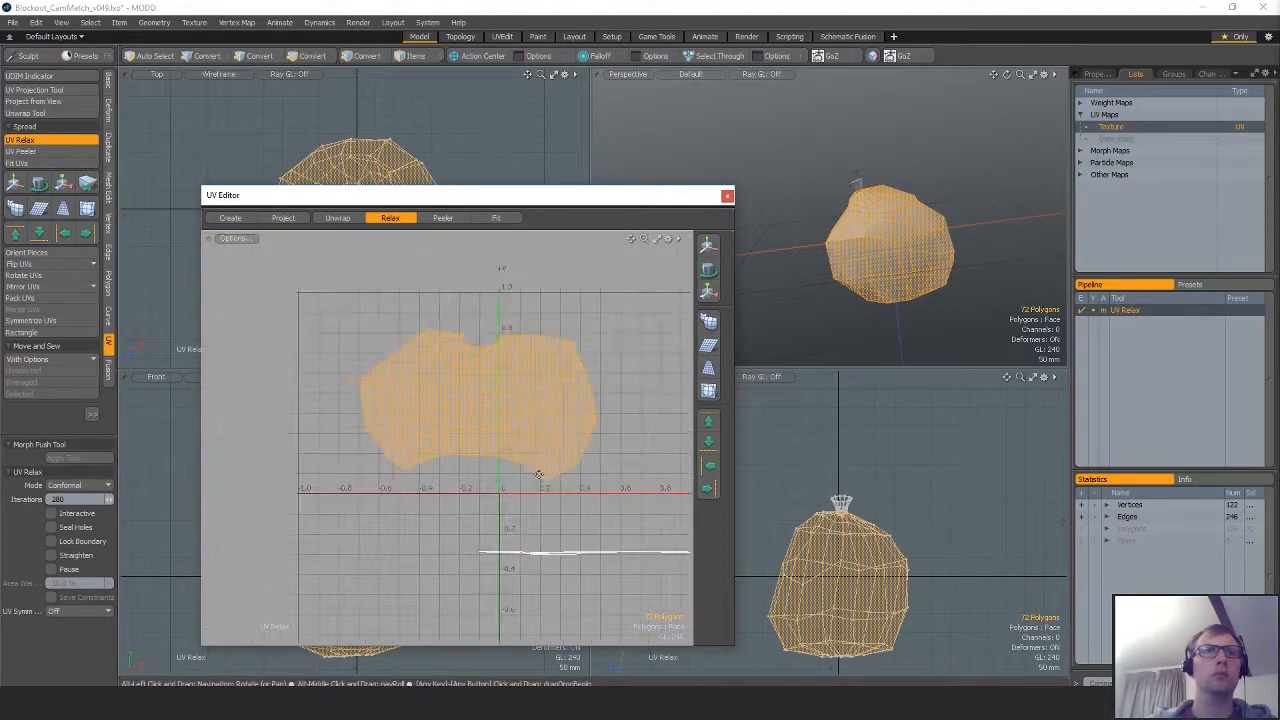
key("space")
Select the flattened base polygons below the body shell and relax their UVs to open the piece up.
mouse_move(552, 555)
right_mouse_down()
mouse_move(429, 597)
mouse_move(520, 600)
right_mouse_up()
left_click_drag(540, 590, 442, 591, "alt")
mouse_move(375, 560)
right_mouse_down()
mouse_move(627, 497)
mouse_move(450, 500)
right_mouse_up()
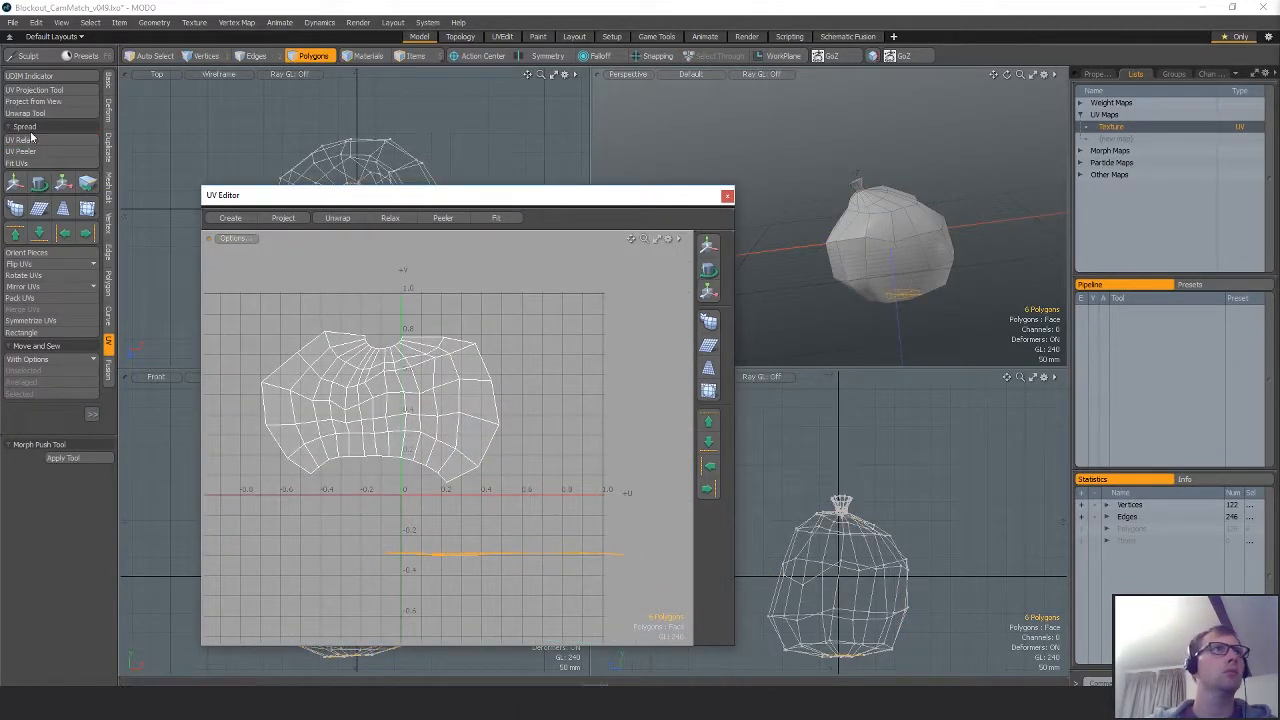
left_click(33, 90)
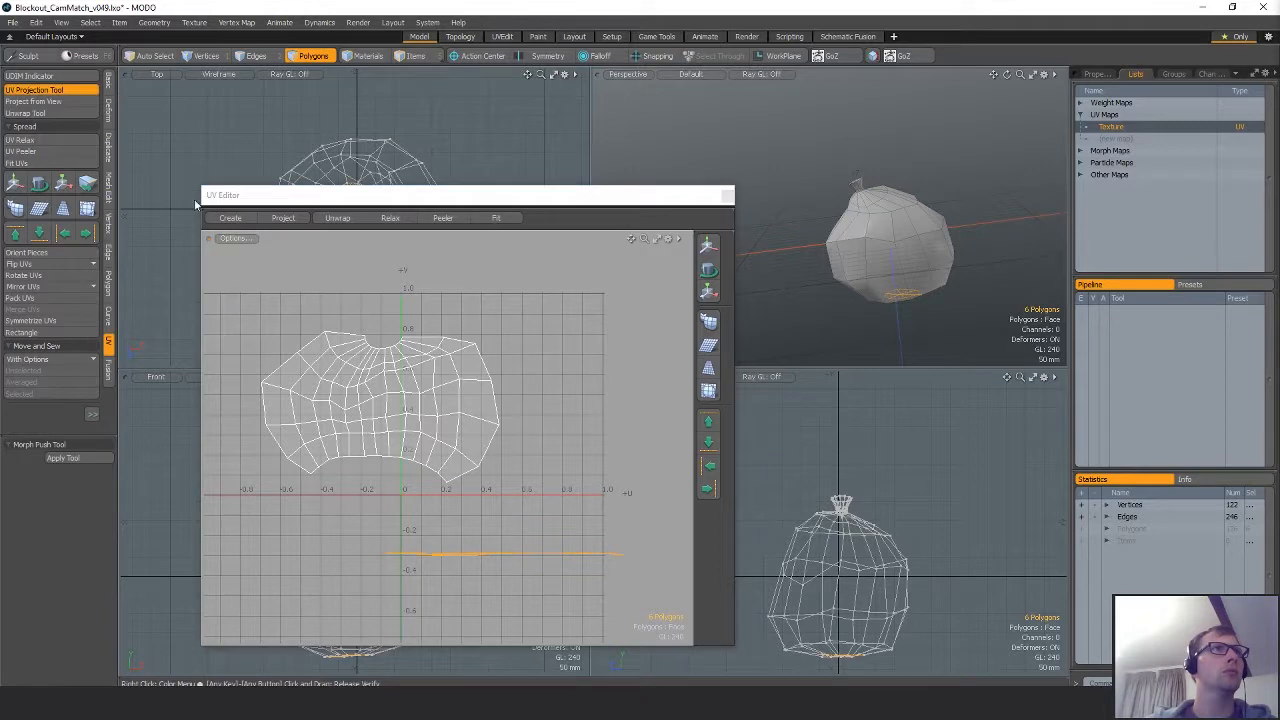
left_click(40, 140)
left_click(508, 449)
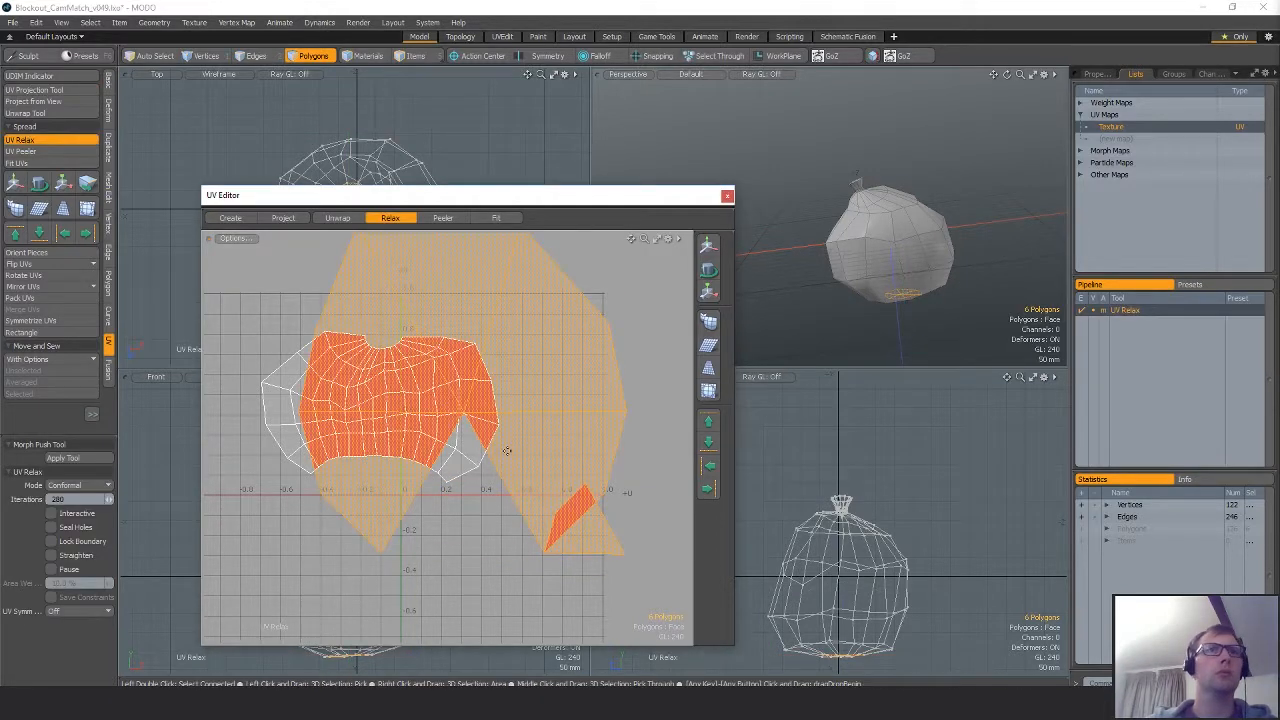
key("space")
Move and sew the base polygons together along the shared split edges, and relax the joined base shell.
key("2")
left_click(509, 502)
left_click(33, 381)
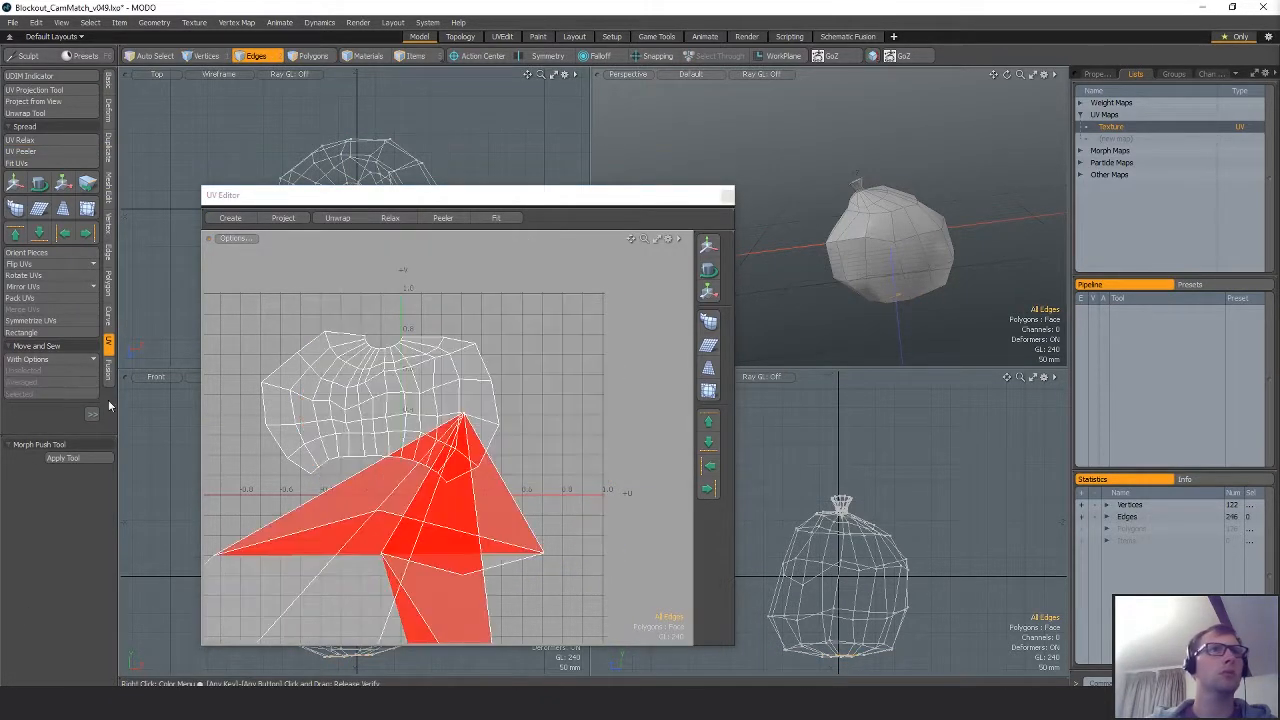
scroll(530, 441, "down", 3)
key("ctrl+z")
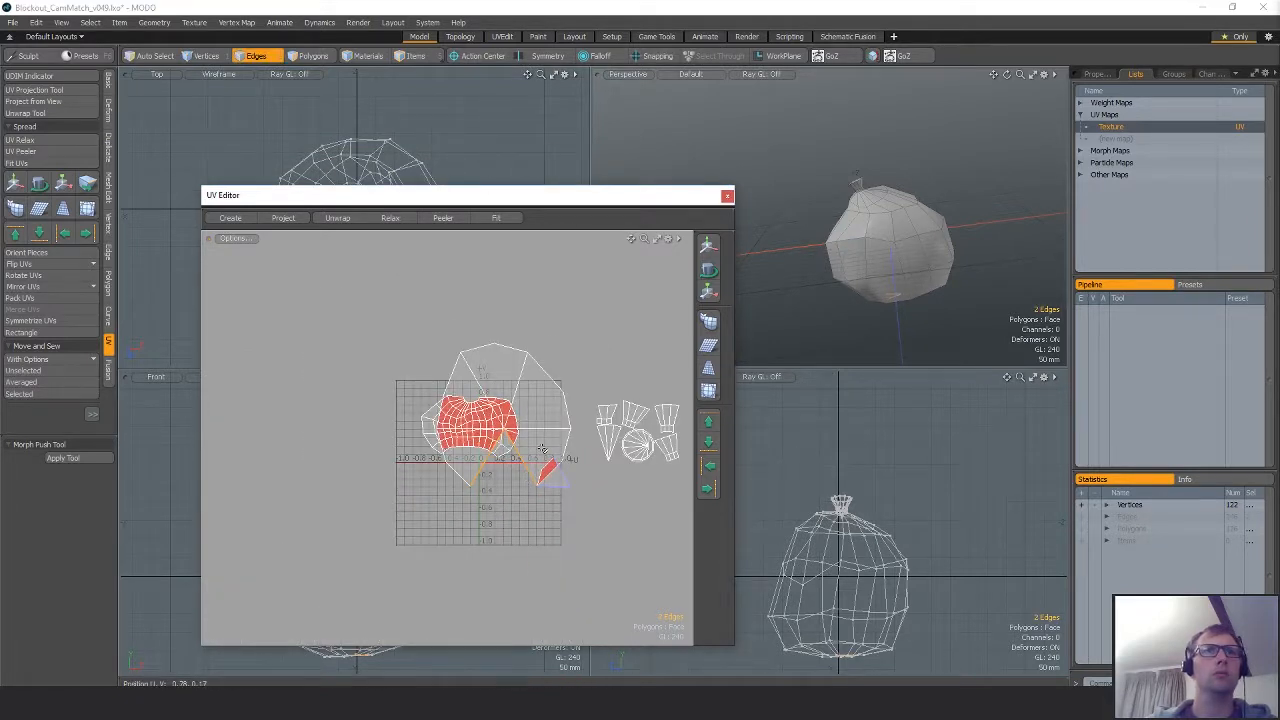
left_click(82, 391)
key("3")
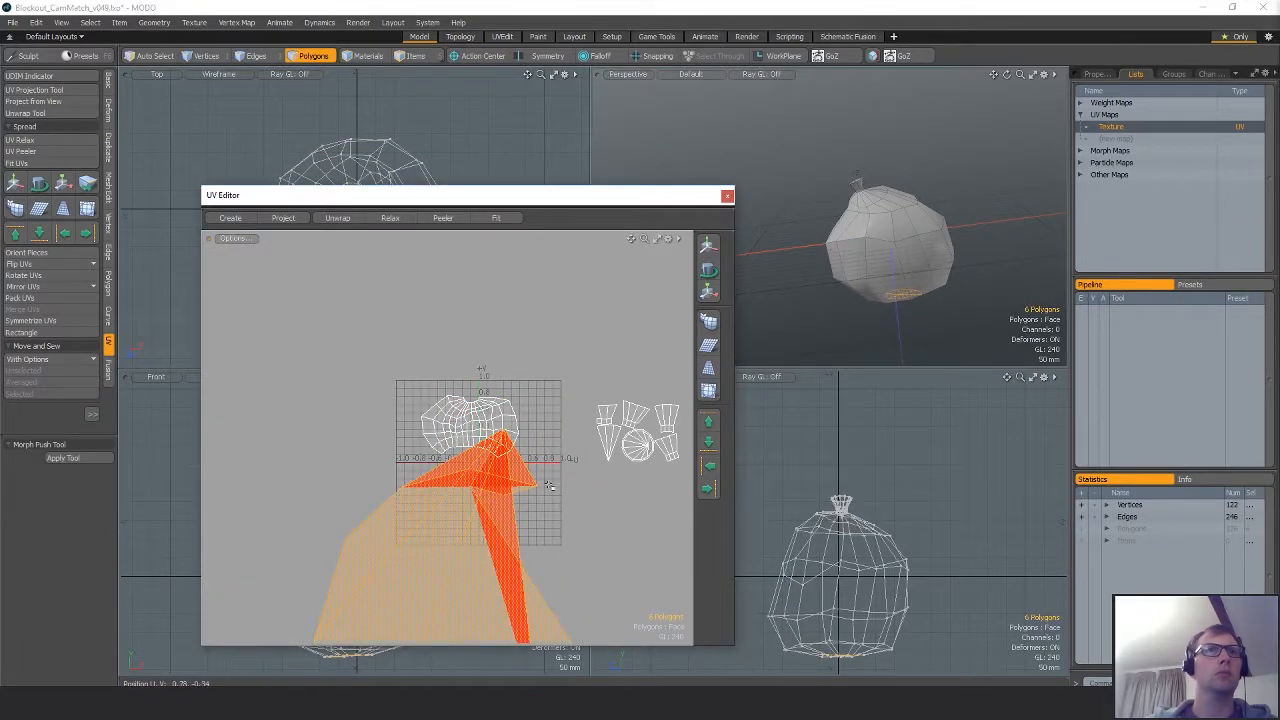
left_click(28, 141)
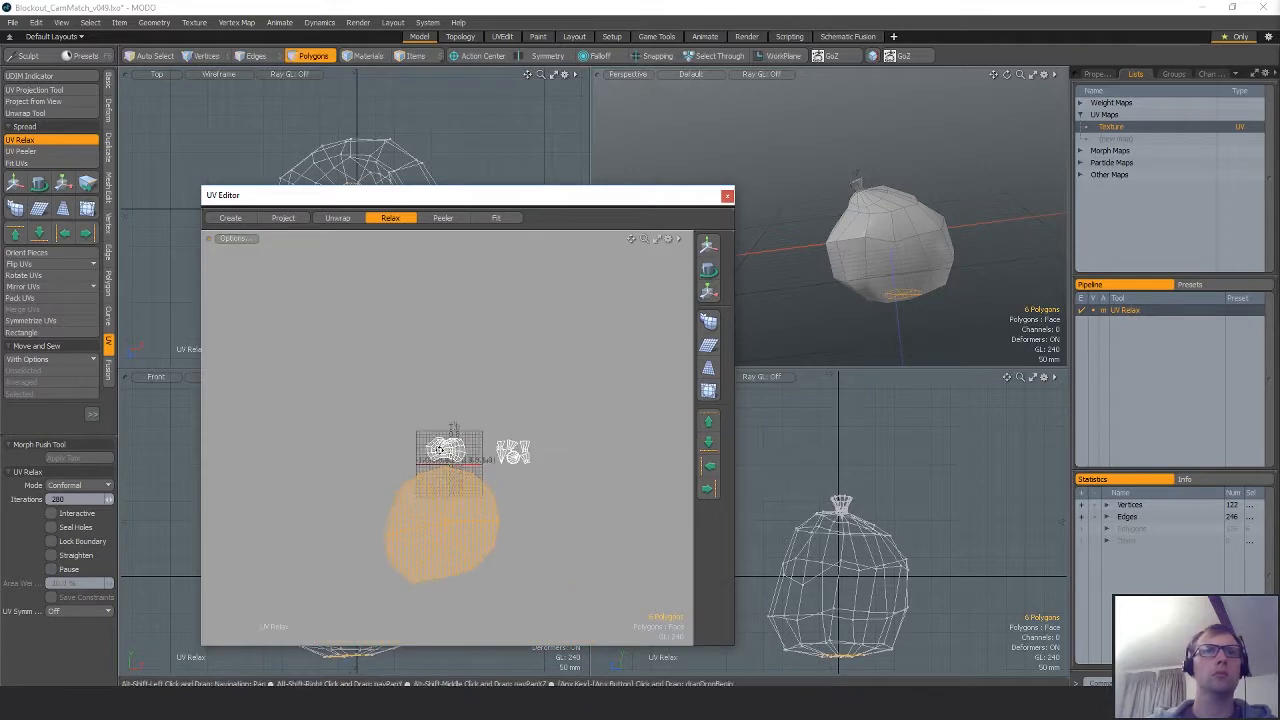
Move and sew the matching neighbour to the first neck piece along its open side edges.
right_click_drag(300, 495, 560, 570)
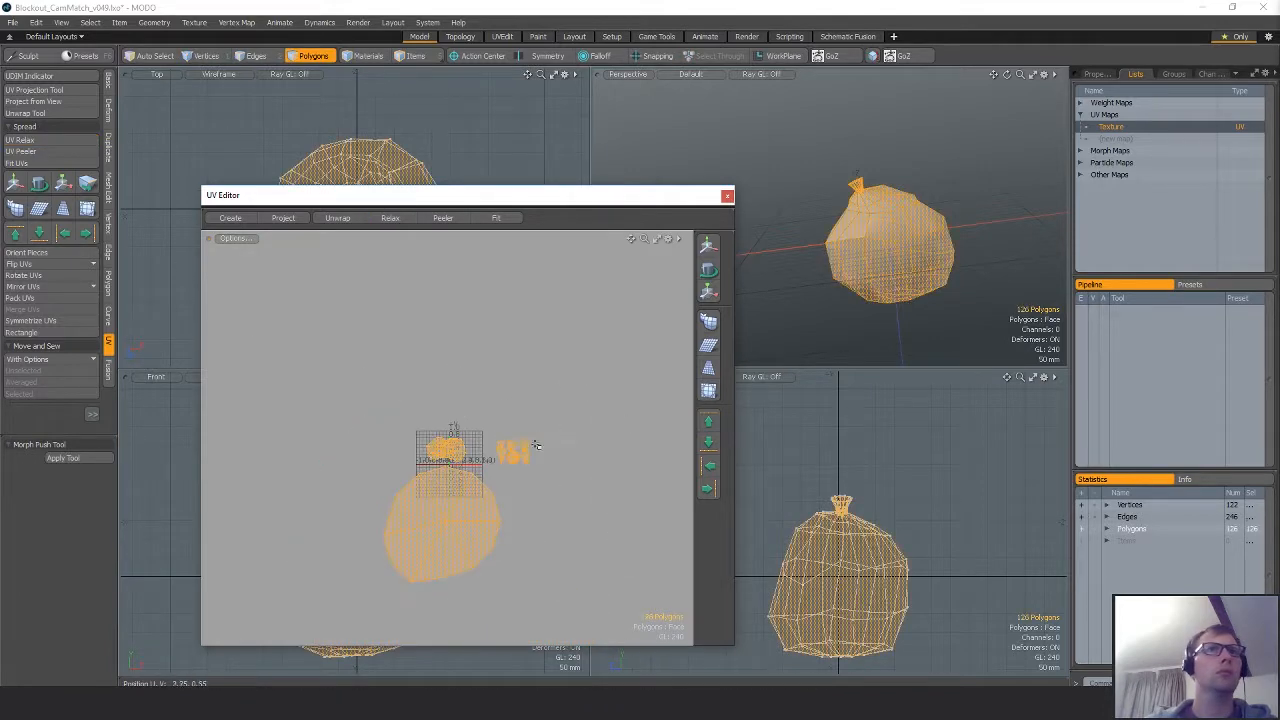
left_click_drag(514, 440, 715, 475, "ctrl+alt")
left_click_drag(635, 540, 531, 437, "alt")
left_click_drag(415, 427, 487, 421, "alt")
key("2")
left_click(275, 437)
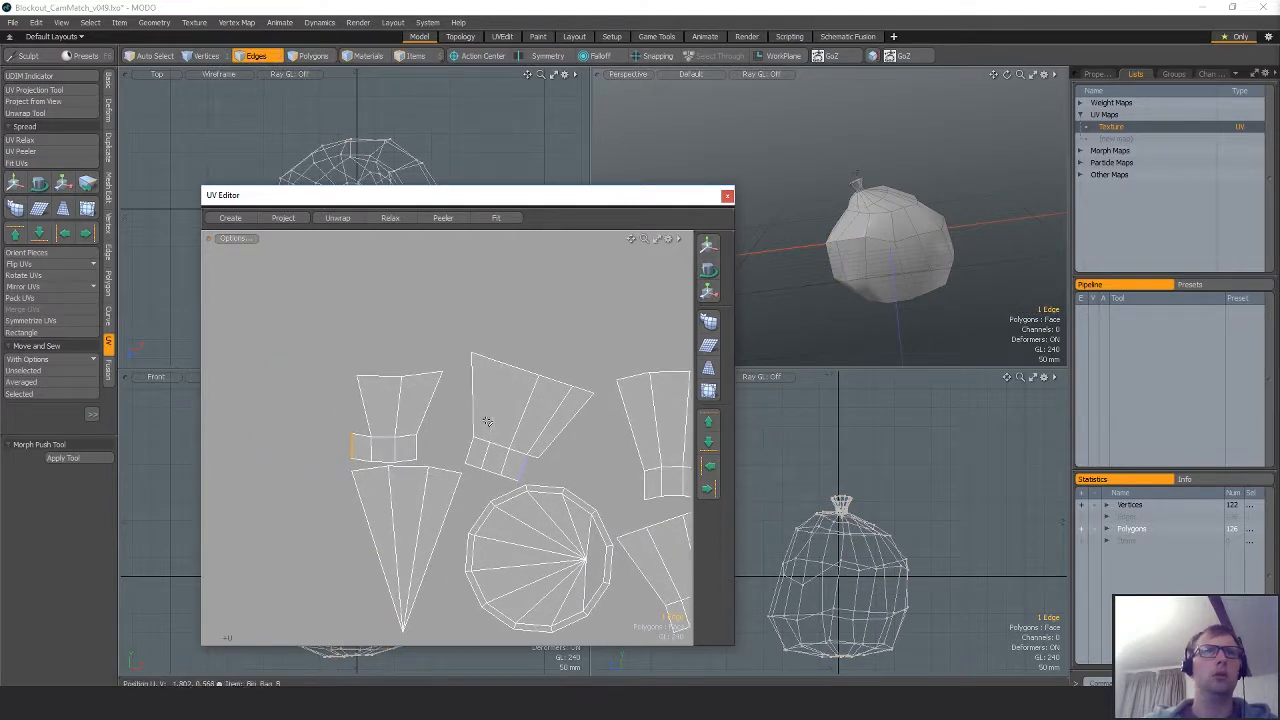
left_click(365, 419, "shift")
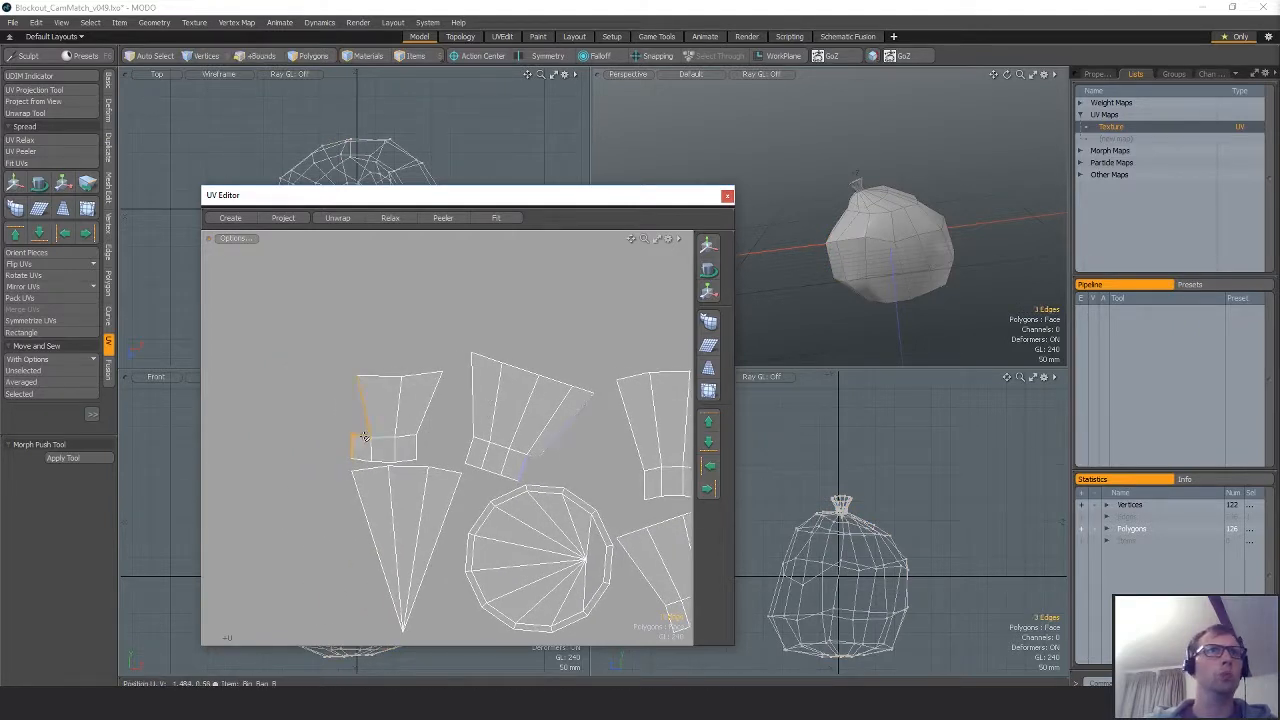
left_click(59, 396)
Move and sew the remaining neck pieces onto the growing end of the strip to form one continuous neck shell.
left_click_drag(354, 394, 438, 389, "alt")
left_click(368, 436)
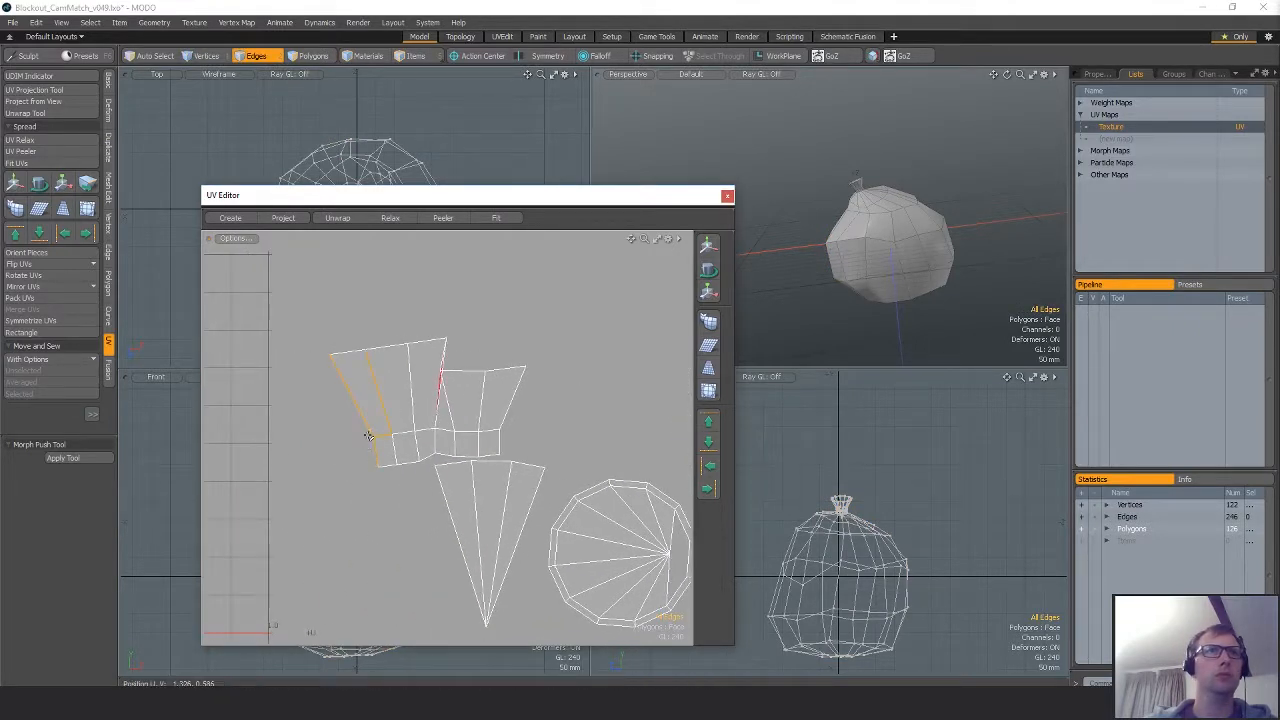
left_click(16, 395)
left_click_drag(310, 460, 375, 430, "alt")
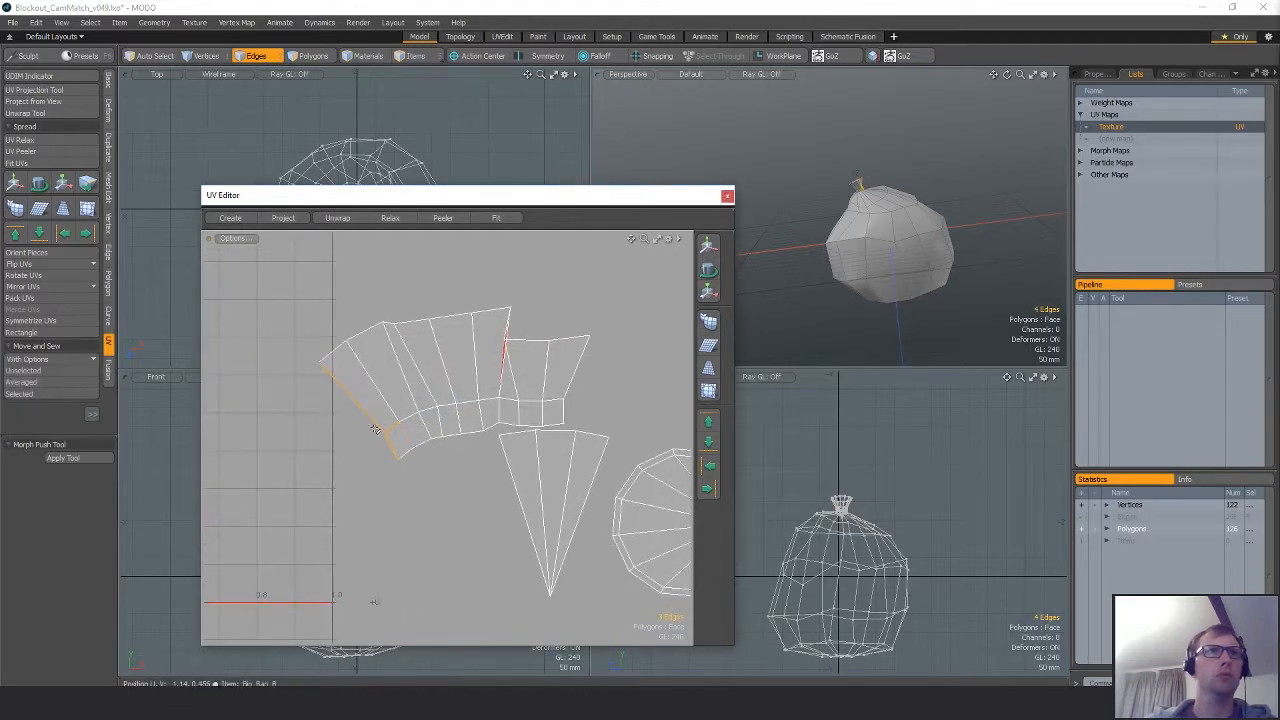
left_click(16, 396)
mouse_move(338, 484)
left_mouse_down("alt")
mouse_move(422, 452)
mouse_move(321, 500)
left_mouse_up("alt")
Move and sew the separate wedge of the neck opening into the round cap shell along the matching edges.
key("3")
left_click(479, 476)
key("bracketright")
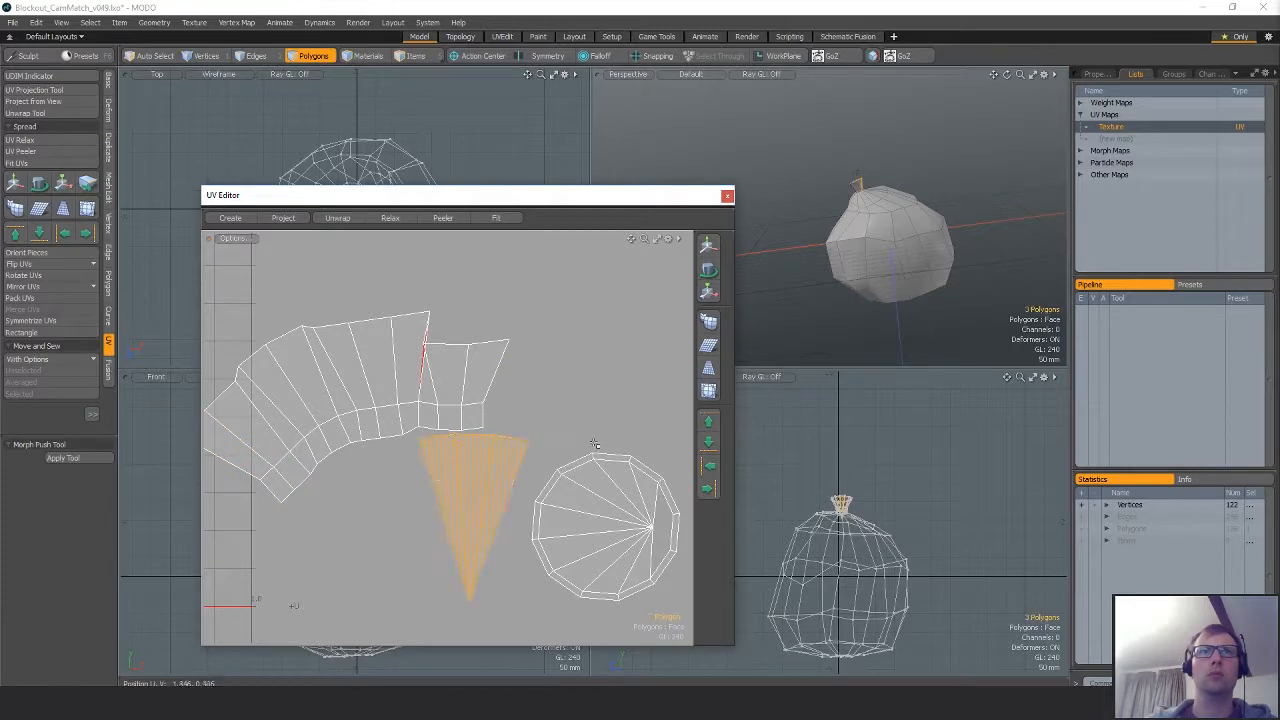
key("shift+a")
left_click_drag(876, 235, 845, 322, "alt")
scroll(451, 483, "down", 5)
left_click_drag(450, 481, 488, 464, "alt+shift")
scroll(552, 445, "up", 5)
key("1")
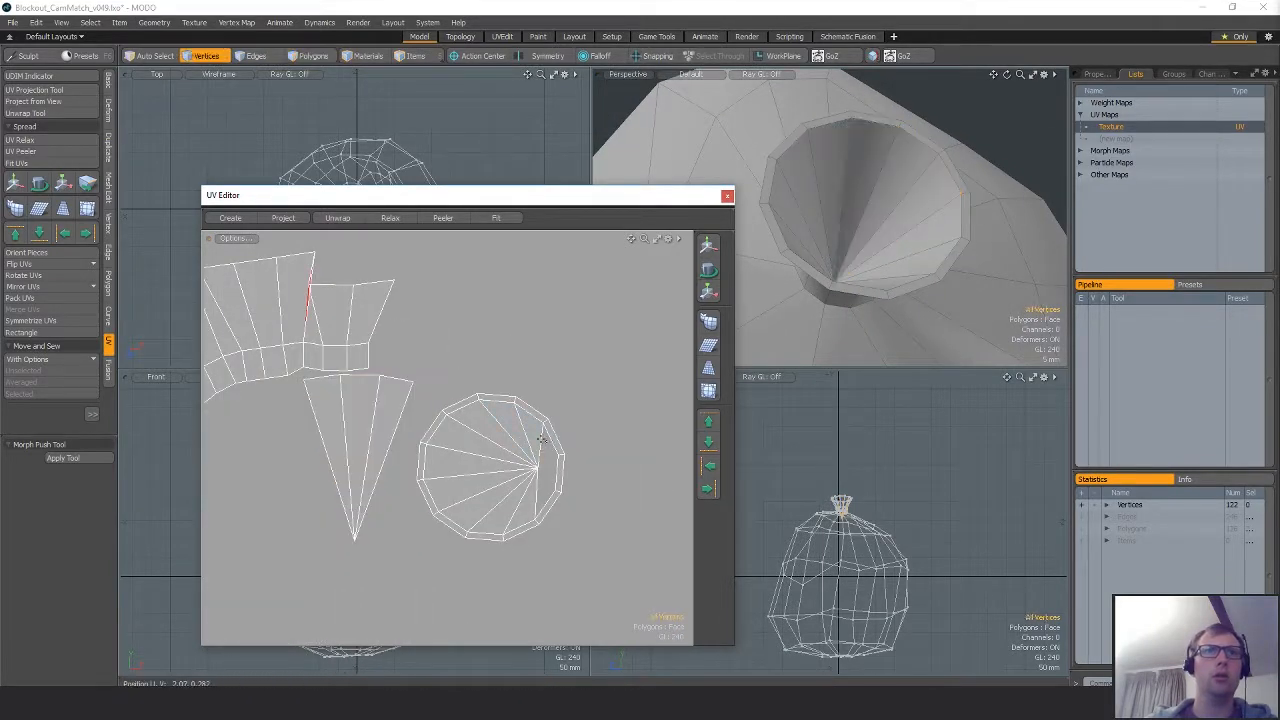
key("2")
left_click(540, 441)
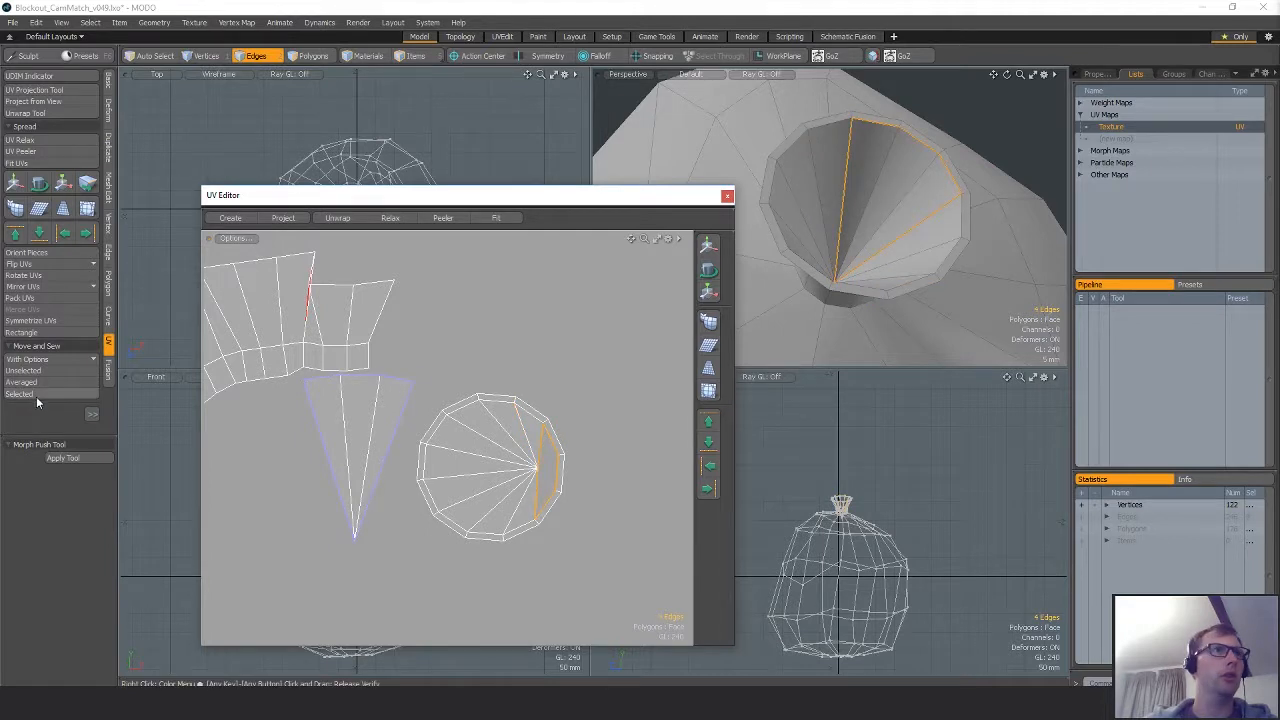
left_click(37, 397)
Select the polygons of all UV shells and relax their UVs.
scroll(545, 522, "down", 6)
key("3")
scroll(552, 447, "down", 2)
key("]")
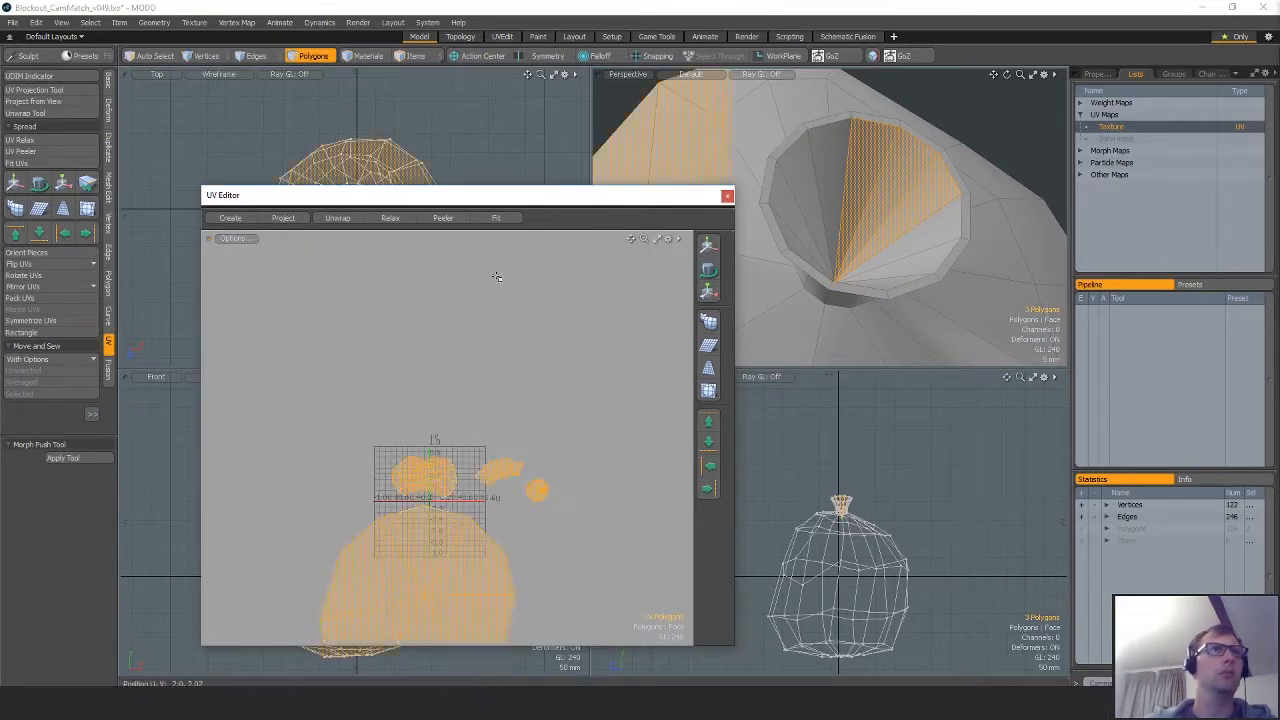
left_click(30, 140)
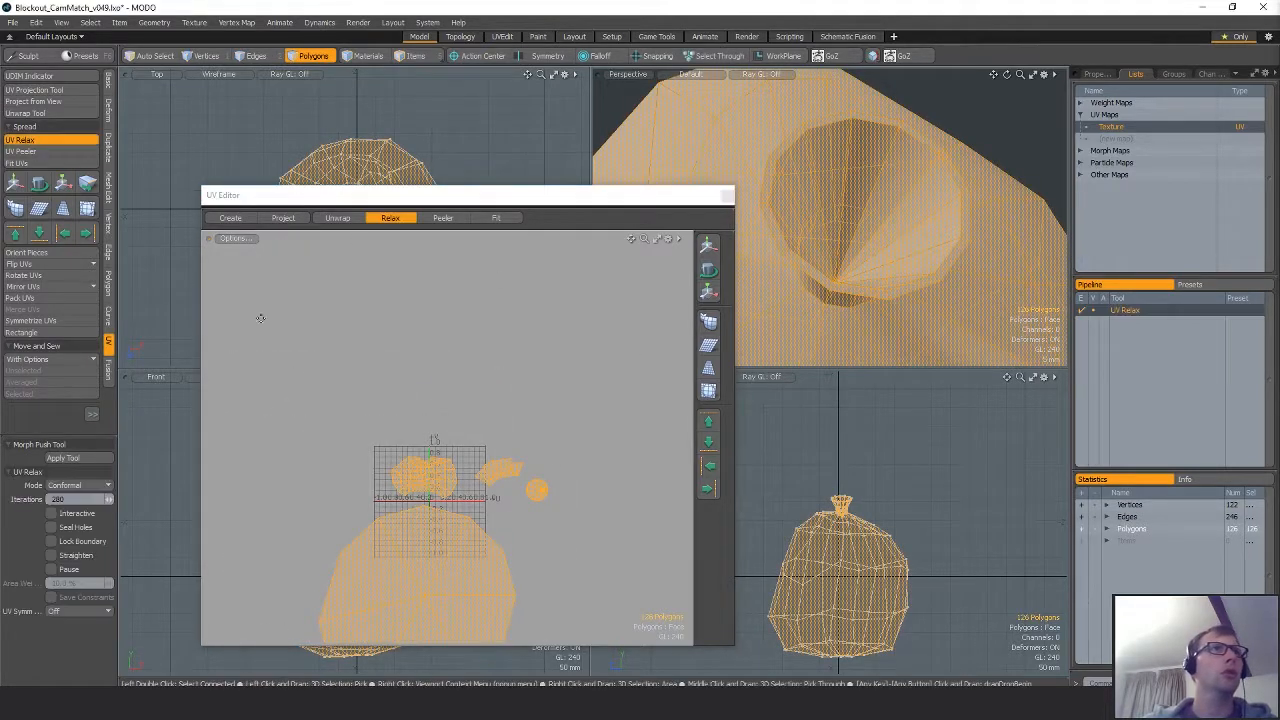
Pack all of the bag's UV shells into the 0 to 1 UV square.
left_click(22, 298)
left_click(972, 371)
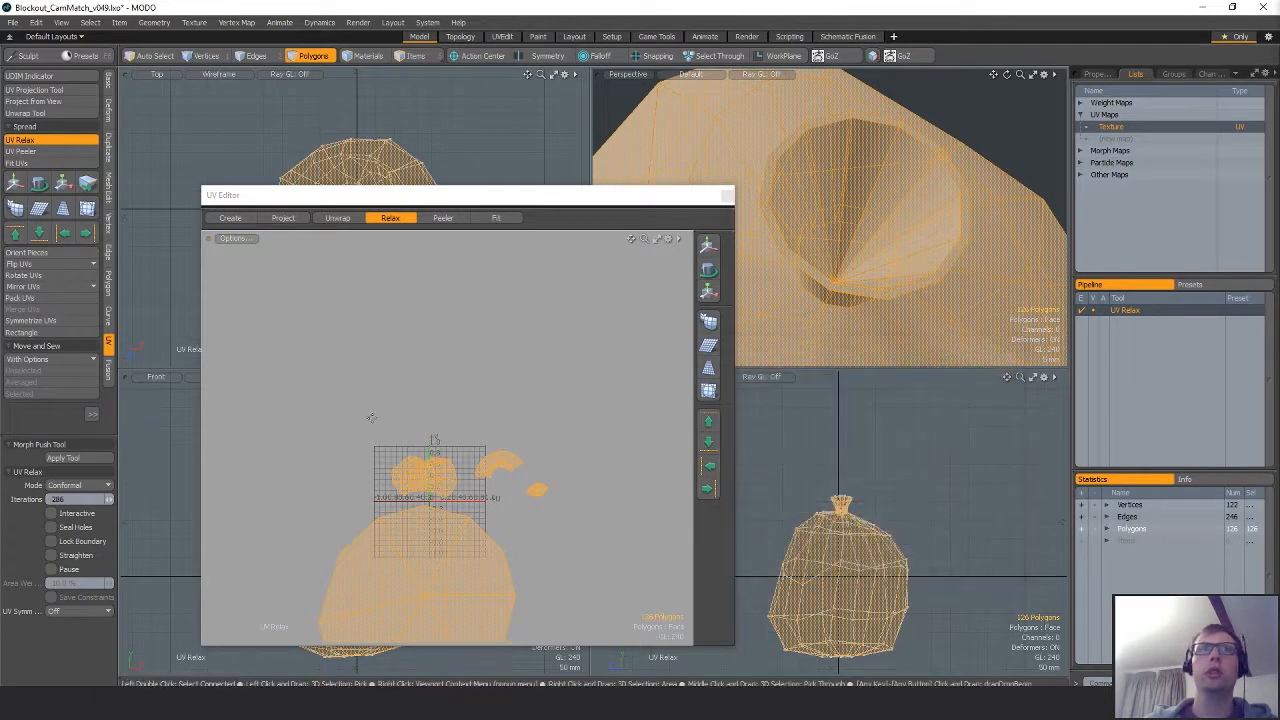
key("a")
key("q")
left_click(516, 437)
scroll(400, 450, "up", 1)
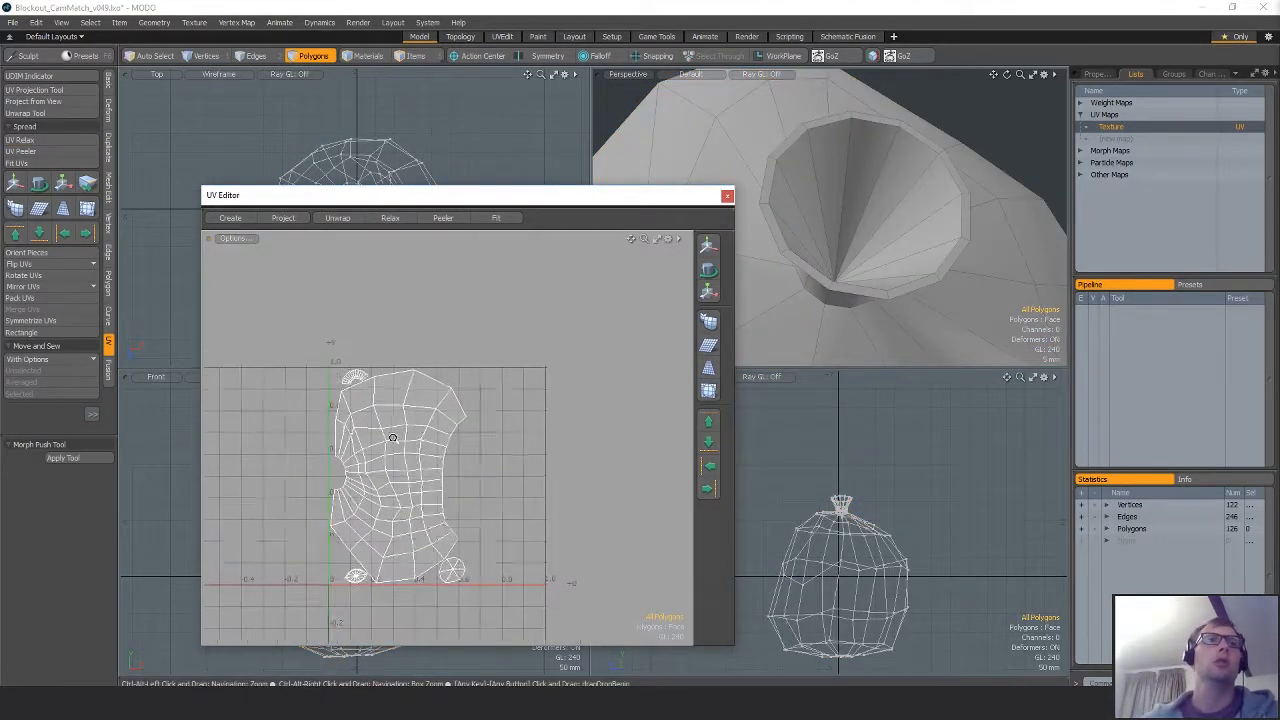
Remove the zigzag edges across the round base of the other bag variation.
left_click_drag(391, 437, 374, 422, "alt")
left_click_drag(880, 218, 923, 262, "alt")
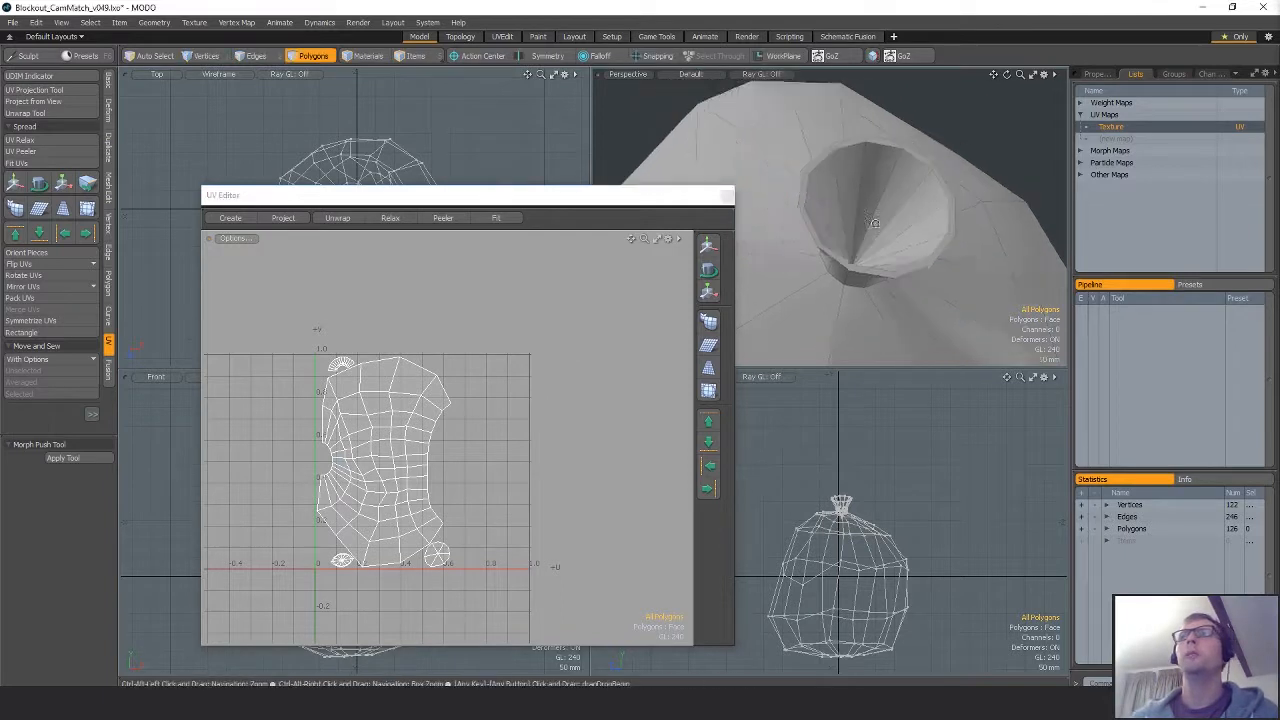
scroll(932, 218, "down", 6)
left_click_drag(932, 218, 870, 232, "alt")
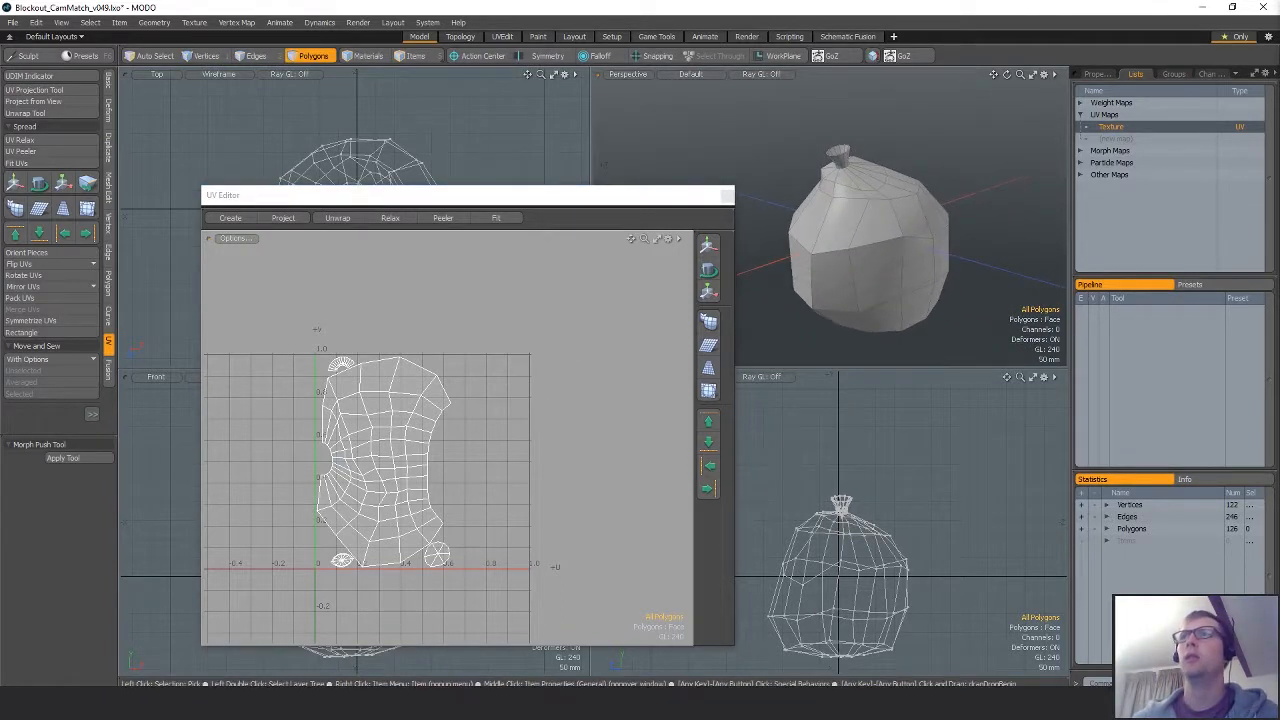
left_click_drag(932, 268, 815, 228, "alt")
key("2")
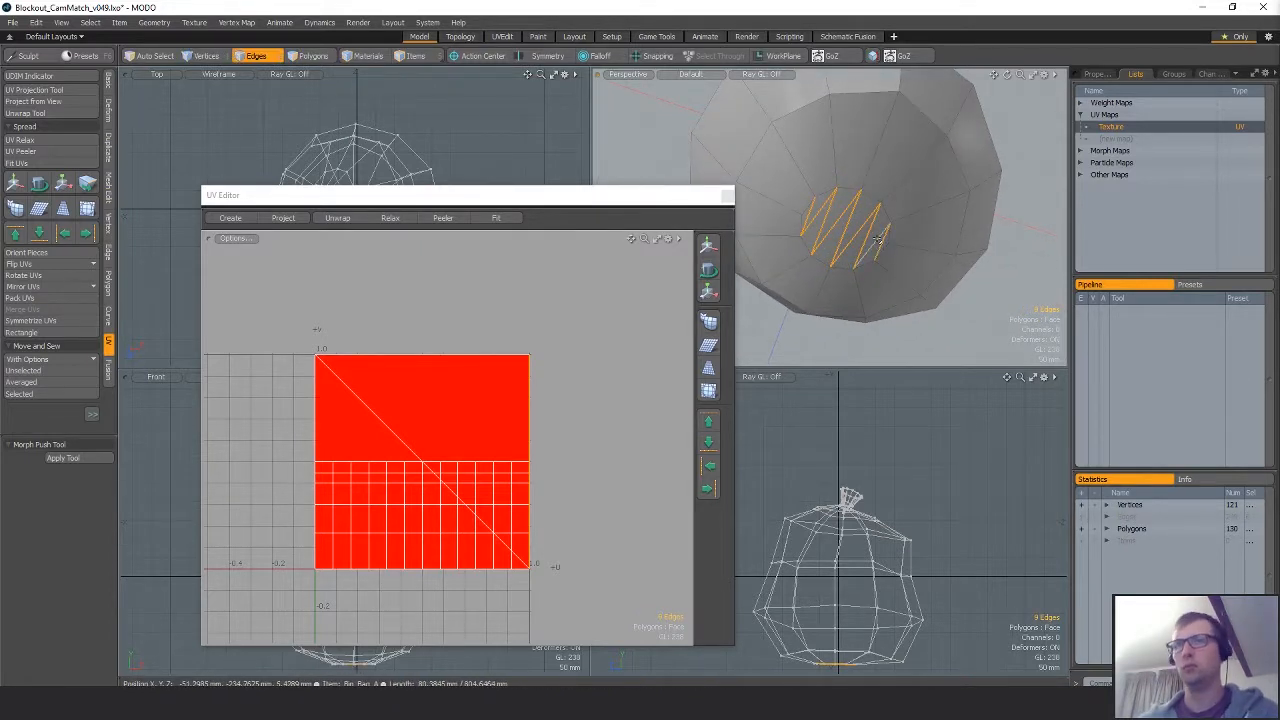
key("BackSpace")
Cut a straight edge across the bag's round base between two opposite corner vertices with Edge Slice.
key("c")
left_click(802, 218)
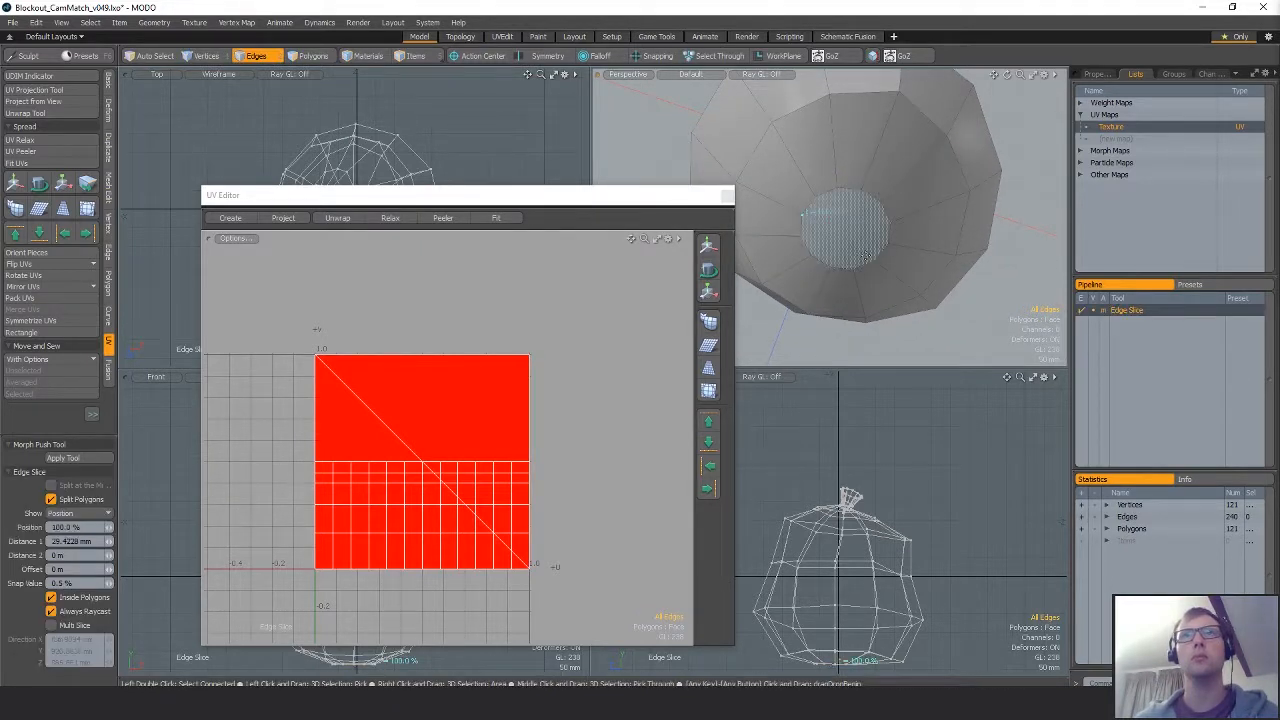
left_click(874, 266)
key("space")
key("c")
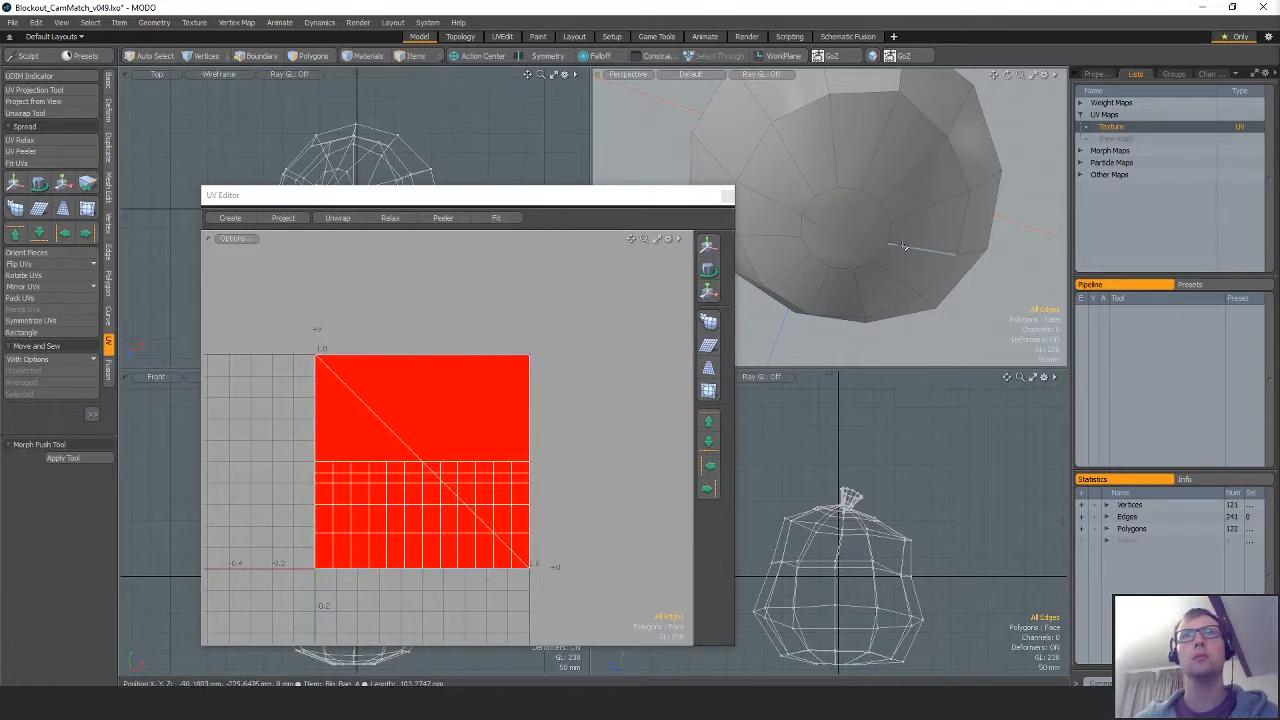
left_click(887, 244)
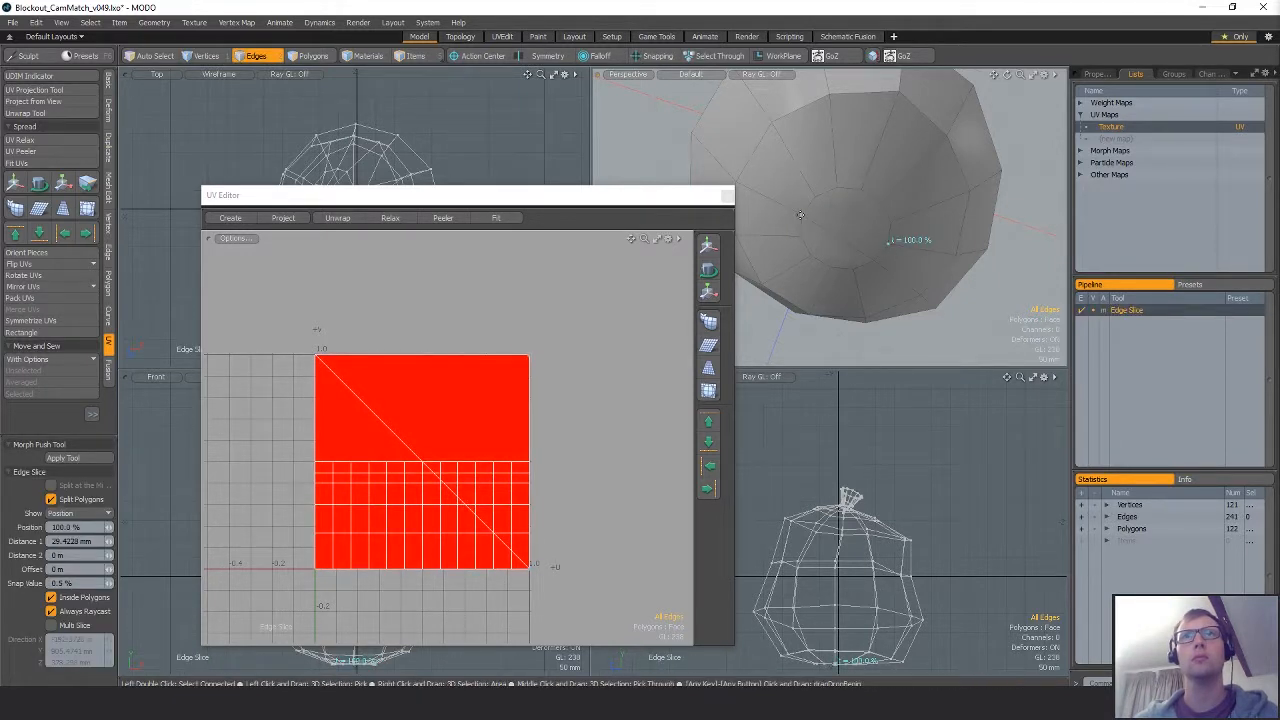
key("space")
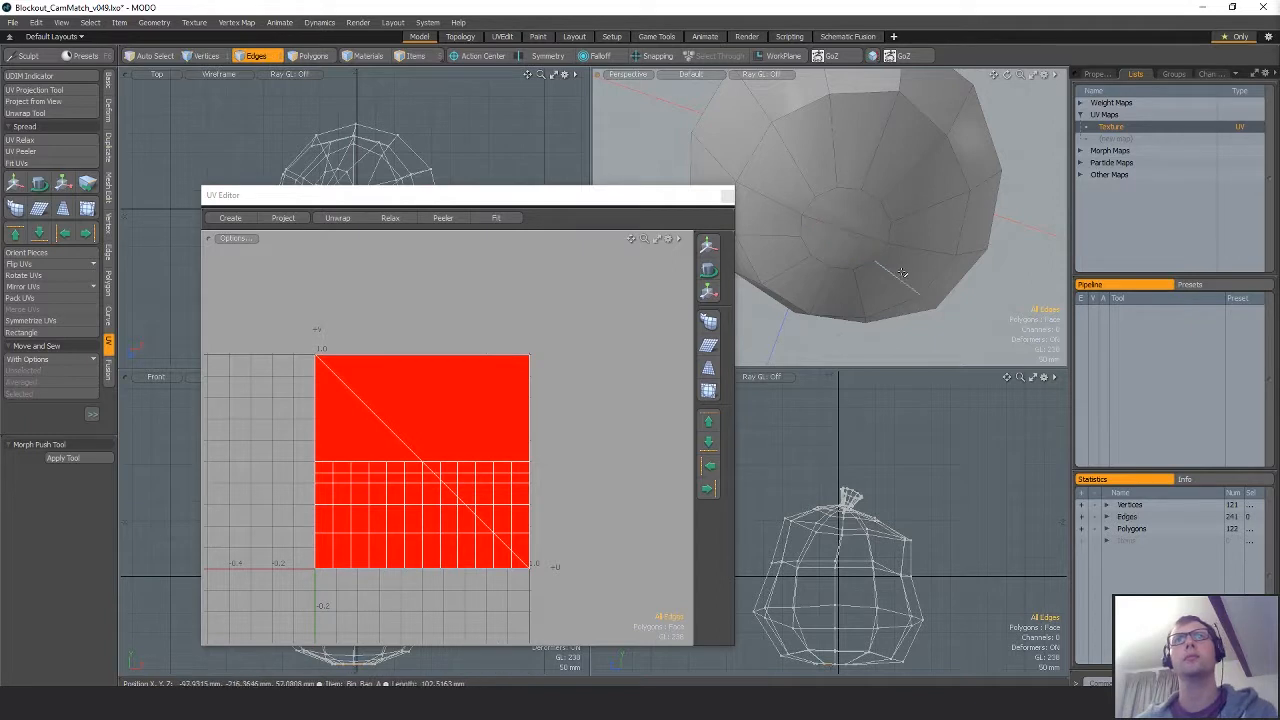
Slice two more edges through the midpoint of the base's dividing edge to opposite corners, splitting the base into wedges.
key("c")
left_click(853, 268)
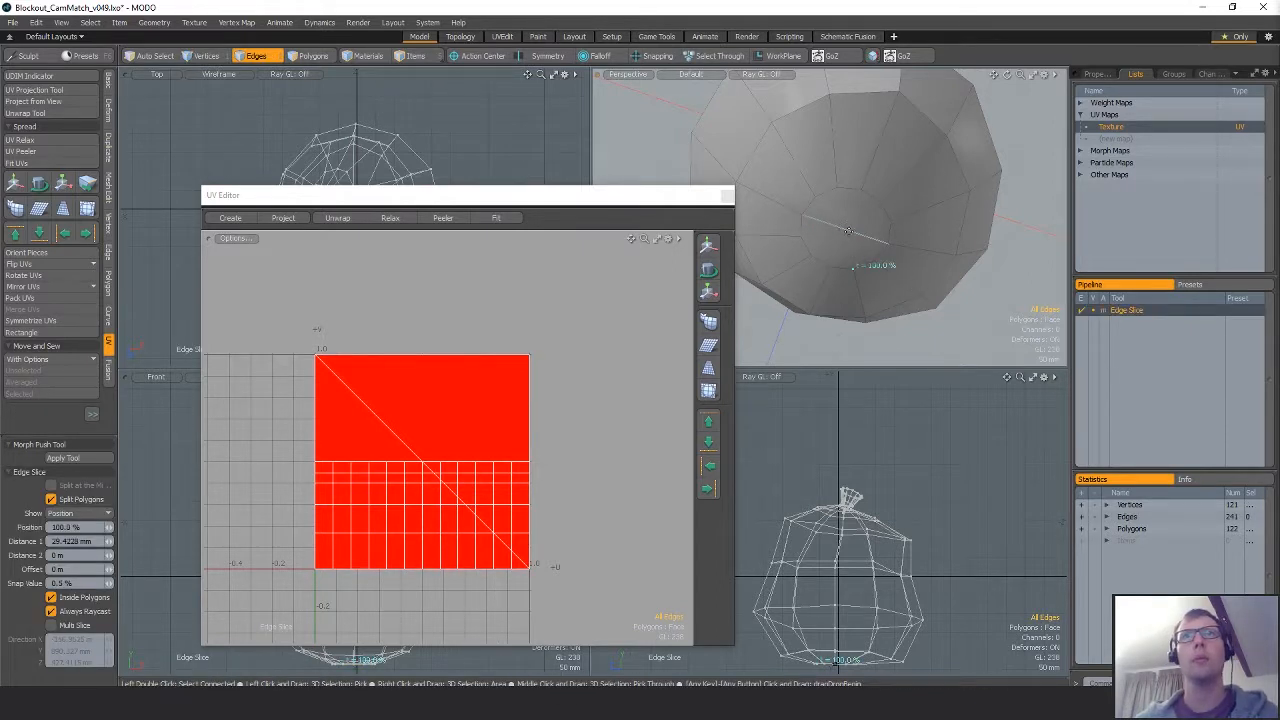
left_click(848, 231)
left_click(812, 257)
key("space")
key("c")
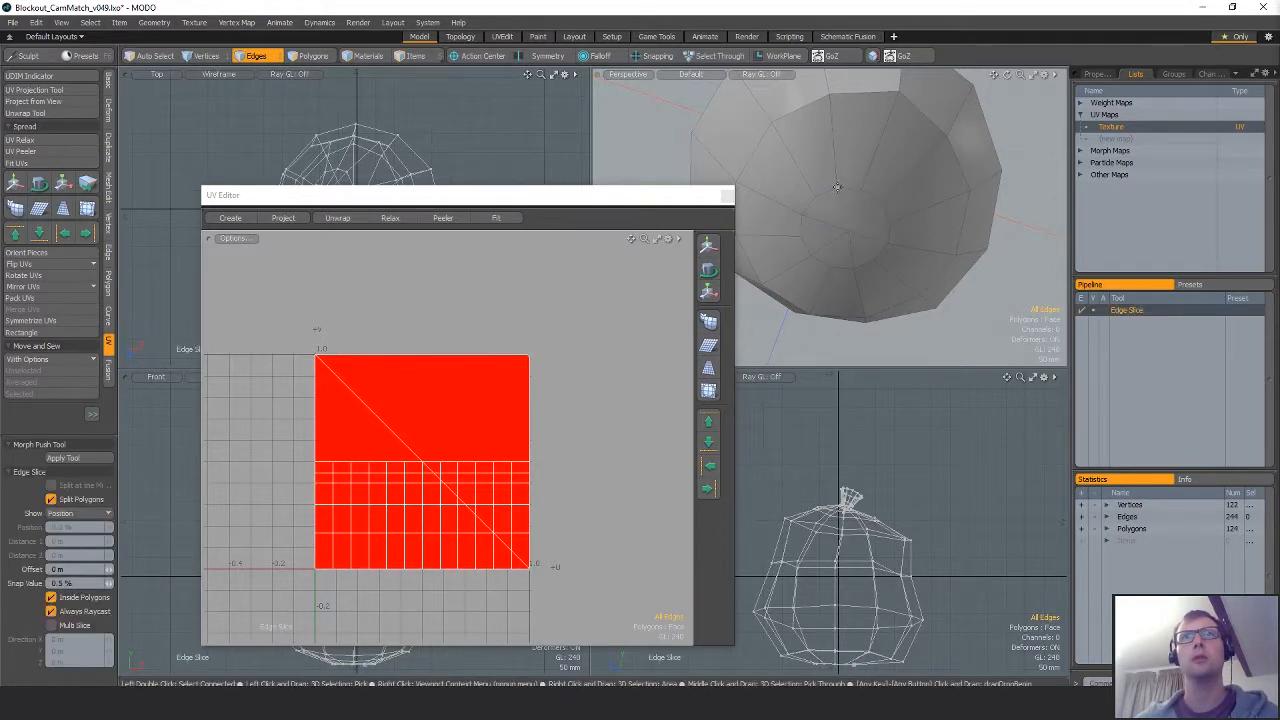
left_click(836, 186)
left_click(882, 199)
key("space")
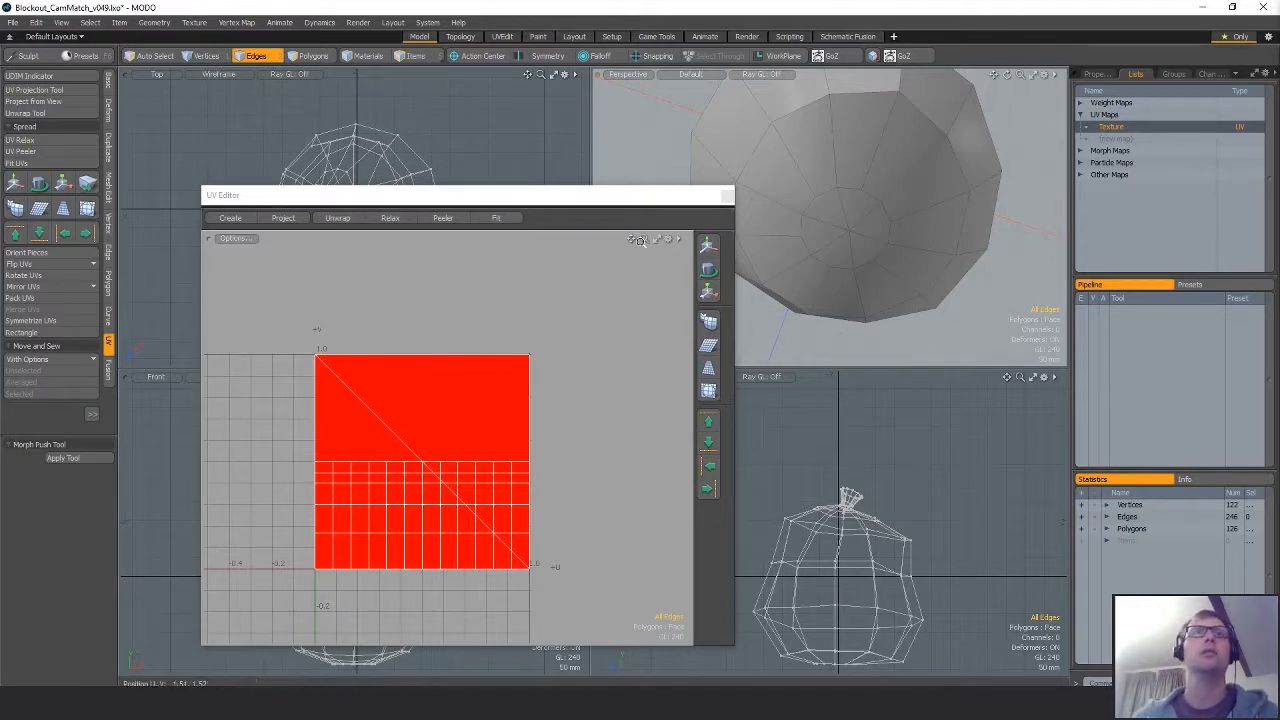
Select all of the bag's polygons and project their UVs with a Cylindrical projection on the Y axis.
key("3")
key("ctrl+a")
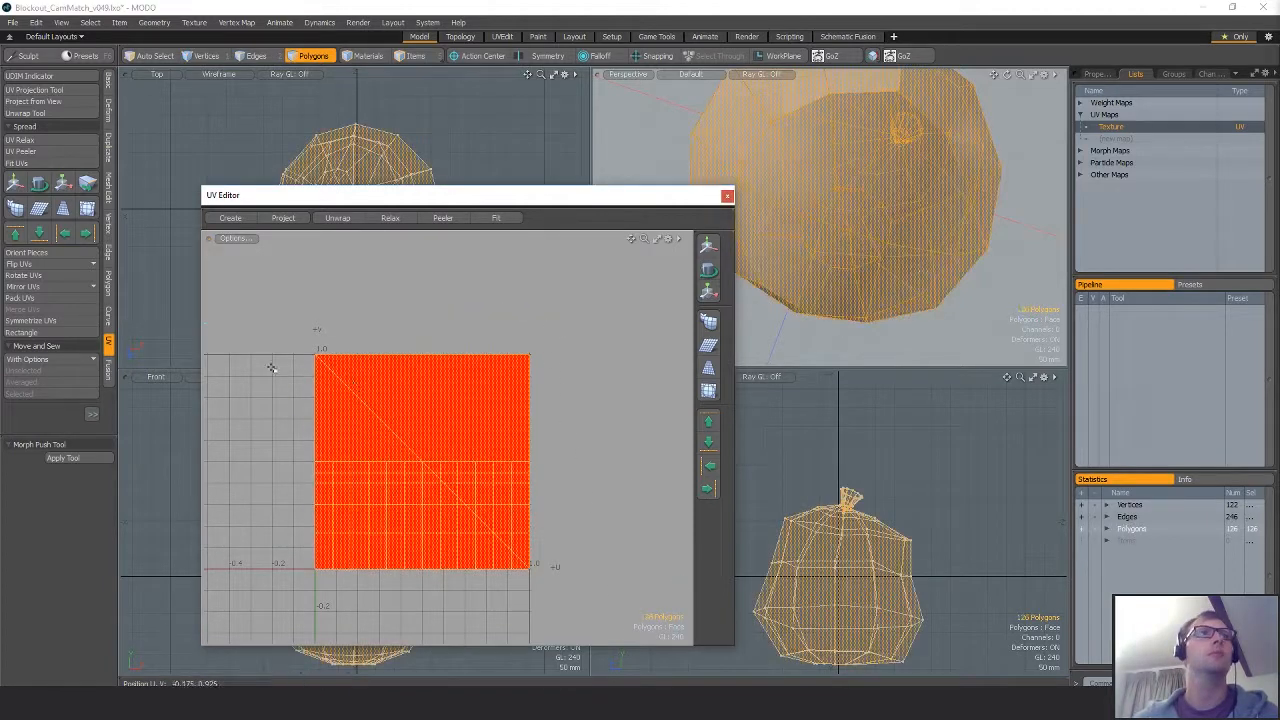
left_click(50, 91)
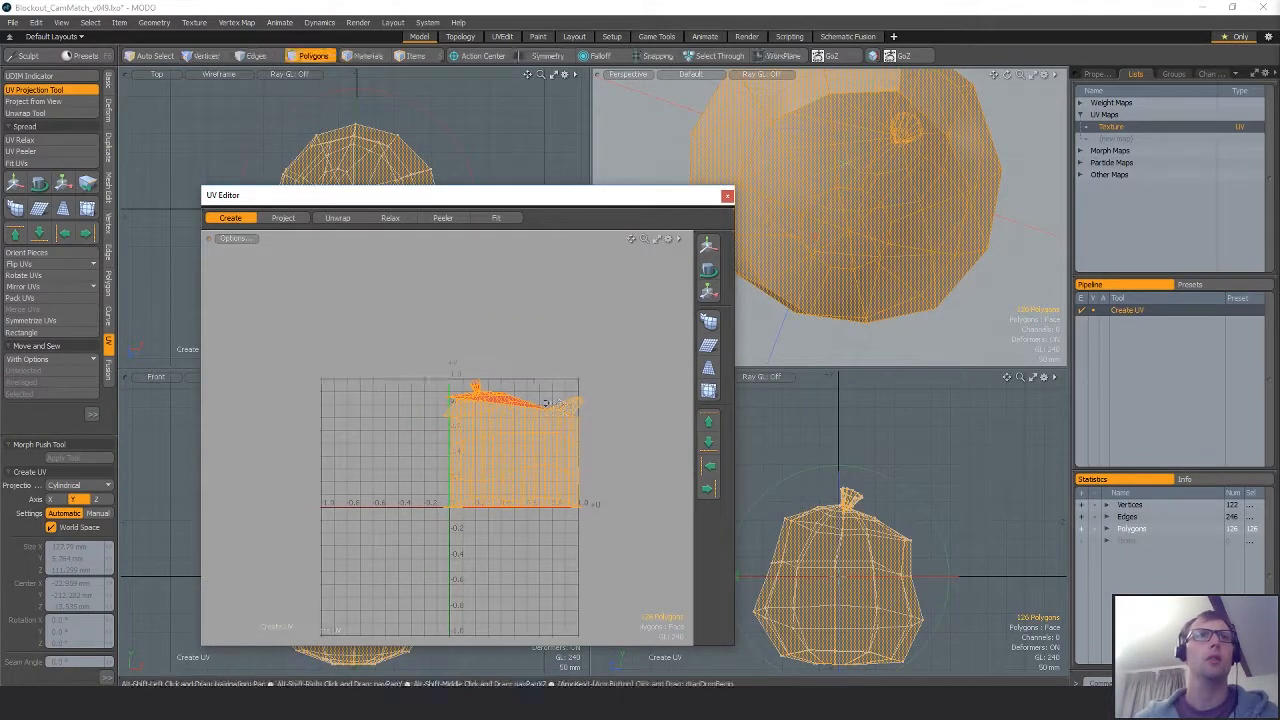
scroll(489, 379, "up", 4)
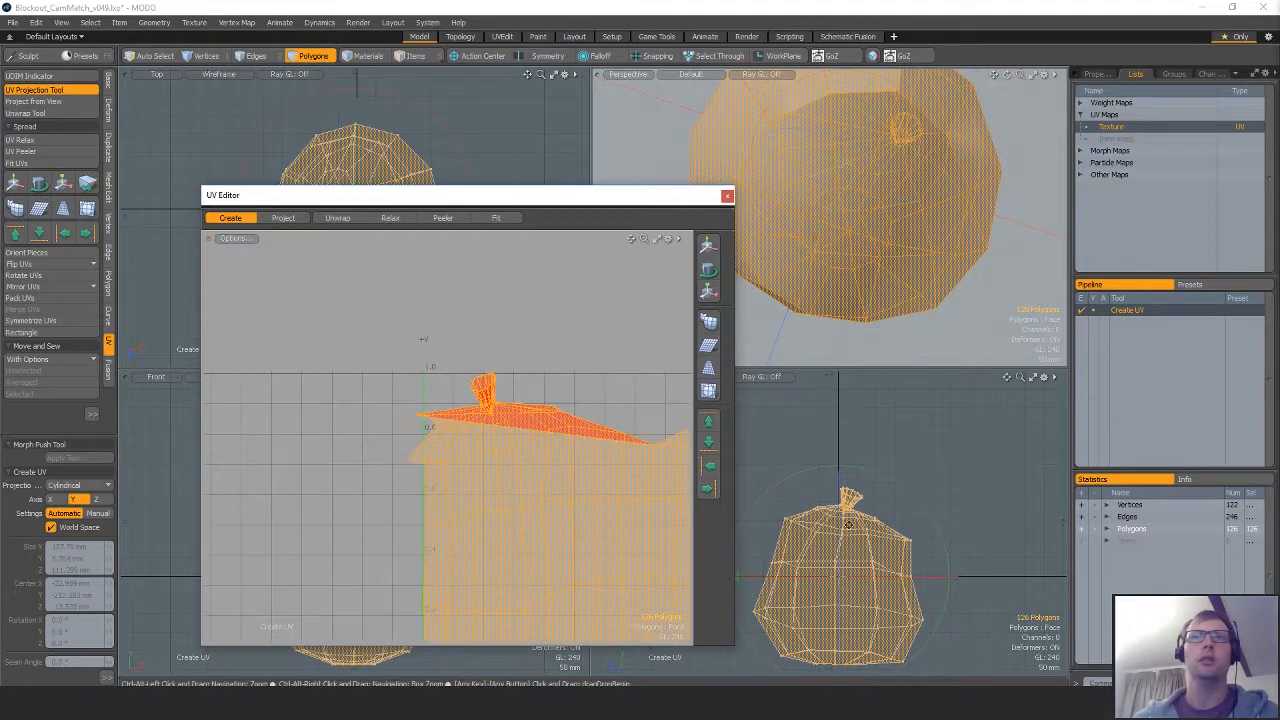
key("space")
Select the whole flared tied neck of the bag by growing the selection out from its rim polygon loop.
scroll(828, 265, "down", 3)
mouse_move(830, 262)
left_mouse_down("alt")
mouse_move(880, 152)
mouse_move(840, 267)
mouse_move(886, 266)
mouse_move(908, 222)
mouse_move(897, 265)
left_mouse_up("alt")
scroll(882, 150, "up", 4)
scroll(840, 267, "up", 3)
left_click(977, 245)
mouse_move(882, 213)
left_mouse_down()
mouse_move(890, 241)
mouse_move(858, 202)
mouse_move(827, 196)
left_mouse_up()
left_click(814, 179)
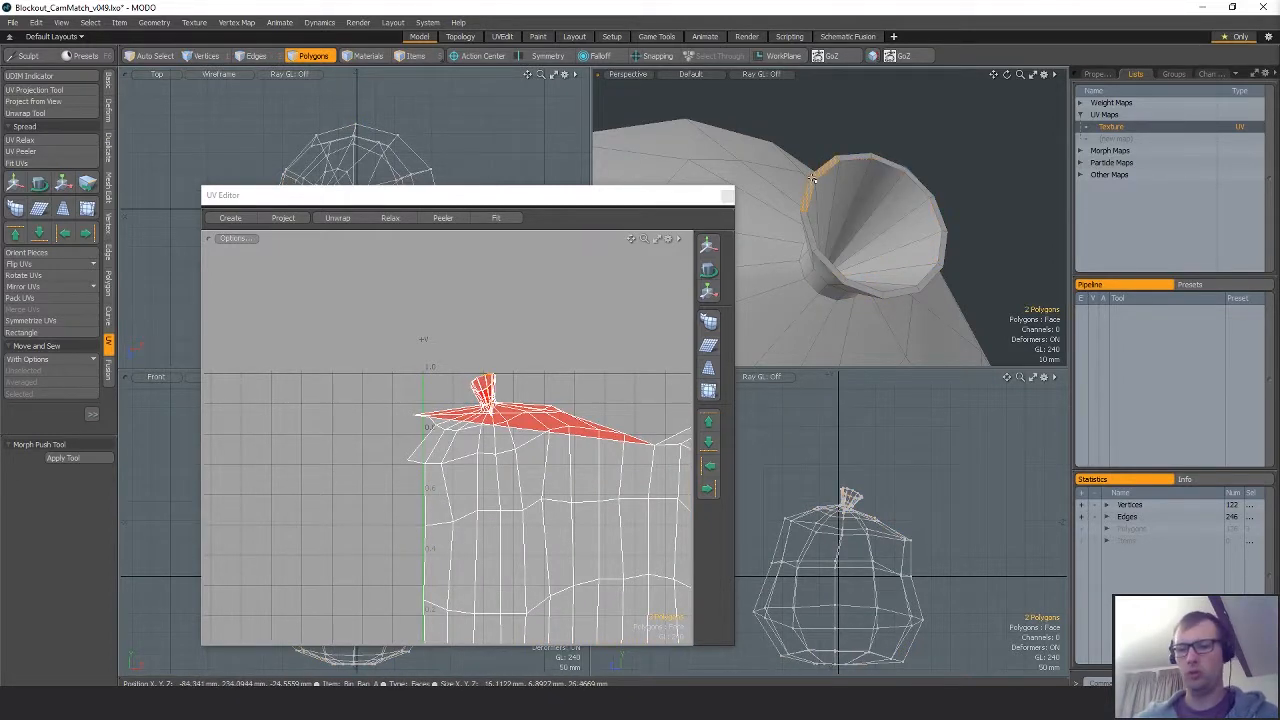
key("l")
key("shift+Up")
key("shift+Up")
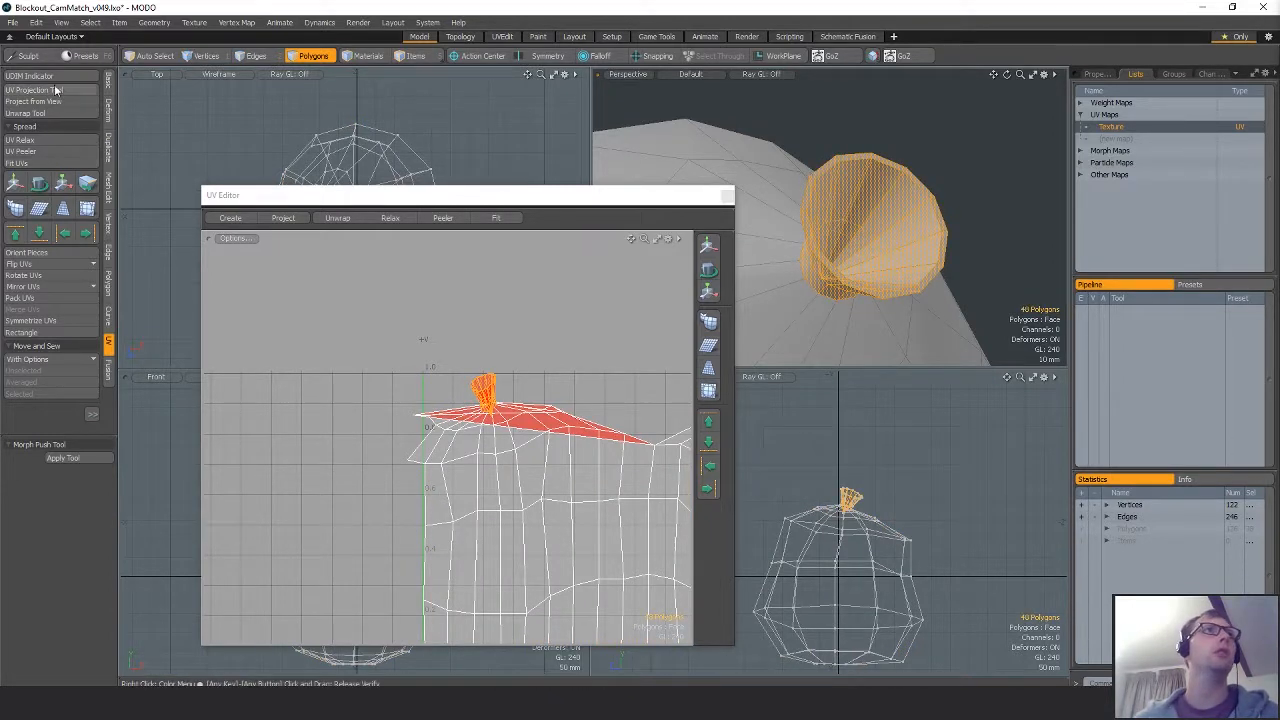
Project the neck's UVs with an Atlas projection and move the resulting islands well outside the UV square.
left_click(57, 90)
left_click(68, 485)
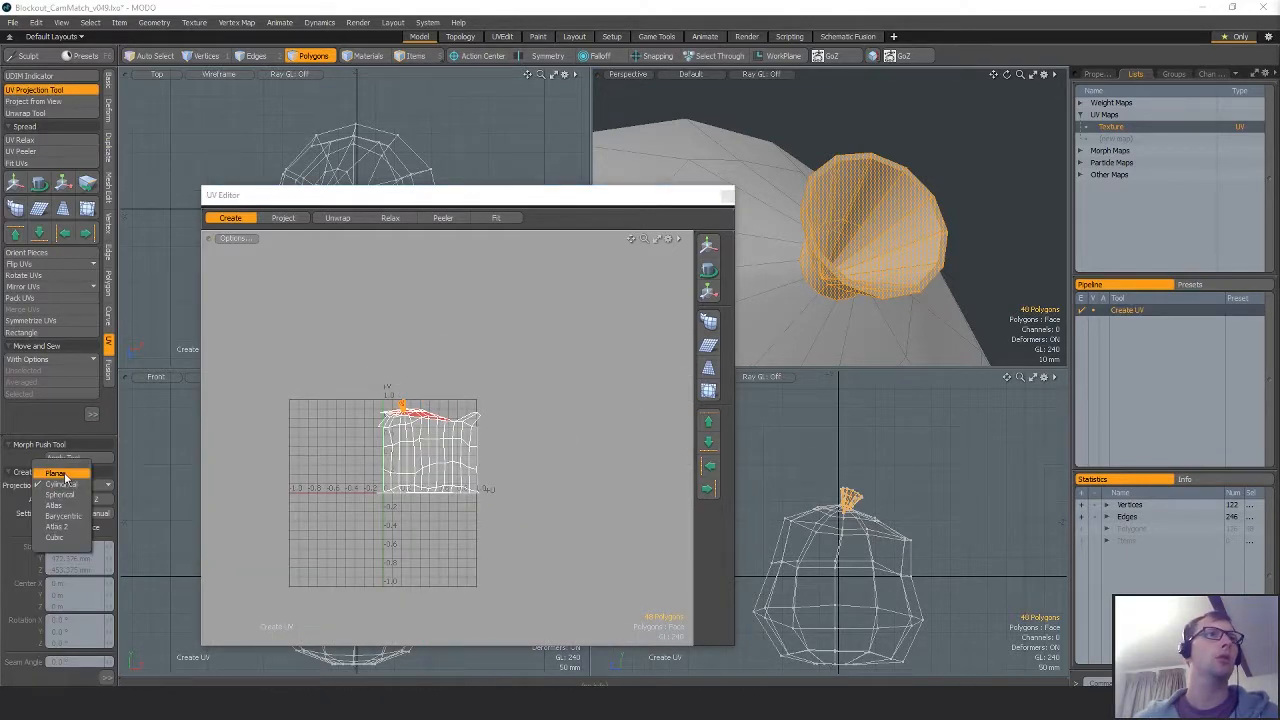
left_click(66, 474)
left_click(70, 485)
left_click(54, 505)
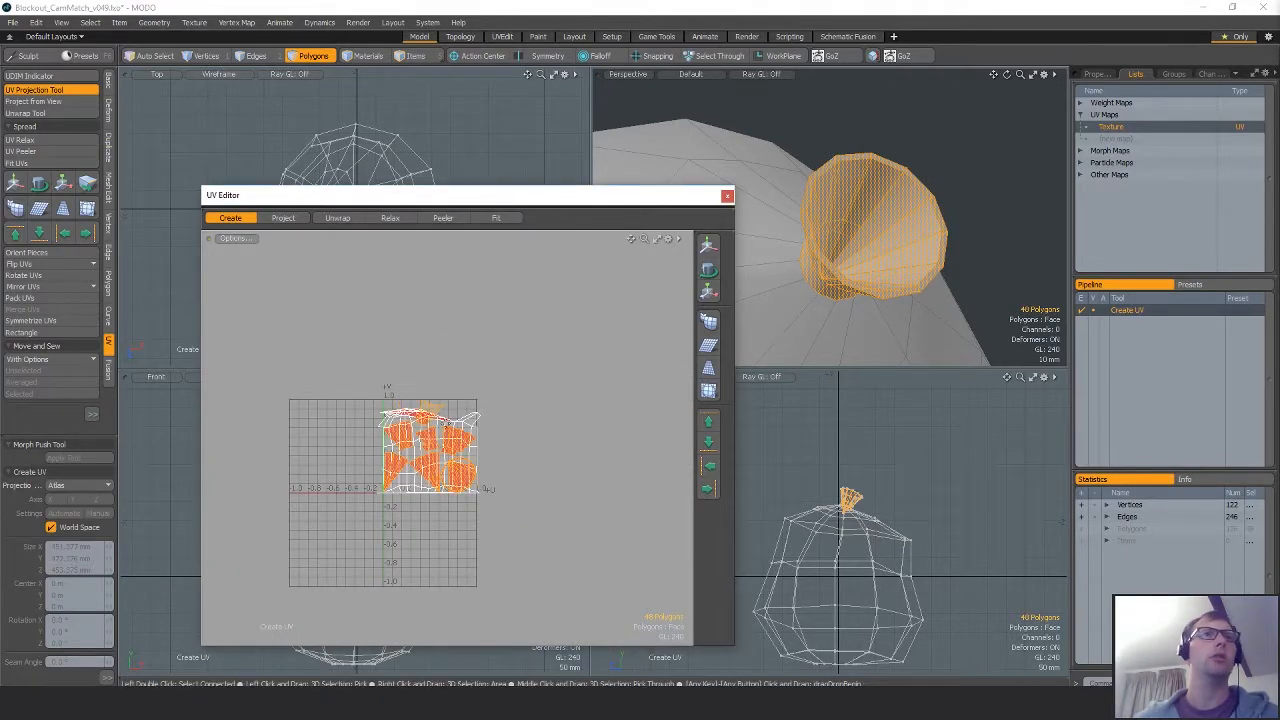
key("w")
left_click_drag(397, 375, 611, 400)
key("q")
Select the bag body's UVs without the neck and project them again with a Cylindrical projection on the Y axis.
mouse_move(474, 350)
right_mouse_down()
mouse_move(354, 366)
mouse_move(484, 454)
right_mouse_up()
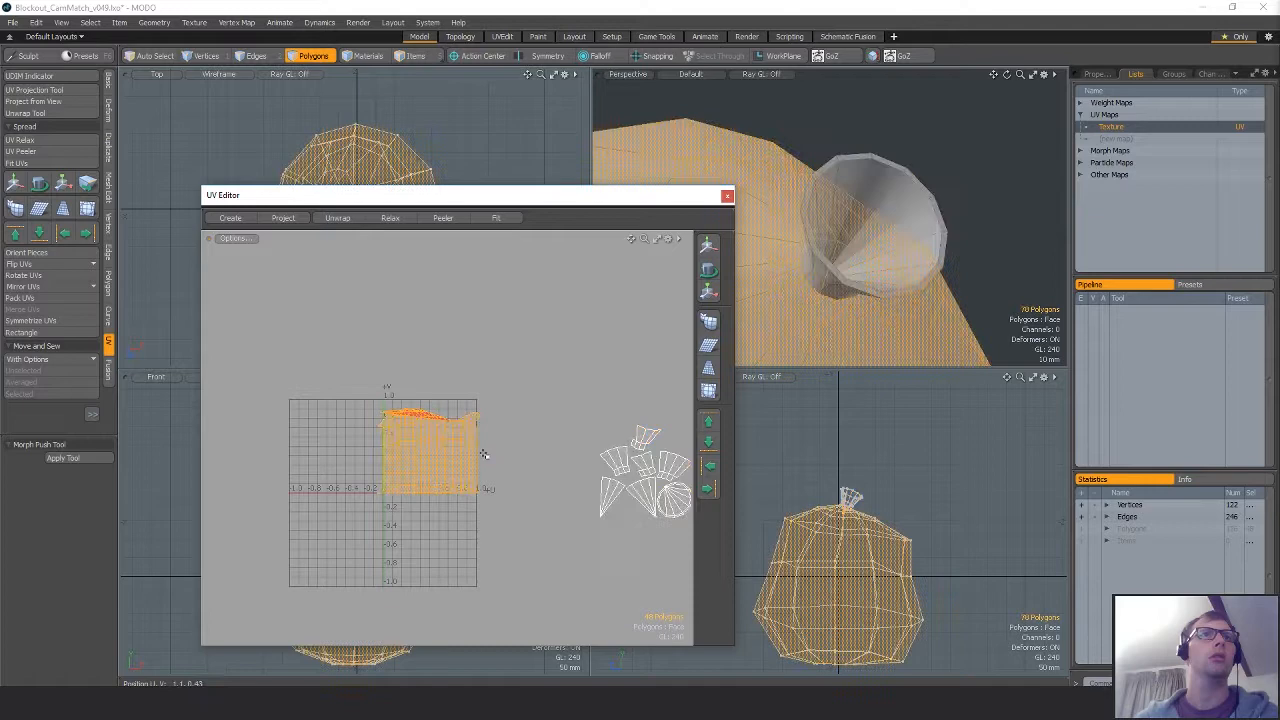
left_click(30, 90)
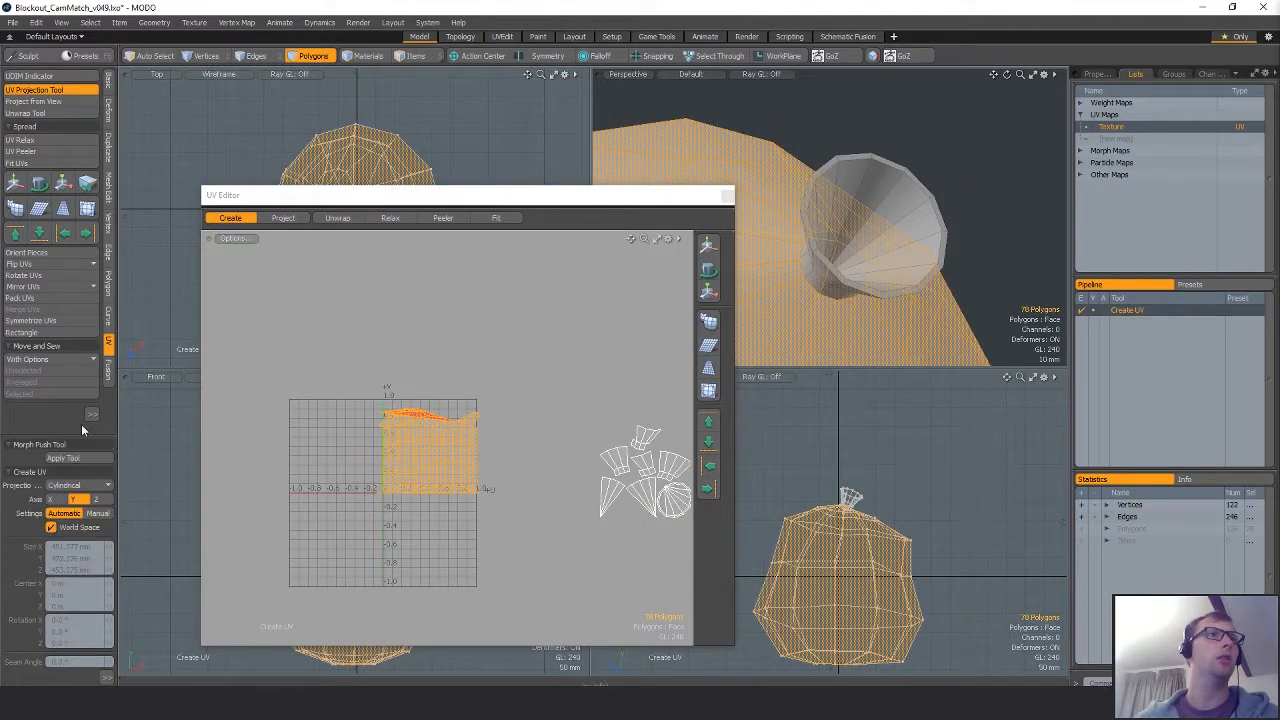
left_click(412, 421)
scroll(416, 420, "up", 4)
key("q")
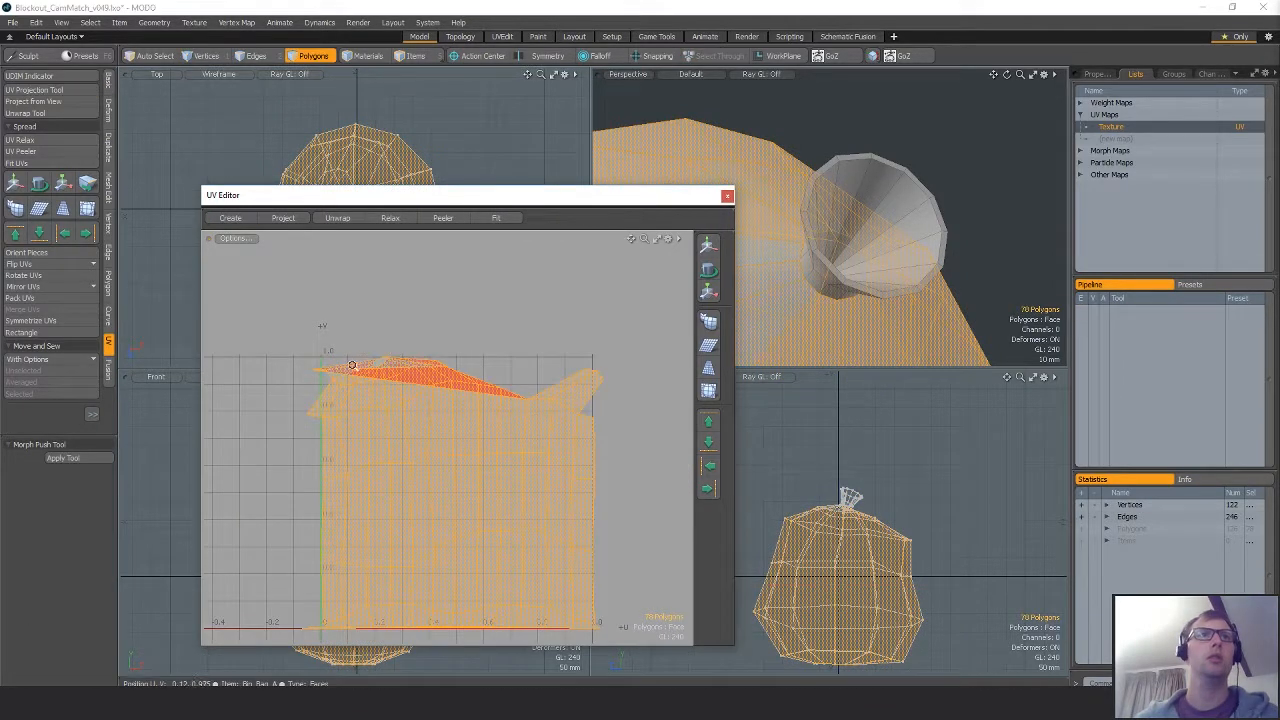
Detach the overlapping polygons around the bag's top in two groups and move them above the main body shell.
scroll(354, 365, "up", 3)
left_click(457, 395)
left_click_drag(774, 188, 834, 160, "alt")
left_click(823, 189, "shift")
scroll(521, 462, "down", 4)
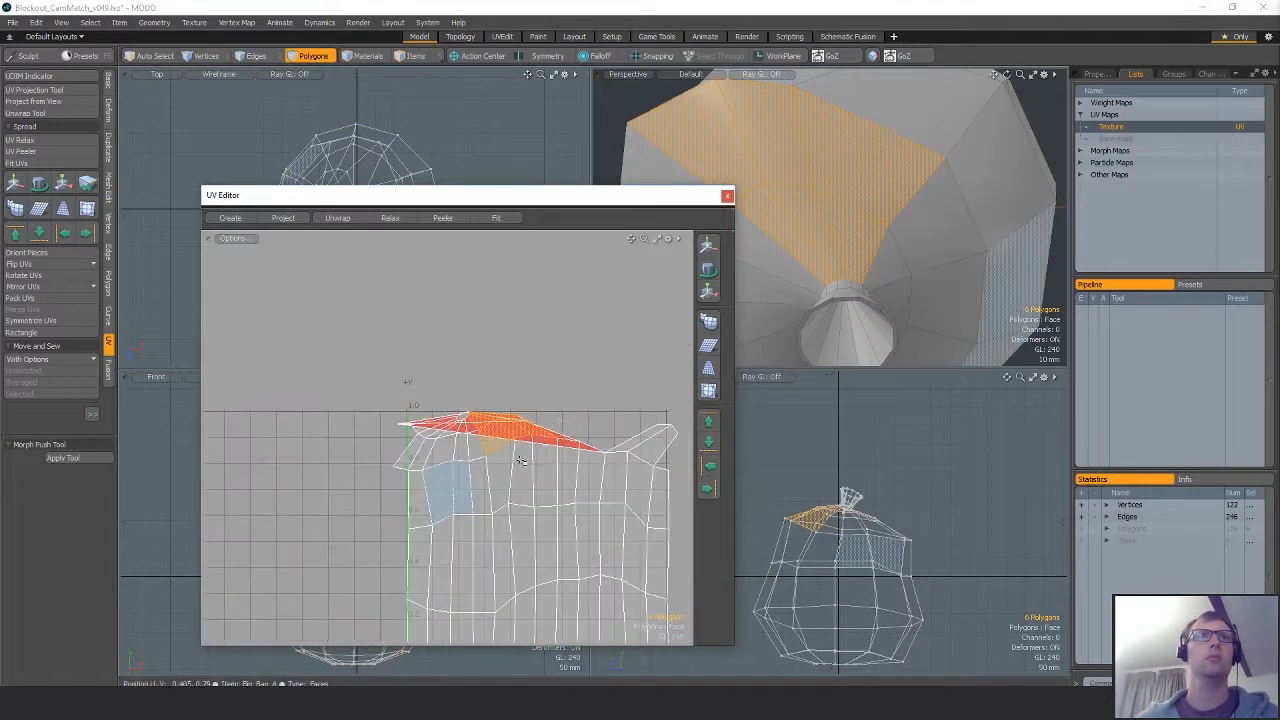
key("w")
left_click_drag(562, 390, 543, 280)
key("q")
left_click_drag(532, 438, 491, 434)
key("w")
left_click_drag(581, 373, 586, 319)
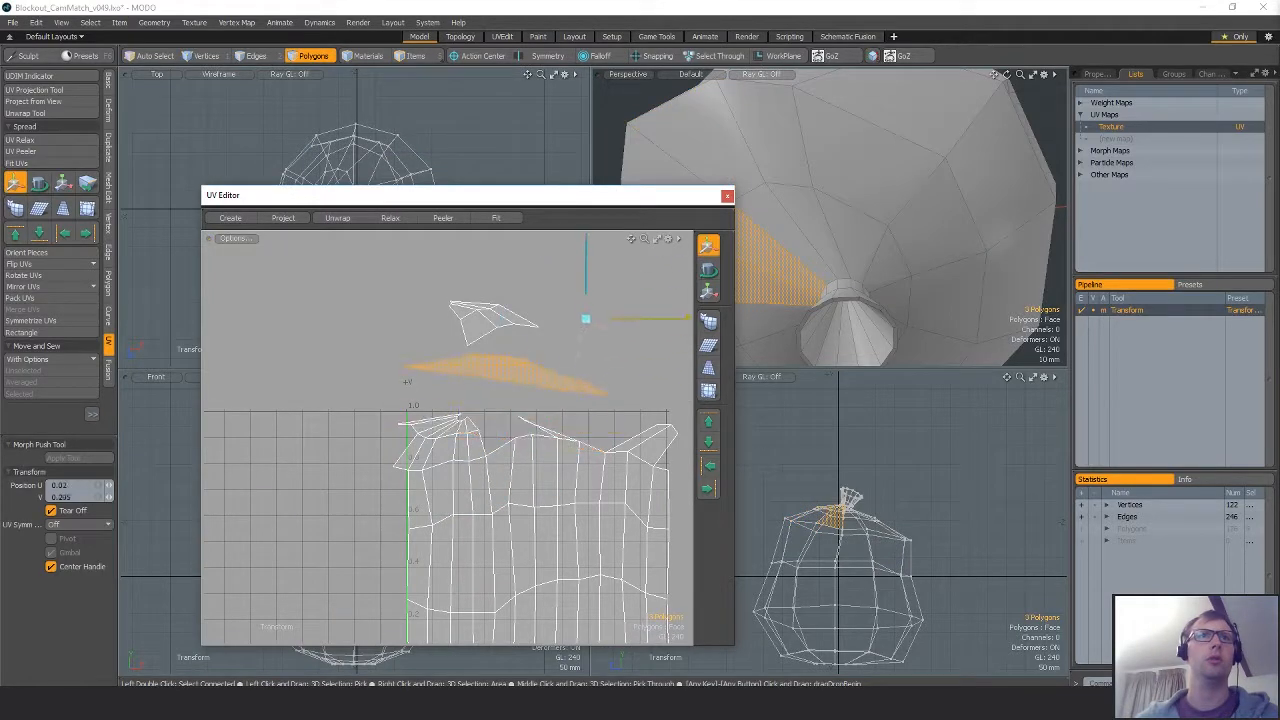
Try to relax the main body shell with UV Relax.
key("q")
left_click_drag(522, 462, 542, 440)
key("]")
left_click(66, 141)
left_click(540, 490)
Select the bag's flattened base polygons and move their UVs below the main body shell.
key("1")
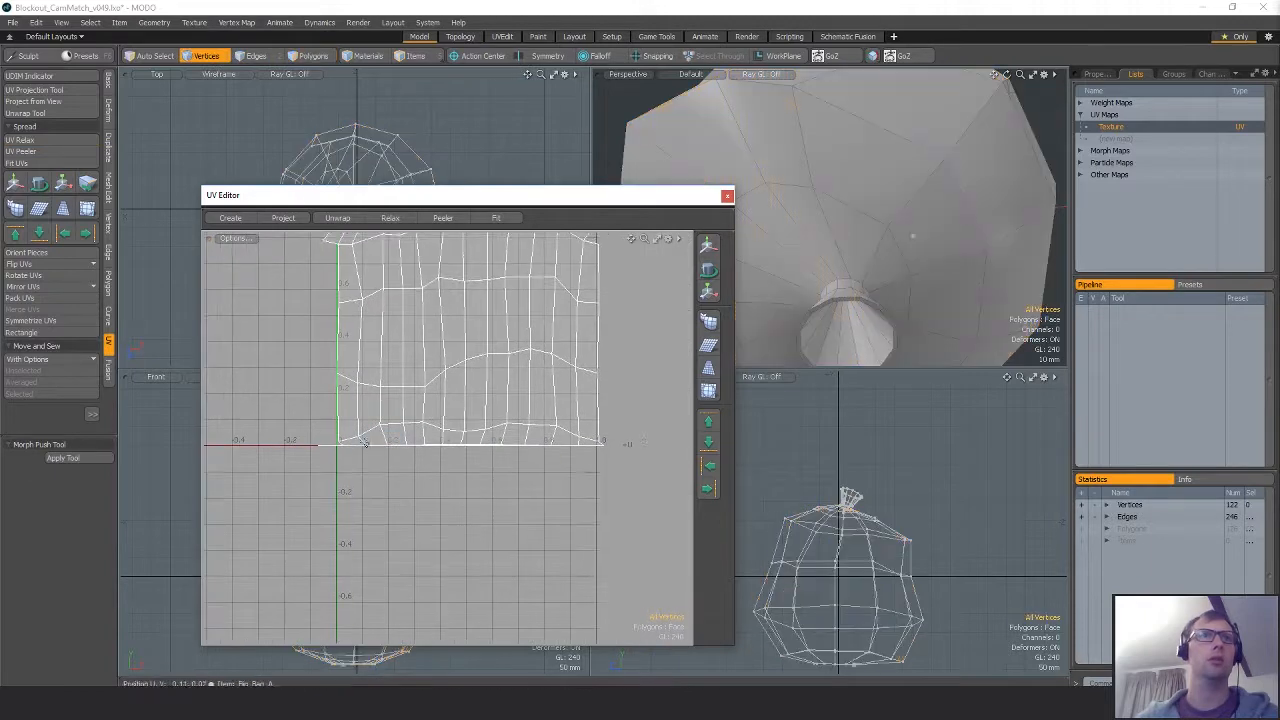
key("3")
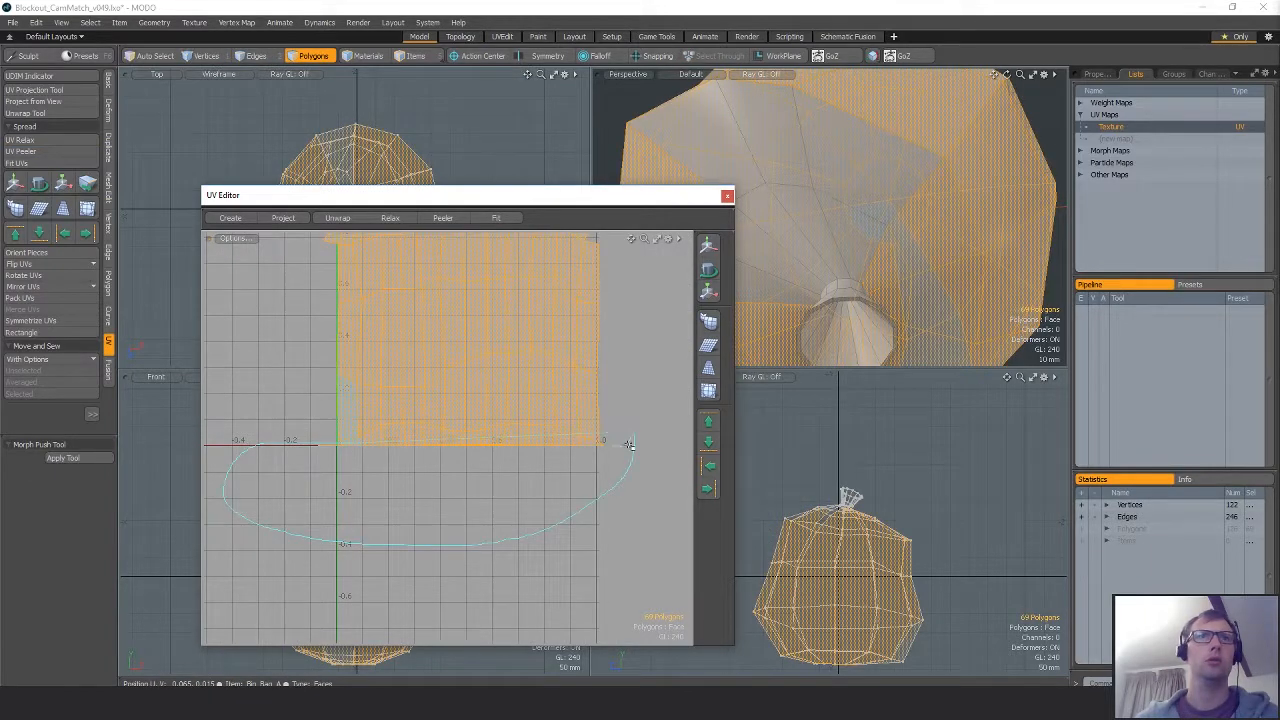
right_click_drag(629, 444, 629, 442)
key("w")
left_click_drag(520, 376, 520, 488)
key("q")
Select the main body shell and unfold it with UV Relax in Conformal mode.
double_click(440, 322)
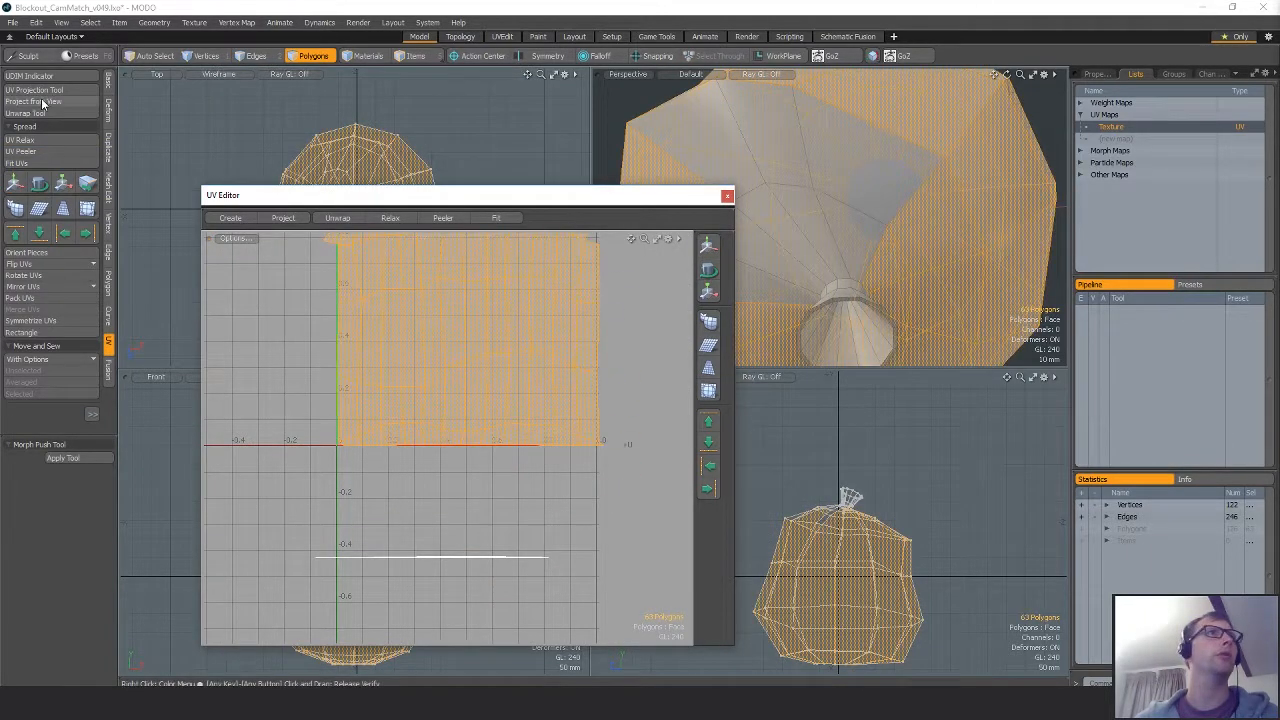
left_click(38, 141)
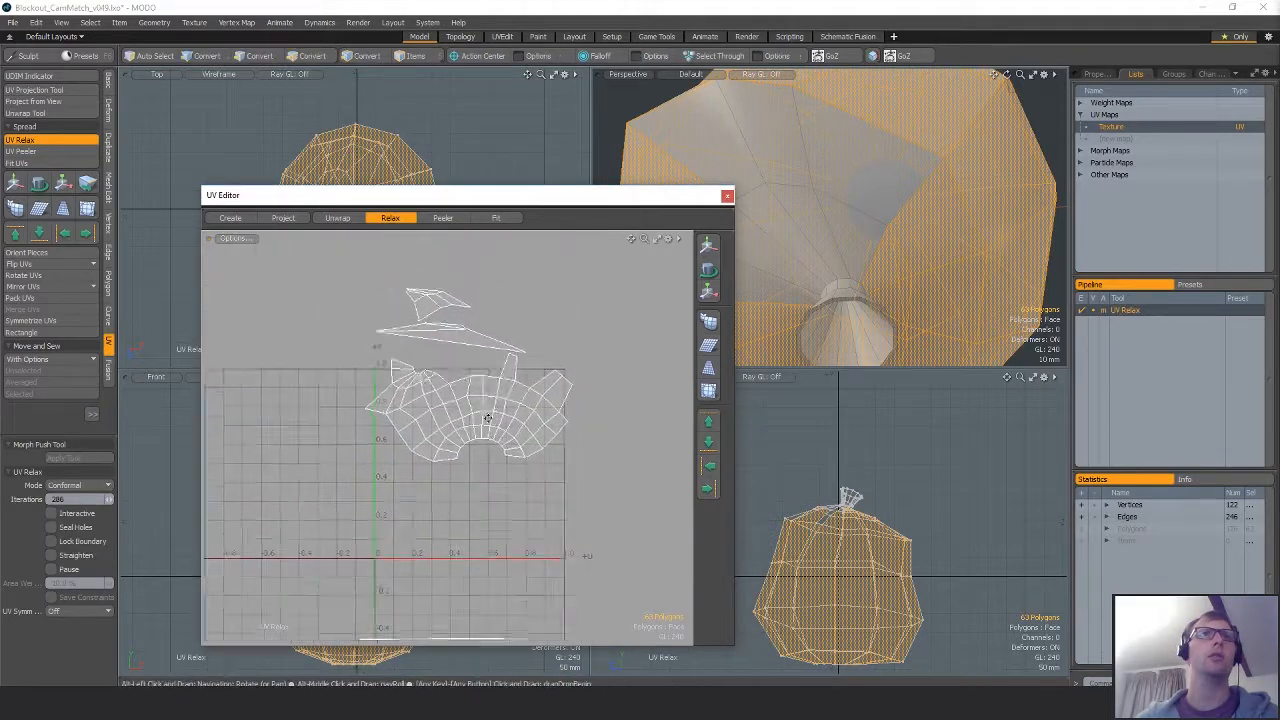
key("space")
Sew the small detached top island onto the body shell along the stepped boundary edges beside the narrow upright polygon.
key("space")
key("space")
left_click(384, 400)
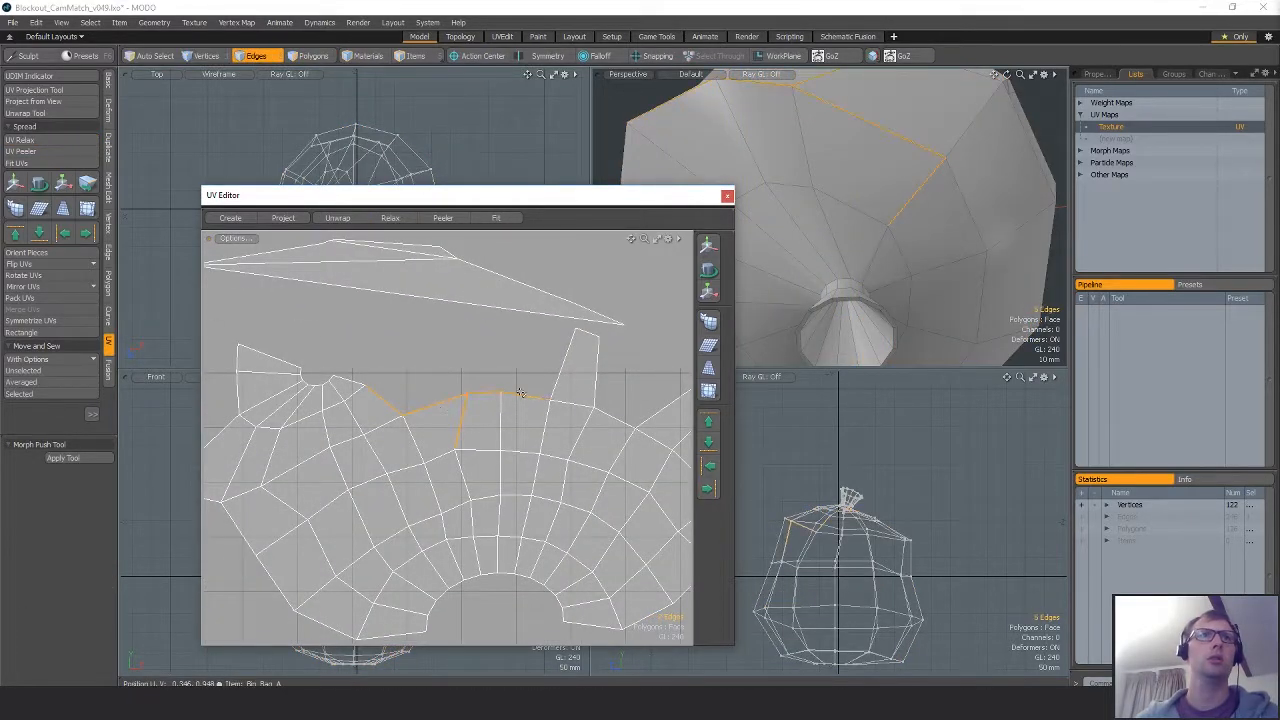
left_click(20, 394)
left_click_drag(465, 379, 463, 423, "alt")
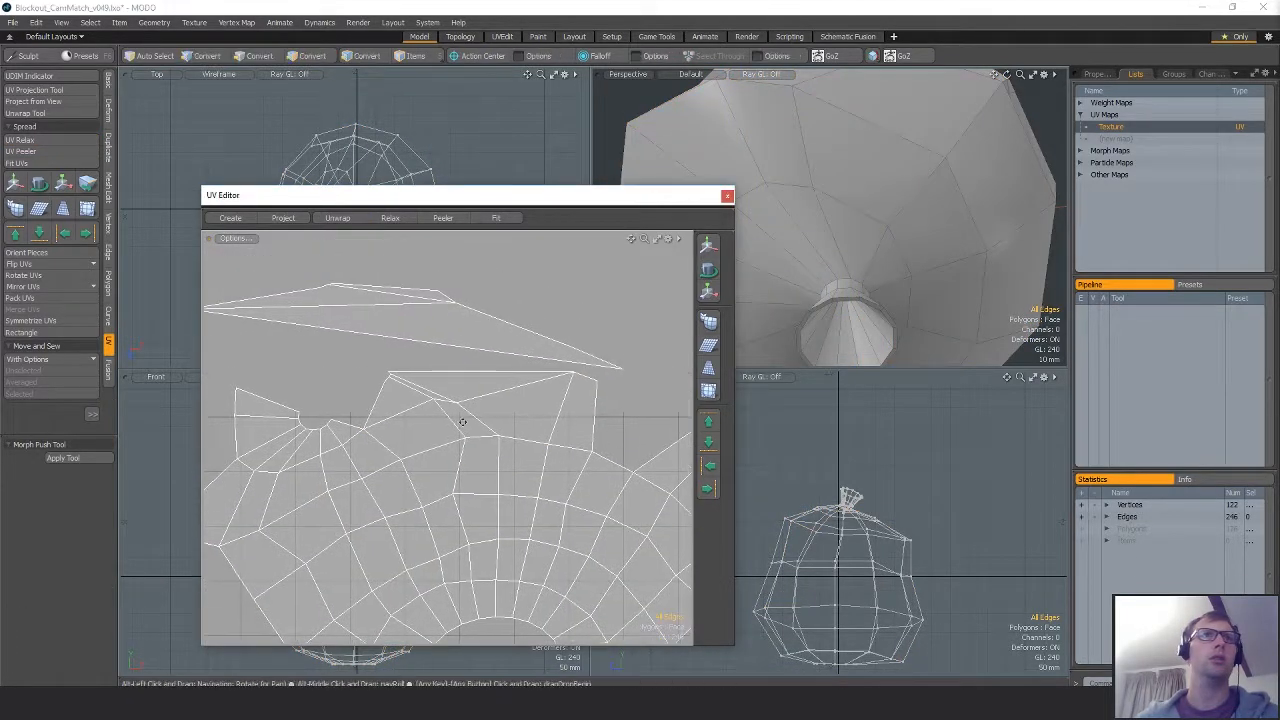
key("ctrl+z")
left_click(34, 396)
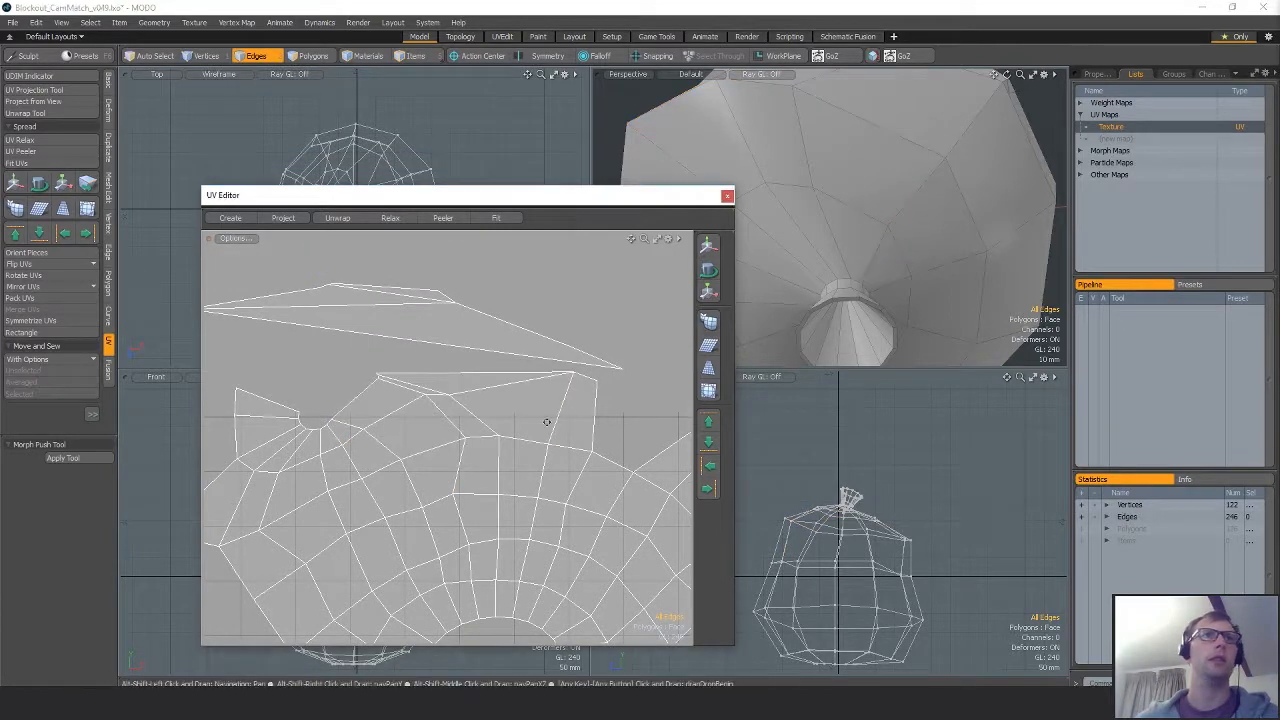
Select the three edges around the body shell's notch and shift the matching long thin island slightly sideways.
left_click_drag(548, 420, 420, 441, "alt")
left_click(462, 425)
left_click(528, 483, "shift")
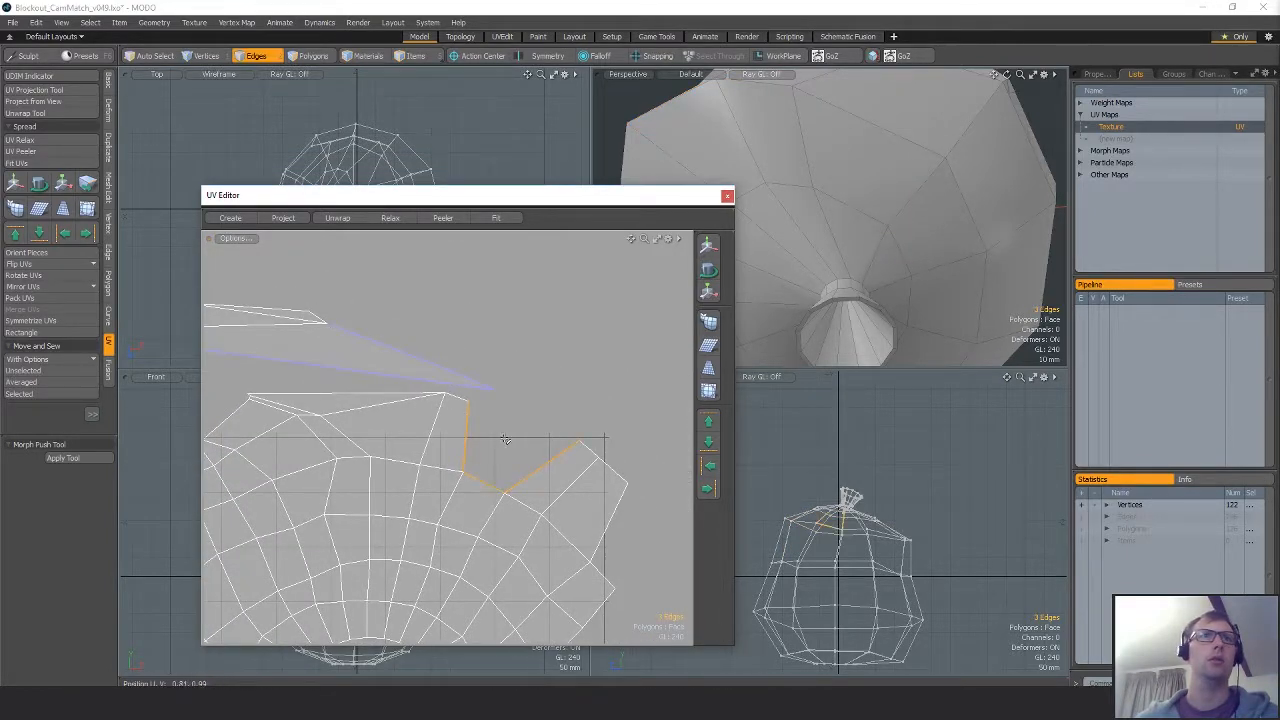
left_click_drag(505, 440, 588, 454, "alt")
key("3")
left_click(440, 357)
key("w")
left_click_drag(483, 343, 508, 347)
key("q")
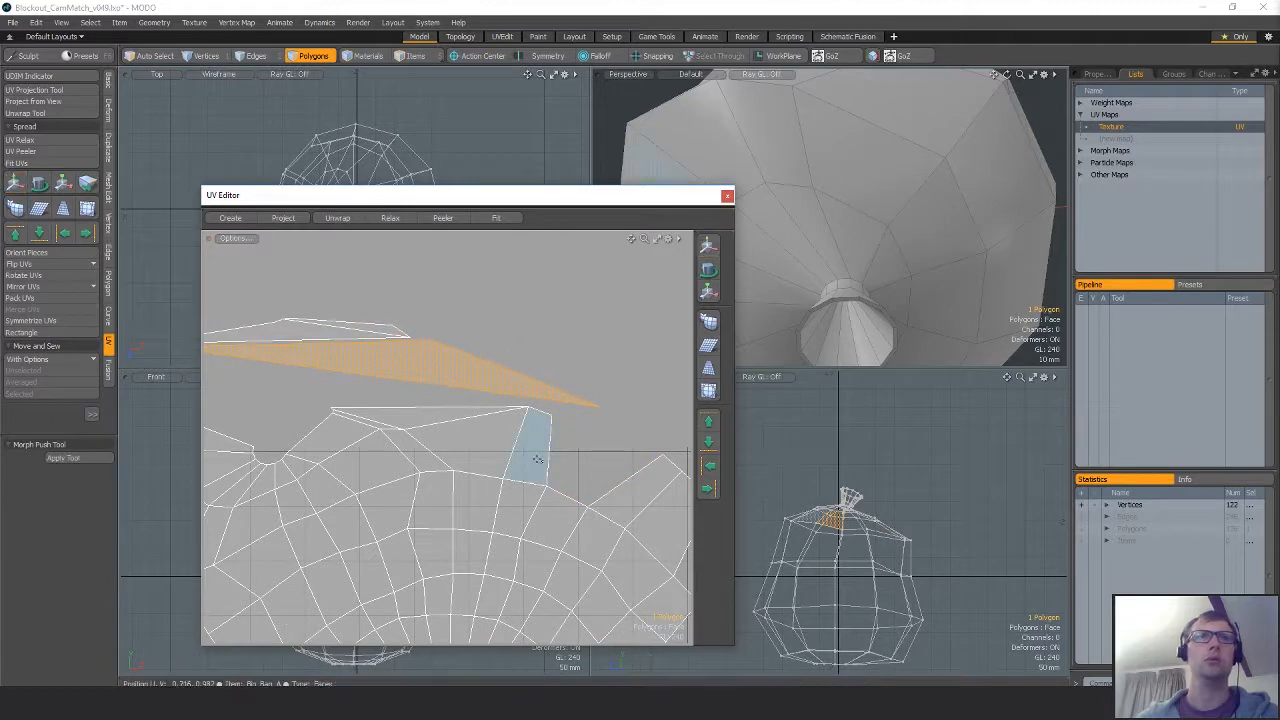
Sew the long thin island to the body shell along the notch edges with Move and Sew set to Unselected.
key("2")
left_click(38, 392)
key("ctrl+z")
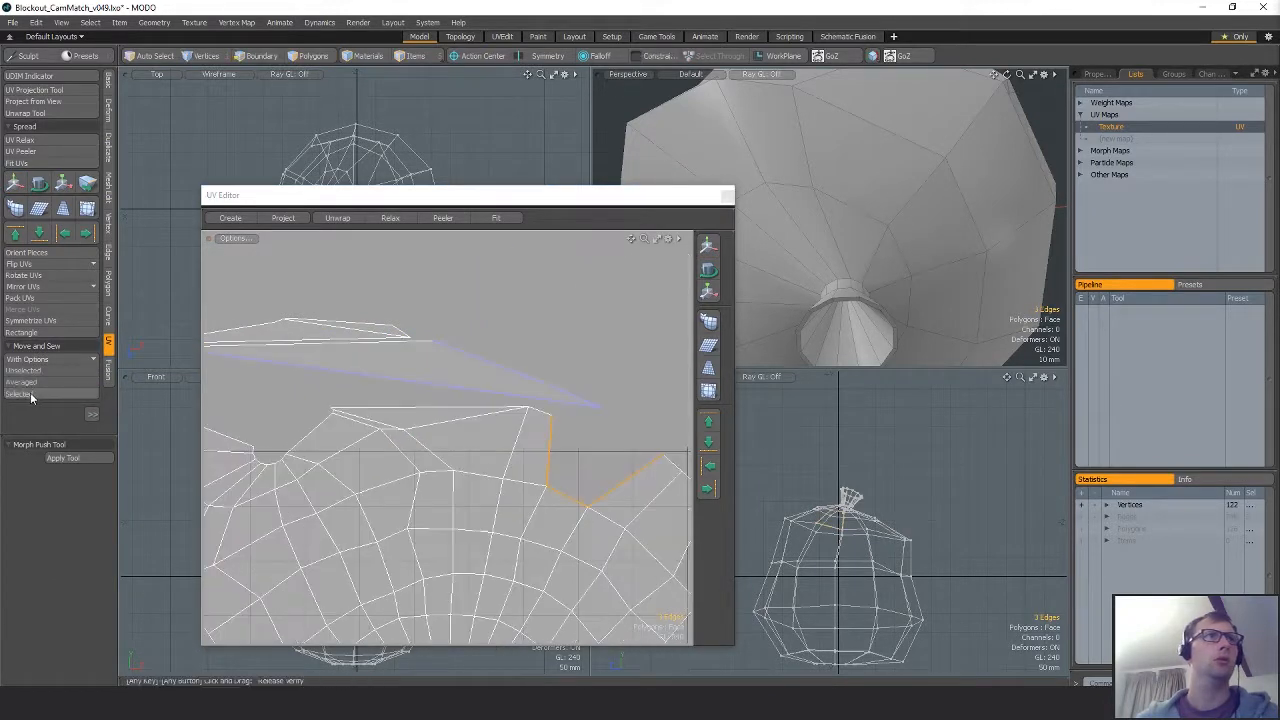
left_click(28, 371)
Select the enlarged body shell and run UV Relax on it again in Conformal mode.
key("3")
double_click(363, 495)
left_click(51, 141)
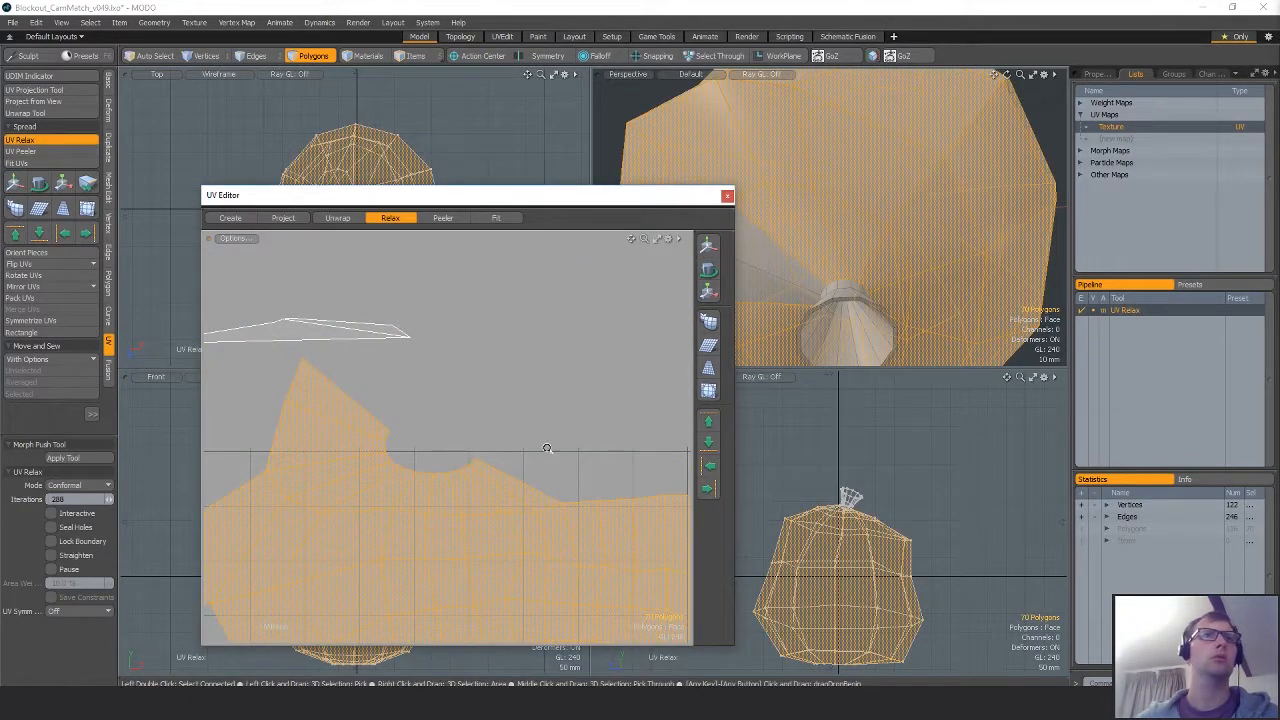
scroll(490, 426, "down", 5)
scroll(490, 426, "up", 4)
key("space")
Detach the four polygons protruding from one end of the body shell and move them aside.
key("space")
left_click_drag(490, 508, 452, 419, "alt")
key("space")
key("space")
double_click(288, 386)
key("w")
left_click_drag(471, 310, 423, 303)
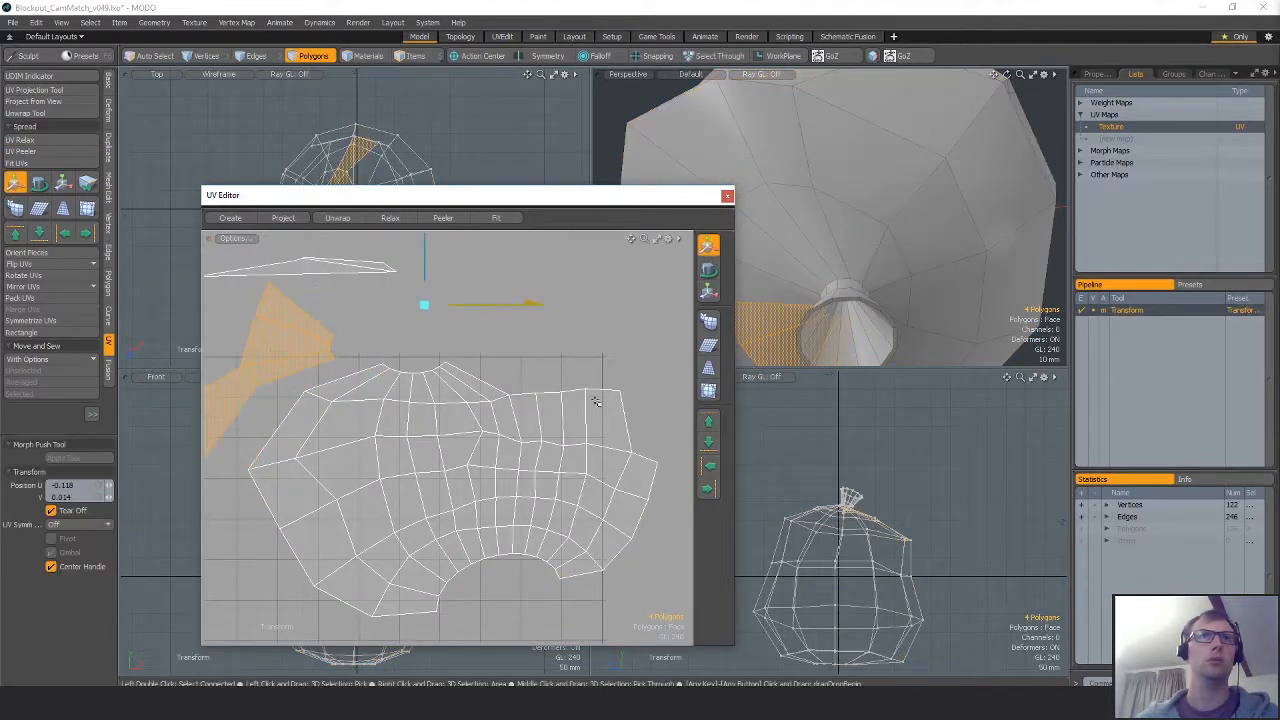
Sew the detached four polygons to the body shell's opposite end and the last thin island into its upper notch.
key("space")
key("space")
key("space")
left_click_drag(588, 386, 650, 450)
left_click(93, 395)
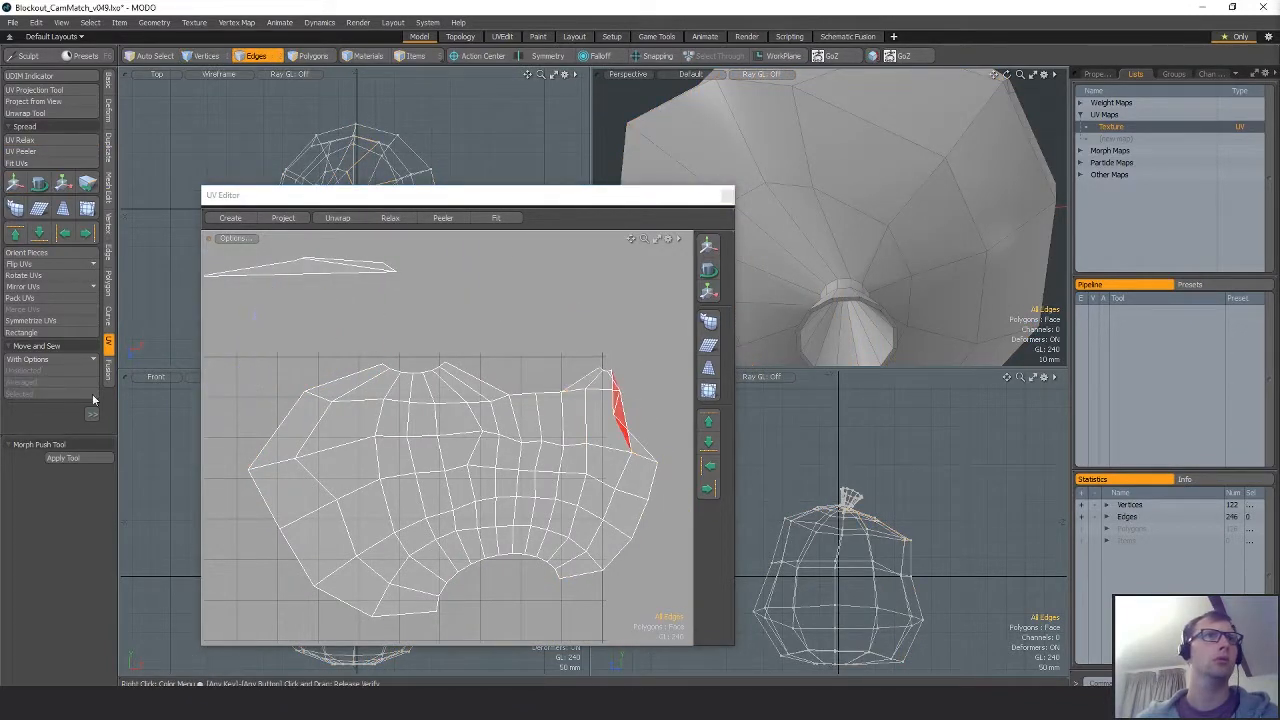
left_click_drag(577, 376, 513, 393)
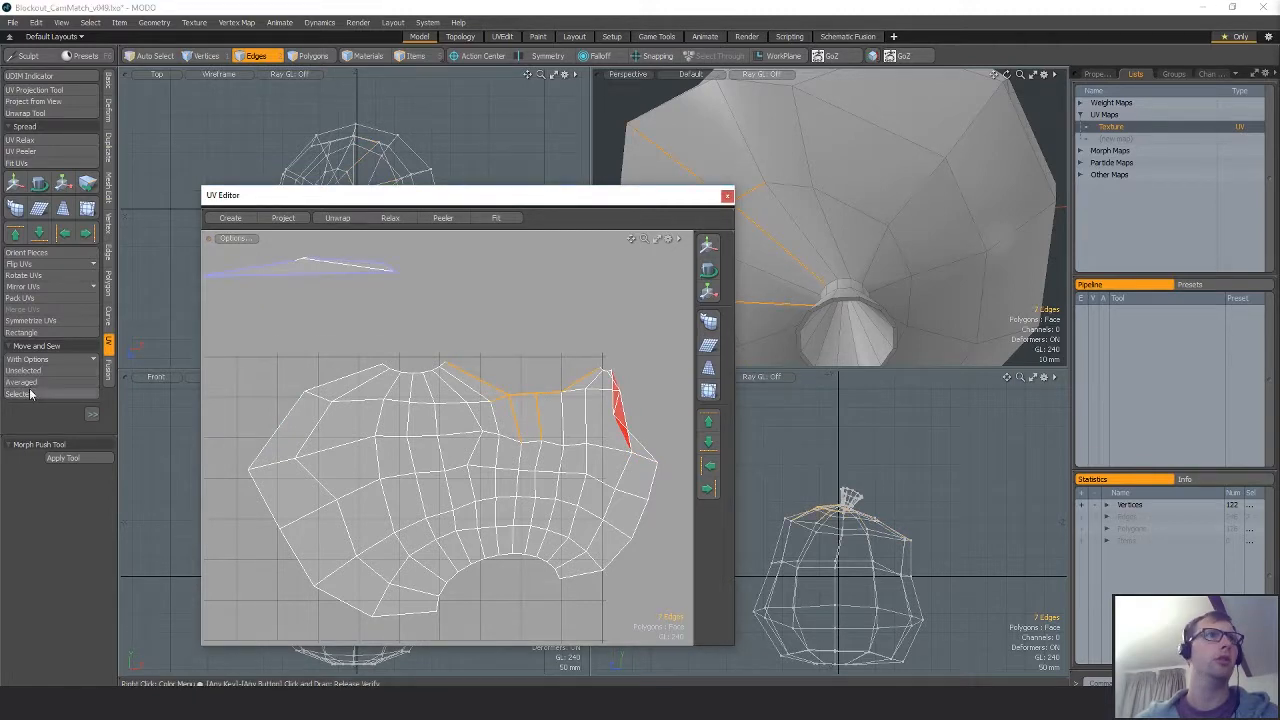
left_click(85, 394)
Select the completed body shell and smooth it with UV Relax in Conformal mode.
scroll(573, 414, "down", 5)
key("space")
double_click(508, 423)
left_click(55, 143)
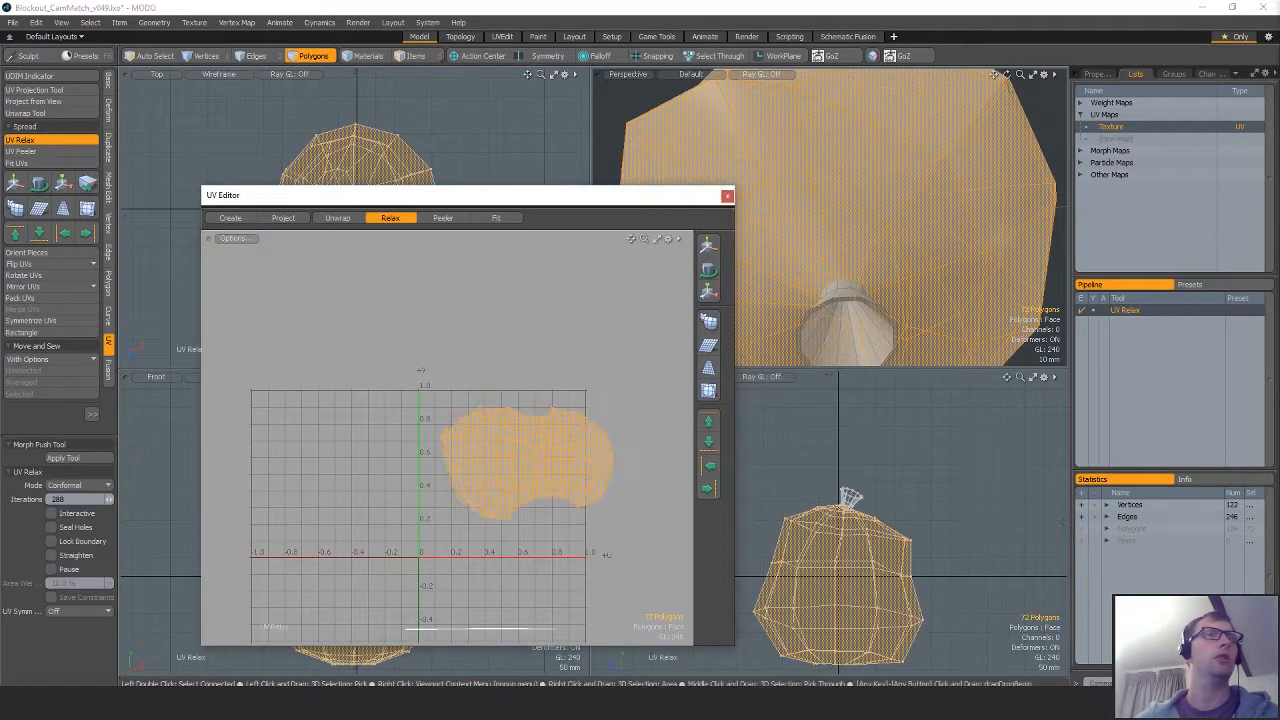
left_click_drag(559, 448, 471, 391, "alt+shift")
scroll(471, 391, "up", 3)
left_click_drag(421, 564, 461, 435, "alt+shift")
key("space")
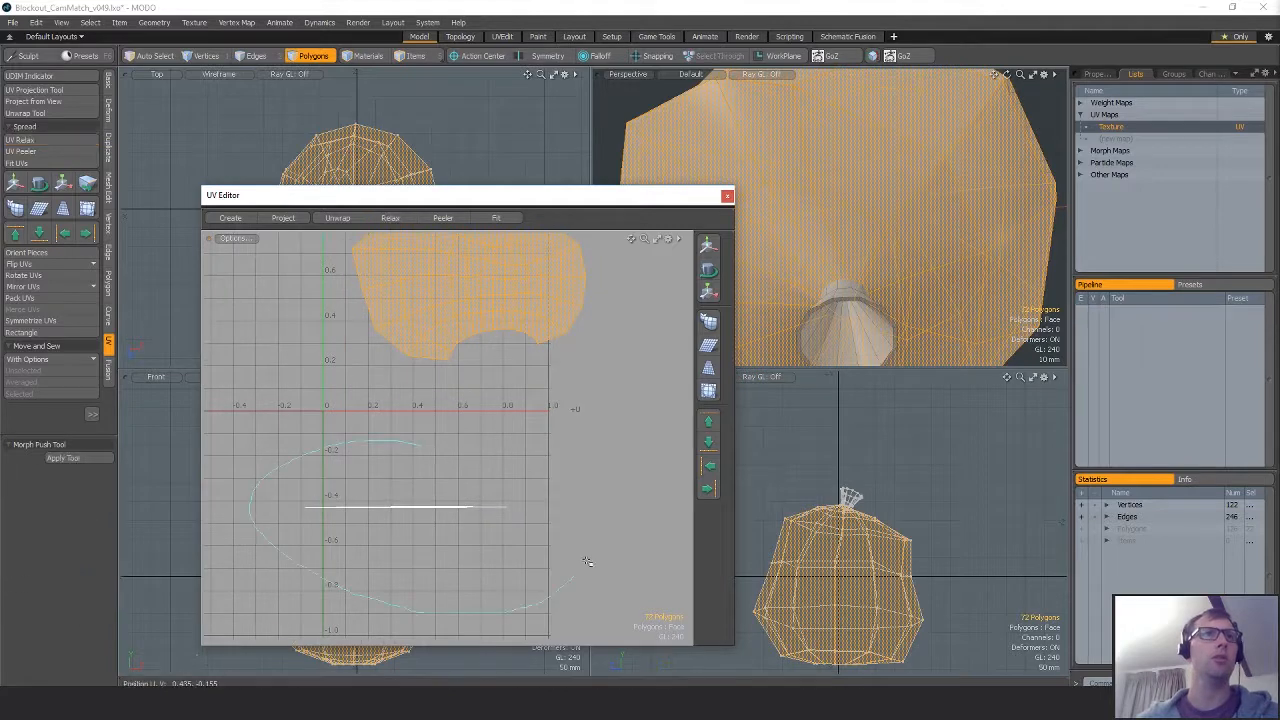
Relax the bag's flattened base polygons into a round shell and move it away from the body shell.
right_click_drag(586, 560, 272, 478)
left_click(38, 141)
left_click(520, 445)
left_click_drag(570, 432, 437, 430, "ctrl+alt")
left_click_drag(437, 430, 398, 466, "alt+shift")
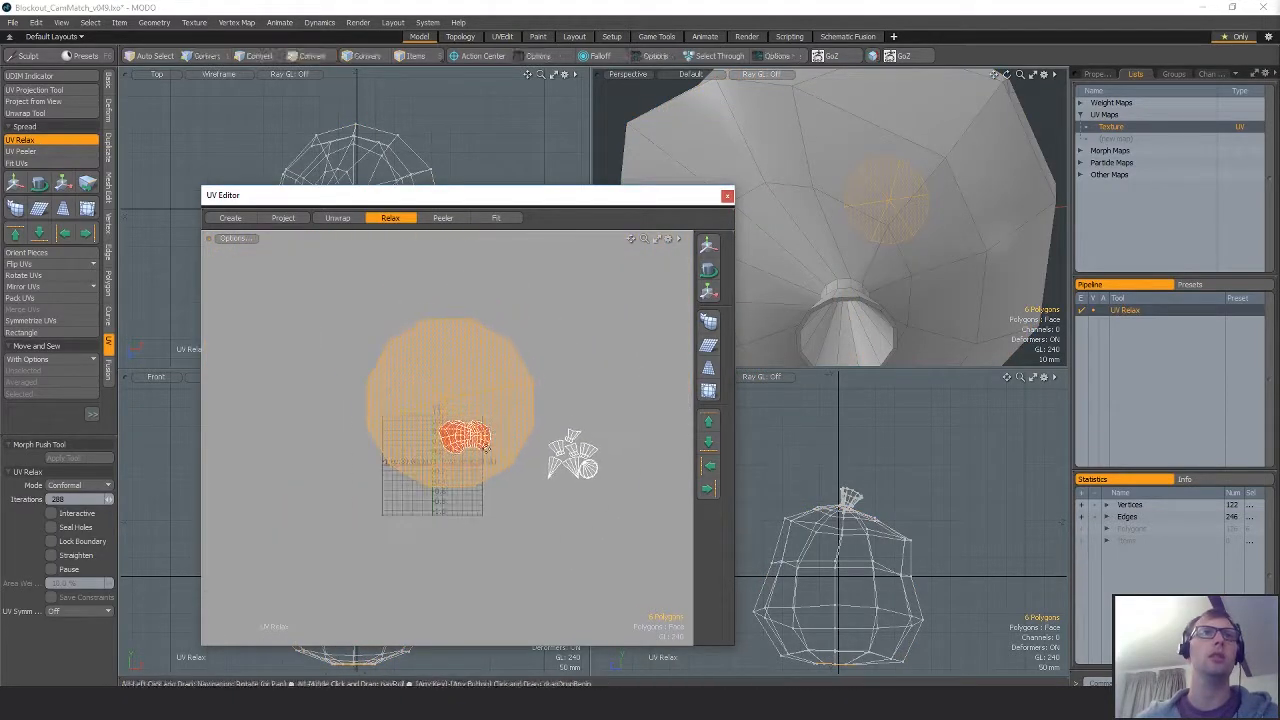
key("r")
key("w")
left_click_drag(524, 359, 407, 378)
key("space")
Sew the wedge island nearest the neck's round inner island onto it with Move and Sew set to Unselected.
left_click_drag(579, 464, 678, 465, "ctrl+alt")
key("space")
key("space")
double_click(653, 486)
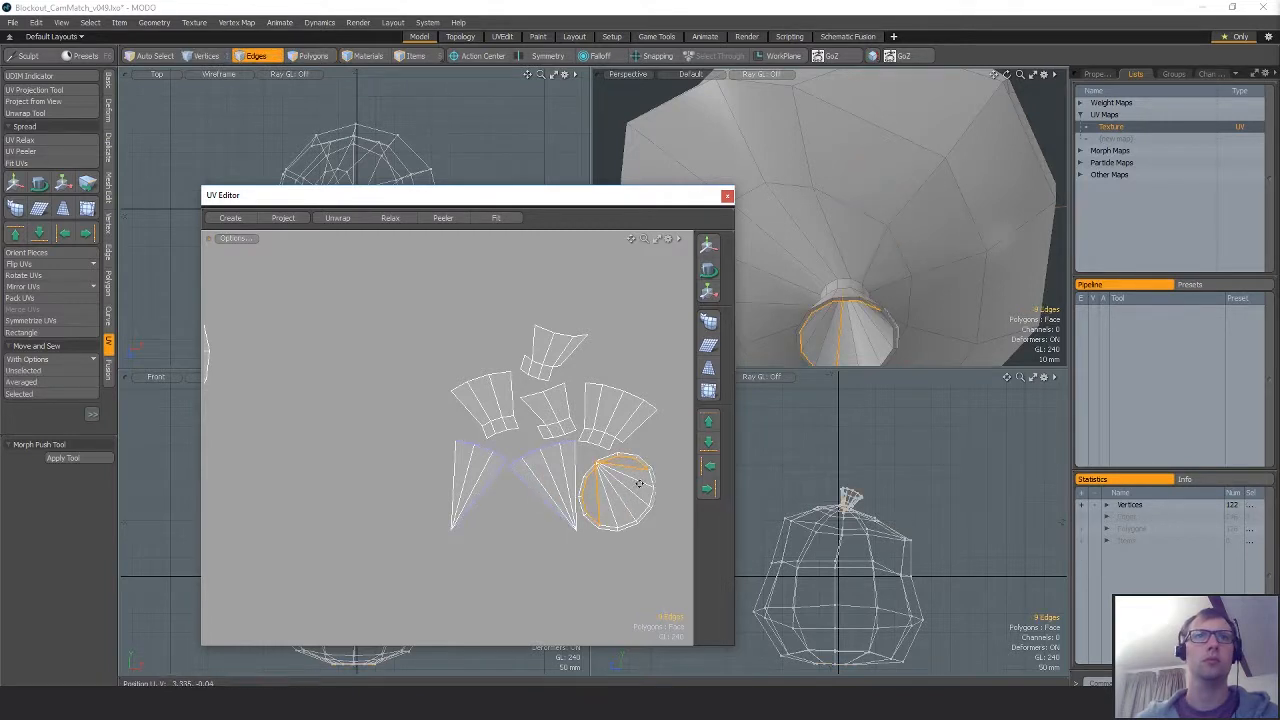
scroll(625, 479, "up", 1)
left_click_drag(534, 486, 512, 495)
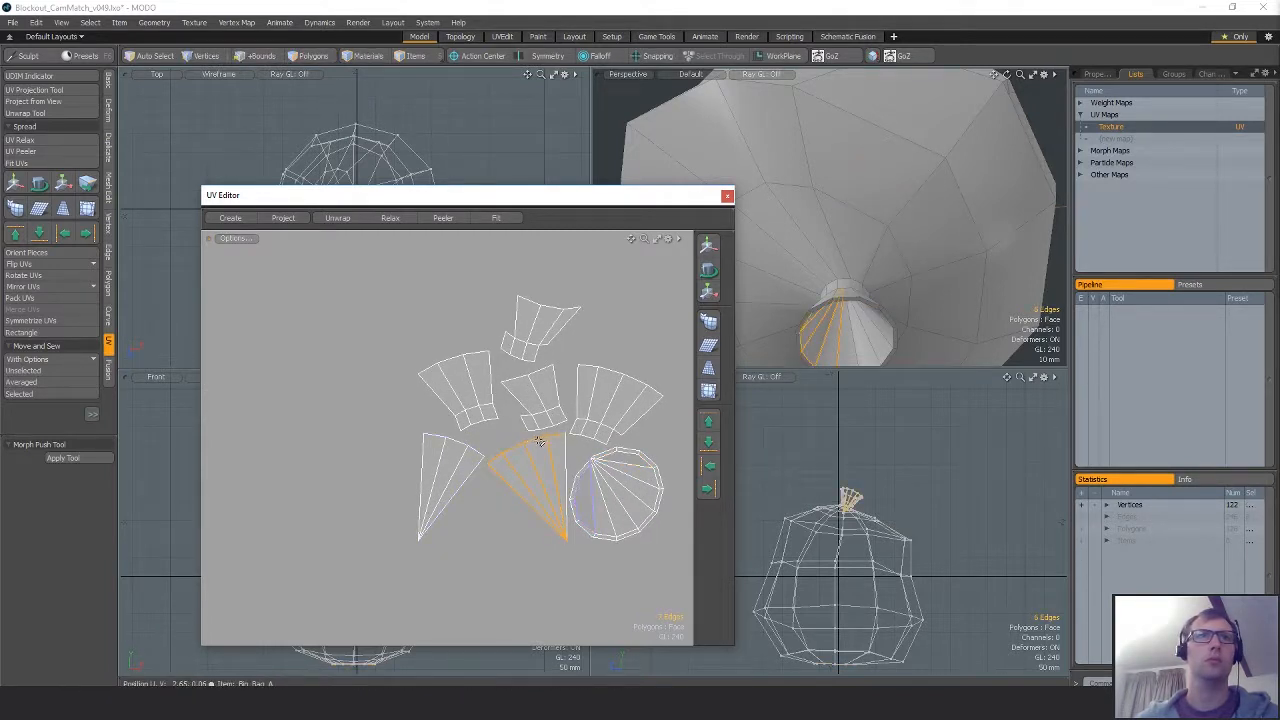
left_click(24, 383)
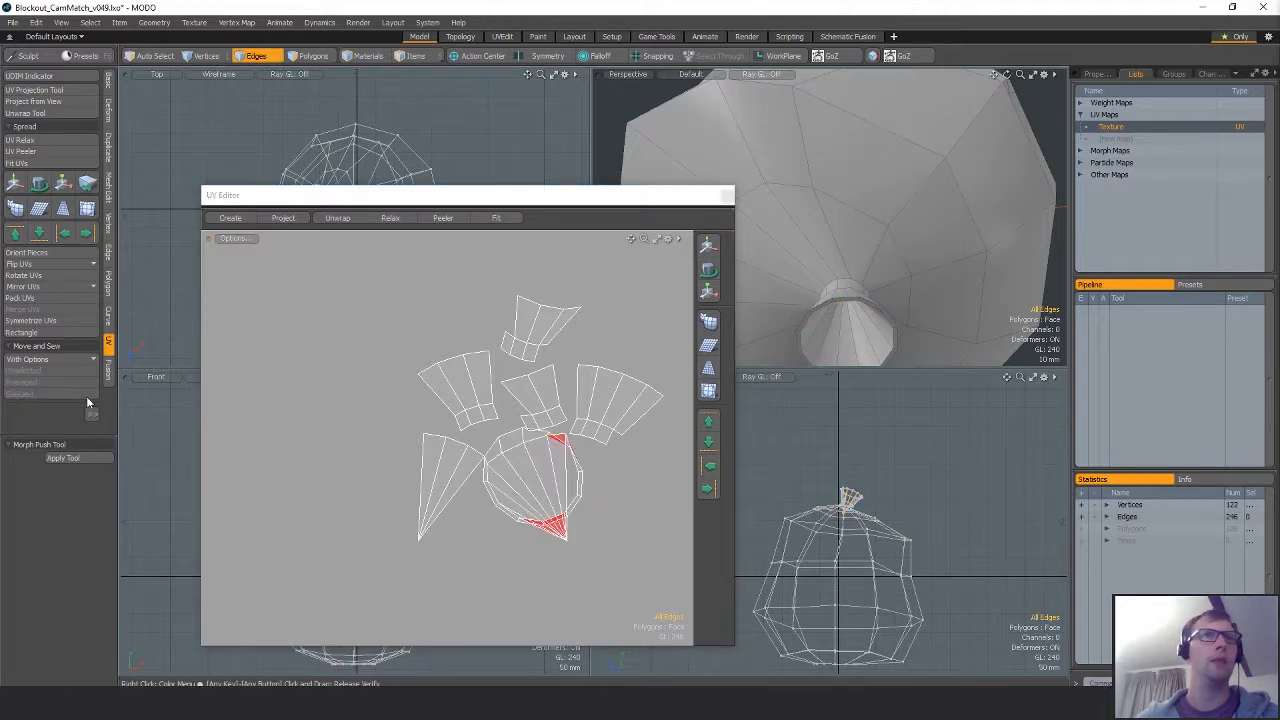
key("ctrl+z")
left_click(40, 371)
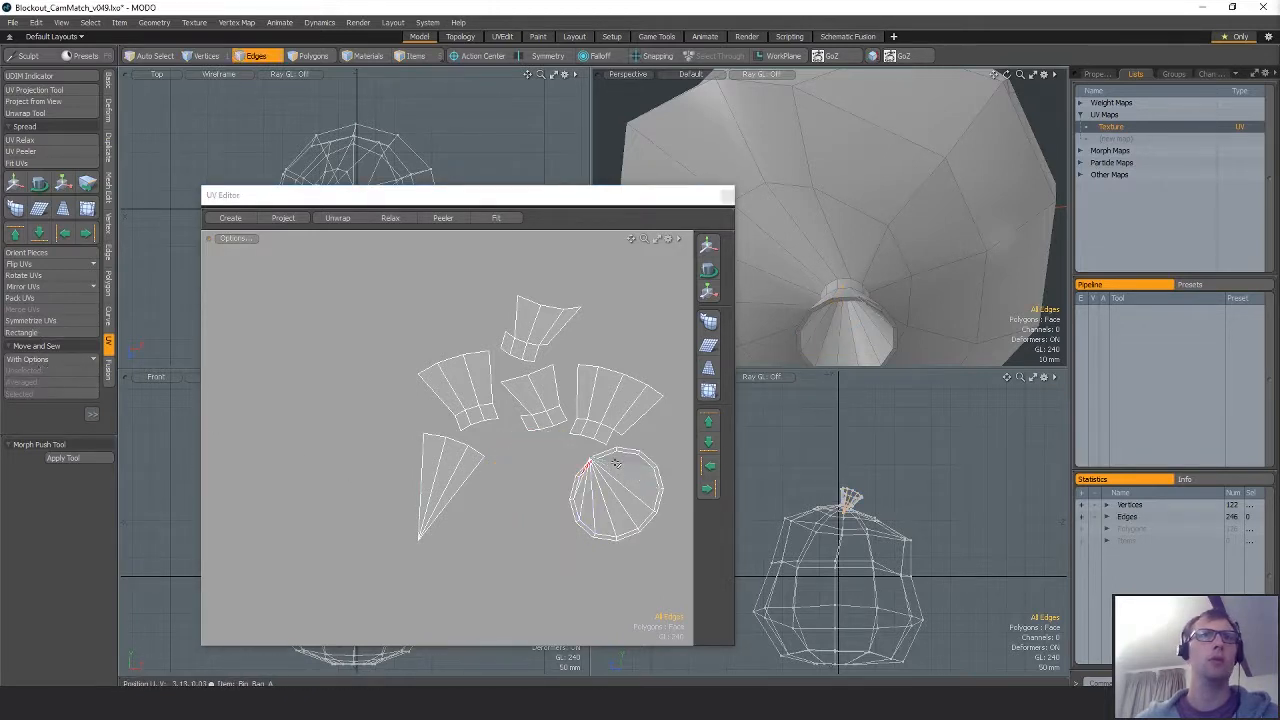
Sew the remaining wedge island to the neck's round inner island along its open edges.
left_click(617, 461)
double_click(617, 461)
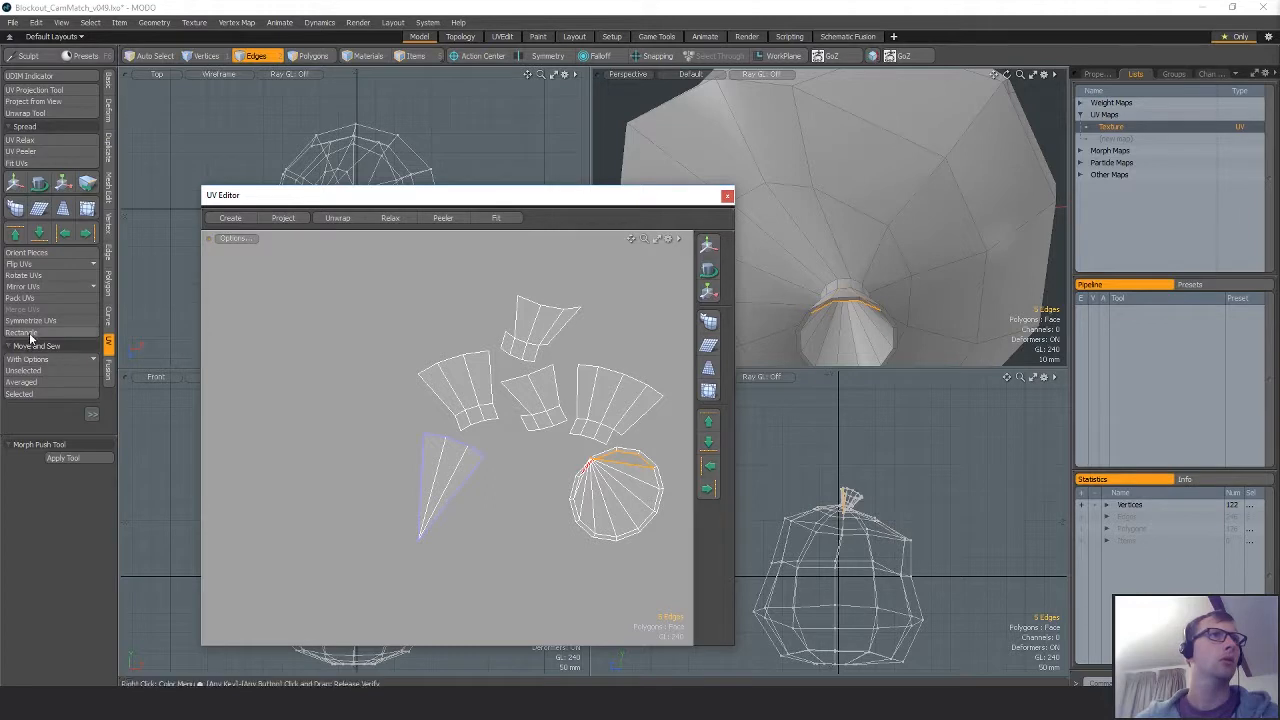
left_click(22, 396)
Select the neck's combined inner shell and unfold it with UV Relax.
key("3")
double_click(617, 503)
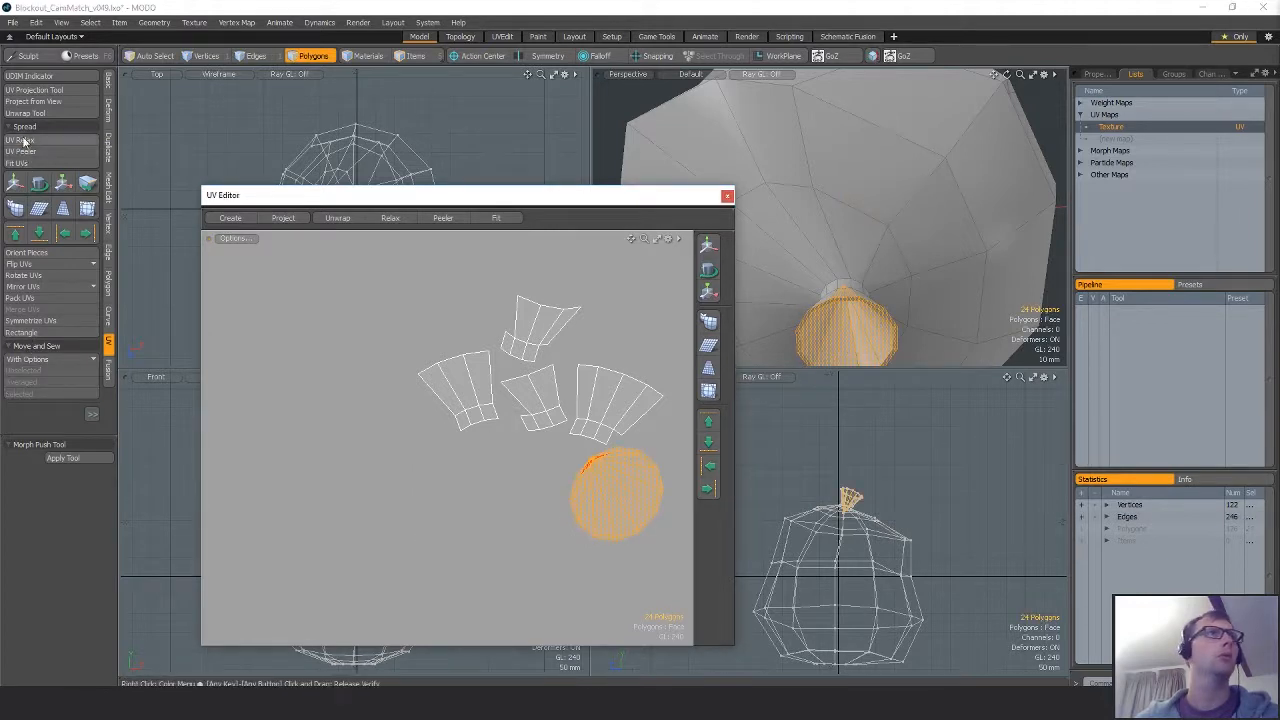
left_click(24, 140)
left_click(461, 414)
key("space")
left_click_drag(589, 427, 538, 439, "alt")
left_click(465, 458)
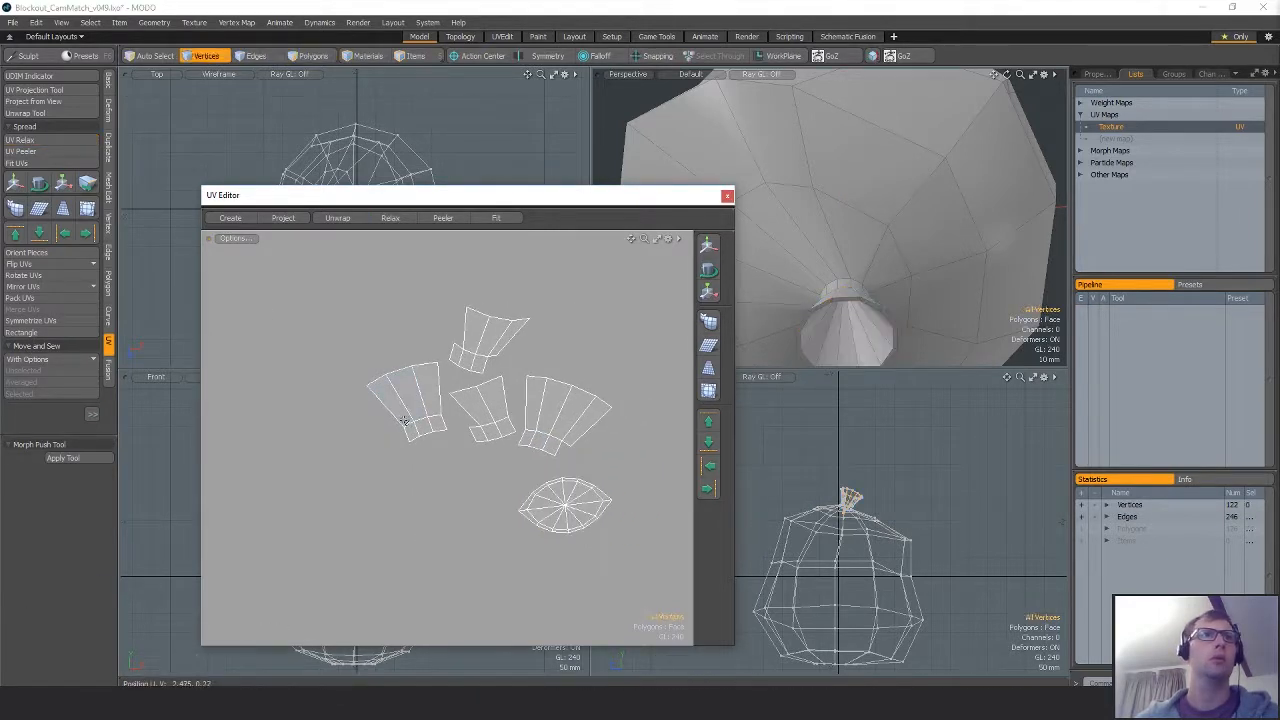
Sew the neck's four separate outer strip islands into one continuous strip using Move and Sew set to Selected.
key("2")
double_click(387, 409)
left_click(59, 396)
left_click(355, 433)
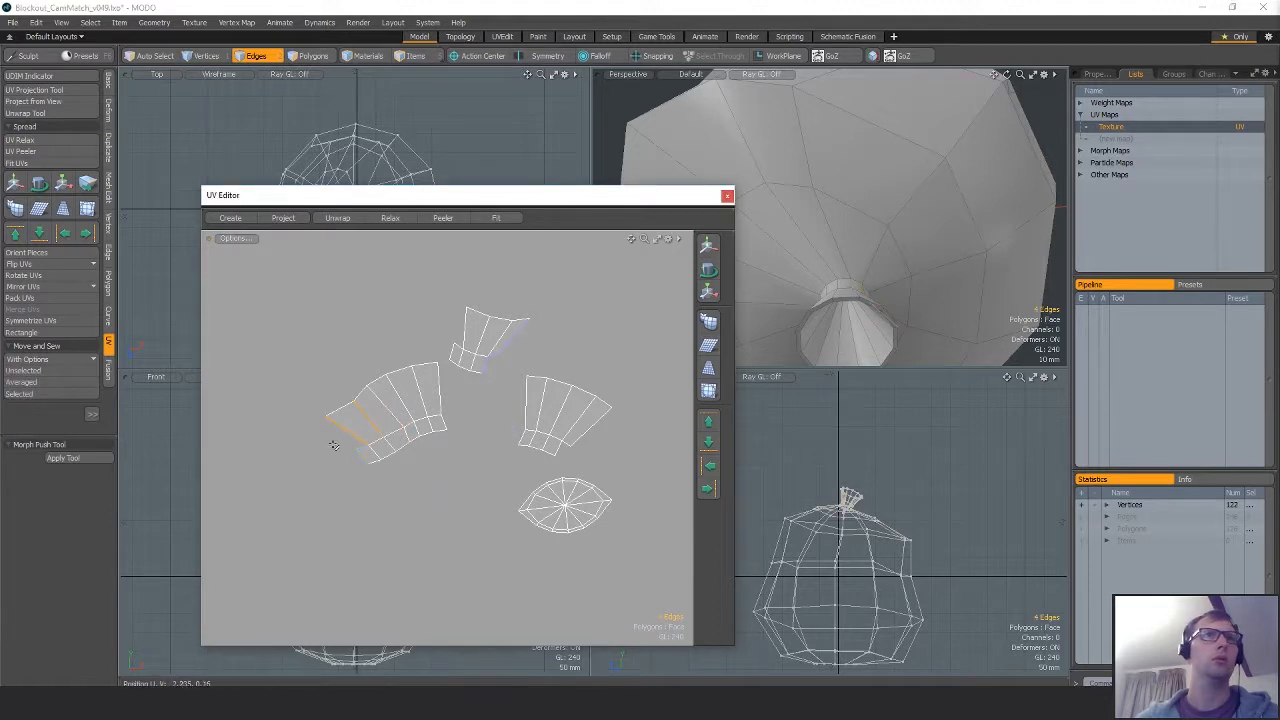
left_click(20, 393)
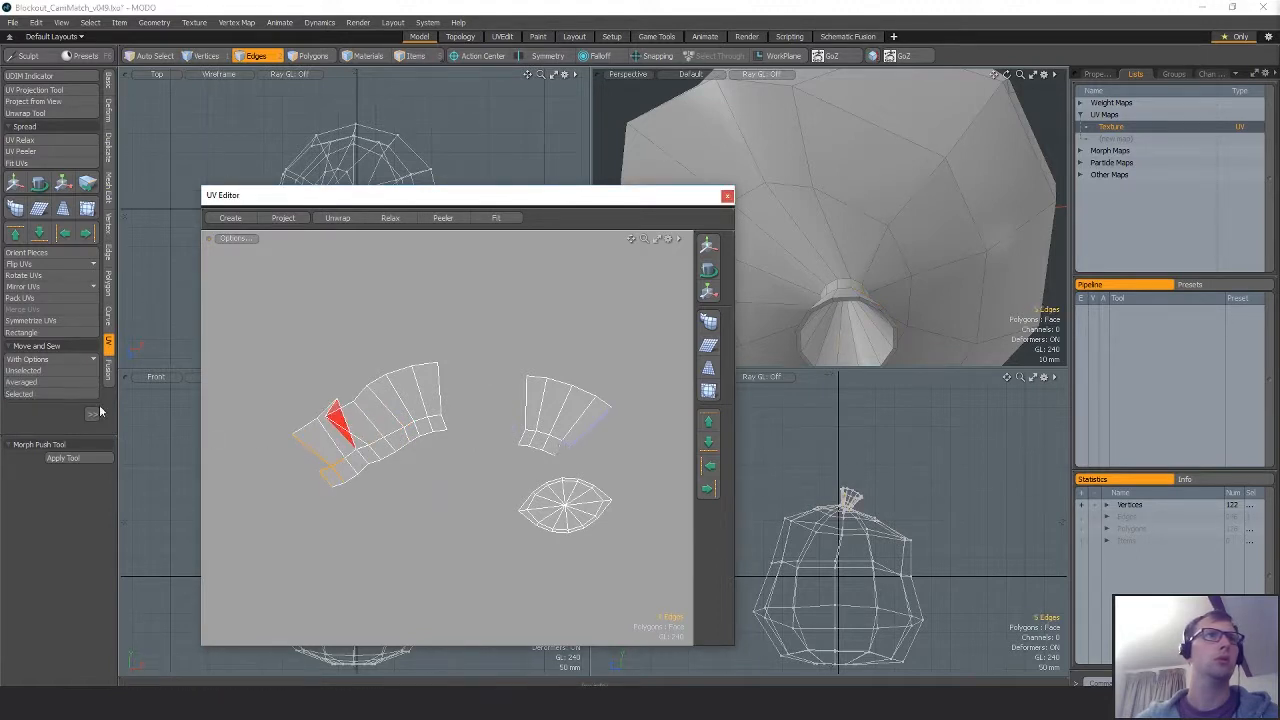
left_click(80, 396)
Select all of the bag's UV shells, unfold them with UV Relax and pack them into the UV tile.
scroll(400, 441, "down", 5)
key("3")
left_click_drag(318, 377, 526, 385, "alt")
scroll(525, 383, "down", 3)
mouse_move(492, 318)
right_mouse_down()
mouse_move(205, 487)
mouse_move(560, 500)
right_mouse_up()
left_click(20, 139)
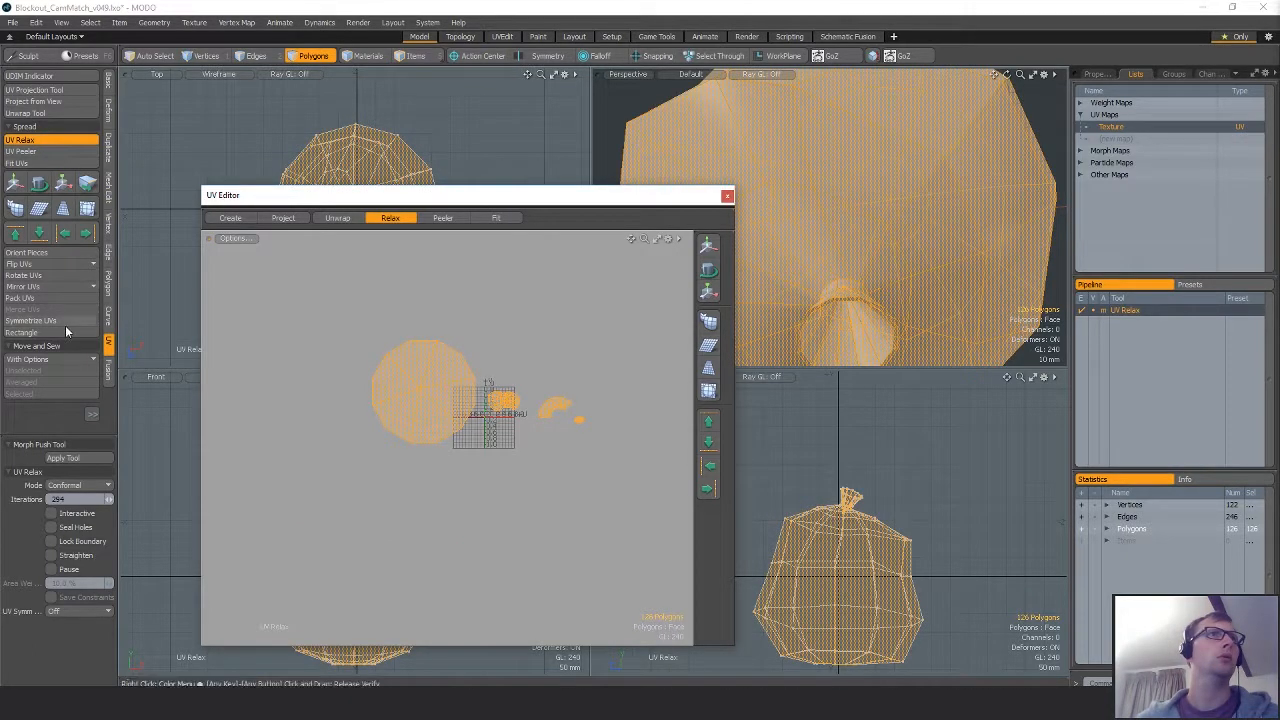
left_click(27, 298)
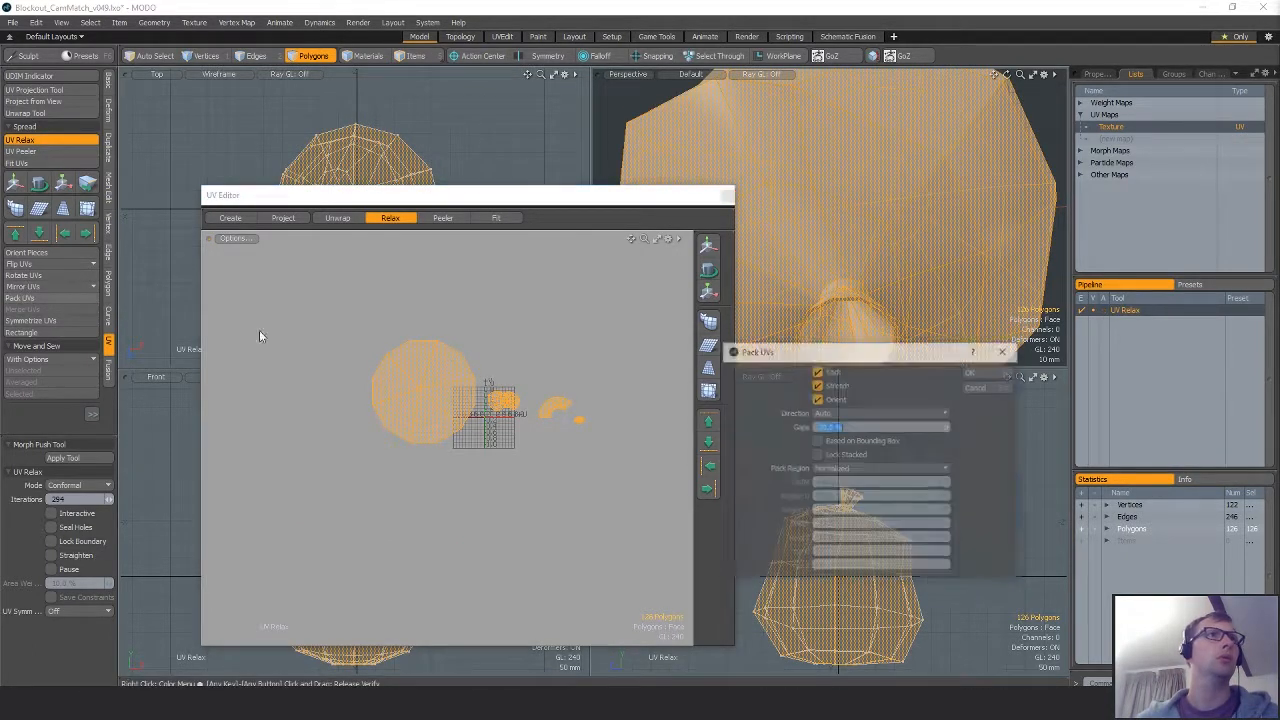
left_click(973, 376)
left_click_drag(517, 372, 549, 383, "ctrl+alt")
left_click_drag(440, 408, 539, 358, "ctrl+alt")
key("Escape")
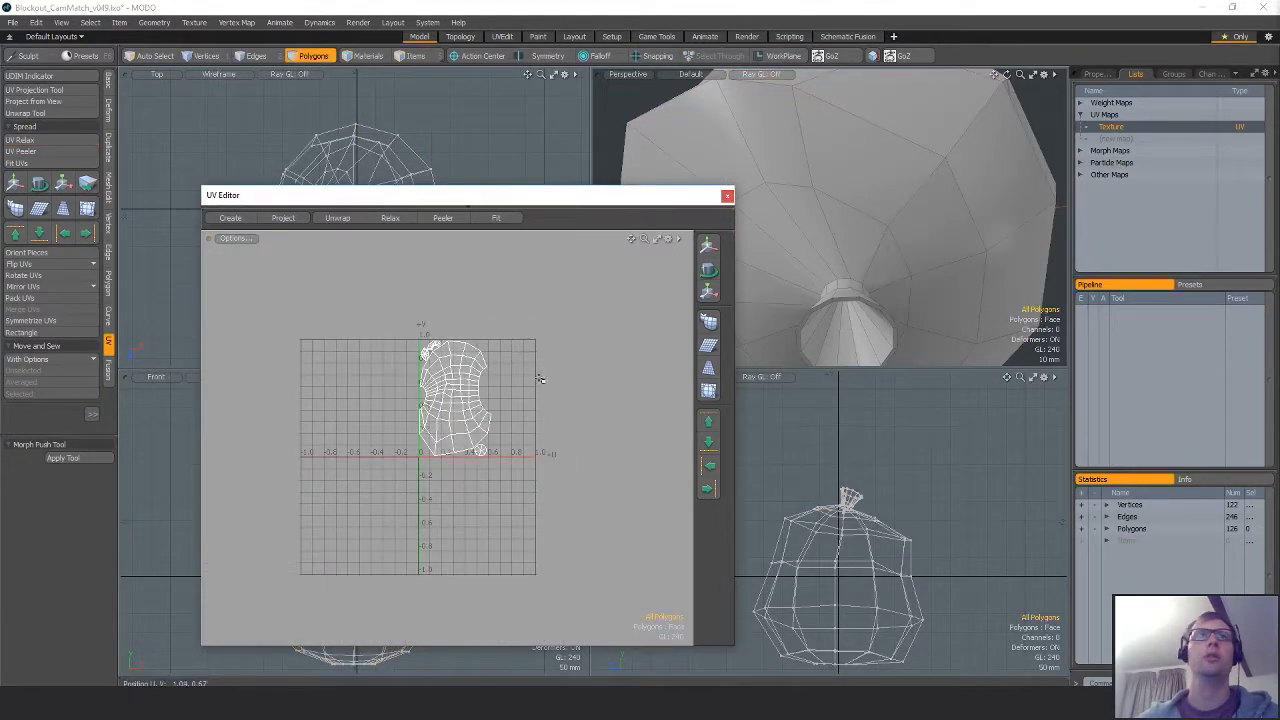
Rotate the packed shells and move them against the high-U side of the 0 to 1 tile.
key("w")
key("e")
left_click_drag(494, 289, 570, 306, "ctrl")
key("w")
left_click_drag(531, 397, 522, 361)
key("q")
left_click_drag(522, 361, 412, 352, "alt+shift")
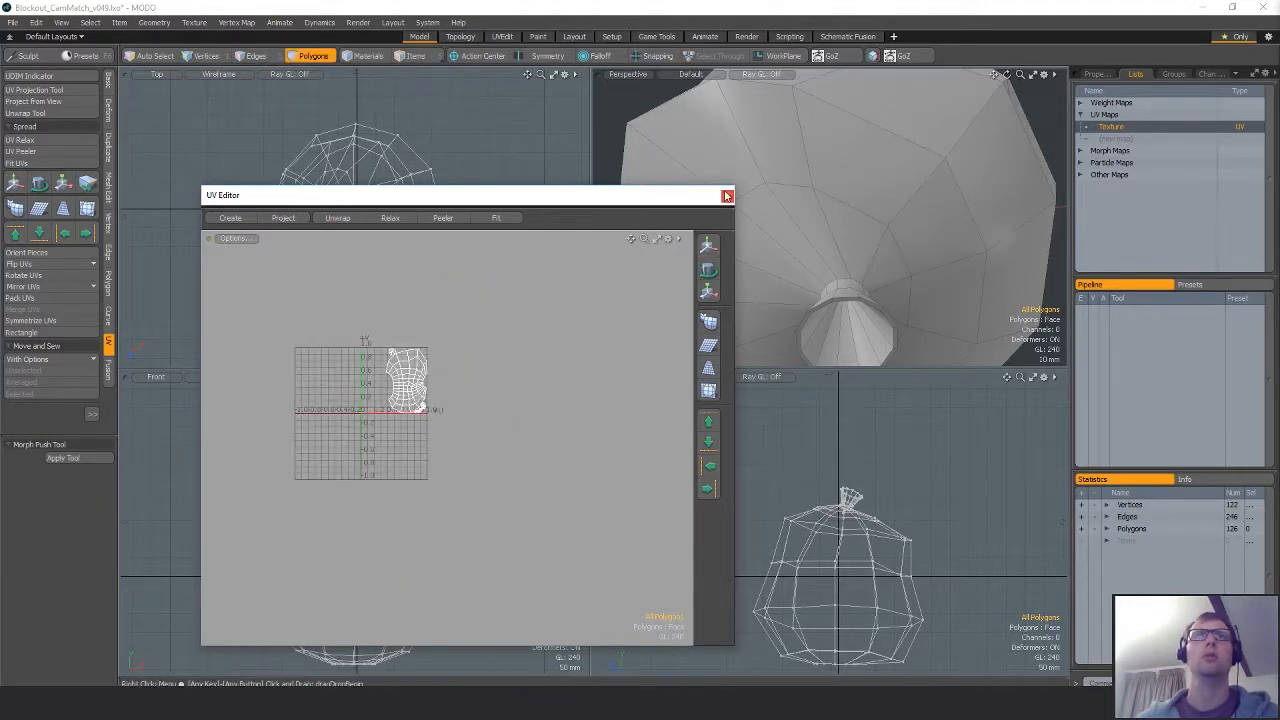
Close the UV Editor and bevel the two horizontal edge loops around the first bag's upper and lower body.
left_click(727, 196)
left_click_drag(800, 220, 860, 160, "alt")
double_click(848, 177)
left_click(946, 191)
left_click_drag(935, 188, 858, 182, "alt")
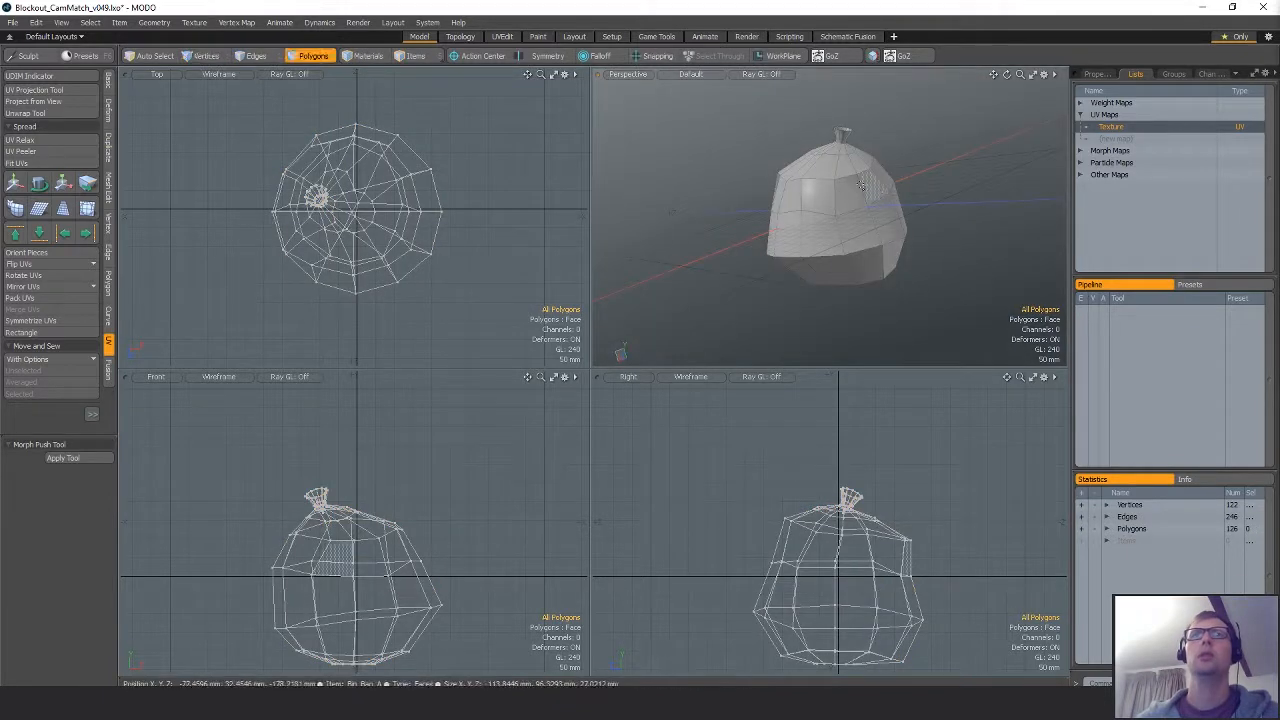
key("2")
double_click(844, 176)
double_click(852, 254, "shift")
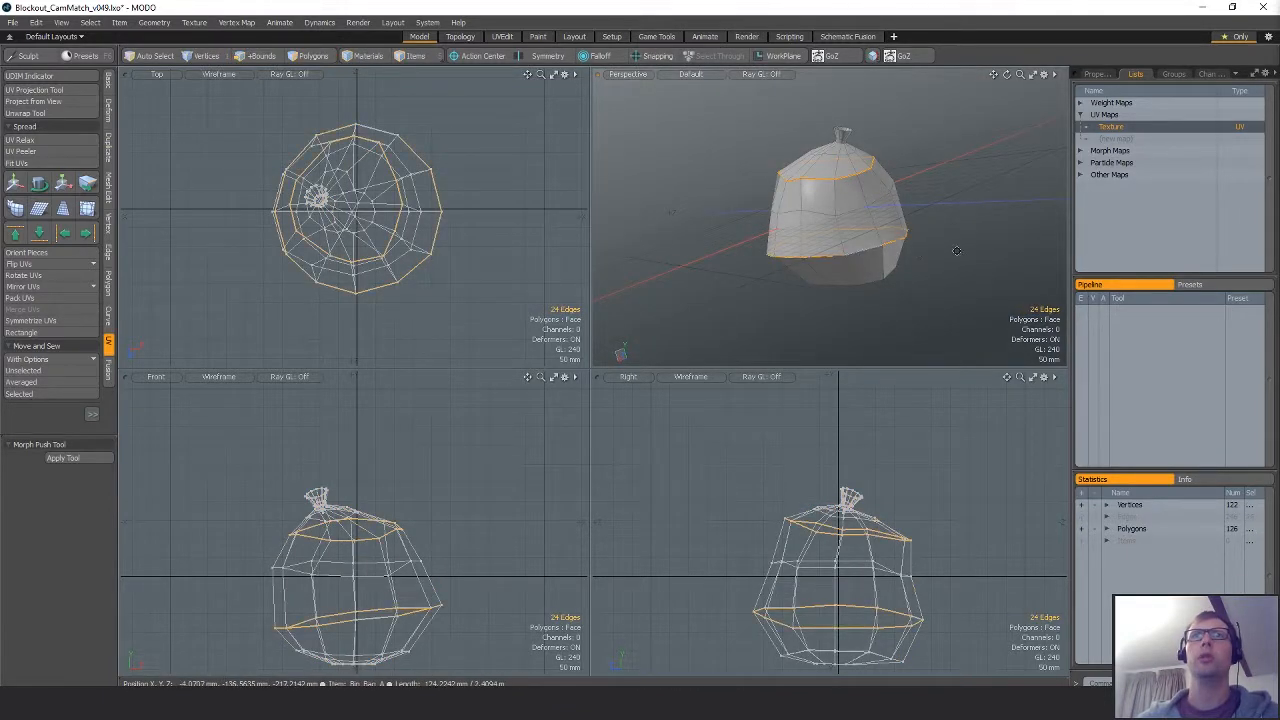
left_click_drag(957, 251, 935, 222, "alt")
key("b")
left_click_drag(838, 197, 900, 172)
key("space")
left_click(937, 211)
Bevel the edge loop around the first bag's base to round its lower rim.
double_click(816, 256)
key("b")
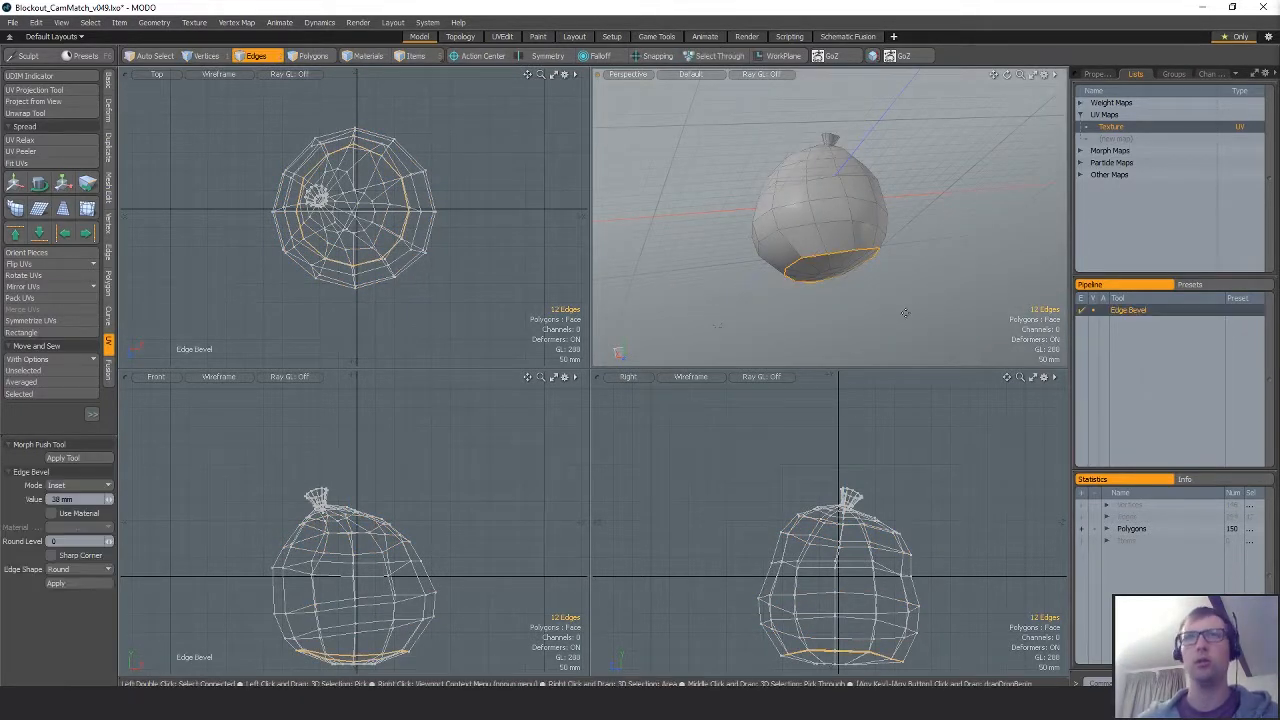
left_click_drag(850, 252, 872, 309)
key("space")
left_click(880, 272)
Bevel the two horizontal edge loops around the middle of the second bag's body.
double_click(783, 181)
double_click(829, 213, "shift")
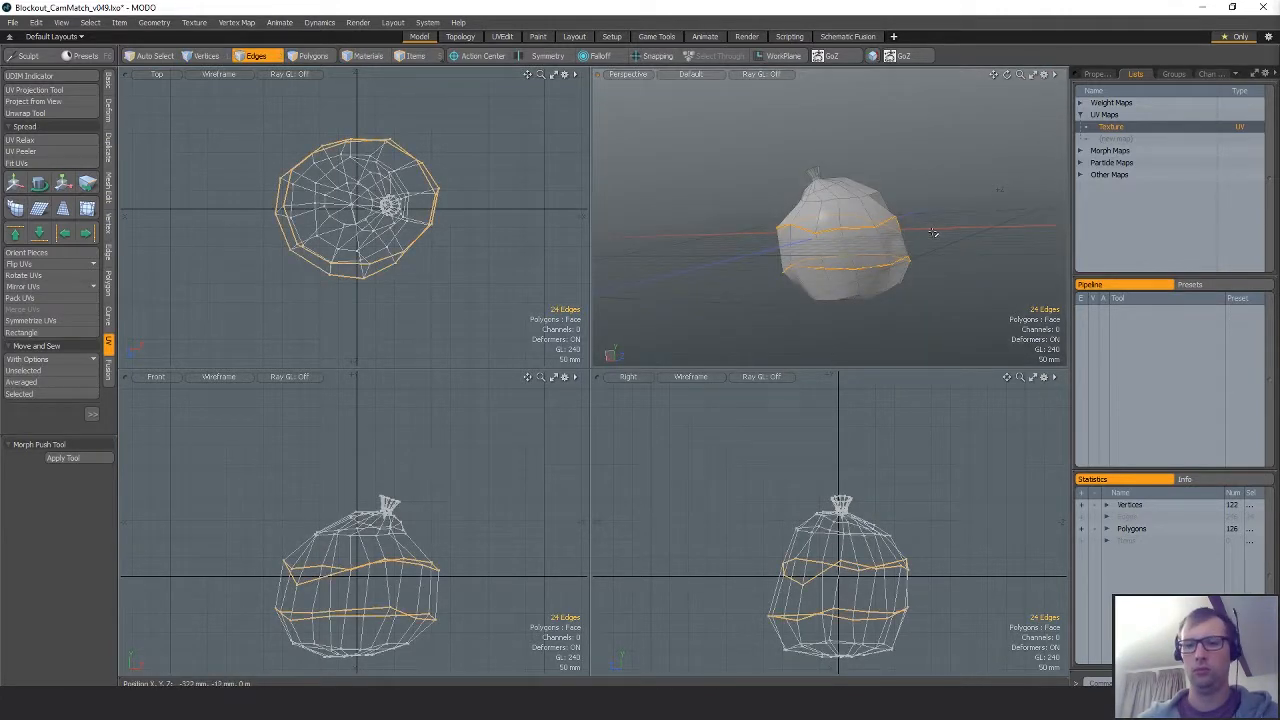
key("b")
left_click_drag(928, 222, 797, 251)
key("q")
Bevel the second bag's upper edge loop between its body and neck.
double_click(848, 206)
left_click_drag(848, 210, 807, 200, "alt")
key("b")
key("q")
left_click(923, 294)
Select an edge on the second bag's side, activate Move and set the action center to Local.
left_click(793, 236)
key("w")
key("alt+a")
key("q")
left_click(966, 237)
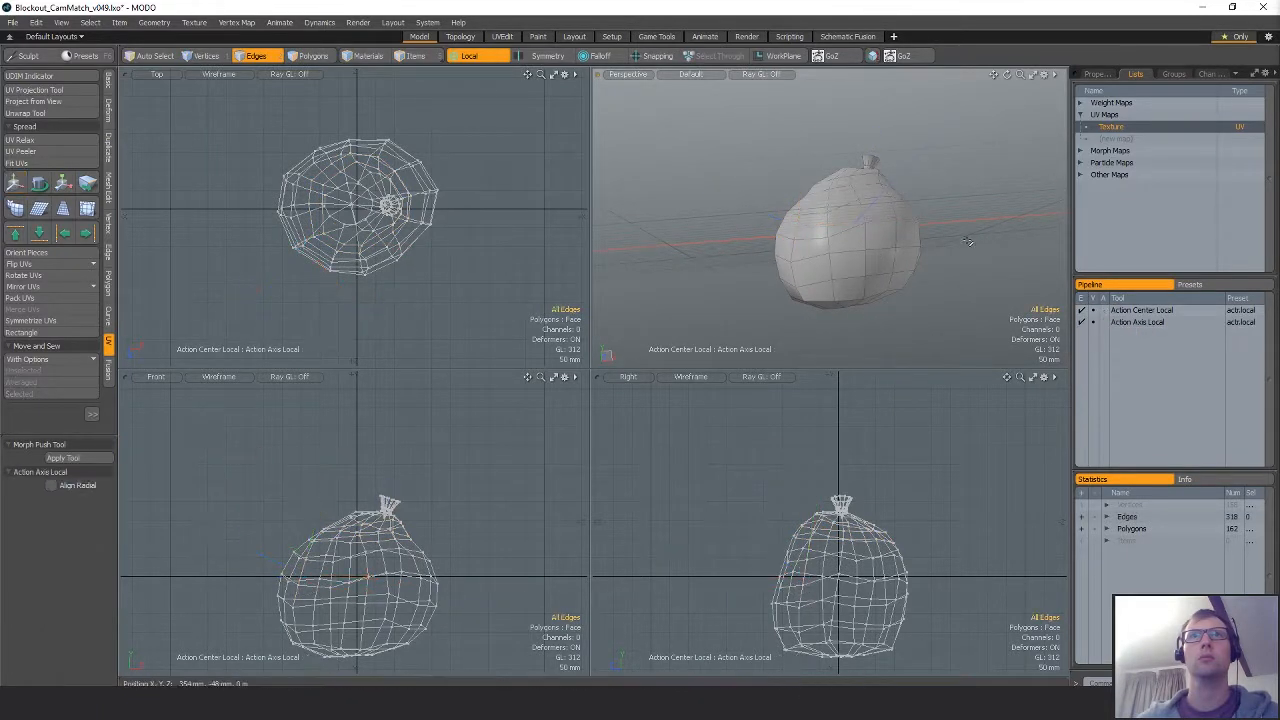
Bevel the edge loop around the second bag's base and save the scene.
left_click_drag(966, 237, 905, 170, "alt")
double_click(812, 239)
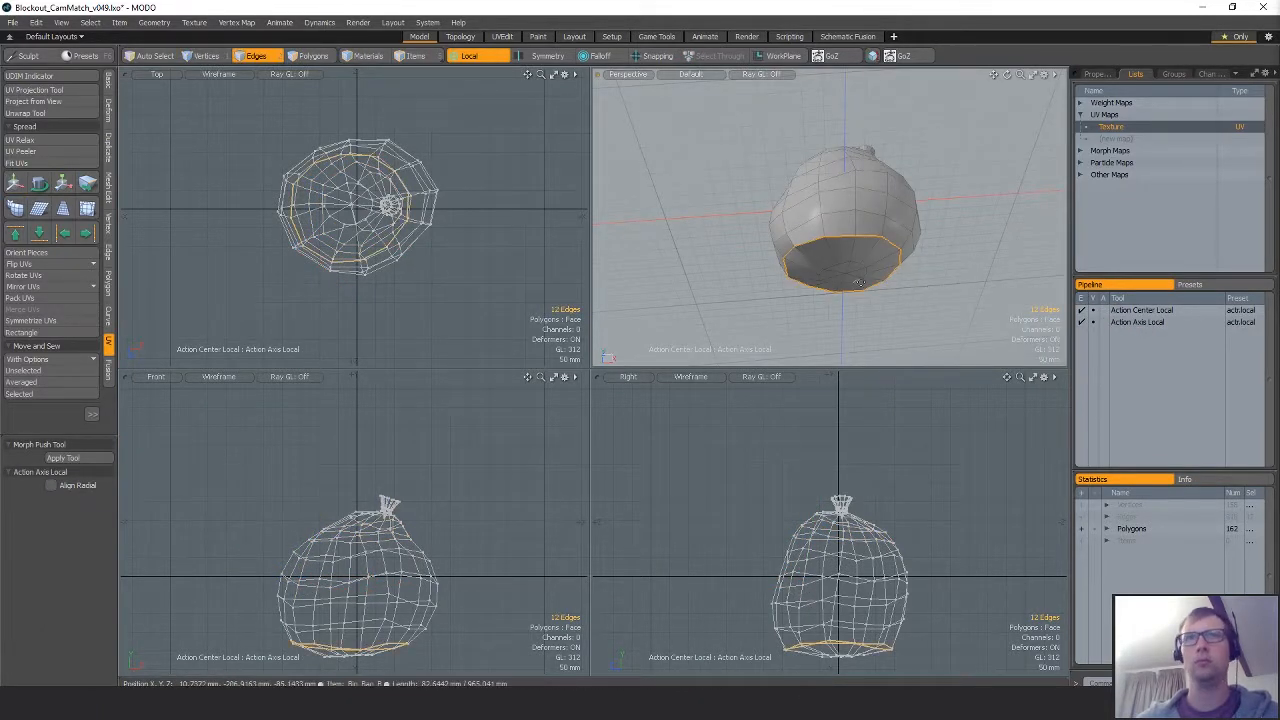
key("b")
key("q")
left_click(882, 284)
left_click_drag(882, 284, 897, 245, "alt")
scroll(894, 277, "down", 3)
scroll(843, 229, "up", 3)
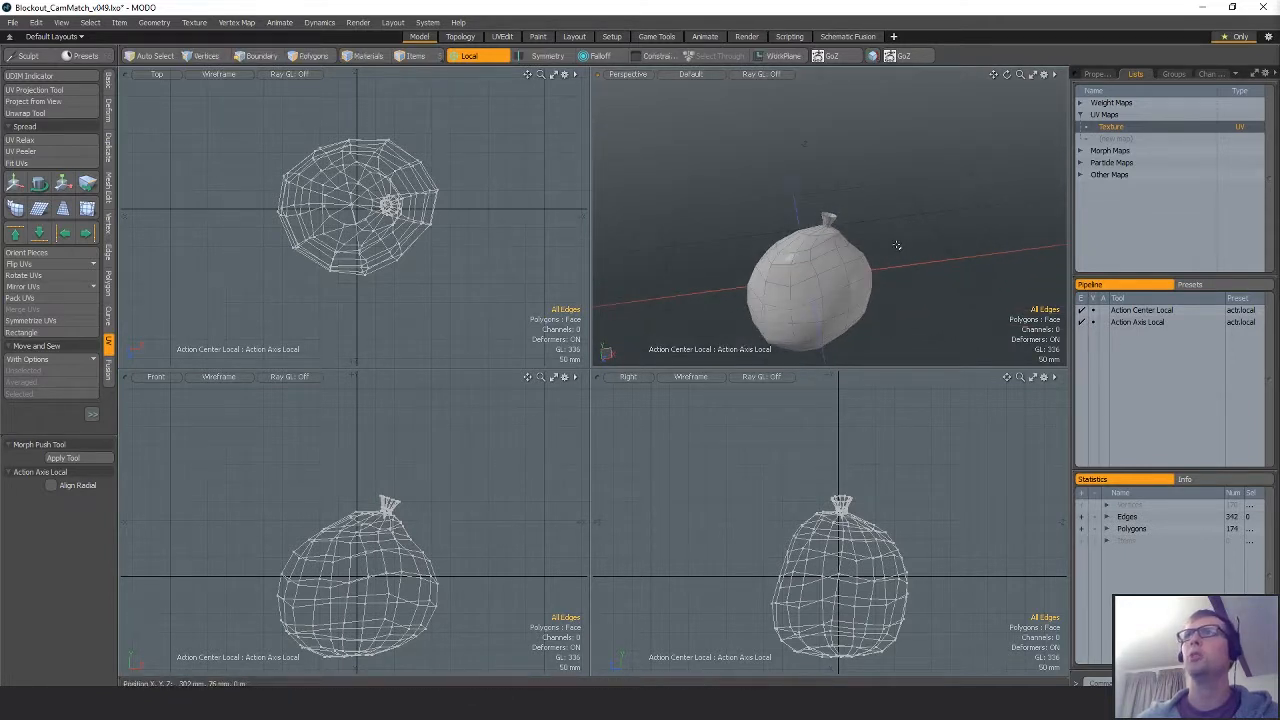
key("ctrl+s")
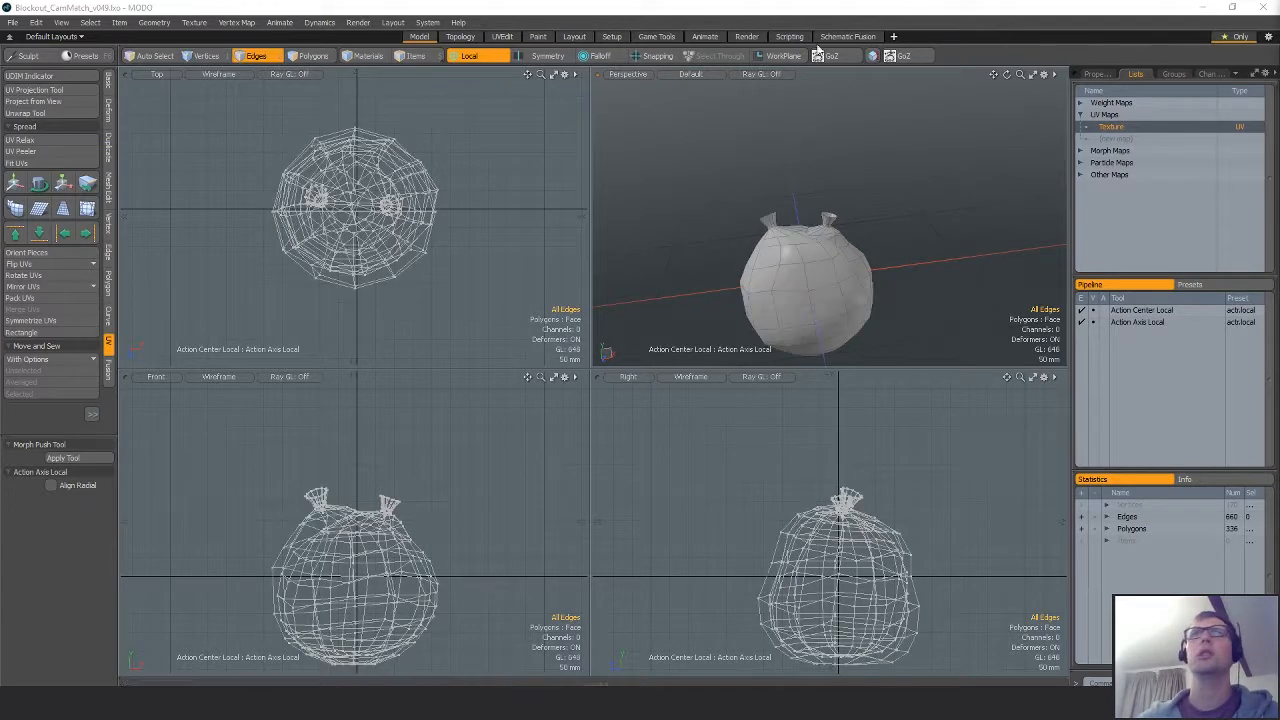
Smooth the vertex normals of both bags' polygons with the Vertex Normal Toolkit.
left_click(873, 56)
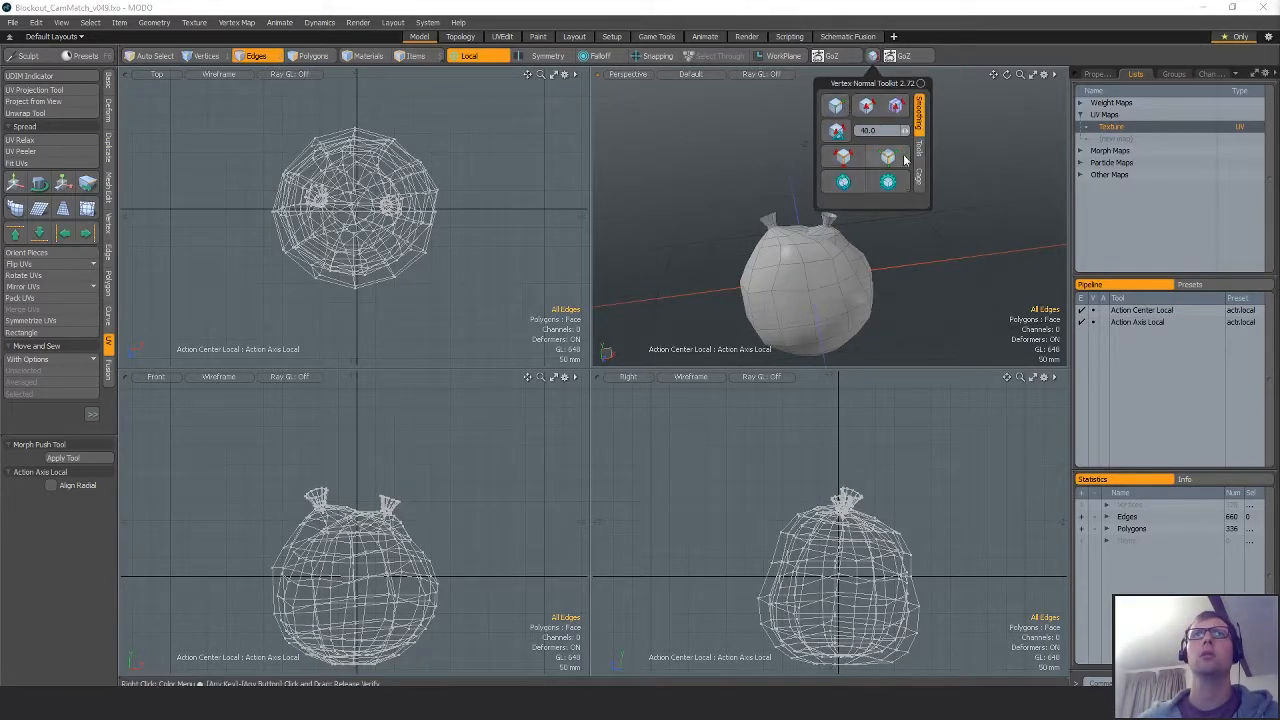
key("3")
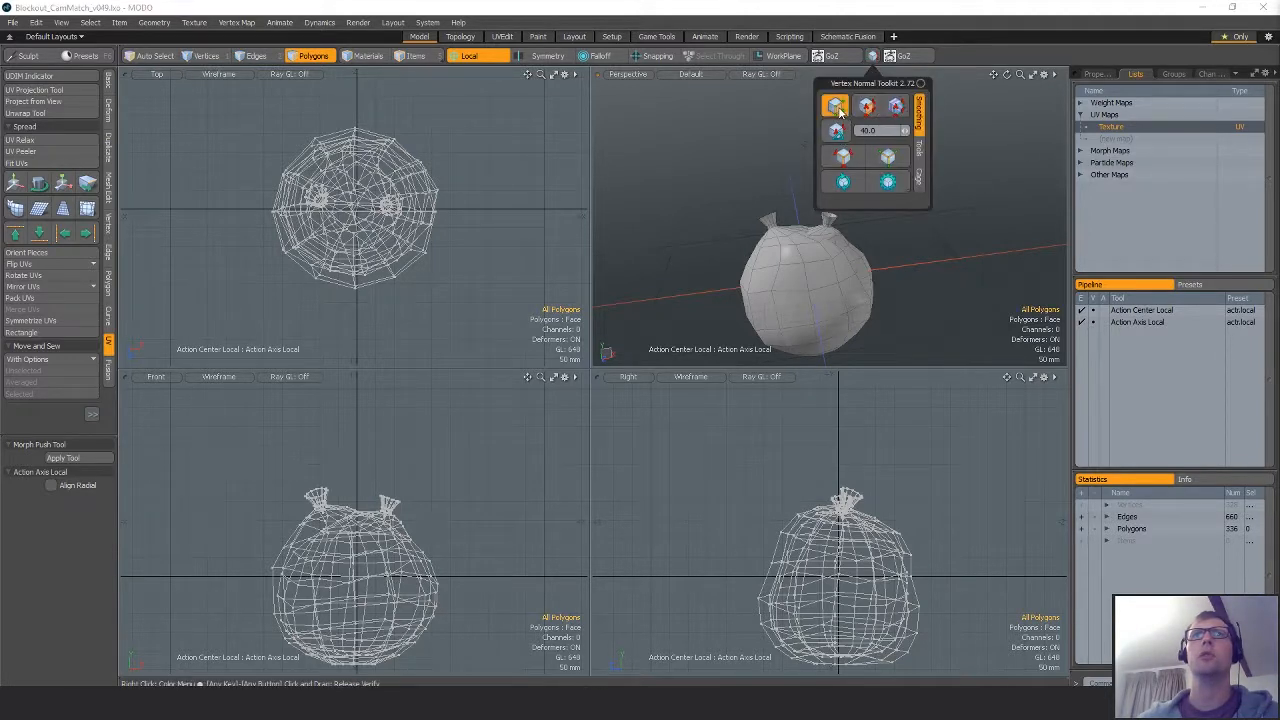
left_click_drag(949, 211, 999, 228, "alt")
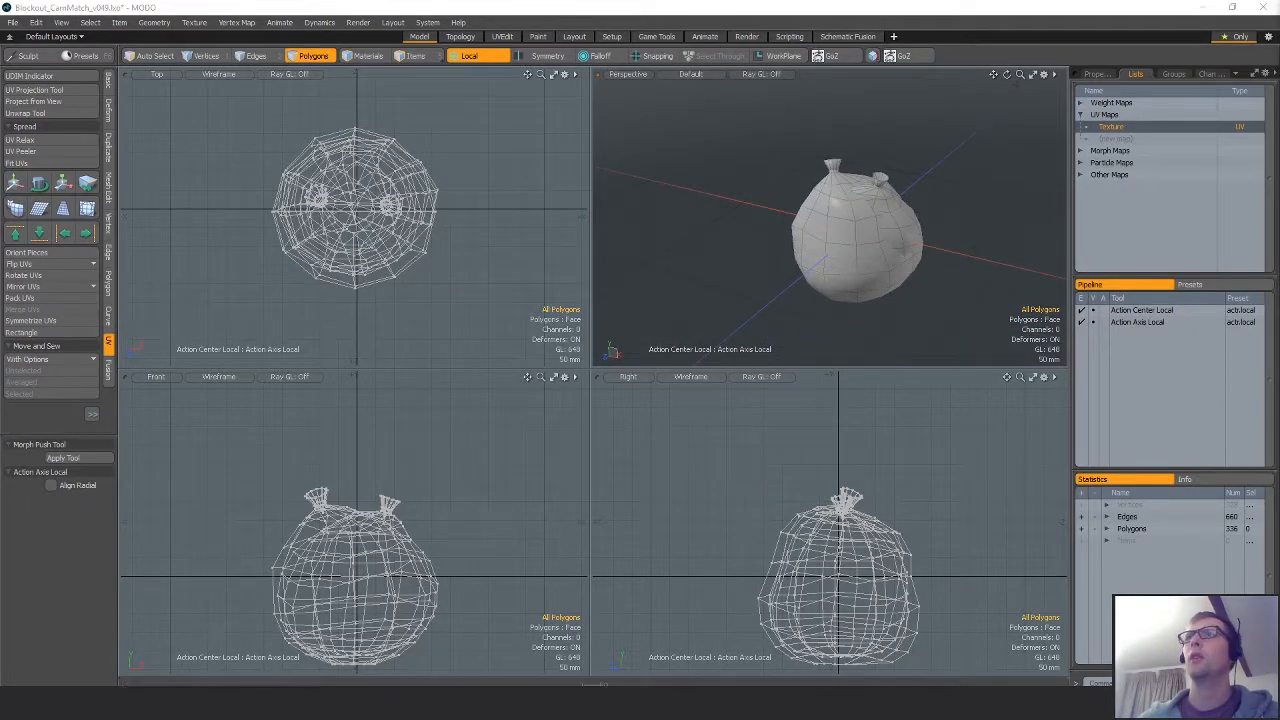
Export the selected bag meshes in Autodesk FBX 2015 format.
left_click(940, 447)
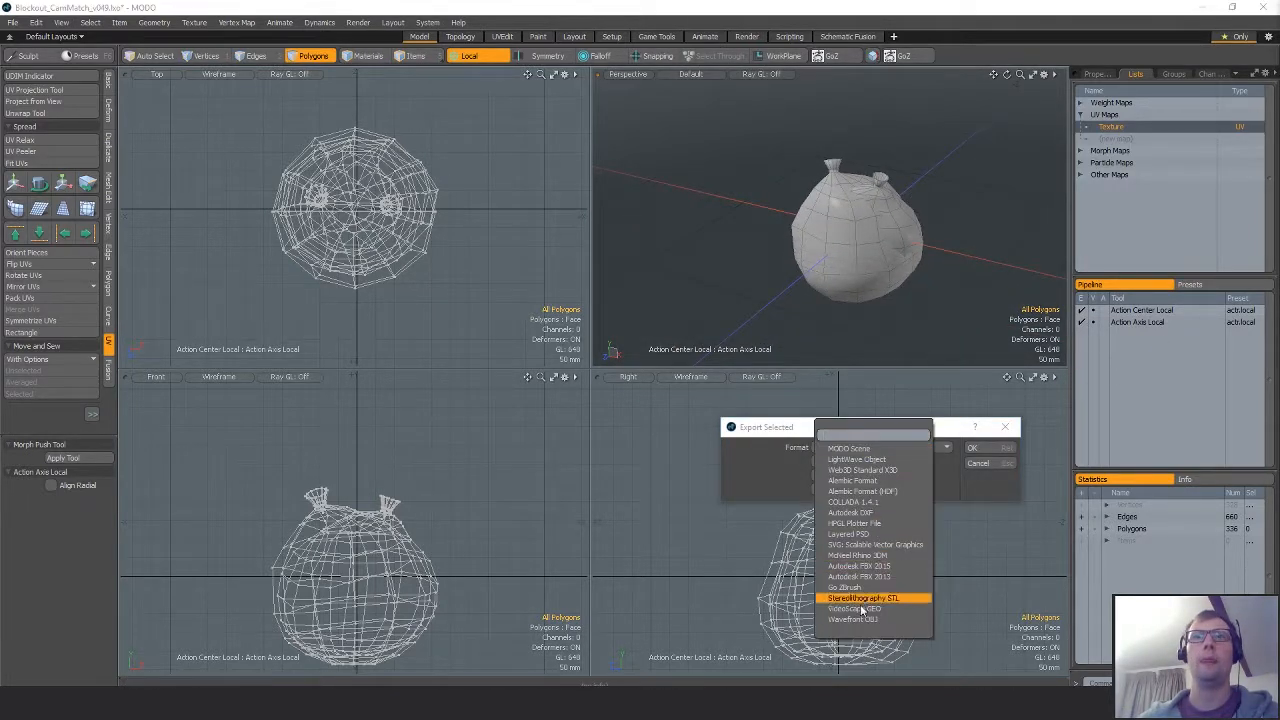
left_click(893, 568)
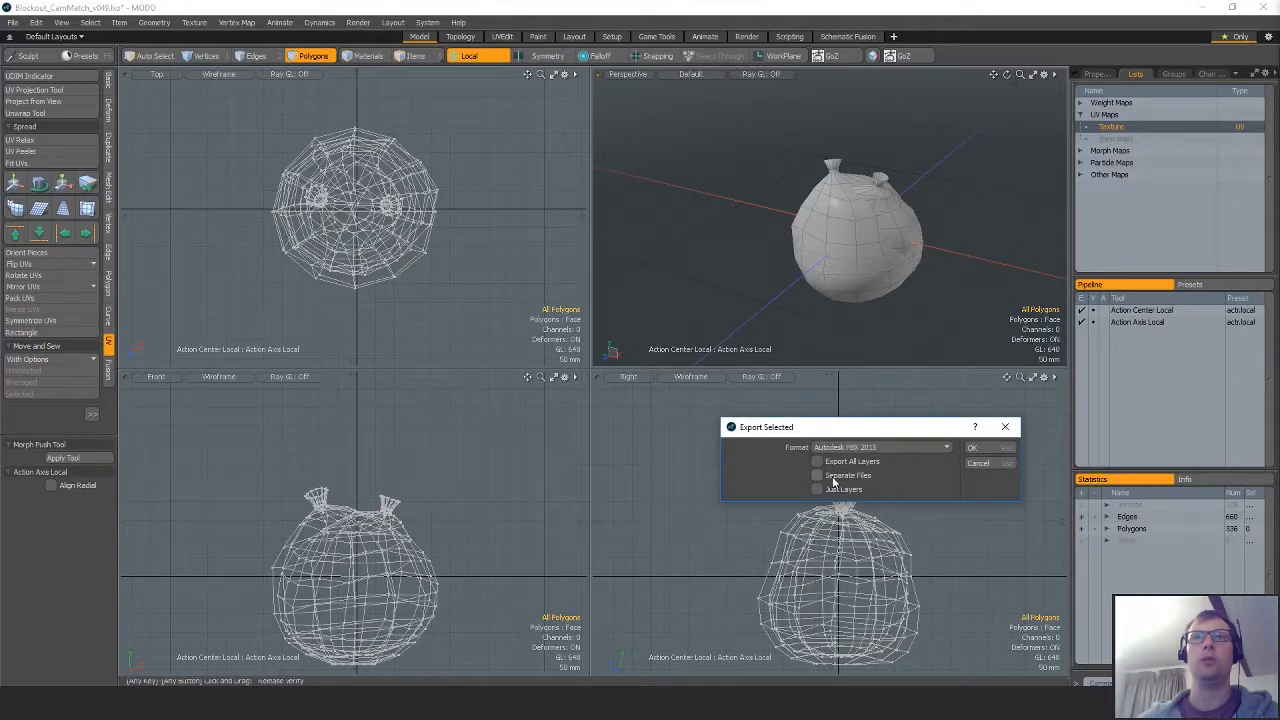
left_click(972, 448)
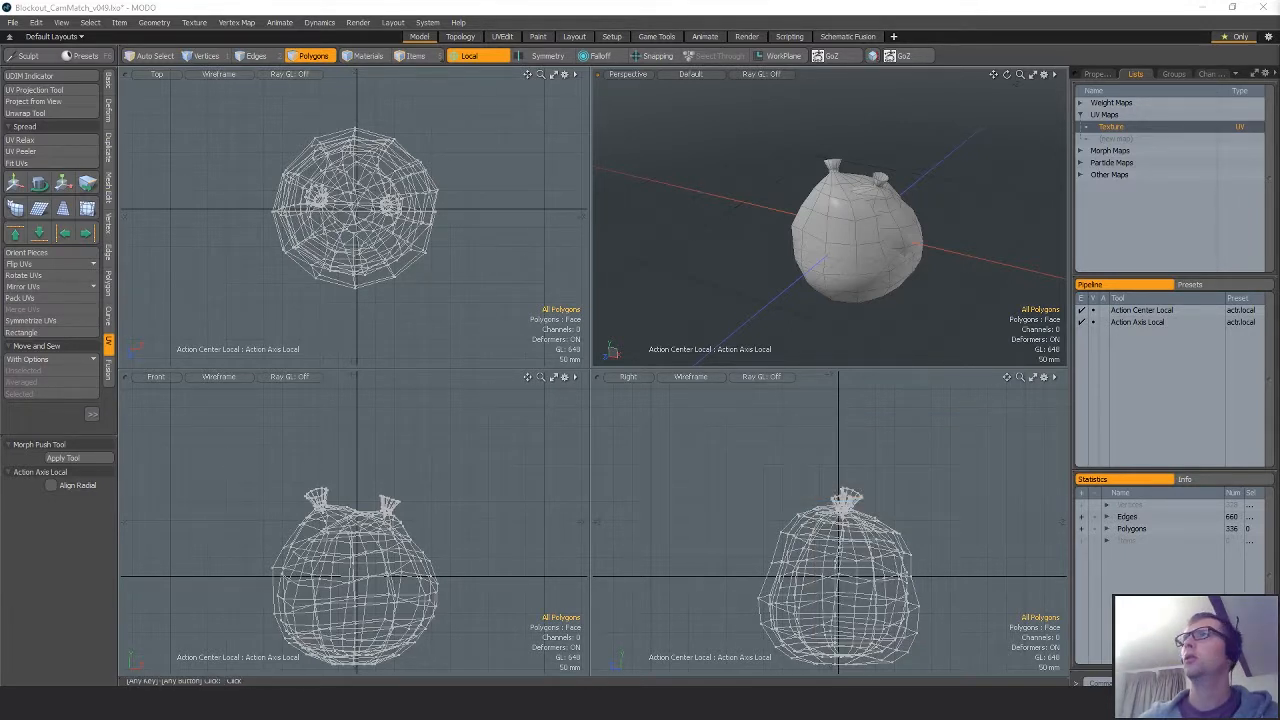
Hide the selected mesh items and clear the item selection and action center.
key("5")
key("h")
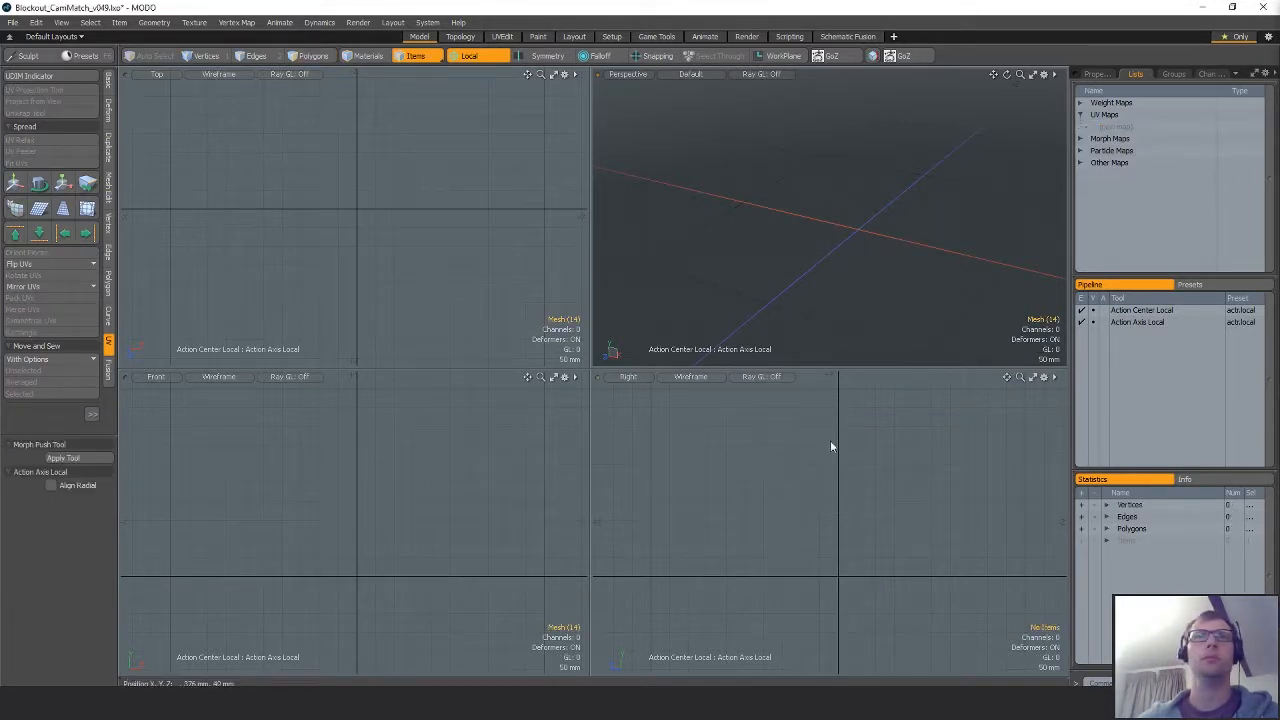
left_click_drag(916, 243, 884, 264, "alt+shift")
key("Escape")
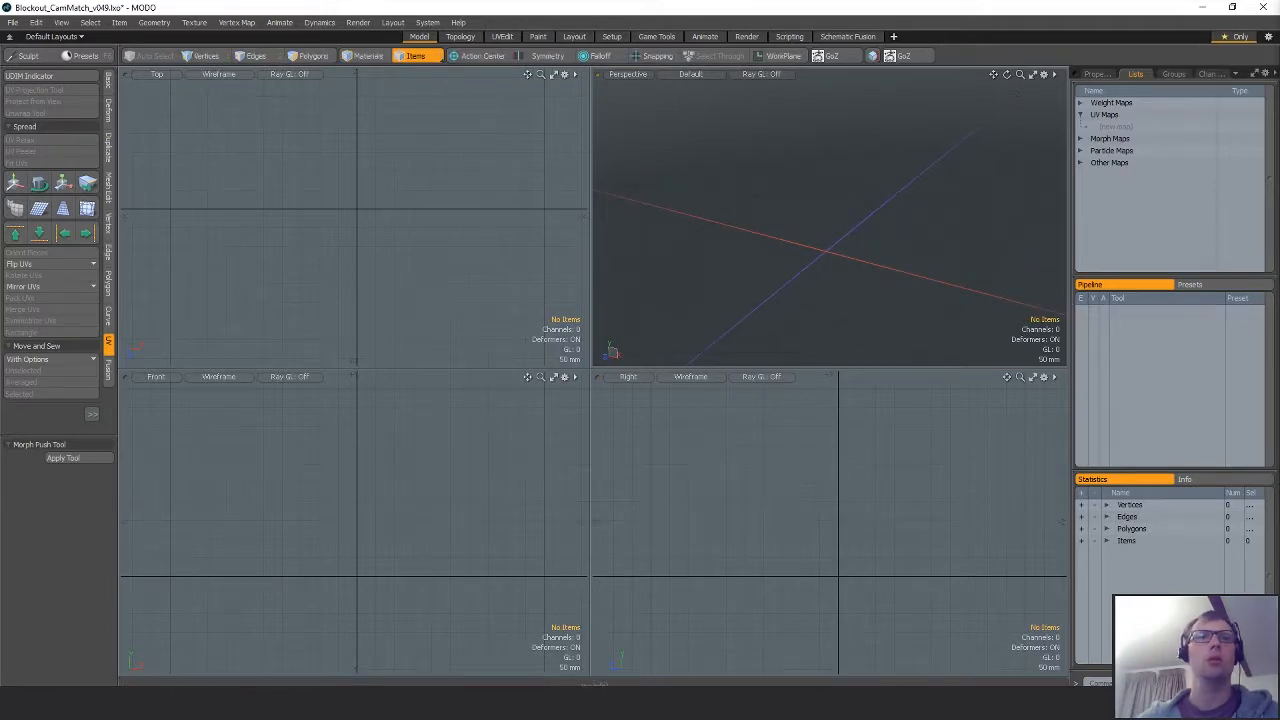
Switch to Unreal Editor, dismiss the FBX import message log and return to MODO.
left_click(501, 652)
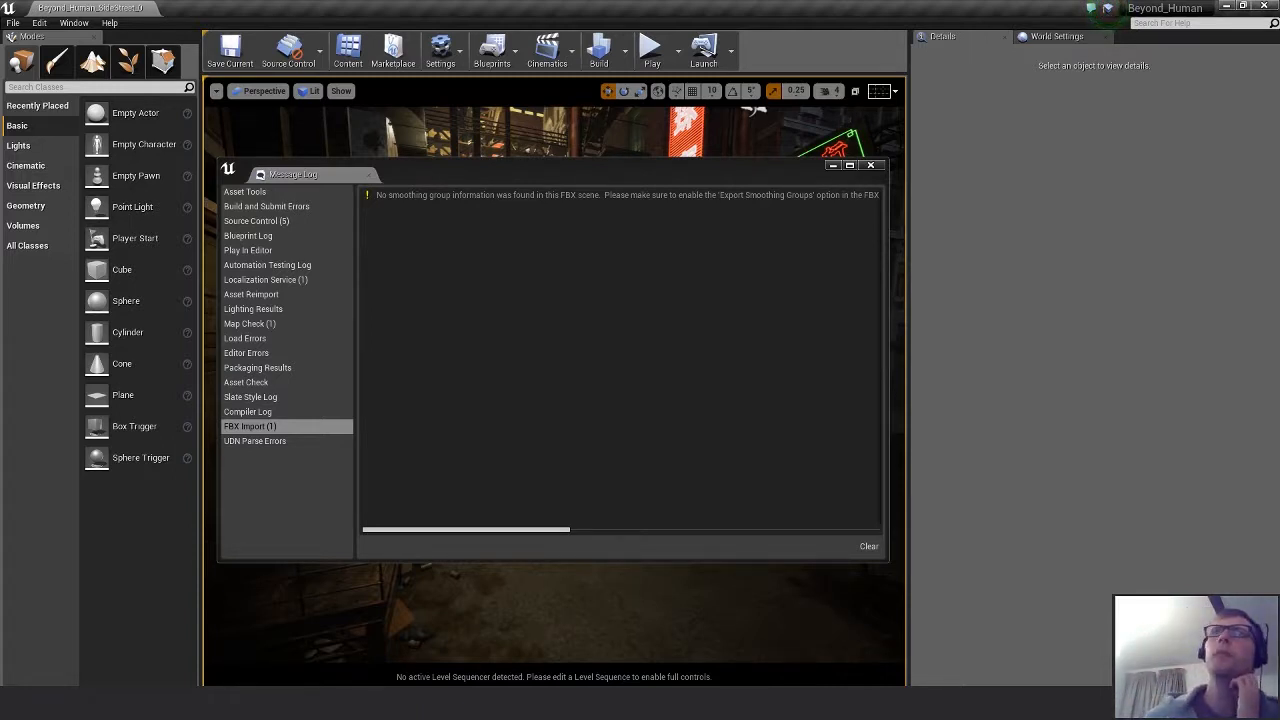
left_click(871, 166)
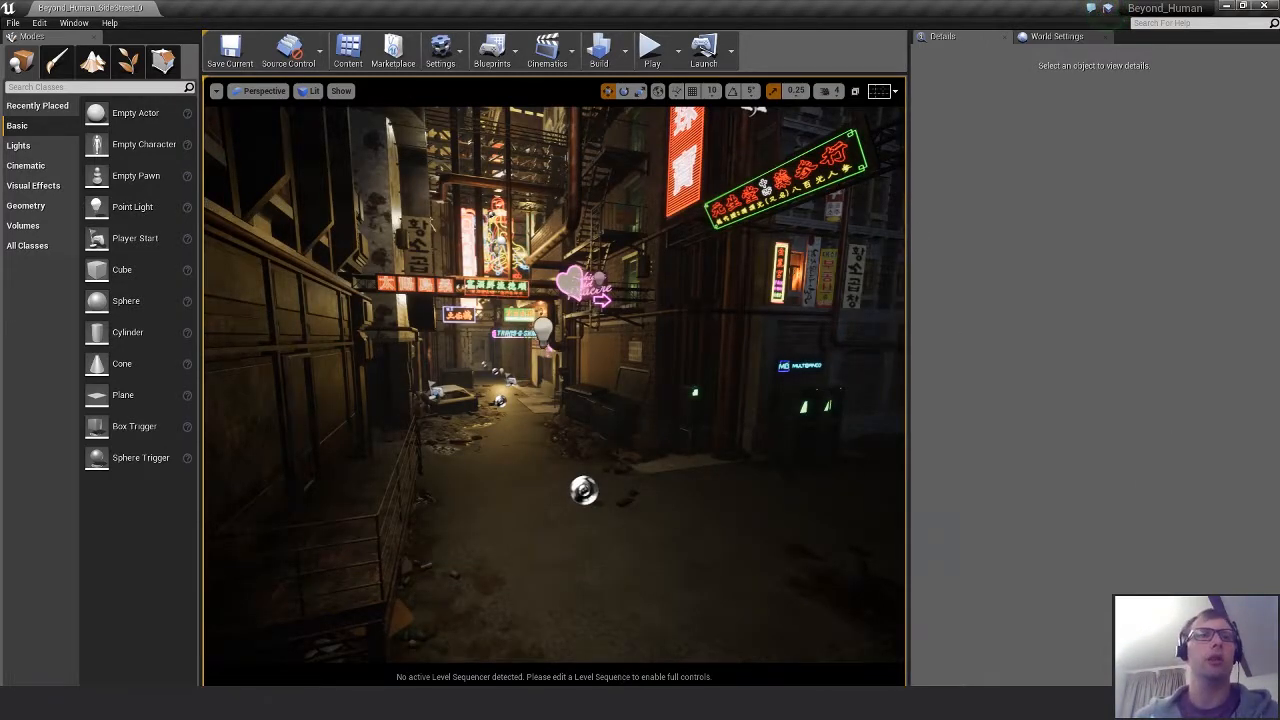
key("alt+Tab")
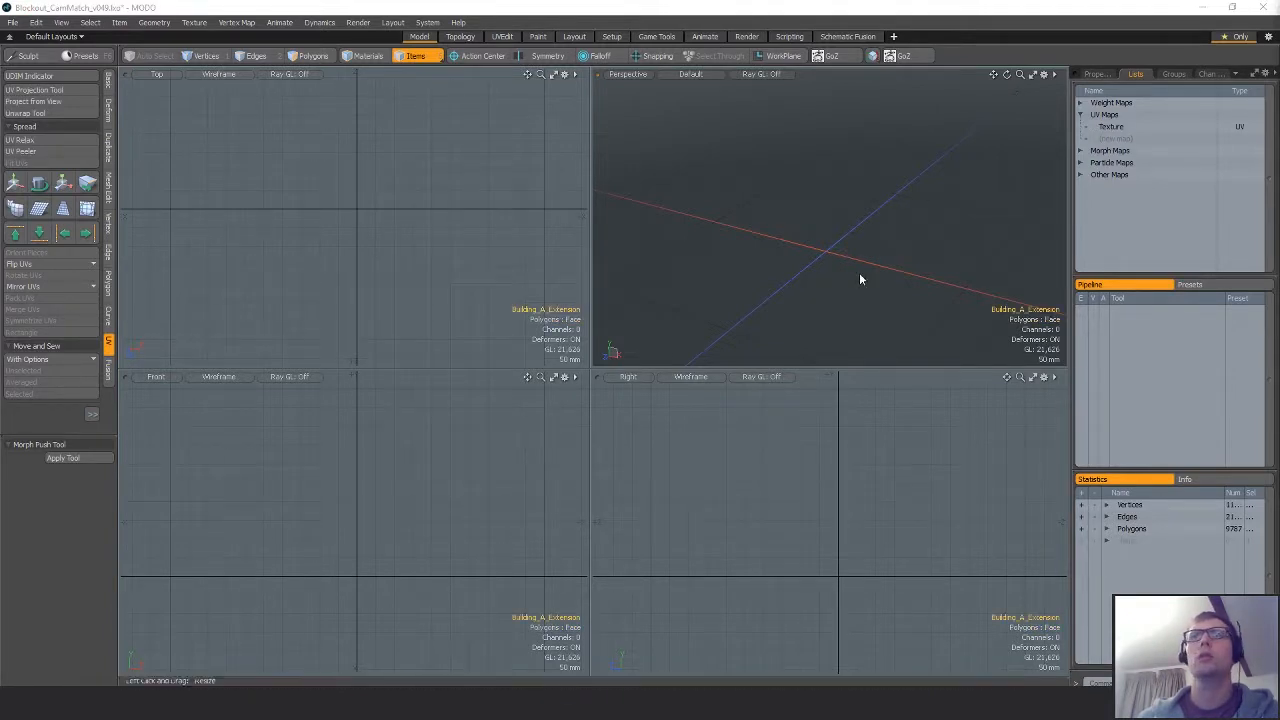
Examine the Texture UV map of Building_A_Extension in the UV Editor, checking how its shells extend across the tiles.
left_click(1108, 129)
key("F2")
left_click_drag(471, 436, 378, 432, "alt")
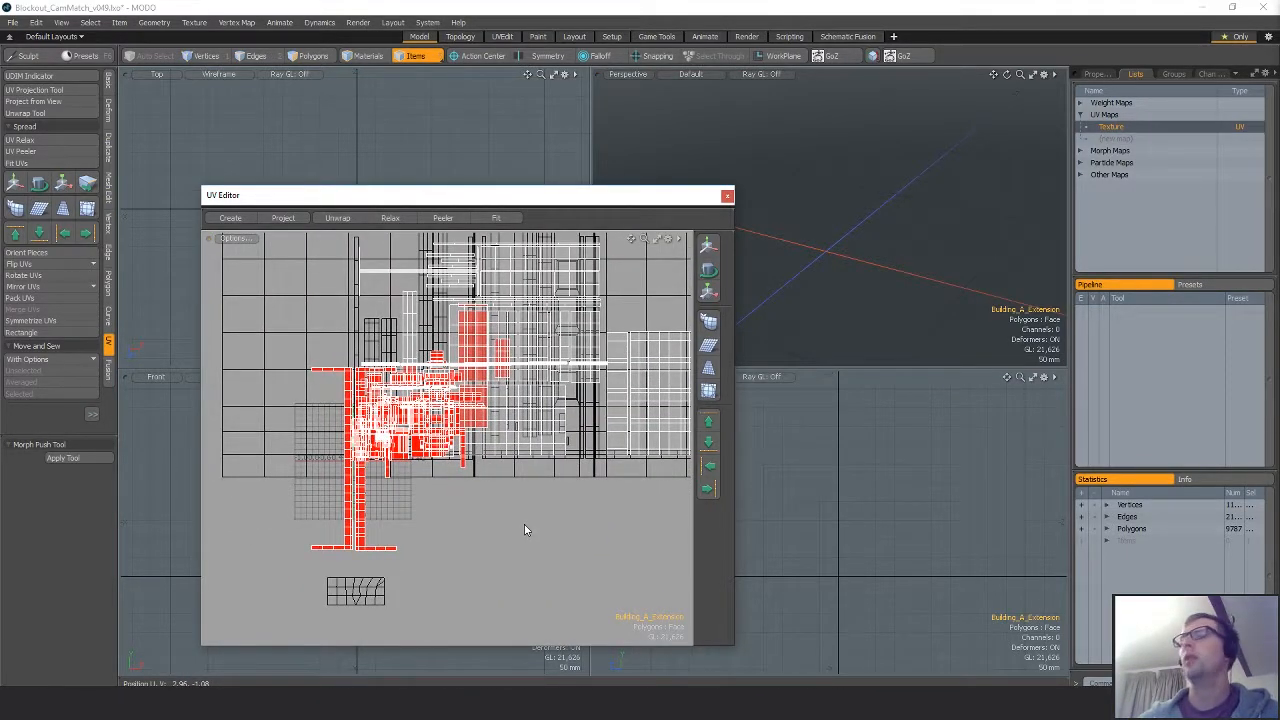
left_click_drag(524, 529, 472, 541, "alt+shift")
left_click_drag(524, 452, 513, 452, "alt+shift")
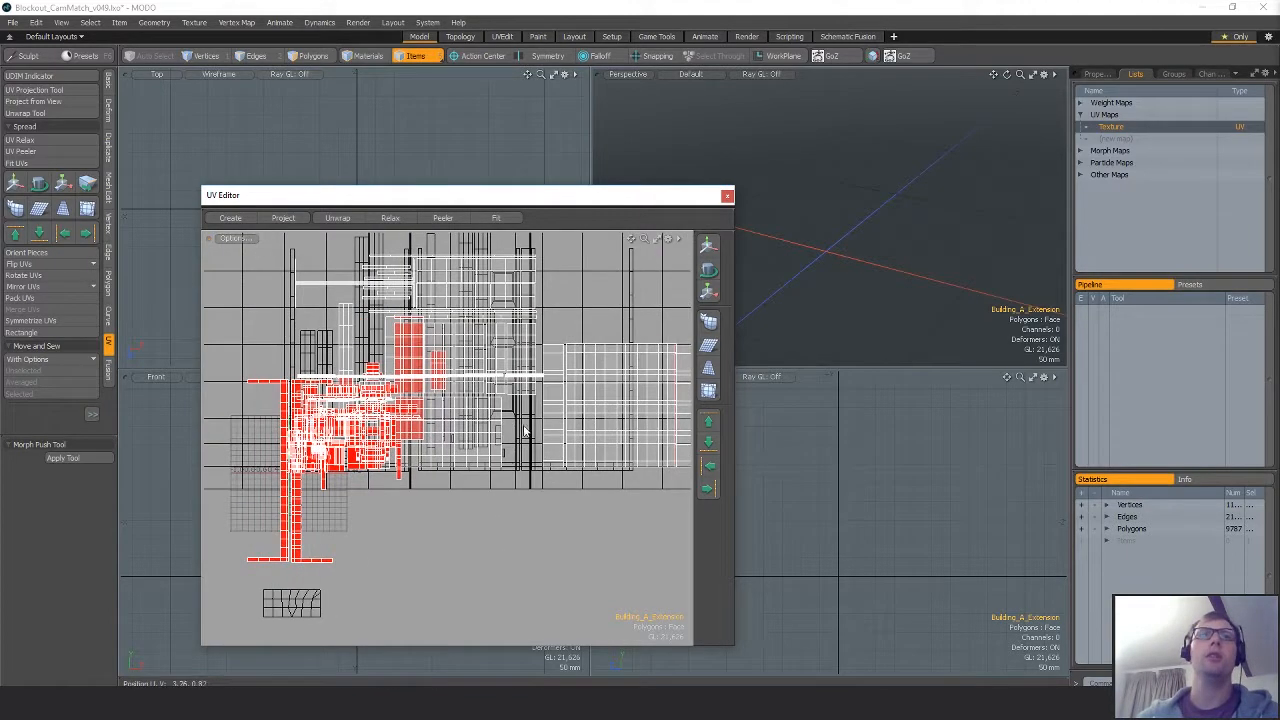
left_click_drag(614, 453, 590, 424, "alt+shift")
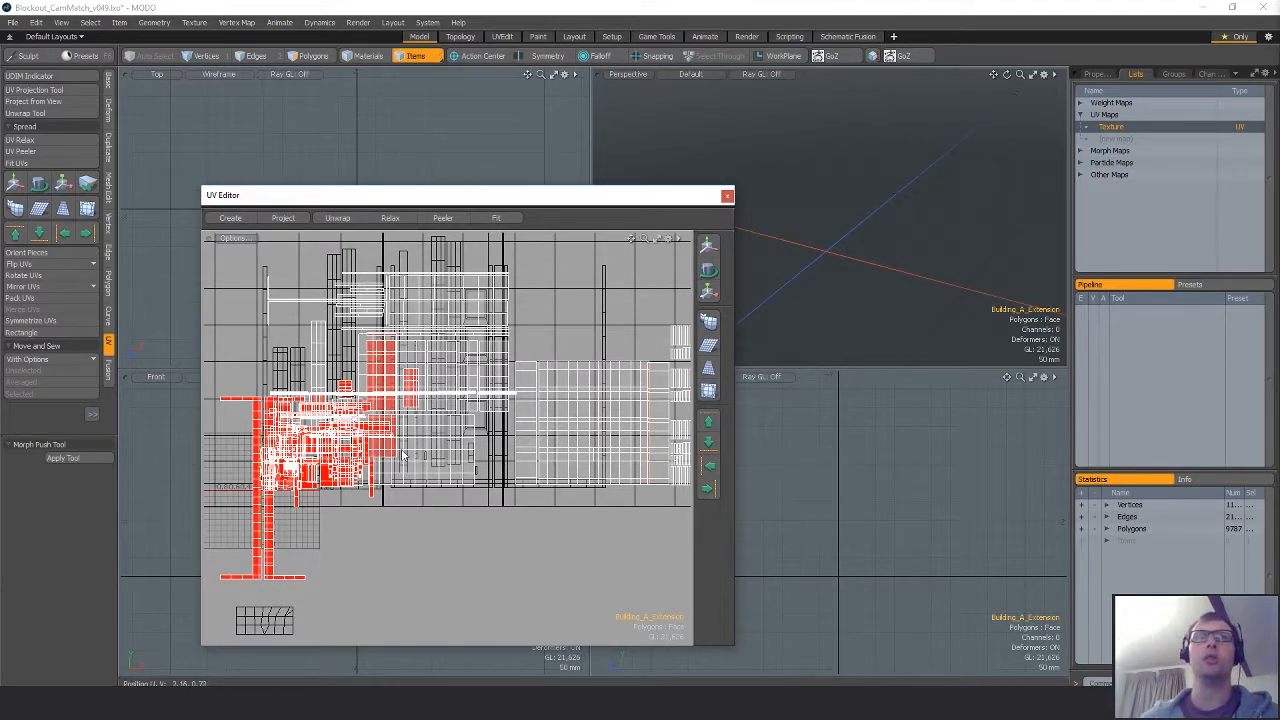
left_click_drag(454, 472, 521, 497, "alt+shift")
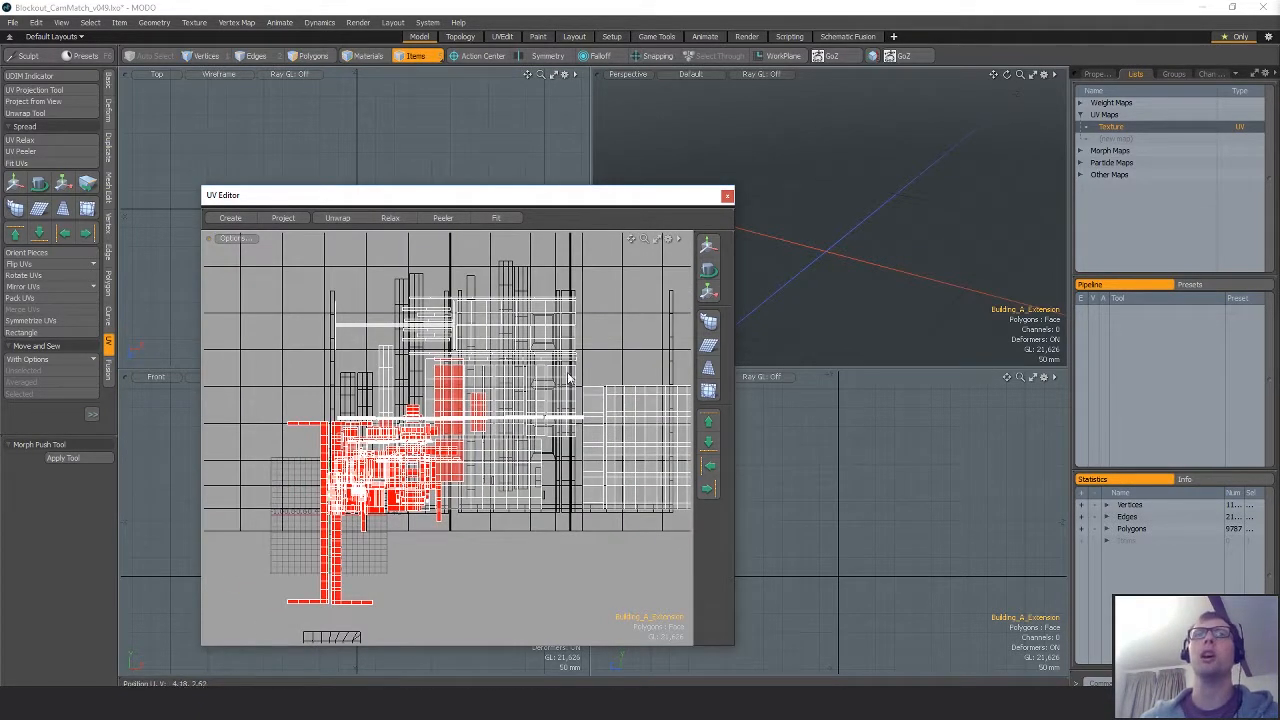
mouse_move(572, 448)
left_mouse_down("alt+shift")
mouse_move(462, 452)
mouse_move(569, 449)
left_mouse_up("alt+shift")
left_click_drag(438, 465, 453, 465, "ctrl+alt")
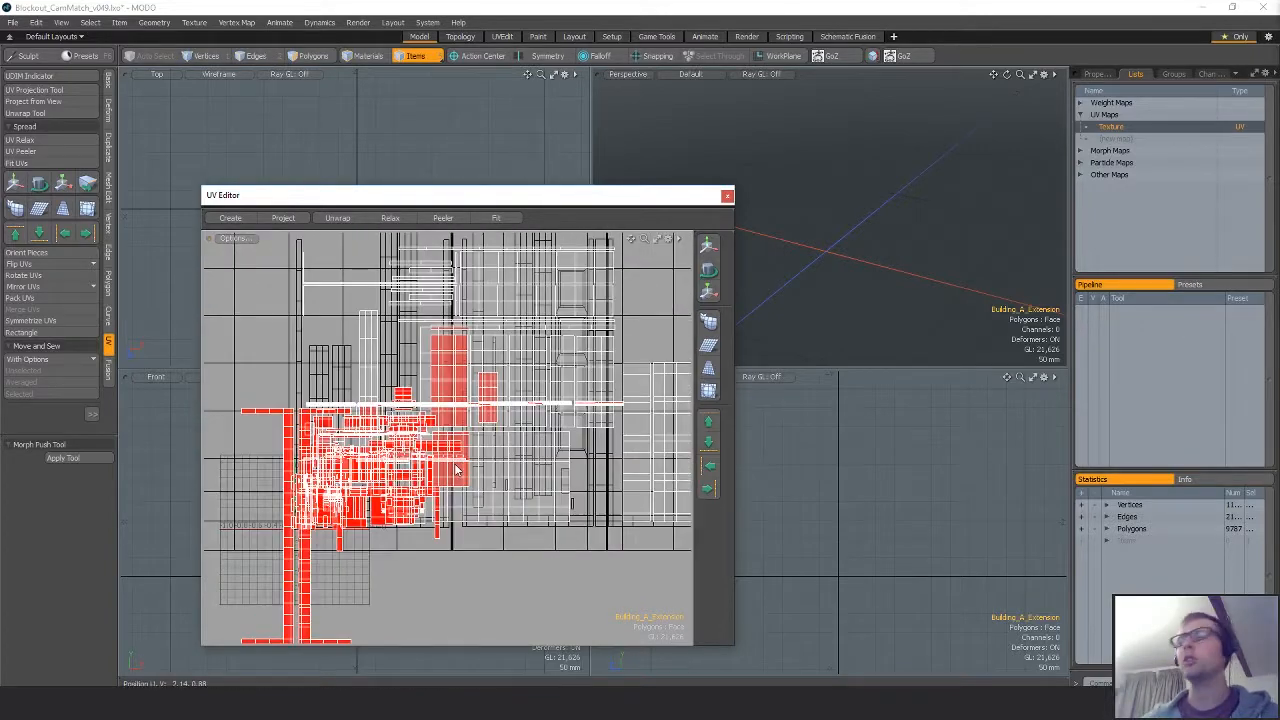
mouse_move(474, 394)
left_mouse_down("alt+shift")
mouse_move(483, 353)
mouse_move(471, 386)
left_mouse_up("alt+shift")
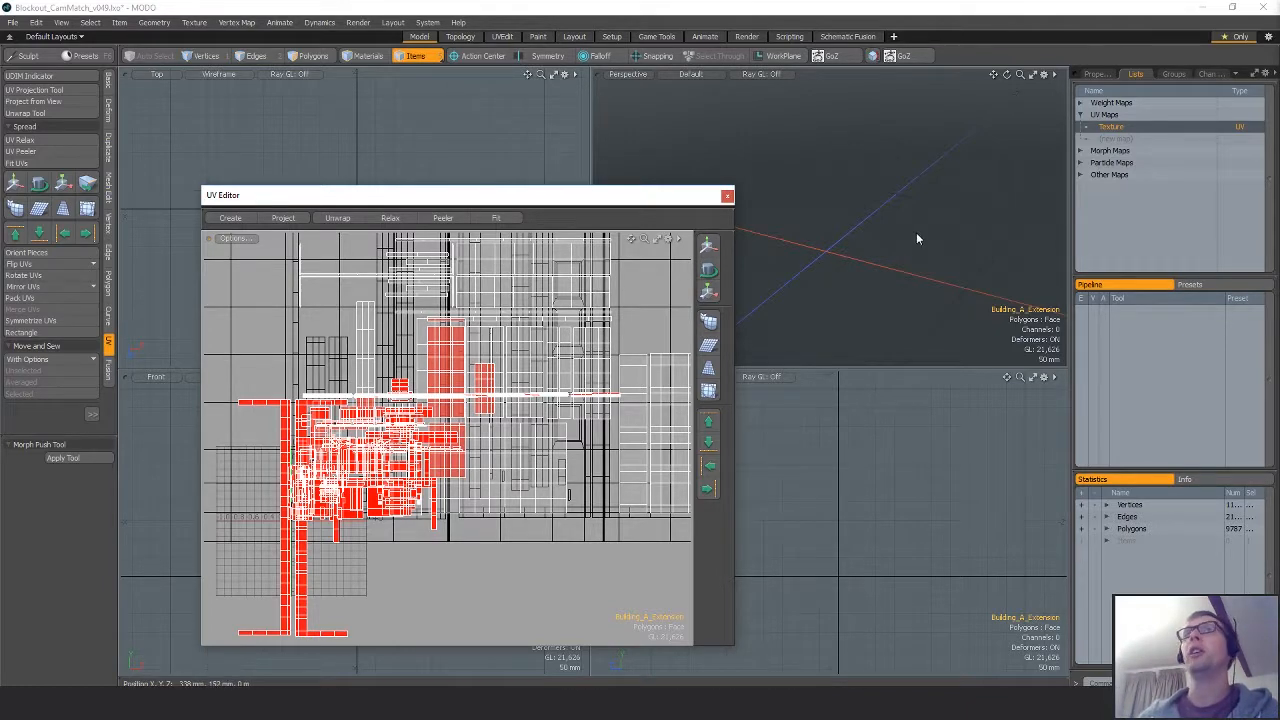
left_click(727, 197)
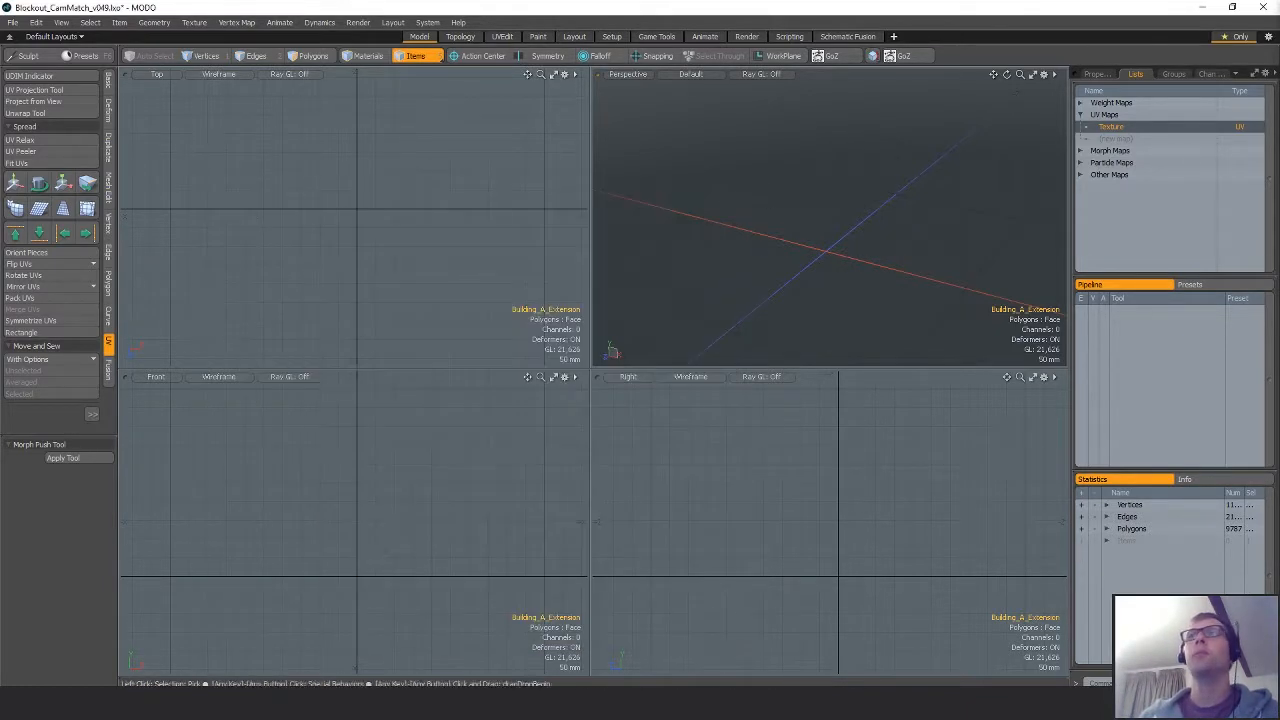
Switch to Unreal Editor and inspect the imported bin bag mesh from several sides in its static mesh editor.
left_click(1200, 8)
middle_click_drag(679, 463, 716, 468)
key("w")
mouse_move(716, 468)
right_mouse_down()
mouse_move(752, 468)
mouse_move(714, 467)
right_mouse_up()
key("s")
key("s")
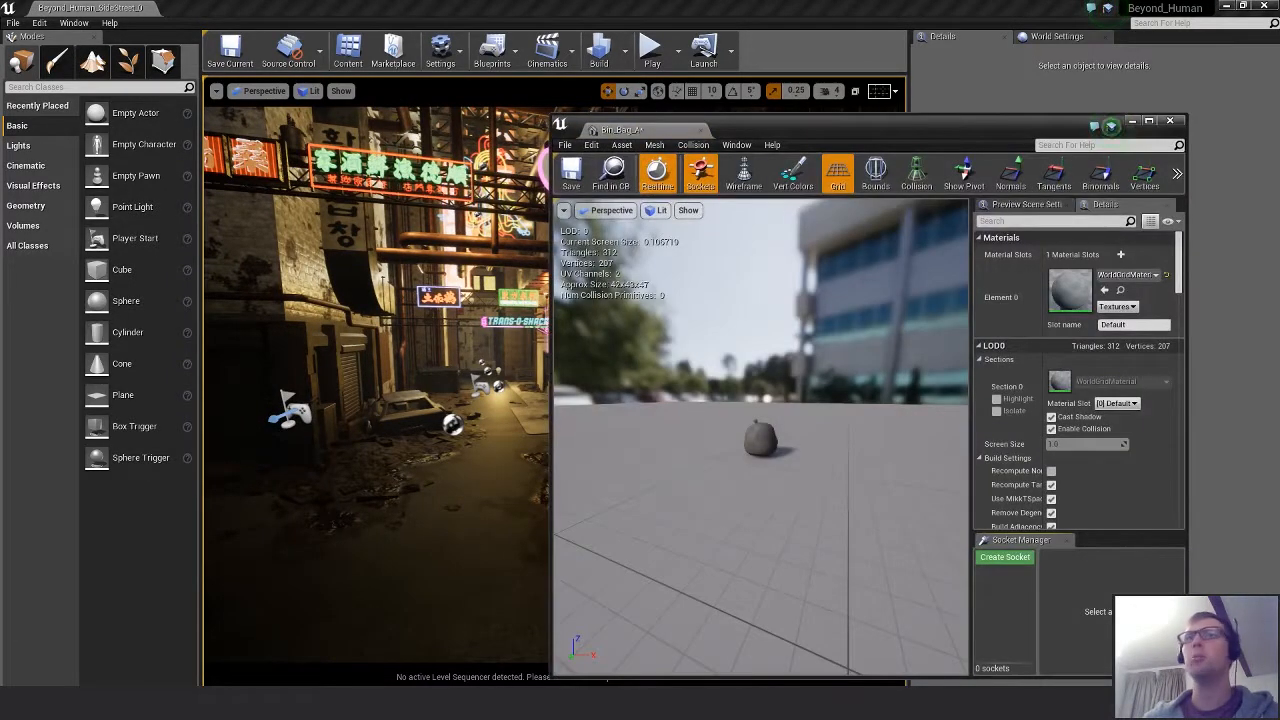
right_click_drag(815, 492, 815, 535)
key("f")
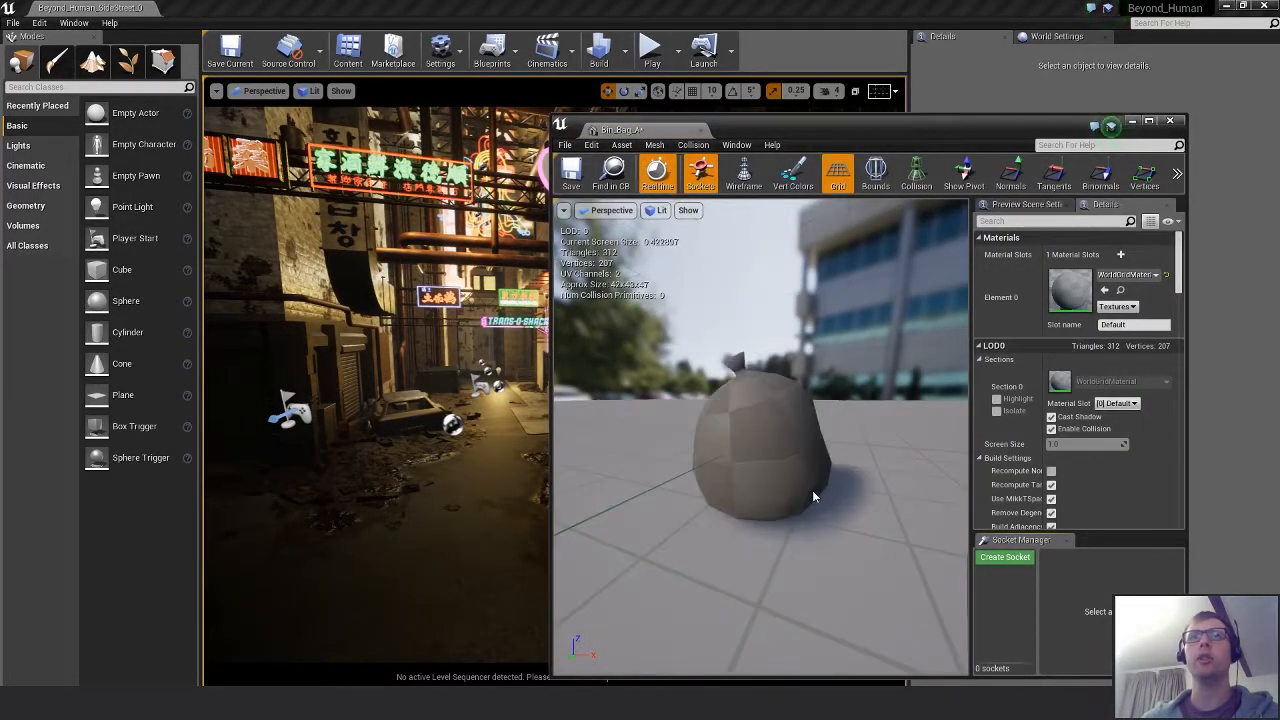
left_click_drag(878, 482, 848, 482)
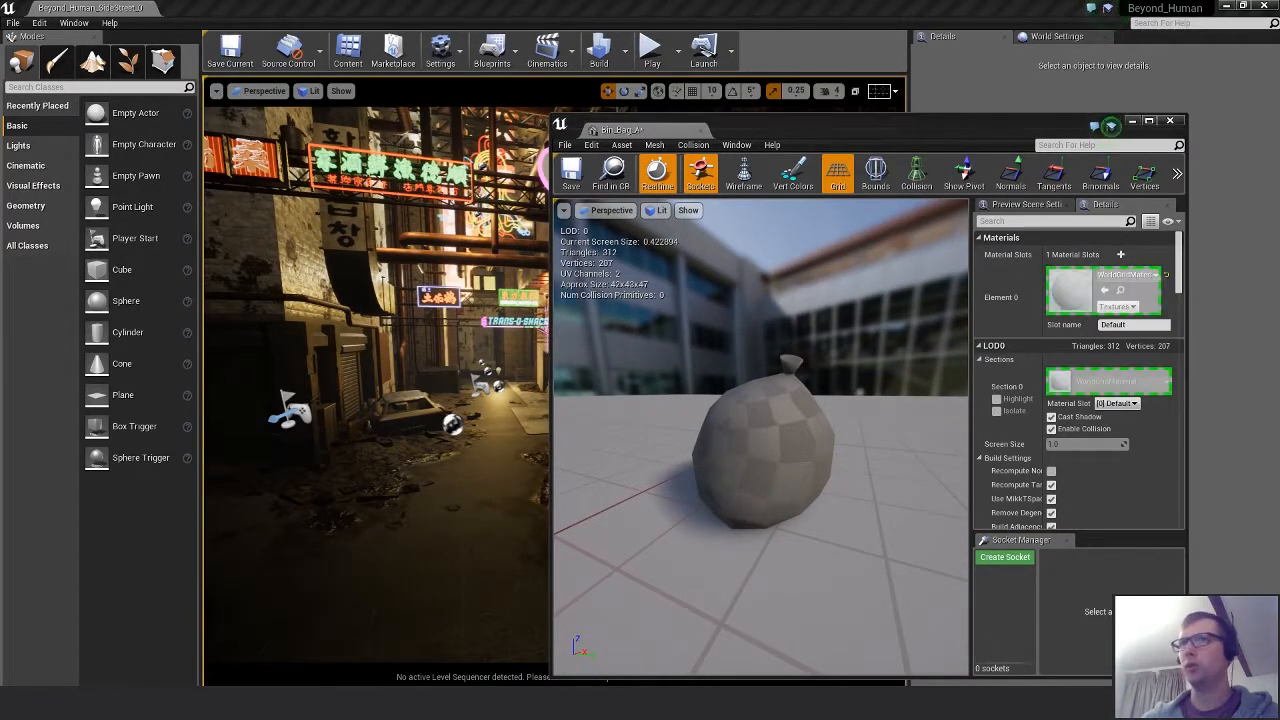
Assign the M_Rubber_01 material to Element 0 of the Bin_Bag_A static mesh and view the bag with it applied.
left_click_drag(1270, 400, 1069, 291)
mouse_move(868, 408)
left_mouse_down()
mouse_move(575, 430)
mouse_move(715, 430)
mouse_move(850, 392)
left_mouse_up()
left_click_drag(690, 430, 655, 466)
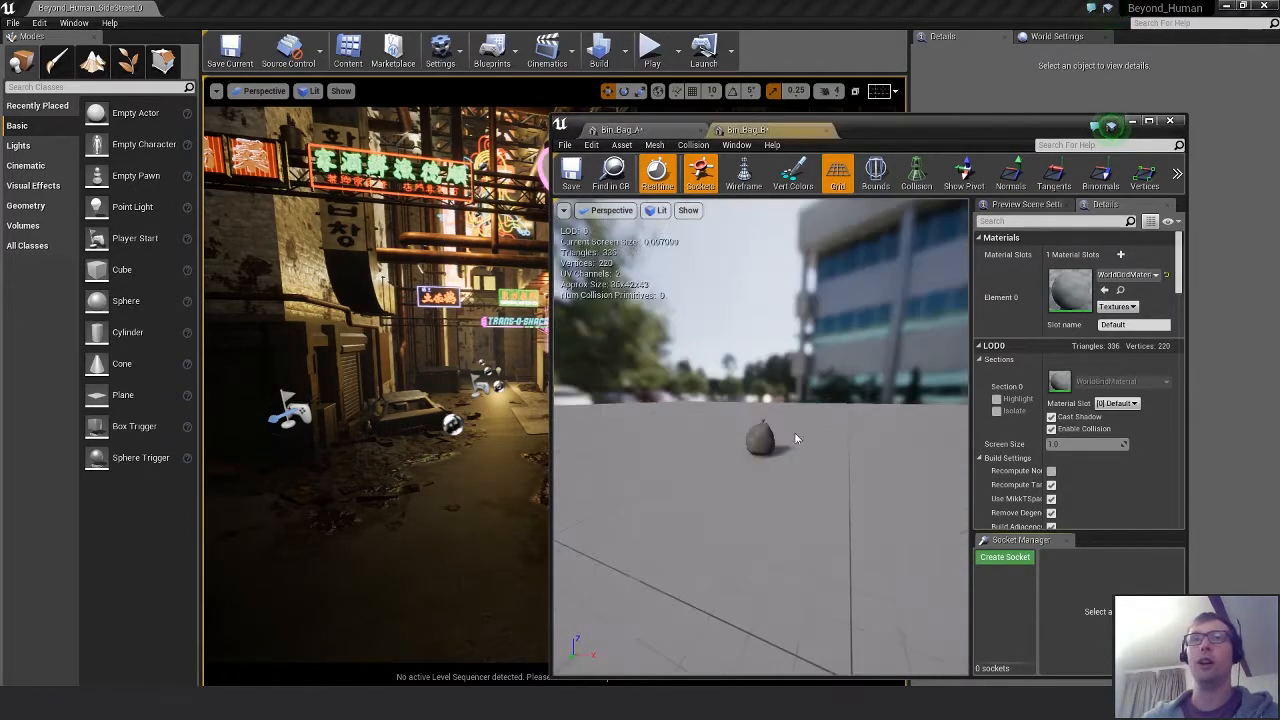
Assign the M_Rubber_01 material to Element 0 of the Bin_Bag_B static mesh and check the bag up close.
left_click_drag(760, 440, 740, 420)
scroll(760, 440, "up", 6)
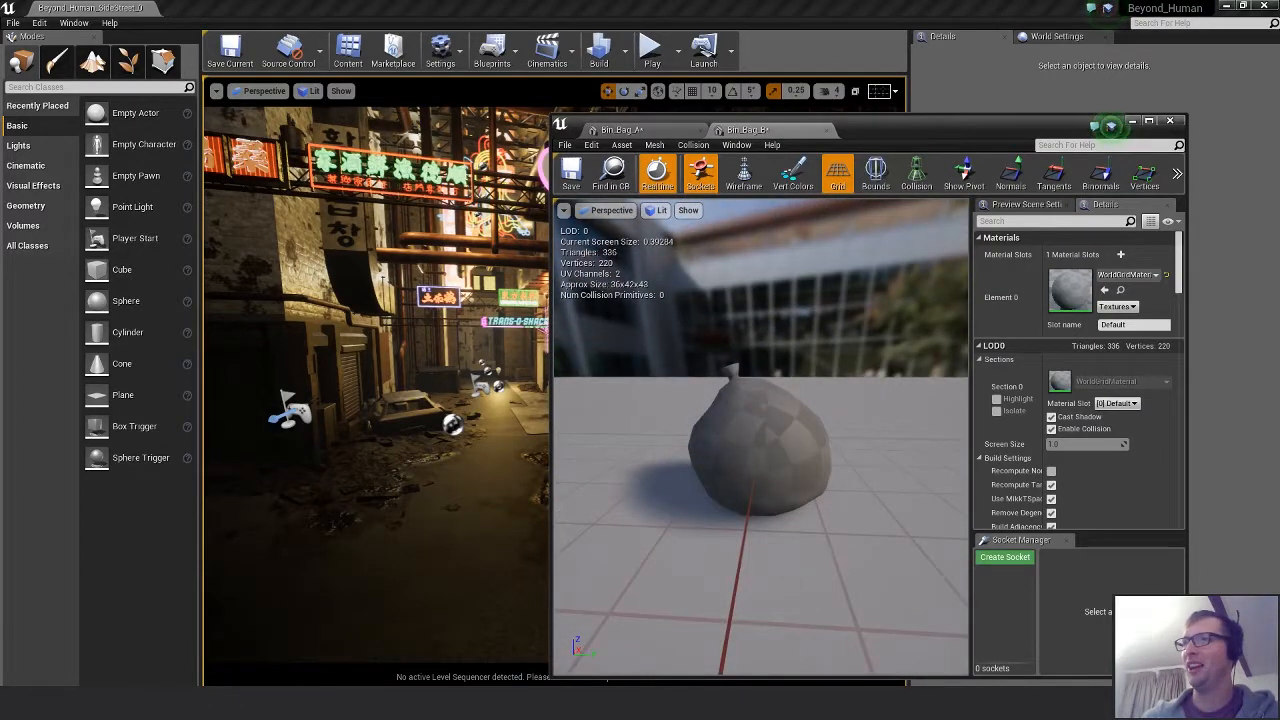
left_click_drag(1279, 330, 1082, 302)
mouse_move(760, 440)
left_mouse_down()
mouse_move(745, 450)
mouse_move(800, 438)
mouse_move(755, 438)
left_mouse_up()
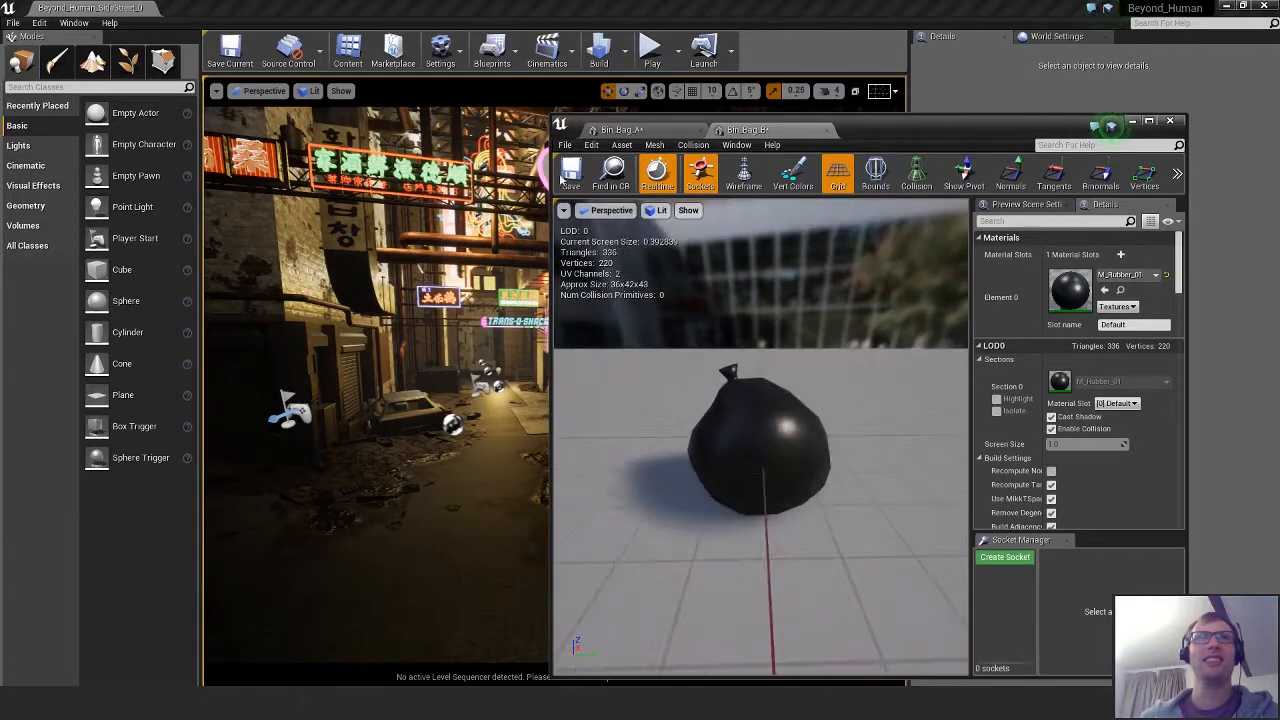
Save both the Bin_Bag_A and Bin_Bag_B static meshes and close their mesh editors.
left_click(572, 174)
left_click(622, 142)
left_click(622, 131)
left_click(574, 173)
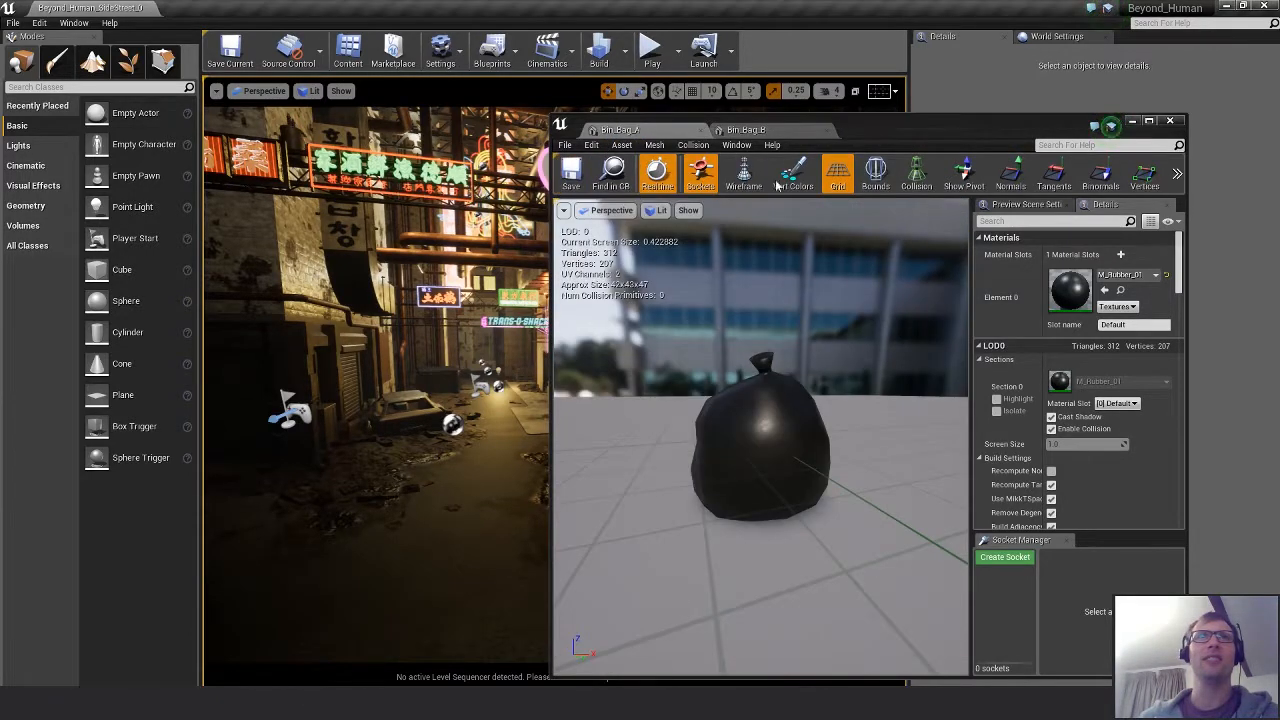
left_click(702, 130)
left_click(702, 130)
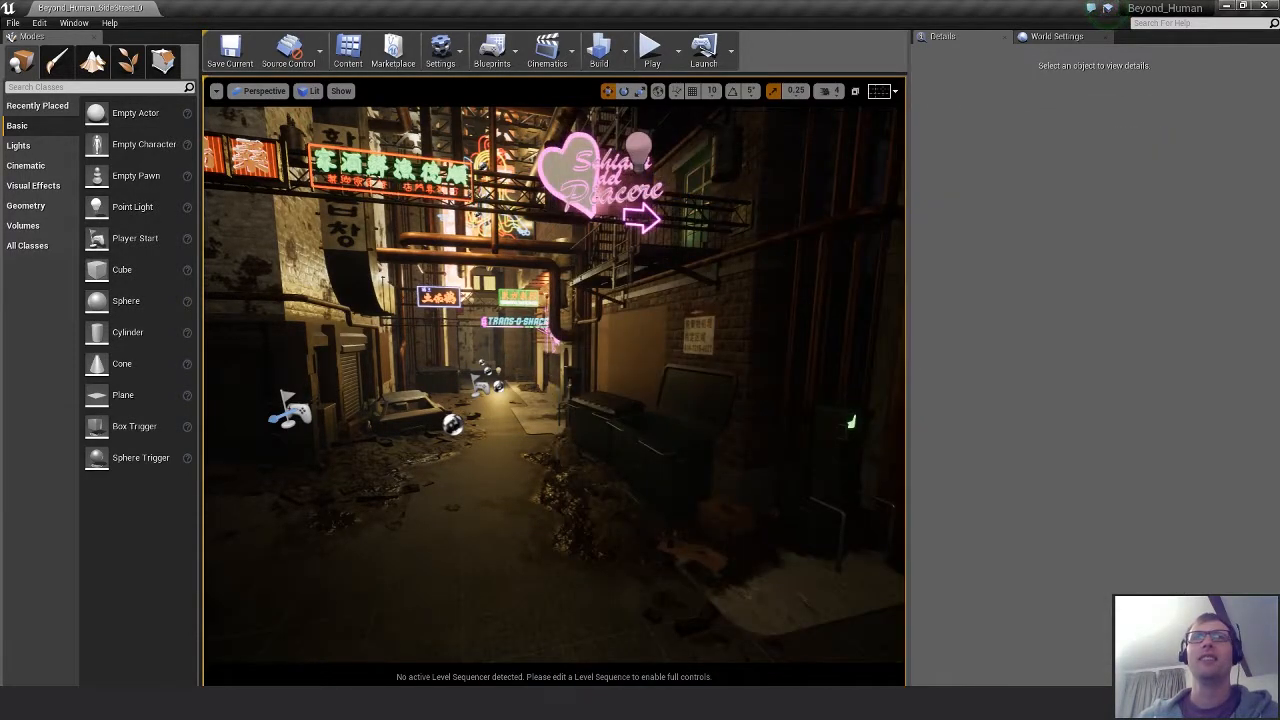
Set the level viewport to Unlit and look down the alley toward the dumpster.
right_click_drag(660, 526, 696, 564)
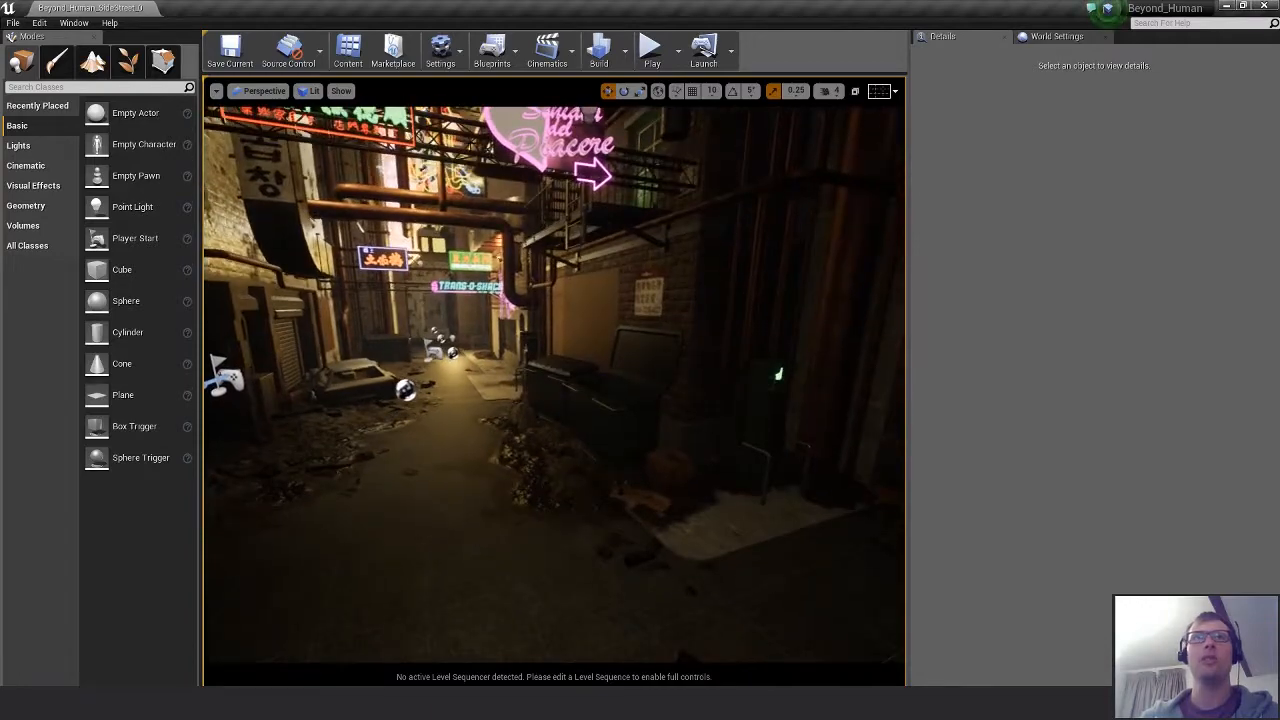
left_click(310, 90)
left_click(330, 129)
right_click_drag(560, 400, 600, 420)
mouse_move(790, 425)
right_mouse_down()
mouse_move(740, 420)
mouse_move(790, 425)
right_mouse_up()
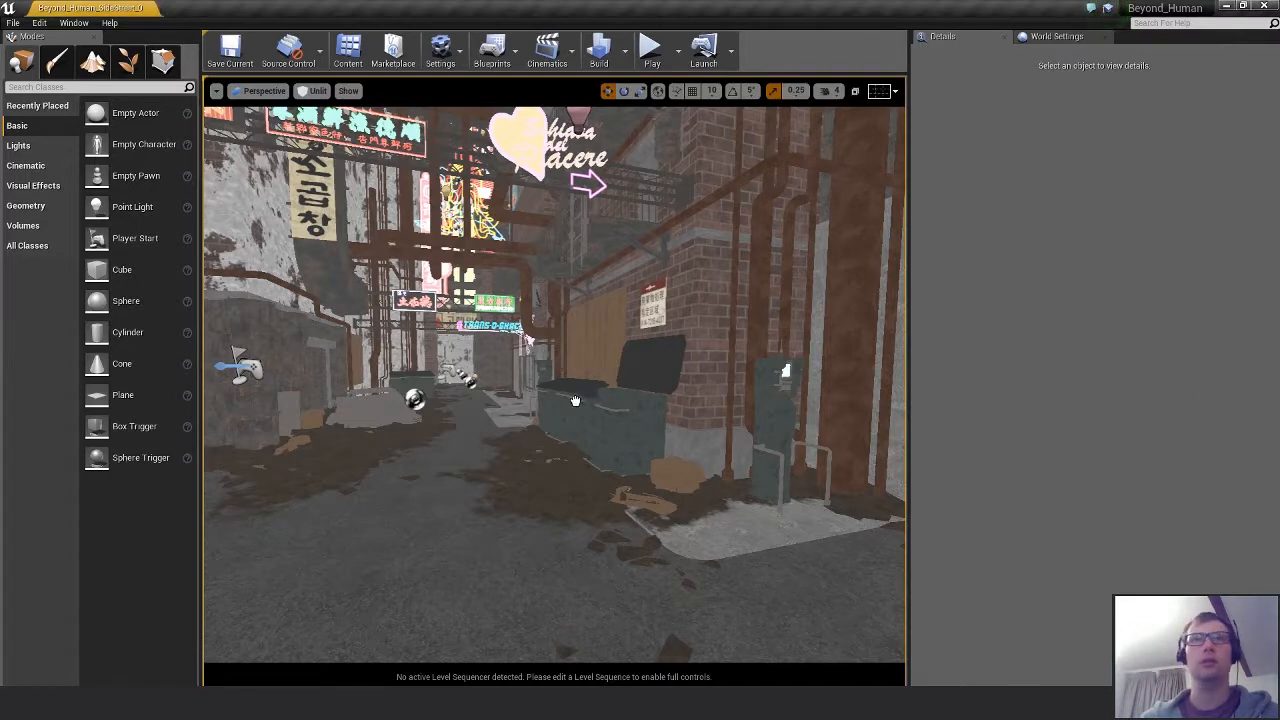
Select and frame the dumpster beside the brick wall, examine its surroundings, and switch back to MODO.
left_click(614, 406)
key("f")
left_click_drag(743, 504, 820, 535, "alt")
scroll(763, 540, "down", 6)
mouse_move(572, 367)
left_mouse_down()
mouse_move(642, 341)
mouse_move(587, 466)
mouse_move(556, 460)
mouse_move(450, 385)
mouse_move(585, 370)
left_mouse_up()
mouse_move(721, 429)
left_mouse_down("alt")
mouse_move(800, 425)
mouse_move(702, 432)
mouse_move(721, 429)
left_mouse_up("alt")
key("alt+Tab")
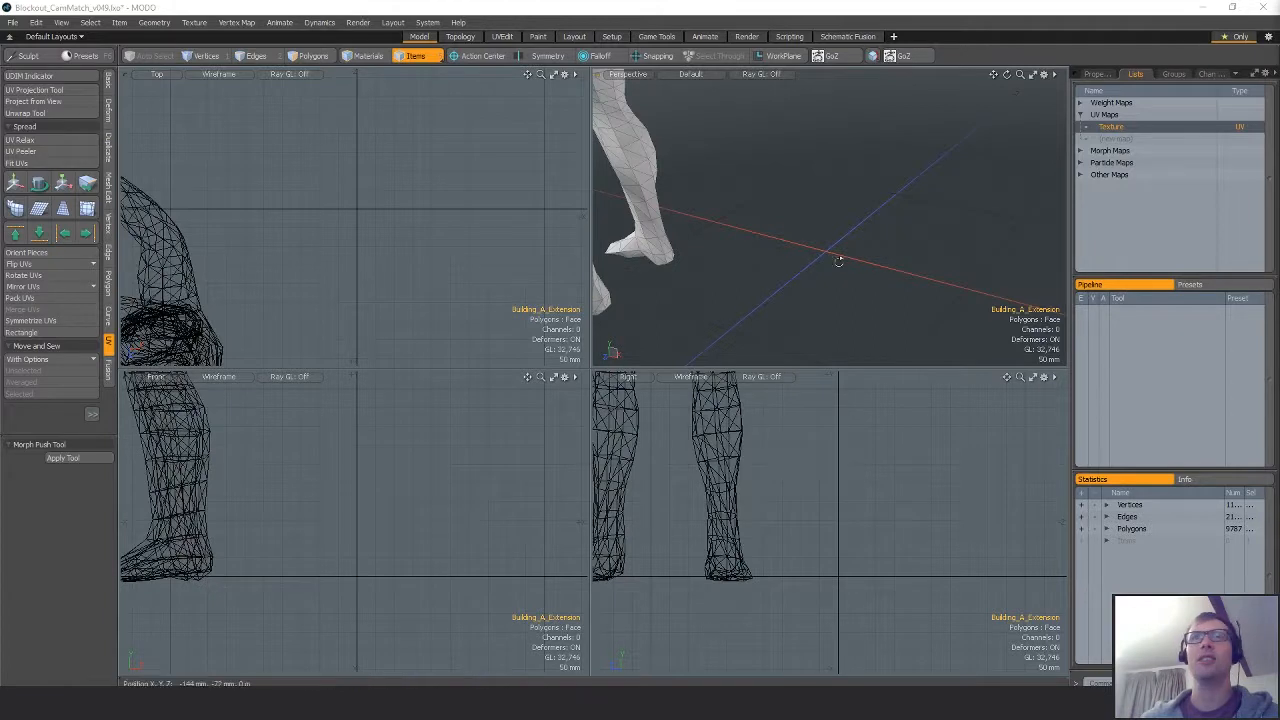
left_click_drag(837, 260, 869, 251, "alt")
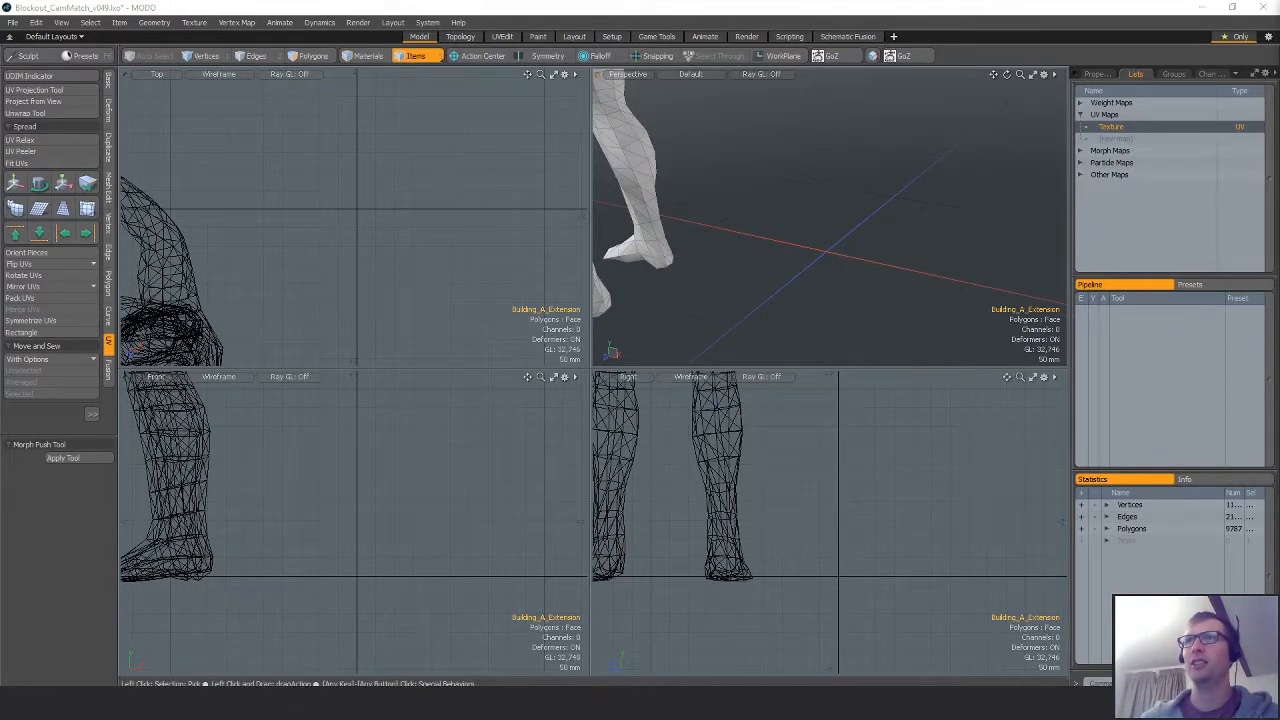
Select both tied bag meshes beside the human reference figure and switch to polygon editing.
left_click_drag(838, 265, 803, 275, "alt")
left_click_drag(881, 256, 850, 295, "alt+shift")
scroll(897, 300, "down", 5)
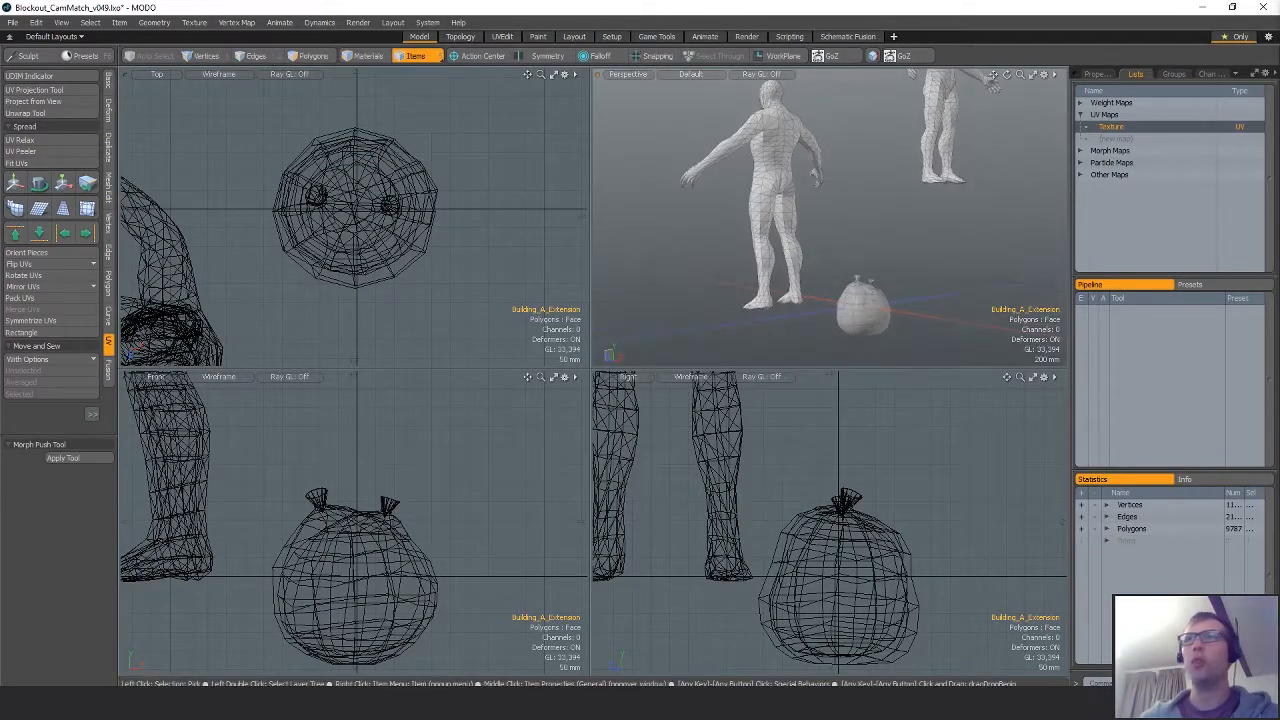
left_click(858, 303)
left_click(873, 290, "shift")
key("4")
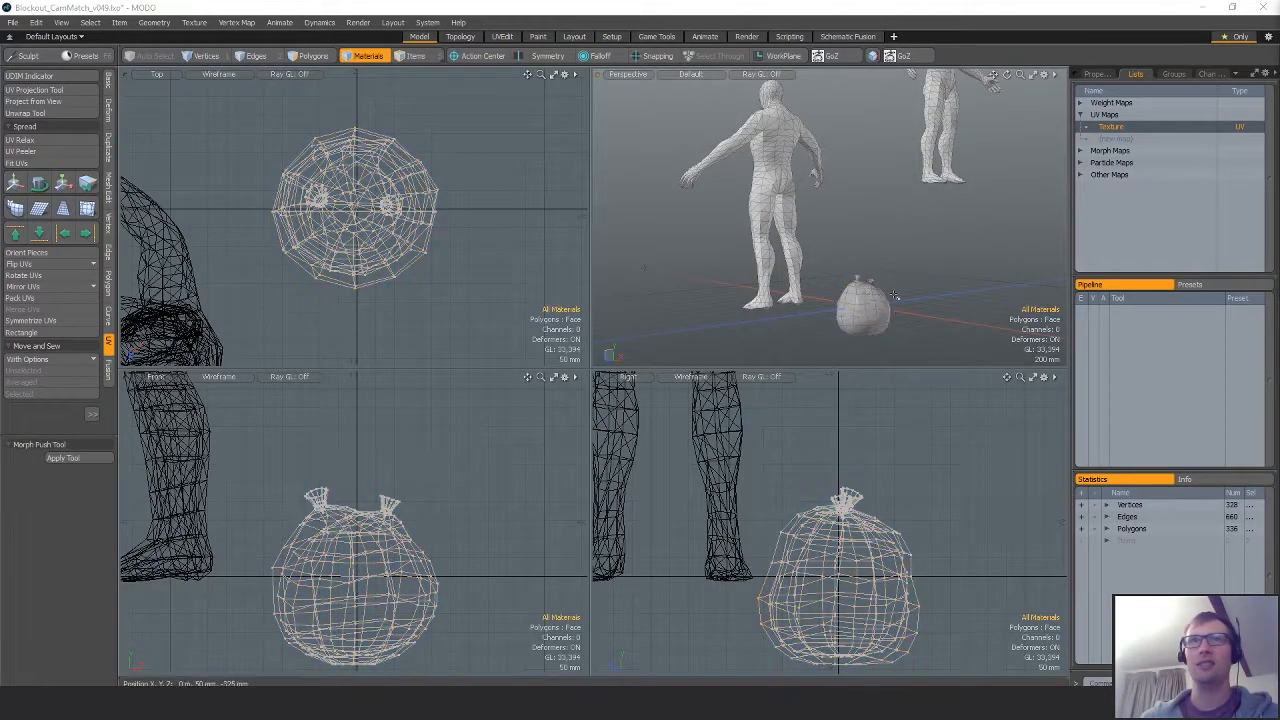
key("3")
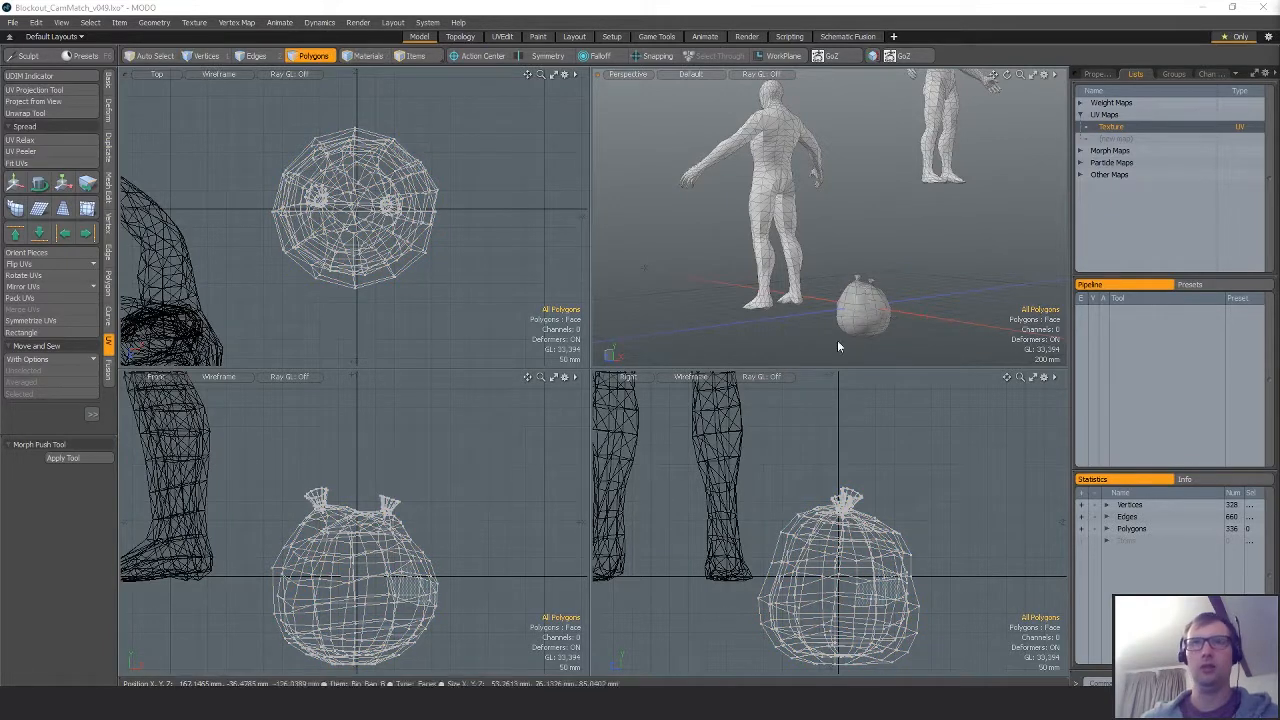
Scale both bags up against the figure and move them 50 mm in X and 365 mm in Y onto the ground.
key("r")
left_click_drag(864, 308, 906, 308)
left_click_drag(906, 308, 919, 235, "alt")
key("w")
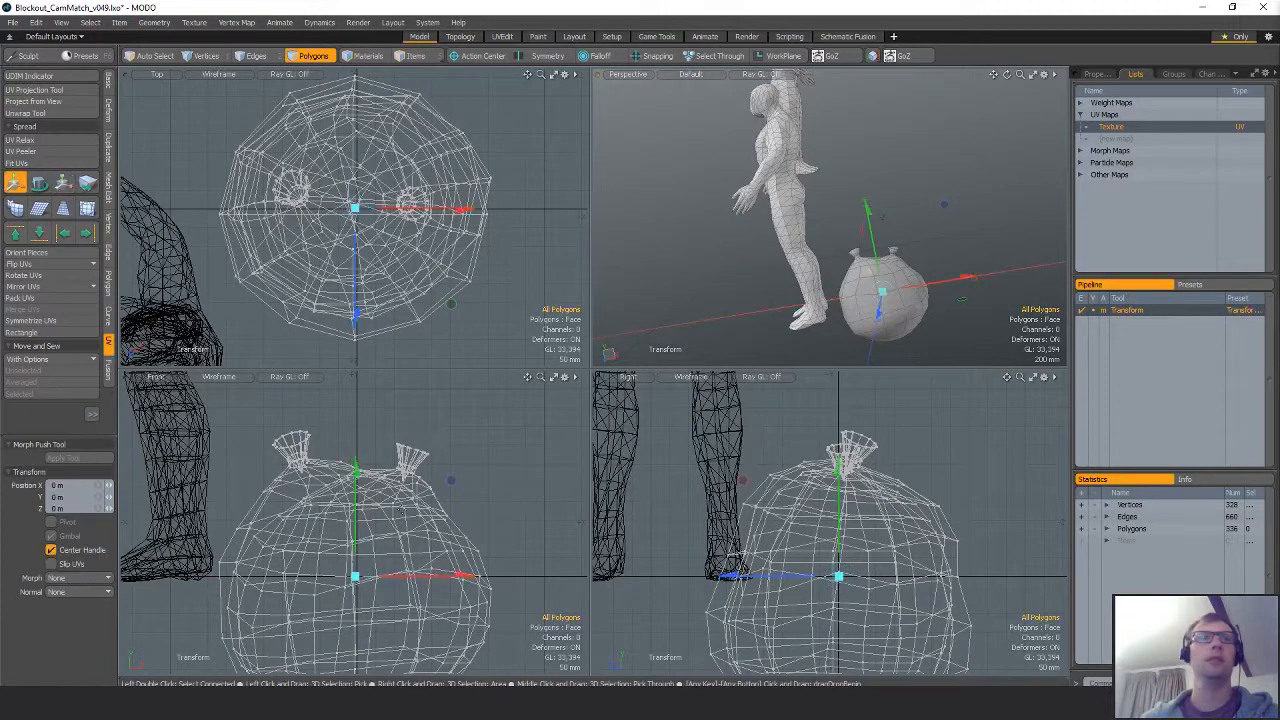
scroll(424, 508, "down", 5)
left_click_drag(455, 474, 429, 544)
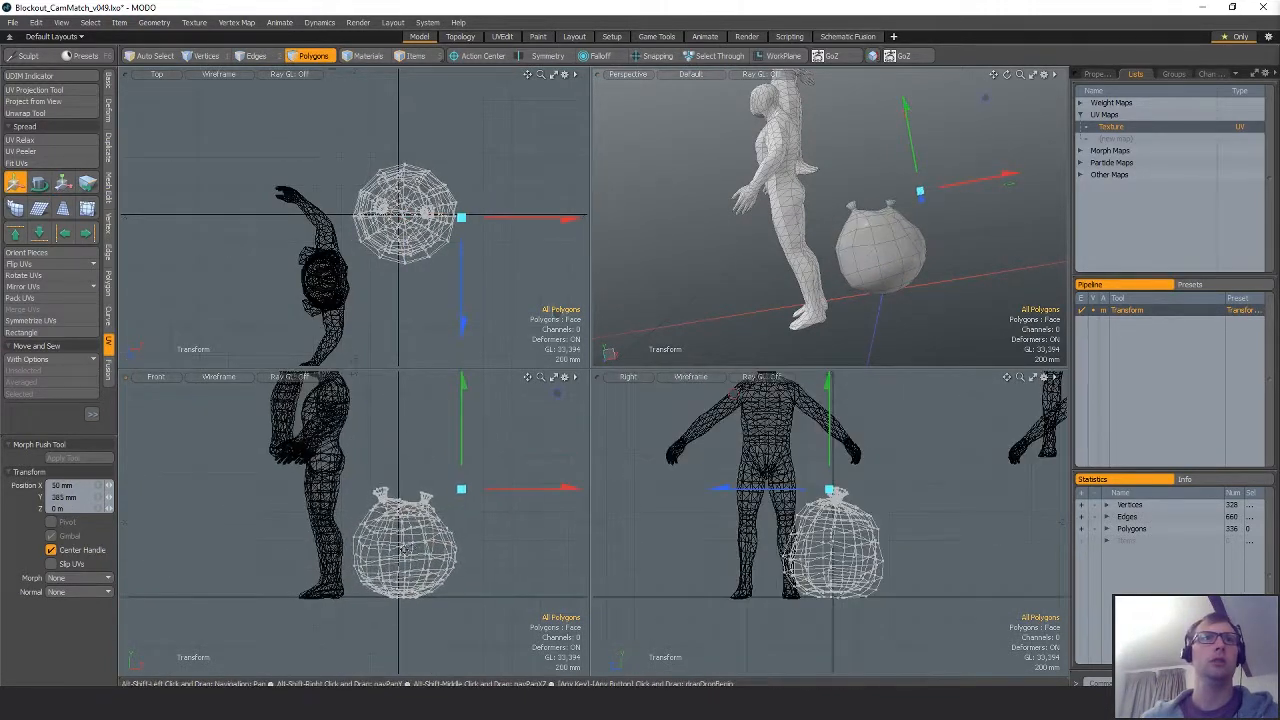
Scale both bags about the world origin to about 93.5 %, with the height at 99 %, then fine-tune their width and depth.
left_click_drag(740, 250, 872, 262, "alt")
key("r")
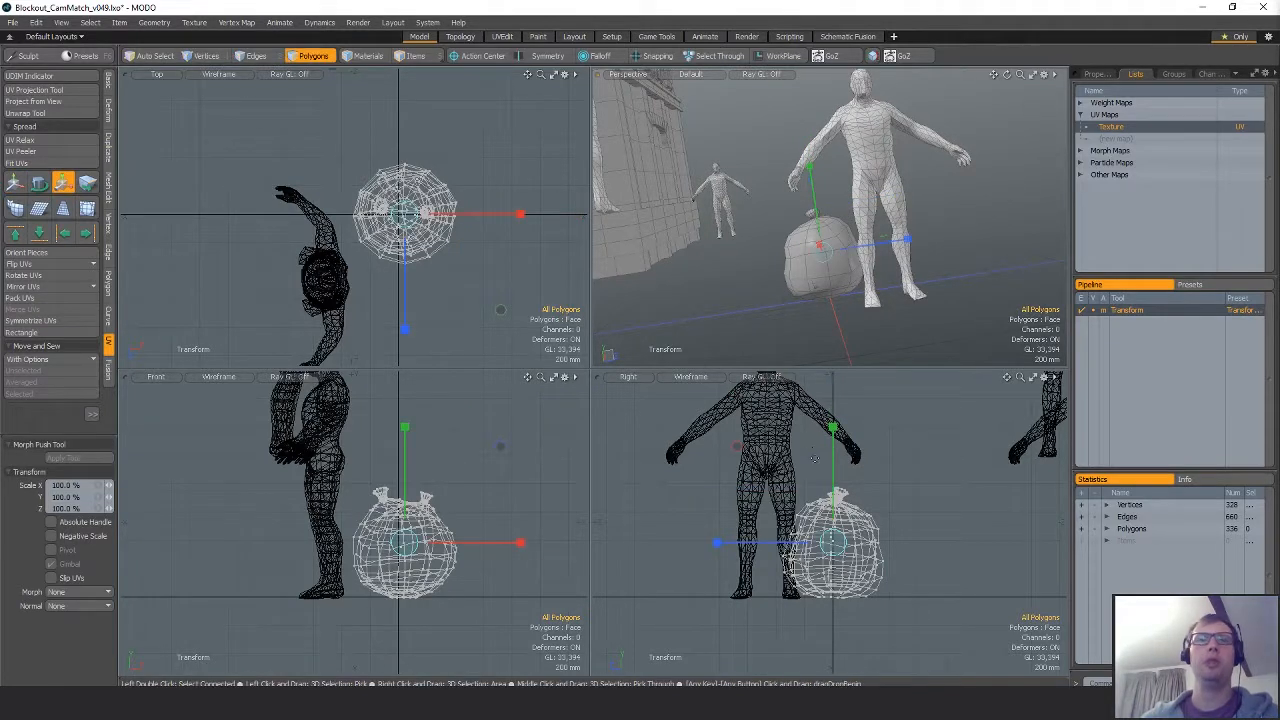
key("alt+a")
left_click_drag(828, 604, 821, 603)
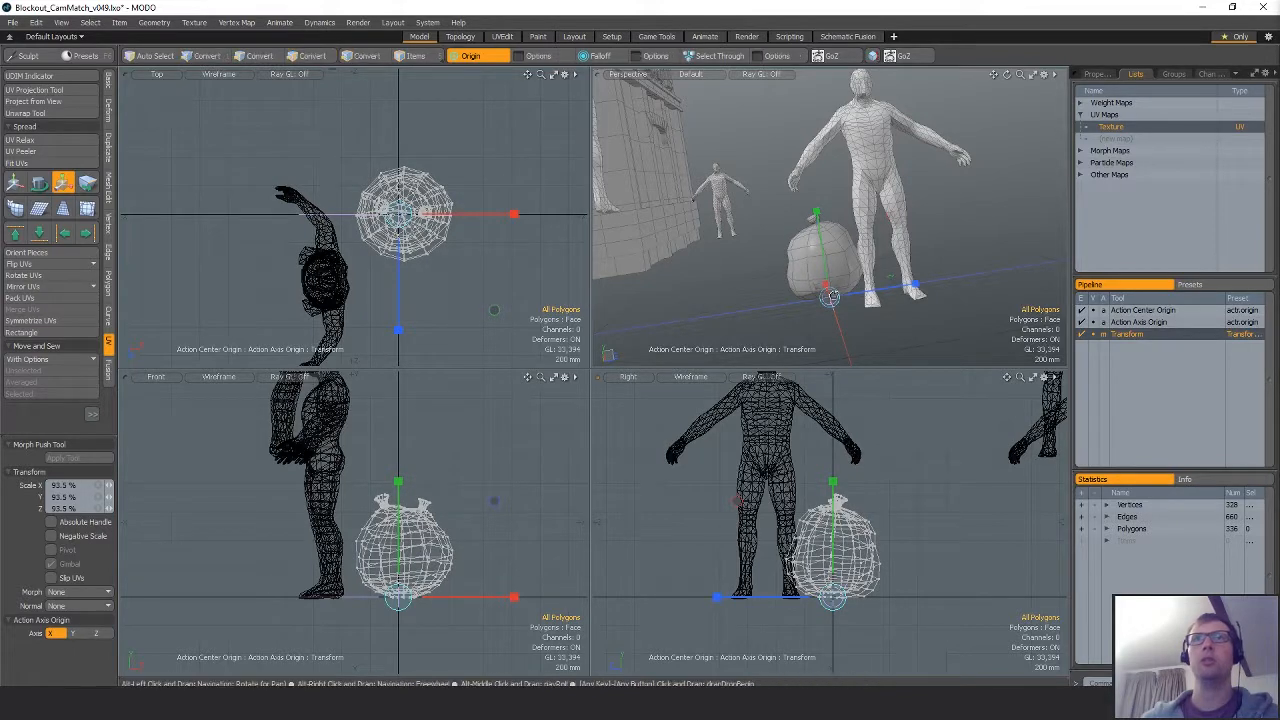
mouse_move(930, 258)
left_mouse_down("alt")
mouse_move(958, 262)
mouse_move(860, 285)
mouse_move(942, 267)
left_mouse_up("alt")
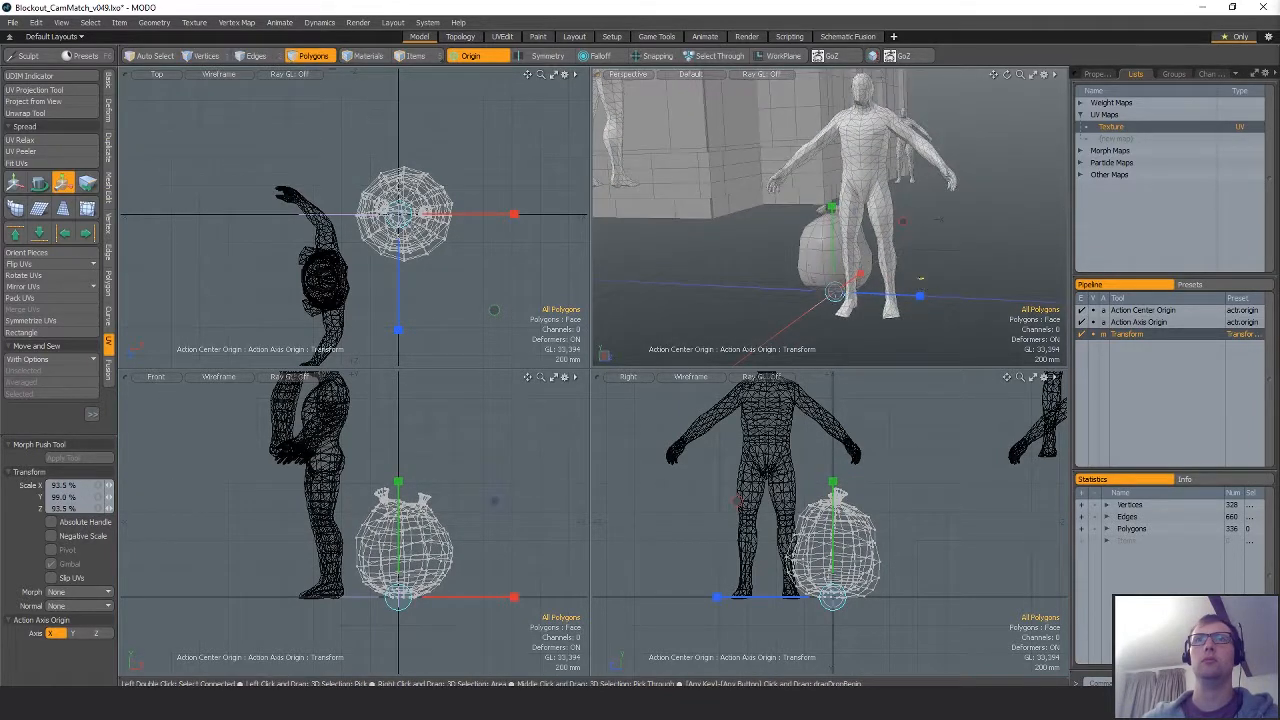
left_click_drag(494, 310, 498, 309)
mouse_move(779, 320)
left_mouse_down("alt")
mouse_move(832, 328)
mouse_move(786, 326)
left_mouse_up("alt")
key("space")
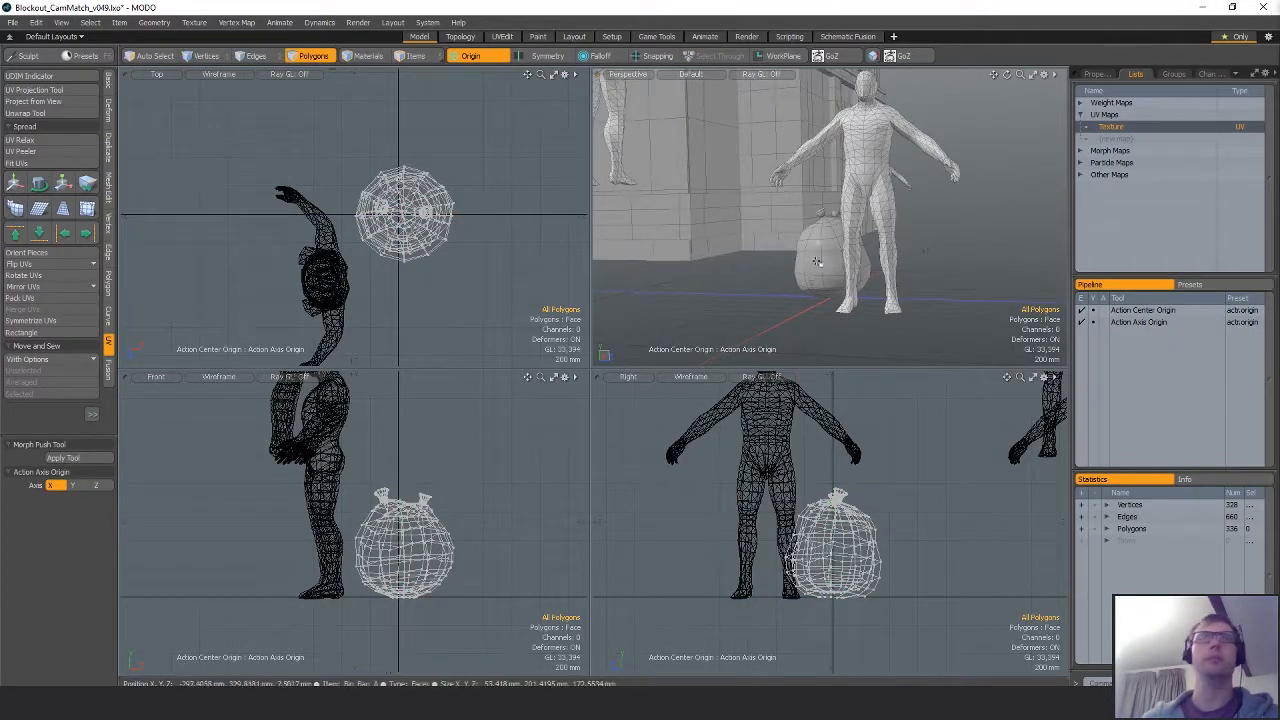
Center each of the two bag meshes on the origin along all axes.
left_click_drag(860, 285, 770, 305, "alt")
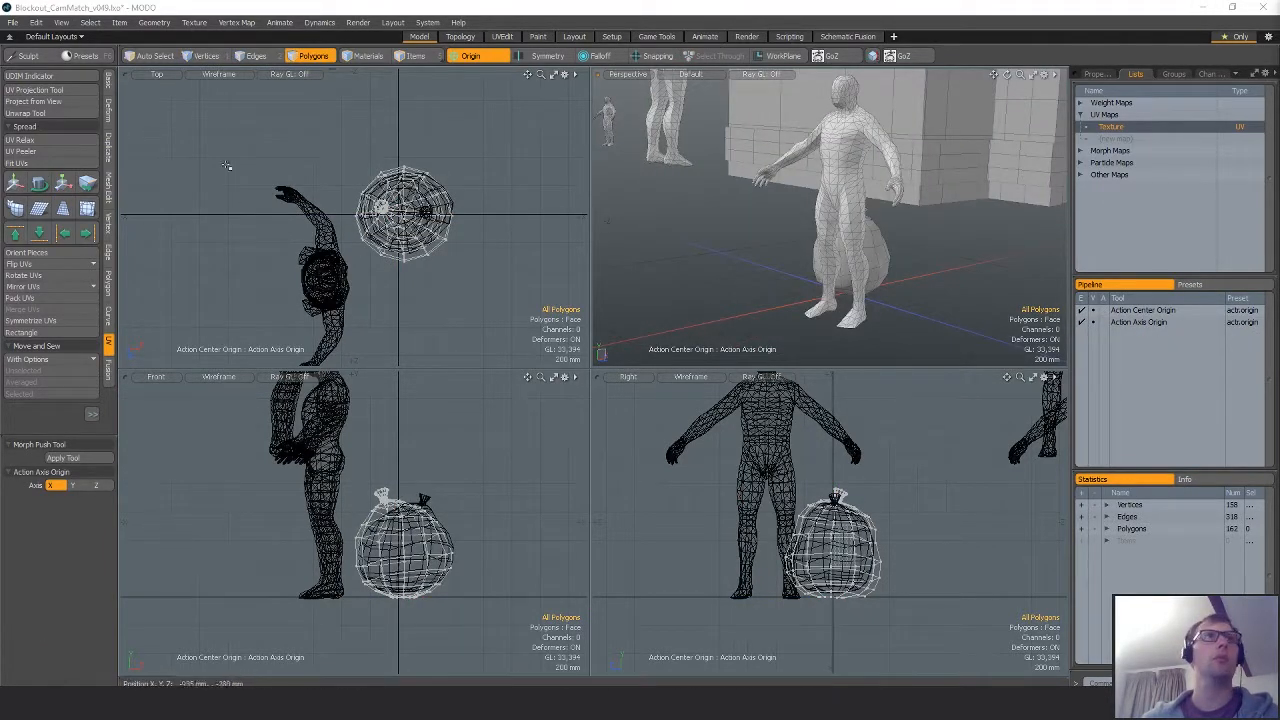
left_click(109, 87)
left_click(55, 186)
left_click(37, 195)
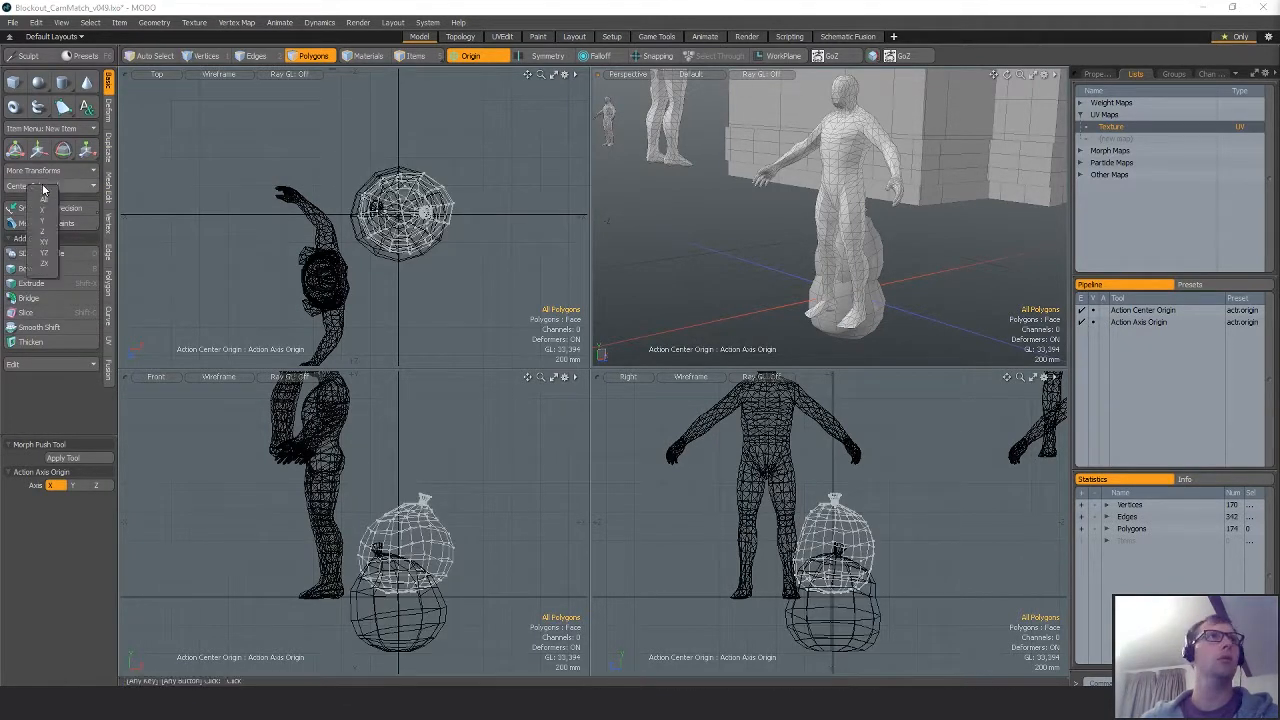
left_click(47, 200)
left_click_drag(464, 285, 400, 276, "alt")
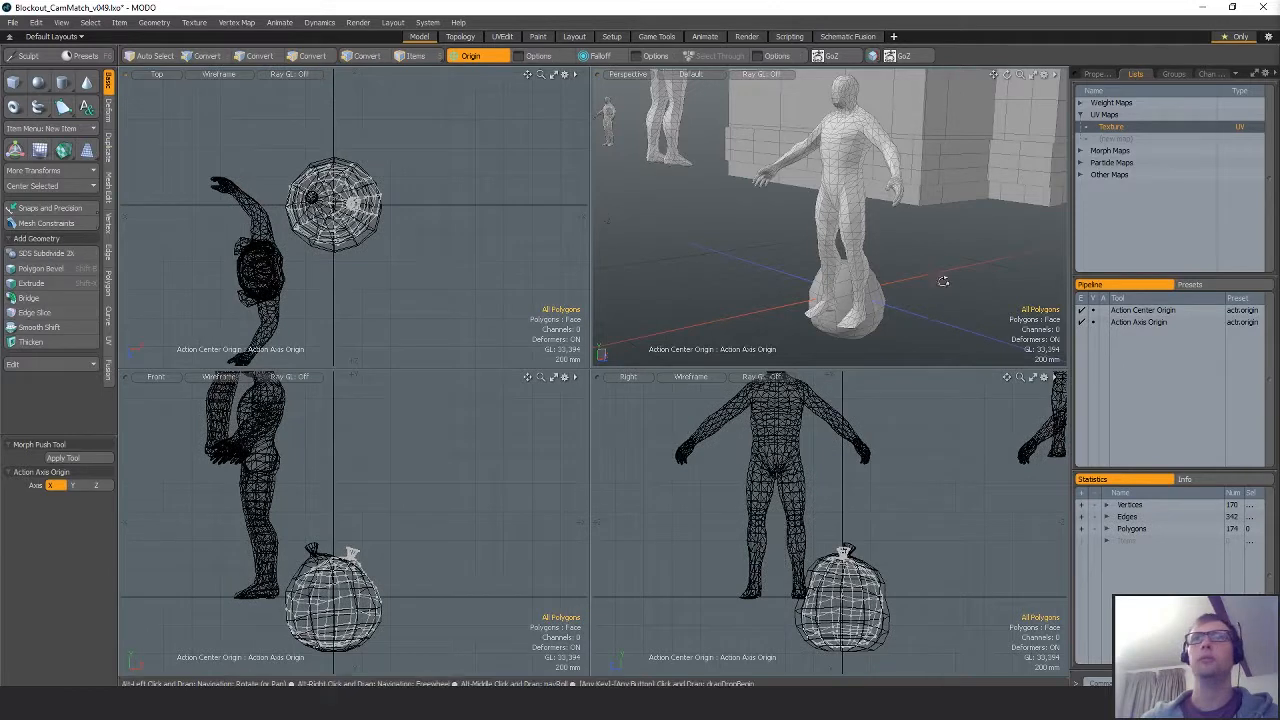
Select a group of vertices on the rim of the active bag's tied neck and shift them slightly downward.
left_click_drag(943, 280, 766, 127, "alt")
scroll(848, 230, "up", 3)
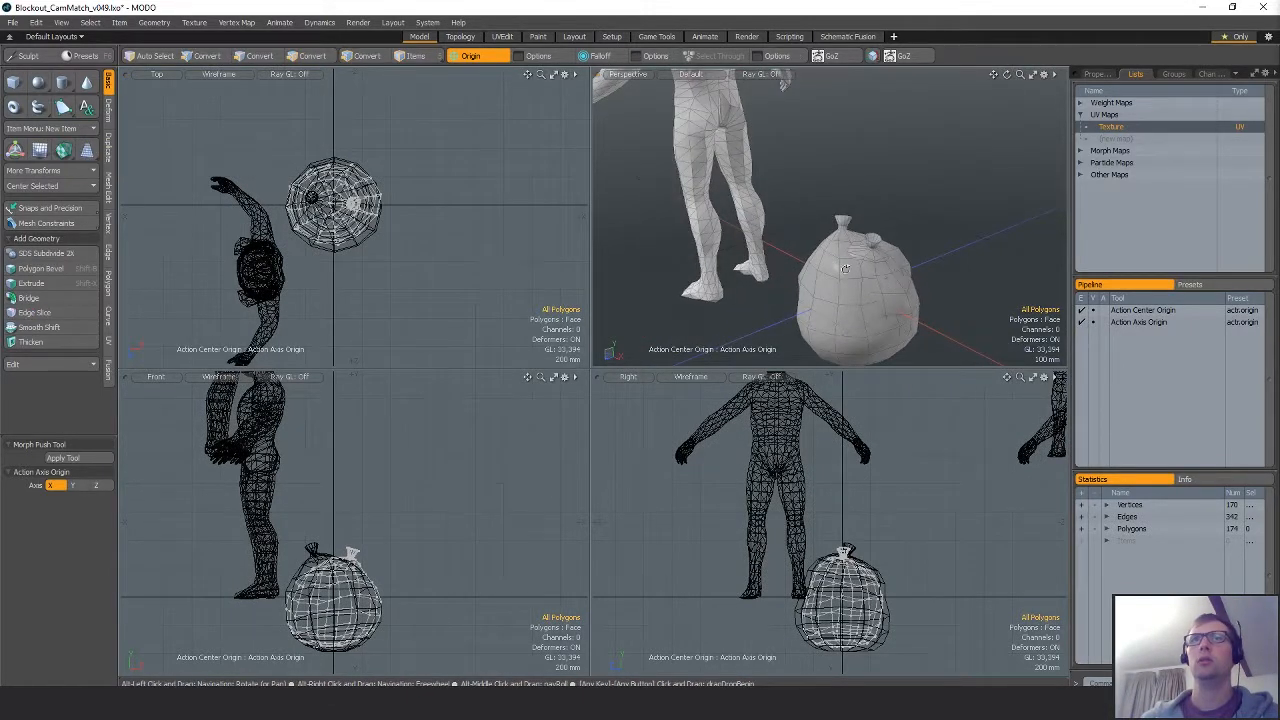
left_click_drag(885, 222, 890, 226, "alt")
scroll(859, 546, "up", 6)
mouse_move(859, 546)
left_mouse_down("alt")
mouse_move(955, 533)
mouse_move(936, 429)
left_mouse_up("alt")
key("1")
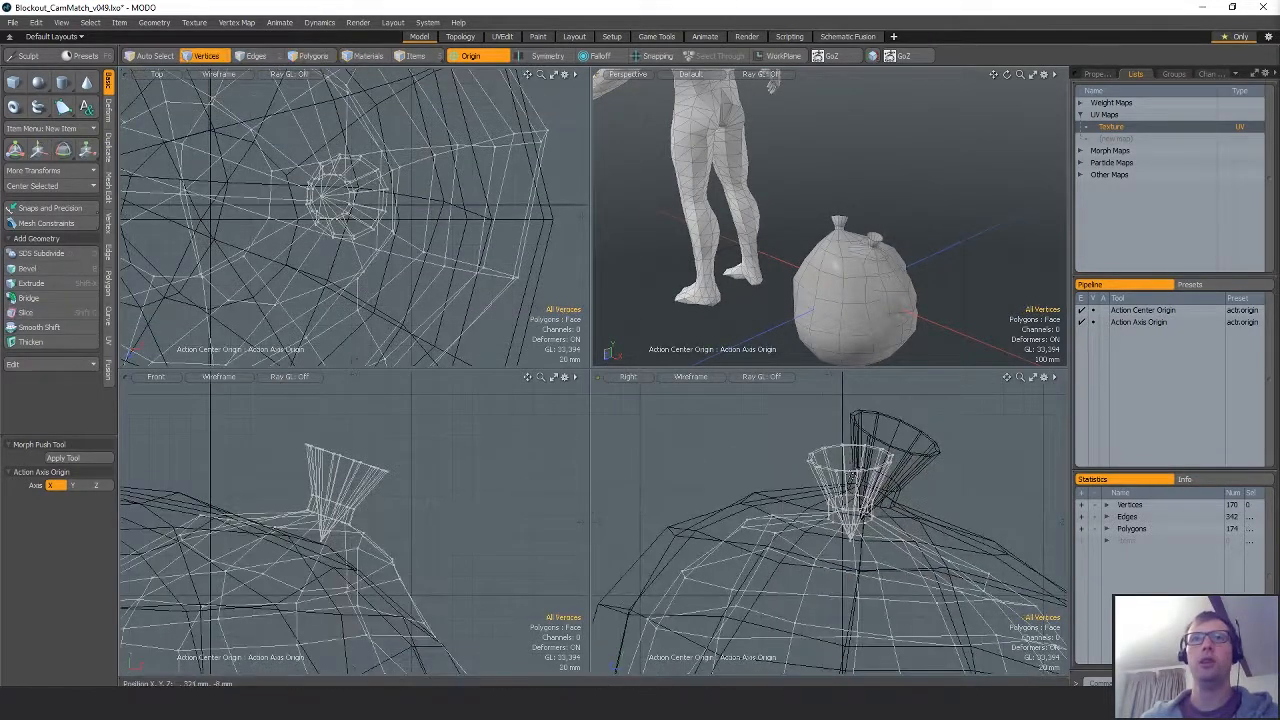
key("2")
mouse_move(868, 485)
right_mouse_down()
mouse_move(820, 429)
mouse_move(795, 428)
right_mouse_up()
key("1")
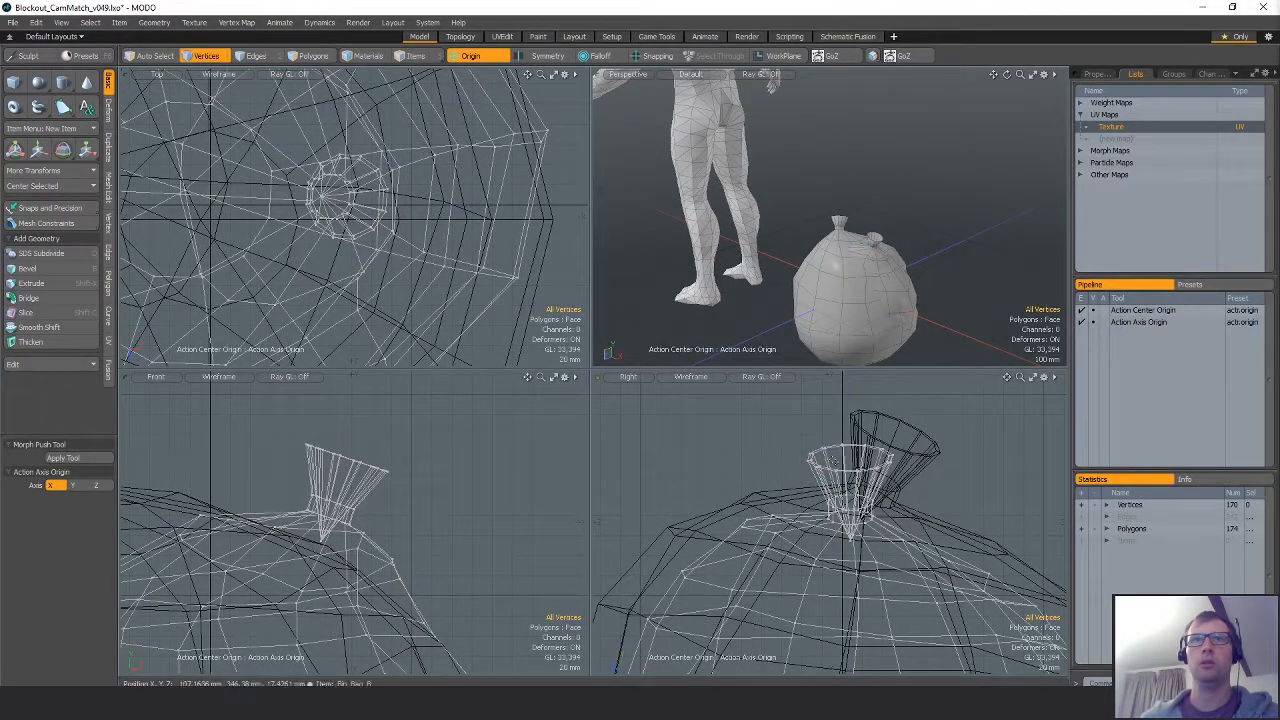
key("w")
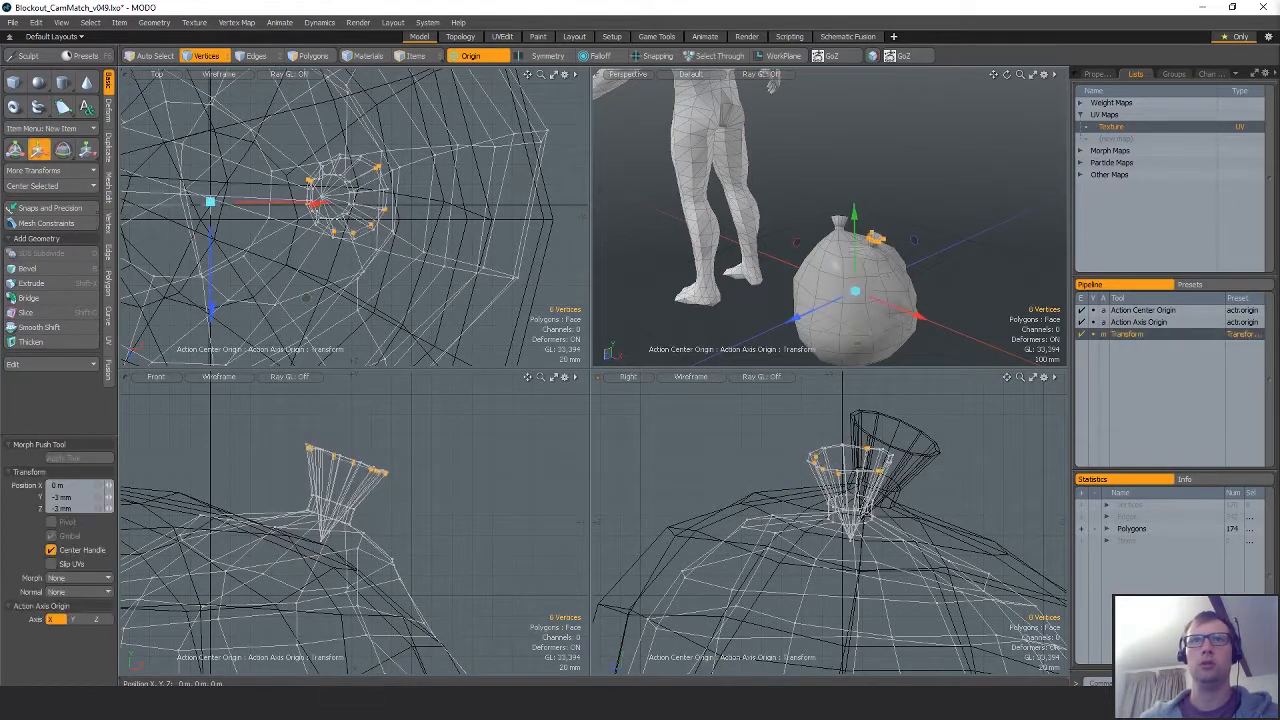
left_click_drag(814, 458, 811, 461)
key("q")
Move two overlapping groups of neck rim vertices: nine by -6 mm Y and 1 mm Z, twelve by -11 mm Y and 6 mm Z.
mouse_move(868, 444)
right_mouse_down()
mouse_move(918, 465)
mouse_move(872, 488)
right_mouse_up()
key("w")
left_click_drag(886, 462, 885, 470)
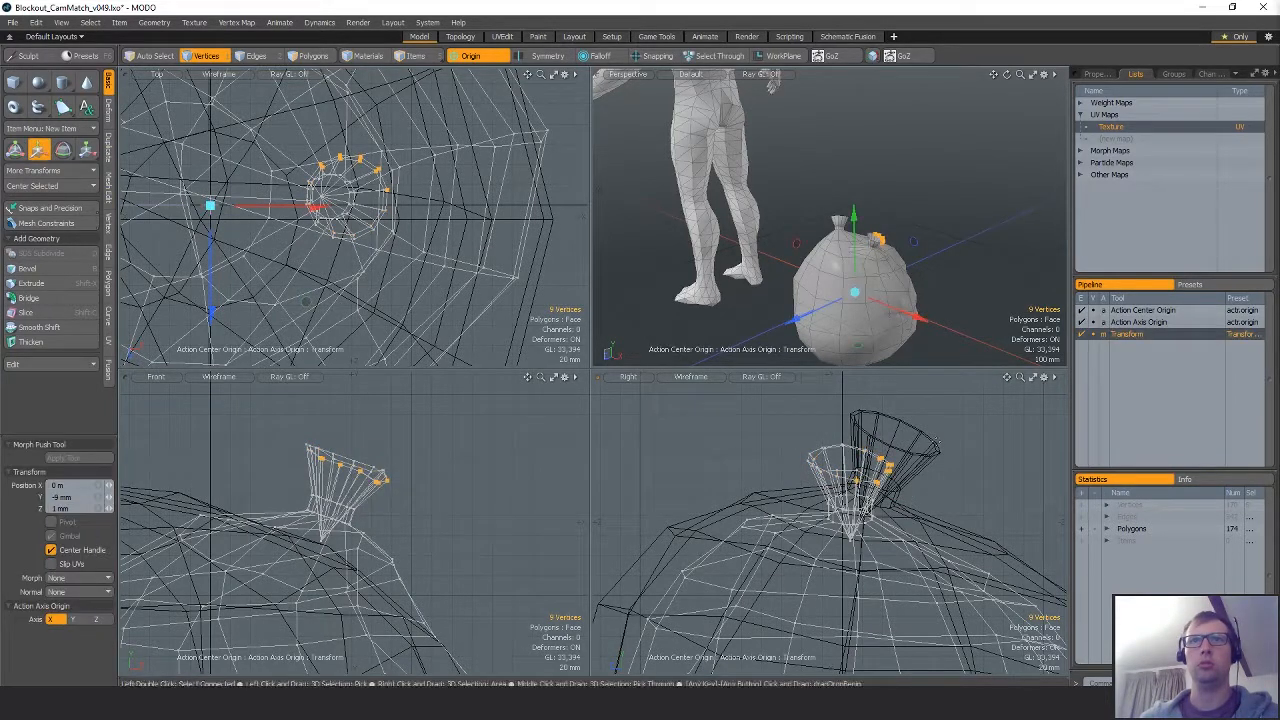
key("q")
right_click_drag(866, 480, 848, 446)
key("w")
left_click_drag(826, 460, 823, 470)
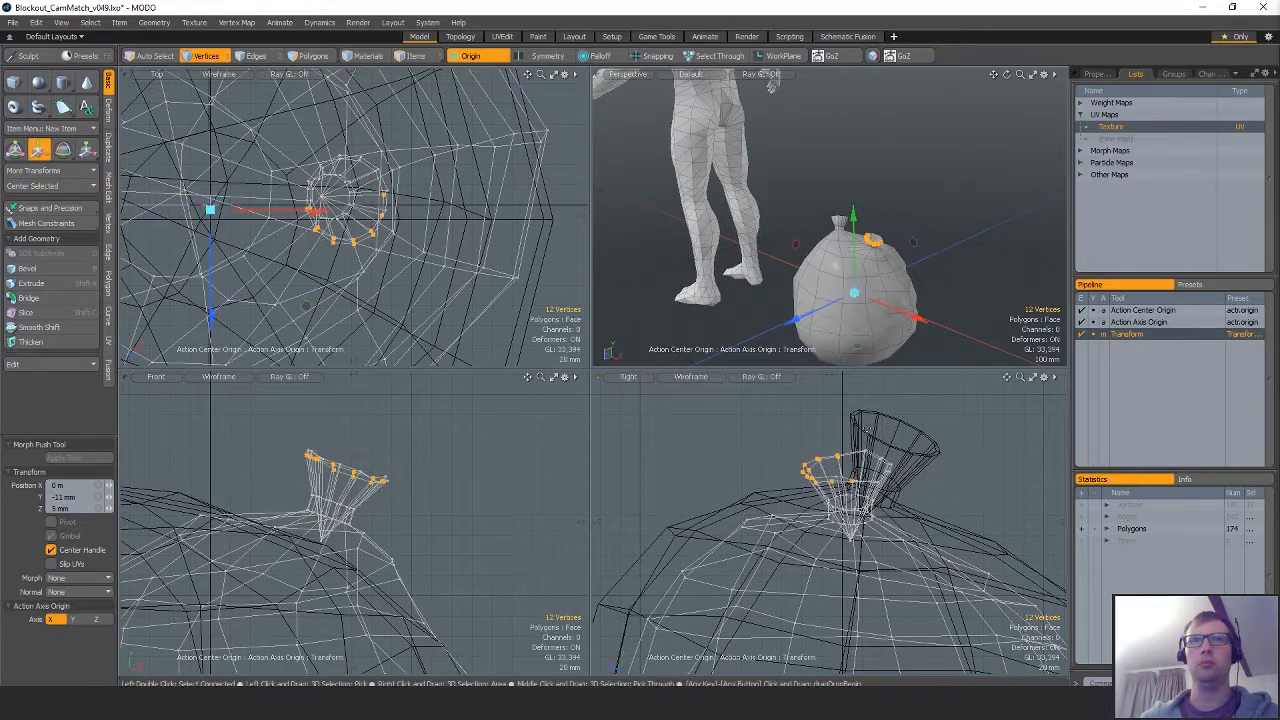
key("q")
Reset the action center and rotate the fourteen vertices on the neck rim's -X side to level them, then nudge them into place.
right_click_drag(368, 444, 360, 449)
key("e")
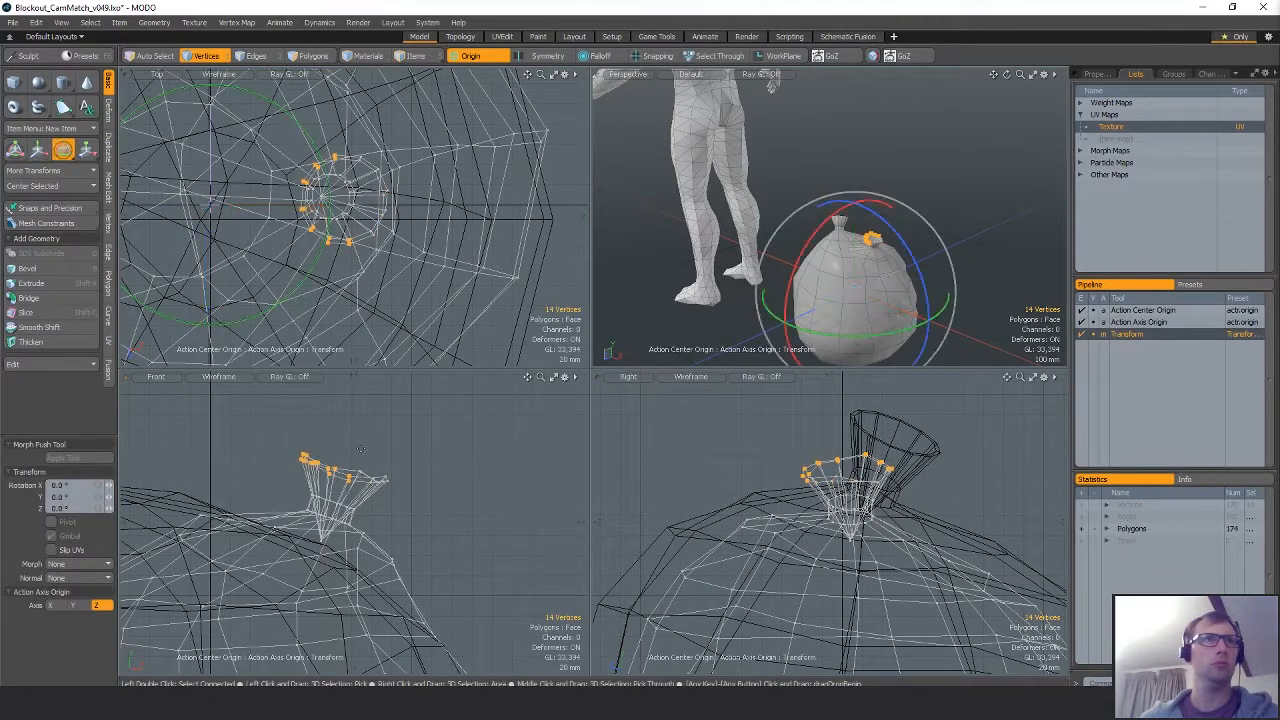
key("ctrl+z")
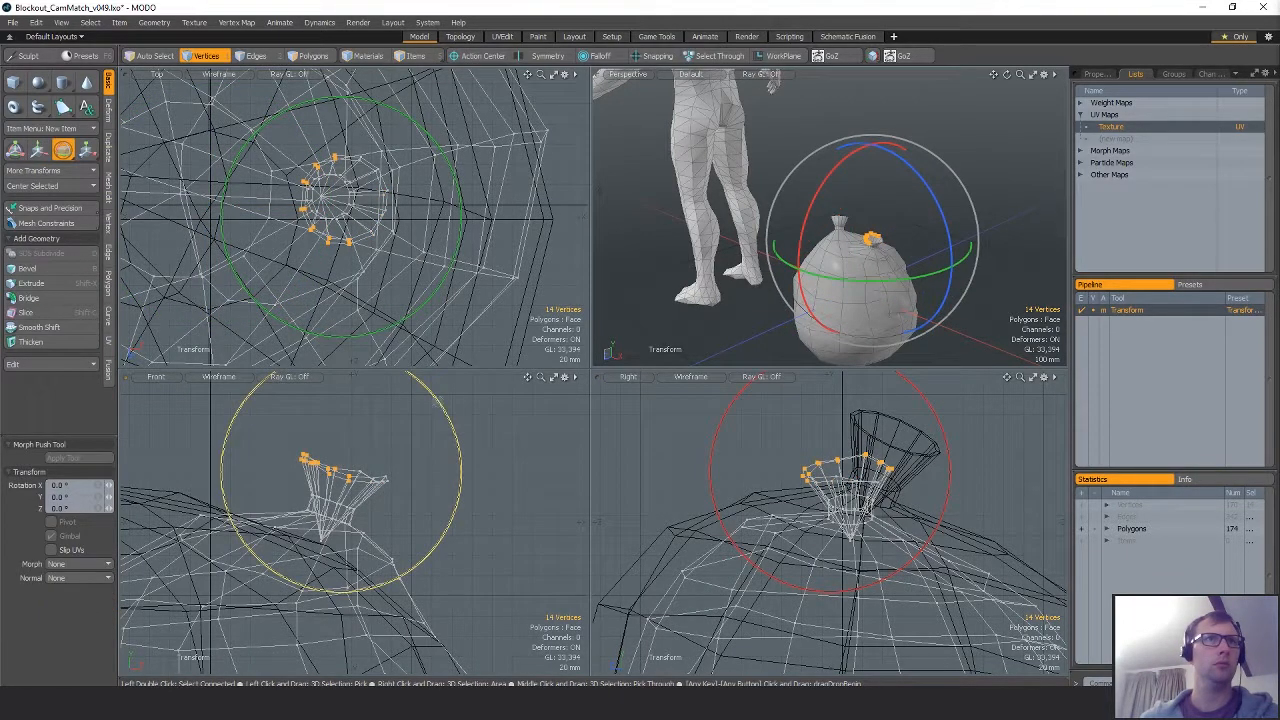
left_click_drag(436, 402, 413, 380)
key("w")
left_click_drag(407, 441, 406, 444)
key("q")
Move nine vertices on the neck rim's +X side -3 mm in X and slightly down, and shift one rim vertex 1 mm in X.
mouse_move(356, 464)
right_mouse_down()
mouse_move(396, 482)
mouse_move(372, 494)
right_mouse_up()
key("w")
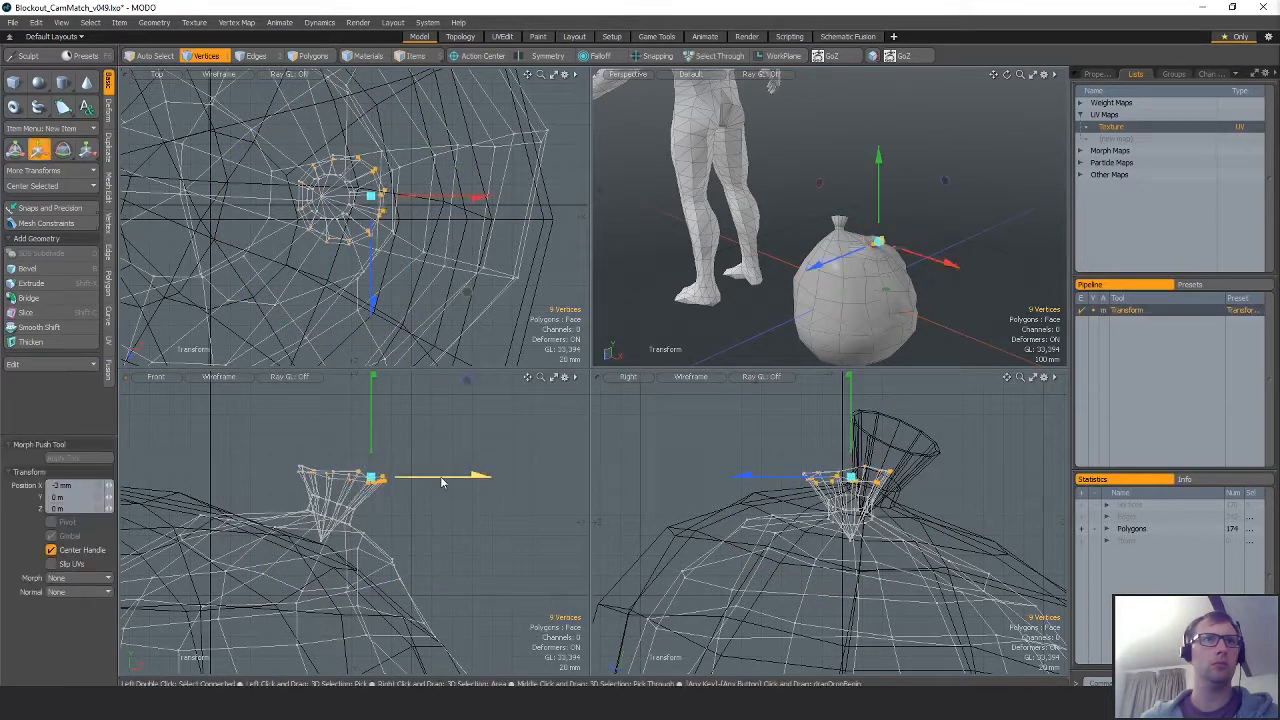
left_click_drag(443, 459, 444, 466)
key("q")
key("w")
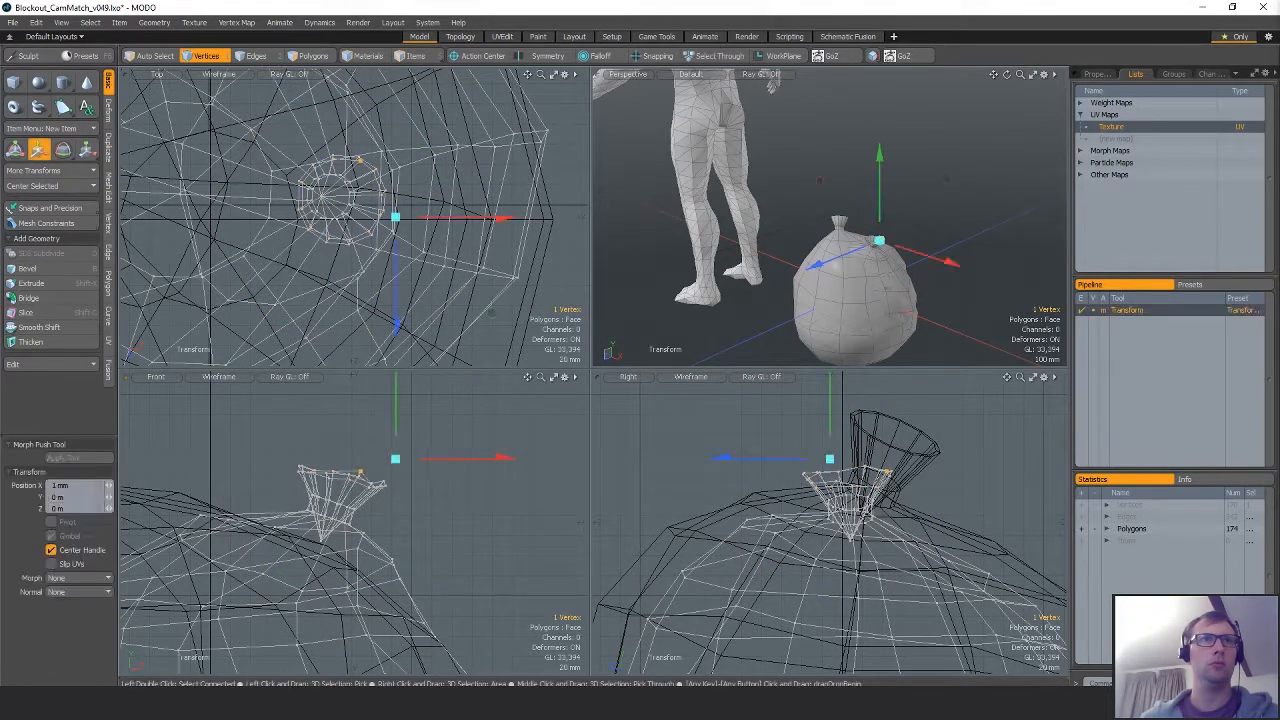
key("q")
left_click(390, 462)
Scale up the ring of twelve vertices at the neck's collar and move it -2 mm in X and -7 mm in Y.
left_click_drag(316, 504, 349, 497, "alt+shift")
right_click_drag(332, 501, 420, 511)
key("r")
left_click_drag(320, 484, 340, 484)
key("w")
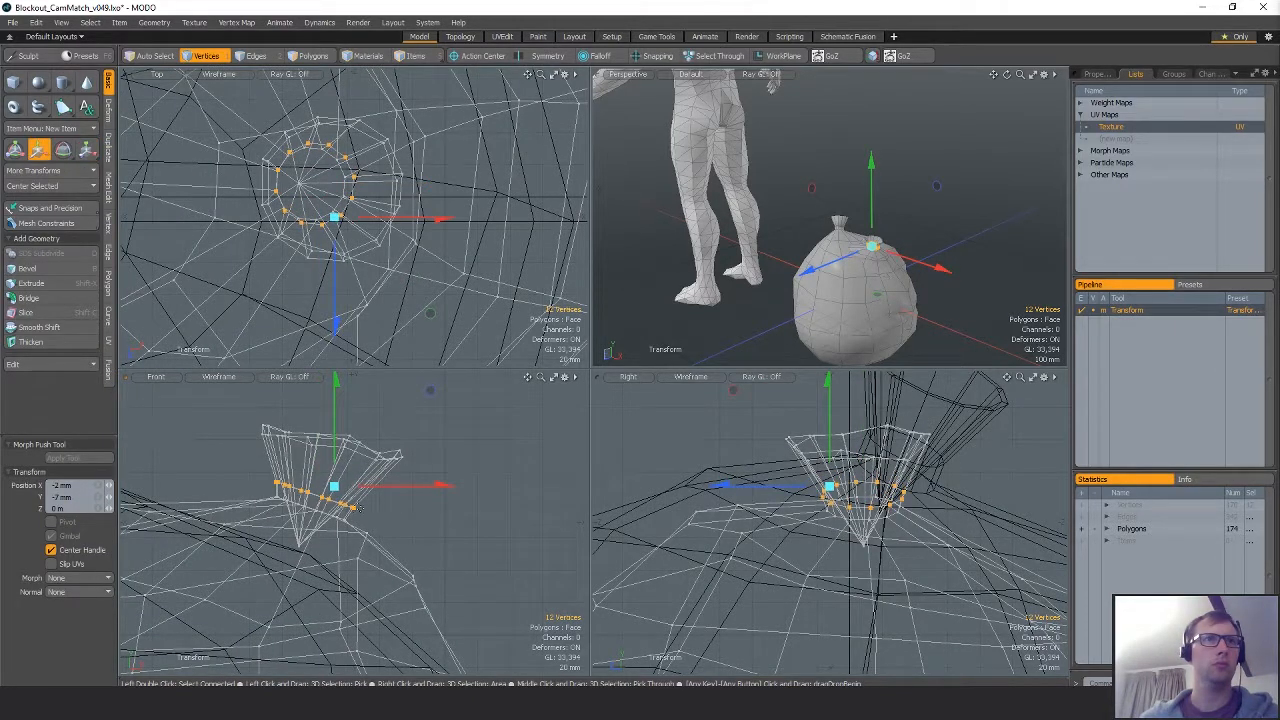
key("q")
Raise the five +X vertices of the collar's upper ring slightly and move the five below them 1 mm in X and Y.
right_click_drag(364, 512, 400, 506)
key("w")
left_click_drag(394, 495, 396, 490)
key("space")
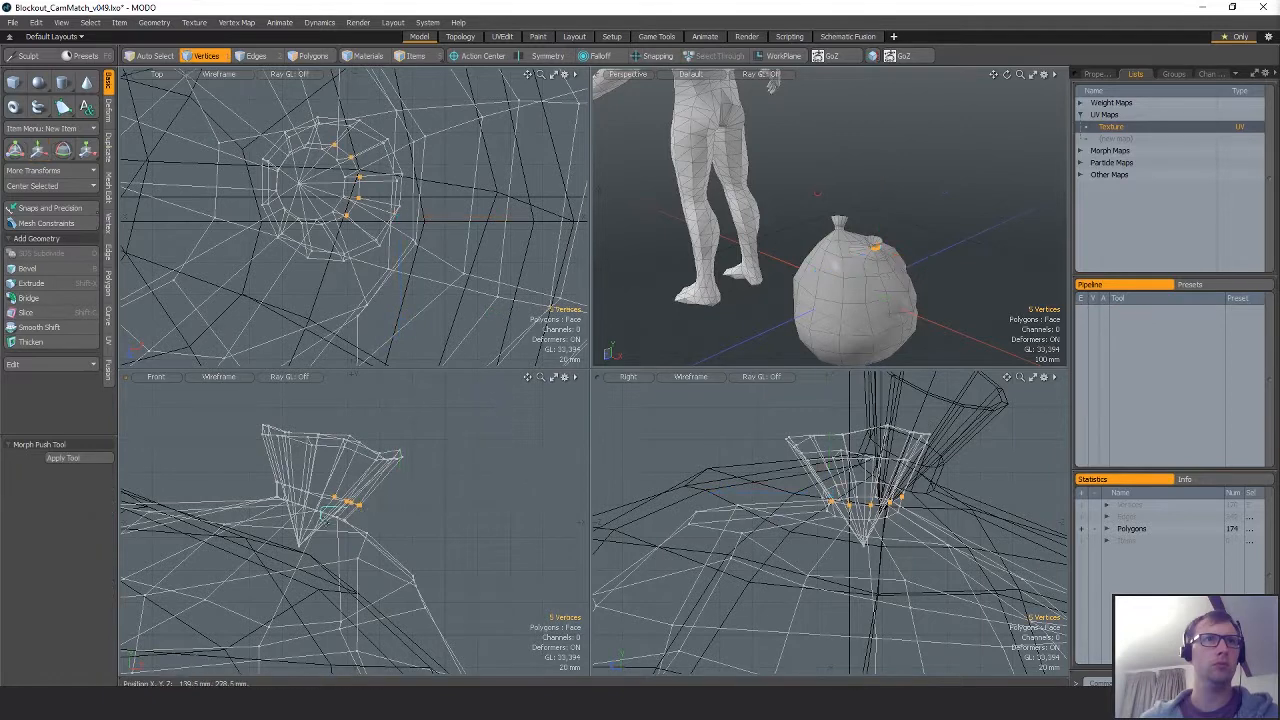
right_click_drag(318, 505, 352, 527)
key("w")
left_click_drag(440, 514, 383, 504)
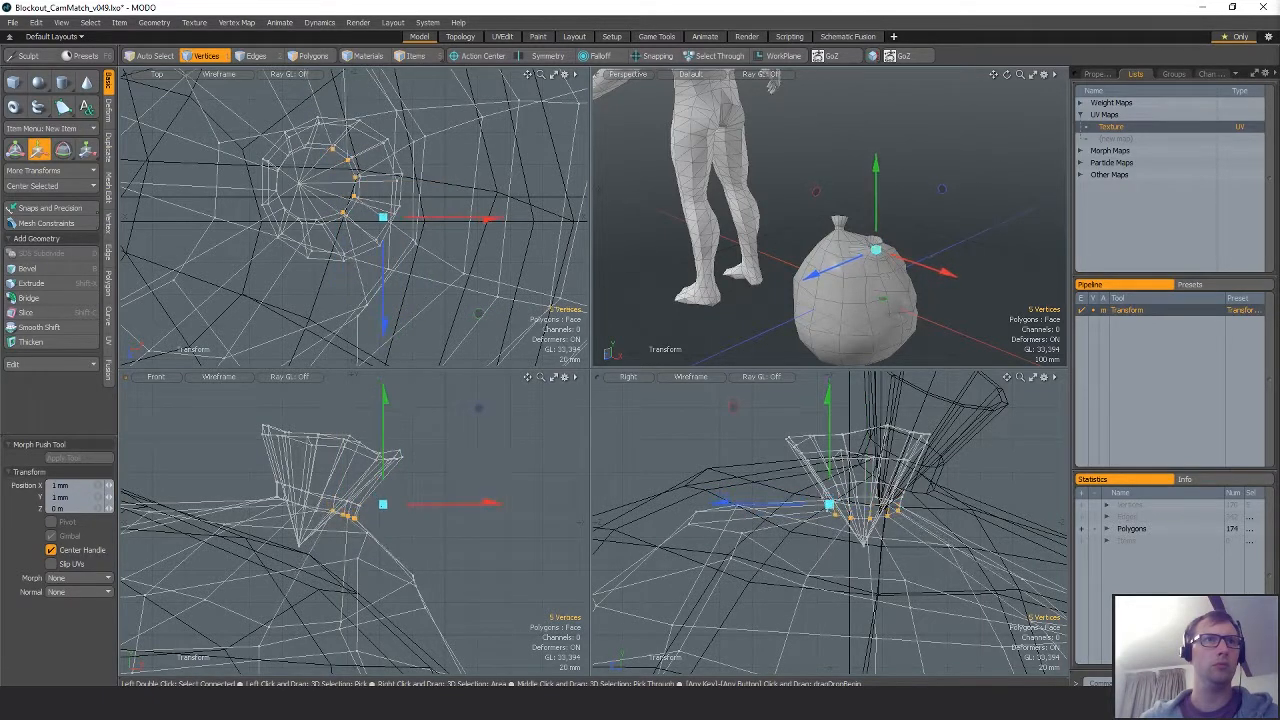
key("space")
Move the ten collar vertices on the +X side and the ten on the -X side slightly inward.
right_click_drag(324, 482, 369, 525)
key("w")
left_click_drag(385, 492, 380, 491)
key("space")
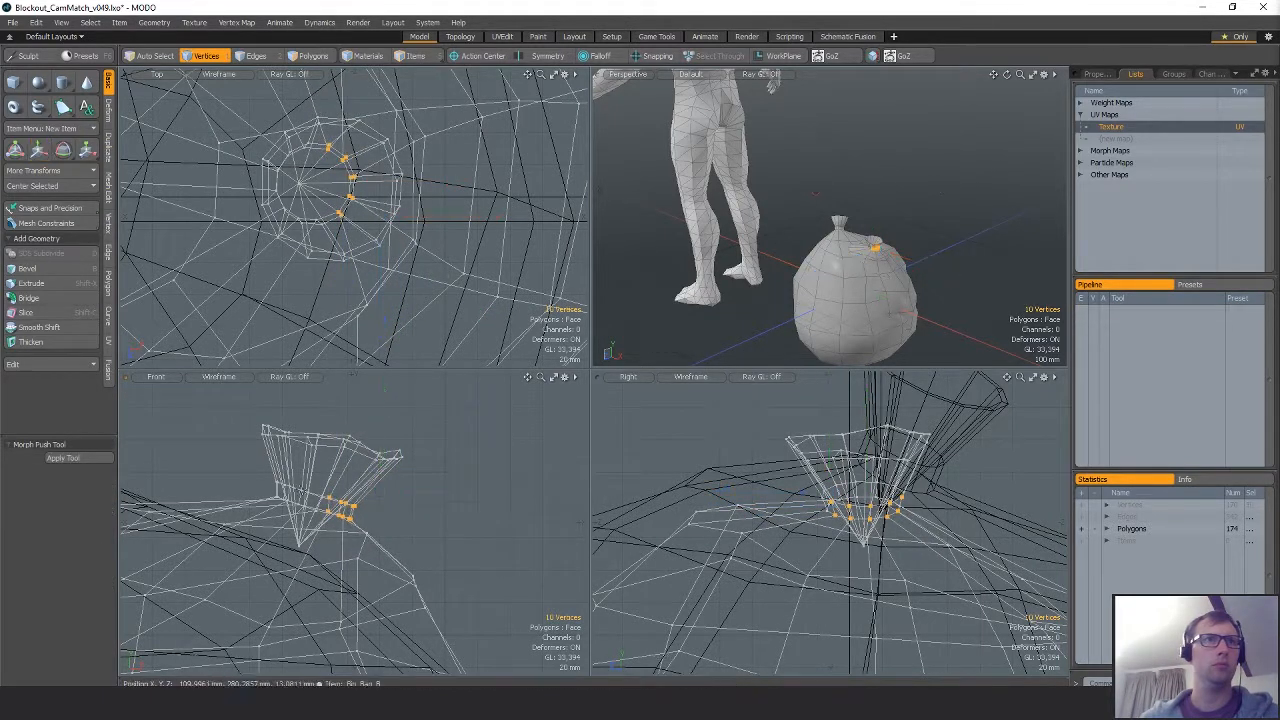
right_click_drag(257, 470, 312, 513)
key("w")
left_click_drag(327, 488, 332, 494)
key("space")
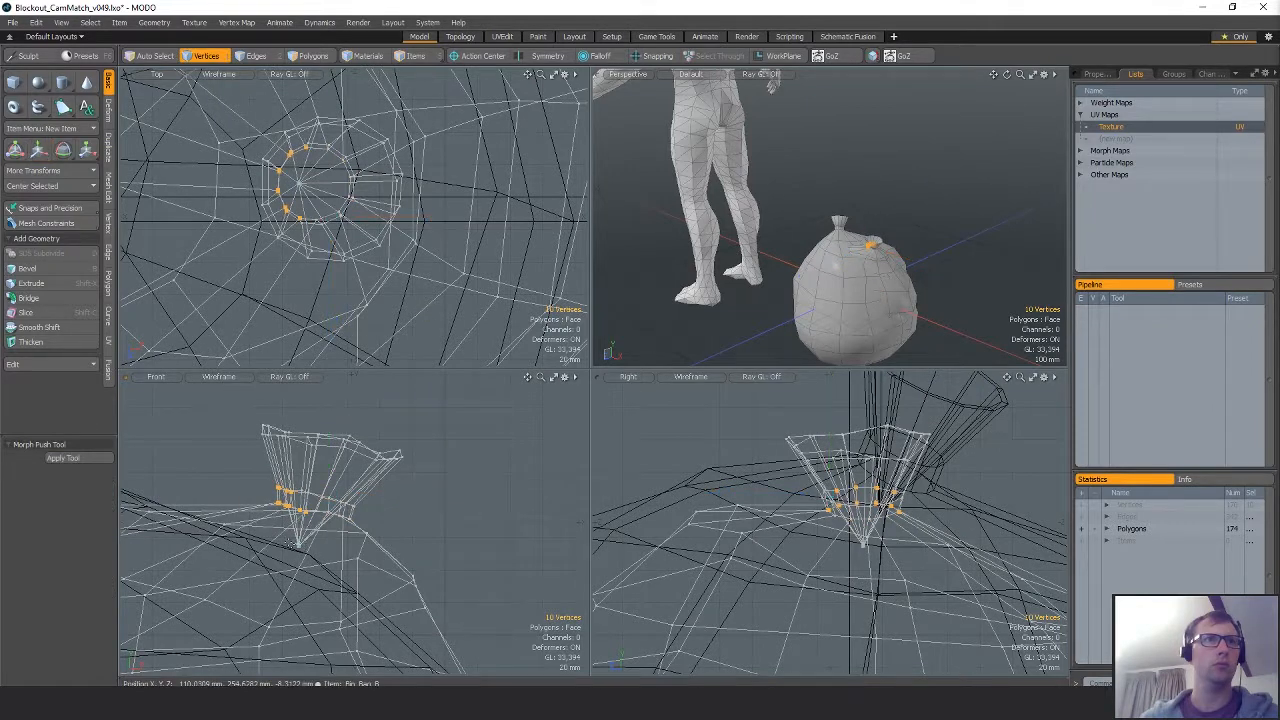
Move the pointed center vertex at the bottom of the neck's funnel upward and slightly toward +X.
right_click_drag(284, 538, 322, 554)
key("w")
left_click_drag(330, 497, 343, 469)
key("space")
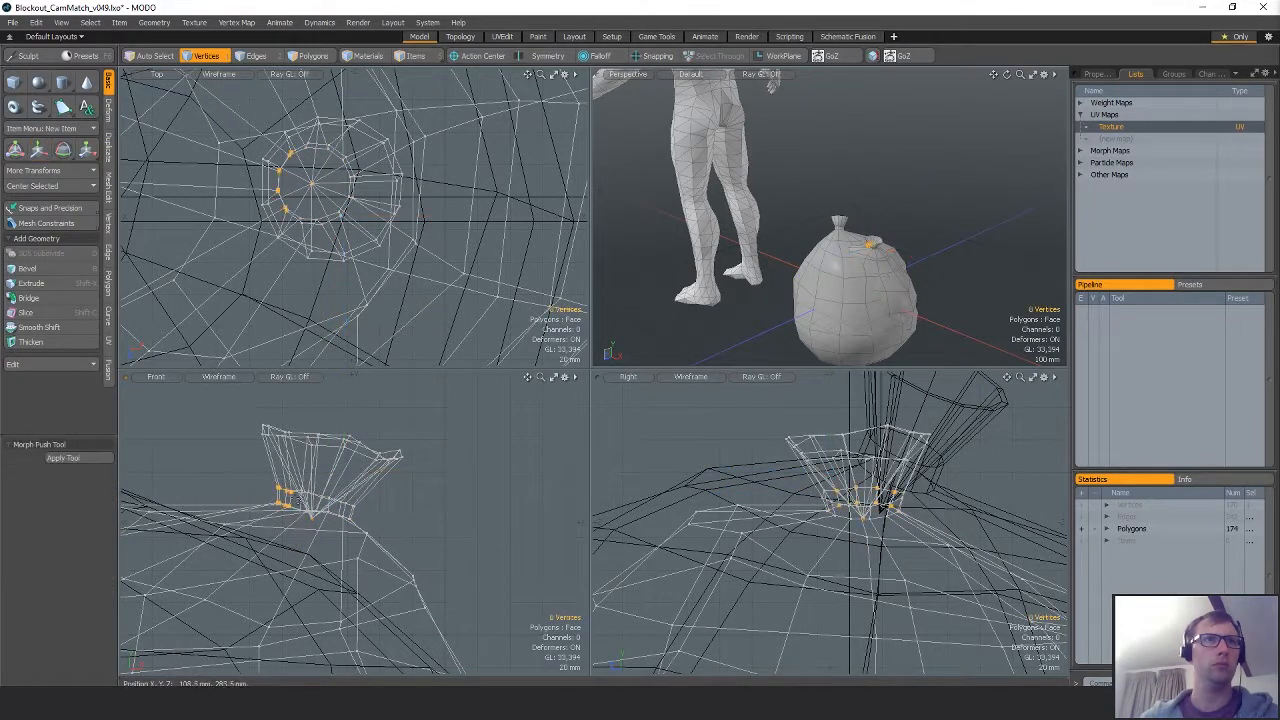
key("w")
key("space")
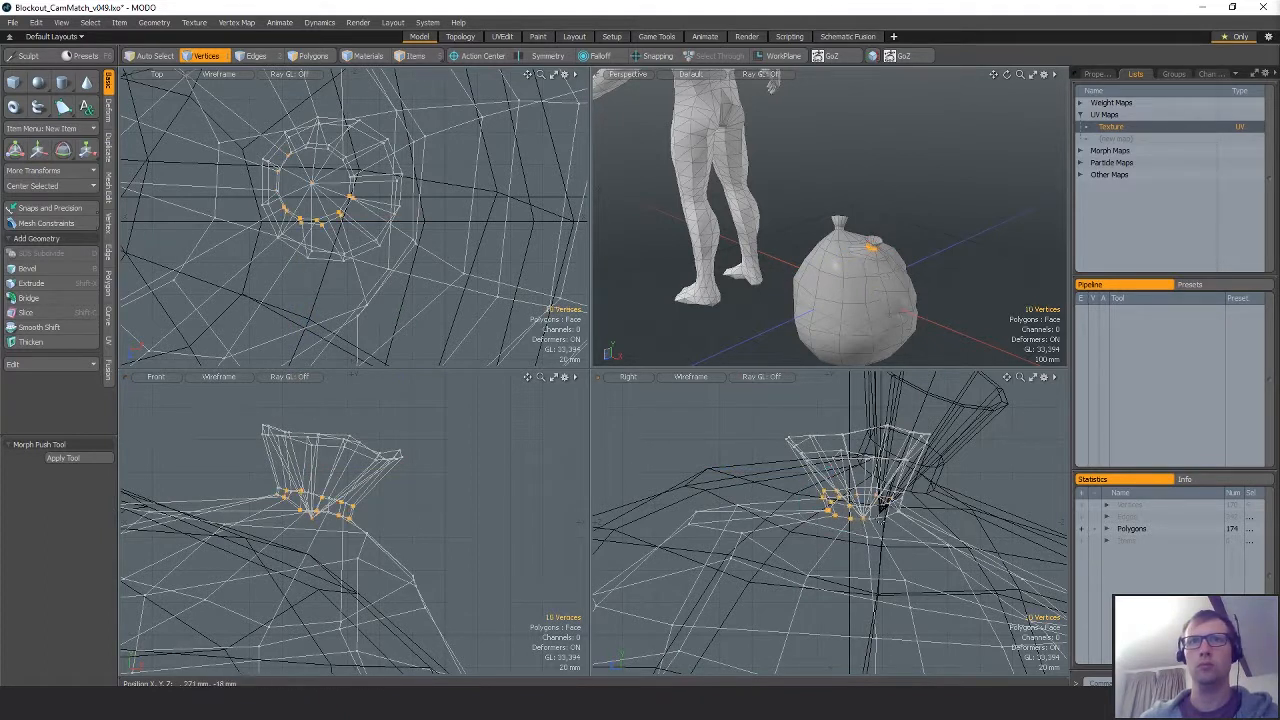
Bend the ten collar vertices on the neck's +Z side by about 13.8° around X.
key("ctrl+b")
left_click(846, 491)
left_click_drag(847, 449, 863, 451)
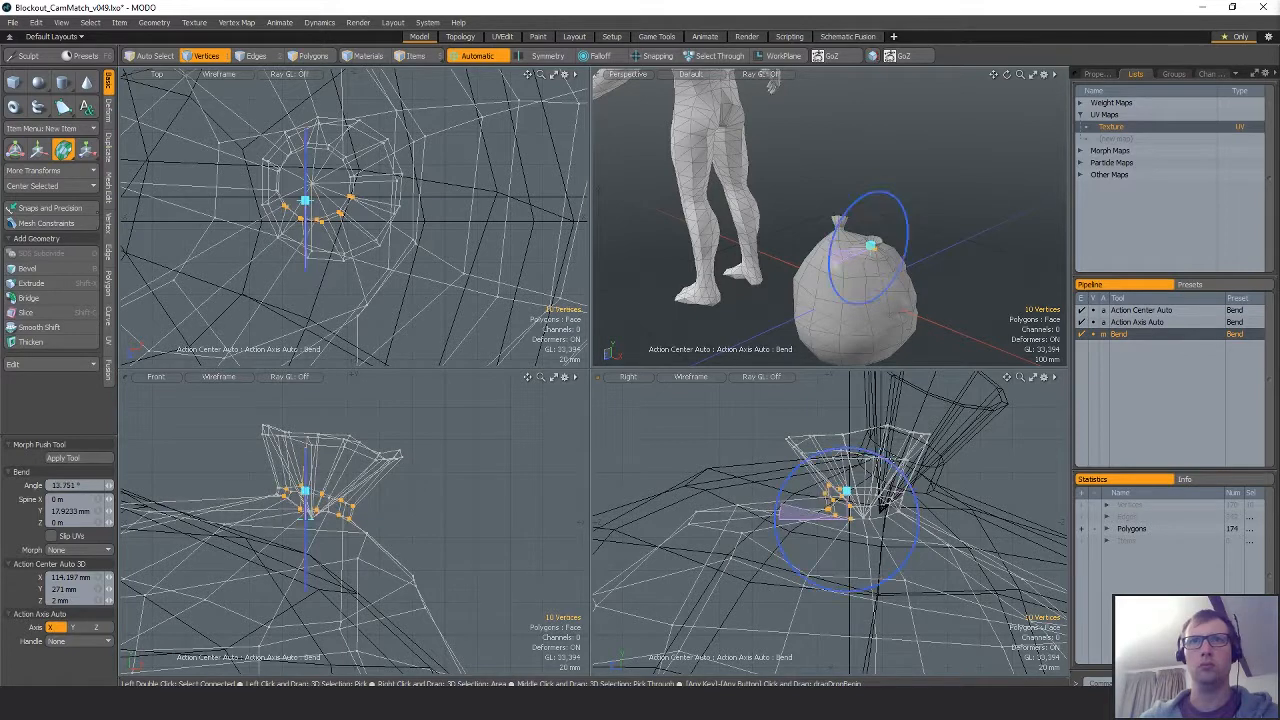
key("space")
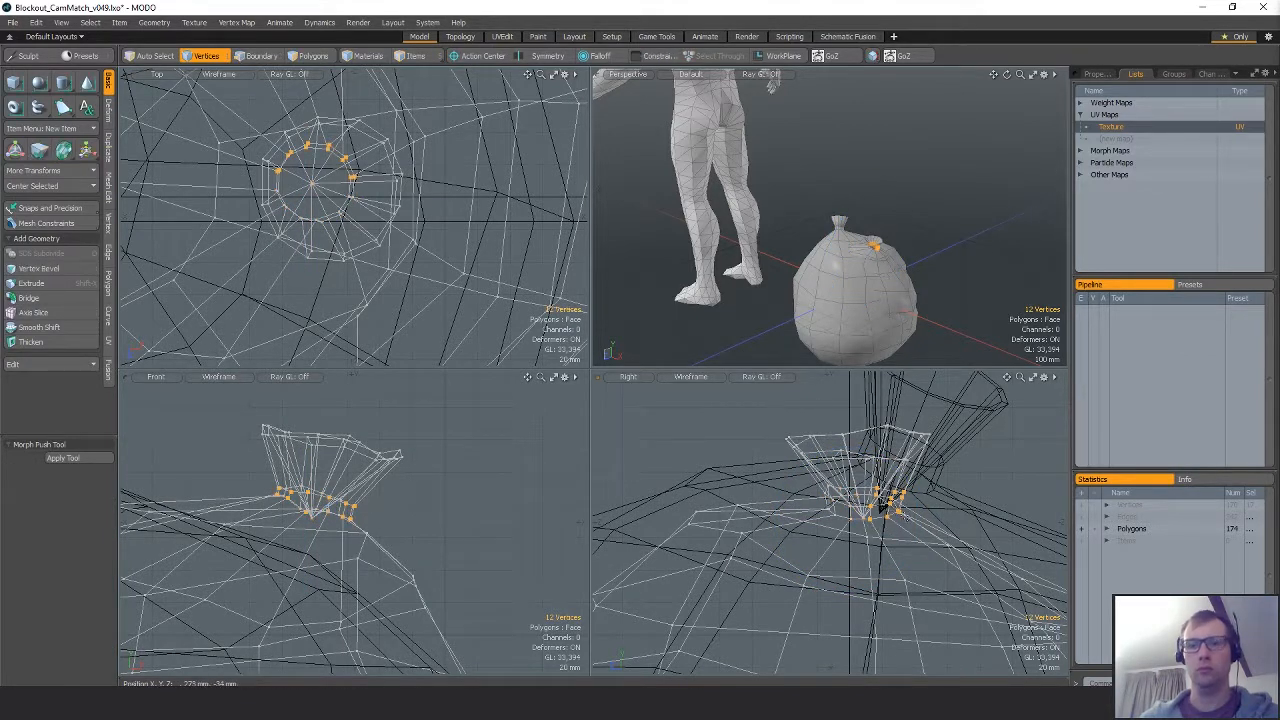
Bend the twelve collar vertices on the neck's -Z side around X by a negative angle.
key("ctrl+b")
left_click(903, 516)
left_click_drag(914, 462, 886, 486)
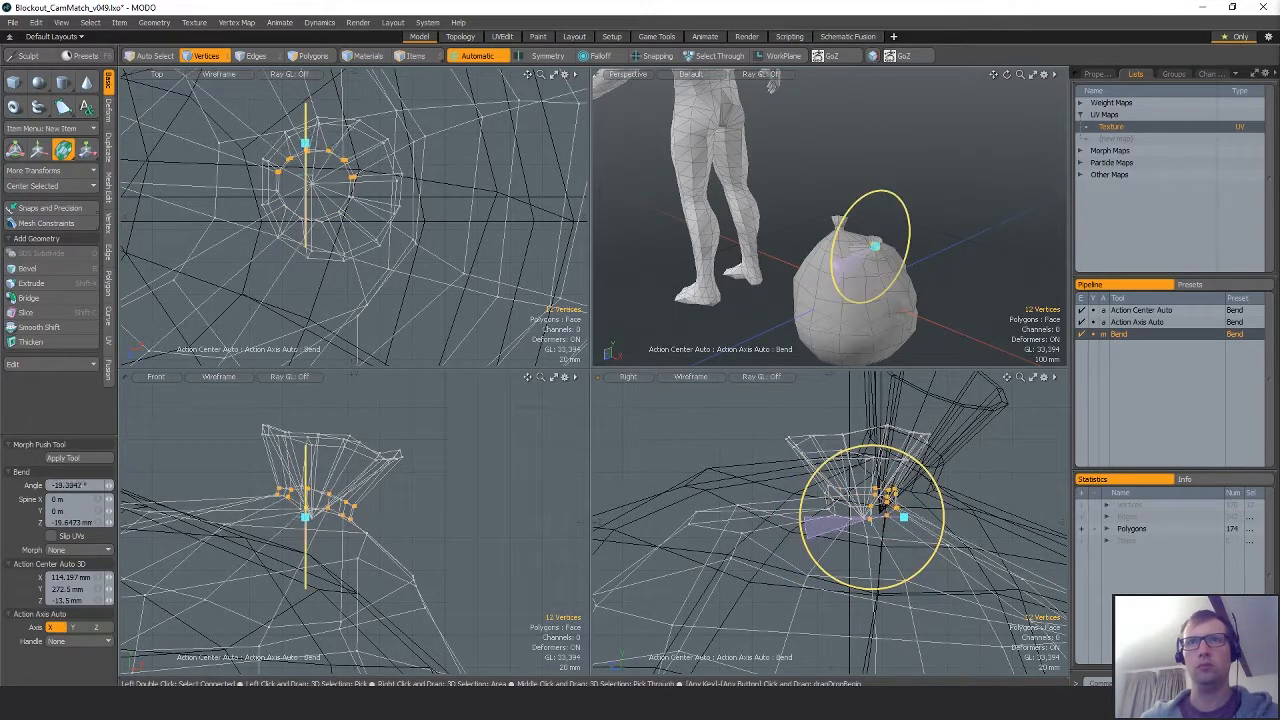
key("space")
key("Escape")
Adjust individual vertices on the neck's funnel, moving the one near the +Z rim -1 mm in Y and -5 mm in Z.
left_click_drag(925, 285, 940, 245, "alt")
left_click_drag(940, 245, 850, 305, "ctrl+alt")
key("1")
left_click(906, 279)
key("w")
key("space")
left_click(735, 263)
key("w")
left_click_drag(782, 246, 793, 244)
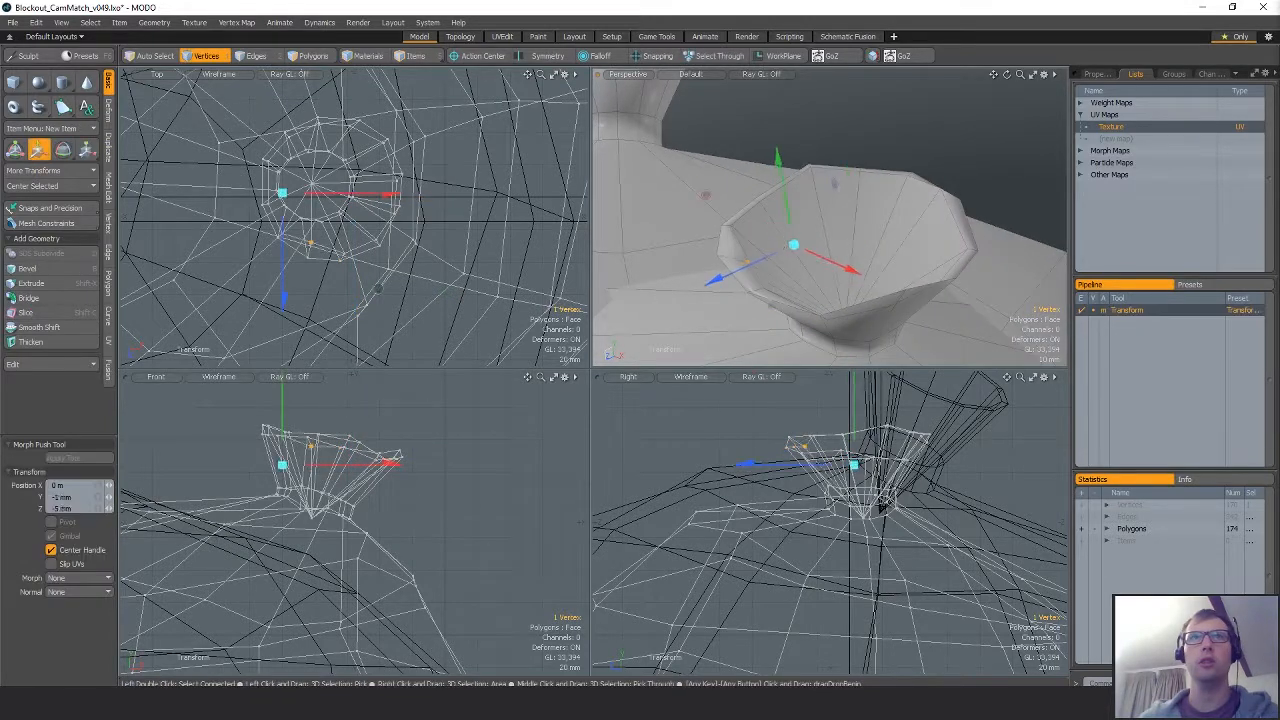
key("space")
Select one edge on the neck rim's -X side and lower it 2 mm in Y.
key("2")
left_click(730, 223)
key("w")
left_click_drag(794, 185, 795, 191)
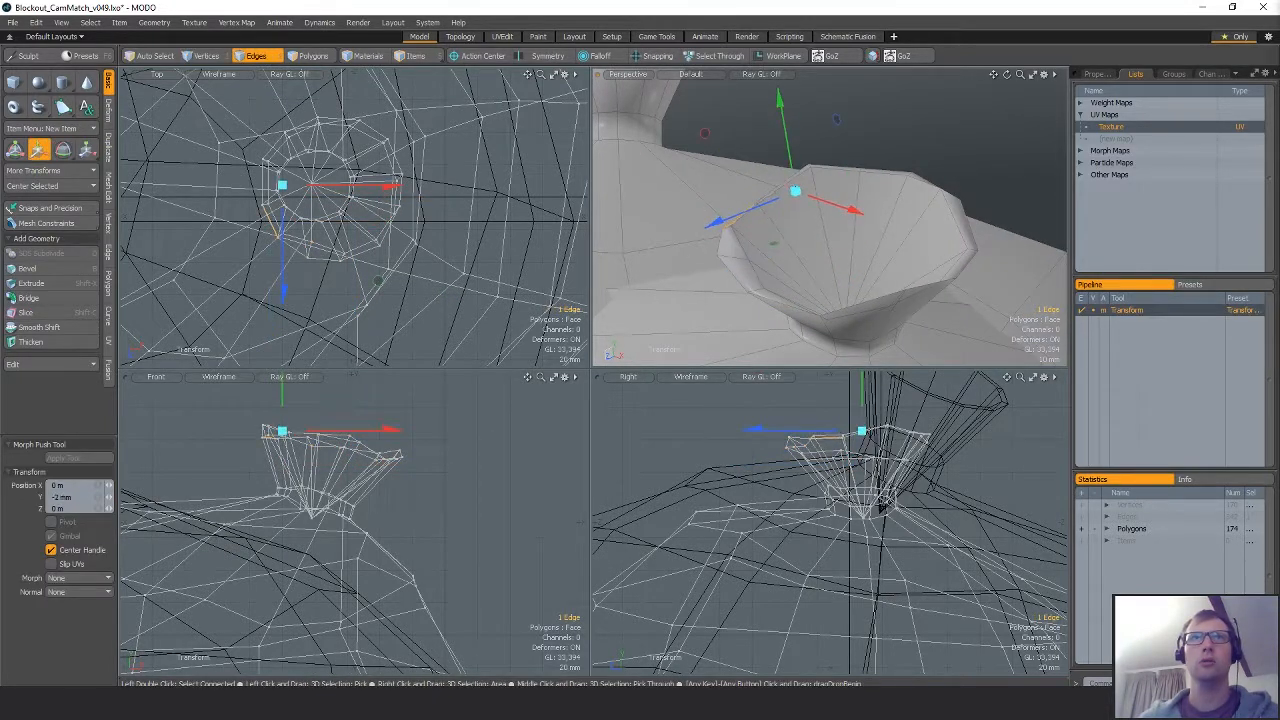
key("space")
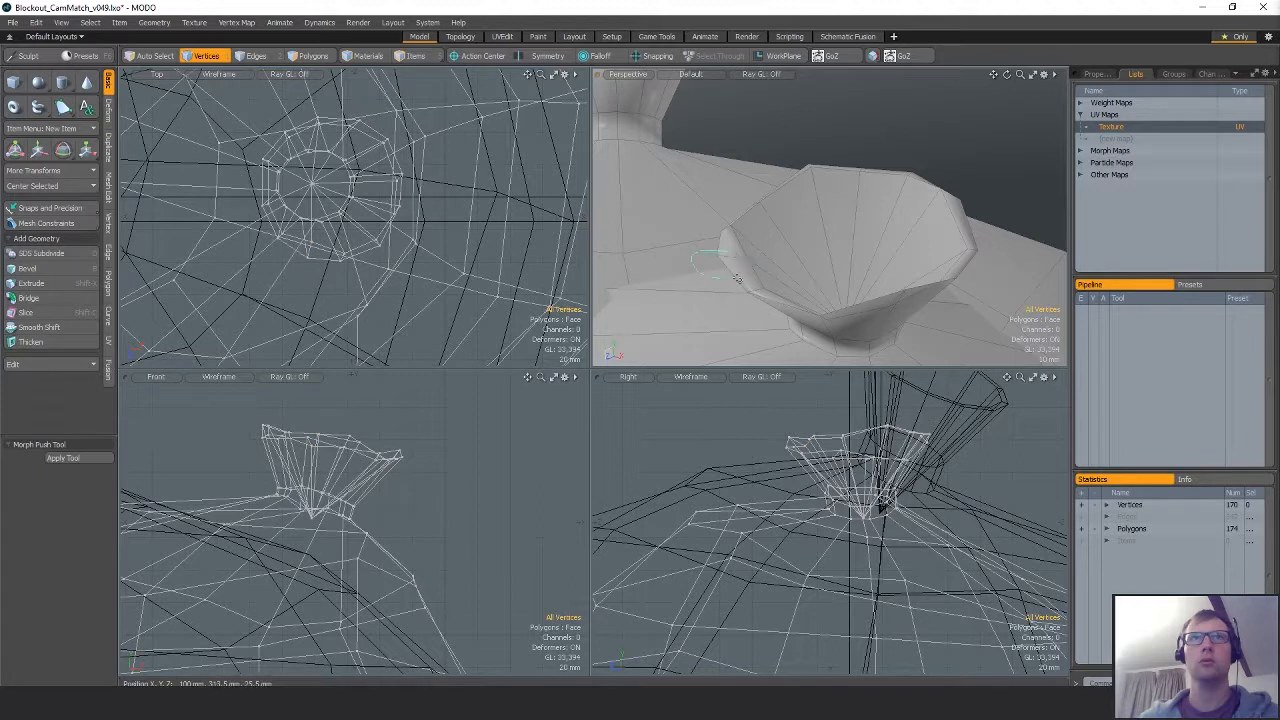
Nudge individual vertices around the neck's rim, moving the one at the +X/+Z corner 5.5 mm in Y and 1 mm in Z.
left_click(736, 279)
key("w")
key("space")
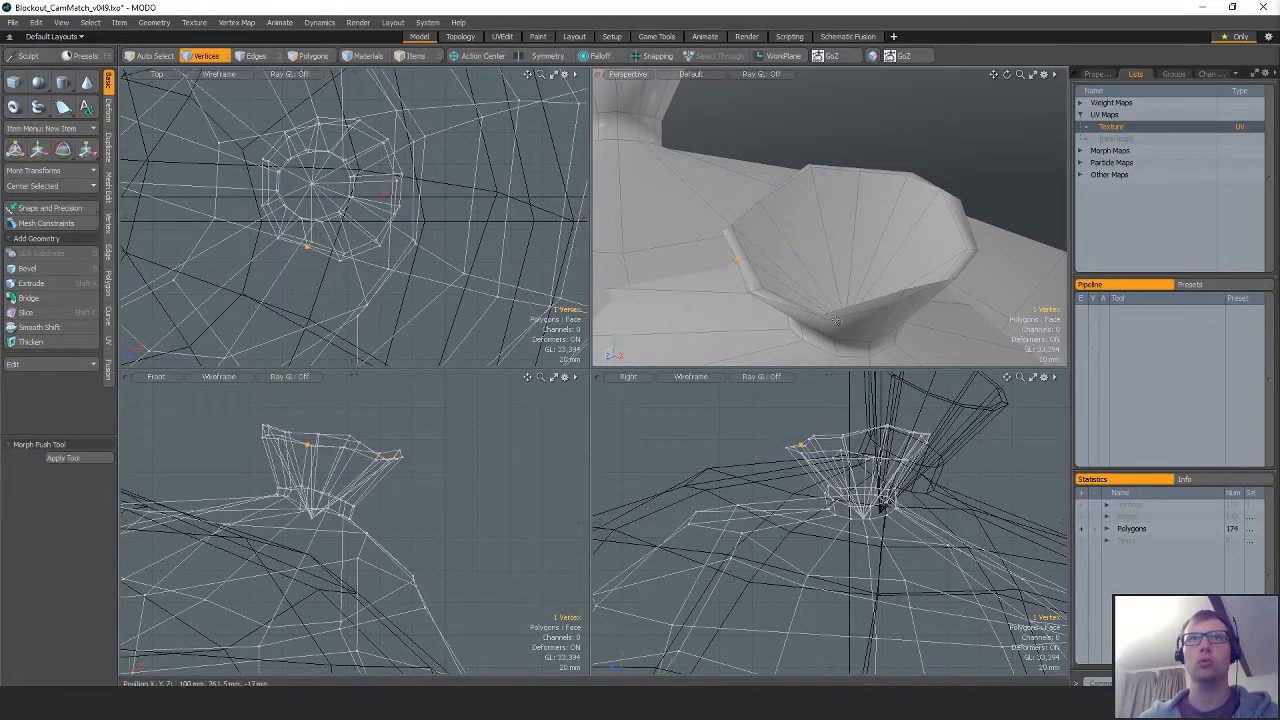
key("w")
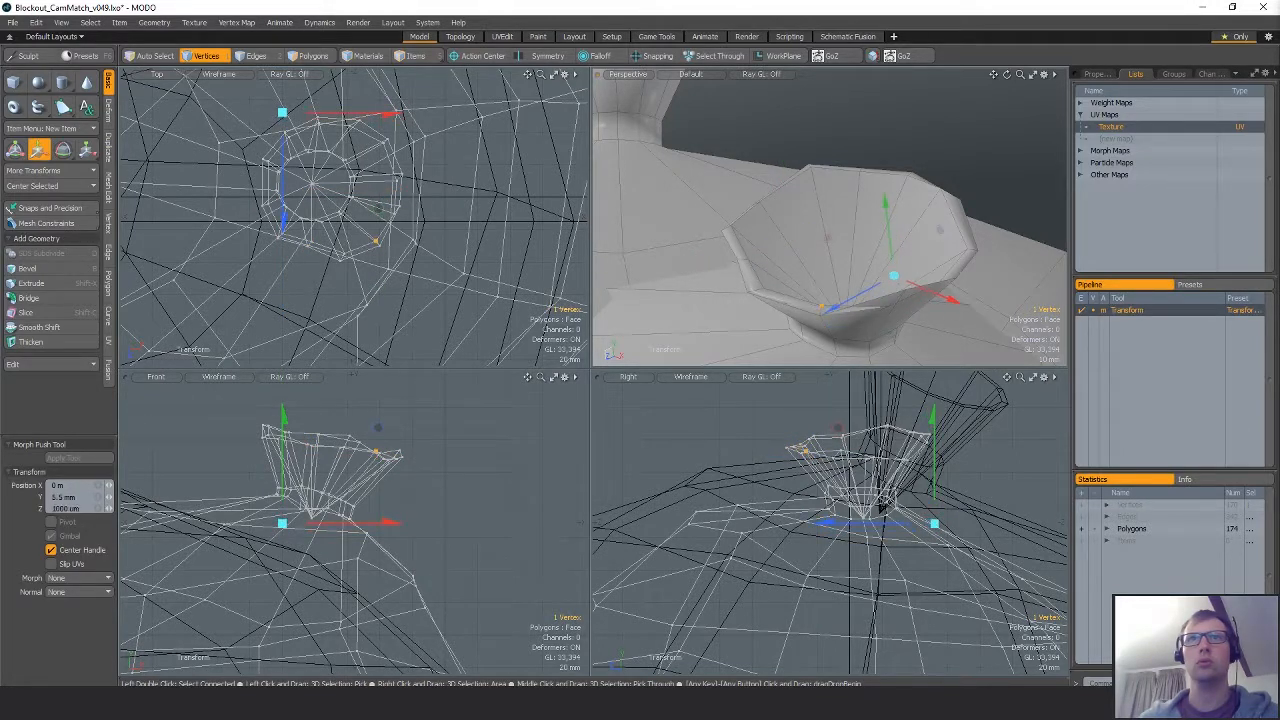
key("space")
left_click(906, 315)
key("w")
left_click_drag(933, 267, 922, 280)
key("space")
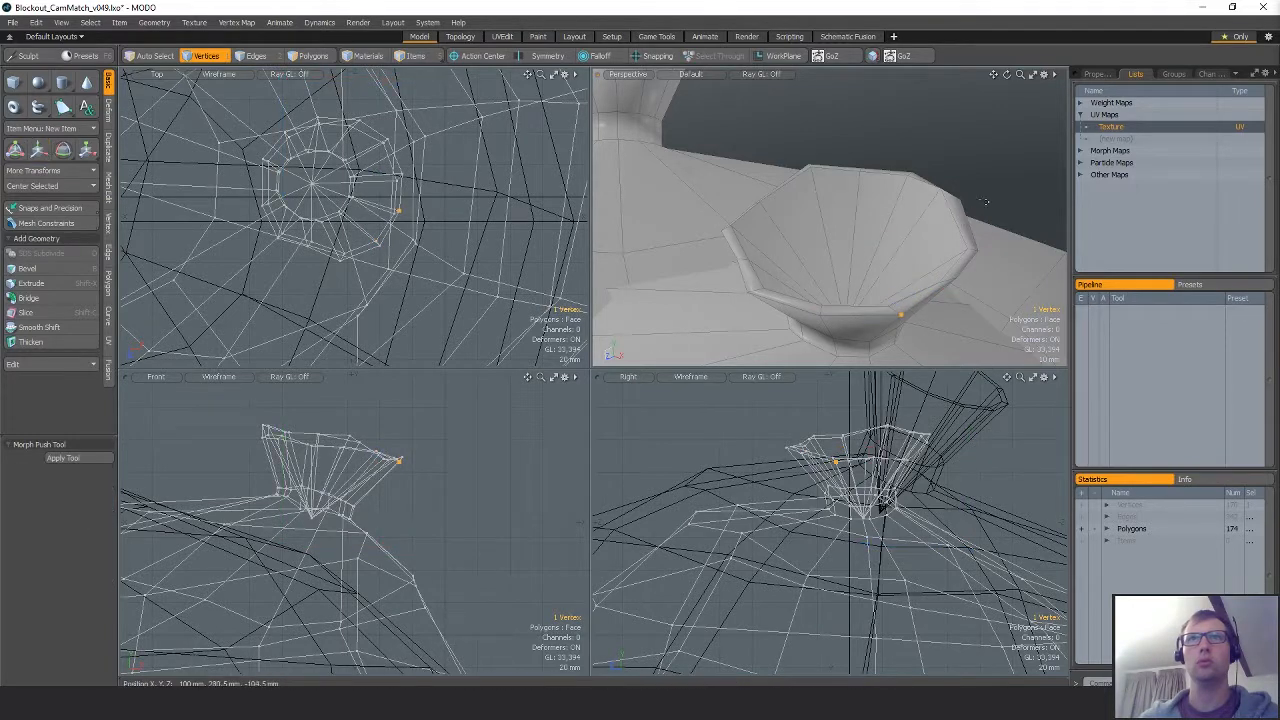
left_click(984, 202)
left_click_drag(984, 202, 960, 226, "alt")
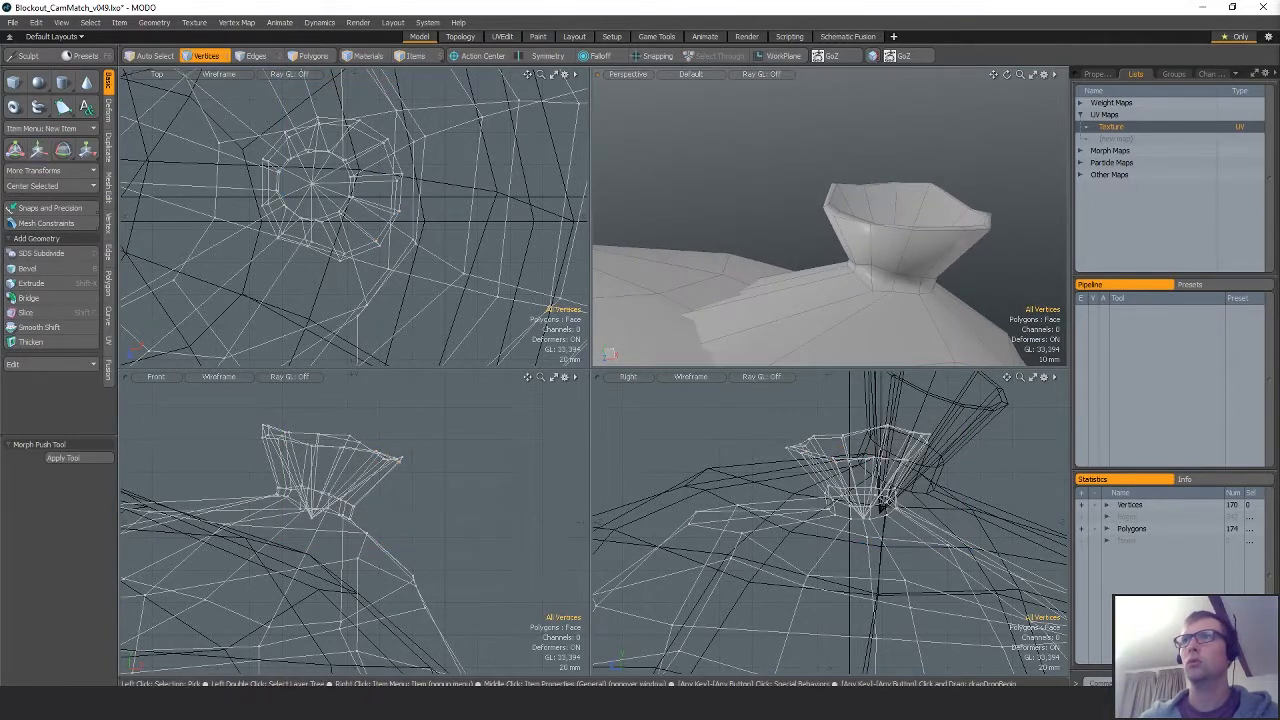
Switch to the other bag mesh and move two edges at the peak of its neck rim -4.8 mm in Y and 2.2 mm in Z.
key("Page_Down")
key("a")
key("g")
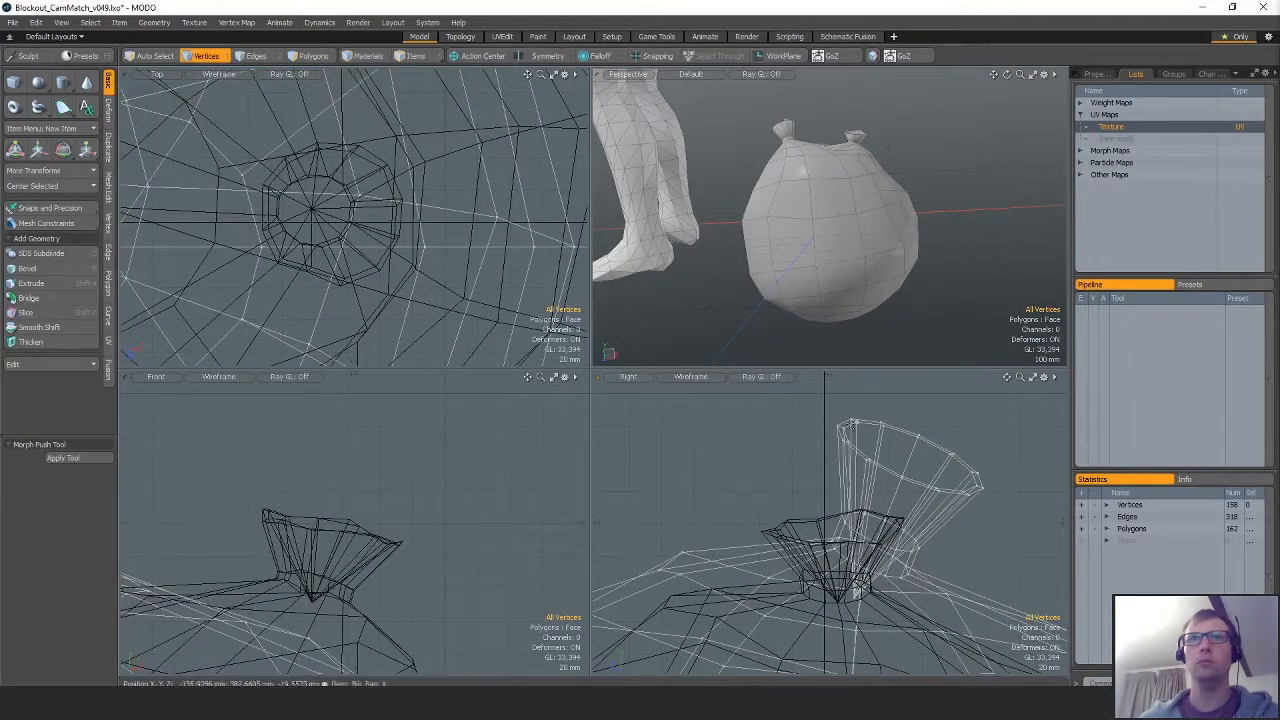
left_click(868, 420)
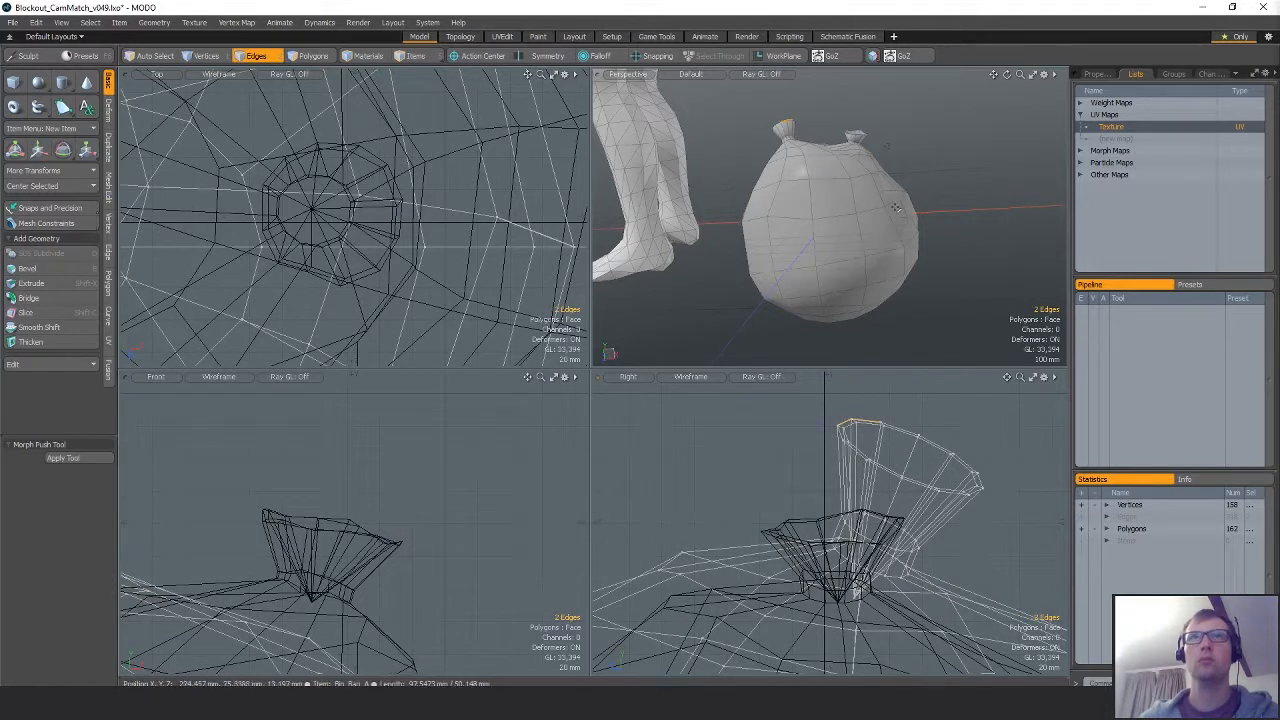
key("shift+a")
key("w")
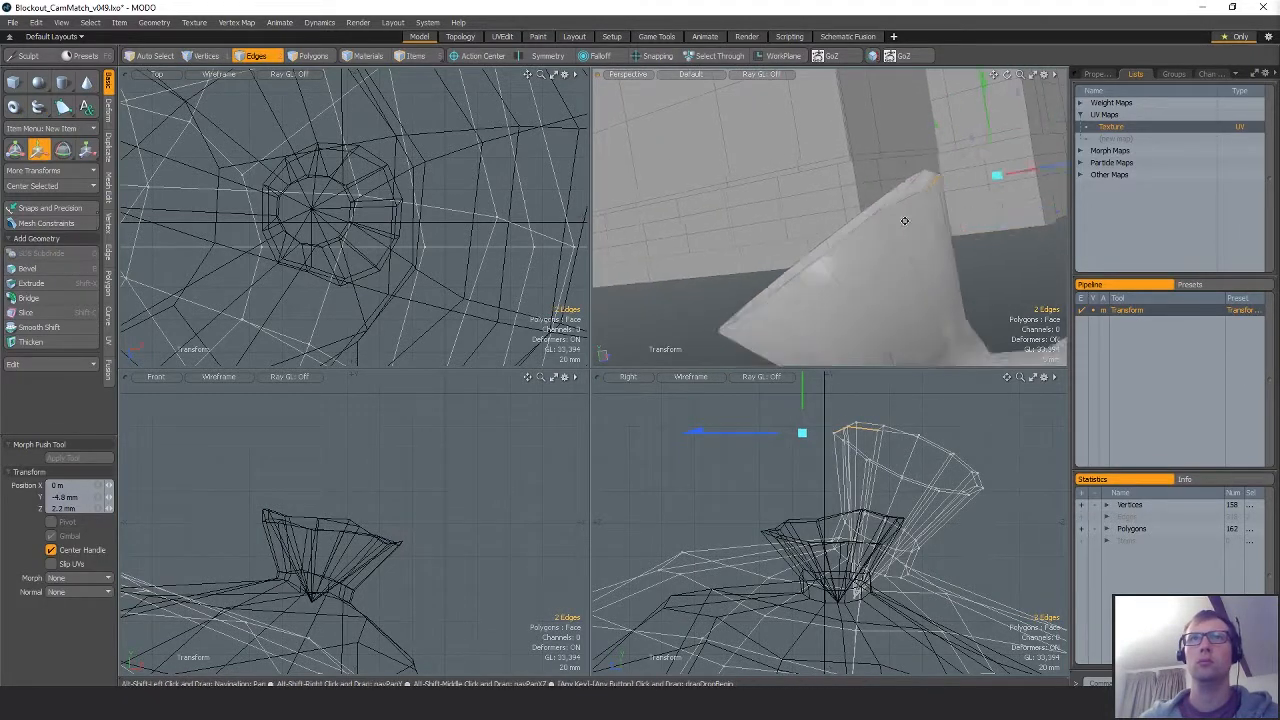
Select one edge midway along the side of the funnel's rim and reposition it.
left_click_drag(905, 221, 802, 266, "alt")
key("q")
left_click(851, 263)
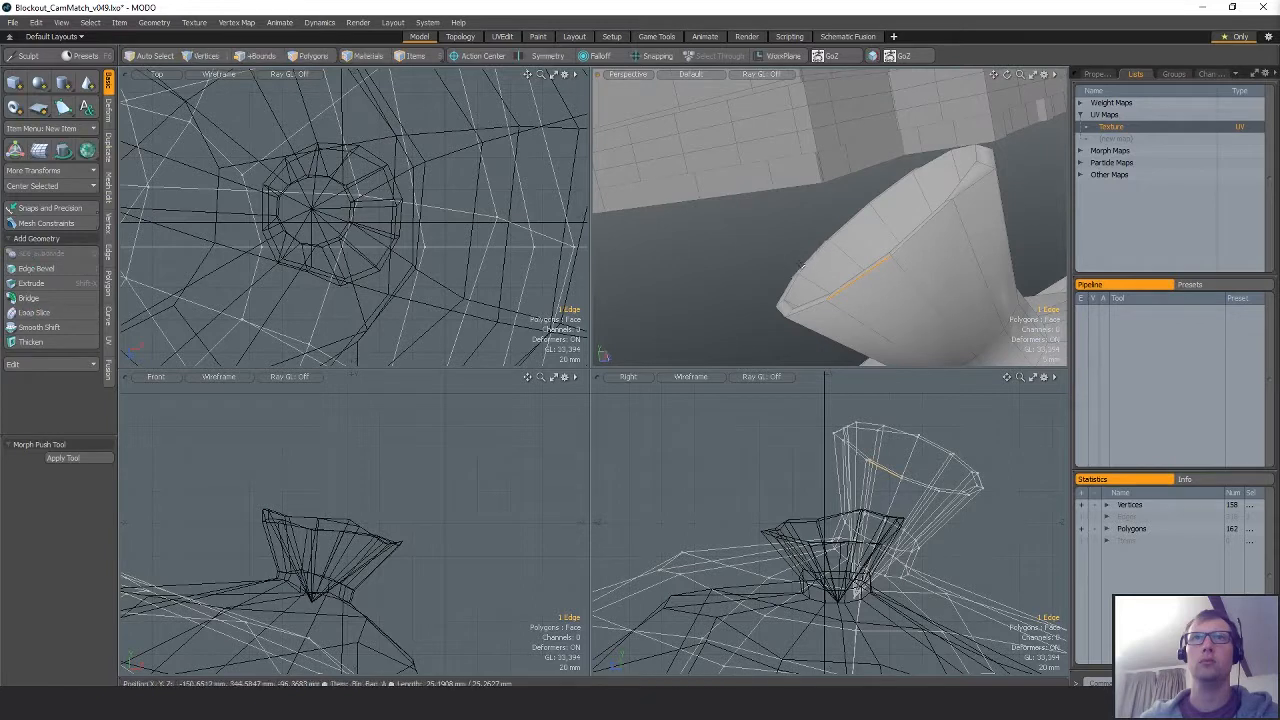
key("w")
left_click_drag(868, 198, 782, 215)
Move the six vertices at the rim's -Z tip -15 mm in Y and 5.5 mm in Z.
key("q")
key("w")
key("q")
right_click_drag(981, 518, 984, 470)
key("w")
left_click_drag(1020, 453, 1011, 480)
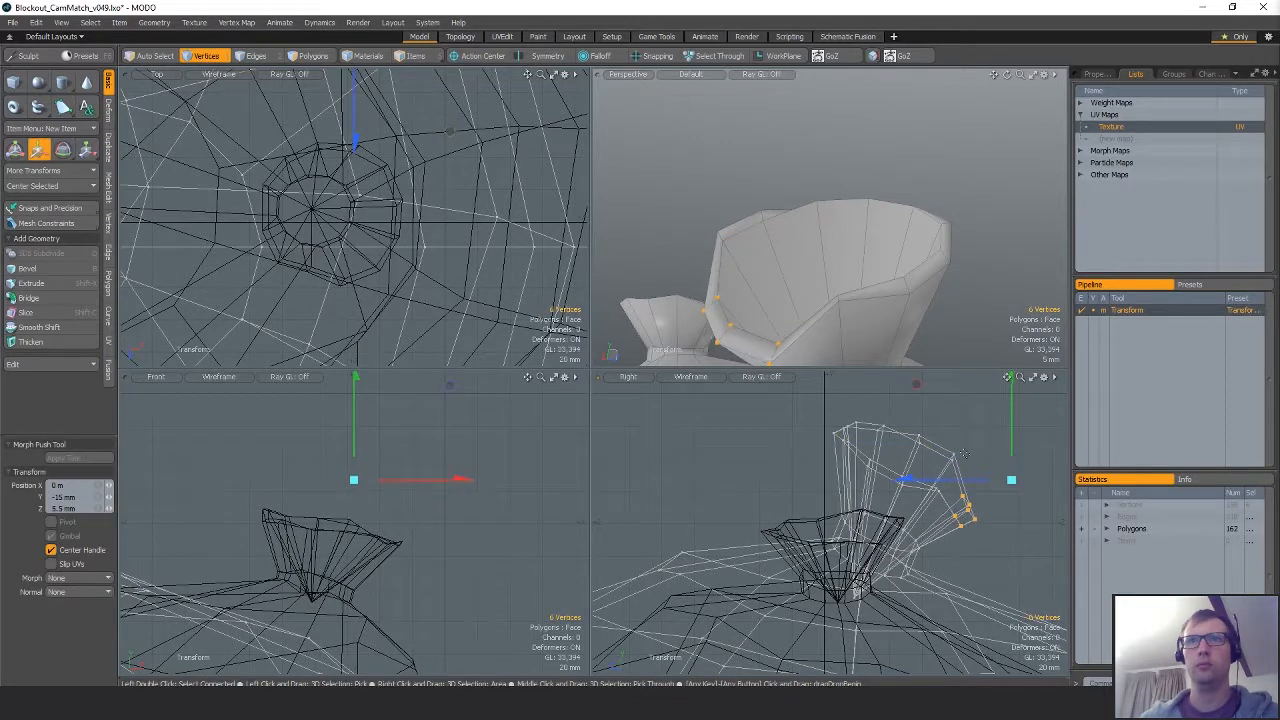
key("q")
Lower the upper rim vertices between the funnel's peak and its -Z tip, adjusting one small group at a time.
mouse_move(930, 430)
right_mouse_down()
mouse_move(850, 484)
mouse_move(926, 468)
right_mouse_up()
key("w")
left_click_drag(958, 415, 934, 431)
key("q")
right_click_drag(934, 456, 982, 450)
key("w")
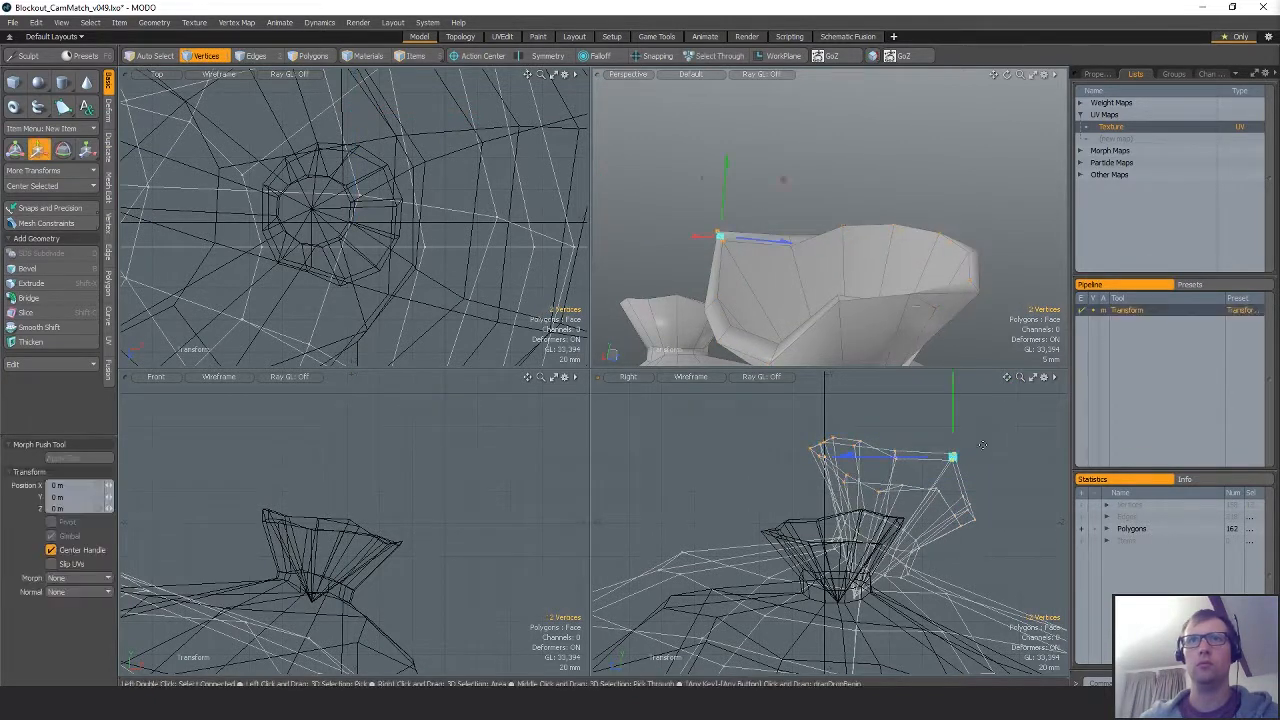
key("q")
key("w")
left_click_drag(1007, 412, 997, 435)
key("q")
left_click(1010, 427)
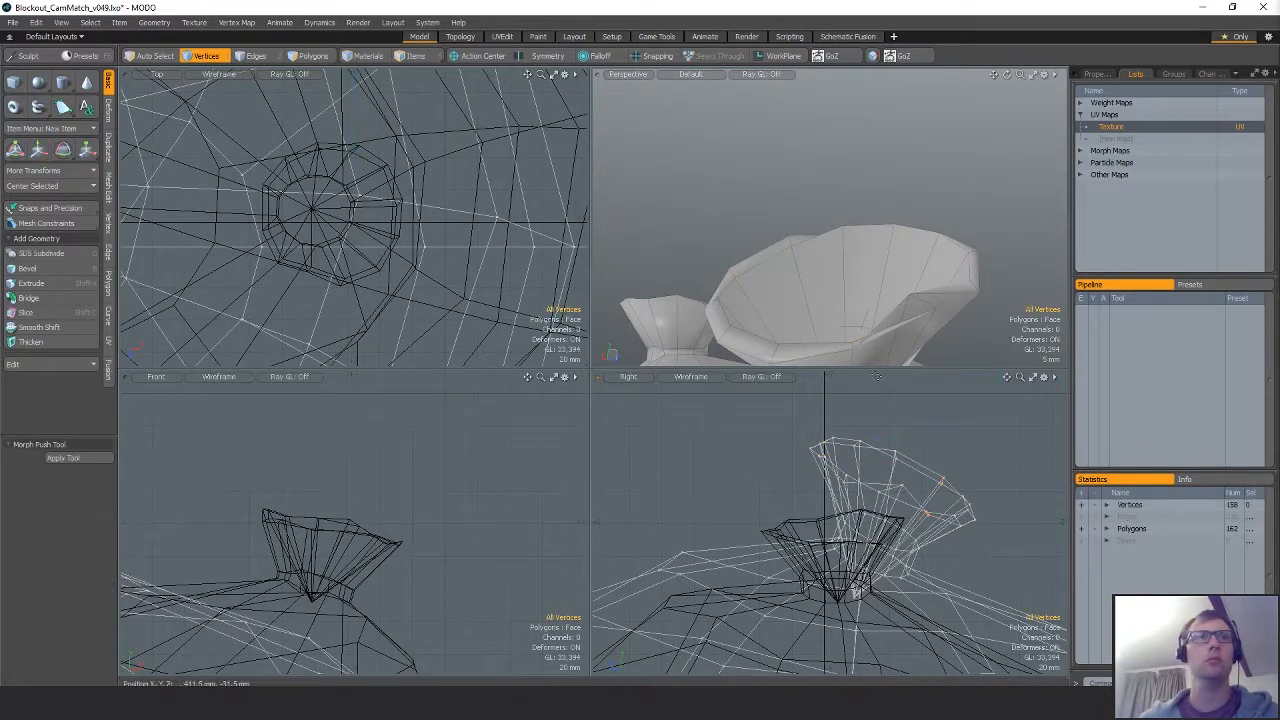
Reshape the funnel as seen from the front by repositioning groups of vertices along its rim and inside the neck.
left_click_drag(180, 509, 458, 504, "alt+shift")
left_click_drag(297, 503, 471, 489, "ctrl+alt")
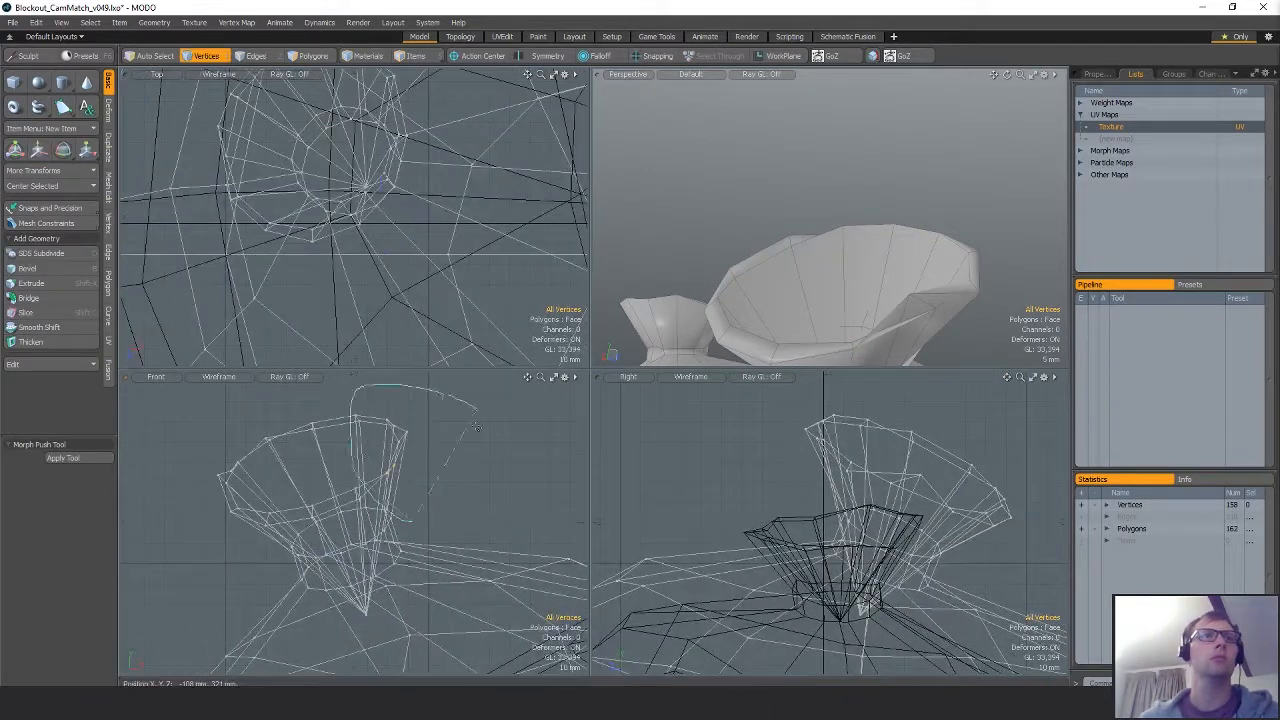
right_click_drag(477, 428, 345, 442)
key("w")
left_click_drag(284, 459, 286, 486)
key("q")
key("w")
left_click_drag(398, 608, 381, 557)
Lower the ten collar vertices on the -Z side of the neck's base.
key("q")
right_click_drag(885, 583, 948, 545)
key("w")
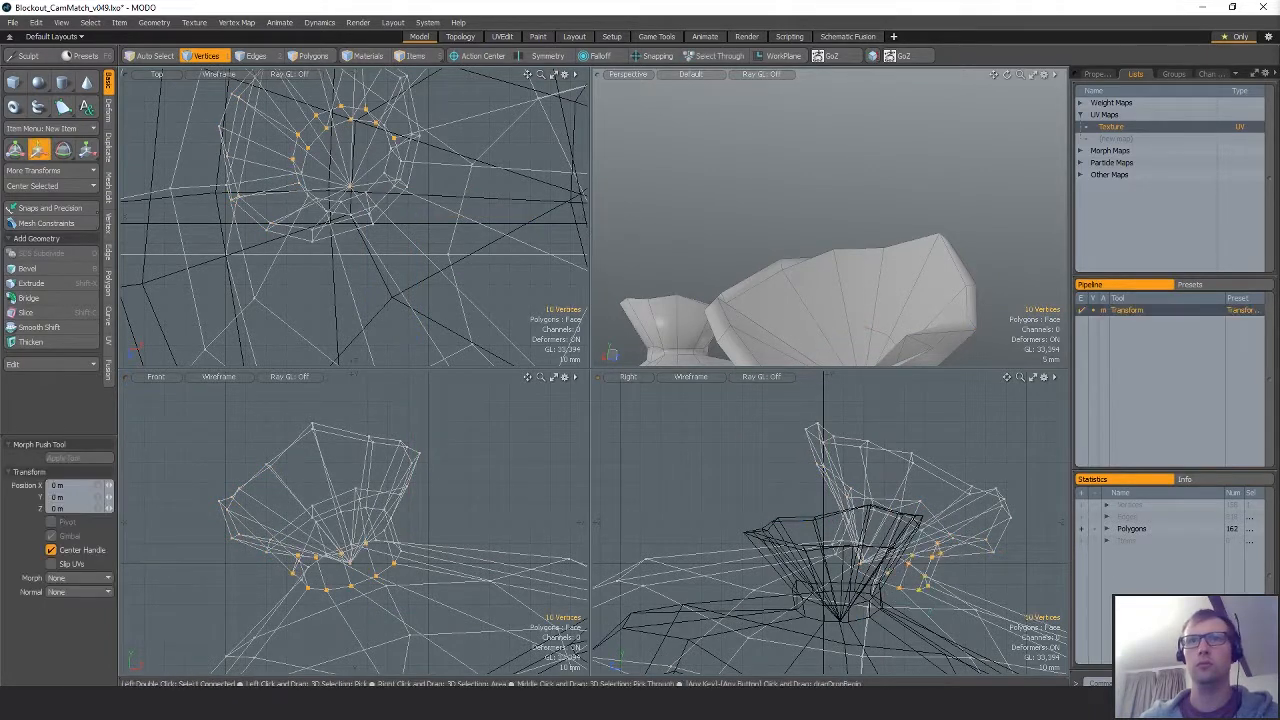
left_click_drag(962, 528, 959, 543)
key("q")
key("w")
key("q")
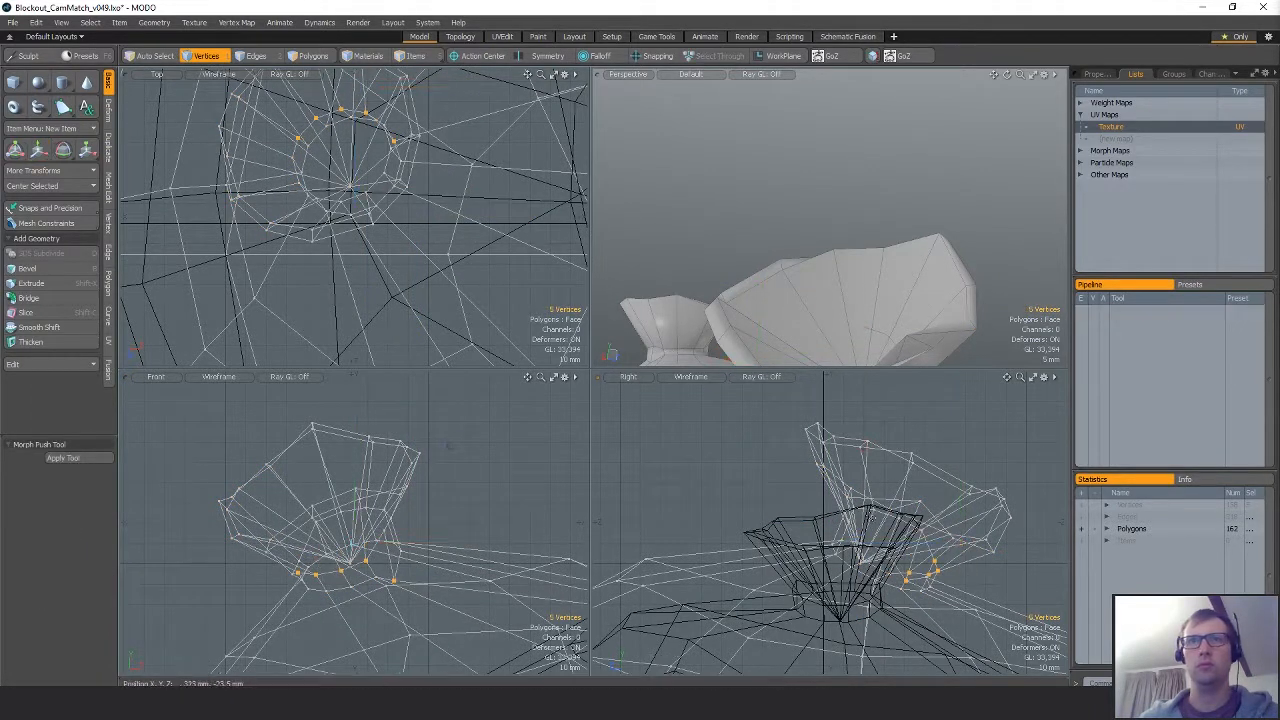
Adjust the five rear vertices of the collar and lower the vertices on its +X side slightly.
key("w")
mouse_move(908, 499)
left_mouse_down()
mouse_move(900, 519)
mouse_move(910, 500)
left_mouse_up()
key("q")
key("w")
key("q")
right_click_drag(880, 498, 938, 538)
key("w")
left_click_drag(948, 517, 946, 529)
key("q")
left_click(493, 513)
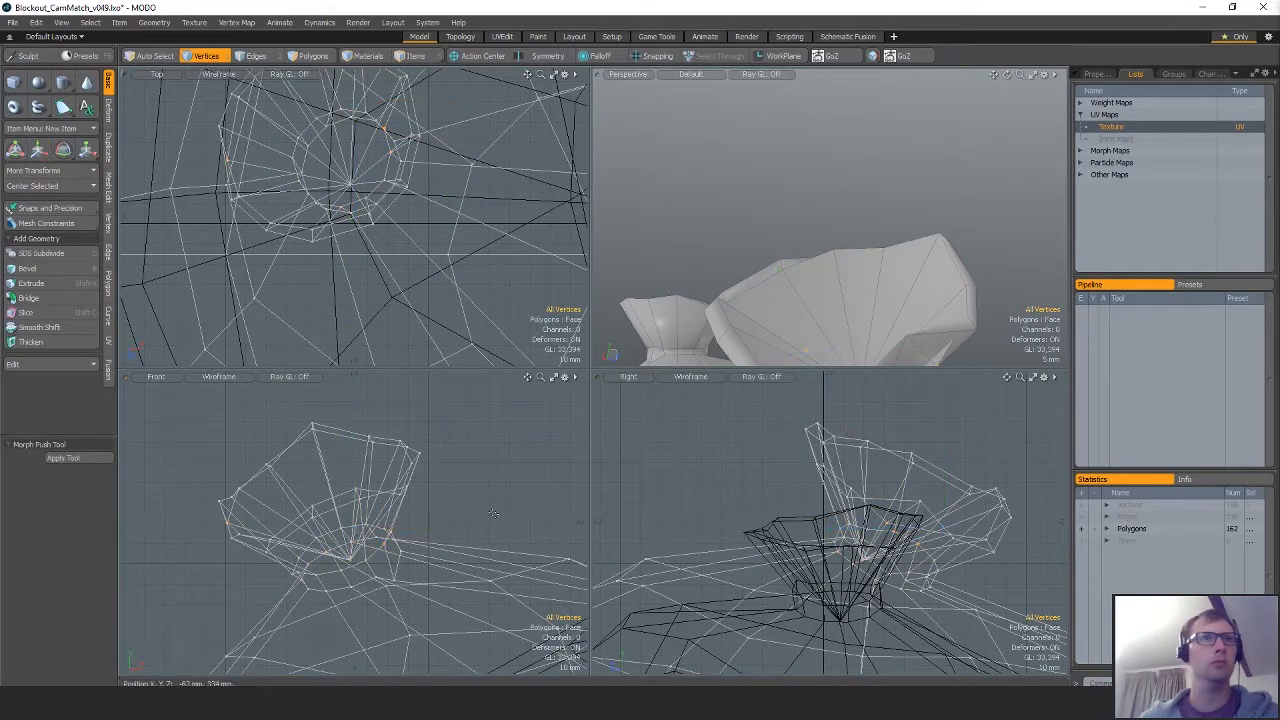
Lower the rim's peak slightly in Y and adjust the four rim vertices on the +Z side.
right_click_drag(364, 416, 358, 414)
key("w")
left_click_drag(357, 415, 358, 429)
key("q")
right_click_drag(314, 420, 324, 432)
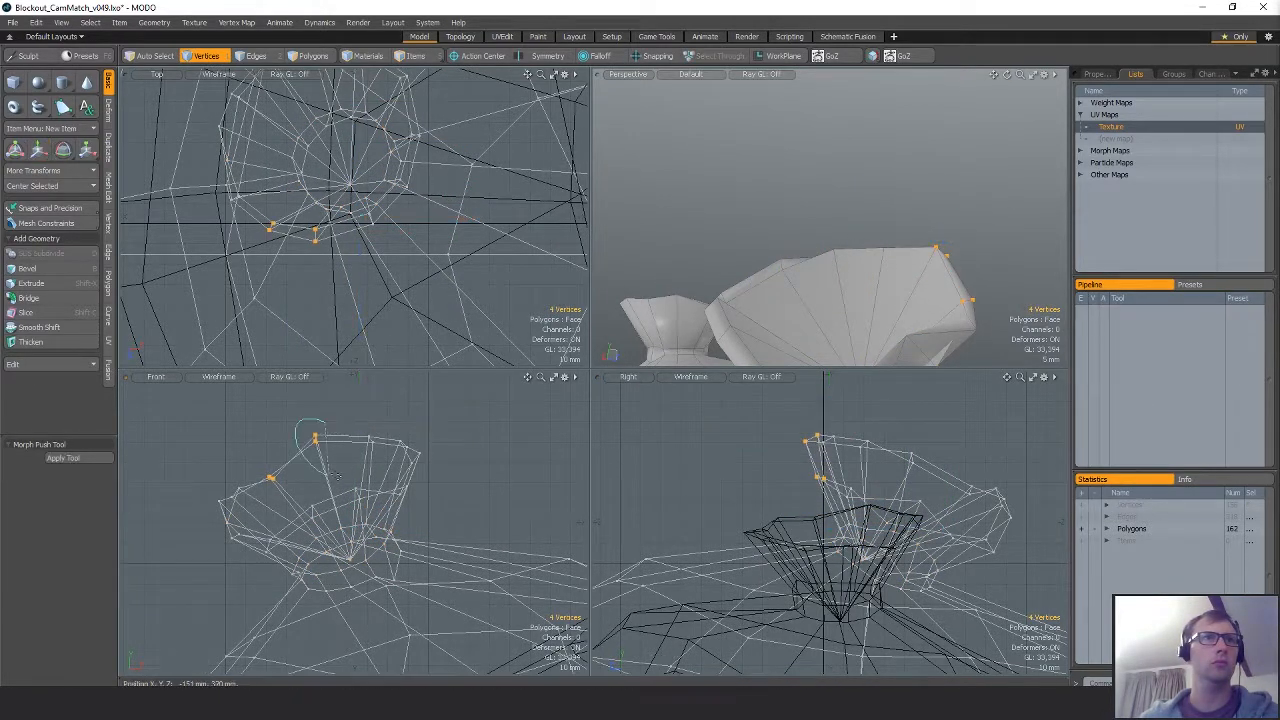
key("w")
left_click_drag(350, 437, 346, 417)
key("q")
Shift the rim vertices on the peak's -X slope slightly down and towards +X.
mouse_move(273, 462)
right_mouse_down()
mouse_move(202, 522)
mouse_move(288, 492)
right_mouse_up()
key("w")
left_click_drag(302, 431, 312, 441)
key("q")
left_click(485, 412)
Select a single vertex on the funnel's rim and move it to even out the rim's outline.
left_click_drag(663, 323, 893, 258, "alt")
left_click(905, 261)
key("w")
left_click_drag(908, 263, 872, 288)
key("space")
key("w")
key("space")
Select one rim edge on the funnel's +X side and move it -3.5 mm in X and 4 mm in Y.
key("space")
key("space")
key("space")
left_click(706, 250)
key("w")
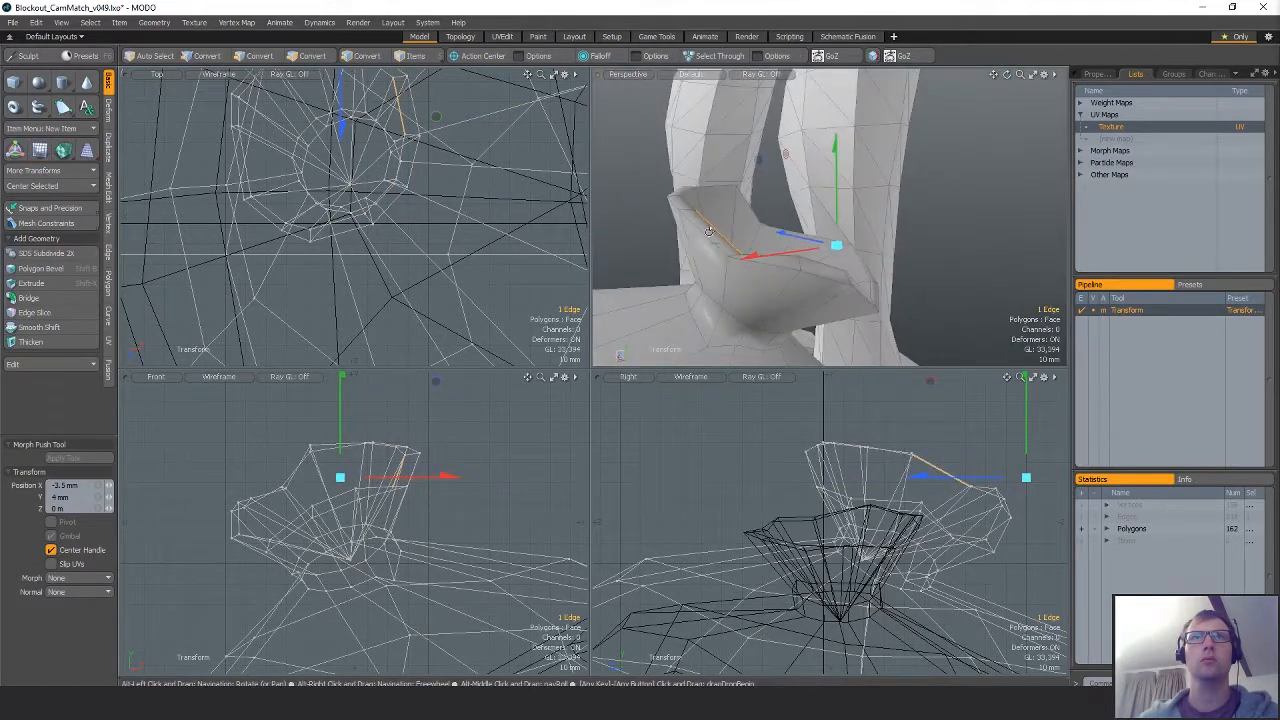
key("space")
Move the neighbouring rim edge on the +X side -2 mm in X and -5.5 mm in Y.
left_click(720, 218)
key("w")
left_click_drag(724, 226, 777, 304, "alt")
left_click_drag(777, 304, 1010, 275, "alt")
scroll(930, 250, "down", 4)
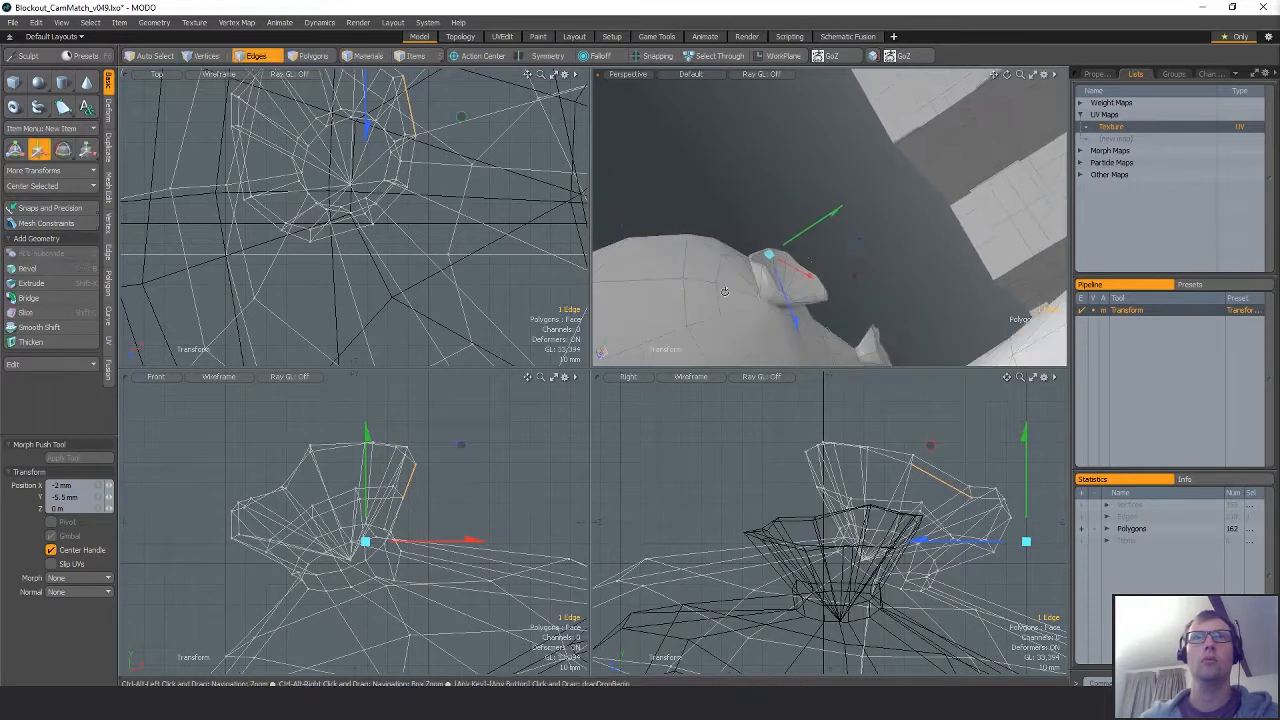
key("space")
left_click(890, 234)
Reposition individual edges where the tied neck meets the top of the bag.
left_click_drag(890, 234, 735, 246, "alt")
scroll(746, 252, "up", 5)
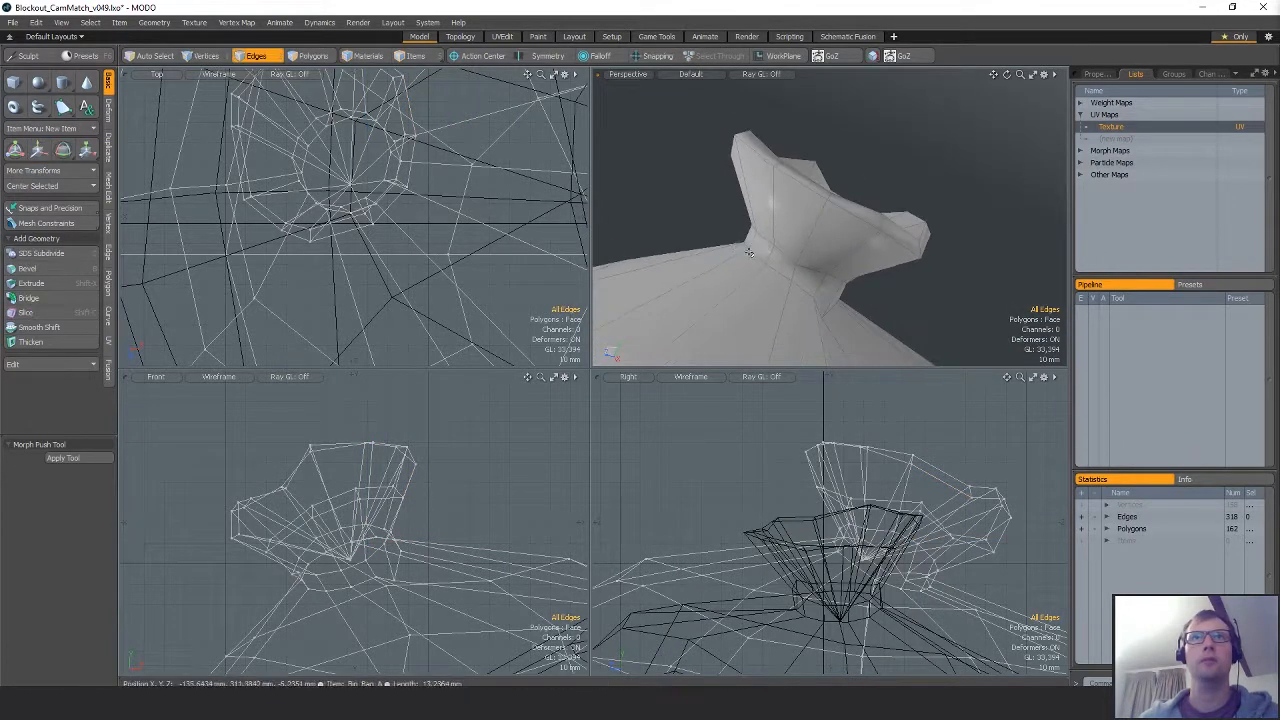
left_click_drag(782, 287, 810, 248, "alt")
key("ctrl+z")
left_click(752, 262, "shift")
key("w")
key("space")
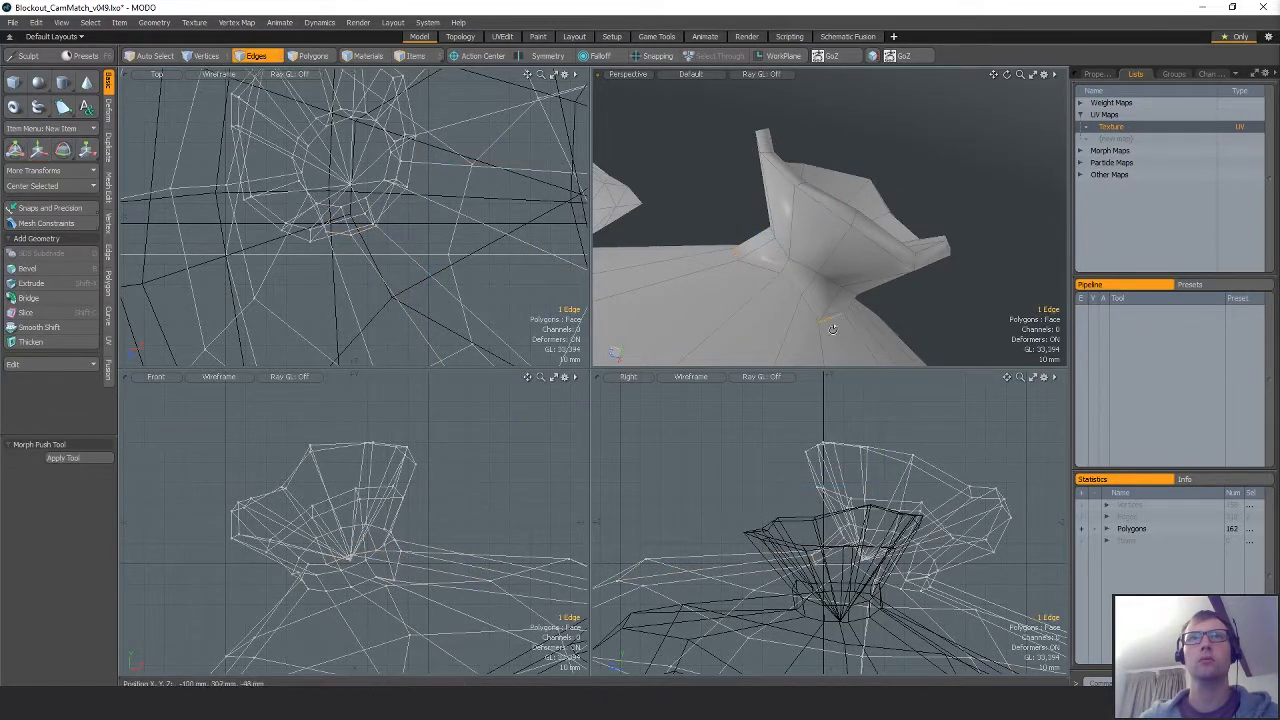
left_click(832, 328)
key("w")
left_click_drag(832, 329, 932, 292, "alt")
left_click_drag(932, 292, 771, 247, "alt")
Select a single vertex at the neck's base and move it to smooth the collar.
key("space")
key("1")
left_click_drag(894, 289, 765, 270, "alt")
left_click(762, 256)
key("w")
left_click_drag(819, 258, 902, 280)
key("space")
Adjust the edge at the crease between the funnel and the collar.
key("2")
left_click(826, 227)
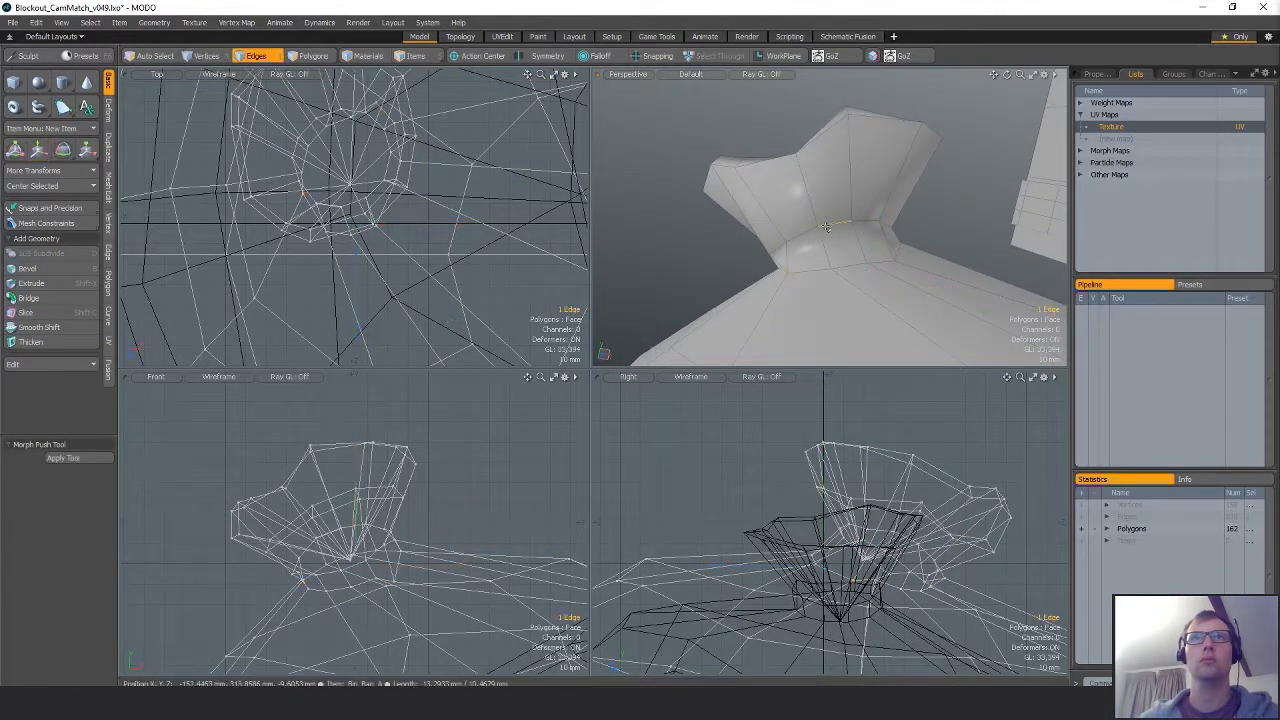
left_click_drag(826, 227, 800, 234, "alt")
key("w")
key("space")
left_click(950, 164)
key("w")
key("space")
Refine the lower edge of the collar by moving single elements where it joins the bag.
left_click(806, 283)
key("w")
key("space")
left_click(795, 284)
left_click_drag(795, 284, 872, 241, "alt")
key("w")
key("space")
Make the last small edge and vertex adjustments around the neck's collar.
key("2")
left_click_drag(872, 241, 830, 287, "ctrl+alt")
key("w")
key("space")
key("space")
key("space")
key("w")
key("space")
Clear the selection, switch to polygon mode and look at the Vertex Normal Toolkit's smoothing options.
left_click(907, 213)
key("2")
key("3")
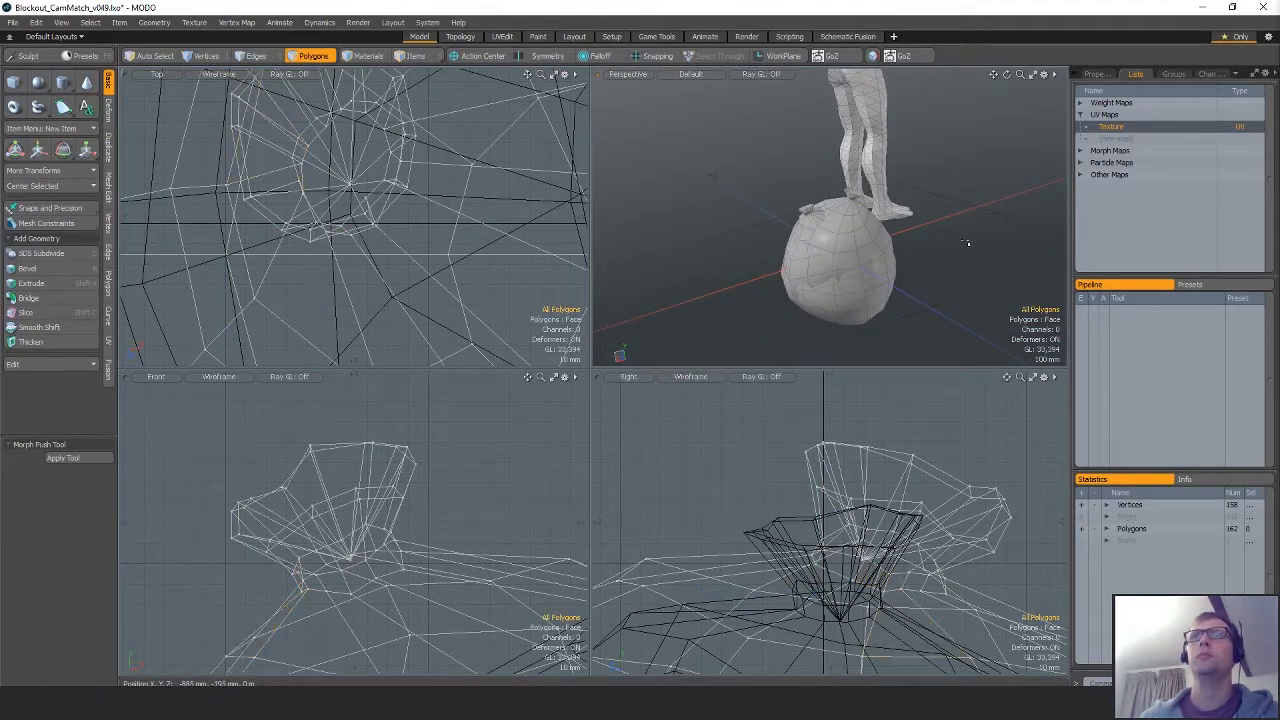
left_click(871, 57)
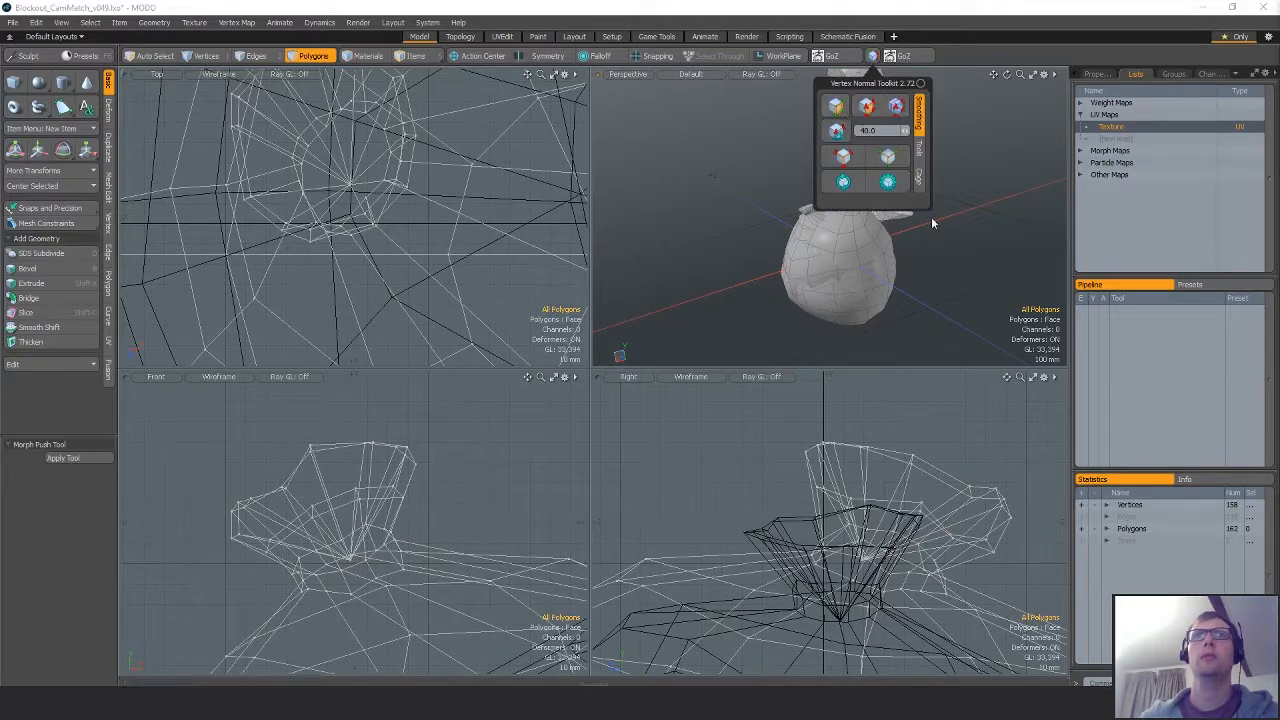
left_click(871, 57)
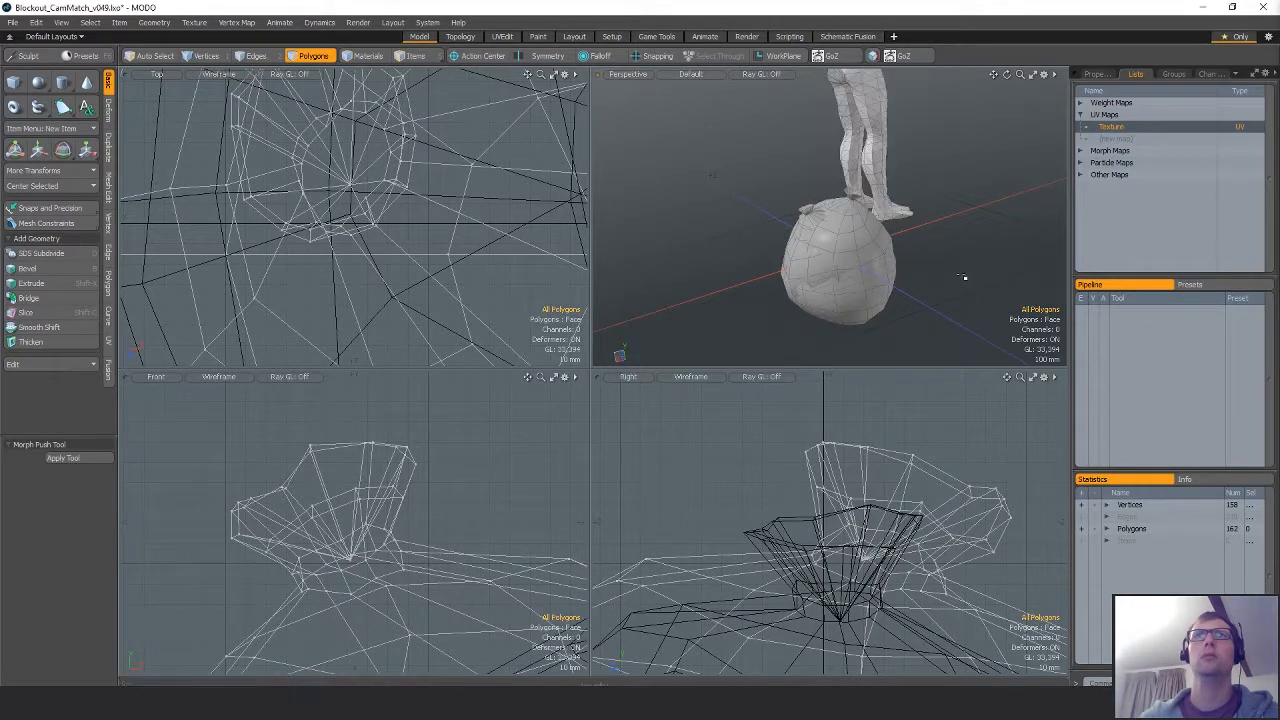
Switch to item mode, clear the item selection and save the scene with both bags.
mouse_move(893, 250)
left_mouse_down("alt+shift")
mouse_move(878, 265)
mouse_move(1050, 279)
mouse_move(954, 276)
mouse_move(957, 203)
mouse_move(917, 250)
left_mouse_up("alt+shift")
left_click_drag(342, 247, 185, 247, "ctrl+alt")
left_click_drag(185, 247, 200, 247, "ctrl+alt")
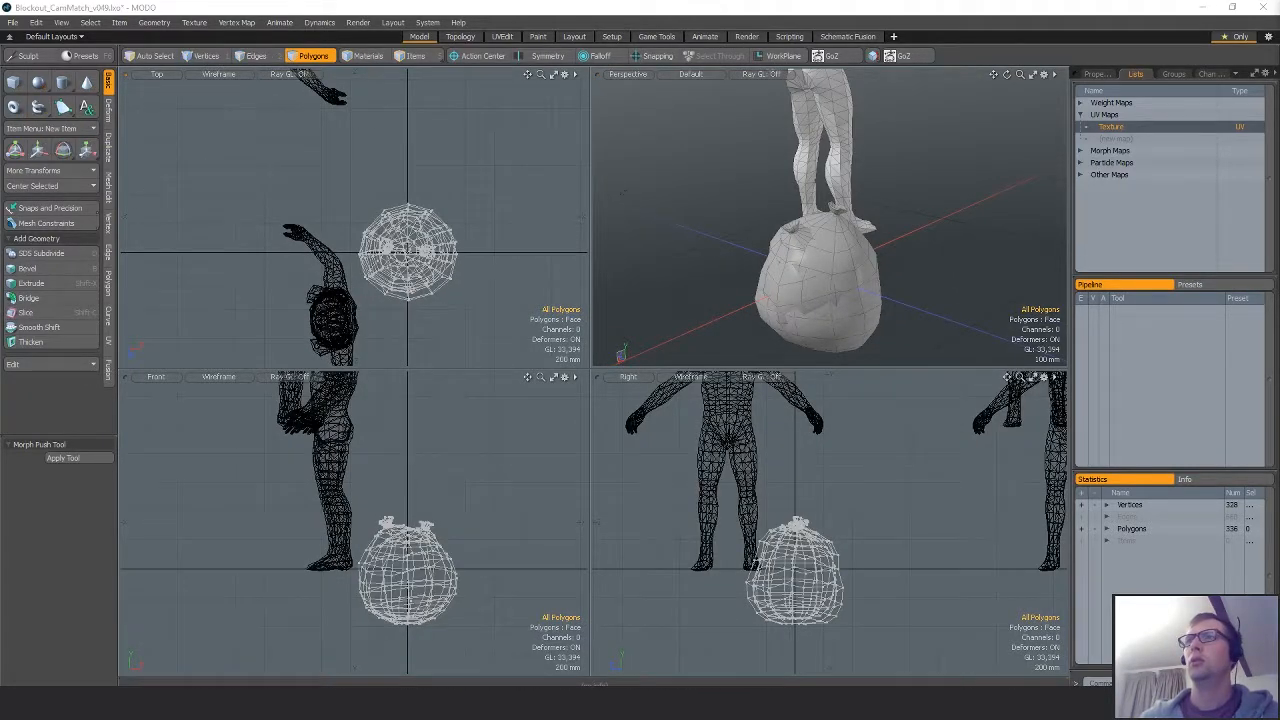
left_click(984, 446)
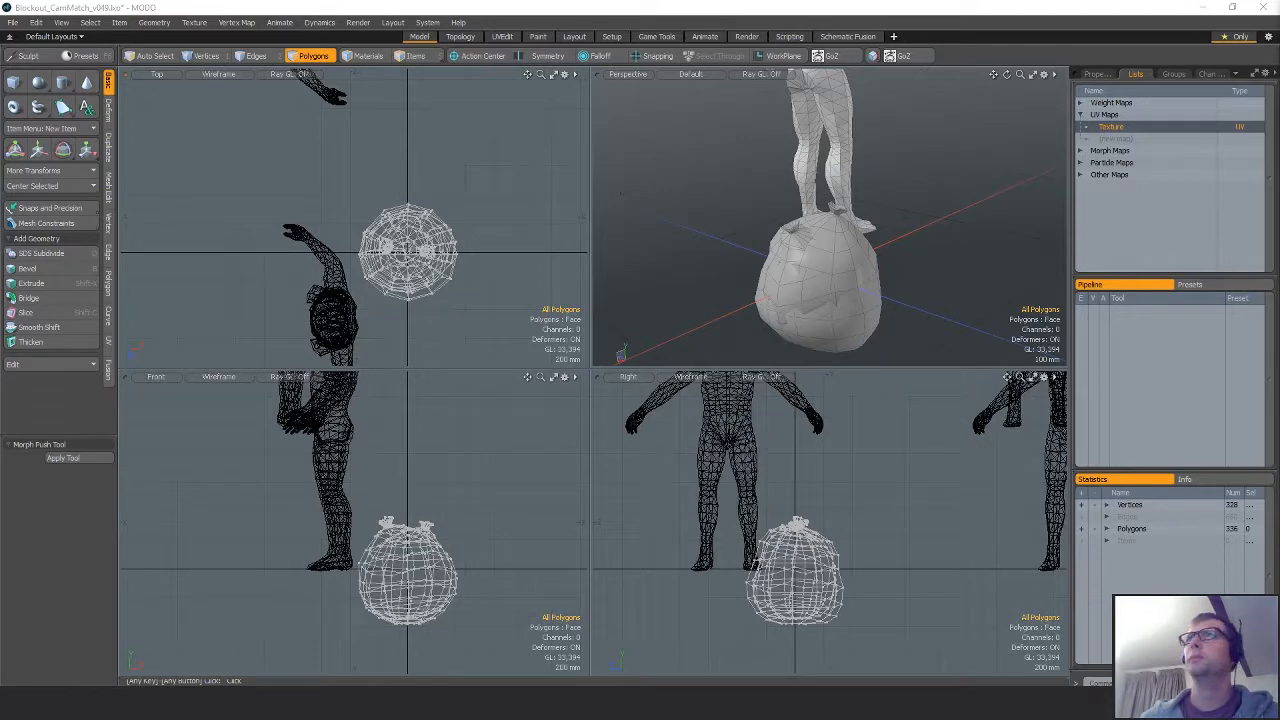
key("5")
left_click(816, 224)
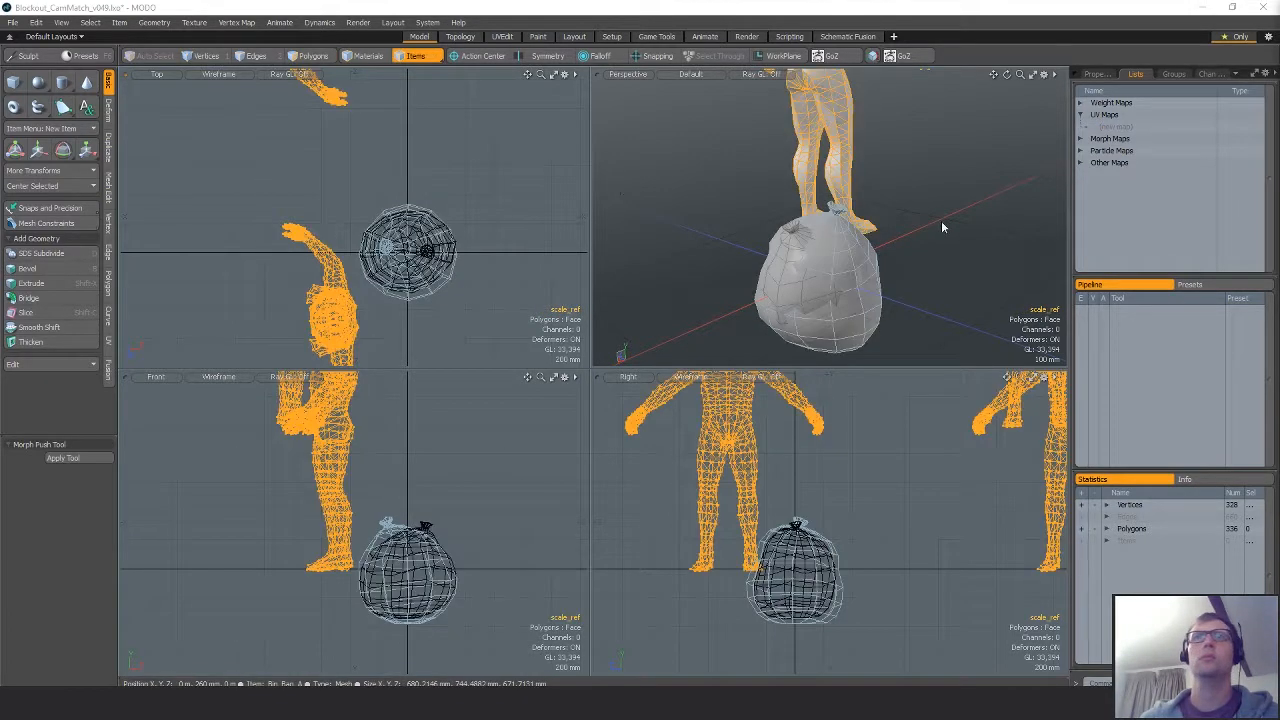
left_click(918, 247)
key("ctrl+s")
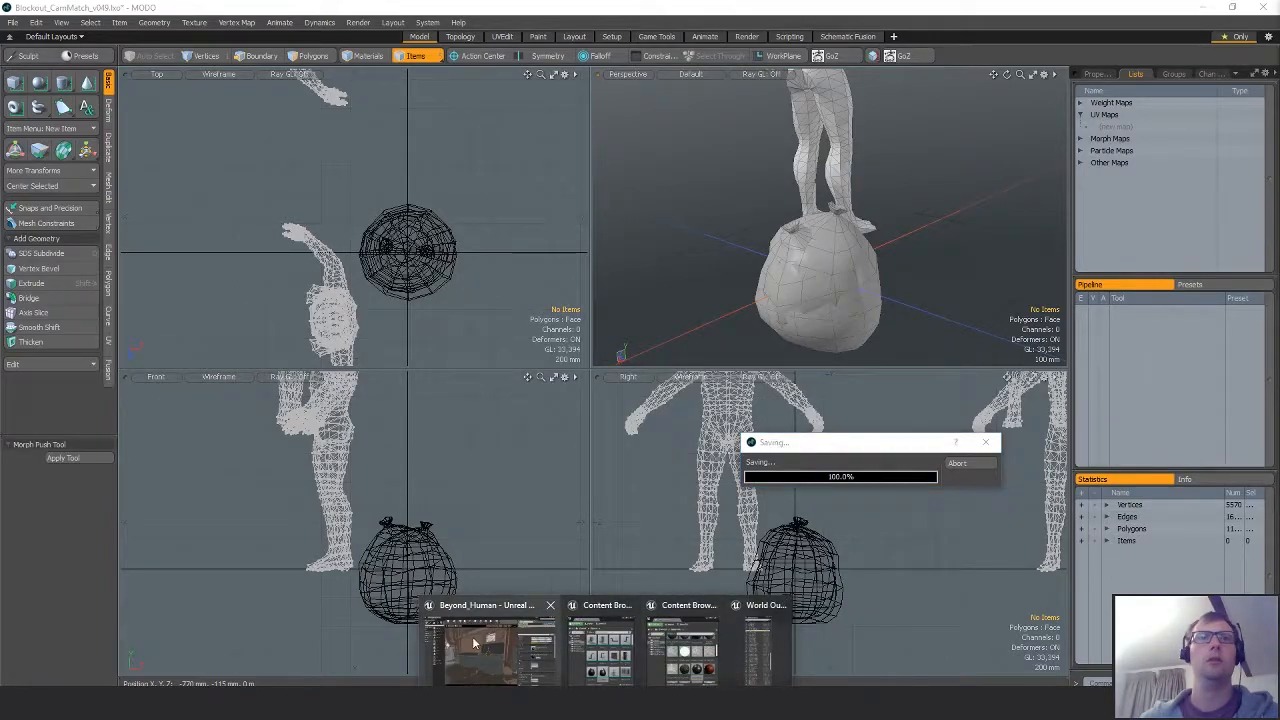
Switch to the Unreal Editor, examine the bin bag placed on the dumpster from several angles and select the debris pile beside it.
left_click(490, 640)
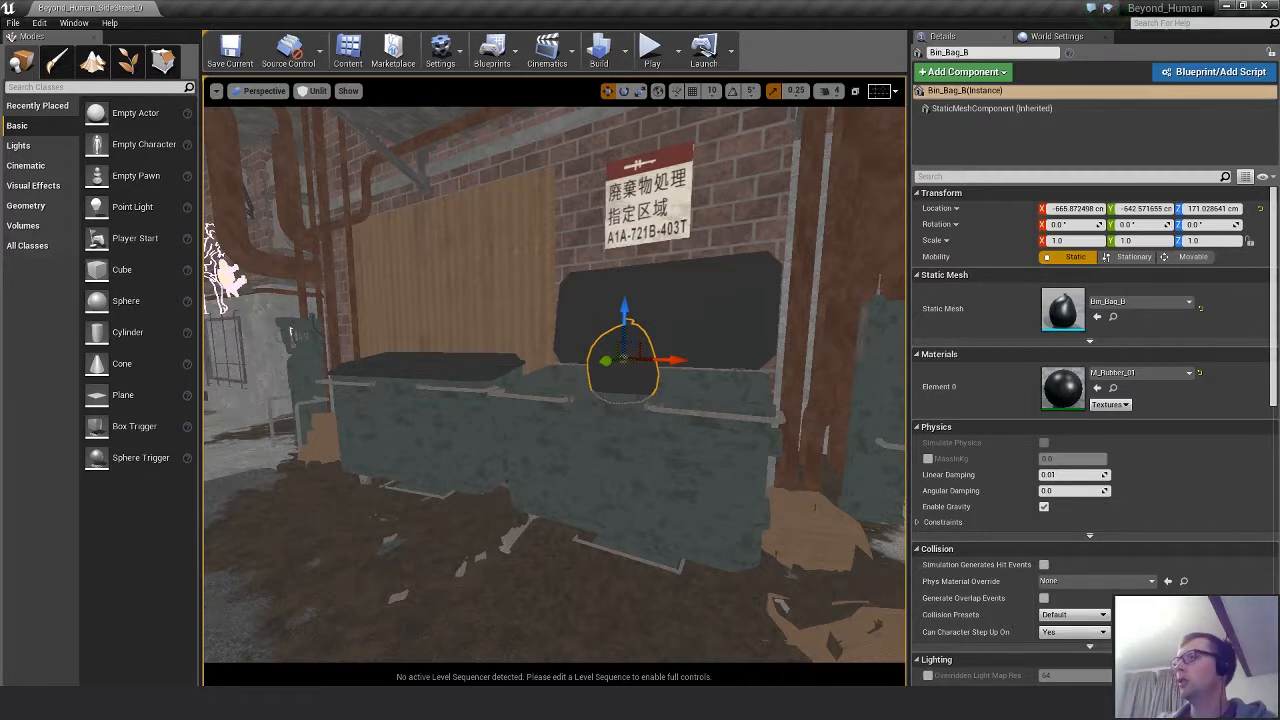
right_click_drag(540, 303, 465, 358)
left_click_drag(565, 392, 605, 415, "alt")
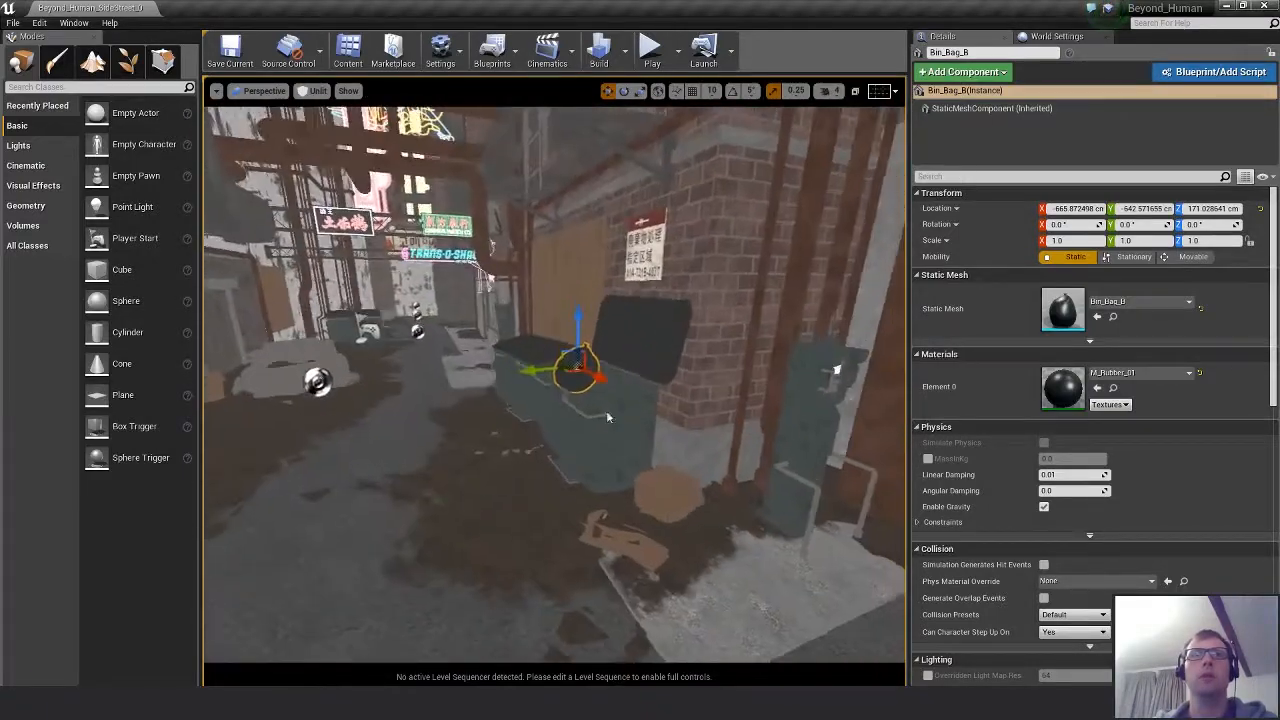
scroll(604, 415, "up", 4)
scroll(598, 416, "down", 2)
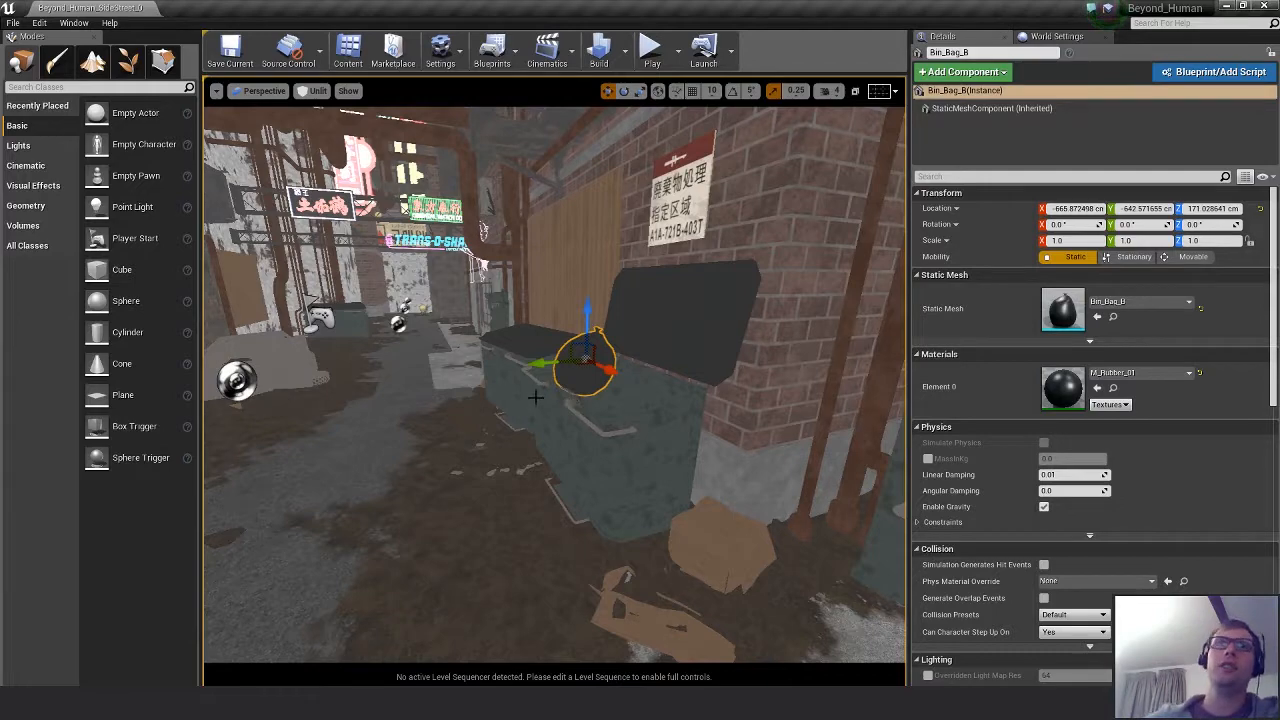
mouse_move(561, 366)
right_mouse_down()
mouse_move(496, 362)
mouse_move(545, 355)
right_mouse_up()
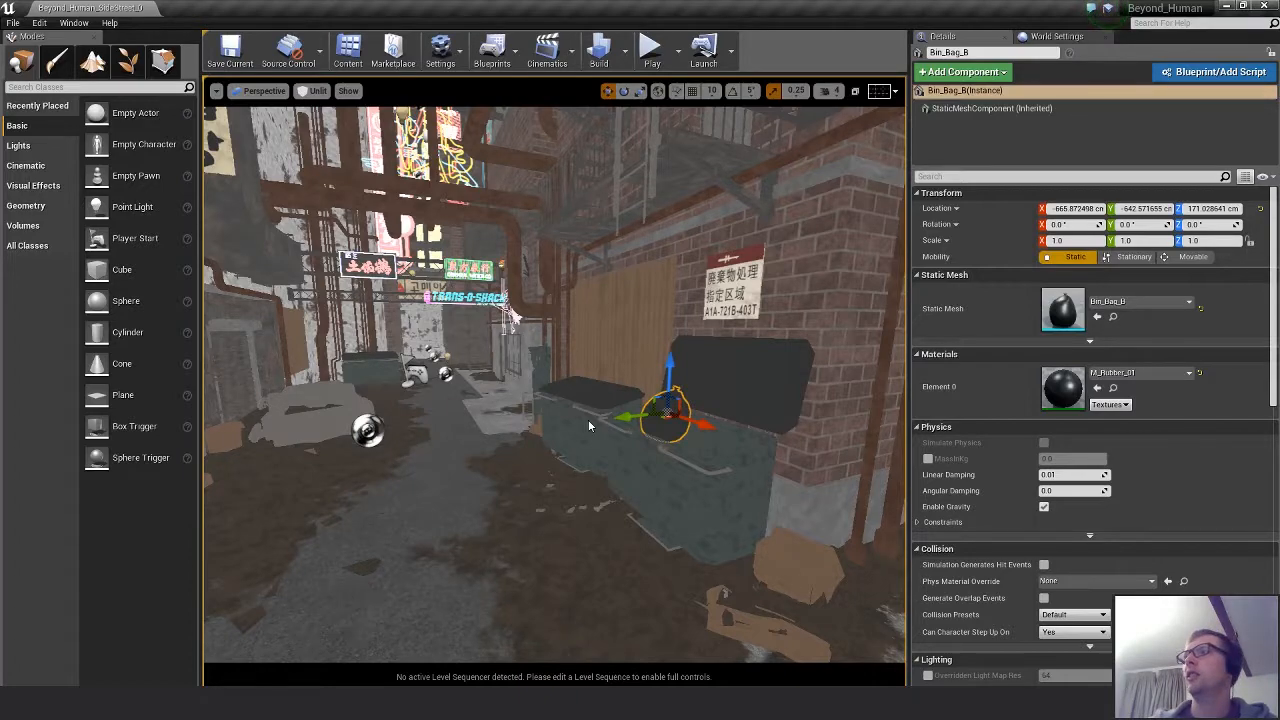
right_click_drag(571, 456, 640, 458)
left_click(686, 554)
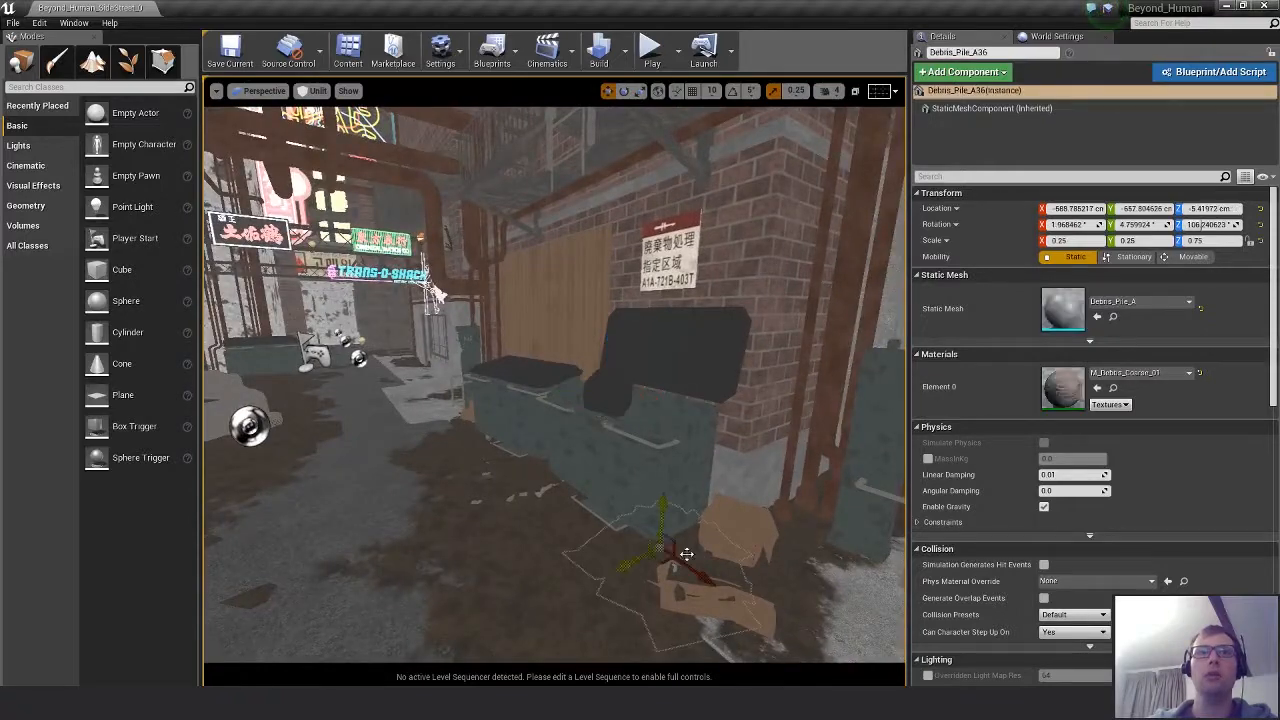
Try a raised copy of the debris pile inside the open dumpster and delete the copy.
left_click_drag(660, 505, 667, 388, "alt")
right_click_drag(667, 388, 775, 415)
key("f")
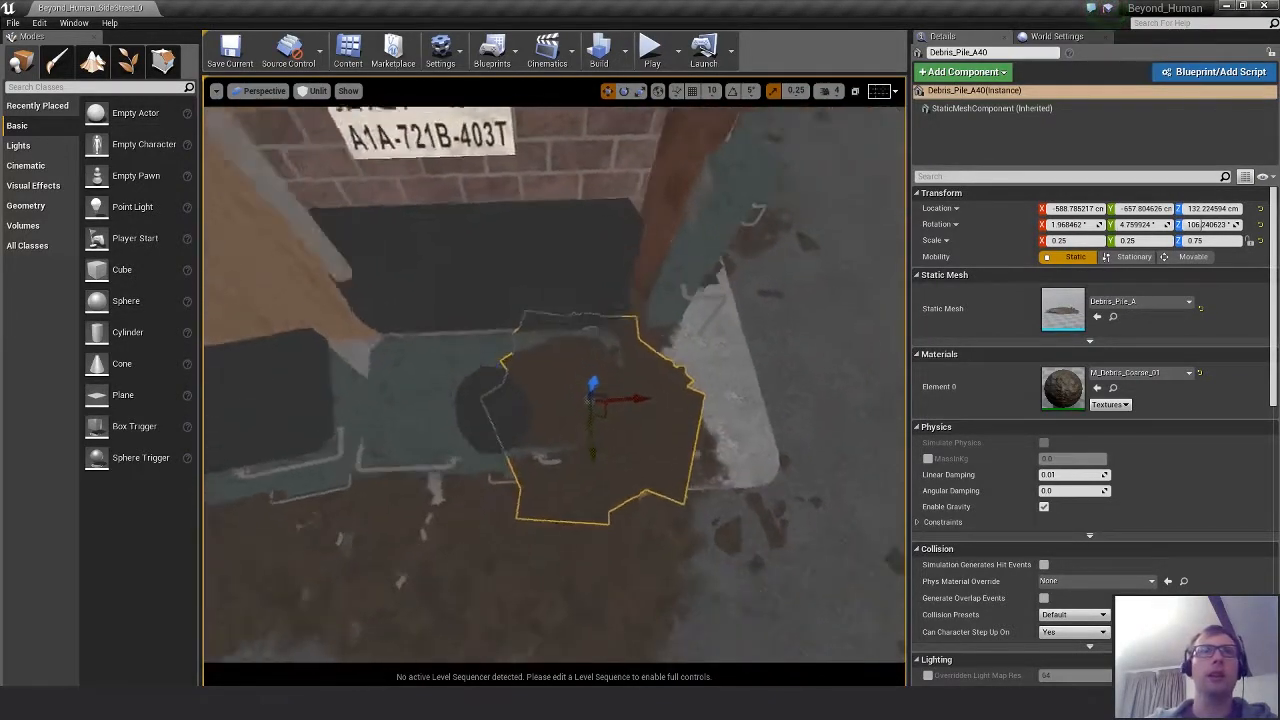
left_click_drag(606, 407, 505, 404)
left_click_drag(590, 476, 490, 420, "alt")
key("Delete")
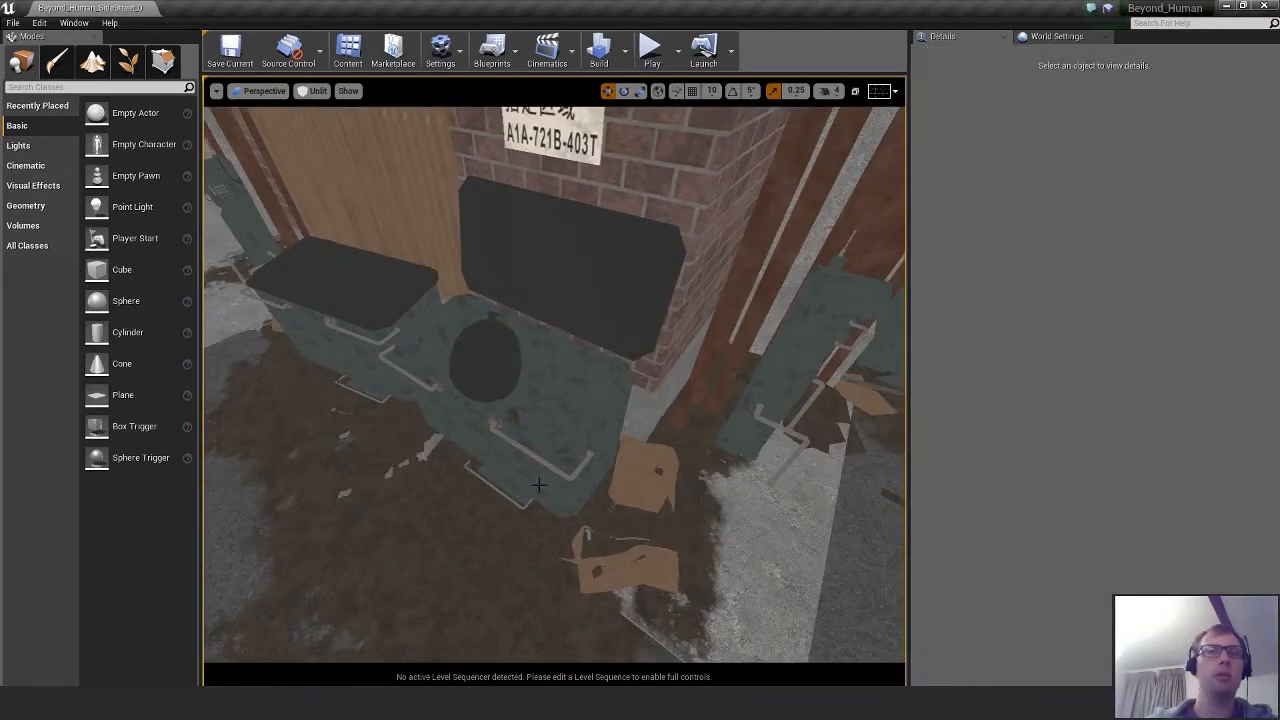
left_click_drag(676, 651, 660, 580, "alt")
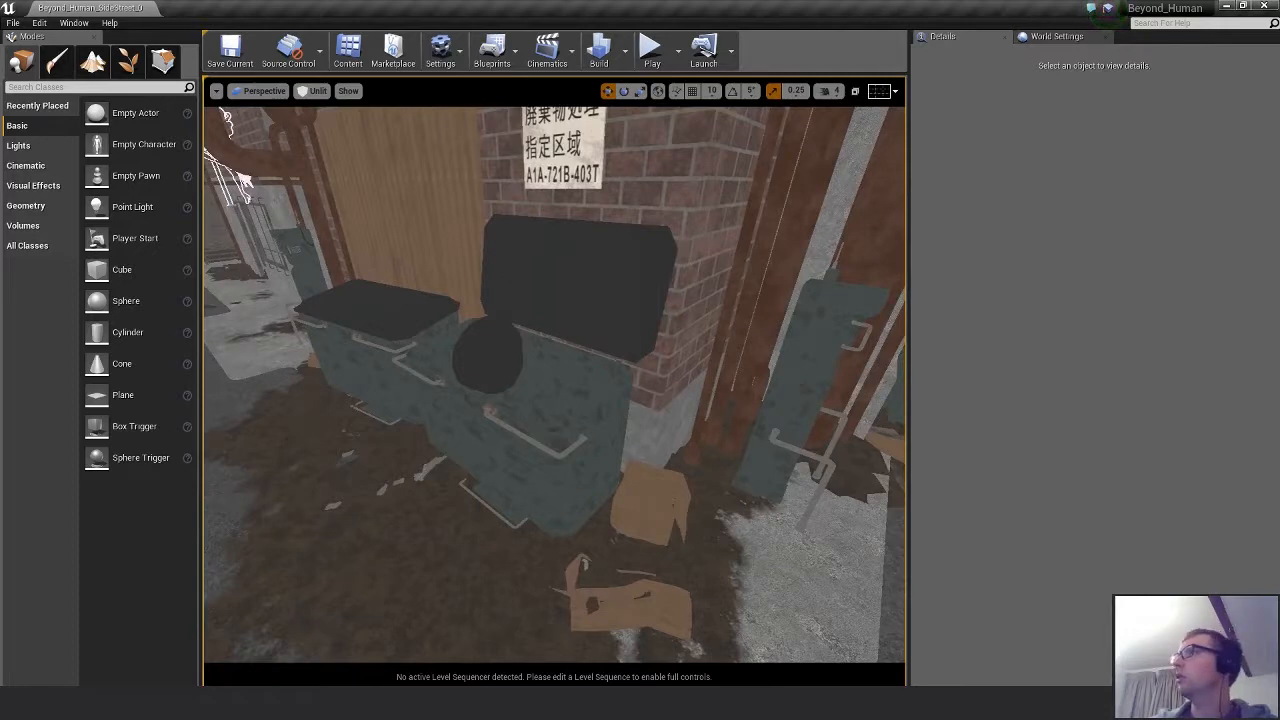
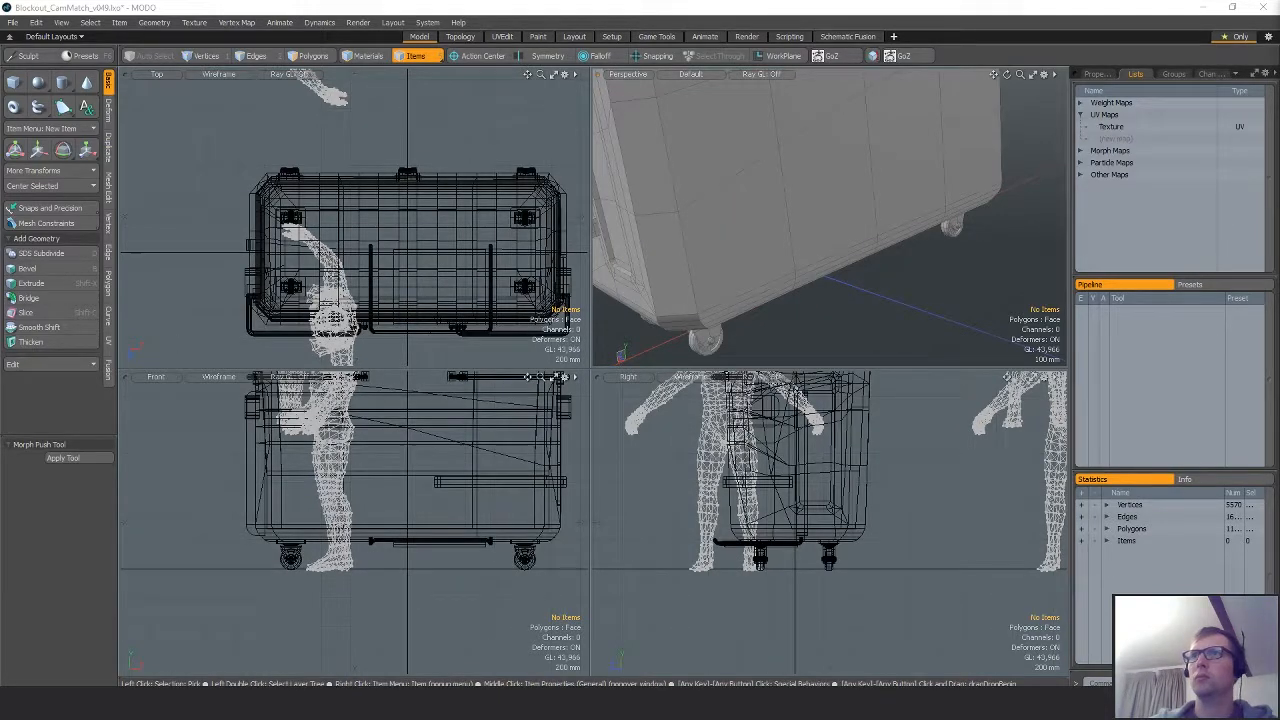
Switch to MODO, add a unit cube on an empty mesh at the dumpster and raise its top polygon to just below the rim.
key("3")
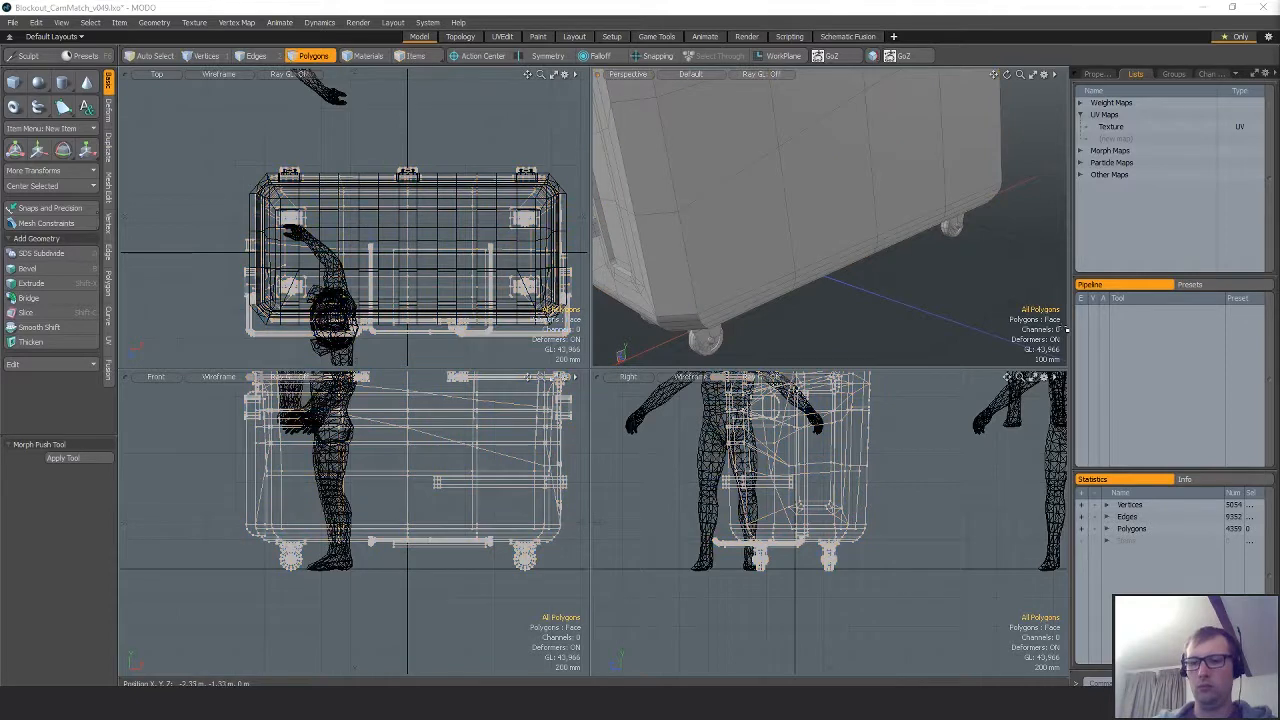
left_click_drag(837, 286, 822, 204, "alt")
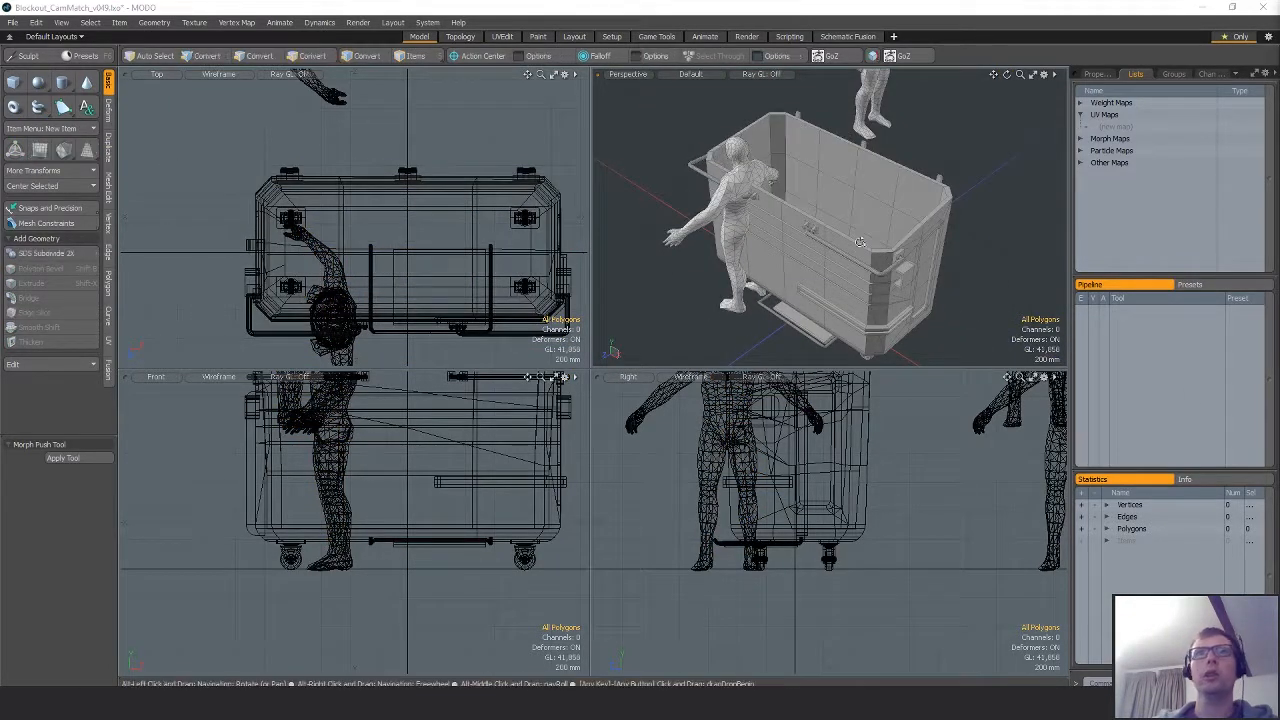
left_click(19, 84)
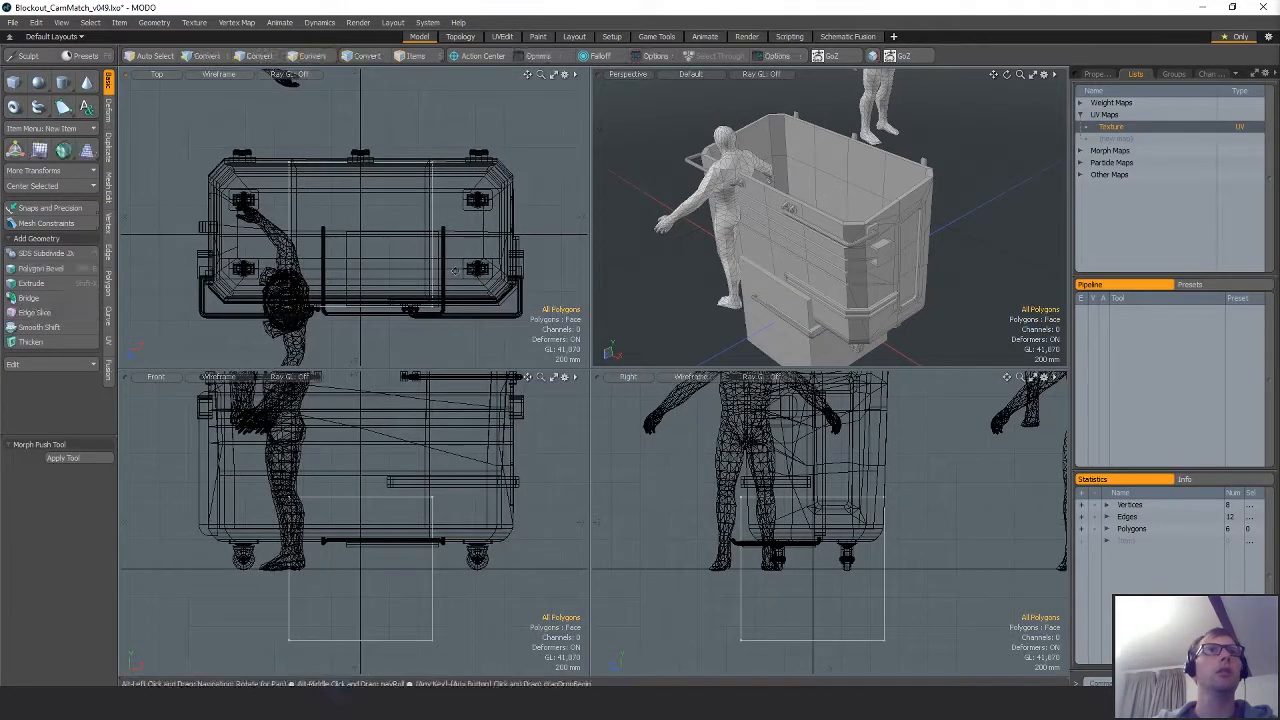
right_click_drag(522, 479, 480, 450)
left_click_drag(420, 427, 441, 510, "alt")
key("w")
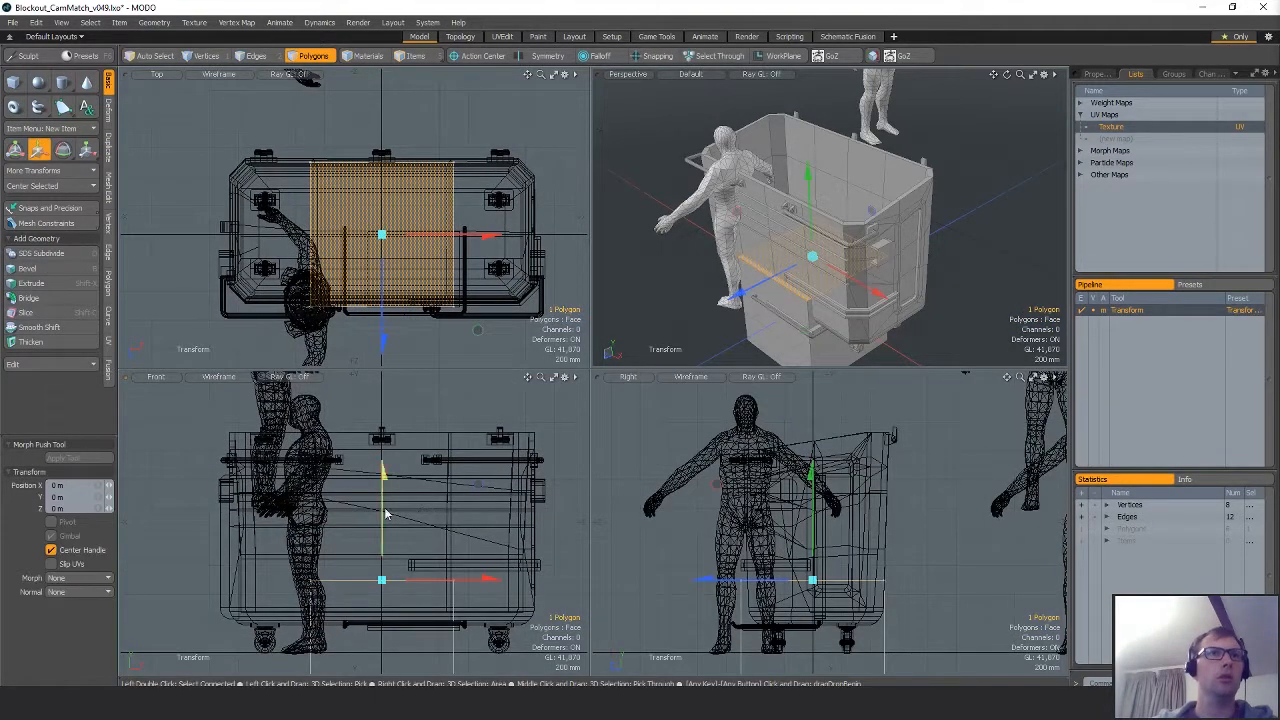
left_click_drag(384, 392, 384, 353)
Delete all other polygons of the cube and stretch the remaining top face along X to span the dumpster's length.
left_click_drag(435, 493, 423, 456, "alt")
key("bracketleft")
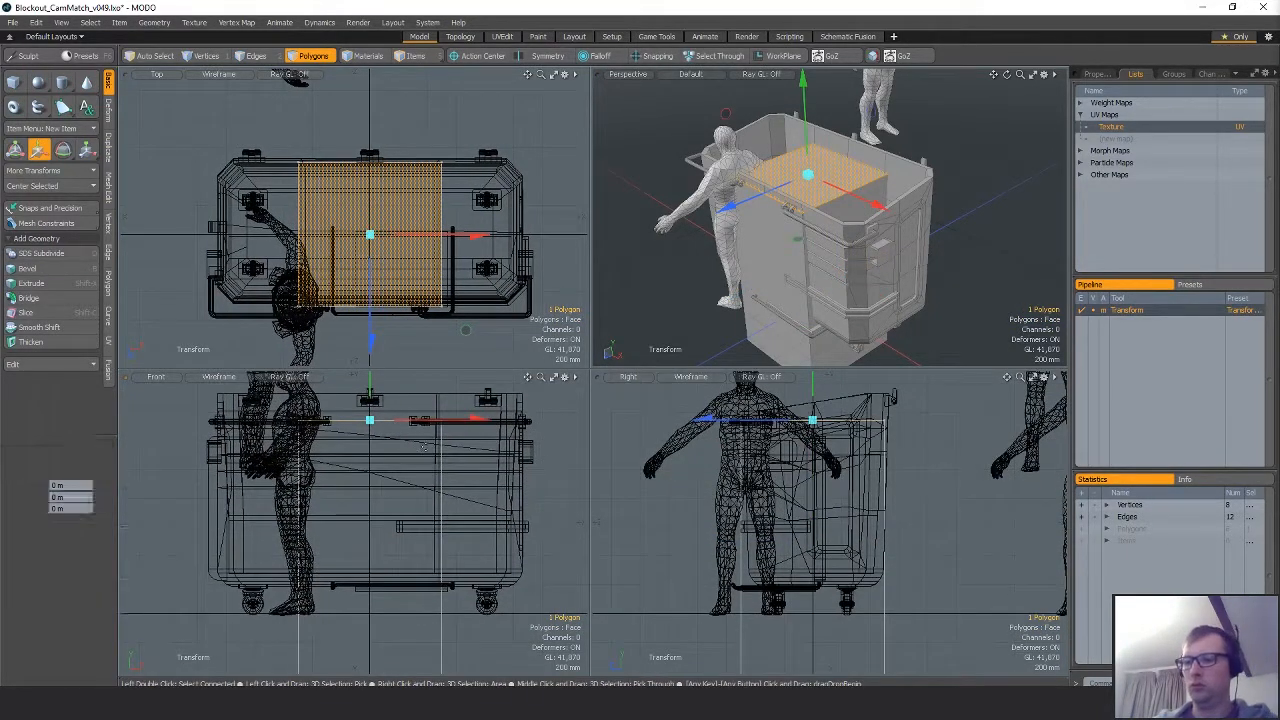
key("Delete")
key("space")
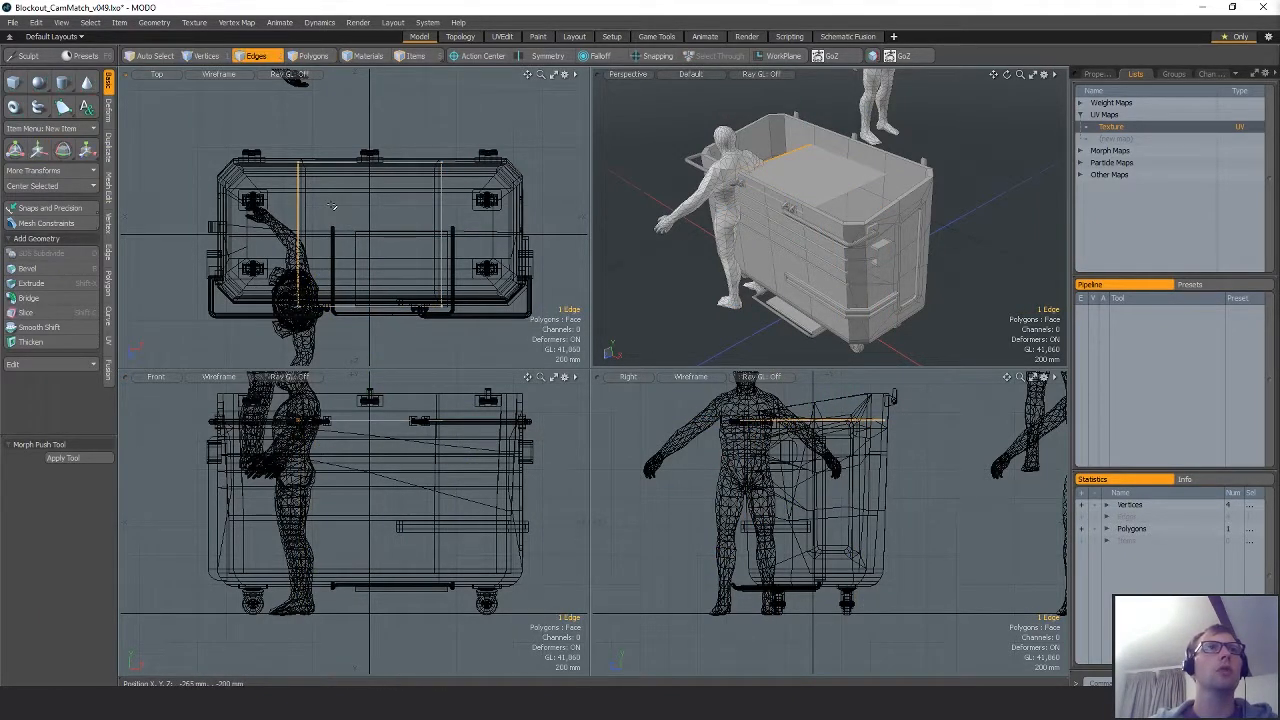
key("y")
left_click_drag(527, 234, 587, 234)
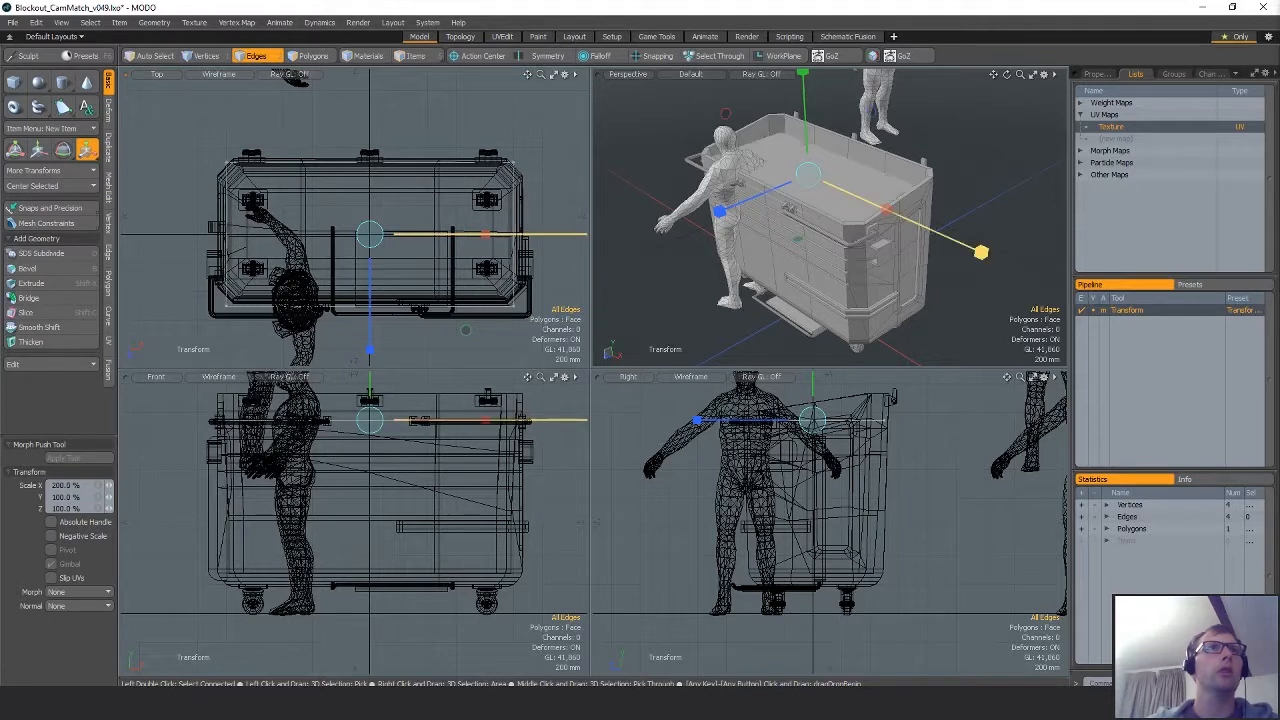
Bevel the face's four corner vertices to follow the dumpster's chamfered corners.
key("space")
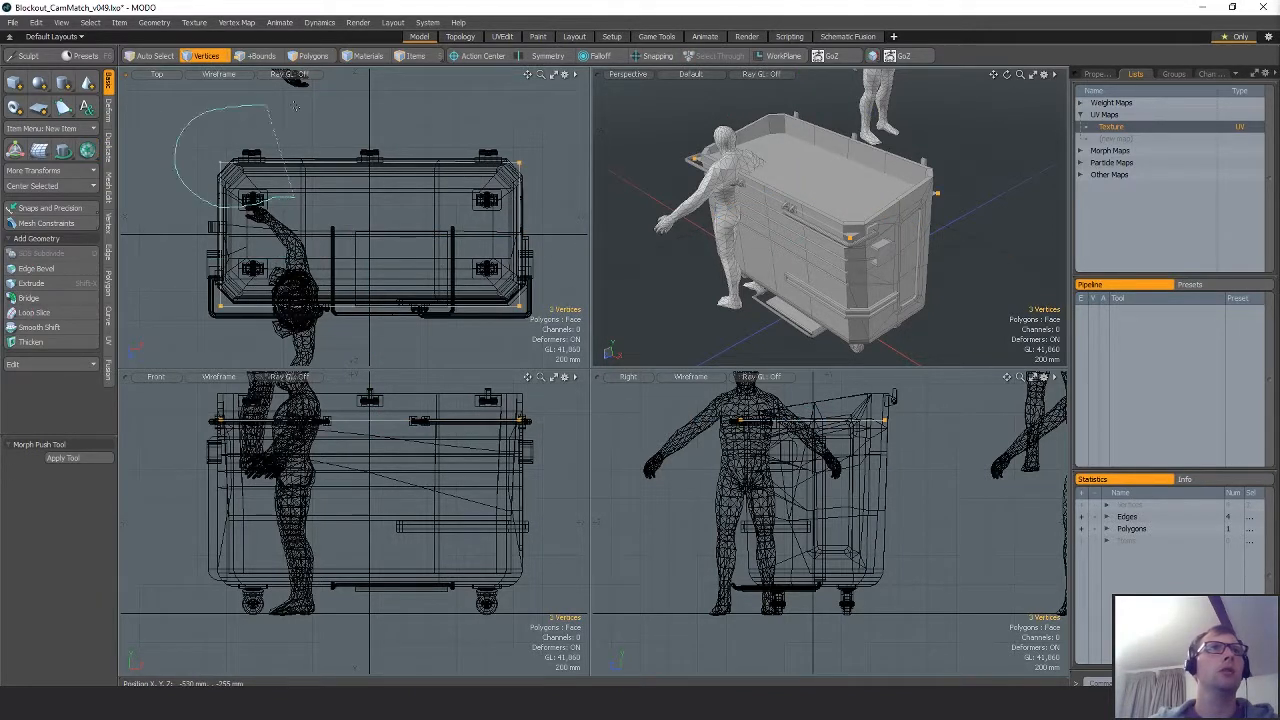
right_click_drag(295, 106, 300, 116, "shift")
key("r")
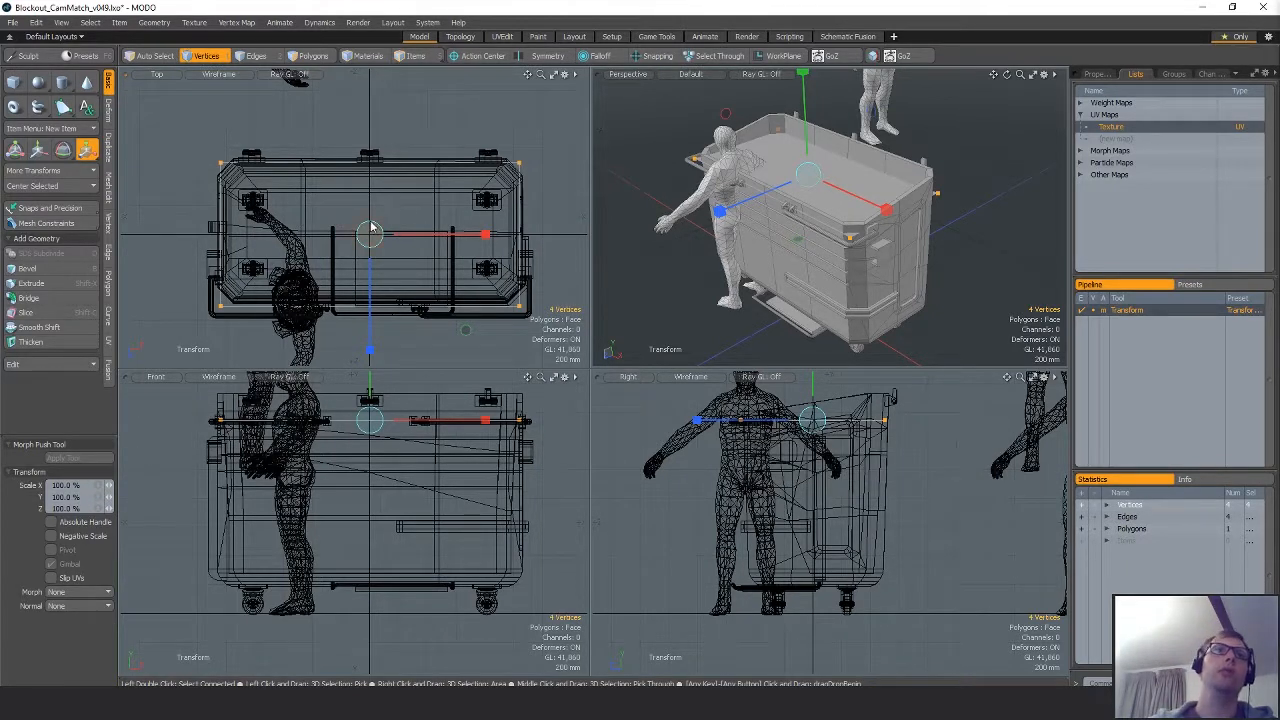
key("space")
key("b")
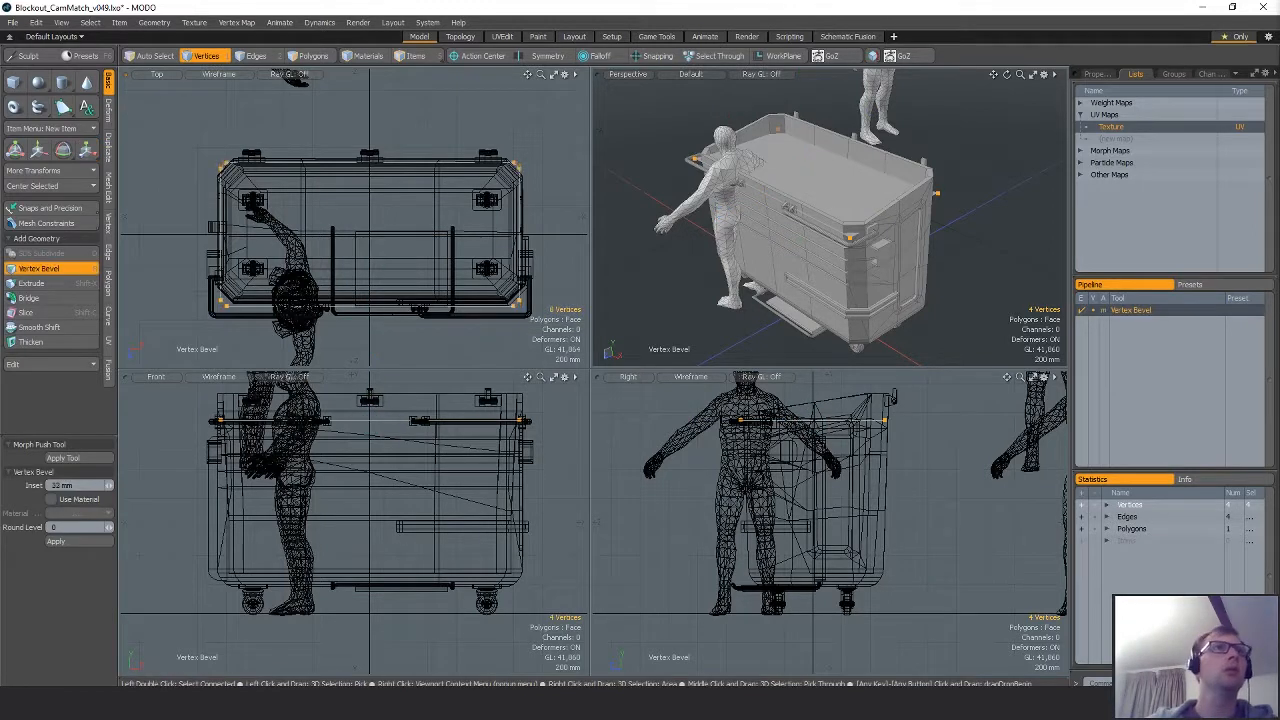
key("space")
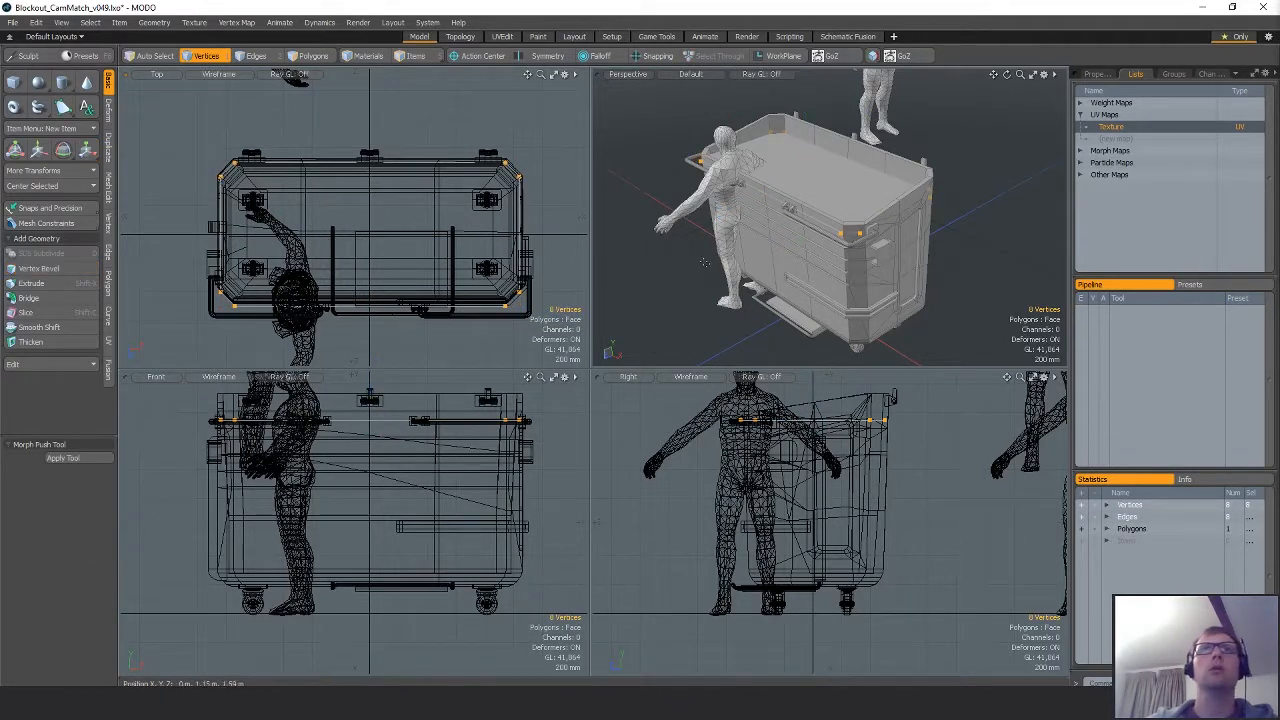
Isolate the dumpster's main body by hiding its hinges, wheels and handles.
left_click_drag(720, 130, 780, 185, "alt")
left_click_drag(780, 185, 827, 205, "ctrl+alt")
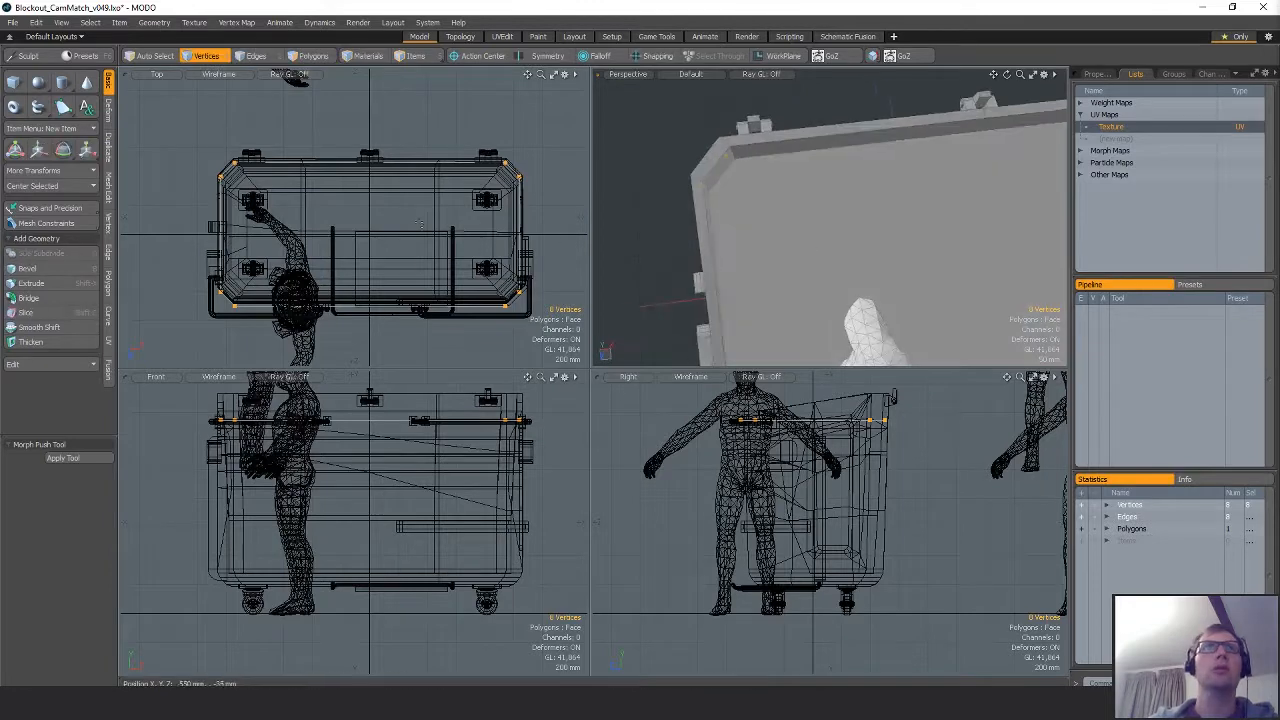
scroll(272, 177, "up", 4)
key("2")
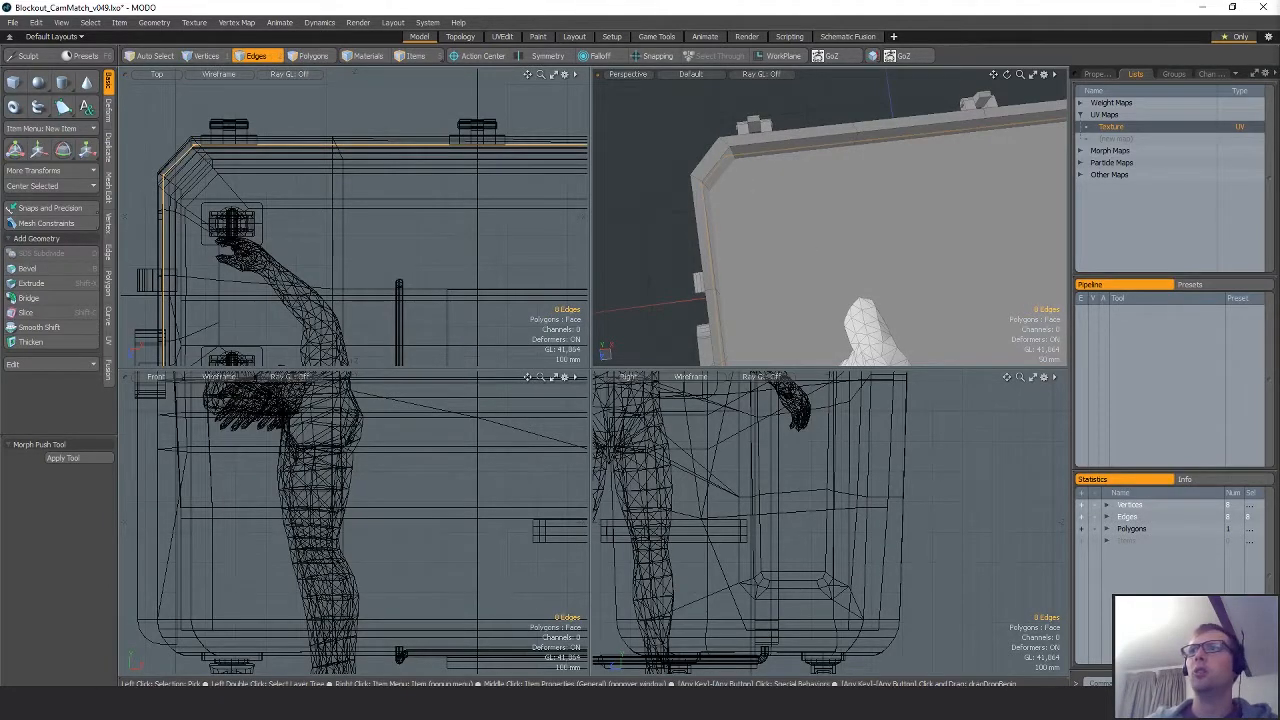
key("3")
double_click(721, 158)
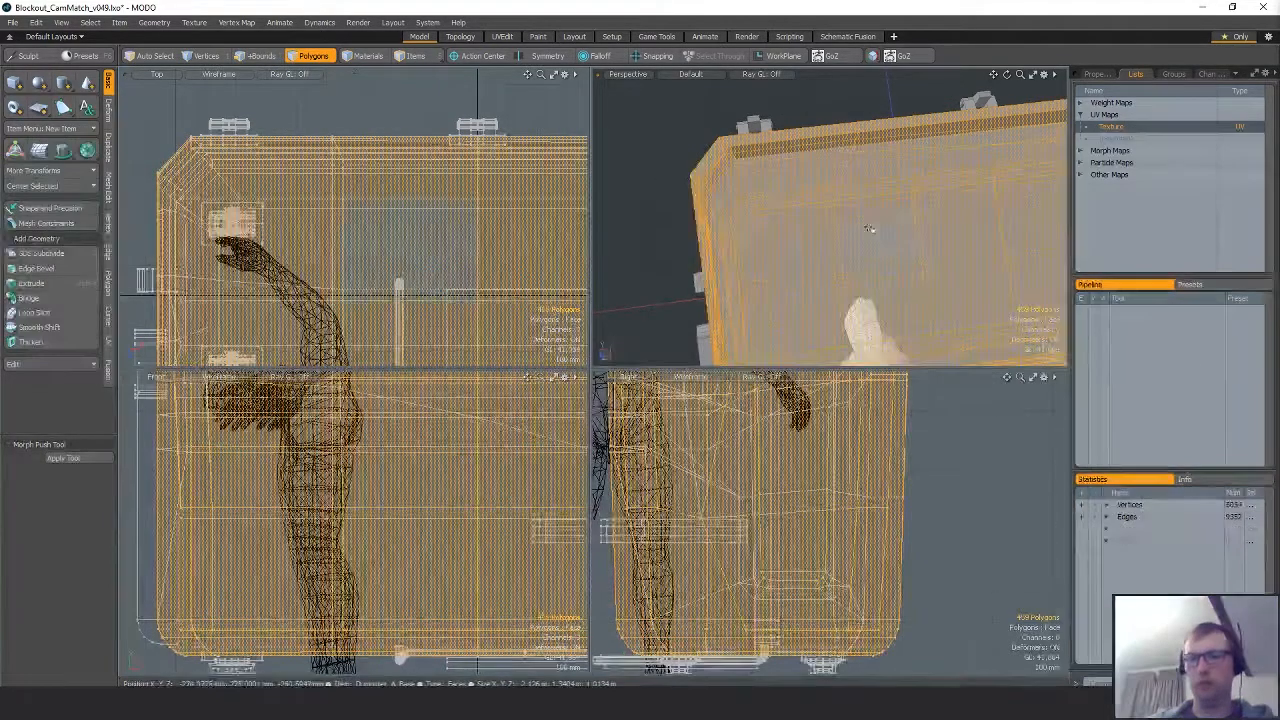
key("shift+h")
left_click(852, 220, "alt")
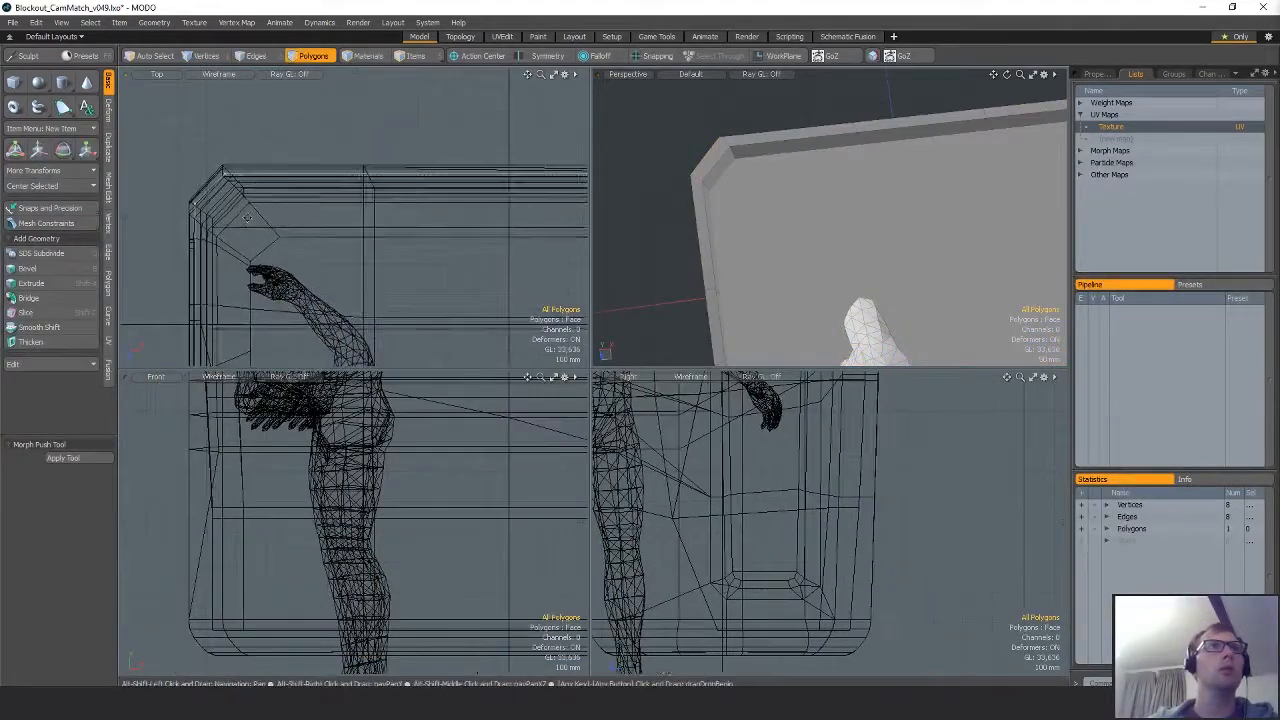
Move the face's beveled corner vertices so its outline fits the dumpster's inner walls.
key("1")
left_click_drag(852, 220, 816, 224, "alt")
left_click_drag(520, 284, 174, 302, "alt+shift")
left_click_drag(1000, 240, 765, 170, "alt+shift")
scroll(235, 337, "down", 3)
left_click_drag(235, 337, 453, 236, "alt+shift")
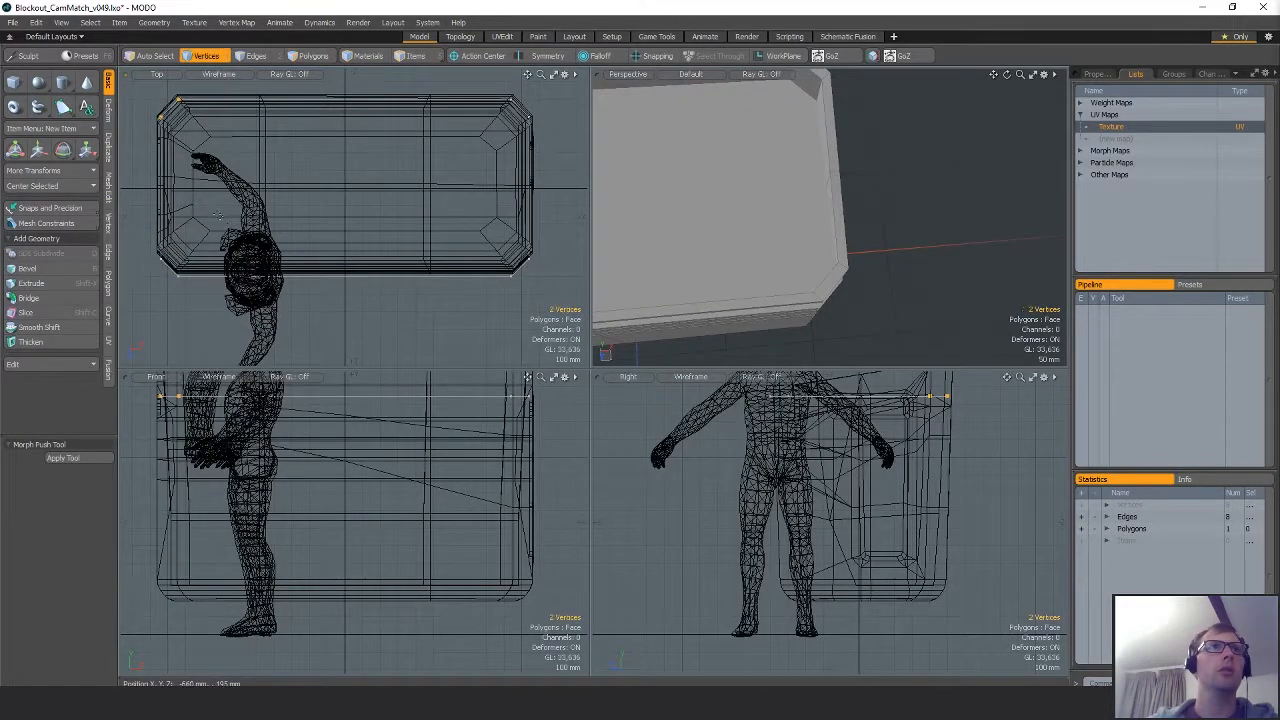
left_click_drag(837, 253, 812, 280, "alt")
key("w")
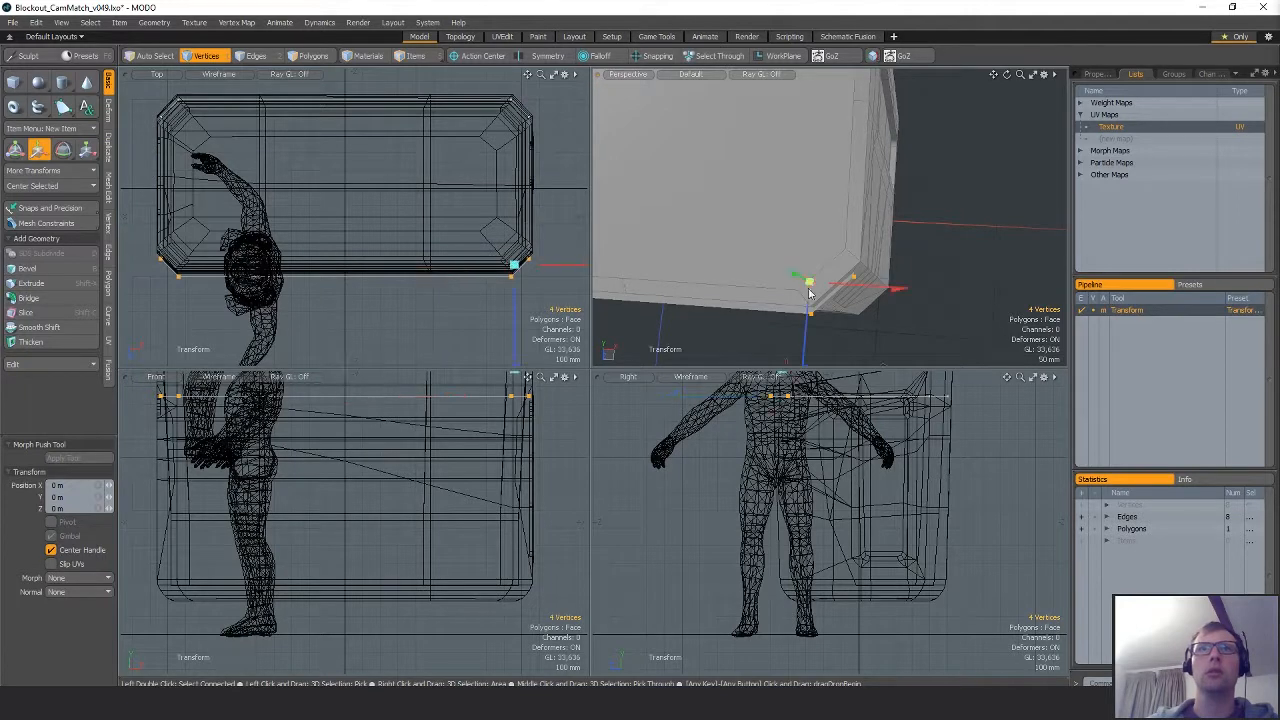
left_click_drag(884, 348, 917, 217, "alt")
key("space")
Cut the face across its width with Edge Slice between the chamfer vertices at both ends.
key("space")
key("space")
left_click_drag(514, 286, 498, 287, "alt")
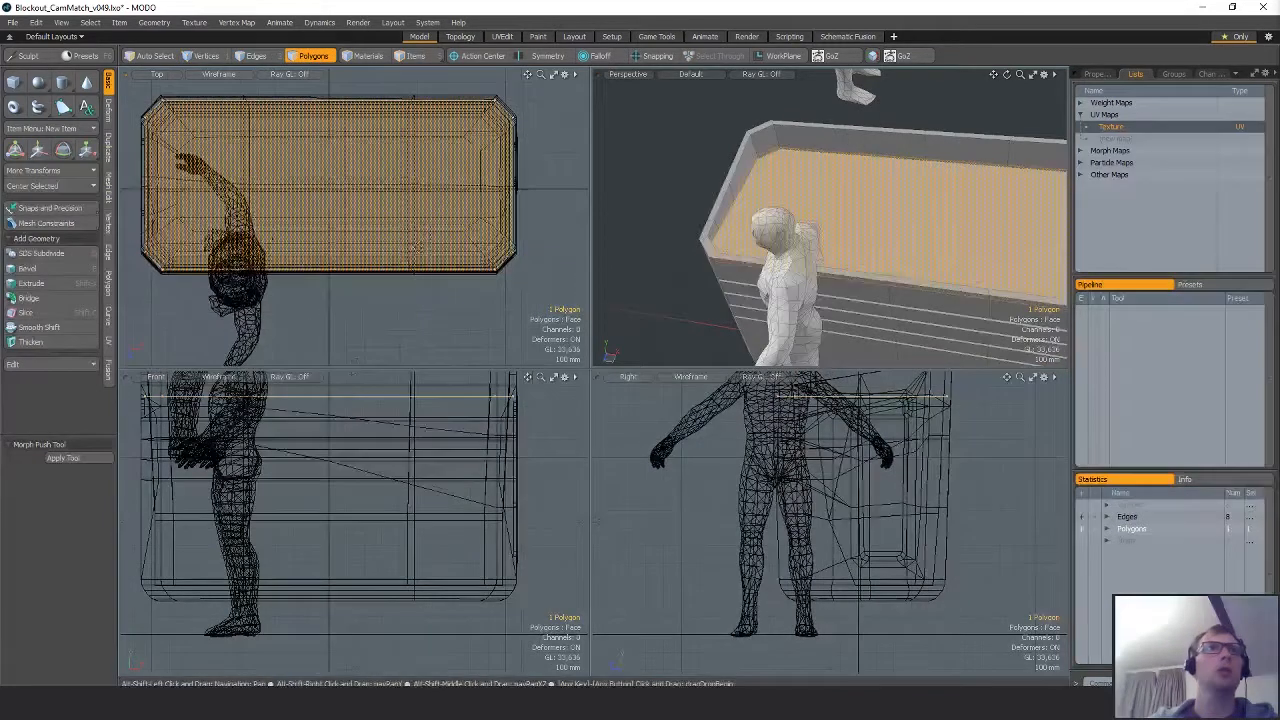
left_click(498, 287)
key("alt+c")
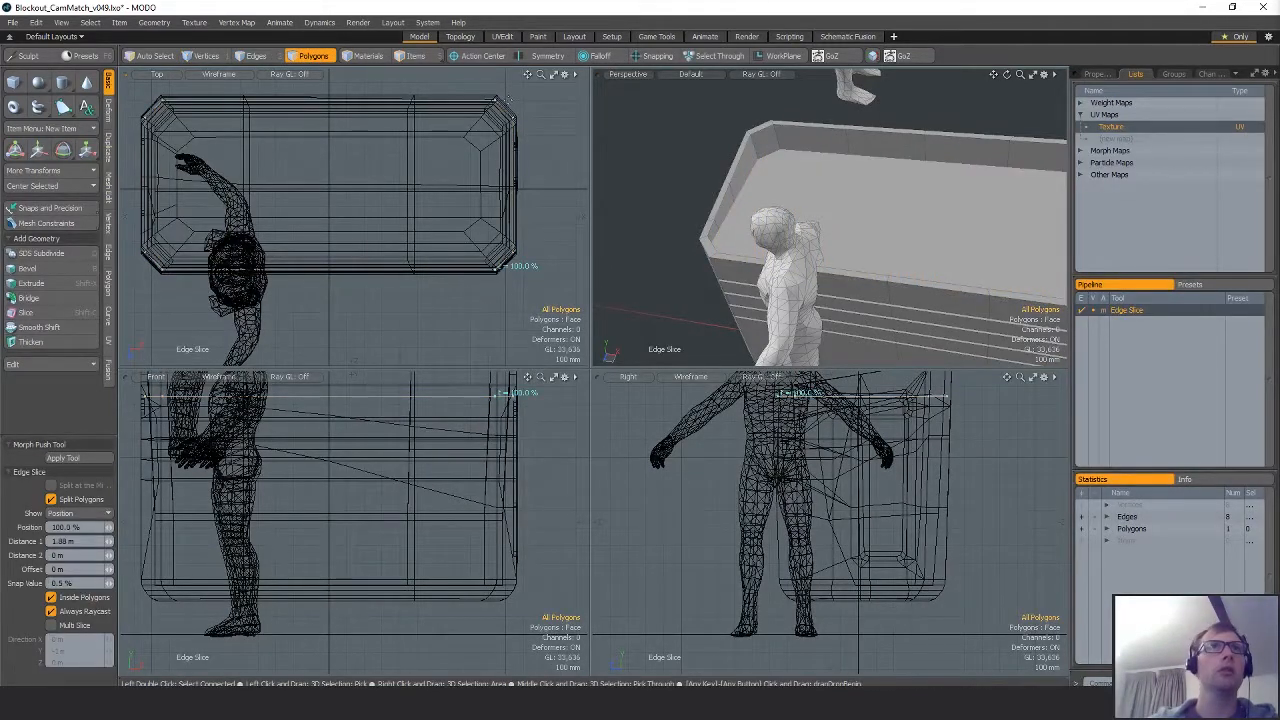
left_click(496, 98)
key("space")
key("c")
left_click(162, 269)
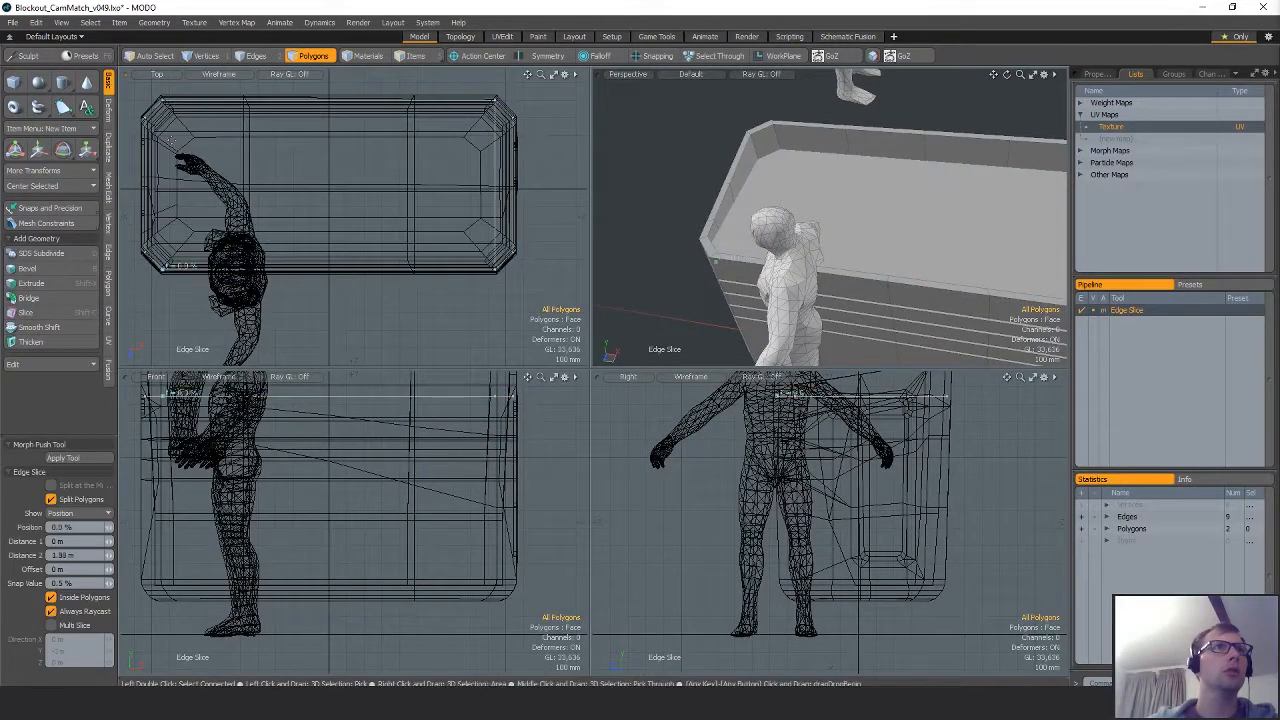
left_click(160, 100)
key("space")
Divide the face's rectangular middle section into six even strips with Loop Slice.
key("1")
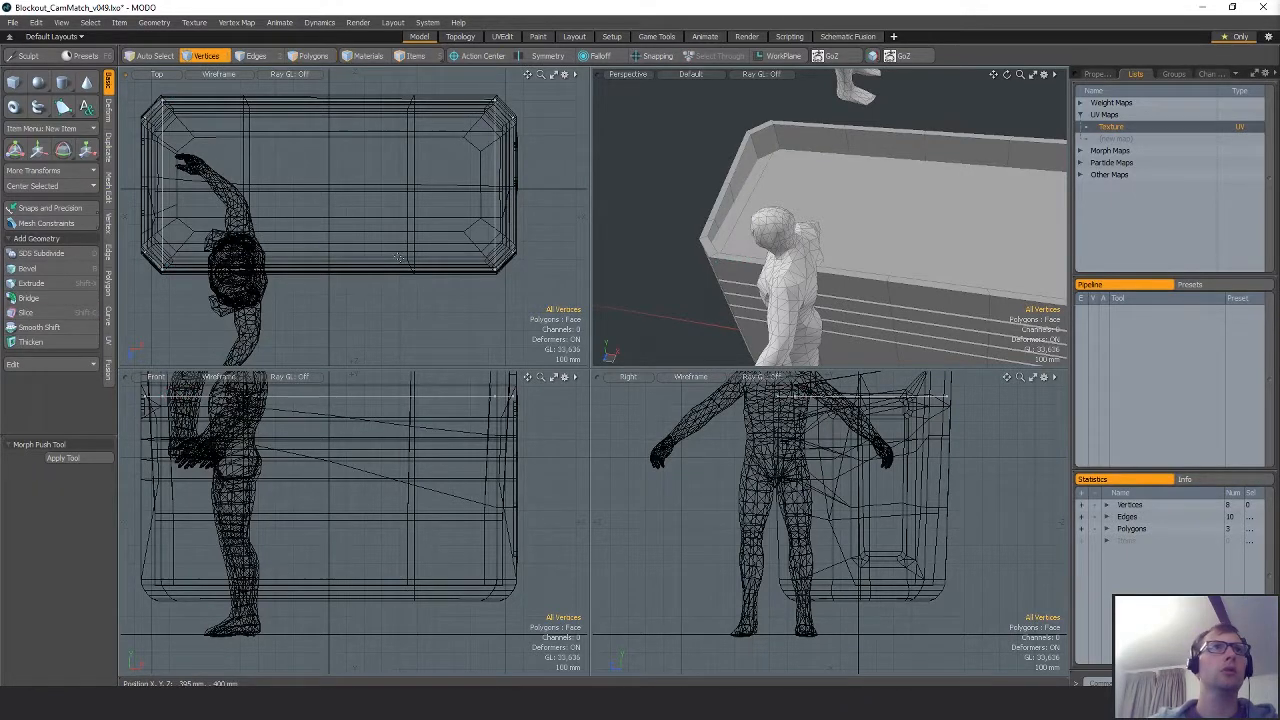
left_click(383, 247)
key("alt+c")
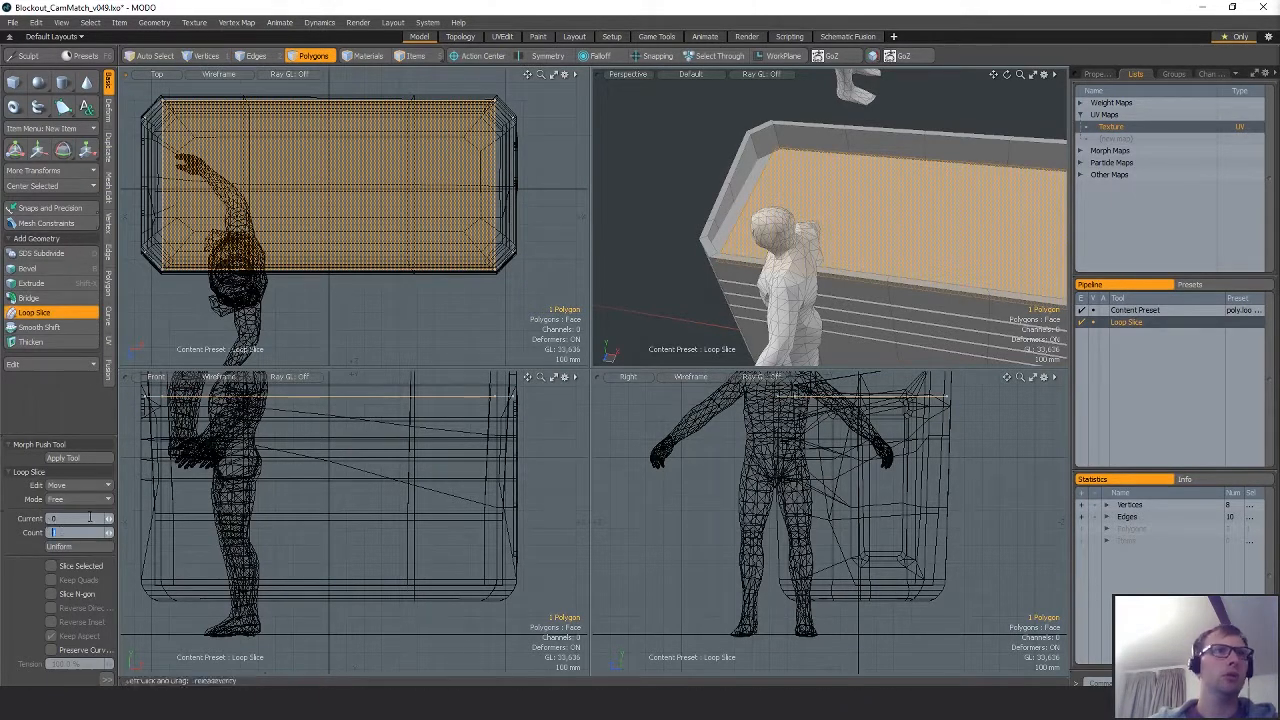
left_click(298, 395)
key("space")
Loop-slice all the strips lengthwise to divide the surface into four rows of polygons.
left_click(384, 247)
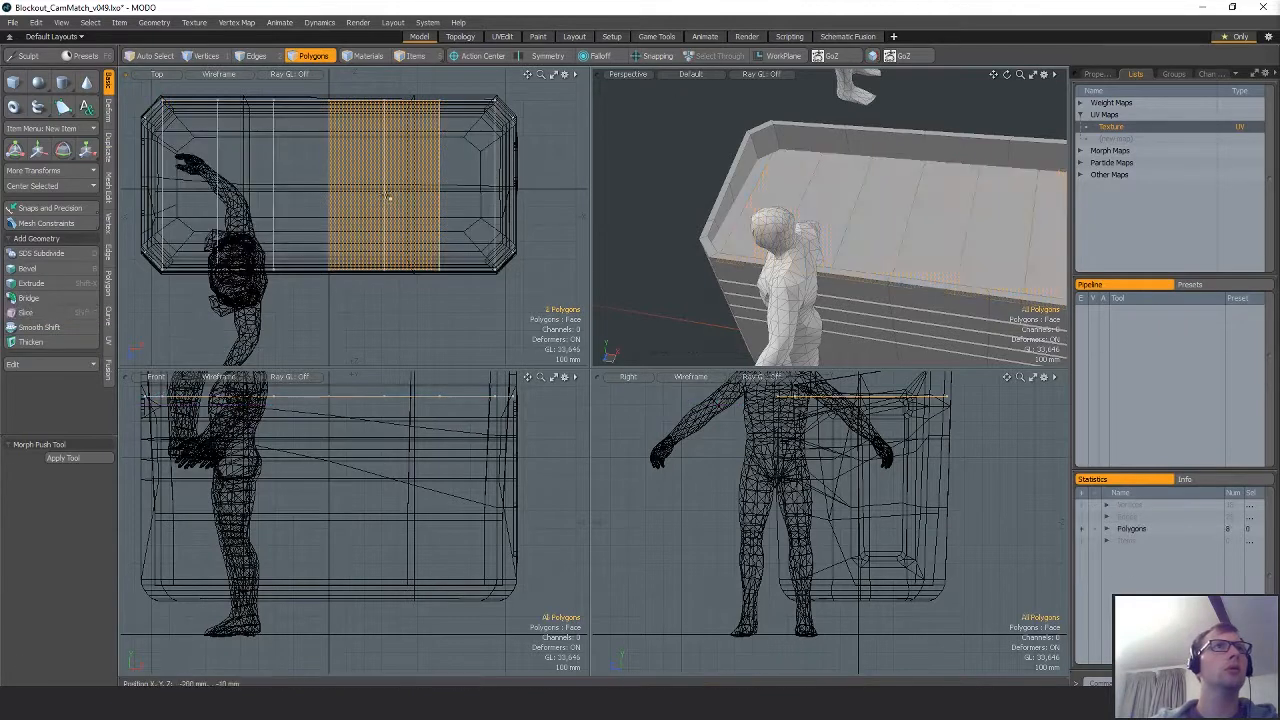
key("alt+c")
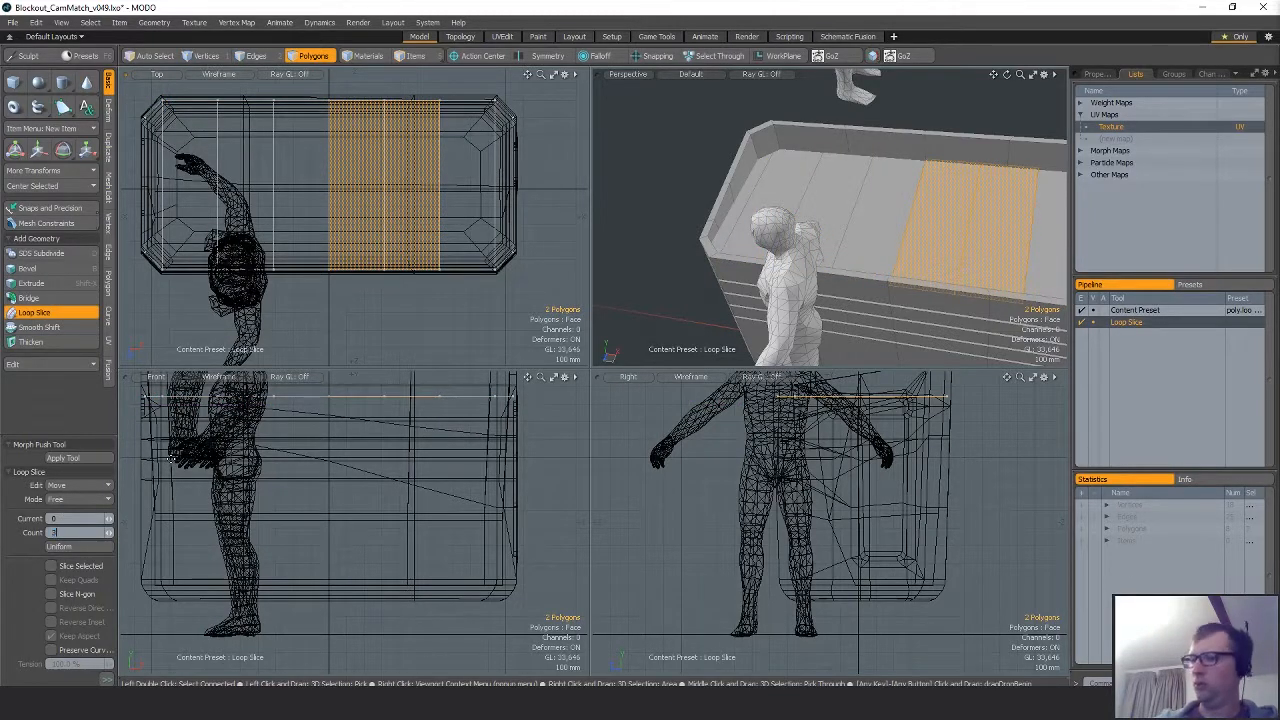
left_click(690, 190)
key("space")
left_click(690, 190)
Raise three interior vertices of the fill surface near the human figure to form a slight mound.
left_click_drag(740, 210, 735, 165, "alt")
key("1")
left_click_drag(820, 212, 828, 235)
key("w")
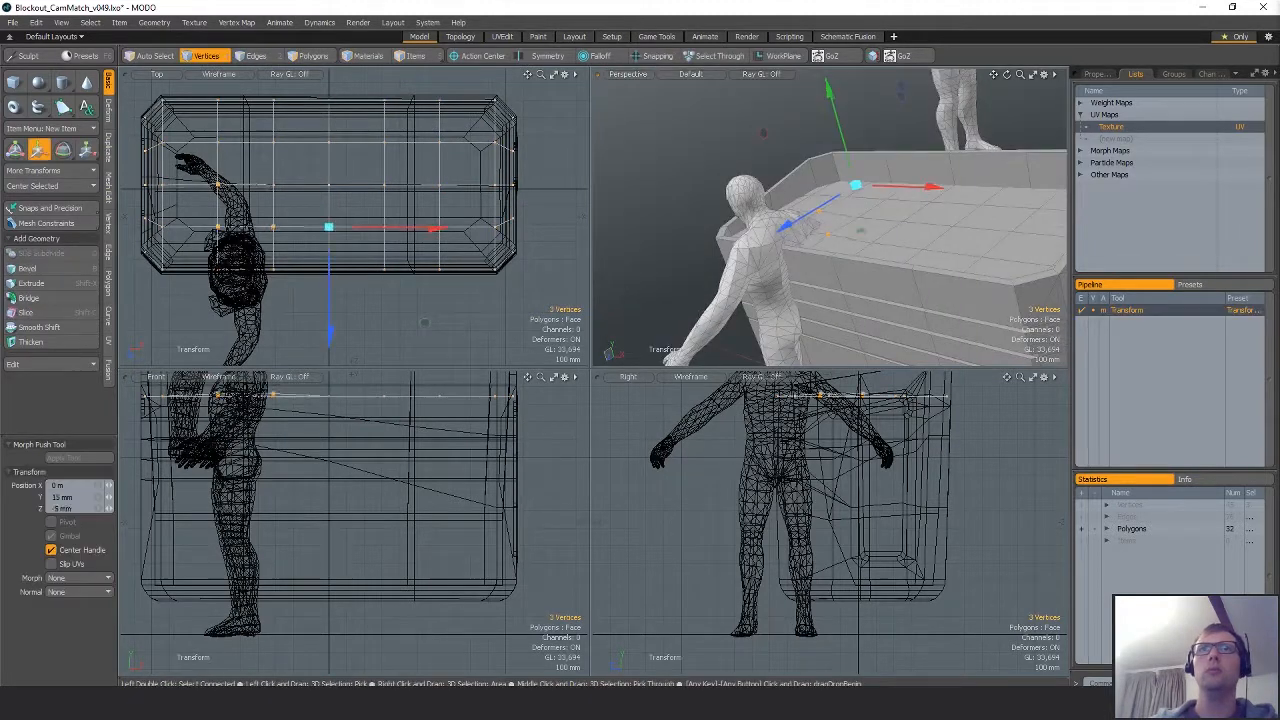
left_click_drag(855, 186, 855, 178)
mouse_move(898, 249)
left_mouse_down("alt")
mouse_move(893, 208)
mouse_move(888, 285)
mouse_move(845, 225)
mouse_move(843, 240)
left_mouse_up("alt")
key("space")
Lower a group of interior vertices toward the opposite end of the fill surface to form a dip.
mouse_move(843, 216)
right_mouse_down()
mouse_move(847, 289)
mouse_move(795, 235)
mouse_move(864, 295)
mouse_move(841, 277)
right_mouse_up()
key("w")
key("space")
key("w")
left_click_drag(884, 150, 886, 160)
key("space")
Try raising six vertices along and beside the back edge of the fill surface.
key("space")
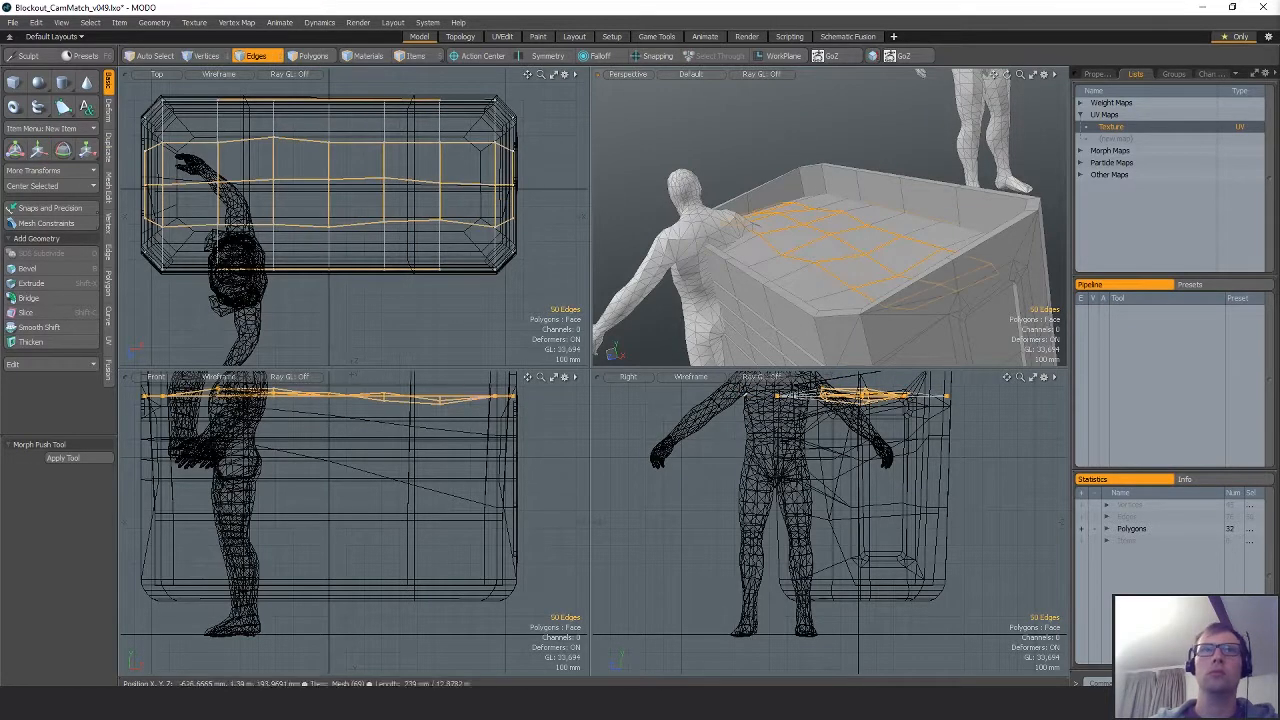
left_click_drag(408, 402, 430, 473, "alt+shift")
key("1")
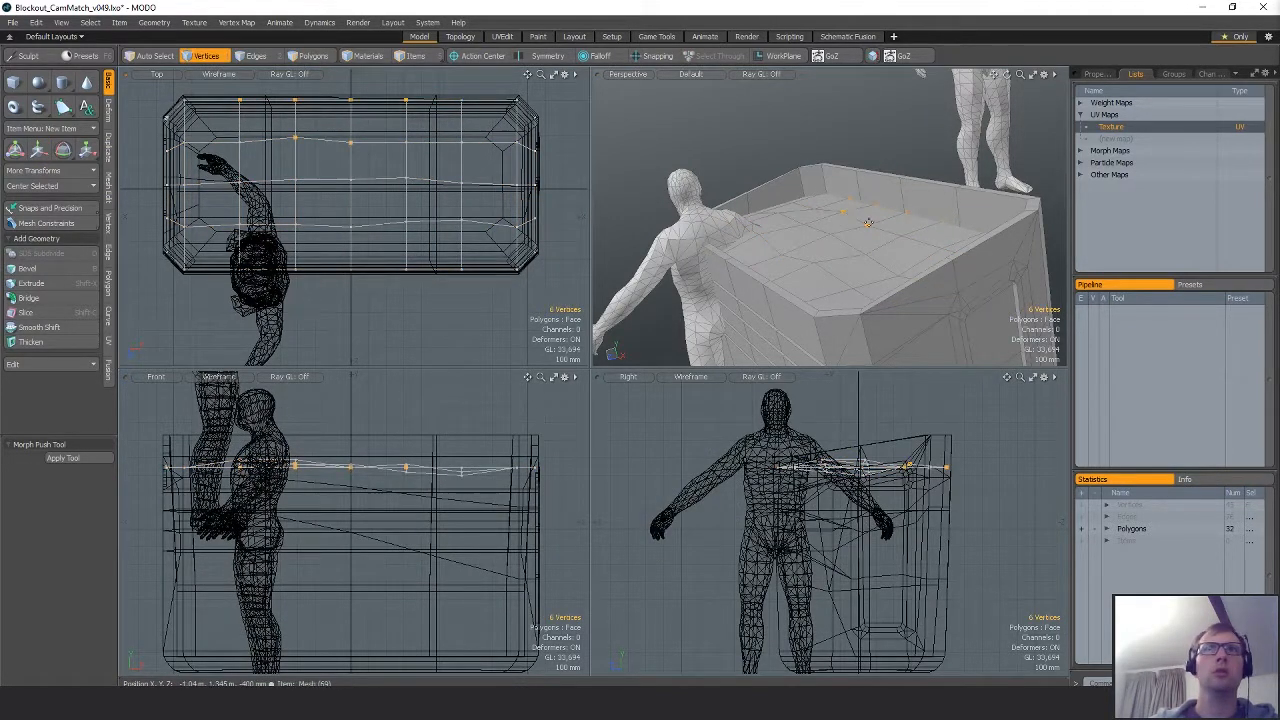
key("w")
key("space")
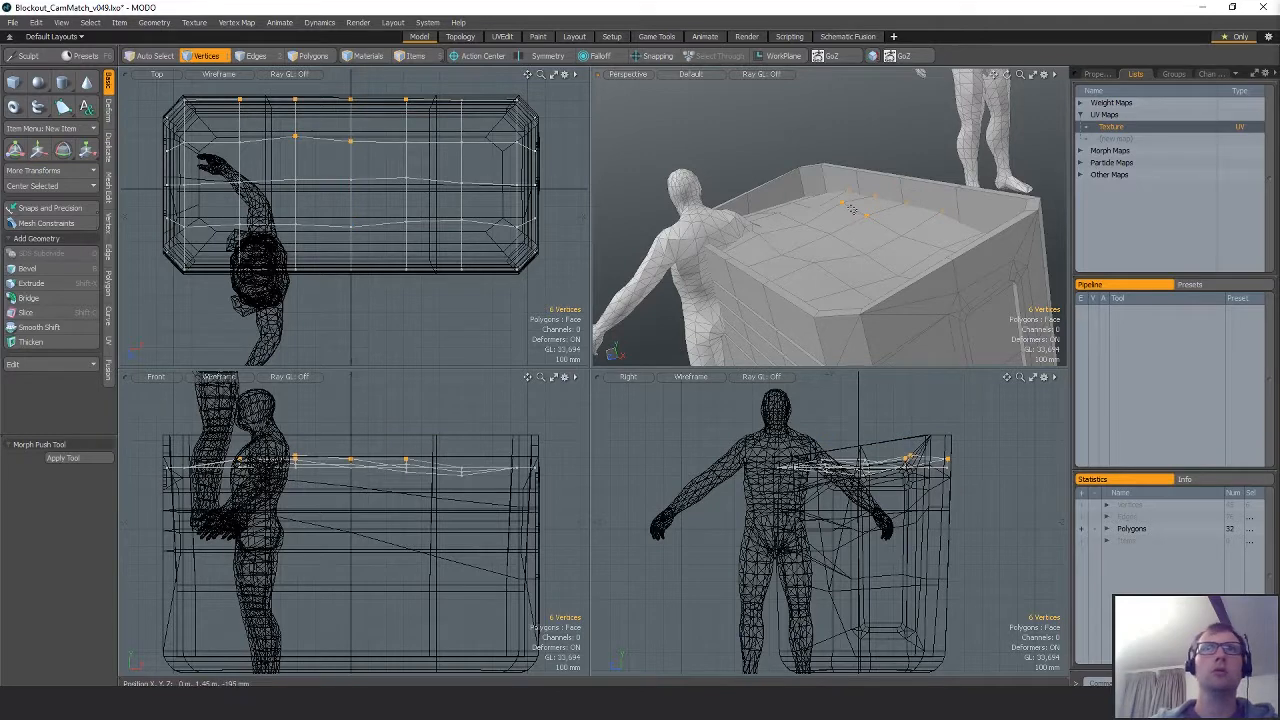
key("ctrl+z")
key("ctrl+z")
key("ctrl+z")
key("ctrl+z")
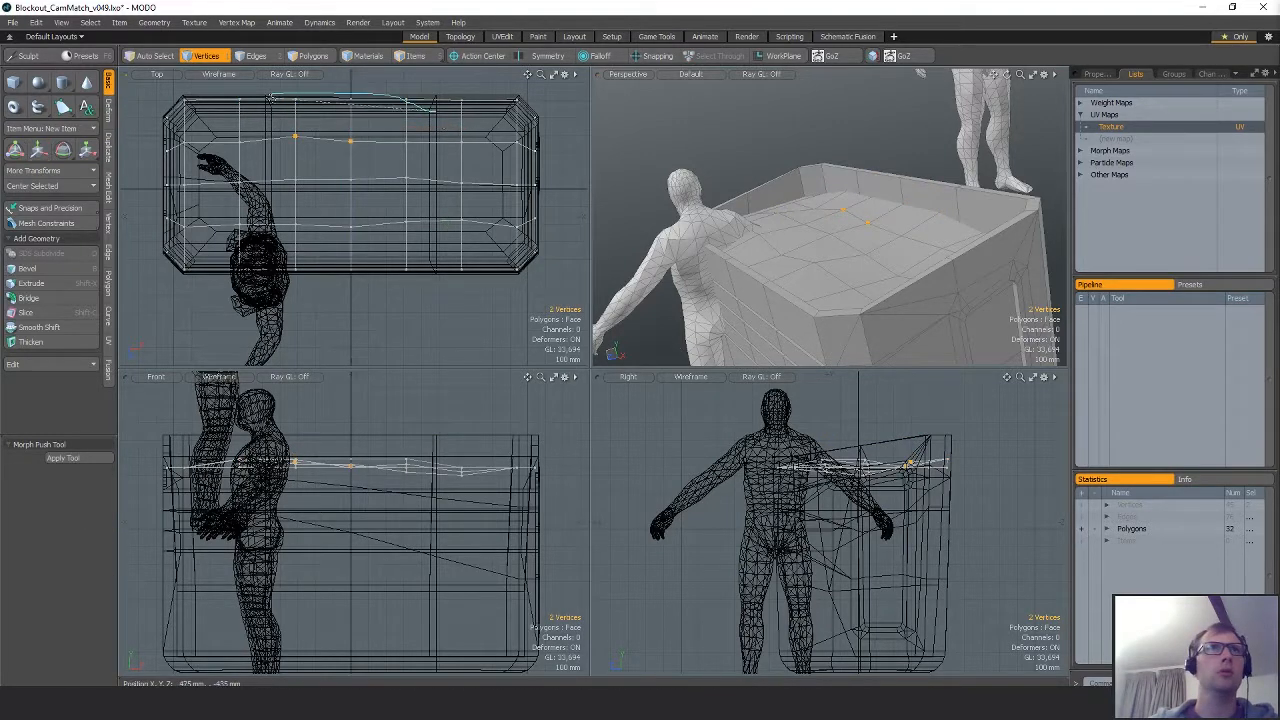
Undo the recent vertex adjustments along the back edge and corner of the fill surface.
key("w")
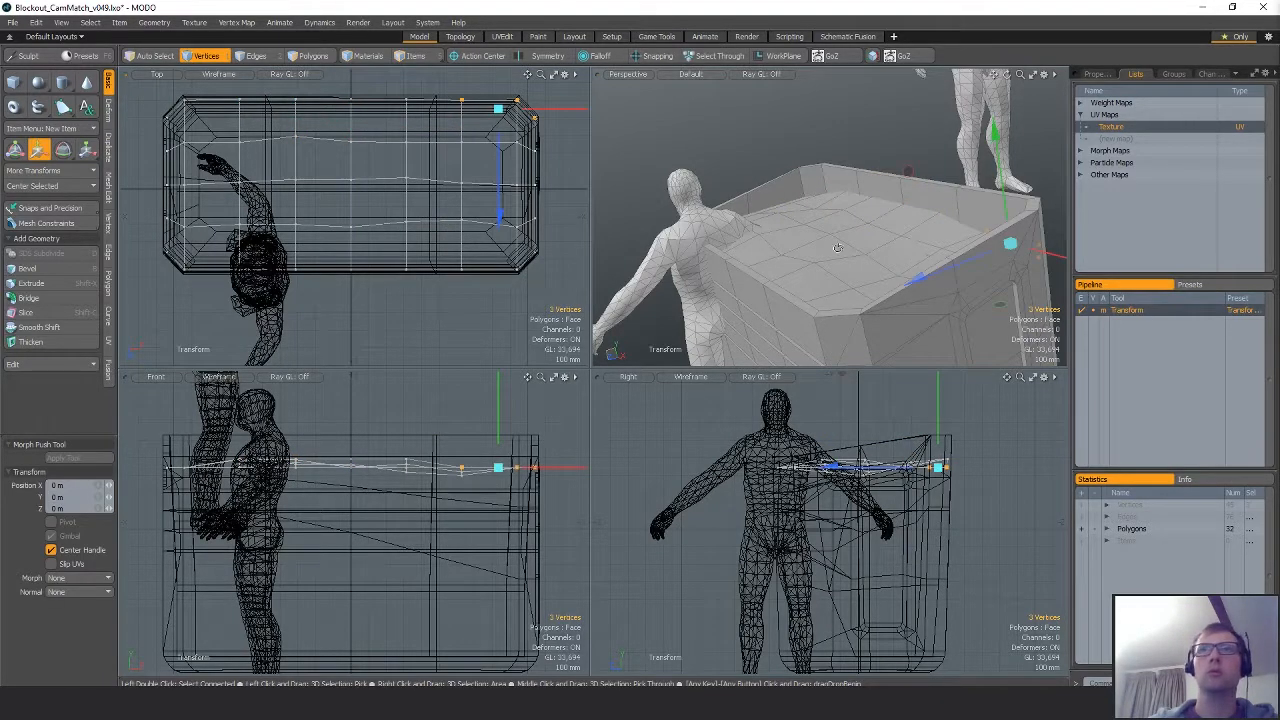
left_click_drag(838, 249, 868, 222, "alt")
key("ctrl+z")
key("ctrl+z")
key("ctrl+z")
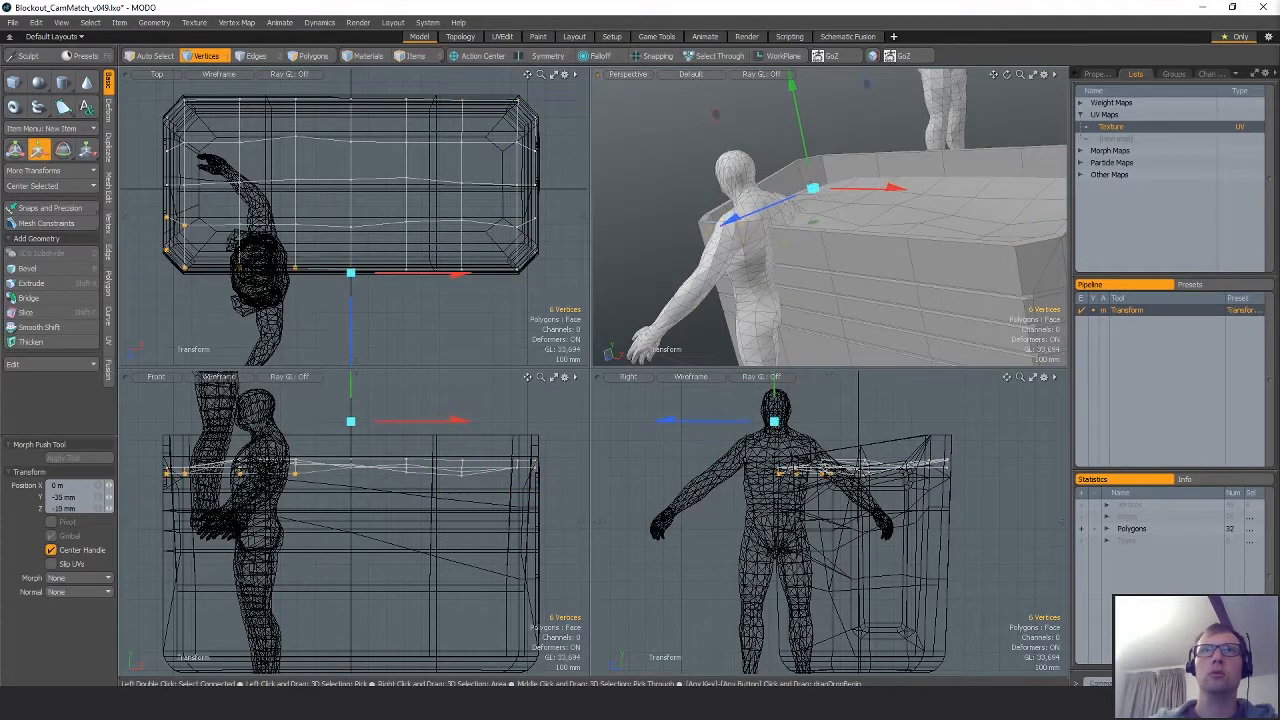
key("ctrl+z")
key("ctrl+z")
Nudge four vertices on and beside the middle of the fill surface's front edge to make it more uneven.
left_click_drag(880, 162, 879, 166)
left_click_drag(868, 218, 770, 335, "alt")
key("q")
key("w")
left_click_drag(475, 247, 475, 252)
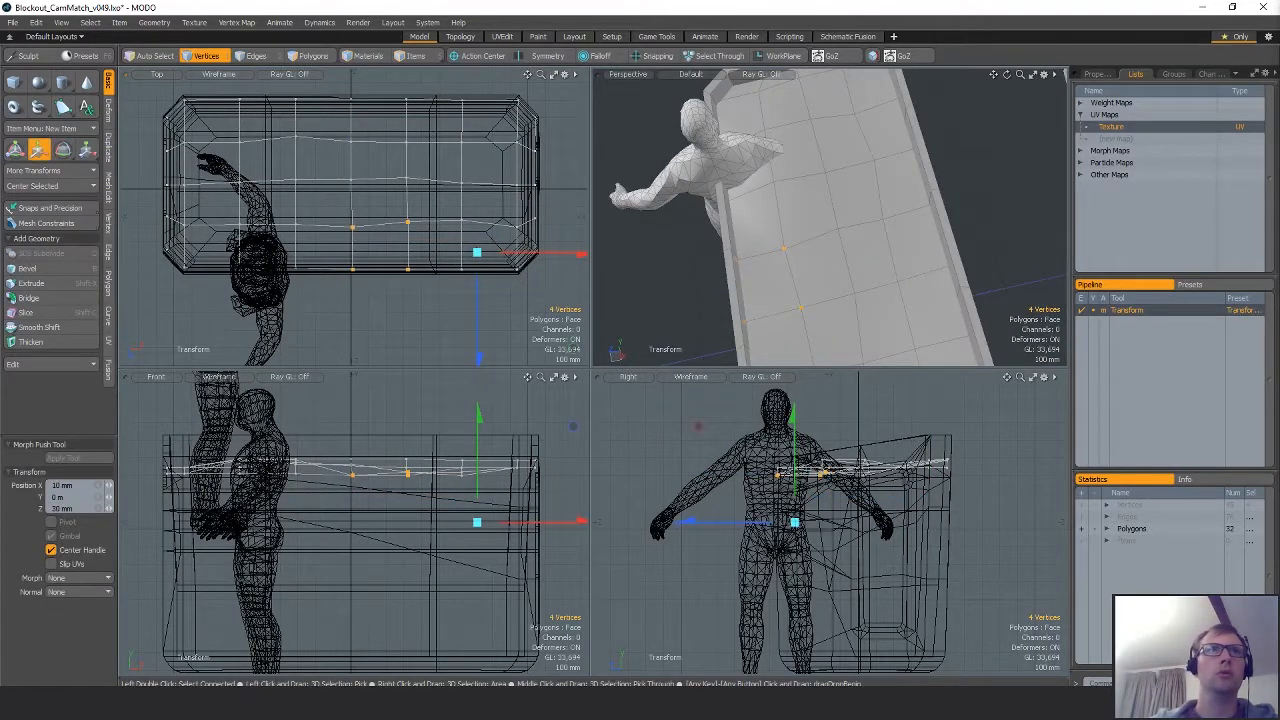
Raise the whole rubbish-fill surface 15 mm inside the dumpster.
key("q")
left_click(461, 220)
left_click_drag(788, 294, 871, 192, "alt")
key("w")
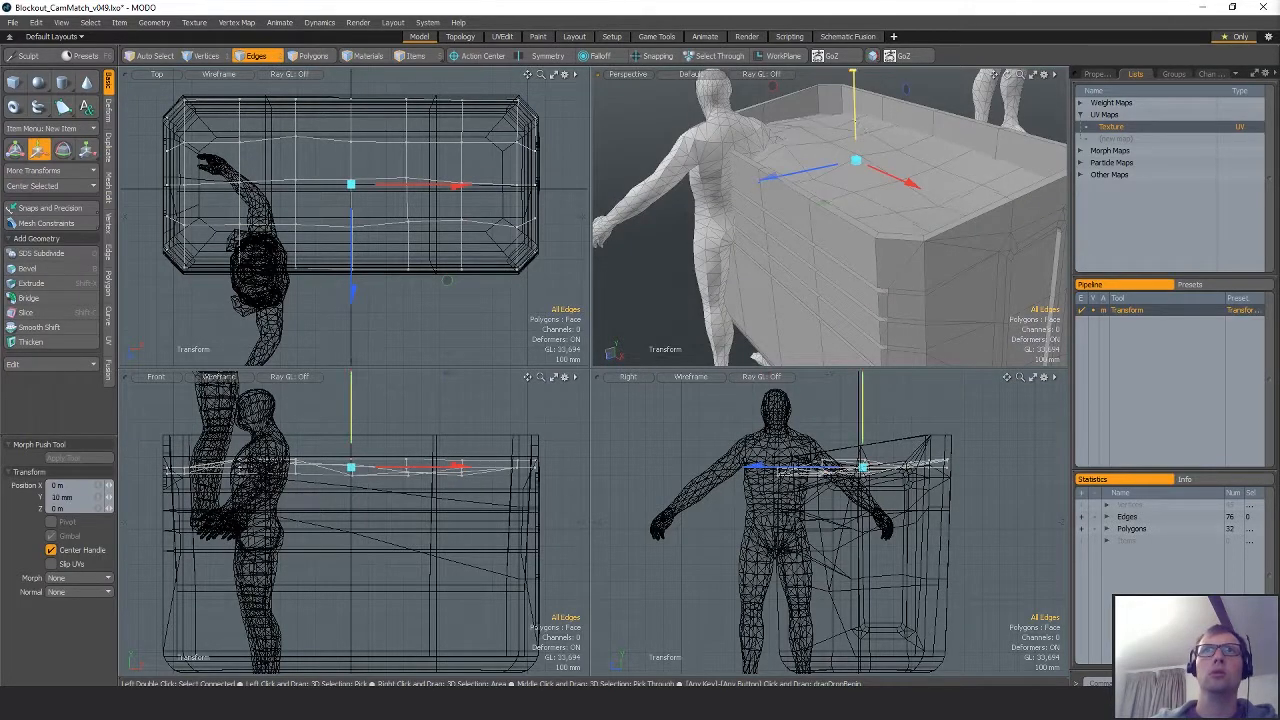
left_click_drag(855, 122, 855, 117)
left_click_drag(790, 188, 904, 224, "alt")
scroll(906, 258, "down", 5)
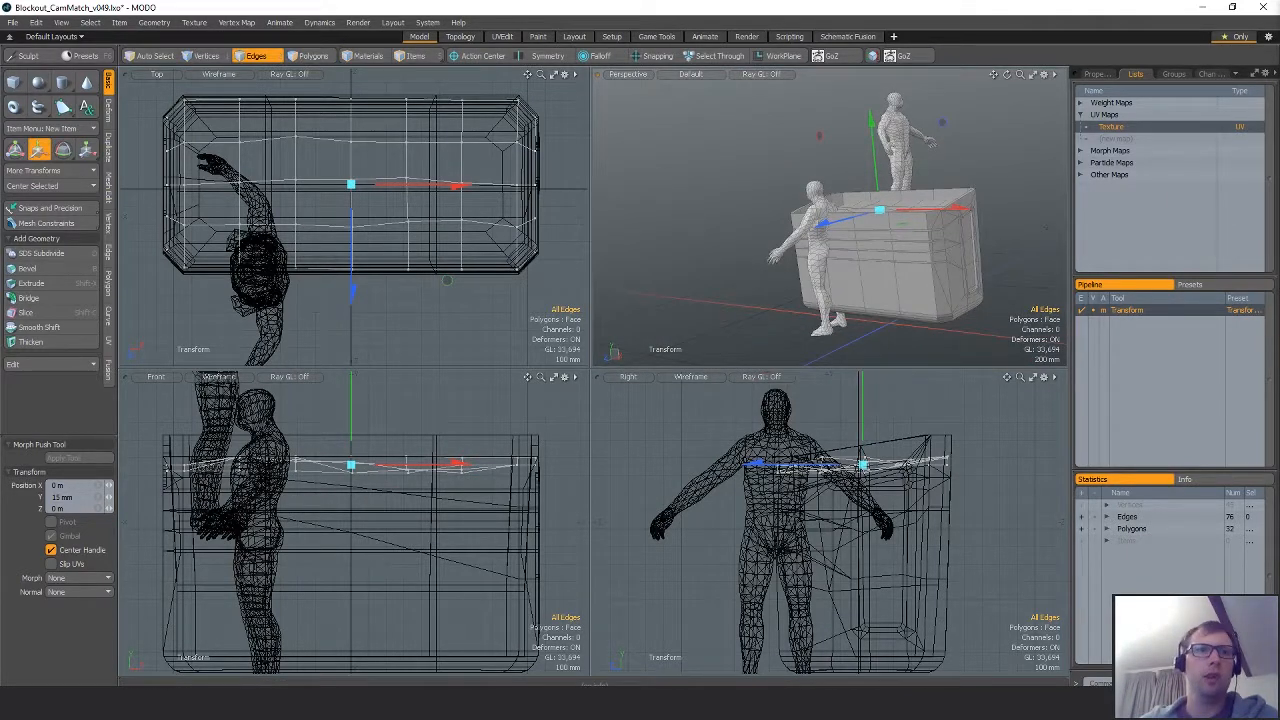
Switch to Unreal Editor and inspect the dumpsters and surrounding debris up close and from above.
left_click(543, 650)
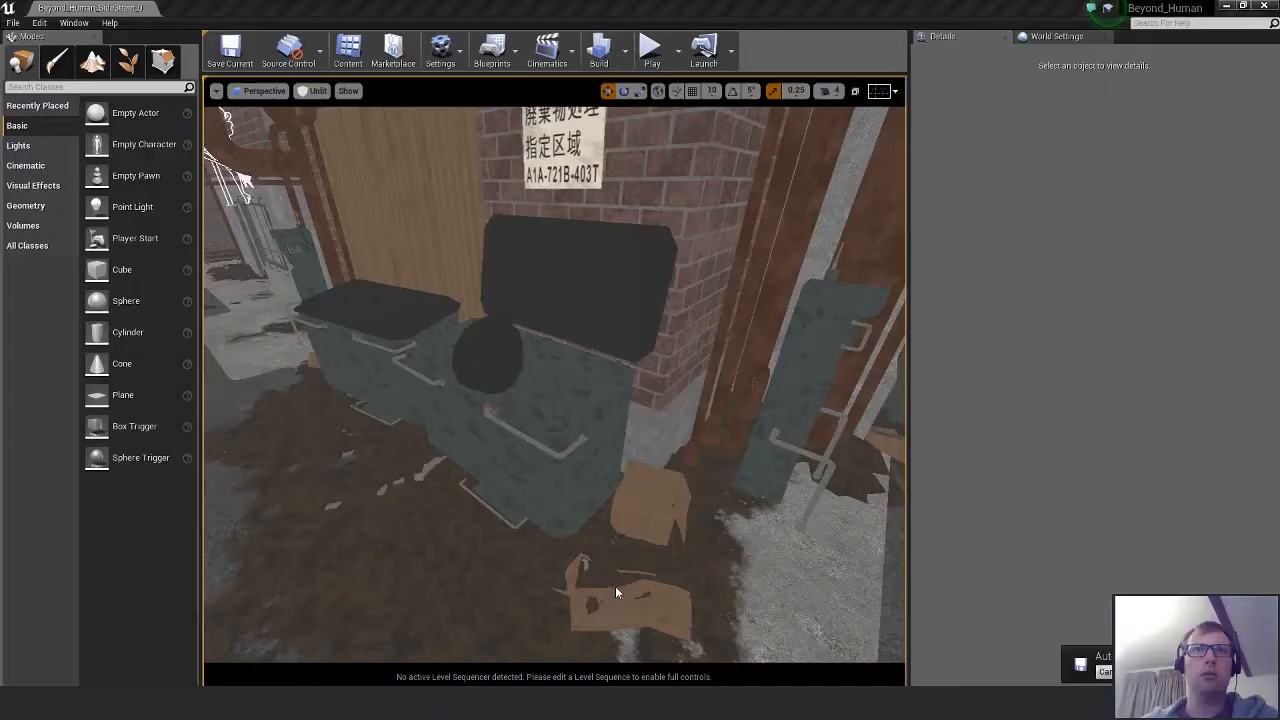
mouse_move(647, 510)
left_mouse_down("alt")
mouse_move(612, 468)
mouse_move(640, 512)
left_mouse_up("alt")
middle_click_drag(640, 512, 735, 508, "alt")
left_click_drag(640, 480, 665, 530, "alt")
middle_click_drag(665, 530, 780, 530, "alt")
middle_click_drag(614, 442, 660, 486, "alt")
left_click_drag(660, 486, 625, 585, "alt")
mouse_move(518, 430)
left_mouse_down("alt")
mouse_move(470, 446)
mouse_move(520, 455)
left_mouse_up("alt")
middle_click_drag(520, 455, 641, 476, "alt")
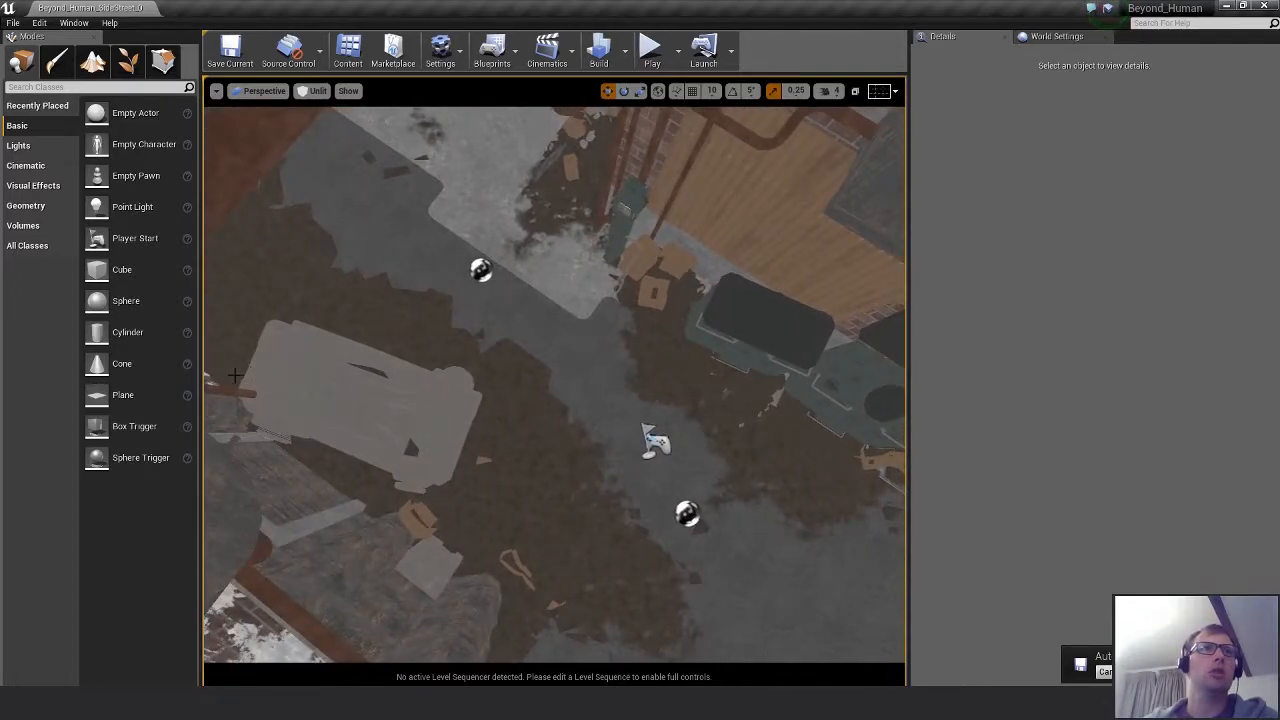
Inspect the open dumpster at street level looking along the alley, and return to MODO.
middle_click_drag(641, 476, 388, 418, "alt")
left_click_drag(388, 418, 370, 208, "alt")
mouse_move(621, 457)
right_mouse_down("alt")
mouse_move(690, 450)
mouse_move(630, 456)
right_mouse_up("alt")
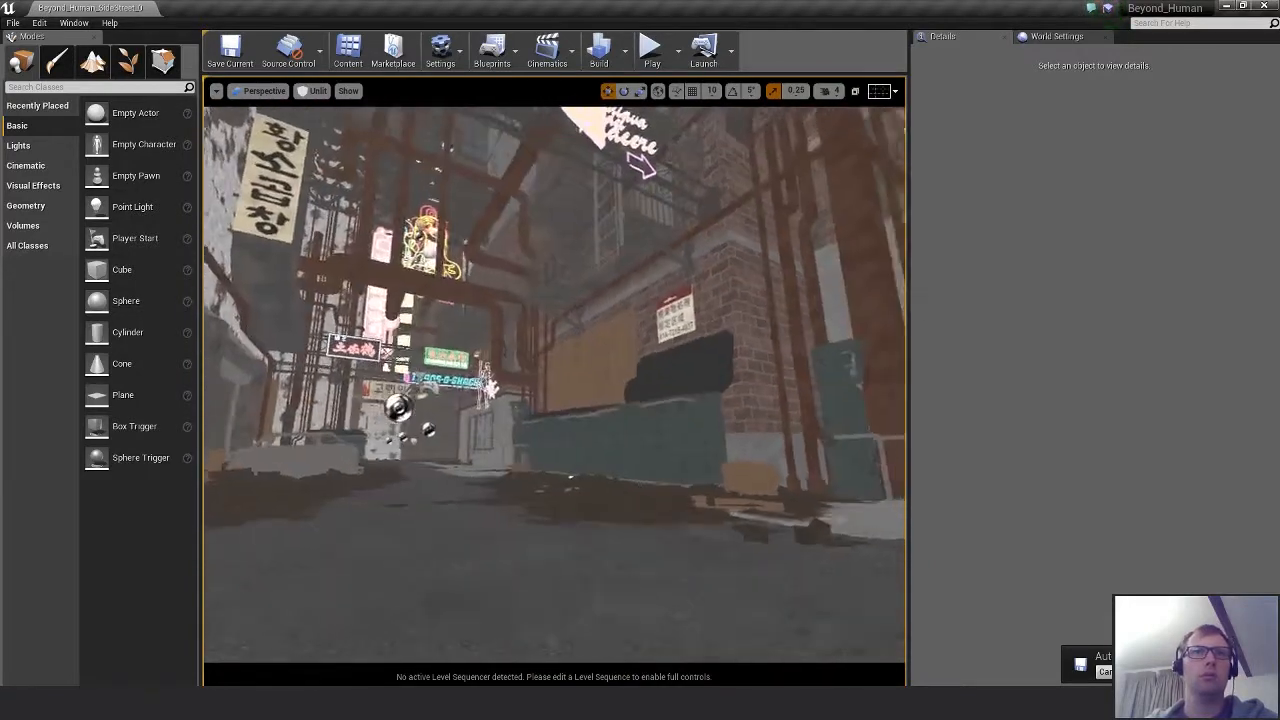
mouse_move(555, 385)
left_mouse_down("alt")
mouse_move(552, 400)
mouse_move(612, 400)
mouse_move(566, 398)
left_mouse_up("alt")
left_click_drag(568, 539, 562, 539, "alt")
mouse_move(594, 540)
right_mouse_down()
mouse_move(606, 538)
mouse_move(594, 540)
right_mouse_up()
key("w")
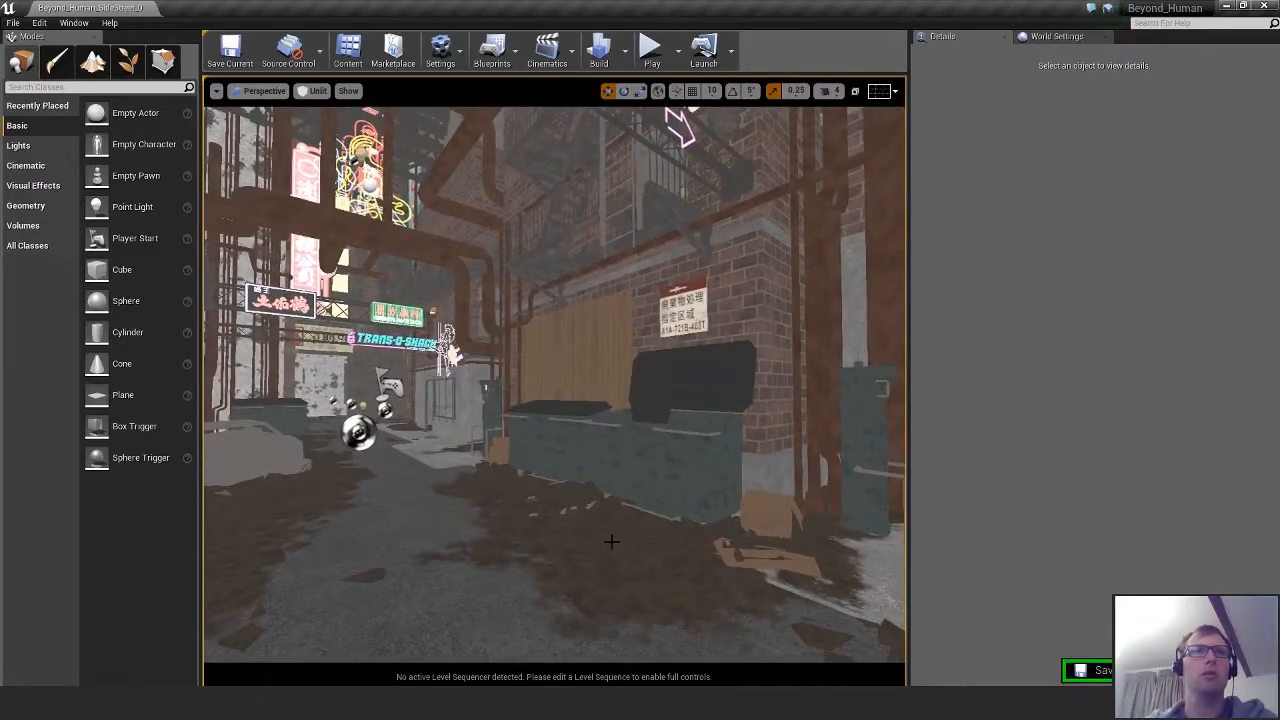
key("alt+Tab")
left_click_drag(768, 288, 800, 268, "alt")
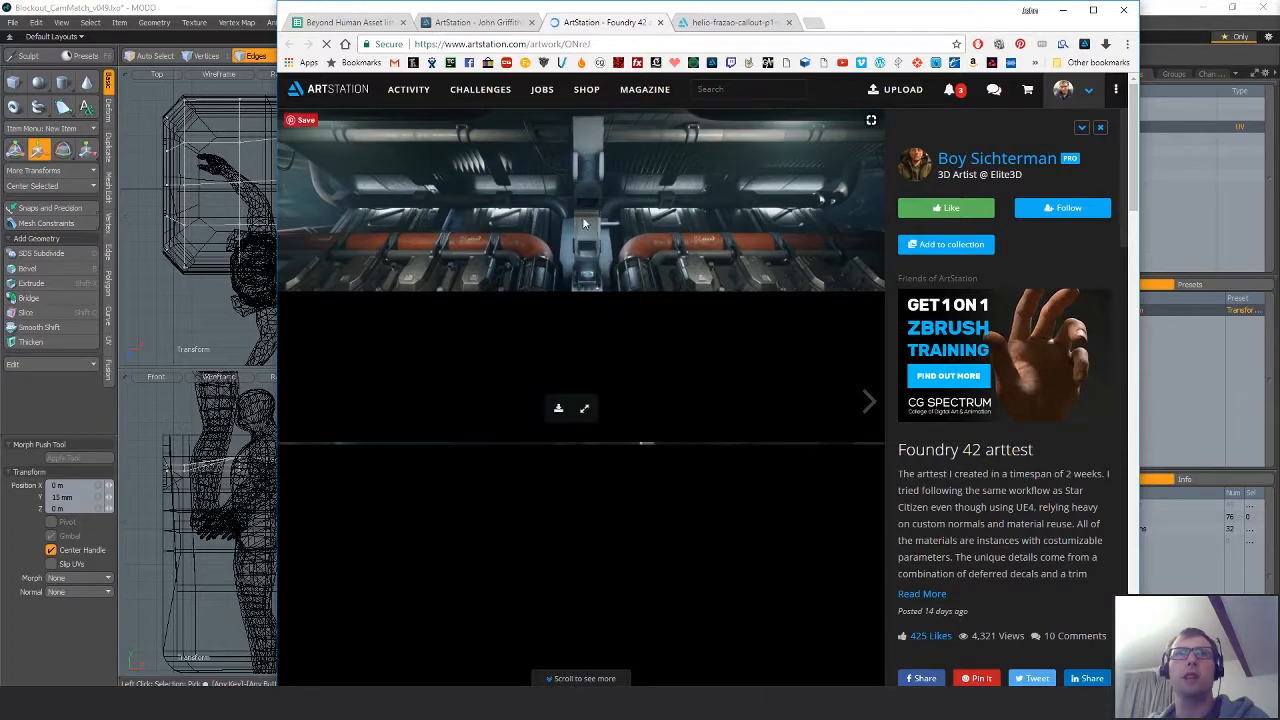
In the browser, reopen the Foundry 42 arttest artwork on ArtStation and study its shared-material and node-graph breakdowns.
left_click(660, 22)
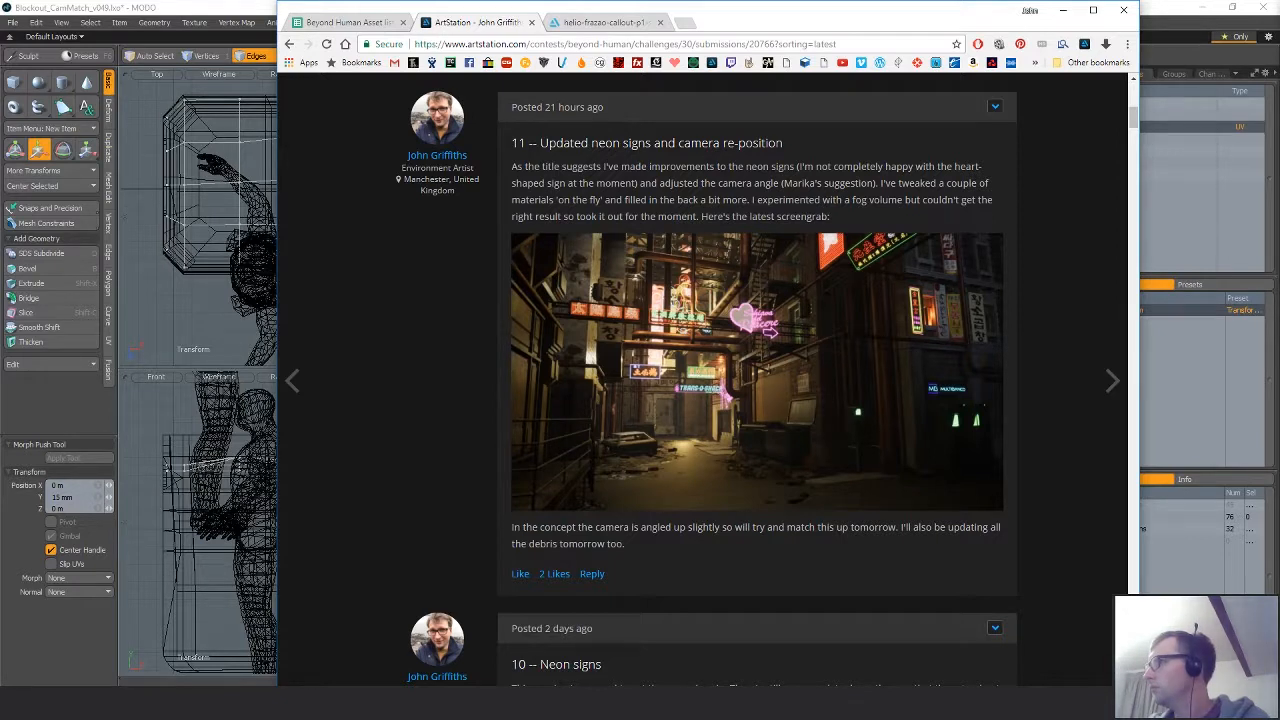
key("ctrl+shift+t")
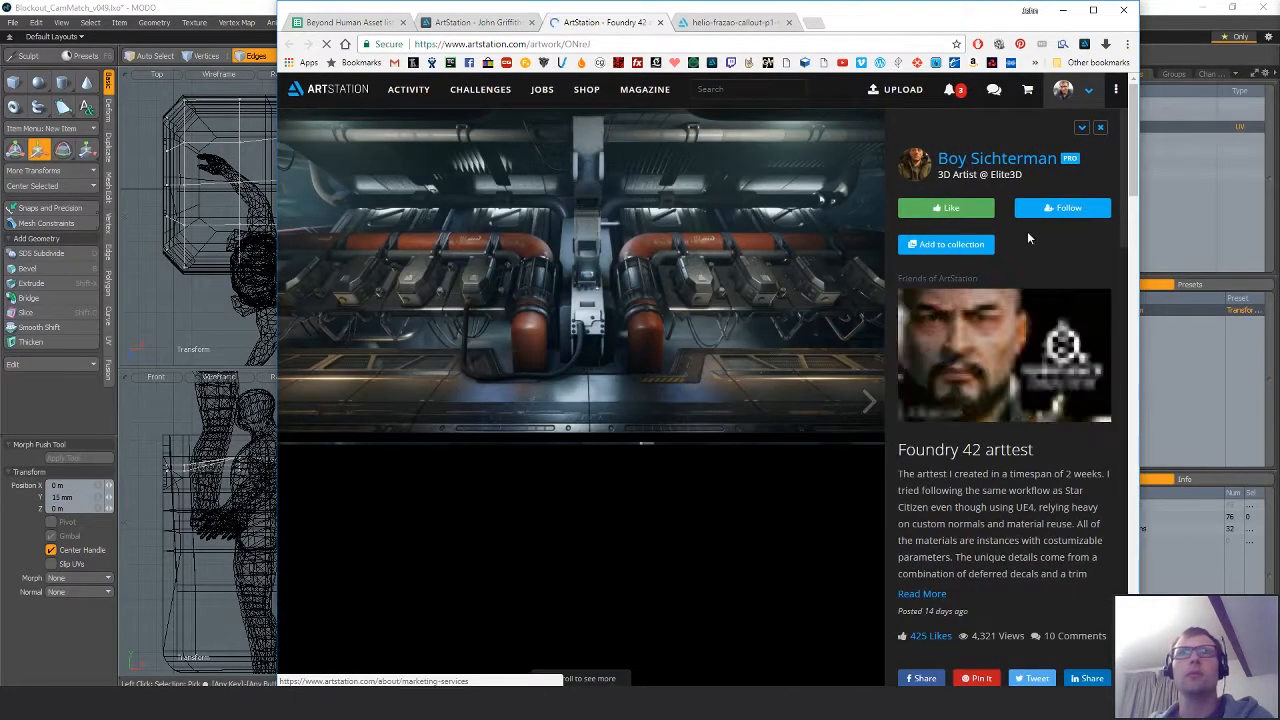
left_click_drag(1132, 188, 1131, 456)
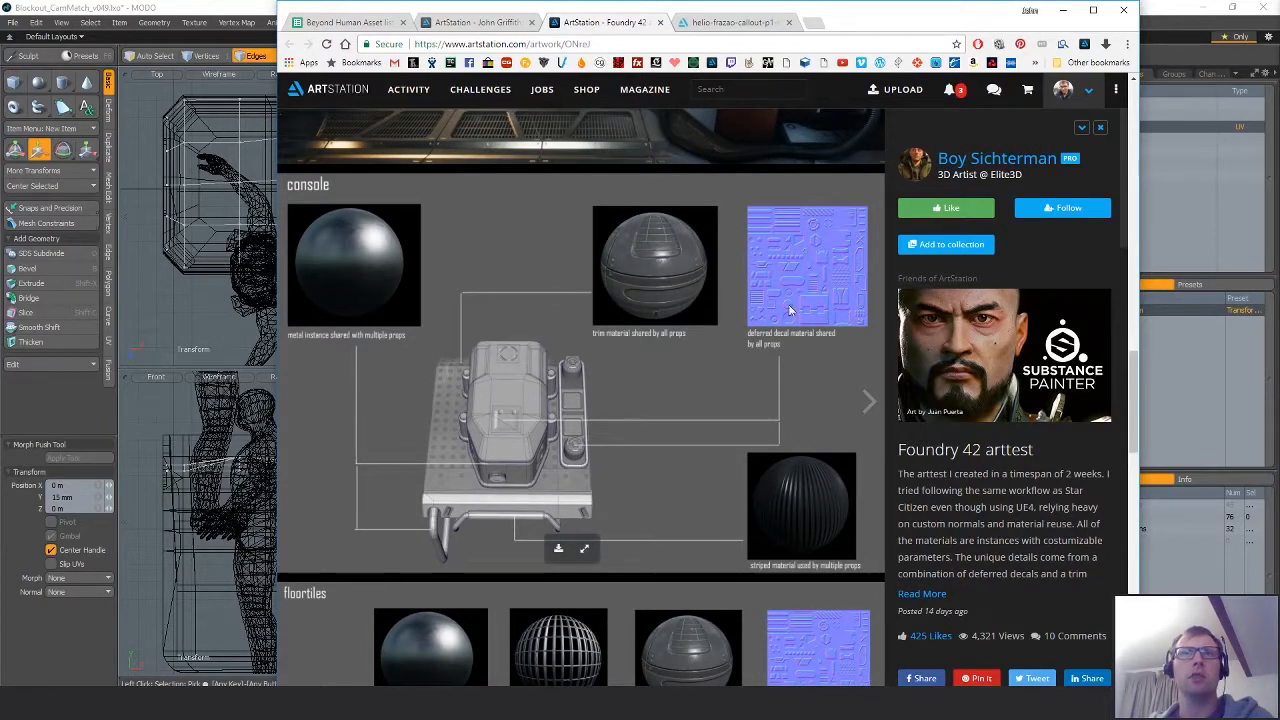
scroll(696, 459, "down", 7)
scroll(774, 427, "down", 3)
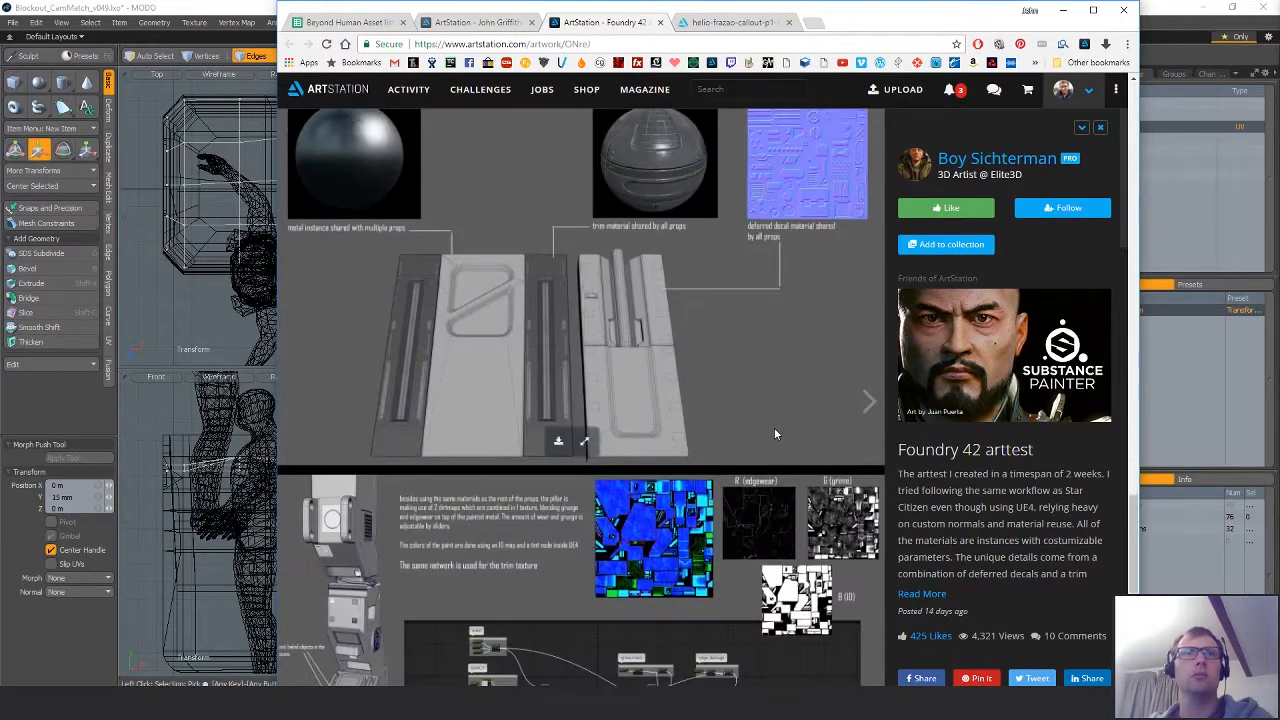
scroll(774, 430, "down", 5)
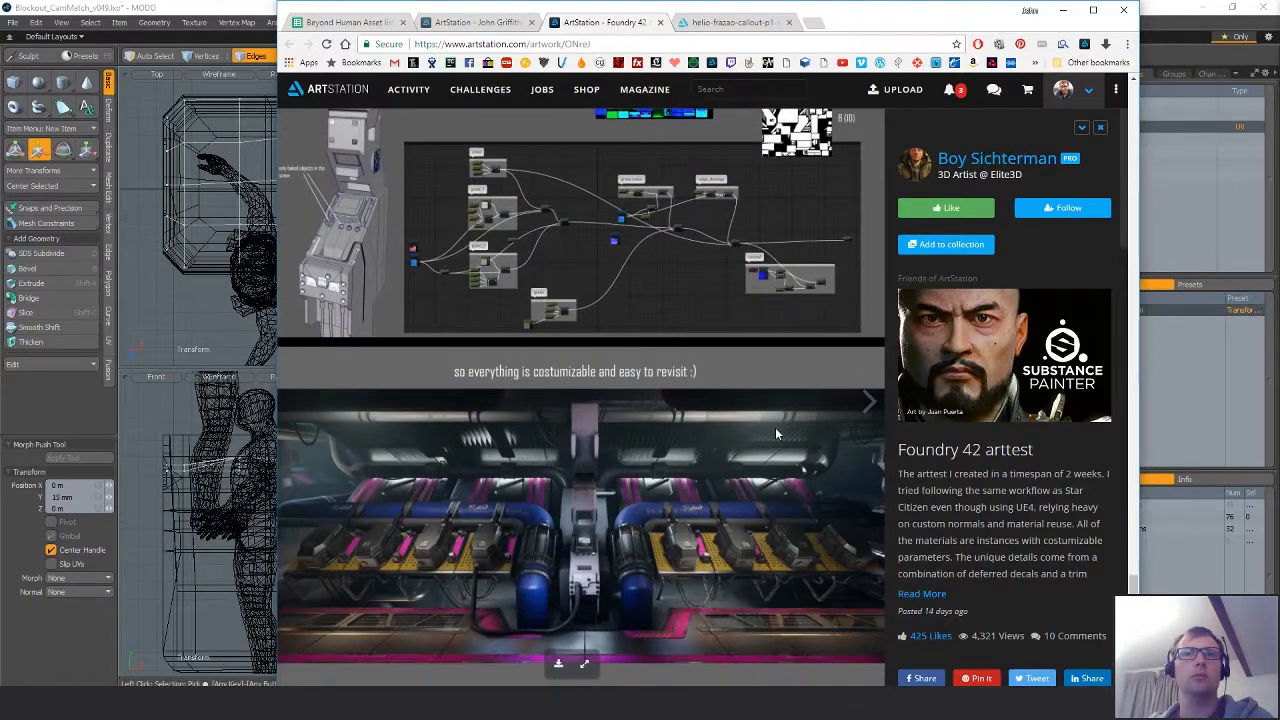
scroll(775, 430, "up", 7)
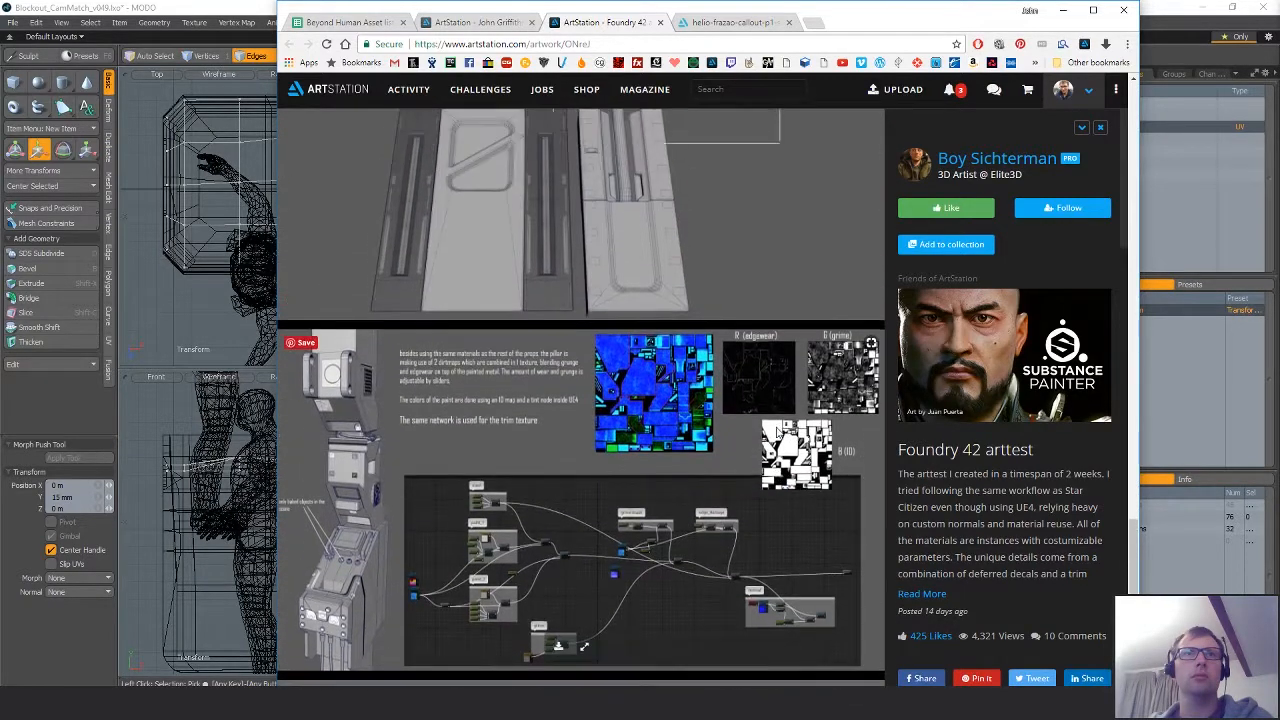
Open the Foundry 42 arttest artist's ArtStation profile and browse the portfolio.
left_click(978, 155)
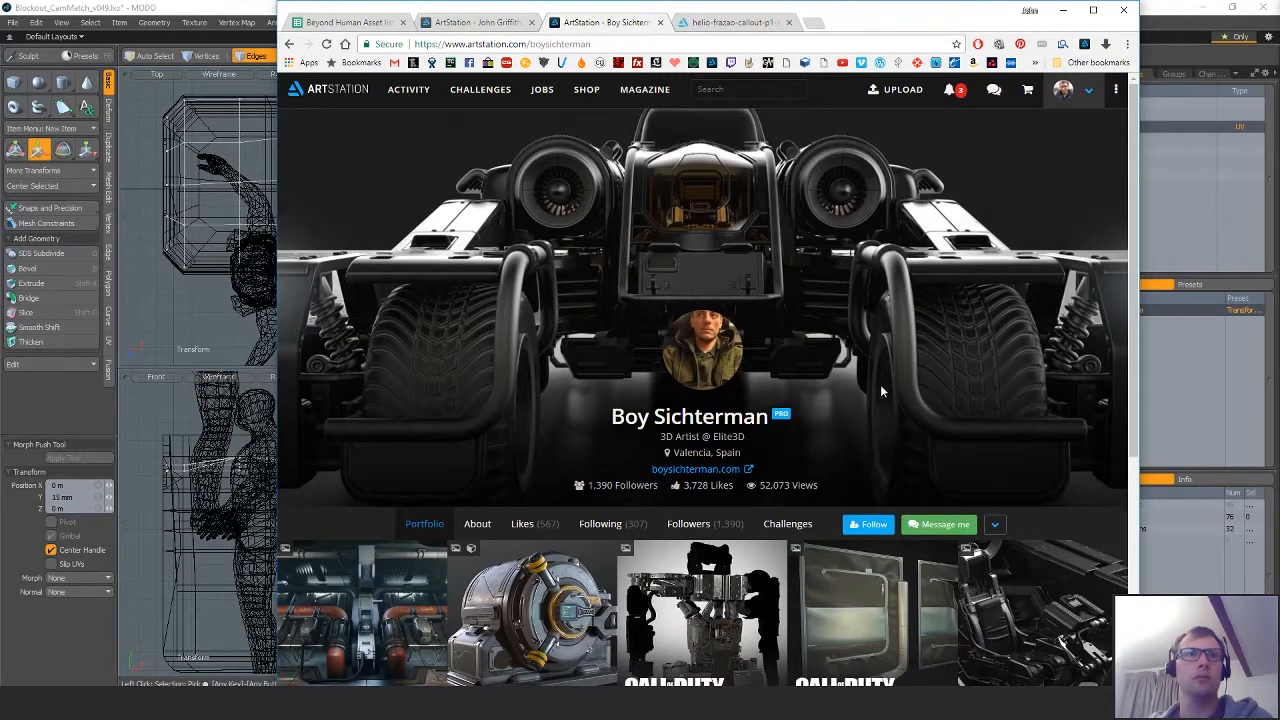
scroll(880, 390, "down", 2)
scroll(1060, 420, "down", 2)
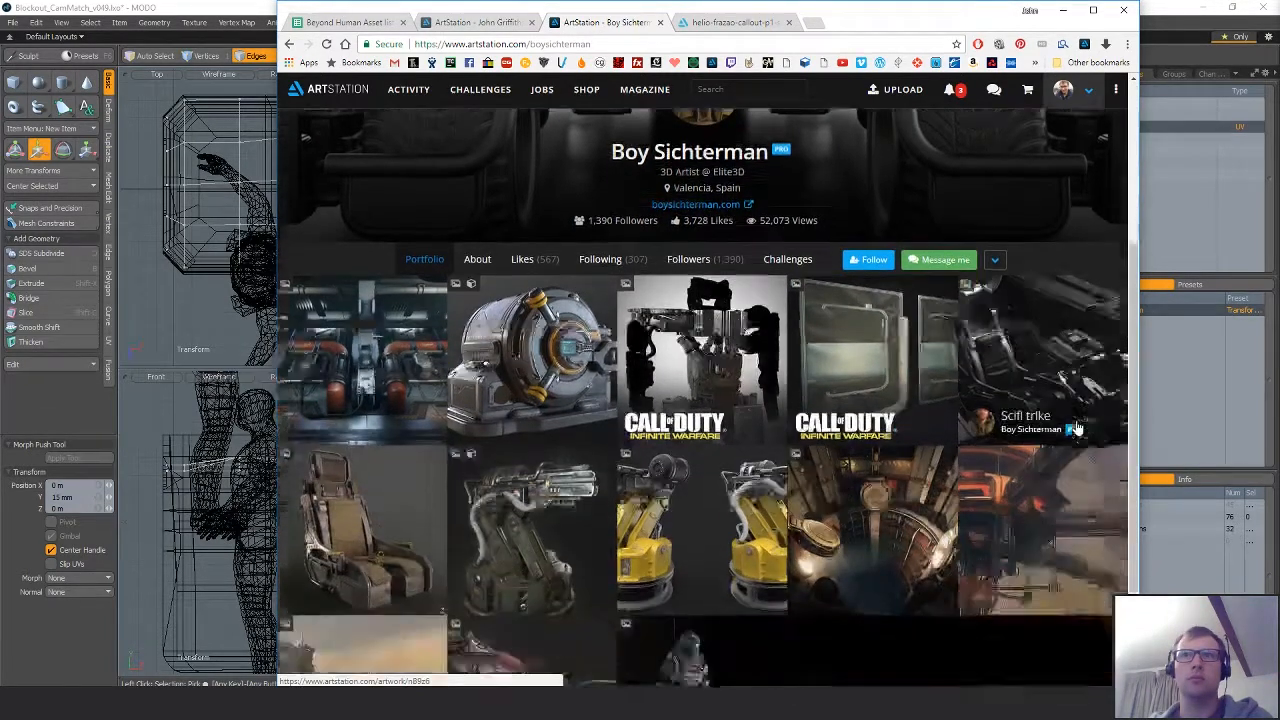
scroll(1078, 428, "up", 4)
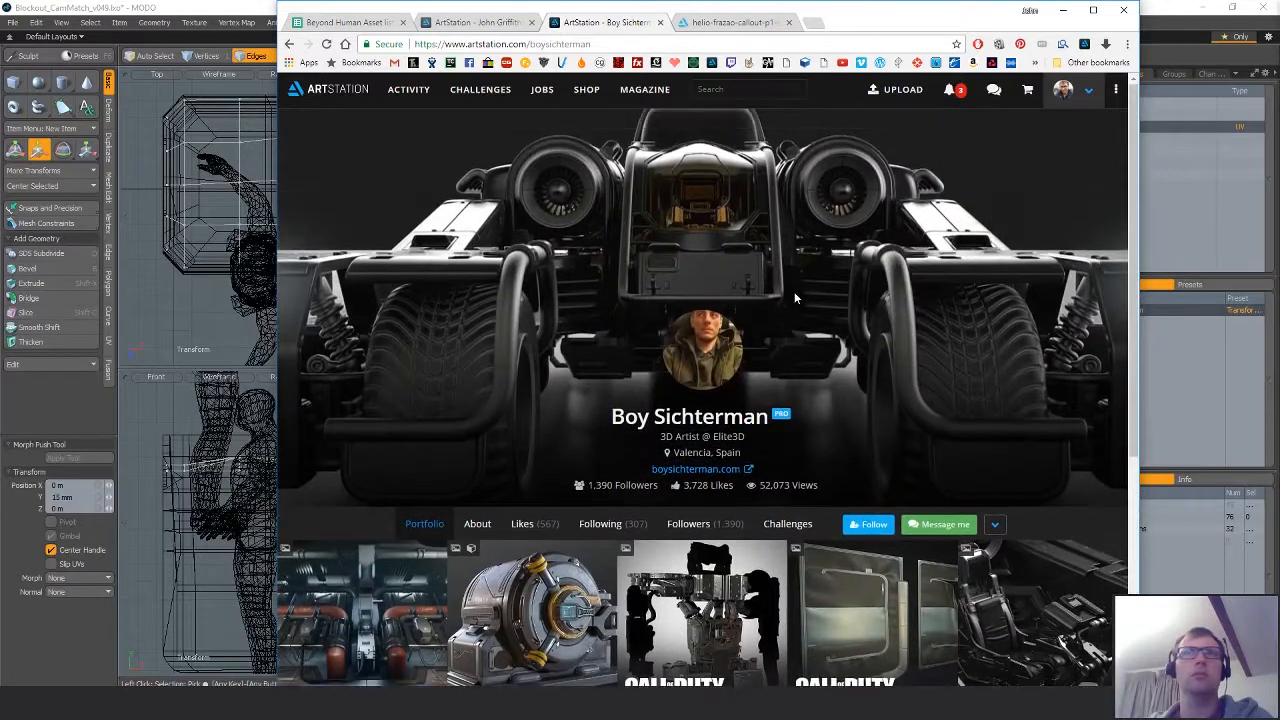
Open the newest Beyond Human submission update from the ArtStation notifications and read the "Evening - 16" post.
left_click(950, 91)
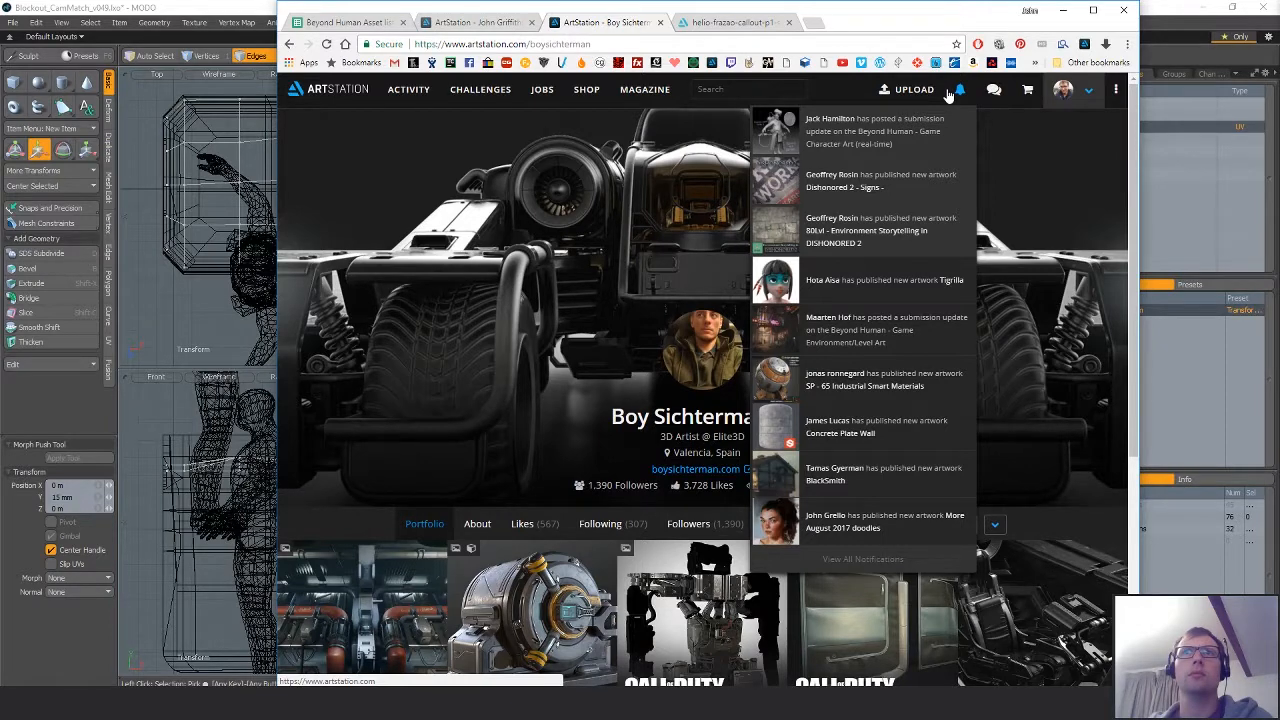
left_click(845, 131)
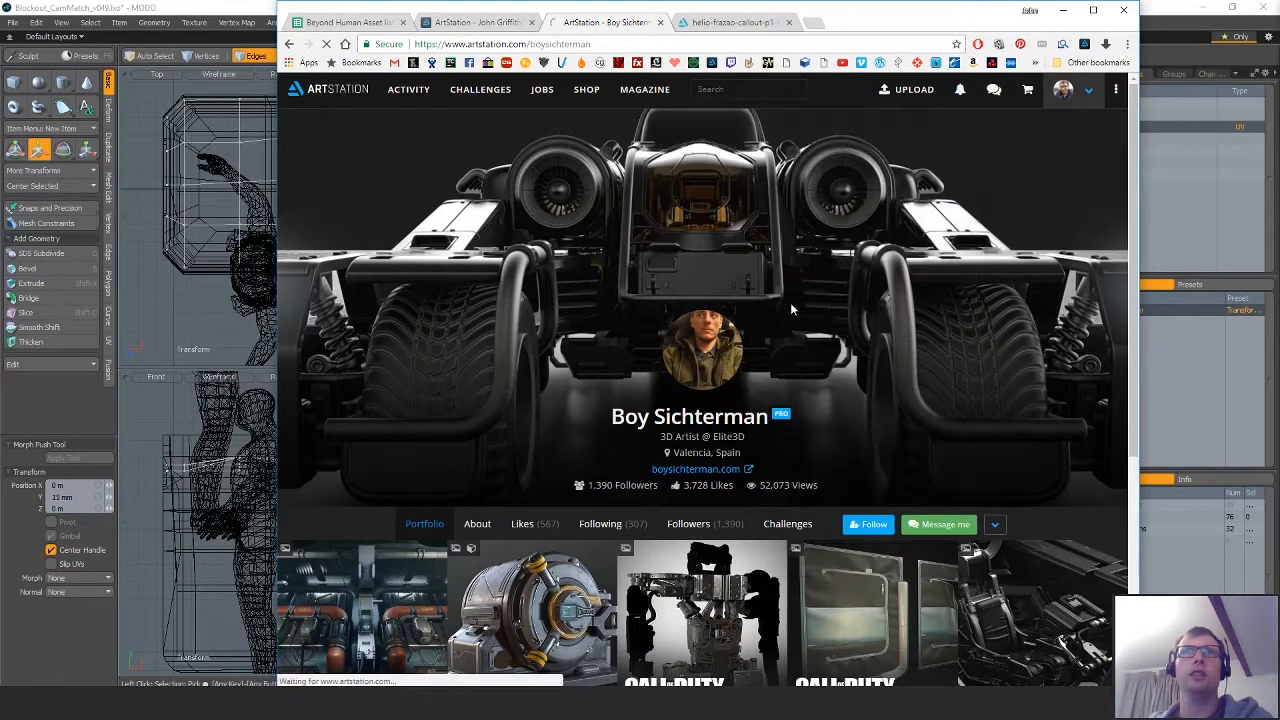
scroll(995, 463, "down", 6)
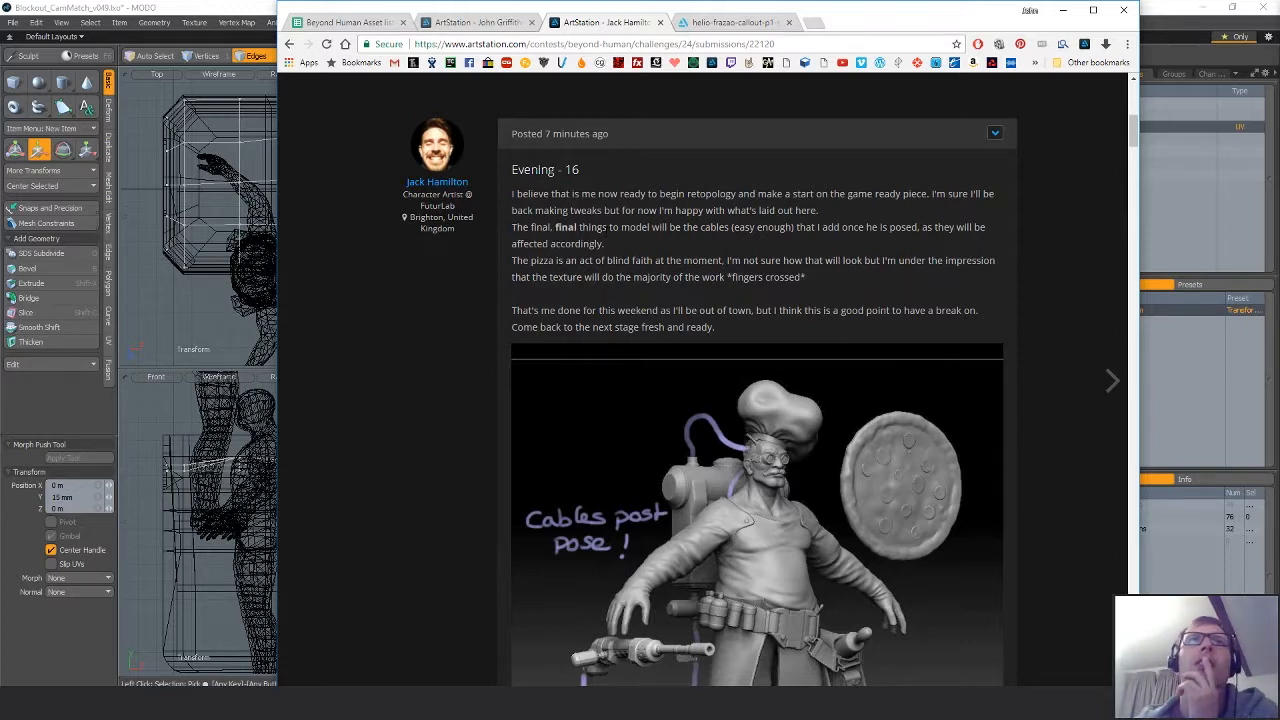
scroll(455, 300, "down", 2)
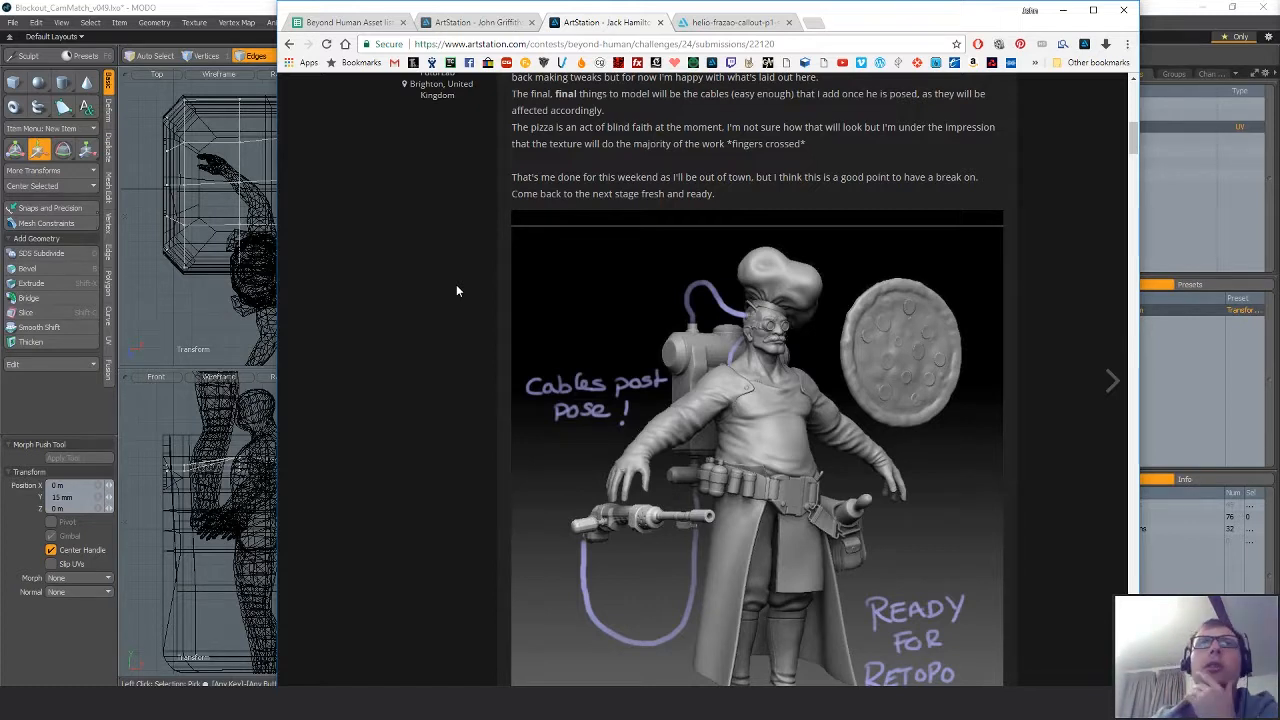
scroll(414, 308, "down", 2)
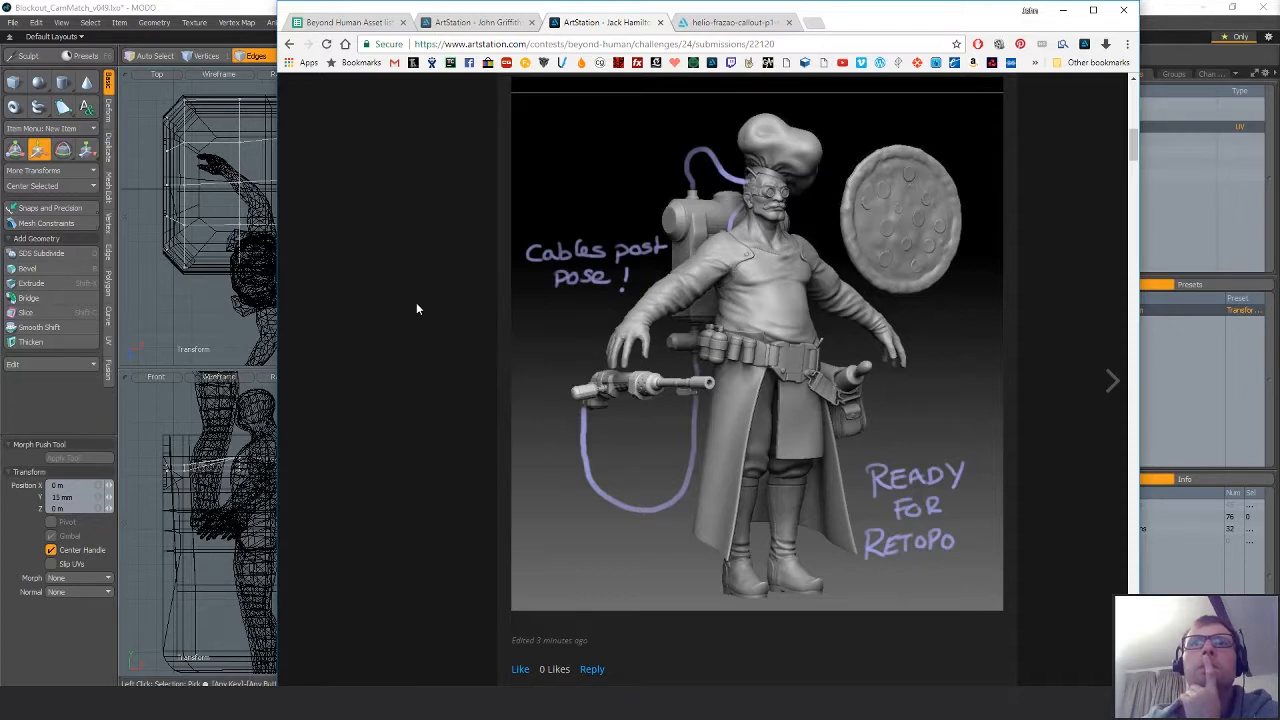
scroll(417, 309, "down", 1)
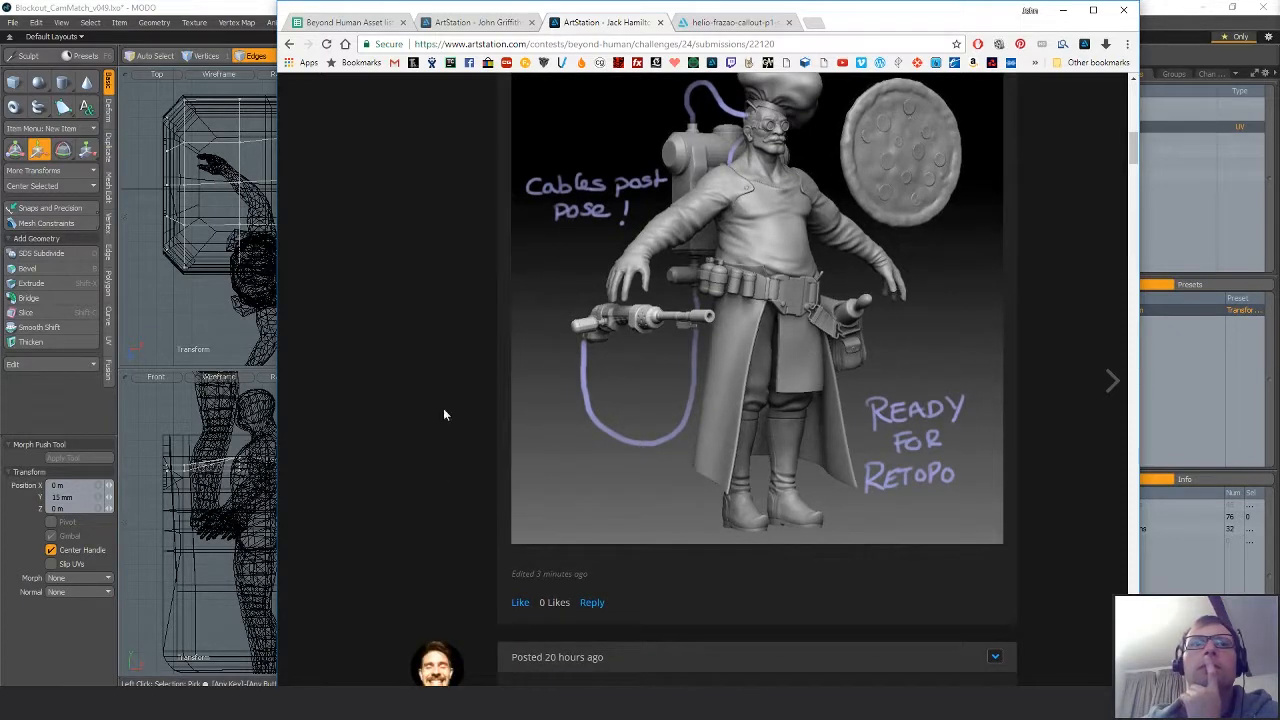
scroll(451, 506, "up", 10)
scroll(448, 500, "down", 8)
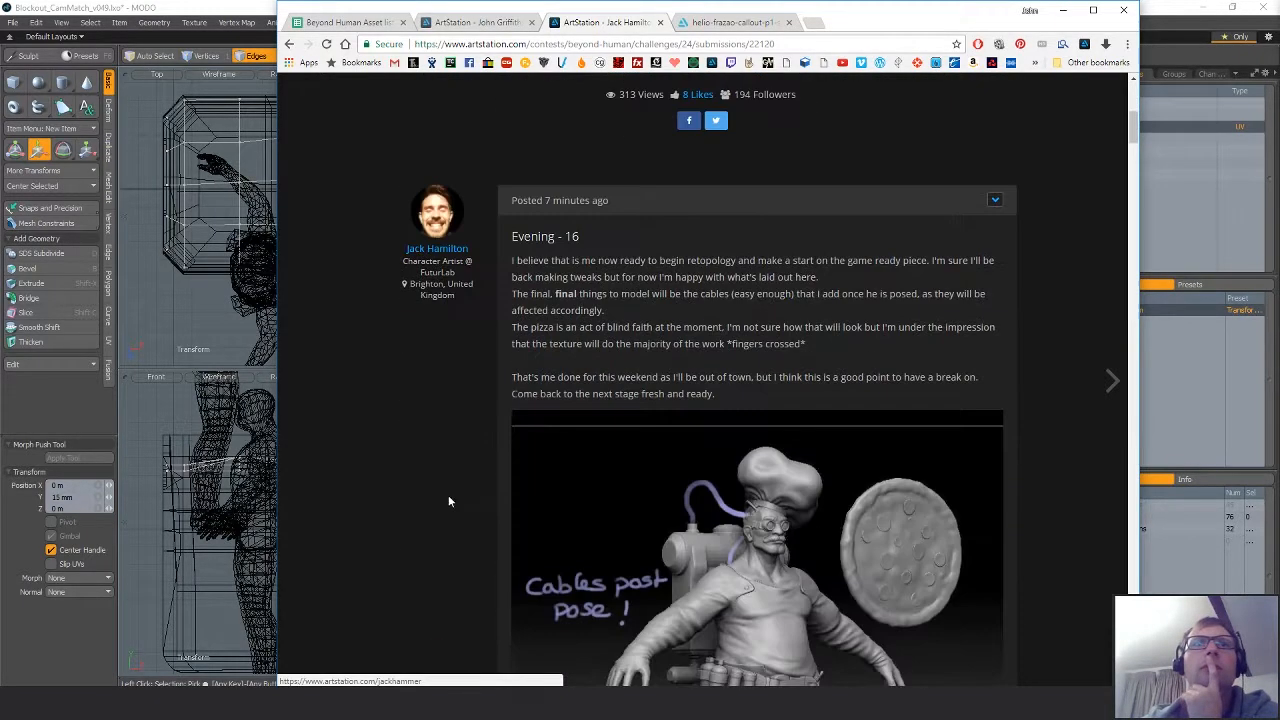
Like the "Evening - 16" post and return to the dumpster model in MODO.
left_click(520, 604)
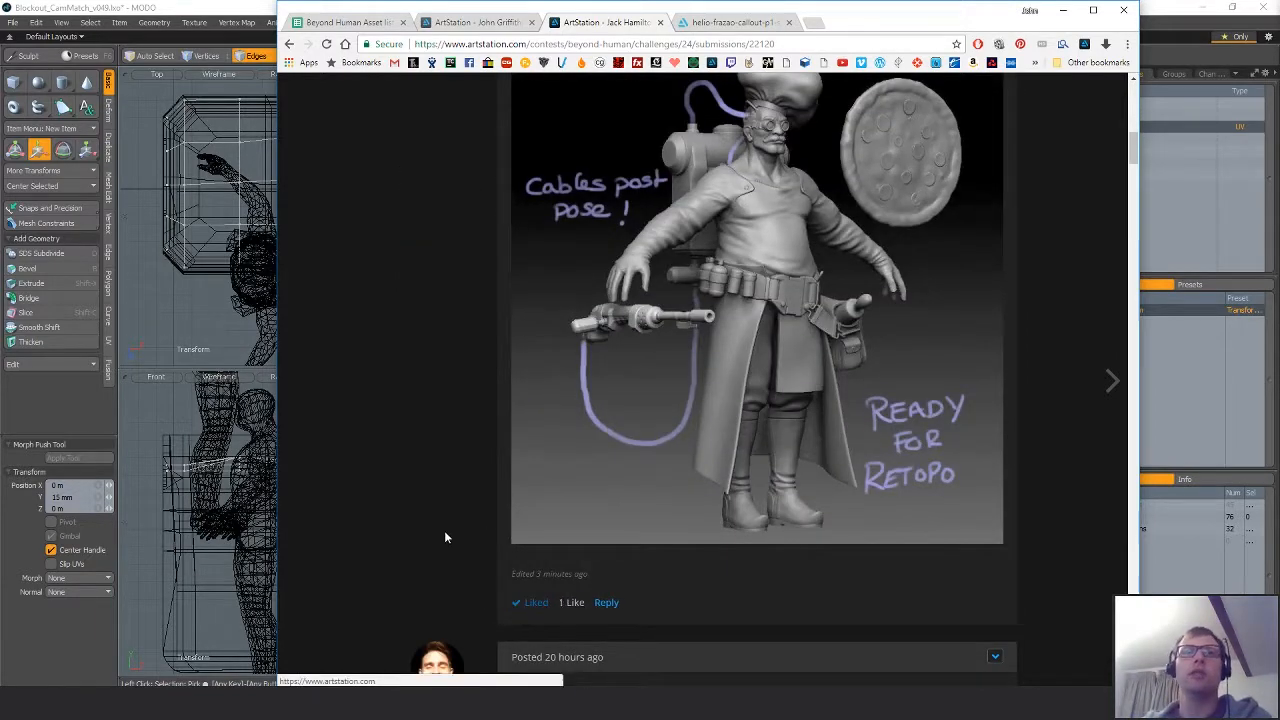
scroll(444, 532, "down", 2)
scroll(420, 478, "up", 10)
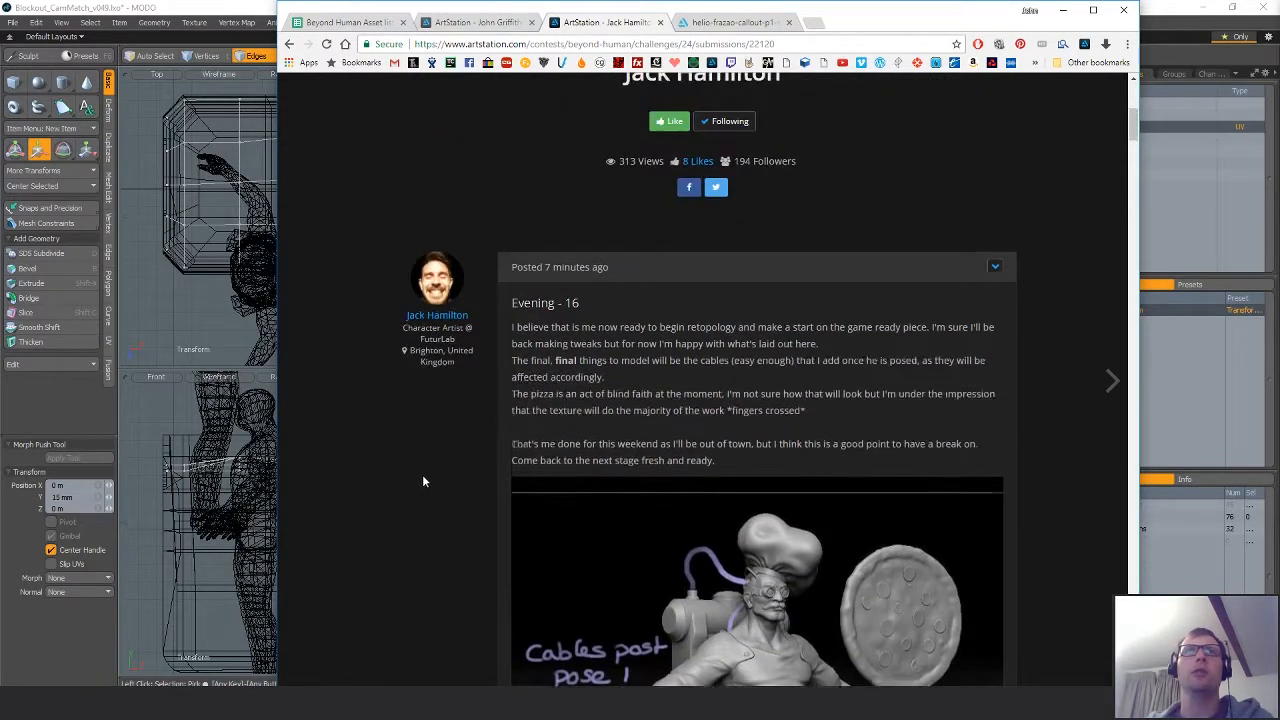
scroll(425, 481, "down", 3)
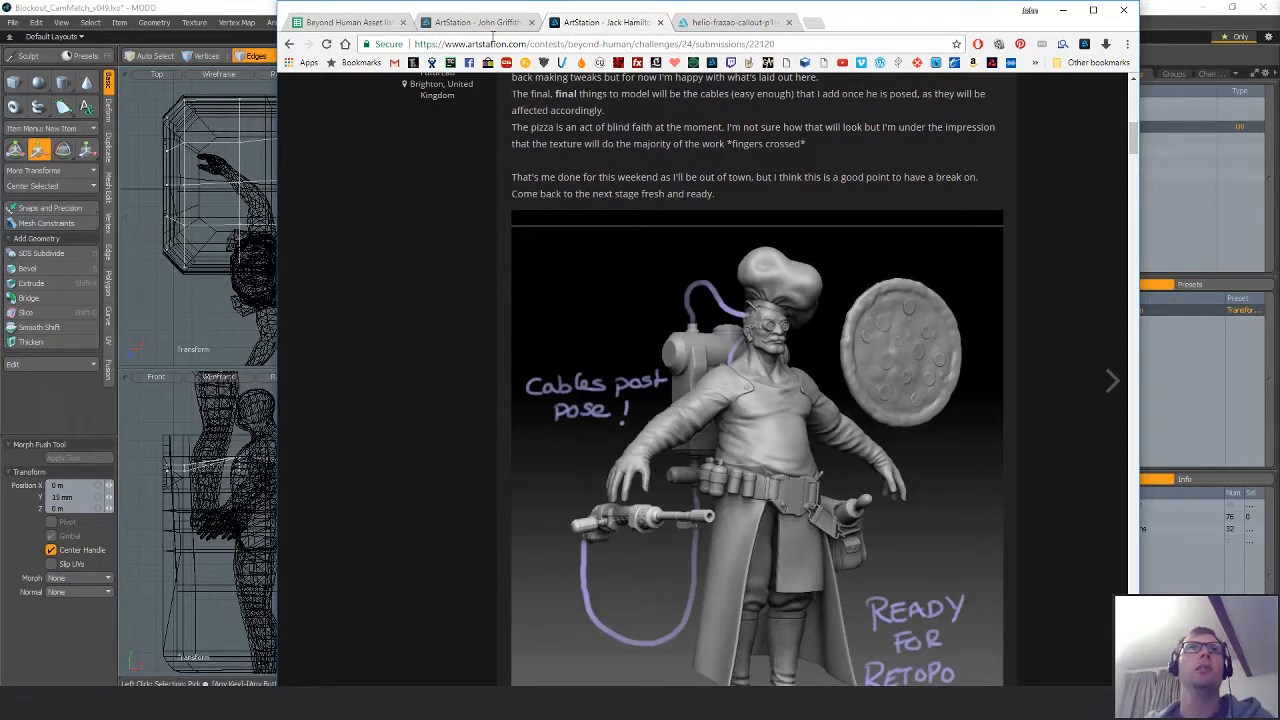
left_click(477, 23)
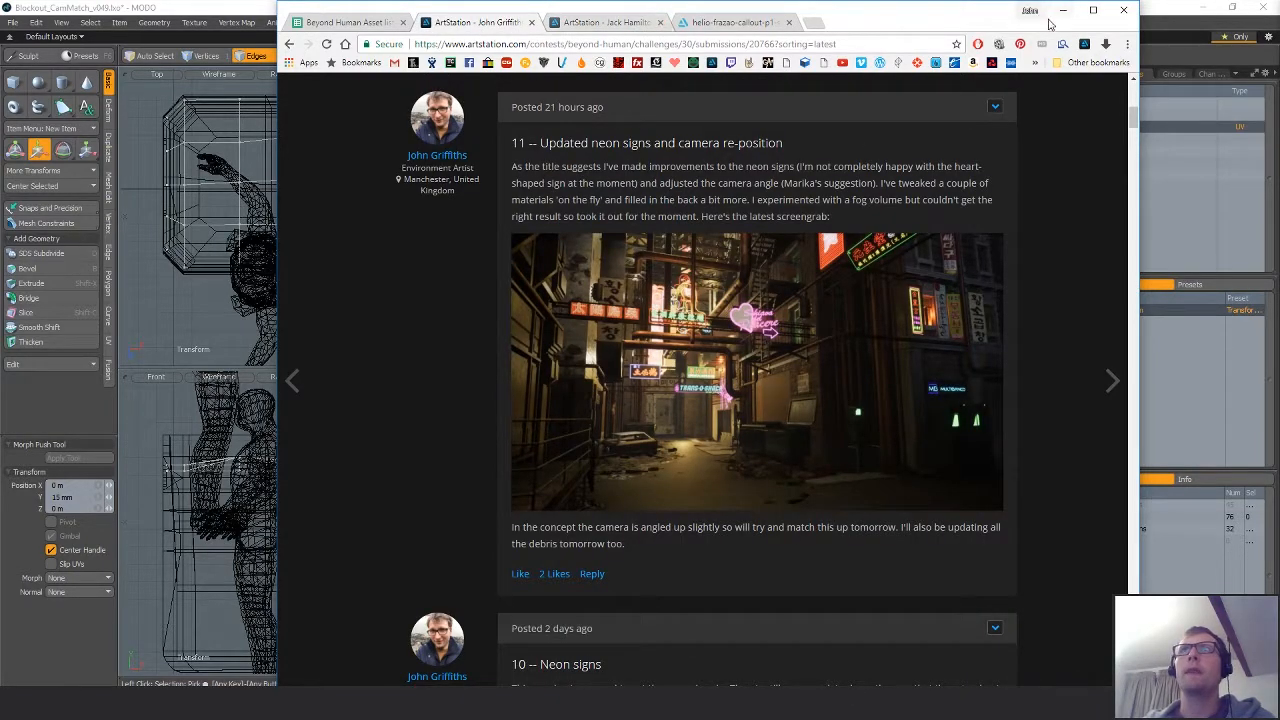
left_click(1202, 8)
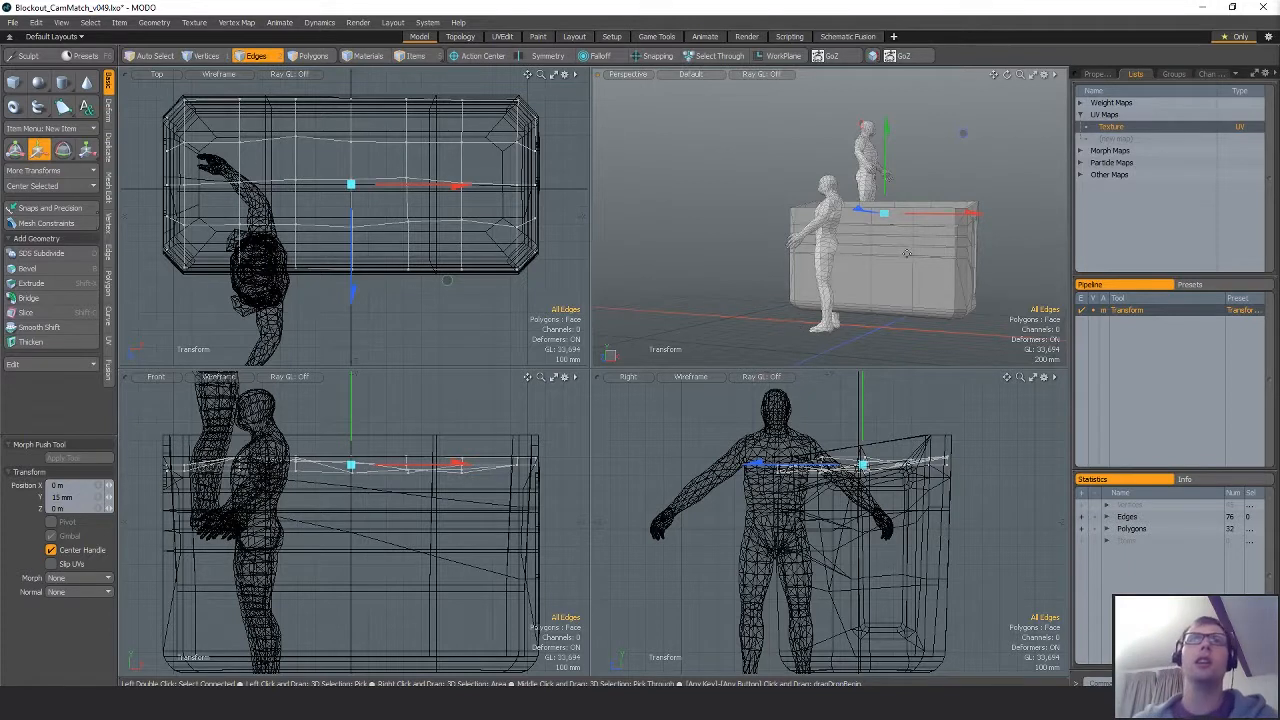
Raise five edges around the back corner of the fill surface, at the end away from the front human figure.
mouse_move(907, 253)
left_mouse_down("alt")
mouse_move(872, 262)
mouse_move(915, 256)
mouse_move(896, 260)
mouse_move(917, 233)
left_mouse_up("alt")
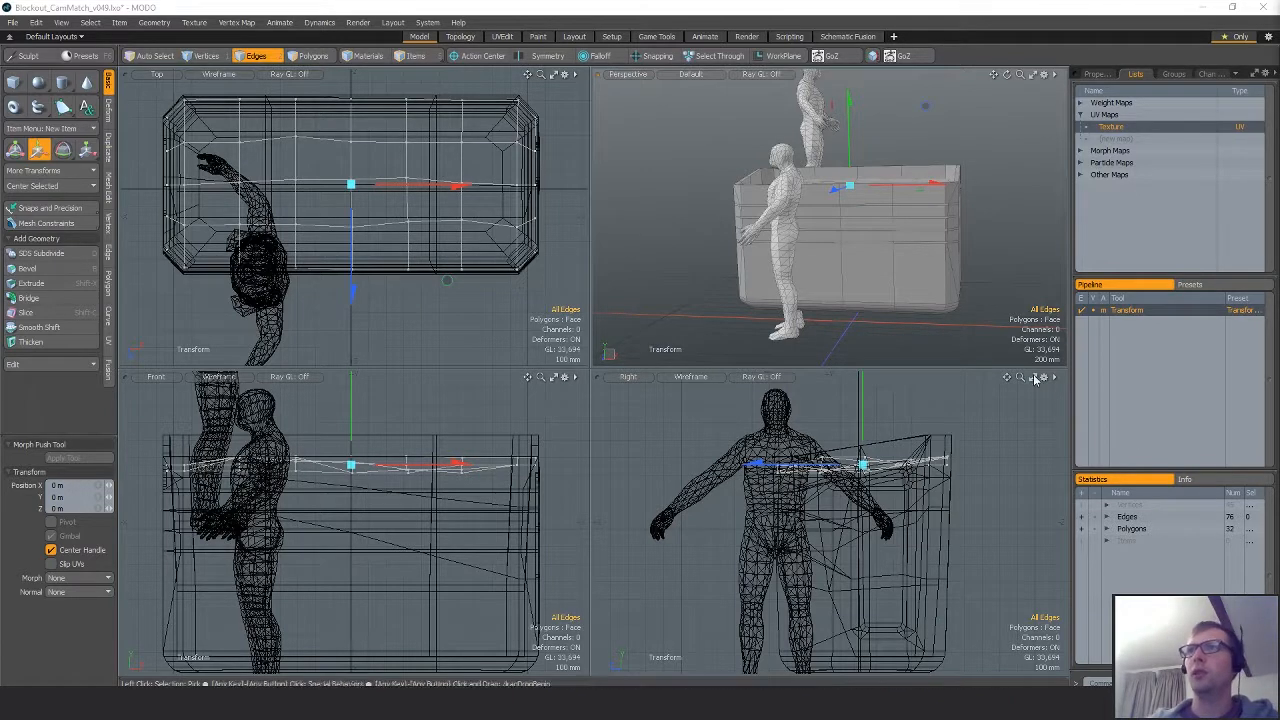
mouse_move(870, 295)
left_mouse_down("alt")
mouse_move(898, 293)
mouse_move(884, 308)
left_mouse_up("alt")
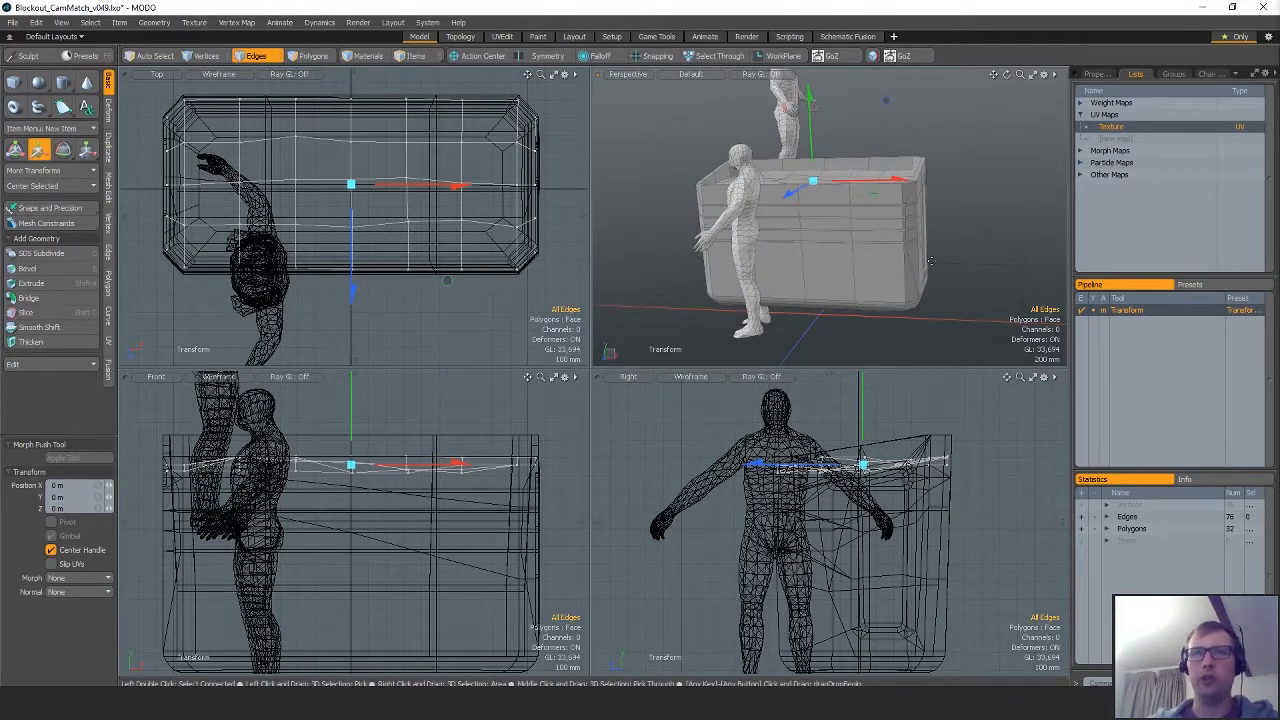
key("space")
key("space")
left_click_drag(935, 165, 908, 181, "alt")
key("space")
key("space")
key("w")
key("space")
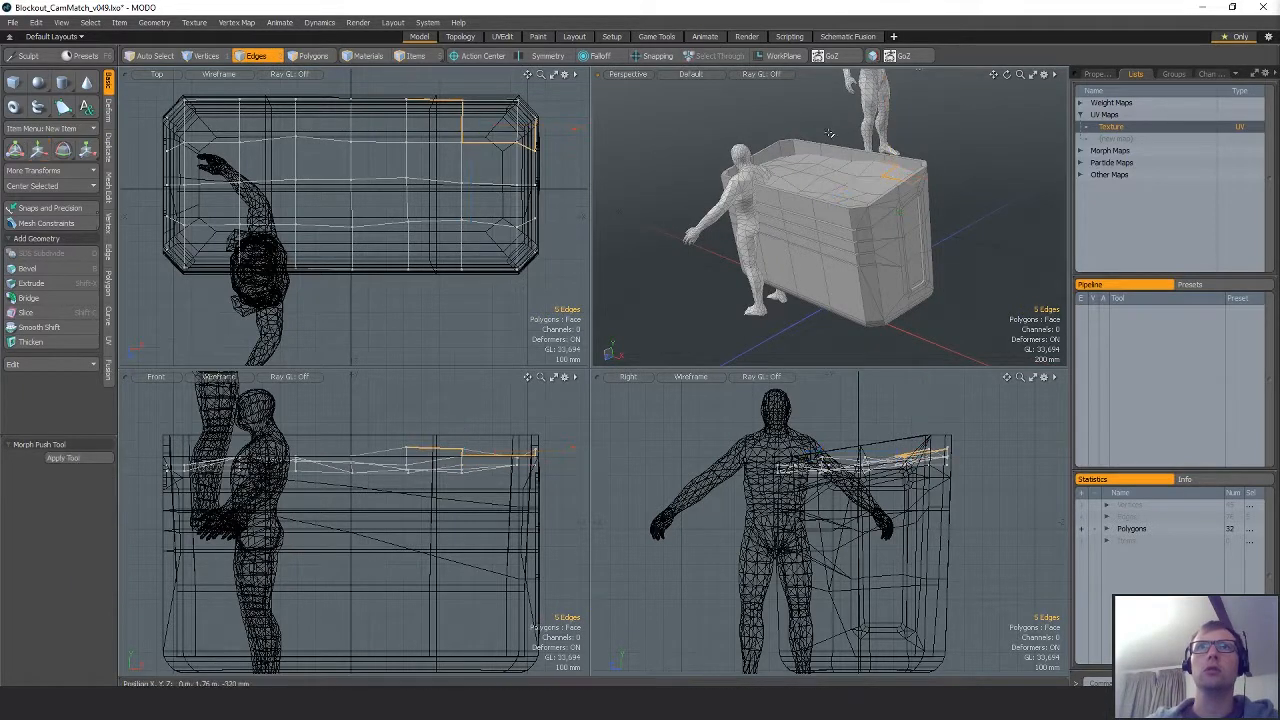
Raise the three vertices at the fill surface's back corner nearest the front human figure.
left_click(802, 143)
key("1")
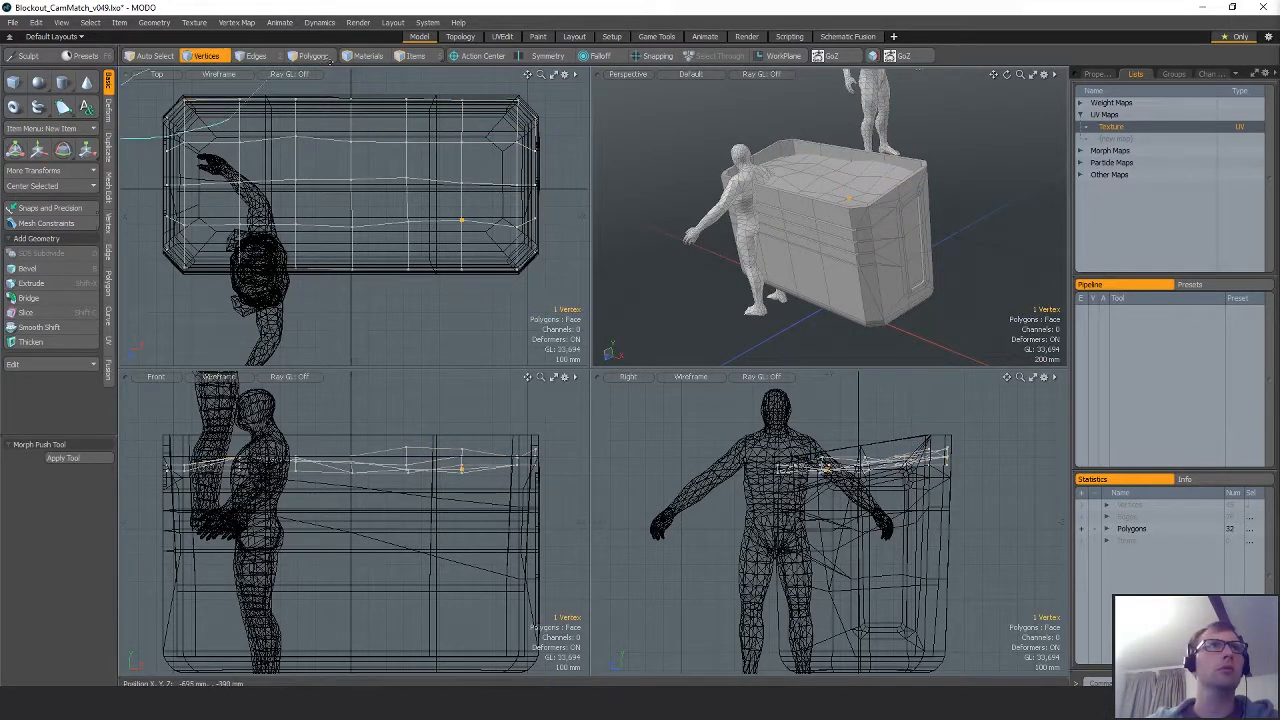
key("w")
left_click_drag(794, 122, 794, 116)
key("space")
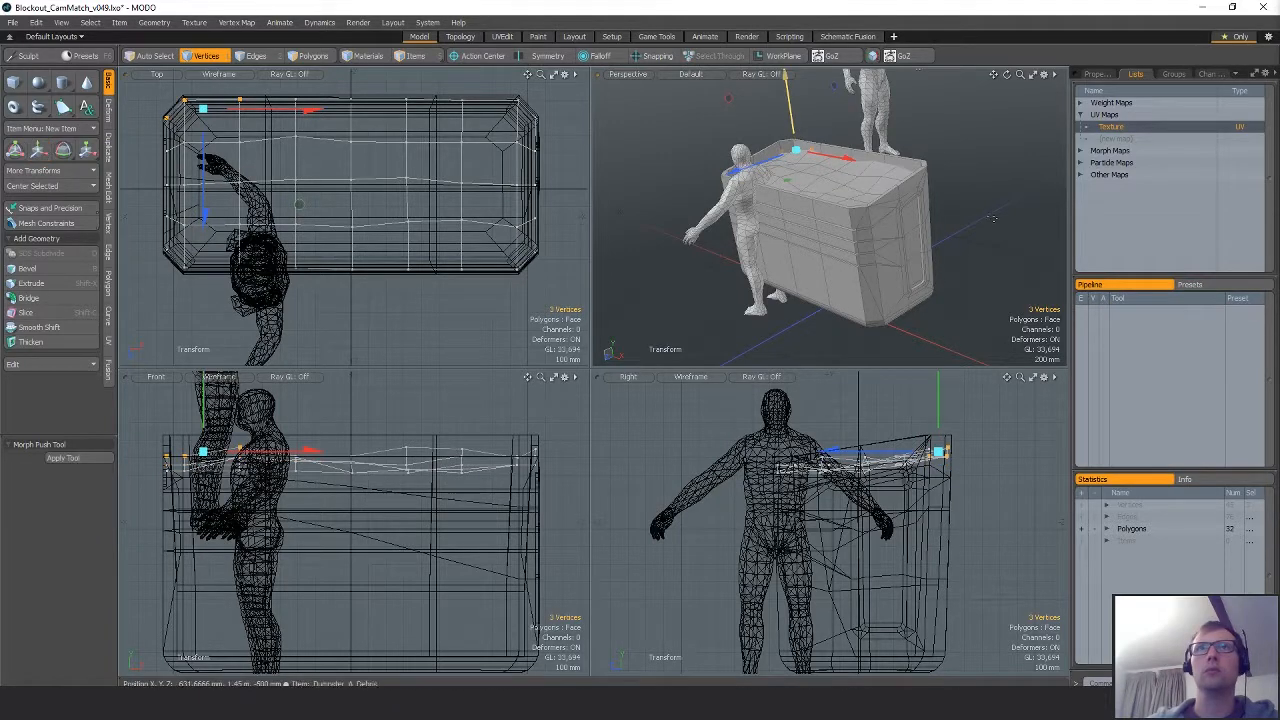
left_click(796, 120)
Select the whole connected fill surface and open its Texture UV map in the UV editor.
left_click_drag(802, 240, 842, 210, "alt")
key("space")
key("space")
double_click(838, 190)
double_click(1124, 128)
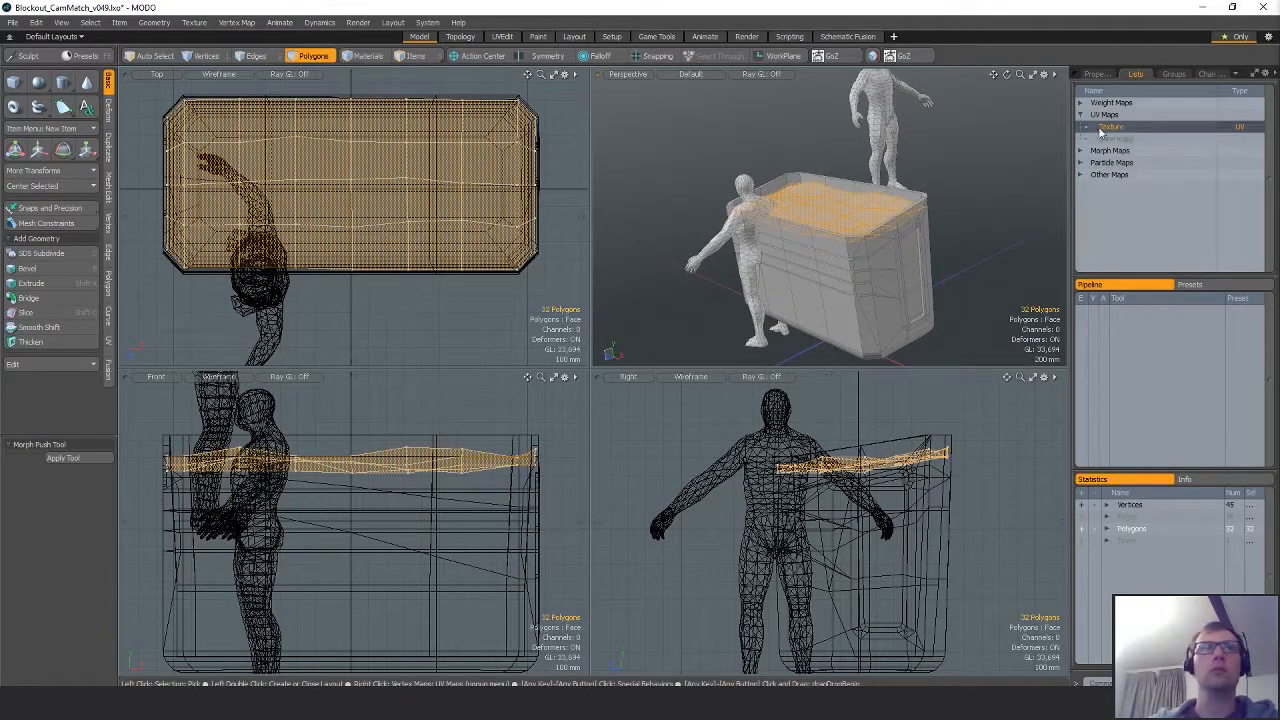
left_click(110, 352)
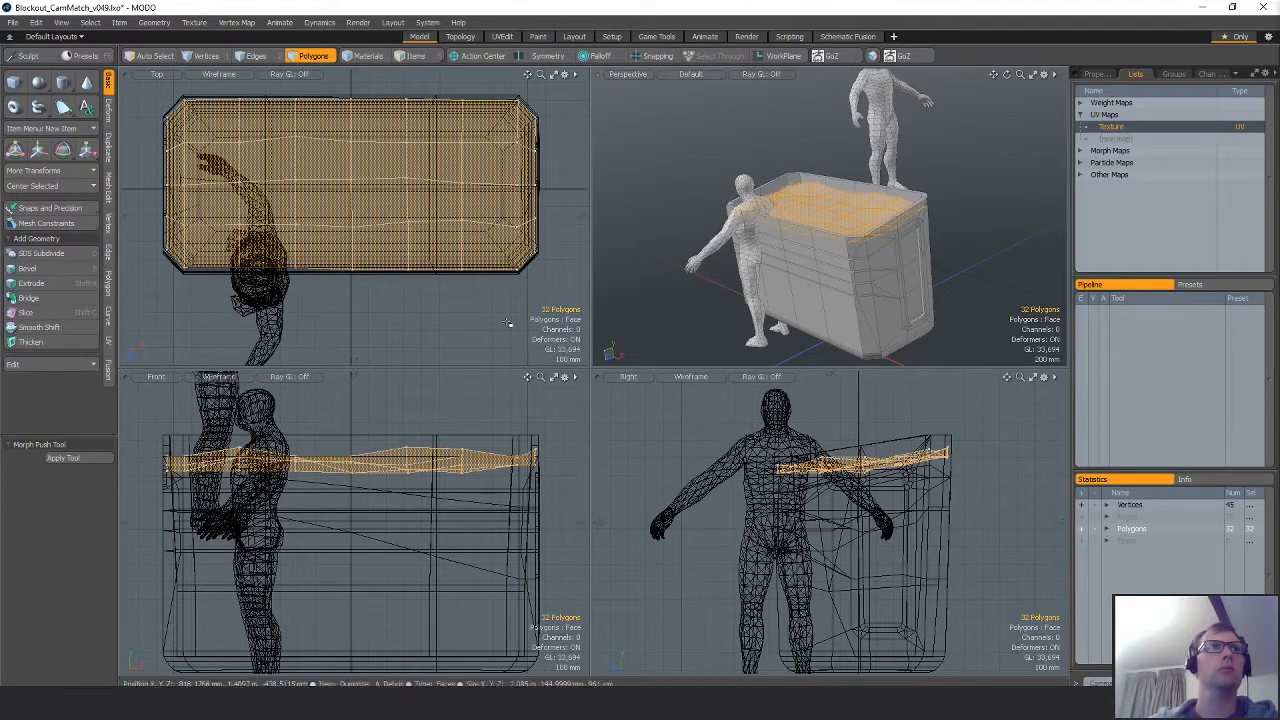
double_click(1114, 129)
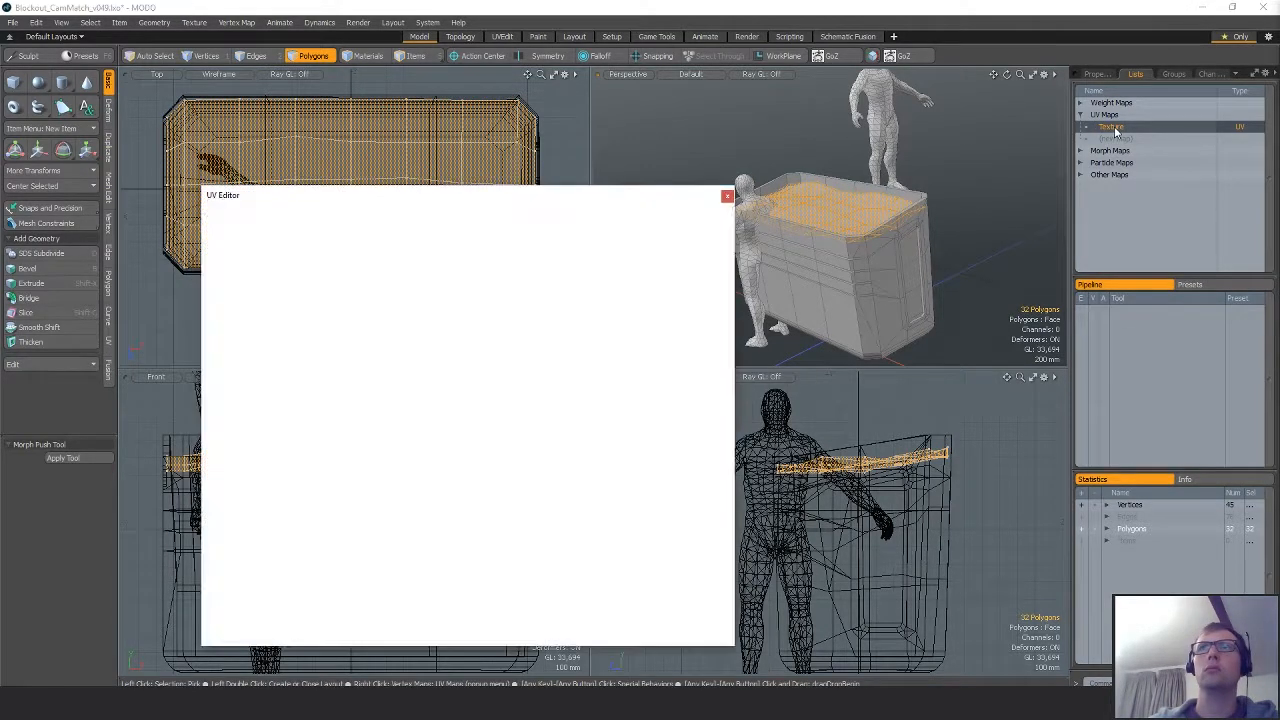
left_click(110, 341)
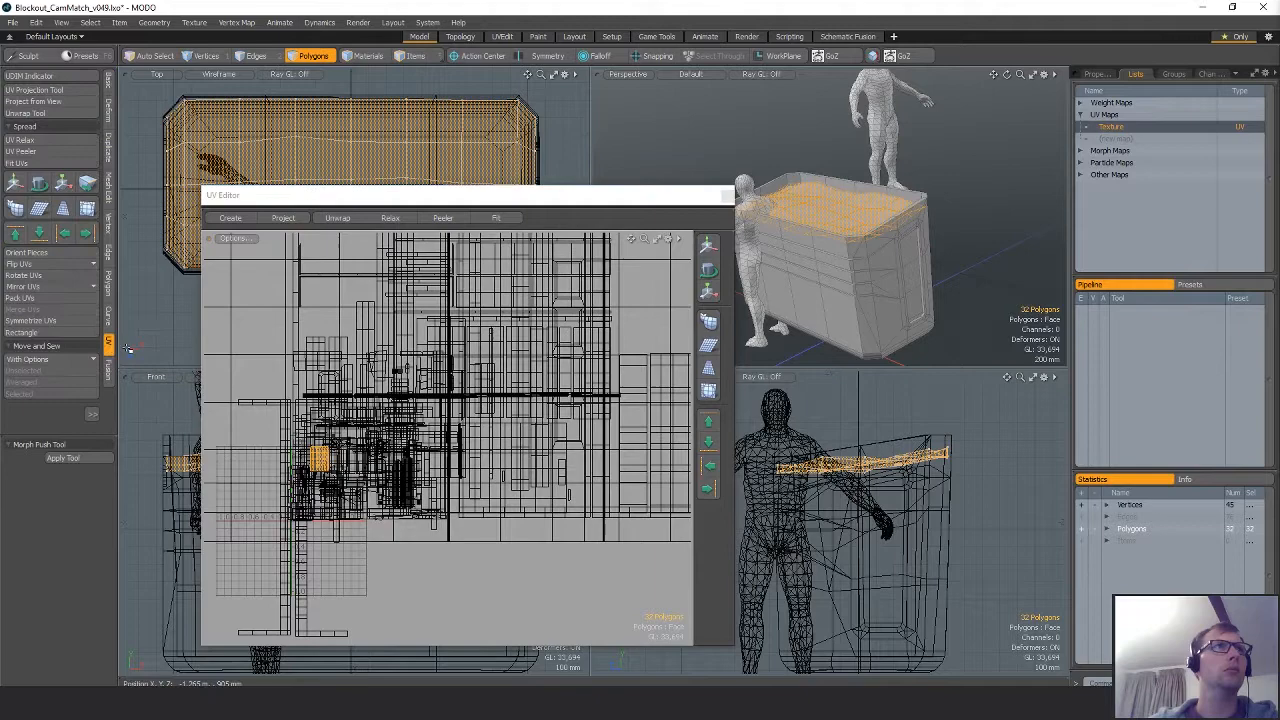
Project the fill surface's UVs flat along the Y axis and stretch them to 231% in U.
left_click(35, 90)
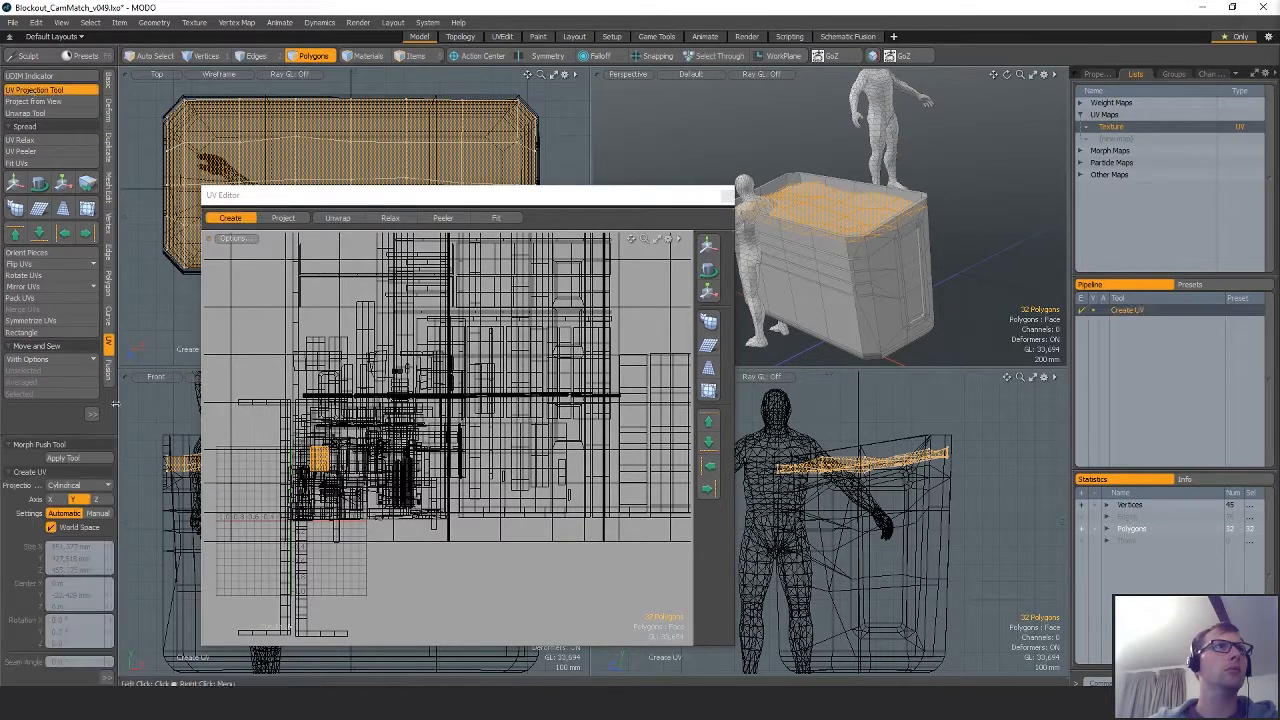
left_click(80, 485)
left_click(80, 470)
left_click_drag(304, 484, 669, 441, "alt")
key("q")
key("y")
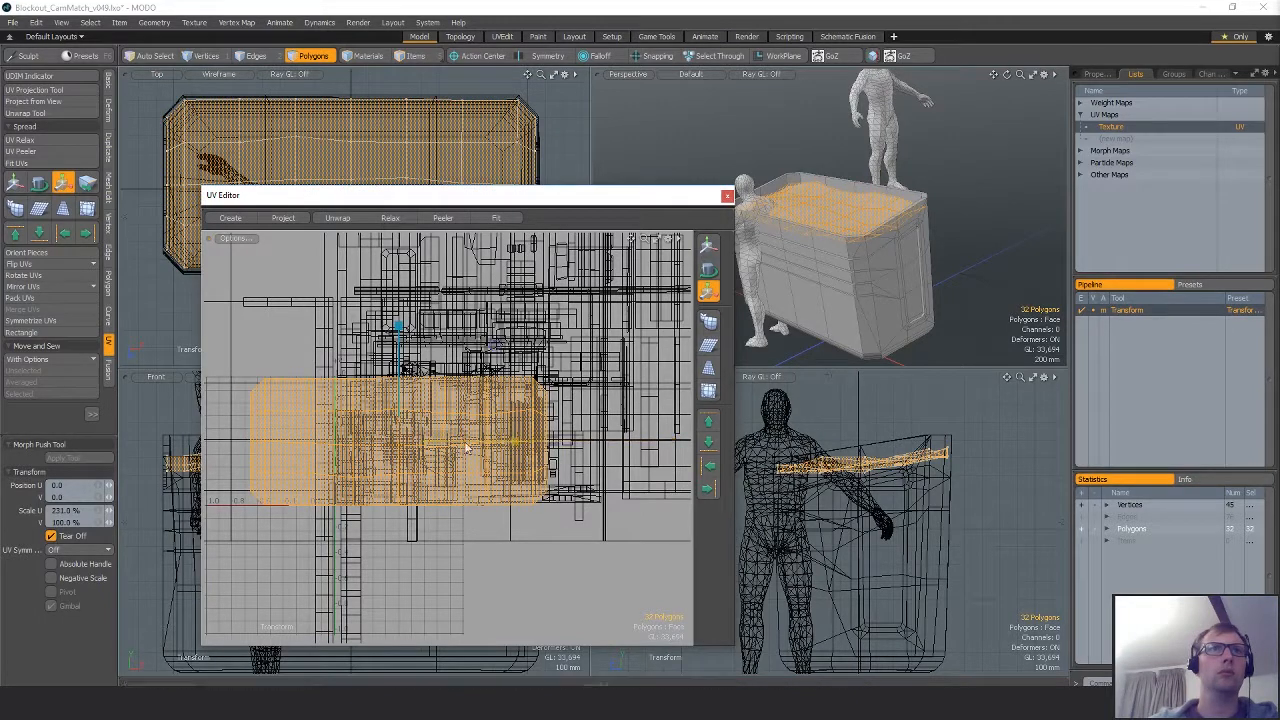
key("q")
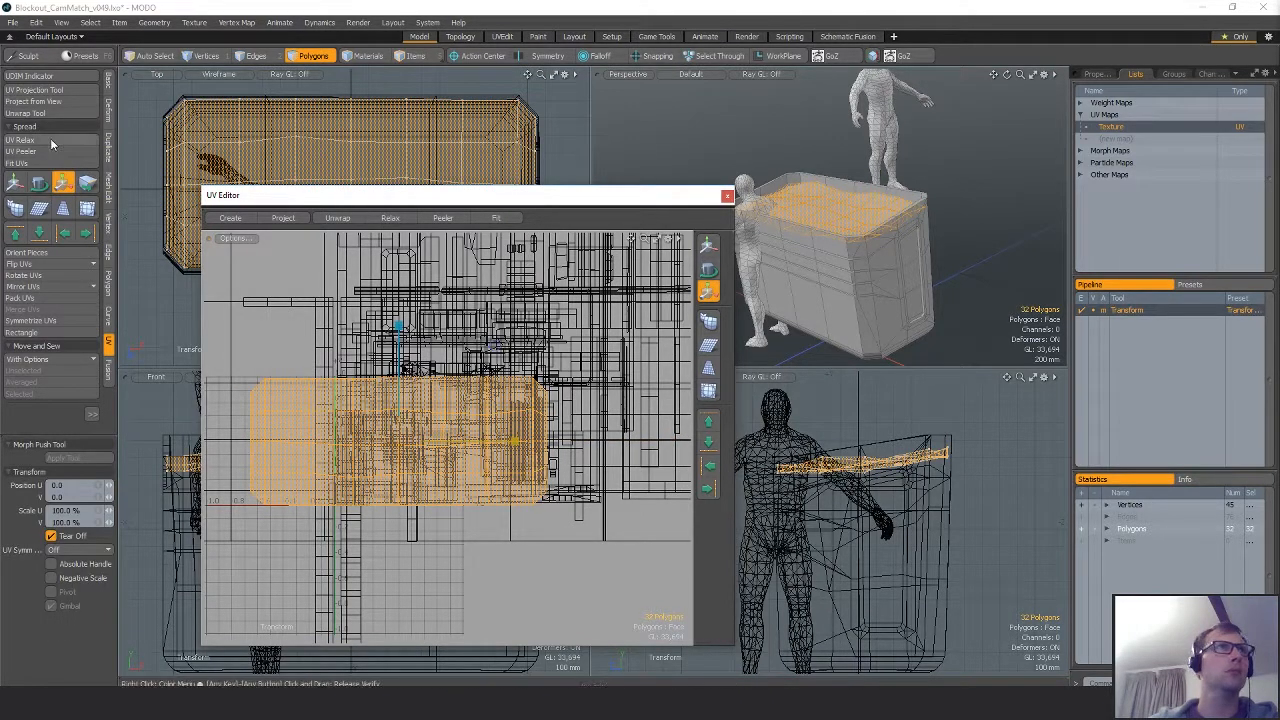
Relax the fill surface's UVs and shrink the island uniformly over the existing UV layout.
left_click(50, 141)
key("q")
key("y")
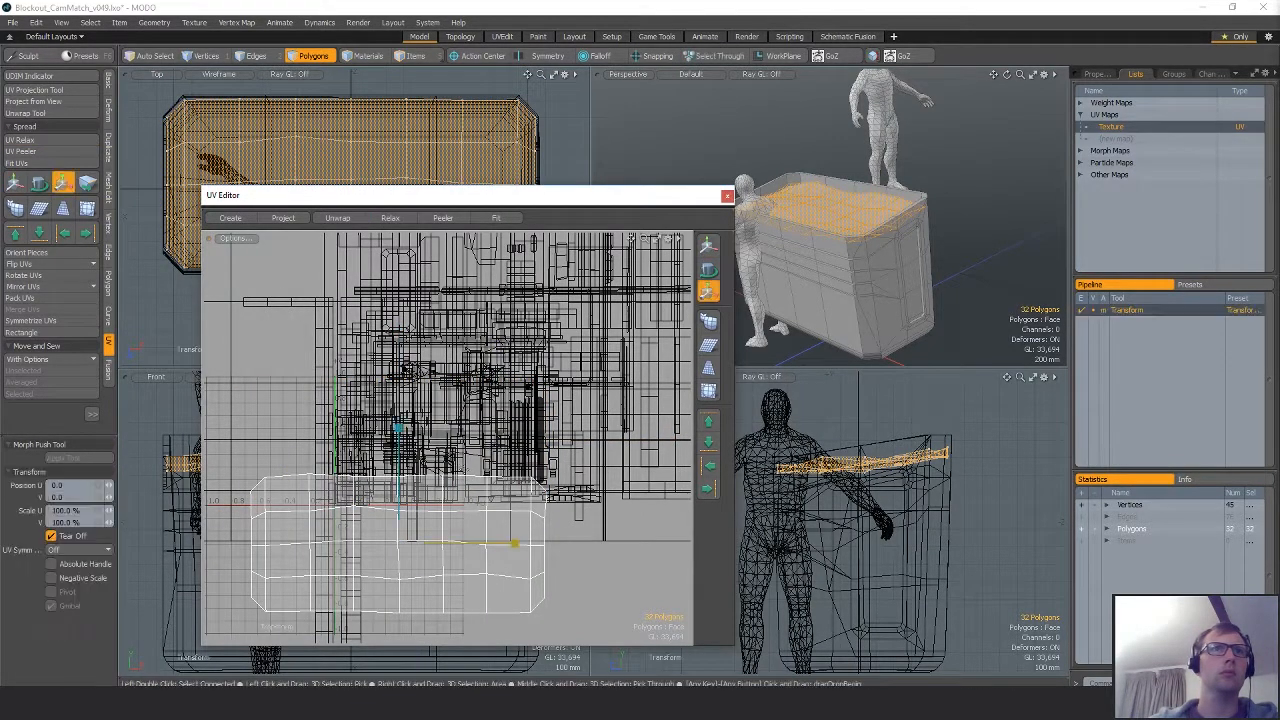
left_click_drag(501, 453, 489, 343)
key("w")
key("y")
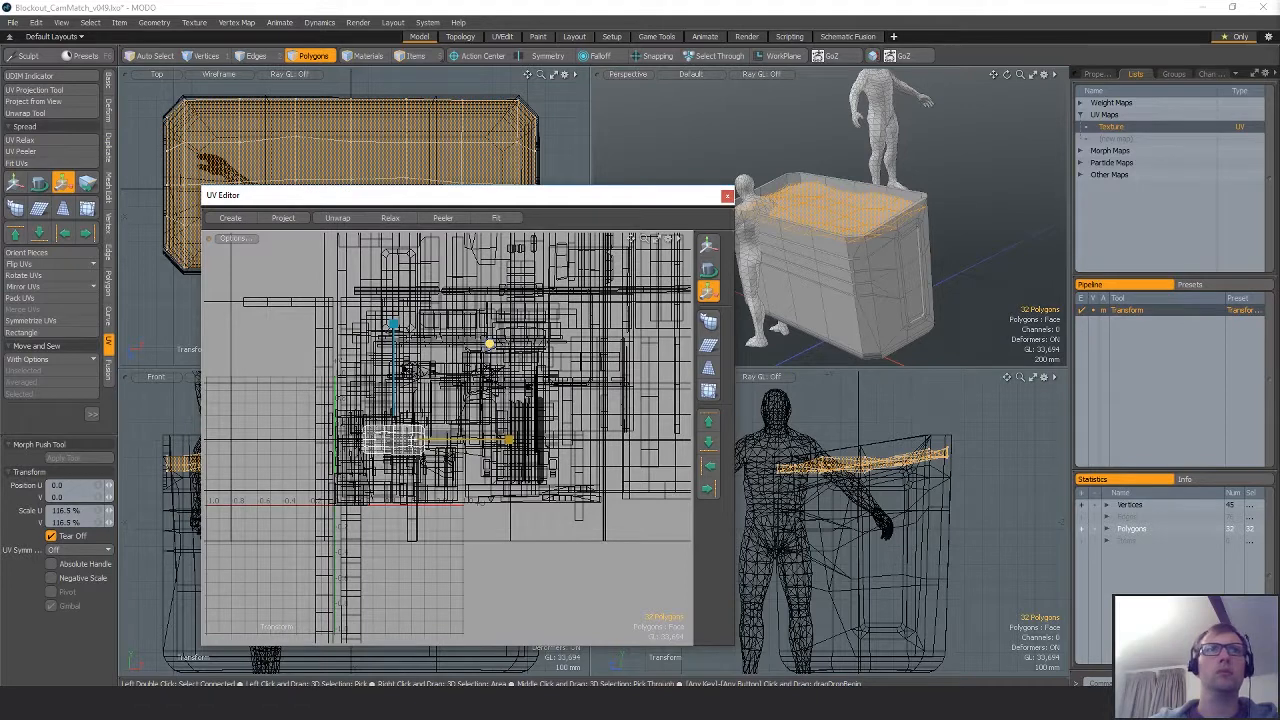
key("q")
left_click(783, 175)
left_click(727, 195)
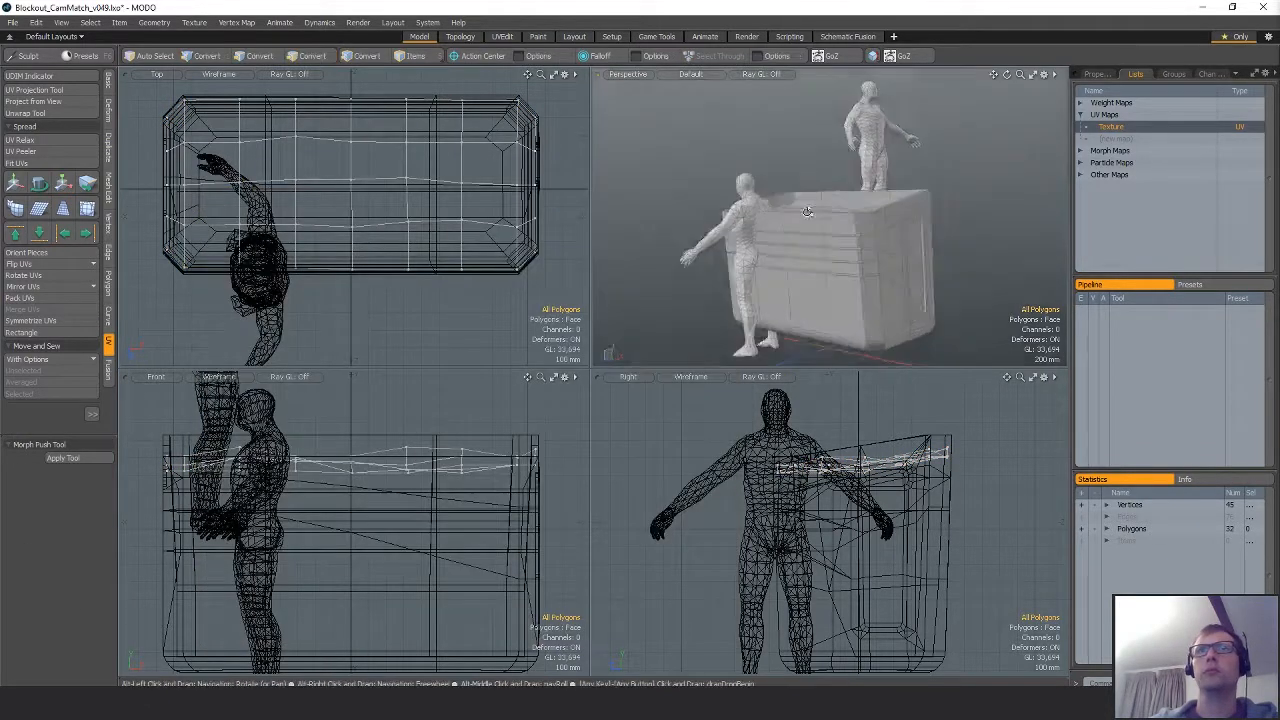
Select all the dumpster meshes, including lid, handles and wheels, and scale them uniformly to 84.5% about the origin.
left_click_drag(815, 262, 866, 272, "alt")
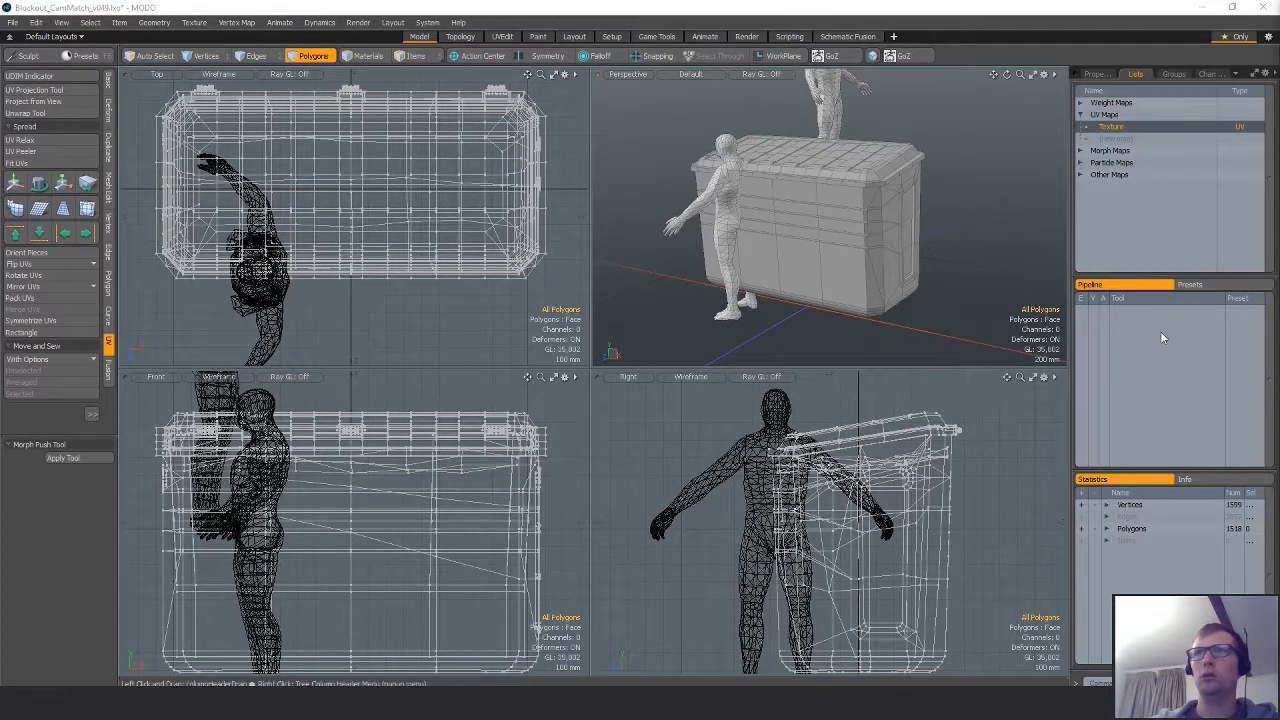
key("u")
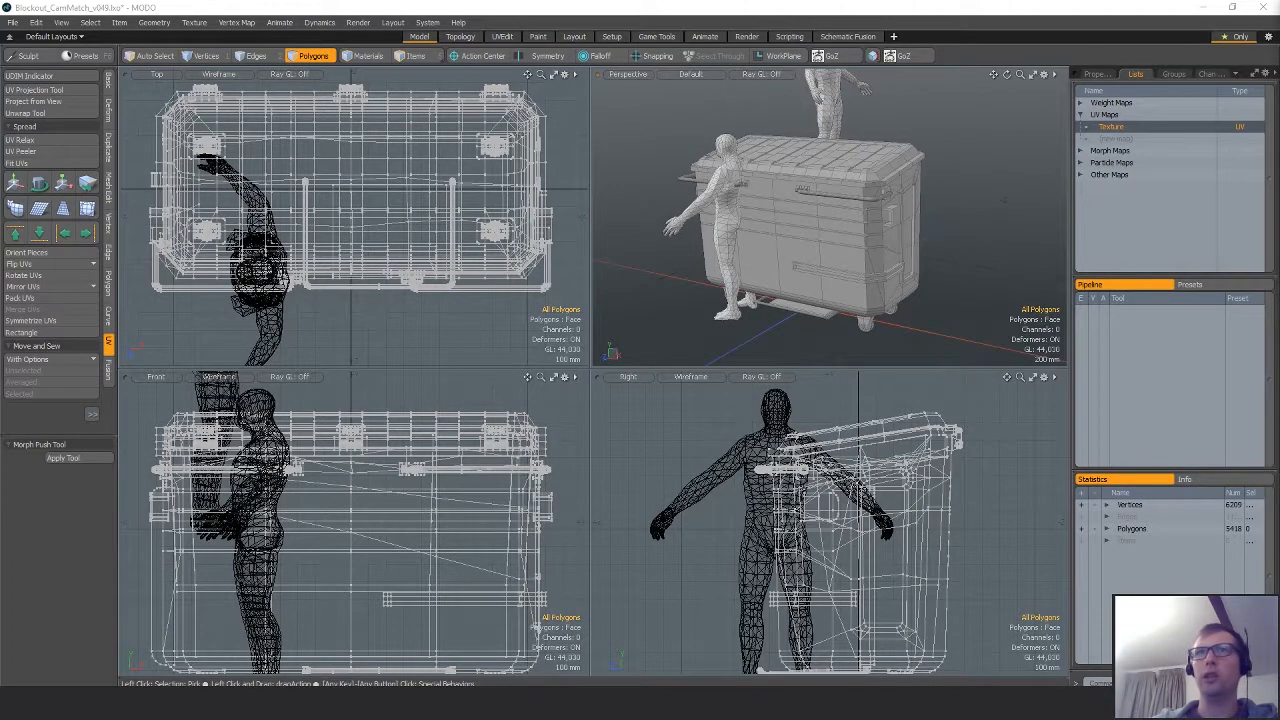
scroll(468, 452, "down", 3)
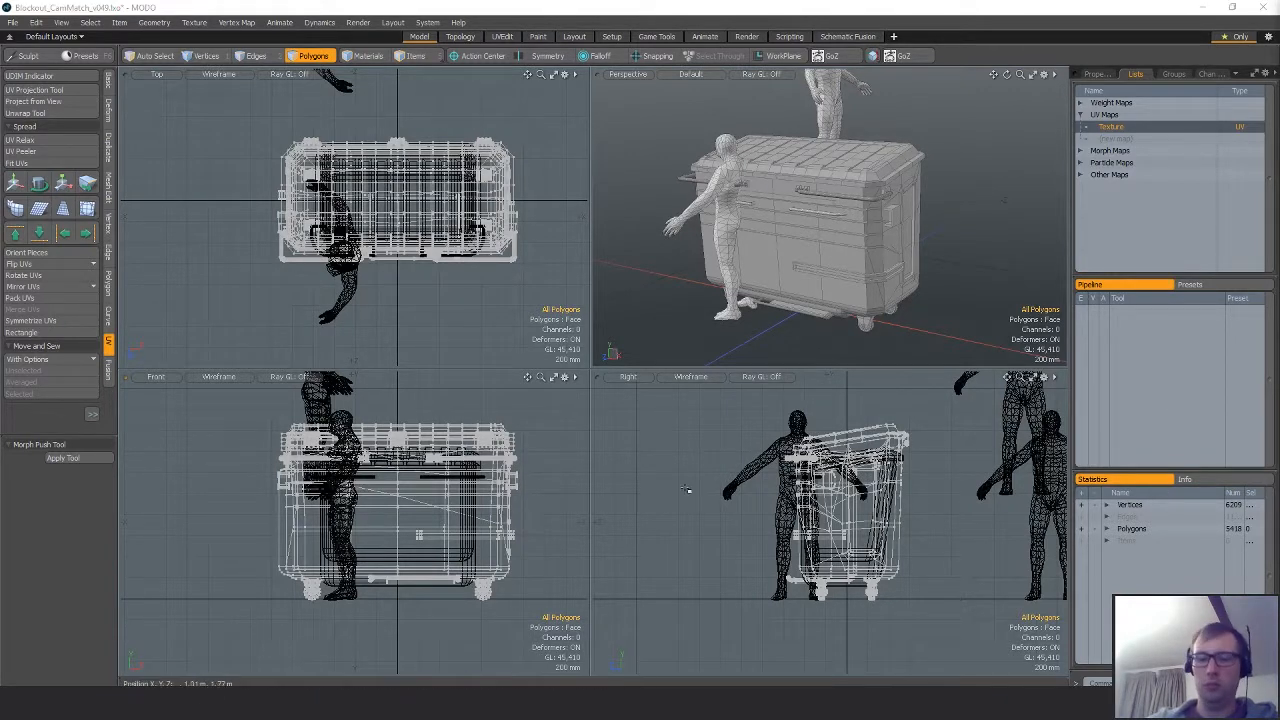
key("r")
left_click_drag(407, 534, 425, 554, "alt+shift")
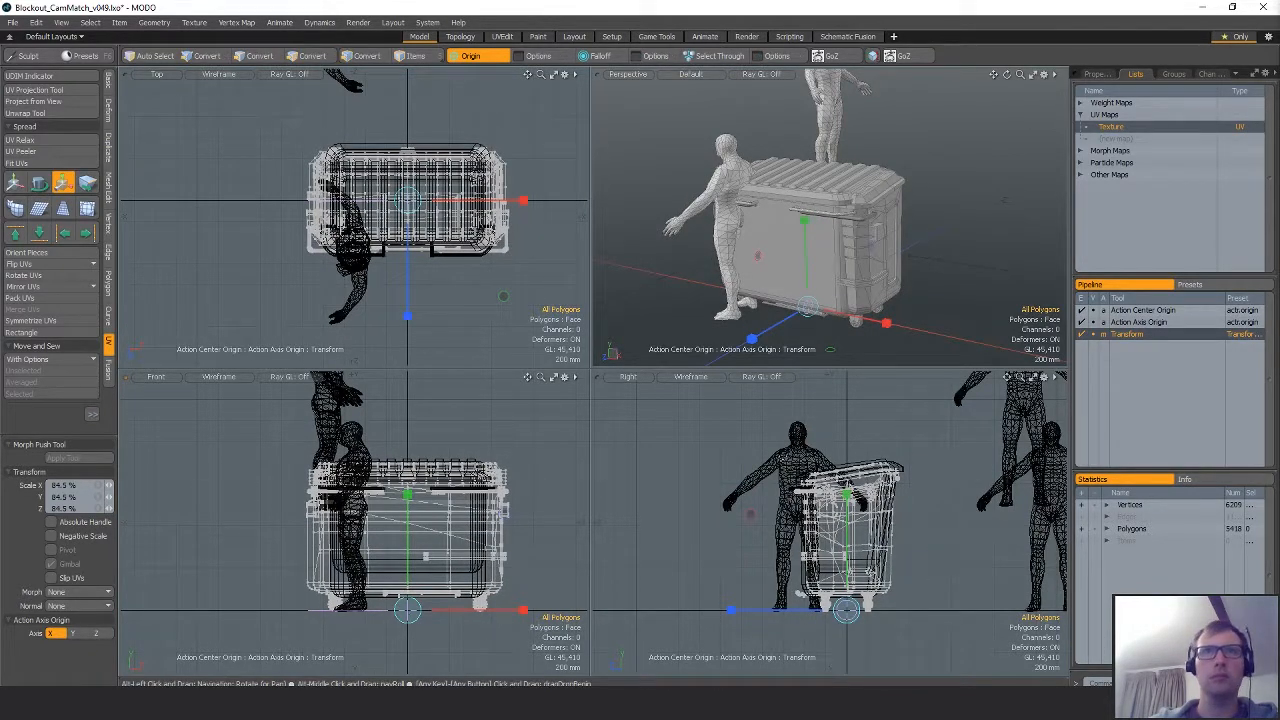
mouse_move(815, 215)
left_mouse_down("alt")
mouse_move(748, 230)
mouse_move(806, 223)
mouse_move(792, 224)
left_mouse_up("alt")
left_click_drag(824, 333, 824, 333)
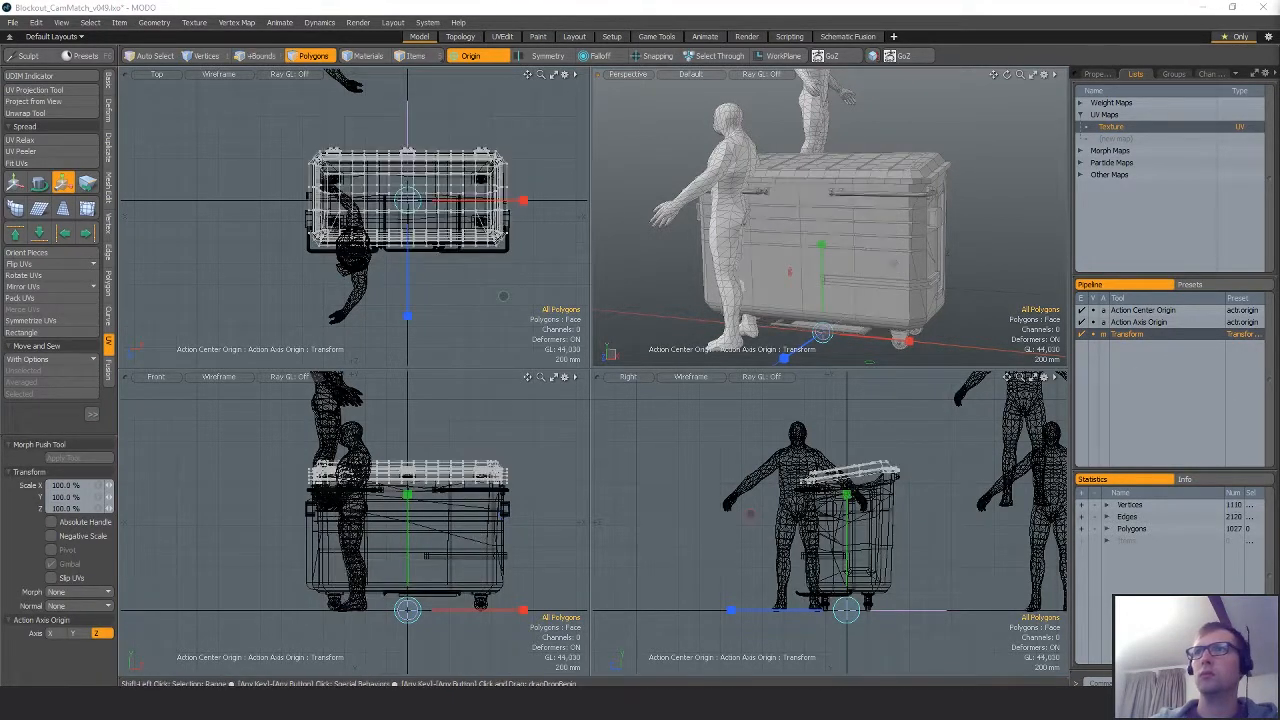
Scale the complete dumpster uniformly by a further 94.5% about the origin.
left_click_drag(880, 238, 850, 328, "alt")
left_click_drag(848, 316, 844, 320)
left_click_drag(800, 215, 651, 238, "alt")
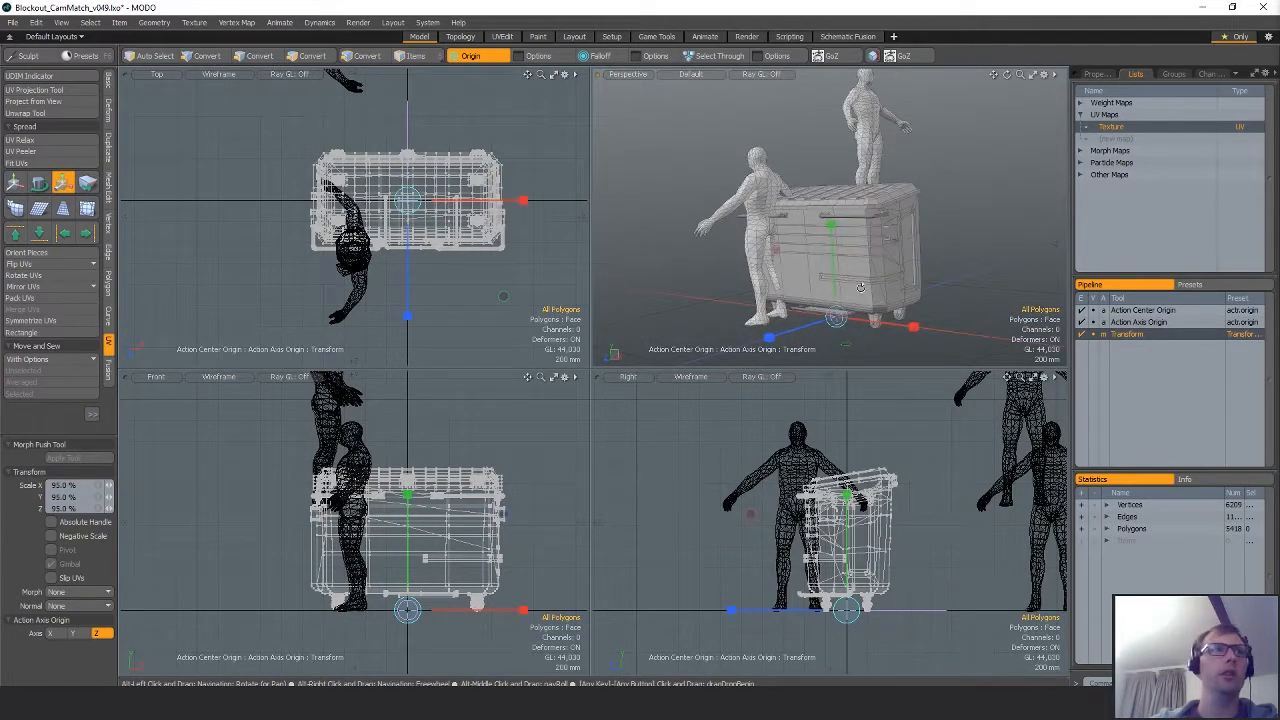
left_click_drag(860, 287, 832, 319, "alt")
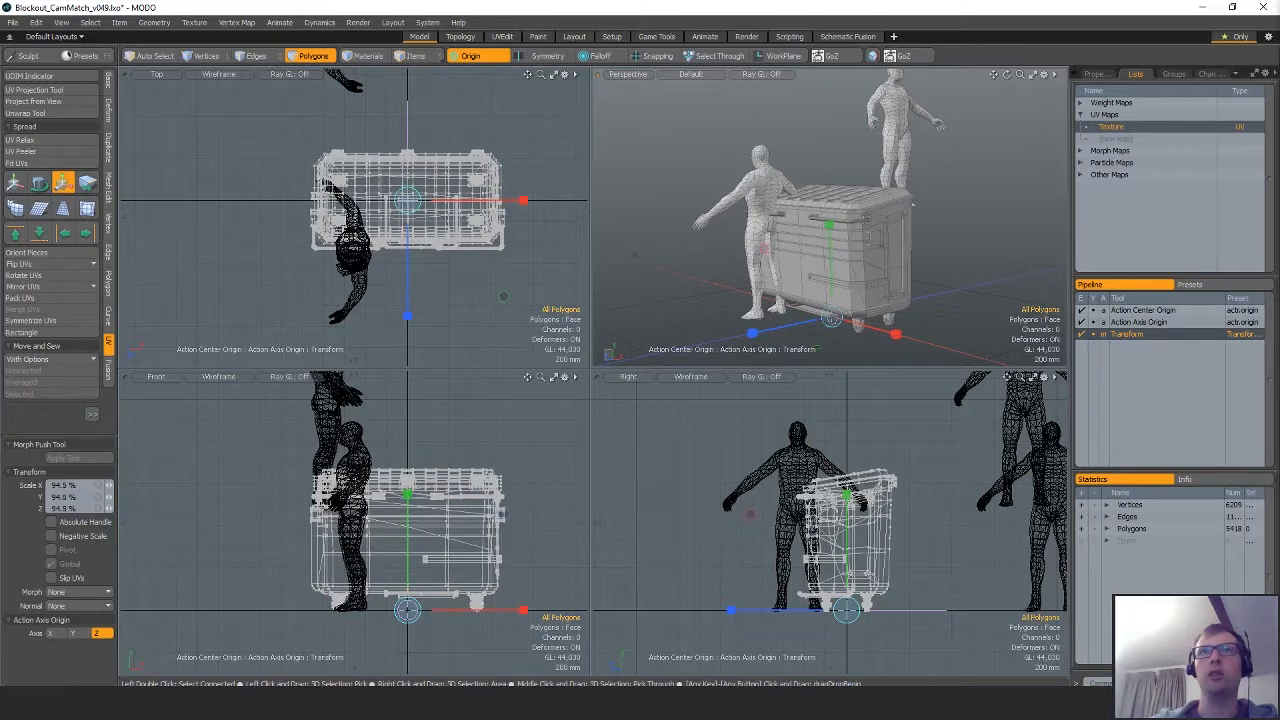
left_click_drag(912, 205, 936, 270, "alt")
key("space")
key("Escape")
scroll(953, 262, "down", 3)
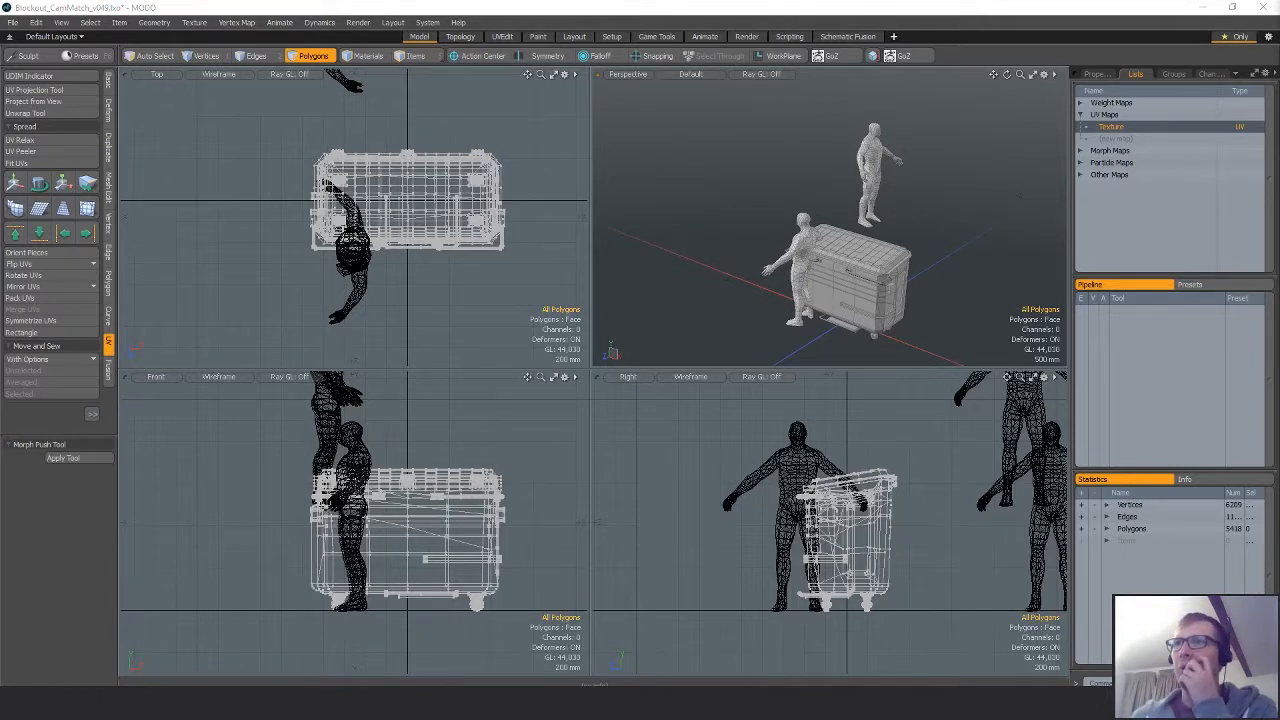
Add a 1 m unit cube at the origin in a new empty mesh.
left_click(989, 448)
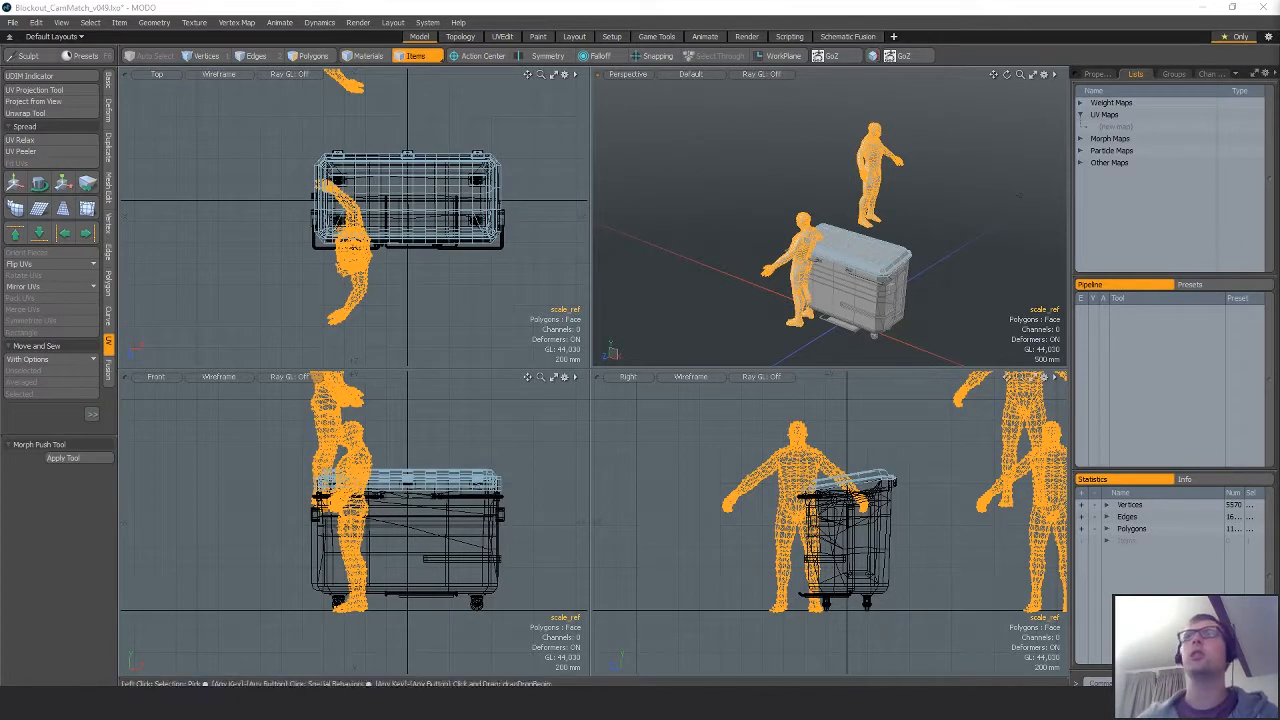
left_click(828, 248)
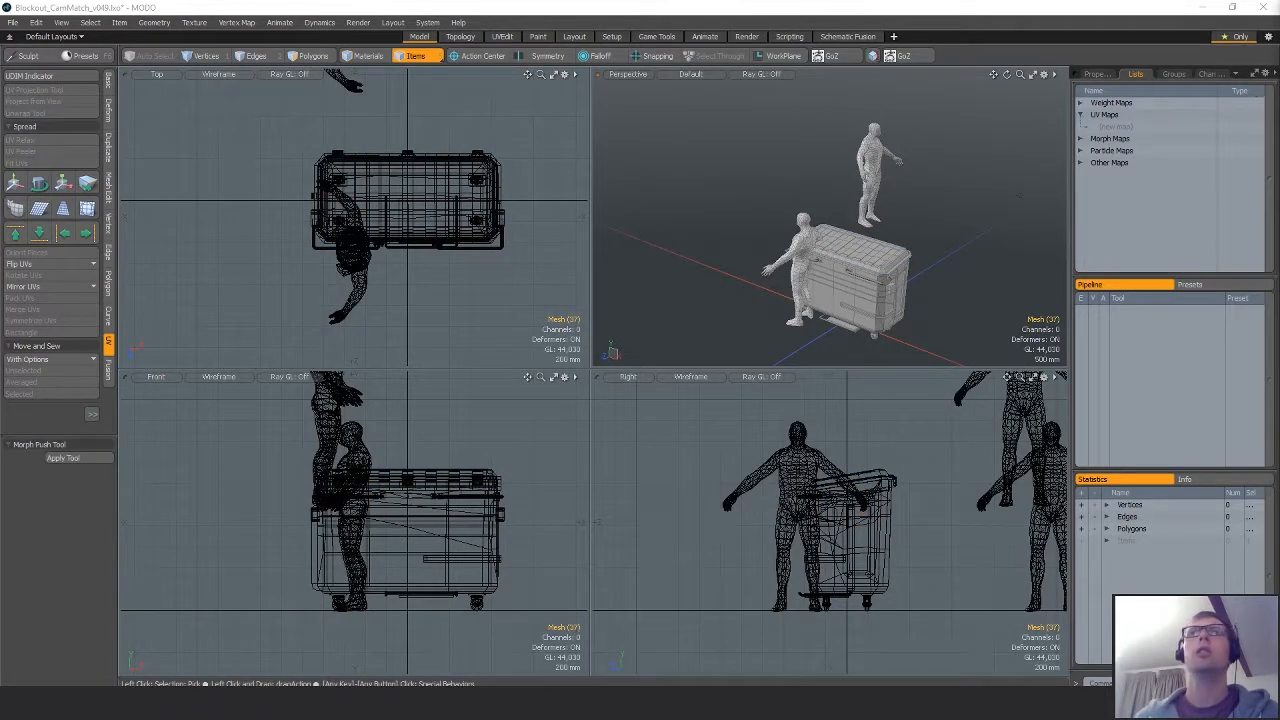
left_click_drag(785, 193, 801, 211, "alt+shift")
left_click(108, 82)
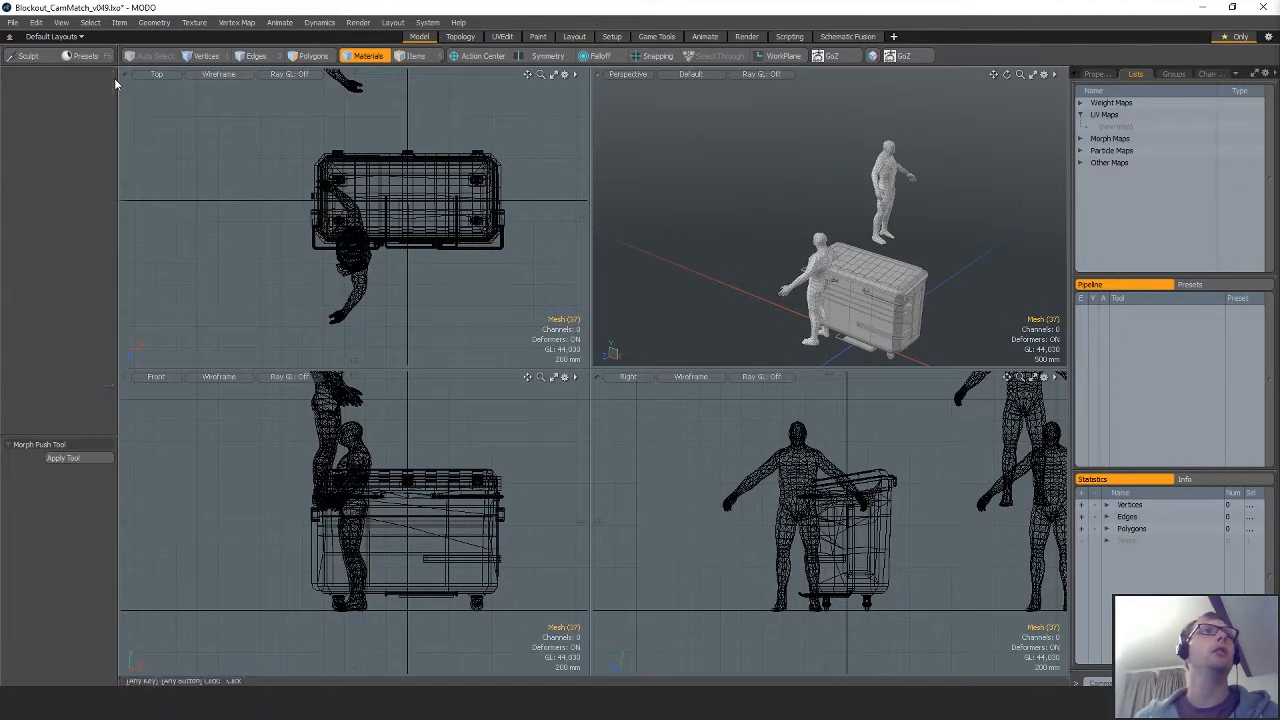
left_click(14, 83)
key("shift+a")
left_click_drag(800, 238, 850, 245, "alt")
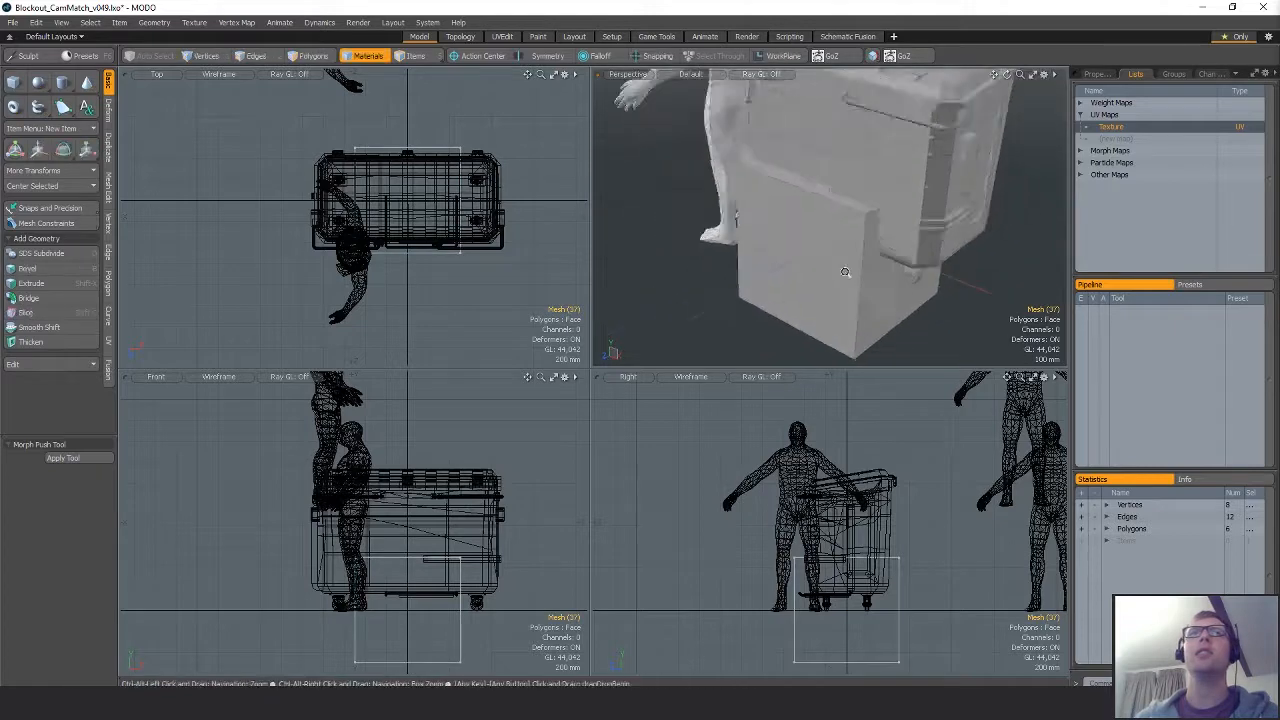
Move the cube's polygons onto clear floor, away from the dumpster and the human figures.
key("w")
left_click_drag(950, 238, 708, 208, "ctrl+alt")
left_click_drag(834, 236, 948, 245, "alt+shift")
key("ctrl+z")
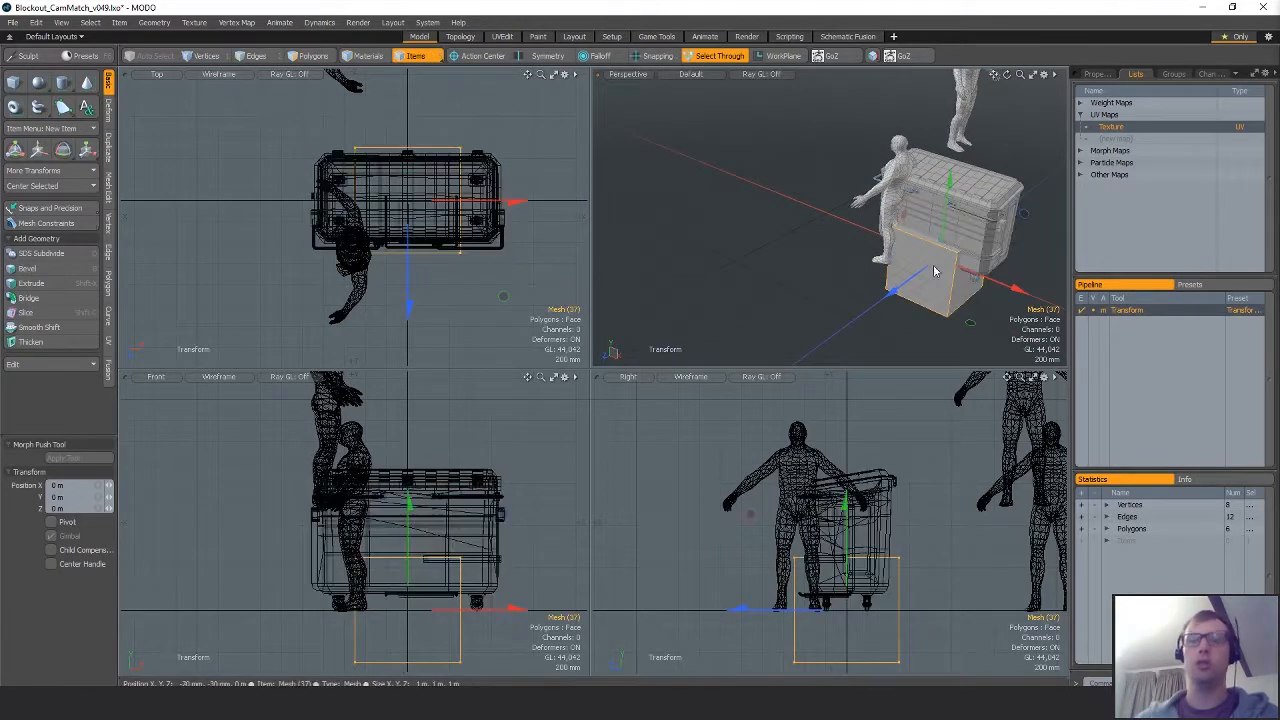
key("3")
key("w")
left_click_drag(970, 322, 784, 250)
key("shift+a")
left_click_drag(784, 250, 808, 243, "ctrl+alt")
Delete every face of the cube except its top one.
key("space")
key("space")
key("space")
key("space")
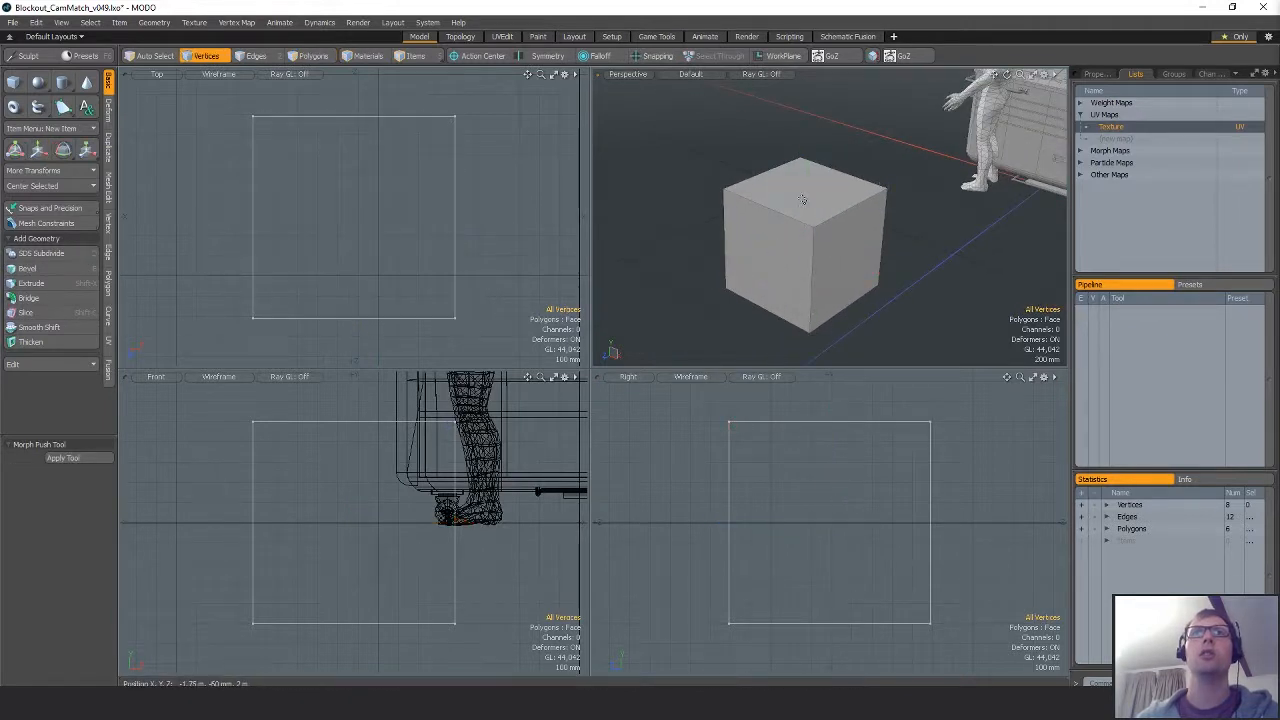
left_click(812, 199)
key("bracketleft")
key("Delete")
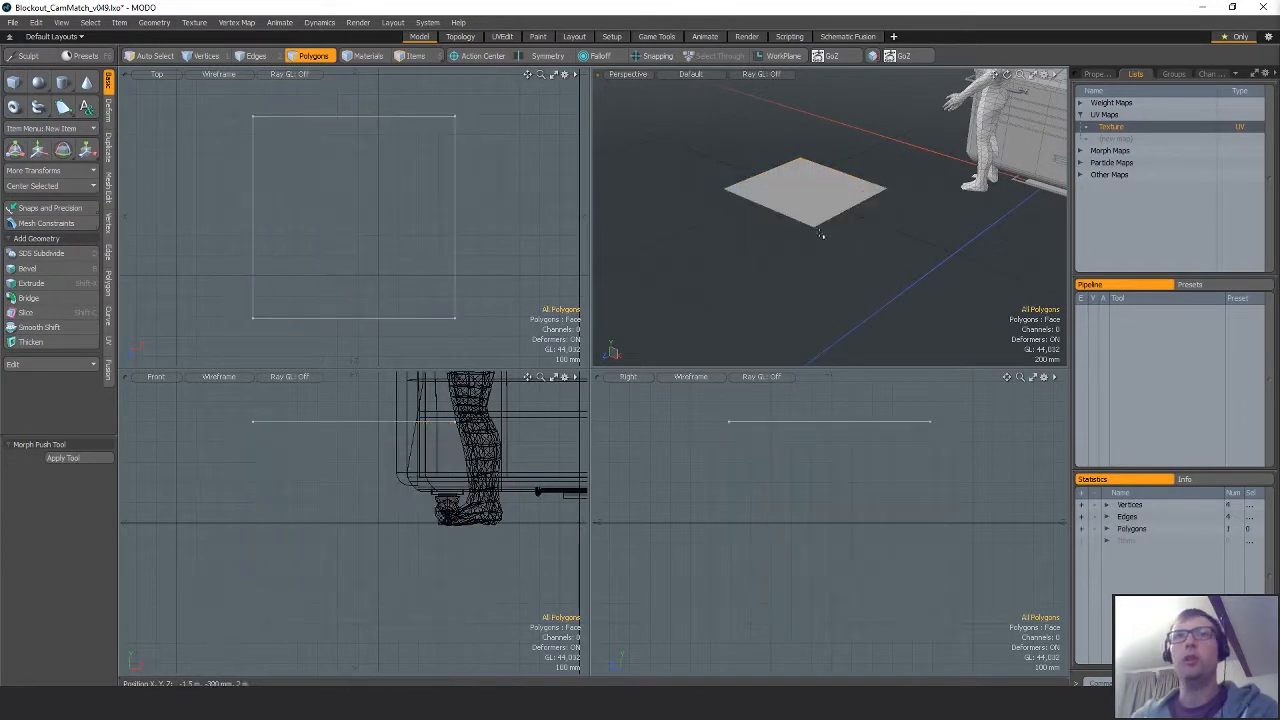
Lower two diagonally opposite corners of the remaining quad by 430 mm.
key("space")
key("space")
key("space")
key("space")
left_click(800, 157)
left_click(814, 226, "shift")
key("w")
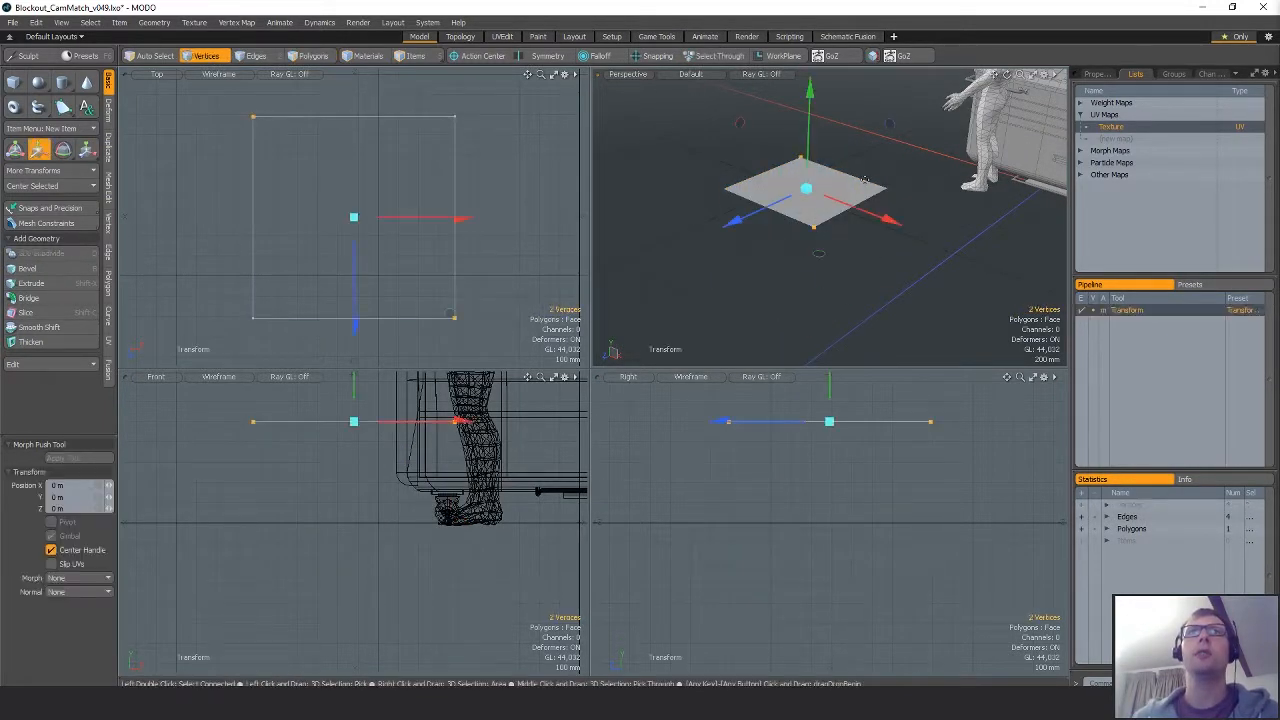
left_click_drag(809, 138, 809, 183)
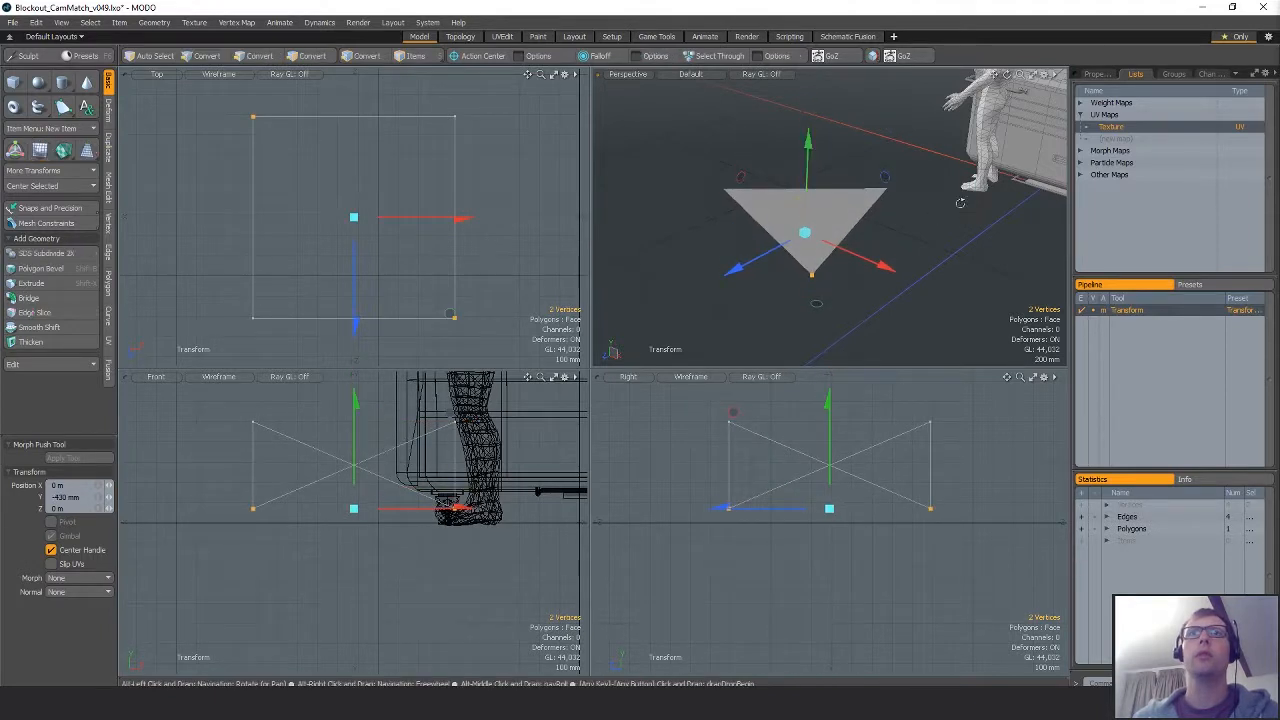
Examine the bent quad's shape and shading from several angles with its corners deselected.
left_click_drag(892, 225, 871, 254, "alt")
key("q")
left_click(938, 269)
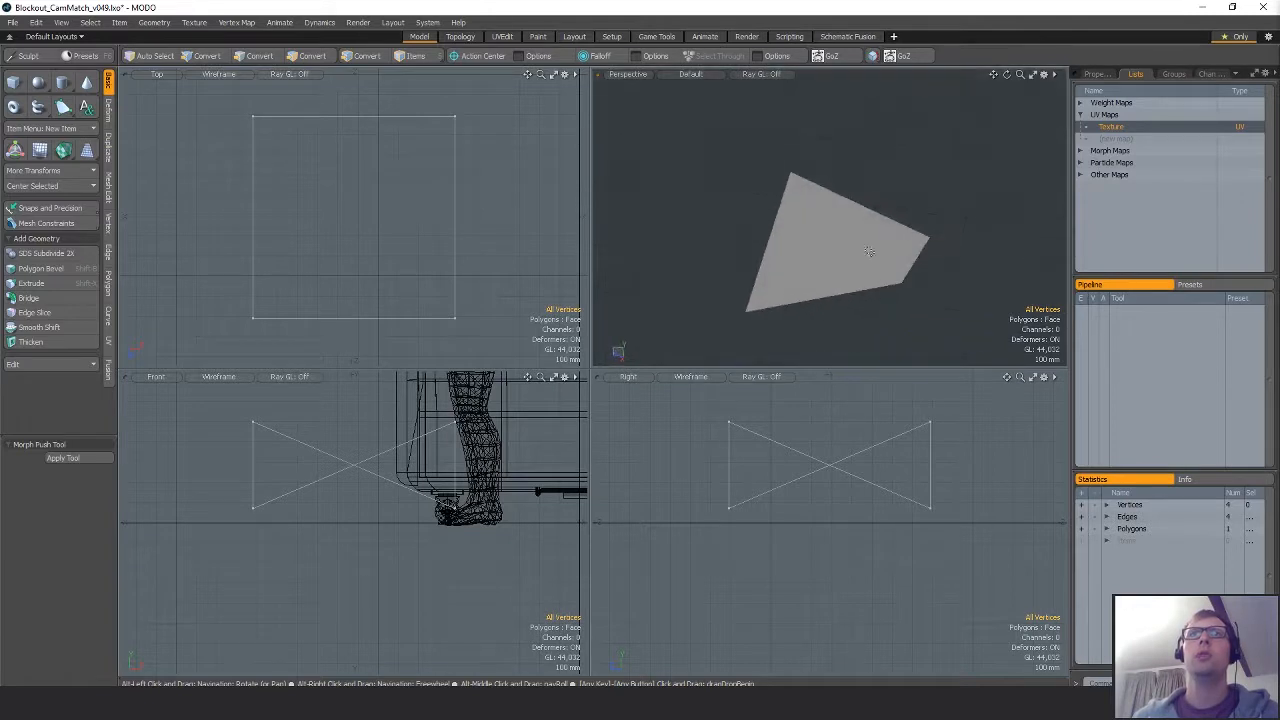
key("space")
key("space")
left_click(843, 229)
left_click_drag(783, 269, 948, 240, "alt")
key("space")
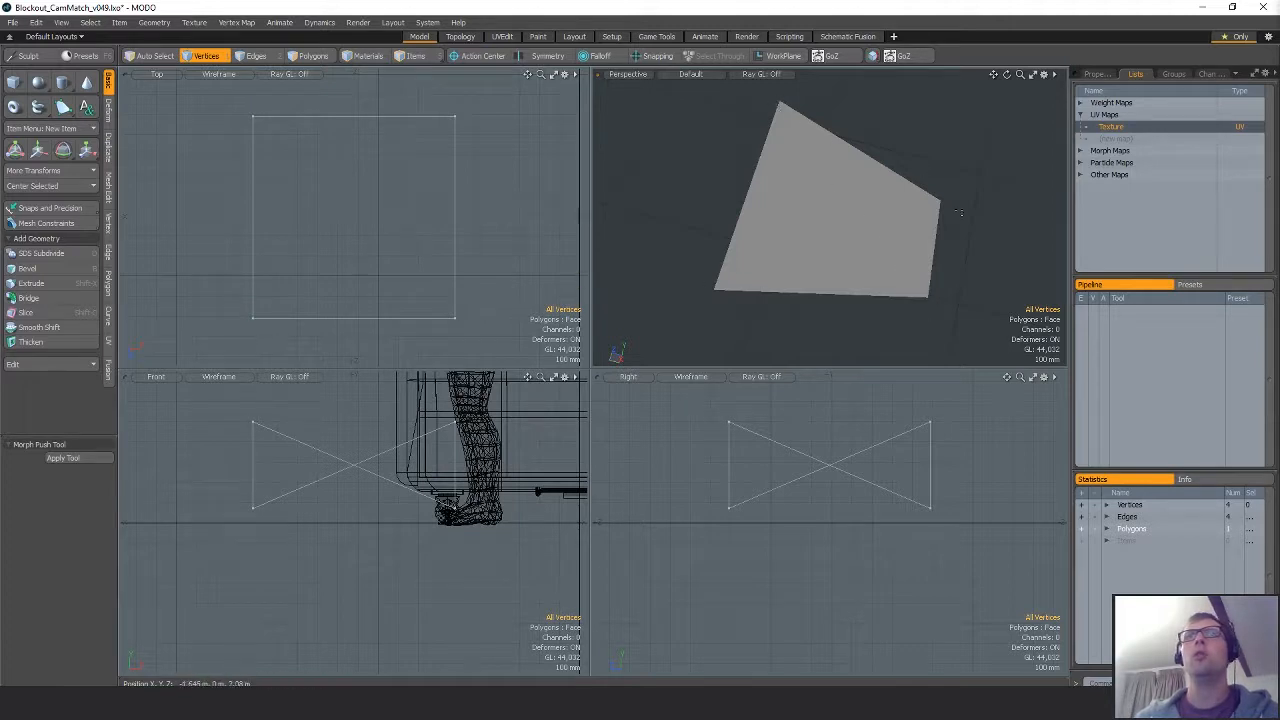
left_click_drag(958, 212, 989, 219, "alt")
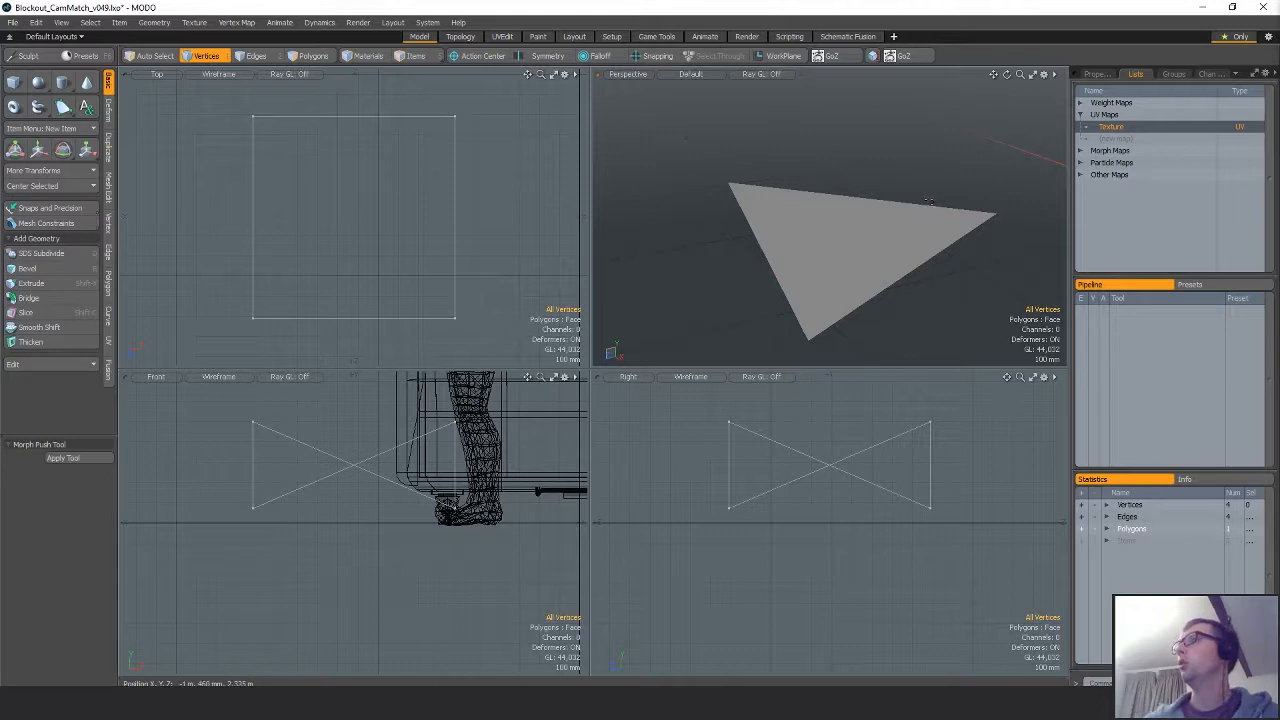
mouse_move(929, 202)
left_mouse_down("alt")
mouse_move(880, 260)
mouse_move(957, 210)
mouse_move(937, 220)
left_mouse_up("alt")
Triangulate the bent quad into two triangles.
key("space")
key("space")
left_click(857, 235)
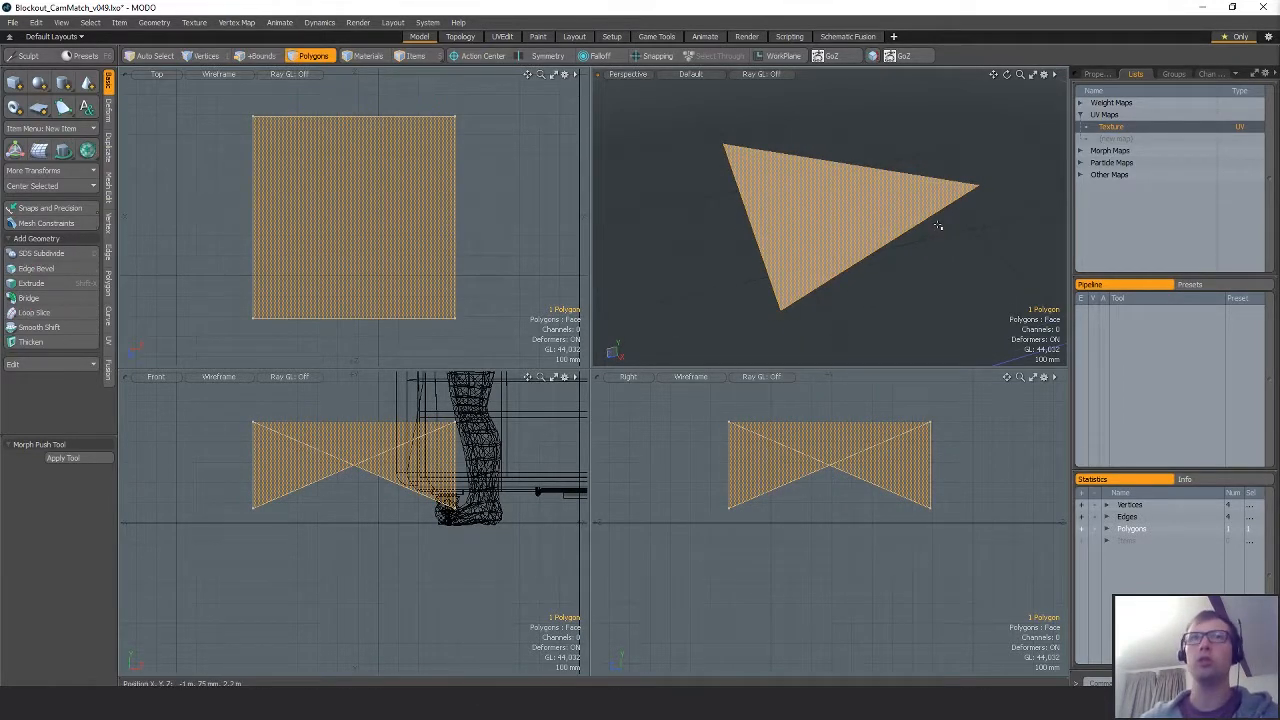
key("shift+t")
key("space")
left_click_drag(903, 154, 872, 193, "alt")
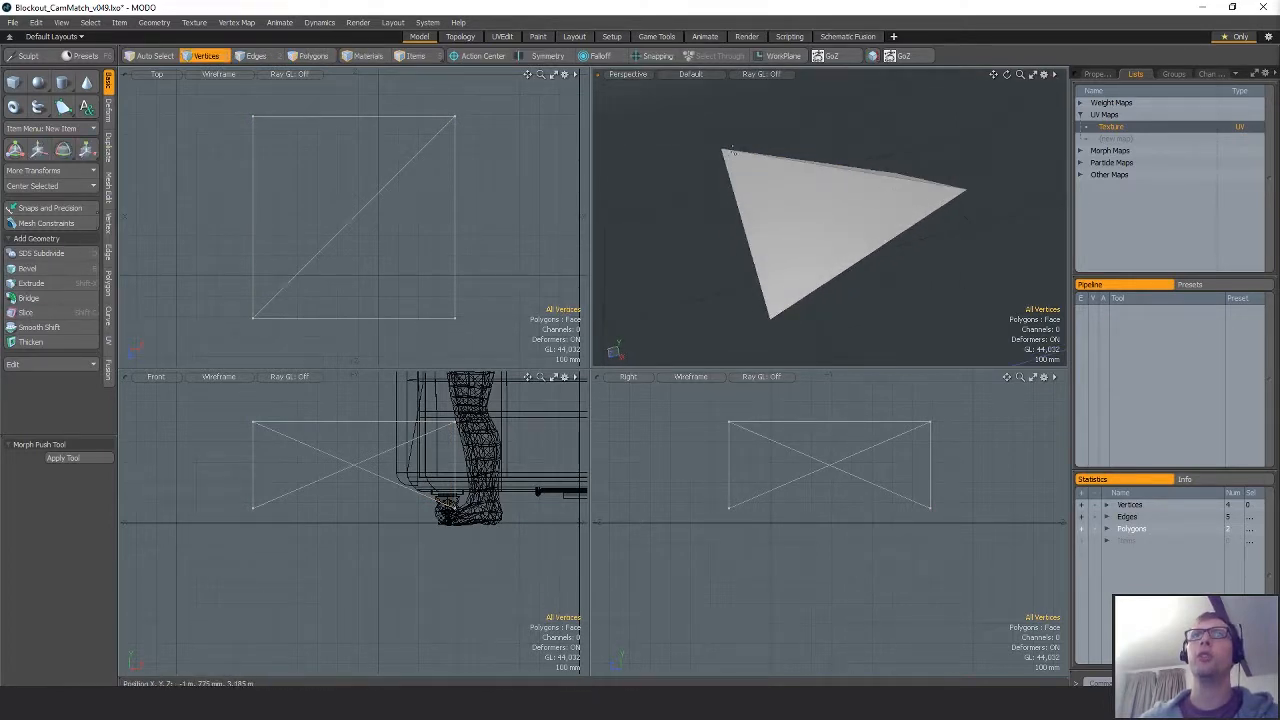
key("space")
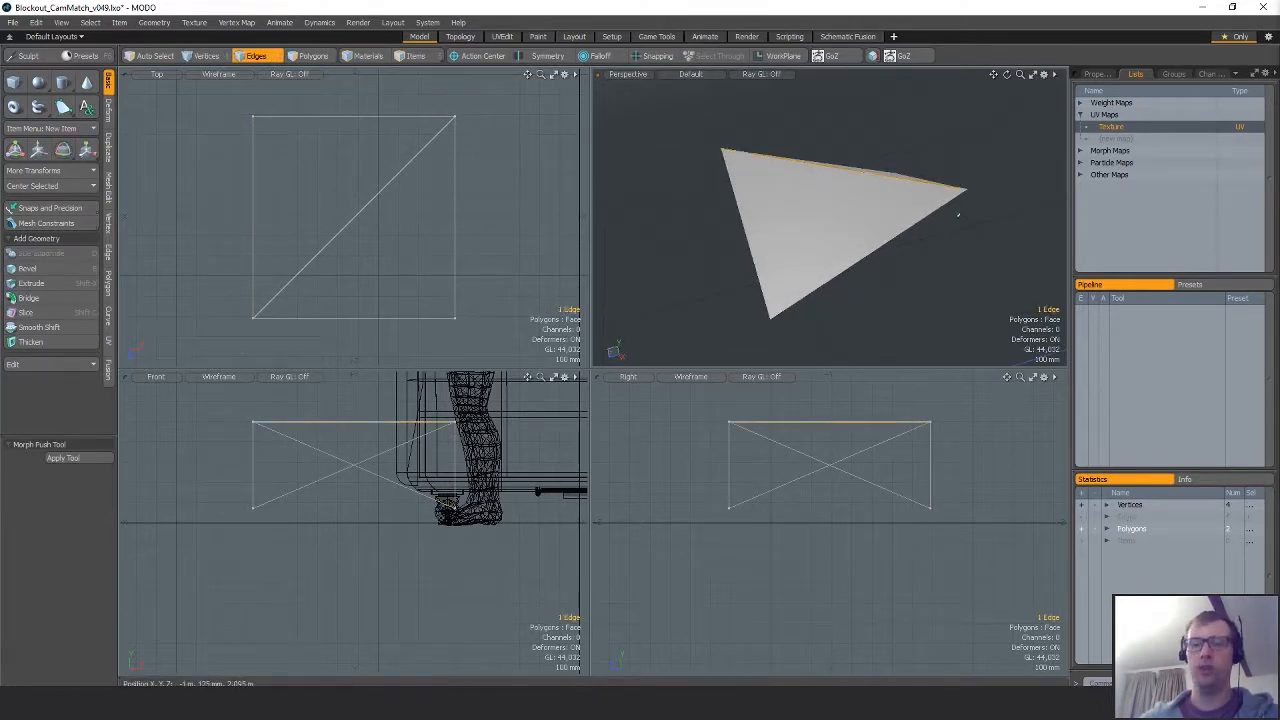
Spin the diagonal edge shared by the two triangles to the opposite corners, and delete the demonstration mesh.
left_click(886, 183)
left_click_drag(886, 183, 826, 251, "alt")
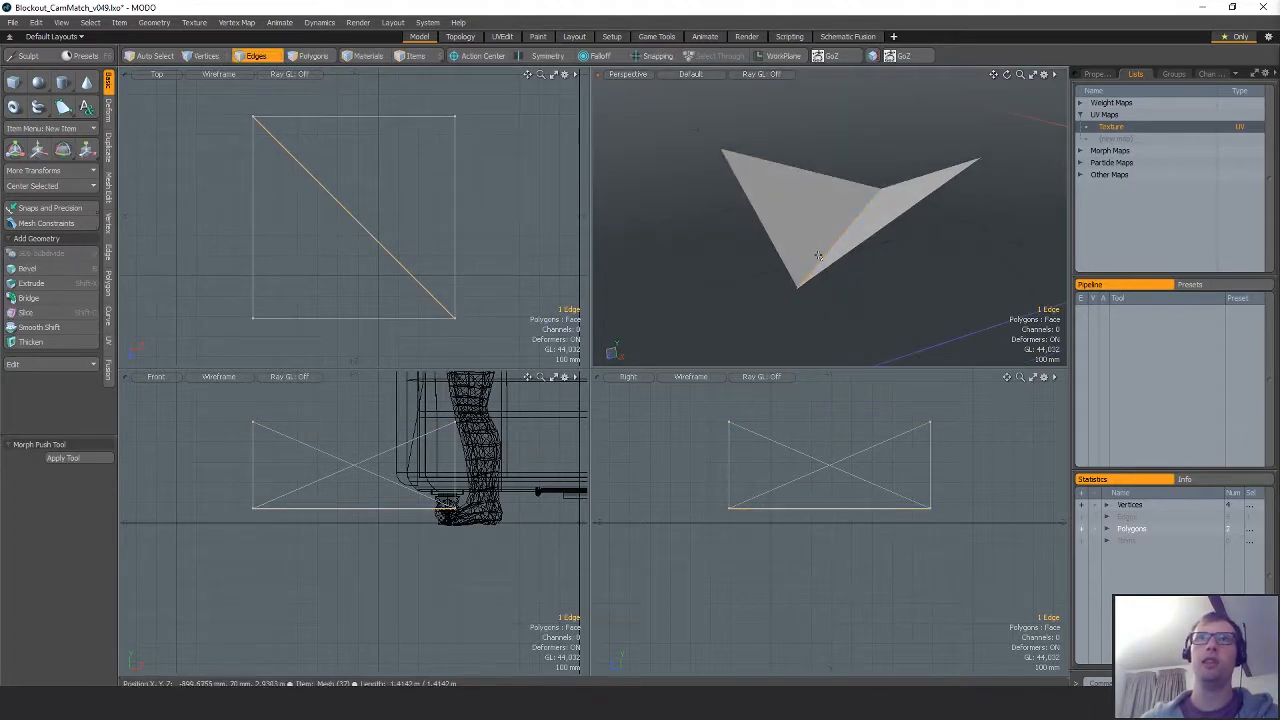
left_click_drag(766, 280, 966, 277, "alt")
key("space")
key("Delete")
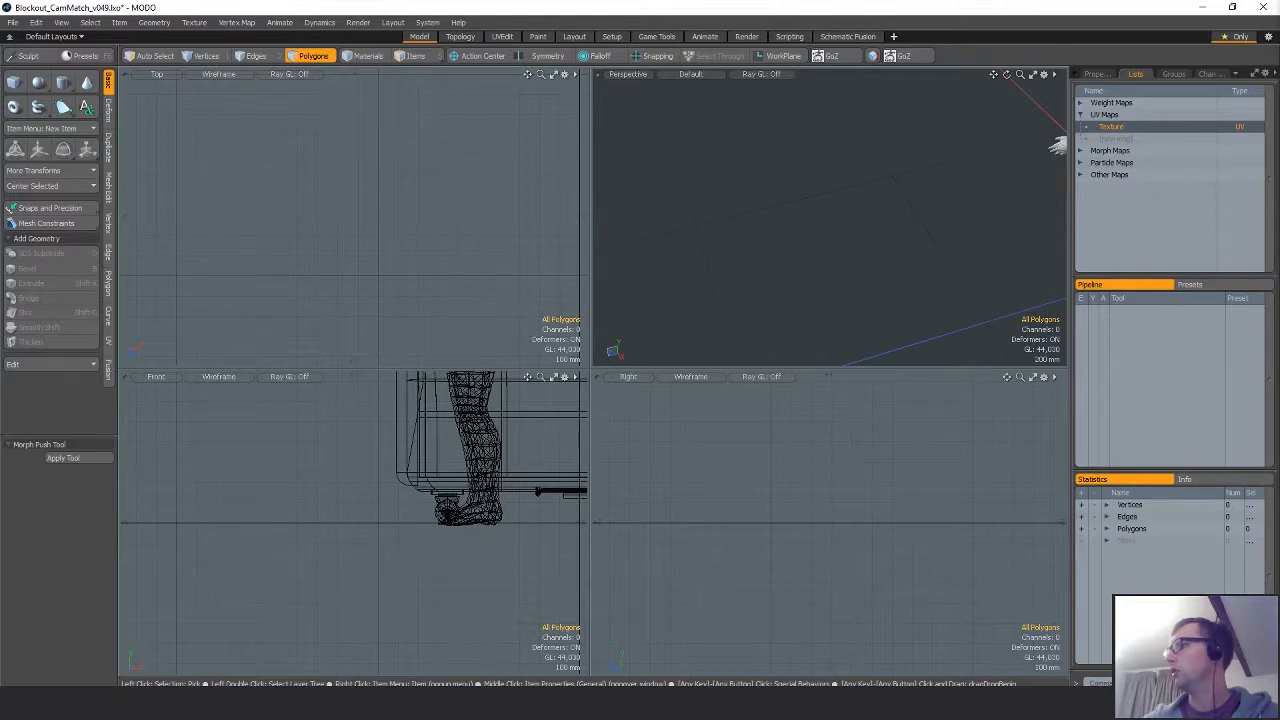
Select the flat polygon with rounded corners on the small block at the dumpster's side and frame it.
scroll(830, 230, "down", 6)
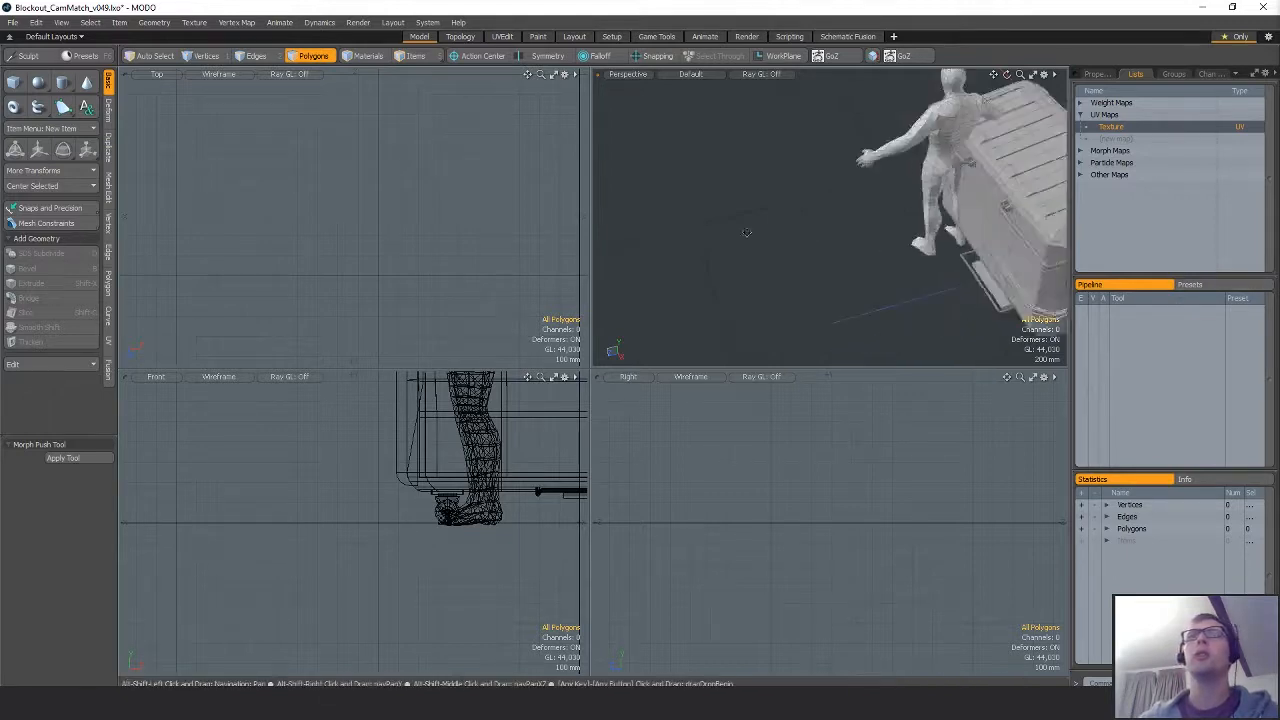
left_click_drag(832, 228, 866, 232, "alt")
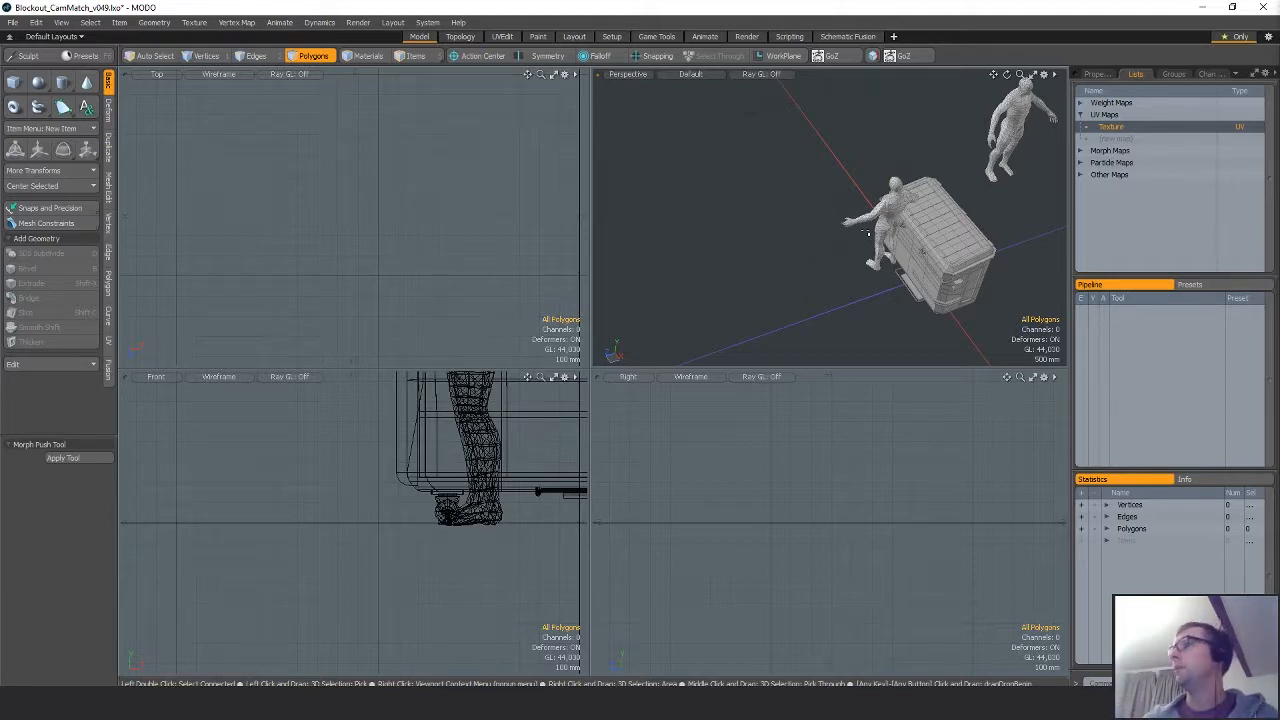
left_click_drag(866, 232, 884, 193, "alt")
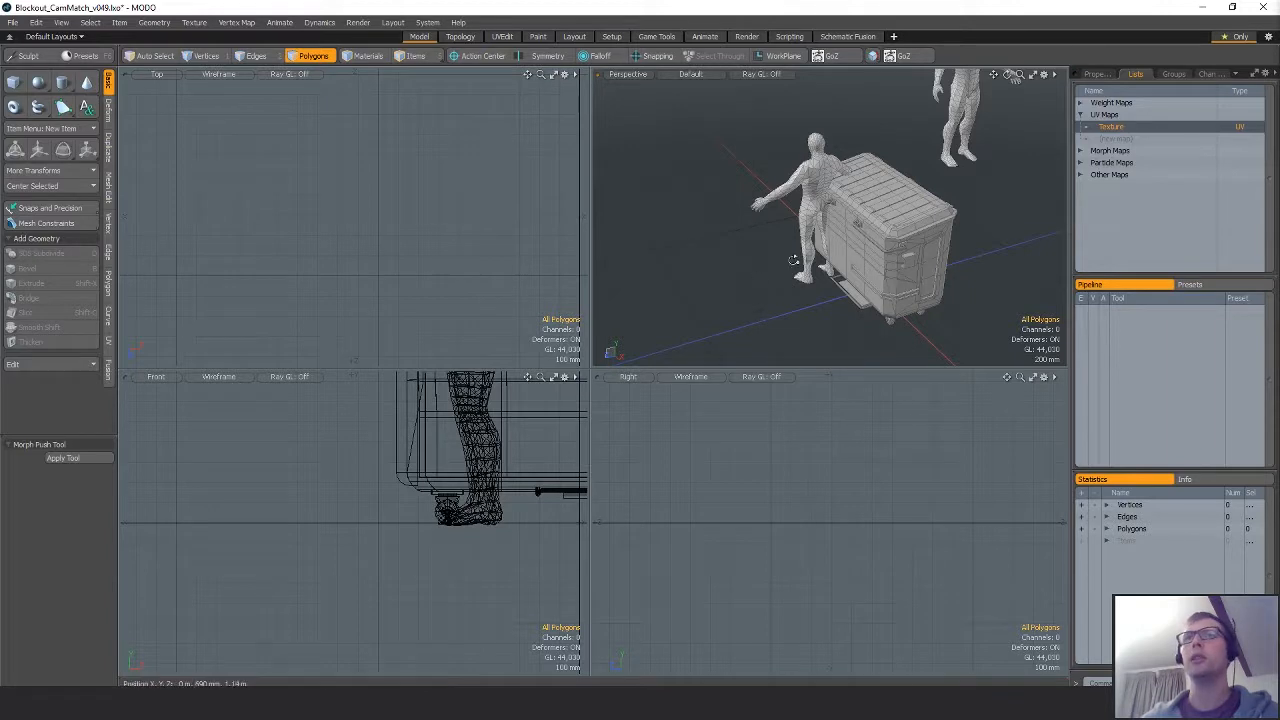
left_click_drag(797, 260, 726, 252, "alt")
scroll(877, 244, "up", 3)
scroll(850, 228, "up", 4)
scroll(868, 222, "up", 3)
key("5")
left_click(846, 224)
key("3")
left_click(869, 211)
key("shift+a")
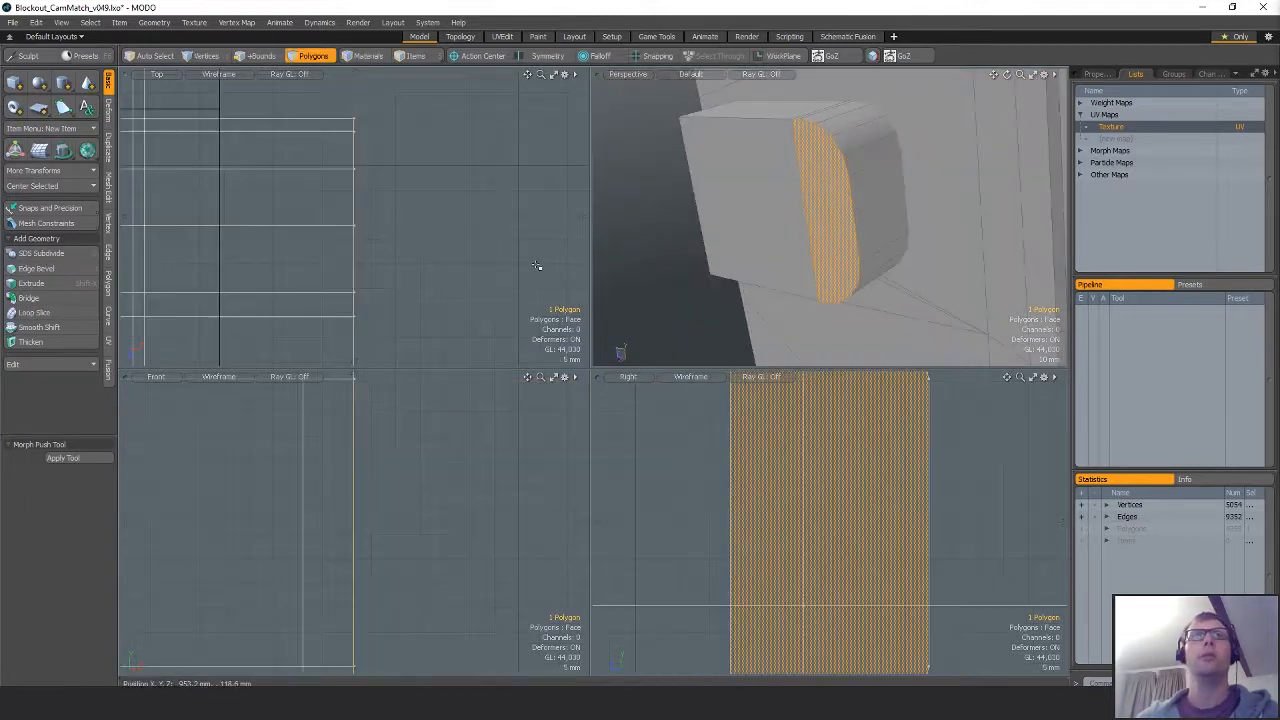
Examine the selected polygon edge-on and from an angle to judge whether its outline is planar.
key("alt+1")
left_click_drag(914, 250, 806, 197, "alt")
key("space")
key("space")
left_click_drag(877, 285, 780, 223, "alt")
scroll(874, 516, "down", 5)
left_click_drag(874, 516, 866, 531, "alt+shift")
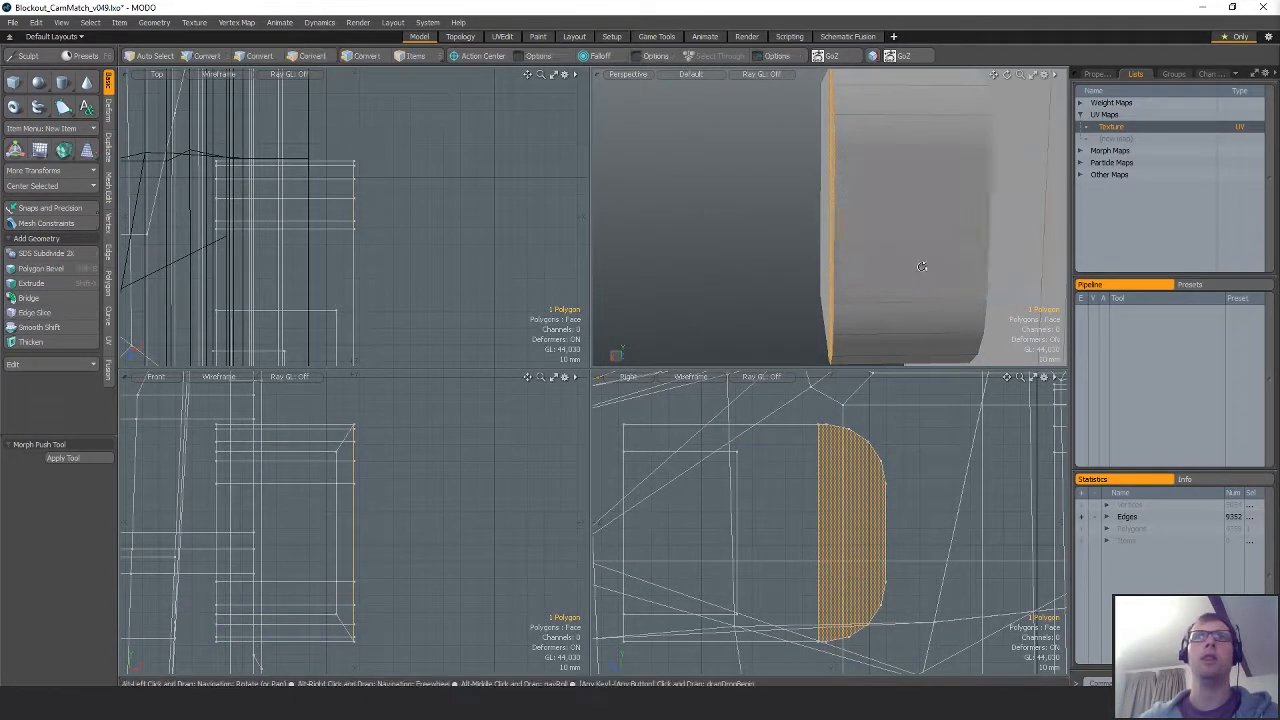
left_click_drag(920, 271, 880, 256, "alt")
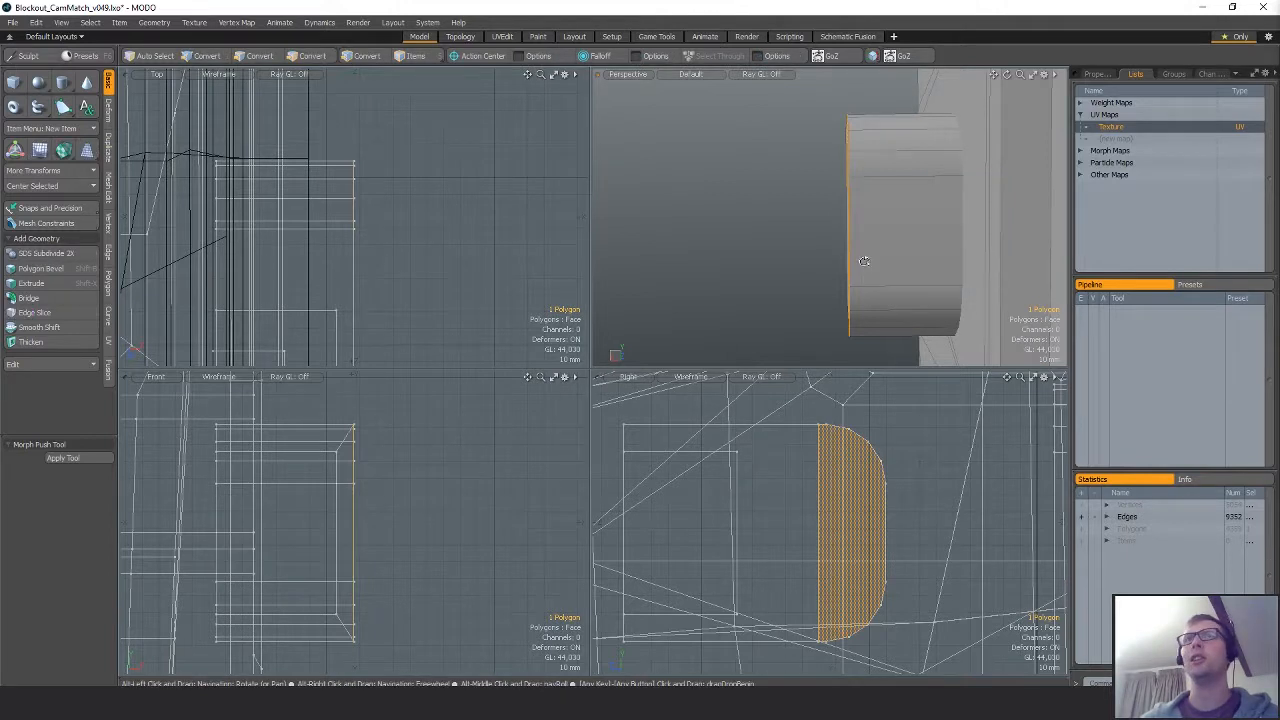
left_click_drag(951, 269, 930, 220, "alt")
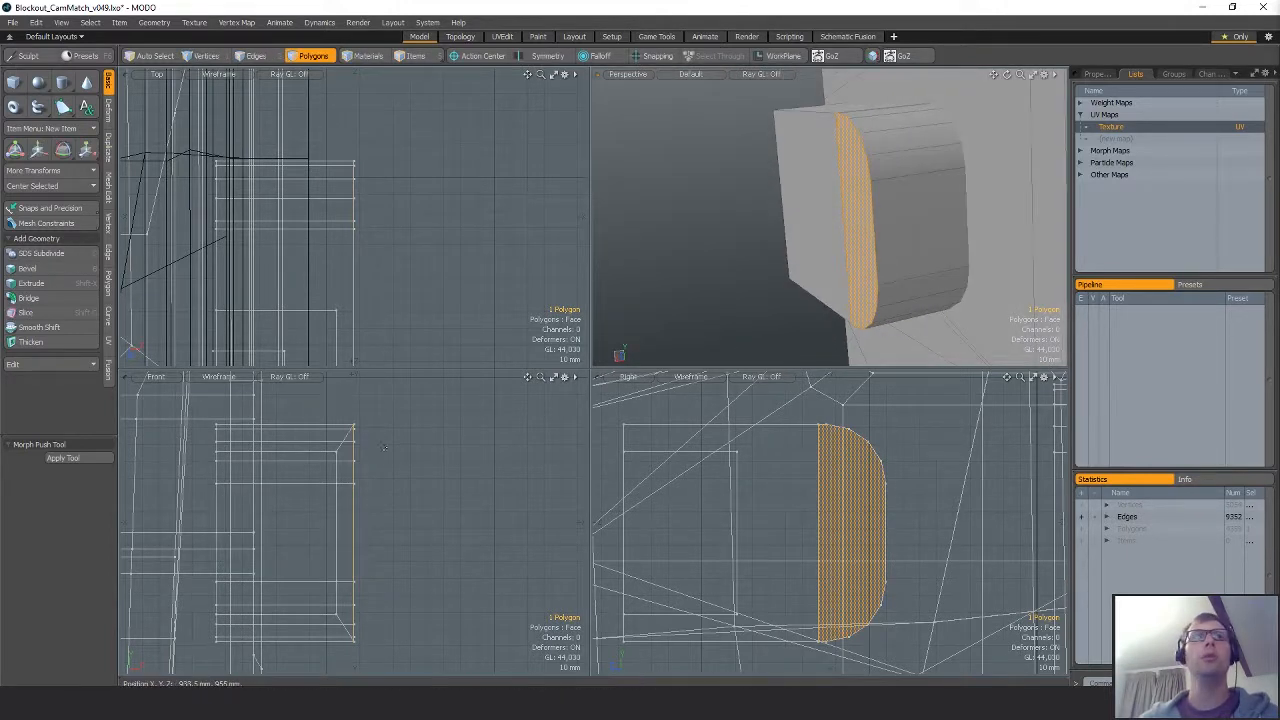
Try moving the six upper edges of the block's flat side outward along X to bend the face.
key("2")
key("y")
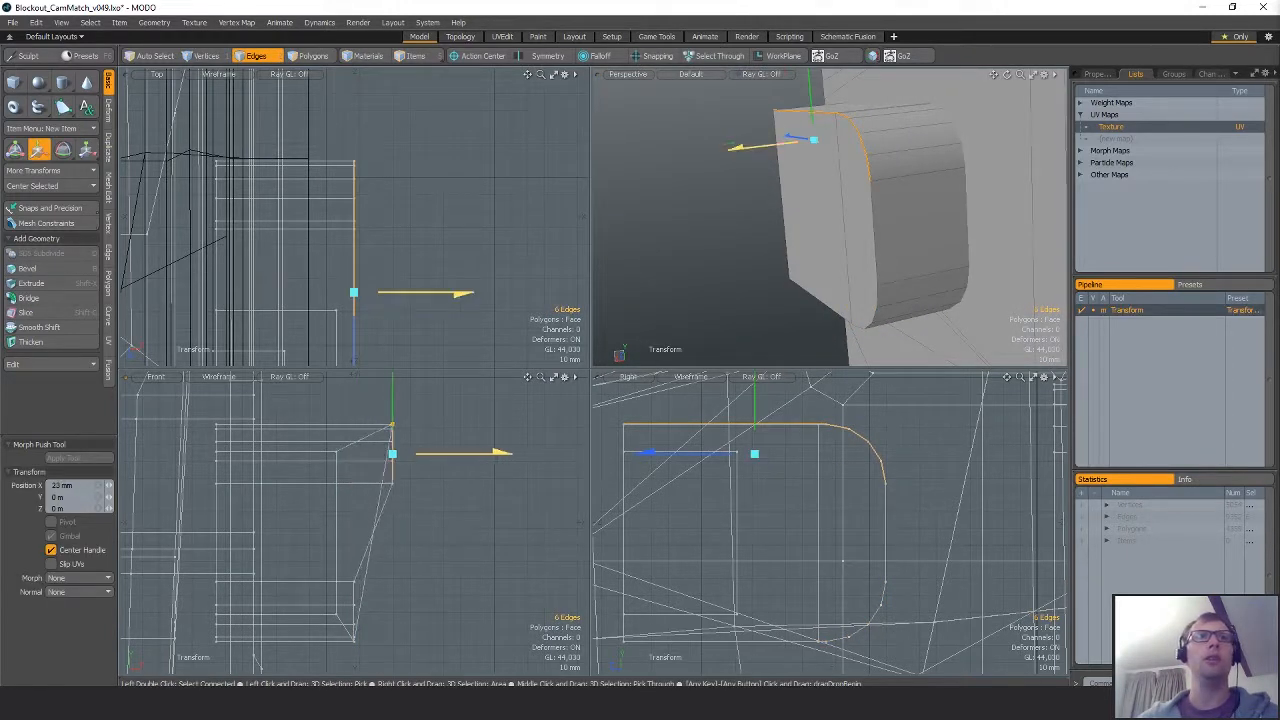
left_click_drag(440, 452, 487, 452)
left_click_drag(815, 169, 927, 260, "alt")
key("space")
key("3")
left_click(846, 197)
Undo the edge move on the block and clear the edge selection on the dumpster.
key("ctrl+z")
key("ctrl+z")
key("ctrl+z")
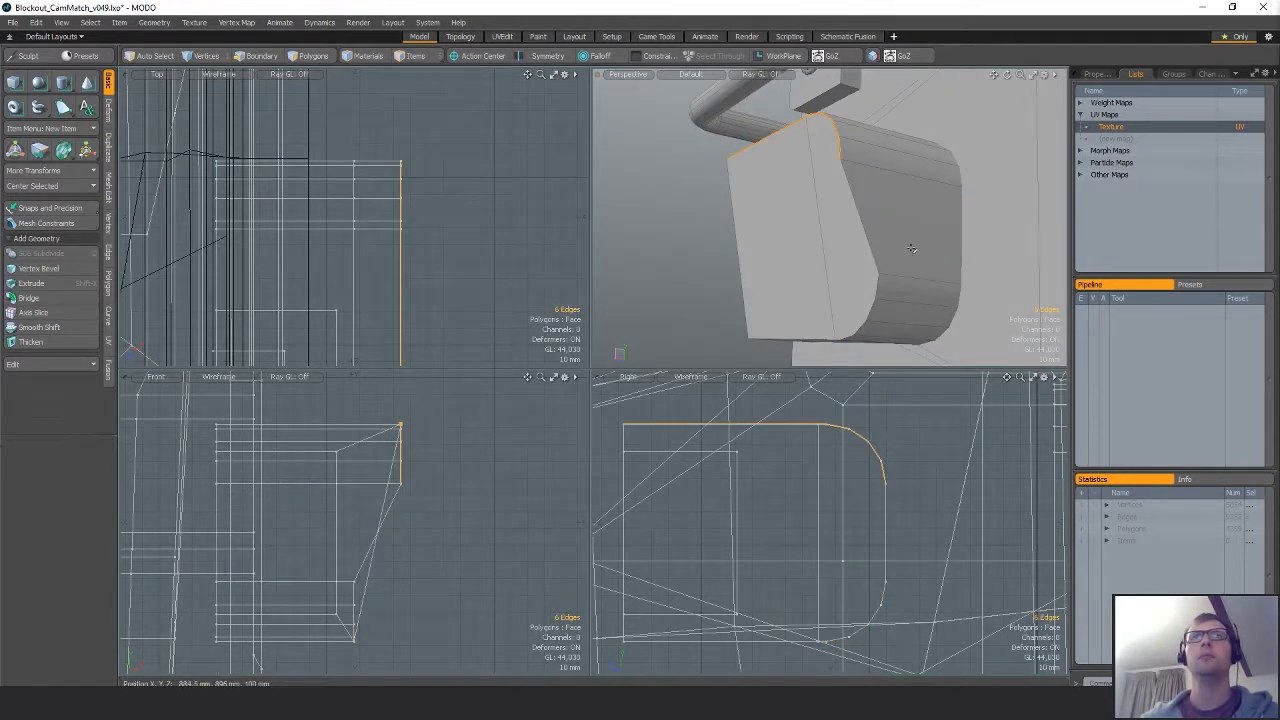
left_click_drag(794, 243, 868, 258, "alt")
left_click_drag(868, 258, 780, 262, "ctrl+alt")
left_click(709, 314)
left_click_drag(709, 314, 760, 300, "alt")
left_click_drag(900, 290, 970, 289, "alt")
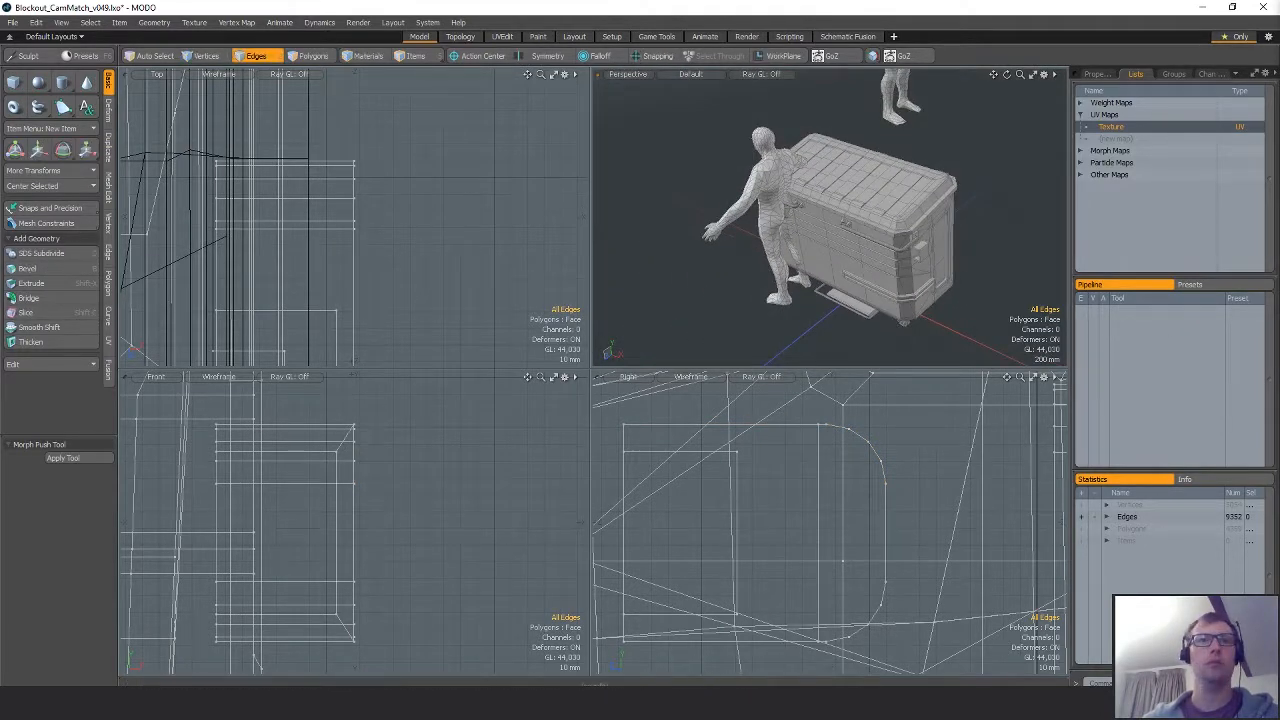
Switch to Unreal Editor and select the nearer dumpster beside the brick wall.
left_click(605, 703)
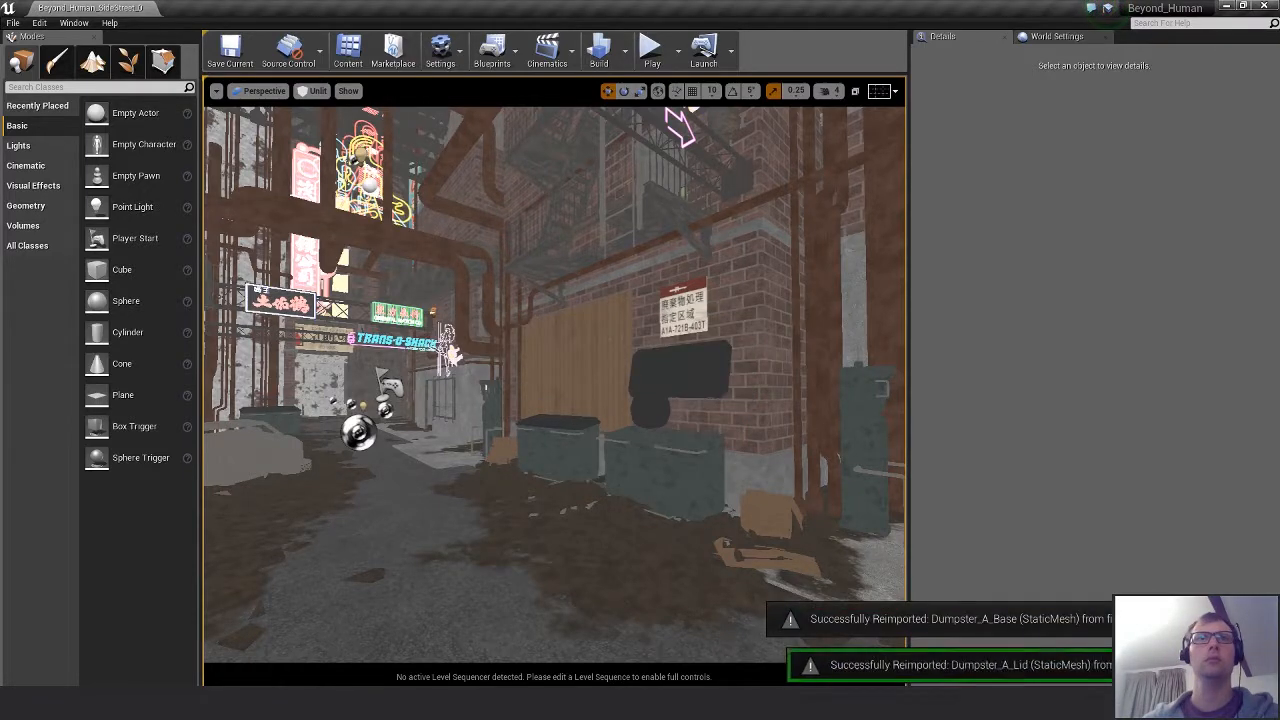
mouse_move(771, 354)
right_mouse_down()
mouse_move(750, 356)
mouse_move(780, 354)
right_mouse_up()
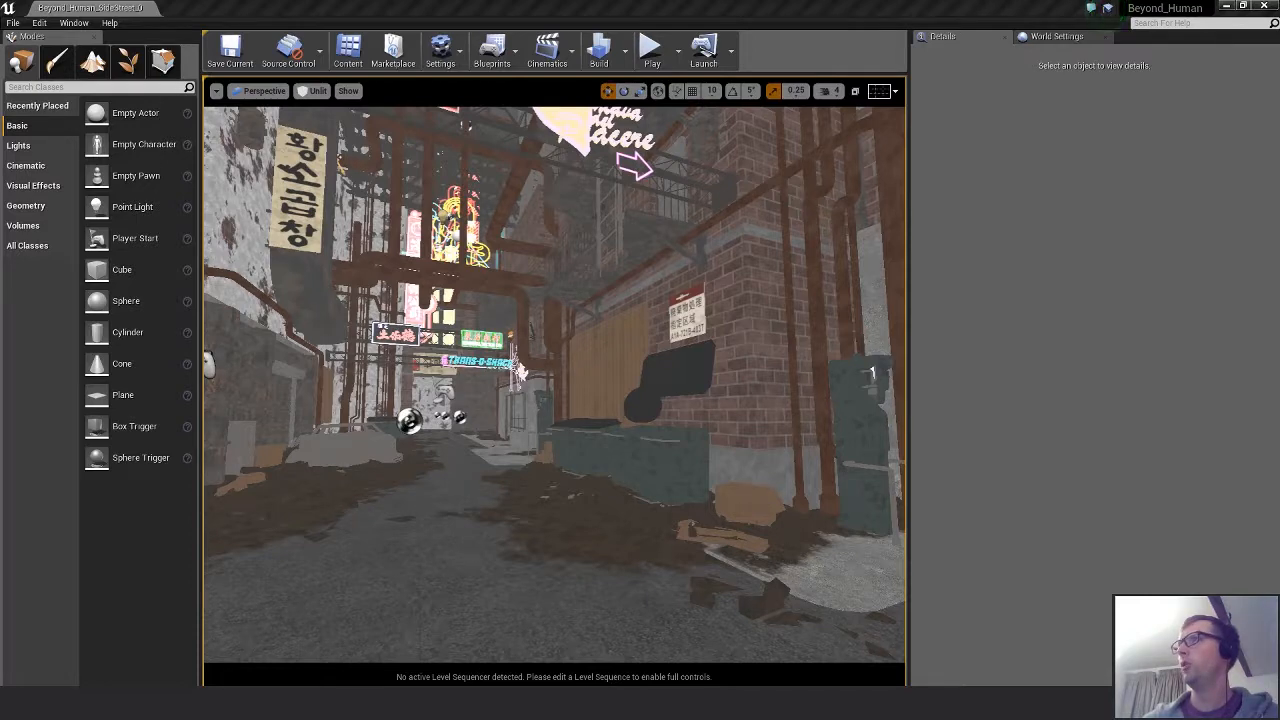
left_click(707, 456)
right_click_drag(707, 456, 722, 455)
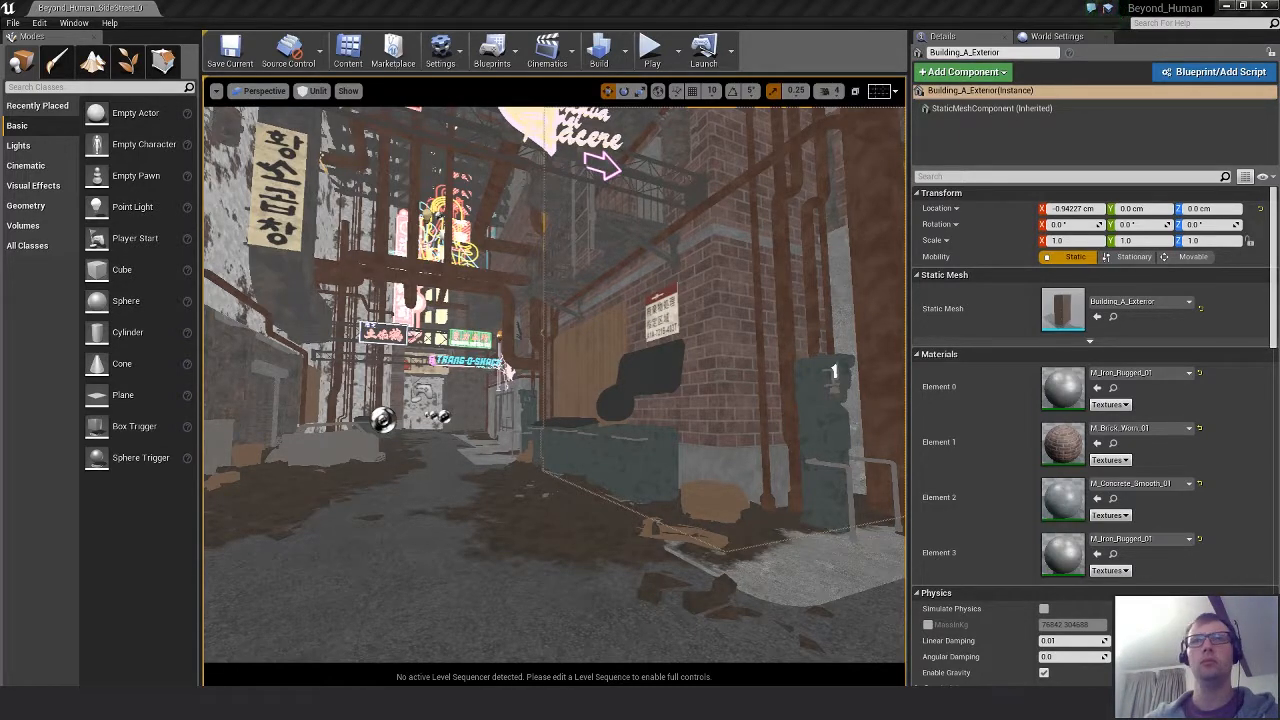
left_click(633, 452)
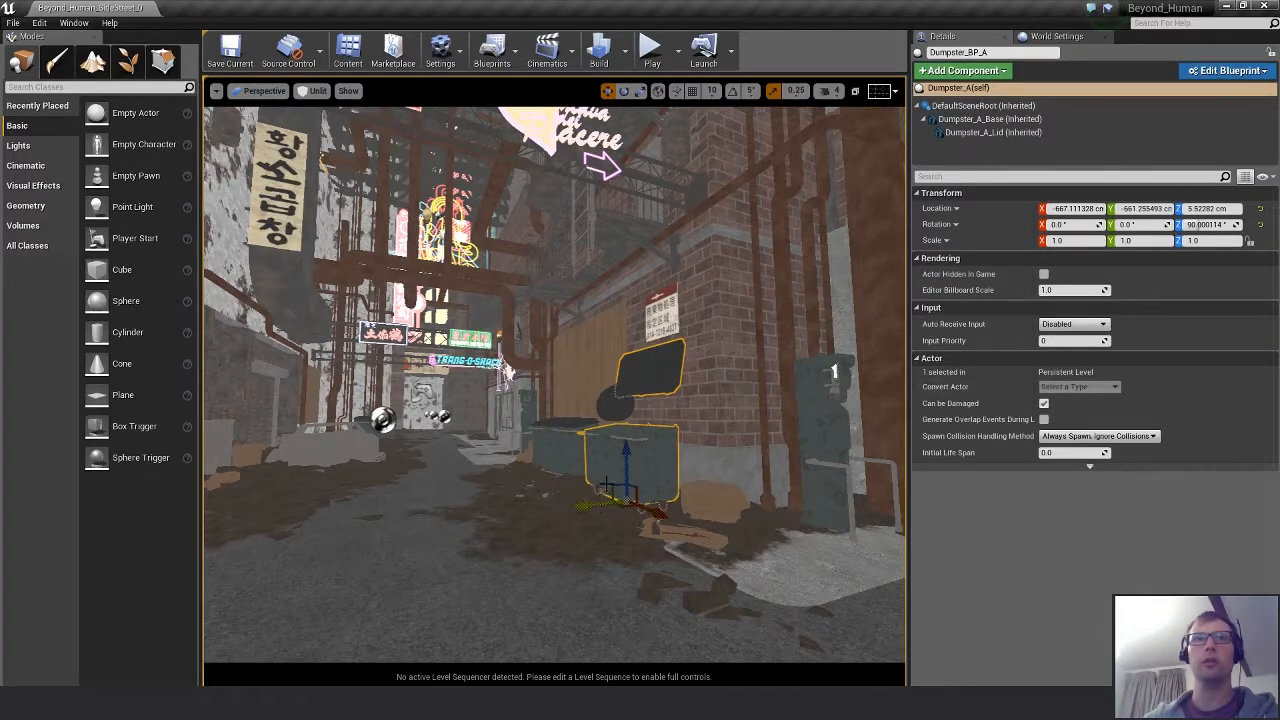
Try scaling the selected dumpster's height to 1.25.
left_click_drag(632, 448, 632, 424)
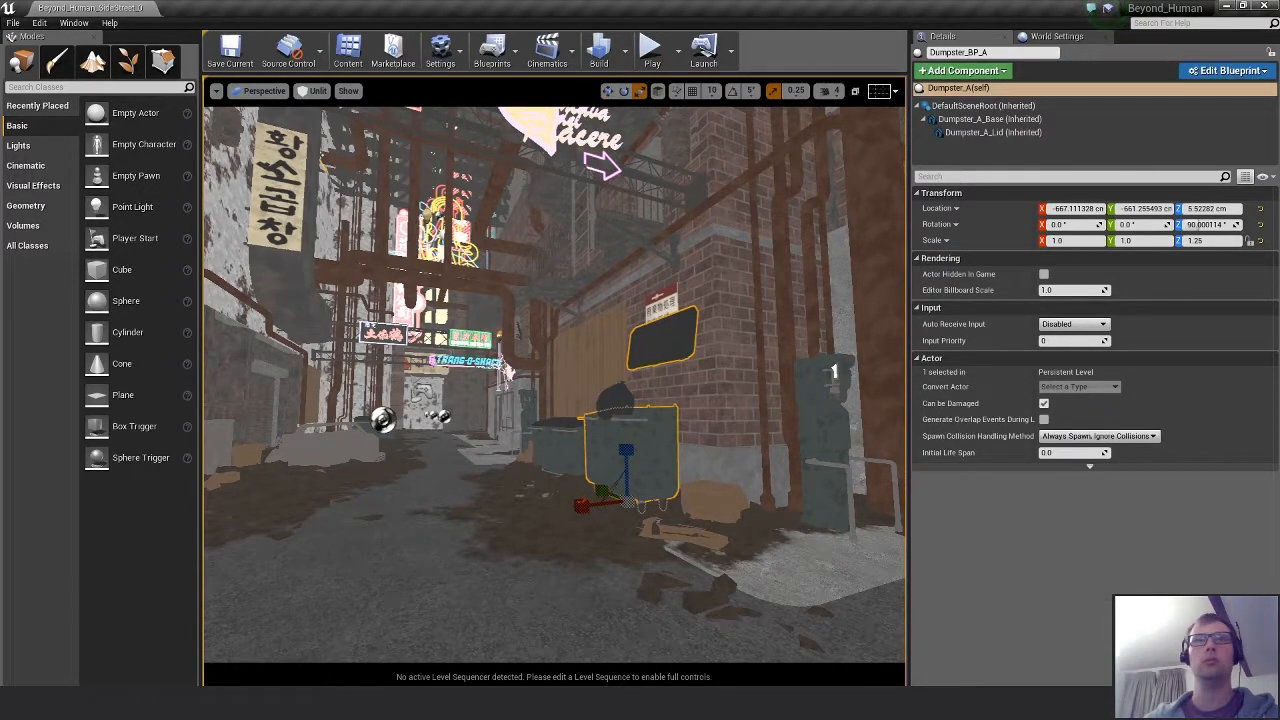
right_click_drag(711, 416, 735, 405)
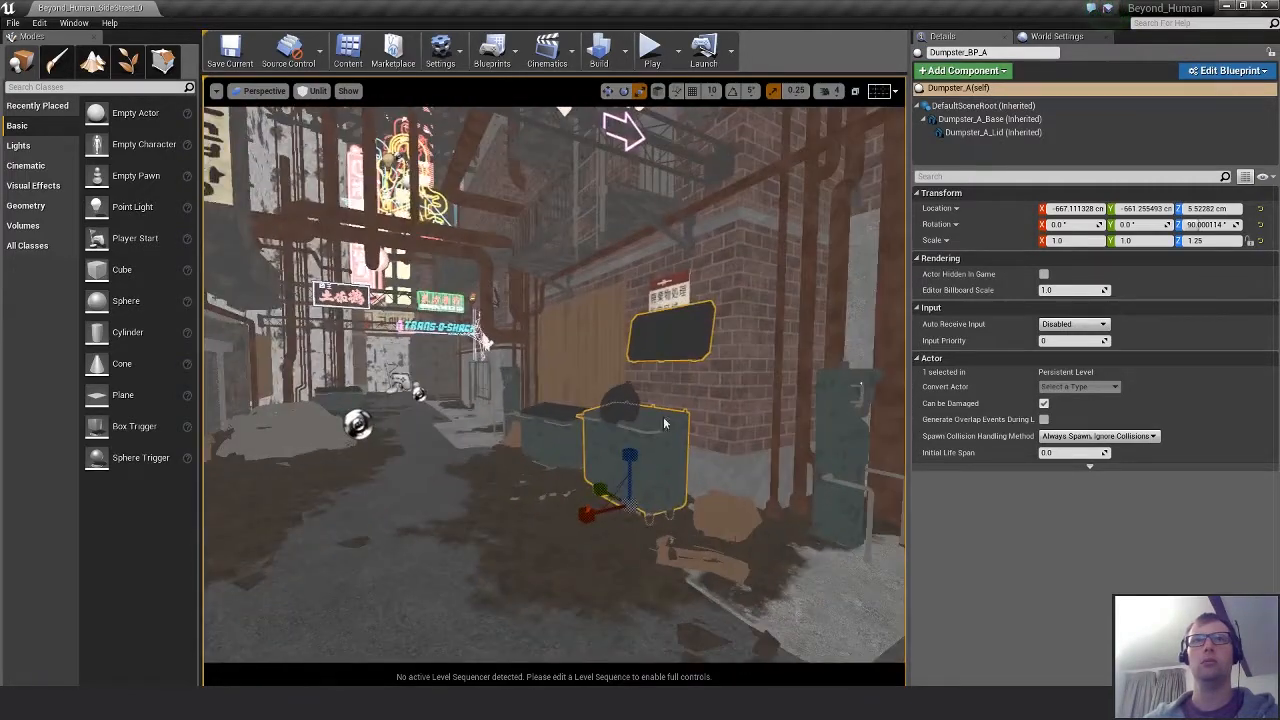
key("ctrl+z")
Switch to MODO and undo the whole quad demonstration back to the state with the scale_ref item selected.
key("alt+Tab")
key("alt+Tab")
key("alt+Tab")
key("alt+Tab")
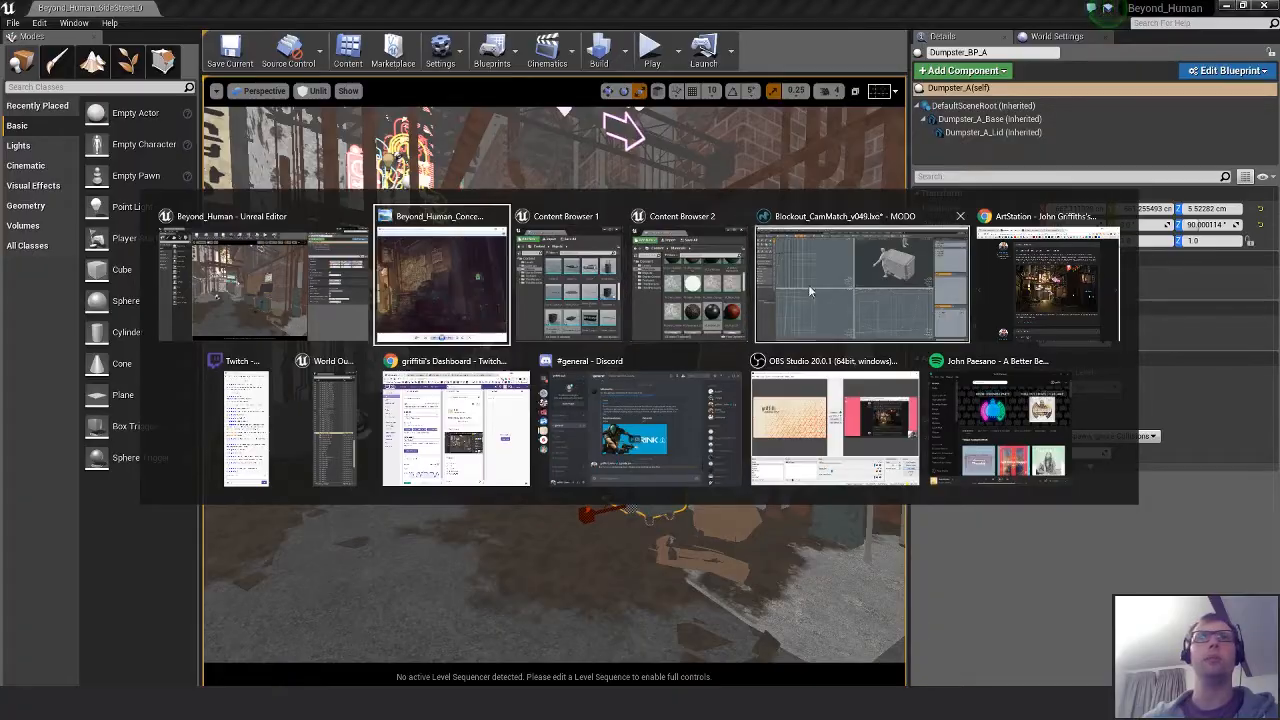
key("1")
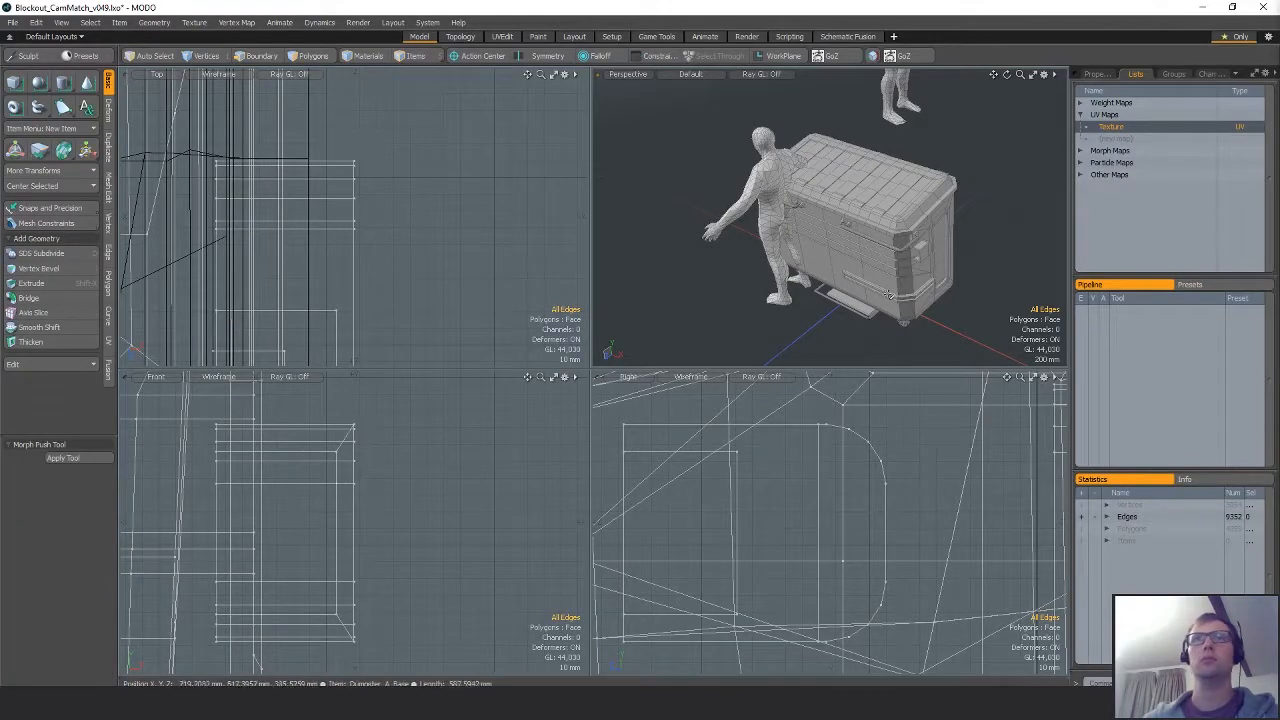
key("ctrl+z")
key("ctrl+z")
key("ctrl+z")
key("ctrl+z")
key("ctrl+z")
key("ctrl+z")
key("ctrl+z")
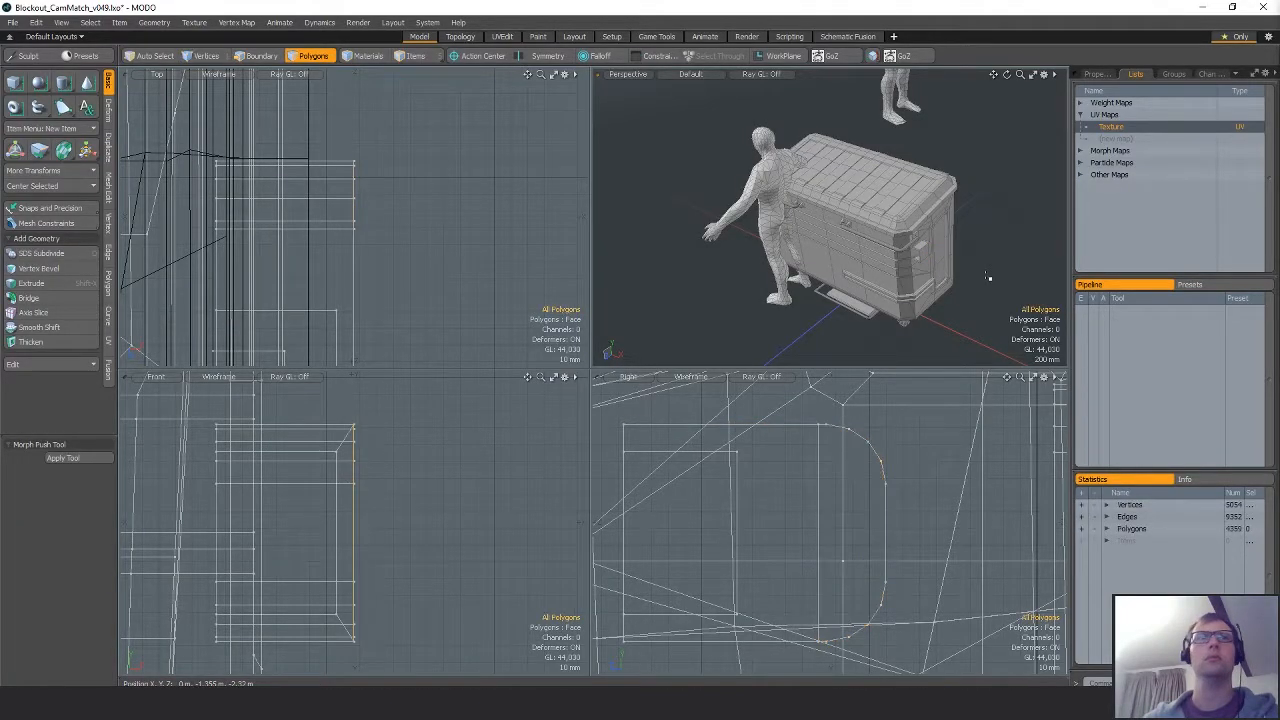
key("ctrl+z")
key("ctrl+z")
key("ctrl+z")
key("ctrl+z")
key("ctrl+z")
key("ctrl+z")
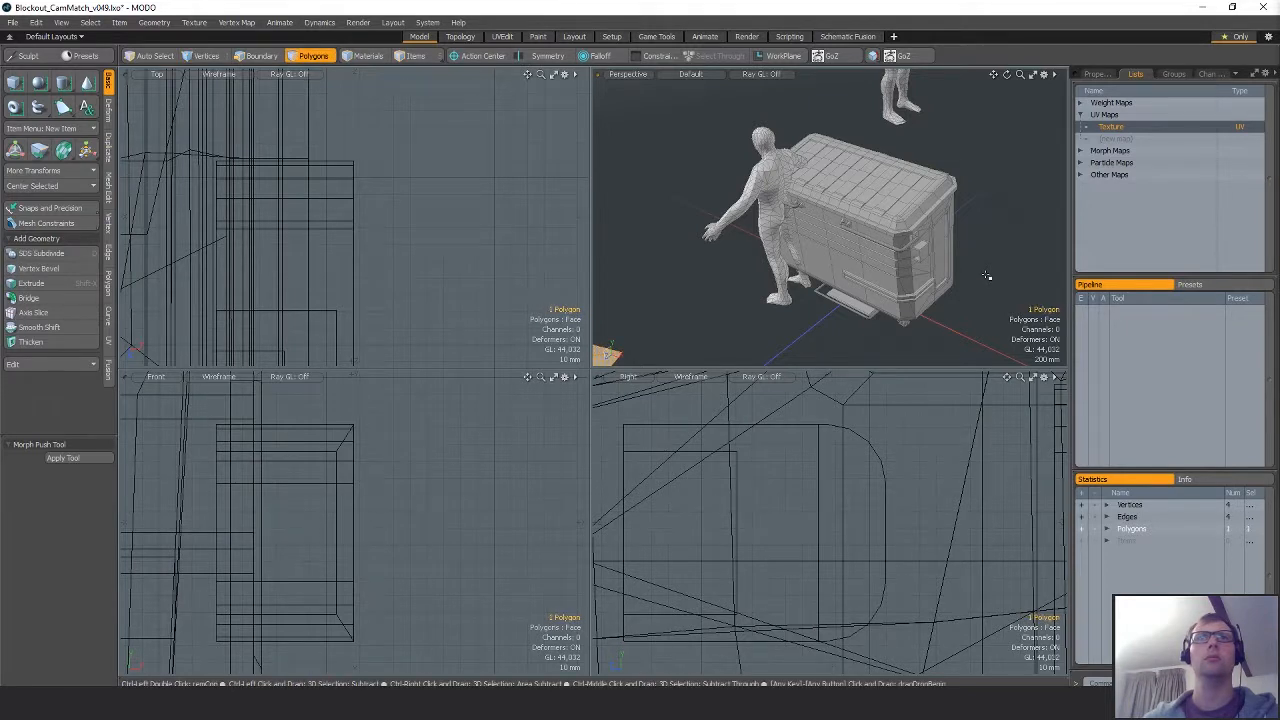
key("ctrl+z")
key("ctrl+z")
key("ctrl+z")
key("ctrl+z")
key("ctrl+z")
key("ctrl+z")
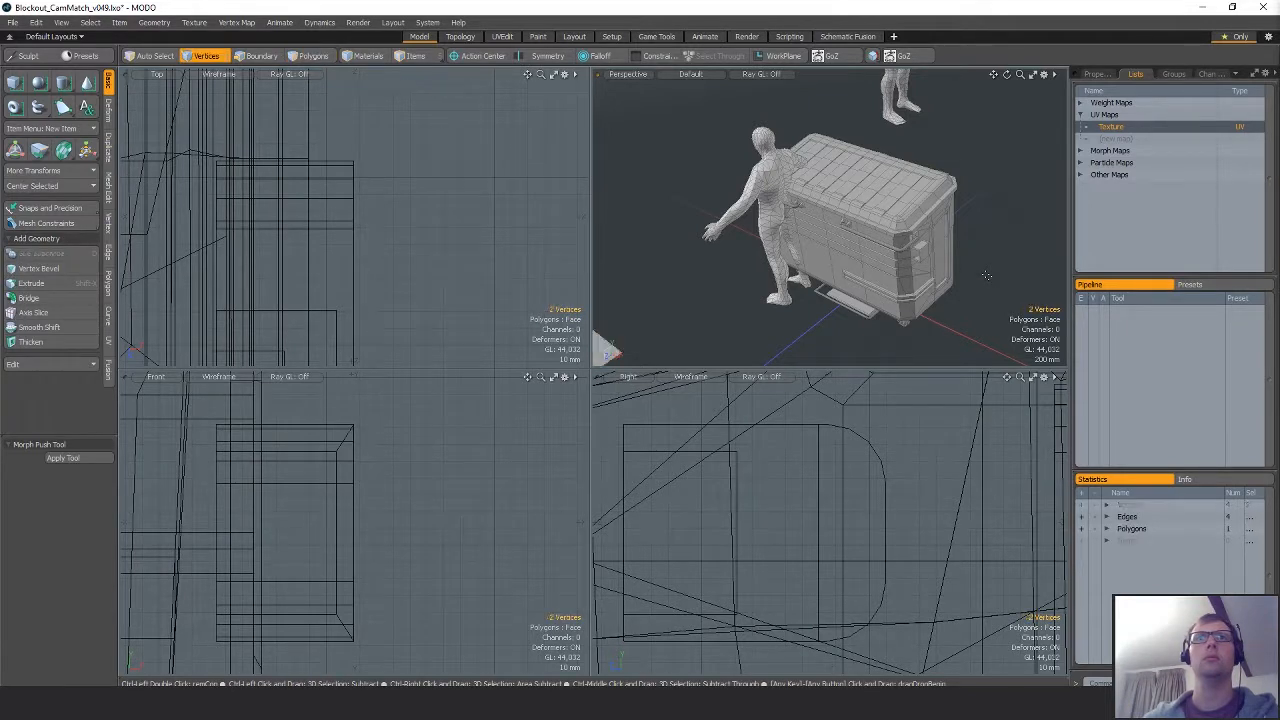
key("ctrl+z")
key("ctrl+z")
key("ctrl+z")
key("ctrl+z")
key("ctrl+z")
key("ctrl+z")
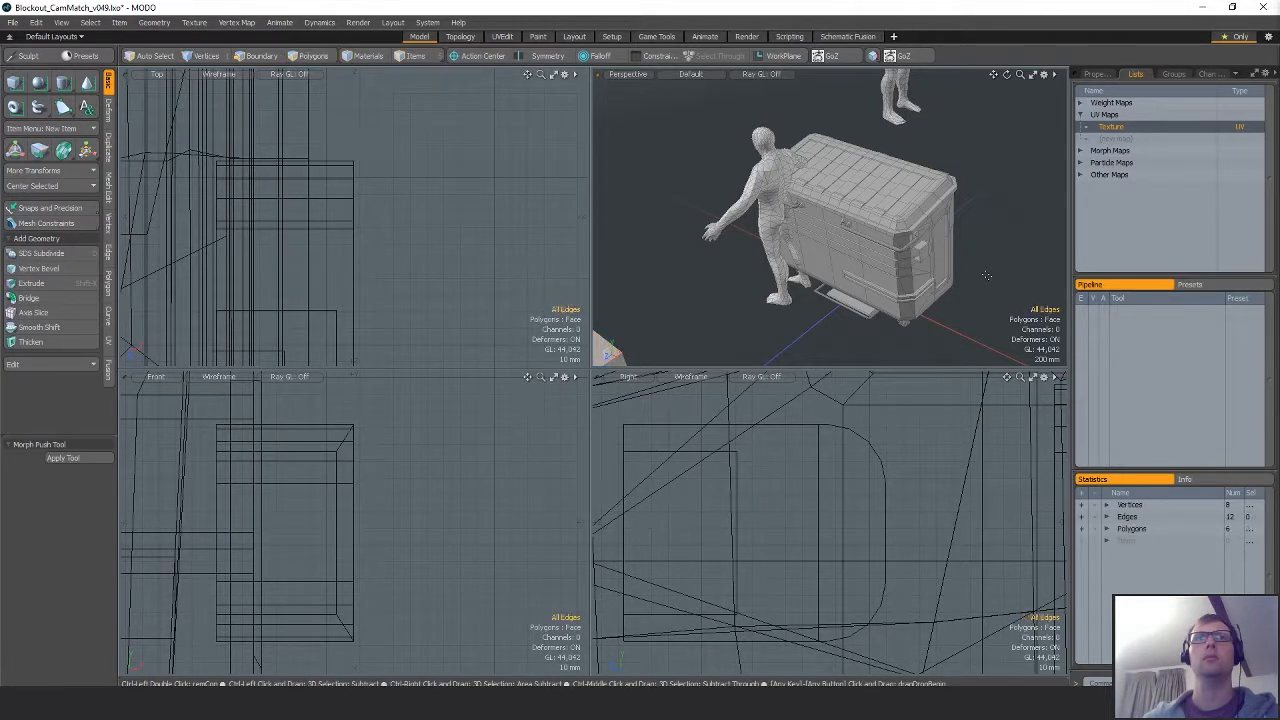
key("ctrl+z")
key("ctrl+z")
key("ctrl+z")
key("ctrl+z")
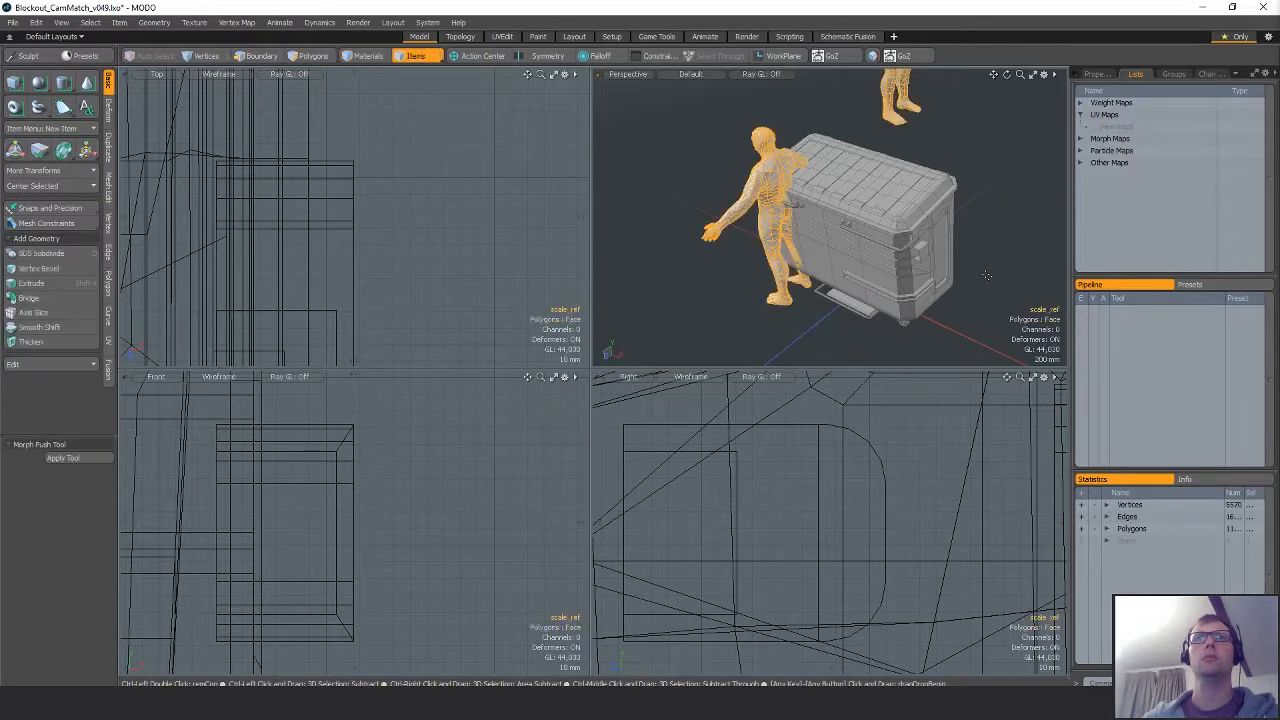
key("ctrl+z")
left_click(903, 457)
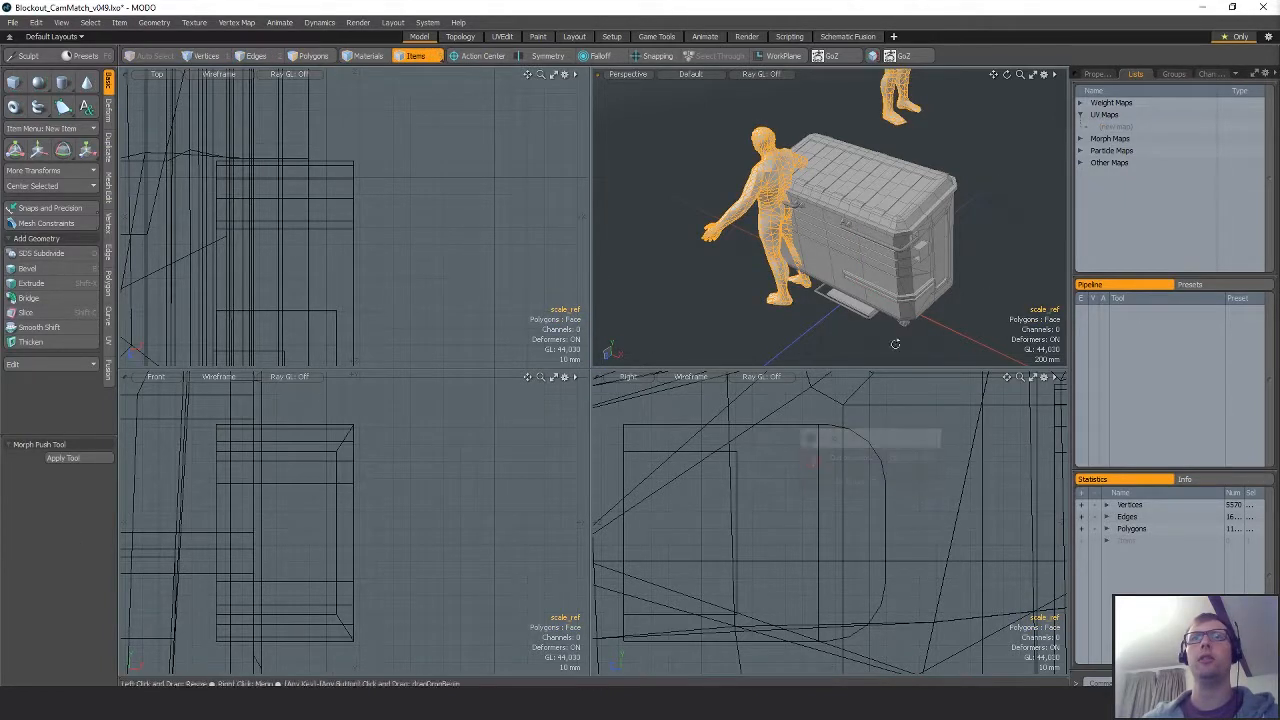
Open the earlier scene Blockout_CamMatch_v044.lxo.
left_click_drag(894, 345, 898, 290, "alt")
left_click_drag(898, 290, 880, 334, "ctrl+alt")
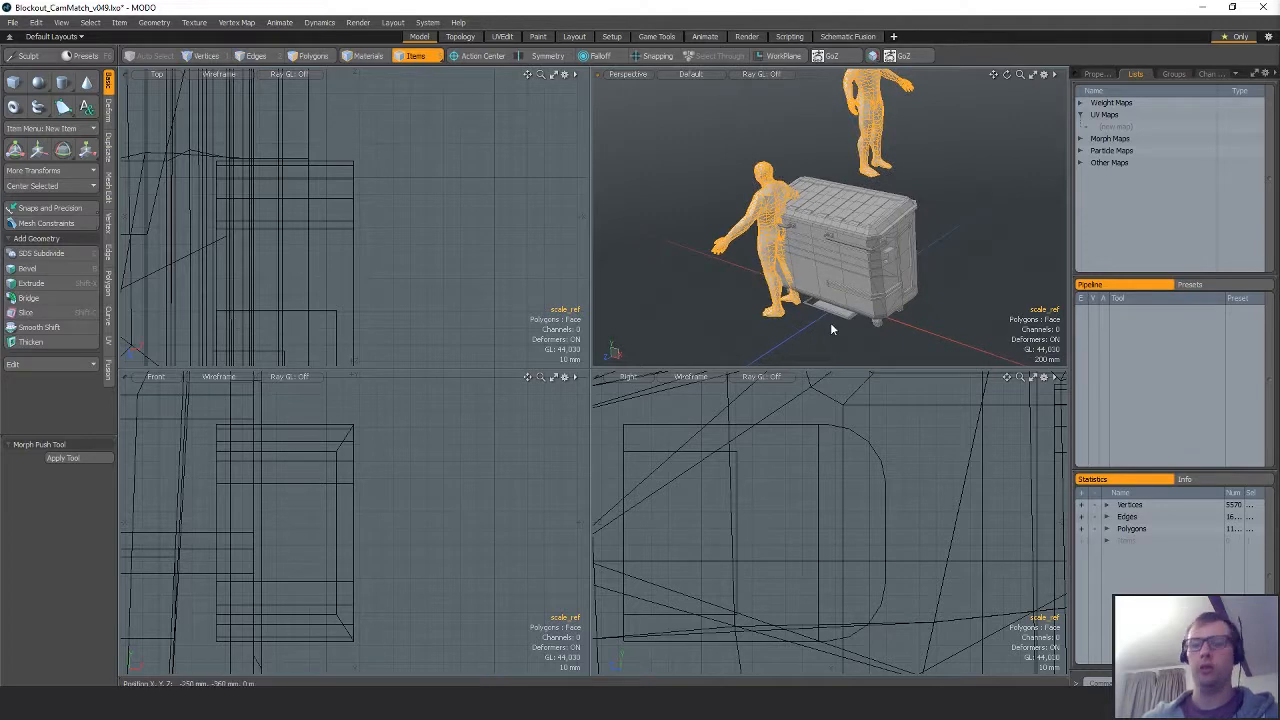
key("ctrl+o")
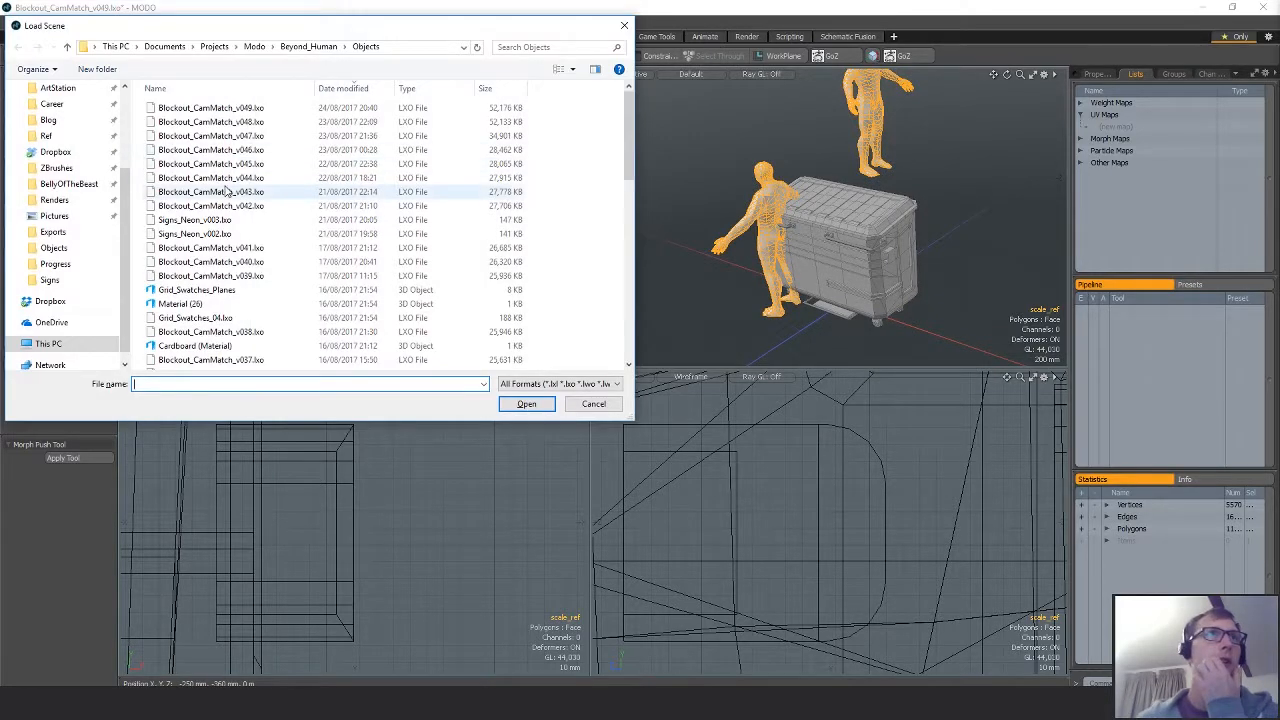
double_click(233, 181)
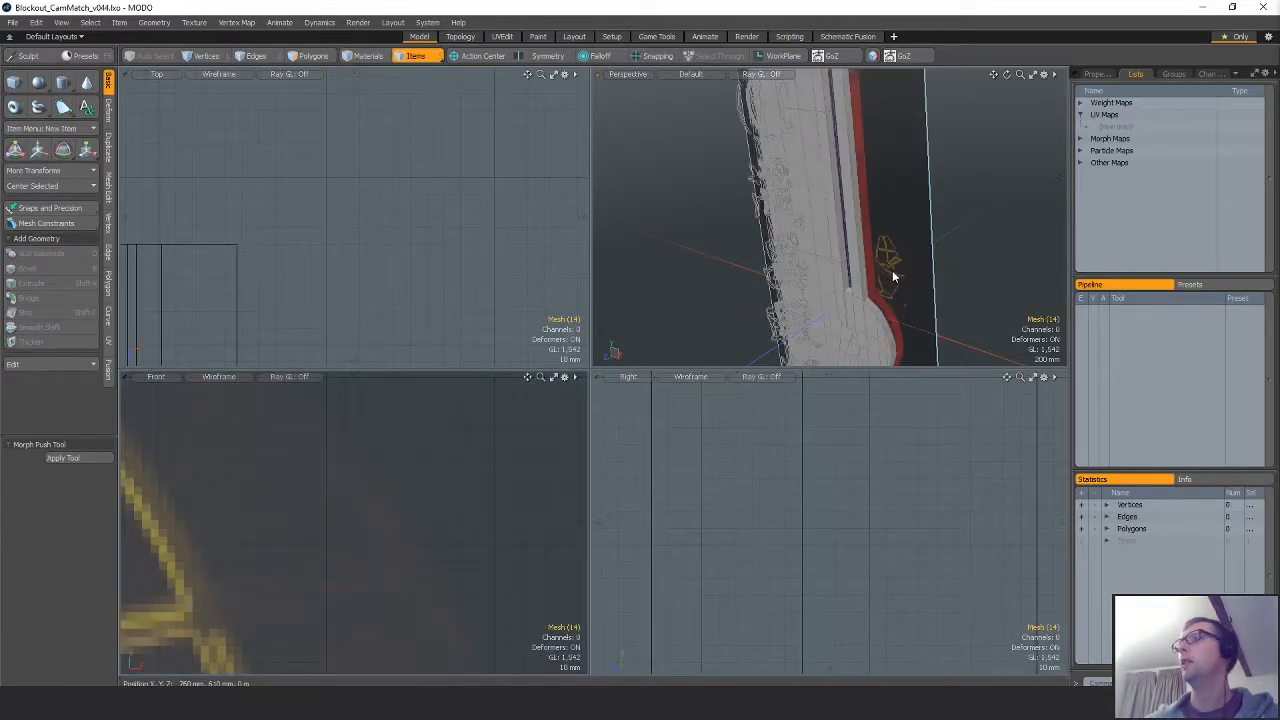
Import the two selected dumpster items into Blockout_CamMatch_v049.lxo with Shaders enabled and Children and Remove Source Items off.
left_click_drag(822, 266, 865, 272, "alt")
left_click_drag(865, 272, 848, 233, "alt+shift")
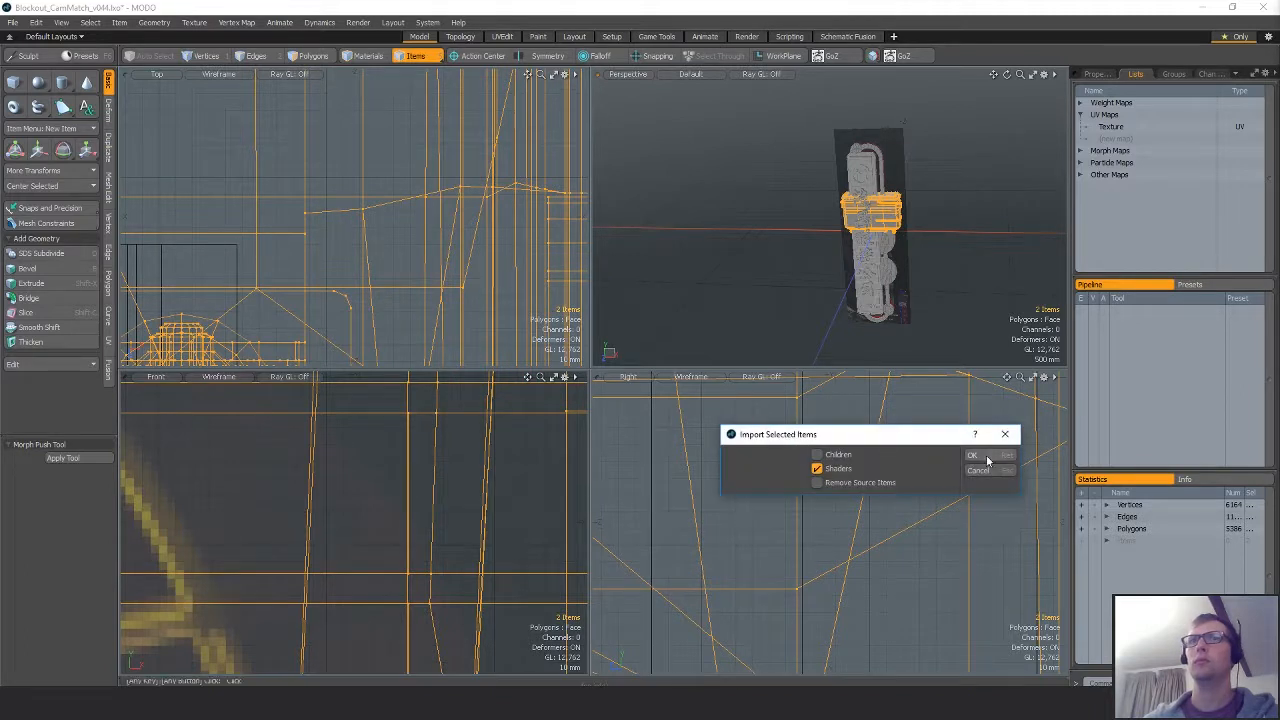
left_click(976, 455)
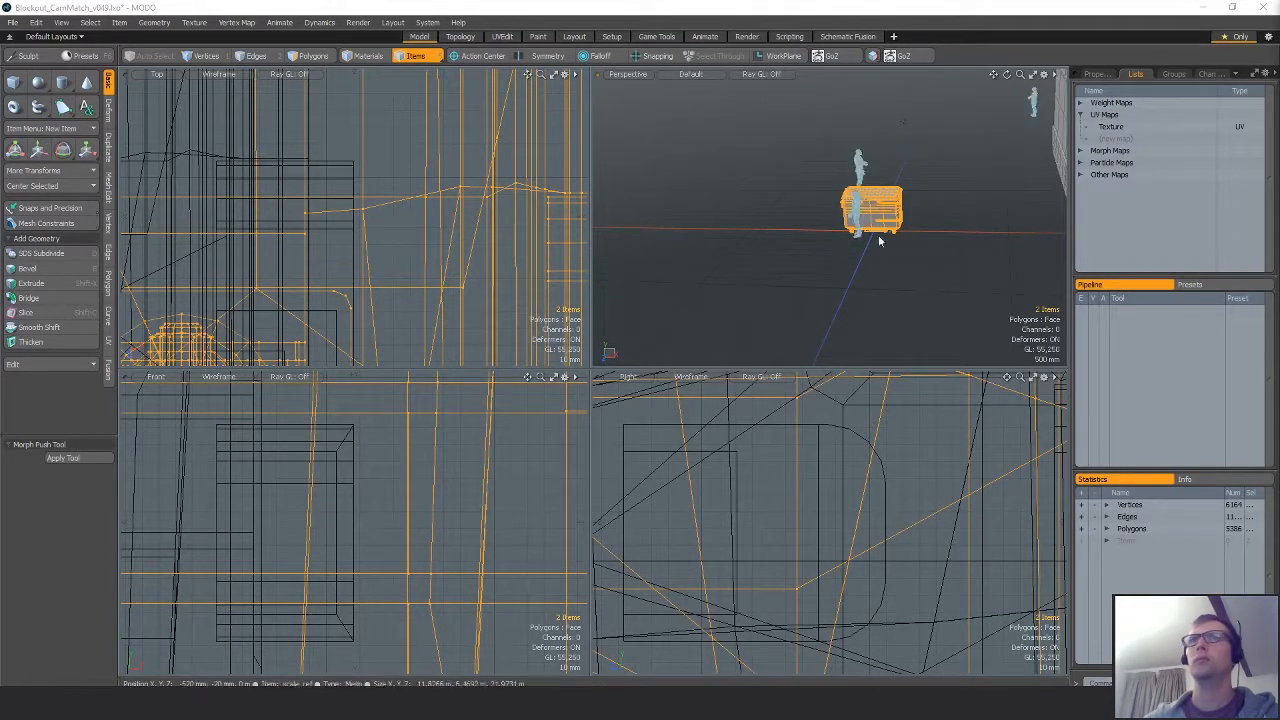
left_click_drag(880, 240, 940, 274, "alt")
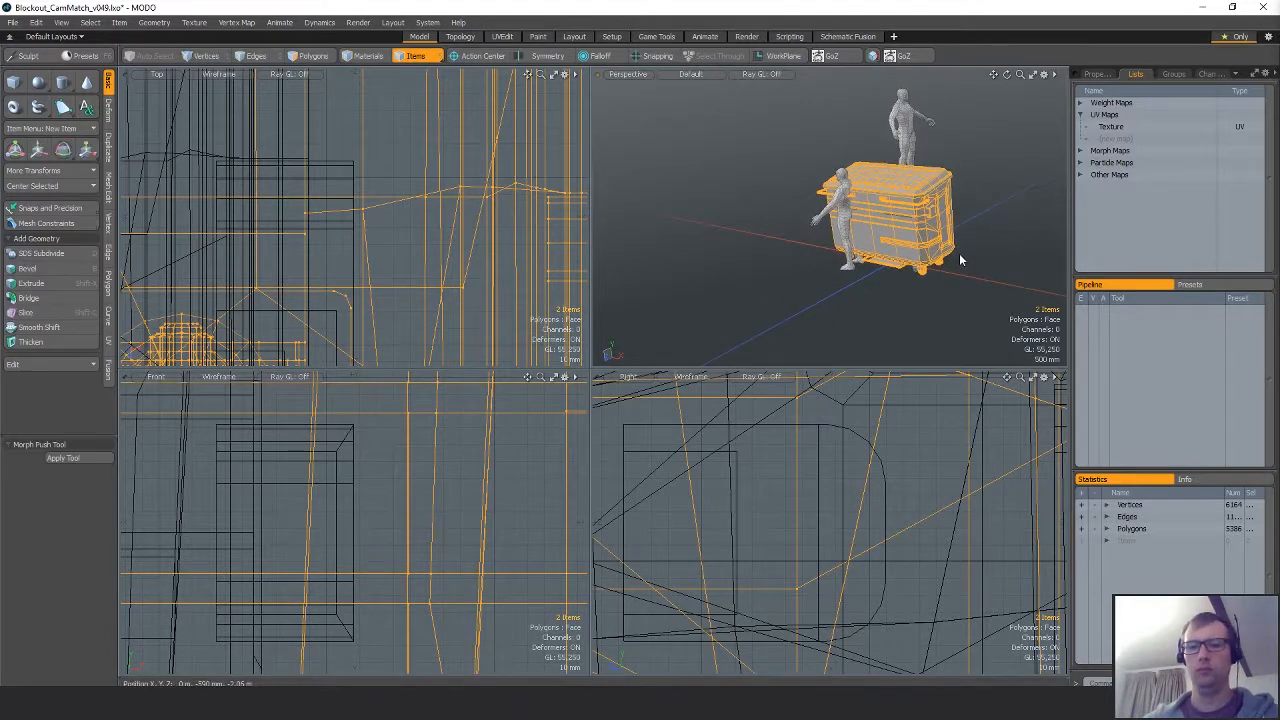
Scale all the imported dumpster geometry uniformly about the origin to 123.5%.
key("3")
key("shift+a")
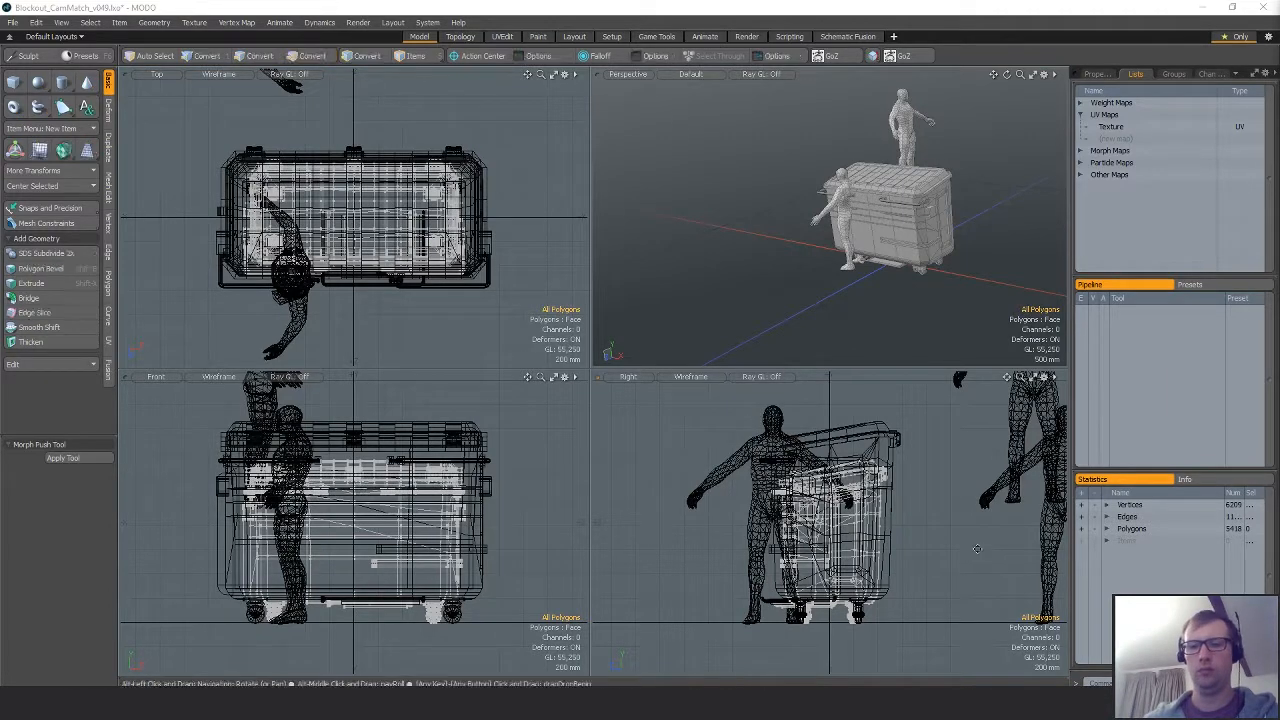
key("r")
left_click_drag(830, 622, 877, 620)
scroll(940, 575, "up", 3)
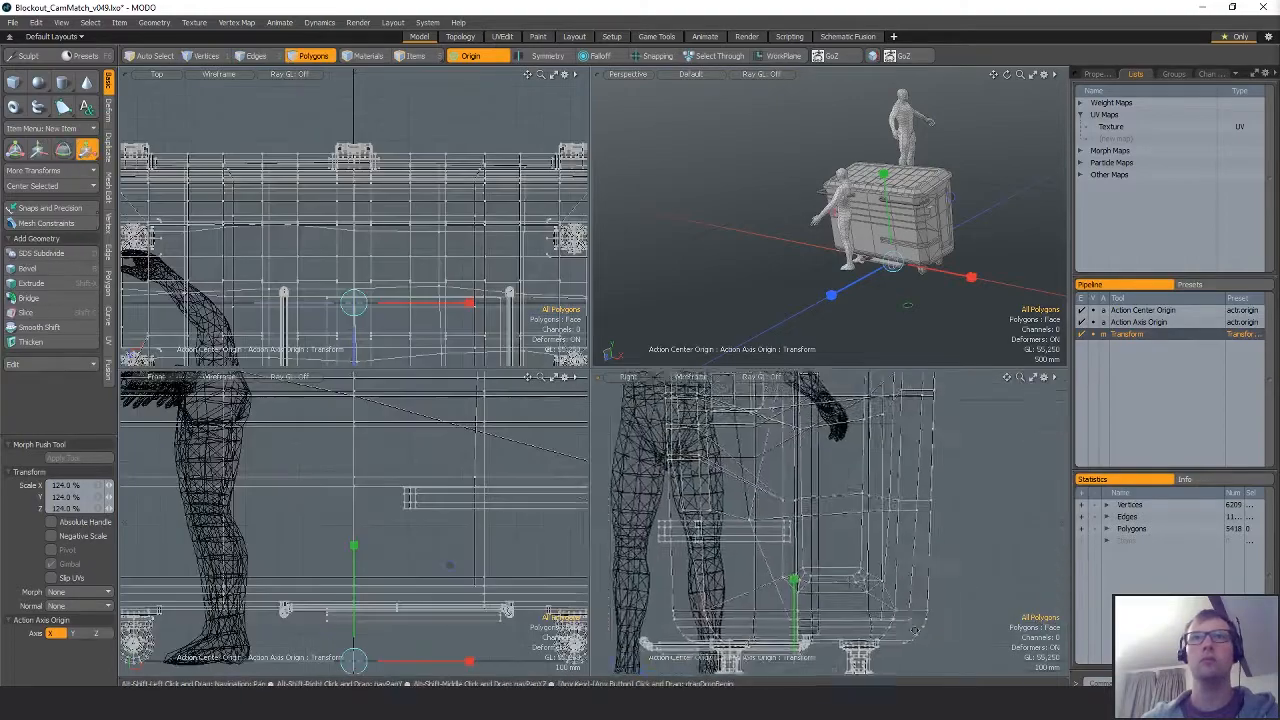
left_click_drag(940, 575, 1031, 596, "alt")
left_click_drag(874, 662, 872, 541, "alt")
scroll(872, 541, "up", 3)
scroll(856, 558, "up", 3)
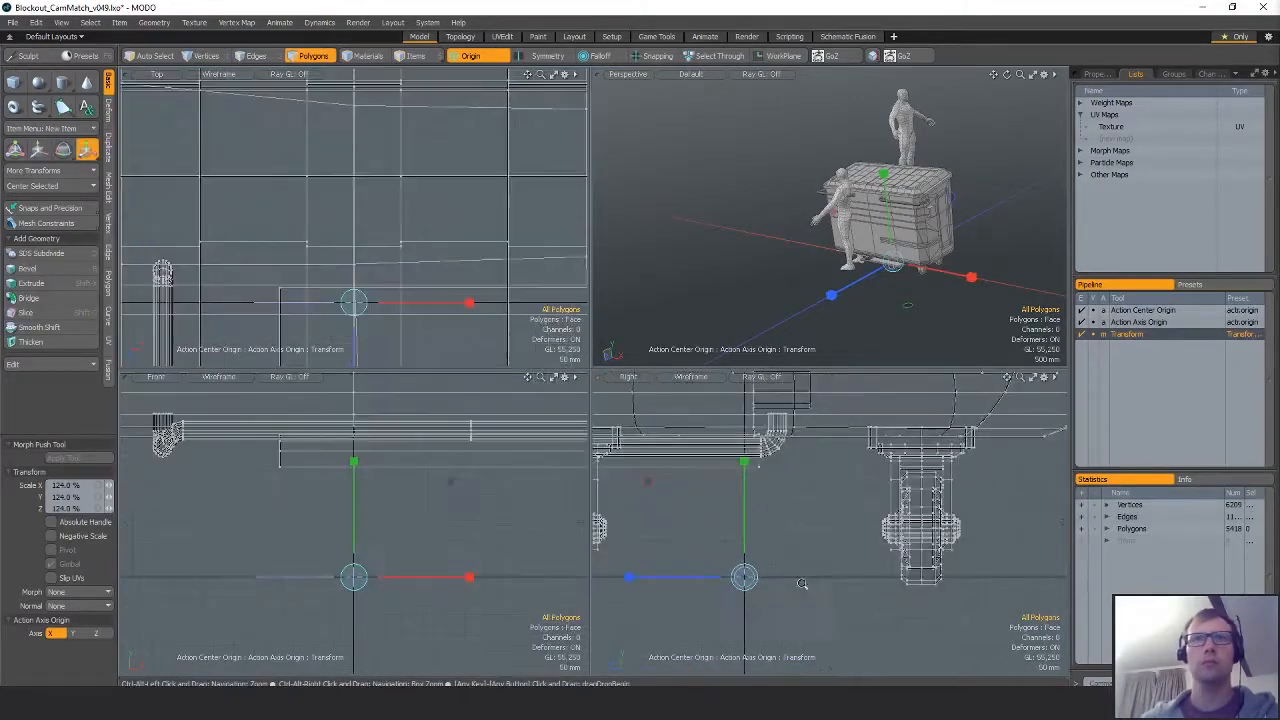
scroll(748, 580, "down", 5)
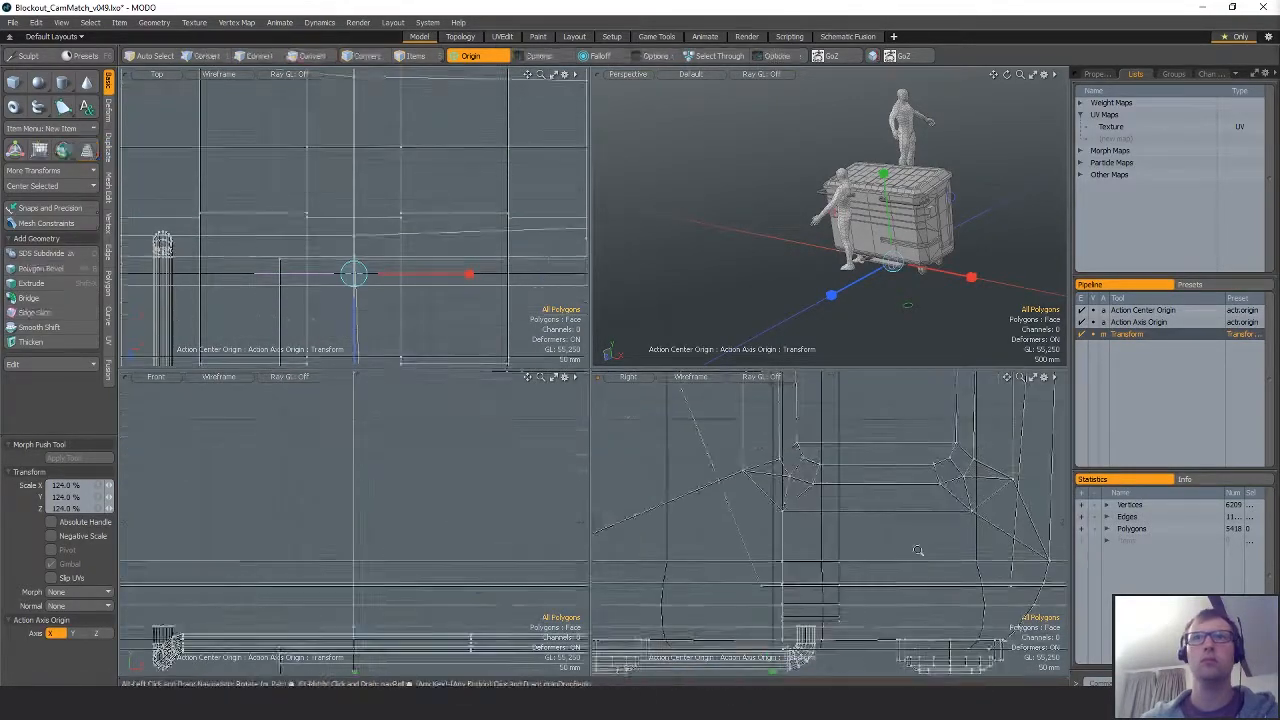
left_click_drag(876, 558, 858, 390, "alt+shift")
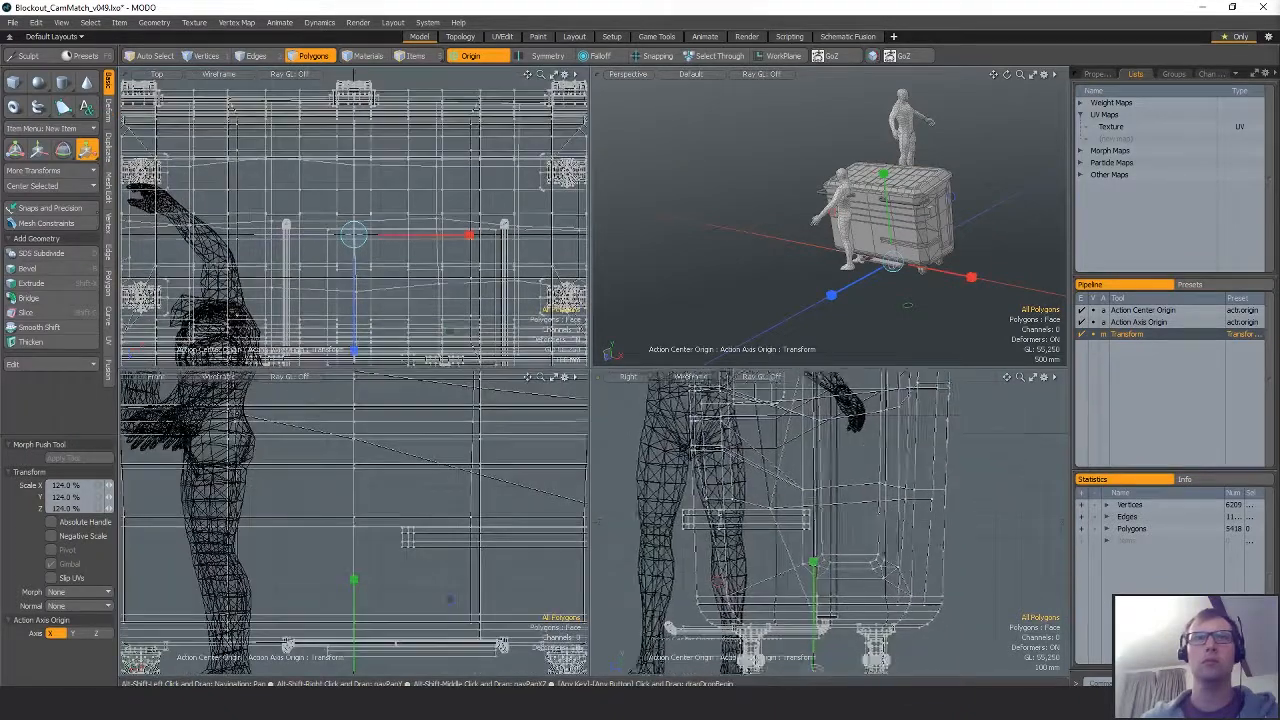
left_click_drag(845, 672, 828, 563, "alt+shift")
left_click(98, 485)
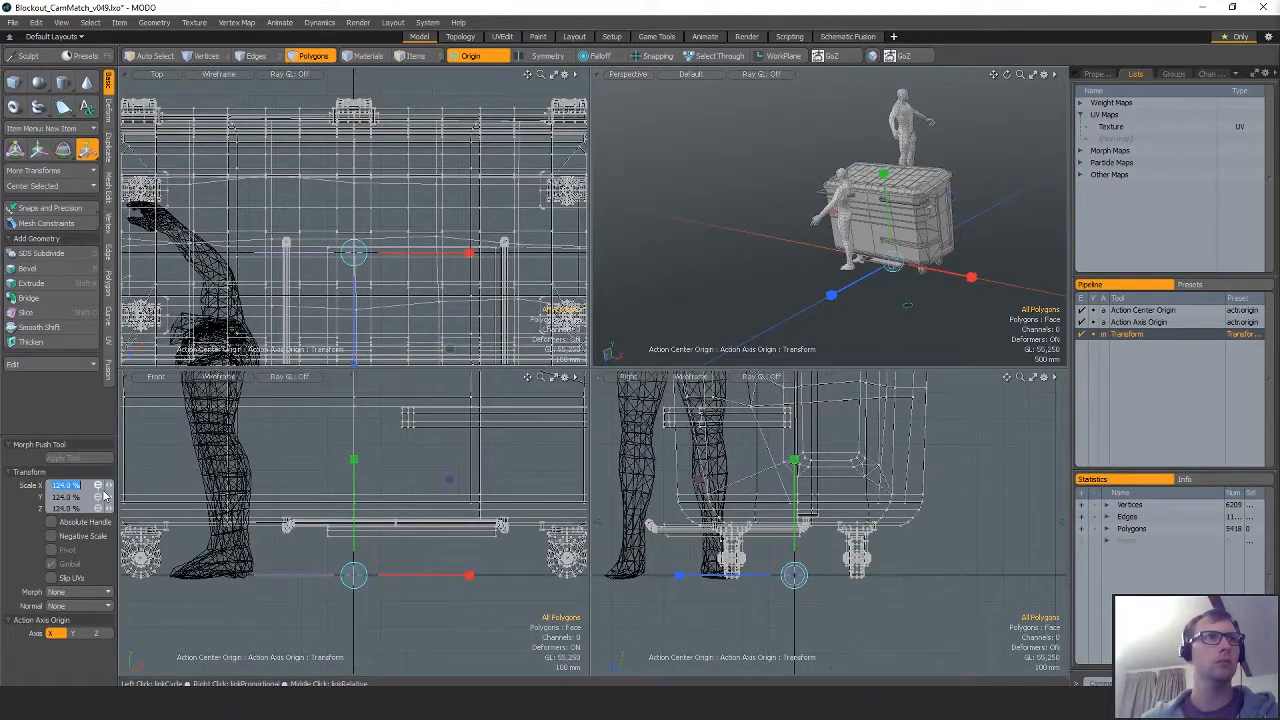
type("123.5")
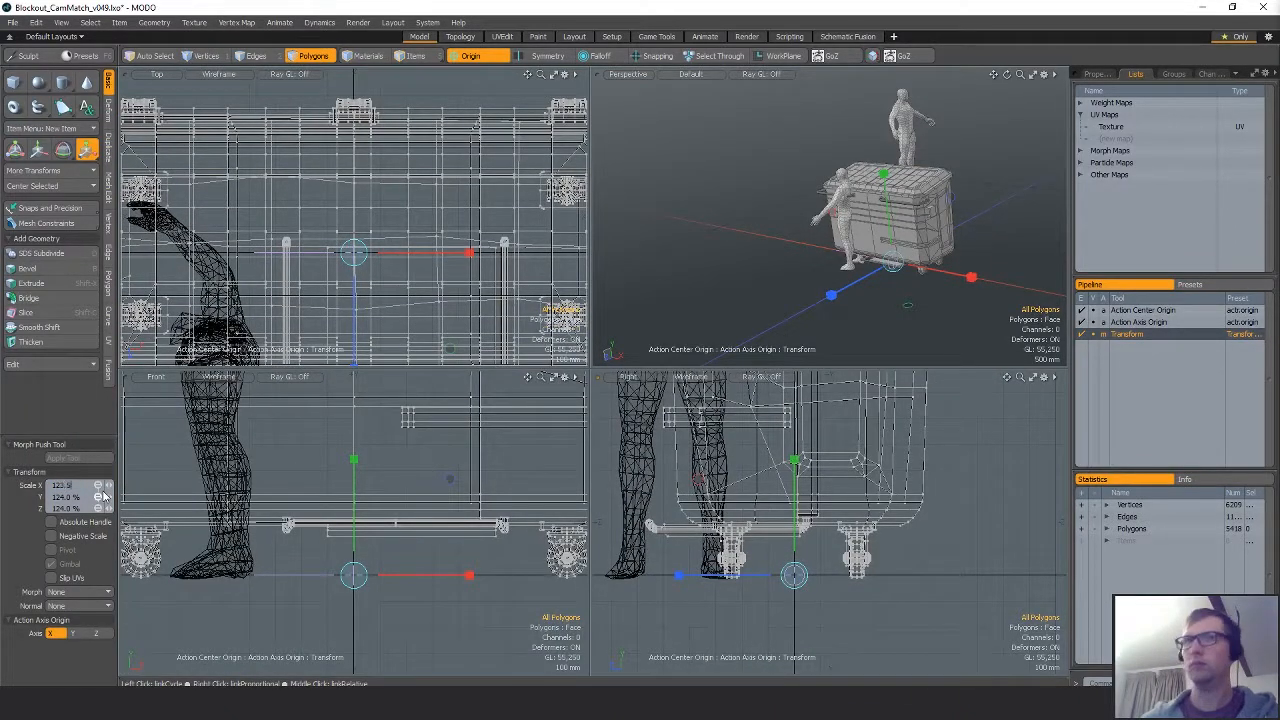
key("Return")
left_click_drag(822, 430, 862, 640, "alt+shift")
scroll(850, 530, "down", 4)
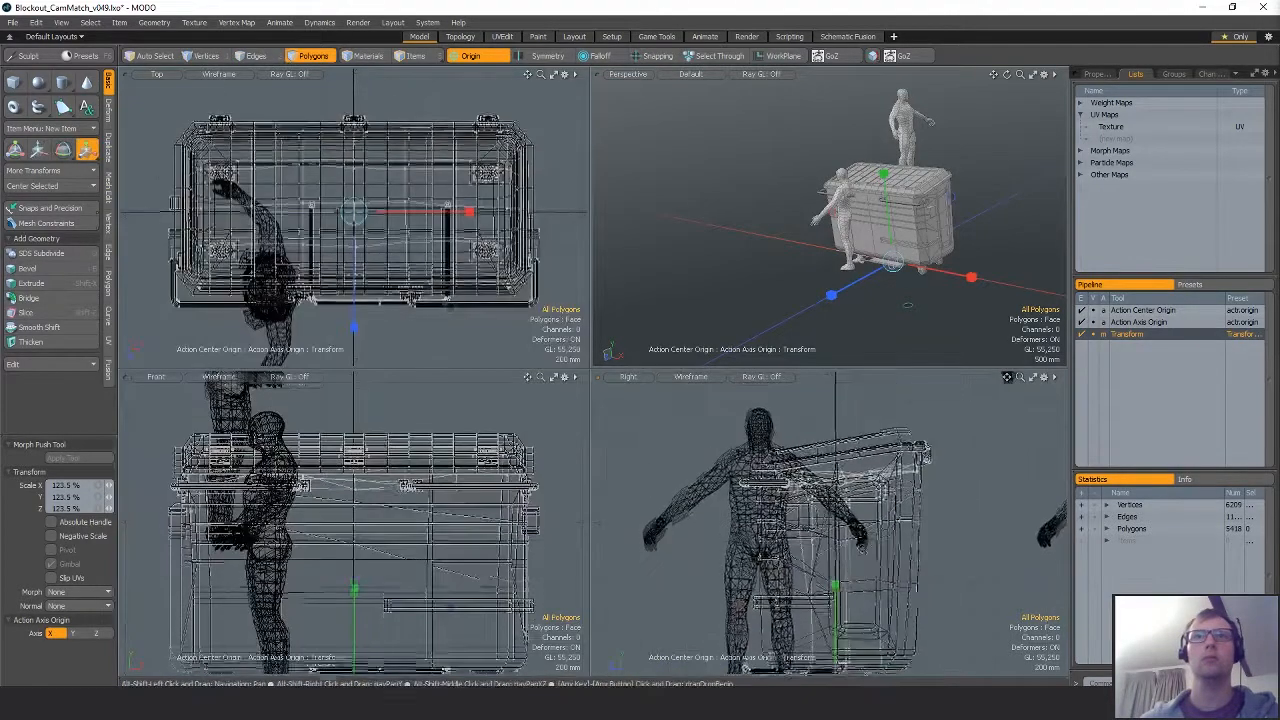
key("q")
Scale the dumpster geometry once more about the origin, uniformly to 100.25%.
left_click_drag(862, 468, 880, 384, "alt+shift")
key("r")
left_click_drag(830, 668, 830, 612, "alt+shift")
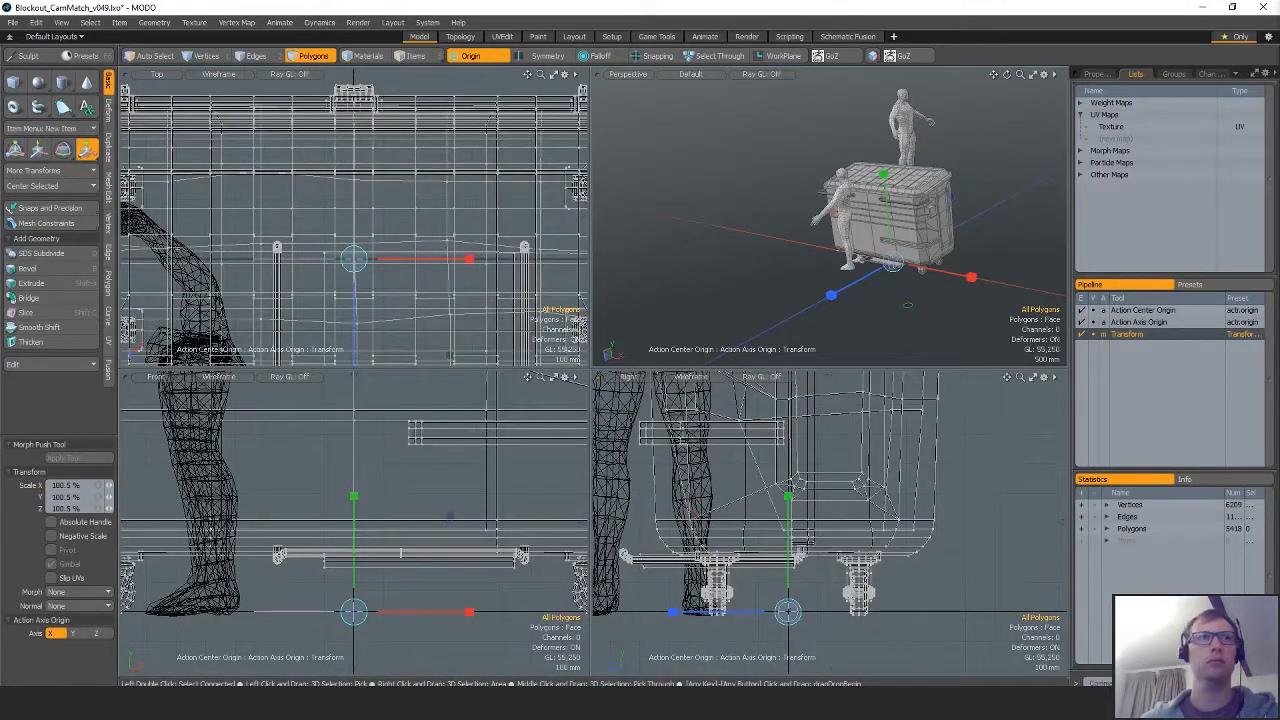
left_click_drag(830, 385, 832, 691, "alt+shift")
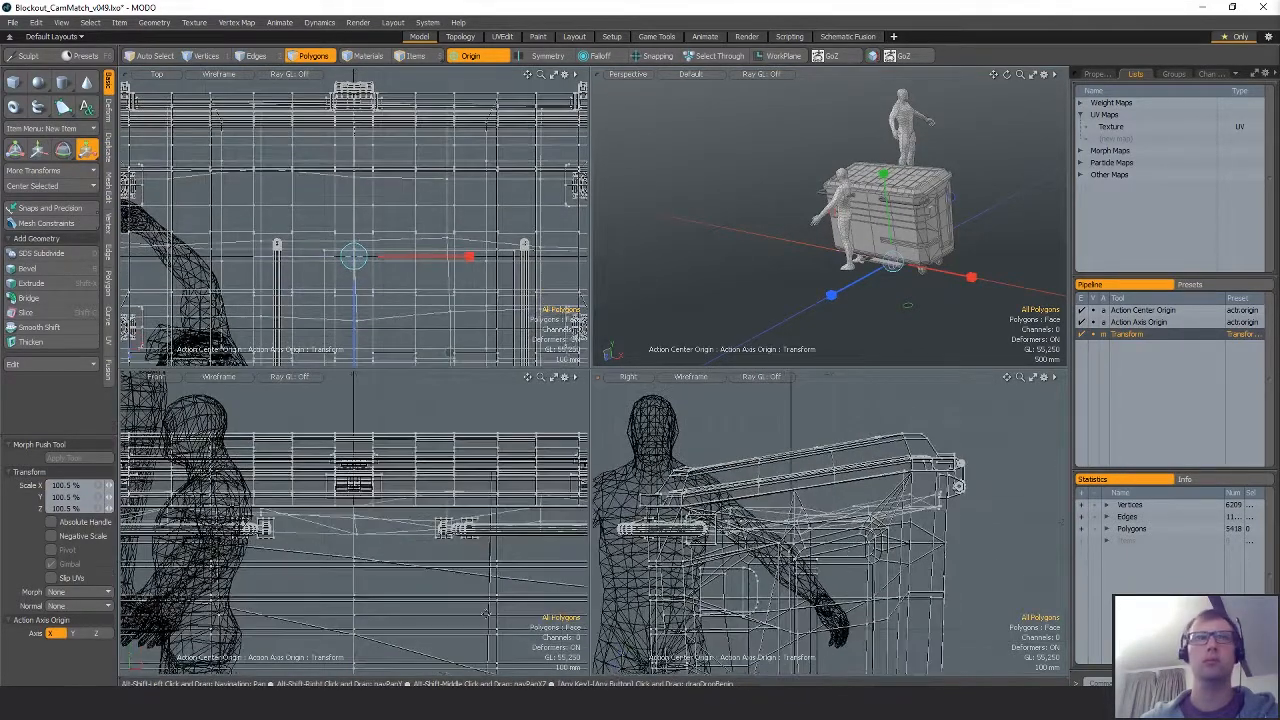
left_click(99, 485)
type("10")
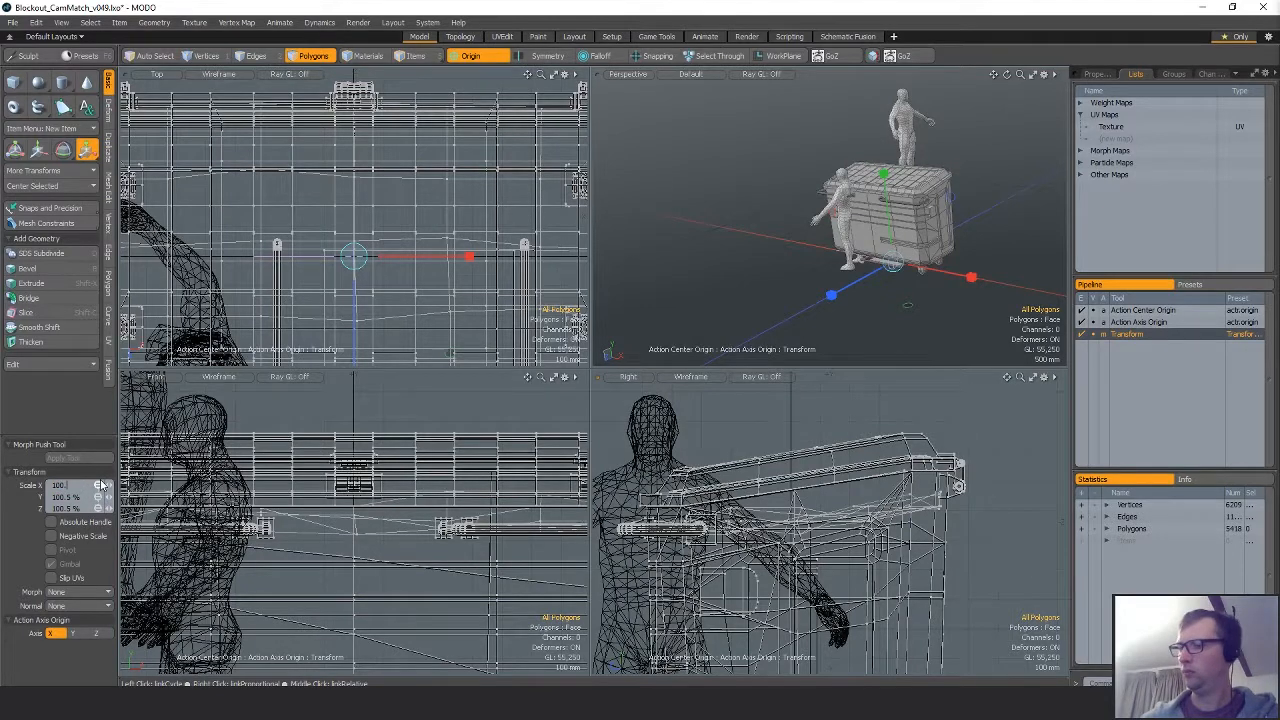
key("Return")
key("a")
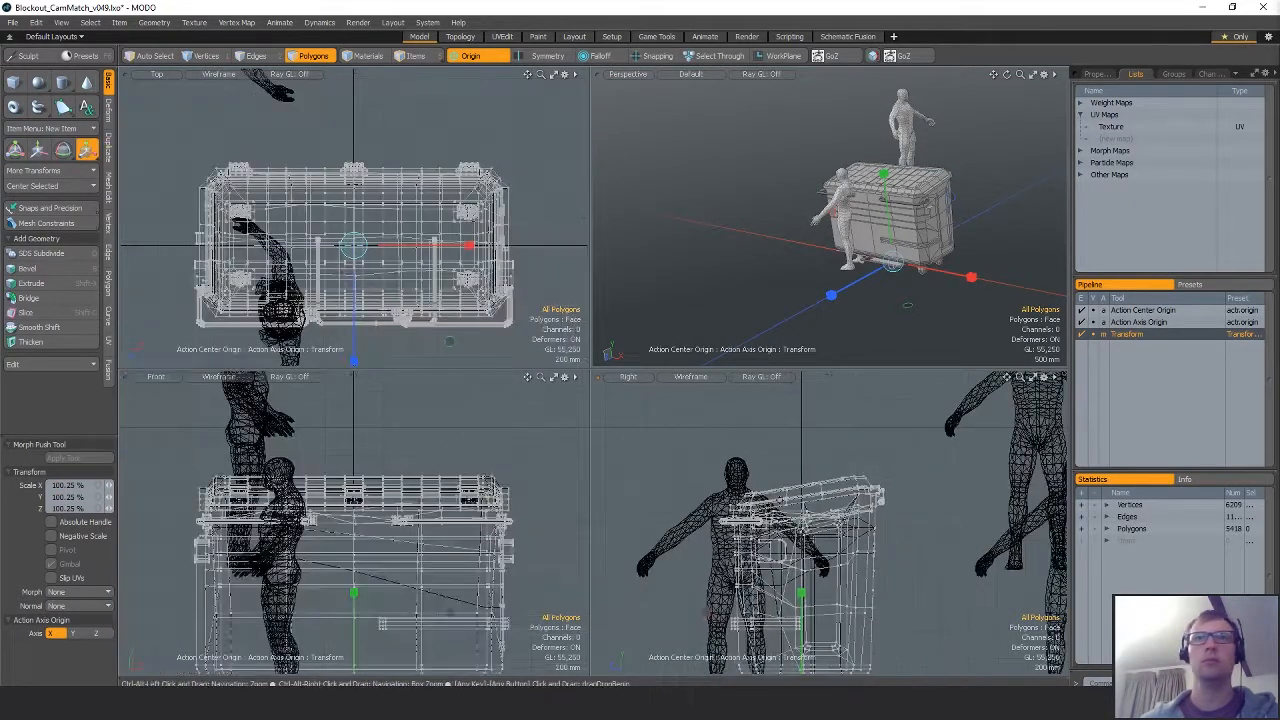
key("space")
left_click_drag(960, 474, 933, 406, "alt")
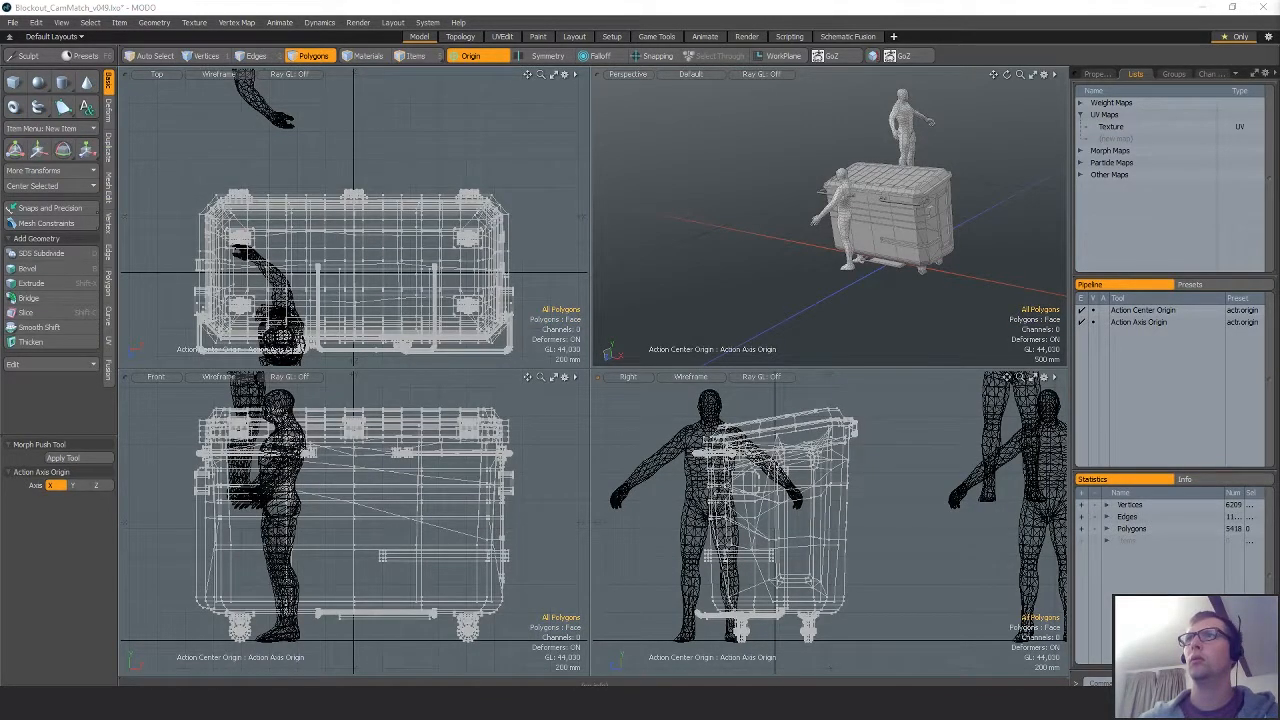
Check the lid and metal material selections on the dumpster and export the selected items as separate Autodesk FBX 2015 files.
left_click(997, 451)
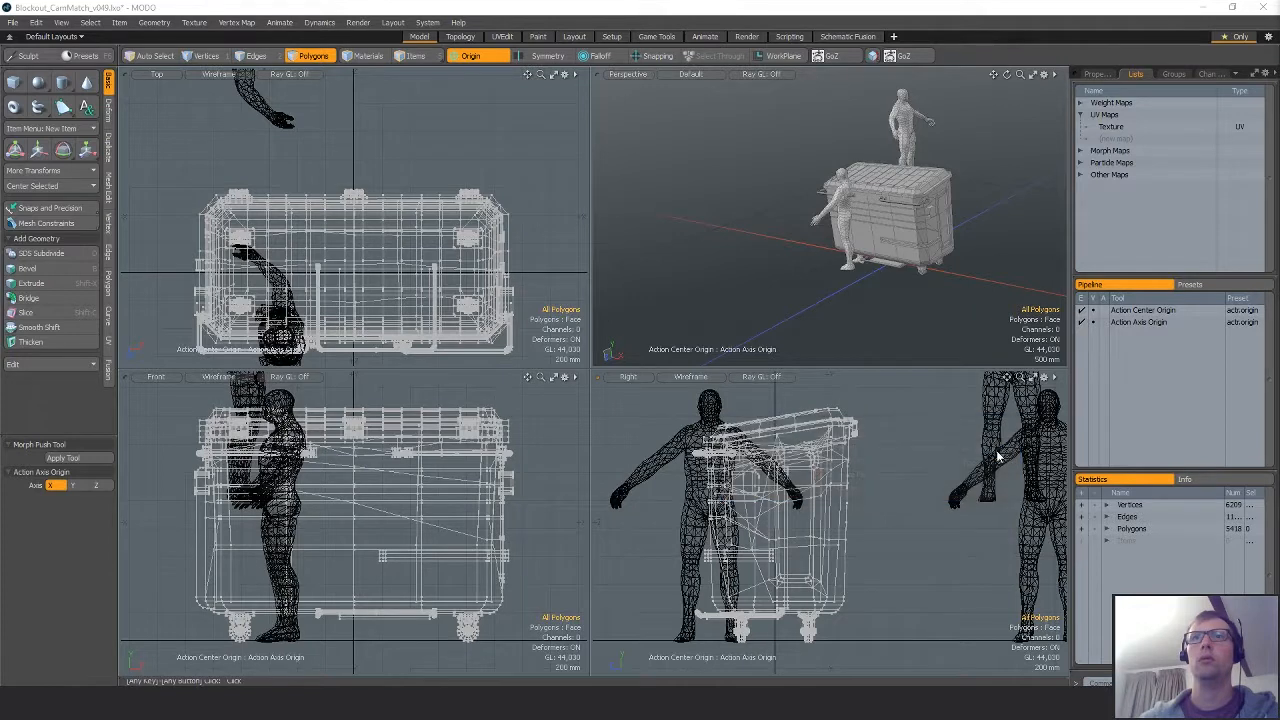
key("4")
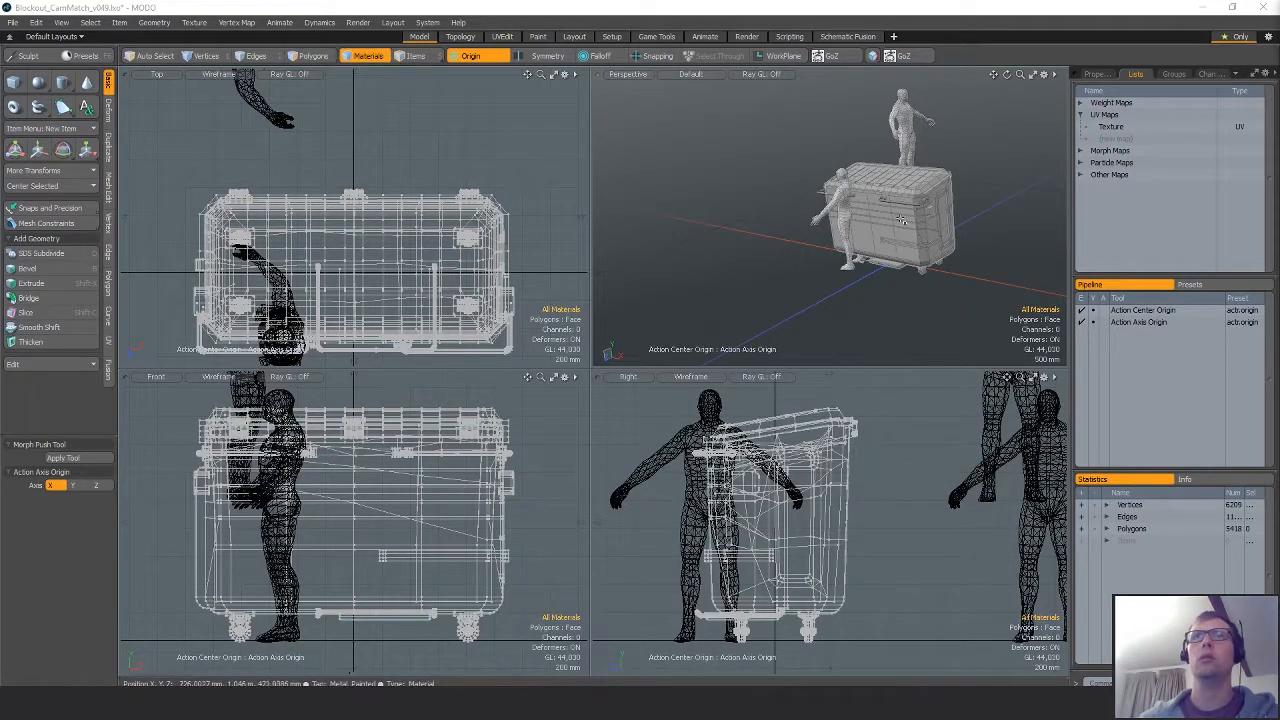
left_click(918, 183)
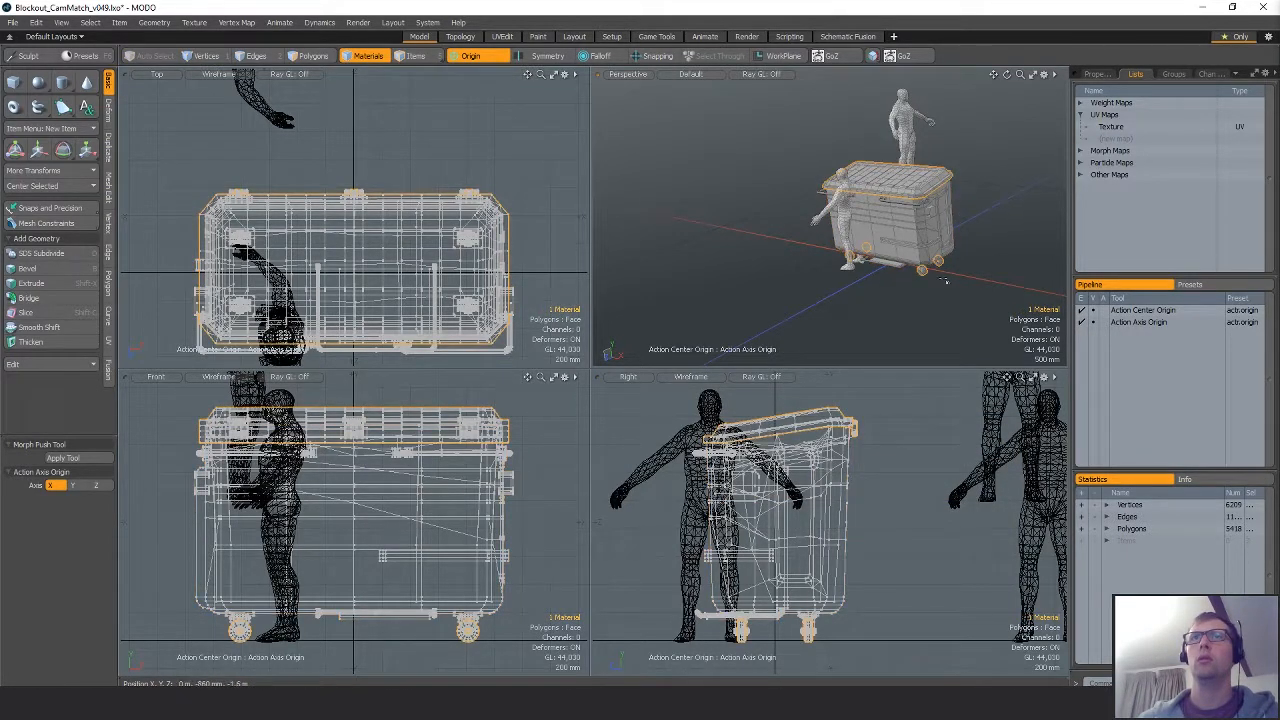
left_click(920, 247)
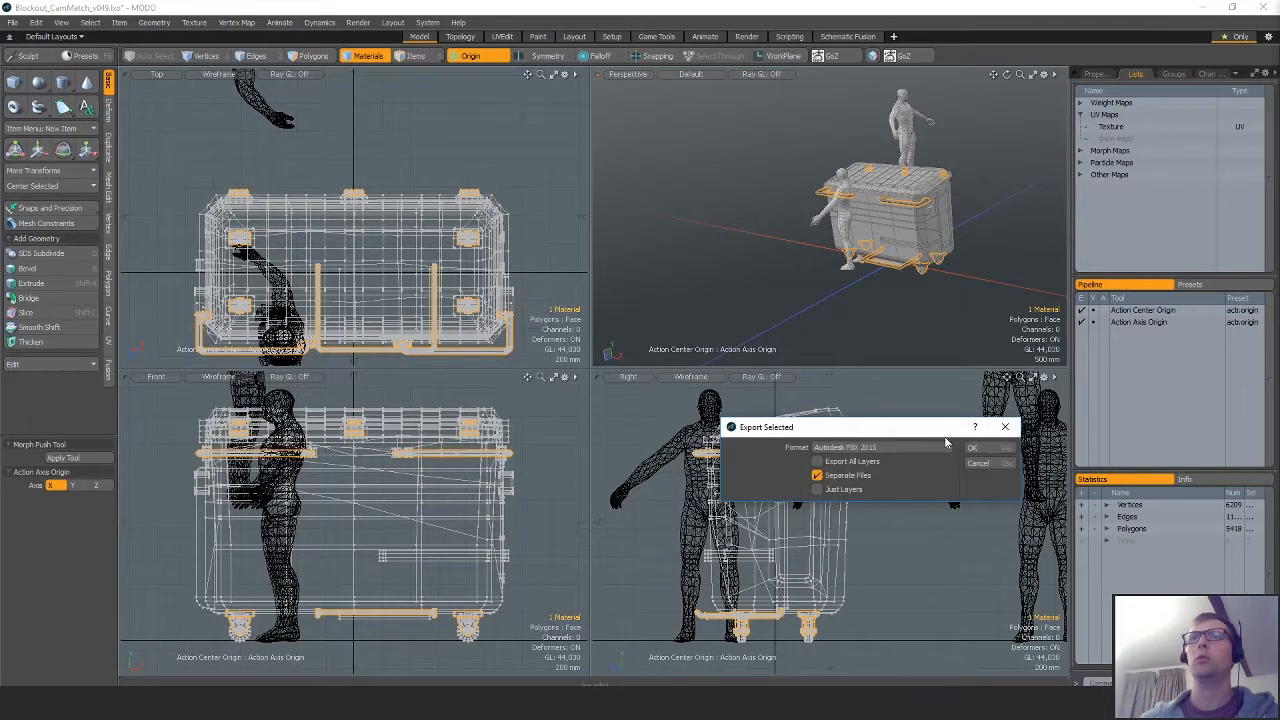
left_click(975, 448)
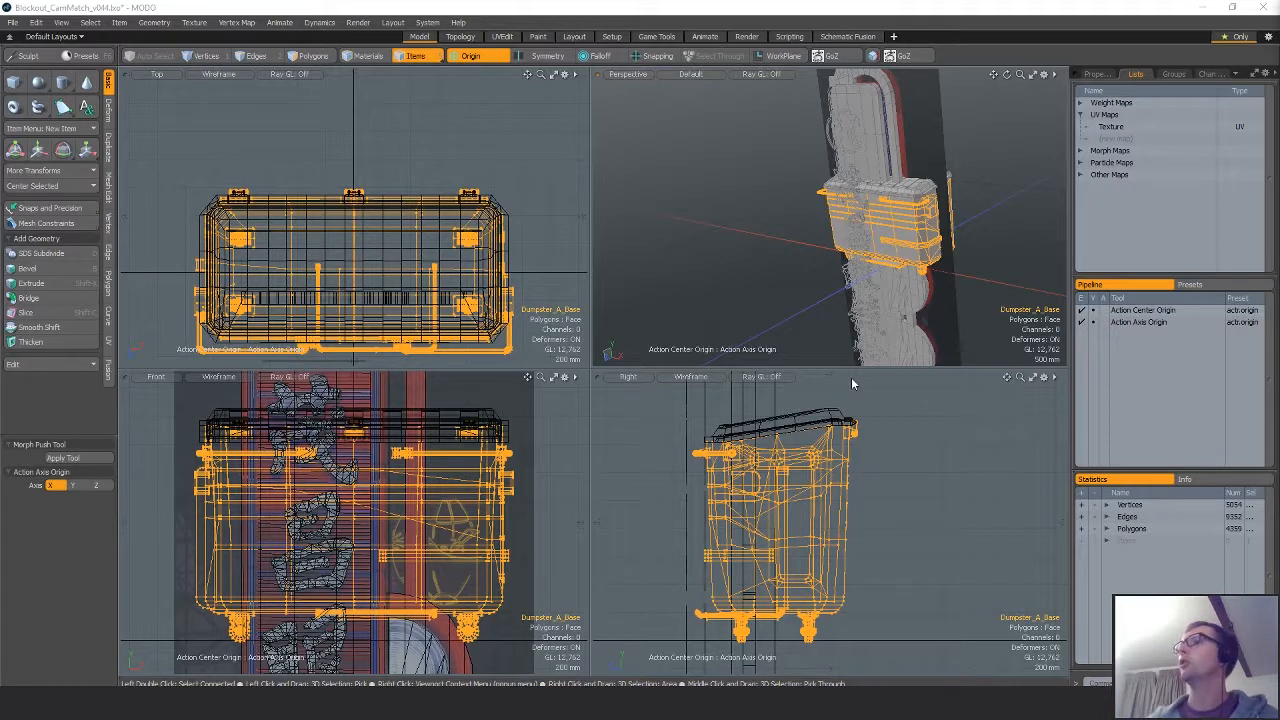
Close the Blockout_CamMatch_v044.lxo scene and return to the dumpster in Blockout_CamMatch_v049.lxo.
left_click_drag(931, 280, 906, 250, "alt")
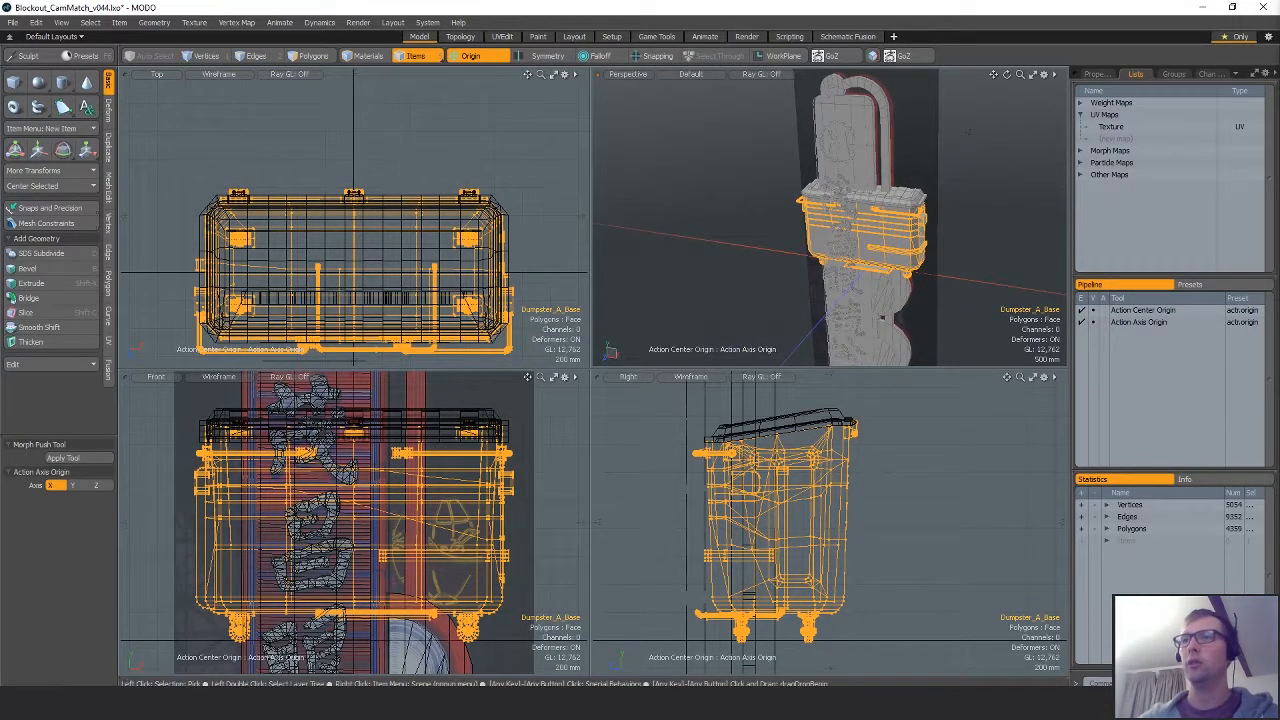
key("ctrl+w")
key("Return")
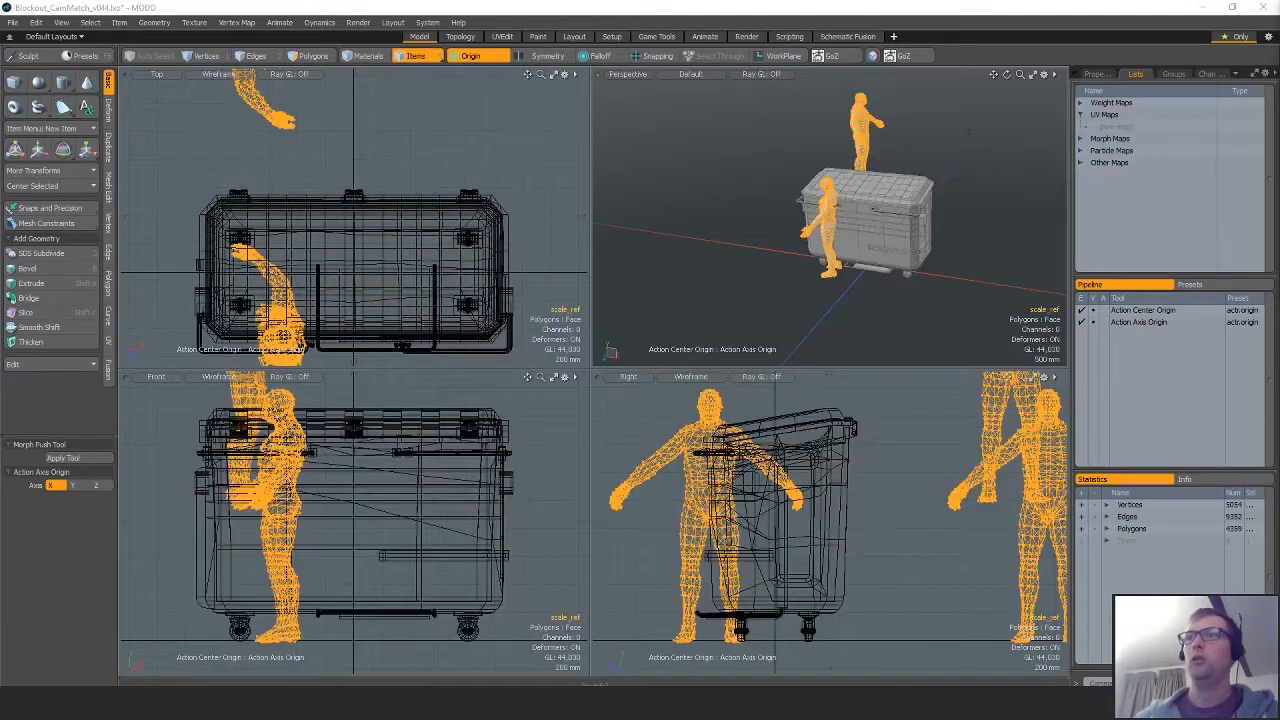
left_click_drag(920, 300, 974, 308, "alt")
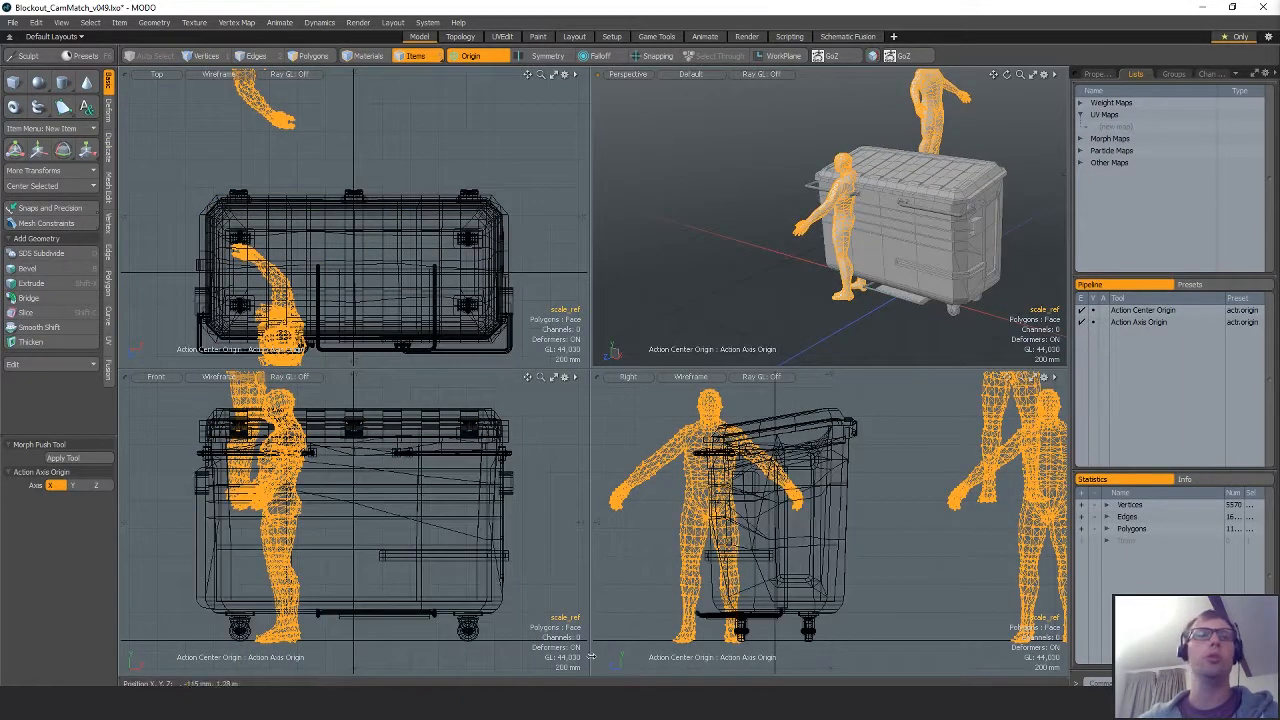
Switch to the Beyond_Human level in Unreal Editor and examine the reimported dumpster up close in the alley.
mouse_move(641, 641)
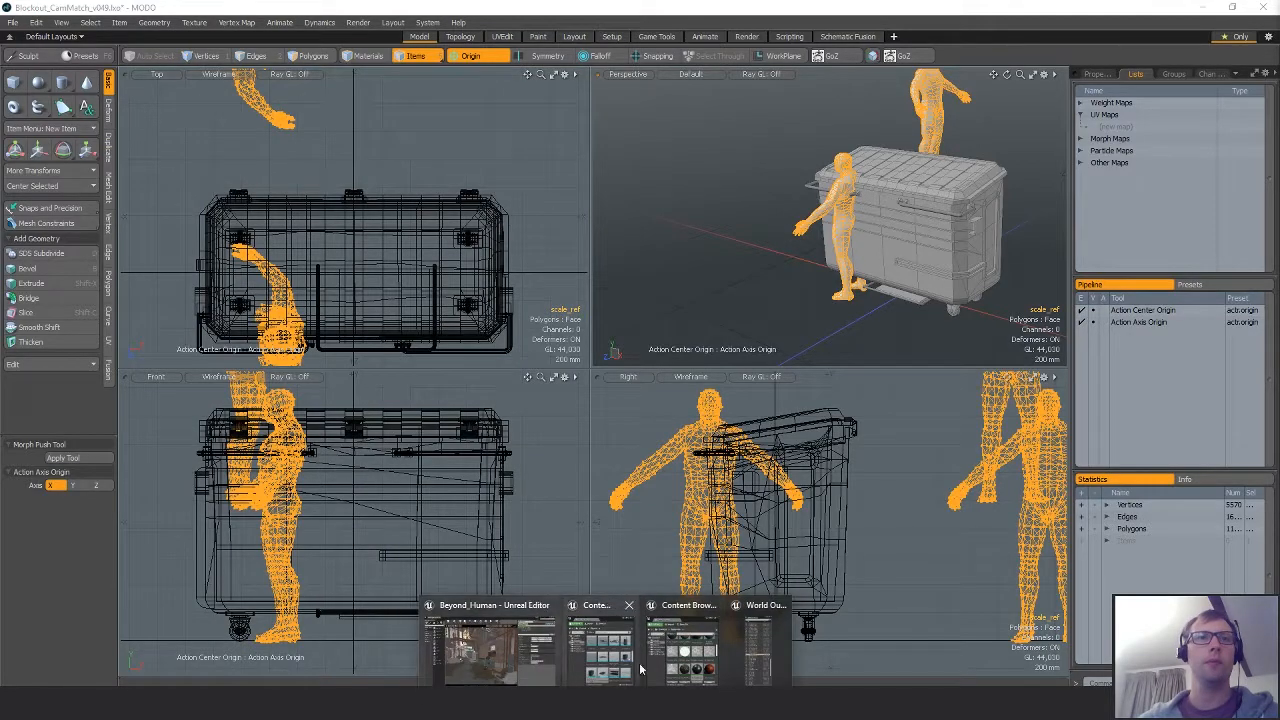
left_click(490, 648)
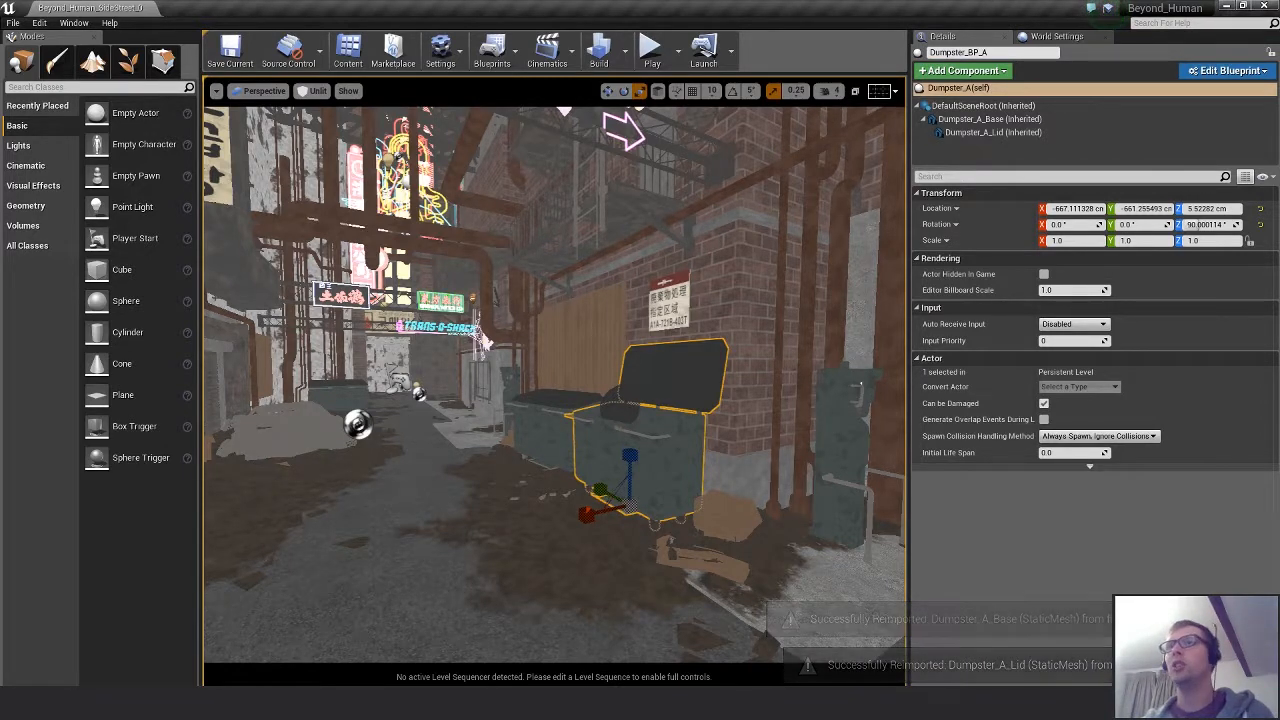
right_click_drag(648, 392, 617, 399)
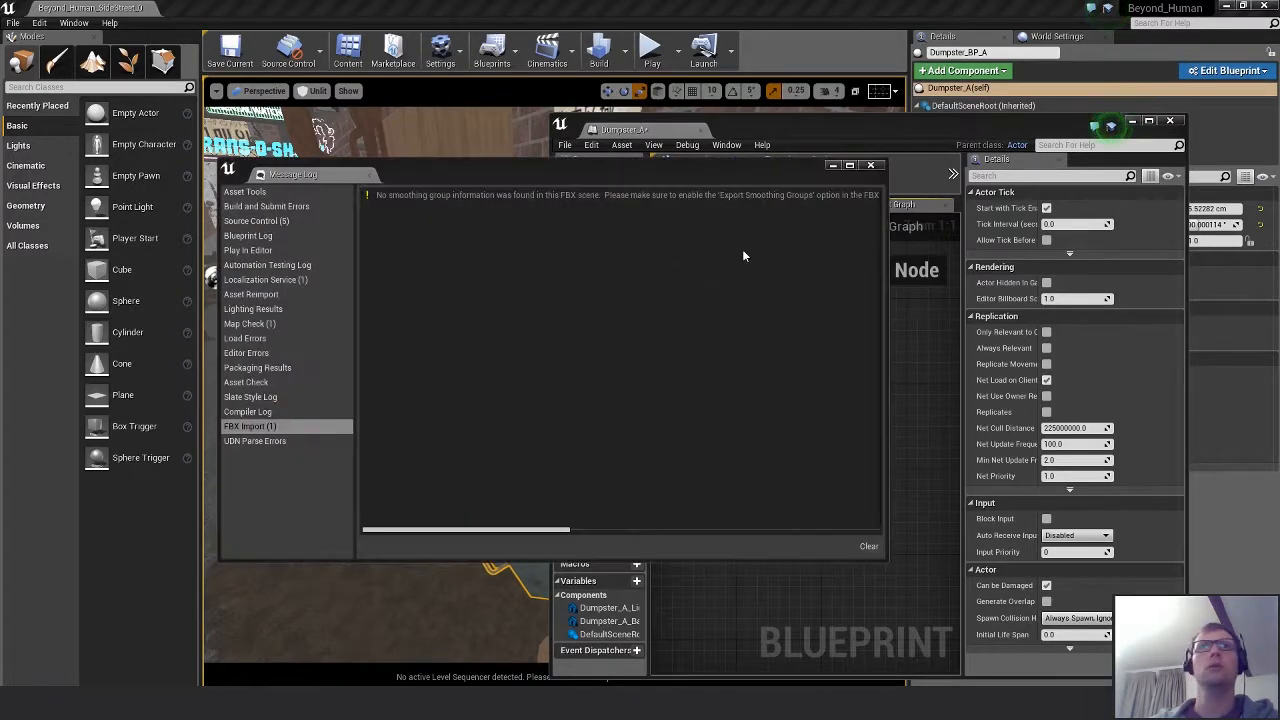
Add the Dumpster_A_Debris mesh to the Dumpster_A blueprint and parent it to the Dumpster_A_Base component.
left_click(874, 169)
left_click(685, 204)
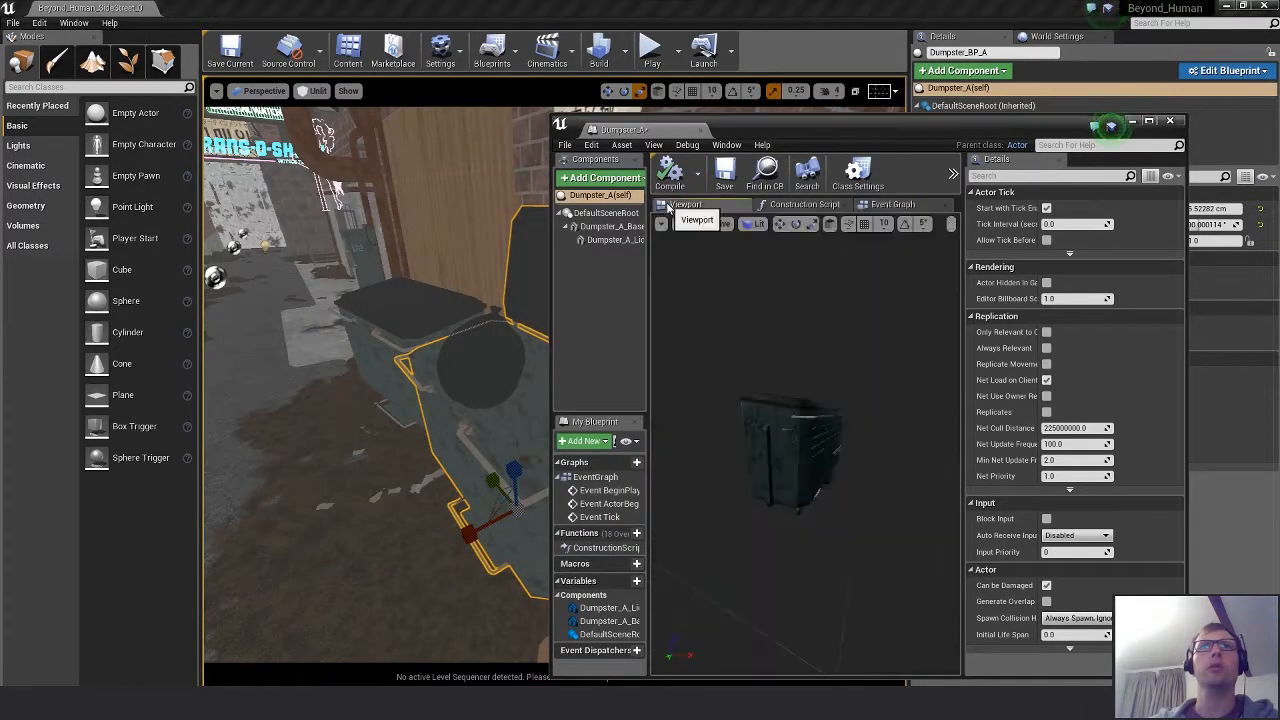
left_click_drag(921, 385, 938, 393, "alt")
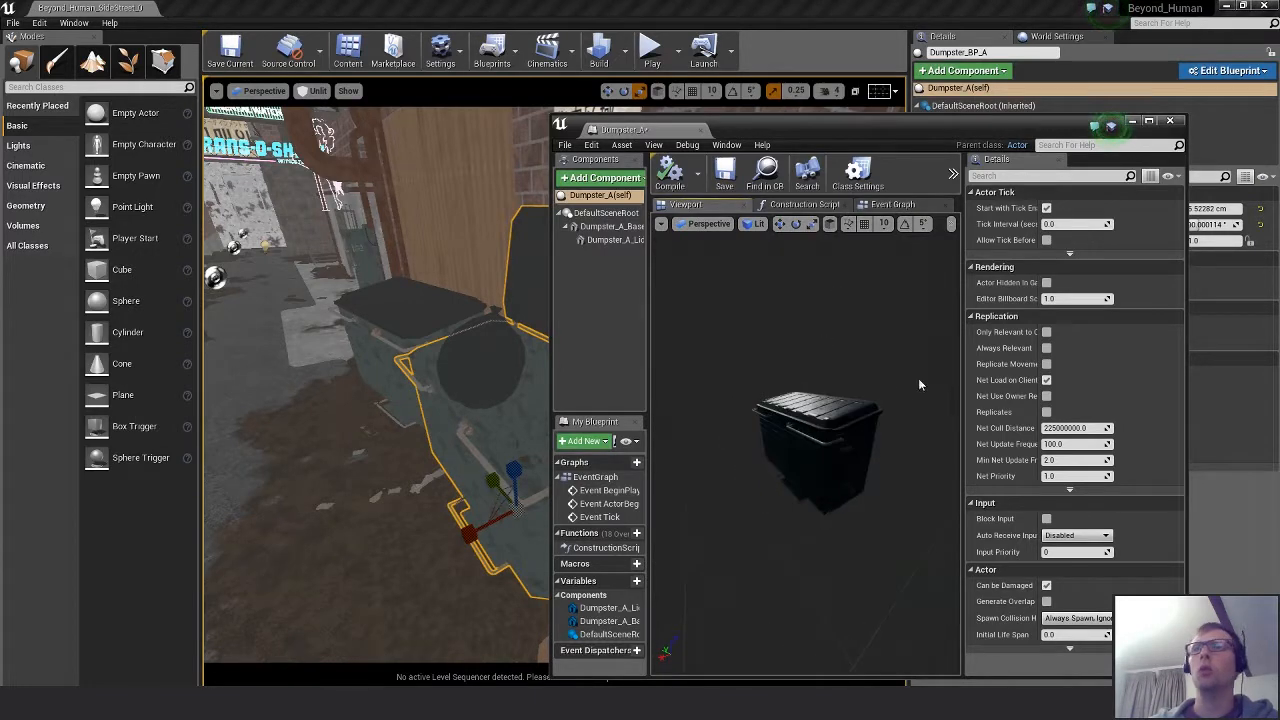
left_click_drag(1279, 310, 876, 360)
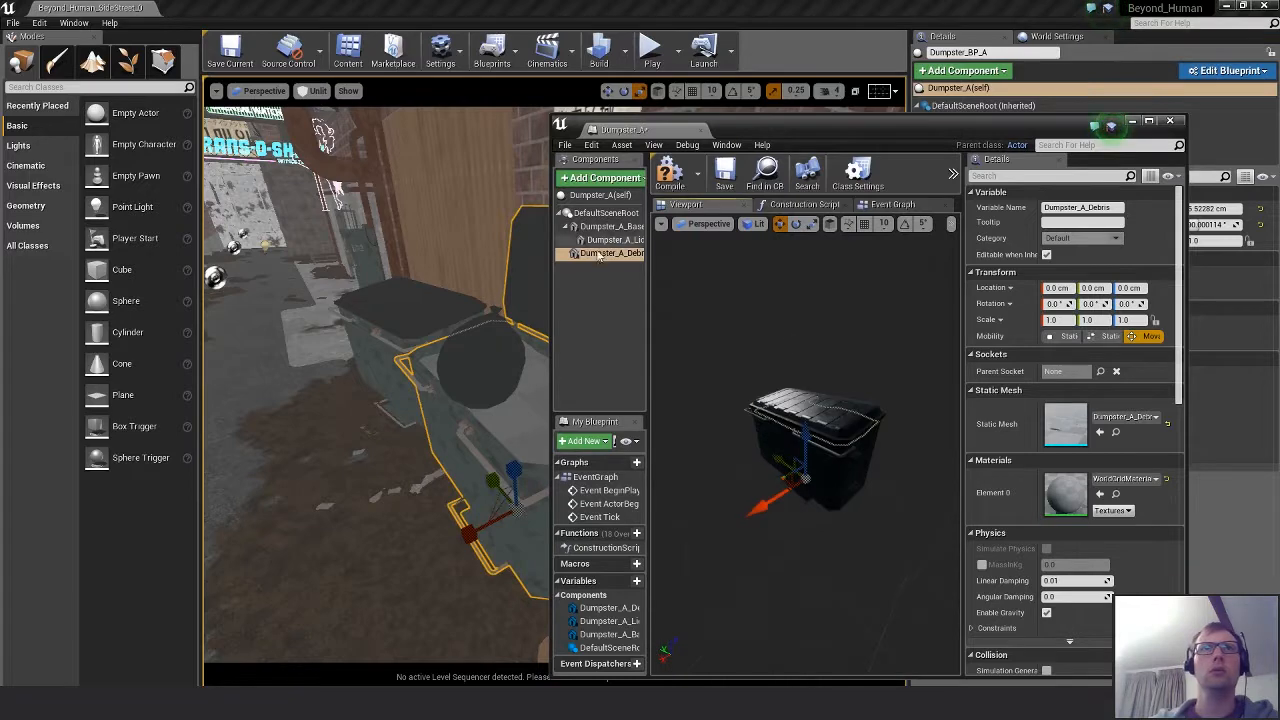
left_click_drag(613, 254, 613, 228)
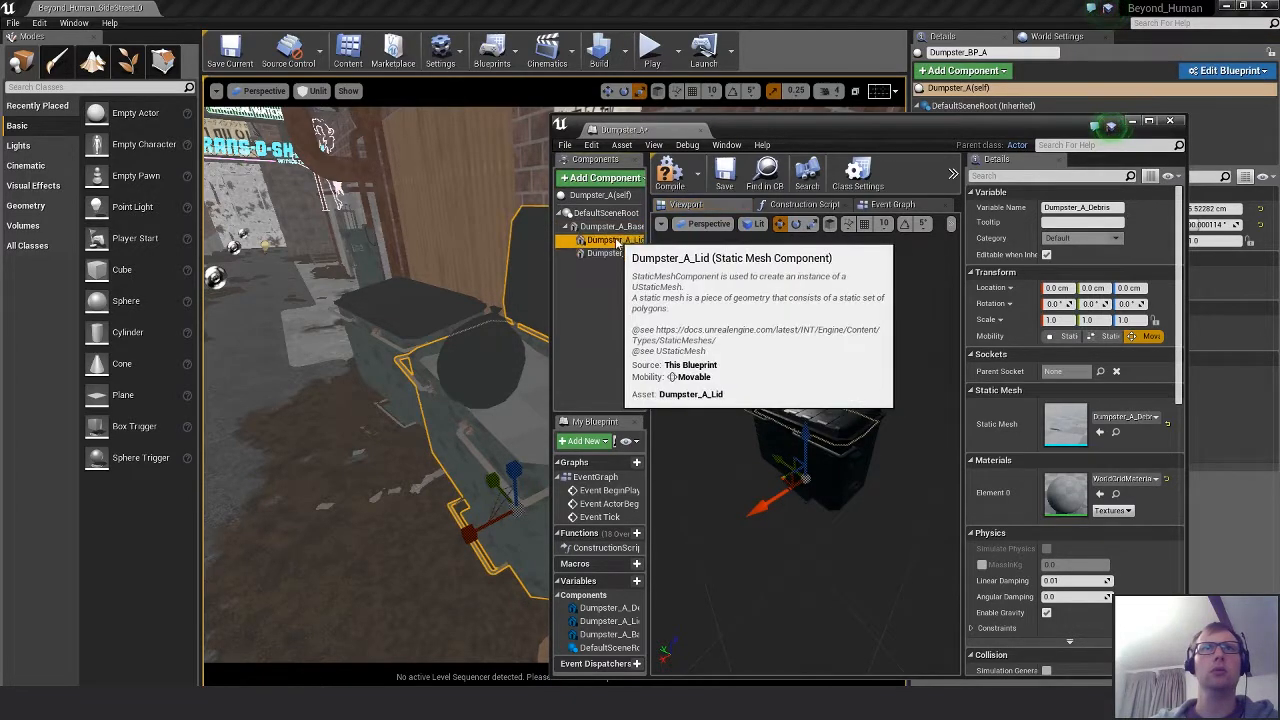
Hide the Dumpster_A_Lid component by disabling its Visible setting, exposing the debris inside the dumpster.
left_click(611, 241)
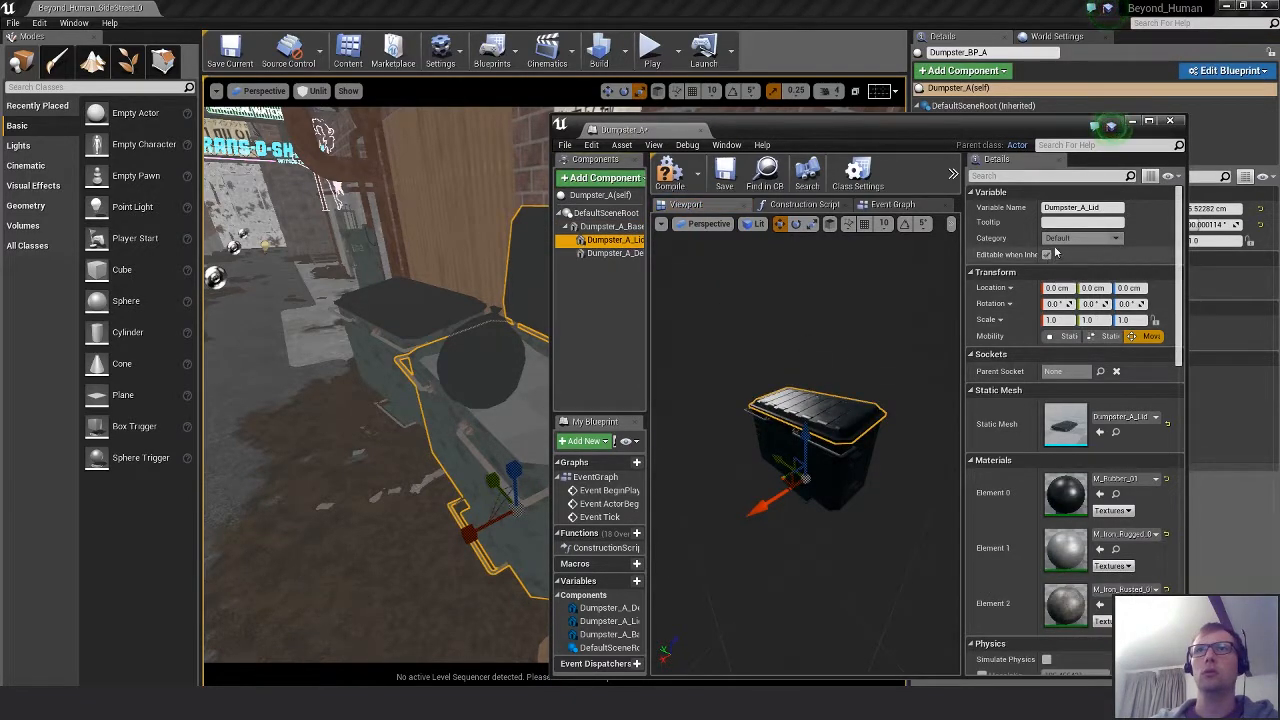
scroll(987, 502, "down", 2)
scroll(987, 505, "down", 8)
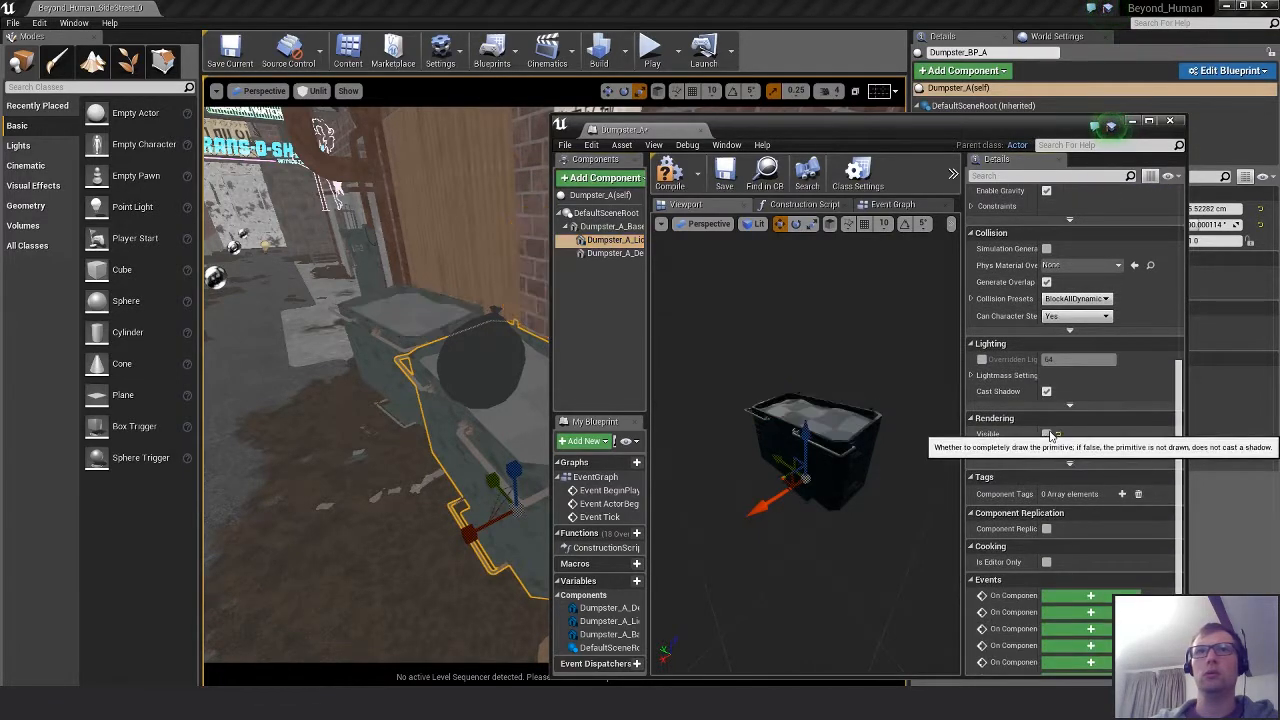
left_click(884, 503)
left_click_drag(884, 503, 783, 517, "alt")
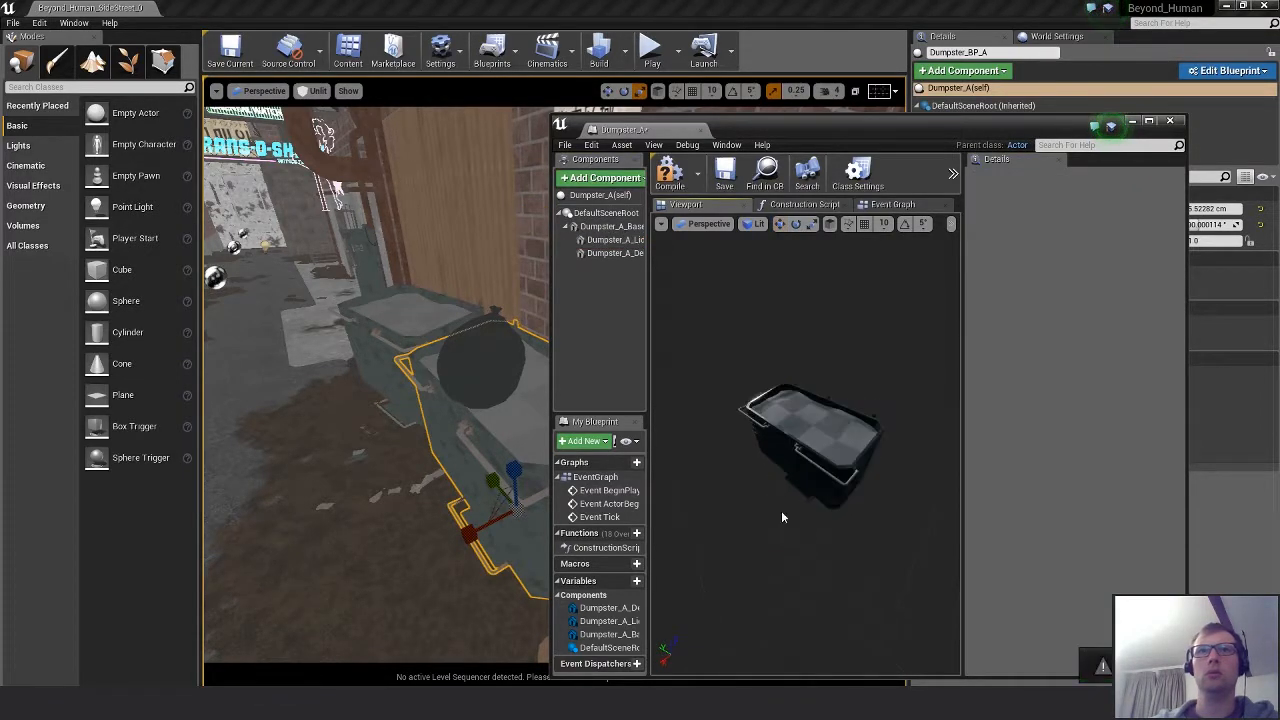
right_click_drag(783, 517, 830, 510, "alt")
Assign the M_Debris_Coarse material to the Dumpster_A_Debris static mesh and return to the Dumpster_A blueprint.
left_click(856, 435)
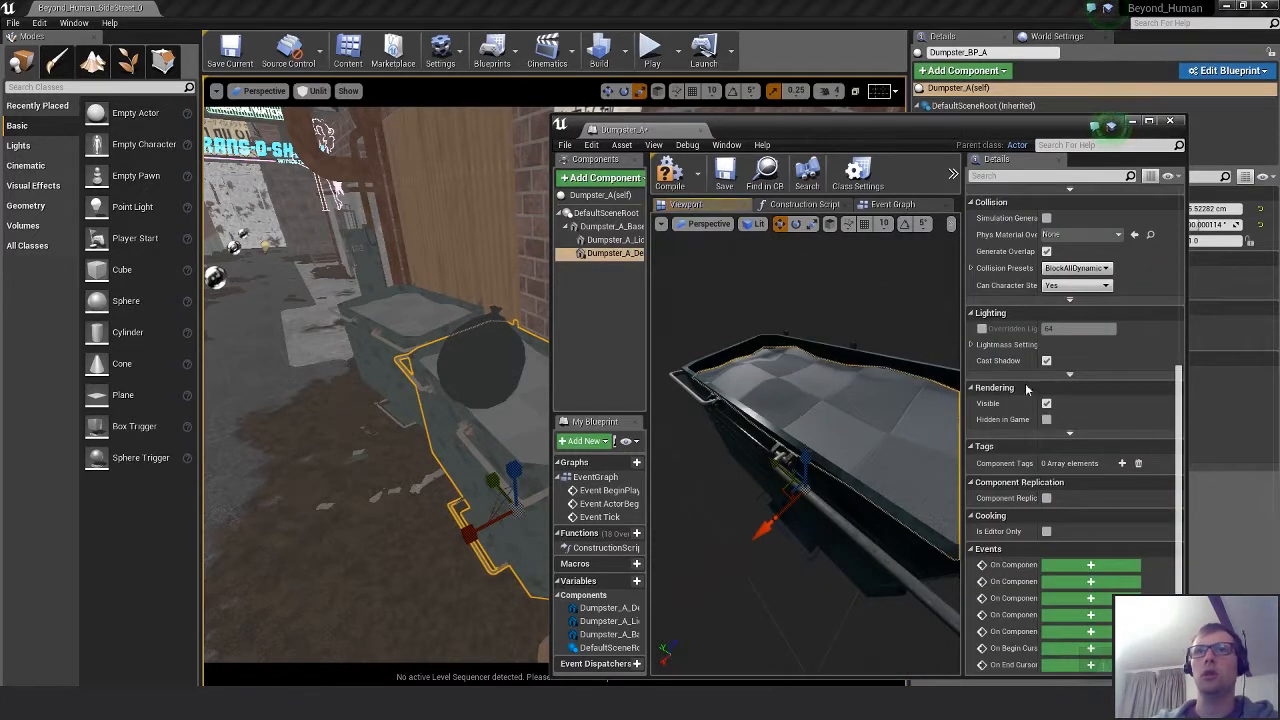
left_click_drag(1181, 397, 1189, 251)
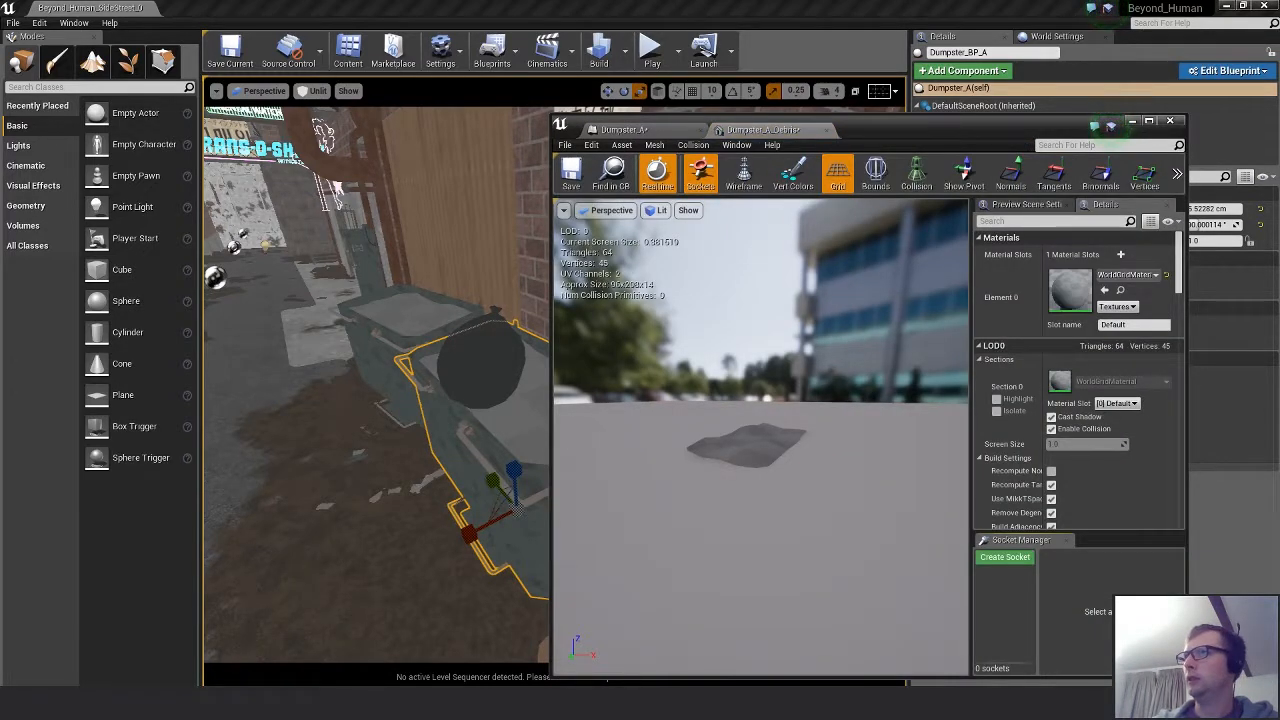
left_click_drag(1276, 520, 1064, 290)
left_click_drag(745, 445, 785, 449)
left_click(623, 129)
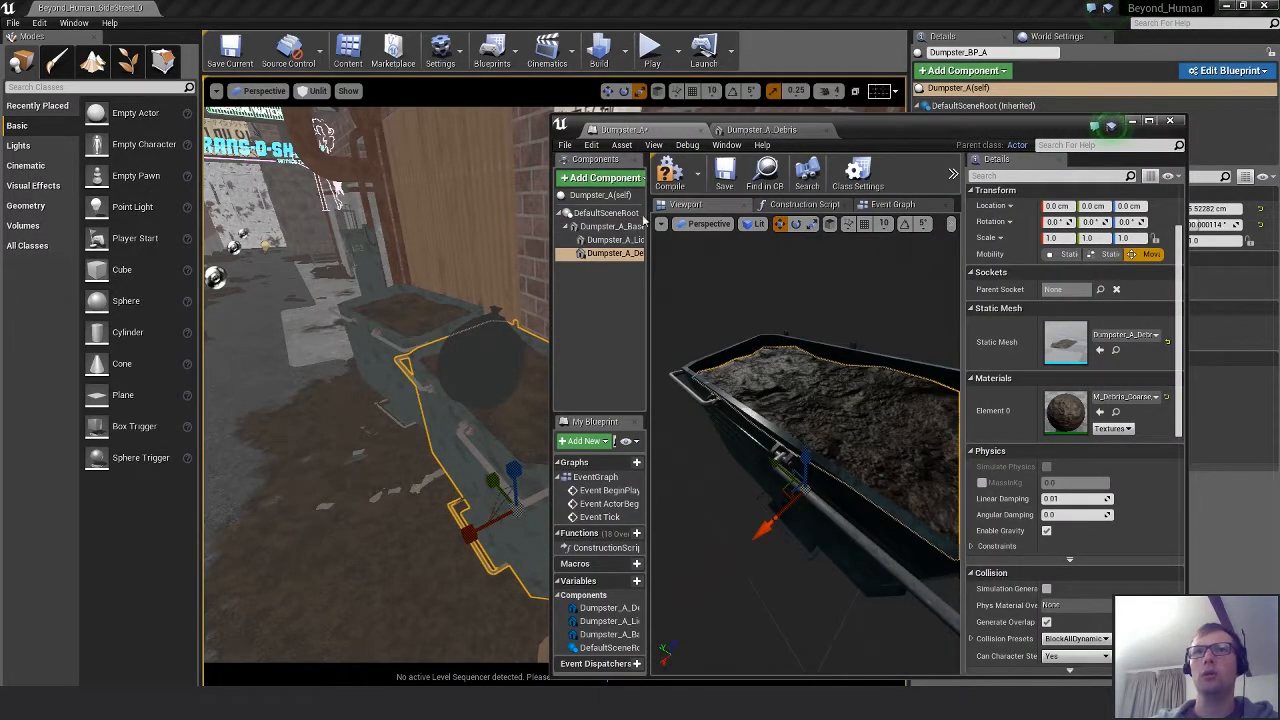
Make the Dumpster_A_Lid component visible again, save the Dumpster_A blueprint and close its editor window.
left_click(615, 240)
scroll(1022, 571, "down", 2)
scroll(1022, 571, "down", 4)
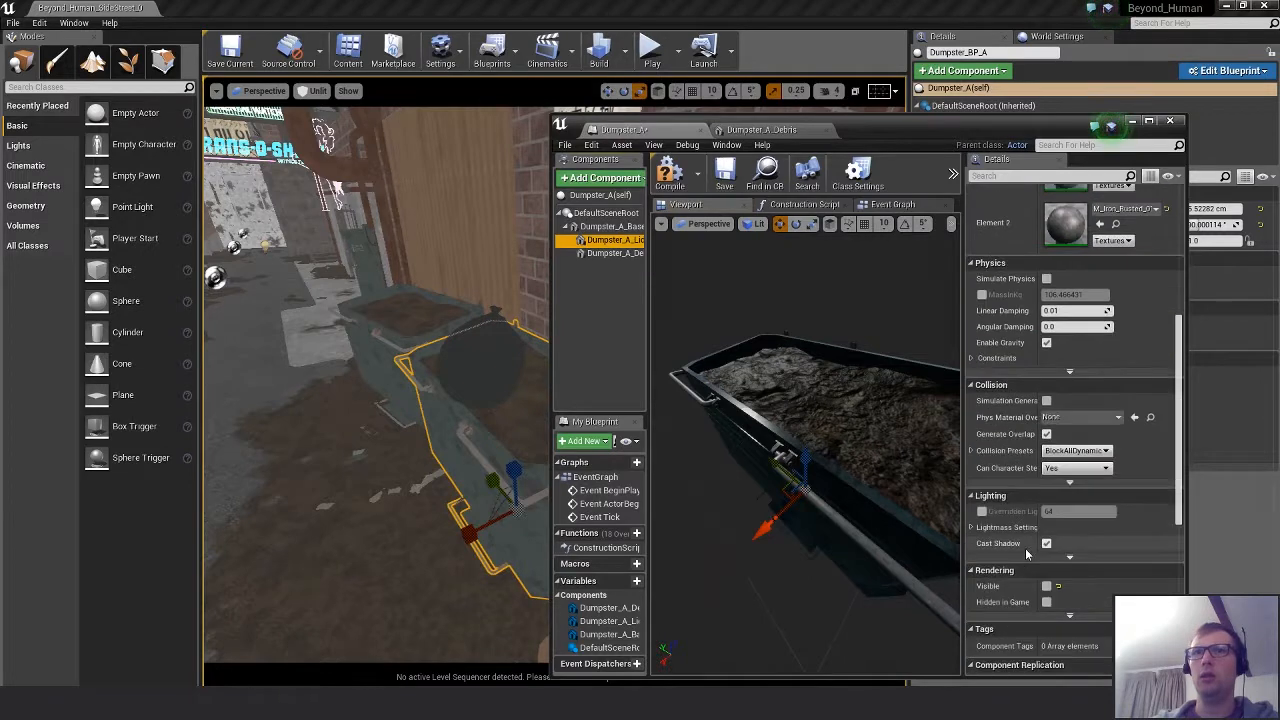
left_click(1046, 586)
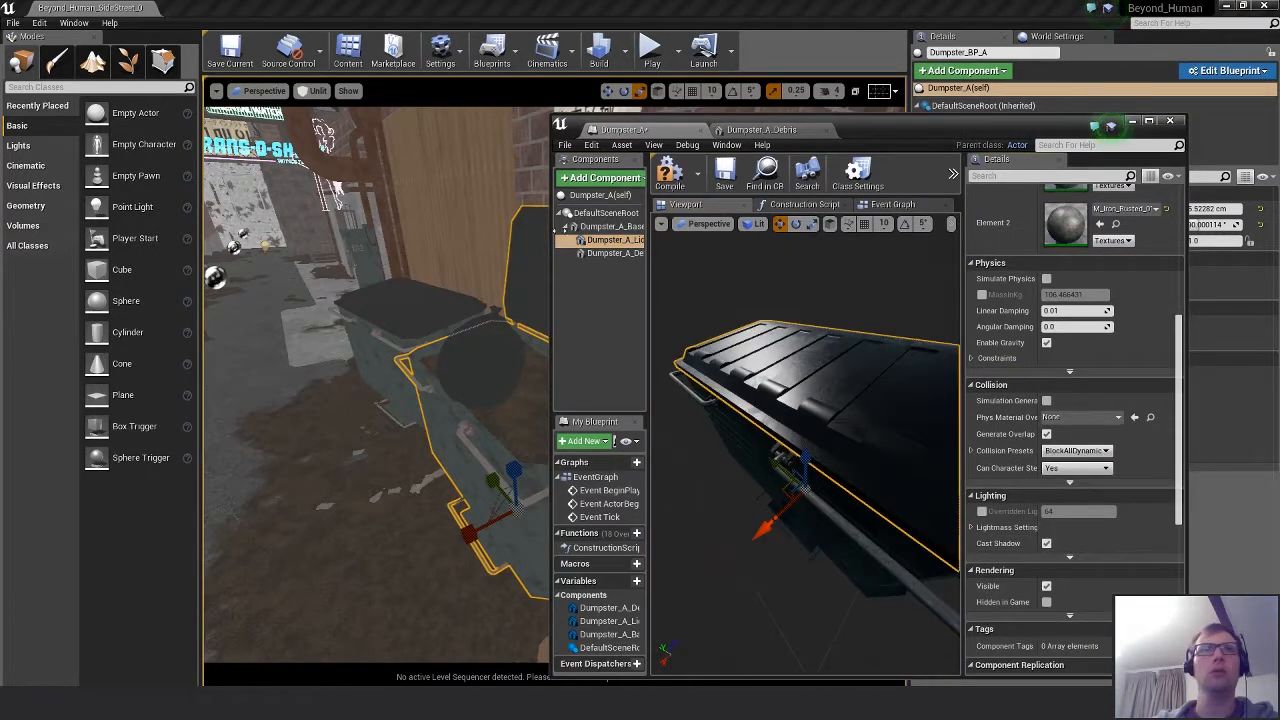
left_click(724, 174)
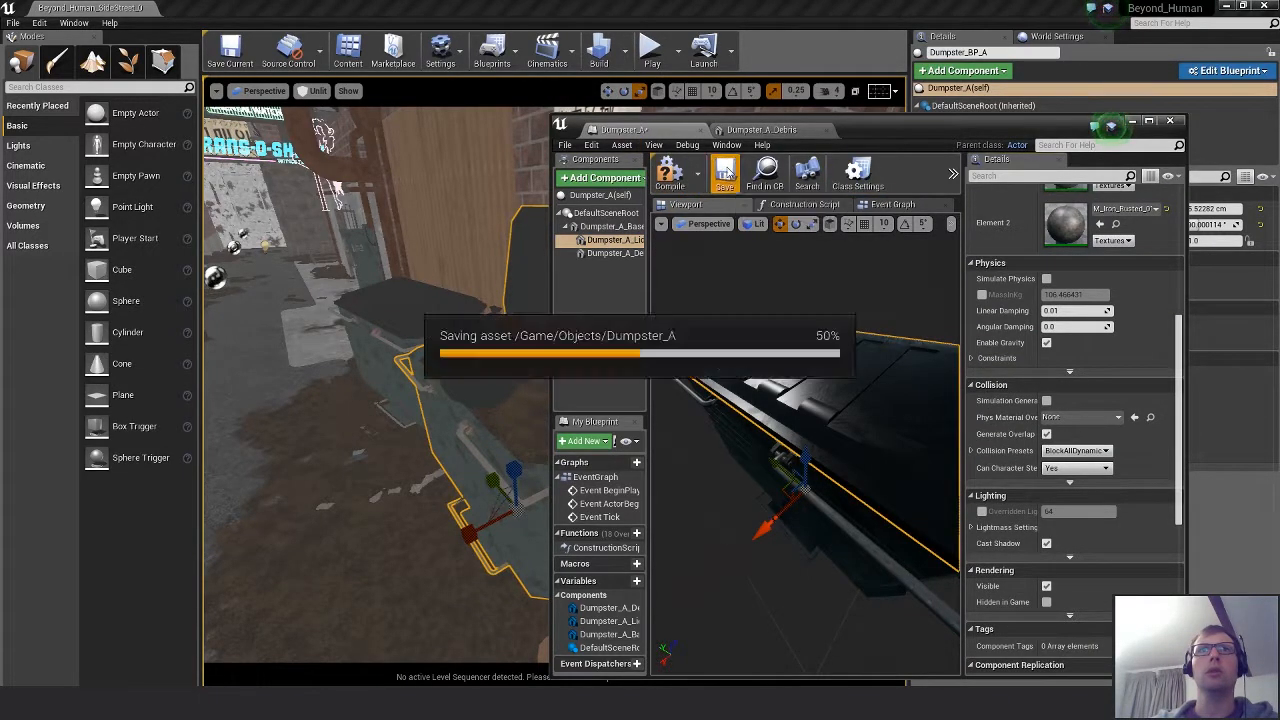
left_click(1170, 121)
Examine the debris-filled open dumpster and the surrounding alley from several viewpoints, clearing the selection.
right_click_drag(780, 330, 604, 244)
key("s")
key("w")
key("s")
key("w")
key("s")
key("w")
key("w")
right_click_drag(610, 507, 632, 492)
key("e")
key("s")
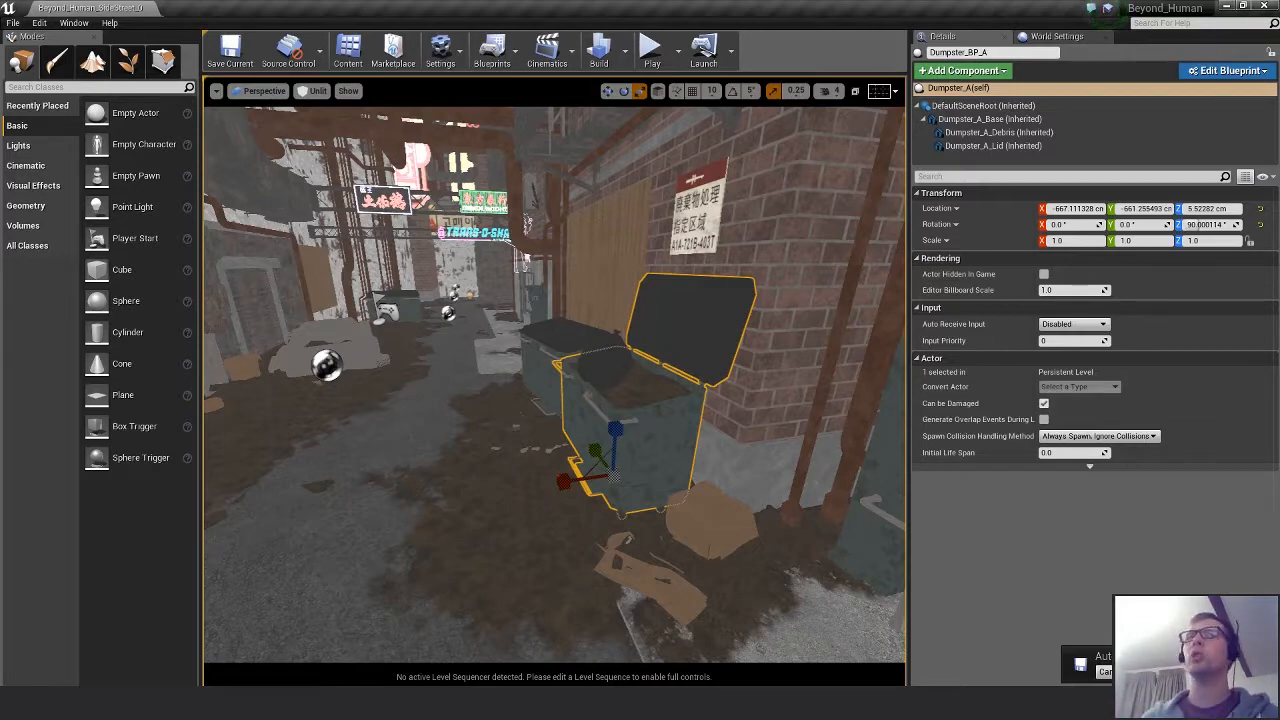
right_click_drag(668, 418, 628, 424)
right_click_drag(714, 433, 615, 405)
key("Escape")
right_click_drag(708, 366, 510, 380)
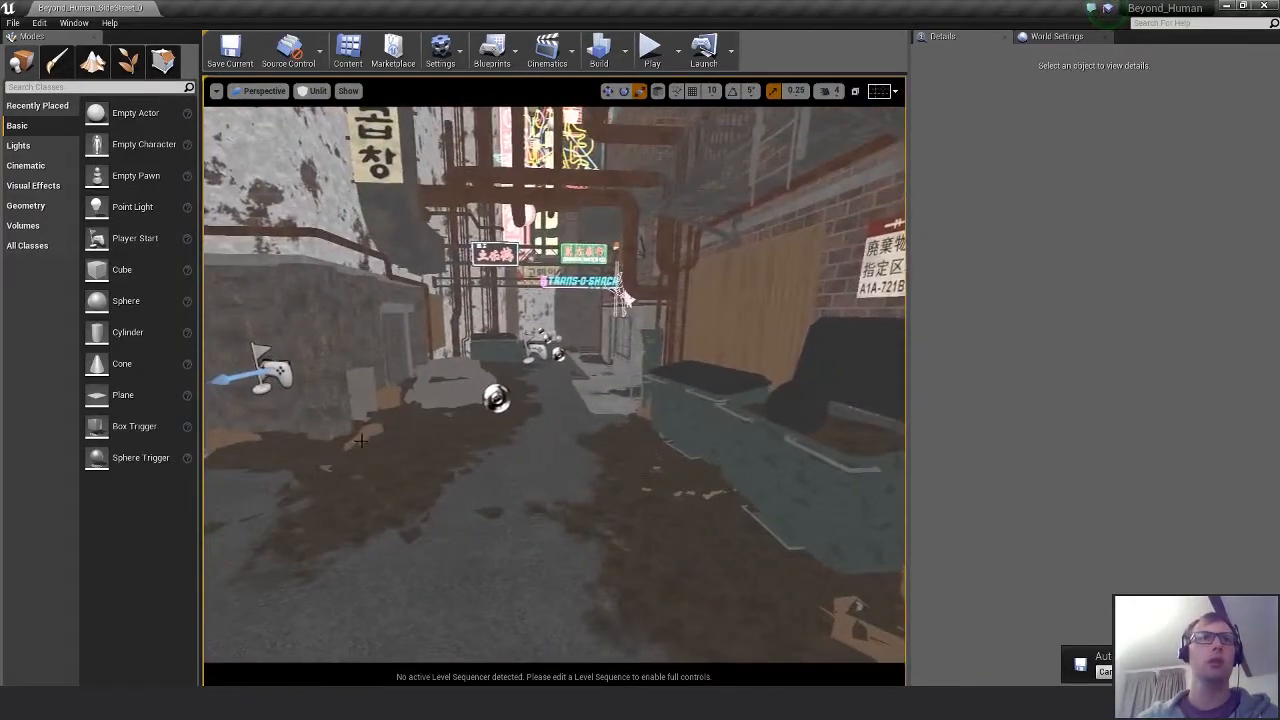
Duplicate the flattened cardboard Box_E_Sculpt and place the copy inside the open dumpster at about X -733, Y -671, Z 130 cm.
left_click(372, 425)
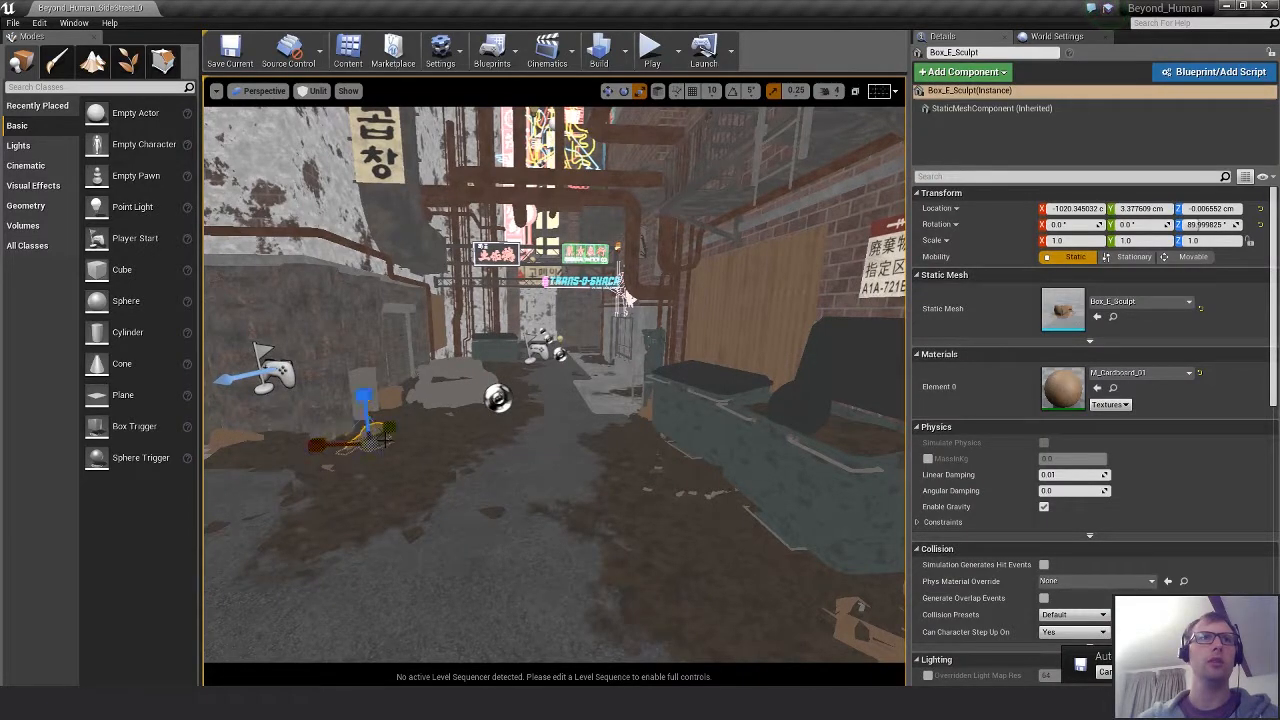
key("w")
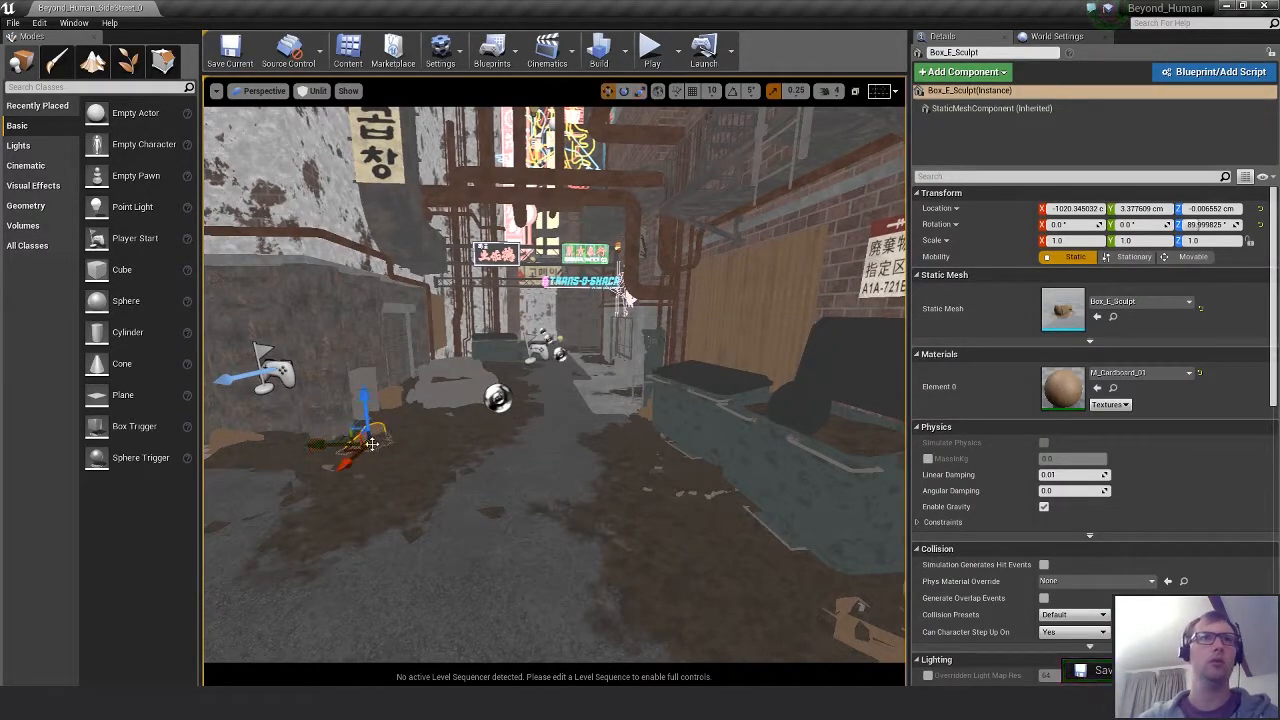
left_click_drag(371, 440, 799, 437, "alt")
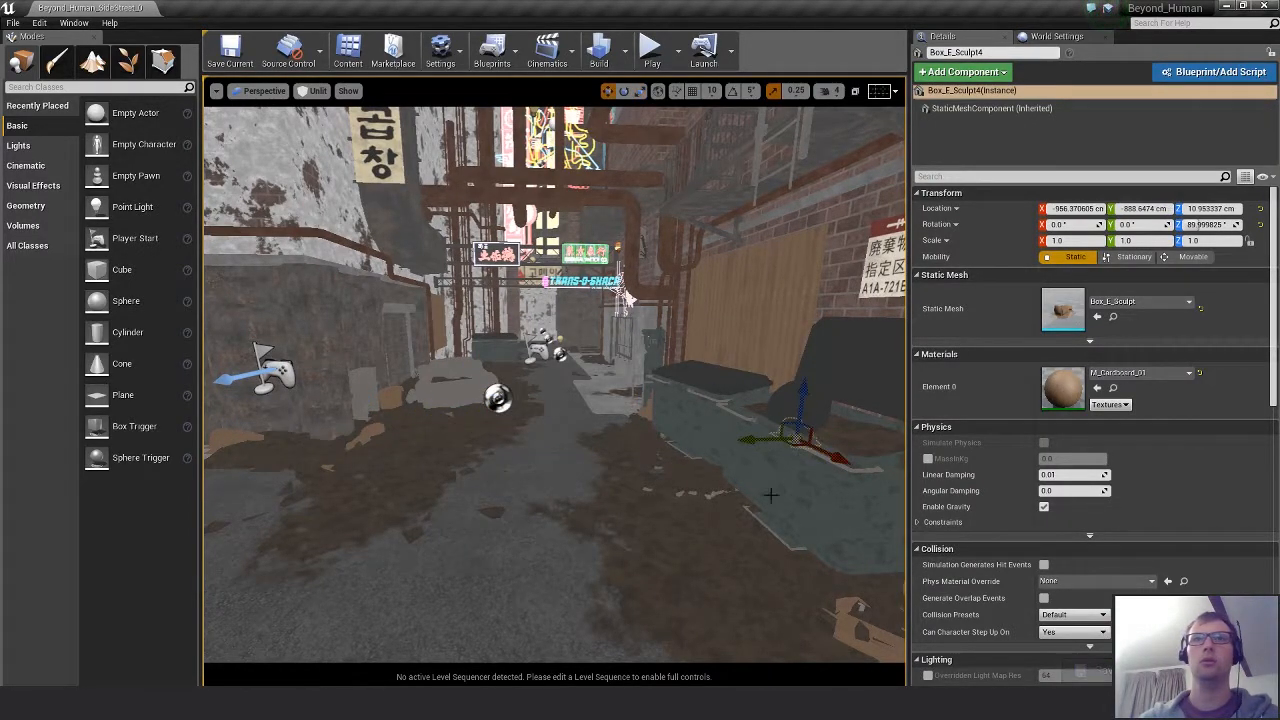
right_click_drag(819, 440, 900, 460)
left_click_drag(654, 384, 757, 426)
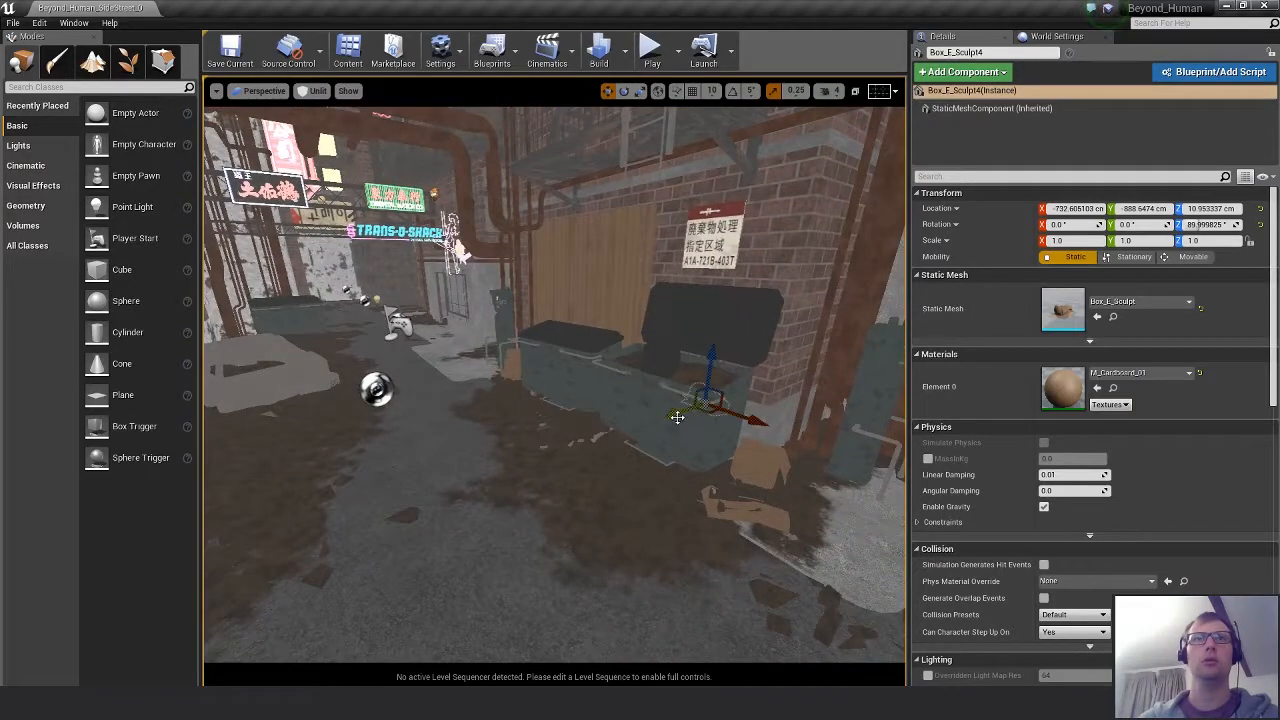
left_click_drag(677, 417, 600, 442)
left_click_drag(635, 388, 646, 320)
key("f")
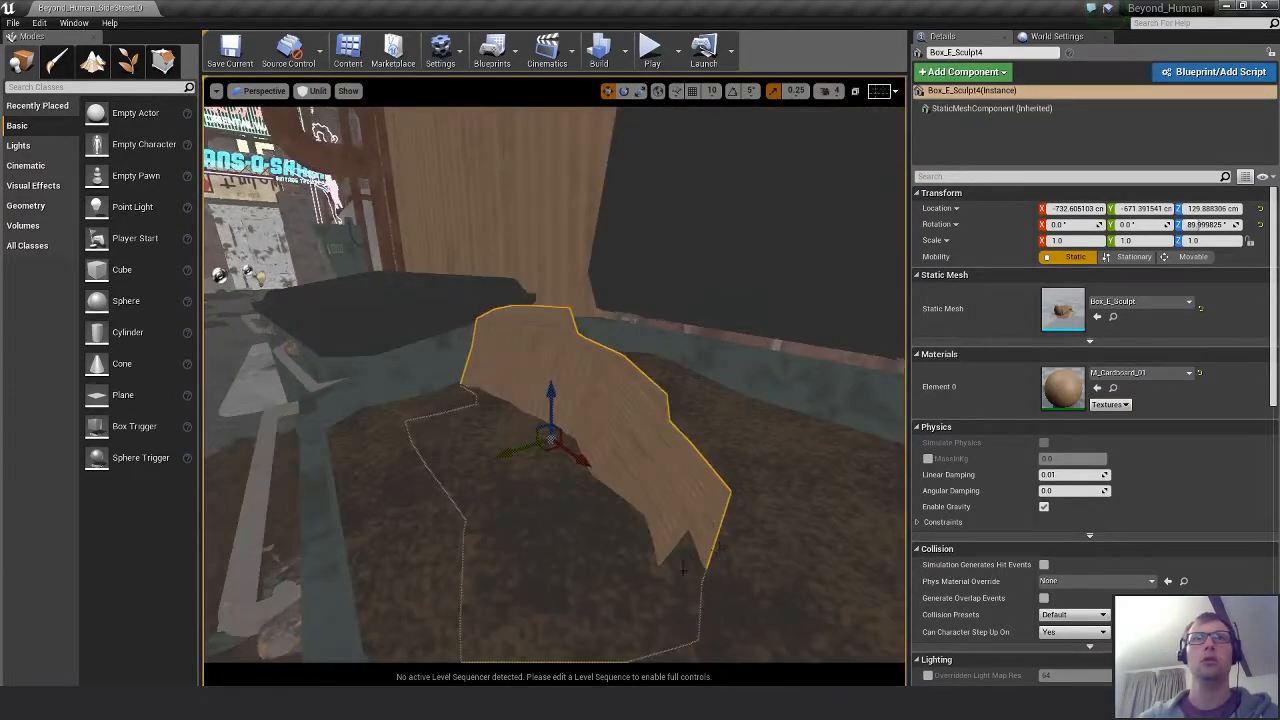
key("s")
right_click_drag(683, 568, 830, 545)
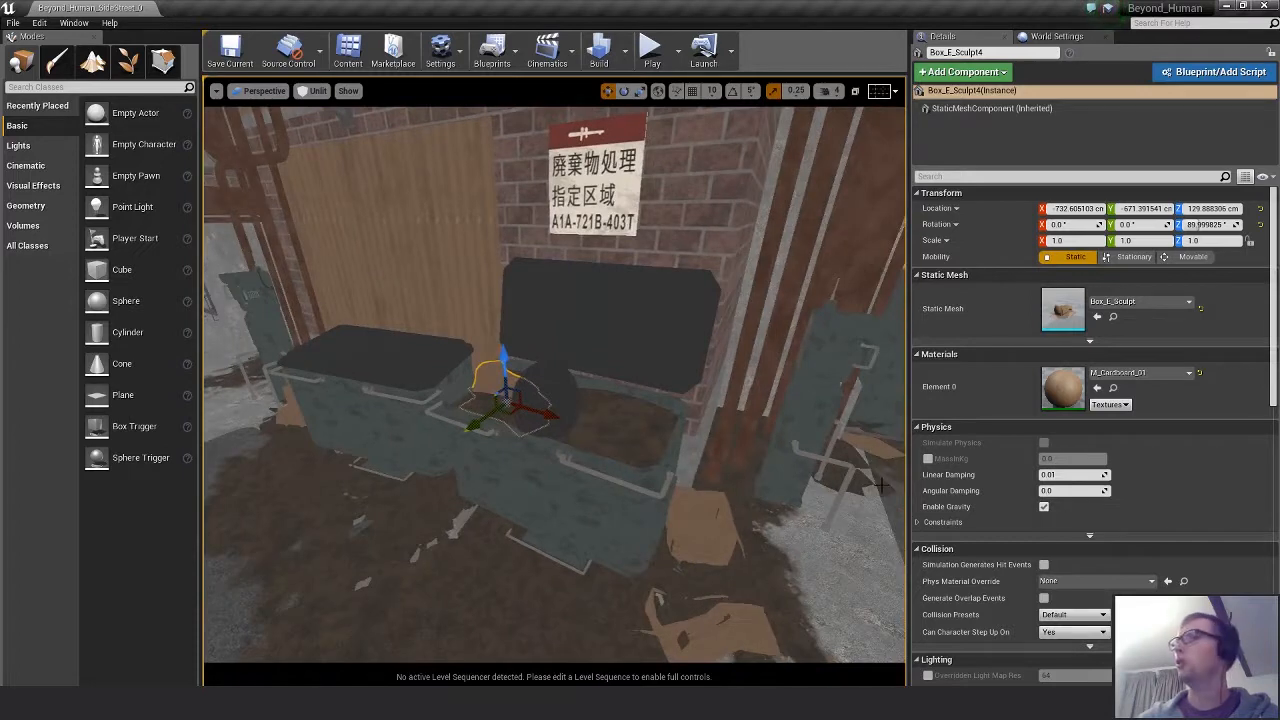
Shift the Bin_Bag_B bin bag within the open dumpster and rotate it onto its side.
left_click(563, 390)
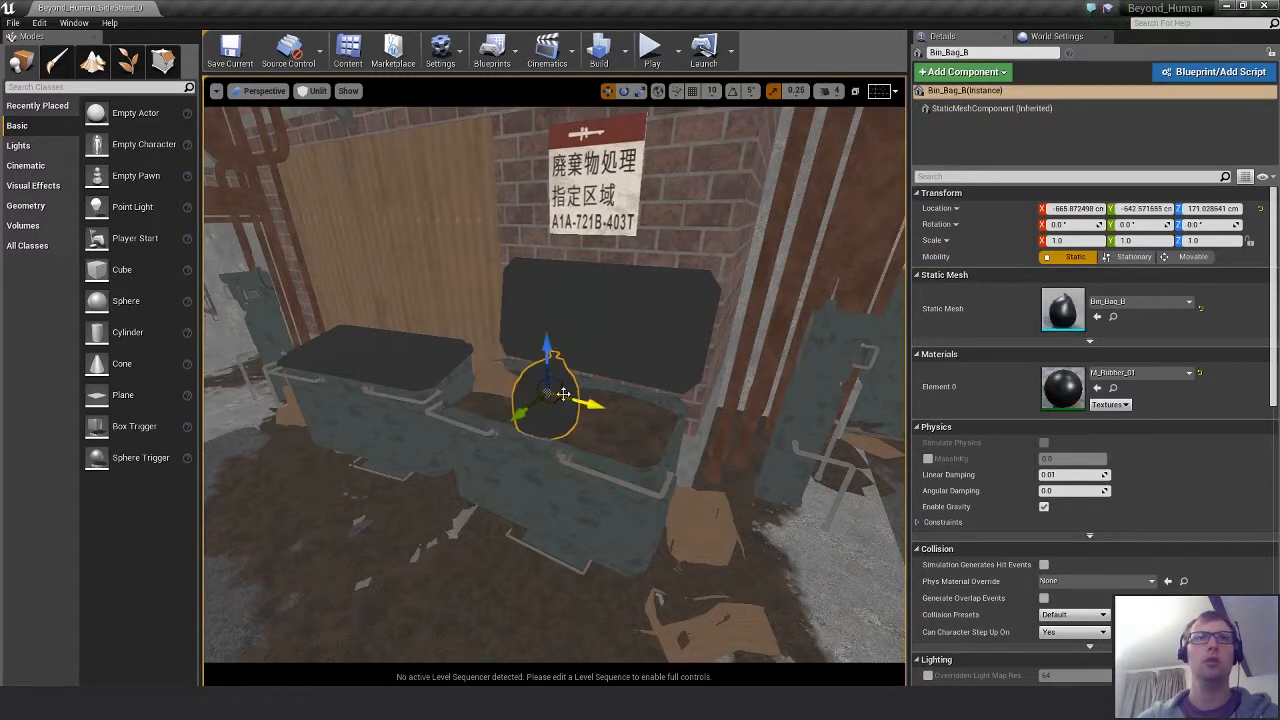
left_click_drag(551, 402, 622, 395)
key("e")
key("f")
left_click_drag(711, 463, 790, 430, "alt")
scroll(711, 463, "down", 5)
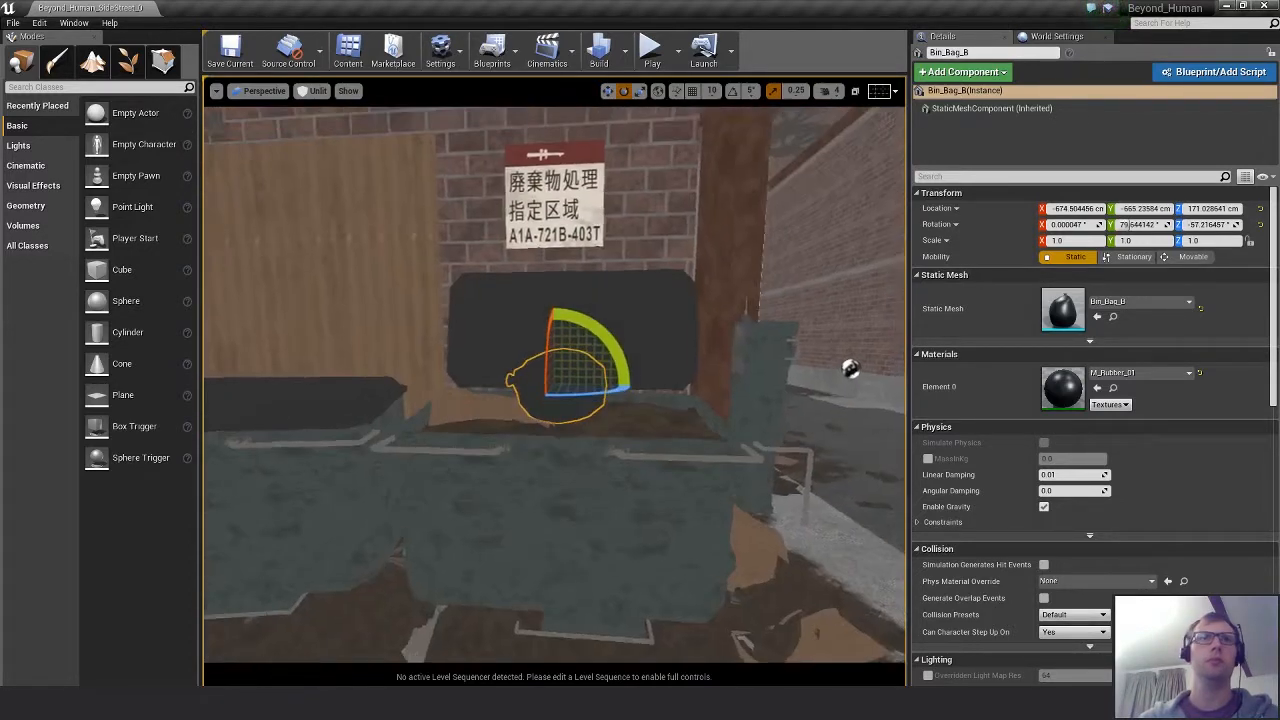
Lower the bin bag onto the debris and shift it towards the closed dumpster, to about X -700, Z 166 cm.
key("w")
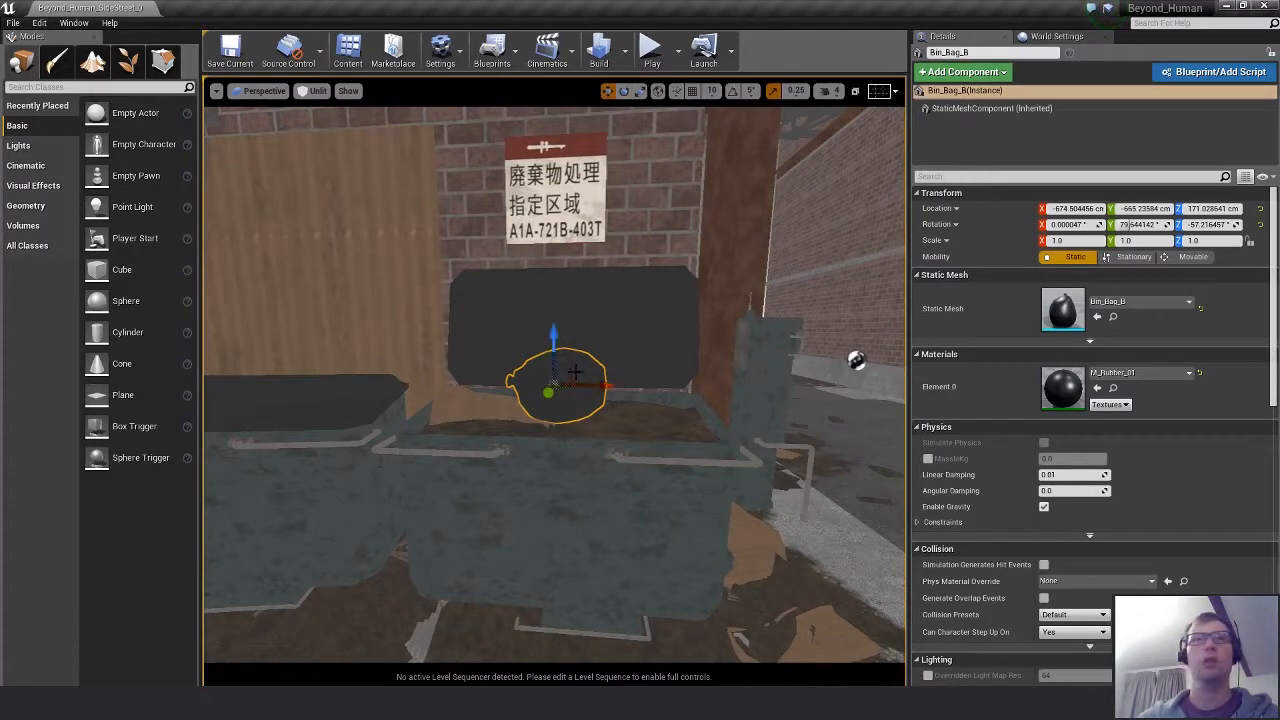
left_click_drag(535, 376, 536, 375)
left_click_drag(700, 465, 540, 490, "alt")
scroll(700, 465, "down", 5)
left_click_drag(700, 465, 745, 455, "alt")
left_click_drag(413, 340, 680, 457, "alt")
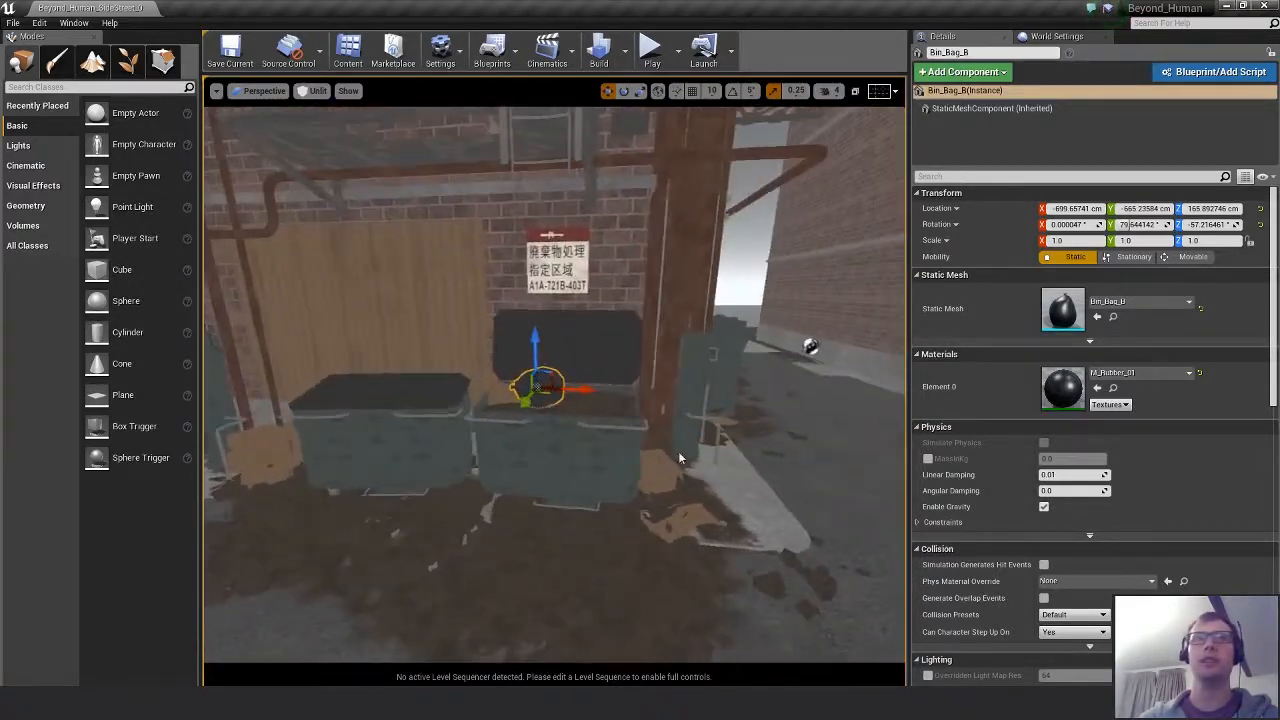
Scale the bin bag uniformly to 1.25 and adjust its horizontal position in the dumpster.
scroll(680, 457, "up", 3)
key("r")
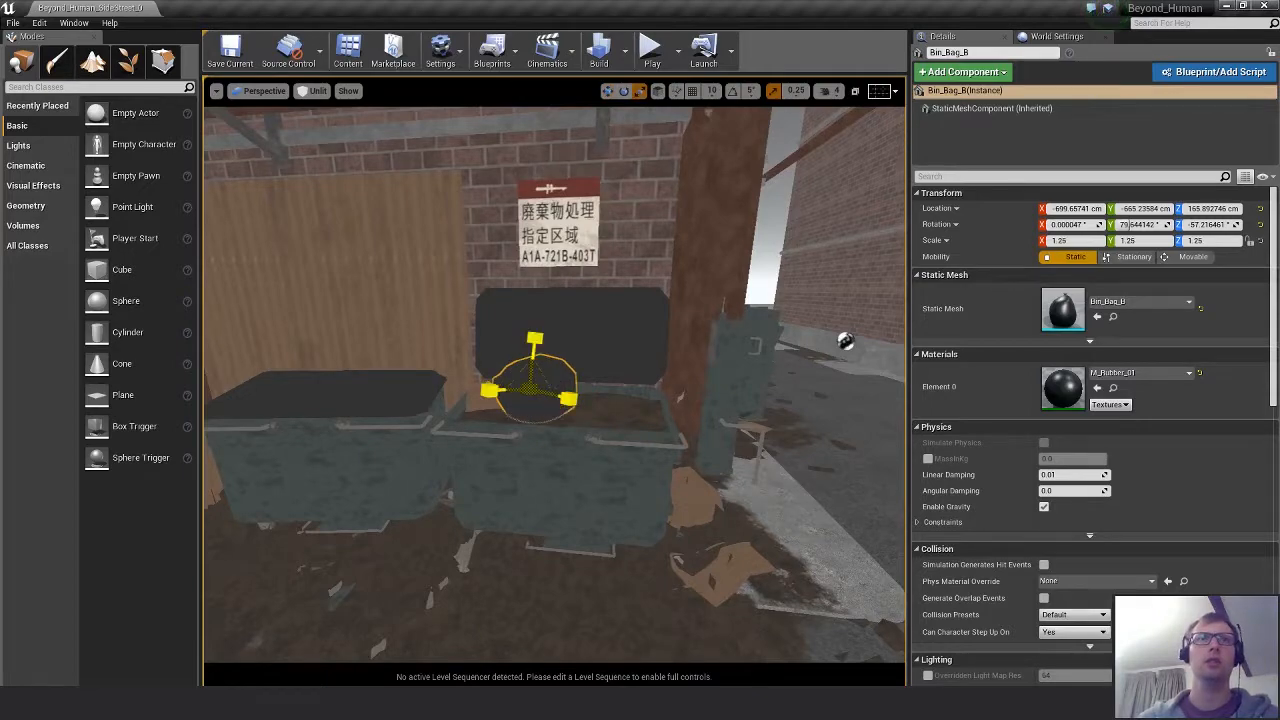
left_click_drag(592, 434, 499, 463, "alt")
scroll(537, 416, "up", 3)
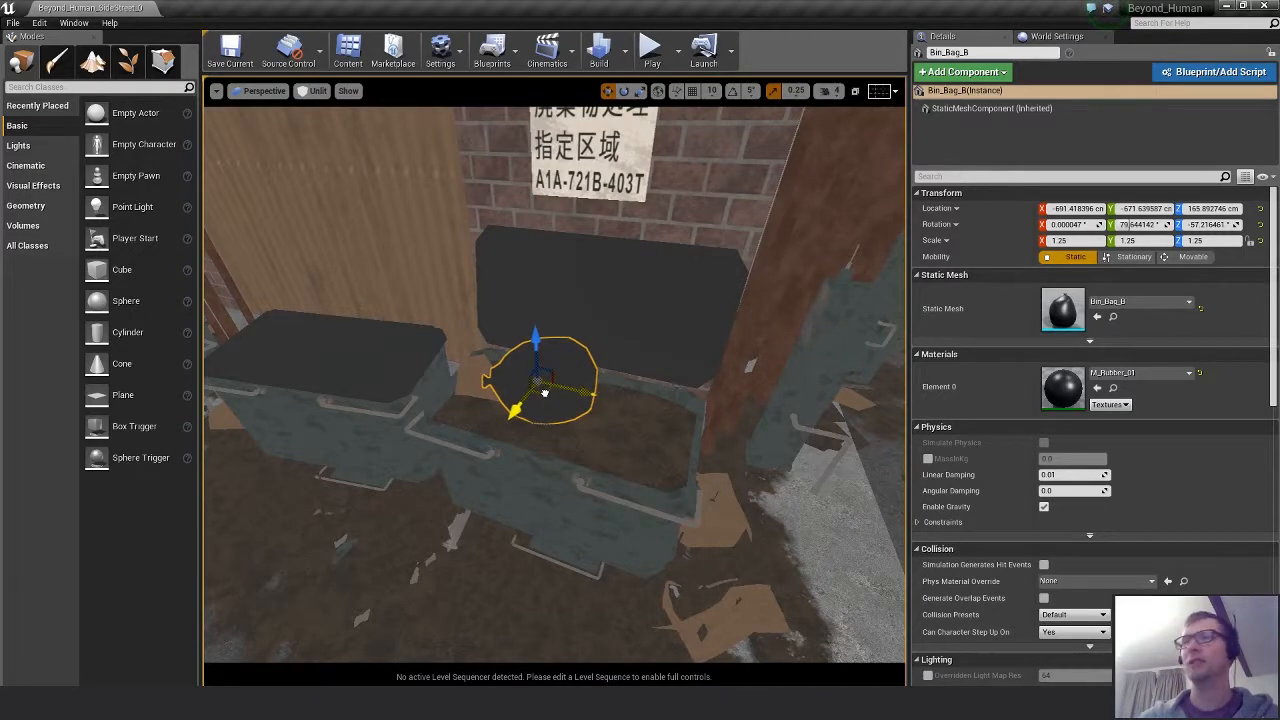
Reposition the bin bag slightly and rotate it about several axes so it leans naturally on the debris.
left_click_drag(564, 458, 588, 338, "alt")
key("e")
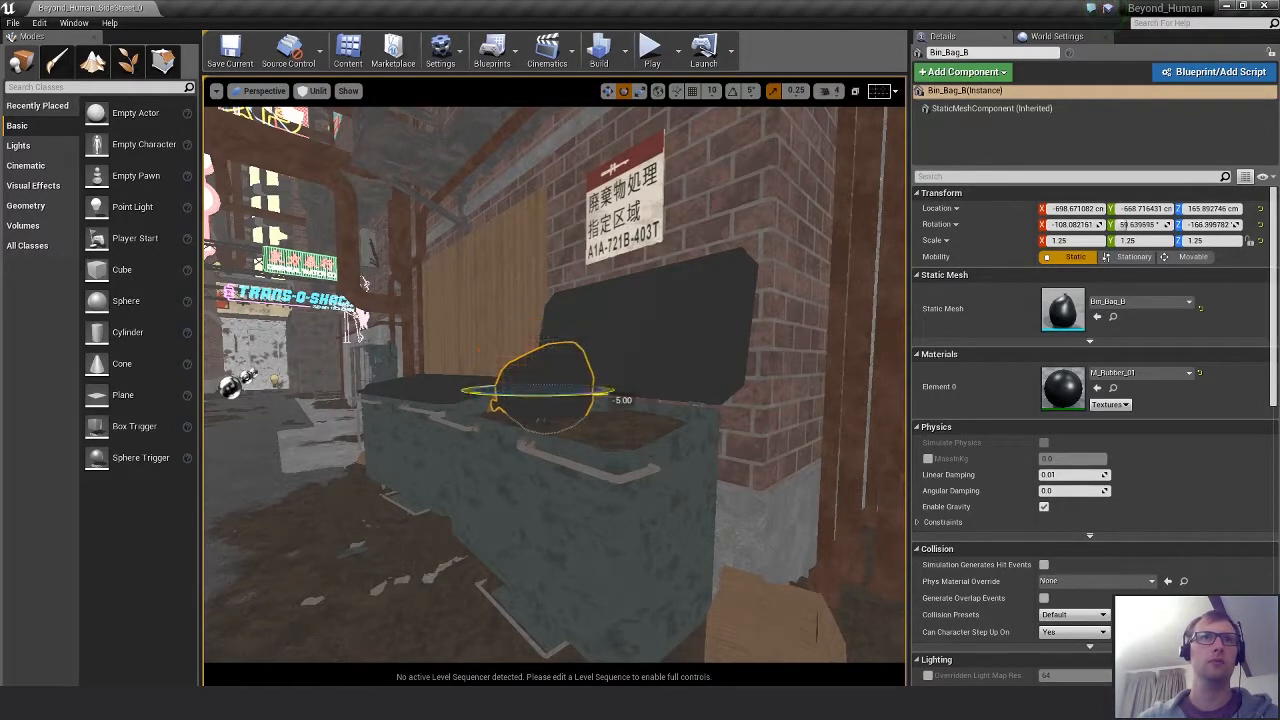
left_click_drag(545, 421, 485, 448)
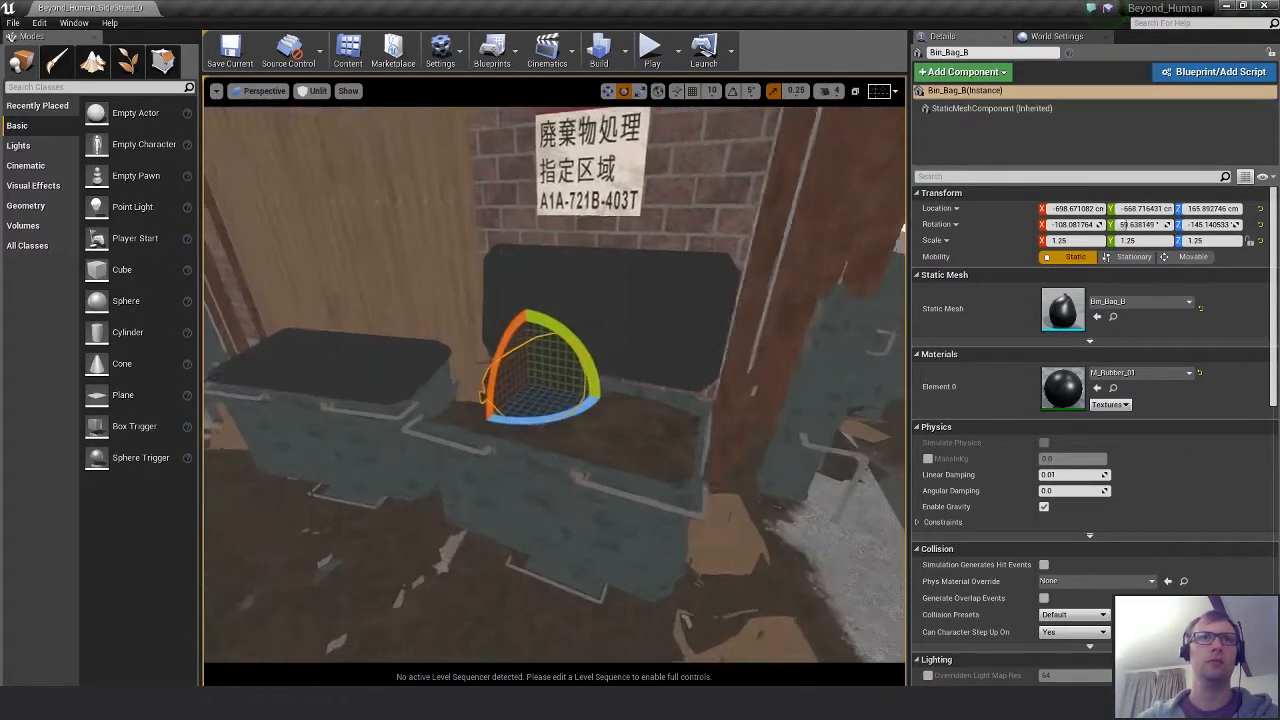
scroll(457, 456, "up", 5)
Move the cardboard copy inside the dumpster closer to the bin bag, at about X -709, Y -655 cm.
left_click(392, 372)
left_click_drag(392, 372, 486, 478, "alt")
key("w")
mouse_move(486, 478)
left_mouse_down("alt")
mouse_move(459, 499)
mouse_move(545, 430)
mouse_move(463, 498)
left_mouse_up("alt")
Turn the cardboard copy over and tilt it to about -156, -15 and -73 degrees.
key("e")
left_click_drag(490, 423, 472, 398)
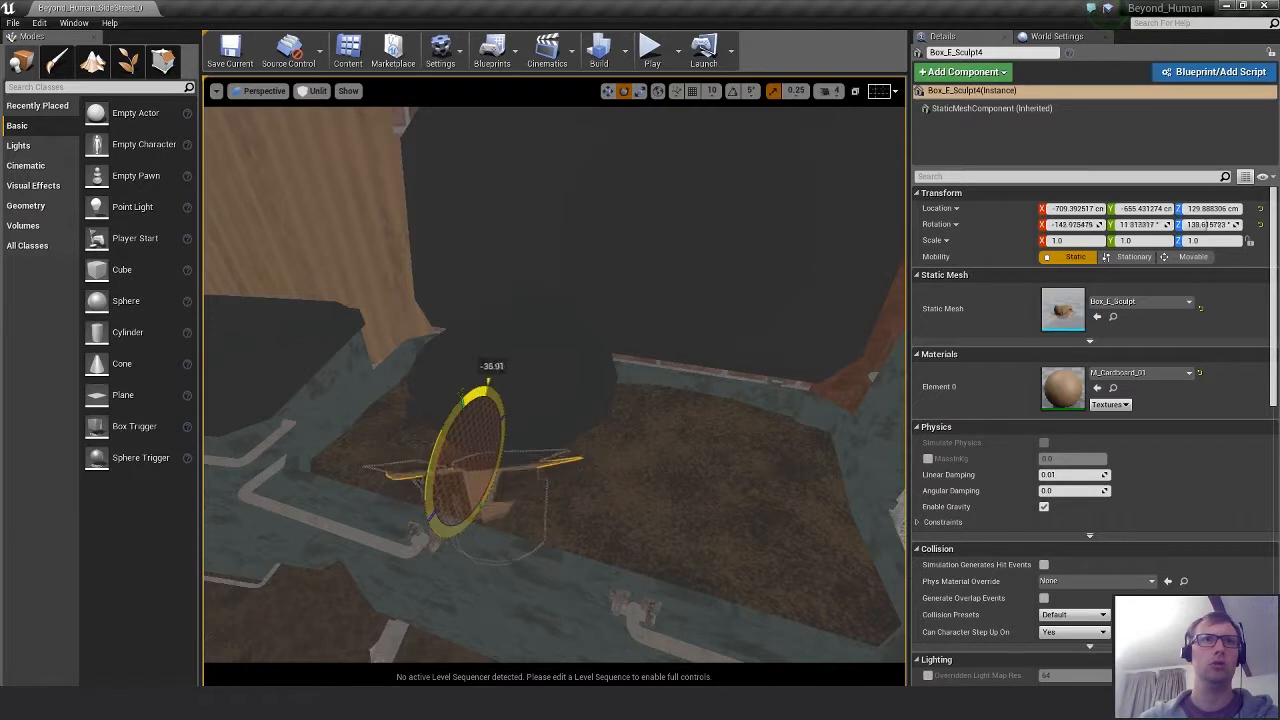
left_click_drag(520, 510, 414, 519)
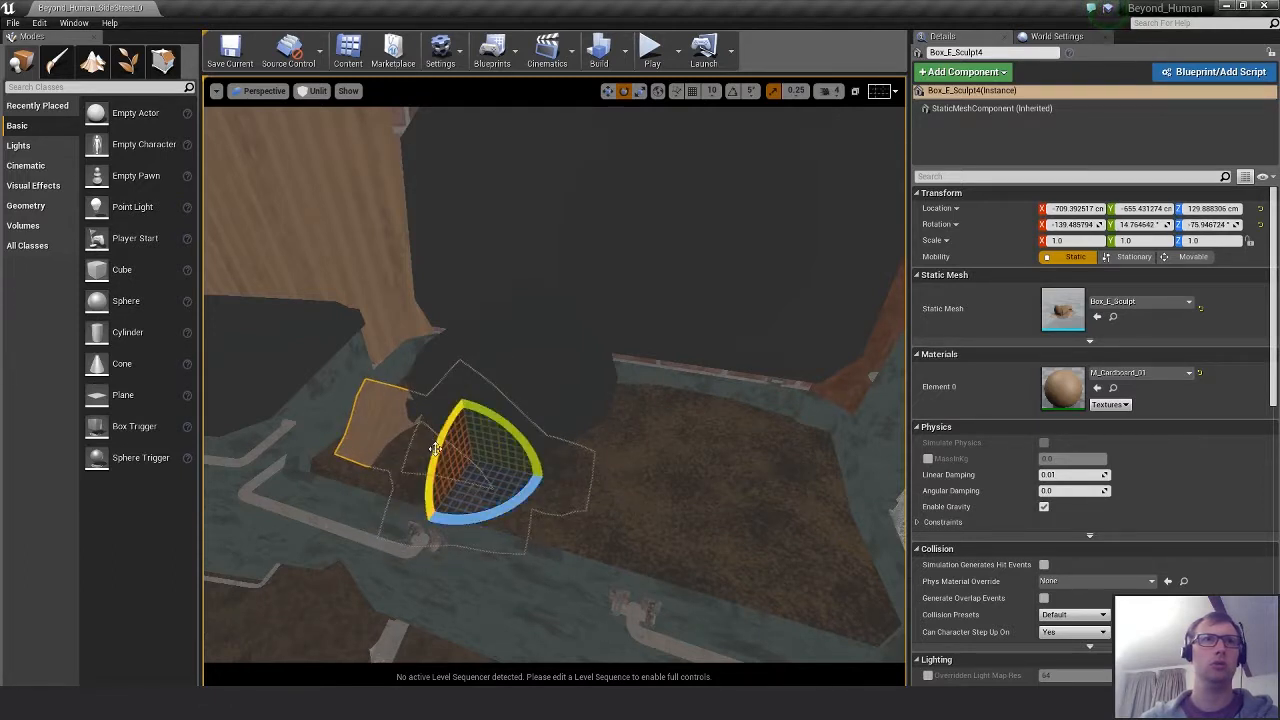
left_click_drag(479, 385, 486, 385)
left_click_drag(522, 450, 525, 543)
right_click_drag(504, 536, 504, 536)
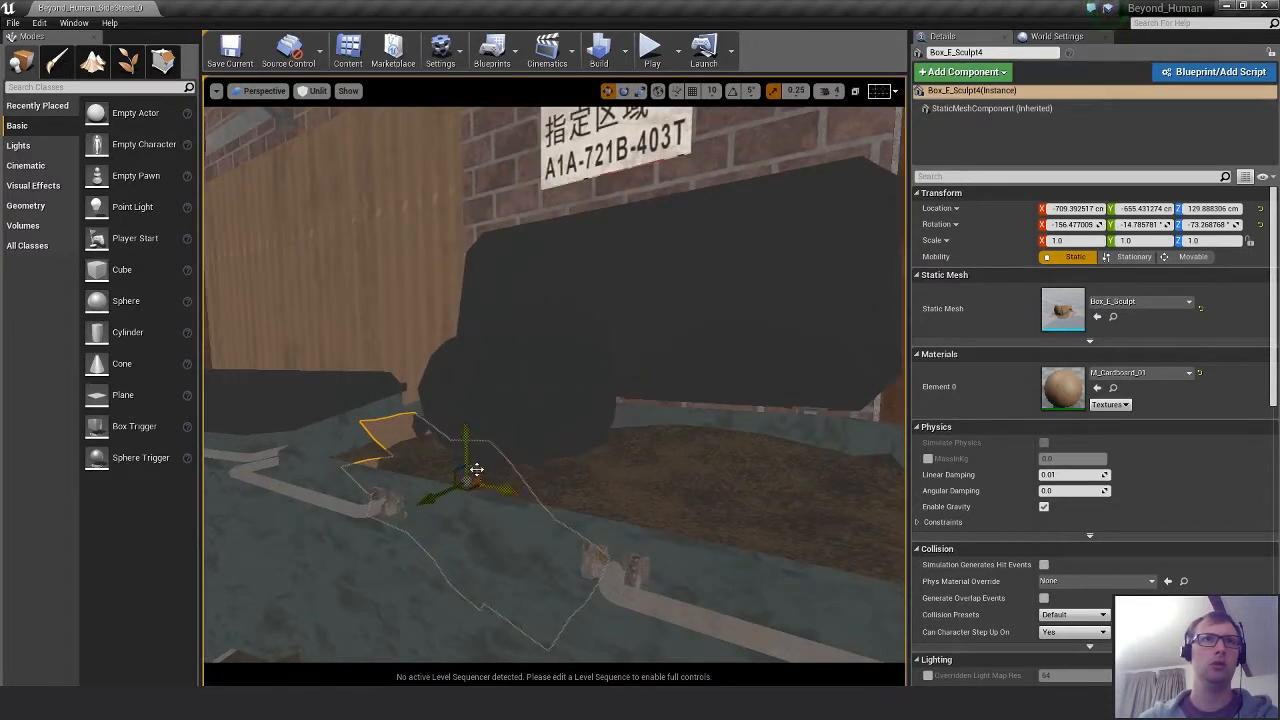
Raise the cardboard copy above the debris and rotate it to lie almost flat.
left_click_drag(478, 466, 427, 441)
key("e")
left_click_drag(532, 361, 481, 441)
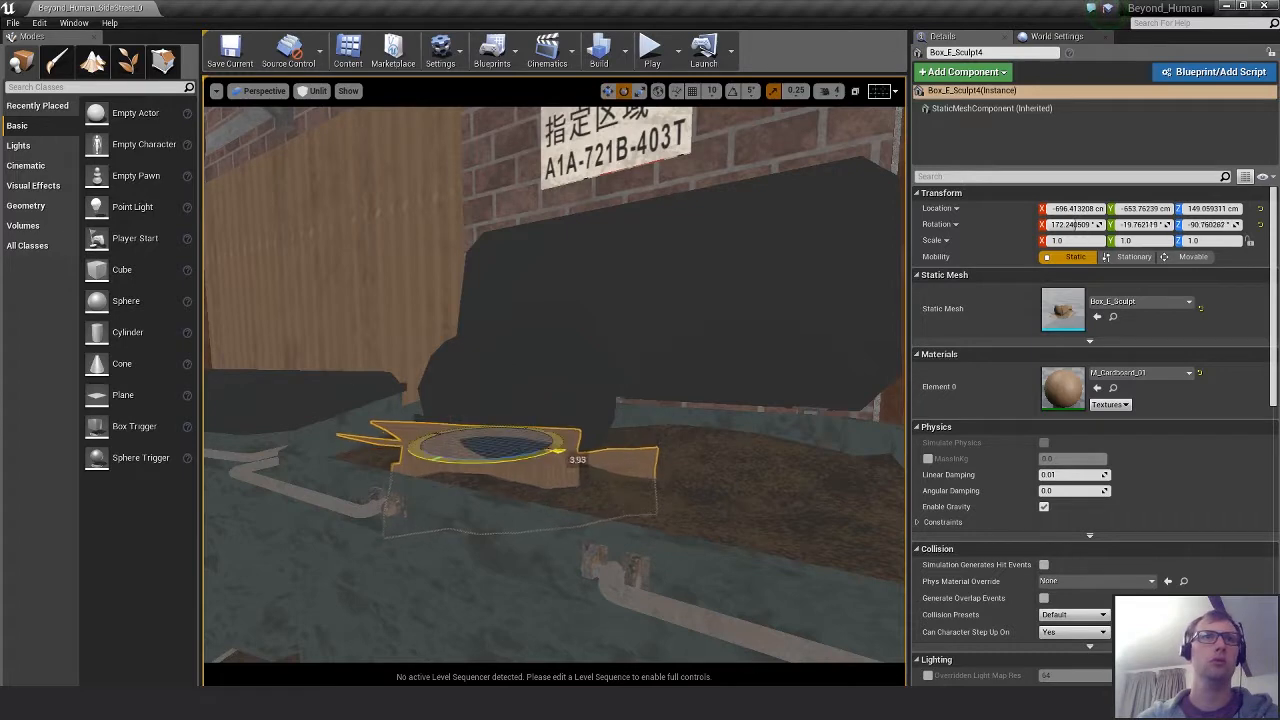
left_click_drag(495, 460, 460, 379)
Undo the stray change and settle the flattened cardboard under the bin bag at about X -710, Y -659, Z 150 cm.
key("w")
left_click(488, 434)
key("ctrl+z")
left_click_drag(511, 424, 467, 386, "alt")
left_click_drag(563, 473, 586, 491, "alt")
scroll(640, 488, "down", 6)
key("f")
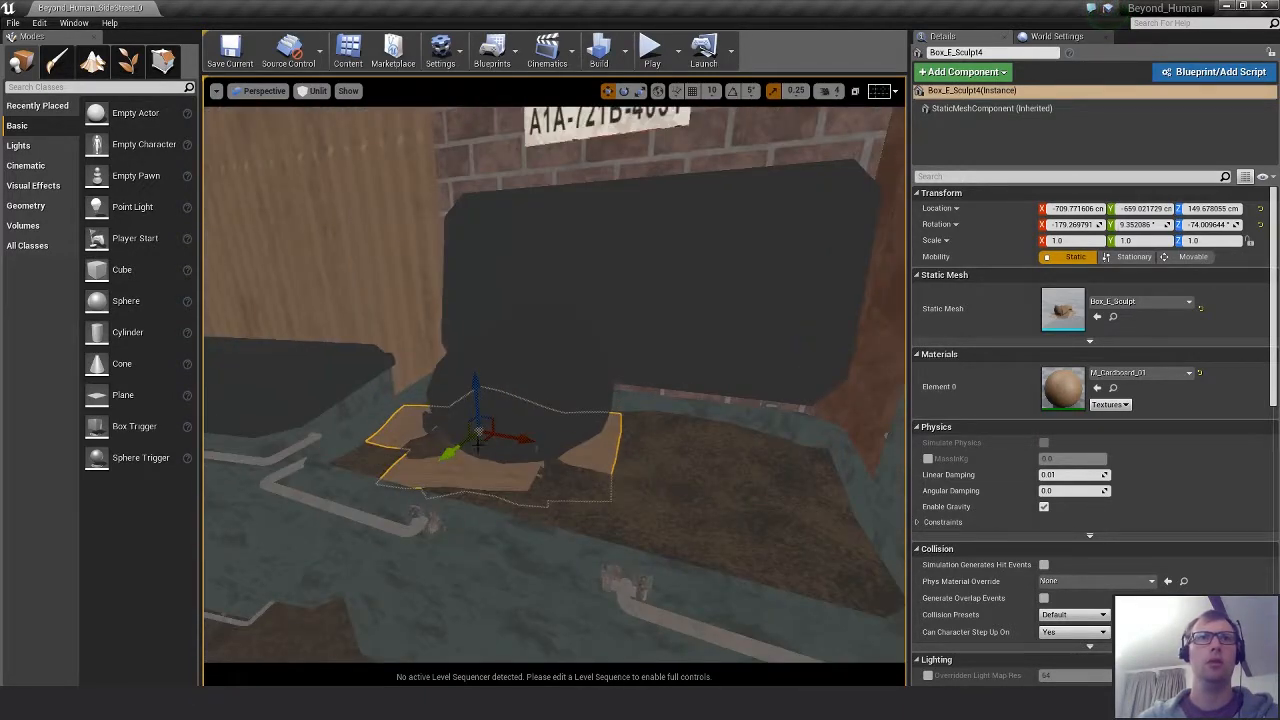
Duplicate the flattened cardboard towards the free end of the open dumpster and rotate the copy upright.
left_click_drag(561, 446, 749, 473, "alt")
key("f")
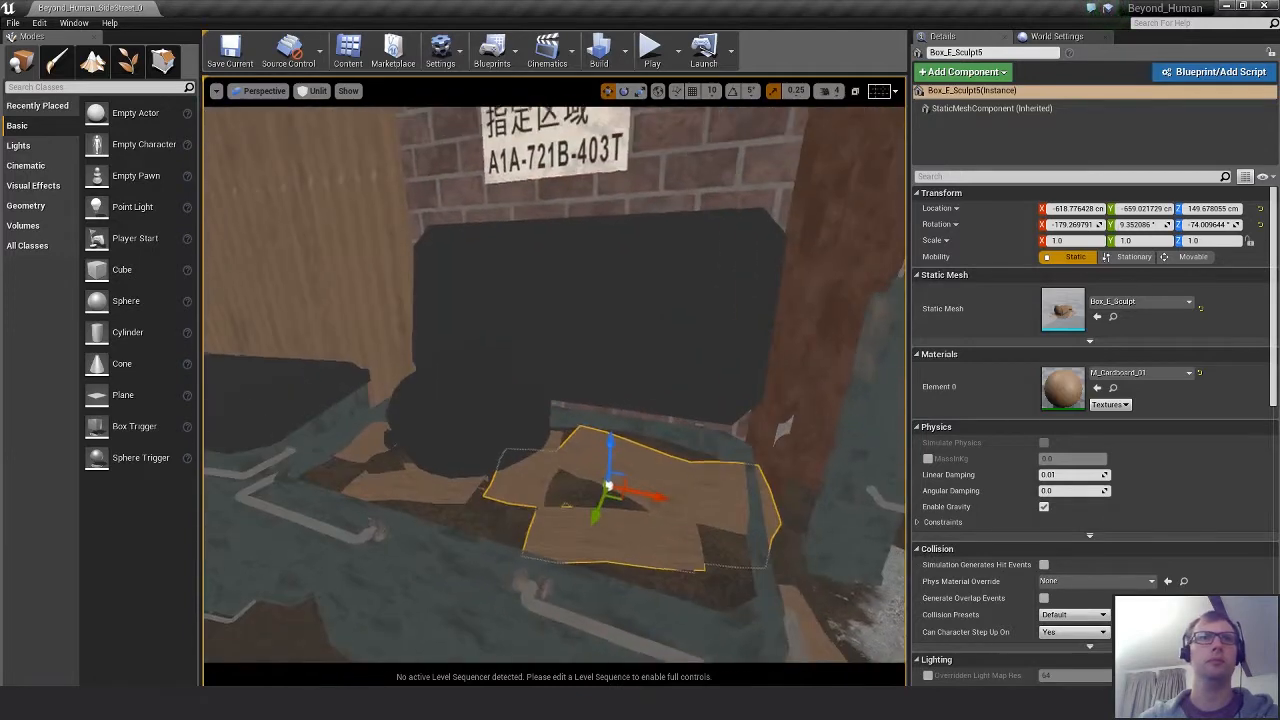
key("e")
left_click_drag(627, 425, 780, 513)
key("w")
key("e")
left_click_drag(738, 552, 632, 556)
left_click_drag(613, 507, 626, 495)
Scale the upright cardboard copy to 0.75 in X and Y and lower it to about Z 123 cm.
key("r")
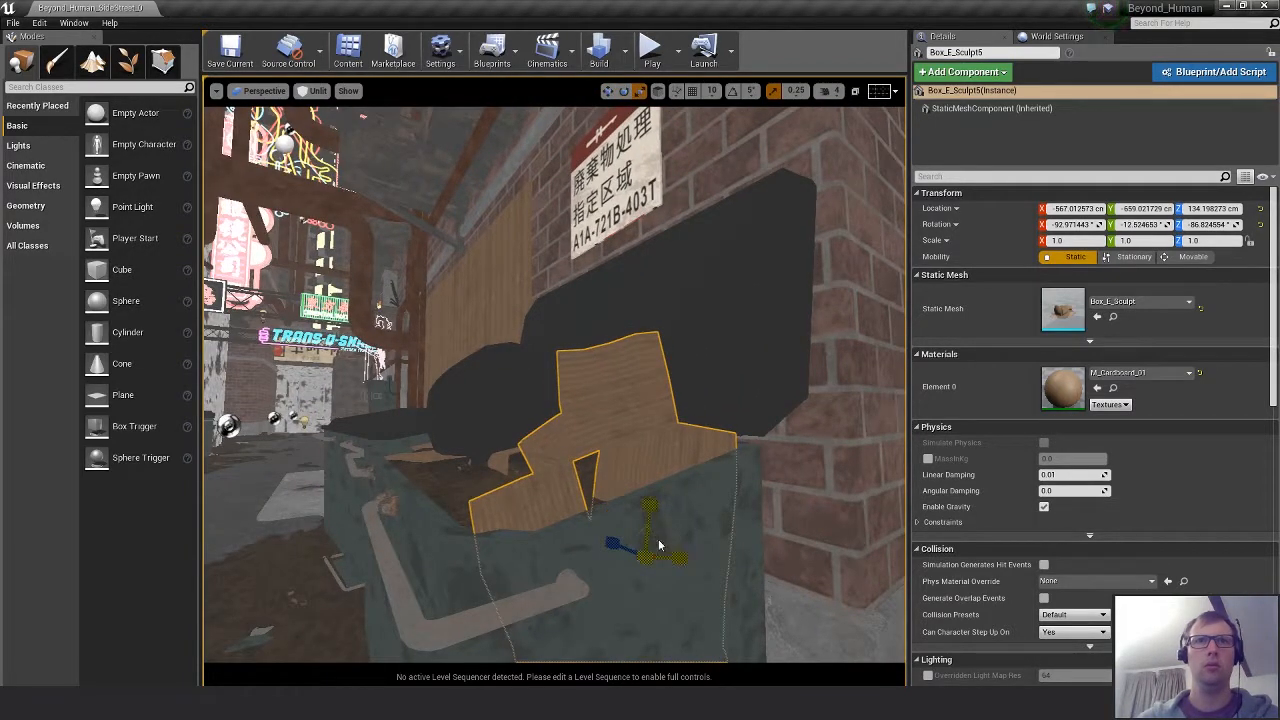
left_click_drag(654, 548, 632, 600)
key("w")
left_click_drag(584, 538, 674, 488, "alt")
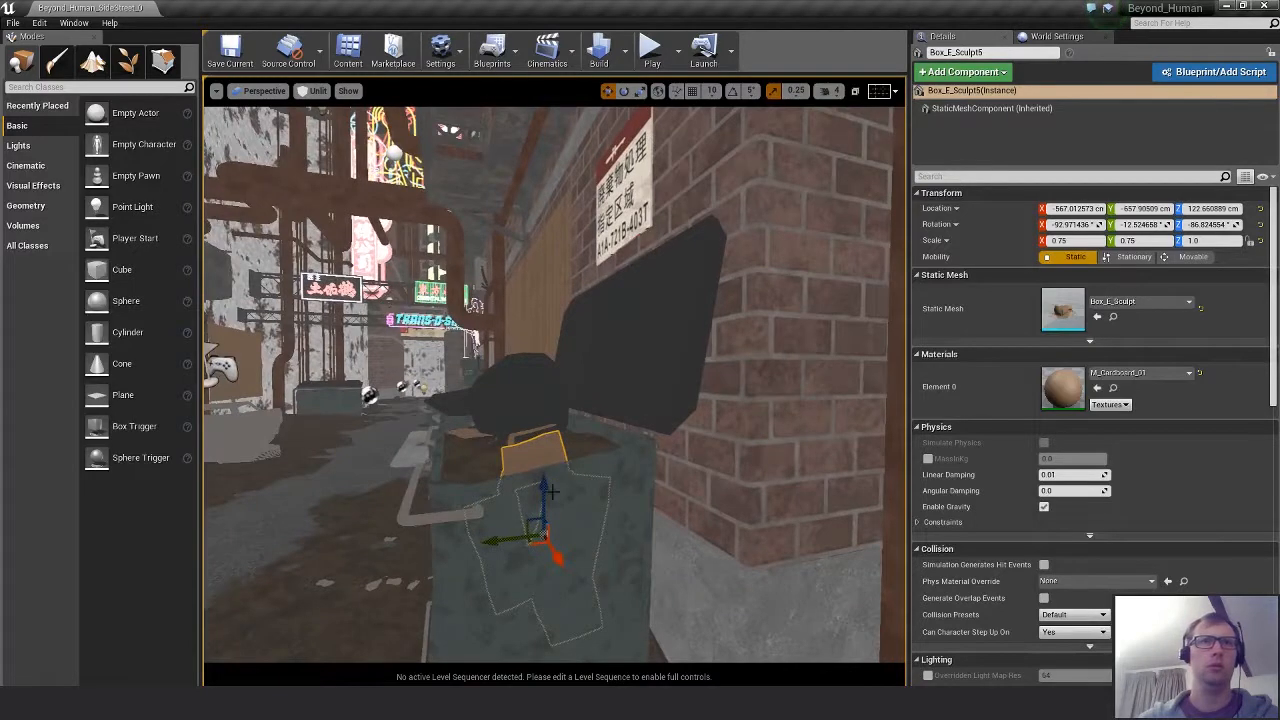
Tilt the smaller cardboard copy and move it inwards from the dumpster's end wall, to about X -579, Z 136 cm.
key("e")
left_click_drag(578, 477, 604, 529)
key("w")
key("e")
key("w")
left_click_drag(528, 497, 642, 513)
left_click_drag(744, 489, 740, 520)
Fine-tune the smaller cardboard's rotation and position against the dumpster's end, and deselect it.
key("e")
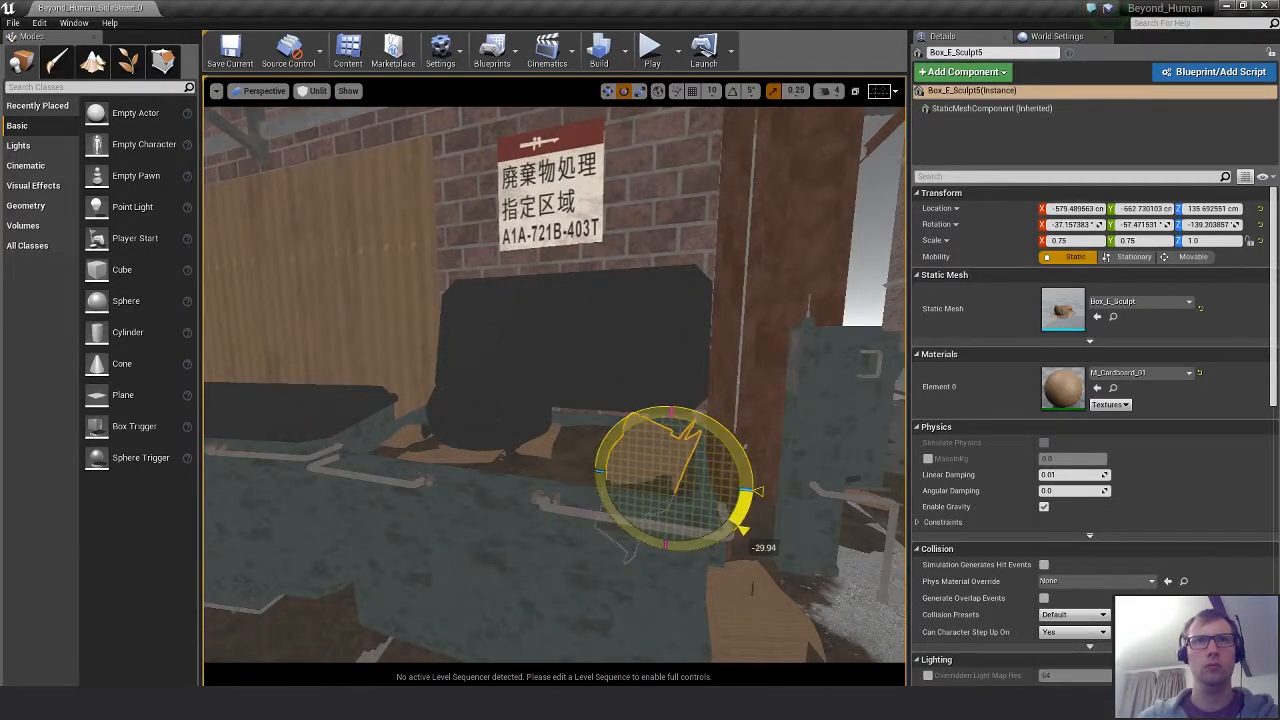
key("w")
mouse_move(685, 468)
left_mouse_down()
mouse_move(691, 479)
mouse_move(598, 499)
mouse_move(690, 450)
left_mouse_up()
key("Escape")
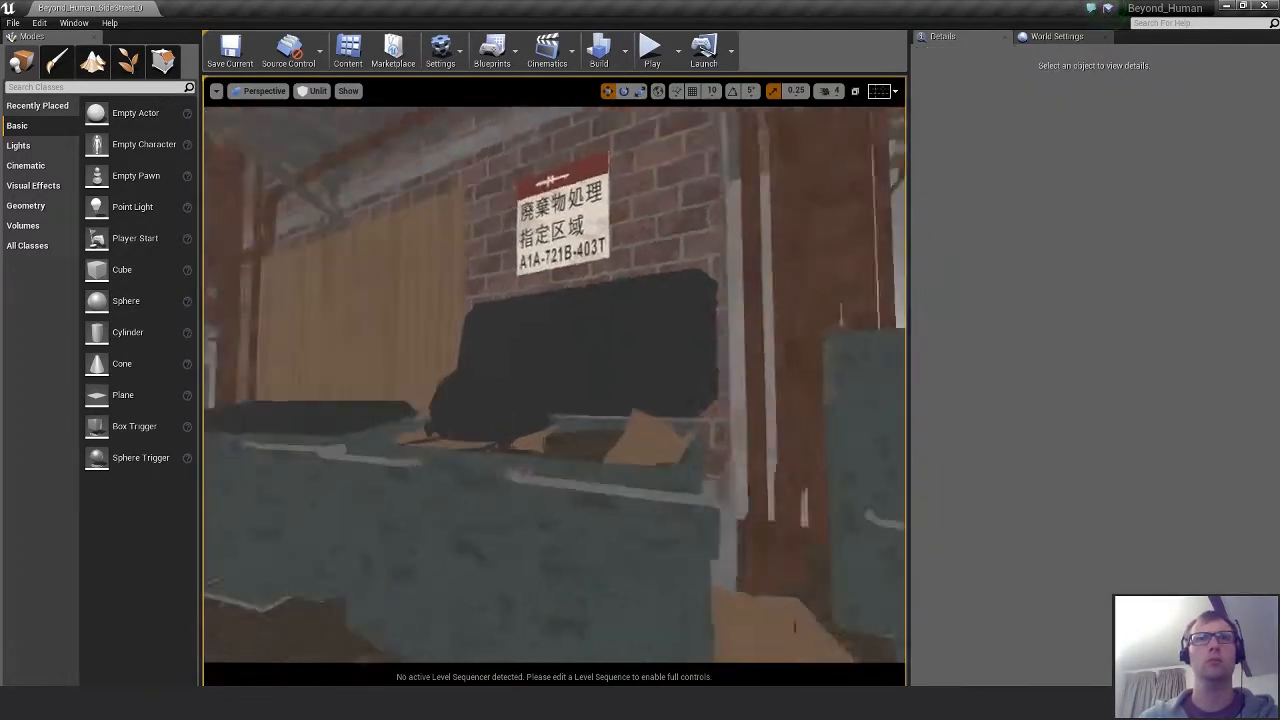
Duplicate the Box_A_Sculpt3 cardboard box beside the closed dumpster and move the copy to the open dumpster.
right_click_drag(690, 450, 630, 400)
right_click_drag(856, 634, 876, 670)
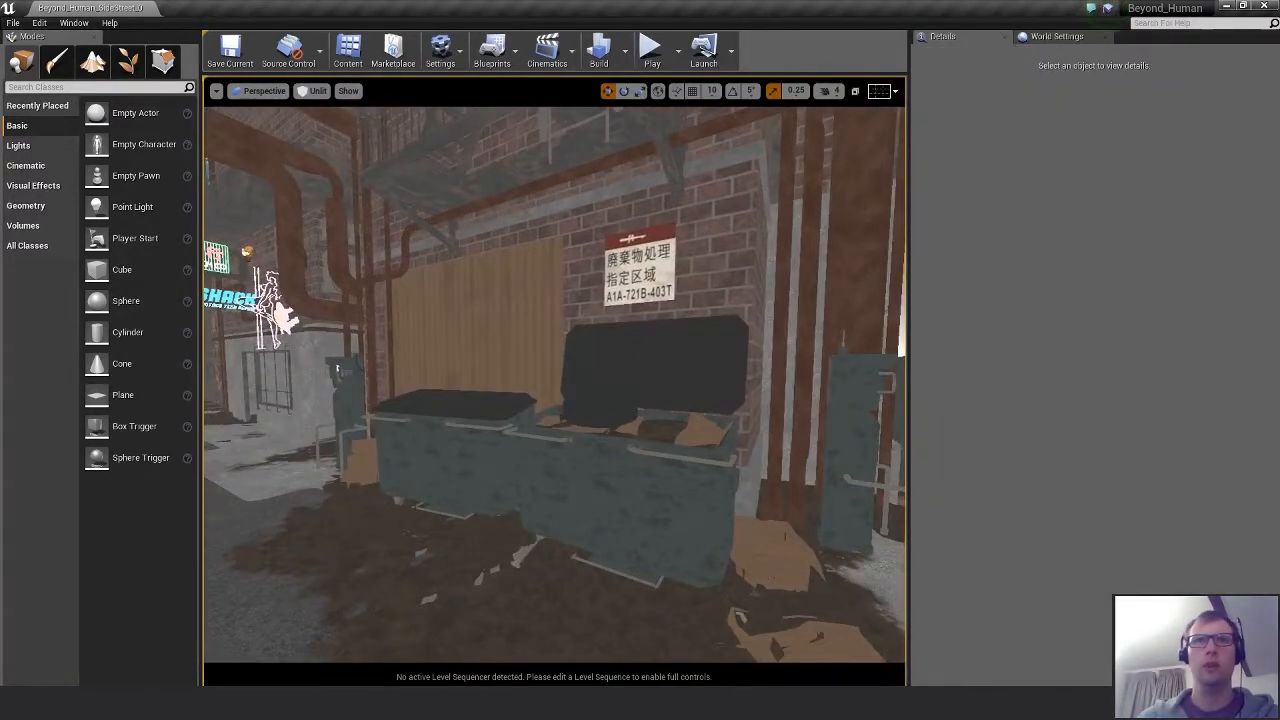
left_click(784, 553)
right_click_drag(784, 553, 644, 594)
left_click(547, 407)
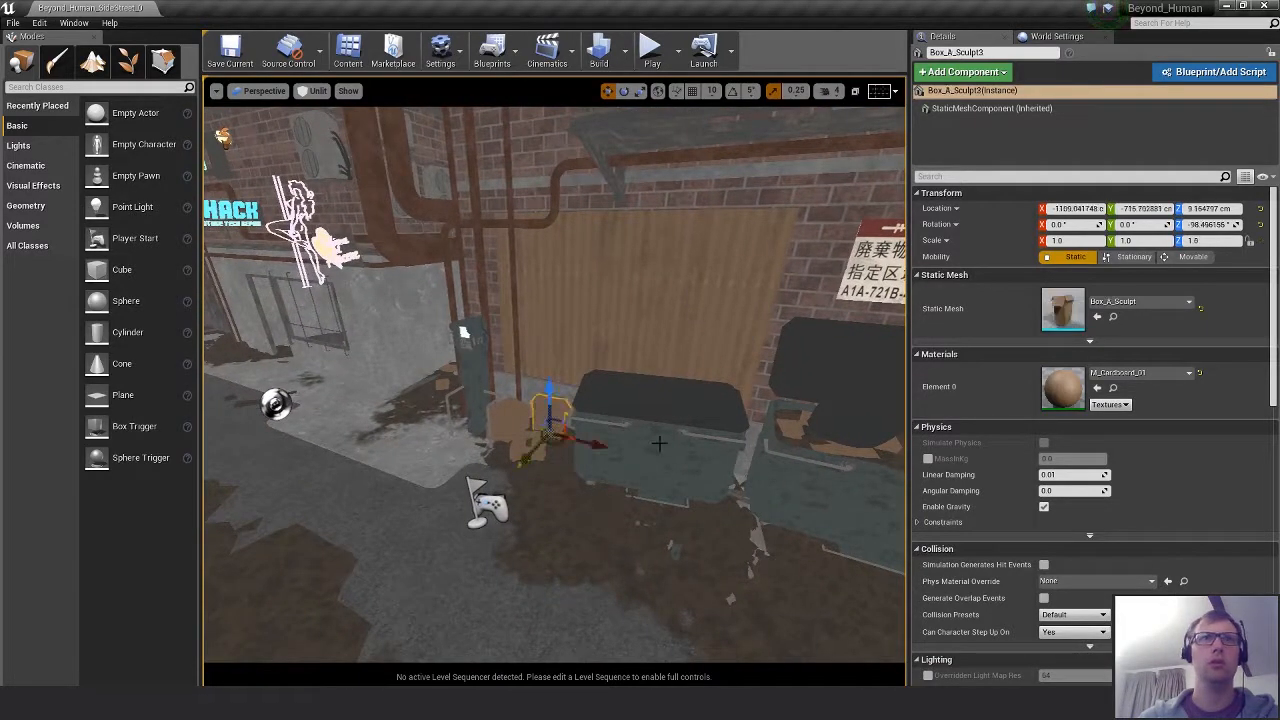
right_click_drag(547, 407, 590, 412)
left_click_drag(501, 410, 834, 424, "alt")
key("f")
scroll(744, 513, "down", 6)
Scale the Box_A_Sculpt copy to 0.75 in X and Y, rotate it onto its side and place it among the dumpster's cardboard.
key("r")
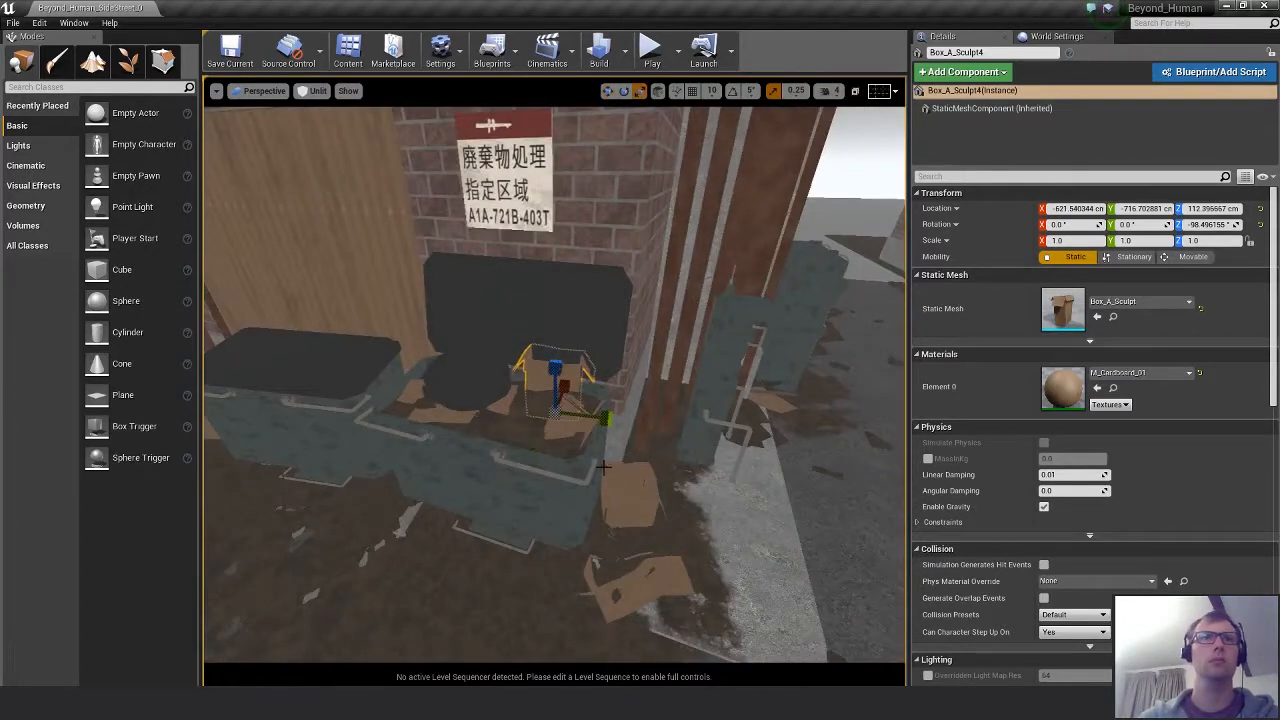
left_click_drag(577, 403, 580, 383, "alt")
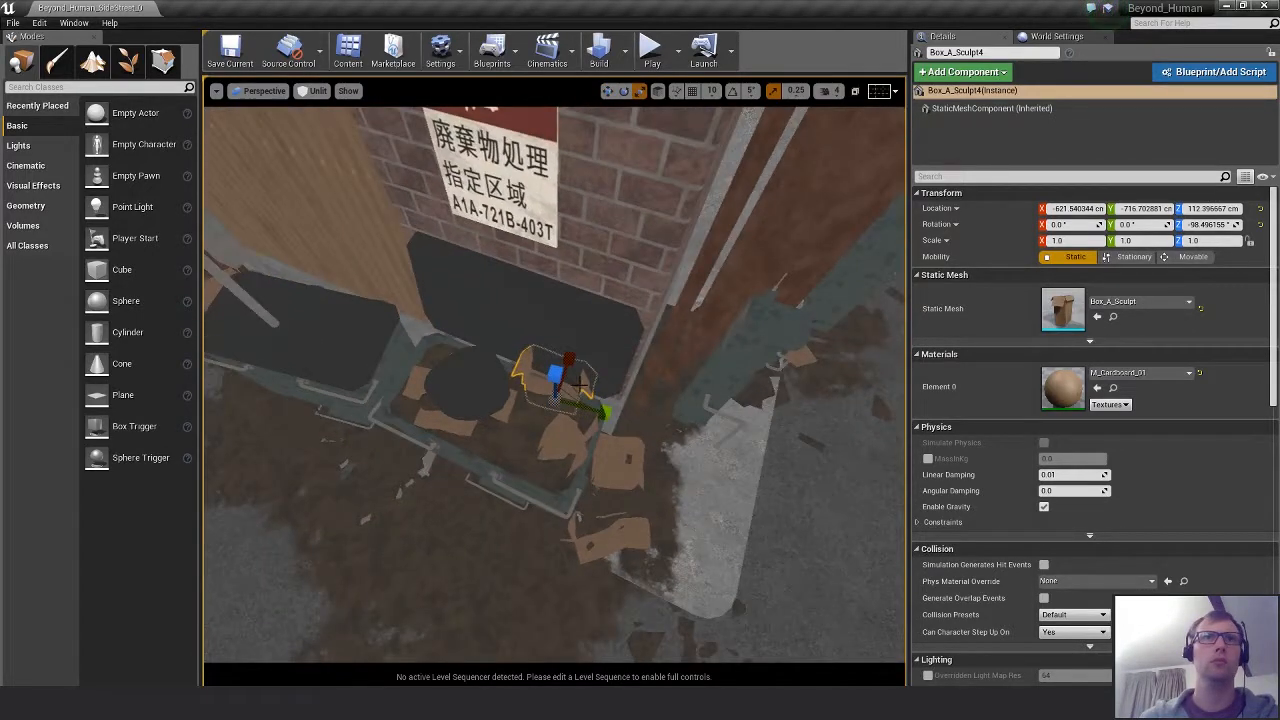
scroll(567, 488, "up", 3)
left_click_drag(567, 488, 380, 438, "alt")
key("e")
key("w")
left_click_drag(506, 537, 503, 554, "alt")
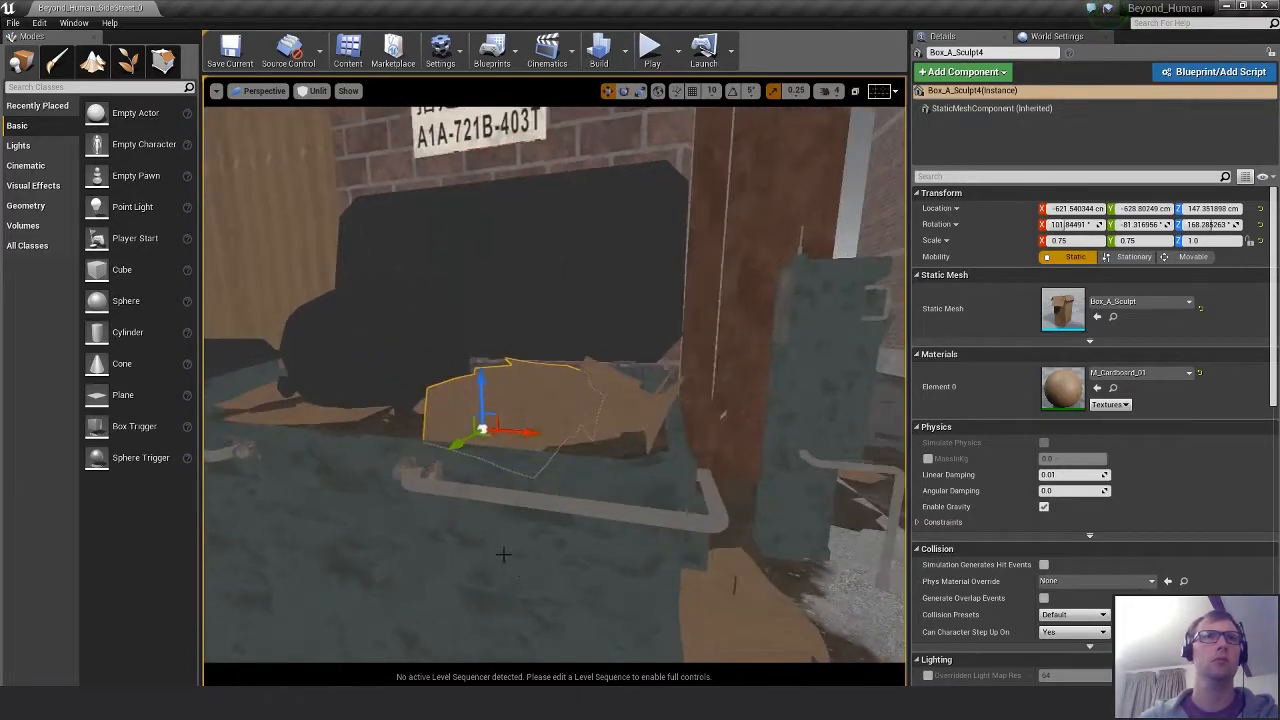
Rotate the Box_A_Sculpt cardboard copy to about 116, -75, -174° and move it to about X -647, Y -636, Z 144 cm, and deselect it.
key("e")
left_click_drag(541, 396, 454, 454)
key("w")
left_click_drag(413, 396, 374, 406)
key("e")
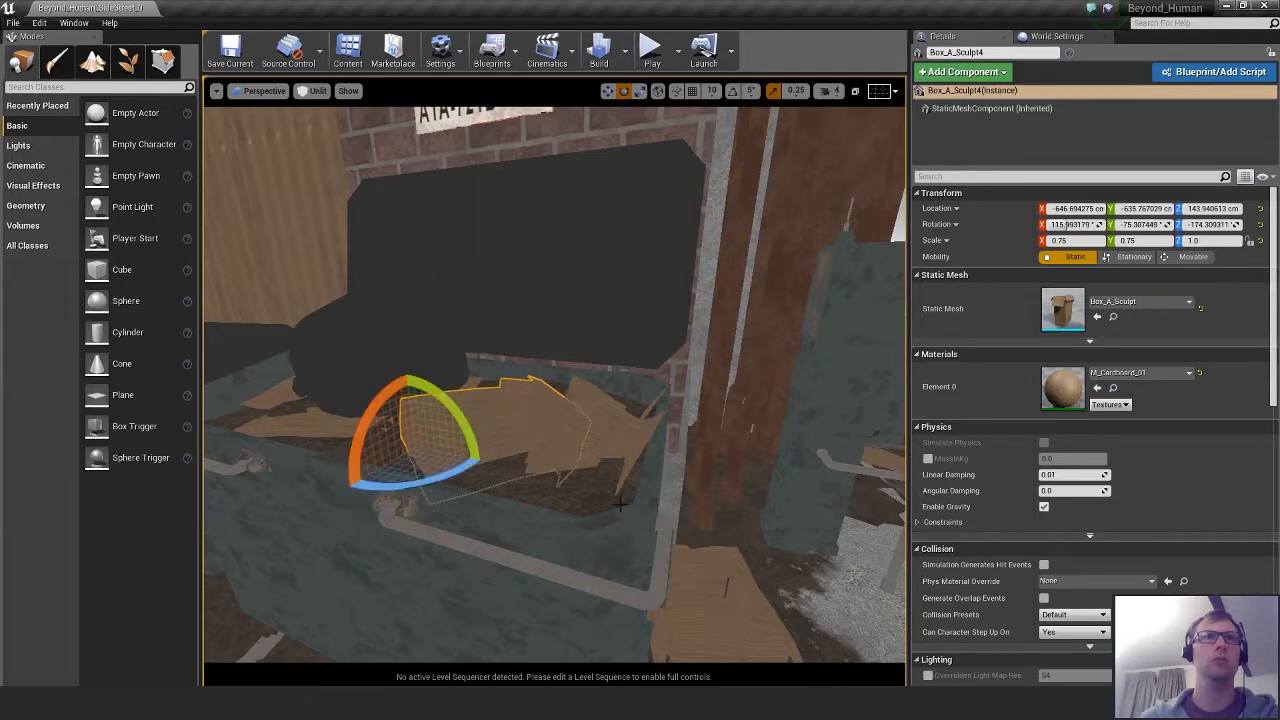
left_click_drag(620, 504, 596, 514, "alt")
right_click_drag(596, 514, 522, 472, "alt")
left_click_drag(521, 471, 660, 566, "alt")
key("Escape")
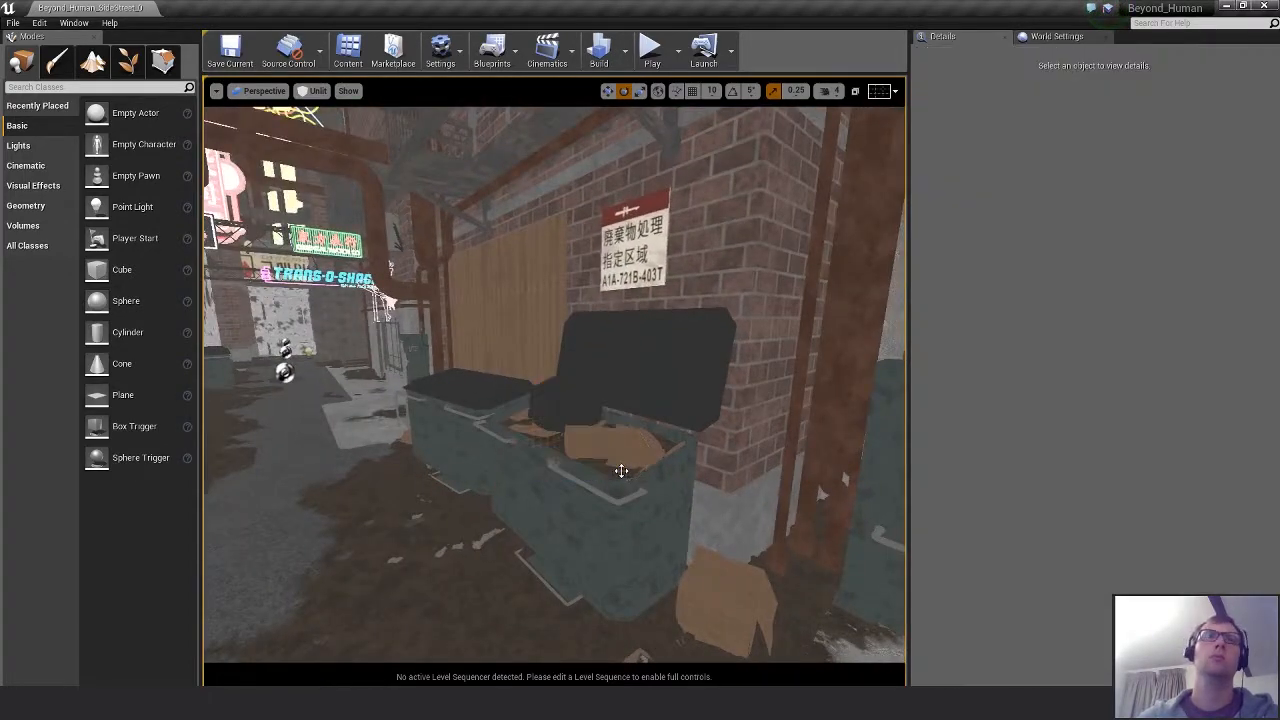
Raise the Bin_Bag_B bin bag slightly inside the open dumpster and deselect it.
left_click_drag(620, 469, 598, 500, "alt")
left_click(558, 408)
left_click_drag(640, 548, 617, 465, "alt")
key("w")
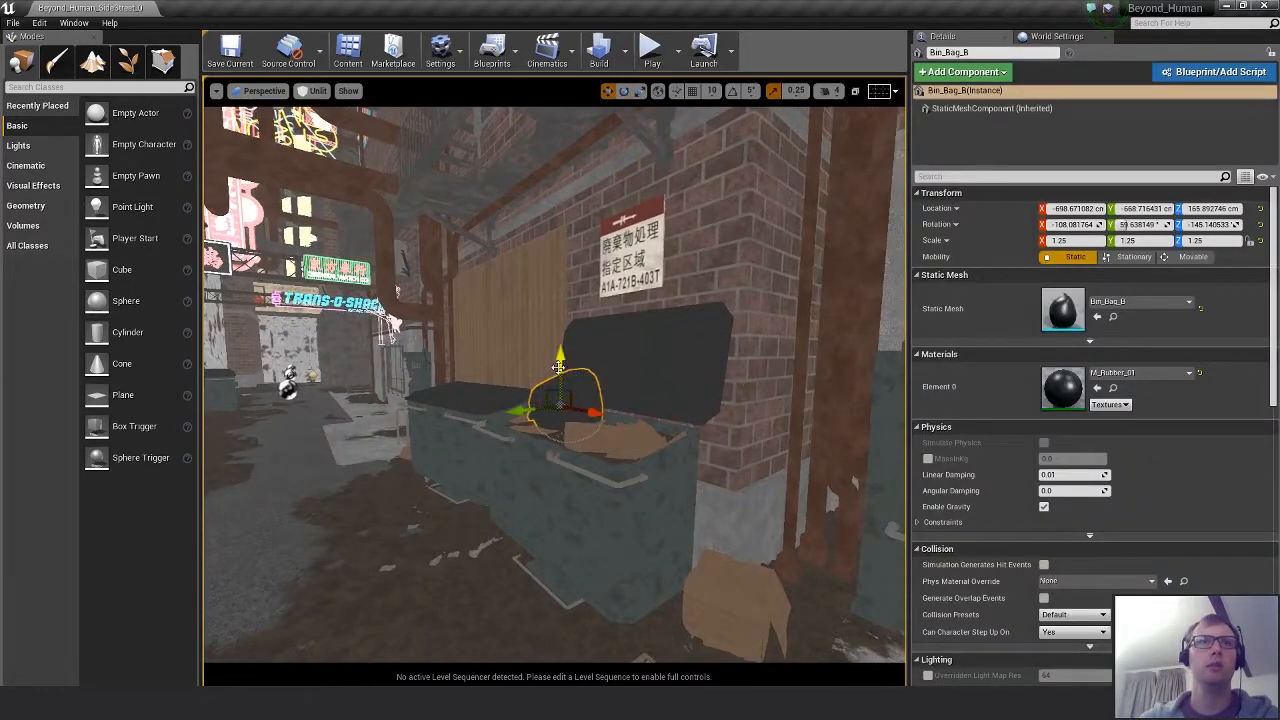
left_click_drag(560, 367, 560, 359)
key("Escape")
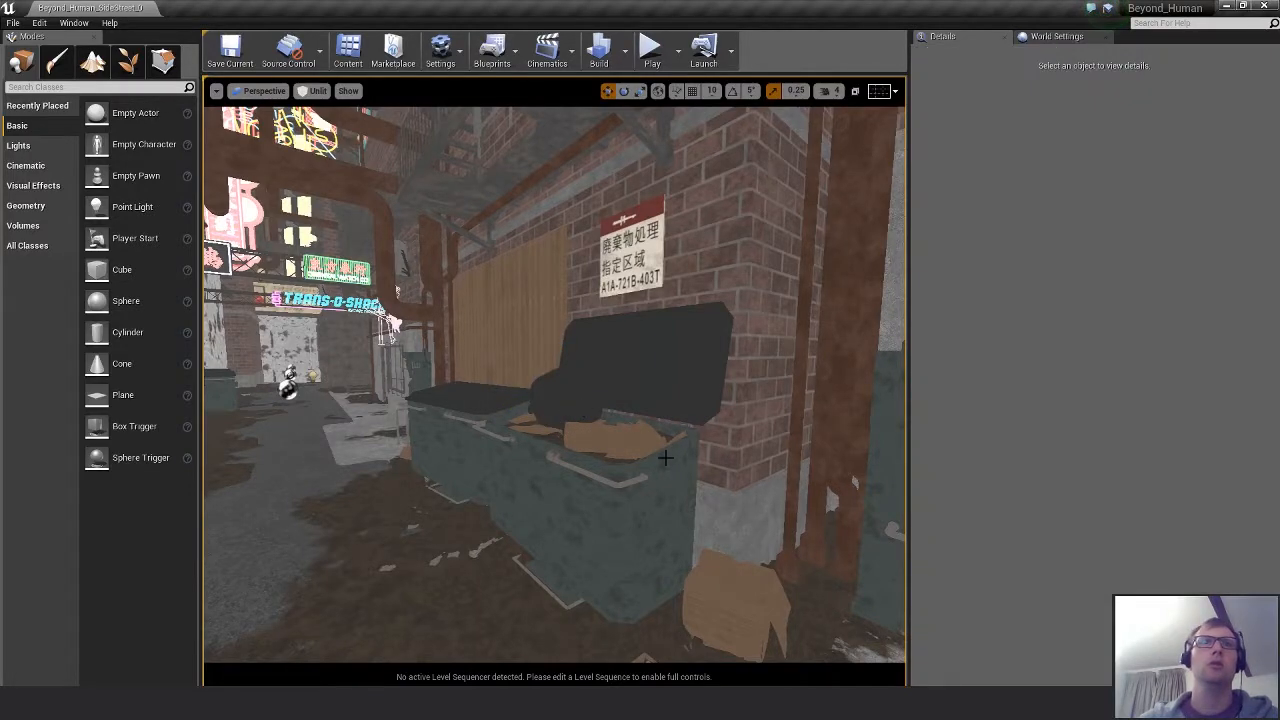
Assign the M_Steel_Dirty material to Element 0 of the Dumpster_A_Lid mesh, after trying the rusted iron material.
left_click_drag(665, 455, 654, 455, "alt")
right_click_drag(654, 455, 610, 436, "alt")
left_click_drag(700, 455, 698, 393, "alt")
left_click(548, 390)
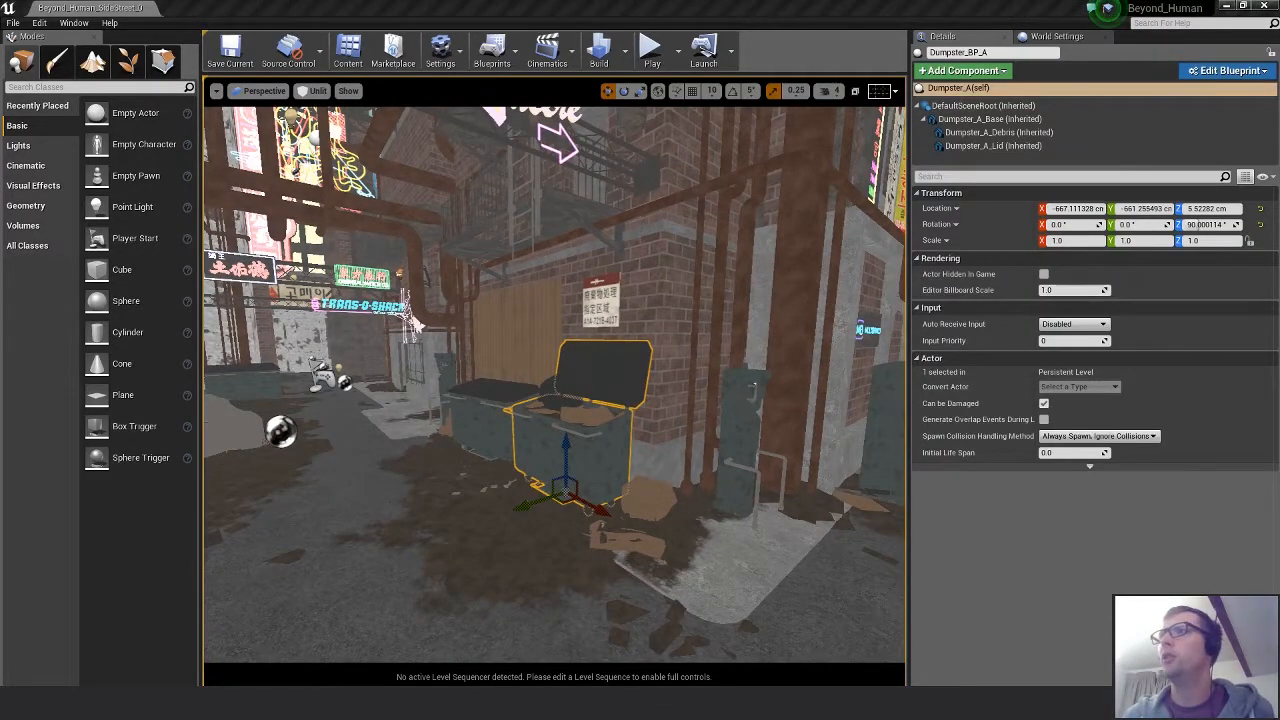
key("alt+Tab")
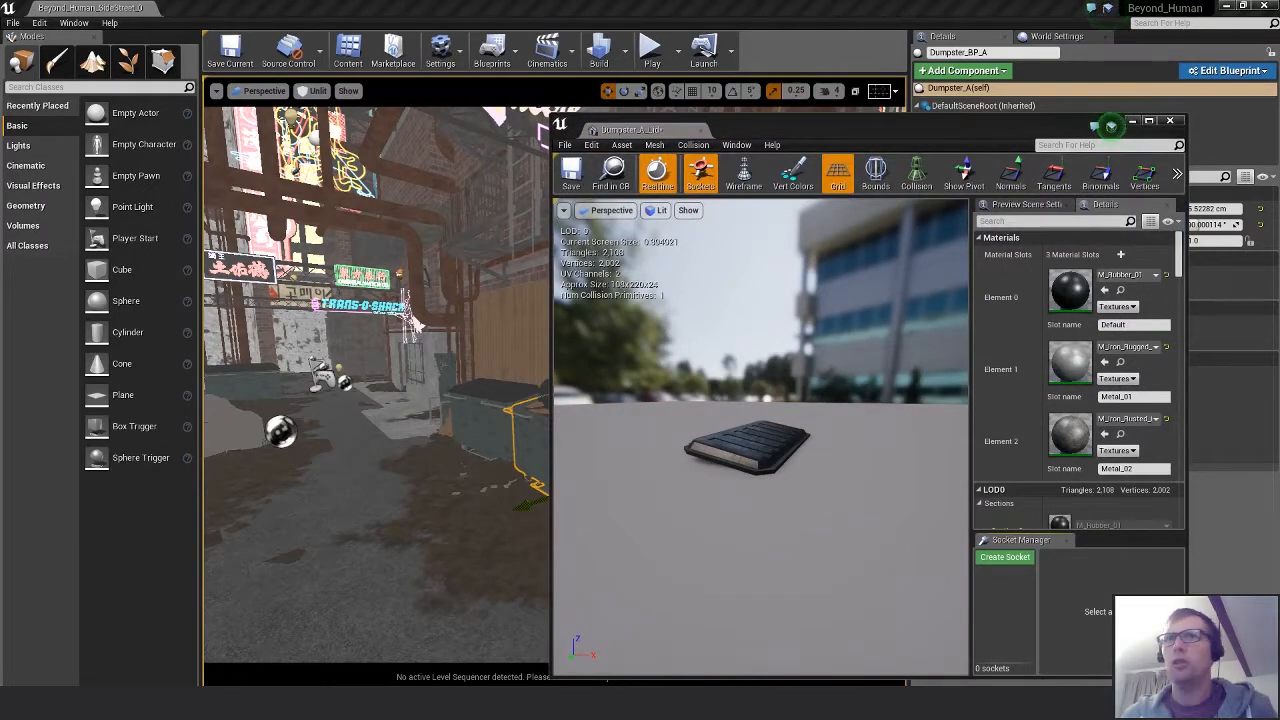
left_click_drag(1279, 335, 1088, 291)
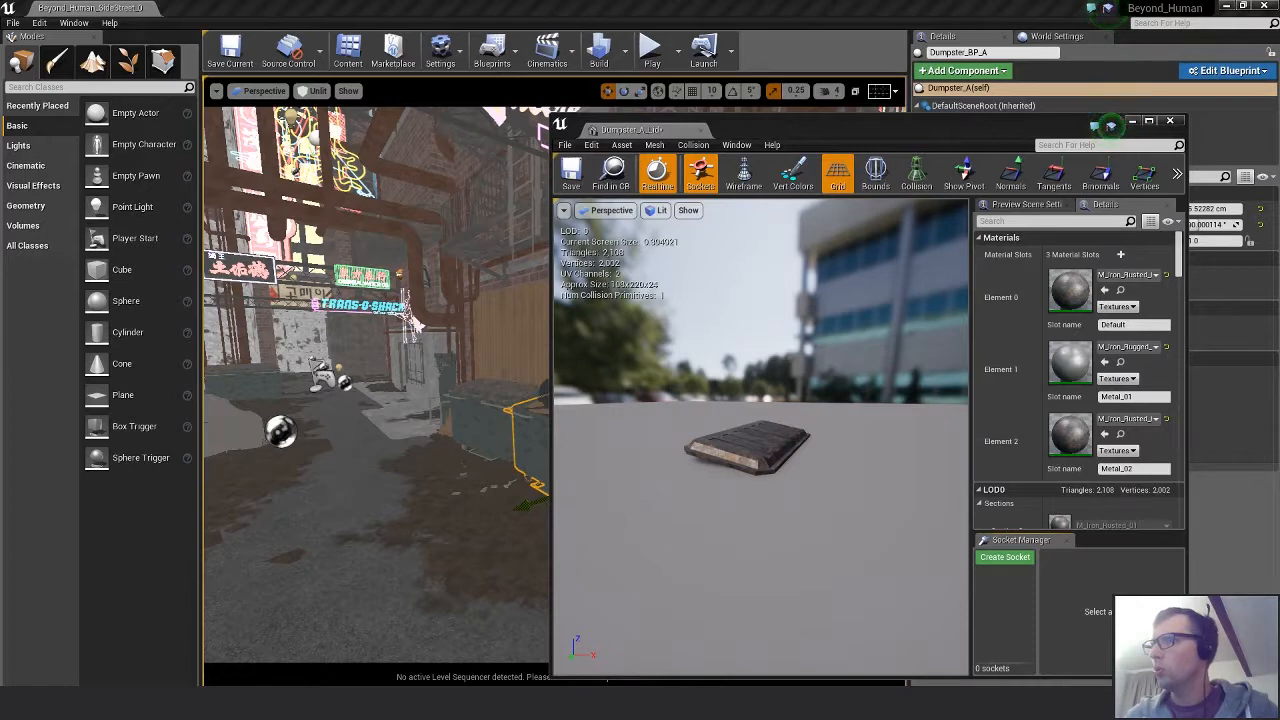
left_click_drag(1279, 300, 1070, 295)
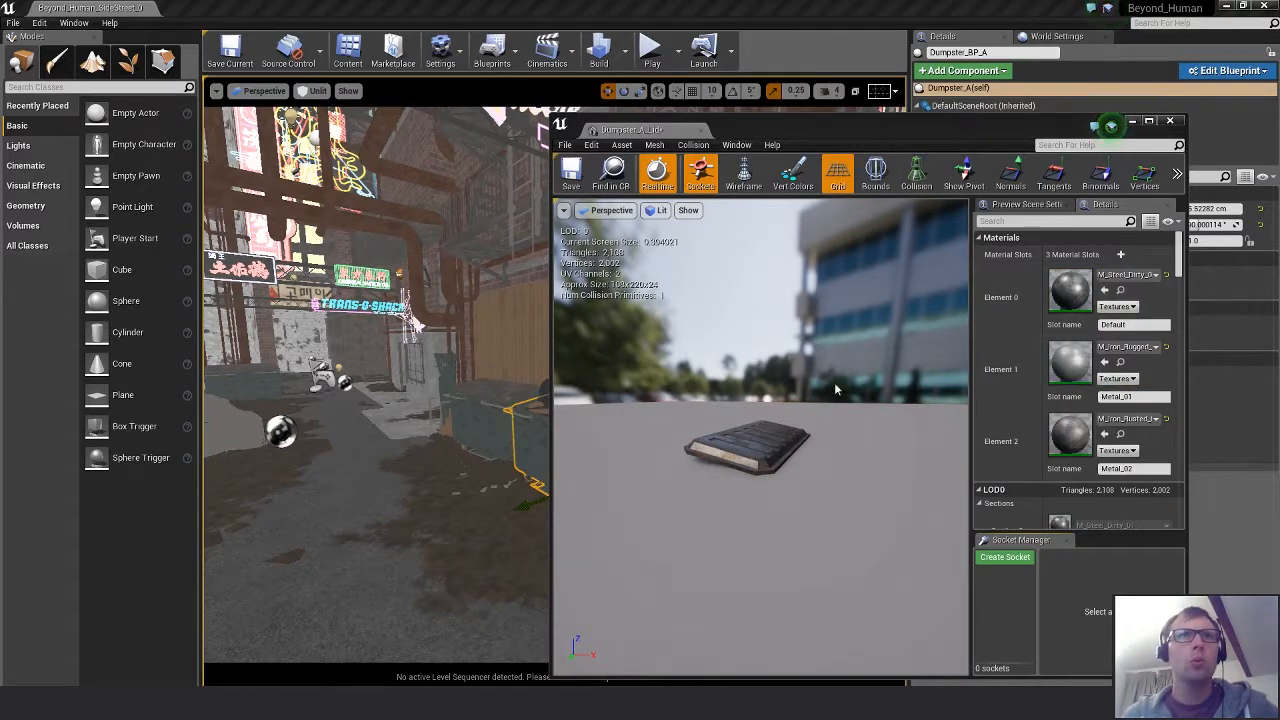
Inspect the lid mesh with its new material up close, save it and close the mesh editor.
left_click_drag(829, 475, 715, 475)
scroll(822, 468, "up", 5)
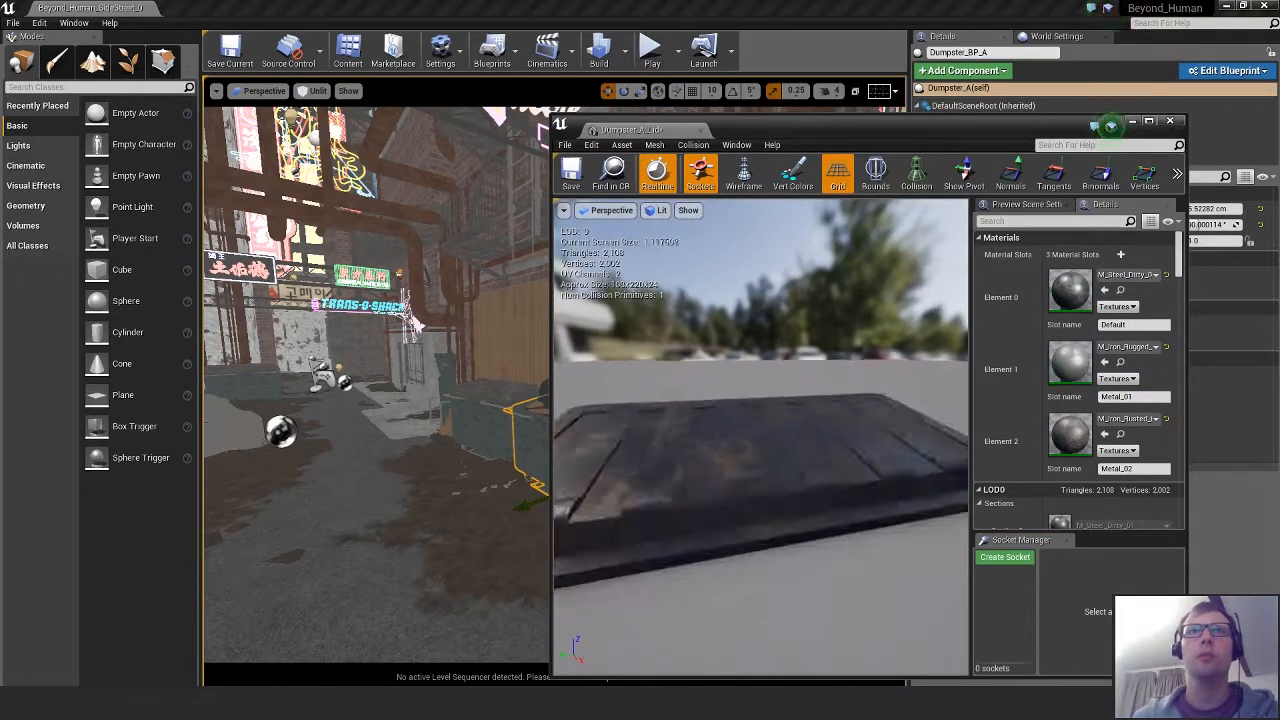
scroll(820, 466, "down", 3)
left_click_drag(820, 466, 700, 450)
left_click(582, 184)
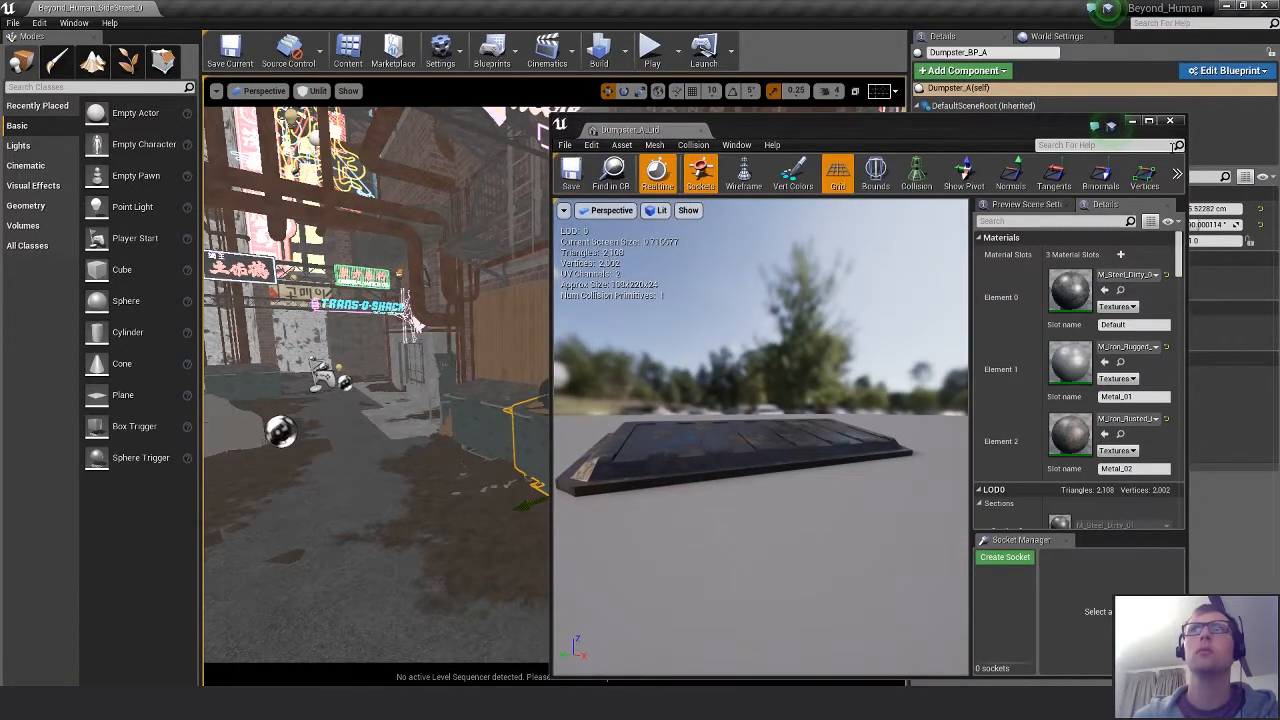
left_click(1170, 121)
Examine the open dumpster with its steel lid from several angles in the alley, and deselect it.
right_click_drag(692, 405, 625, 380)
key("w")
key("s")
right_click_drag(625, 455, 615, 441)
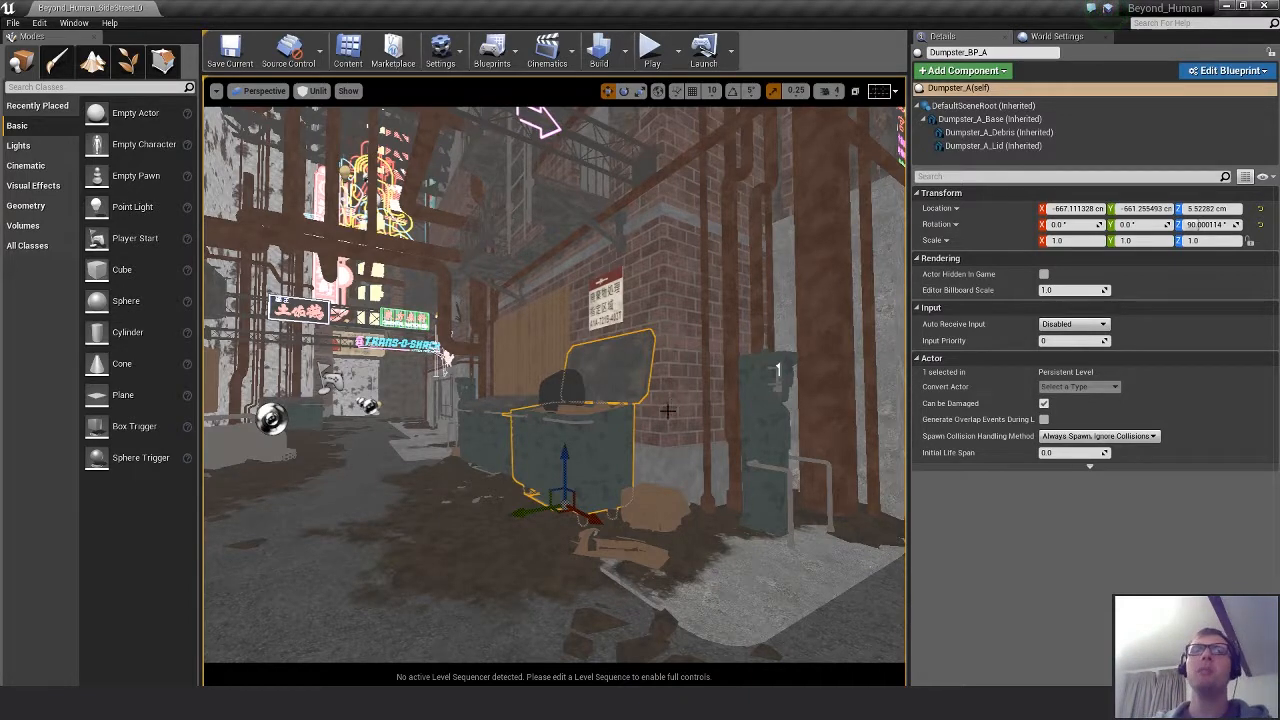
left_click_drag(665, 435, 872, 375, "alt")
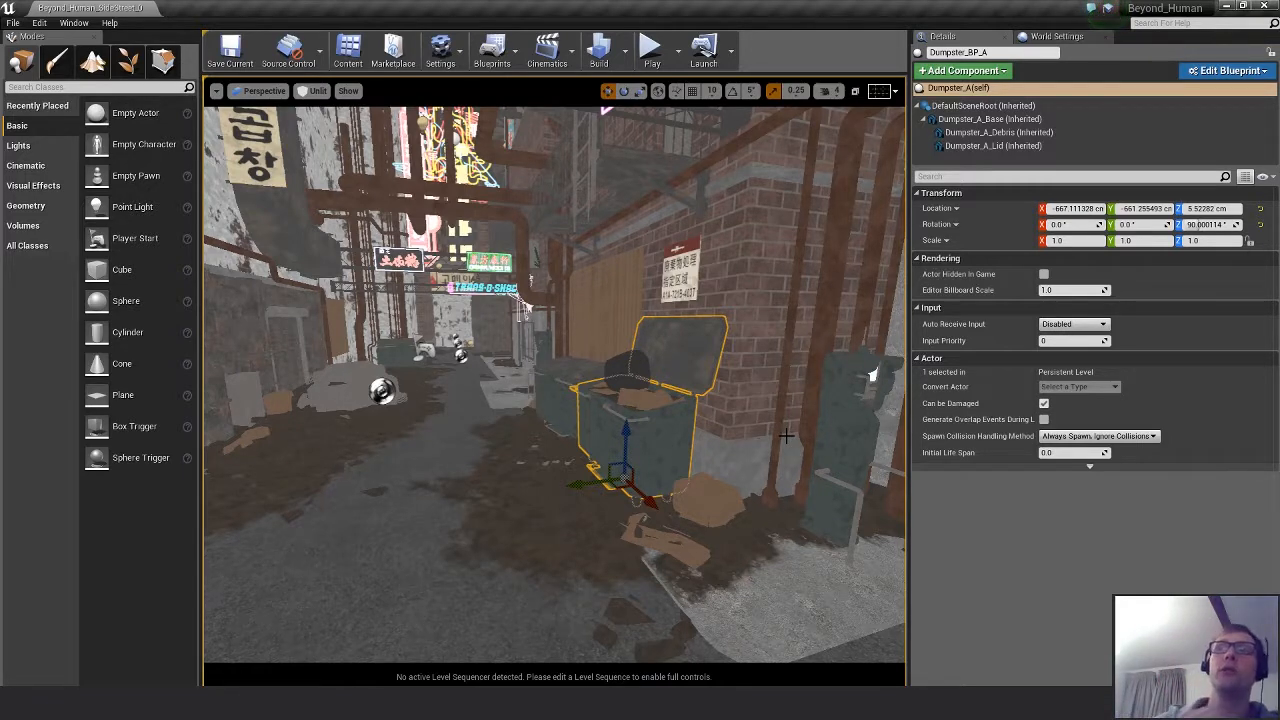
key("Escape")
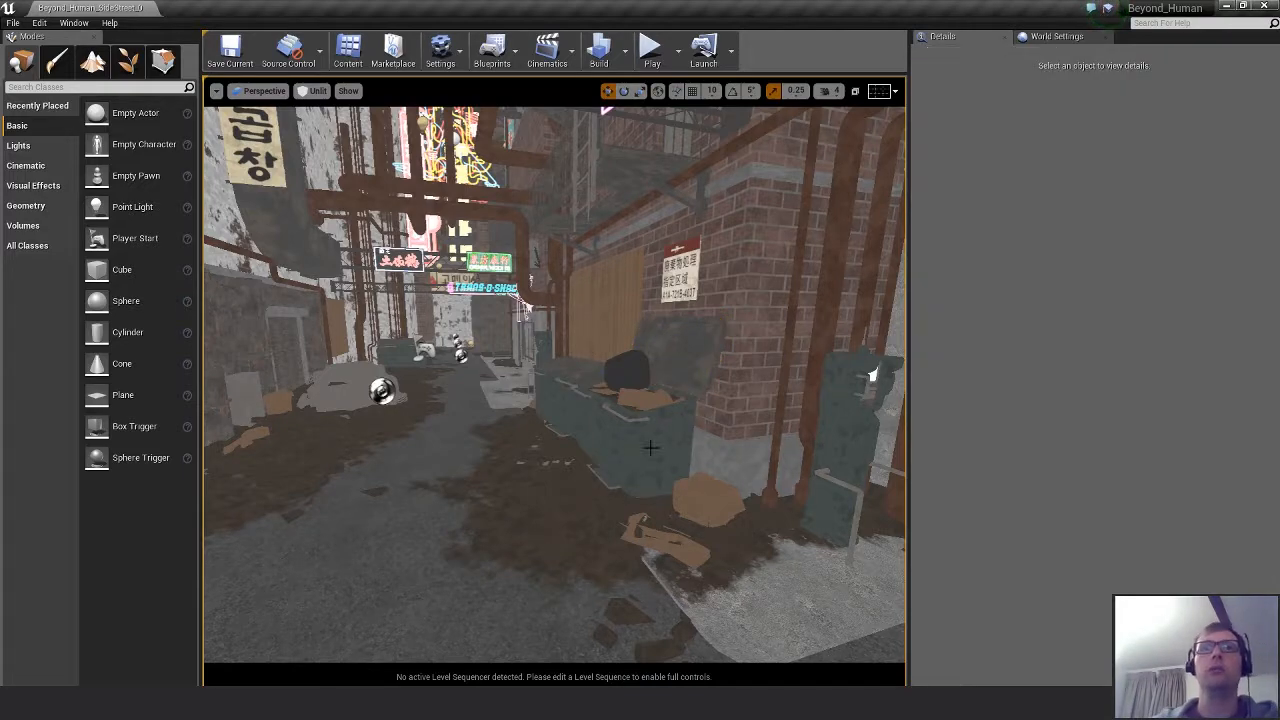
Select the open dumpster and set its X scale to 0.9.
right_click_drag(651, 449, 686, 432)
left_click(641, 515)
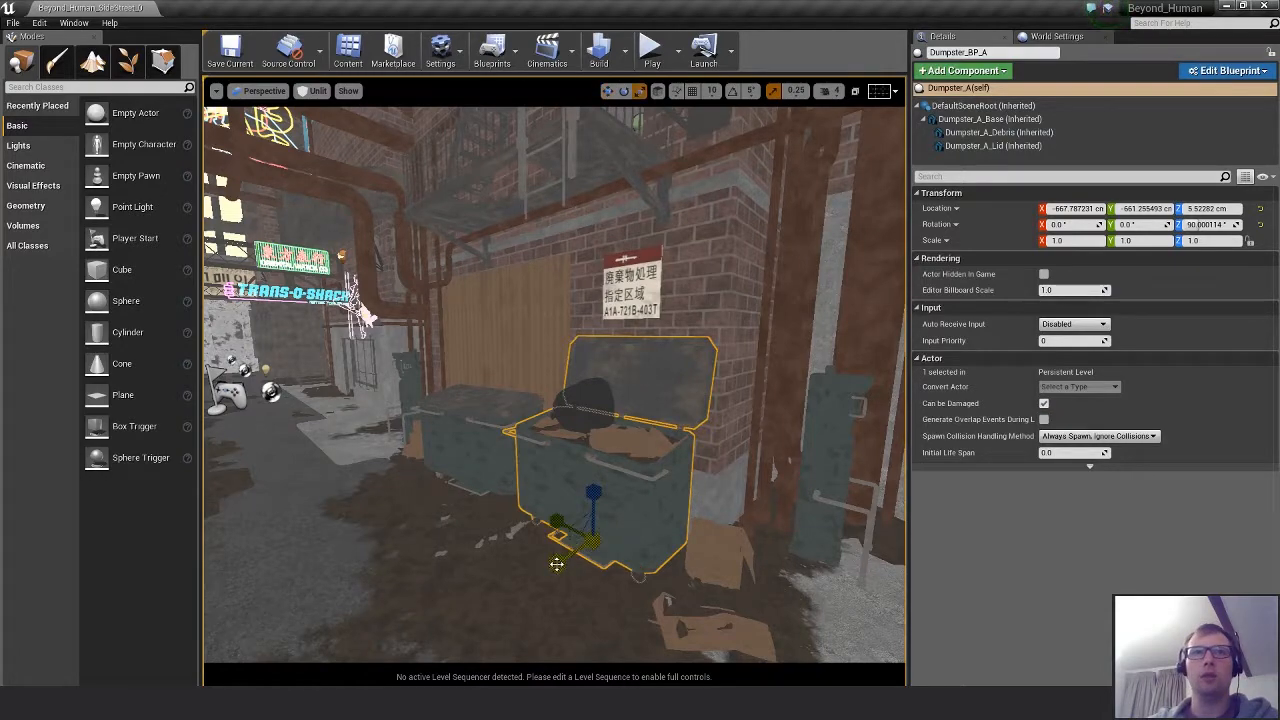
left_click_drag(557, 563, 546, 570)
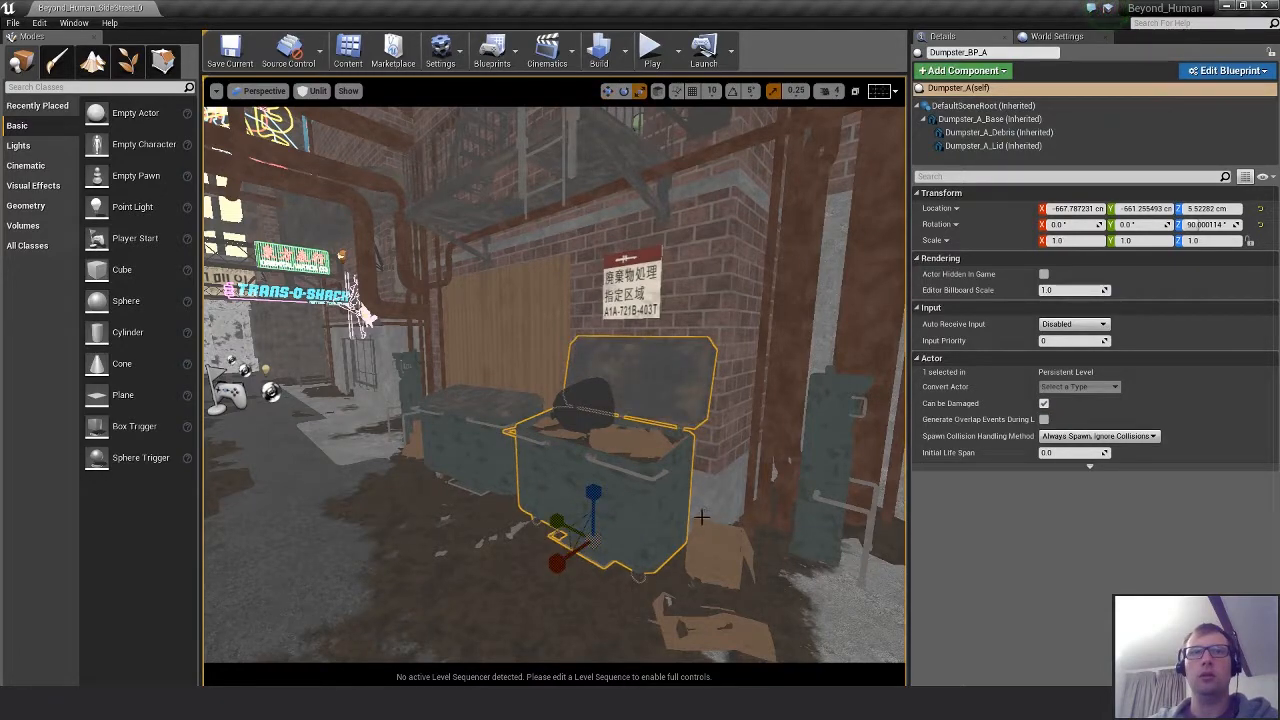
left_click_drag(702, 517, 440, 385, "alt")
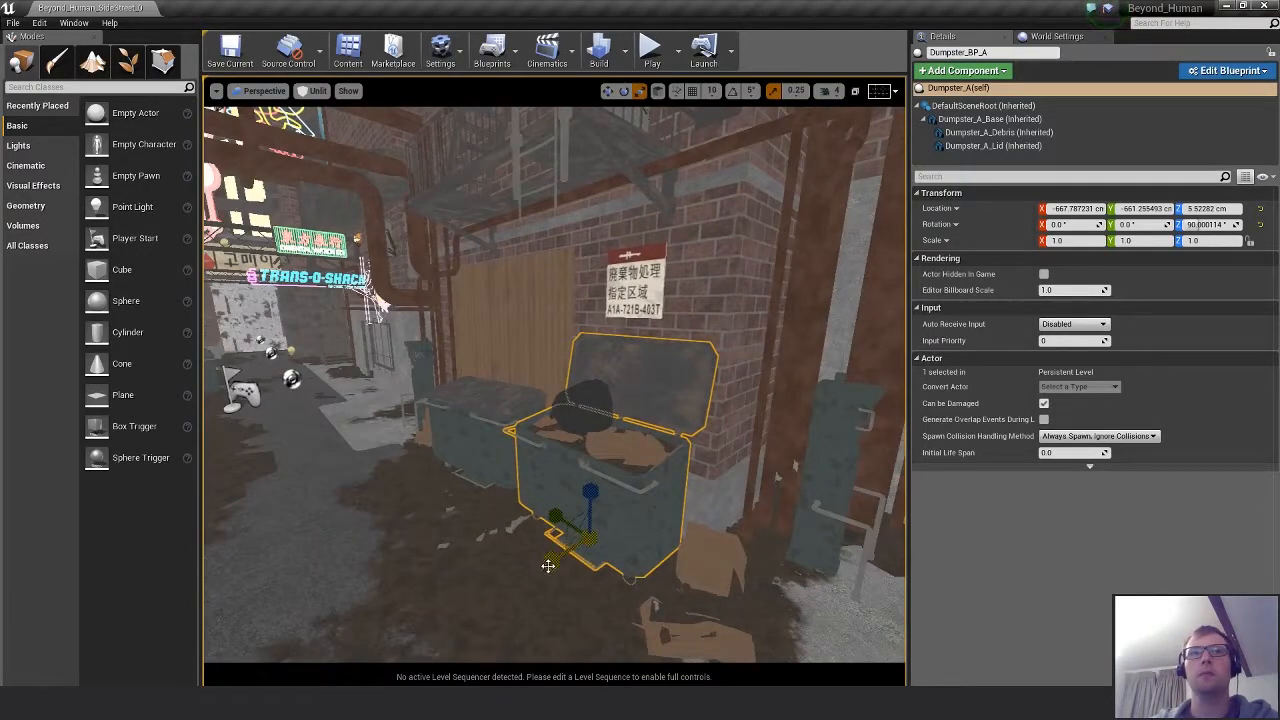
left_click_drag(548, 566, 575, 545)
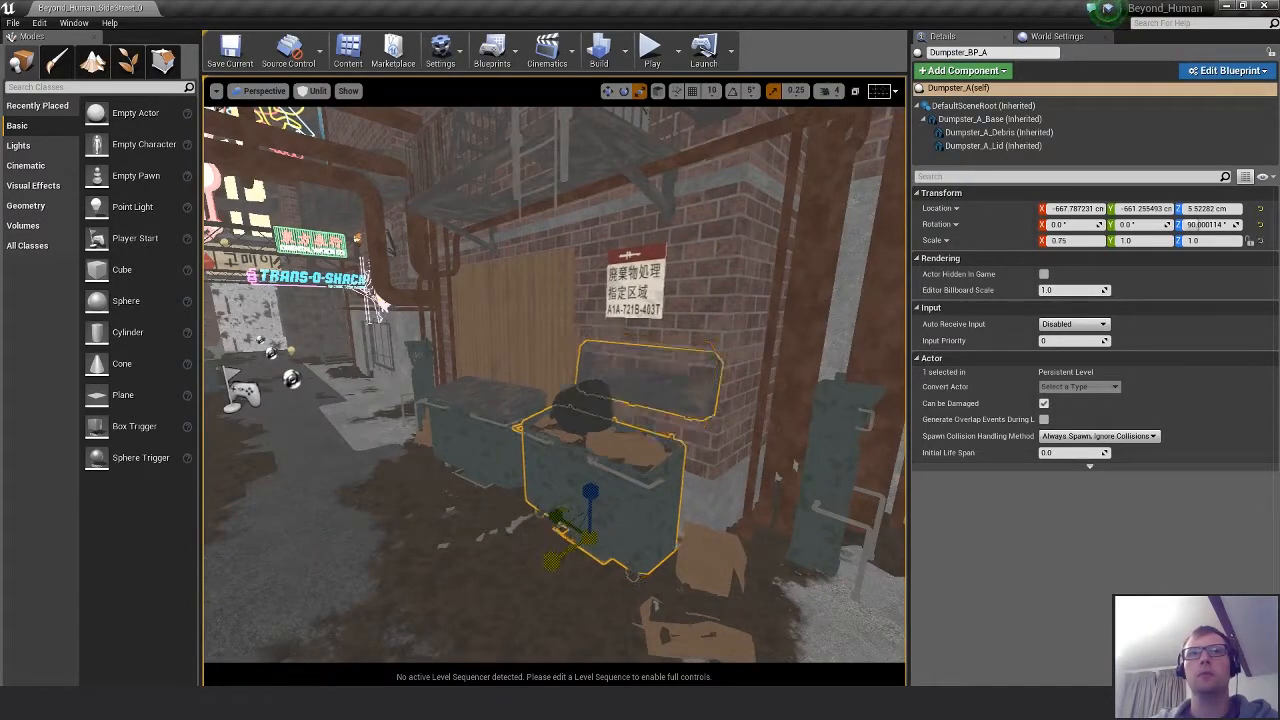
left_click(1063, 240)
type("0.9")
key("Return")
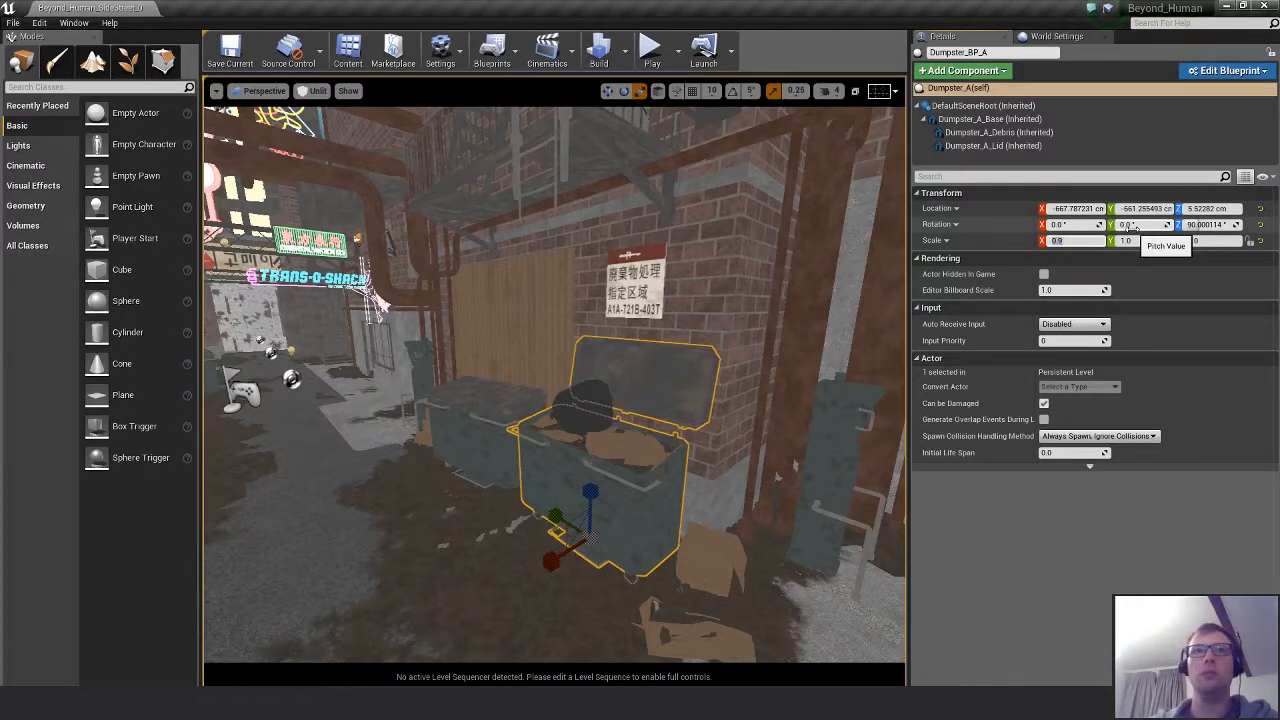
Set the open dumpster's Y scale to 0.9.
left_click_drag(725, 484, 885, 466, "alt")
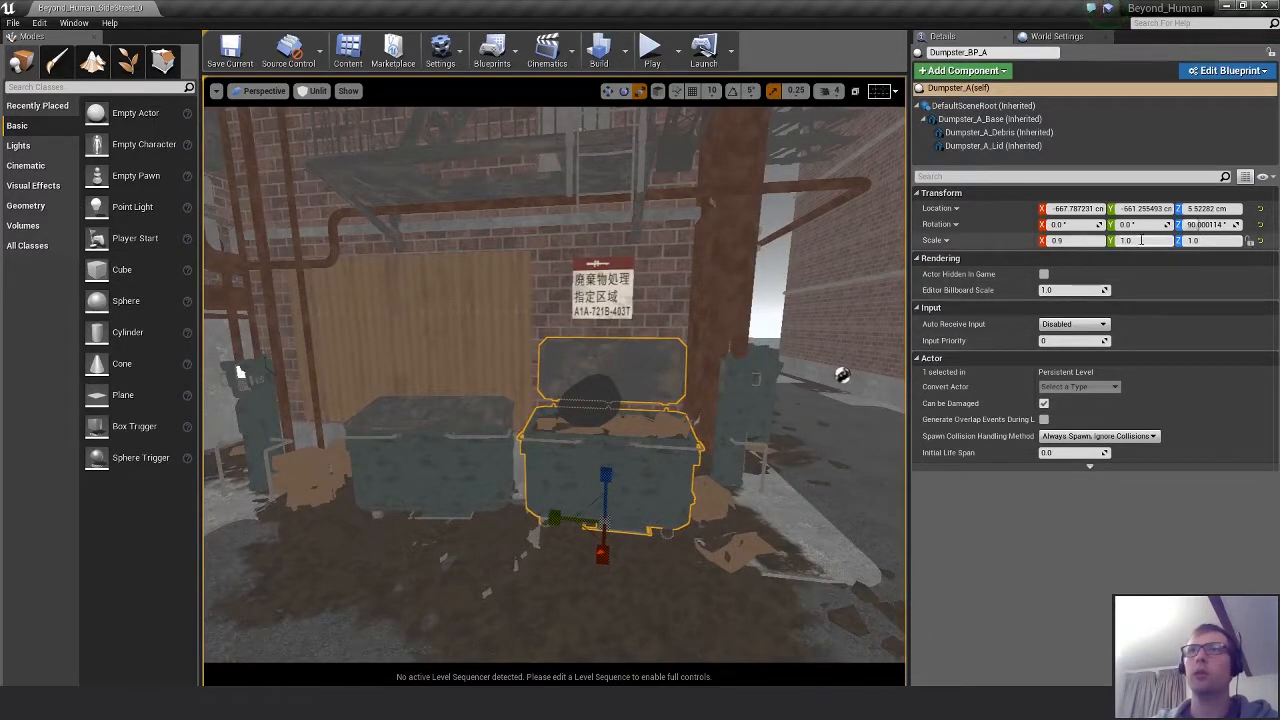
left_click(1143, 241)
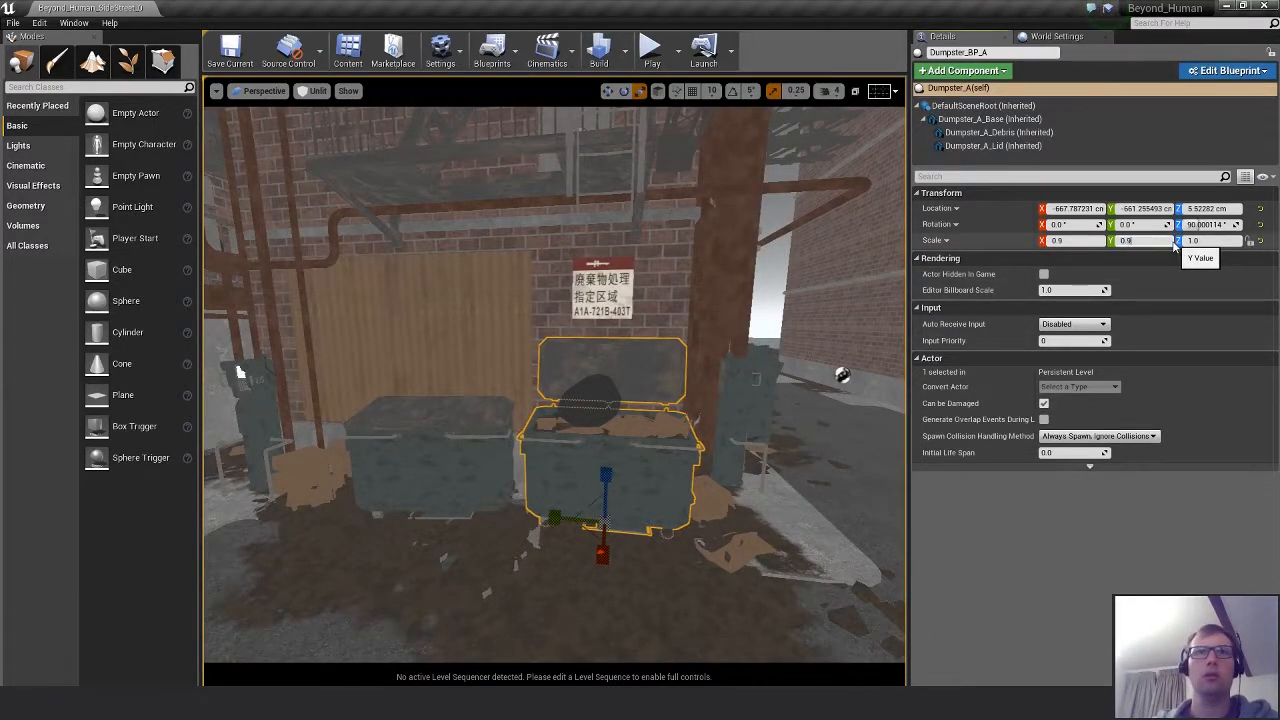
key("Return")
Try repositioning the scaled dumpster against the brick wall, at about X -673, Y -681 cm.
left_click_drag(789, 430, 540, 535, "alt")
key("w")
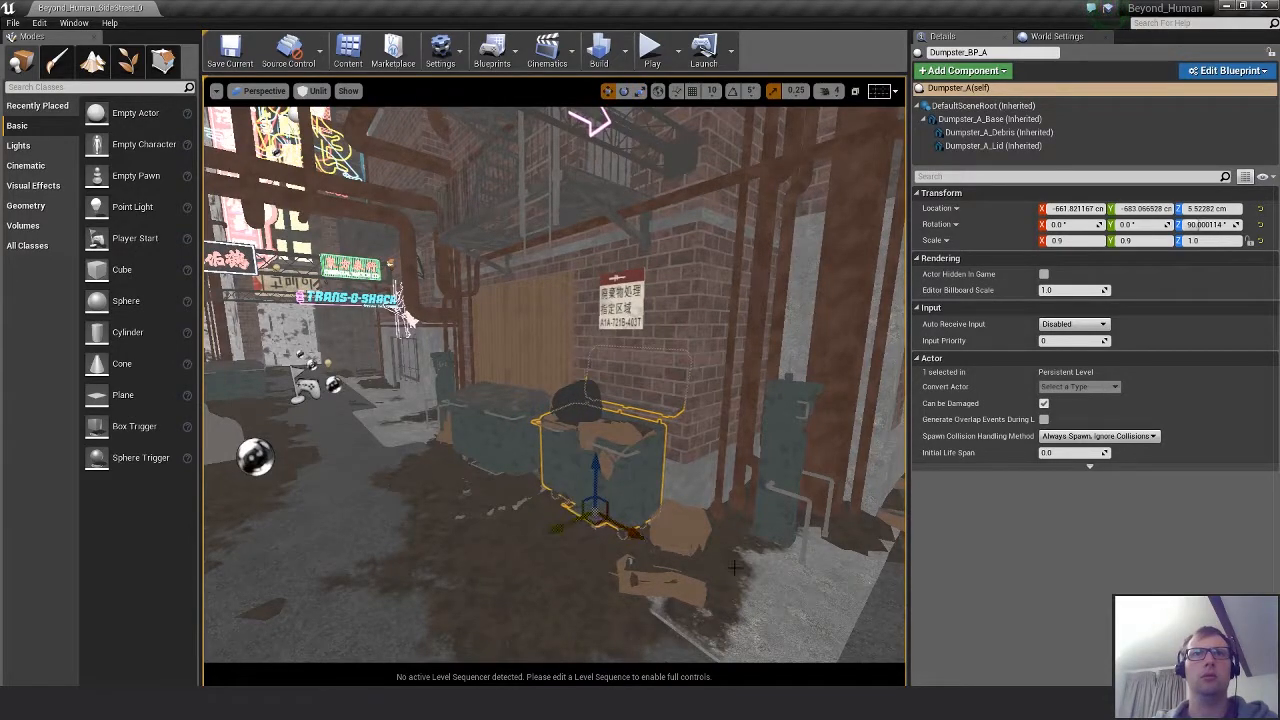
left_click_drag(734, 568, 765, 545, "alt")
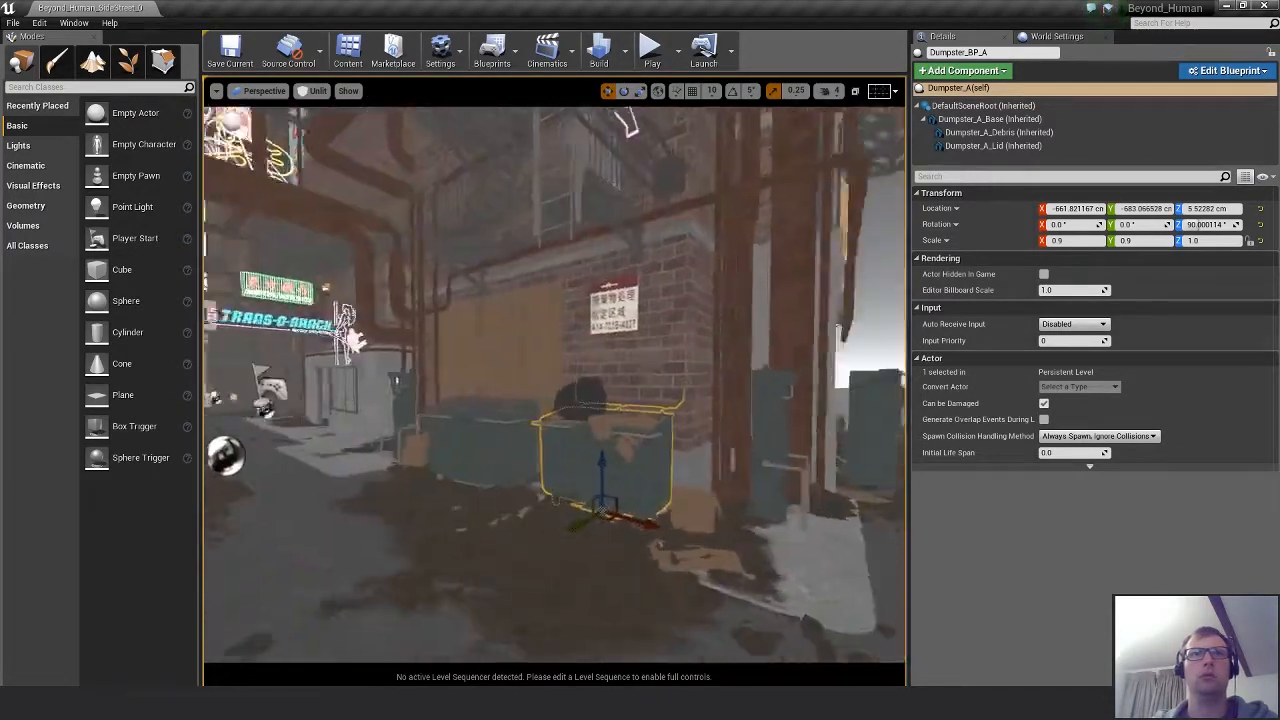
left_click_drag(396, 380, 348, 380, "alt")
left_click_drag(646, 516, 541, 525, "alt")
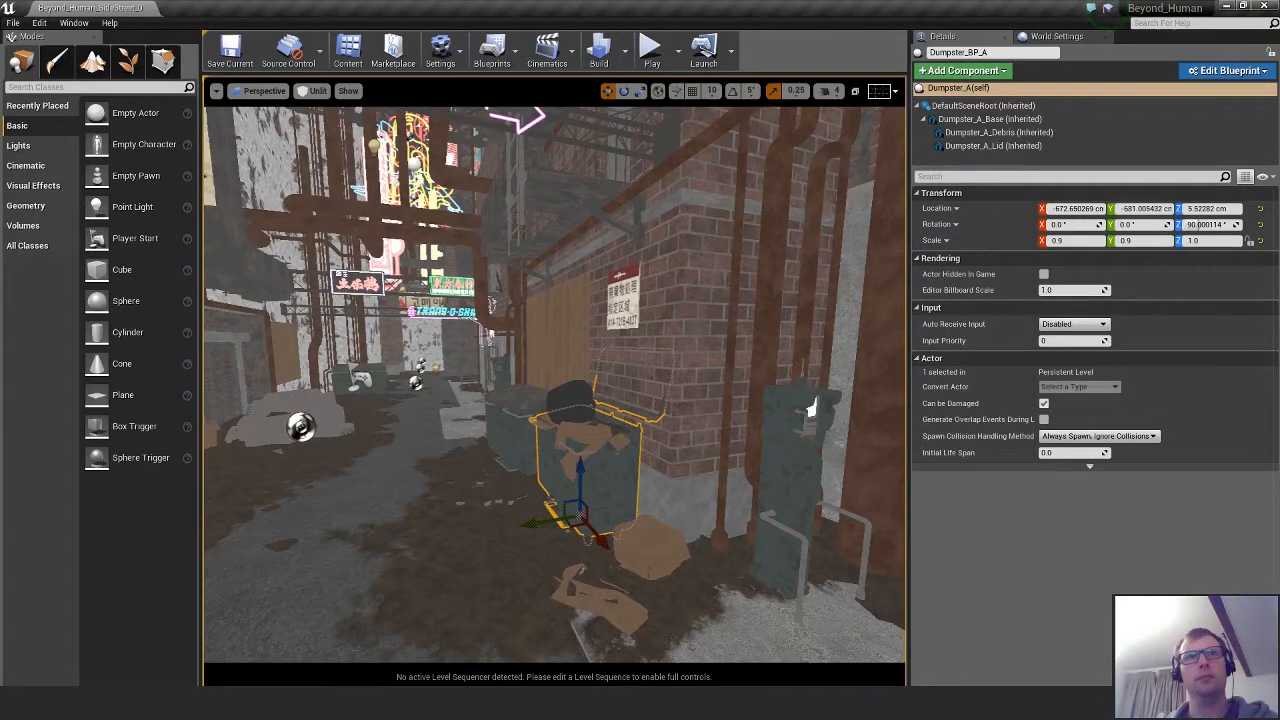
mouse_move(540, 450)
left_mouse_down("alt")
mouse_move(700, 455)
mouse_move(715, 505)
mouse_move(800, 525)
mouse_move(560, 440)
left_mouse_up("alt")
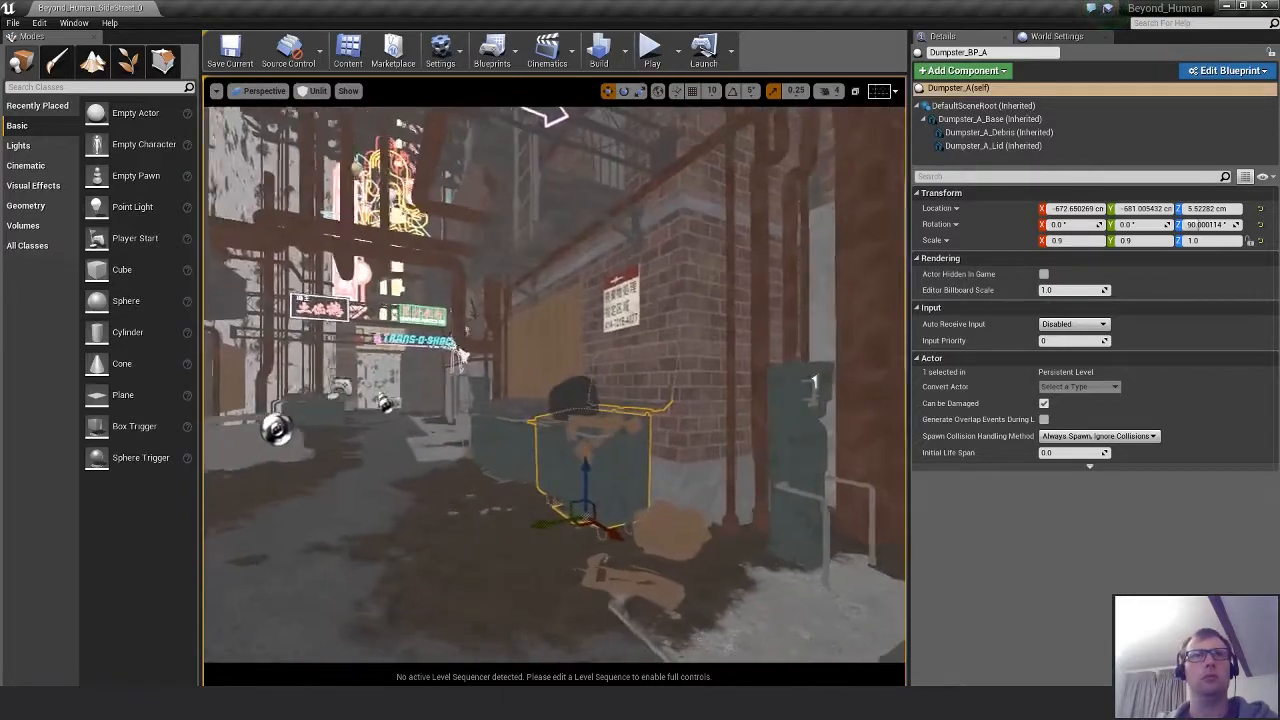
left_click_drag(460, 355, 342, 373, "alt")
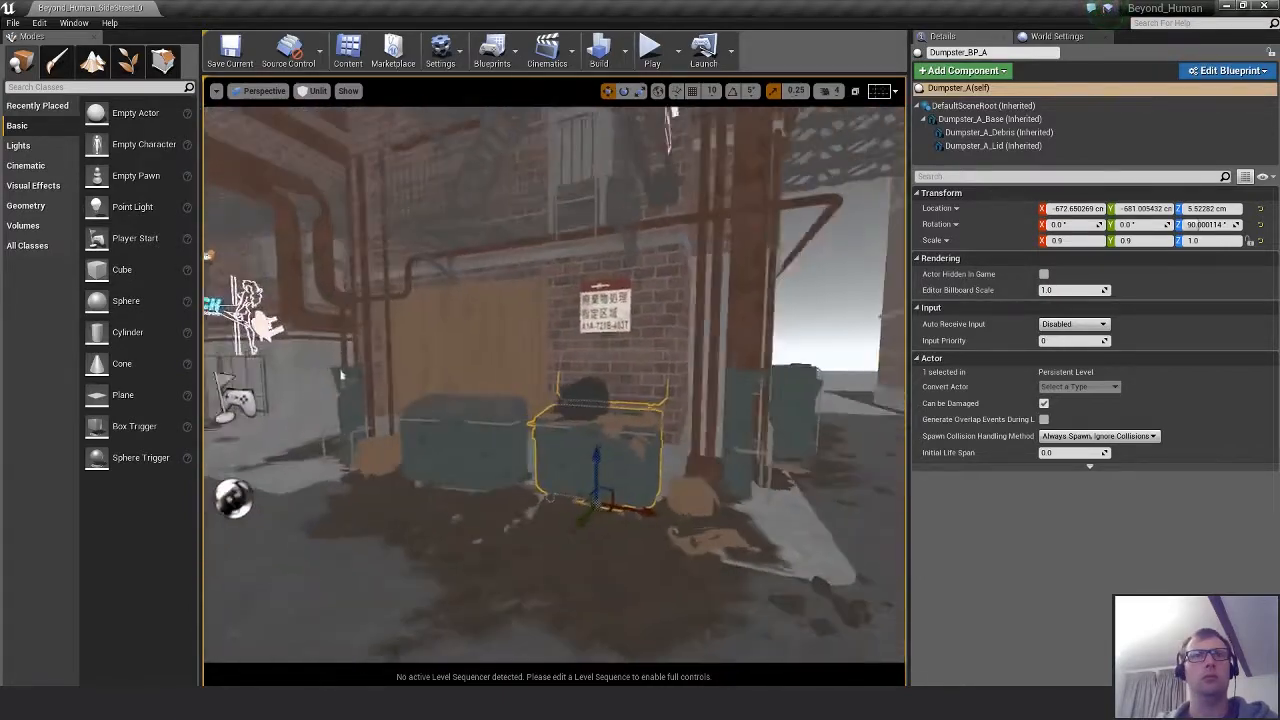
mouse_move(635, 528)
left_mouse_down("alt")
mouse_move(470, 520)
mouse_move(635, 528)
left_mouse_up("alt")
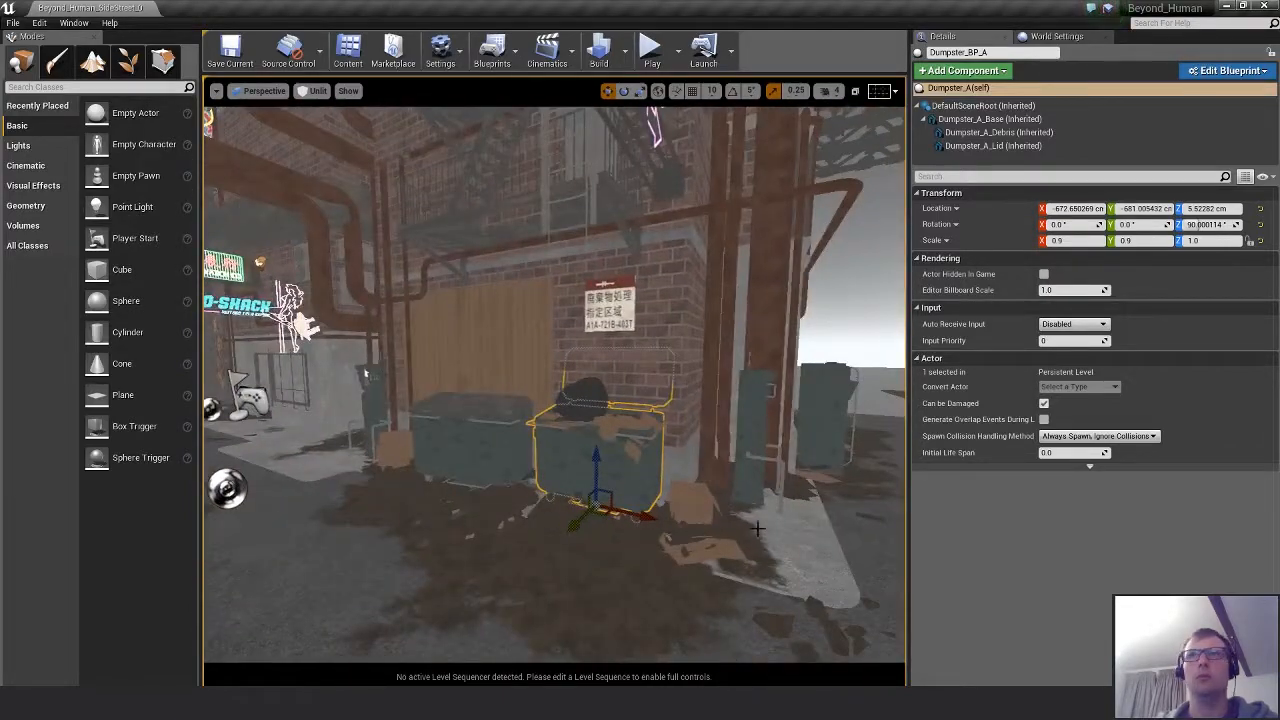
Undo the dumpster's repositioning and its Y scaling.
left_click_drag(767, 517, 743, 504)
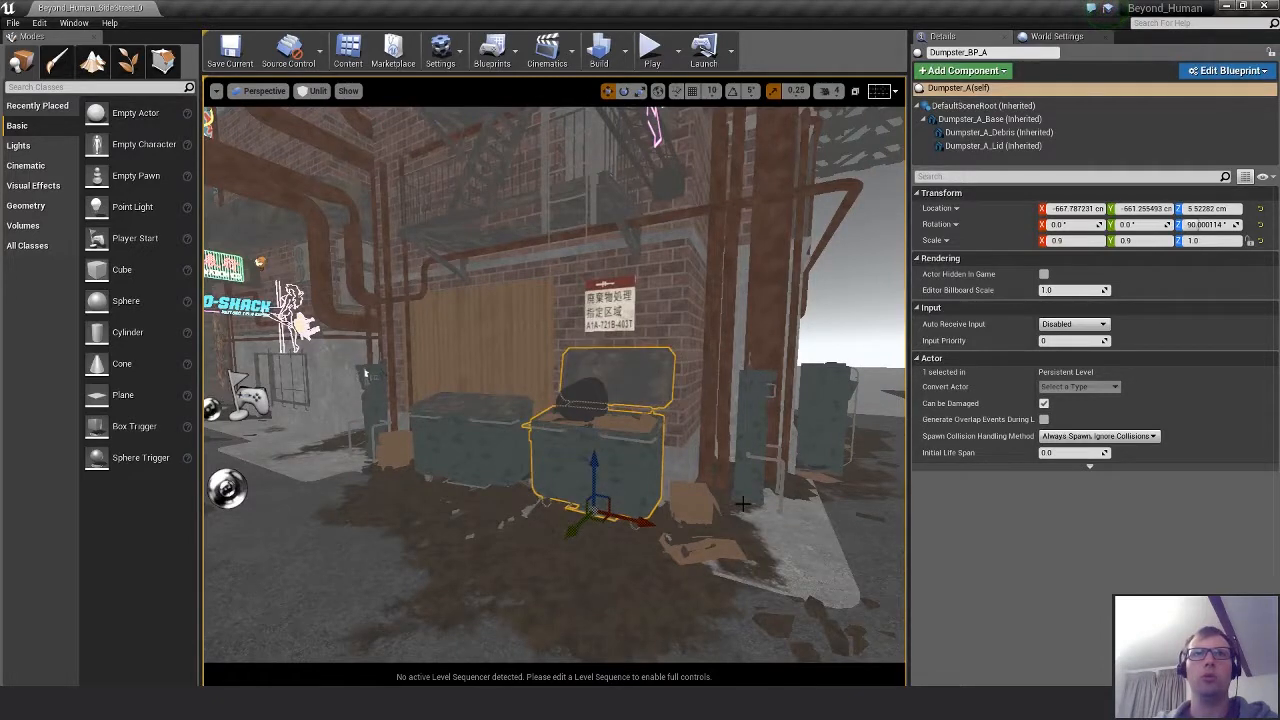
key("ctrl+z")
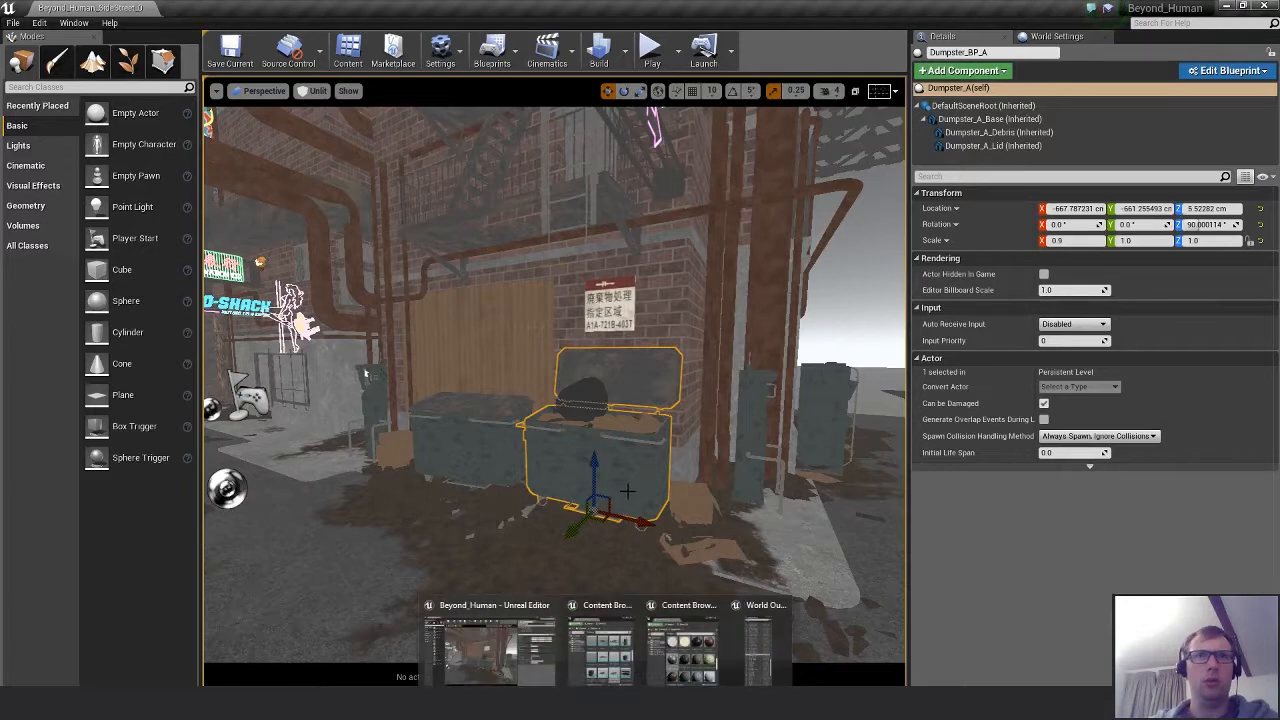
Switch to MODO and select all three dumpster items for scaling.
mouse_move(605, 702)
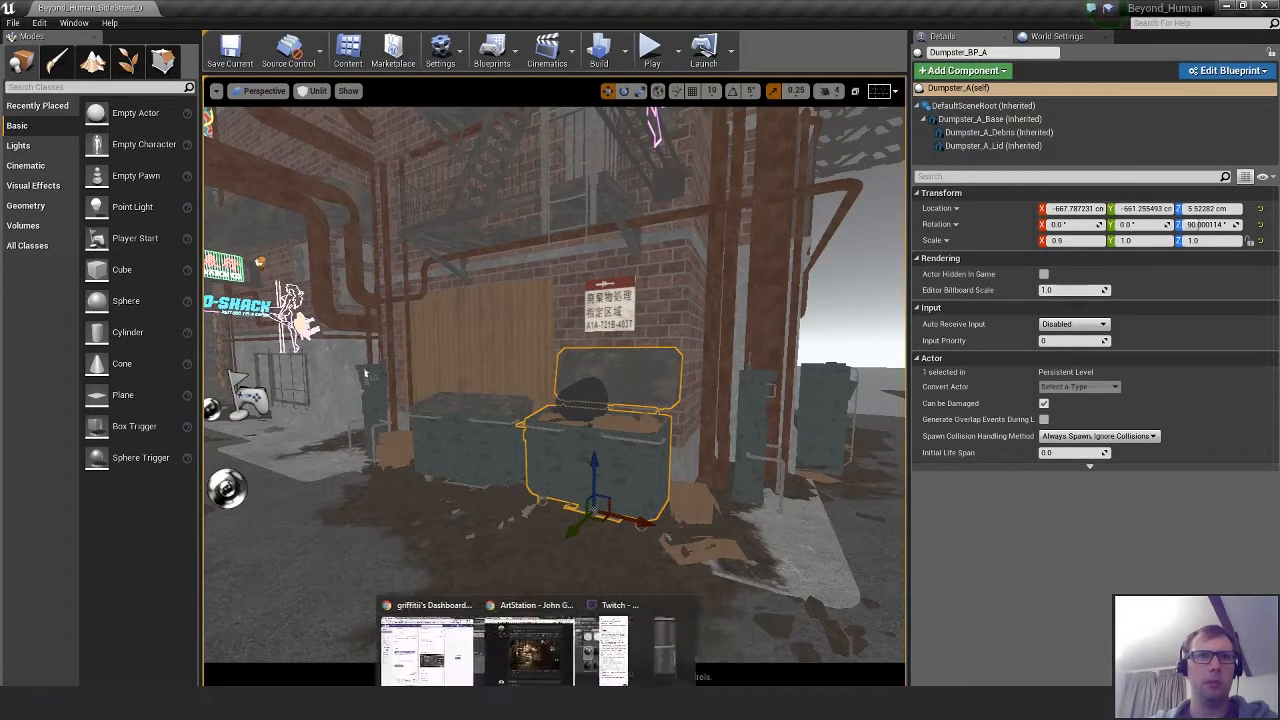
left_click(460, 650)
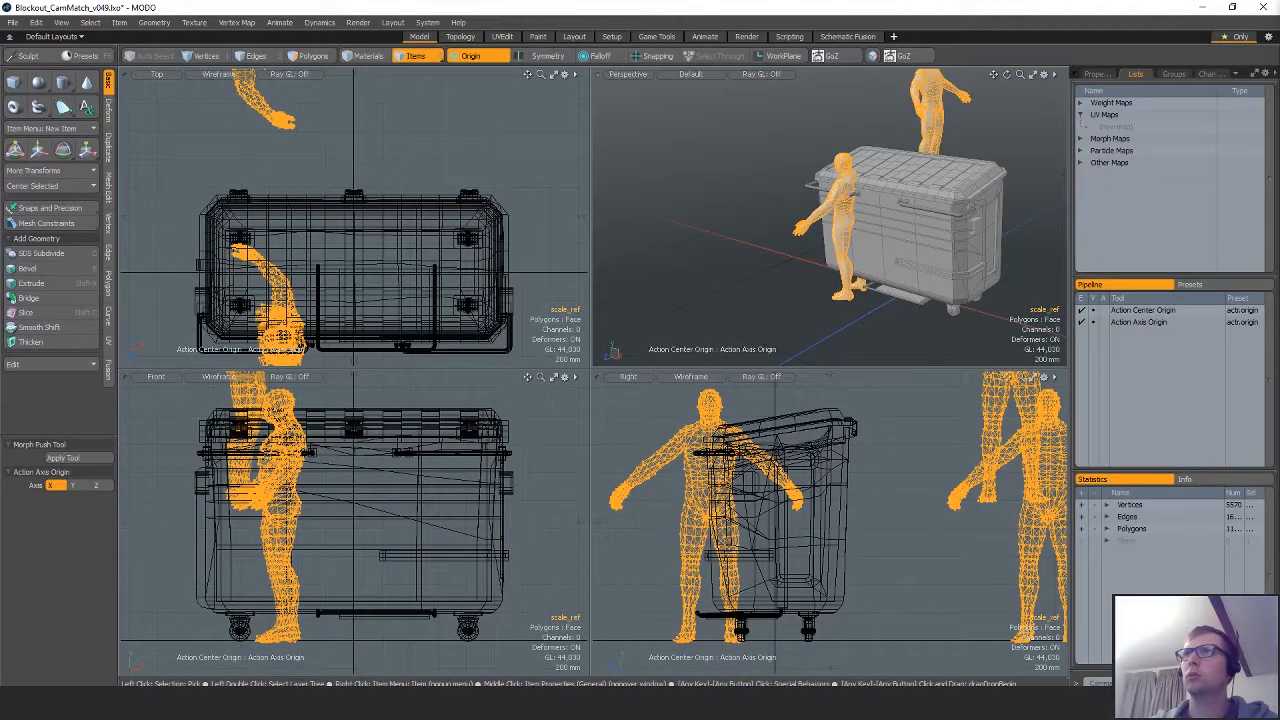
double_click(985, 251)
key("4")
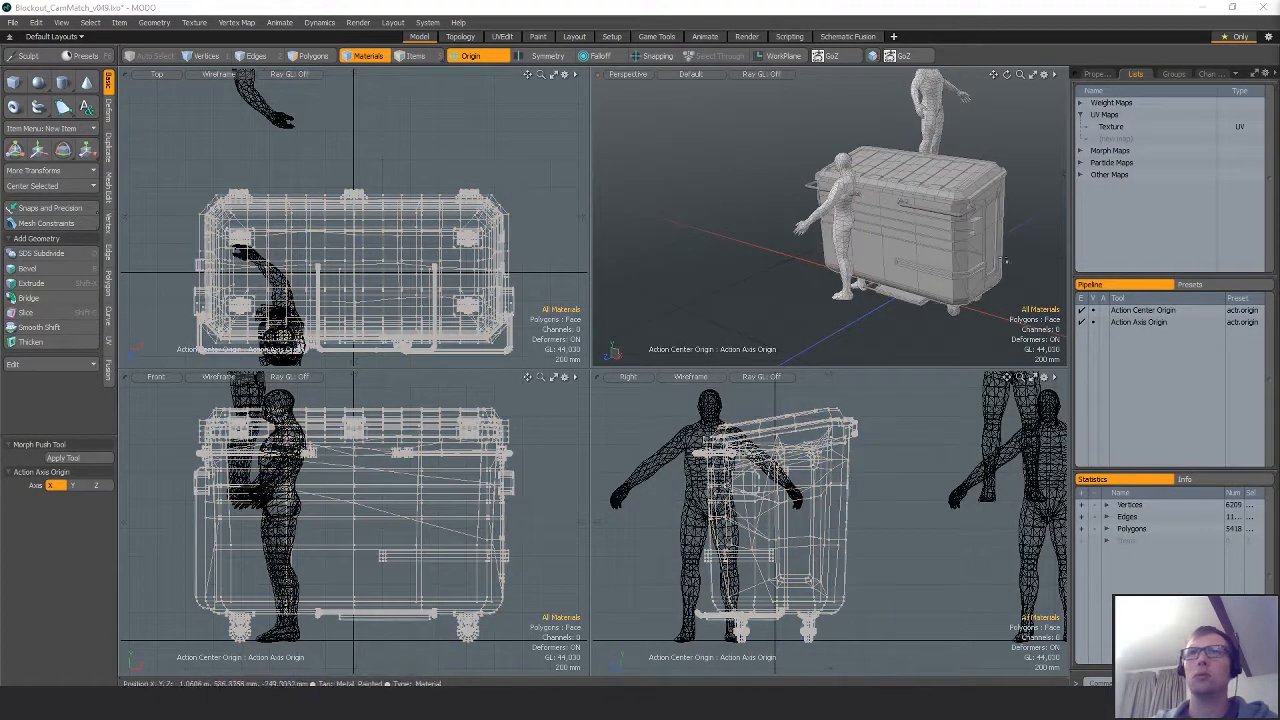
key("5")
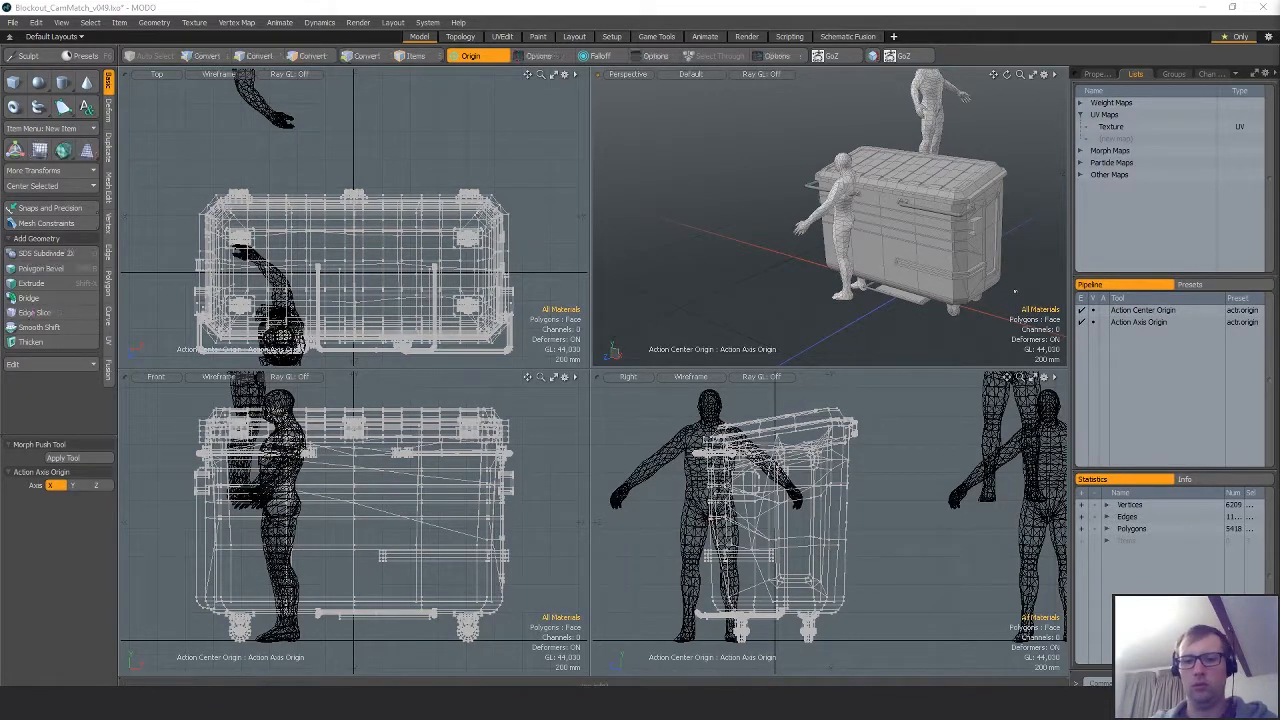
key("y")
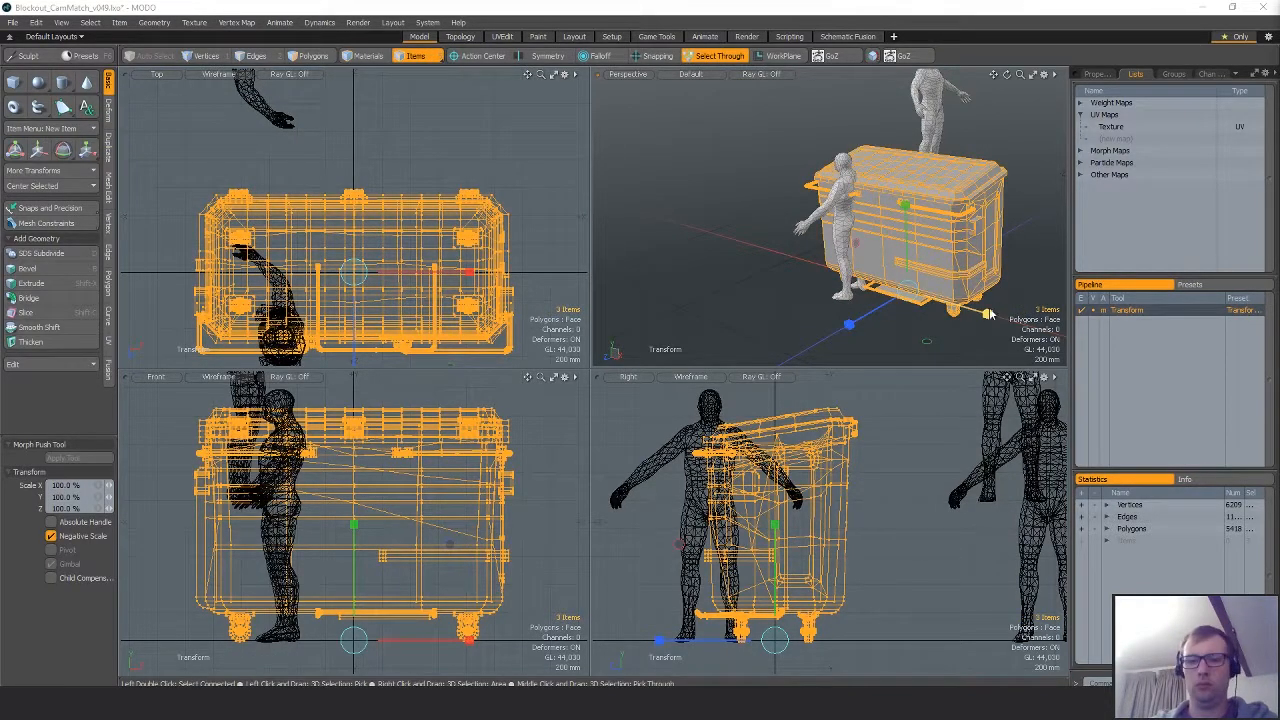
Scale all dumpster polygons about the world origin to 90% in X and reduce their depth in Z.
key("3")
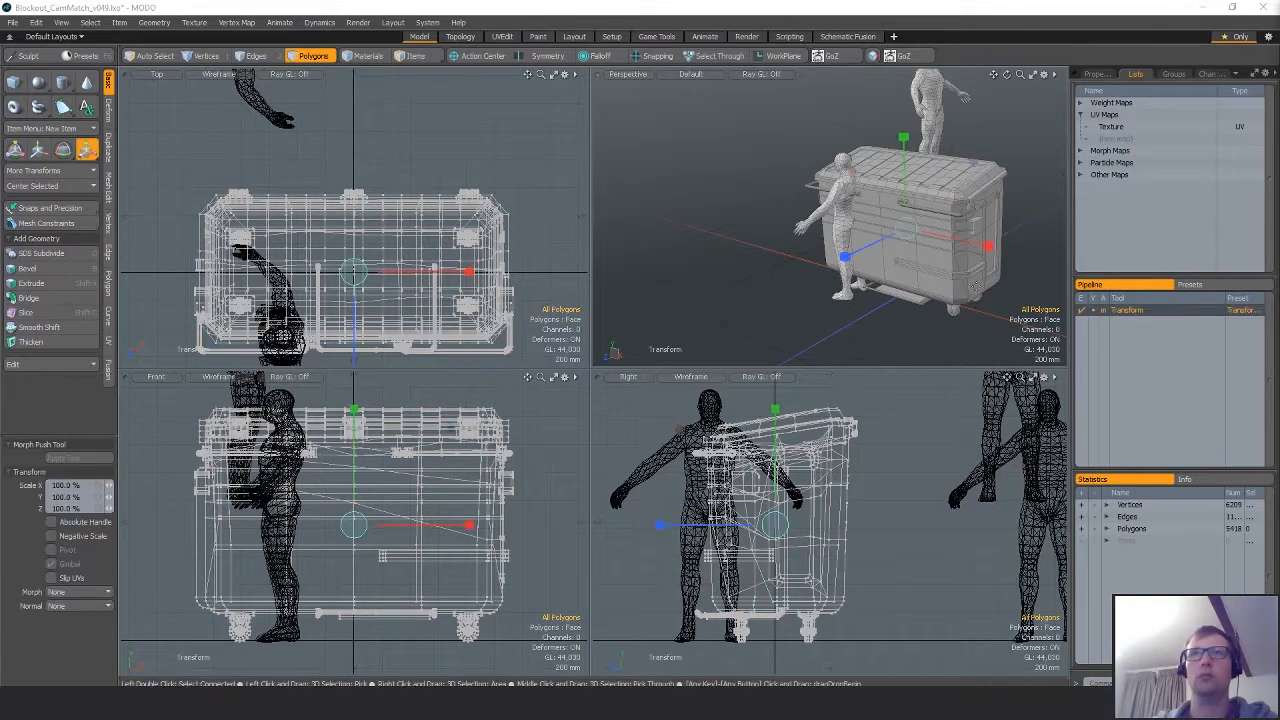
key("alt+o")
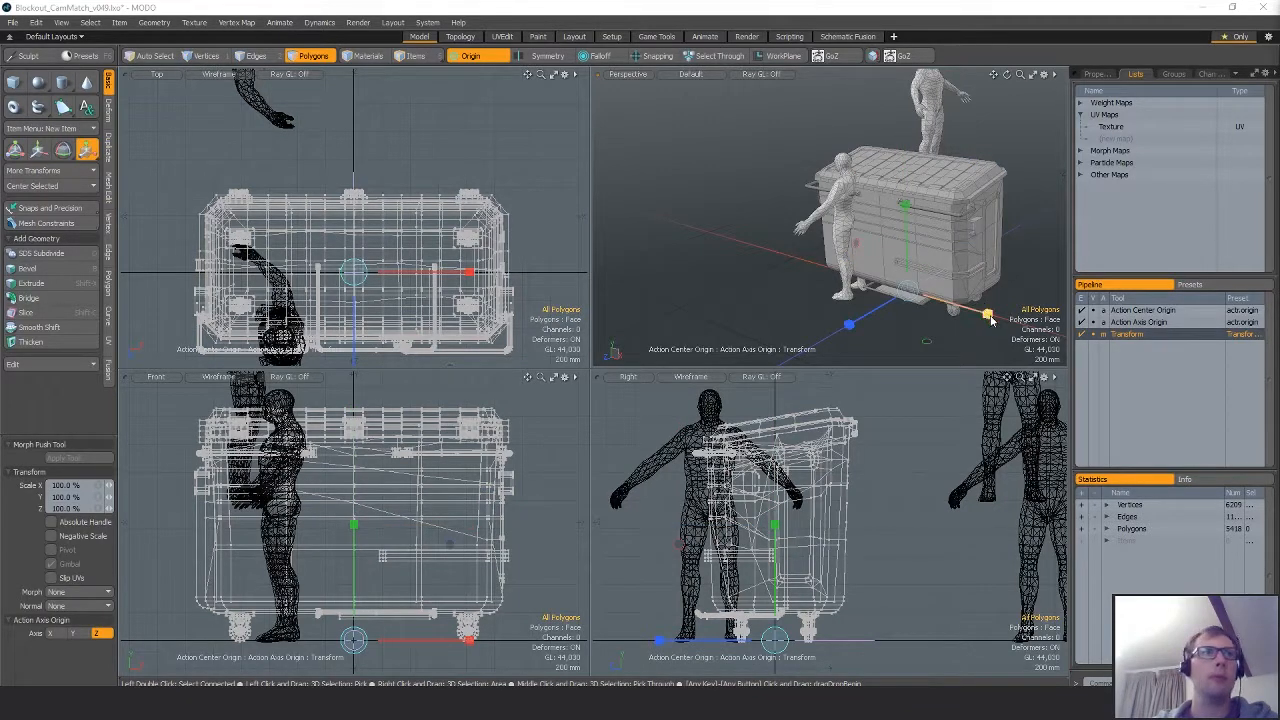
left_click_drag(990, 318, 965, 313)
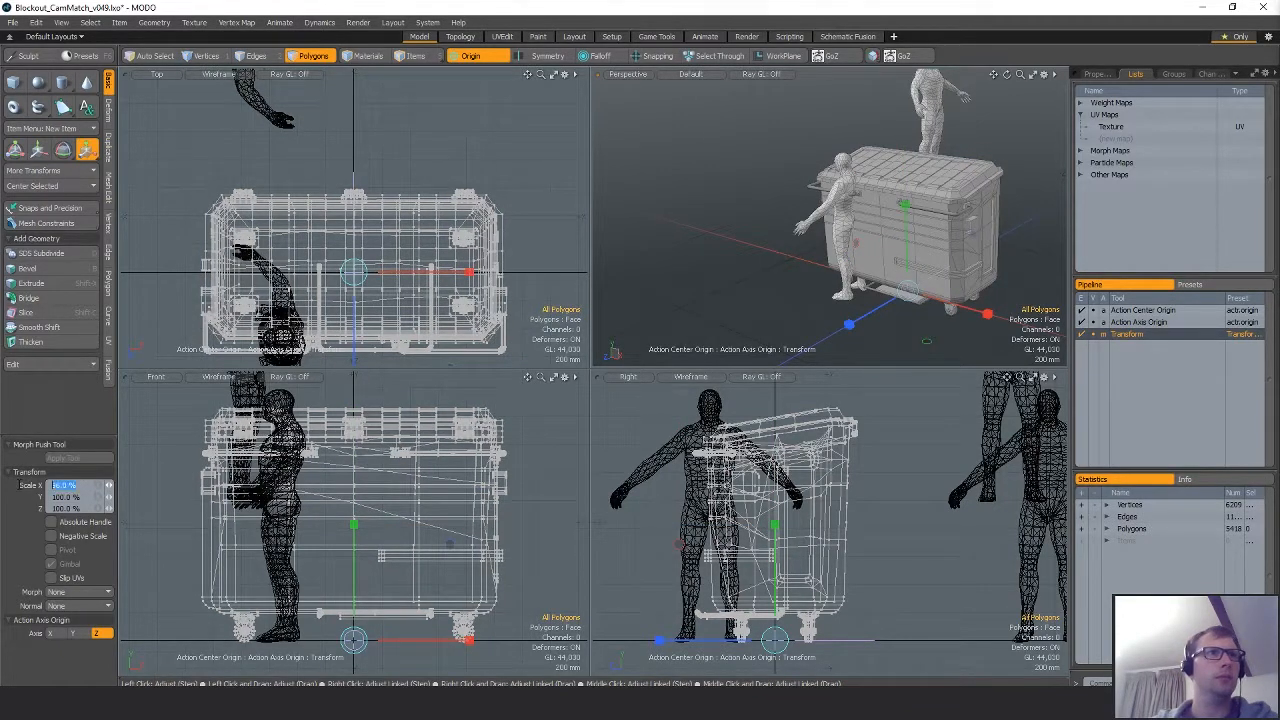
key("Tab")
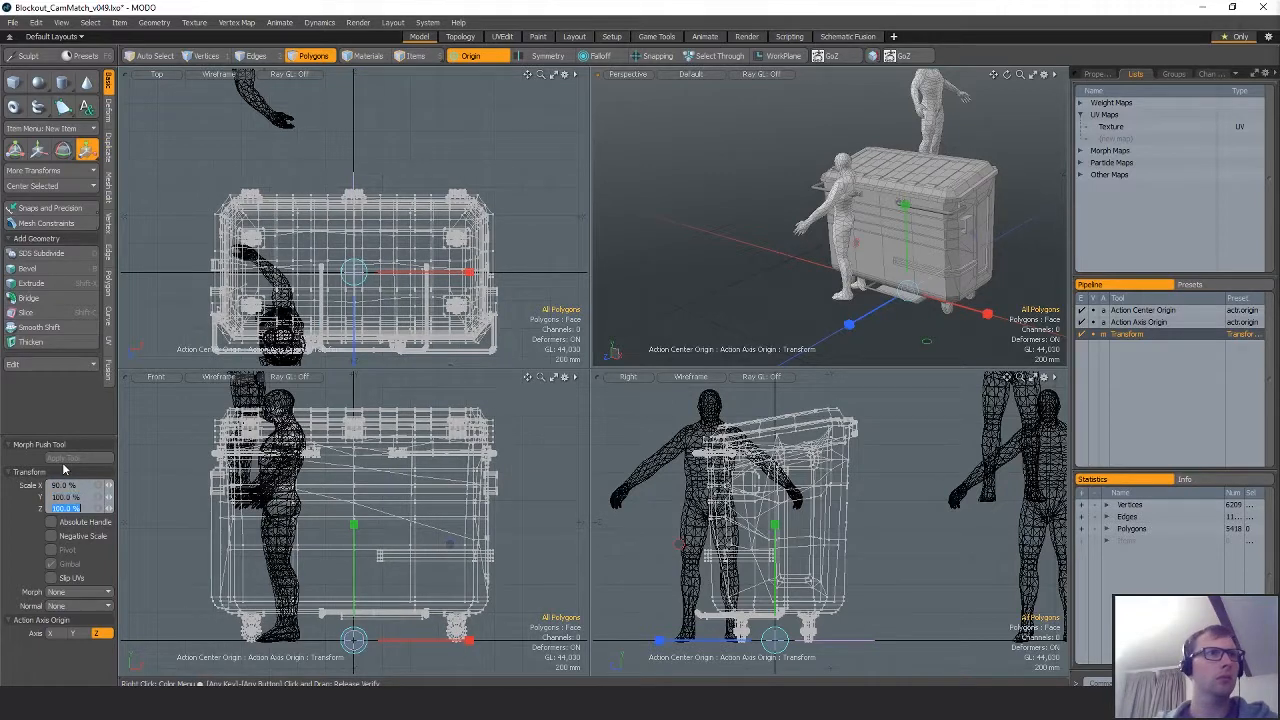
key("Return")
left_click_drag(735, 215, 800, 172, "alt")
key("space")
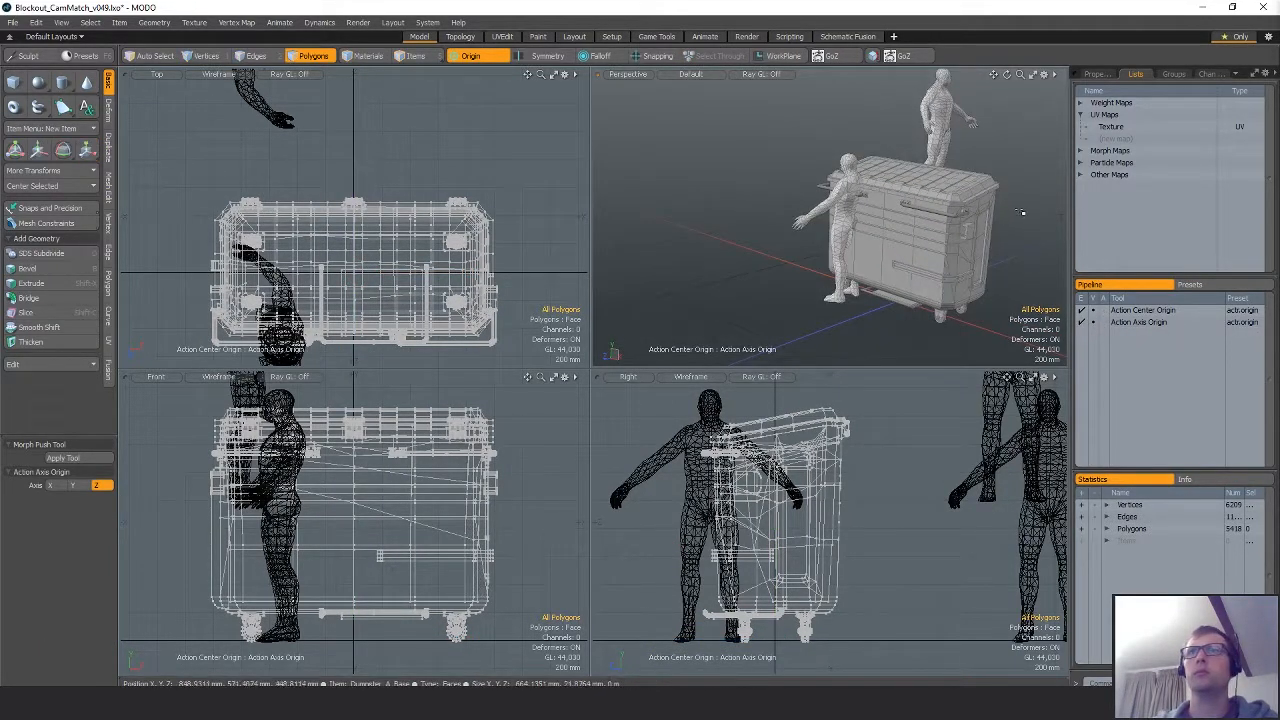
Inspect the rescaled dumpster without the scale figures, and reimport its lid, base and debris meshes in Unreal Editor.
left_click_drag(1023, 213, 992, 226, "alt+shift")
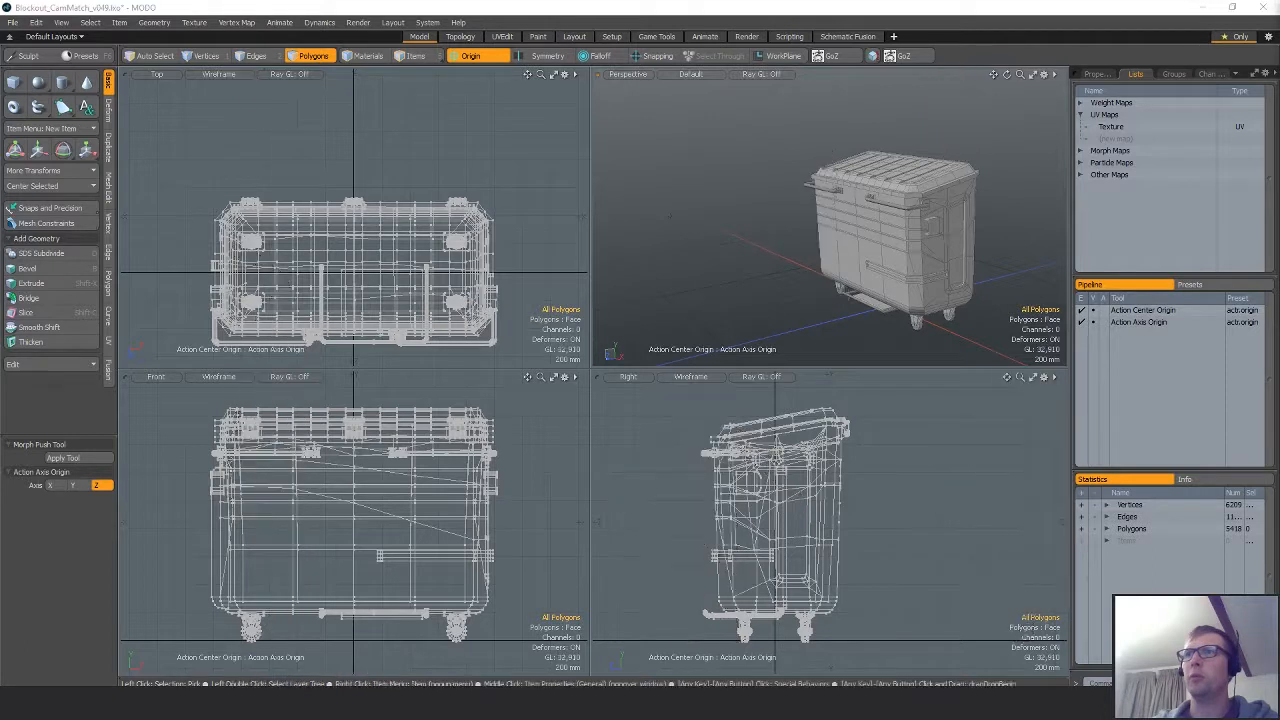
left_click_drag(790, 244, 748, 248, "alt")
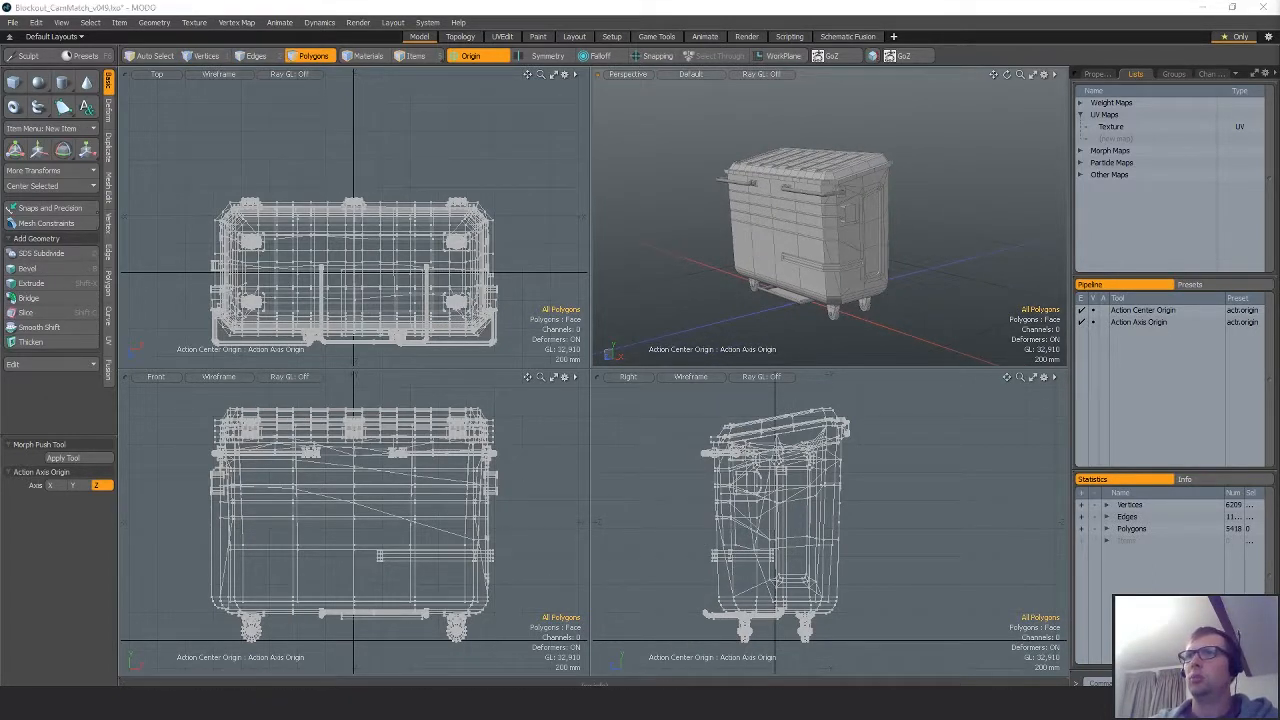
left_click(973, 446)
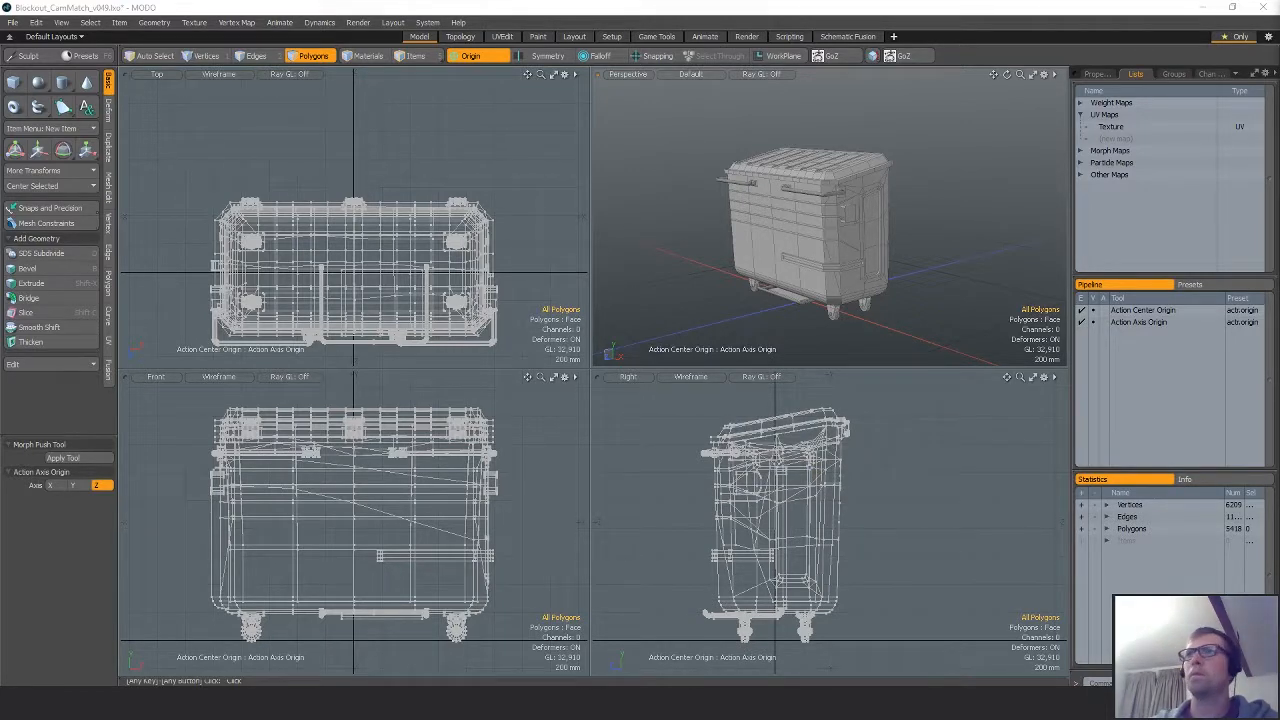
key("5")
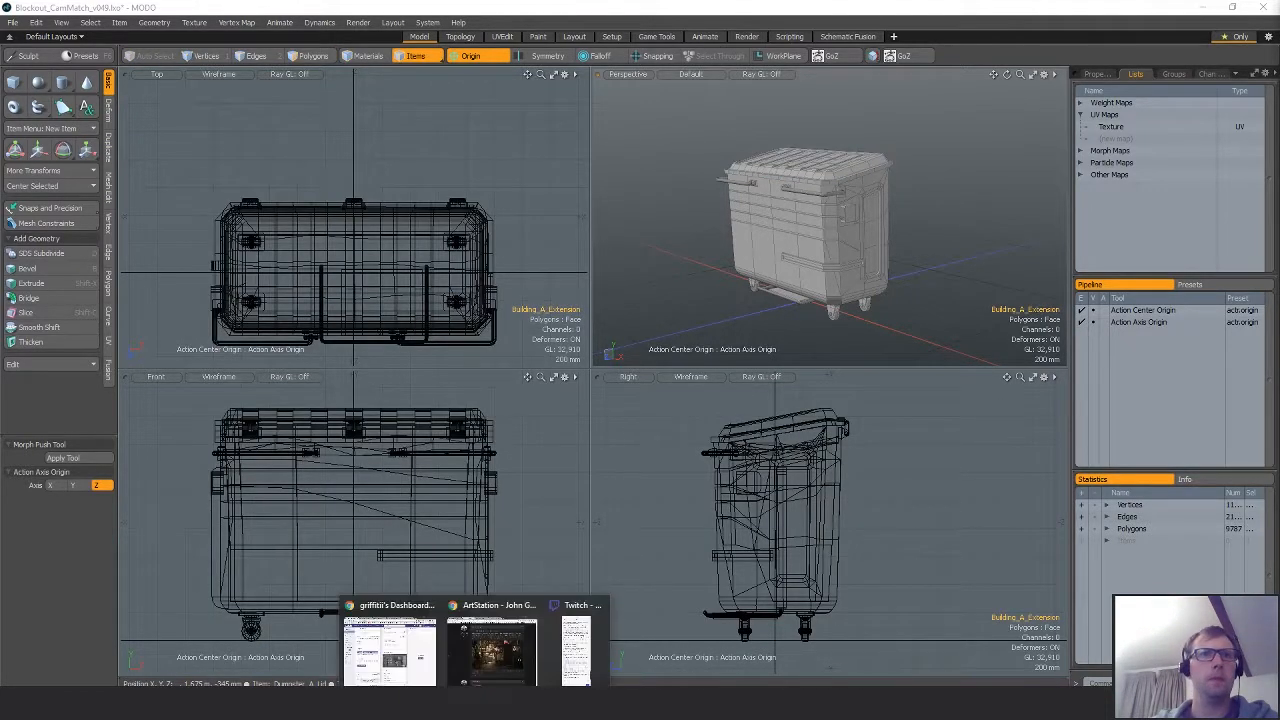
left_click(480, 648)
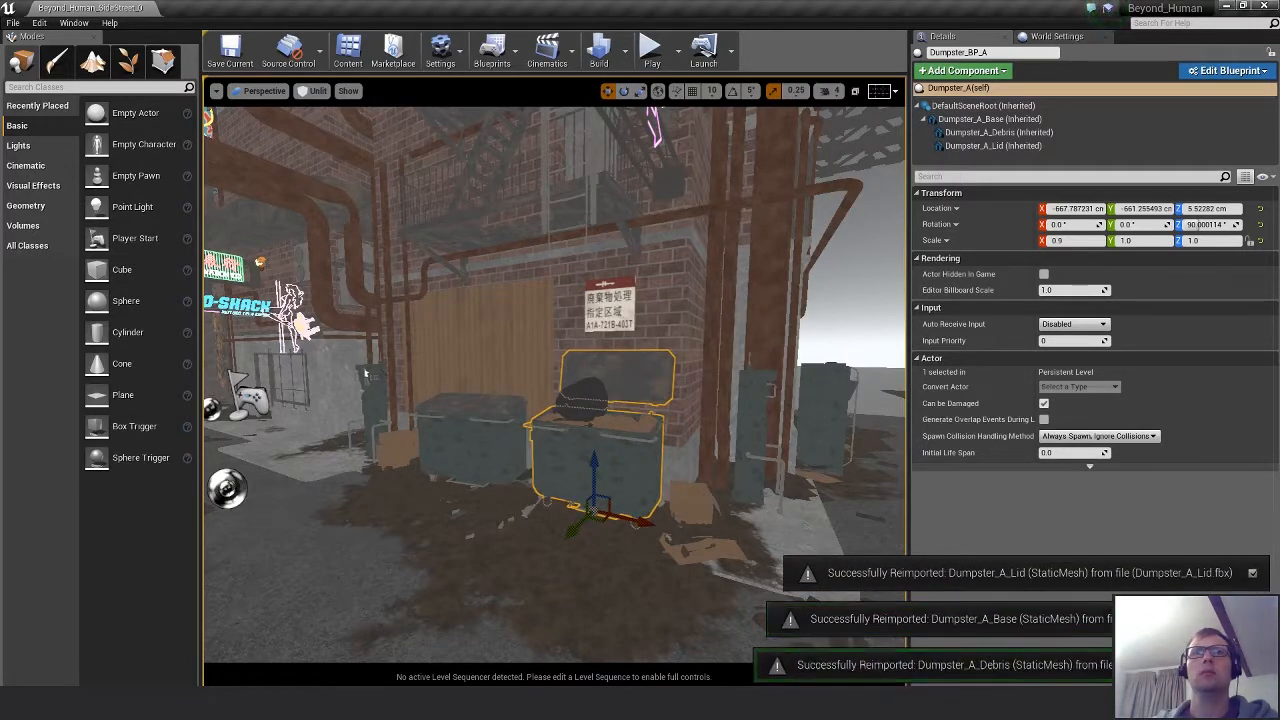
Open the open dumpster's blueprint for editing and check its lid and base components.
key("ctrl+e")
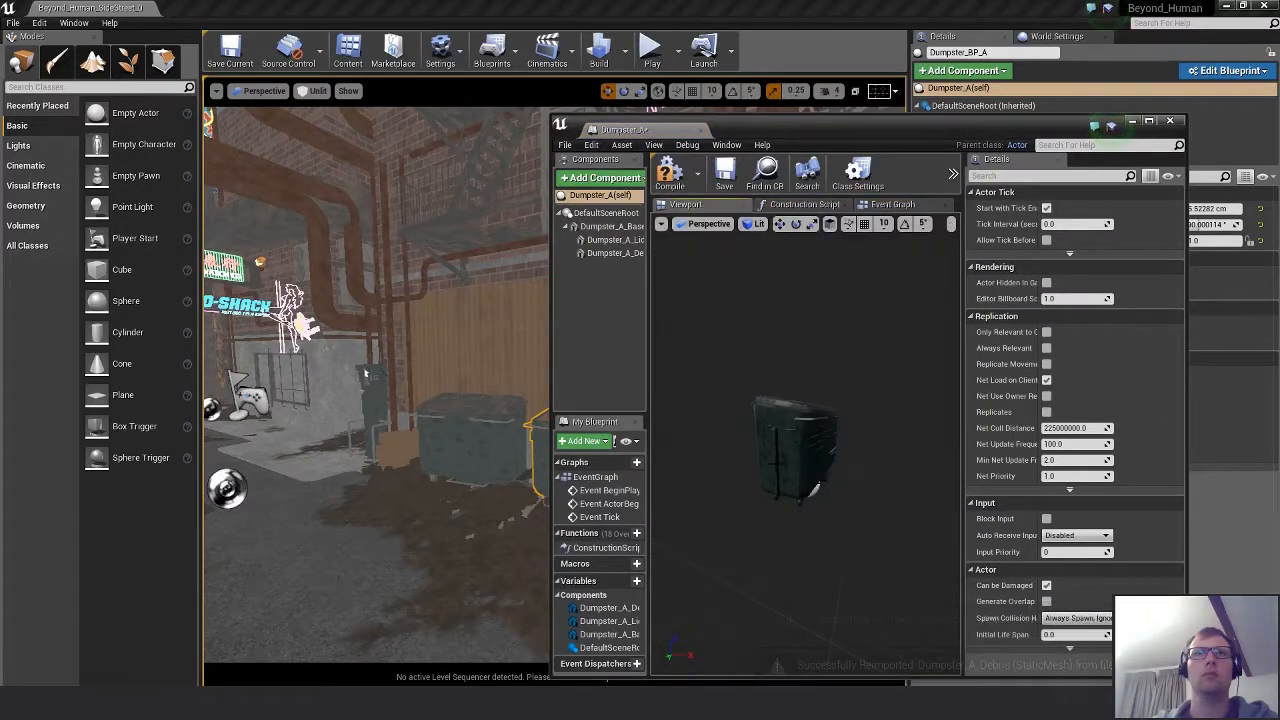
left_click(795, 400)
left_click_drag(795, 400, 898, 390, "alt")
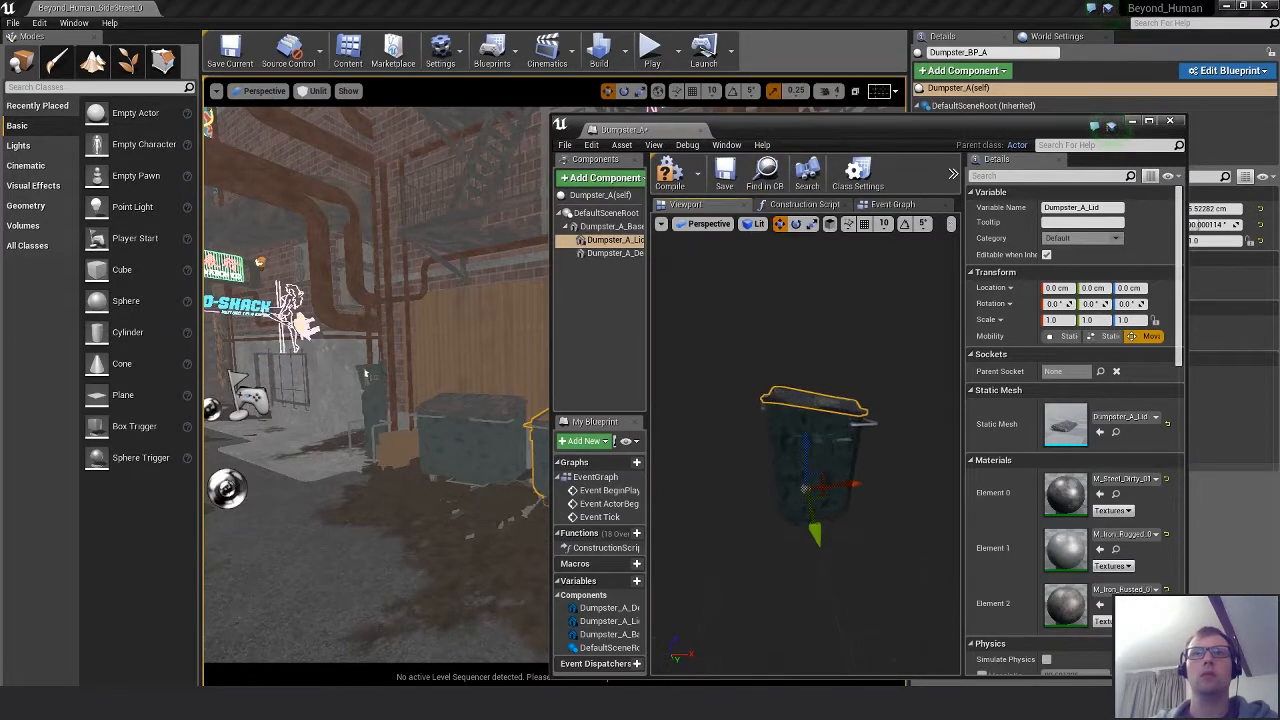
left_click(814, 473)
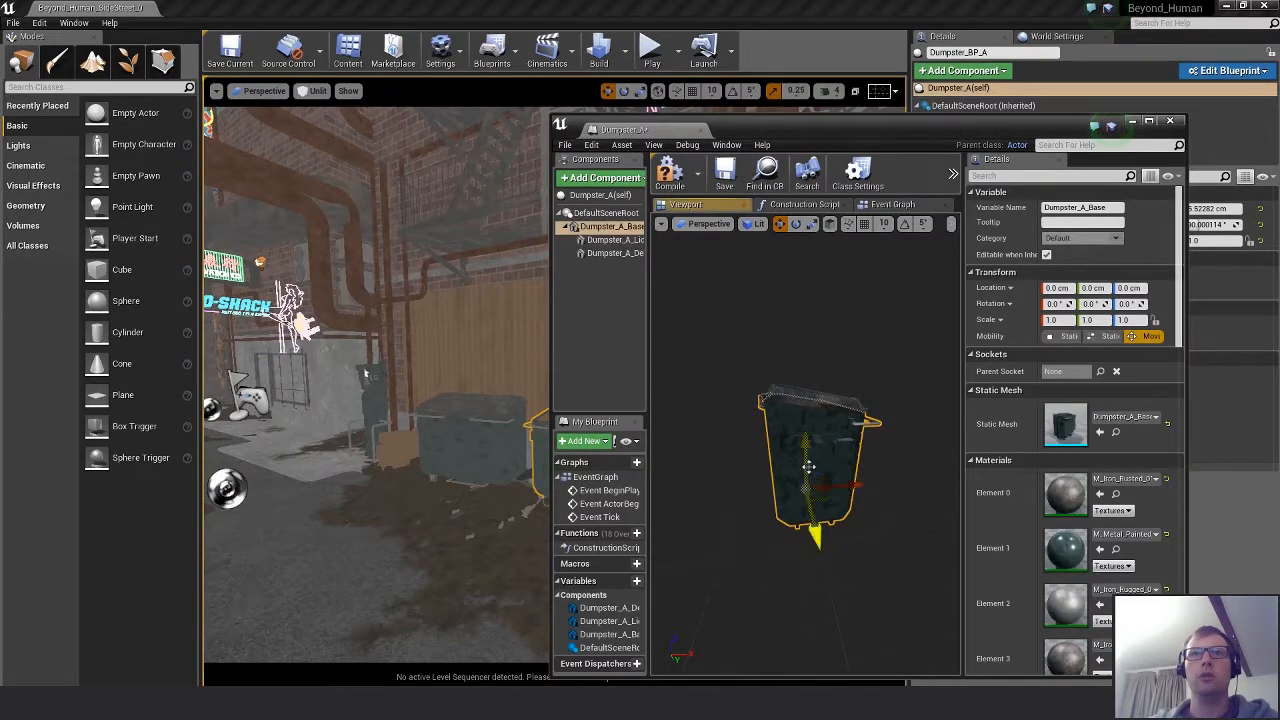
Try moving the lid component in the dumpster blueprint and undo each move.
left_click(815, 399)
left_click_drag(822, 487, 790, 496)
key("ctrl+z")
key("ctrl+z")
left_click(839, 401)
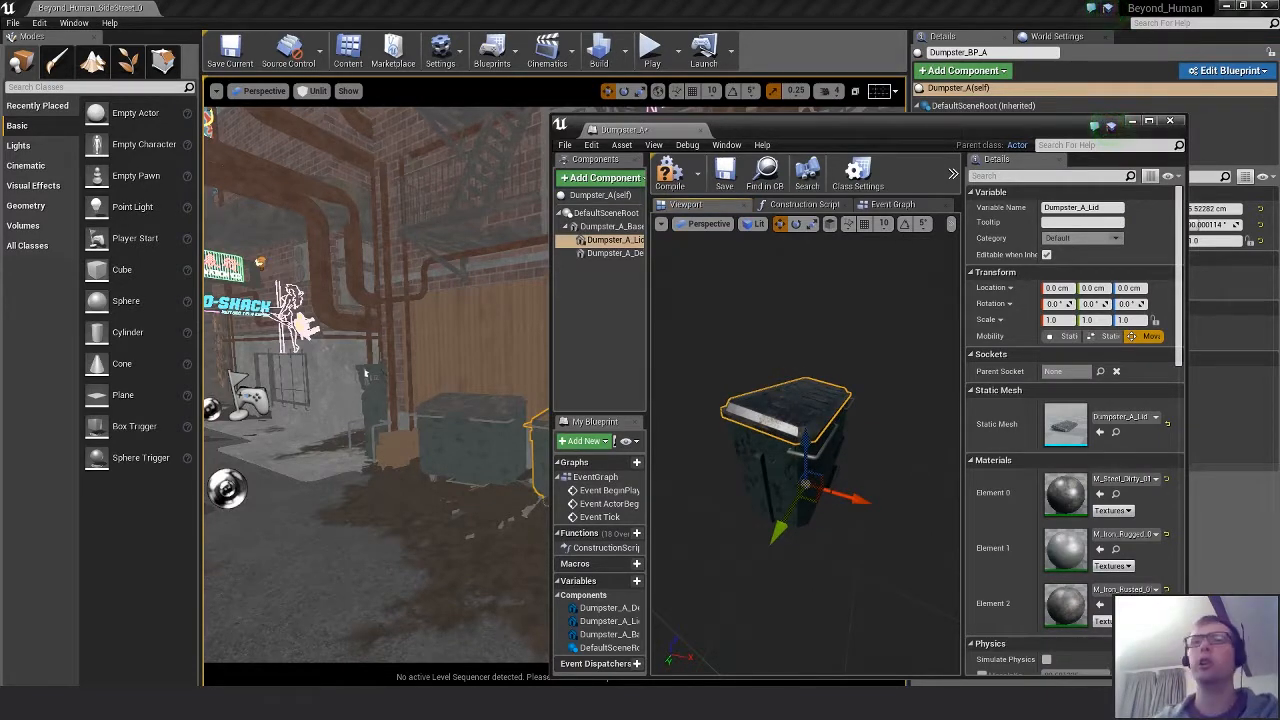
left_click_drag(866, 559, 834, 526, "alt")
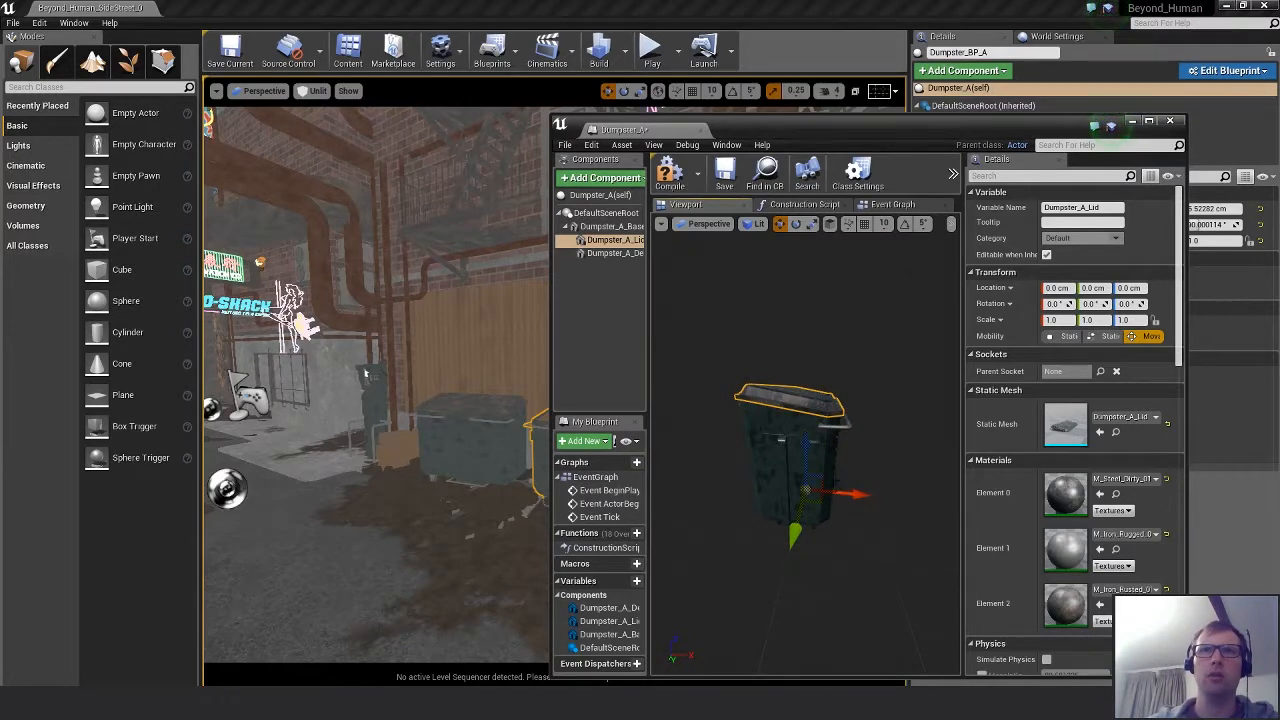
left_click(848, 473)
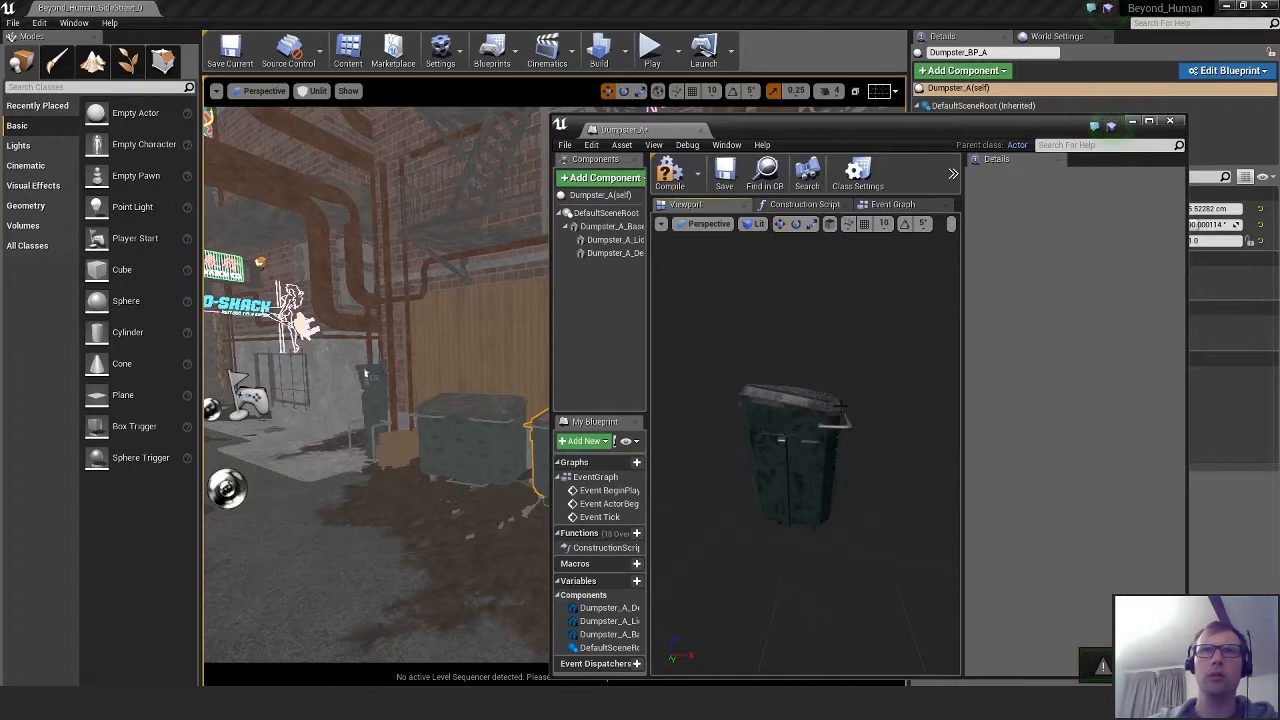
left_click(840, 406)
mouse_move(845, 492)
left_mouse_down()
mouse_move(817, 492)
mouse_move(900, 491)
mouse_move(908, 472)
mouse_move(872, 450)
mouse_move(838, 471)
left_mouse_up()
key("ctrl+z")
Examine the dumpster's lid, base and handles from several angles in the blueprint.
left_click(852, 468)
left_click(822, 395)
left_click(834, 544)
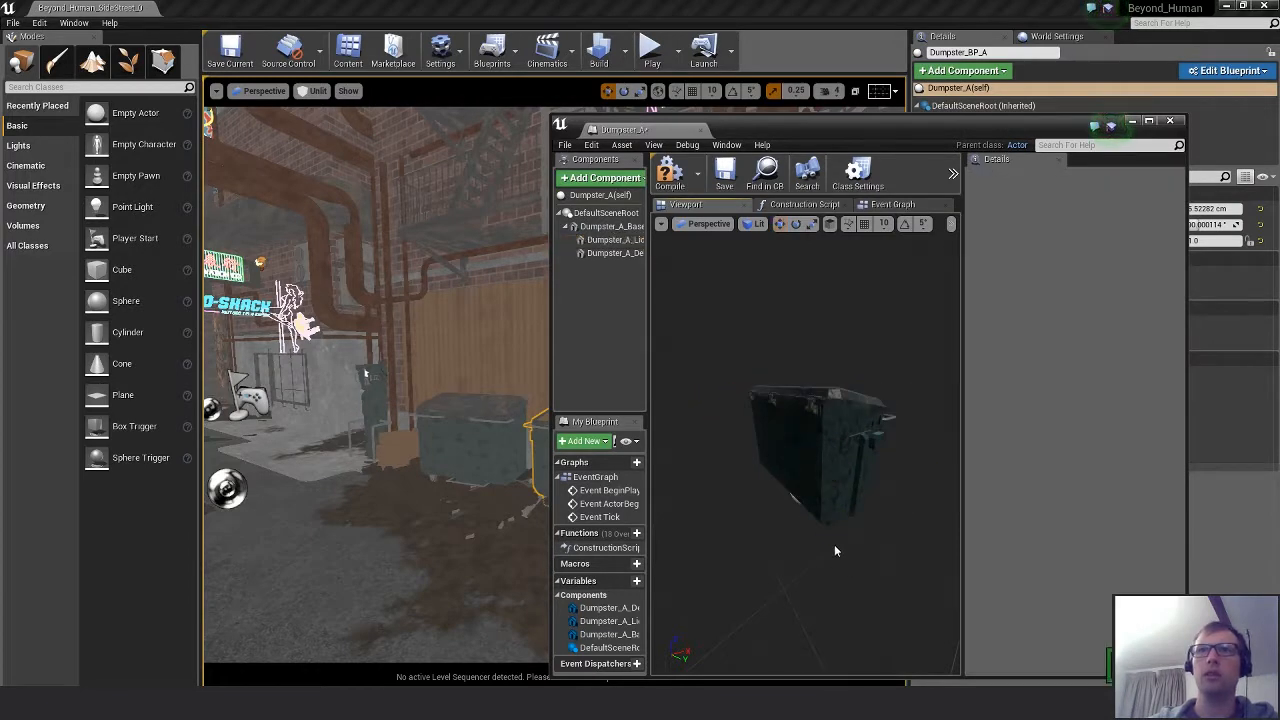
left_click_drag(834, 544, 755, 544, "alt")
left_click_drag(902, 548, 822, 548, "alt")
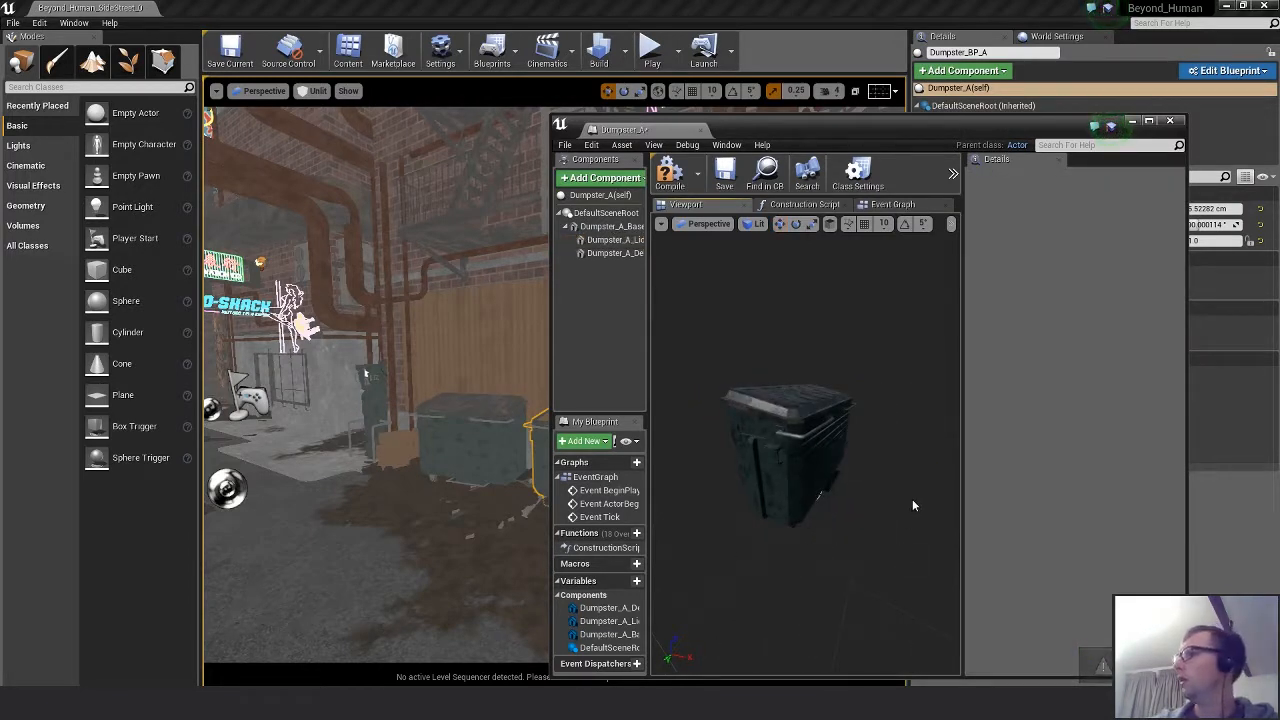
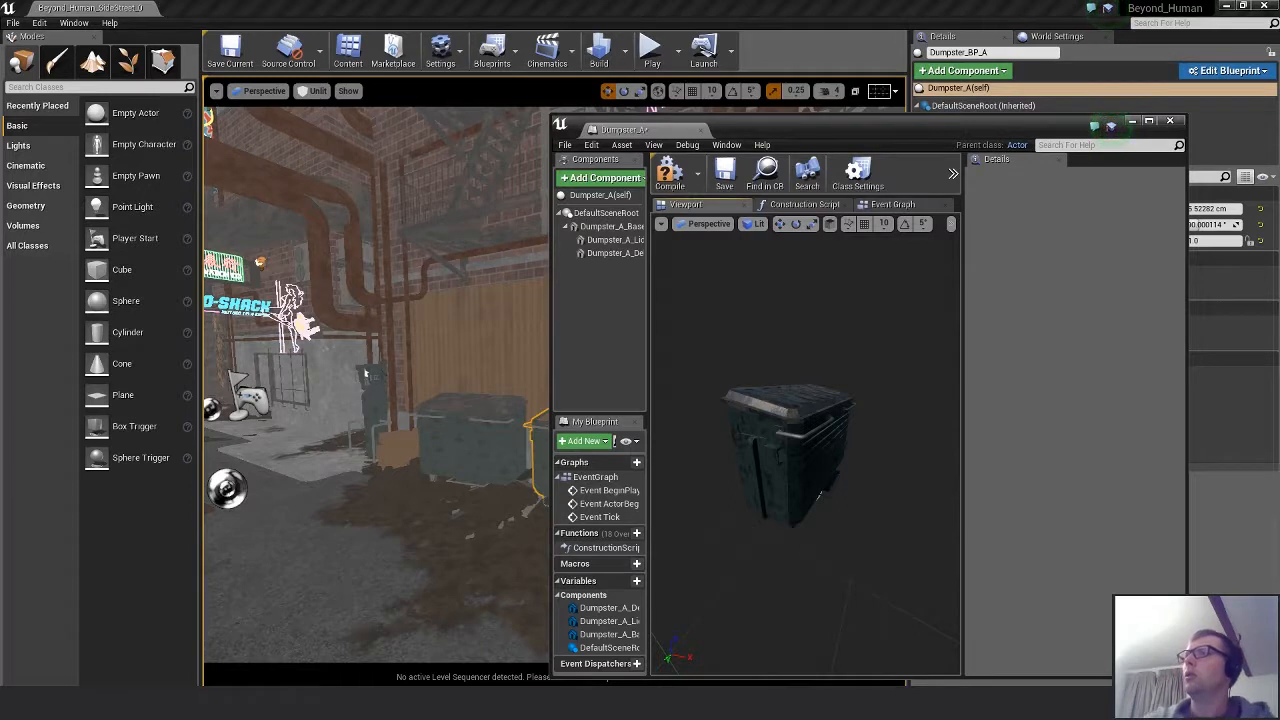
left_click_drag(791, 403, 808, 462, "alt")
mouse_move(808, 462)
right_mouse_down("alt")
mouse_move(870, 430)
mouse_move(830, 452)
right_mouse_up("alt")
left_click_drag(830, 452, 787, 420, "alt")
left_click_drag(874, 418, 845, 407, "alt")
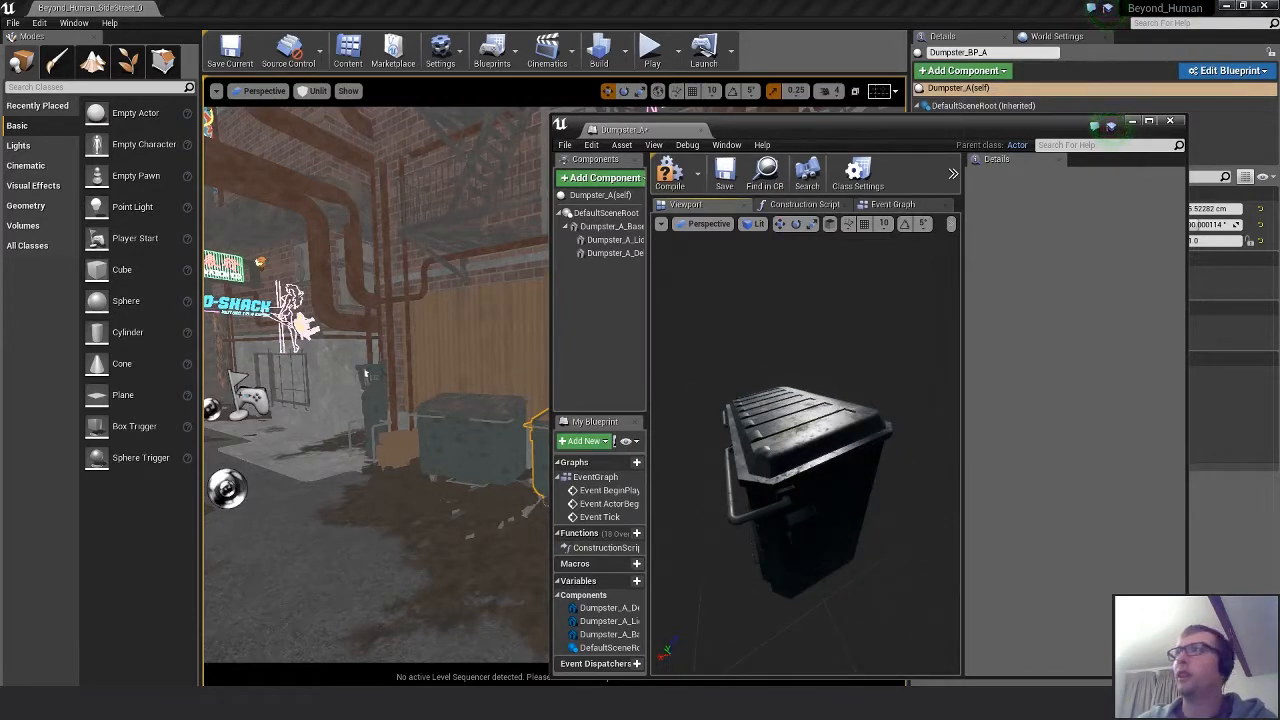
Switch to the web browser and search in a new tab for "ue4 move pivot".
left_click(476, 703)
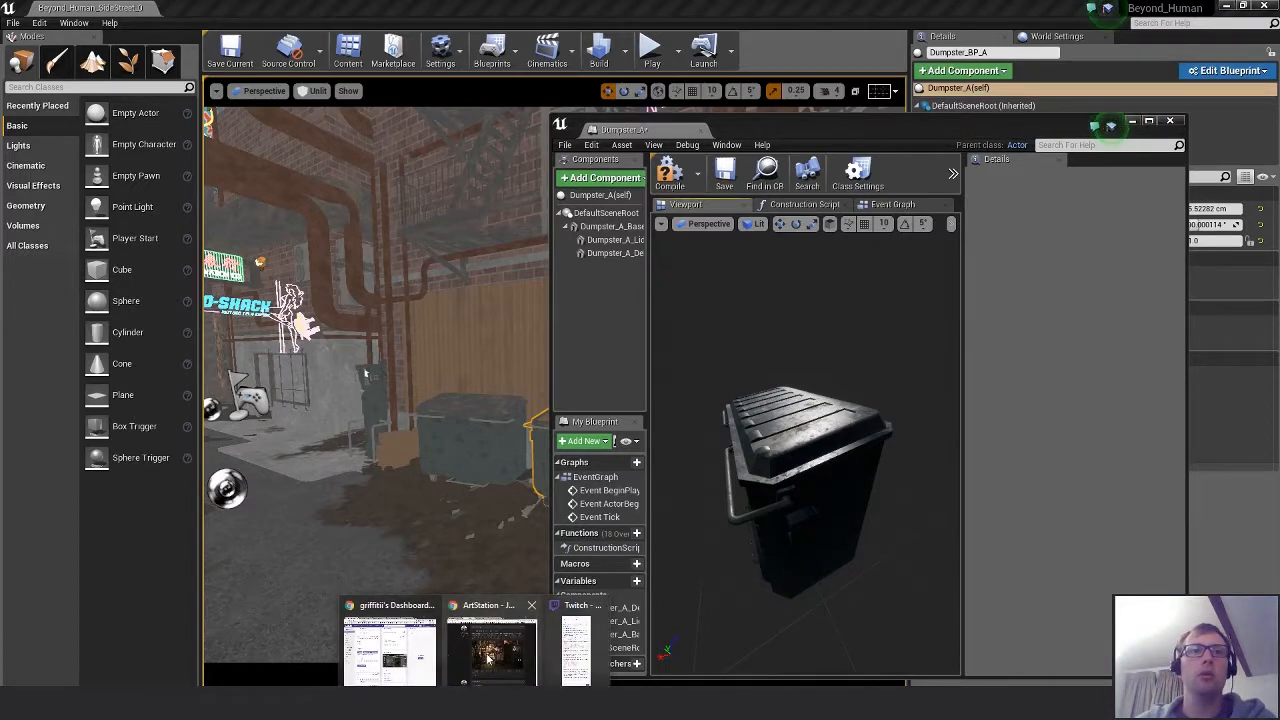
left_click(503, 656)
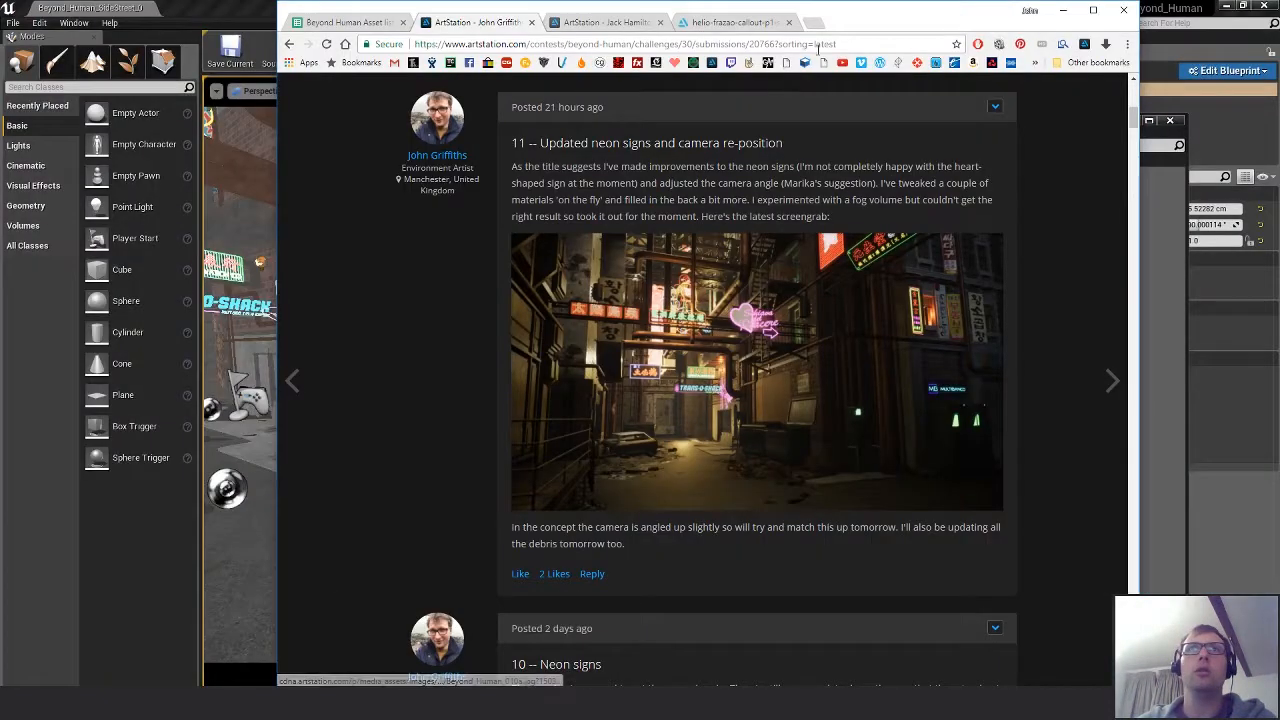
left_click(845, 23)
type("ue4 ")
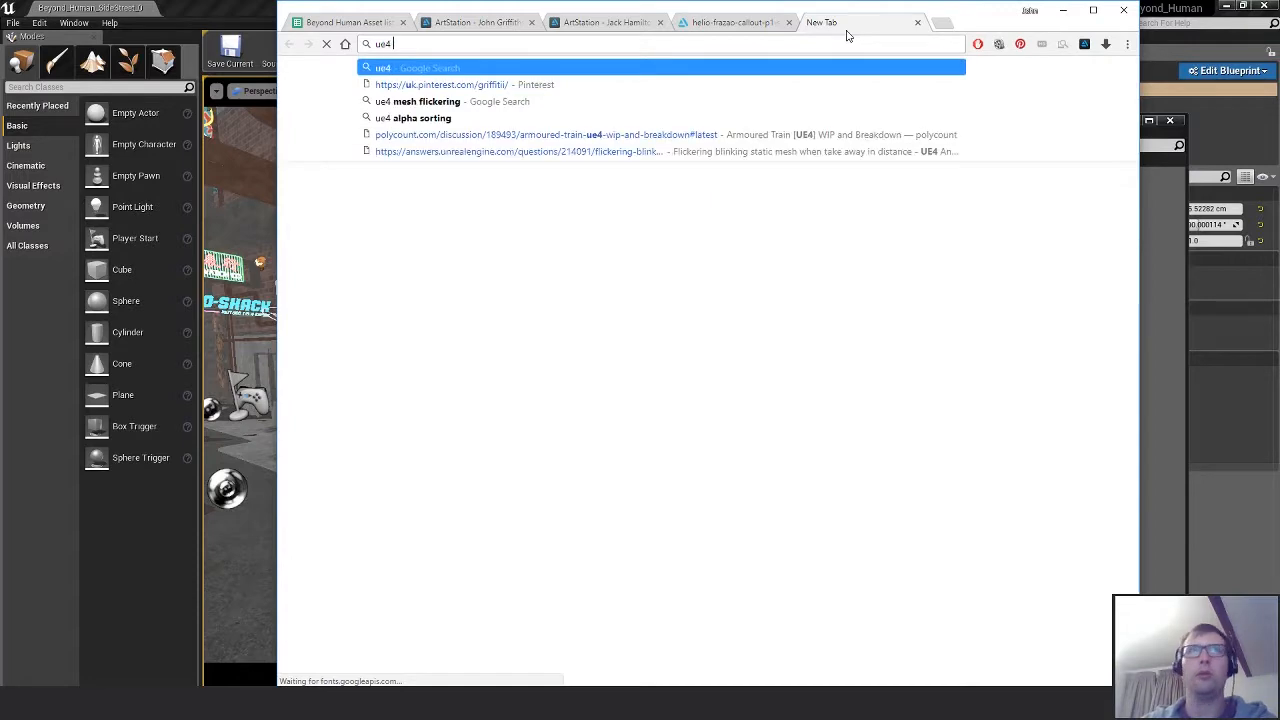
type("move pivot")
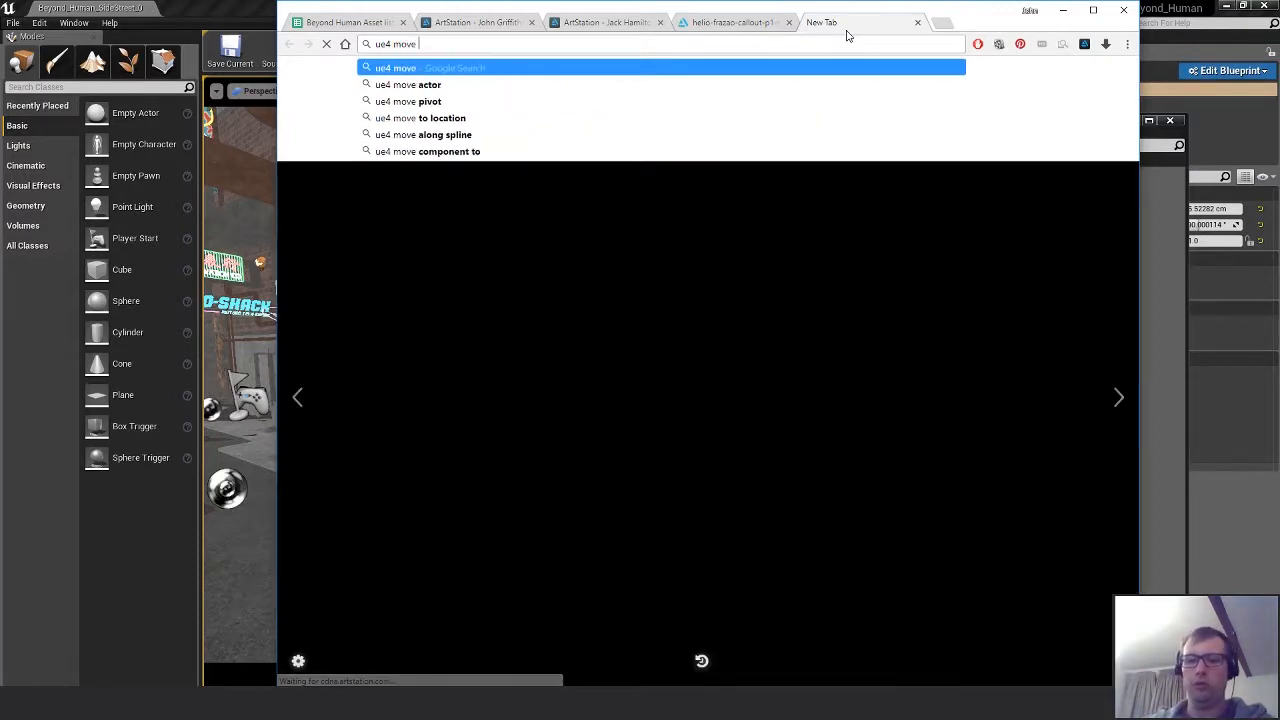
key("Return")
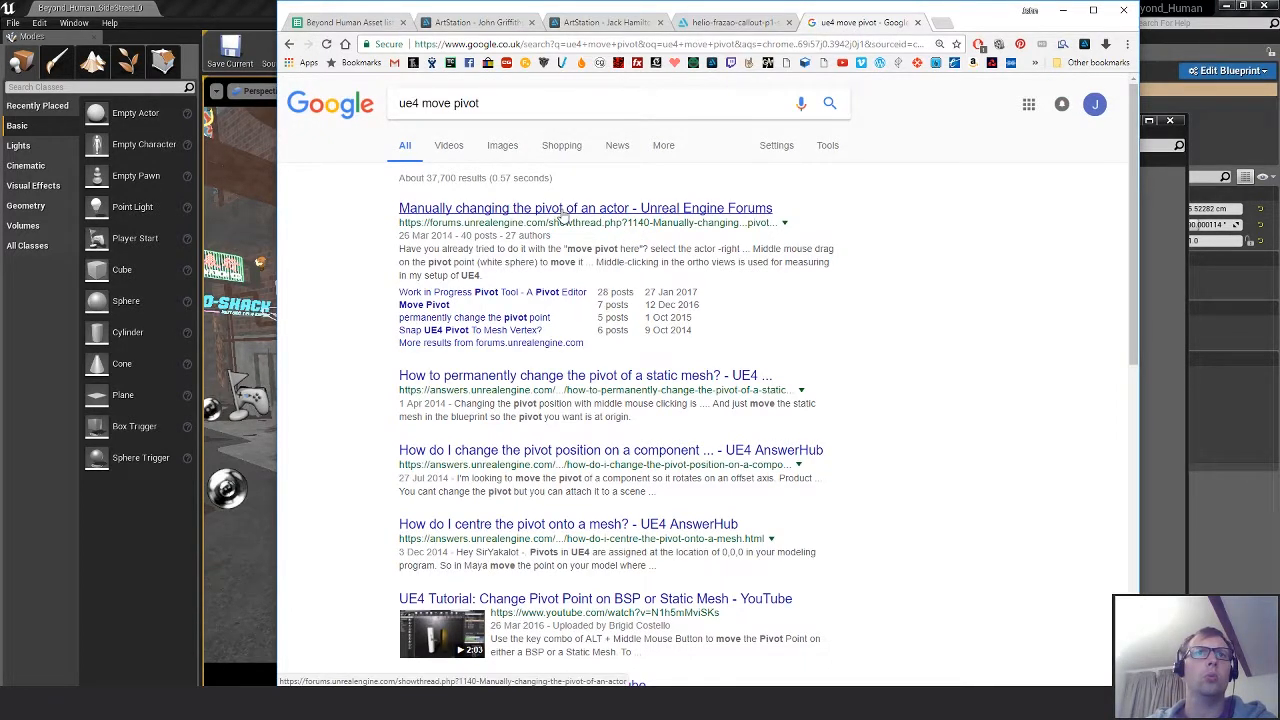
Open the Unreal Engine Forums thread on manually changing an actor's pivot and read the replies.
left_click(564, 210)
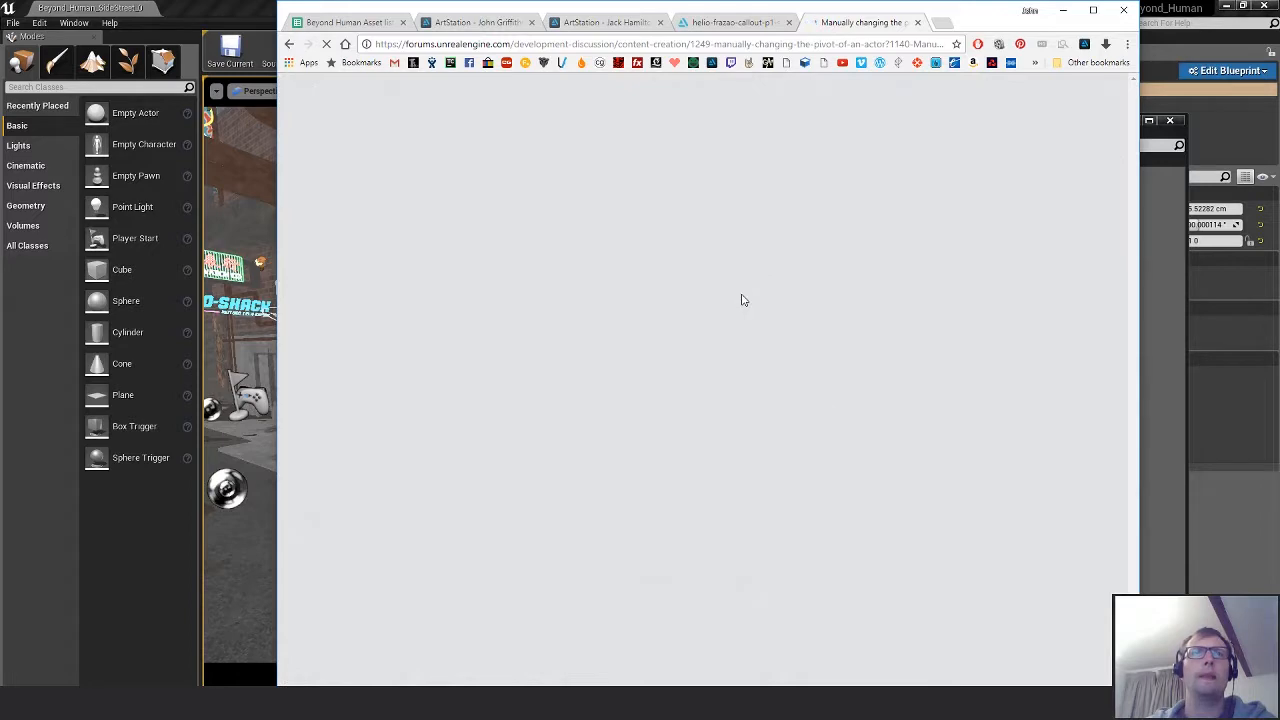
scroll(789, 462, "down", 3)
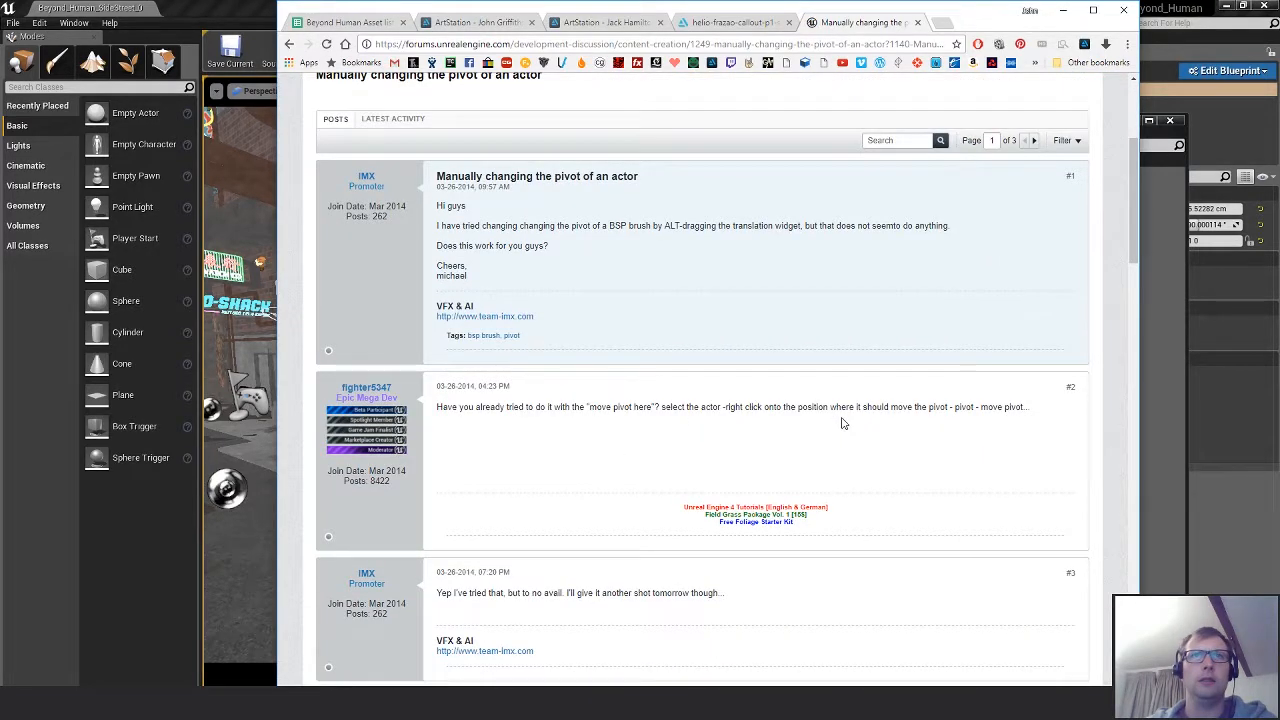
scroll(841, 425, "down", 3)
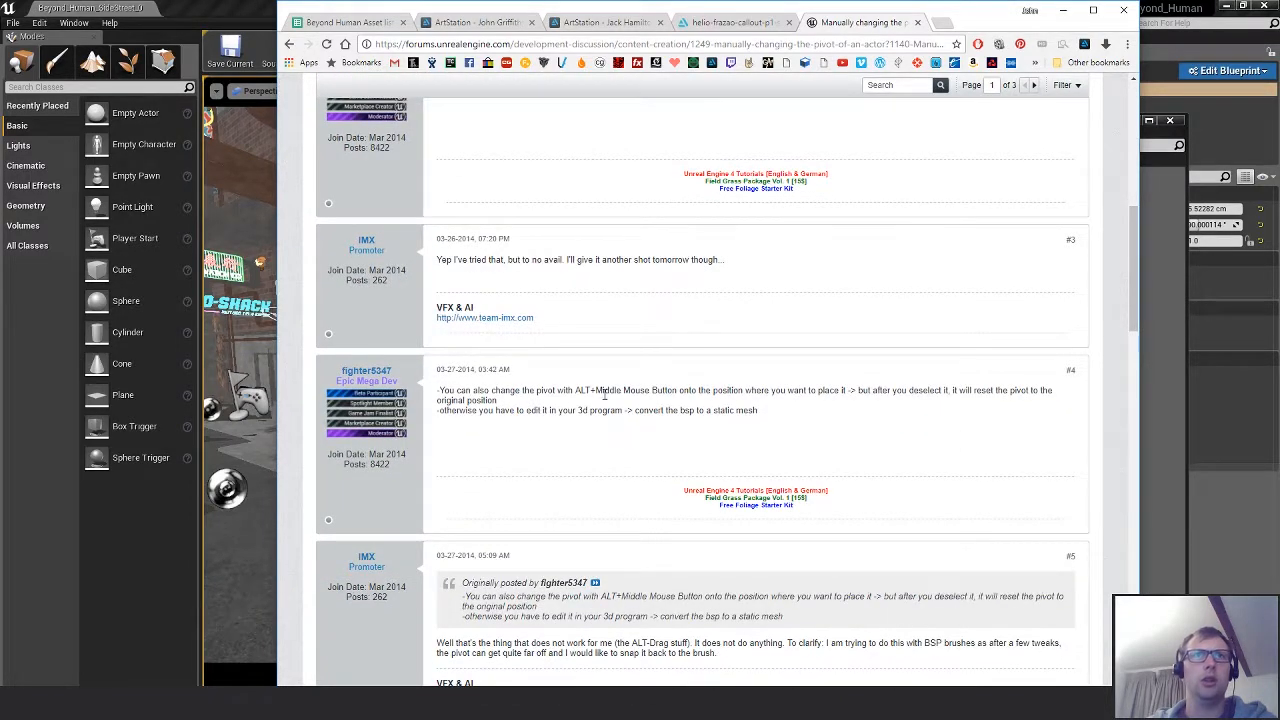
Return to the dumpster blueprint in Unreal and raise the lid component to about 50 cm in Z.
left_click(258, 8)
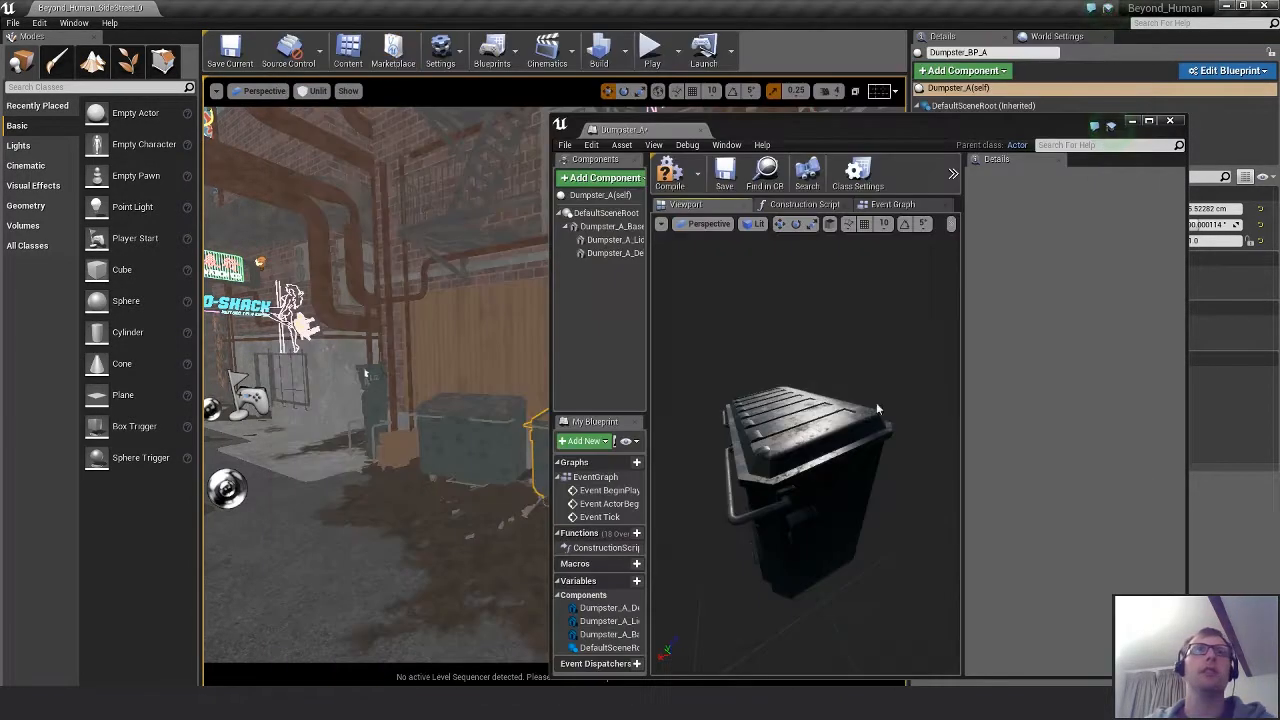
left_click(877, 408)
left_click_drag(877, 408, 784, 411)
left_click_drag(783, 481, 791, 439)
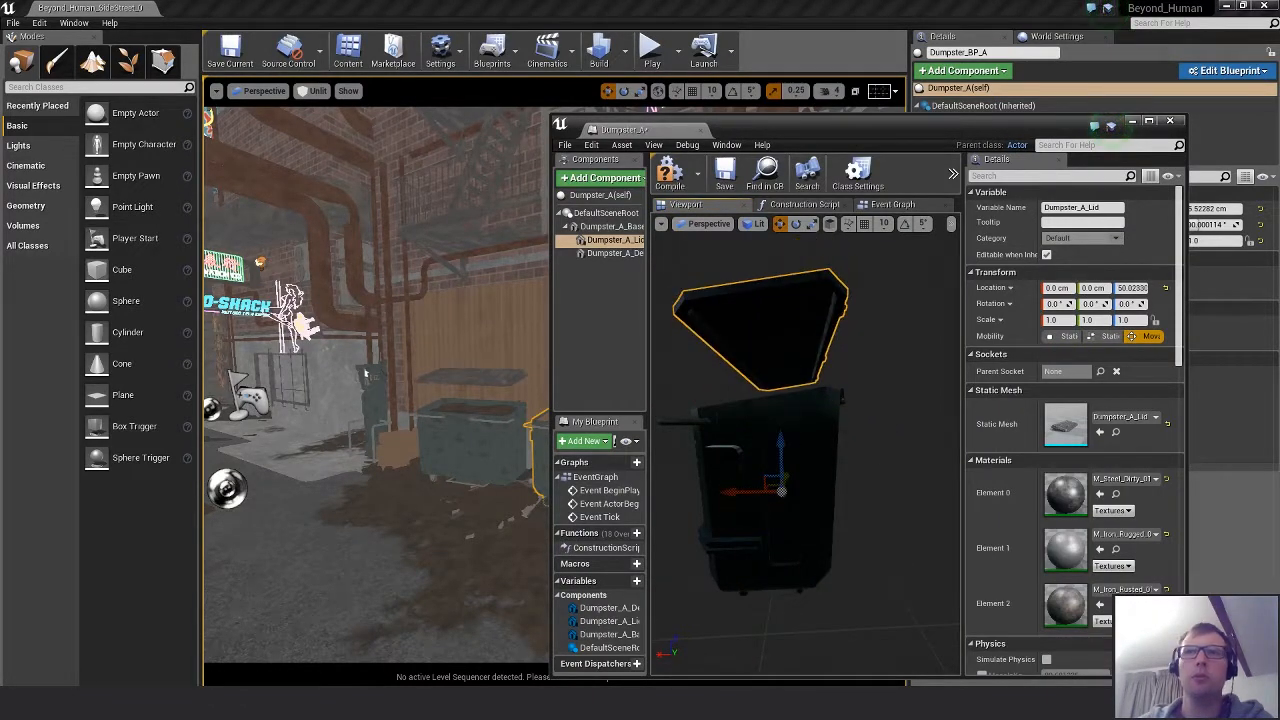
Undo raising the lid, then switch back to the pivot forum thread and read the replies on moving the pivot point.
key("ctrl+z")
key("alt+Tab")
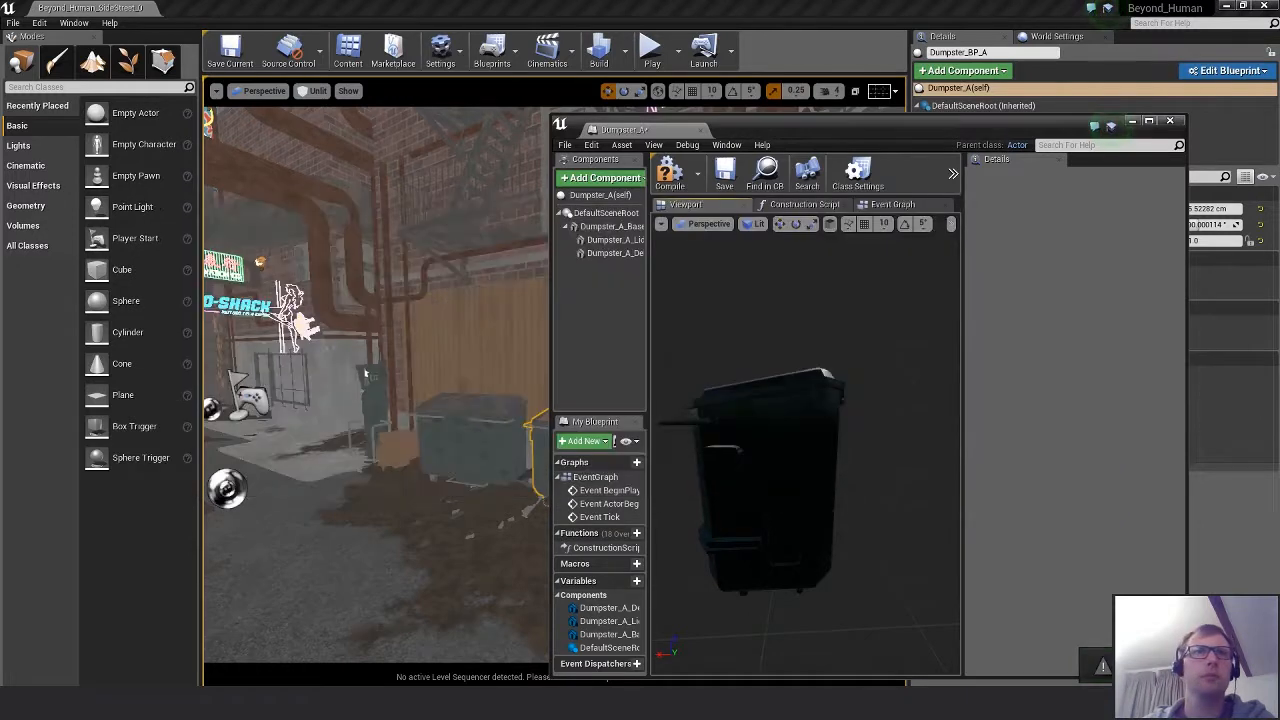
key("alt+Tab")
key("alt+Tab")
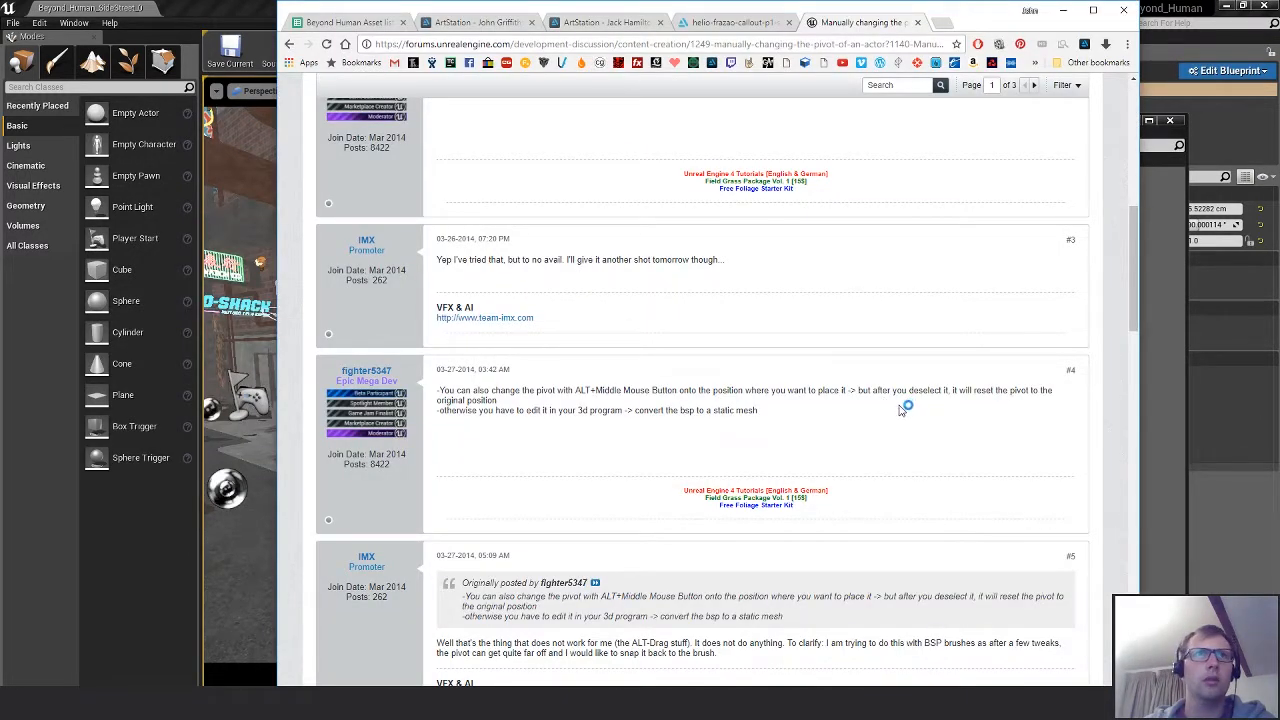
scroll(912, 523, "down", 3)
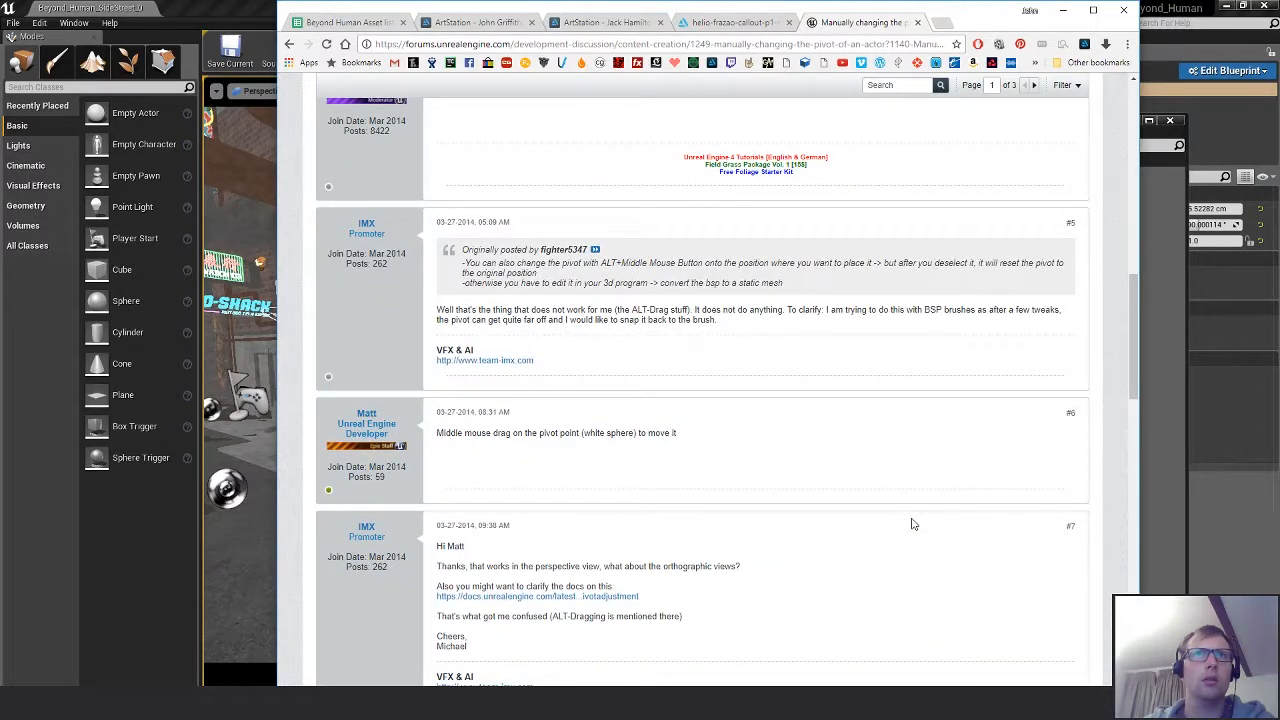
left_click_drag(830, 312, 731, 423)
left_click_drag(606, 436, 683, 448)
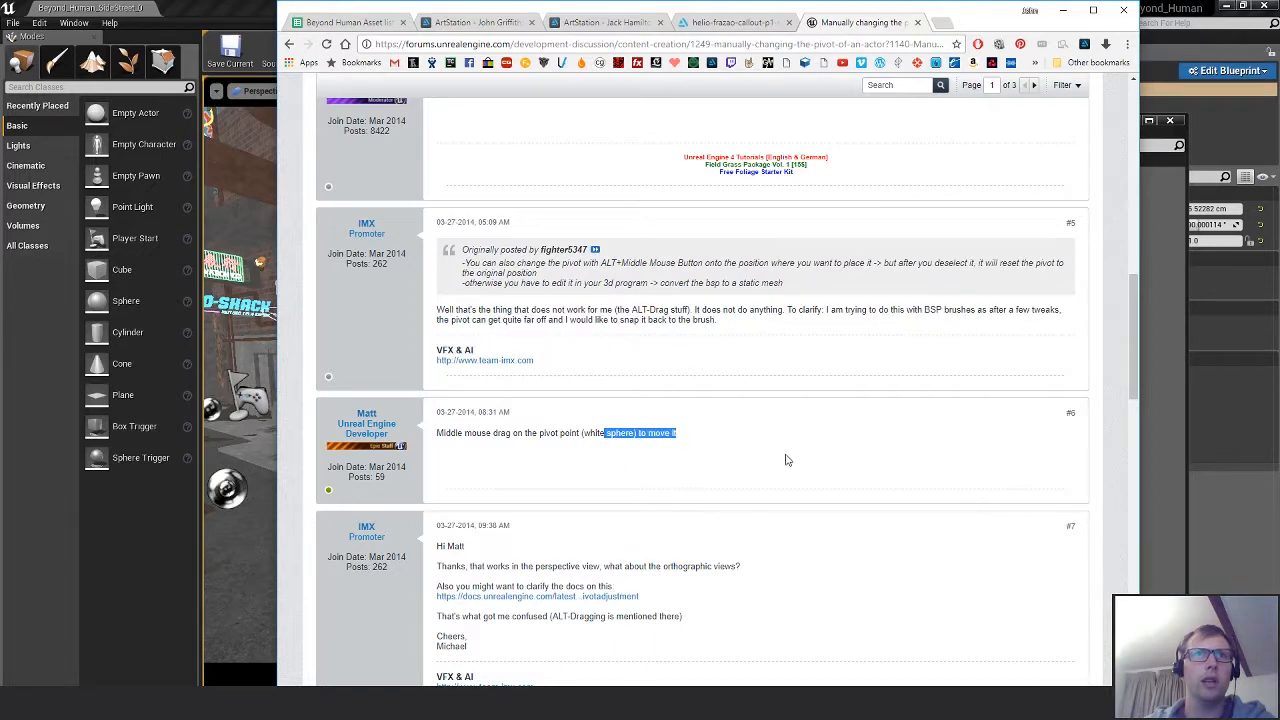
scroll(785, 456, "down", 2)
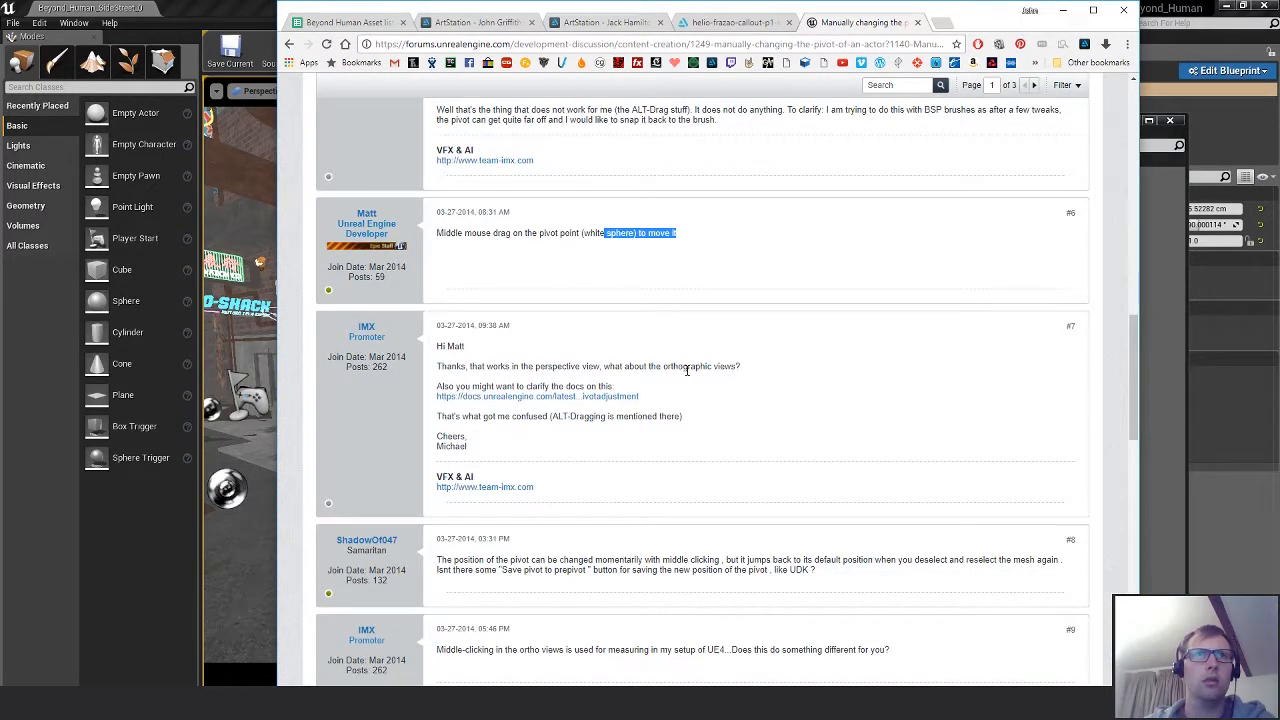
Return to the dumpster blueprint, try to move the lid's pivot in the viewport, and undo the lid's accidental move.
left_click(1164, 508)
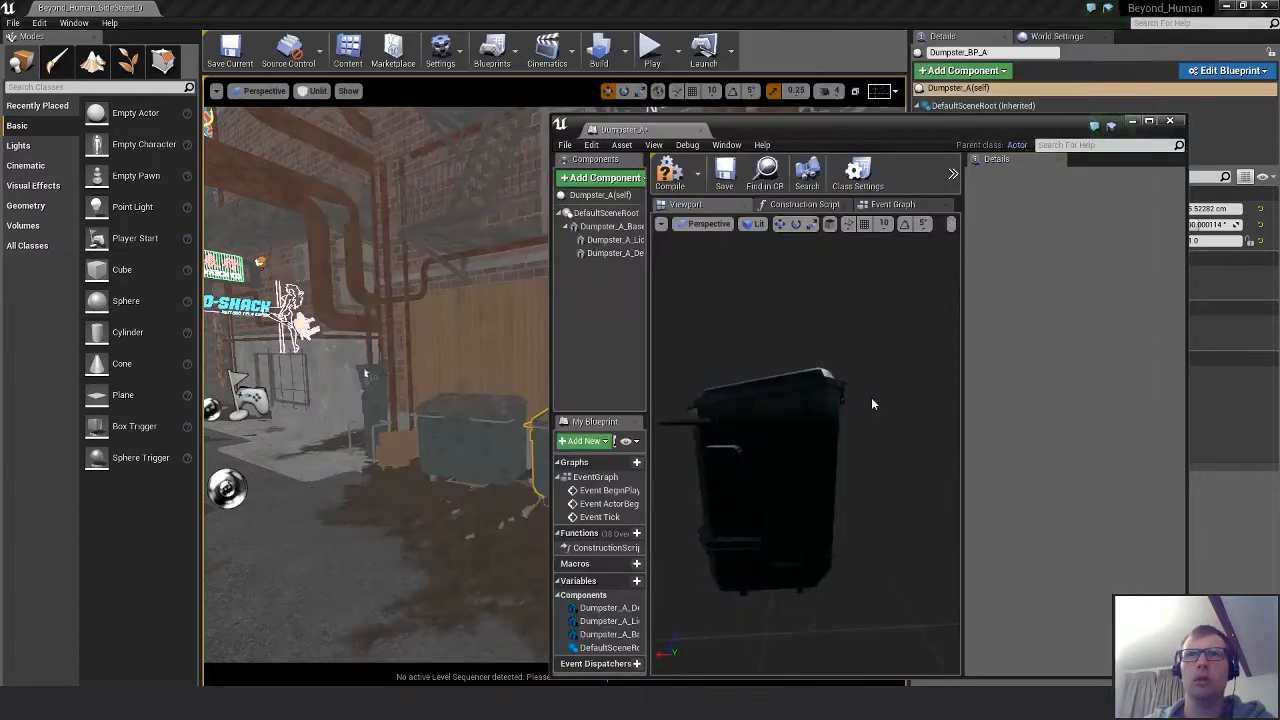
left_click(824, 374)
mouse_move(781, 484)
right_mouse_down()
mouse_move(815, 455)
mouse_move(797, 479)
right_mouse_up()
mouse_move(797, 479)
left_mouse_down()
mouse_move(807, 440)
mouse_move(800, 468)
left_mouse_up()
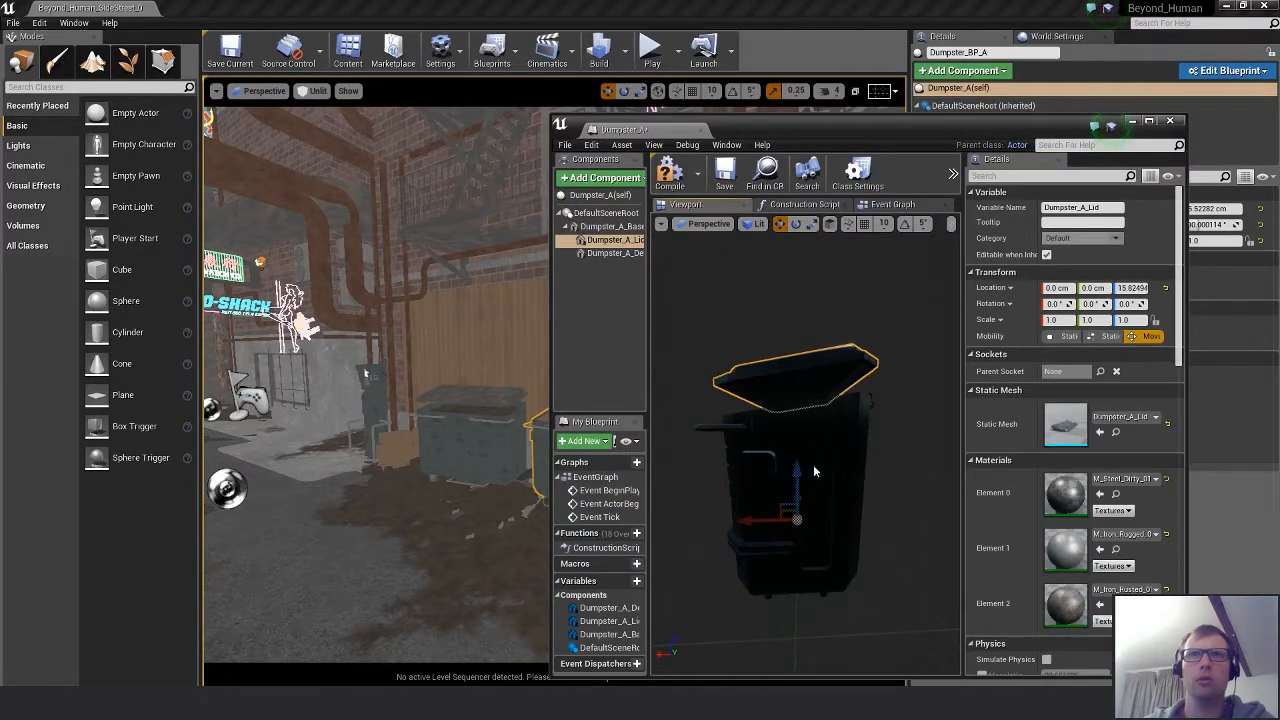
key("ctrl+z")
left_click(810, 415)
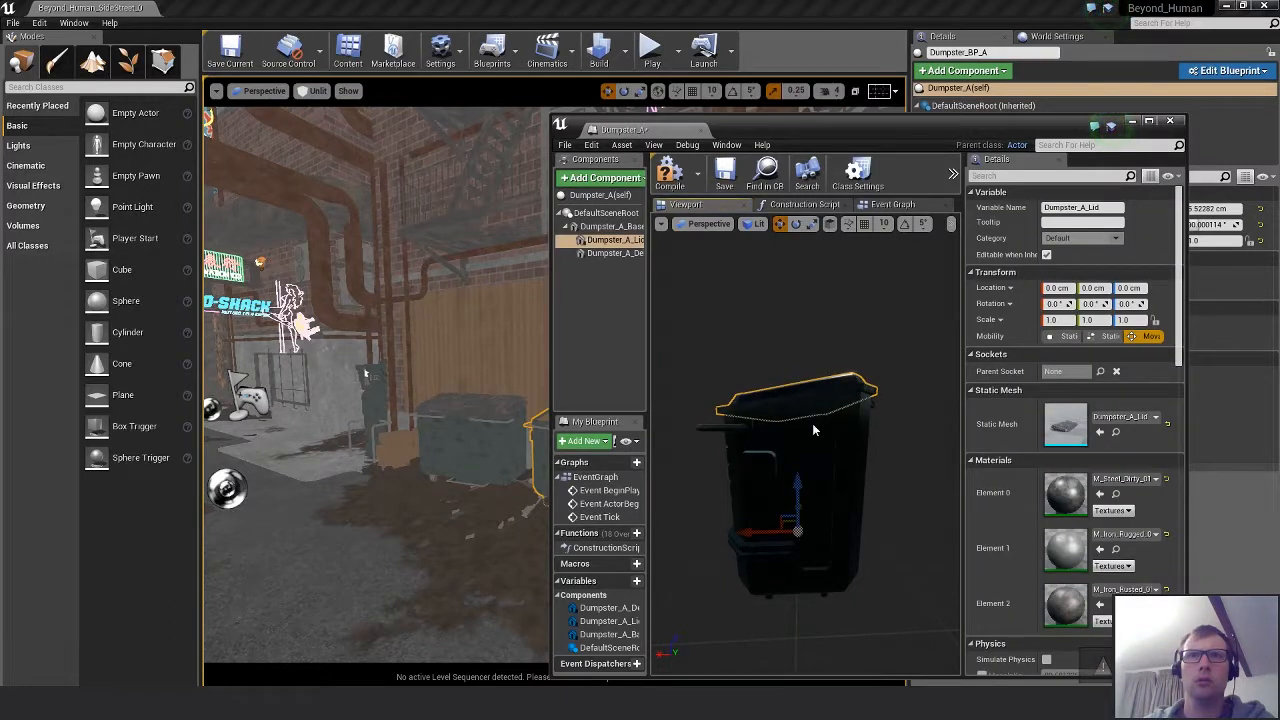
mouse_move(797, 484)
right_mouse_down()
mouse_move(790, 540)
mouse_move(795, 500)
right_mouse_up()
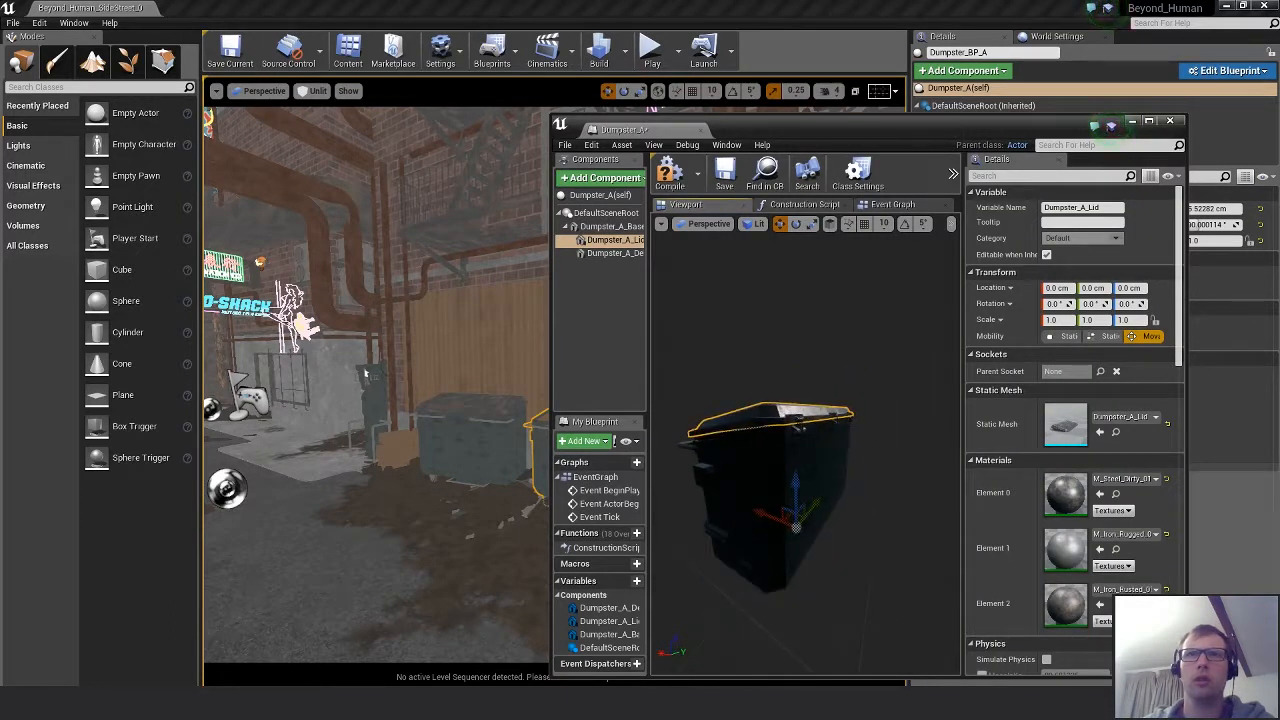
left_click_drag(796, 510, 797, 537)
left_click(918, 368)
key("alt+Tab")
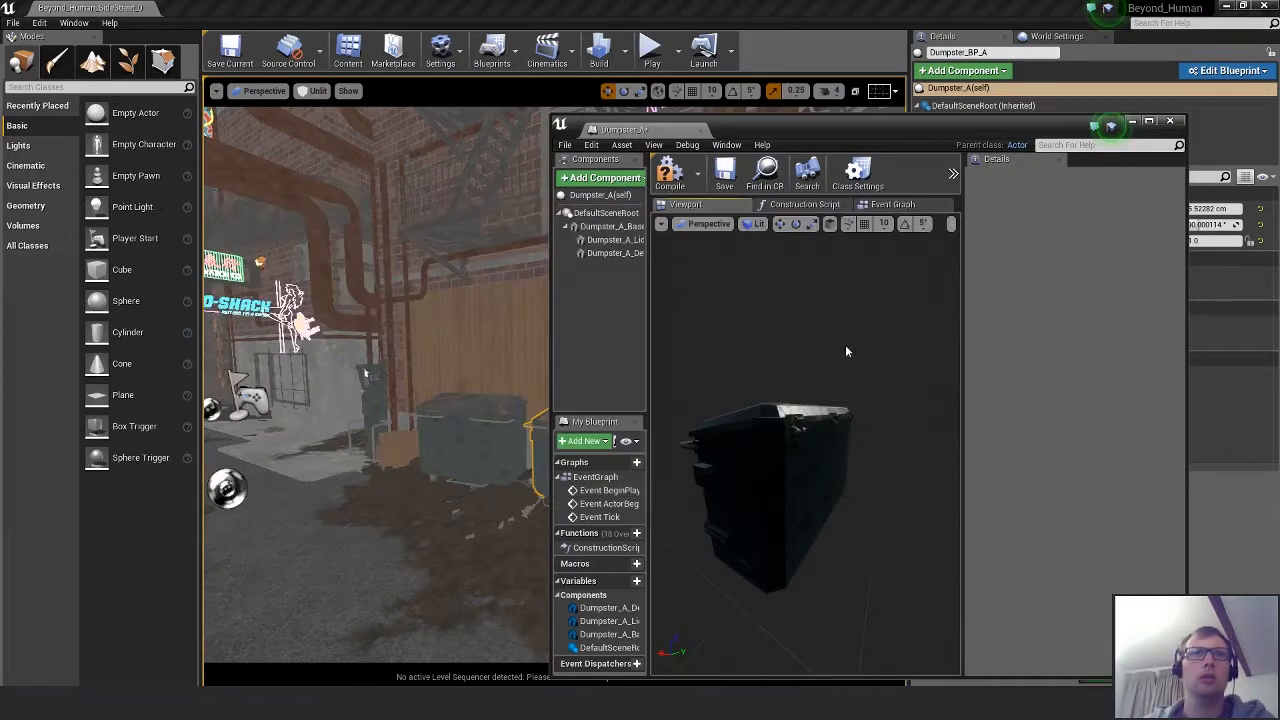
Read the remaining replies on the thread's first page in the browser and go back to the "ue4 move pivot" search results.
key("alt+Tab")
left_click(622, 300)
scroll(683, 421, "down", 2)
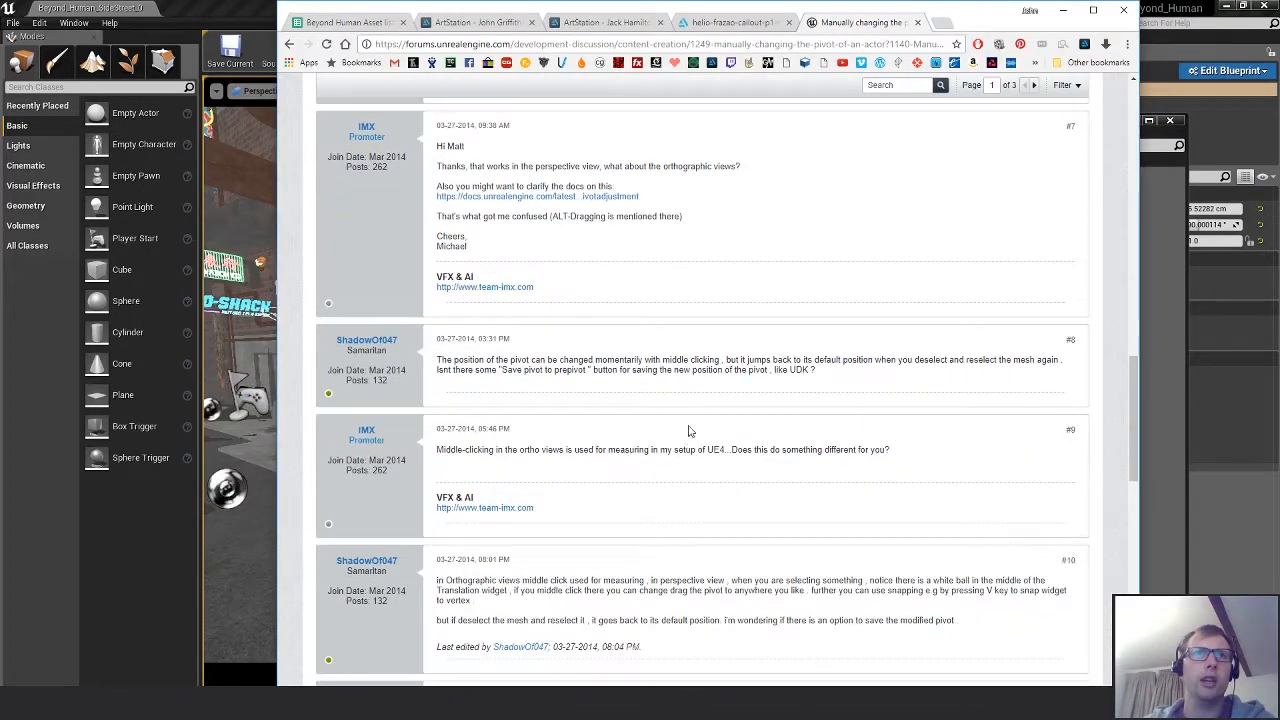
scroll(683, 421, "down", 6)
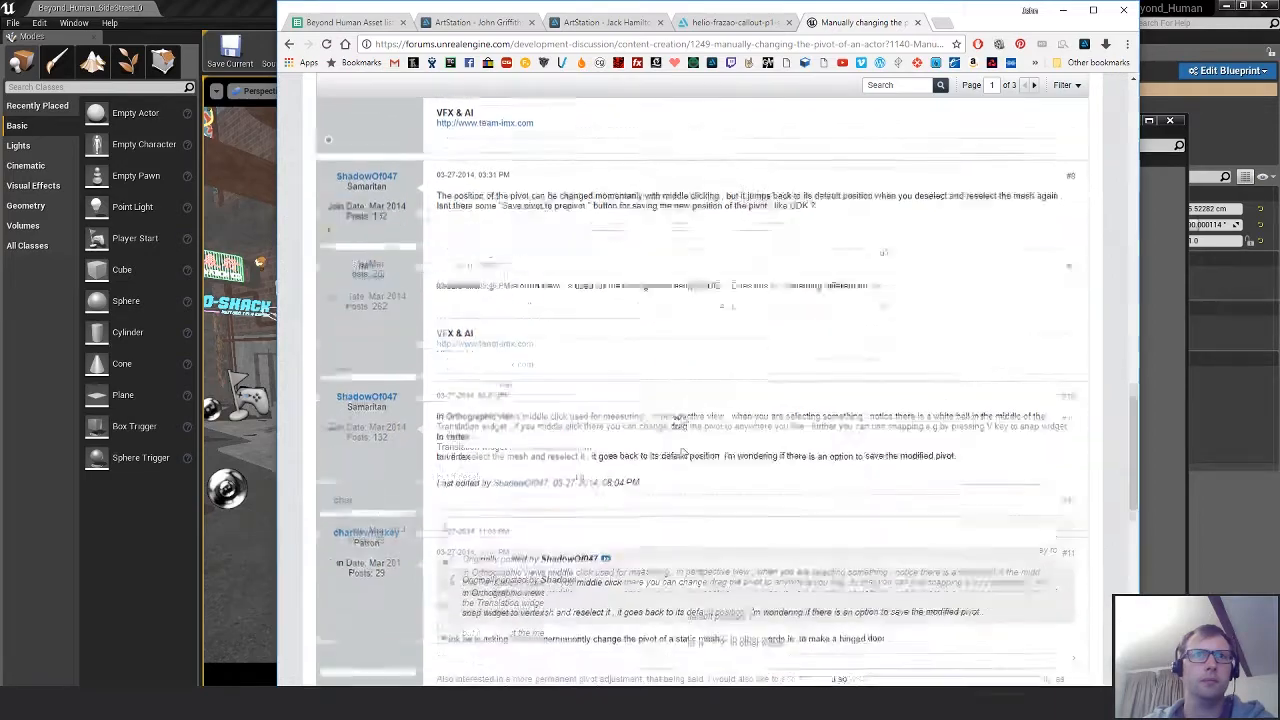
scroll(683, 421, "down", 2)
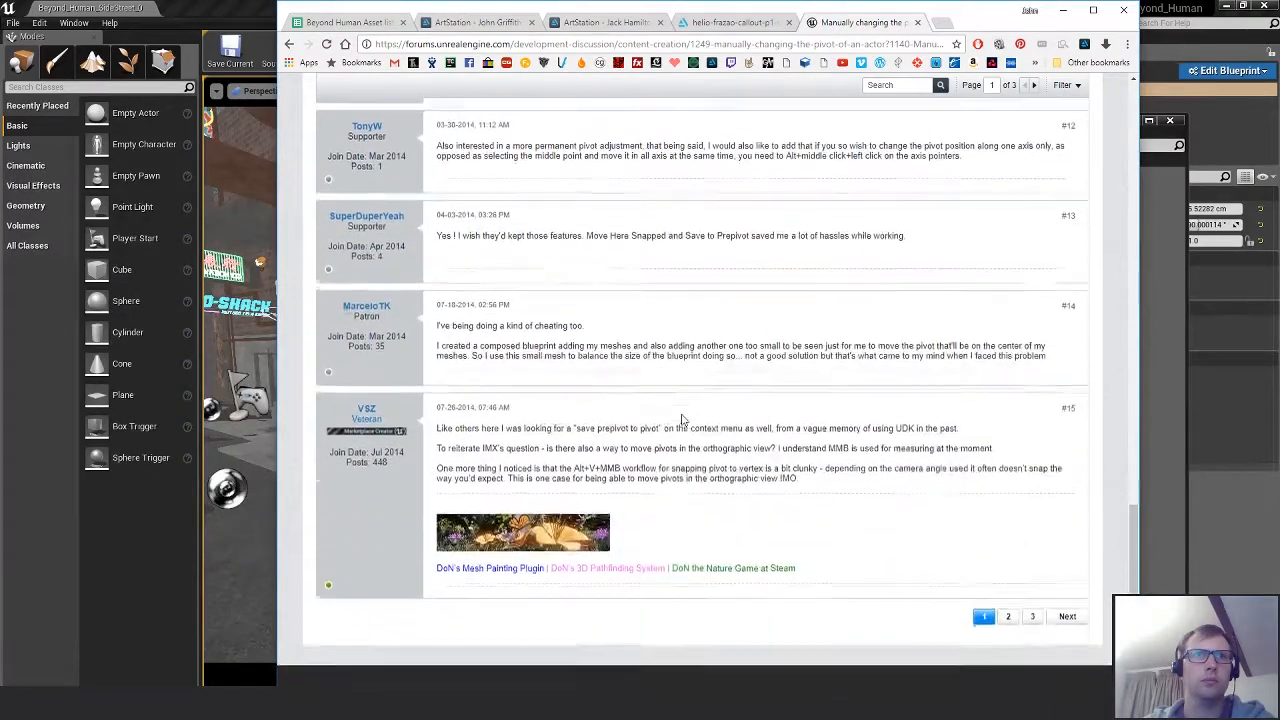
scroll(683, 421, "up", 2)
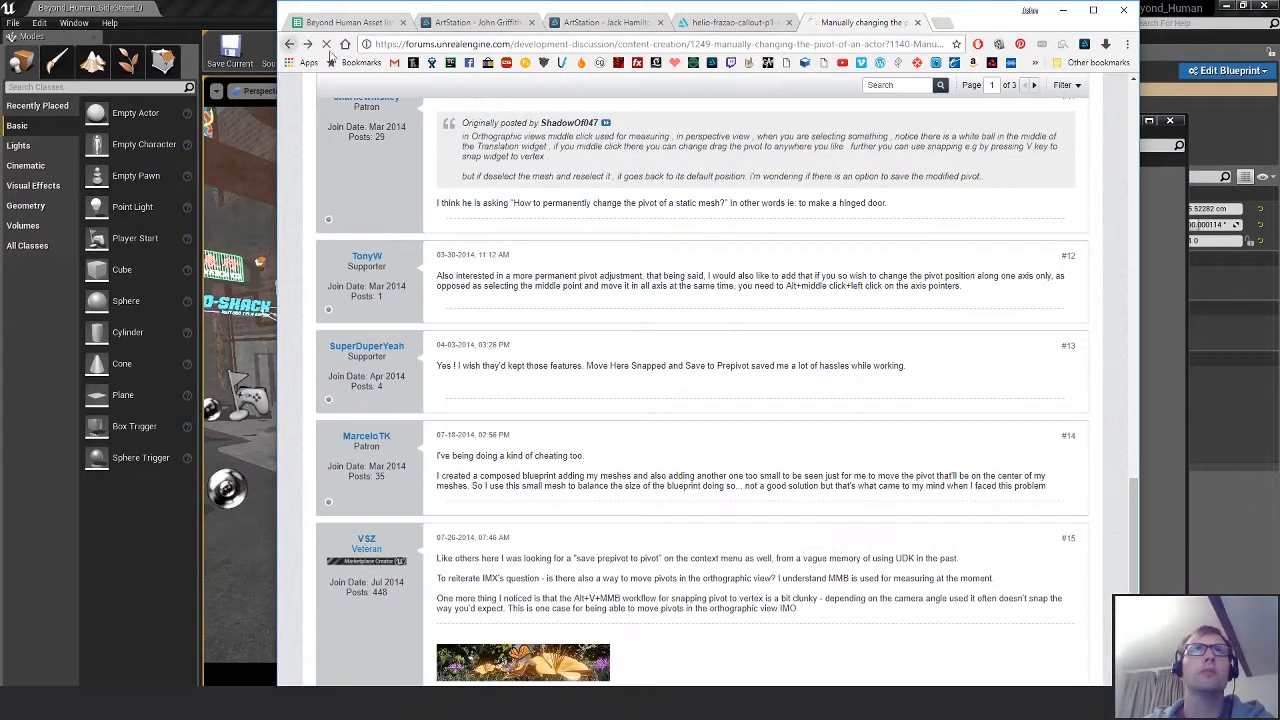
left_click(289, 44)
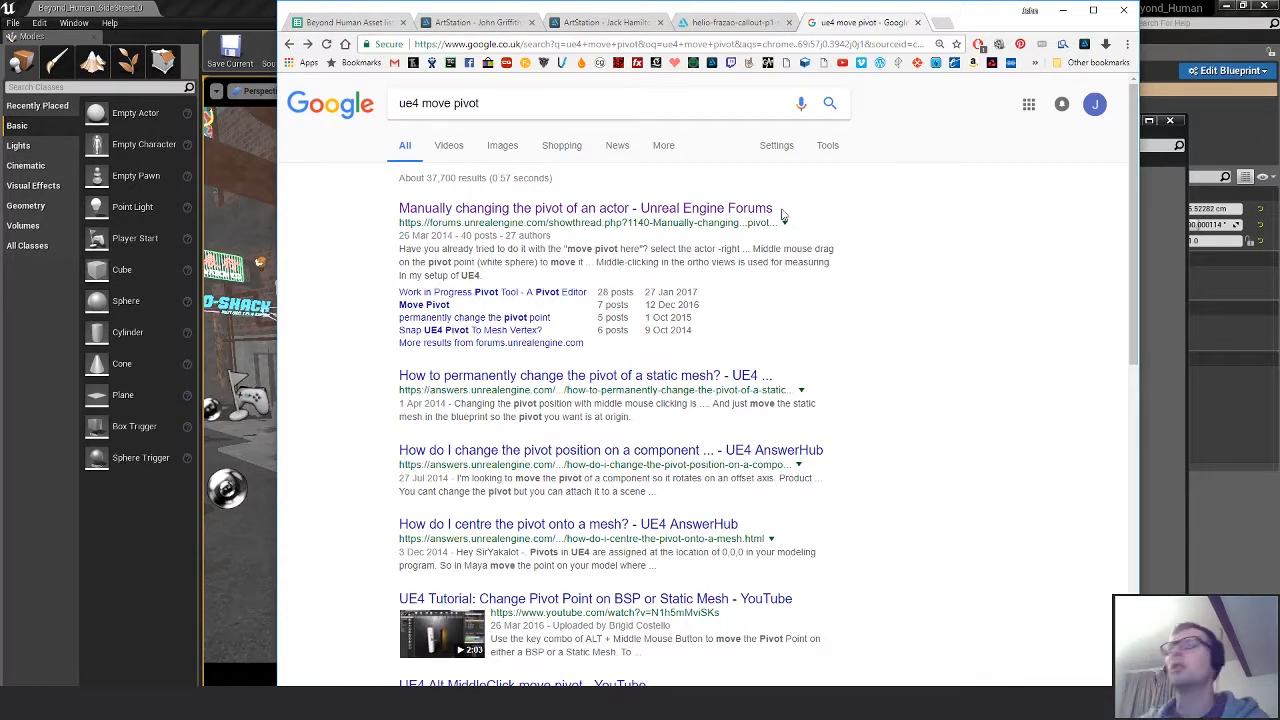
Open the lid component's static mesh from the dumpster blueprint in Unreal, inspect it, and return to the blueprint.
left_click(257, 8)
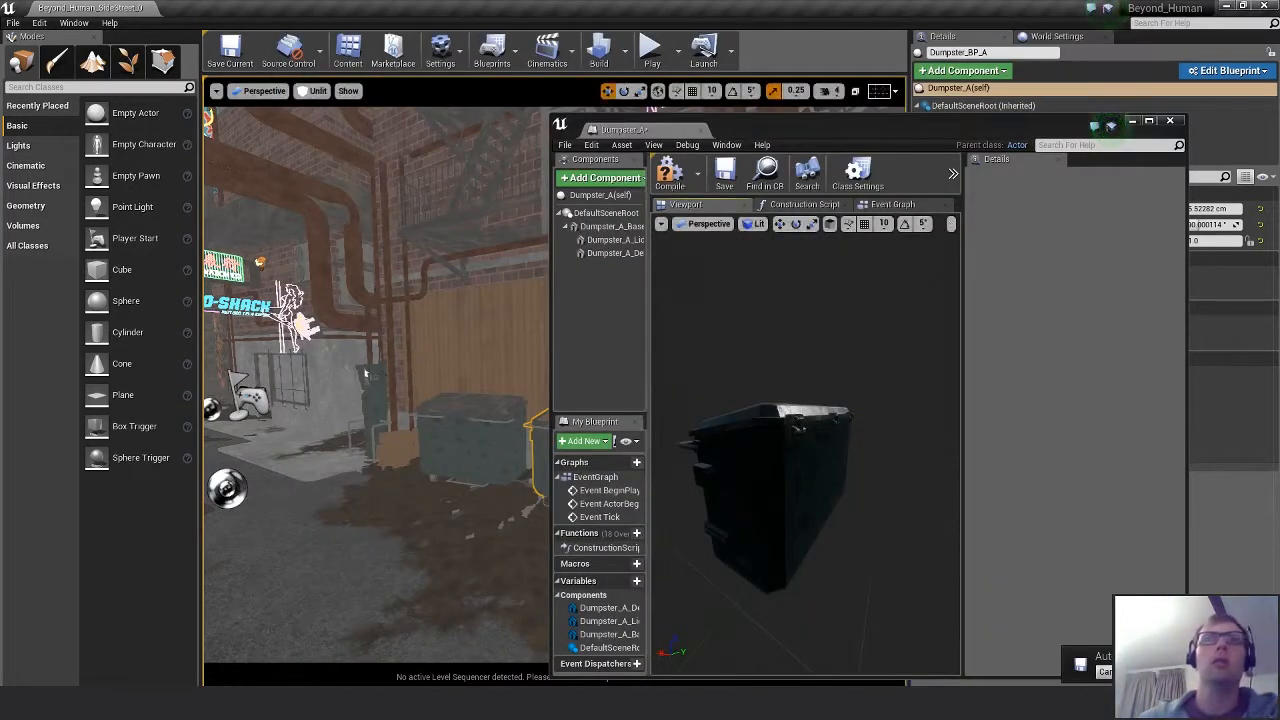
left_click(614, 240)
left_click_drag(780, 440, 860, 490, "alt")
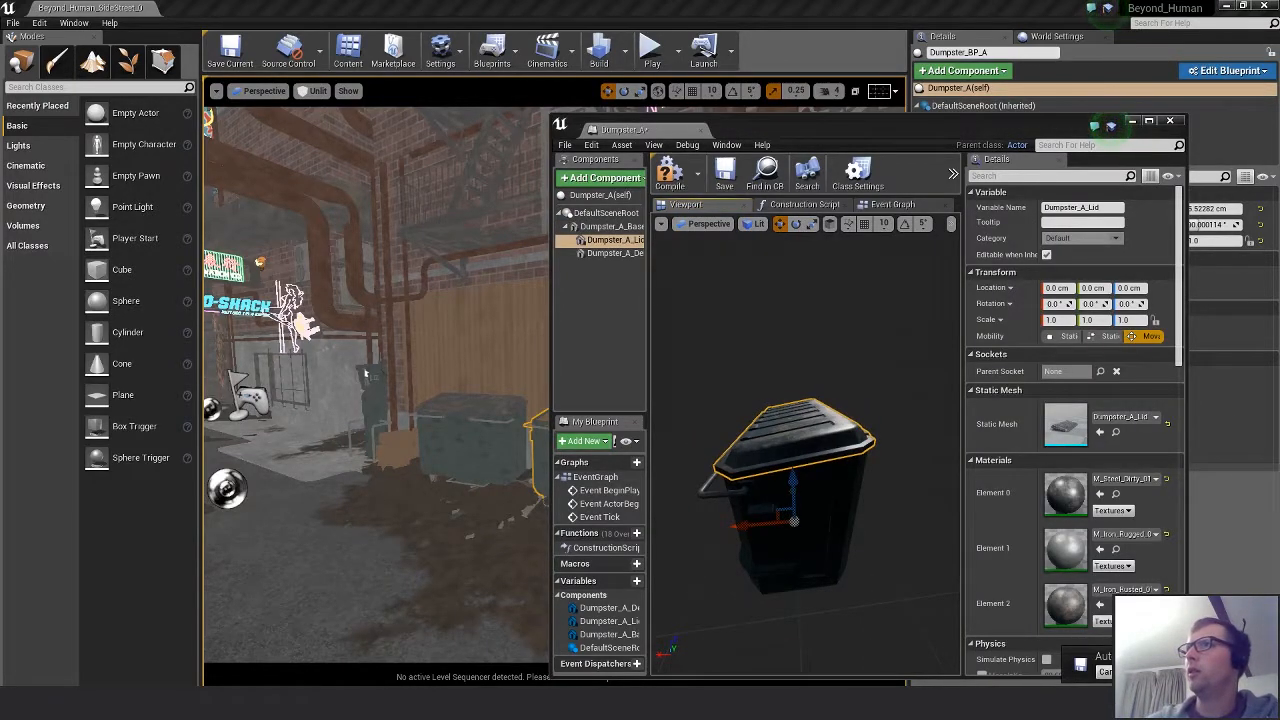
double_click(1066, 424)
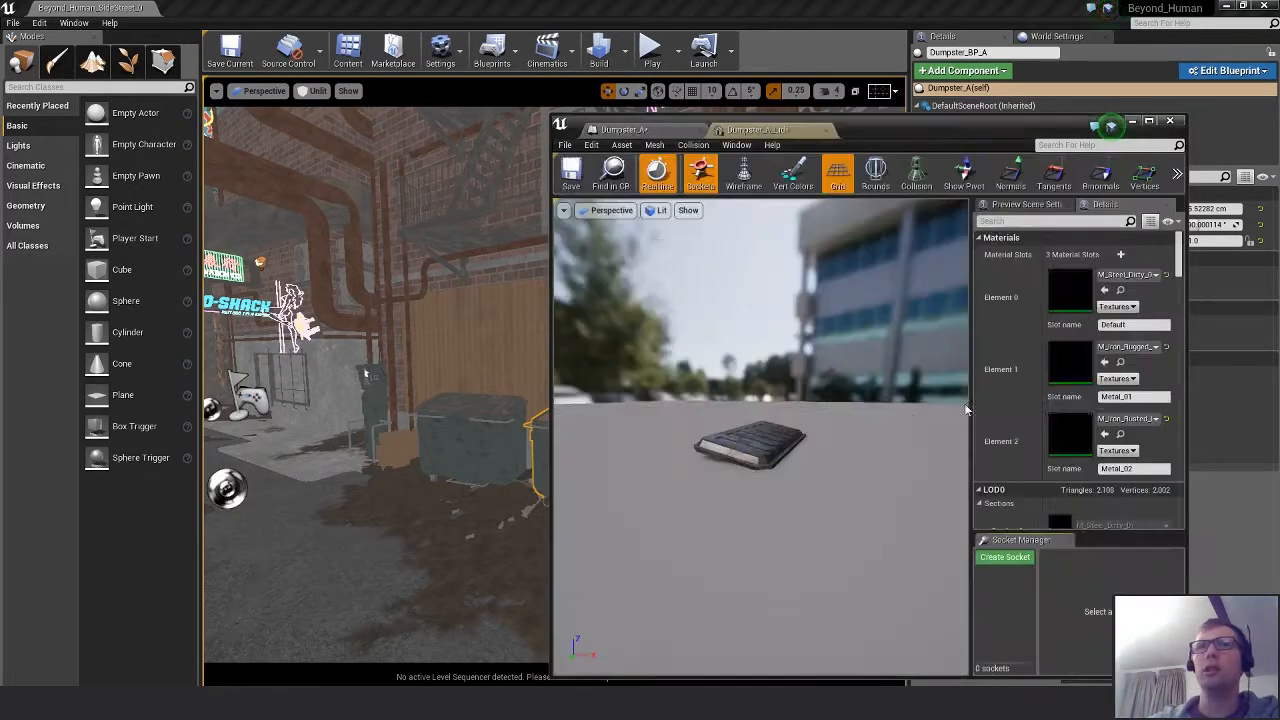
left_click_drag(797, 440, 760, 443)
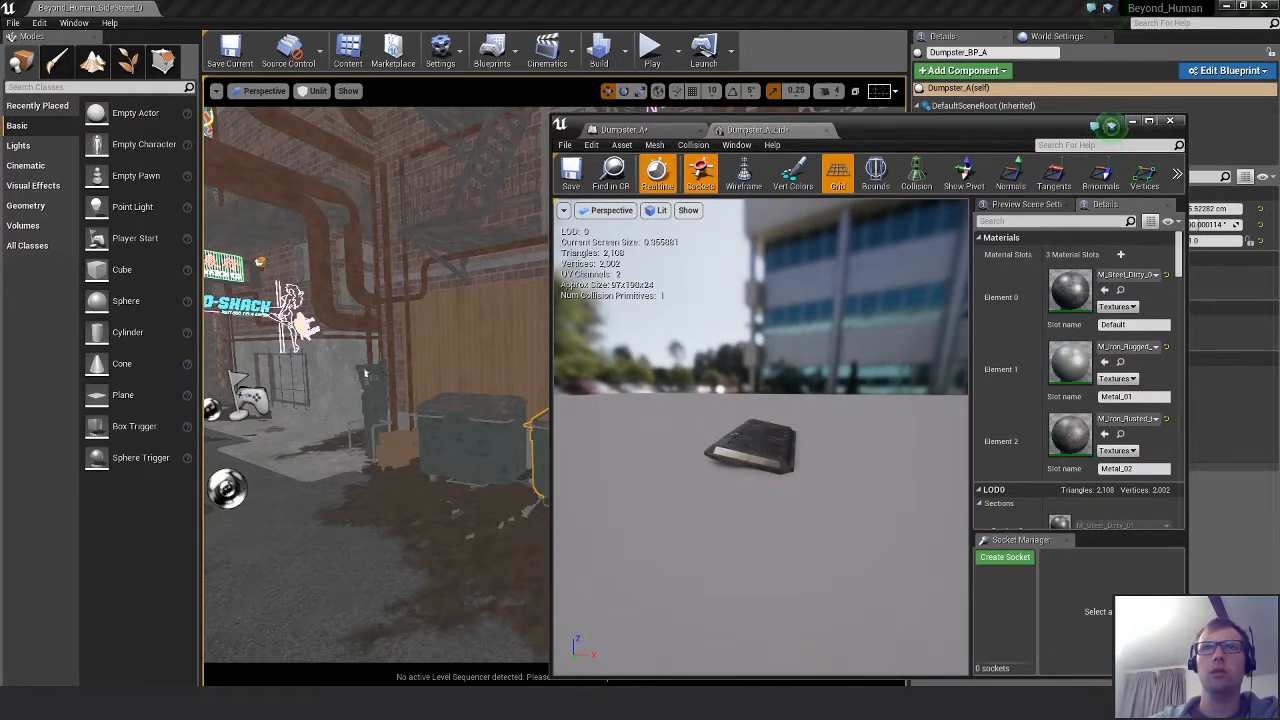
left_click(622, 129)
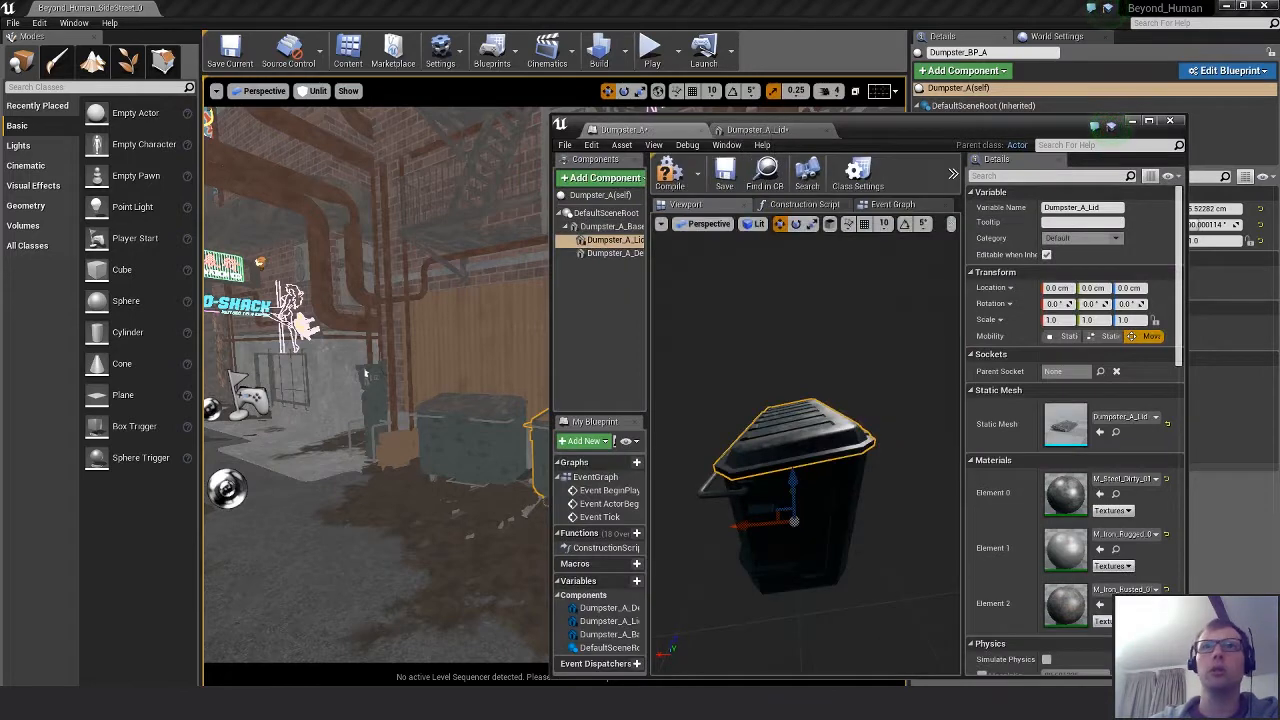
Try raising the lid component to about 98 cm in Z, then undo the move.
left_click_drag(805, 568, 842, 568)
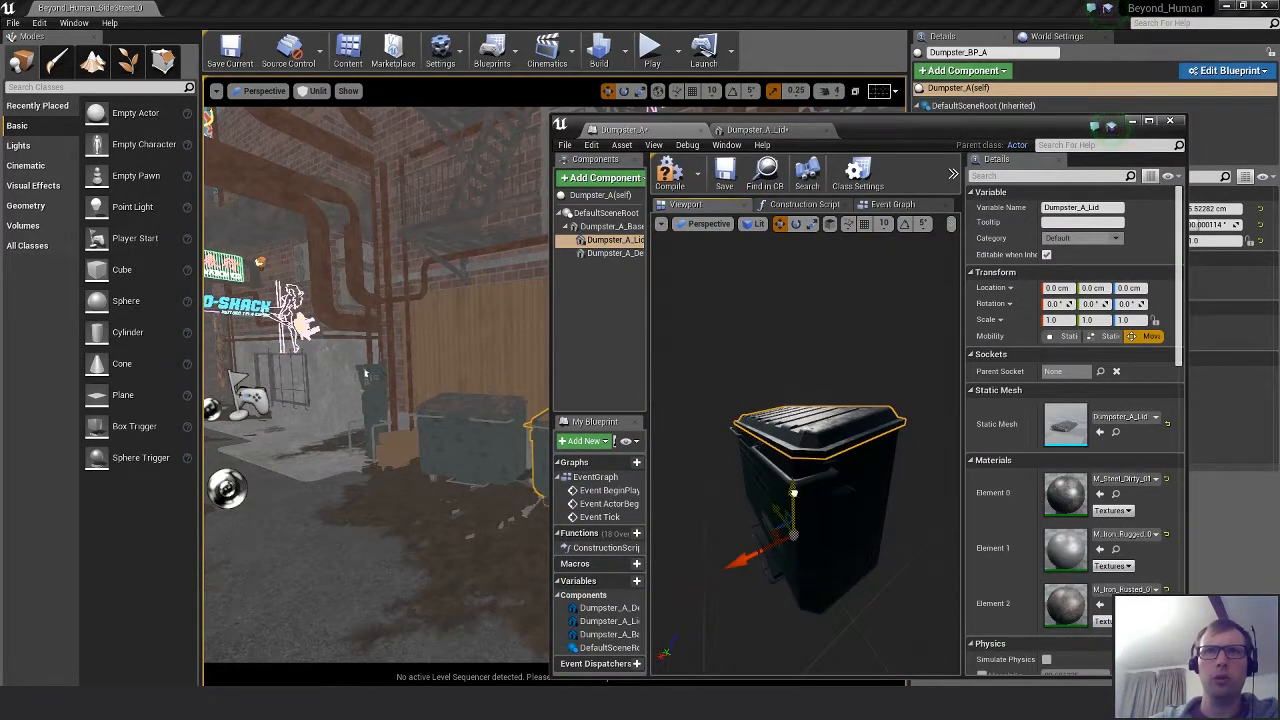
left_click_drag(792, 492, 790, 410)
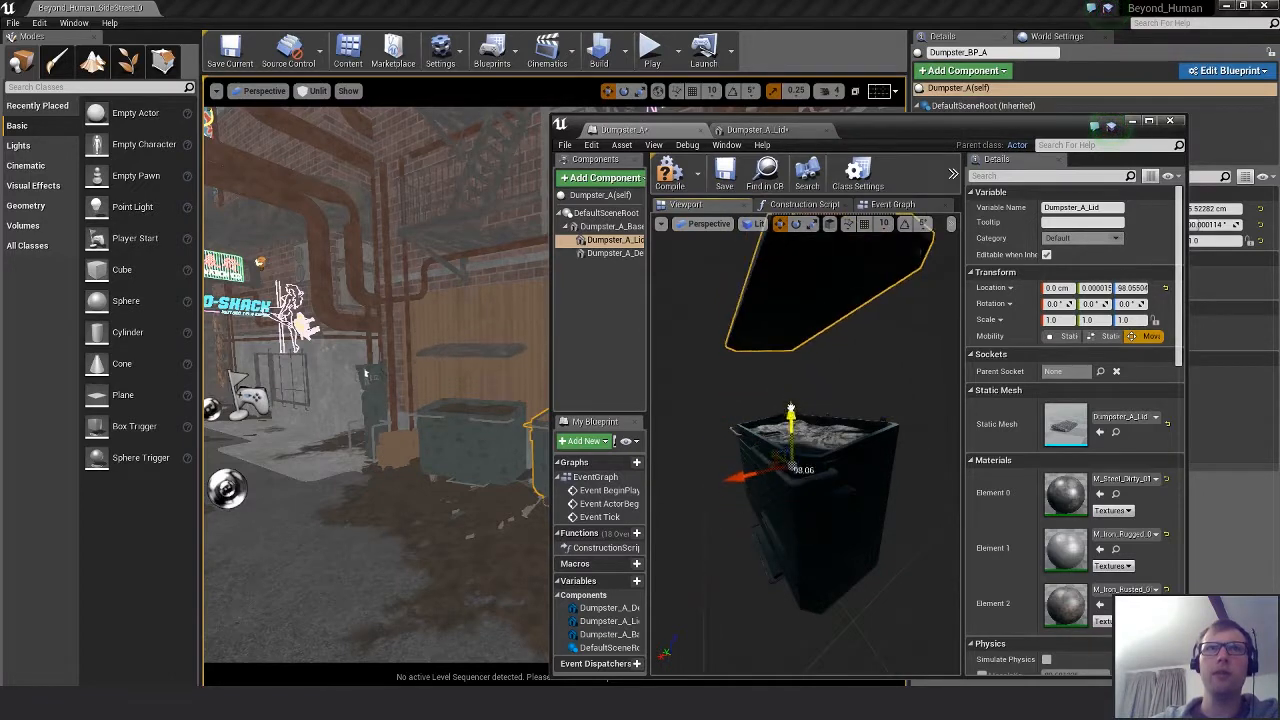
key("ctrl+z")
left_click_drag(878, 503, 858, 486)
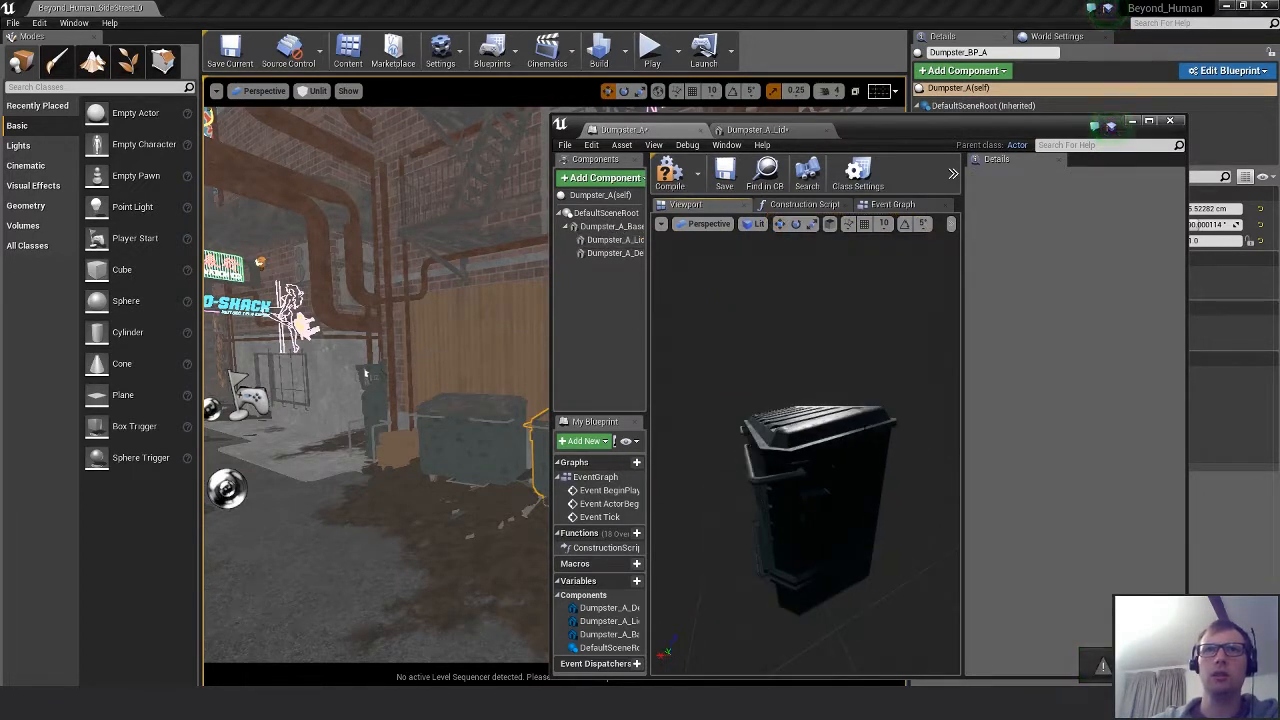
Compare the closed and open dumpsters in the level with the blueprint's lid component, viewing the open lid from the side.
left_click(822, 432)
left_click(472, 405)
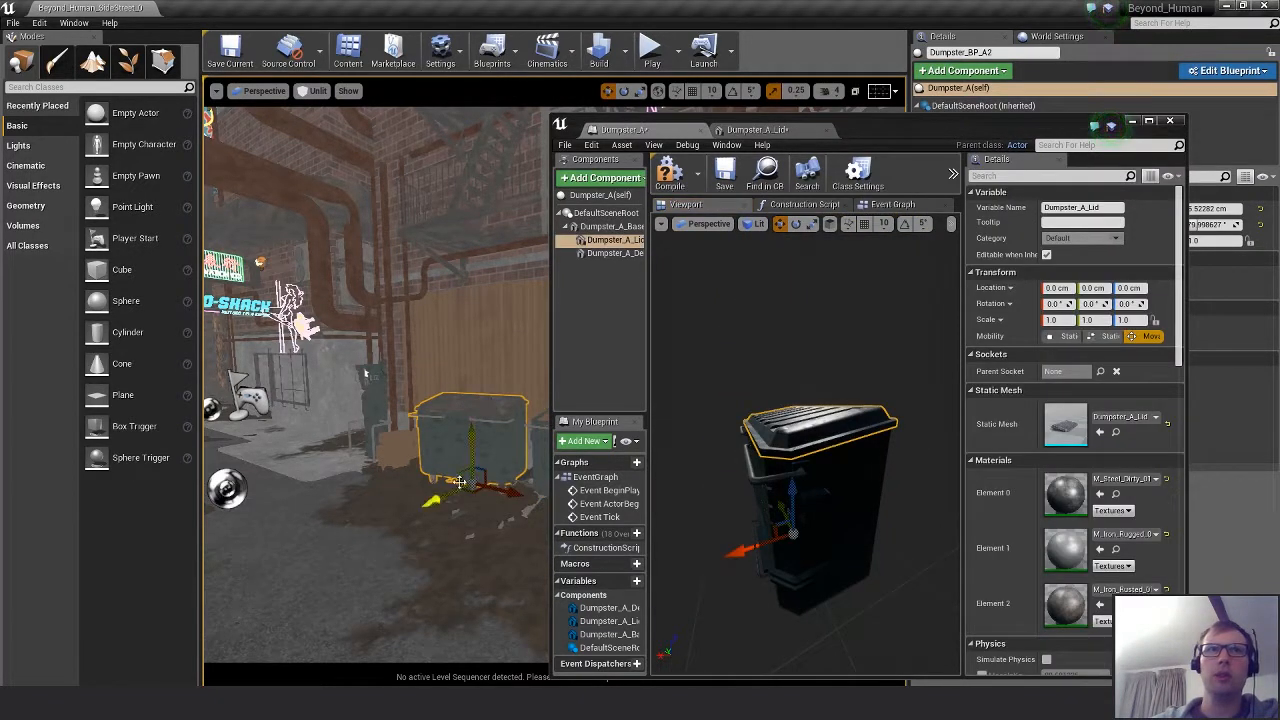
right_click_drag(514, 433, 566, 433)
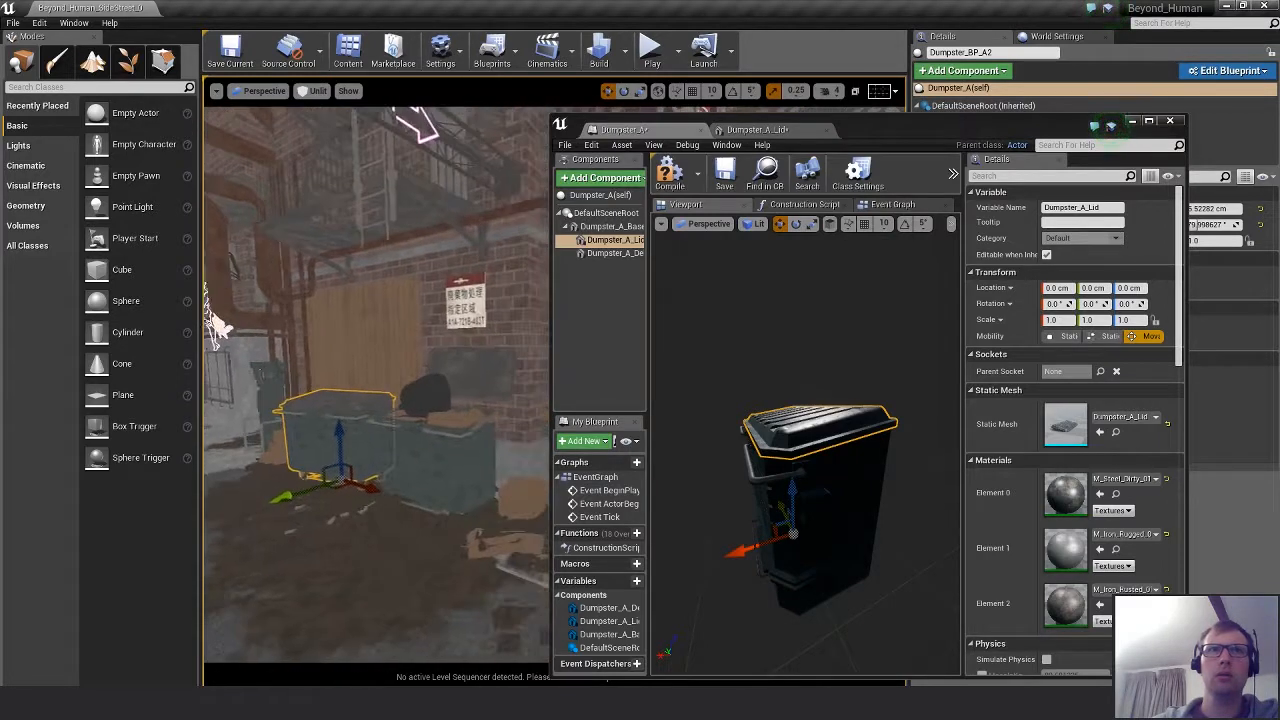
left_click(484, 378)
left_click(823, 439)
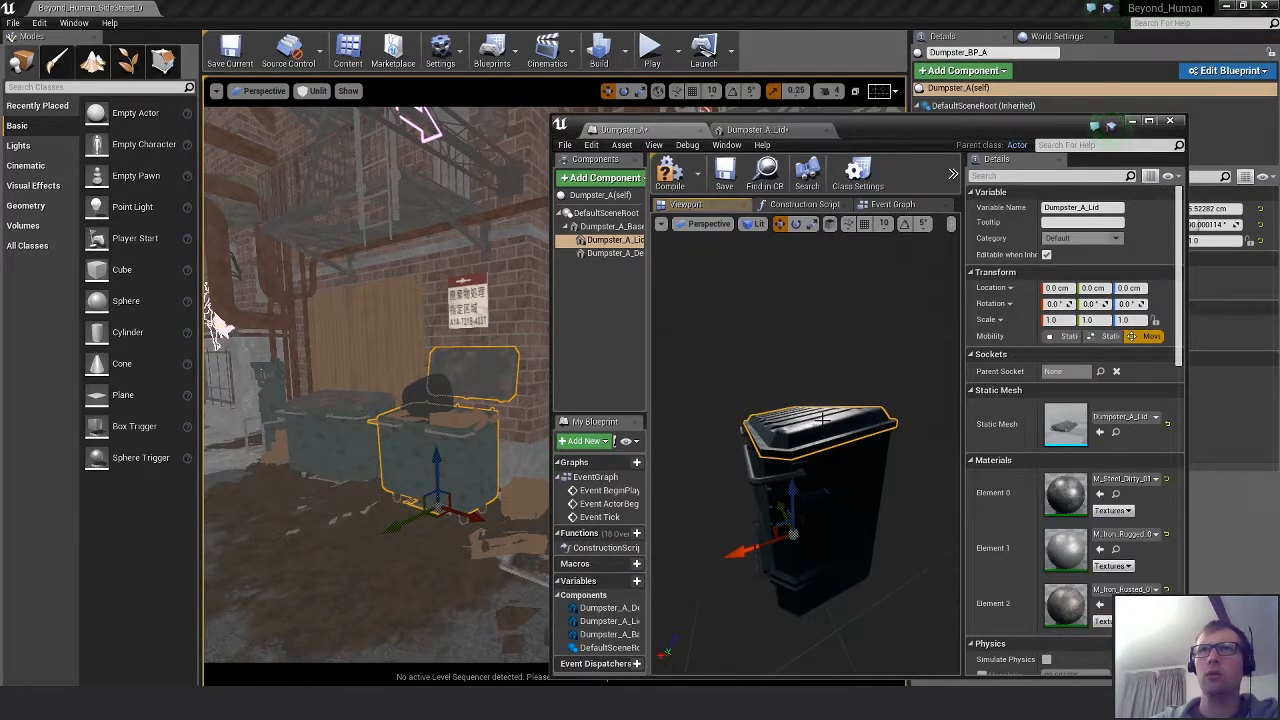
left_click(822, 420)
left_click_drag(1178, 338, 1186, 231)
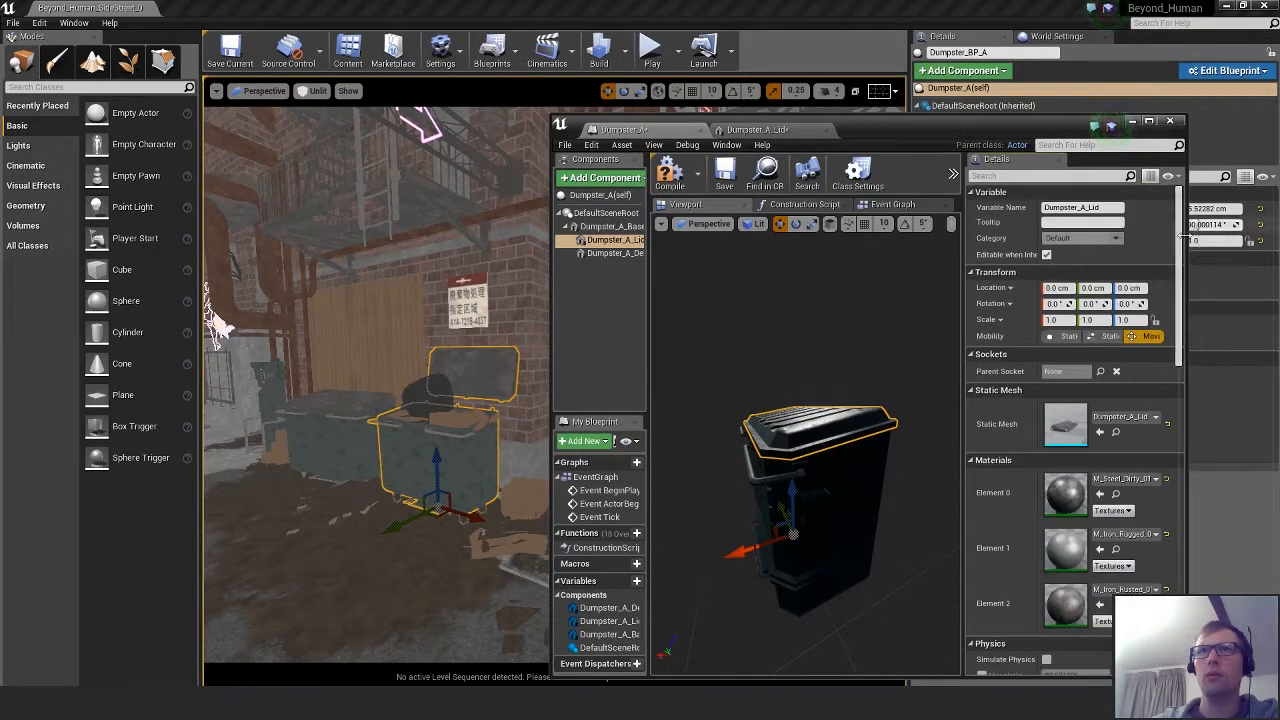
left_click_drag(740, 552, 722, 556, "alt")
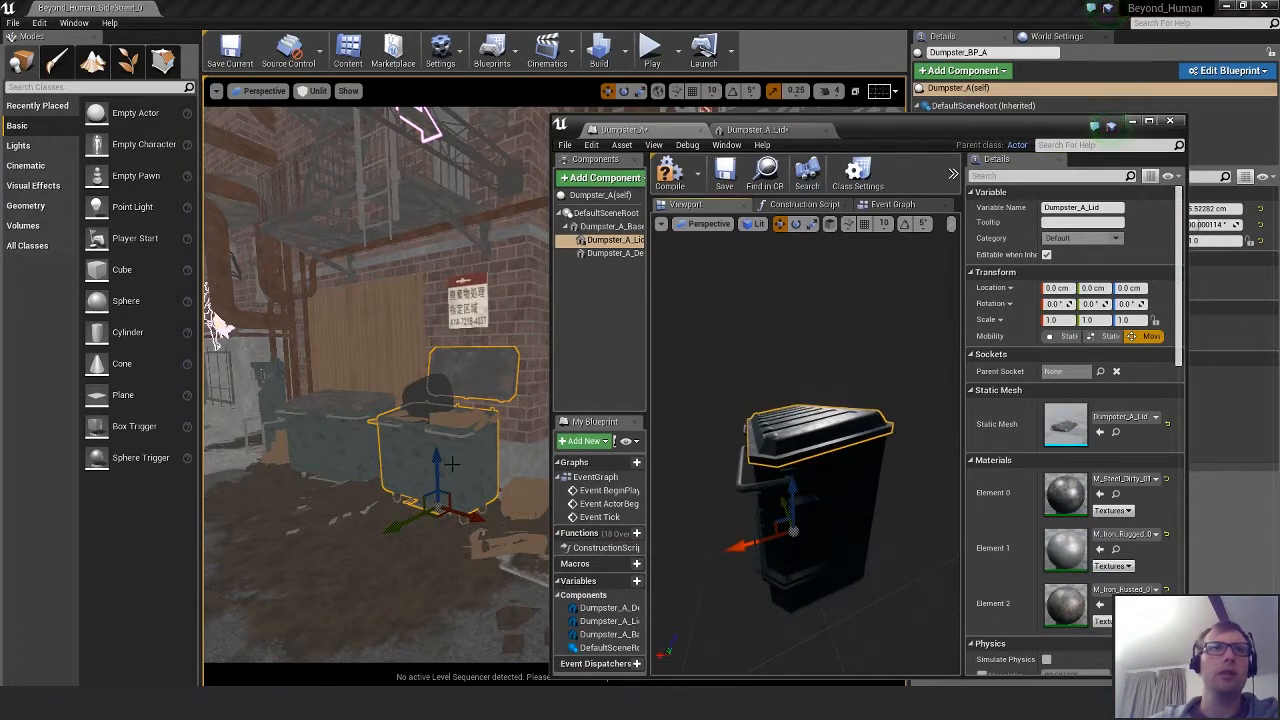
left_click_drag(445, 360, 501, 380, "alt")
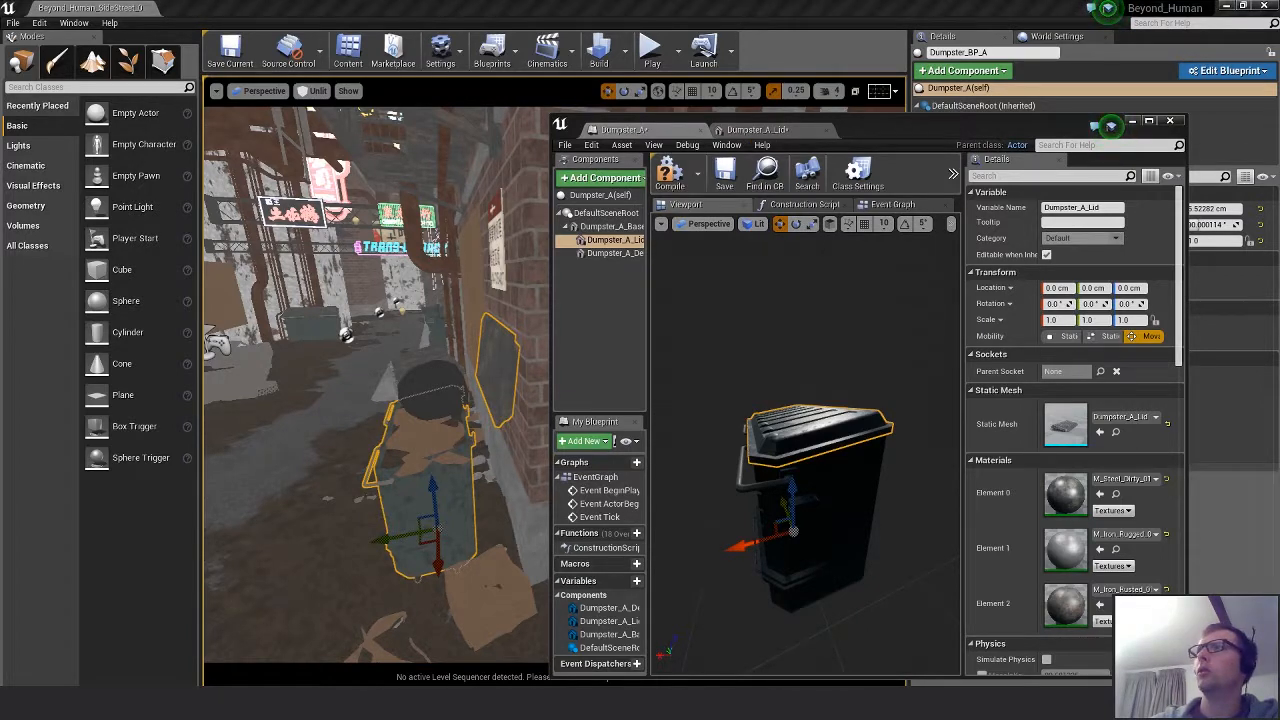
Save the dumpster blueprint and lid mesh, close their editor window, and frame the open dumpster in the level.
key("ctrl+s")
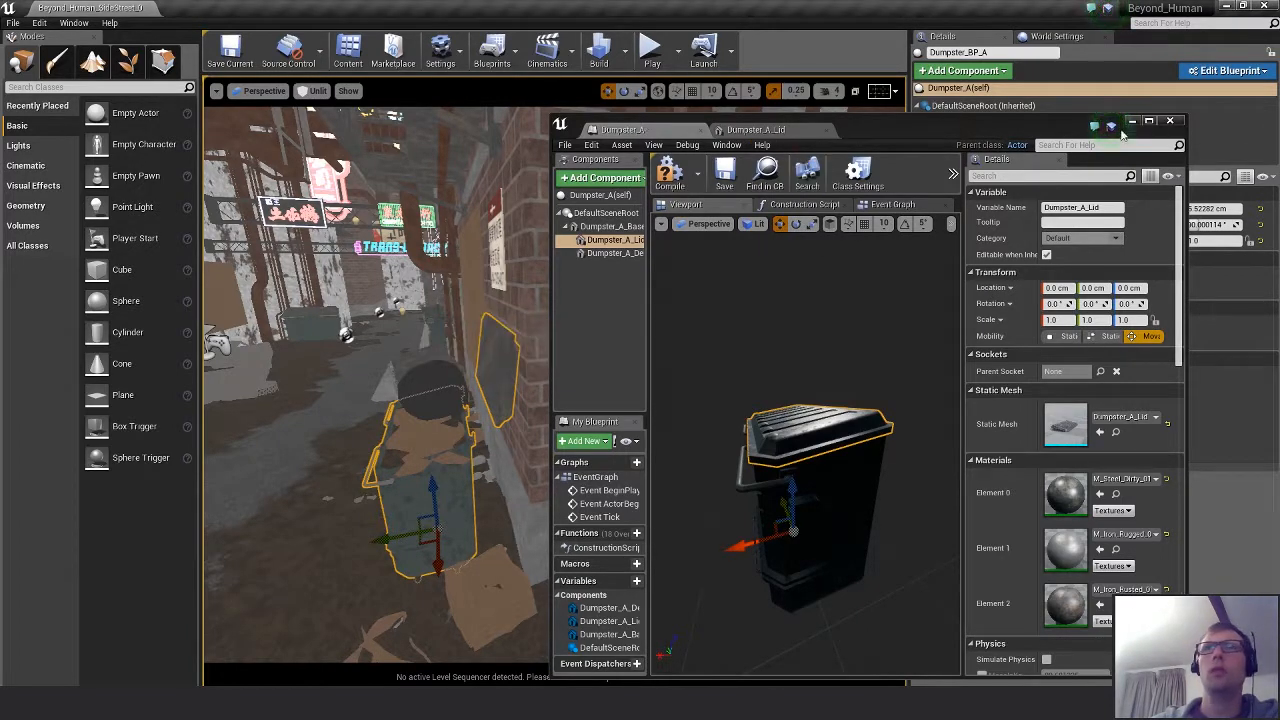
left_click(1170, 121)
right_click_drag(477, 499, 477, 499)
right_click_drag(561, 506, 561, 506)
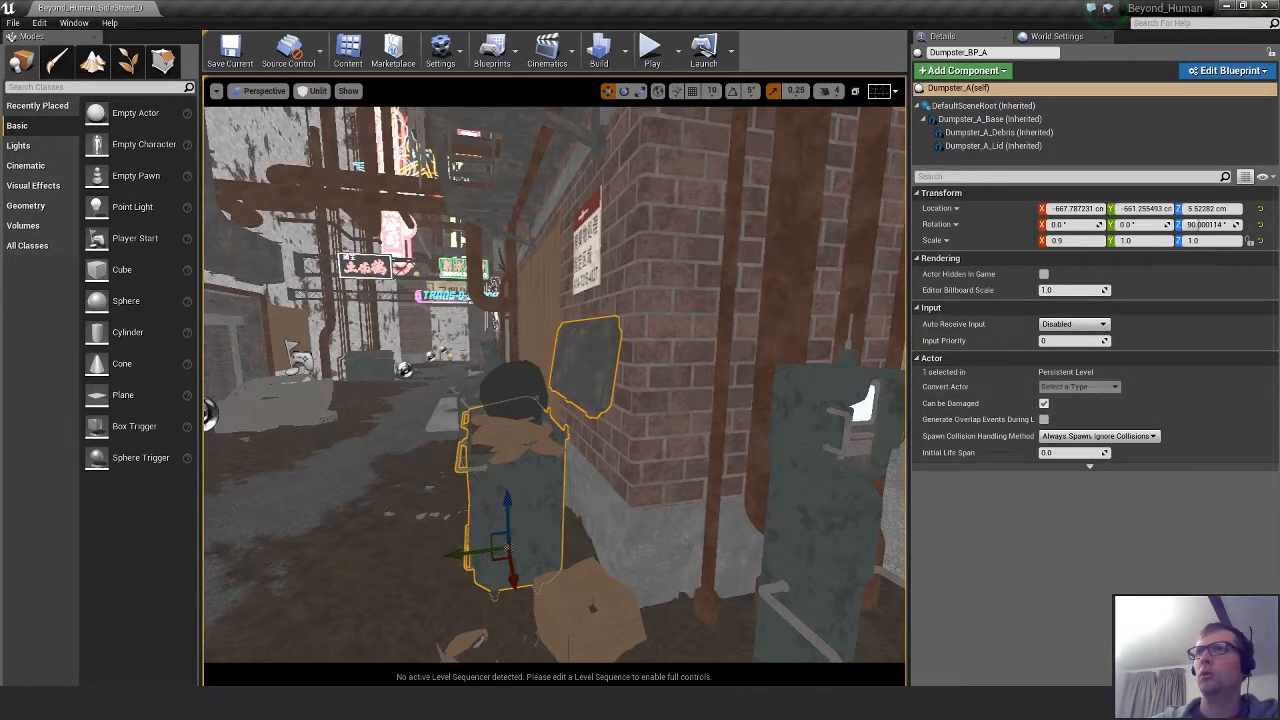
key("ctrl+z")
key("ctrl+z")
key("ctrl+z")
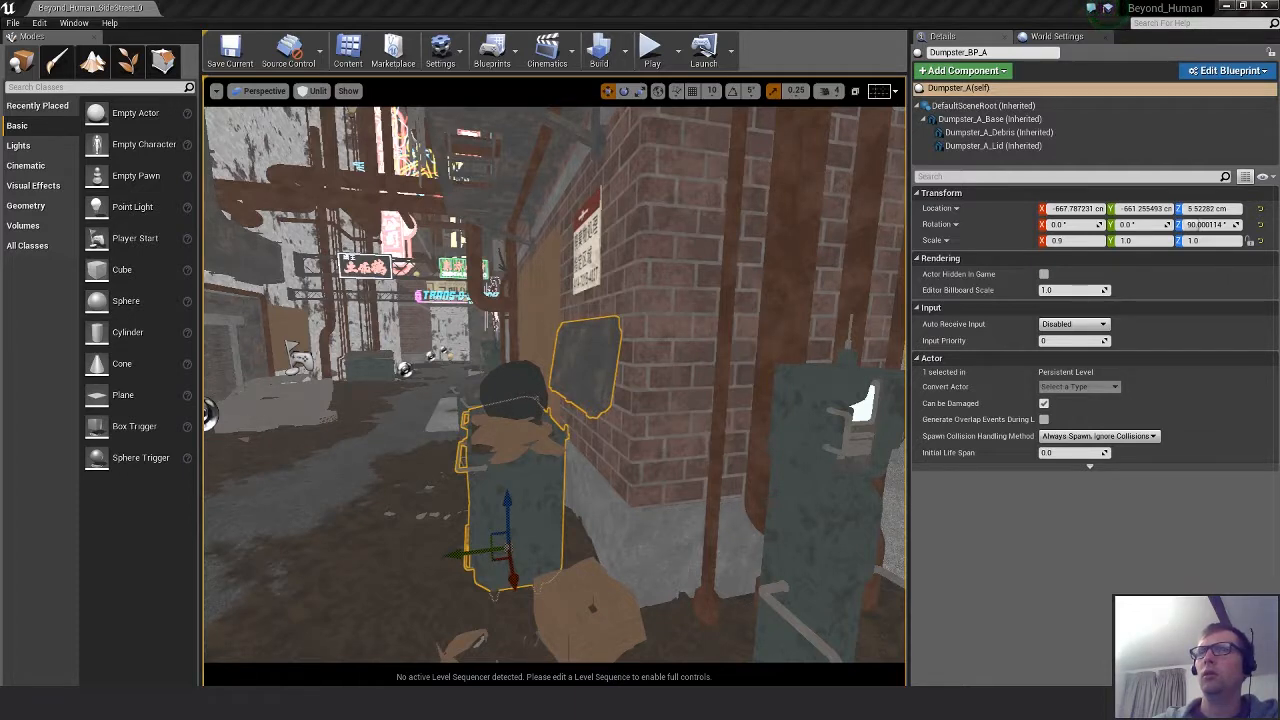
Select the open dumpster's floating lid component in the level and place its temporary pivot at the lid's hinge edge.
left_click(590, 377)
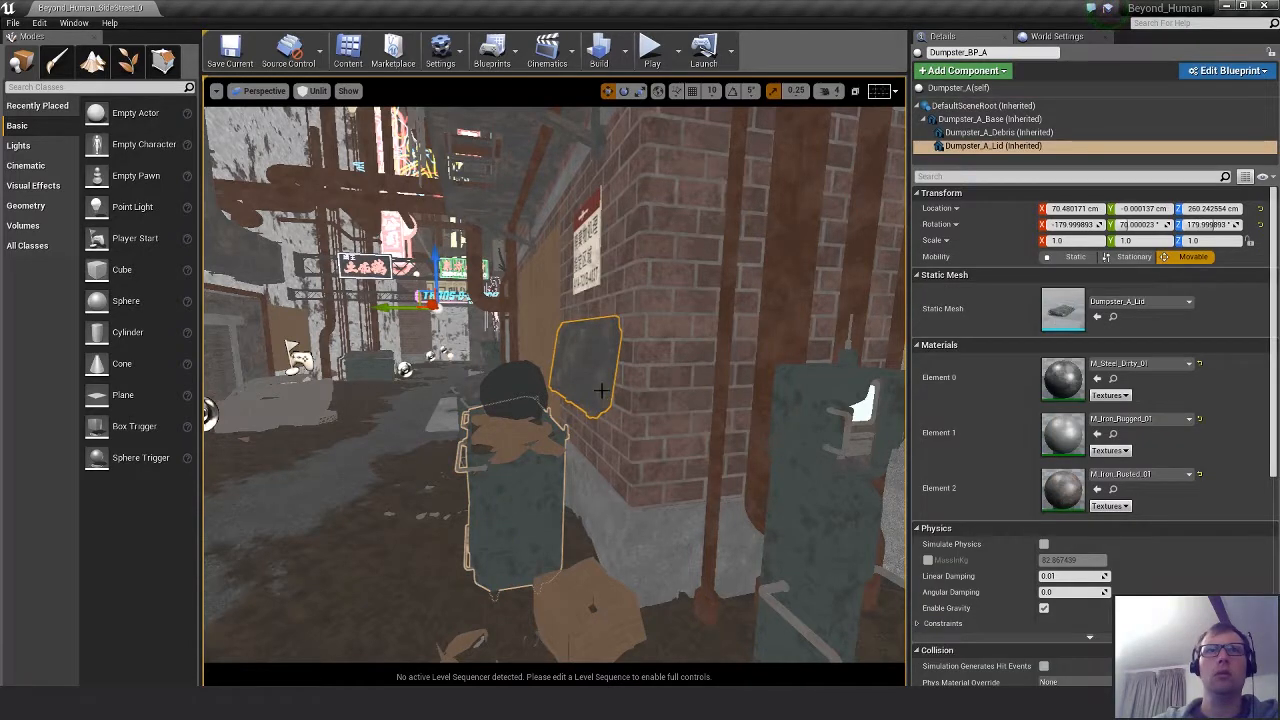
left_click_drag(436, 262, 434, 350)
middle_click_drag(388, 393, 518, 393)
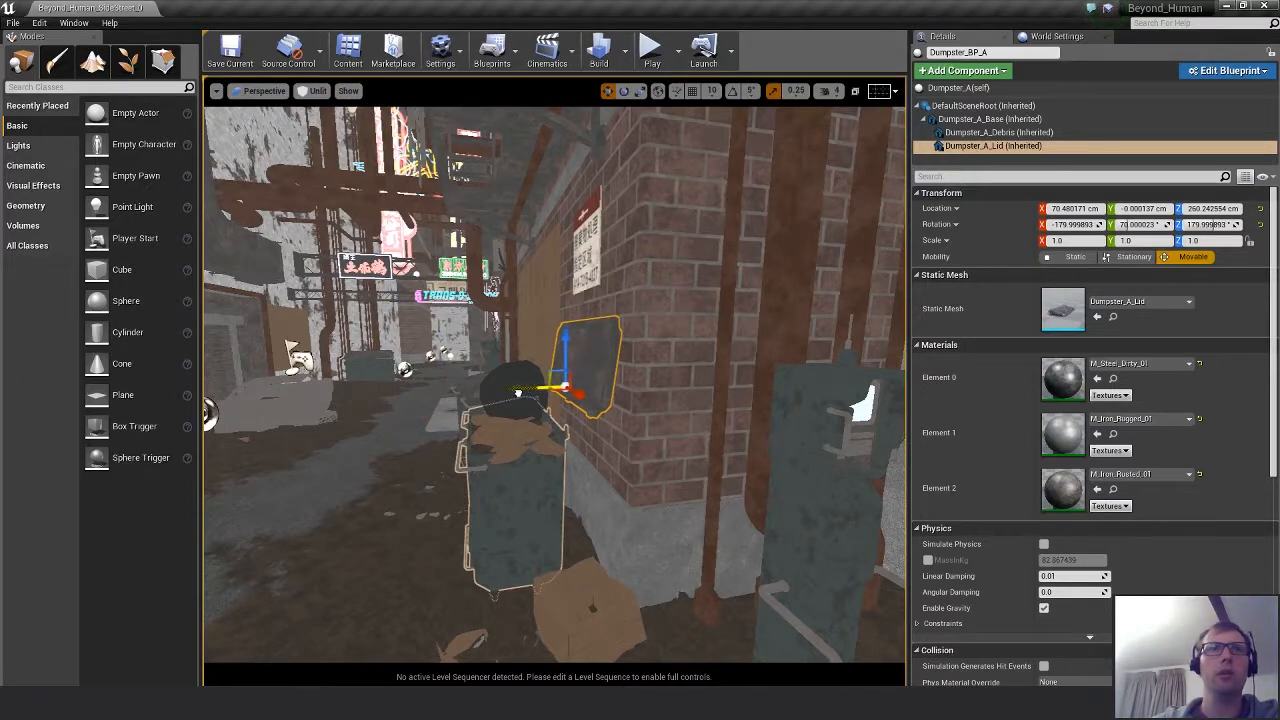
right_click_drag(524, 394, 620, 450)
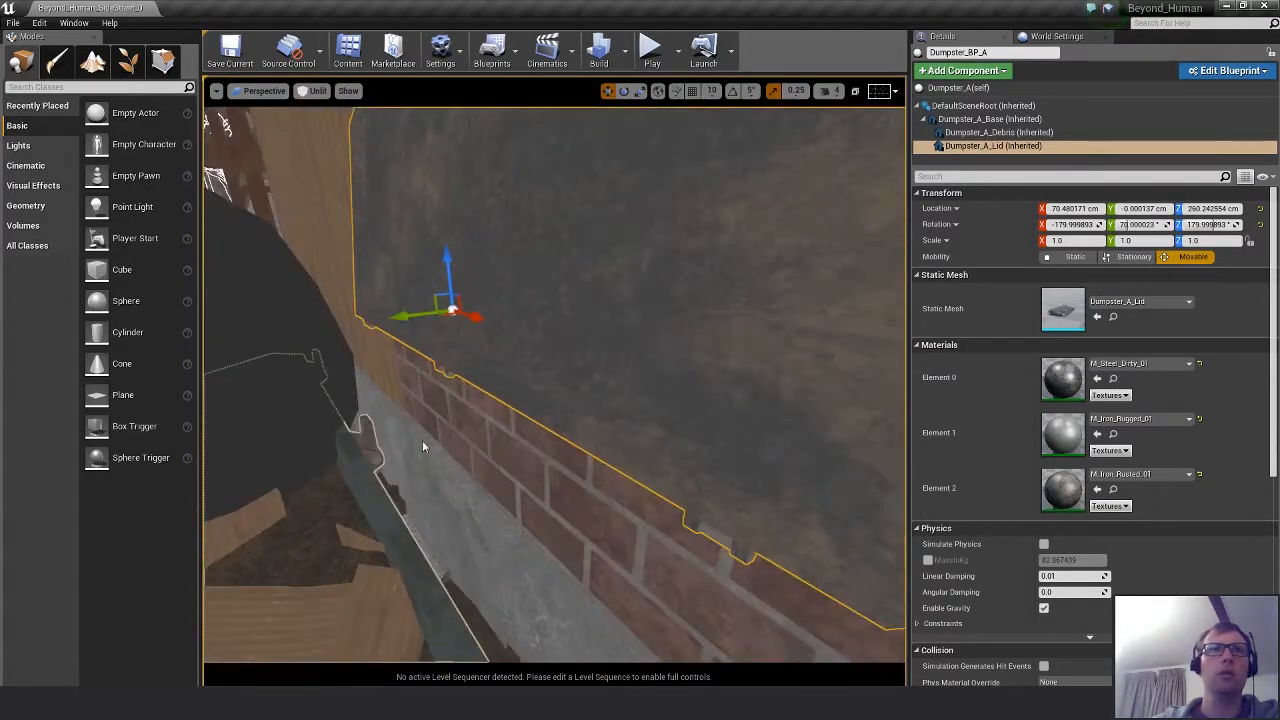
right_click_drag(423, 444, 350, 390)
right_click_drag(660, 420, 636, 424)
middle_click_drag(651, 414, 651, 478)
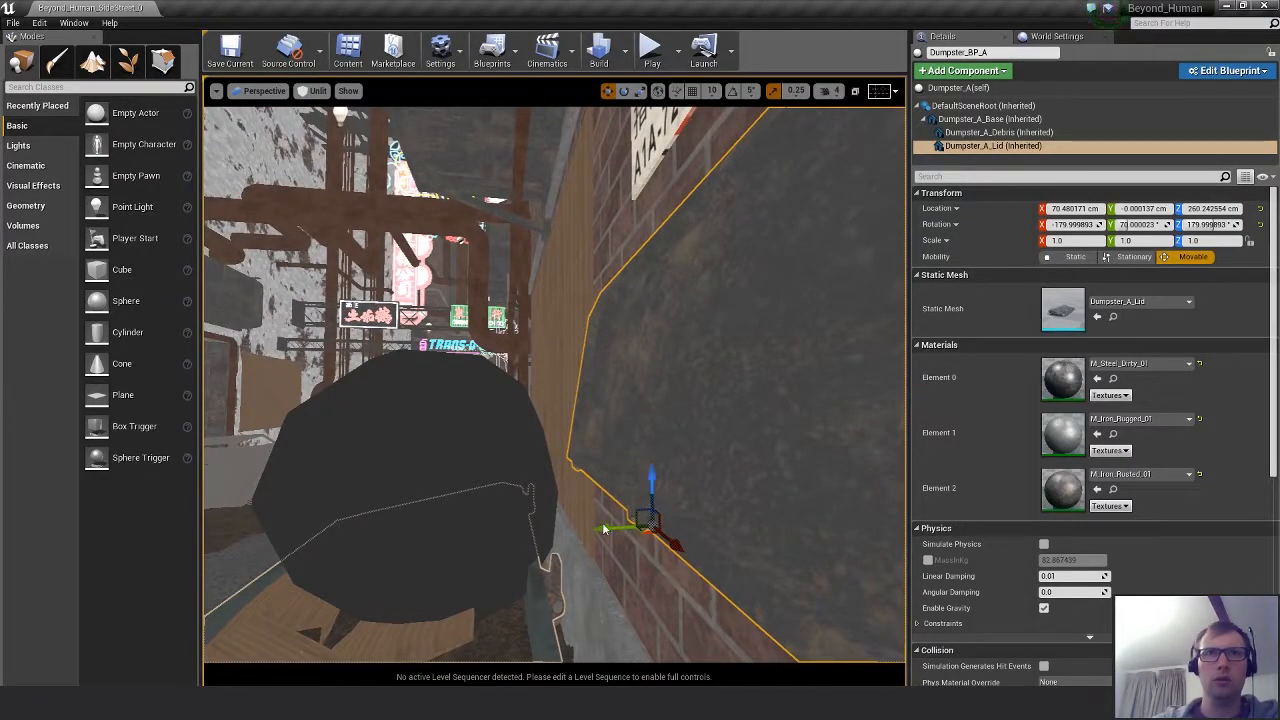
middle_click_drag(604, 529, 596, 526)
right_click_drag(591, 500, 725, 517)
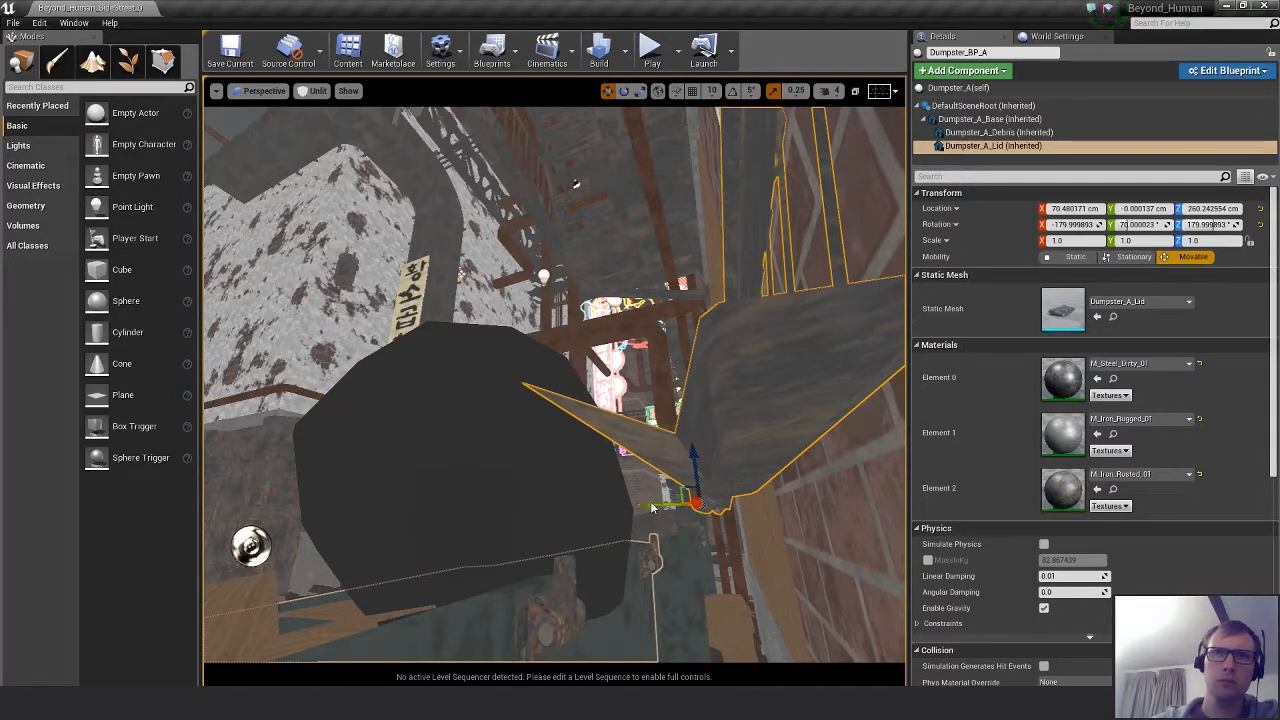
right_click(738, 412)
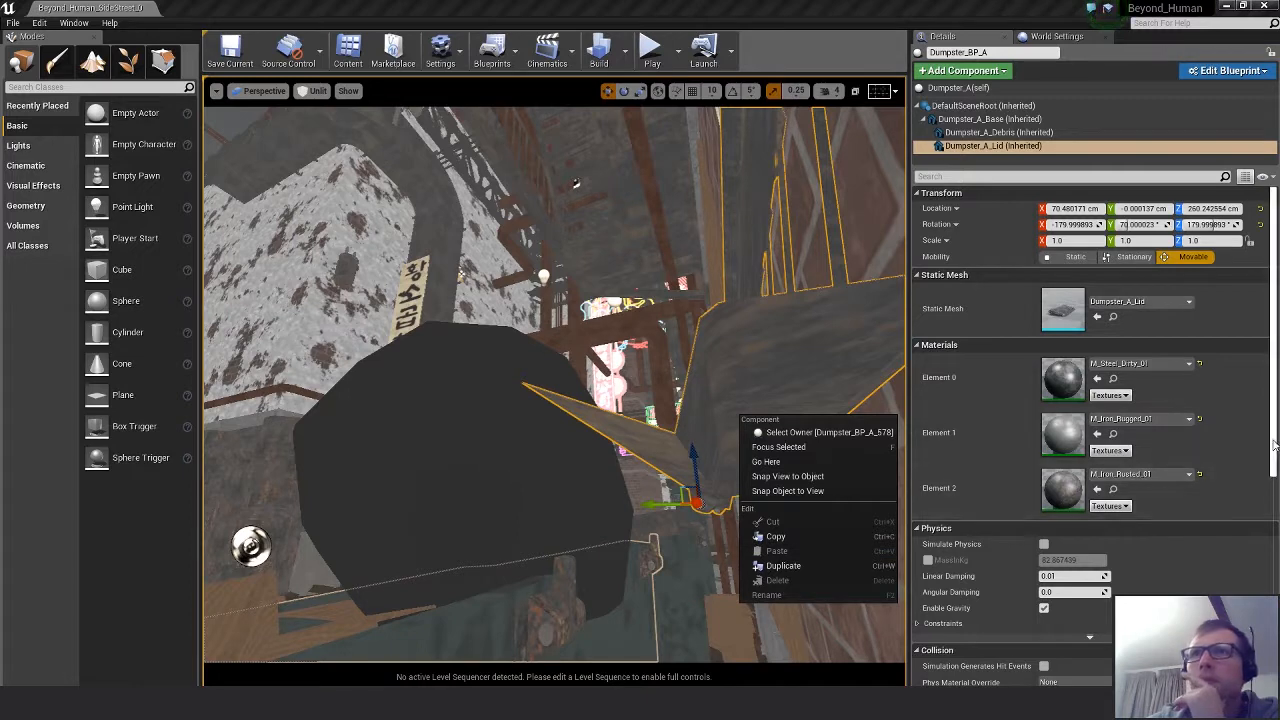
left_click(1277, 482)
left_click_drag(1274, 462, 1275, 562)
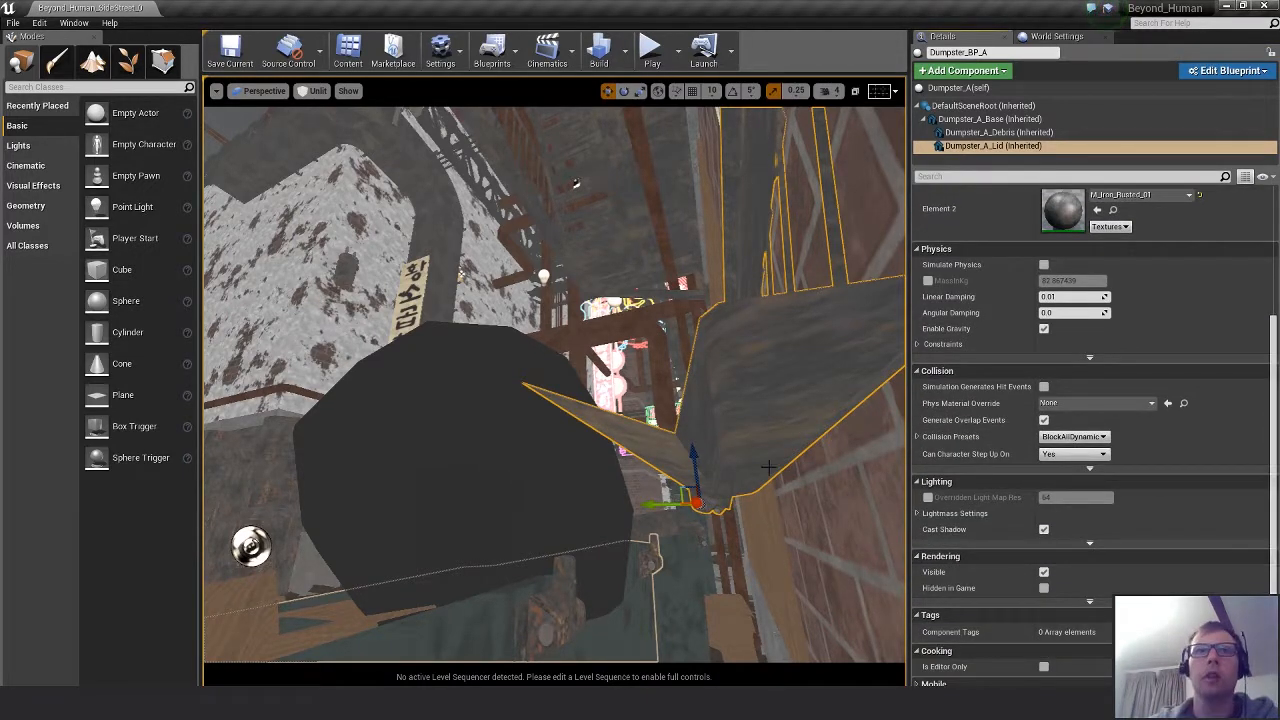
Move the lid down onto the dumpster's rear hinge, to about X 93.6 cm and Z 251.9 cm.
right_click_drag(743, 561, 735, 538)
right_click_drag(772, 500, 775, 520)
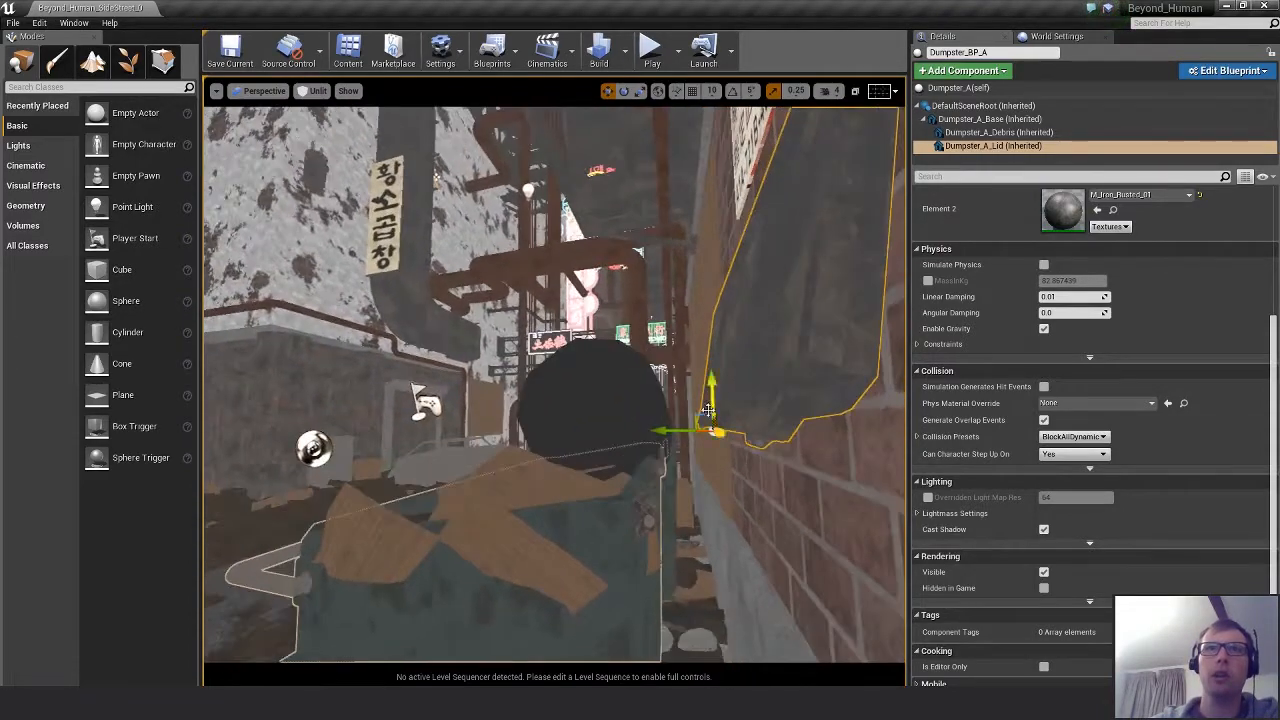
left_click_drag(700, 416, 643, 449)
right_click_drag(655, 462, 709, 535)
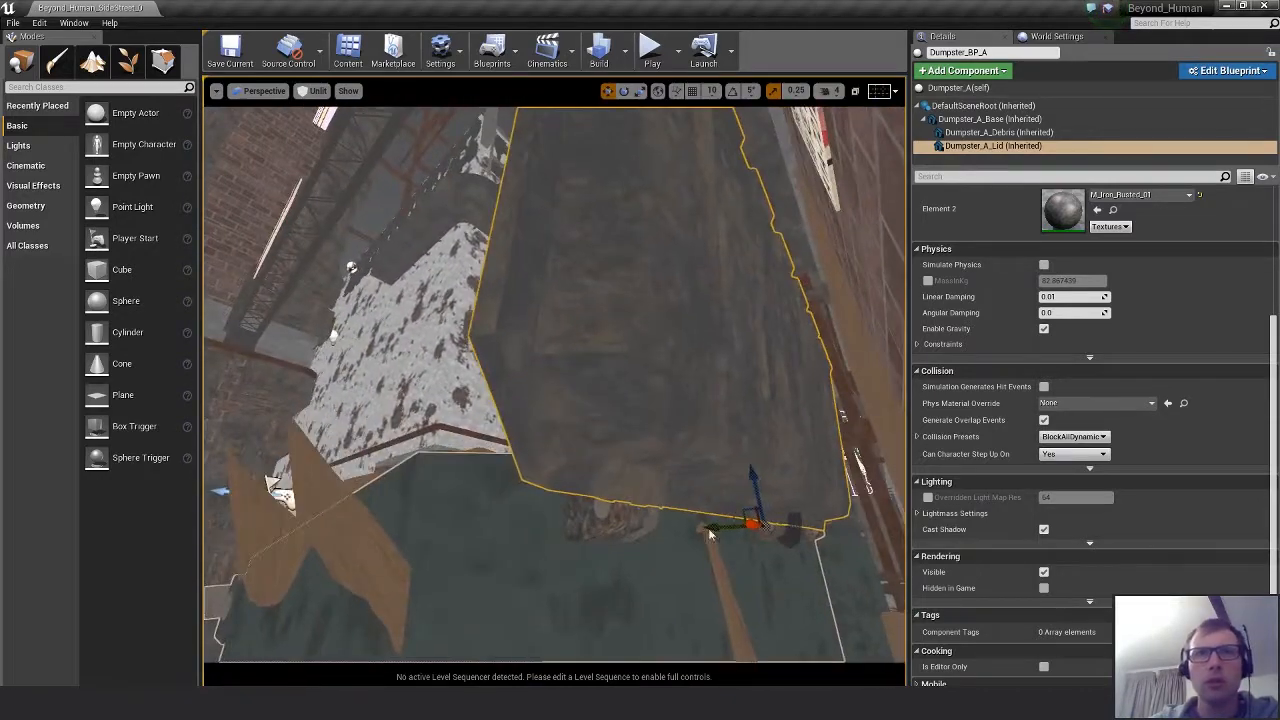
left_click_drag(743, 507, 750, 476)
right_click_drag(750, 476, 761, 455)
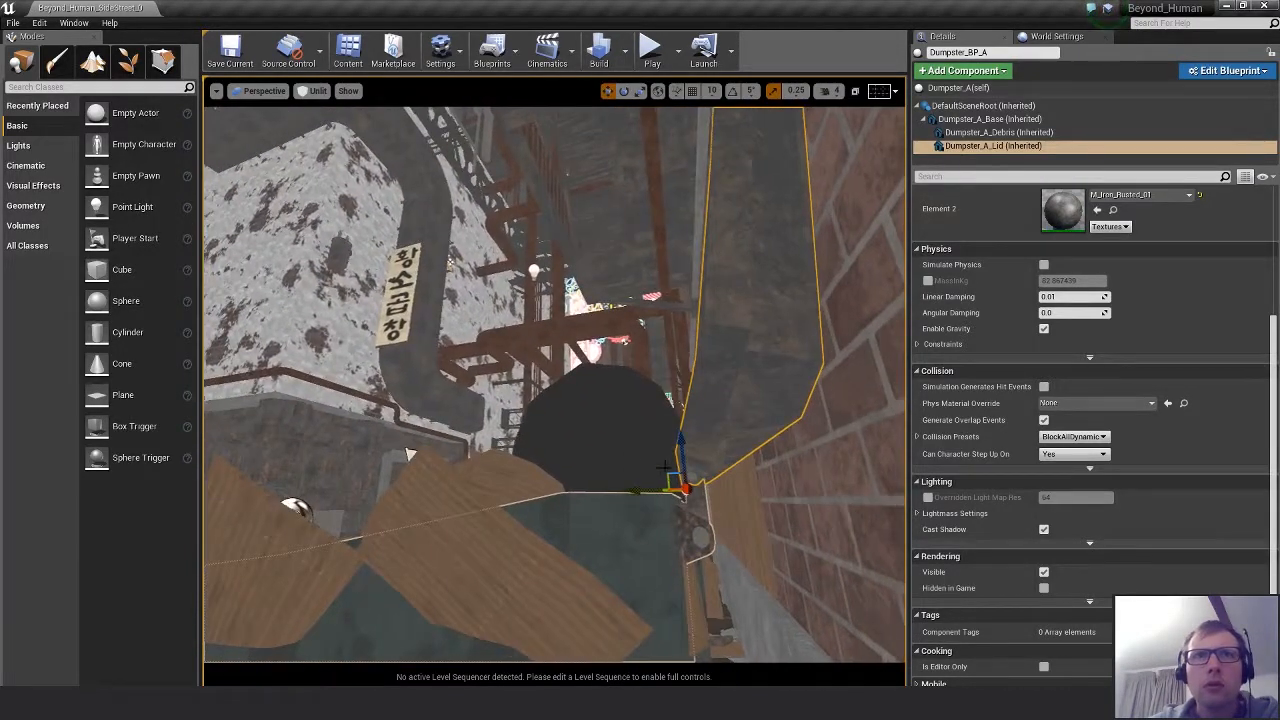
left_click_drag(672, 477, 676, 477)
Reselect the lid component and nudge it slightly towards the wall, to about X 93.1 cm.
left_click(636, 446)
right_click_drag(636, 446, 600, 440)
left_click(733, 411)
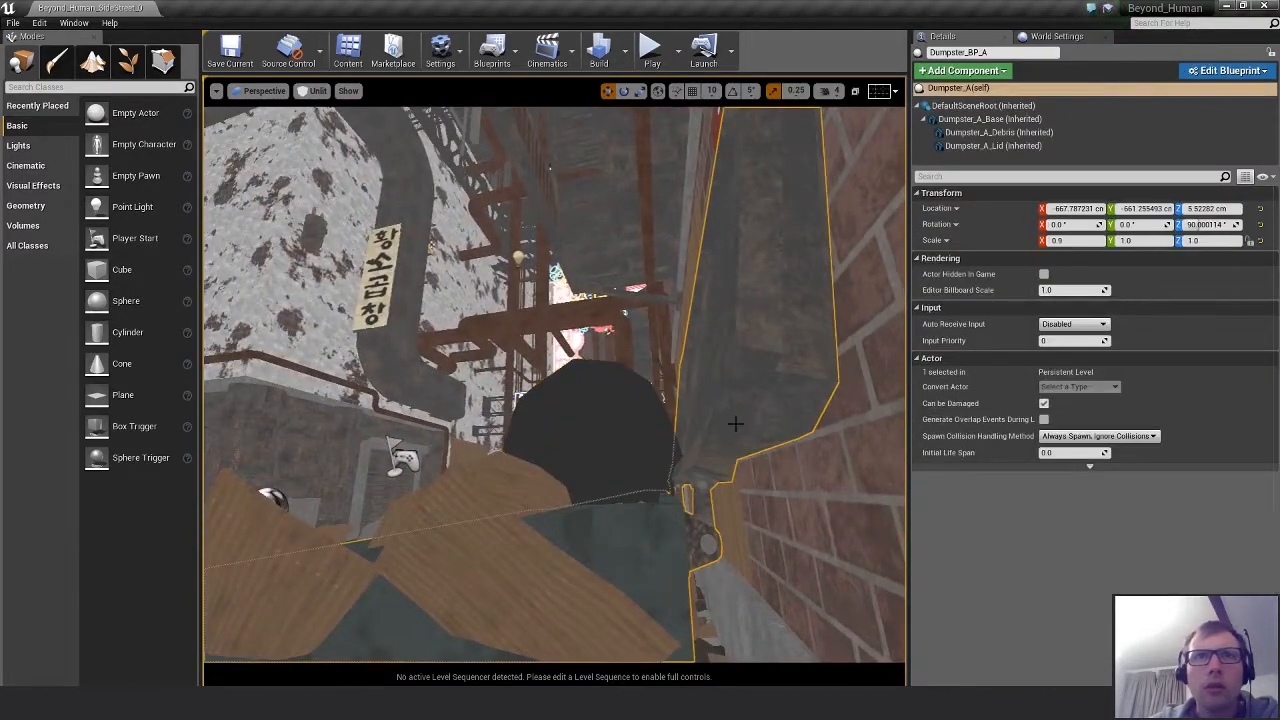
left_click(735, 424)
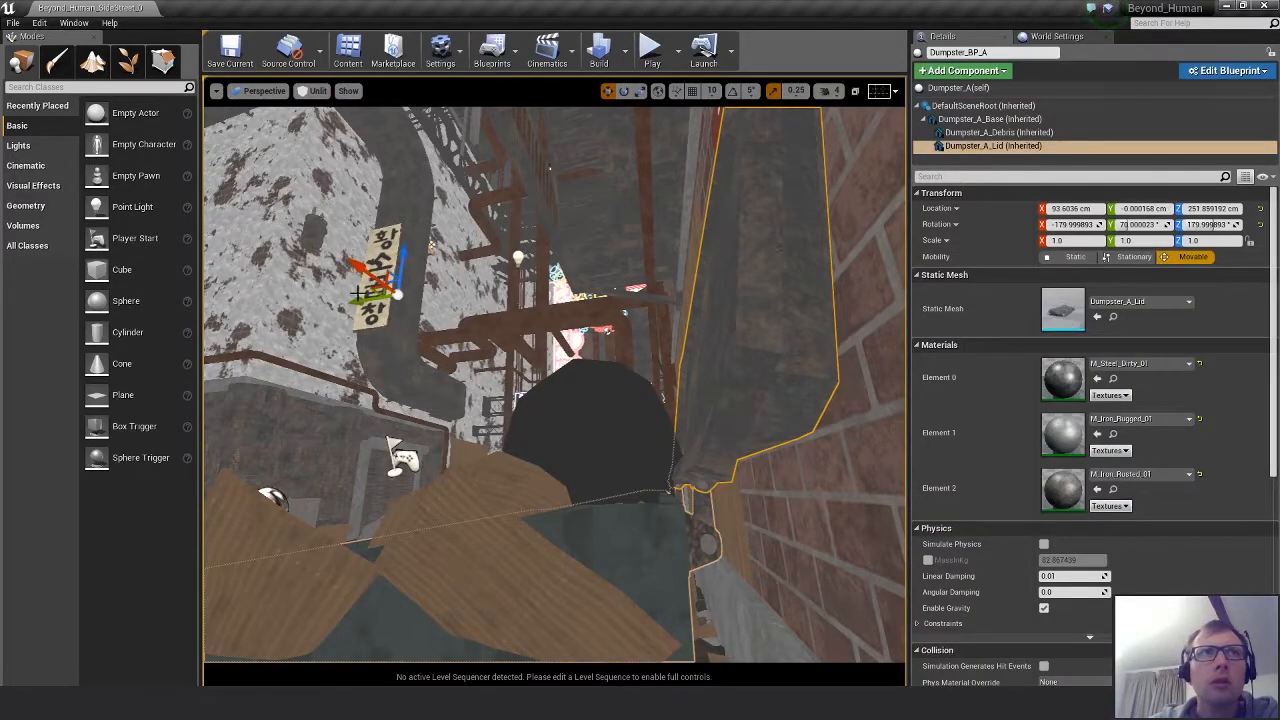
left_click_drag(355, 301, 356, 301)
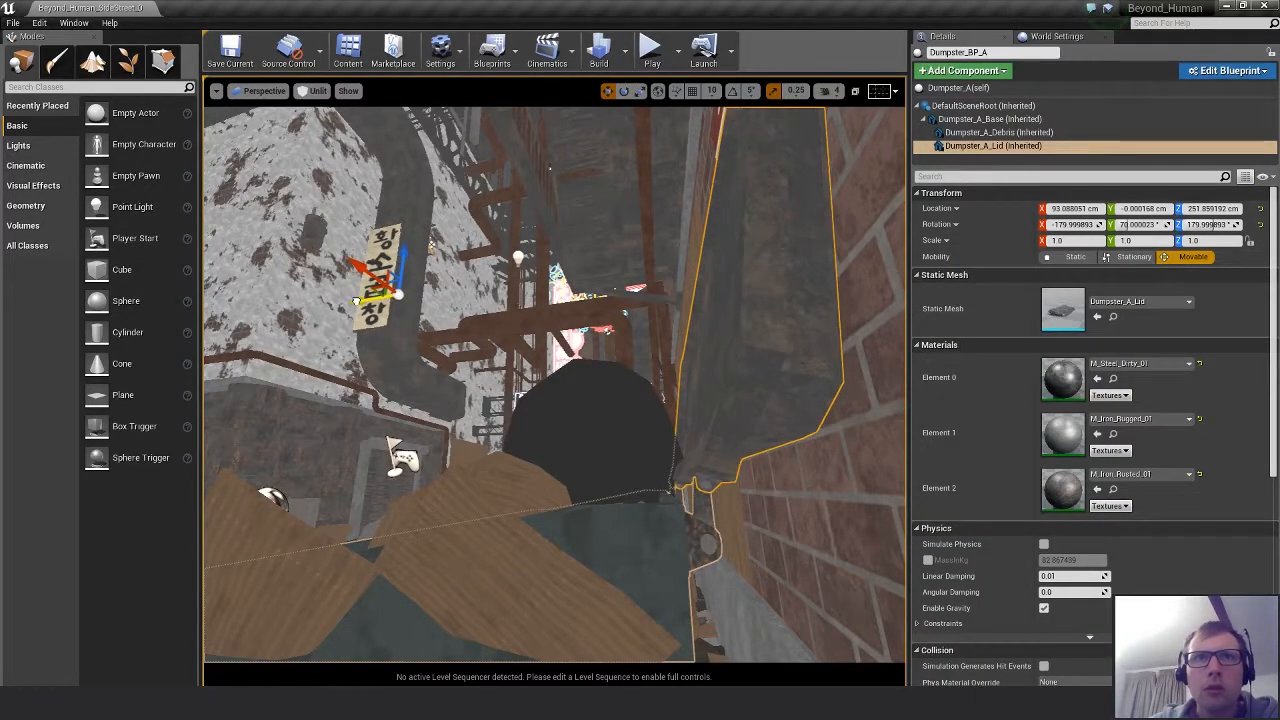
right_click_drag(556, 385, 612, 459)
Select the whole open dumpster and move it closer to the brick wall, to about Y -681.3 cm.
left_click(587, 508)
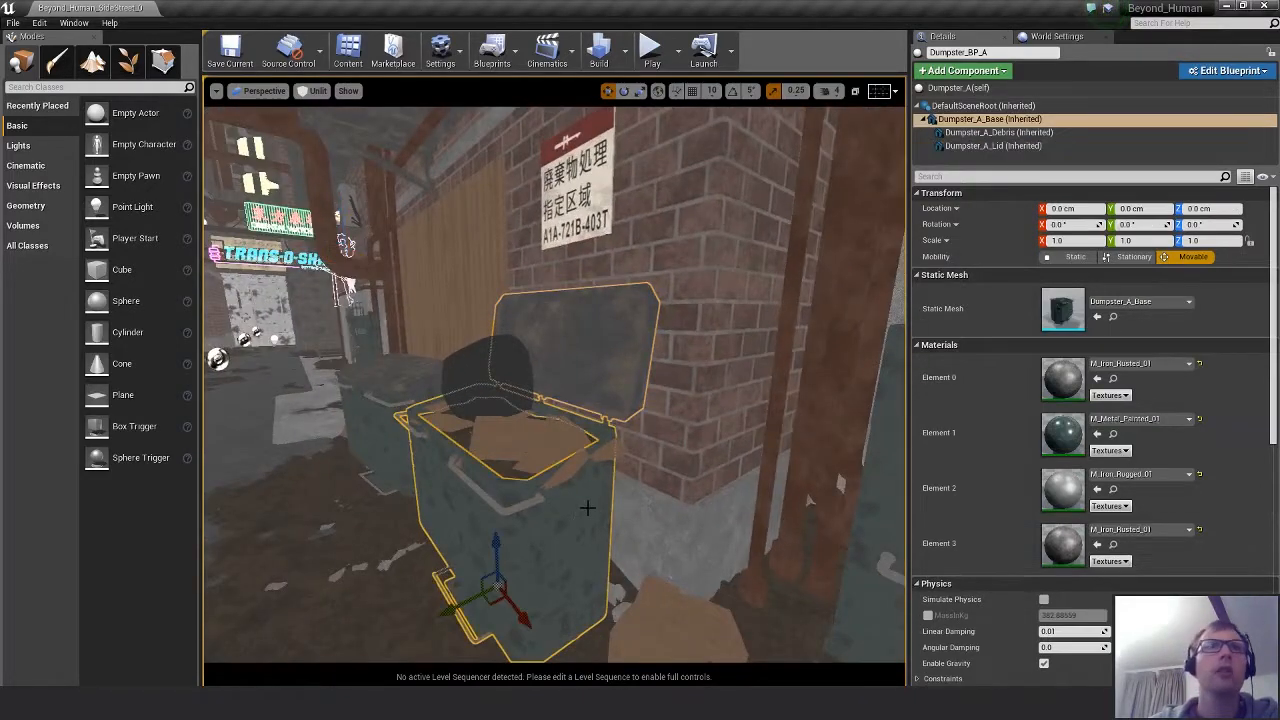
double_click(688, 531)
left_click(600, 580)
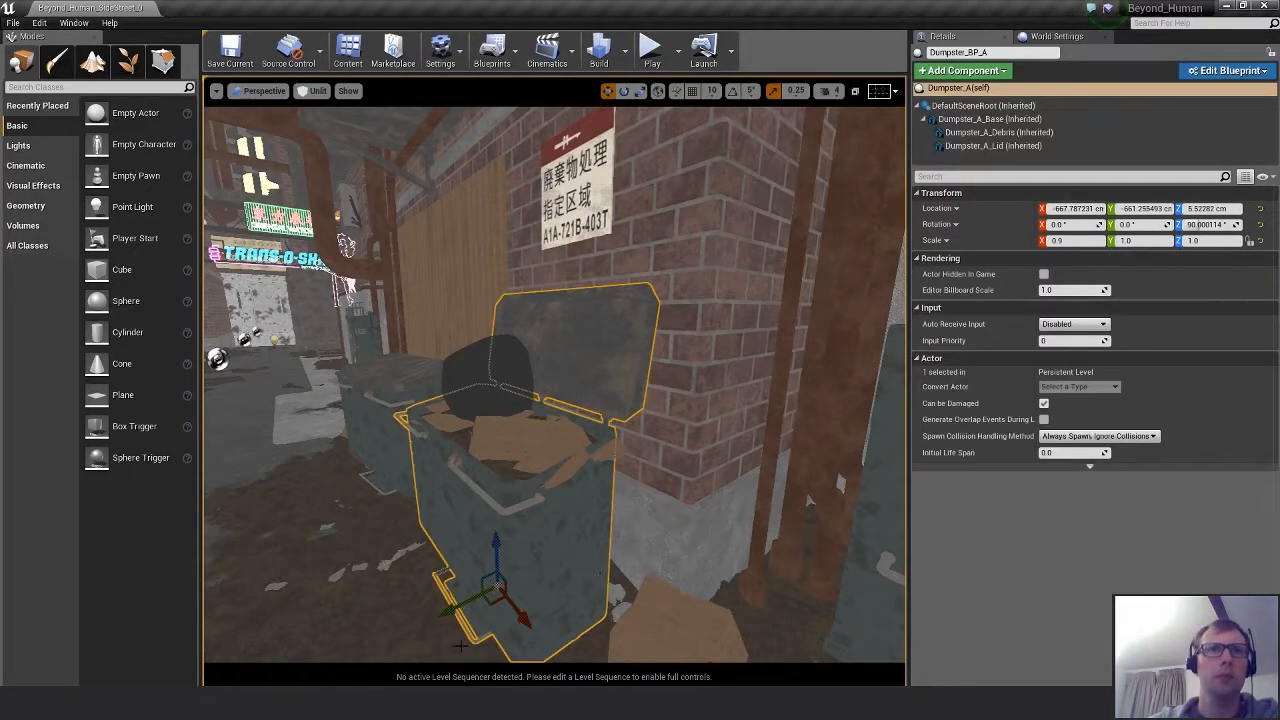
left_click_drag(452, 609, 608, 618)
right_click_drag(609, 619, 498, 618)
left_click_drag(533, 583, 526, 581)
right_click_drag(355, 480, 540, 550)
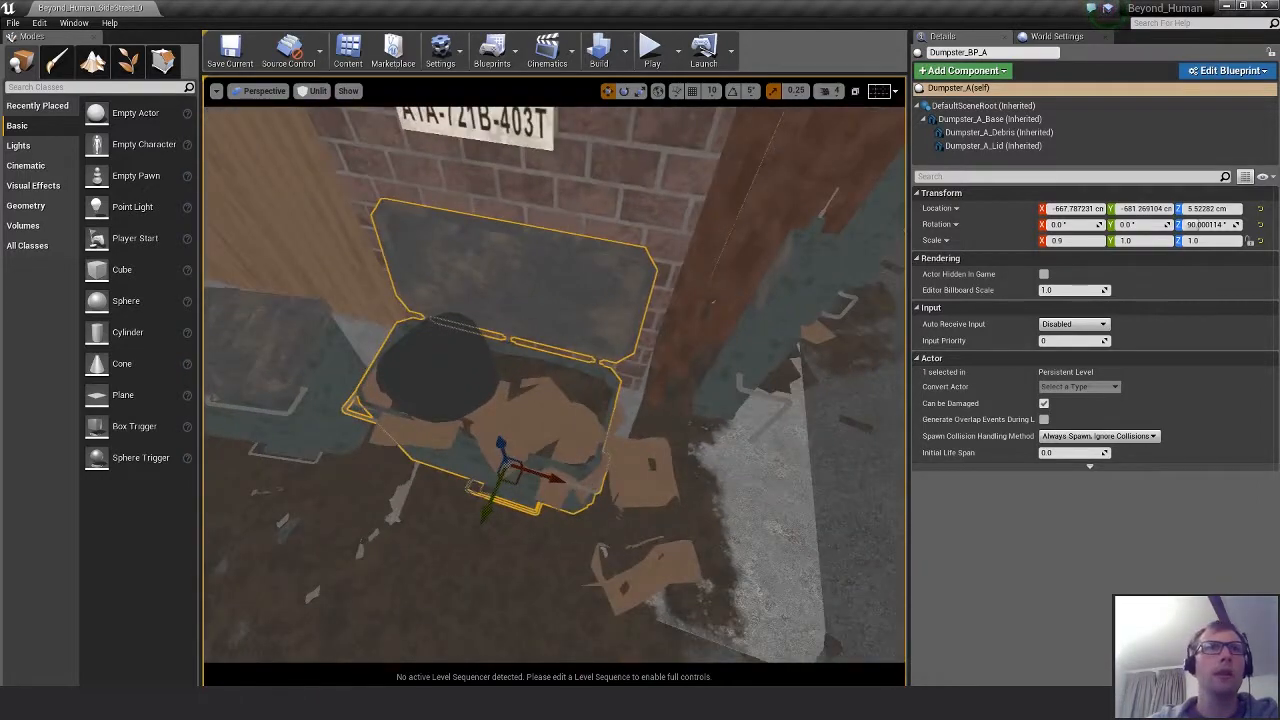
Select the bin bag and the cardboard pieces on the open dumpster and move them together back over its opening.
left_click(447, 382)
key("f")
left_click_drag(447, 382, 520, 385, "alt")
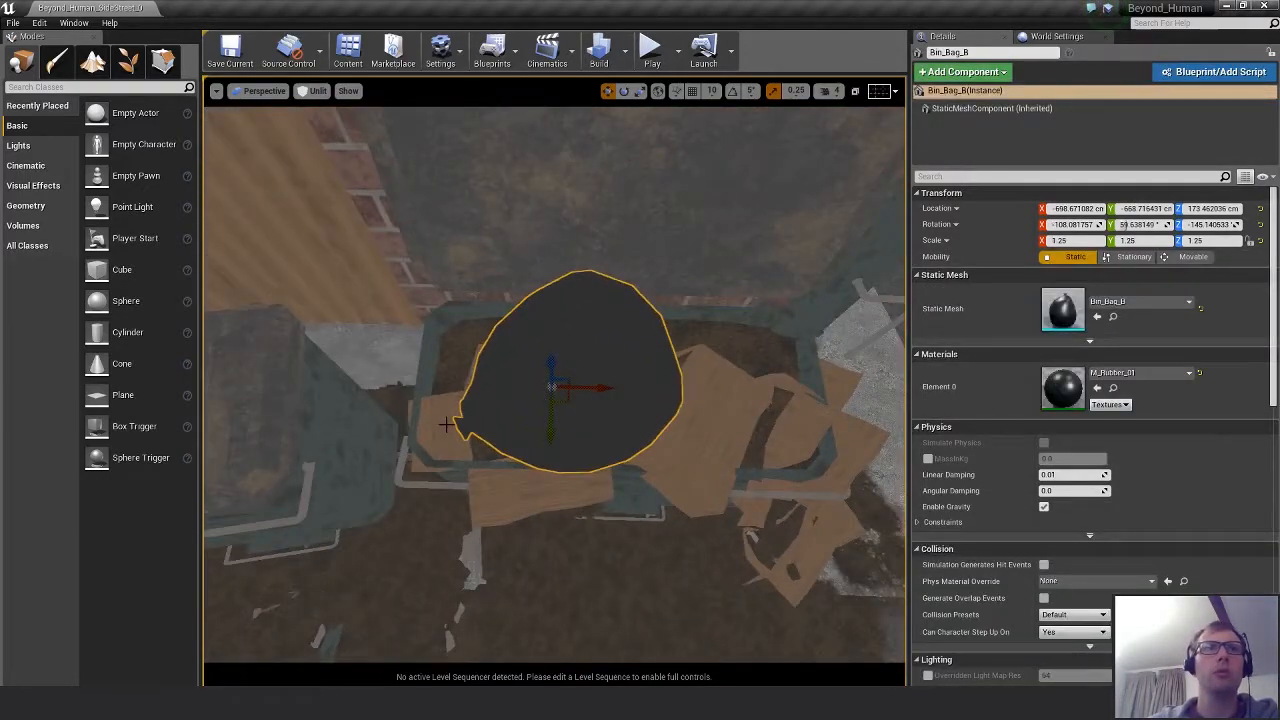
left_click(530, 490, "ctrl")
left_click(685, 487, "ctrl")
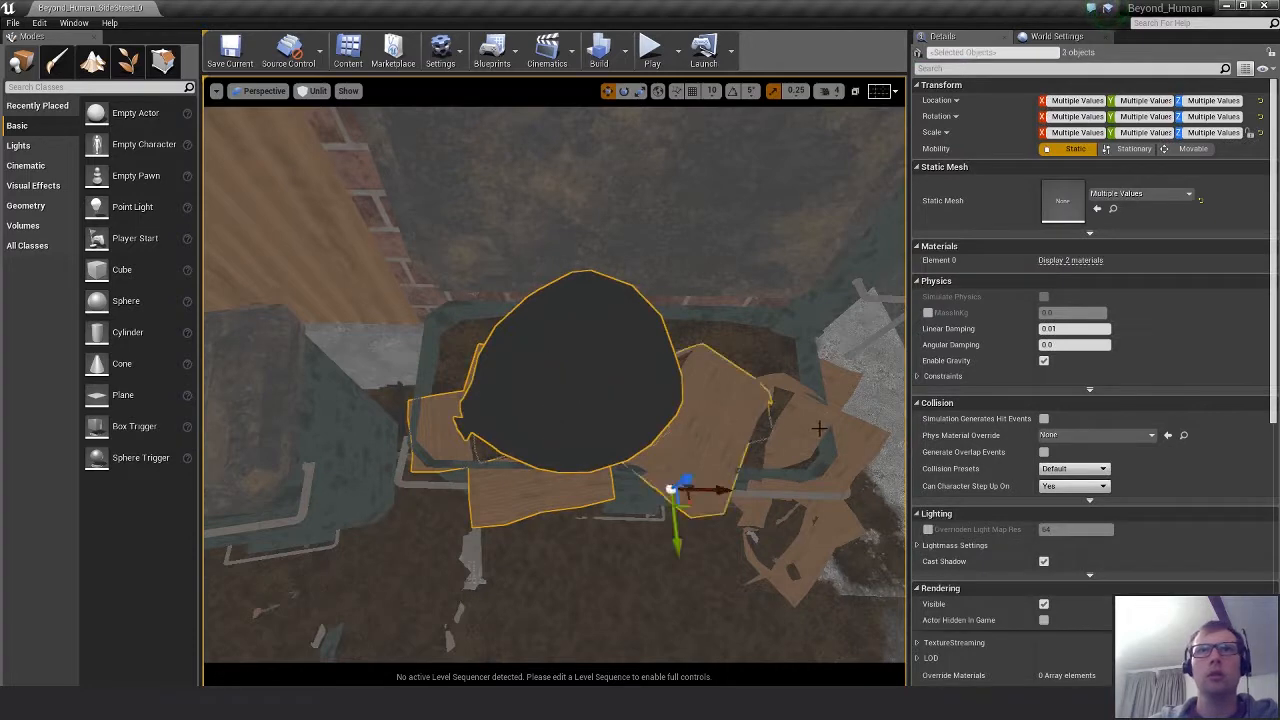
left_click(843, 467, "ctrl")
left_click_drag(818, 497, 801, 443)
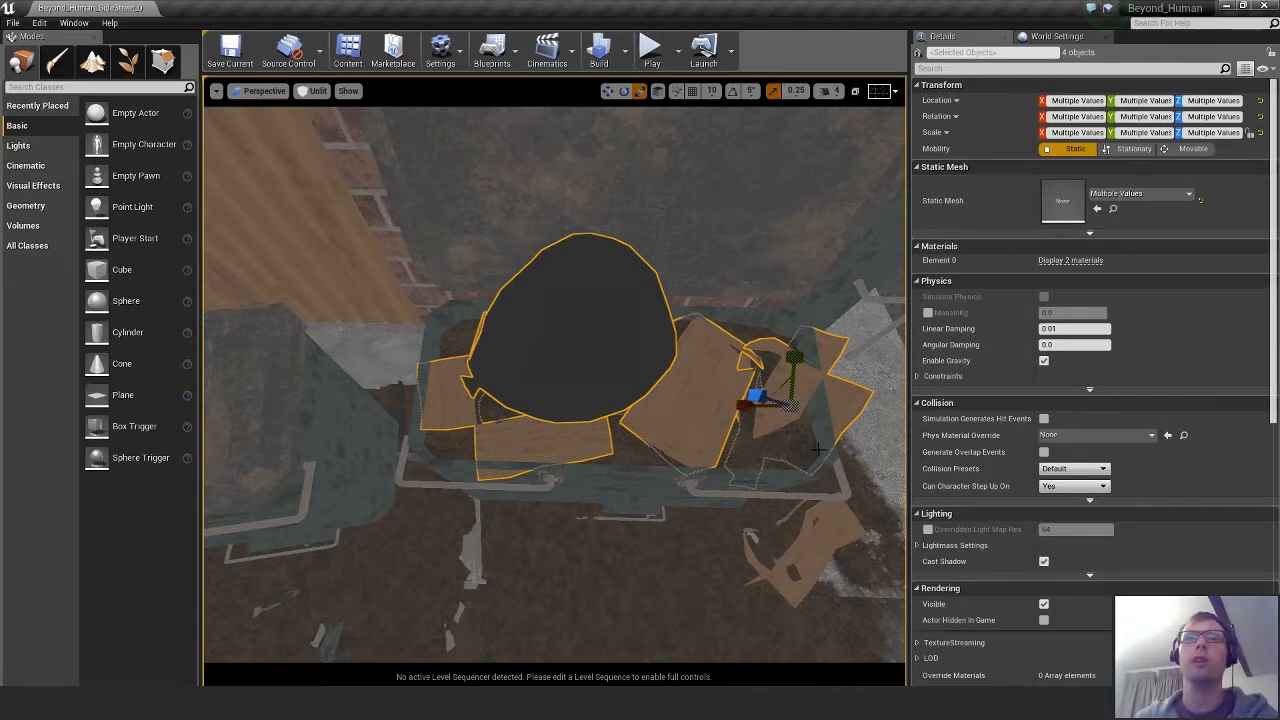
Move the crumpled cardboard box at the dumpster's near end inwards along X, to about -586.5 cm.
left_click(844, 367)
left_click(848, 405)
mouse_move(848, 405)
right_mouse_down()
mouse_move(790, 388)
mouse_move(862, 412)
right_mouse_up()
key("w")
left_click_drag(720, 521, 692, 508)
right_click_drag(725, 552, 725, 552)
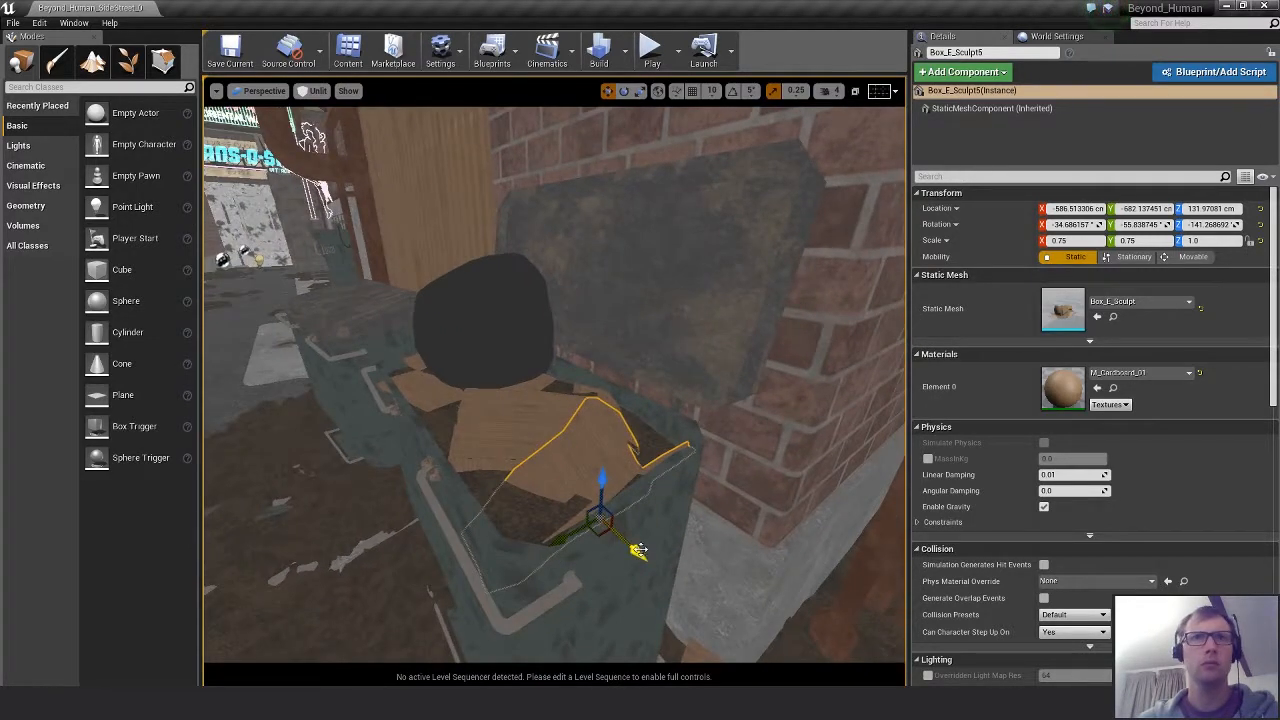
Nudge the flattened cardboard piece at the open dumpster's wall end slightly further inside the container.
left_click_drag(635, 549, 629, 544)
right_click_drag(746, 560, 738, 560)
Set the scale of the cardboard box Box_A_Sculpt4 inside the dumpster to 0.6, 0.6, 0.9.
left_click(471, 424)
right_click_drag(574, 403, 574, 420)
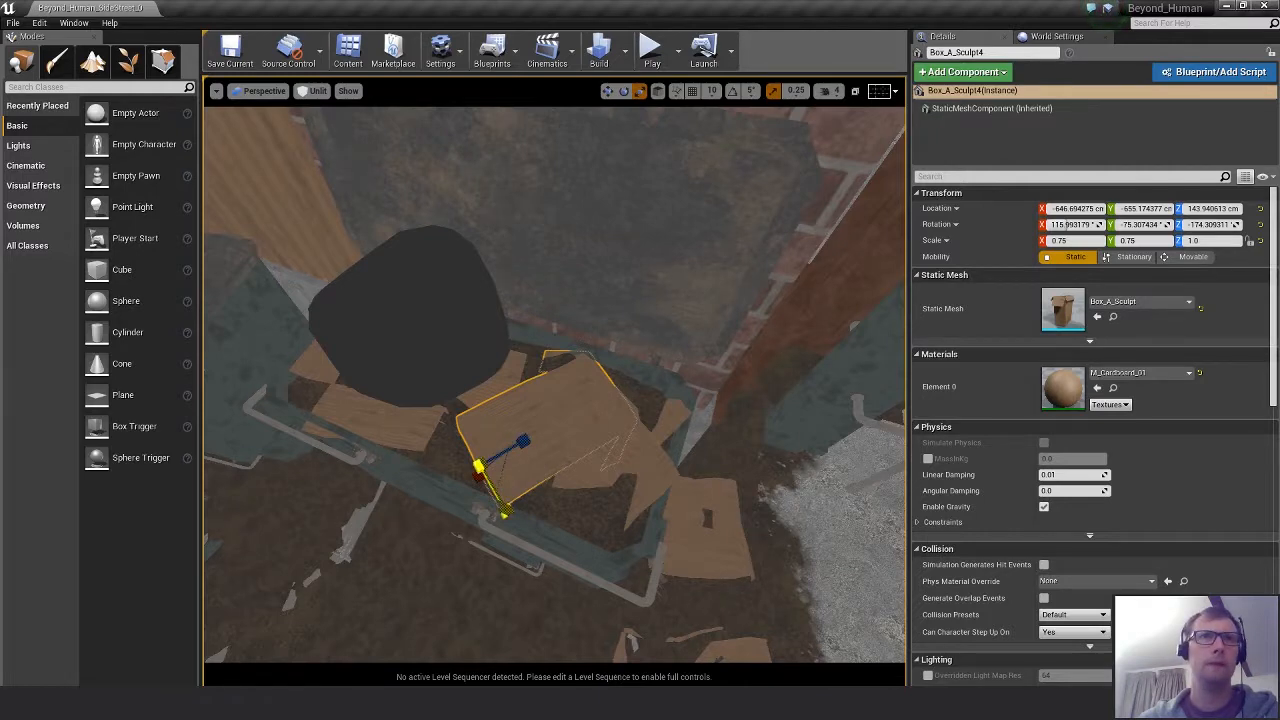
left_click_drag(504, 511, 496, 498)
key("ctrl+z")
key("w")
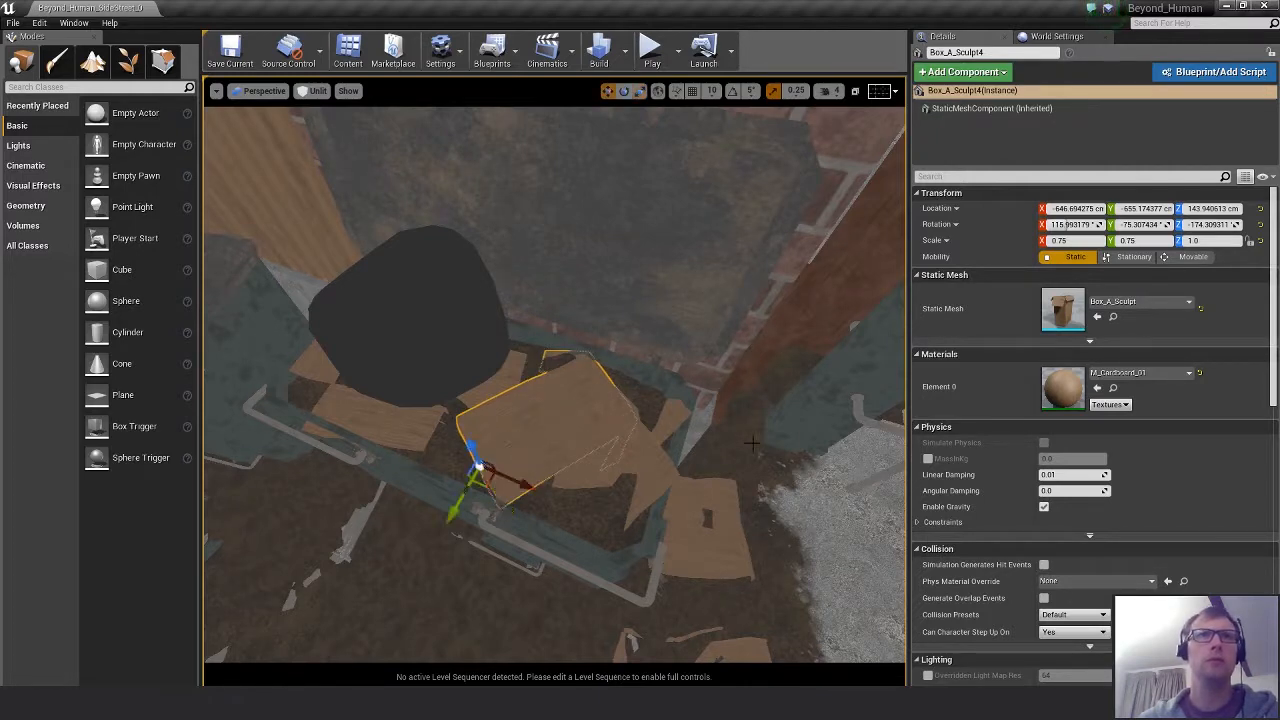
left_click(1141, 241)
type("0.6")
key("Return")
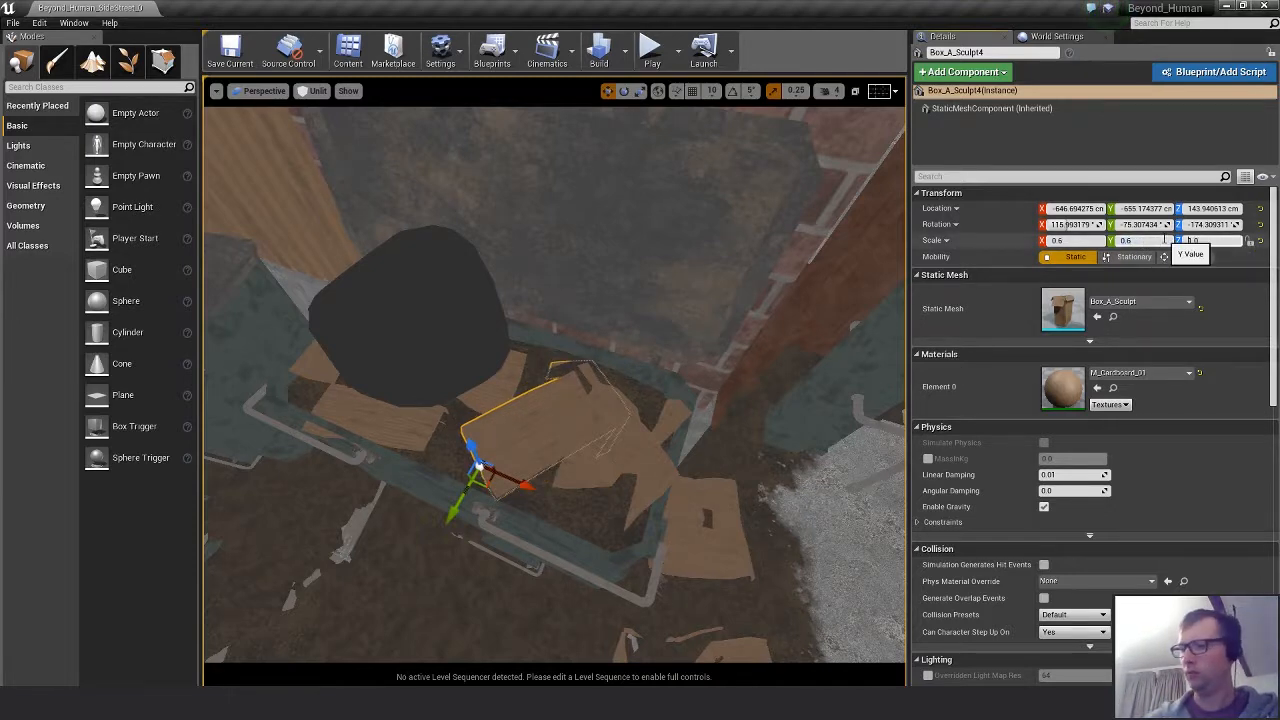
type("0.6")
key("Return")
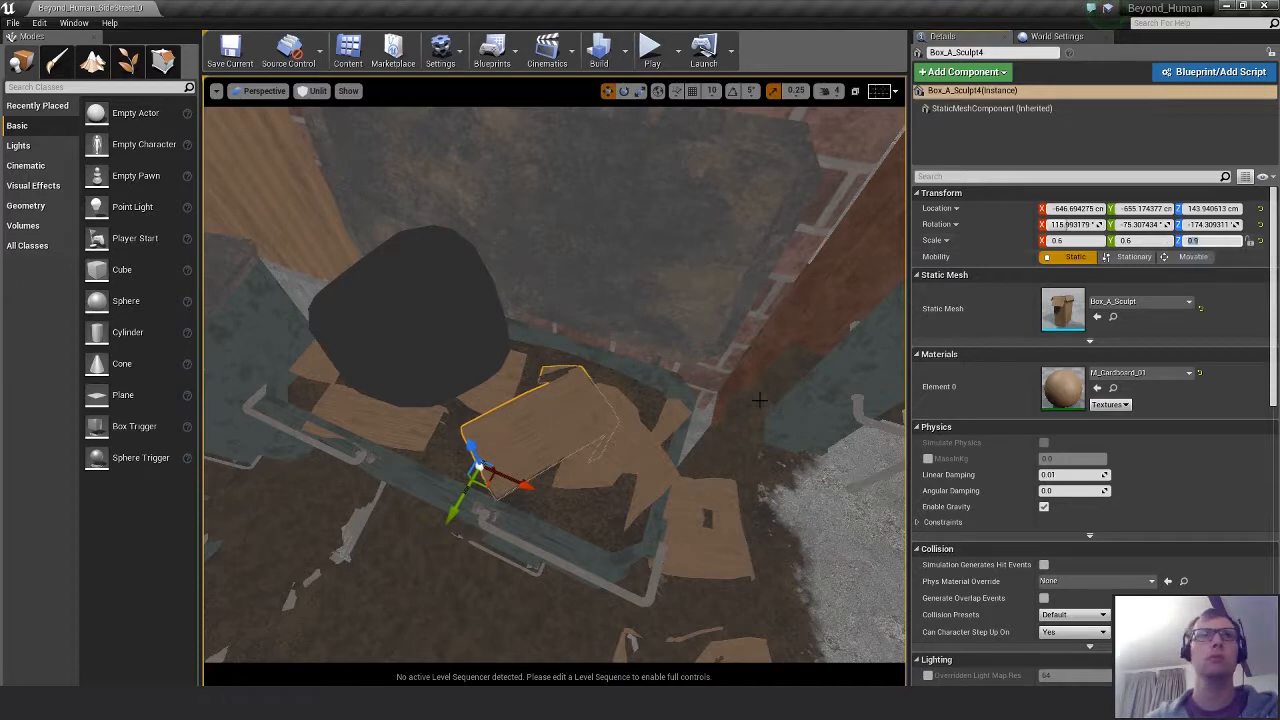
Raise the resized cardboard box about 6 cm and shift it about 3 cm along negative Y.
left_click_drag(676, 477, 635, 473, "alt")
left_click_drag(500, 476, 505, 468)
left_click_drag(481, 512, 481, 509)
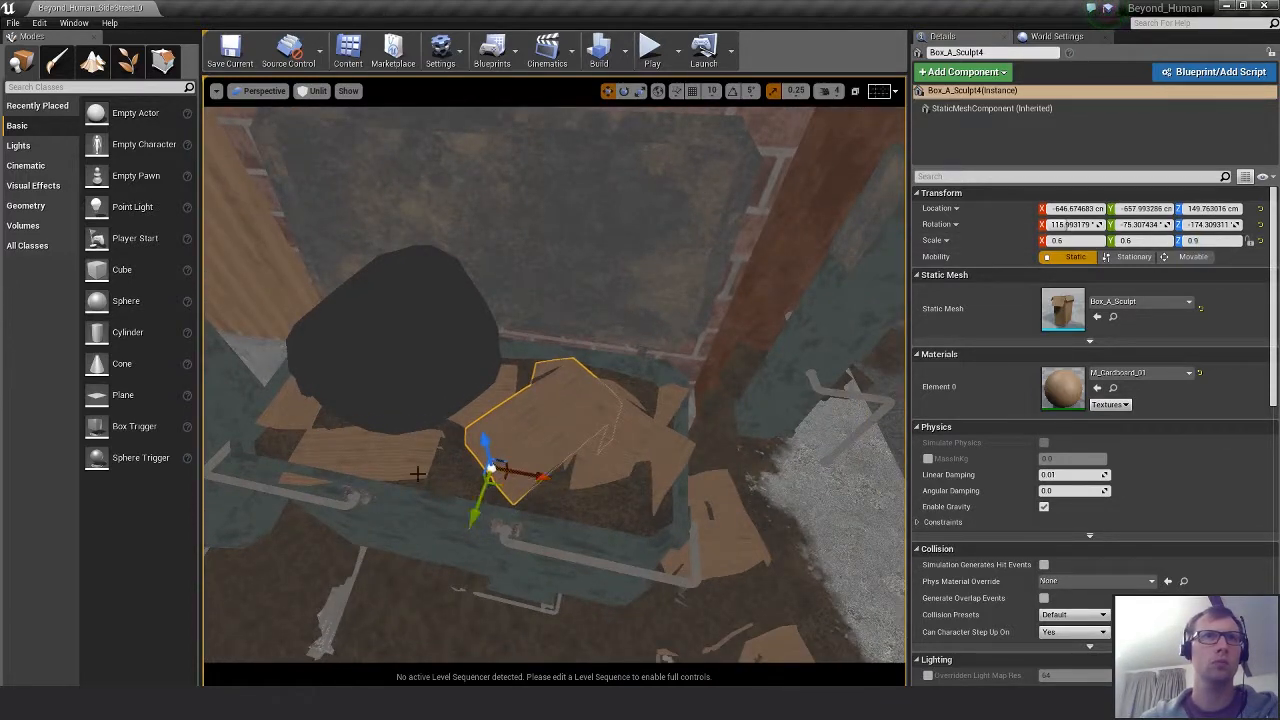
Scale the cardboard piece beneath the bin bag to 0.75 in X and reposition it within the dumpster's rim.
left_click(418, 474)
right_click_drag(418, 474, 497, 451)
left_click_drag(497, 451, 520, 463, "alt")
key("r")
left_click_drag(648, 350, 650, 356)
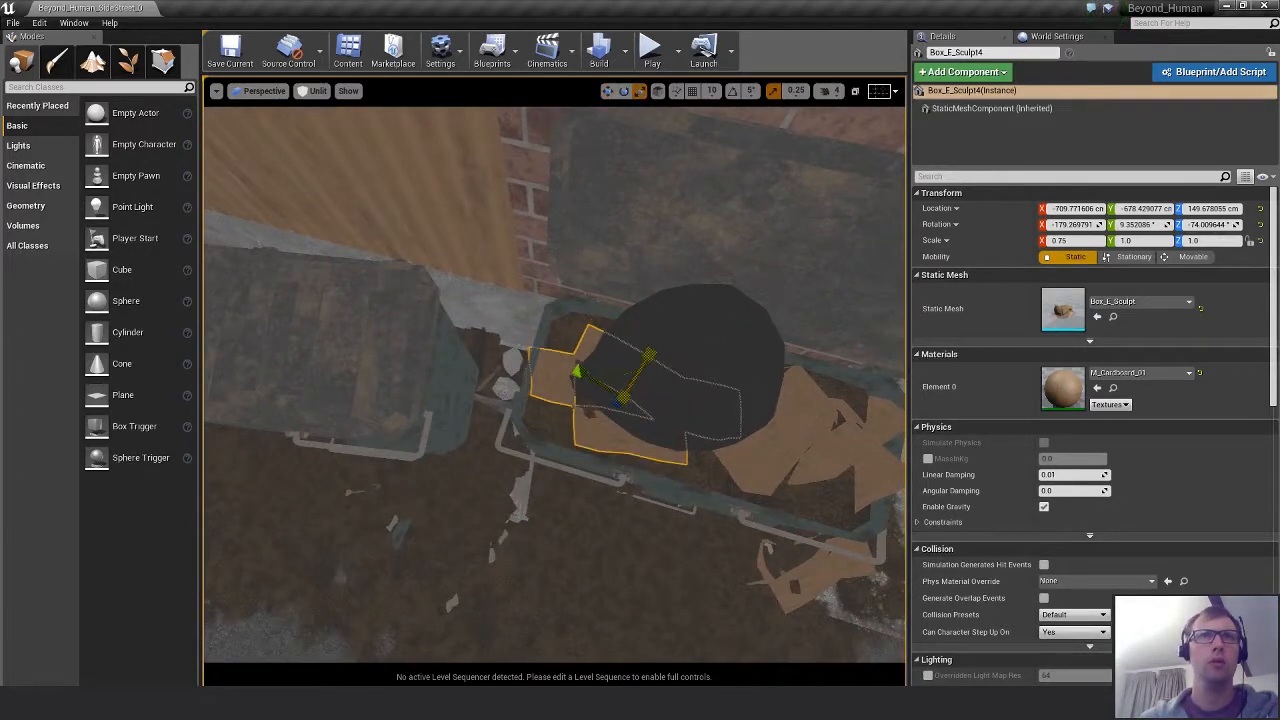
key("w")
left_click_drag(631, 418, 637, 485)
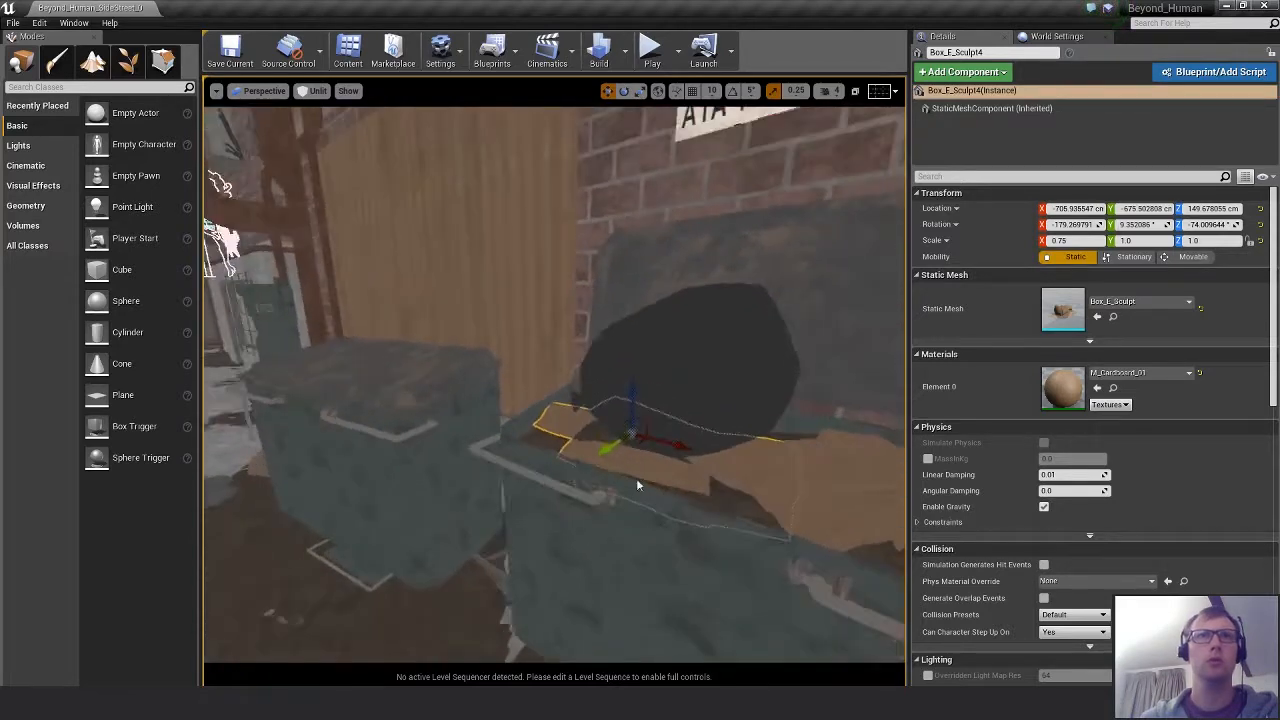
left_click_drag(641, 410, 646, 442)
Raise the bin bag about 2 cm and move it about 7 cm along positive X over the cardboard.
left_click(645, 385)
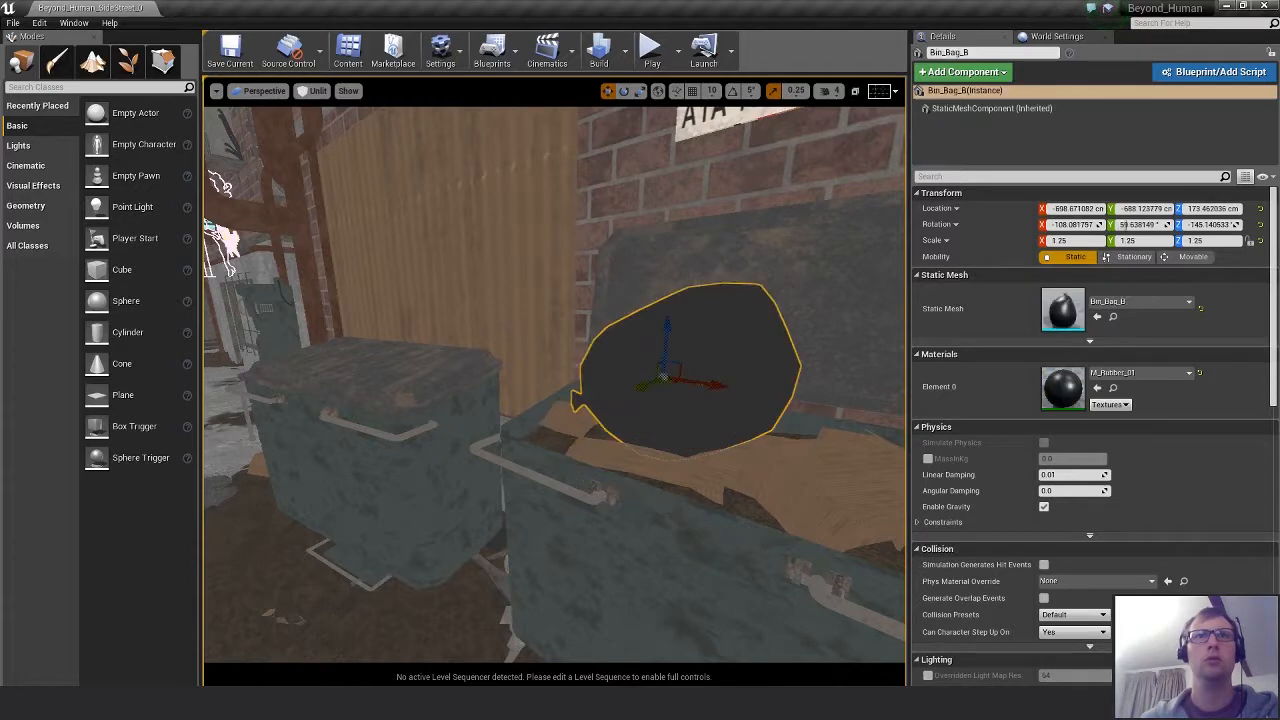
left_click_drag(774, 355, 713, 423, "alt")
left_click(707, 352)
mouse_move(675, 354)
left_mouse_down()
mouse_move(643, 354)
mouse_move(664, 352)
left_mouse_up()
left_click_drag(664, 352, 690, 380, "alt")
right_click_drag(690, 380, 640, 395, "alt")
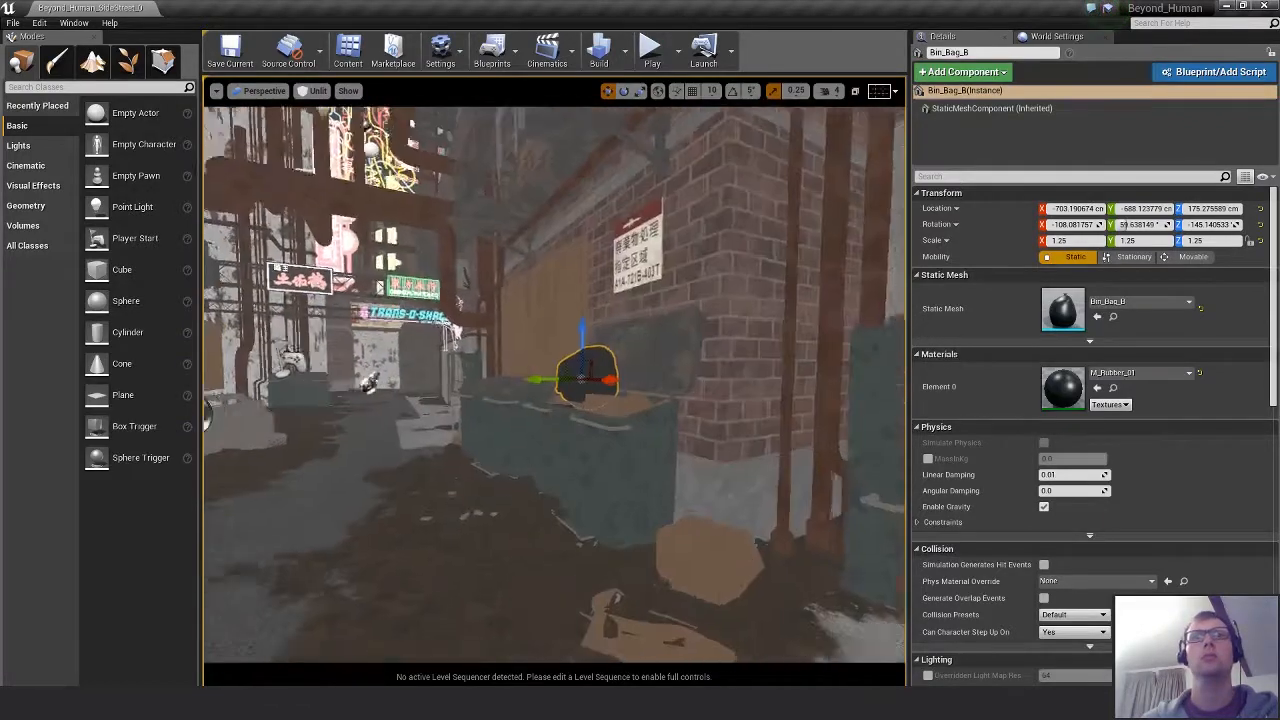
mouse_move(640, 395)
left_mouse_down("alt")
mouse_move(672, 398)
mouse_move(624, 382)
left_mouse_up("alt")
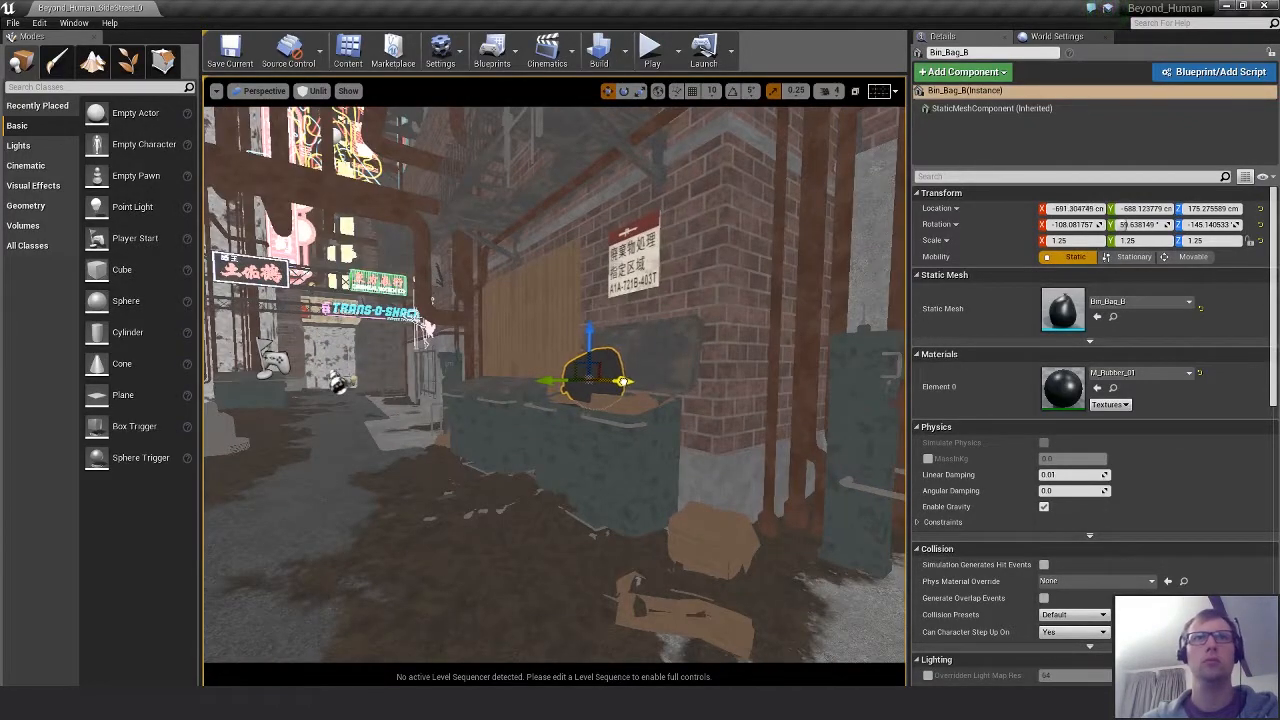
key("Escape")
Adjust the bin bag's placement on the open dumpster as seen from further down the alley.
left_click_drag(742, 510, 690, 505, "alt")
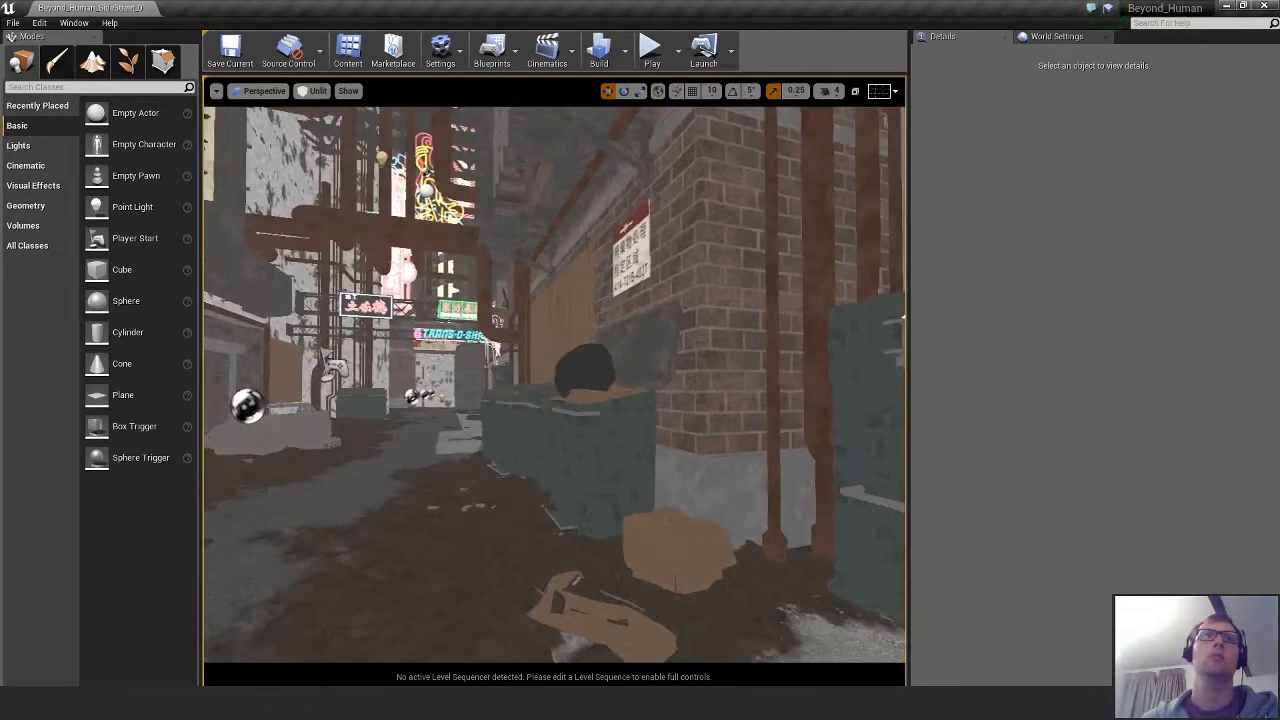
right_click_drag(690, 505, 640, 515, "alt")
middle_click_drag(640, 515, 687, 515, "alt")
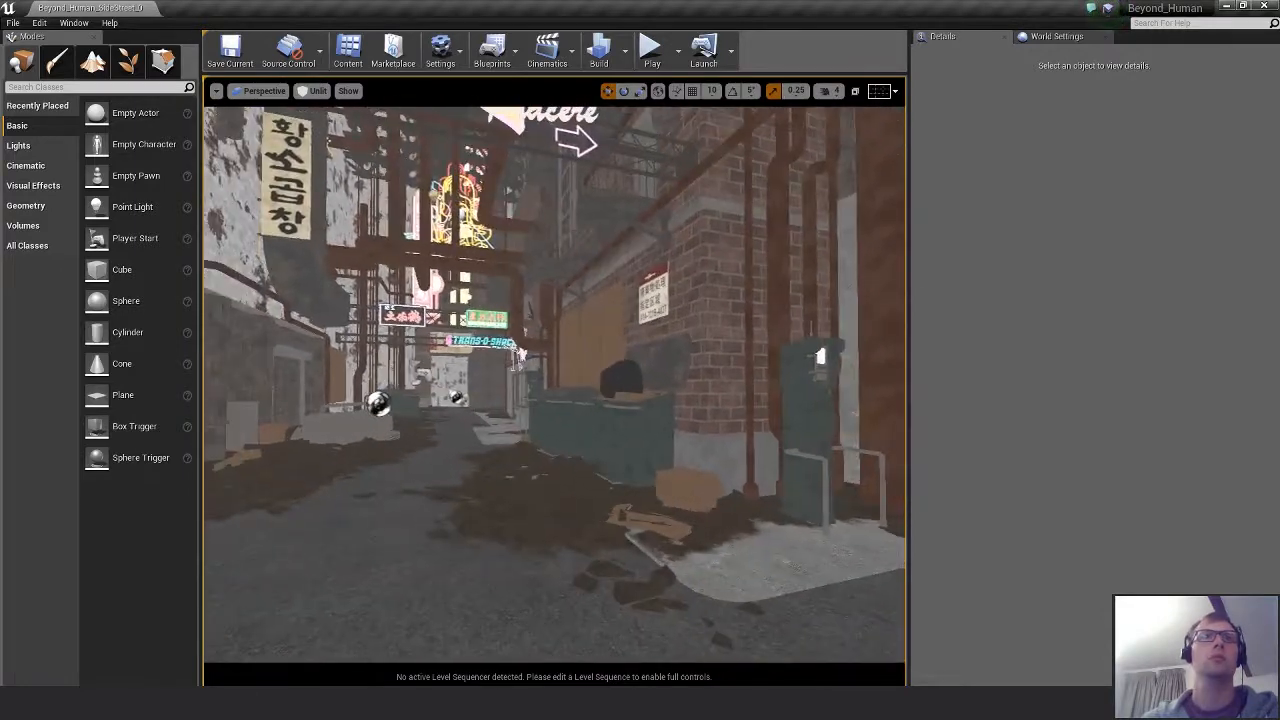
left_click(626, 383)
left_click_drag(596, 378, 602, 384)
left_click_drag(570, 430, 624, 470)
key("Escape")
Move the closed dumpster by the wooden panel about 35 cm along positive X, toward the open dumpster.
right_click_drag(624, 376, 684, 492)
left_click(591, 387)
left_click_drag(684, 492, 714, 490, "alt")
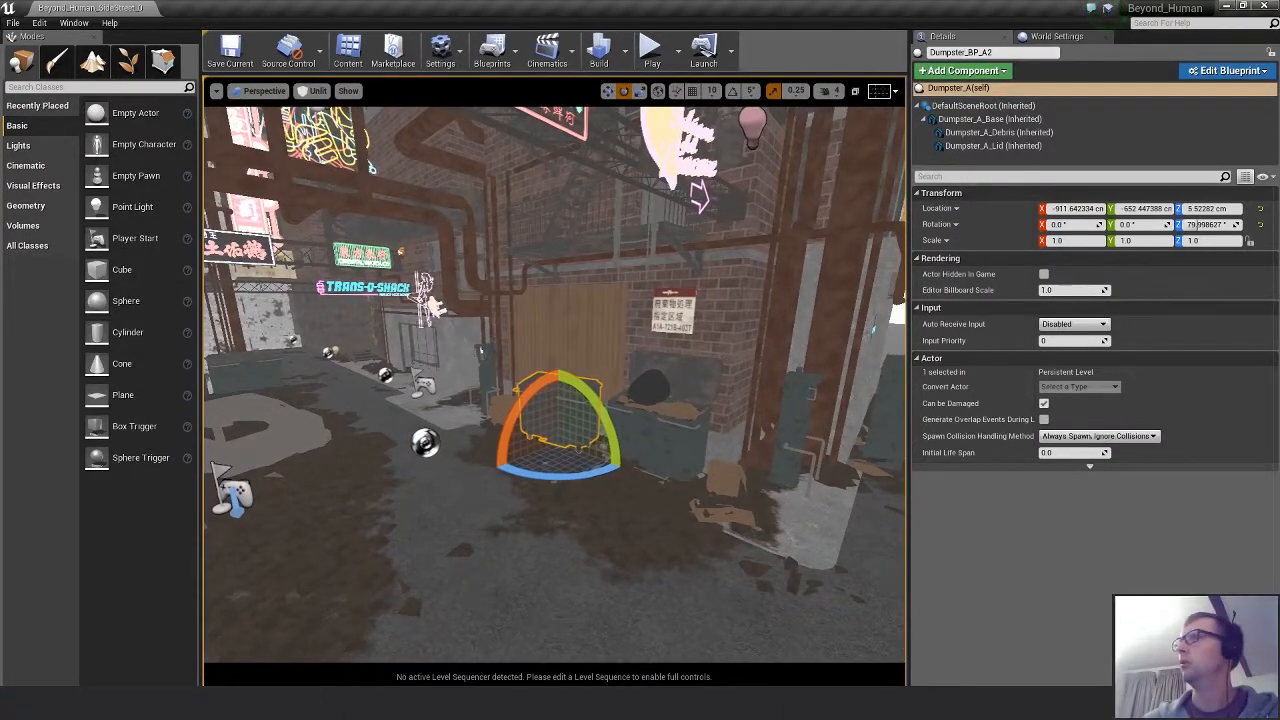
key("w")
left_click_drag(597, 461, 610, 466)
right_click_drag(727, 503, 650, 470)
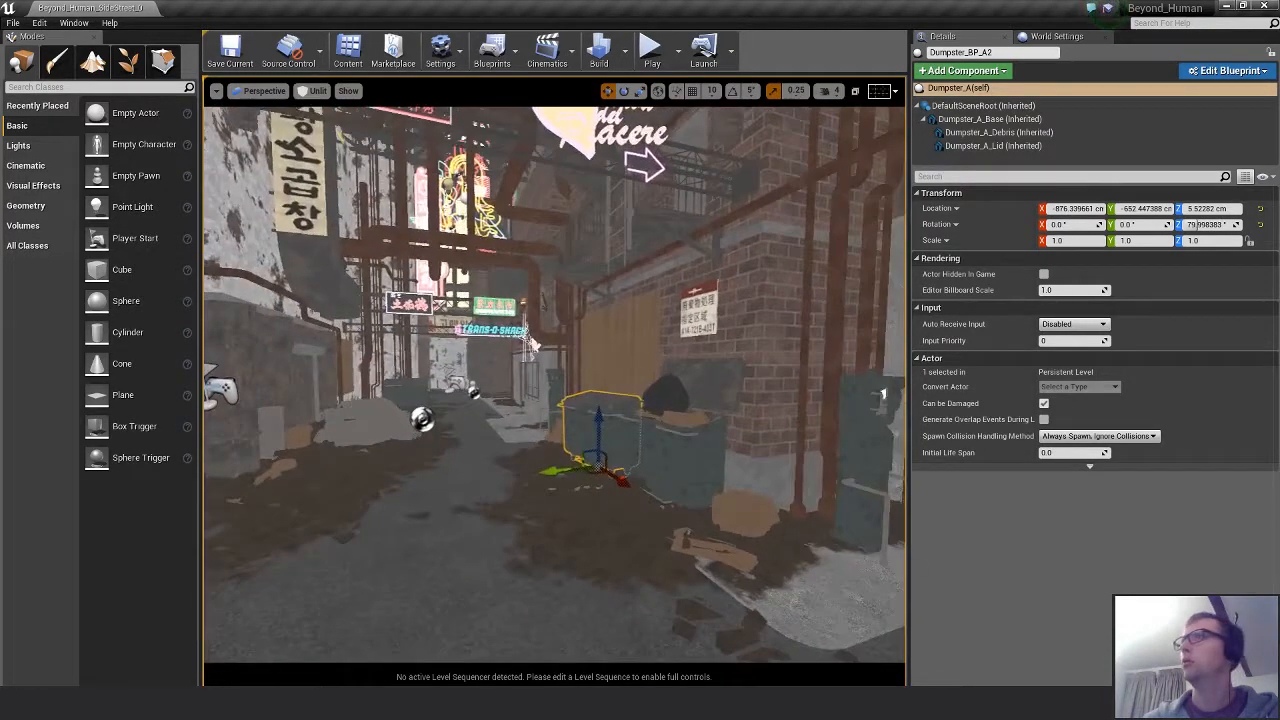
left_click_drag(598, 428, 598, 457)
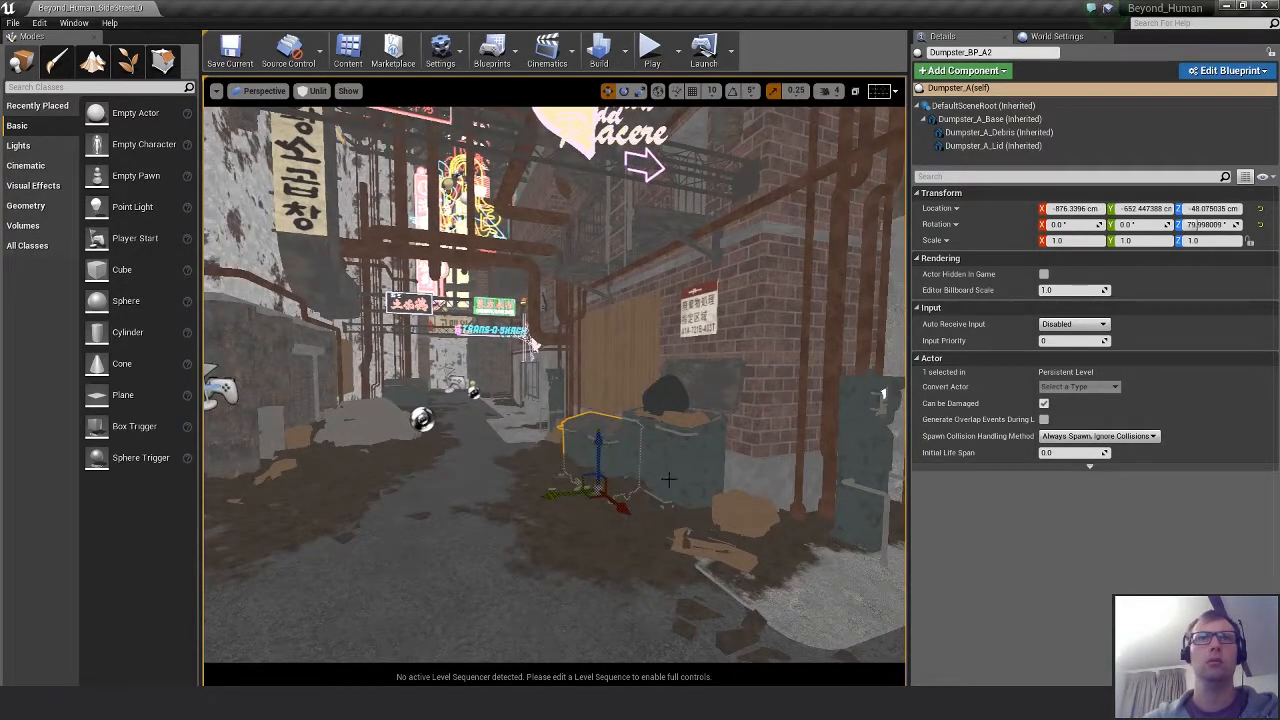
key("ctrl+z")
Shift the dumpster at the far end of the alley about 14 cm along negative X and 5 cm along positive Y.
key("f")
mouse_move(751, 487)
left_mouse_down("alt")
mouse_move(597, 456)
mouse_move(546, 397)
mouse_move(739, 494)
left_mouse_up("alt")
scroll(739, 494, "down", 5)
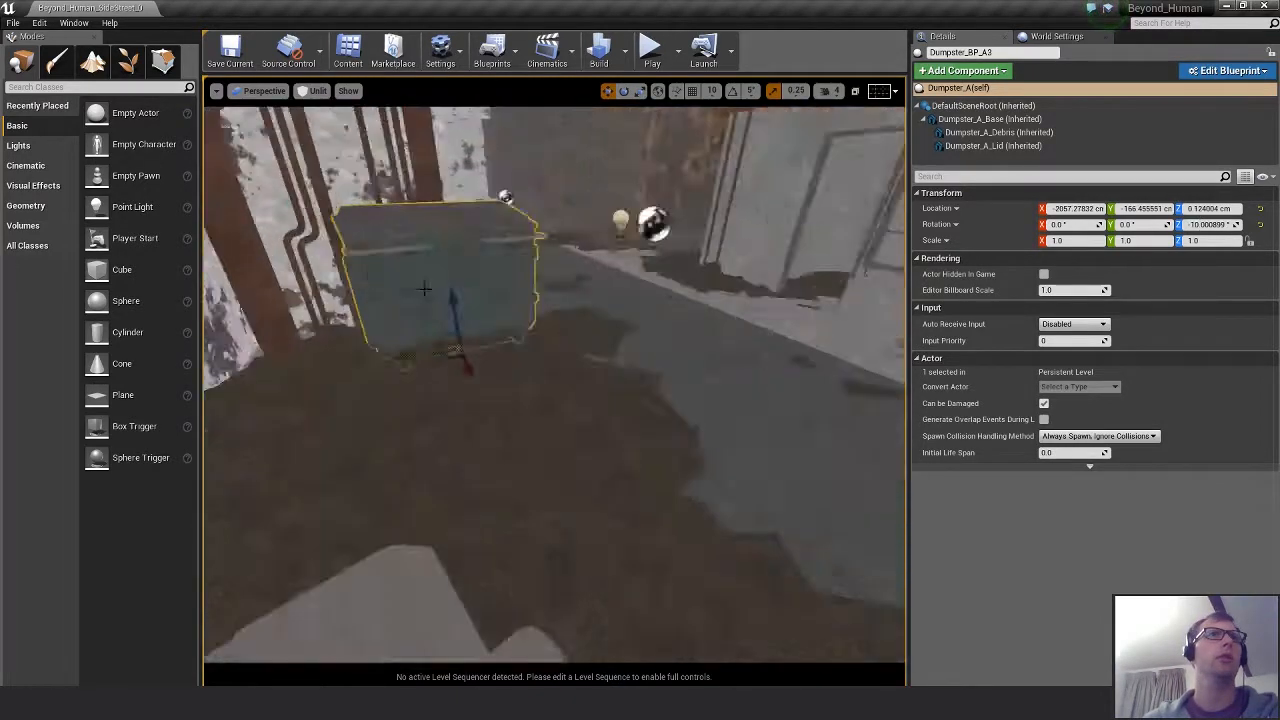
key("f")
left_click_drag(424, 288, 692, 410, "alt")
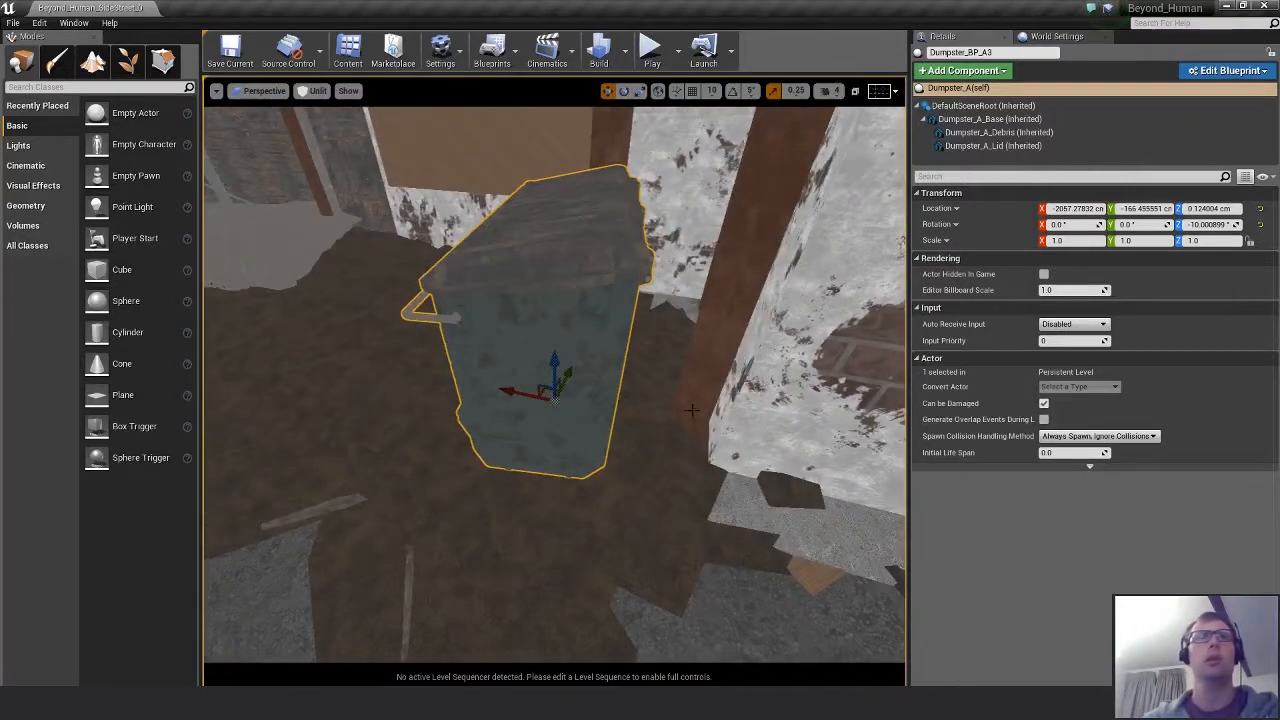
left_click_drag(519, 390, 820, 350)
left_click_drag(510, 310, 418, 404, "alt")
left_click_drag(542, 379, 534, 387)
left_click_drag(790, 560, 803, 484, "alt")
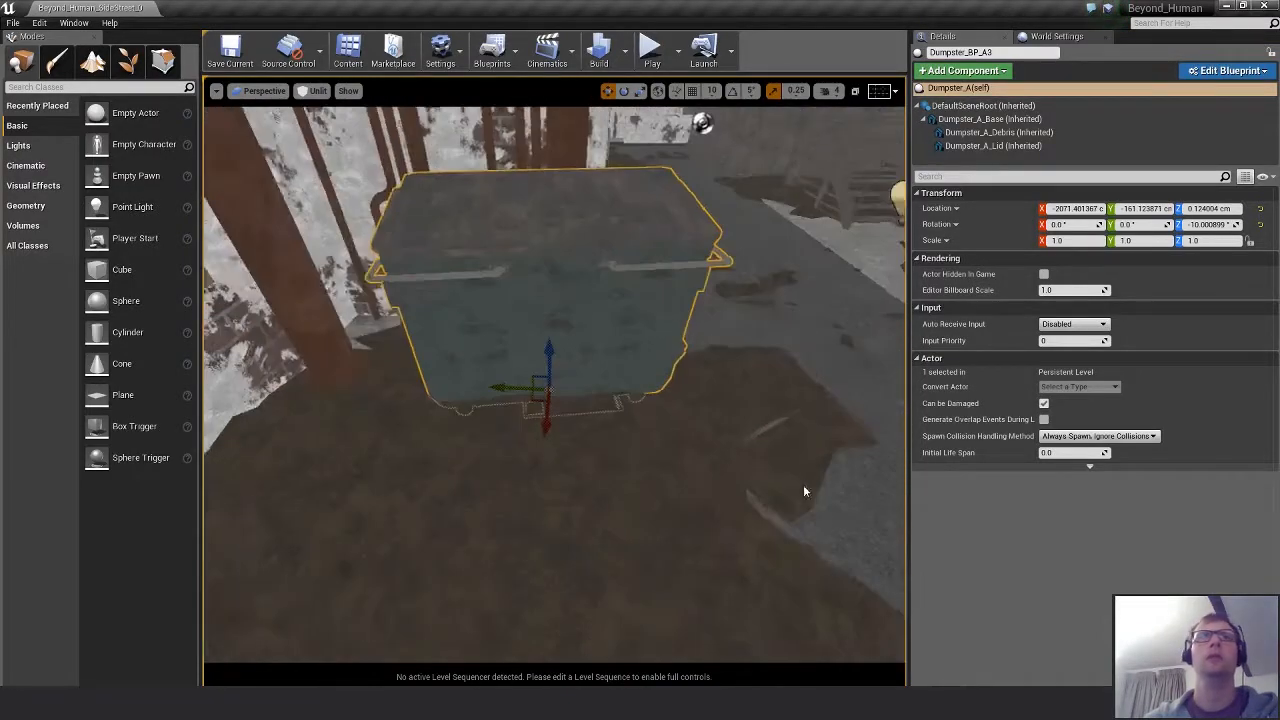
Slide the bank machine Bank_Machine_A under the Multibanco sign slightly away from its neighbouring machine.
right_click_drag(803, 484, 610, 470, "alt")
left_click_drag(610, 470, 580, 430, "alt")
right_click_drag(560, 400, 635, 500)
right_click_drag(698, 480, 727, 474)
key("q")
key("d")
key("w")
key("s")
key("d")
key("d")
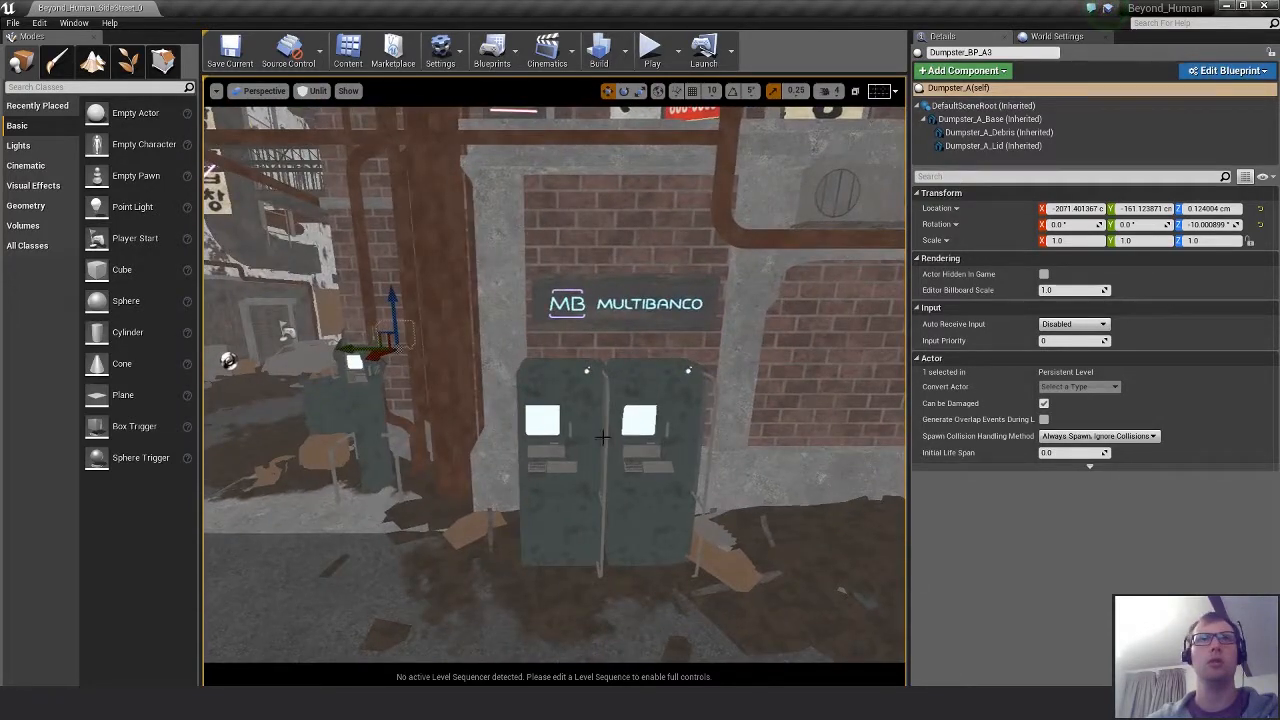
left_click(505, 553)
left_click_drag(505, 553, 510, 553)
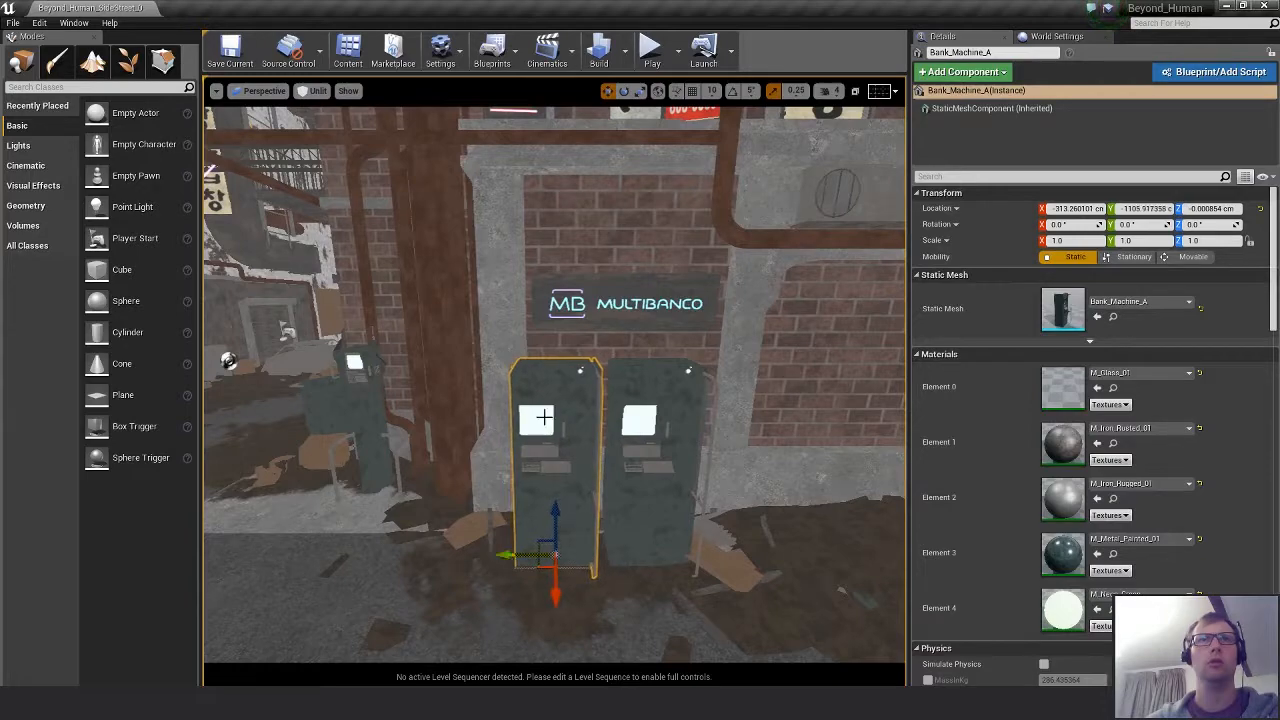
key("Escape")
Examine the alley's prop placement and overall composition in unlit view, from the dumpsters back to the street entrance.
right_click_drag(546, 420, 420, 452)
key("a")
key("a")
key("s")
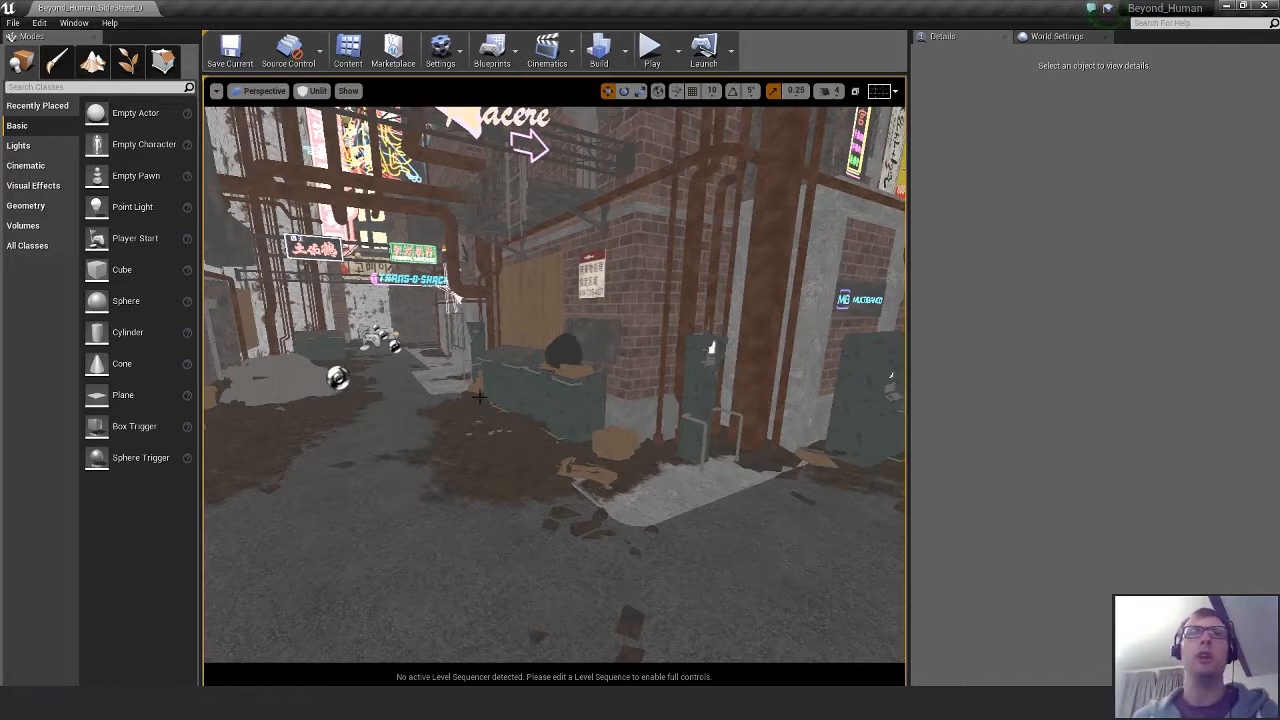
right_click_drag(480, 397, 389, 321)
key("s")
key("w")
key("w")
key("s")
key("w")
key("s")
key("w")
key("s")
key("w")
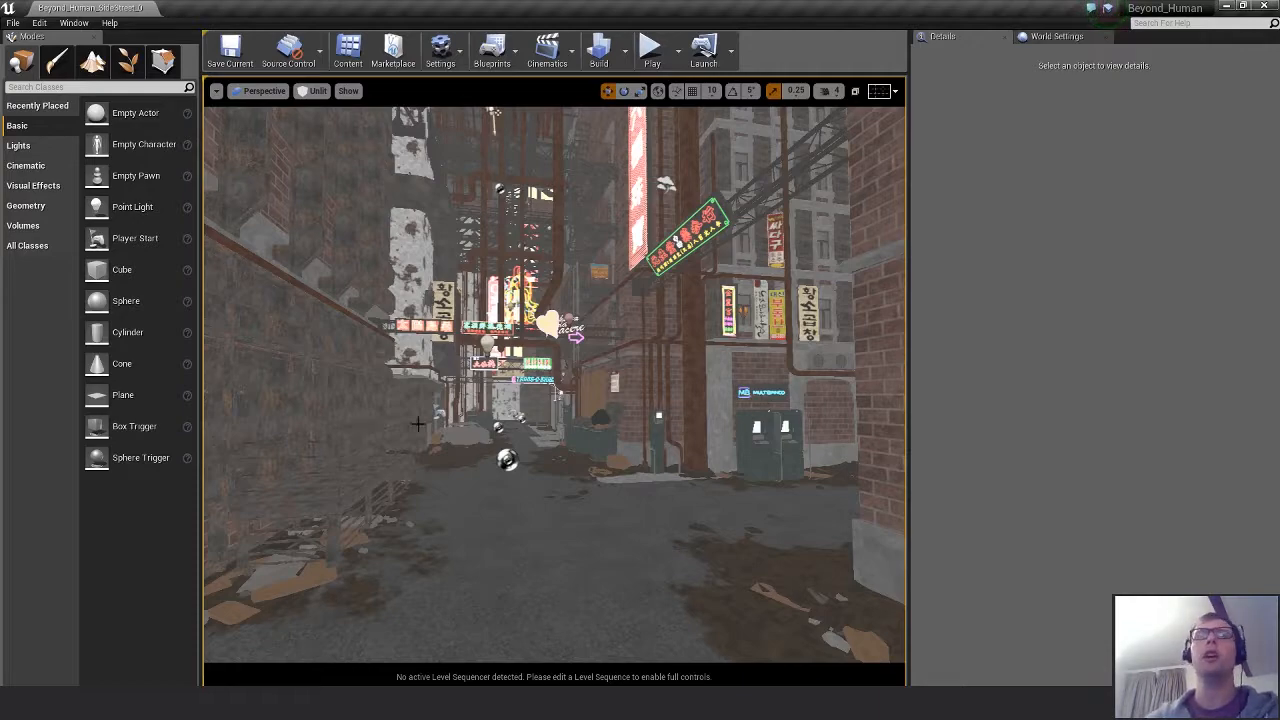
key("w")
mouse_move(418, 424)
right_mouse_down()
mouse_move(480, 410)
mouse_move(438, 422)
right_mouse_up()
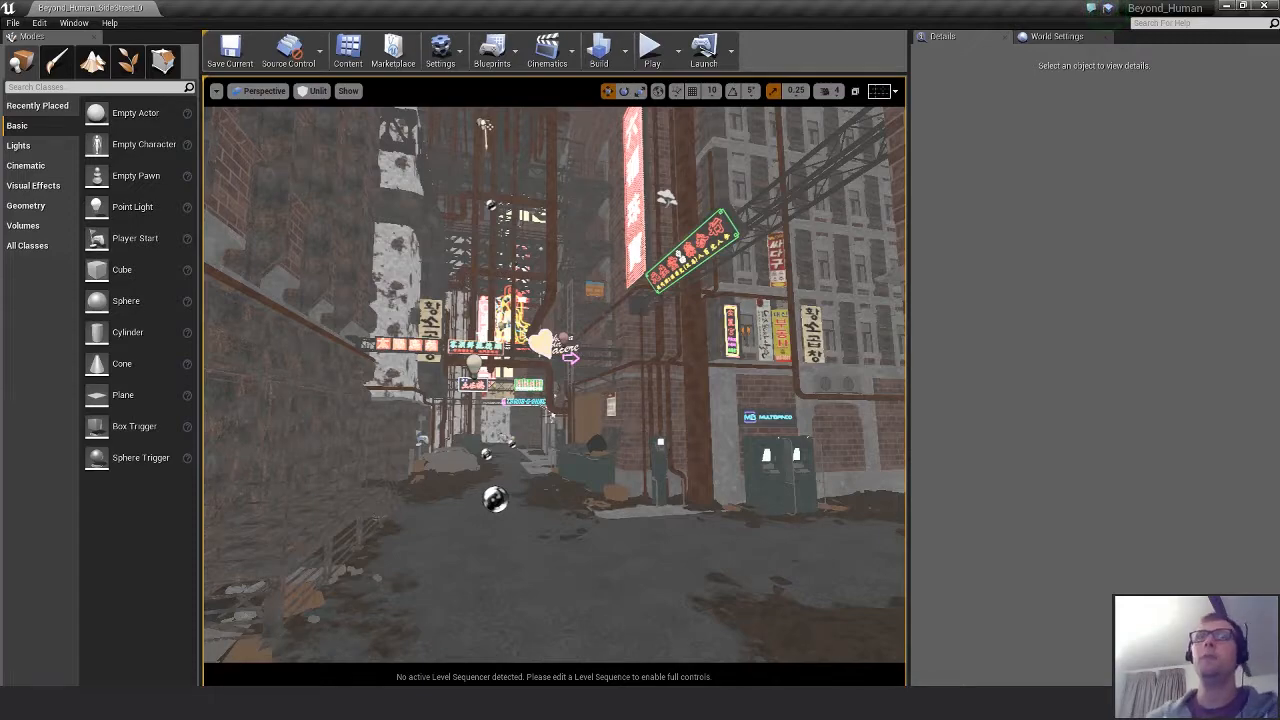
right_click_drag(555, 385, 637, 430)
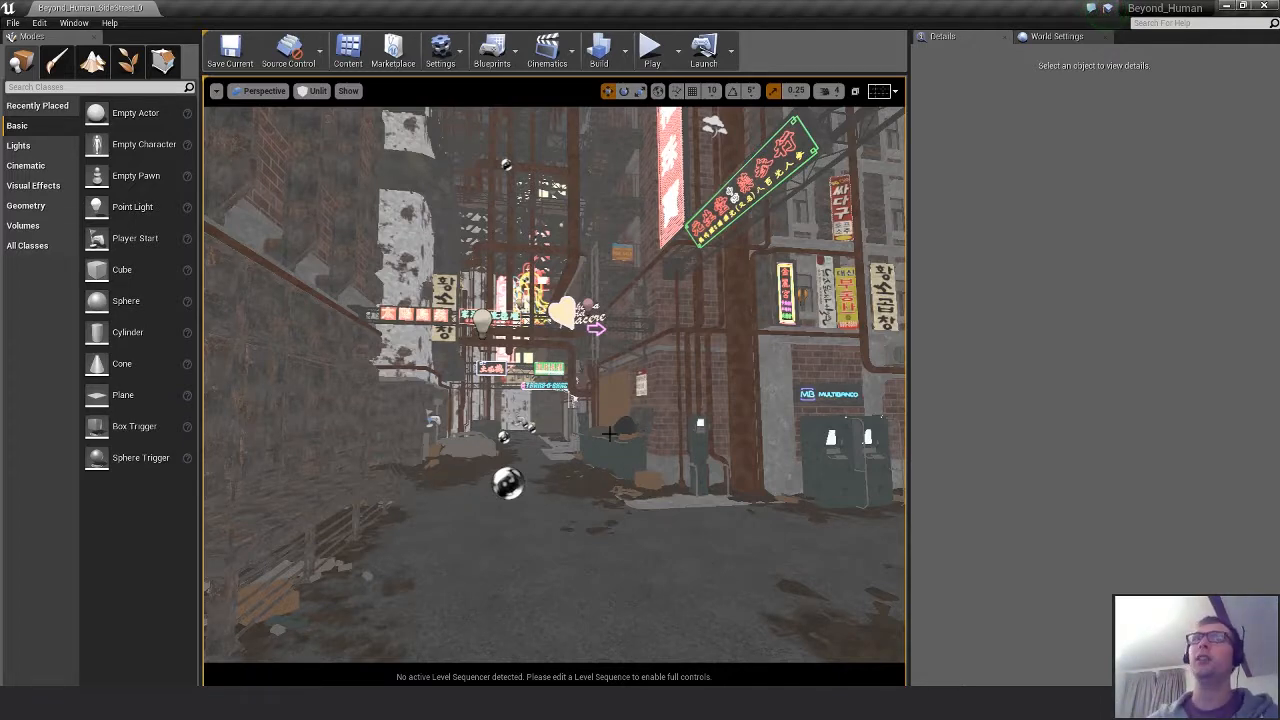
key("s")
right_click_drag(597, 433, 622, 406)
key("w")
key("w")
key("s")
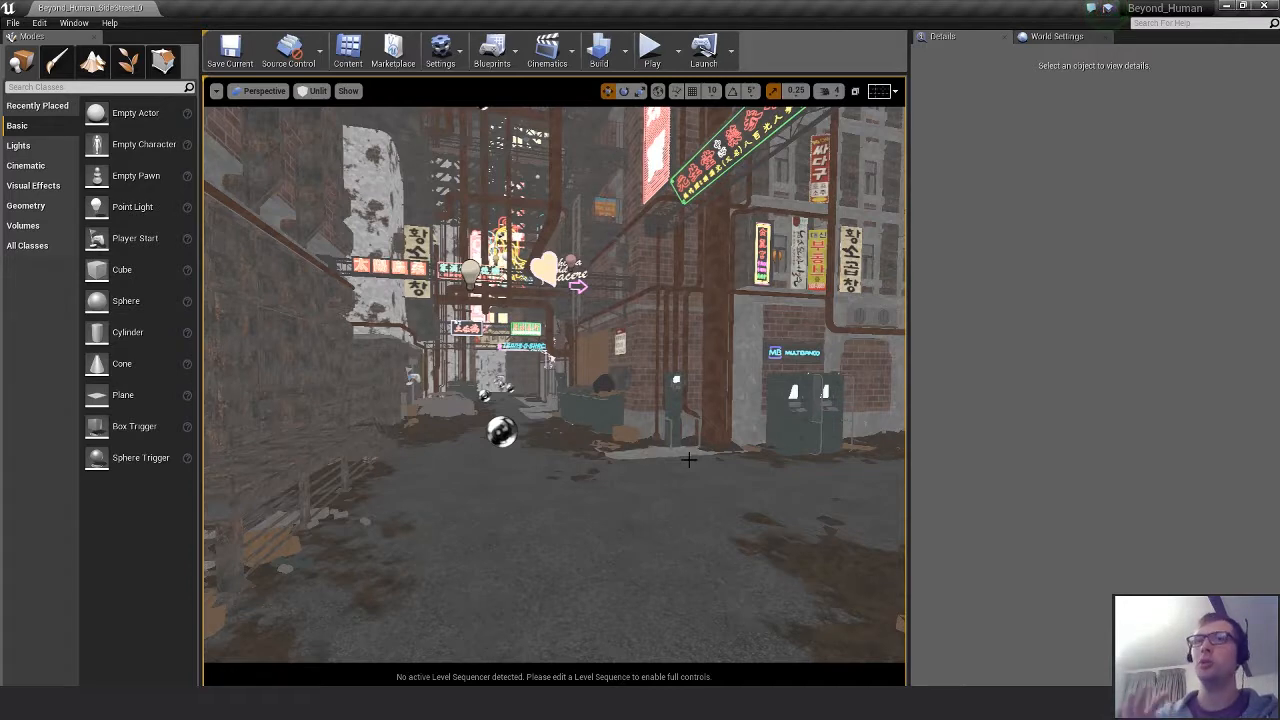
mouse_move(649, 458)
right_mouse_down()
mouse_move(590, 457)
mouse_move(589, 430)
mouse_move(640, 440)
mouse_move(650, 457)
right_mouse_up()
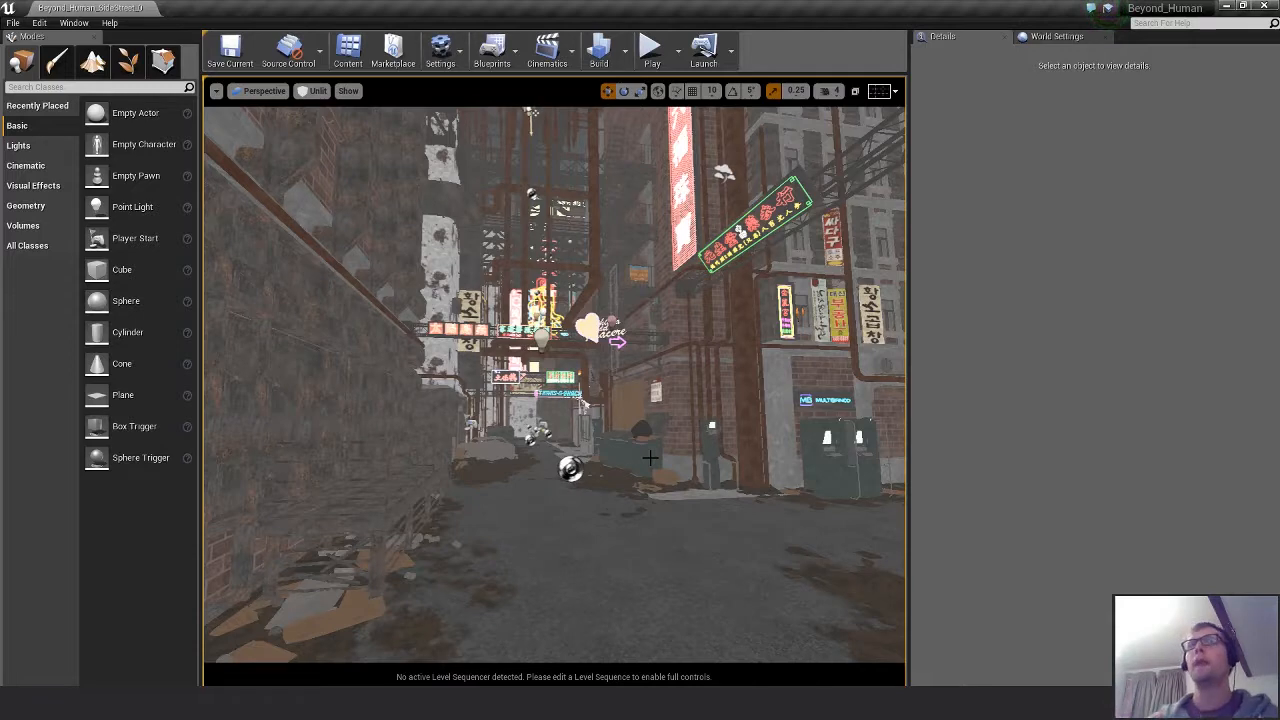
right_click_drag(650, 457, 615, 507)
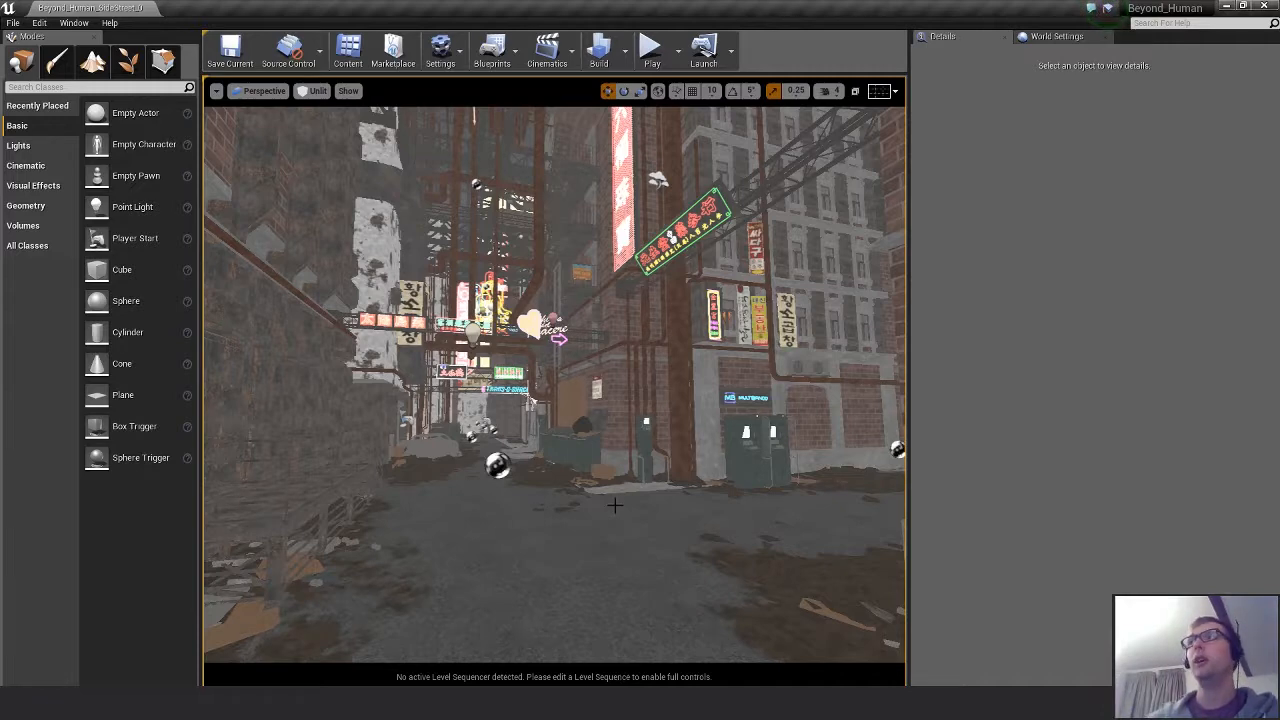
right_click_drag(593, 465, 525, 465)
left_click_drag(525, 465, 580, 520)
key("w")
right_click_drag(580, 520, 568, 600)
key("s")
right_click_drag(634, 630, 639, 562)
key("w")
key("s")
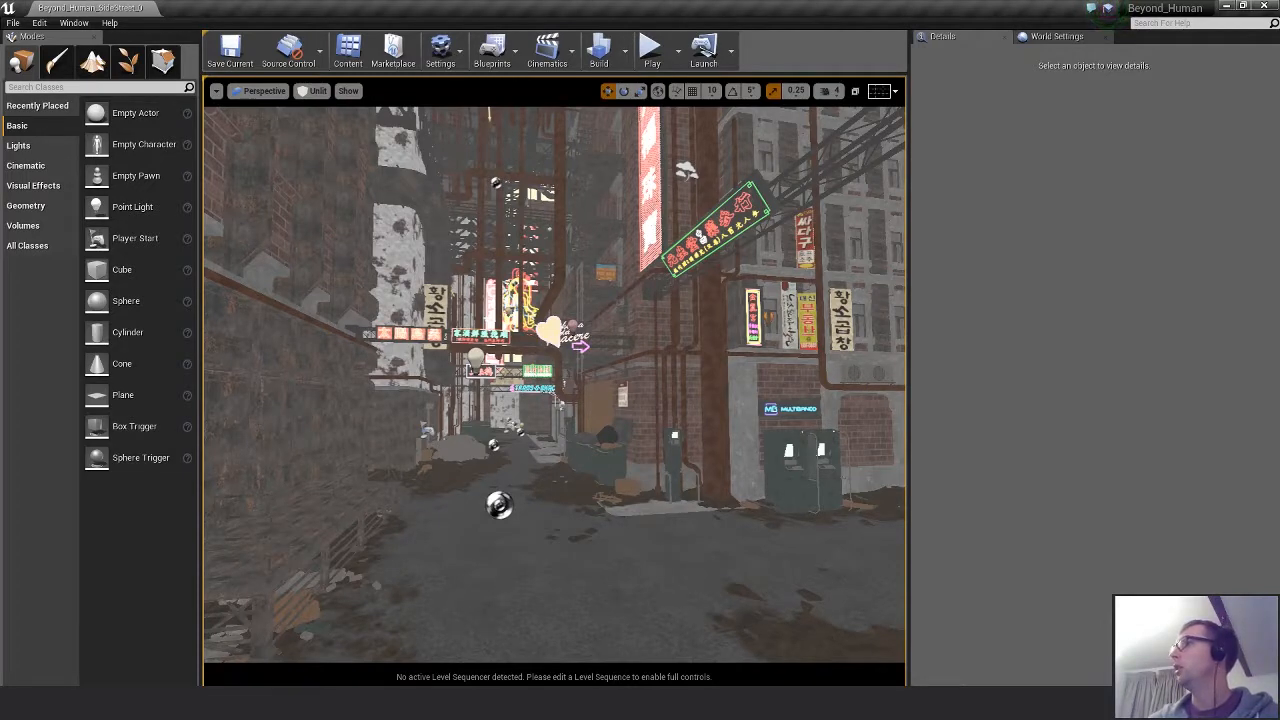
Switch the viewport to lit shading, frame the whole alley and turn on game view to hide the editor icons.
left_click(316, 91)
left_click(318, 117)
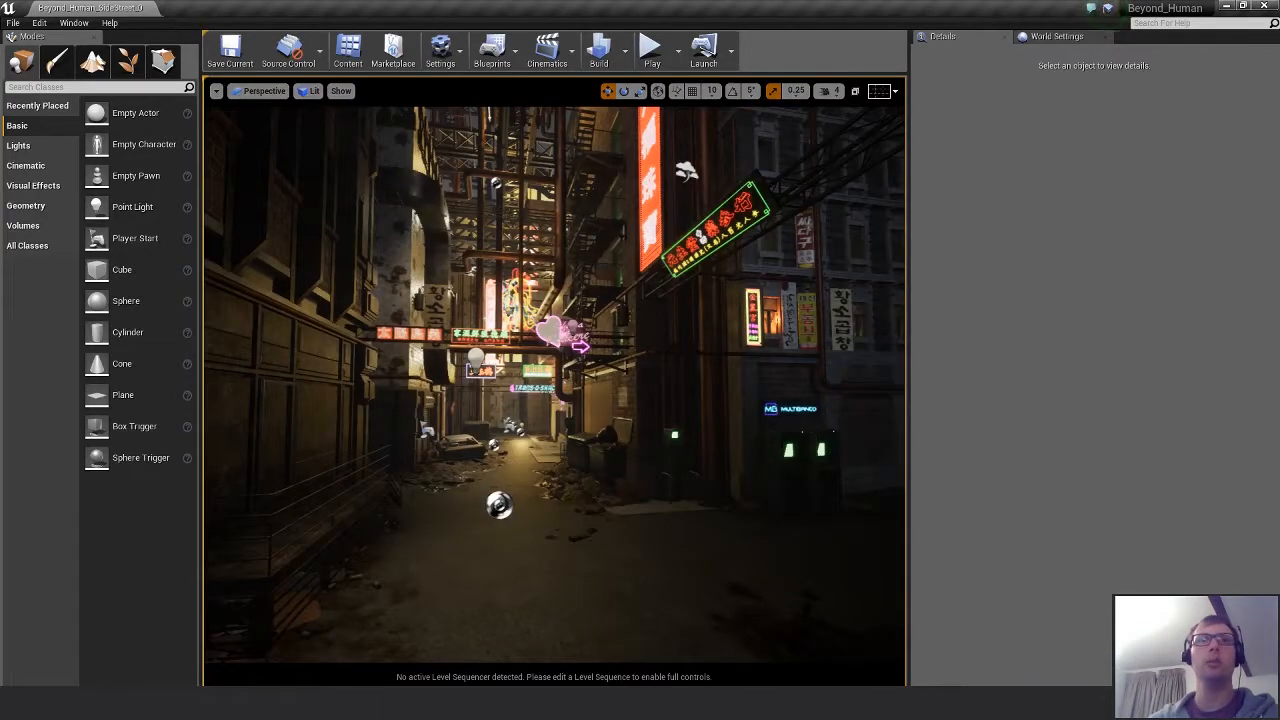
key("s")
right_click_drag(555, 380, 542, 412)
key("w")
key("s")
key("w")
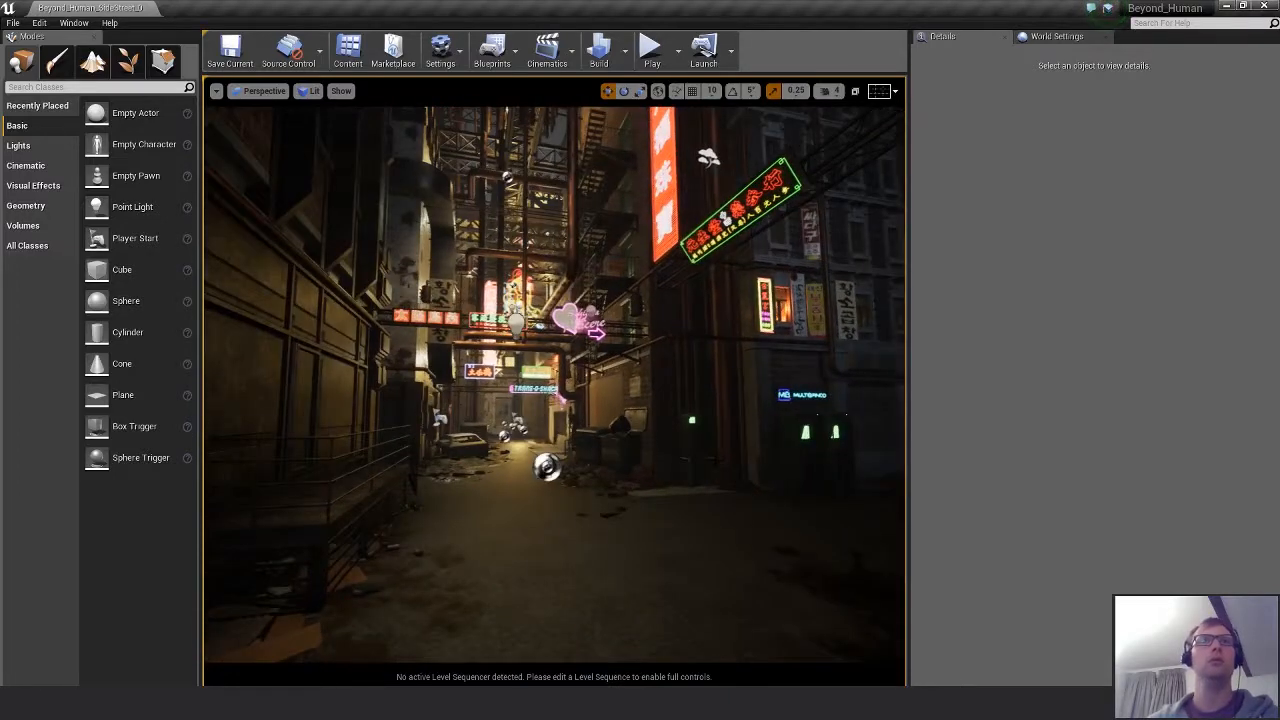
key("g")
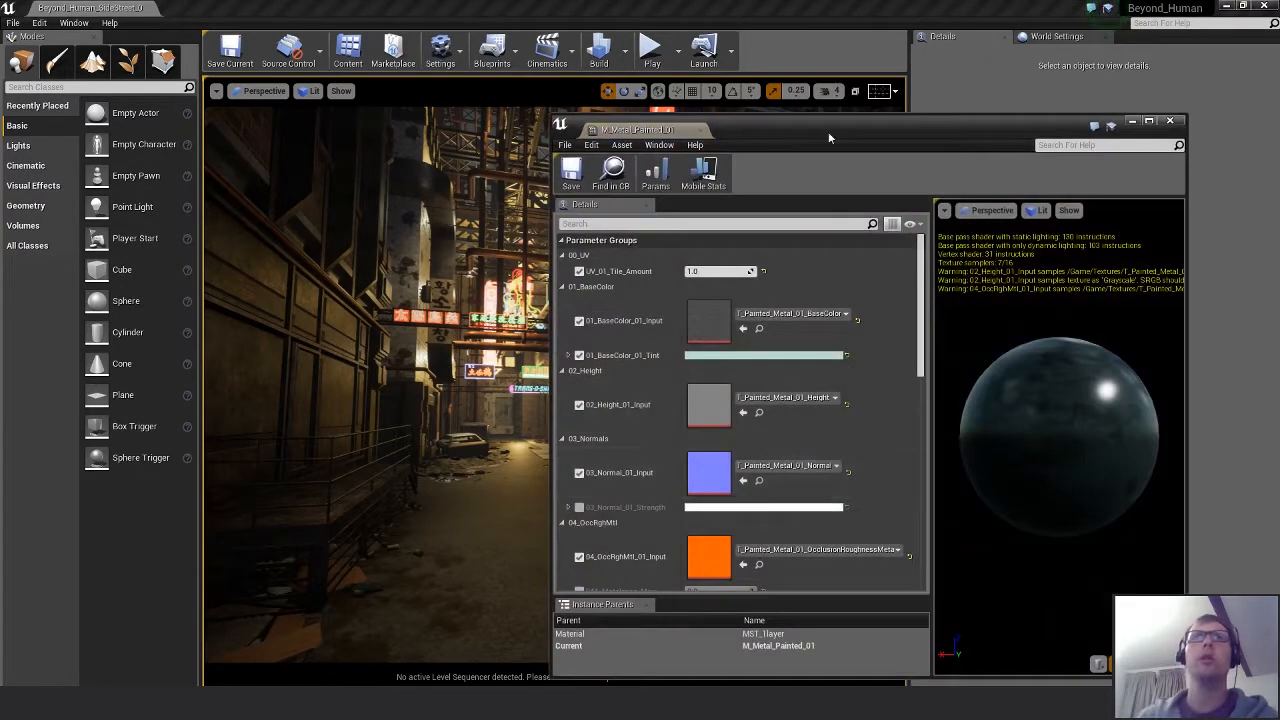
Enable the 04A_Roughness_Min and 04A_Roughness_Max parameters of M_Metal_Painted_01 with the dumpster in close view.
left_click_drag(828, 131, 1071, 124)
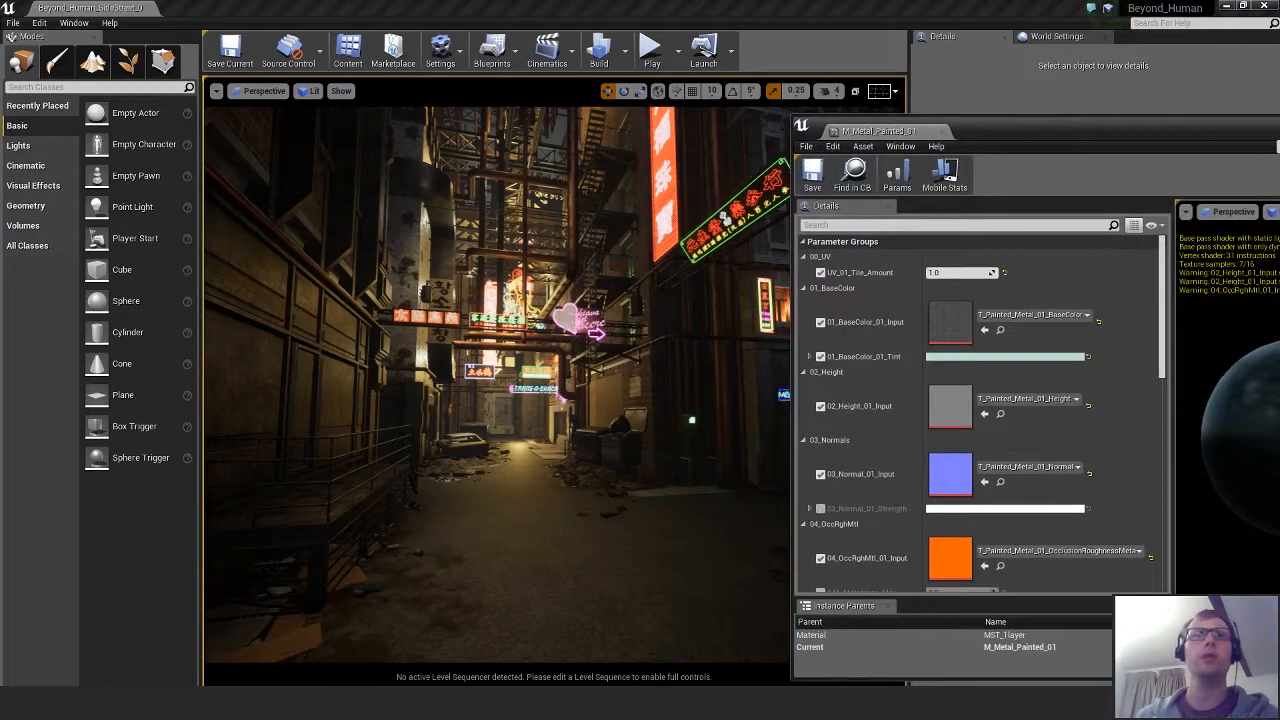
key("w")
mouse_move(560, 400)
right_mouse_down()
mouse_move(660, 412)
mouse_move(530, 398)
mouse_move(566, 424)
right_mouse_up()
key("s")
key("d")
key("w")
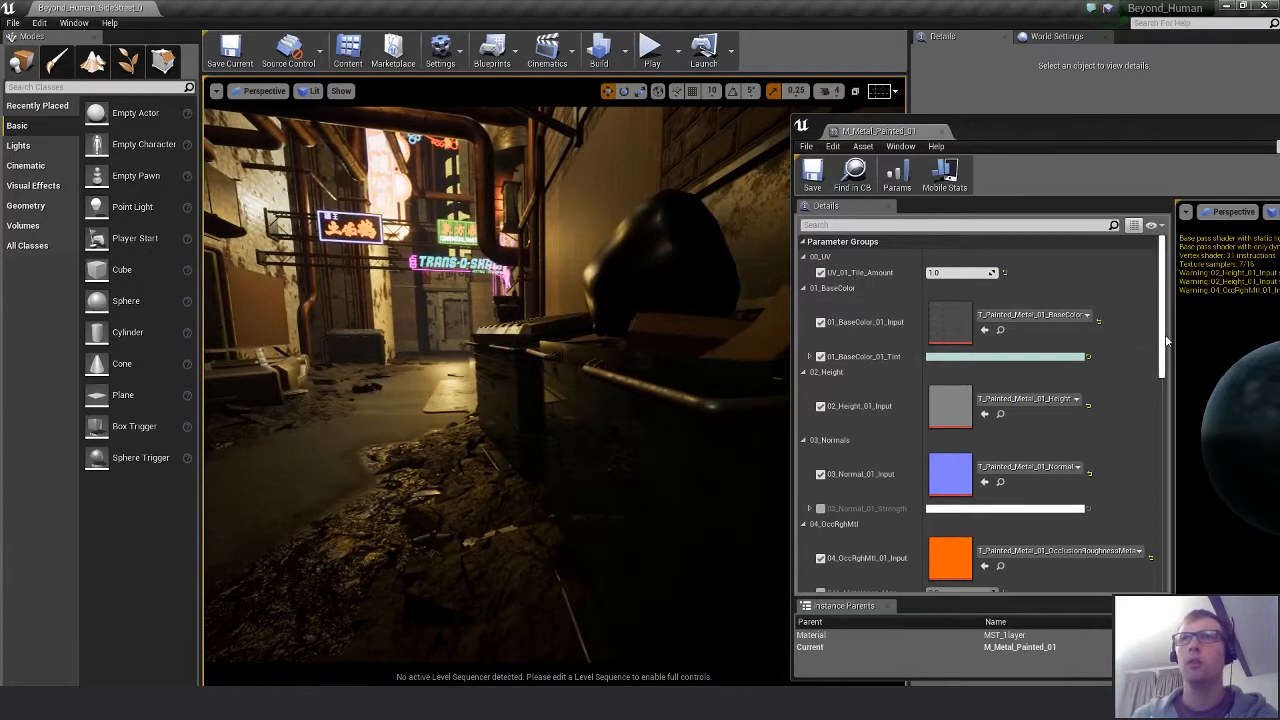
left_click_drag(1164, 342, 1163, 425)
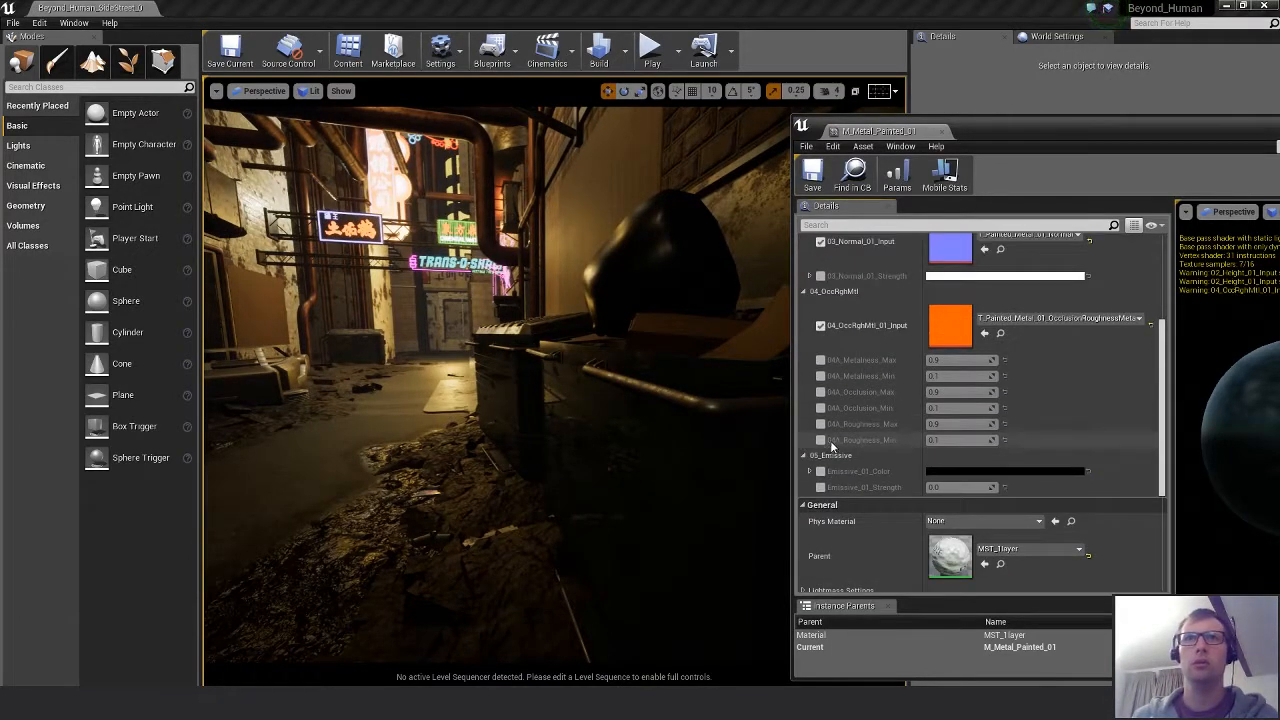
left_click(820, 440)
left_click(820, 424)
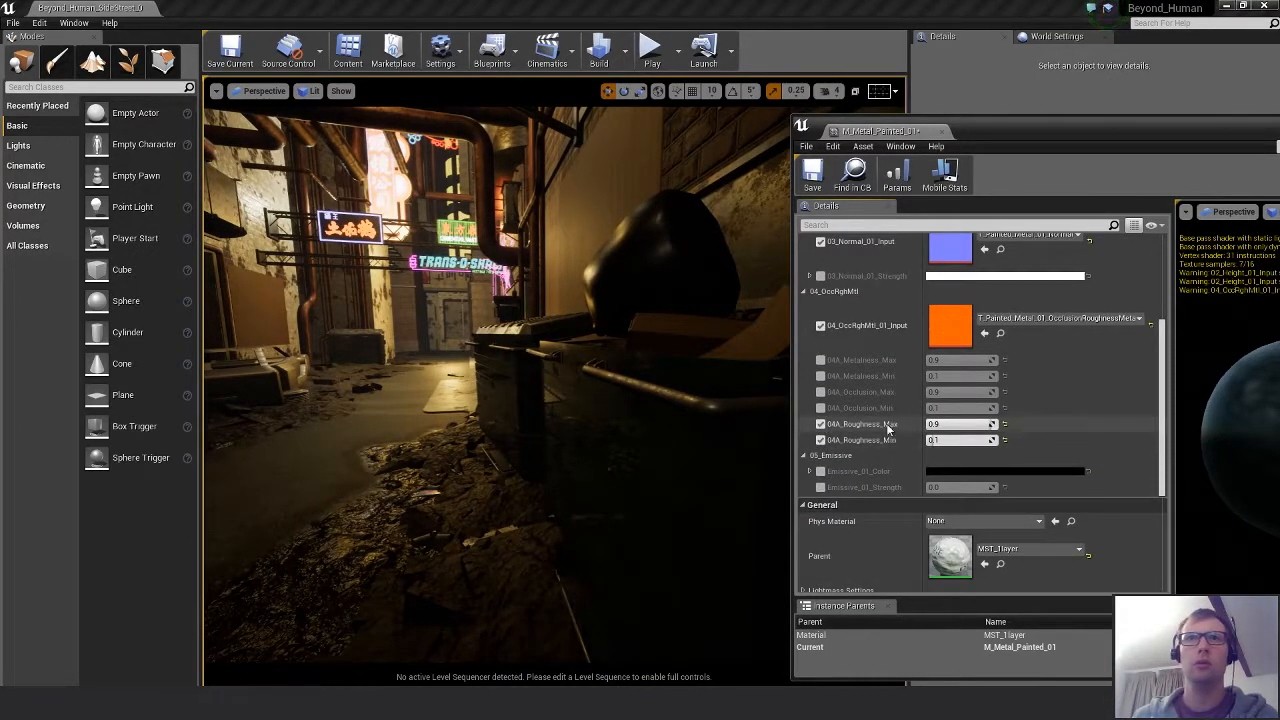
Set the painted metal's 04A_Roughness_Max to 1.0 and raise 04A_Roughness_Min to about 0.39.
left_click(946, 425)
type("1")
key("Return")
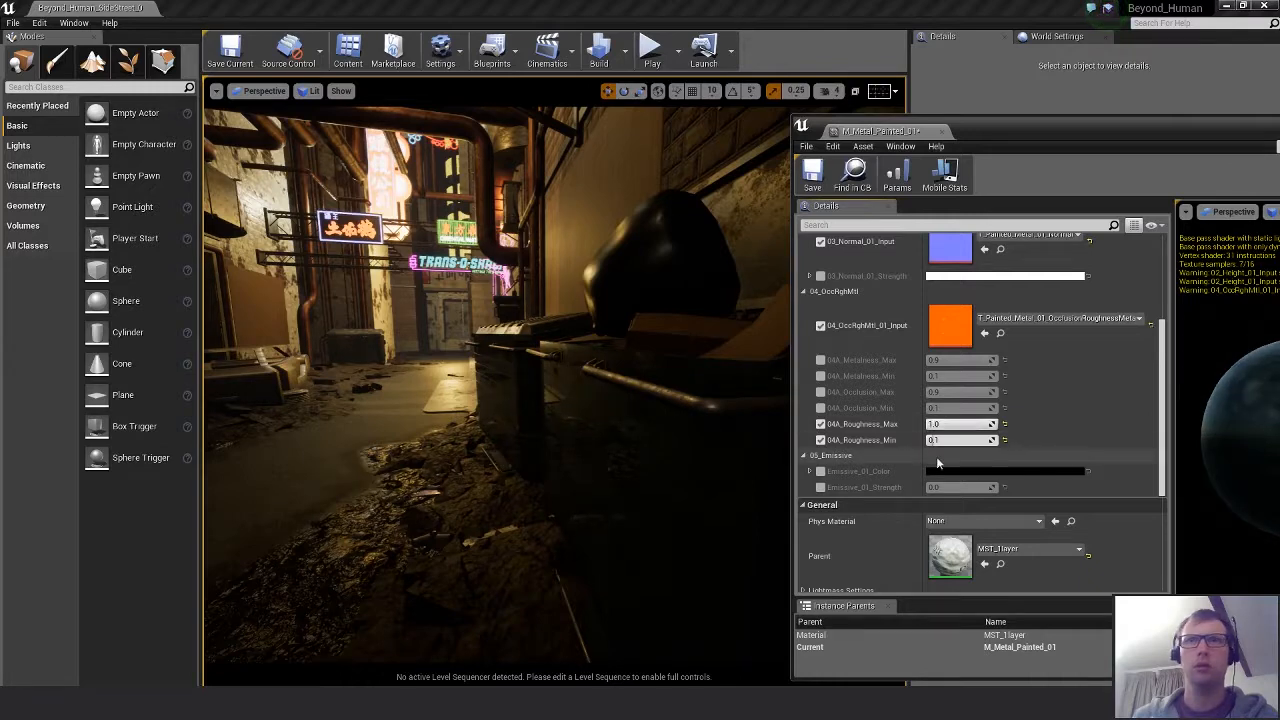
left_click_drag(938, 441, 998, 427)
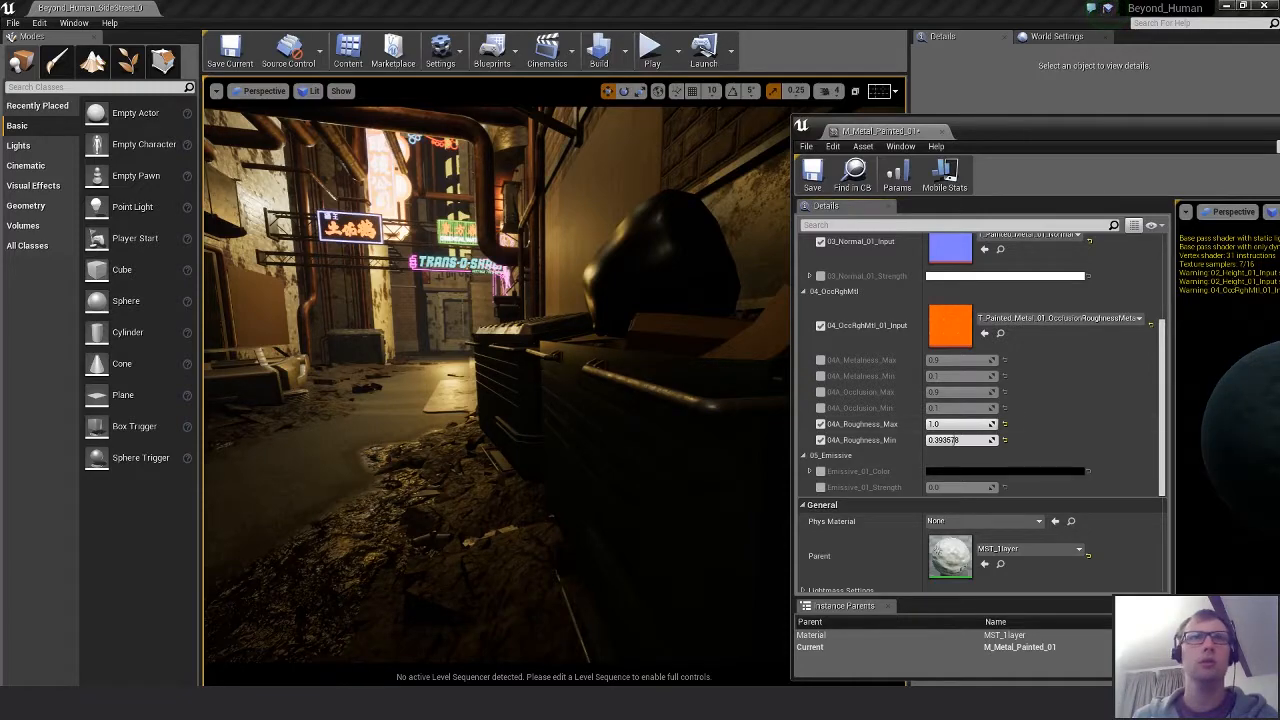
Try the 04A_Metalness_Max override at 1.0 and 04A_Metalness_Min at 0.1 while viewing the bank machine, and disable both again.
right_click_drag(396, 404, 575, 412)
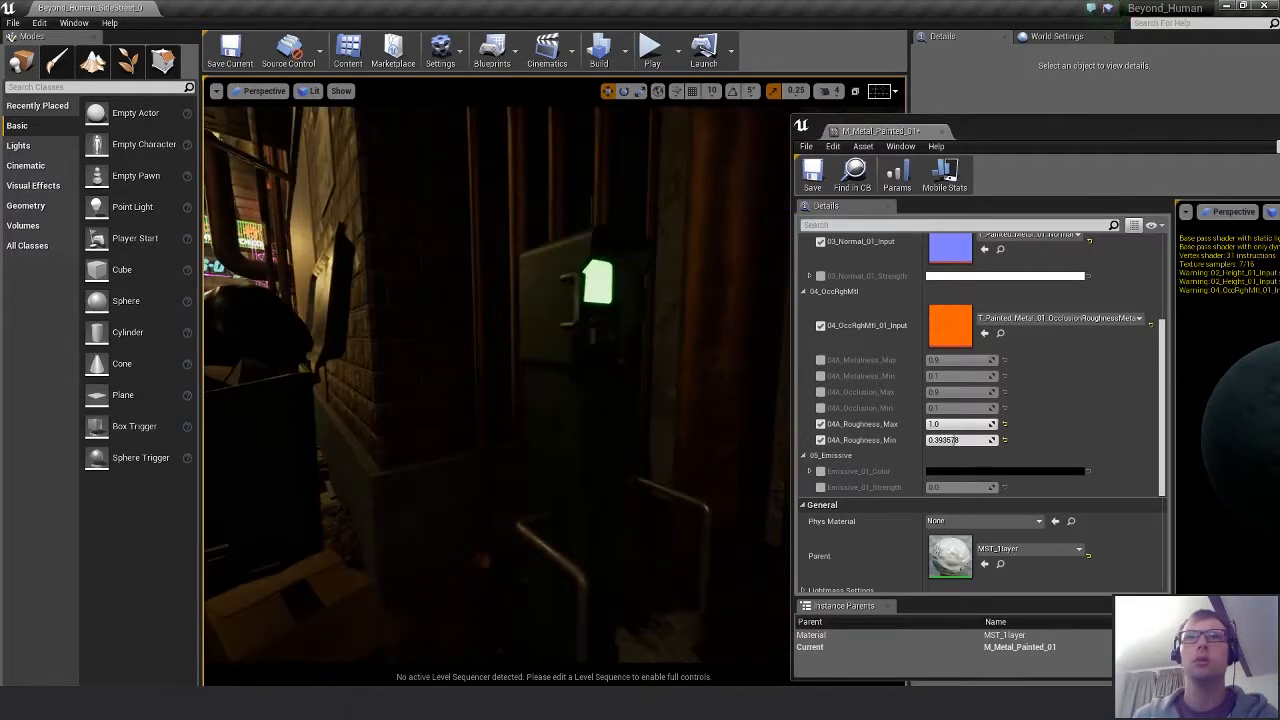
left_click(821, 361)
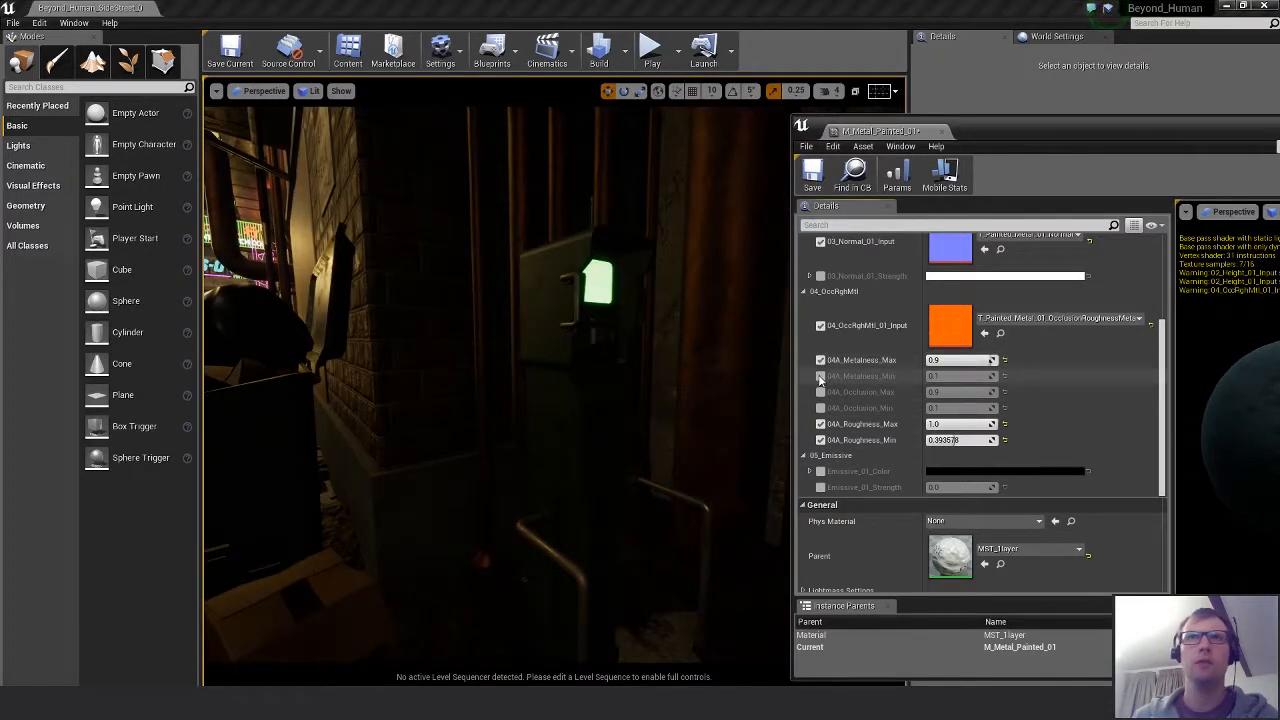
left_click(821, 376)
left_click_drag(978, 361, 933, 376)
left_click(946, 376)
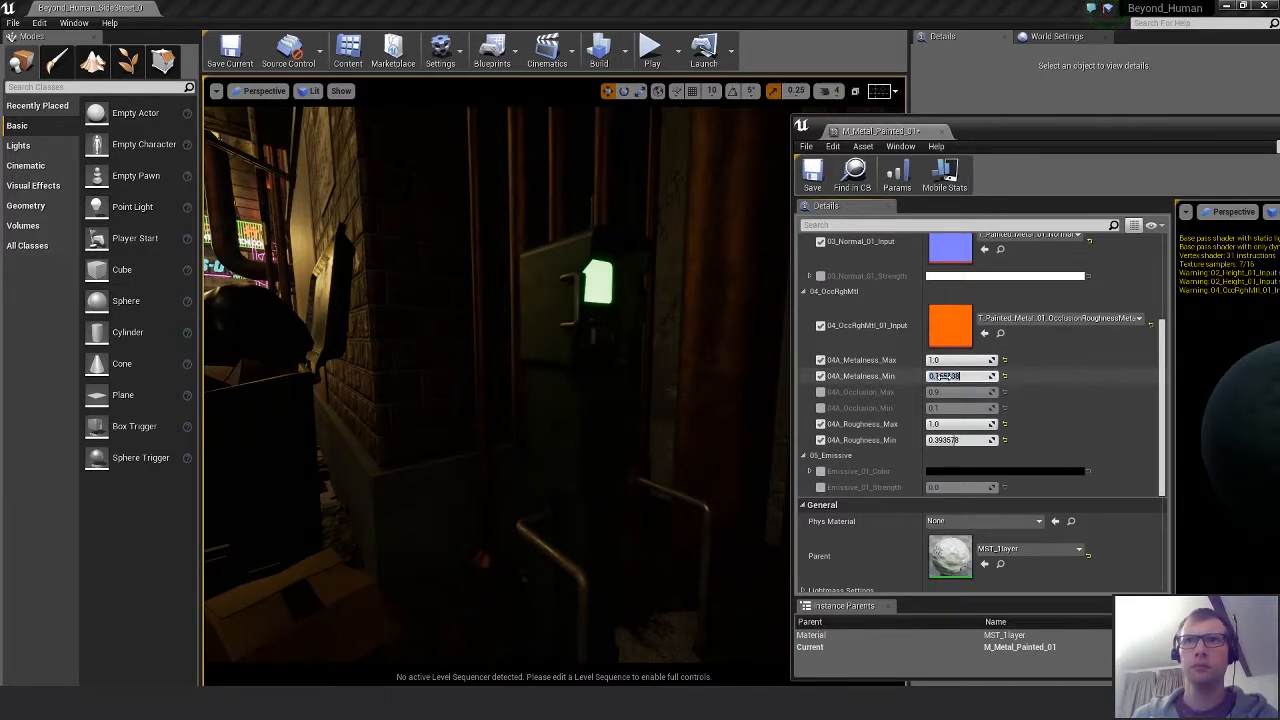
type("0.1")
key("Return")
left_click(820, 376)
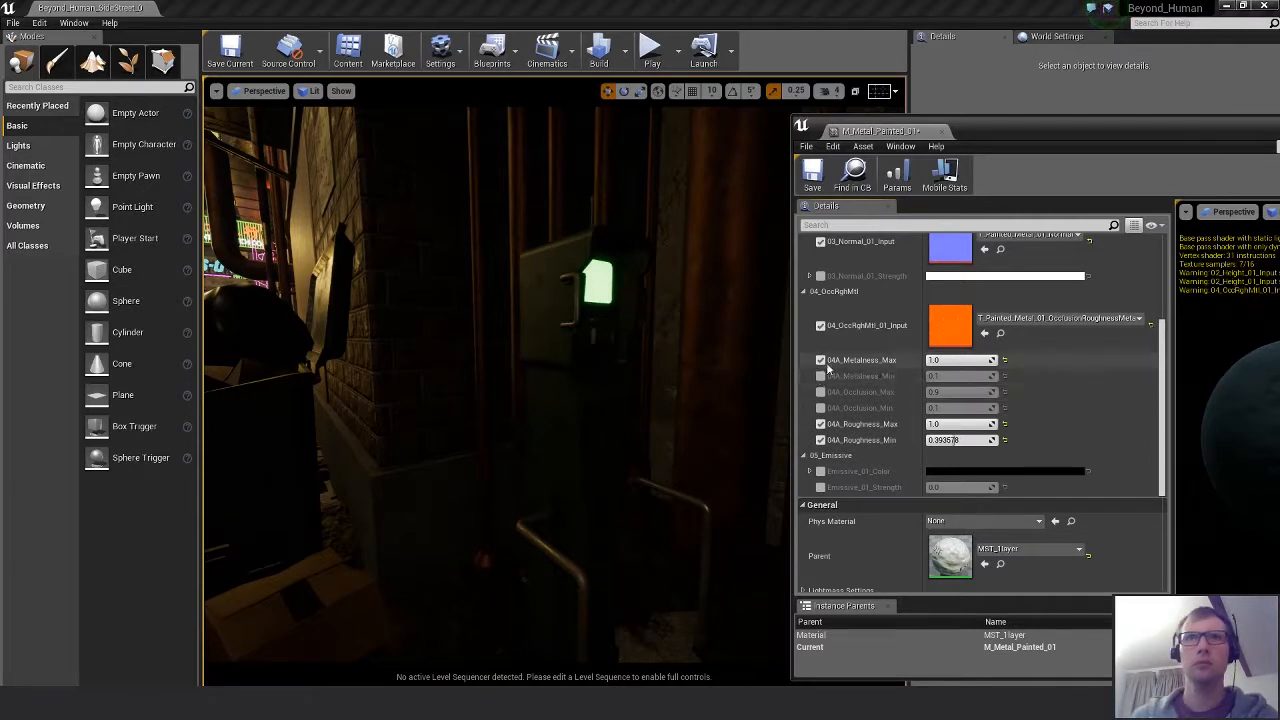
left_click(820, 360)
Raise 04A_Roughness_Min to about 0.67, enable 03_Normal_01_Strength and try a saturated blue-violet colour for it (R 0.093, G 0, B 1.0).
mouse_move(955, 440)
left_mouse_down()
mouse_move(990, 440)
mouse_move(955, 440)
left_mouse_up()
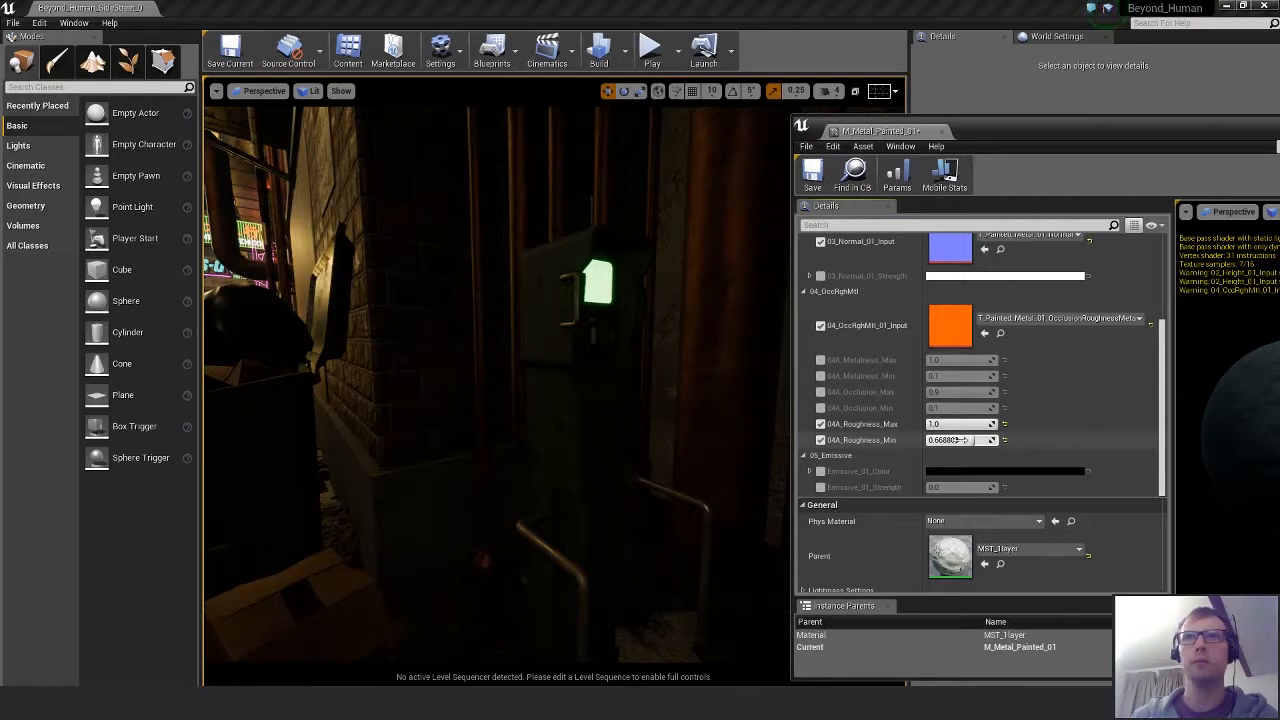
scroll(946, 322, "up", 1)
left_click(820, 318)
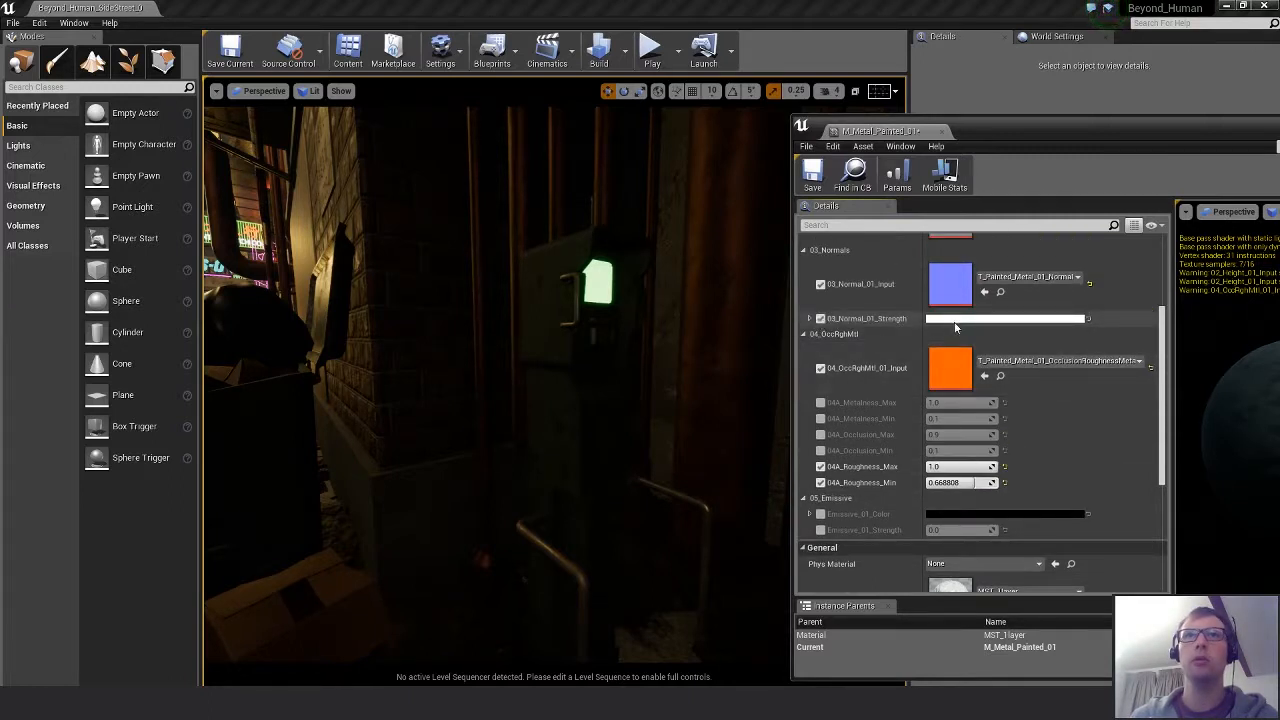
left_click(958, 319)
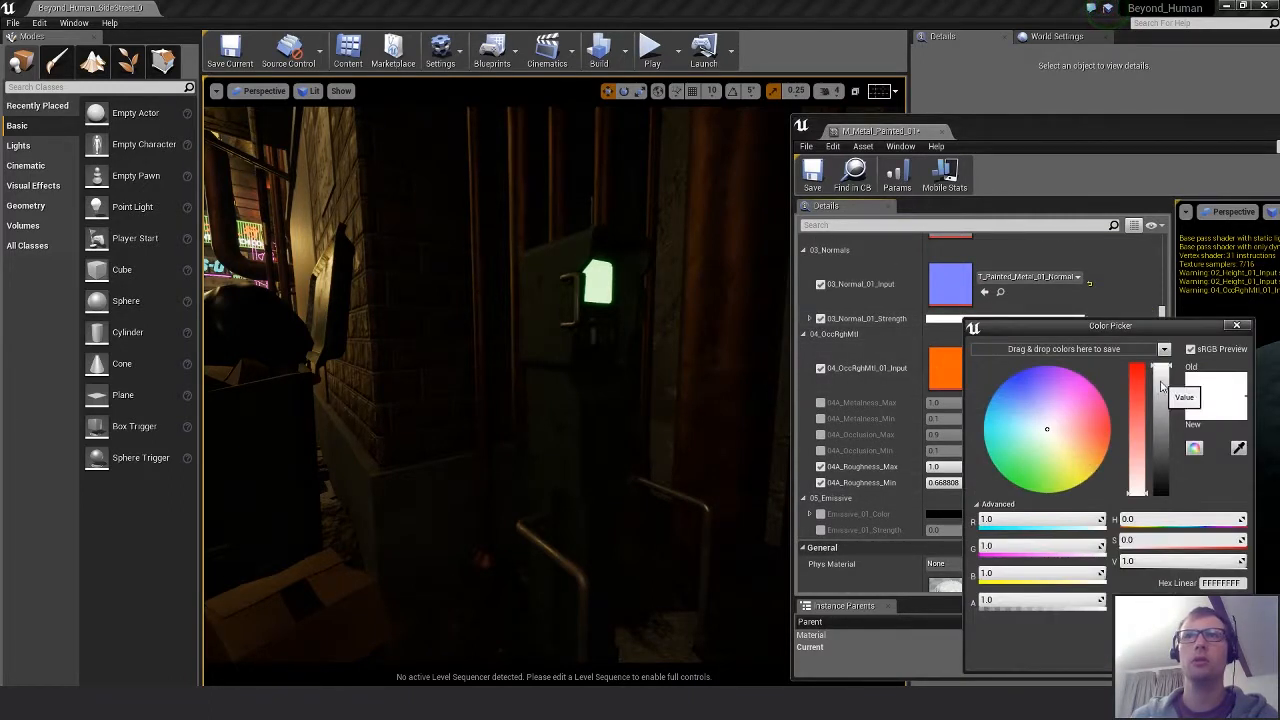
left_click_drag(1040, 392, 1015, 374)
right_click_drag(560, 380, 594, 394)
mouse_move(1105, 387)
left_mouse_down()
mouse_move(1080, 490)
mouse_move(1000, 485)
mouse_move(995, 568)
mouse_move(1018, 372)
mouse_move(998, 356)
mouse_move(1010, 348)
left_mouse_up()
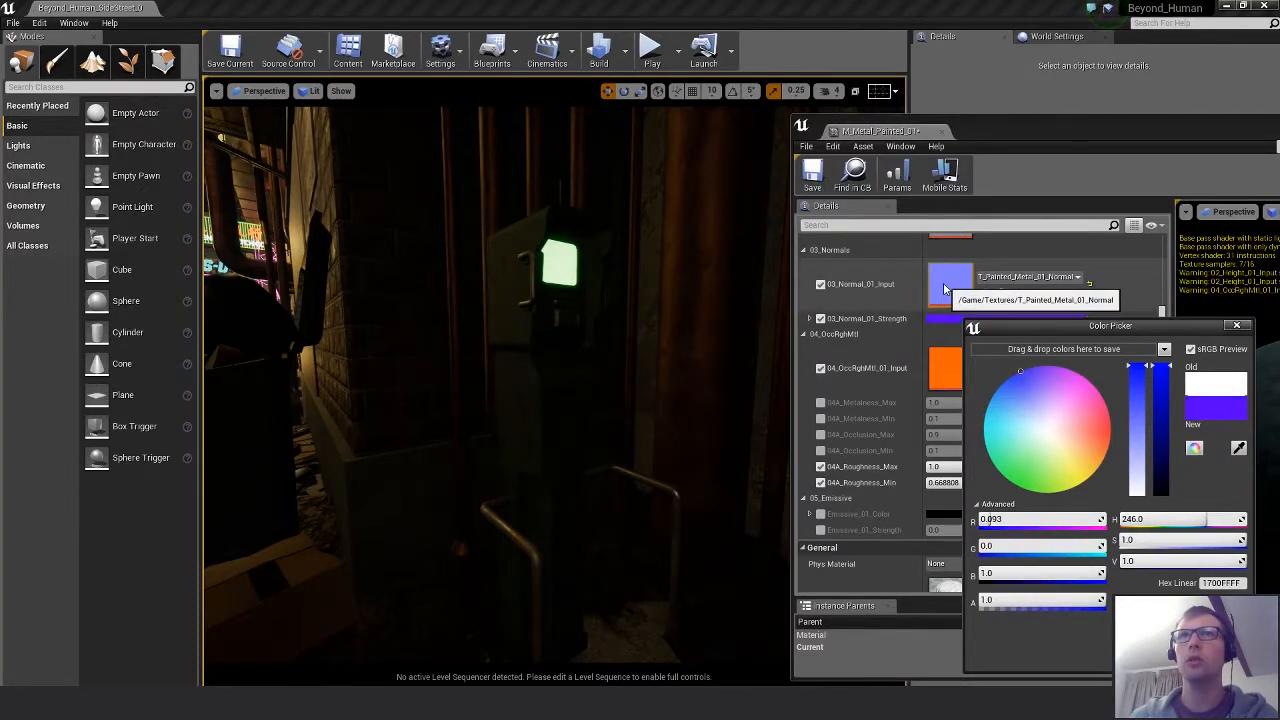
Try T_Iron_Rusted_01_Normal as the 03_Normal_01_Input texture and inspect the surface of the bank machine up close.
left_click_drag(1018, 331, 793, 294)
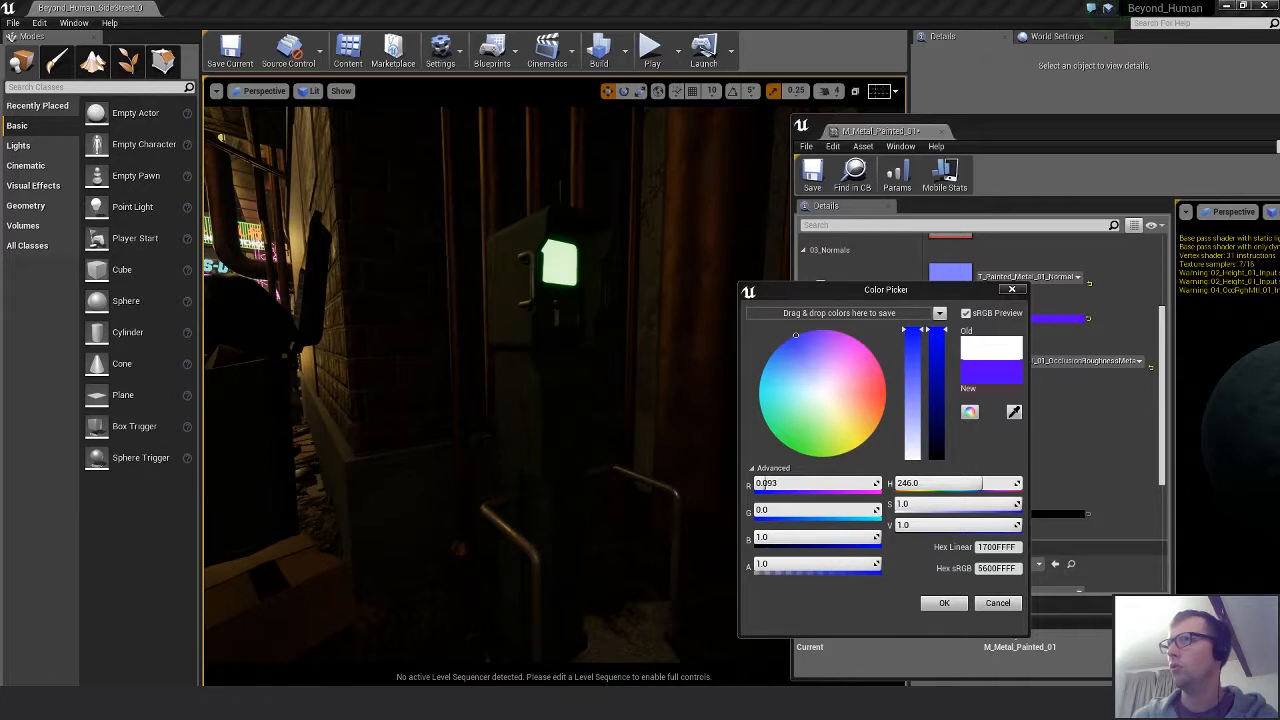
left_click_drag(866, 290, 698, 564)
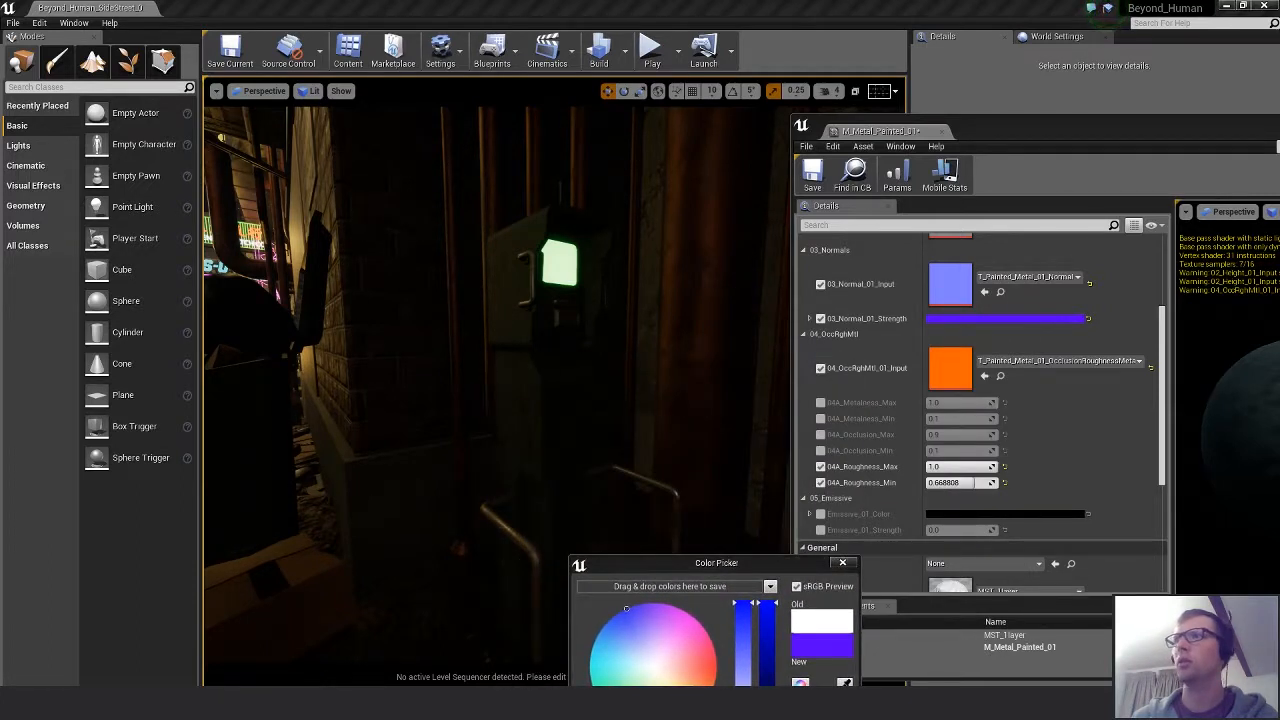
left_click_drag(1279, 420, 968, 296)
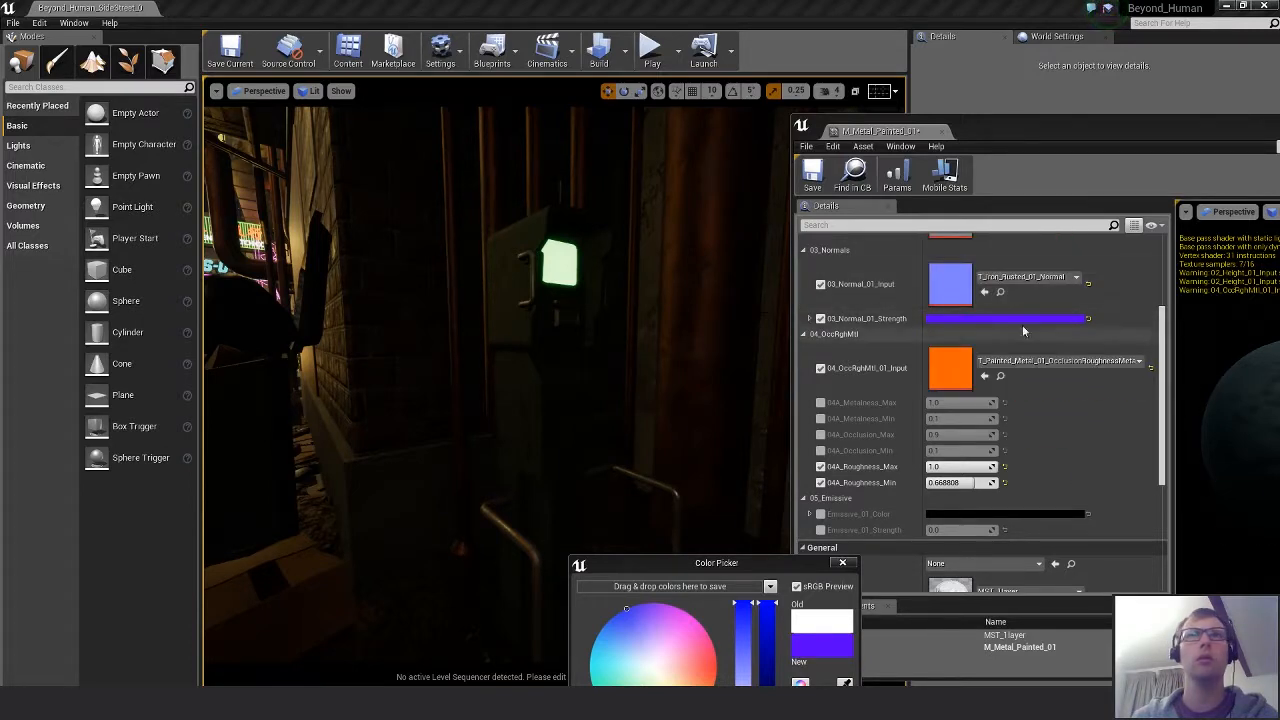
right_click_drag(640, 350, 690, 312)
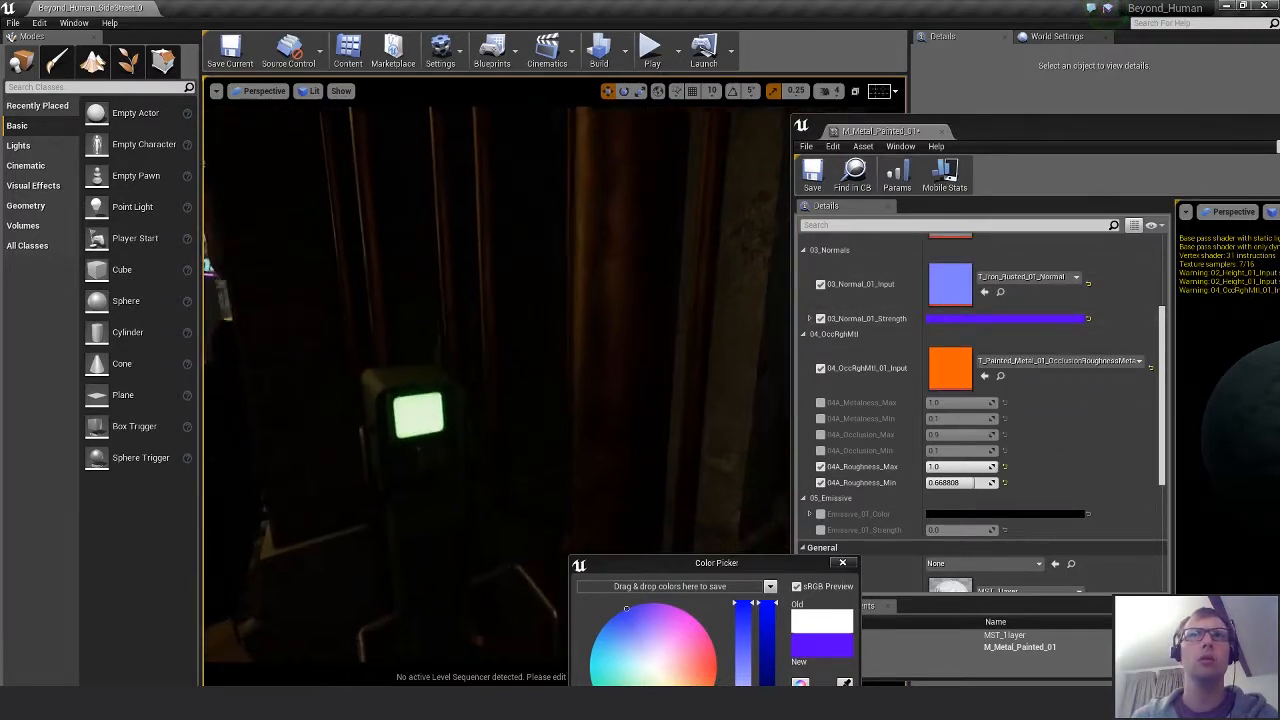
right_click_drag(560, 316, 515, 348)
mouse_move(485, 333)
right_mouse_down()
mouse_move(500, 375)
mouse_move(510, 365)
mouse_move(490, 350)
right_mouse_up()
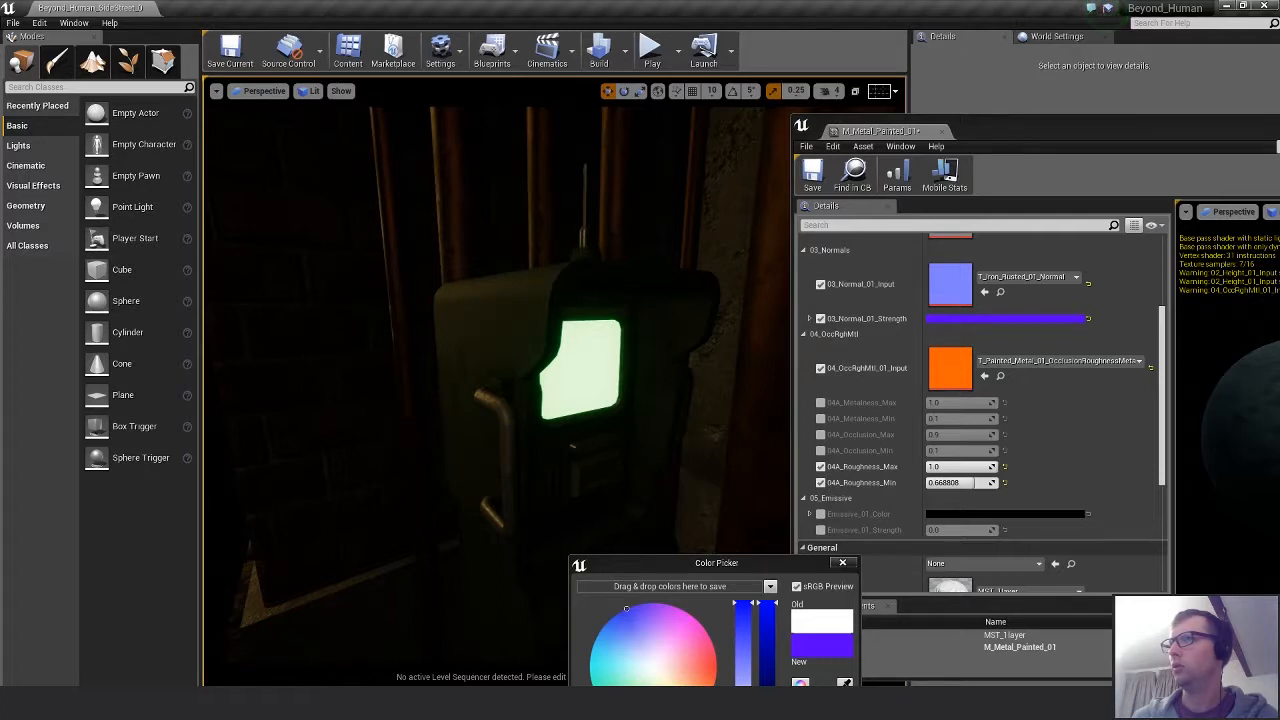
Try T_Grease_01_Normal as the normal input with the strength override off, and return to T_Iron_Rusted_01_Normal.
left_click_drag(1279, 434, 945, 297)
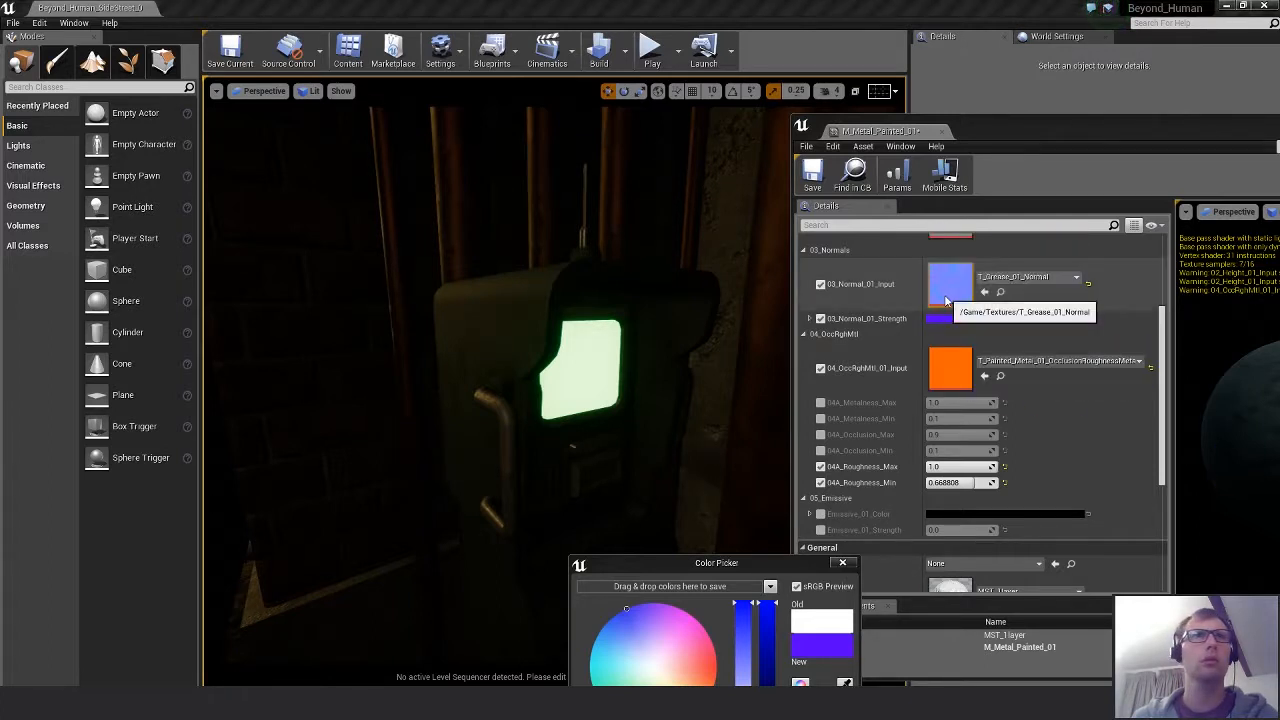
left_click(820, 319)
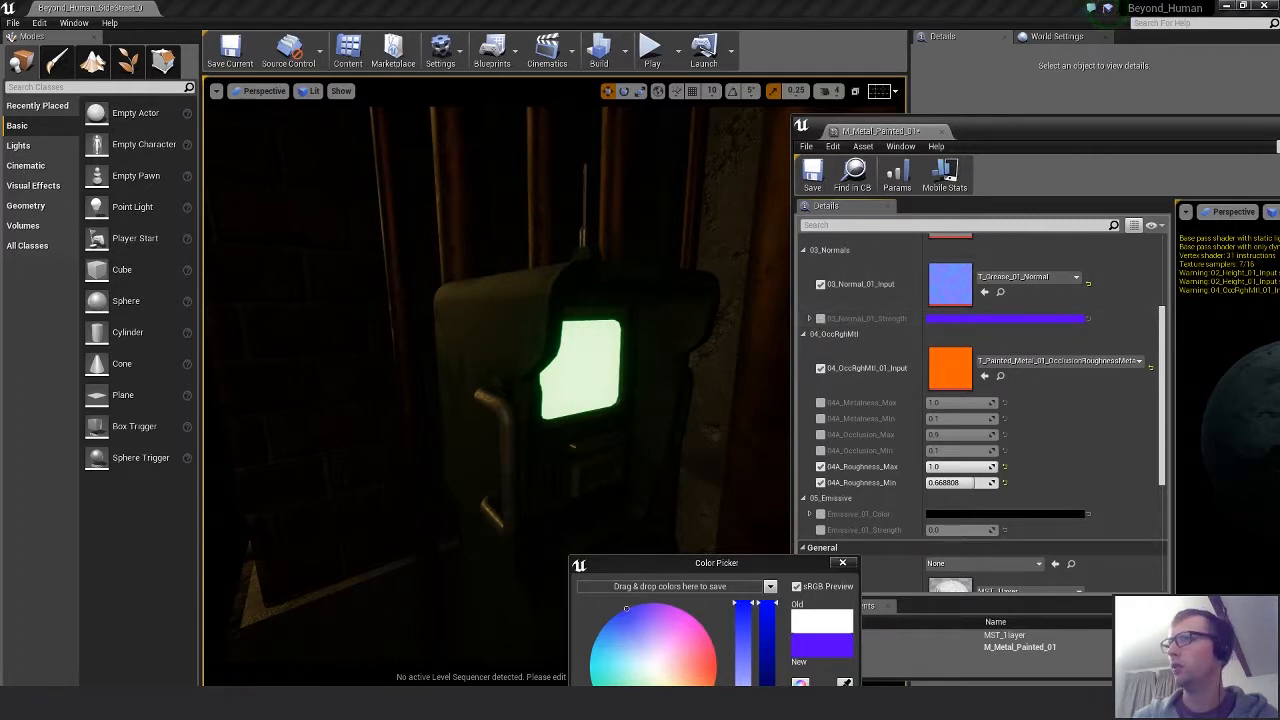
left_click_drag(1279, 300, 936, 295)
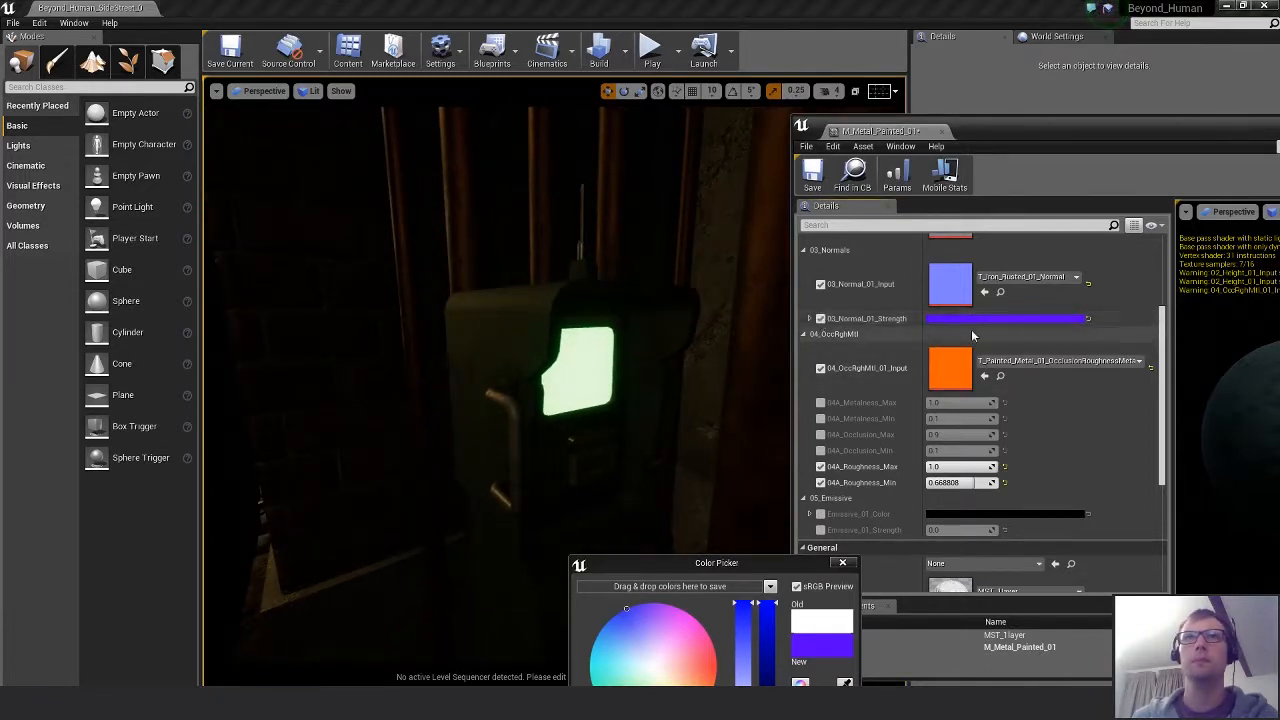
Return the 03_Normal_01_Strength colour to white and disable its override.
left_click(1004, 316)
mouse_move(795, 399)
left_mouse_down()
mouse_move(751, 437)
mouse_move(823, 425)
mouse_move(766, 347)
mouse_move(793, 399)
left_mouse_up()
left_click(966, 641)
left_click(820, 318)
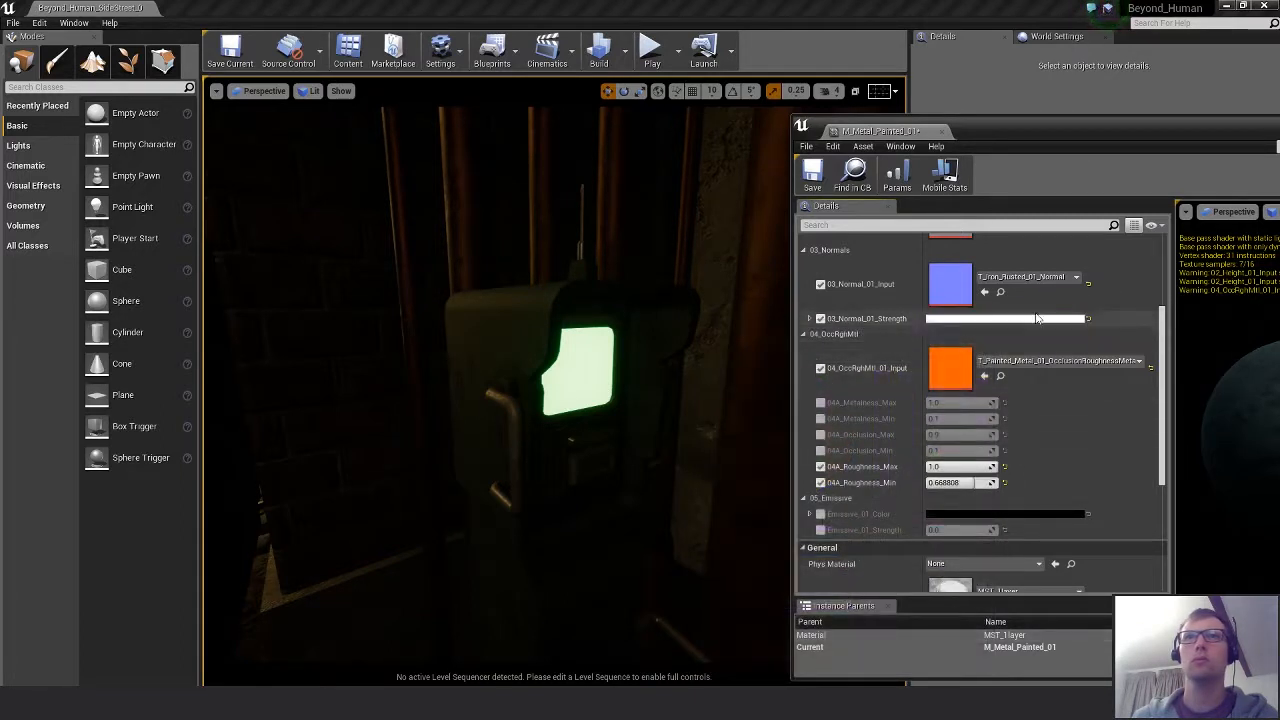
left_click(810, 320)
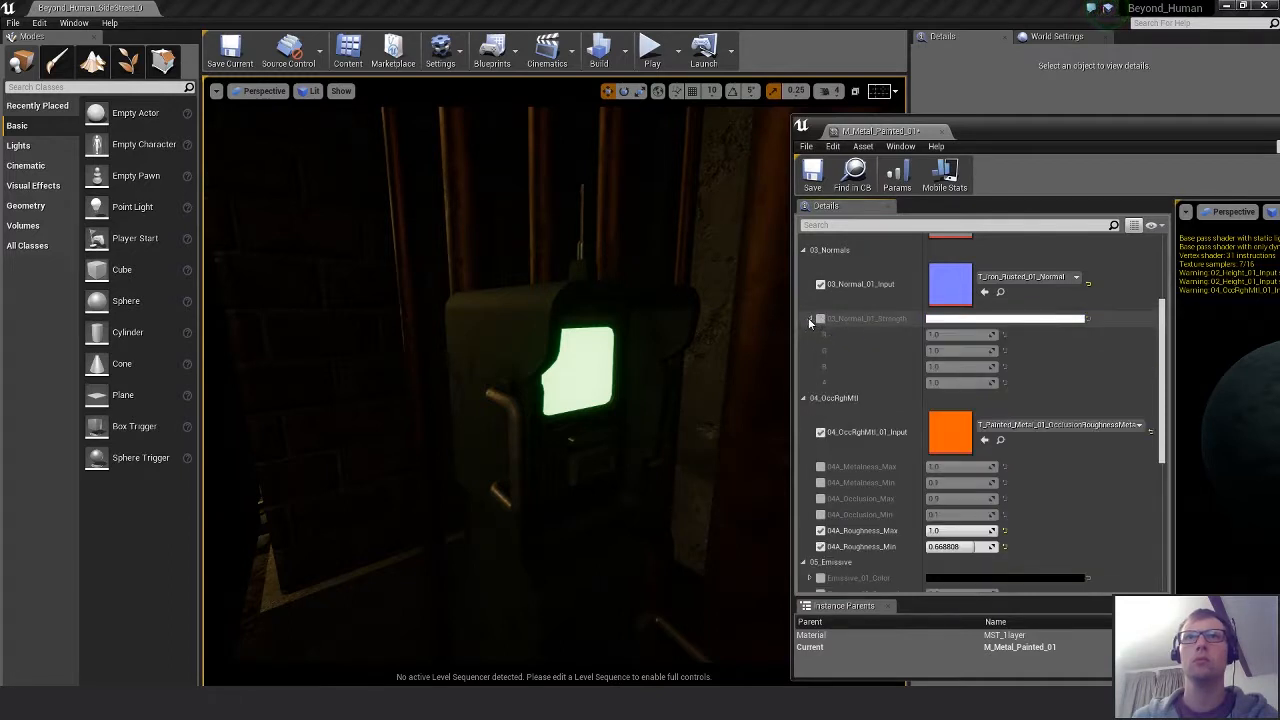
left_click(810, 319)
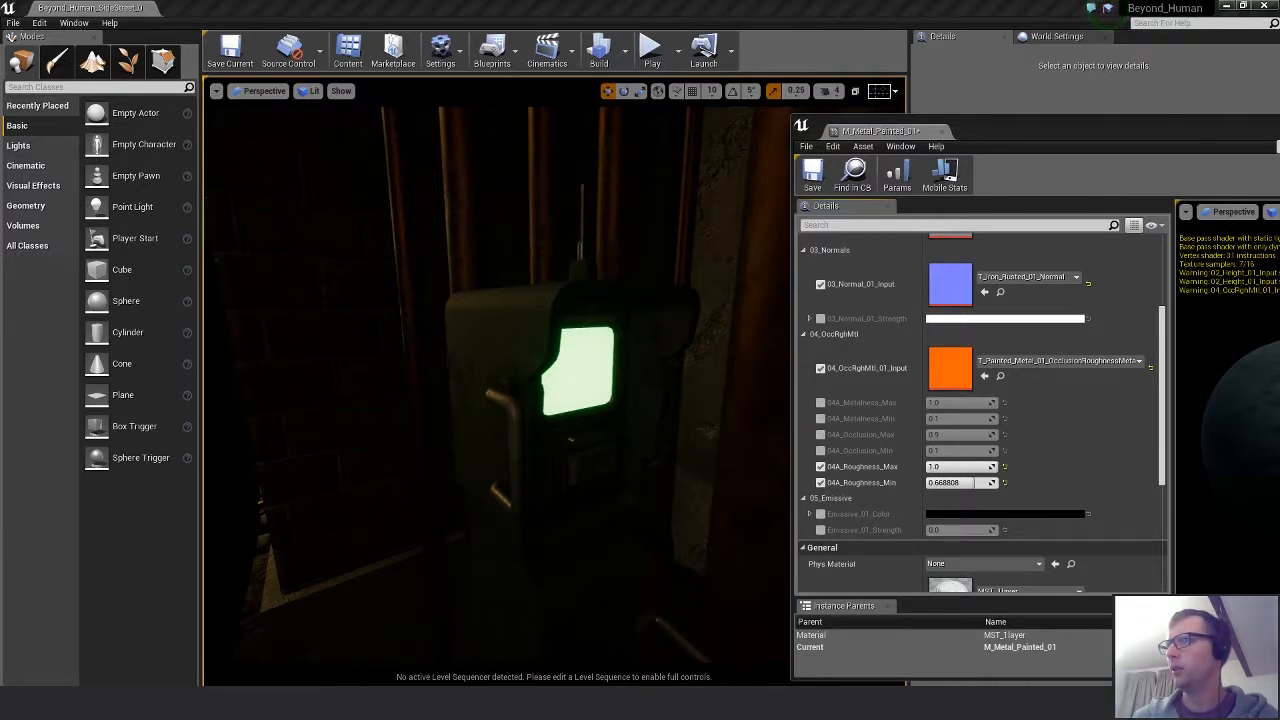
Assign T_Steel_Battered_01_Normal to 03_Normal_01_Input and bring the dumpsters into close view.
left_click_drag(1278, 320, 948, 295)
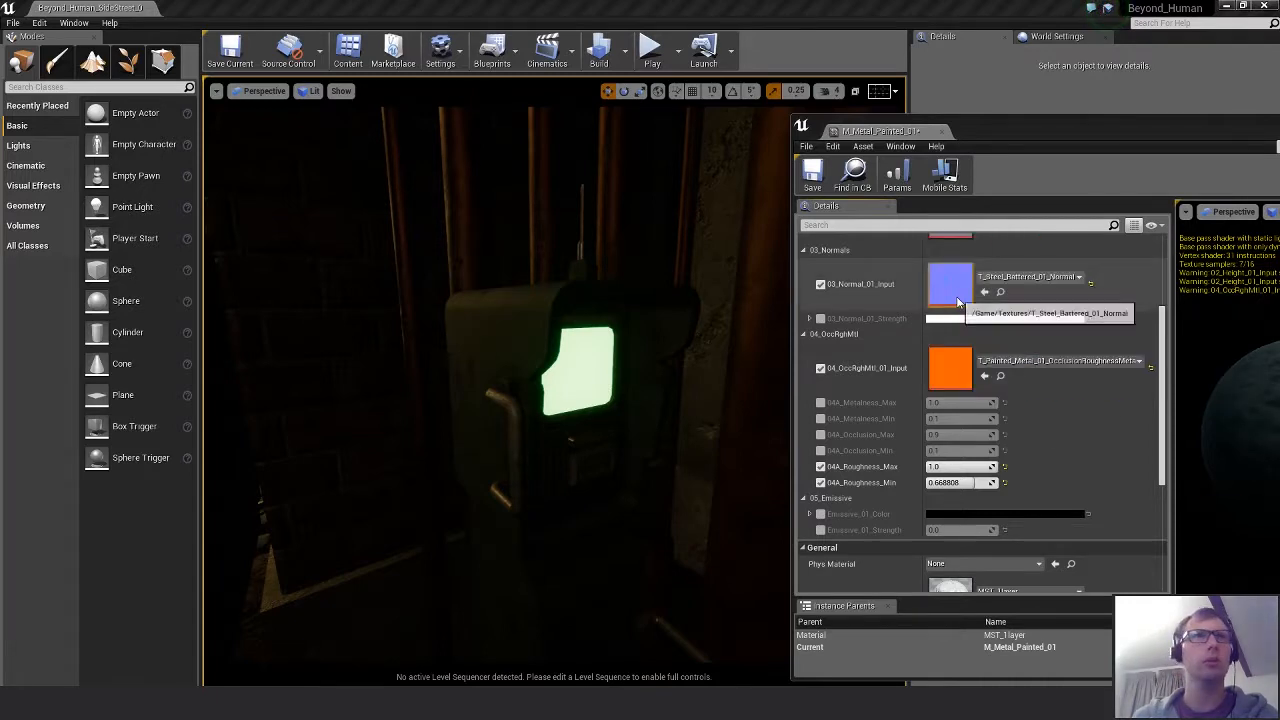
right_click_drag(669, 397, 450, 395)
mouse_move(606, 391)
right_mouse_down()
mouse_move(570, 391)
mouse_move(625, 381)
right_mouse_up()
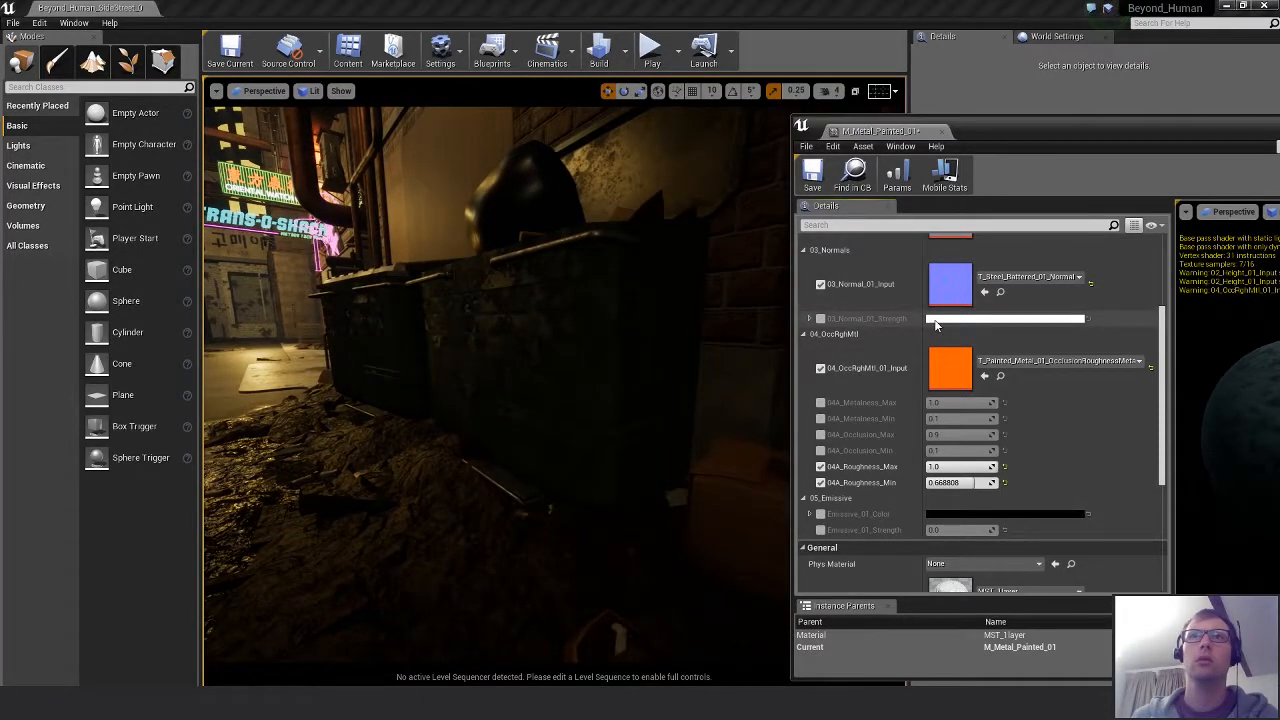
Enable 03_Normal_01_Strength and set its colour to light violet with R 0.589, G 0.358 and B 1.0.
left_click(1049, 320)
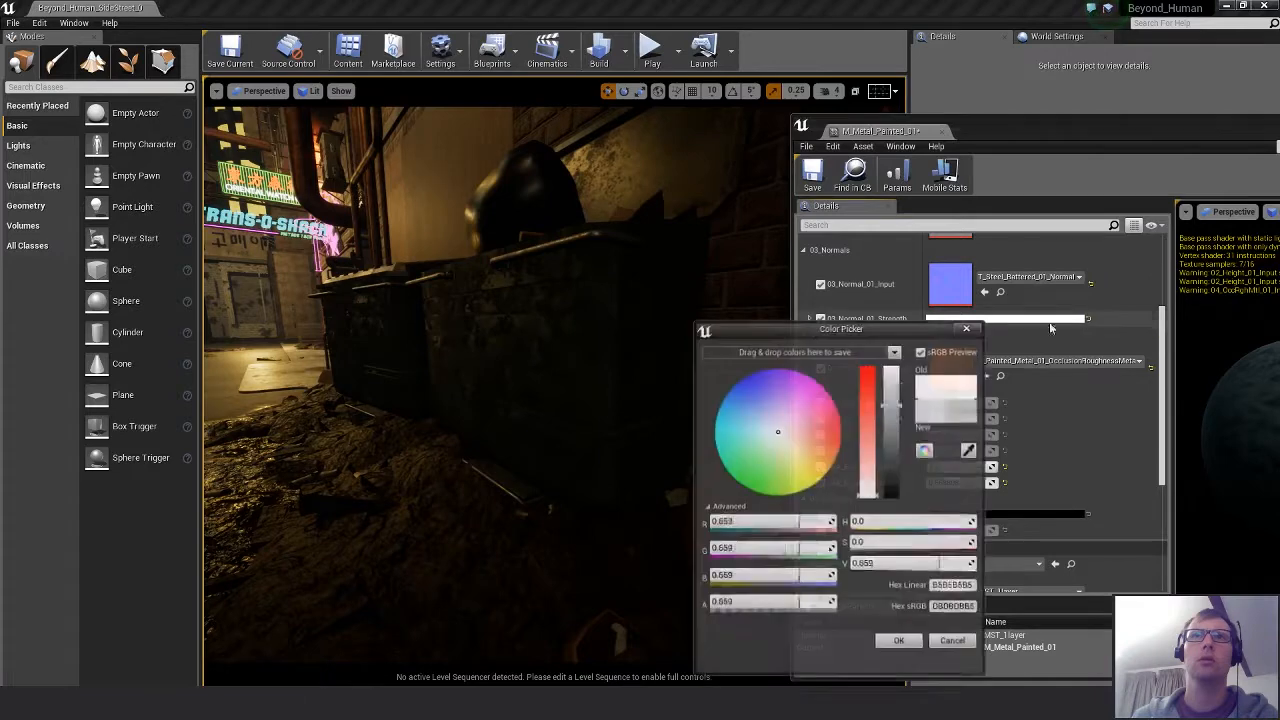
left_click(892, 413)
left_click_drag(892, 413, 893, 362)
mouse_move(790, 415)
left_mouse_down()
mouse_move(803, 400)
mouse_move(740, 388)
mouse_move(784, 394)
mouse_move(773, 397)
left_mouse_up()
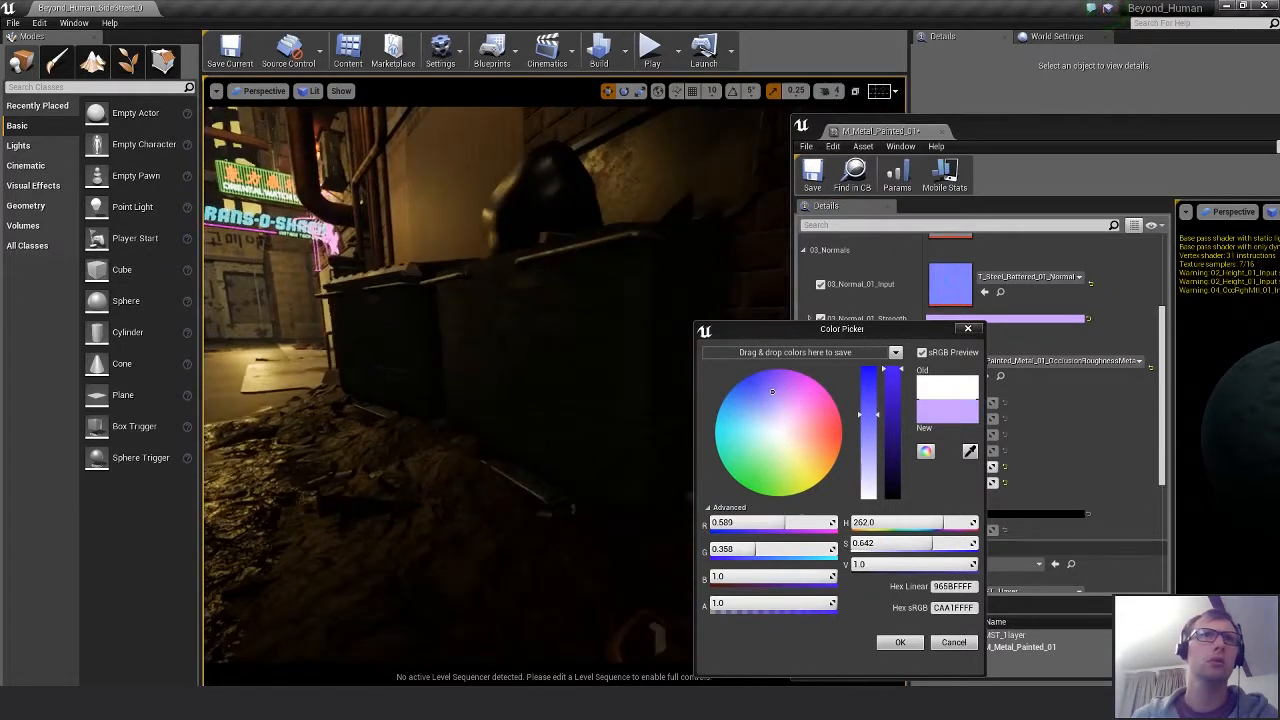
right_click_drag(532, 412, 532, 412)
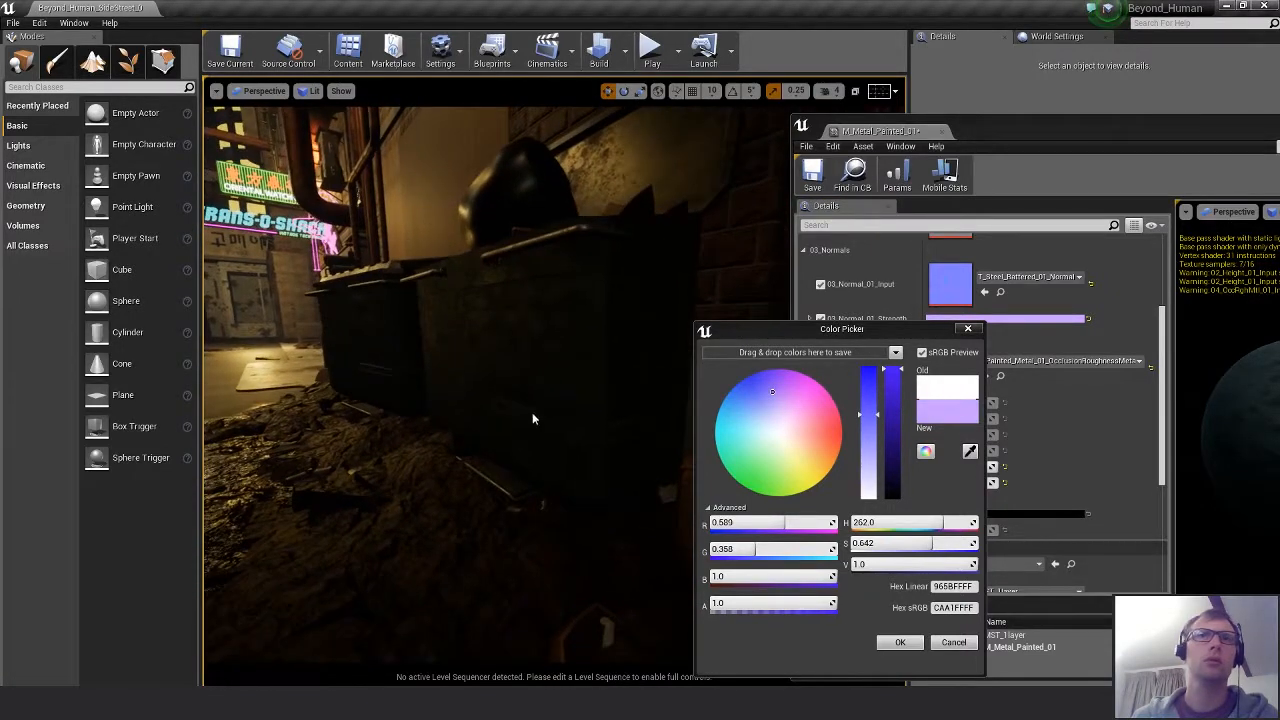
left_click(900, 642)
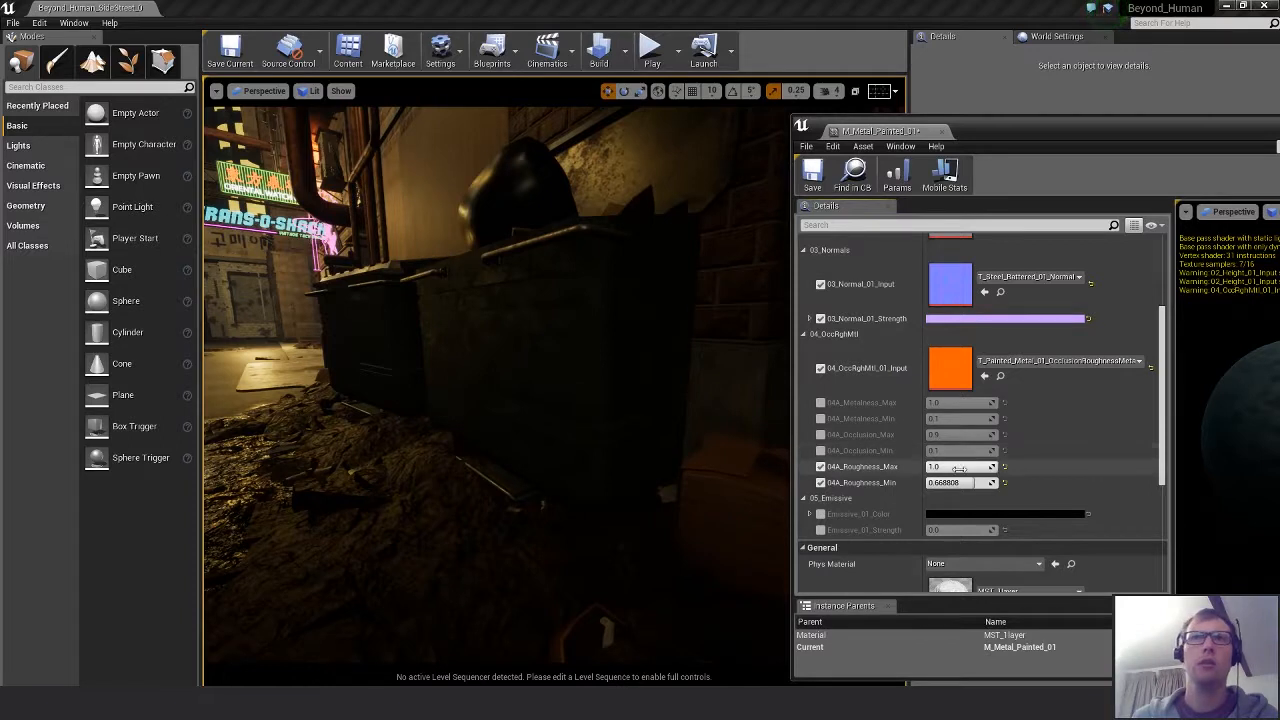
Set 04A_Roughness_Min to 0.7 and save the M_Metal_Painted_01 material.
mouse_move(958, 467)
left_mouse_down()
mouse_move(900, 467)
mouse_move(990, 467)
mouse_move(900, 484)
mouse_move(963, 483)
left_mouse_up()
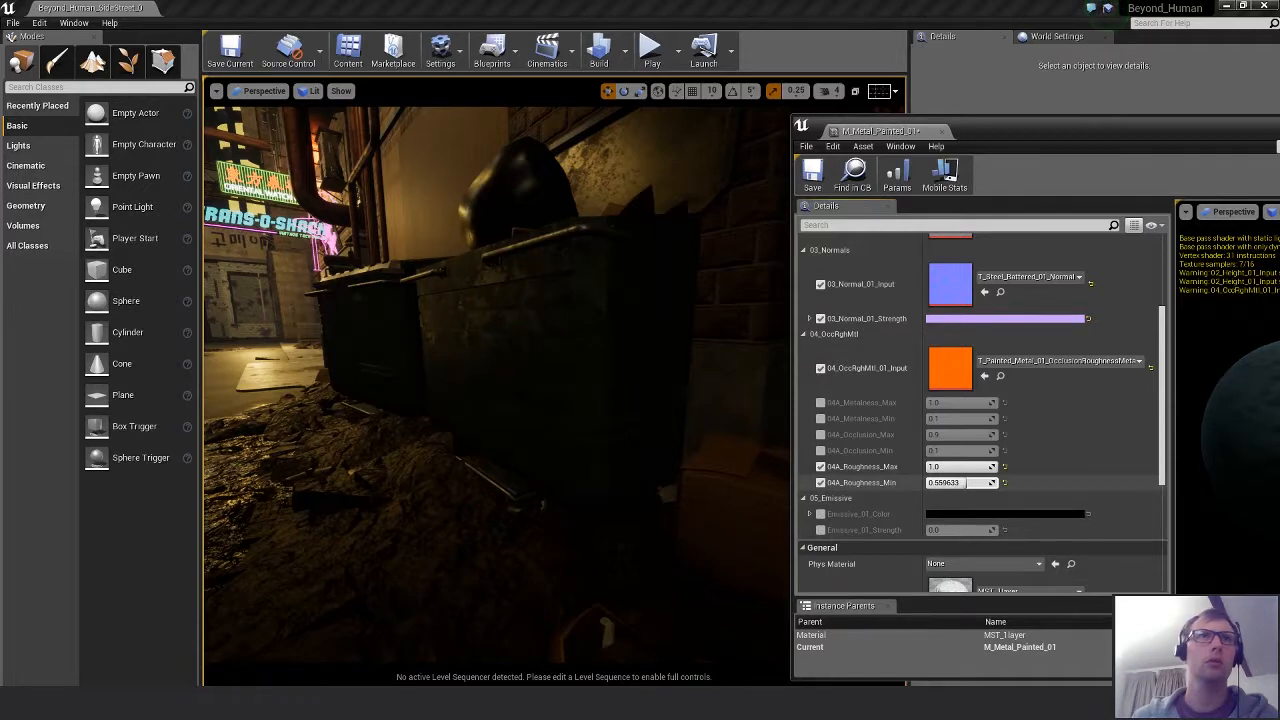
right_click_drag(594, 315, 551, 322)
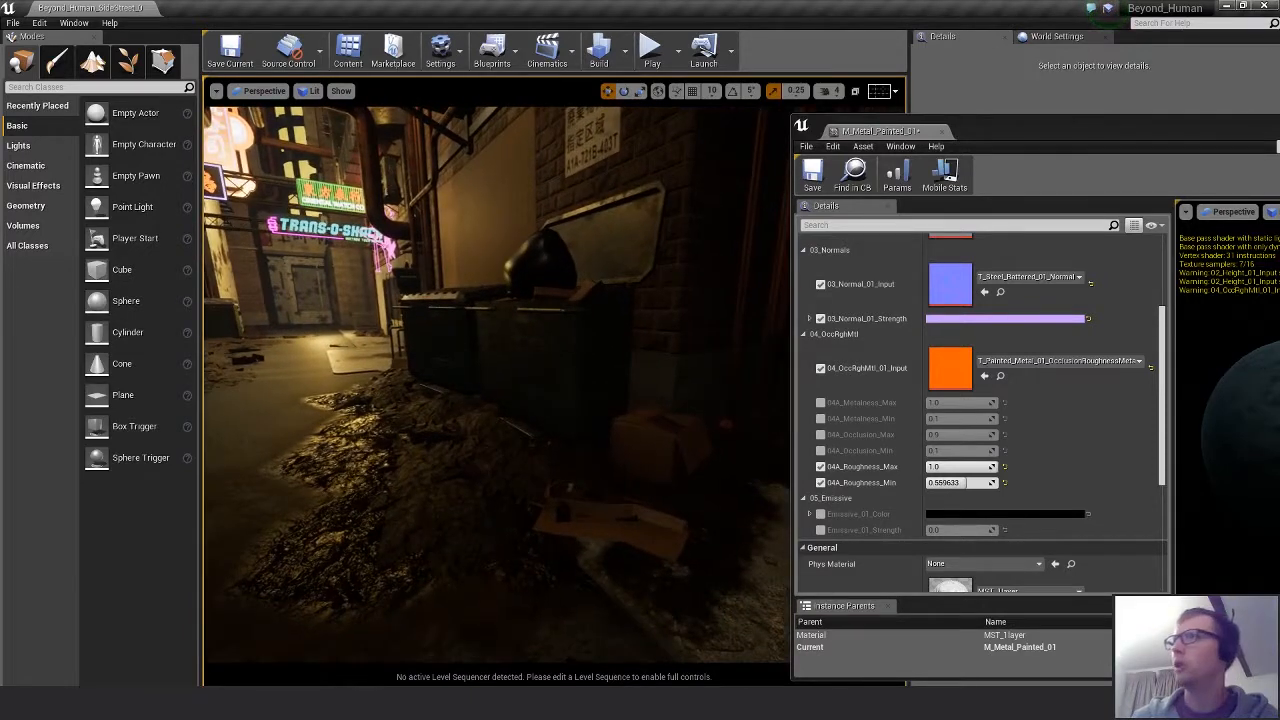
left_click(962, 483)
type("0.7")
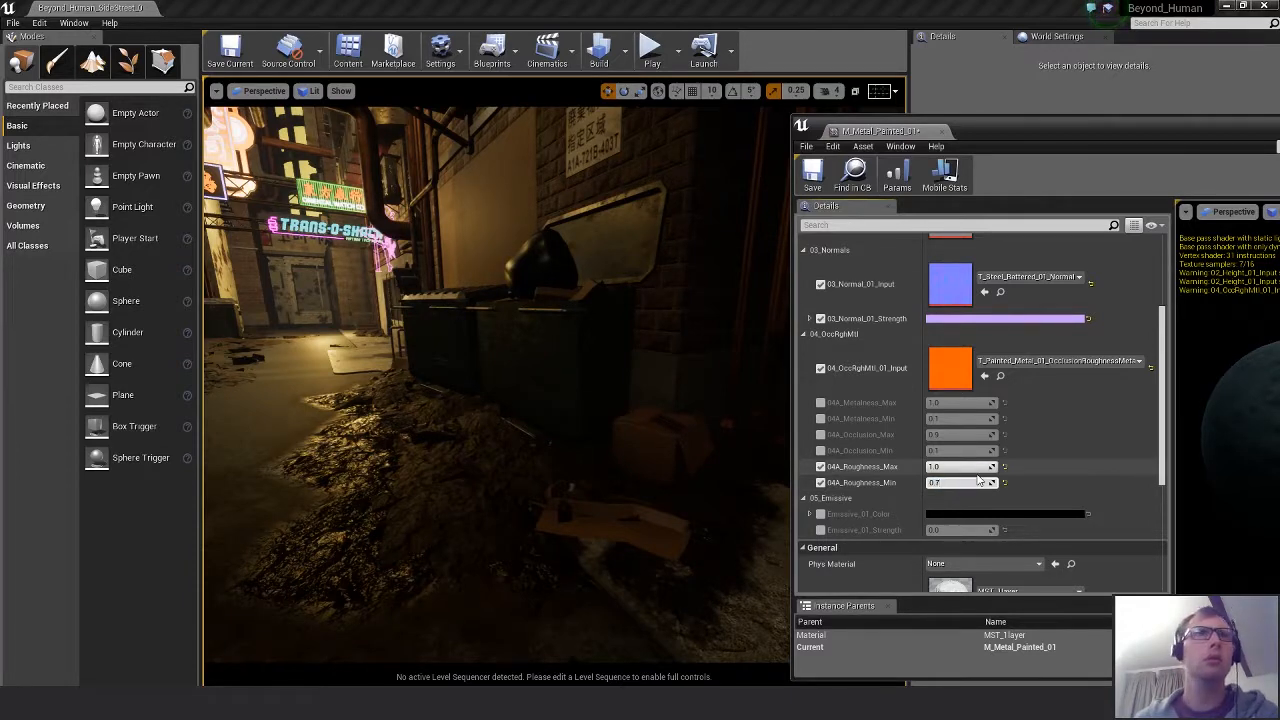
left_click(812, 175)
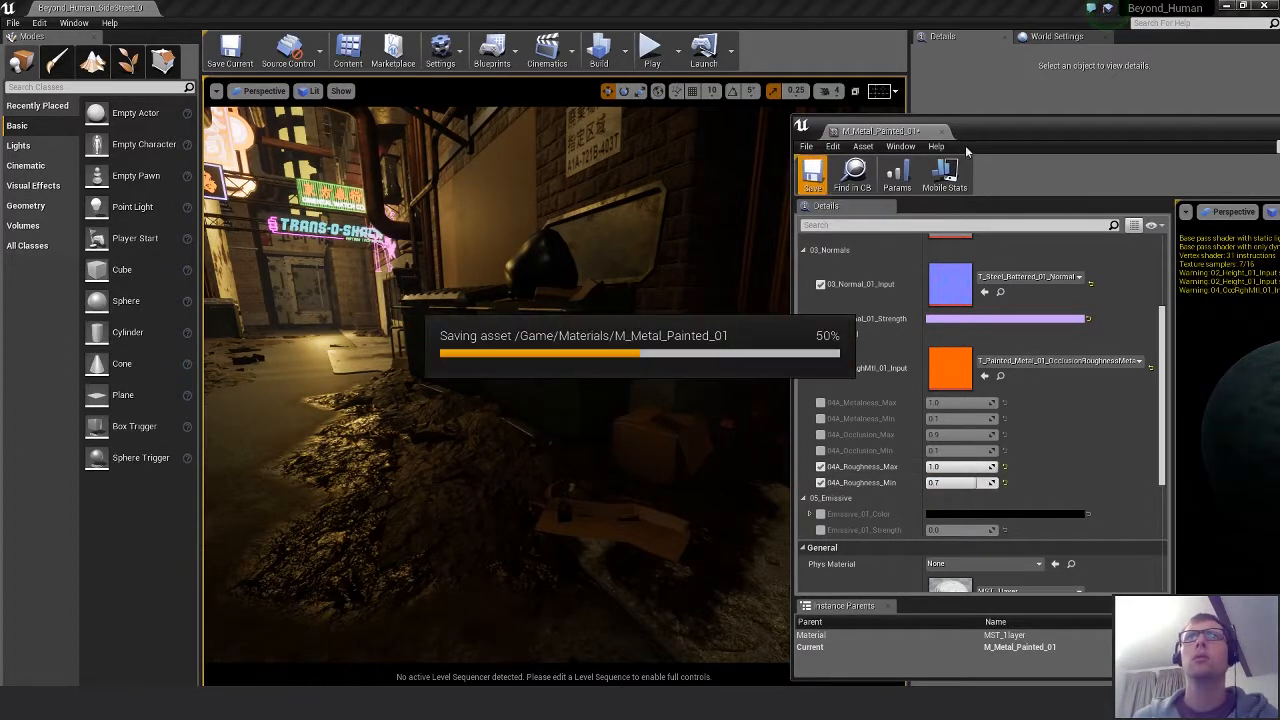
Examine the painted metal in the lit level, from the bank machines under the Multibanco sign back through the alley.
right_click_drag(640, 400, 720, 352)
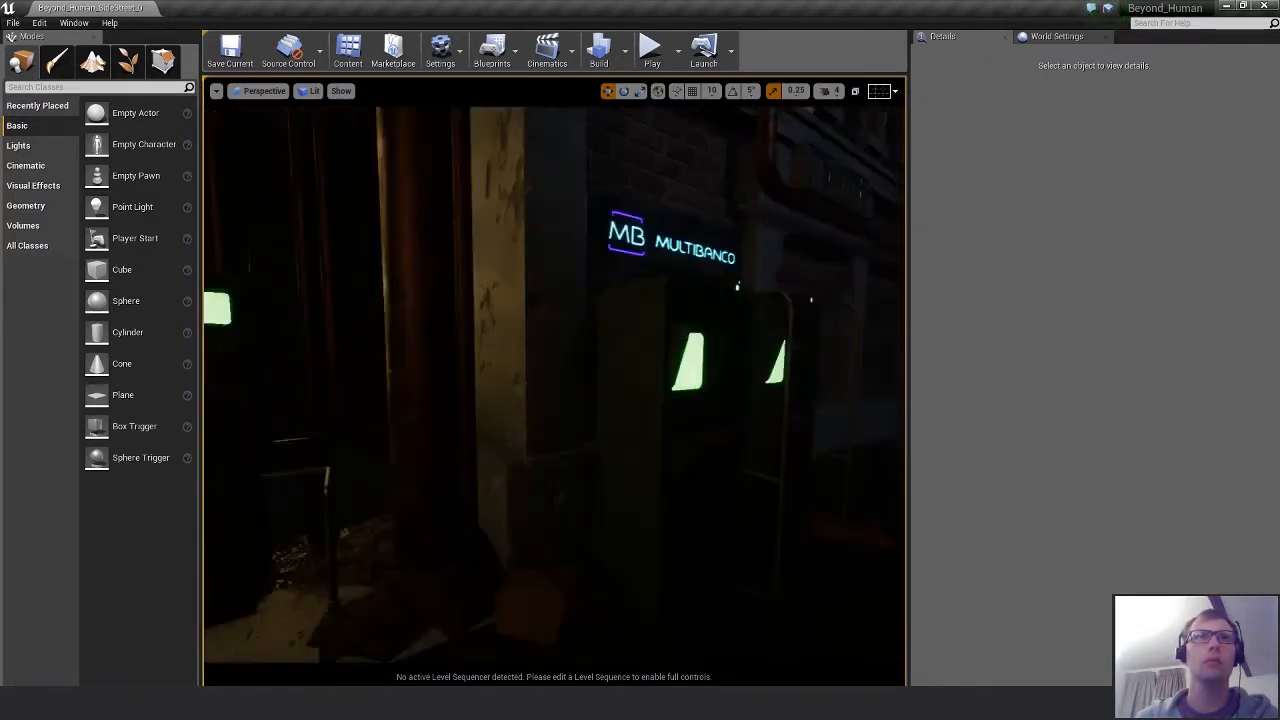
right_click_drag(577, 416, 880, 405)
right_click_drag(640, 400, 768, 415)
key("s")
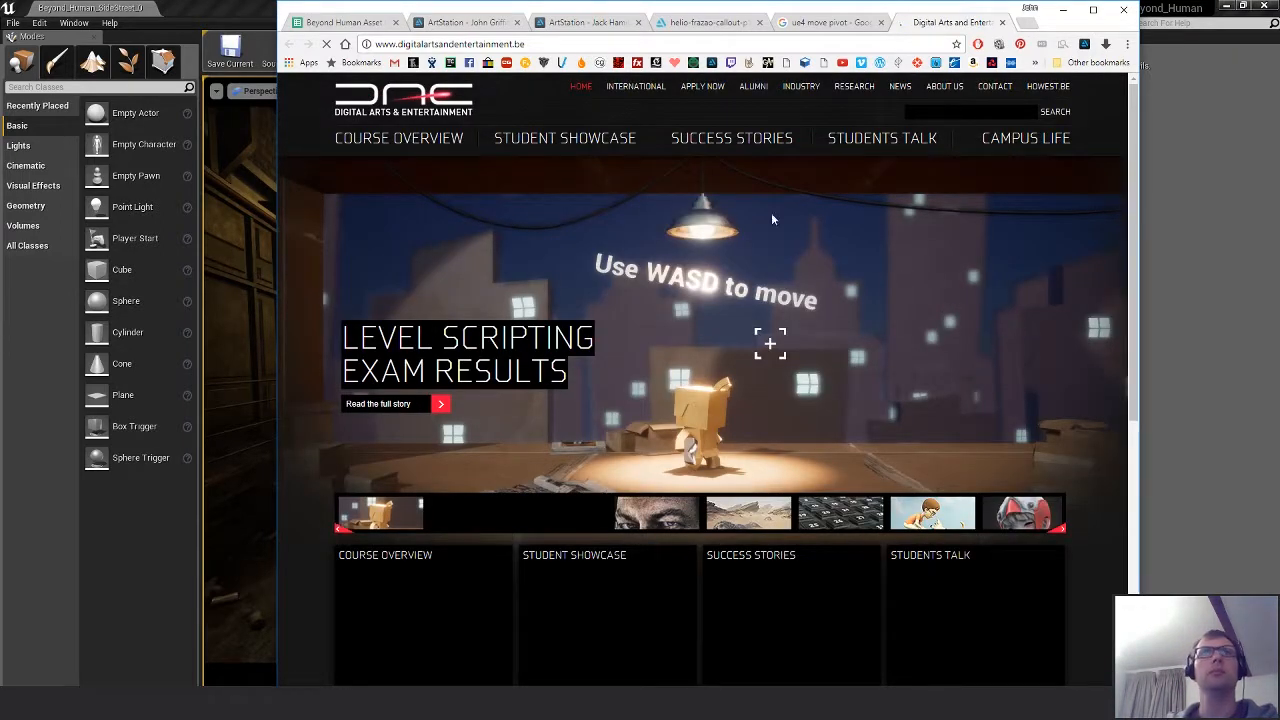
Open the course overview on the Digital Arts and Entertainment website and read through its majors and curriculum summary.
left_click(400, 142)
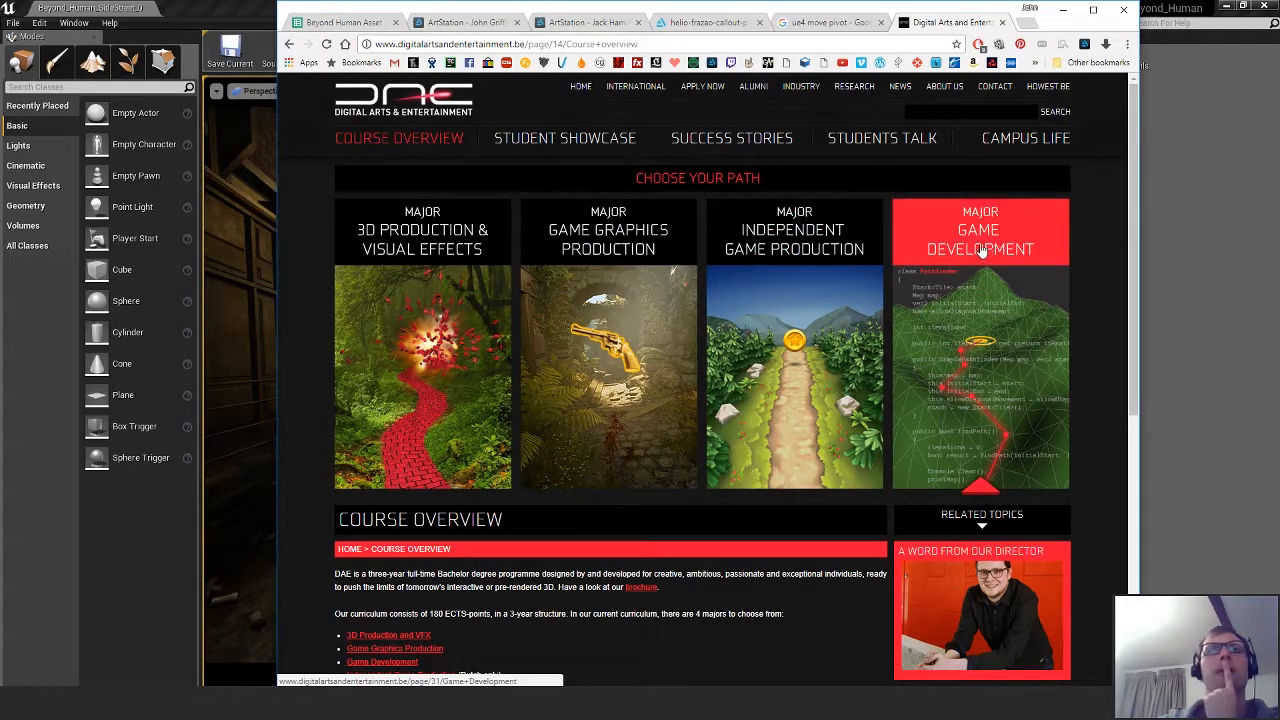
scroll(708, 440, "down", 3)
scroll(700, 420, "up", 3)
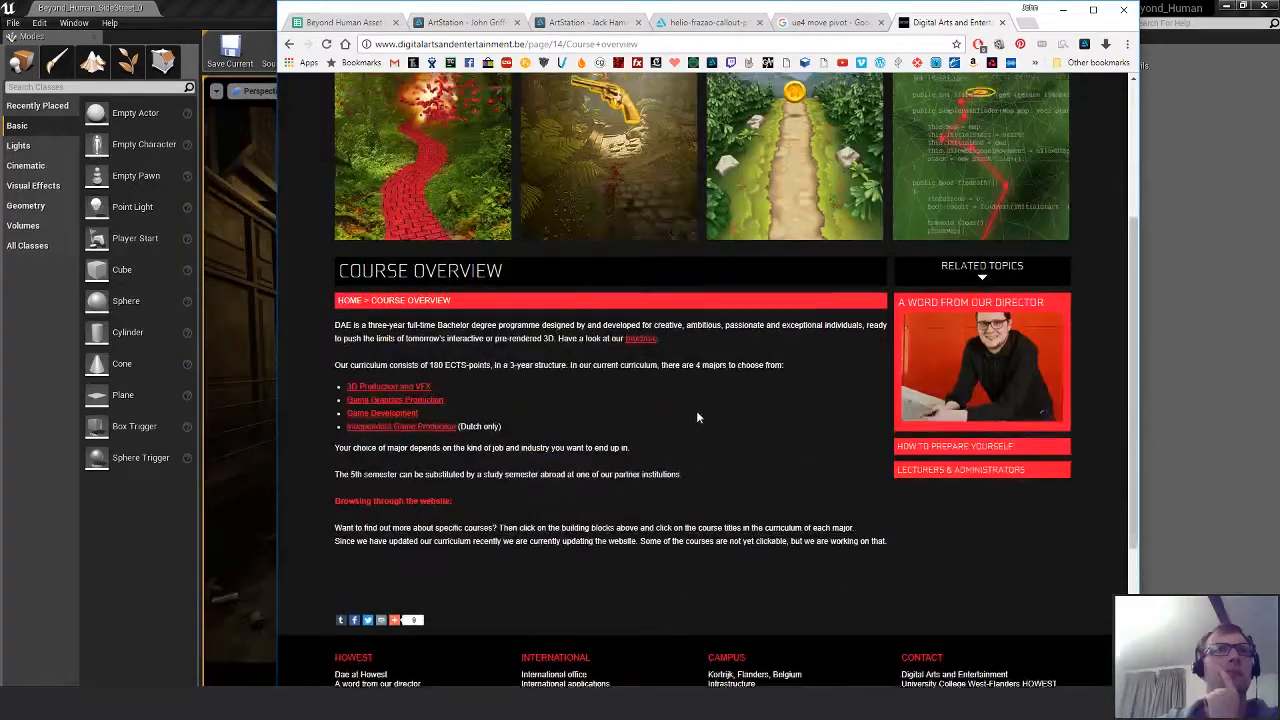
Open the Game Graphics Production major's page and read its introduction, highlighting the phrase about the pipeline of AAA games.
left_click(670, 337)
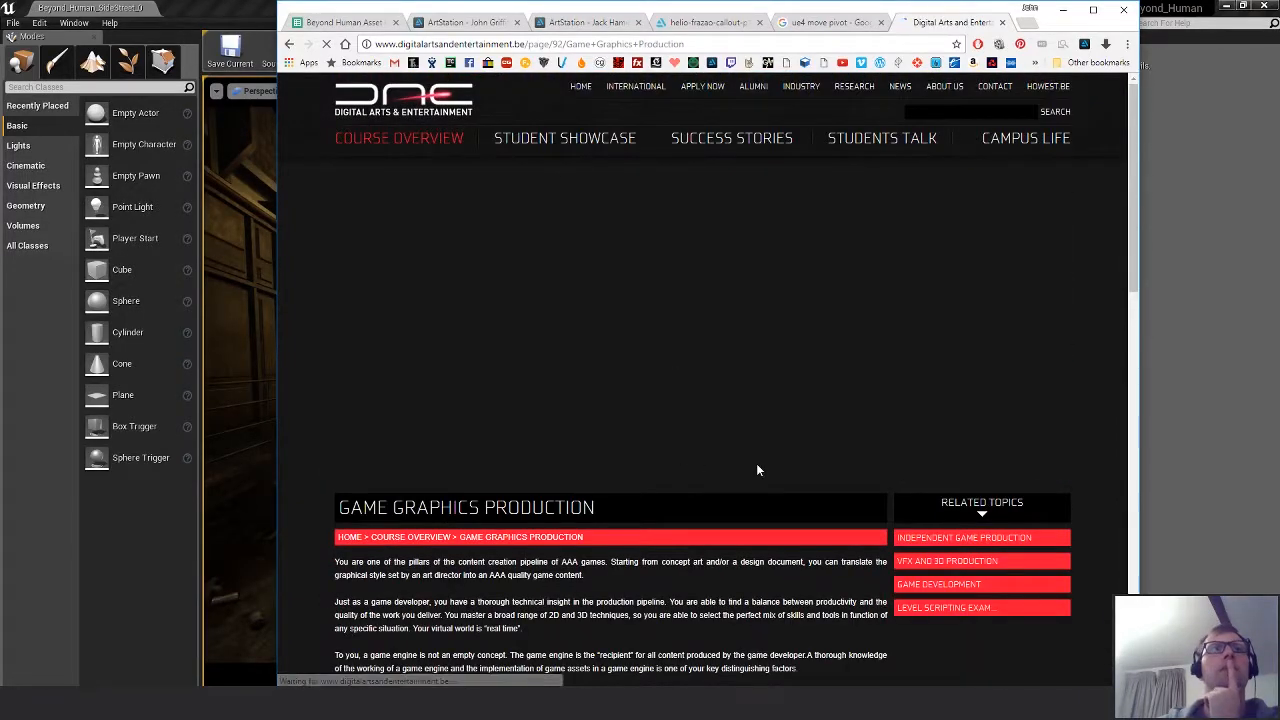
scroll(756, 463, "down", 1)
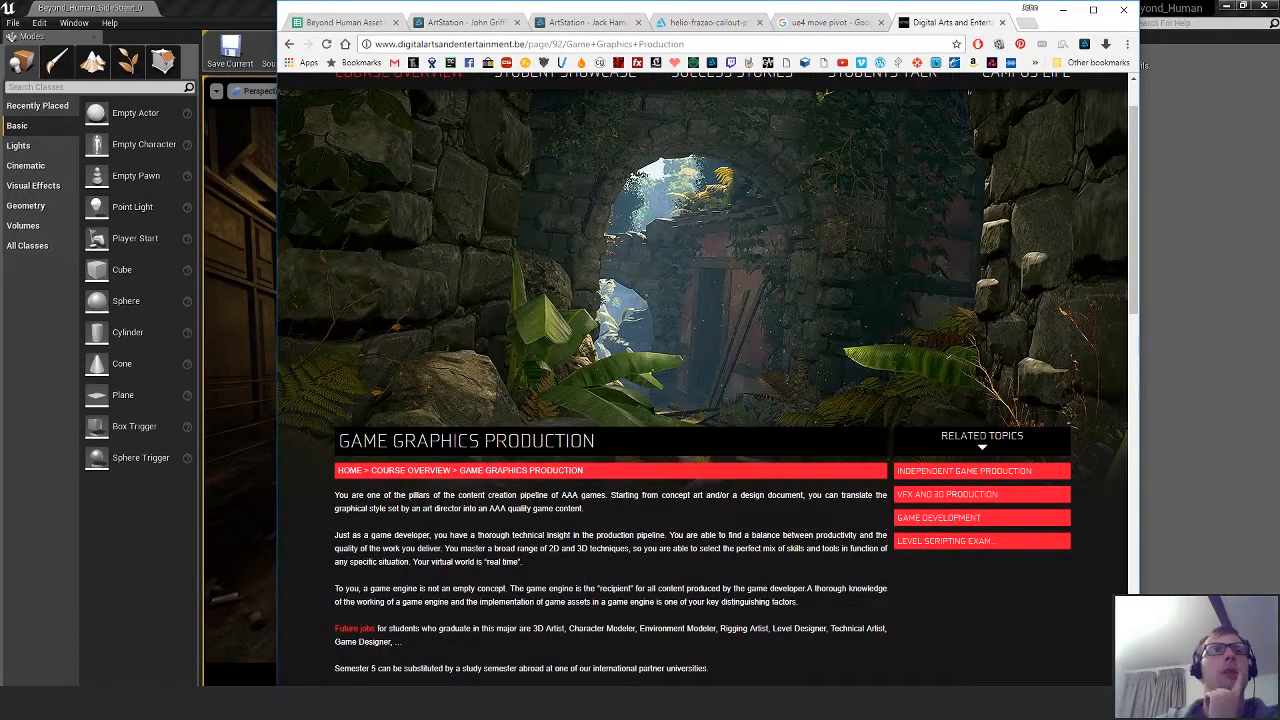
left_click_drag(536, 495, 581, 495)
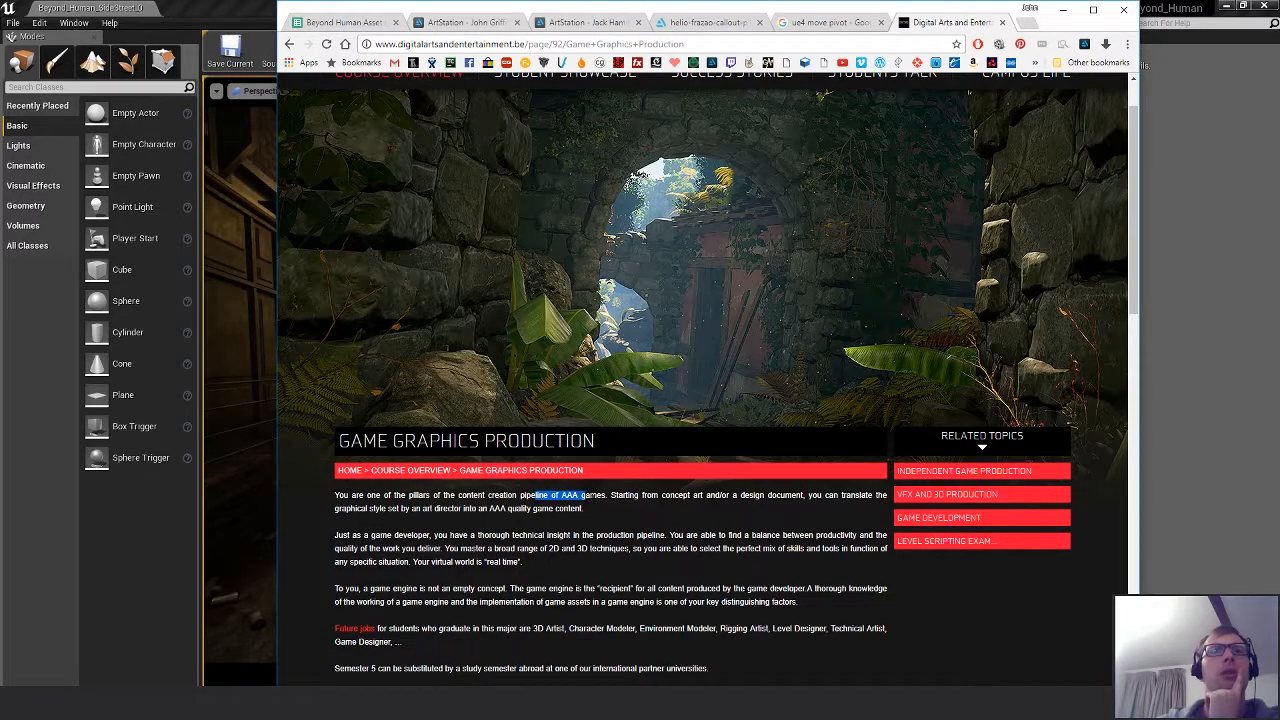
scroll(590, 508, "down", 1)
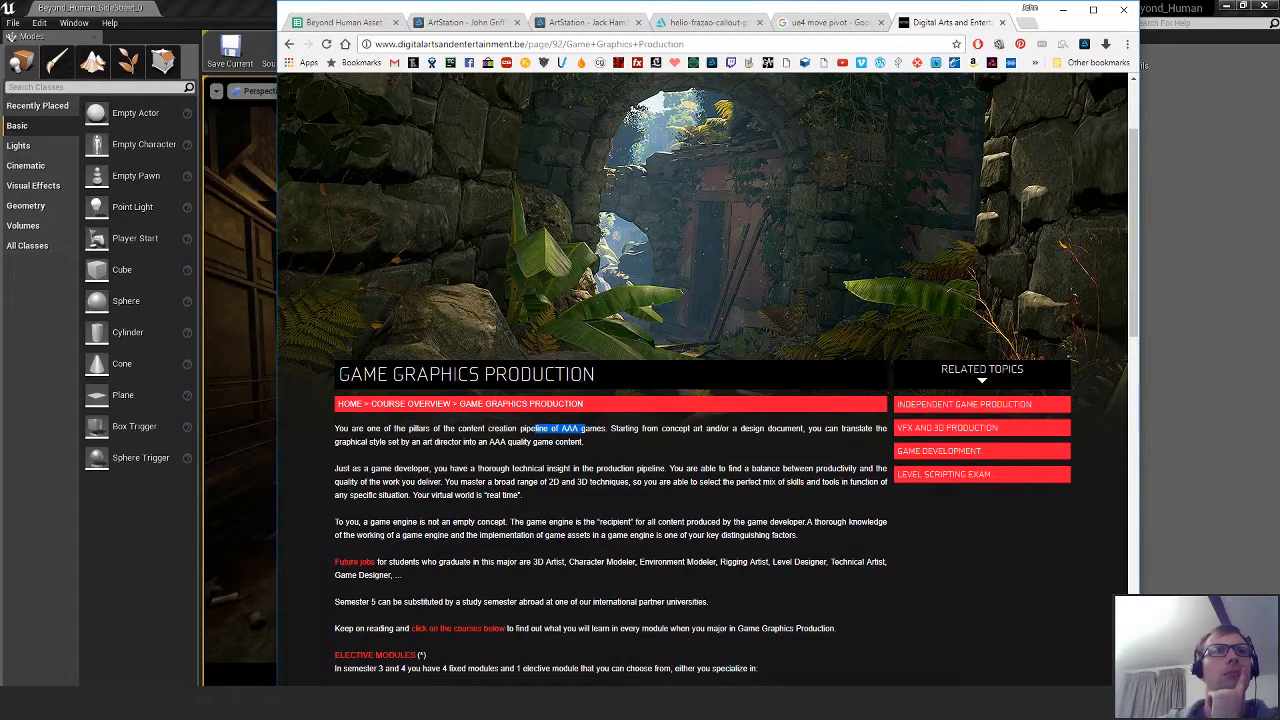
Read through the Game Graphics Production course list from semester 1 to the semester 6 internship.
scroll(519, 484, "down", 4)
scroll(523, 483, "down", 2)
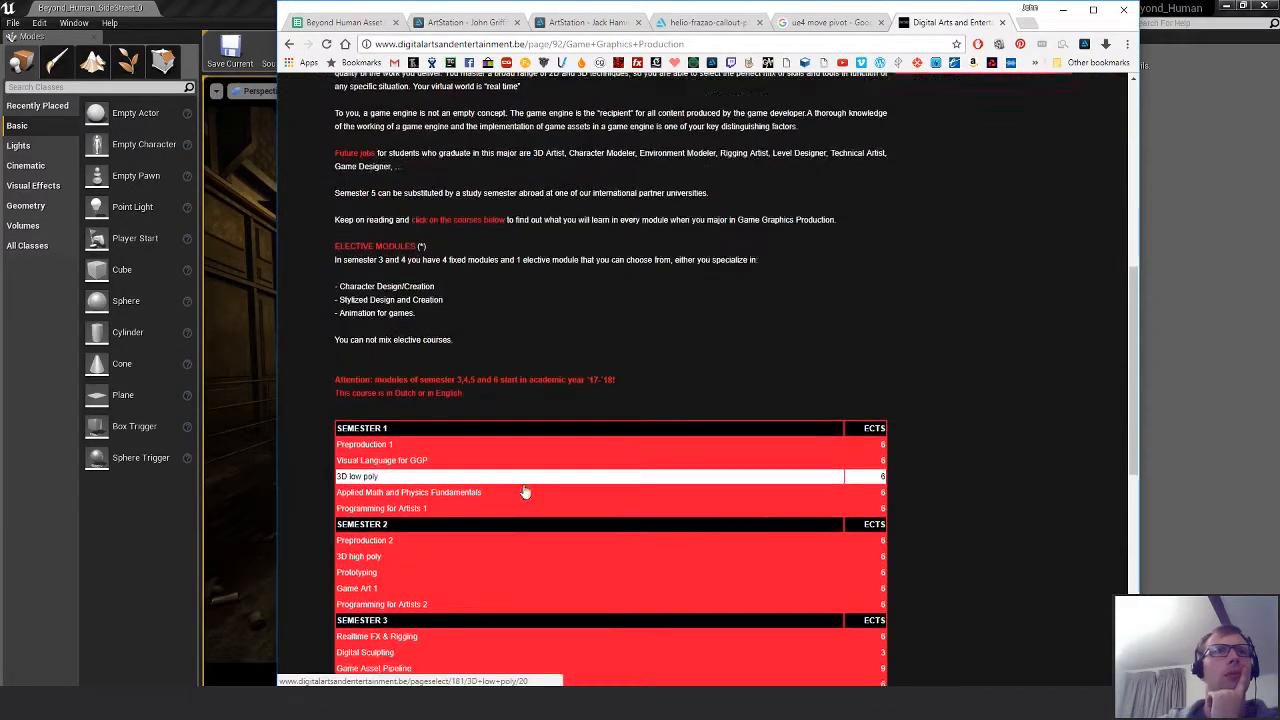
scroll(523, 492, "down", 2)
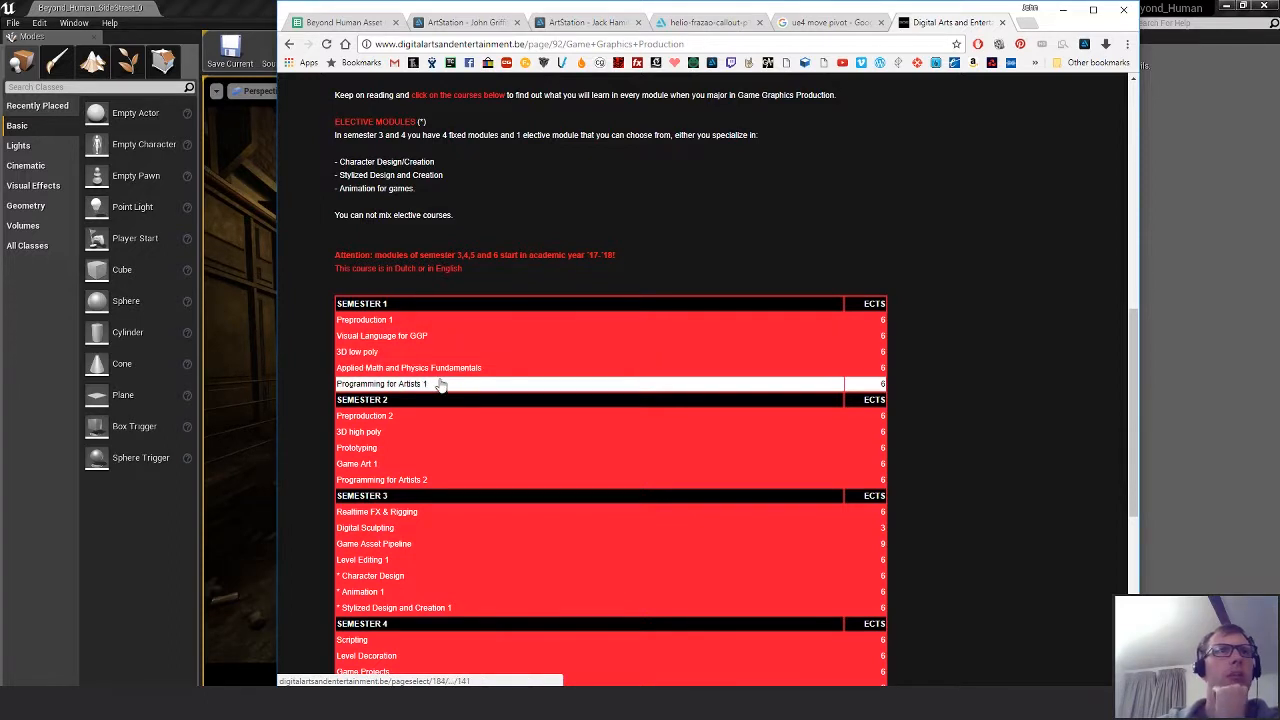
scroll(486, 437, "down", 1)
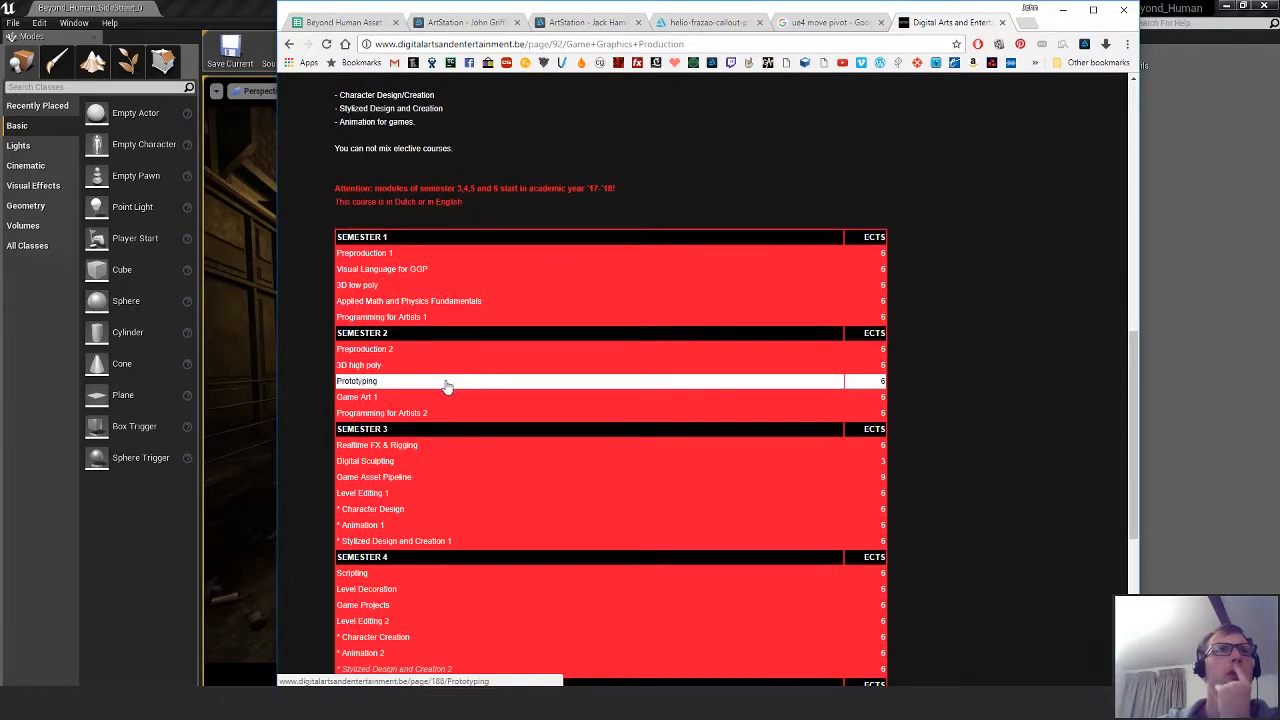
scroll(490, 440, "down", 1)
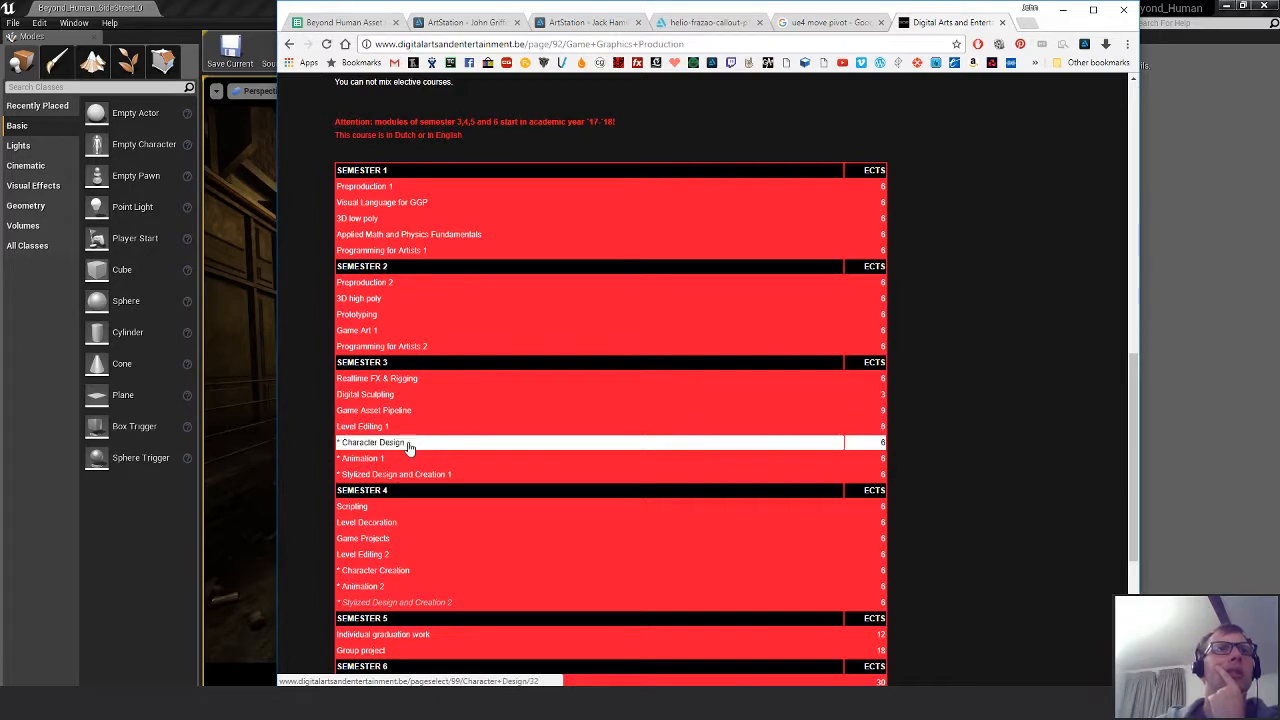
scroll(409, 478, "down", 3)
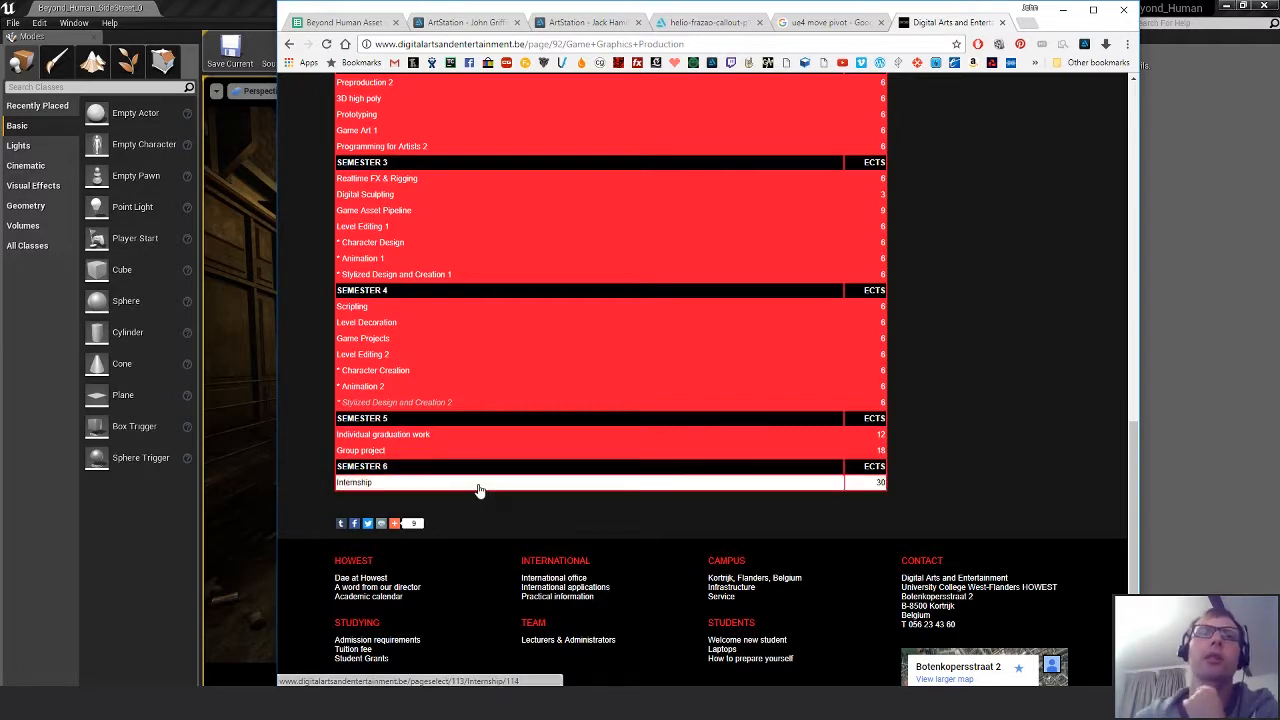
Open the semester 6 Internship page, look over its partner studios and description, and return to the Game Graphics Production page.
left_click(441, 488)
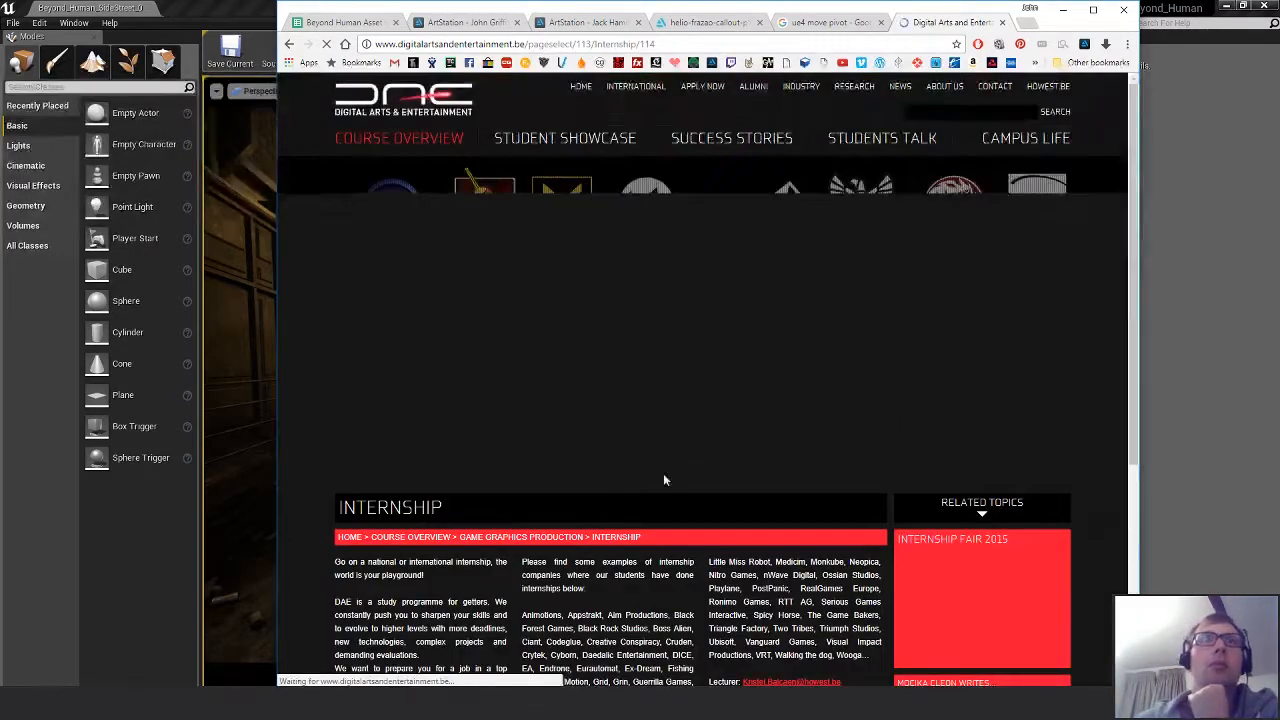
scroll(636, 471, "up", 3)
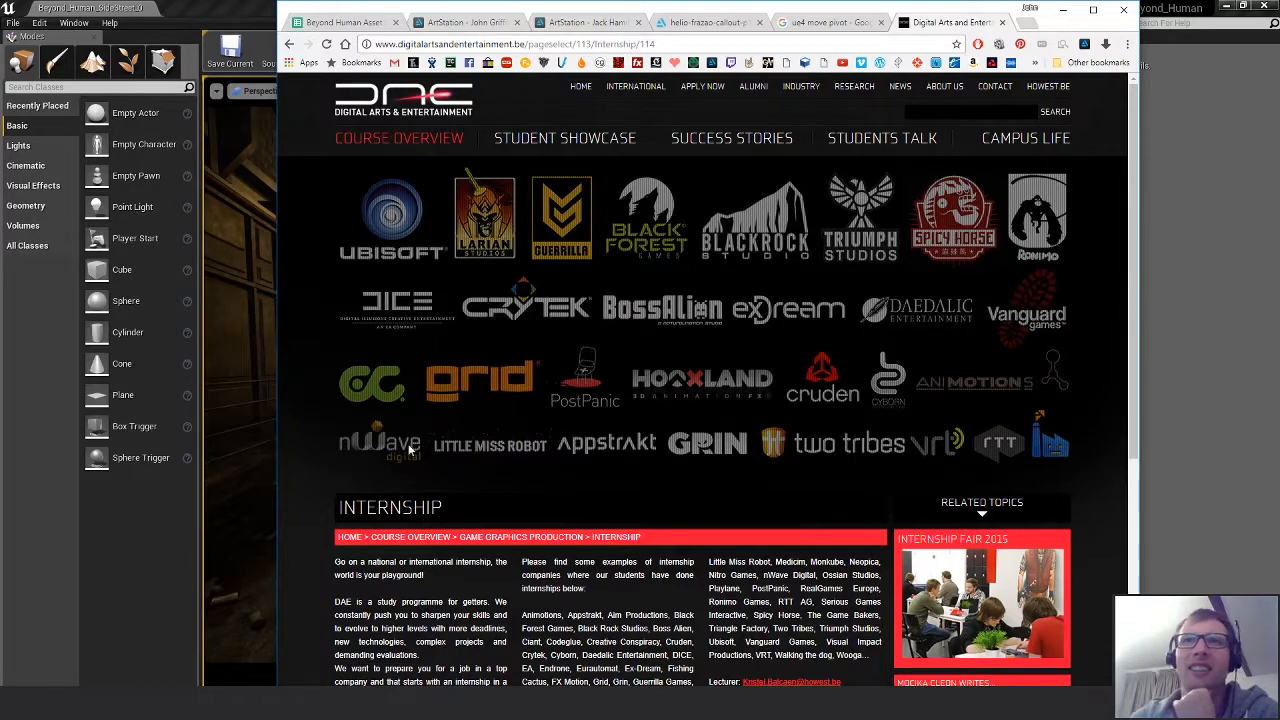
scroll(584, 486, "down", 2)
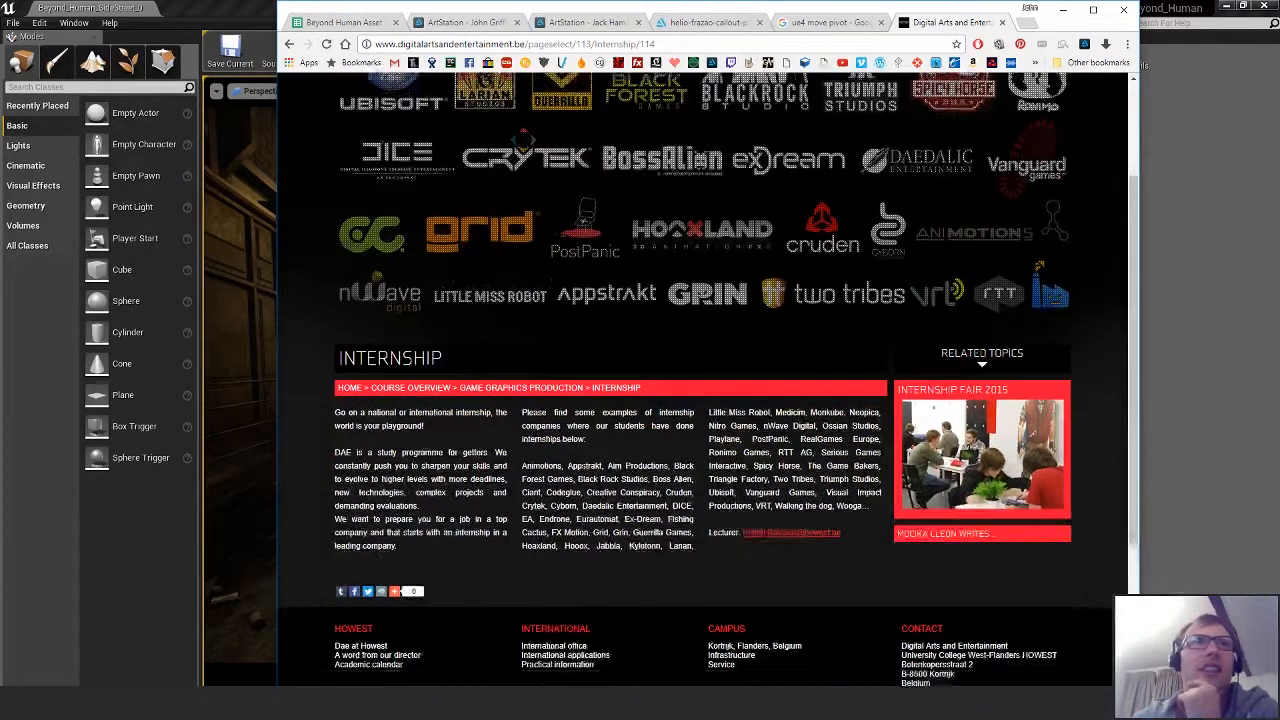
scroll(394, 177, "up", 2)
left_click(288, 44)
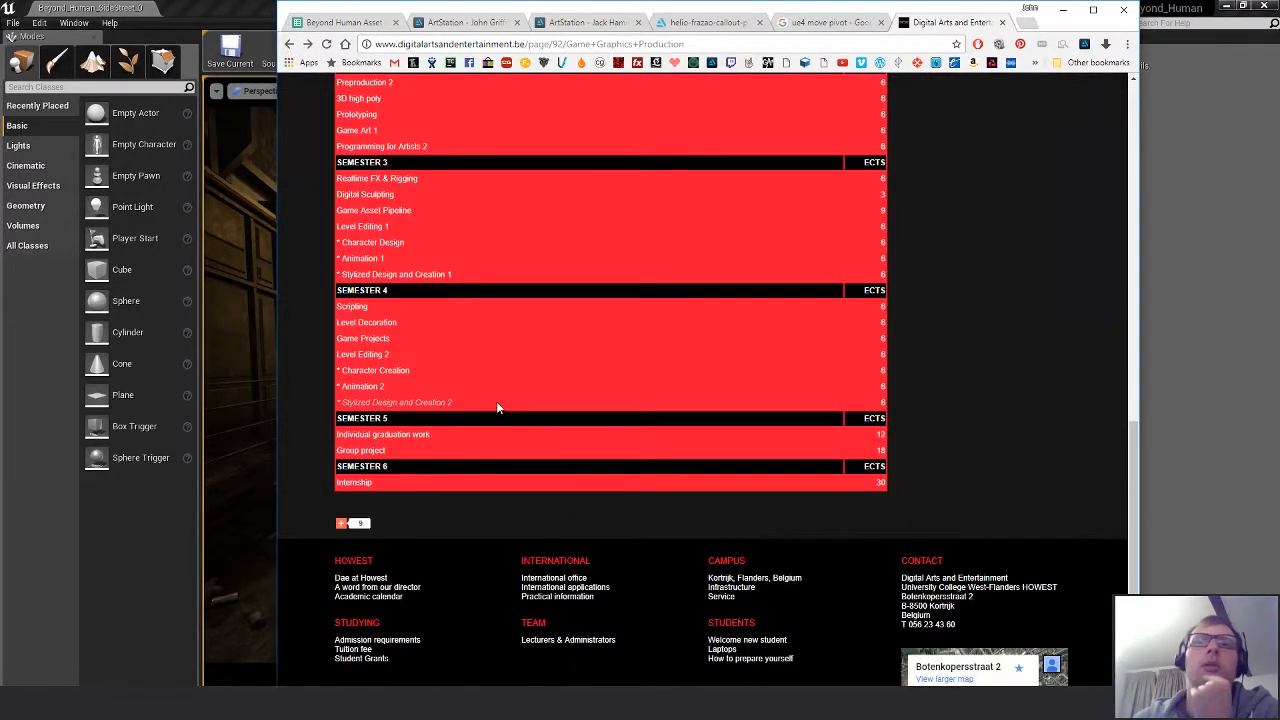
Review the elective modules section, highlighting Character Design/Creation, the rule on mixing electives, and Stylized Design and Creation.
scroll(496, 401, "up", 5)
scroll(498, 404, "up", 2)
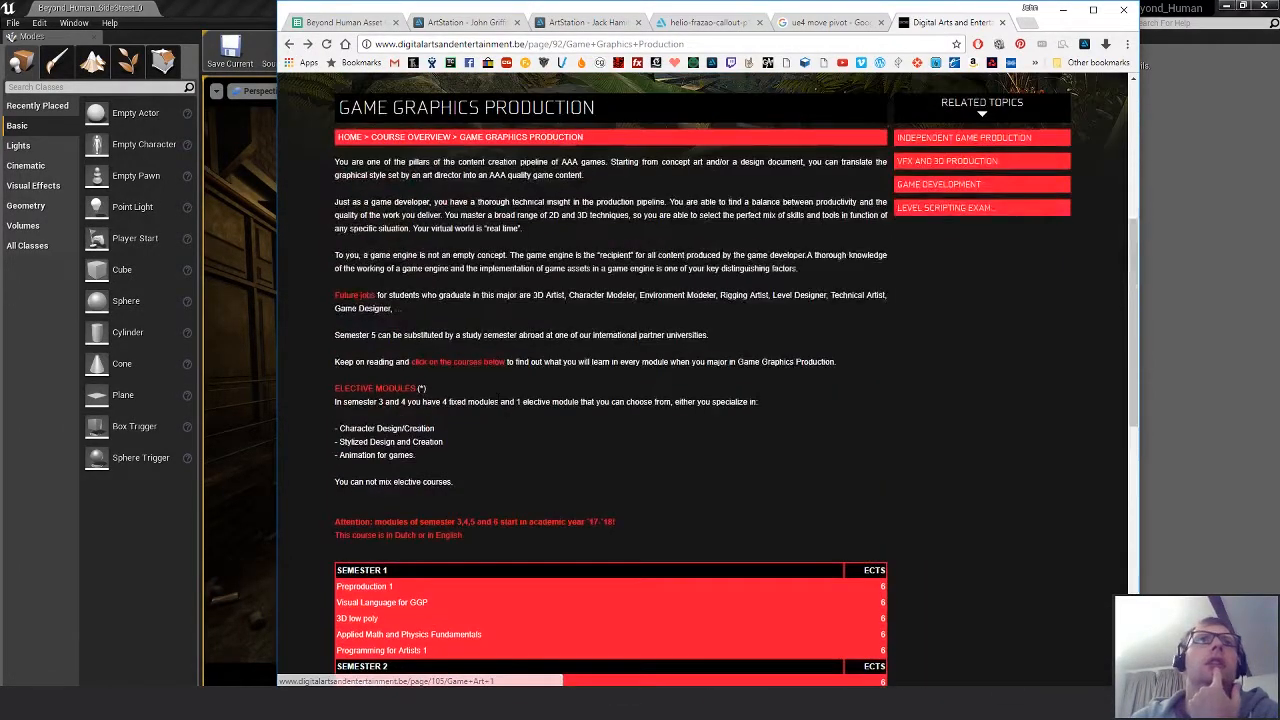
scroll(711, 434, "up", 1)
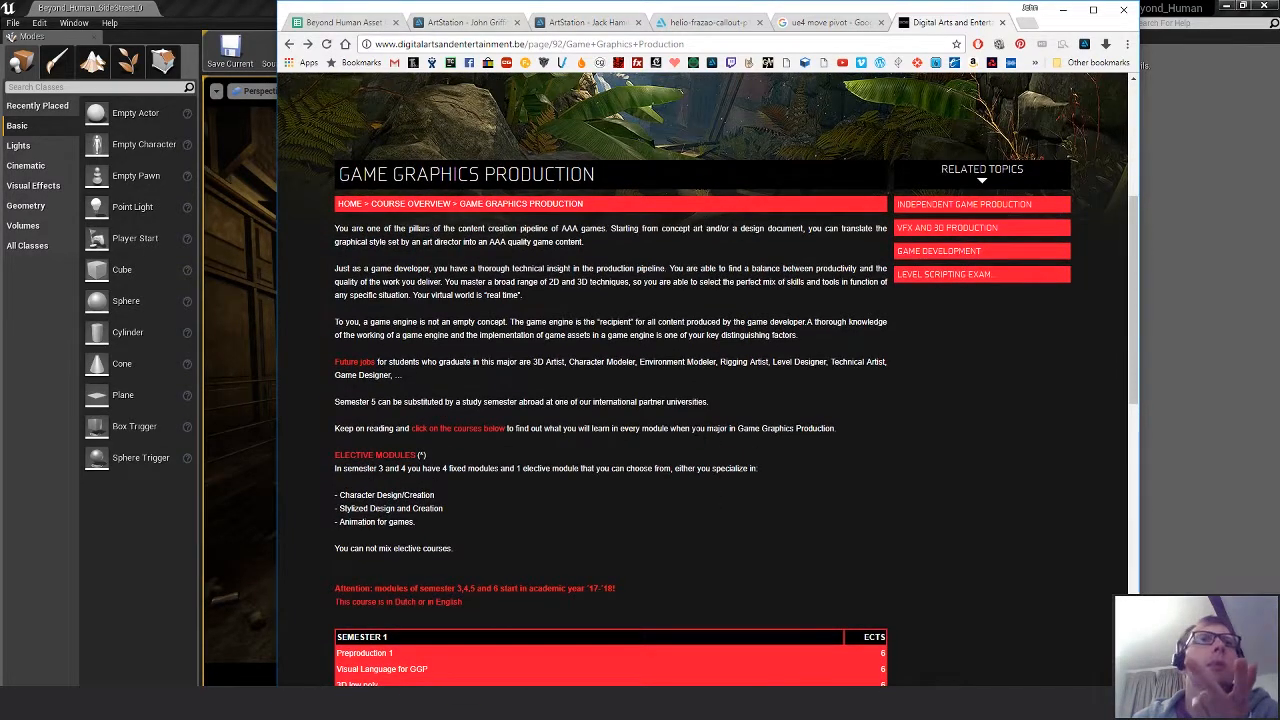
left_click_drag(435, 495, 354, 496)
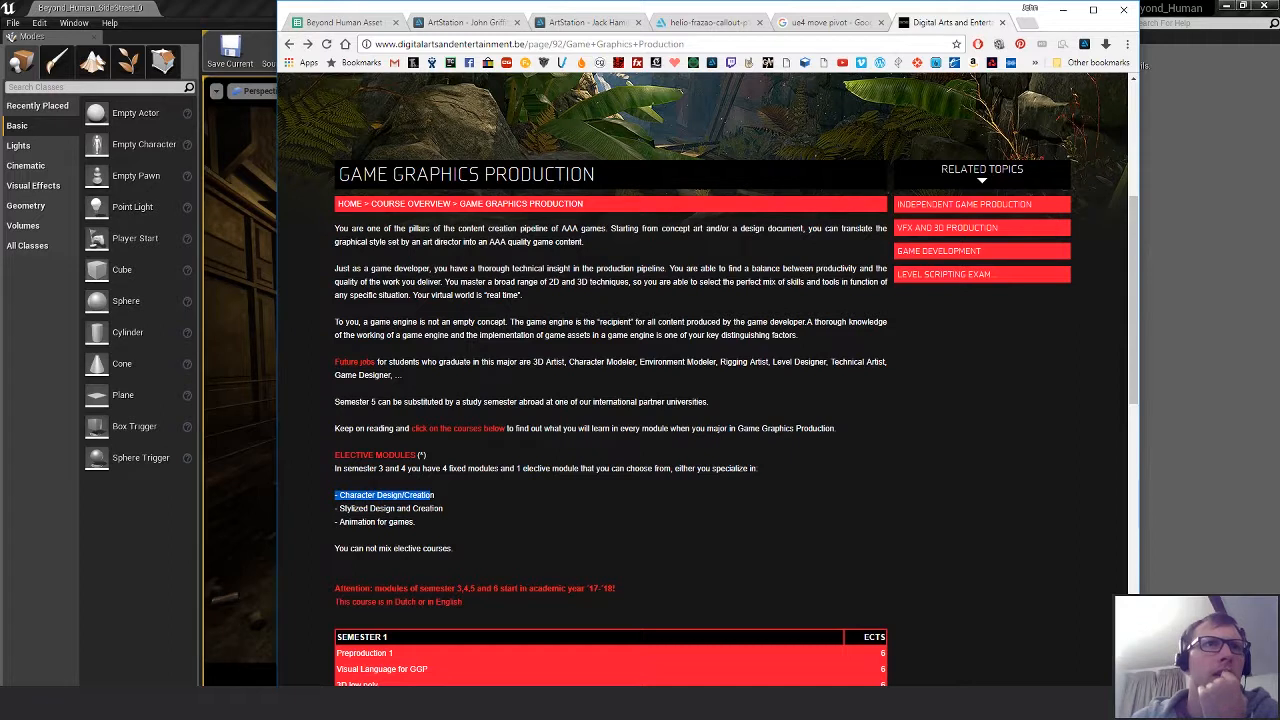
left_click_drag(436, 508, 424, 558)
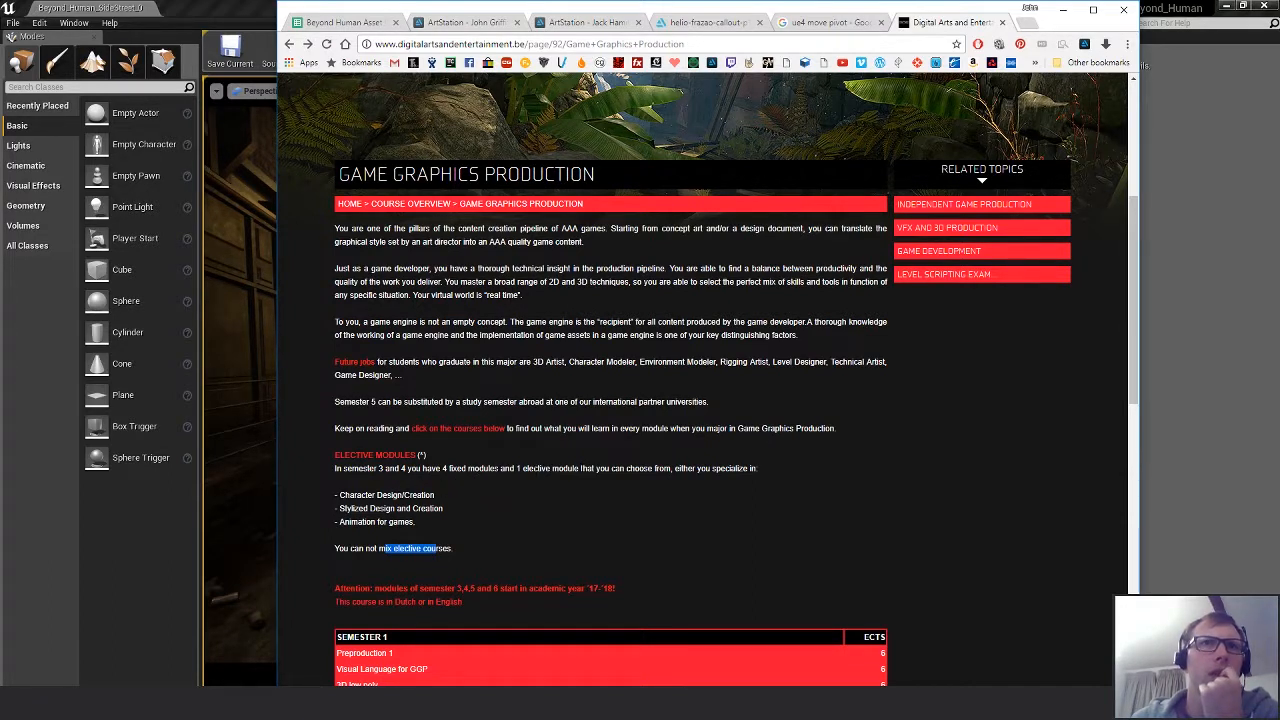
left_click_drag(580, 468, 686, 468)
left_click_drag(444, 508, 369, 509)
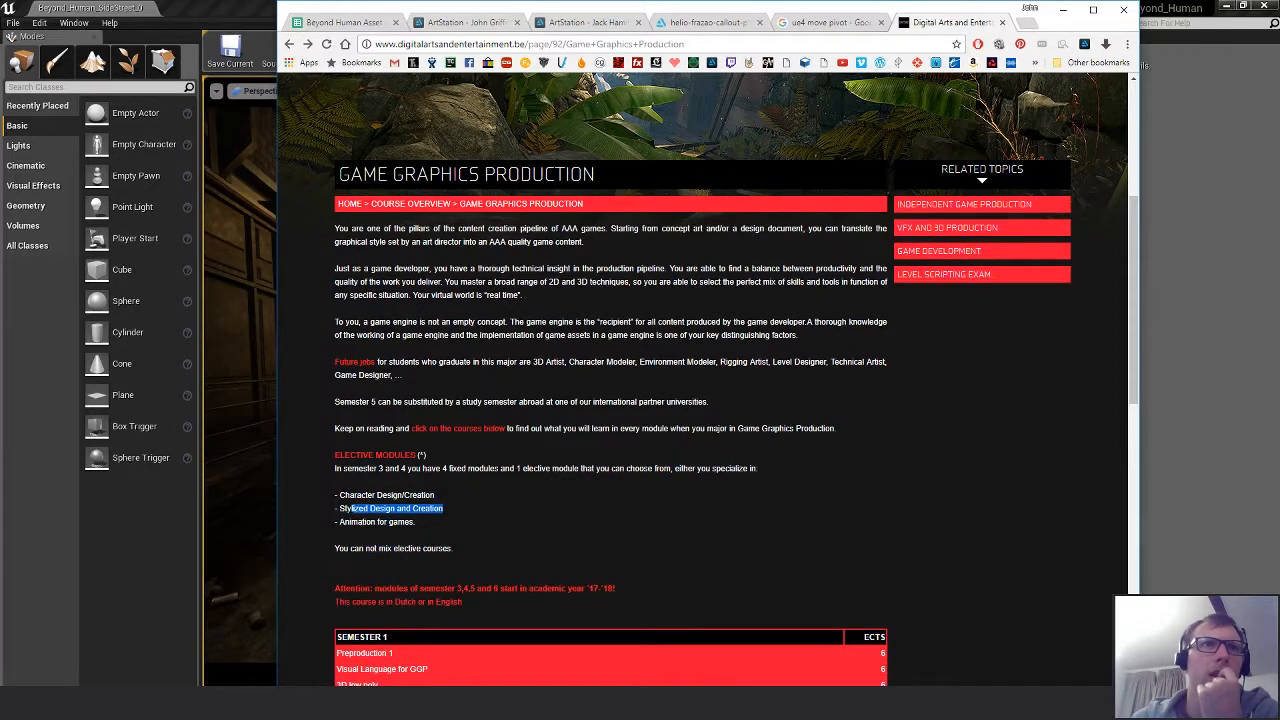
Compare the elective modules text with the elective courses listed in the semester tables.
scroll(527, 514, "down", 8)
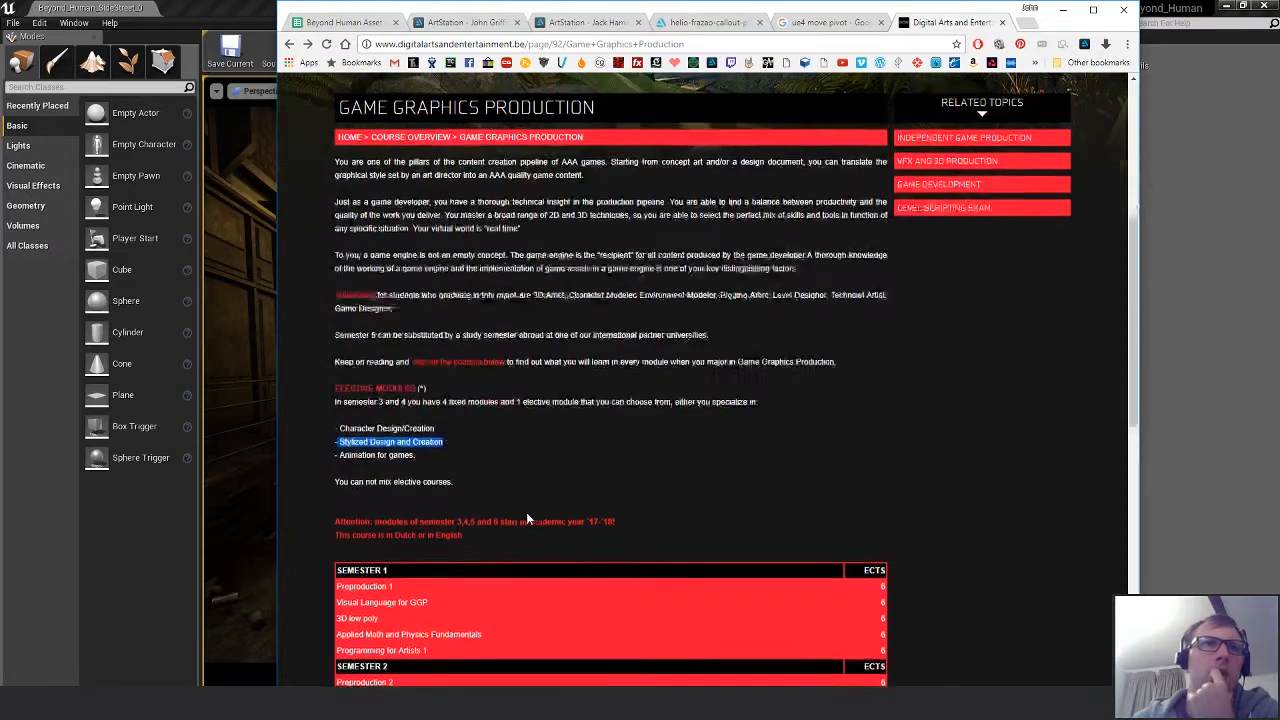
scroll(864, 594, "up", 7)
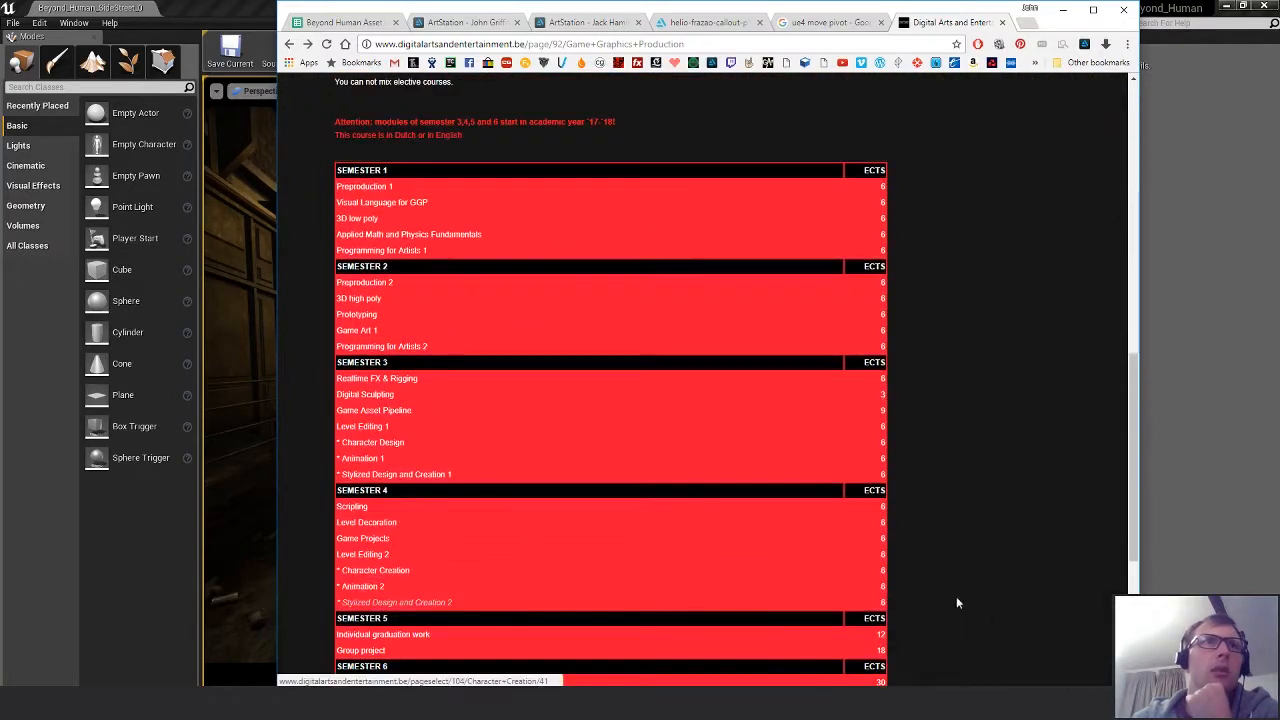
scroll(966, 602, "down", 6)
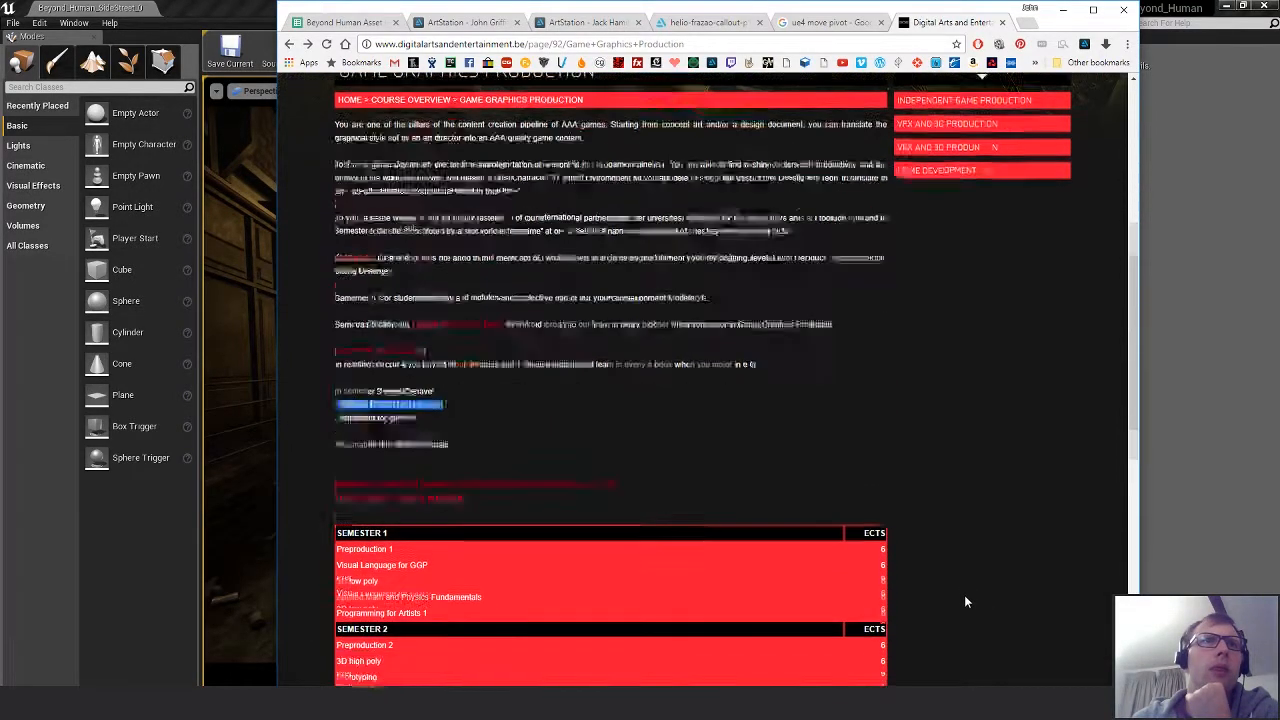
scroll(966, 600, "up", 5)
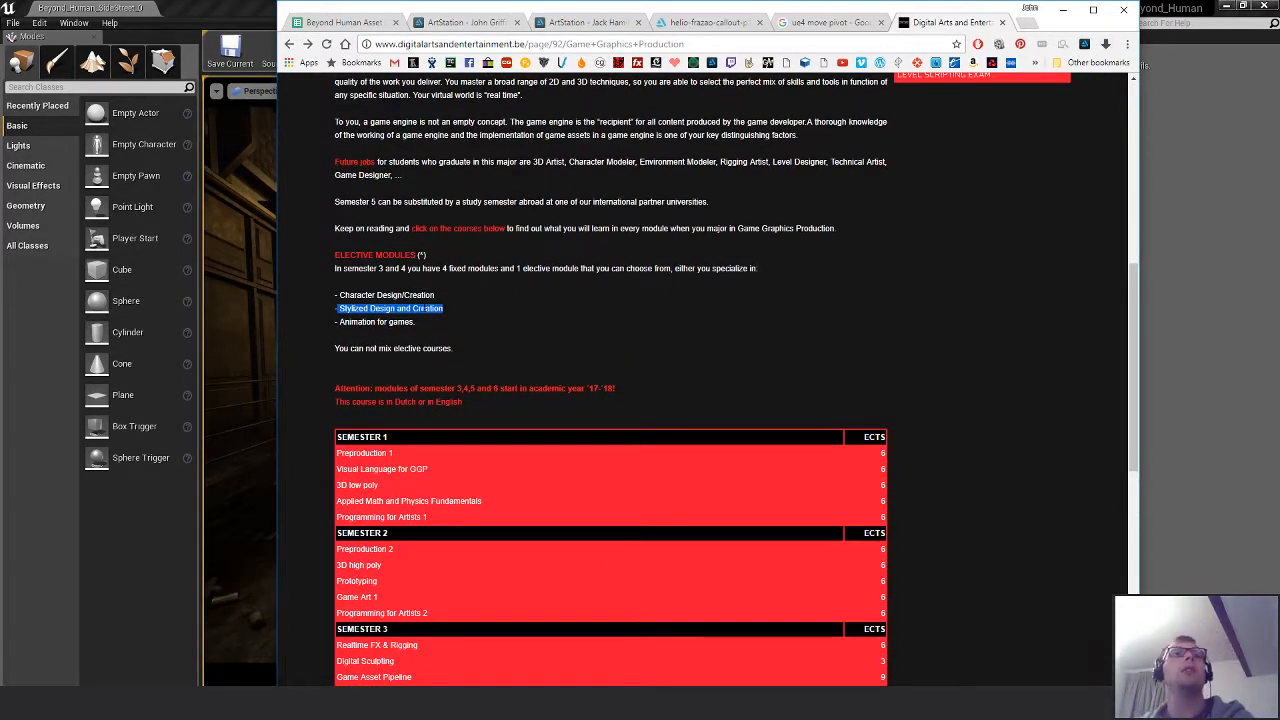
Point out the three elective specializations by highlighting Character Design/Creation, Stylized Design and Creation, and Animation for games in turn.
left_click(458, 307)
left_click_drag(396, 308, 339, 308)
scroll(610, 380, "up", 1)
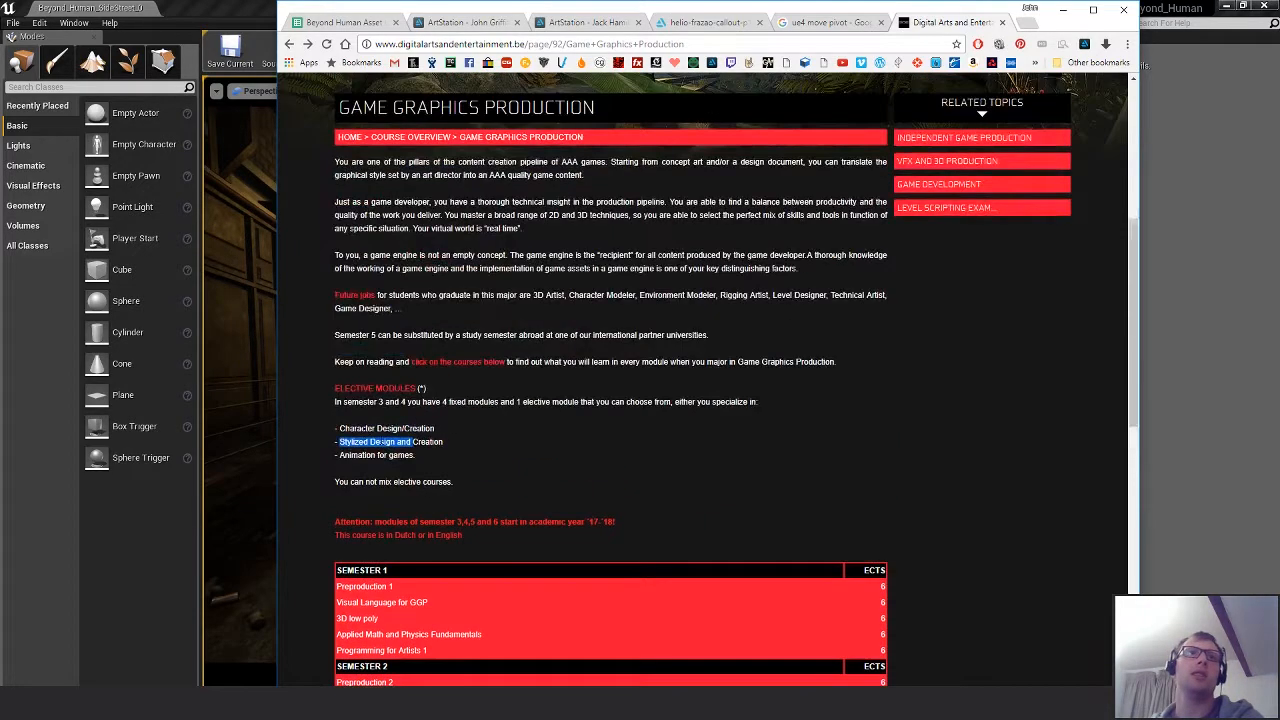
left_click_drag(414, 459, 335, 428)
left_click(516, 442)
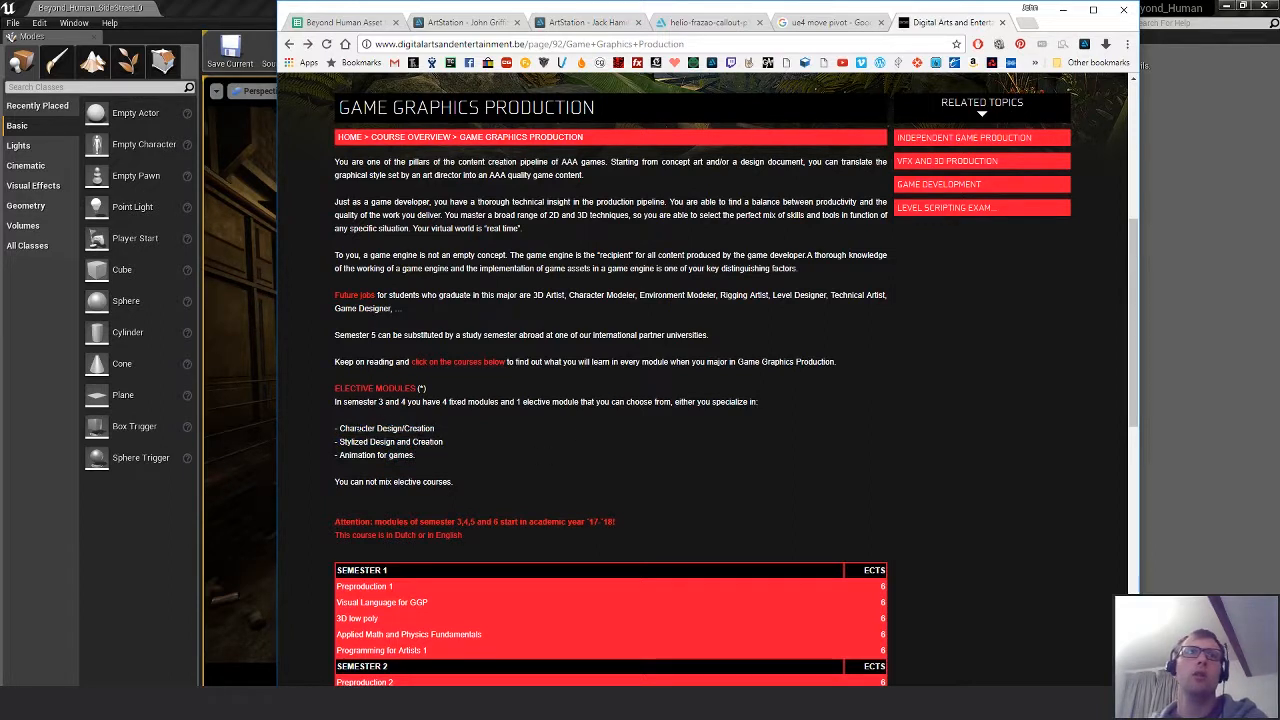
left_click_drag(343, 428, 404, 428)
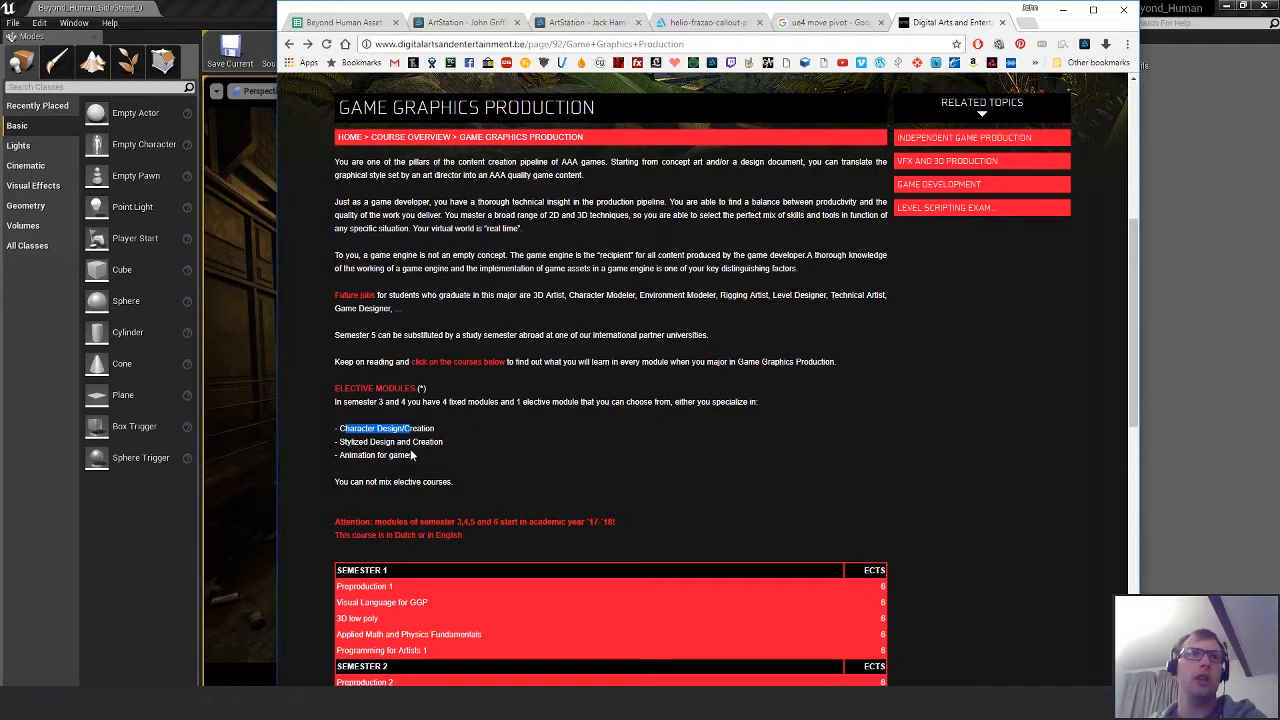
left_click(427, 440)
left_click_drag(361, 429, 421, 465)
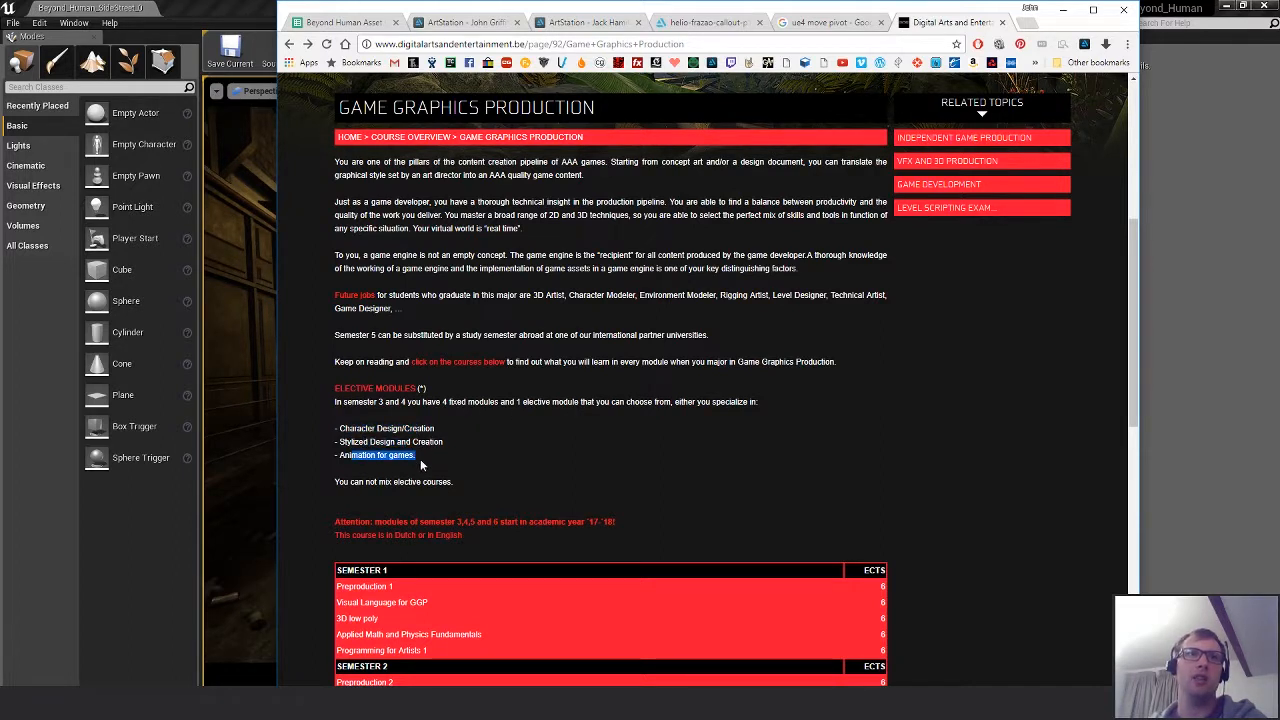
left_click_drag(354, 429, 426, 429)
left_click_drag(357, 455, 432, 461)
left_click_drag(341, 441, 430, 441)
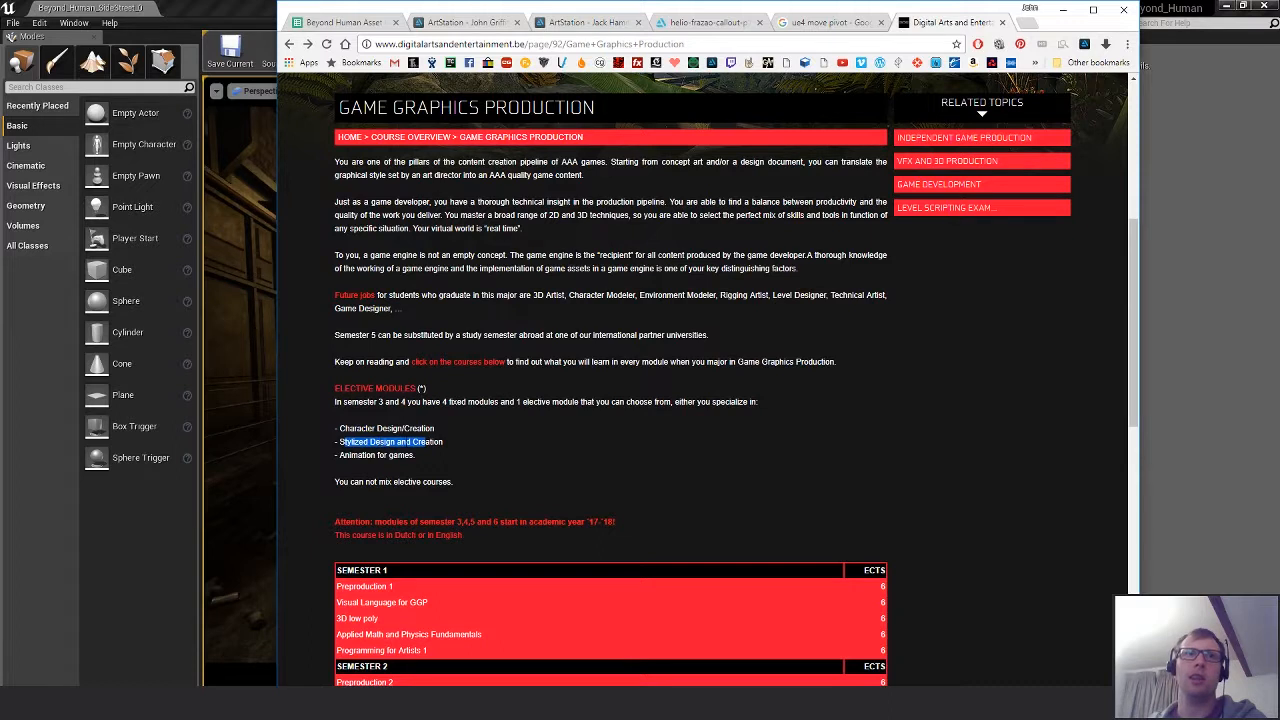
left_click(428, 442)
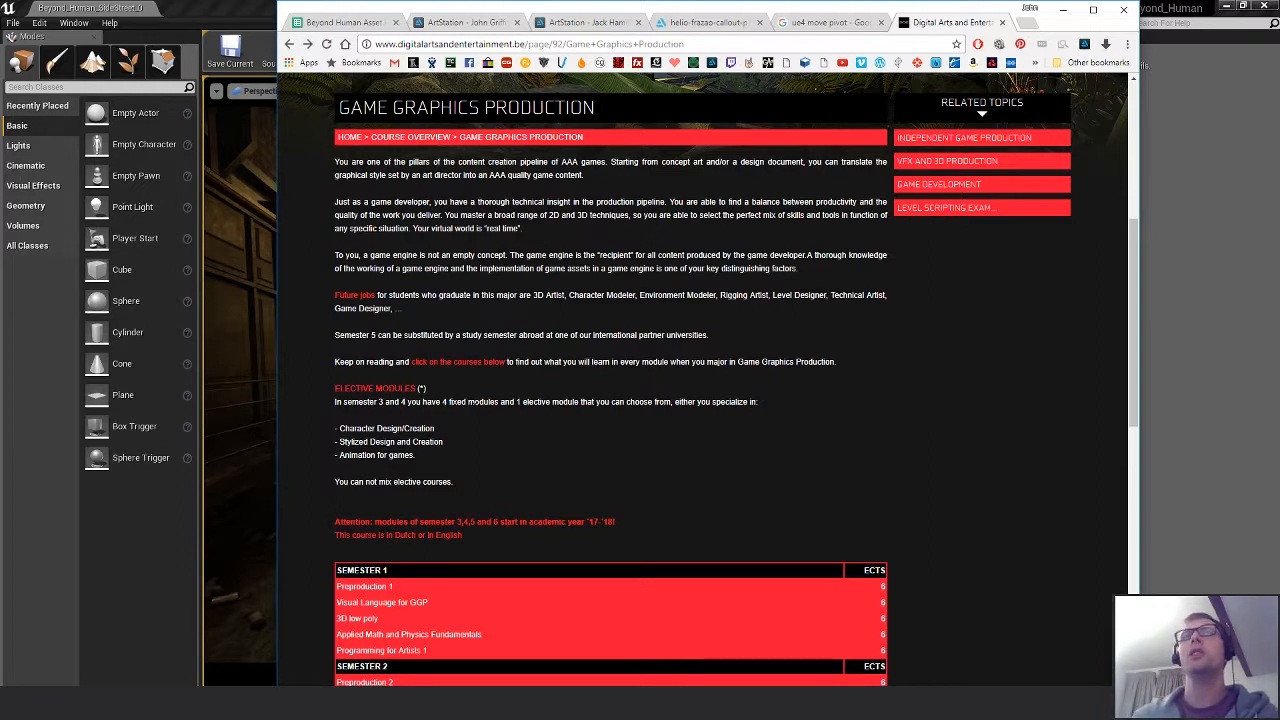
mouse_move(443, 442)
left_mouse_down()
mouse_move(359, 442)
mouse_move(444, 446)
left_mouse_up()
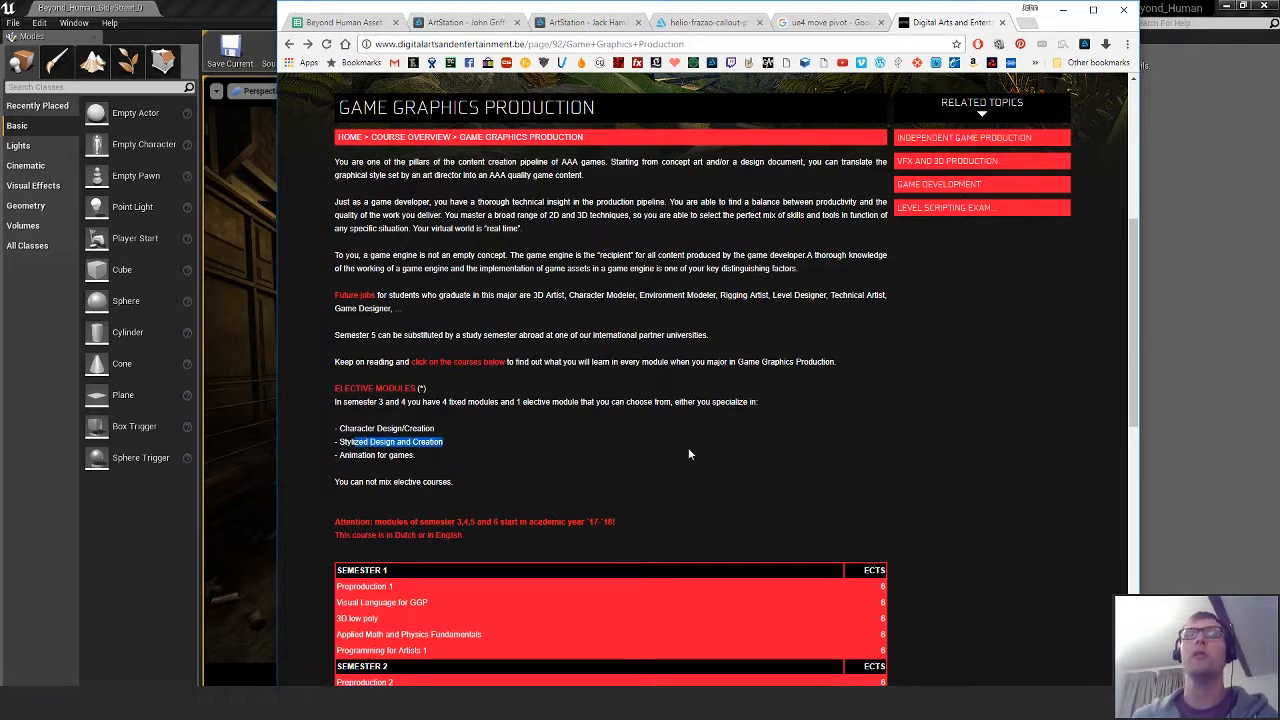
Recheck the semester course tables down to the contact footer and return to the beginning of the page.
scroll(688, 447, "up", 2)
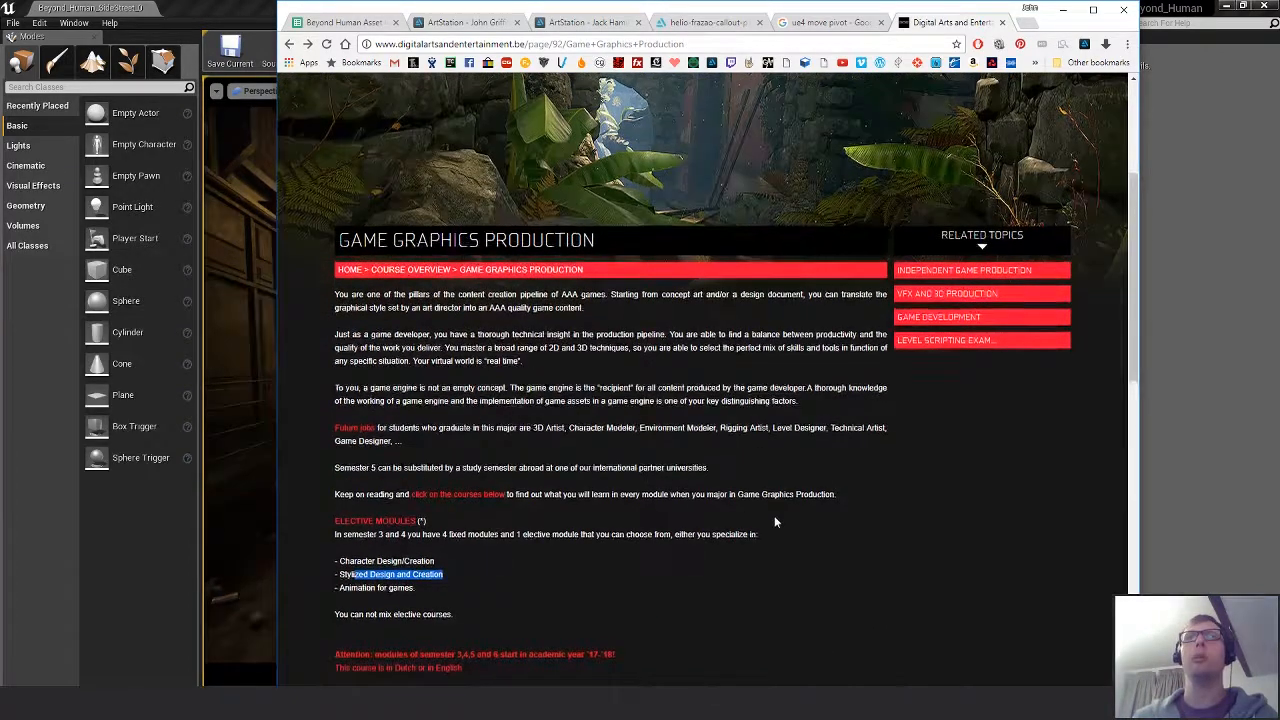
scroll(911, 570, "down", 10)
scroll(911, 573, "up", 5)
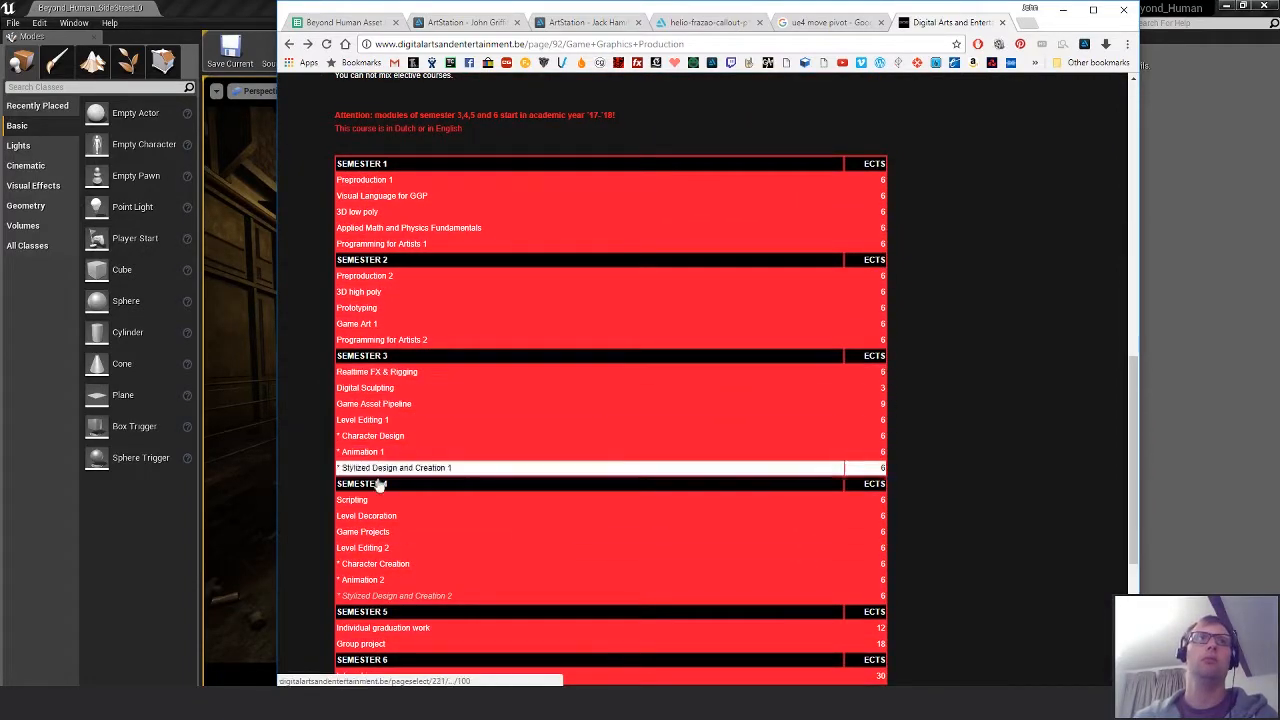
scroll(926, 577, "down", 4)
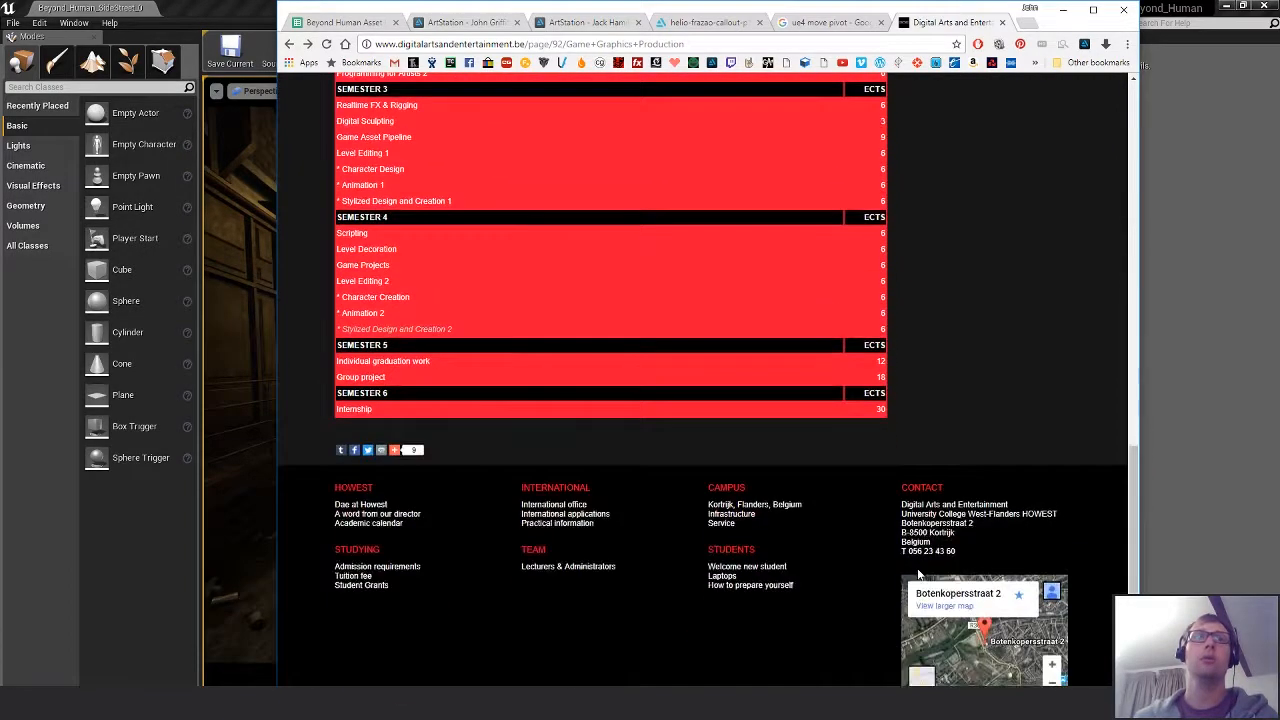
scroll(899, 572, "up", 12)
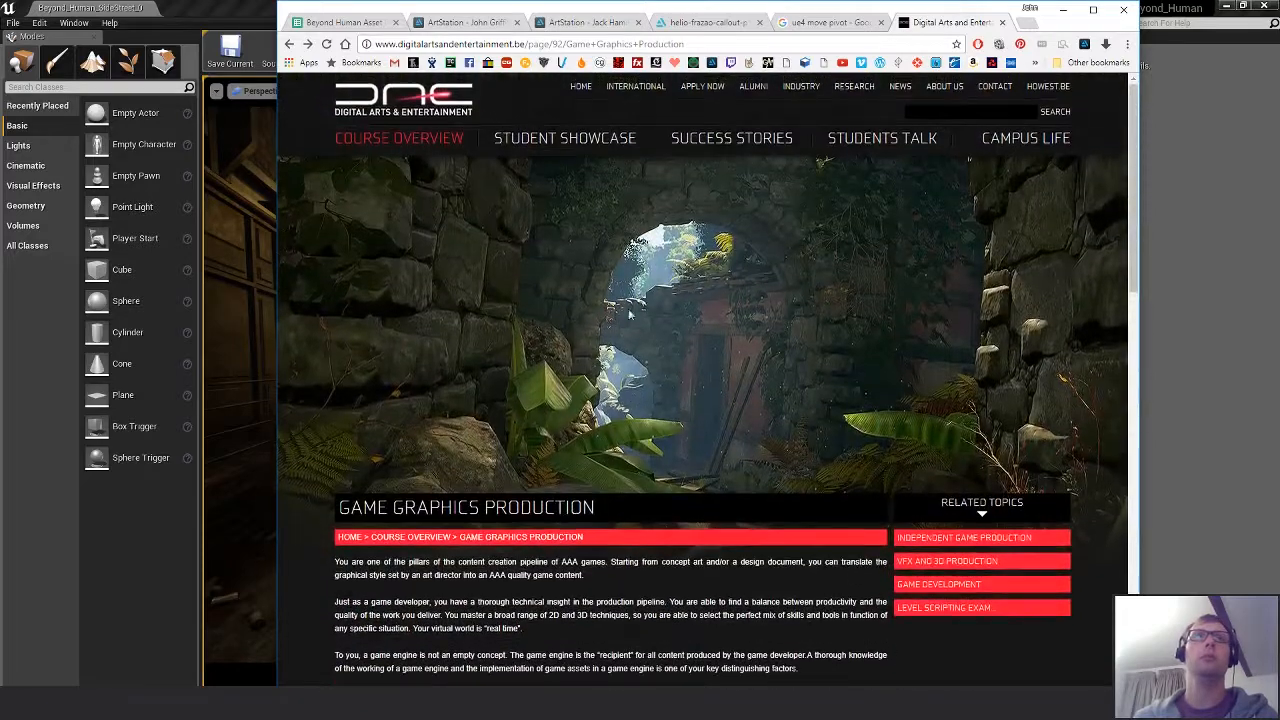
Open the Student Showcase gallery and view the dark tunnel environment artwork at full size.
left_click(588, 140)
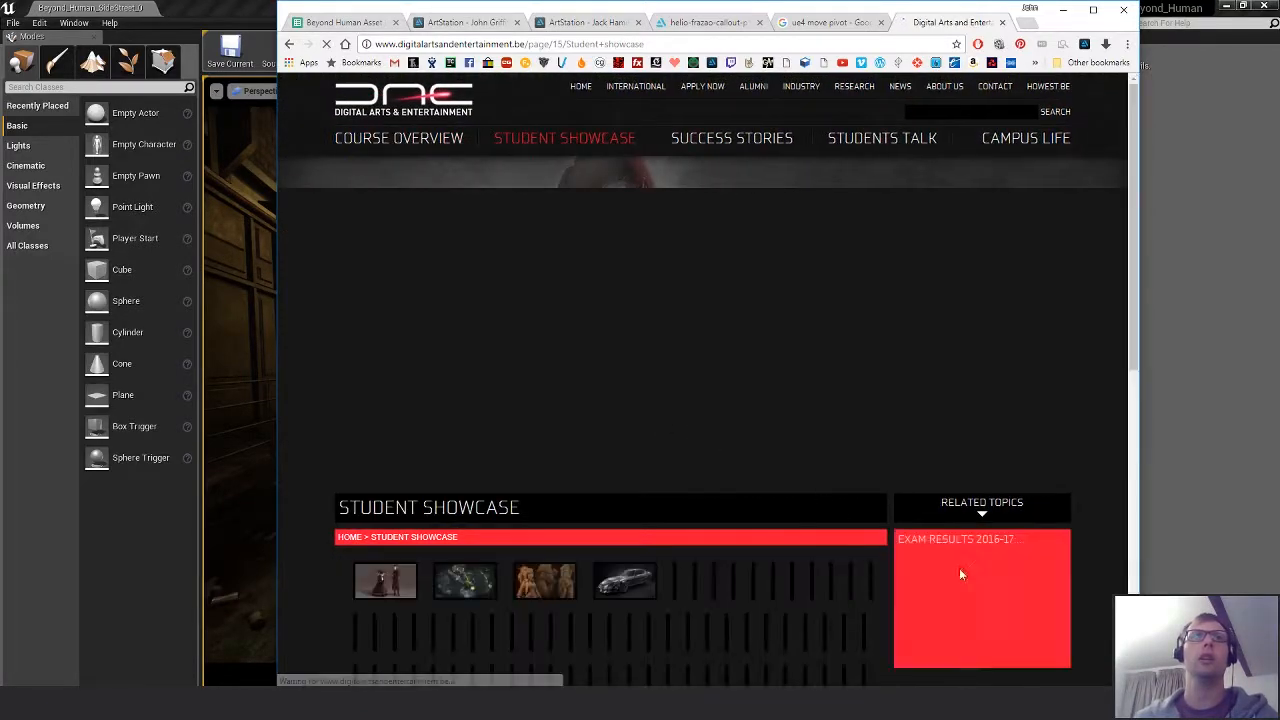
scroll(904, 578, "down", 3)
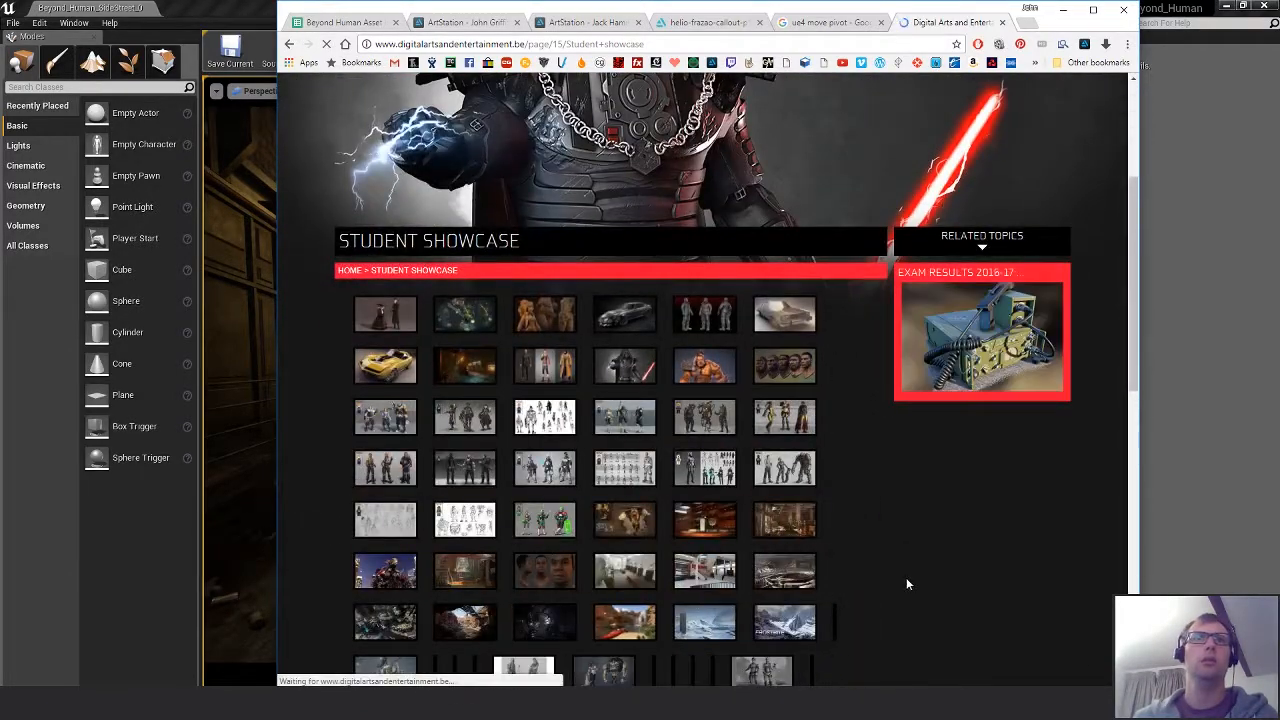
scroll(906, 582, "down", 1)
scroll(575, 538, "down", 2)
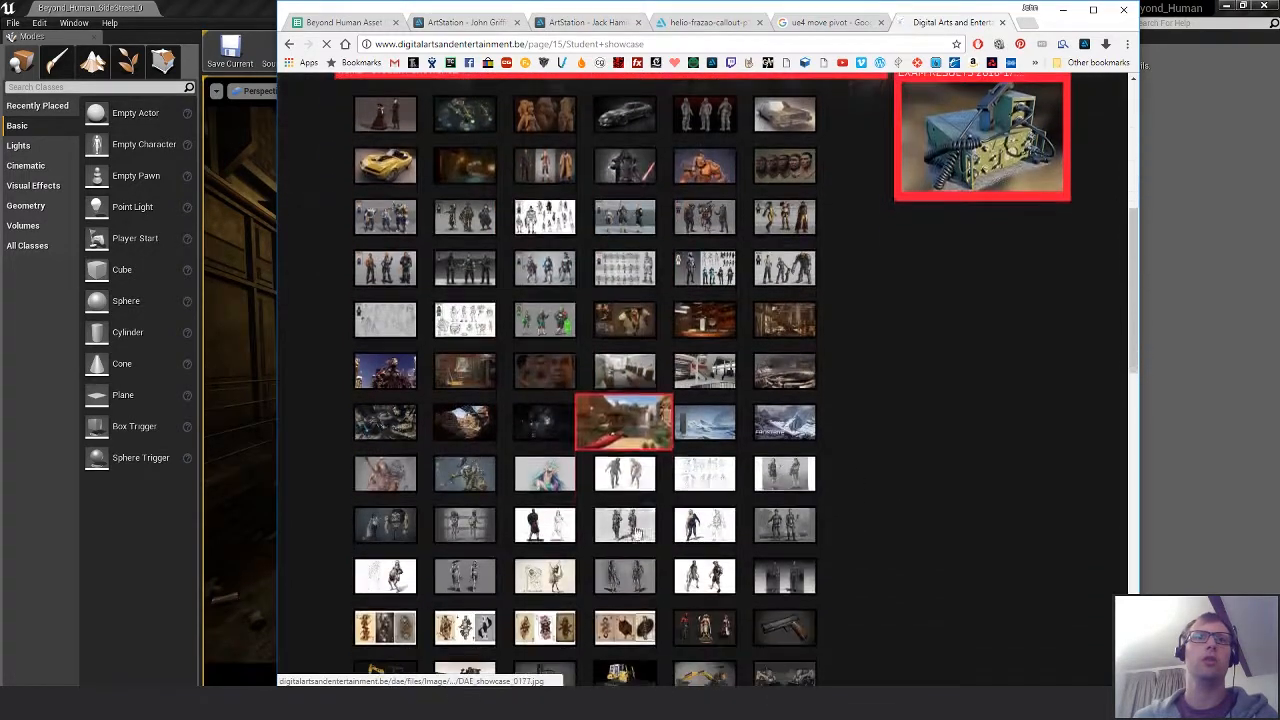
left_click(572, 436)
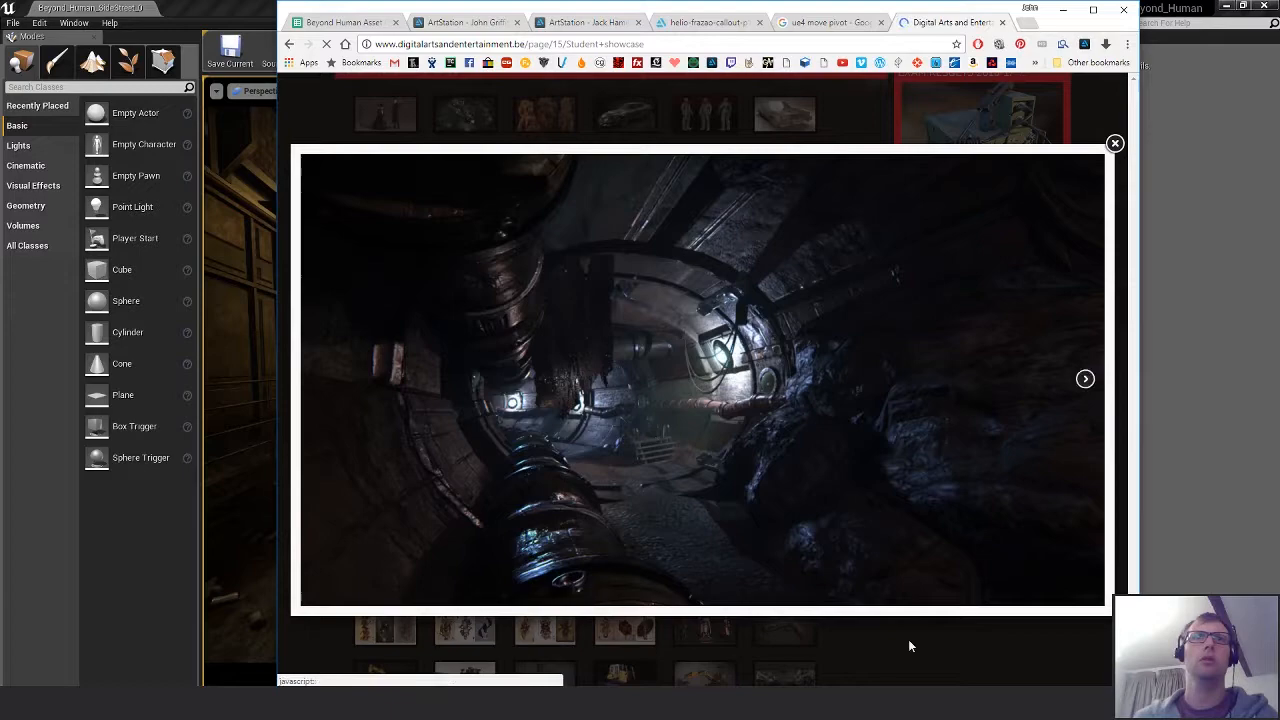
left_click(986, 657)
Browse the remaining student showcase thumbnails down to the footer and return to the beginning of the gallery.
scroll(640, 487, "down", 1)
scroll(855, 556, "down", 10)
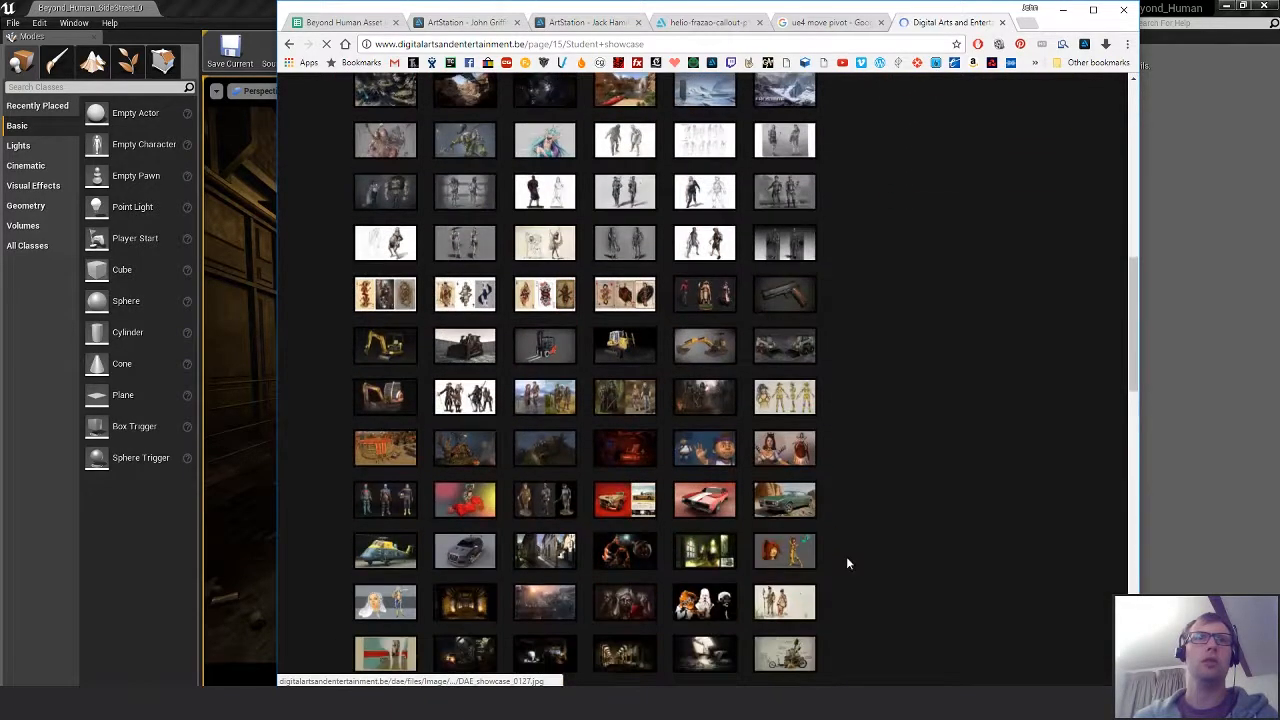
scroll(862, 555, "down", 9)
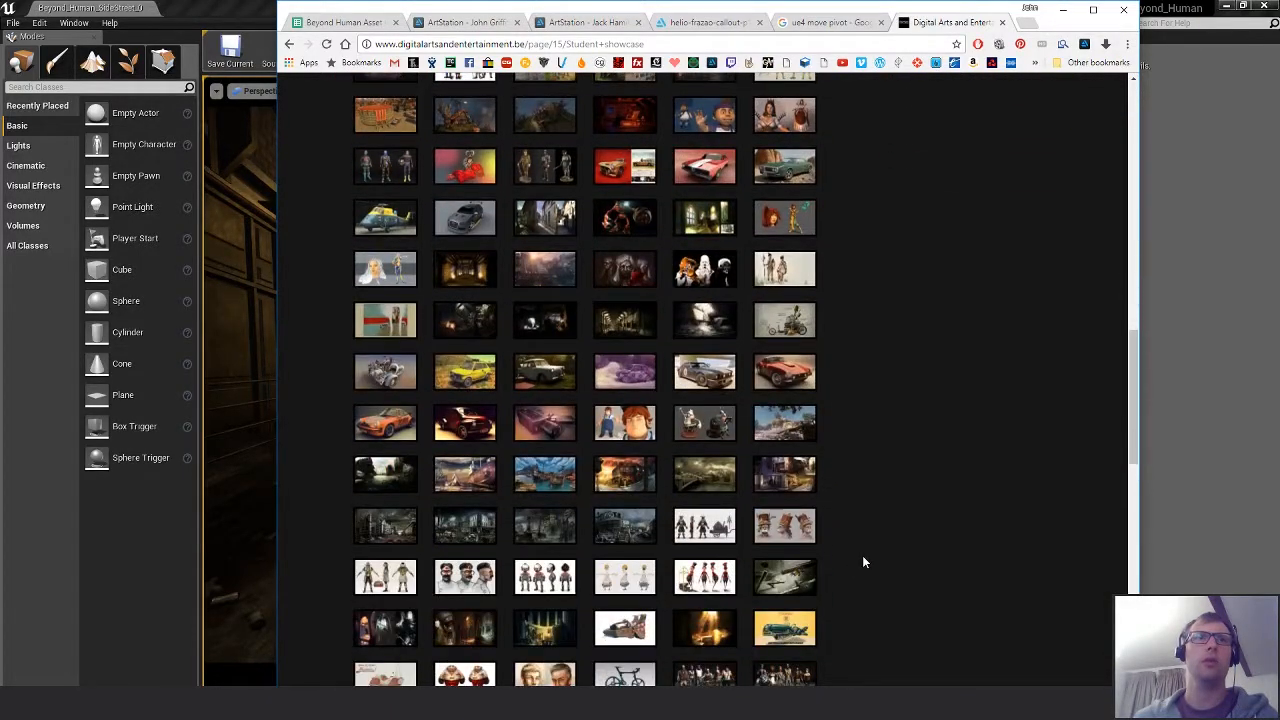
scroll(870, 553, "down", 5)
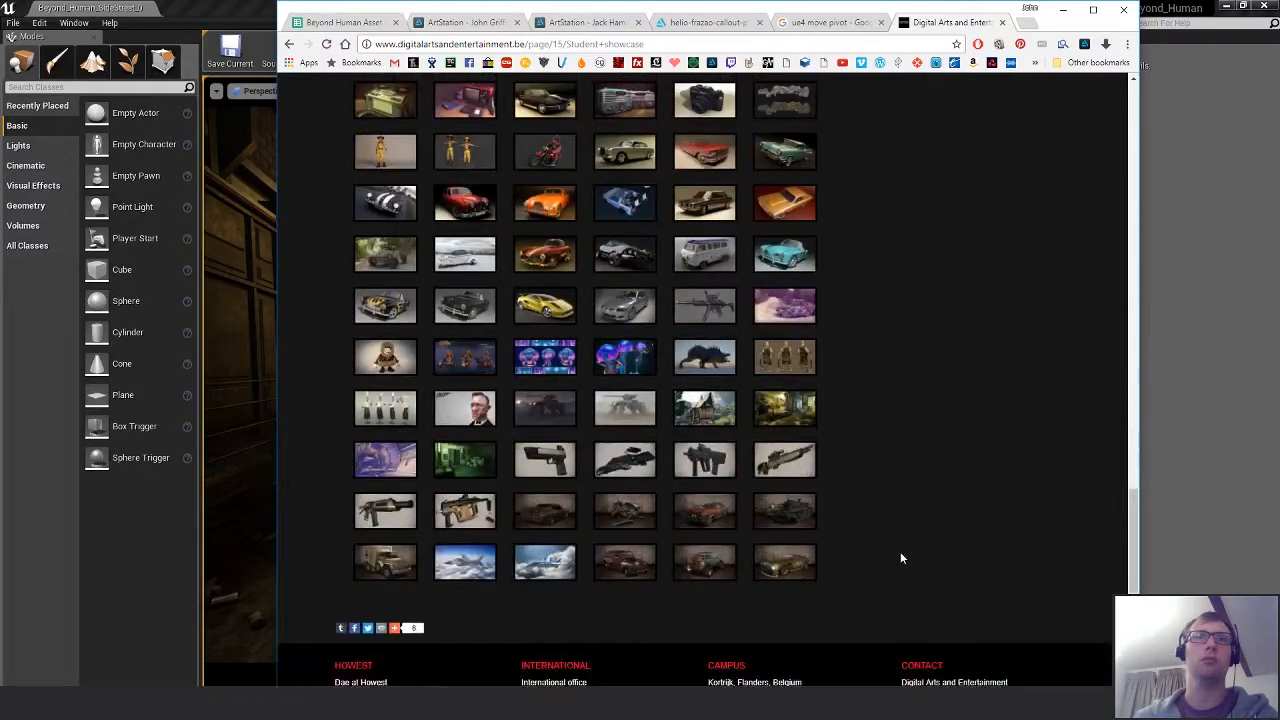
scroll(888, 553, "up", 15)
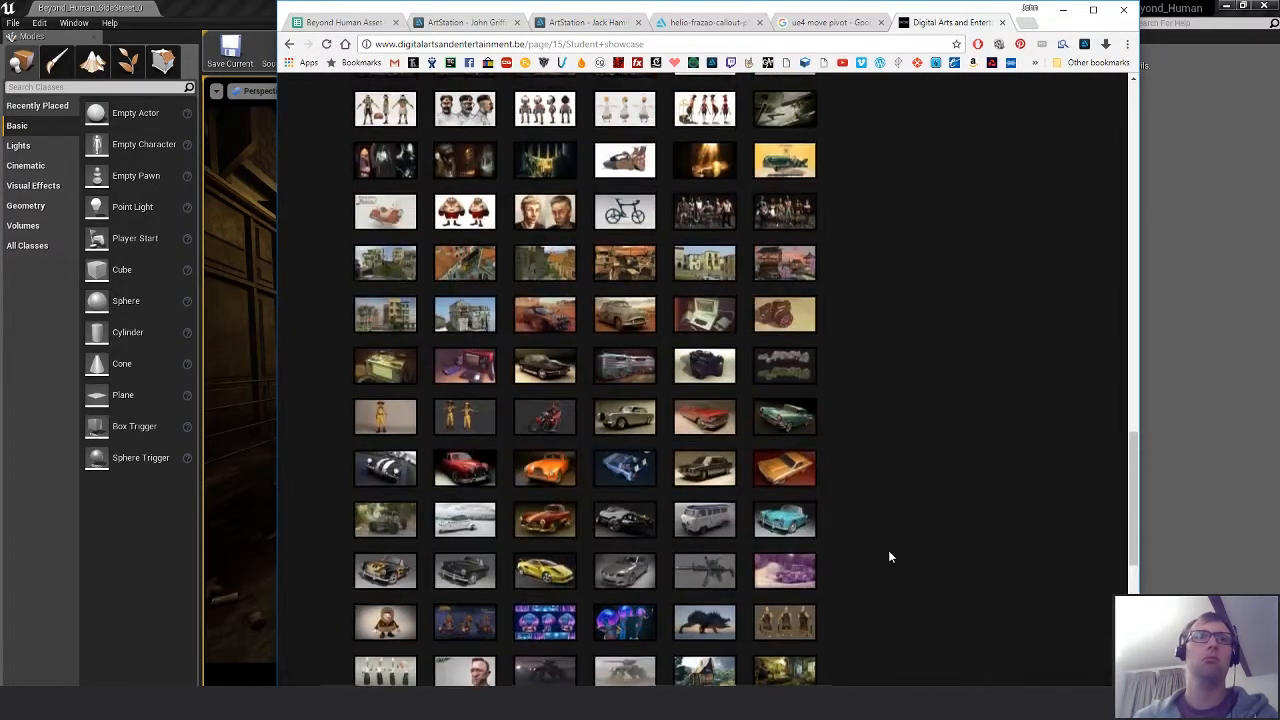
scroll(880, 552, "up", 10)
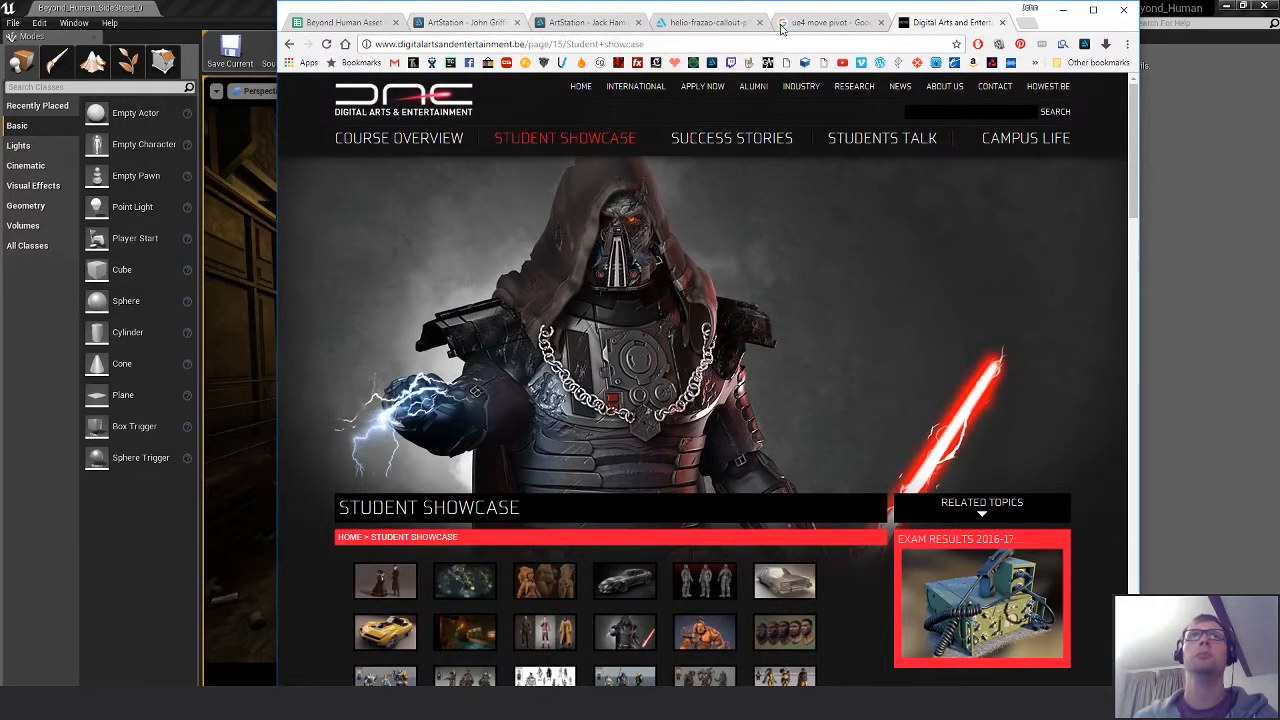
Close the student showcase and UE4 pivot search pages and switch to the Unreal Editor level.
left_click(1003, 22)
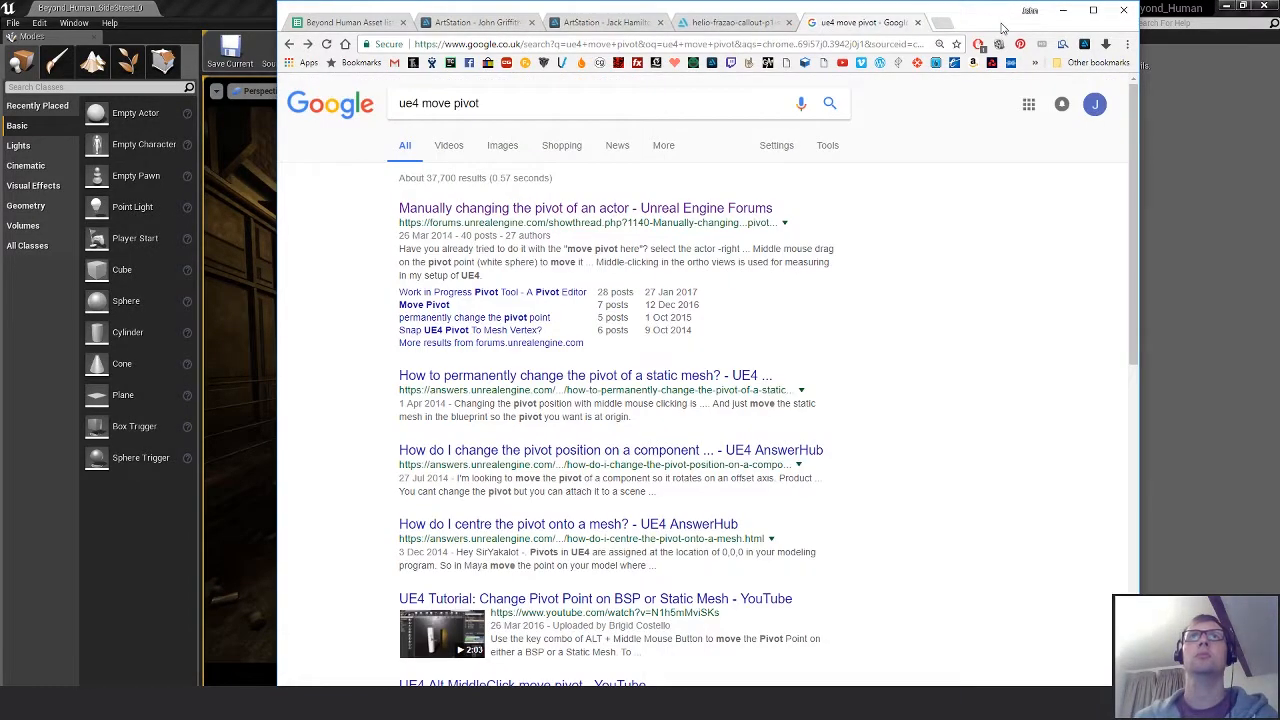
left_click(918, 24)
left_click(490, 24)
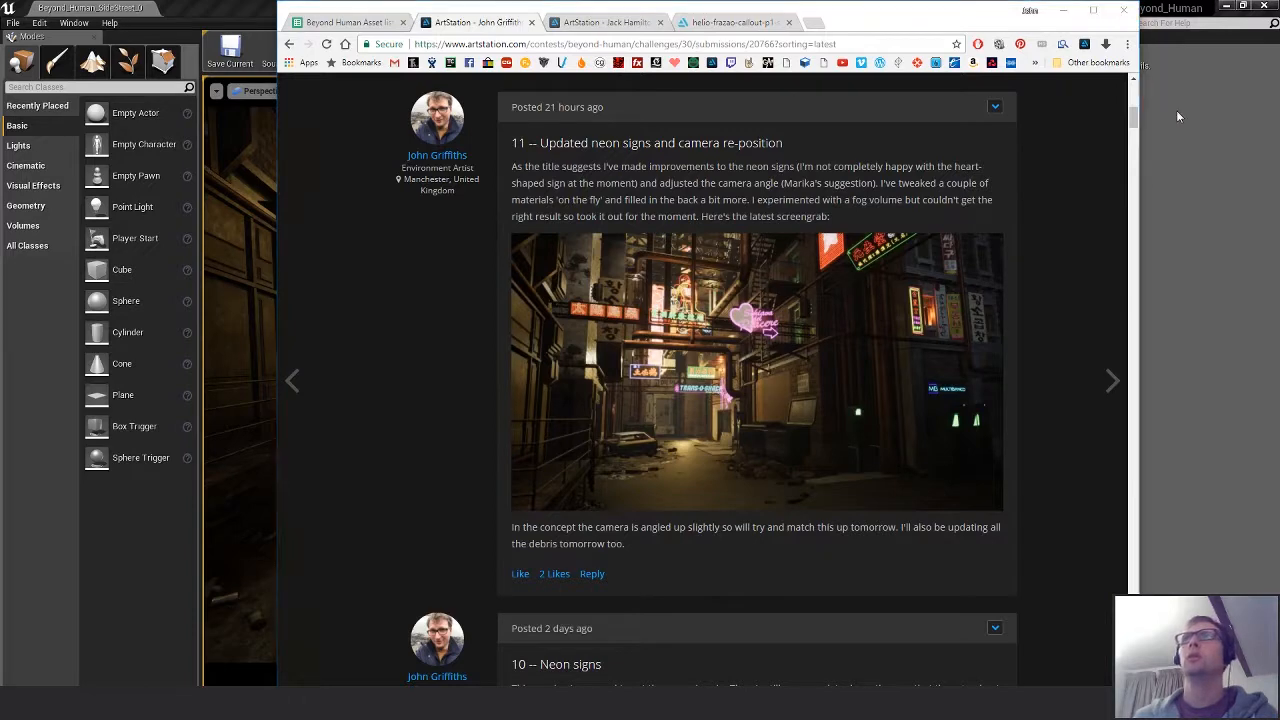
left_click(1176, 110)
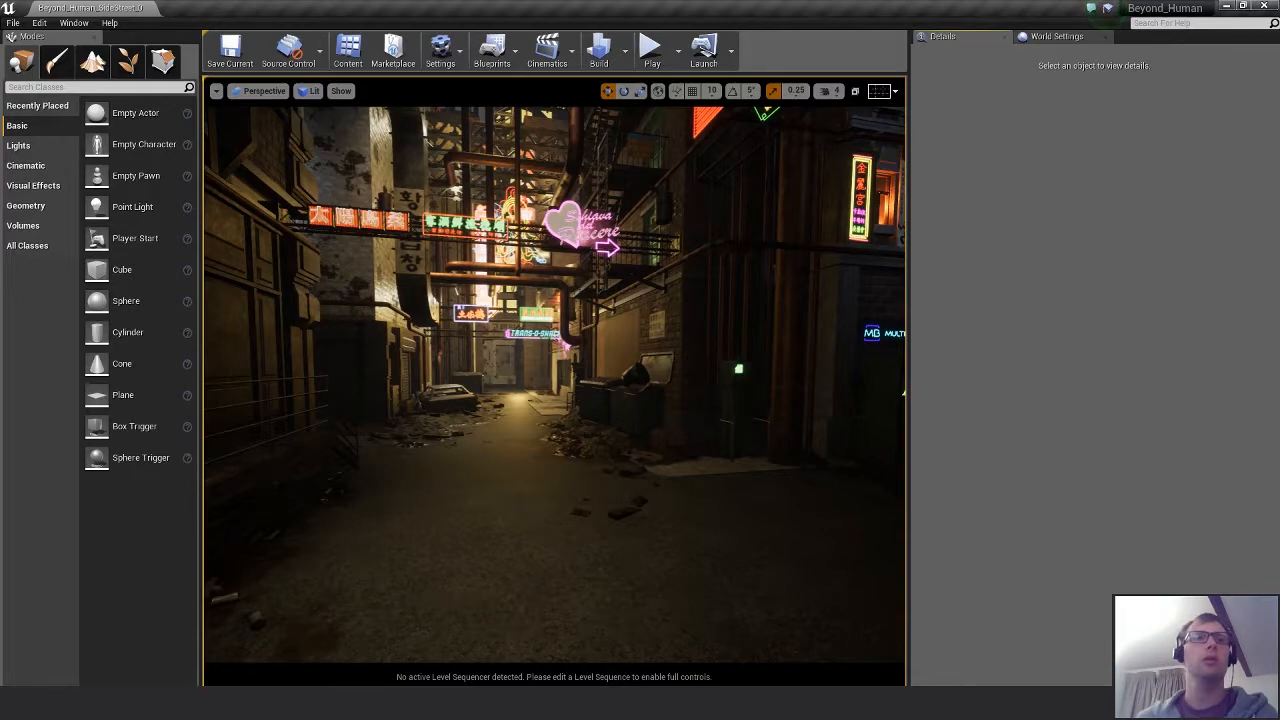
Switch back to the browser, restore the two closed pages, and close the UE4 pivot search again.
mouse_move(471, 704)
left_click(490, 648)
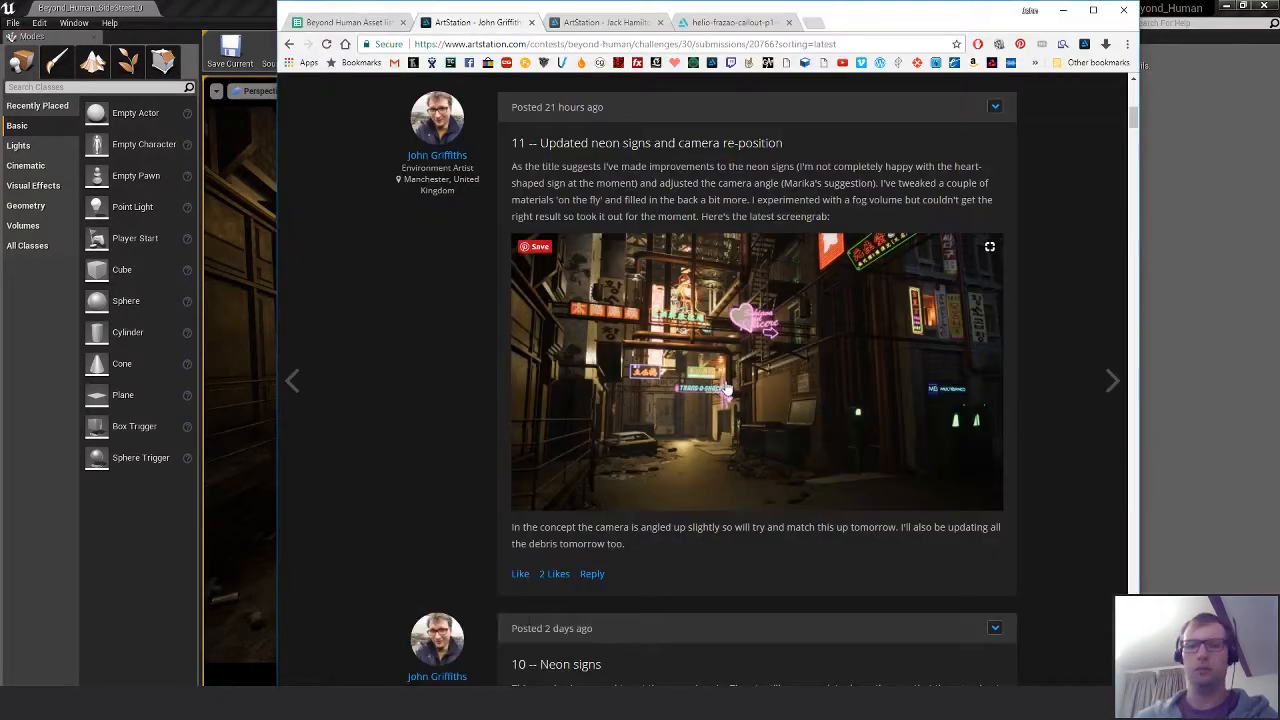
left_click(727, 390)
key("ctrl+shift+t")
key("ctrl+shift+t")
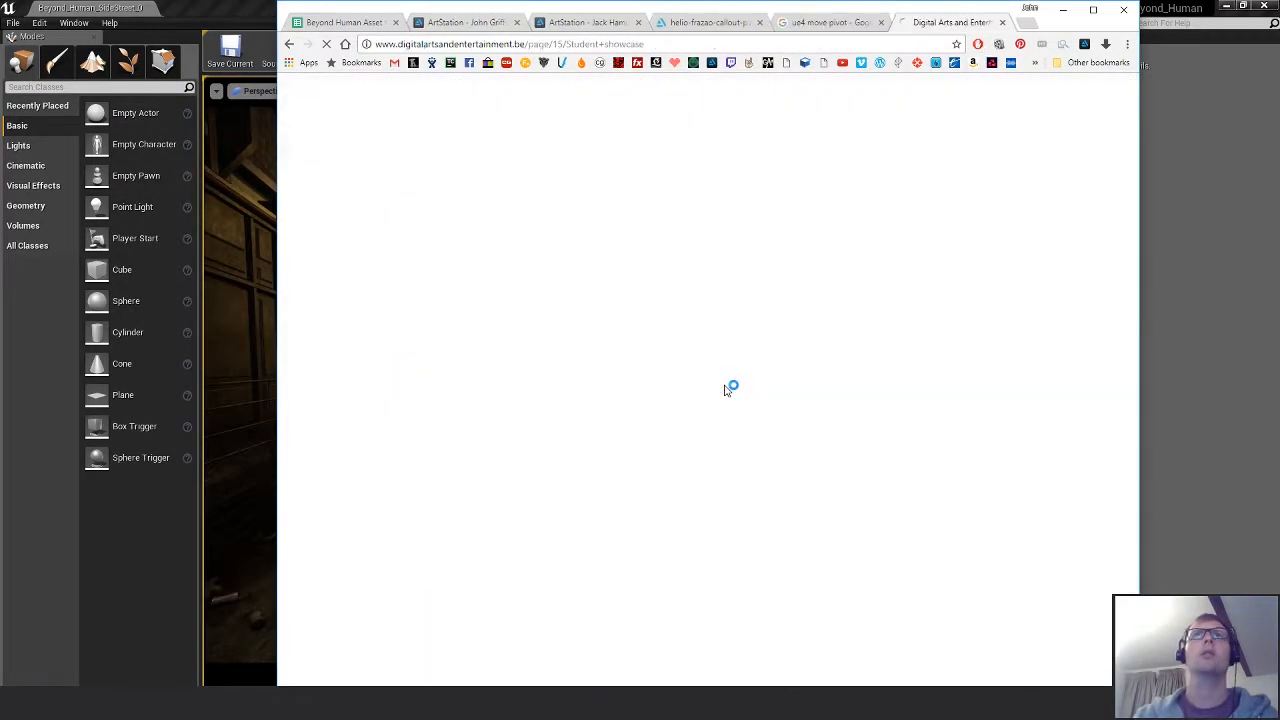
left_click(880, 22)
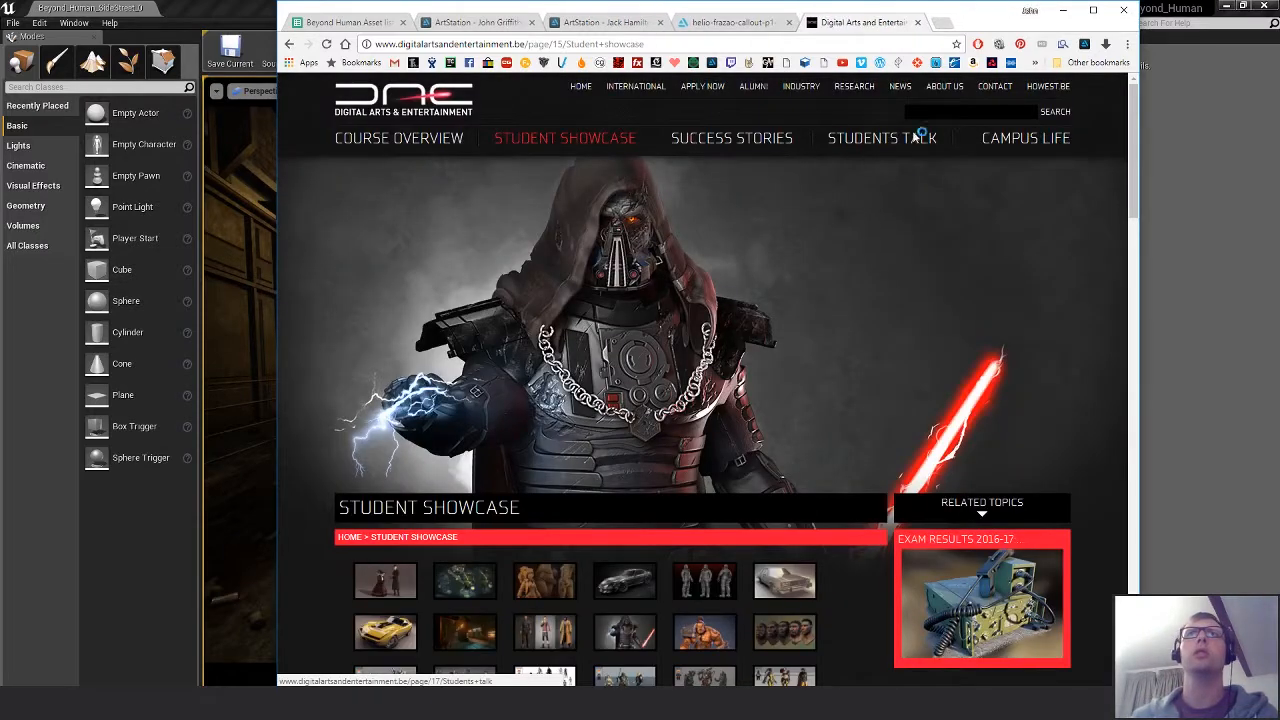
Review the DAE application steps and open the admission requirements and the tuition fee page.
left_click(703, 87)
scroll(970, 240, "down", 5)
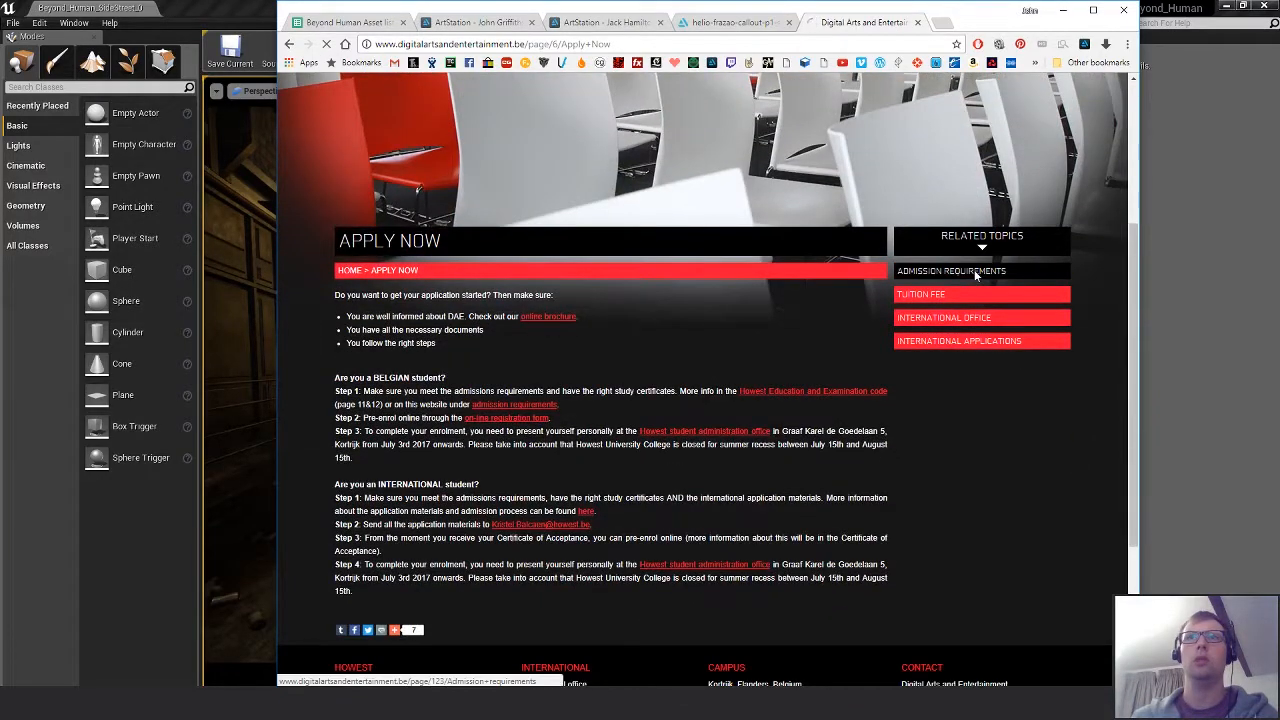
left_click(970, 273)
left_click(924, 539)
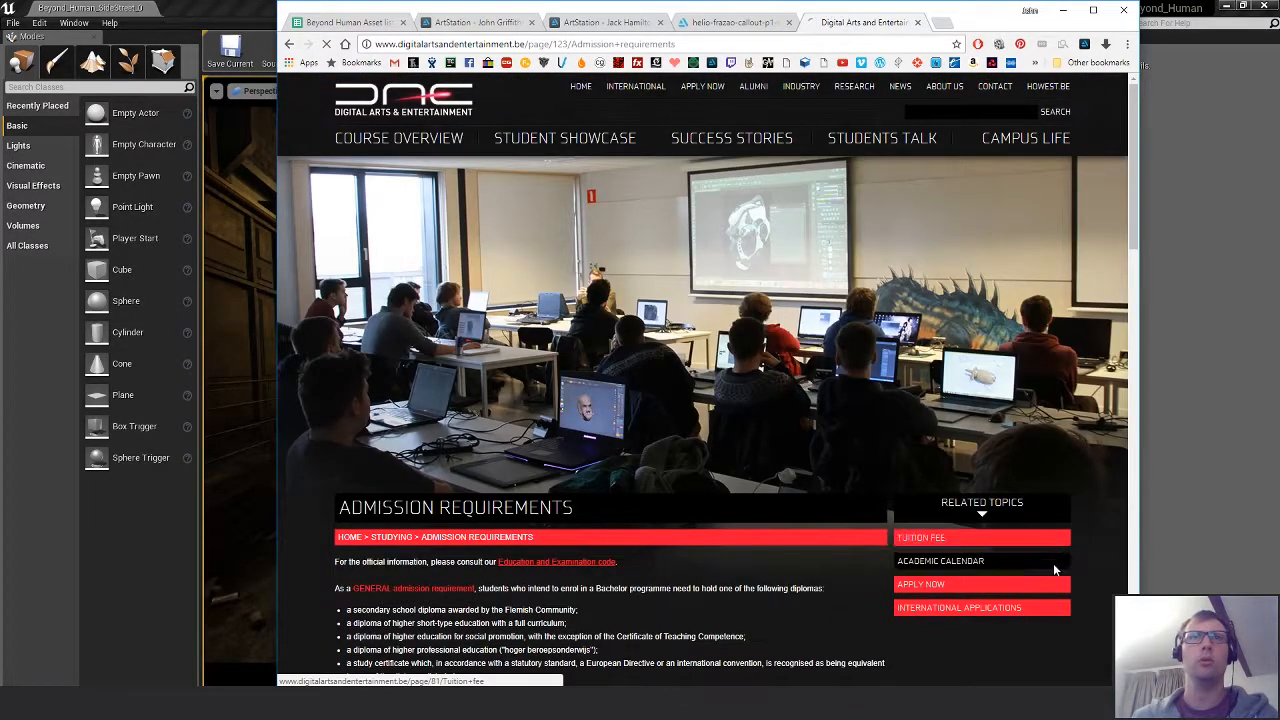
Point out the yearly tuition fees for Belgian and EEA students and for non-EEA students by highlighting both amounts.
scroll(1068, 580, "down", 1)
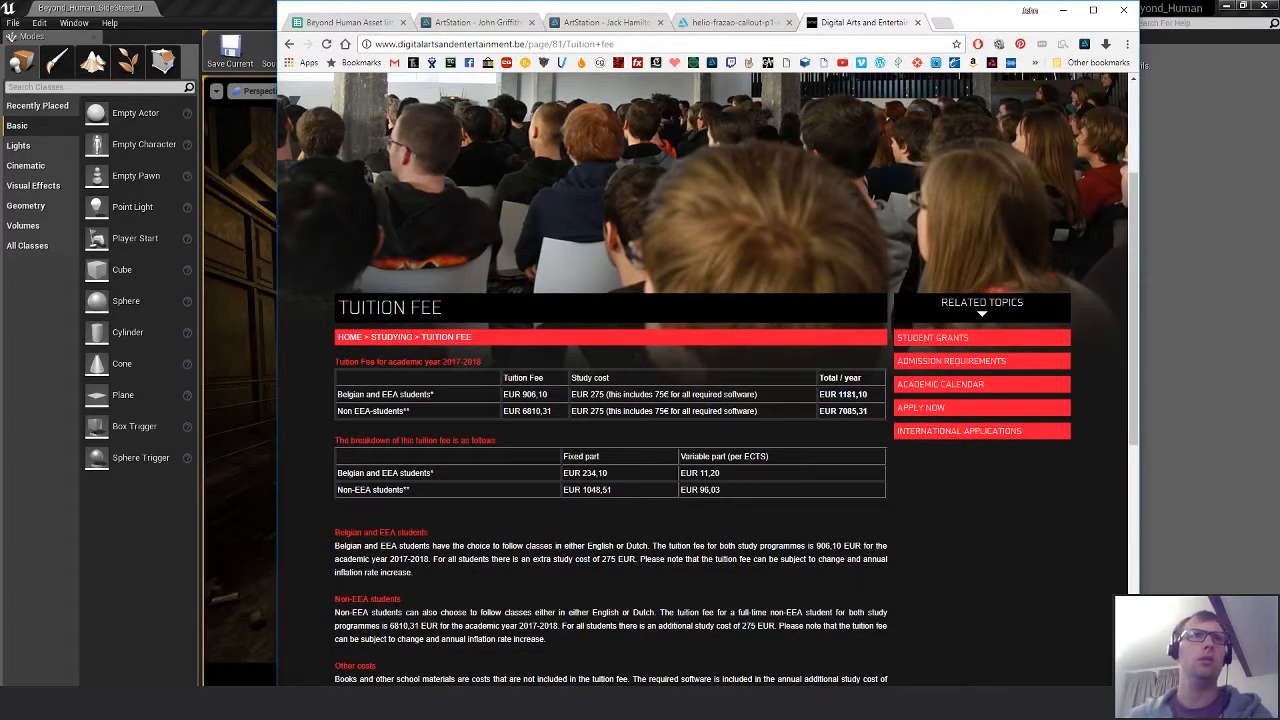
left_click_drag(550, 396, 514, 395)
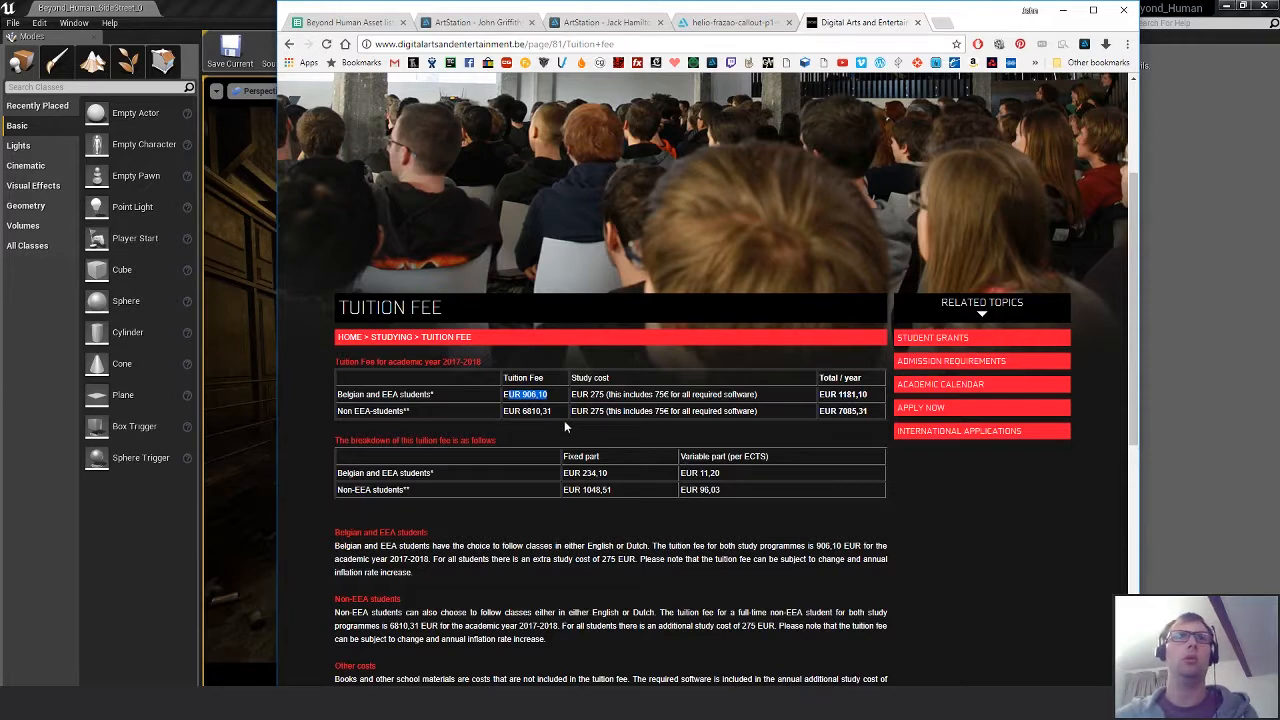
left_click_drag(559, 412, 521, 411)
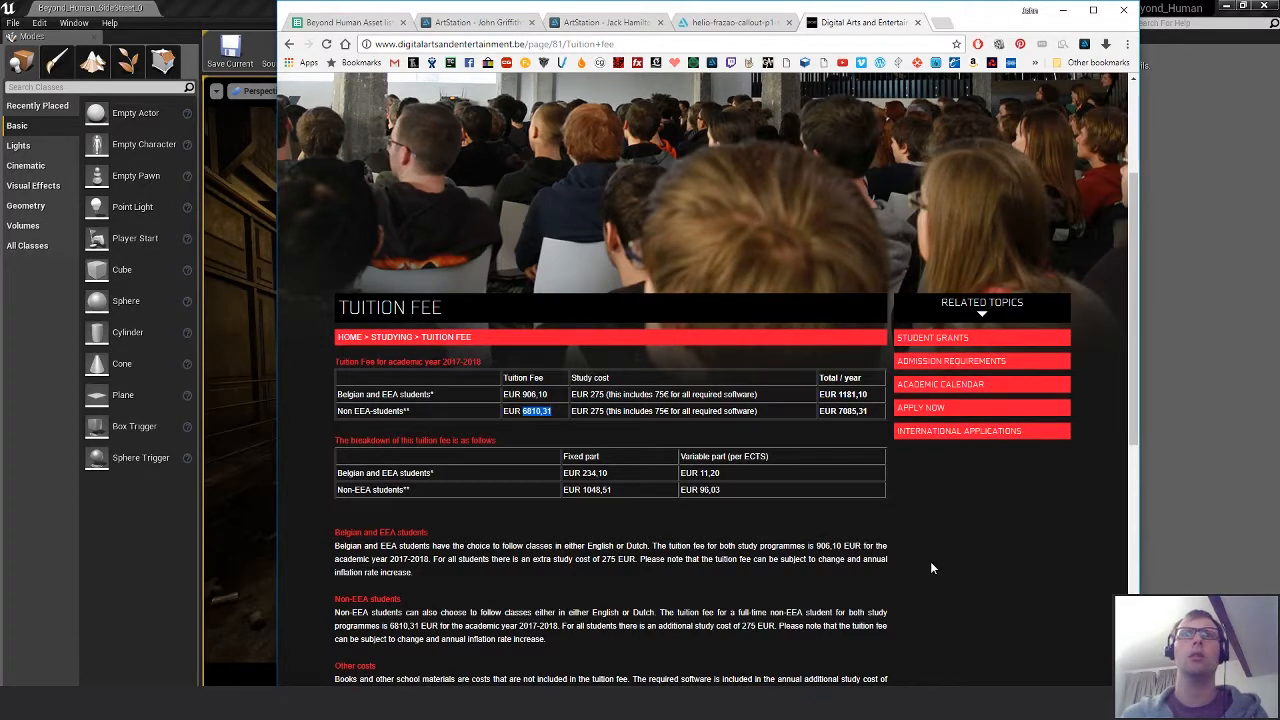
scroll(930, 566, "up", 2)
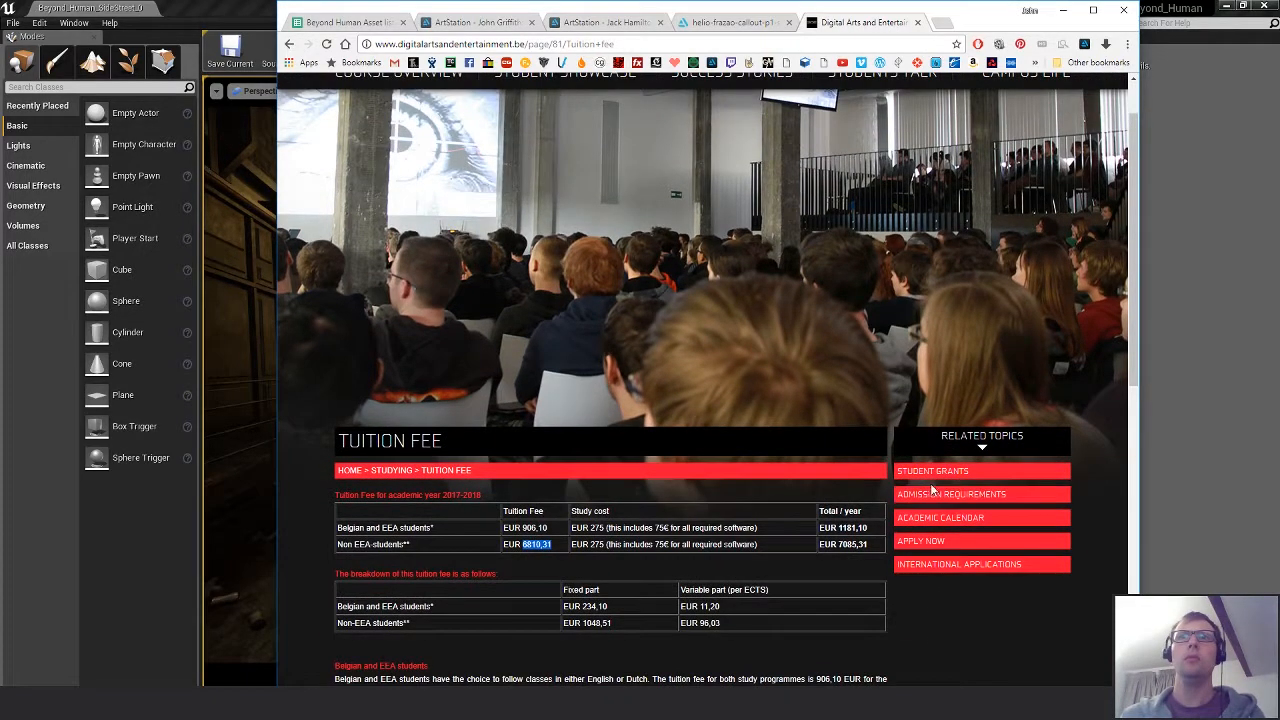
Return to the admission requirements and check the dates in the academic calendar.
left_click(288, 44)
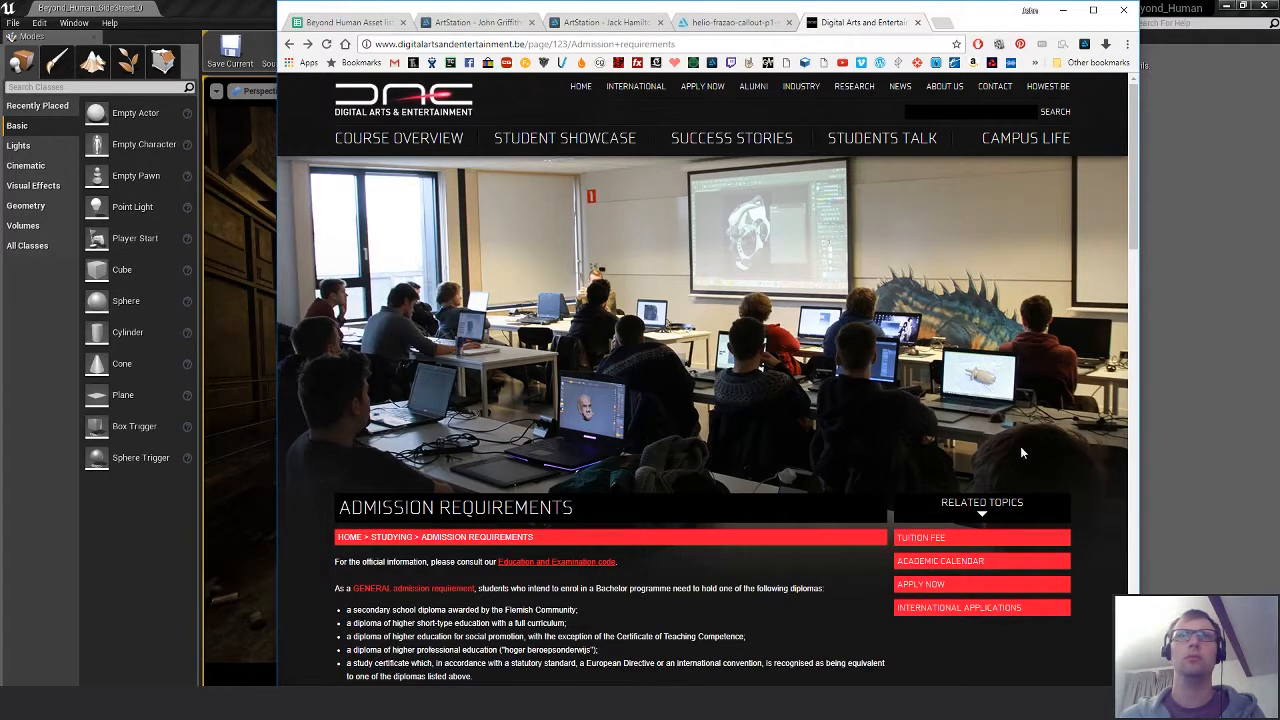
scroll(1084, 460, "down", 2)
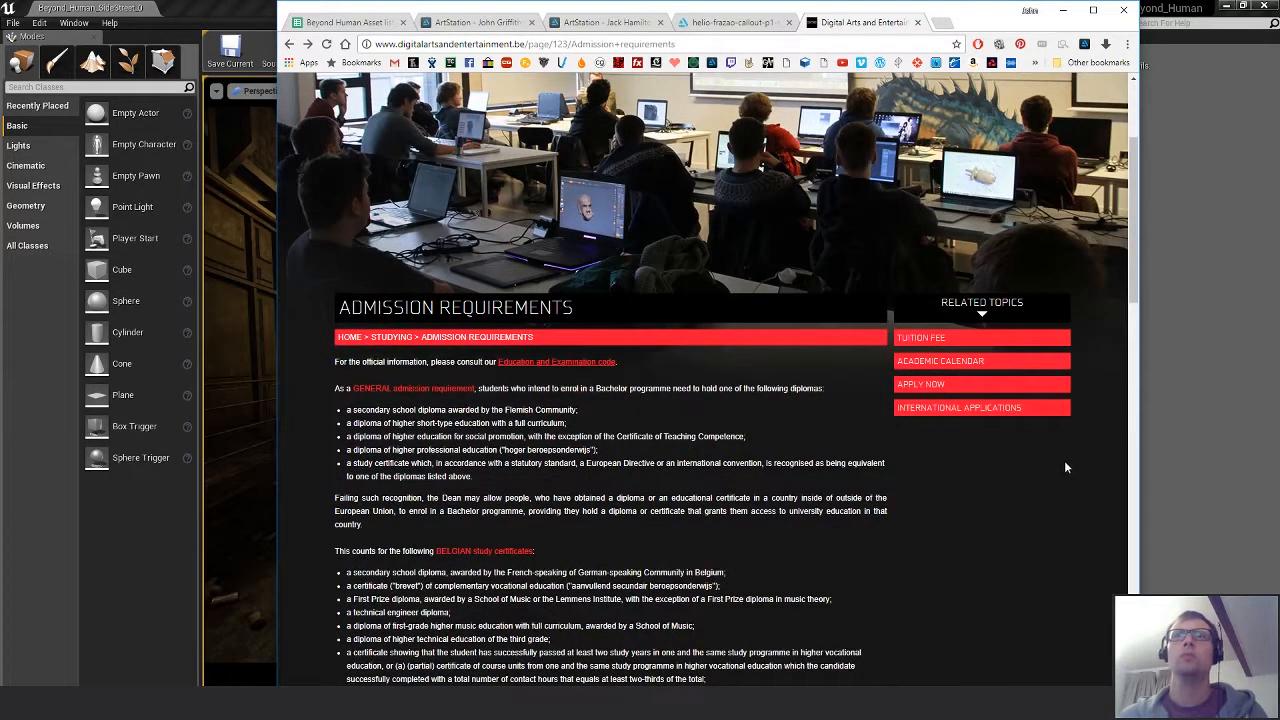
left_click(983, 366)
scroll(1042, 494, "down", 3)
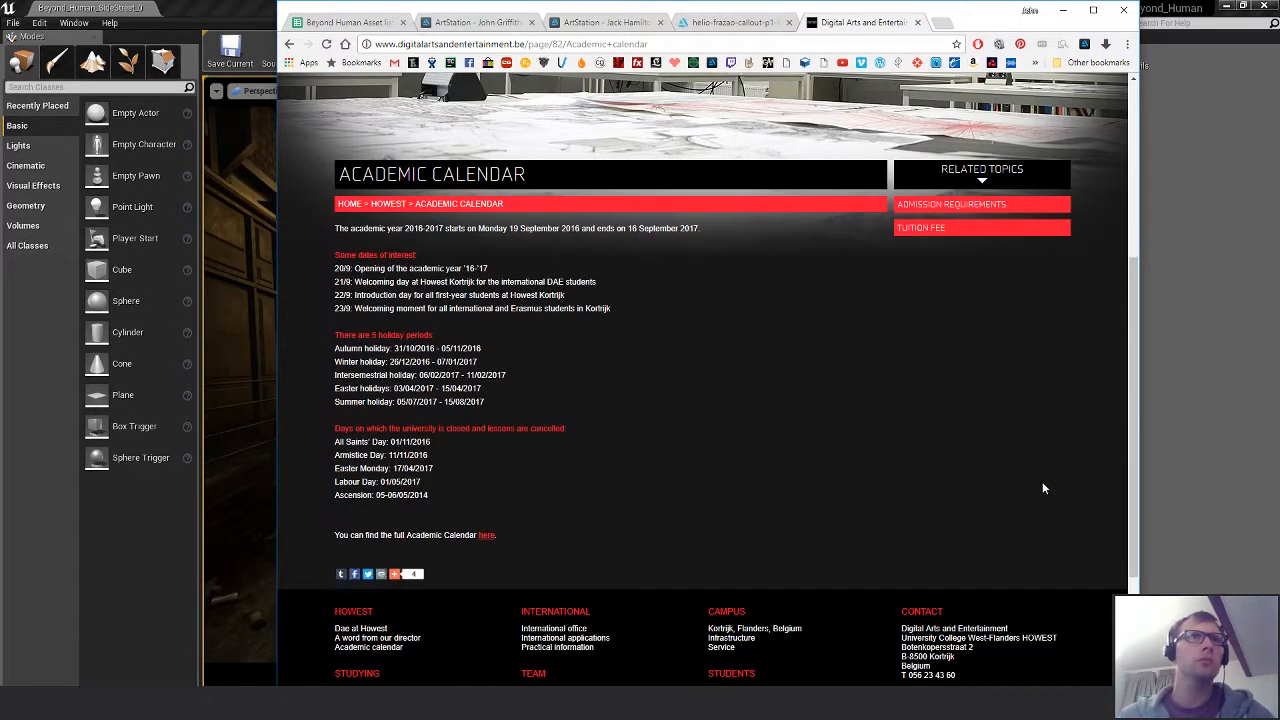
Close the DAE website, bring up the ArtStation challenge submission, and switch to the Unreal Editor level.
left_click(917, 22)
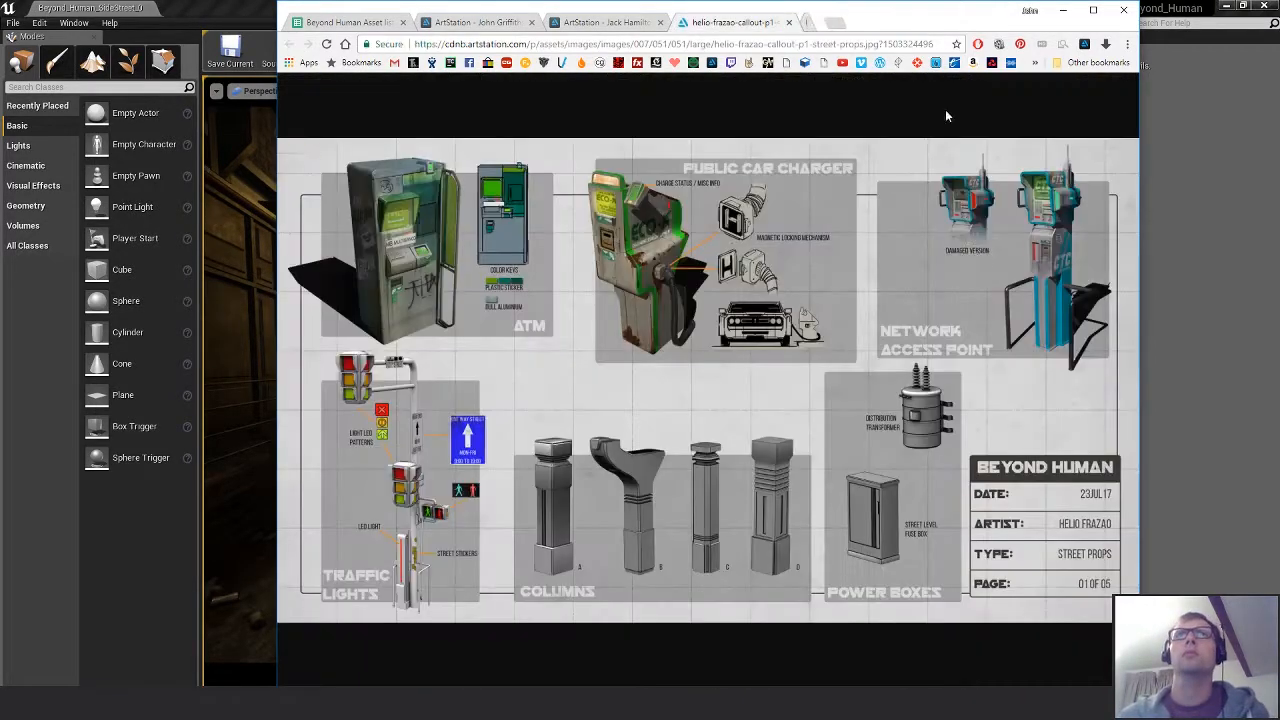
left_click(478, 23)
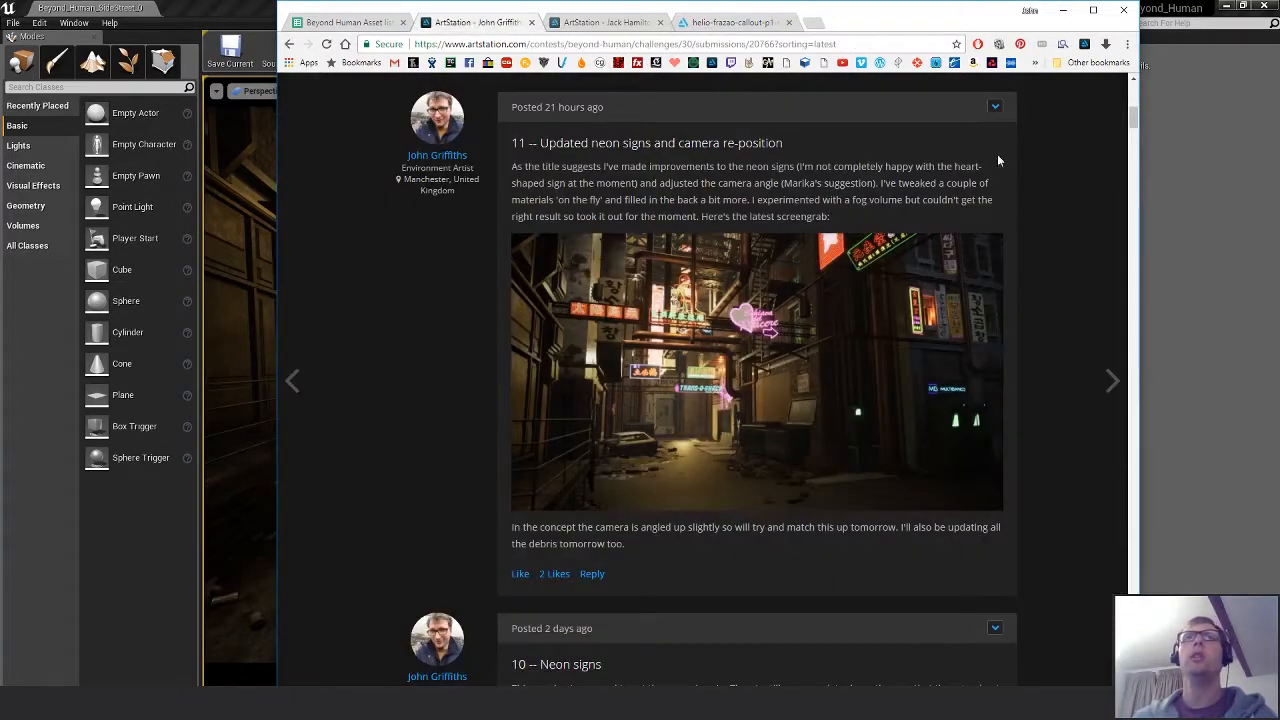
left_click(1194, 320)
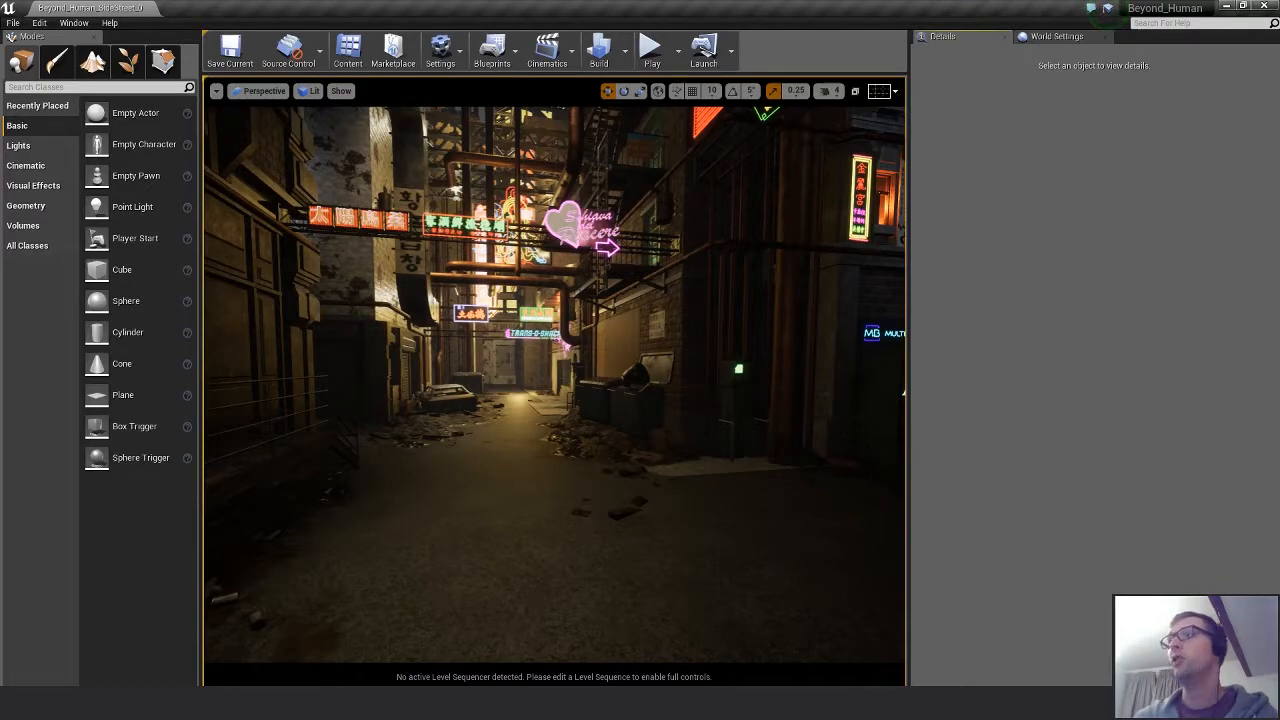
Place a Bin_Bag_B mesh on the debris pile beside the dumpsters in the side street and focus on it.
right_click_drag(554, 385, 665, 362)
key("s")
key("w")
key("s")
key("w")
key("w")
key("s")
key("w")
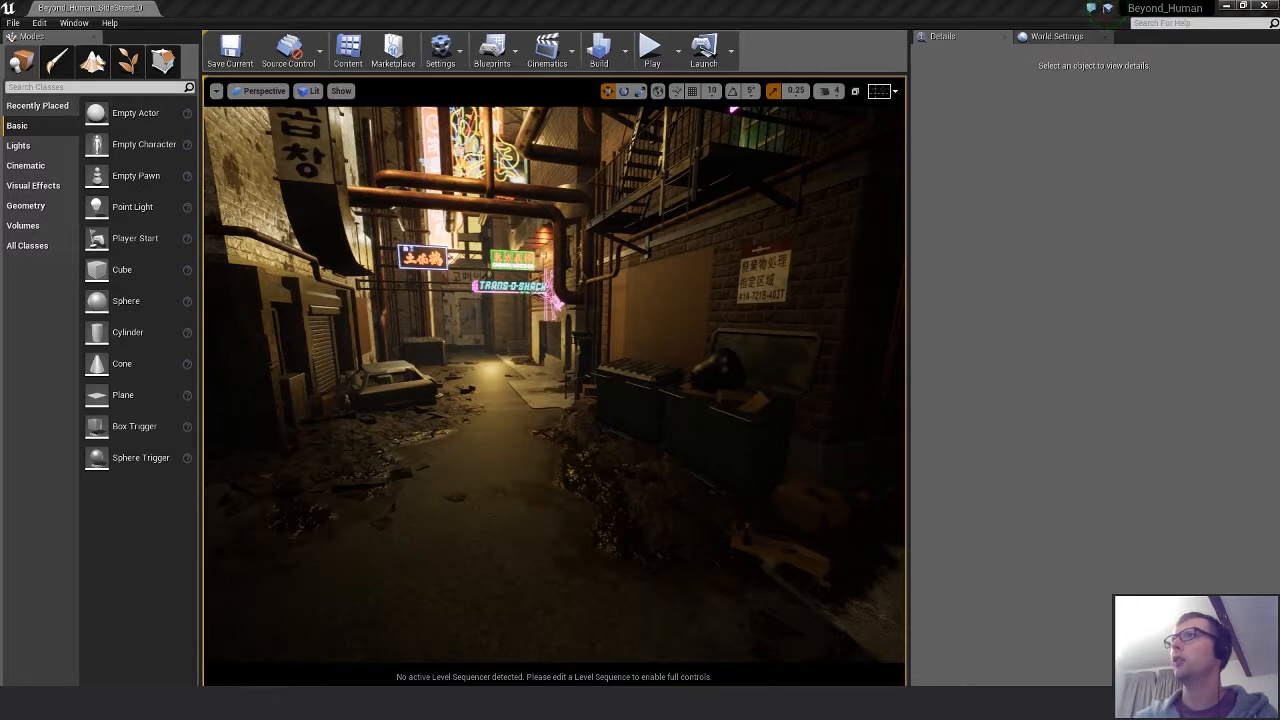
left_click_drag(1279, 500, 646, 462)
key("f")
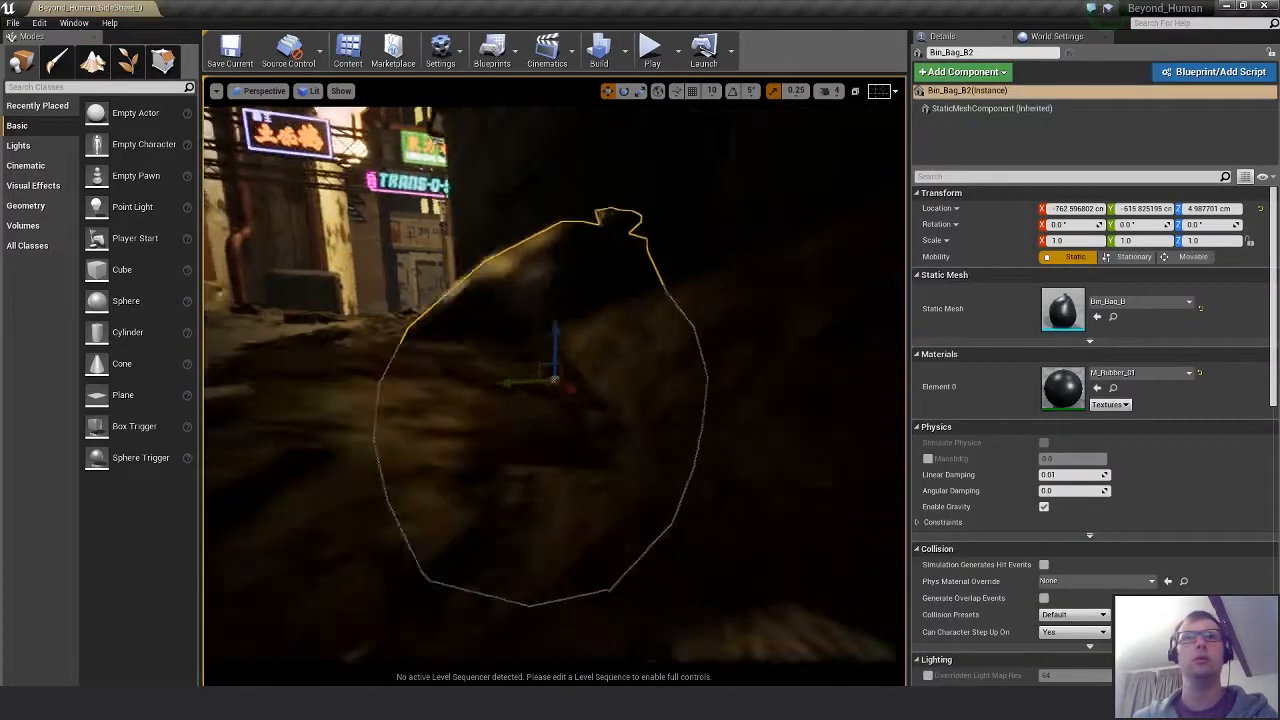
Raise the new bin bag to about 31 cm in Z, turn it around its vertical axis, and tilt it about -3.9° in X and 4.5° in Y.
left_click_drag(554, 335, 556, 306)
key("e")
right_click_drag(556, 306, 556, 306)
left_click_drag(528, 366, 479, 367)
left_click_drag(498, 286, 512, 282)
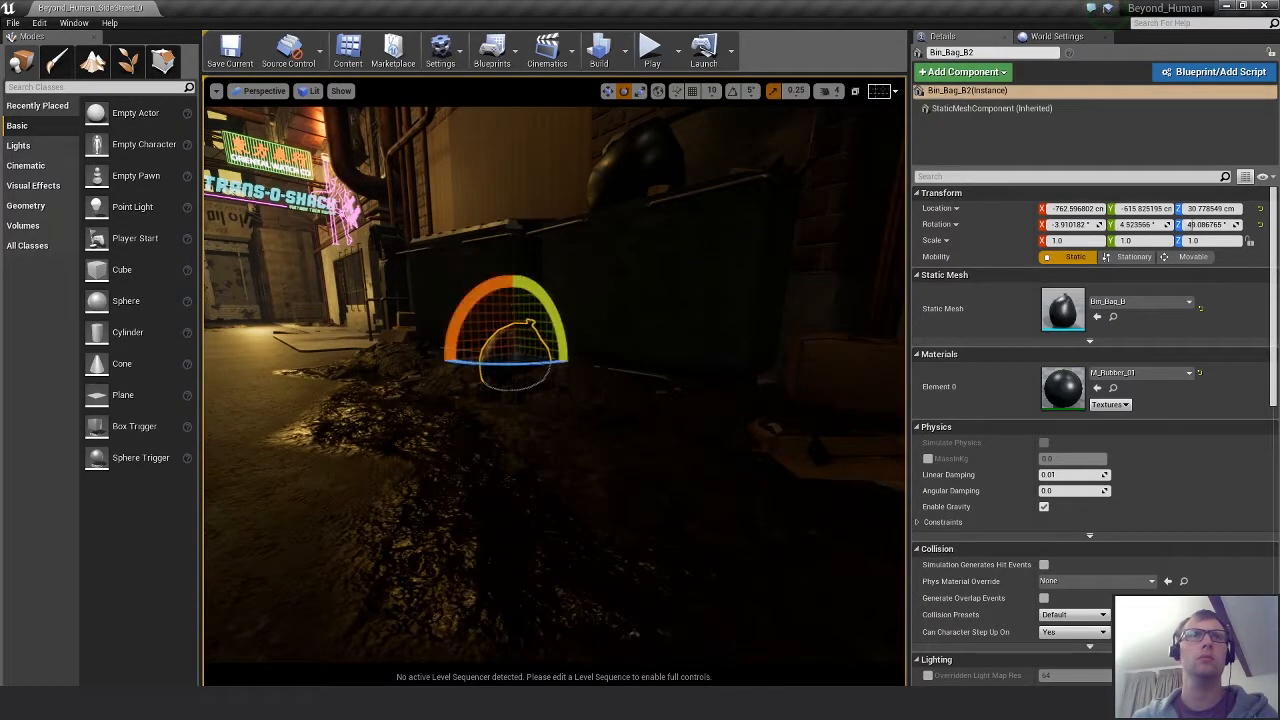
key("r")
mouse_move(505, 352)
left_mouse_down()
mouse_move(495, 360)
mouse_move(508, 340)
left_mouse_up()
right_click_drag(526, 352, 520, 378)
left_click(1260, 241)
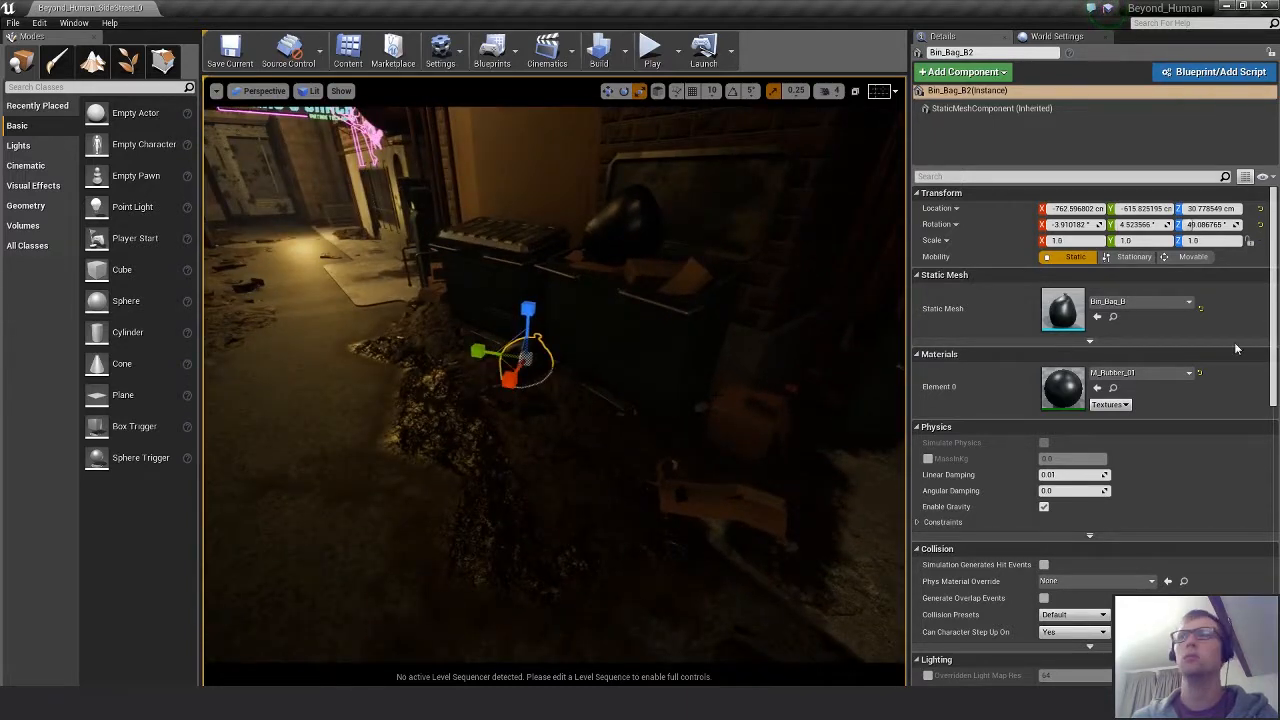
Select the existing bin bag in the dumpster to compare its scale, and switch to the blockout scene in MODO.
left_click_drag(700, 370, 745, 350, "alt")
left_click(630, 226)
key("alt+Tab")
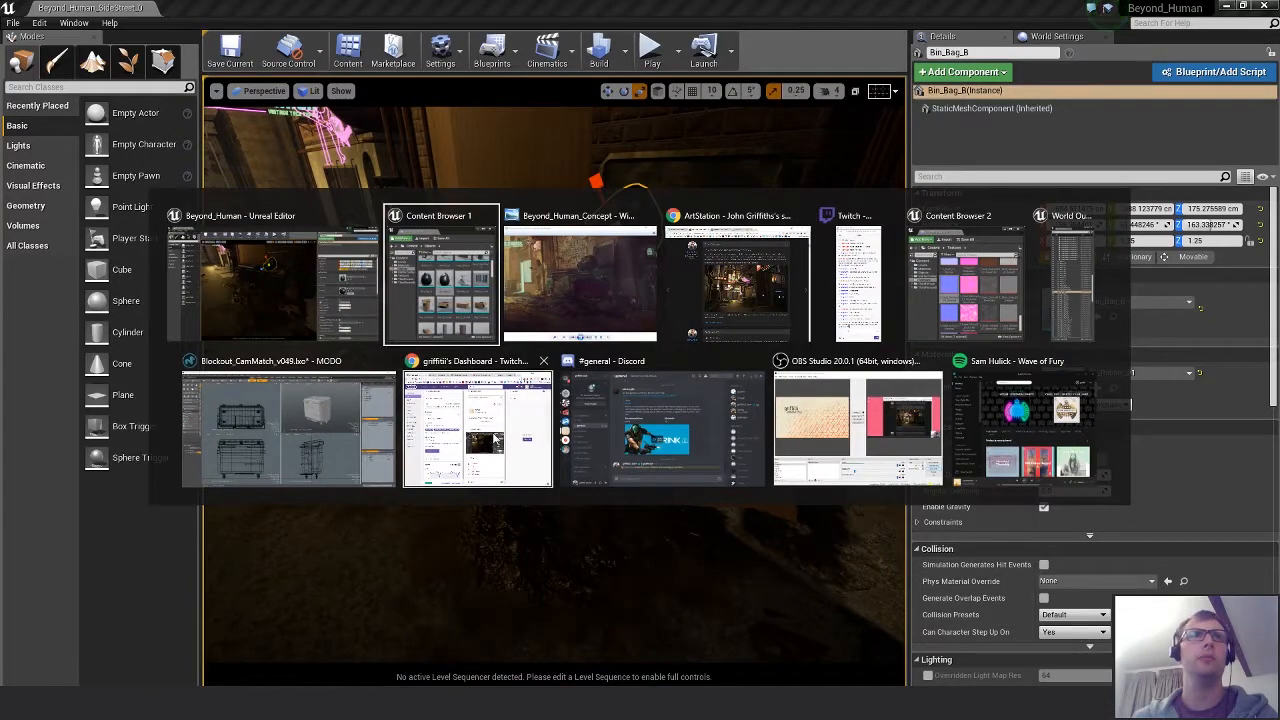
left_click(288, 428)
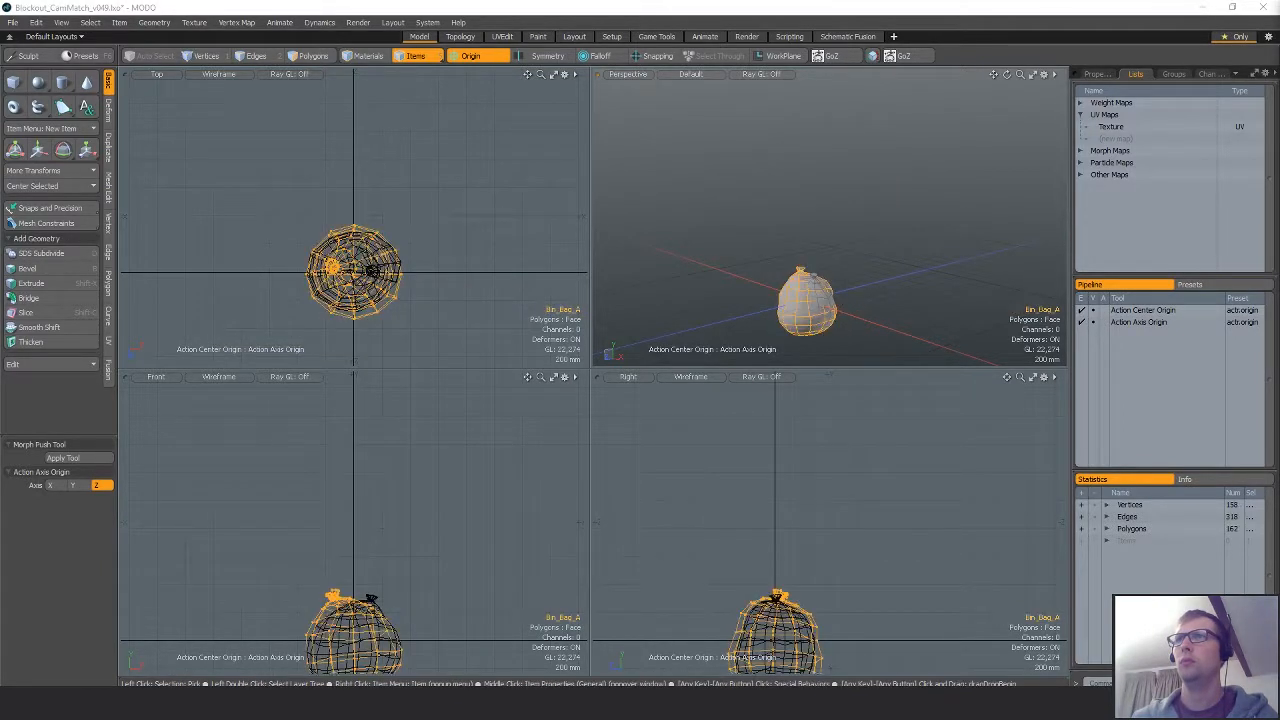
Scale all polygons of both bin bag meshes uniformly to about 141% around the origin.
key("3")
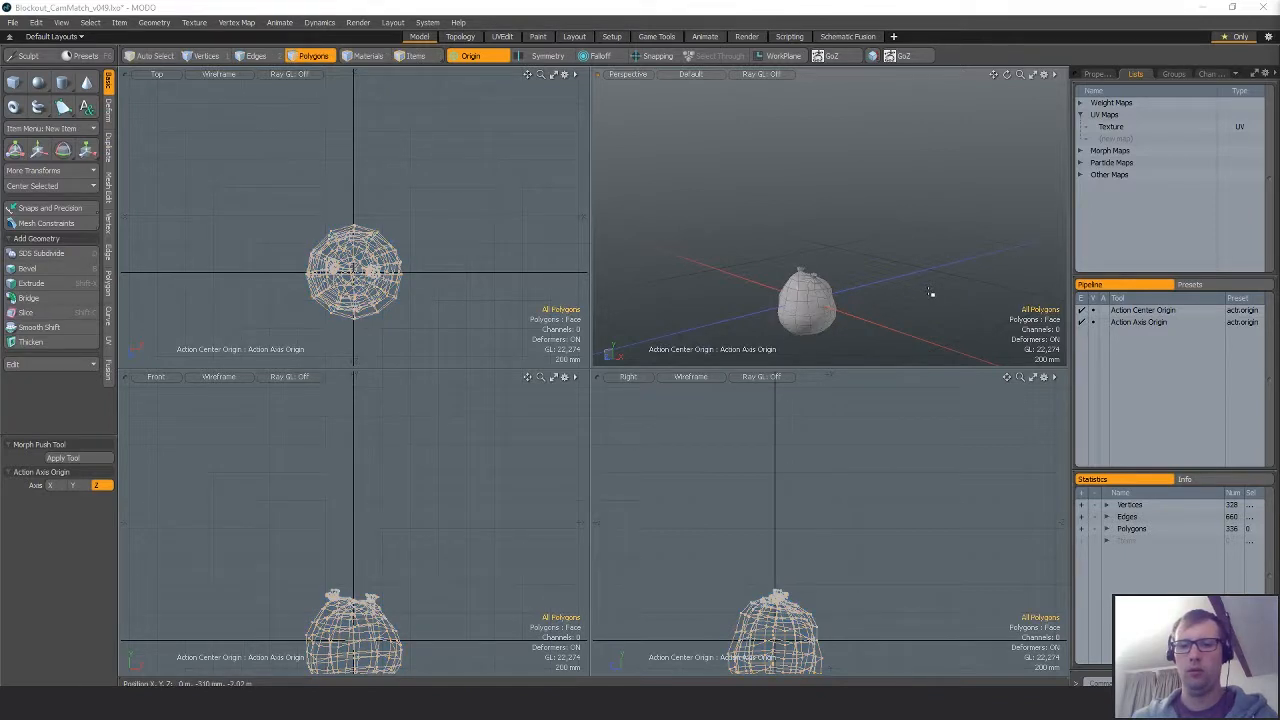
key("r")
left_click_drag(808, 302, 858, 295)
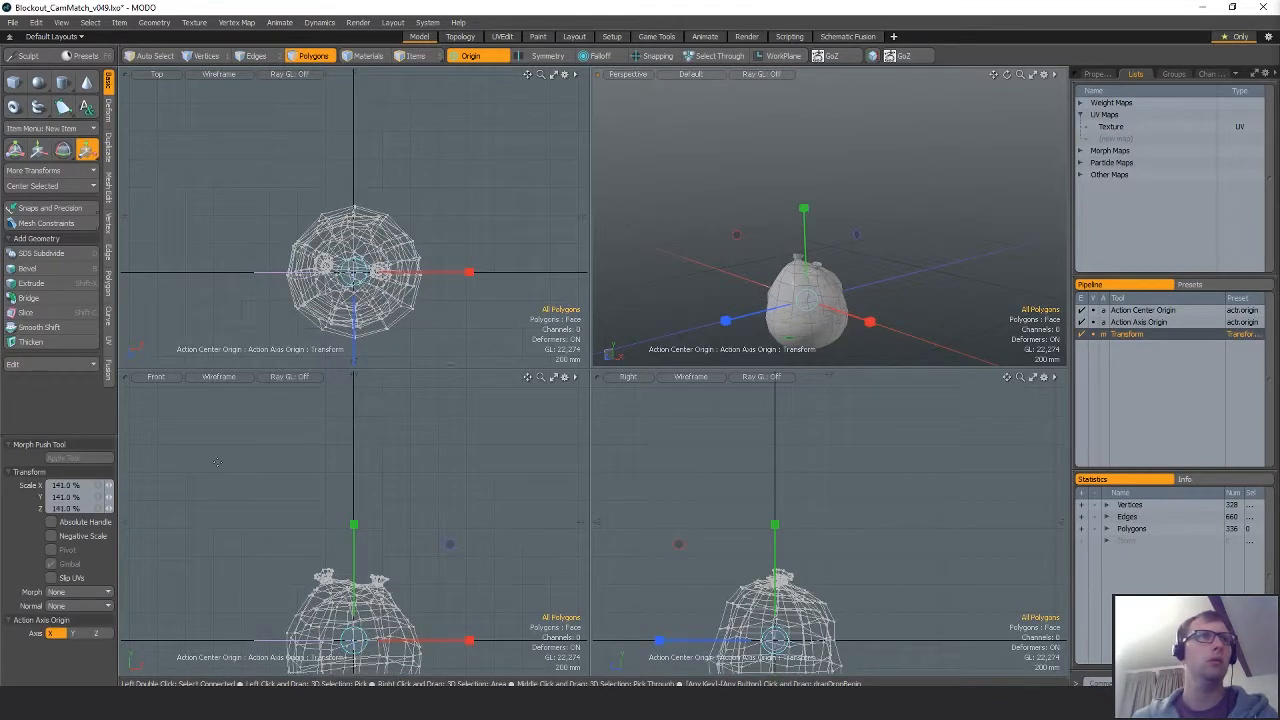
Set the uniform scale of the bin bag meshes to 135% and export them as separate Autodesk FBX 2015 files.
left_click(101, 487)
type("135")
key("Return")
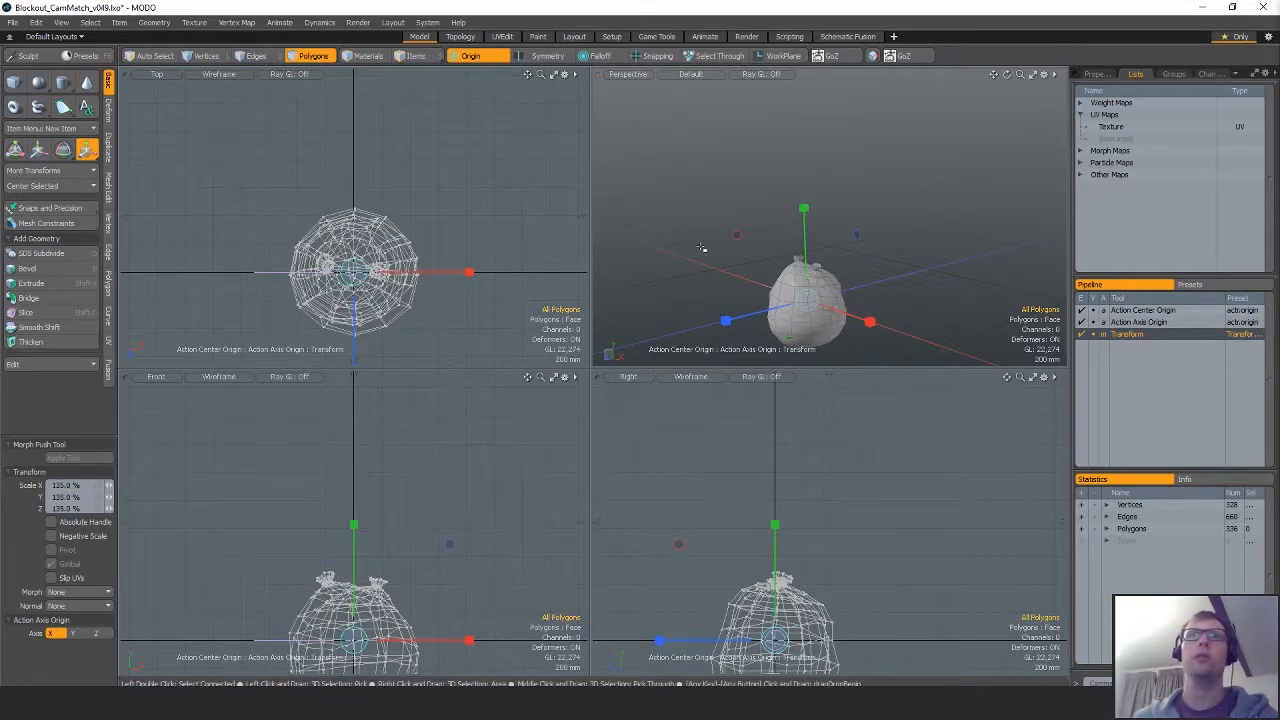
key("q")
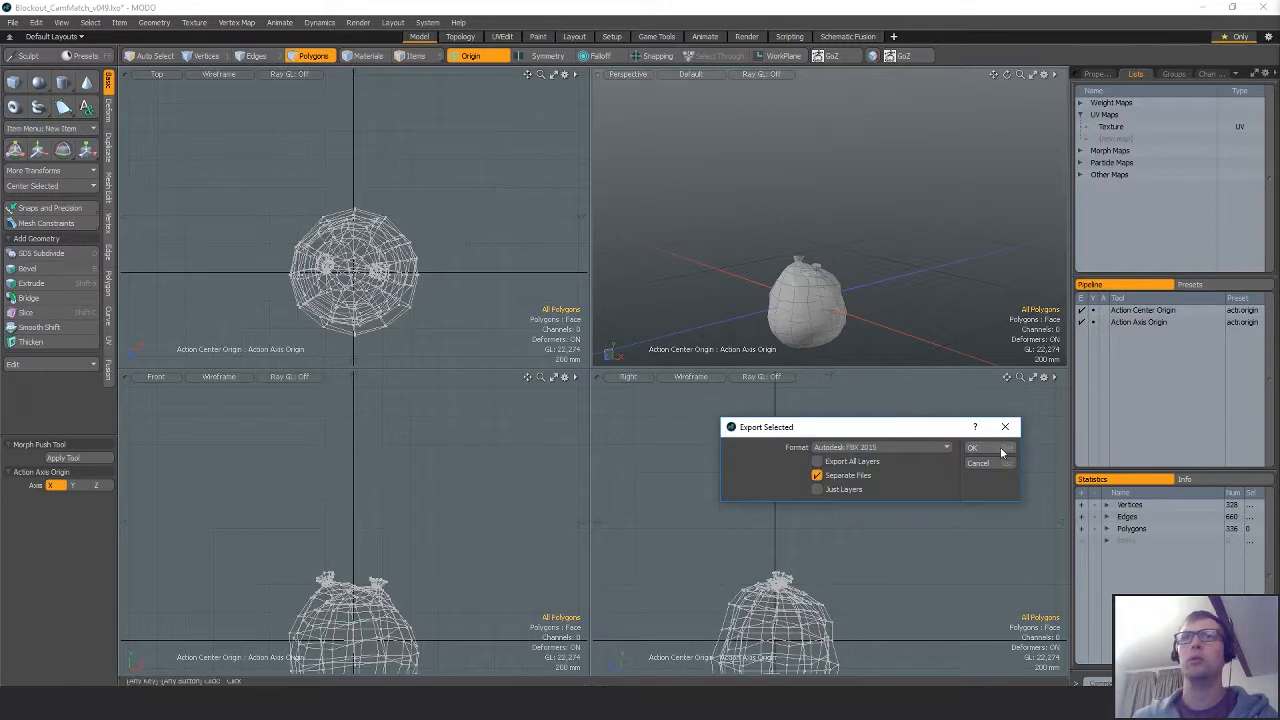
left_click(1003, 450)
key("5")
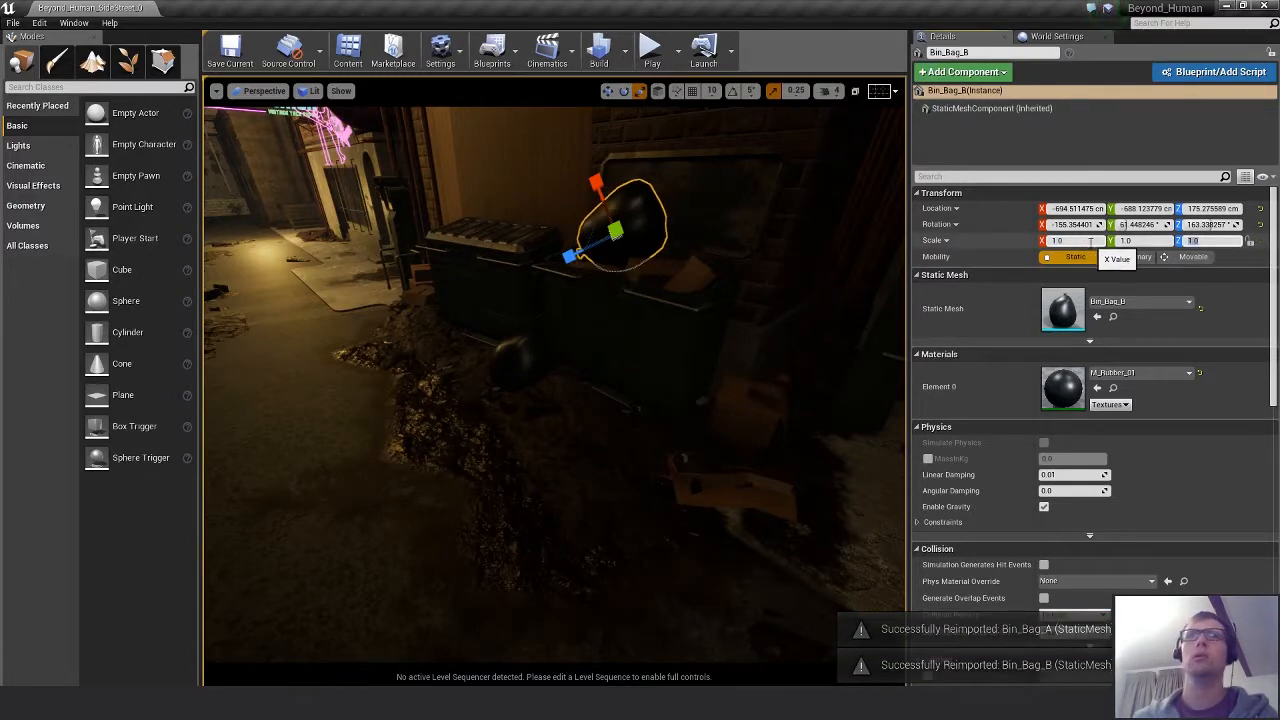
Switch to Unreal Engine, select the bin bag on the debris pile, and raise it to about 48 cm in Z.
left_click(515, 362)
mouse_move(591, 431)
left_mouse_down("alt")
mouse_move(735, 436)
mouse_move(591, 431)
left_mouse_up("alt")
key("w")
left_click_drag(534, 355, 509, 338)
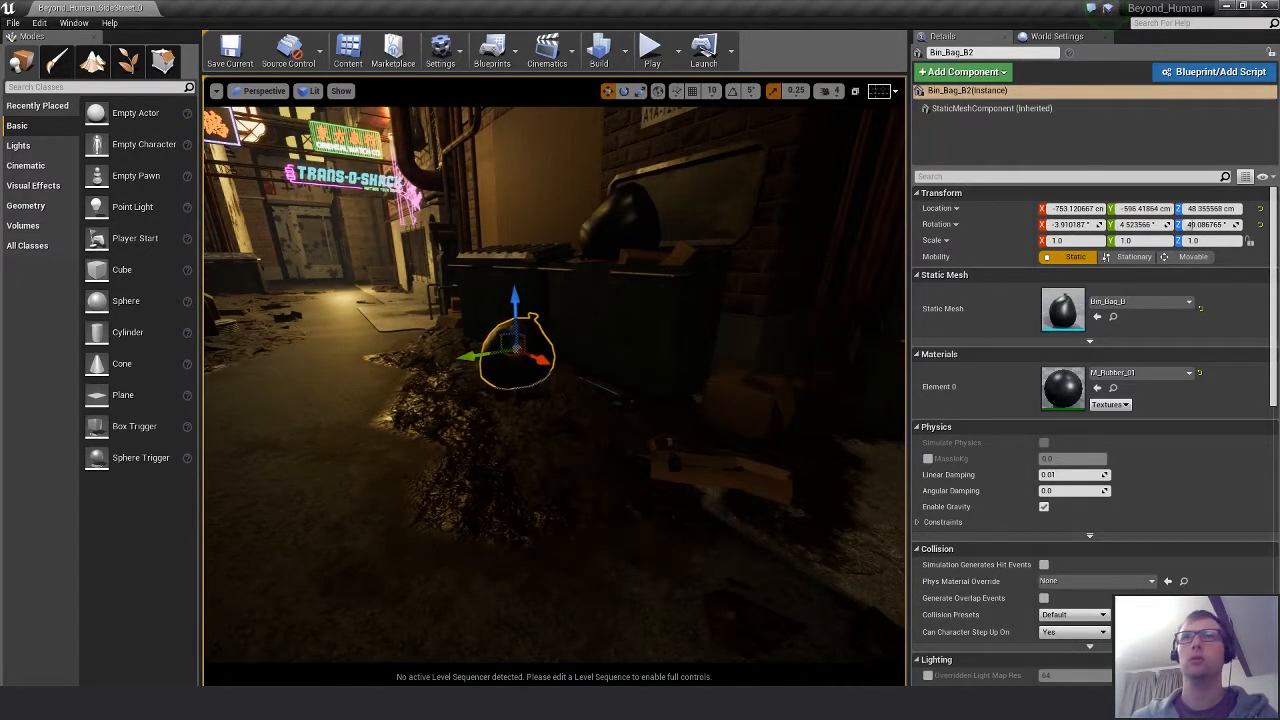
left_click(612, 221)
left_click(512, 348)
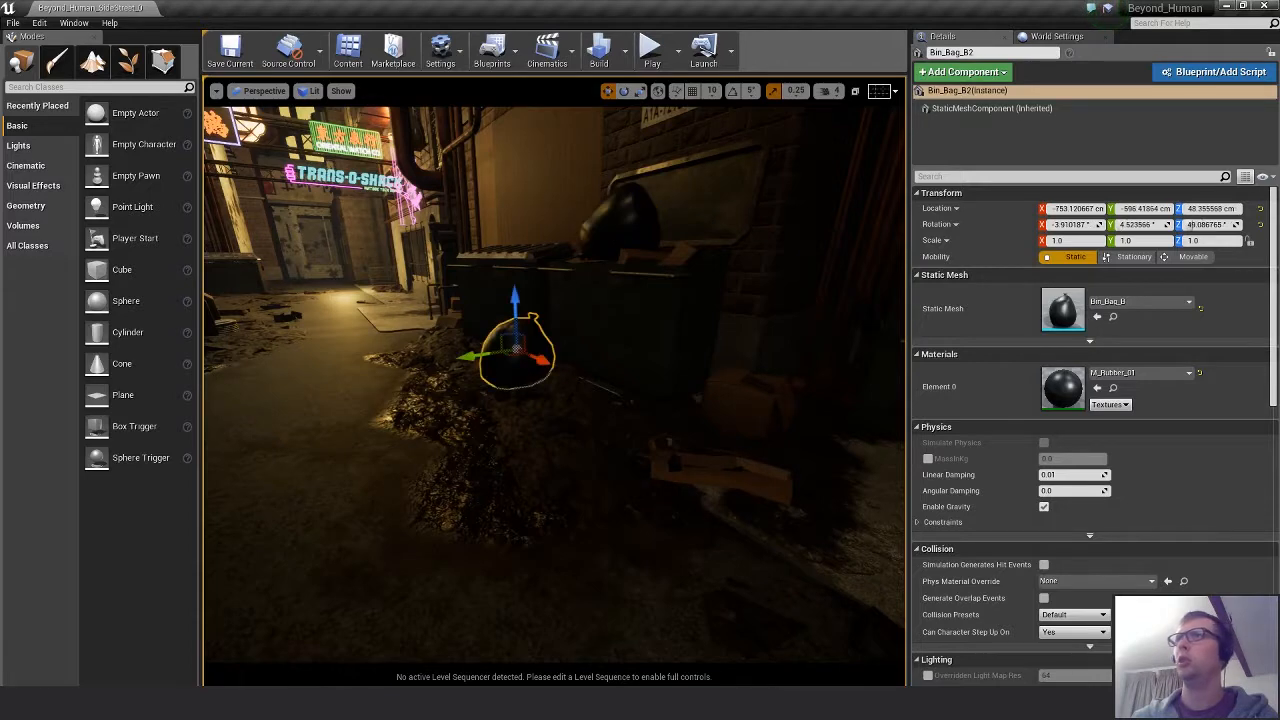
Place a Bin_Bag_A mesh in front of the open dumpster and rotate it to about -104.7° X, 59.9° Y and -15.8° Z.
left_click_drag(1279, 420, 614, 428)
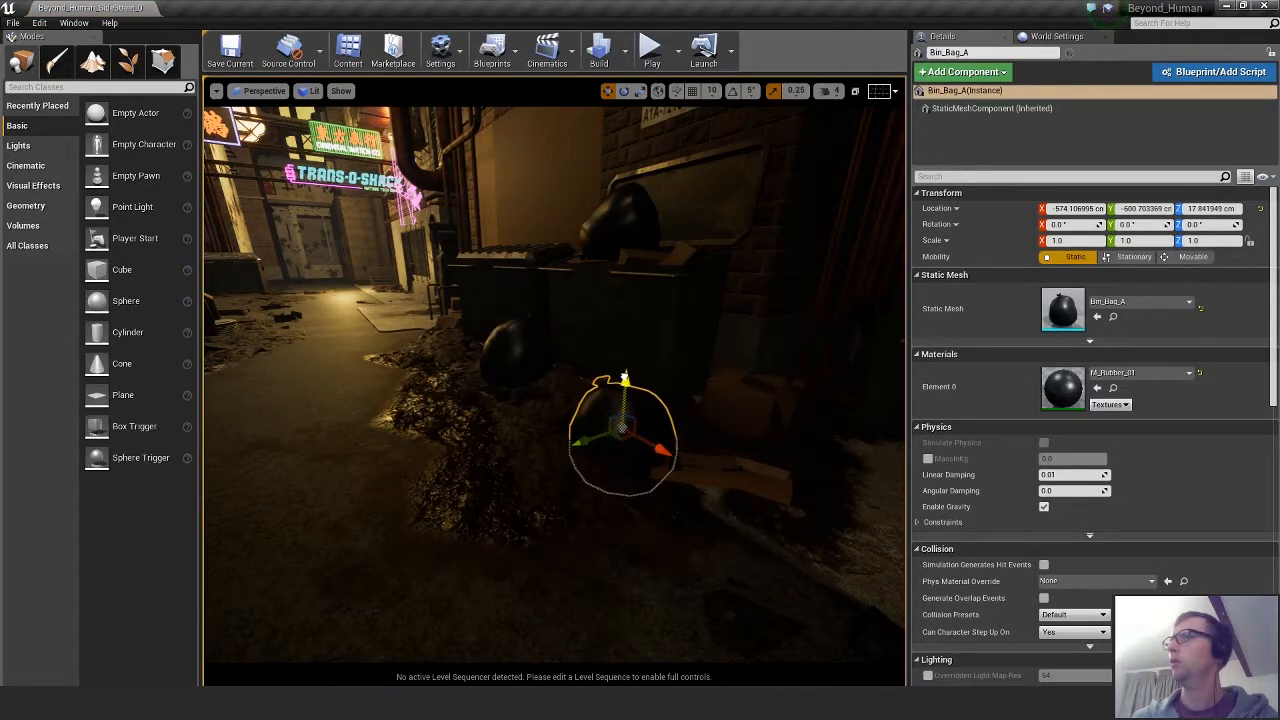
key("e")
left_click_drag(614, 428, 614, 545)
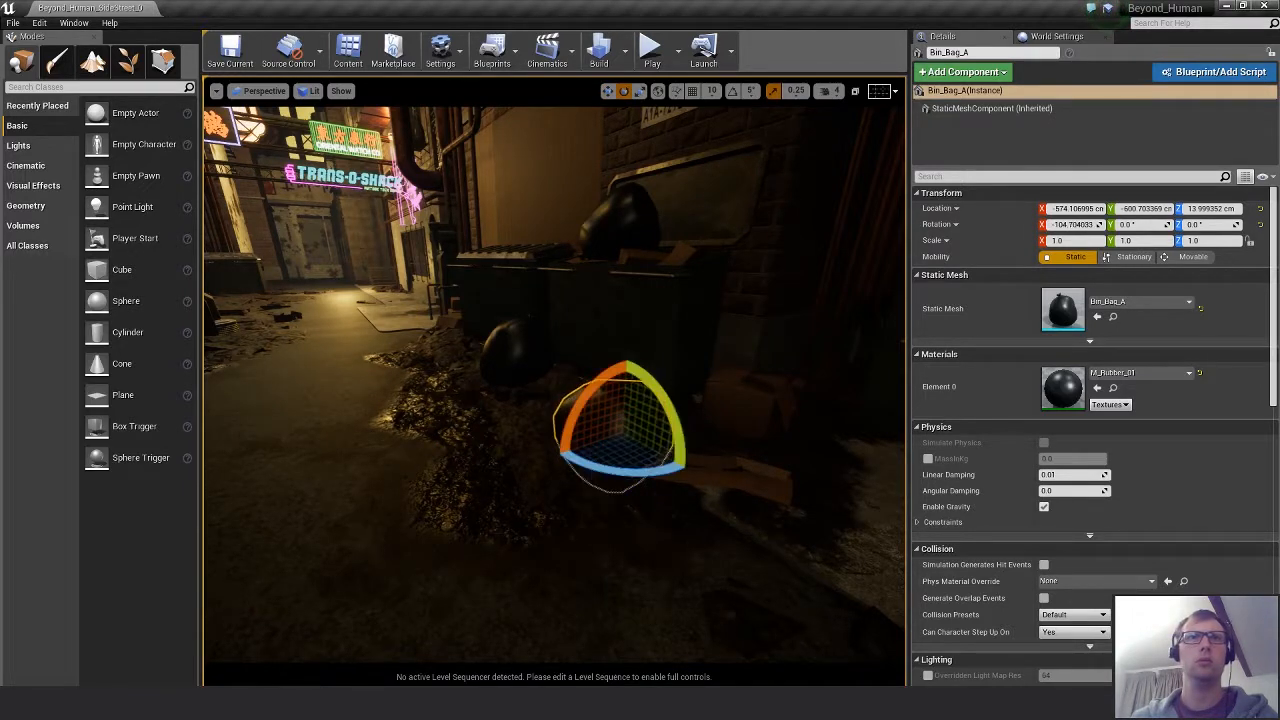
left_click_drag(672, 416, 668, 360)
left_click_drag(636, 471, 697, 466)
mouse_move(686, 480)
right_mouse_down()
mouse_move(718, 488)
mouse_move(660, 470)
mouse_move(686, 480)
right_mouse_up()
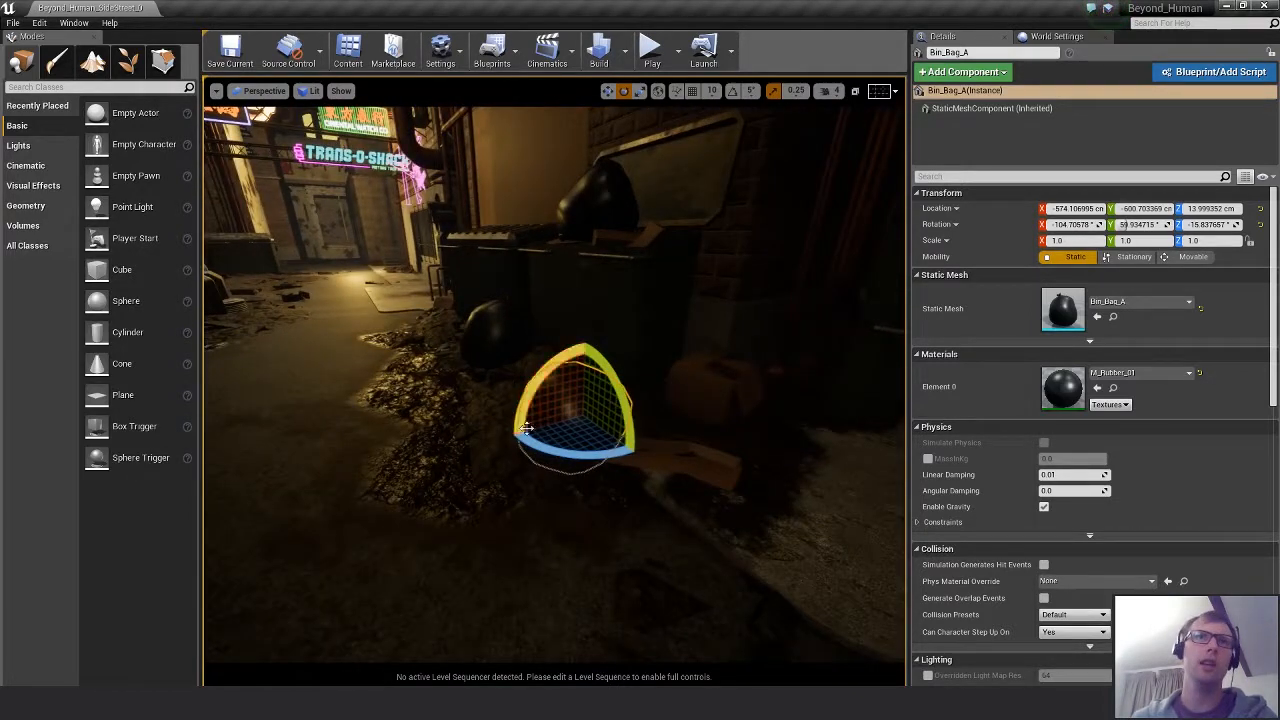
Lower the Bin_Bag_A bag to about 9.2 cm in Z and turn it to about 15° around Z.
key("w")
left_click_drag(584, 405, 575, 479)
left_click(587, 420)
key("e")
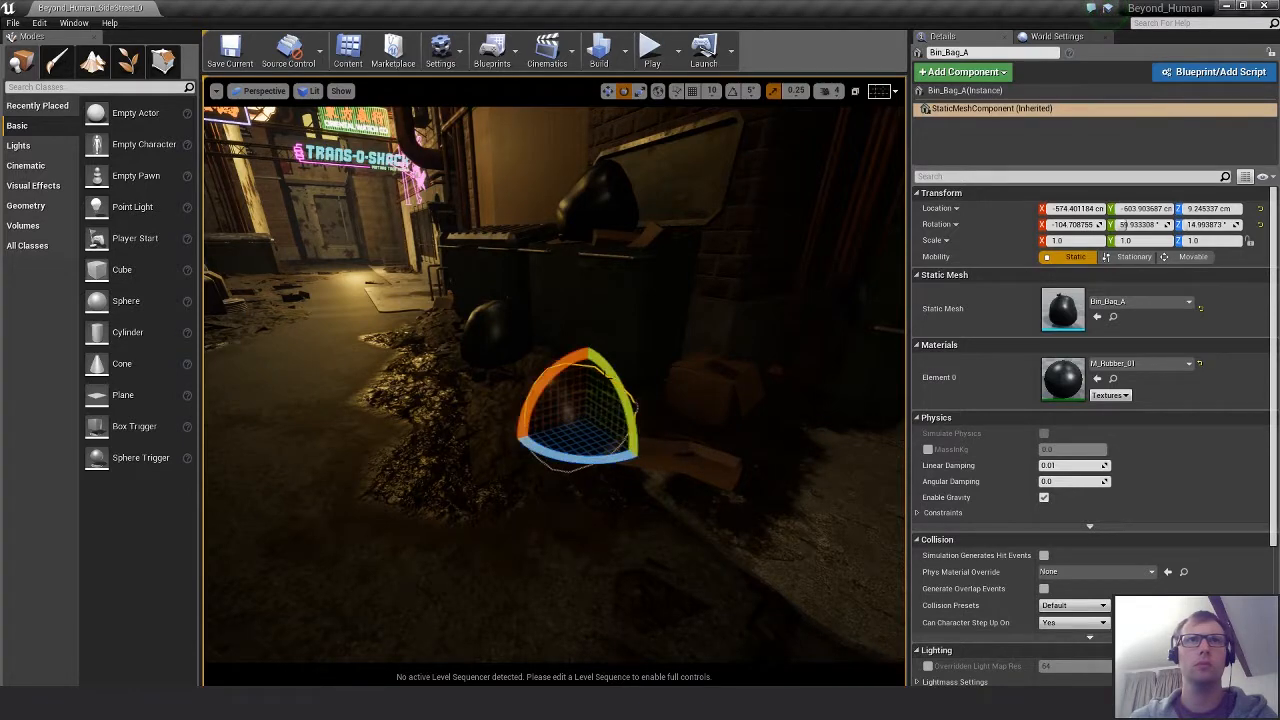
Try squashing the bin bag to a Y scale of 0.75 and undo the change.
key("r")
left_click_drag(587, 384, 586, 394)
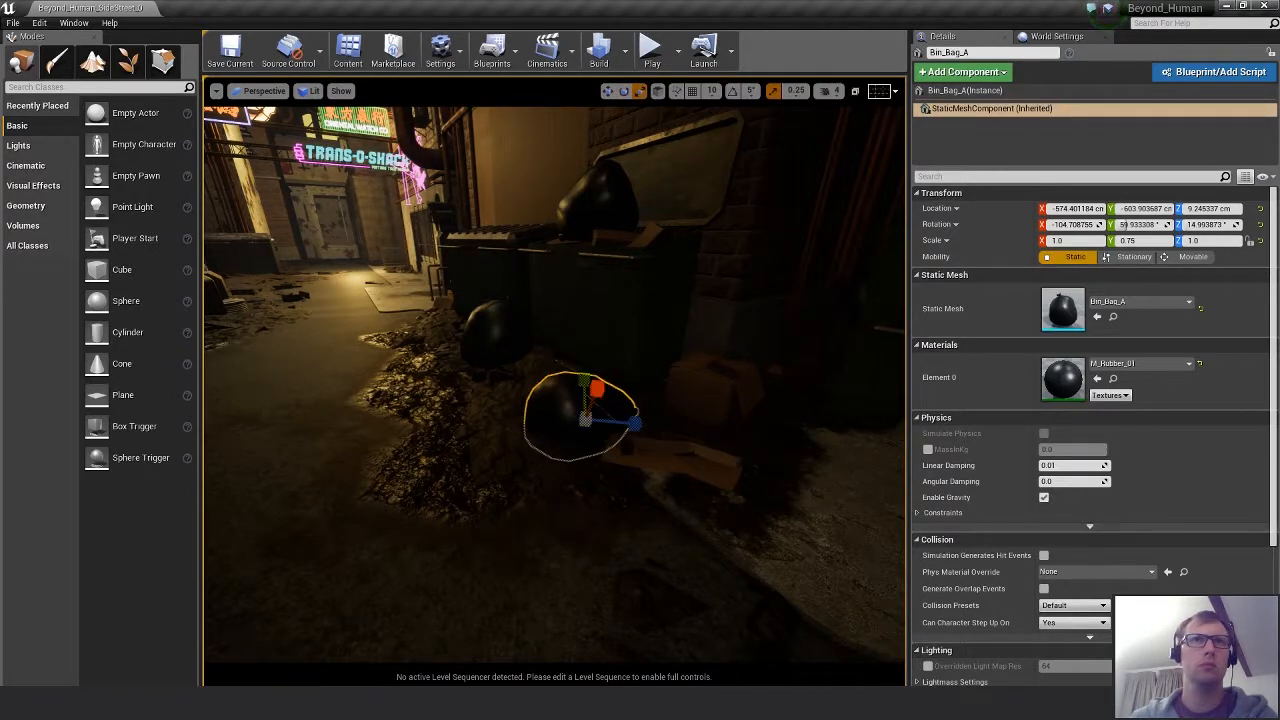
right_click_drag(586, 394, 702, 408)
key("ctrl+z")
Squash the bin bag to an X scale of about 0.67 and rotate it to about -96.9° in X and 22.1° in Z.
left_click_drag(686, 352, 727, 362)
key("e")
right_click_drag(727, 362, 625, 395)
key("w")
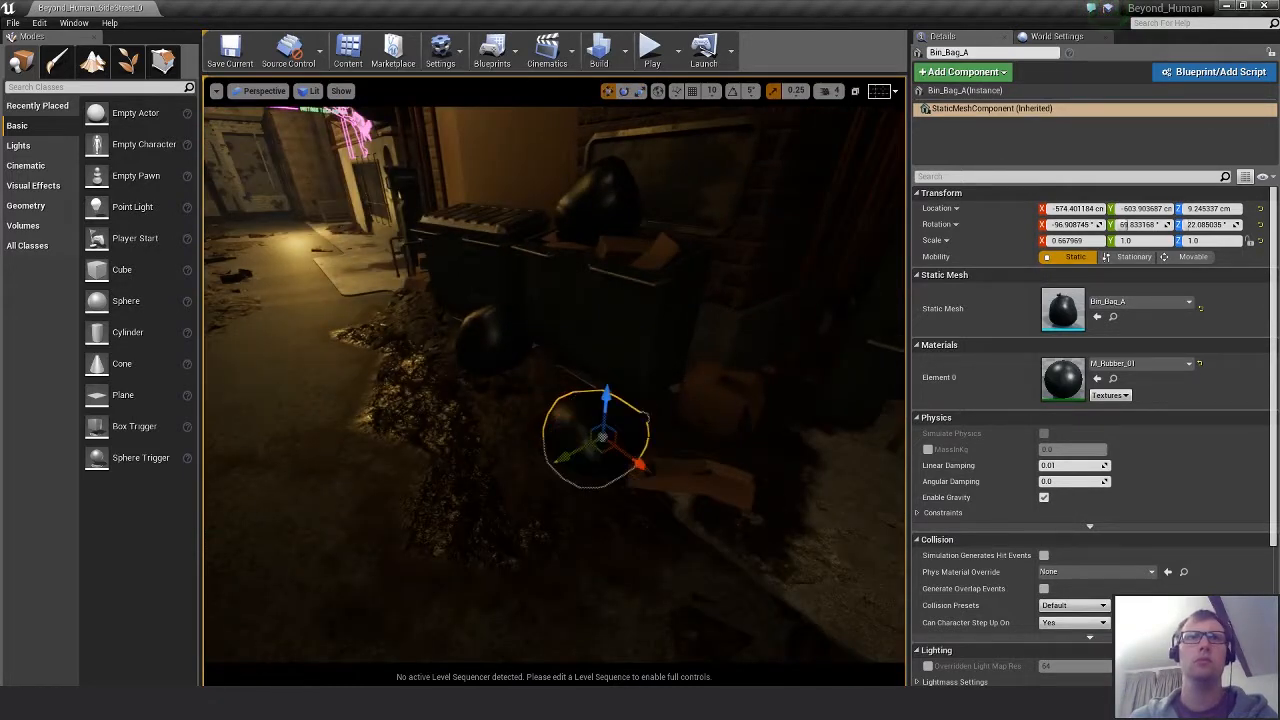
Try repositioning the squashed bin bag and undo the move.
left_click_drag(603, 434, 643, 432)
key("ctrl+z")
key("ctrl+z")
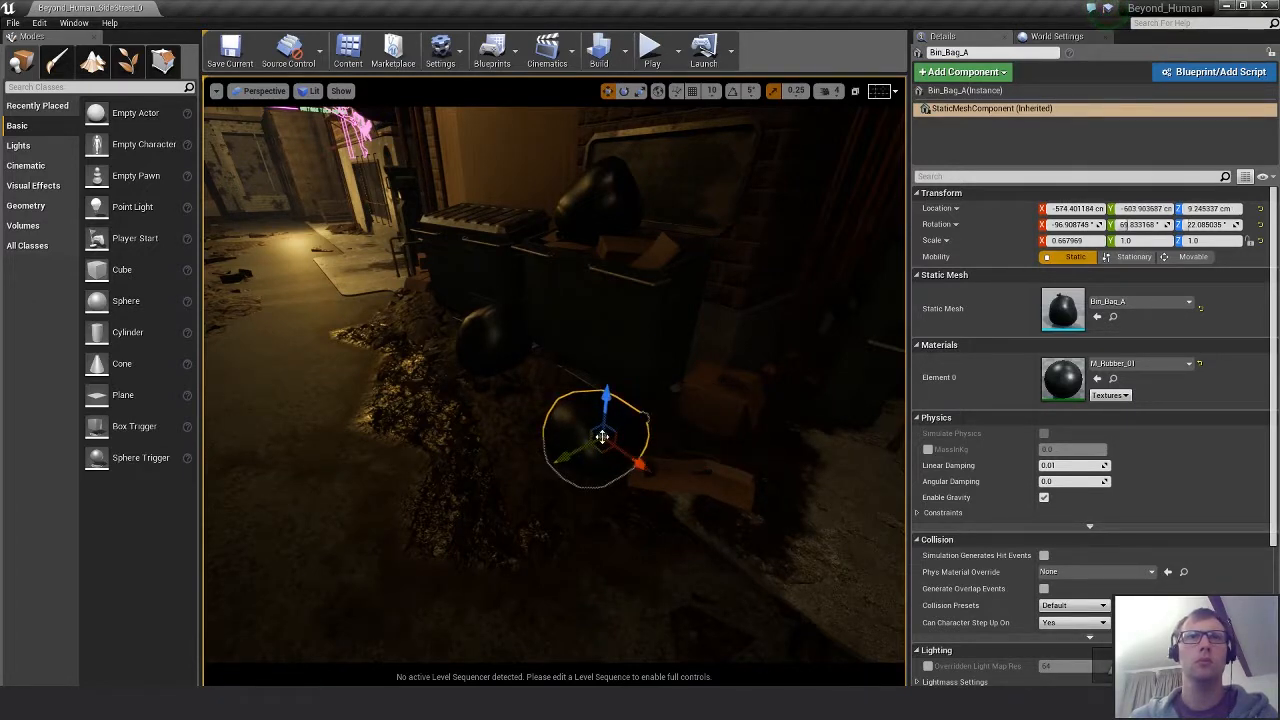
Move the squashed bin bag to about X -577 cm and Y -610 cm beside the flattened cardboard.
mouse_move(604, 437)
left_mouse_down("shift")
mouse_move(643, 434)
mouse_move(611, 436)
mouse_move(652, 488)
mouse_move(601, 446)
left_mouse_up("shift")
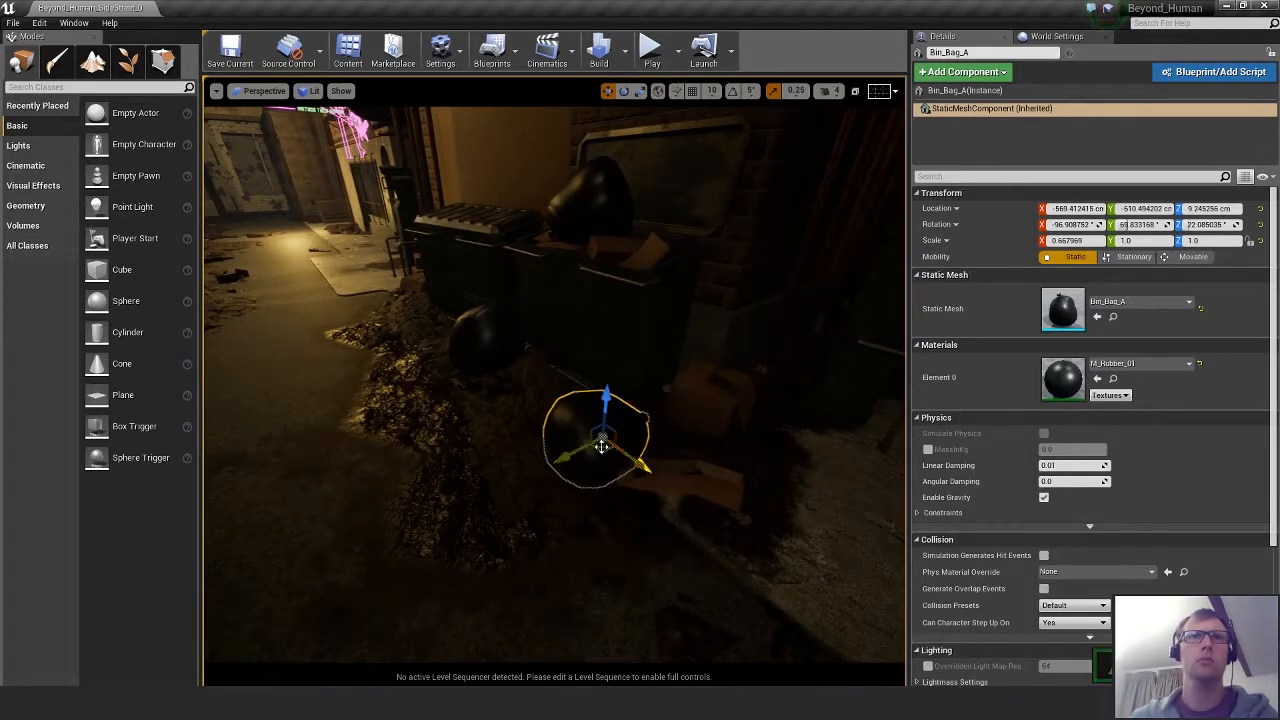
right_click_drag(680, 491, 700, 475)
mouse_move(673, 435)
left_mouse_down()
mouse_move(744, 468)
mouse_move(662, 431)
left_mouse_up()
right_click_drag(662, 431, 603, 486)
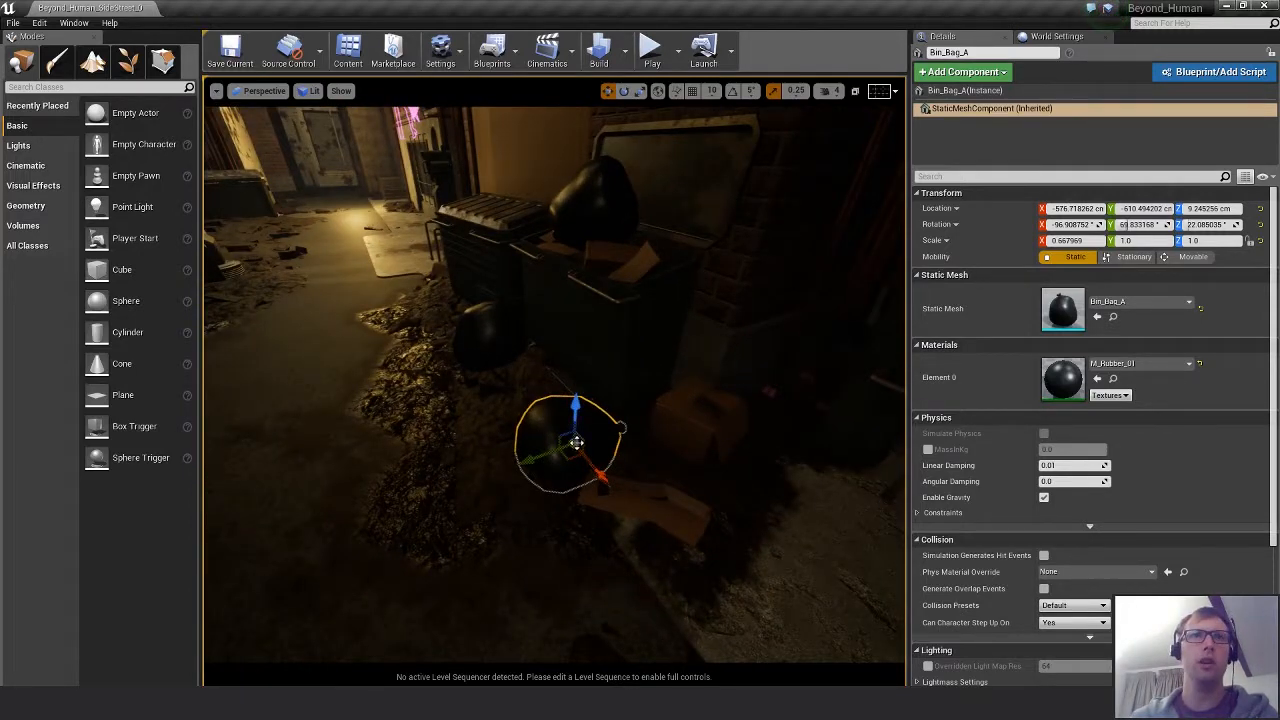
Duplicate the bag onto the cardboard at about X -516, Y -671 cm, reset its scale to 1, and rotate it to about -33°, 8.7°, 175°.
left_click_drag(576, 442, 616, 459)
left_click(686, 441)
left_click(563, 445)
key("e")
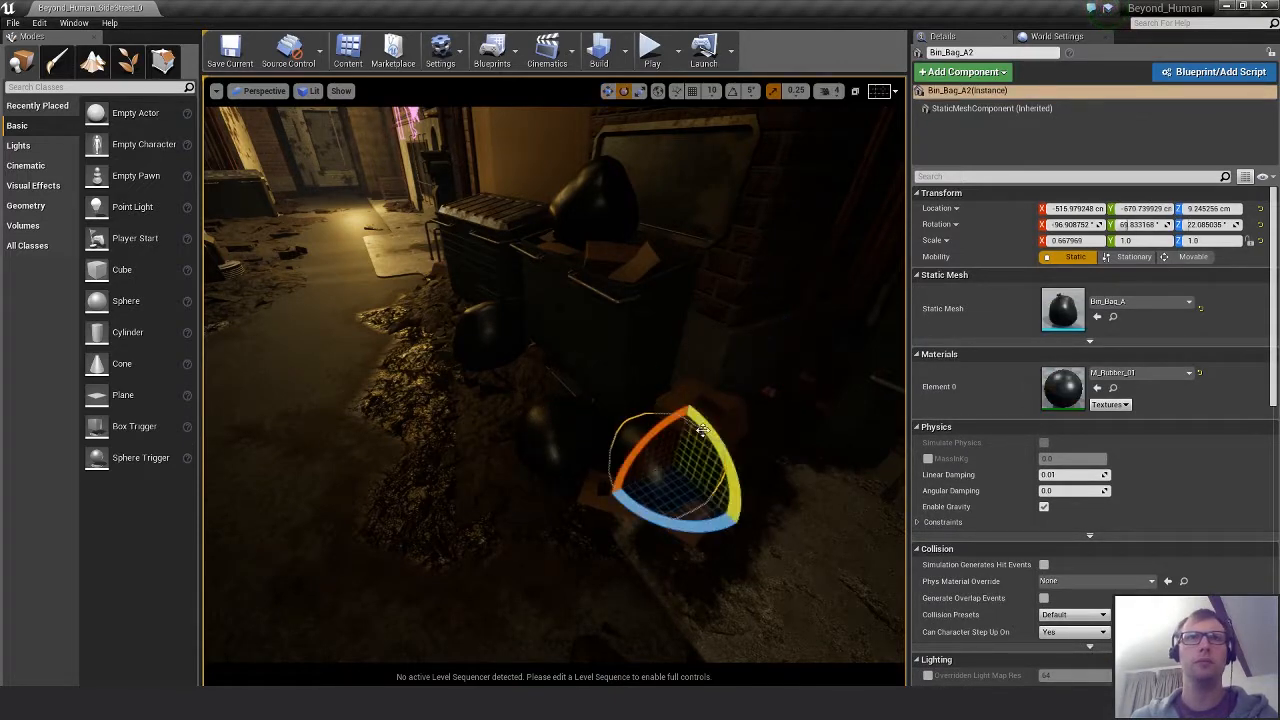
left_click_drag(730, 510, 645, 520)
key("r")
key("ctrl+z")
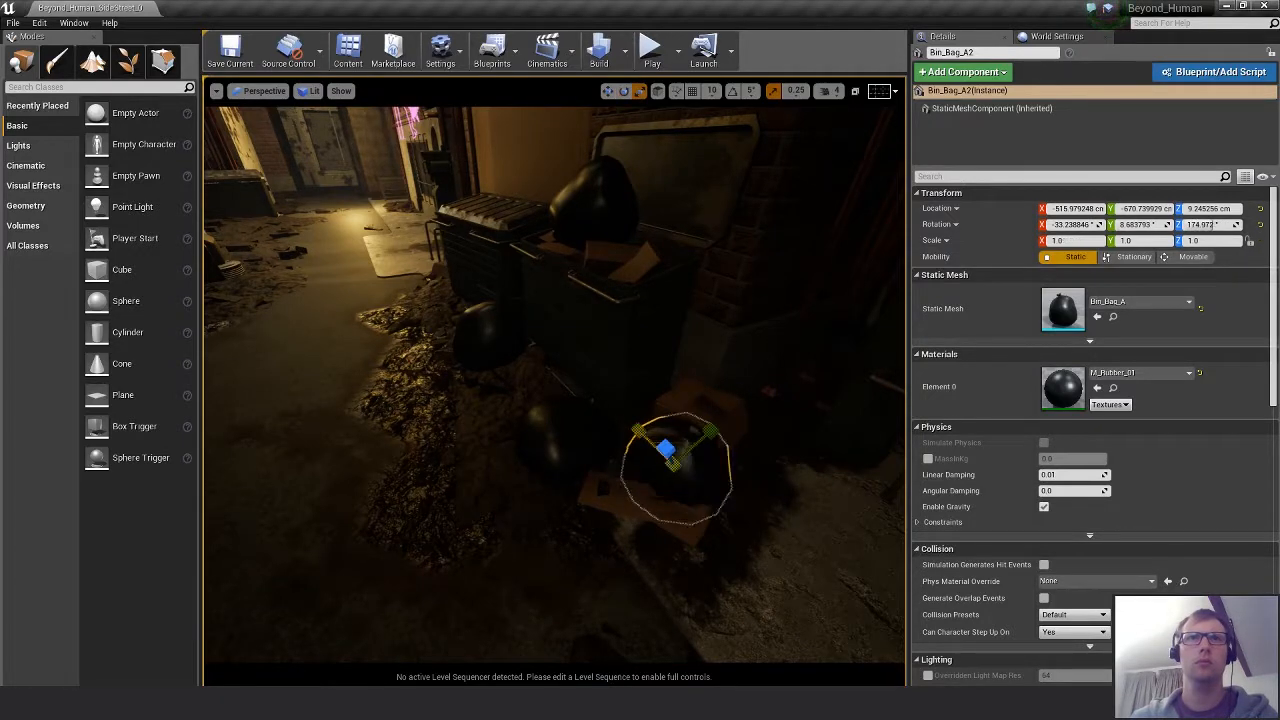
Move the duplicate bag to about X -531, Y -666, Z 34 cm and flatten it to a Z scale of 0.5.
key("e")
left_click_drag(641, 430, 685, 448, "alt")
key("w")
mouse_move(647, 345)
left_mouse_down()
mouse_move(598, 364)
mouse_move(648, 344)
left_mouse_up()
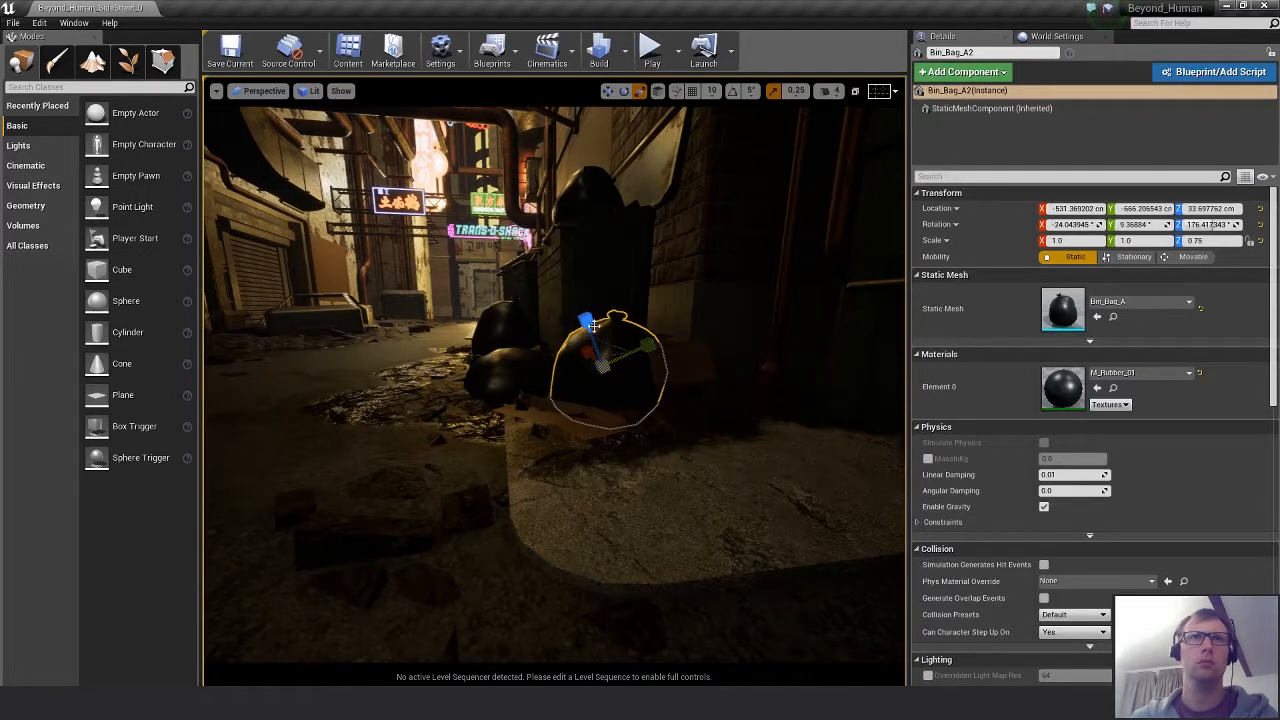
mouse_move(593, 325)
left_mouse_down()
mouse_move(600, 340)
mouse_move(604, 329)
left_mouse_up()
Lower the flattened bag to about 24.5 cm in Z and rotate it to about -35° X, -2.8° Y and 131.9° Z.
key("e")
key("w")
right_click_drag(604, 380, 700, 442)
key("e")
left_click_drag(665, 449, 742, 428)
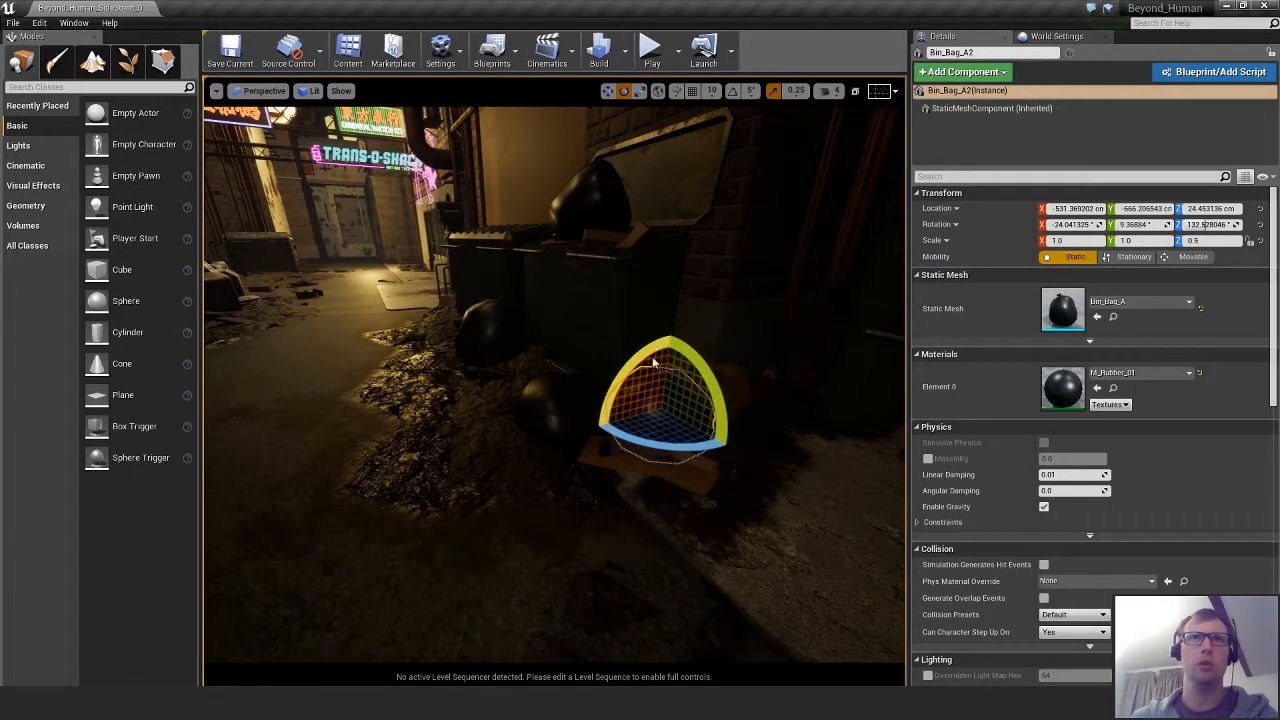
left_click_drag(653, 362, 666, 341)
right_click_drag(666, 341, 625, 300)
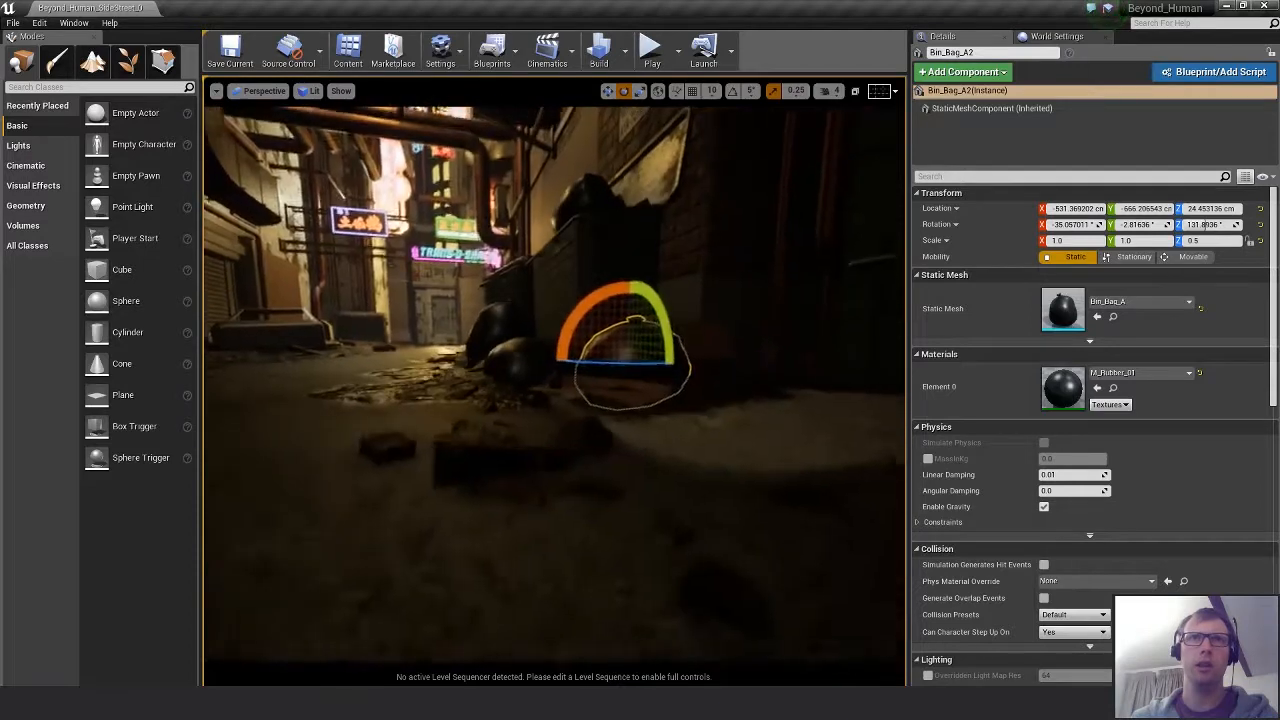
left_click_drag(625, 300, 655, 365, "alt")
Roll the flattened bag to about -169.6° X, -6.7° Y, 57° Z and settle it at about X -528, Y -662, Z 14.4 cm.
key("w")
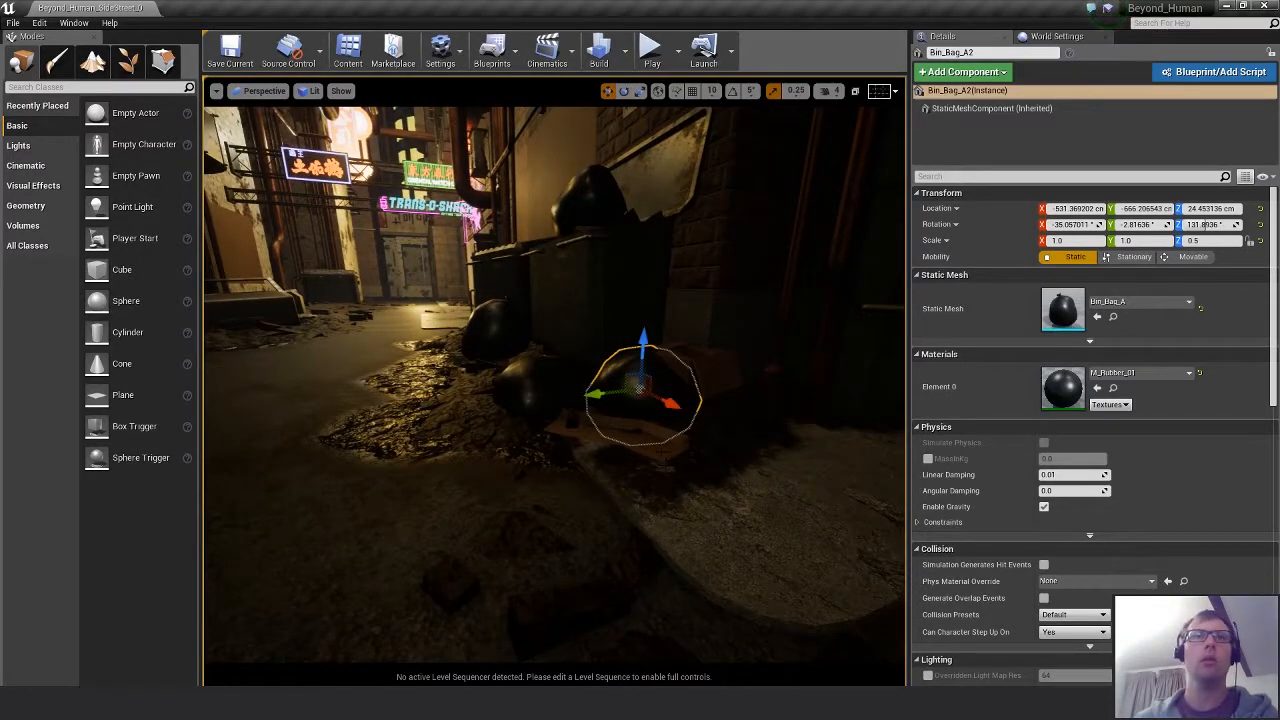
right_click_drag(664, 460, 745, 468)
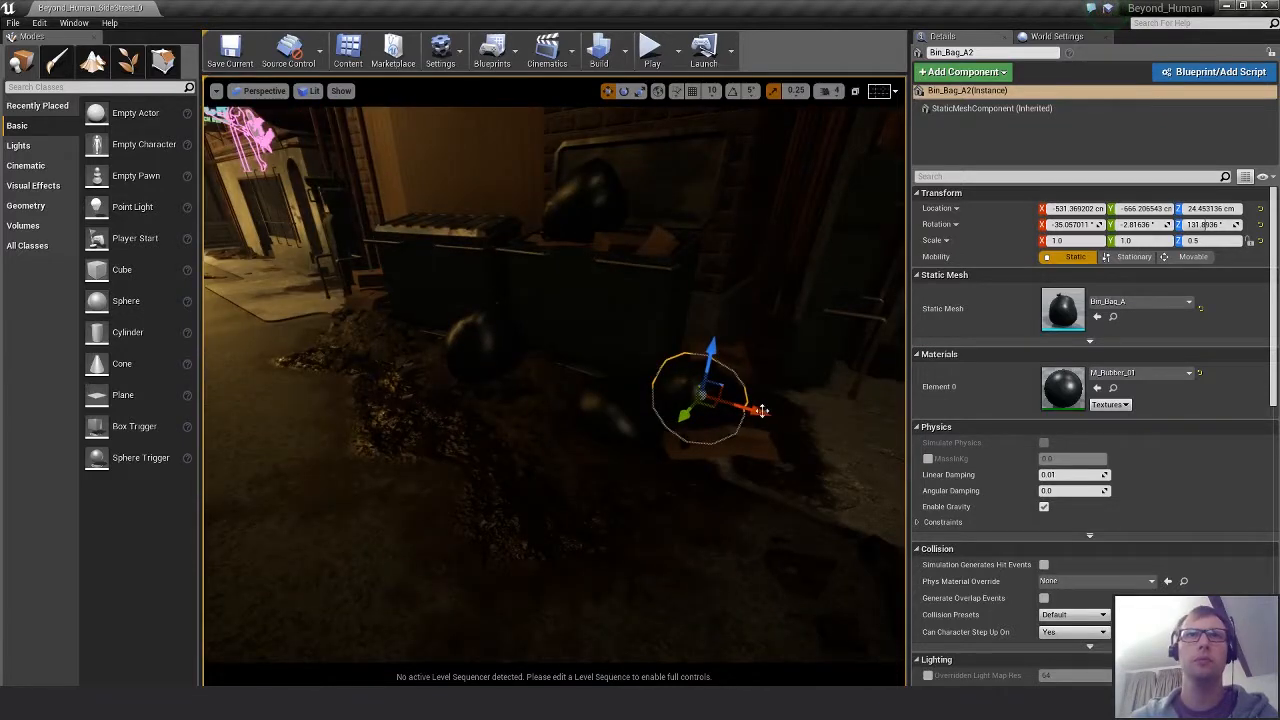
key("e")
mouse_move(777, 423)
left_mouse_down()
mouse_move(793, 424)
mouse_move(786, 405)
left_mouse_up()
left_click_drag(722, 372, 580, 375, "alt")
key("w")
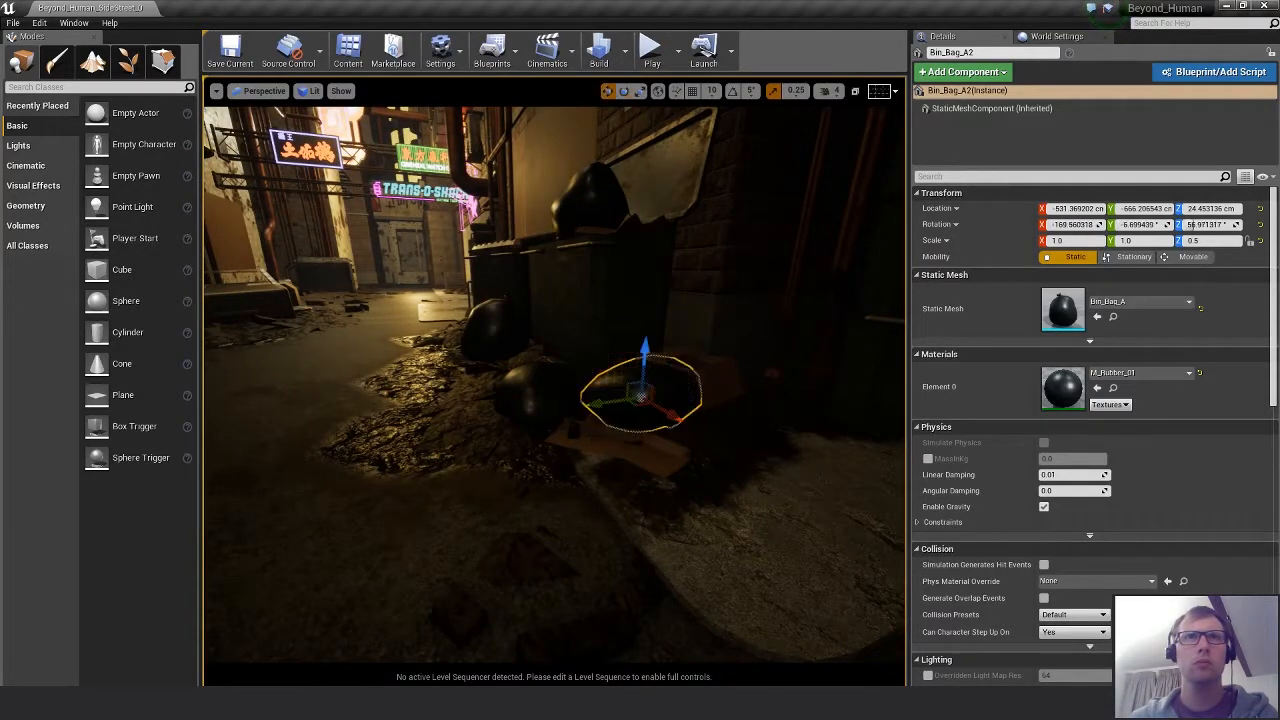
left_click_drag(645, 343, 668, 395)
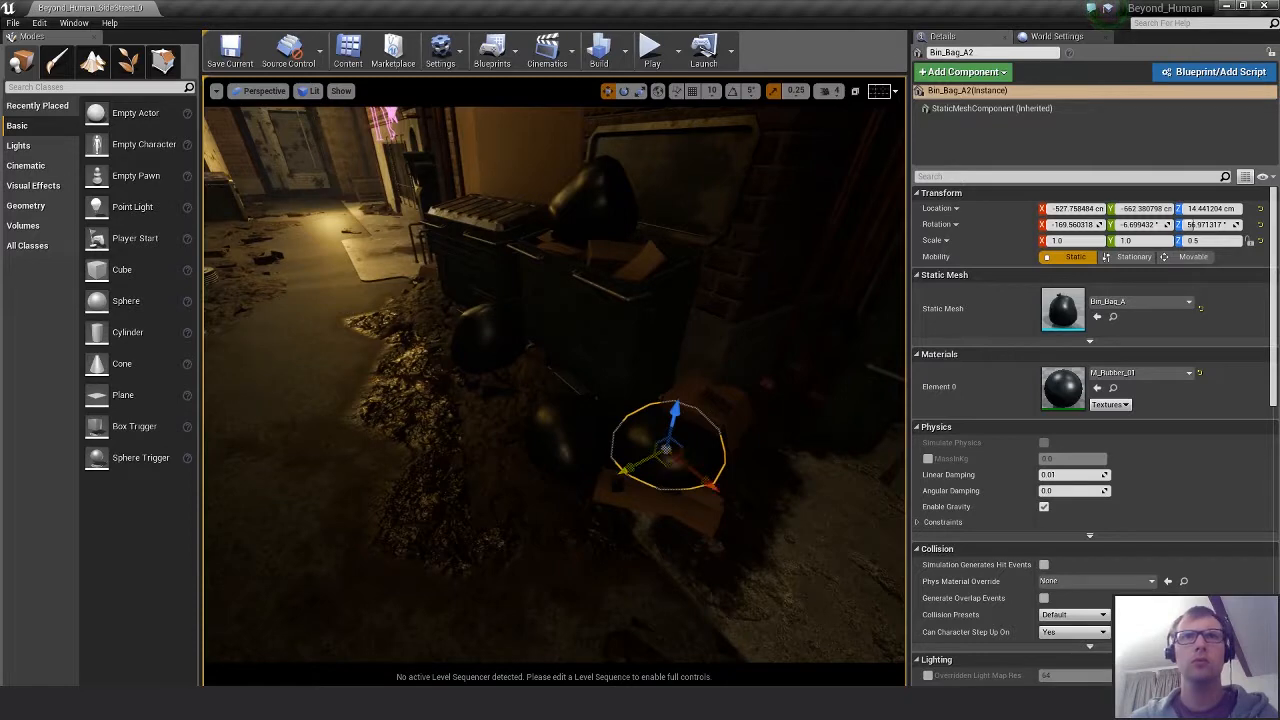
Duplicate the flattened bag, reset its scale to 1, and stack it behind the others at about X -556, Y -696, Z 43 cm.
left_click(735, 460)
mouse_move(763, 490)
left_mouse_down()
mouse_move(786, 466)
mouse_move(772, 460)
mouse_move(785, 478)
left_mouse_up()
left_click(655, 435)
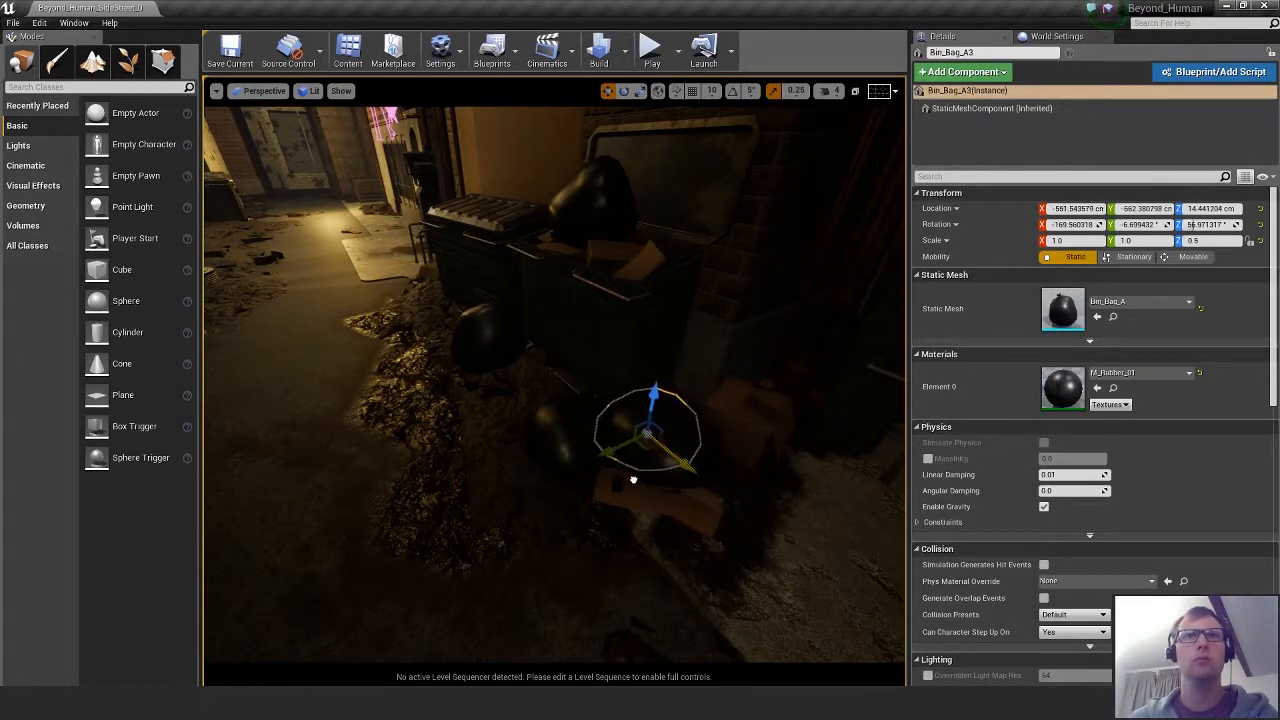
left_click_drag(648, 392, 648, 352)
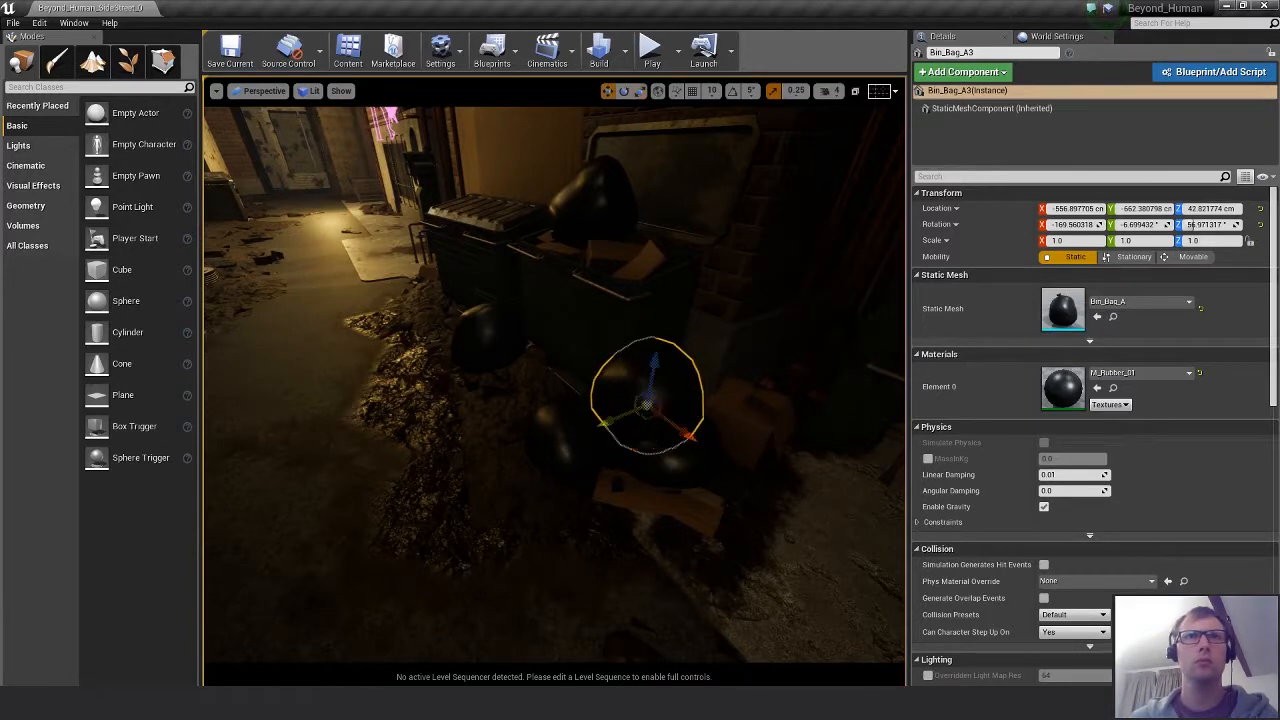
left_click_drag(643, 417, 679, 398)
key("f")
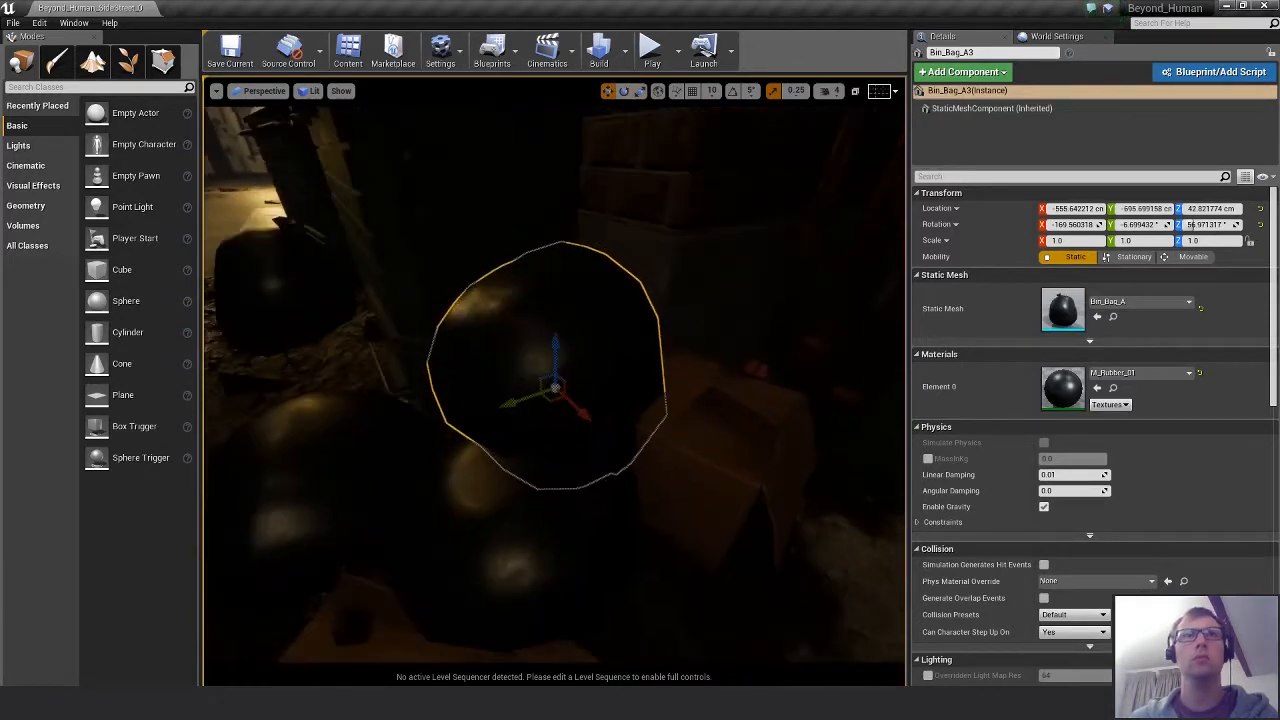
Rotate the stacked bin bag to about -159.8° X, 33.1° Y and -175° Z so it leans on the heap.
key("e")
left_click_drag(589, 412, 467, 408)
left_click_drag(595, 348, 603, 430)
left_click_drag(598, 375, 582, 350, "alt")
left_click(598, 375)
right_click_drag(644, 366, 650, 350)
right_click_drag(510, 367, 535, 379)
left_click(535, 379)
left_click_drag(579, 363, 598, 452)
left_click_drag(494, 340, 528, 314)
key("Escape")
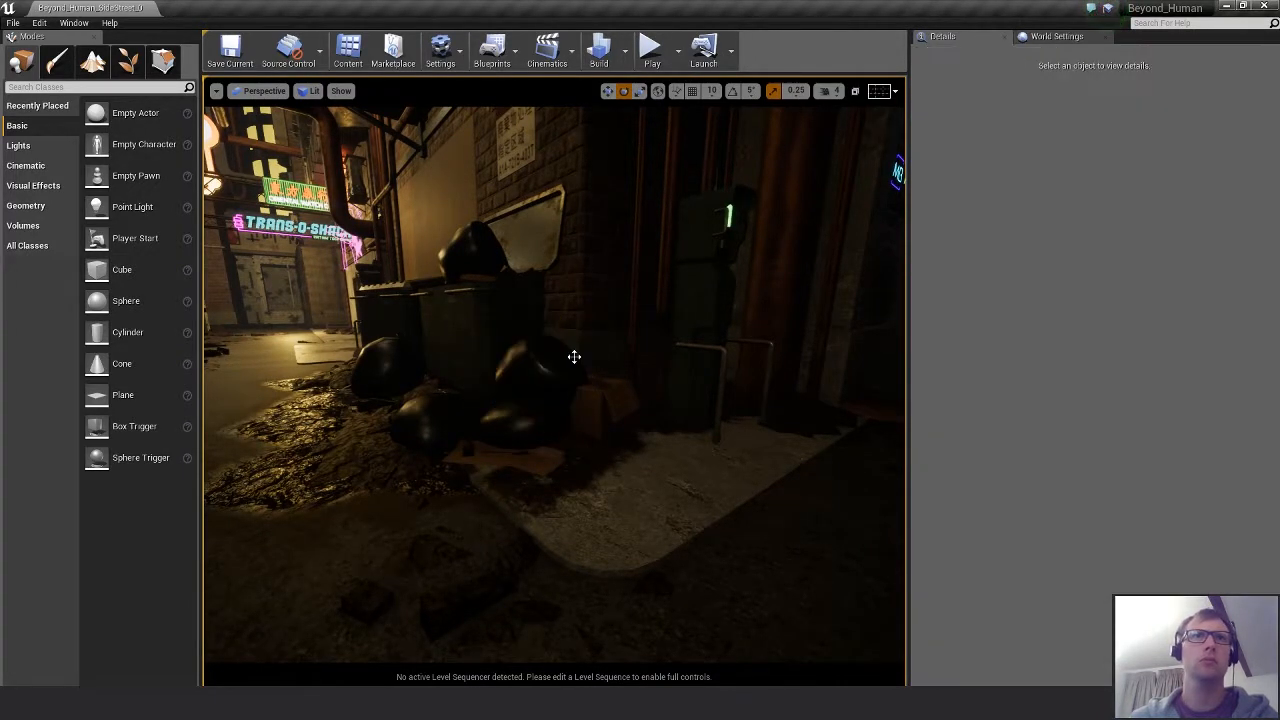
Select the stacked bin bag beside the cardboard box and adjust its scale to fit the heap.
mouse_move(604, 404)
left_mouse_down("alt")
mouse_move(584, 368)
mouse_move(592, 394)
left_mouse_up("alt")
left_click(604, 404)
key("w")
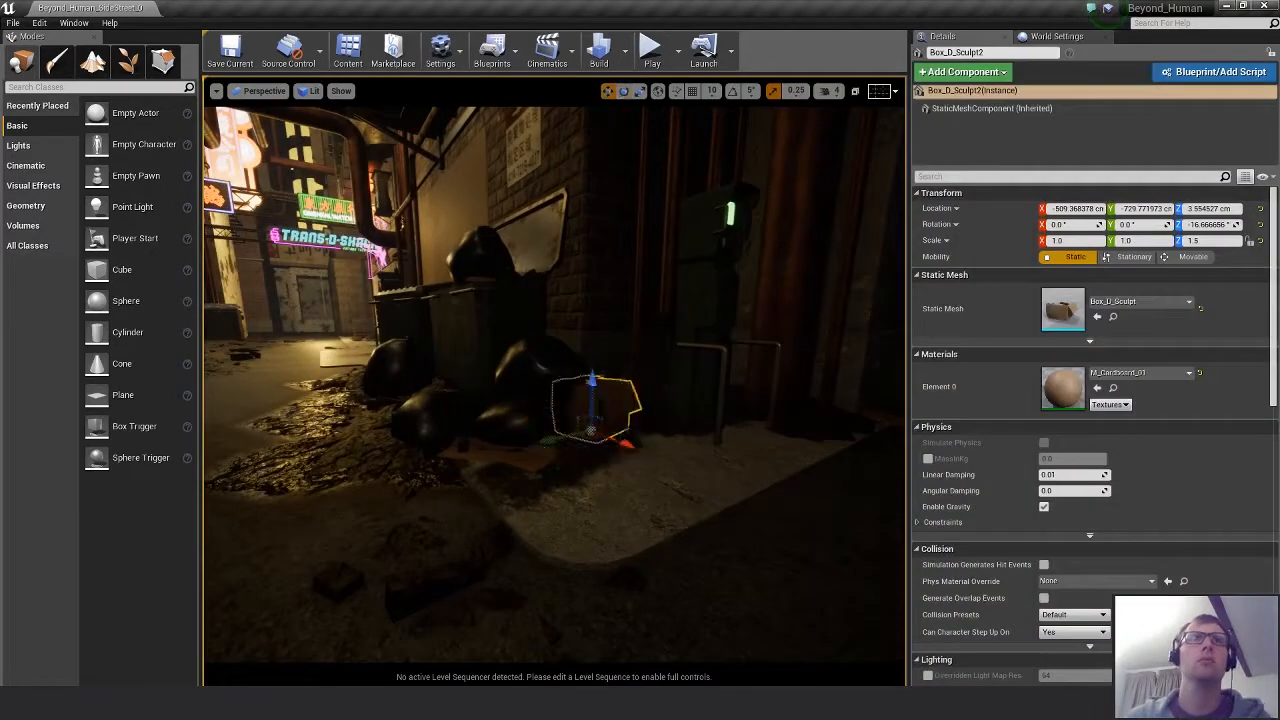
left_click(542, 366)
key("r")
left_click_drag(494, 377, 506, 374)
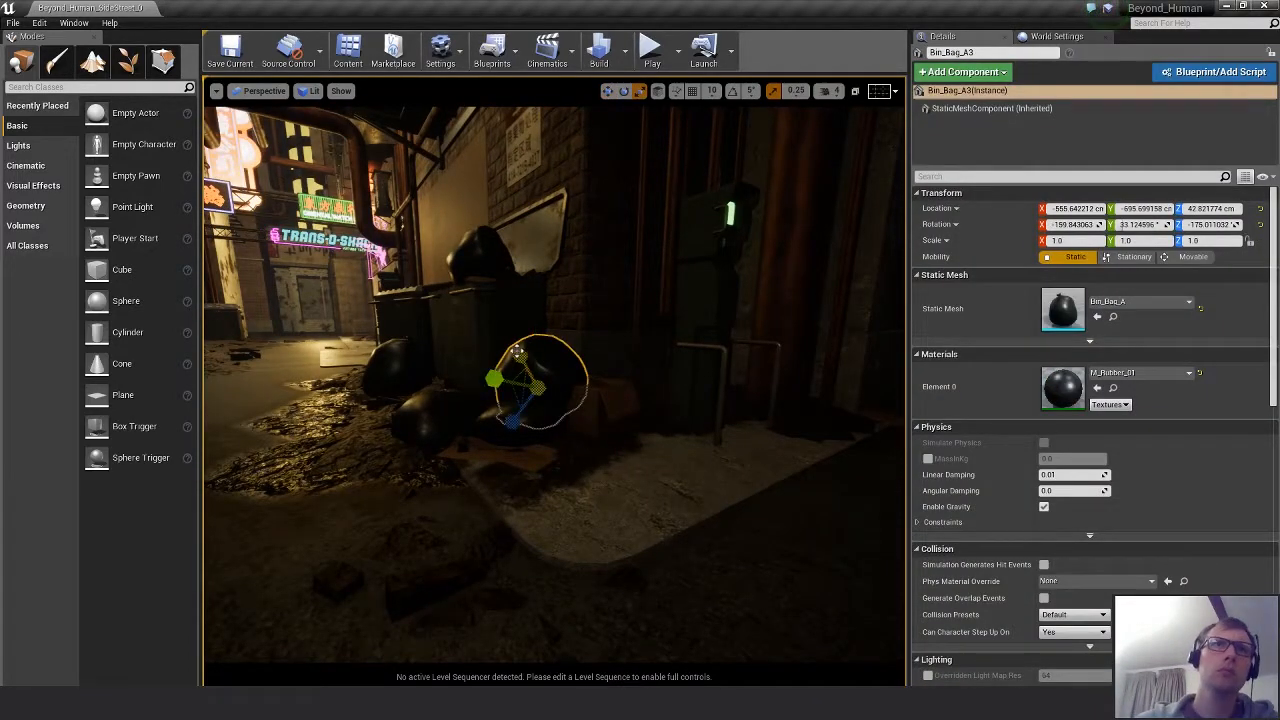
key("Escape")
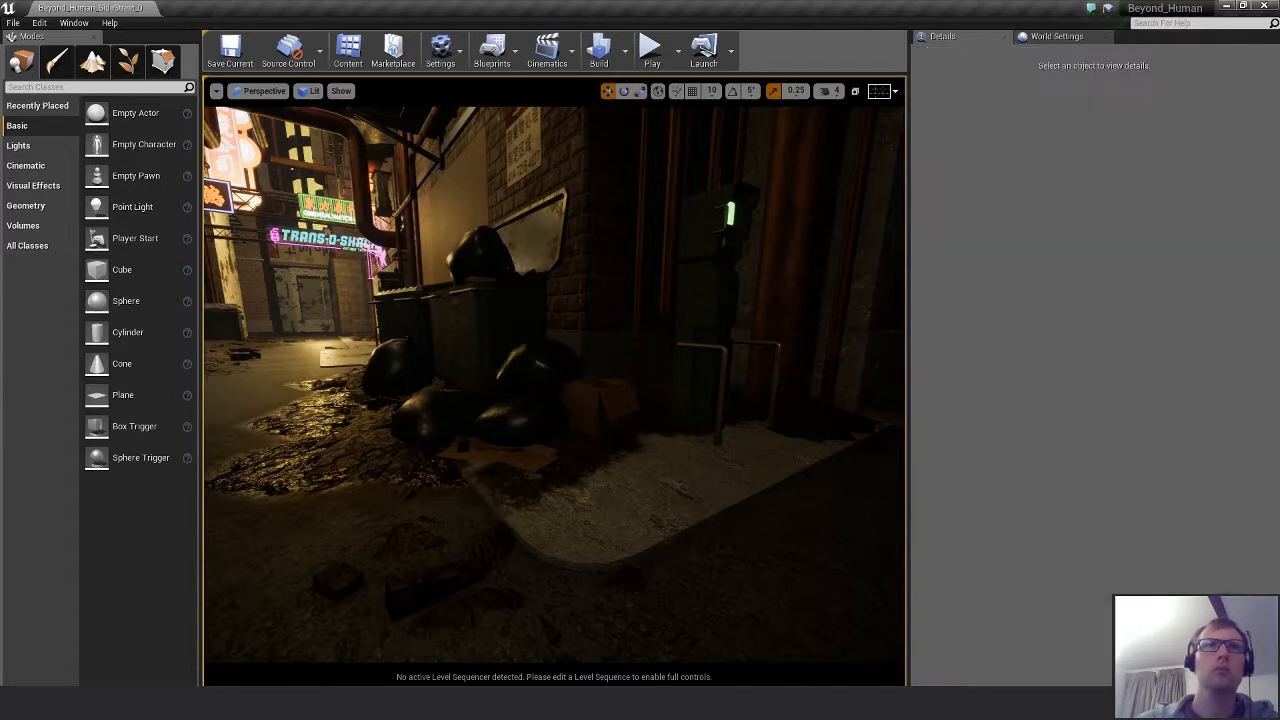
left_click(538, 368)
key("Escape")
Lower the Bin_Bag_B bag on the debris pile beside the dumpsters to about 31 cm in Z.
mouse_move(640, 422)
right_mouse_down()
mouse_move(670, 400)
mouse_move(640, 422)
mouse_move(605, 405)
mouse_move(648, 429)
mouse_move(622, 424)
right_mouse_up()
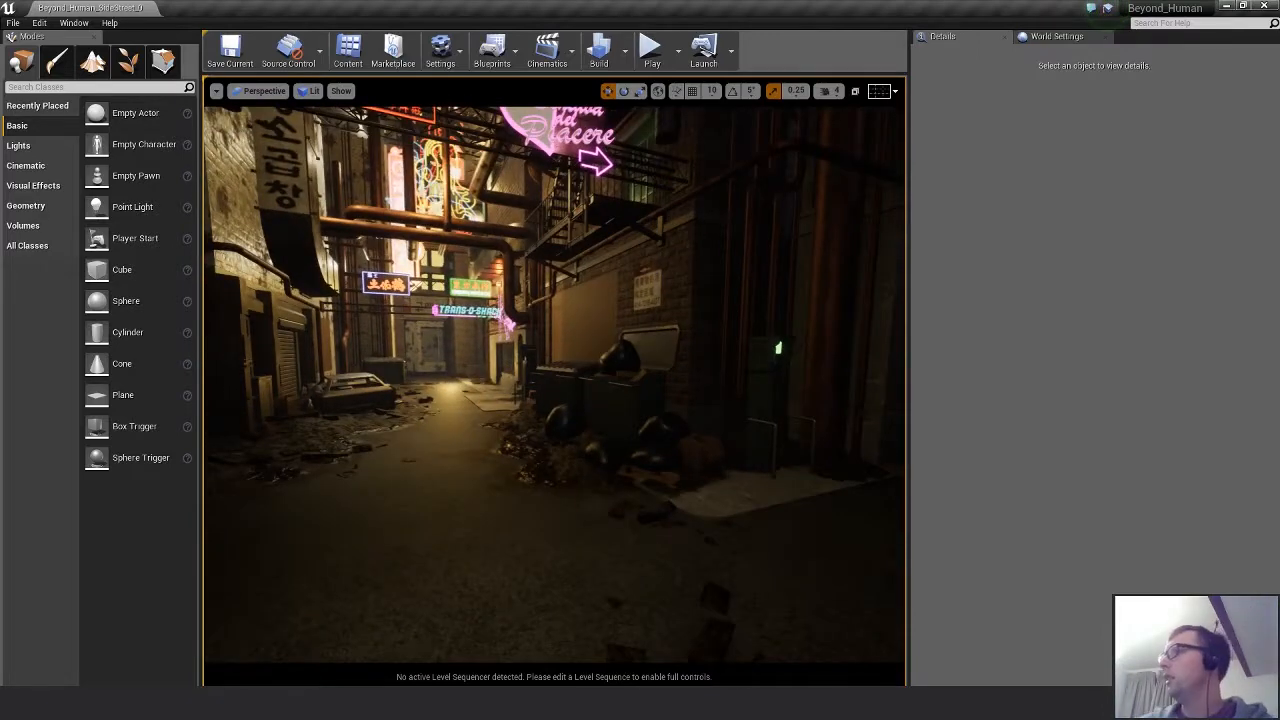
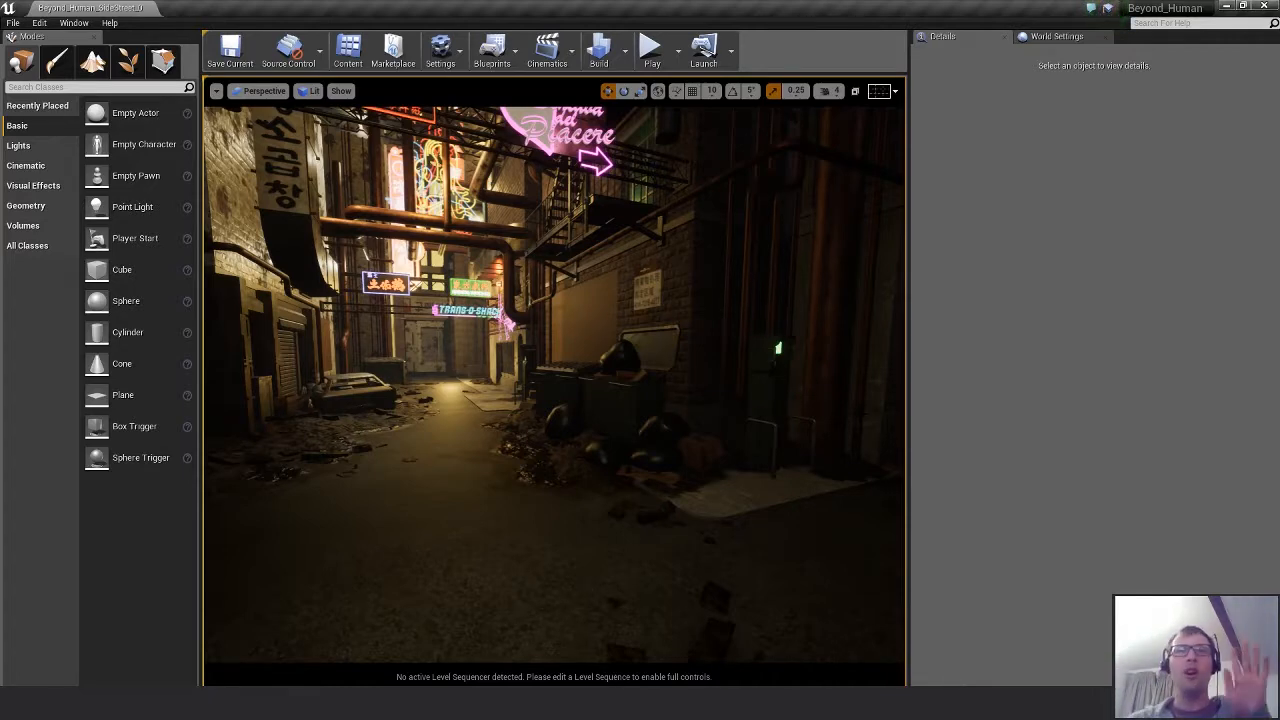
mouse_move(555, 385)
right_mouse_down()
mouse_move(545, 410)
mouse_move(502, 364)
mouse_move(492, 374)
mouse_move(562, 382)
mouse_move(546, 384)
mouse_move(558, 412)
mouse_move(556, 378)
right_mouse_up()
key("w")
key("s")
key("w")
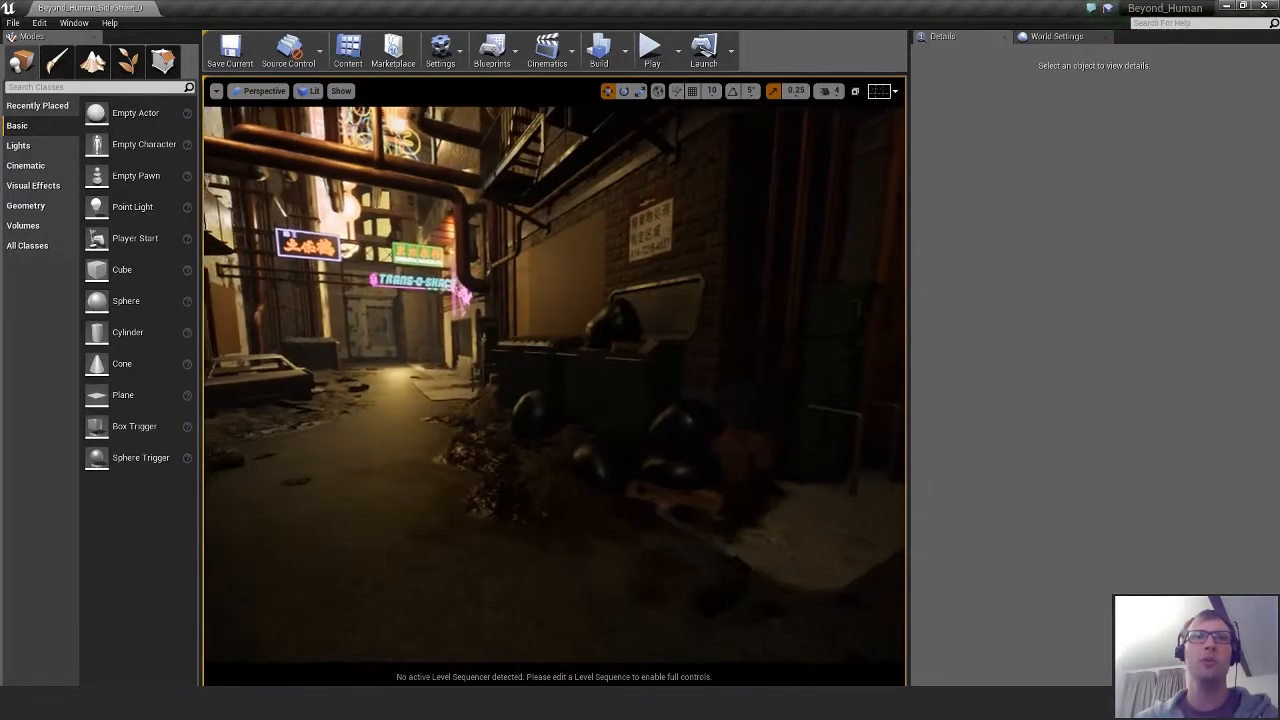
left_click(538, 414)
left_click_drag(535, 368, 537, 395)
right_click_drag(669, 509, 669, 509)
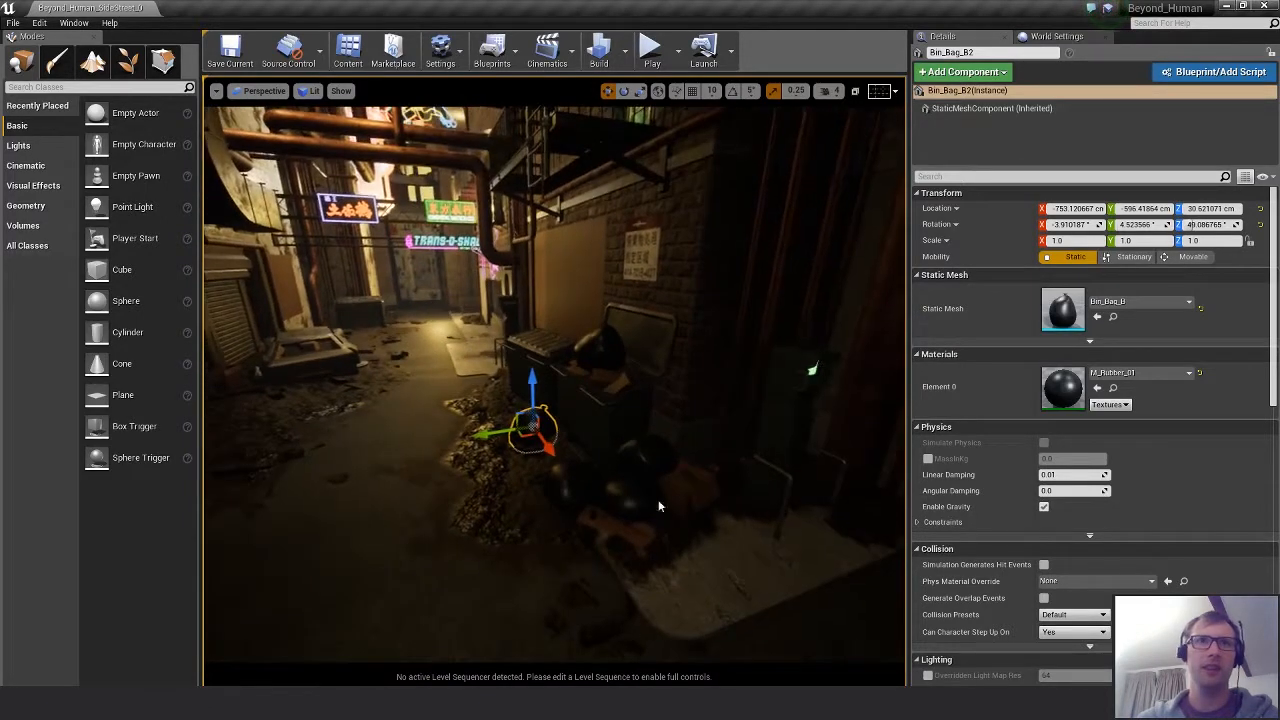
Duplicate the flattened bin bag onto the debris in front of the wrecked car, at about X -1169, Y -168 cm, and focus on it.
left_click(656, 507)
left_click_drag(621, 513, 296, 365)
key("f")
scroll(555, 386, "down", 5)
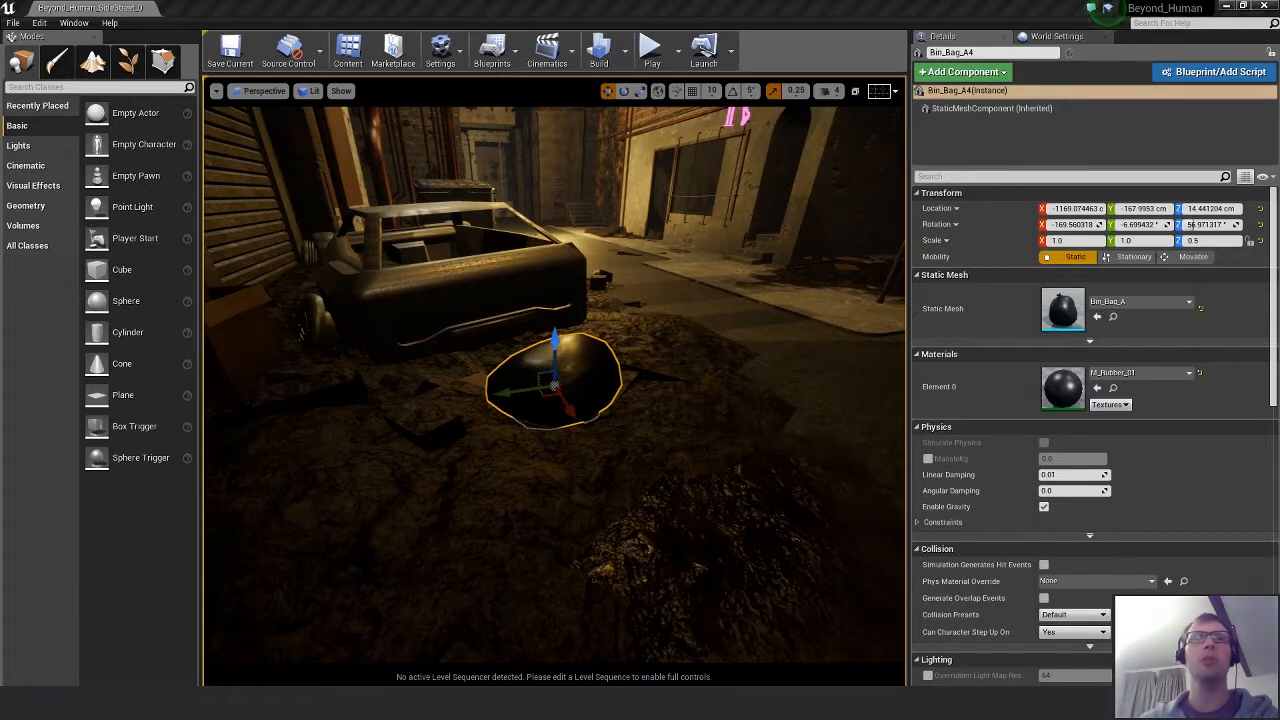
Move the flattened bin bag to about X -1207, Y -84 cm beside the car and rotate it to about 177.8°, -18.6° and -83.9°.
right_click_drag(634, 403, 555, 424)
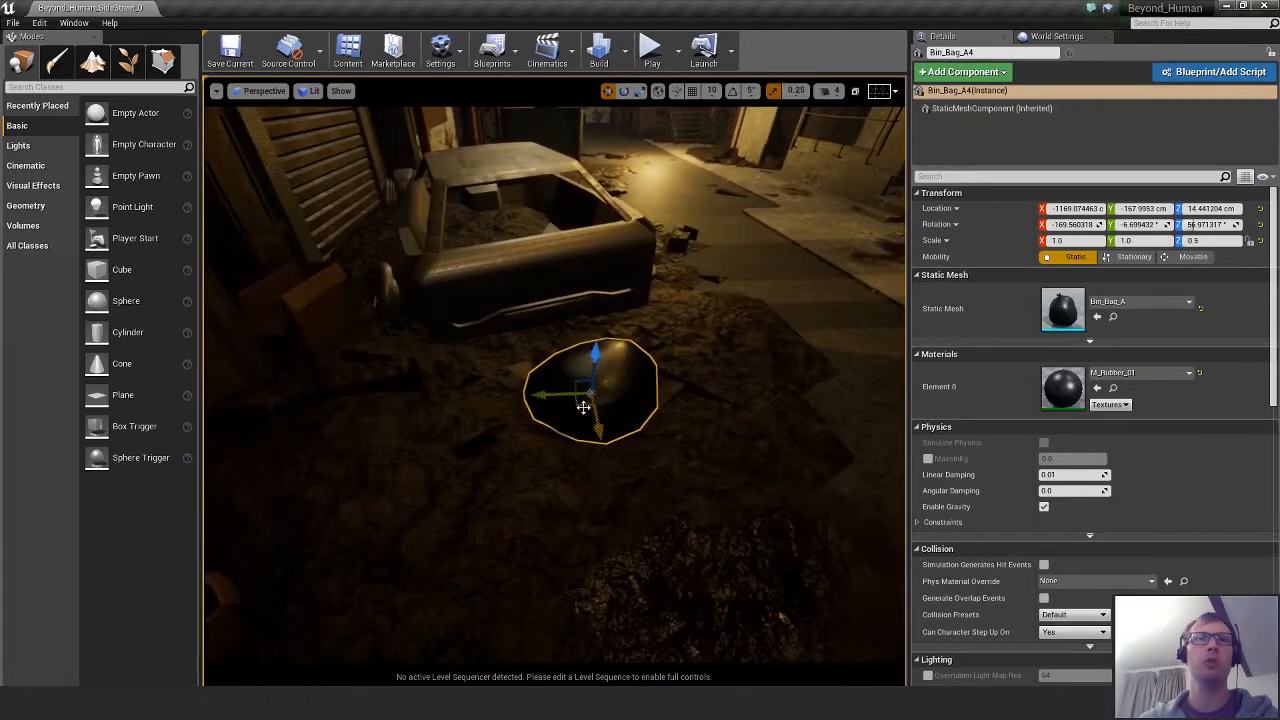
left_click_drag(583, 407, 570, 352)
key("e")
left_click_drag(523, 397, 566, 392)
left_click_drag(550, 328, 516, 410)
key("w")
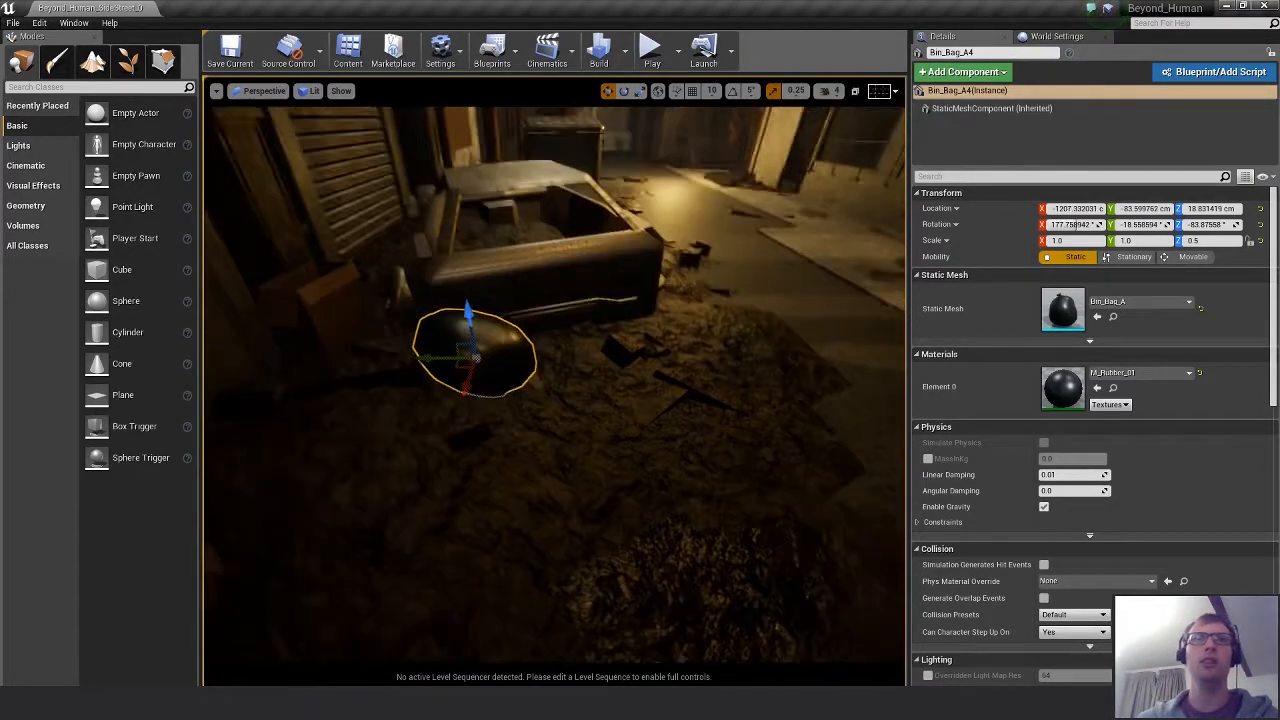
Settle the flattened bag into the debris at about Y -97, Z 16 cm and level its tilt to about -8.4° in Y.
right_click_drag(556, 412, 556, 372)
scroll(556, 412, "up", 4)
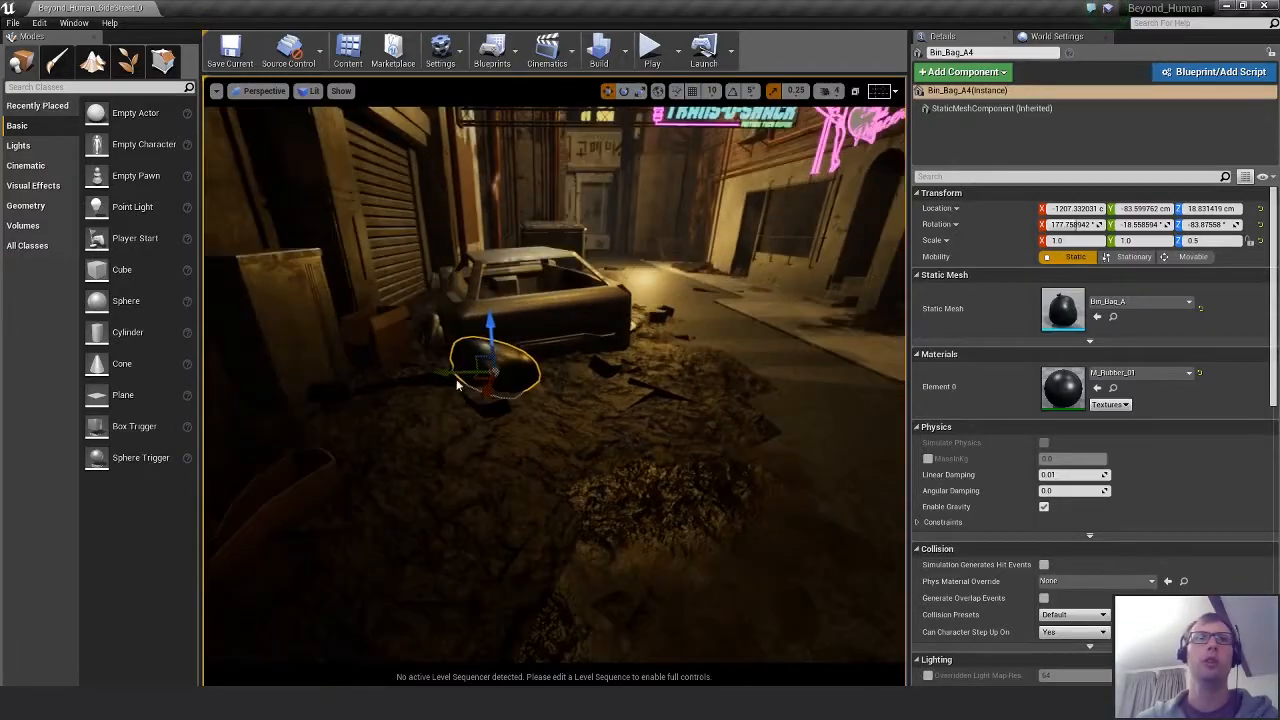
key("e")
left_click_drag(470, 378, 496, 360)
key("w")
key("s")
right_click_drag(496, 360, 492, 326)
right_click_drag(586, 478, 611, 496)
key("s")
right_click_drag(529, 463, 430, 506)
key("w")
left_click_drag(545, 470, 540, 440, "alt")
key("s")
right_click_drag(547, 462, 549, 430)
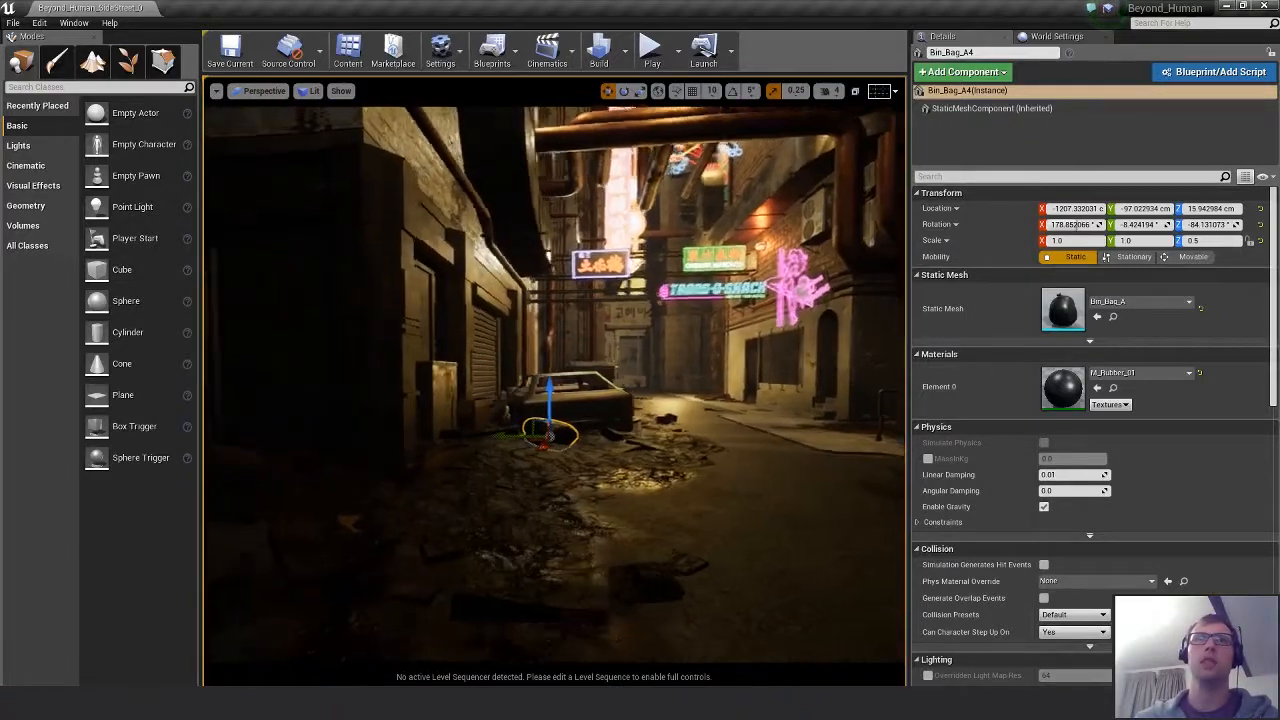
Duplicate the flattened bag towards the box by the wall, at about Y -10, Z 39 cm.
left_click_drag(614, 454, 596, 490, "alt")
scroll(614, 454, "up", 5)
left_click_drag(512, 432, 500, 375, "alt")
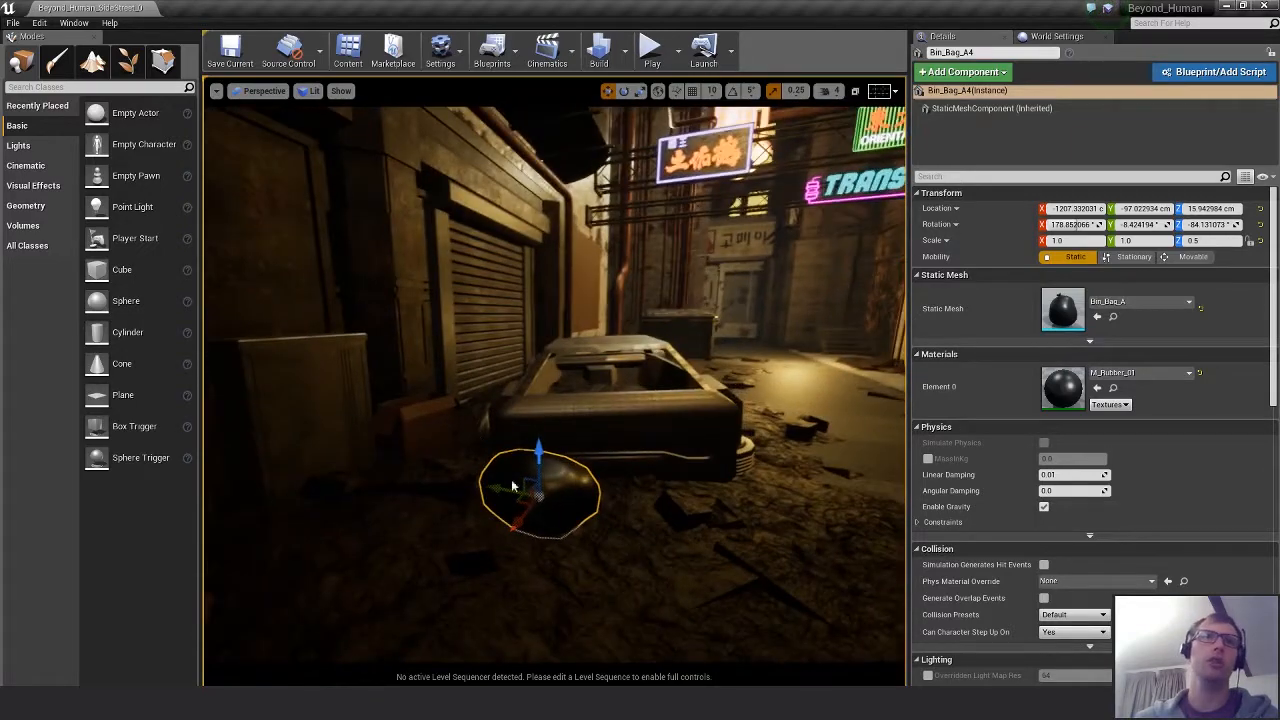
key("e")
mouse_move(614, 556)
right_mouse_down()
mouse_move(690, 562)
mouse_move(627, 563)
right_mouse_up()
key("s")
key("w")
left_click_drag(541, 456, 475, 441, "alt")
left_click_drag(526, 398, 526, 396)
Scale the duplicated bag to 0.75 in Z and settle it at about Z 20 cm, rotated to about 166.1°, 36.1° and 62°.
key("r")
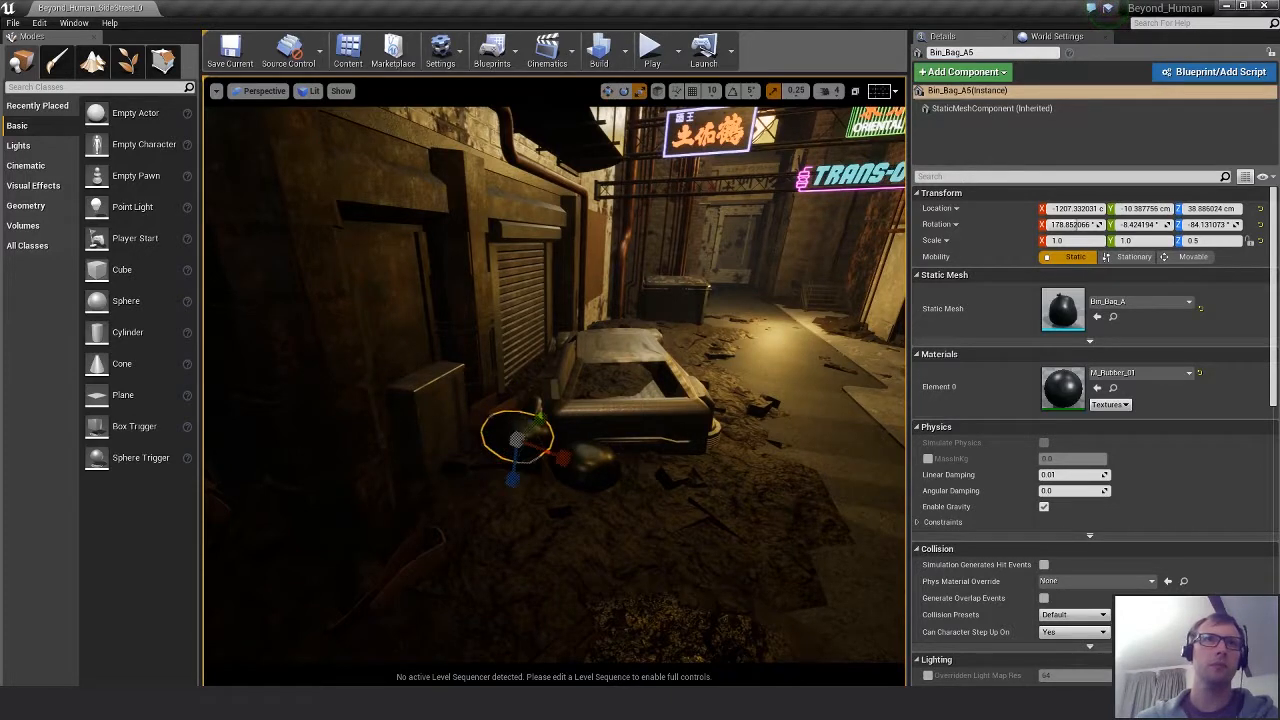
key("e")
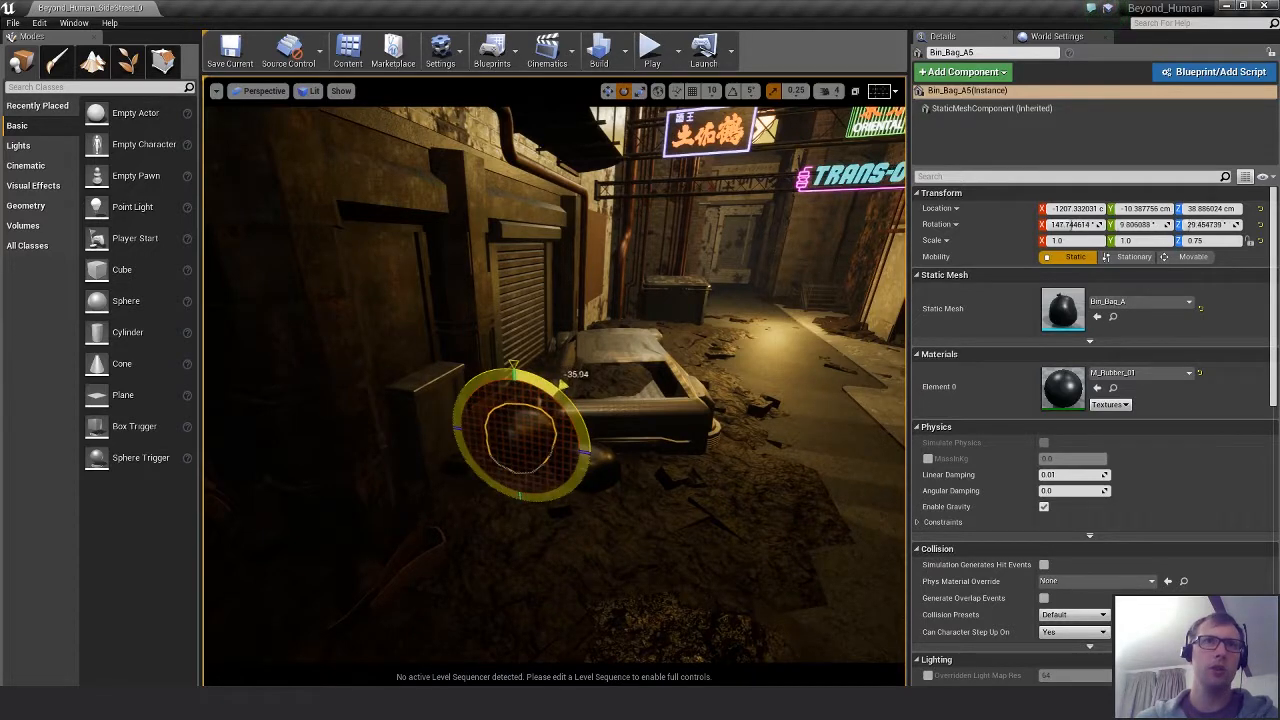
key("w")
scroll(498, 447, "down", 5)
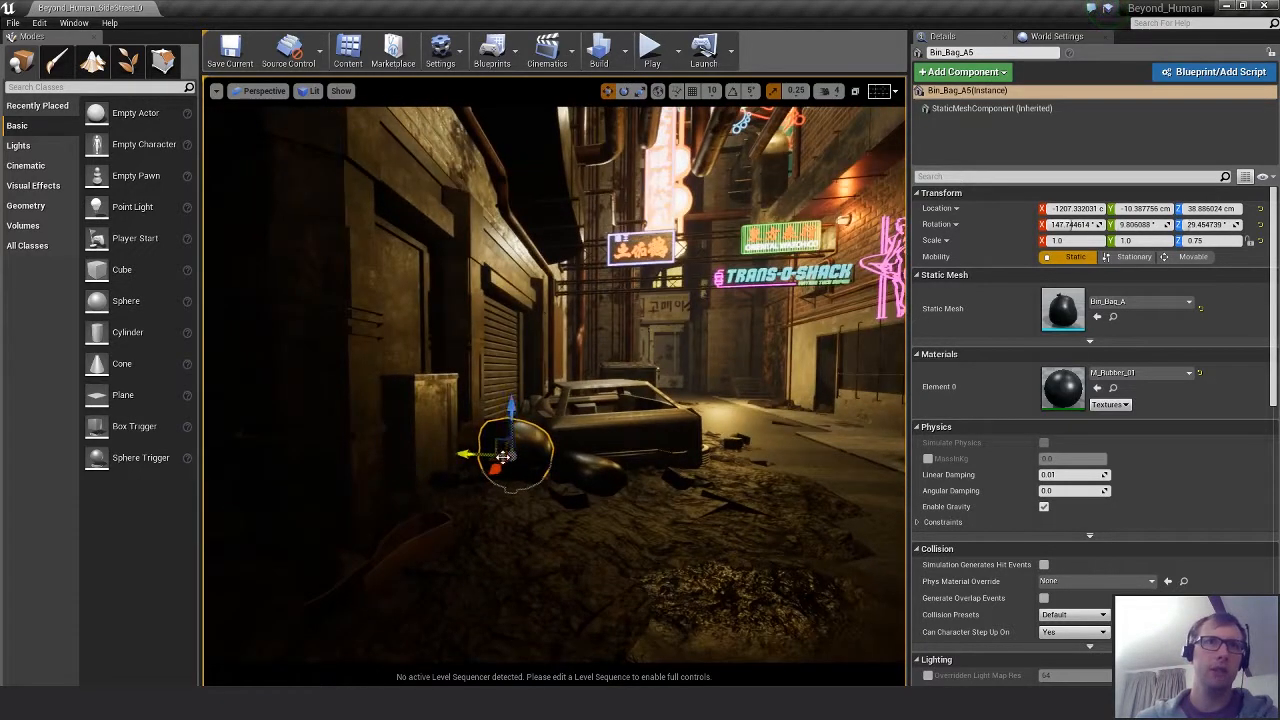
left_click_drag(509, 454, 495, 503)
key("e")
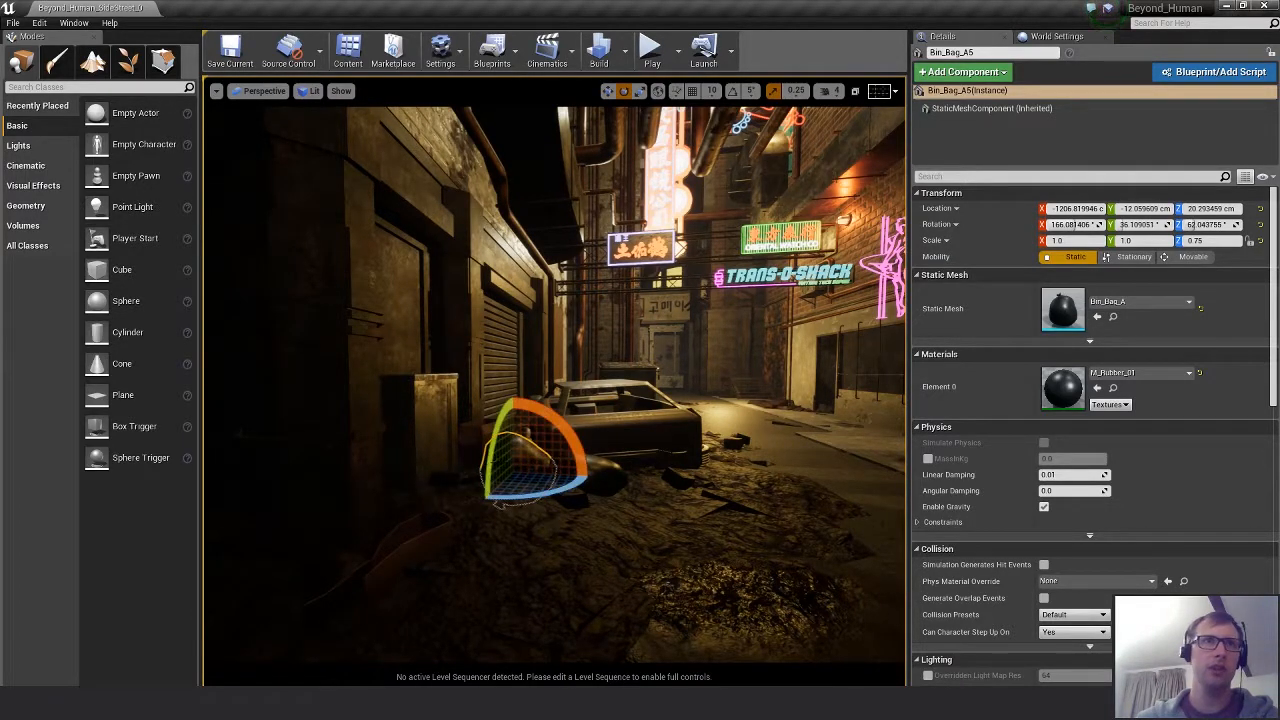
key("Escape")
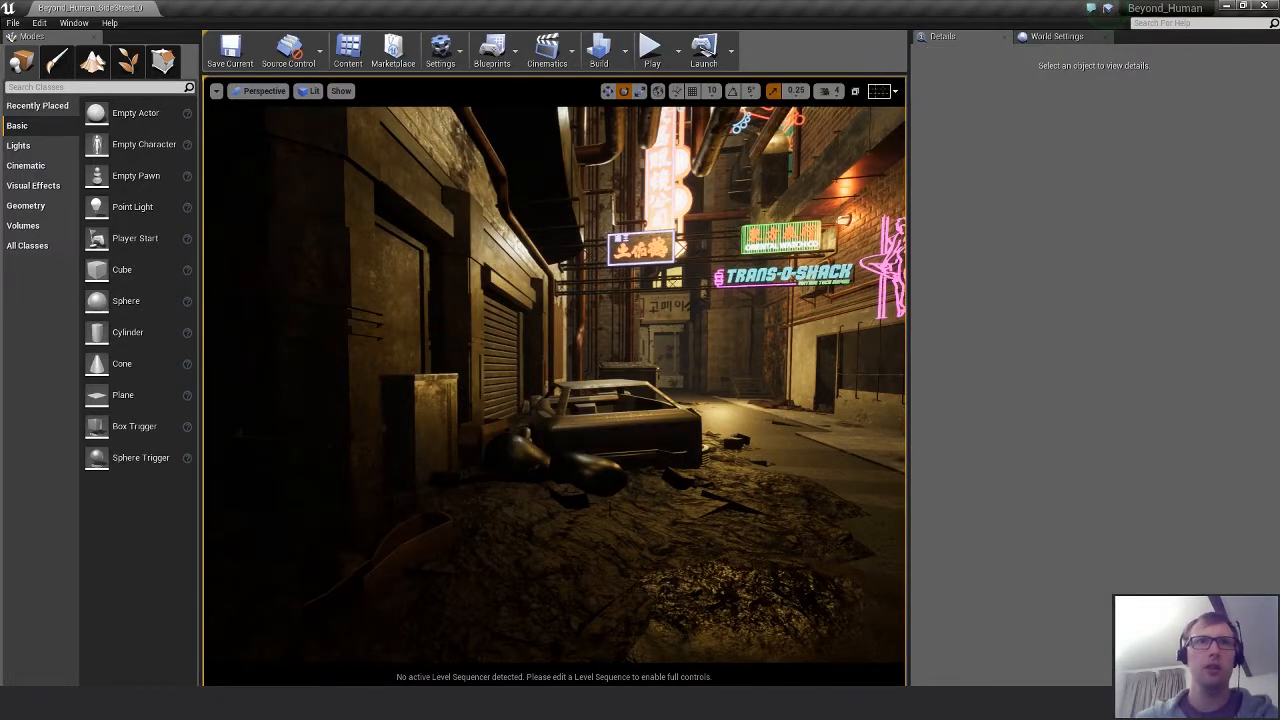
Nudge the duplicated bag closer to the flattened one, to about X -1201, Y -15 cm.
left_click_drag(608, 425, 586, 508, "alt")
scroll(586, 508, "up", 3)
mouse_move(470, 508)
left_mouse_down("alt")
mouse_move(454, 451)
mouse_move(478, 520)
left_mouse_up("alt")
left_click(460, 449)
left_click_drag(473, 407, 484, 433)
left_click(511, 428)
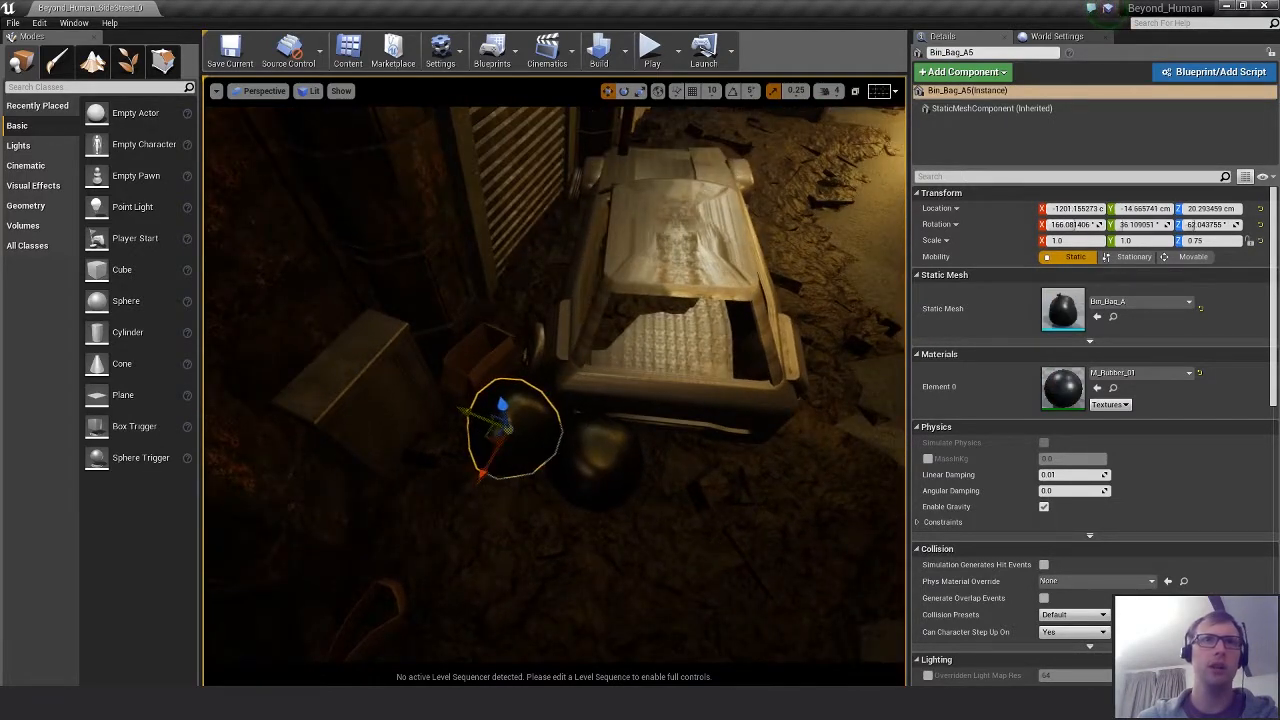
Select the flattened bag in front of the car and turn it to about -45.3° in Z, then deselect it.
left_click(594, 460)
left_click_drag(594, 460, 584, 345, "alt")
key("e")
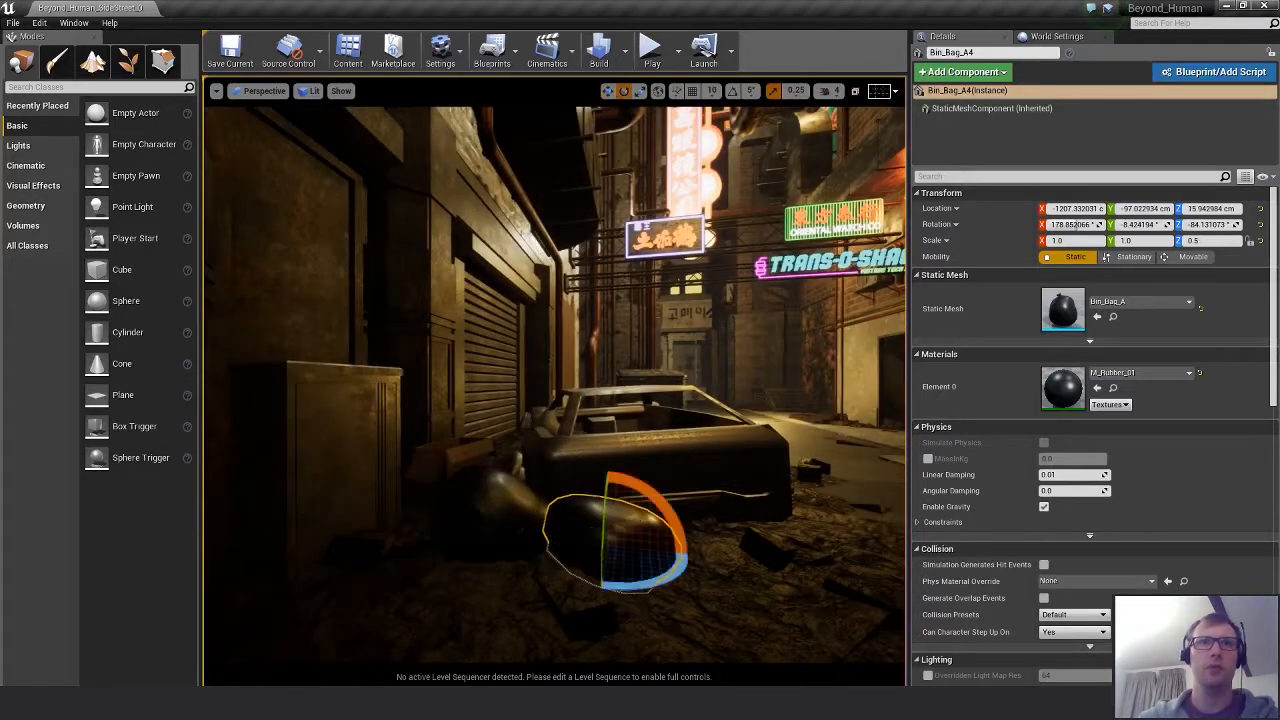
left_click_drag(645, 583, 606, 587)
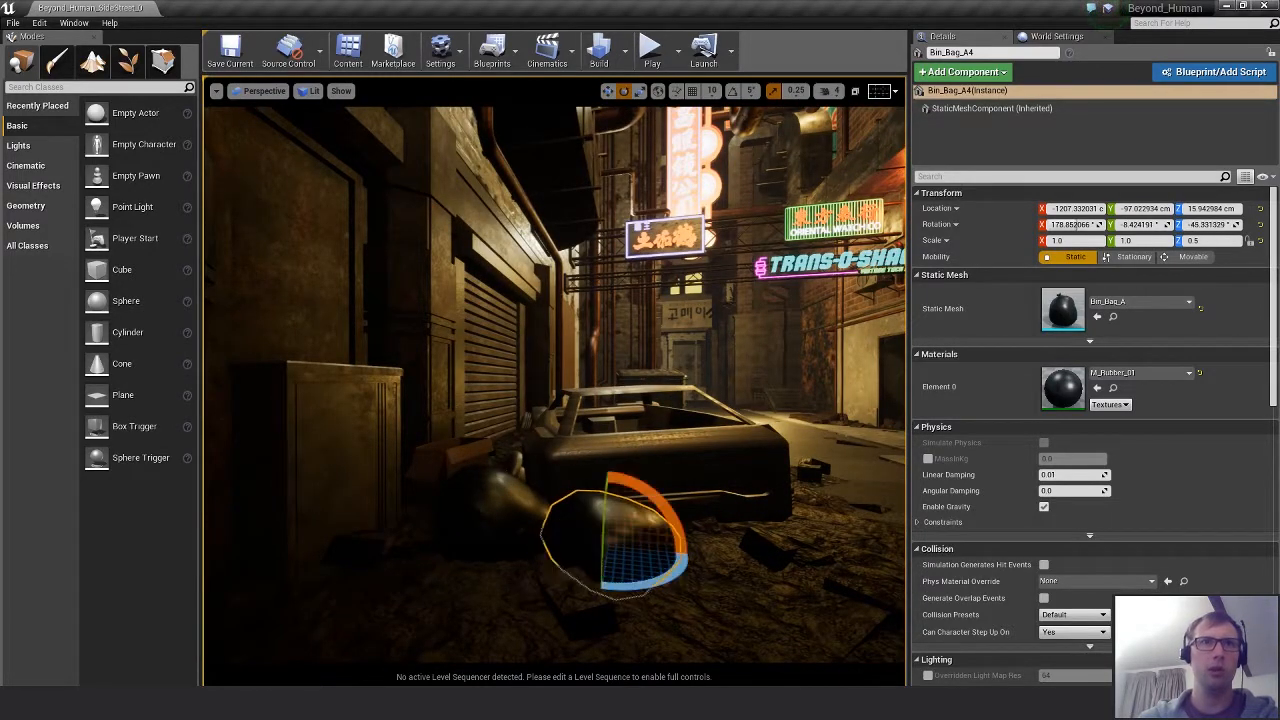
key("Escape")
Select the crushed Box_E_Sculpt cardboard box on the debris, raise it to about 7.4 cm in Z and shift it slightly along X.
scroll(555, 385, "down", 8)
mouse_move(727, 508)
right_mouse_down()
mouse_move(700, 506)
mouse_move(727, 530)
right_mouse_up()
left_click(533, 488)
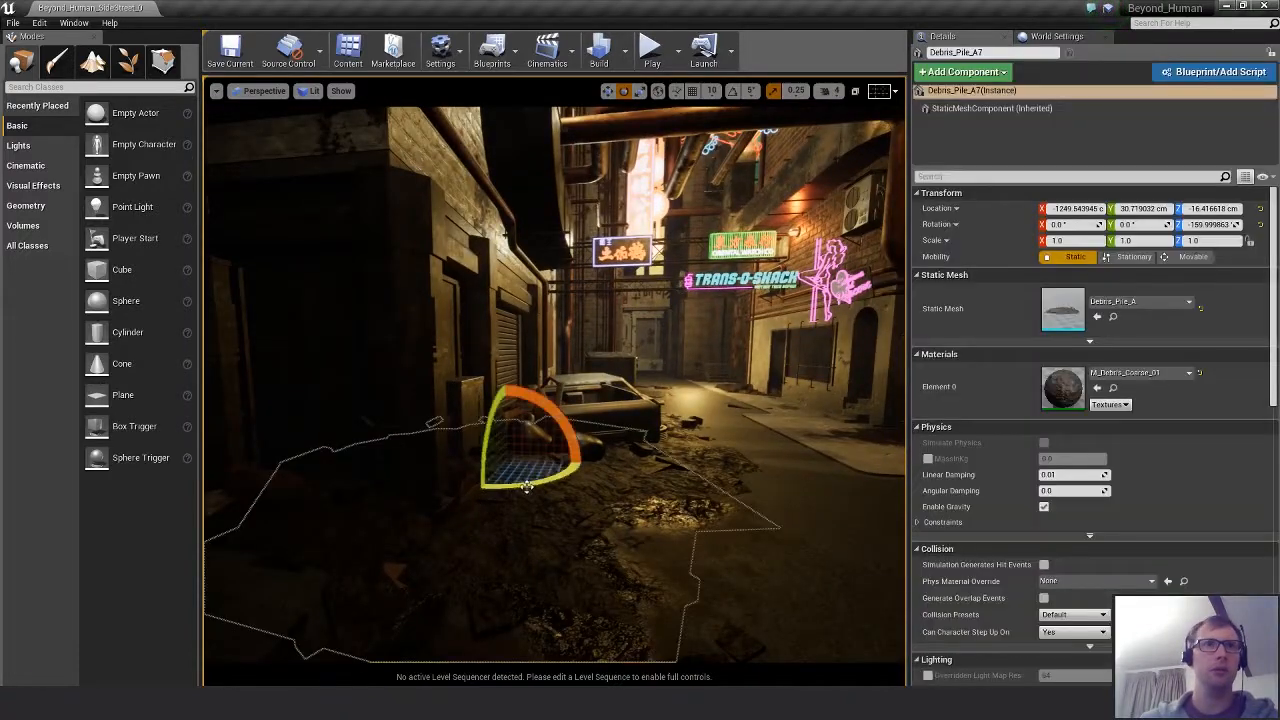
left_click(484, 512)
mouse_move(484, 512)
right_mouse_down()
mouse_move(503, 484)
mouse_move(500, 528)
mouse_move(504, 507)
right_mouse_up()
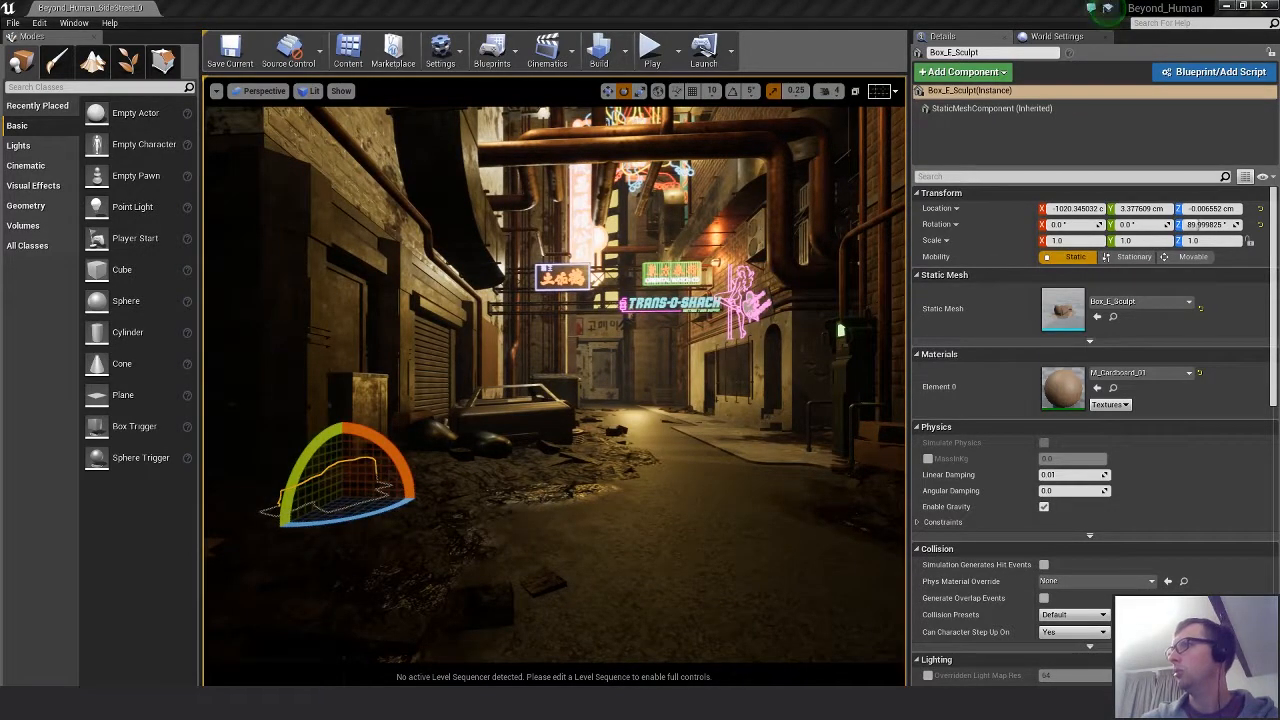
right_click_drag(552, 514, 596, 532)
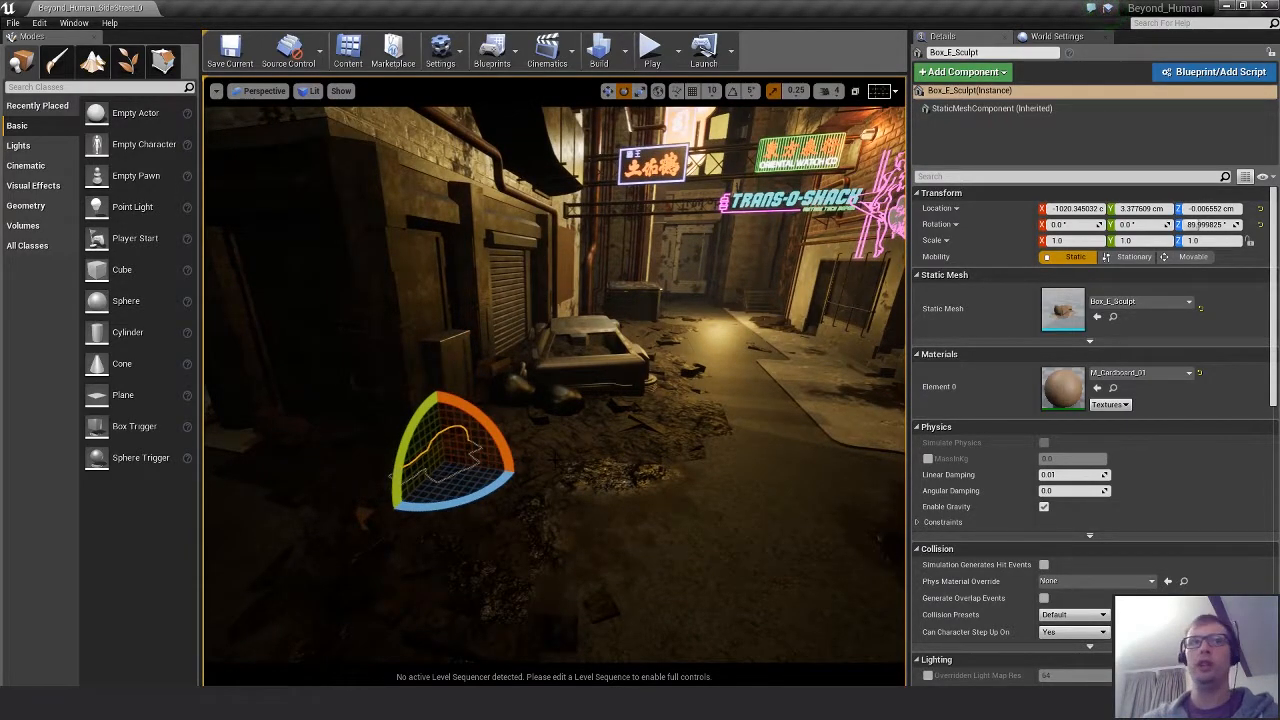
mouse_move(596, 532)
right_mouse_down()
mouse_move(588, 542)
mouse_move(606, 524)
right_mouse_up()
key("w")
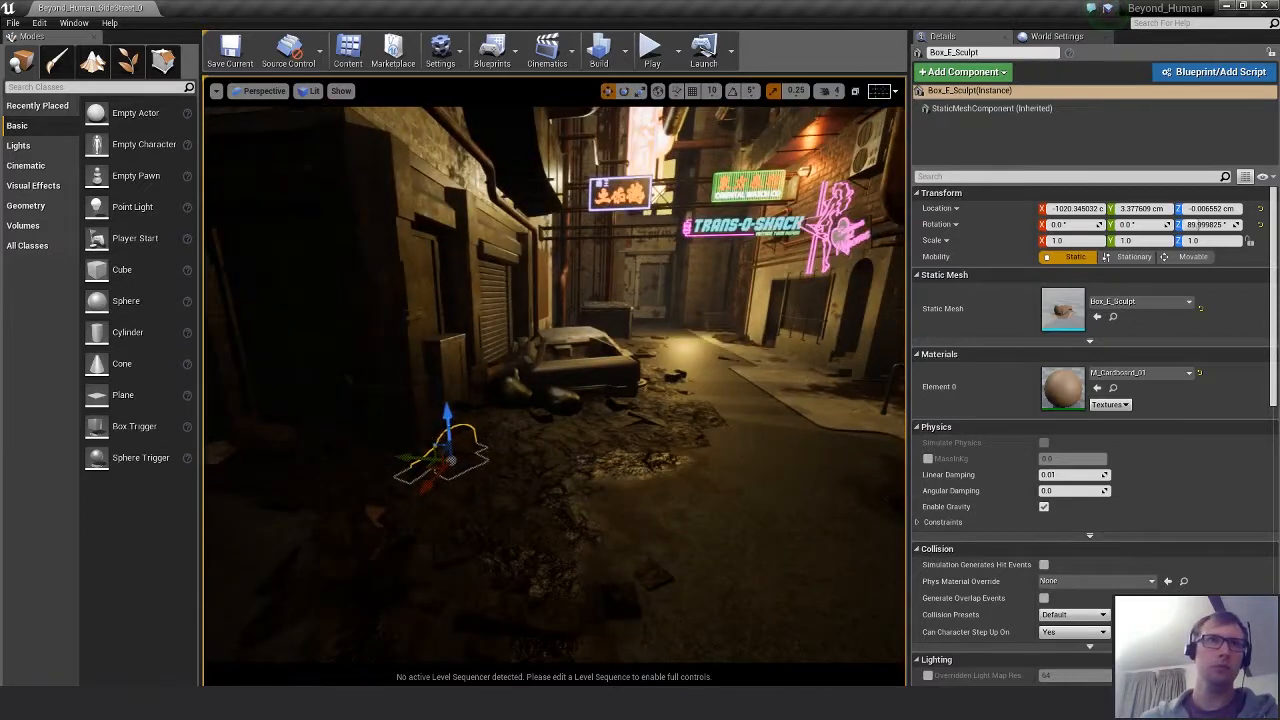
left_click_drag(448, 416, 447, 408)
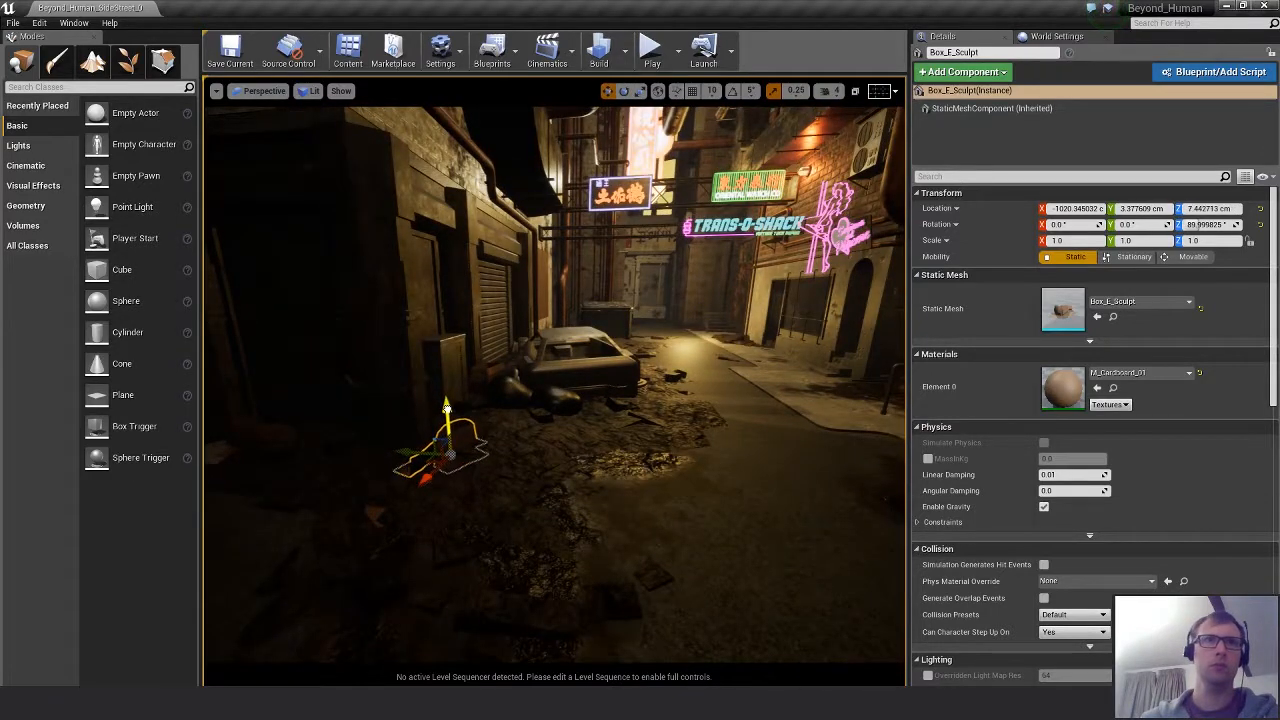
right_click_drag(450, 450, 443, 458)
left_click_drag(432, 467, 424, 472)
Duplicate the stacked bin bag by the dumpsters to about X -1062, Y -696 cm near the cardboard boxes and focus on it.
left_click(596, 482, "ctrl")
right_click_drag(605, 479, 679, 488)
left_click(811, 462)
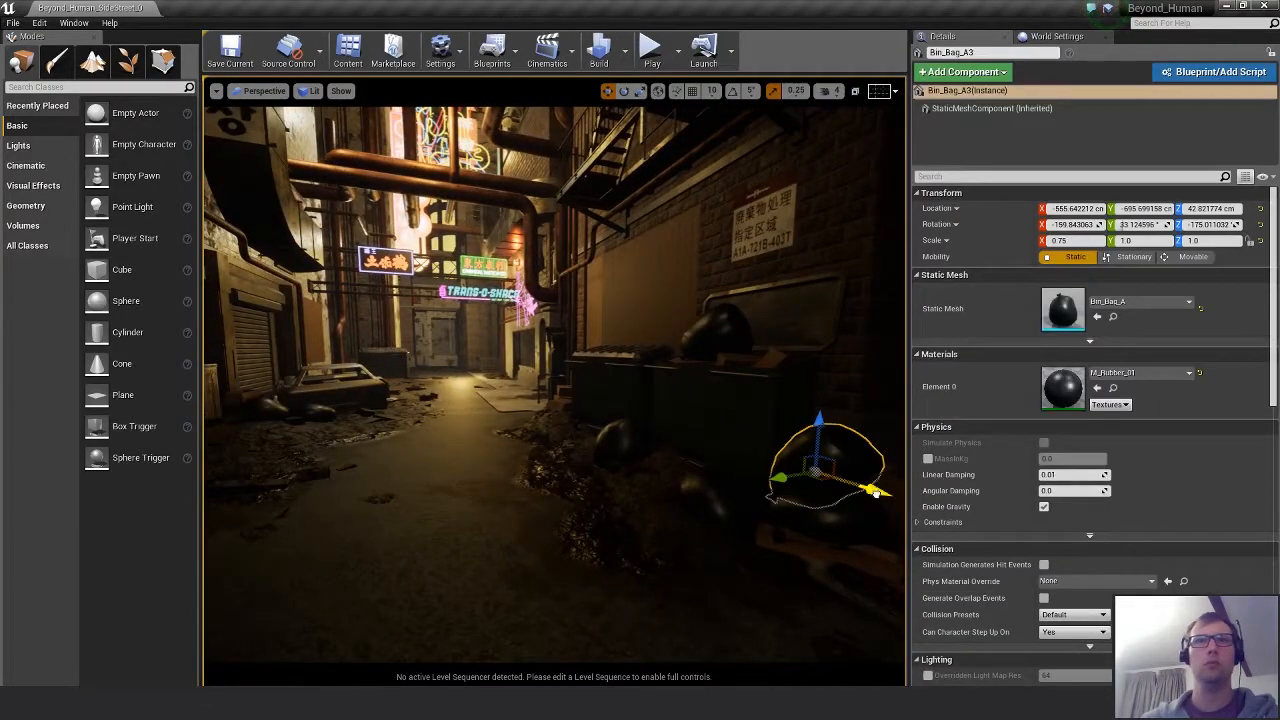
left_click_drag(875, 492, 603, 440, "alt")
key("f")
left_click_drag(564, 548, 620, 550, "alt")
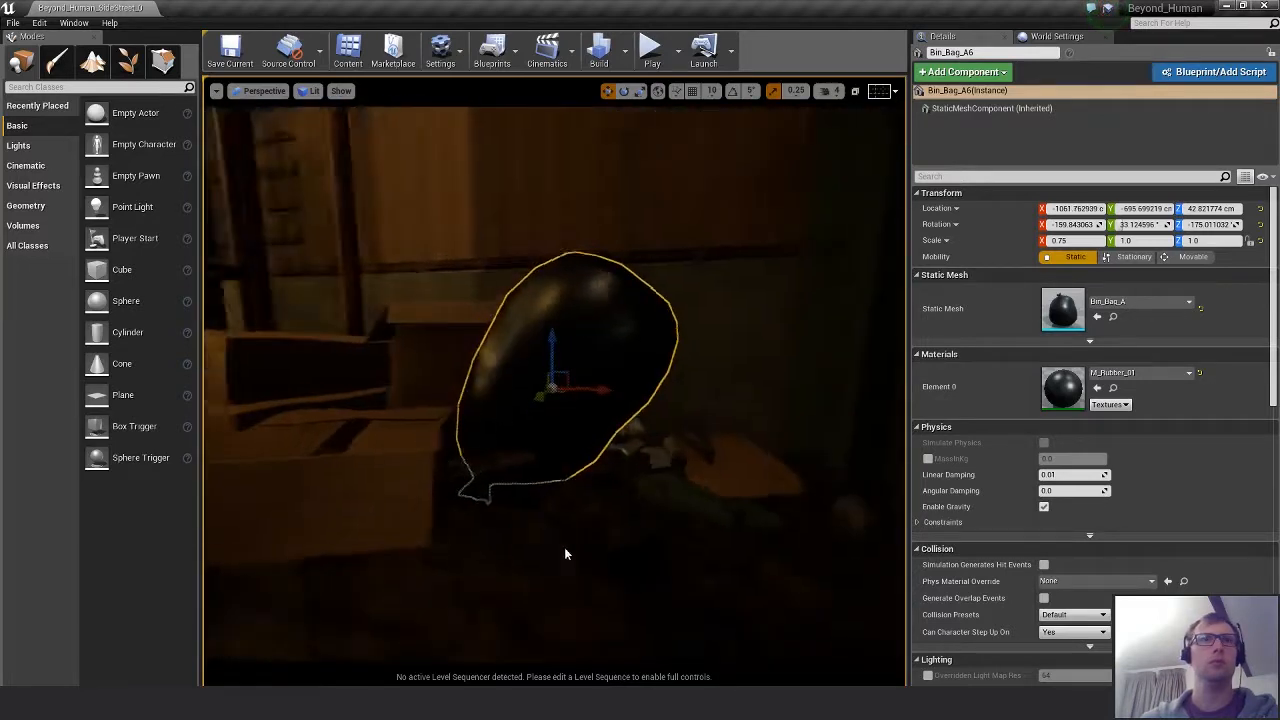
Rotate the duplicated bag upright to about -9.8° X, -3.4° Y and -91.2° Z beside the cardboard boxes.
scroll(564, 553, "down", 5)
key("e")
left_click_drag(607, 341, 500, 430)
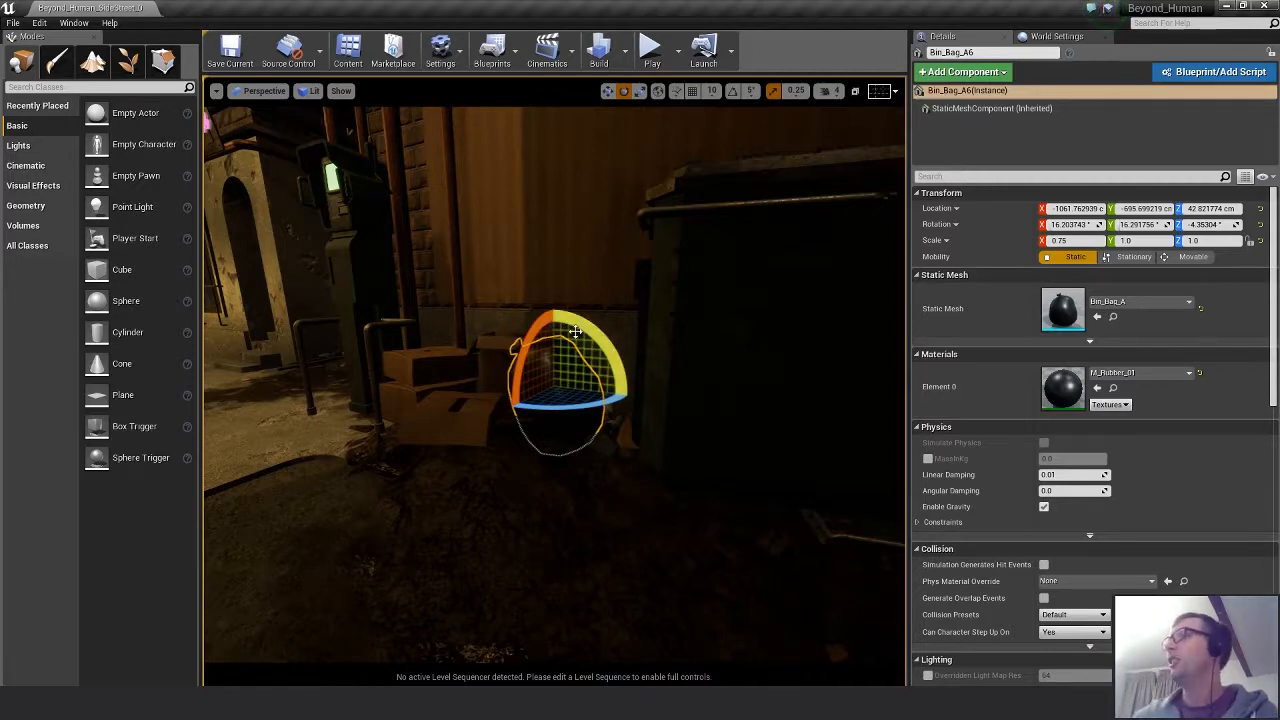
left_click_drag(614, 372, 586, 400, "alt")
right_click_drag(586, 480, 550, 485)
left_click_drag(615, 415, 568, 412)
left_click_drag(655, 335, 670, 358)
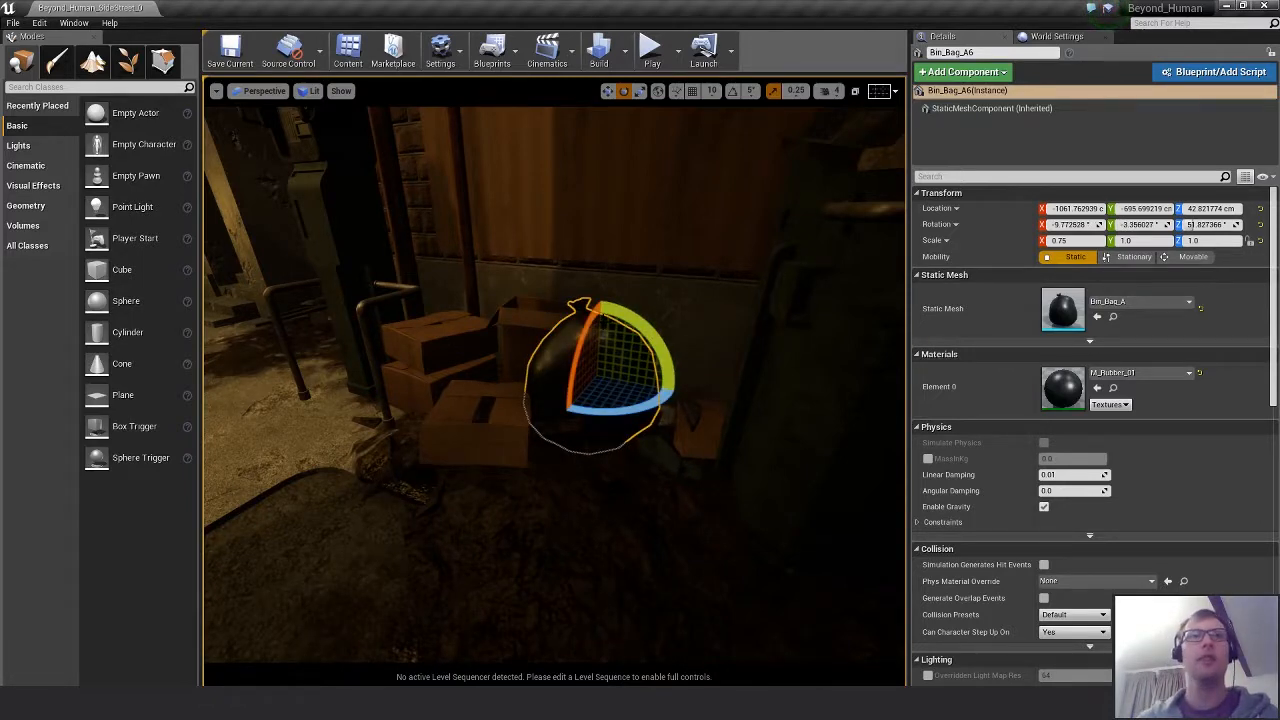
left_click_drag(622, 426, 752, 430, "alt")
Move the upright bag to about X -1037, Y -654, Z 36 cm, rotate it to about -9.6°, -12.1° and -77.9°, and deselect it.
key("w")
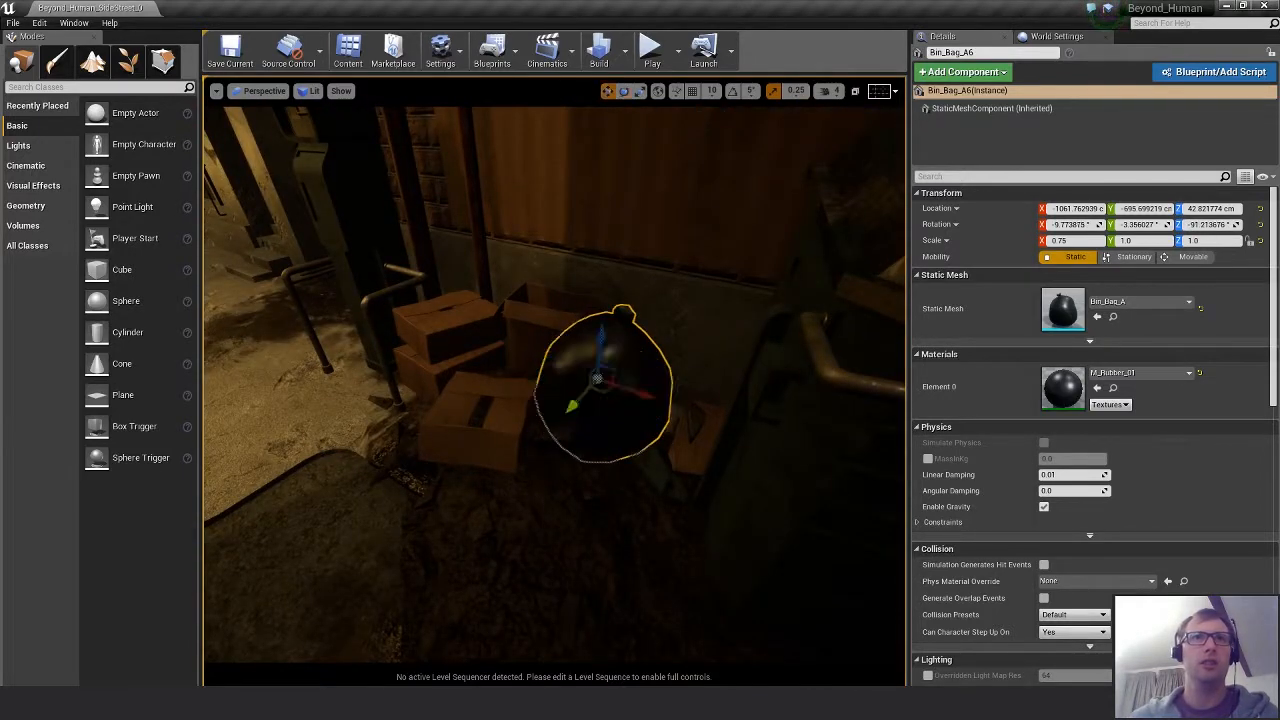
left_click_drag(601, 399, 570, 432)
key("e")
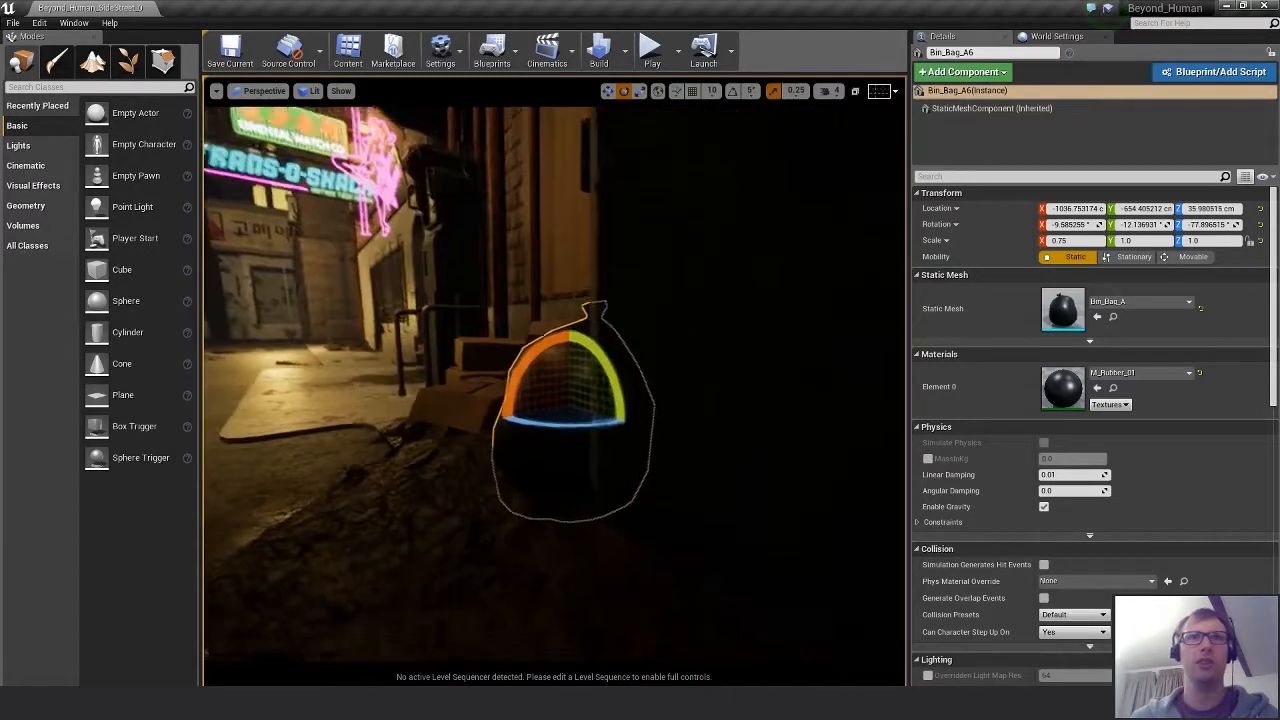
right_click_drag(570, 432, 556, 468)
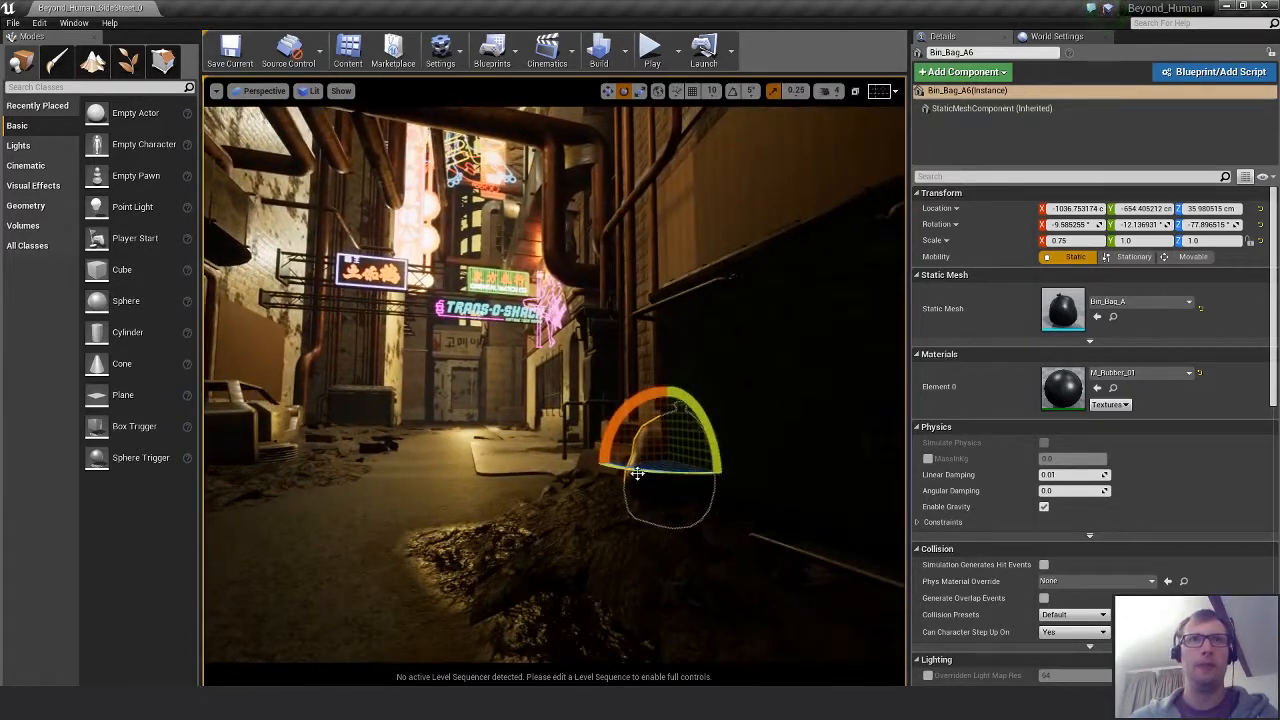
key("grave")
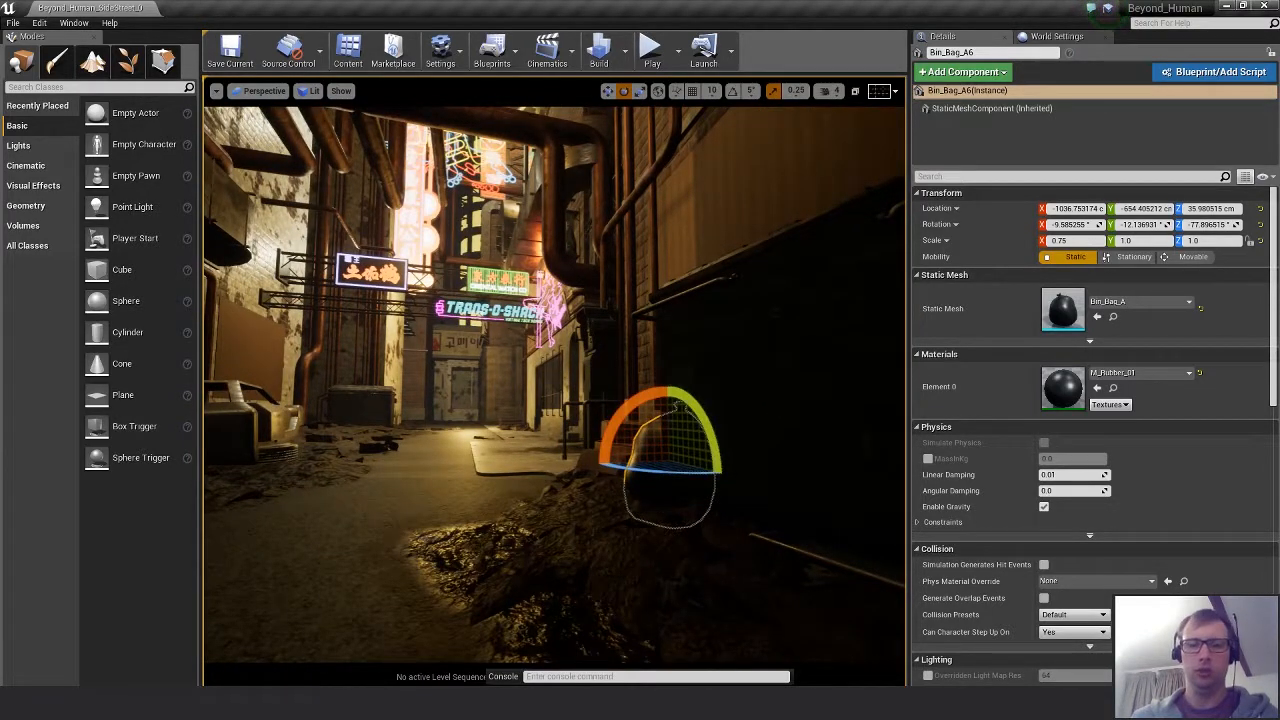
right_click_drag(556, 420, 578, 441)
key("grave")
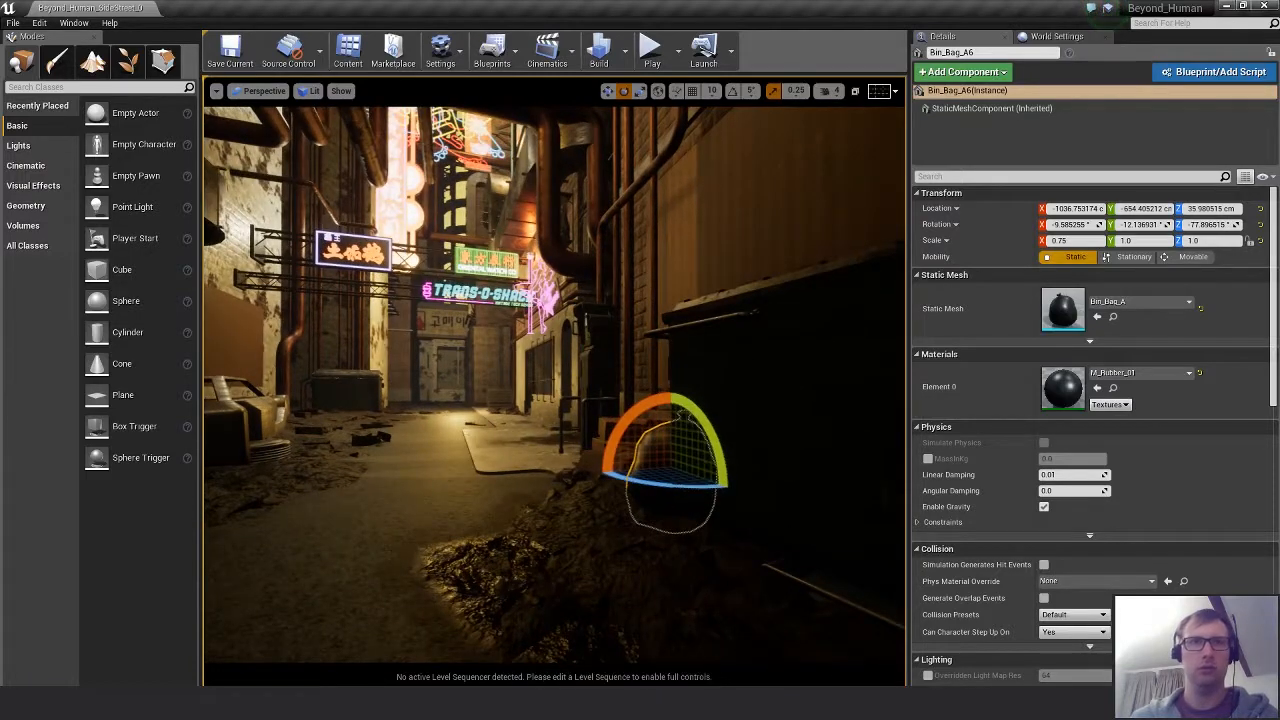
key("Delete")
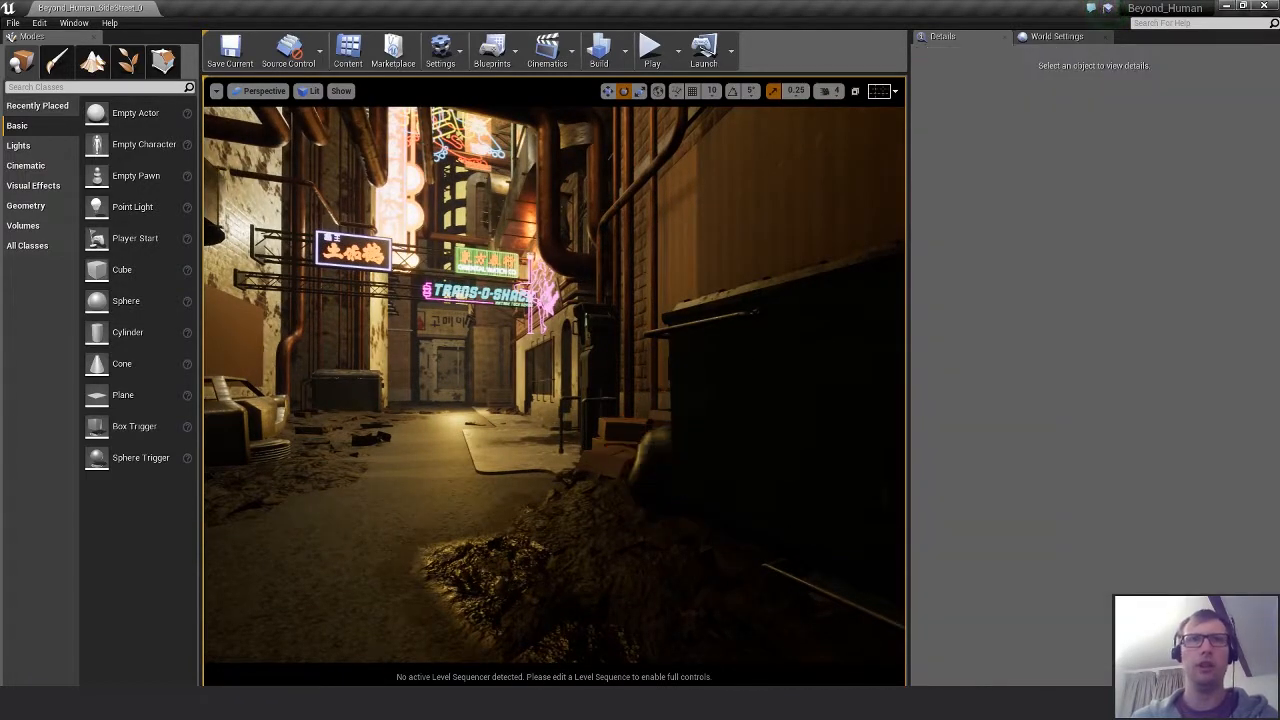
Duplicate the Bin_Bag_B bag on the debris further along the dumpsters and focus on the copy.
right_click_drag(595, 573, 595, 573)
right_click_drag(706, 581, 680, 545)
left_click(700, 530)
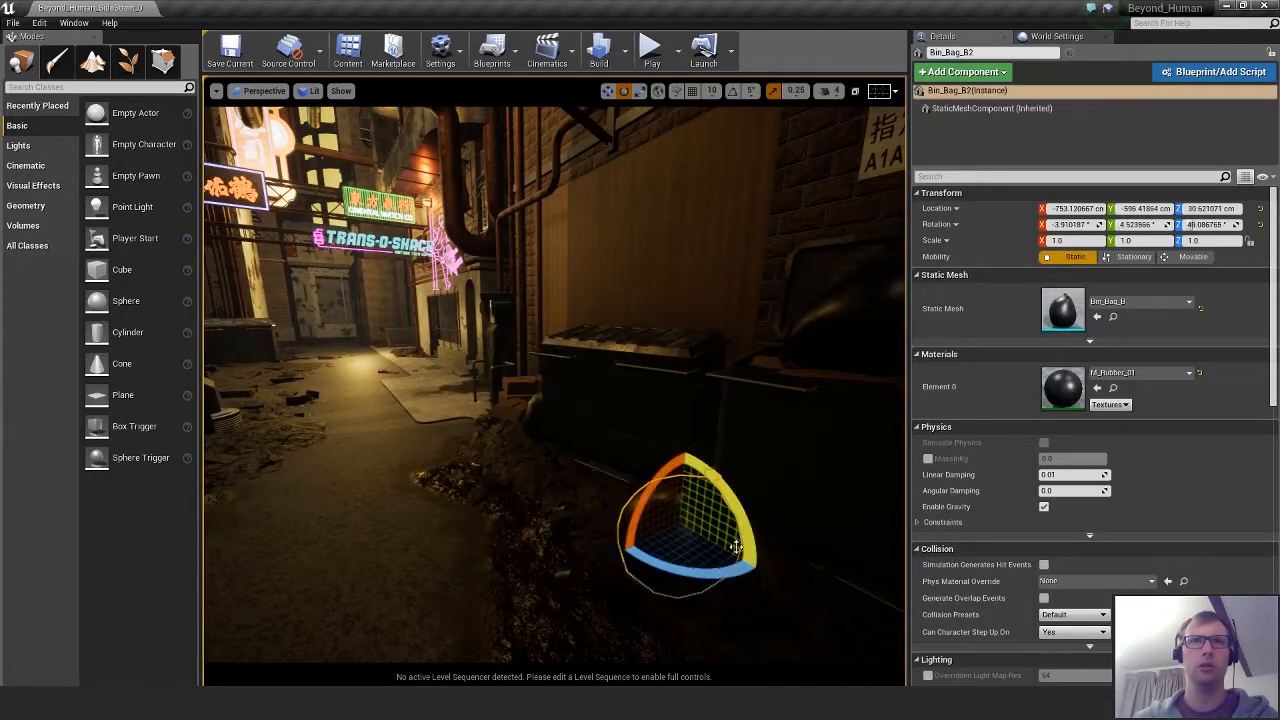
key("w")
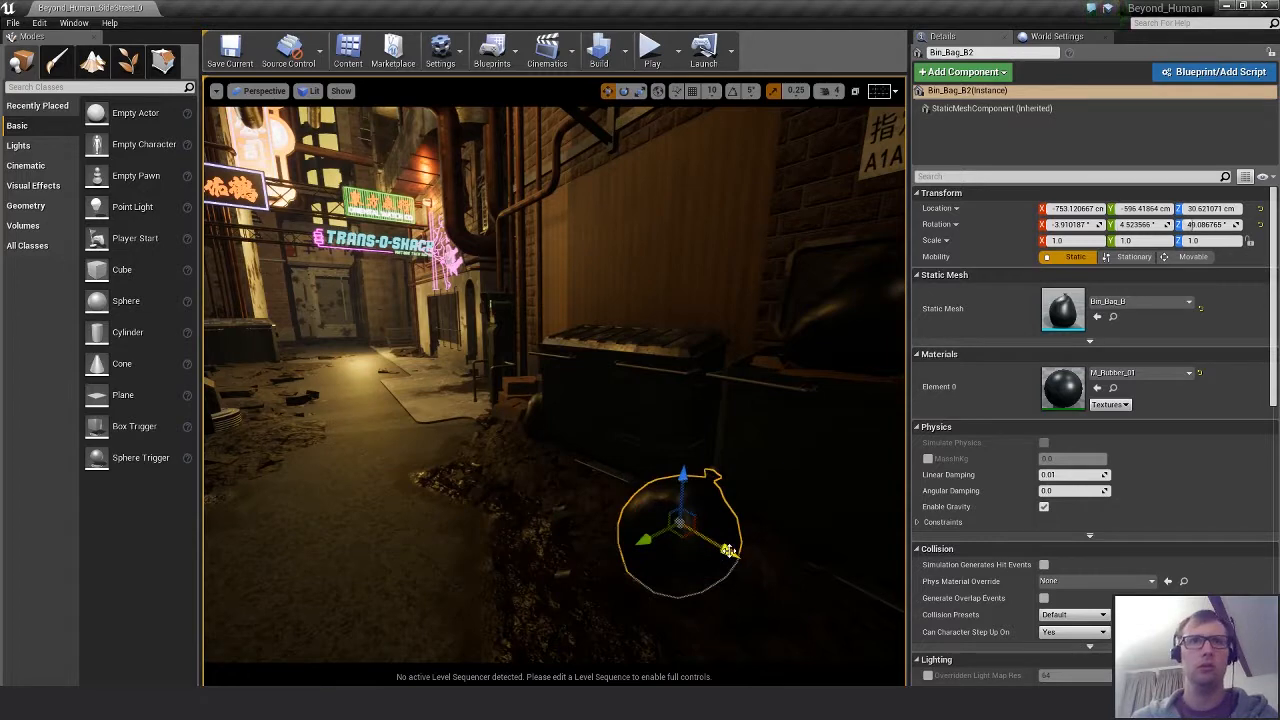
left_click_drag(728, 550, 300, 462, "alt")
key("f")
Flatten the Bin_Bag_B copy to 0.25 in Z and place it on the debris at about X -924, Y -555, Z 10 cm.
key("r")
left_click_drag(560, 331, 704, 175)
key("f")
left_click_drag(556, 341, 616, 488)
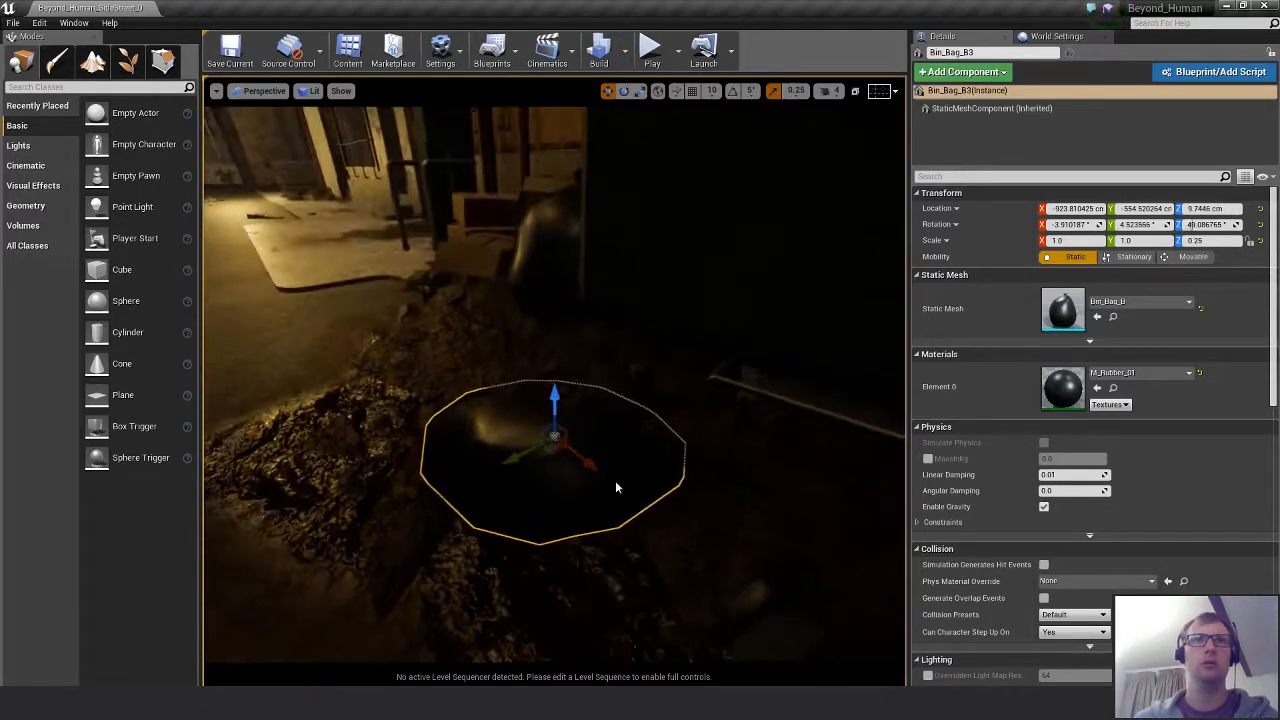
Move the flattened Bin_Bag_B copy to about X -905, Y -586, Z 16 cm and rotate it to about -4.6°, -12.4° and 71.6°.
left_click_drag(551, 449, 600, 387)
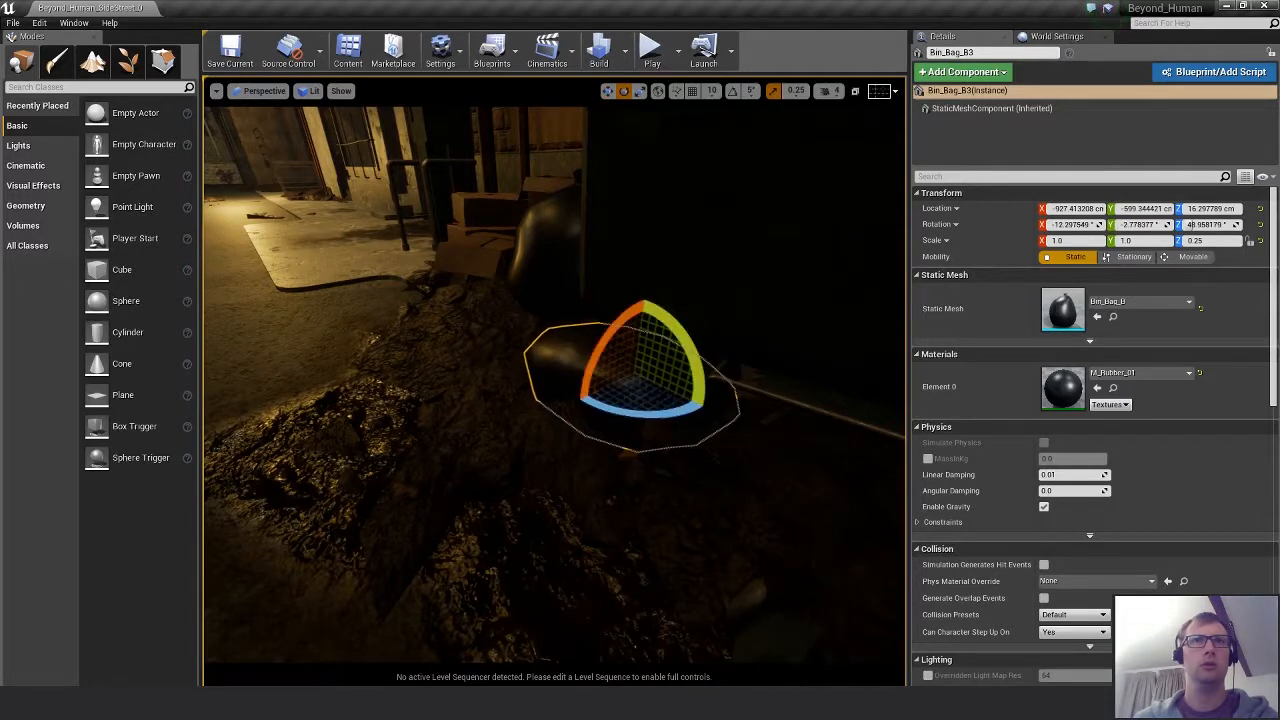
right_click_drag(700, 484, 640, 474)
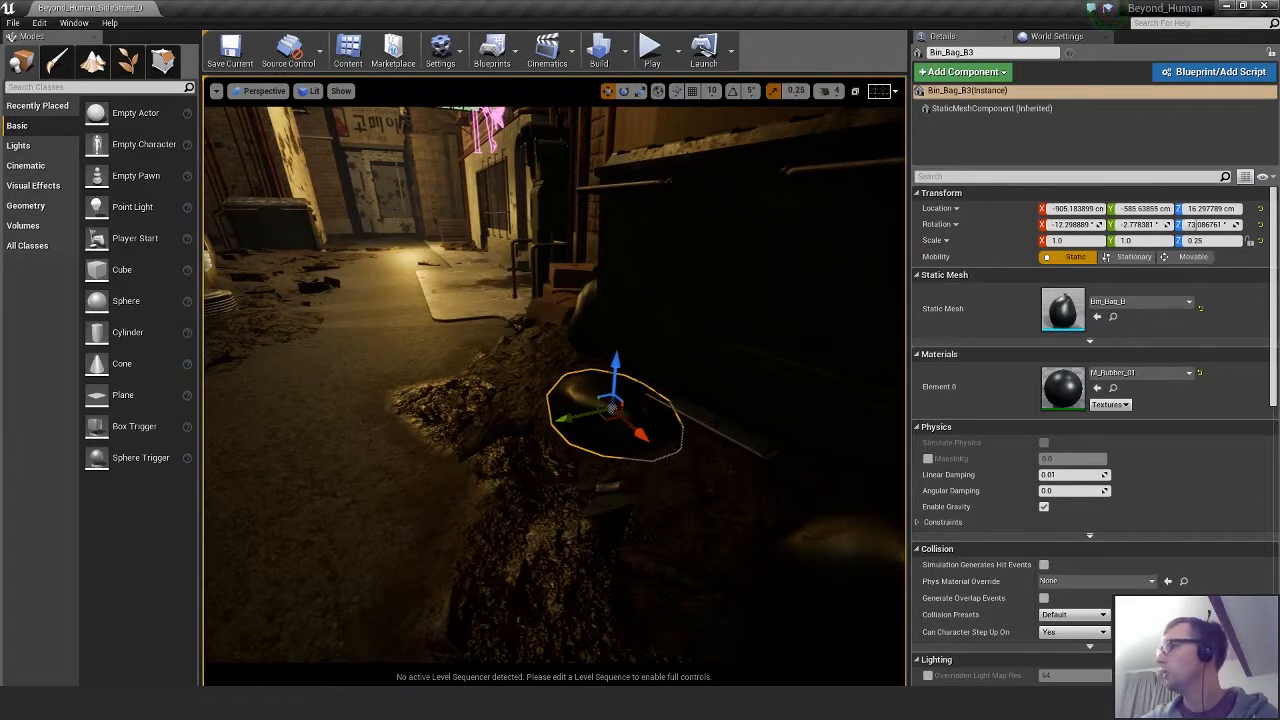
mouse_move(567, 411)
left_mouse_down("alt")
mouse_move(566, 364)
mouse_move(567, 390)
left_mouse_up("alt")
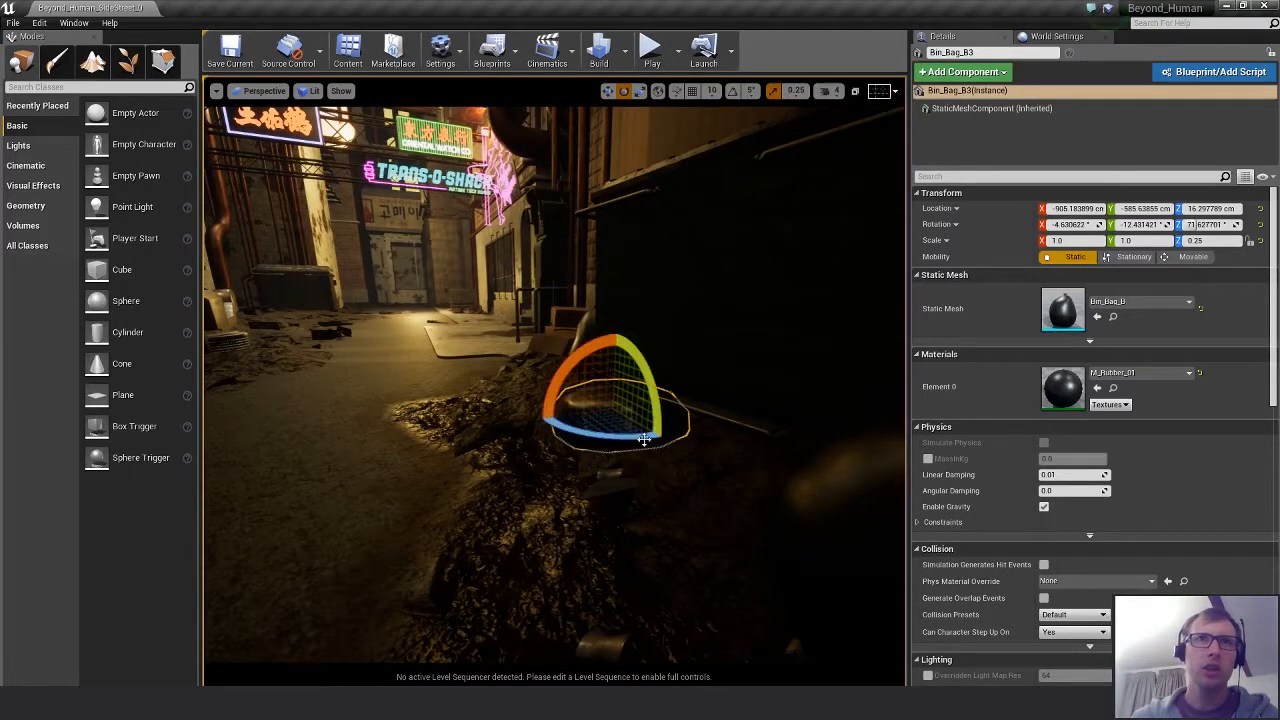
left_click_drag(644, 438, 620, 494, "alt")
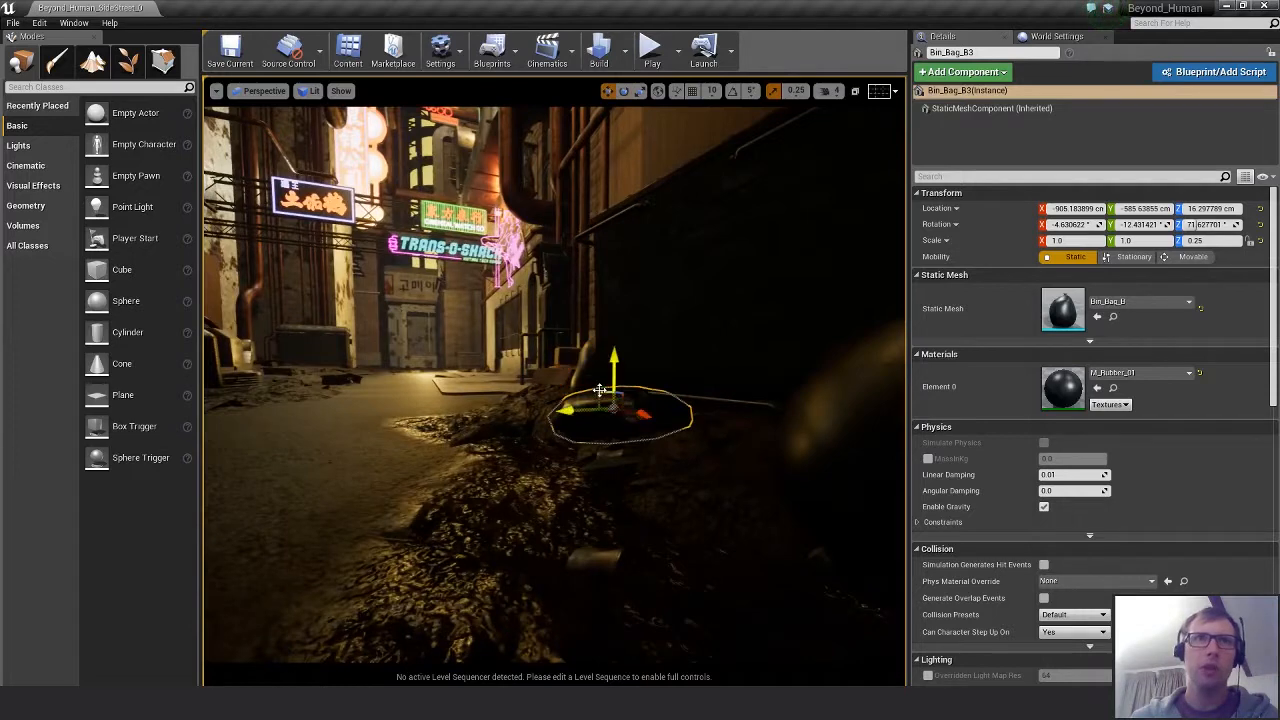
Move the flattened bag to about X -905, Y -570, Z 13 cm, scale it to 0.75 in X and rotate it to about -1.4°, -15.6° and 45.1°.
mouse_move(582, 405)
left_mouse_down("alt")
mouse_move(592, 450)
mouse_move(588, 426)
left_mouse_up("alt")
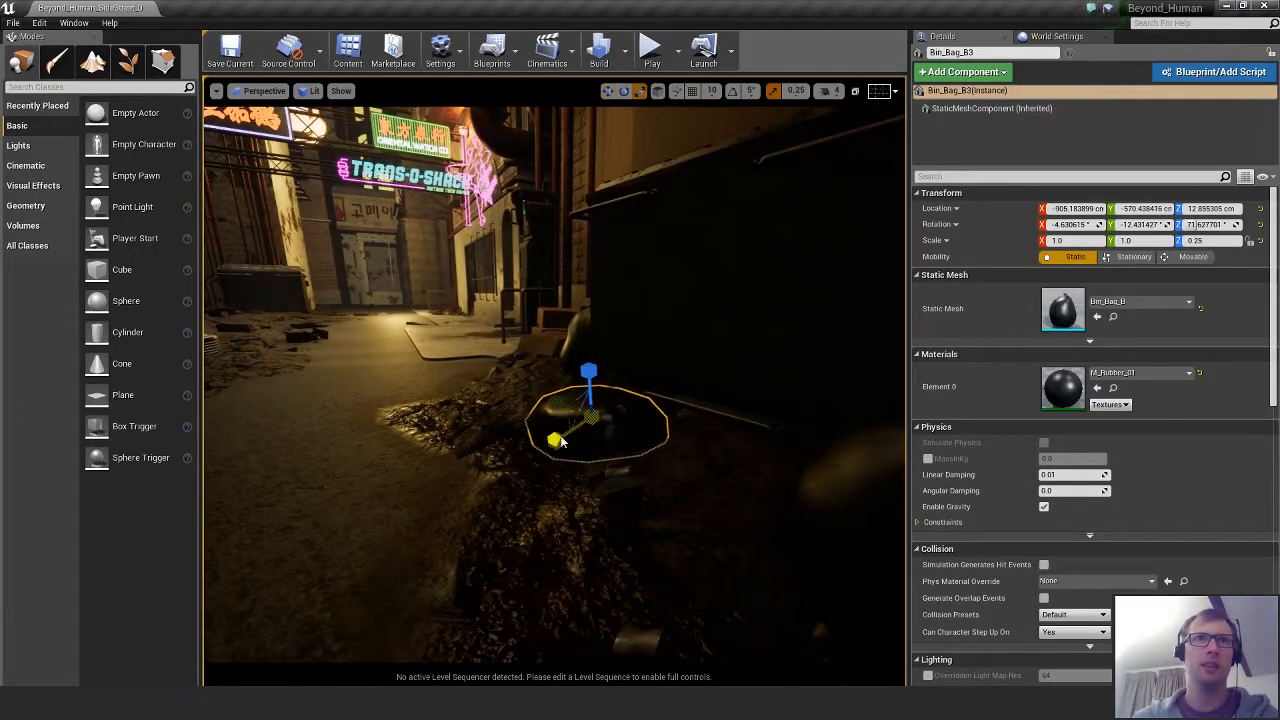
key("e")
left_click_drag(600, 430, 650, 445)
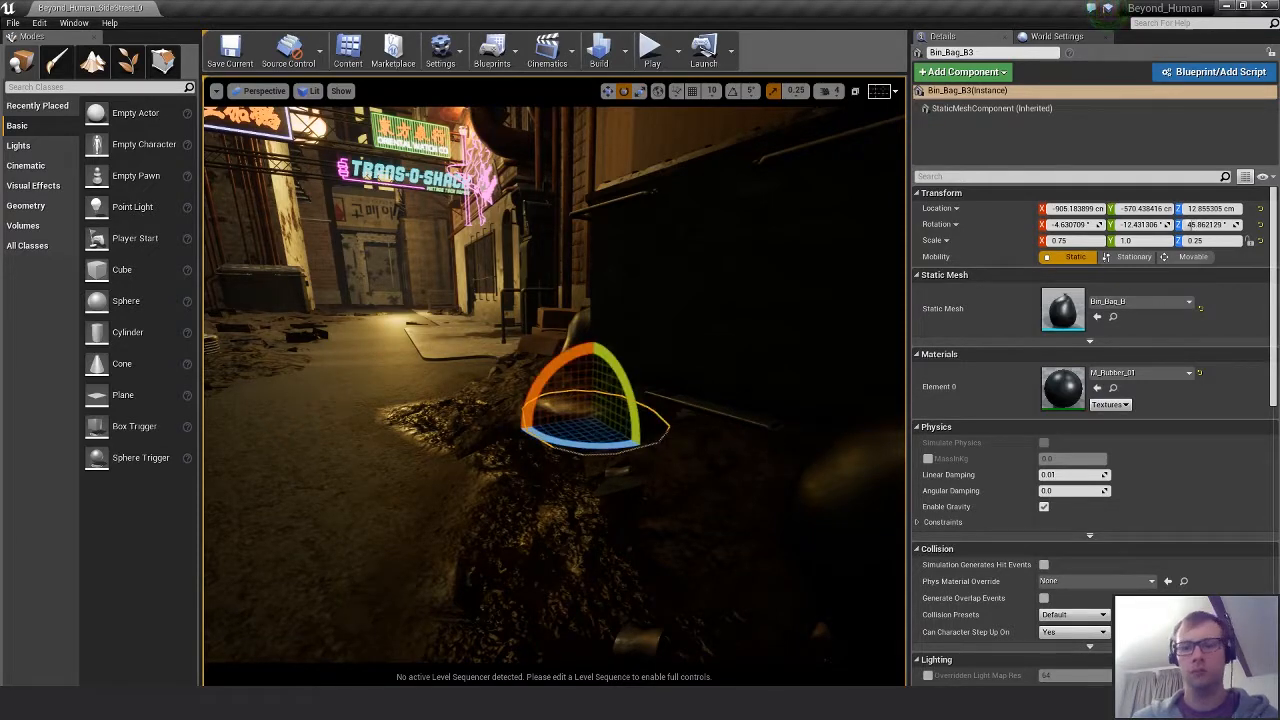
key("Escape")
left_click_drag(585, 415, 635, 448, "alt")
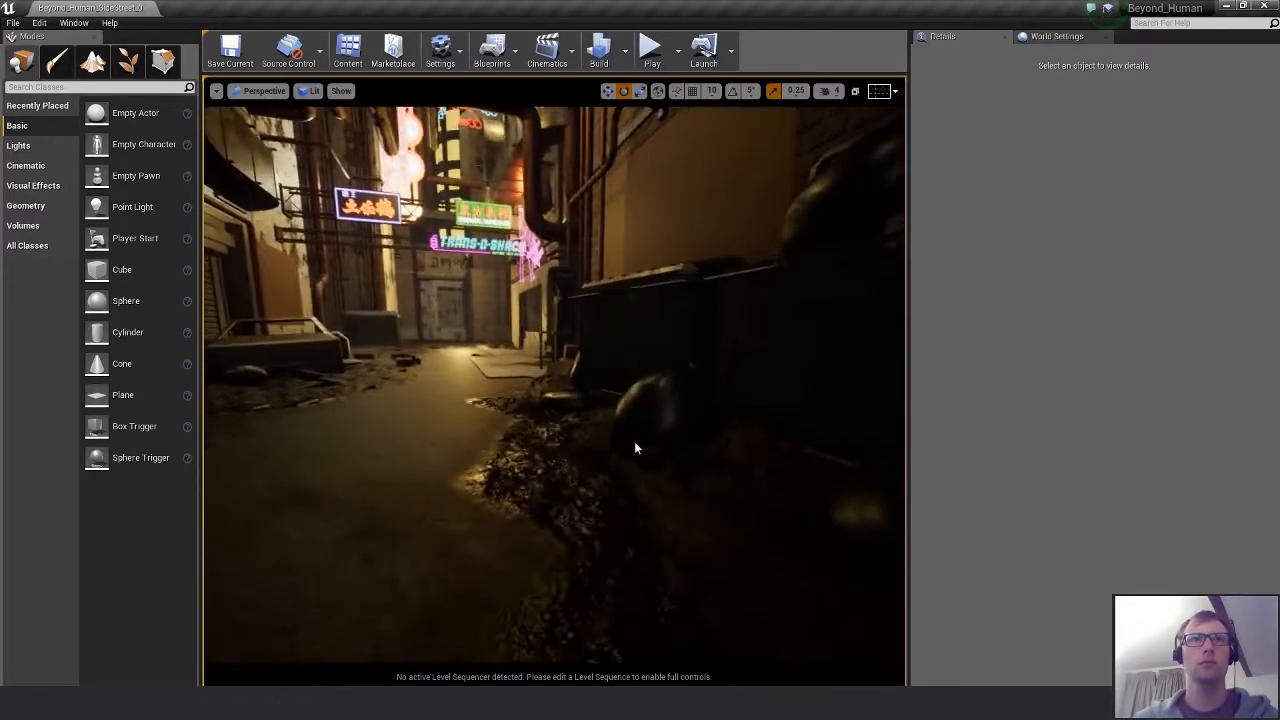
left_click(635, 415)
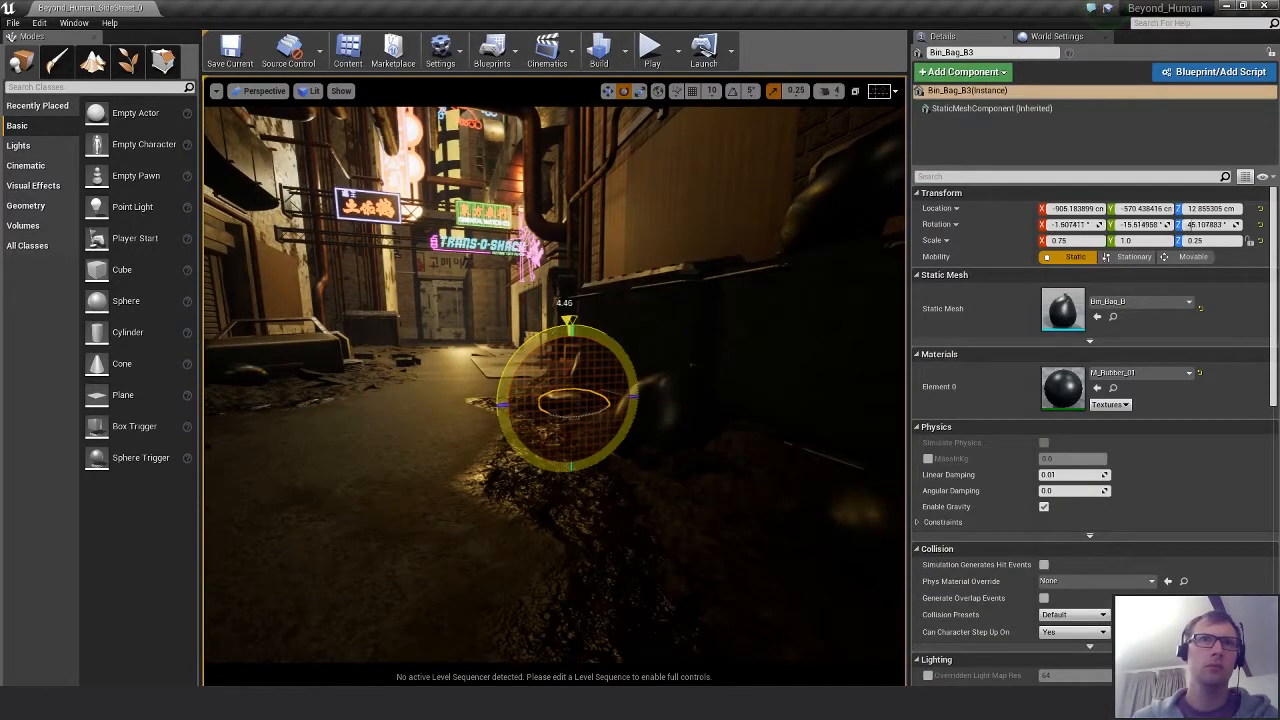
key("Escape")
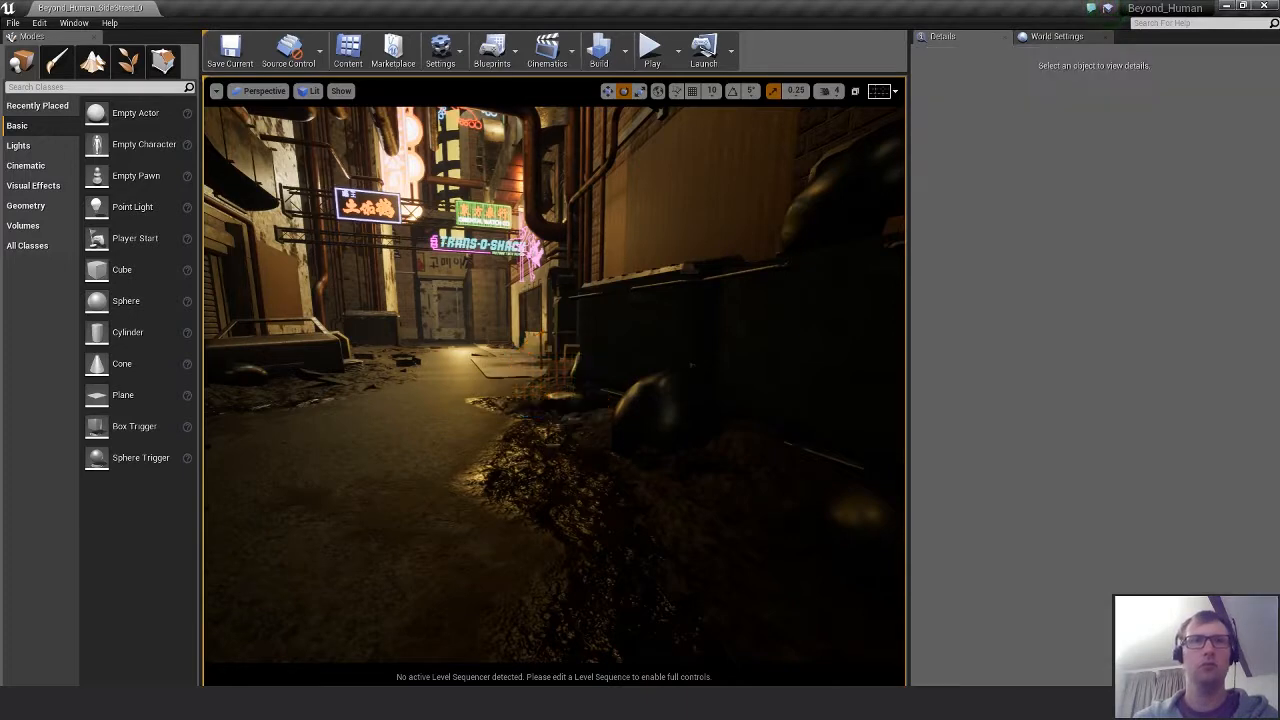
left_click_drag(580, 449, 660, 408, "alt")
Rotate the flattened bag to about -177.5°, 11.7° and -73.5°, place it at about X -908, Y -579, Z 11 cm, and deselect it.
left_click(571, 402)
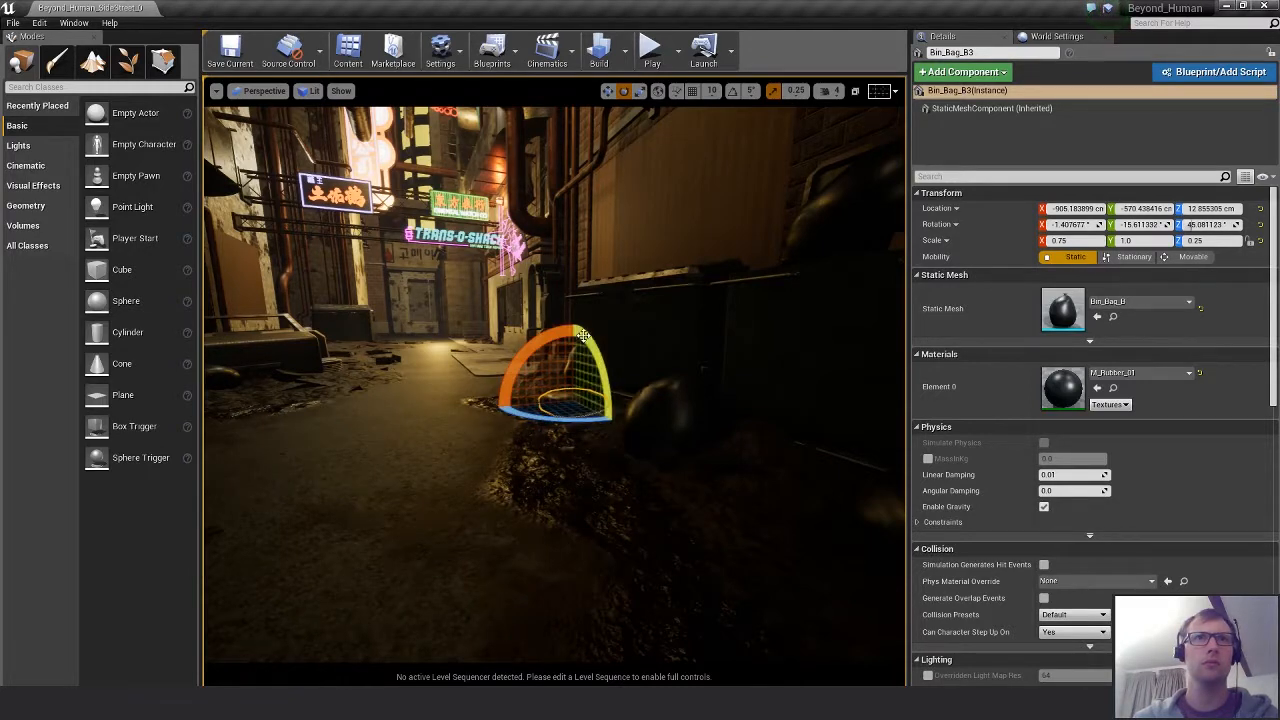
left_click_drag(582, 335, 548, 438)
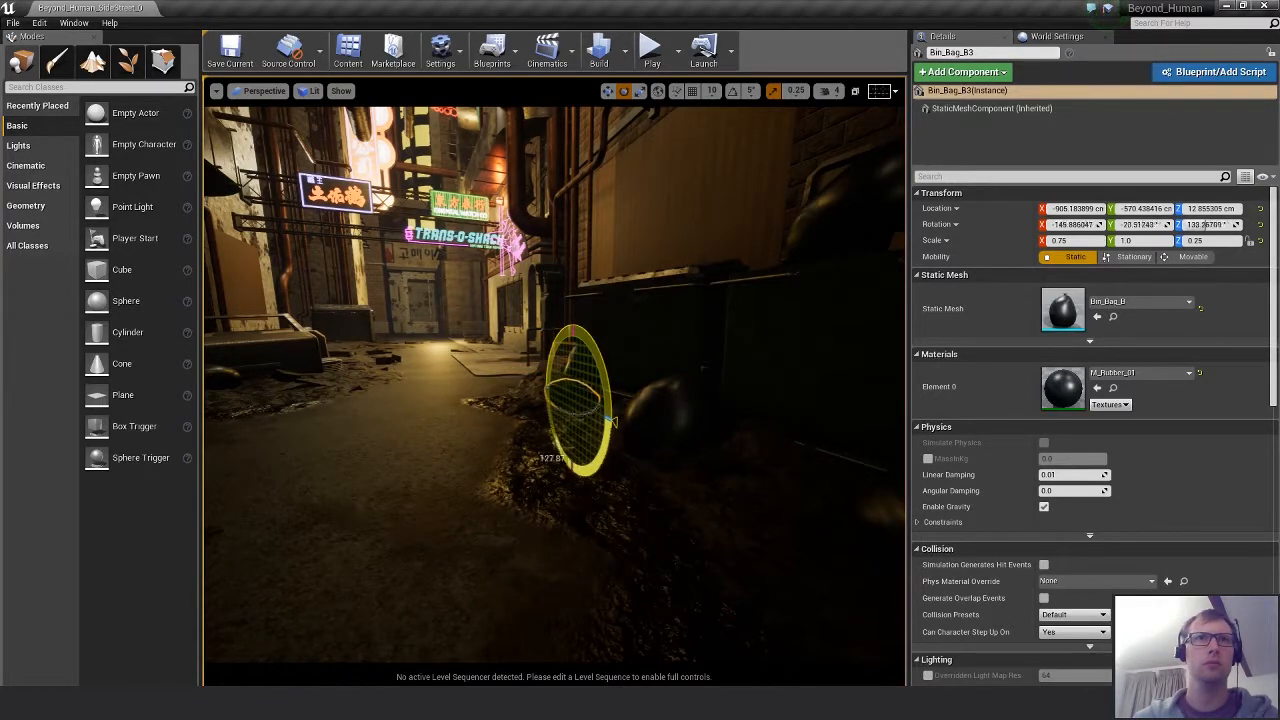
left_click_drag(576, 496, 436, 404)
key("f")
key("w")
left_click_drag(545, 394, 565, 338, "alt")
scroll(570, 380, "down", 4)
left_click_drag(700, 425, 716, 450, "alt")
scroll(716, 450, "down", 4)
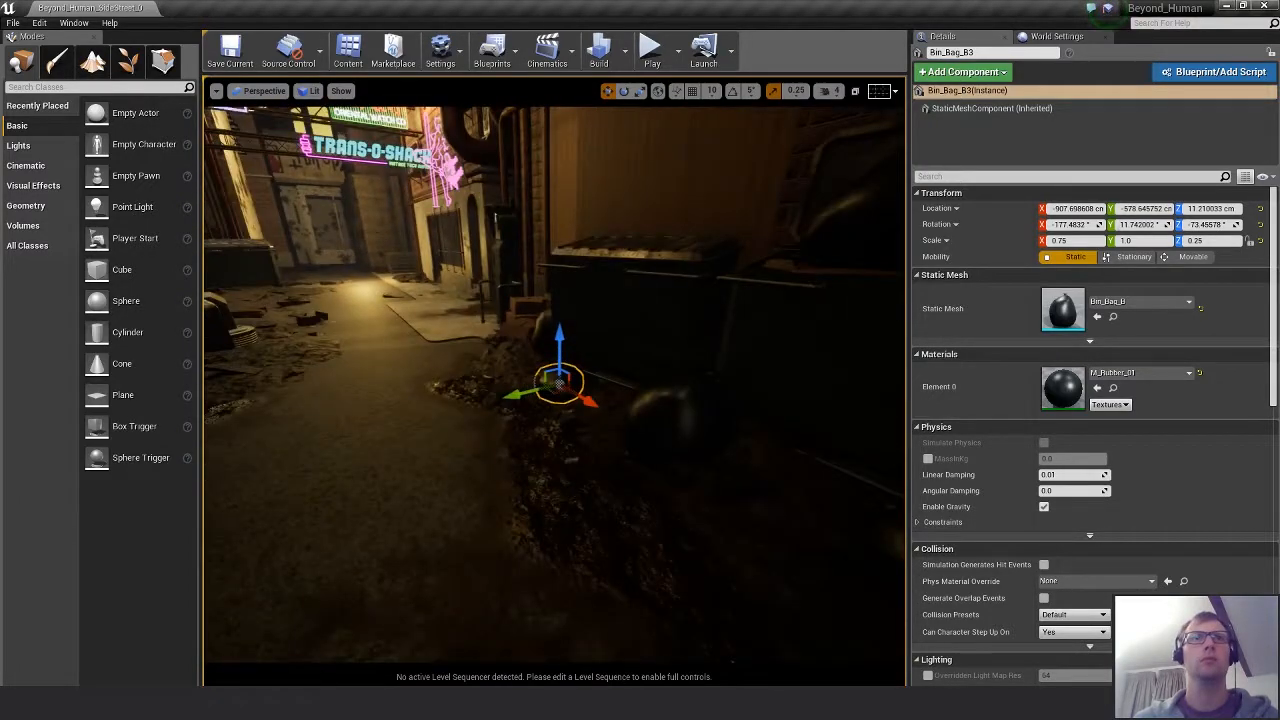
key("Escape")
scroll(617, 450, "down", 3)
left_click_drag(617, 450, 572, 398, "alt")
left_click(556, 385)
key("e")
key("Escape")
Examine the bin bag arrangement around the dumpsters from farther back and from different viewpoints along the street.
scroll(582, 404, "down", 5)
key("s")
right_click_drag(657, 490, 657, 490)
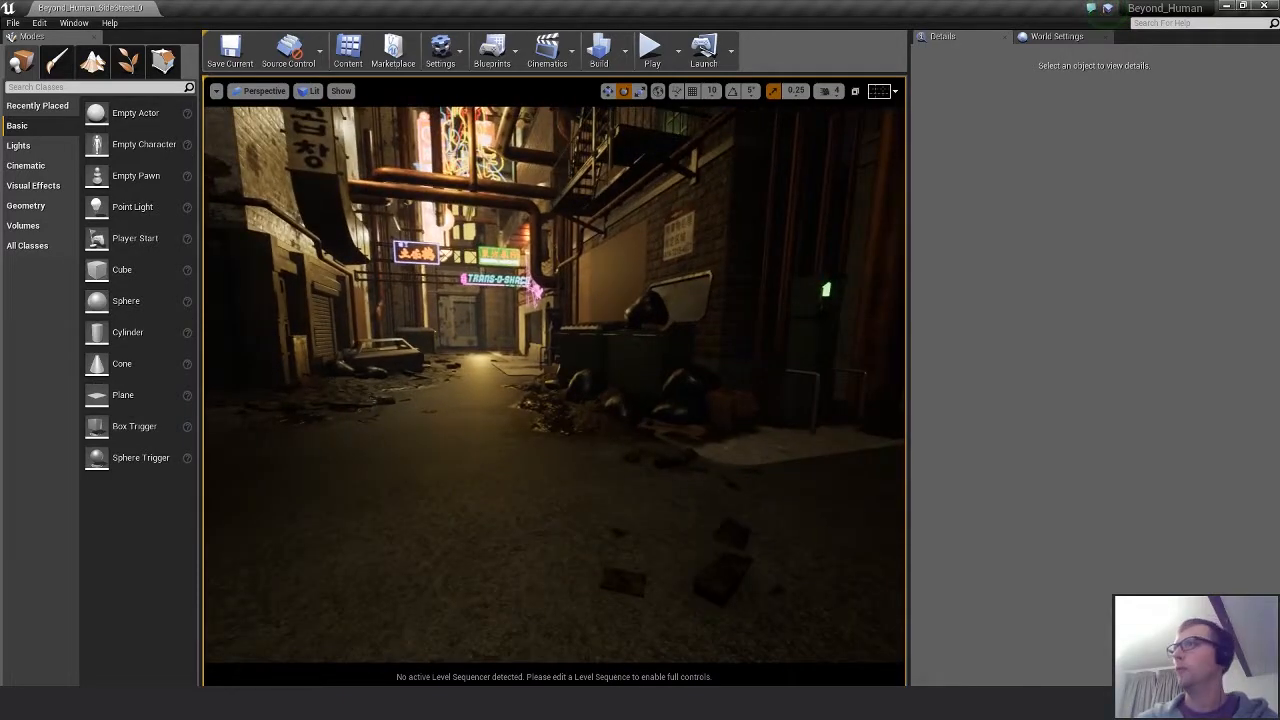
left_click(611, 487)
left_click_drag(611, 487, 611, 510, "alt")
key("Escape")
right_click_drag(611, 487, 611, 487)
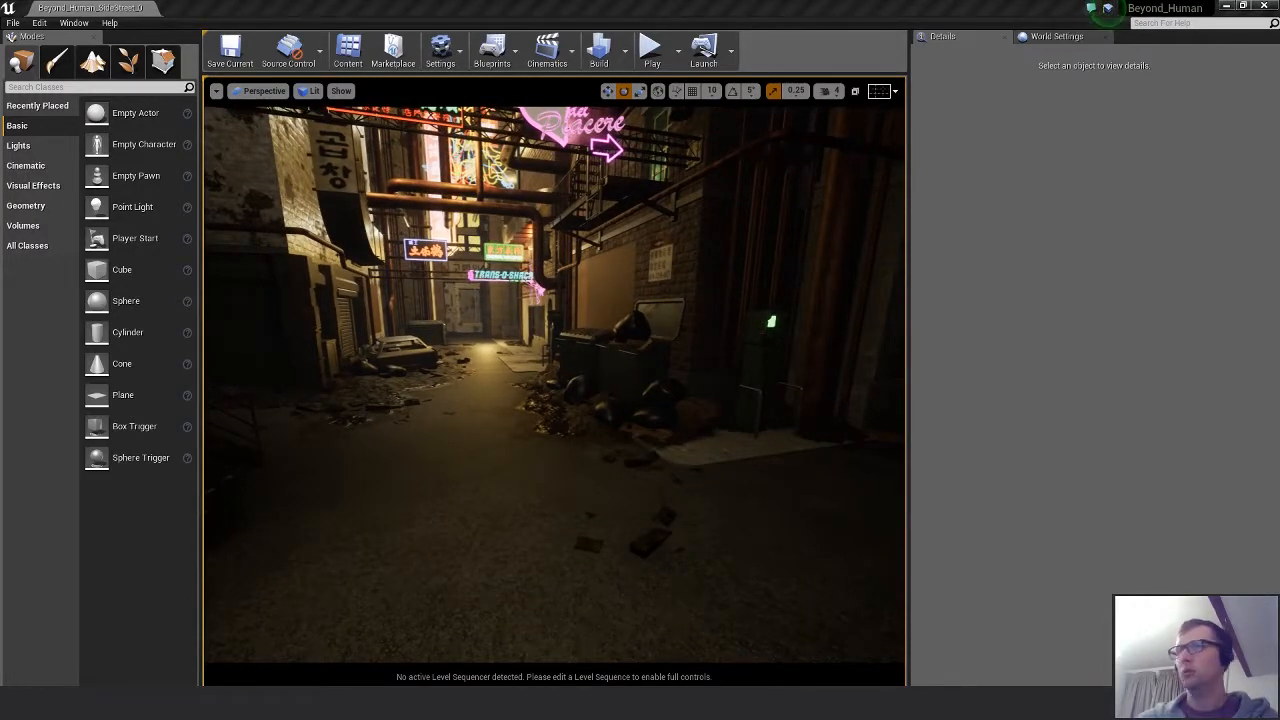
right_click_drag(611, 487, 529, 461)
key("w")
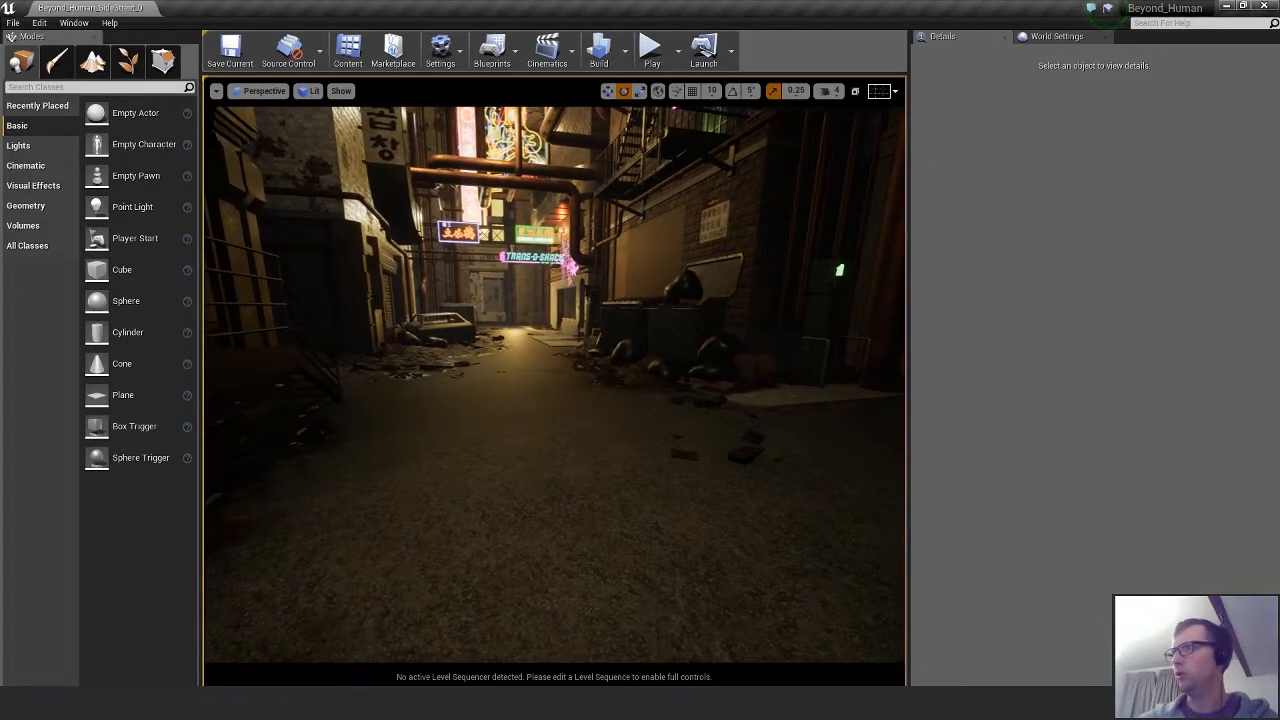
key("e")
right_click_drag(646, 419, 637, 462)
key("a")
key("q")
key("e")
key("d")
mouse_move(583, 374)
right_mouse_down()
mouse_move(562, 371)
mouse_move(573, 371)
right_mouse_up()
key("w")
key("a")
key("s")
key("d")
key("a")
Duplicate the bag on top of the dumpster across the street to about X -425, Y 120, Z -7 cm and focus on the copy.
left_click(776, 232)
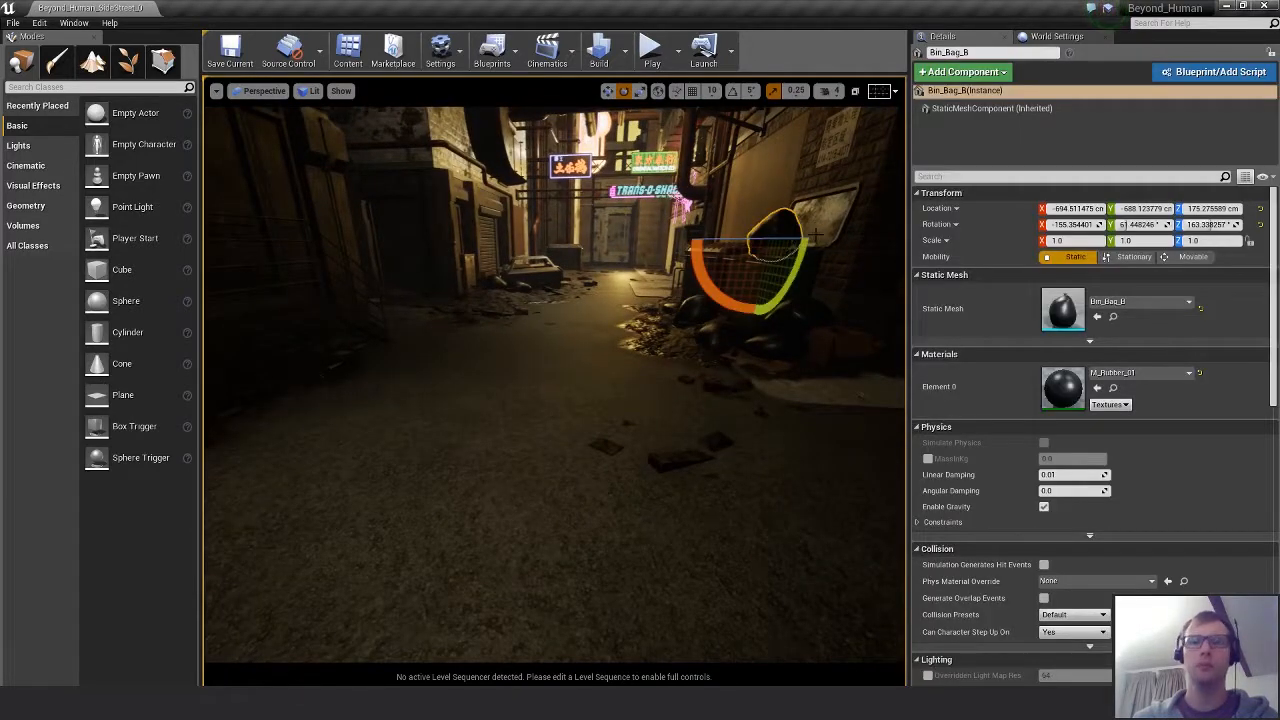
key("w")
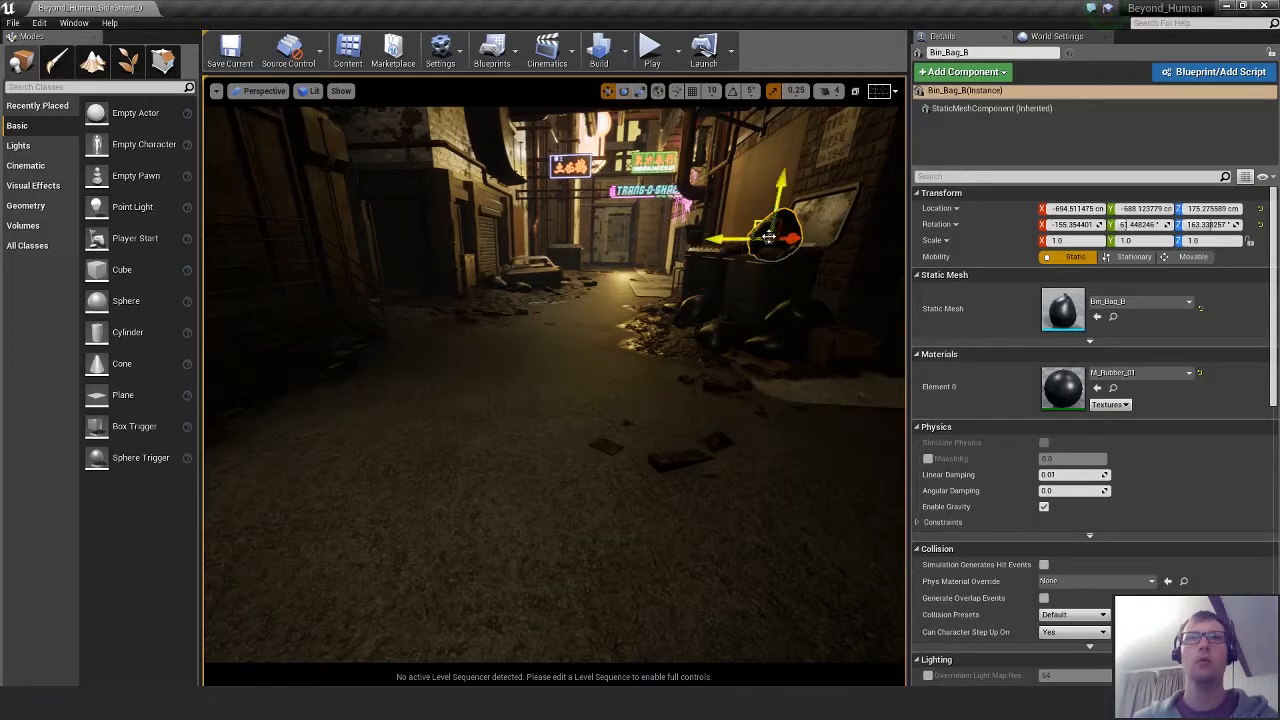
left_click_drag(769, 236, 257, 357, "alt")
key("f")
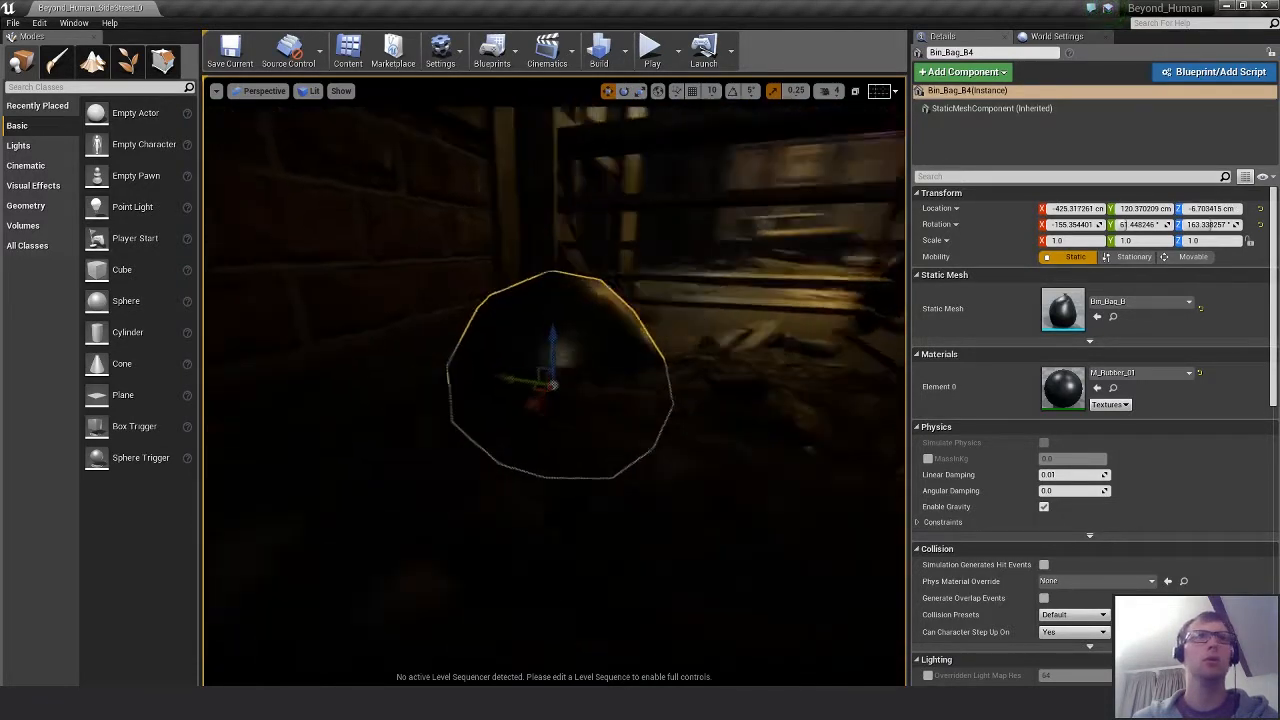
Move the new bag beneath the raised walkway to about X -241, Y 84, Z 27 cm and rotate it to about -39.1°, 24.7° and -81.8°.
left_click_drag(694, 446, 520, 446, "alt")
scroll(694, 446, "down", 5)
right_click_drag(694, 446, 660, 439)
left_click_drag(660, 369, 520, 363)
right_click_drag(520, 363, 700, 360)
left_click_drag(571, 363, 620, 350, "alt")
key("e")
mouse_move(684, 326)
left_mouse_down()
mouse_move(706, 346)
mouse_move(697, 338)
left_mouse_up()
left_click_drag(608, 337, 607, 386)
left_click_drag(662, 318, 605, 320)
key("w")
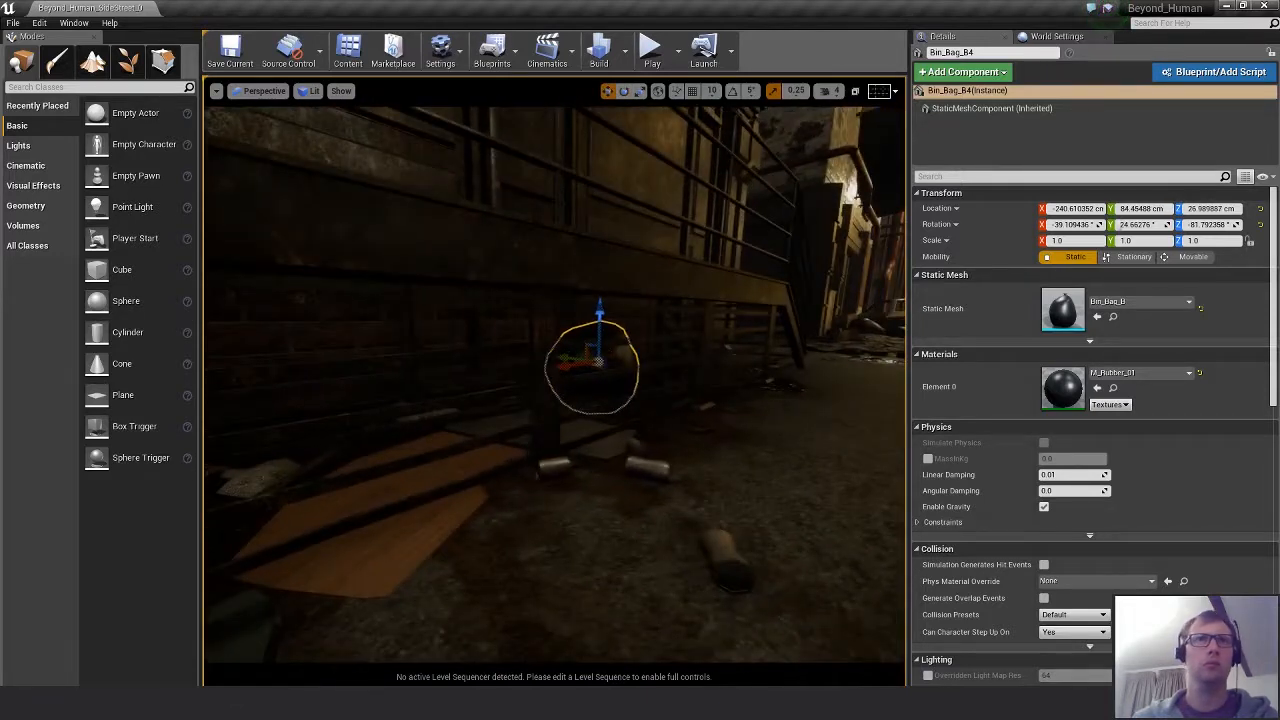
Scale the bag under the walkway to 0.75 in Z and move it to about Y 95, Z 17 cm.
key("r")
key("w")
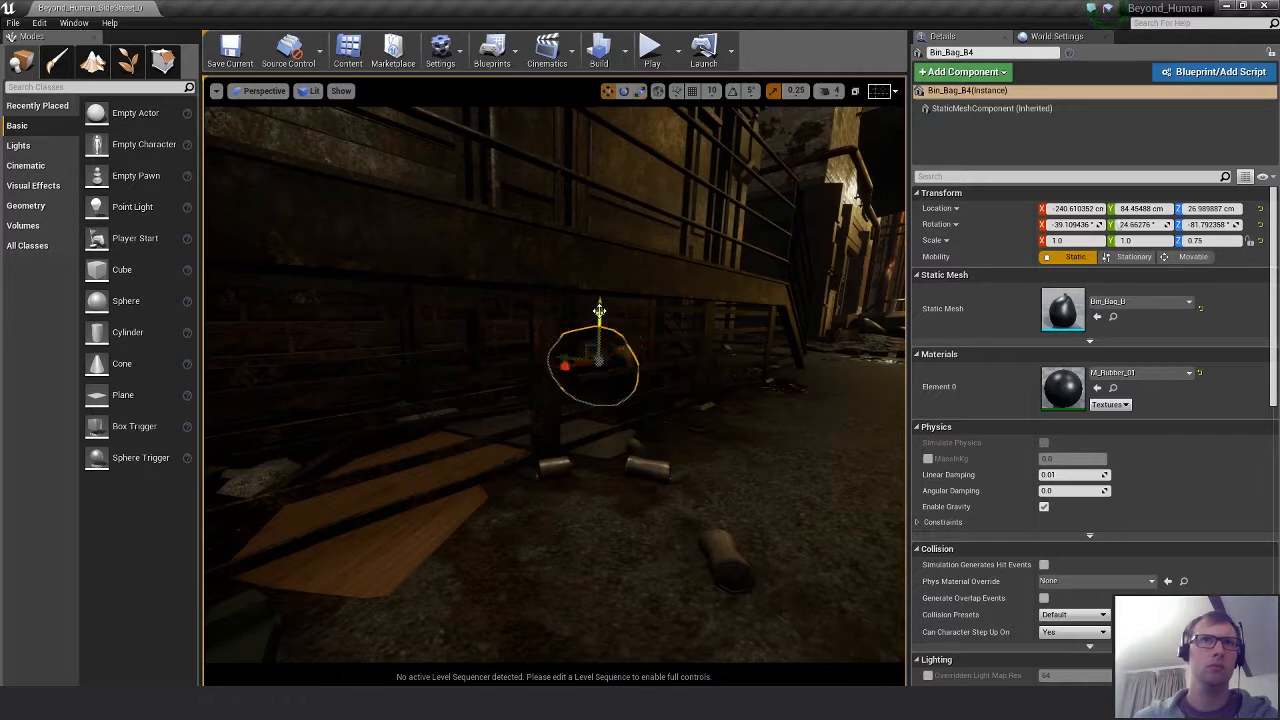
left_click_drag(600, 329, 651, 363)
key("e")
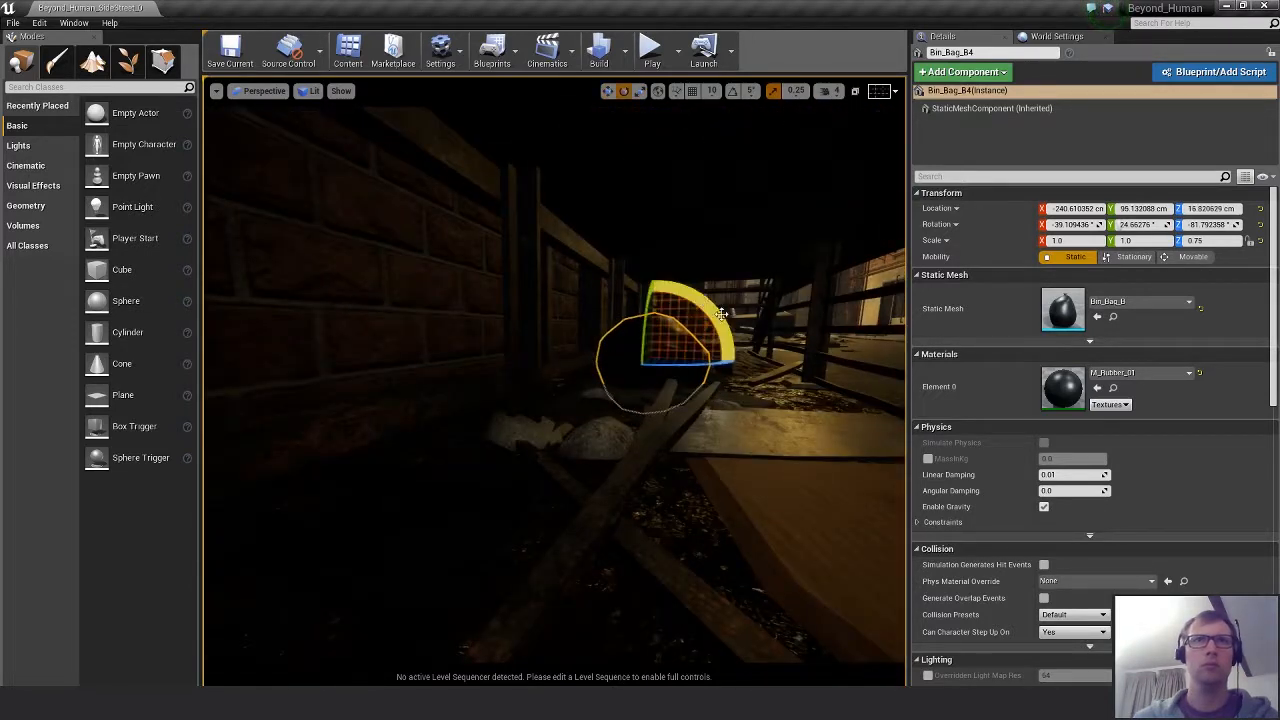
Rotate the walkway bag to about -87.8°, 15.6° and -95.3°, stretch it to 1.25 in Z and lower it to about Z 3 cm.
left_click_drag(715, 320, 405, 346)
key("r")
left_click_drag(590, 323, 560, 328)
key("e")
key("w")
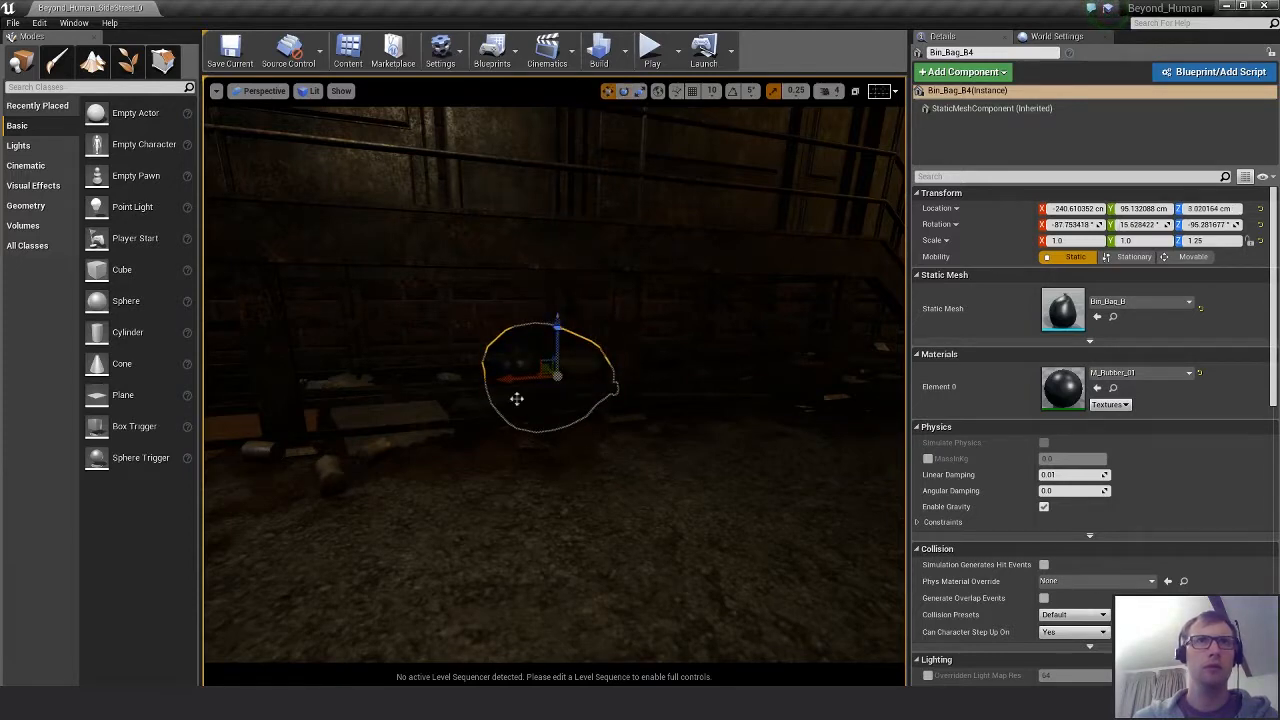
Duplicate the stretched bag along the walkway to about X -28, Y 95, Z 14 cm and rotate the copy to about -90.0°, 36.0° and 69.5°.
left_click_drag(517, 398, 450, 396, "alt")
key("r")
left_click_drag(520, 350, 700, 422, "alt")
key("e")
key("w")
key("e")
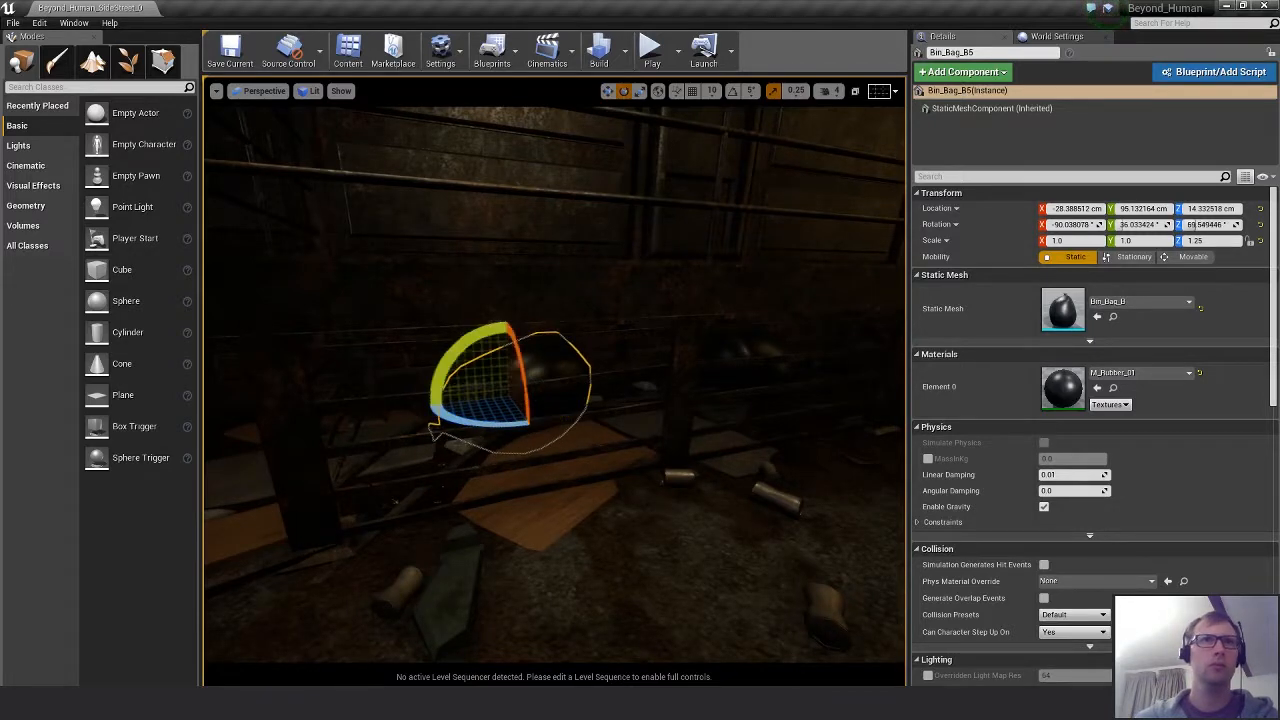
Reposition the bag under the walkway at the same height and rotate it to about -38.4° in Z.
left_click_drag(600, 400, 650, 402, "alt")
left_click_drag(560, 345, 435, 372, "alt")
key("w")
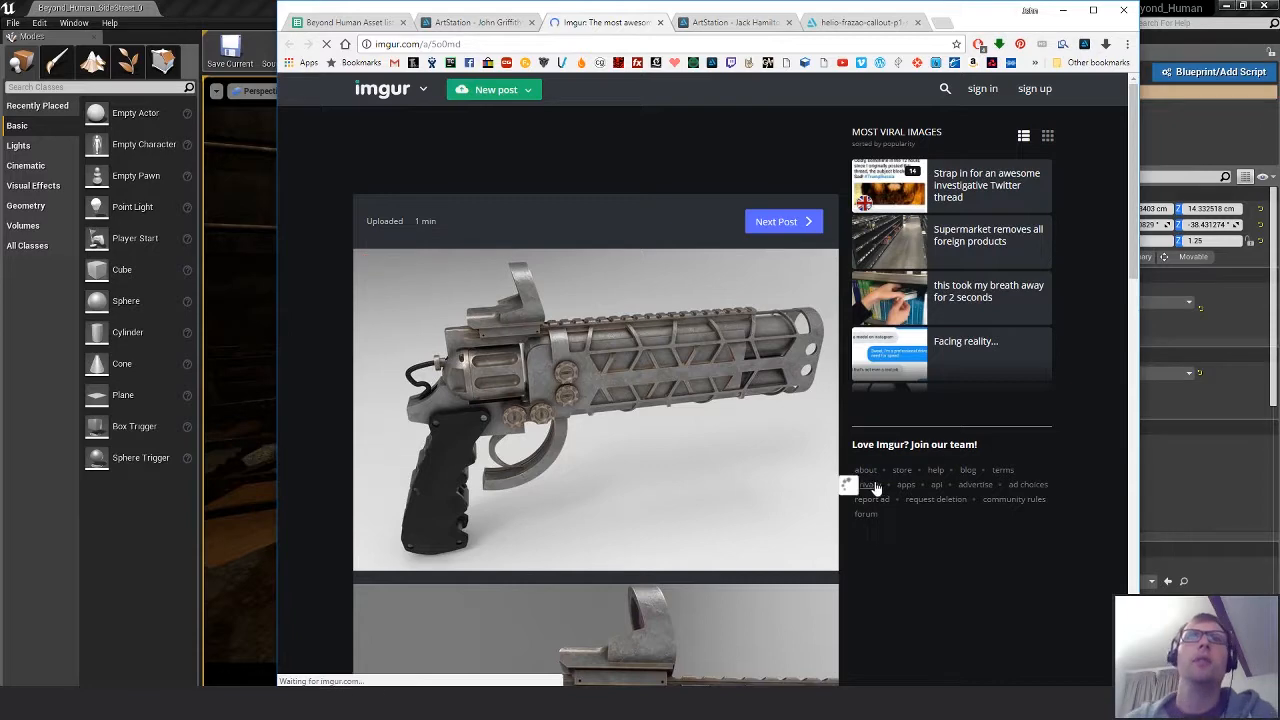
Switch to the browser and review the revolver renders and wireframe images in the Imgur post.
scroll(908, 486, "down", 1)
scroll(909, 484, "down", 4)
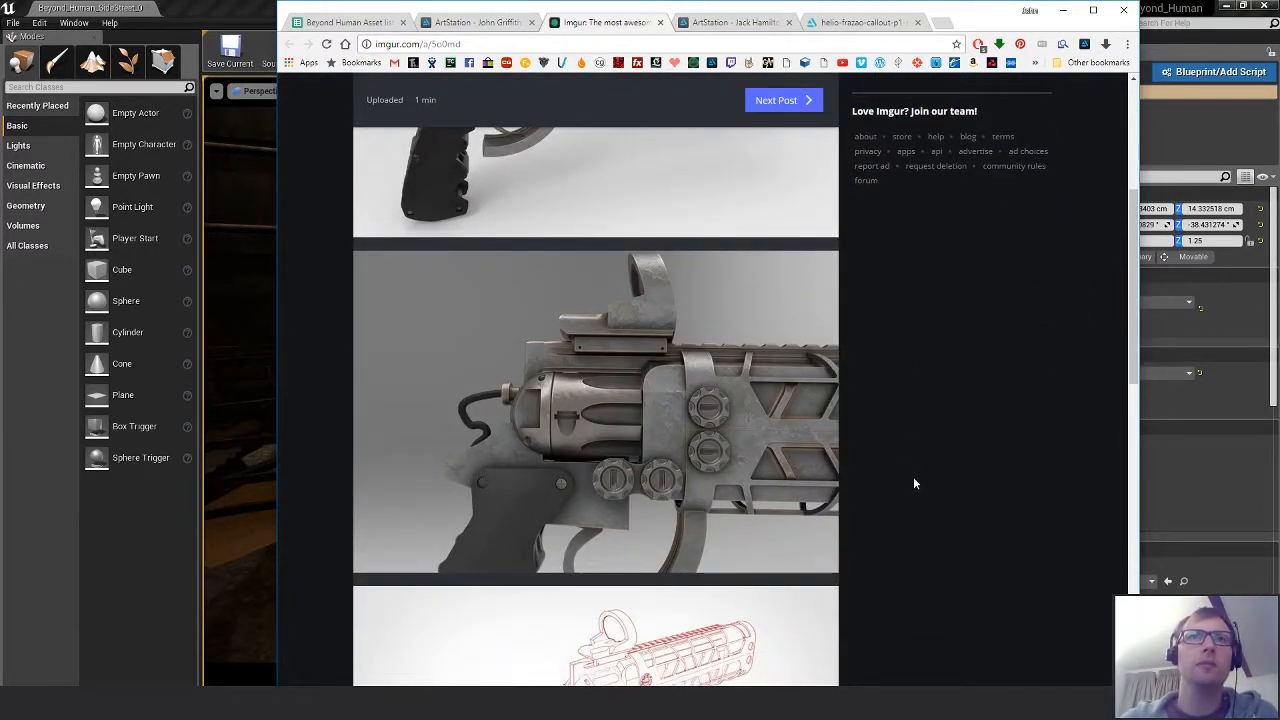
scroll(913, 483, "down", 5)
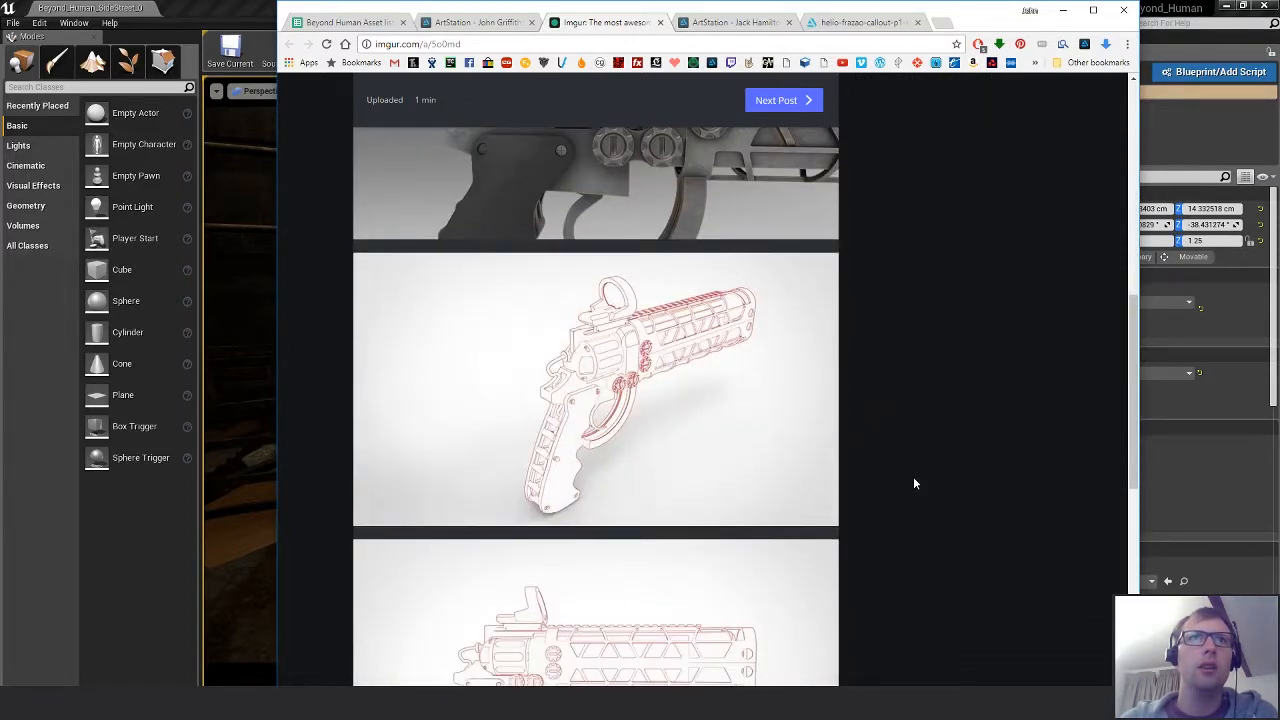
scroll(913, 483, "down", 5)
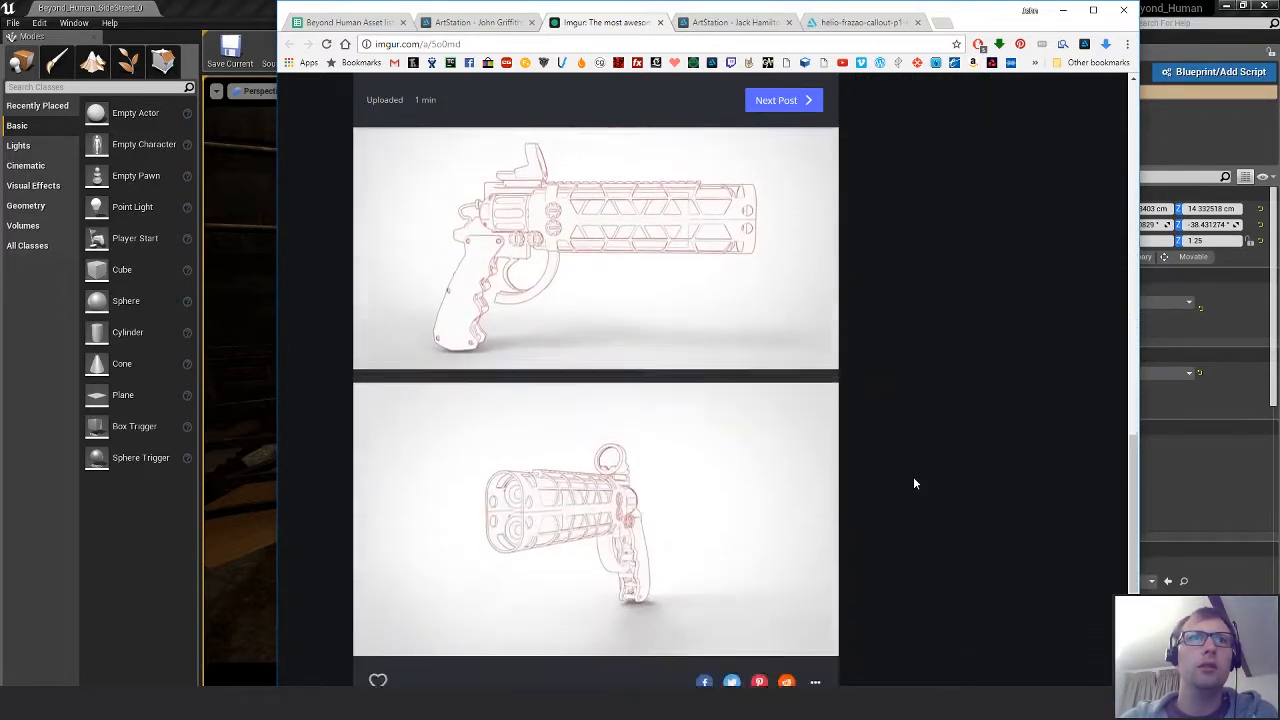
scroll(913, 483, "down", 10)
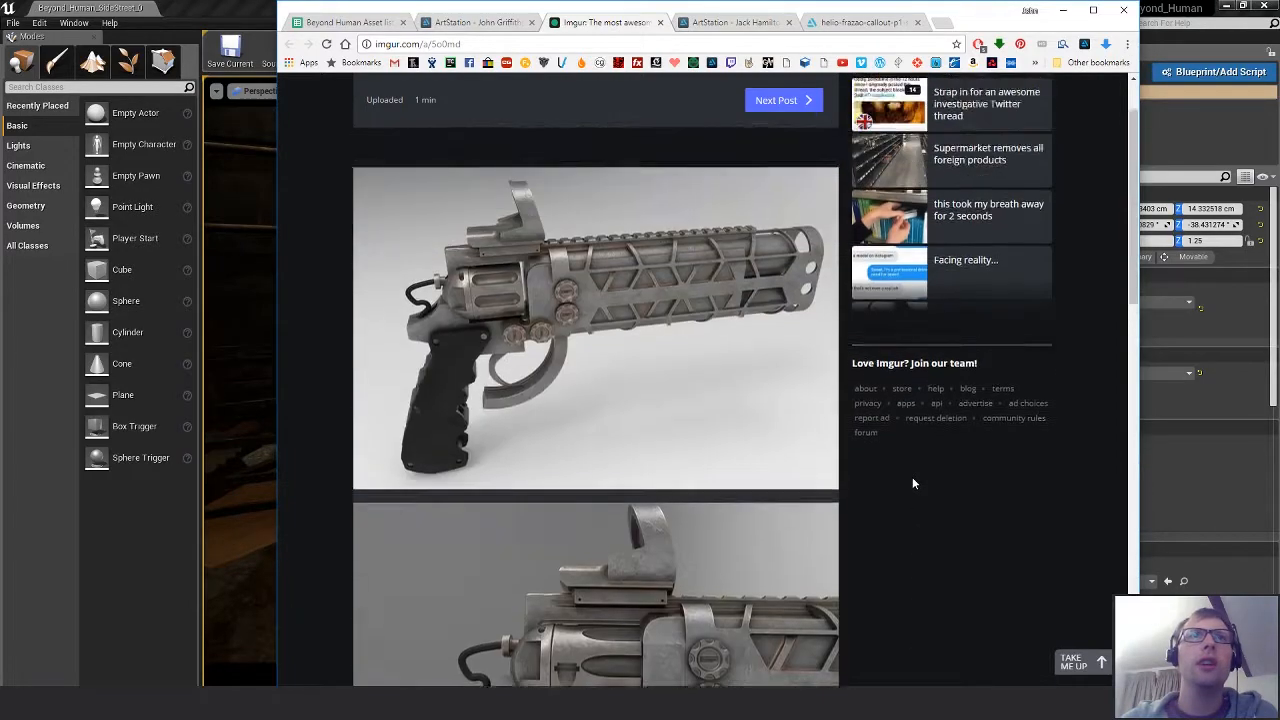
scroll(912, 481, "up", 1)
scroll(912, 481, "down", 2)
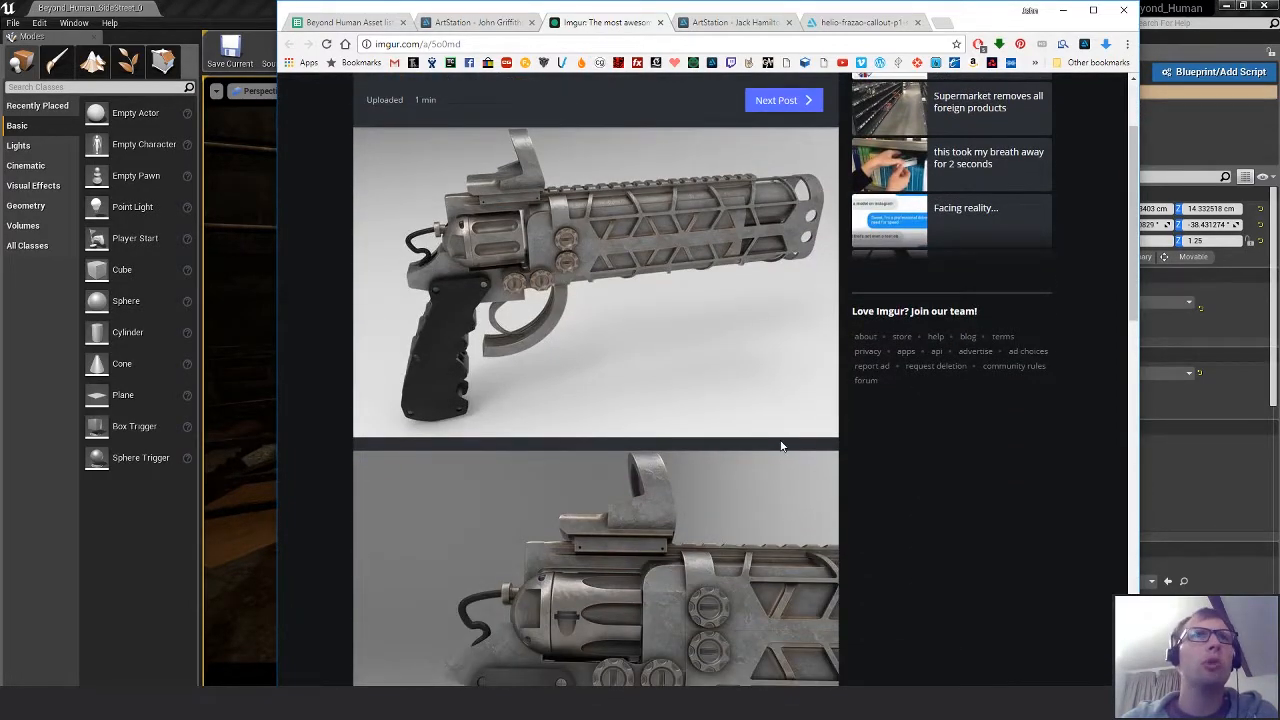
left_click(677, 343)
left_click(952, 428)
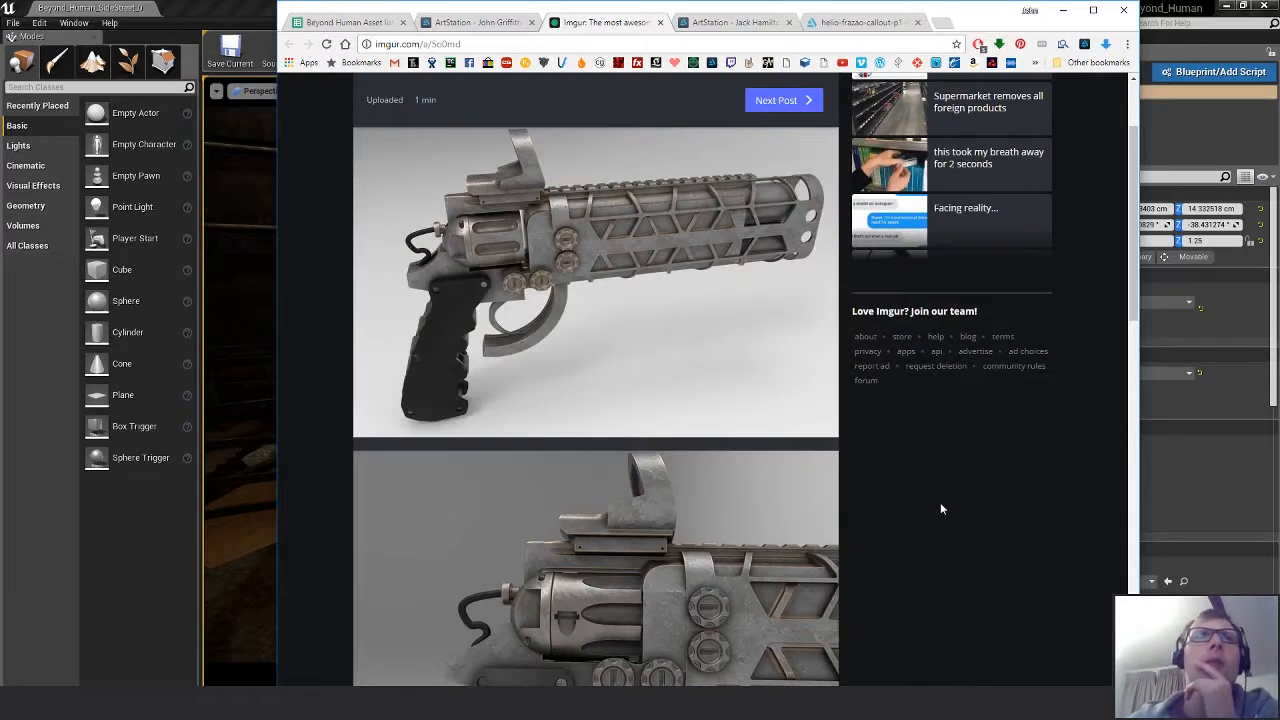
Enlarge the close-up revolver render and examine the hose, cylinder and frame details.
scroll(940, 497, "down", 2)
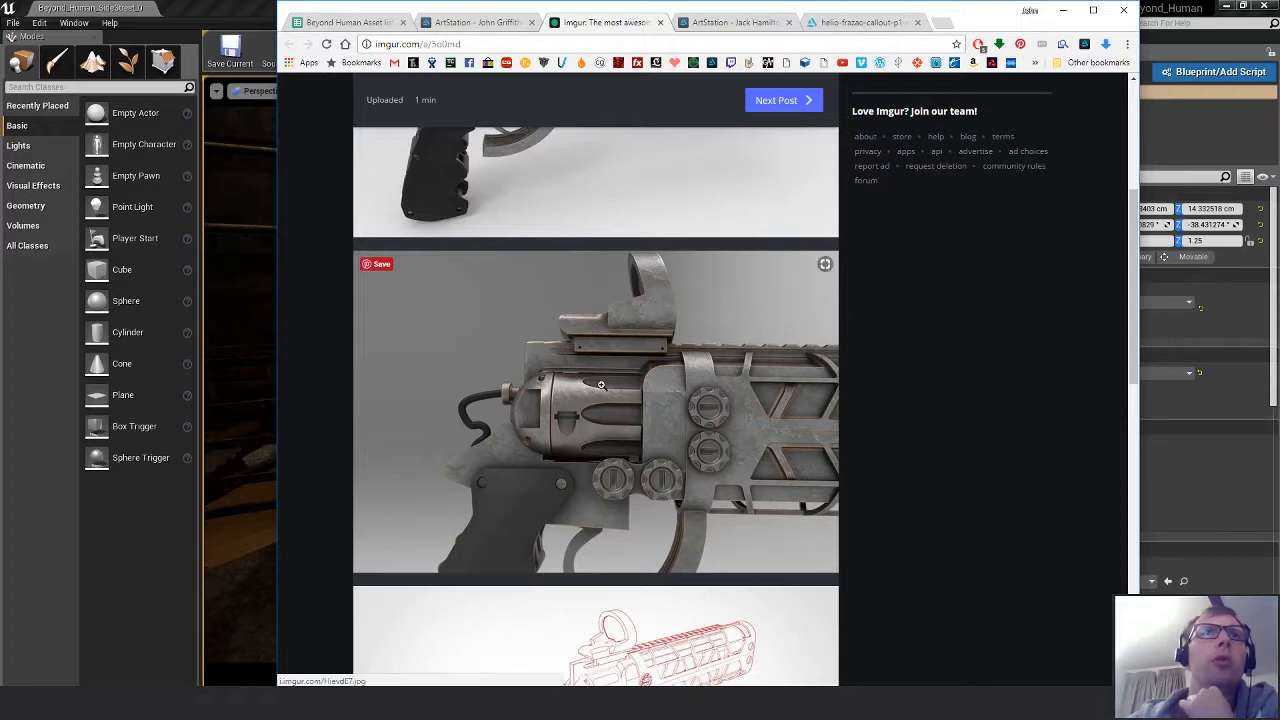
left_click(578, 413)
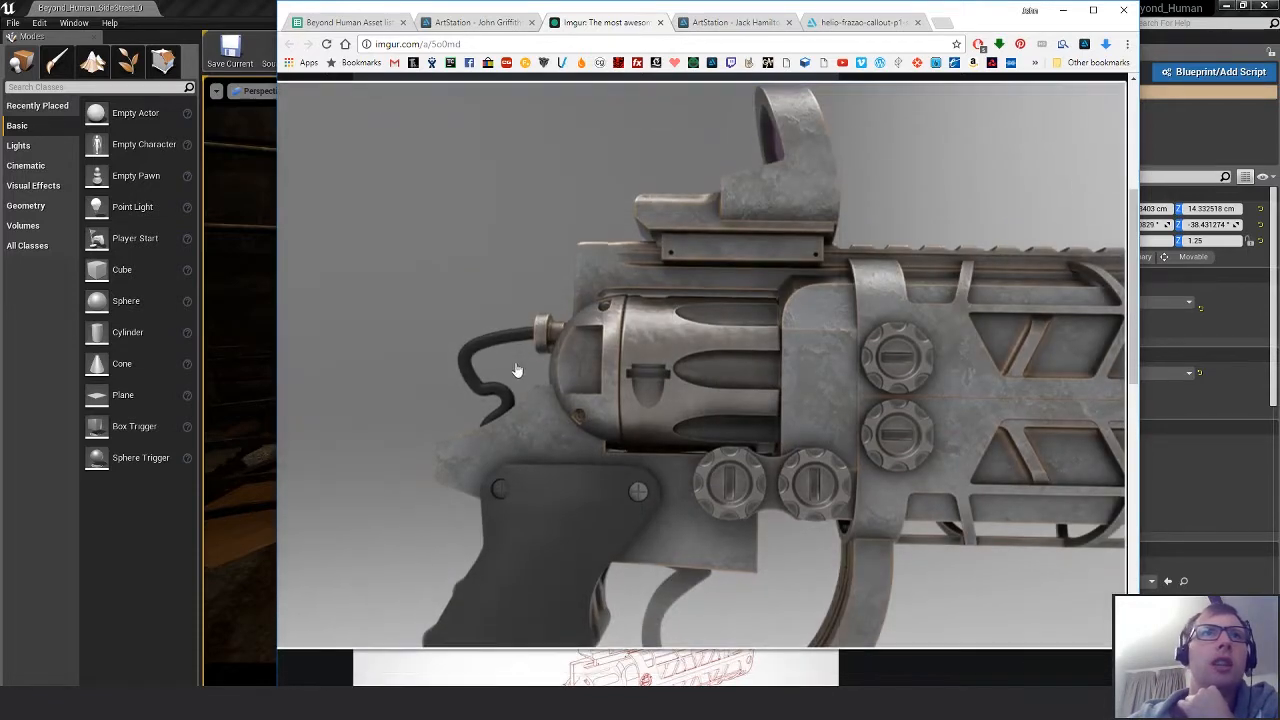
scroll(495, 410, "up", 1)
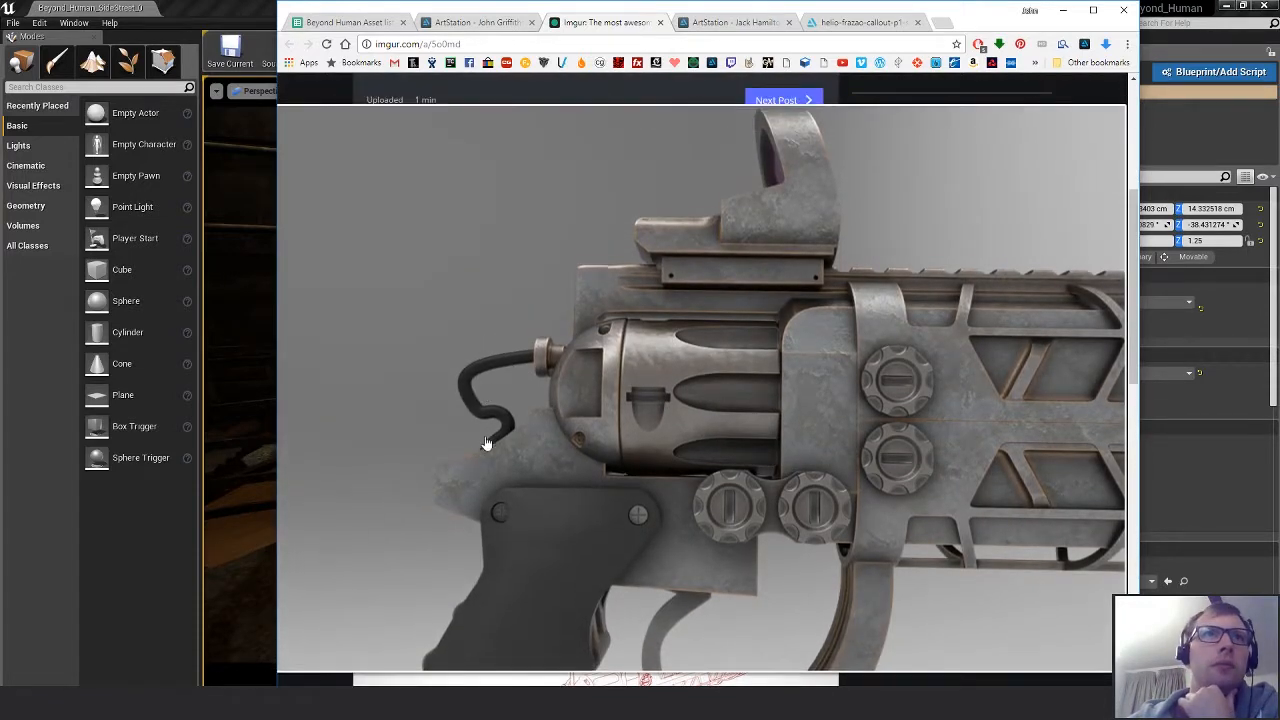
scroll(529, 362, "down", 1)
scroll(486, 386, "up", 1)
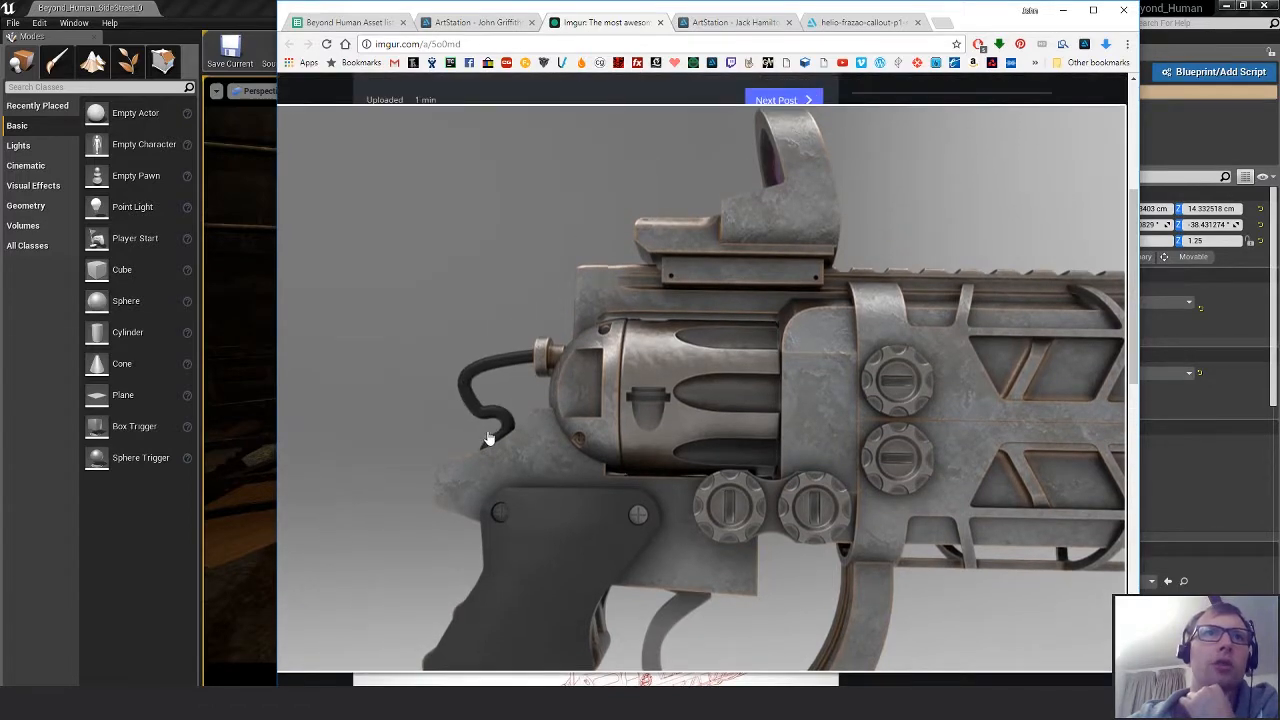
scroll(465, 380, "down", 1)
scroll(480, 420, "up", 1)
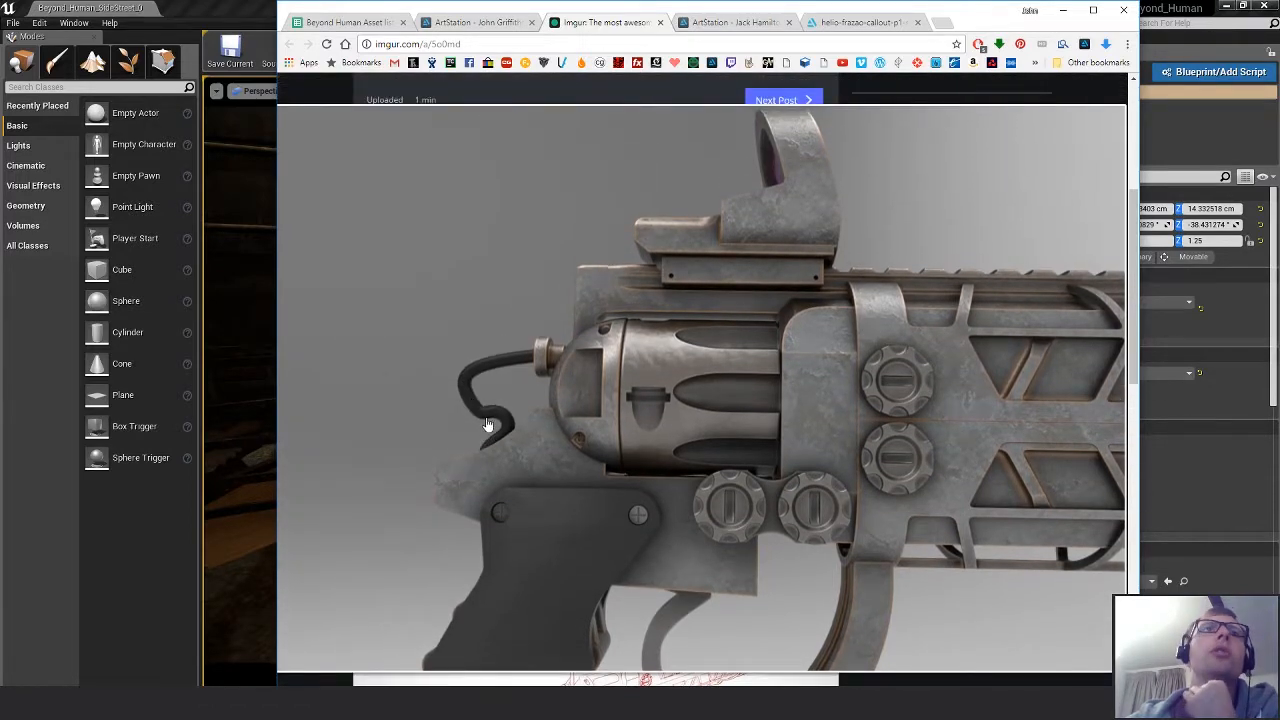
scroll(461, 383, "down", 1)
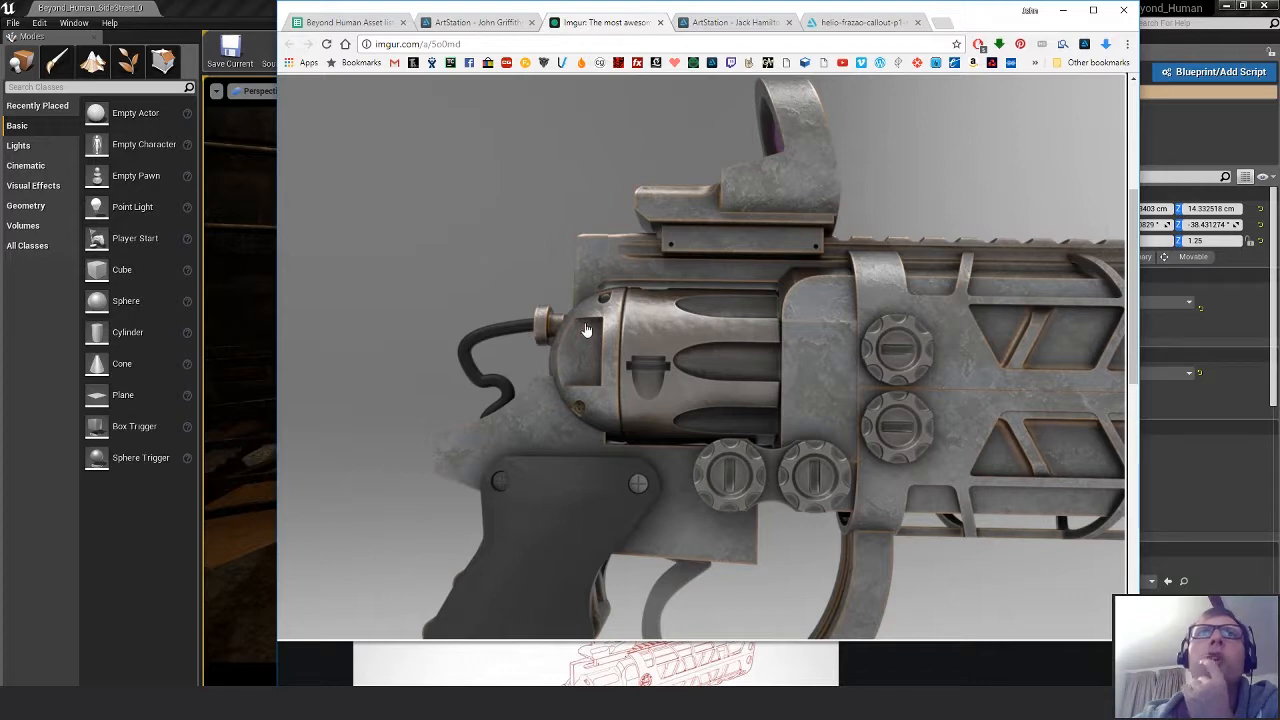
Close the enlarged close-up and enlarge the render showing the whole revolver from the side.
left_click(835, 285)
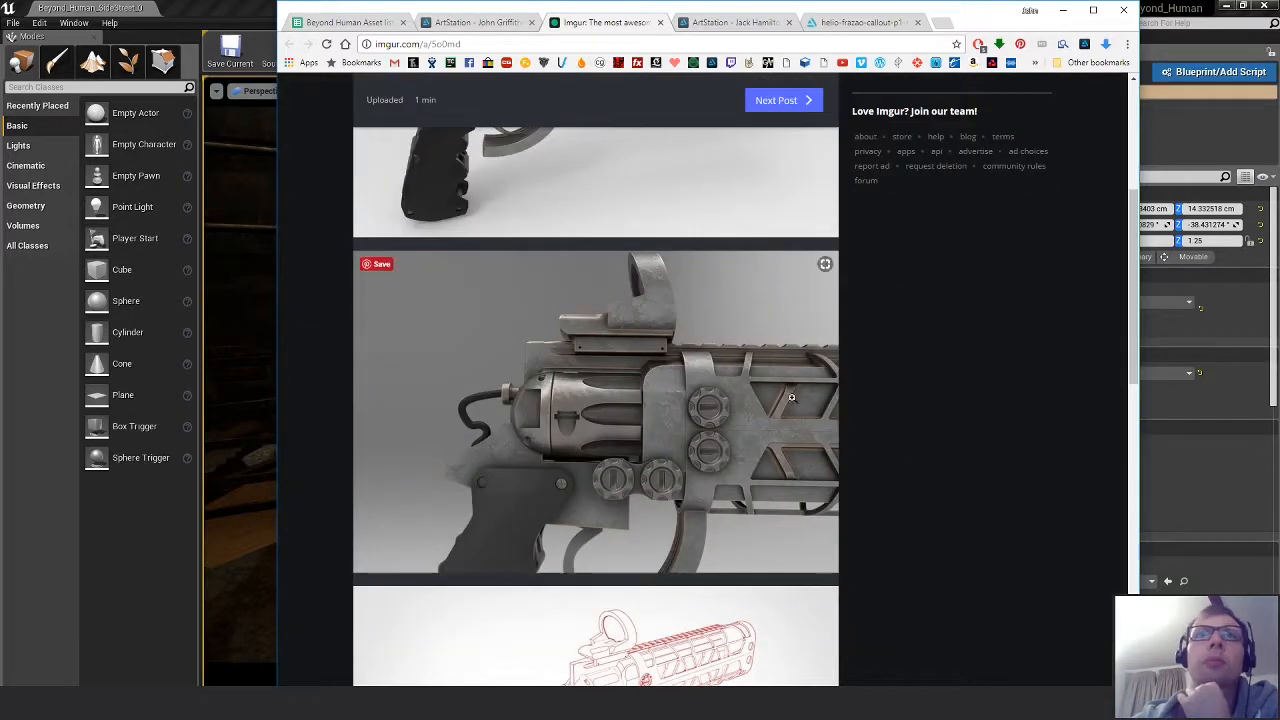
scroll(935, 530, "up", 3)
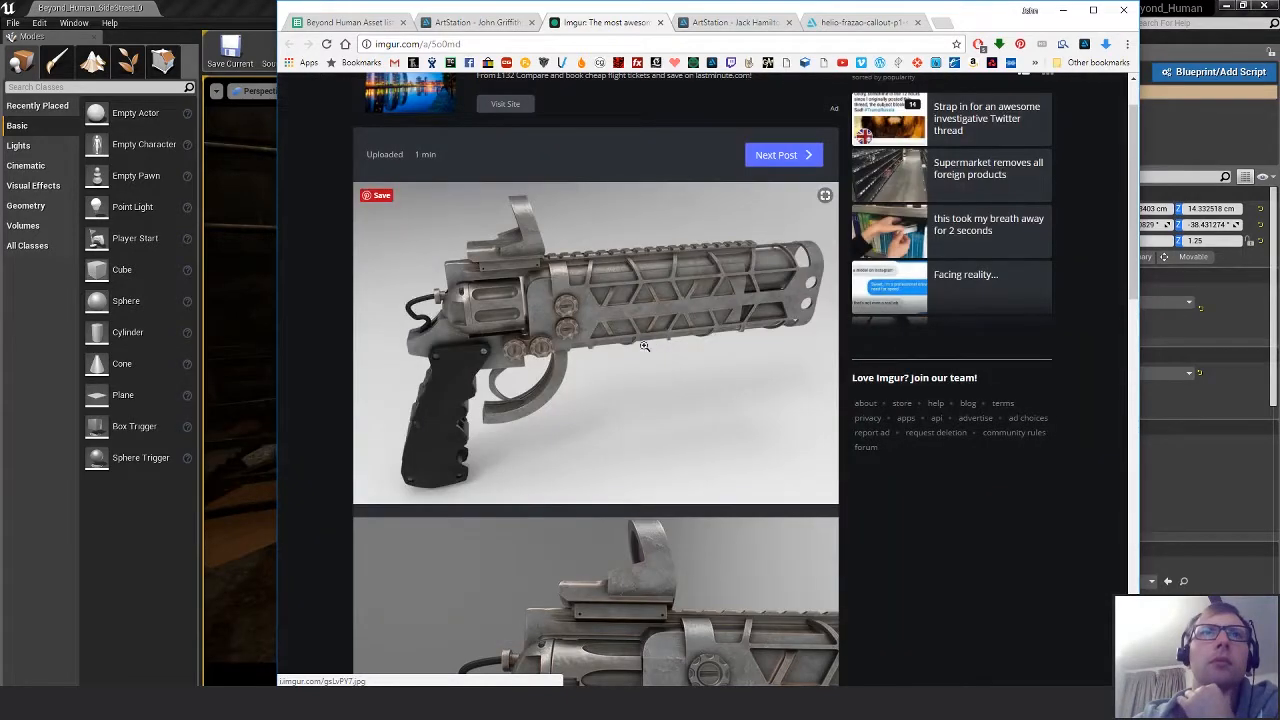
left_click(644, 346)
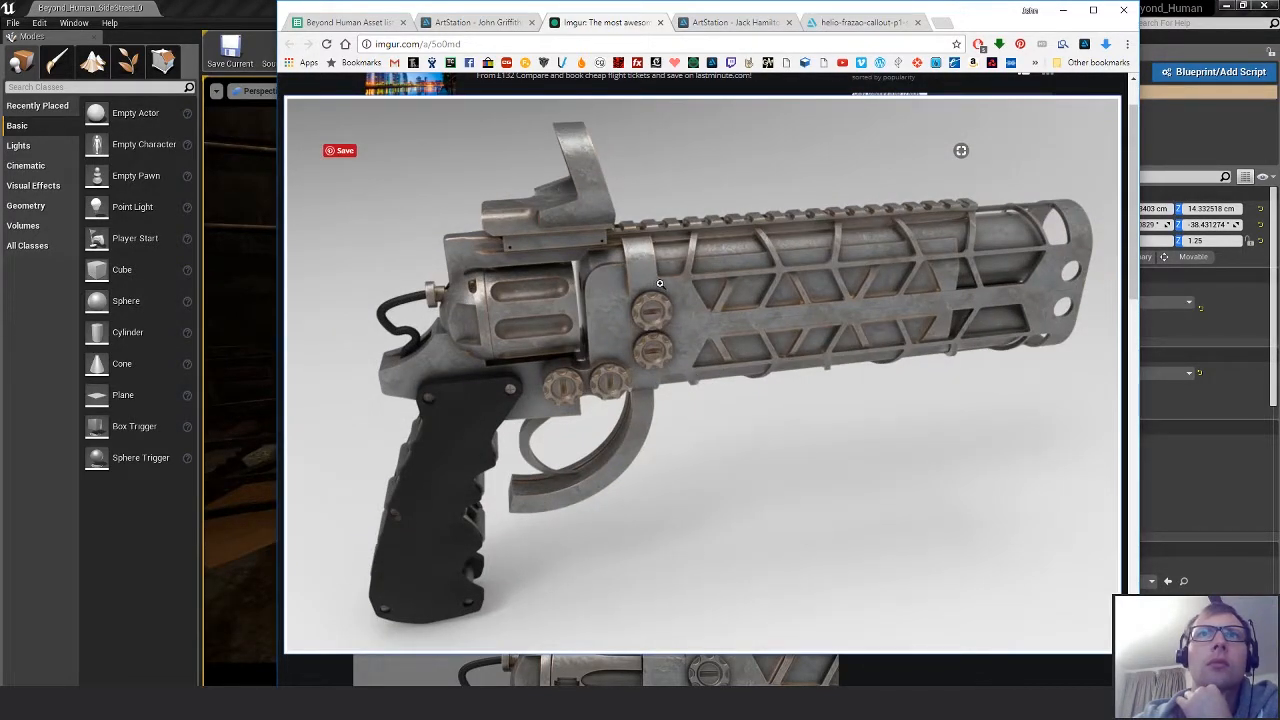
Enlarge and examine the closer side render of the revolver, then leave the Imgur post and return to the street level.
left_click(910, 683)
left_click(731, 638)
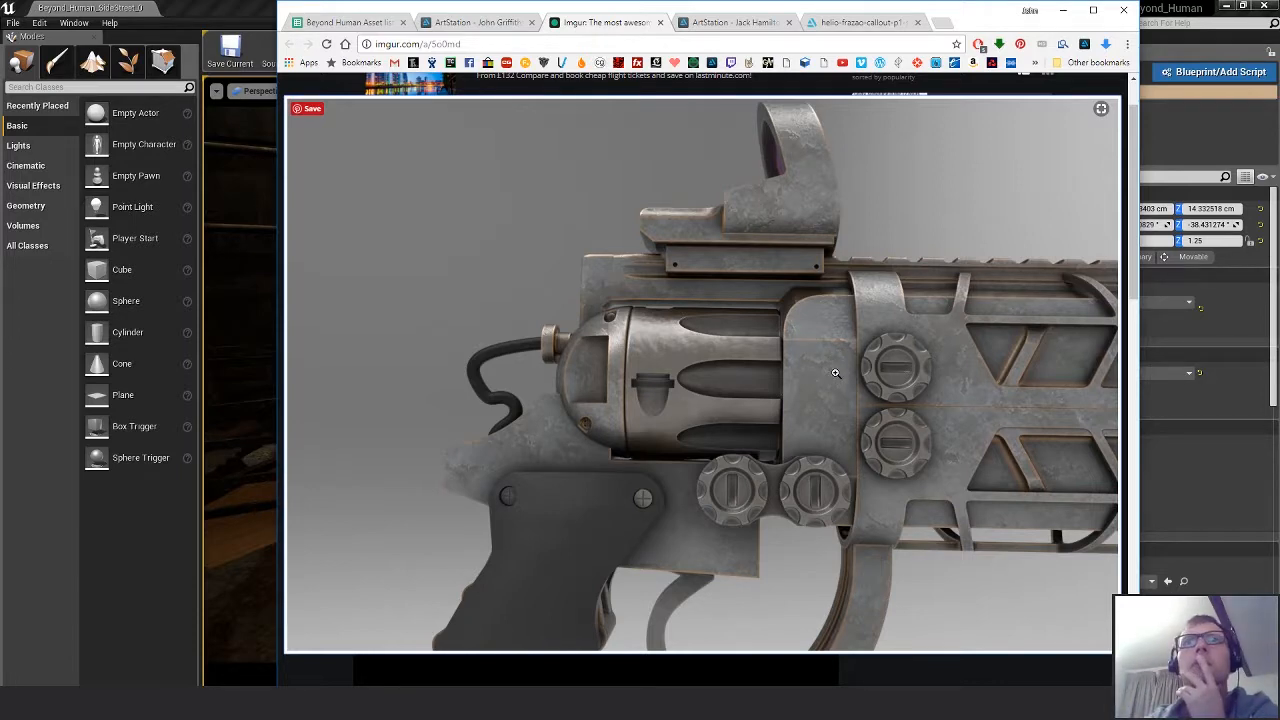
left_click(660, 22)
left_click(1063, 9)
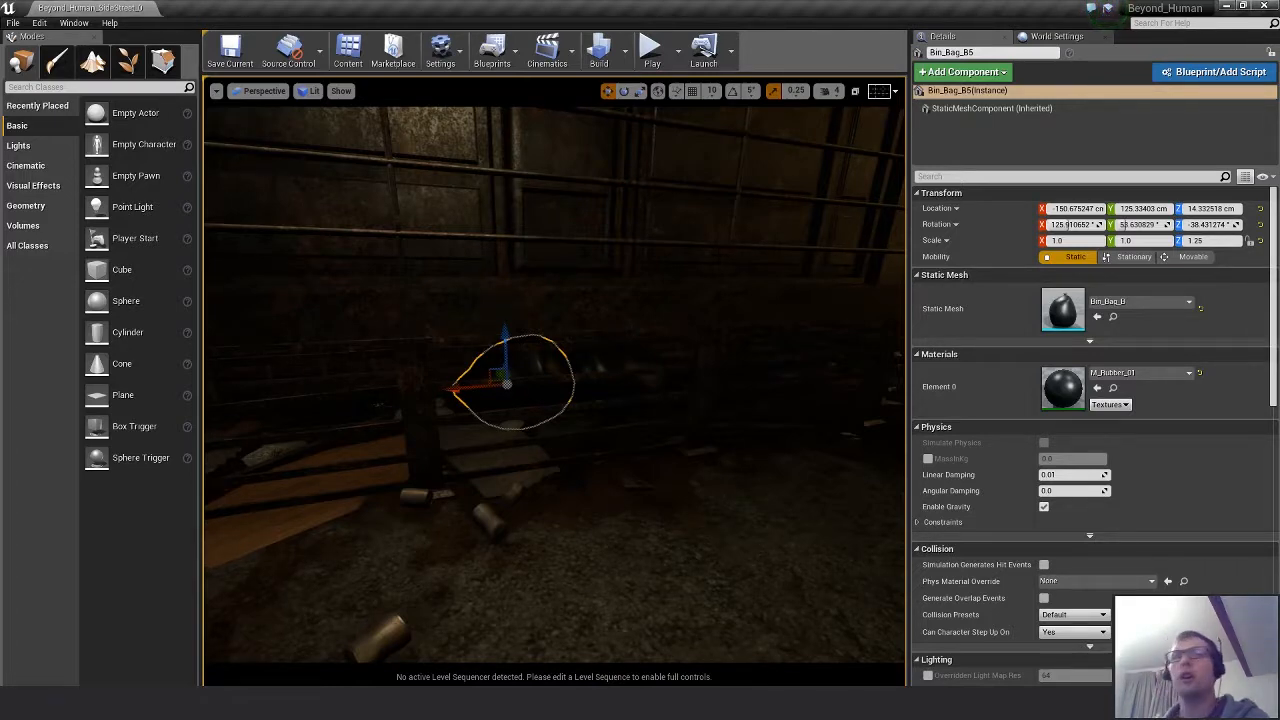
Place an upright bin bag against the brick wall beside the walkway's end, at about X 115.1 and Y 112.4 cm.
right_click_drag(555, 385, 700, 390)
right_click_drag(678, 460, 625, 465)
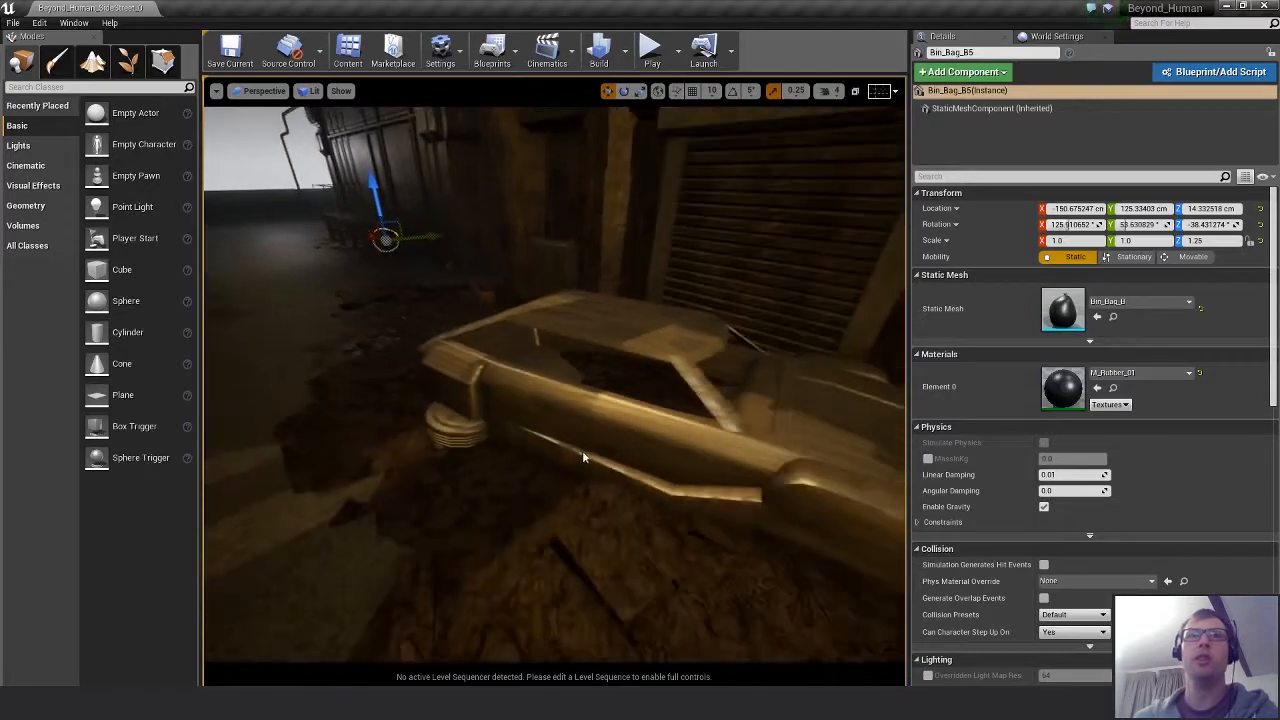
right_click_drag(583, 457, 504, 436)
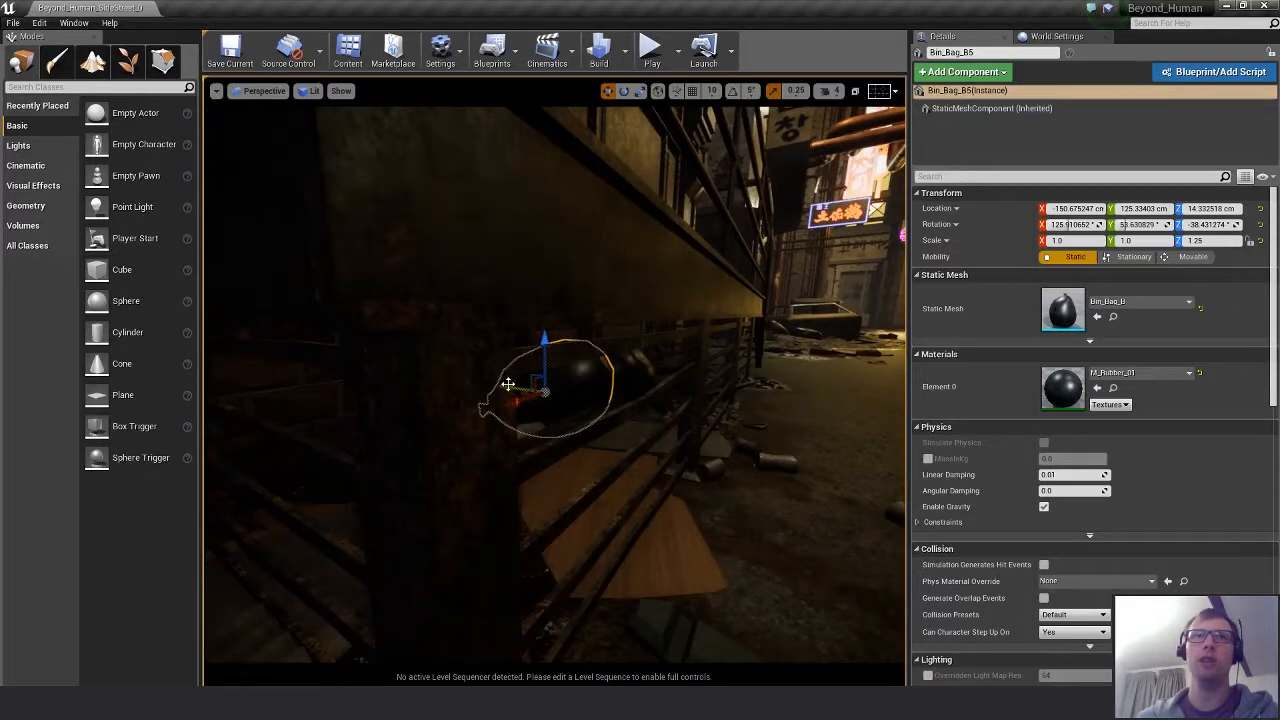
right_click_drag(683, 514, 616, 516)
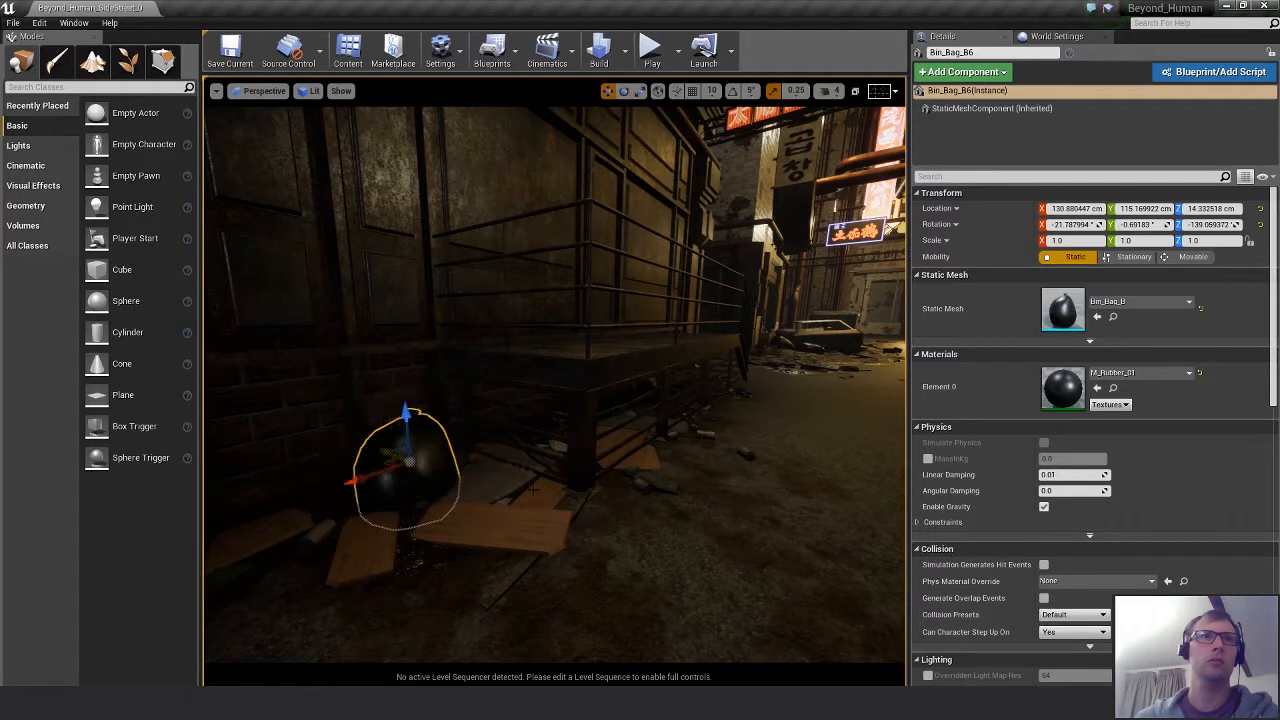
key("f")
left_click_drag(533, 489, 568, 367, "alt")
left_click_drag(720, 400, 771, 477, "alt")
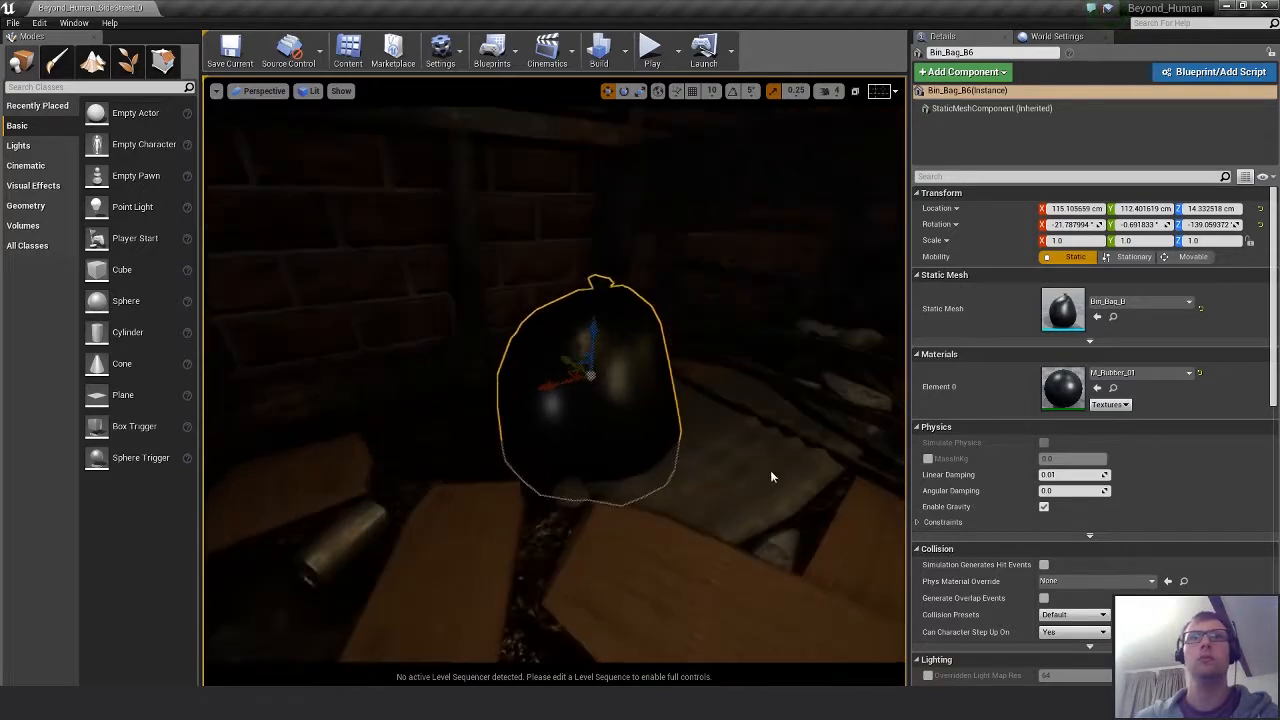
Duplicate the debris scatter beside the walkway and place the copy down the alley at about X -1242.8, Y -174.3 cm.
right_click_drag(771, 477, 804, 482)
right_click_drag(530, 430, 478, 428)
scroll(500, 438, "down", 4)
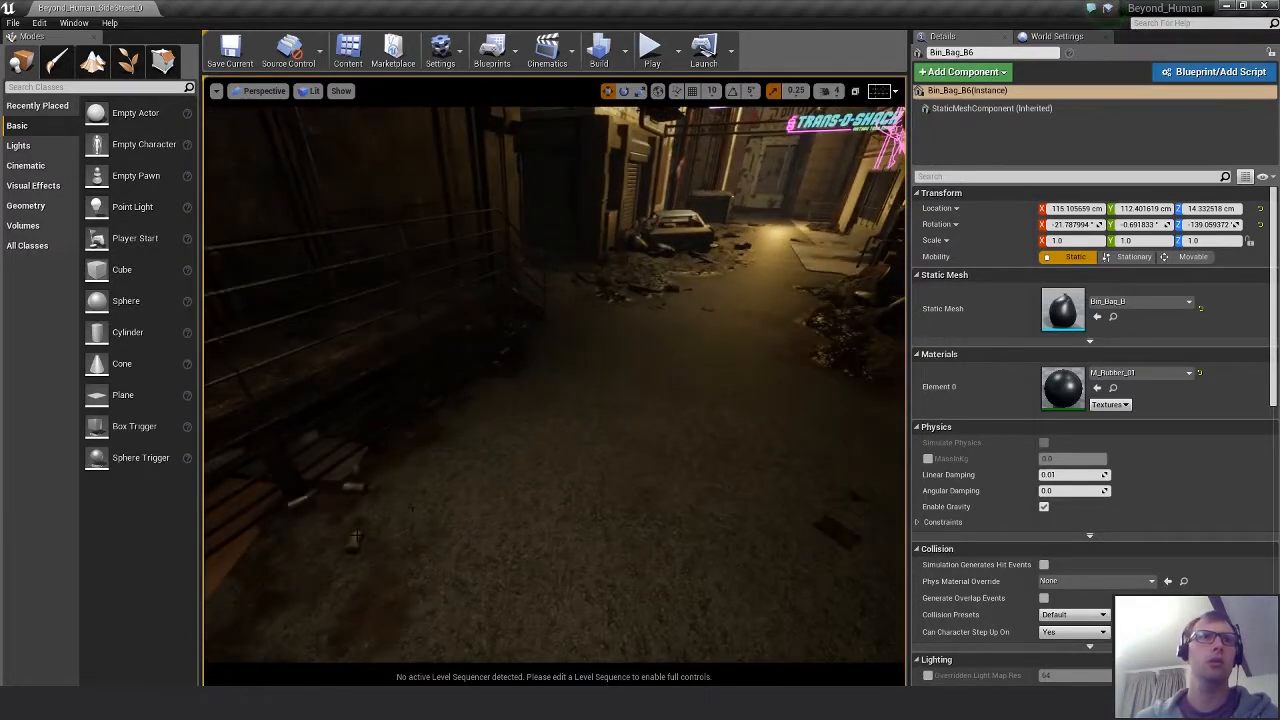
left_click(356, 537)
scroll(579, 476, "down", 4)
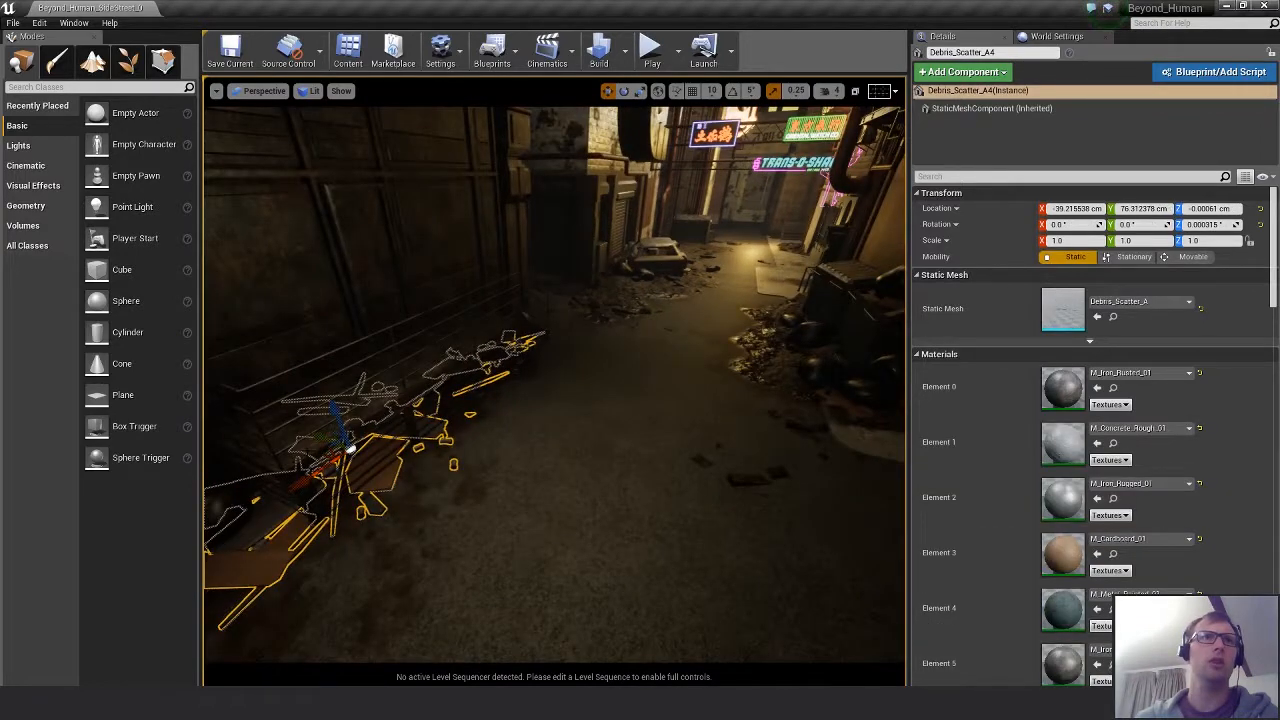
left_click_drag(349, 449, 852, 311, "alt")
key("w")
right_click_drag(852, 311, 870, 273)
key("s")
Rotate the copied debris scatter near the wrecked car to about -173.4° in Z, check it along the alley and clear the selection.
key("Escape")
key("s")
key("w")
key("d")
mouse_move(640, 431)
right_mouse_down()
mouse_move(630, 437)
mouse_move(640, 431)
right_mouse_up()
left_click(604, 406)
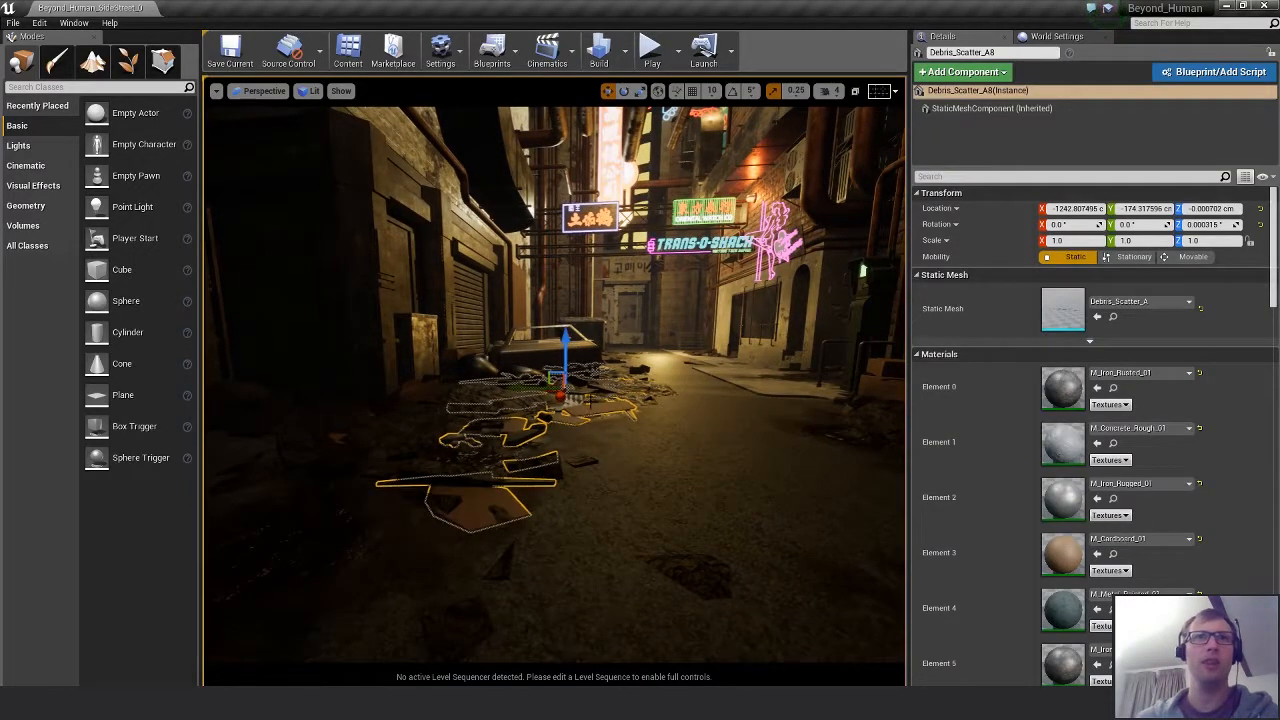
right_click_drag(641, 436, 641, 470)
key("e")
key("e")
left_click_drag(586, 425, 474, 388)
key("Escape")
right_click_drag(474, 388, 482, 328)
key("s")
key("w")
right_click_drag(616, 440, 575, 450)
key("e")
left_click(571, 477)
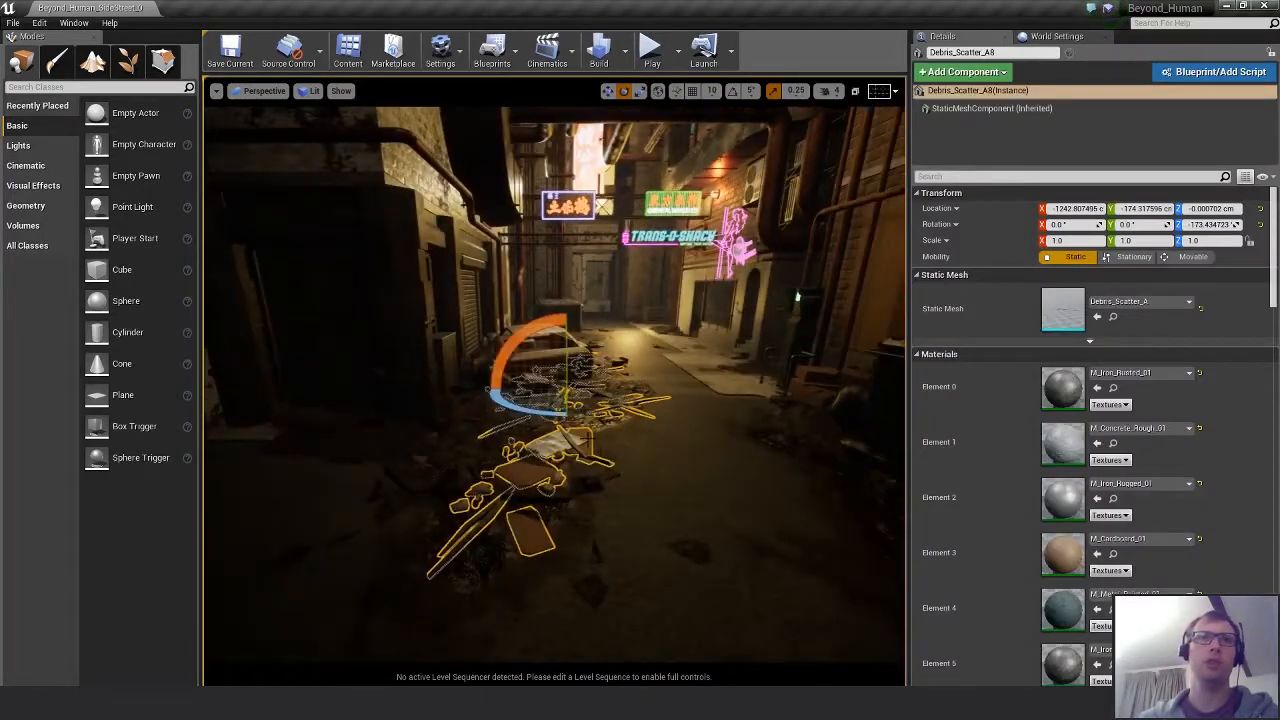
key("Escape")
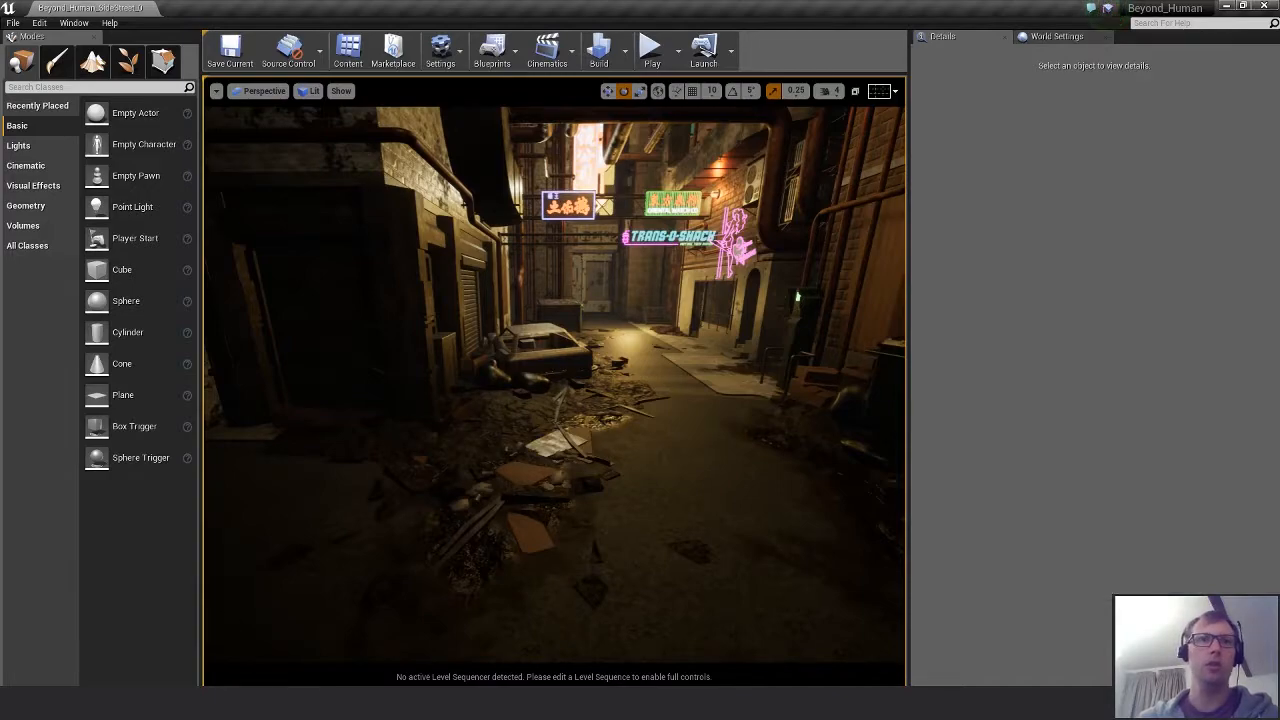
Switch to MODO and rotate Bin_Bag_A's polygons to bring its neck over the centre axis, including 4.5° in X.
key("alt+Tab")
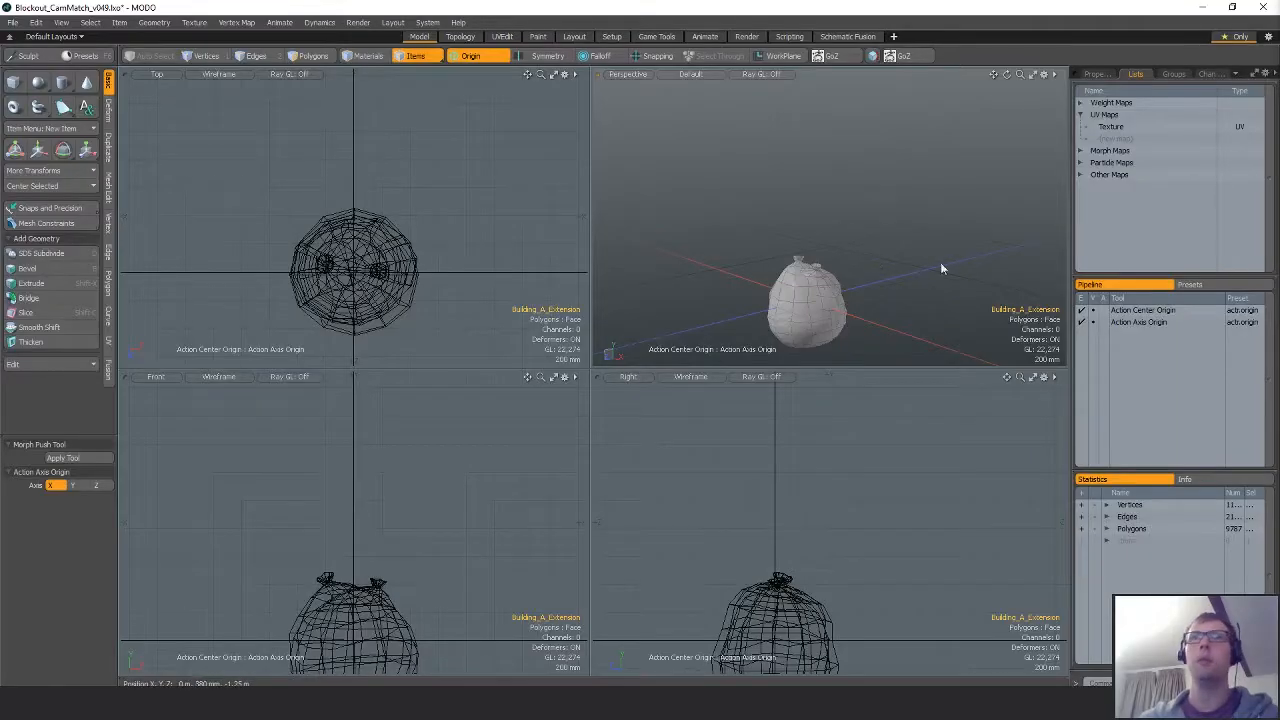
left_click(822, 312)
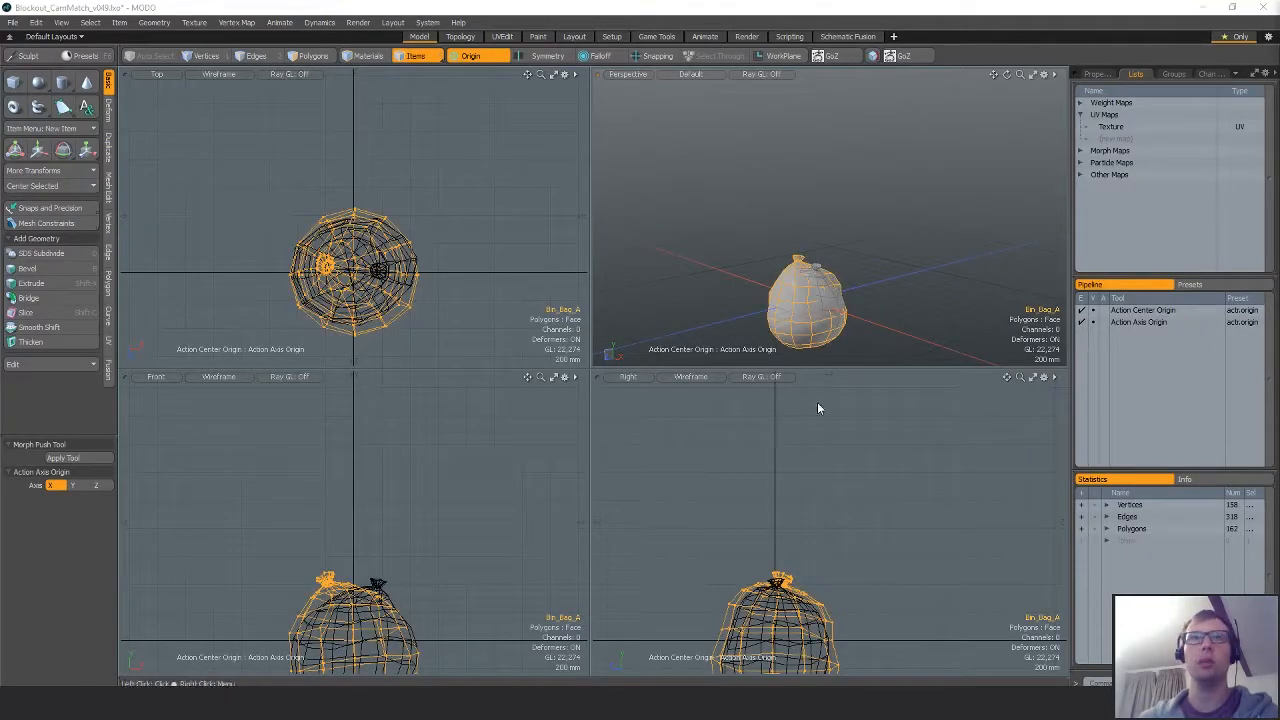
key("3")
left_click_drag(427, 592, 433, 535, "alt+shift")
key("e")
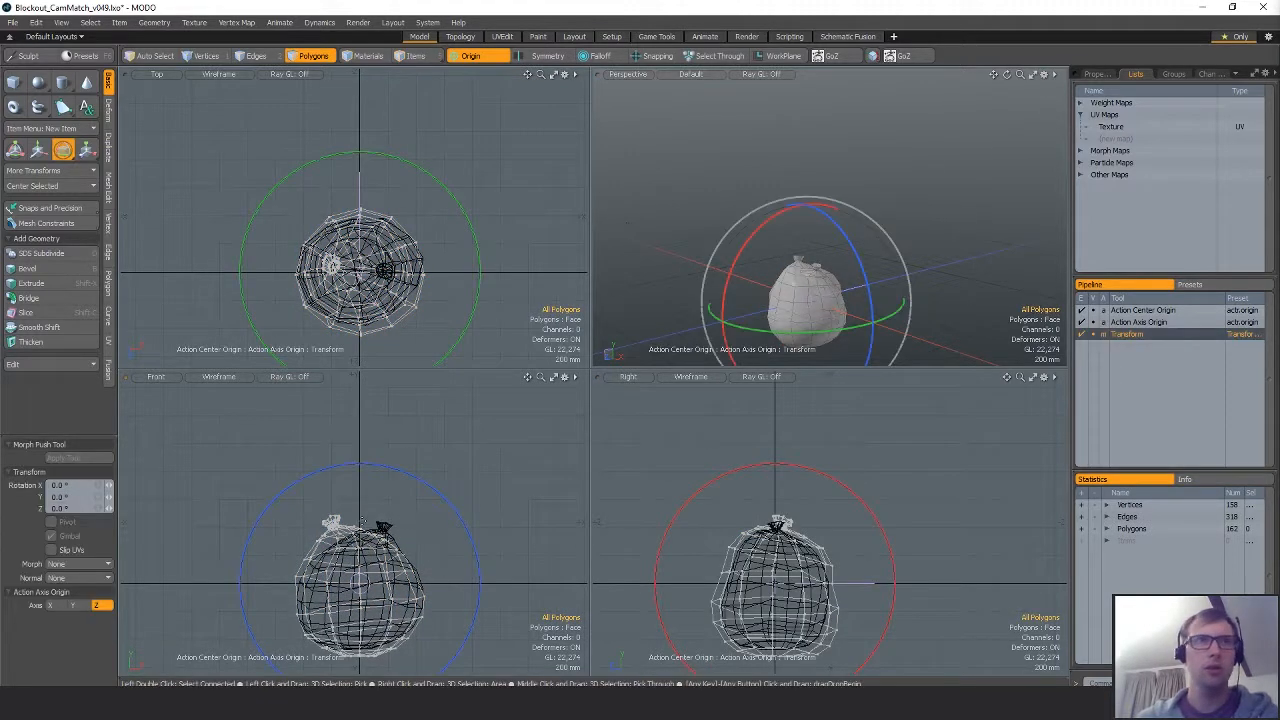
left_click_drag(401, 476, 444, 498)
key("ctrl+z")
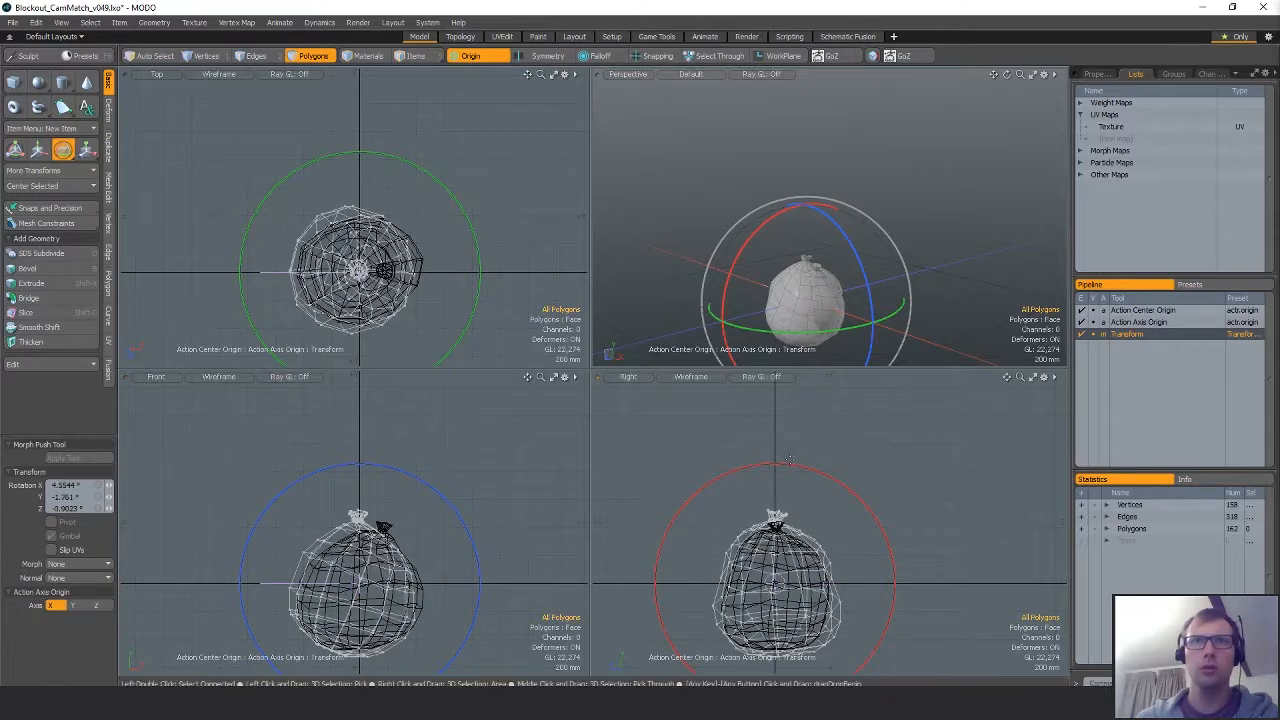
left_click_drag(799, 470, 785, 470)
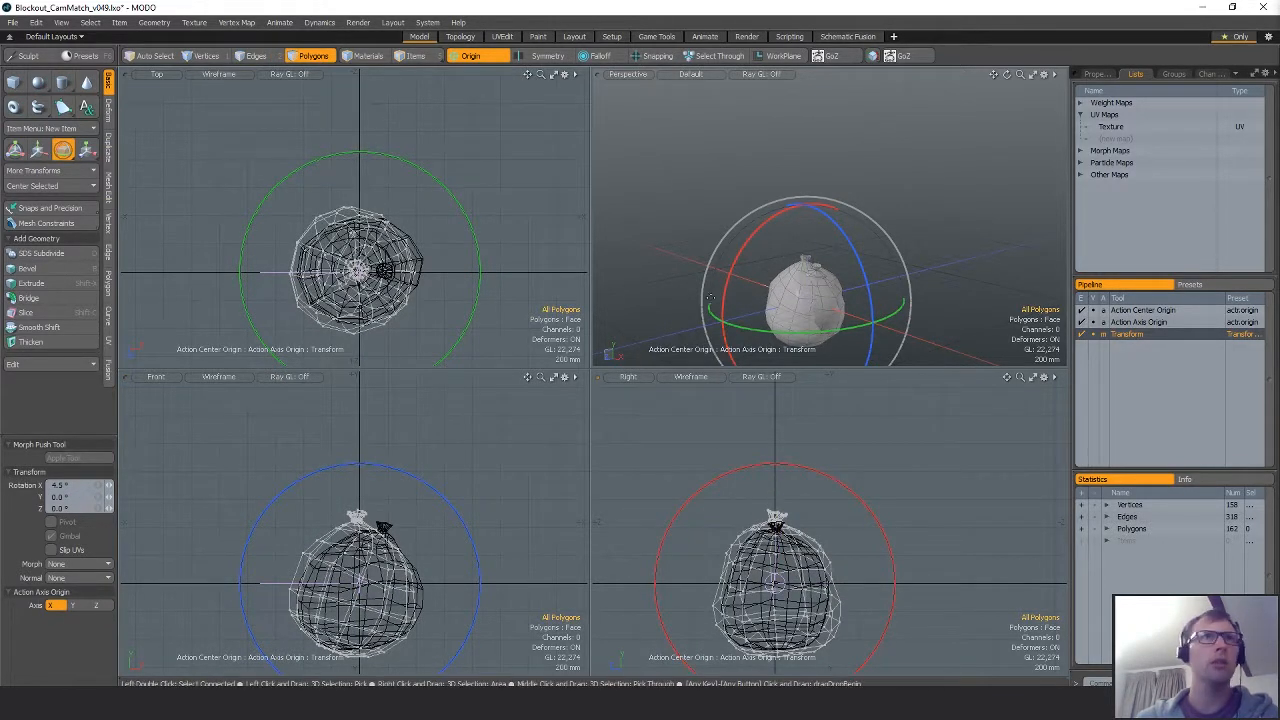
Rotate the other bin bag's mesh to bring its neck over the centre axis, and center both bags on the origin.
key("ctrl+z")
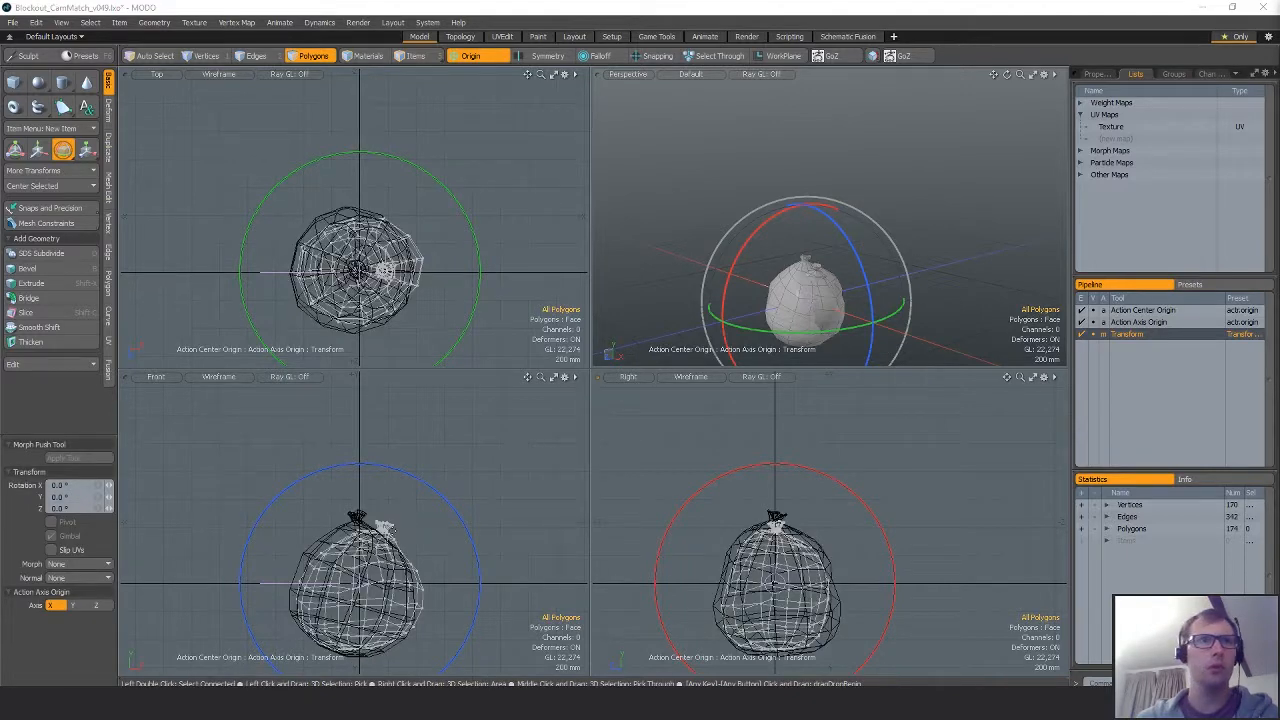
left_click_drag(418, 481, 365, 510)
key("space")
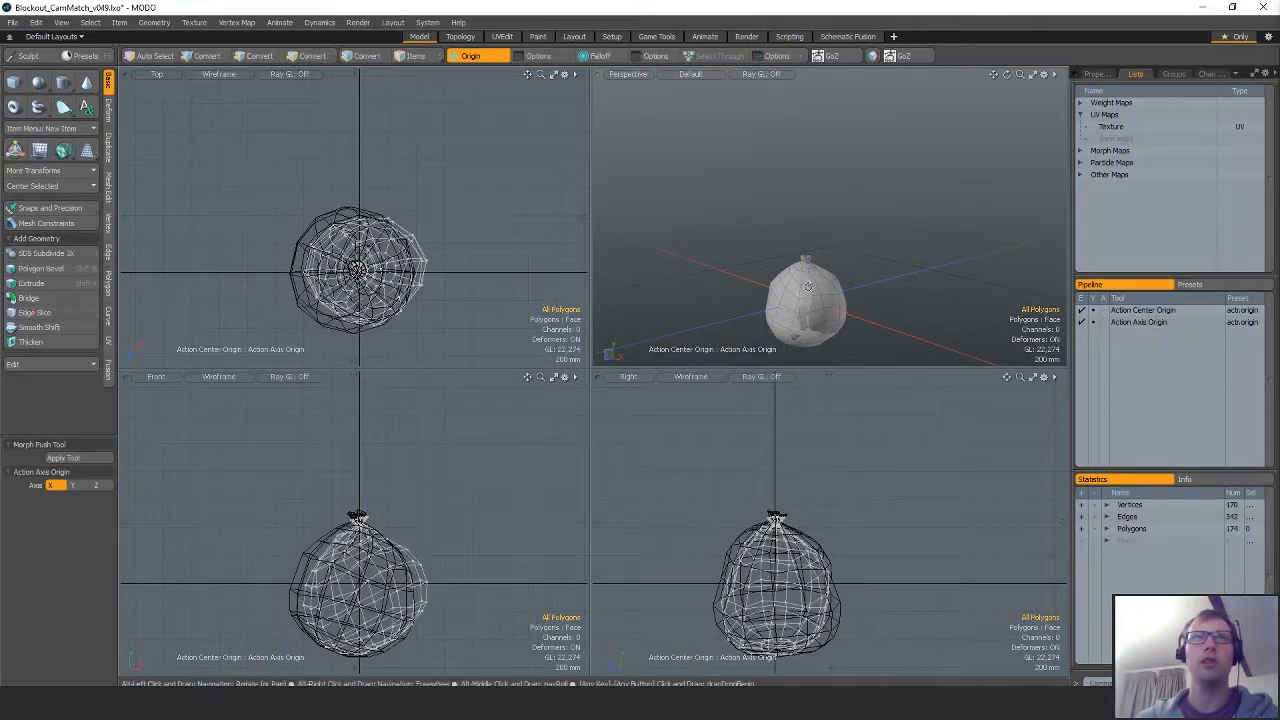
left_click(64, 186)
left_click(63, 197)
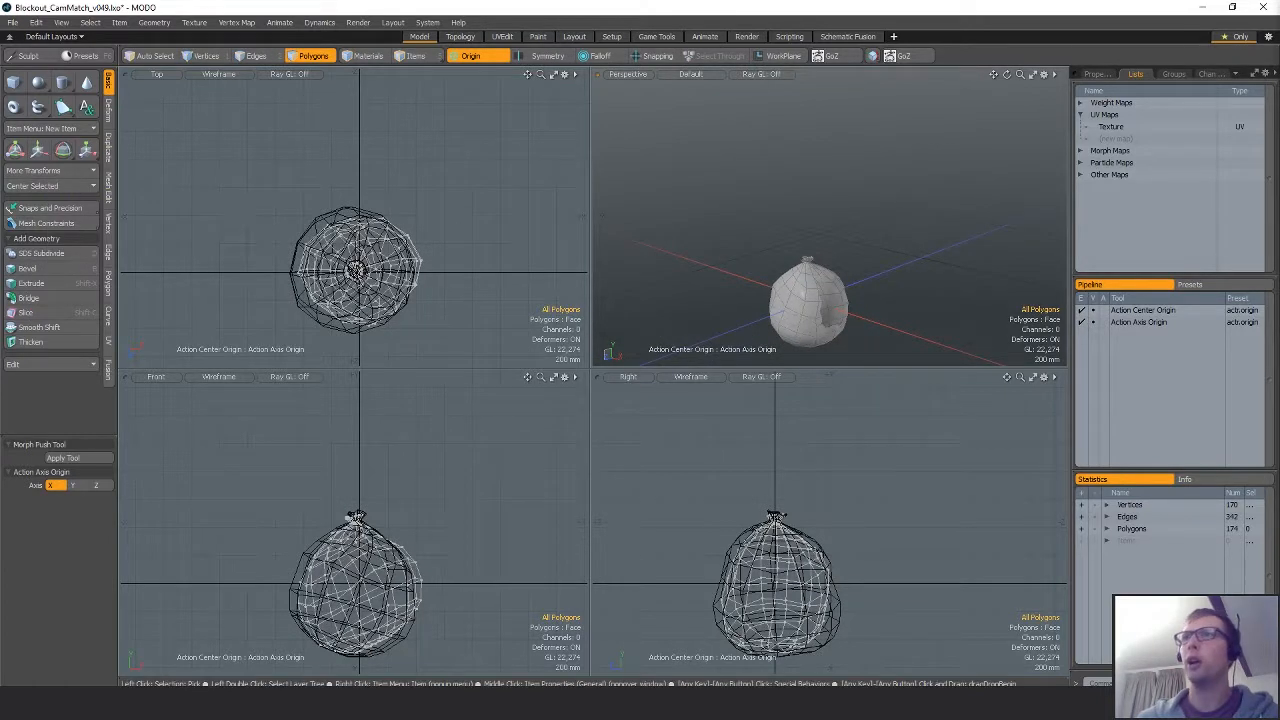
left_click(64, 186)
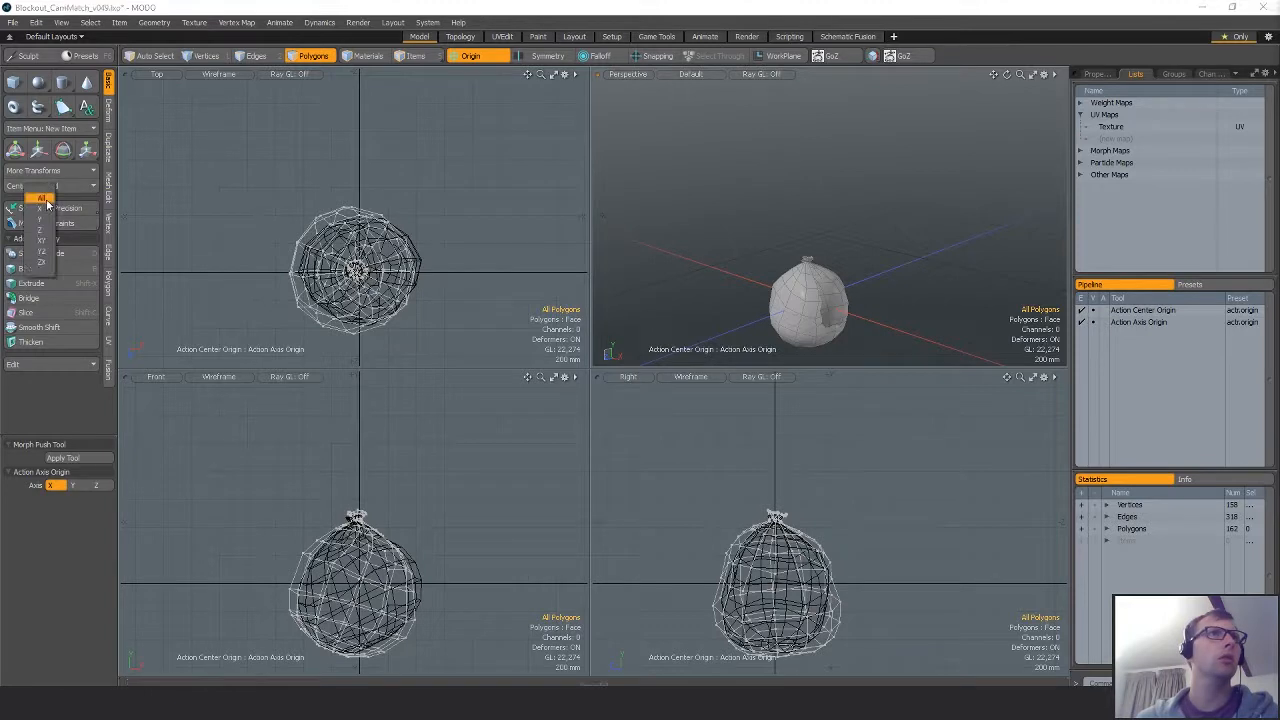
left_click(52, 208)
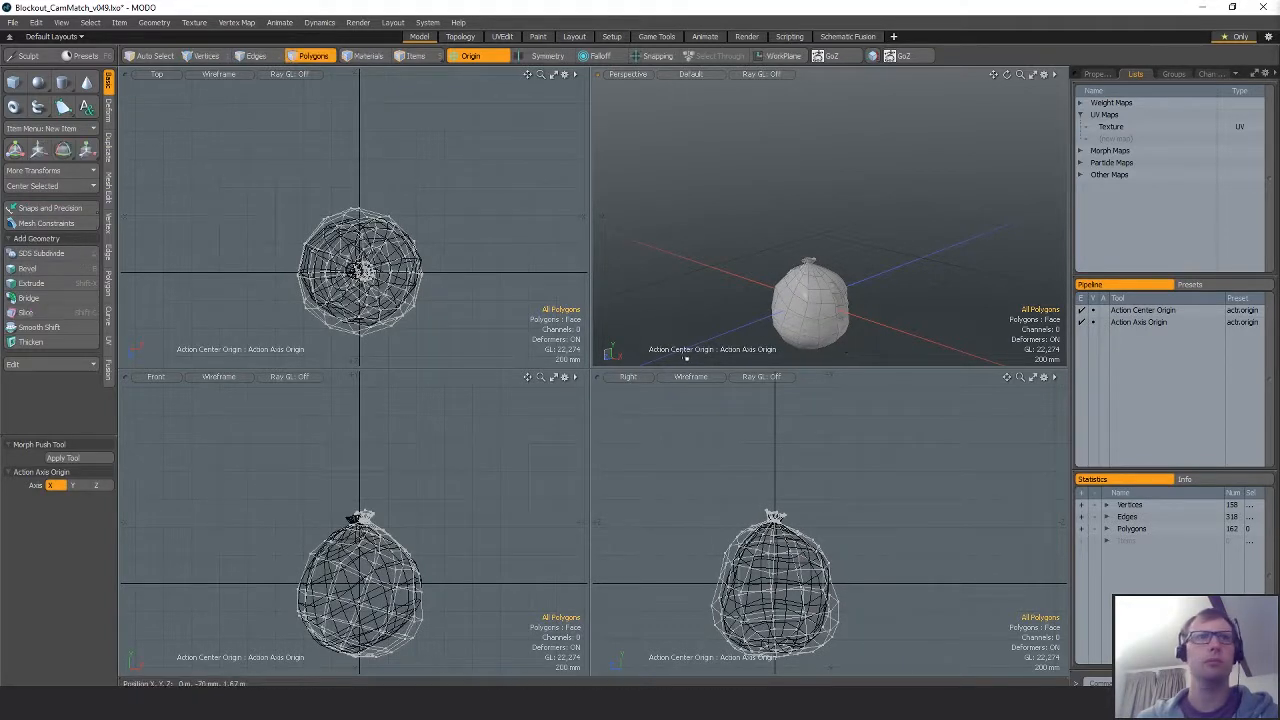
Fine-tune both bags' rotation in the front view, turning the second one -3.5° in Z, and re-center them.
key("e")
left_click_drag(407, 481, 396, 479)
left_click(76, 195)
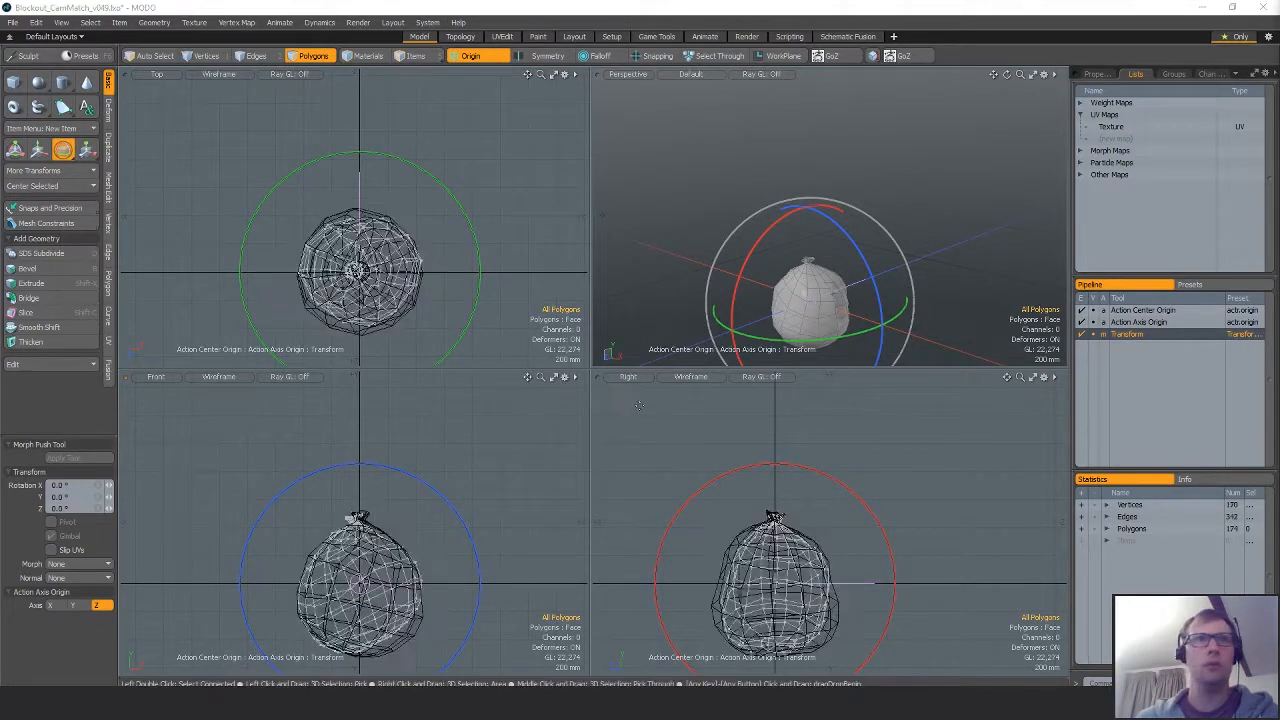
left_click_drag(407, 484, 411, 488)
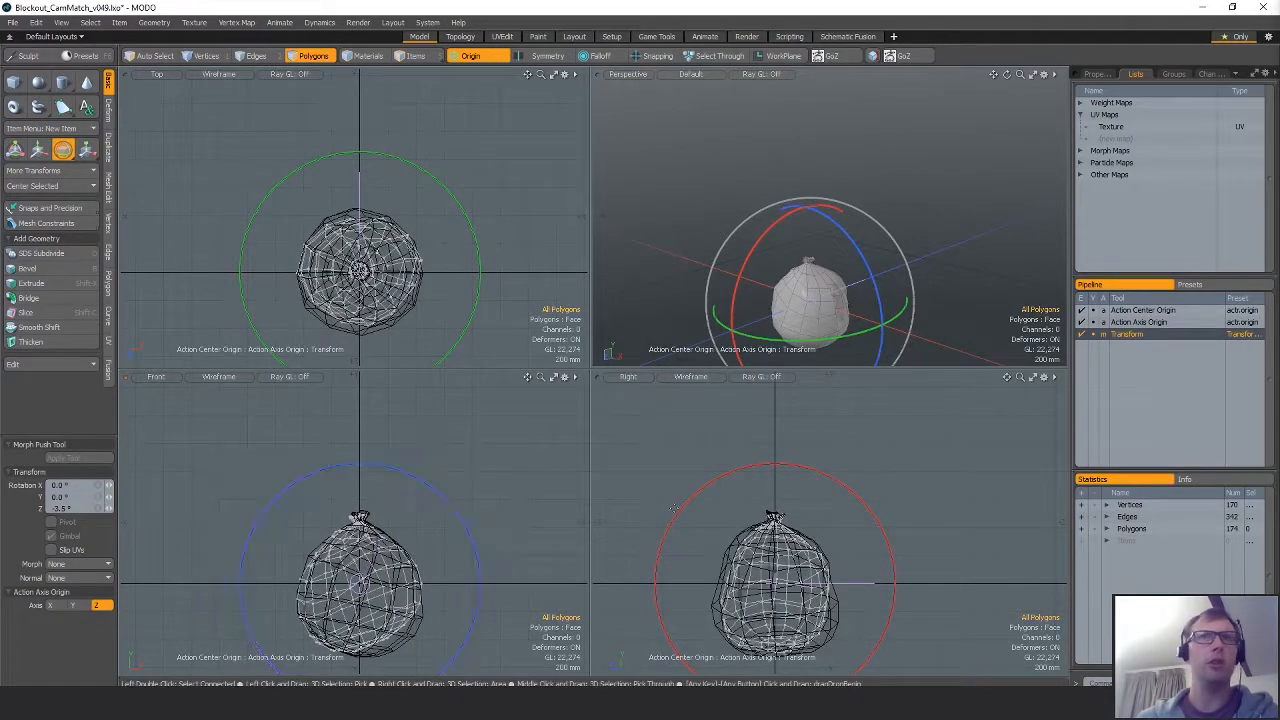
left_click(56, 187)
left_click(57, 198)
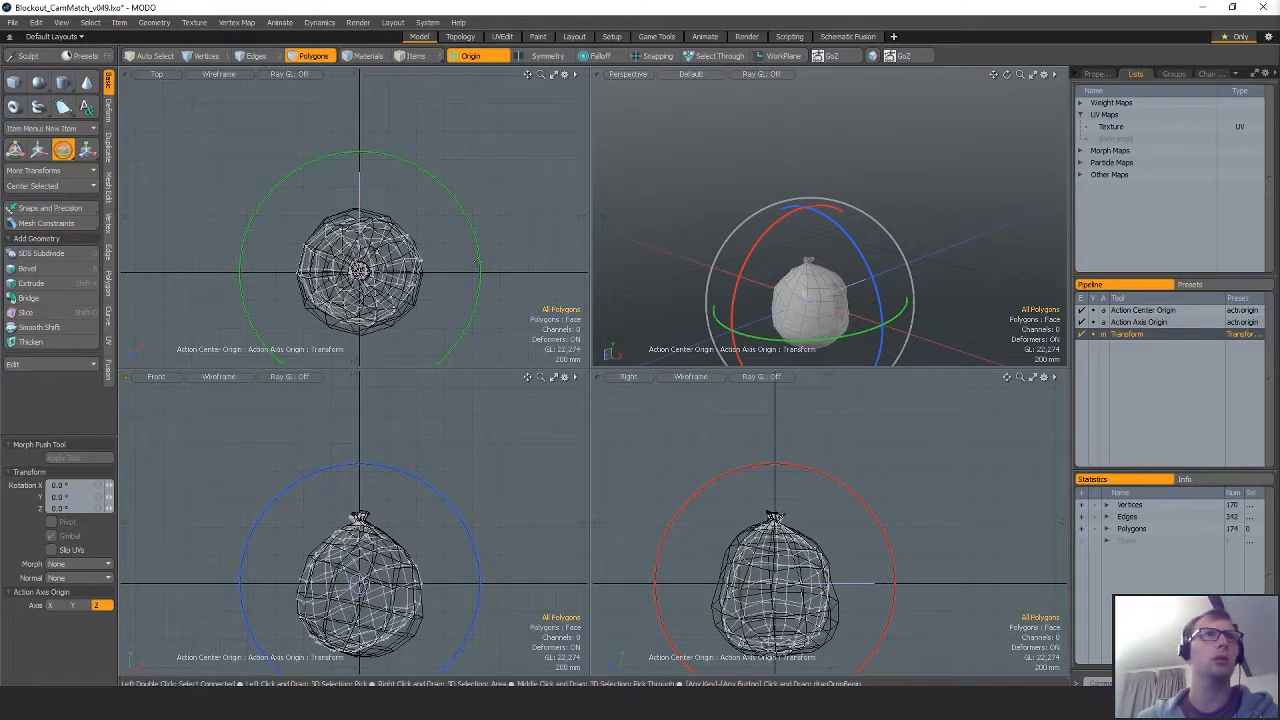
key("space")
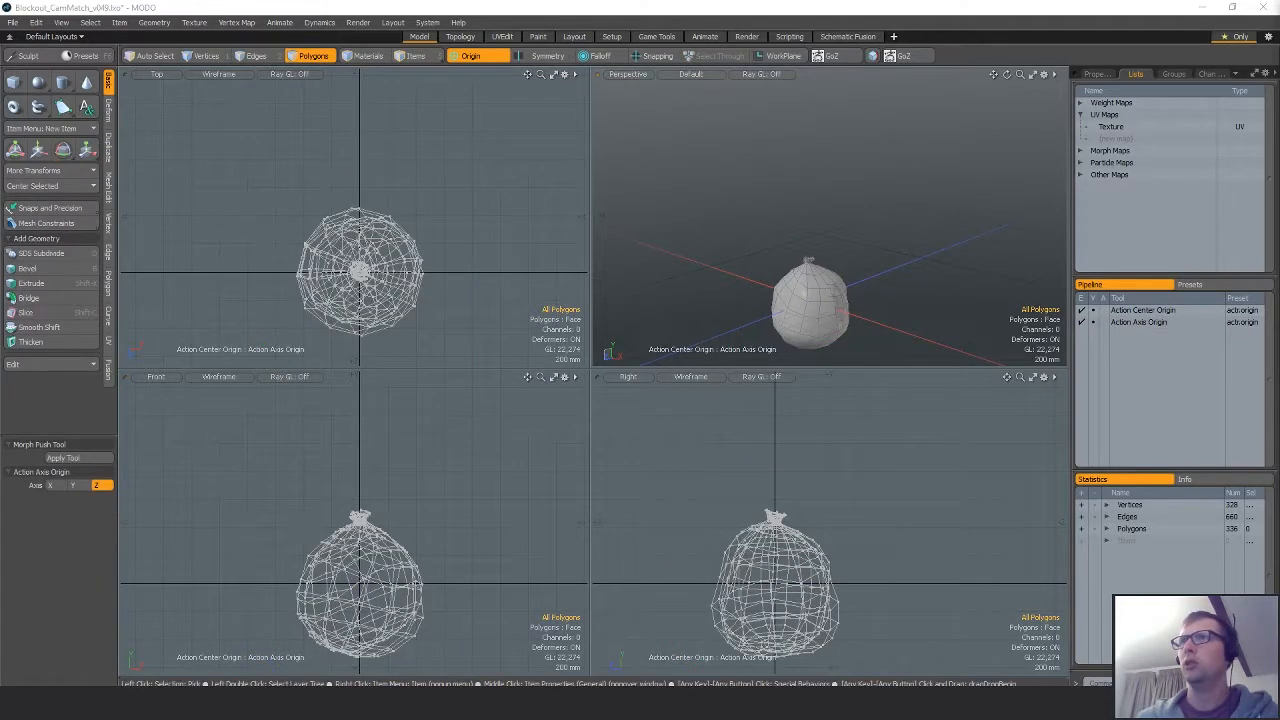
left_click(978, 447)
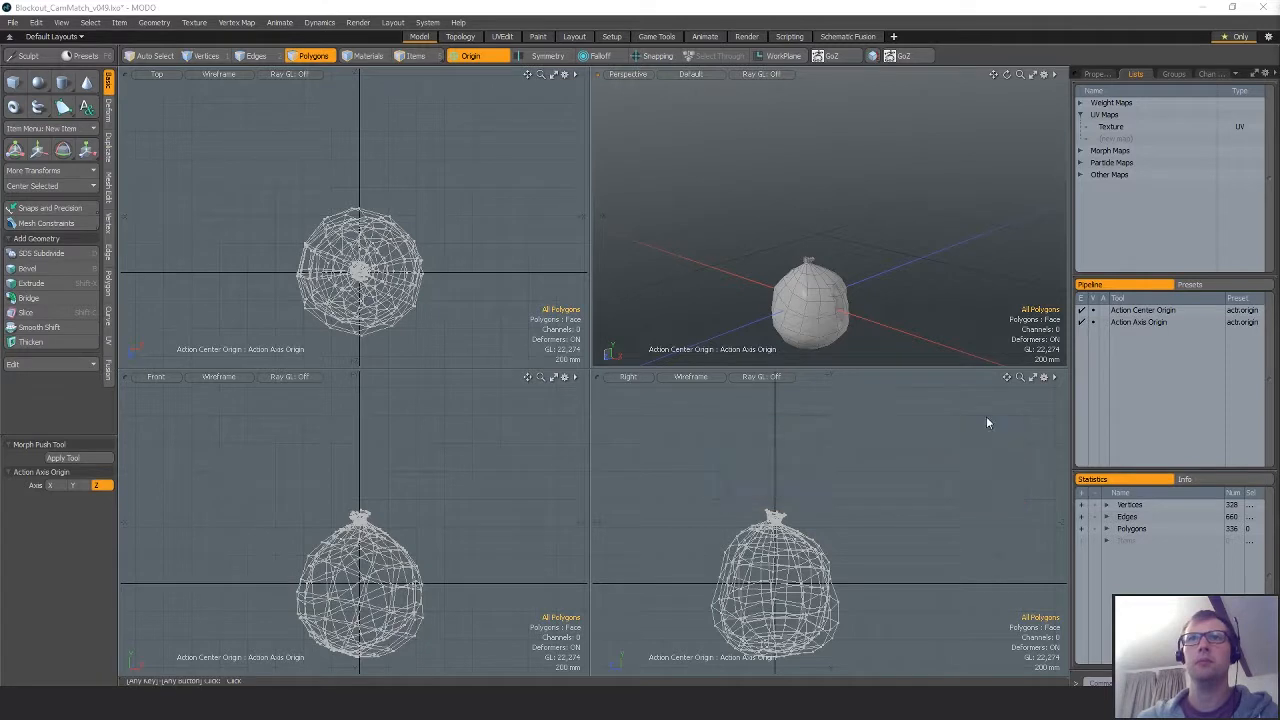
Bring up the Debris_Scatter_A mesh and examine the layout of its boards, cardboard and rubble over the ground plane.
key("5")
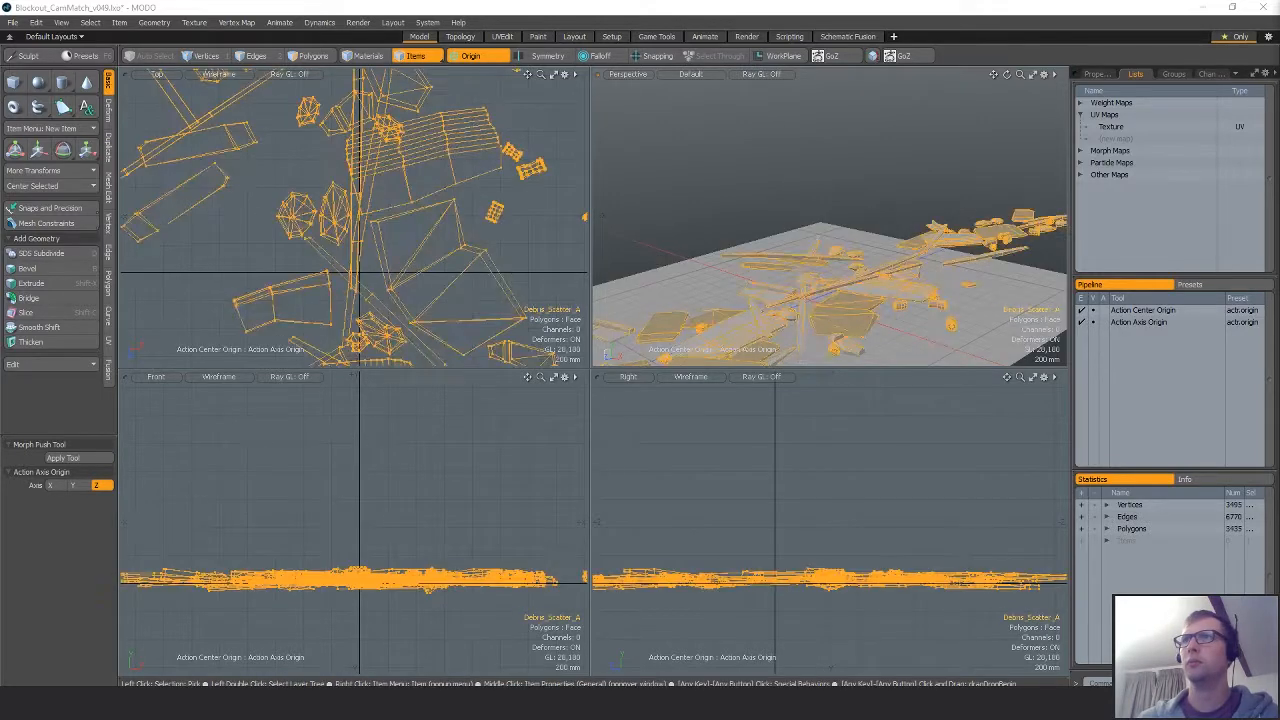
left_click_drag(876, 300, 825, 277, "alt")
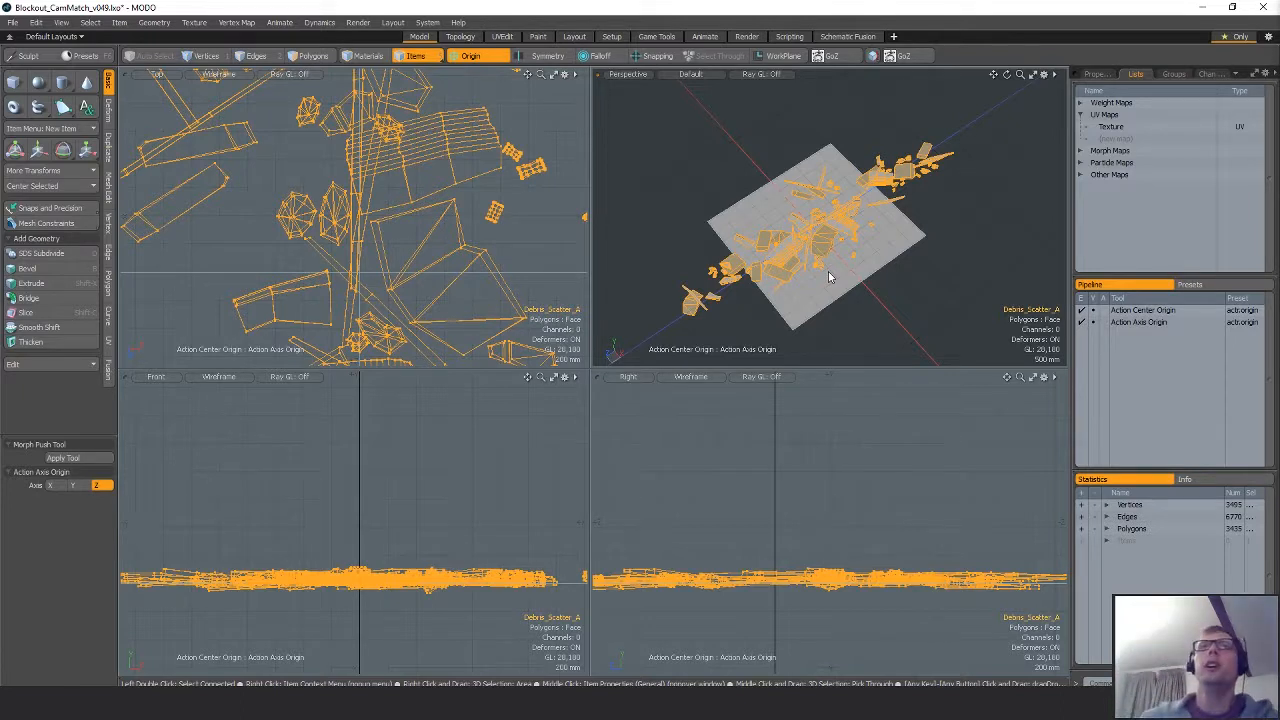
left_click_drag(934, 278, 848, 248, "alt")
scroll(846, 225, "up", 4)
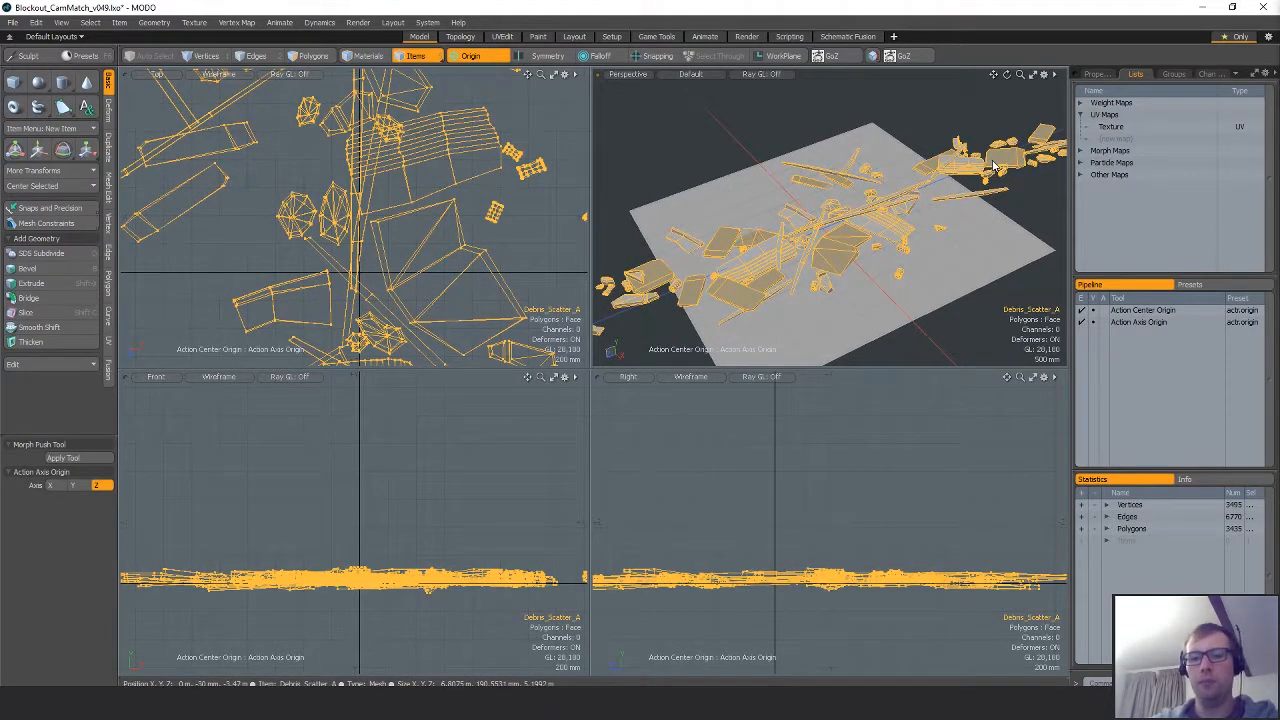
key("3")
left_click_drag(990, 172, 872, 232, "alt")
scroll(946, 220, "down", 4)
scroll(872, 232, "up", 3)
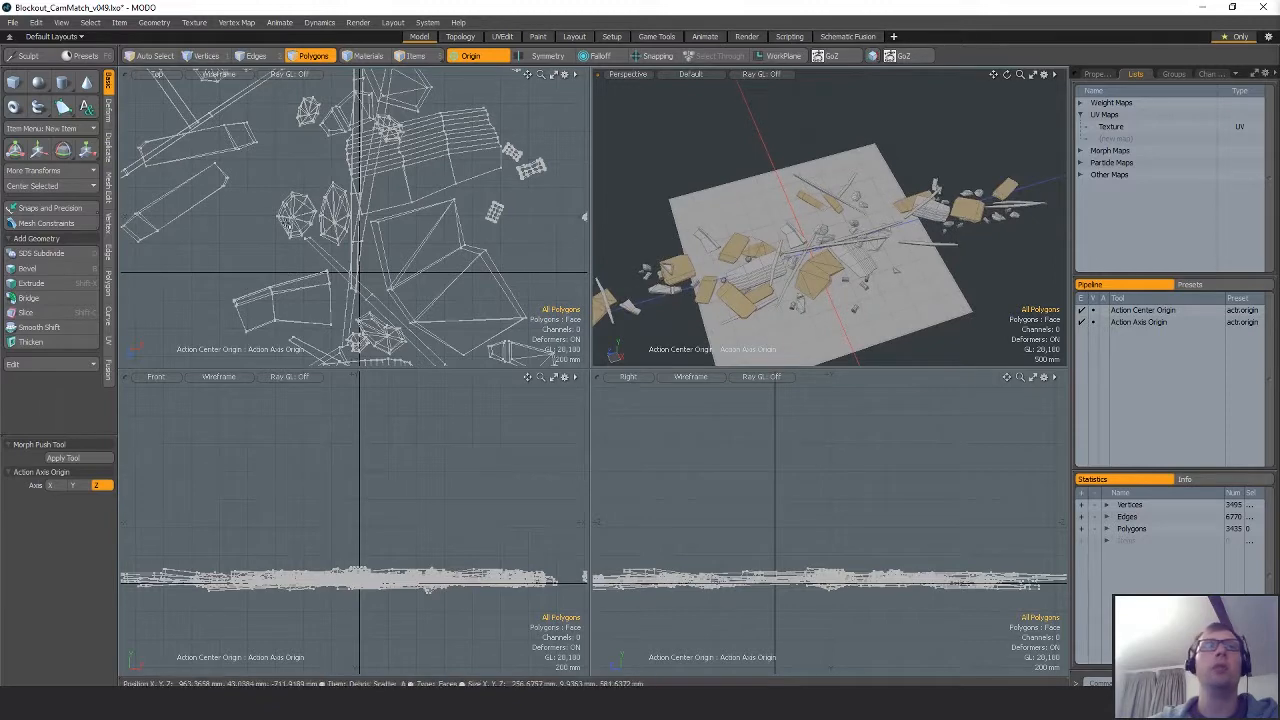
scroll(449, 229, "down", 5)
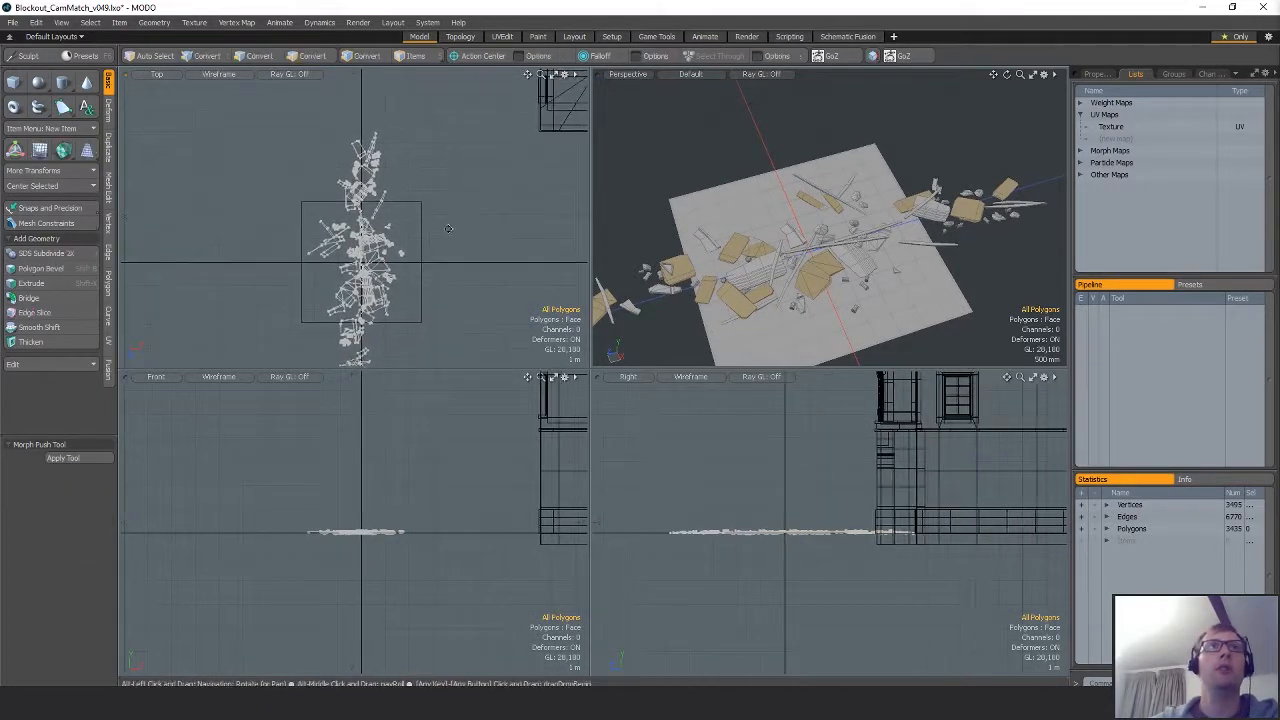
scroll(449, 229, "up", 1)
left_click_drag(449, 229, 443, 212, "alt+shift")
scroll(804, 265, "down", 4)
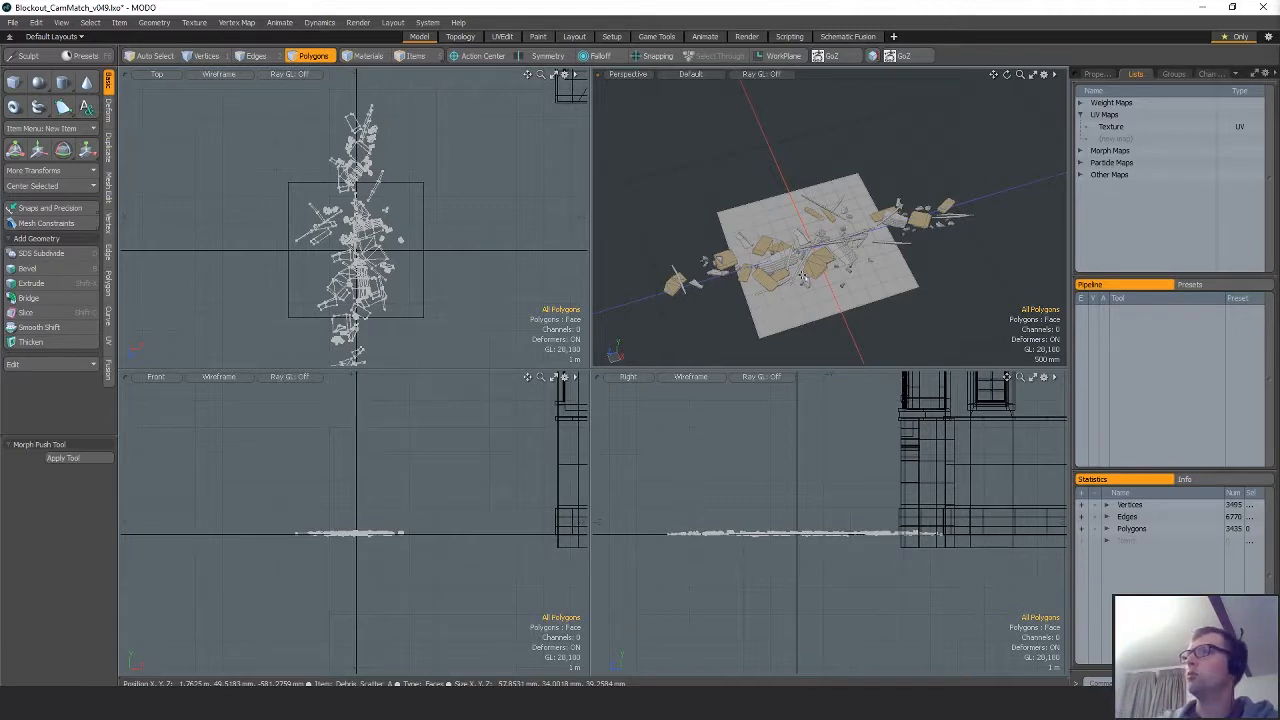
mouse_move(833, 278)
left_mouse_down("alt+shift")
mouse_move(838, 291)
mouse_move(842, 276)
left_mouse_up("alt+shift")
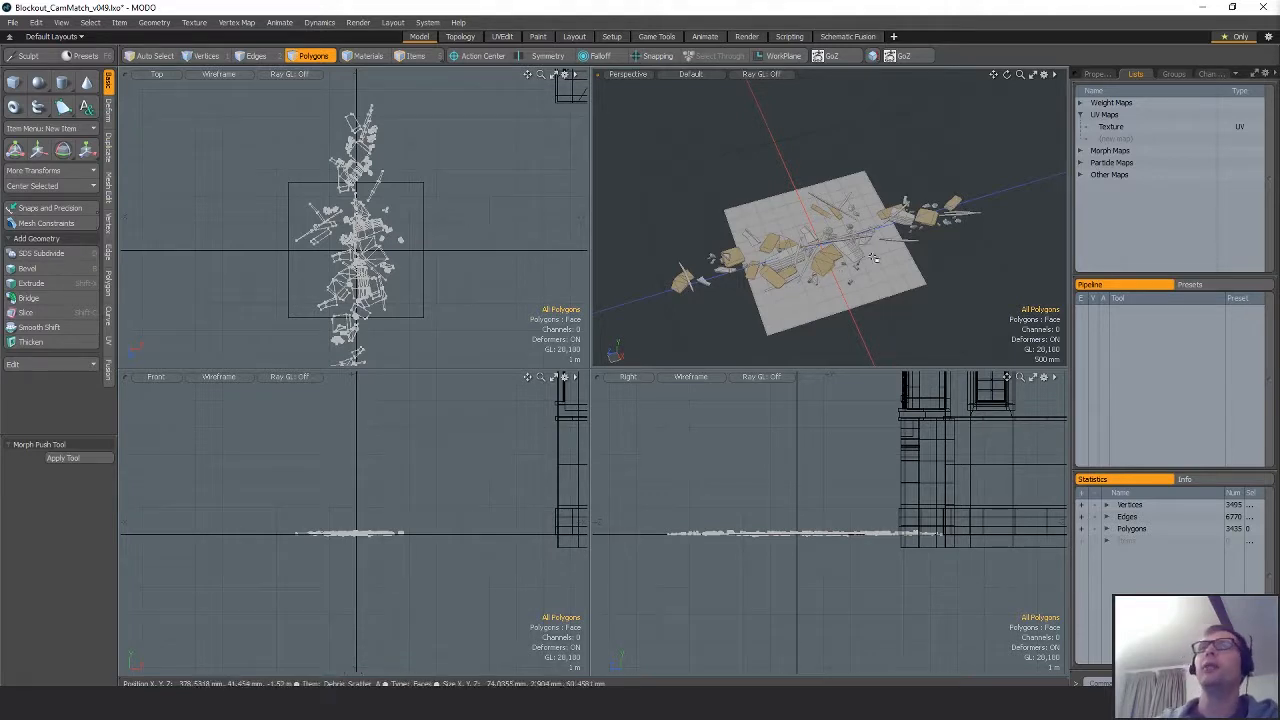
left_click_drag(873, 258, 902, 238, "alt")
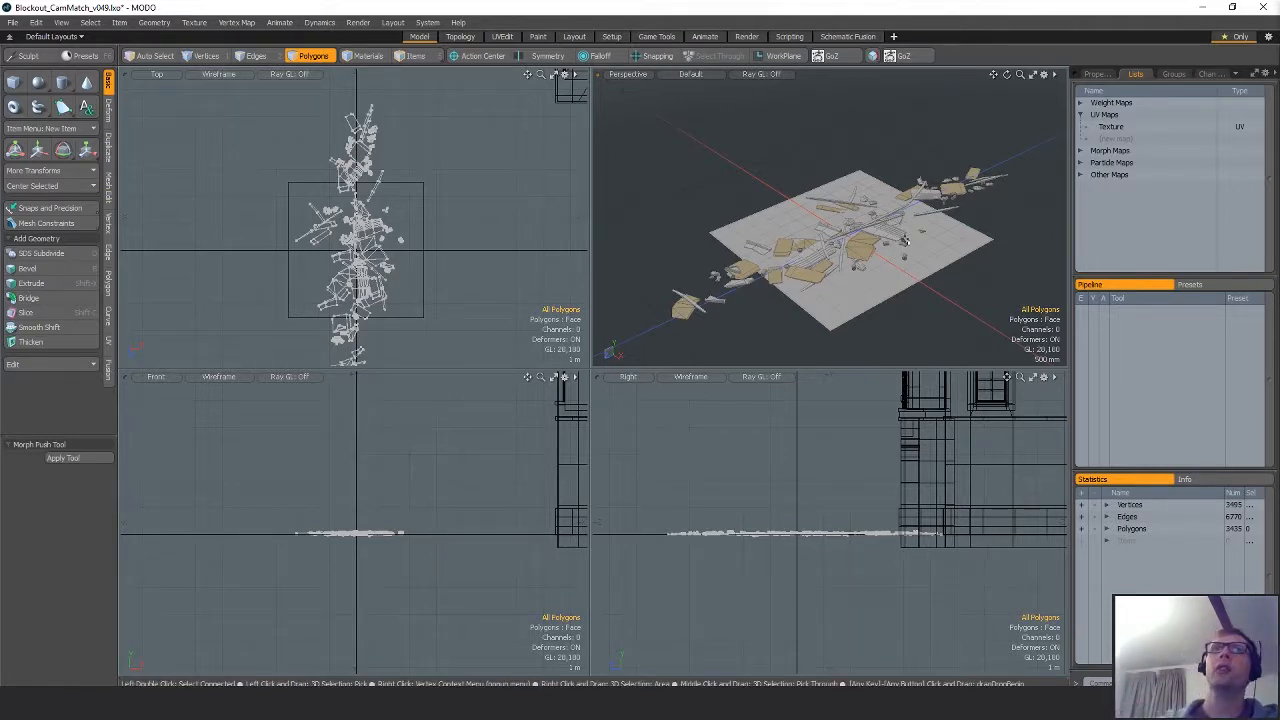
left_click_drag(904, 240, 1020, 135, "alt")
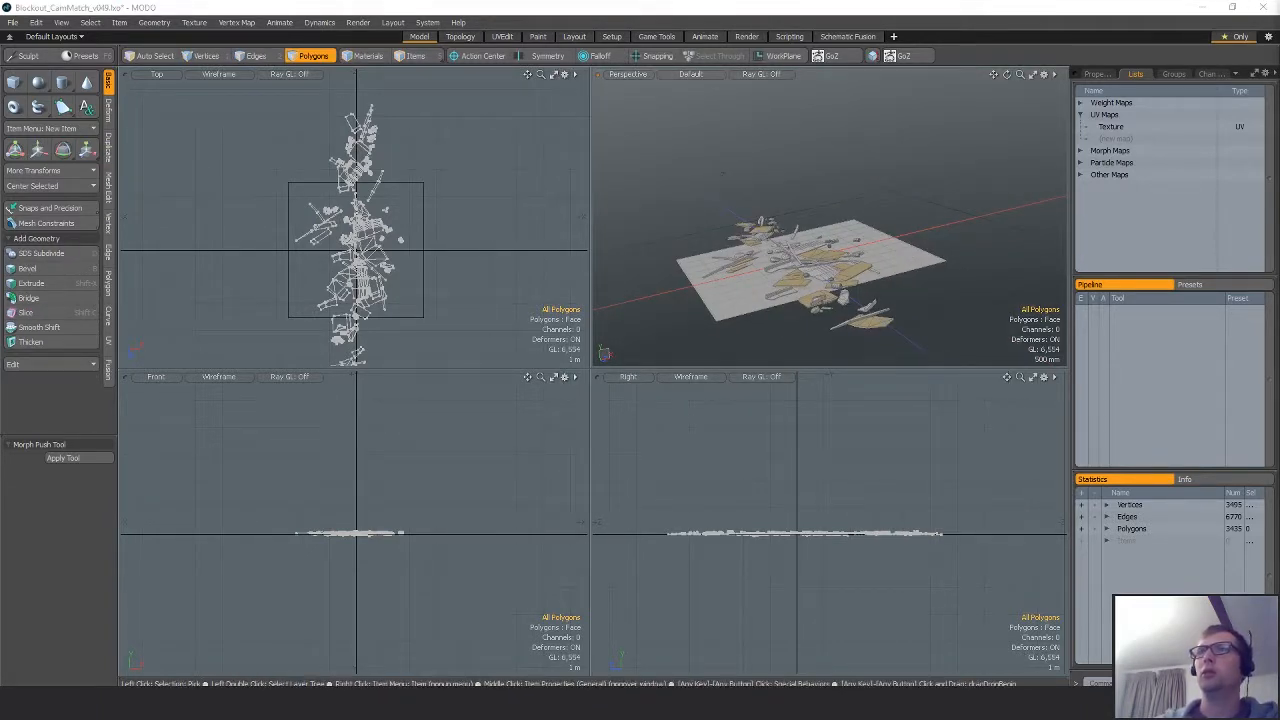
Examine the spread of the Debris_Scatter_A mesh over the ground plane, and bring the replicated debris back into view.
left_click_drag(800, 260, 835, 216, "alt")
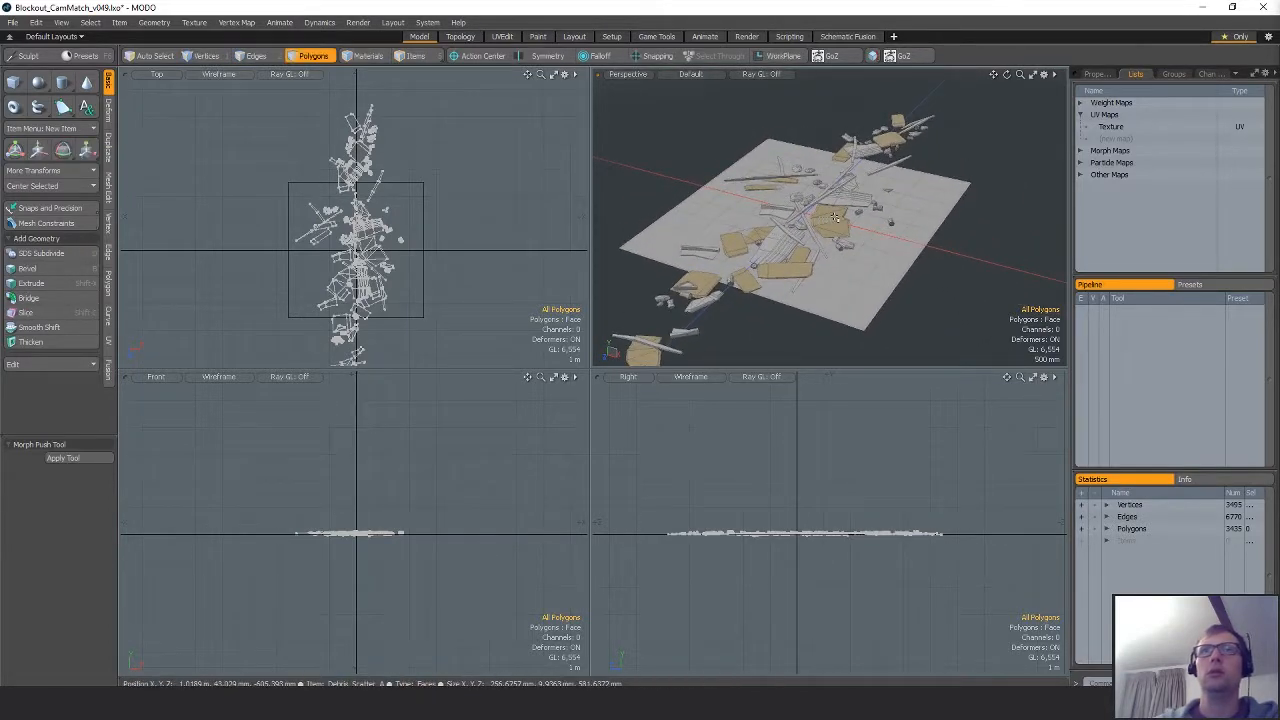
scroll(428, 202, "down", 3)
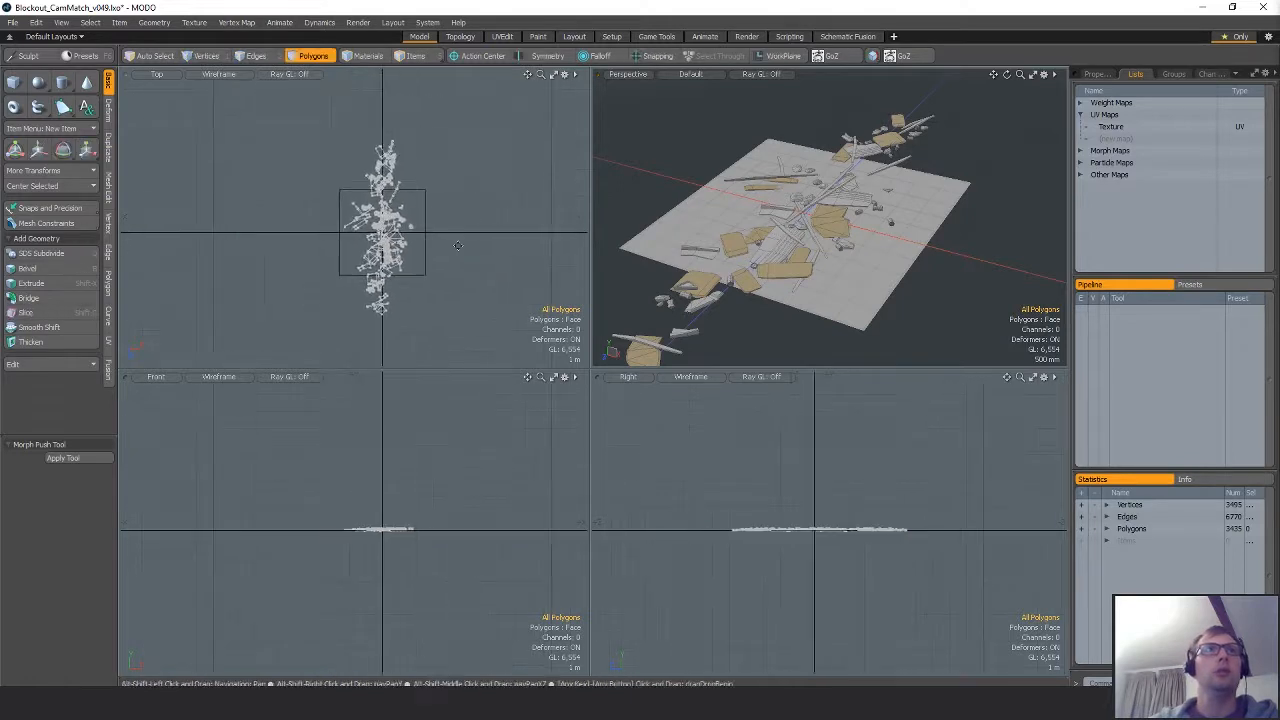
mouse_move(438, 138)
right_mouse_down()
mouse_move(491, 346)
mouse_move(486, 256)
right_mouse_up()
left_click_drag(821, 218, 880, 248, "ctrl+alt")
left_click(971, 275)
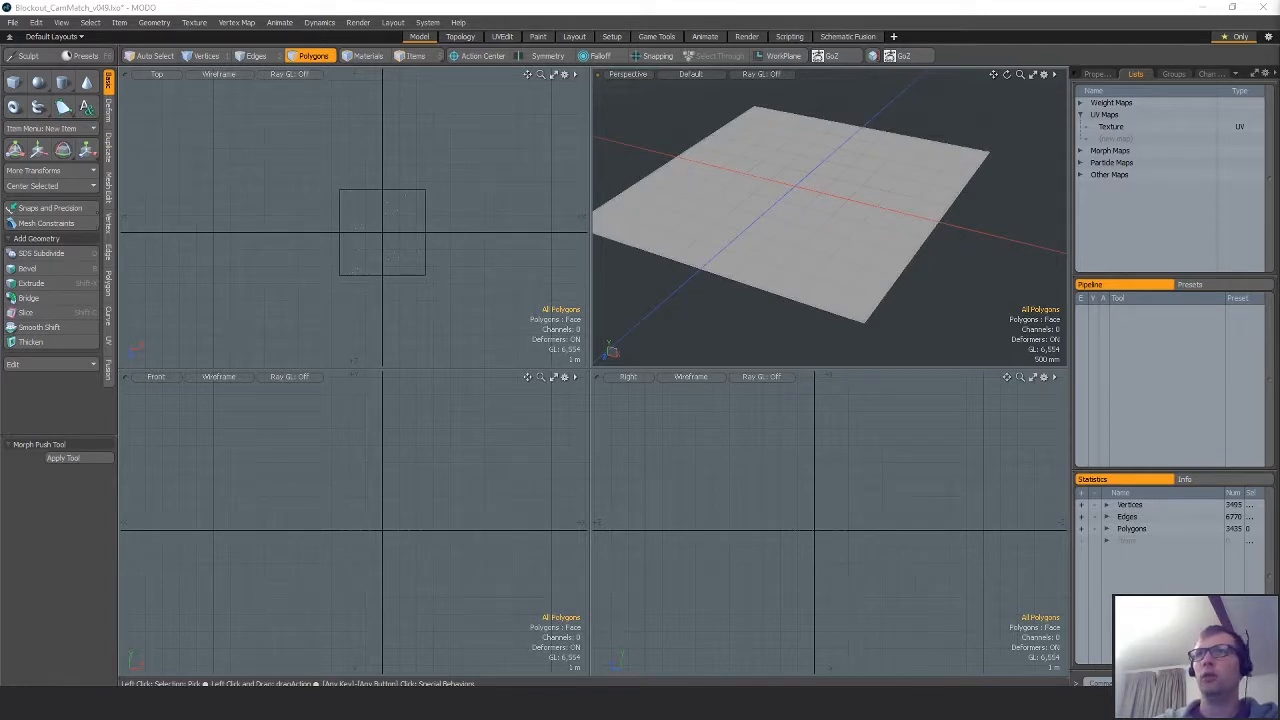
mouse_move(814, 227)
left_mouse_down("alt")
mouse_move(856, 272)
mouse_move(795, 232)
left_mouse_up("alt")
scroll(840, 262, "down", 4)
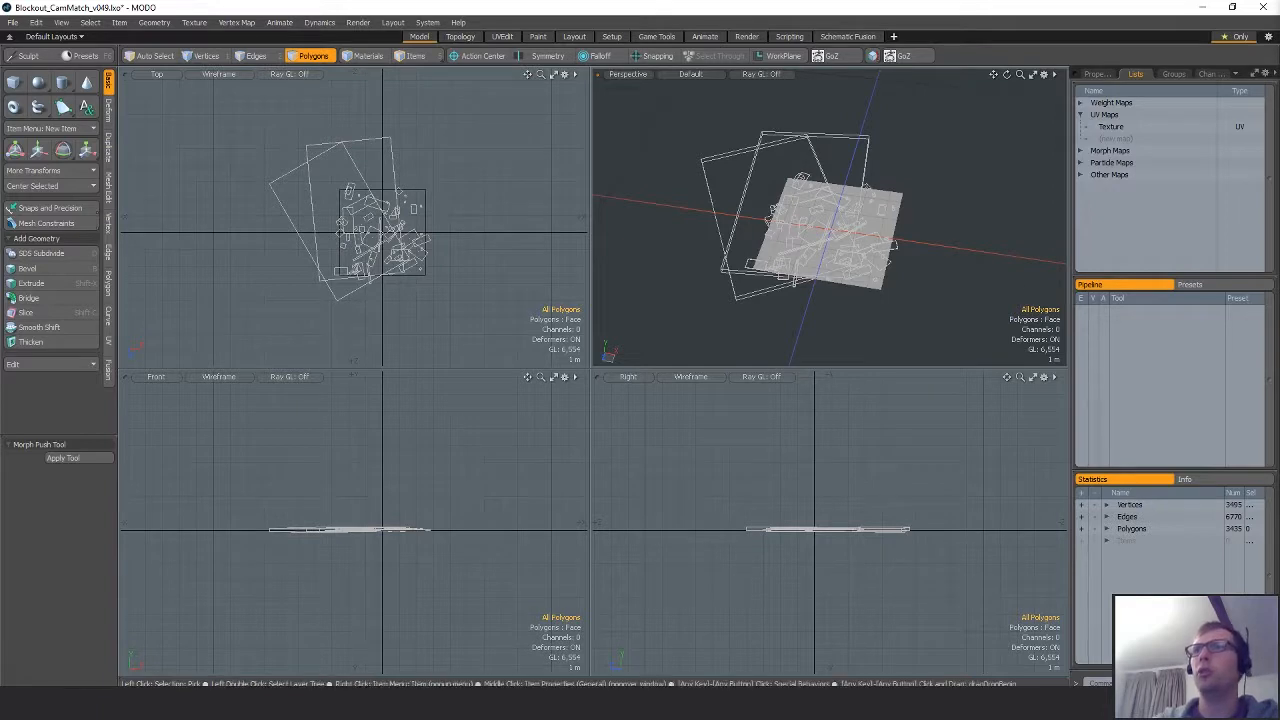
Remove the Debris_Scatter_A item from the Debris_A_GRP group that feeds the debris replicator.
key("5")
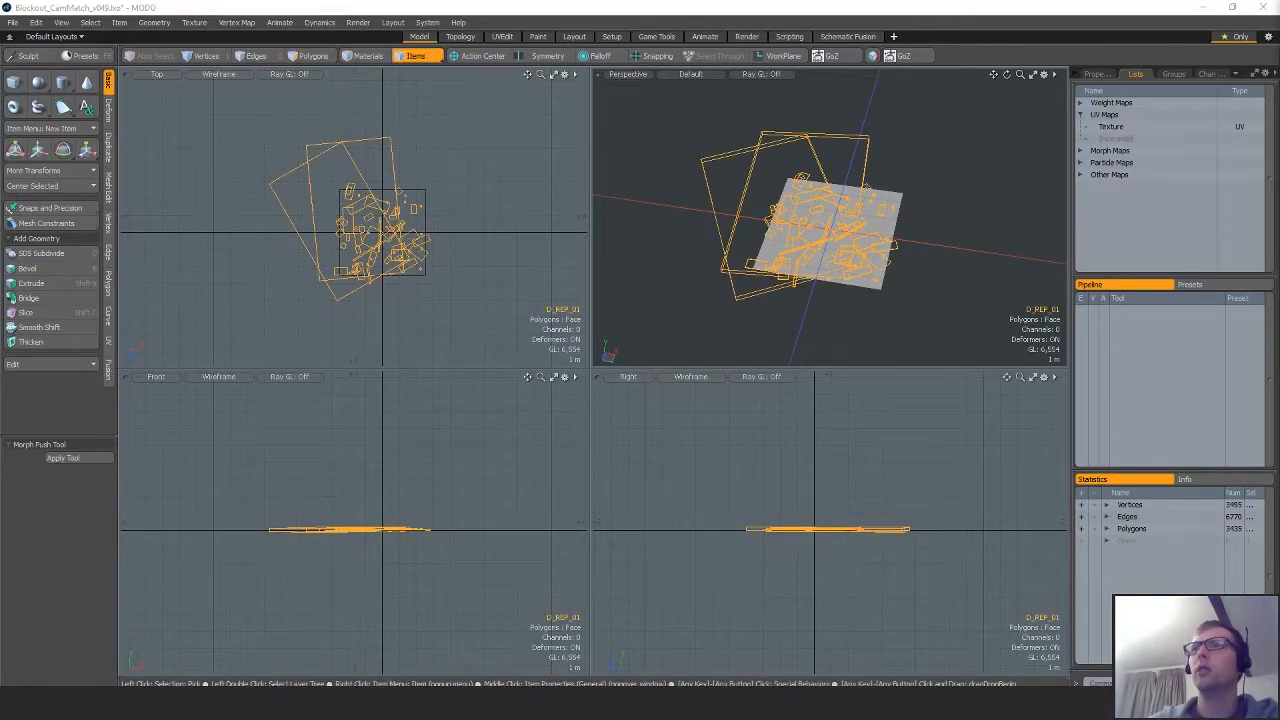
left_click(1172, 75)
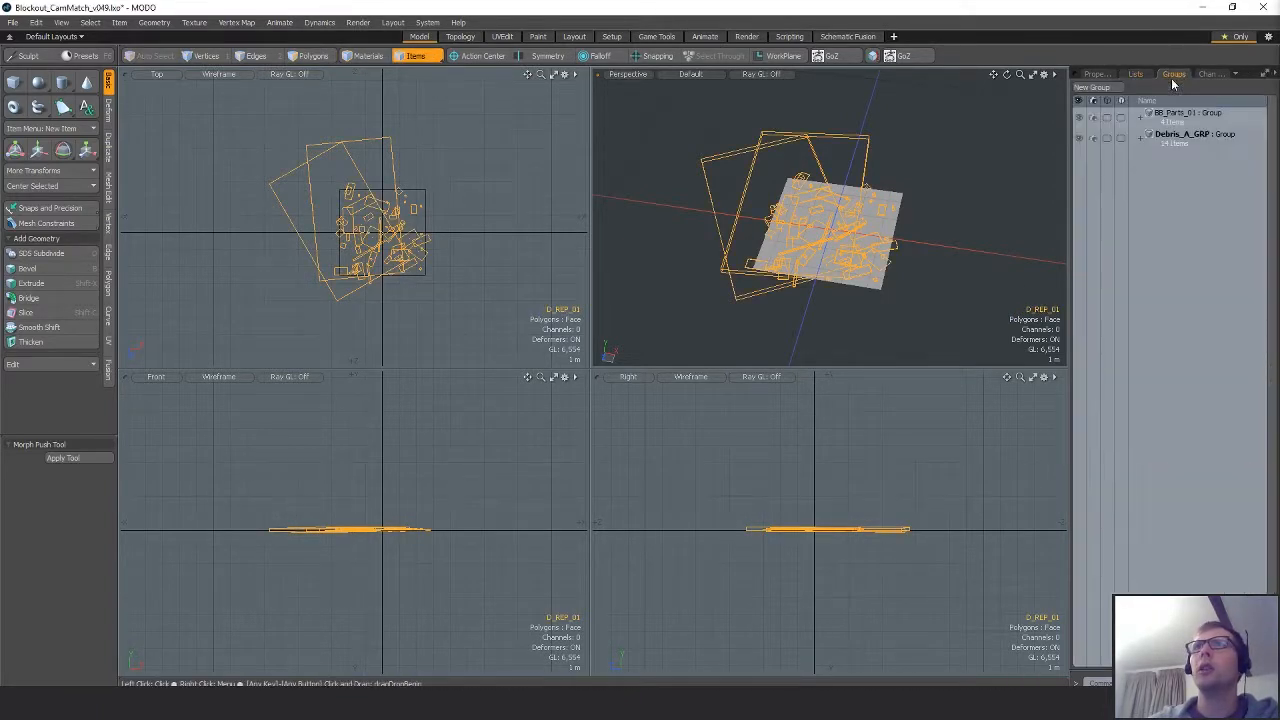
left_click(1141, 137)
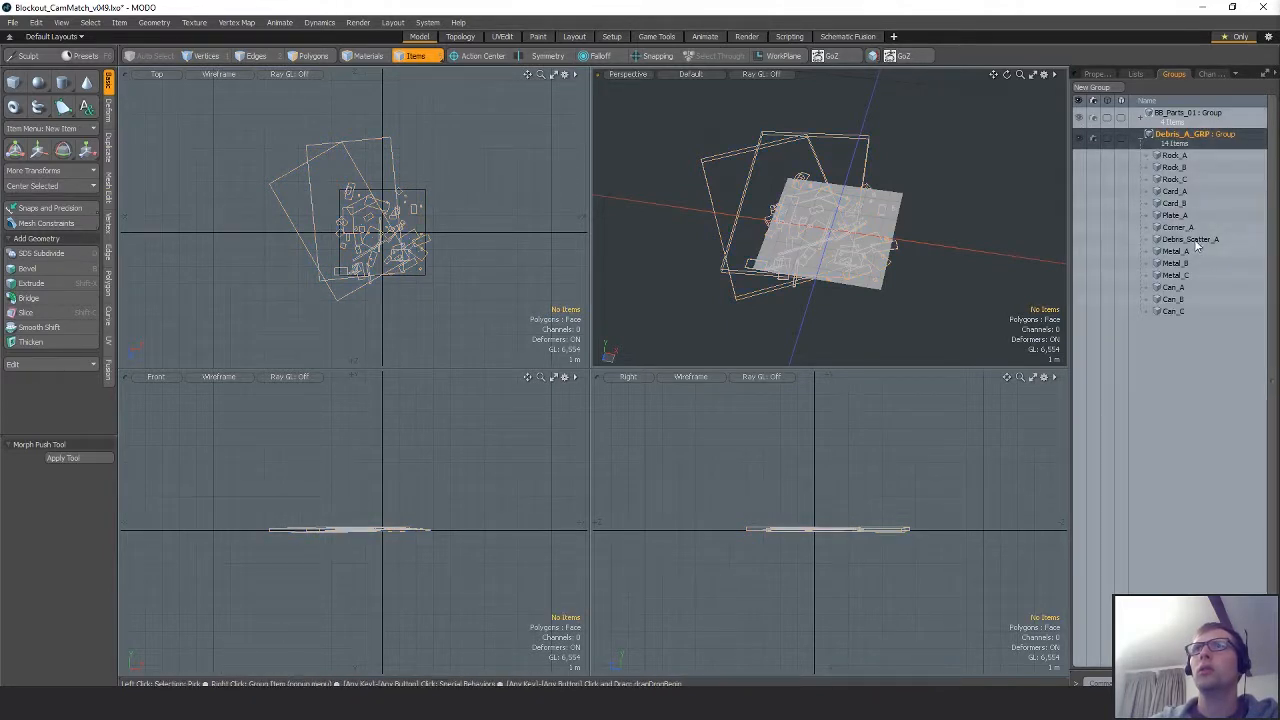
left_click(1190, 239)
right_click(1190, 240)
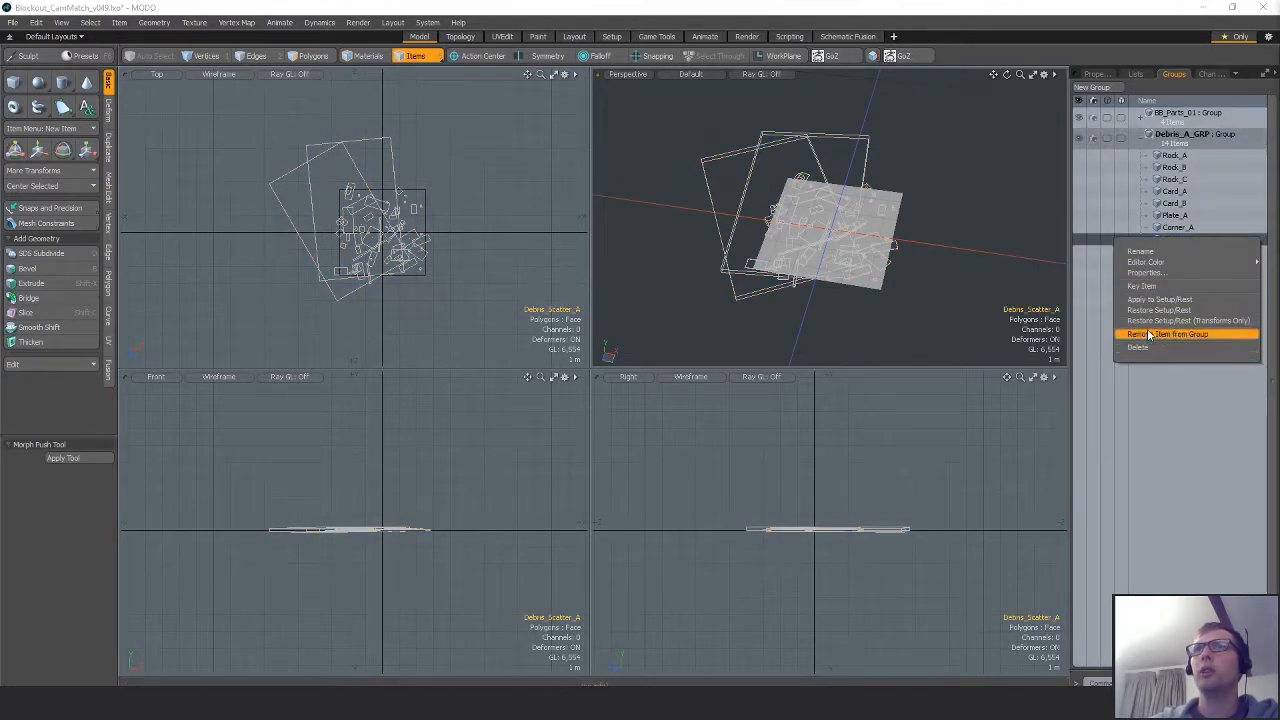
left_click(1148, 327)
left_click_drag(825, 295, 951, 297, "alt")
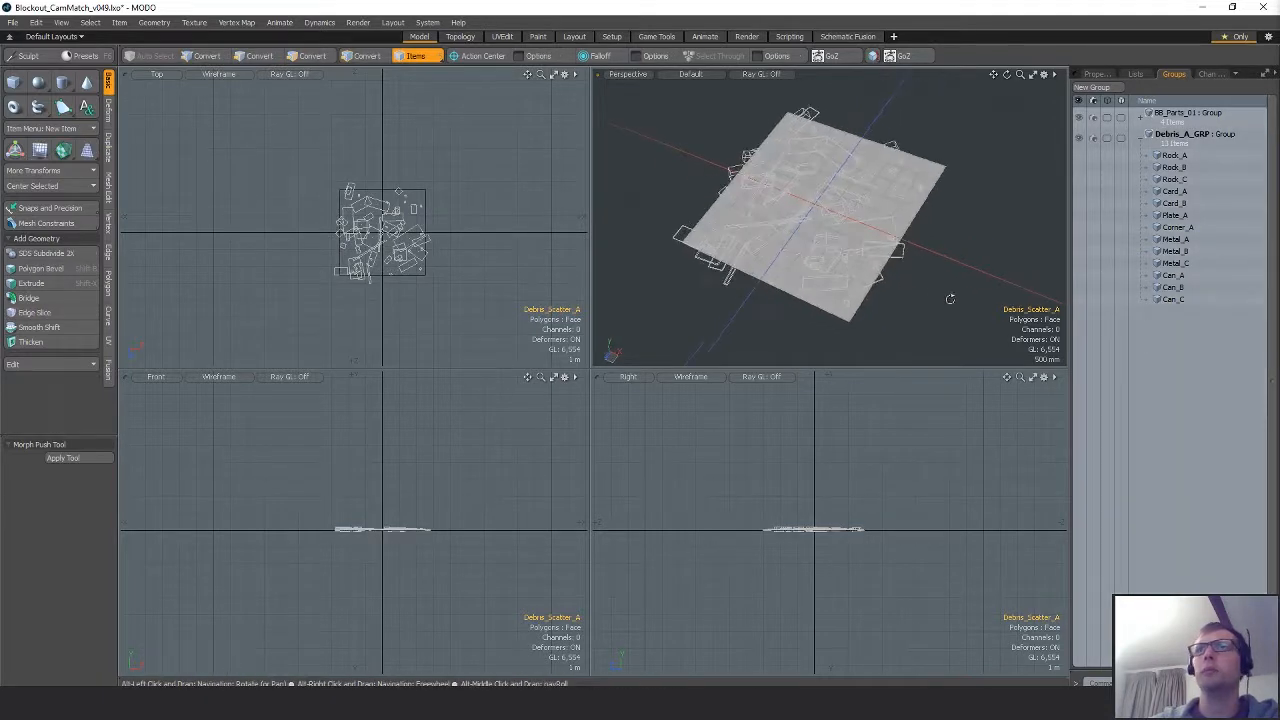
Duplicate the debris replicator and its surface particle generator, naming the generator copy D_SPG_02 and using it as the new replicator's point source.
left_click(857, 223)
mouse_move(857, 223)
left_mouse_down("alt")
mouse_move(868, 262)
mouse_move(862, 226)
left_mouse_up("alt")
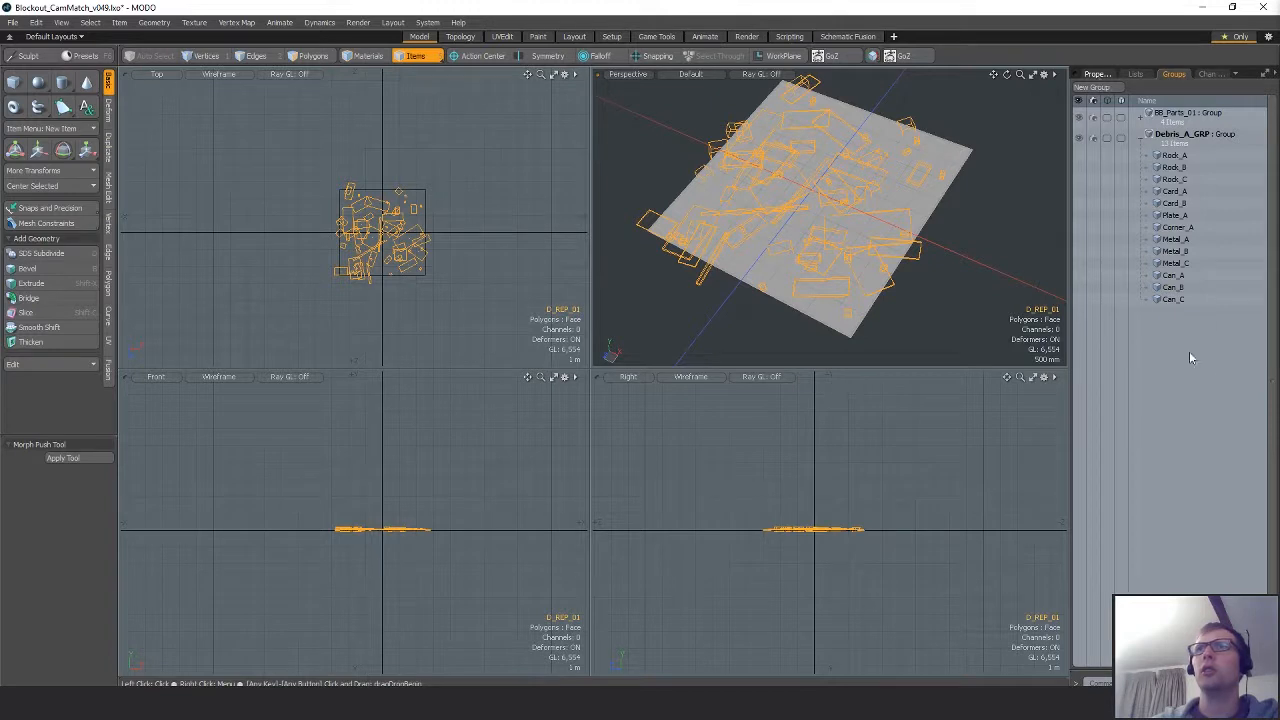
left_click(1098, 76)
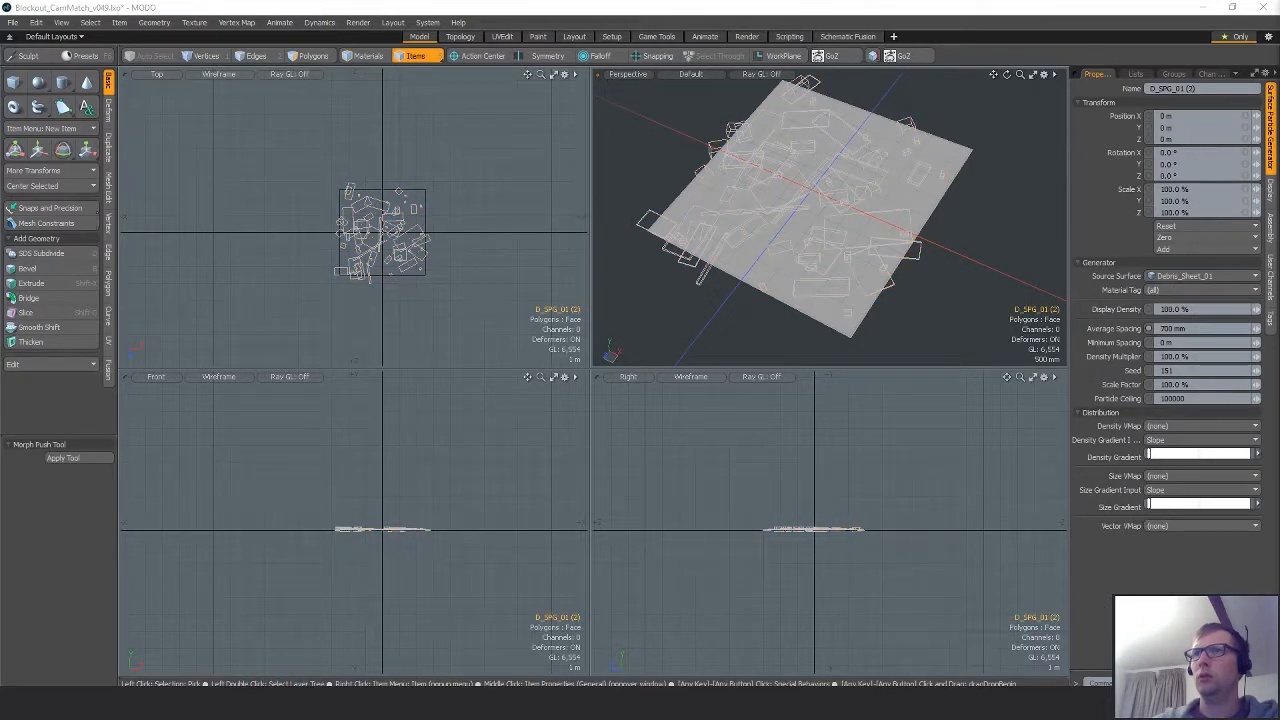
key("Return")
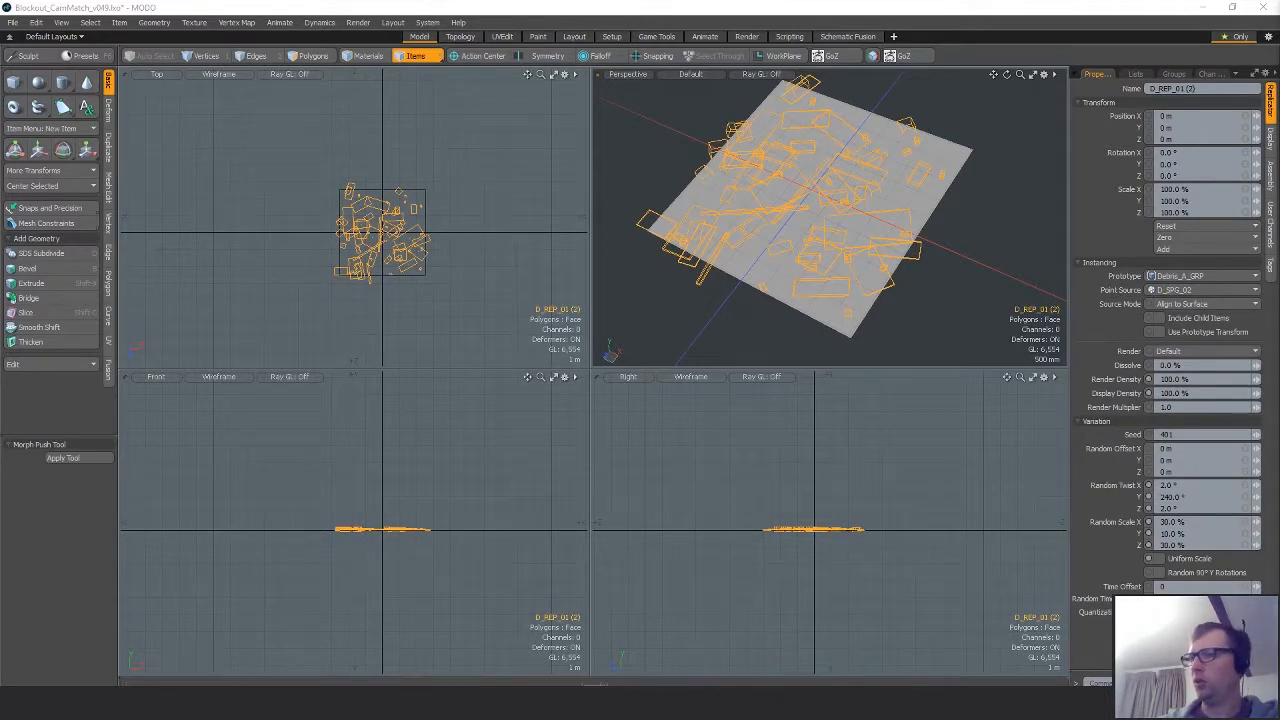
key("Return")
left_click_drag(868, 284, 800, 309, "alt")
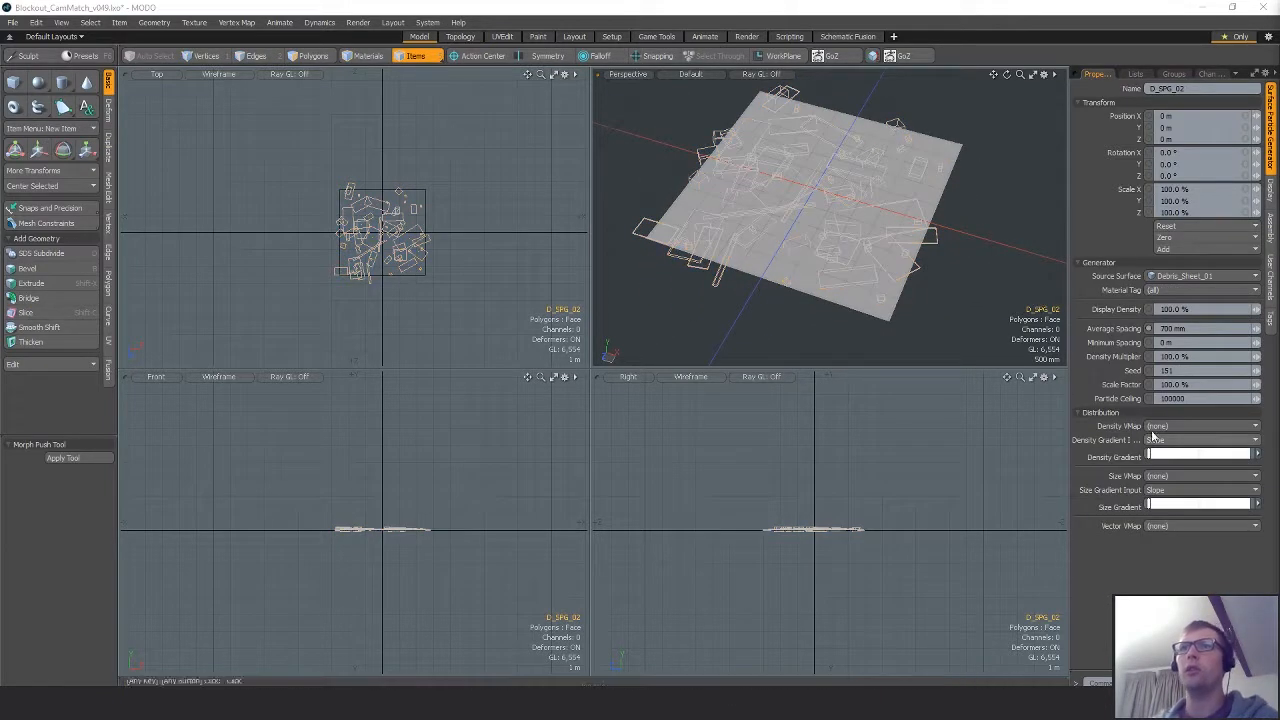
Open D_SPG_02's average spacing for editing and study the ground debris in the Beyond_Human_Concept image.
left_click(1217, 328)
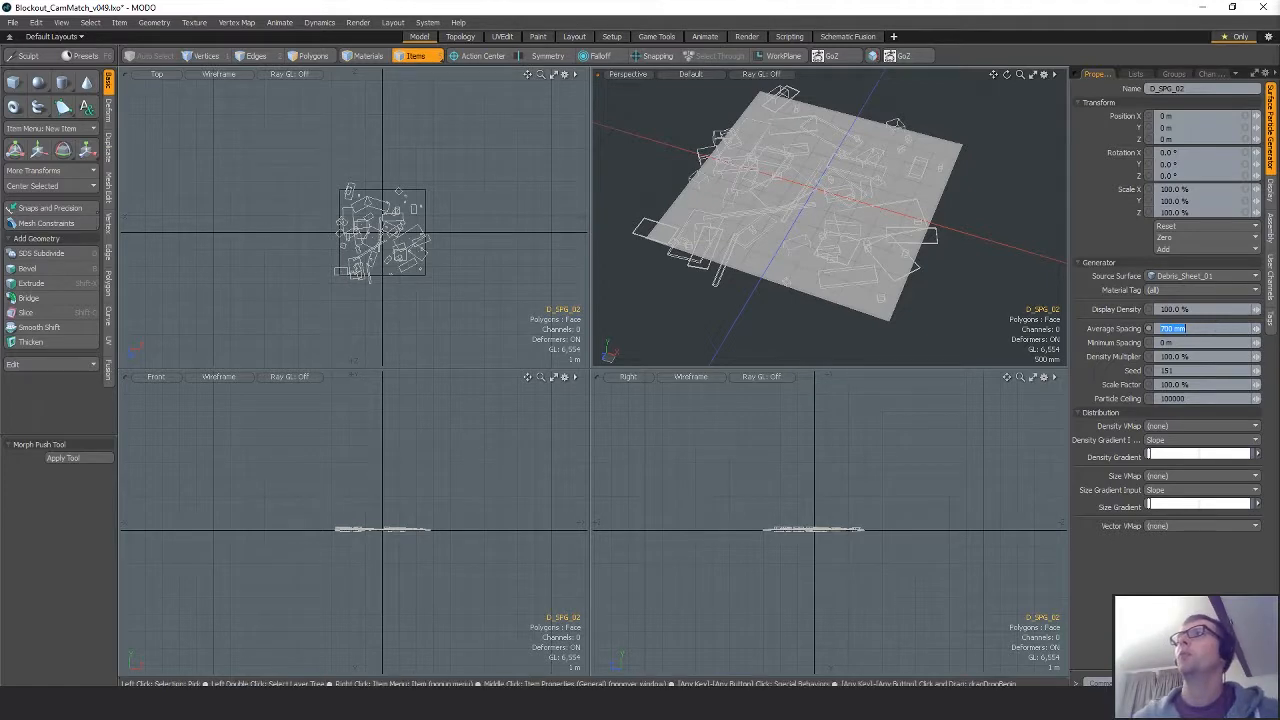
left_click_drag(880, 8, 534, 57)
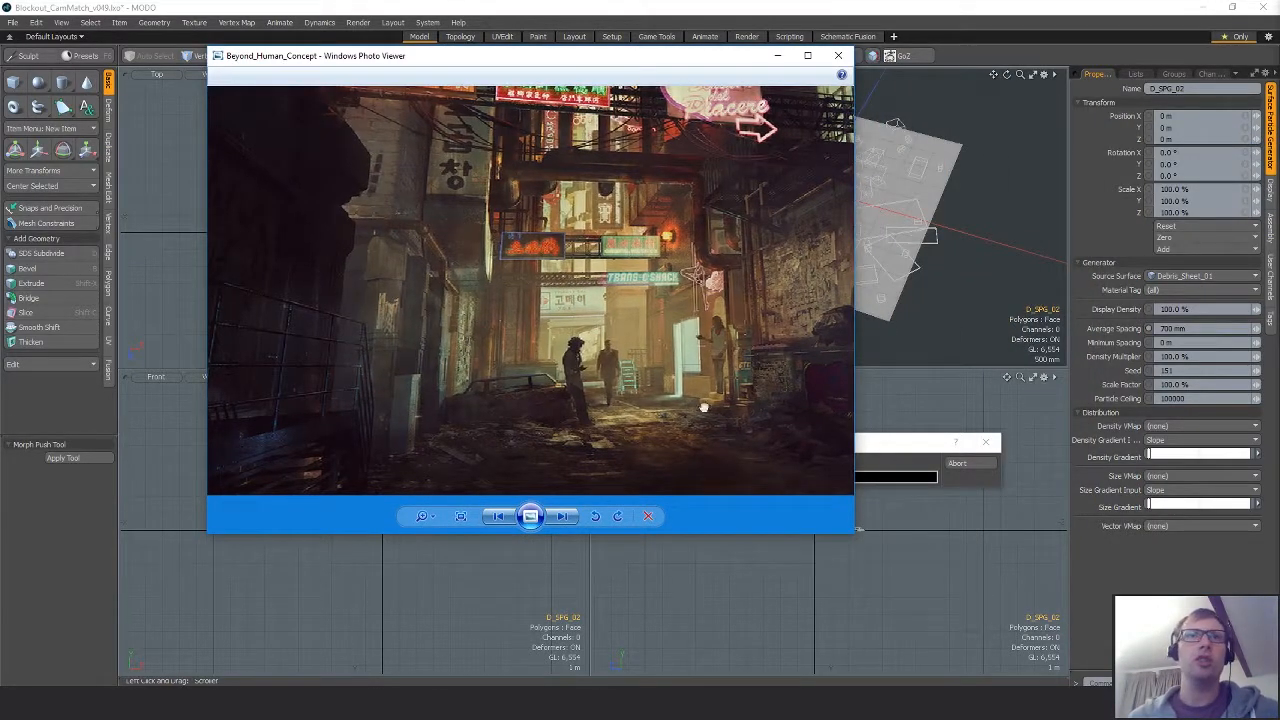
left_click_drag(735, 447, 560, 308)
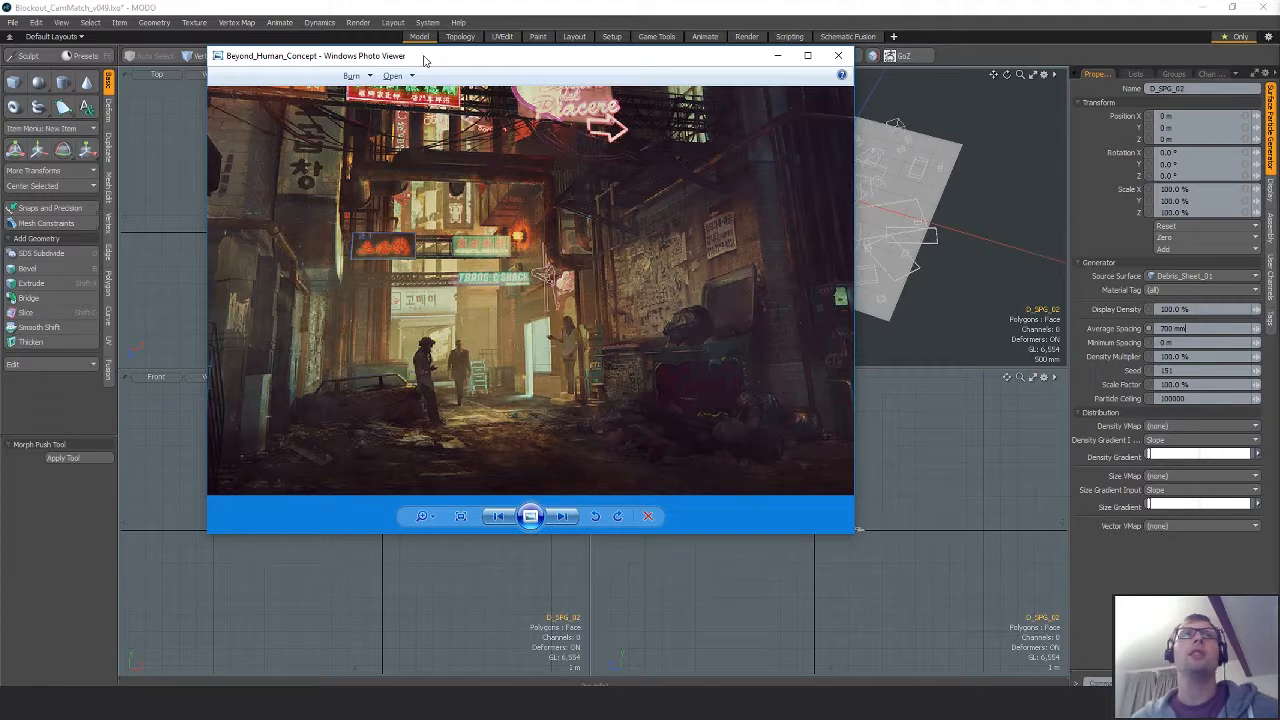
left_click_drag(425, 57, 1279, 140)
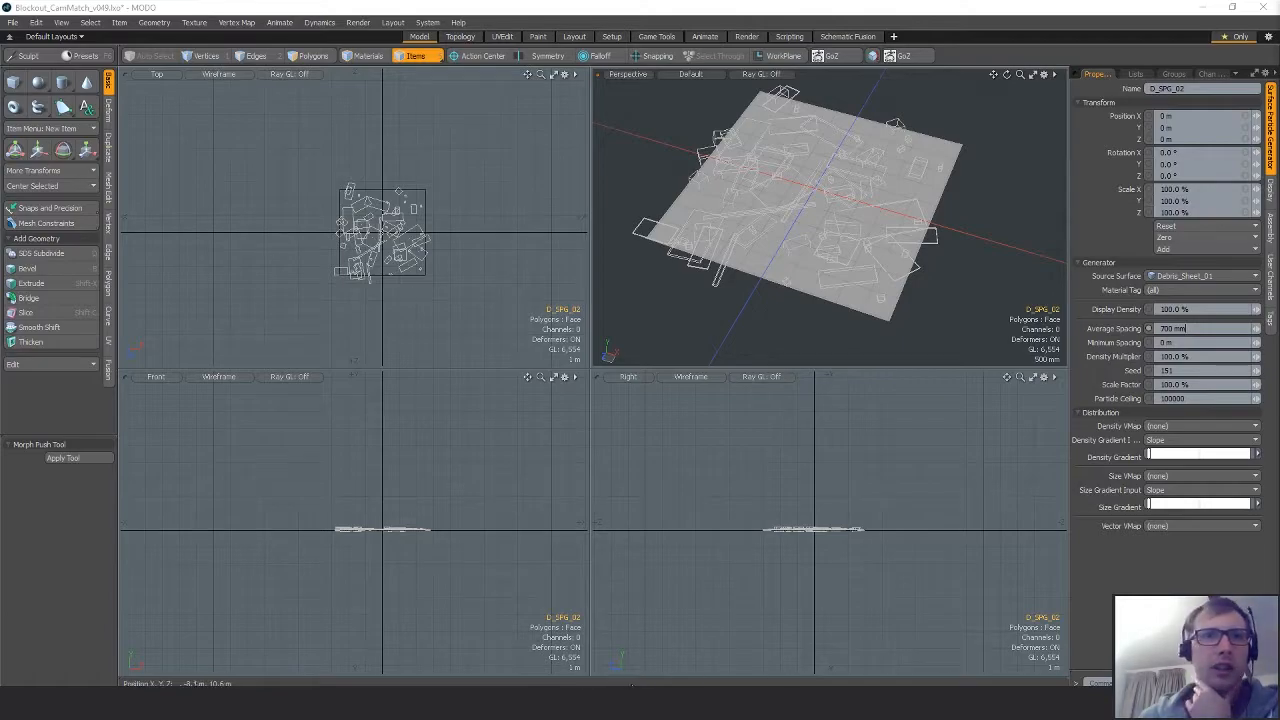
Switch to Unreal Editor and set the parent of the M_Cardboard_02 material instance to MST_2layer.
mouse_move(612, 700)
left_click(607, 659)
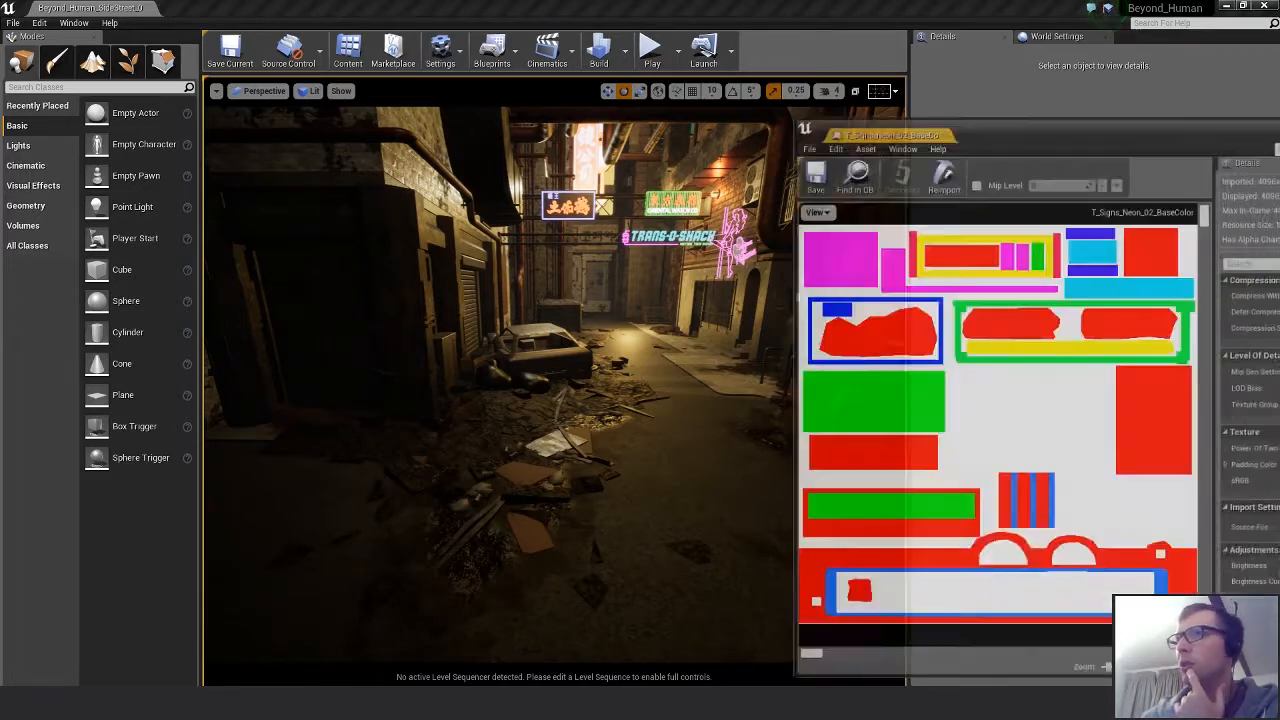
left_click_drag(1111, 128, 796, 118)
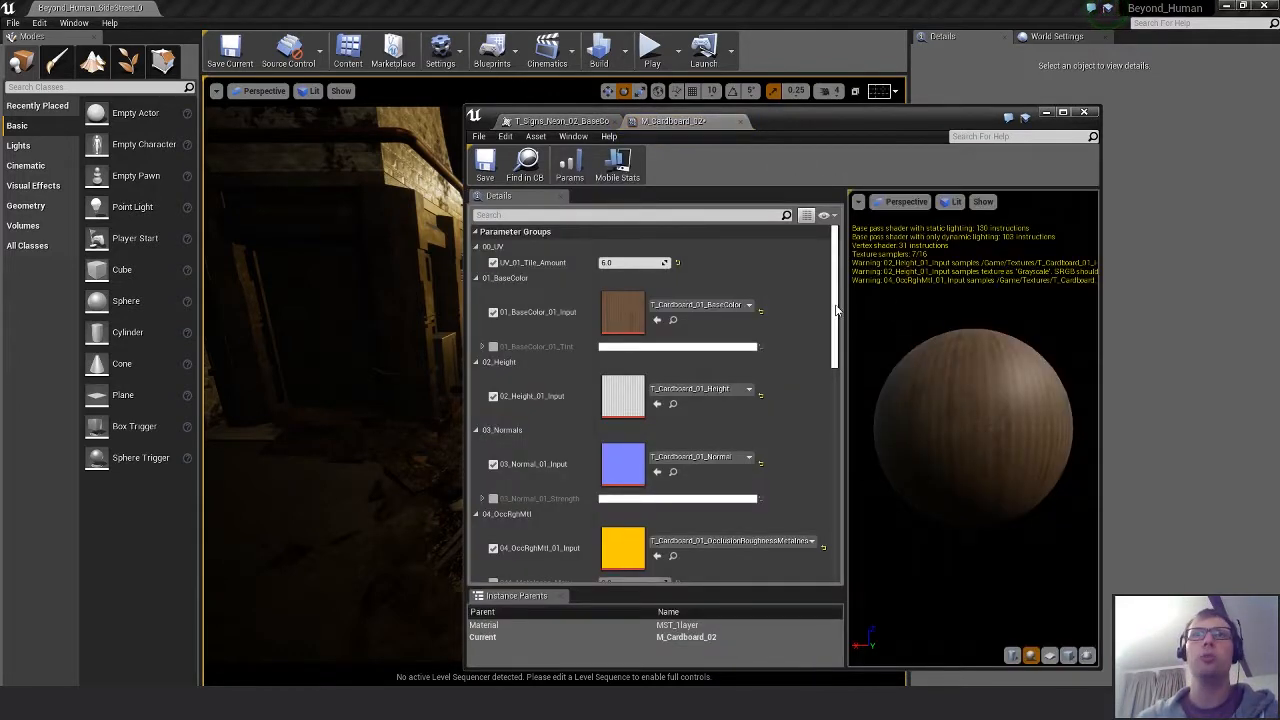
left_click_drag(837, 318, 850, 523)
left_click(700, 398)
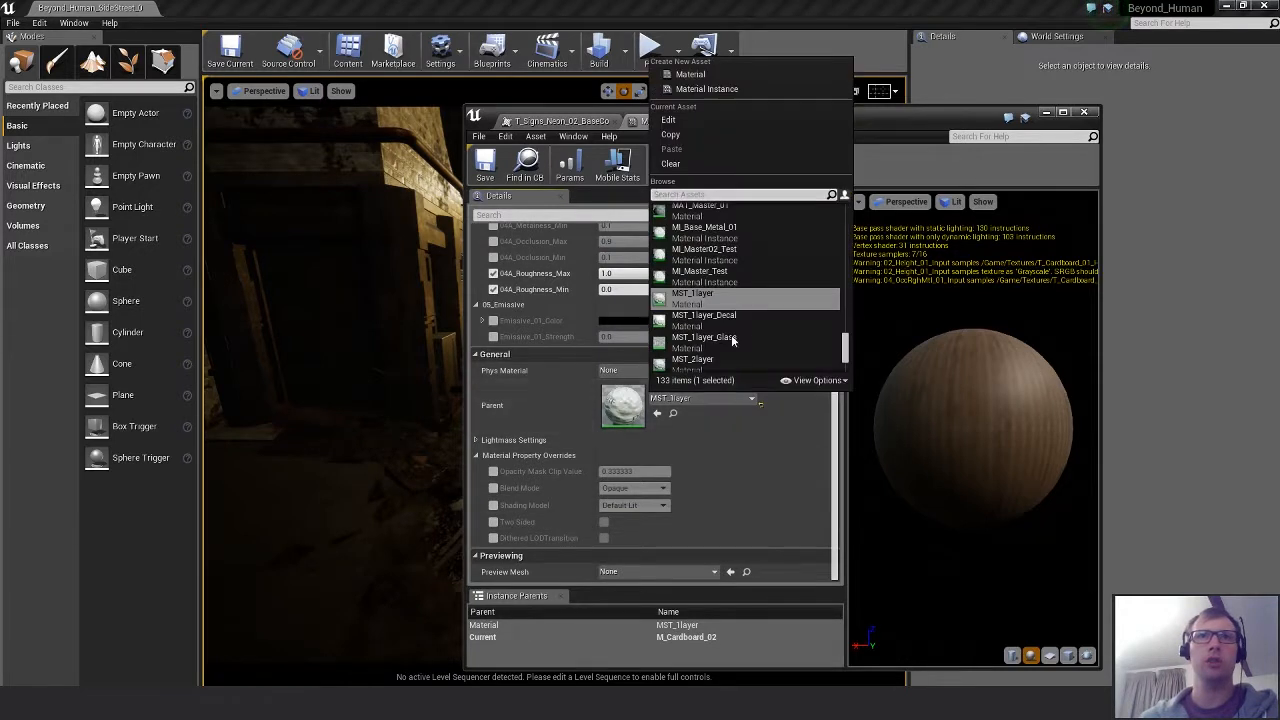
left_click(728, 359)
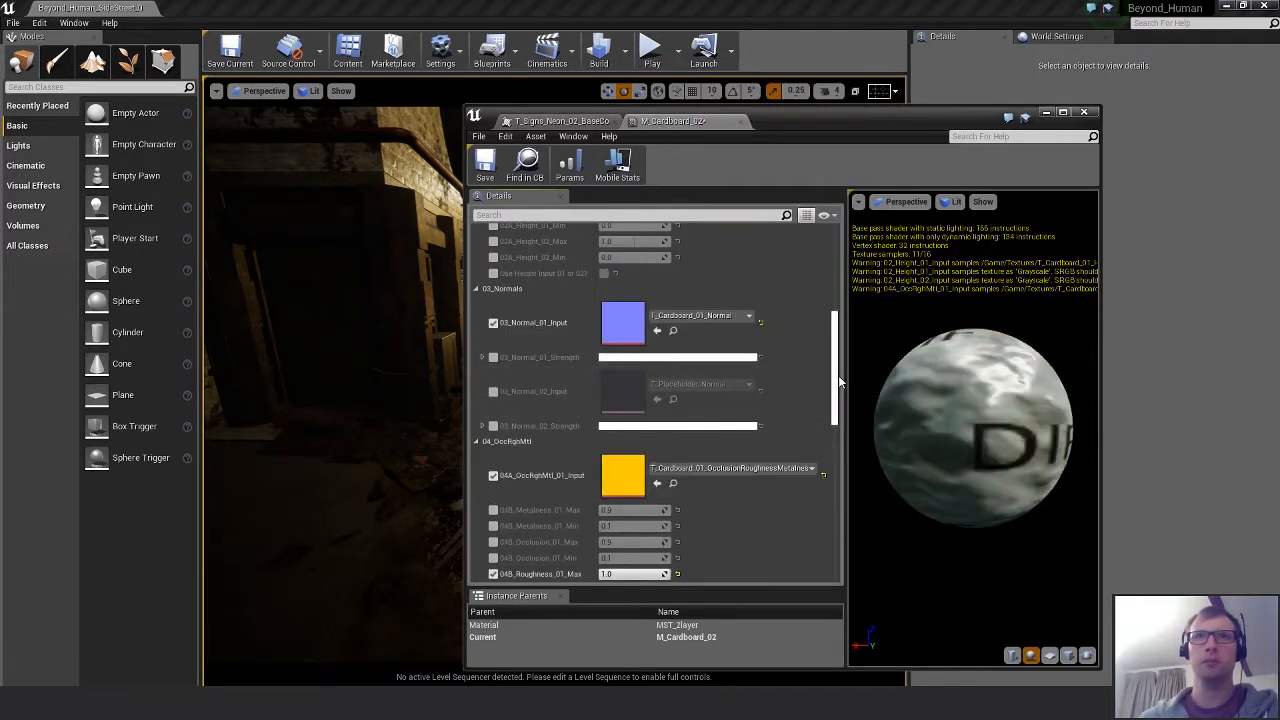
Assign T_Signs_Neon_02_BaseColor as M_Cardboard_02's second base color input and tint it grey with a value of 0.165.
left_click_drag(838, 382, 834, 290)
left_click(493, 397)
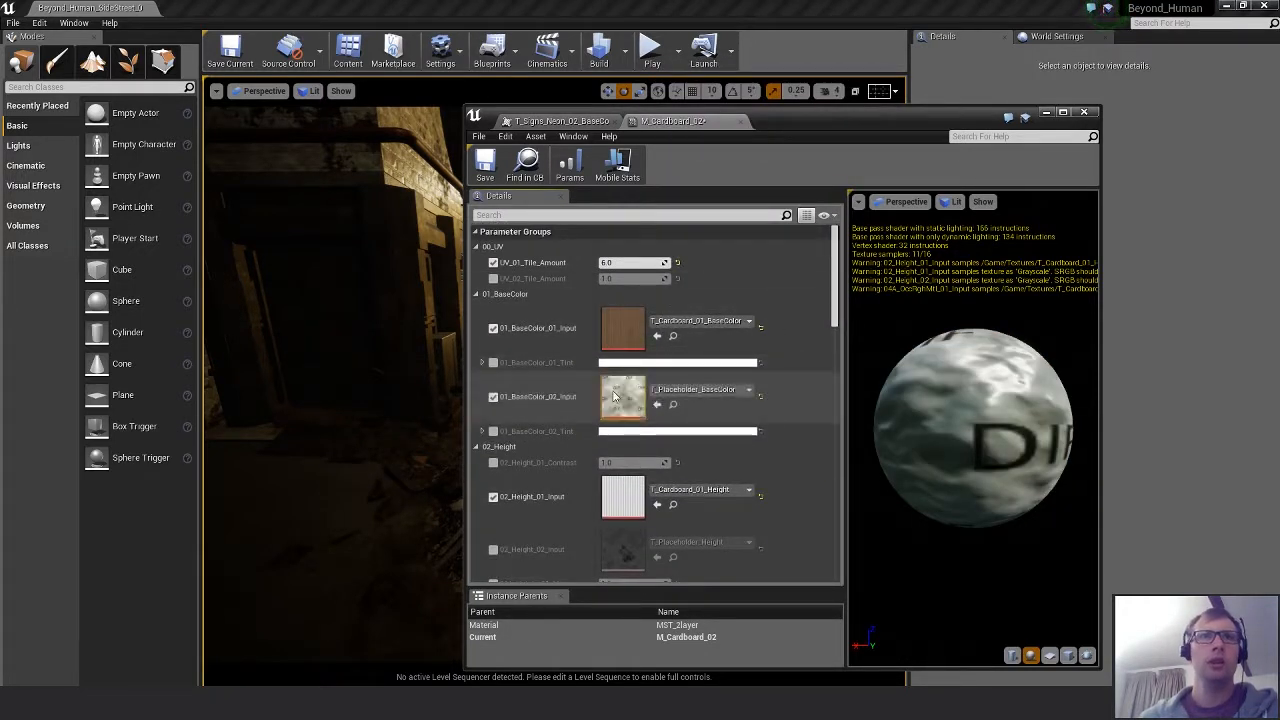
left_click_drag(1279, 420, 636, 402)
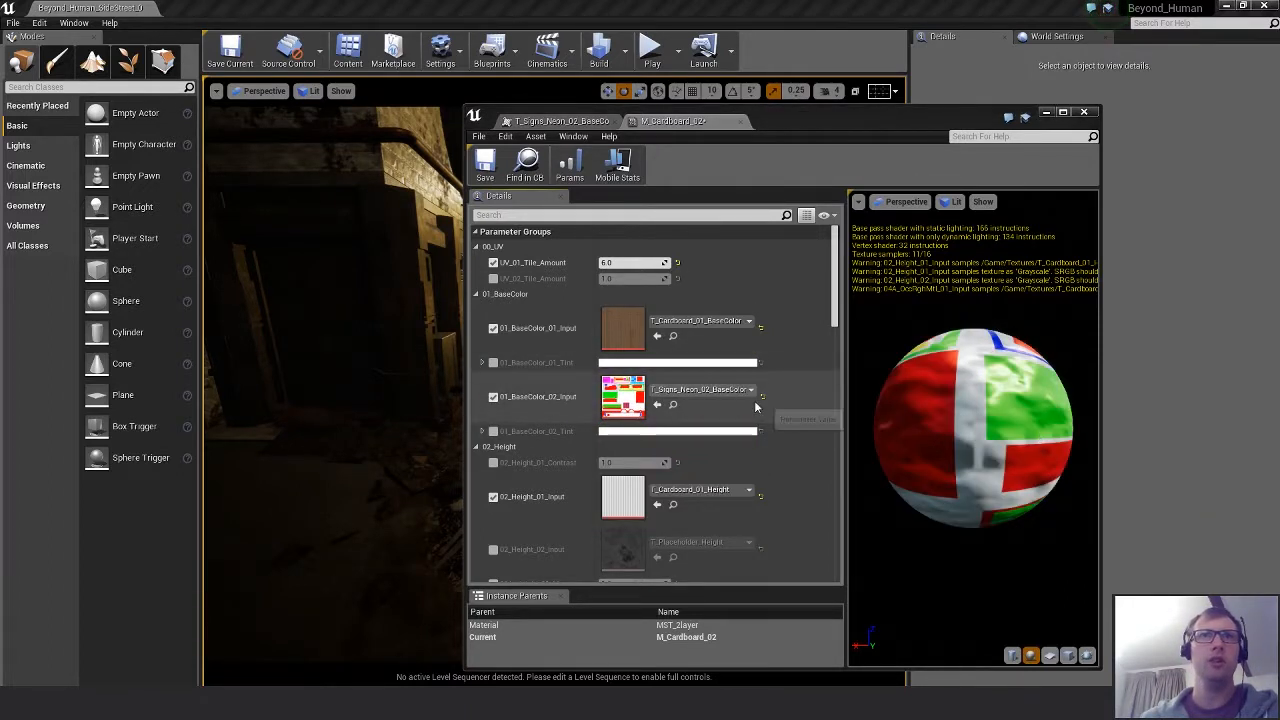
left_click(493, 431)
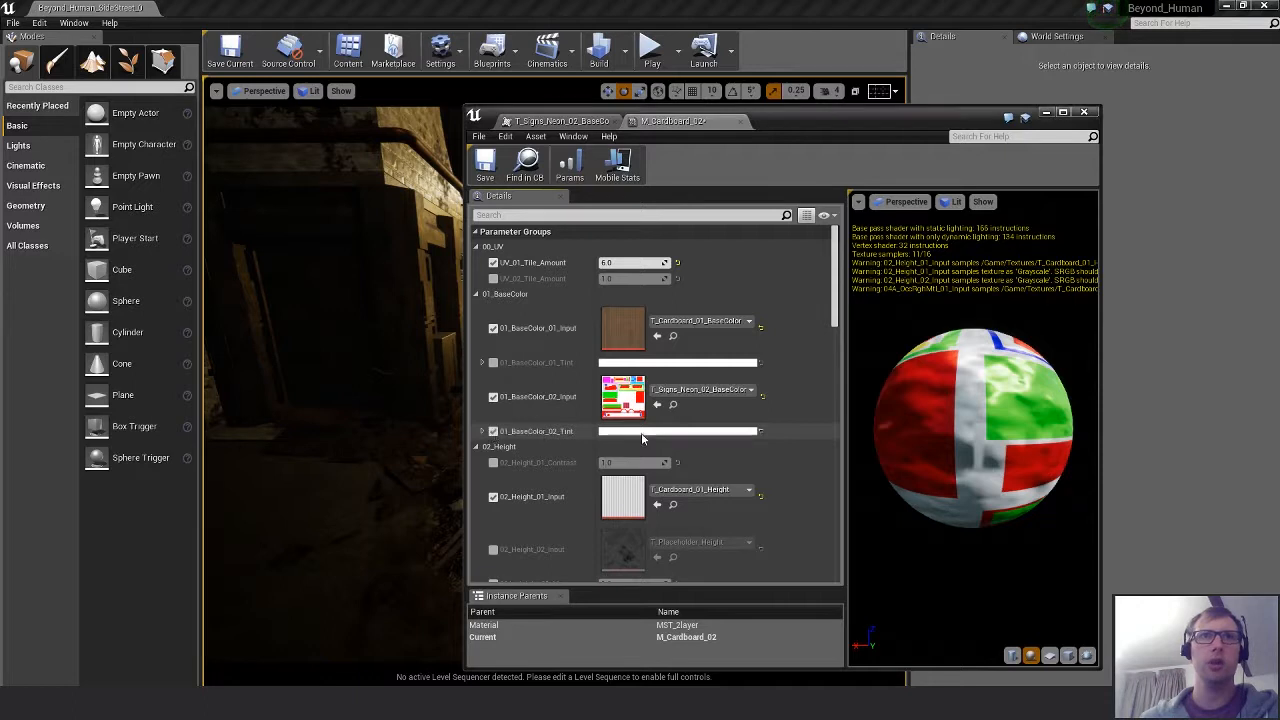
left_click(700, 432)
mouse_move(848, 472)
left_mouse_down()
mouse_move(849, 503)
mouse_move(849, 490)
left_mouse_up()
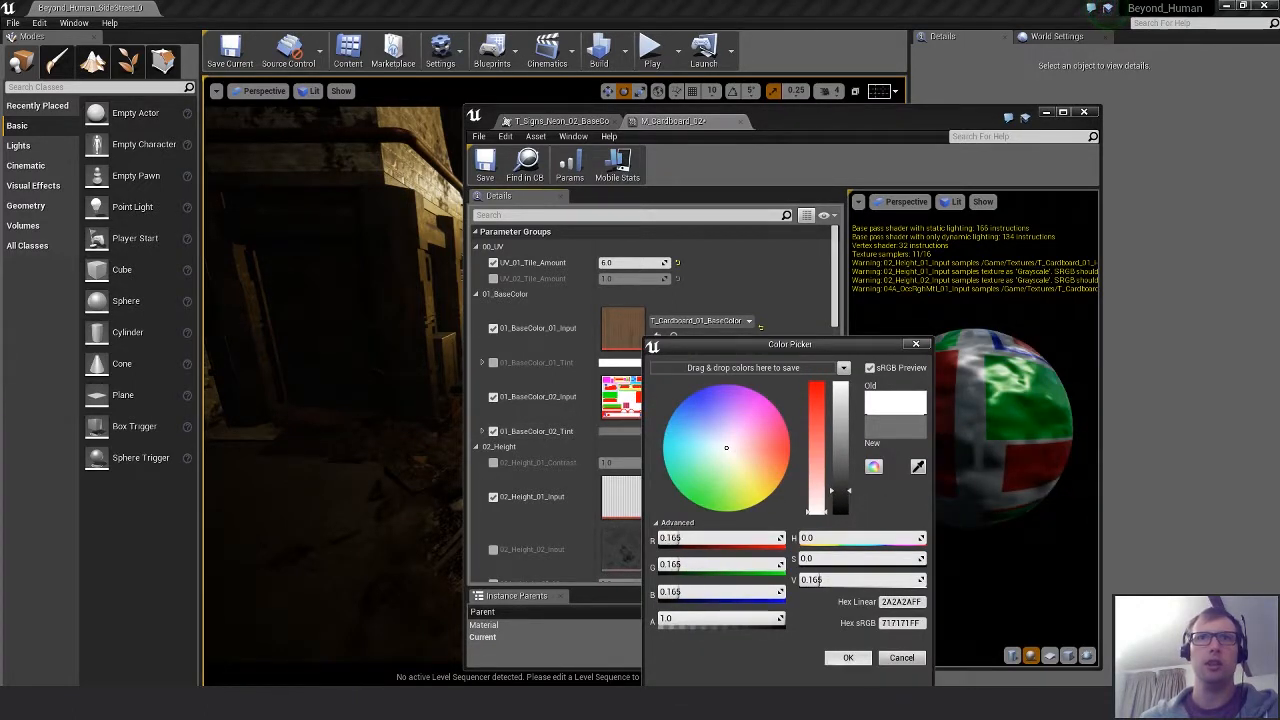
left_click(848, 657)
Set the second normal input to T_Steel_Battered_01_Normal and the second OccRghMtl input to T_Cardboard_01_OcclusionRoughnessMetalness.
scroll(776, 457, "down", 6)
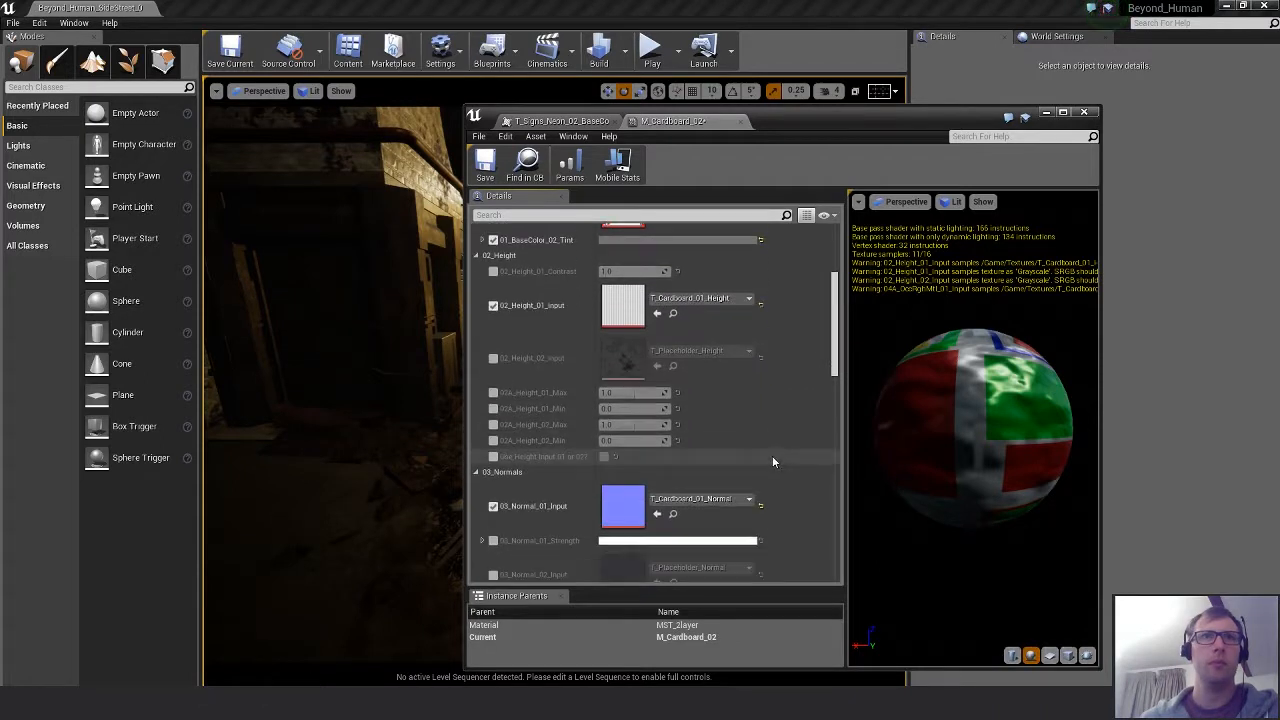
scroll(772, 460, "down", 1)
left_click(493, 425)
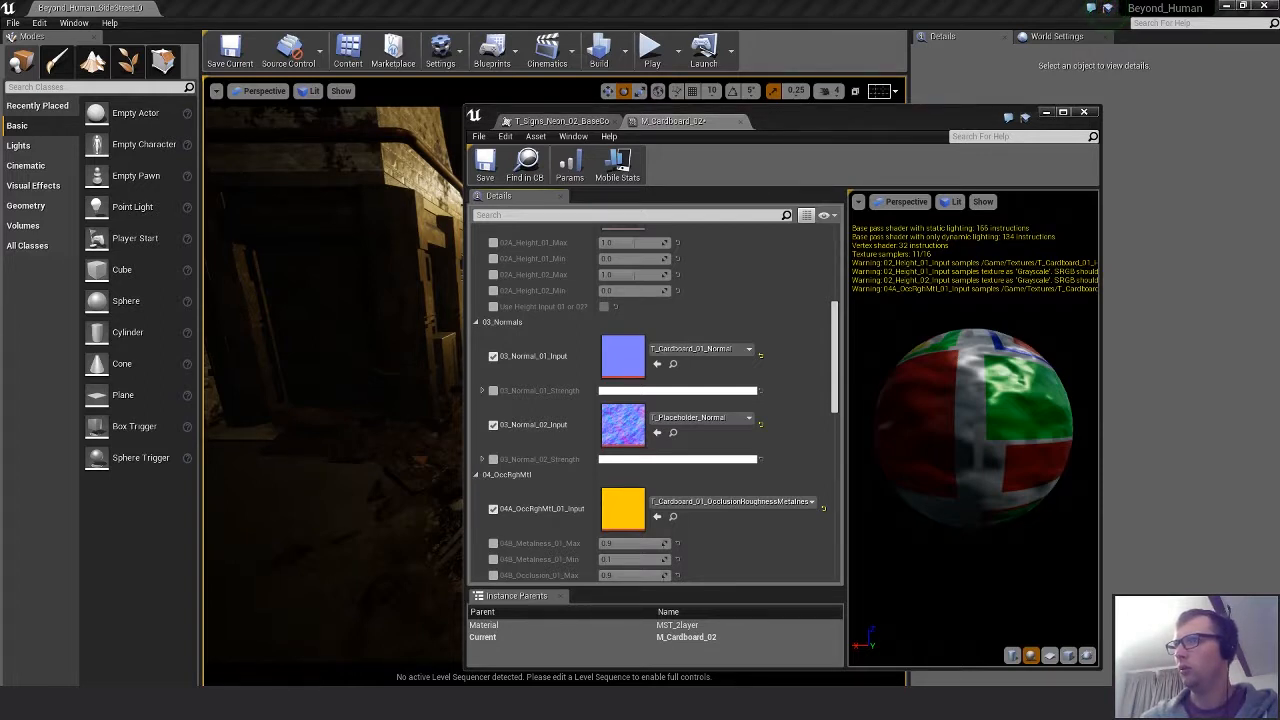
left_click_drag(1279, 440, 630, 430)
scroll(580, 505, "down", 5)
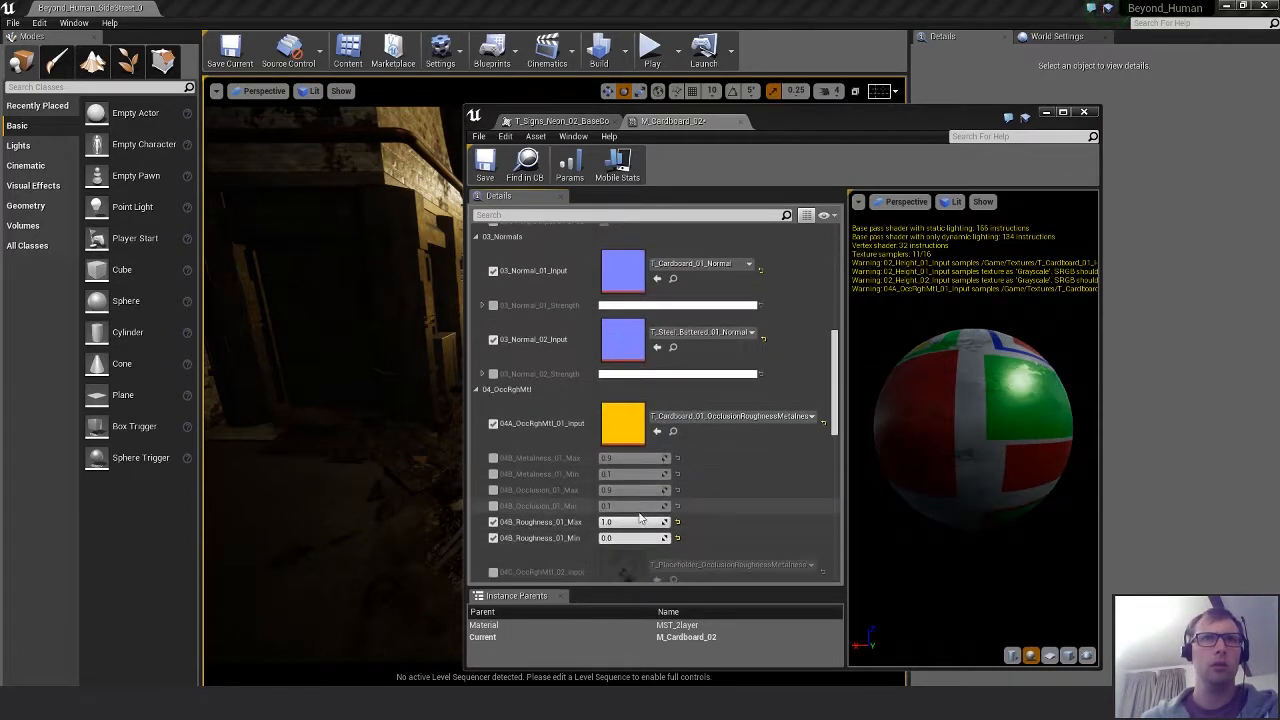
left_click(492, 380)
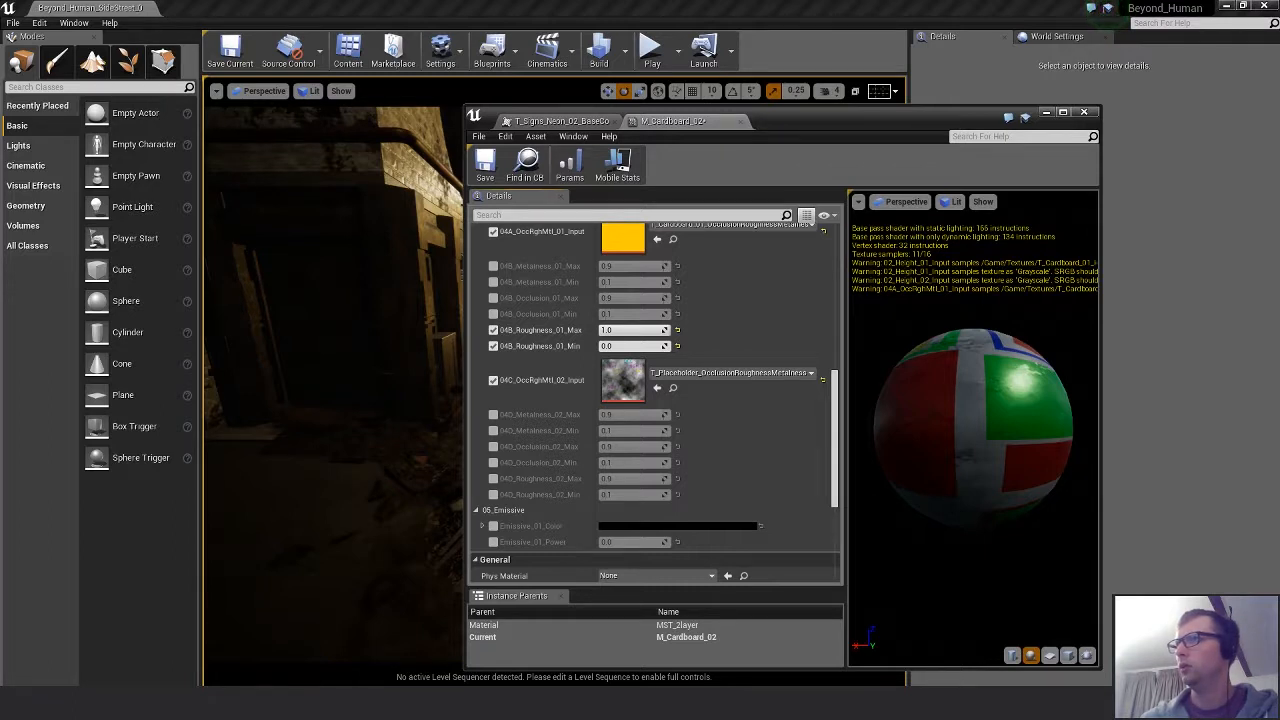
left_click_drag(815, 430, 720, 385)
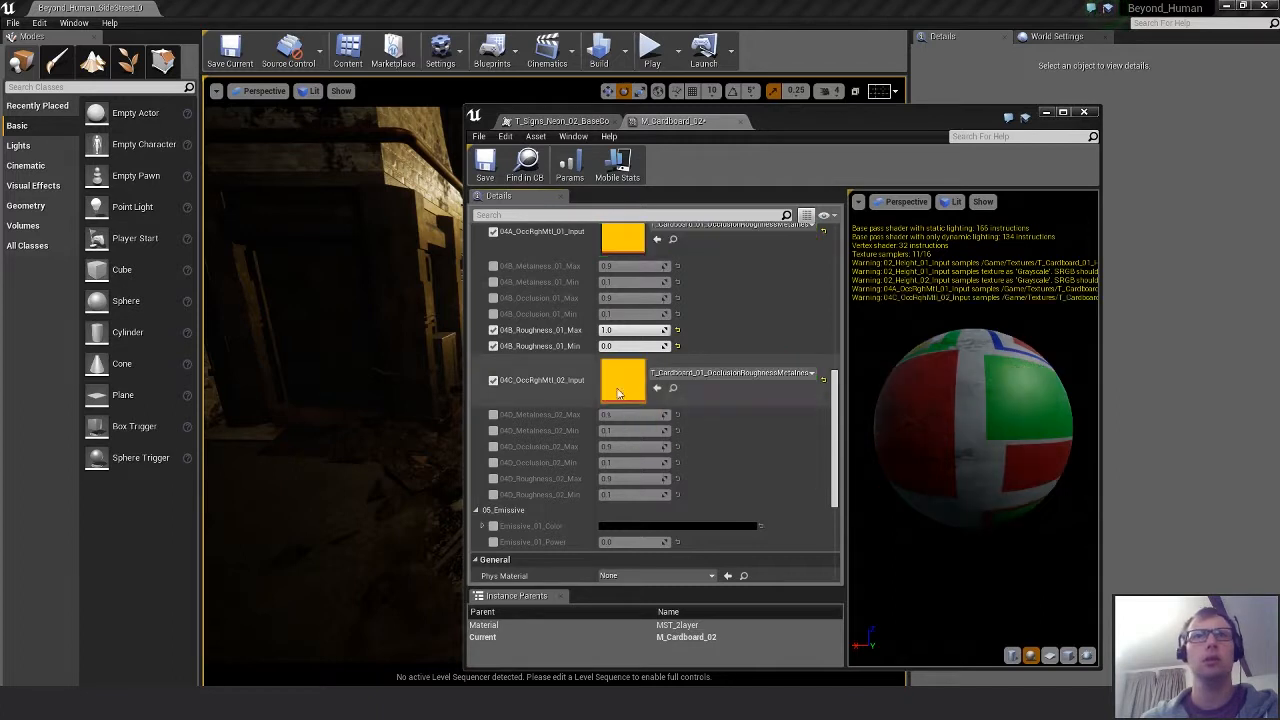
Enable M_Cardboard_02's second height input and assign T_Grease_01_Height to it.
scroll(688, 483, "down", 2)
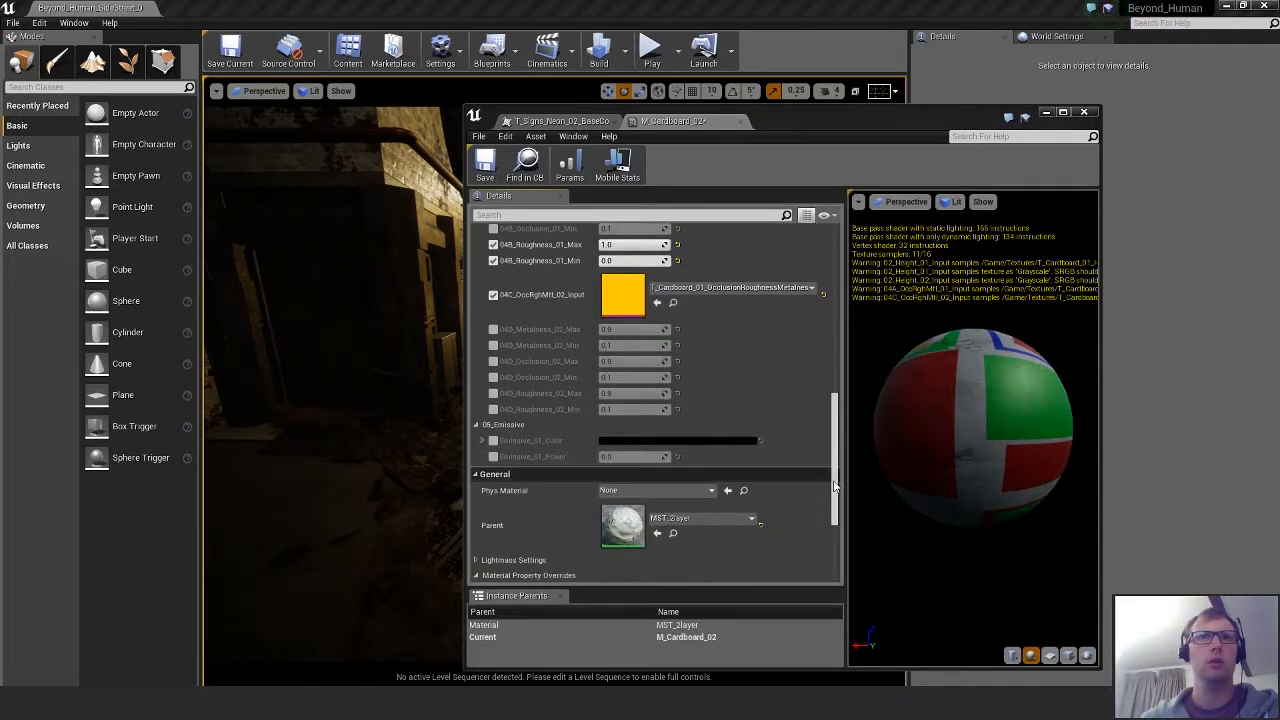
scroll(816, 459, "up", 5)
scroll(800, 460, "up", 3)
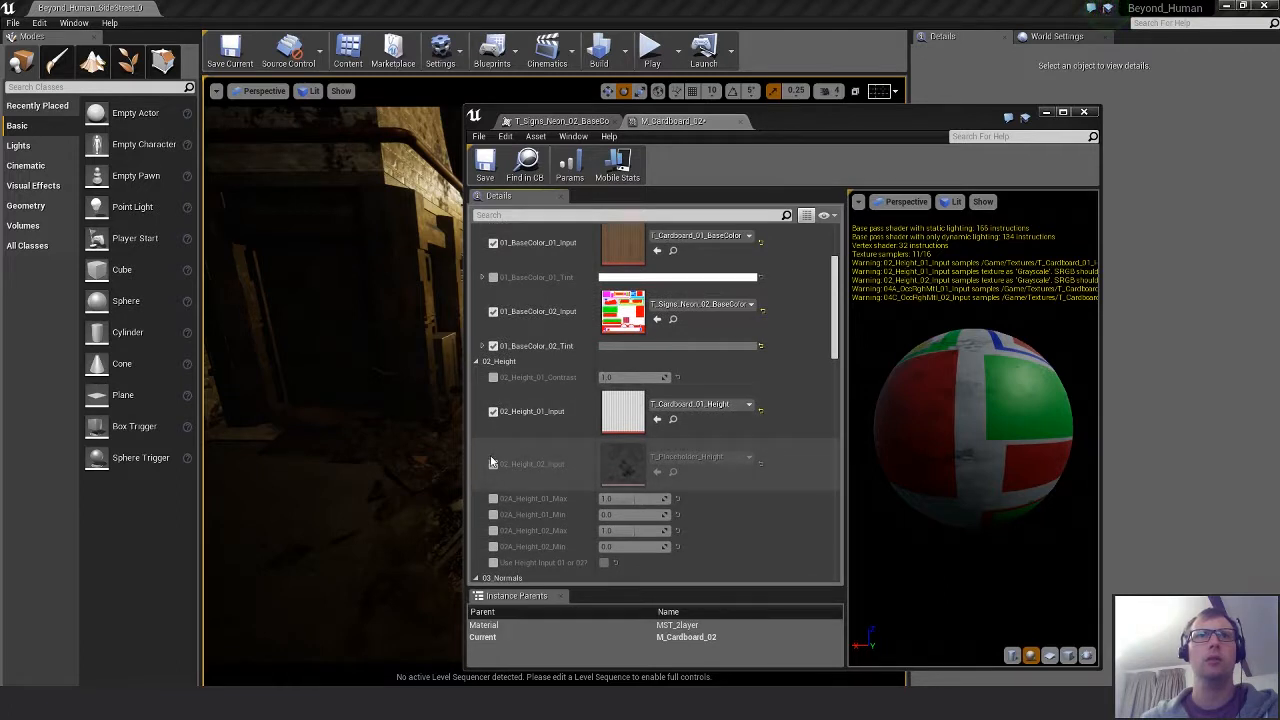
left_click(493, 464)
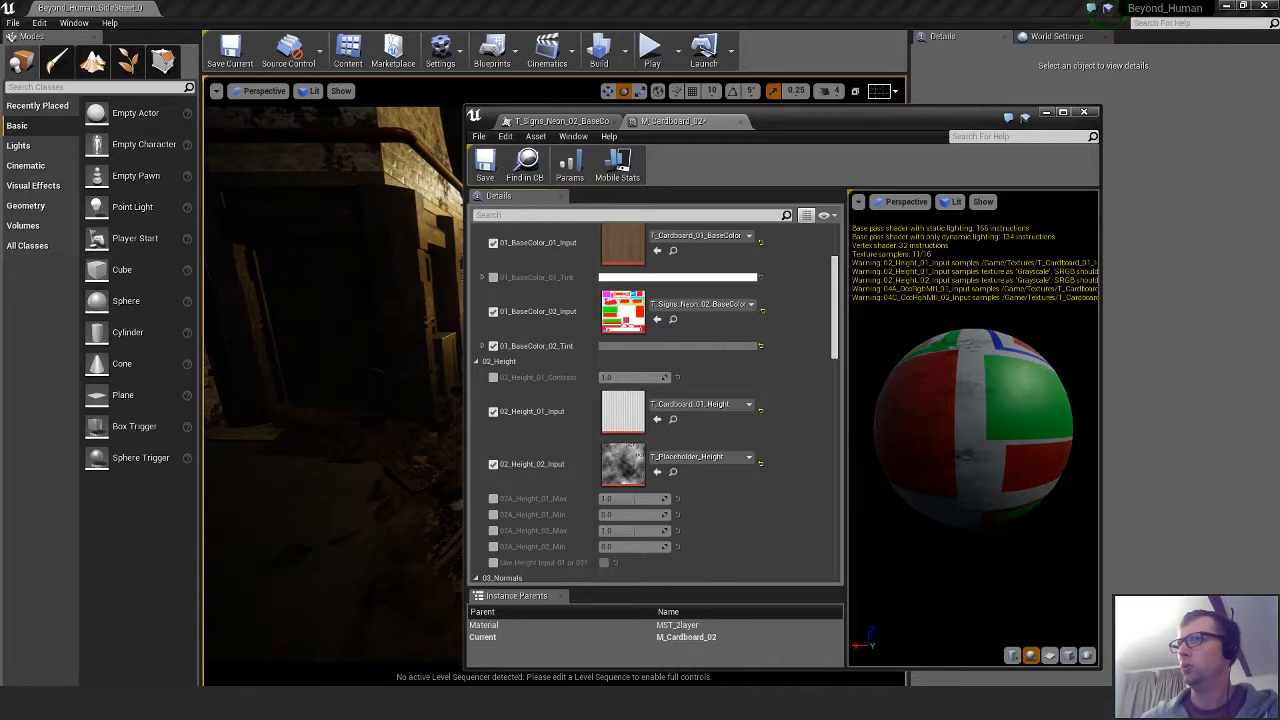
left_click_drag(811, 466, 611, 459)
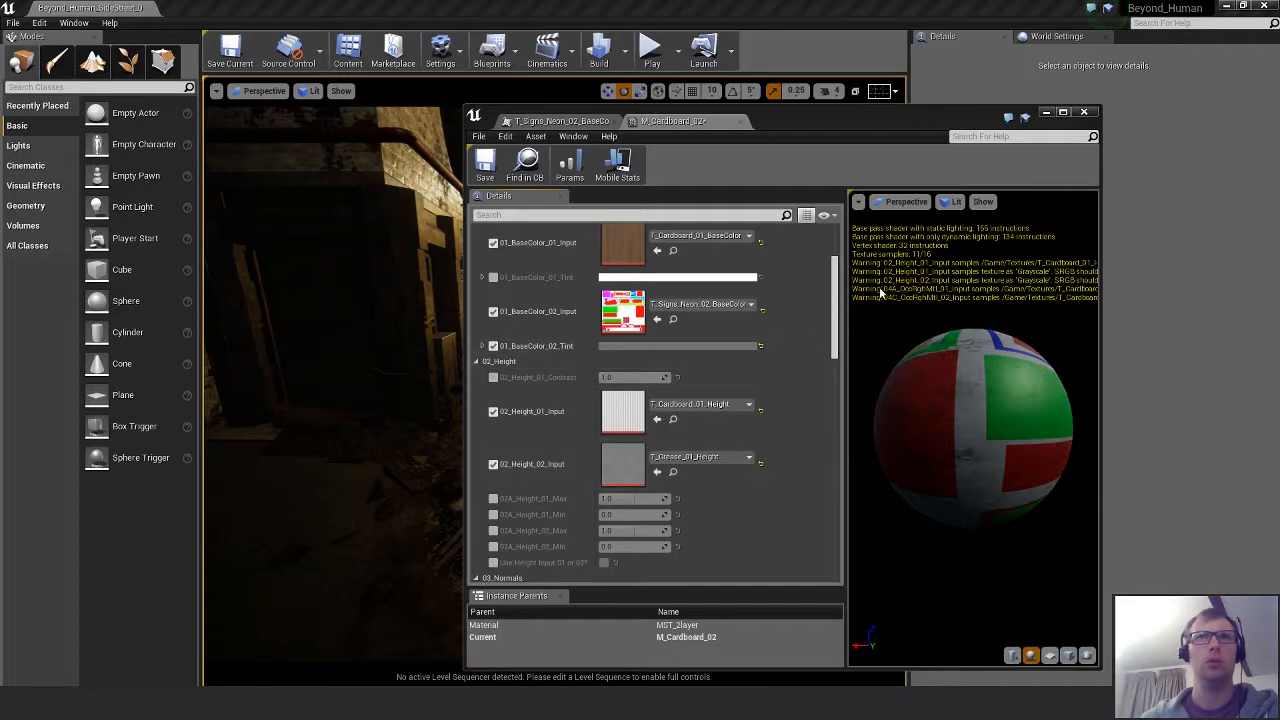
left_click_drag(834, 330, 832, 262)
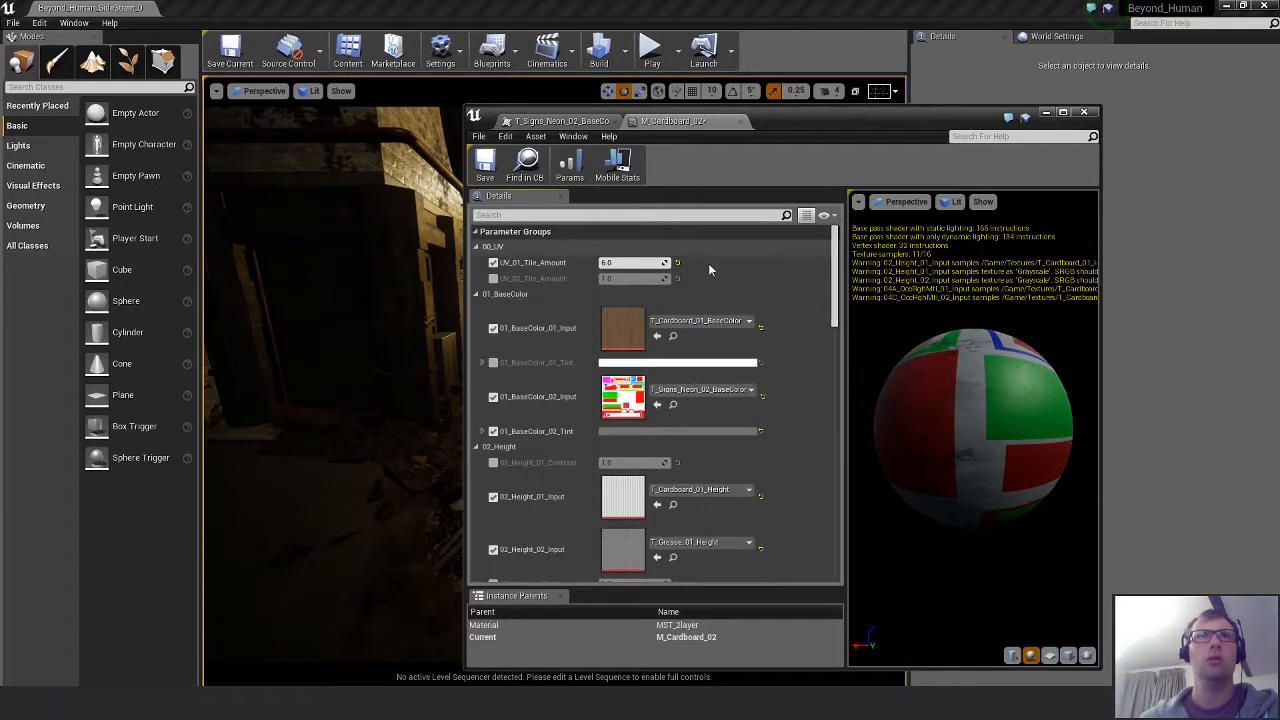
Save the M_Cardboard_02 material instance and close its editor and the T_Signs_Neon_02_BaseColor texture editor.
left_click(485, 165)
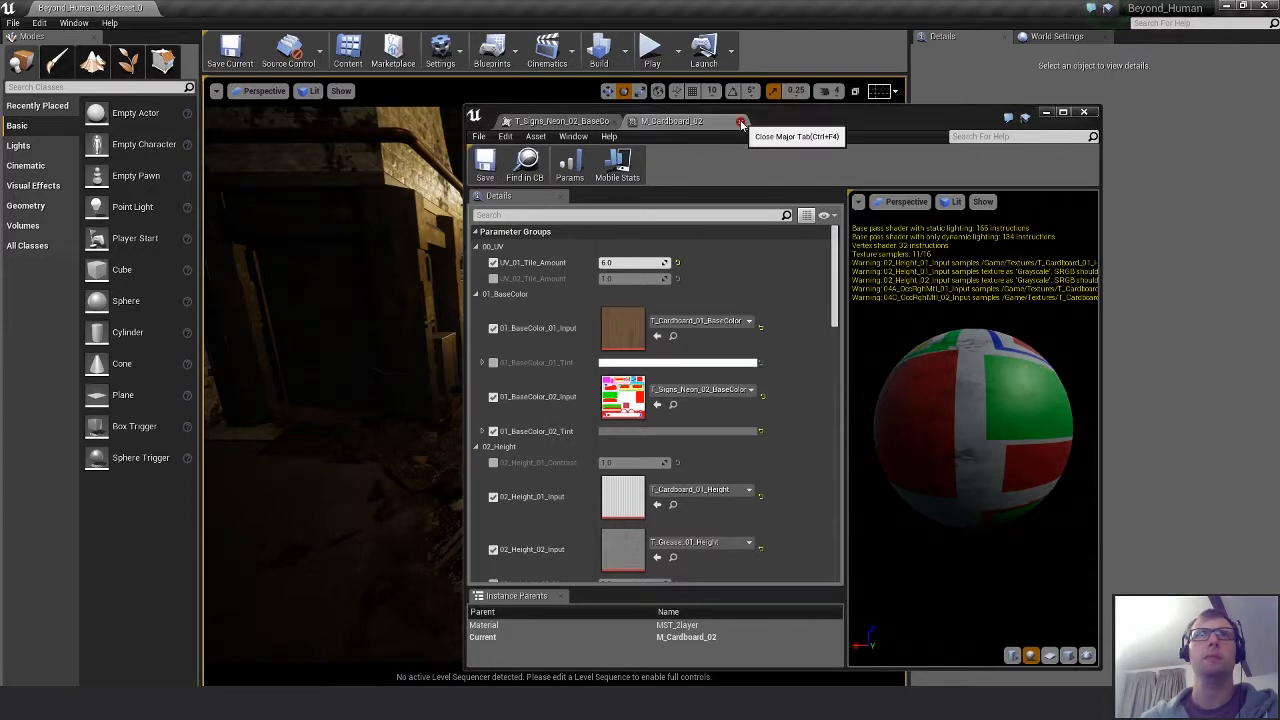
left_click(740, 121)
left_click(613, 121)
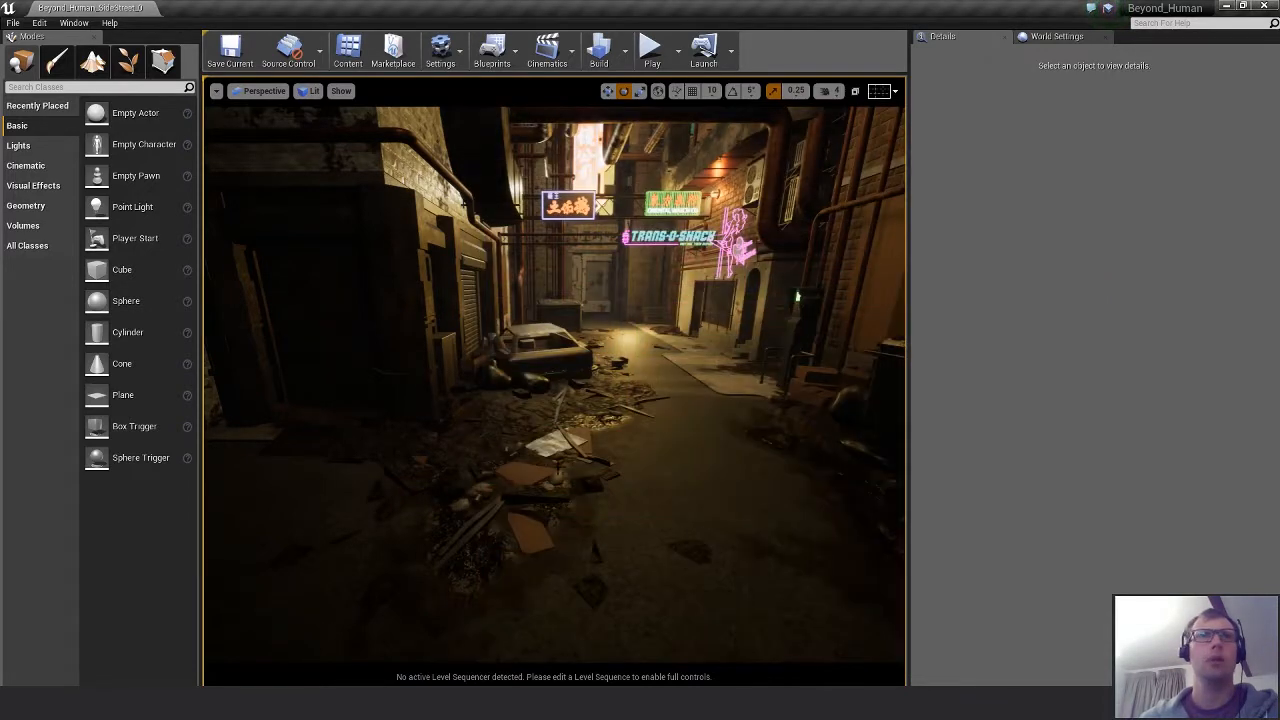
Select the Box_D_Sculpt2 cardboard box beside the bin bags to check its material, and clear the selection.
right_click_drag(600, 350, 728, 382)
key("w")
key("s")
key("d")
left_click(592, 458)
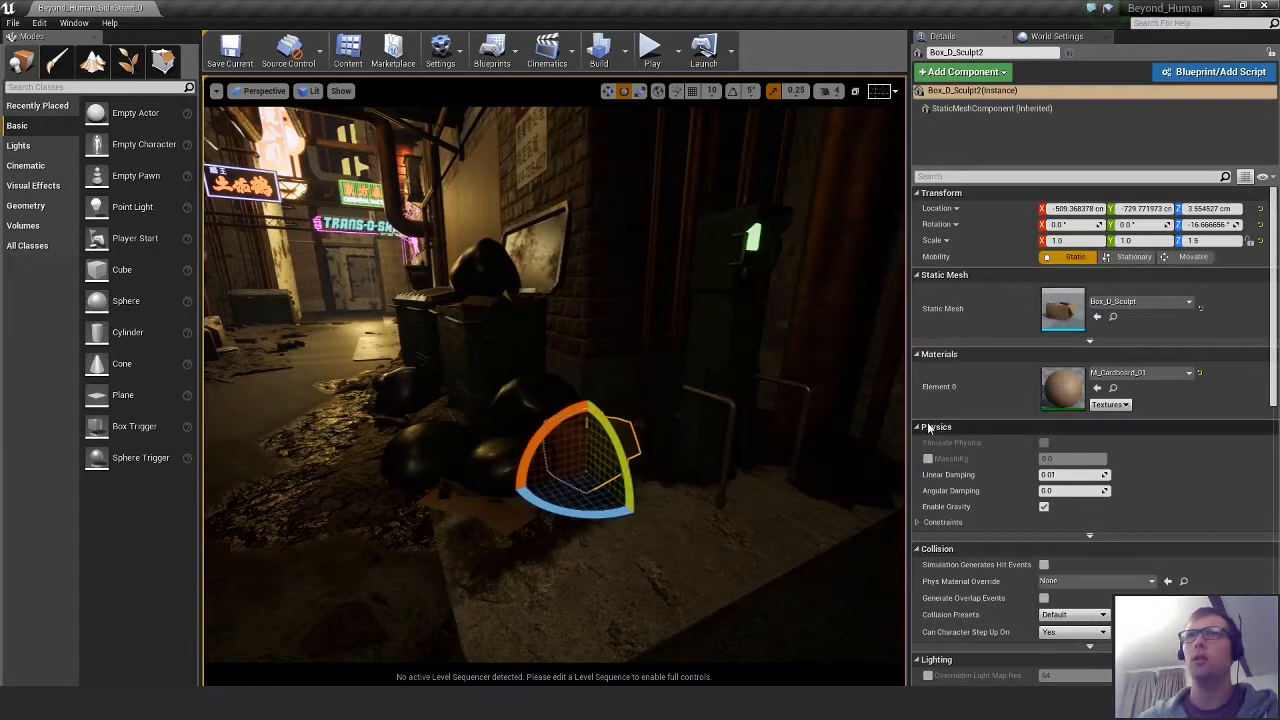
key("Escape")
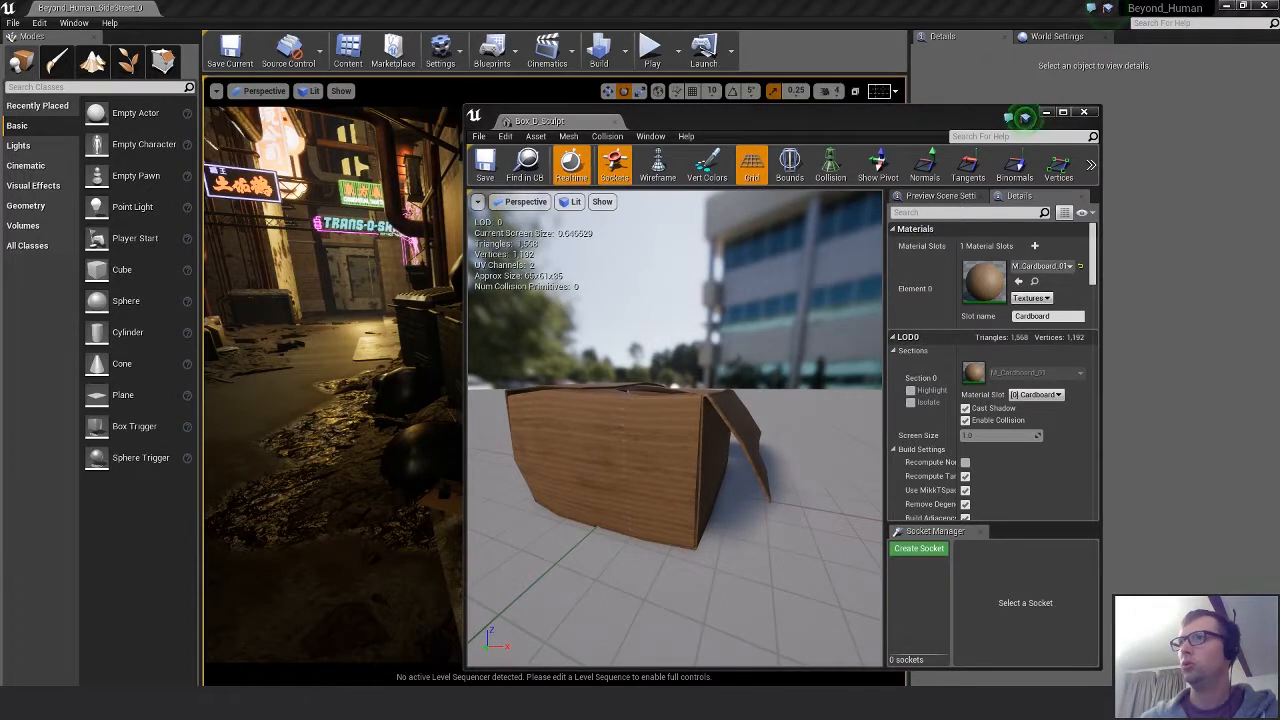
Try another material on the Box_D_Sculpt mesh's Cardboard slot, restore M_Cardboard_01 and close the mesh editor.
left_click_drag(1279, 560, 997, 276)
right_click_drag(750, 511, 815, 461)
left_click_drag(1279, 350, 985, 283)
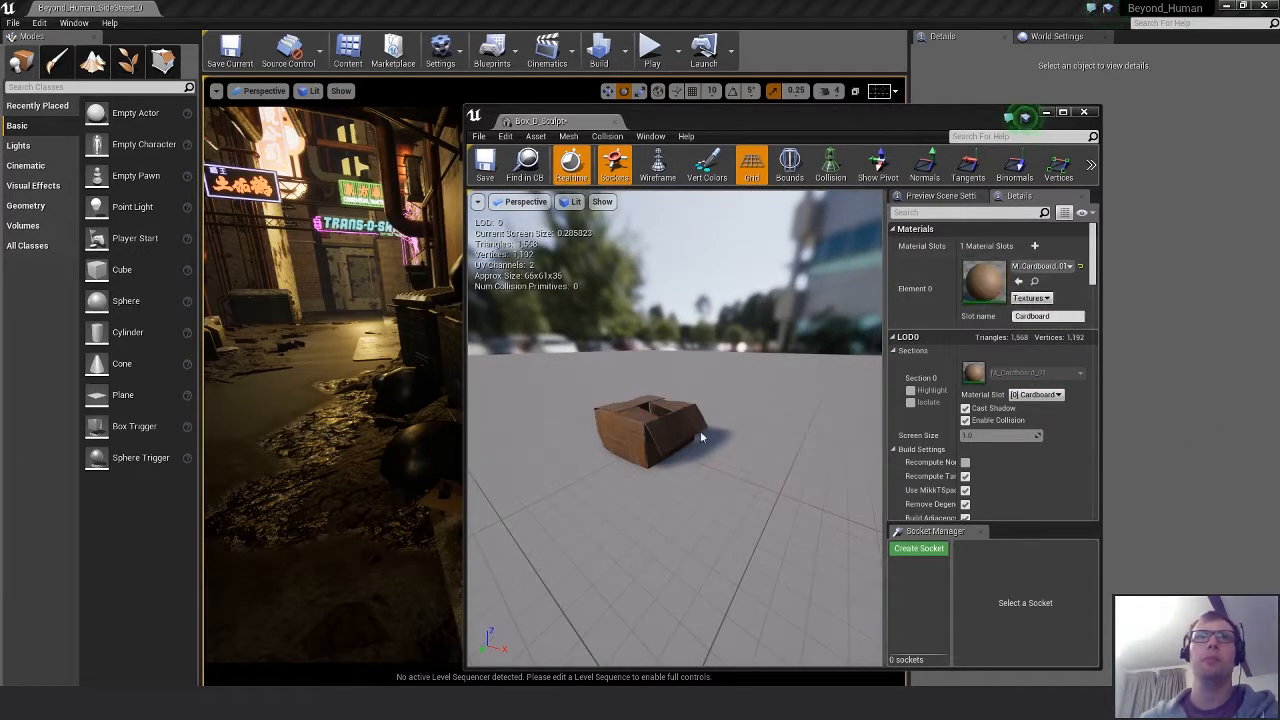
right_click_drag(700, 431, 645, 431)
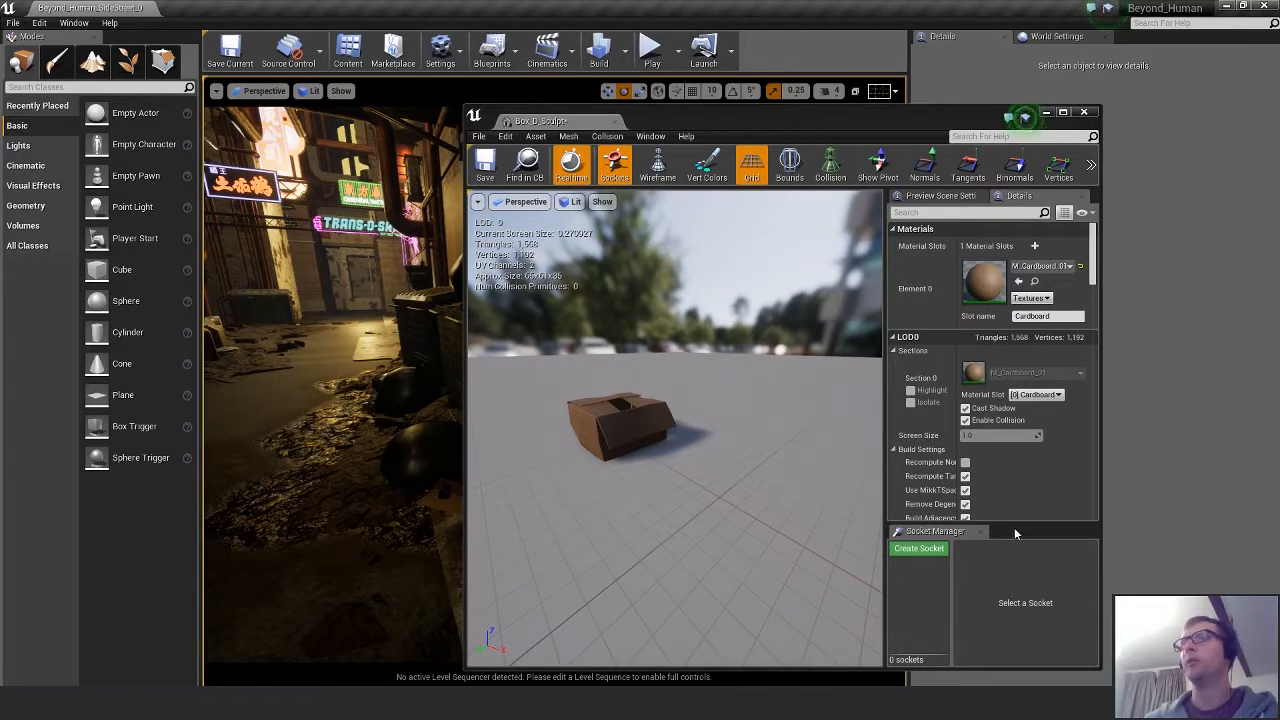
left_click(1084, 112)
right_click_drag(720, 330, 630, 330)
right_click_drag(634, 406, 666, 414)
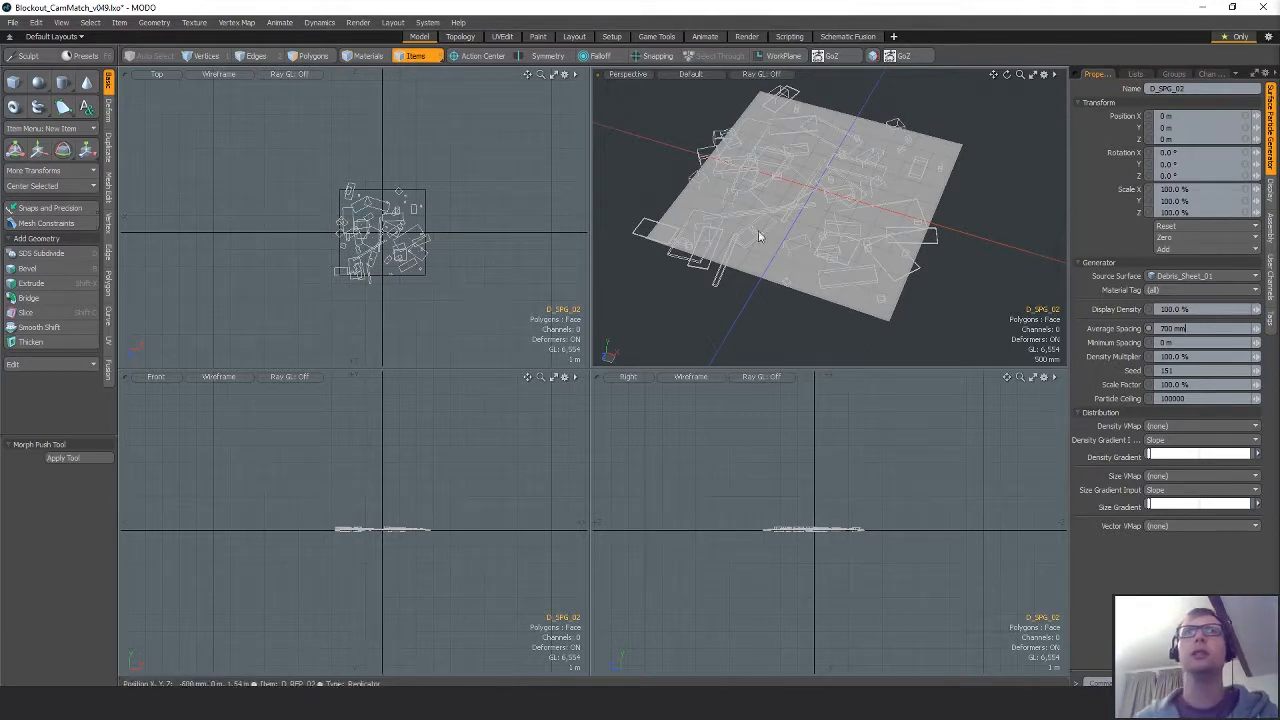
Switch to MODO and set the average spacing of the D_SPG_02 surface particle generator to 1 m.
left_click_drag(757, 234, 846, 257, "alt")
left_click(1257, 331)
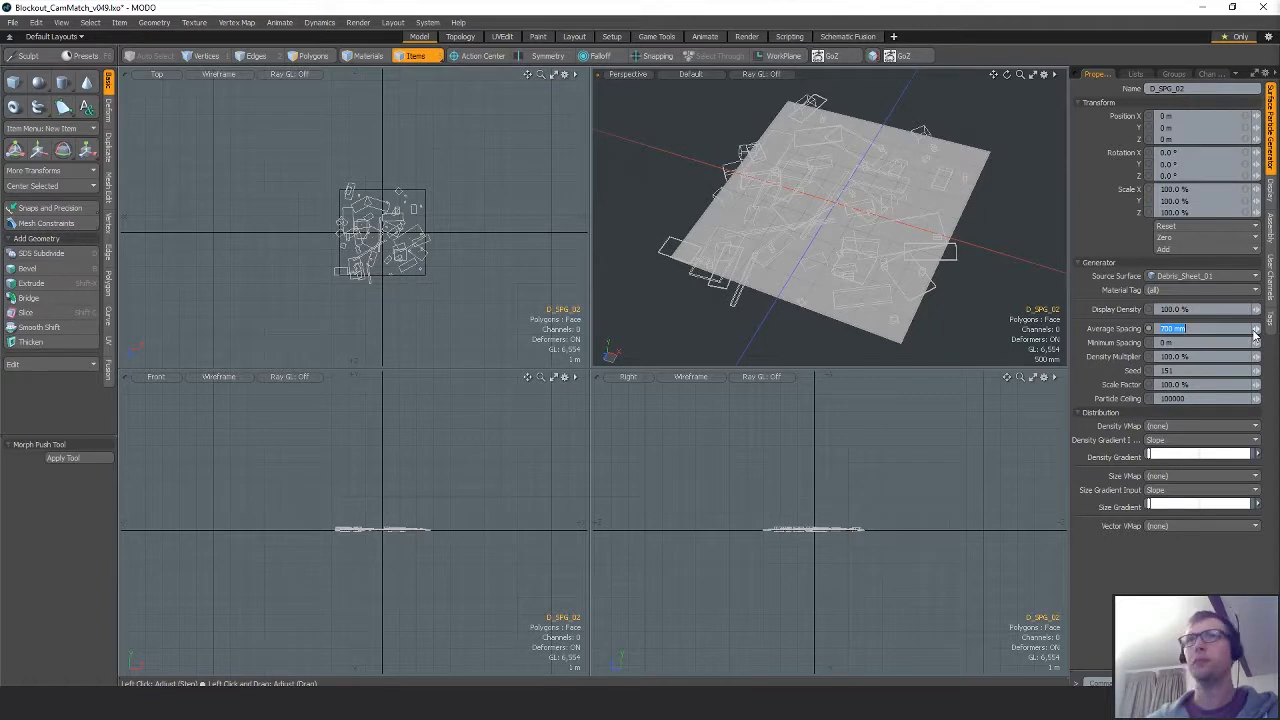
left_click(1255, 333)
left_click_drag(950, 298, 866, 222, "alt")
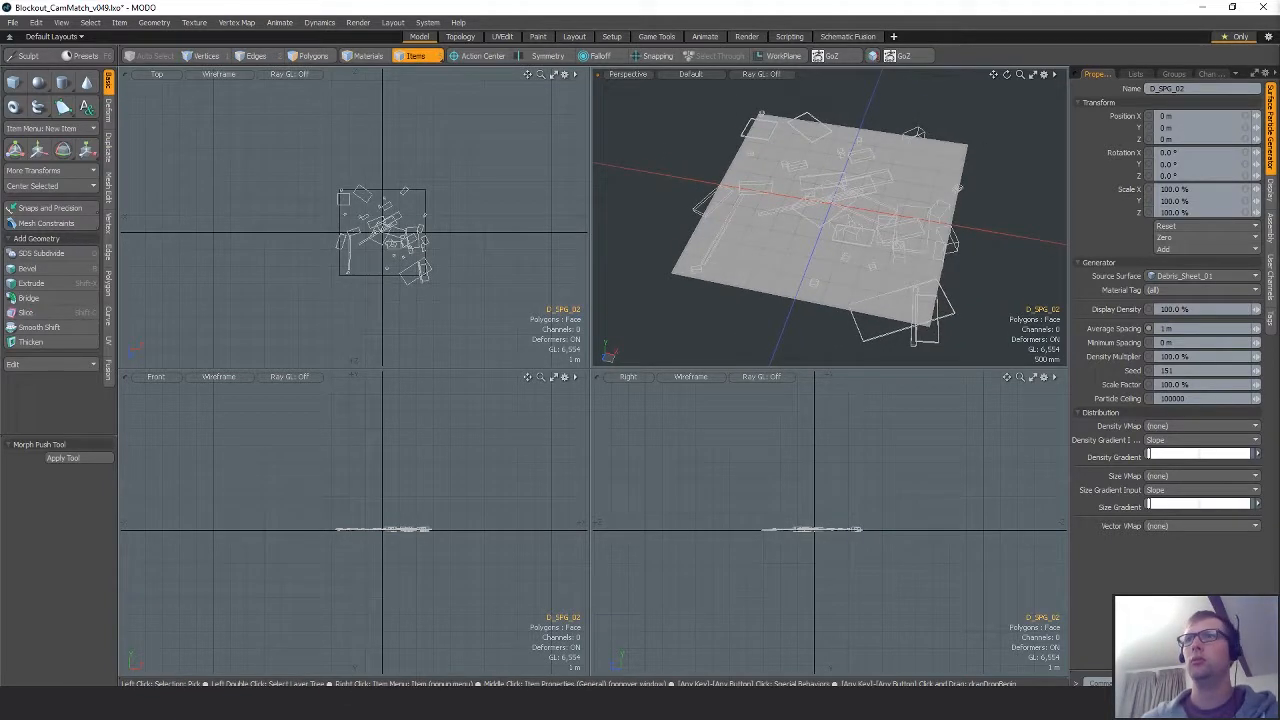
Try random Y twists of 360° and 180° on the D_REP_02 replicator and settle on 270°.
left_click(966, 296)
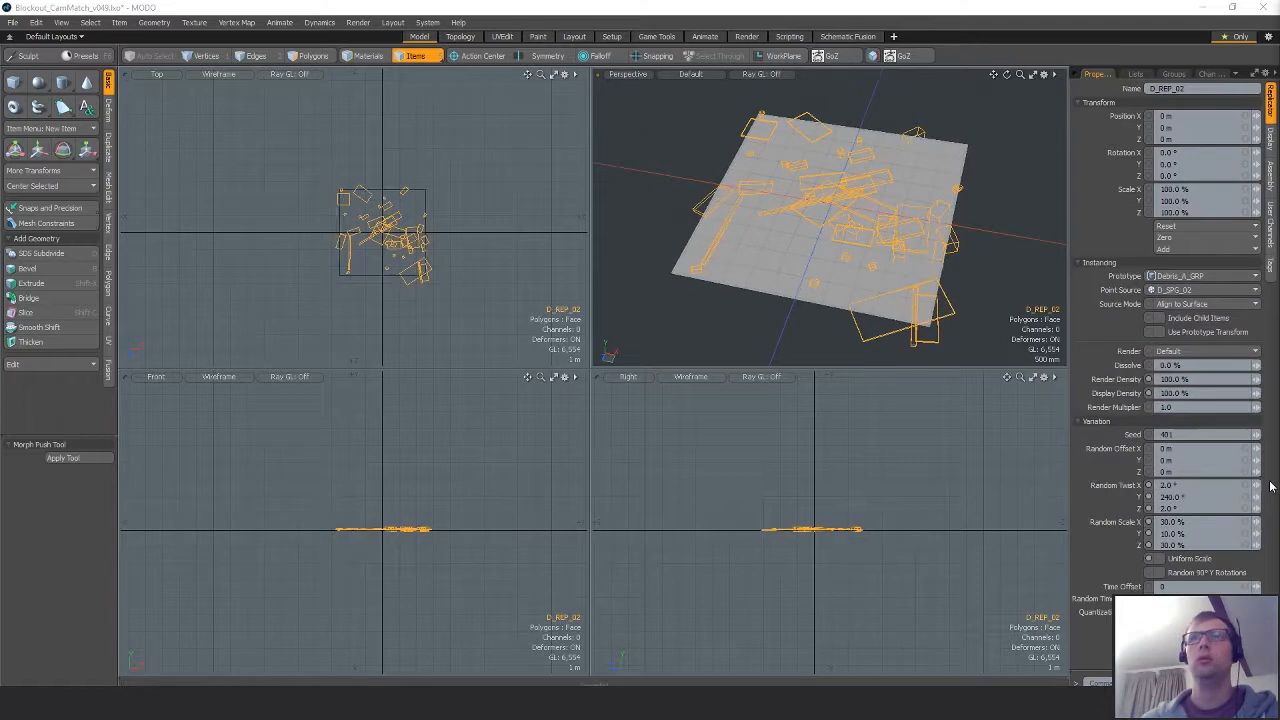
left_click(1187, 497)
type("360")
key("Return")
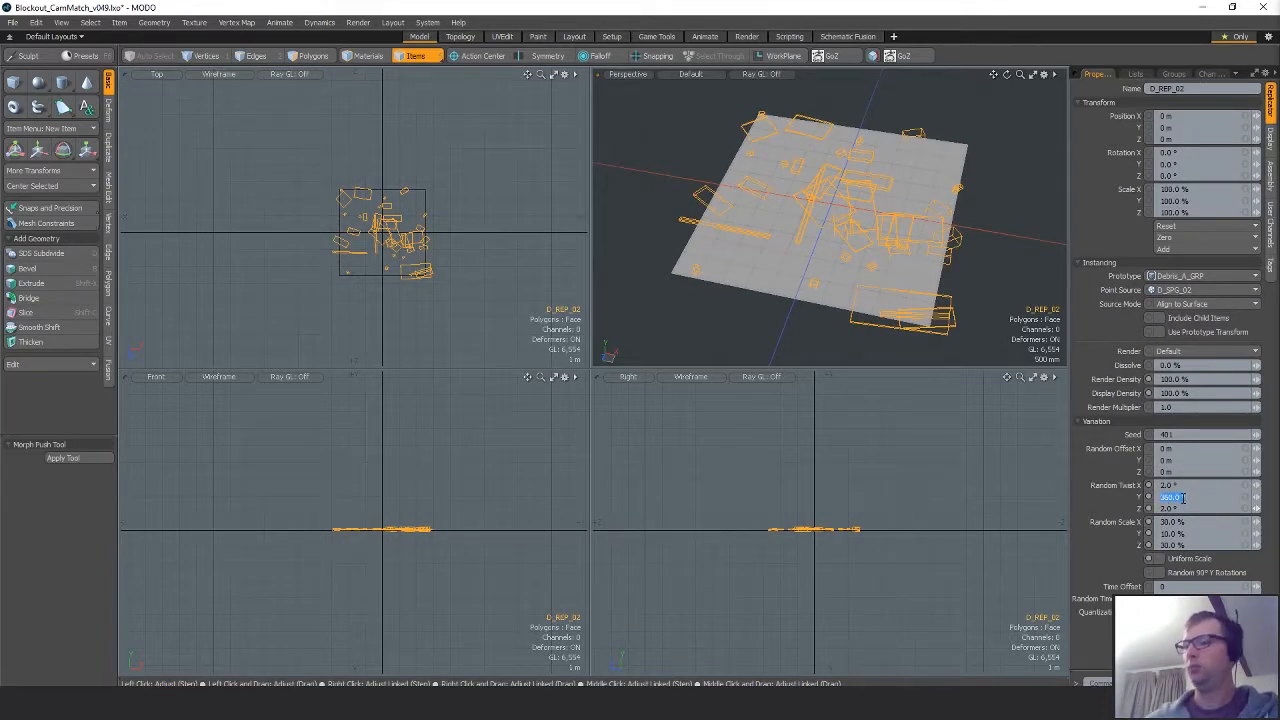
type("180")
key("Return")
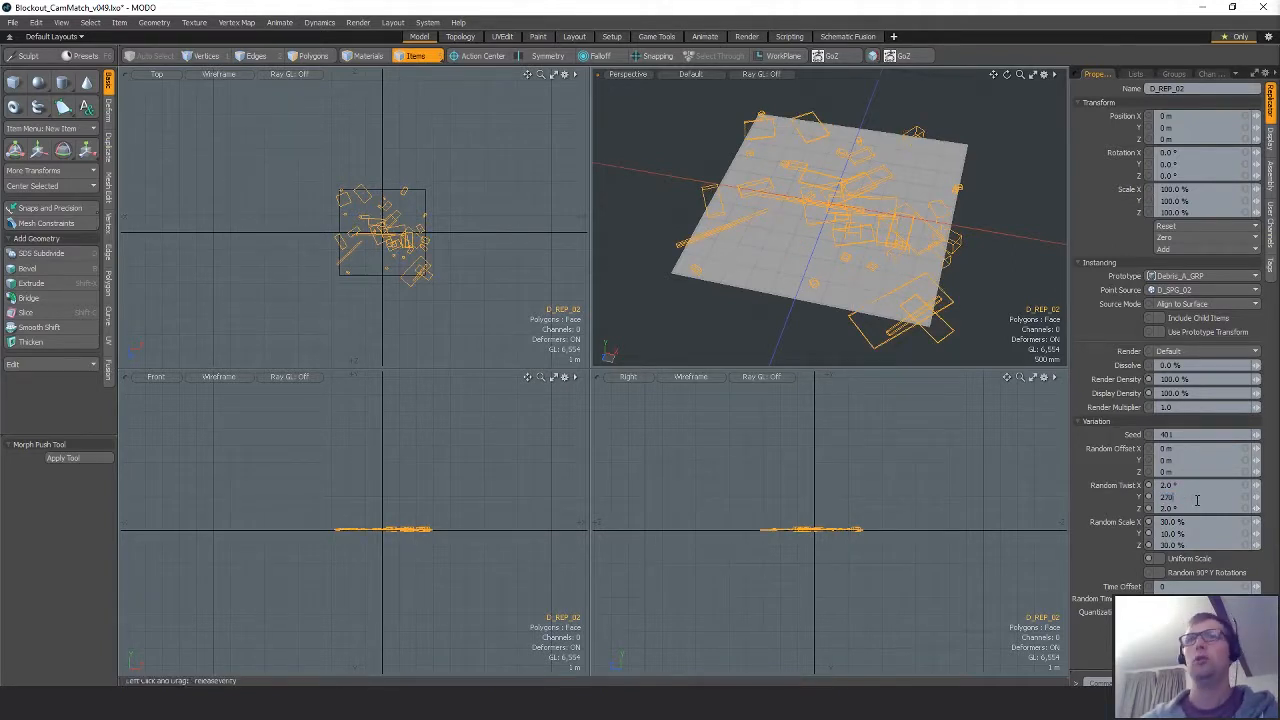
key("Return")
Set D_REP_02's random scale to 40% in X and 80% in Z.
left_click_drag(840, 190, 838, 232, "alt")
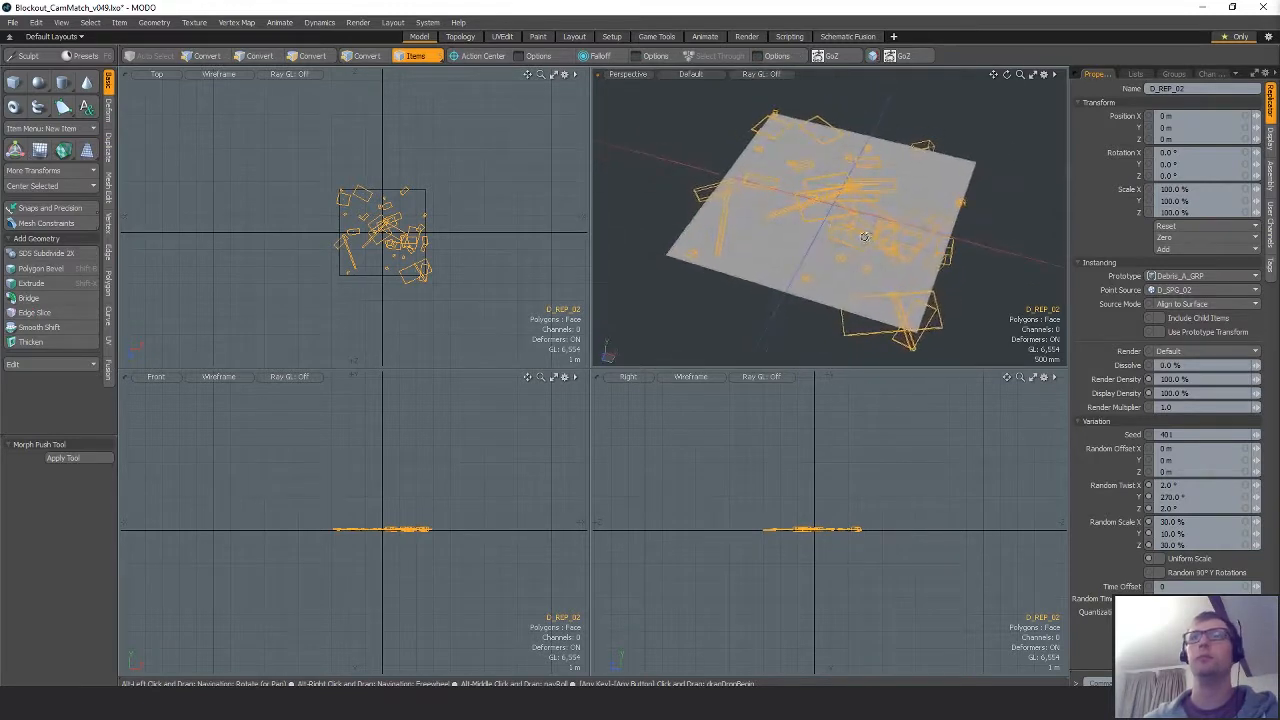
left_click_drag(908, 334, 790, 265, "alt")
left_click(1189, 521)
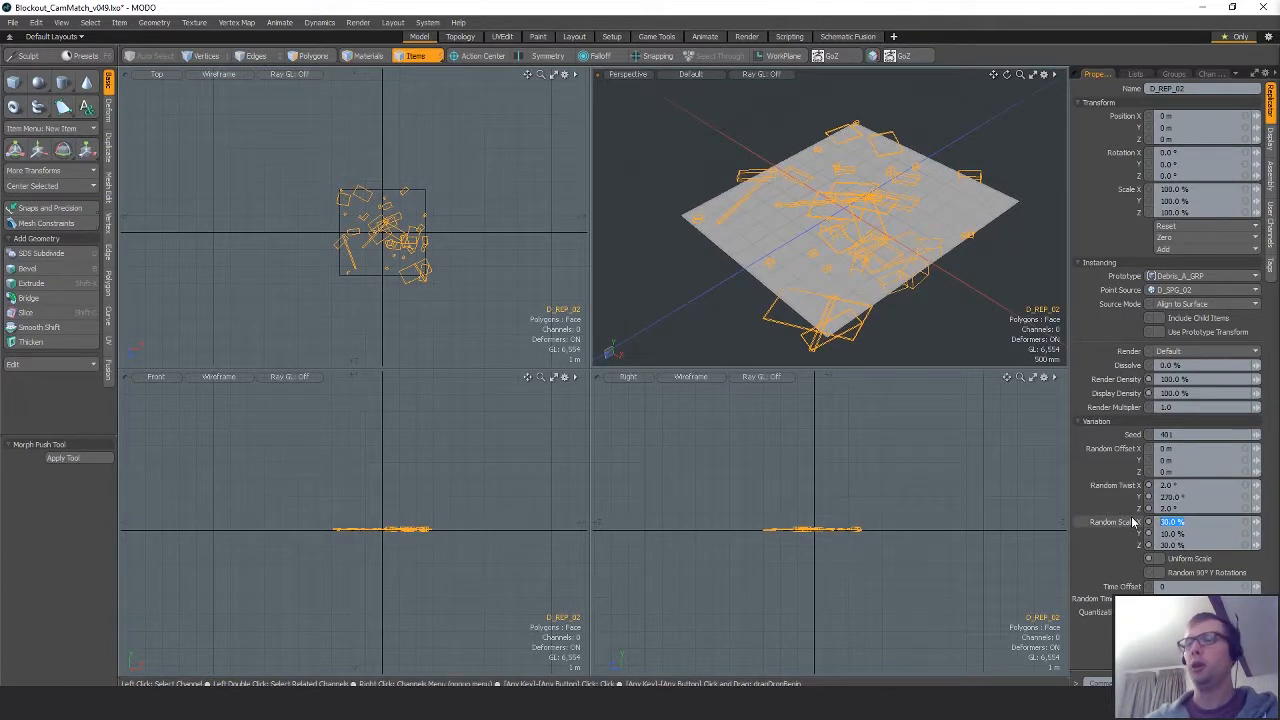
type("40")
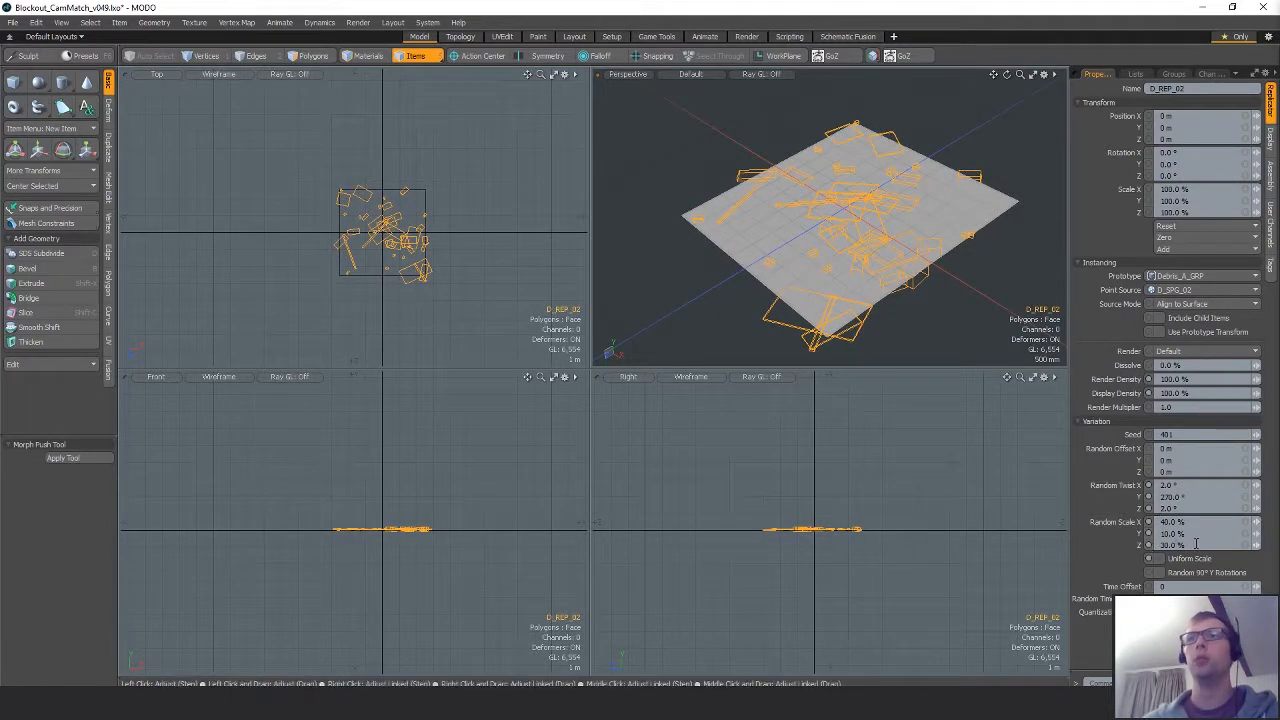
key("Tab")
key("Tab")
key("Return")
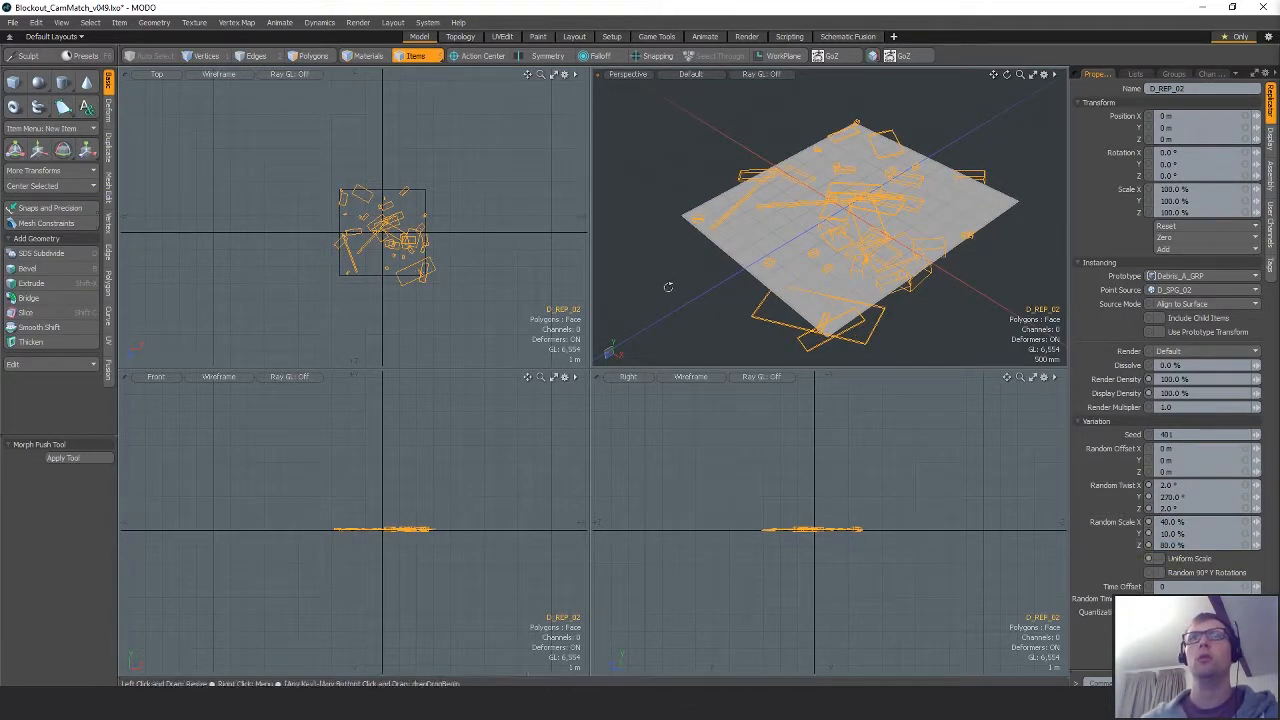
left_click_drag(669, 286, 832, 238, "alt")
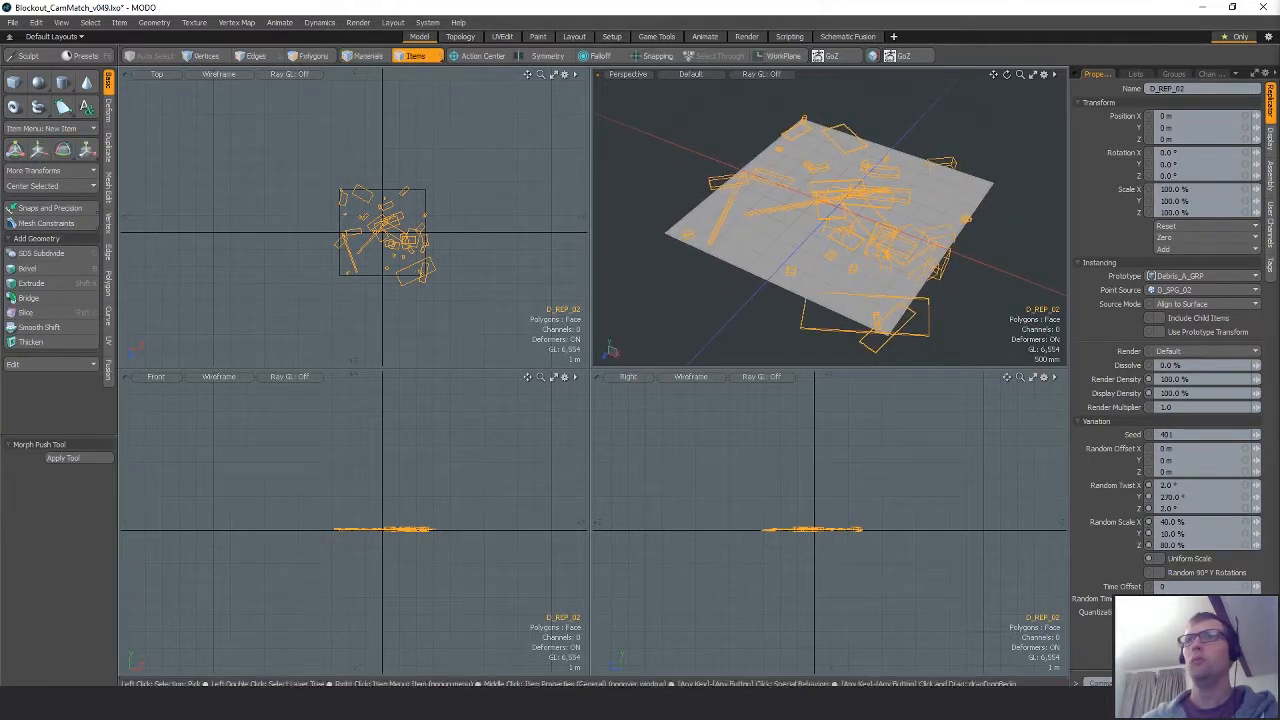
Set D_REP_02's random scale Y to 15% and its random twist X and Z to 3°.
left_click(1189, 533)
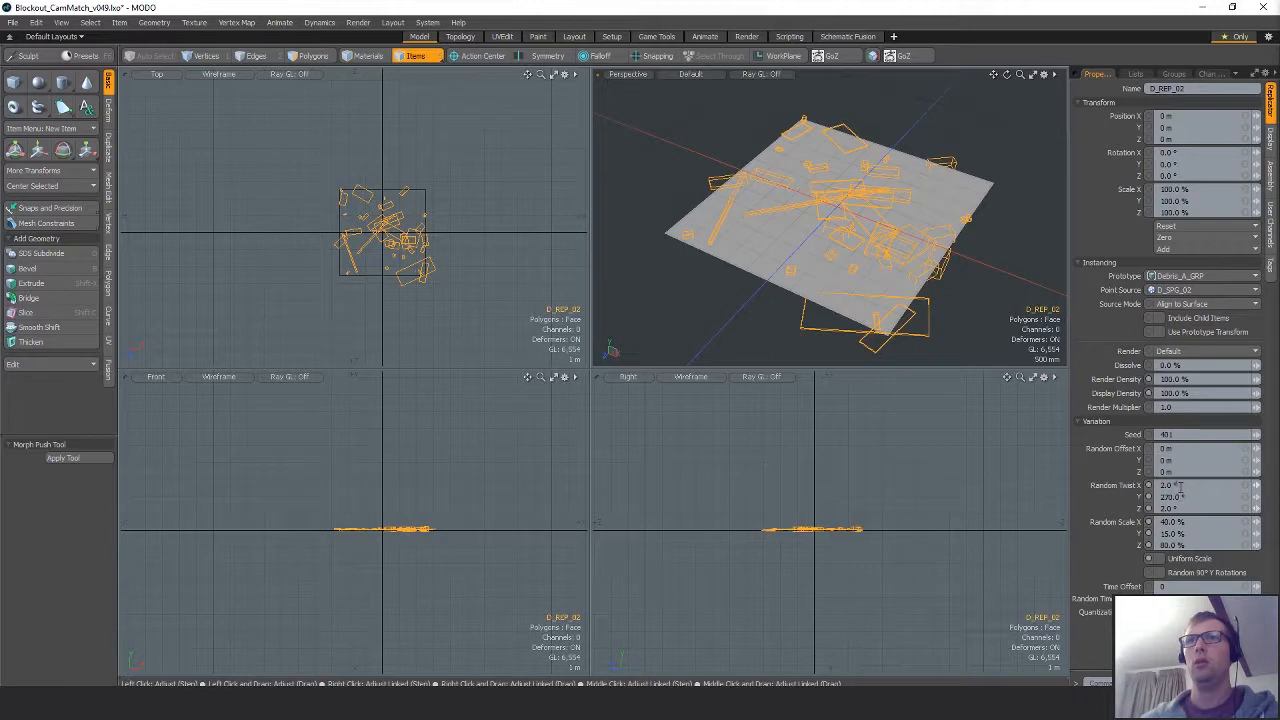
type("3")
key("Tab")
key("Tab")
type("3")
key("Return")
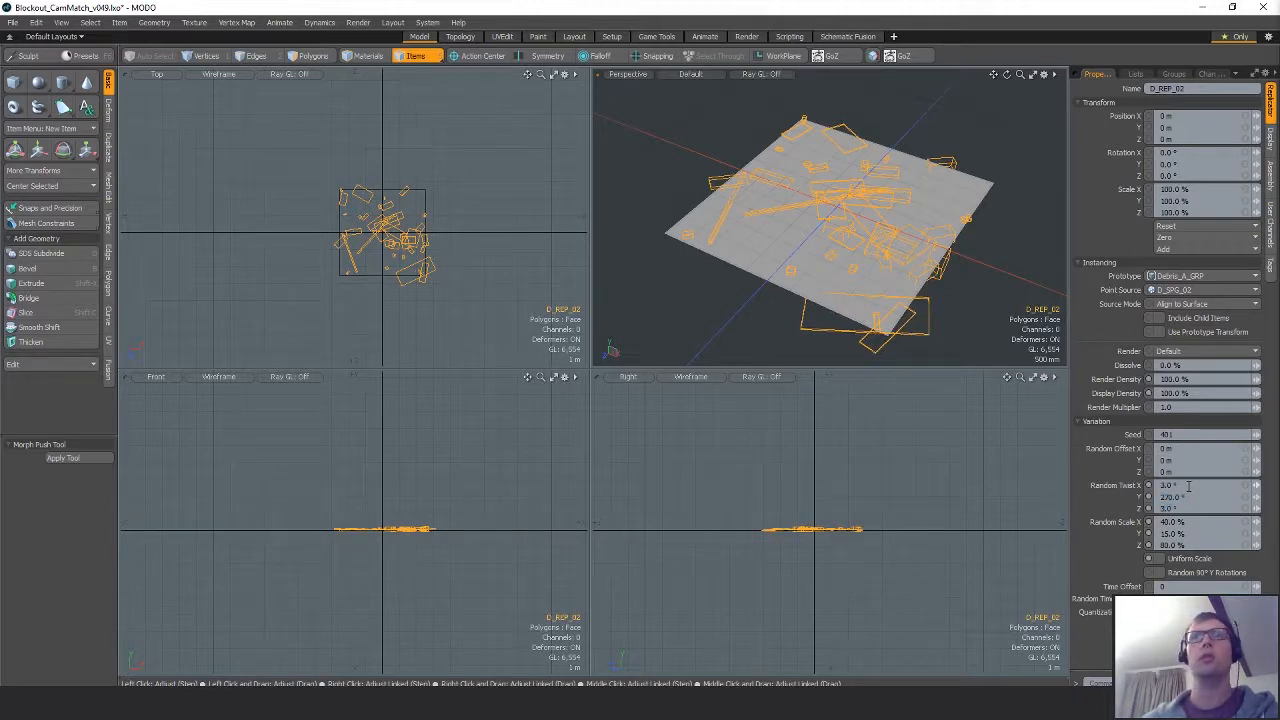
Open a render preview of the debris scatter, examine how the pieces are distributed, and close it.
left_click_drag(868, 358, 924, 301, "alt")
scroll(451, 236, "up", 3)
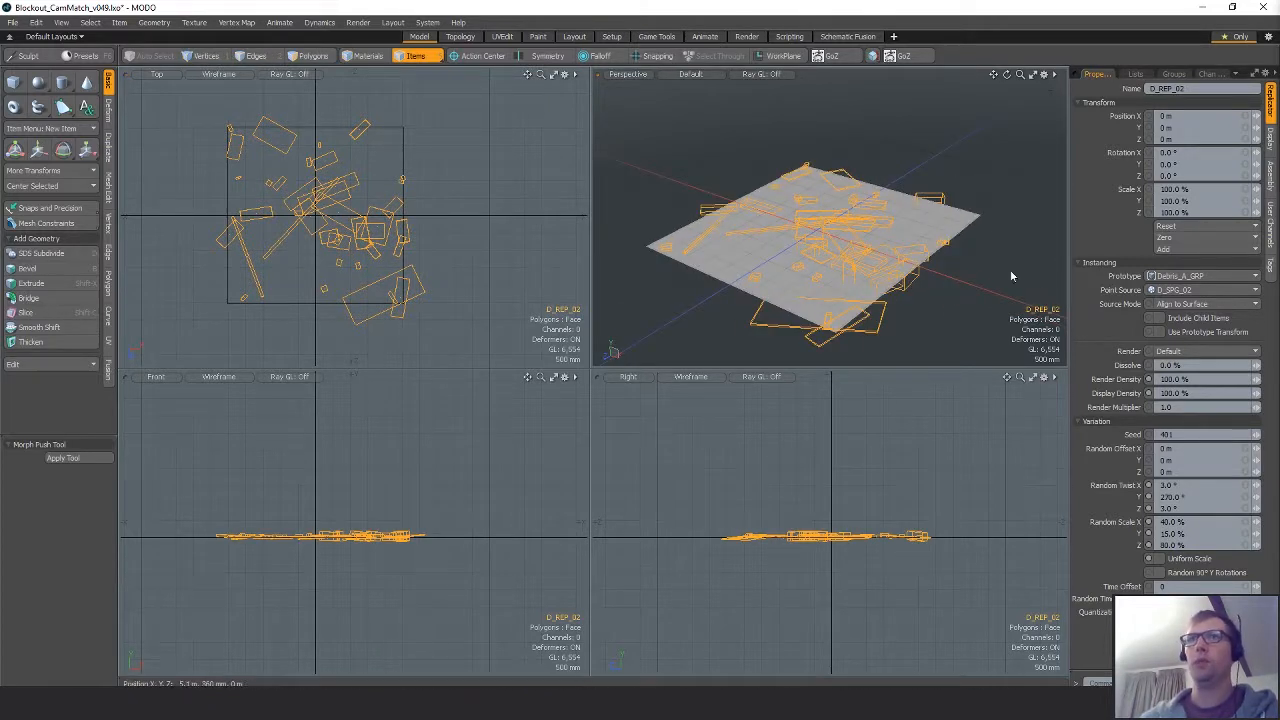
key("F9")
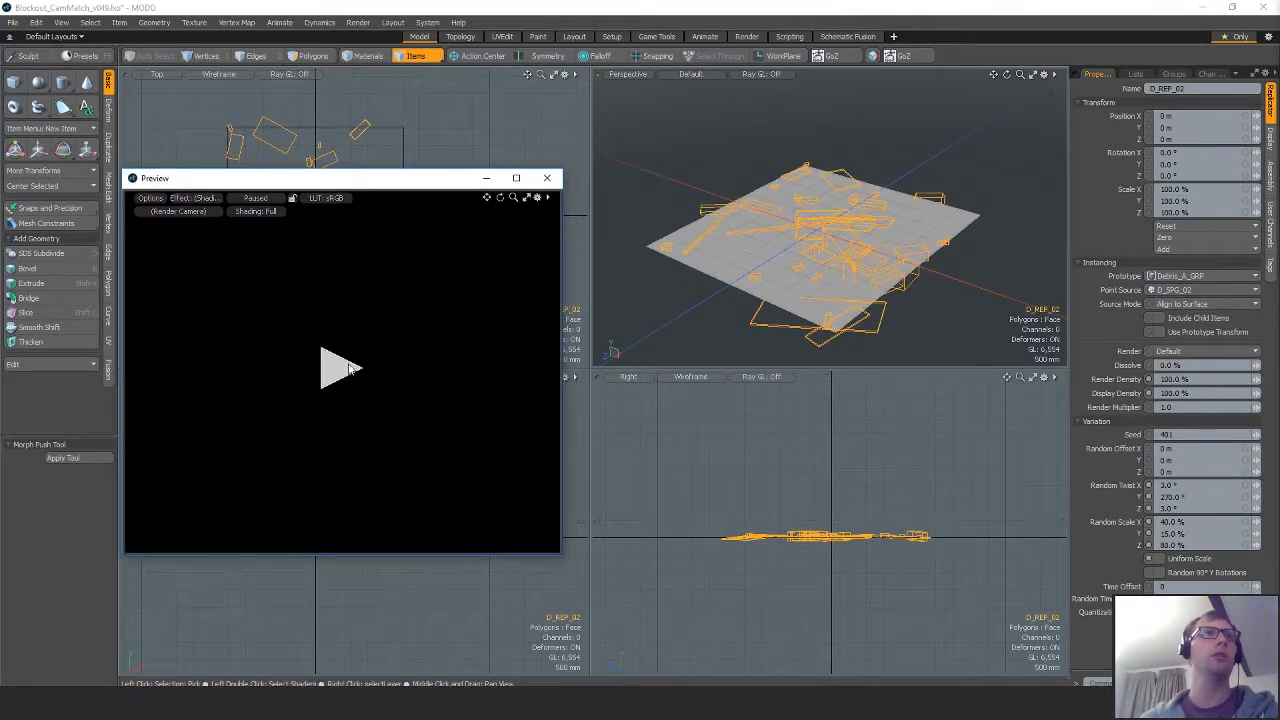
scroll(419, 434, "down", 5)
mouse_move(409, 406)
left_mouse_down("alt")
mouse_move(362, 432)
mouse_move(246, 414)
mouse_move(408, 348)
mouse_move(402, 390)
left_mouse_up("alt")
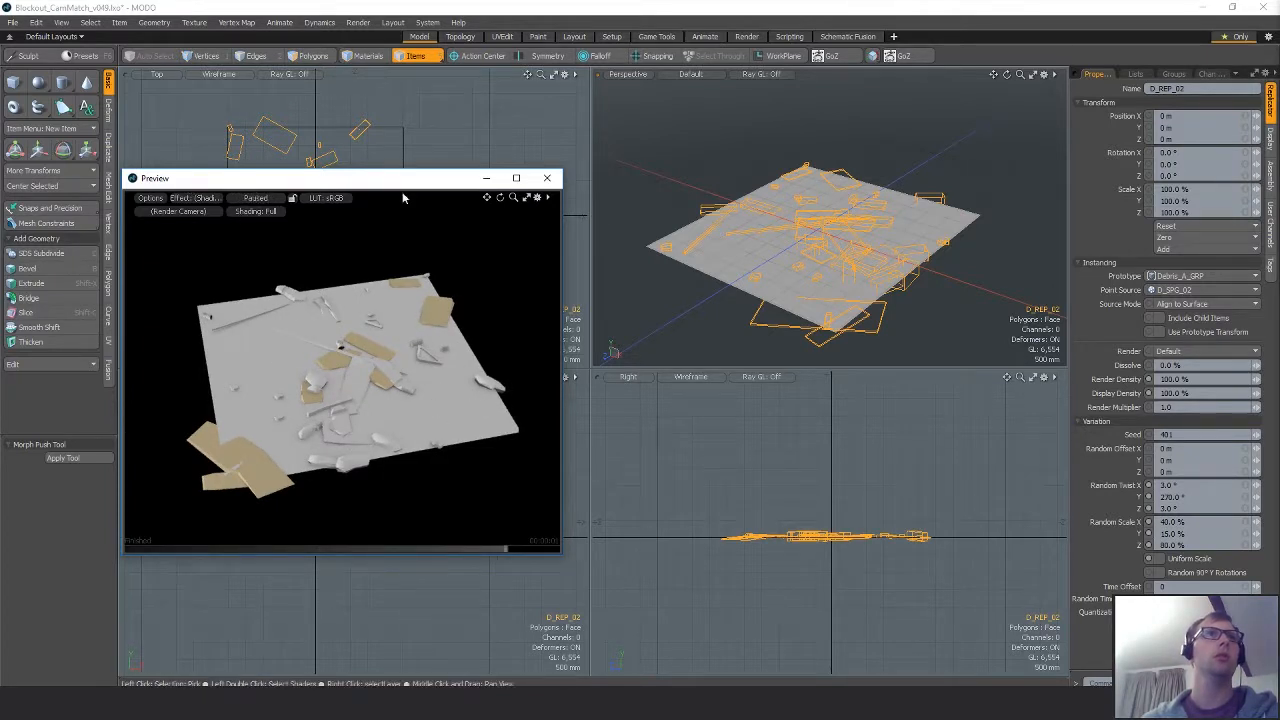
left_click(545, 179)
Duplicate the D_REP_02 replicator and freeze the copy into individual debris instances.
left_click_drag(840, 285, 802, 273, "alt")
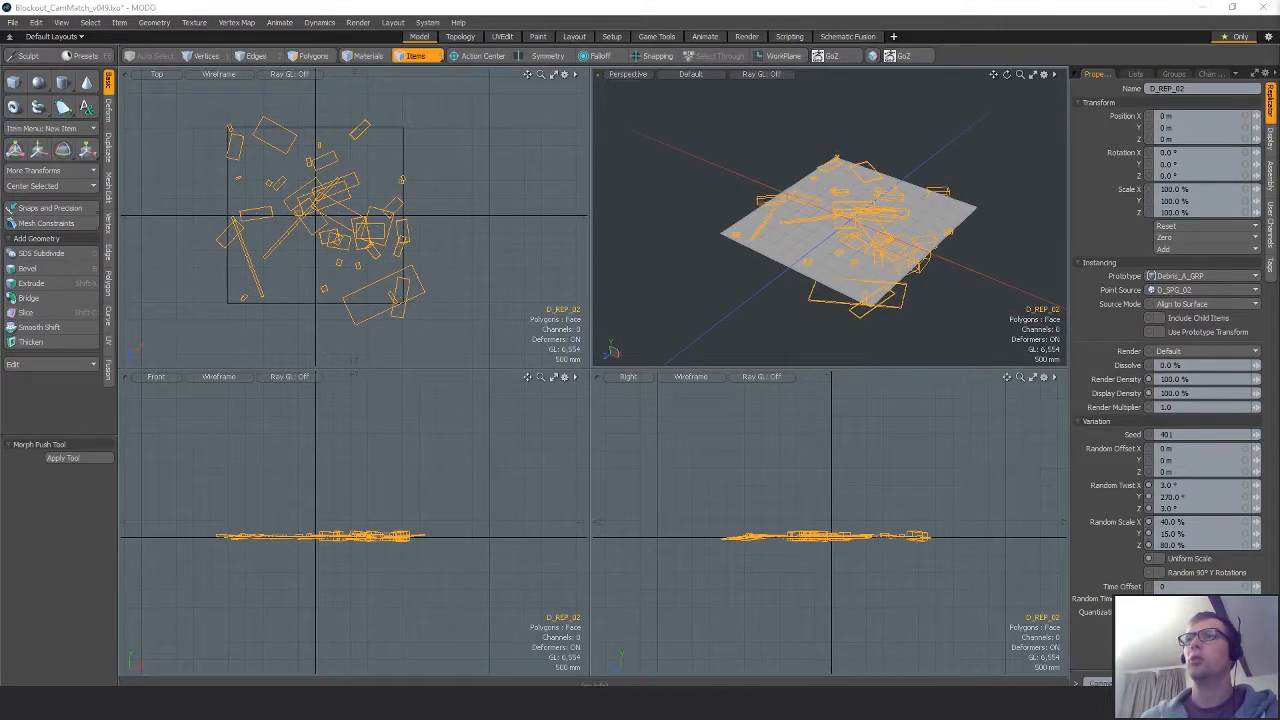
key("ctrl+d")
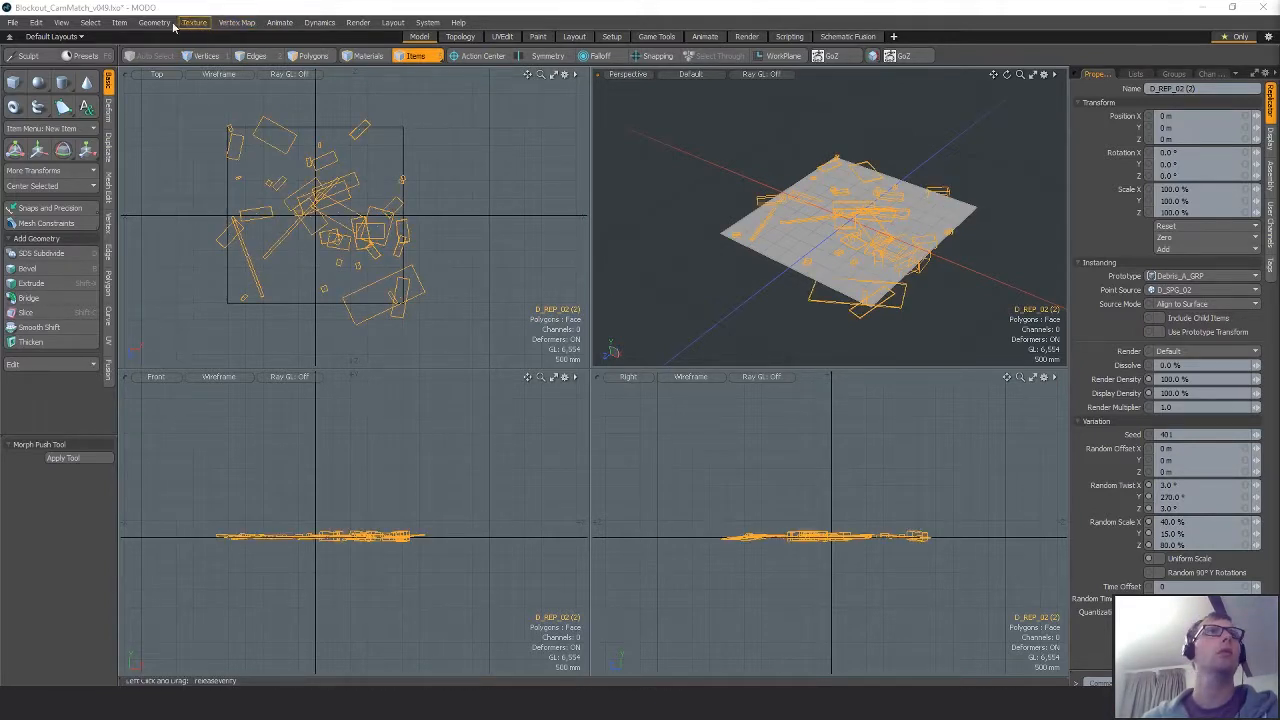
left_click(154, 22)
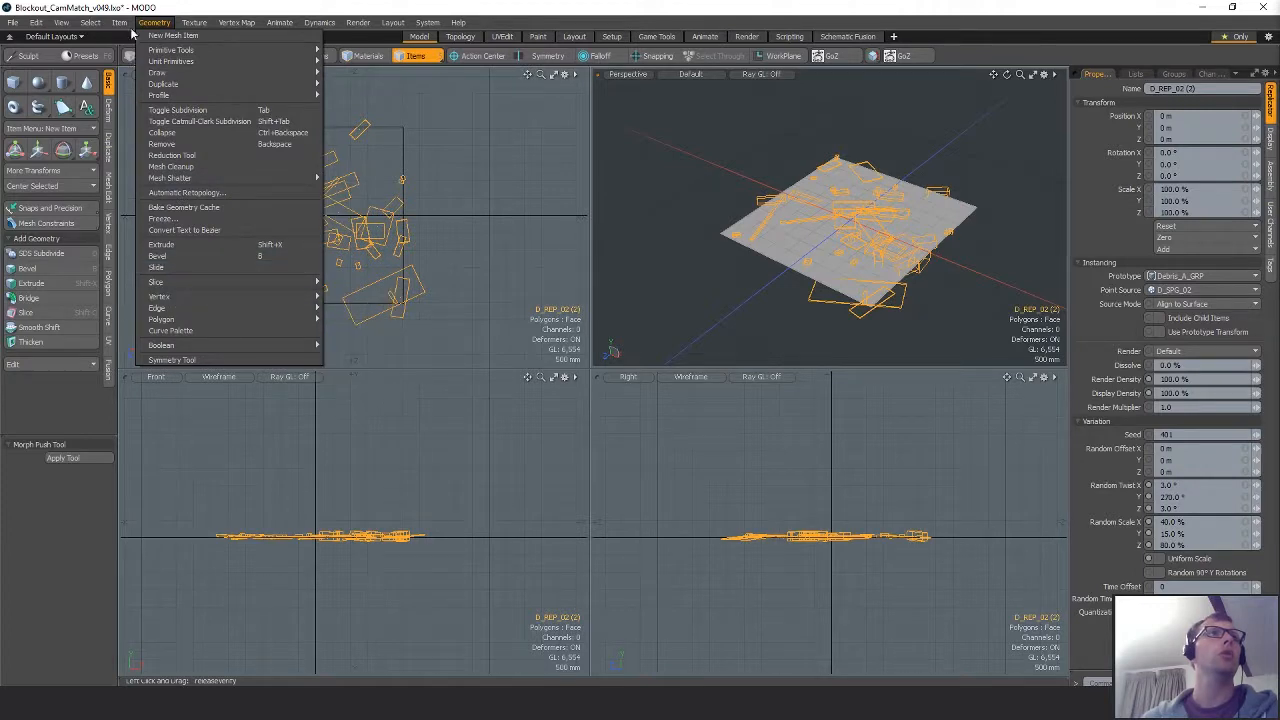
mouse_move(121, 24)
mouse_move(184, 313)
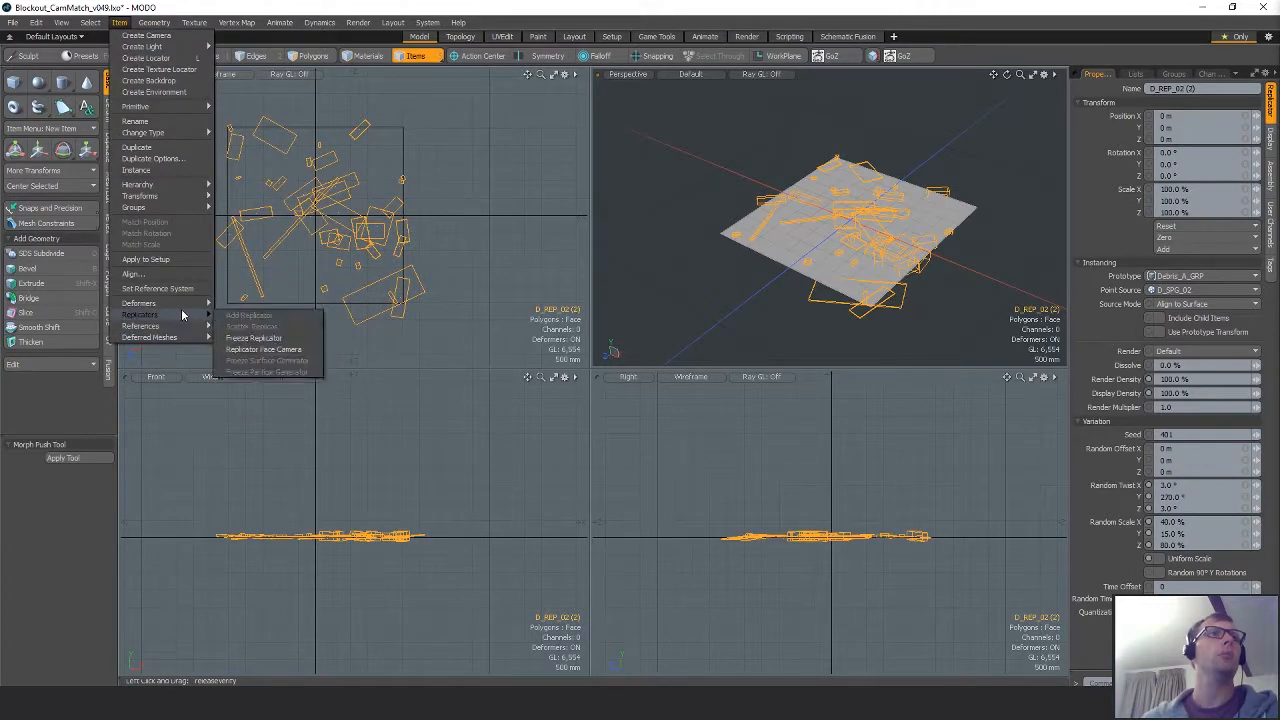
left_click(249, 341)
left_click(429, 251)
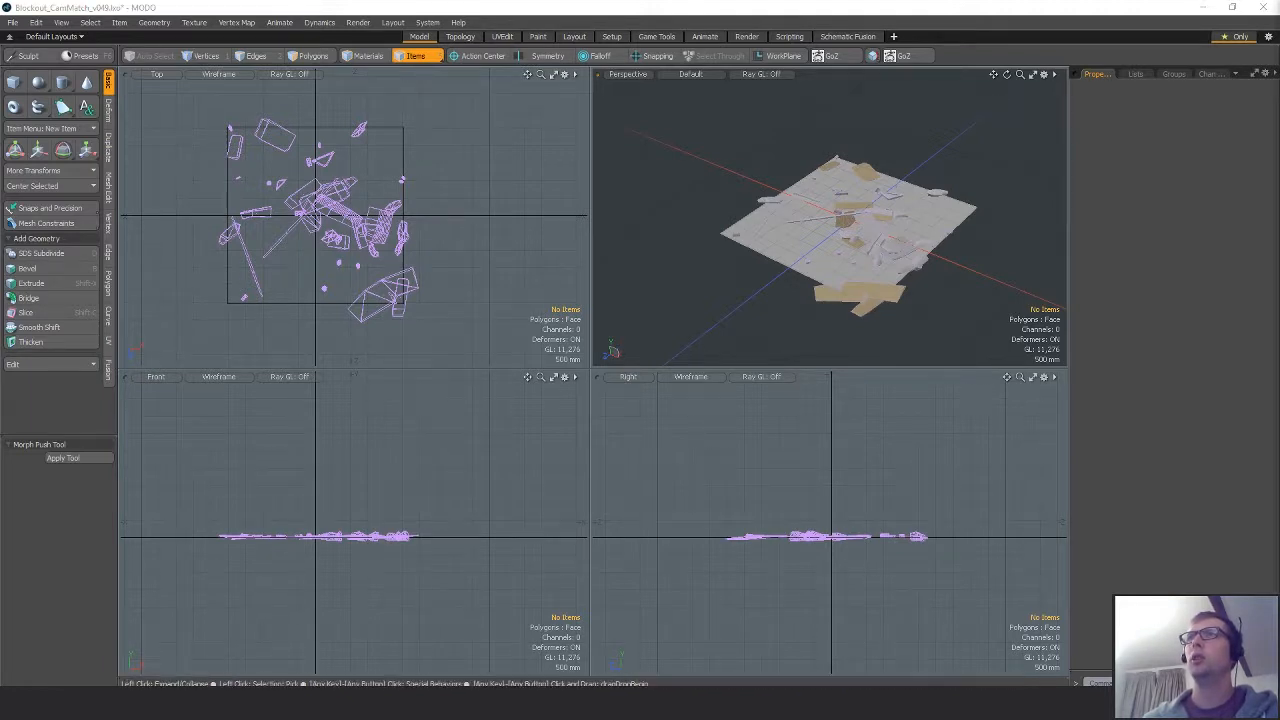
Select all the frozen debris instances and convert them to editable meshes.
left_click(814, 218)
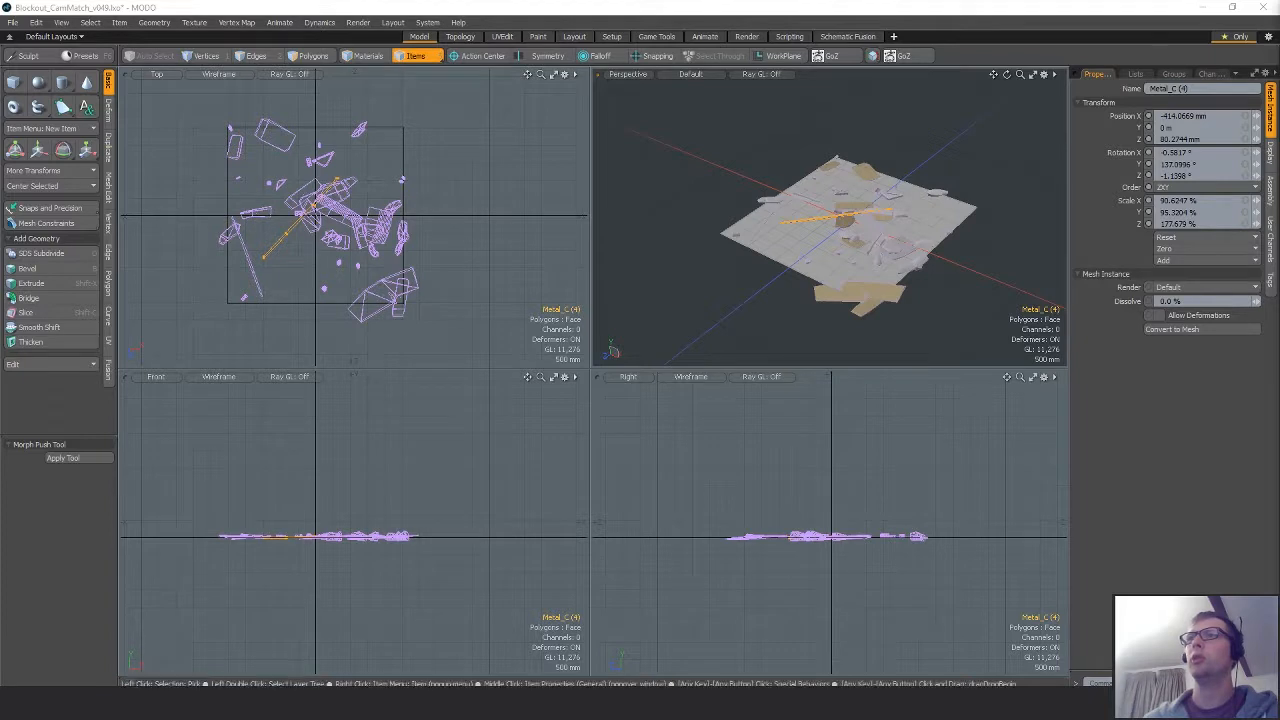
key("ctrl+a")
left_click(1172, 328)
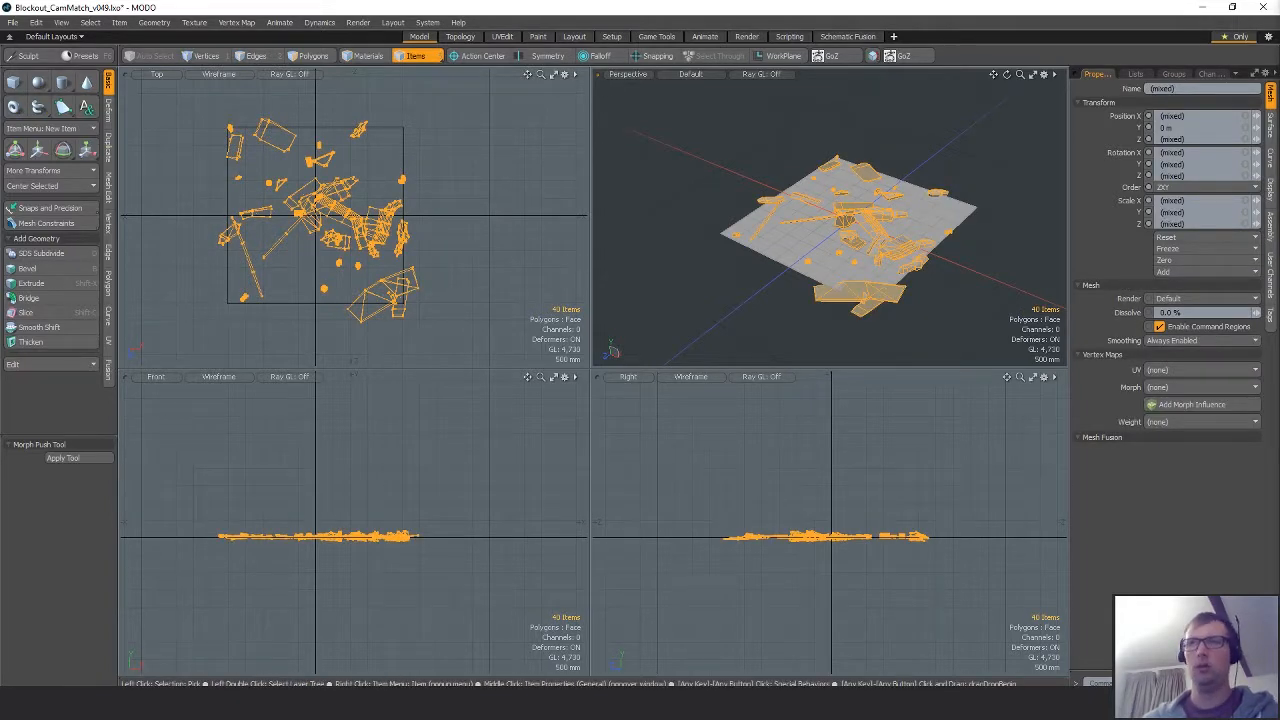
Merge the polygons of all the debris meshes into one mesh item and name it Debris_Scatter_B.
key("3")
key("ctrl+x")
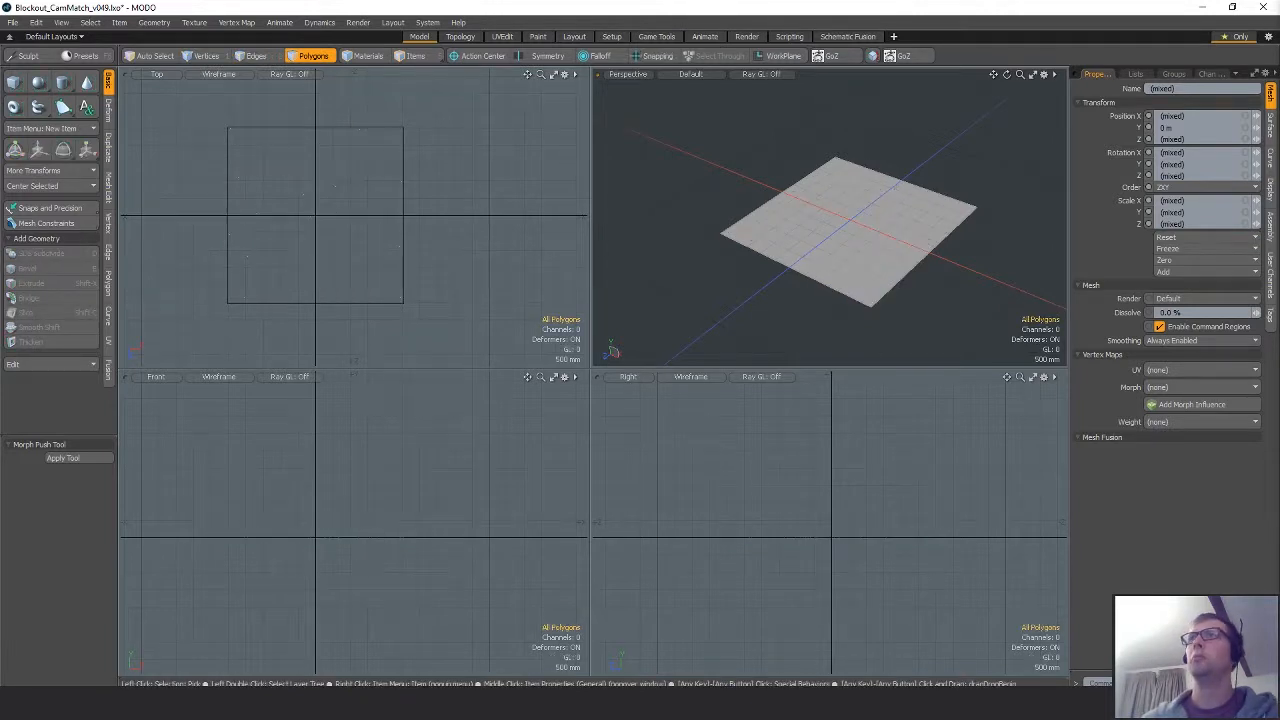
key("ctrl+v")
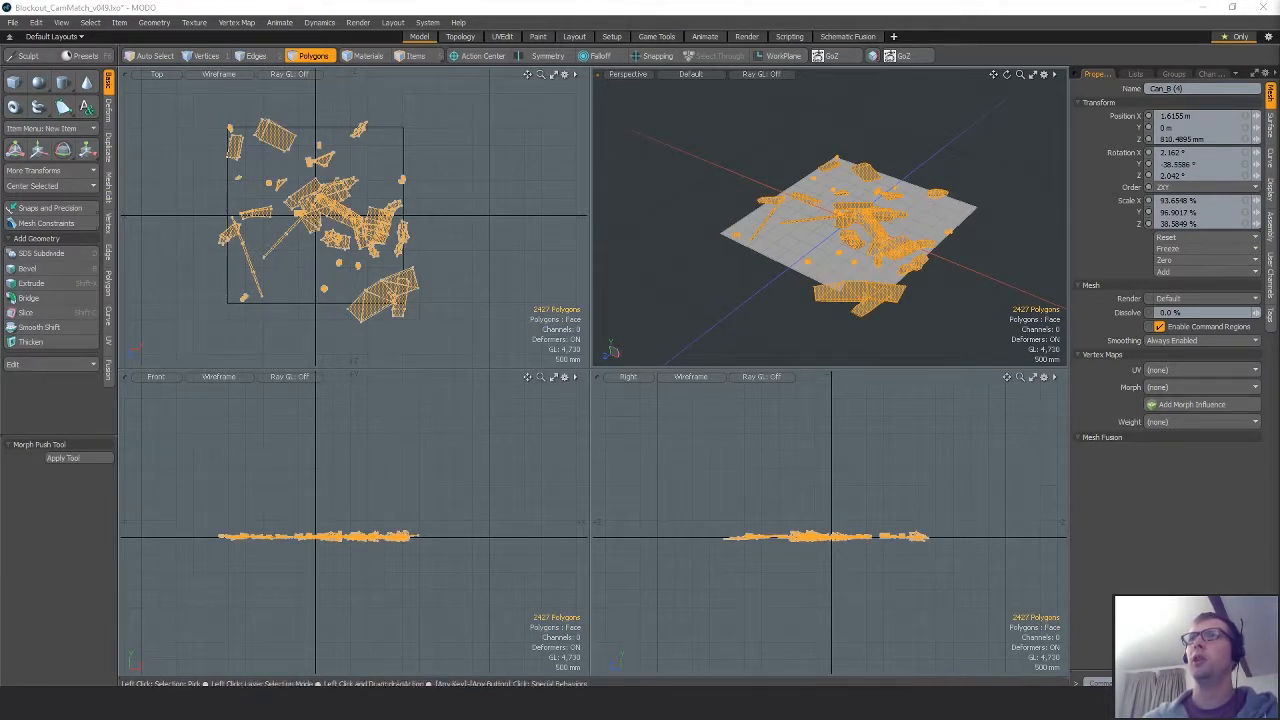
key("5")
key("Escape")
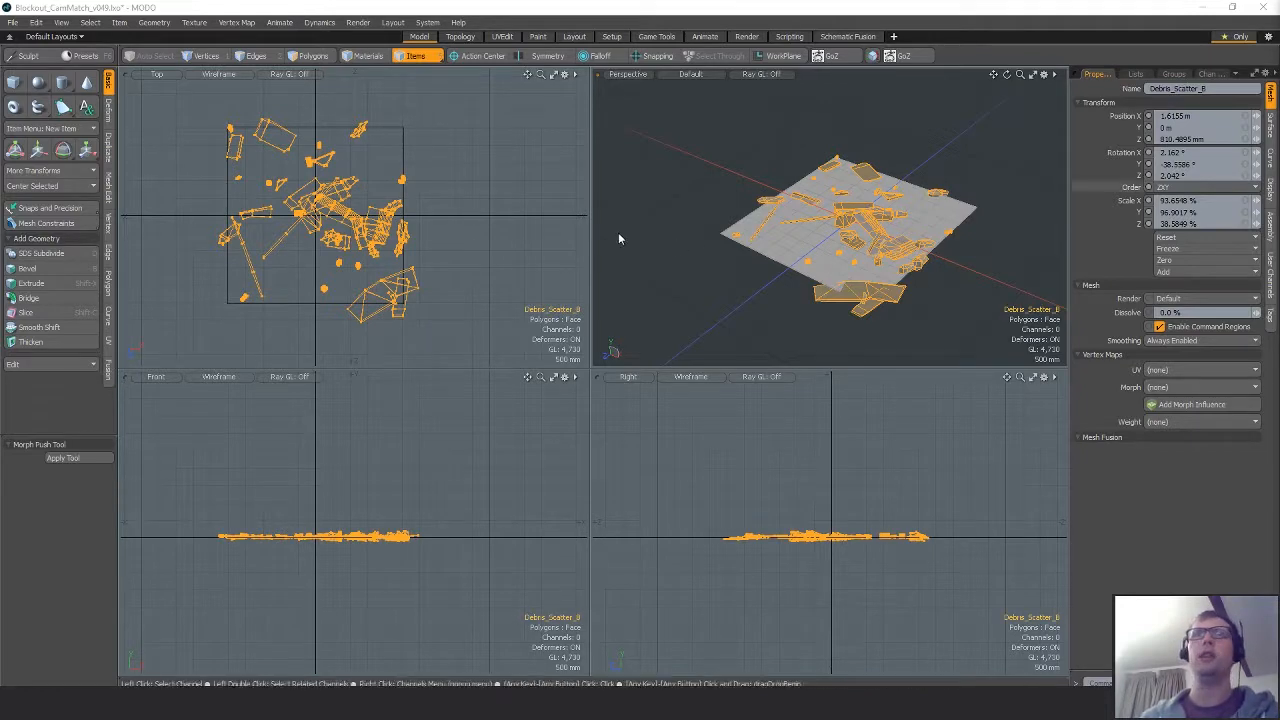
Move the flat slab near the middle of Debris_Scatter_B along Z, clear of the rocks it overlaps.
scroll(884, 259, "up", 5)
left_click_drag(884, 259, 852, 286, "alt")
scroll(848, 262, "up", 3)
key("3")
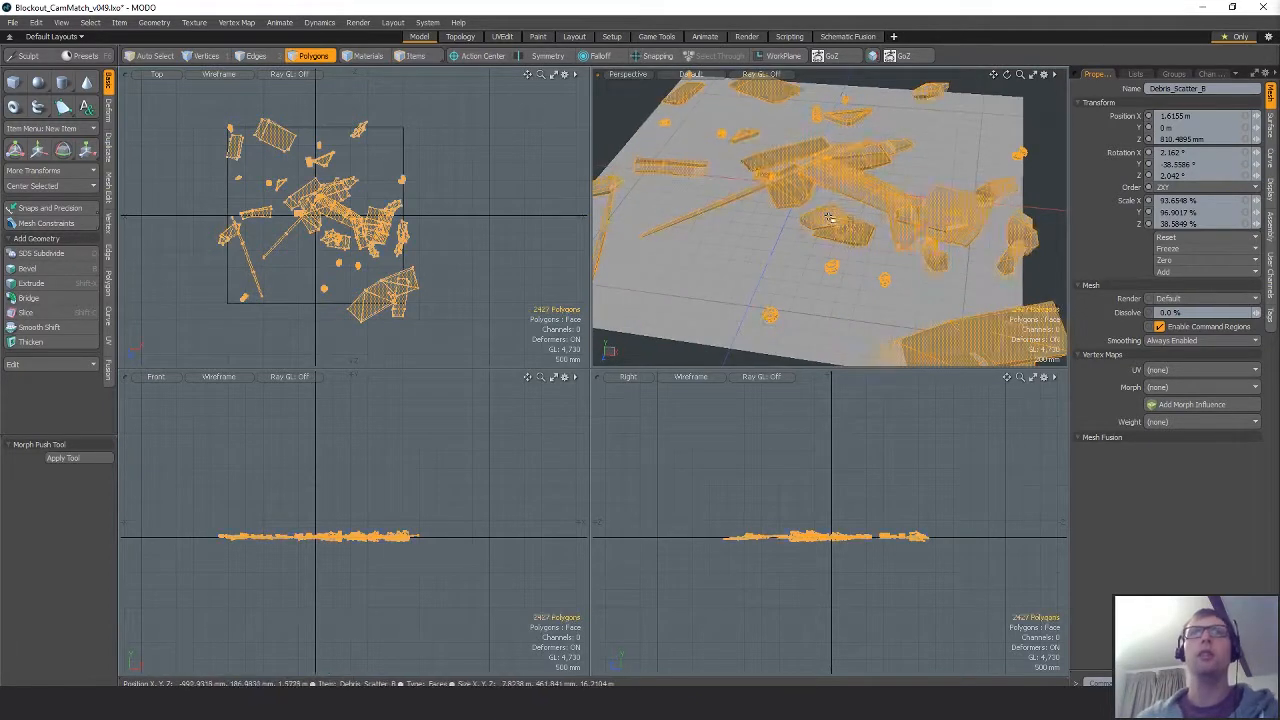
double_click(827, 216)
key("shift+a")
left_click_drag(903, 229, 947, 267, "alt")
scroll(935, 190, "down", 3)
double_click(997, 267)
key("w")
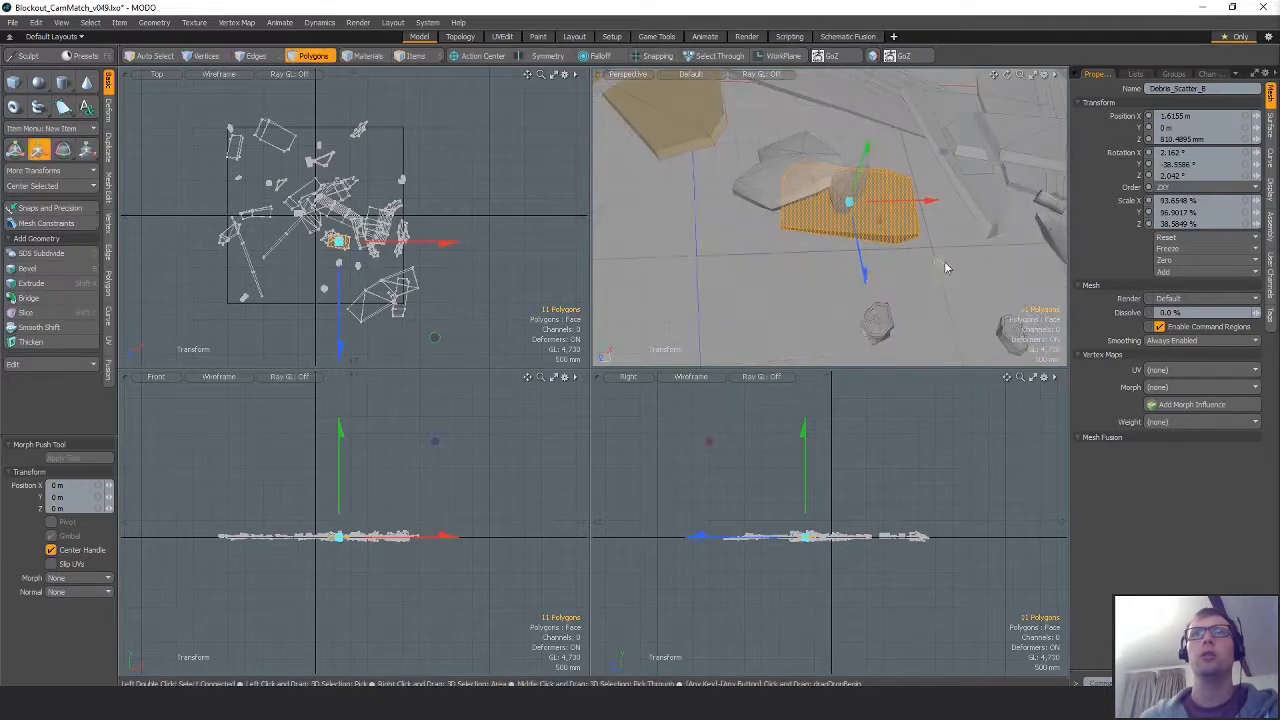
key("q")
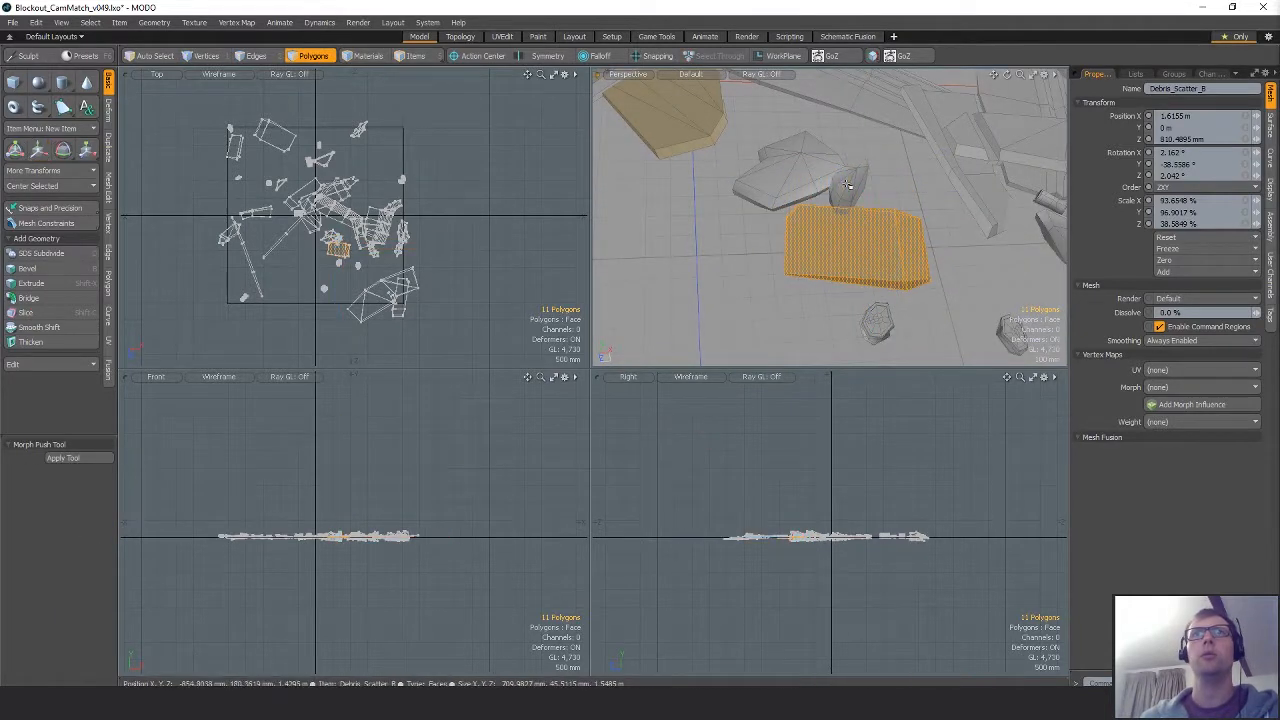
Select the small rock beside the moved slab, set the action center to Selection, and shift the rock away from its neighbours.
double_click(849, 188)
key("shift+a")
left_click_drag(848, 296, 912, 277, "alt")
key("e")
key("alt+s")
key("w")
key("e")
key("w")
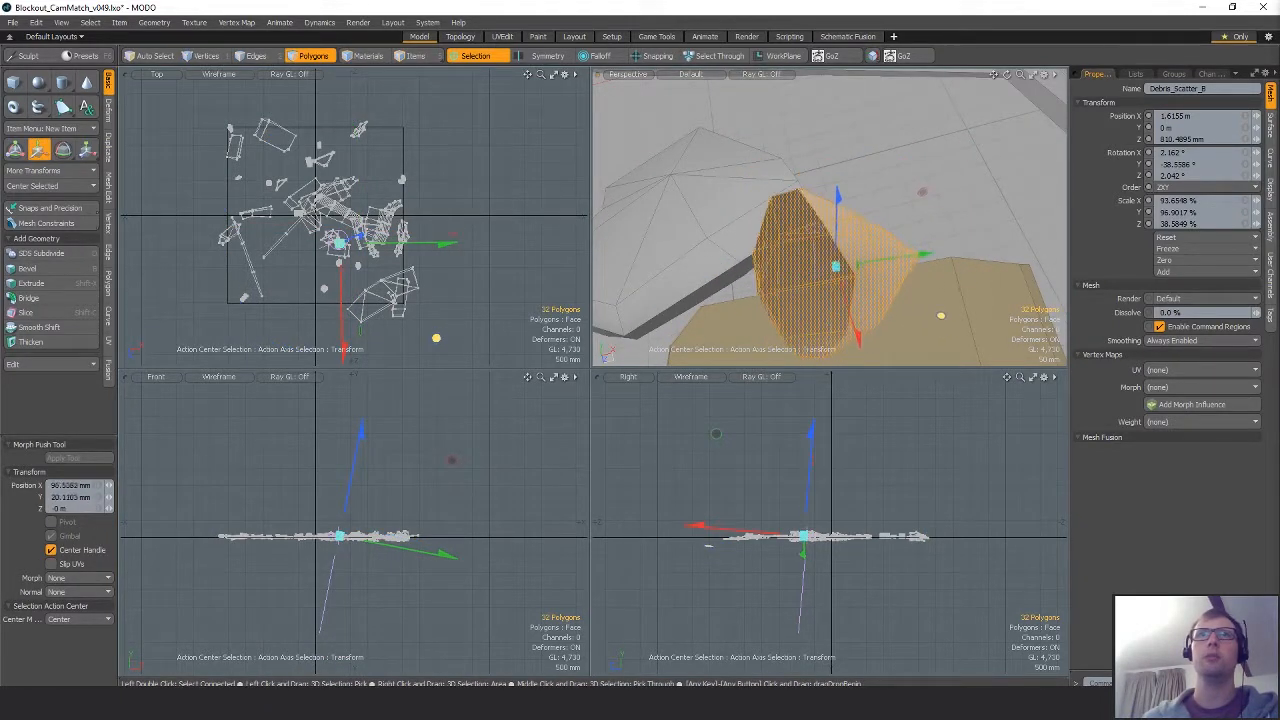
Tilt the small rock and nudge it so that it rests on the ground beside the slab.
left_click_drag(941, 315, 939, 314)
left_click_drag(932, 305, 770, 228, "alt")
key("e")
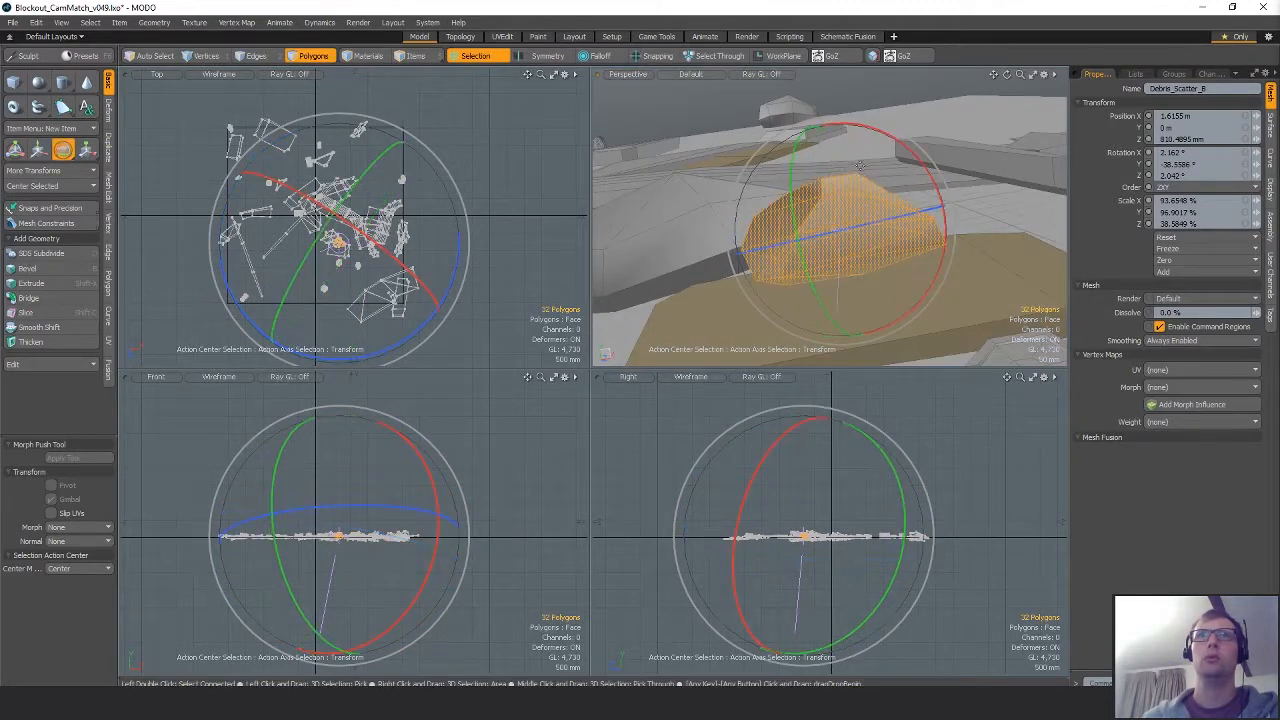
key("w")
left_click_drag(899, 120, 898, 123)
left_click_drag(885, 275, 834, 350, "alt")
scroll(837, 295, "down", 5)
key("q")
double_click(846, 279)
left_click_drag(846, 279, 1043, 349, "alt")
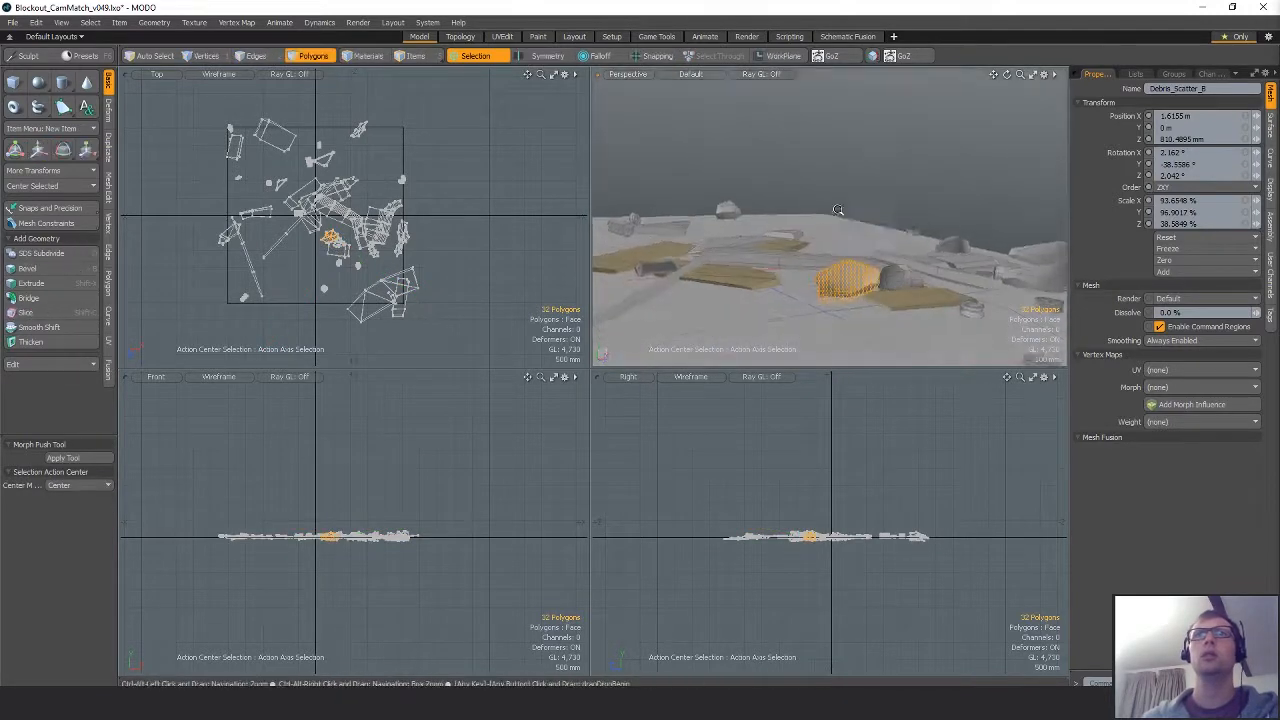
key("w")
key("q")
left_click_drag(866, 151, 808, 243, "alt")
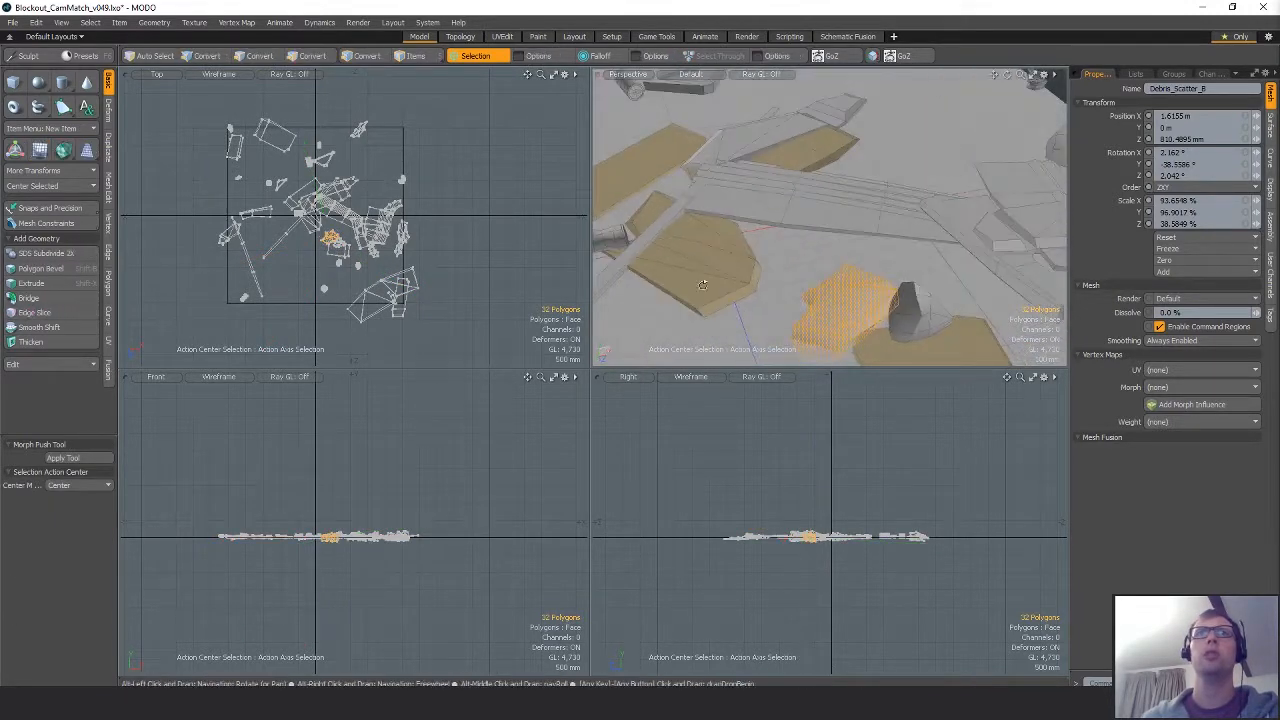
Select the crushed can between the tan slabs and rotate it about its vertical axis.
double_click(672, 266)
left_click_drag(672, 262, 790, 285, "alt")
scroll(766, 198, "up", 3)
double_click(758, 216)
key("shift+a")
key("3")
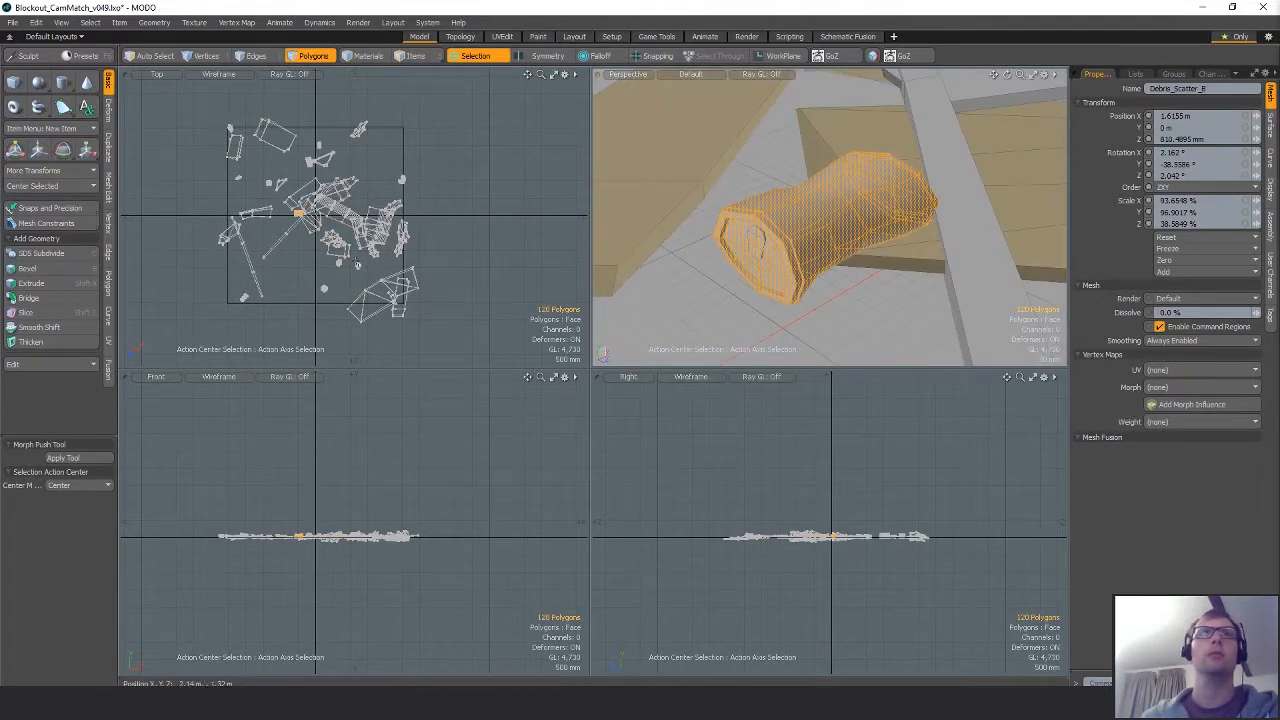
key("shift+a")
left_click_drag(808, 247, 893, 181, "alt")
key("e")
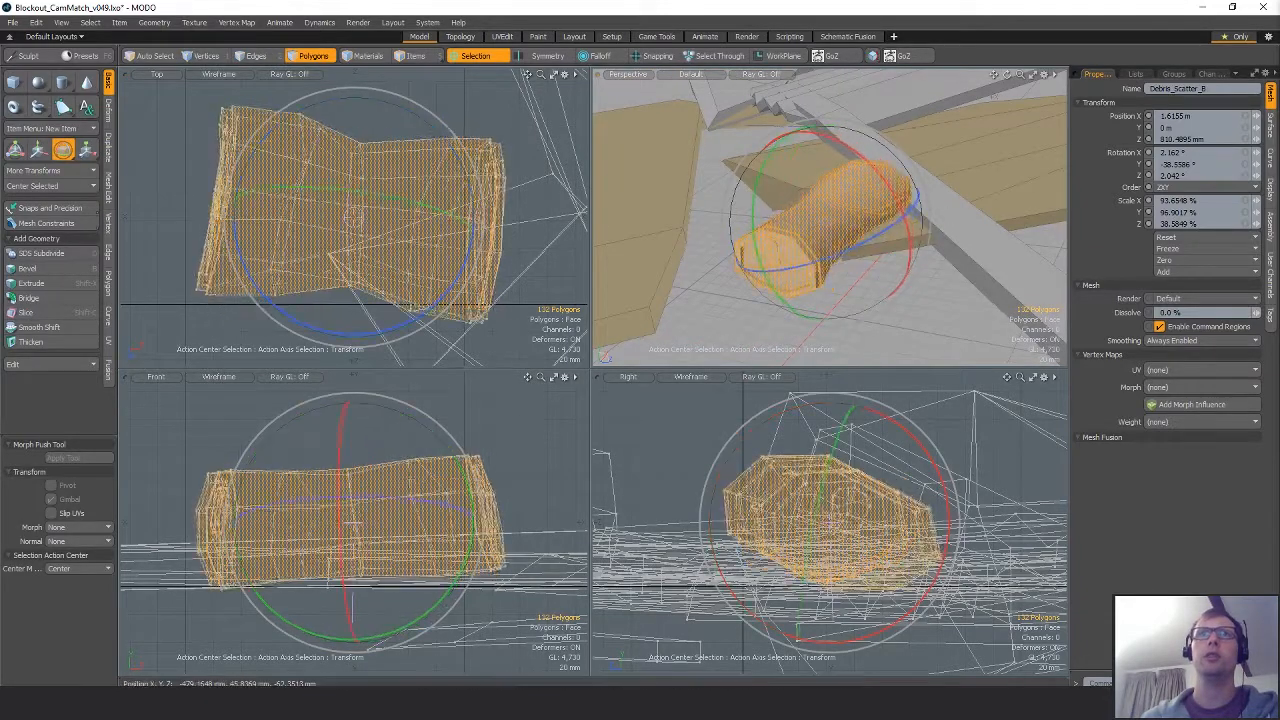
left_click_drag(790, 268, 836, 267)
Move the crushed can about 43 mm in Y and -8 mm in Z, clear of the slab, and tilt it level with the ground.
key("w")
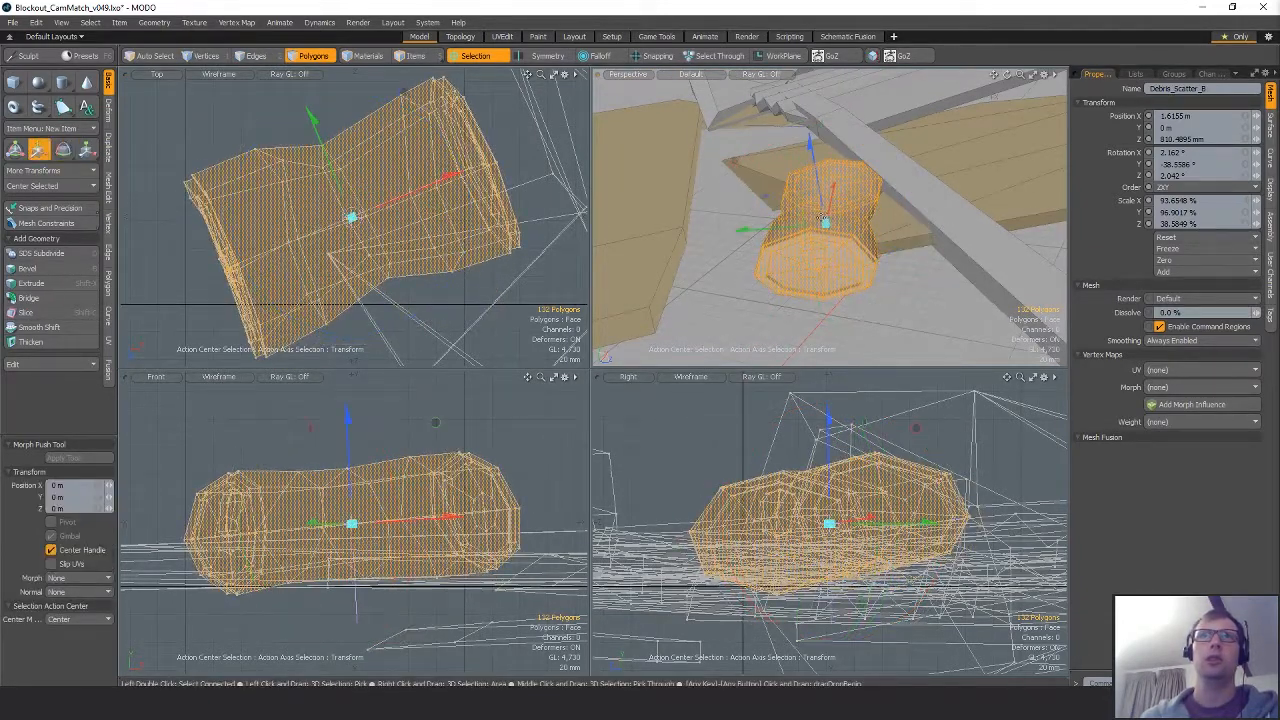
left_click_drag(705, 178, 701, 171)
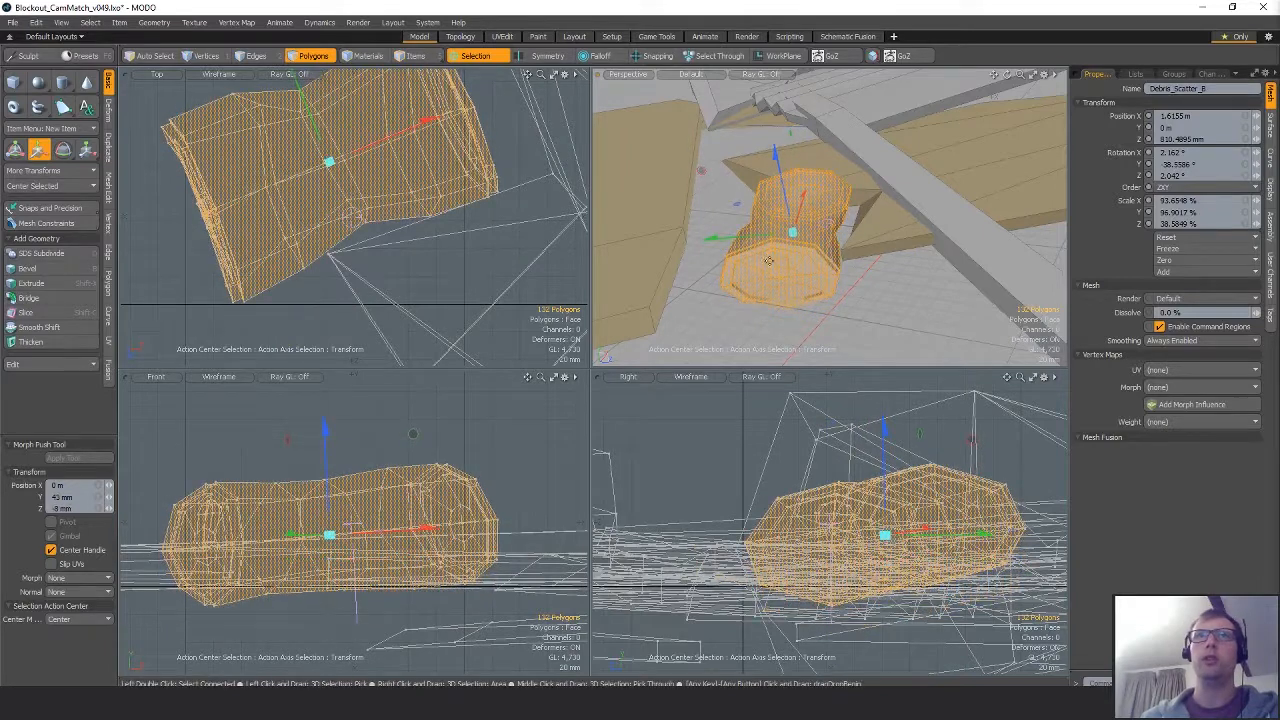
left_click_drag(815, 286, 868, 135, "alt")
key("e")
key("w")
left_click_drag(858, 200, 805, 200, "alt")
key("q")
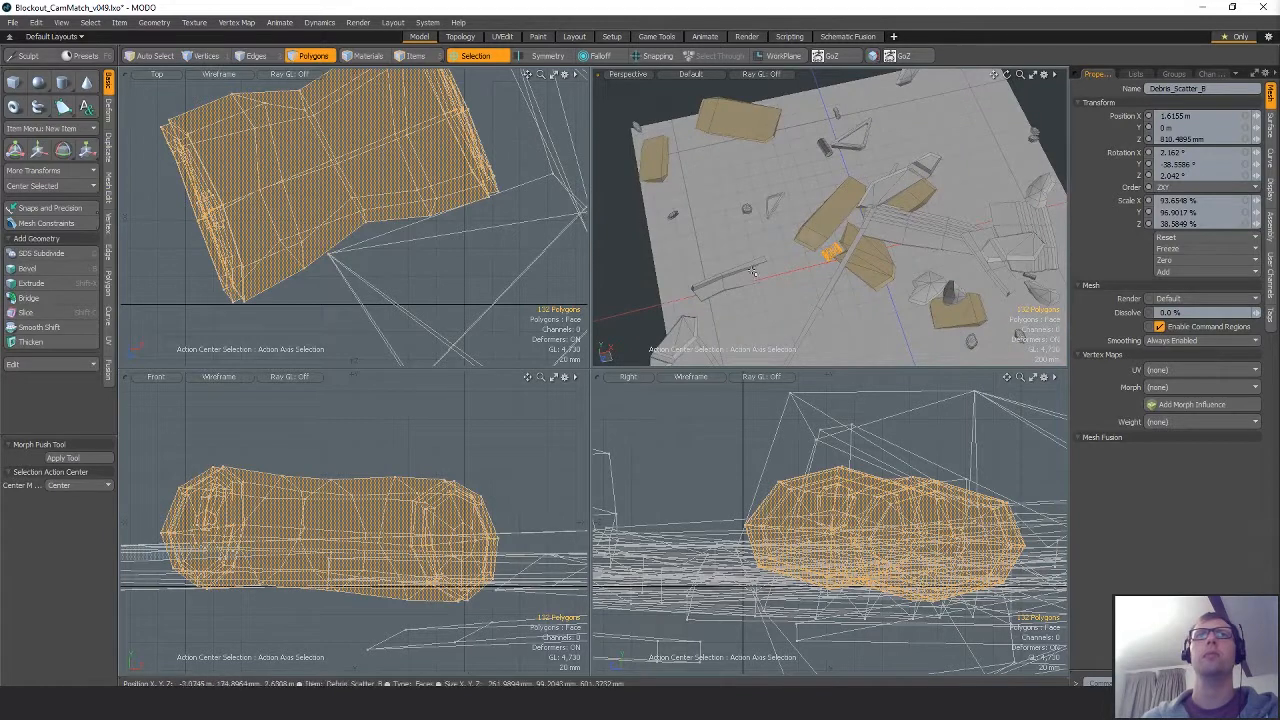
Select the low L-shaped strip on the open side of the plane and scale it to about 200% in Z.
left_click(752, 273)
double_click(742, 277)
left_click_drag(742, 277, 750, 257, "alt")
key("e")
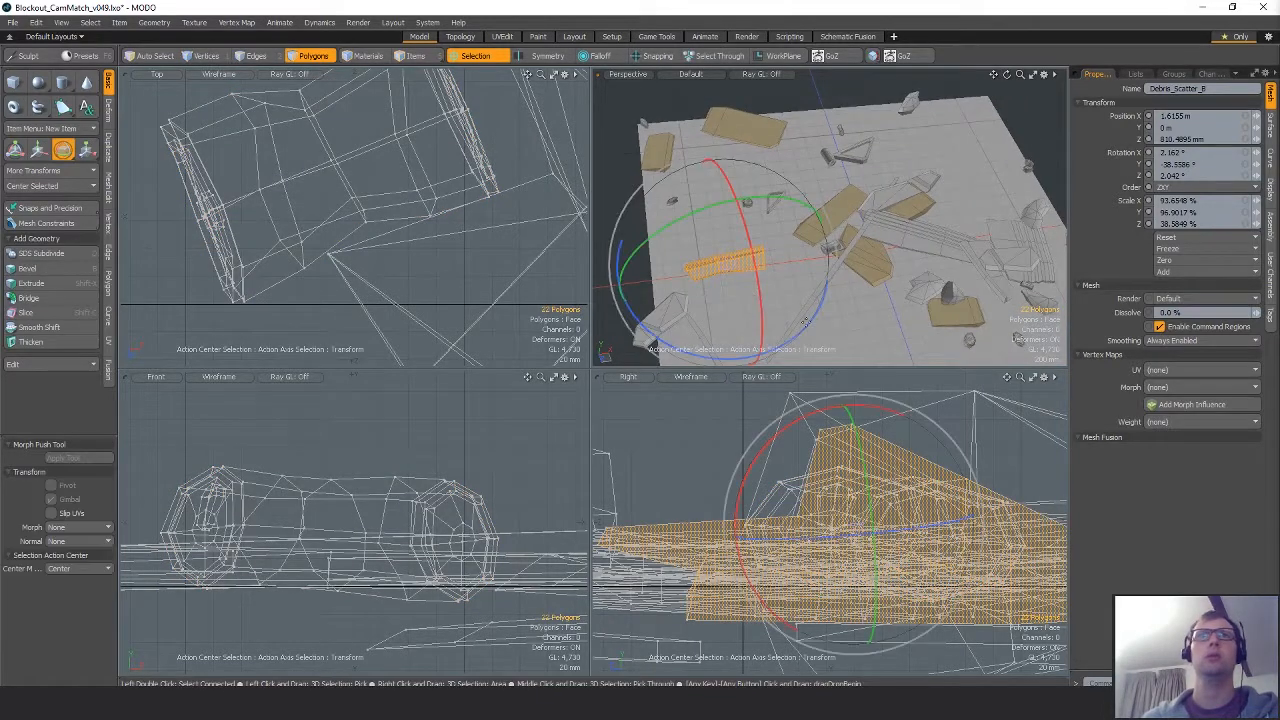
left_click_drag(827, 252, 818, 186, "alt")
key("r")
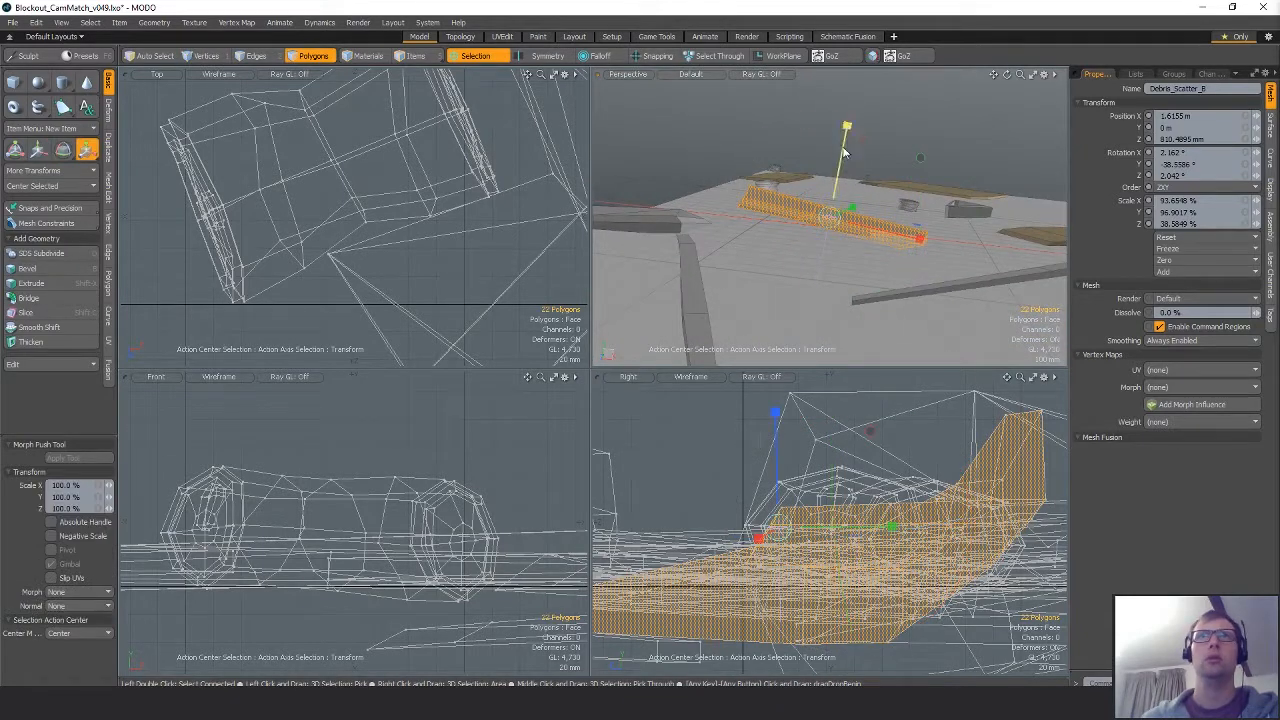
left_click_drag(850, 109, 852, 98)
left_click_drag(844, 151, 862, 145, "alt")
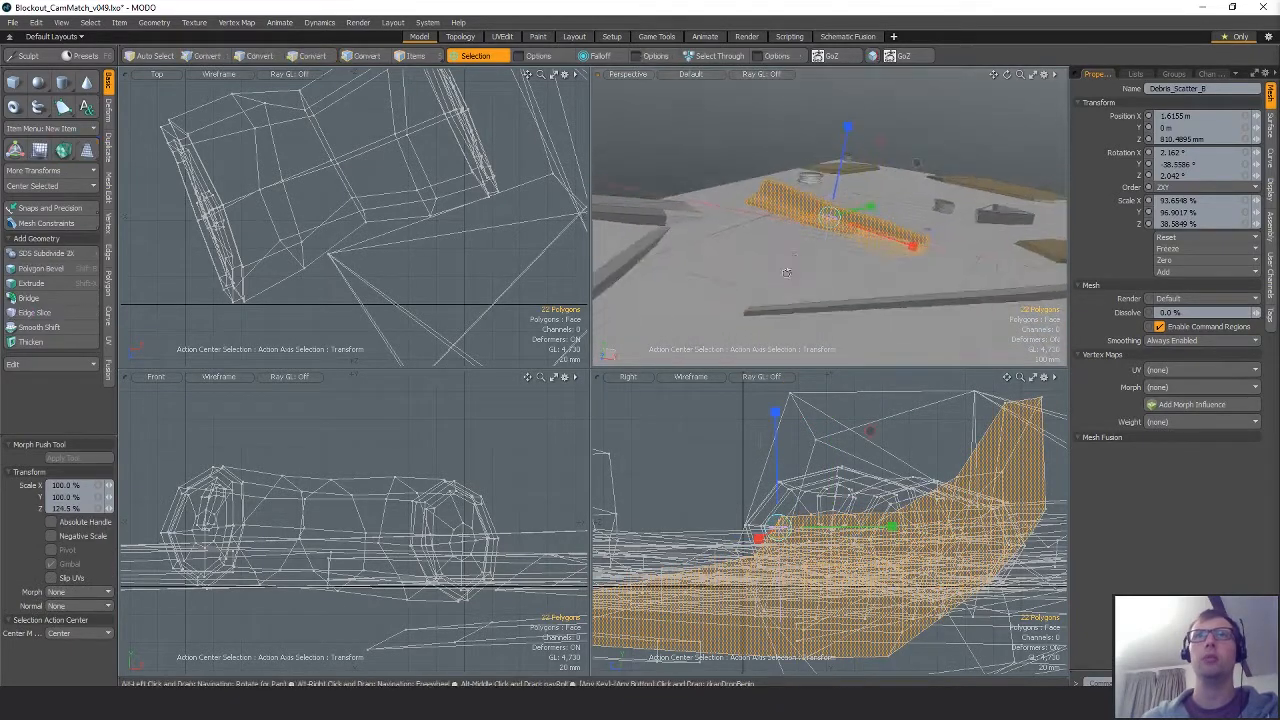
scroll(859, 140, "up", 3)
left_click_drag(862, 89, 868, 66)
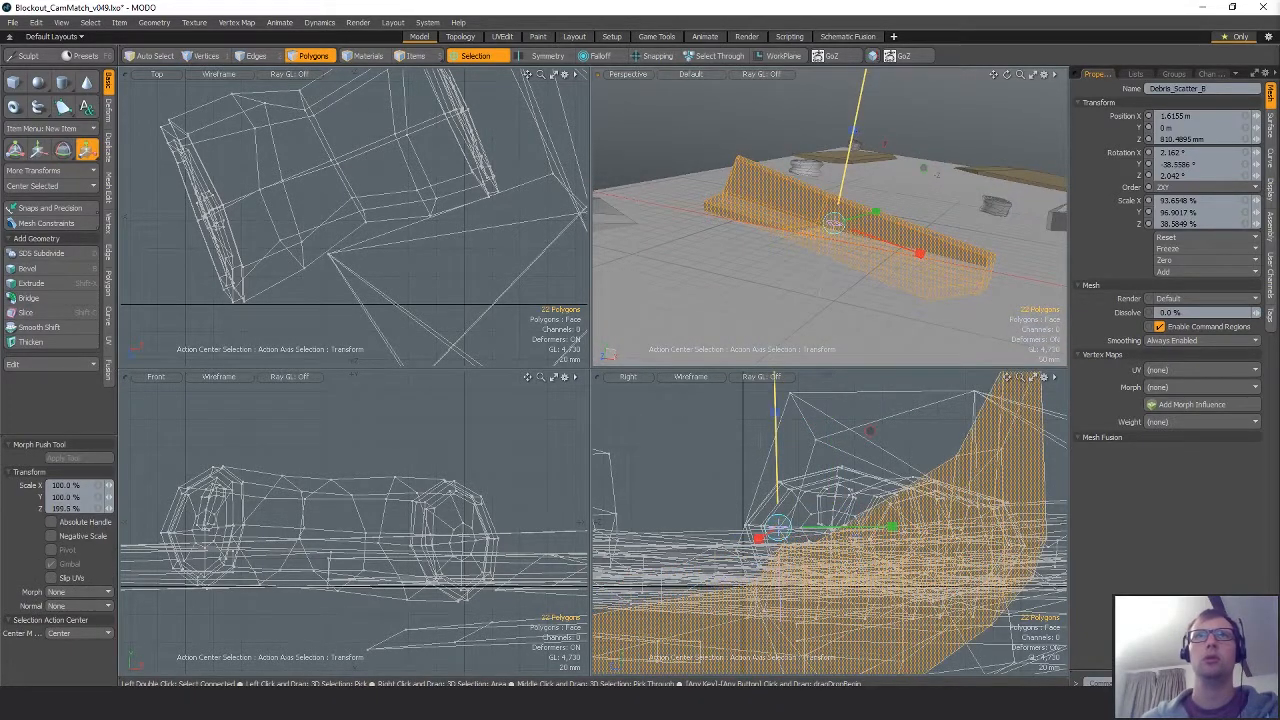
Rotate the L-shaped strip to lie flat and raise it about 36 mm in Z above the ground plane.
key("e")
left_click_drag(826, 206, 767, 184, "alt")
key("w")
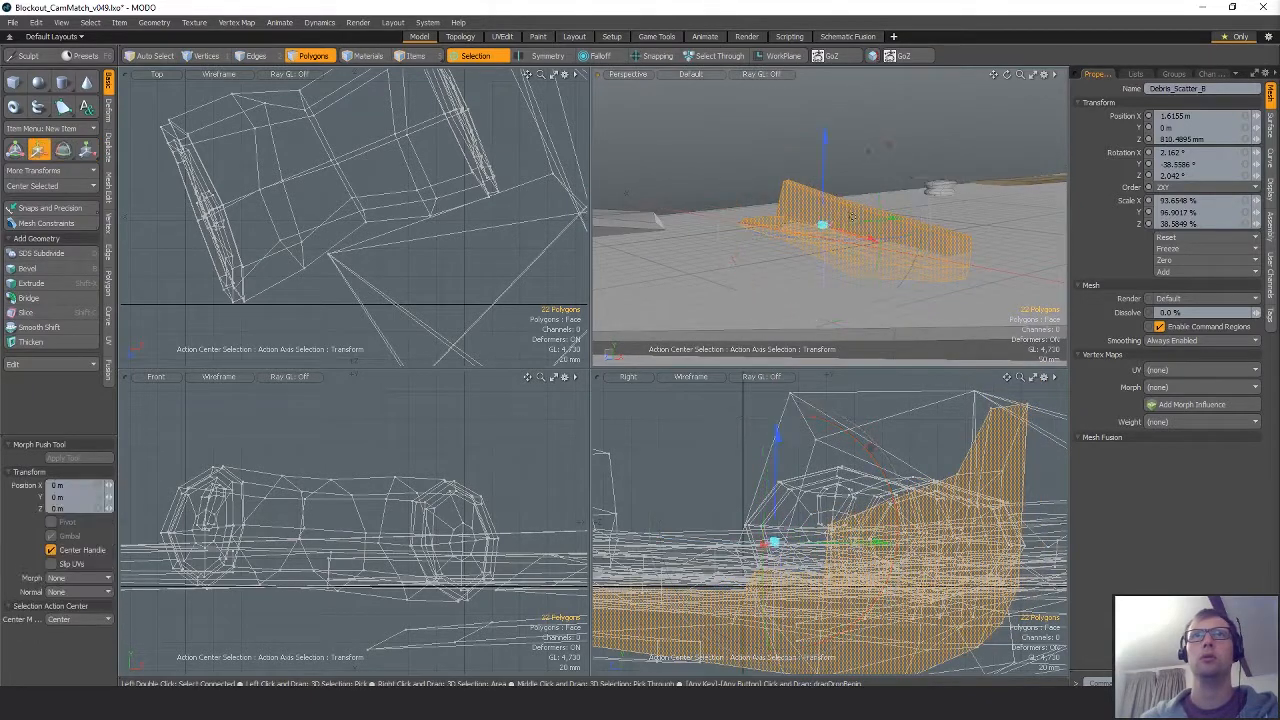
left_click_drag(773, 543, 800, 492)
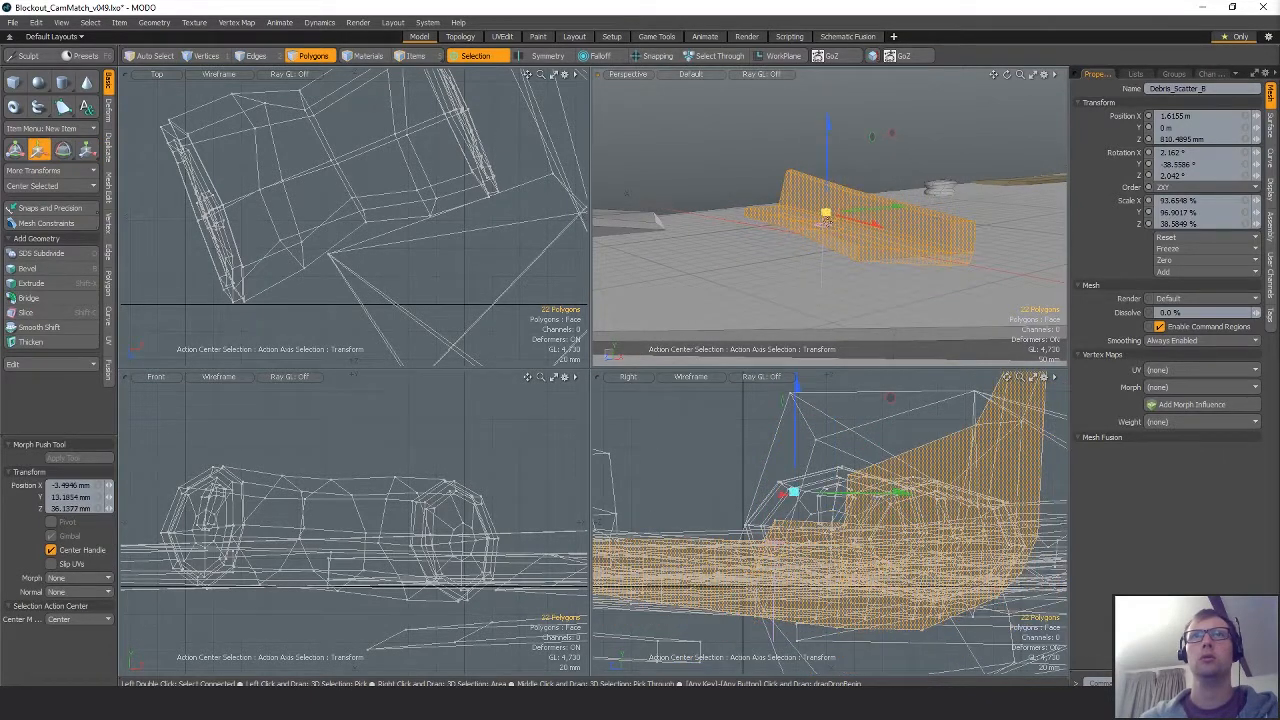
left_click_drag(827, 222, 868, 292, "alt")
scroll(830, 262, "down", 5)
left_click_drag(868, 292, 836, 296, "alt+shift")
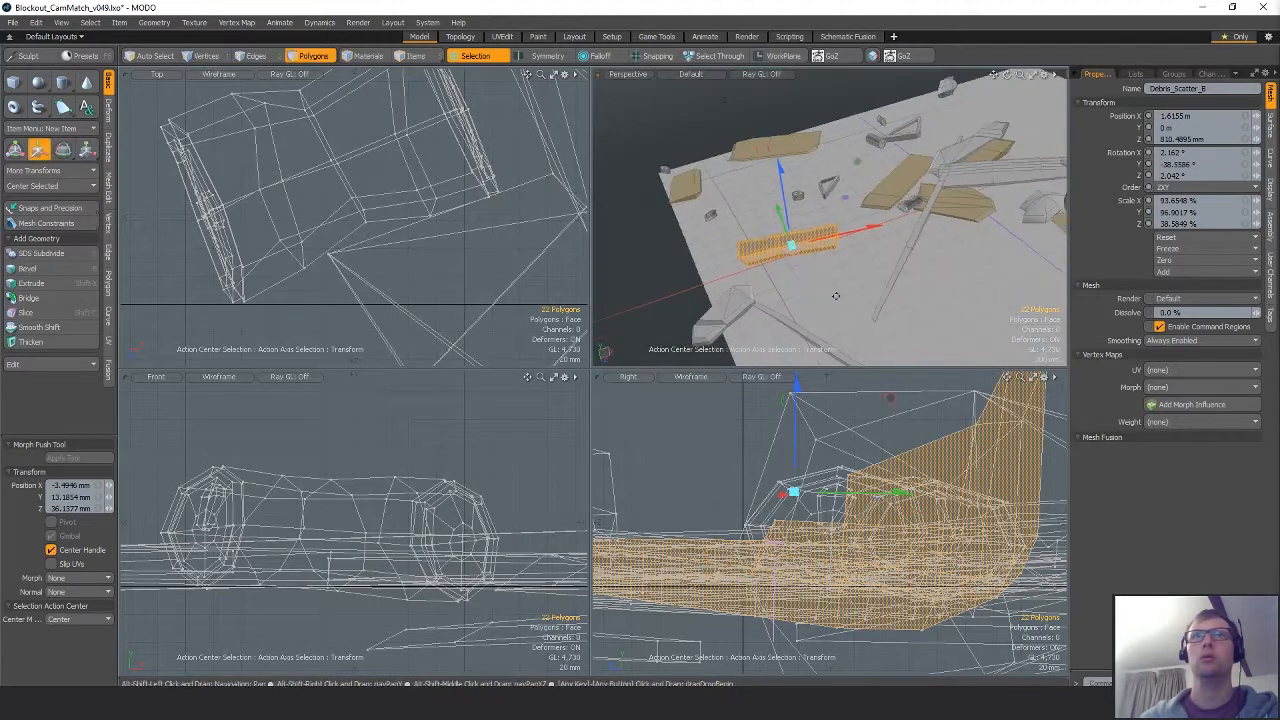
key("space")
Select the small tan slab near the plane's corner and move it next to the L-shaped strip.
double_click(687, 187)
left_click_drag(760, 194, 825, 229, "alt")
key("w")
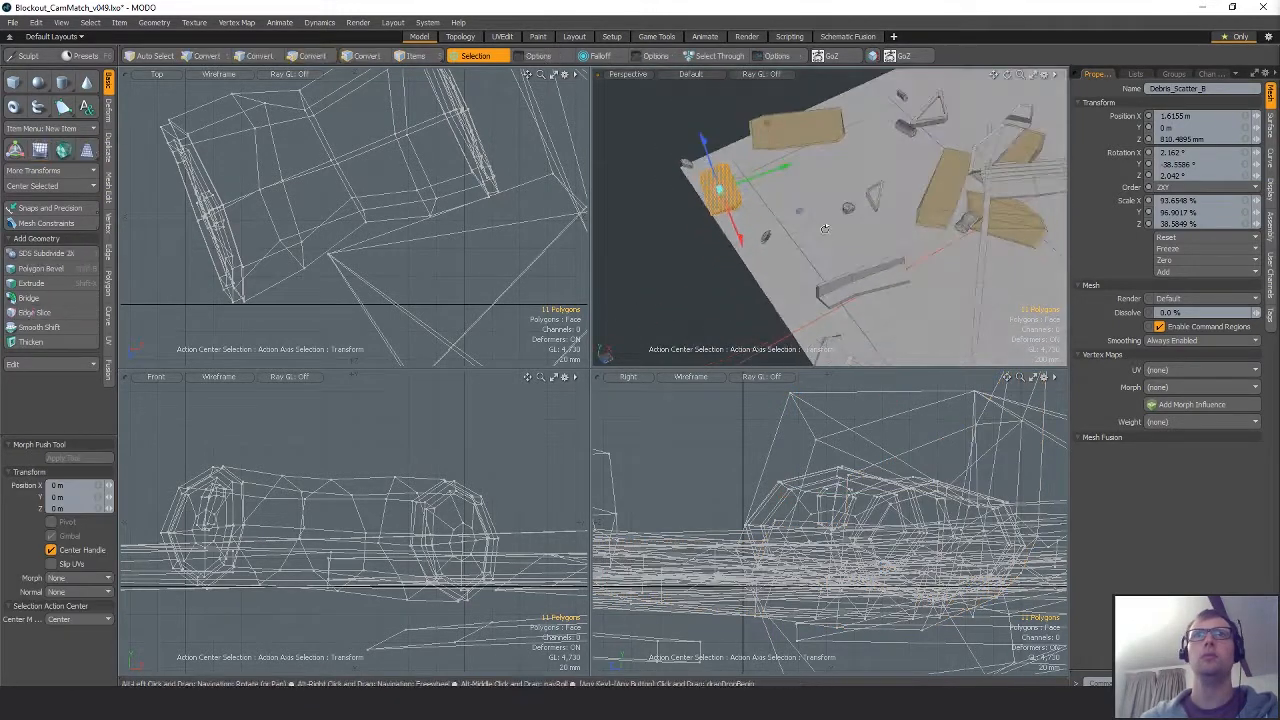
left_click_drag(720, 189, 926, 125)
key("shift+a")
left_click_drag(833, 217, 790, 294)
Rotate the tan slab about its vertical axis under the L-shaped strip and offset it 8 mm in Y and 14 mm in Z.
key("e")
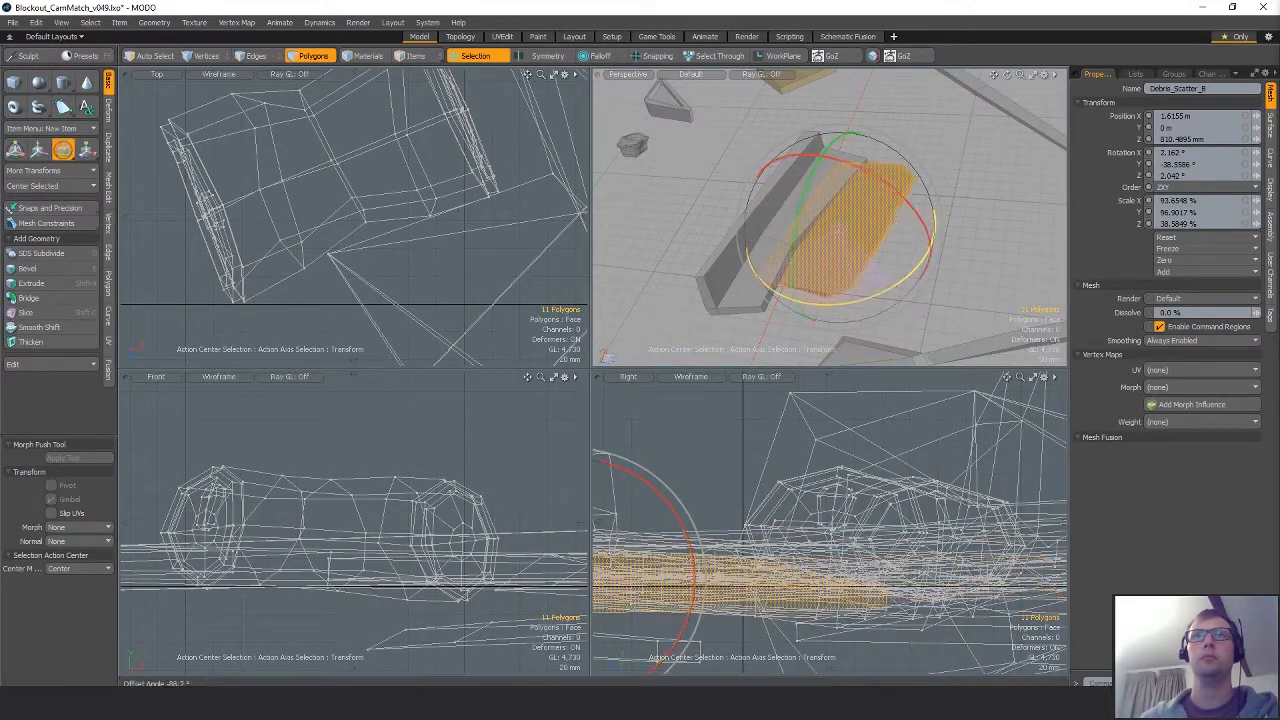
key("w")
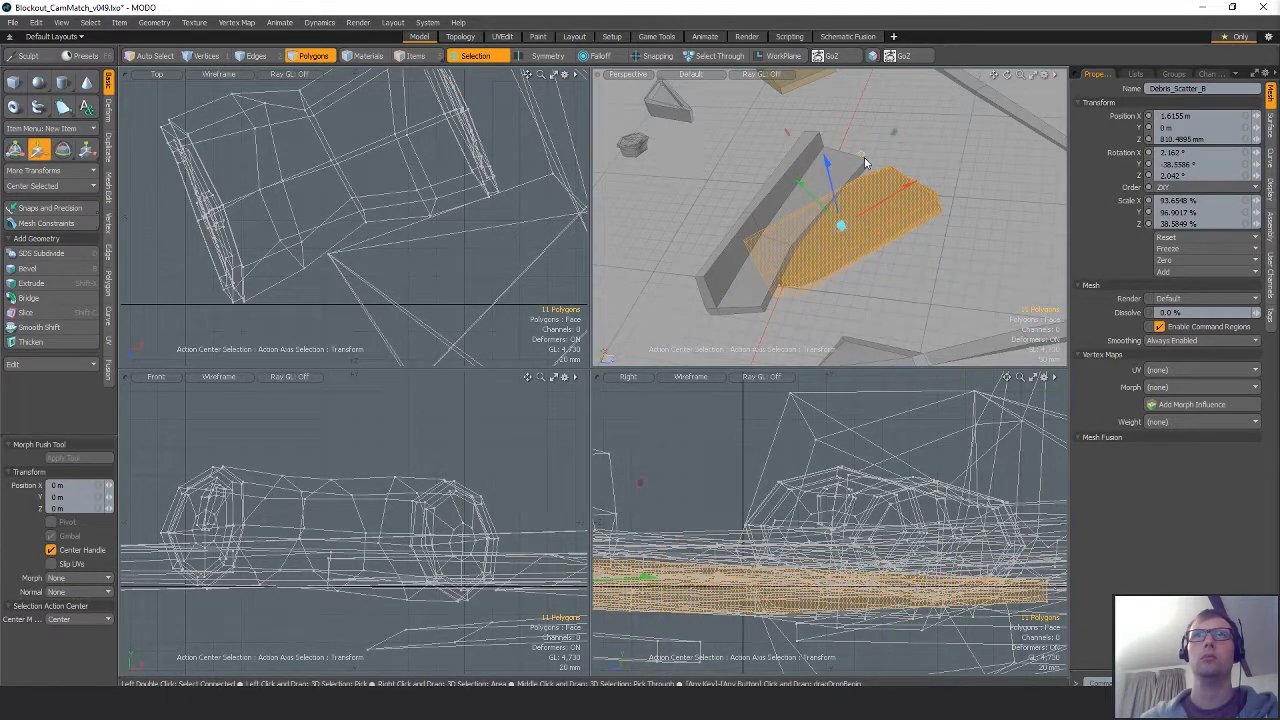
left_click_drag(865, 162, 857, 183)
left_click_drag(819, 234, 887, 185, "alt")
left_click_drag(887, 185, 883, 178)
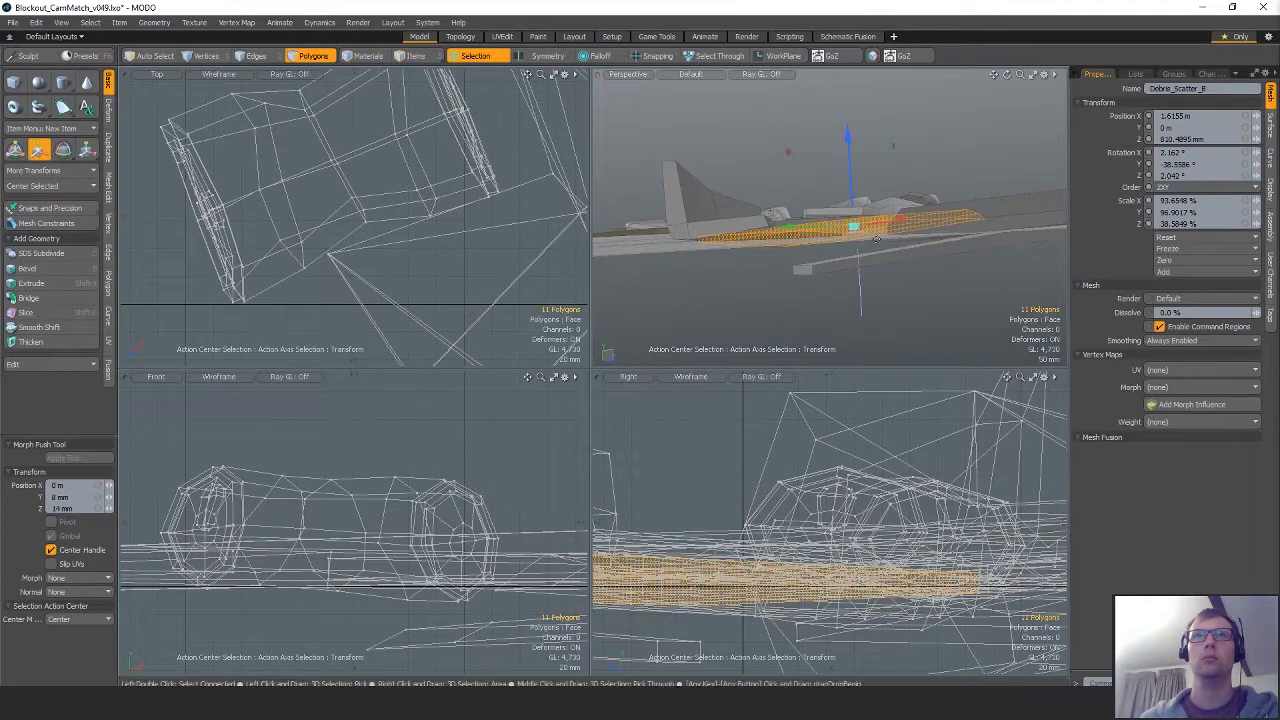
Tilt the tan slab and shift it slightly so that it sits flat on the ground in front of the strip.
left_click_drag(876, 239, 809, 166, "alt")
key("e")
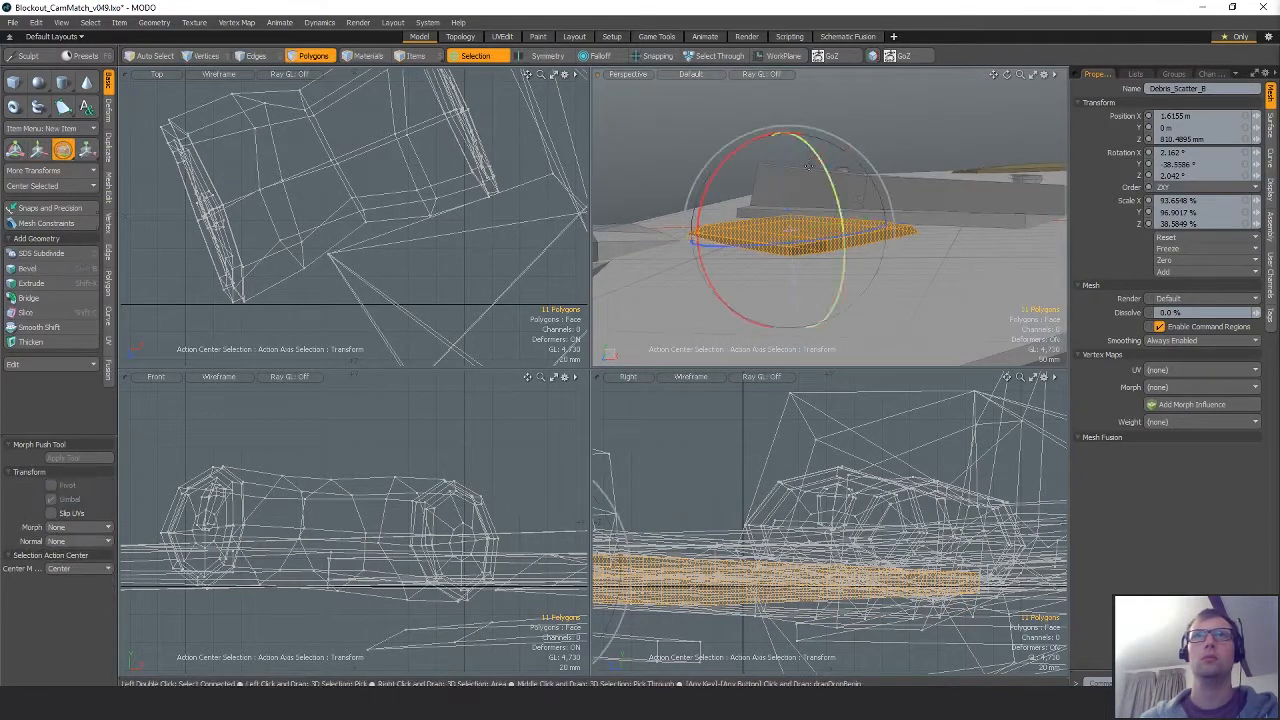
key("w")
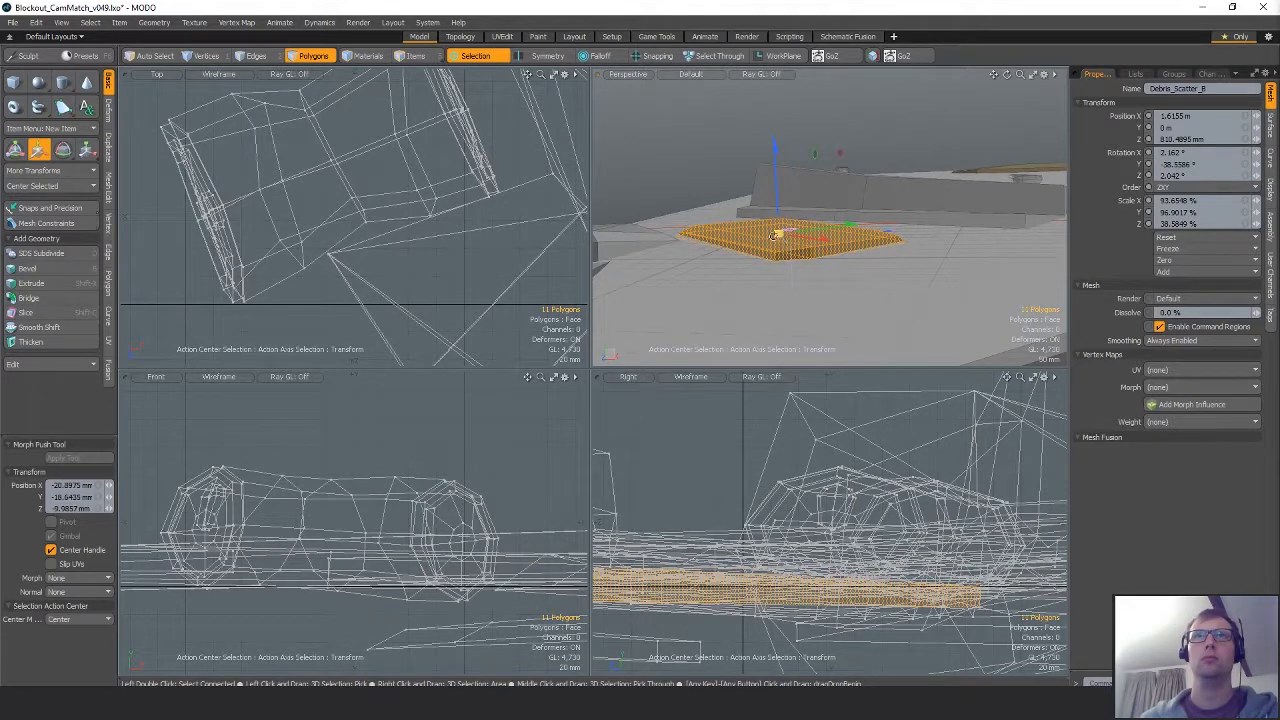
left_click_drag(774, 236, 793, 128, "alt")
key("q")
Select the upright crushed can near the triangular shard, move it to the open ground beside the tan slab, and clear the selection.
left_click(997, 219)
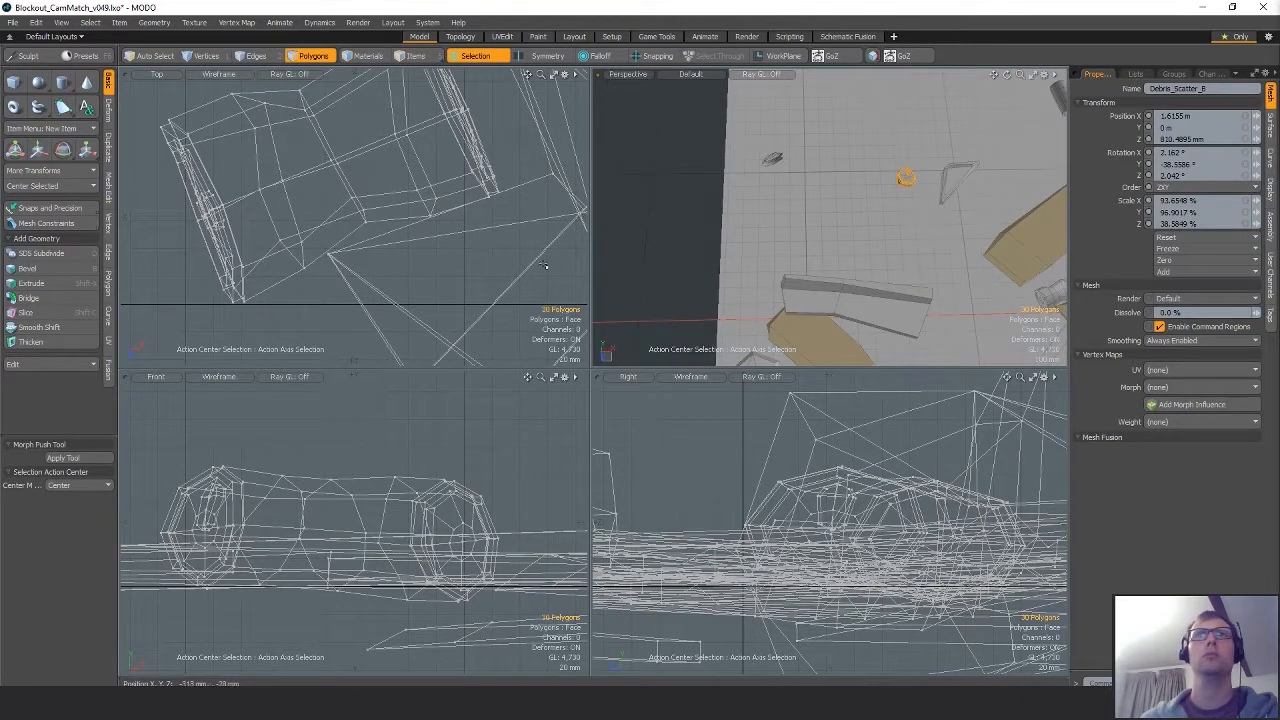
key("shift+a")
scroll(431, 250, "down", 4)
key("bracketright")
scroll(431, 291, "down", 8)
left_click_drag(431, 291, 397, 153, "alt")
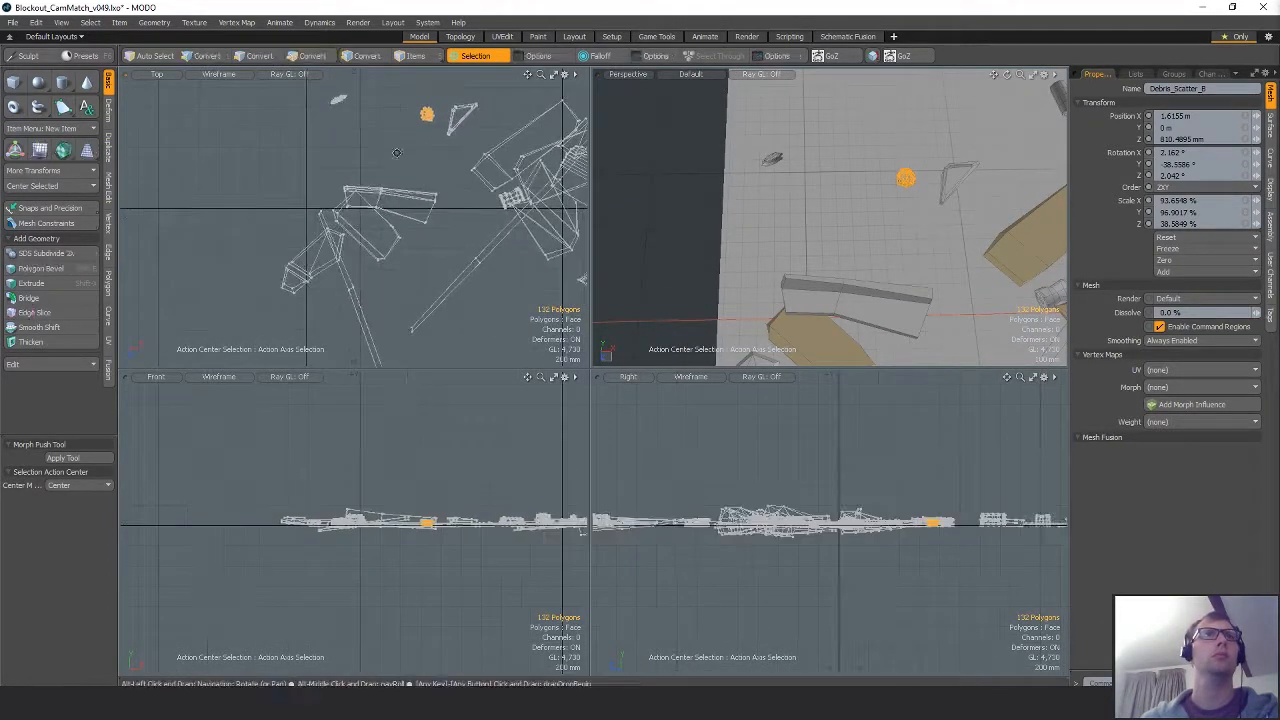
key("w")
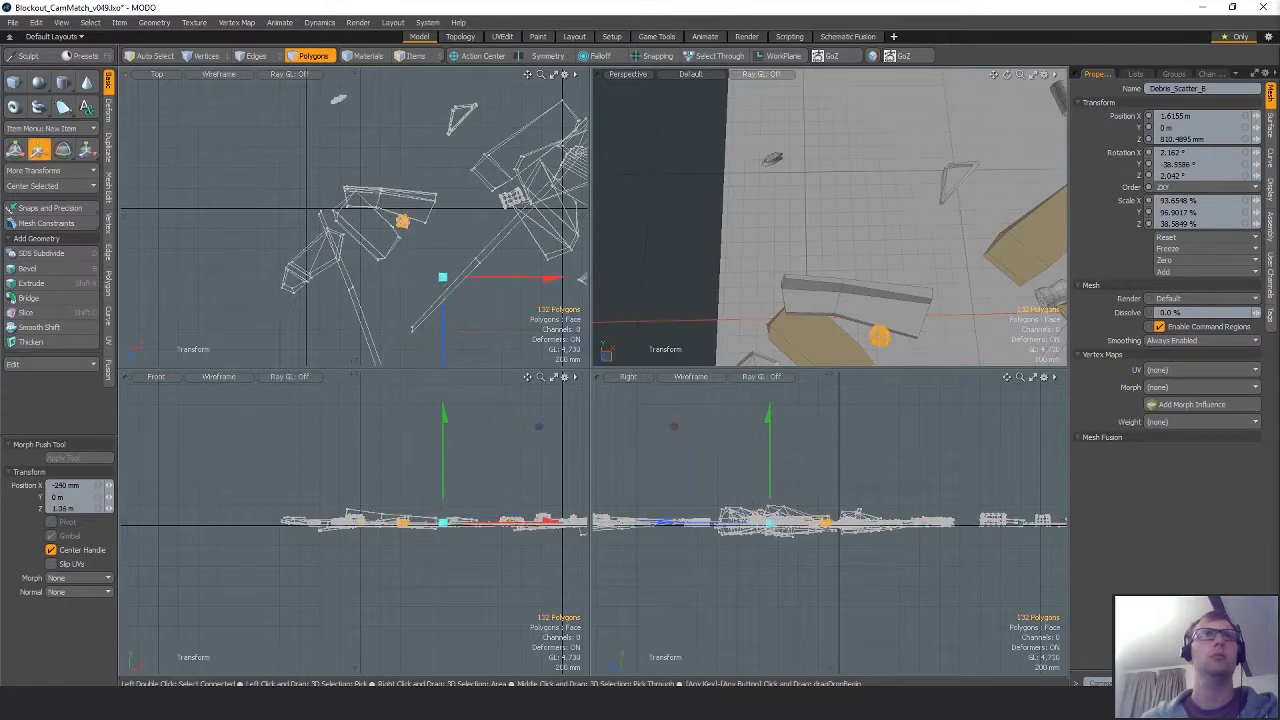
left_click_drag(914, 207, 965, 200)
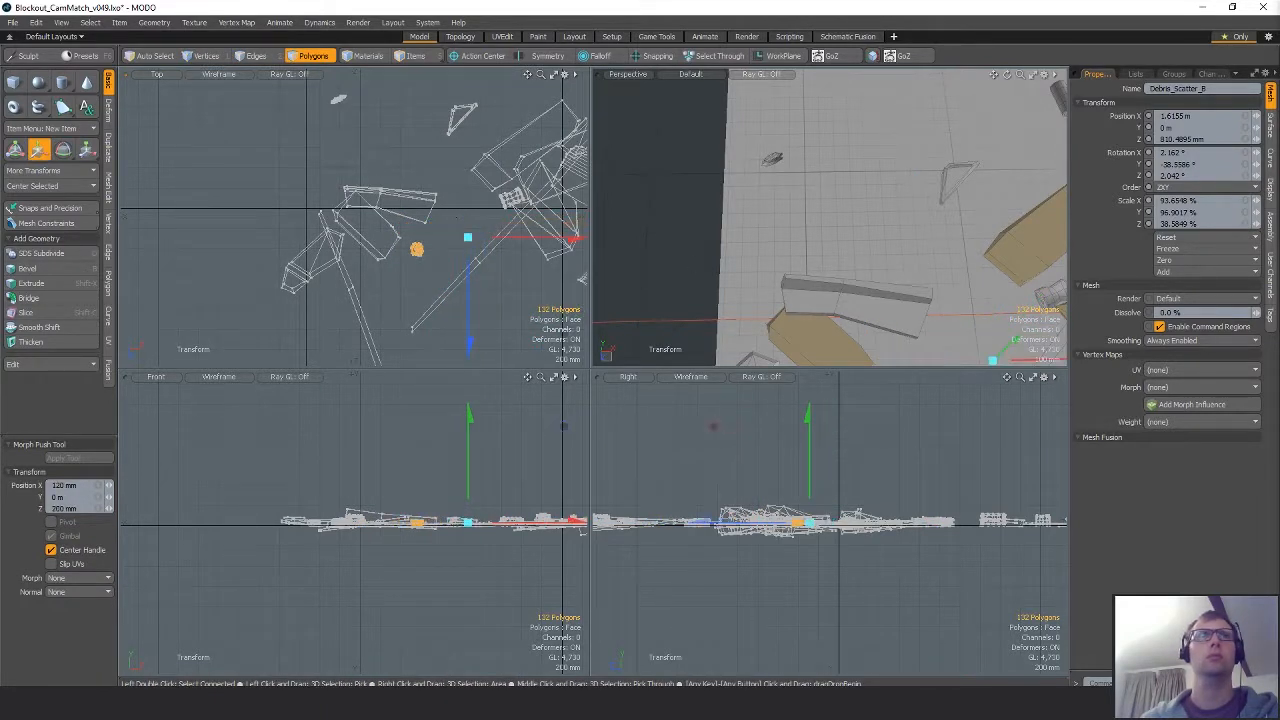
key("shift+a")
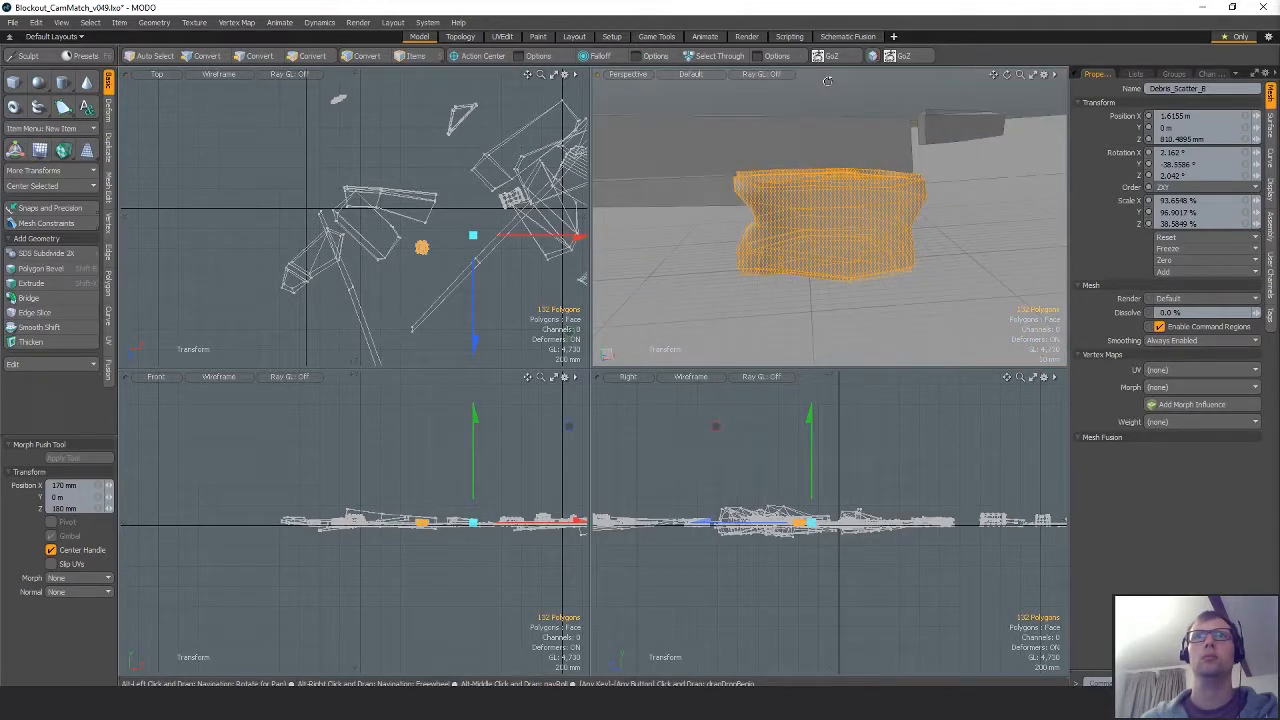
key("q")
key("Escape")
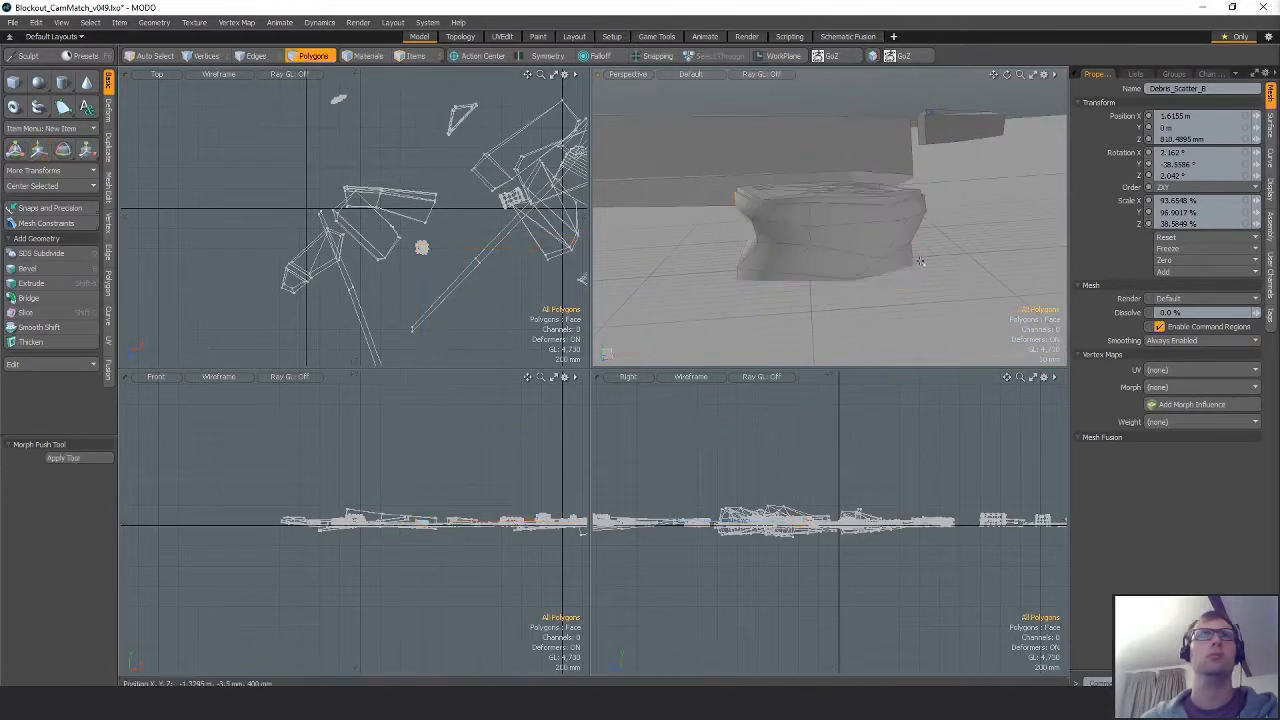
Select the long thin beam near the plane's edge and adjust its position relative to the ground.
scroll(909, 214, "down", 4)
left_click_drag(909, 214, 935, 294, "alt")
scroll(935, 294, "down", 3)
scroll(342, 265, "down", 2)
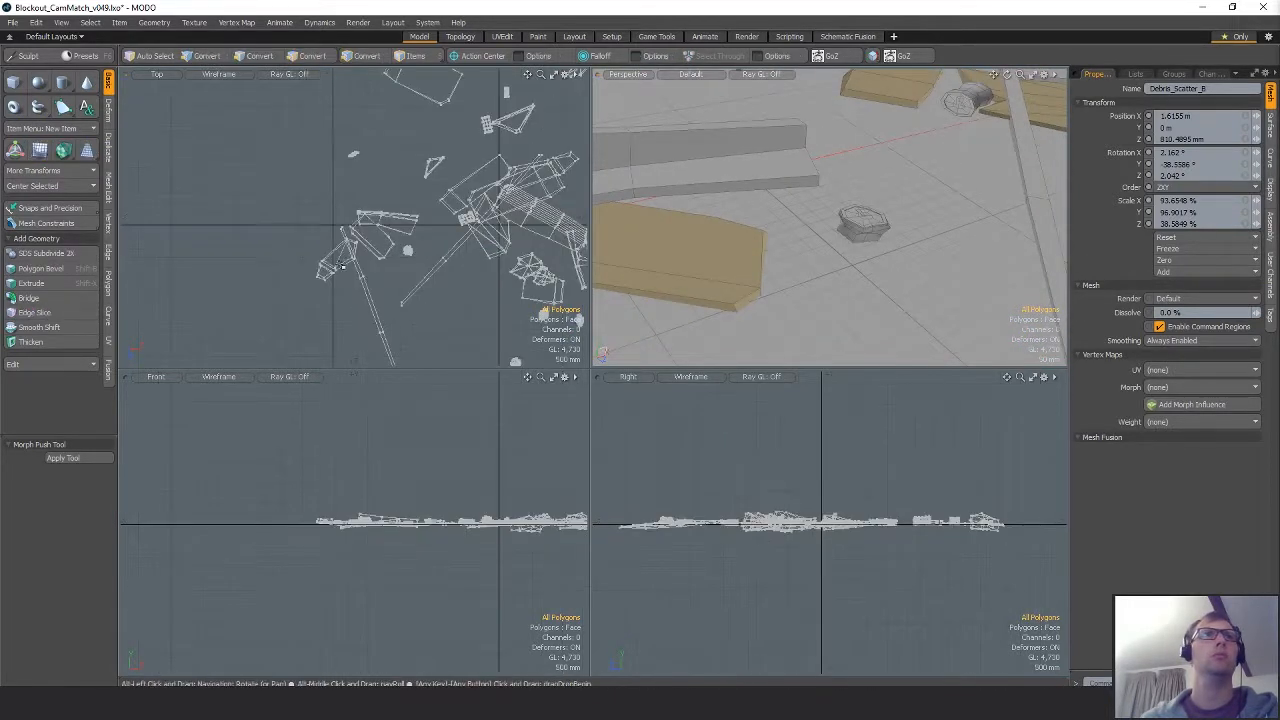
double_click(361, 272)
key("shift+a")
left_click_drag(850, 222, 982, 202, "alt")
scroll(915, 205, "up", 3)
key("w")
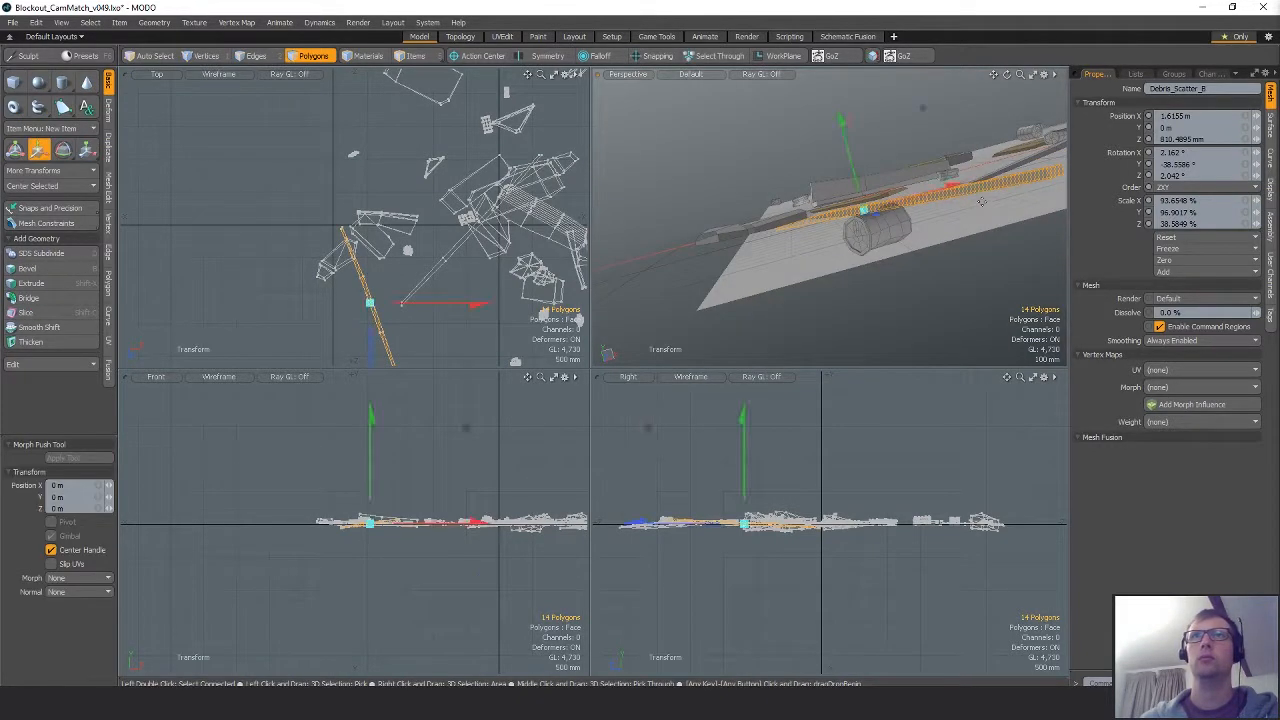
left_click_drag(887, 158, 773, 242)
key("q")
Scale the grey slab overhanging the plane's edge to about 78% in X and Z and move it onto the plane beside the beam.
scroll(443, 225, "down", 2)
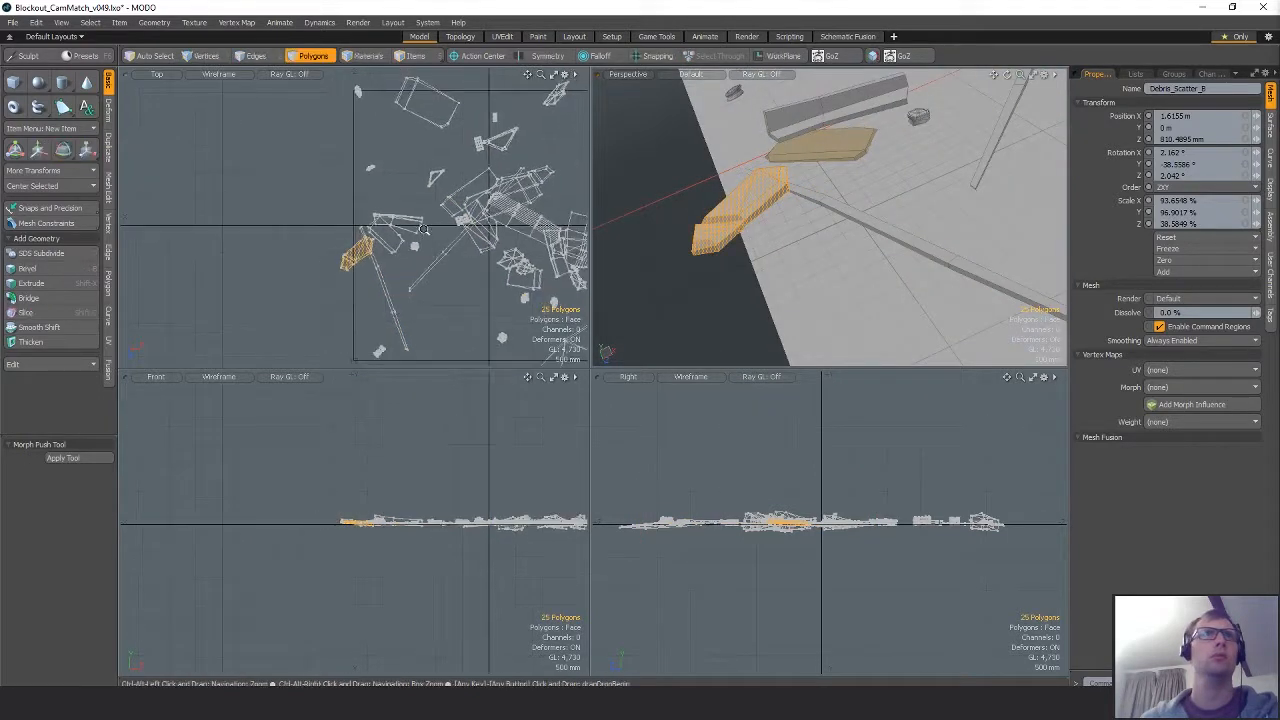
key("r")
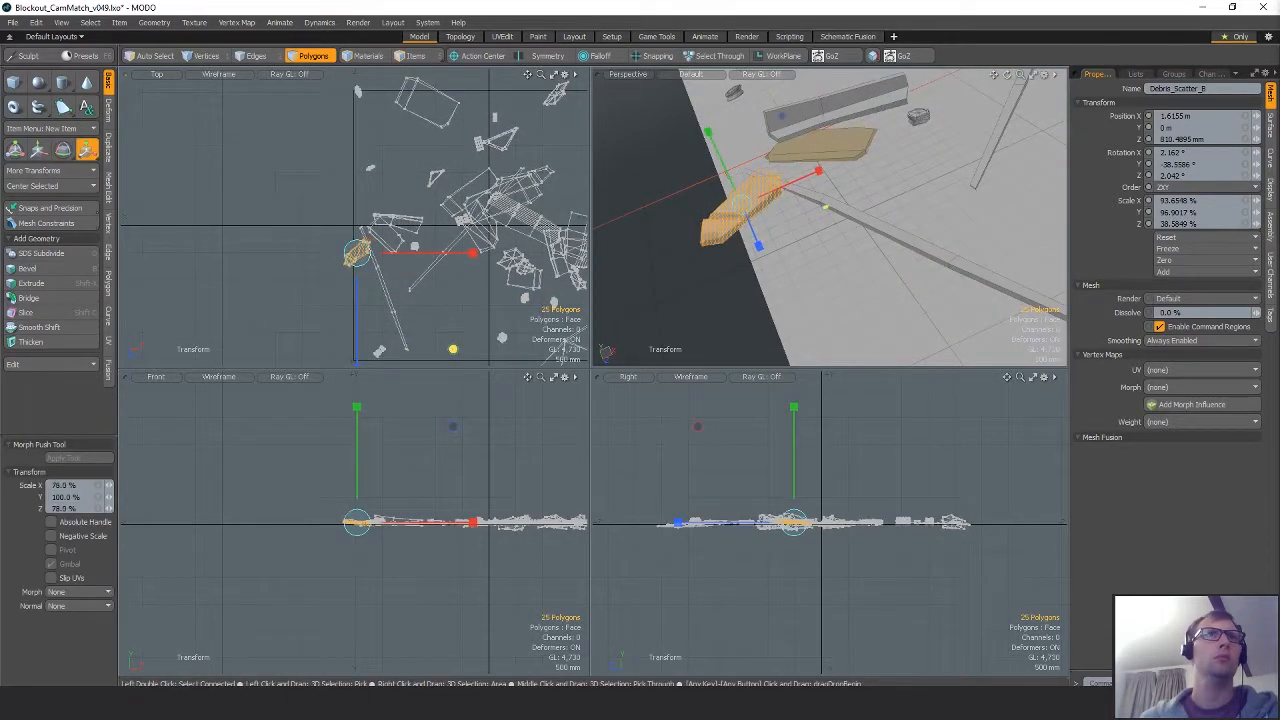
key("w")
left_click_drag(437, 260, 449, 290)
key("shift+a")
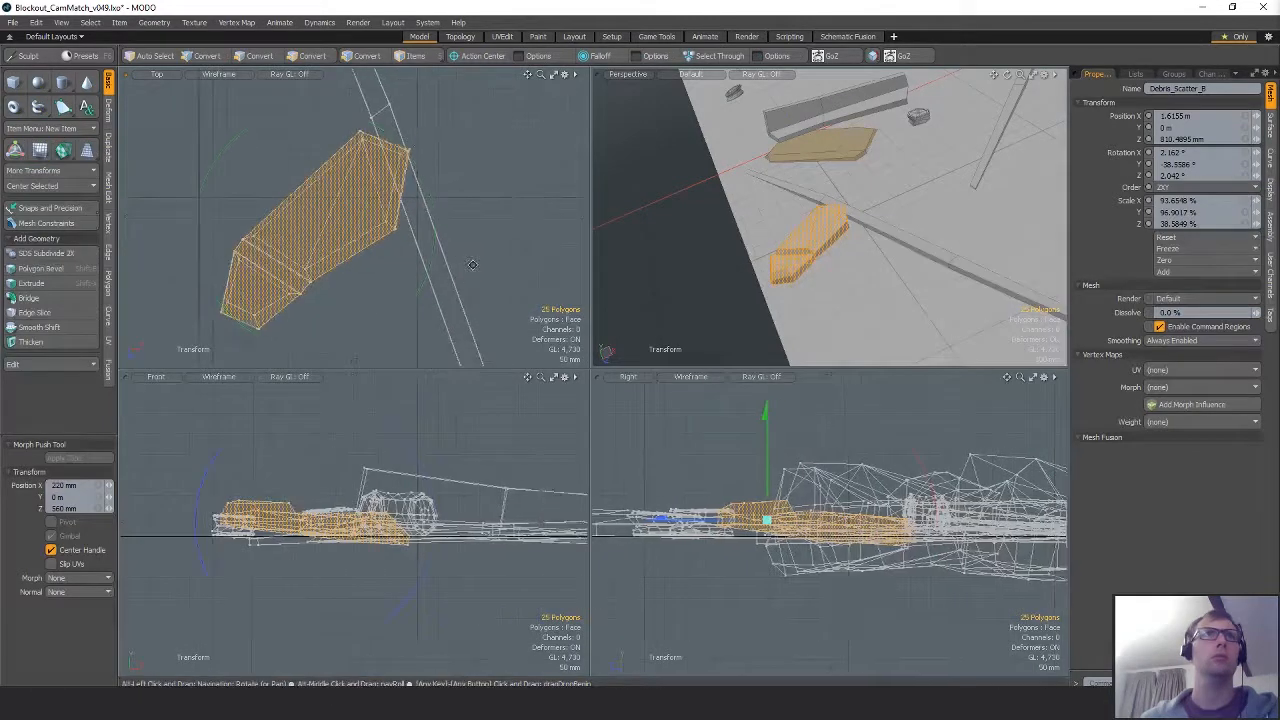
Rotate the grey slab in plan and place it at ground height against the long thin beam.
key("e")
left_click_drag(415, 165, 368, 122)
key("w")
left_click_drag(413, 216, 436, 223)
left_click_drag(835, 270, 1063, 181, "alt")
left_click_drag(842, 298, 850, 255)
key("alt+a")
key("e")
key("space")
mouse_move(850, 255)
left_mouse_down("alt")
mouse_move(862, 318)
mouse_move(878, 332)
mouse_move(844, 255)
left_mouse_up("alt")
Try a rotated copy of the grey slab across the beam, narrowed to about 68% in X, and delete it.
key("e")
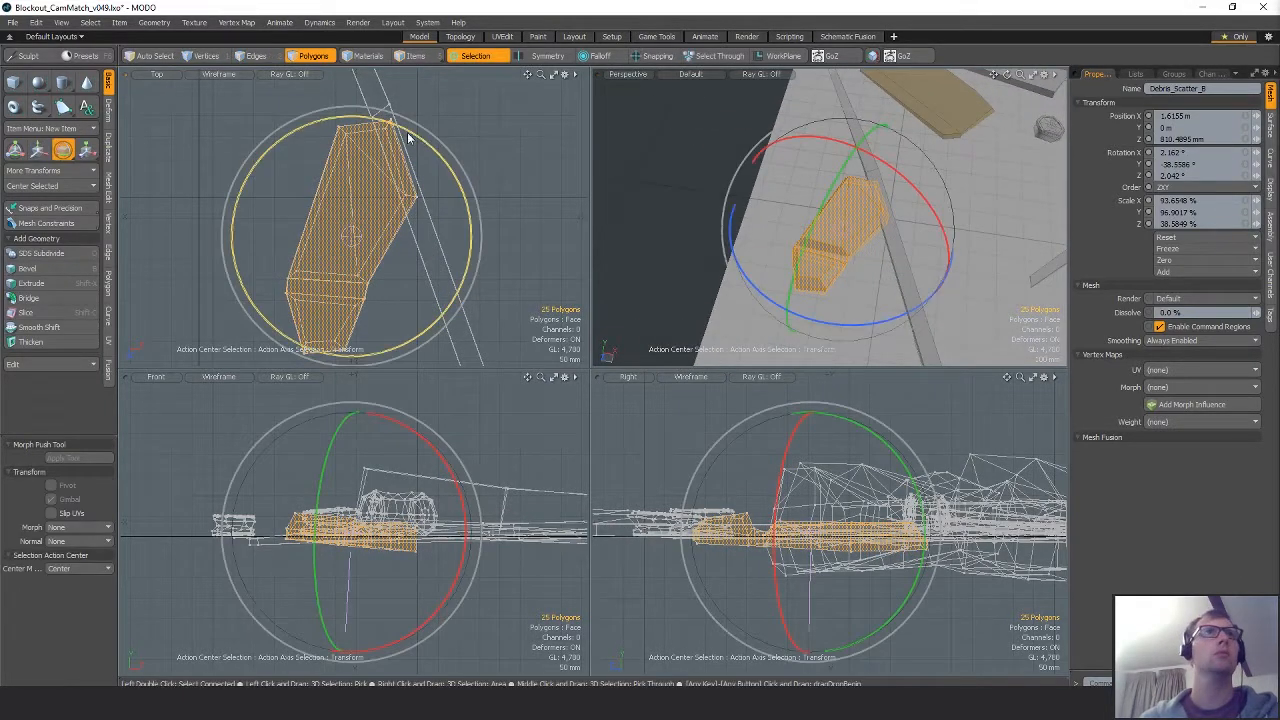
left_click_drag(410, 136, 264, 319)
key("w")
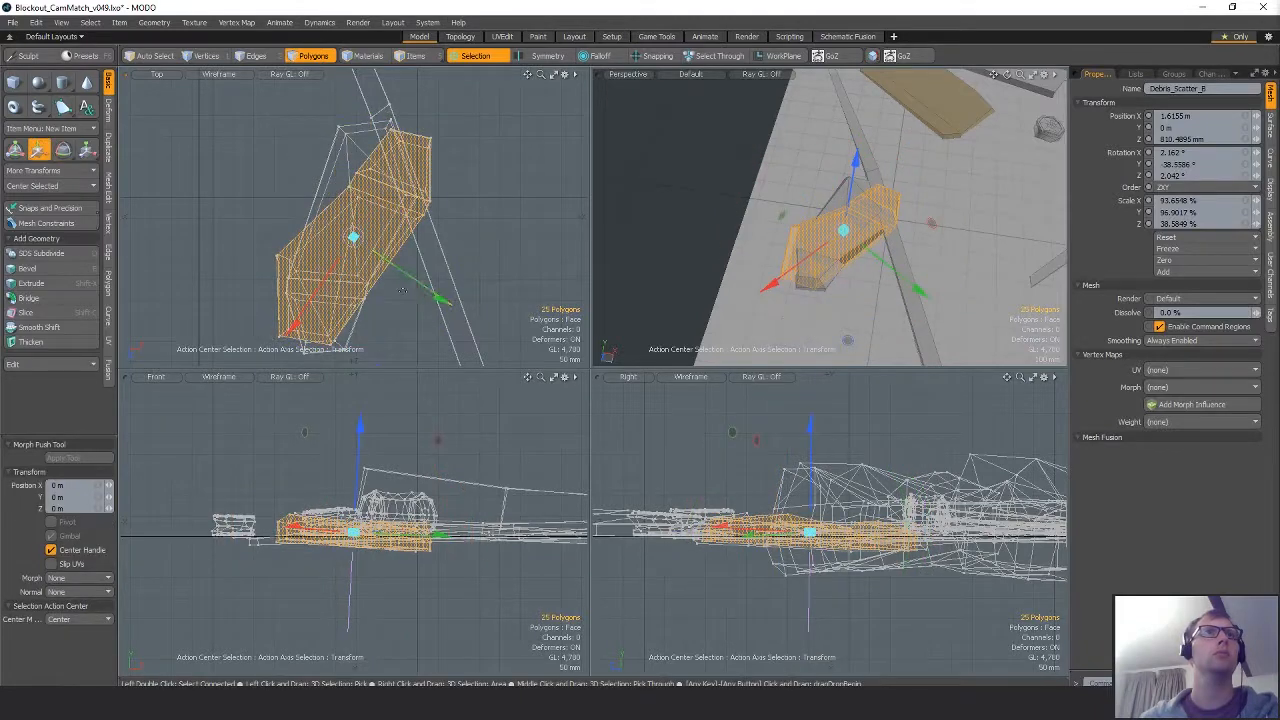
key("alt+a")
left_click_drag(390, 321, 504, 203)
key("r")
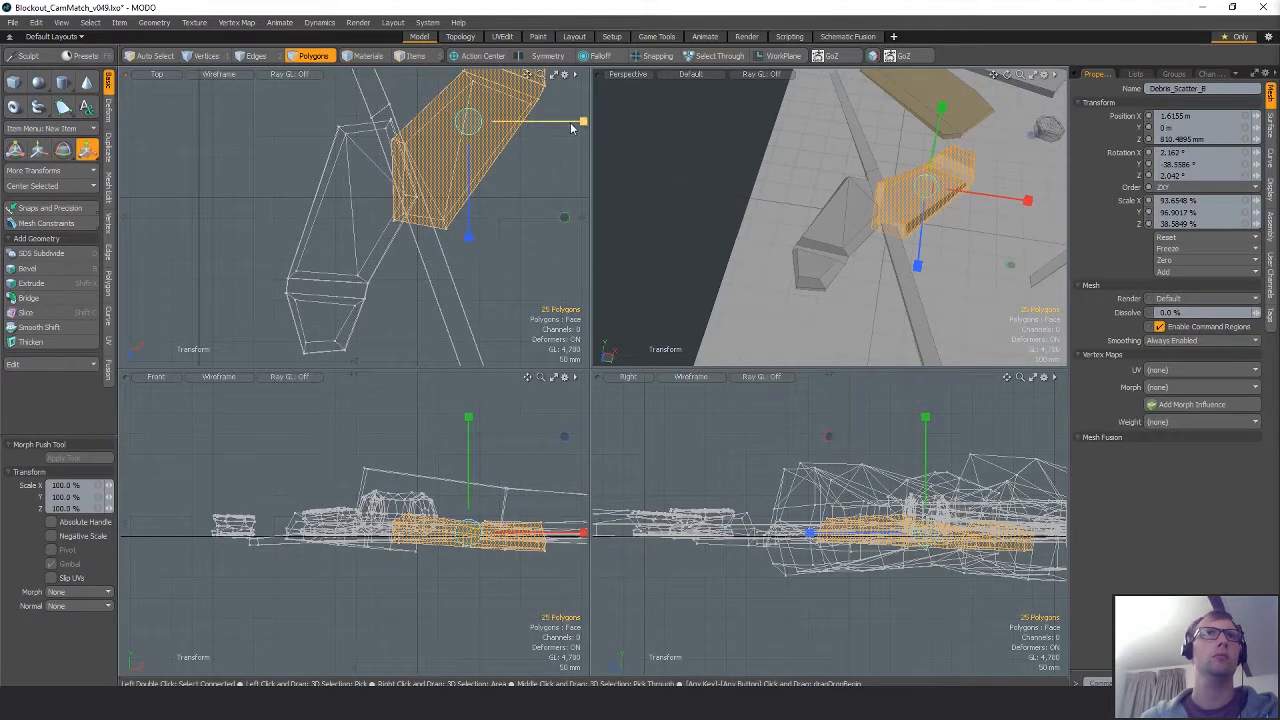
left_click_drag(572, 127, 519, 124)
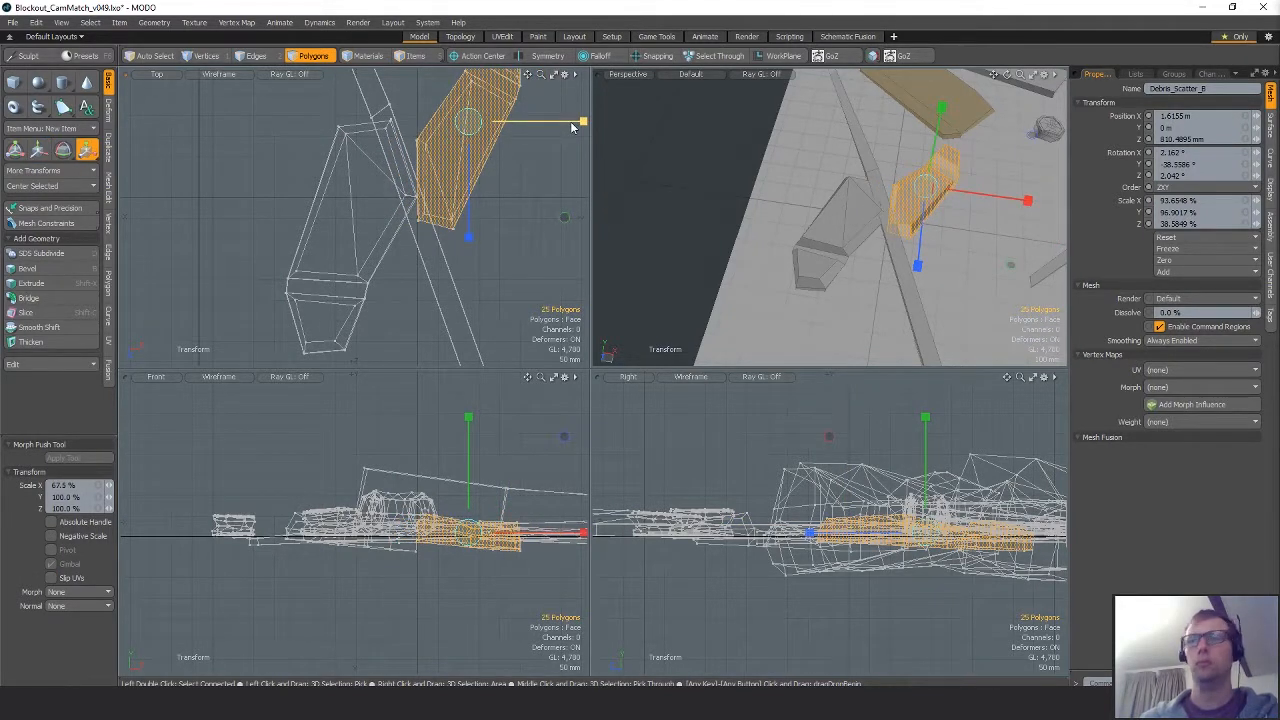
key("Delete")
Select the remaining grey slab beside the long thin beam.
double_click(822, 234)
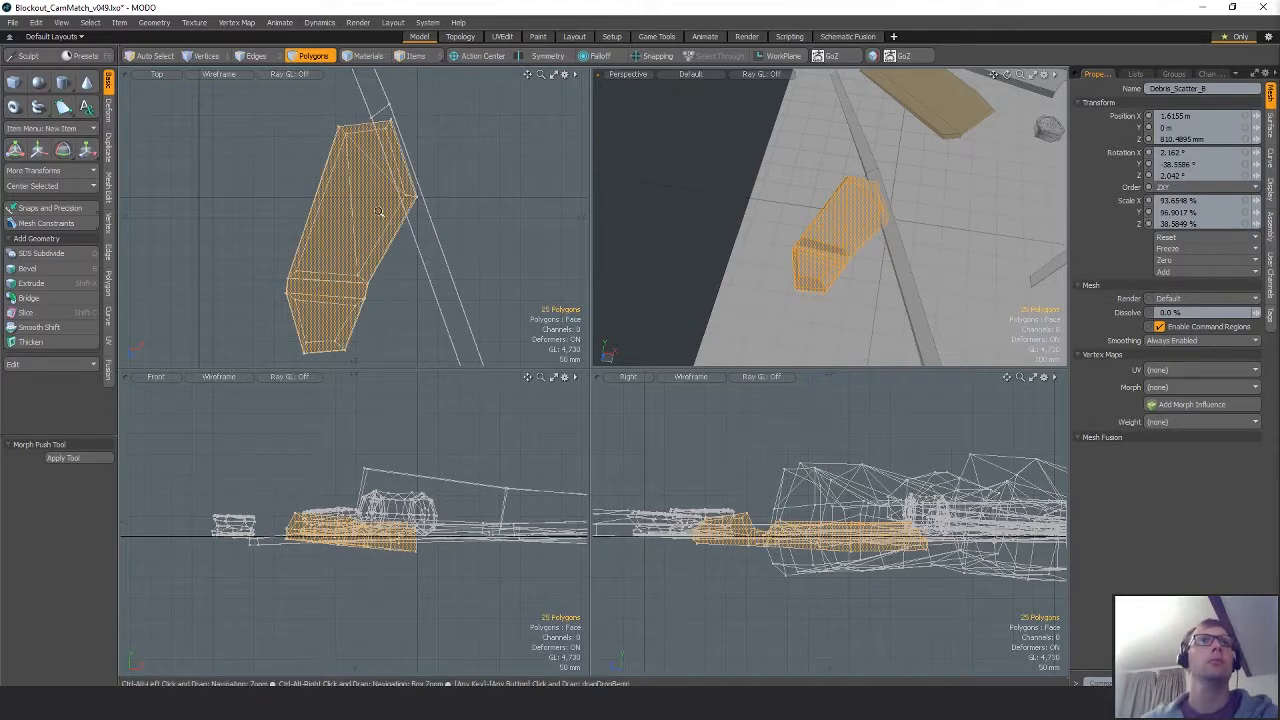
Shift the selected angular debris chunk horizontally toward the adjacent long thin beam.
key("a")
key("w")
left_click_drag(395, 249, 427, 245)
left_click_drag(814, 283, 800, 225, "alt+shift")
key("space")
Select the whole long diagonal beam crossing the debris and reposition it among the surrounding pieces.
double_click(912, 194)
left_click_drag(944, 207, 900, 245, "ctrl+alt")
left_click_drag(820, 250, 800, 246, "alt")
key("w")
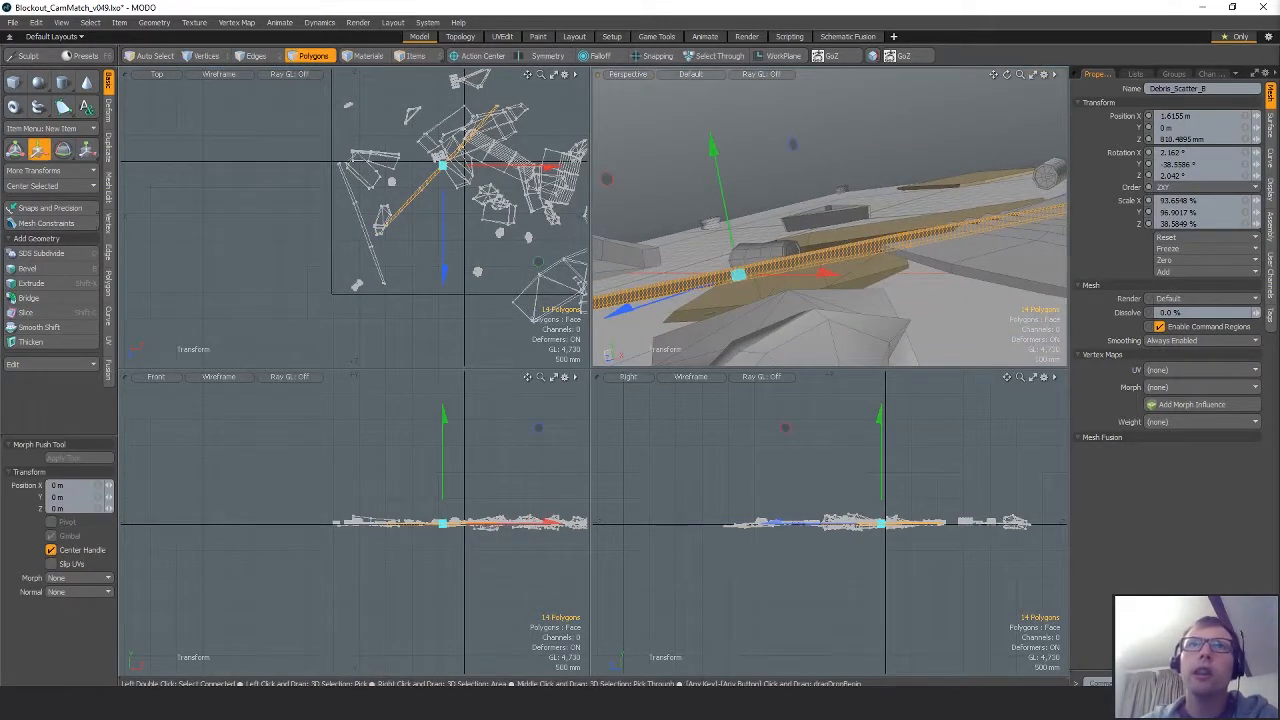
left_click_drag(737, 273, 789, 240)
key("q")
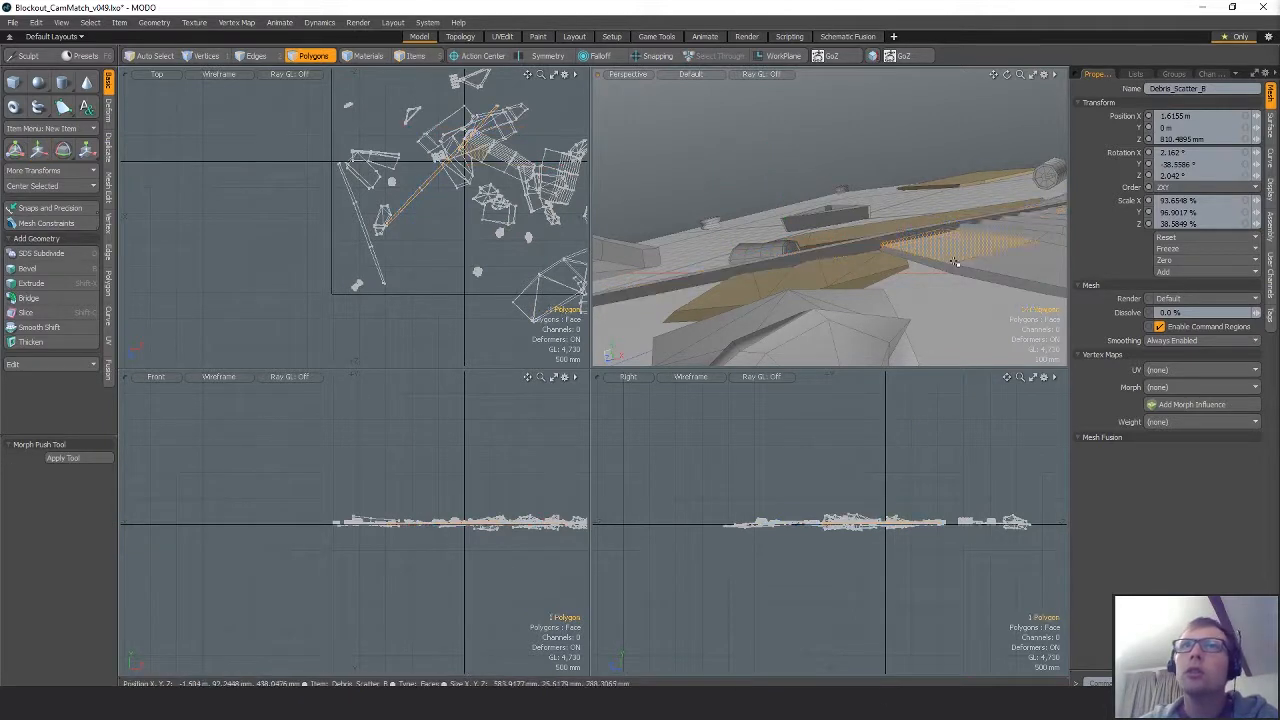
Select the whole ribbed plank beside the long diagonal beam and lower it toward the floor.
double_click(957, 263)
left_click_drag(957, 263, 862, 276, "alt+shift")
key("w")
left_click_drag(896, 219, 892, 300)
left_click_drag(892, 300, 862, 232, "alt+shift")
left_click_drag(862, 232, 694, 128, "alt")
Set the action center to Selection and offset the ribbed plank -18 mm along its local Z axis.
key("alt+s")
key("e")
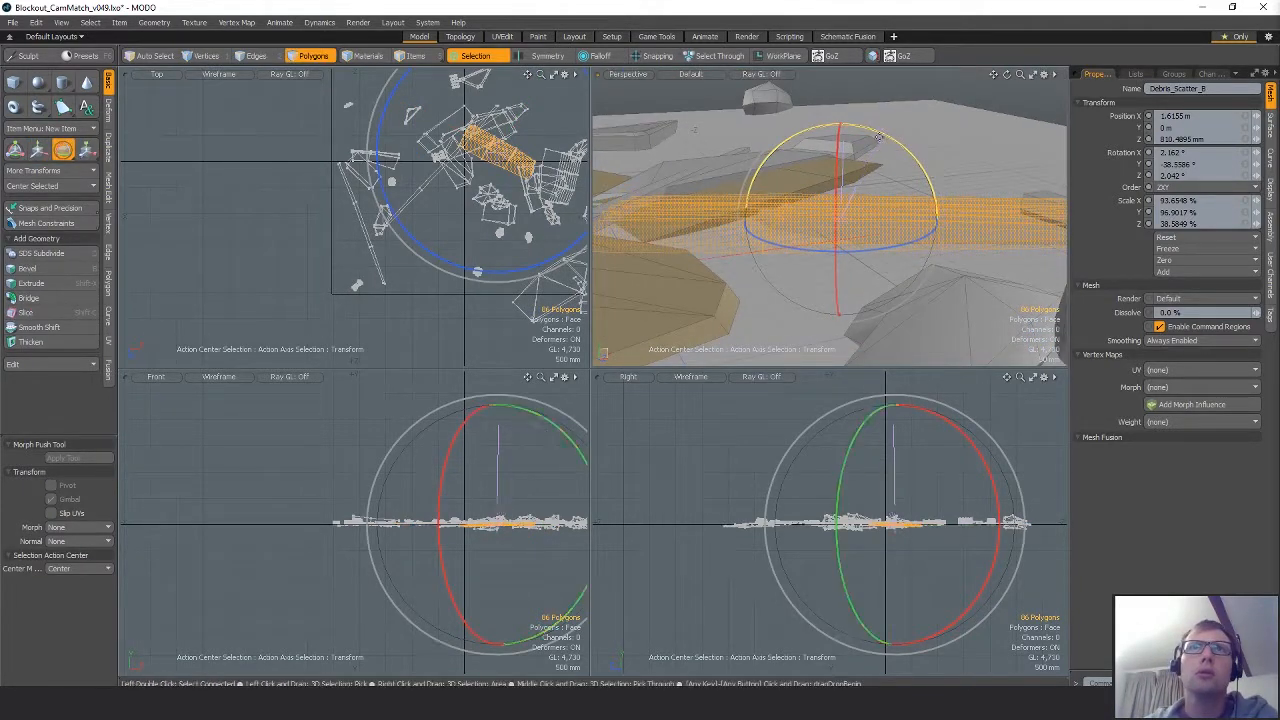
key("w")
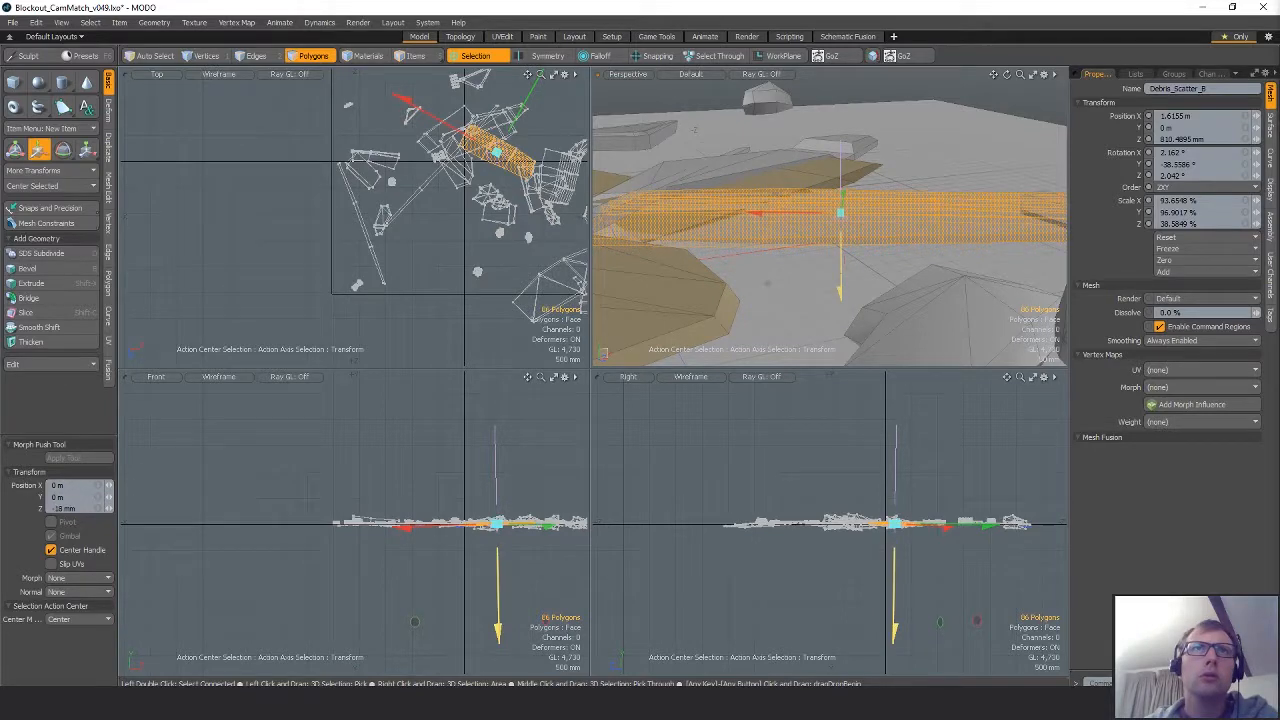
left_click_drag(841, 296, 774, 262, "alt")
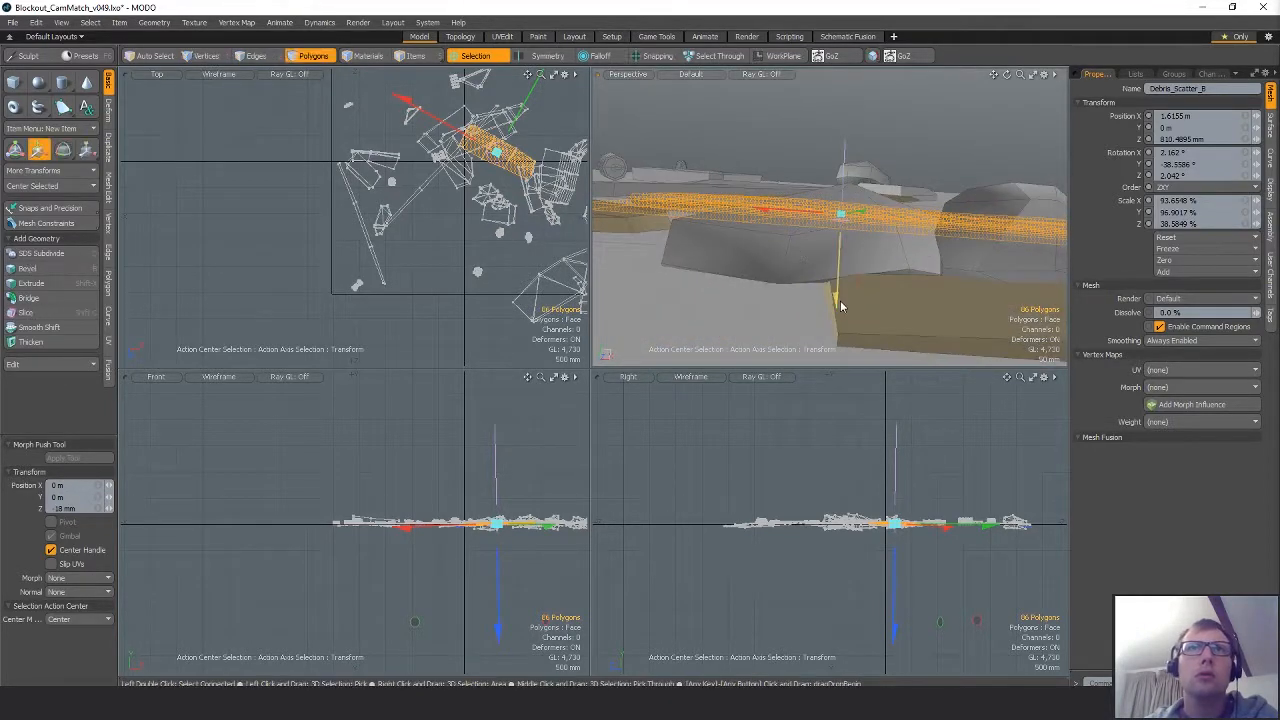
Select the ribbed panel near the upper end of the diagonal beam and slide it along X, away from the beam.
key("q")
left_click_drag(796, 110, 808, 166, "alt")
left_click(804, 157)
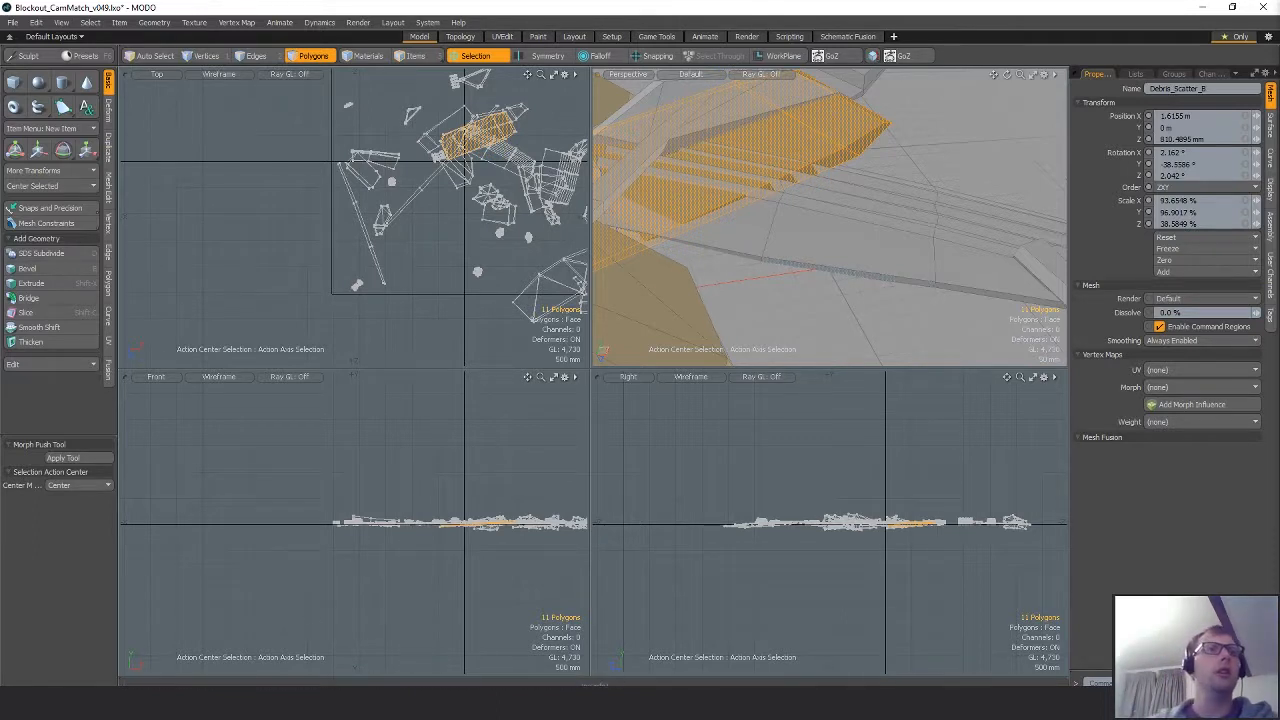
mouse_move(377, 704)
mouse_move(463, 681)
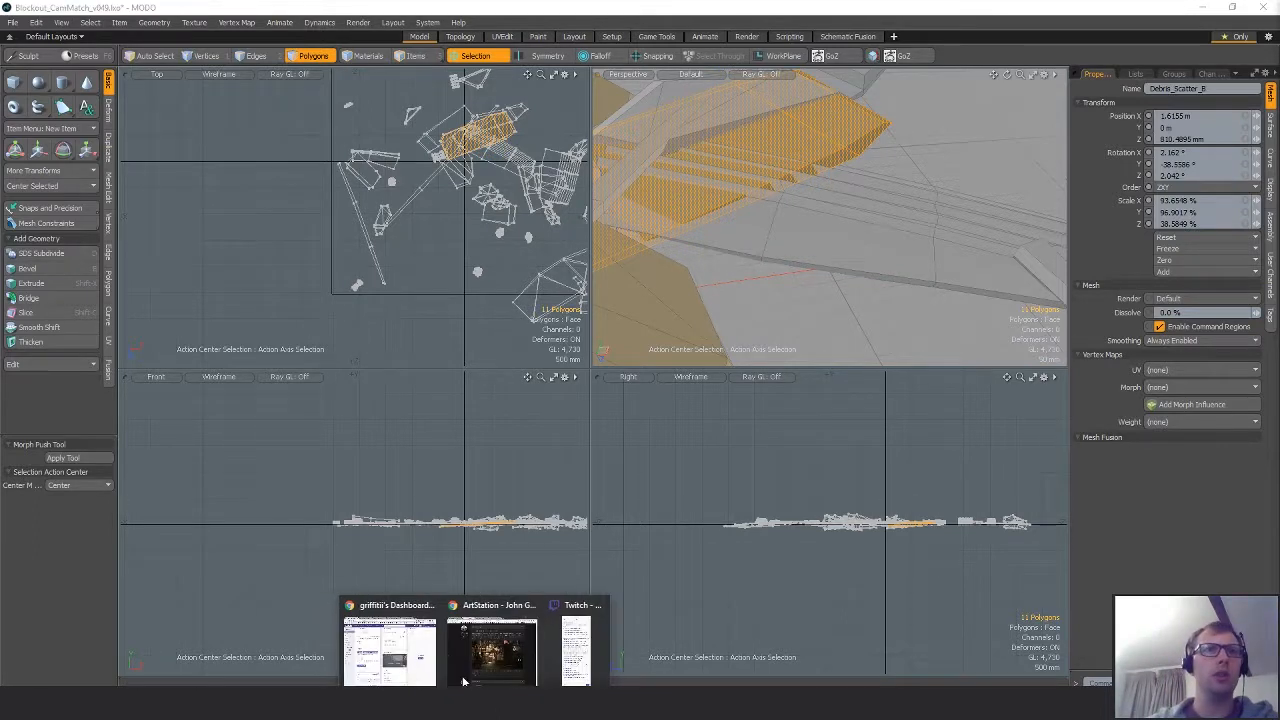
left_click_drag(838, 222, 815, 332, "alt")
key("w")
key("alt+a")
left_click_drag(917, 280, 1046, 275)
left_click_drag(880, 240, 940, 187, "ctrl+alt")
Rotate the relocated ribbed panel slightly around its own center with the action center set to Selection.
key("alt+s")
key("e")
left_click_drag(915, 240, 916, 247)
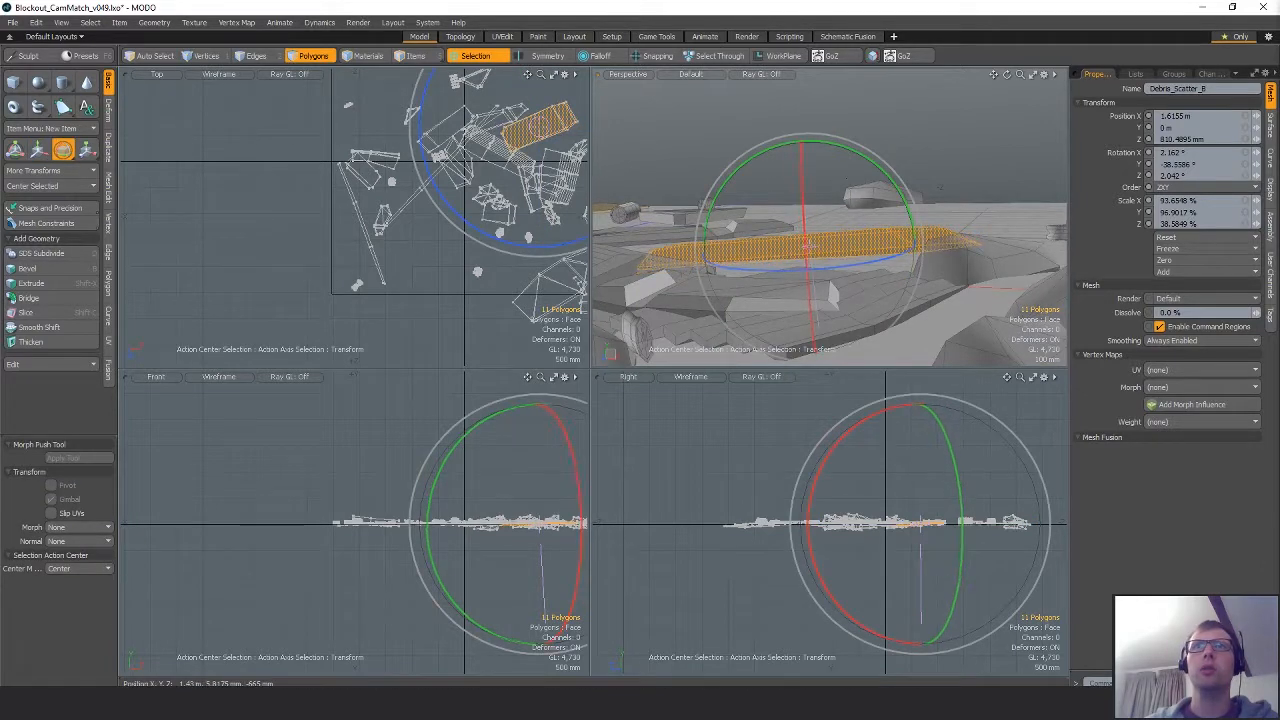
left_click_drag(805, 243, 789, 262, "alt")
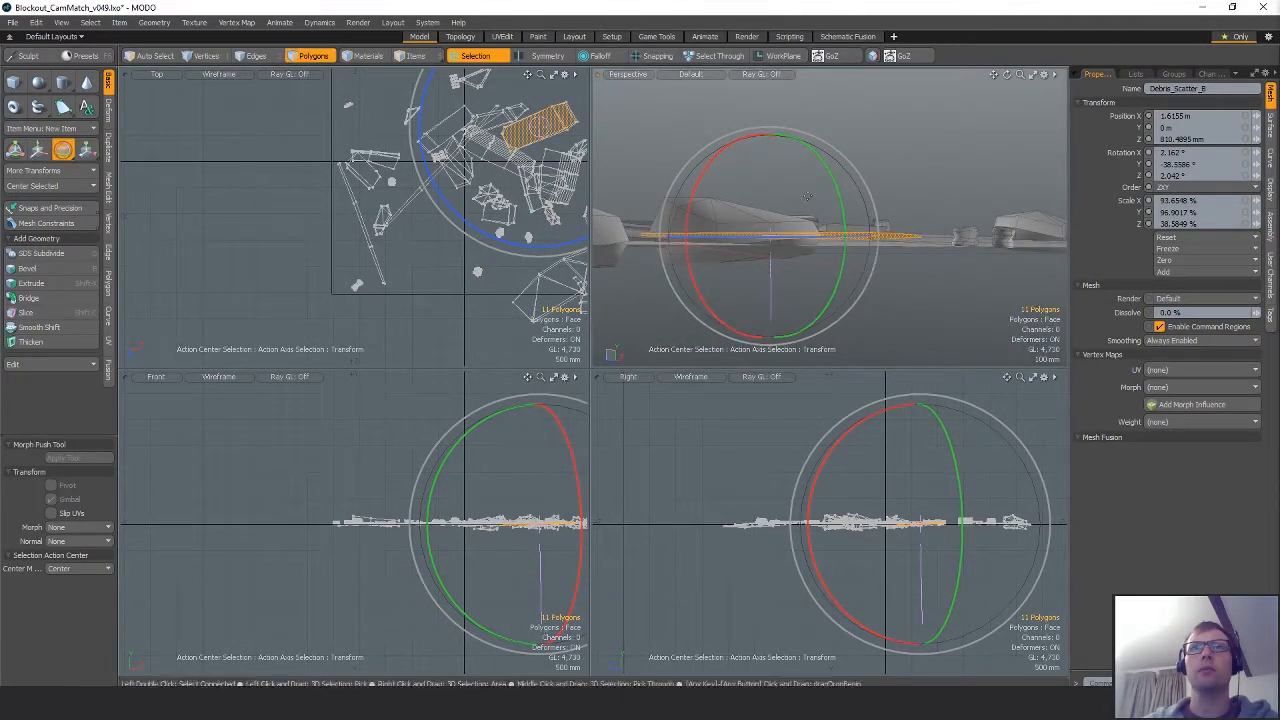
left_click_drag(808, 196, 895, 195, "alt")
scroll(875, 268, "down", 3)
key("q")
Select the angled piece lying between the ribbed panels and offset it 15 mm along its local Z axis.
left_click(1046, 98)
left_click_drag(1010, 190, 842, 245, "alt")
scroll(950, 225, "down", 3)
scroll(900, 265, "up", 3)
left_click(846, 287)
double_click(846, 287)
scroll(842, 245, "up", 3)
left_click_drag(842, 300, 793, 350, "alt")
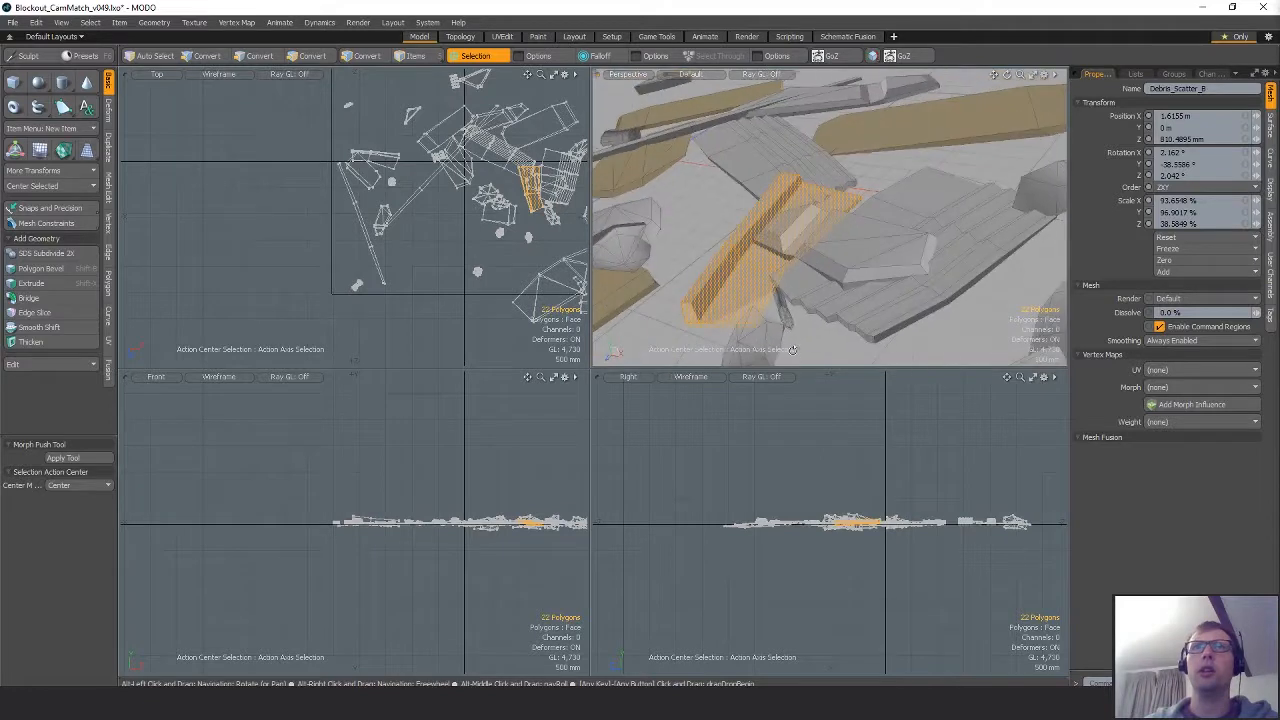
key("e")
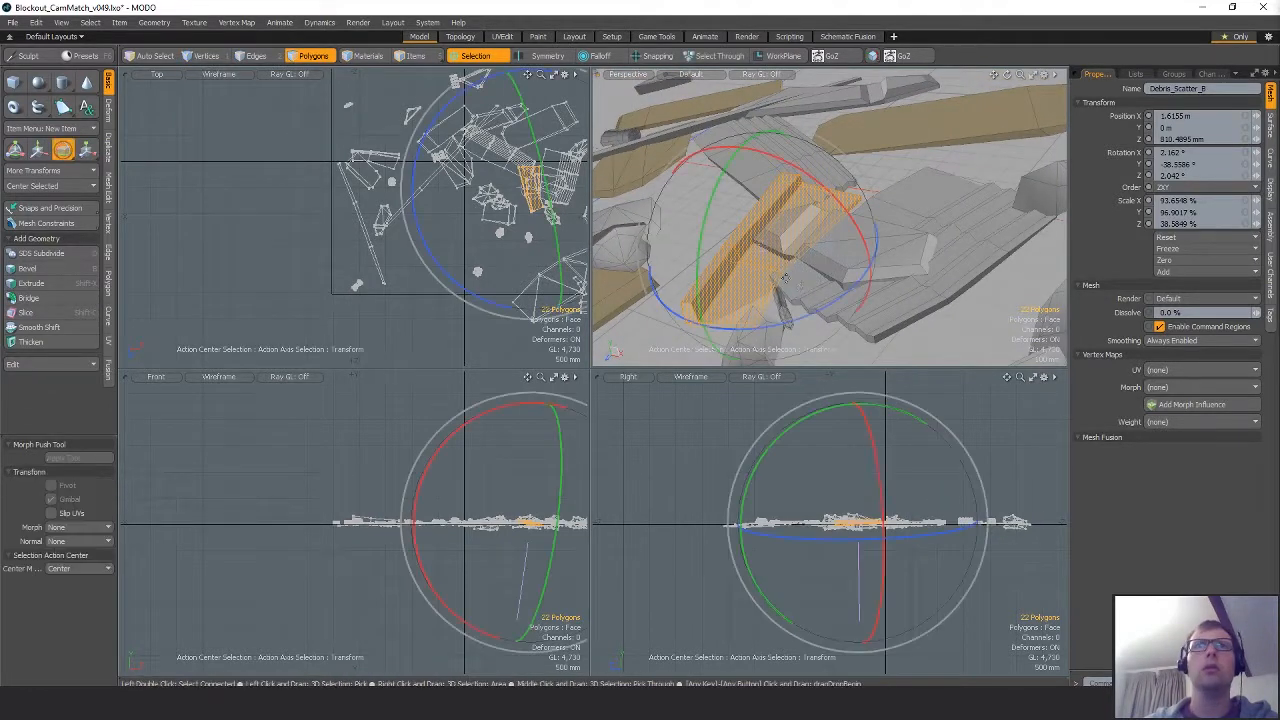
key("w")
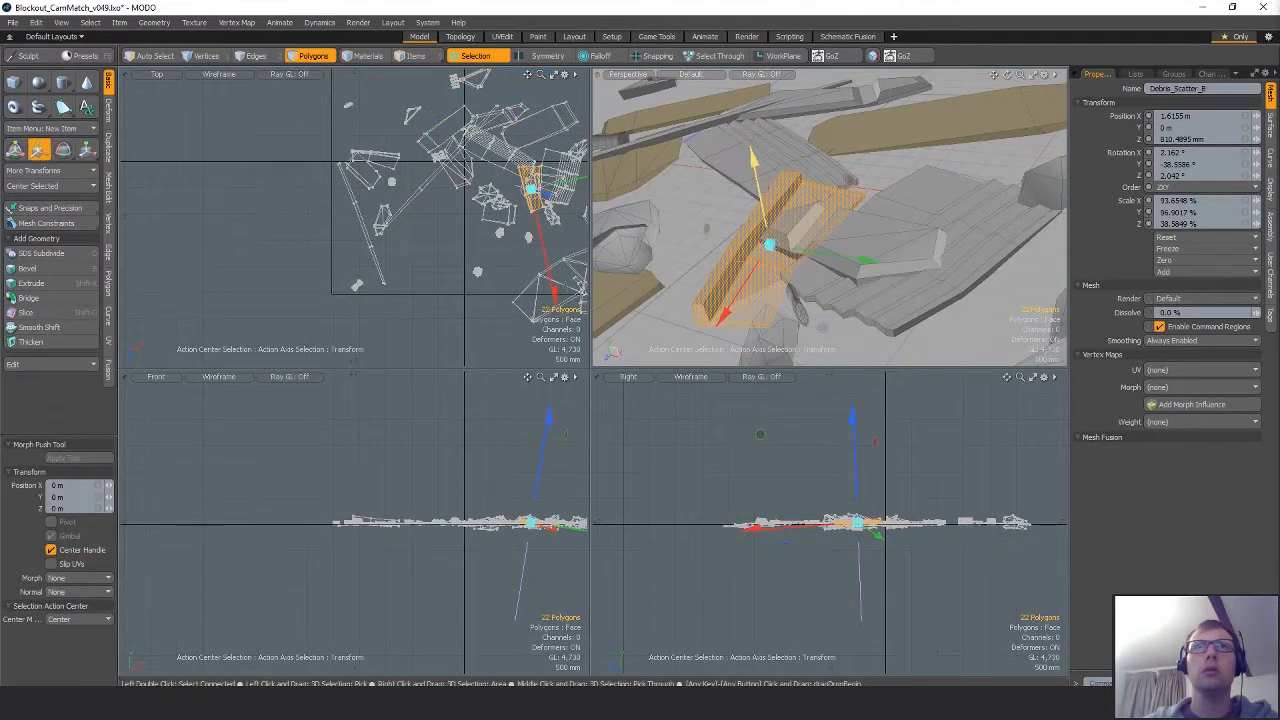
left_click_drag(760, 250, 845, 262, "alt")
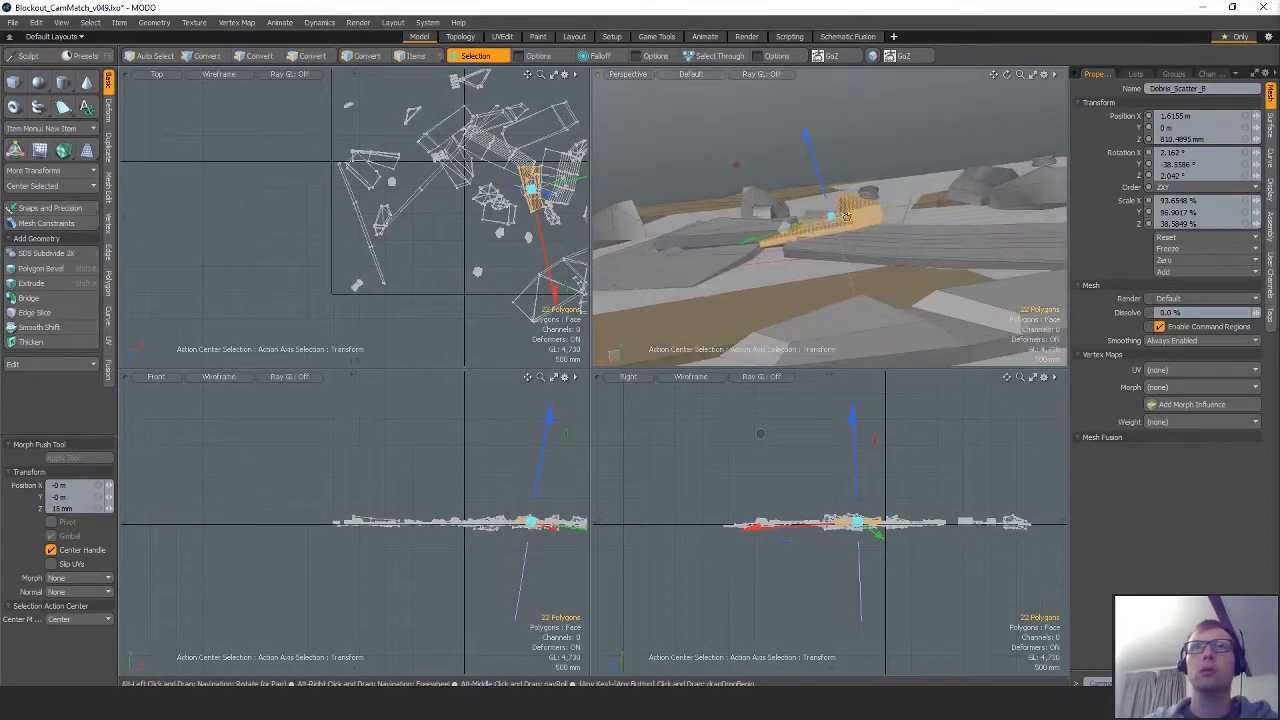
Tilt the angled piece between the ribbed panels slightly around its own center.
key("e")
left_click_drag(852, 124, 860, 128)
left_click_drag(845, 220, 882, 239, "alt")
key("space")
double_click(762, 291)
key("w")
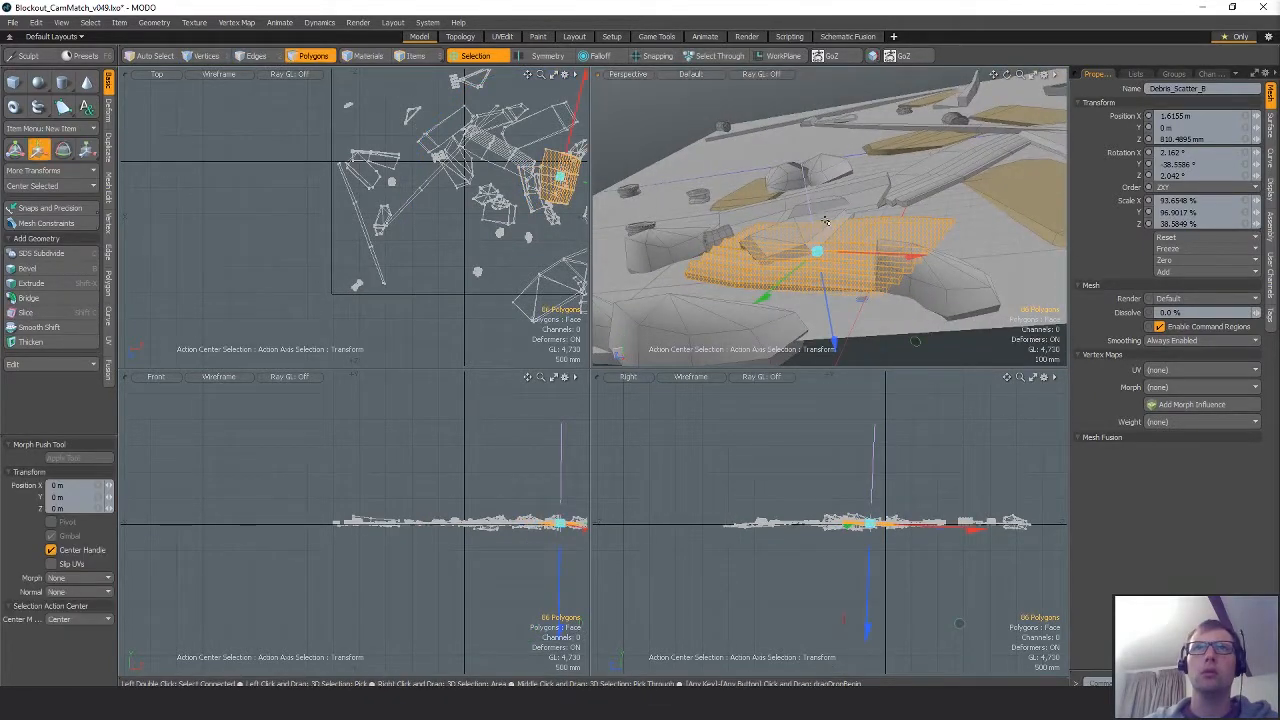
key("space")
Move the small chunk on the ribbed panel about -39.5 mm in X, -5 mm in Y and 64 mm in Z.
double_click(794, 246)
left_click_drag(794, 246, 878, 205, "alt")
key("r")
key("w")
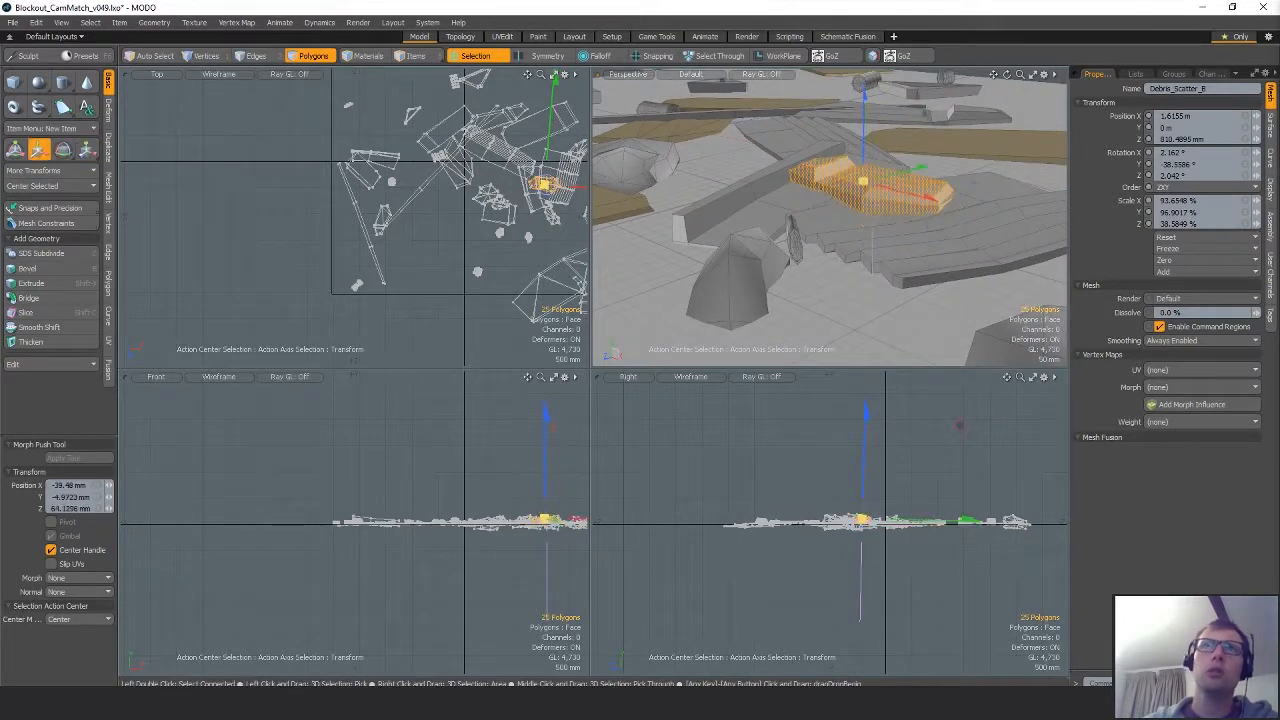
left_click_drag(912, 277, 791, 219, "alt")
key("3")
key("e")
key("q")
Examine the twisted end polygon of the small chunk and its adjoining faces from several angles.
scroll(930, 248, "up", 3)
left_click(930, 245)
scroll(769, 240, "up", 3)
left_click(980, 208)
left_click_drag(1010, 232, 942, 280, "alt+shift")
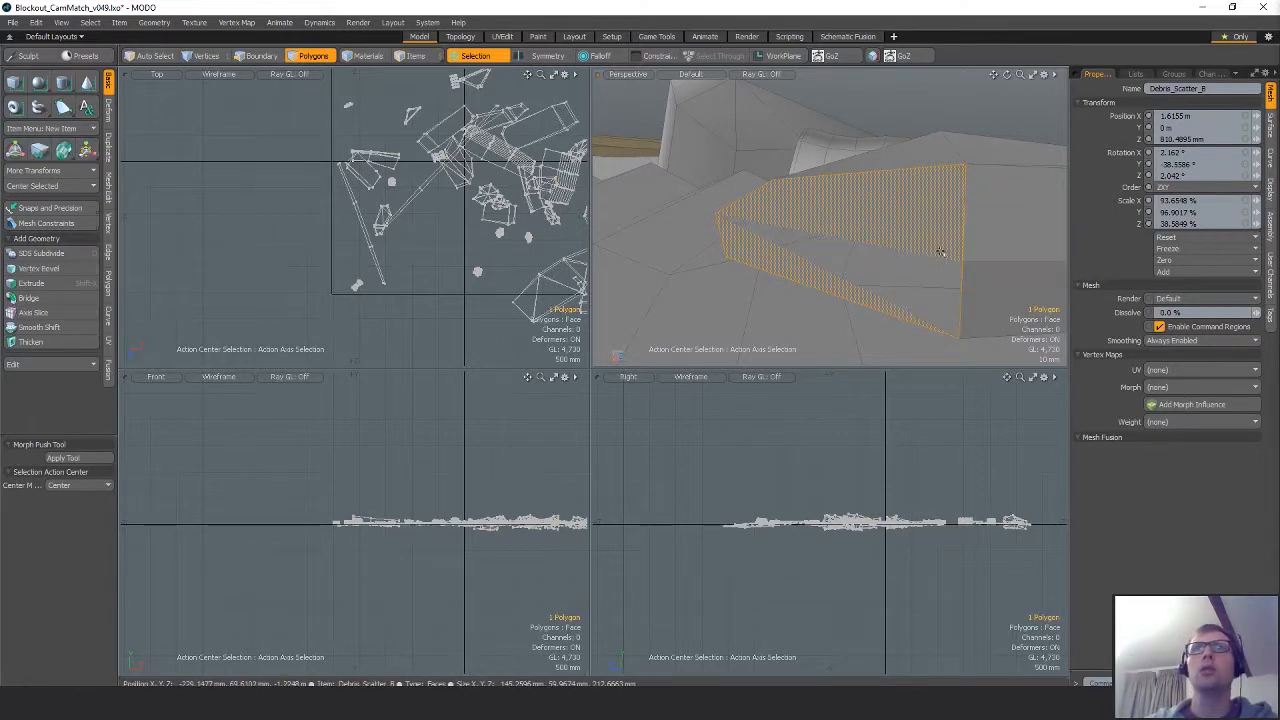
left_click_drag(938, 324, 820, 262, "alt")
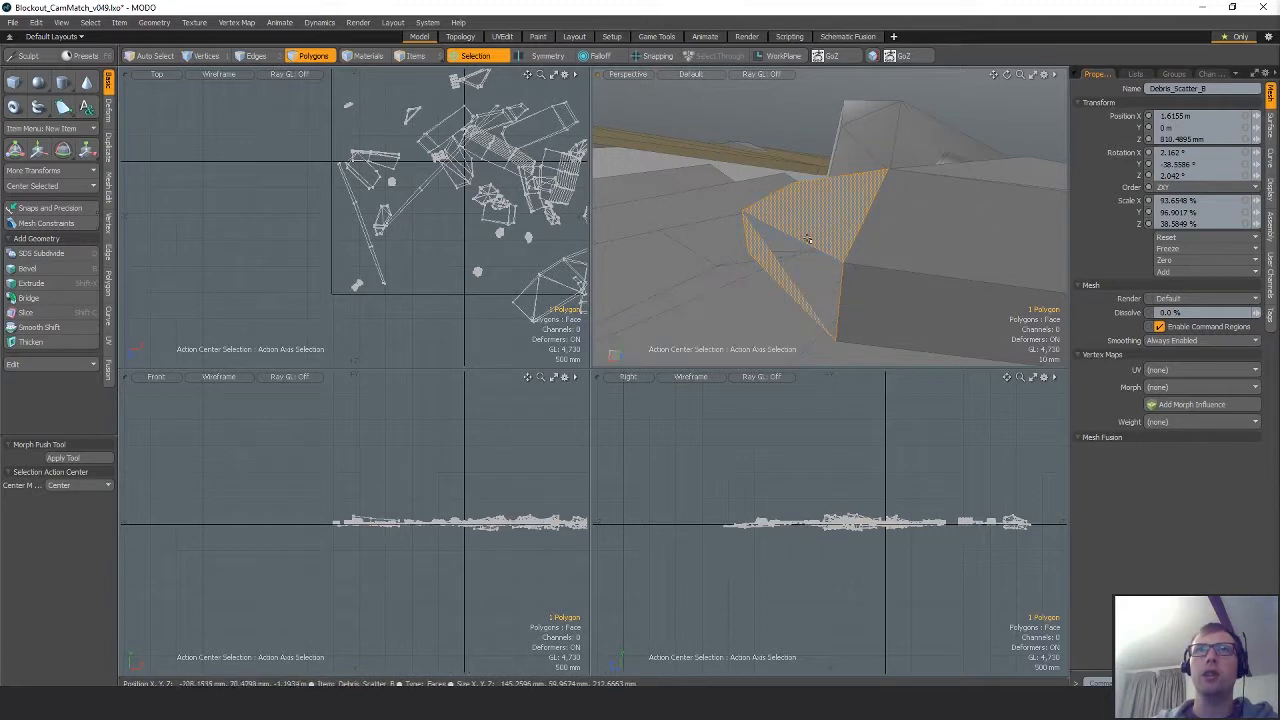
left_click_drag(882, 326, 792, 247, "alt")
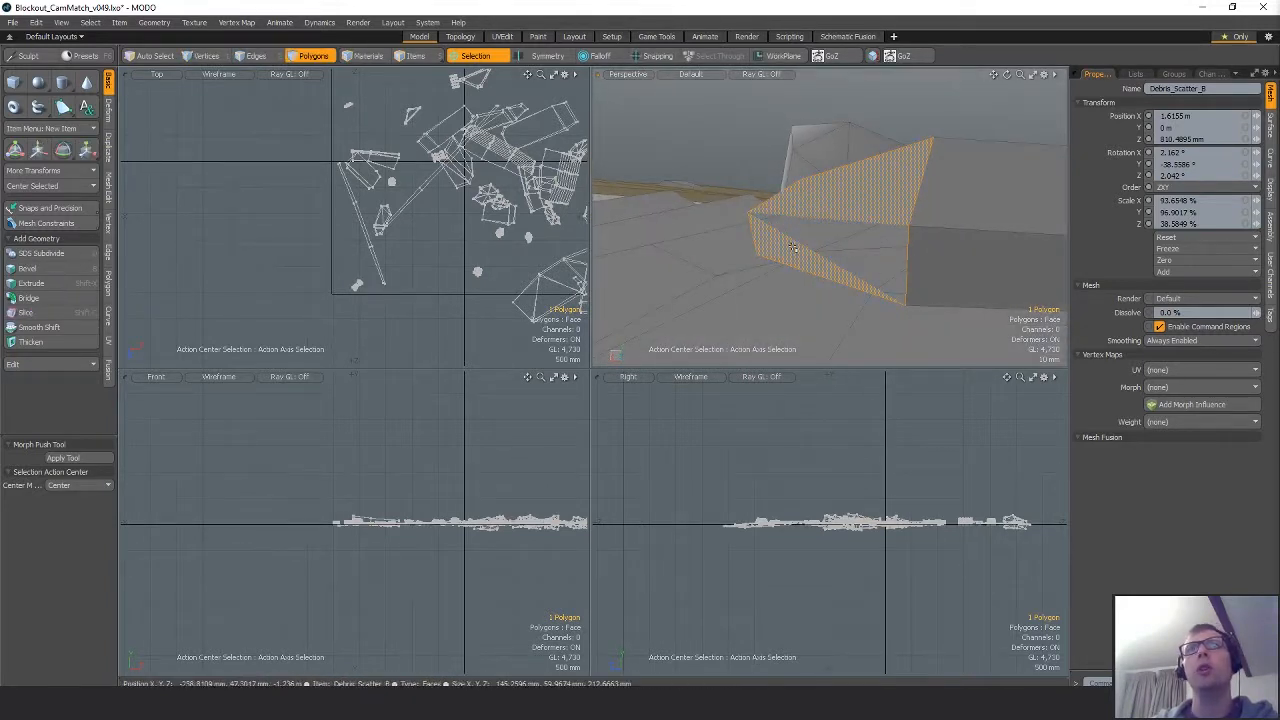
mouse_move(936, 294)
left_mouse_down("alt")
mouse_move(894, 299)
mouse_move(948, 294)
mouse_move(880, 294)
mouse_move(934, 306)
left_mouse_up("alt")
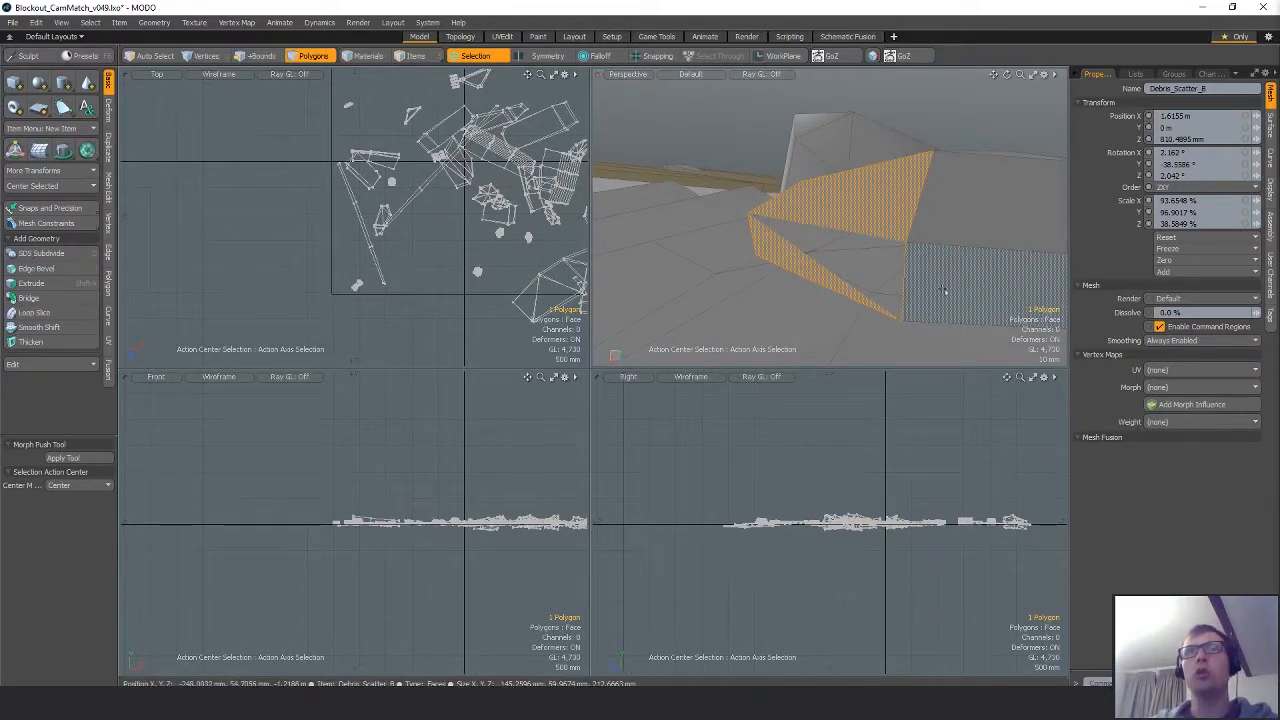
left_click_drag(850, 290, 851, 247, "shift")
left_click_drag(922, 299, 1027, 228, "alt")
Examine the vertices and diagonal edges around the chunk's end face, and clear the selection.
key("1")
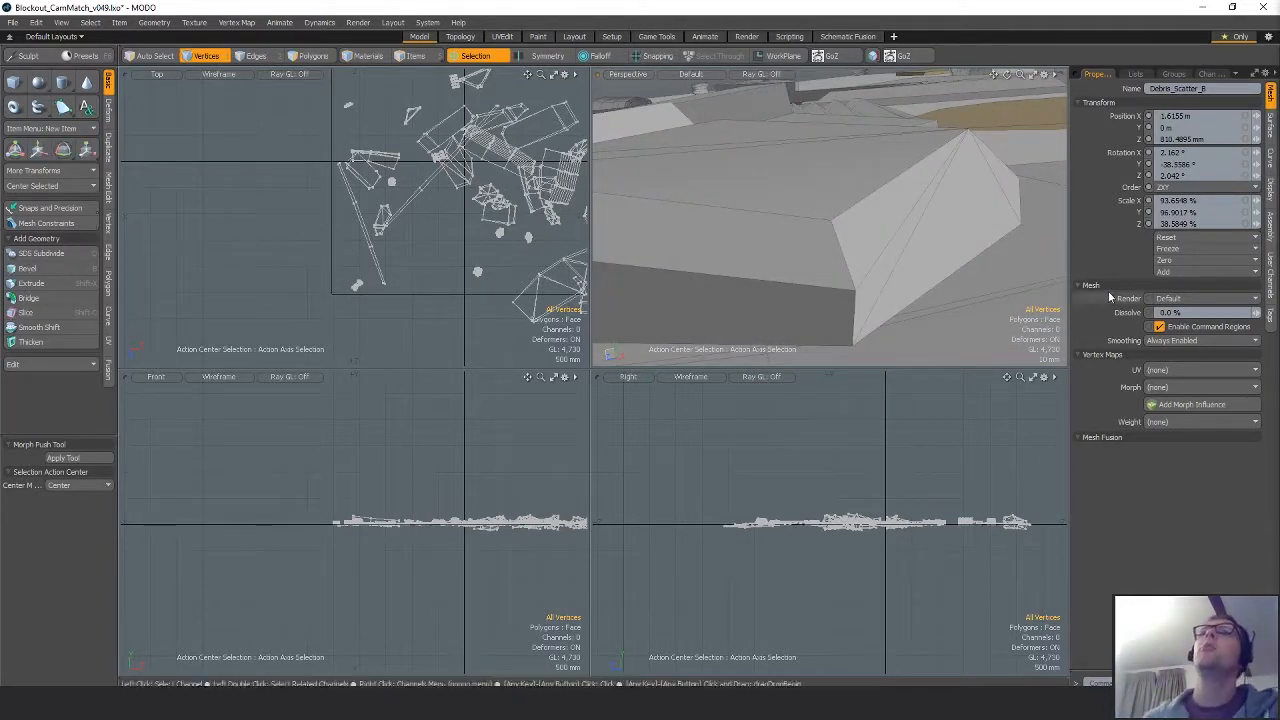
key("2")
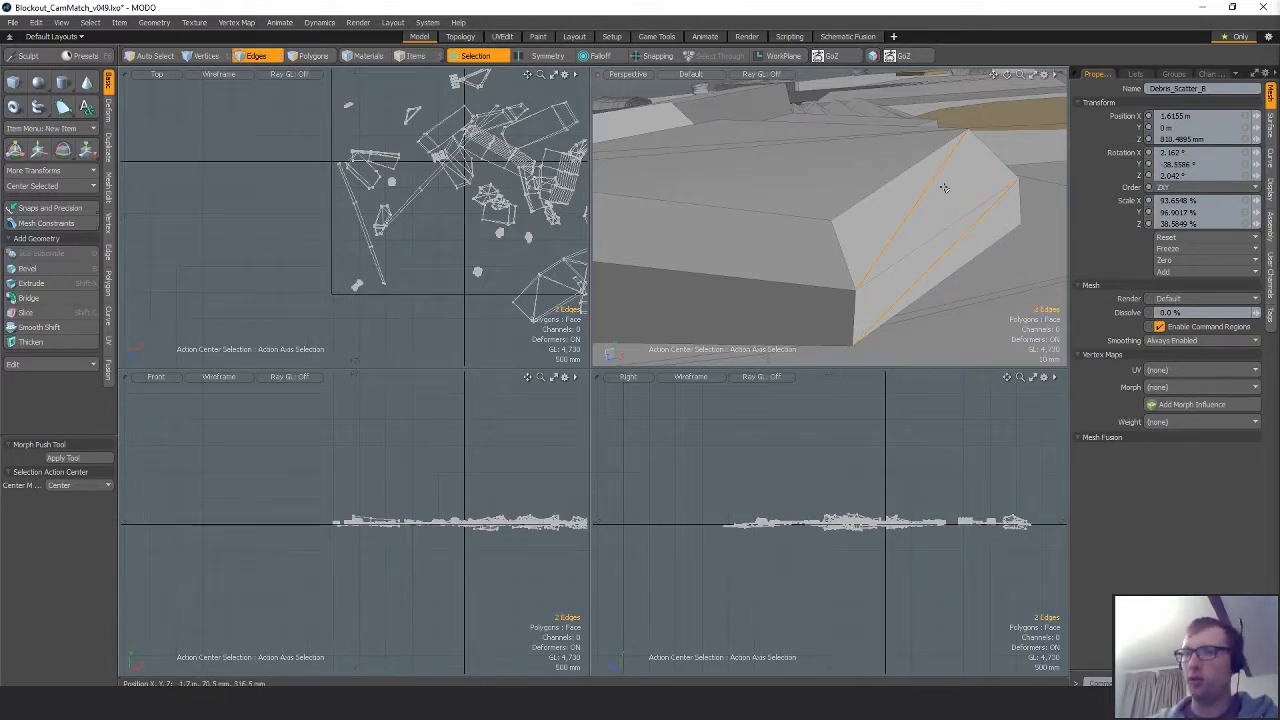
left_click_drag(939, 184, 927, 240, "alt")
key("3")
left_click(700, 268)
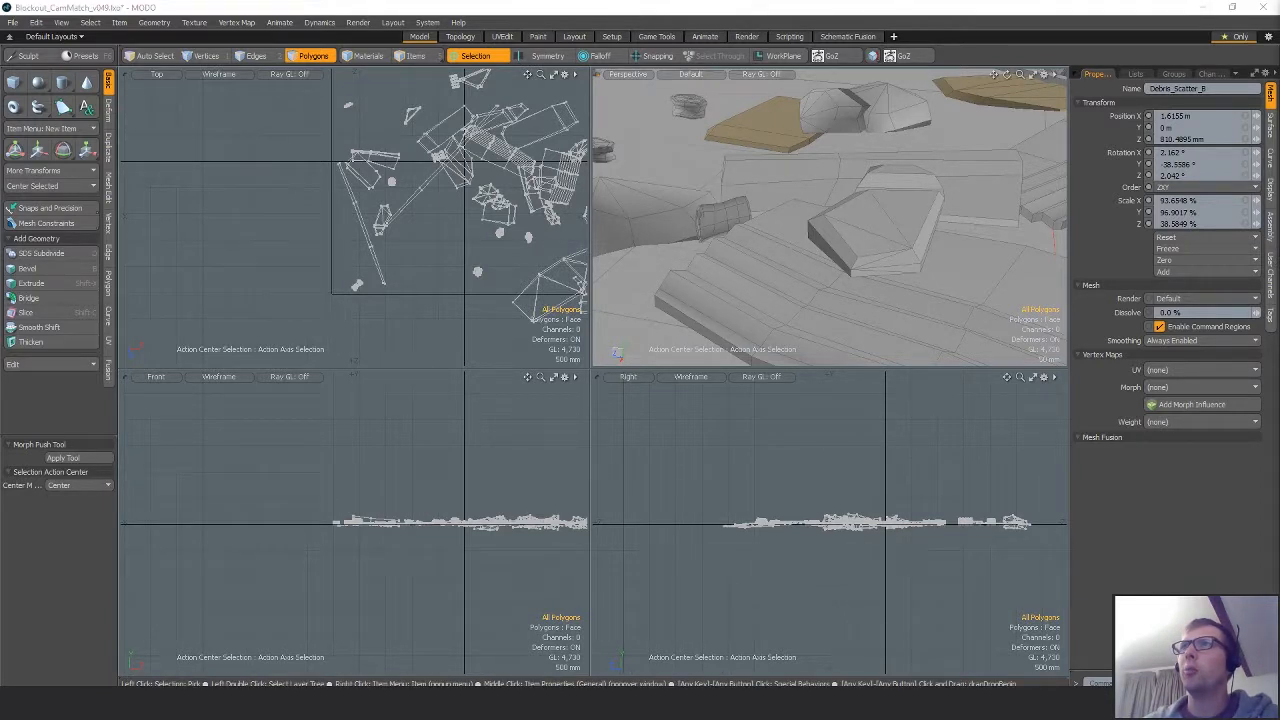
Open the source chunk meshes Metal_B and Metal_A in turn and frame Metal_A's end polygon.
left_click(1235, 268)
key("shift+a")
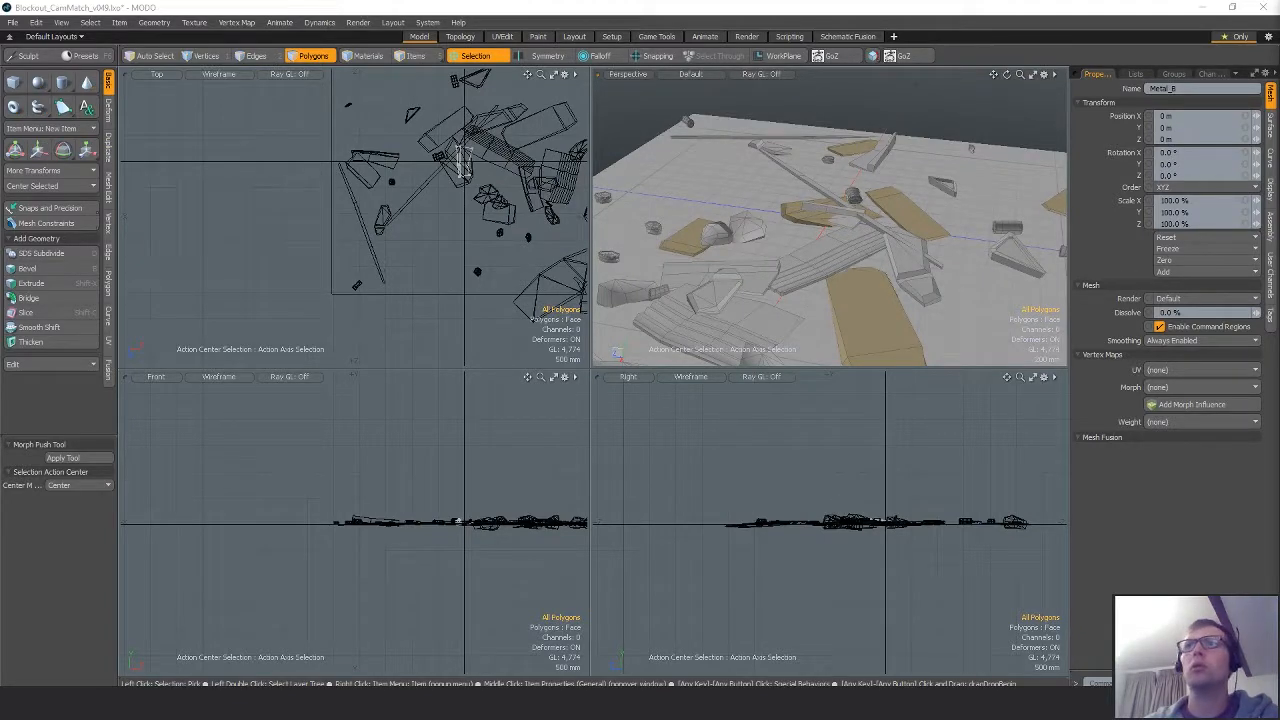
key("shift+a")
key("shift+a")
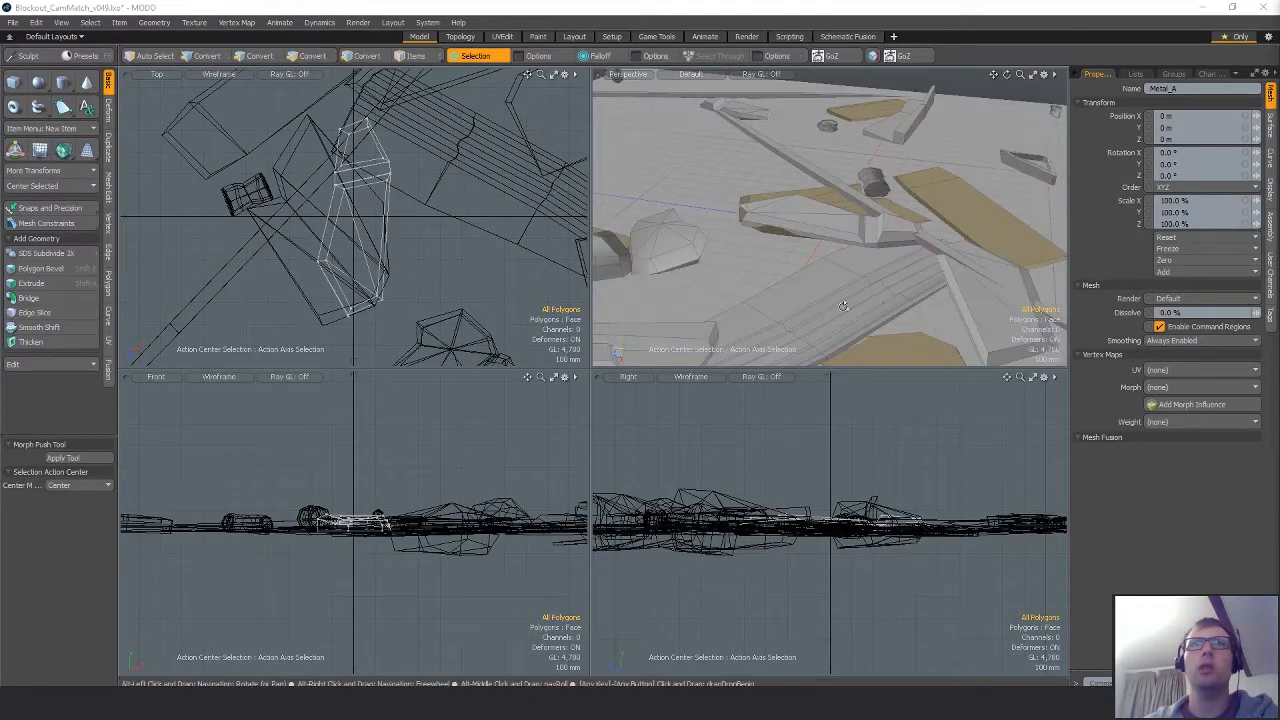
left_click_drag(720, 250, 860, 218, "alt")
left_click_drag(860, 218, 948, 217, "ctrl+alt")
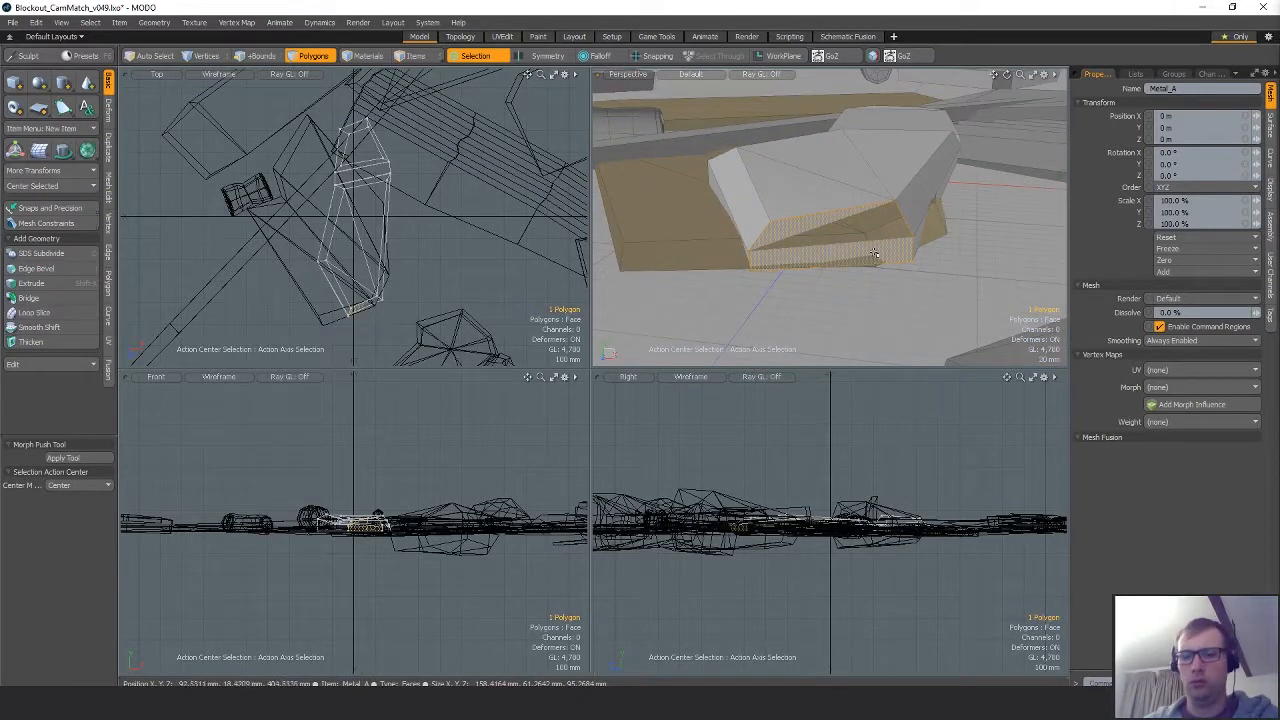
Examine the edges around the end face of Metal_A and clear the selection.
key("1")
left_click_drag(874, 253, 981, 217, "alt")
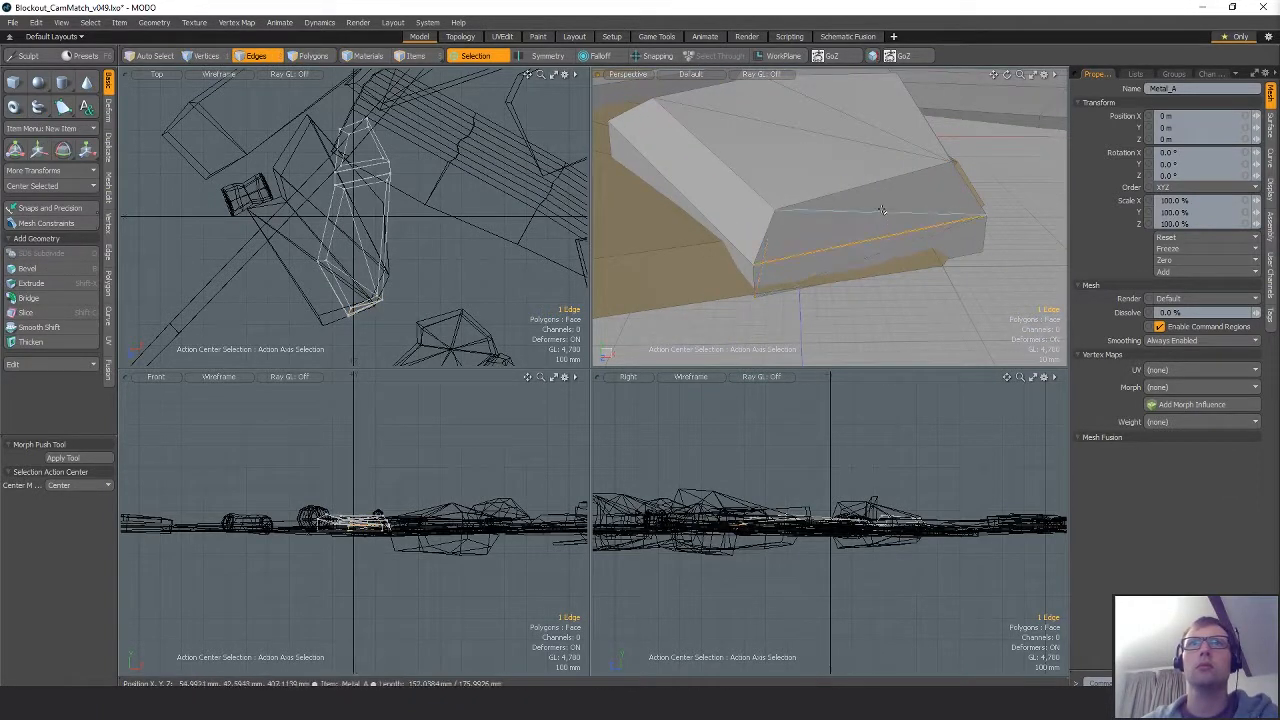
left_click_drag(957, 289, 690, 299, "ctrl+alt")
left_click(885, 290)
left_click_drag(848, 282, 664, 248, "alt")
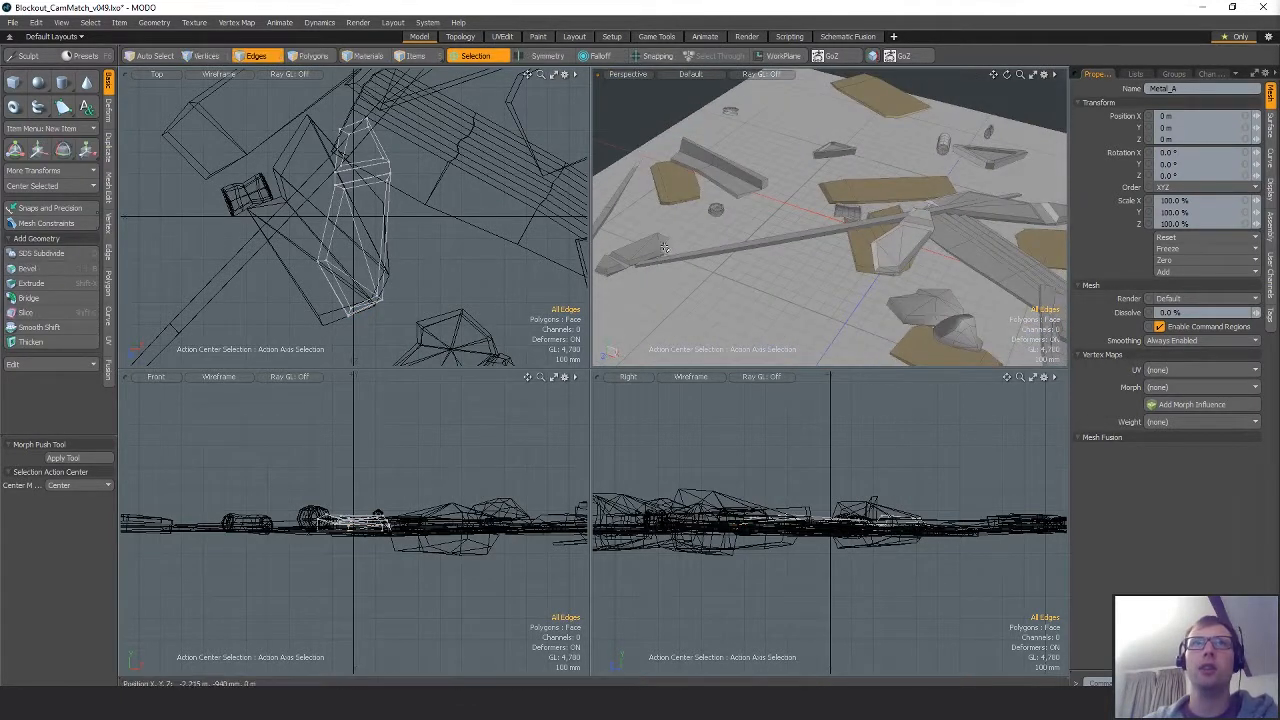
Return to the Debris_Scatter_B mesh and inspect the end faces and edges of the chunk at the beam's end.
key("5")
left_click(647, 249)
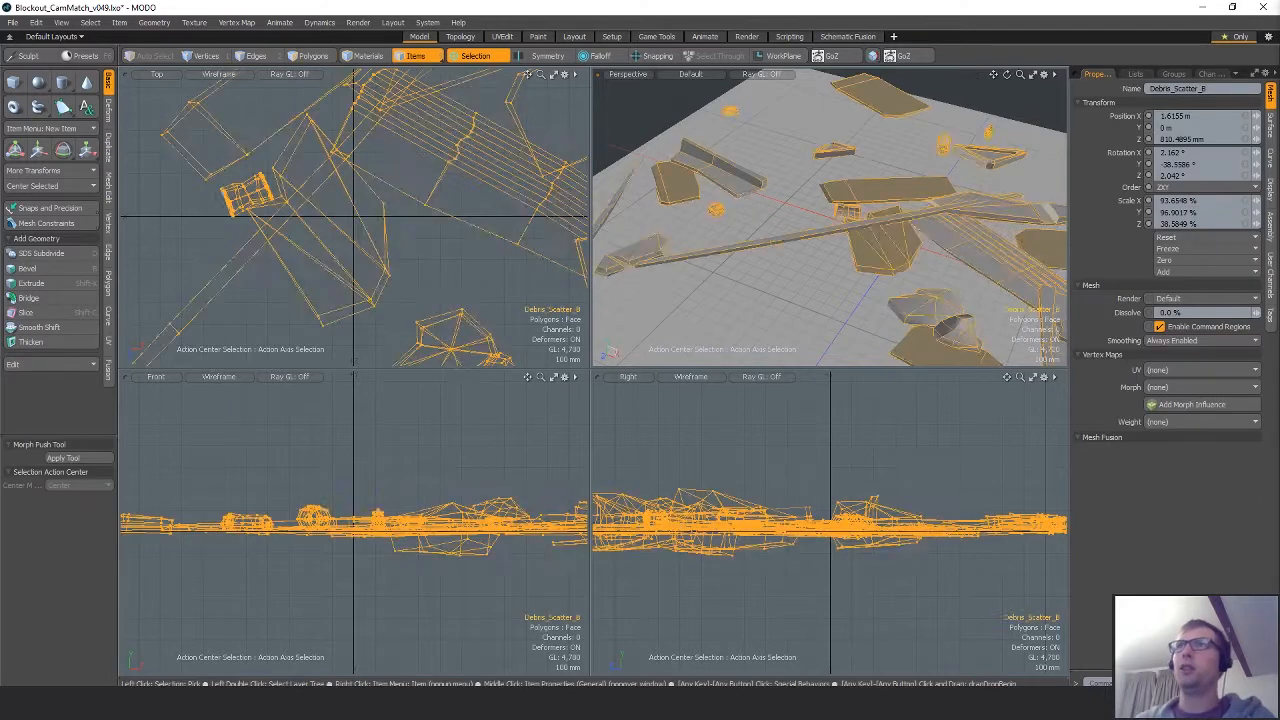
key("3")
double_click(625, 262)
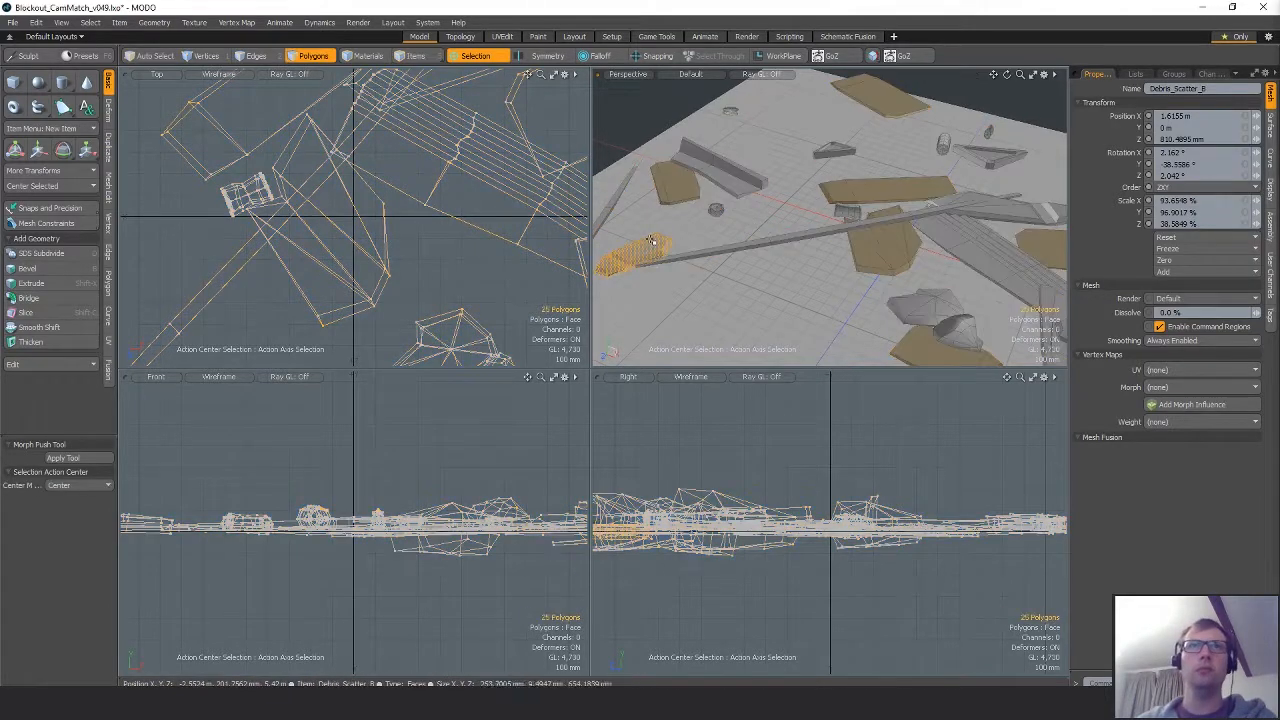
key("shift+a")
left_click_drag(650, 265, 903, 269, "alt")
scroll(797, 289, "up", 4)
left_click(953, 264)
key("2")
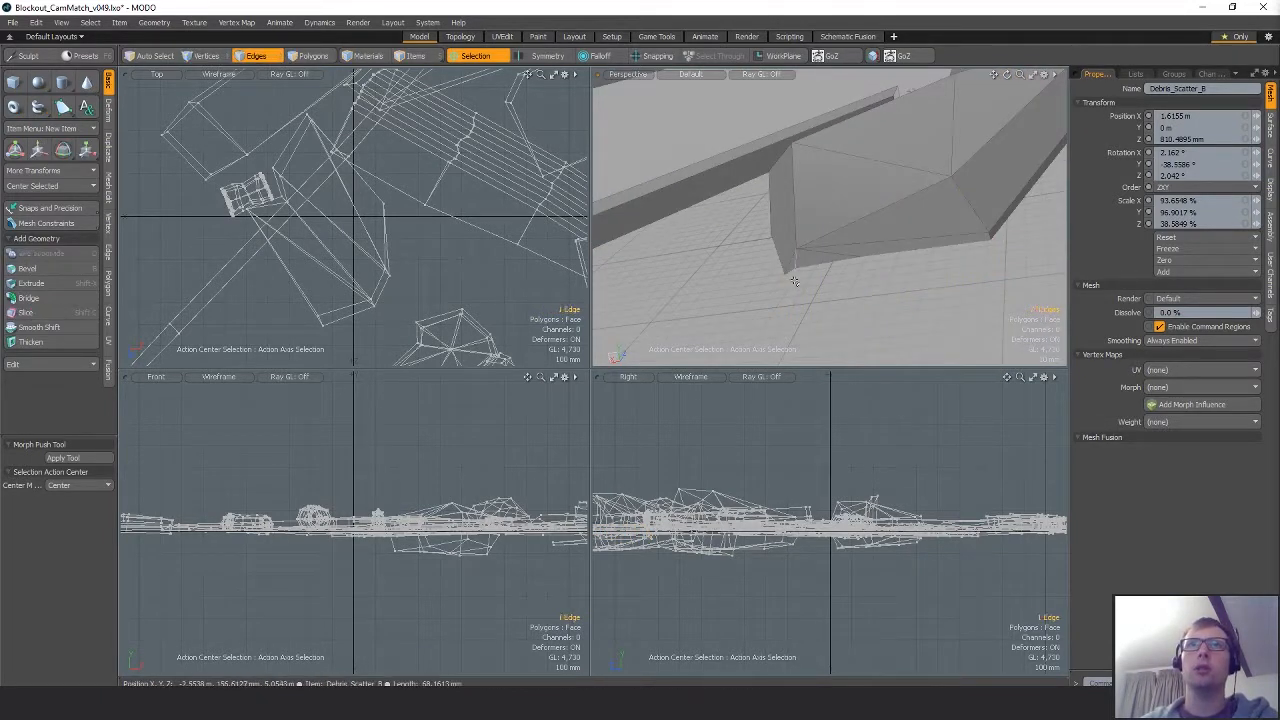
left_click_drag(942, 311, 905, 242, "alt")
Frame a rock near the floor's edge for inspection and review the overall Debris_Scatter_B layout.
key("3")
double_click(751, 318)
key("shift+a")
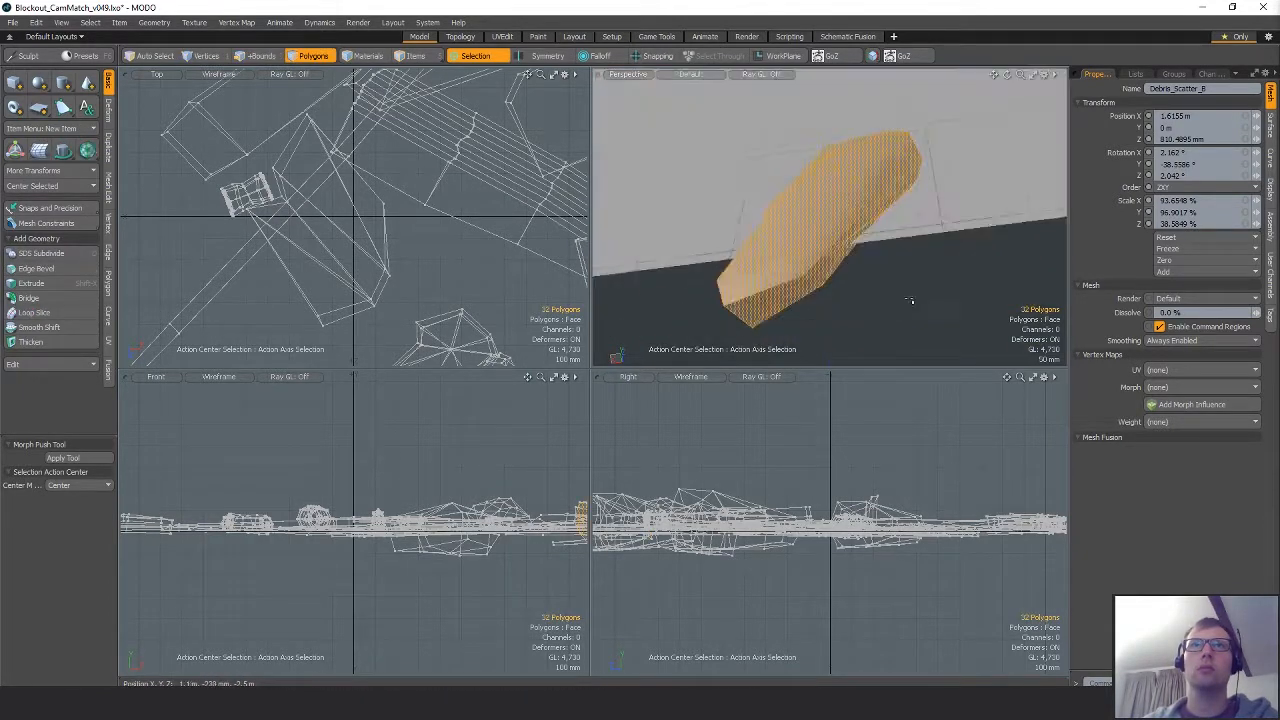
left_click_drag(911, 300, 739, 179, "alt")
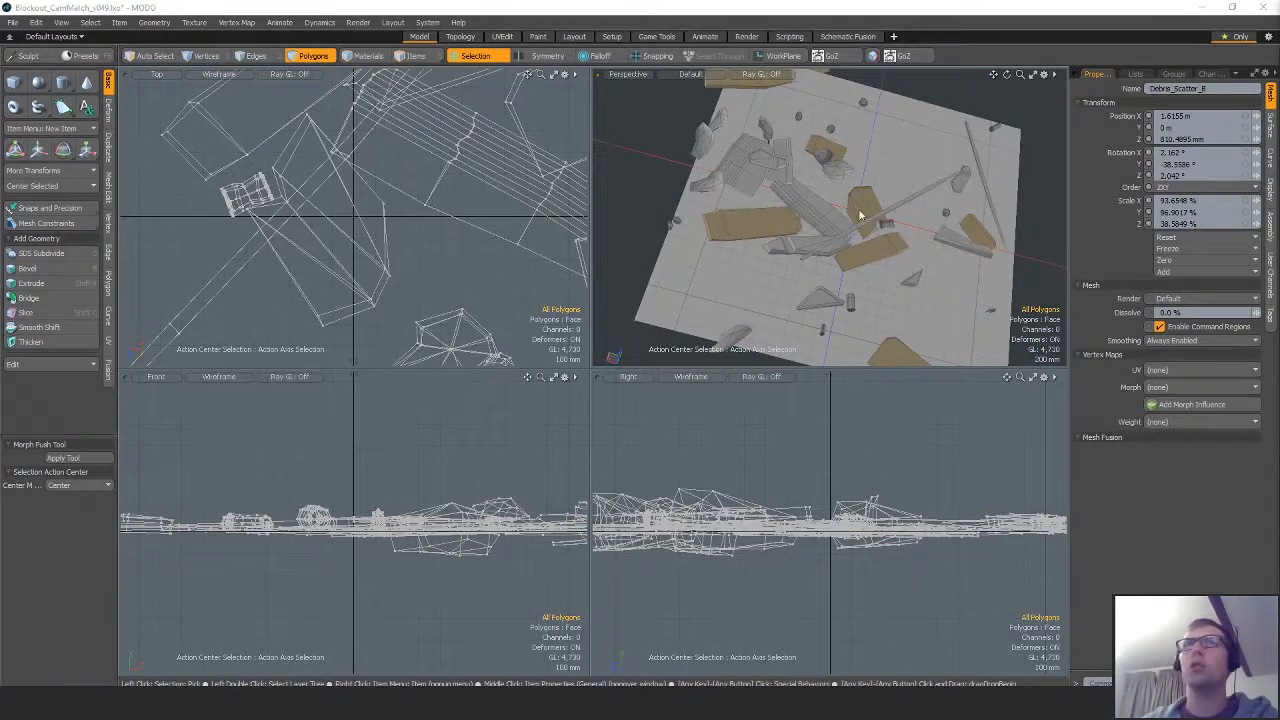
Switch to the Debris_Scatter_A mesh and frame one of its pieces to examine the end face beneath the crossing beams.
key("Page_Up")
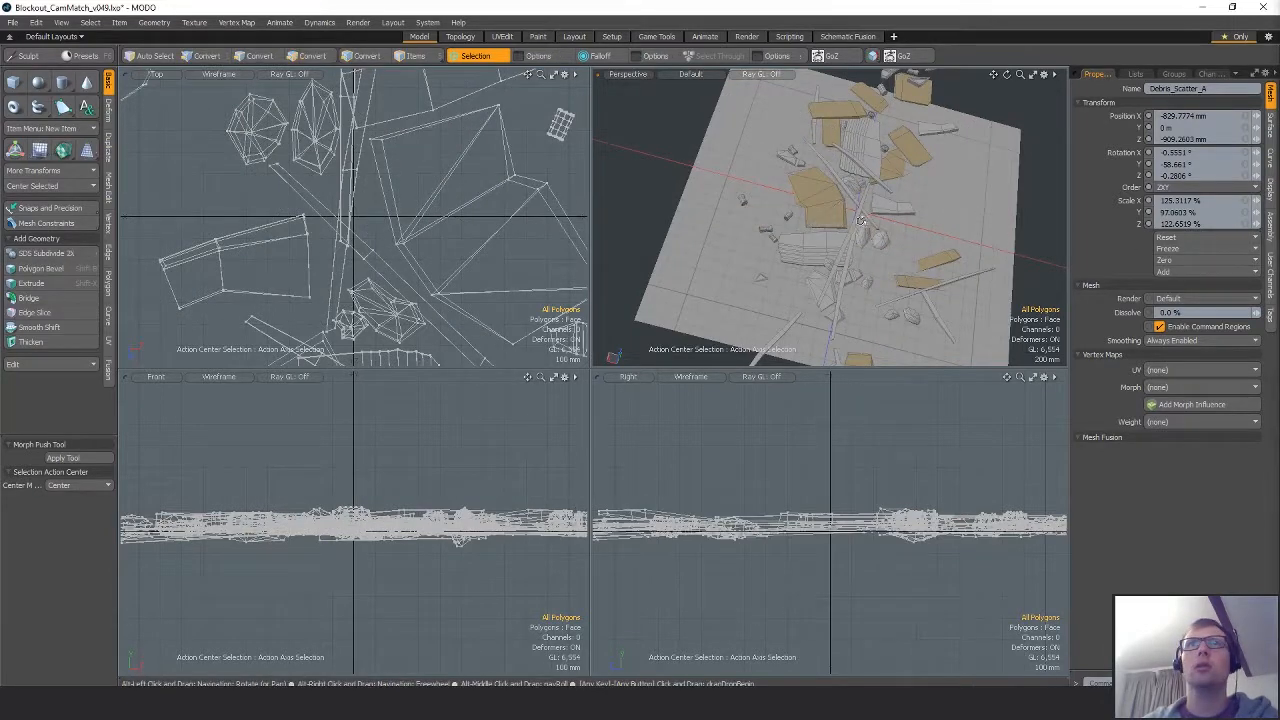
left_click_drag(896, 284, 841, 266, "alt")
double_click(876, 288)
key("shift+a")
left_click_drag(991, 297, 831, 278, "alt")
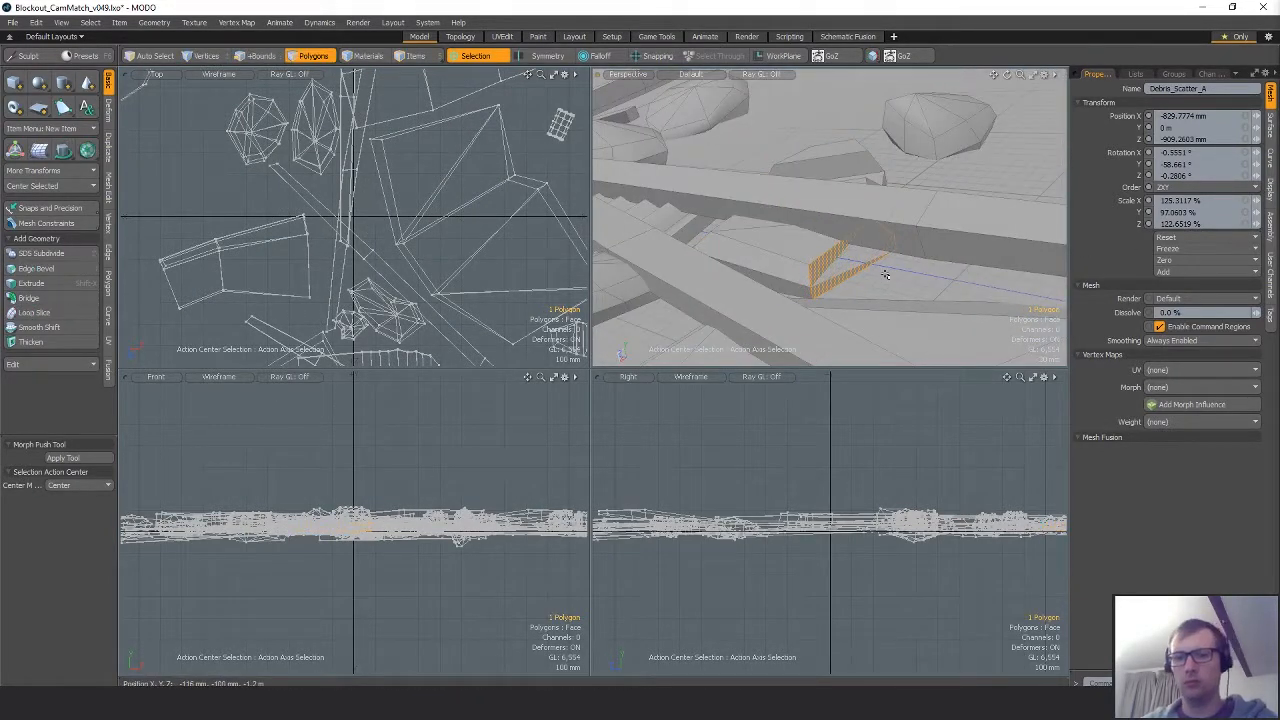
Select the flattened rock beside the crossing beams in Debris_Scatter_A and inspect its placement with the Rotate handles.
scroll(816, 267, "up", 4)
scroll(953, 302, "down", 4)
left_click_drag(953, 302, 748, 172, "alt")
key("e")
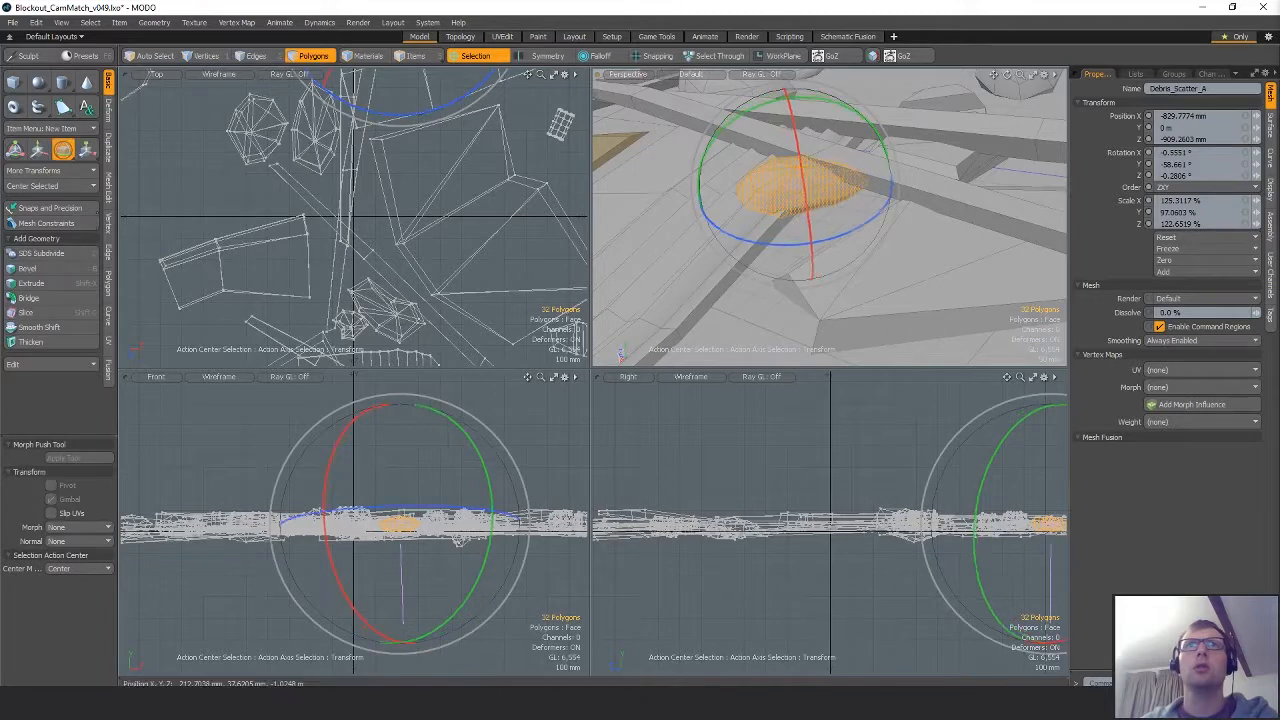
key("q")
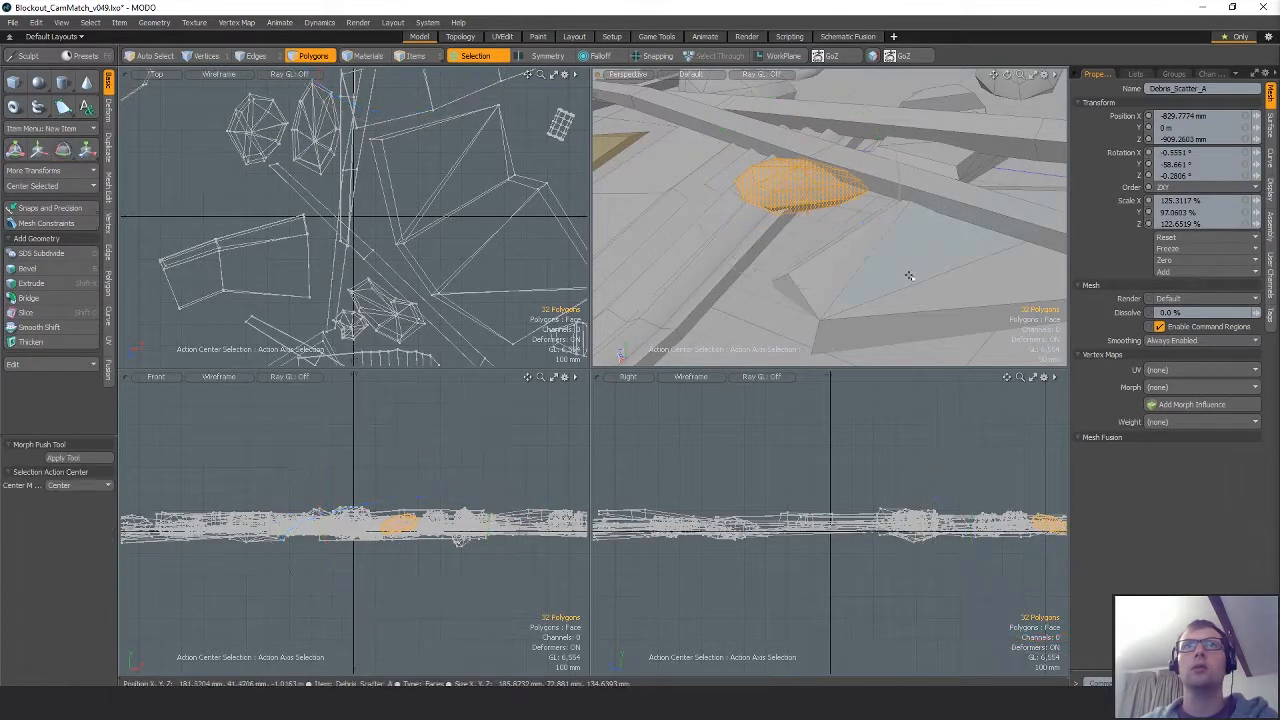
Frame a lower edge of the flat broken chunk for inspection and review the overall Debris_Scatter_A layout.
scroll(908, 276, "down", 4)
left_click_drag(908, 276, 823, 204, "alt")
scroll(868, 262, "down", 3)
key("shift+a")
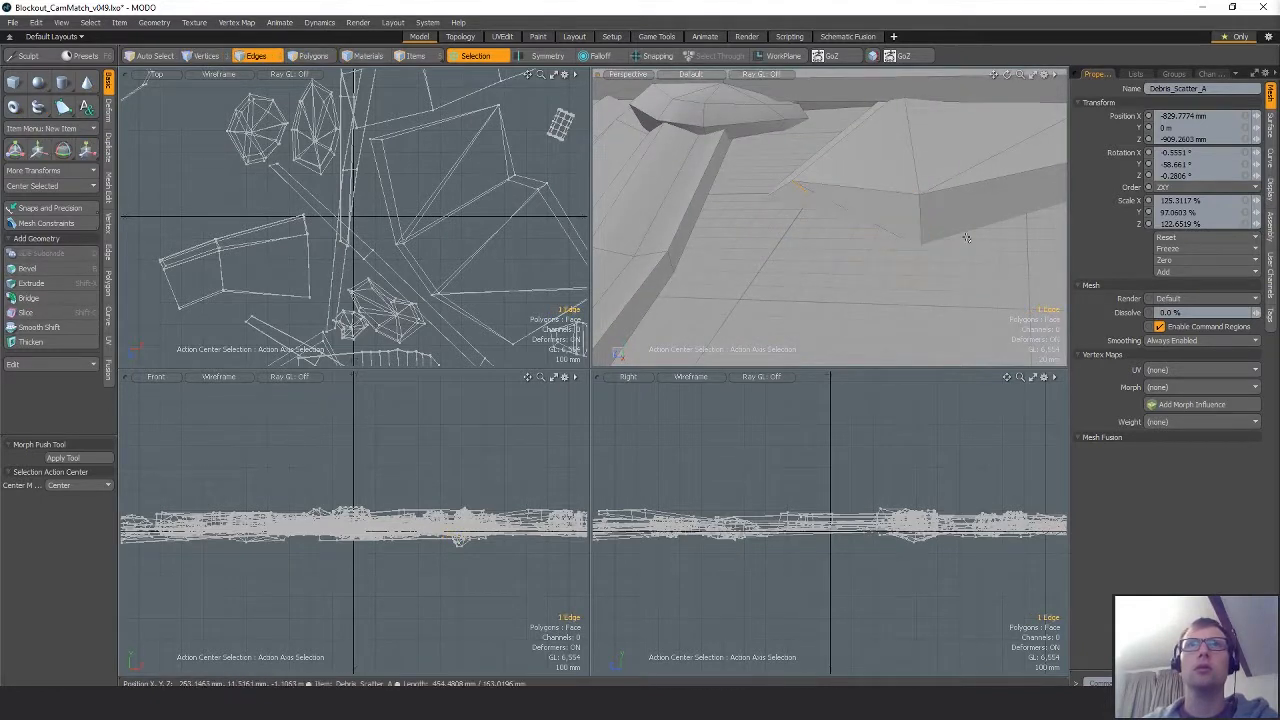
left_click_drag(966, 238, 613, 210, "alt")
scroll(882, 221, "down", 8)
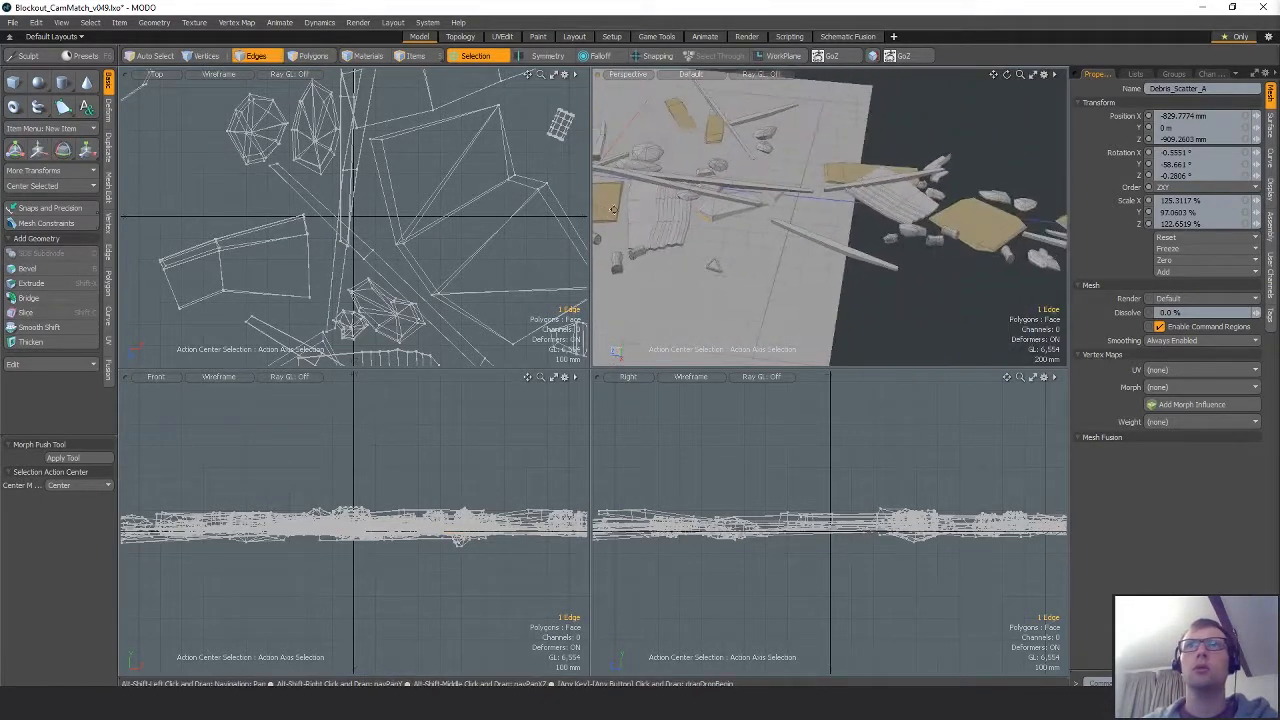
Select the broken chunk beside the short pipe and examine its end face and edges up close.
key("3")
left_click_drag(1003, 230, 858, 180, "alt")
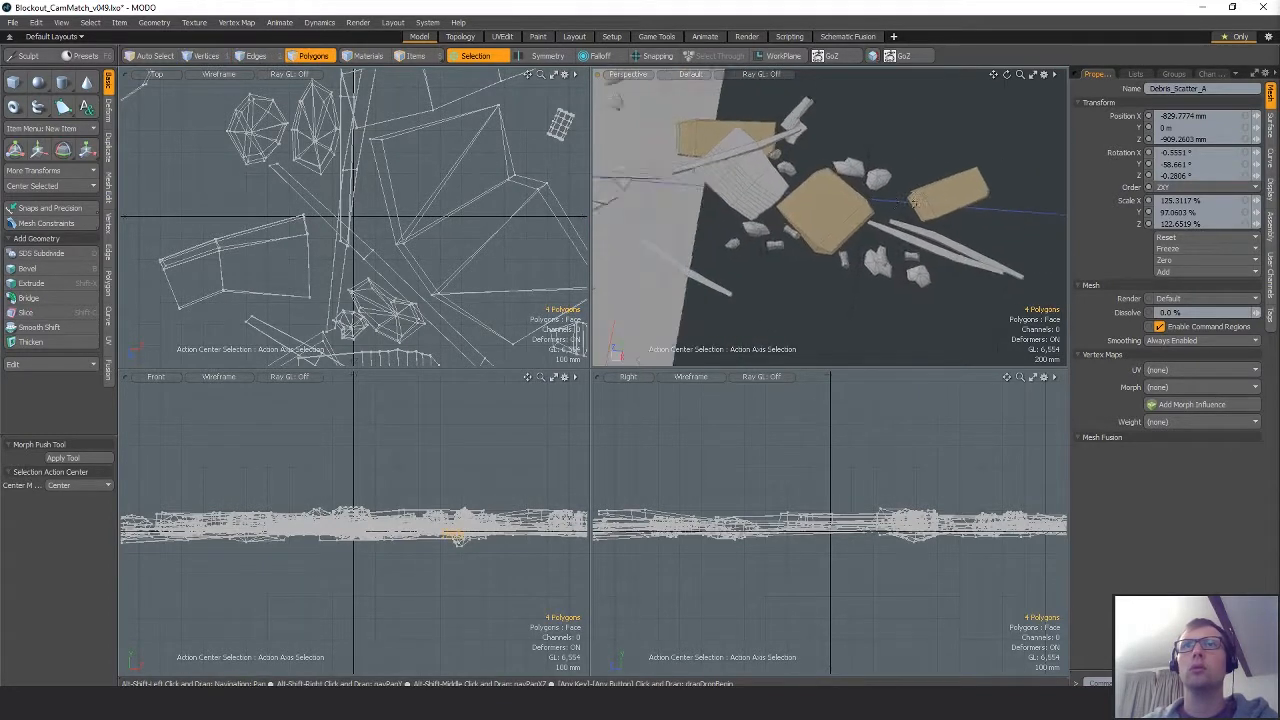
left_click_drag(700, 186, 846, 250, "alt+shift")
double_click(840, 268)
key("shift+a")
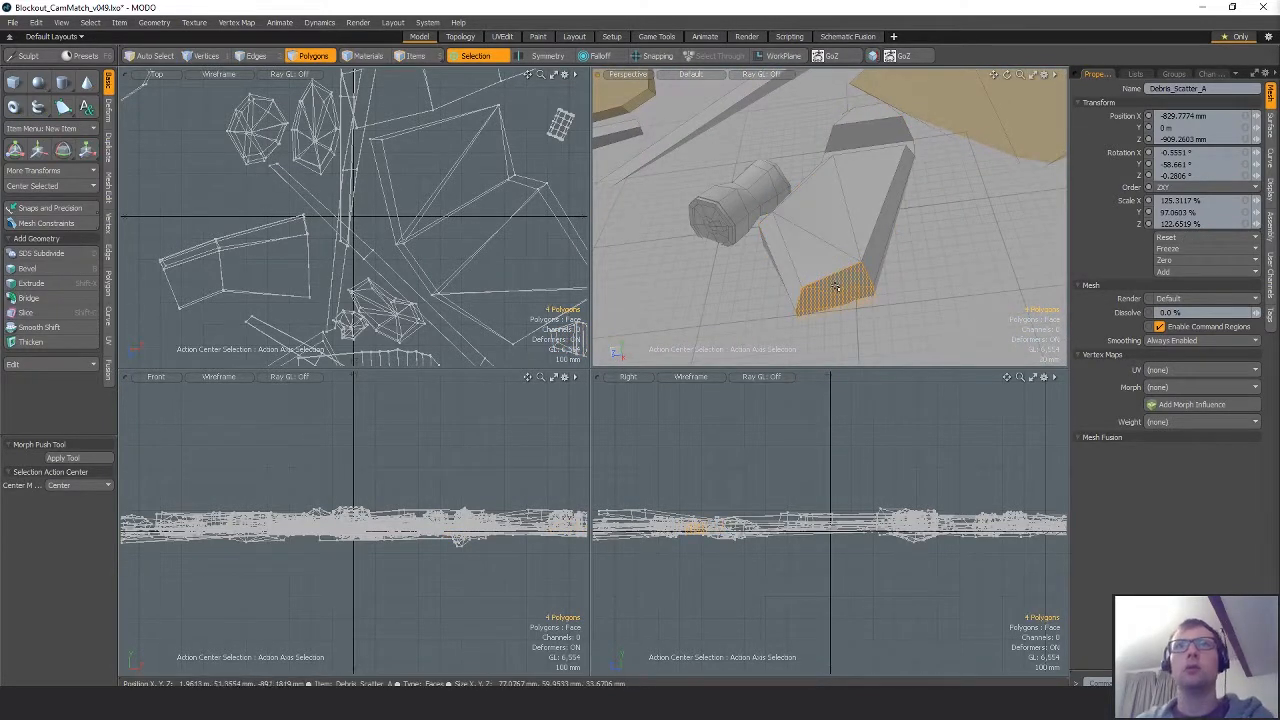
scroll(919, 291, "down", 3)
left_click_drag(919, 291, 830, 250, "alt")
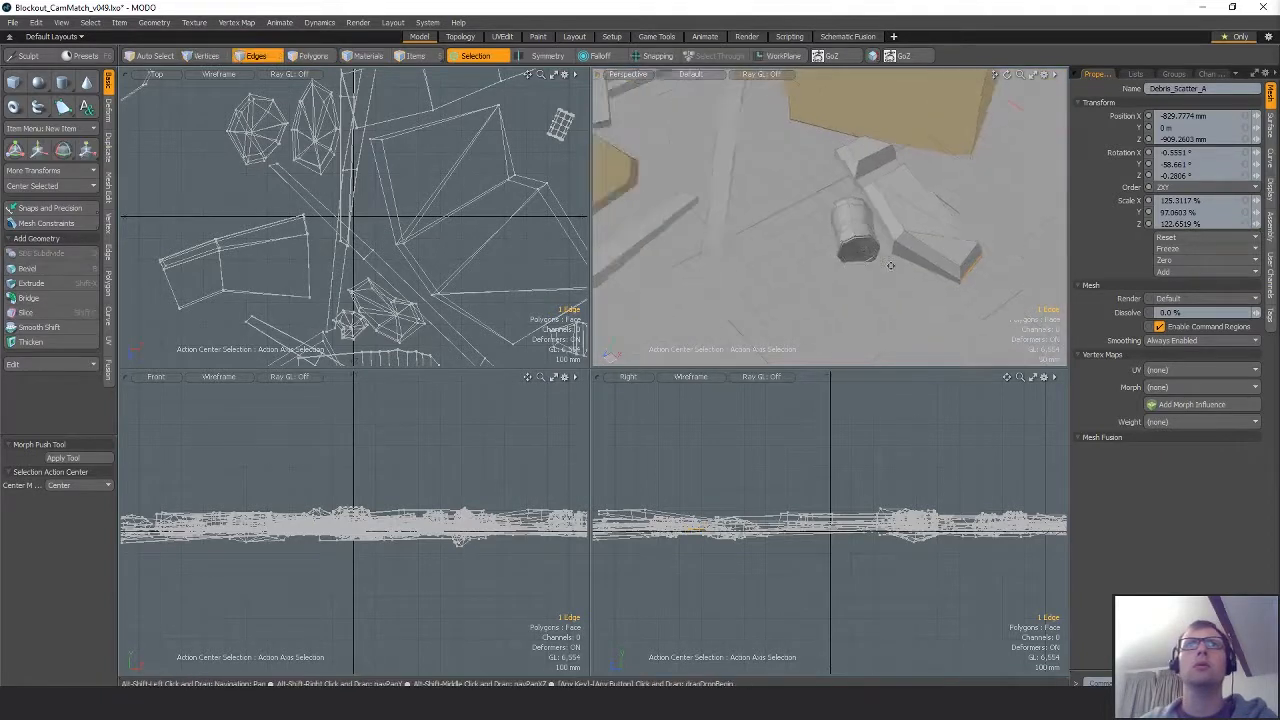
Examine the end of the elongated chunk beyond the floor's edge, clear the selection and review the surrounding debris.
scroll(800, 225, "down", 5)
key("3")
key("space")
key("space")
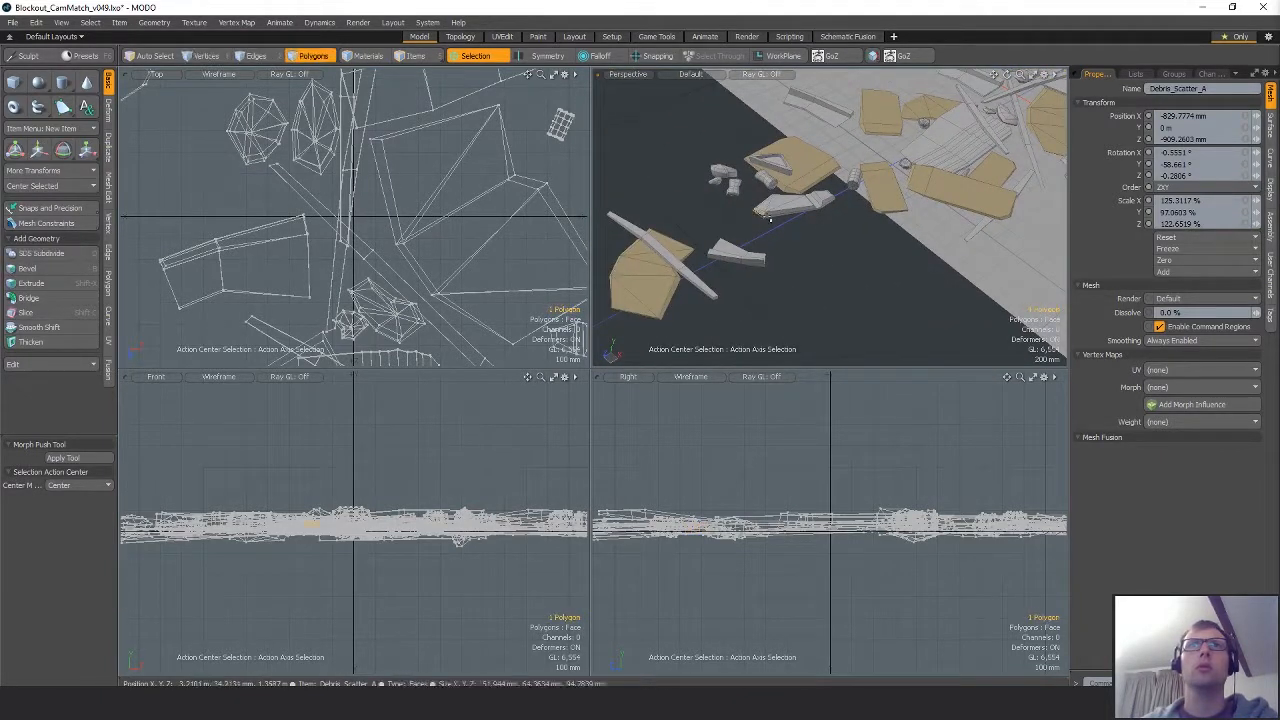
left_click(760, 211)
key("shift+a")
left_click_drag(762, 212, 922, 311, "alt")
key("shift+t")
key("space")
key("space")
left_click(846, 230)
scroll(955, 284, "down", 5)
left_click(920, 311)
scroll(856, 287, "down", 8)
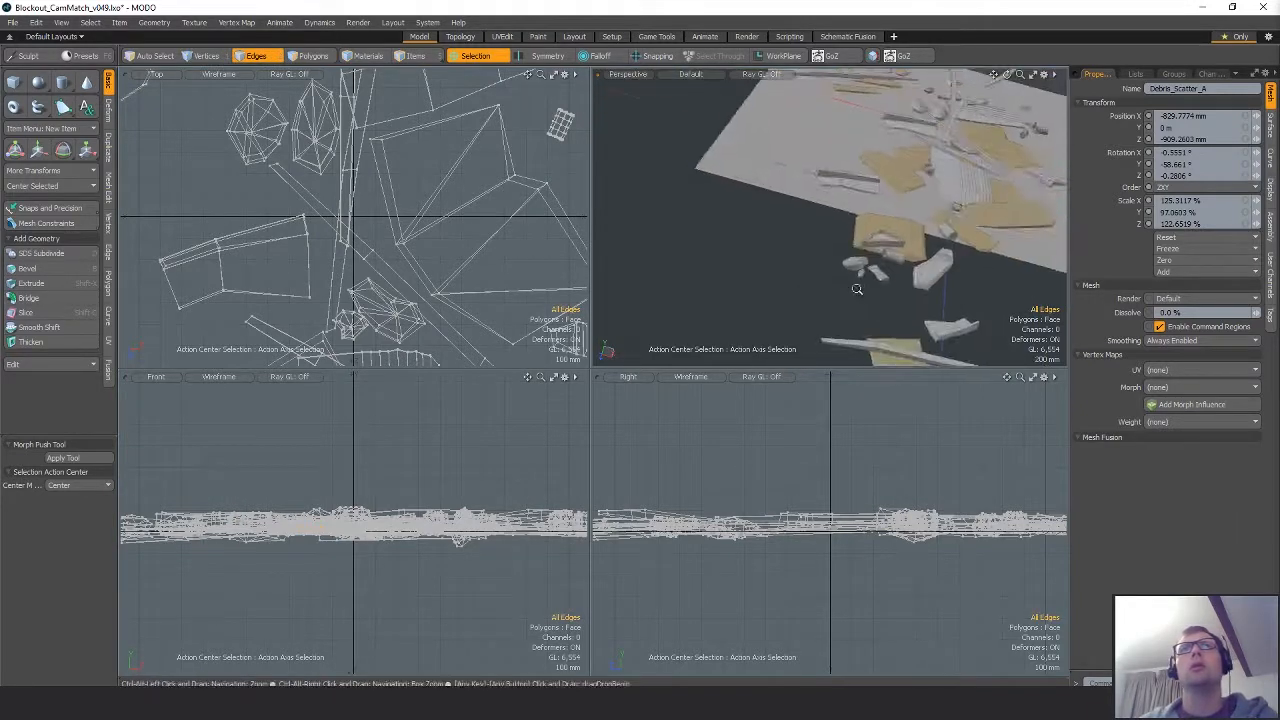
left_click_drag(854, 286, 860, 250, "alt")
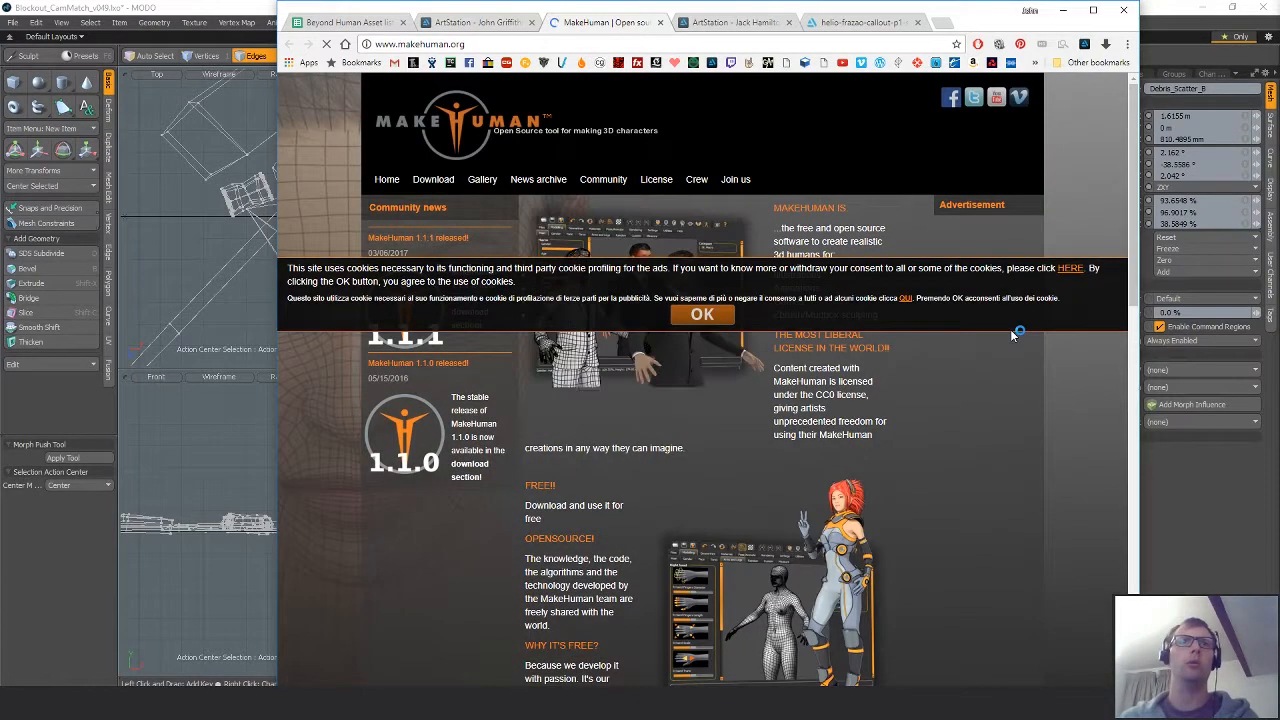
Accept the cookie notice on the MakeHuman homepage and read through its modelling, topology and Python features.
scroll(1011, 336, "down", 1)
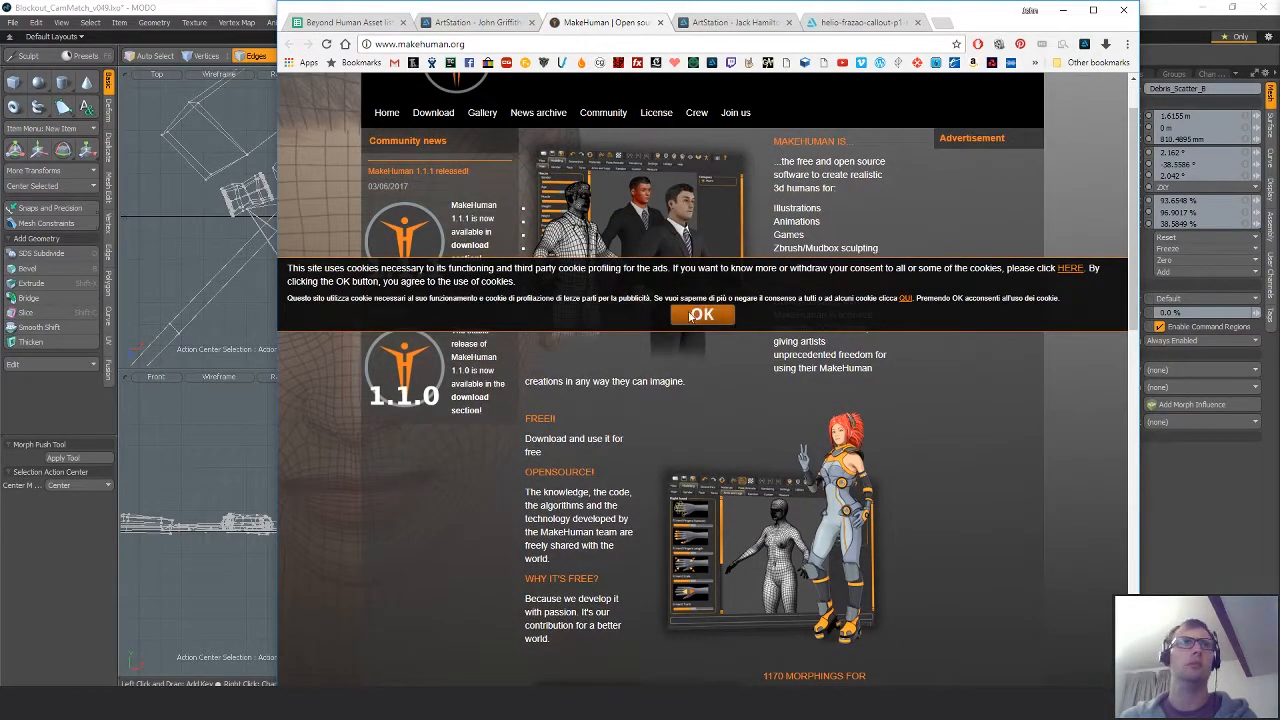
left_click(688, 316)
scroll(930, 325, "down", 5)
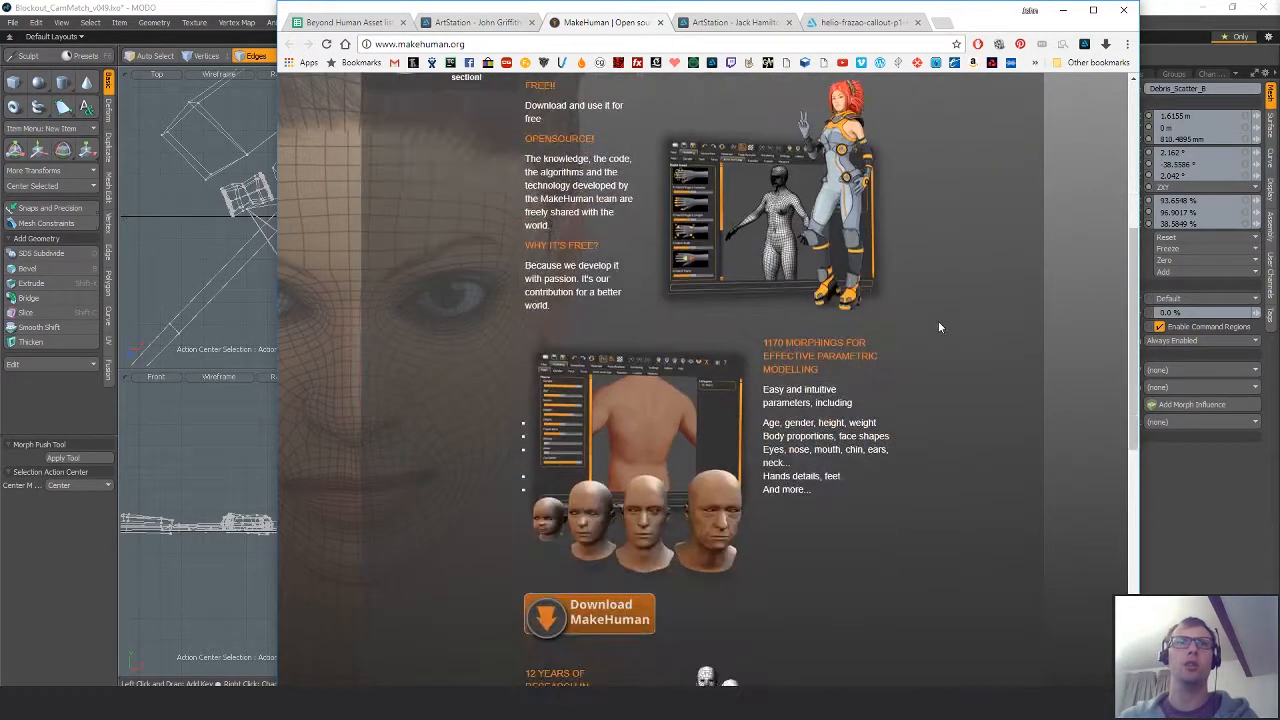
scroll(938, 325, "down", 6)
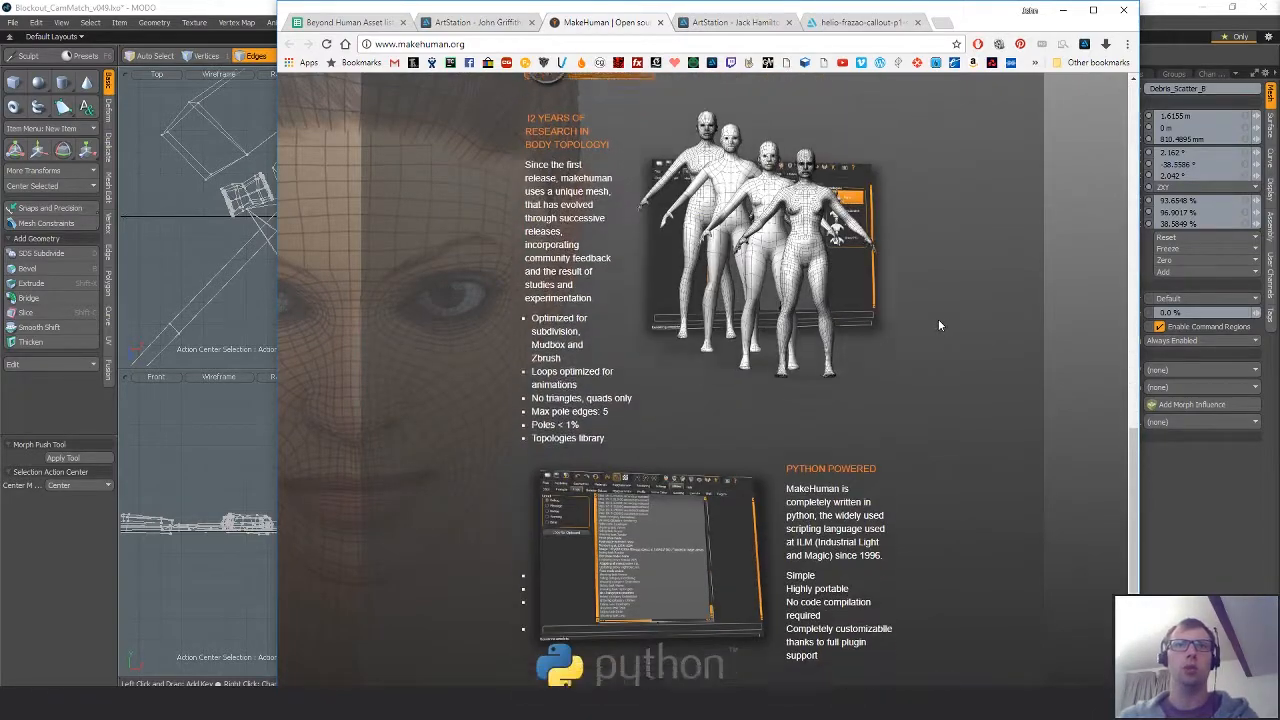
scroll(938, 325, "up", 10)
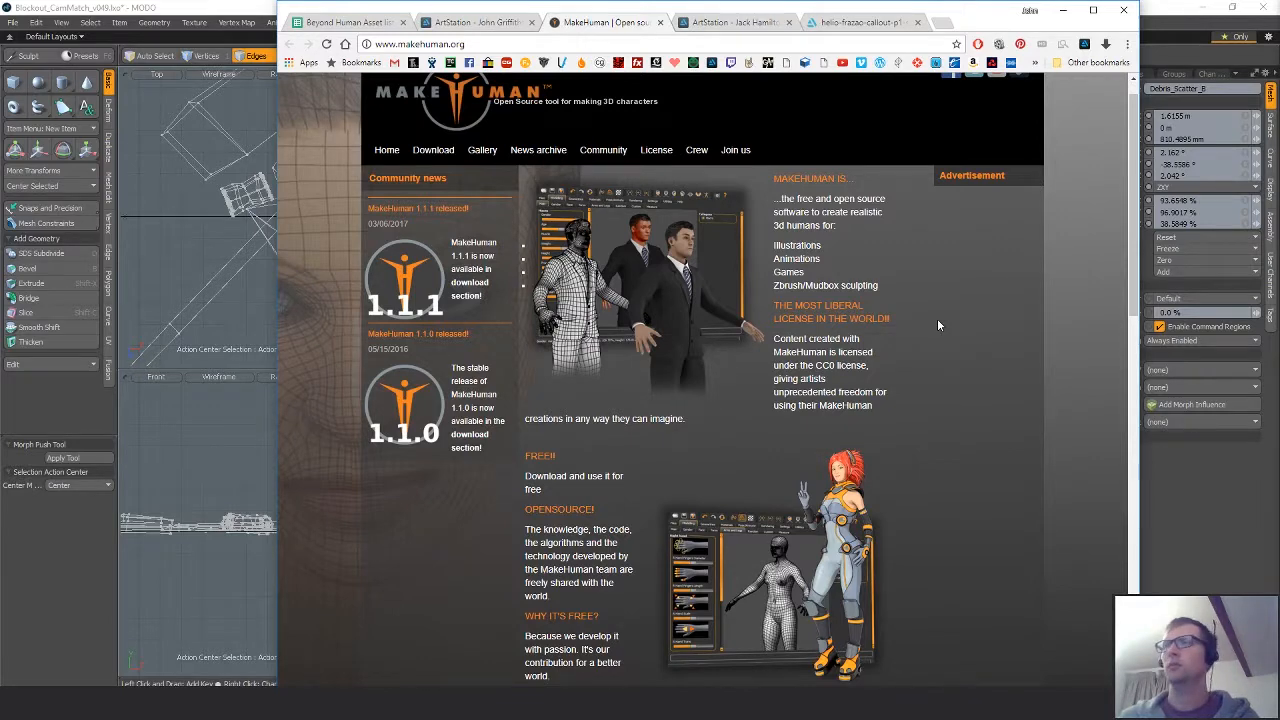
scroll(921, 407, "down", 3)
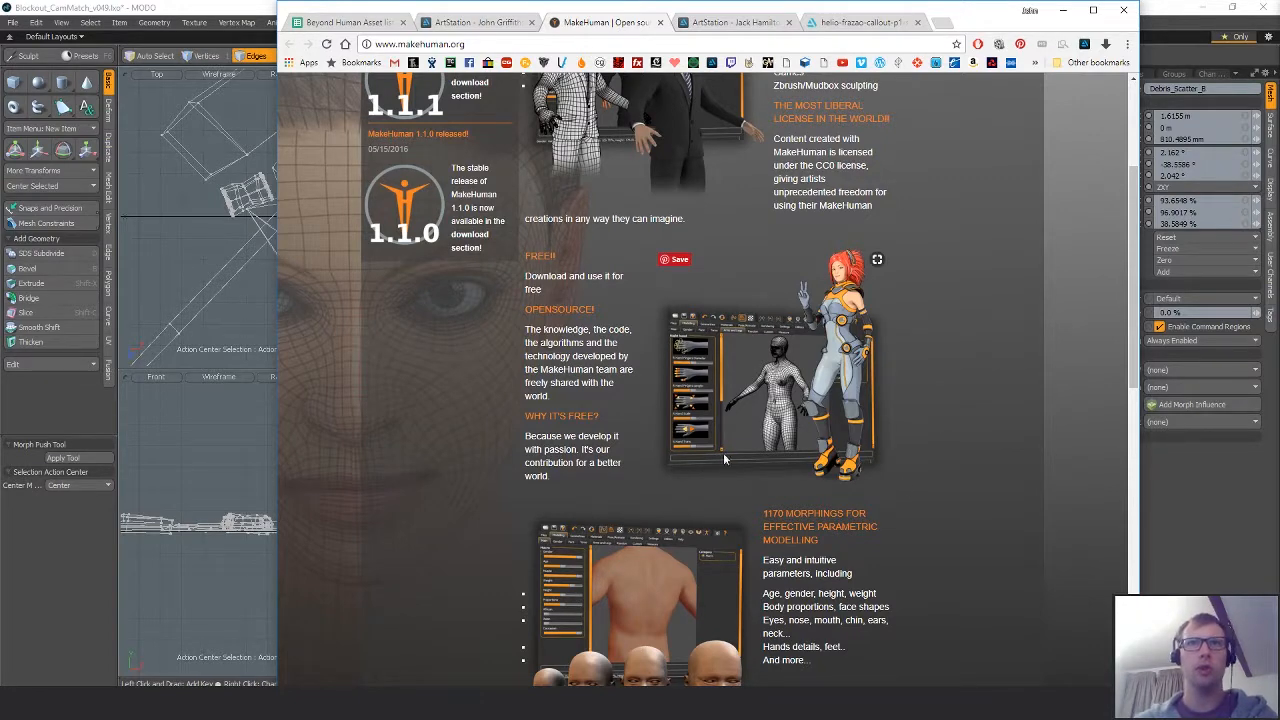
scroll(956, 492, "down", 5)
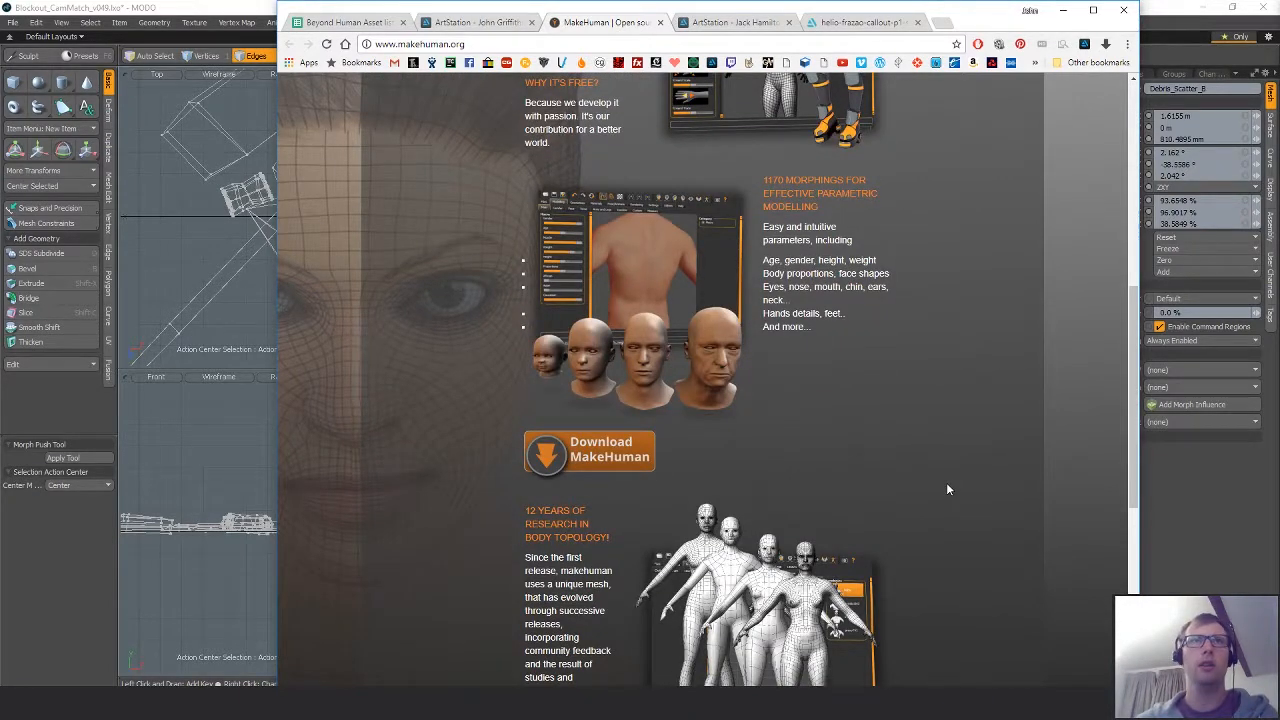
scroll(948, 489, "down", 5)
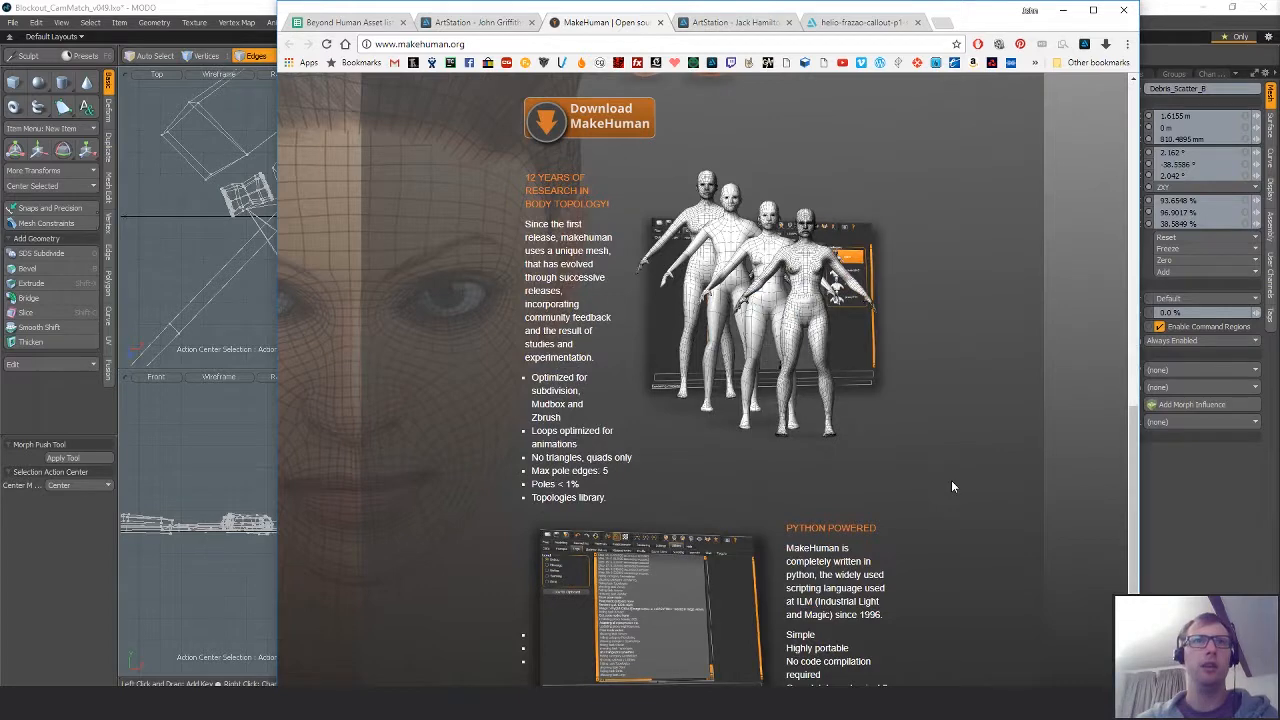
scroll(951, 487, "down", 3)
scroll(951, 487, "up", 4)
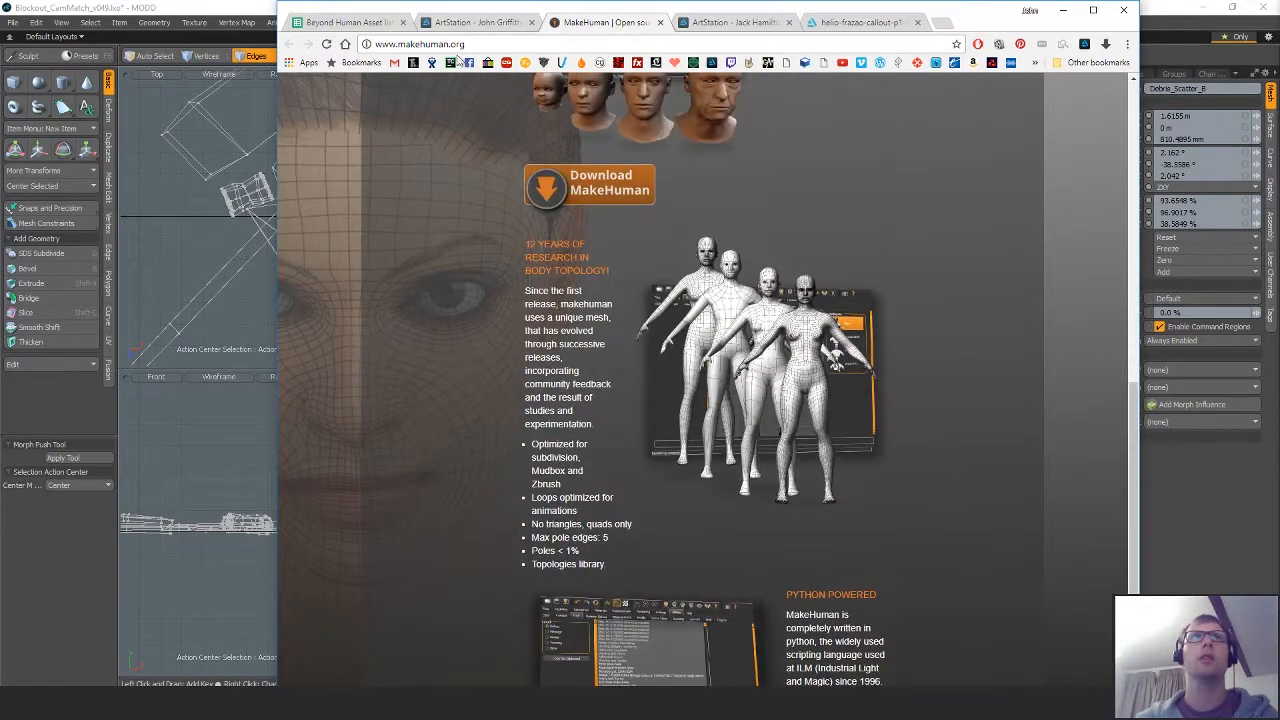
Check the ArtStation Beyond Human submission page and return to MODO to view the Debris_Scatter_B mesh.
left_click(461, 22)
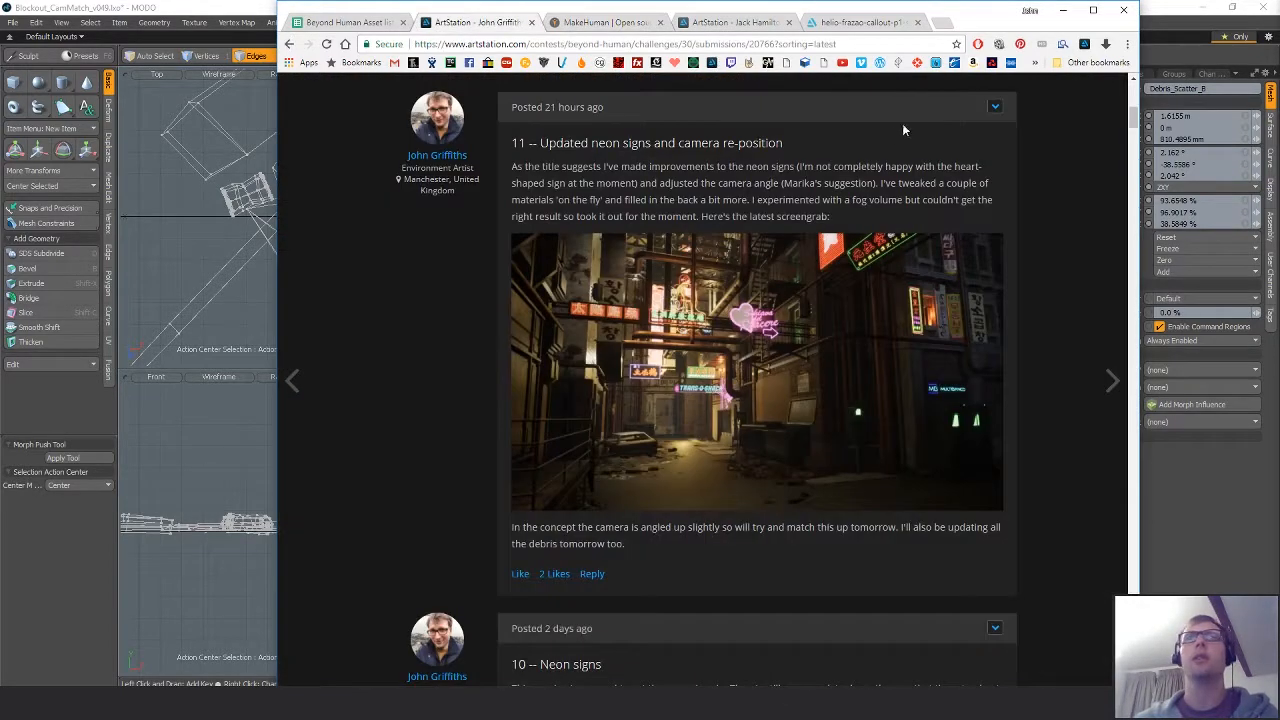
left_click(1155, 12)
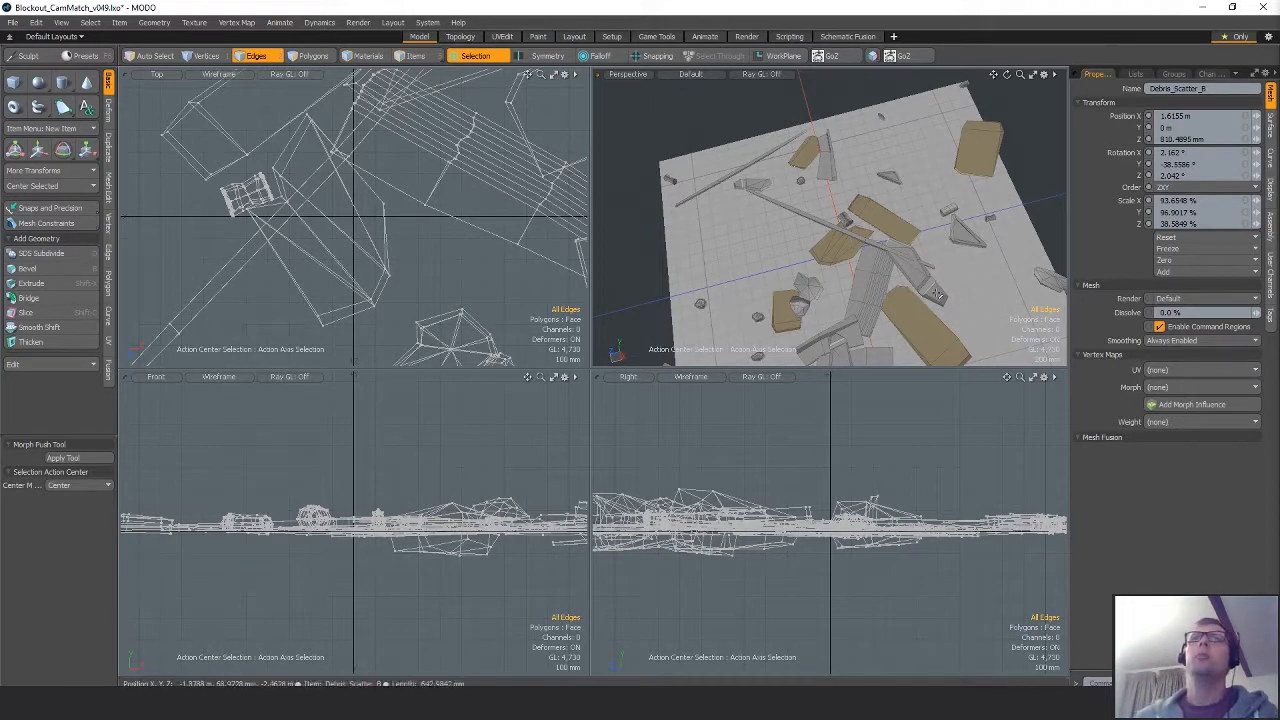
left_click_drag(1014, 292, 957, 256, "alt")
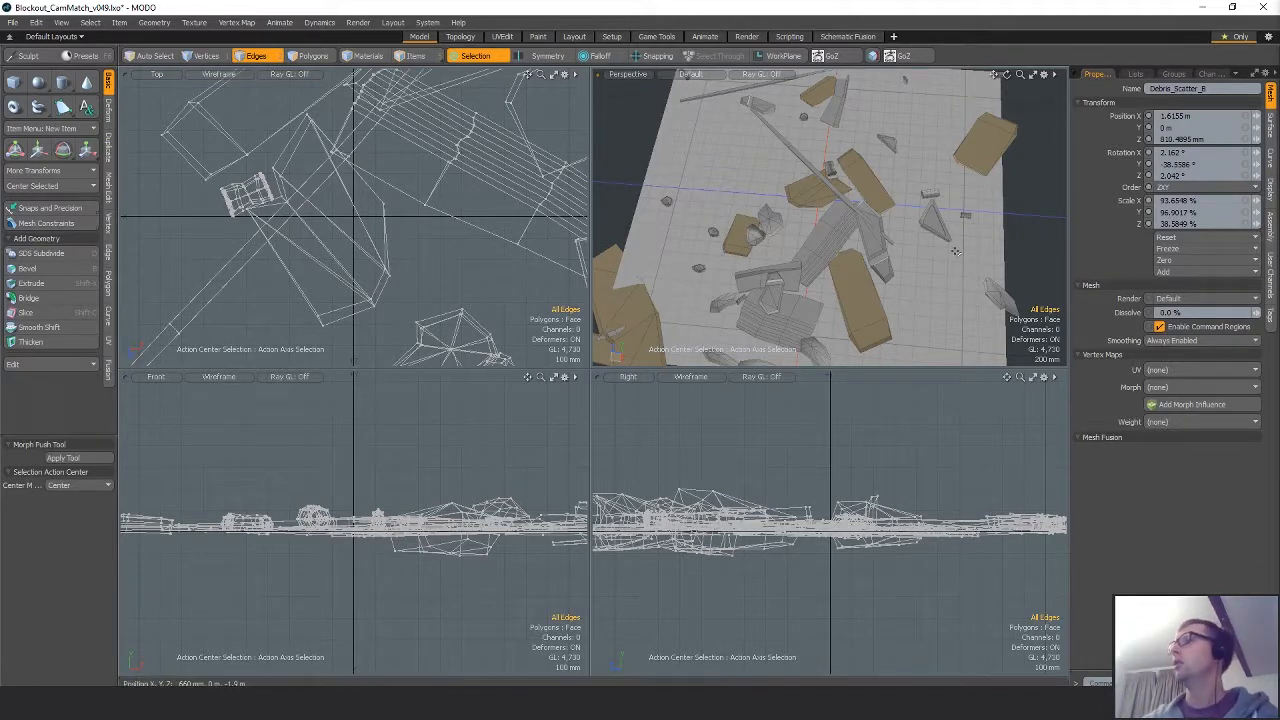
Switch to the browser, look through the MakeHuman community's user contributed asset categories and close that page.
key("alt+Tab")
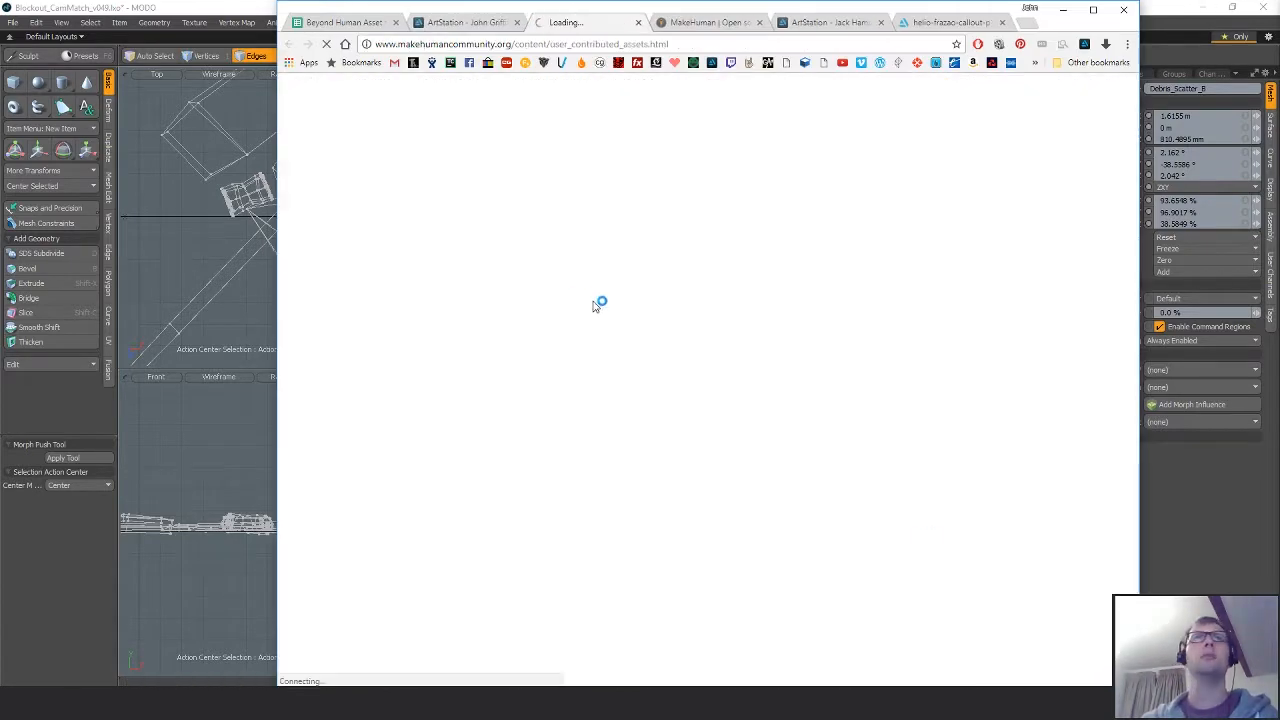
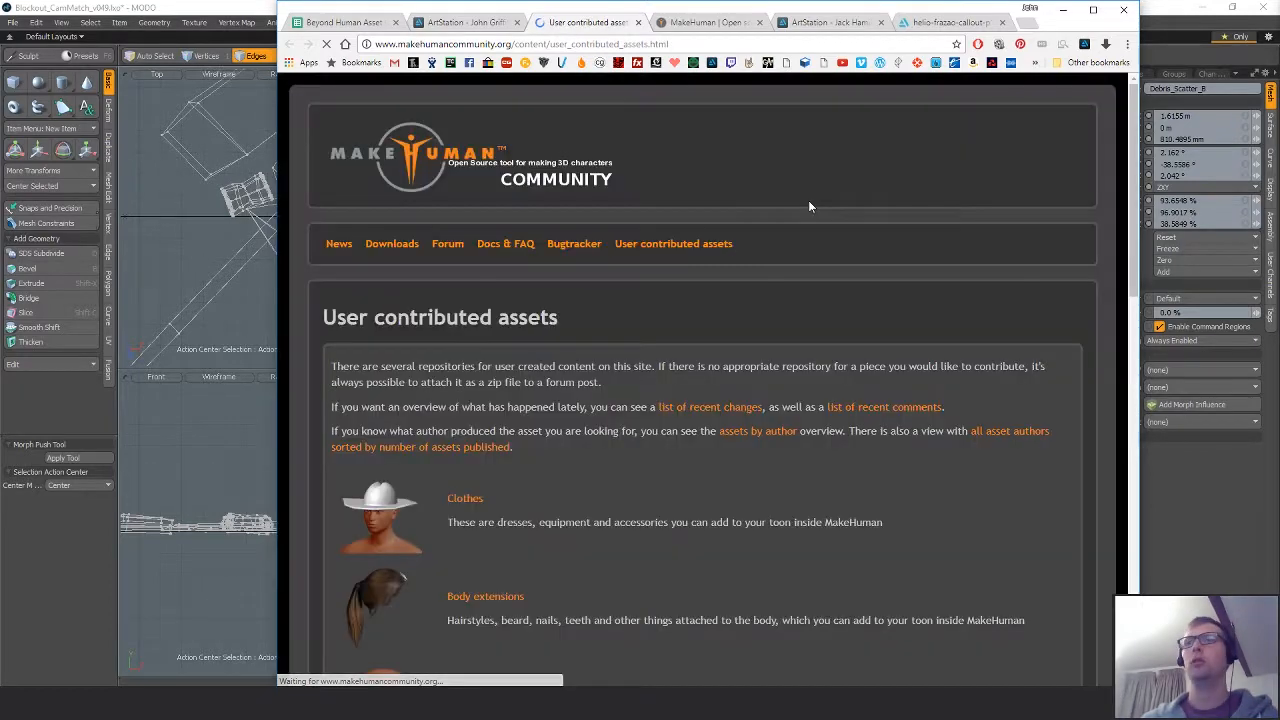
scroll(945, 469, "down", 3)
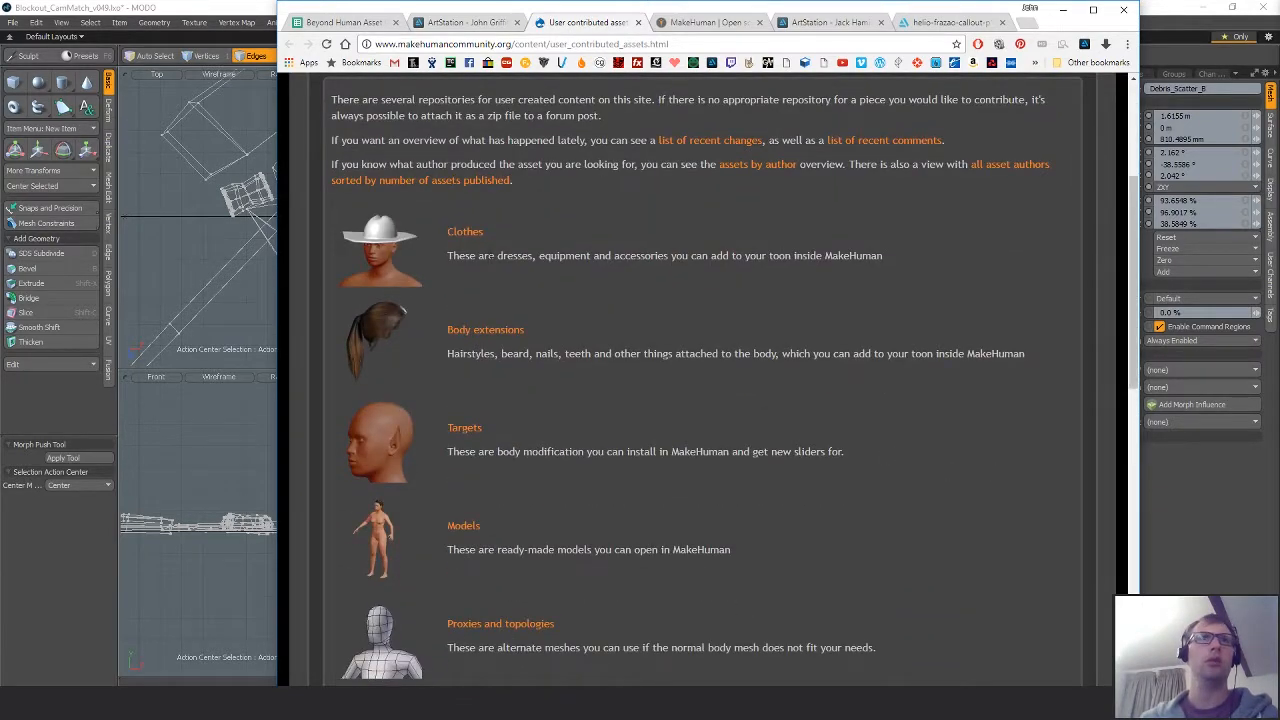
scroll(771, 416, "down", 5)
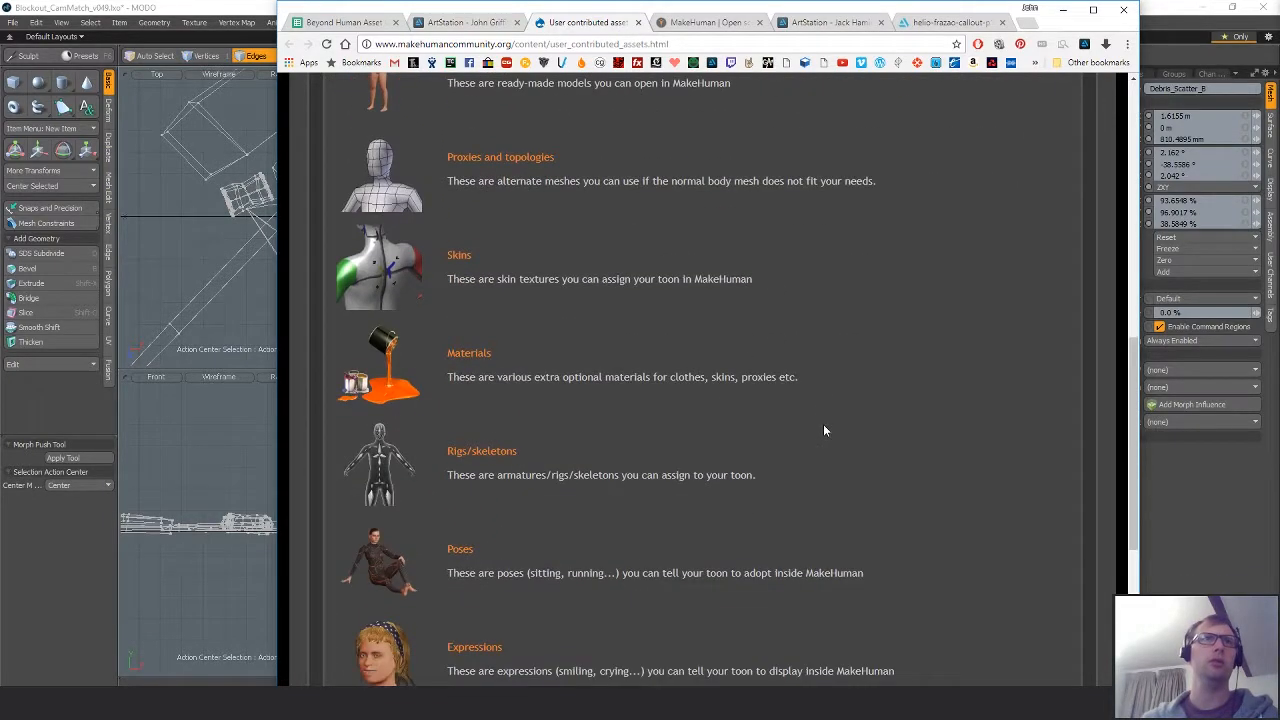
scroll(824, 429, "down", 3)
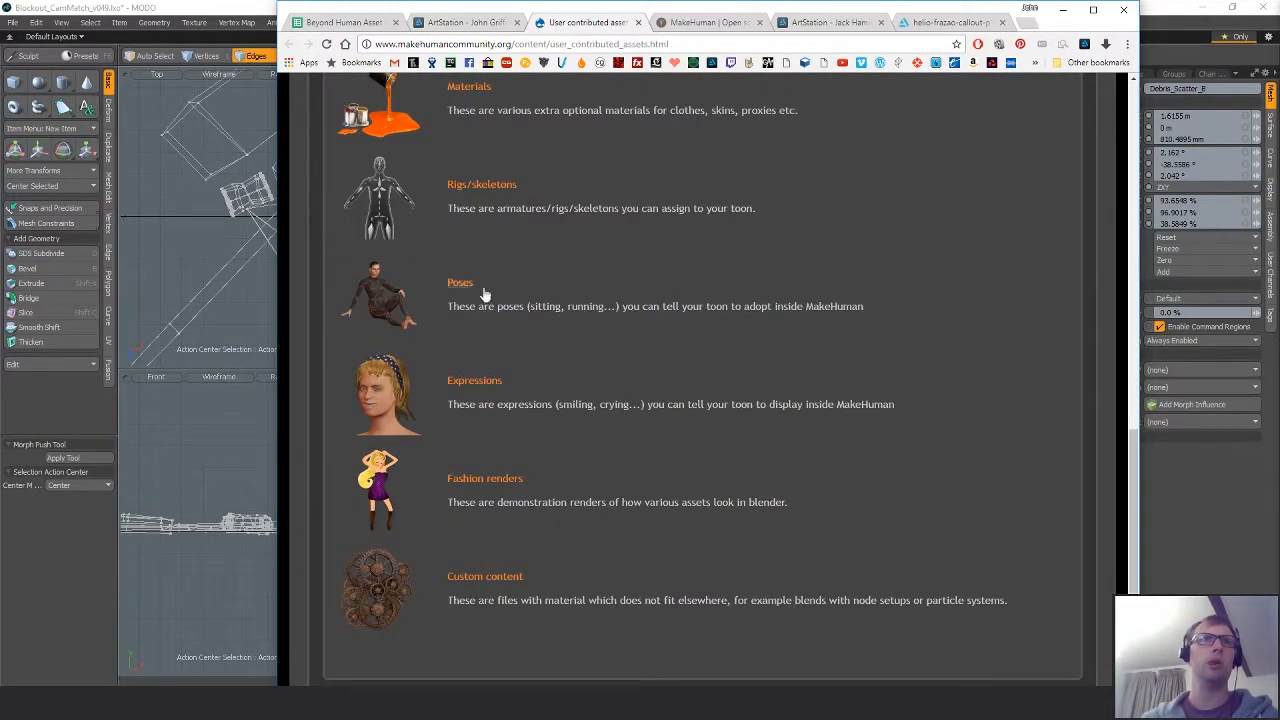
scroll(820, 429, "down", 1)
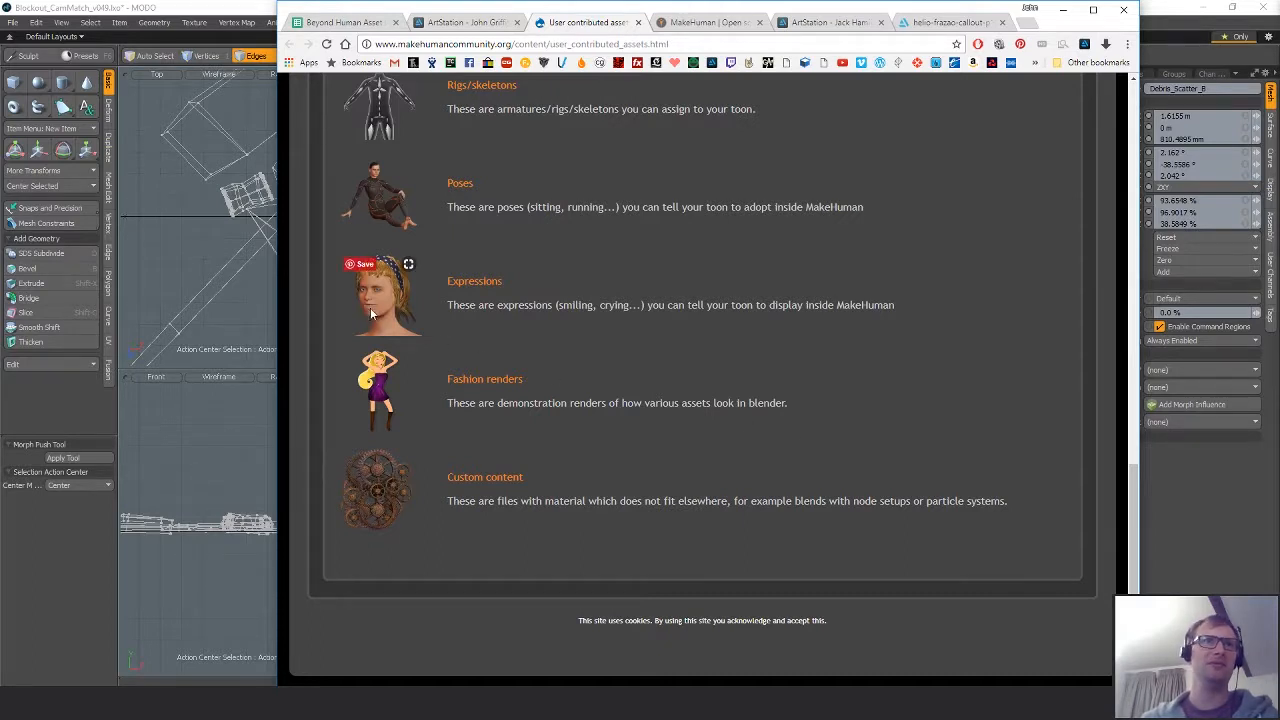
scroll(642, 166, "up", 1)
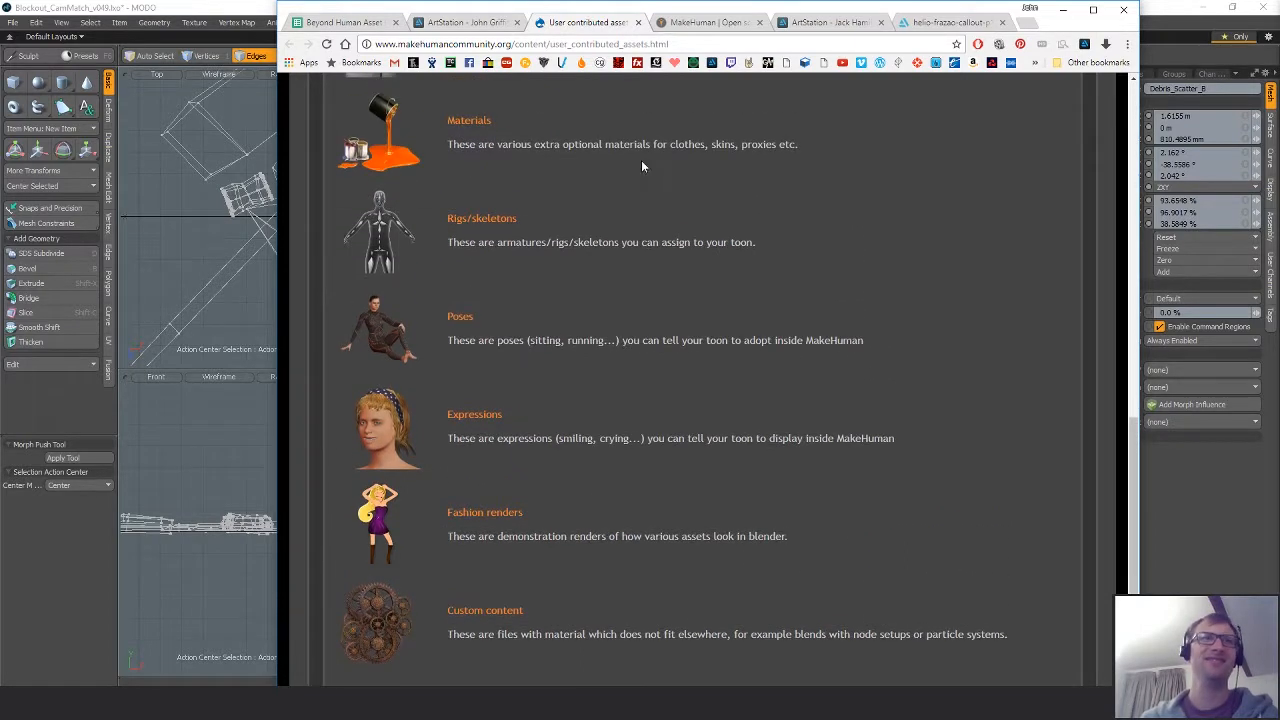
left_click(638, 23)
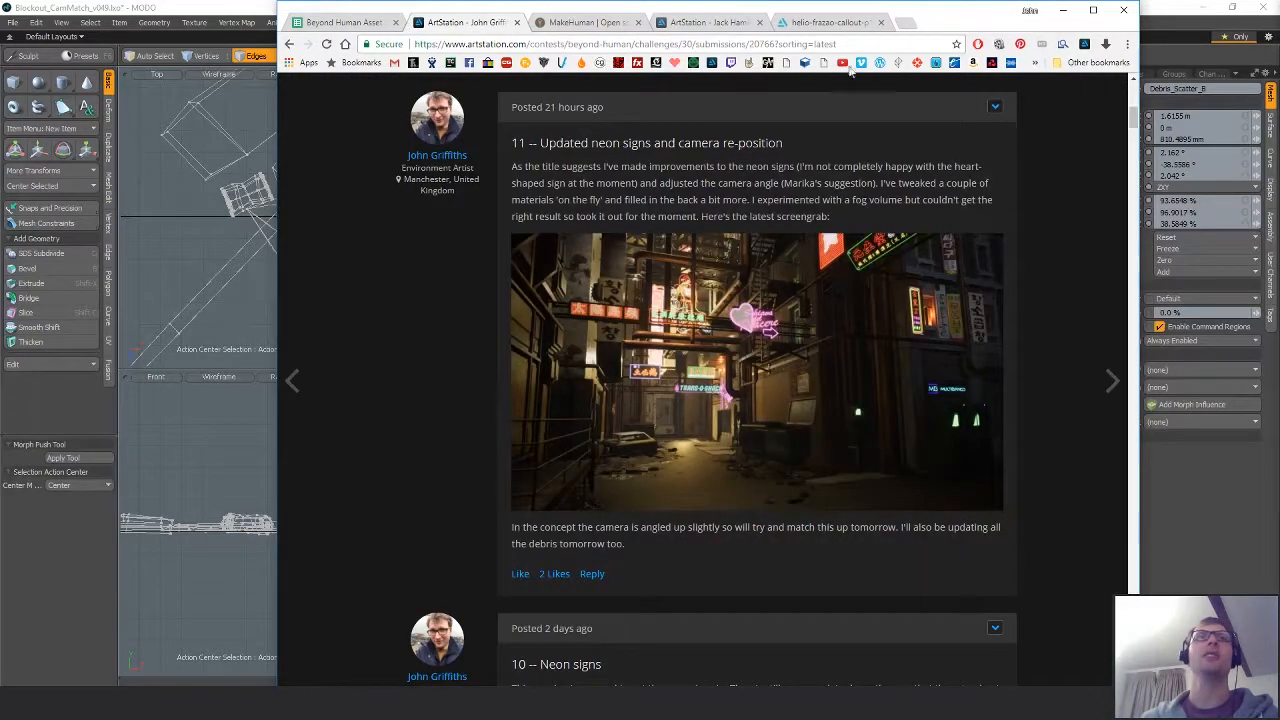
Return to MODO and review the Debris_Scatter_B layout from several angles above the floor.
left_click(1168, 450)
left_click_drag(859, 337, 850, 280, "alt")
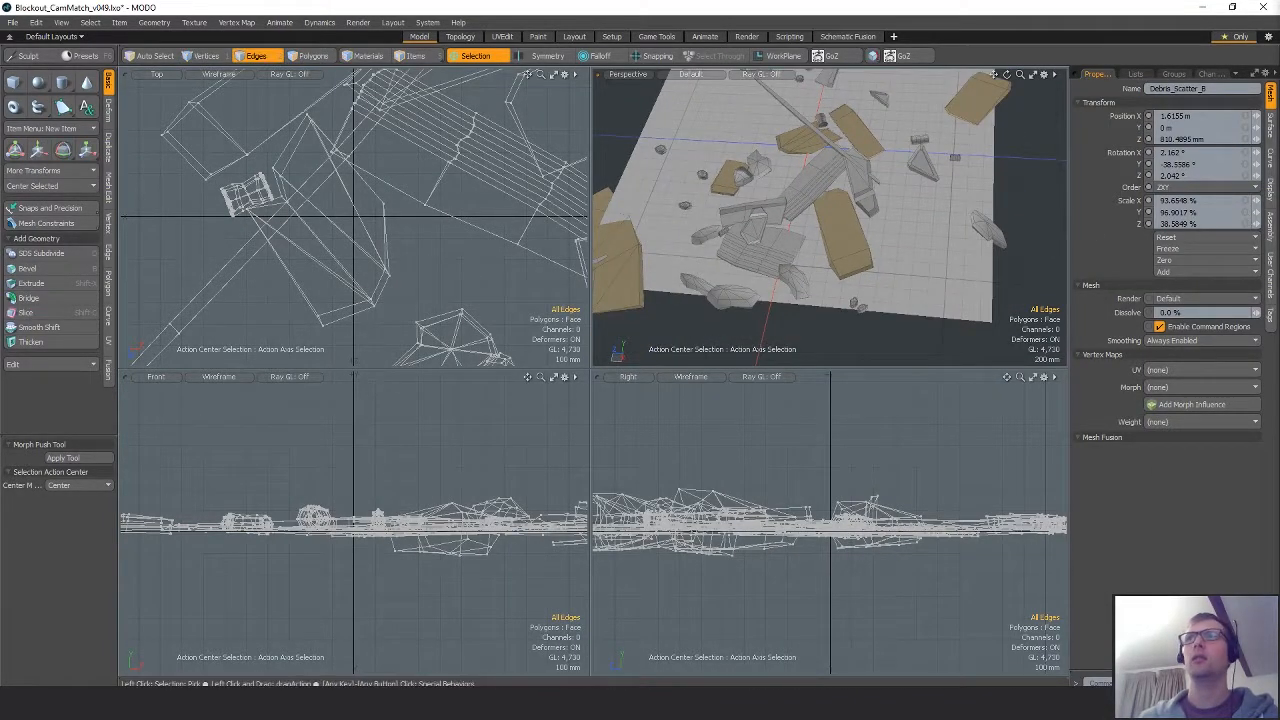
left_click_drag(903, 166, 856, 182, "alt")
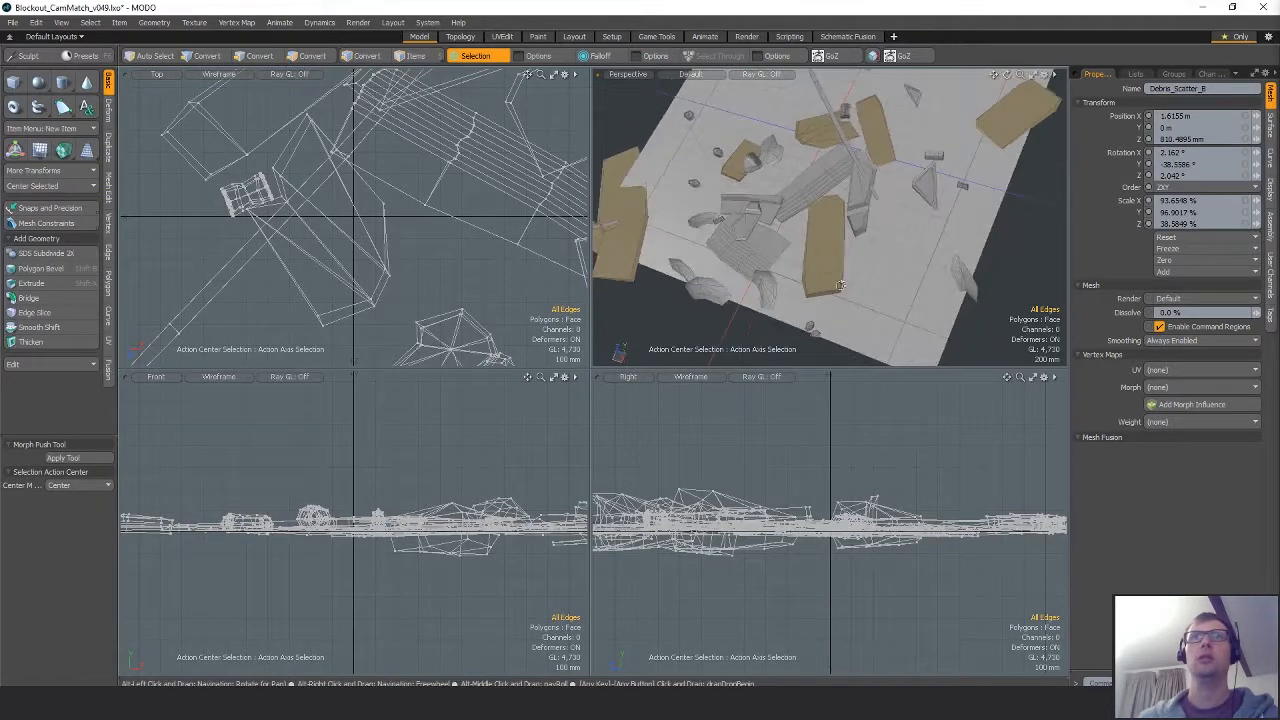
Select the broken beam near the centre of Debris_Scatter_B in polygon mode and examine the narrow faces at its end.
key("space")
key("space")
key("space")
key("space")
key("space")
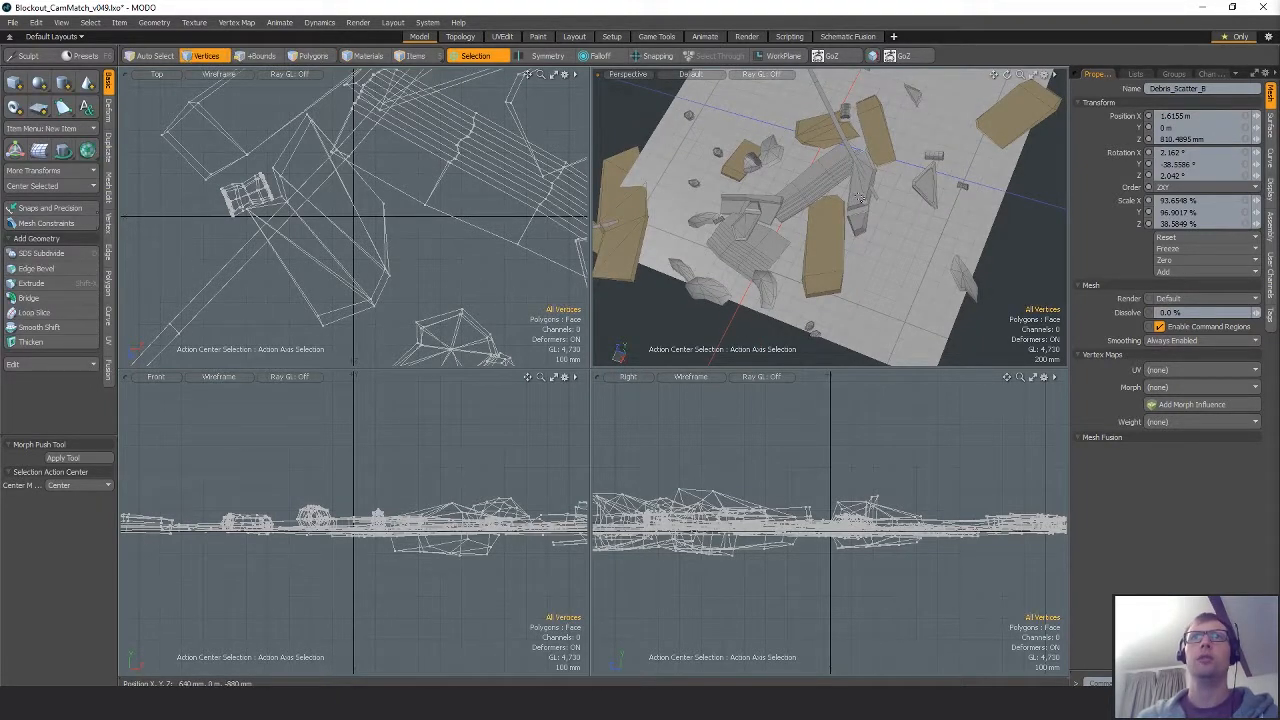
key("space")
key("space")
double_click(861, 199)
key("shift+a")
left_click_drag(861, 199, 948, 175, "alt")
scroll(951, 291, "up", 4)
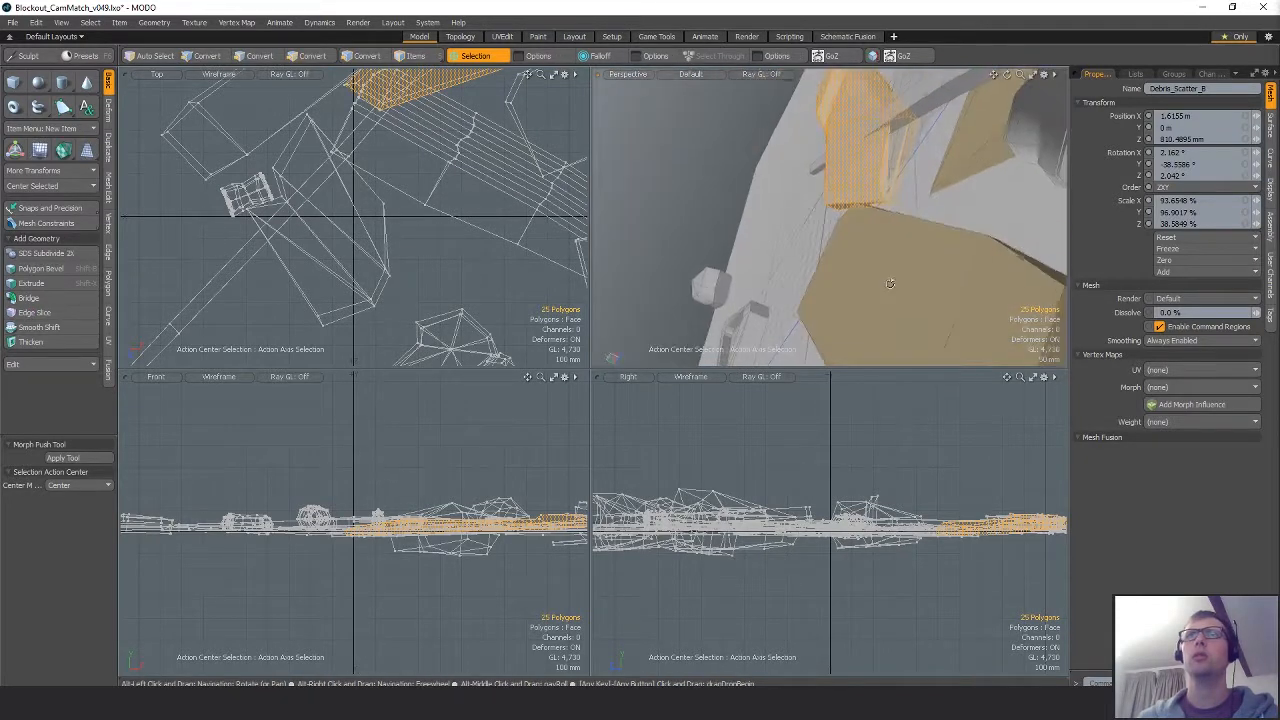
scroll(949, 171, "up", 3)
left_click(876, 184)
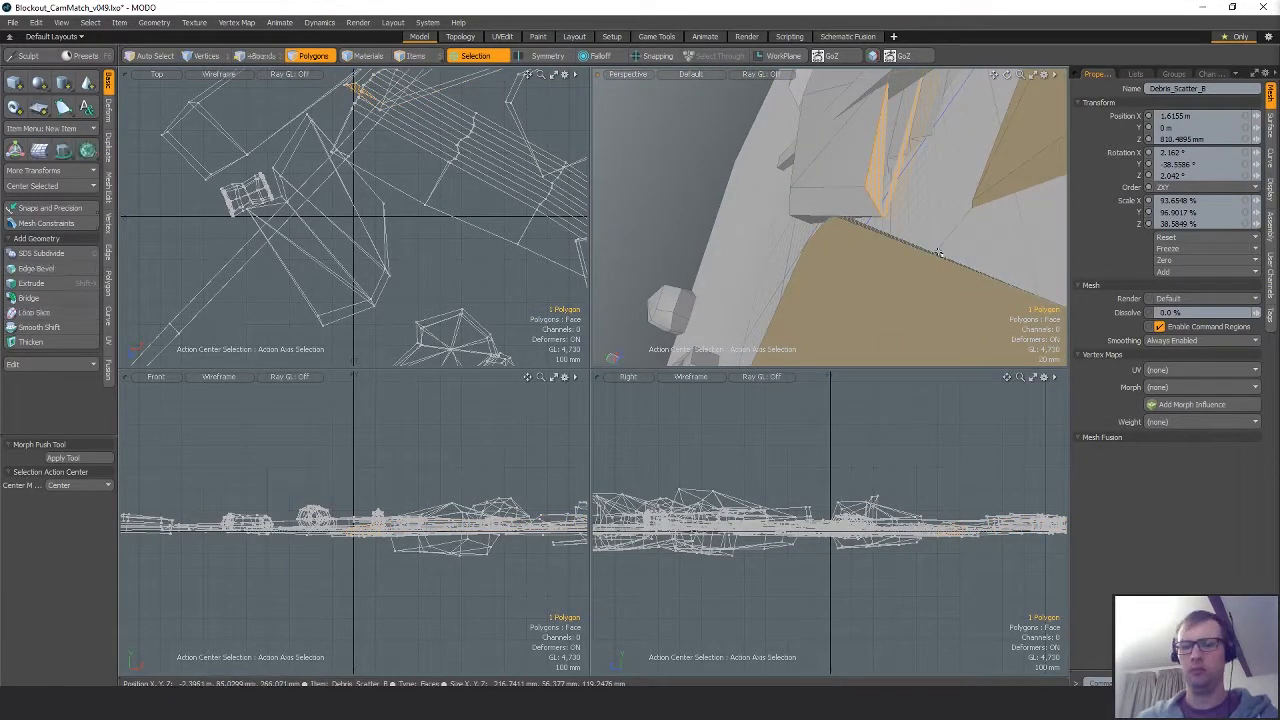
left_click(896, 172, "shift")
left_click_drag(898, 164, 925, 200, "alt")
Select the short curved pipe piece in Debris_Scatter_B and frame it for a close inspection.
scroll(955, 155, "down", 4)
double_click(841, 230)
scroll(841, 230, "down", 4)
double_click(744, 178)
key("shift+a")
left_click_drag(744, 178, 780, 203, "alt")
key("shift+a")
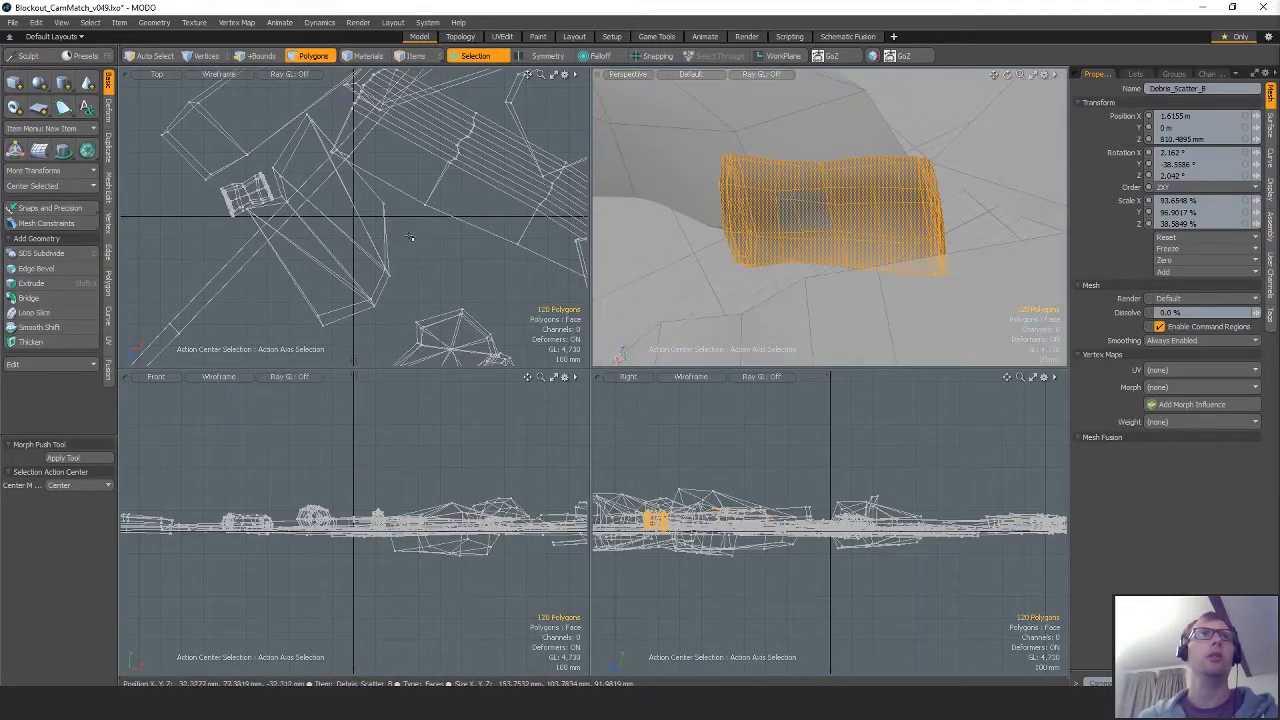
Rotate the short curved pipe piece in Debris_Scatter_B about its own axis so that it lies flat on the floor.
key("shift+a")
scroll(396, 228, "down", 2)
left_click_drag(965, 180, 890, 147, "alt")
key("3")
key("e")
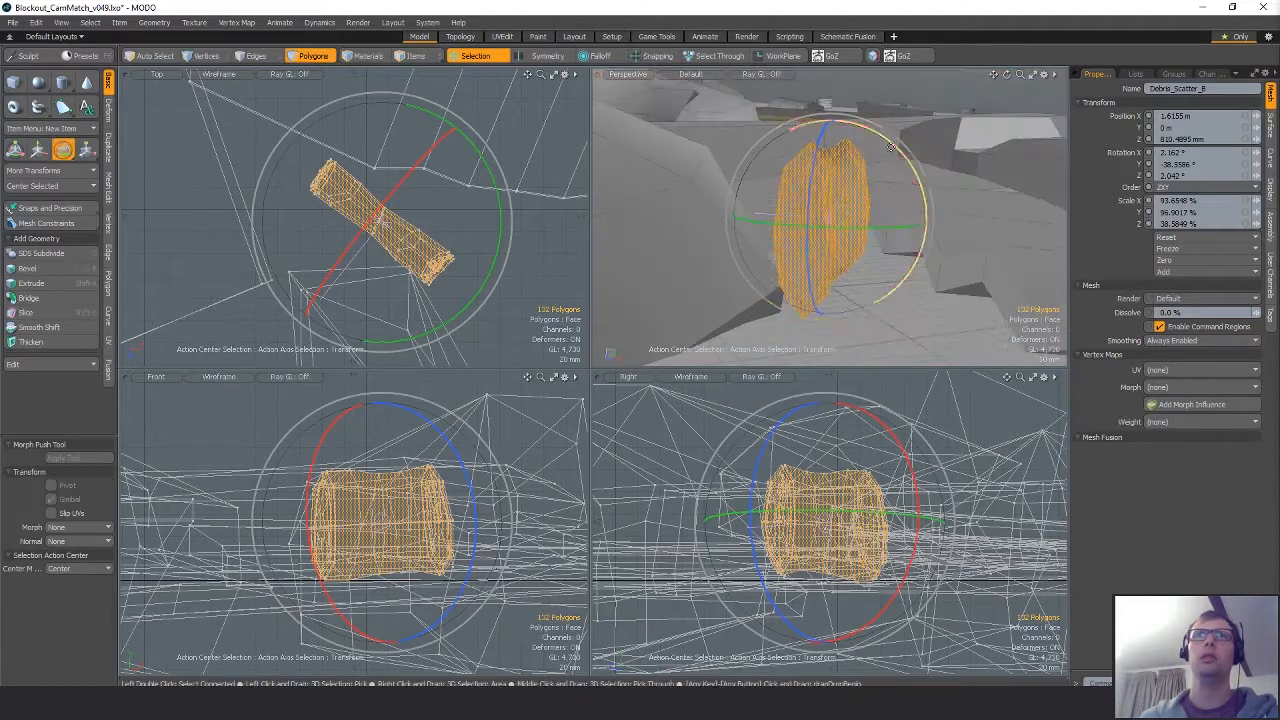
left_click_drag(915, 254, 768, 130)
key("w")
key("q")
Select the elongated rock next to the pipe piece, then scale and reposition it beside the pile.
double_click(778, 250)
key("r")
left_click_drag(756, 282, 774, 398)
key("w")
key("q")
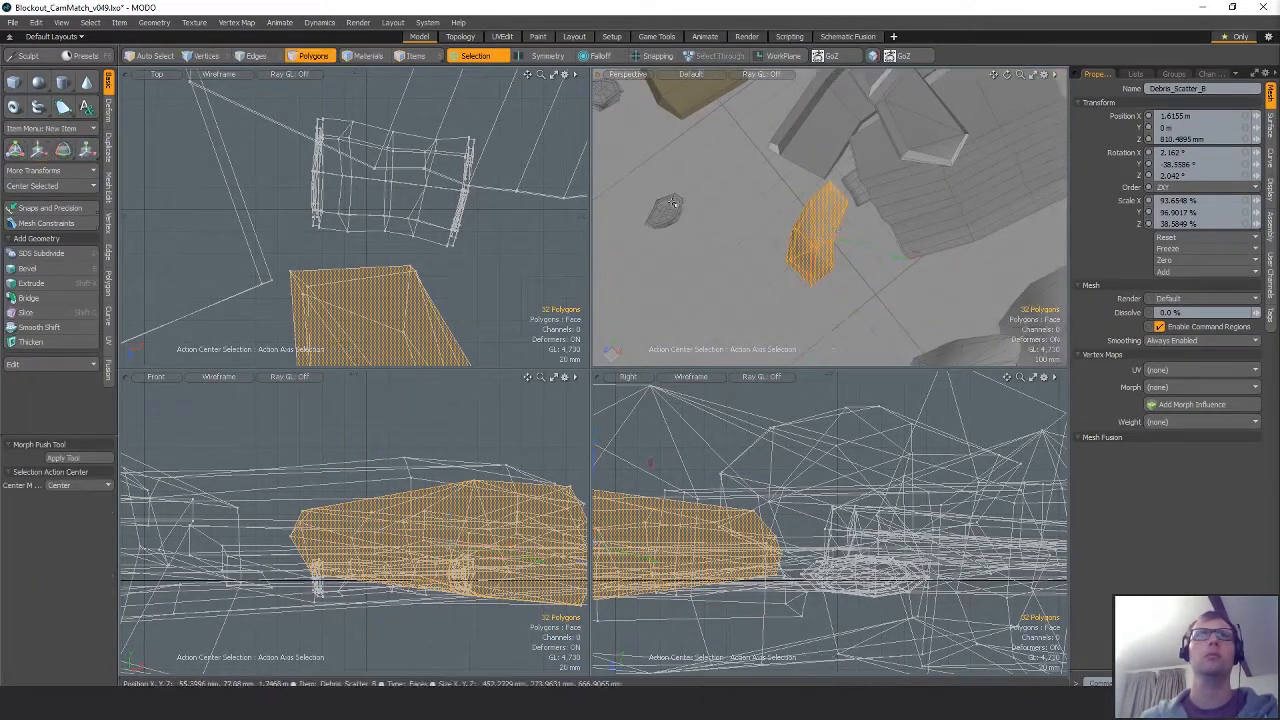
Lasso the small rock near the elongated rock and move it to the other side, close against the debris pile.
right_click_drag(690, 299, 706, 222)
key("shift+a")
mouse_move(490, 140)
left_mouse_down("ctrl+alt")
mouse_move(443, 157)
mouse_move(405, 200)
left_mouse_up("ctrl+alt")
mouse_move(405, 200)
left_mouse_down("alt")
mouse_move(480, 251)
mouse_move(441, 303)
mouse_move(575, 230)
left_mouse_up("alt")
key("Escape")
scroll(468, 252, "down", 3)
key("w")
key("q")
left_click(427, 333)
scroll(740, 240, "down", 3)
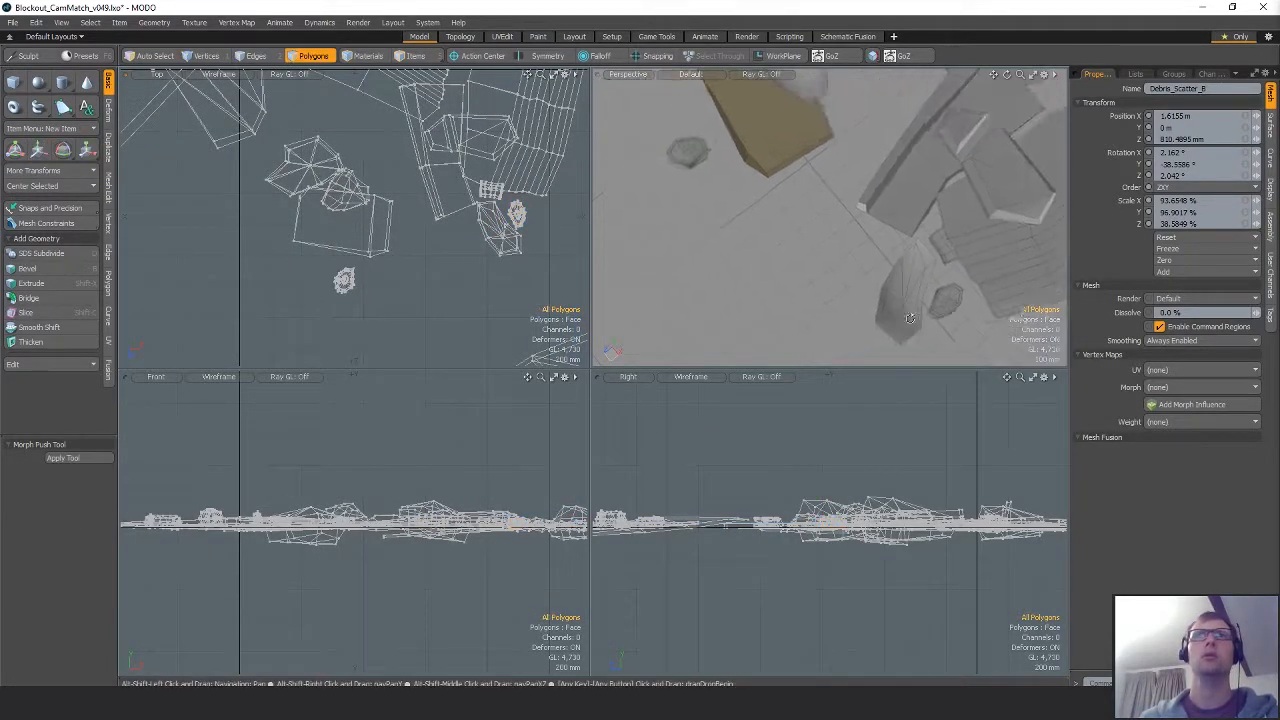
Lasso the isolated small rock in front of the golden slab and shift it slightly away from the pile.
left_click_drag(740, 240, 762, 310, "alt")
right_click_drag(385, 280, 362, 306)
scroll(420, 325, "down", 3)
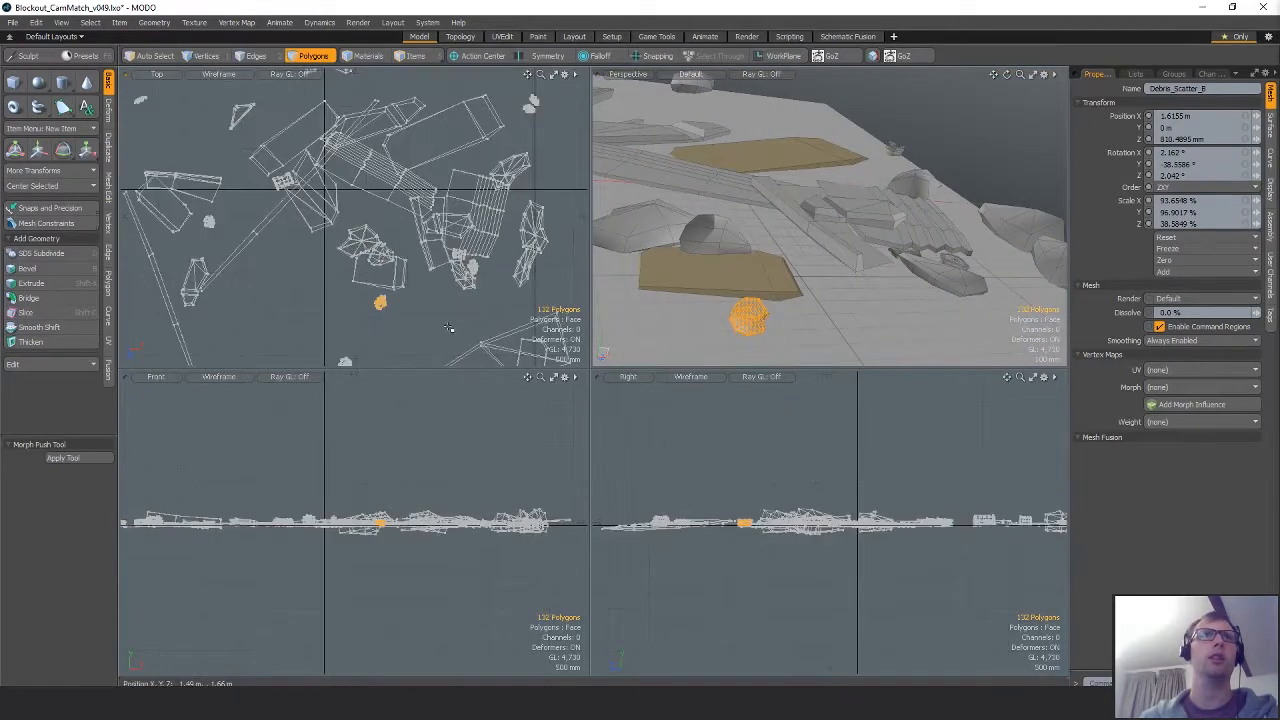
key("w")
left_click_drag(442, 334, 440, 347)
key("q")
left_click(466, 320)
key("a")
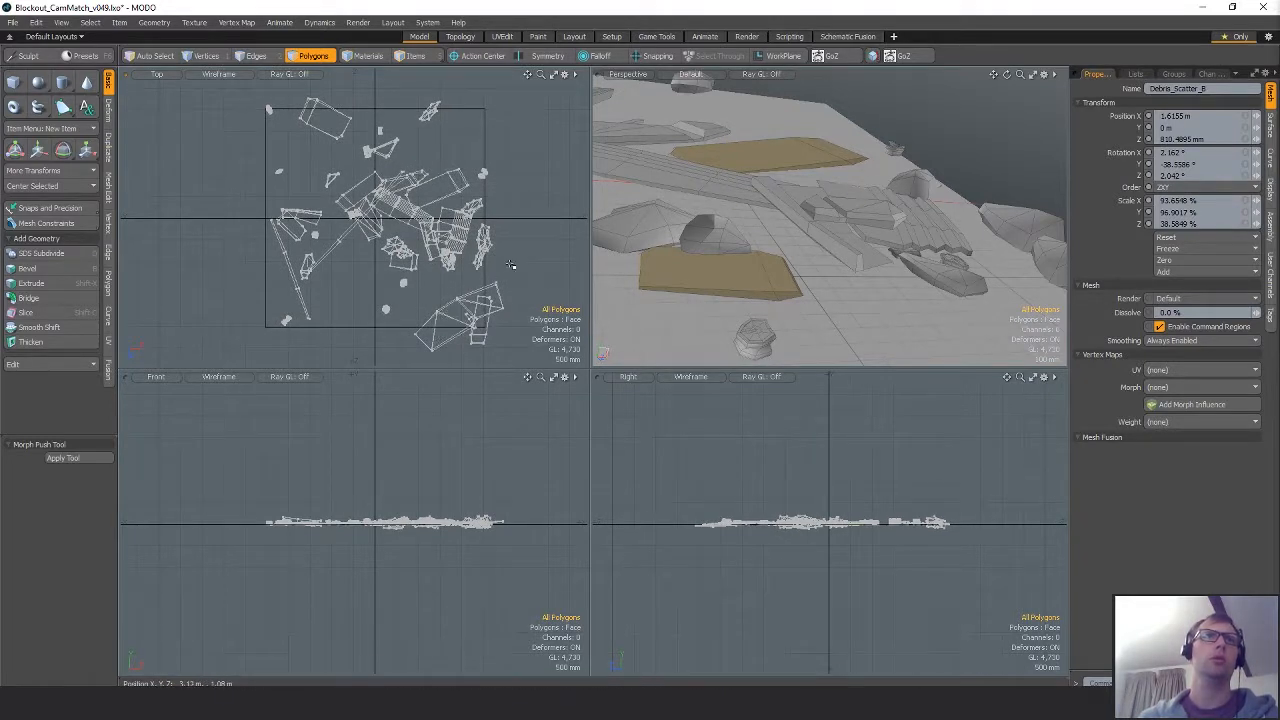
Lasso the cluster of overlapping panels at the floor's lower corner in the top view and move it inward along X.
right_click_drag(506, 263, 507, 290)
key("w")
left_click_drag(508, 290, 455, 296)
key("q")
Lasso the rectangular slab at the floor's upper left in the top view and move it to the lower right corner.
mouse_move(342, 162)
right_mouse_down()
mouse_move(278, 72)
mouse_move(362, 90)
right_mouse_up()
scroll(338, 76, "down", 2)
key("w")
left_click_drag(330, 106, 454, 297)
key("ctrl+z")
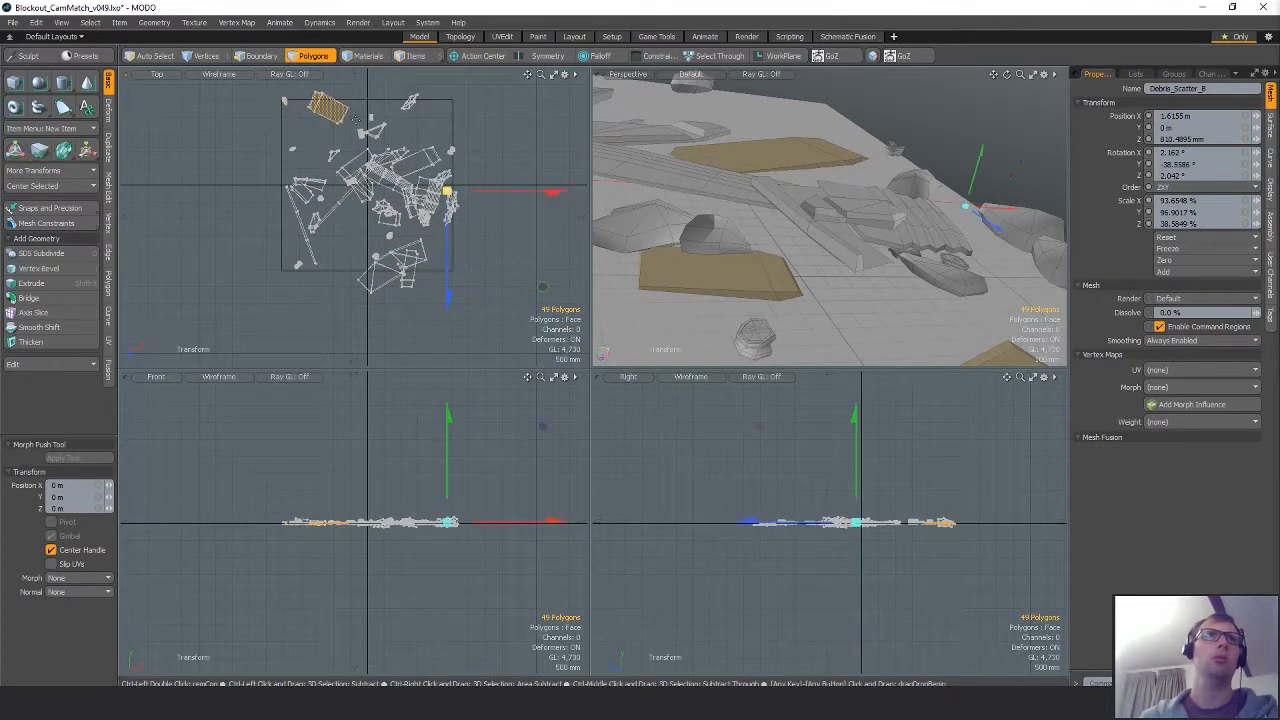
key("q")
key("w")
left_click_drag(409, 204, 519, 393)
key("q")
left_click(512, 288)
Move the whole Debris_Scatter_B layout -160 mm in X and -880 mm in Z with no polygons selected.
mouse_move(511, 288)
left_mouse_down("alt")
mouse_move(516, 302)
mouse_move(488, 264)
mouse_move(499, 273)
left_mouse_up("alt")
key("w")
left_click_drag(406, 191, 444, 221, "alt")
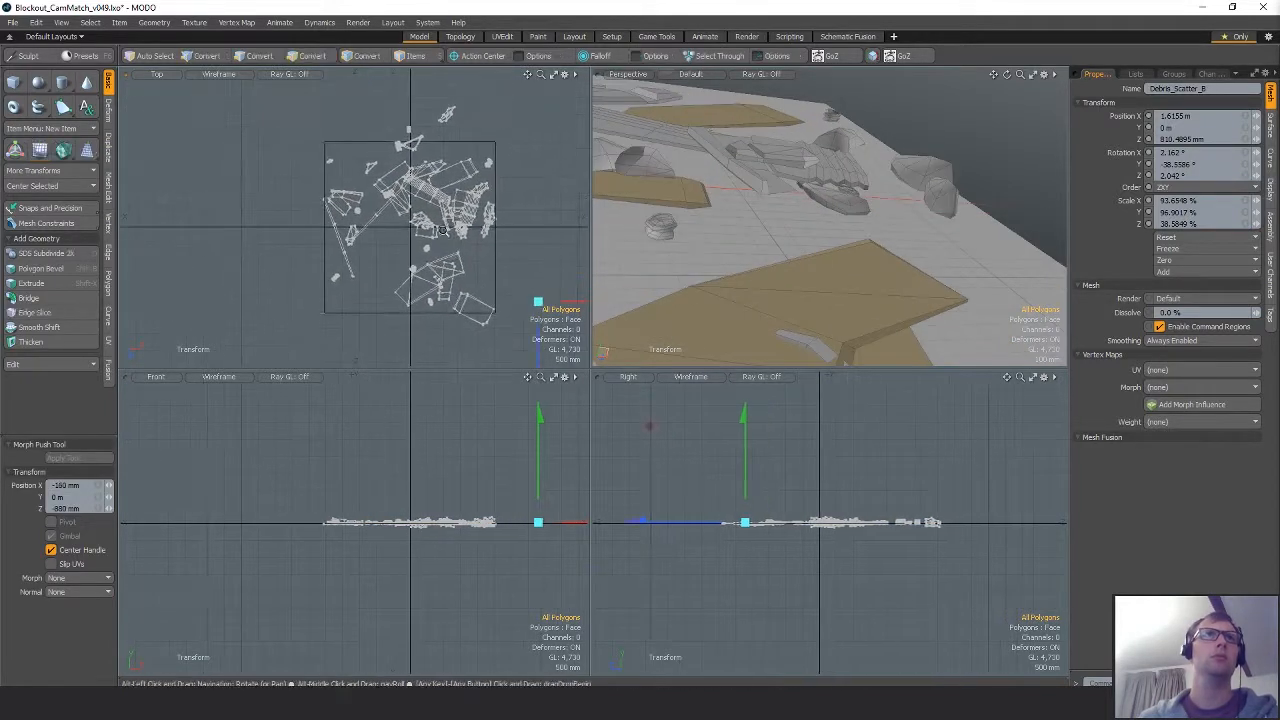
scroll(444, 221, "up", 2)
key("q")
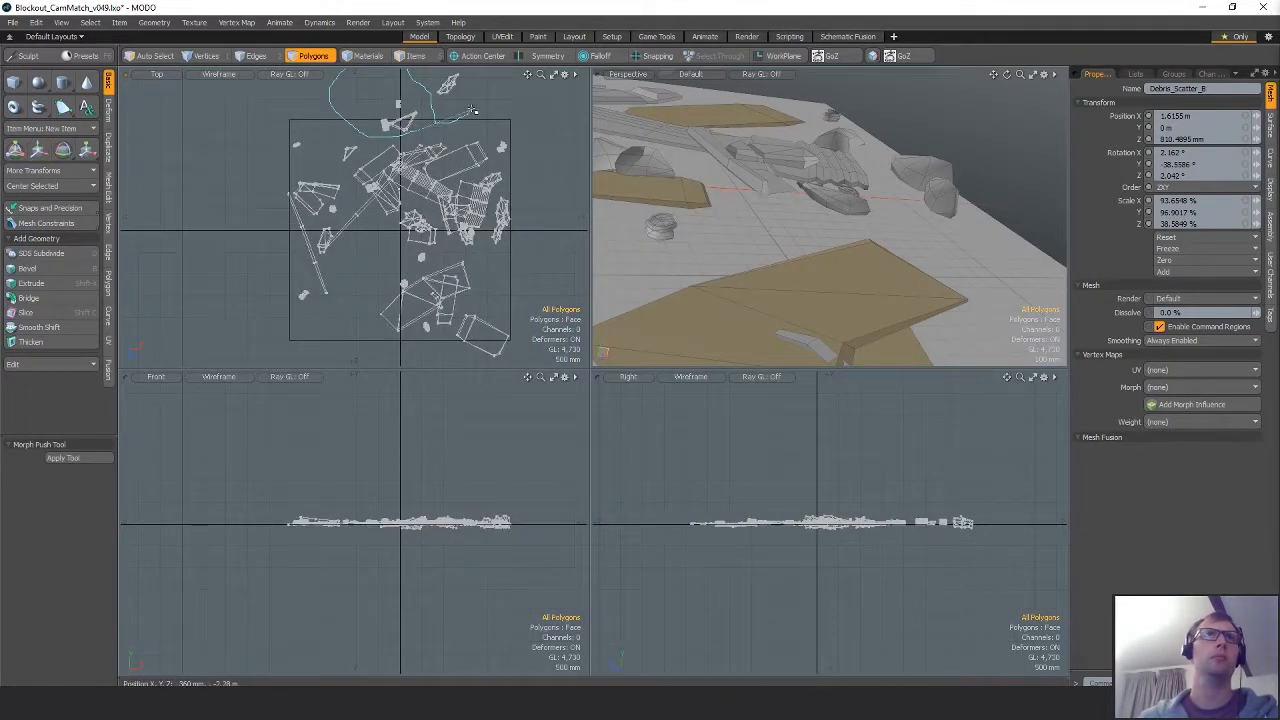
Lasso the small pieces at the floor's upper edge in the top view and move them past its lower edge.
right_click_drag(472, 110, 474, 112)
key("w")
mouse_move(484, 204)
left_mouse_down()
mouse_move(554, 400)
mouse_move(525, 437)
left_mouse_up()
key("q")
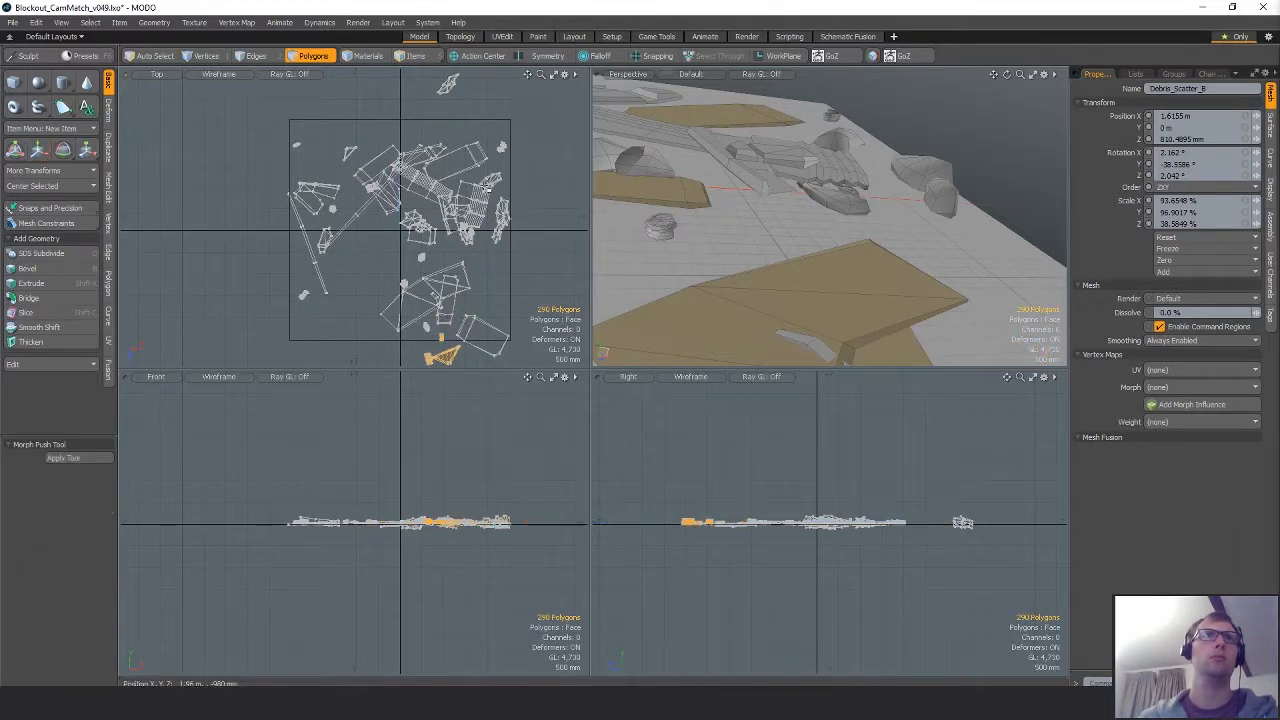
left_click(515, 189)
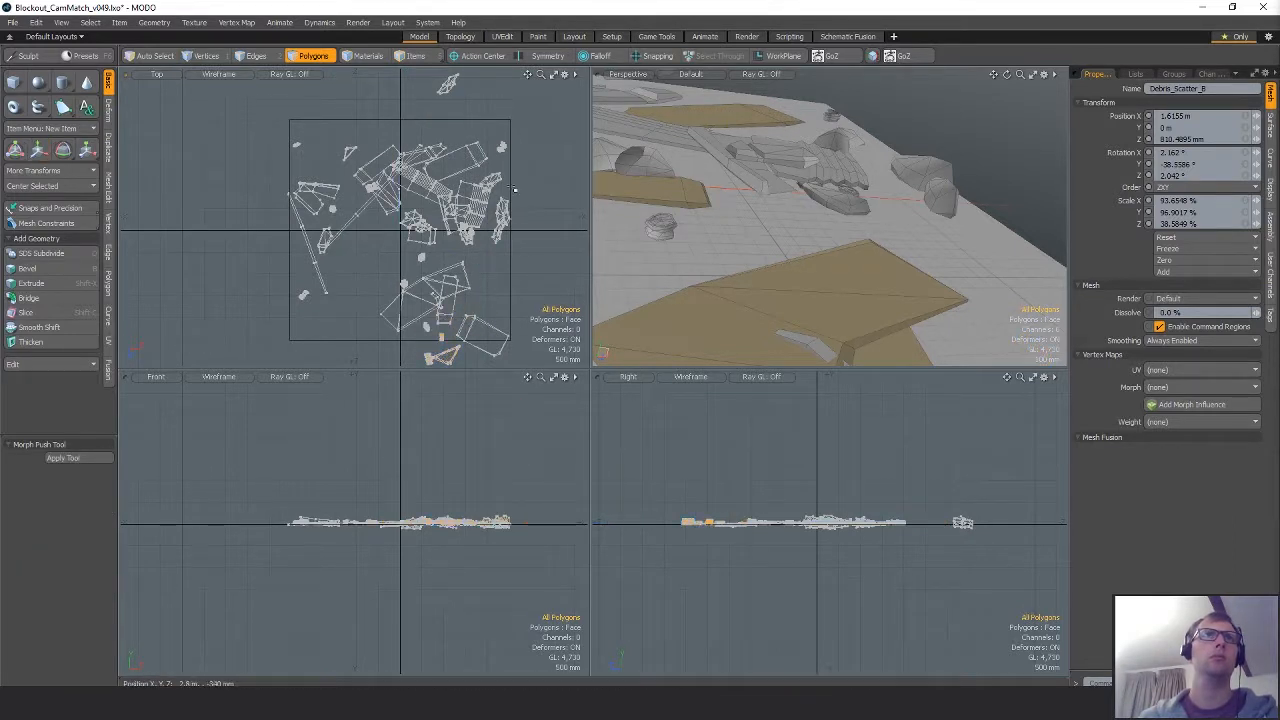
Duplicate the long thin broken beam at the floor's outer edge and move the copy to the upper edge of the pile.
double_click(357, 214)
double_click(303, 229)
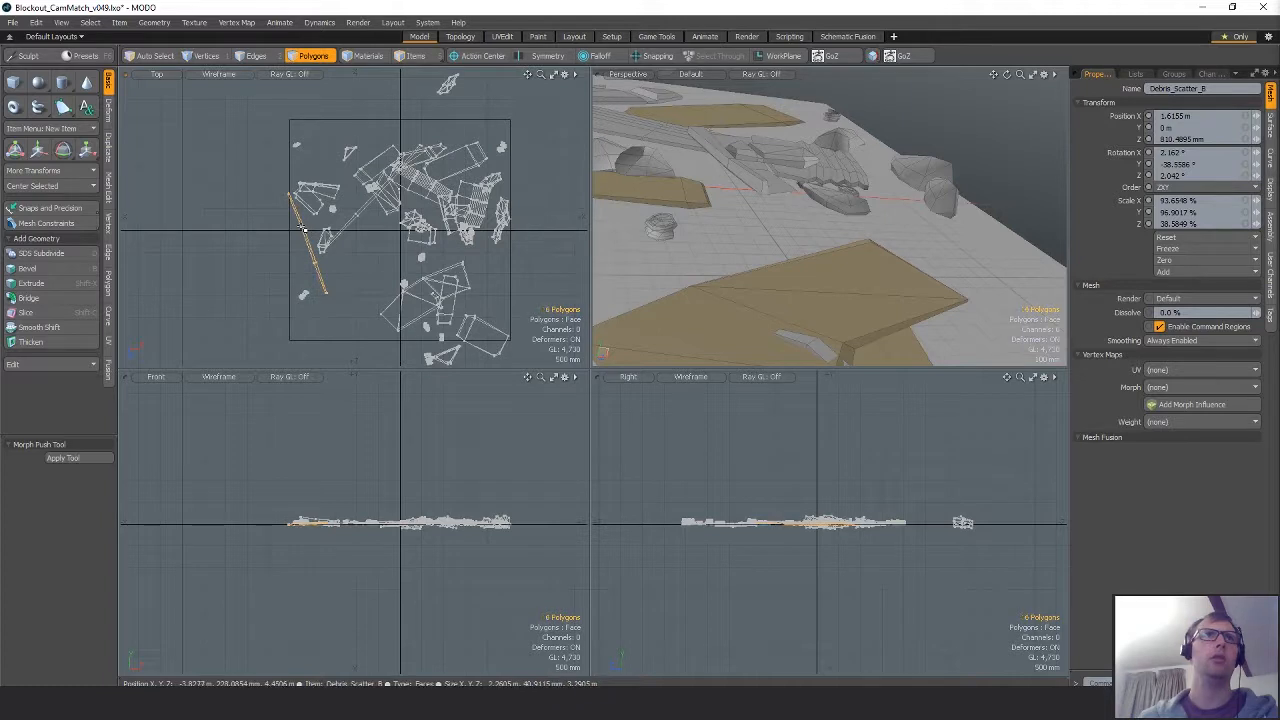
left_click_drag(303, 229, 295, 279, "alt+shift")
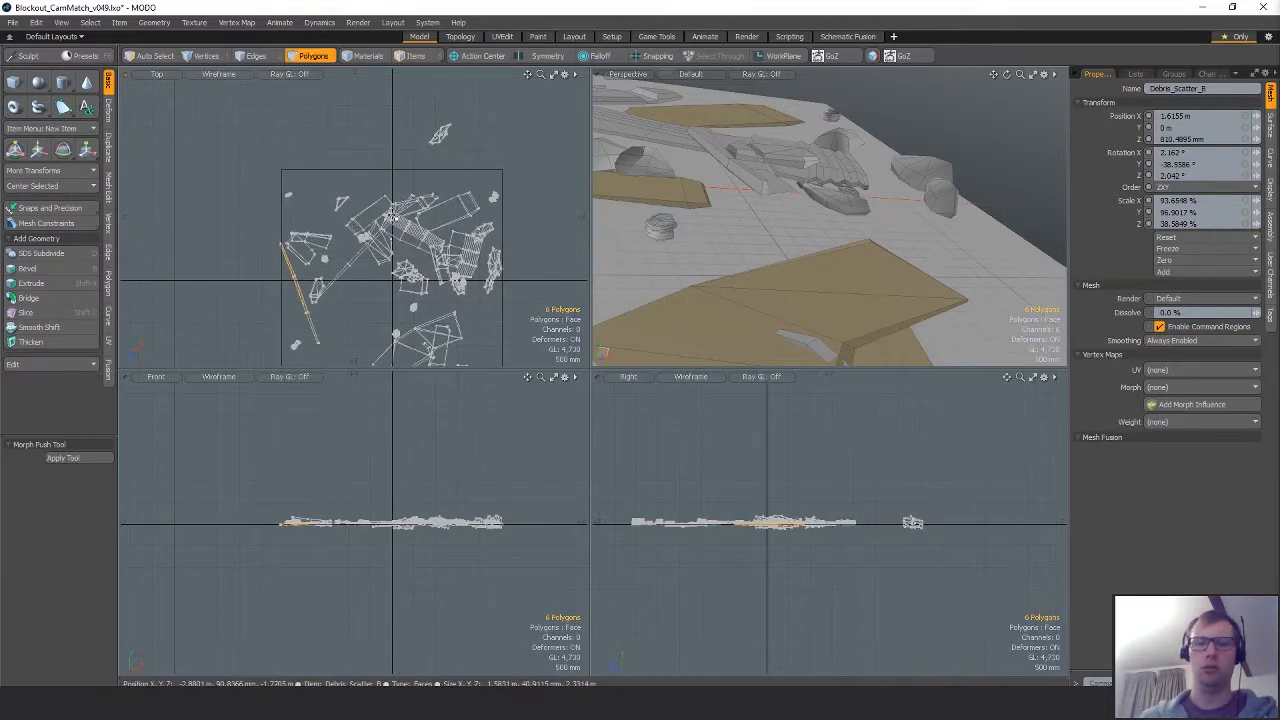
double_click(310, 312)
double_click(308, 312)
key("ctrl+c")
key("ctrl+v")
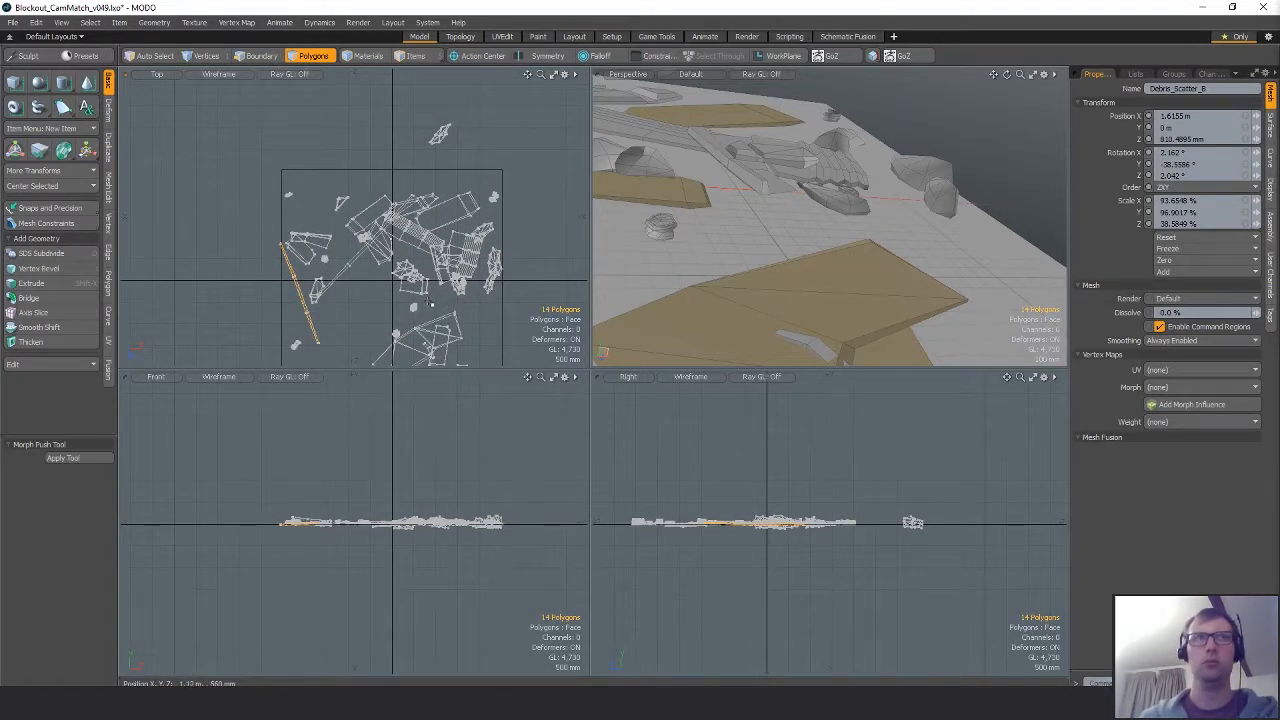
key("w")
left_click_drag(374, 321, 485, 211)
Rotate the beam copy to lie diagonally in the top view and roll it about its own axis.
key("e")
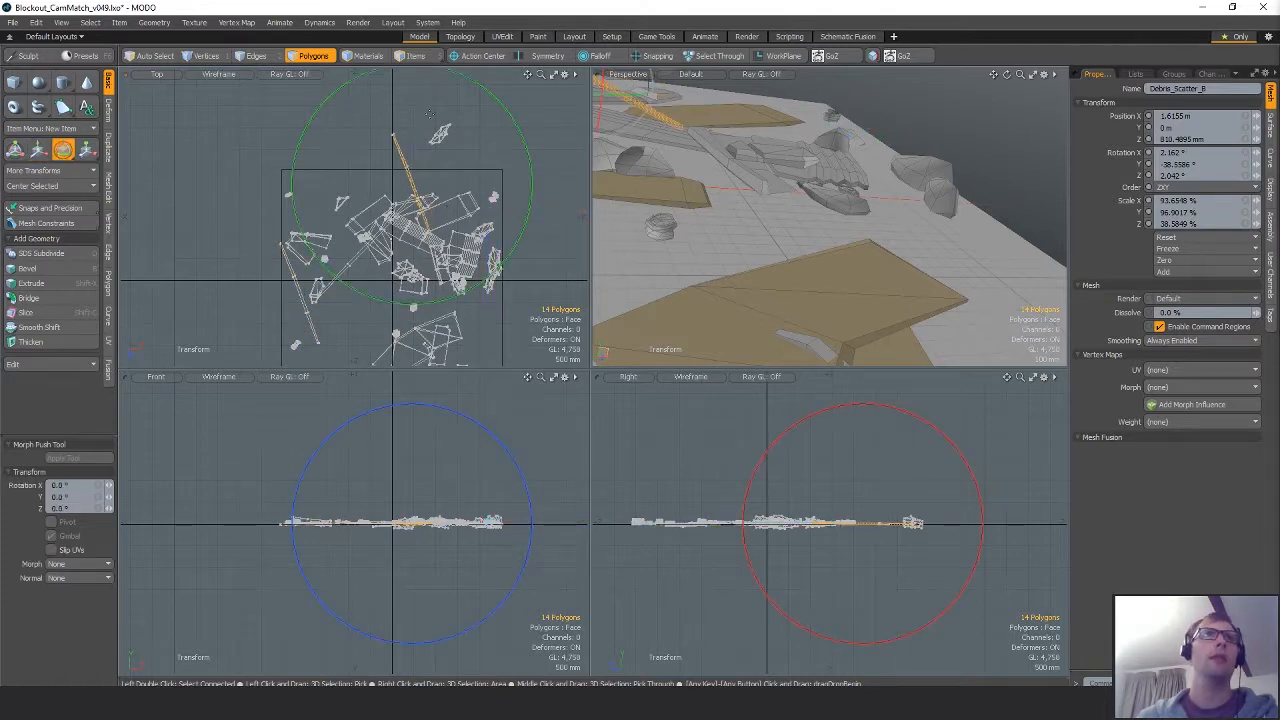
left_click_drag(477, 86, 406, 92)
key("shift+a")
left_click_drag(858, 204, 817, 140, "alt")
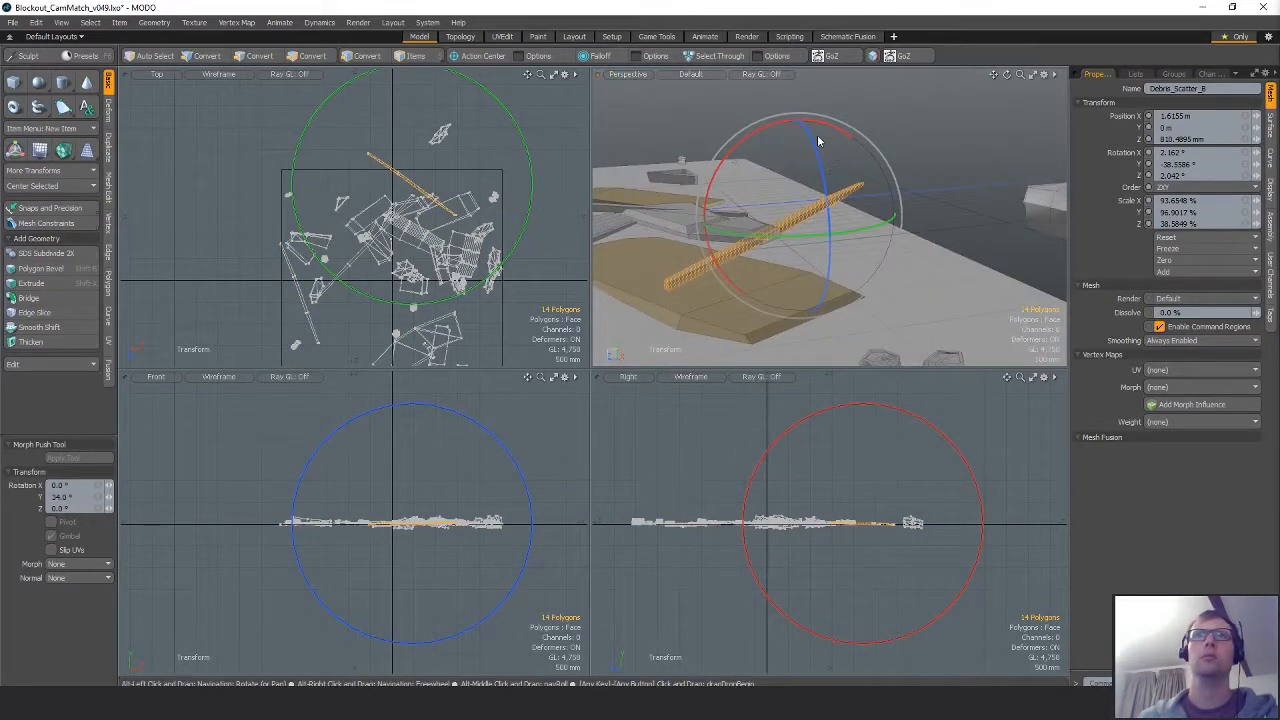
key("3")
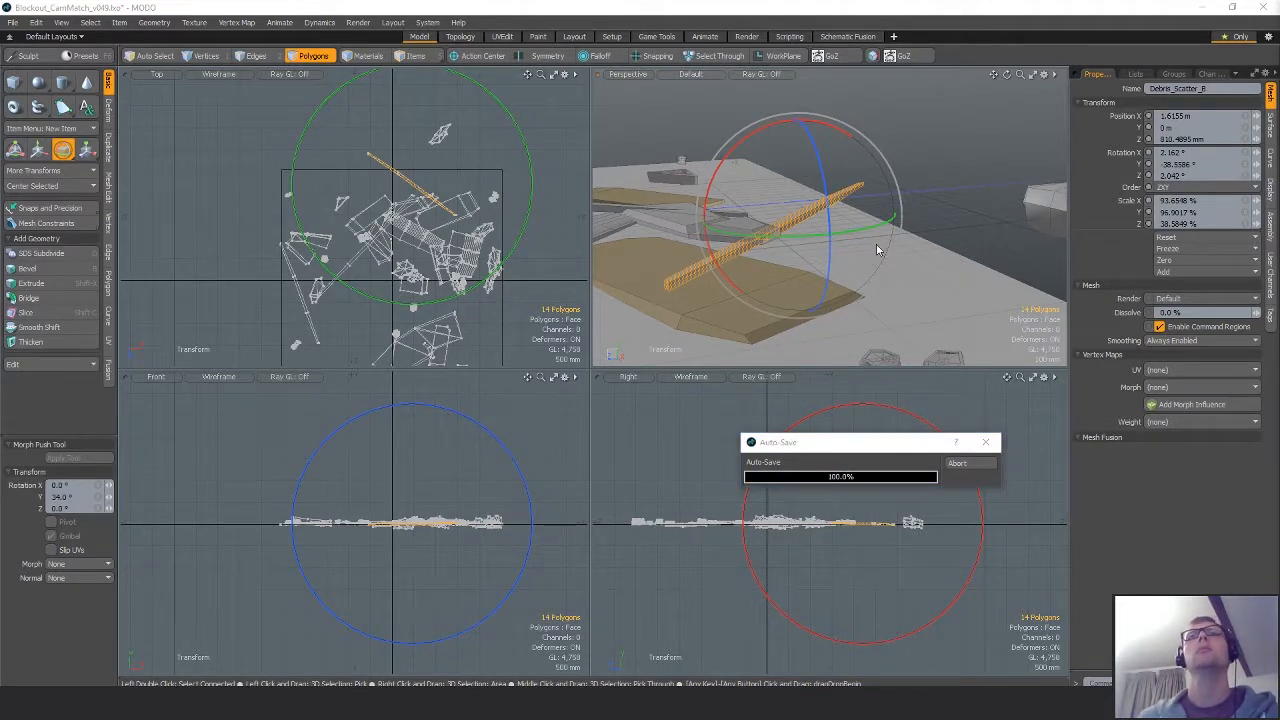
left_click_drag(834, 241, 790, 245, "alt")
key("e")
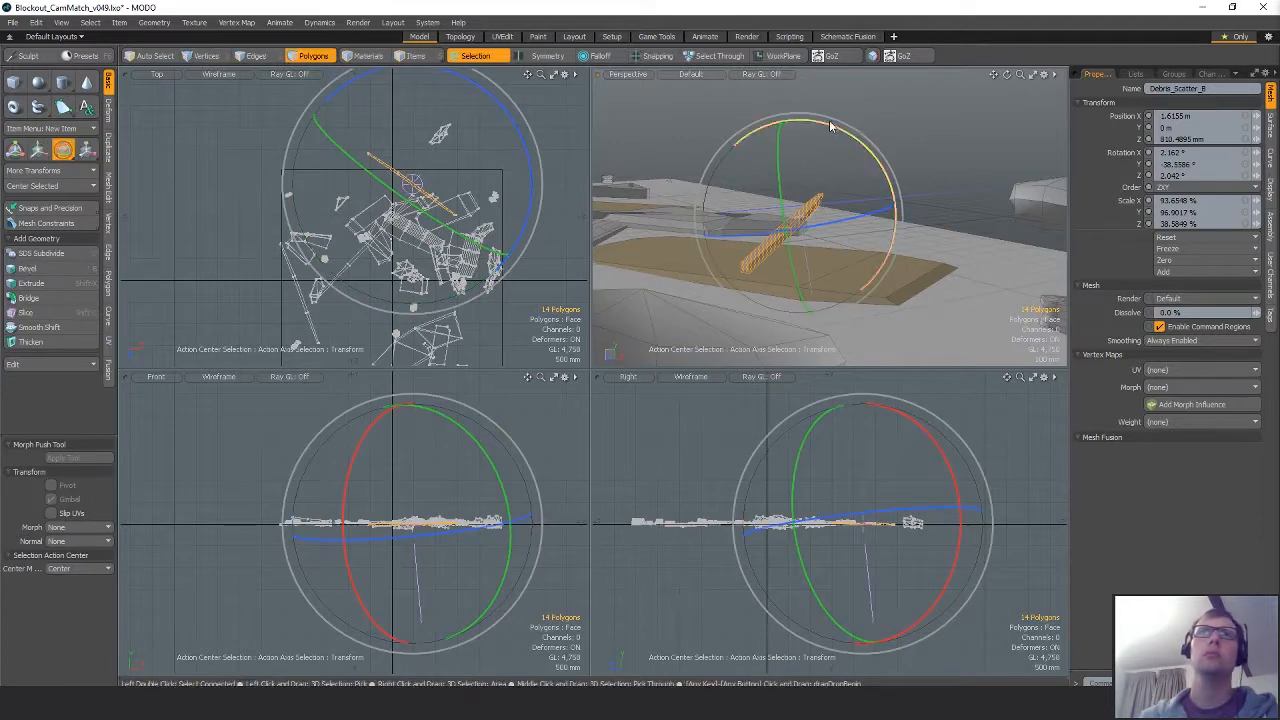
left_click_drag(835, 127, 891, 222)
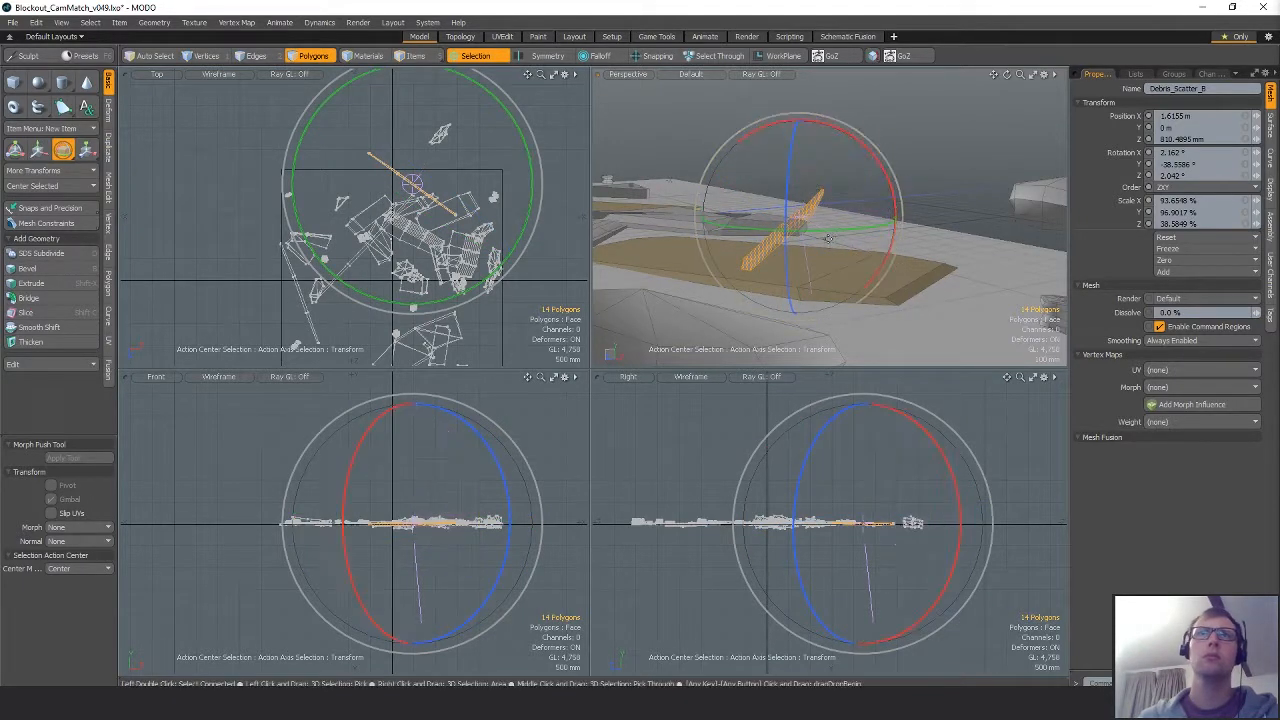
key("q")
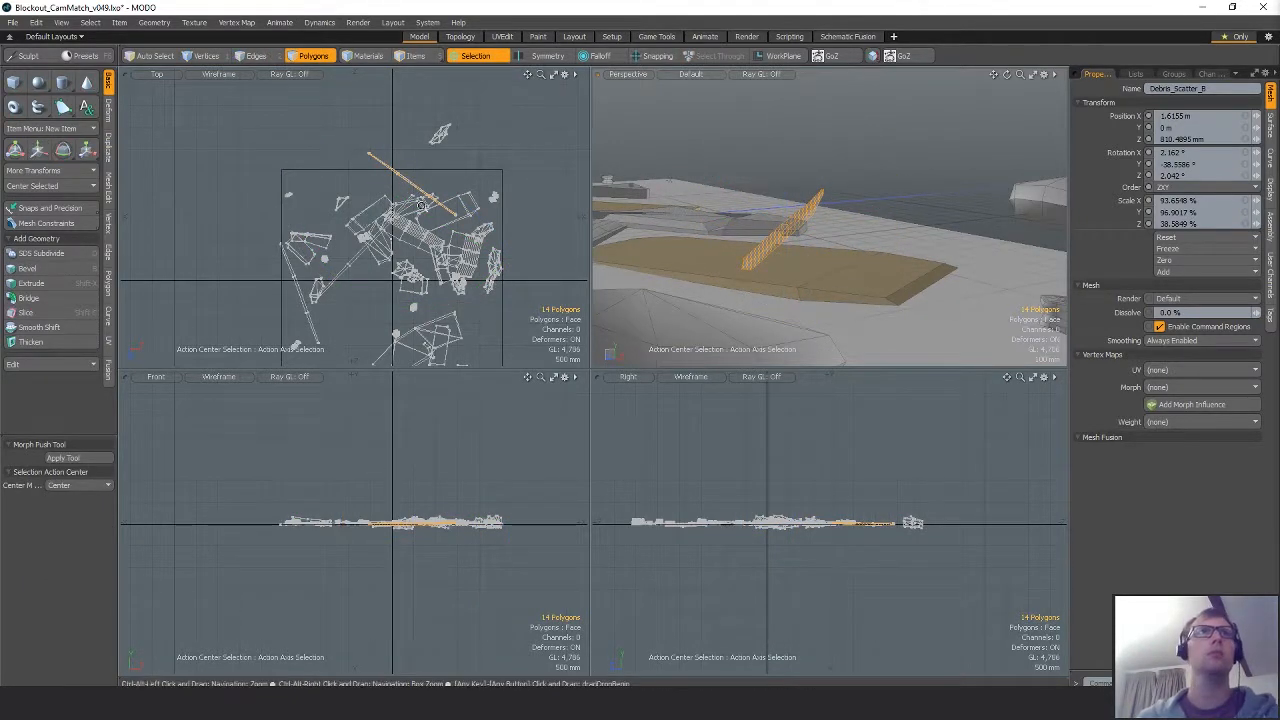
Paste a second copy of the beam, offset it beside the first and rotate it slightly so the two diverge.
scroll(423, 210, "up", 6)
key("Escape")
left_click_drag(456, 197, 437, 257, "alt")
key("w")
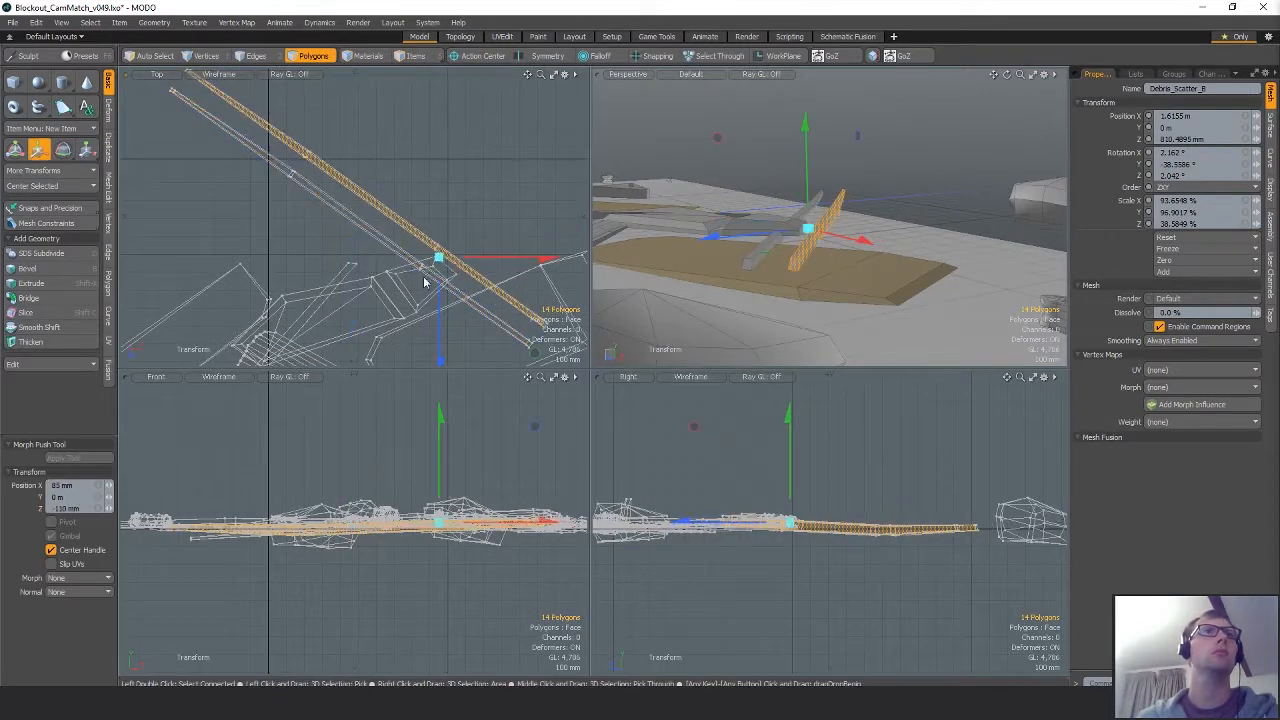
key("e")
left_click_drag(411, 87, 403, 84)
key("w")
left_click_drag(437, 173, 410, 153)
key("q")
left_click_drag(820, 258, 878, 141, "alt")
key("e")
key("q")
Duplicate one section of the beam off to the side and shorten it by moving the four vertices at its end.
left_click_drag(471, 203, 421, 208, "ctrl+alt")
double_click(420, 228)
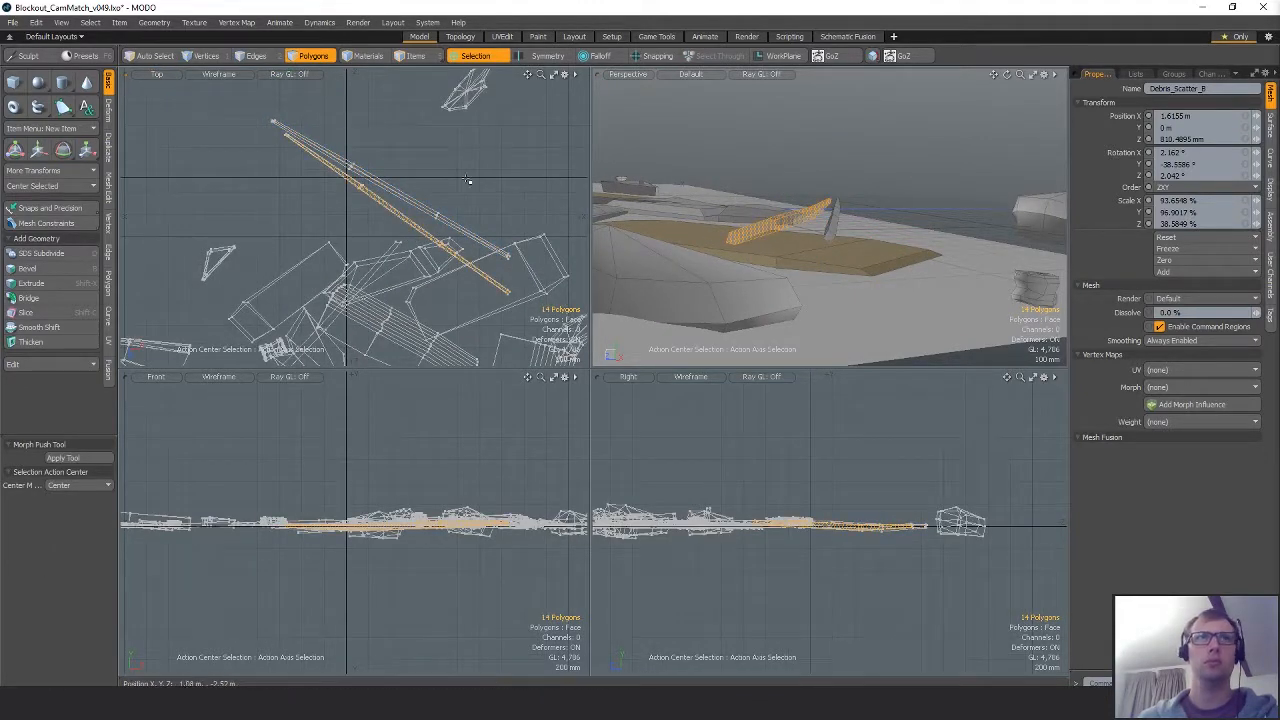
mouse_move(470, 212)
left_mouse_down()
mouse_move(456, 198)
mouse_move(466, 194)
left_mouse_up()
key("q")
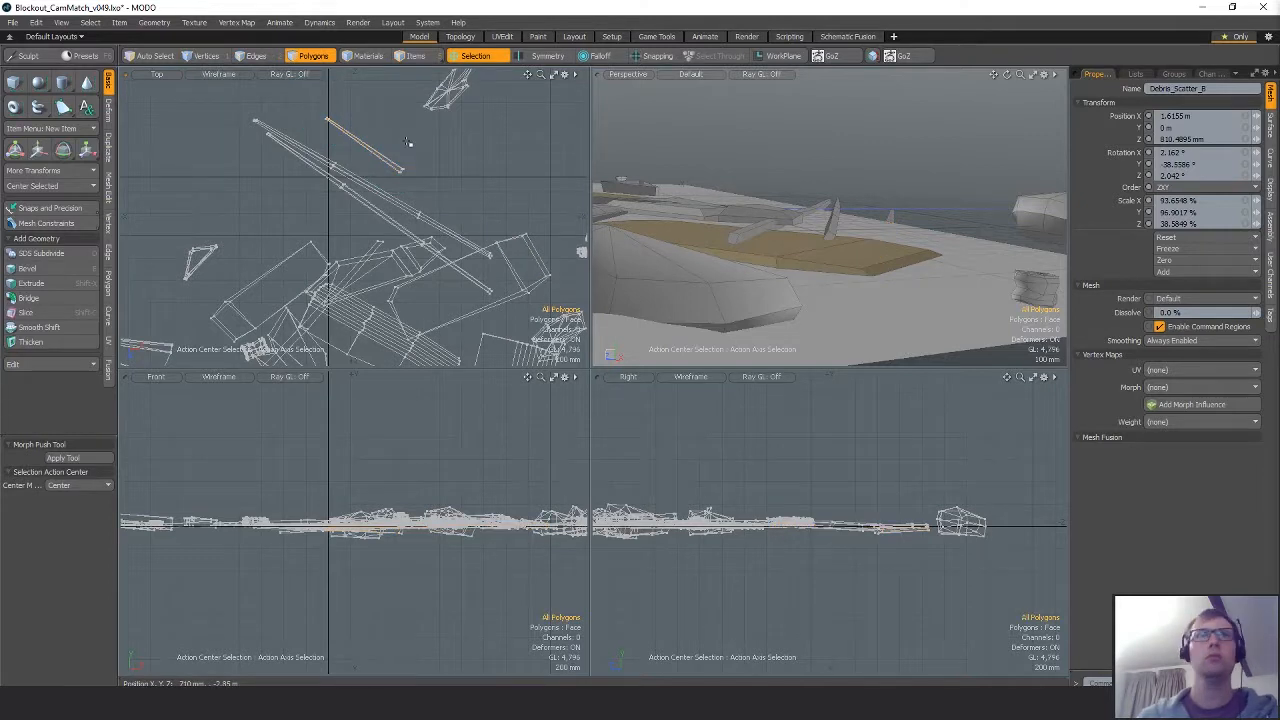
key("w")
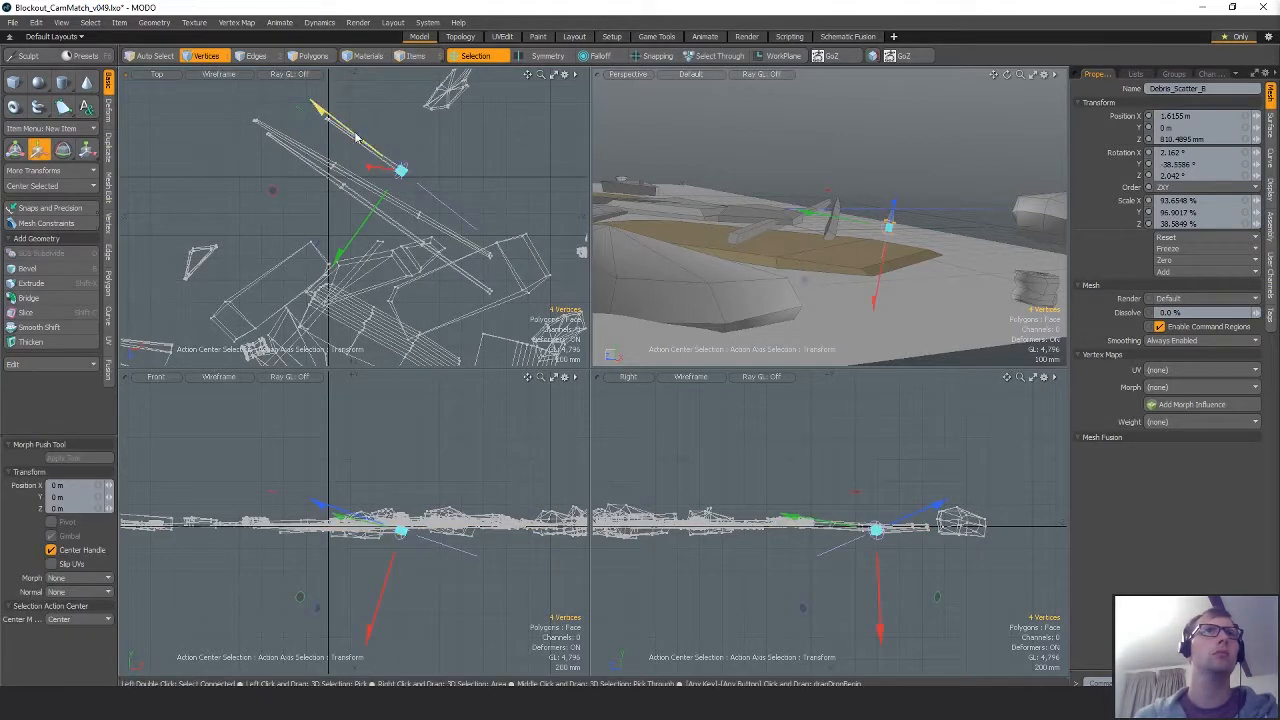
key("q")
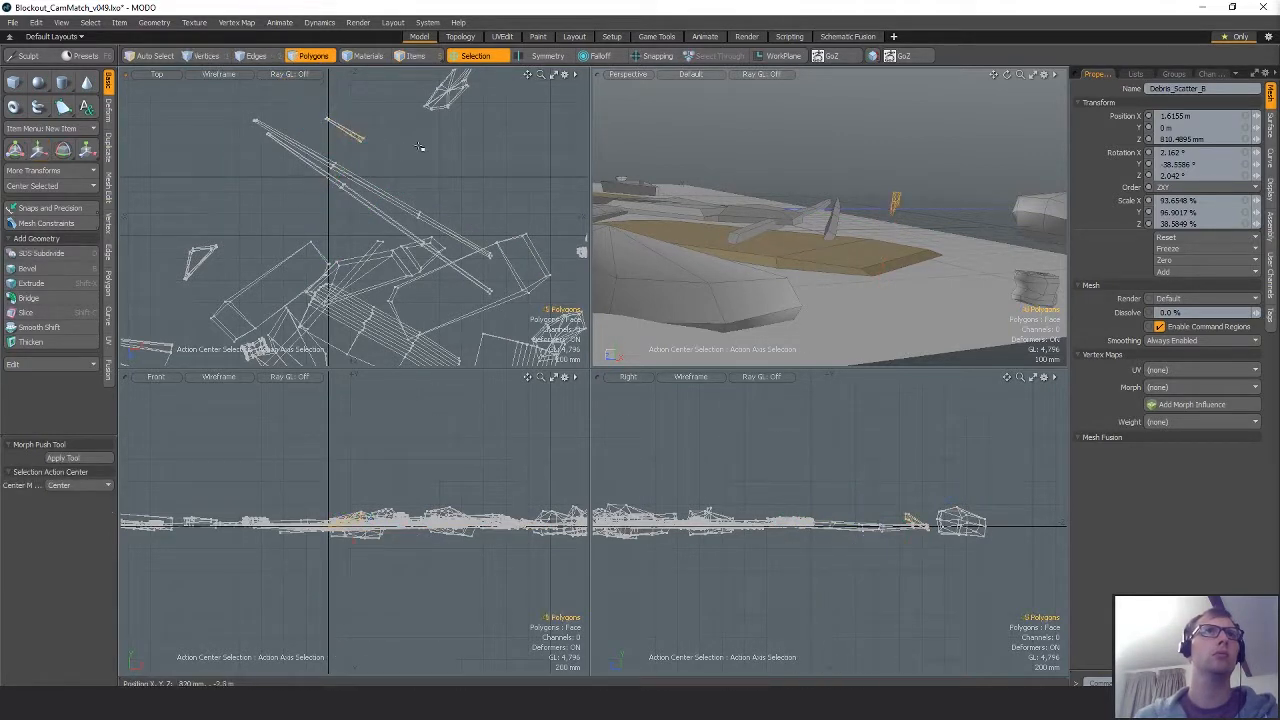
Move the short section onto the two diagonal beams, rotate it crosswise and lower it to their height.
key("w")
key("e")
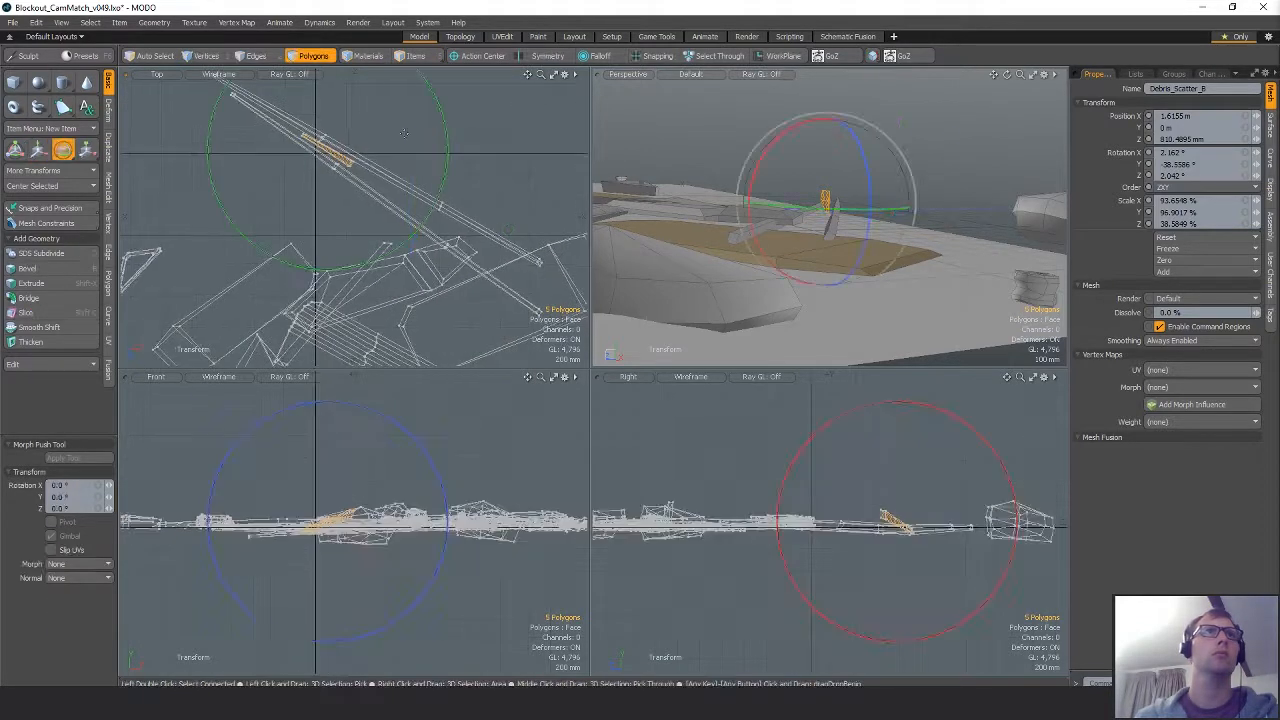
key("w")
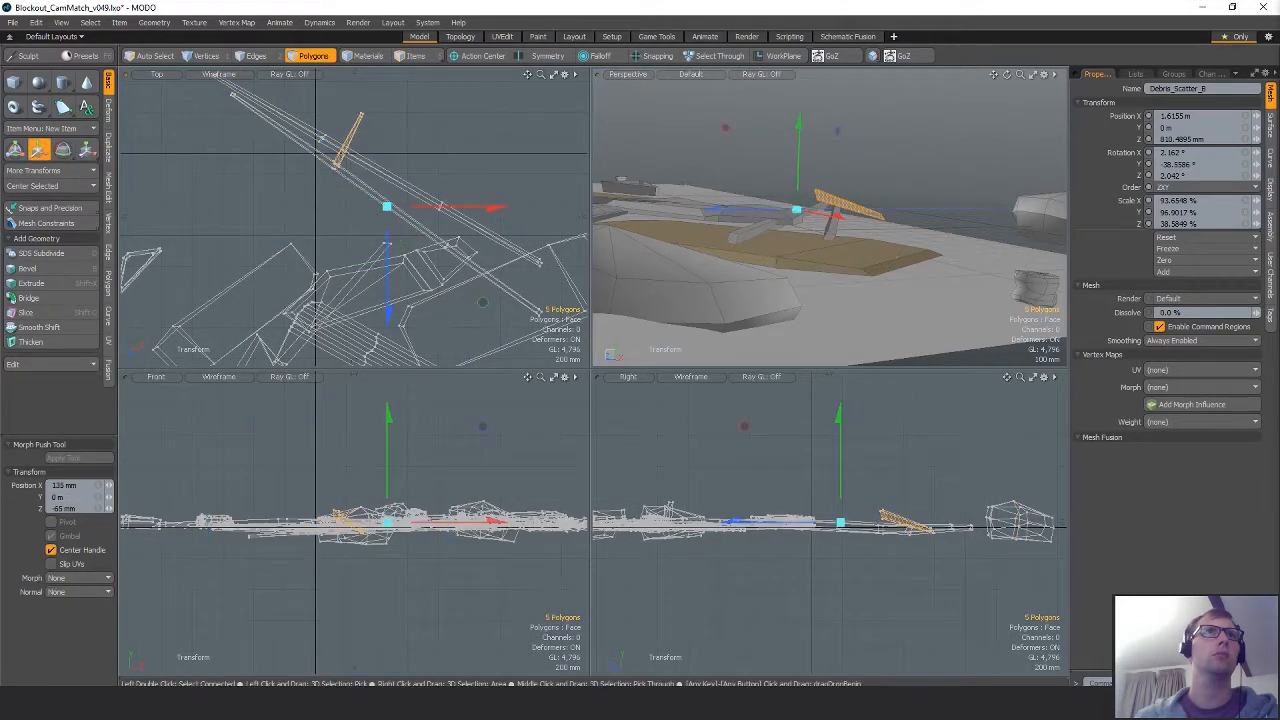
key("shift+a")
left_click_drag(877, 211, 853, 163, "alt")
left_click_drag(853, 163, 853, 212)
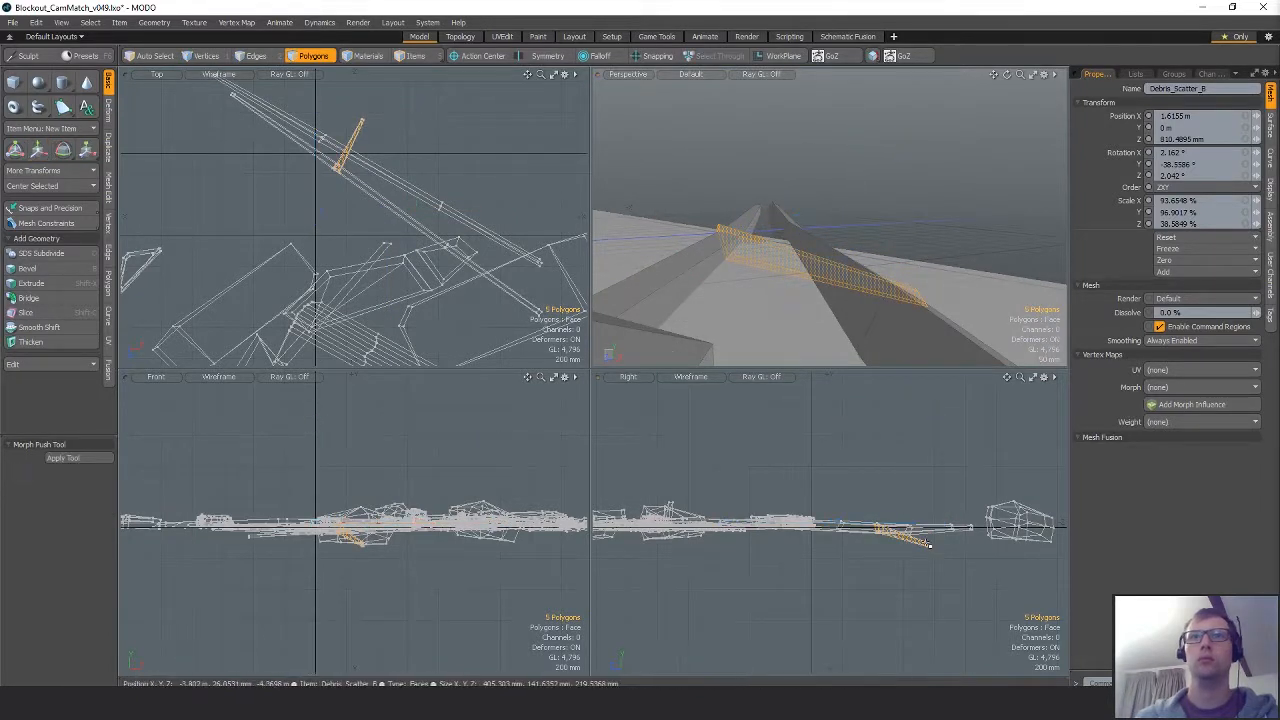
Level the crosspiece by raising its four far-end vertices 115 mm, and cap its open end with a polygon.
key("1")
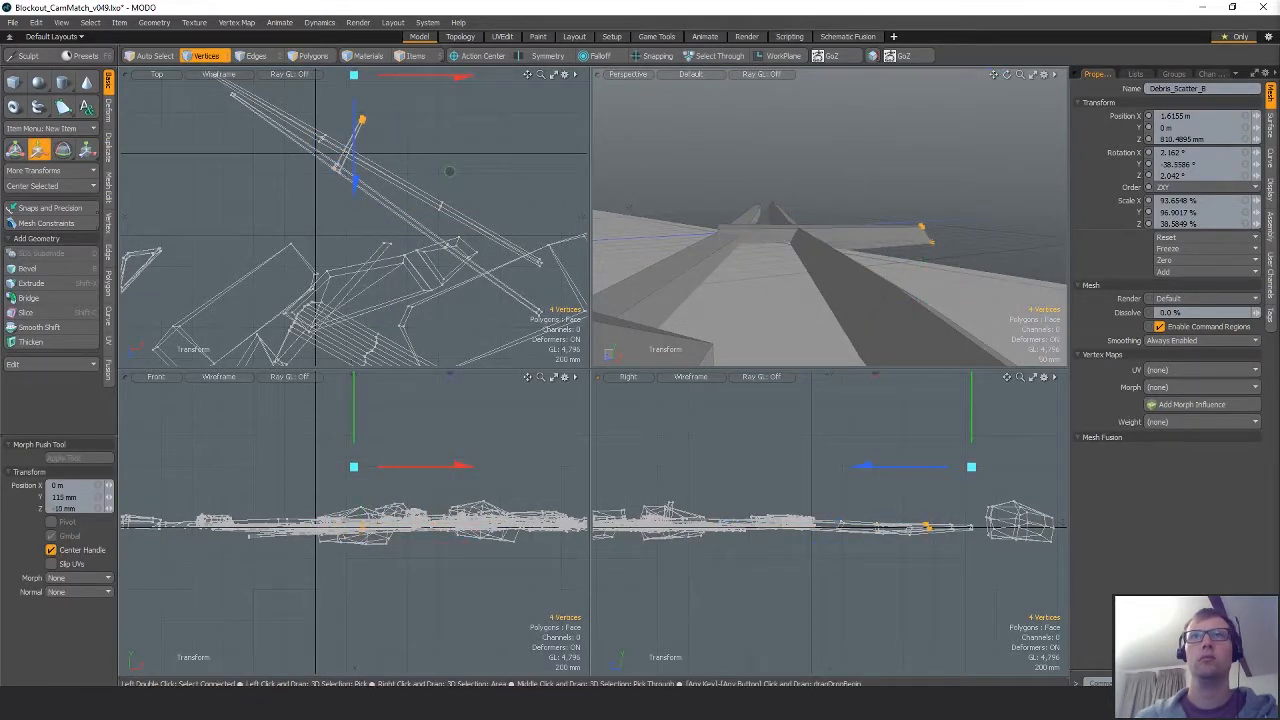
key("space")
key("3")
left_click_drag(757, 229, 795, 248, "alt")
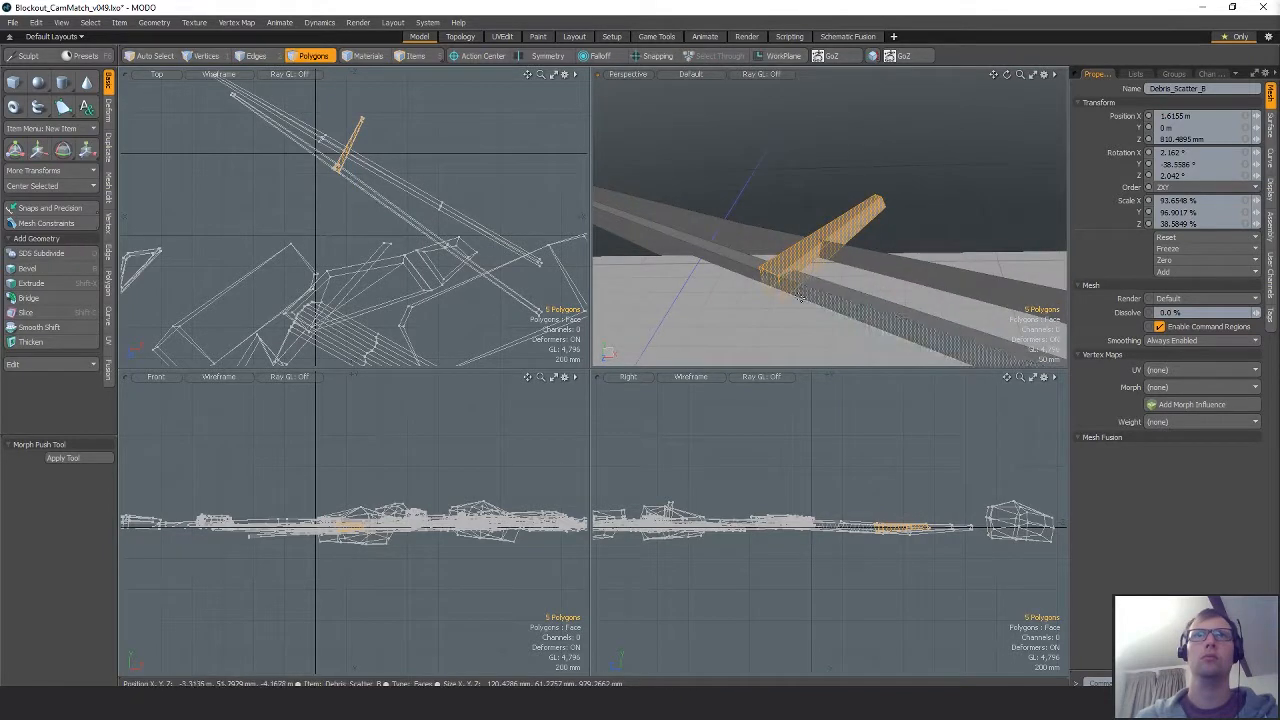
key("space")
key("space")
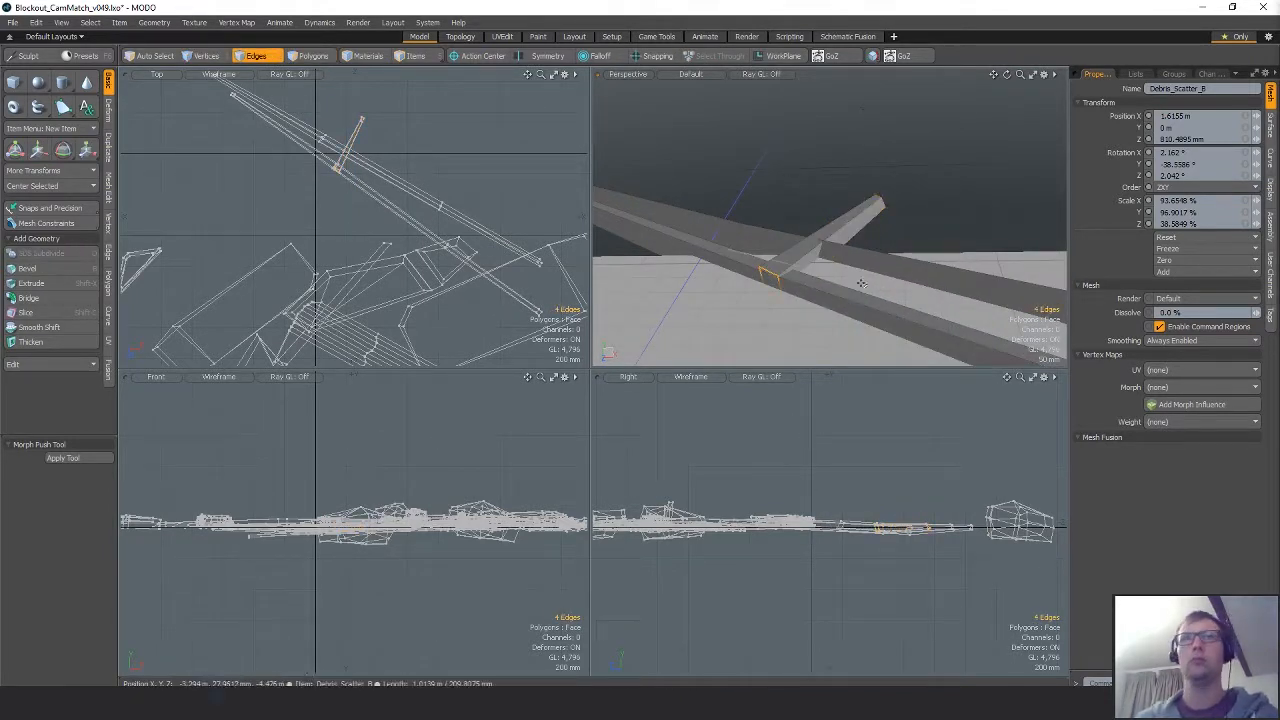
left_click_drag(795, 252, 908, 298, "alt")
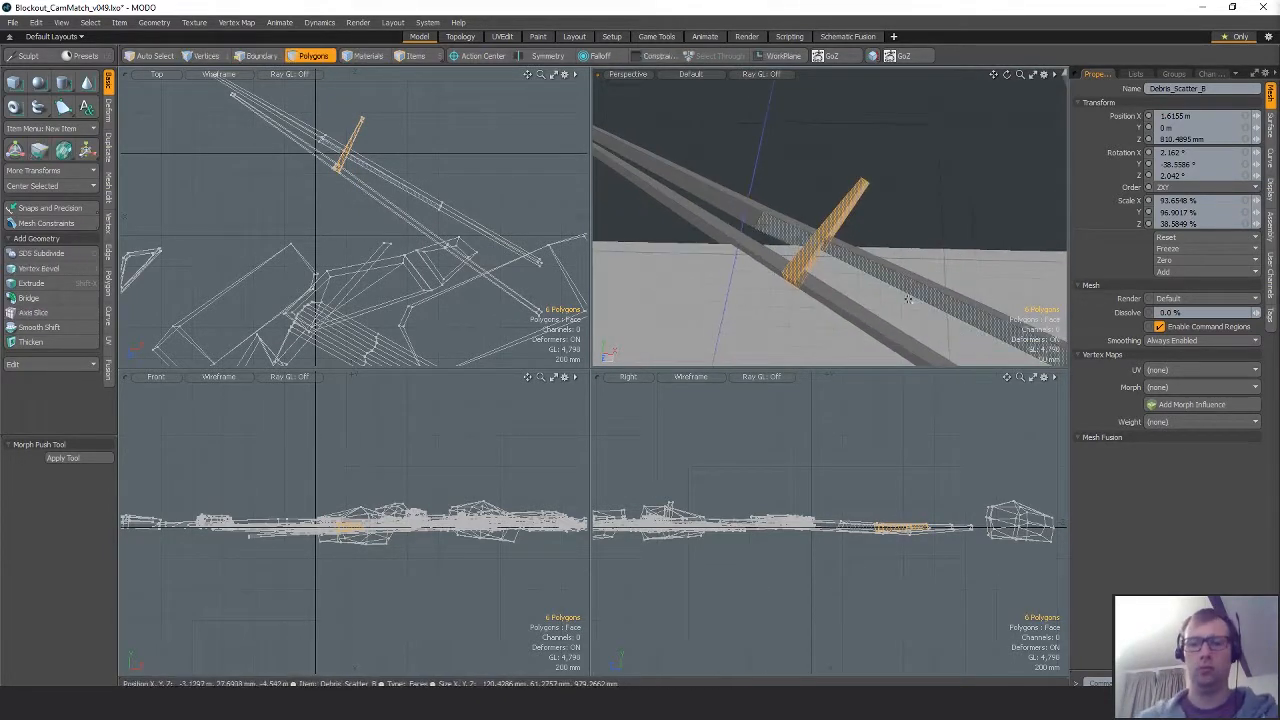
Duplicate the capped crosspiece a little farther along the beams and rotate the copy to a slightly different angle.
key("ctrl+c")
key("ctrl+v")
key("w")
left_click_drag(408, 198, 423, 209)
key("e")
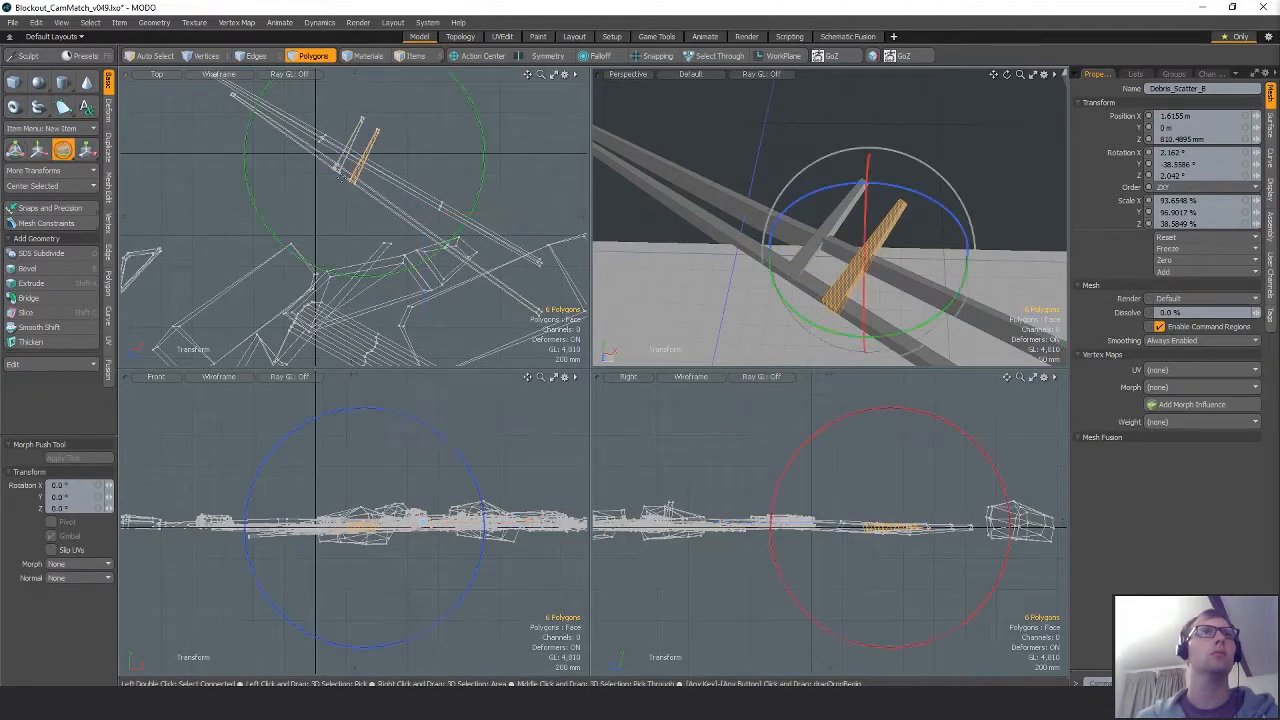
left_click(353, 181)
left_click_drag(456, 122, 468, 146)
key("w")
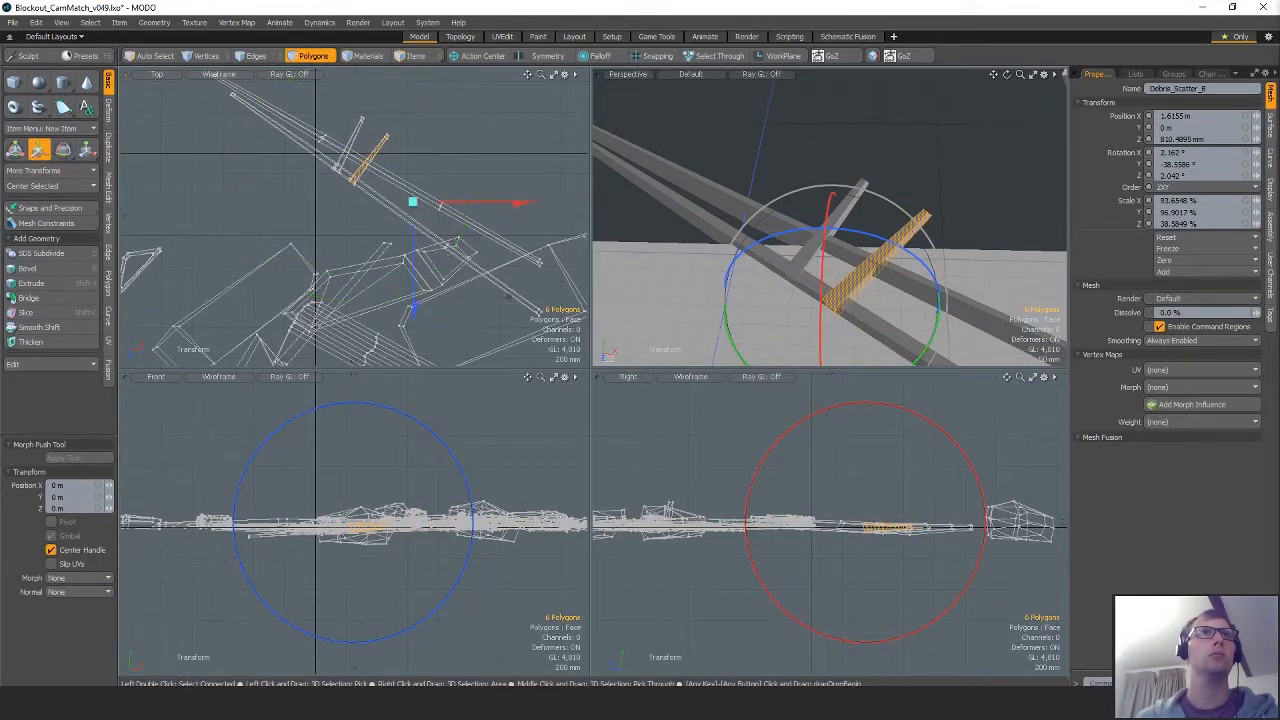
left_click_drag(413, 203, 414, 198)
key("space")
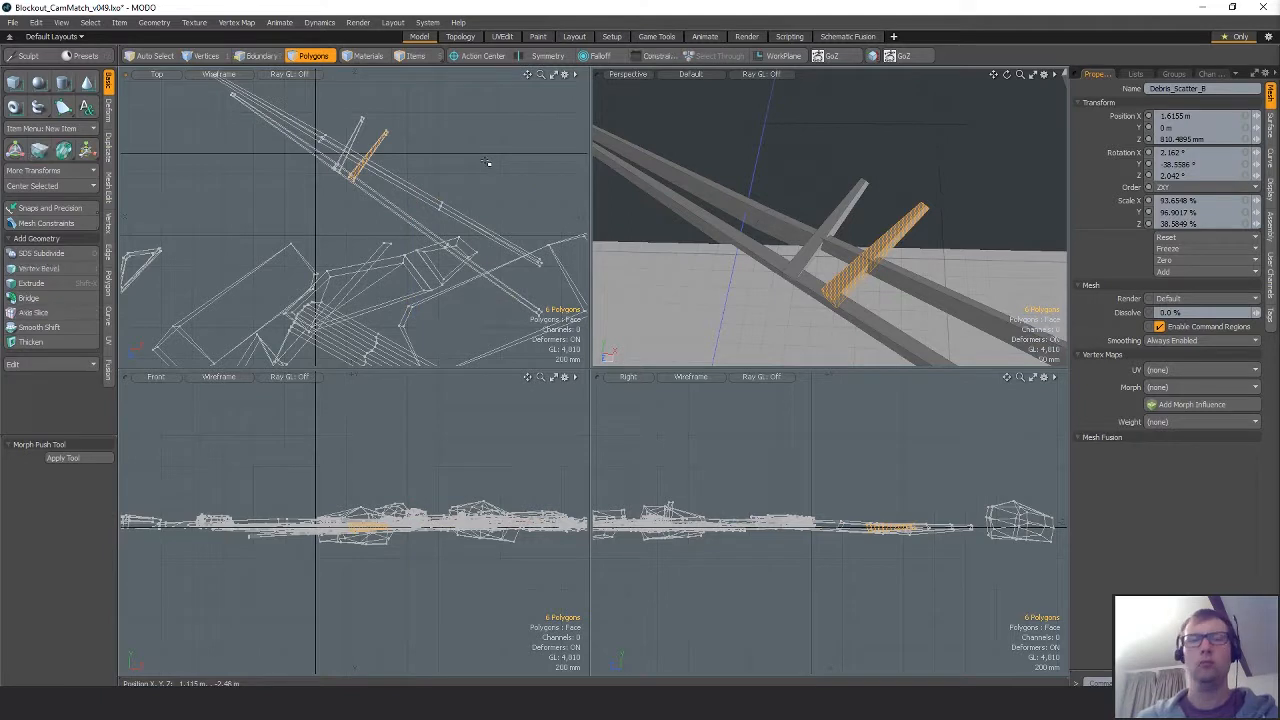
Duplicate the second crosspiece to the far end of the beams, 860 mm in X and 635 mm in Z, and raise the copy 30 mm.
key("w")
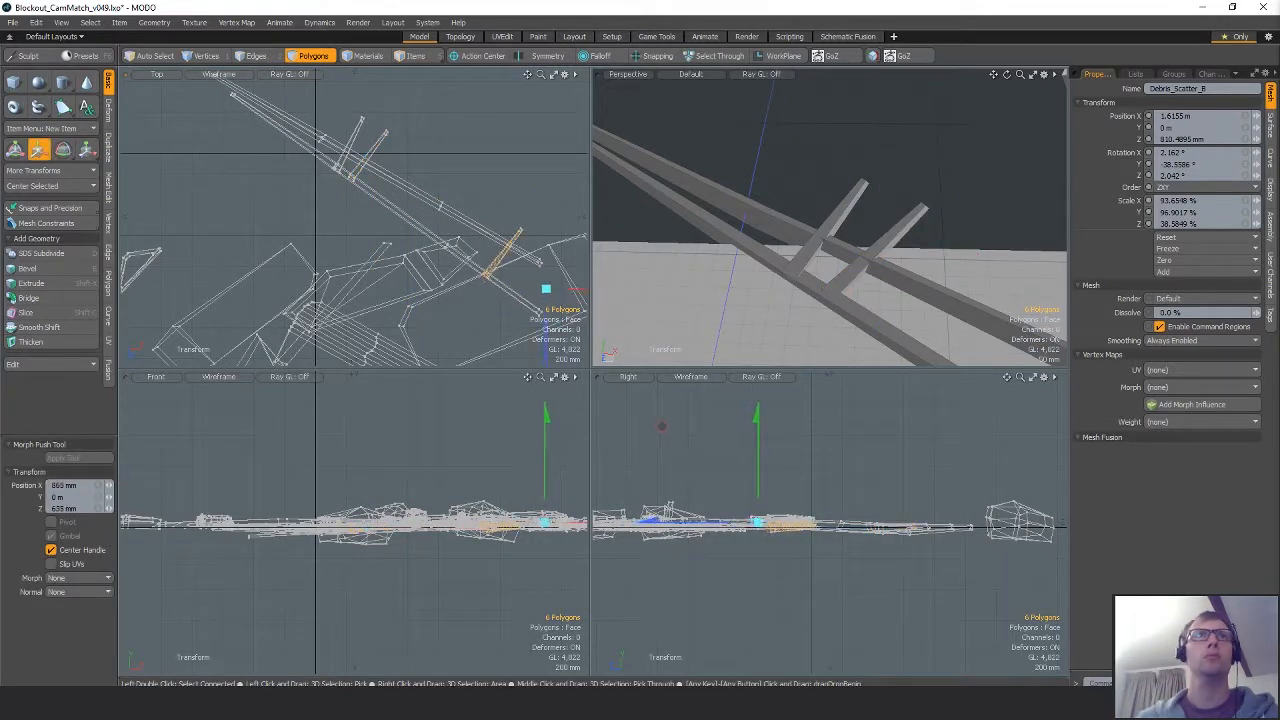
key("shift+a")
left_click_drag(791, 168, 800, 130, "alt")
left_click_drag(868, 243, 865, 223)
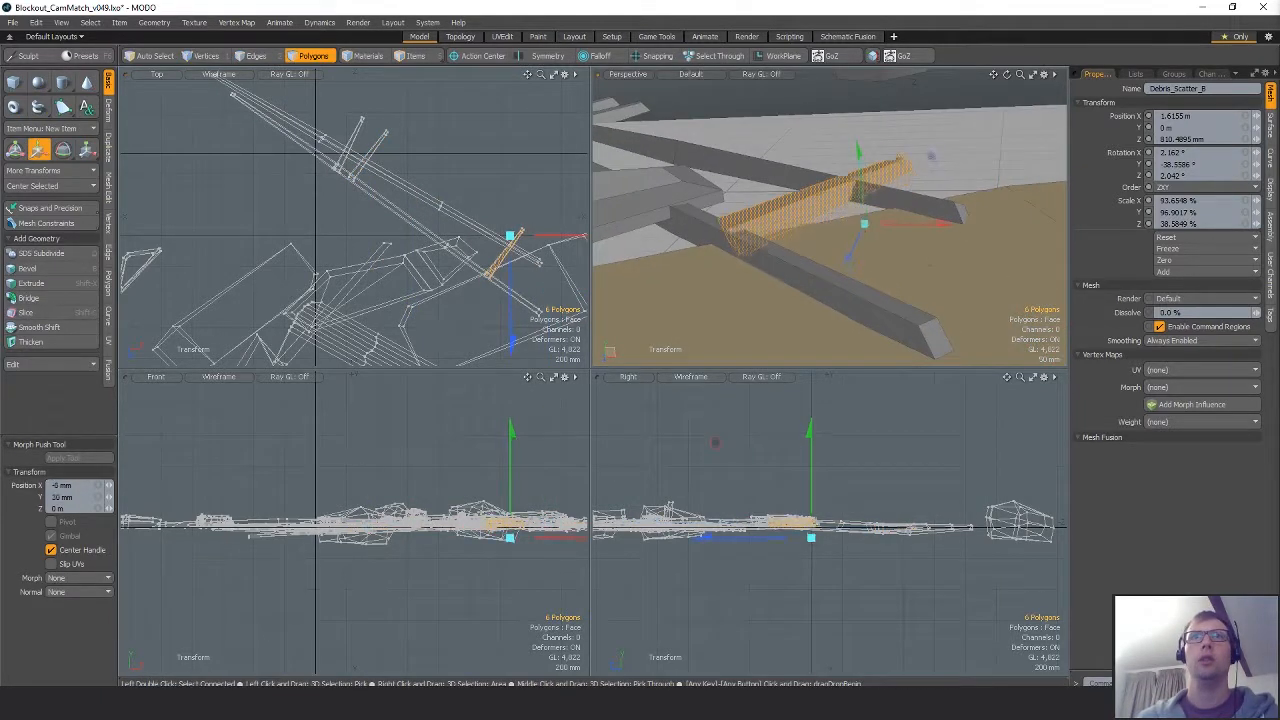
left_click_drag(924, 258, 840, 300, "alt")
key("space")
Shorten the middle crosspiece by moving its four outer end vertices toward the beams.
left_click(901, 80)
left_click_drag(890, 160, 888, 212, "ctrl+alt")
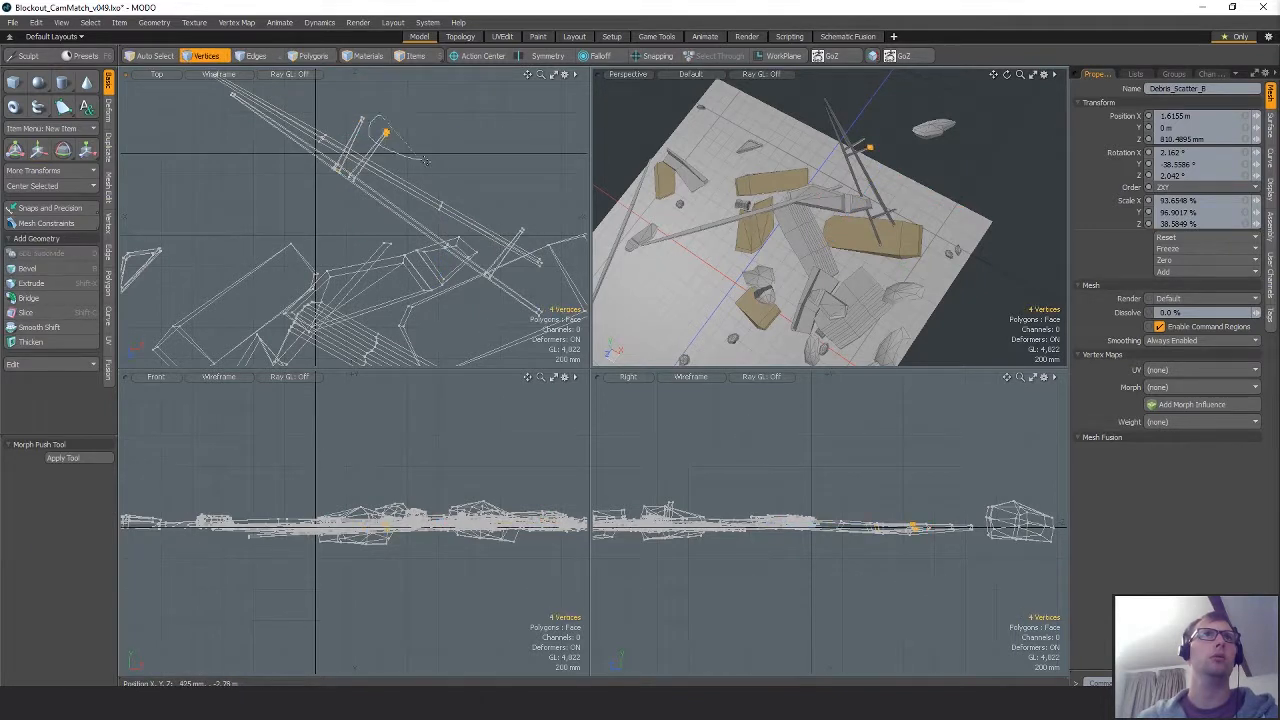
key("w")
key("q")
left_click(471, 168)
Select the whole ladder piece, both beams and all three crosspieces, and tilt it slightly around its own selection center.
scroll(471, 168, "down", 1)
left_click_drag(421, 130, 442, 145, "alt")
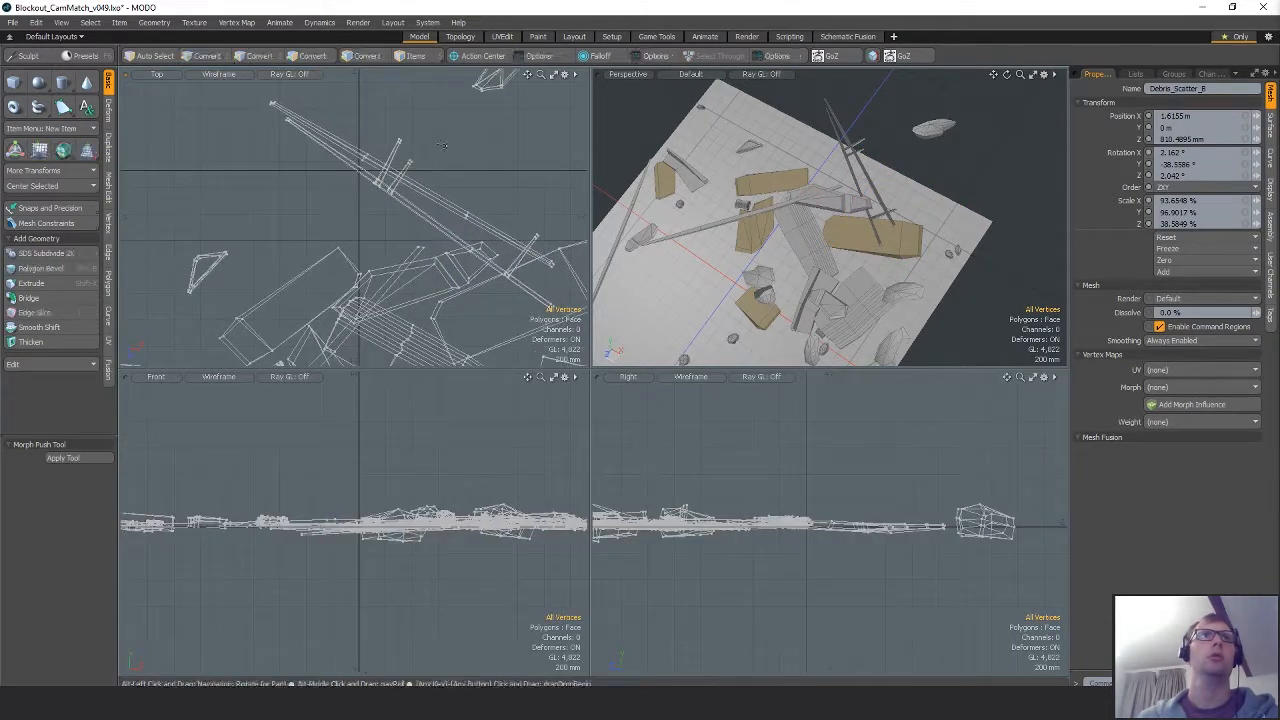
left_click_drag(529, 267, 495, 245, "alt")
left_click_drag(800, 232, 850, 190, "alt")
scroll(802, 214, "up", 3)
scroll(875, 232, "down", 2)
left_click_drag(850, 190, 820, 208, "alt+shift")
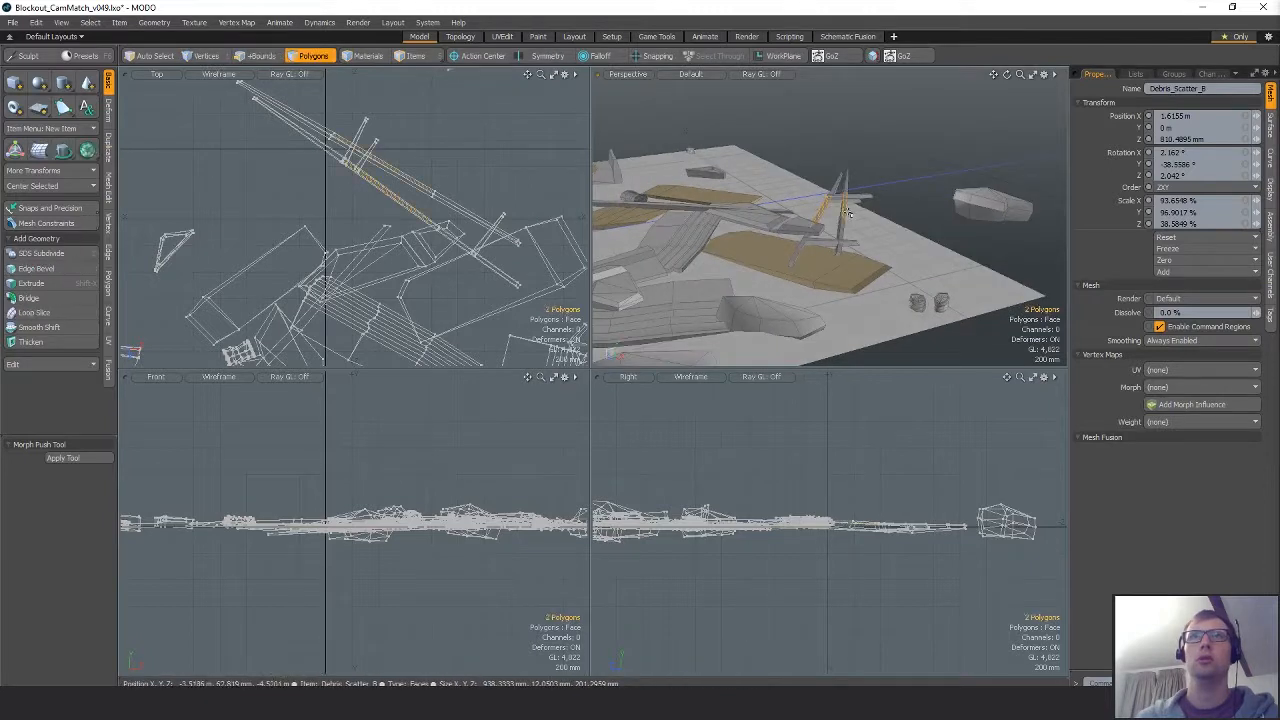
double_click(832, 240)
left_click_drag(832, 240, 901, 217, "ctrl+alt")
key("e")
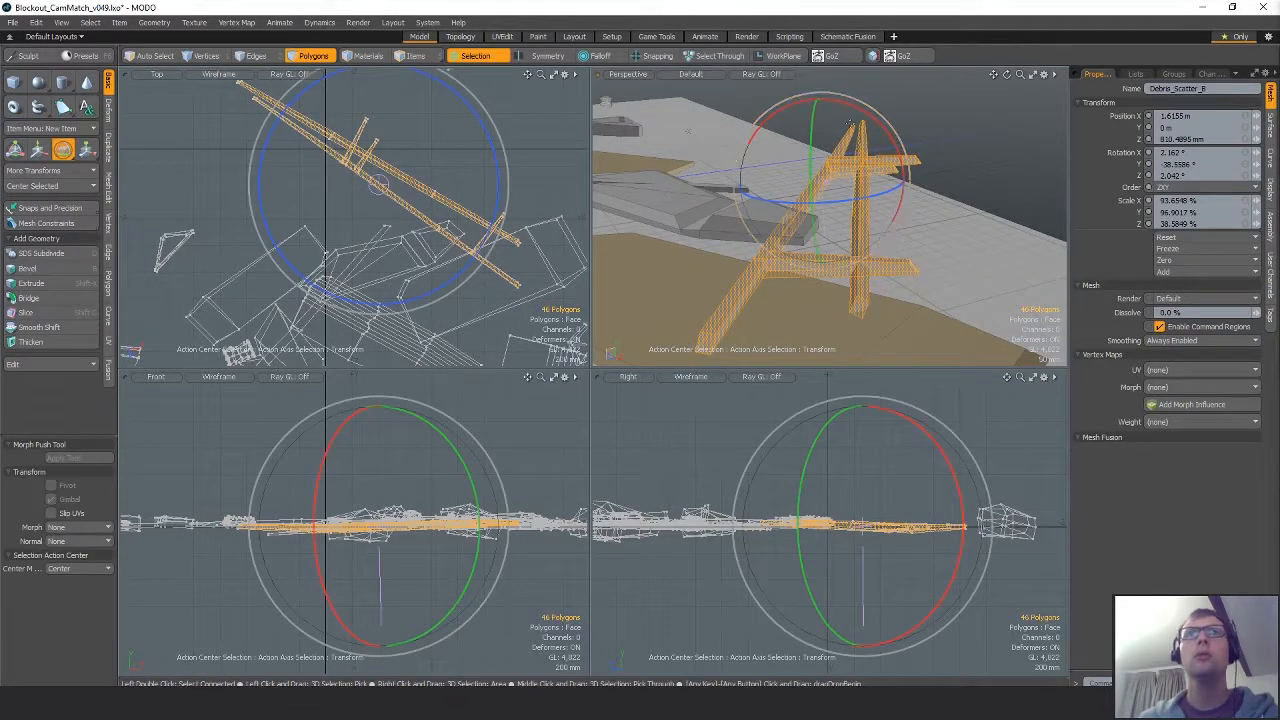
left_click_drag(853, 113, 858, 117)
left_click_drag(818, 164, 819, 160)
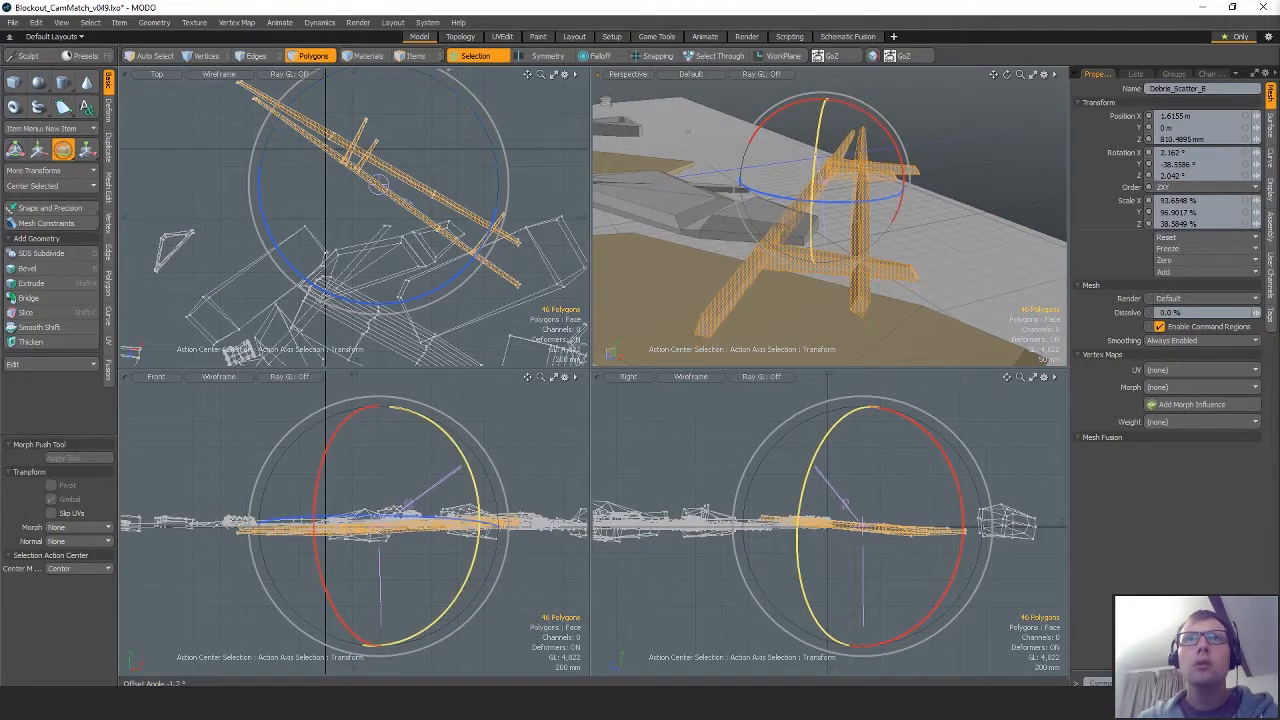
Slide the ladder piece 380 mm along its length over the brown slab, adjust its rotation and raise it 4 mm.
left_click_drag(850, 232, 706, 227, "alt")
key("w")
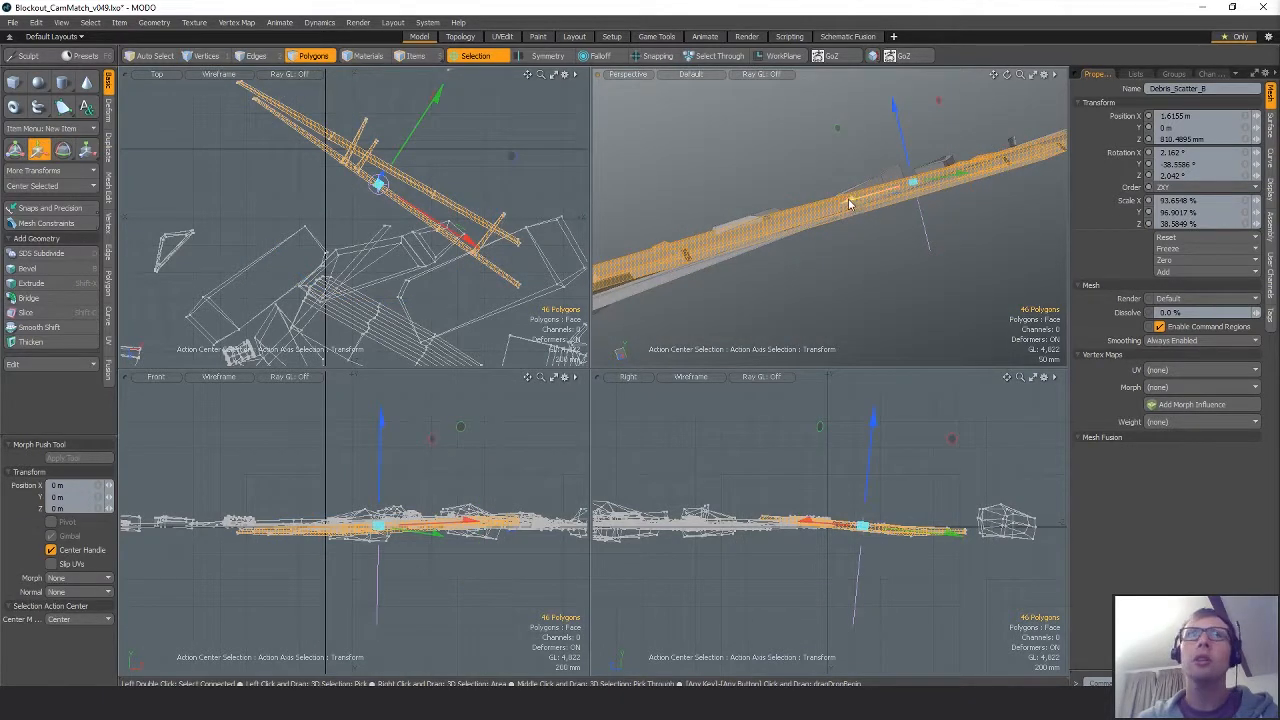
left_click_drag(465, 240, 510, 268)
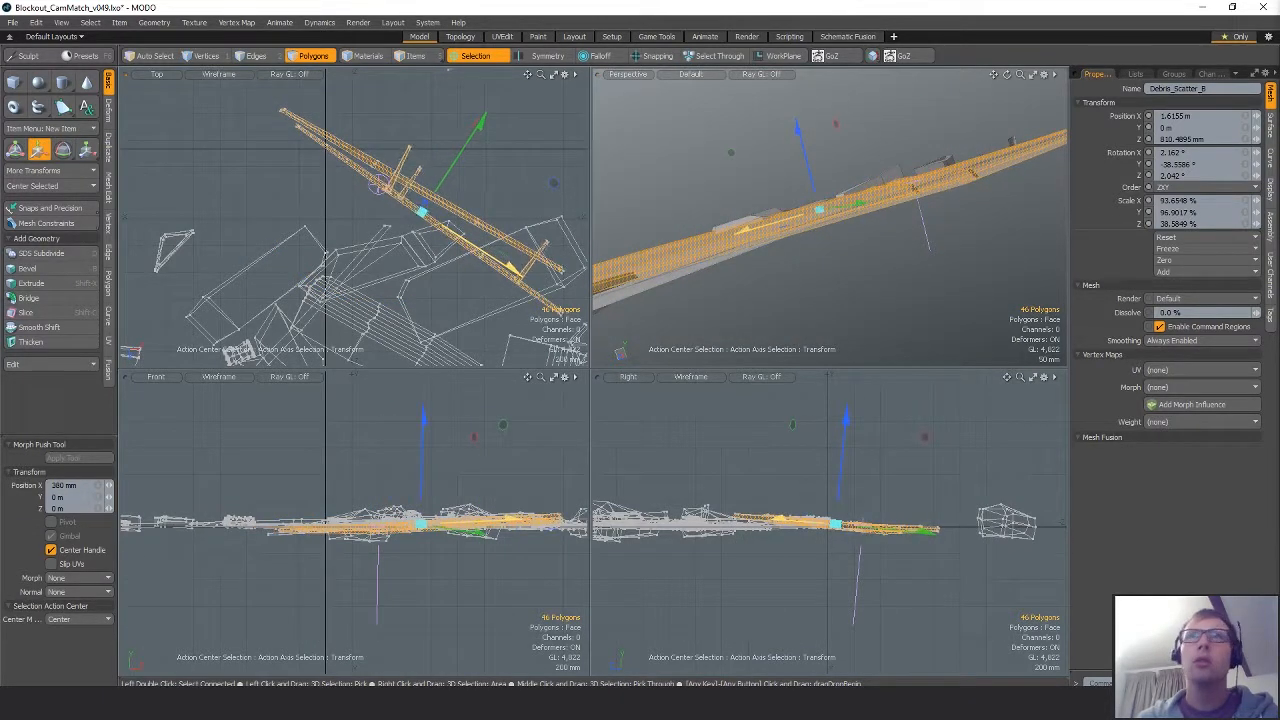
key("e")
left_click_drag(731, 173, 790, 205, "alt")
key("w")
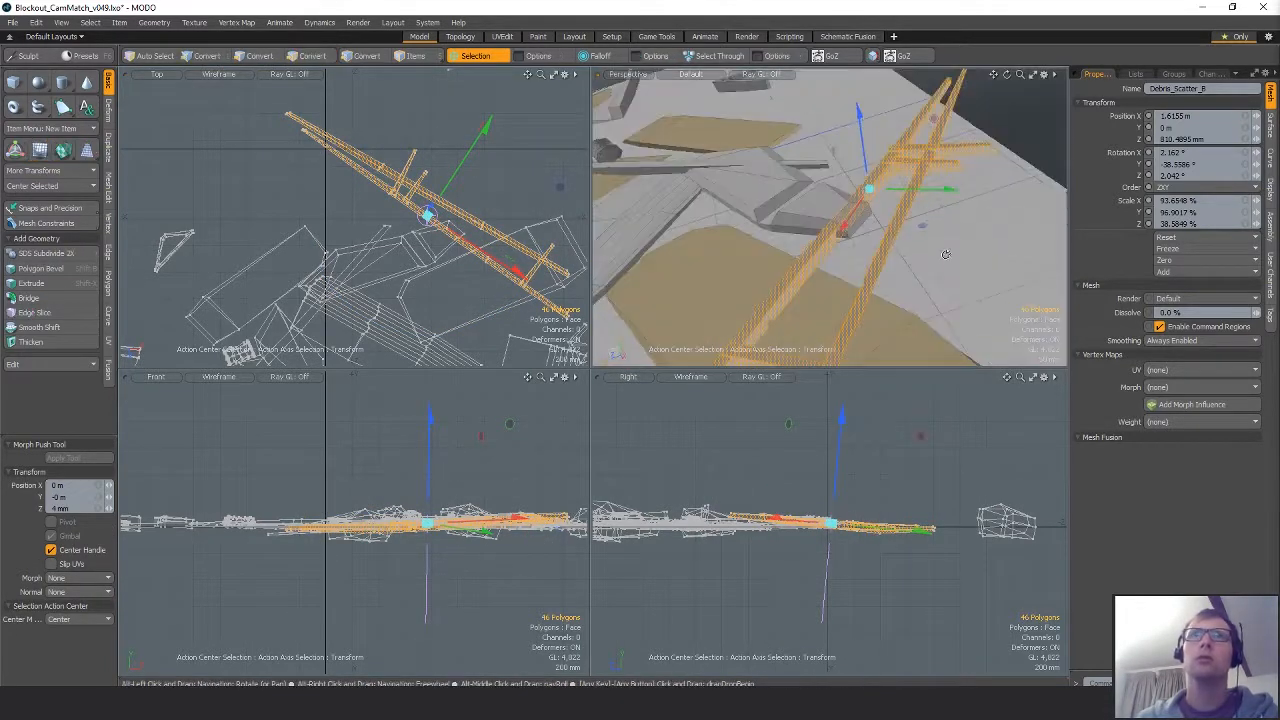
Move the end polygon of the brown slab beneath the ladder 6 mm along its vertical axis.
scroll(800, 215, "down", 3)
key("q")
double_click(828, 292)
left_click_drag(835, 285, 952, 172, "alt")
key("r")
scroll(915, 265, "up", 3)
key("q")
left_click(992, 262)
key("w")
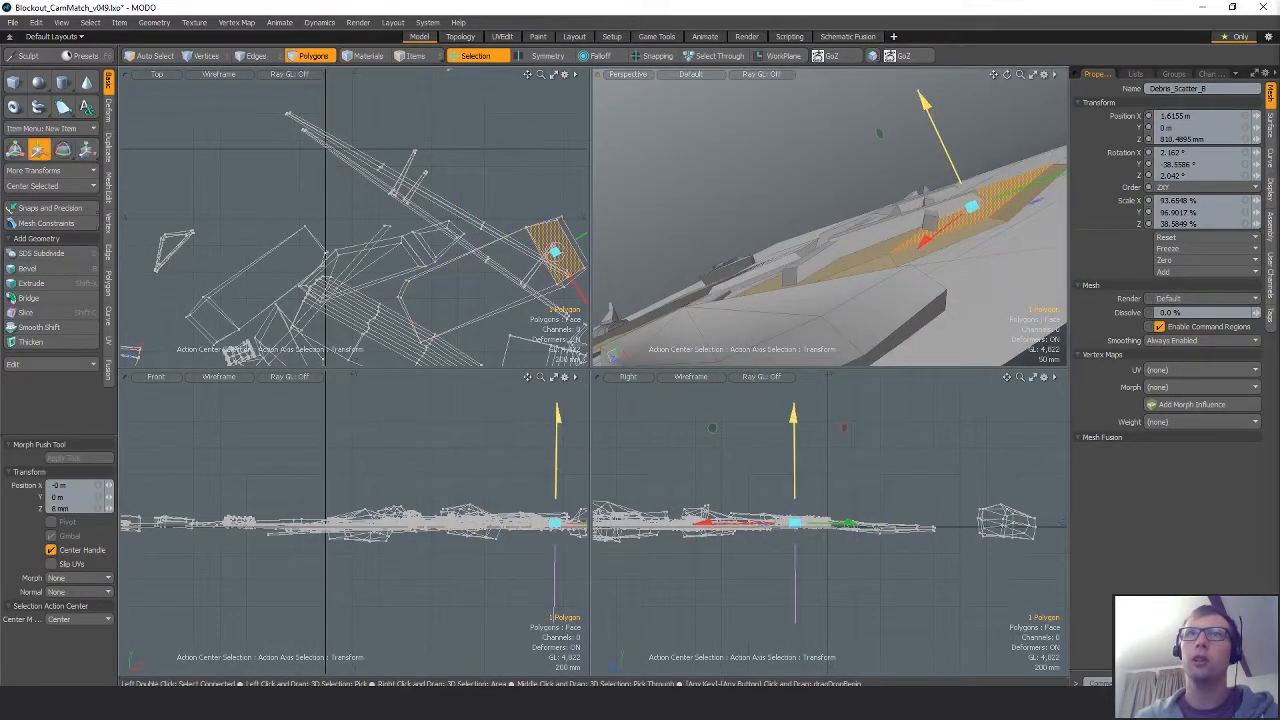
left_click_drag(915, 112, 831, 265, "alt")
key("q")
left_click(849, 204)
Move the two corner vertices at the slab's end away from the ladder to reshape its outline.
scroll(842, 275, "down", 4)
scroll(468, 258, "up", 4)
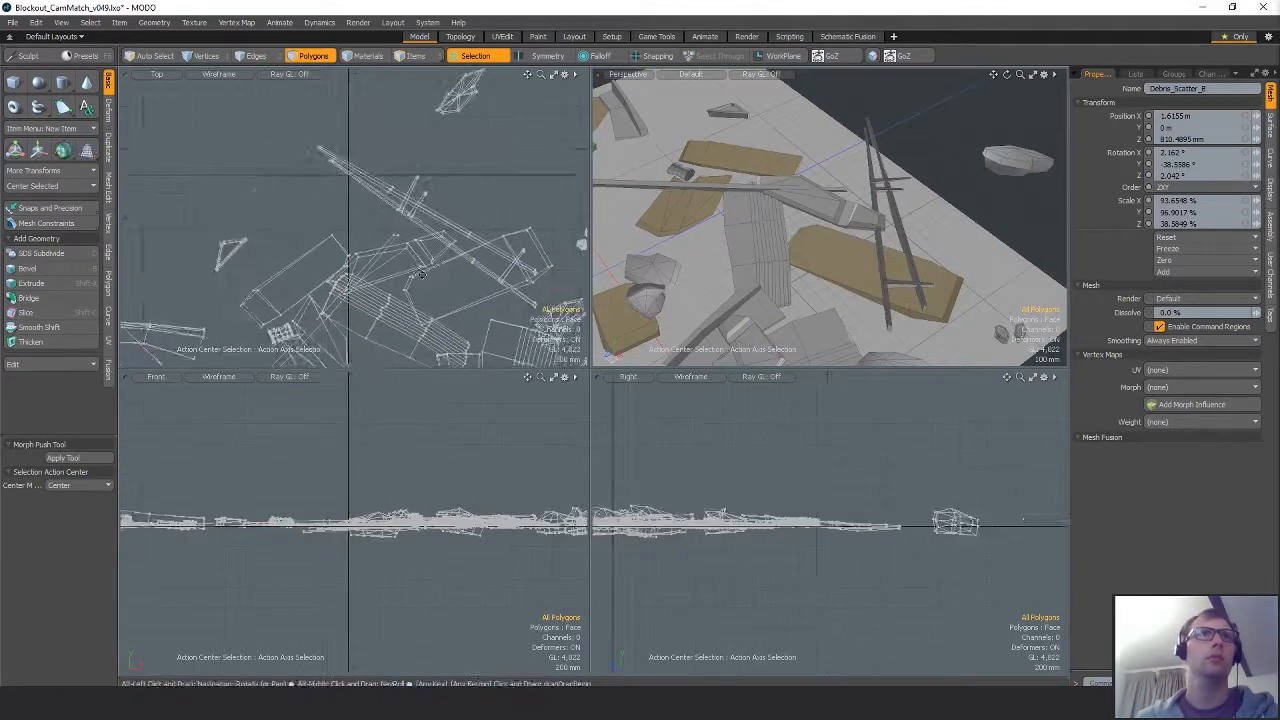
left_click(394, 258)
key("w")
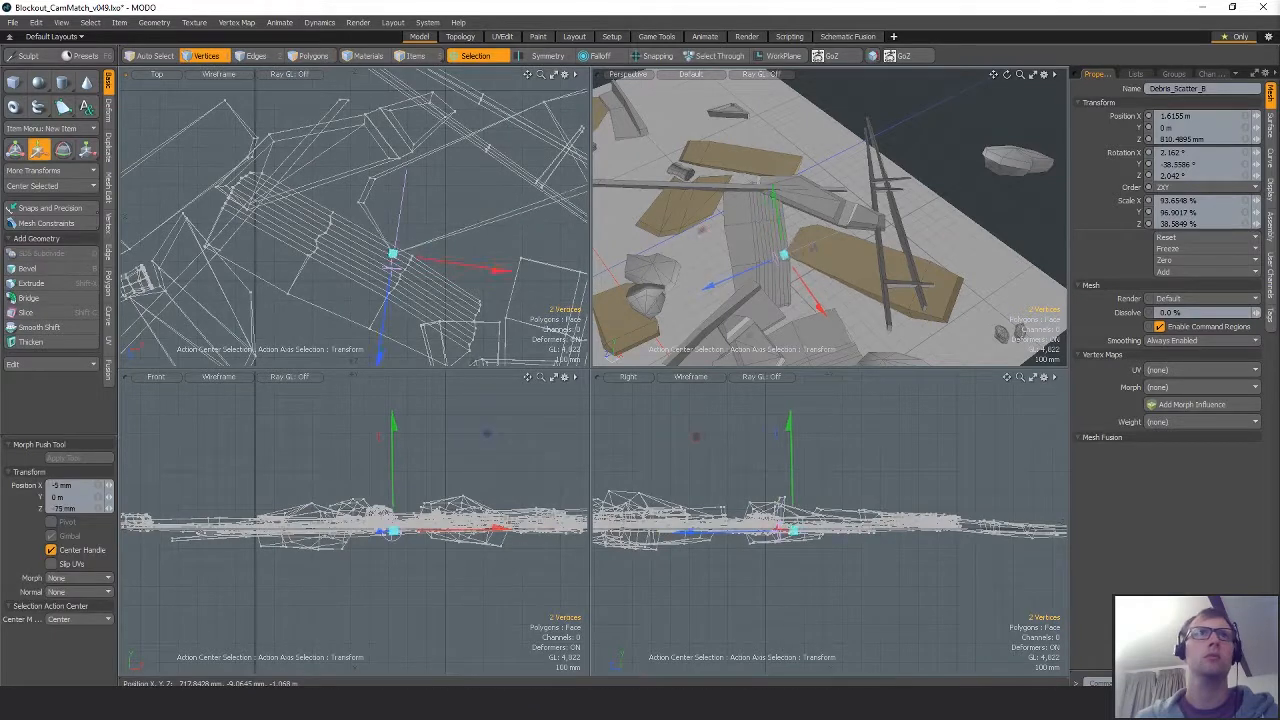
key("q")
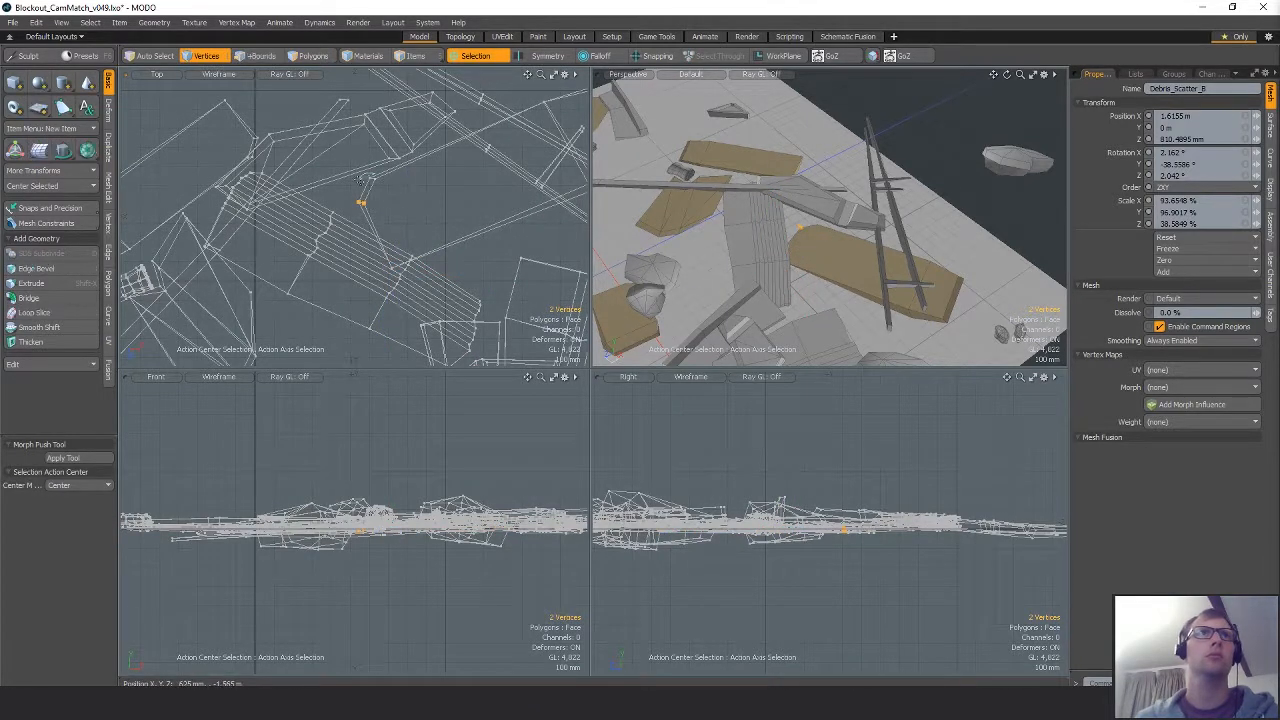
Move the four neighbouring vertices at that end of the slab 75 mm in X and 35 mm in Z.
key("w")
key("q")
key("w")
left_click_drag(421, 227, 440, 235)
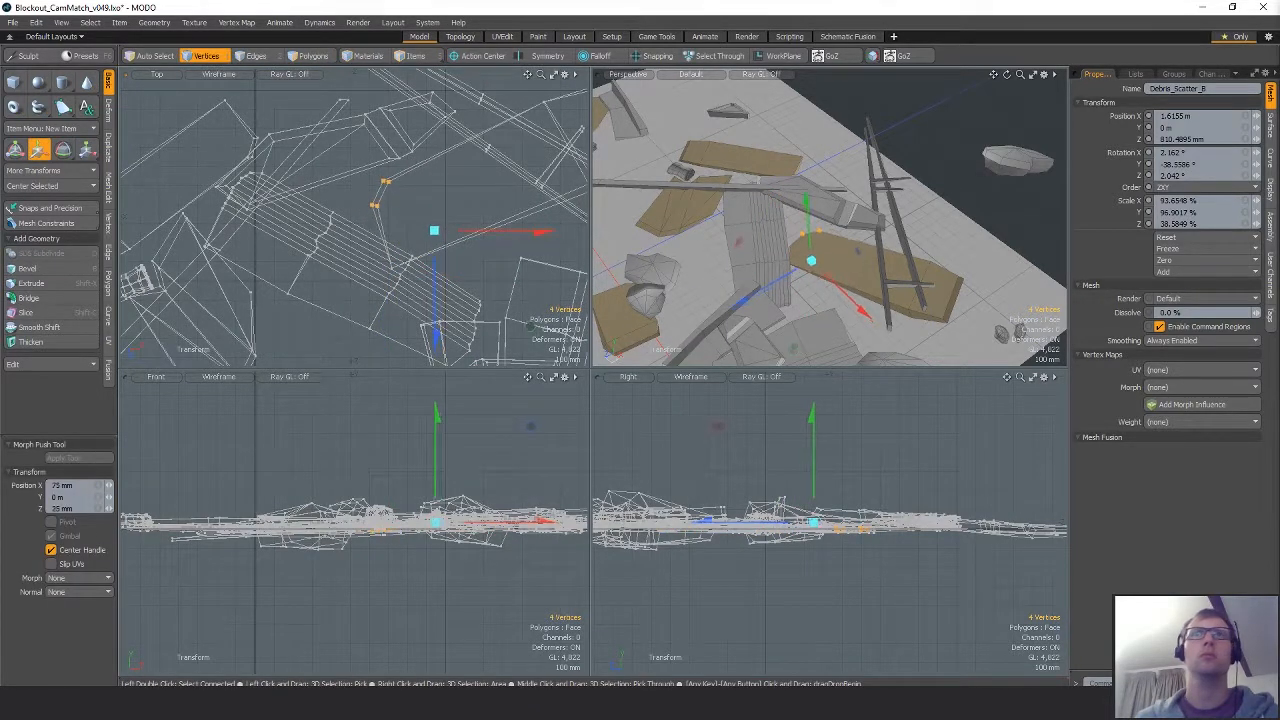
Move the slab's two upper vertices at the same end 200 mm in X and -75 mm in Z.
key("q")
right_click_drag(424, 197, 424, 198)
key("w")
left_click_drag(424, 198, 463, 183)
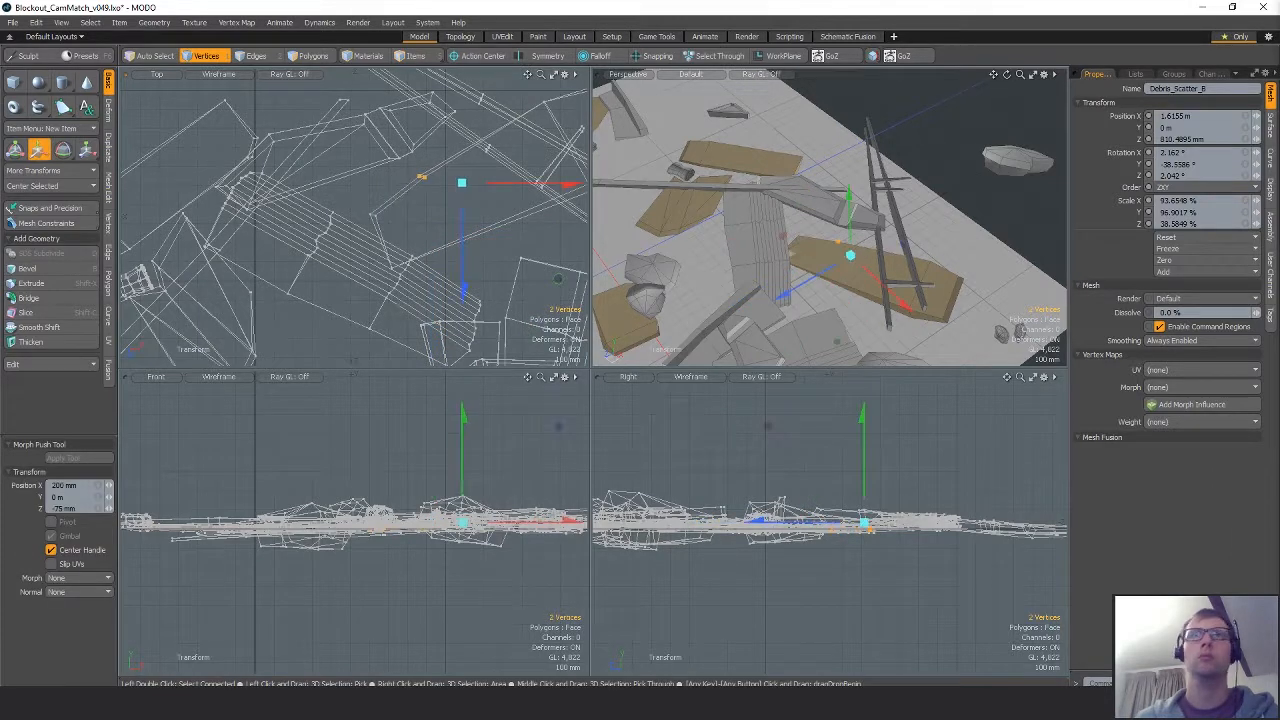
key("q")
Adjust the slab's opposite end under the ladder by moving its outer corner vertices slightly.
left_click_drag(548, 234, 374, 300, "alt")
left_click_drag(374, 300, 390, 262, "ctrl+alt")
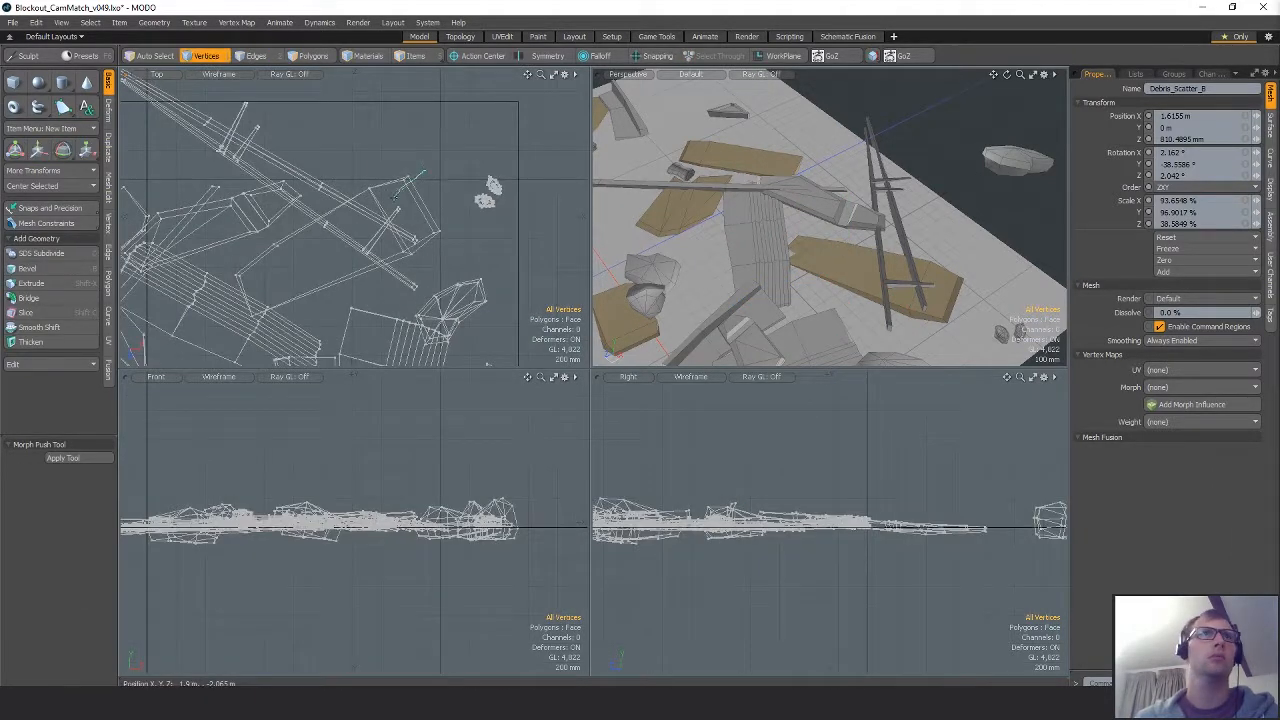
right_click_drag(393, 198, 408, 168)
key("w")
left_click_drag(437, 204, 435, 214)
key("q")
left_click(441, 179)
Raise the two vertices at the slab's corner beside the planked debris piece 12.5 mm.
left_click_drag(880, 225, 860, 289, "ctrl+alt")
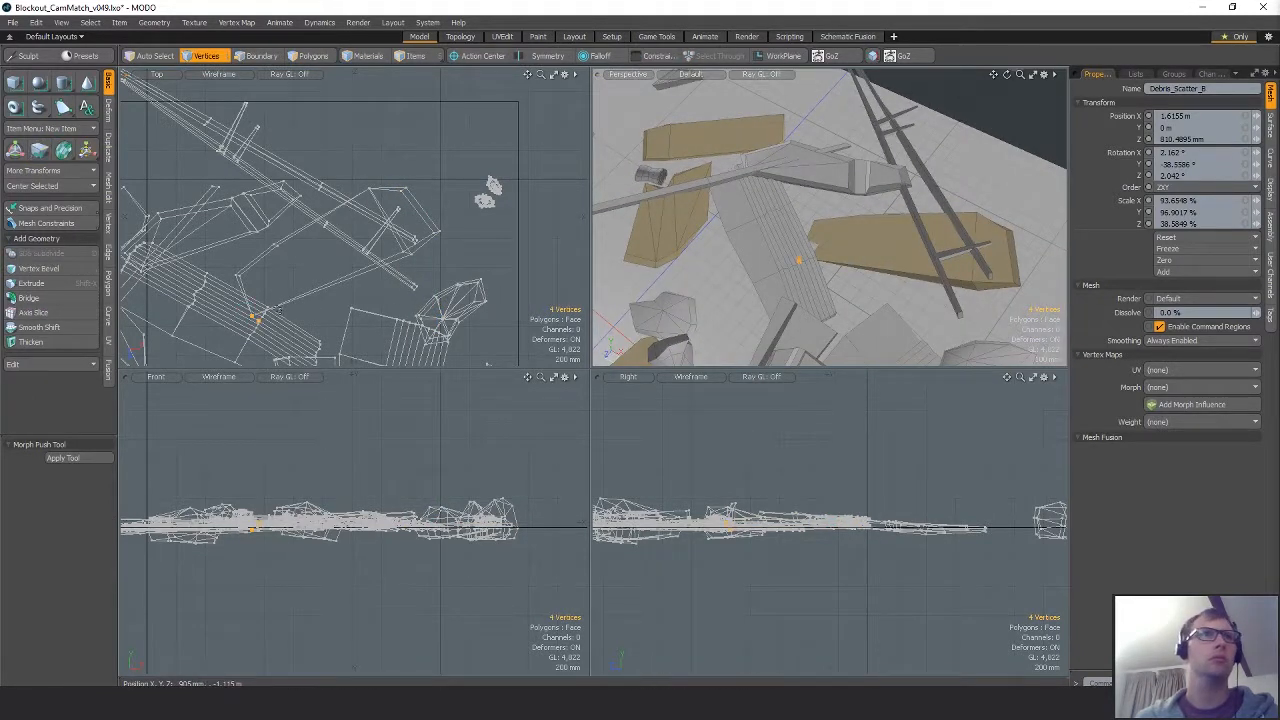
key("shift+a")
left_click_drag(671, 217, 801, 143, "alt")
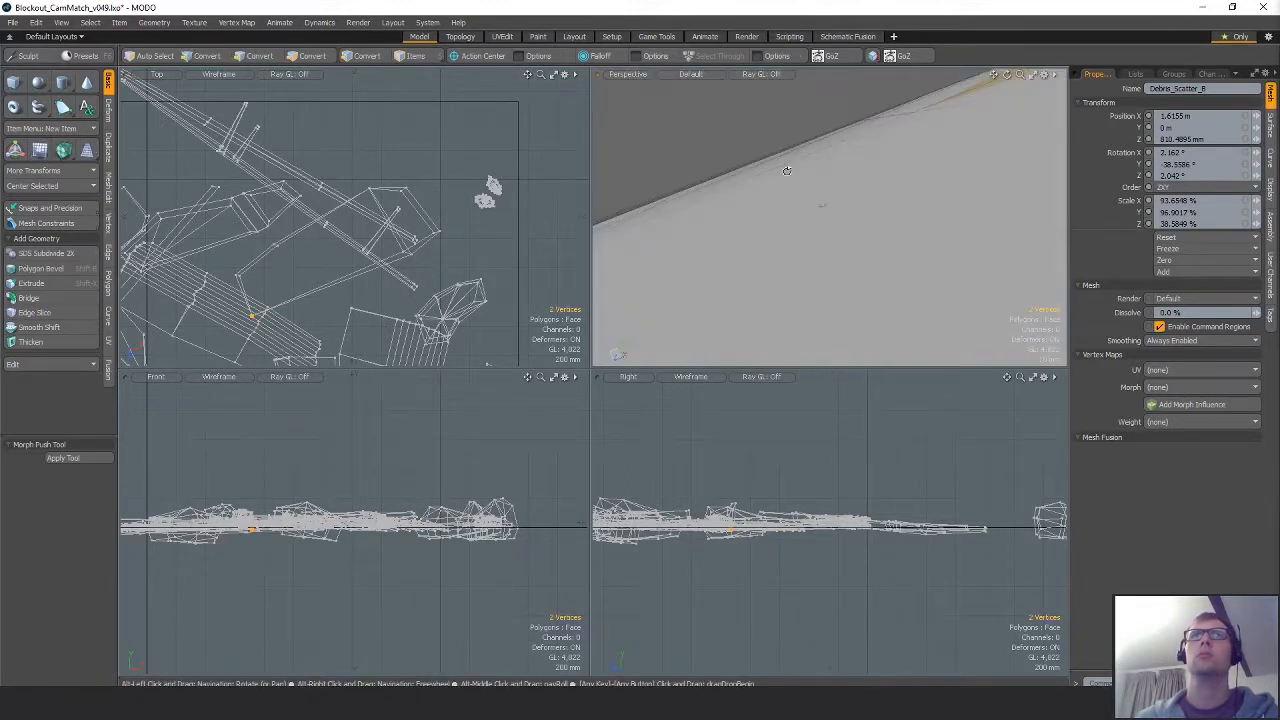
key("w")
left_click_drag(822, 206, 818, 196)
left_click_drag(818, 196, 820, 291, "alt")
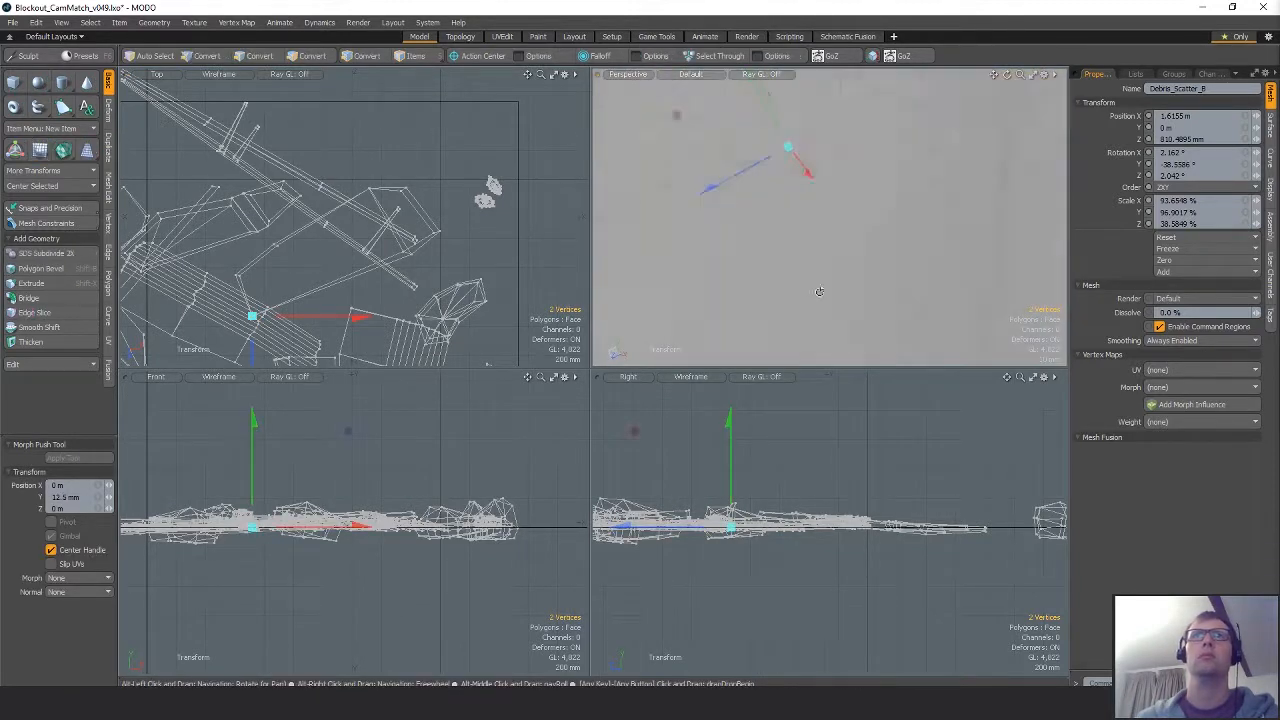
Examine the top faces of the reshaped brown slab and how it sits among the surrounding debris.
scroll(820, 291, "down", 5)
left_click_drag(897, 257, 754, 257, "alt+shift")
scroll(756, 258, "down", 5)
key("3")
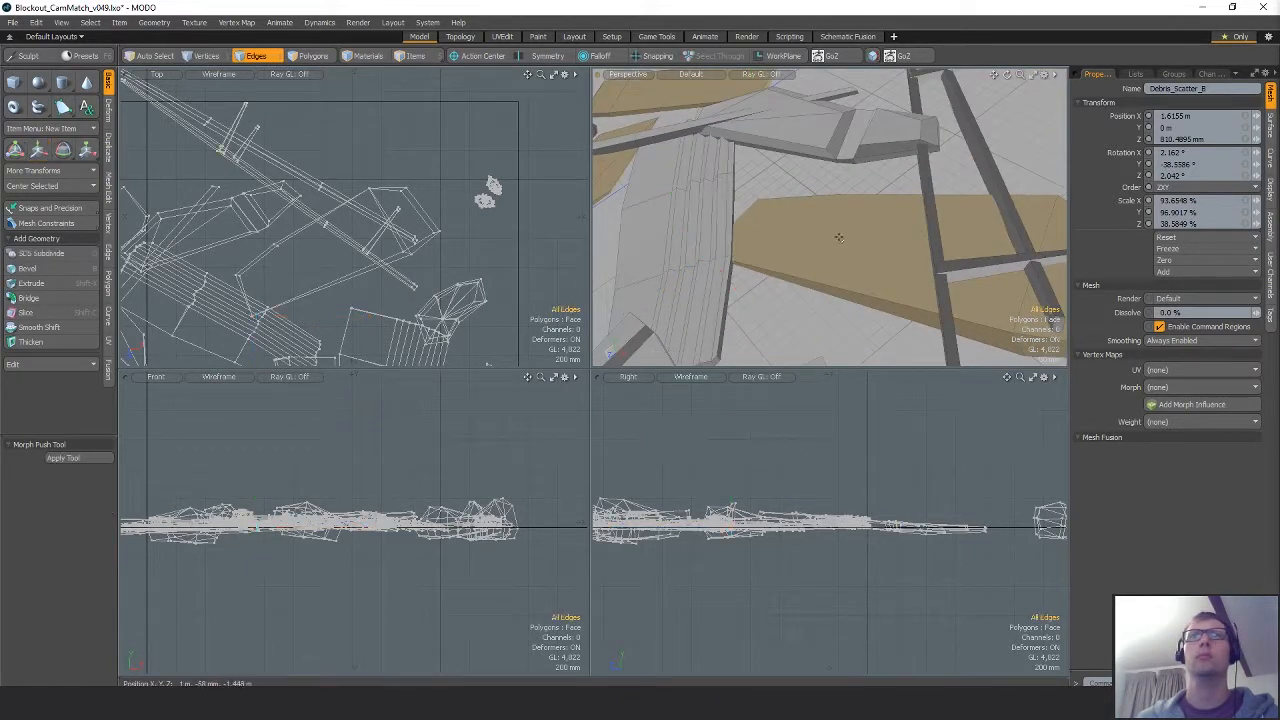
left_click(876, 256)
left_click_drag(792, 302, 930, 251, "alt")
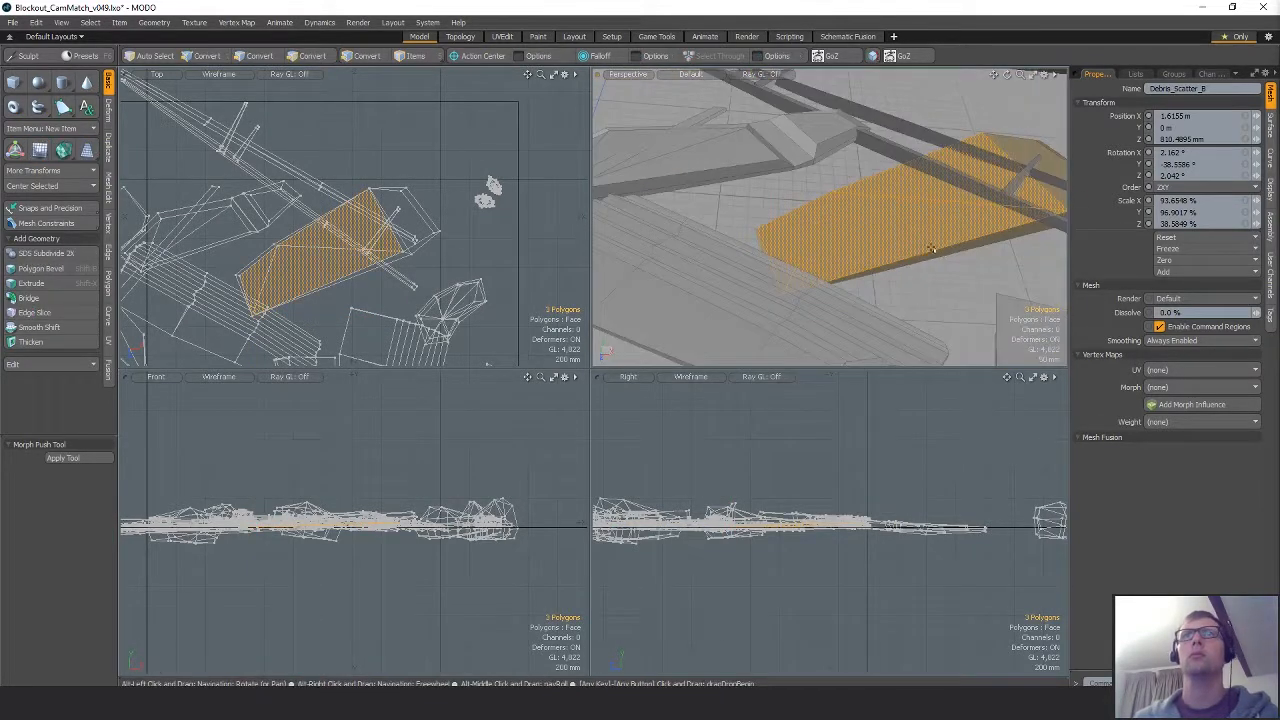
key("1")
scroll(837, 287, "down", 5)
left_click_drag(837, 287, 835, 350, "alt")
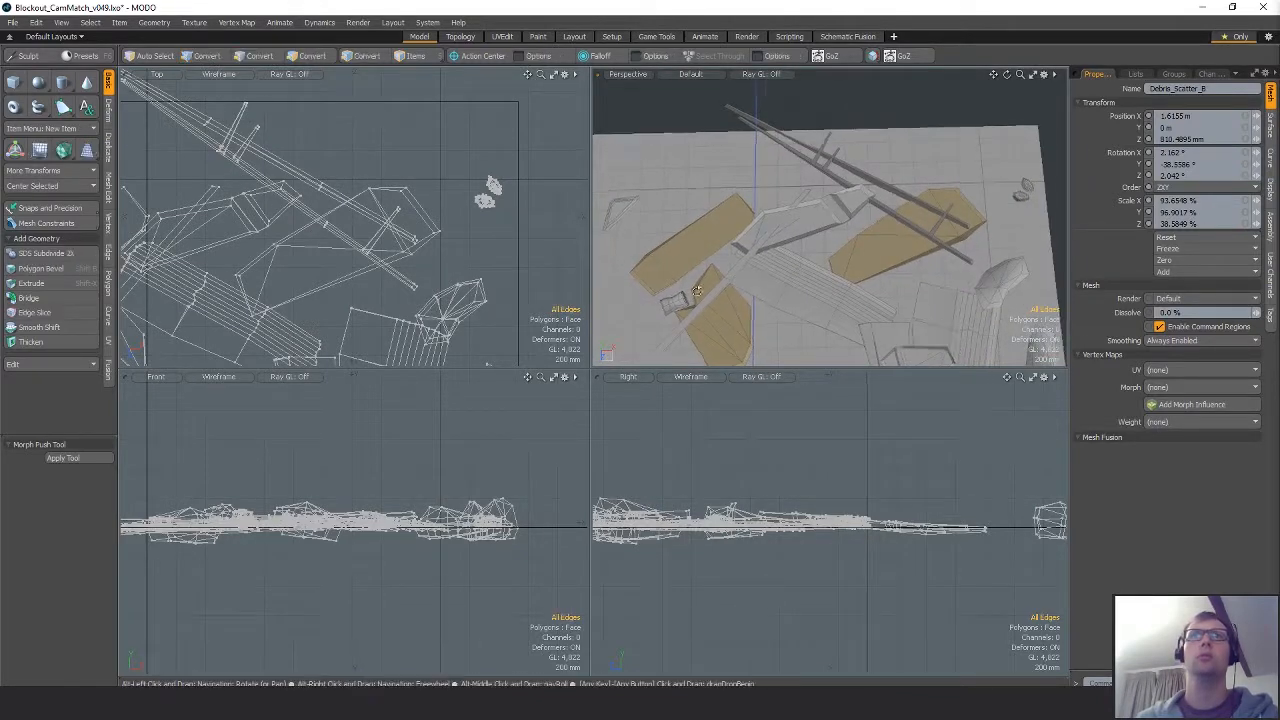
Select the elongated angular debris piece next to the ladder and scale it down along its length.
left_click_drag(848, 268, 812, 218, "alt")
key("3")
key("5")
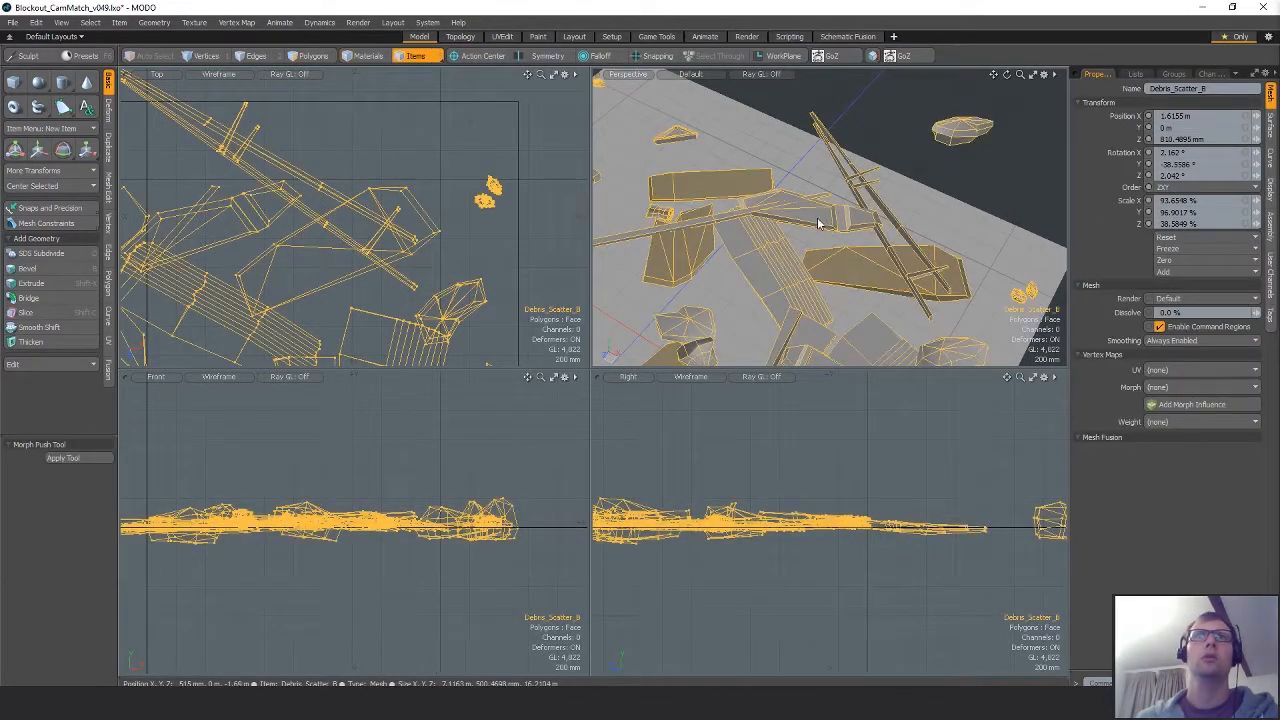
key("3")
double_click(818, 218)
key("r")
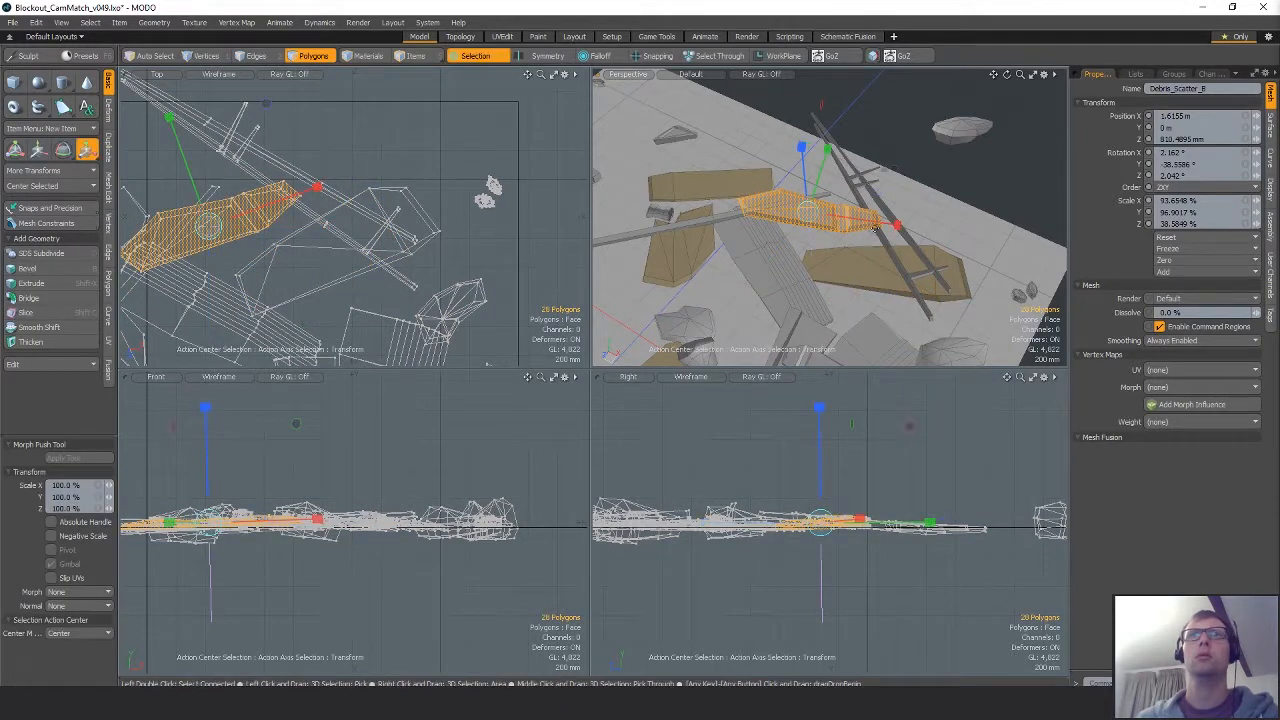
left_click_drag(877, 270, 881, 171, "alt")
Select the long thin beam beside the shortened debris piece and adjust its tilt using the local action center.
key("space")
double_click(683, 262)
key("shift+a")
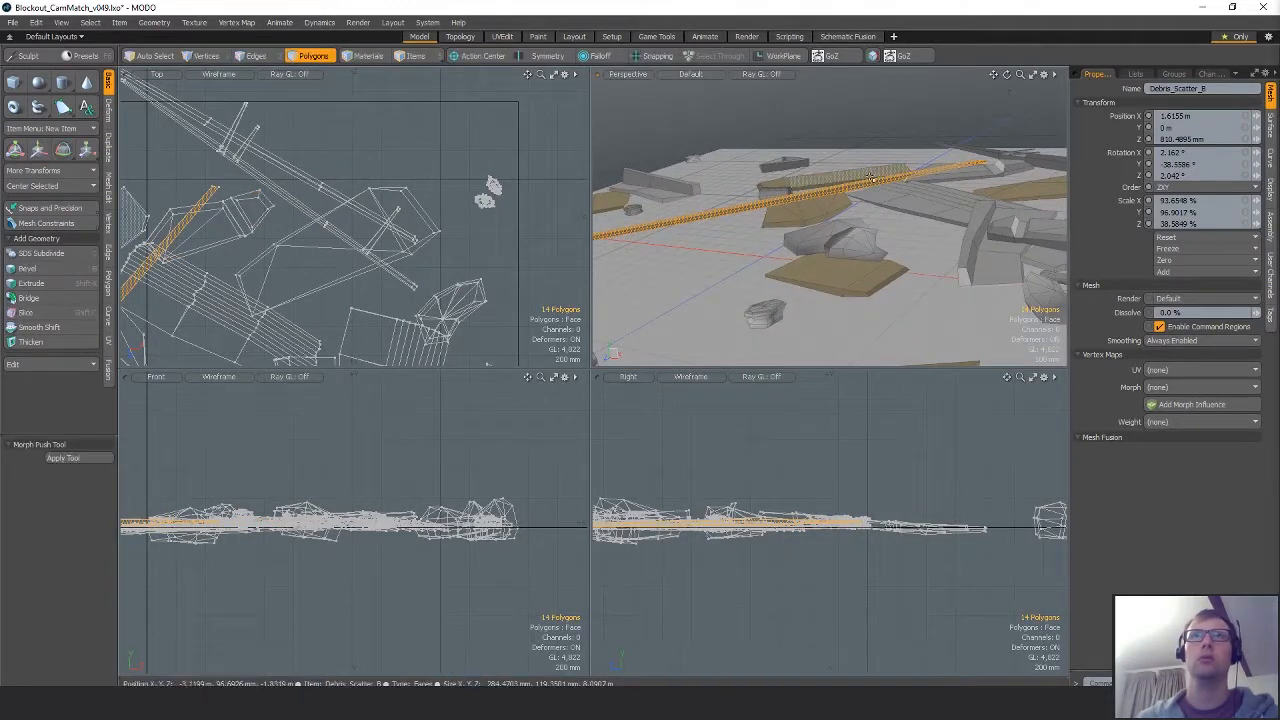
key("e")
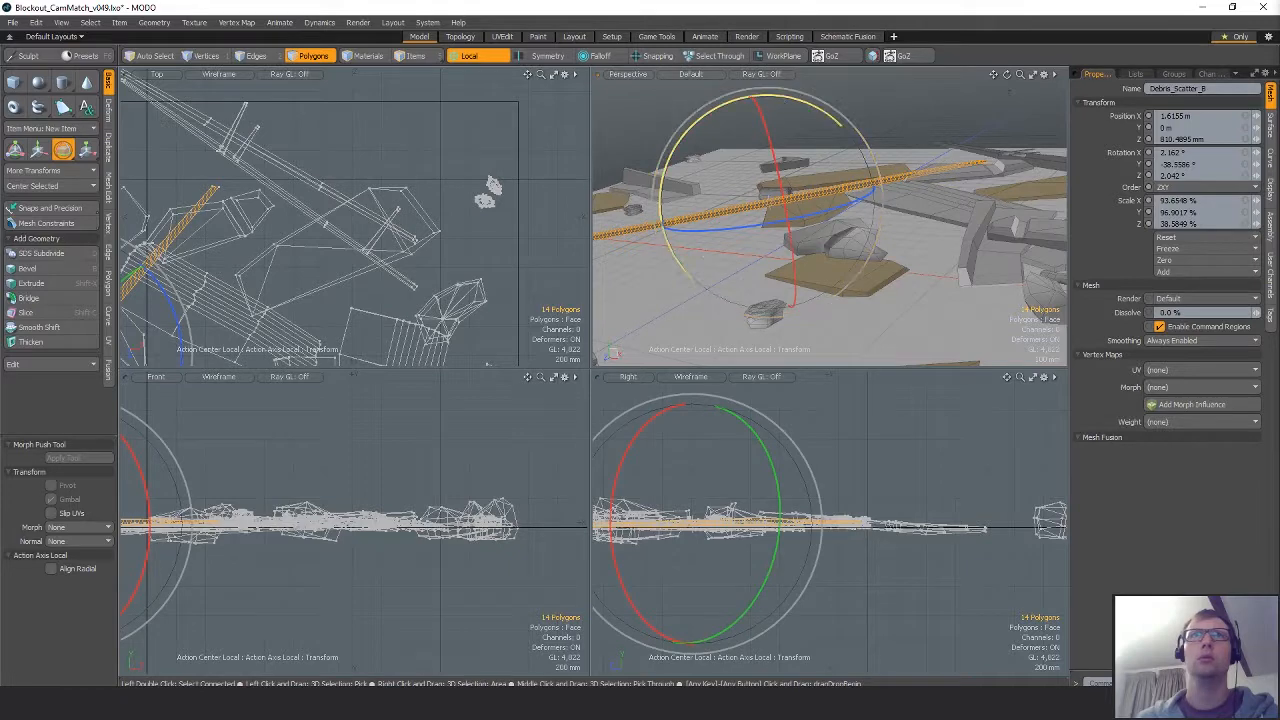
left_click_drag(880, 180, 862, 135, "alt")
key("w")
Scale the angular debris piece to 92% along its local X axis and reposition it beside the thin beam.
key("space")
double_click(880, 176)
key("shift+a")
scroll(850, 170, "up", 3)
left_click_drag(850, 200, 890, 250, "alt")
key("y")
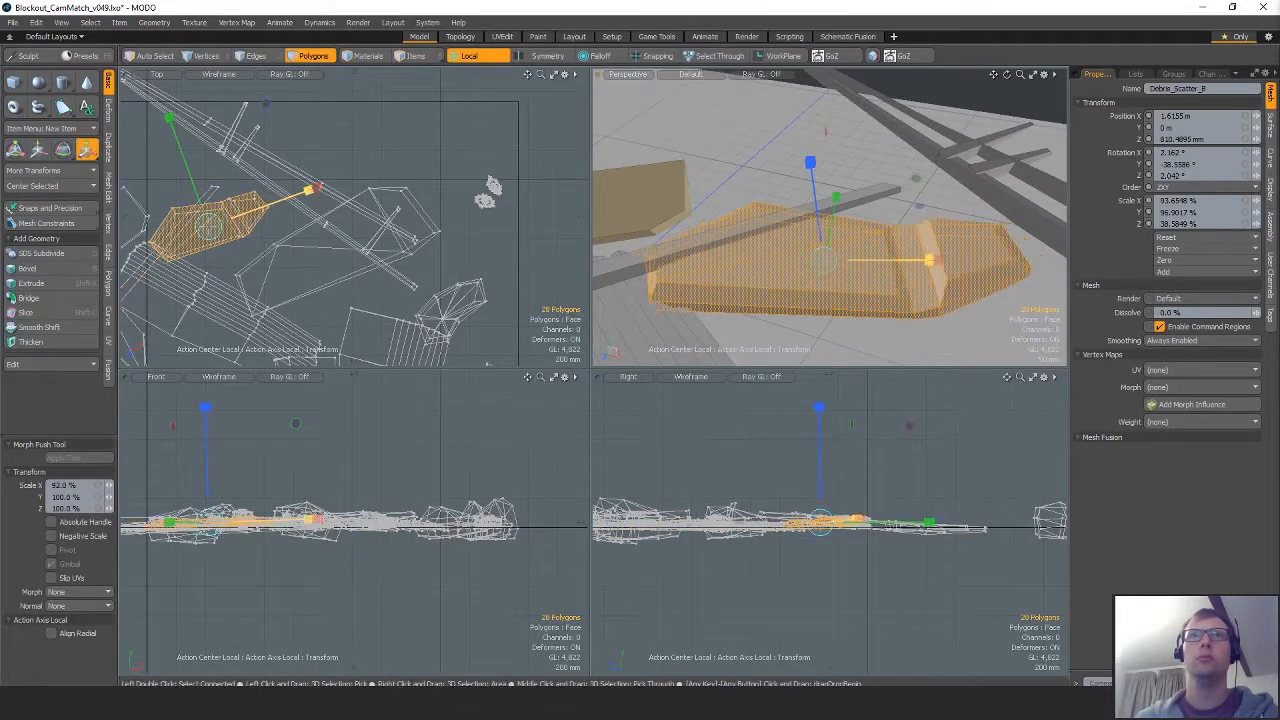
key("w")
left_click_drag(935, 203, 905, 150)
Select the long thin beam and adjust its placement relative to the debris piece beneath it.
key("q")
double_click(720, 193)
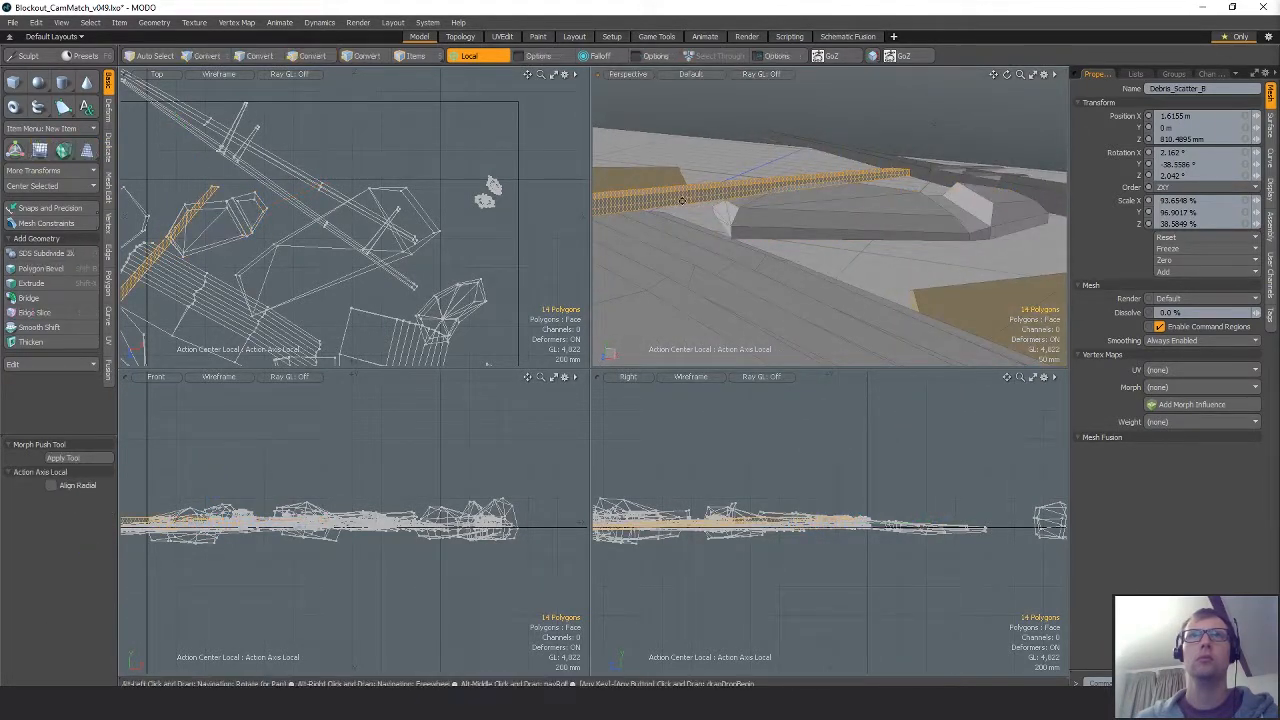
left_click_drag(720, 193, 894, 198, "alt")
key("w")
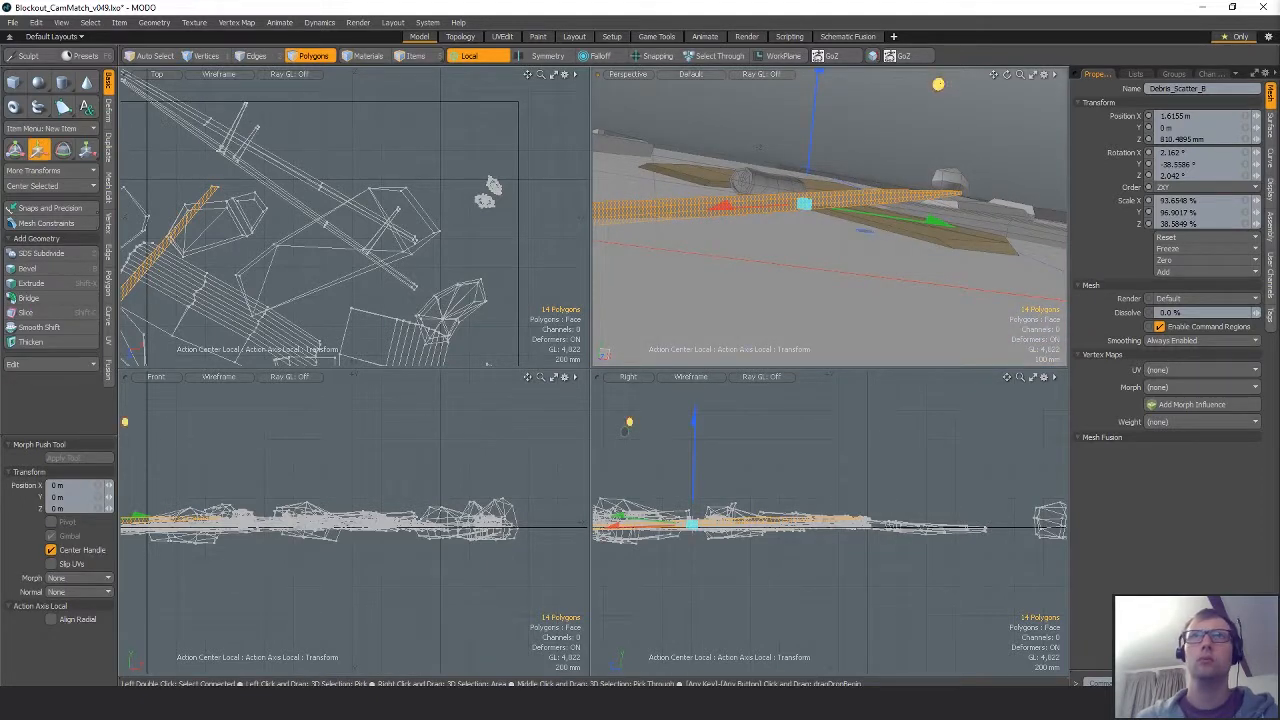
mouse_move(925, 188)
left_mouse_down("alt")
mouse_move(889, 147)
mouse_move(929, 168)
left_mouse_up("alt")
Clear the action center, select the whole angular debris piece and nudge it horizontally in the gap between beam and ladder.
key("q")
left_click(889, 147)
scroll(915, 166, "down", 3)
scroll(922, 167, "up", 5)
key("w")
key("q")
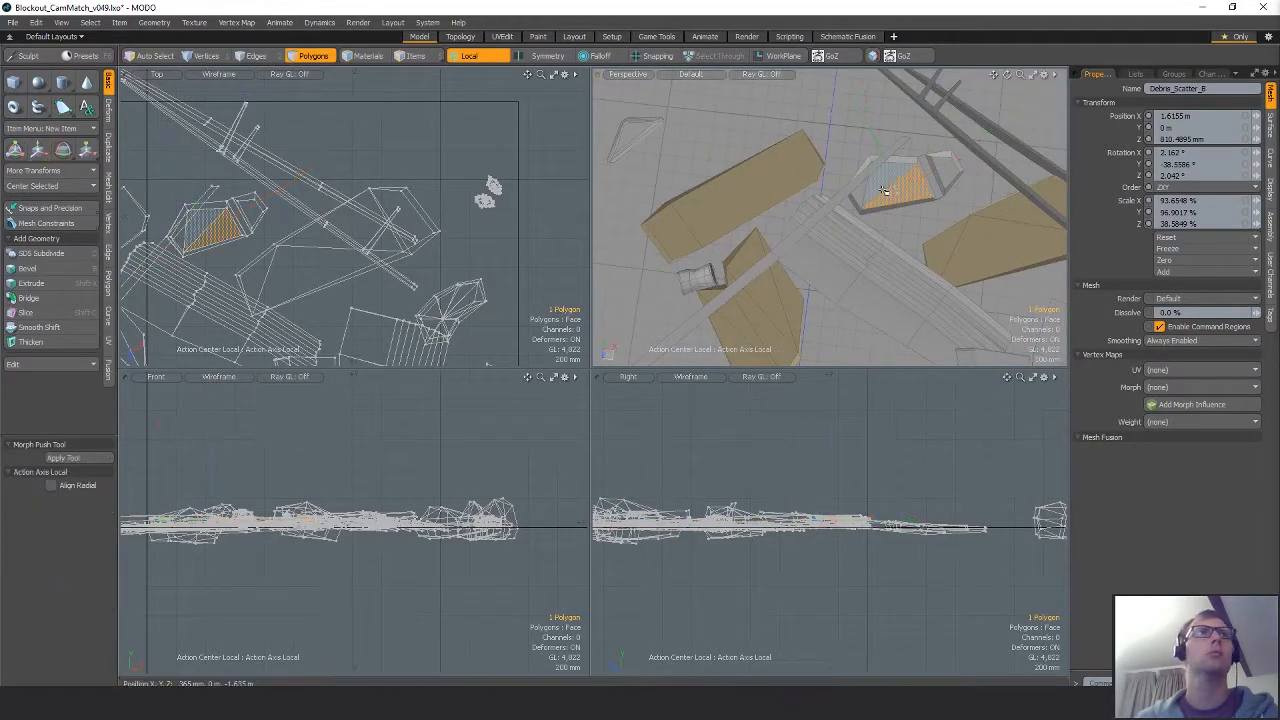
double_click(890, 189)
key("w")
key("q")
key("w")
left_click_drag(265, 204, 335, 230, "alt")
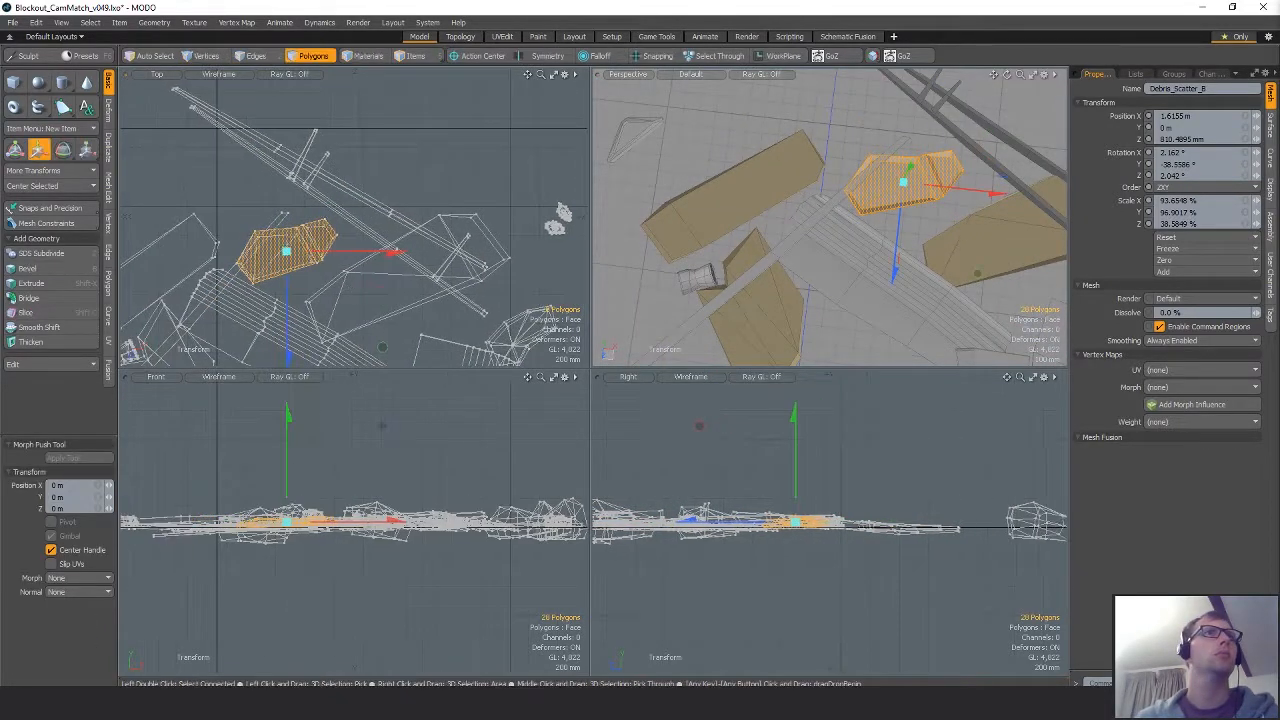
left_click_drag(349, 289, 347, 286)
key("q")
Select the whole long rectangular slab beside the thin beam and rotate it about Y to a flatter angle in plan.
left_click_drag(849, 248, 845, 257, "alt")
double_click(734, 216)
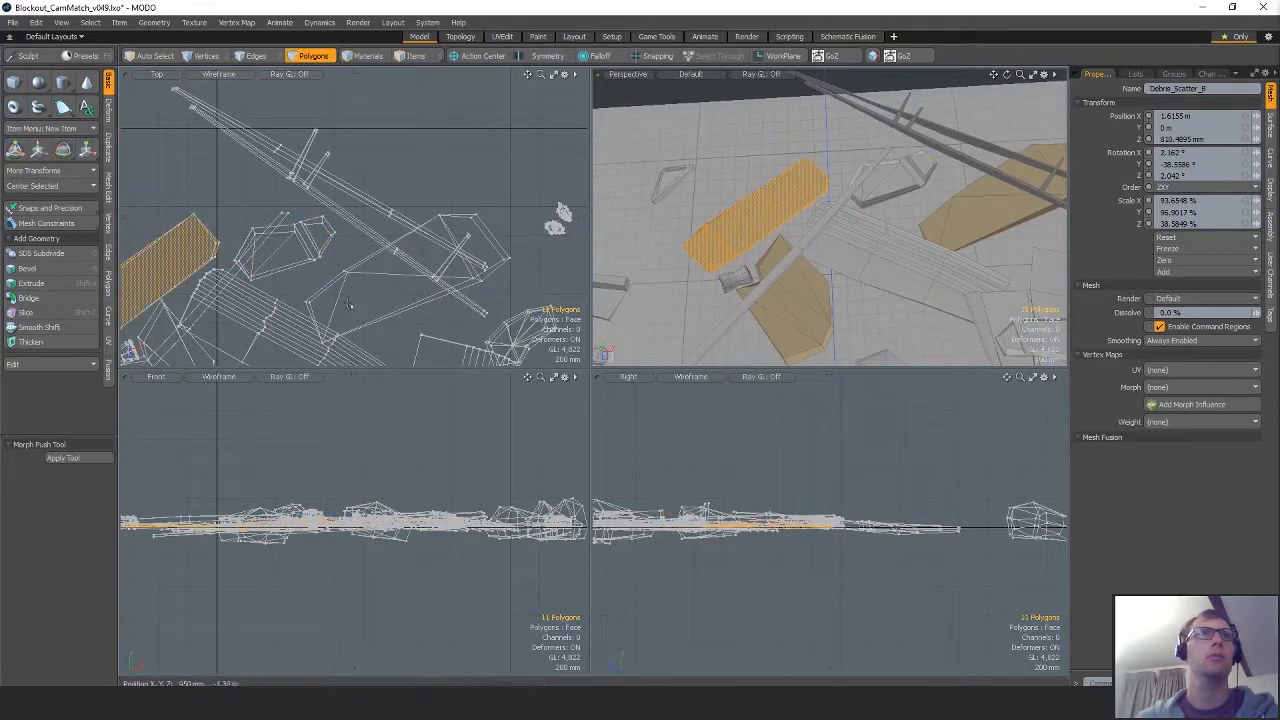
left_click_drag(207, 249, 377, 219, "alt")
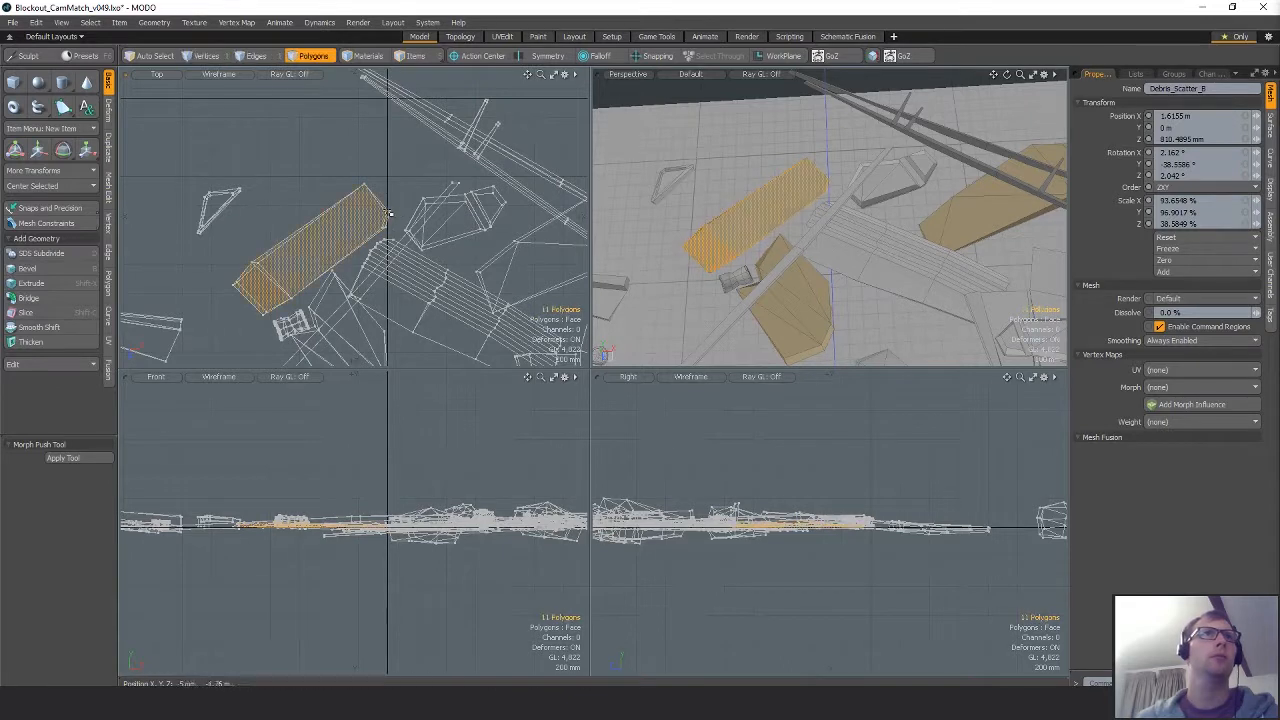
key("e")
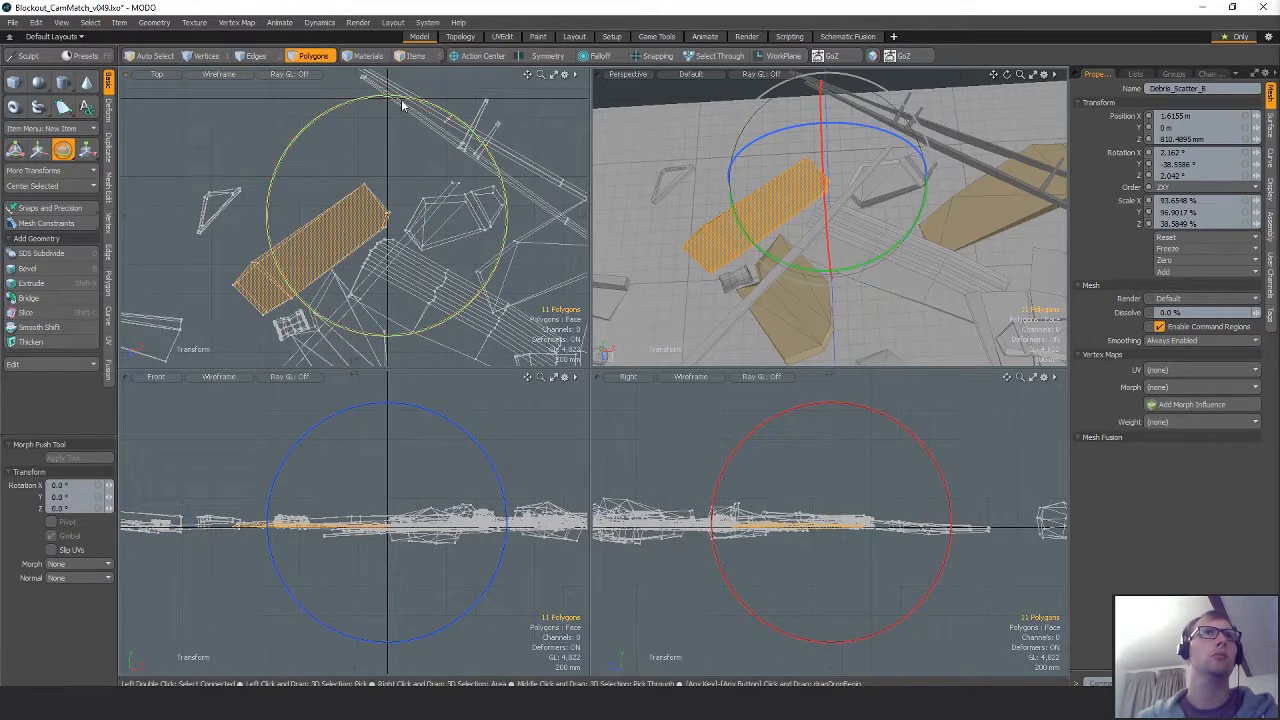
left_click_drag(402, 105, 433, 114)
key("Escape")
key("Escape")
Select the small triangular frame piece and move it close to the far edge of the rotated slab.
left_click_drag(204, 242, 249, 236, "alt")
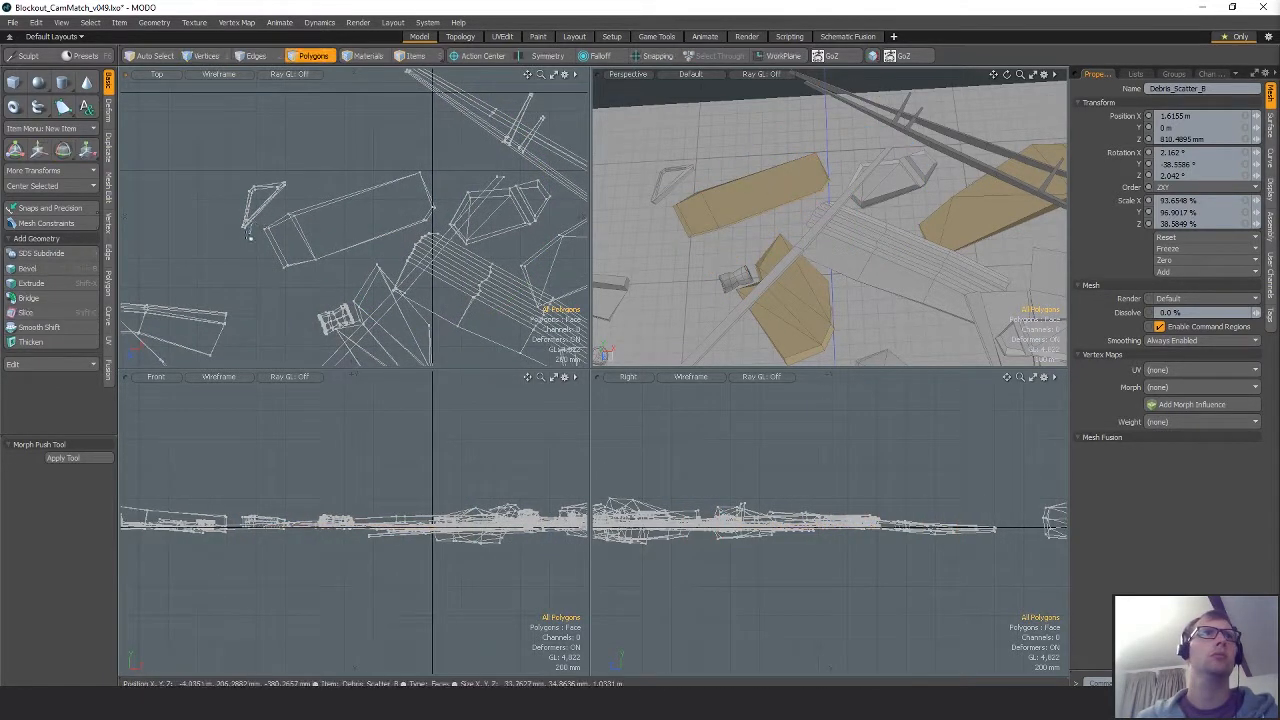
key("w")
left_click_drag(337, 242, 385, 224)
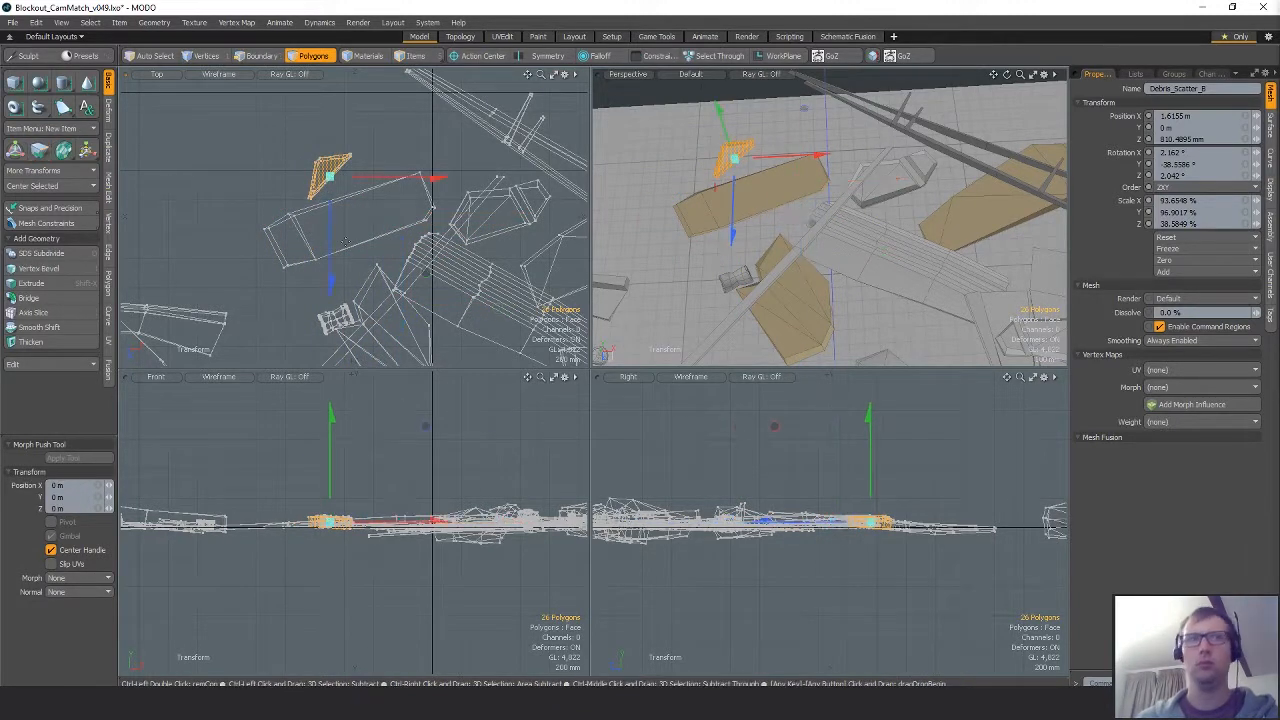
Duplicate the triangular frame, move the copy to the opposite side of the original and rotate it about Y.
key("e")
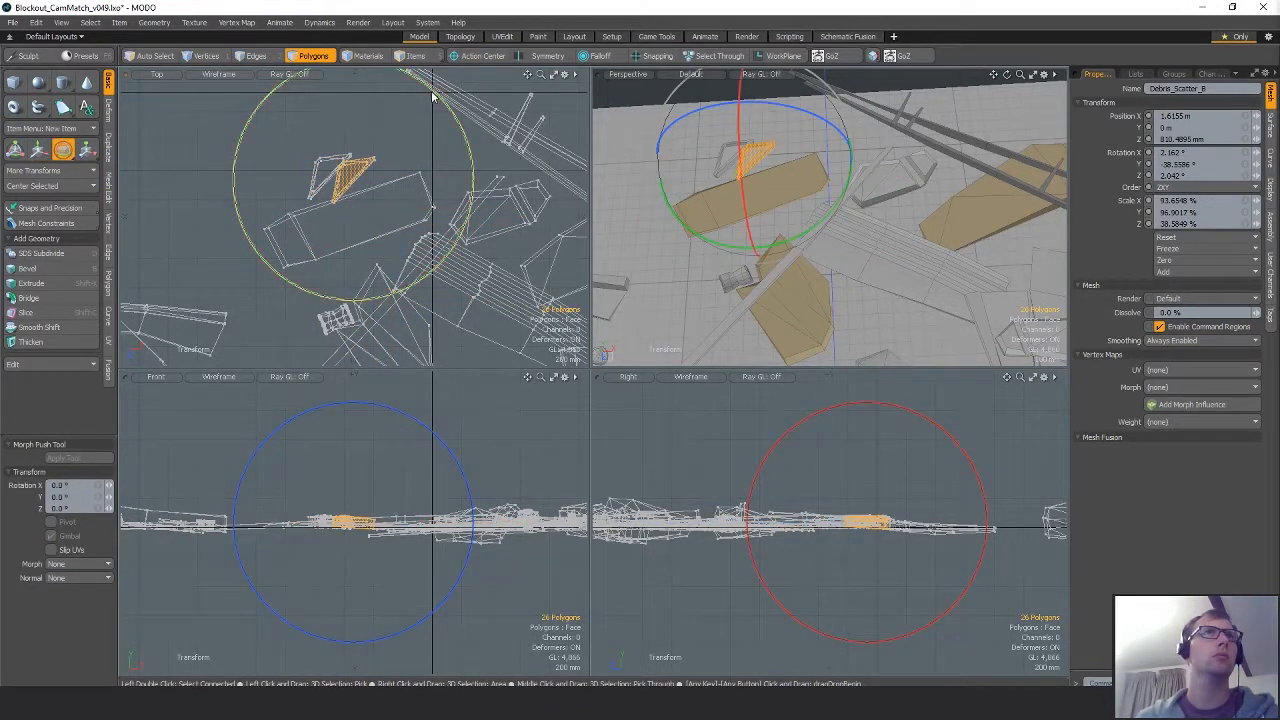
left_click_drag(432, 96, 339, 231)
key("w")
key("e")
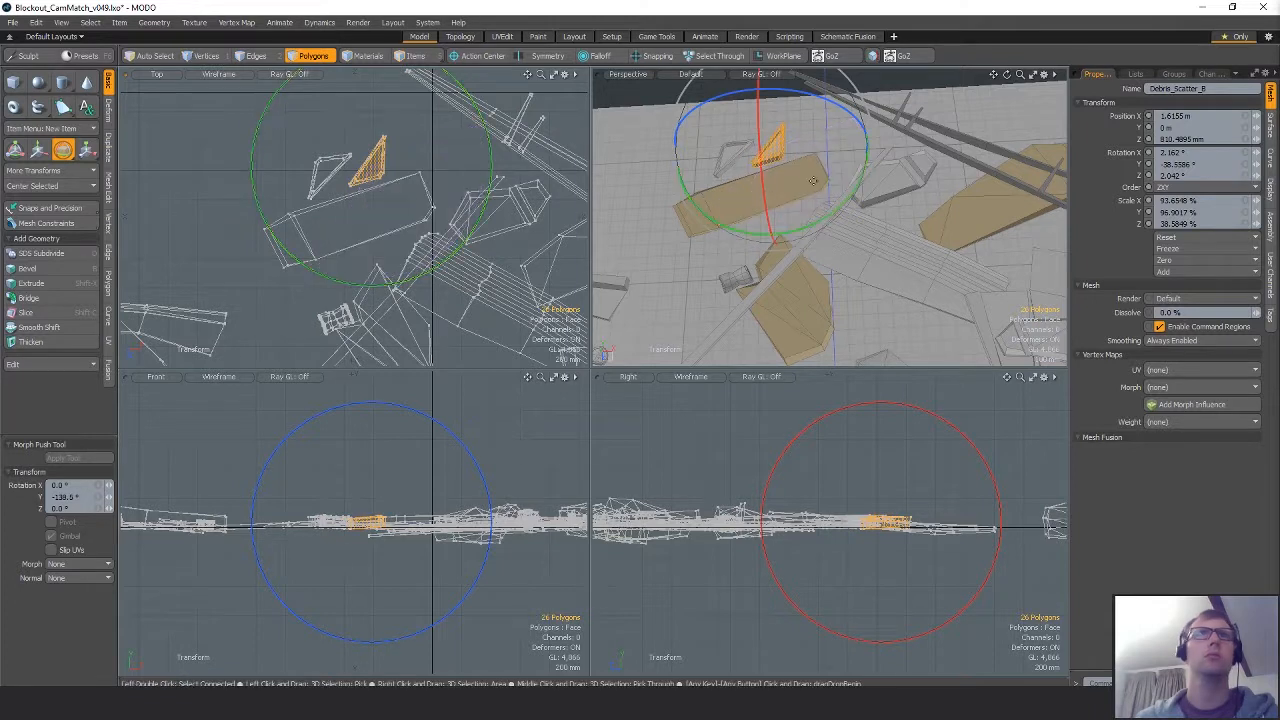
left_click_drag(933, 426, 832, 631, "ctrl")
key("w")
left_click_drag(451, 218, 374, 226)
key("e")
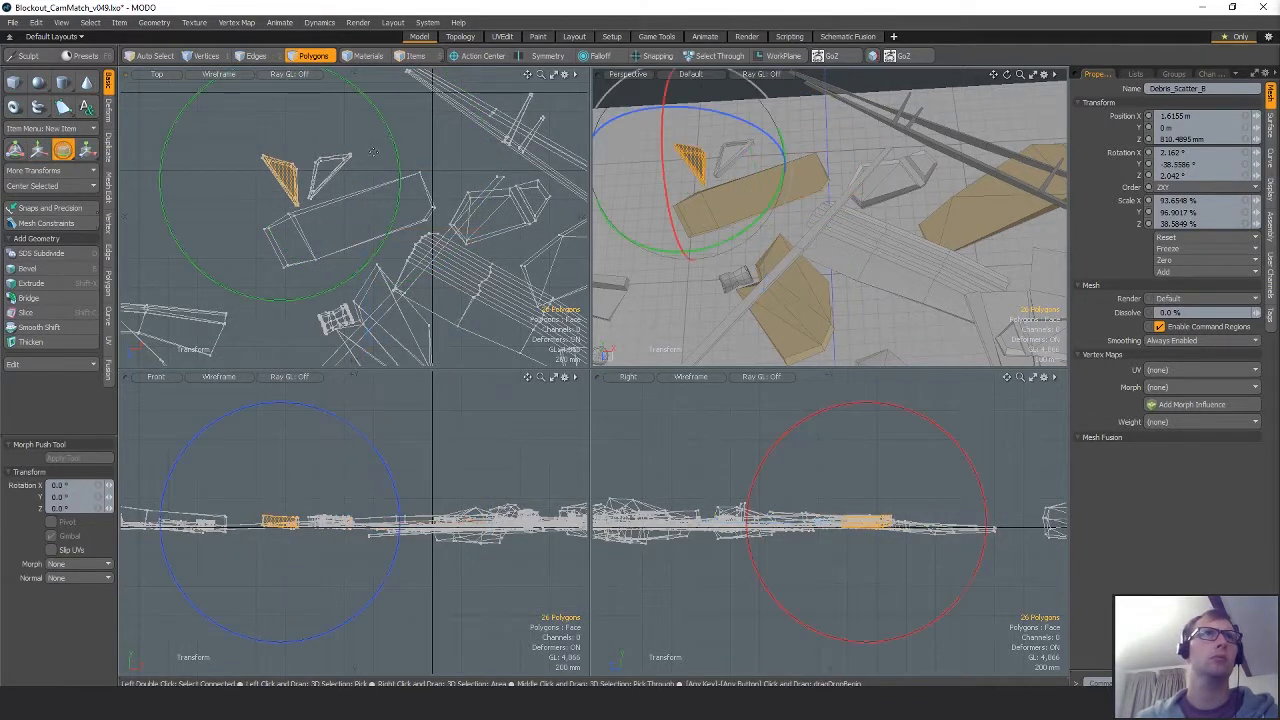
left_click_drag(395, 146, 372, 256)
Flip the copied triangular frame upside down by rotating it -180° about Z.
key("shift+a")
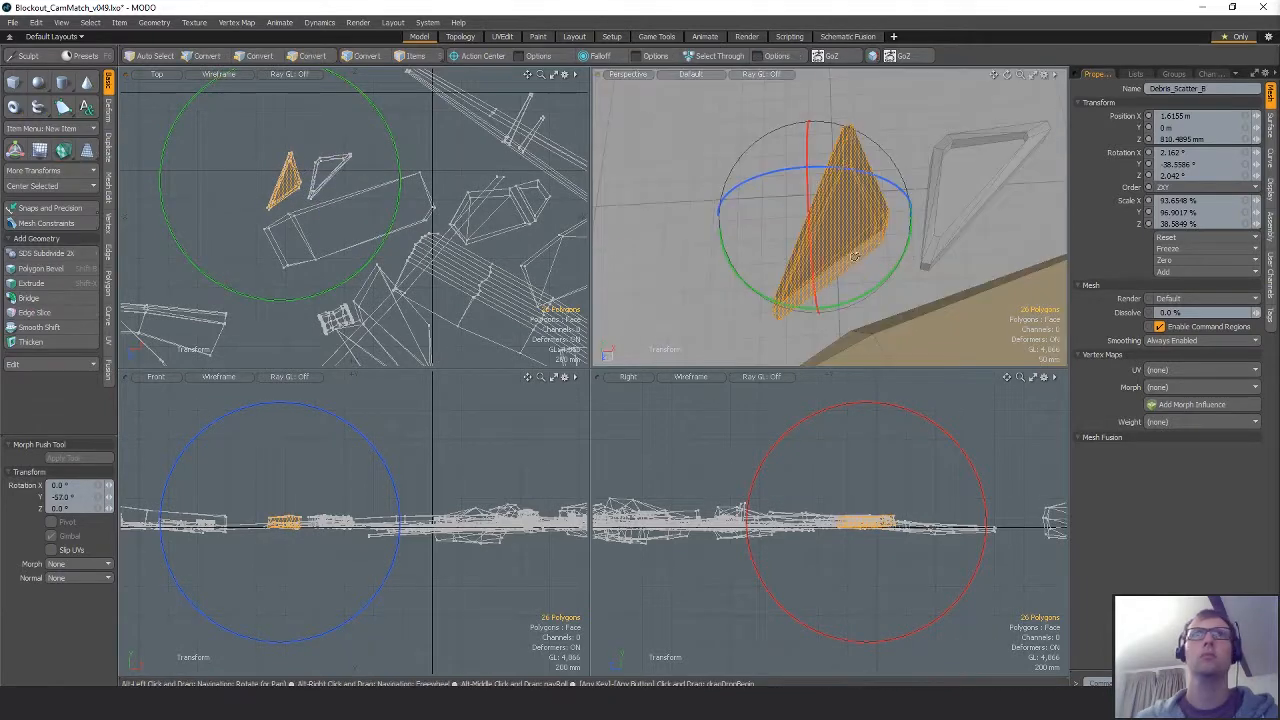
left_click_drag(850, 185, 831, 96, "alt")
key("space")
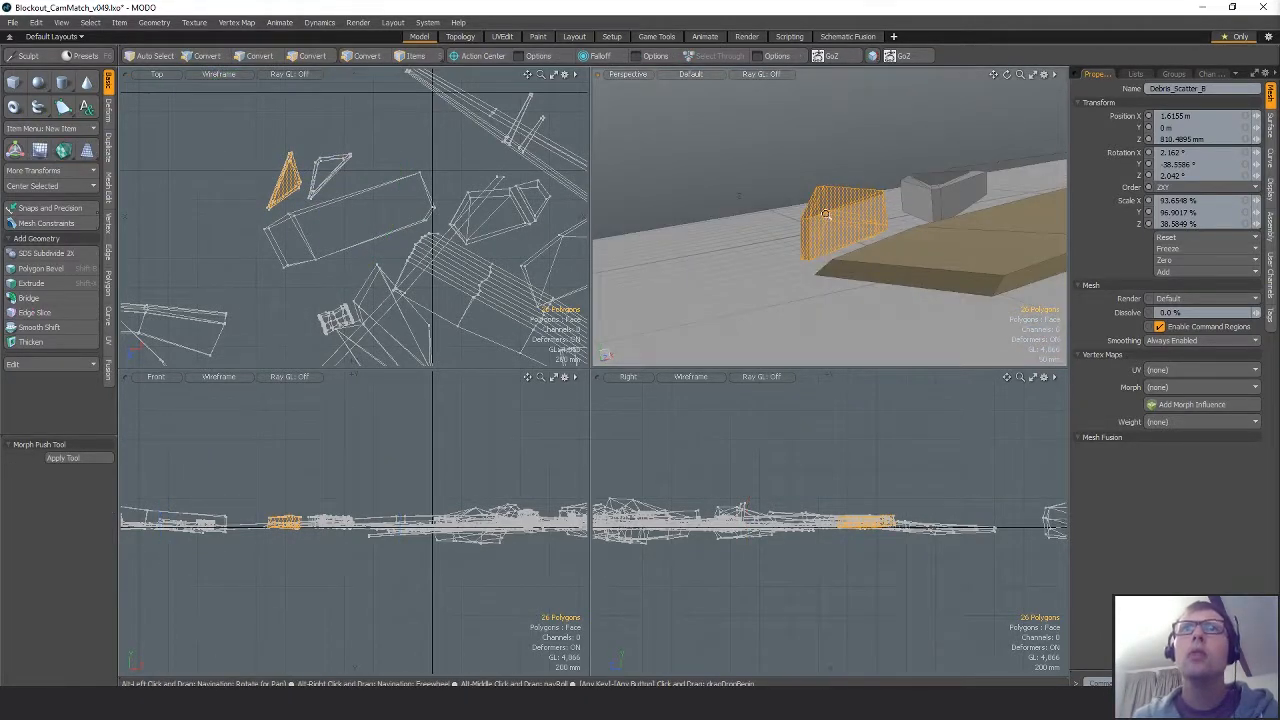
left_click_drag(826, 213, 880, 190, "ctrl+alt")
key("e")
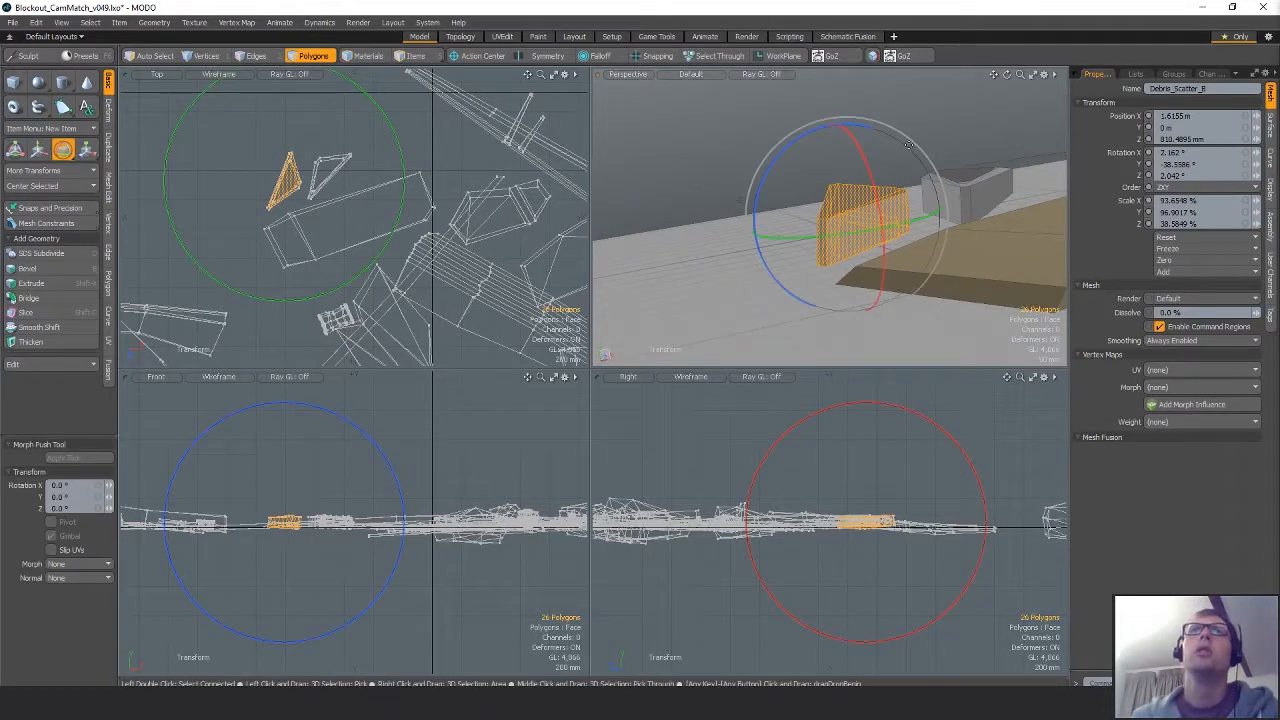
left_click_drag(262, 430, 308, 576)
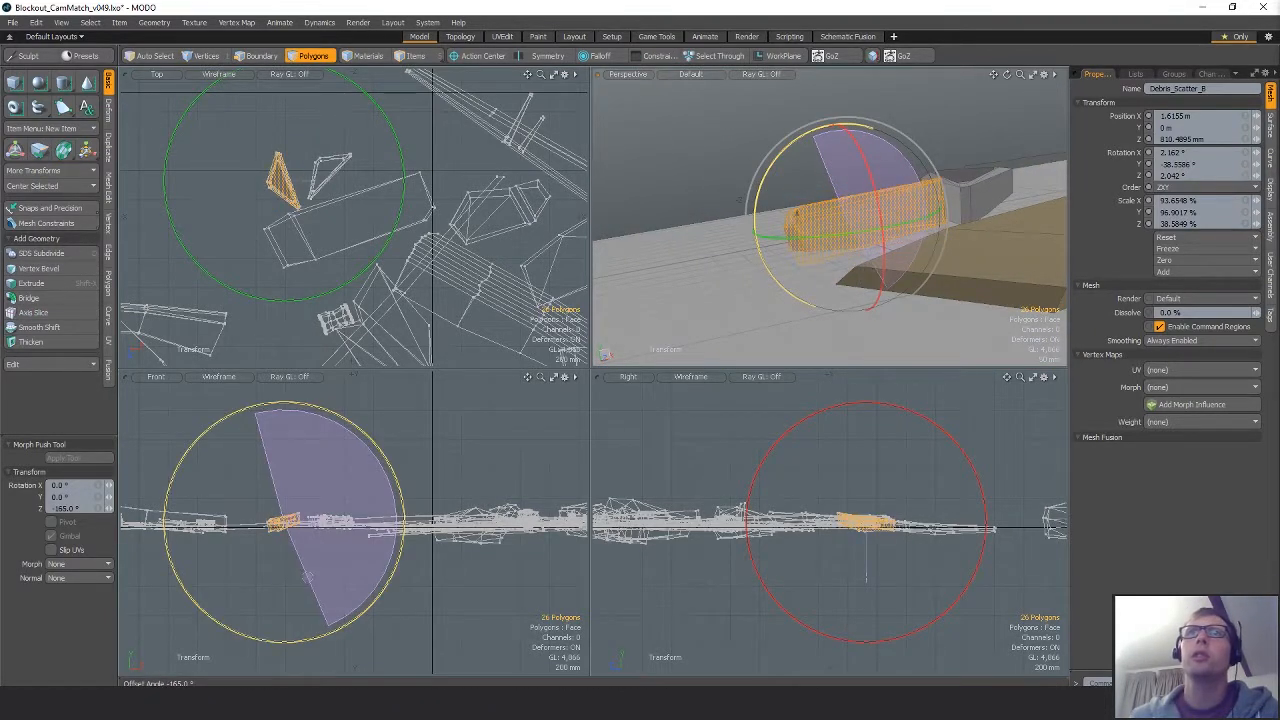
left_click_drag(919, 398, 919, 397, "ctrl")
left_click_drag(918, 188, 882, 268, "alt")
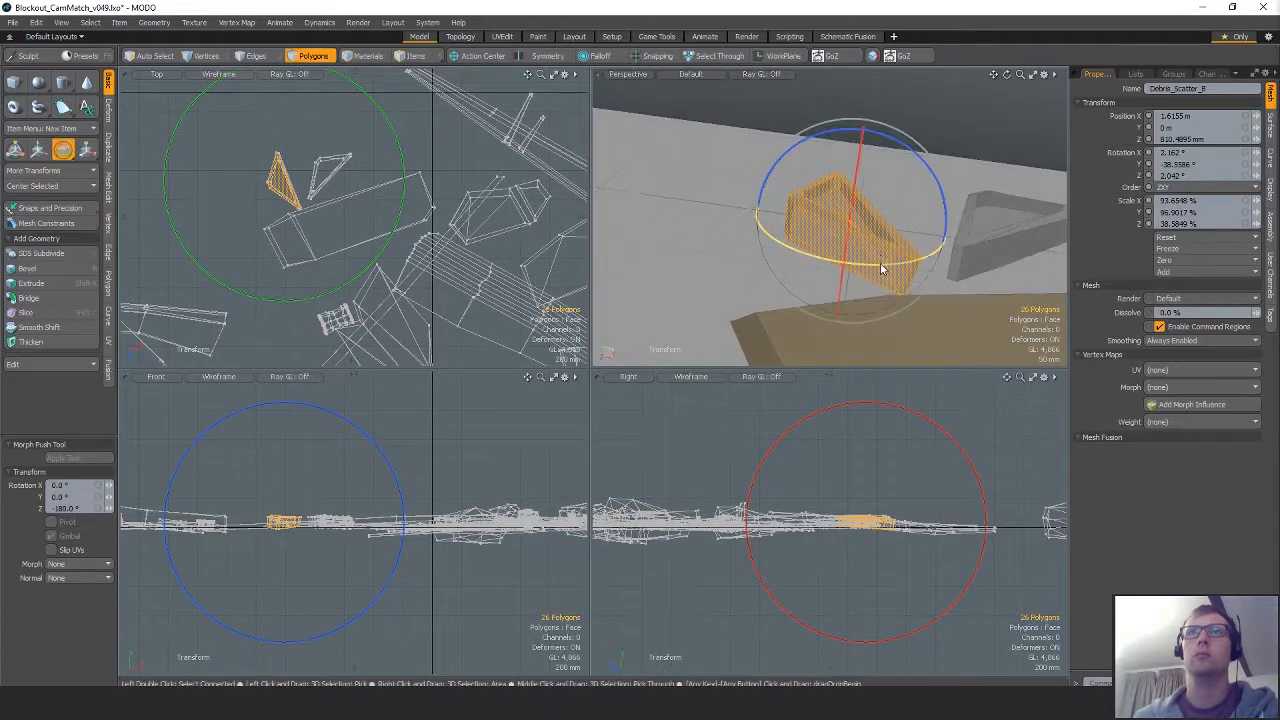
Scale down the copied triangular frame's height and lower it into the ground beside the slab.
key("r")
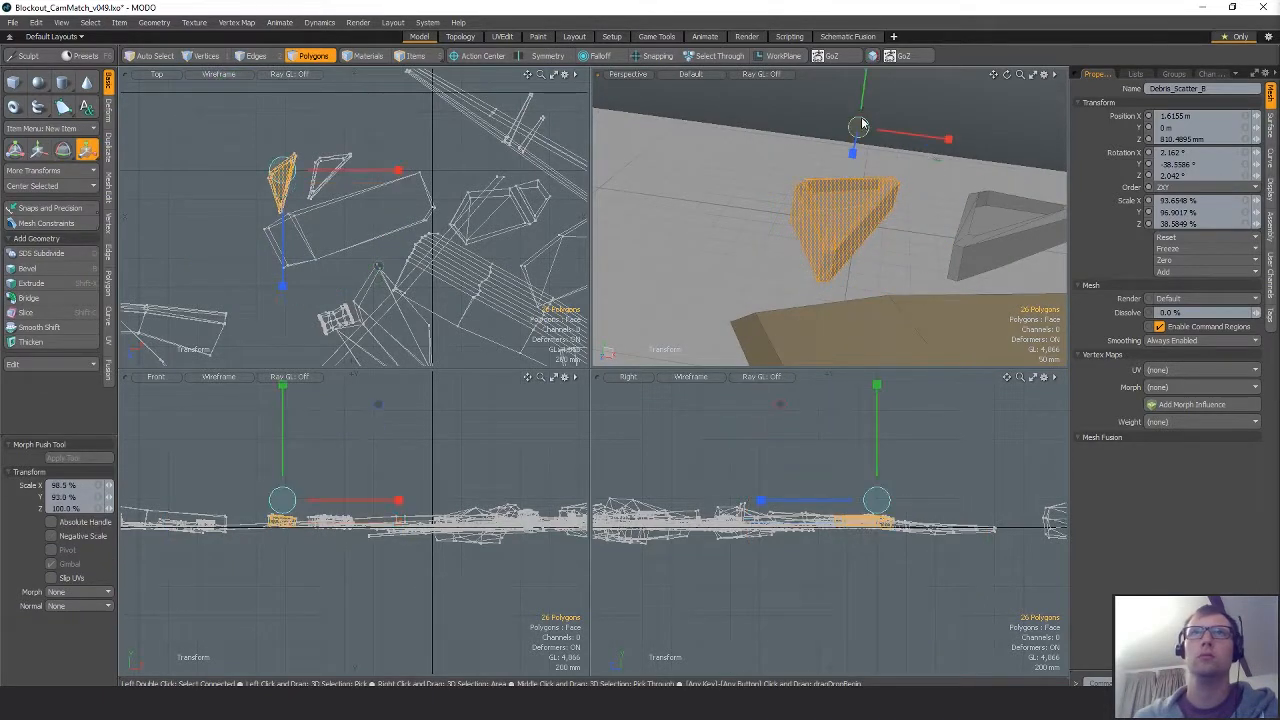
left_click_drag(855, 134, 850, 164)
key("w")
Select the original triangular frame and shift it slightly closer to its copy and the slab.
mouse_move(868, 234)
left_mouse_down("alt")
mouse_move(903, 207)
mouse_move(921, 227)
mouse_move(850, 238)
left_mouse_up("alt")
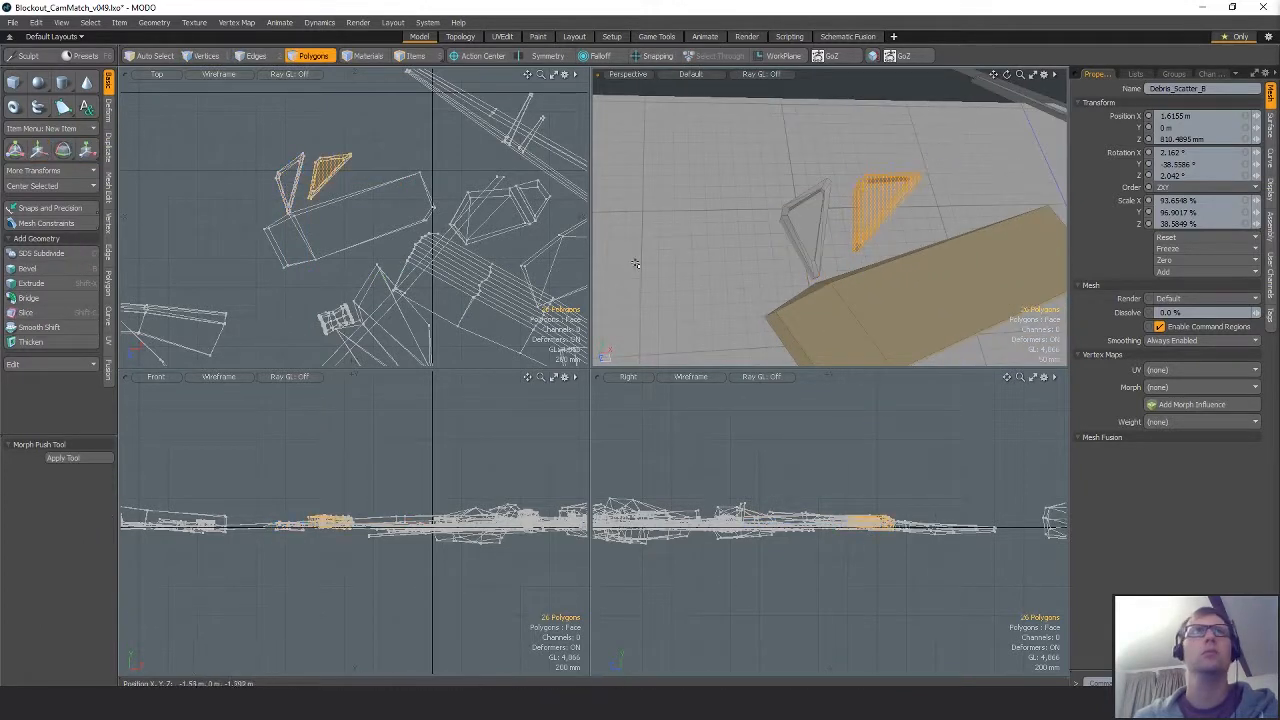
key("w")
key("space")
left_click_drag(371, 195, 291, 203)
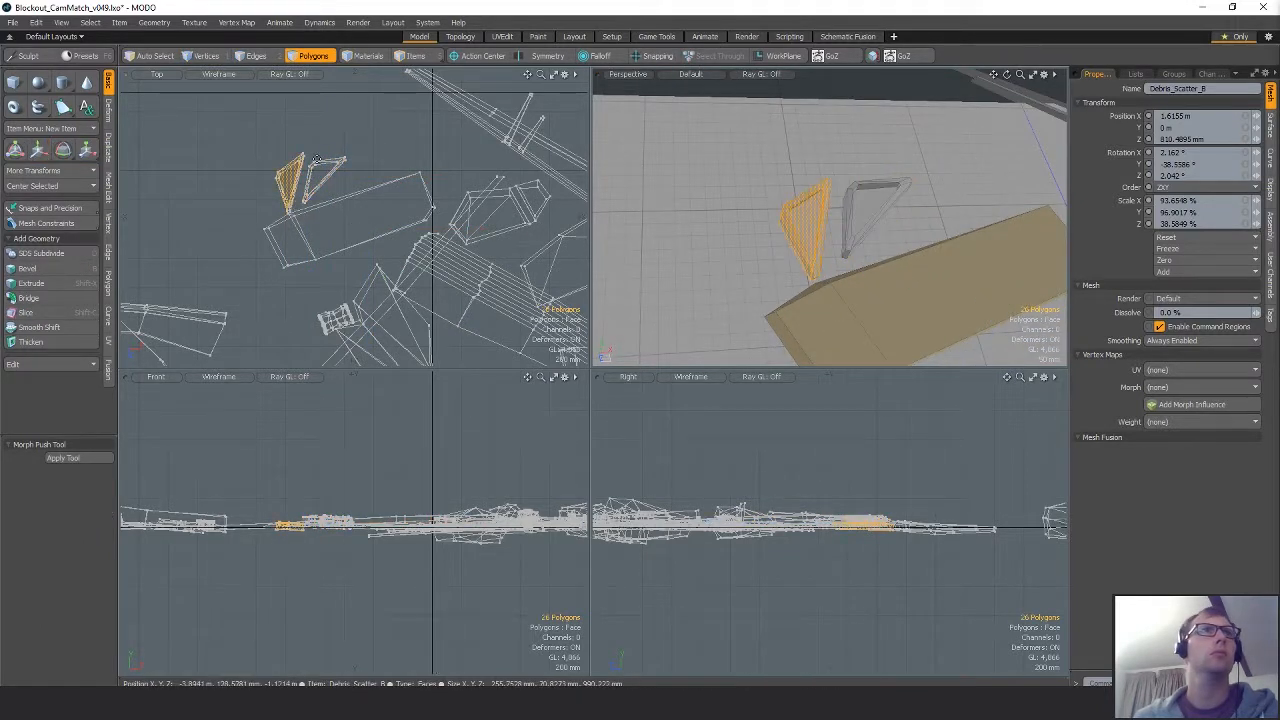
Rotate the copied triangular frame about Y and reposition it so it sits against the original frame.
key("e")
left_click_drag(372, 97, 385, 111)
key("w")
left_click_drag(364, 157, 250, 209)
key("e")
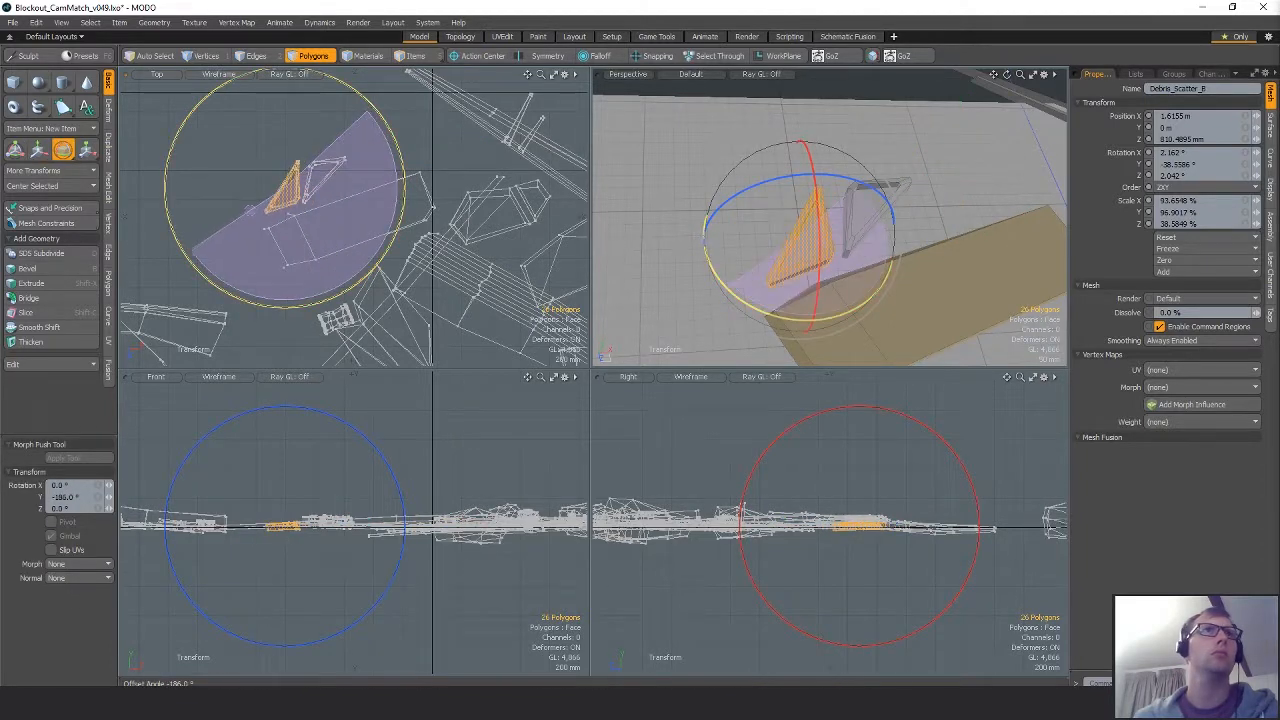
key("space")
left_click(404, 163)
Select the small cylindrical debris piece near the ground's far corner and move it inside the copied triangular frame.
scroll(828, 212, "down", 10)
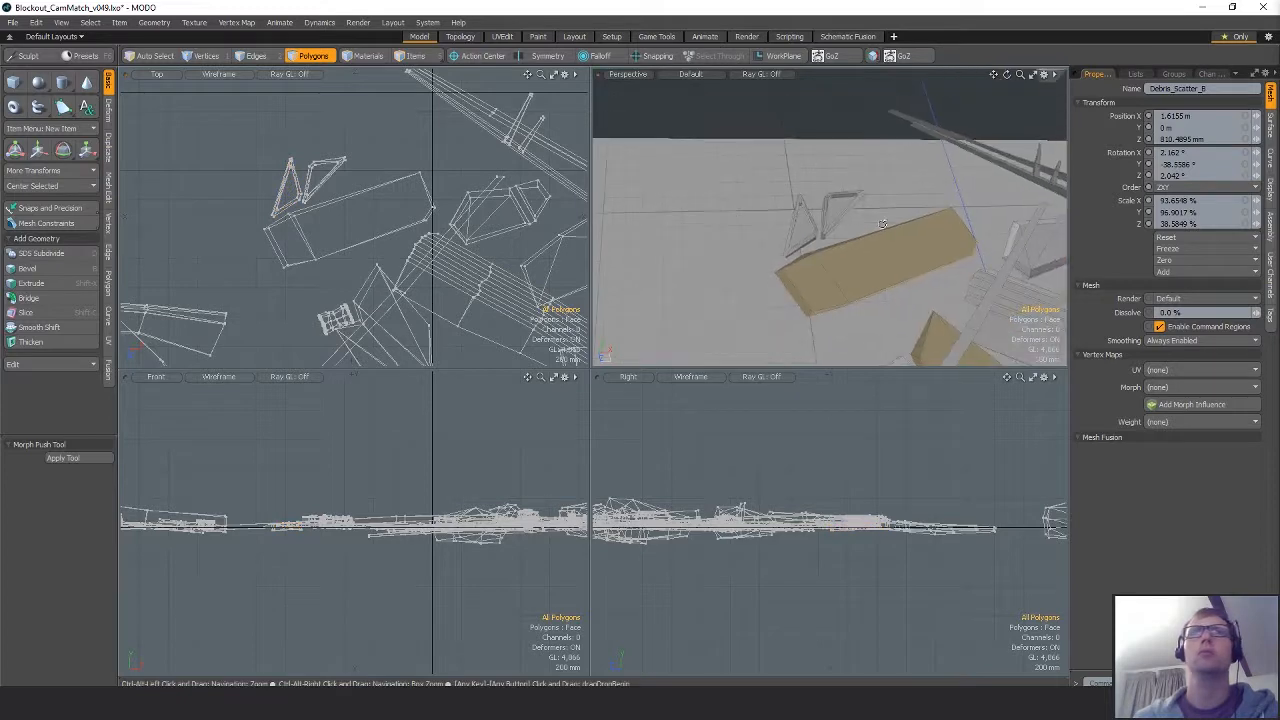
left_click_drag(822, 232, 845, 271, "alt")
scroll(490, 222, "down", 6)
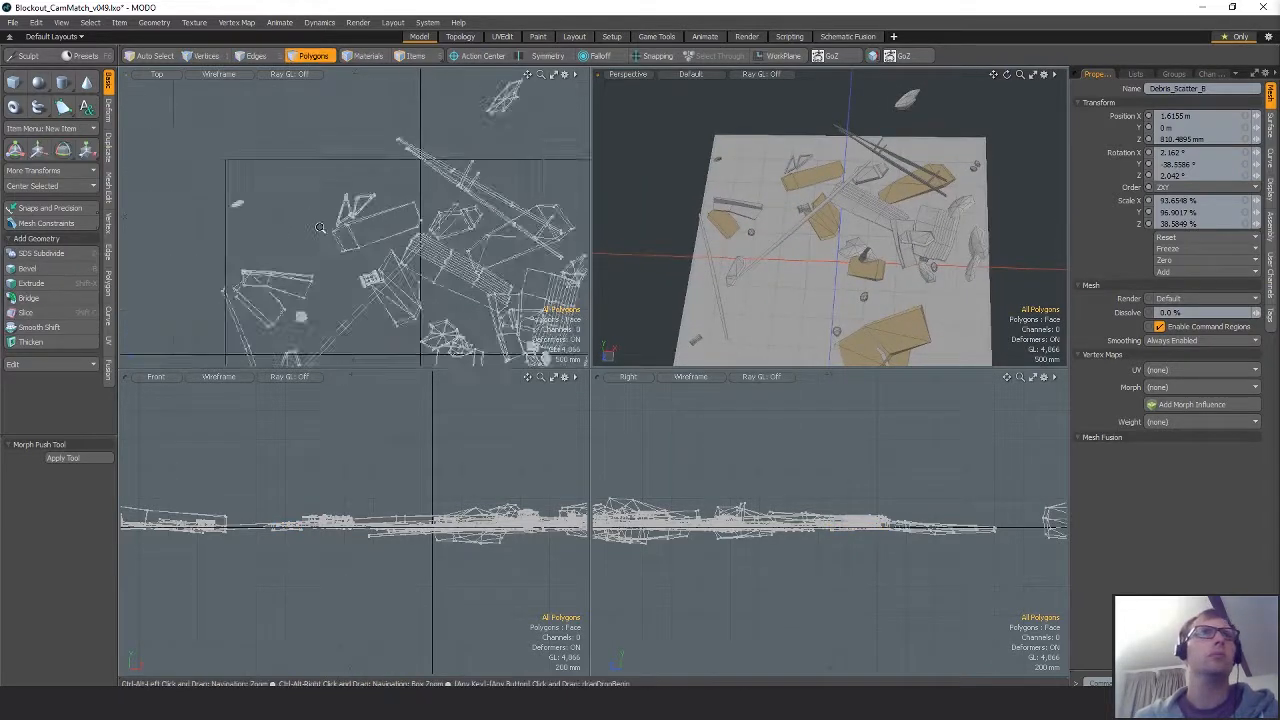
double_click(386, 200)
scroll(418, 200, "up", 5)
key("w")
left_click_drag(421, 258, 545, 273)
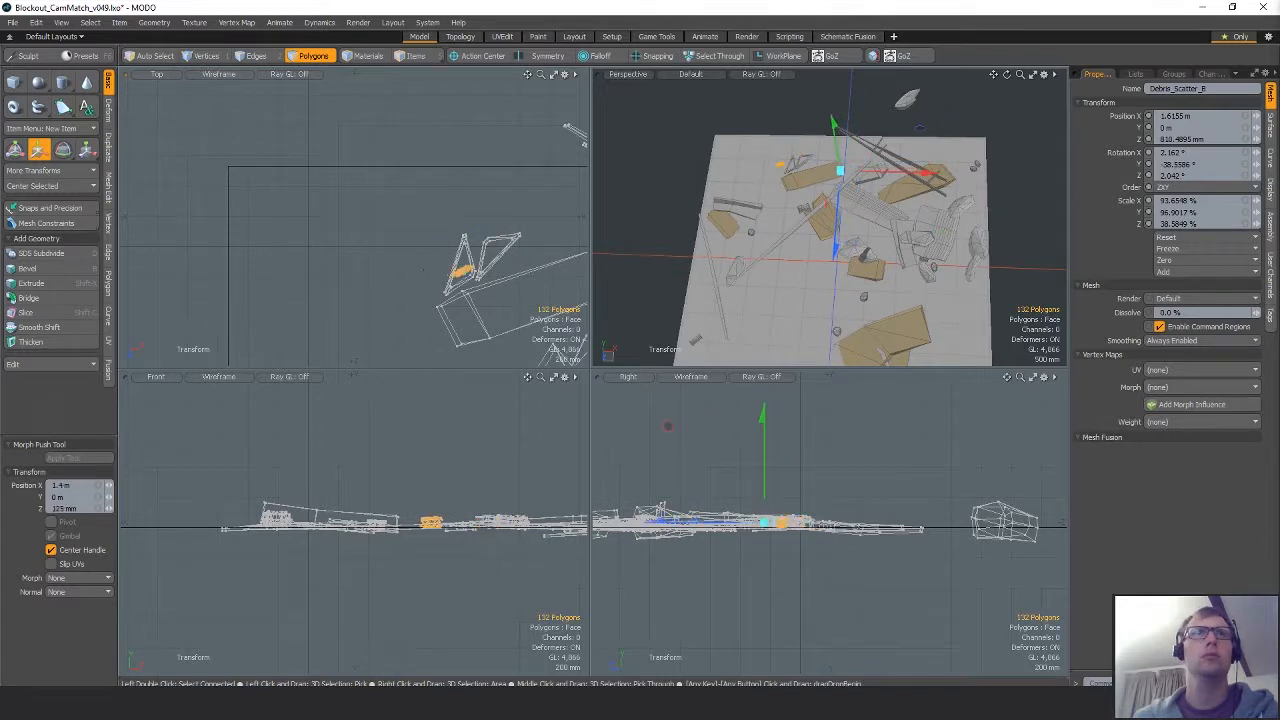
Tilt the small cylindrical debris piece onto its side inside the triangular frame using the Selection action center.
key("shift+a")
left_click_drag(848, 220, 866, 172, "alt")
key("e")
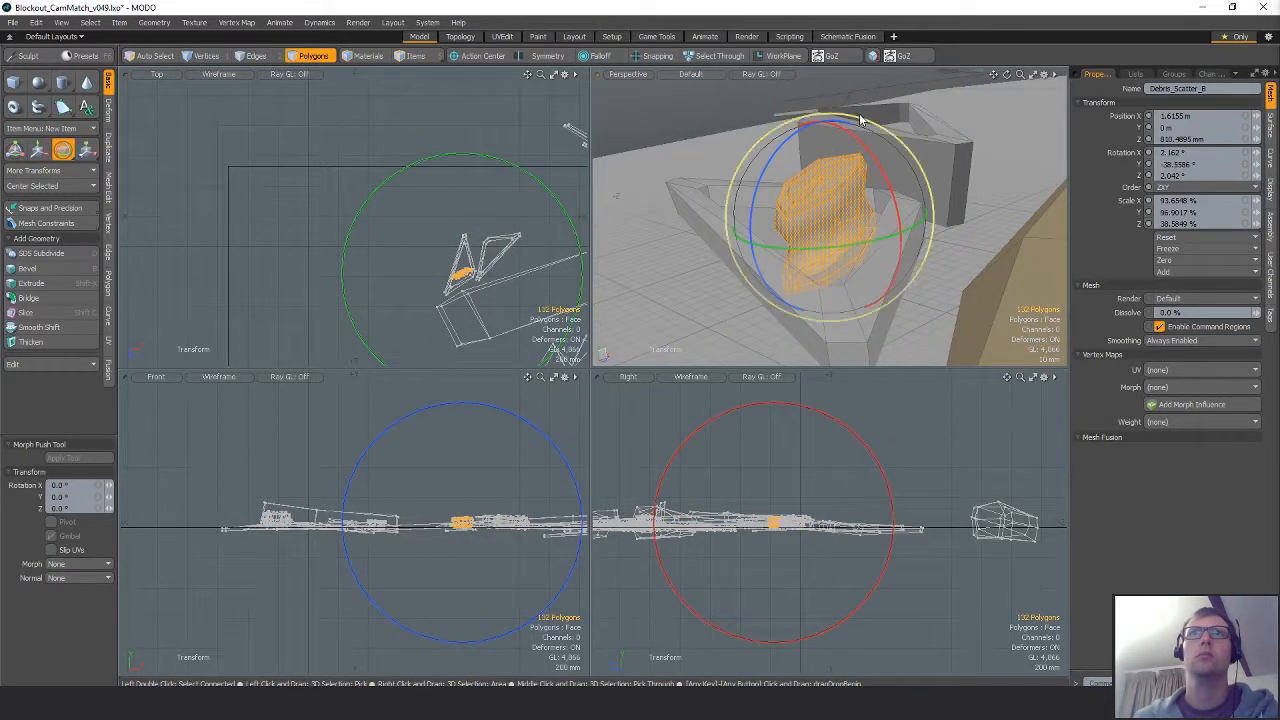
key("alt+a")
left_click_drag(864, 127, 762, 150)
Fine-tune the cylindrical debris piece's position and rotation so it rests within the triangular frame.
key("w")
left_click_drag(820, 180, 878, 152, "alt")
key("e")
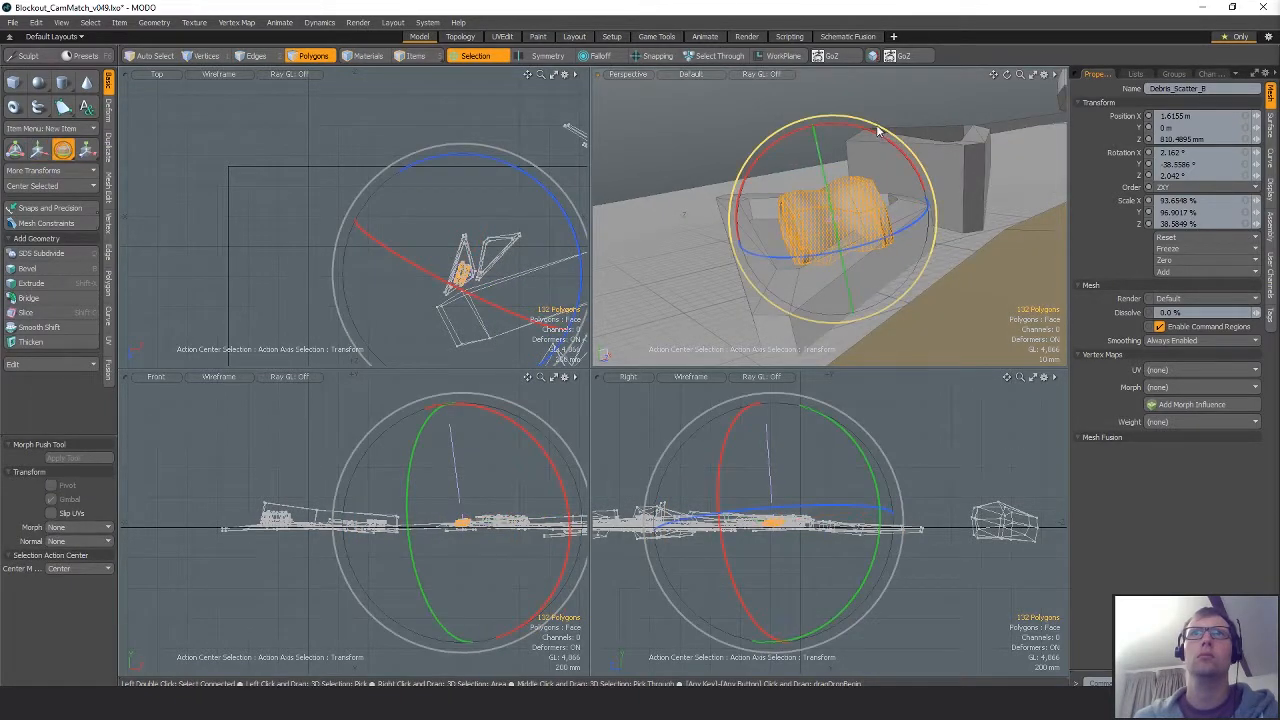
key("w")
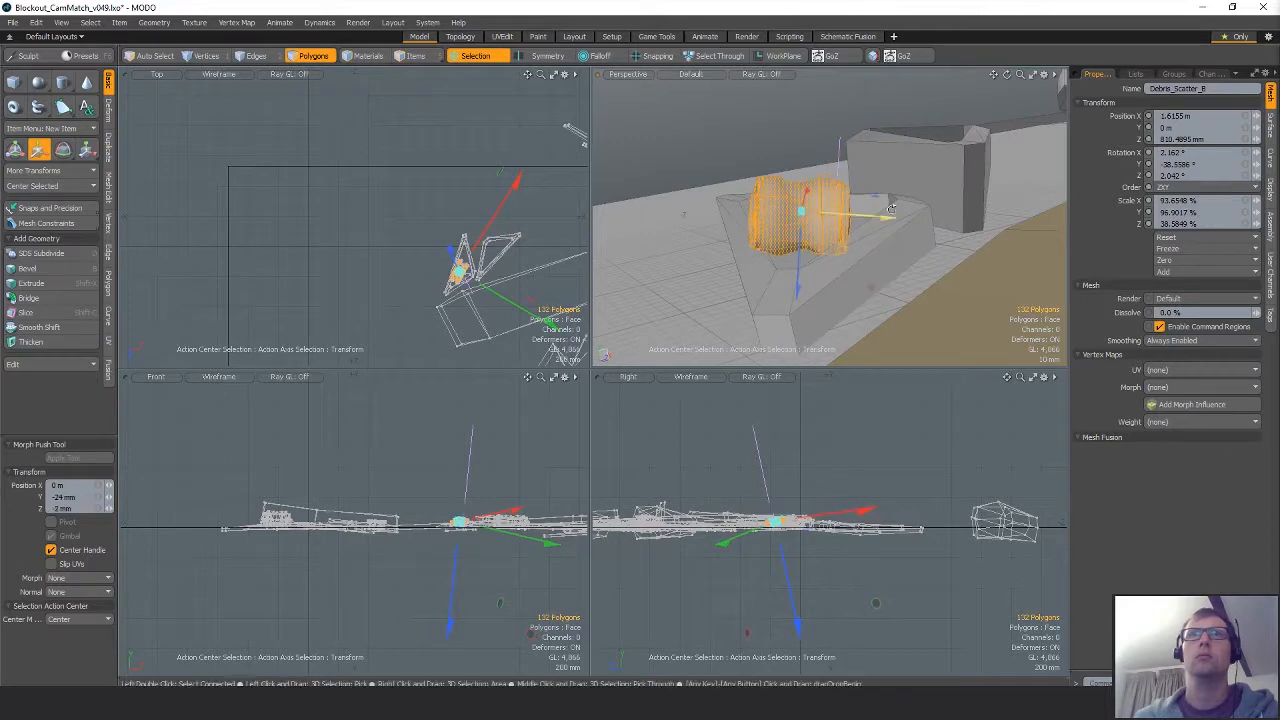
left_click_drag(891, 207, 786, 203, "alt")
key("e")
key("w")
key("e")
key("w")
key("space")
key("Escape")
Select the small cylindrical debris piece inside the triangular frame and delete it.
scroll(717, 240, "down", 8)
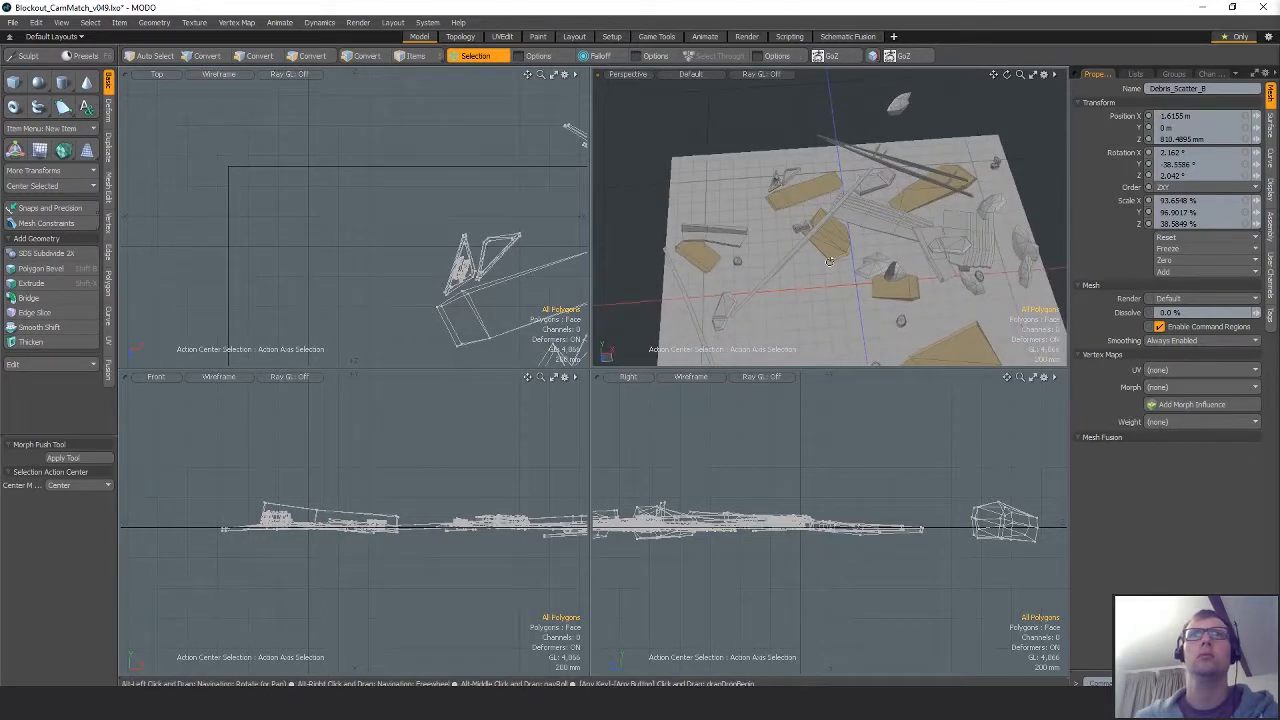
double_click(776, 183)
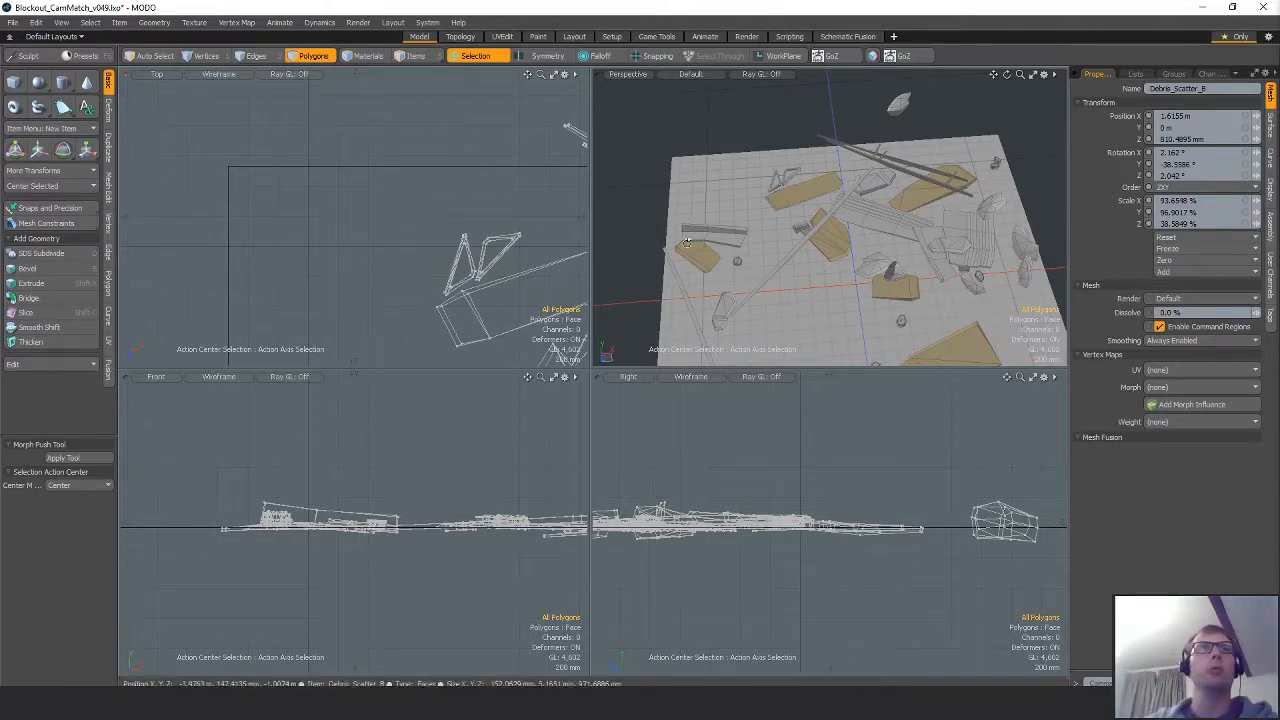
Lasso-select the rock beyond the ground's far edge, clear the action center, then move and rotate it beside the broken ladder.
left_click_drag(530, 205, 402, 147, "alt+shift")
scroll(402, 147, "down", 4)
left_click_drag(480, 130, 437, 98, "alt+shift")
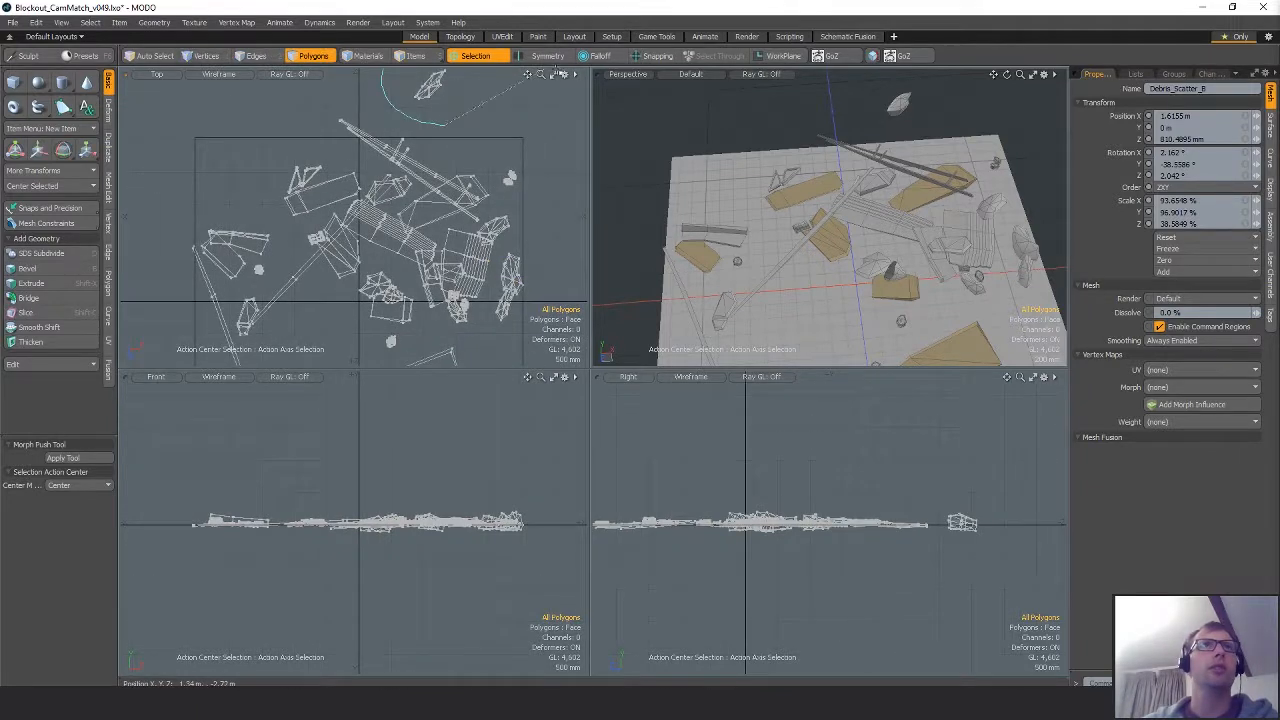
right_click_drag(443, 125, 480, 102)
mouse_move(468, 110)
left_mouse_down("alt+shift")
mouse_move(473, 140)
mouse_move(393, 178)
left_mouse_up("alt+shift")
key("w")
key("alt+a")
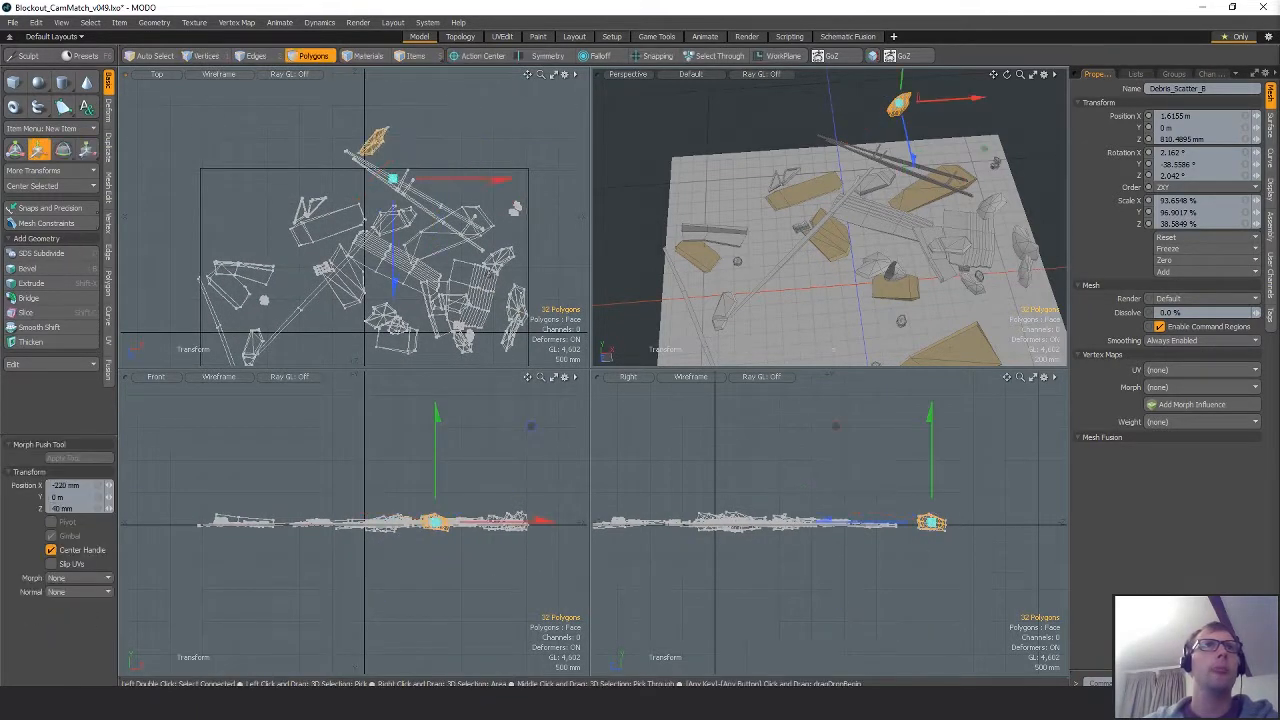
key("e")
left_click_drag(491, 121, 366, 88)
key("w")
left_click_drag(447, 177, 458, 187)
Flatten the rock beside the broken ladder by scaling it to about 50% along Y.
key("q")
key("shift+a")
scroll(920, 224, "down", 2)
left_click_drag(920, 224, 760, 100, "alt")
key("r")
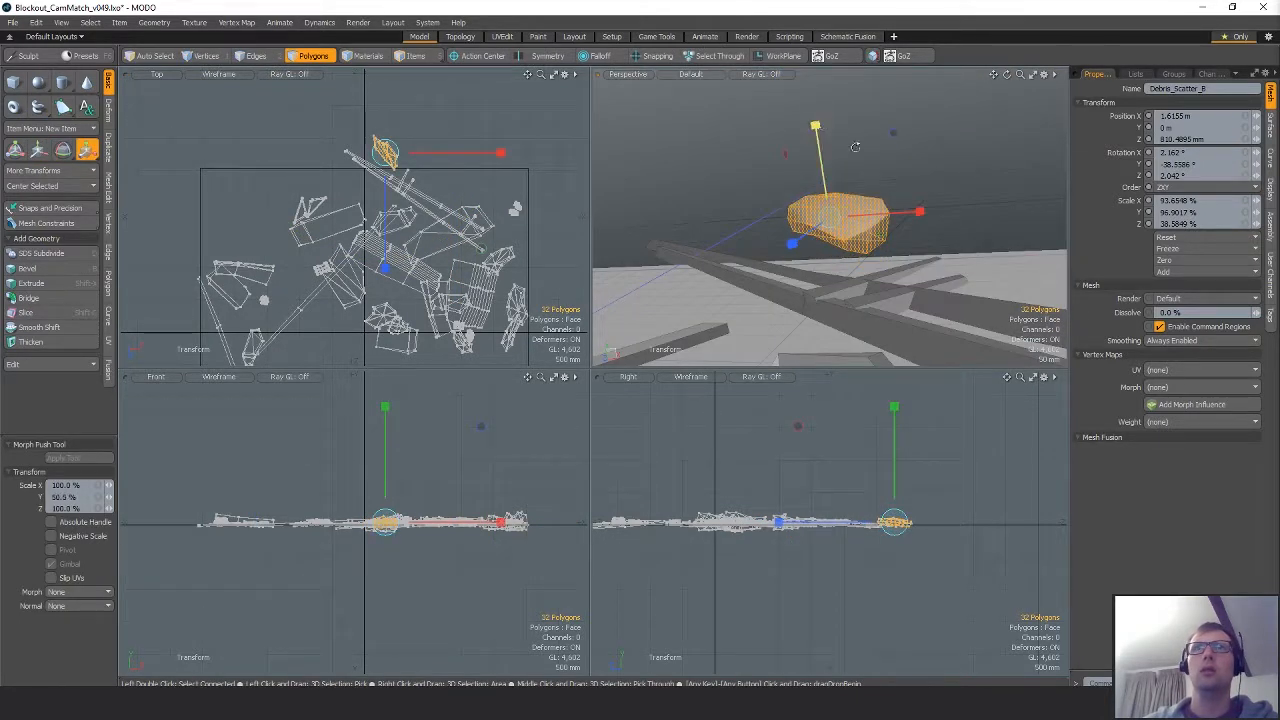
left_click_drag(855, 147, 851, 286, "alt")
Move the flattened rock closer to the broken ladder's rungs and clear the selection.
key("w")
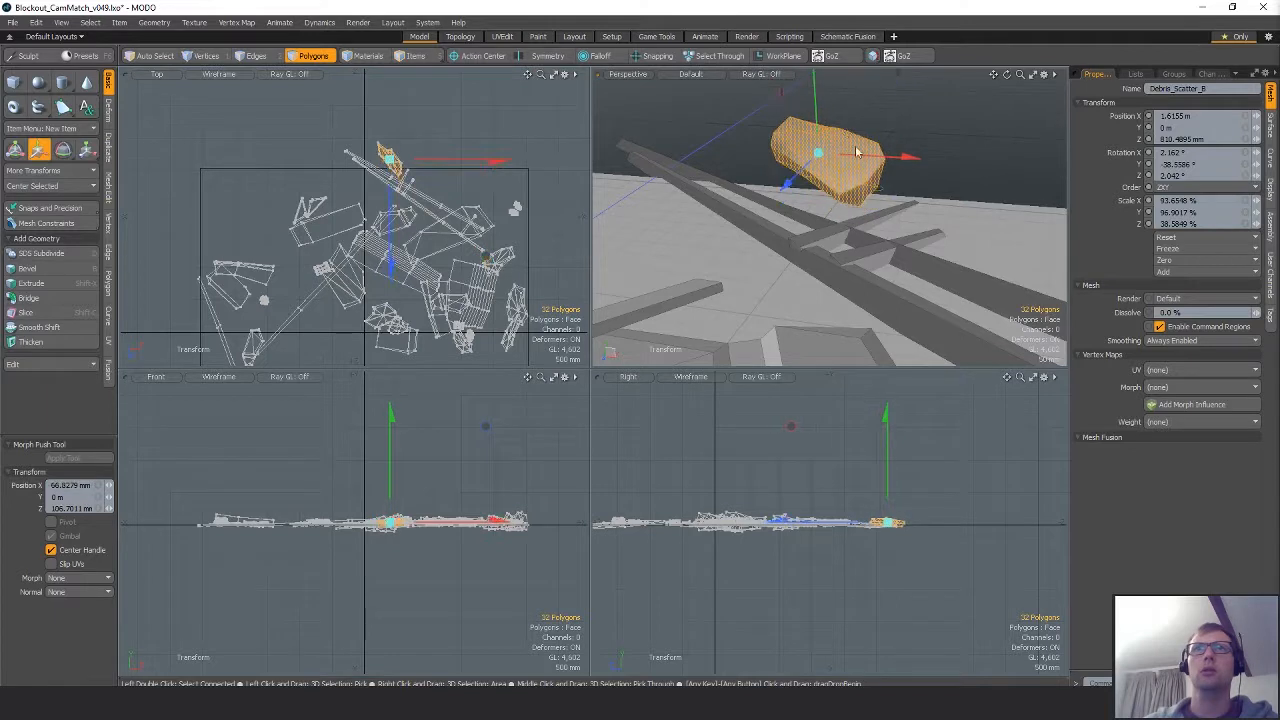
left_click(856, 152)
key("q")
left_click(926, 163)
Select the pair of small rocks near the ground's far corner and move them inward beside the ladder.
scroll(926, 163, "down", 6)
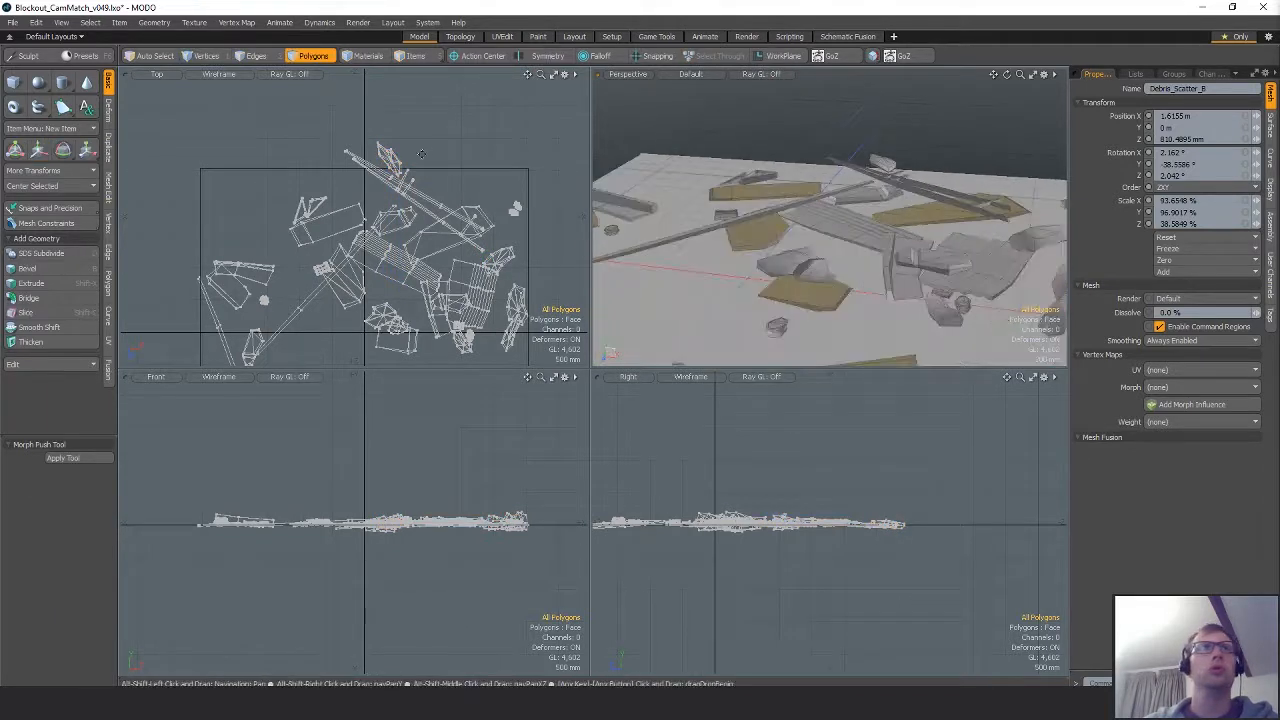
left_click_drag(533, 200, 480, 154, "alt+shift")
key("w")
left_click(479, 170)
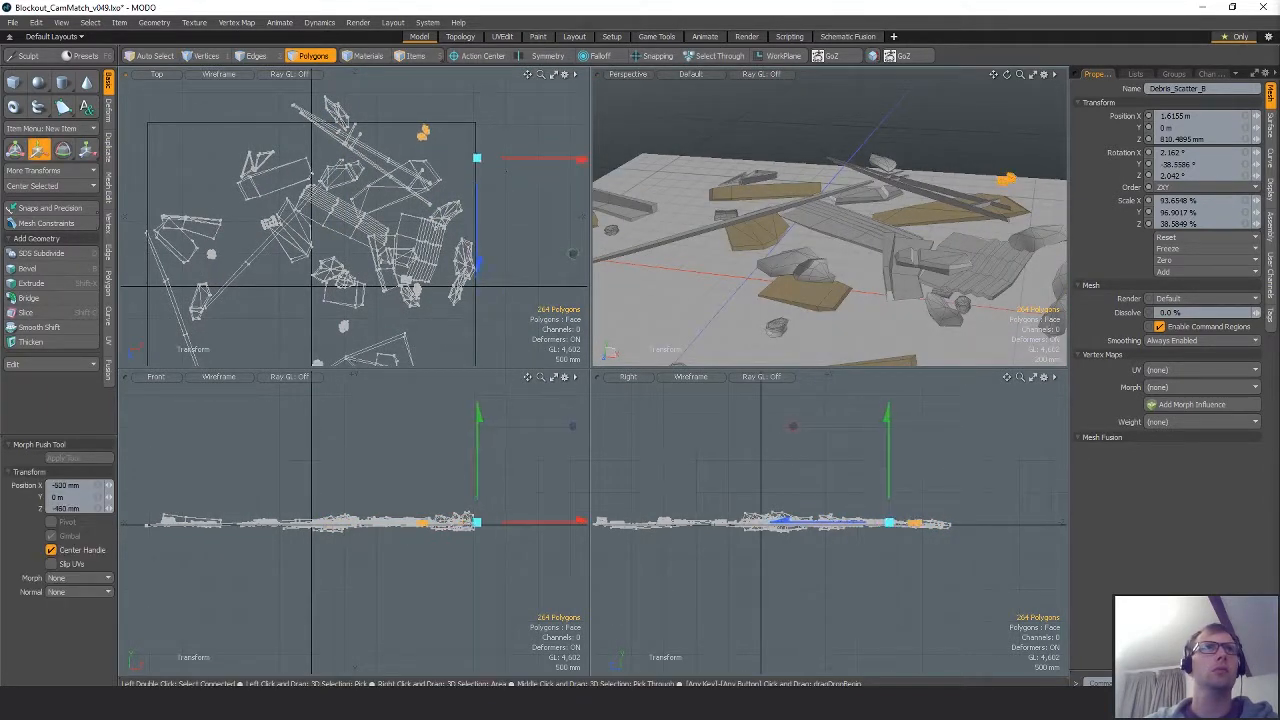
key("q")
left_click(505, 220)
Select the large angular slab at the near side of the scatter and raise it slightly along Y.
scroll(501, 227, "down", 4)
left_click_drag(490, 252, 486, 195, "alt")
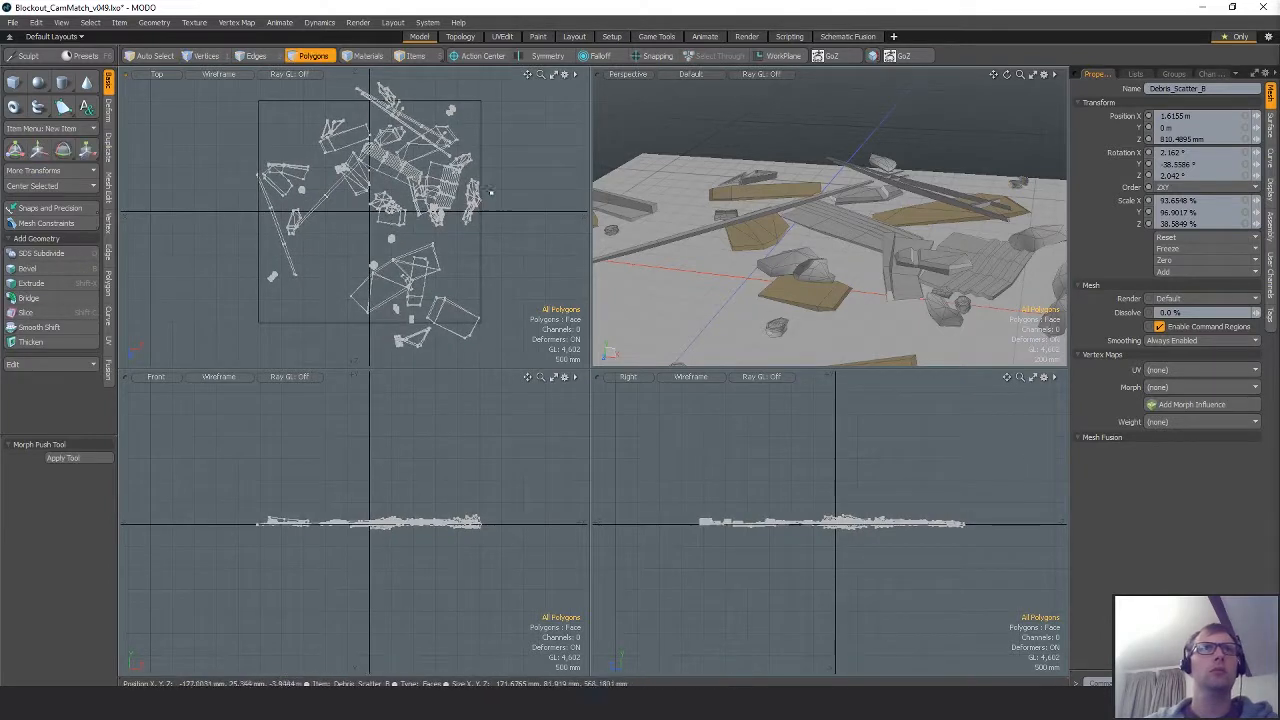
left_click_drag(636, 217, 600, 250, "ctrl+alt")
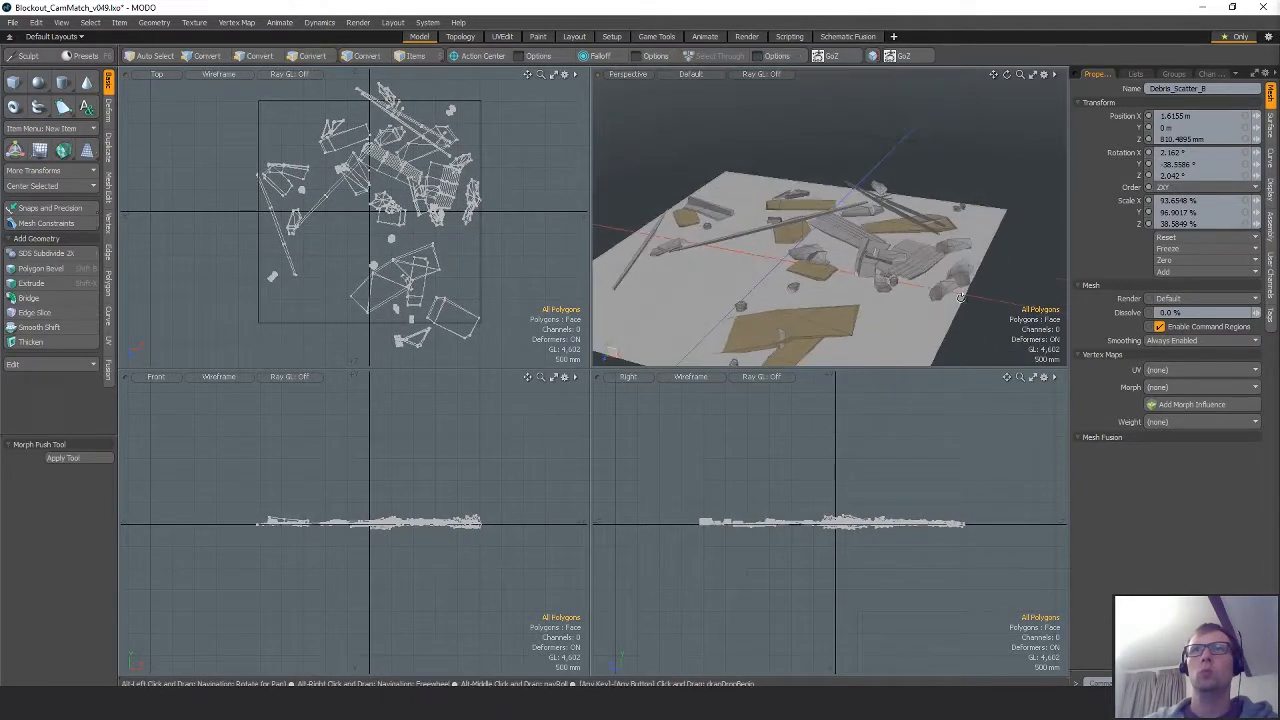
left_click(942, 287)
double_click(797, 319)
left_click_drag(797, 319, 838, 230, "alt+shift")
left_click_drag(838, 230, 842, 190, "alt")
key("w")
left_click_drag(834, 128, 834, 122)
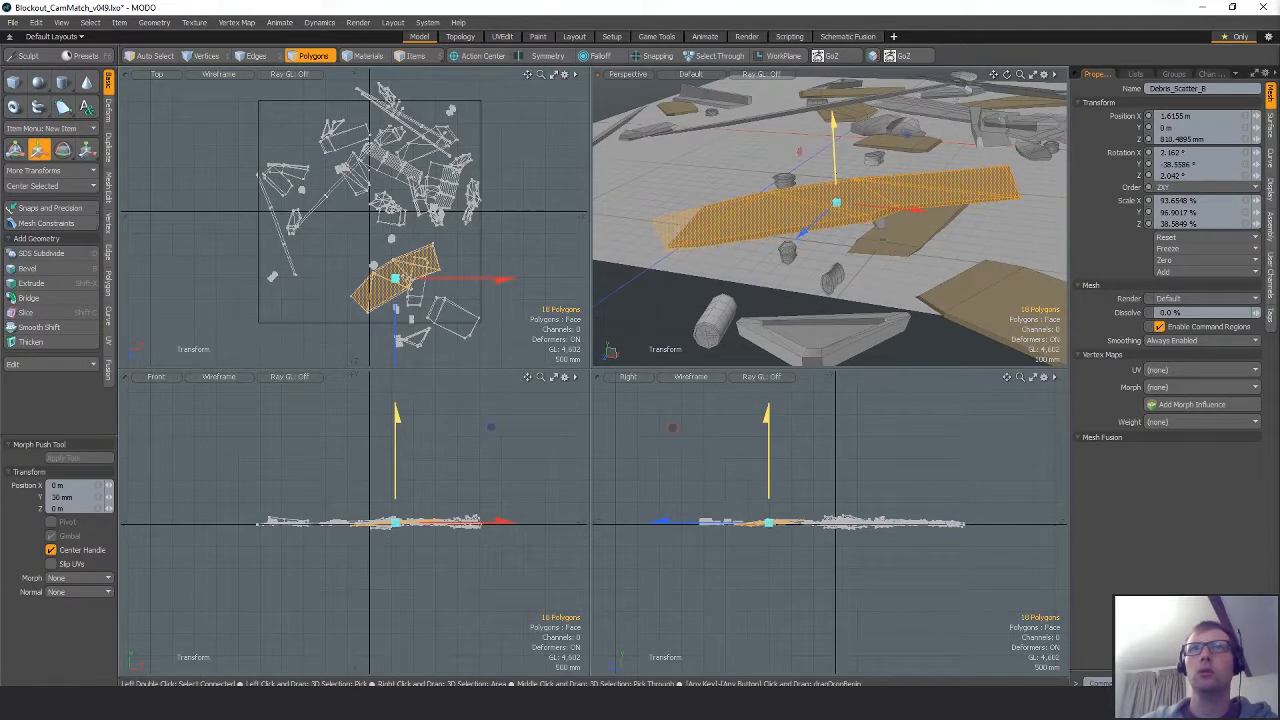
Thicken the smaller slab beneath the large angular slab to 117% along Y and raise it about 15 mm.
key("q")
double_click(904, 240)
mouse_move(904, 250)
left_mouse_down("alt")
mouse_move(917, 210)
mouse_move(915, 231)
left_mouse_up("alt")
key("r")
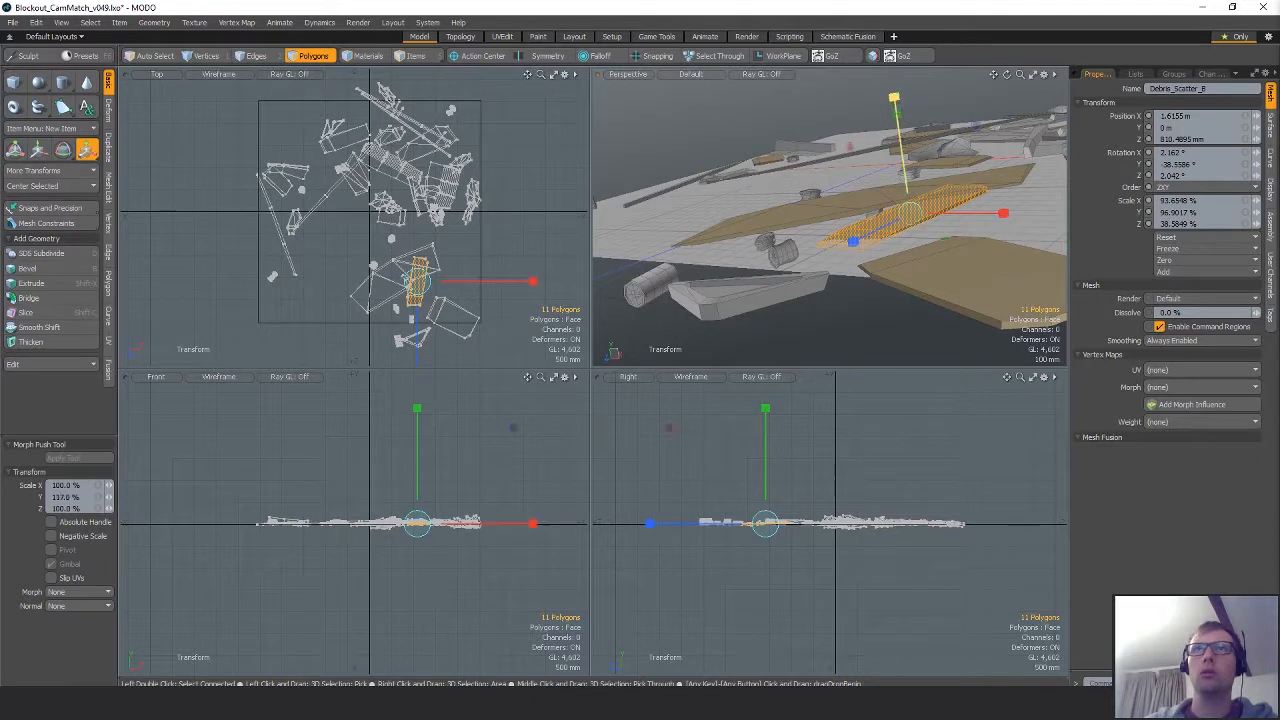
key("w")
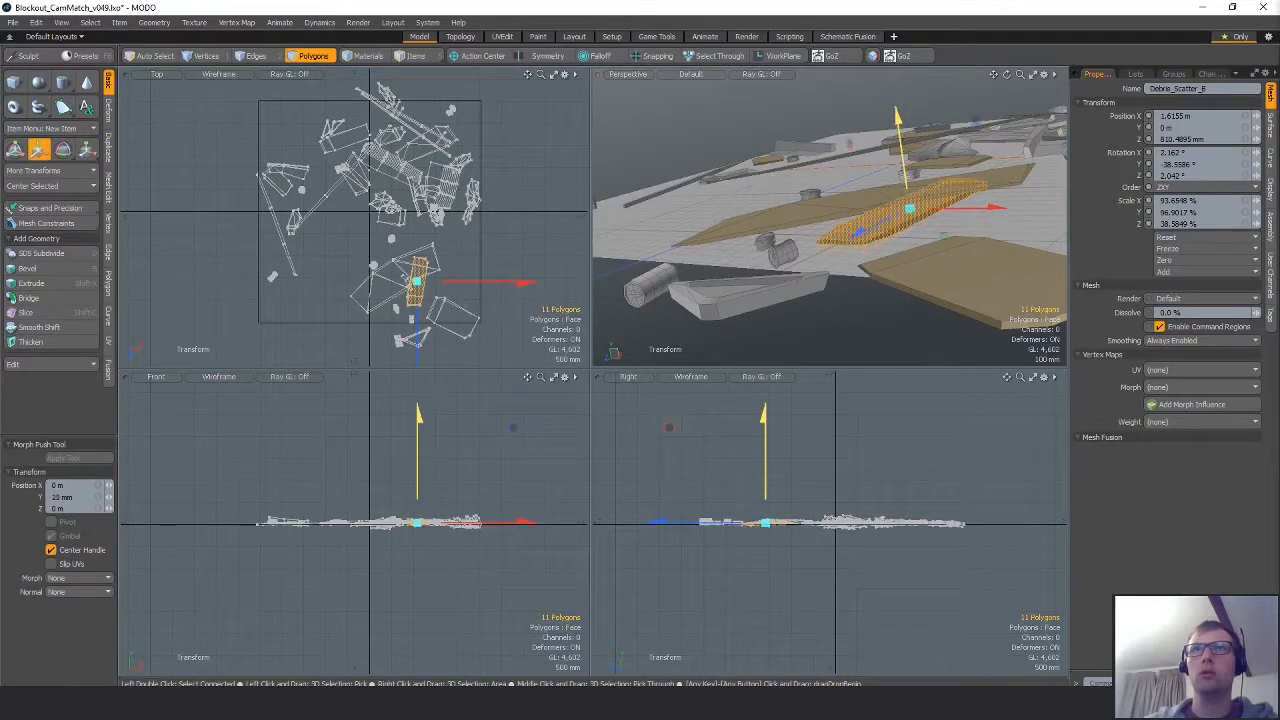
left_click_drag(903, 157, 712, 347, "alt")
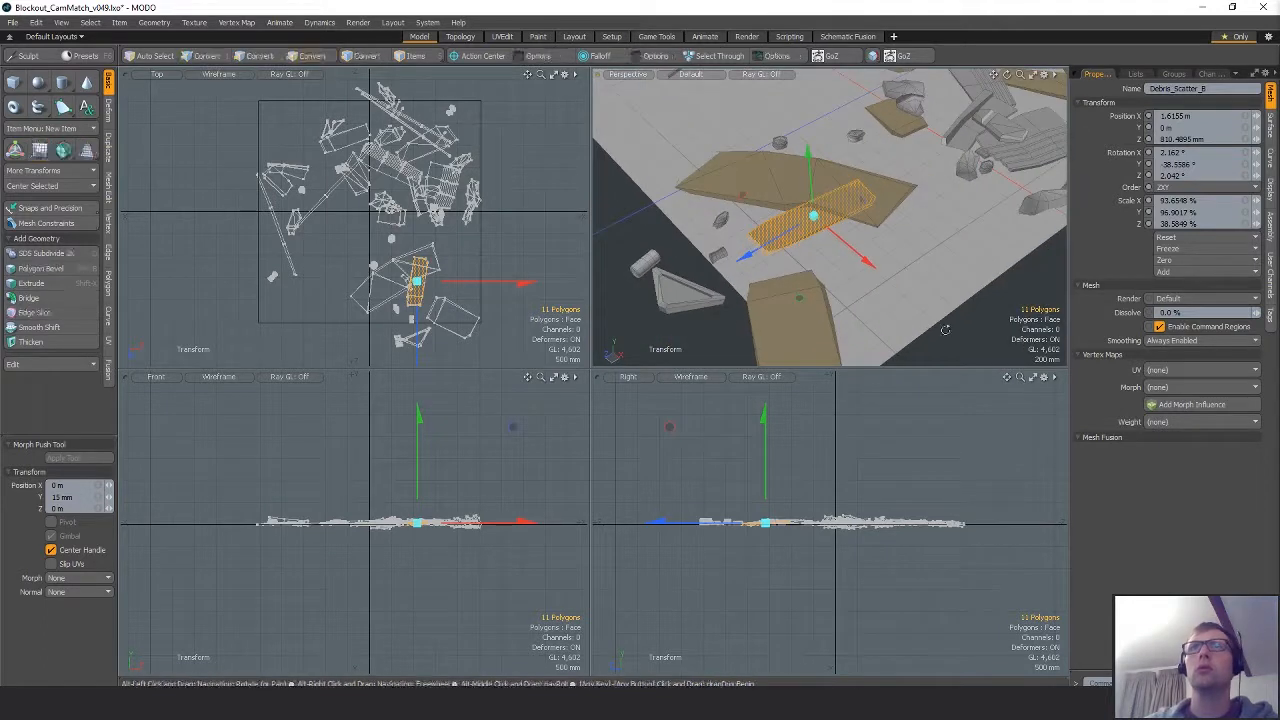
Duplicate the long beam lying across the middle of the scatter and move the copy over the near-side slabs.
key("q")
left_click(909, 168)
left_click_drag(909, 168, 809, 216, "alt")
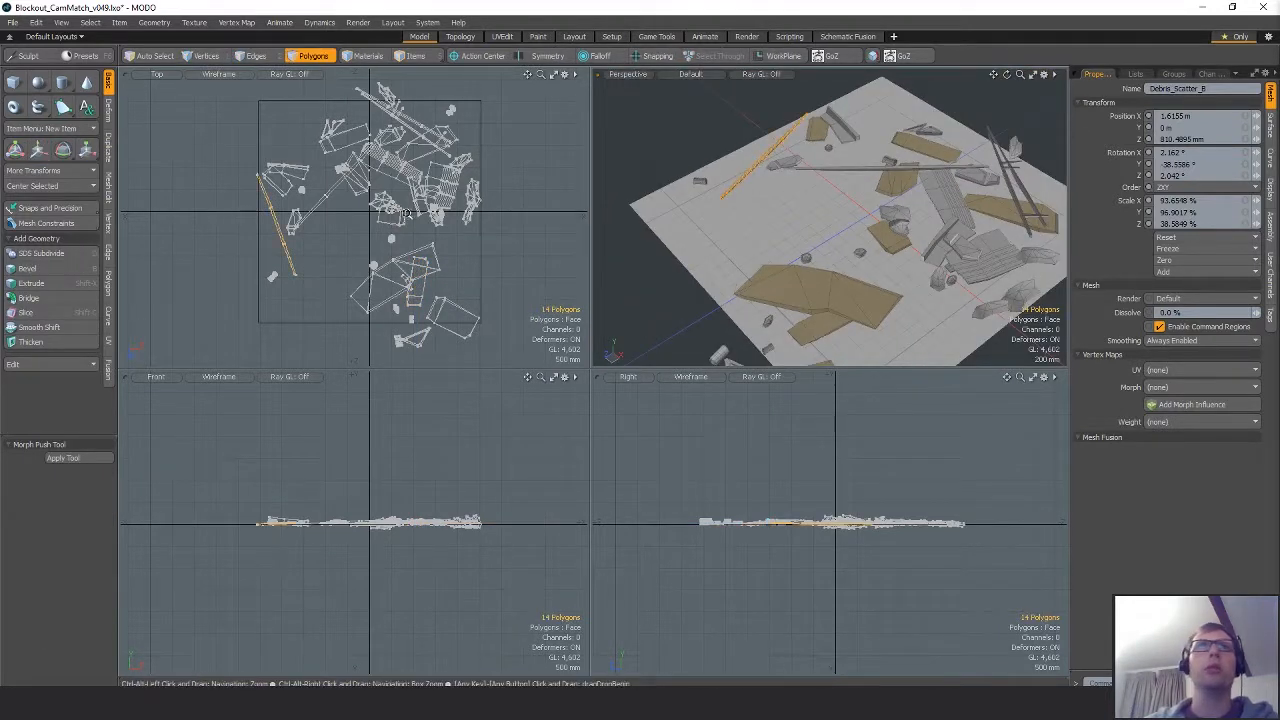
left_click_drag(406, 212, 320, 197, "ctrl+alt")
left_click_drag(320, 197, 350, 214, "alt+shift")
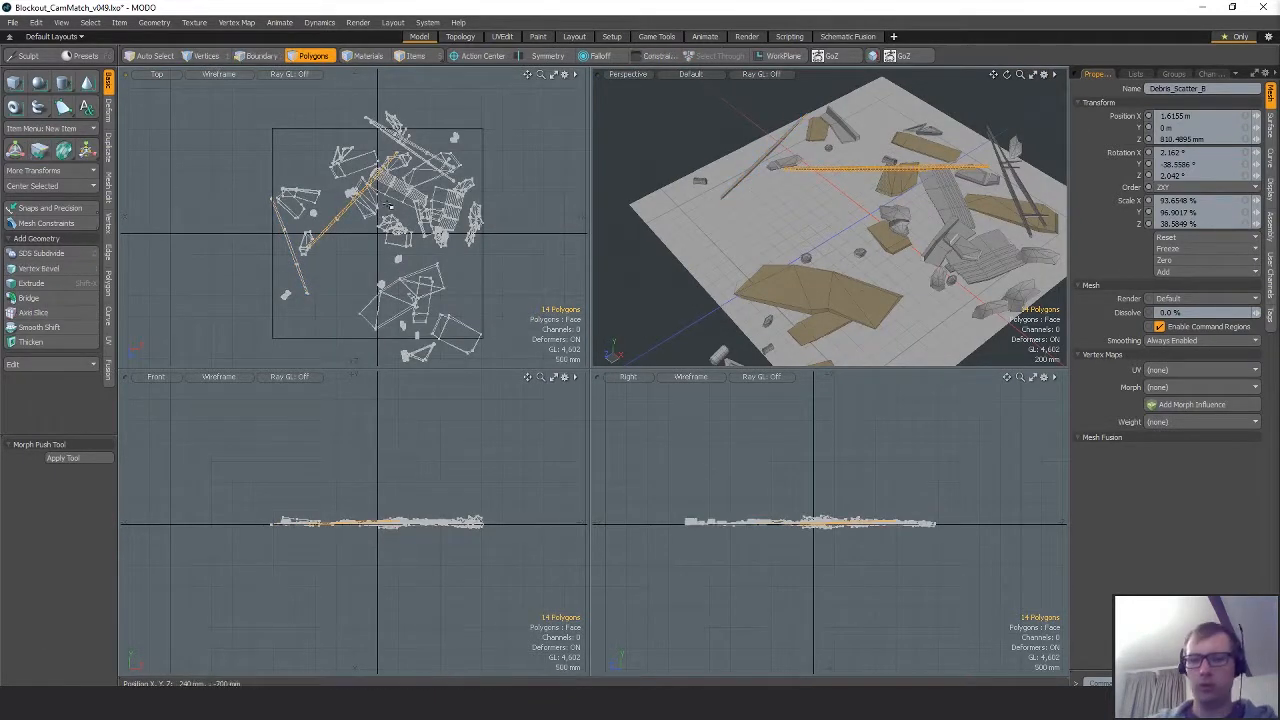
key("w")
key("e")
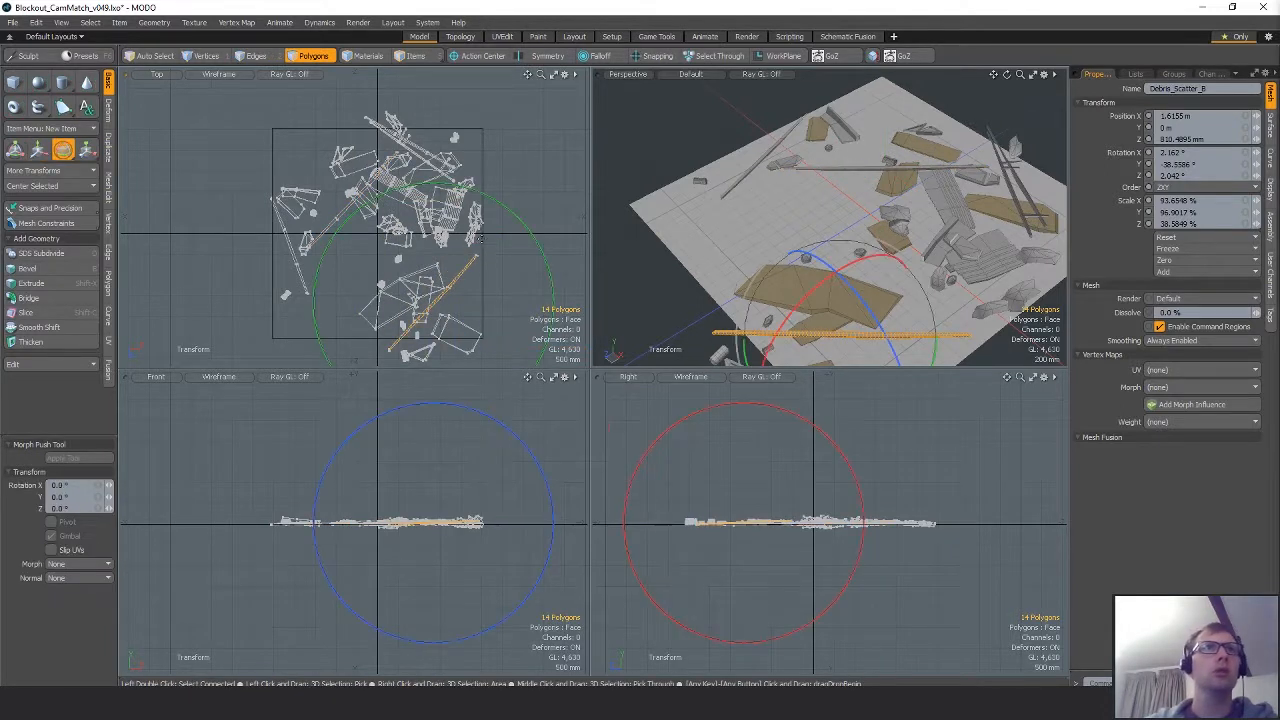
Rotate the copied beam about -135° around Y so it runs along the edge of the near-side slabs.
left_click_drag(478, 193, 500, 303)
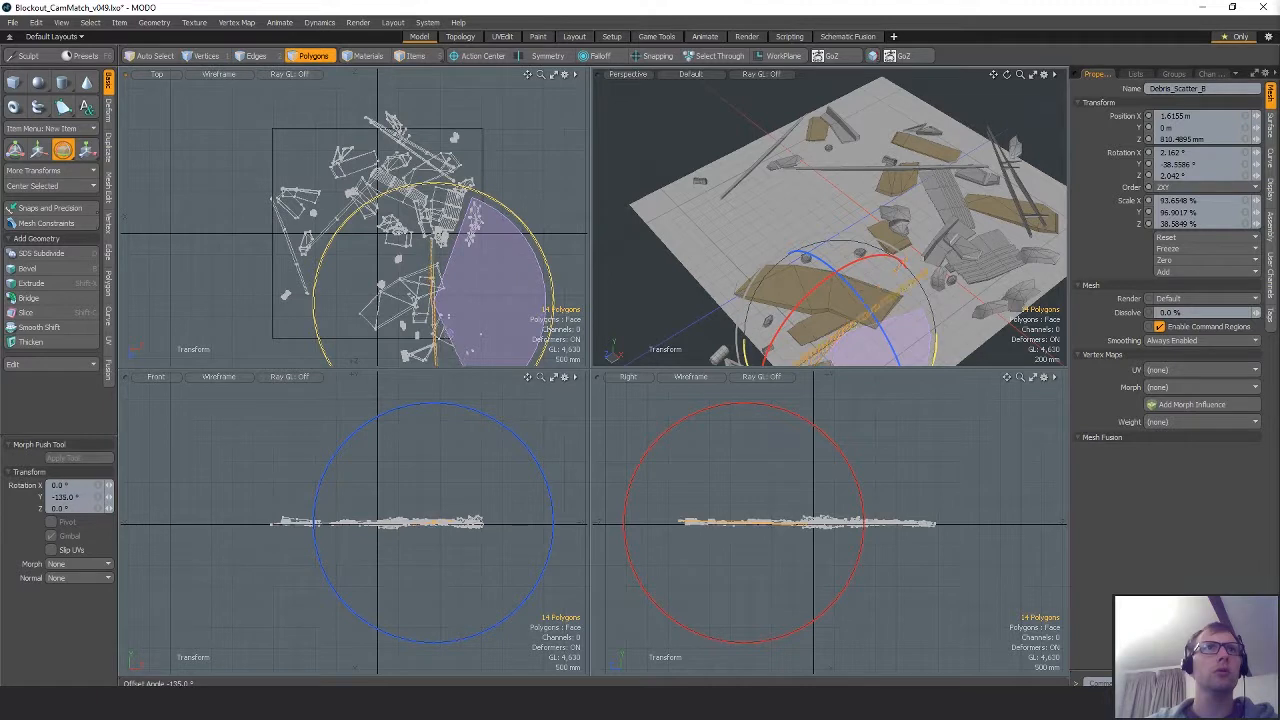
left_click_drag(456, 352, 460, 350)
key("w")
left_click_drag(882, 345, 992, 150, "alt+shift")
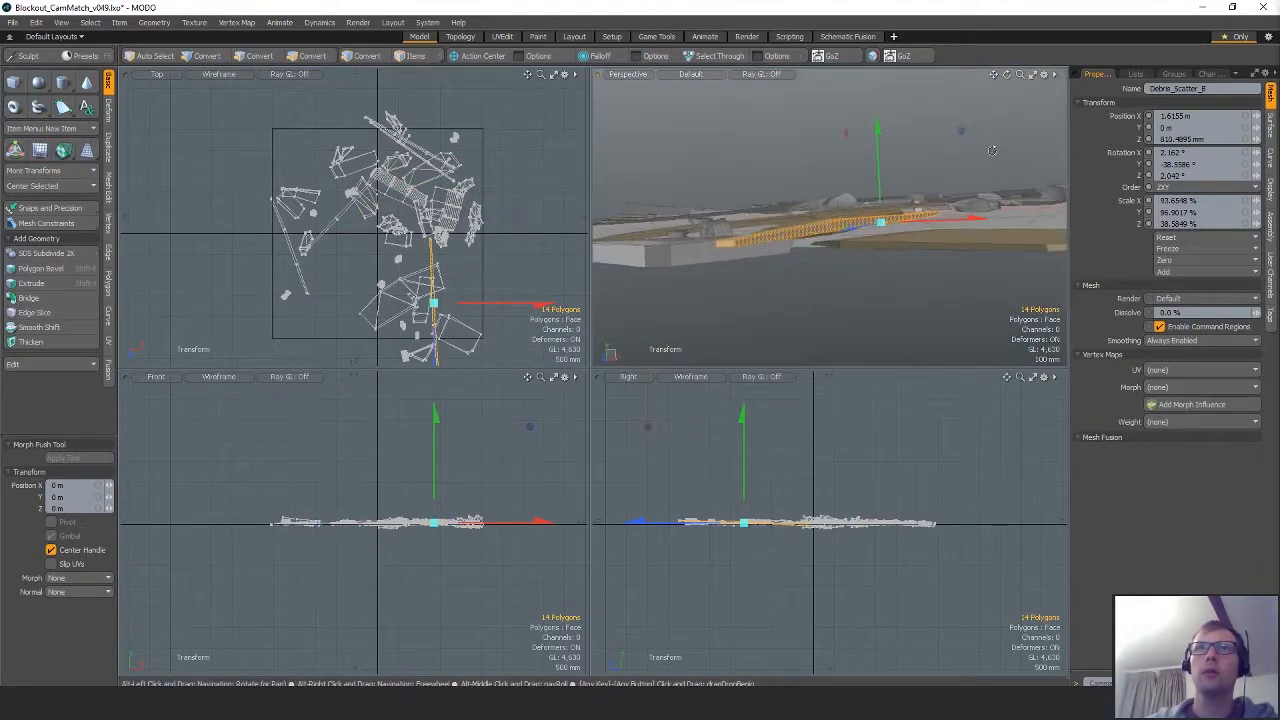
Tilt the copied beam slightly using the Selection action center and thicken it slightly along its local Z.
key("3")
key("e")
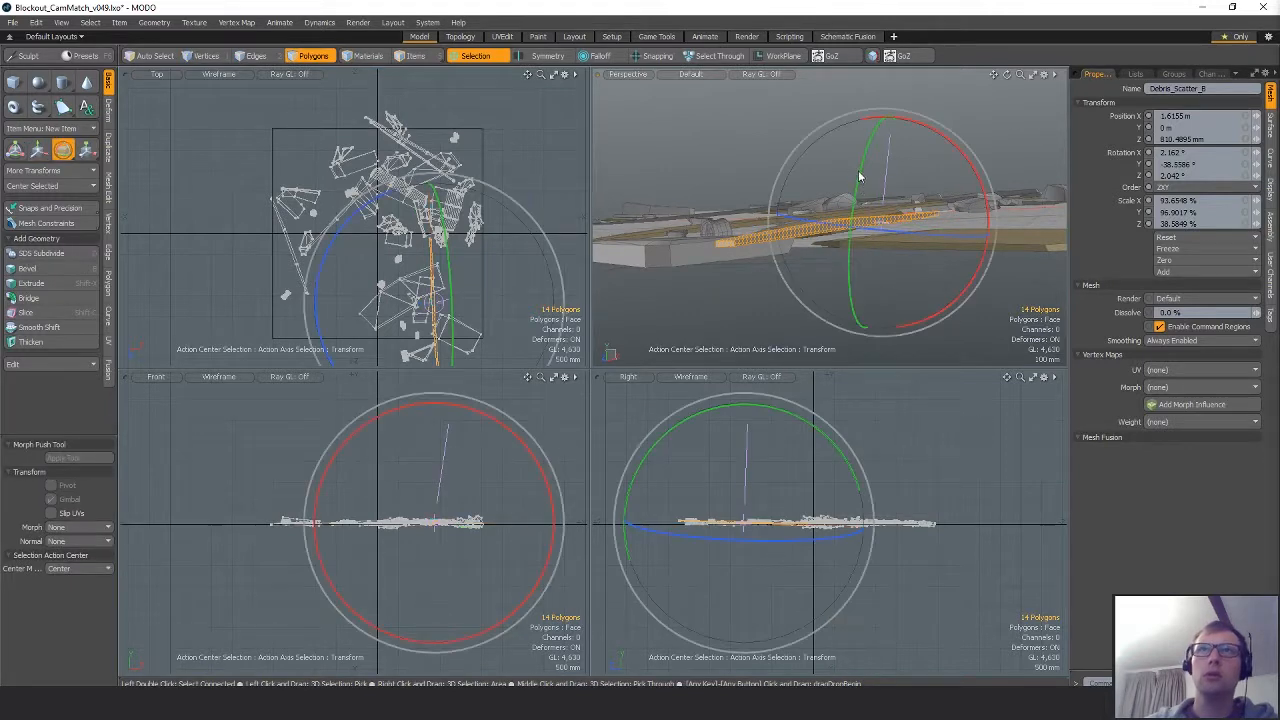
left_click_drag(859, 177, 875, 200)
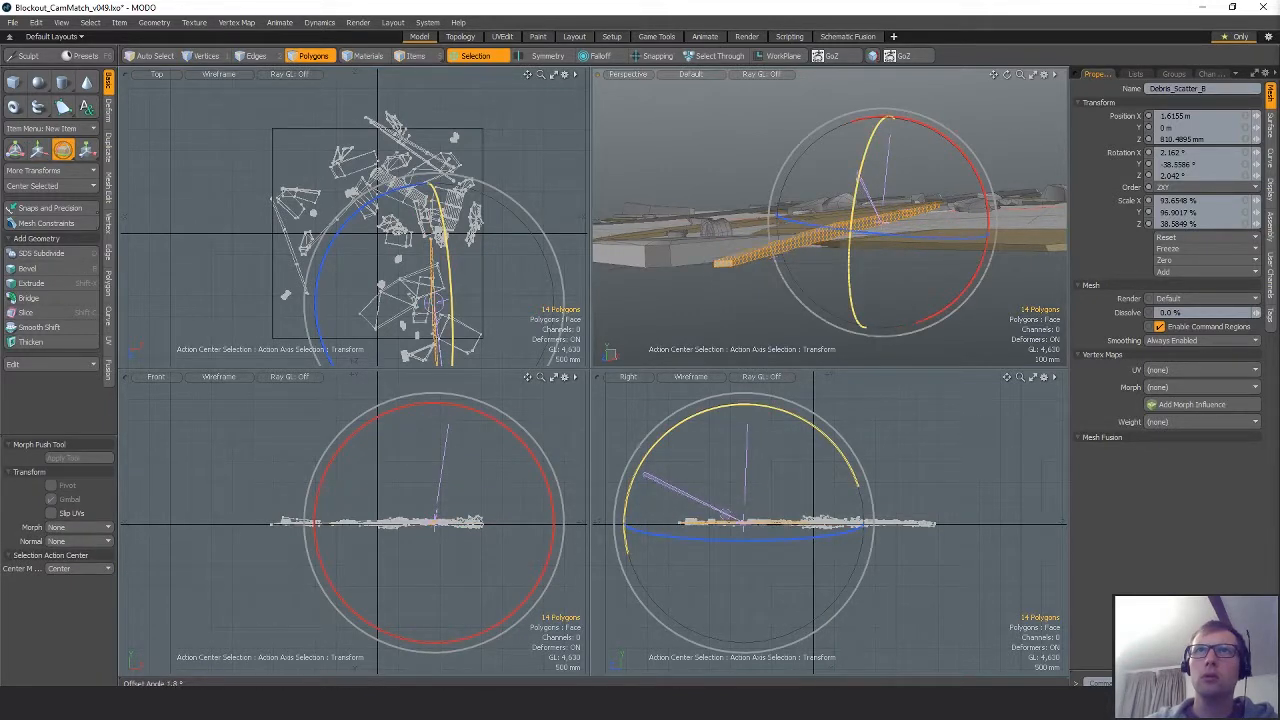
key("r")
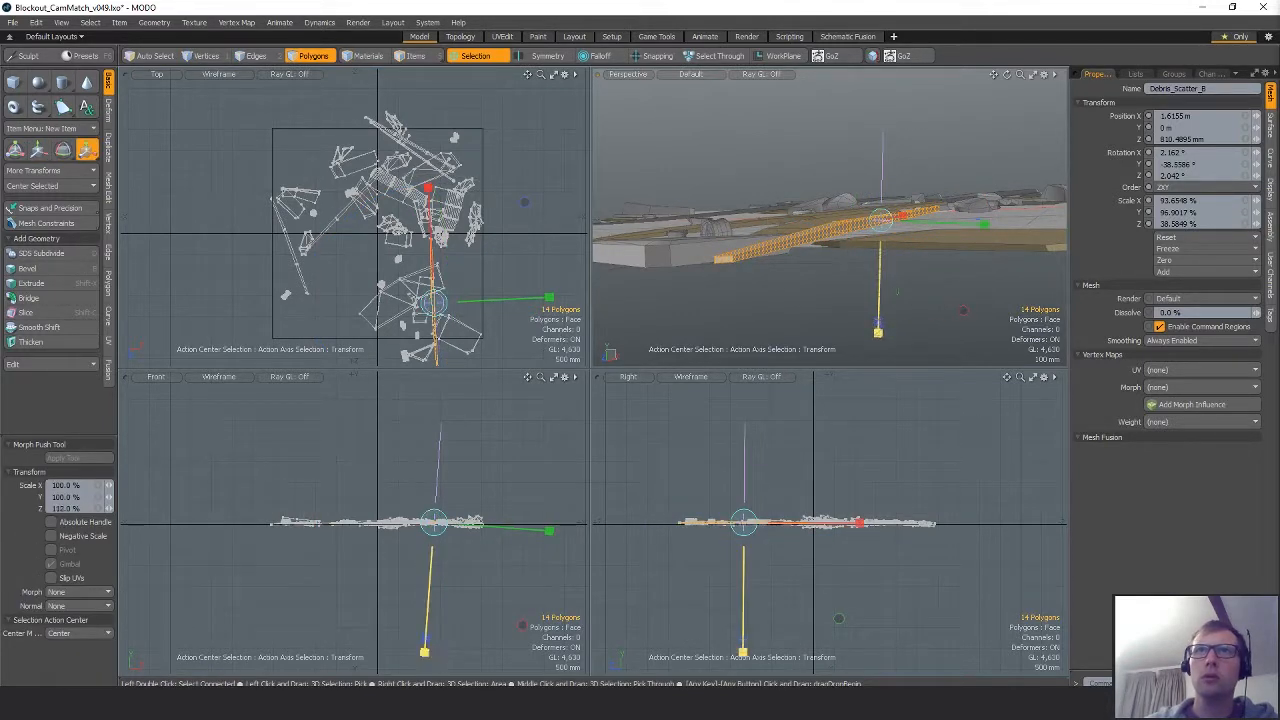
key("space")
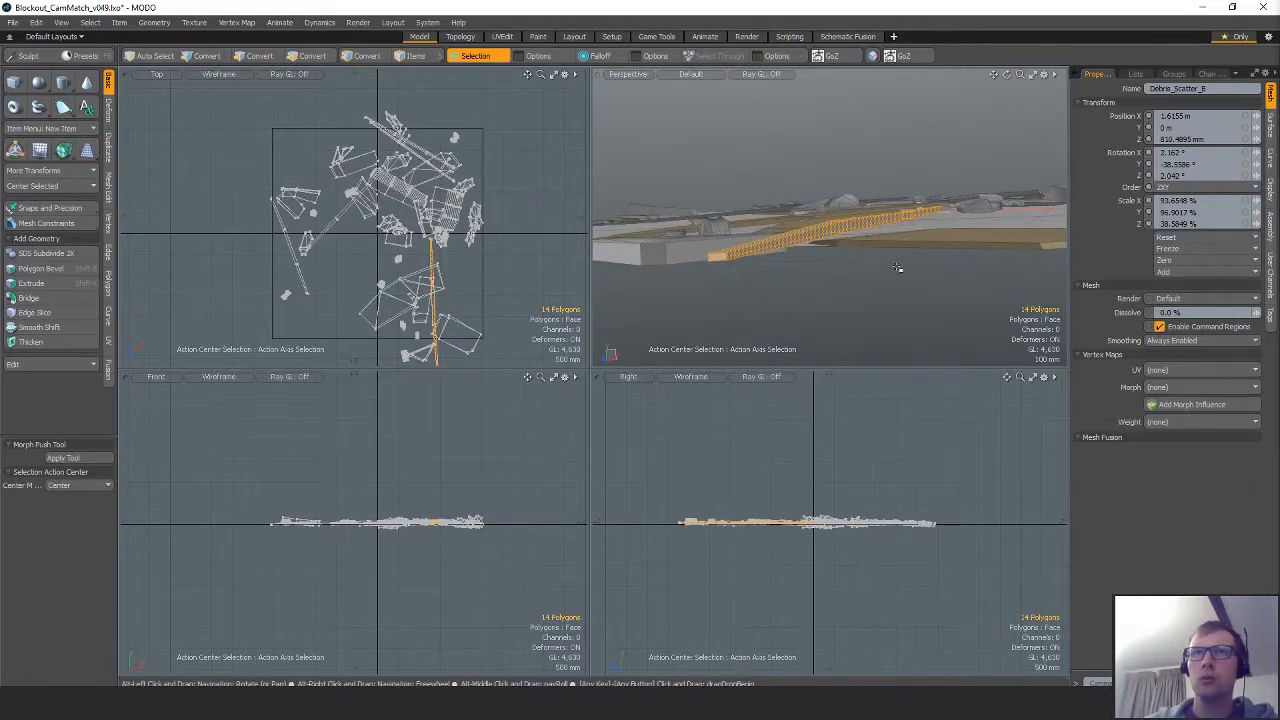
Duplicate the tilted beam, raise the copy about 30 mm and adjust its tilt above the original.
key("w")
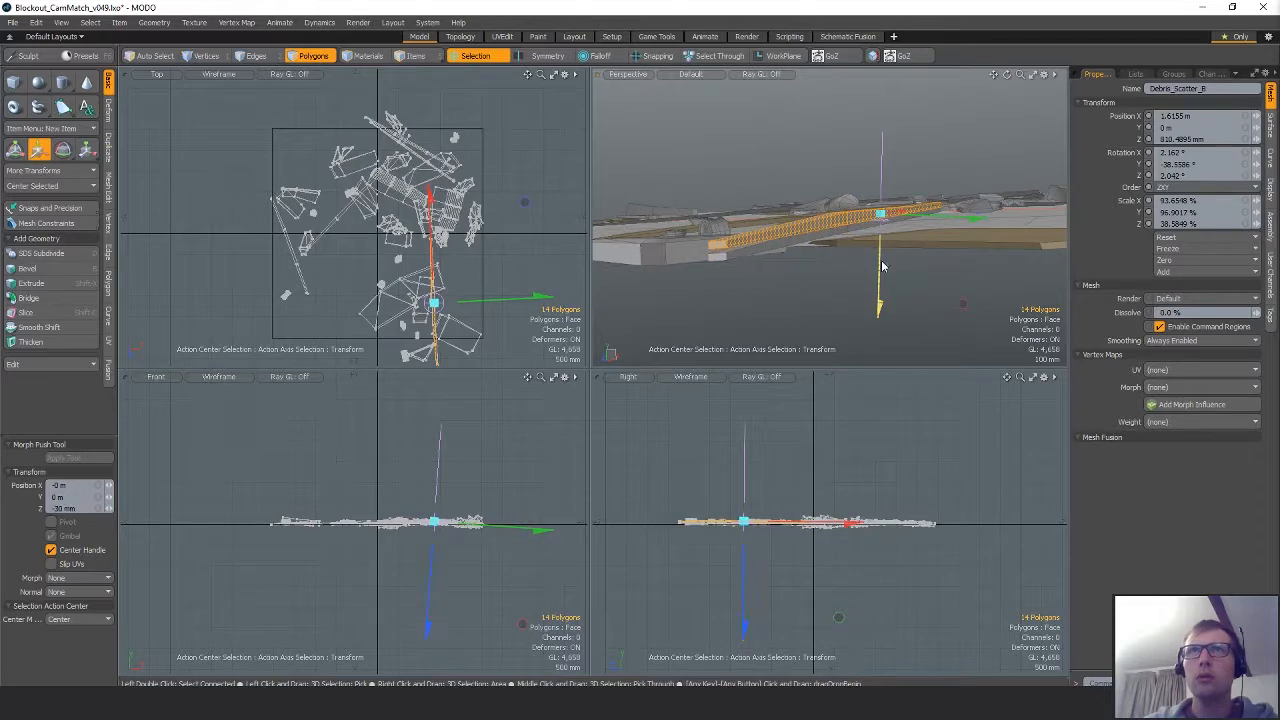
key("e")
left_click_drag(927, 118, 822, 299)
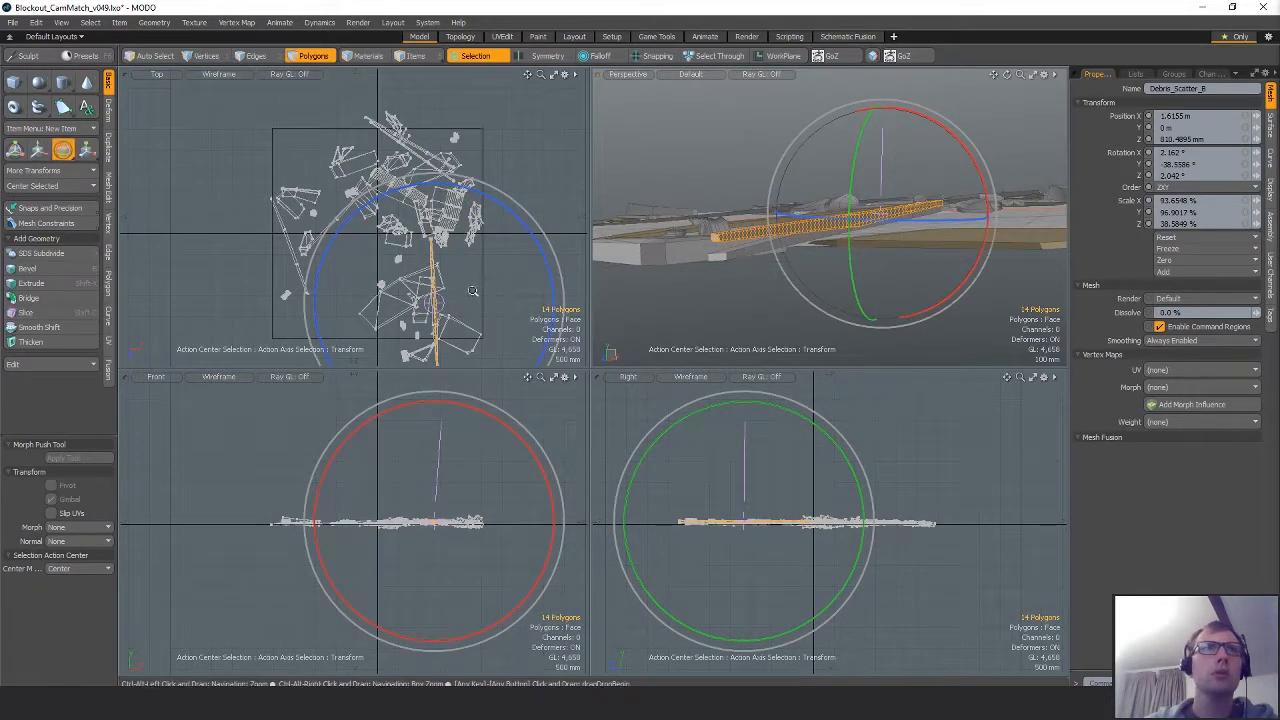
Shift and rotate the upper beam so it crosses the lower beam at a slight angle.
left_click_drag(473, 291, 440, 320, "ctrl+alt")
left_click_drag(440, 320, 443, 178, "alt+shift")
key("w")
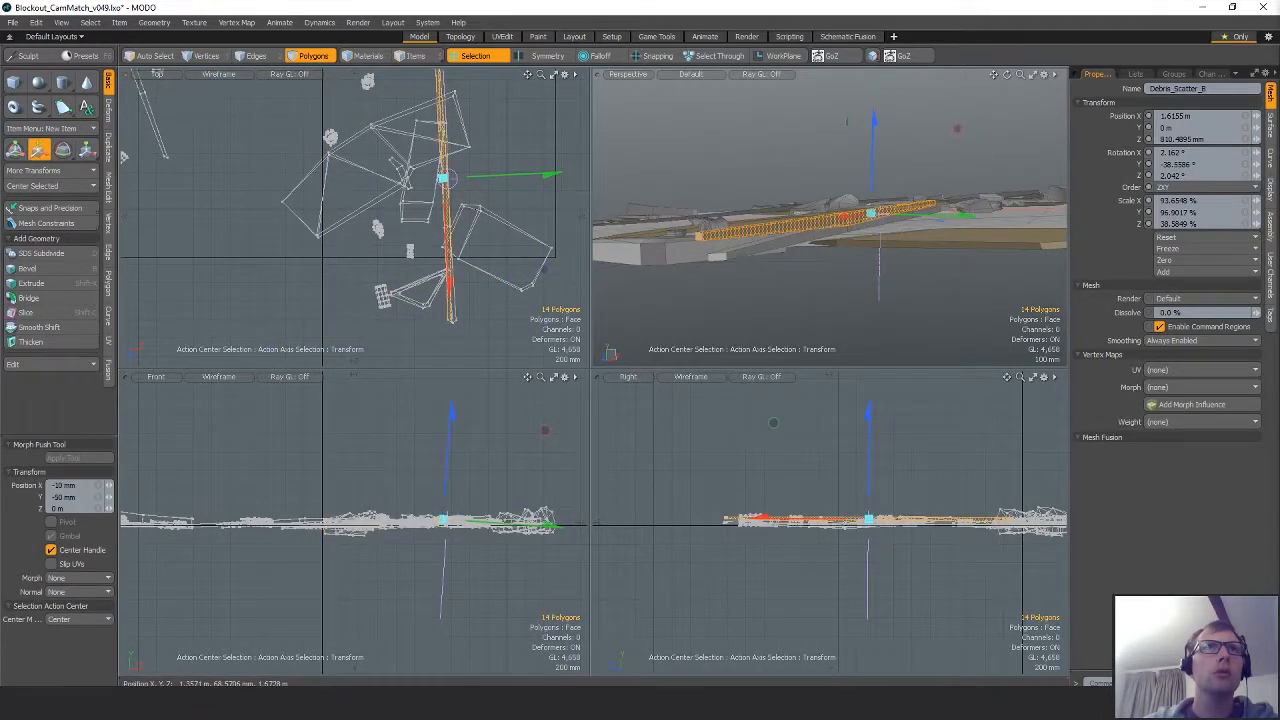
left_click_drag(793, 235, 847, 253, "alt")
key("e")
key("r")
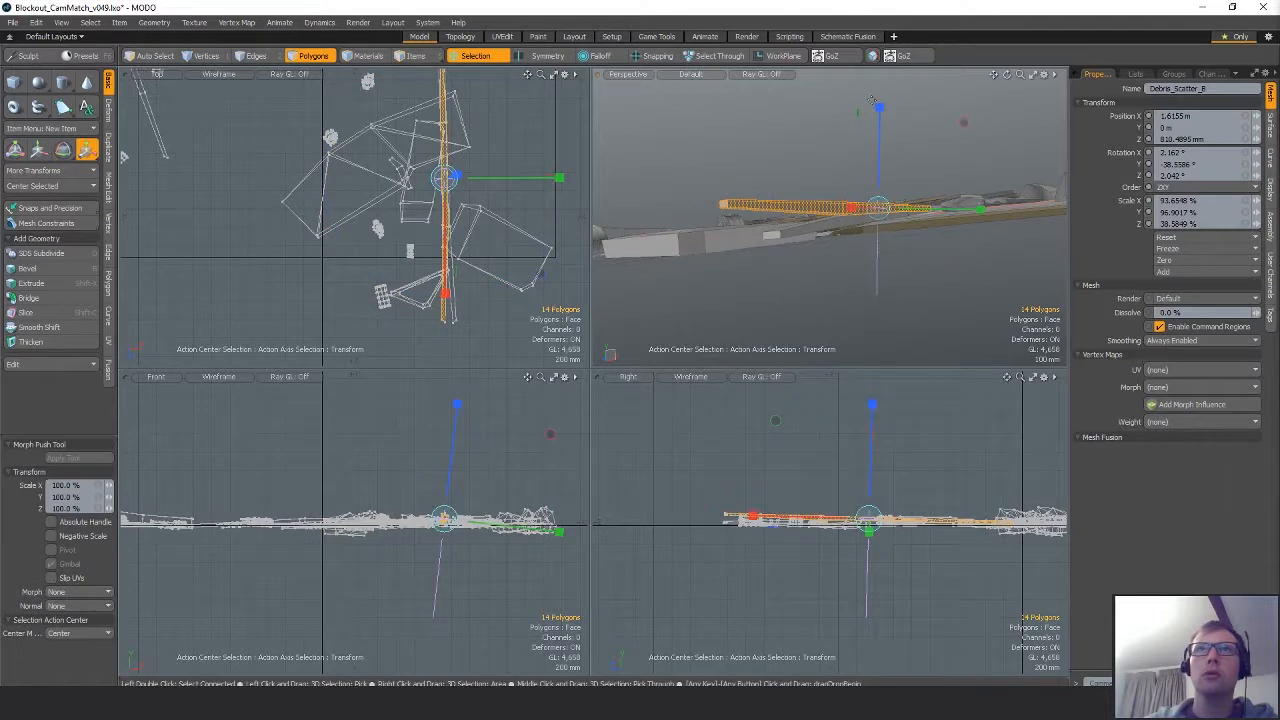
left_click_drag(947, 138, 890, 220, "alt")
key("e")
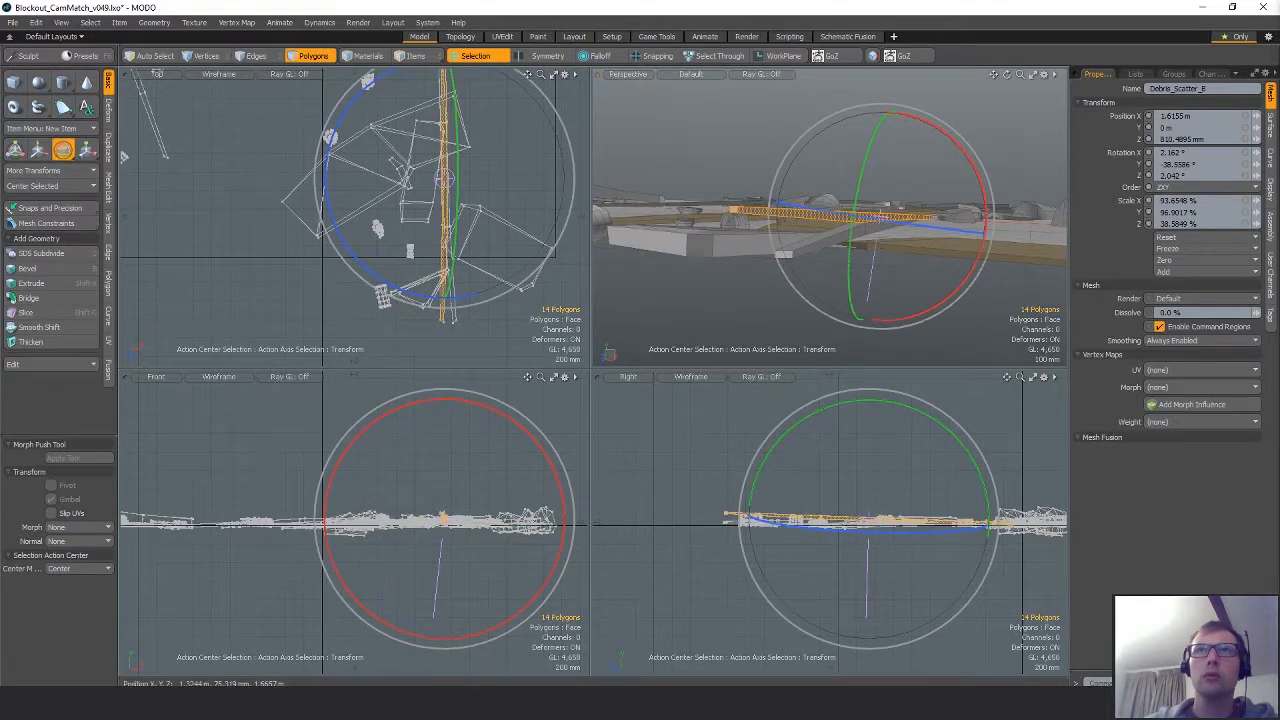
Select the two vertices at the large angular slab's corner beside the beams and raise them about 26 mm.
key("space")
left_click(903, 306)
mouse_move(905, 300)
left_mouse_down("alt")
mouse_move(951, 306)
mouse_move(857, 297)
mouse_move(709, 342)
mouse_move(745, 298)
left_mouse_up("alt")
double_click(880, 228)
left_click_drag(880, 250, 893, 238, "alt")
key("1")
mouse_move(895, 243)
right_mouse_down()
mouse_move(904, 281)
mouse_move(896, 250)
right_mouse_up()
key("w")
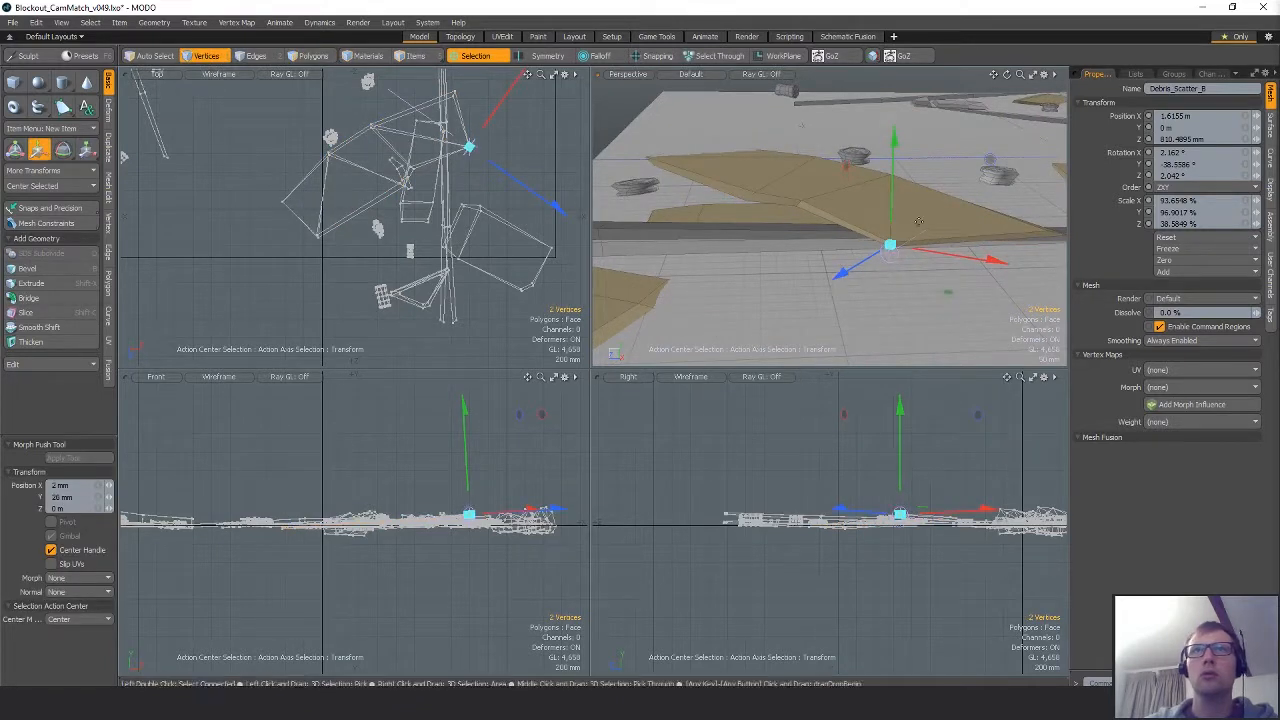
key("space")
left_click_drag(918, 221, 827, 234, "alt")
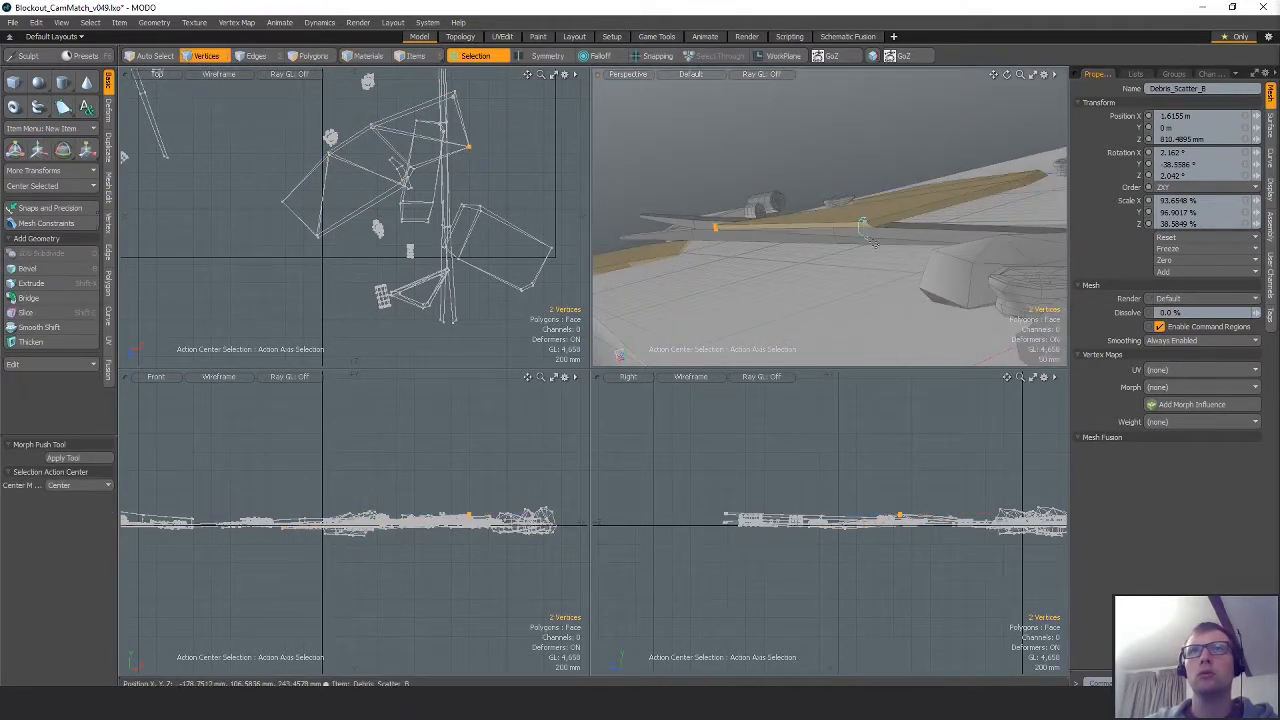
key("w")
left_click_drag(928, 200, 1036, 190, "alt")
key("space")
Select the smaller slab under the large angular slab and adjust its position and rotation.
scroll(958, 248, "up", 3)
key("3")
double_click(815, 250)
mouse_move(817, 250)
left_mouse_down("alt")
mouse_move(826, 233)
mouse_move(822, 248)
left_mouse_up("alt")
key("w")
left_click_drag(774, 166, 774, 170)
key("e")
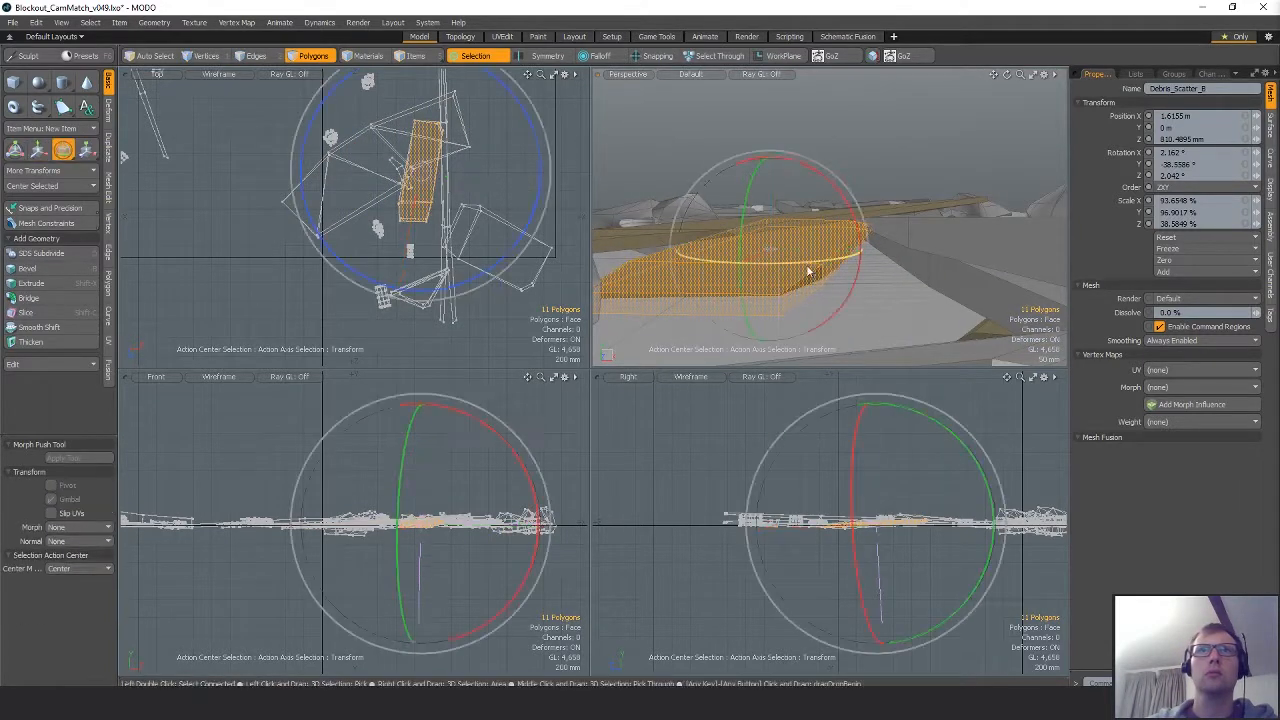
left_click_drag(812, 271, 850, 240, "alt")
Duplicate the smaller slab in place and scale the copy to 90% along its local Z.
scroll(886, 297, "down", 5)
key("q")
key("Escape")
key("3")
left_click(808, 276)
key("w")
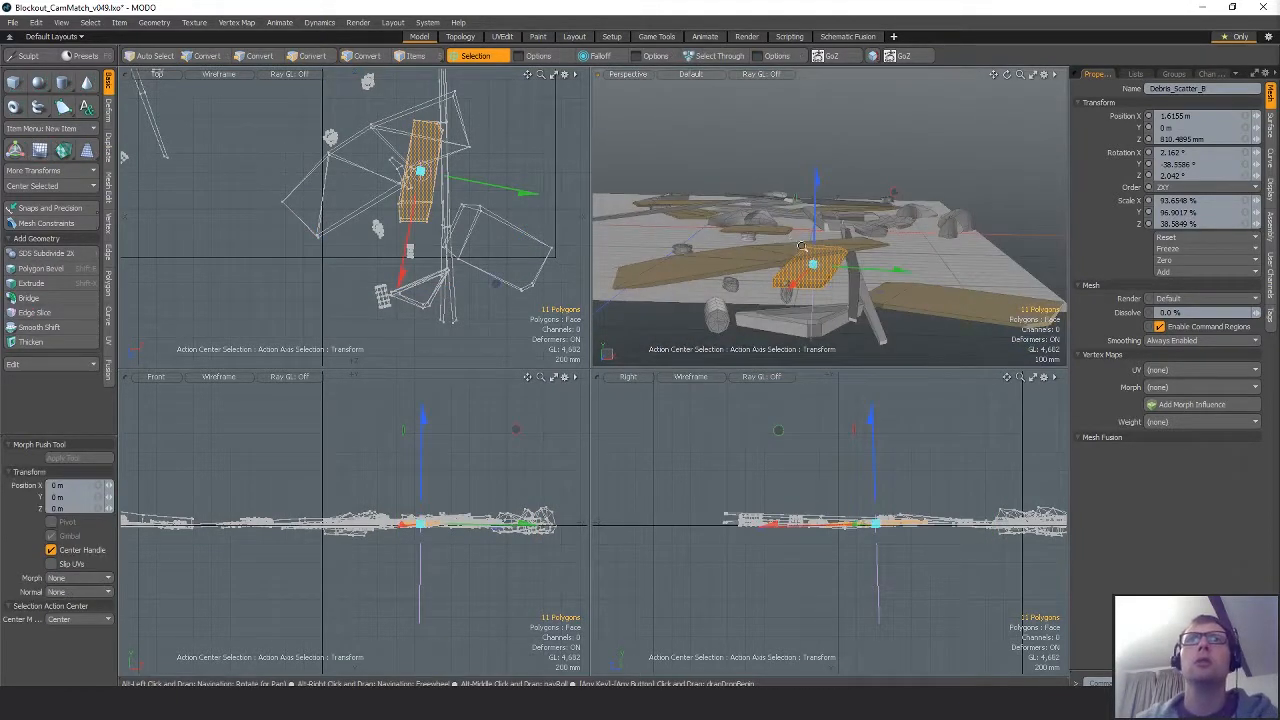
scroll(836, 242, "up", 4)
key("r")
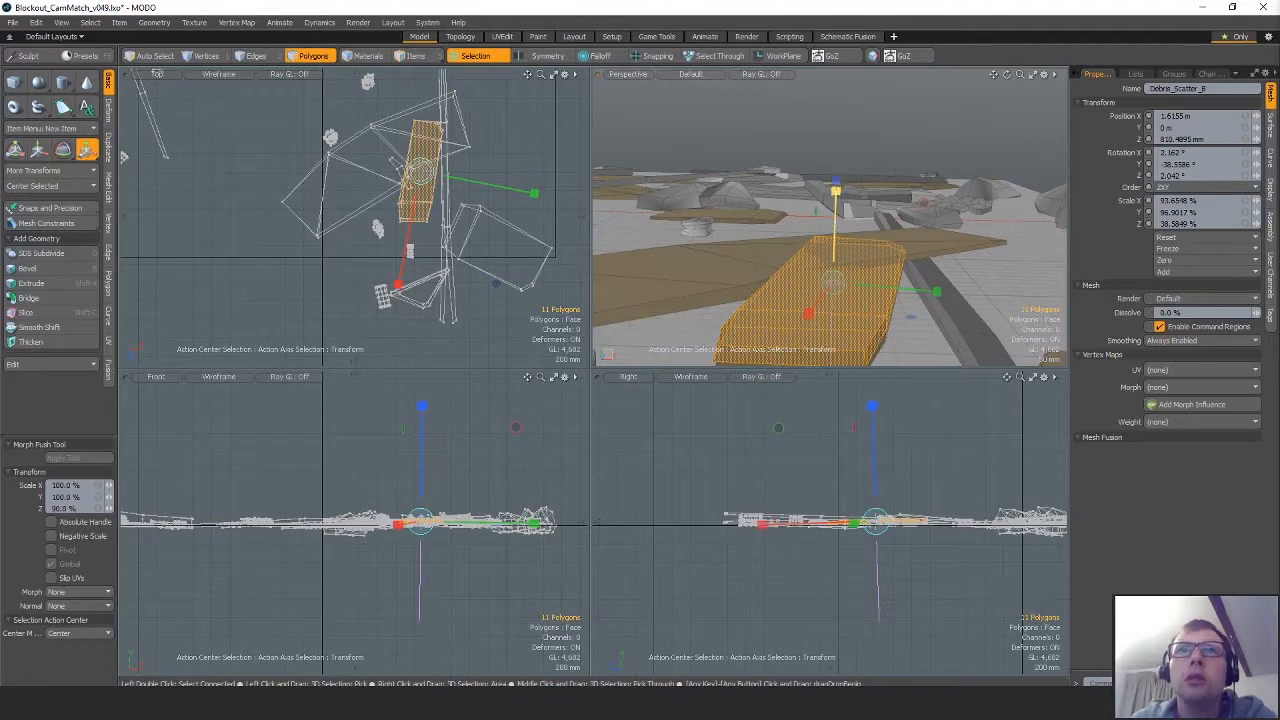
Rotate the copied slab, shorten it and move it toward the large angular slab's corner.
left_click_drag(945, 262, 815, 340, "alt")
key("e")
key("r")
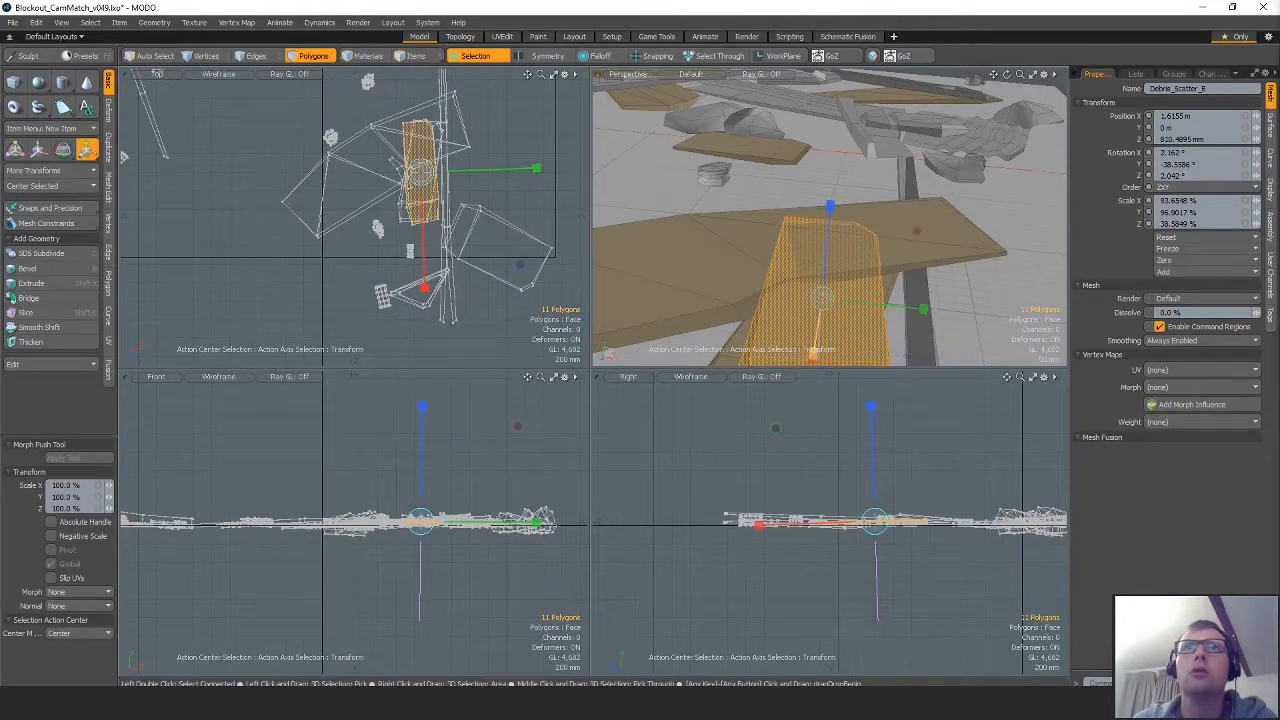
key("w")
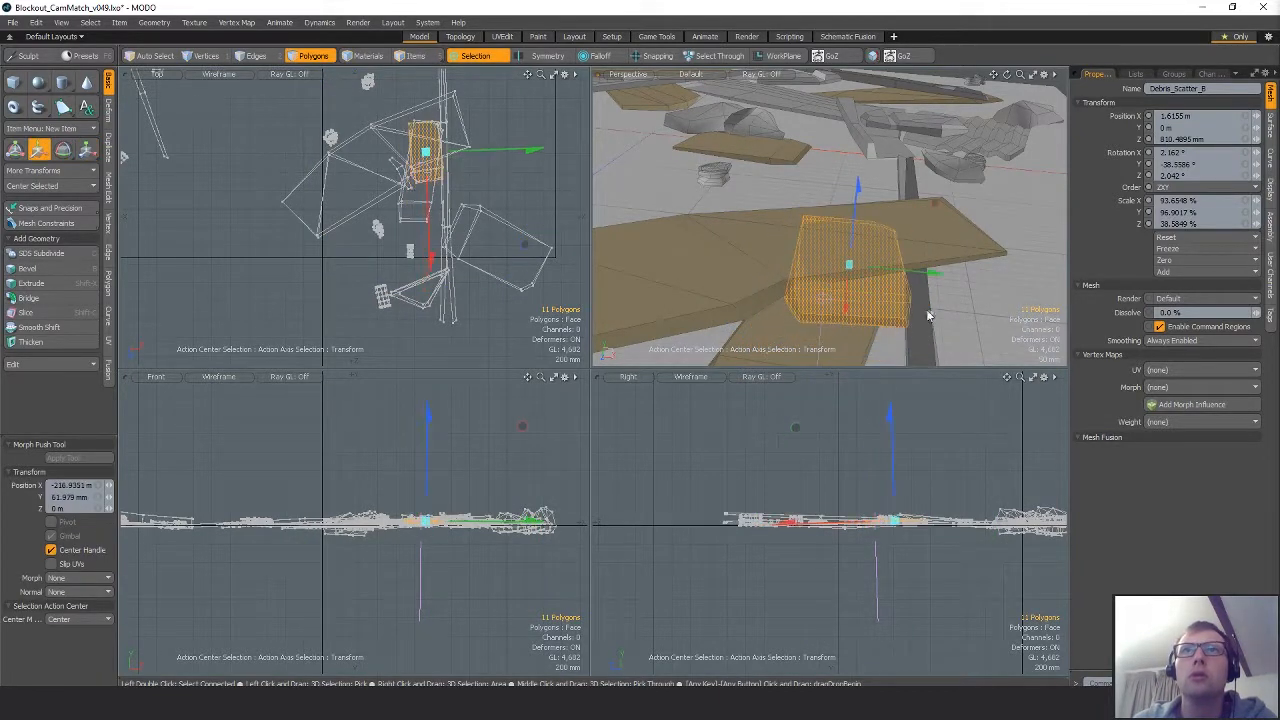
Narrow the shortened slab into a slim plank and shift it closer to the crossed beams.
key("r")
key("w")
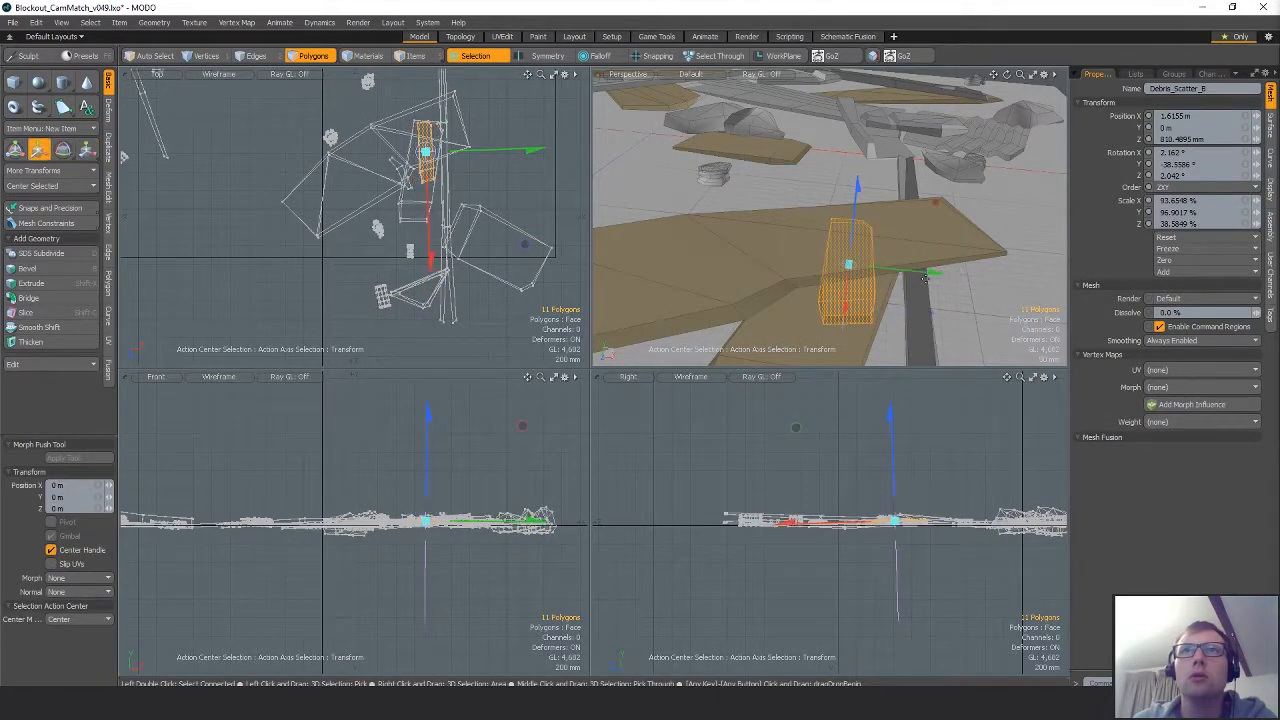
mouse_move(965, 280)
left_mouse_down("alt")
mouse_move(895, 238)
mouse_move(886, 250)
mouse_move(905, 262)
mouse_move(885, 270)
mouse_move(976, 300)
left_mouse_up("alt")
key("e")
key("w")
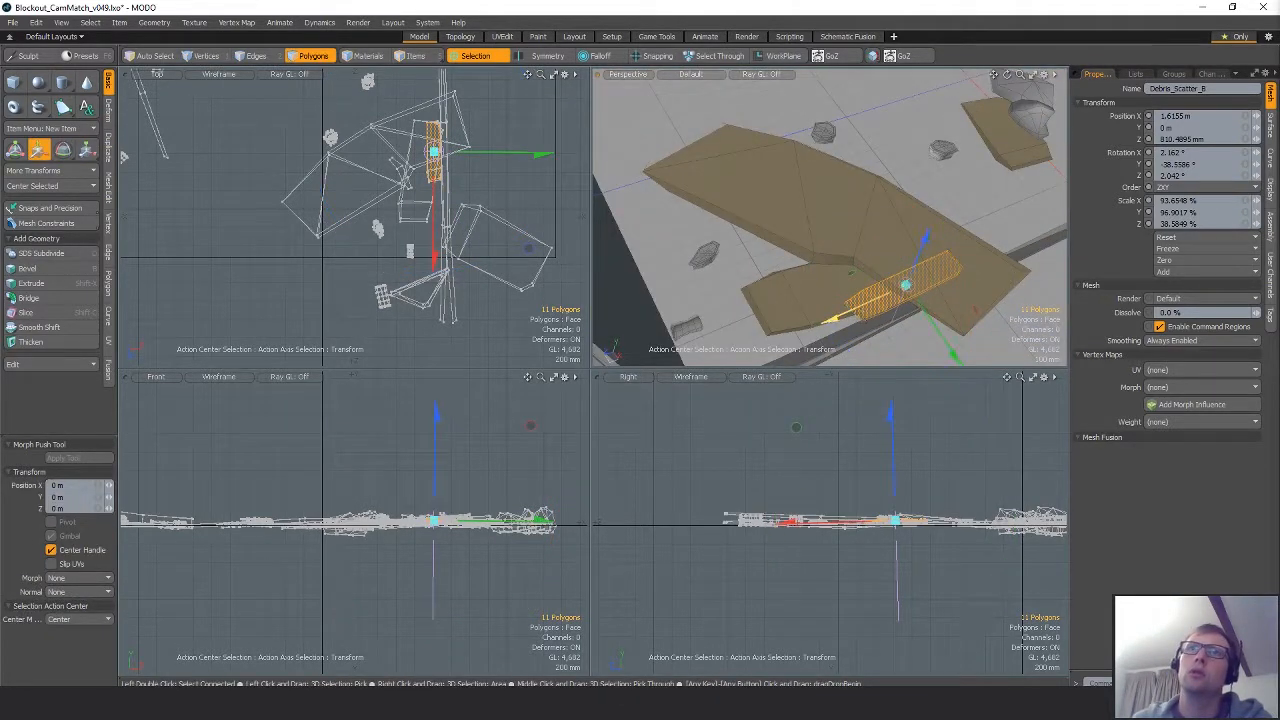
Duplicate the pair of rocks near the scene's center and move the copies onto the smaller near-side slab.
key("q")
scroll(825, 270, "down", 3)
left_click_drag(850, 315, 845, 172, "alt")
left_click(812, 293)
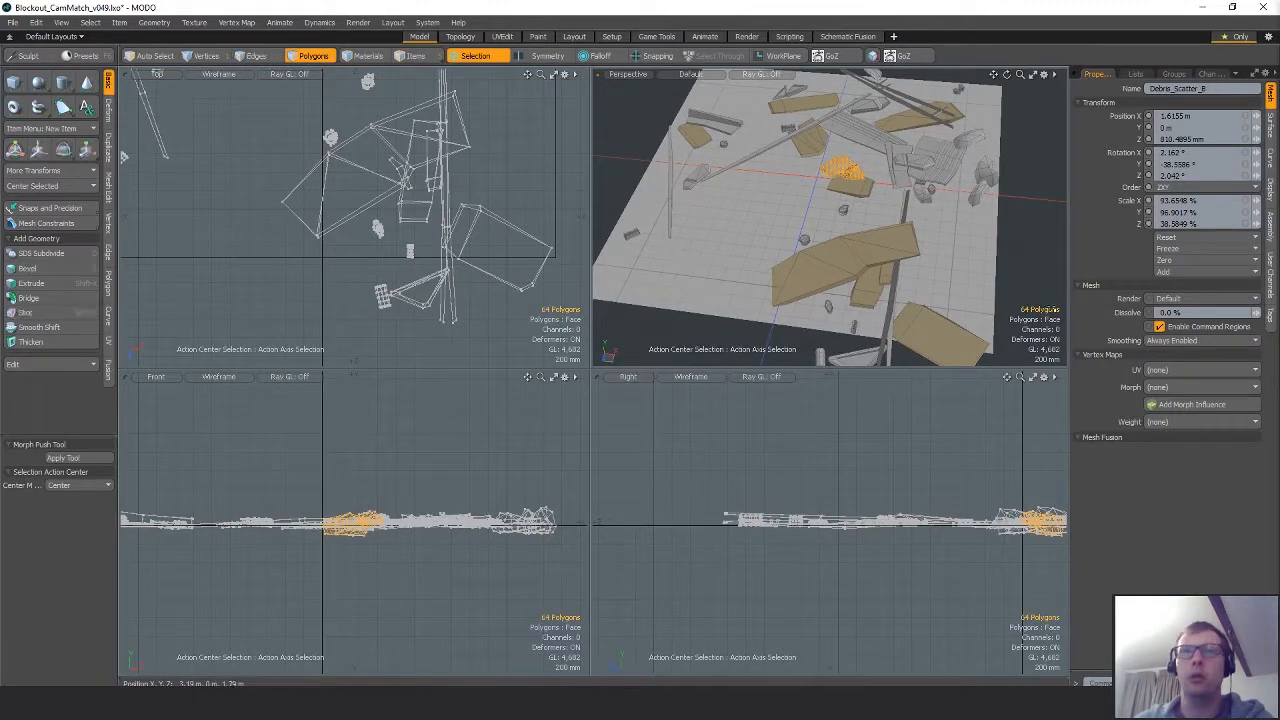
key("ctrl+v")
key("w")
key("q")
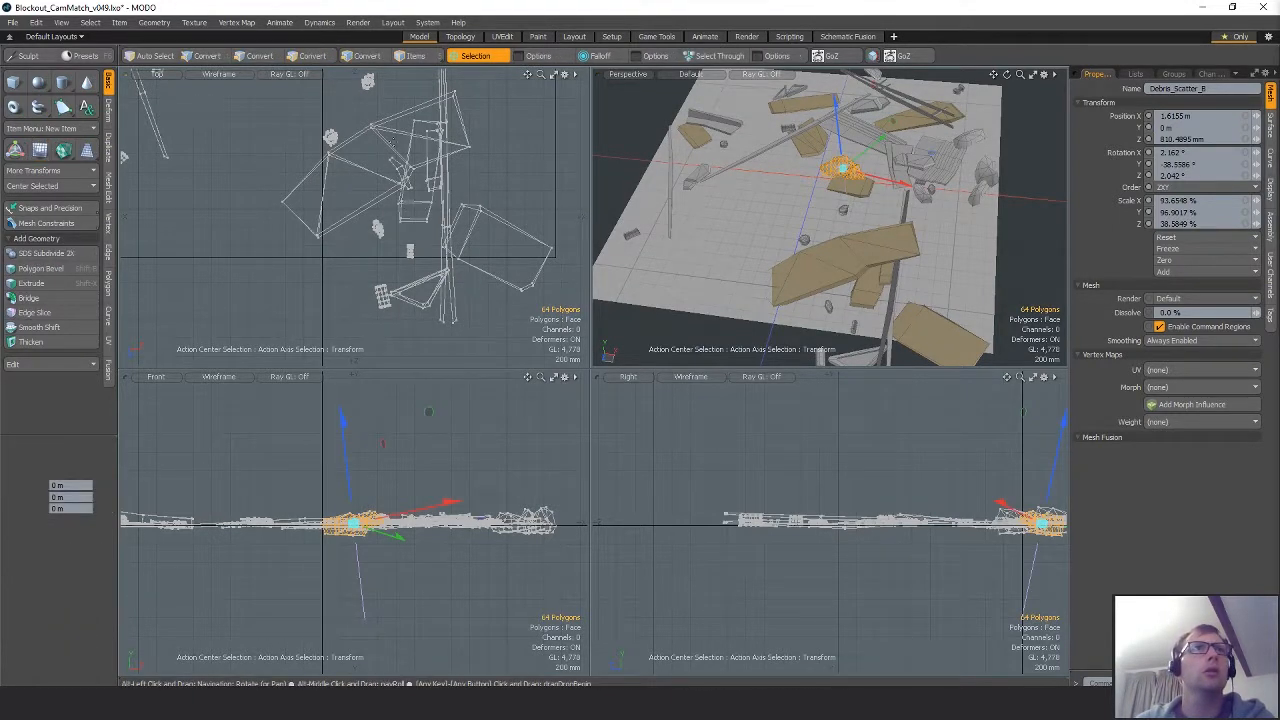
key("w")
left_click_drag(848, 246, 912, 402)
Scale the copied rocks uniformly to 49% and move them about -40 mm in X and -190 mm in Z.
key("r")
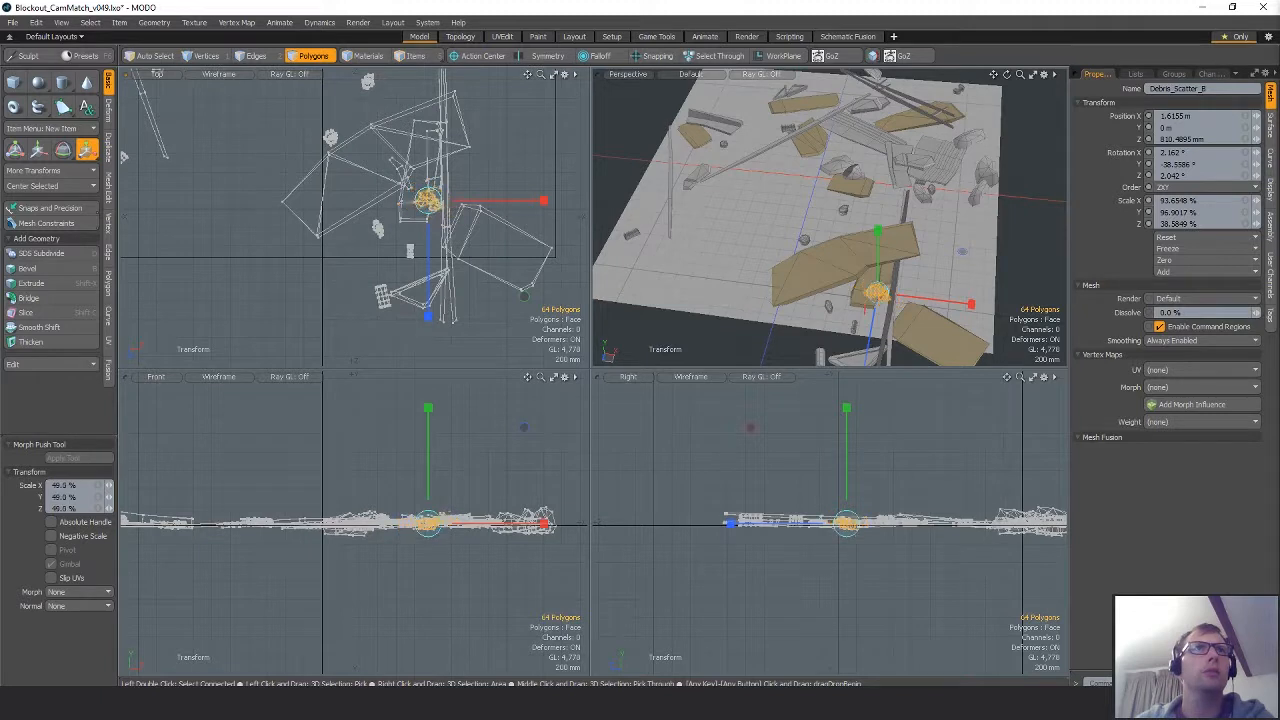
key("w")
left_click_drag(496, 231, 486, 216)
key("shift+a")
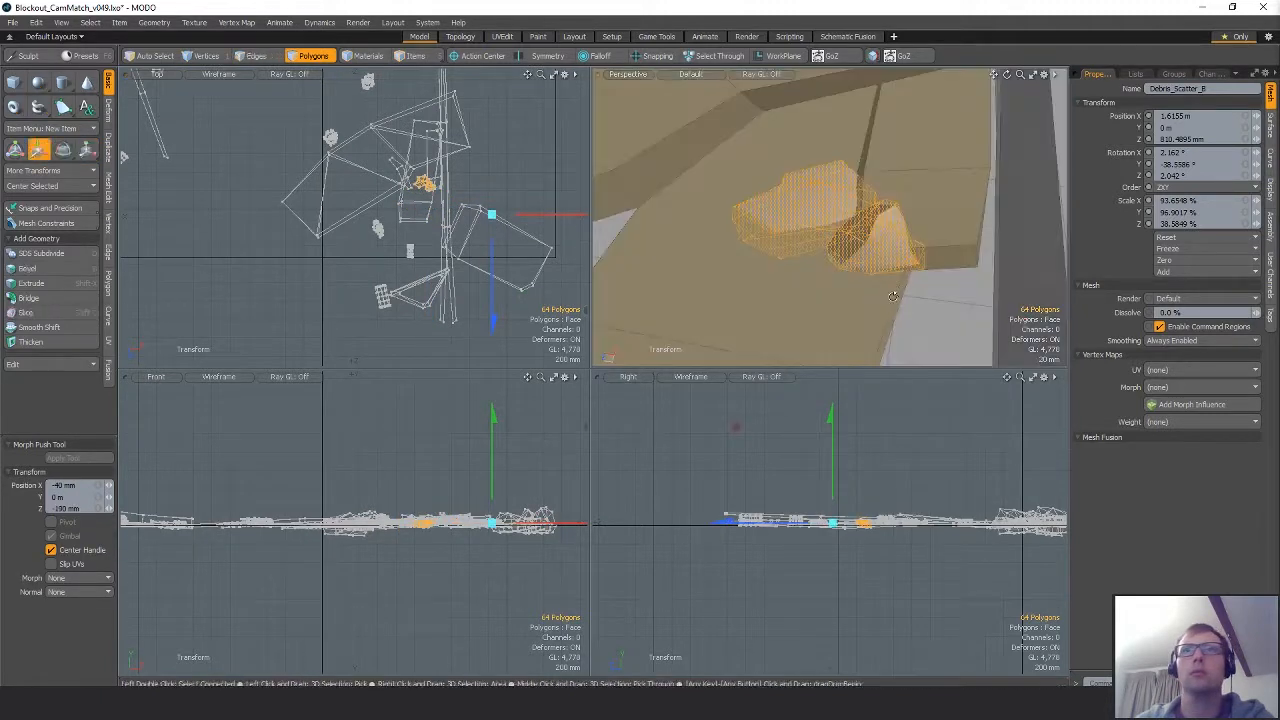
Rotate the shrunken rock pair to sit at a different angle on the smaller slab.
key("e")
left_click_drag(863, 218, 872, 168)
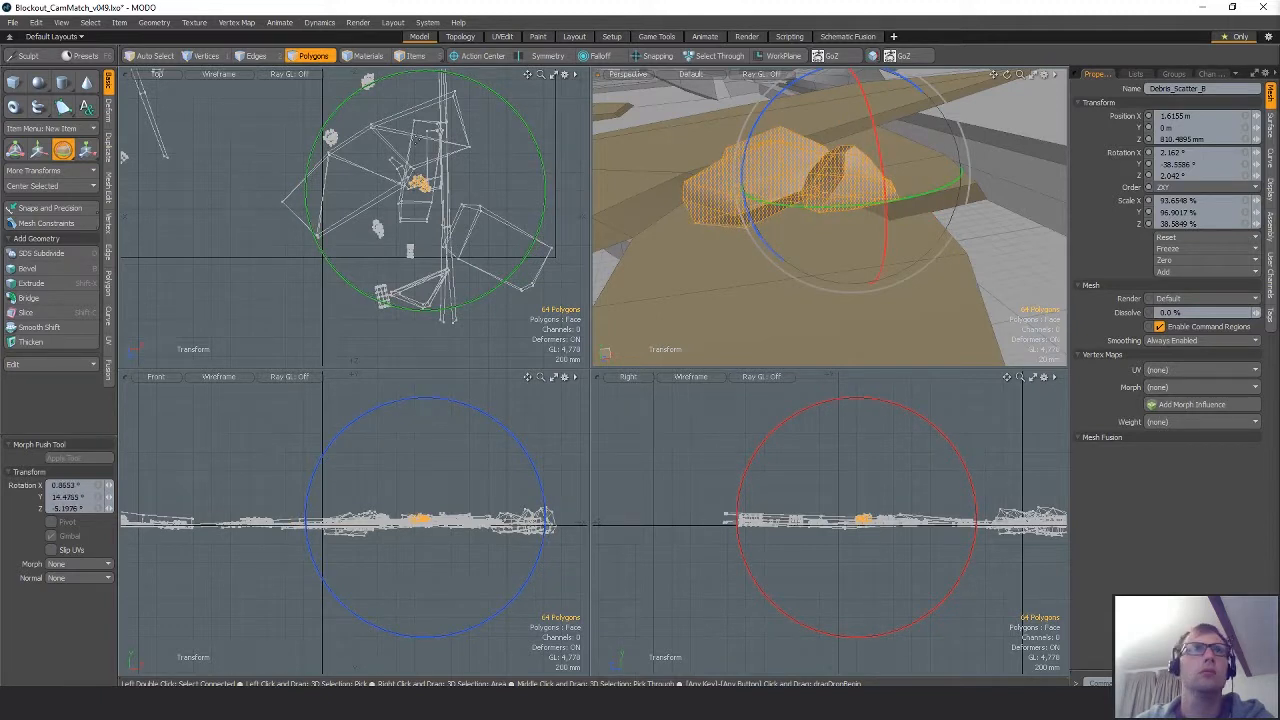
key("q")
key("e")
left_click_drag(507, 107, 334, 274)
left_click_drag(828, 205, 890, 195, "alt")
Select only the smaller copied rock and adjust its placement on the slab using the Selection action center.
key("q")
double_click(735, 176)
key("w")
key("e")
key("alt+s")
key("w")
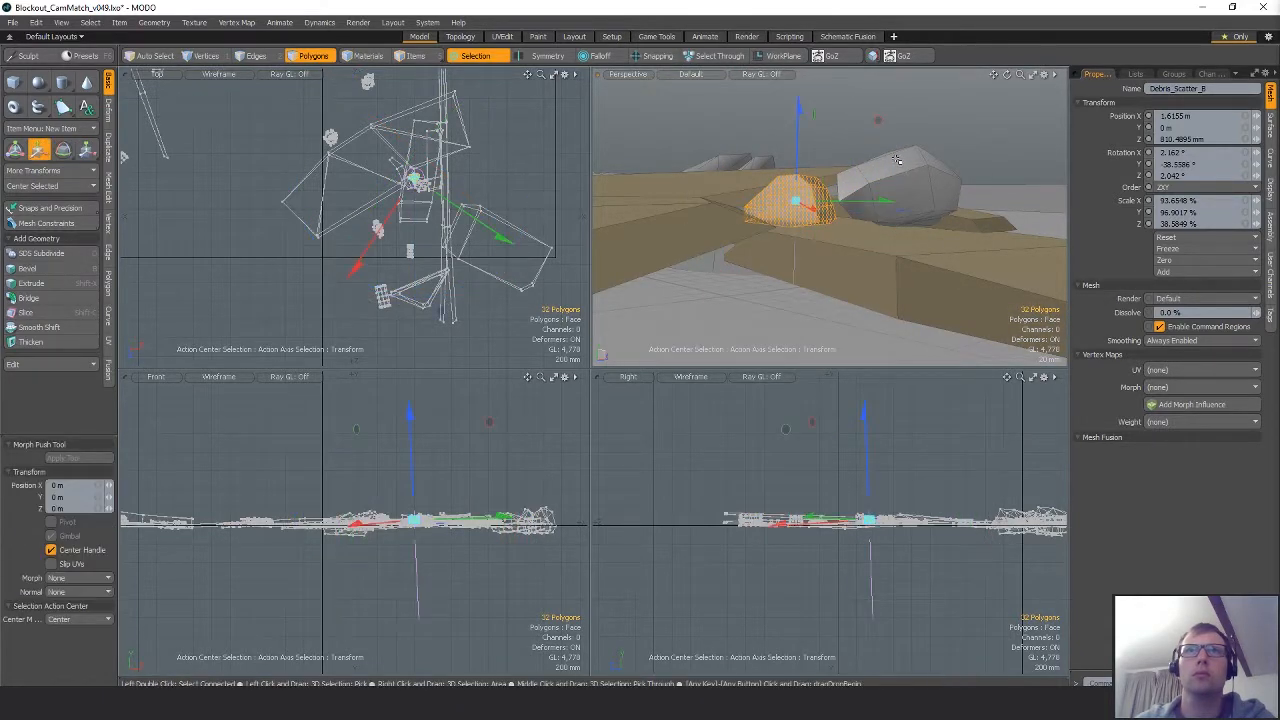
Select the larger copied rock and rotate and move it to rest on the smaller slab.
double_click(897, 160)
key("r")
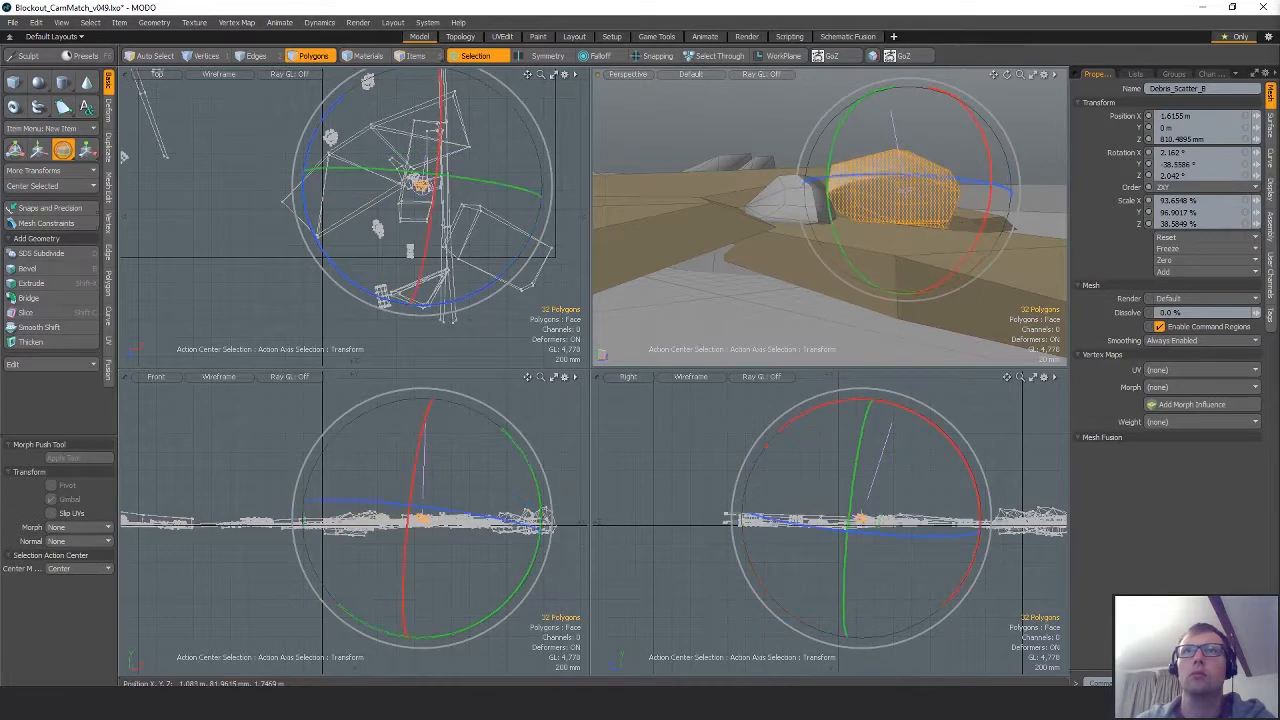
key("w")
left_click_drag(855, 283, 890, 335, "alt")
scroll(890, 275, "down", 4)
key("e")
left_click_drag(957, 276, 950, 350, "alt")
key("w")
left_click_drag(912, 200, 888, 157, "alt+shift")
left_click_drag(864, 230, 857, 247)
left_click_drag(857, 247, 849, 182, "alt")
Flatten the selected larger rock on the smaller slab by scaling it down along its vertical axis.
key("r")
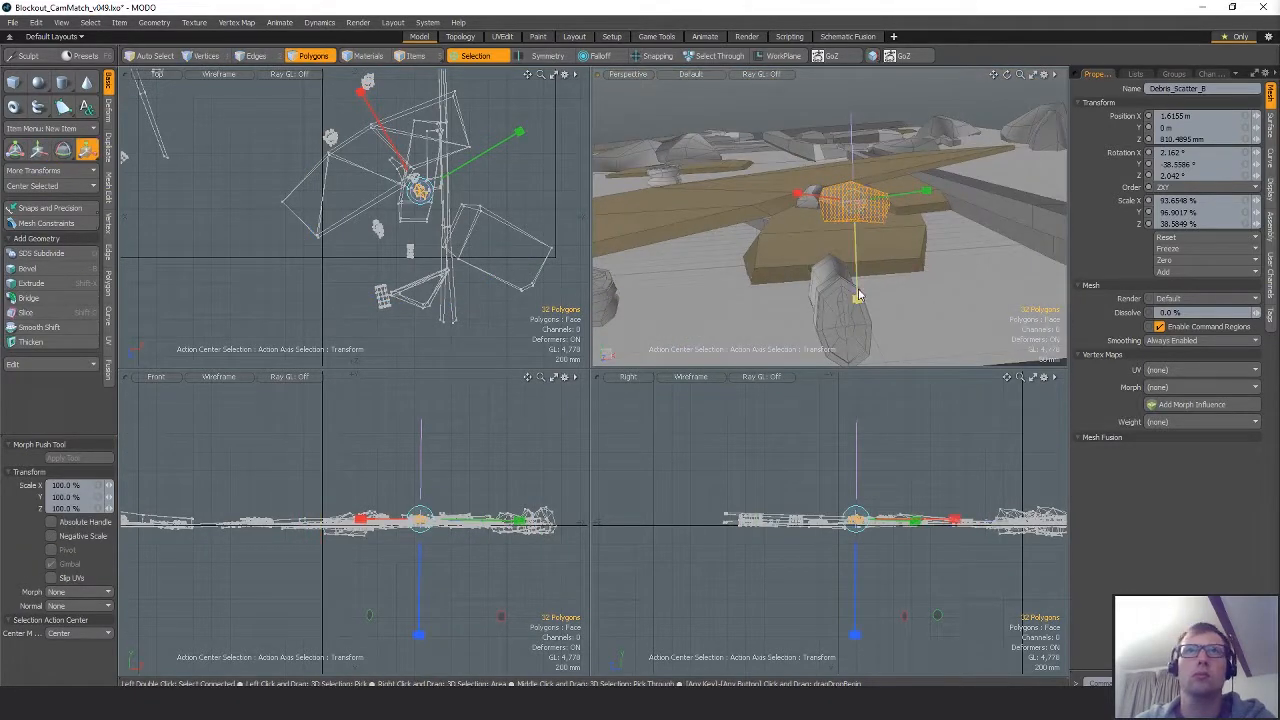
left_click_drag(859, 294, 858, 290)
key("q")
Rotate the flattened rock slightly so it rests on the slab, and clear the polygon selection.
left_click_drag(860, 238, 920, 240, "alt")
key("w")
key("e")
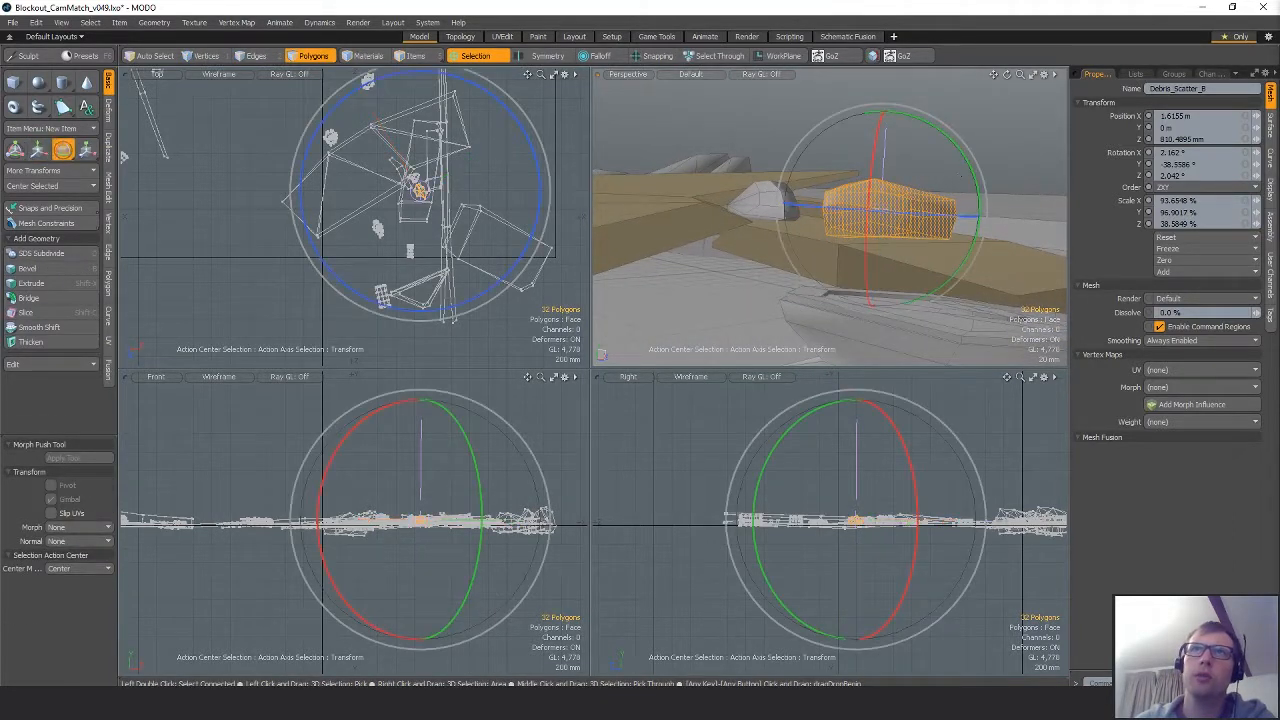
left_click_drag(962, 177, 963, 164)
key("q")
left_click(978, 112)
left_click_drag(890, 140, 790, 232, "alt")
left_click_drag(800, 236, 756, 262, "alt")
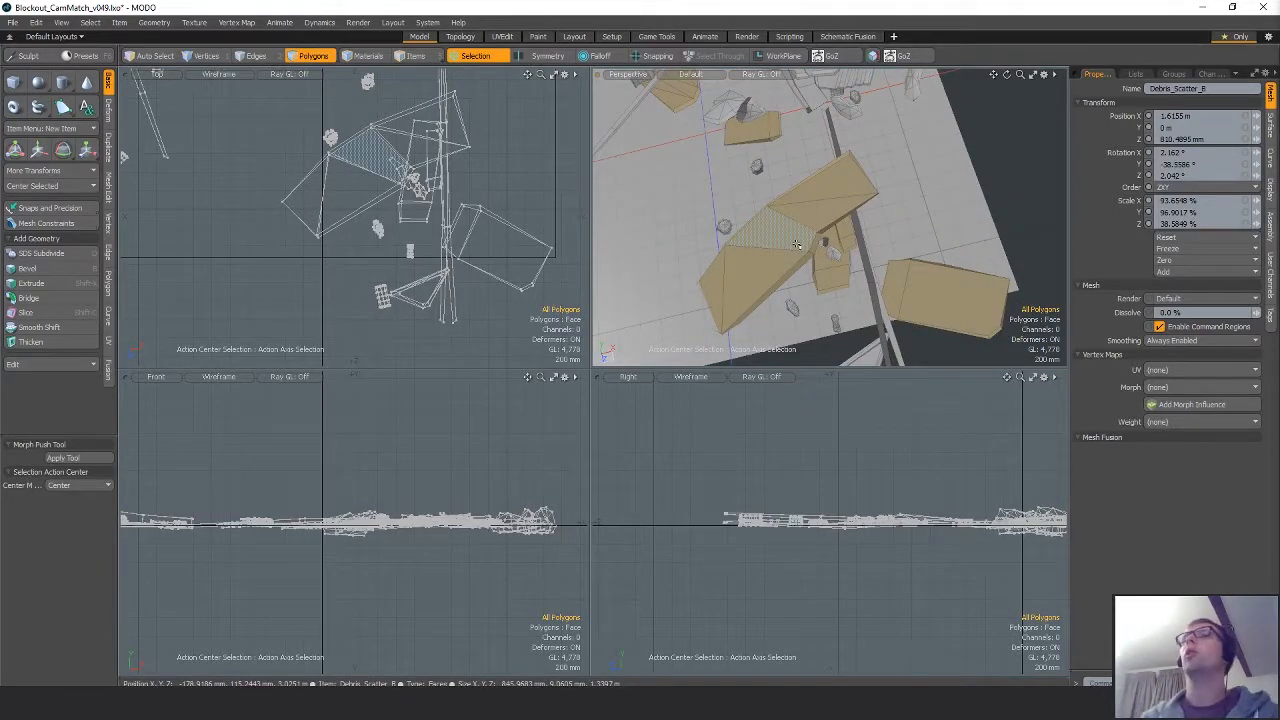
left_click_drag(797, 244, 884, 224, "alt")
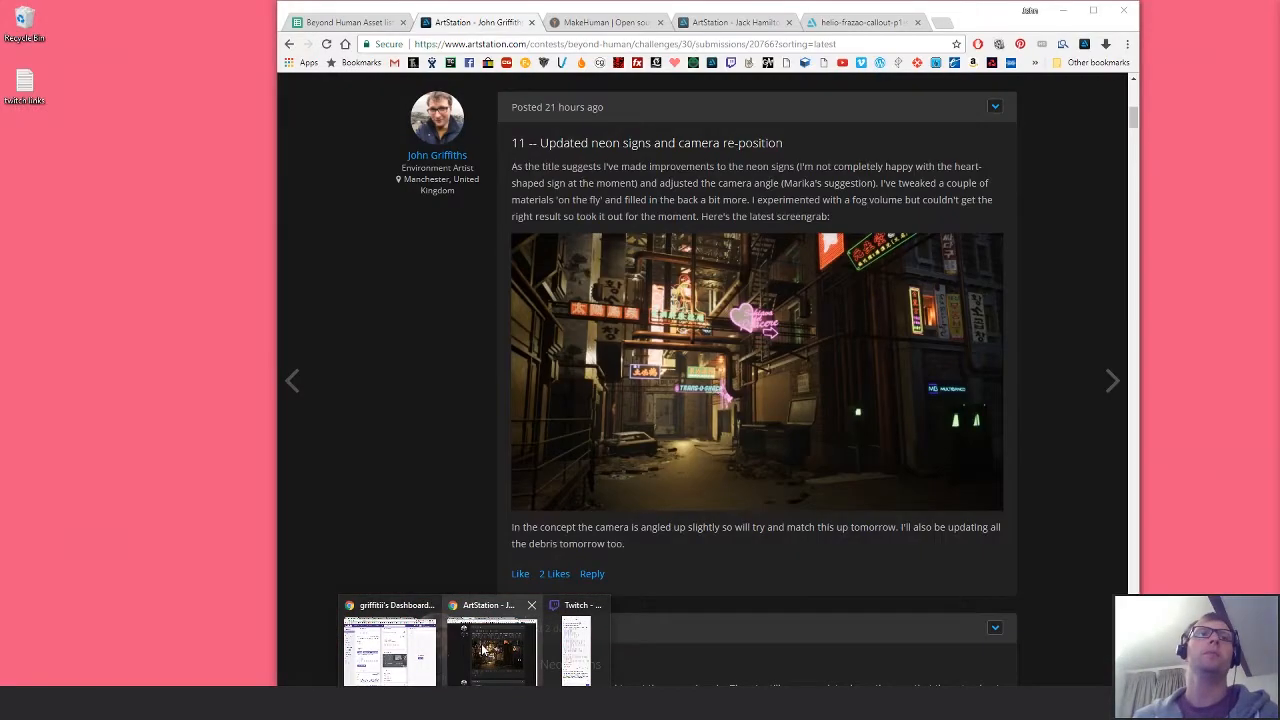
Switch to Chrome, find Pinterest in a new tab and open the signed-in account's profile page.
left_click(483, 650)
left_click(941, 28)
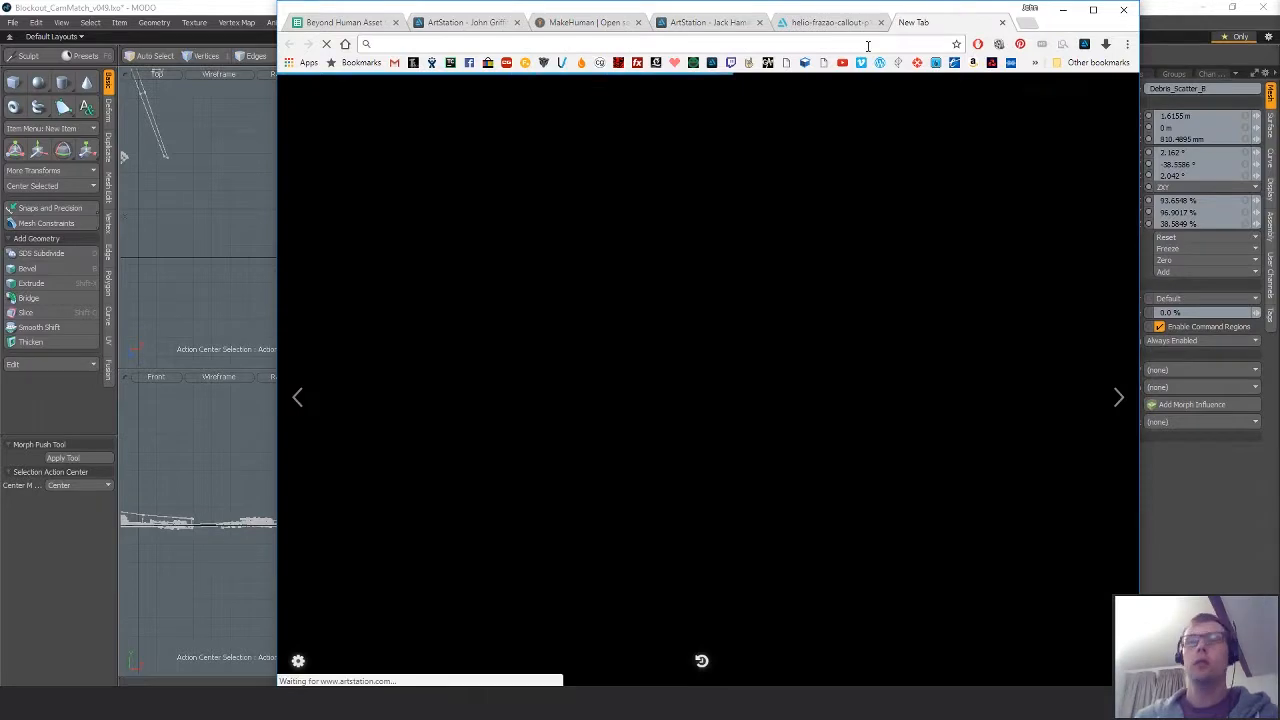
type("pinyer")
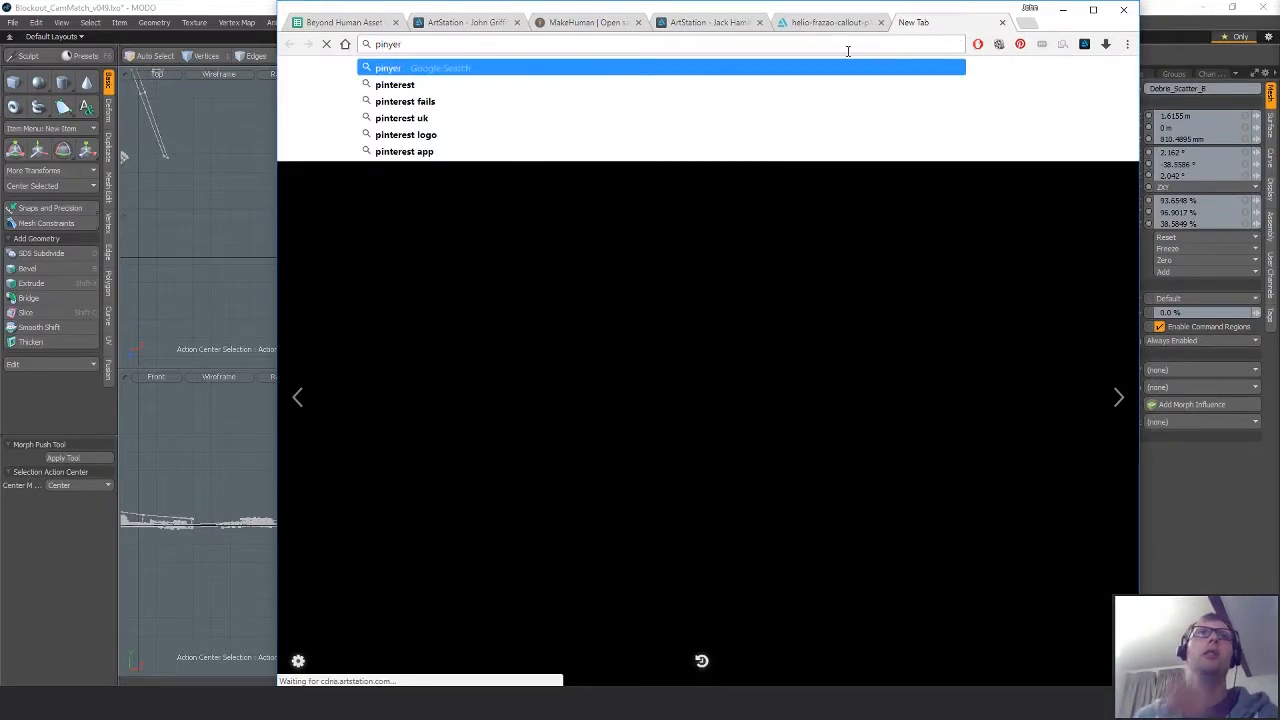
left_click(535, 84)
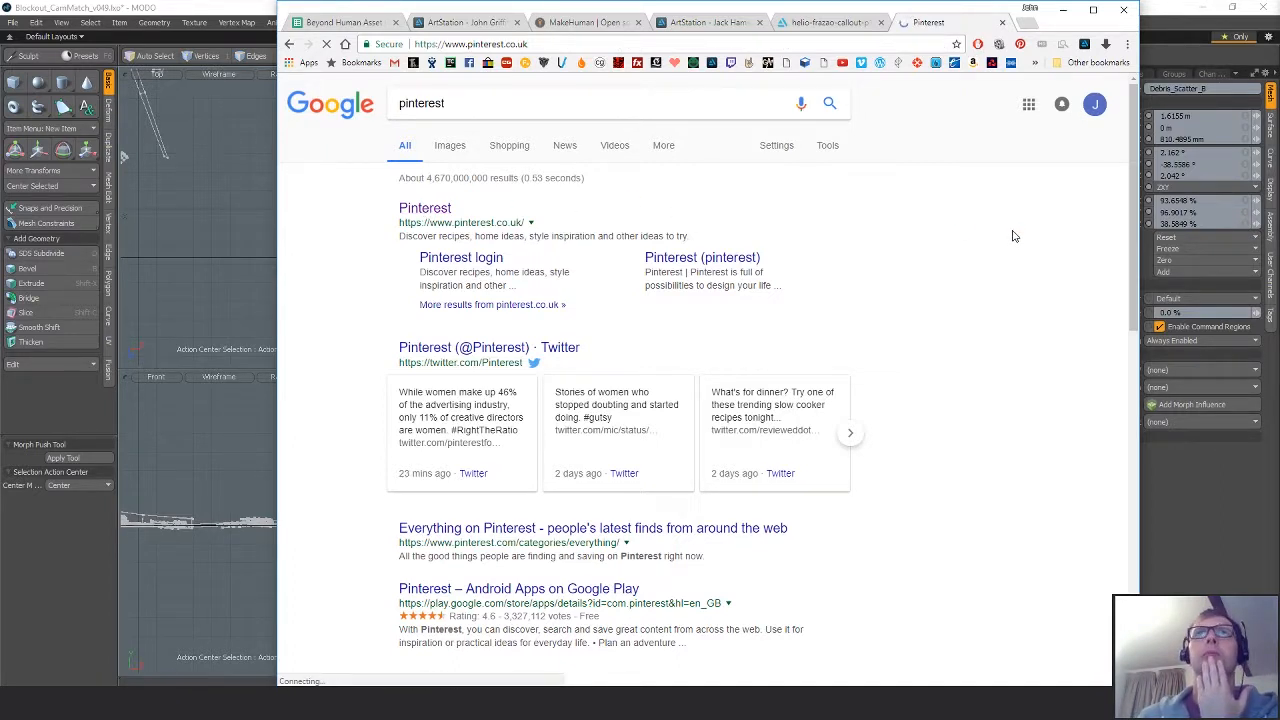
left_click(1041, 96)
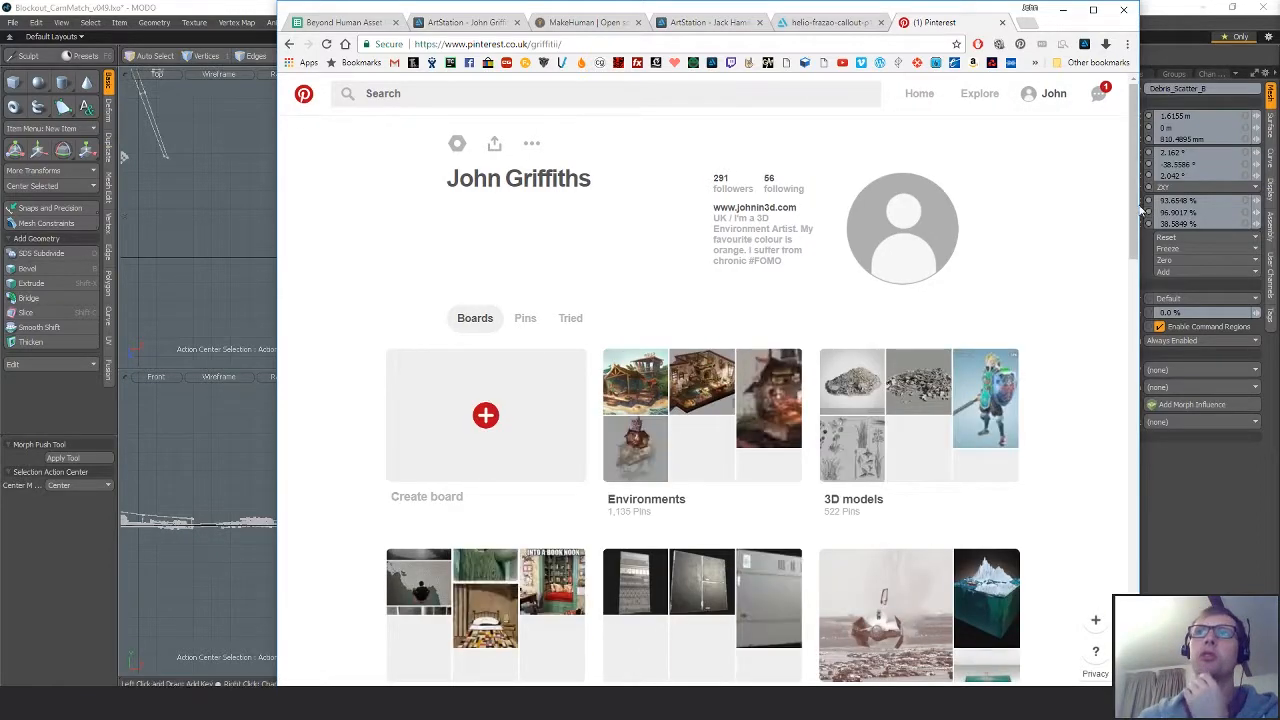
Look through the profile's Pinterest boards and open the Vehicles - Land board.
scroll(1130, 240, "down", 2)
left_click_drag(1135, 250, 1136, 563)
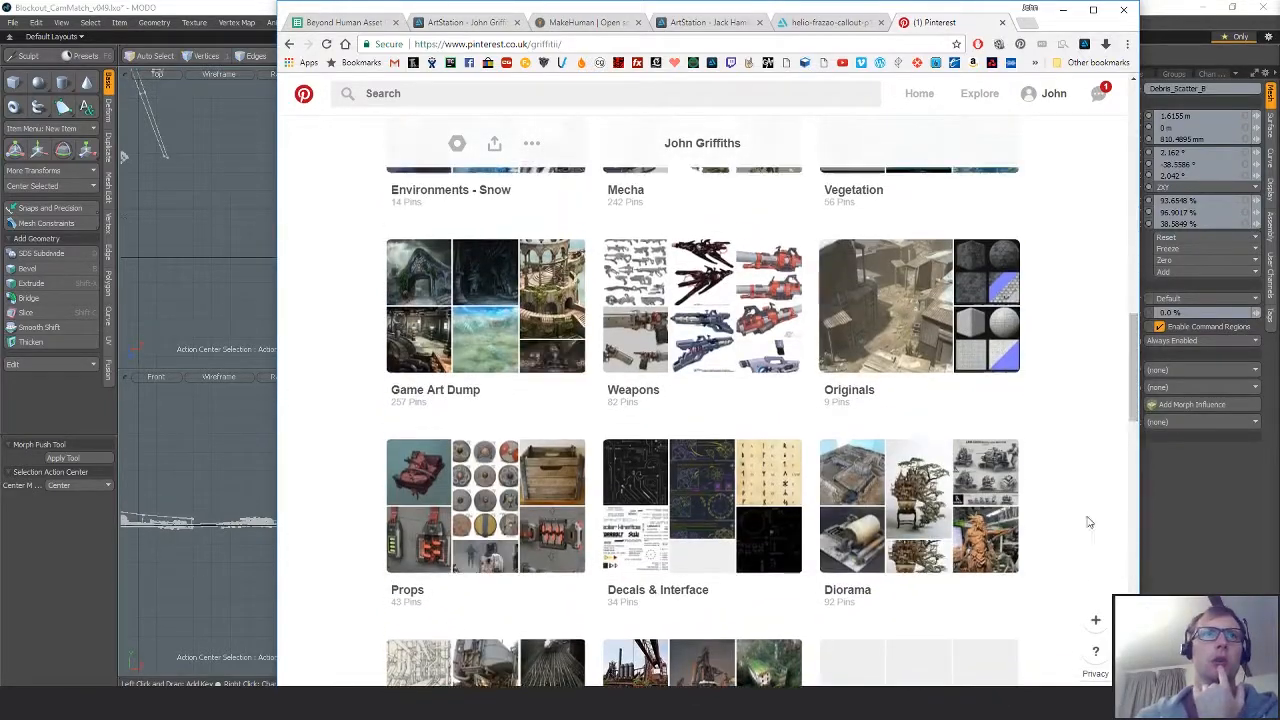
scroll(1100, 471, "down", 3)
scroll(1100, 466, "down", 3)
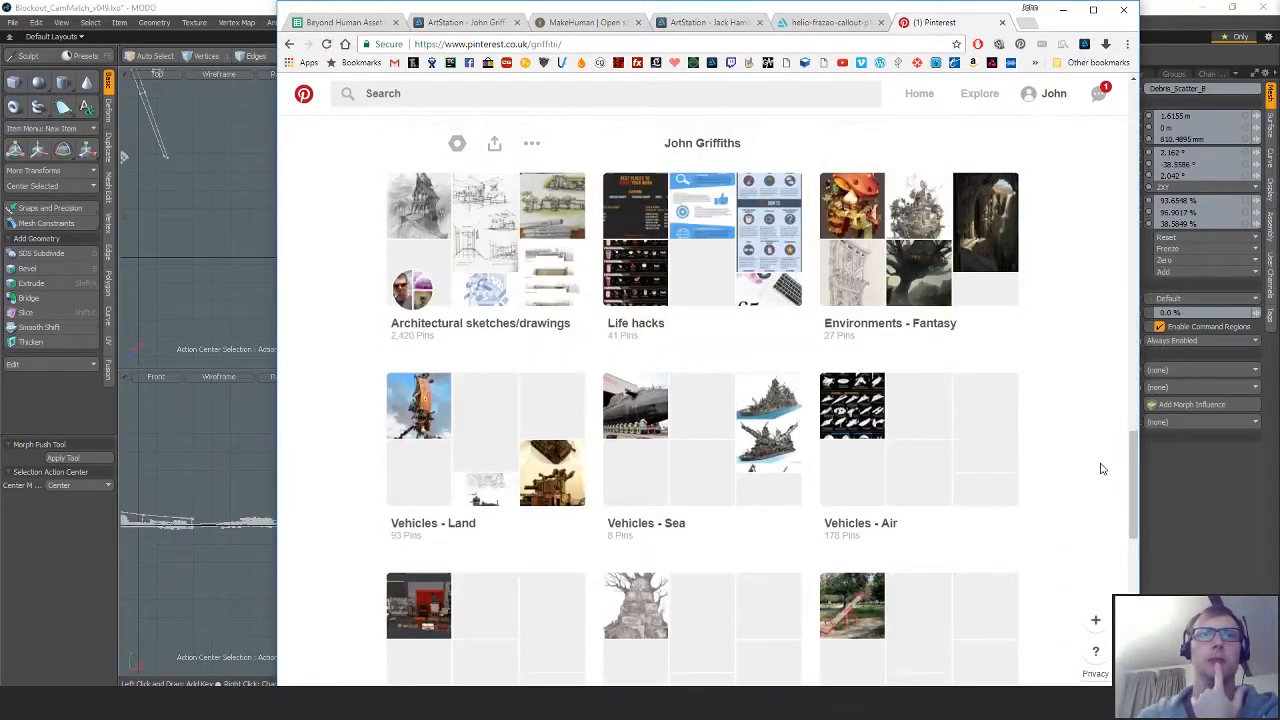
scroll(903, 437, "down", 1)
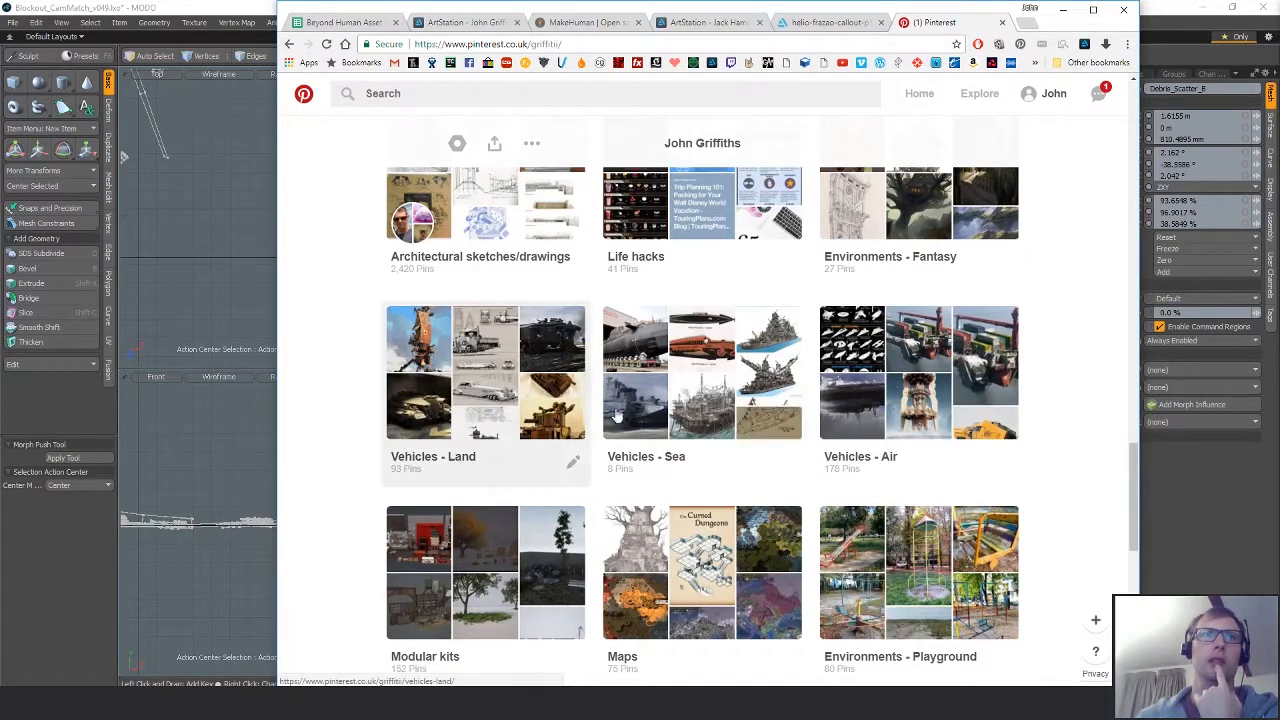
left_click(465, 455)
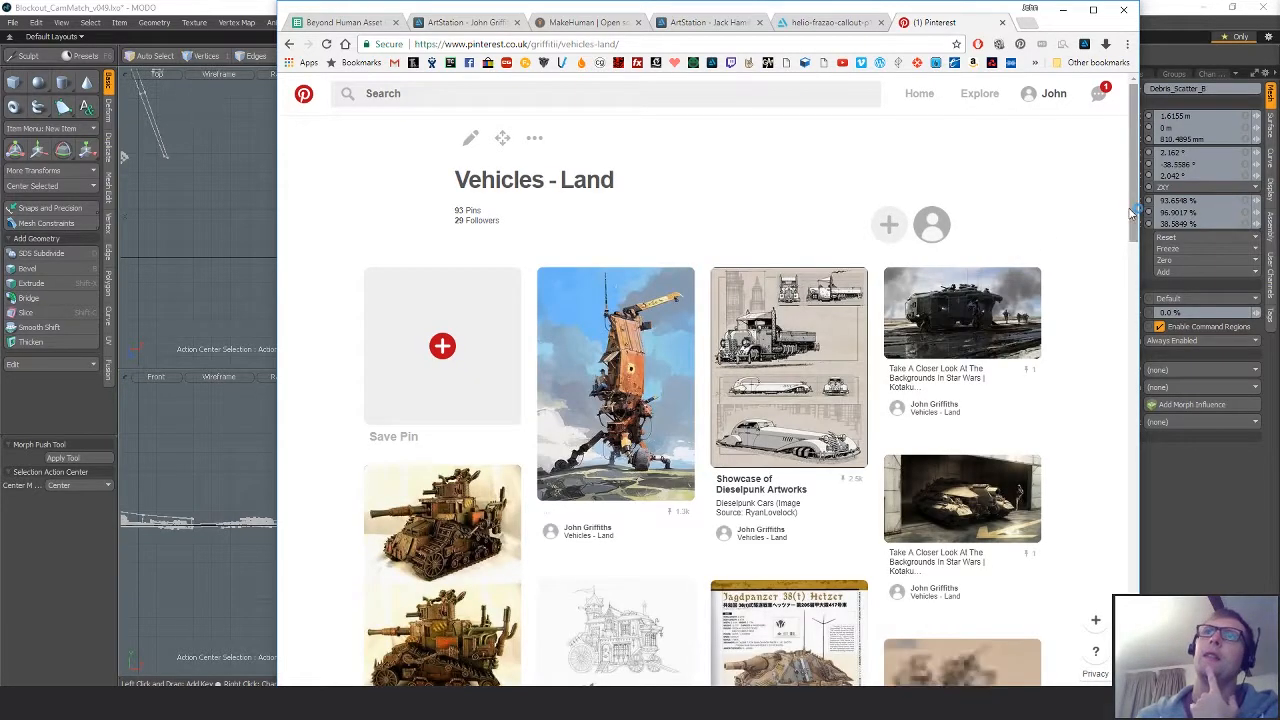
View the pin of the tall orange walking vehicle with a crane arm and return to the board.
scroll(1133, 235, "down", 2)
scroll(1133, 235, "down", 1)
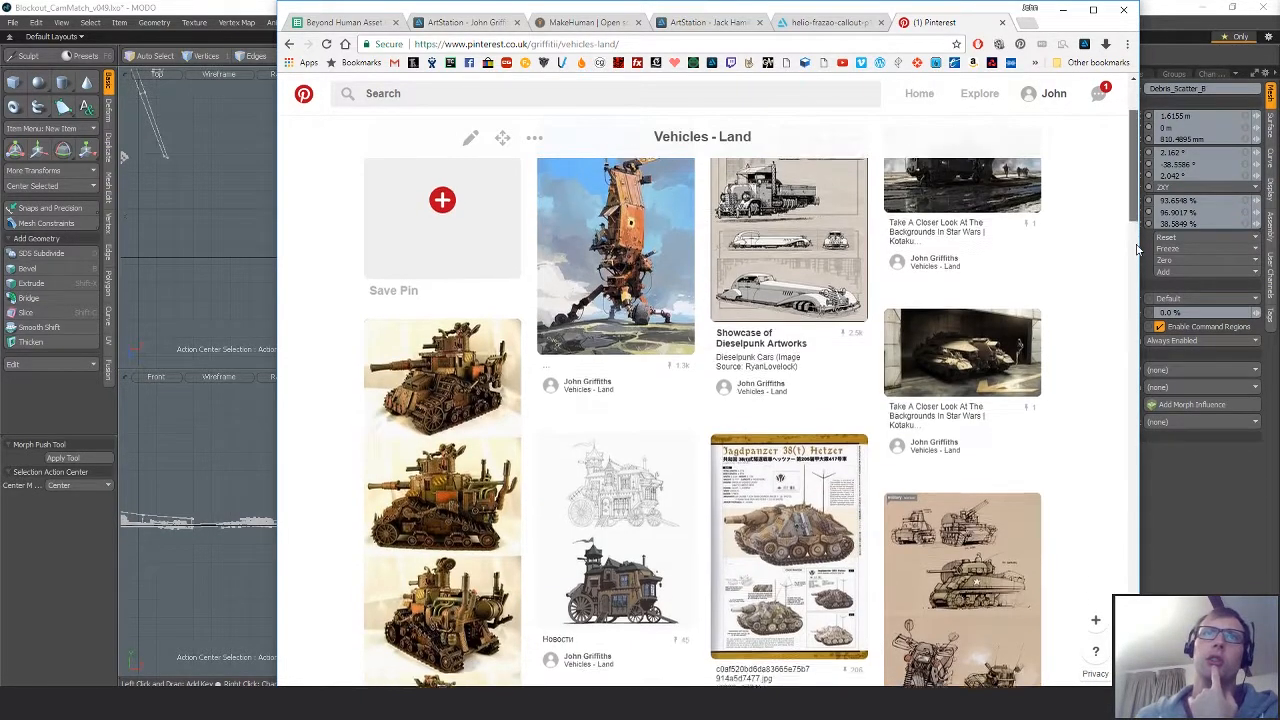
scroll(1137, 240, "up", 1)
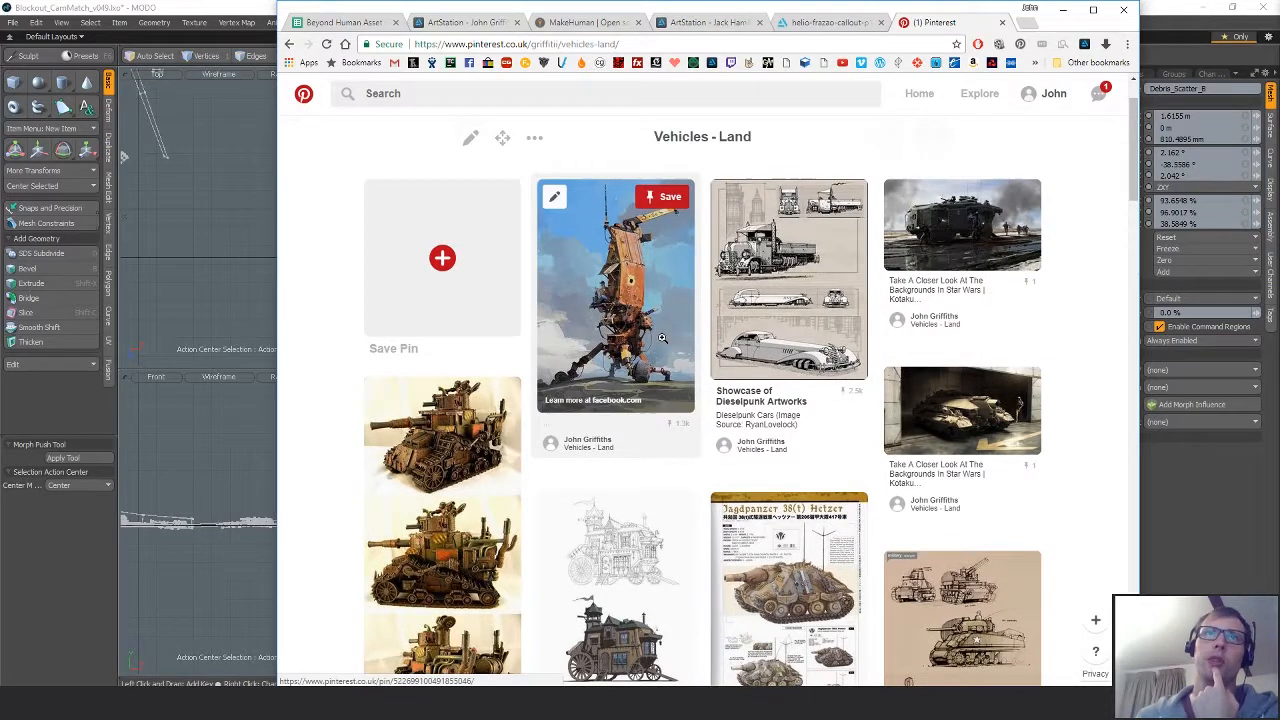
left_click(662, 338)
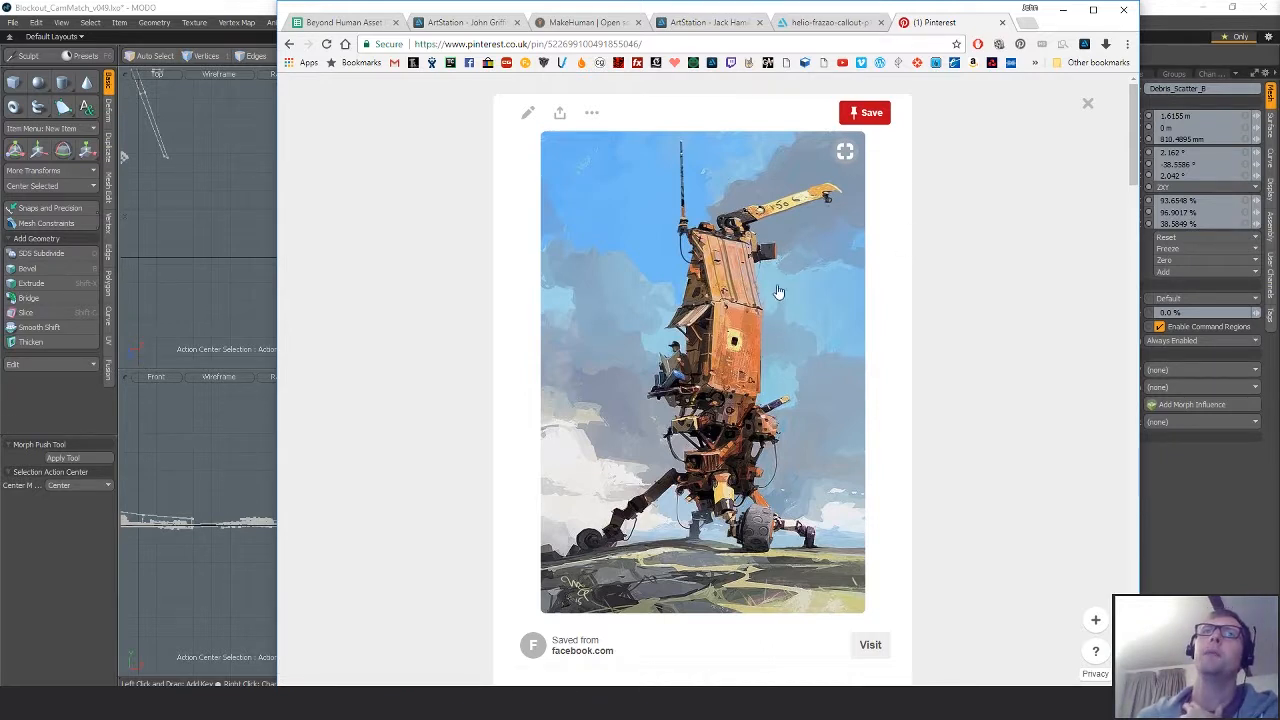
left_click(1120, 134)
left_click(675, 320)
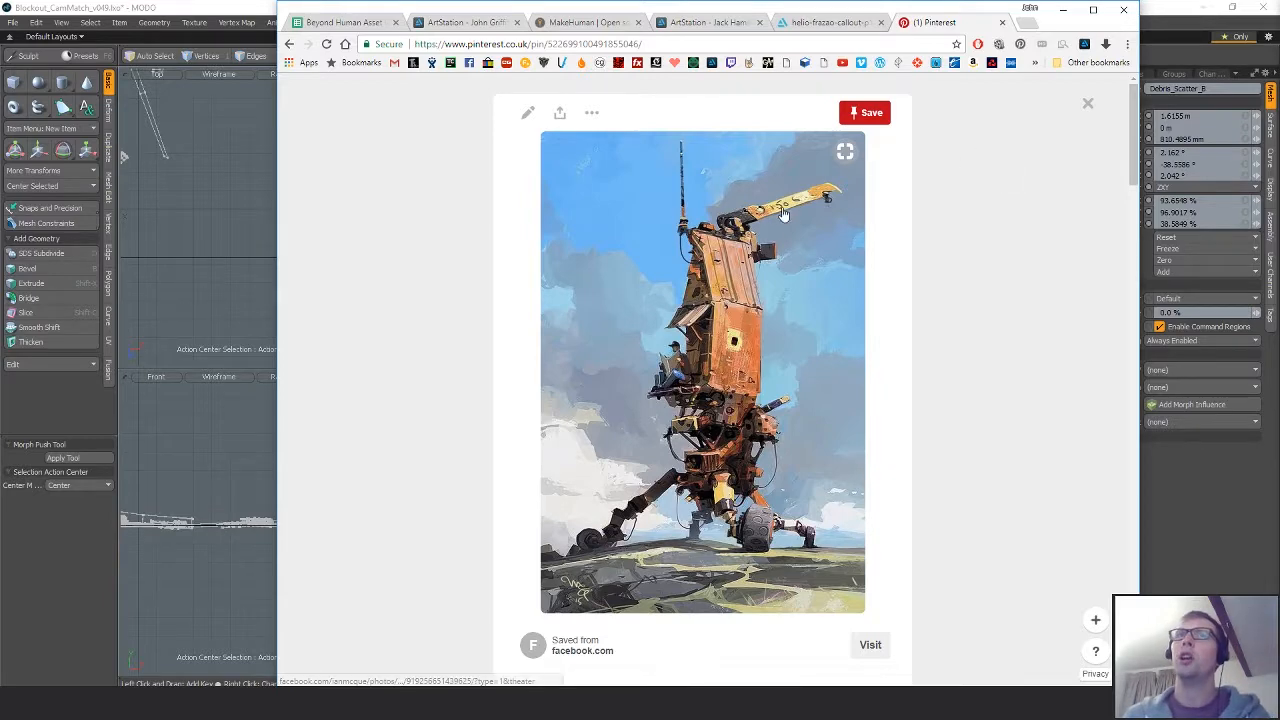
left_click(1087, 103)
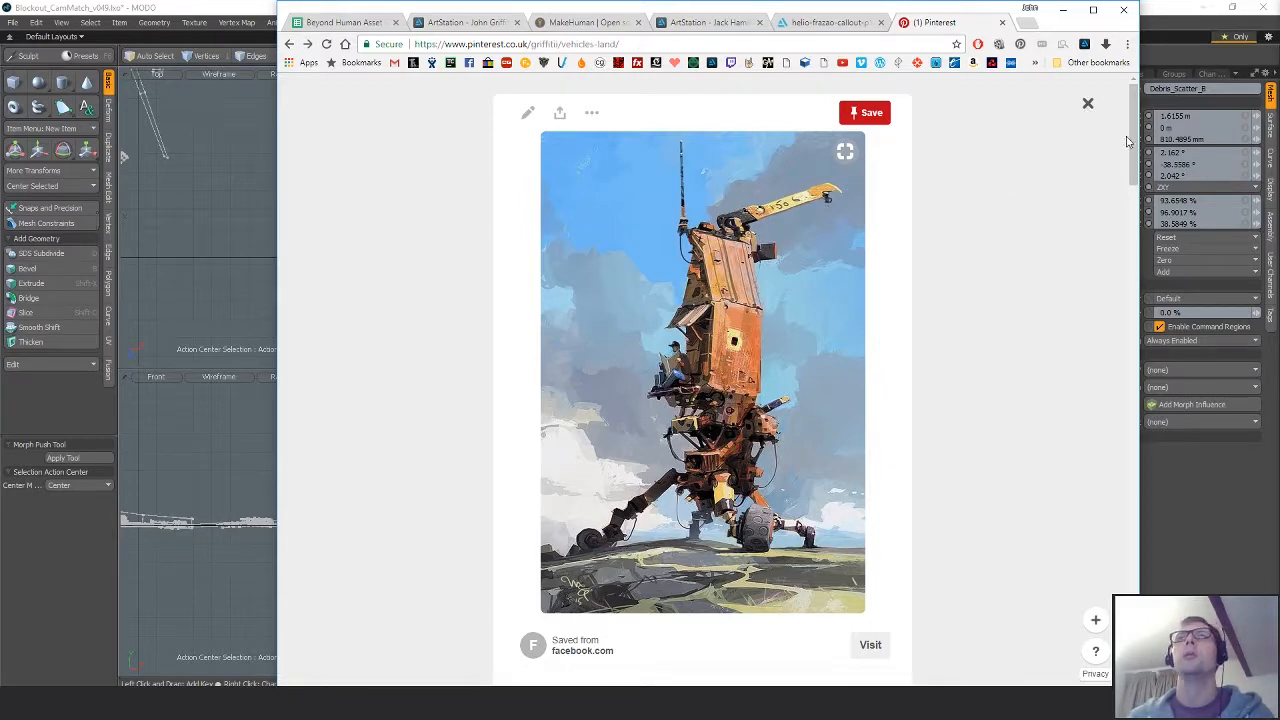
View the pin of the red rocket-carrying car, return to the Vehicles - Land board and select its web address.
scroll(1125, 160, "down", 3)
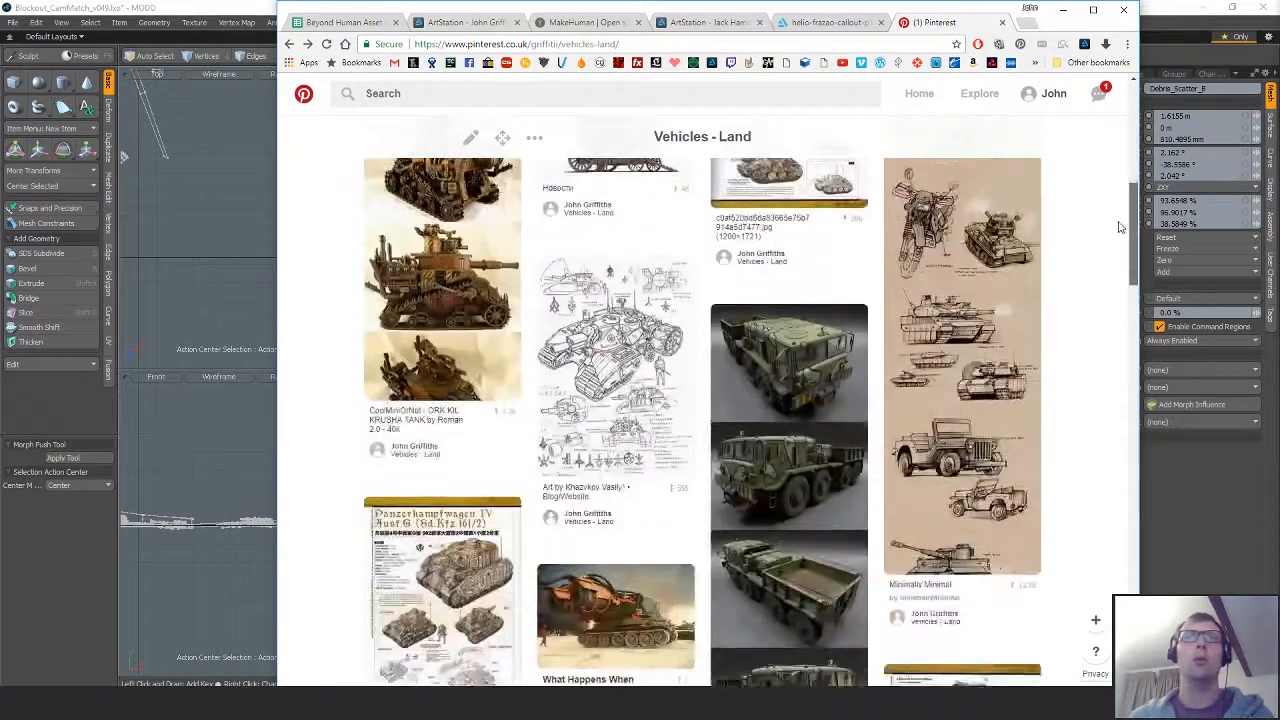
scroll(1120, 227, "down", 10)
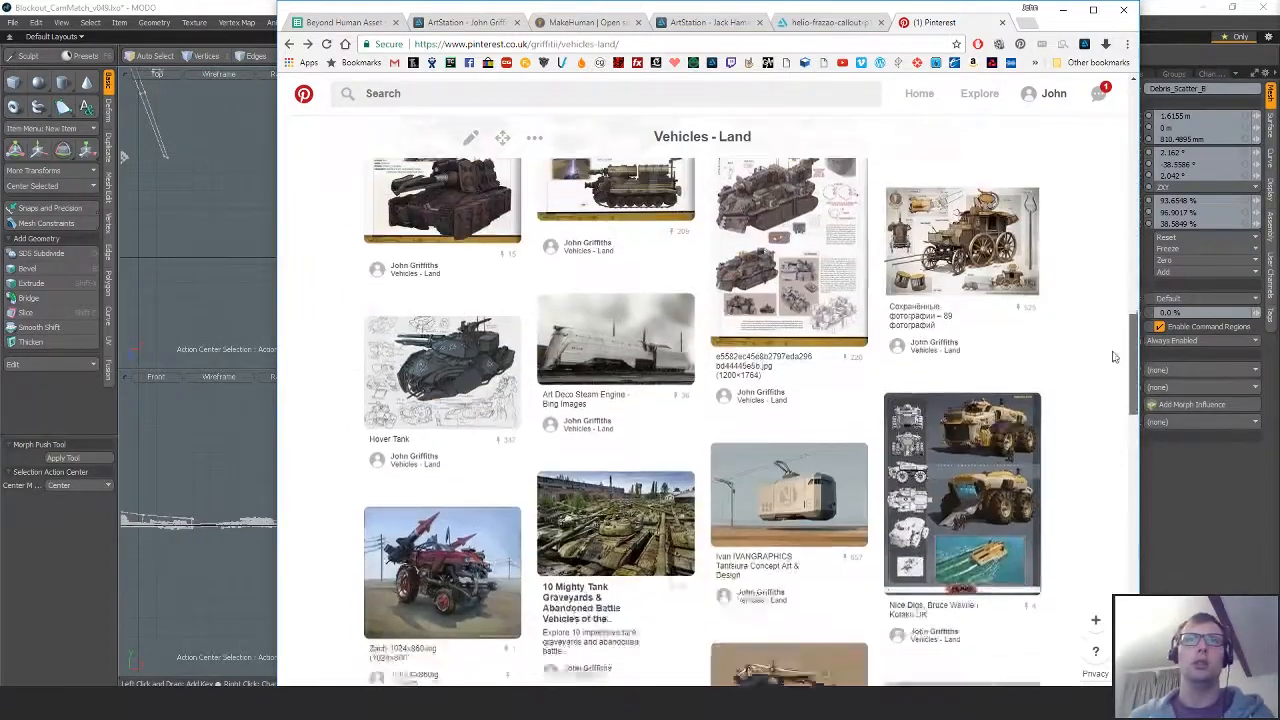
scroll(1115, 357, "down", 3)
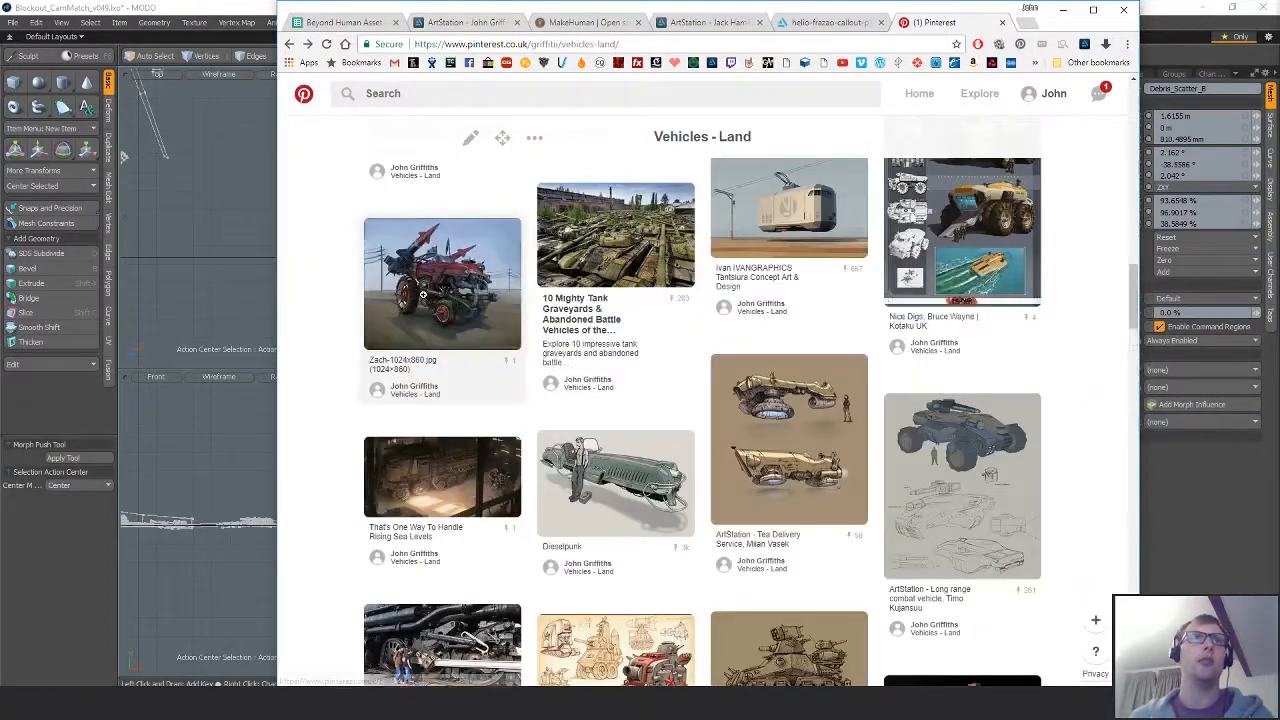
left_click(423, 294)
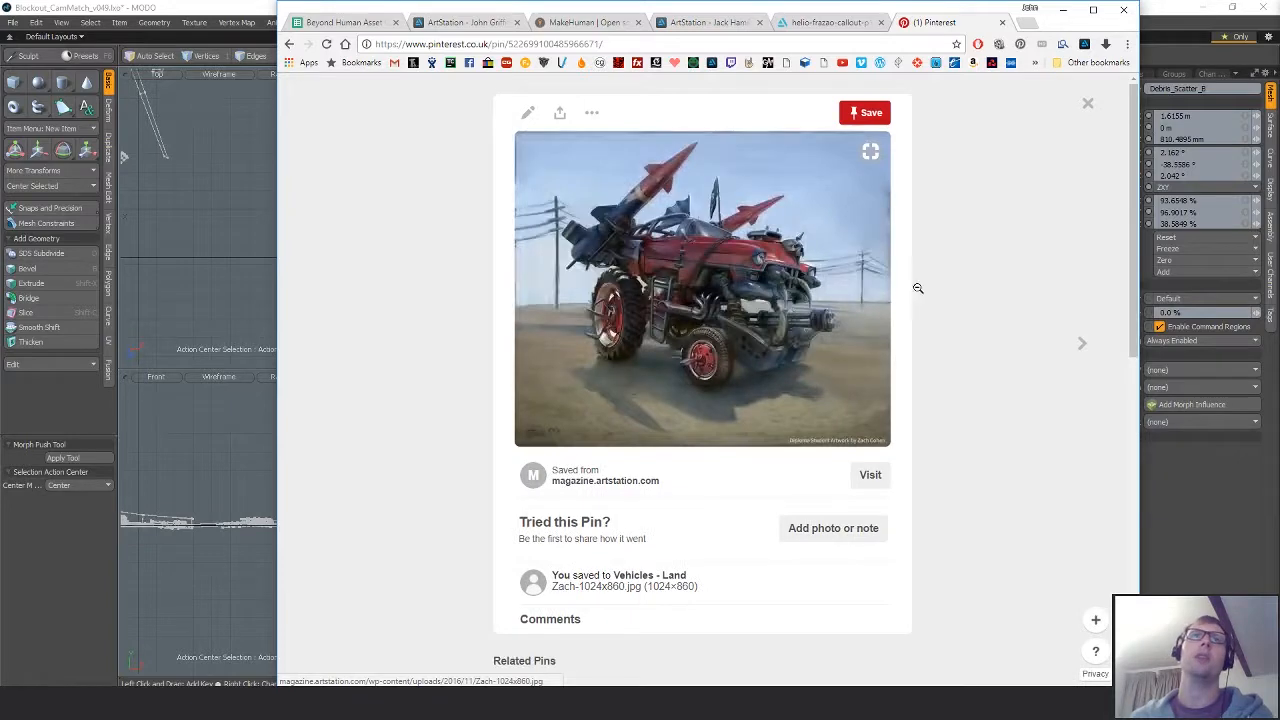
left_click(762, 290)
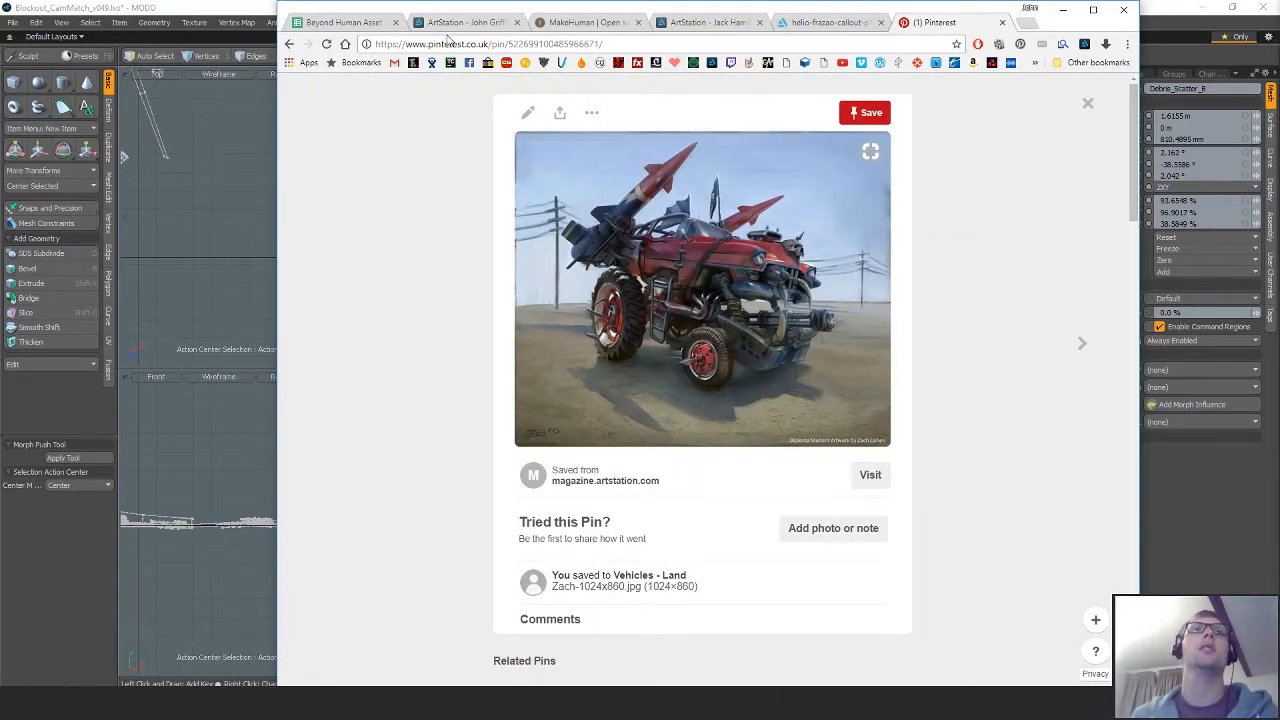
left_click(1087, 106)
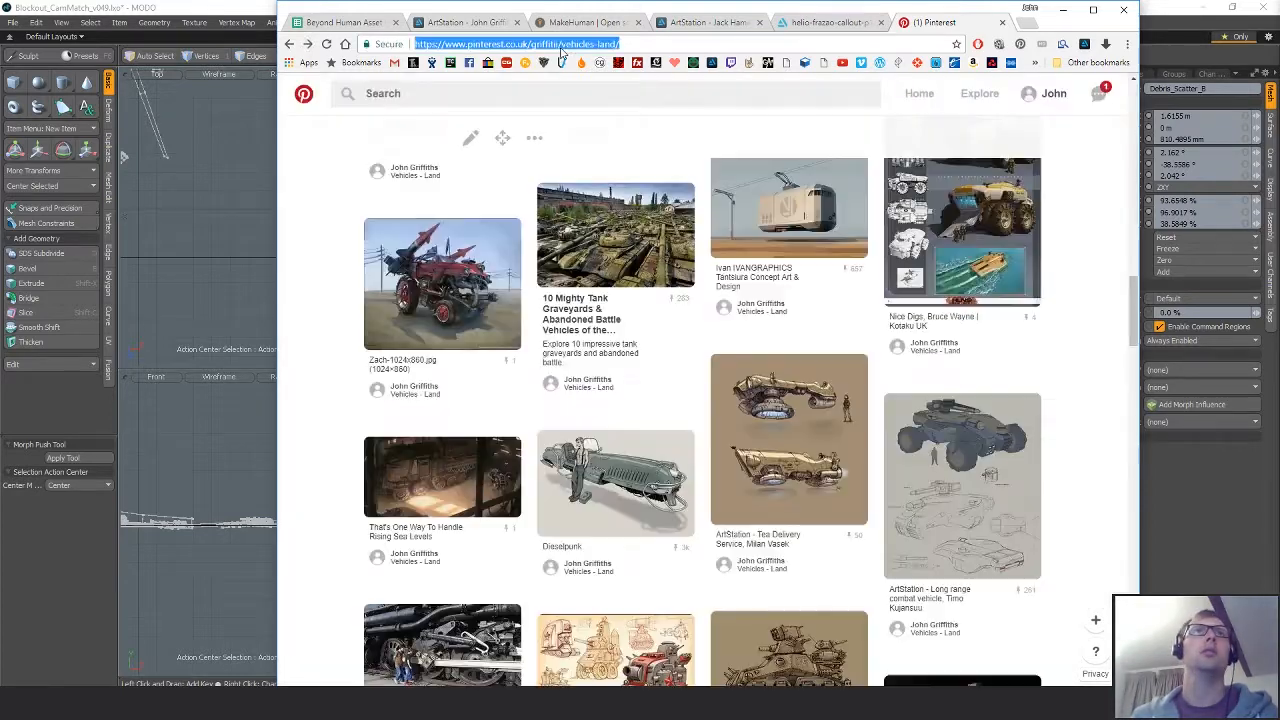
left_click_drag(563, 44, 393, 33)
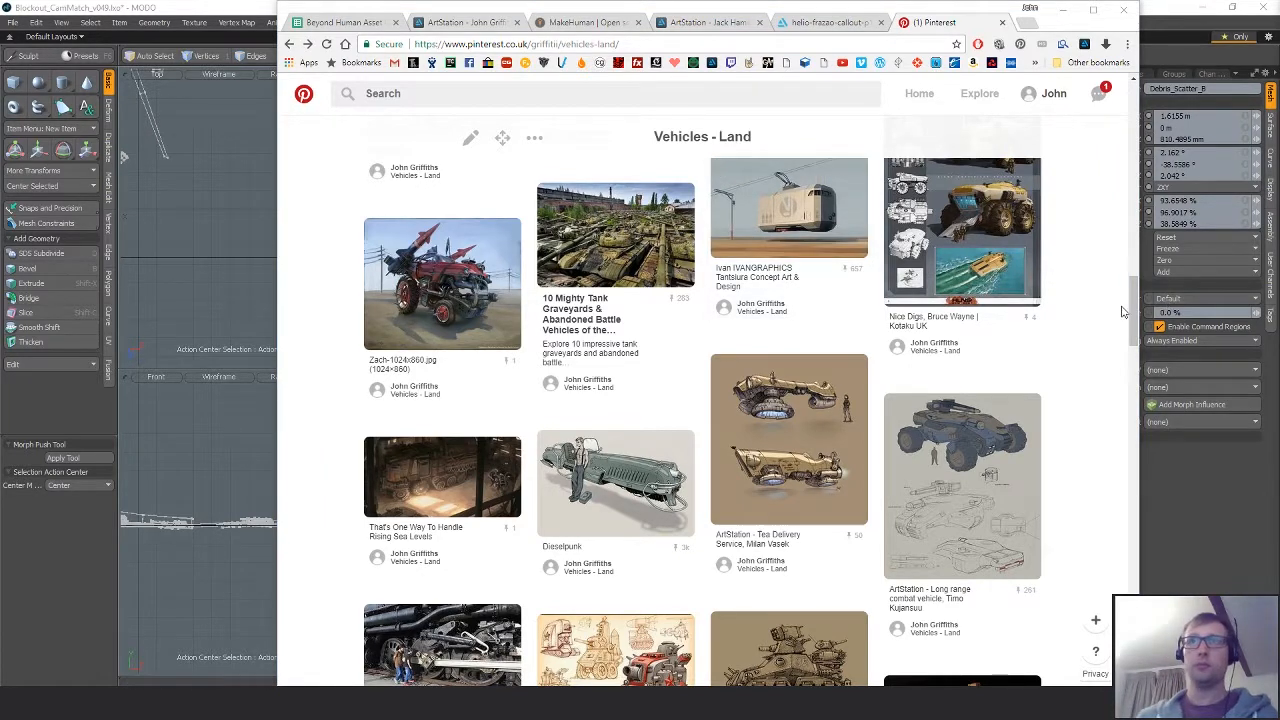
Open the TRACK-LINK RSO/01 type 470 pin, examine the tracked tanker truck and its related pins, and close it.
left_click_drag(1138, 313, 1145, 374)
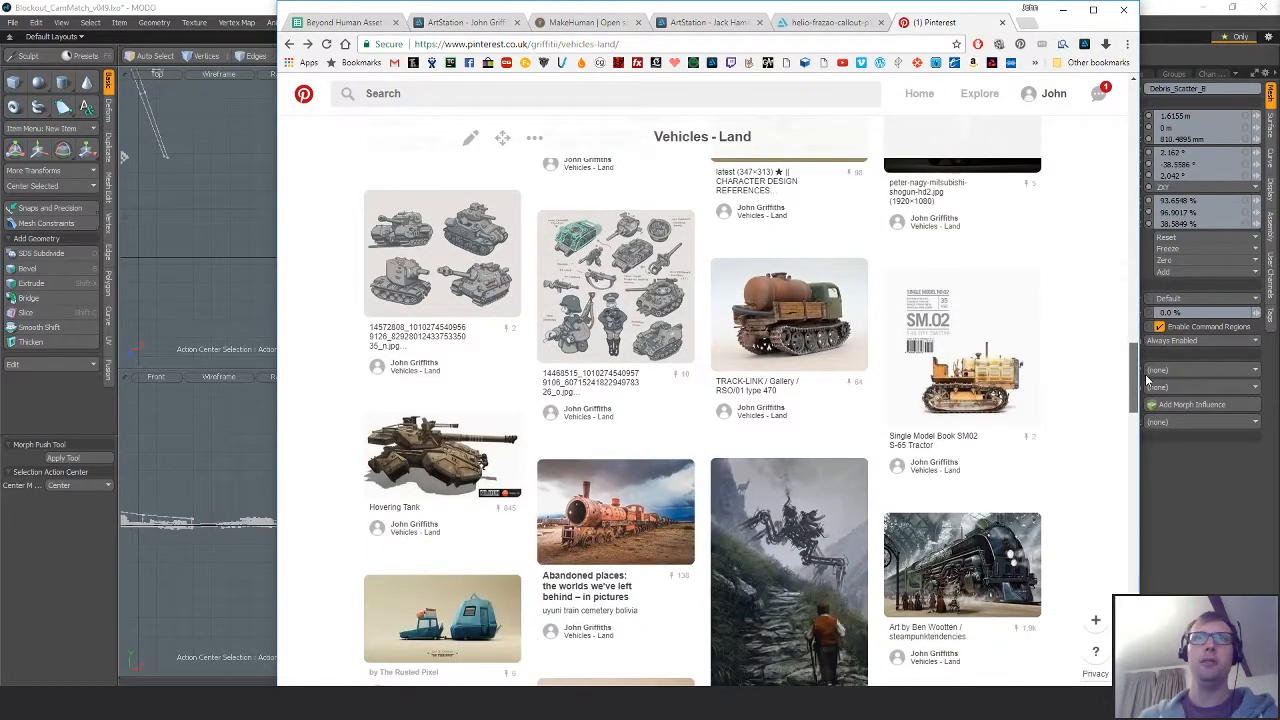
left_click(725, 343)
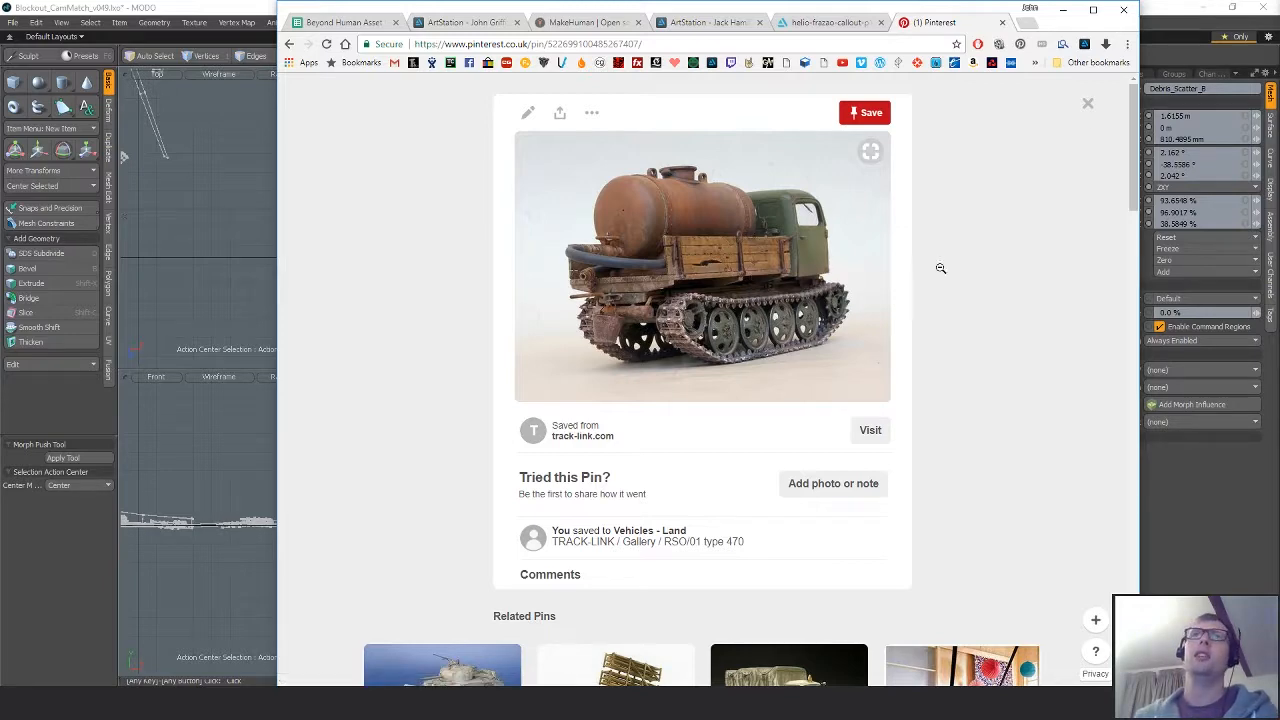
scroll(1006, 369, "down", 3)
scroll(1017, 349, "up", 3)
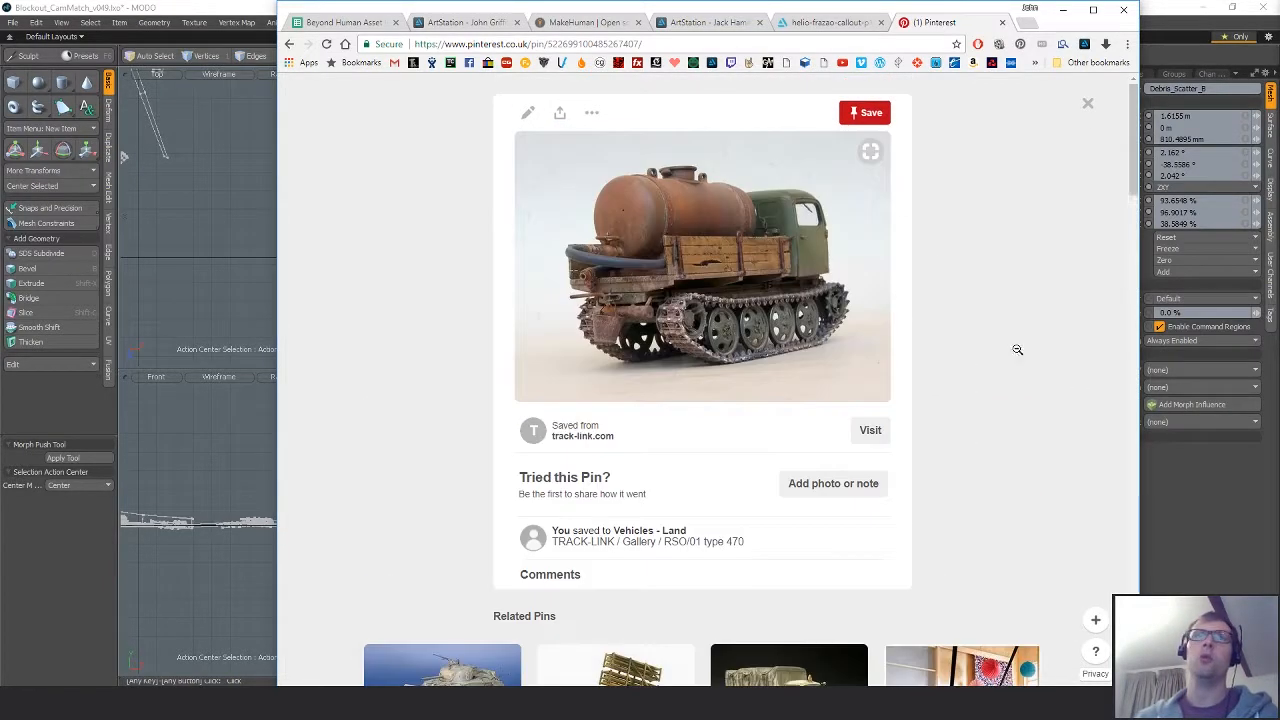
left_click(1088, 106)
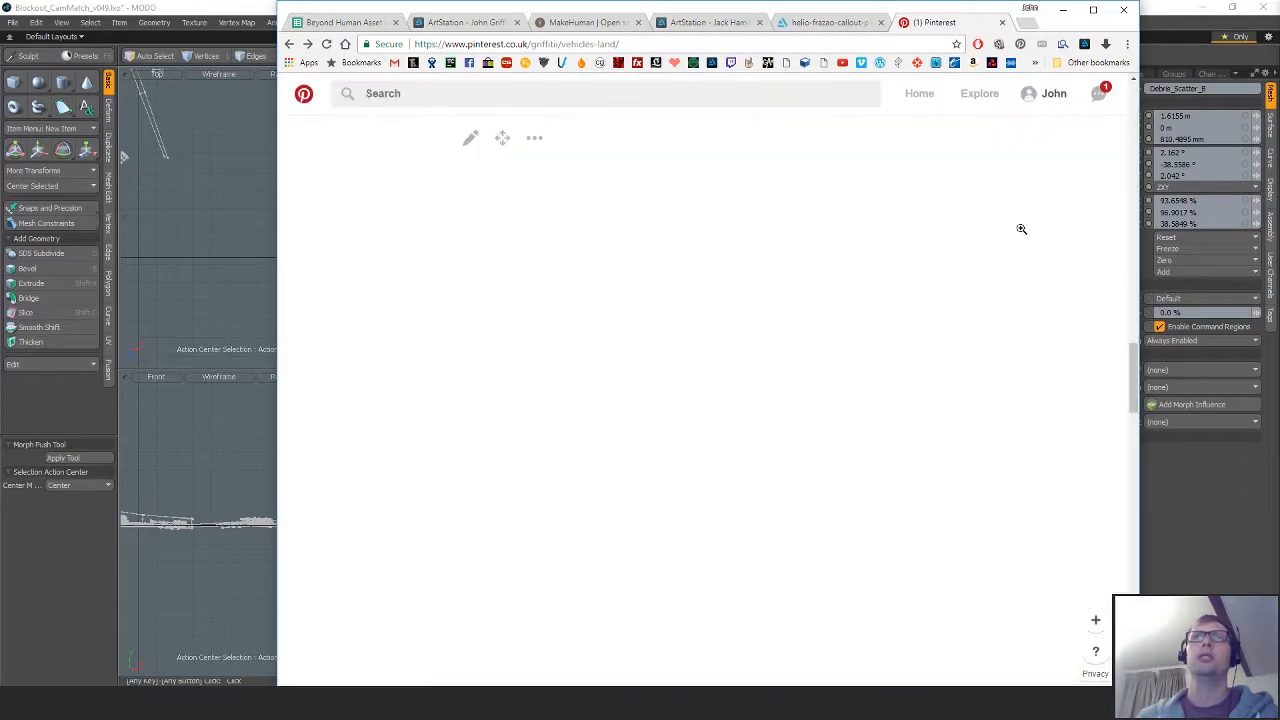
Browse the rest of the Vehicles - Land board and view the Random Ghost monowheel artwork pin.
scroll(1077, 446, "down", 3)
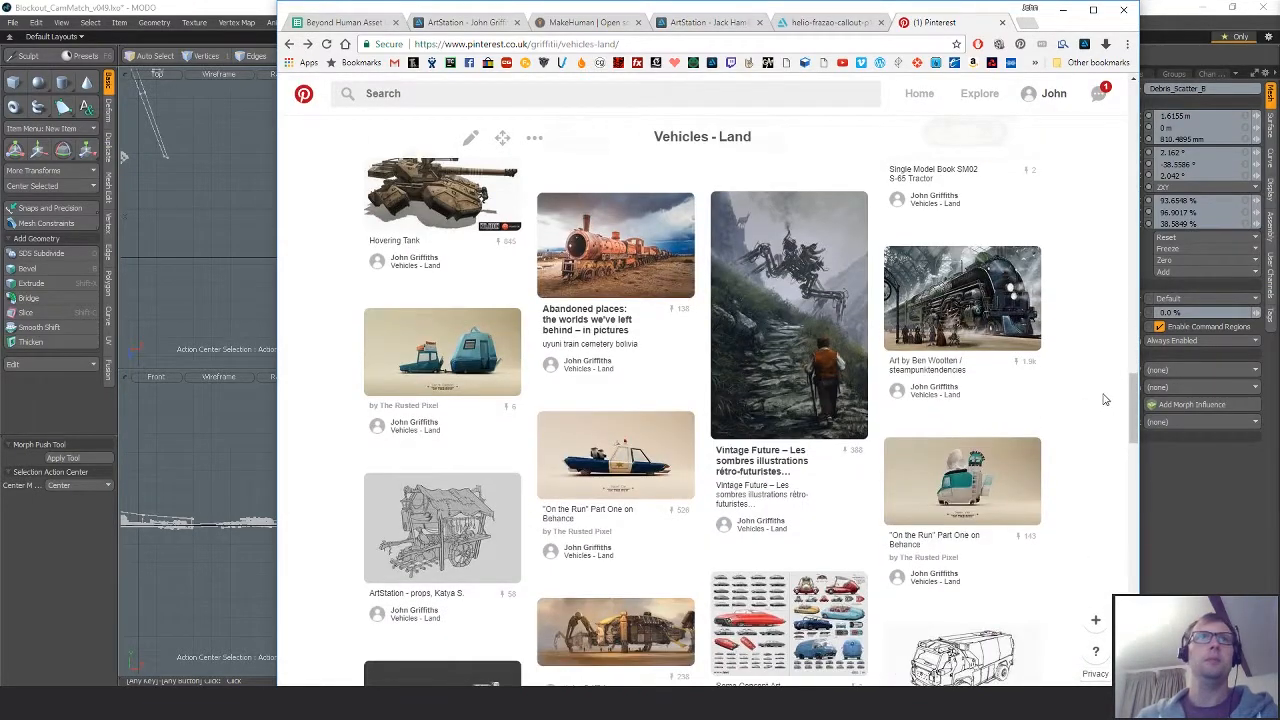
scroll(1104, 399, "down", 10)
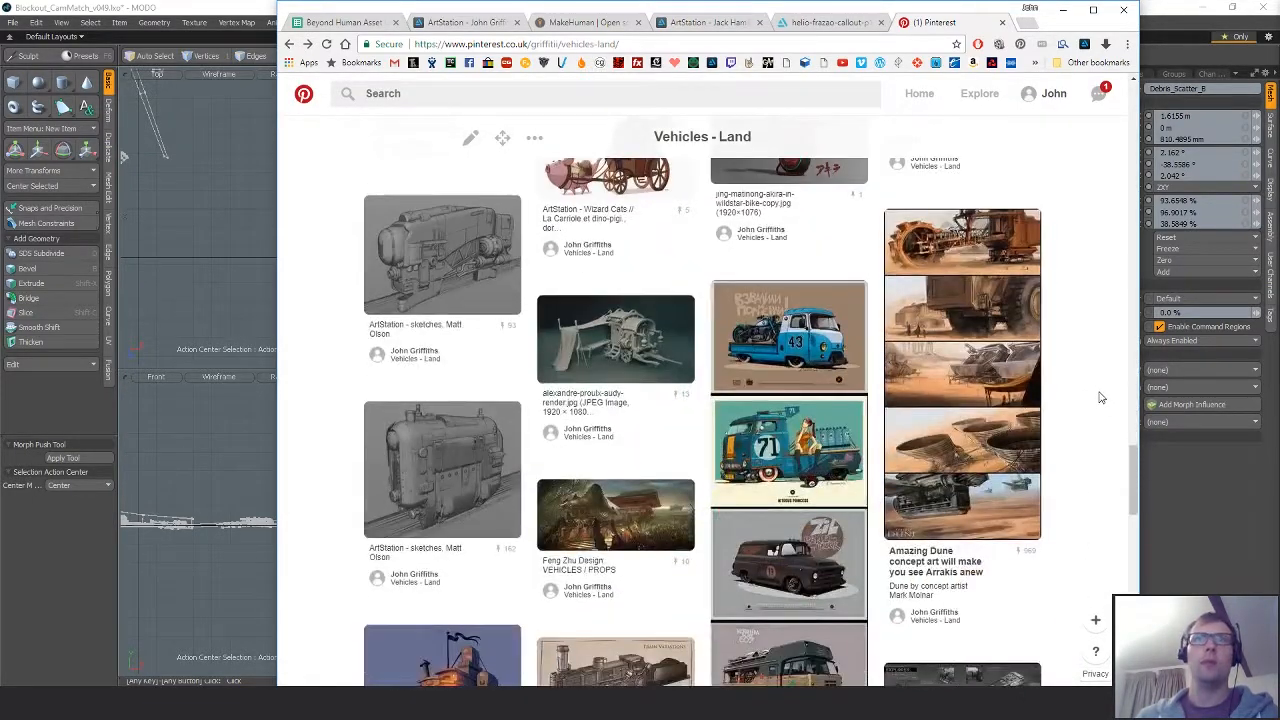
scroll(1100, 398, "down", 10)
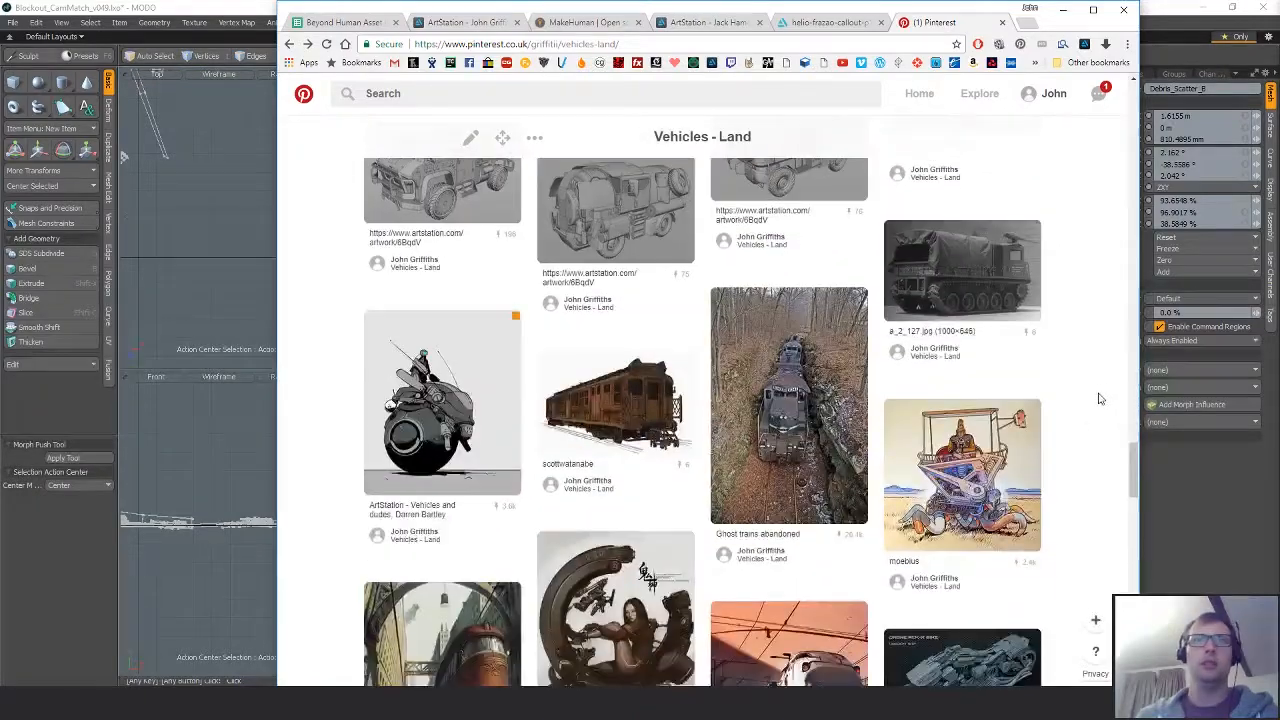
scroll(1100, 399, "down", 3)
scroll(1100, 399, "down", 2)
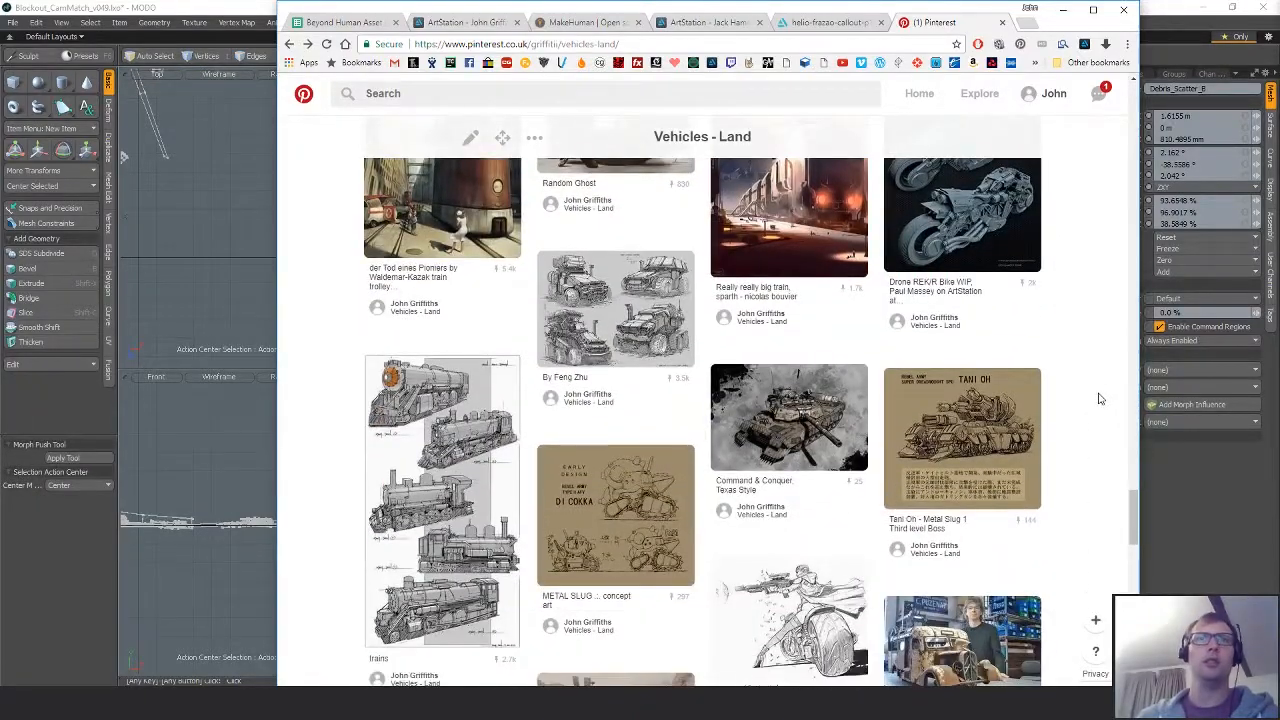
scroll(1100, 399, "down", 1)
scroll(1100, 399, "up", 5)
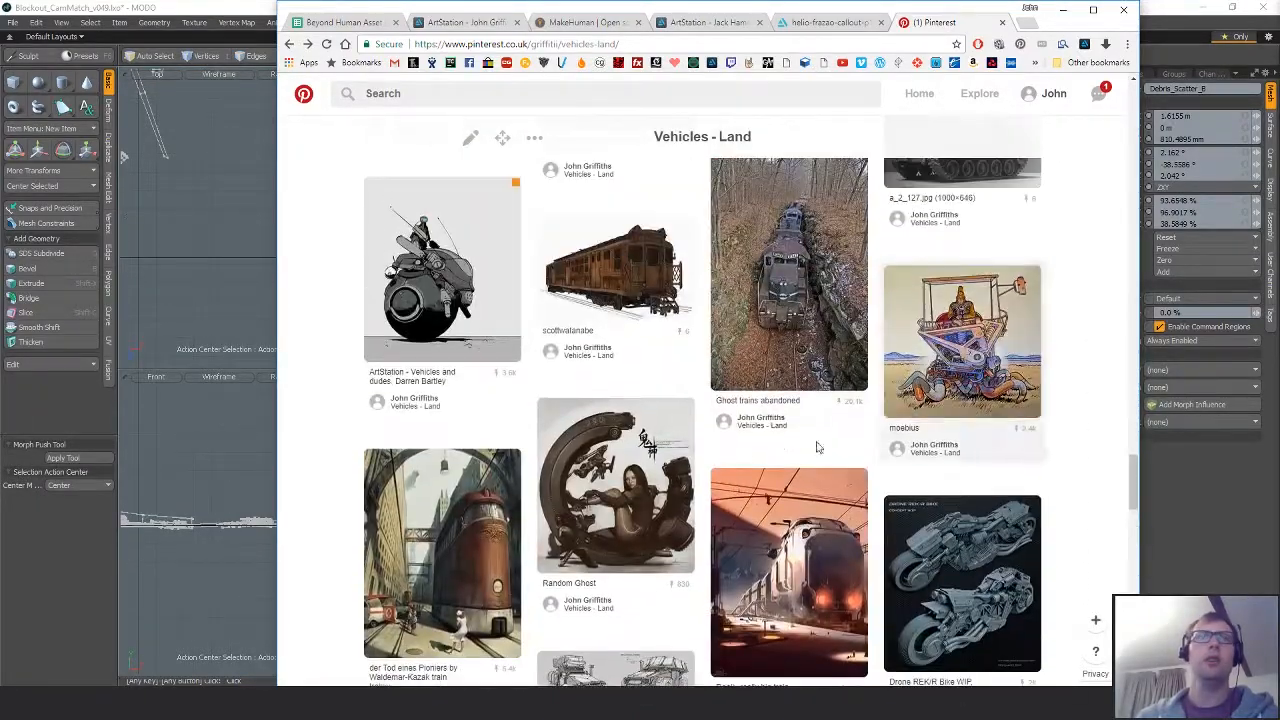
left_click(615, 480)
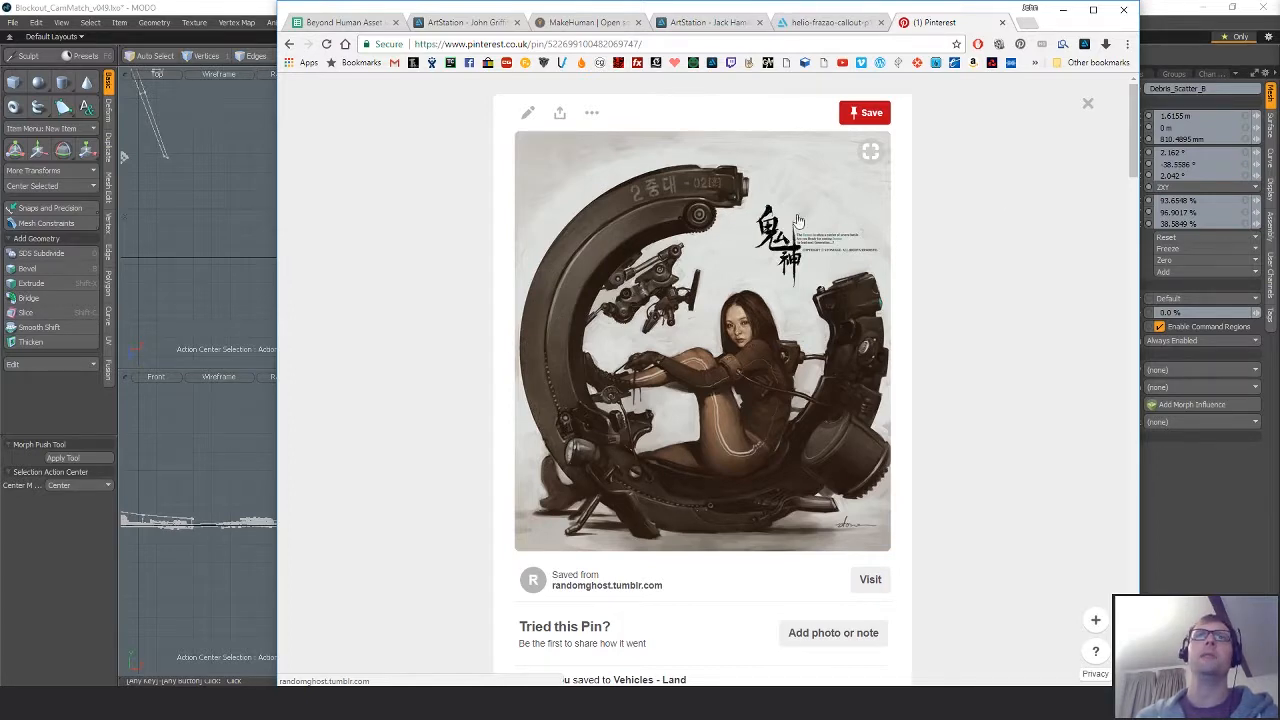
left_click(1085, 112)
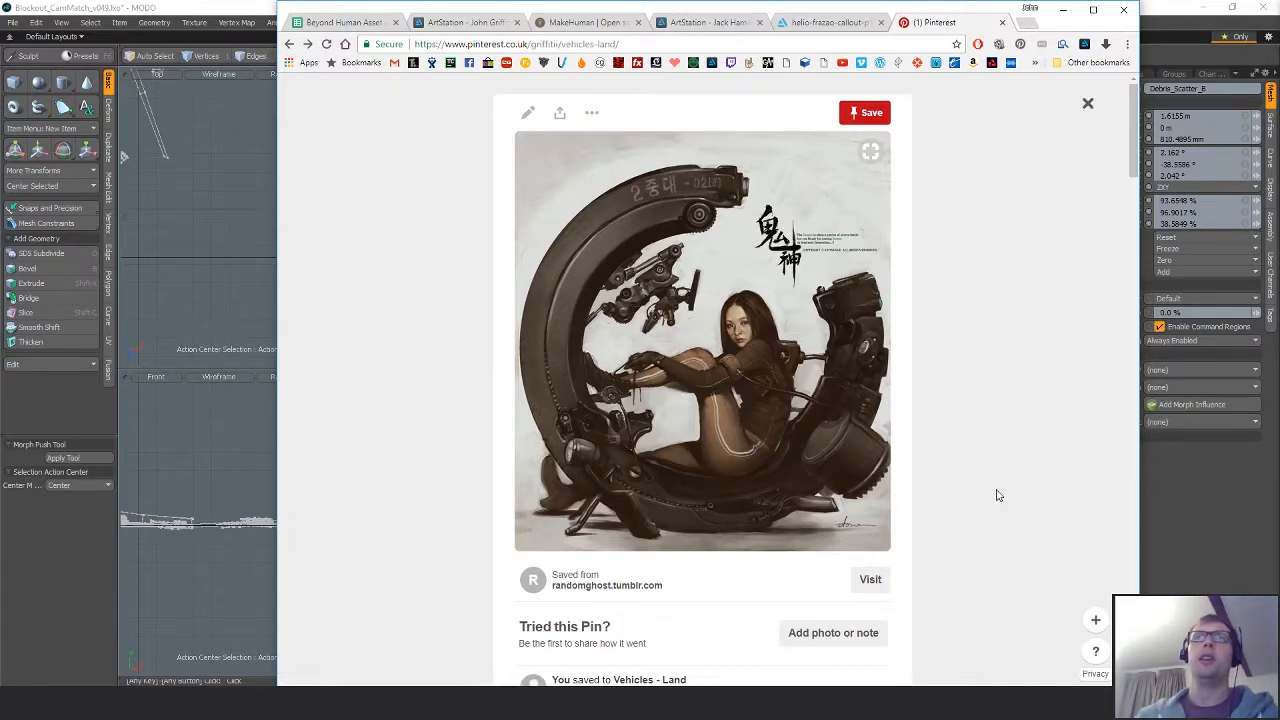
Close the Random Ghost pin, view the moebius vehicle pin, and browse the Vehicles - Land board to its end.
scroll(1063, 543, "down", 2)
scroll(1066, 549, "up", 1)
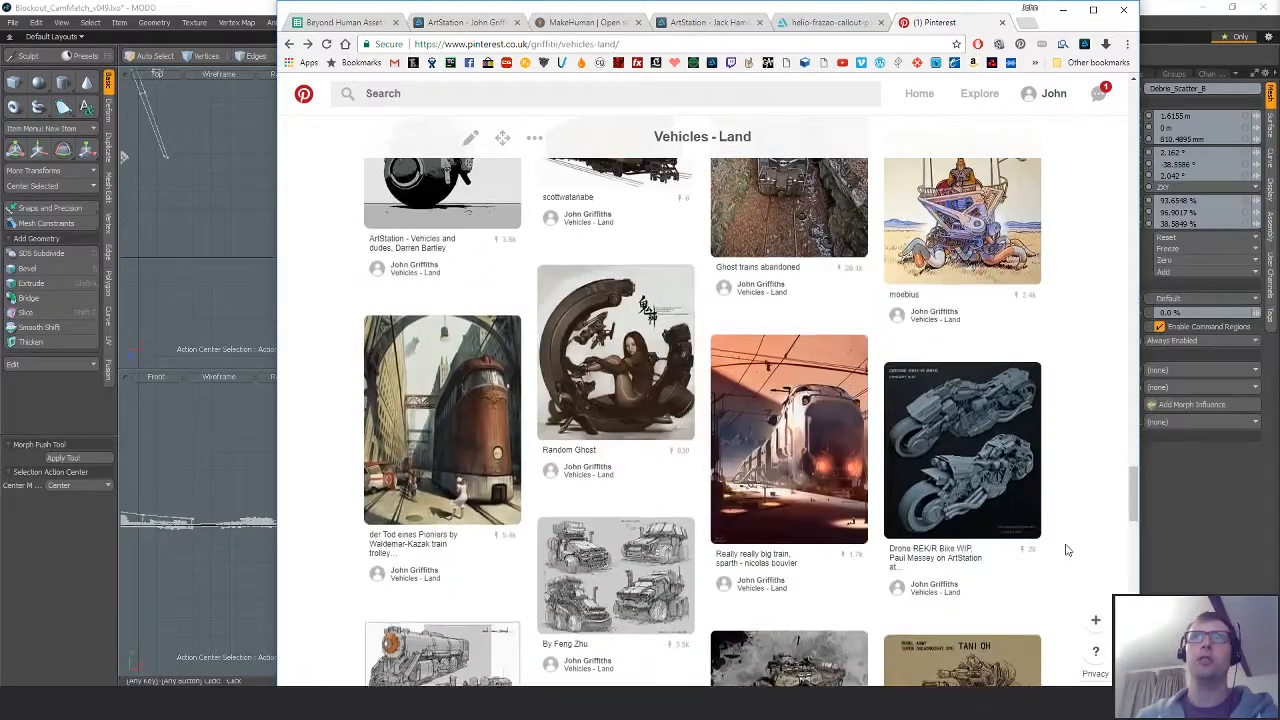
scroll(1066, 549, "up", 1)
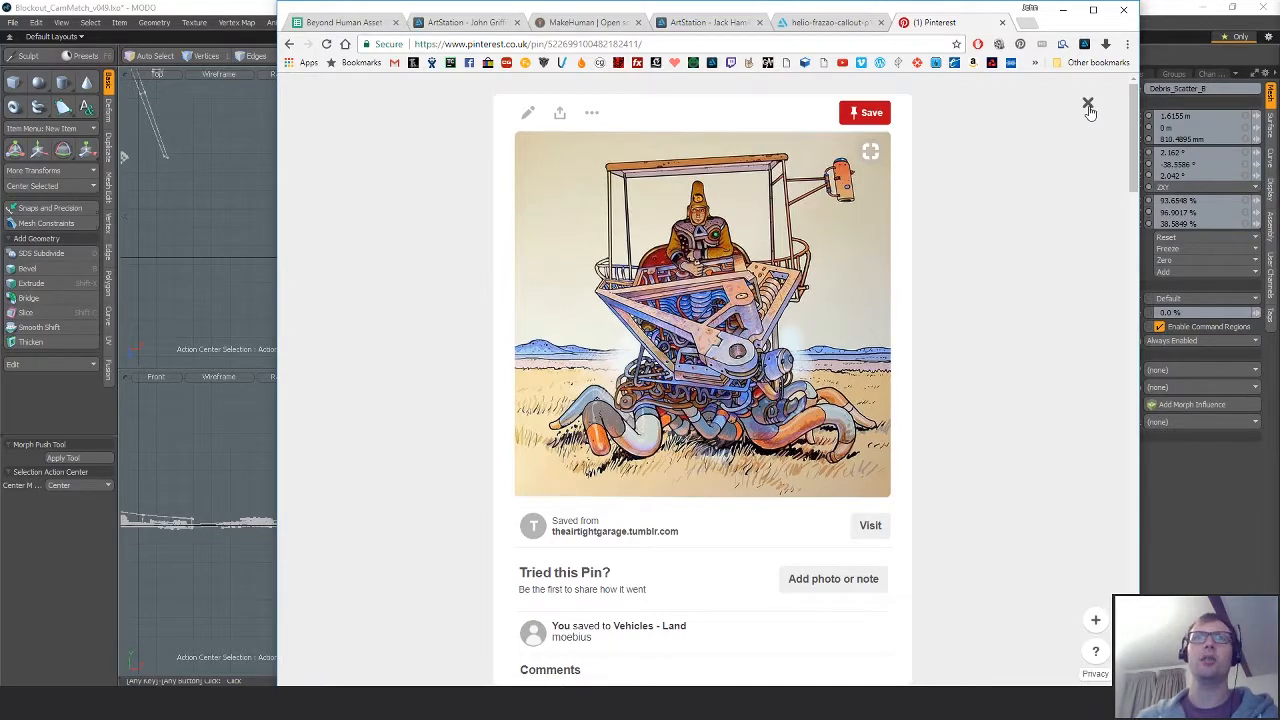
left_click(1038, 469)
scroll(1045, 455, "down", 10)
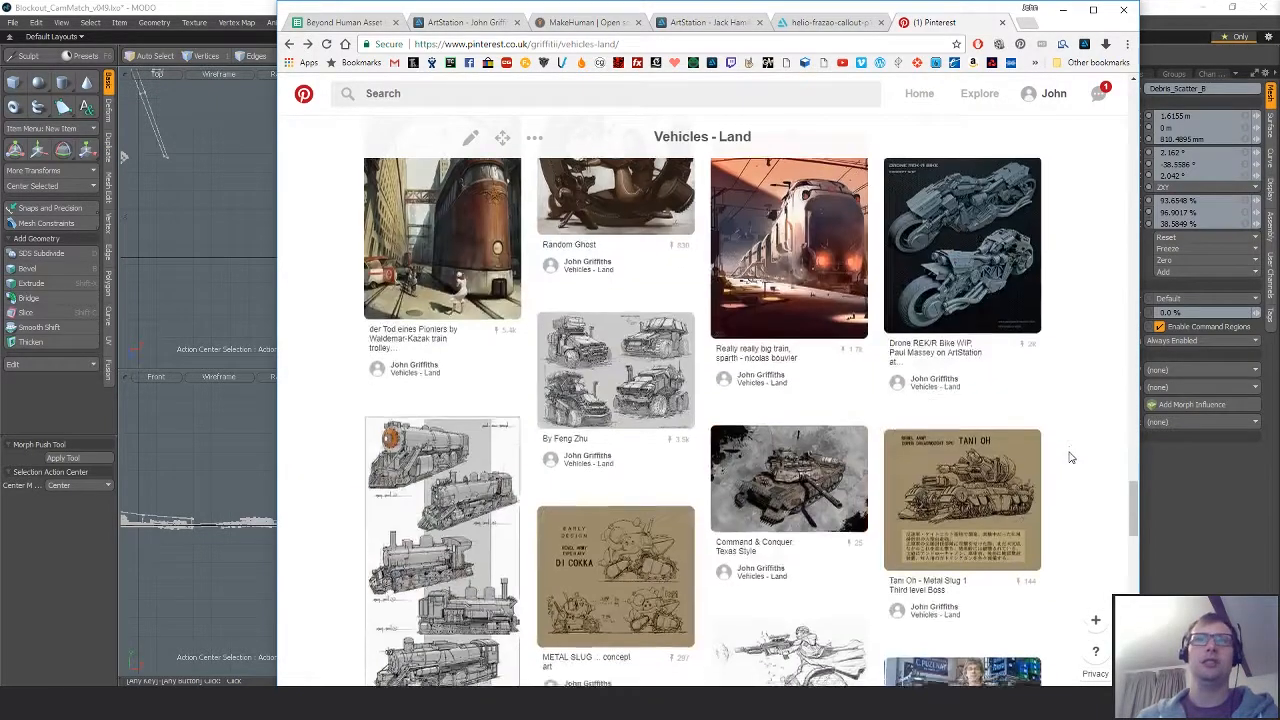
scroll(1070, 457, "down", 12)
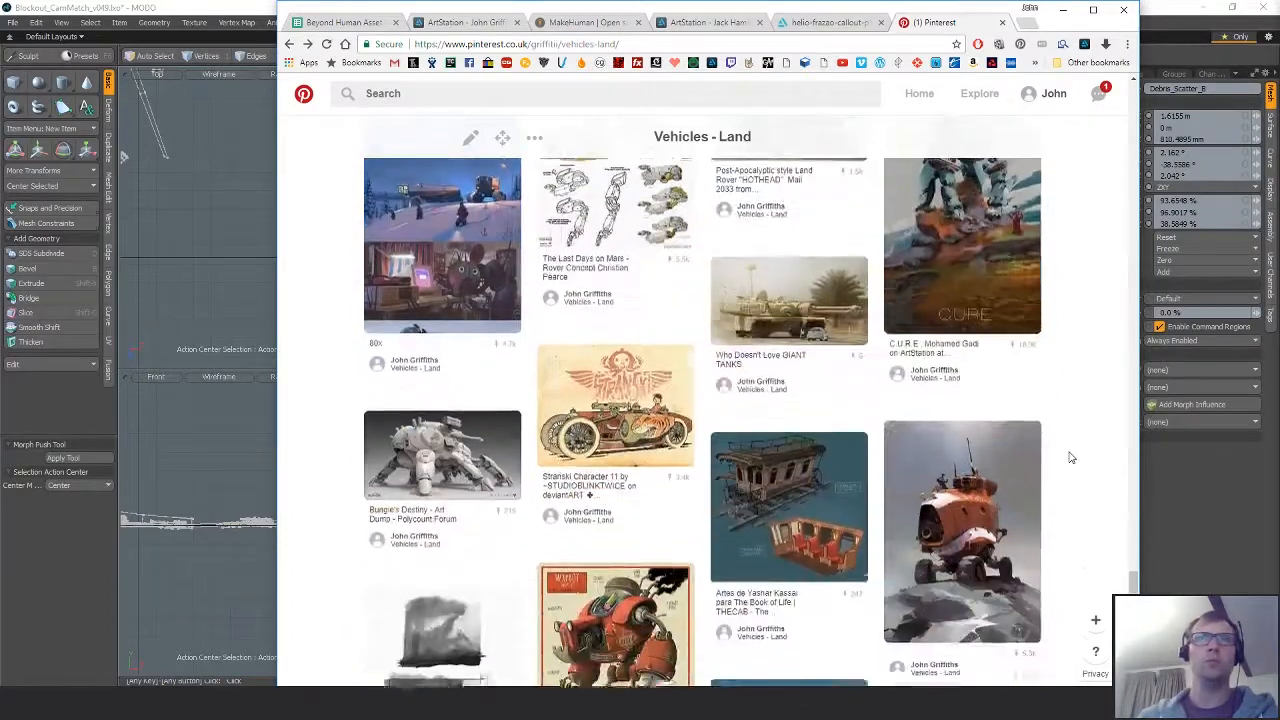
scroll(1070, 457, "down", 3)
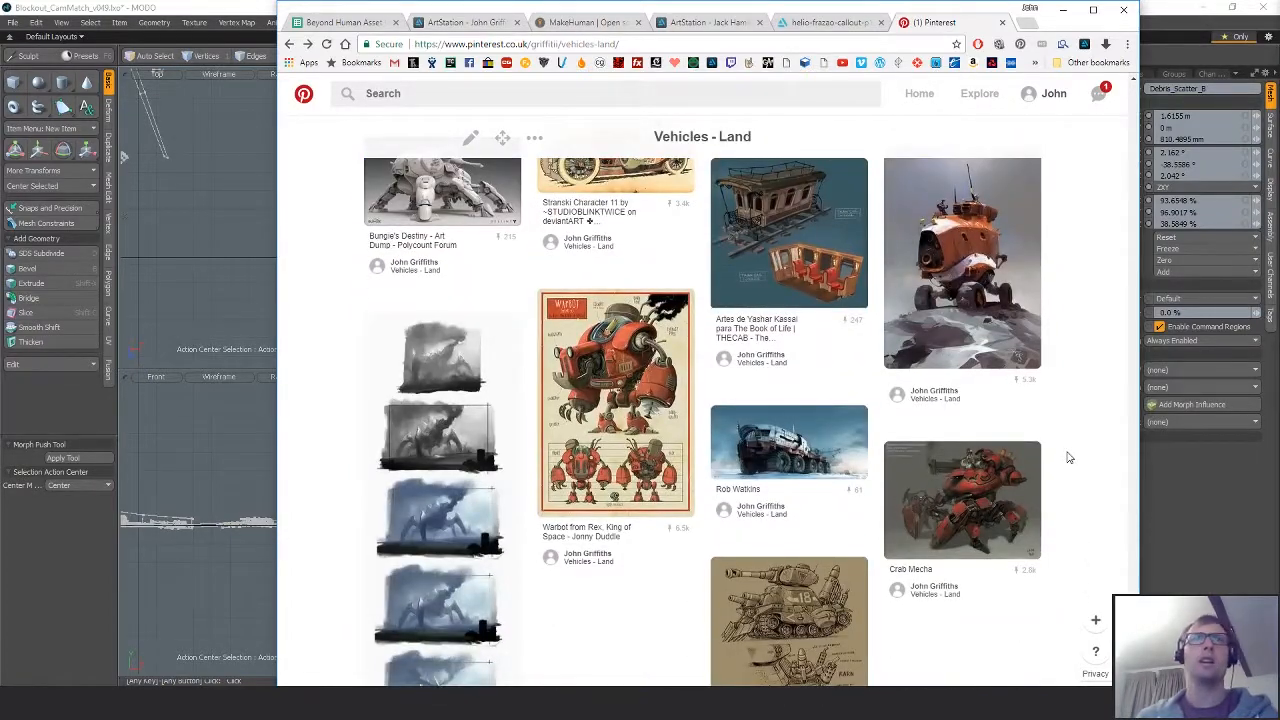
scroll(1068, 457, "down", 2)
scroll(1072, 457, "down", 1)
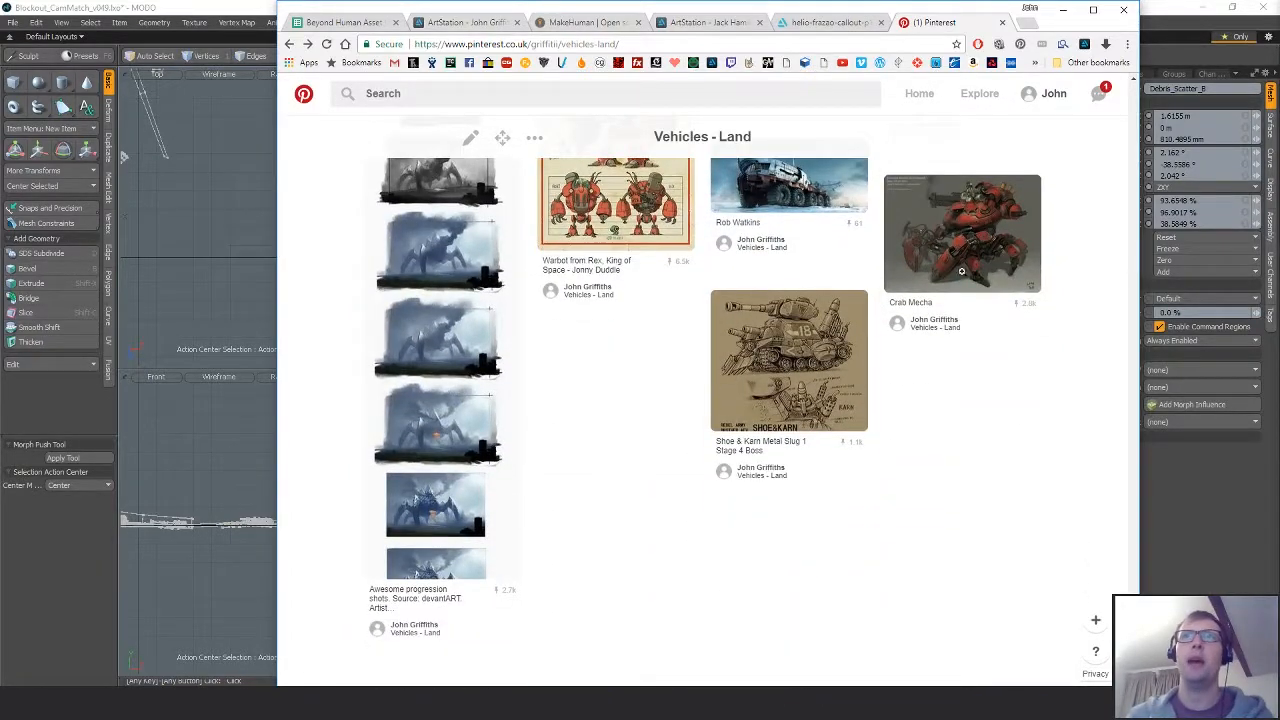
Check the board choices for the Crab Mecha pin and delete the pin from the Vehicles - Land board.
left_click(1003, 195)
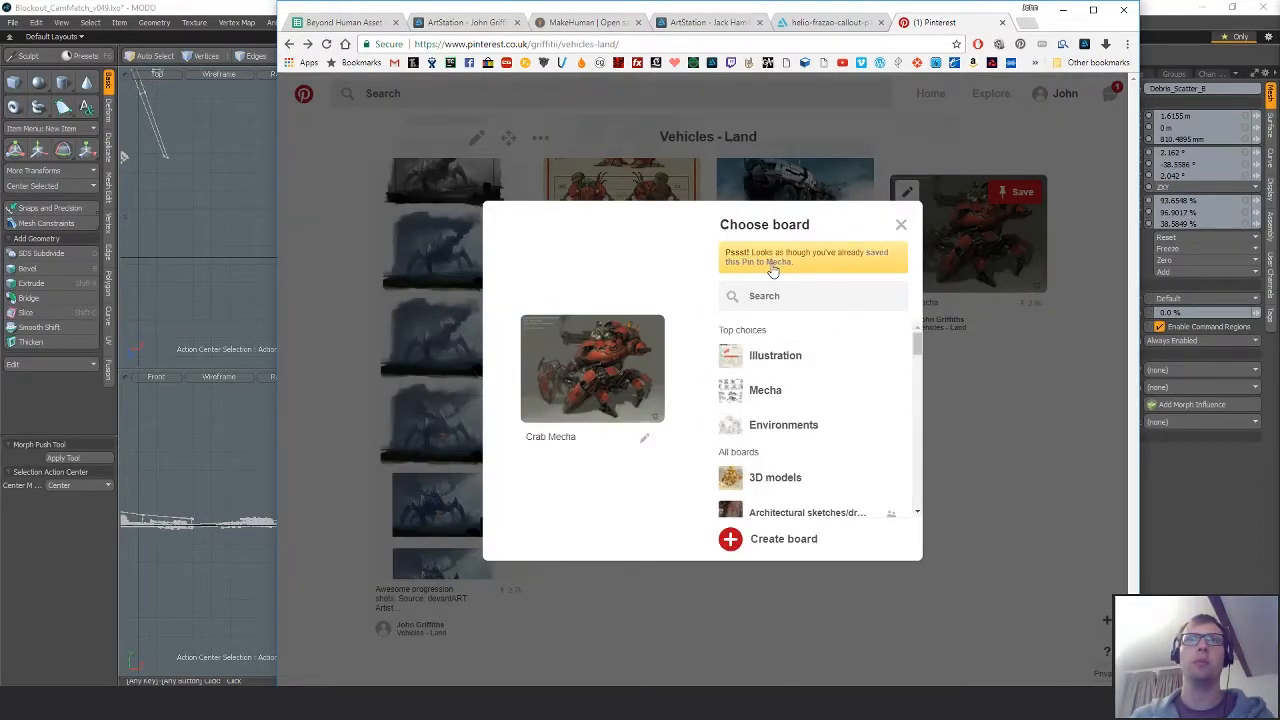
left_click(900, 228)
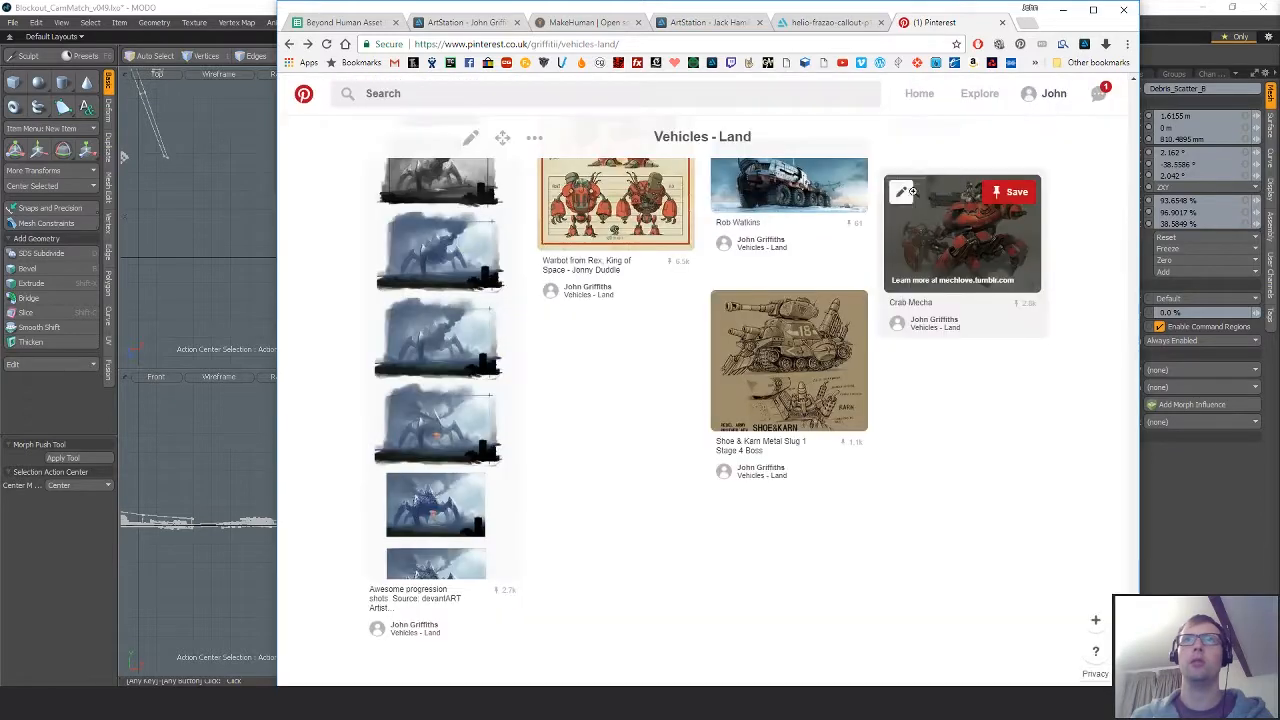
left_click(906, 191)
left_click(512, 456)
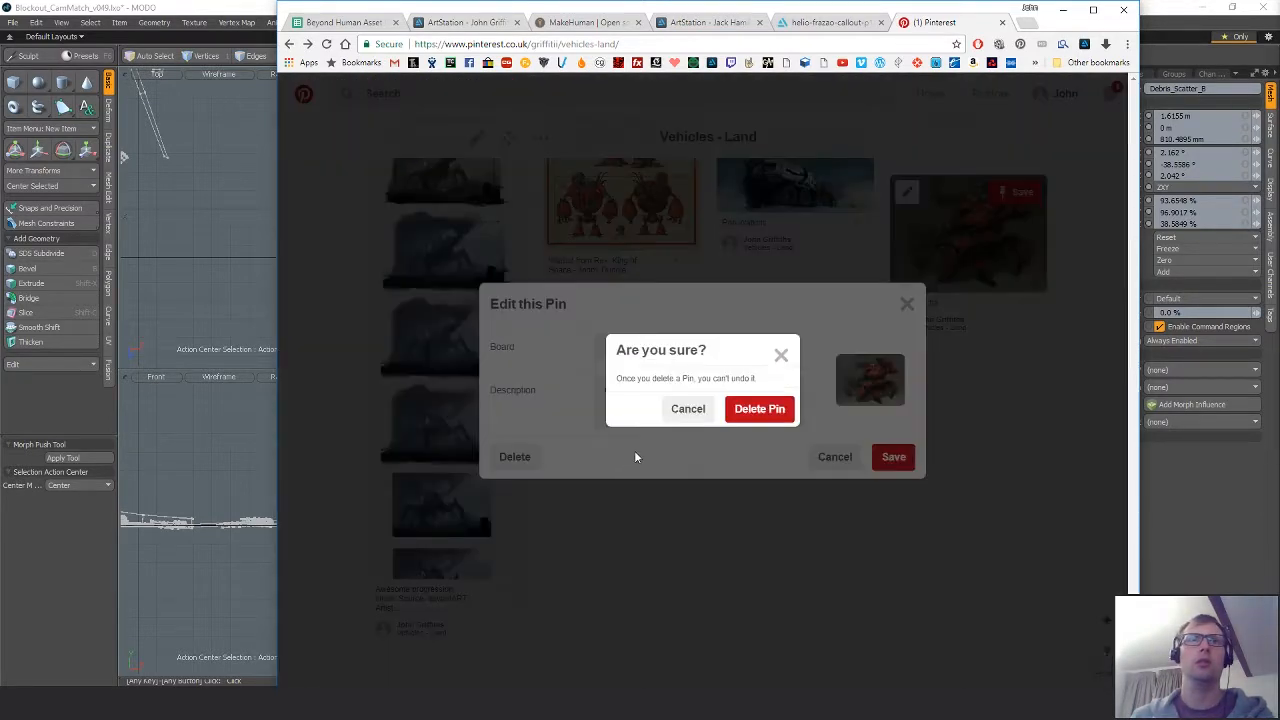
left_click(750, 407)
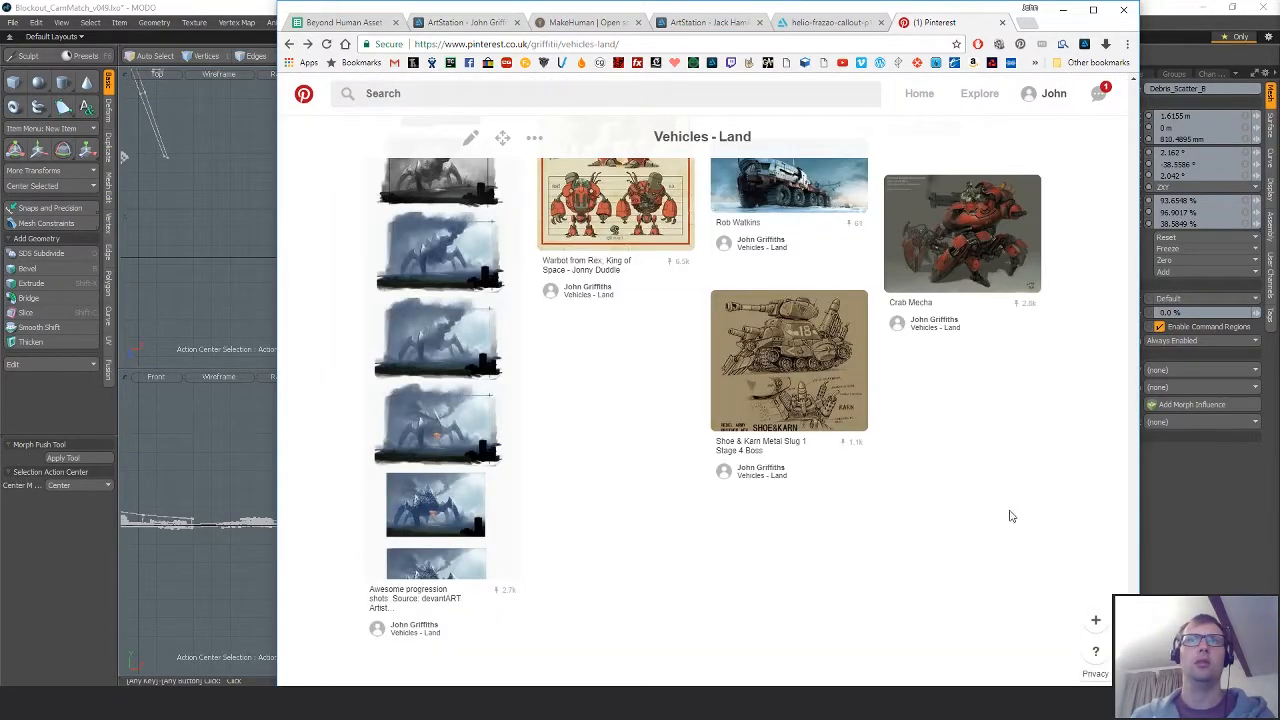
Look over the middle of the Vehicles - Land board, close the Pinterest page and switch back to MODO.
scroll(1066, 530, "up", 1)
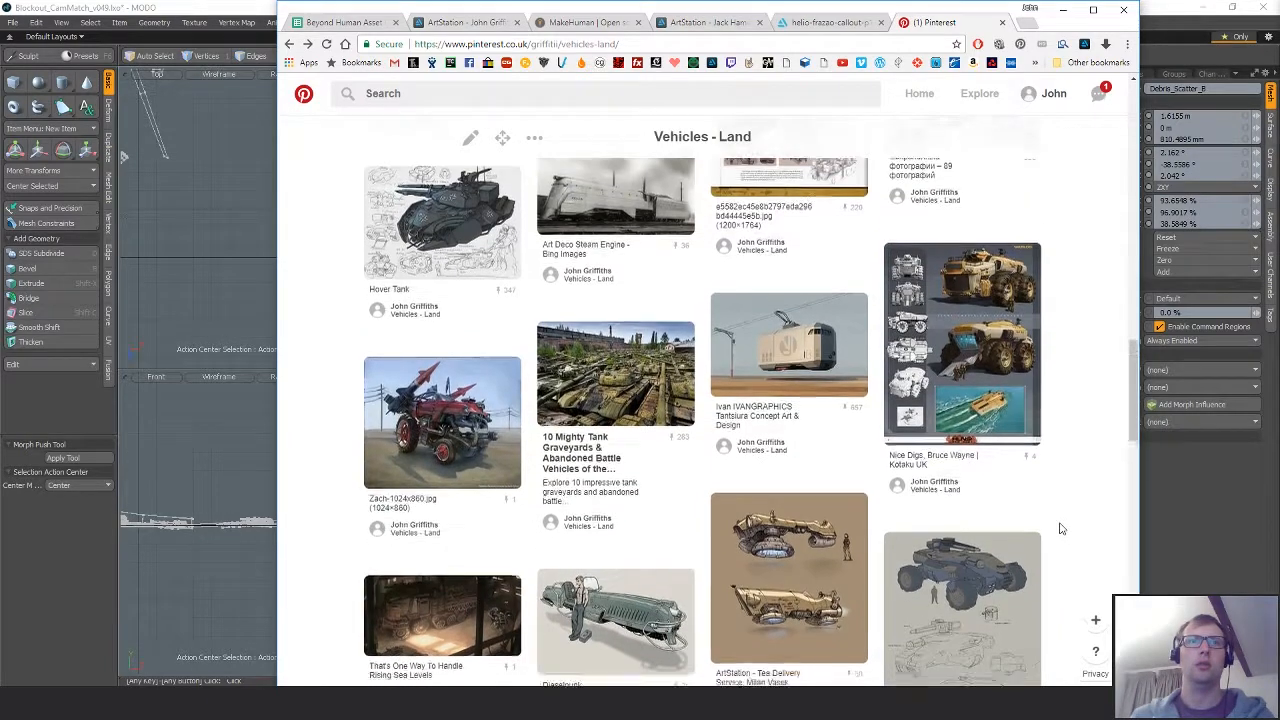
scroll(1061, 528, "down", 3)
scroll(1061, 528, "up", 2)
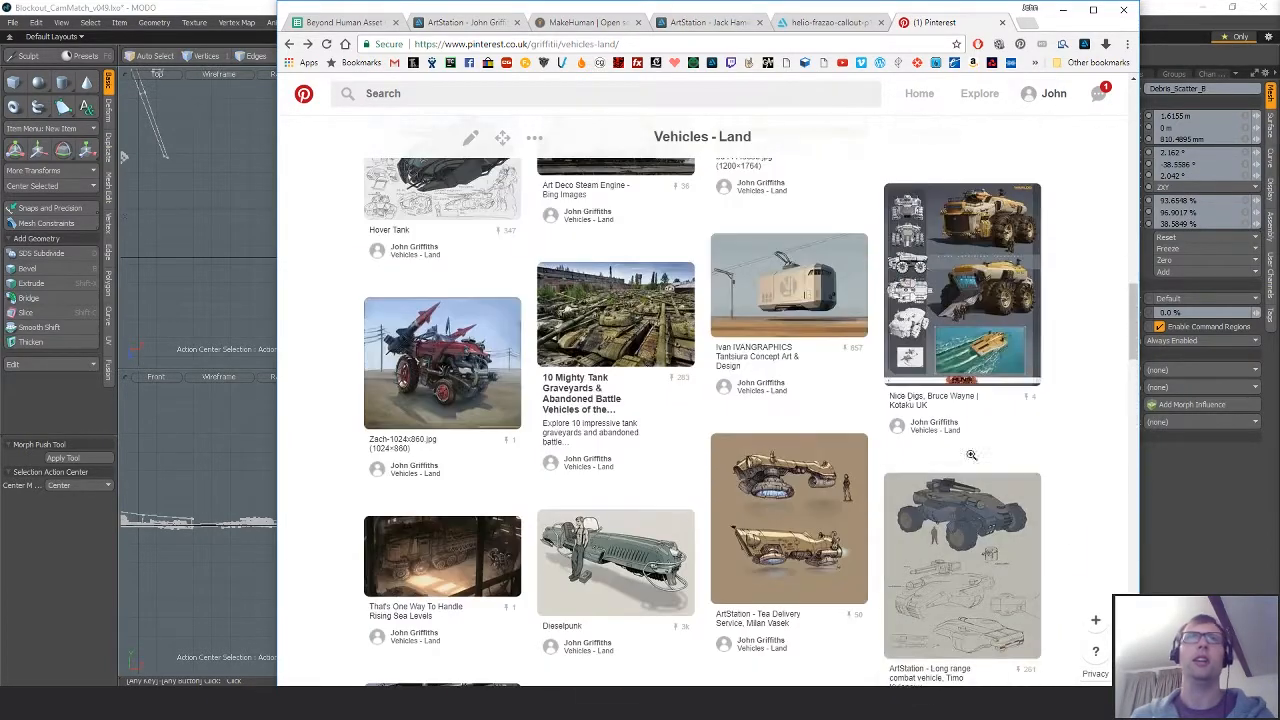
key("ctrl+w")
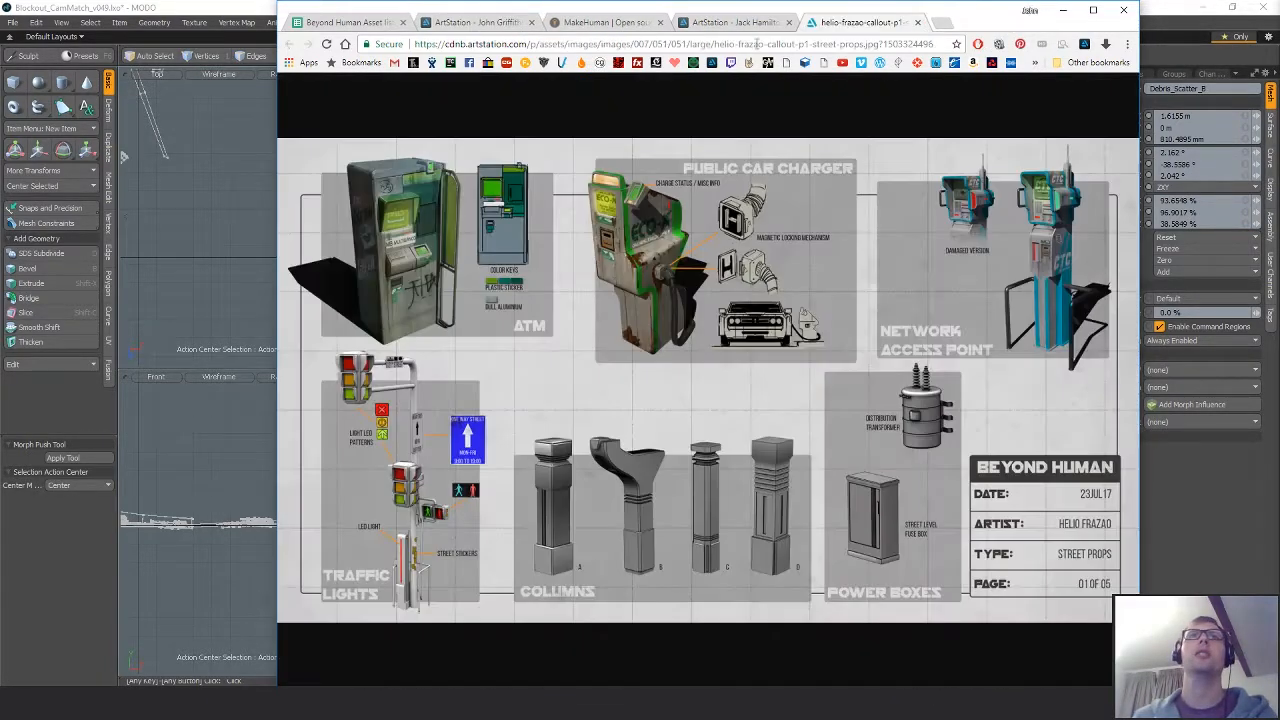
left_click(489, 24)
left_click(1194, 537)
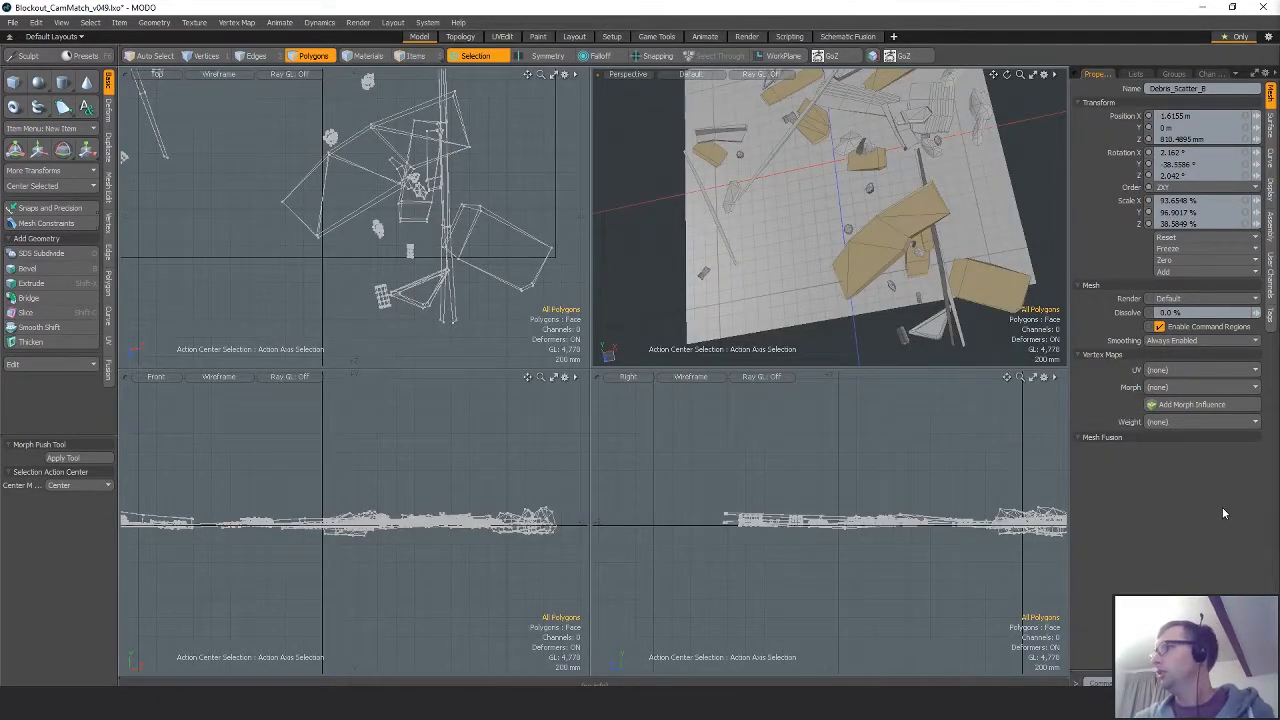
left_click_drag(860, 255, 885, 272, "alt")
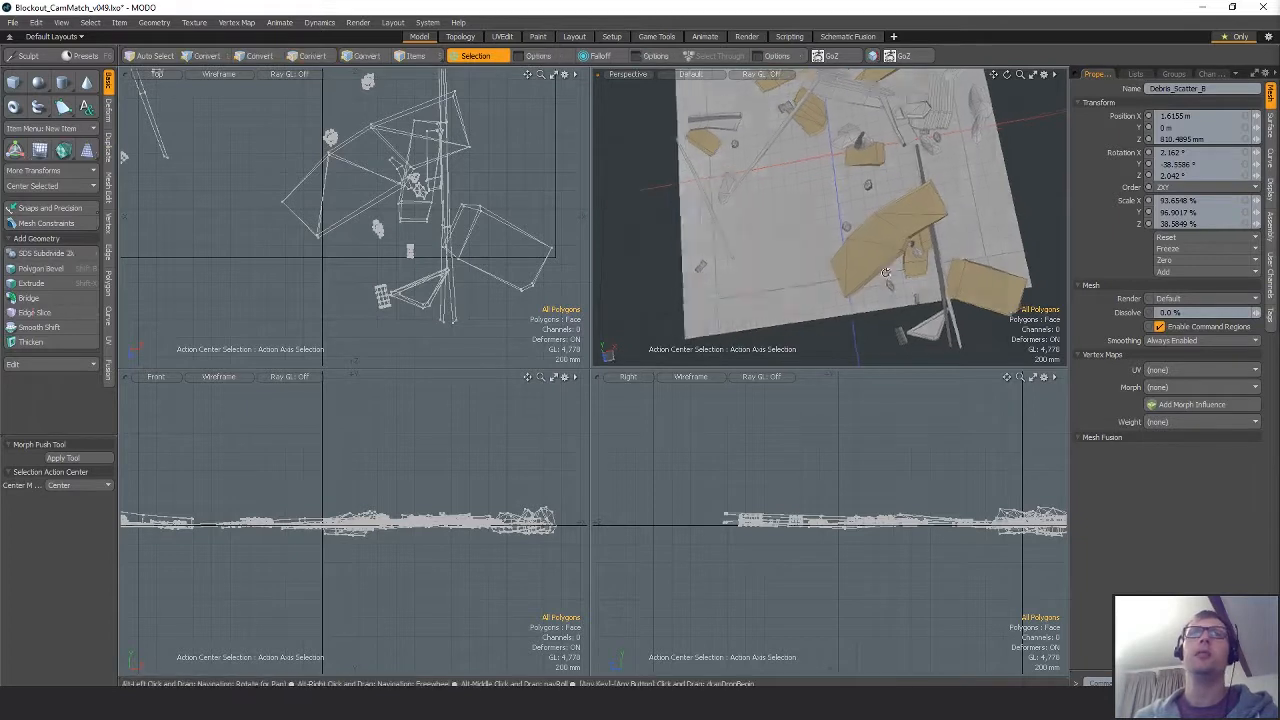
scroll(885, 272, "up", 3)
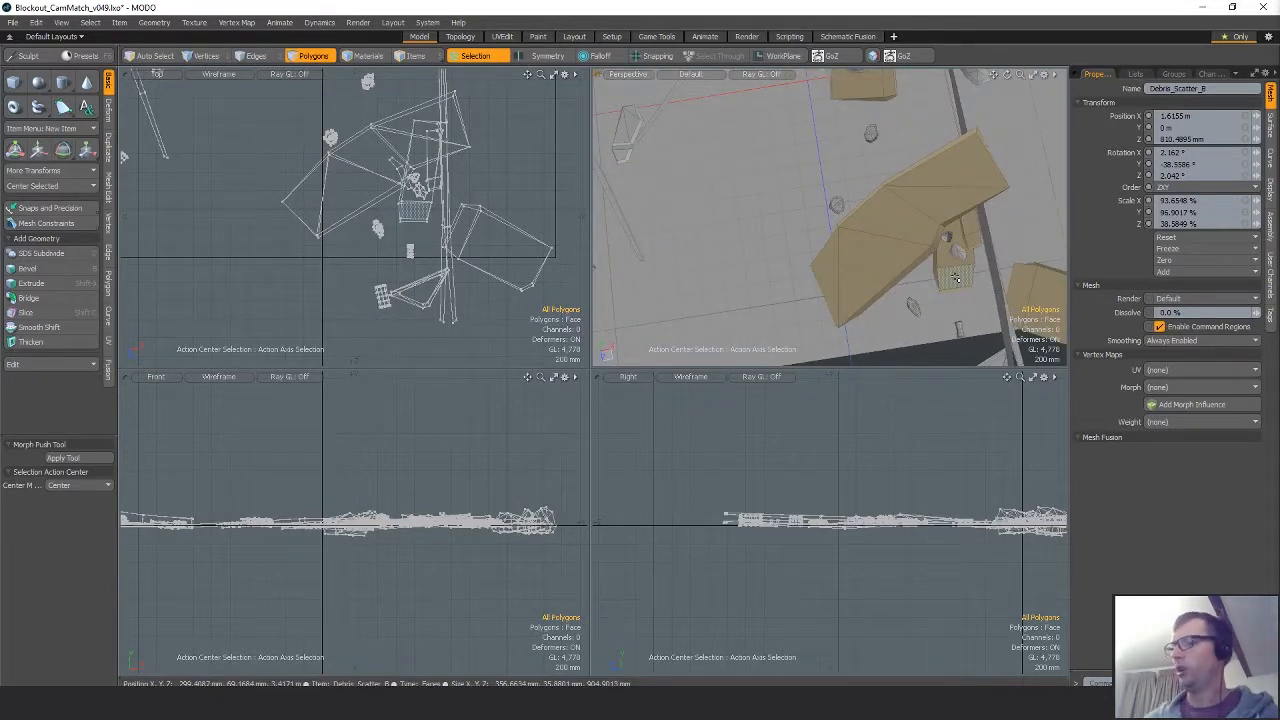
left_click_drag(881, 152, 822, 293, "alt")
scroll(931, 210, "up", 3)
left_click_drag(366, 235, 421, 228, "ctrl+alt")
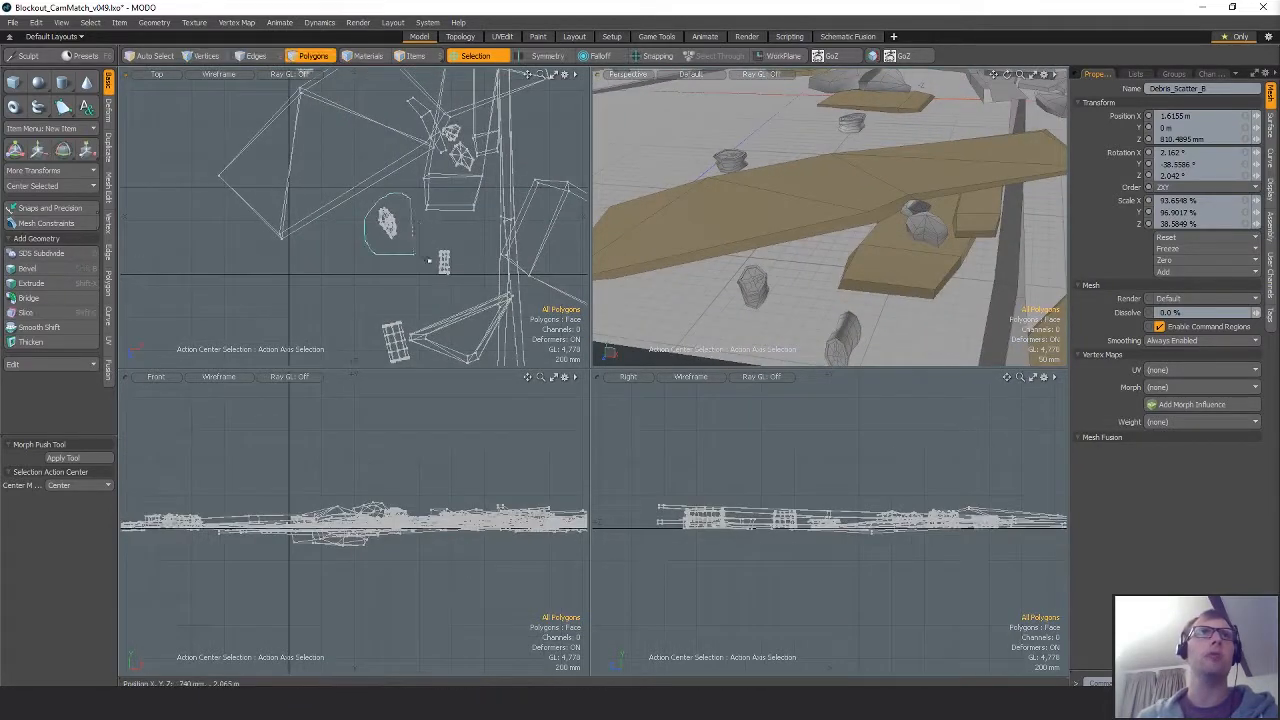
right_click_drag(428, 261, 428, 254)
left_click_drag(745, 205, 775, 268, "alt")
key("w")
left_click_drag(438, 267, 441, 262)
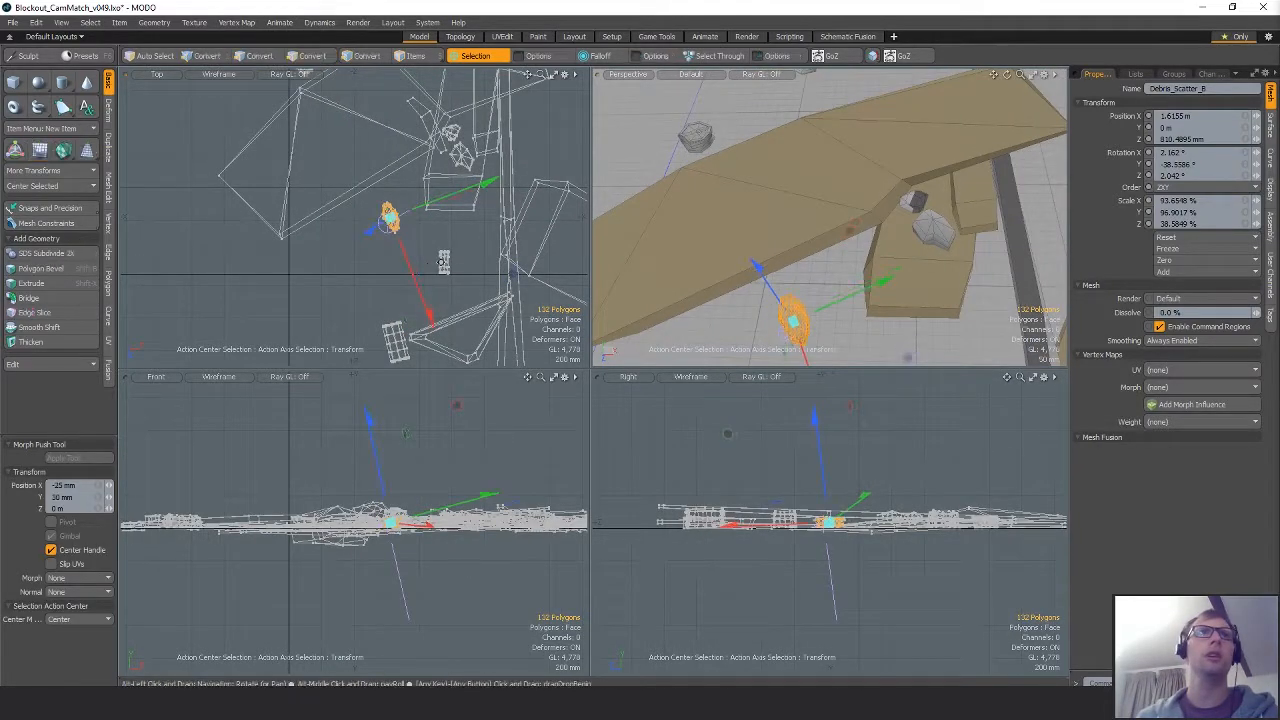
key("ctrl+z")
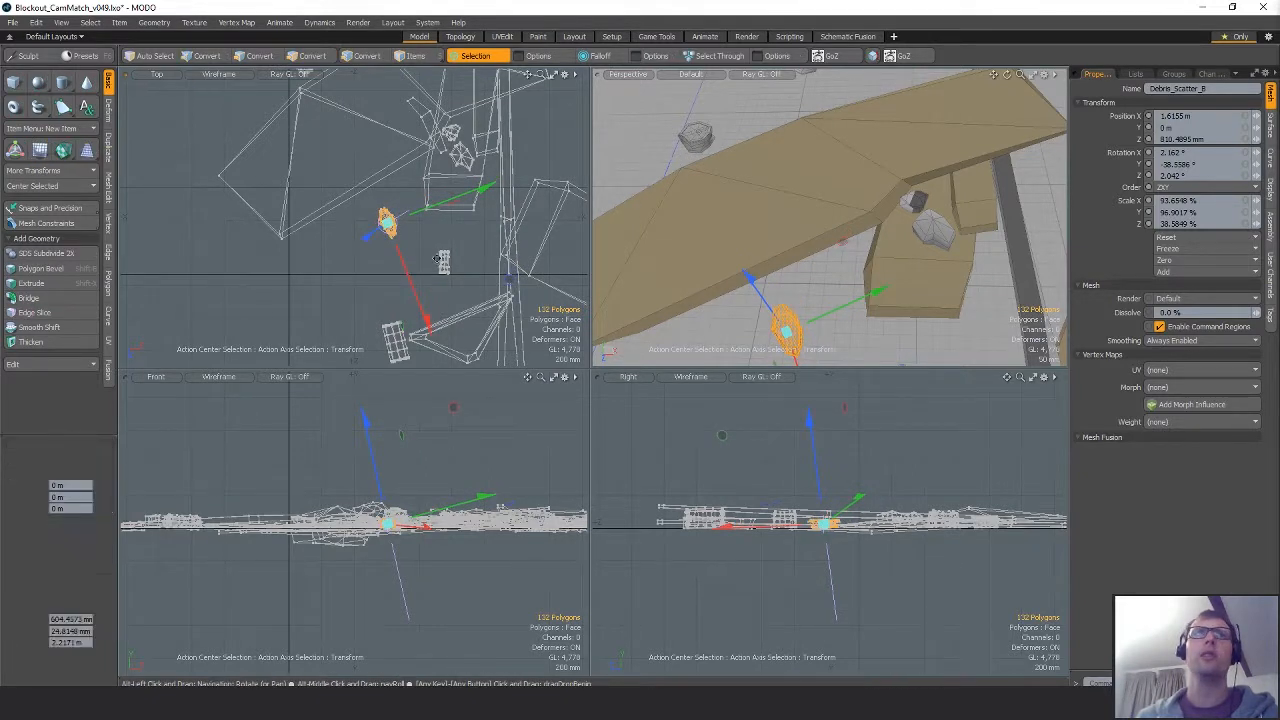
key("ctrl+z")
key("ctrl+z")
key("ctrl+z")
Move the small rock near the large bent slab up beside the box debris and rotate it.
right_click_drag(412, 184, 420, 244)
key("w")
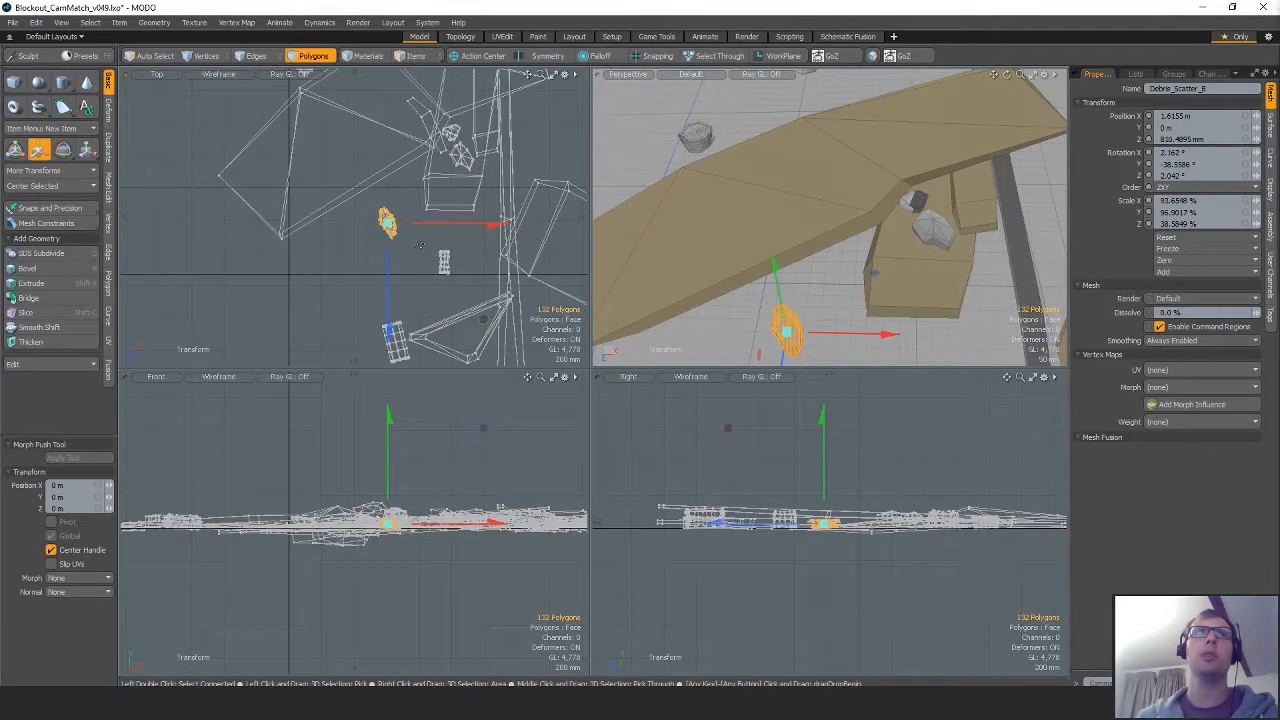
left_click_drag(426, 257, 435, 236)
key("shift+a")
left_click_drag(815, 285, 856, 338, "alt")
key("e")
left_click_drag(873, 283, 720, 265)
key("q")
left_click(826, 296)
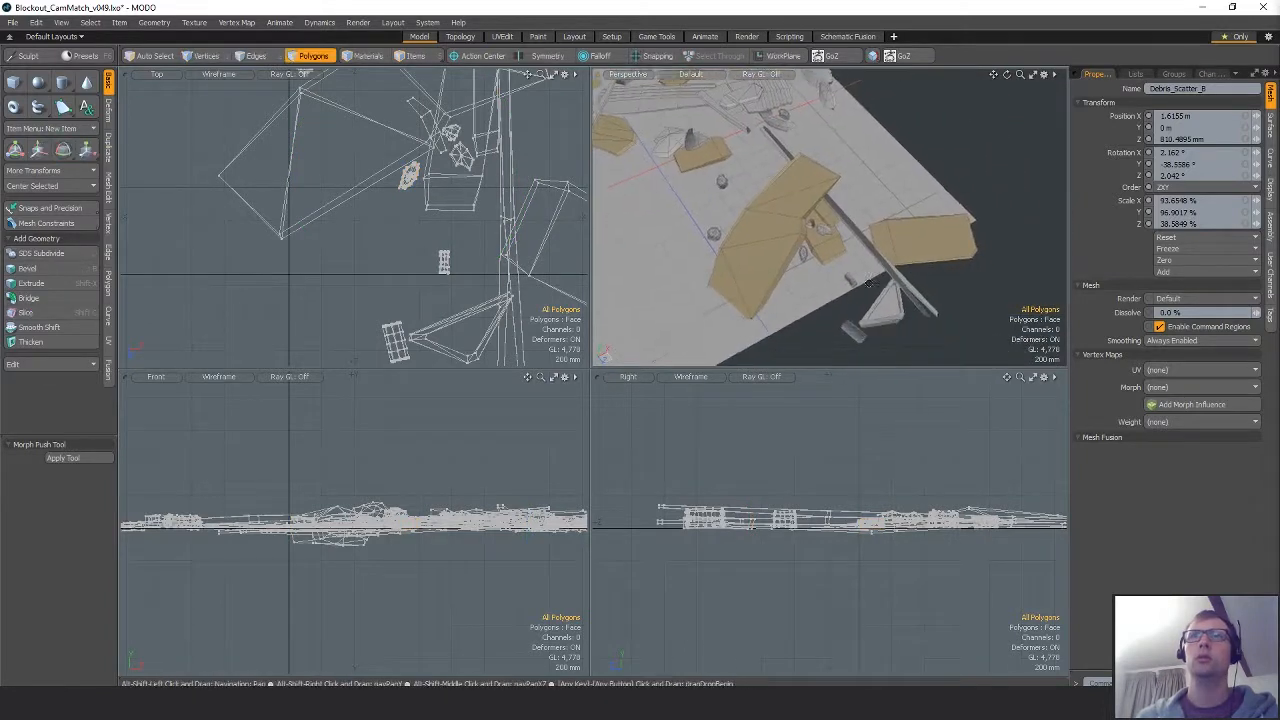
Move the large cylinder beside the triangular frame across the long beams, just below the rectangular slab.
right_click_drag(365, 333, 364, 334)
left_click_drag(364, 334, 358, 245, "alt+shift")
left_click_drag(358, 245, 436, 212, "ctrl+alt")
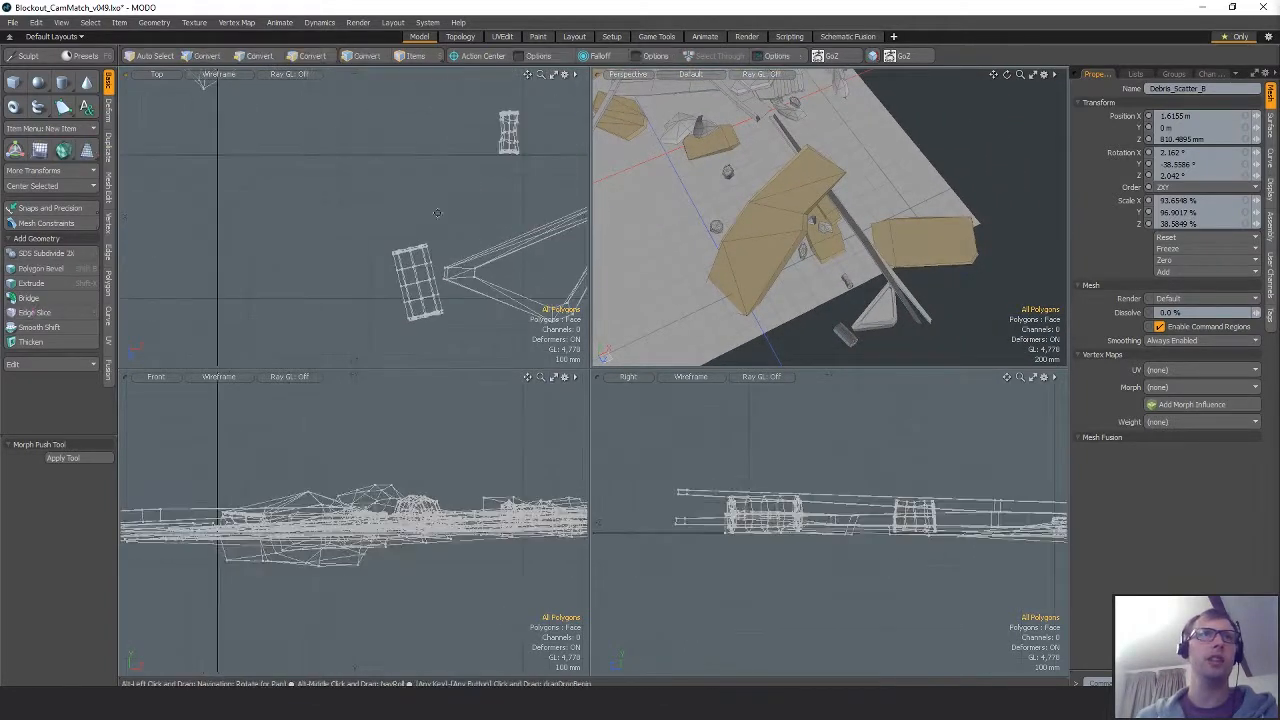
mouse_move(436, 204)
right_mouse_down()
mouse_move(477, 364)
mouse_move(508, 335)
right_mouse_up()
left_click_drag(735, 290, 881, 250, "alt")
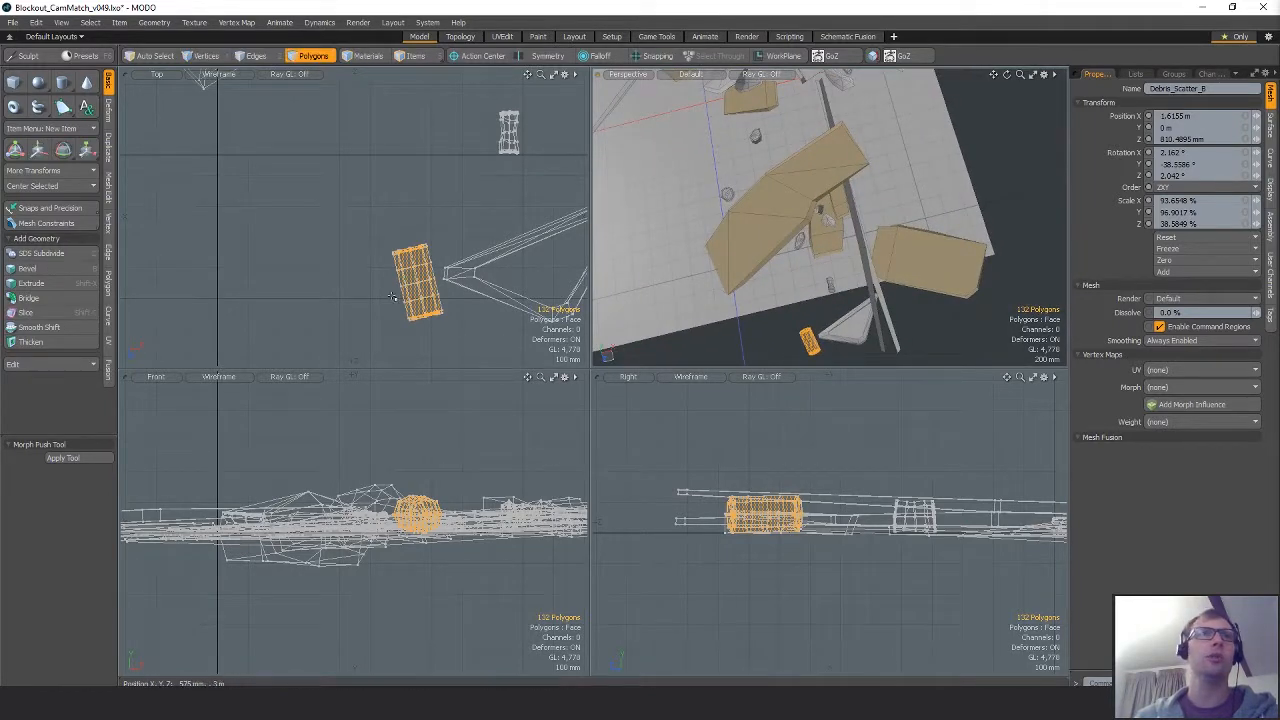
left_click_drag(545, 290, 480, 302, "ctrl+alt")
left_click_drag(480, 302, 489, 322, "ctrl+alt")
key("w")
Duplicate the large cylinder, rotate the copy and place it next to the original by the rectangular slab.
key("ctrl+c")
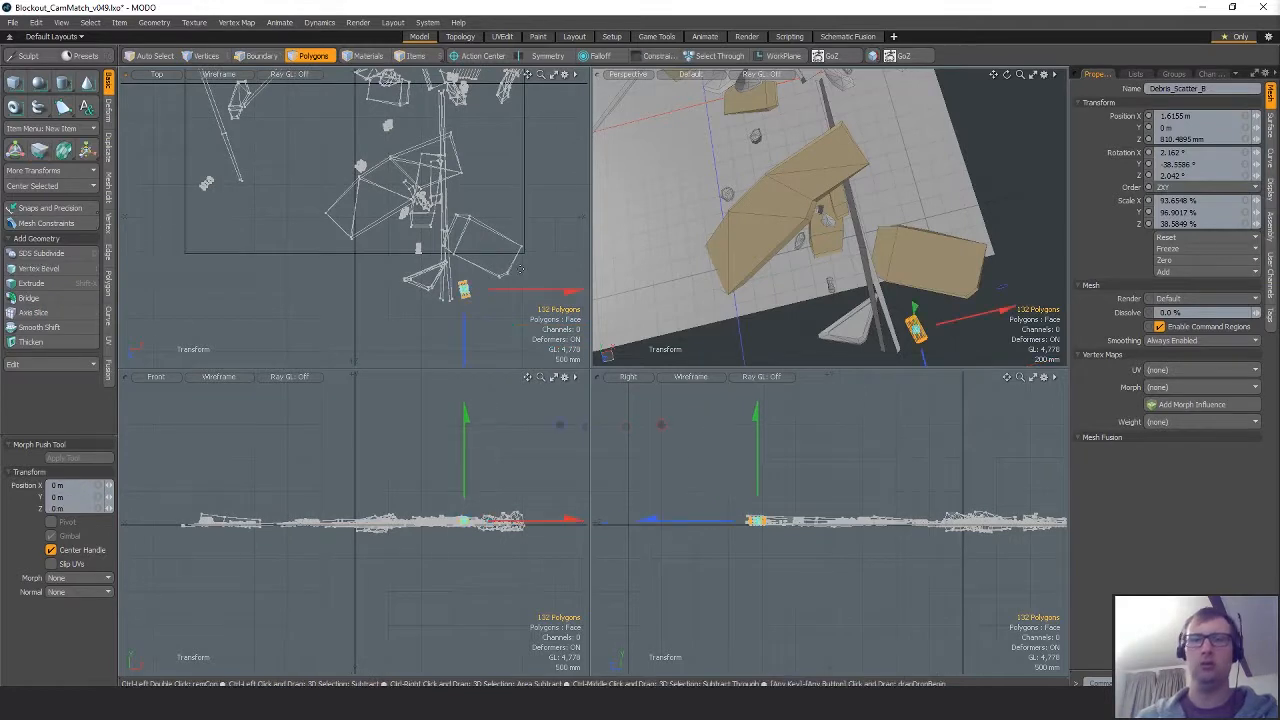
key("ctrl+v")
key("w")
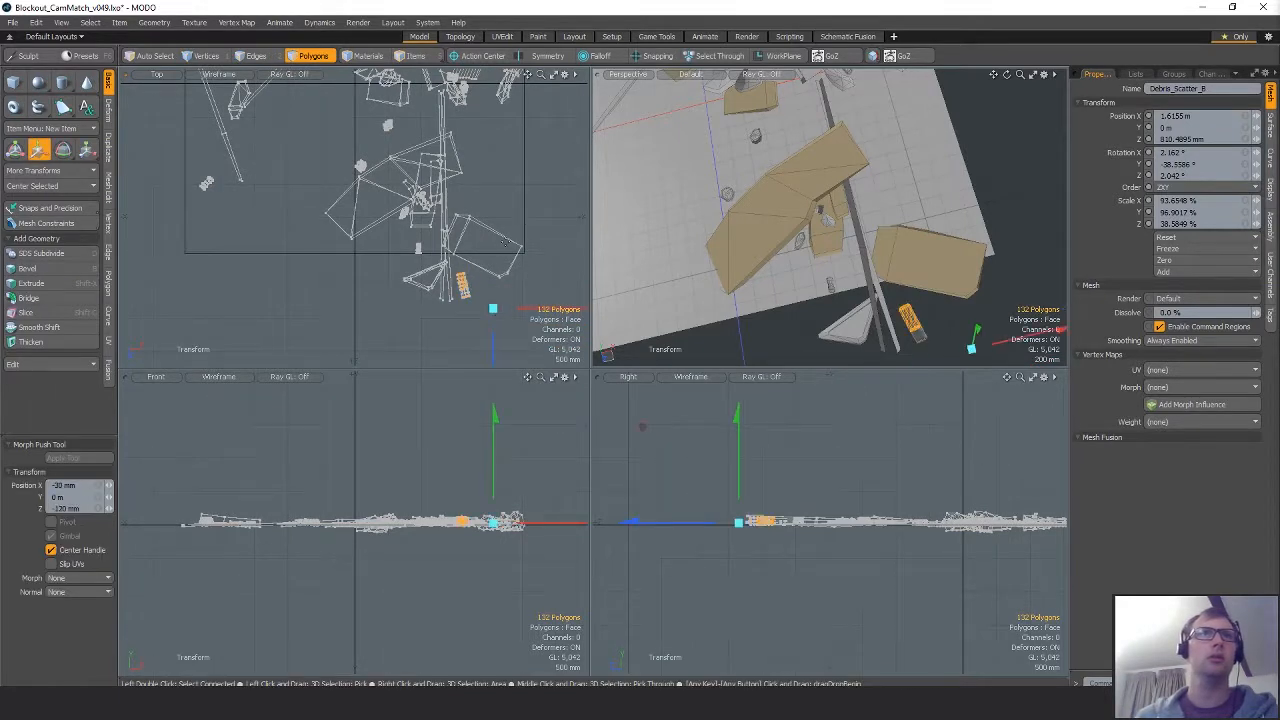
key("e")
left_click_drag(516, 177, 468, 352)
key("alt+e")
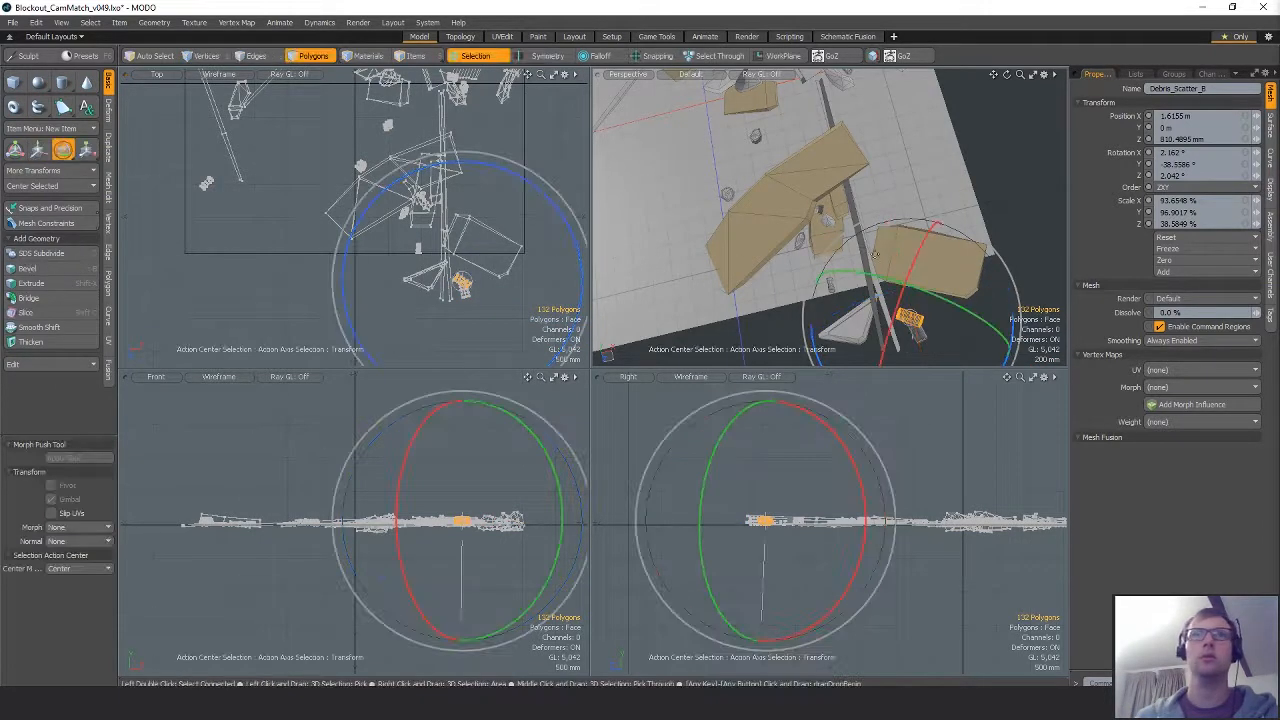
left_click_drag(875, 255, 893, 205, "alt")
key("w")
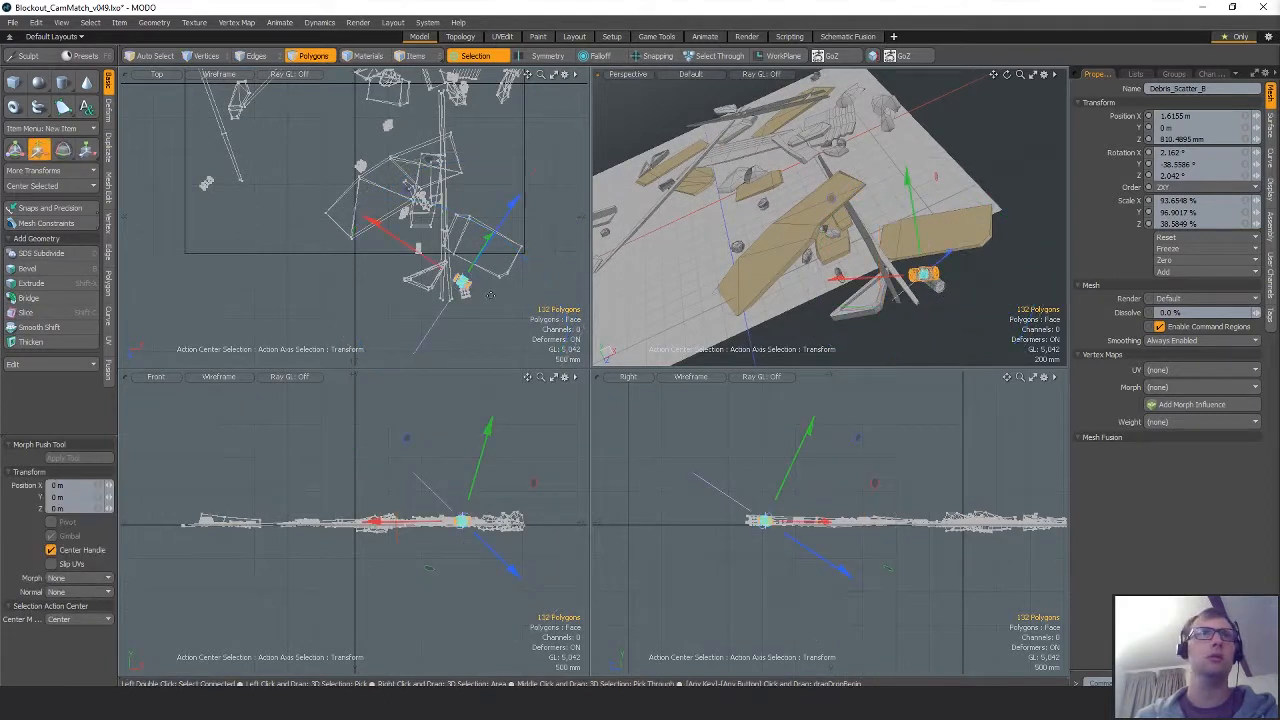
key("alt+e")
left_click_drag(489, 312, 494, 304)
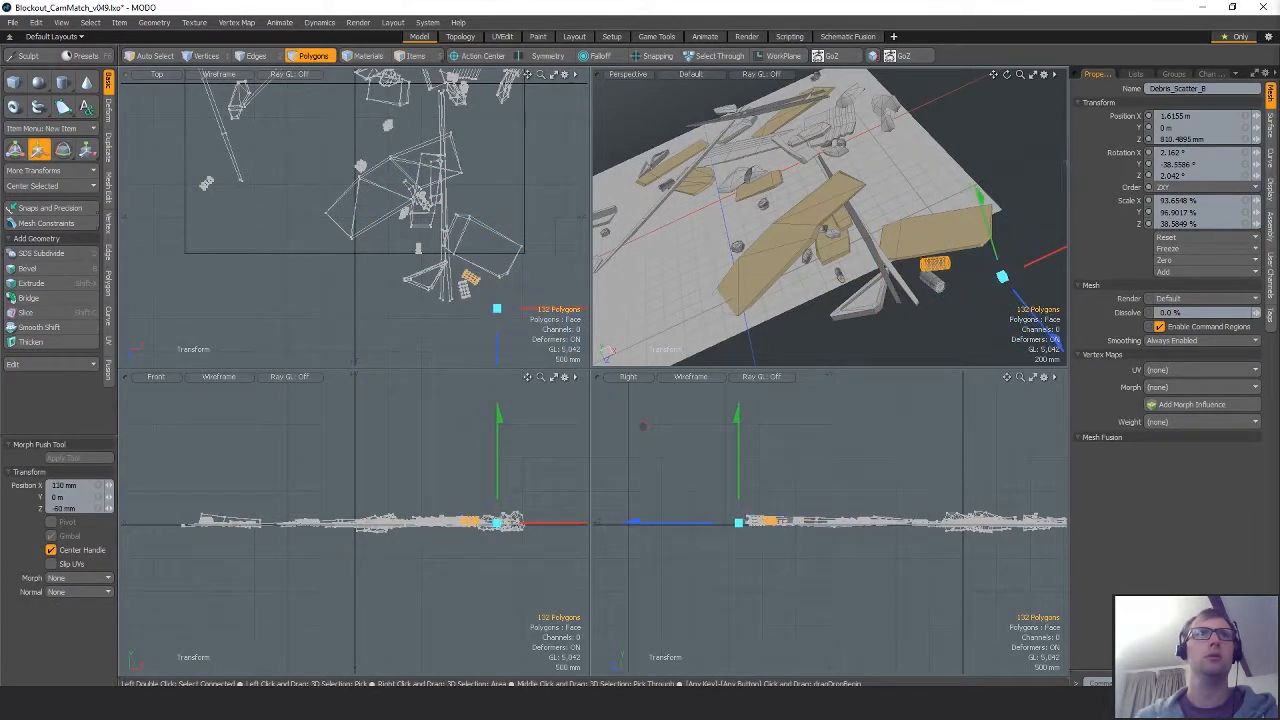
Add the original cylinder to the selection and shift both cylinders together away from the long beams.
key("space")
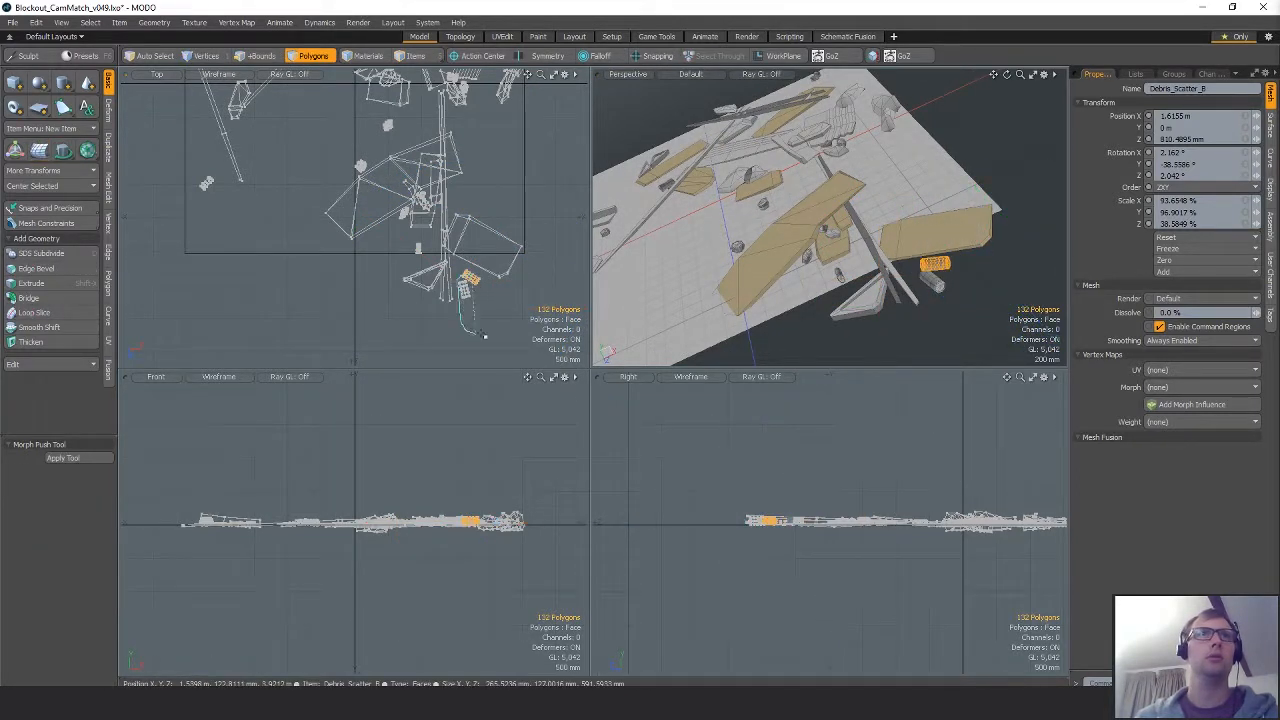
right_click_drag(484, 335, 494, 322, "shift")
key("w")
left_click_drag(499, 318, 512, 327)
key("space")
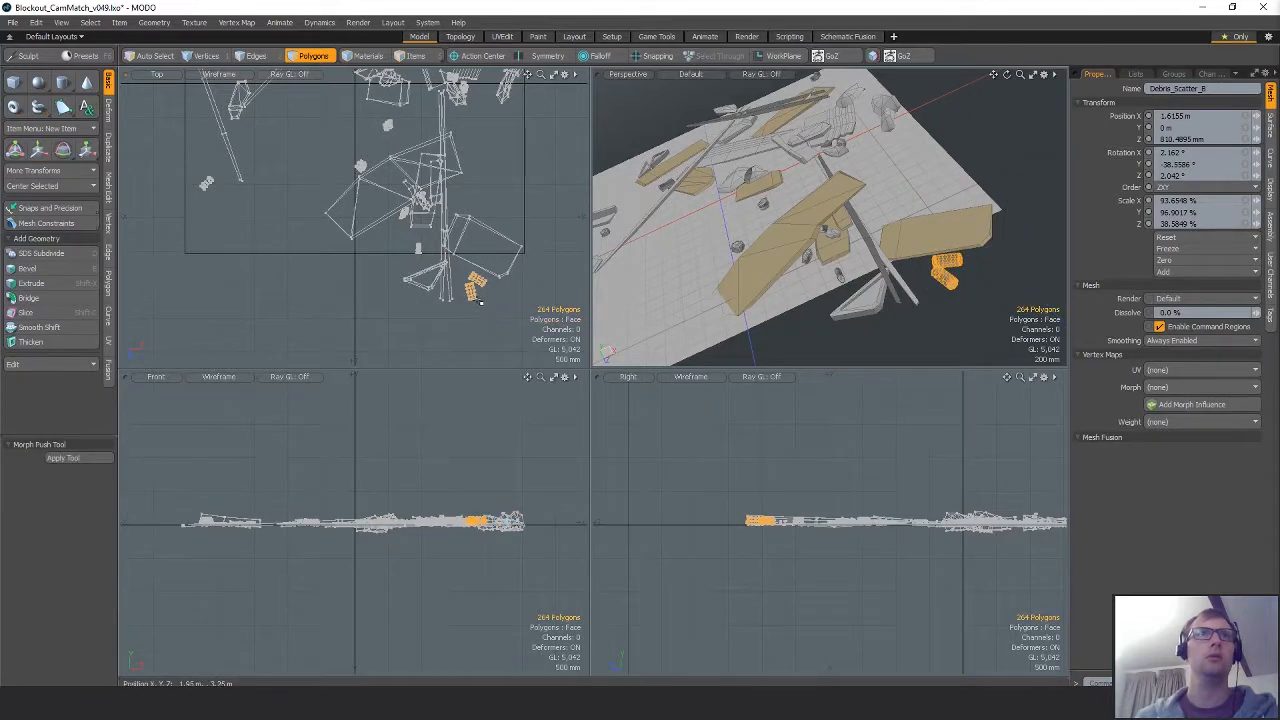
Move the original cylinder away from its rotated copy to leave a gap between them.
key("shift+a")
right_click_drag(313, 221, 466, 286)
scroll(466, 286, "down", 5)
key("w")
left_click_drag(488, 322, 493, 348)
scroll(400, 225, "down", 3)
left_click_drag(357, 190, 426, 235, "alt")
Select the small cylinder between the box debris and the triangular frame and delete it.
key("space")
right_click_drag(438, 216, 427, 262)
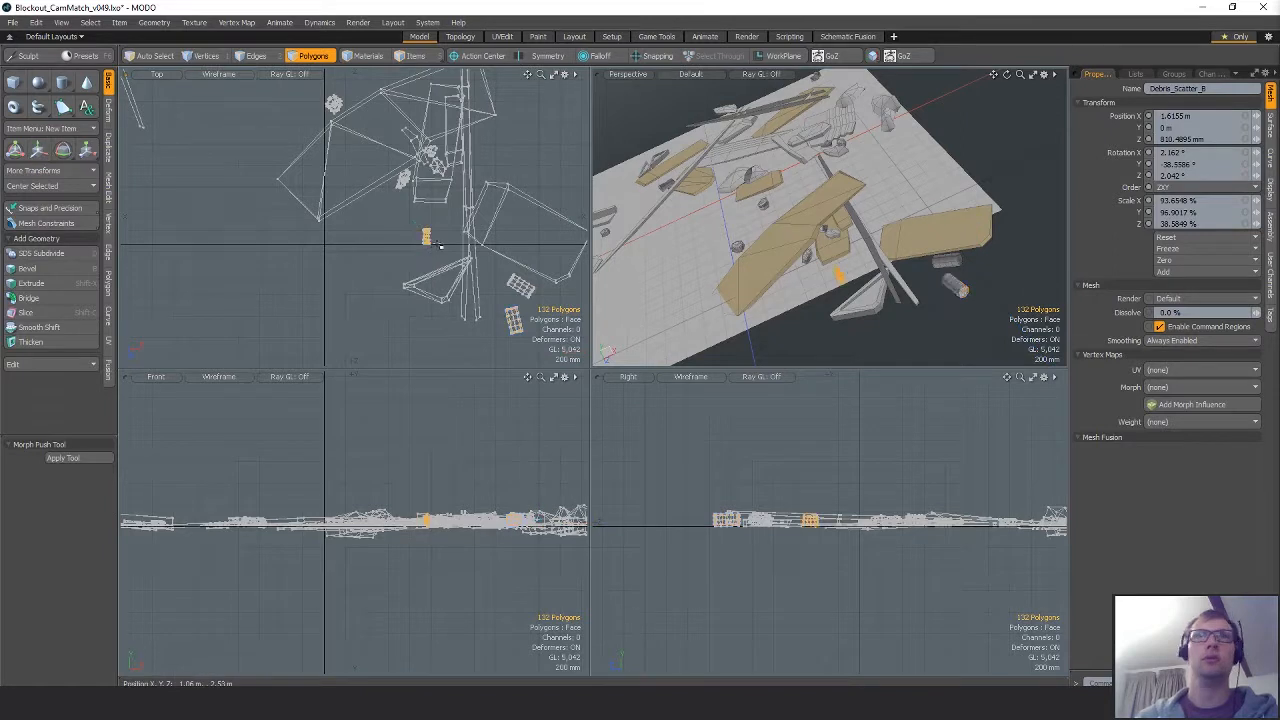
left_click_drag(439, 245, 451, 262, "alt")
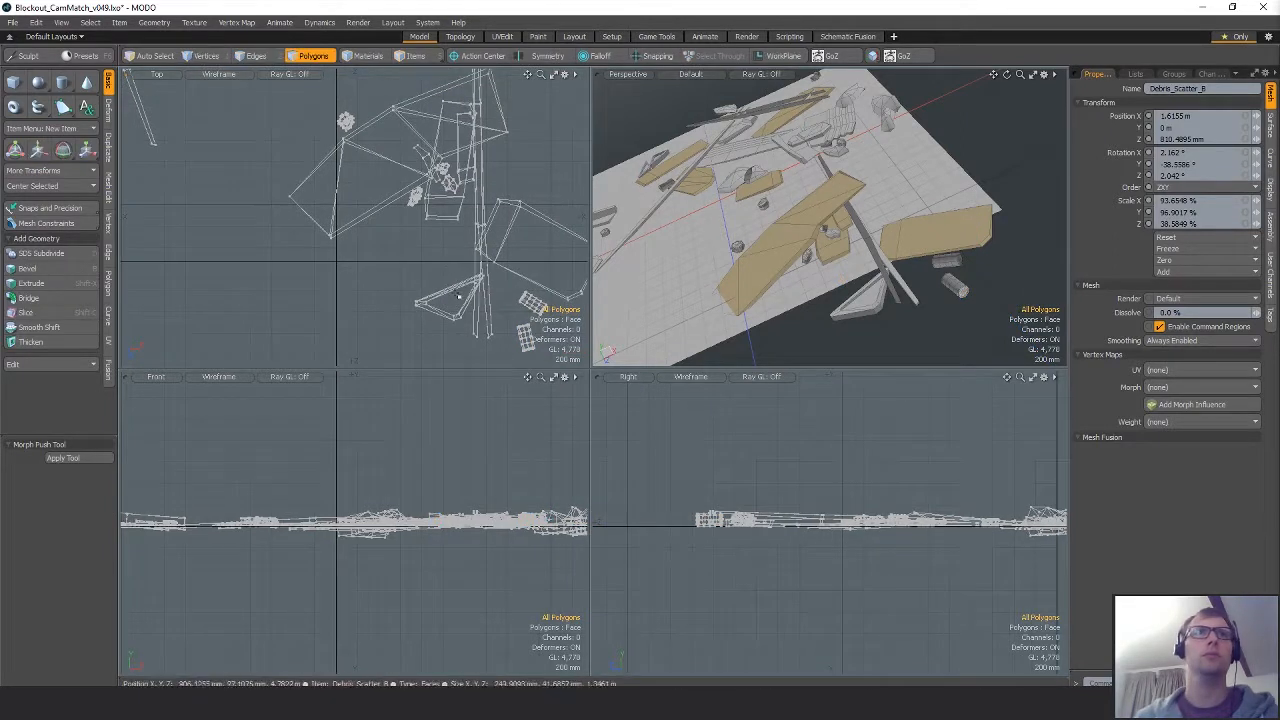
Rotate the triangular frame and move it clear of the long beams, toward the ground plane's edge.
key("shift+a")
left_click_drag(828, 266, 826, 300, "alt")
key("e")
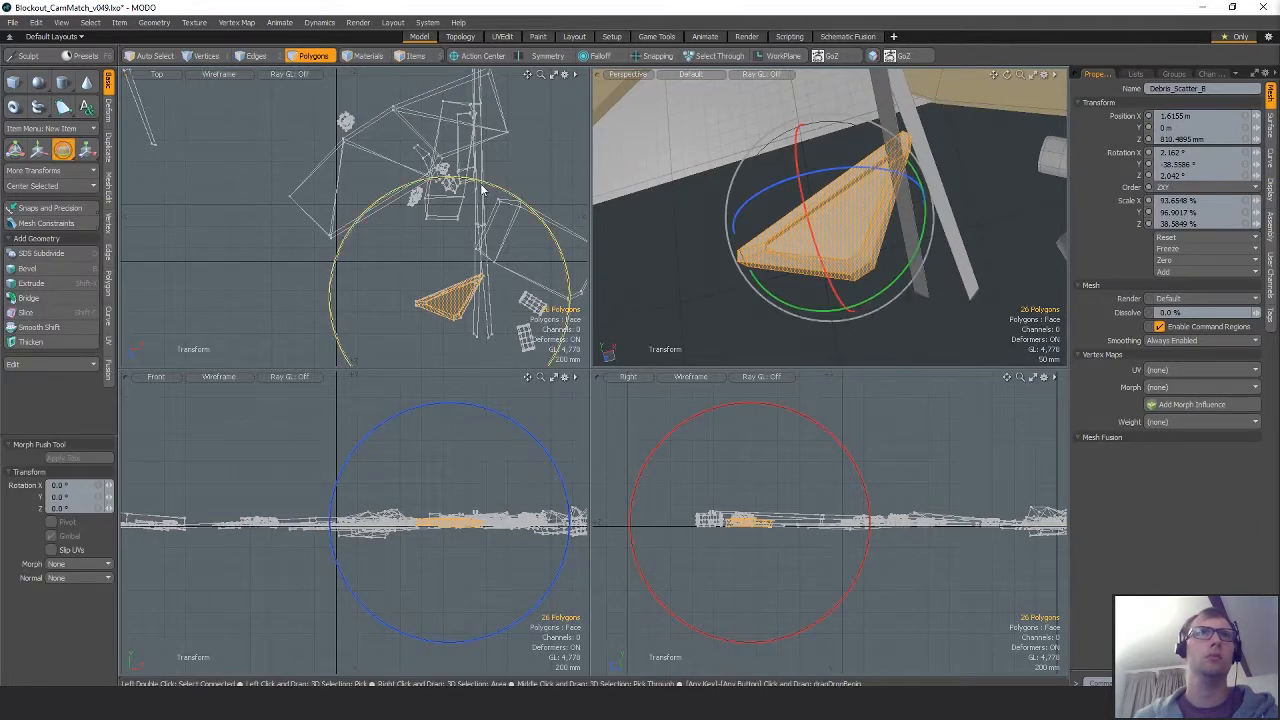
left_click_drag(482, 190, 443, 186)
key("w")
left_click_drag(519, 297, 524, 301)
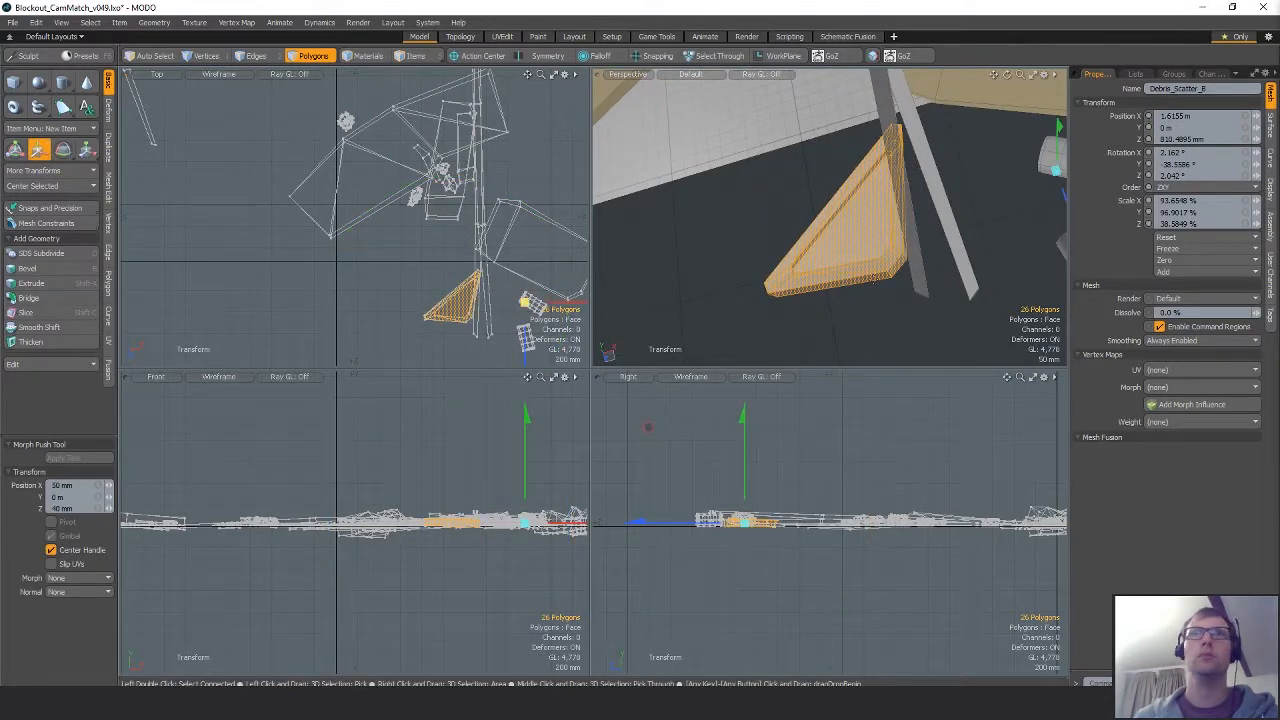
left_click_drag(830, 240, 850, 271, "alt")
left_click_drag(506, 264, 468, 252)
key("q")
Select the small cylinder lying beside the large debris panel and delete it.
left_click_drag(408, 200, 490, 180, "ctrl+alt")
right_click_drag(447, 158, 387, 247)
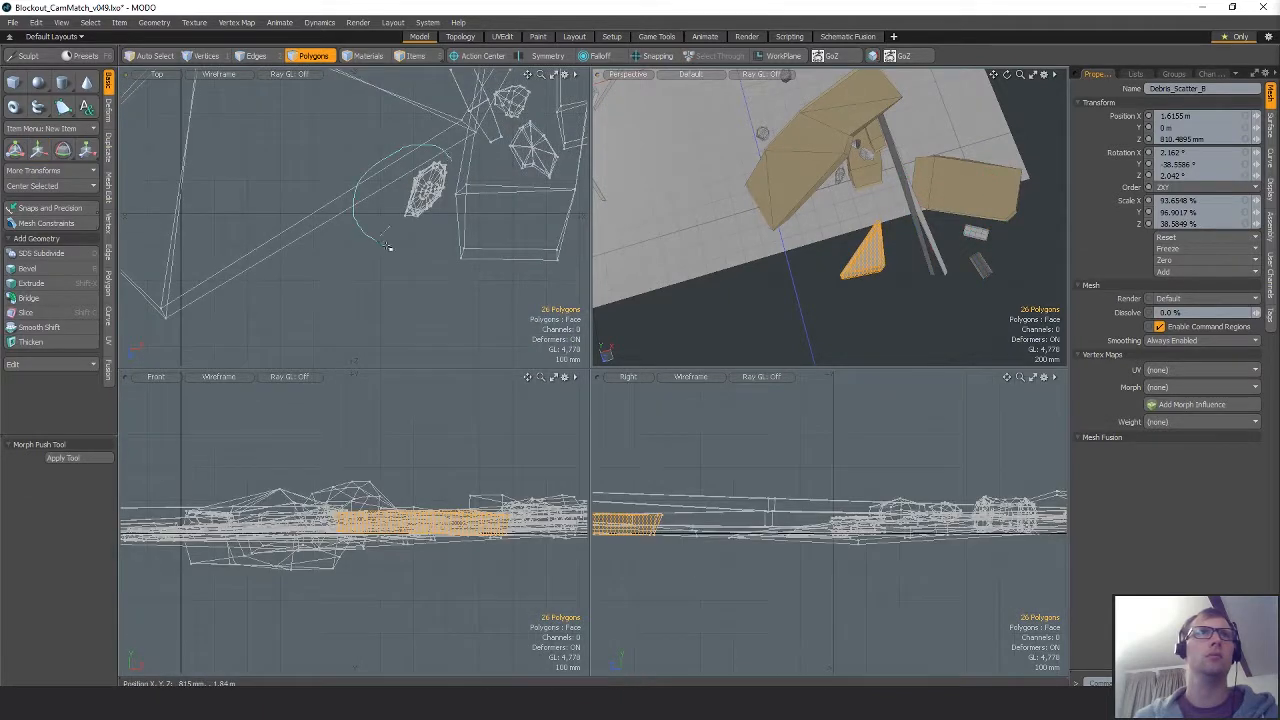
key("Delete")
left_click_drag(436, 250, 332, 200, "ctrl+alt")
left_click_drag(332, 200, 431, 255, "alt+shift")
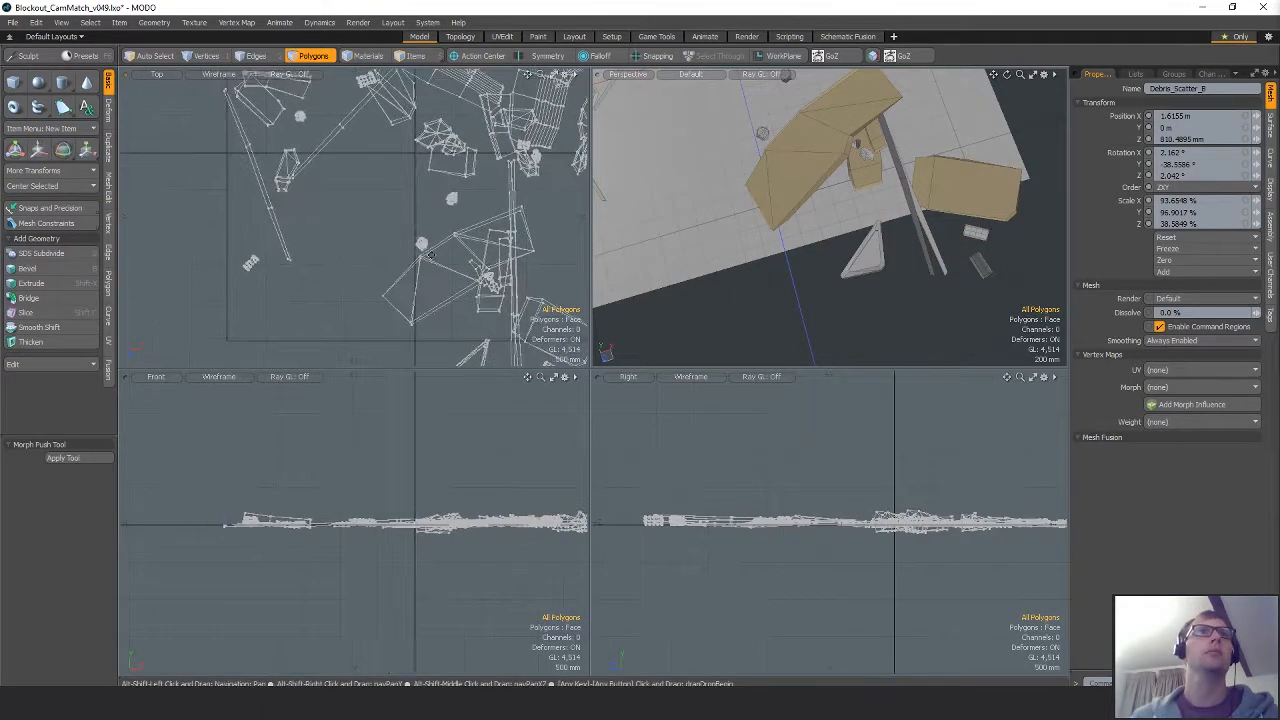
left_click_drag(724, 218, 831, 247, "alt")
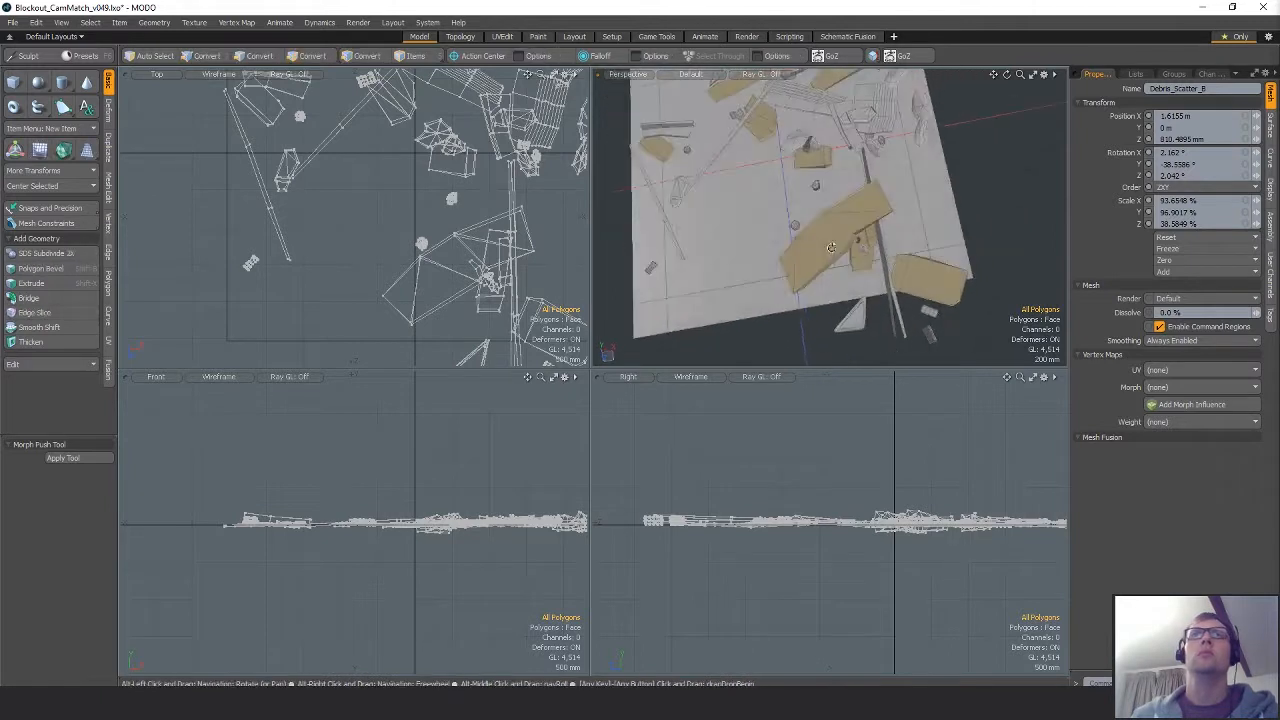
Select the triangular frame near the ground plane's edge and turn it about a quarter turn around the vertical axis.
left_click_drag(490, 352, 465, 305, "alt+shift")
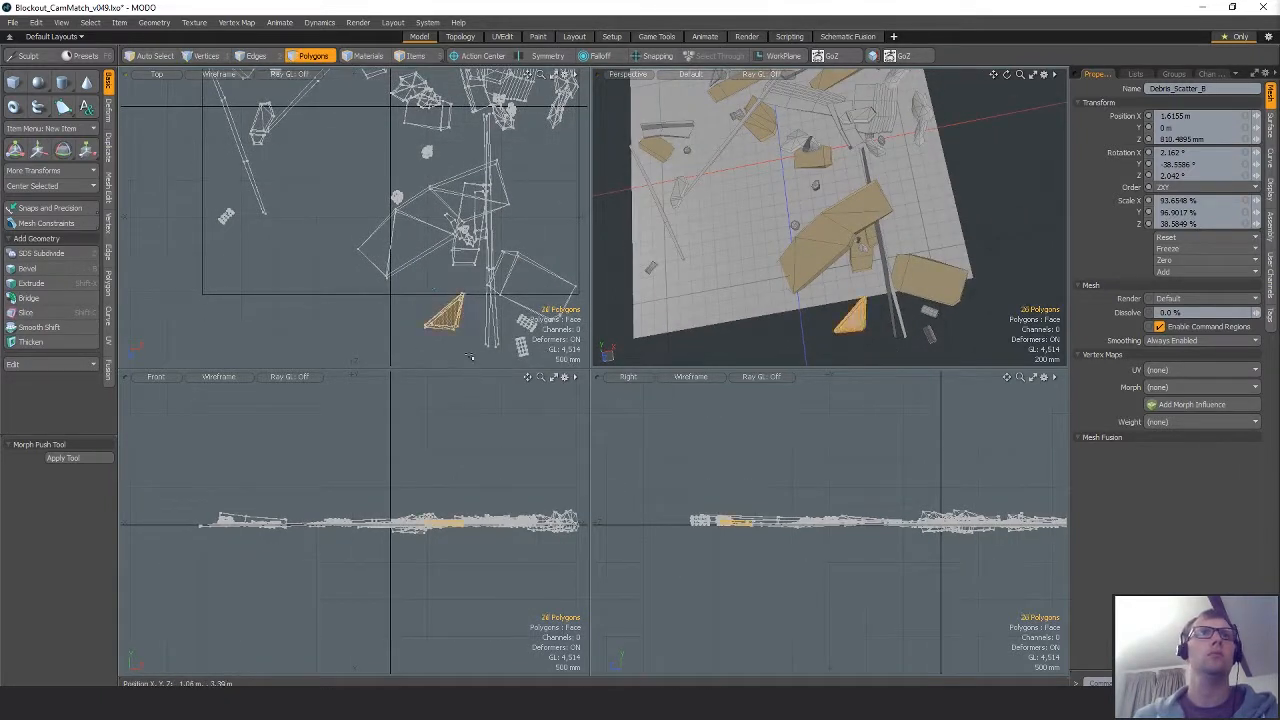
key("e")
left_click_drag(500, 209, 502, 333)
key("shift+a")
left_click_drag(860, 284, 749, 71, "alt")
key("alt+s")
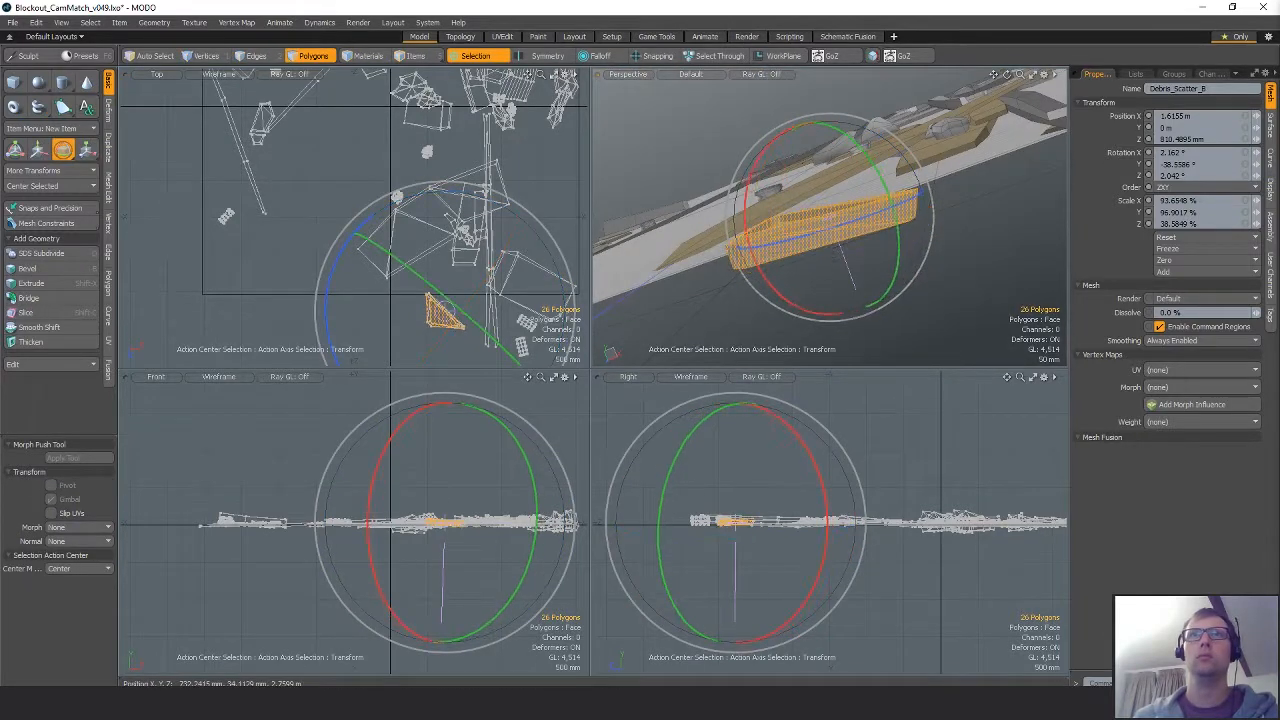
key("w")
key("q")
left_click(888, 343)
left_click_drag(888, 343, 920, 360, "alt")
scroll(928, 294, "down", 5)
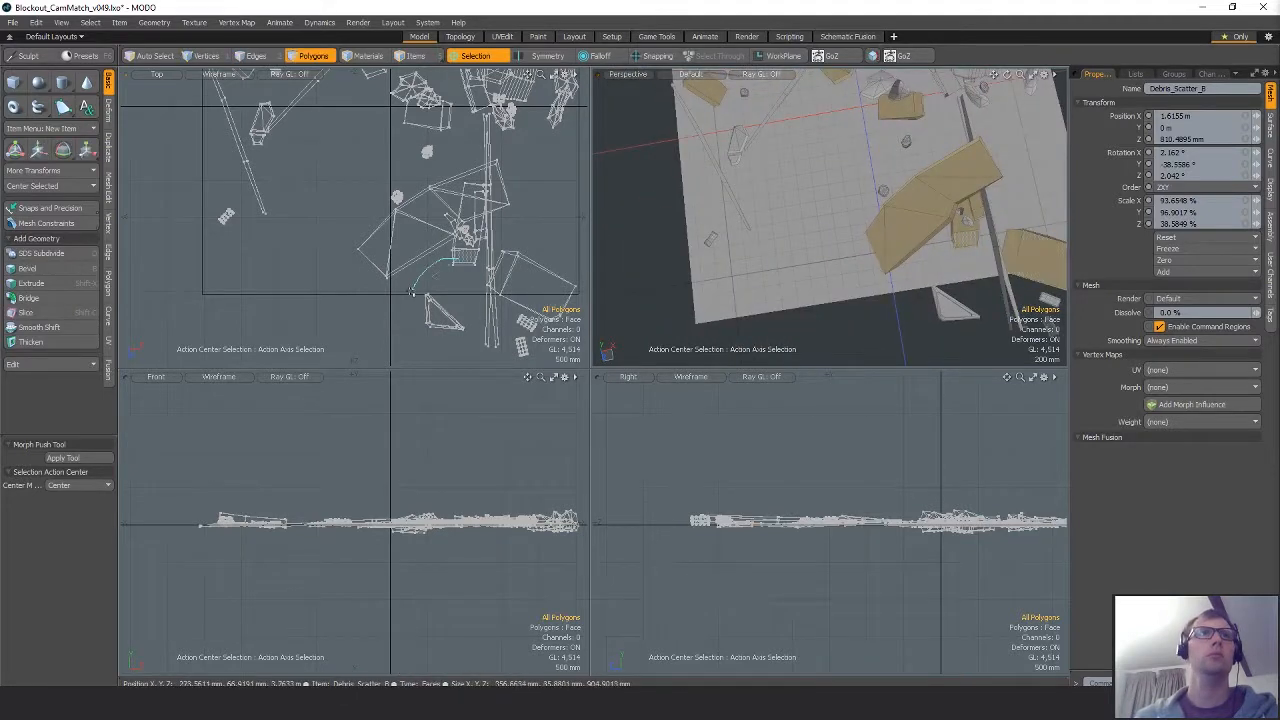
Rotate the triangular frame further so that its narrow tip points toward the large debris panel.
key("e")
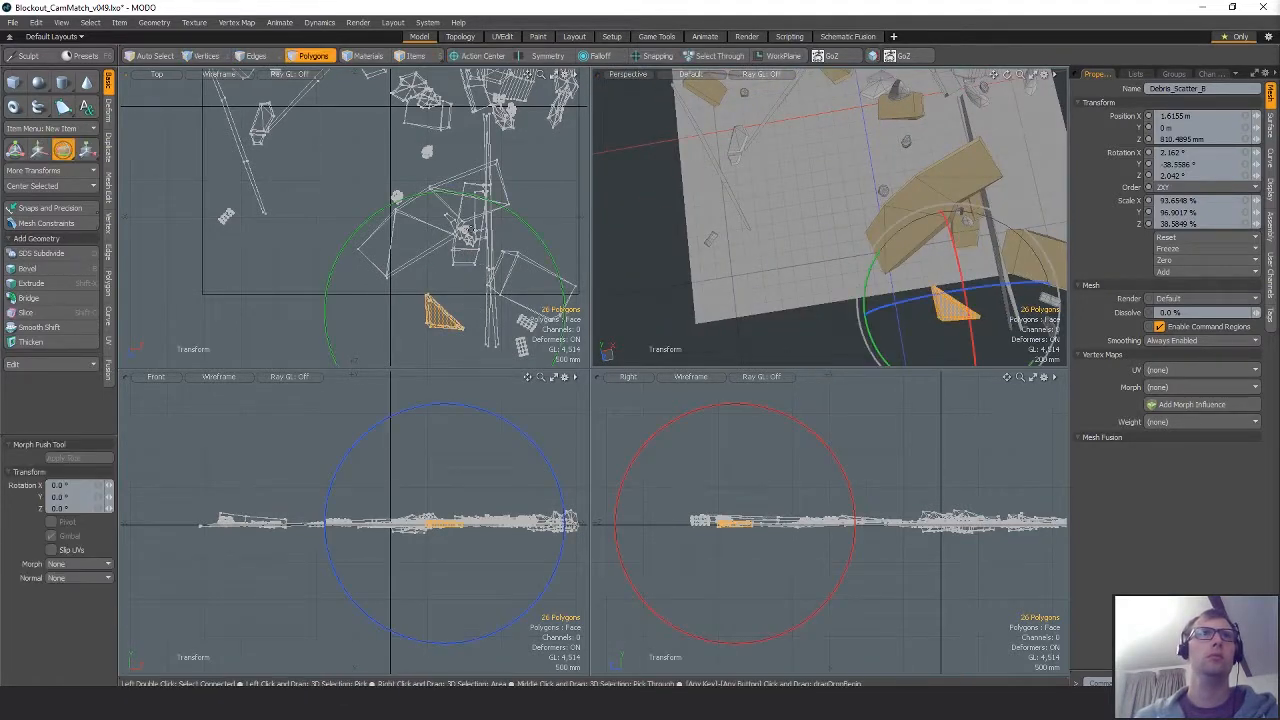
left_click_drag(462, 198, 402, 323)
key("q")
left_click(372, 343)
scroll(400, 325, "down", 4)
left_click_drag(895, 218, 731, 294, "alt")
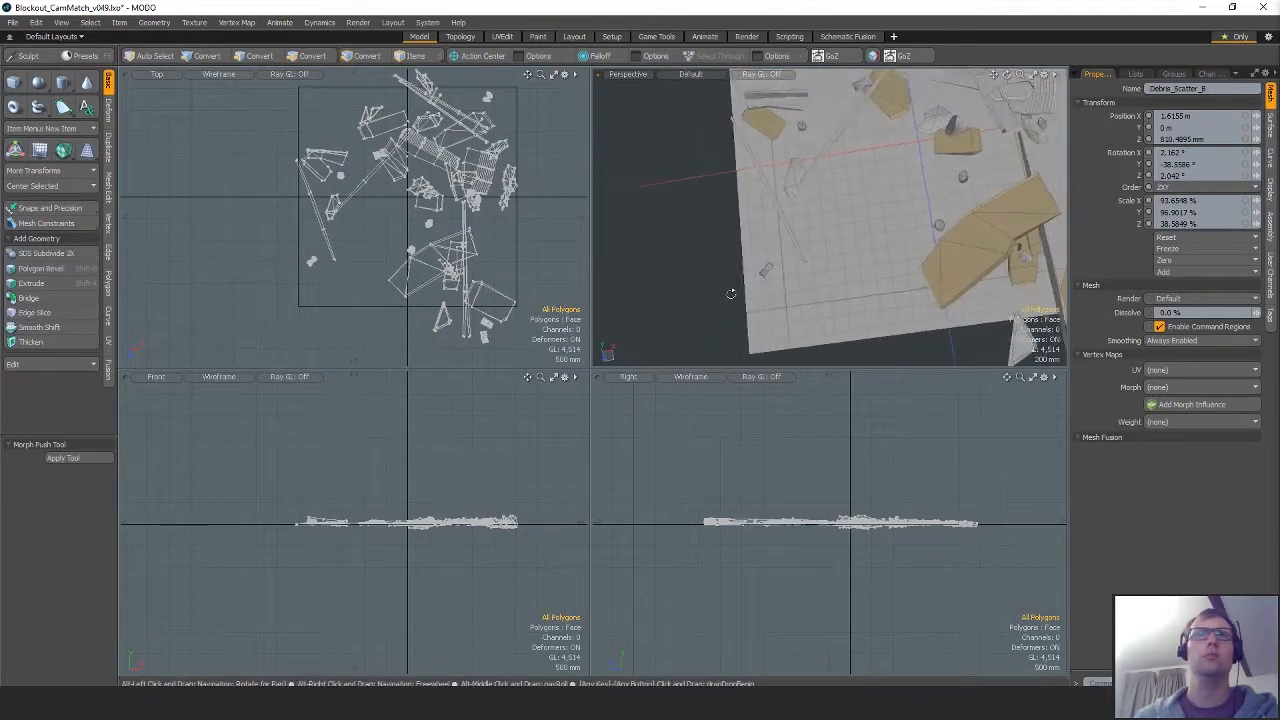
Select the isolated small cylinder near the ground plane's corner and lower it by 16 mm.
scroll(295, 250, "up", 5)
scroll(295, 250, "down", 2)
right_click_drag(293, 240, 372, 345)
key("shift+a")
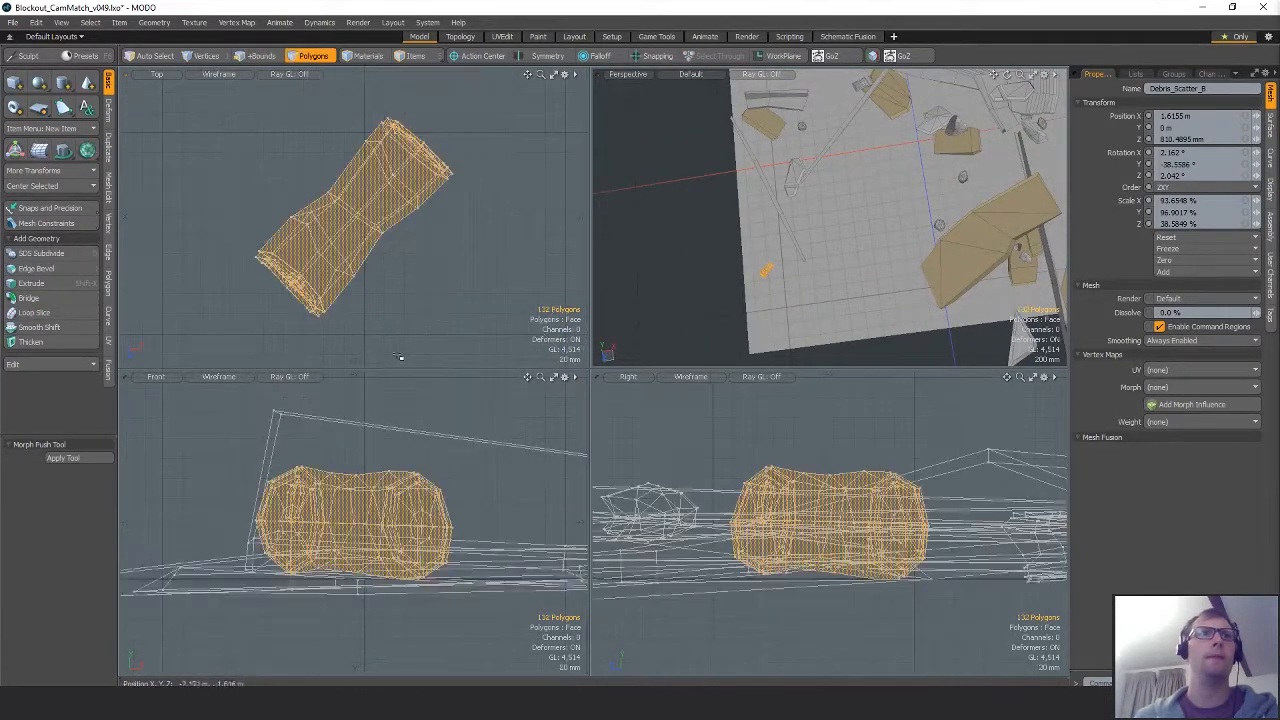
key("w")
left_click_drag(398, 431, 397, 447)
Duplicate the isolated cylinder and move the copy toward the long thin beam, leaving a gap between both cylinders.
left_click_drag(431, 307, 326, 306, "ctrl+alt")
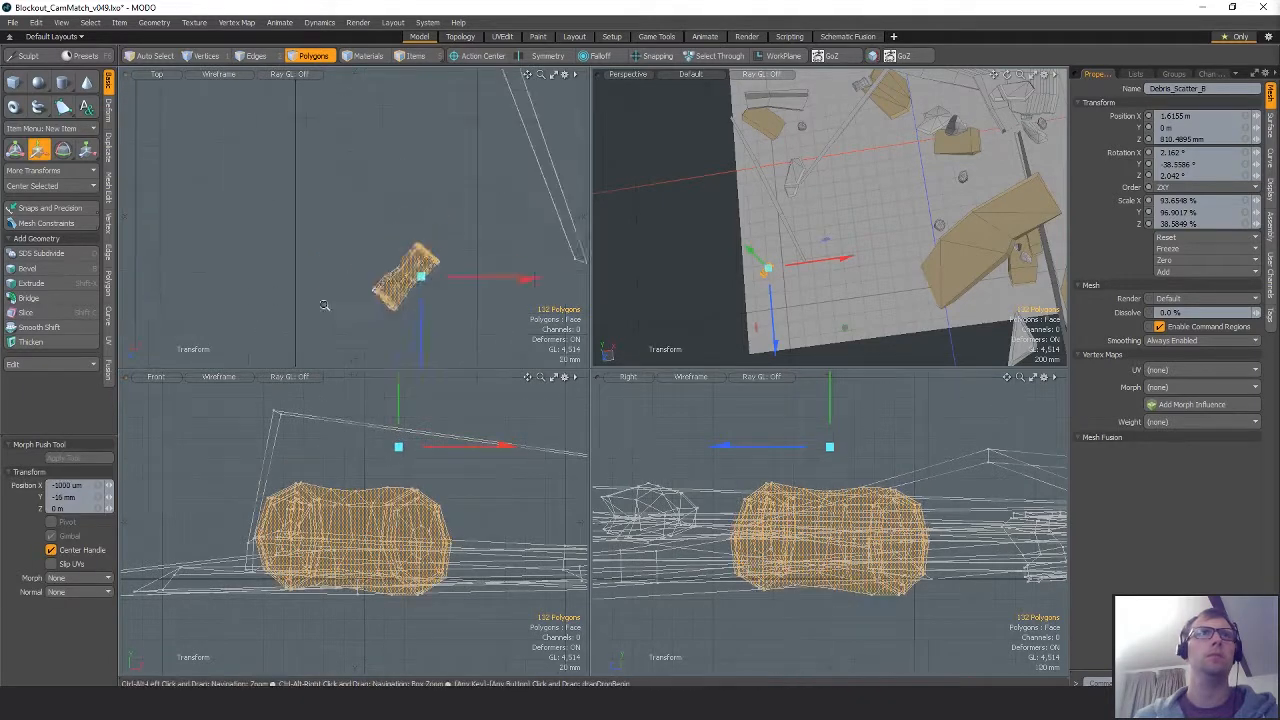
key("q")
left_click_drag(495, 314, 483, 264, "alt")
key("ctrl+c")
key("ctrl+v")
key("w")
key("alt+a")
Roll the copied cylinder with the action center set to the selection to vary its orientation.
key("e")
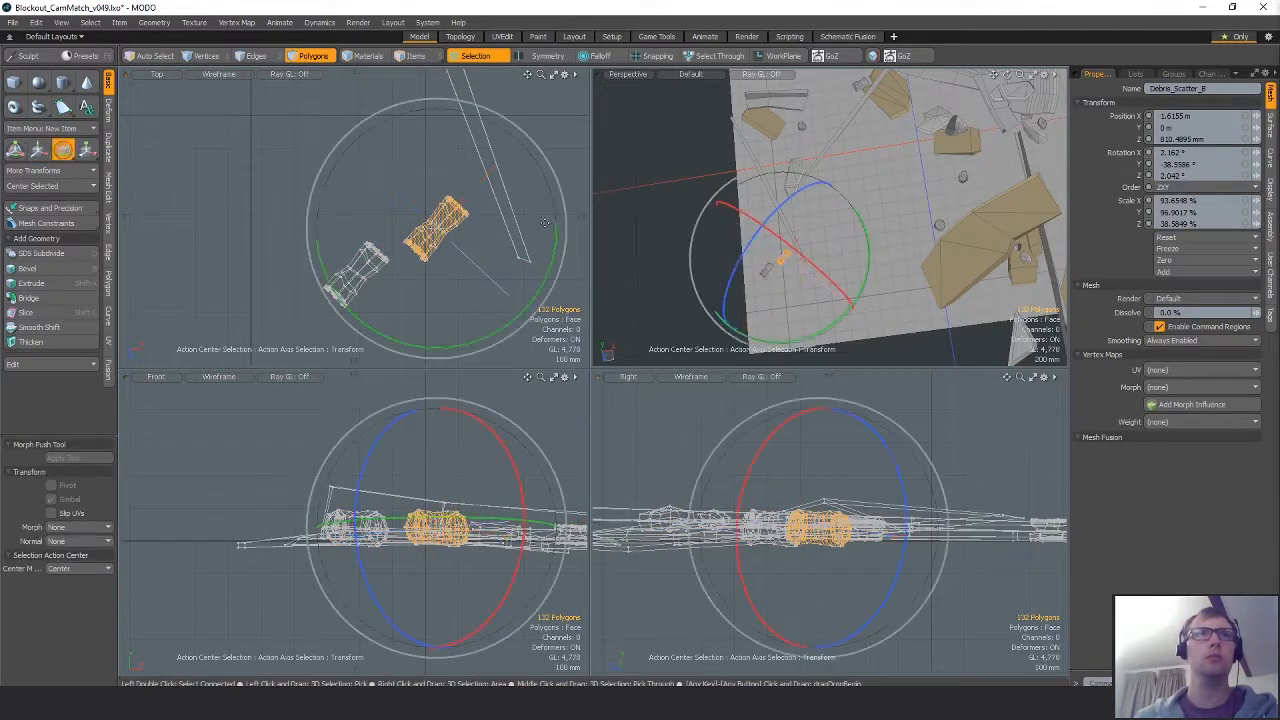
left_click_drag(893, 208, 916, 88, "alt")
left_click_drag(810, 239, 851, 322)
key("alt+a")
left_click_drag(471, 243, 375, 243, "ctrl+alt")
left_click_drag(430, 215, 408, 272, "alt")
left_click_drag(410, 270, 471, 286, "alt")
Turn the copied cylinder around the vertical axis and place it beside the long thin beam.
key("w")
key("e")
left_click_drag(470, 144, 350, 205)
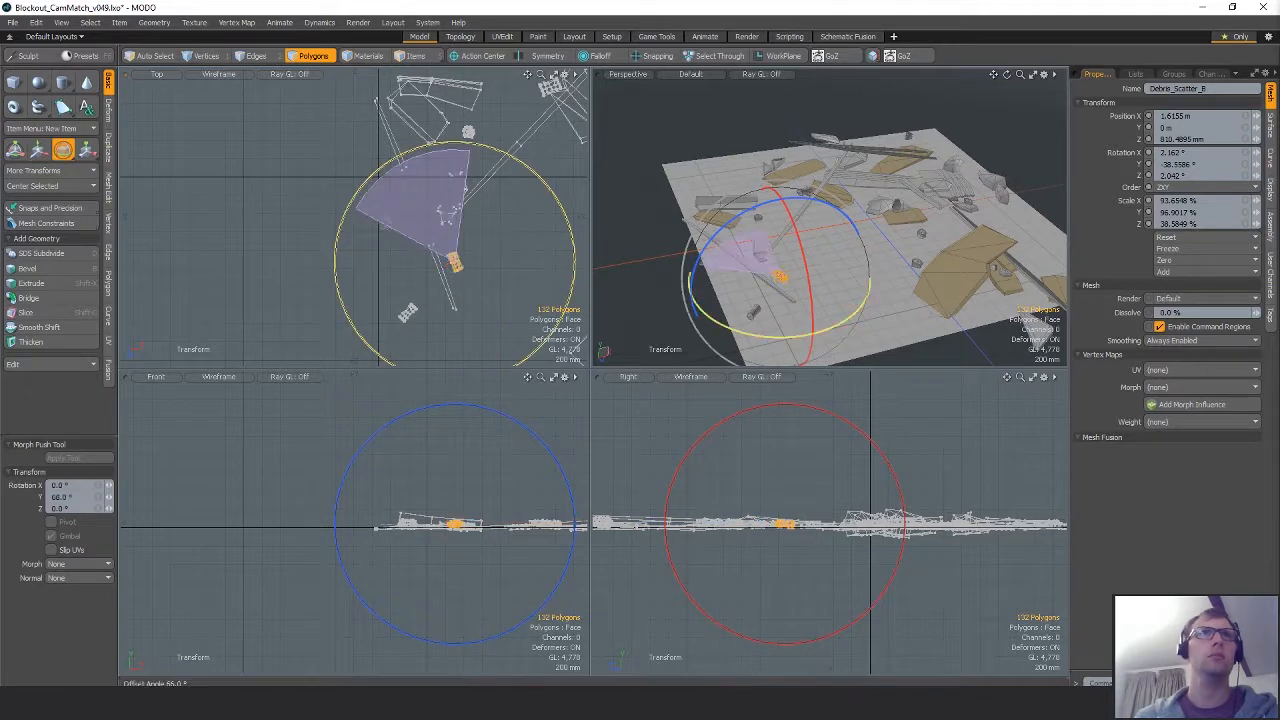
key("w")
left_click_drag(499, 290, 478, 226)
key("q")
left_click(508, 255)
Select the pair of small cylinders near the ground plane's far corner, beyond the crossed beams, and delete them.
left_click_drag(478, 226, 339, 291, "alt+shift")
left_click_drag(340, 291, 558, 234, "ctrl+alt")
left_click_drag(560, 233, 461, 203, "alt+shift")
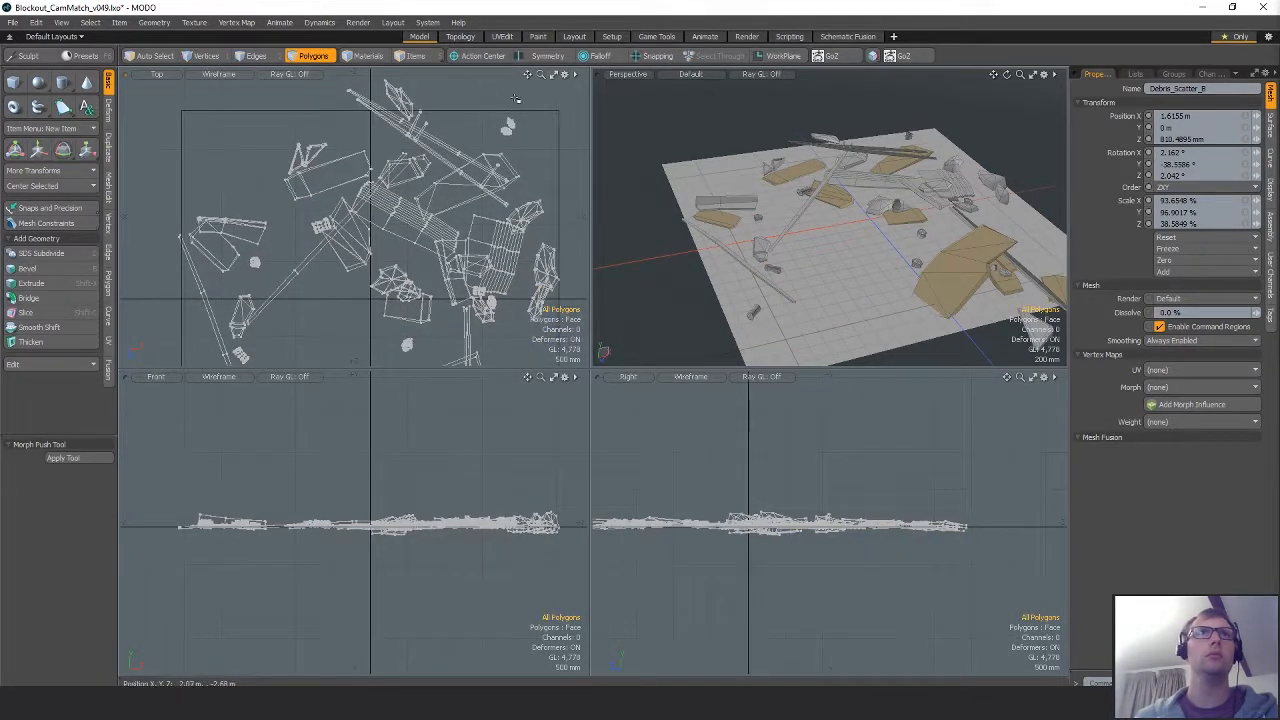
key("shift+a")
left_click_drag(876, 198, 753, 260, "alt")
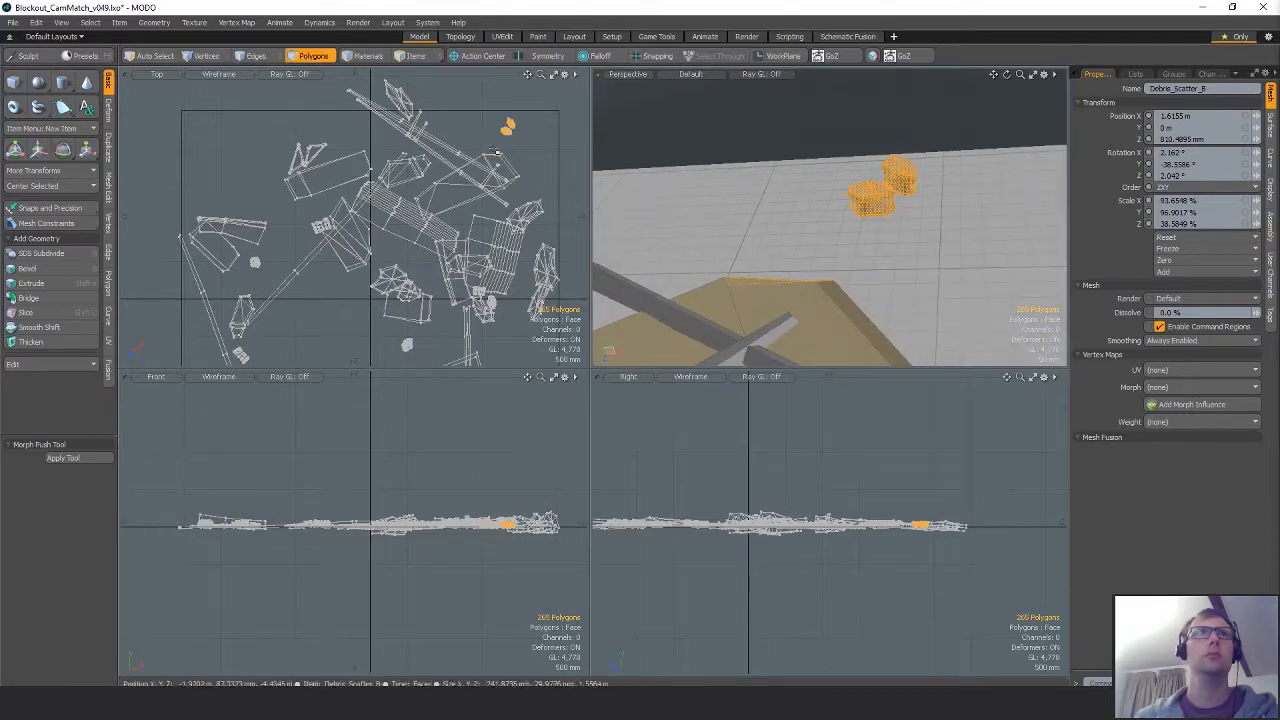
key("shift+a")
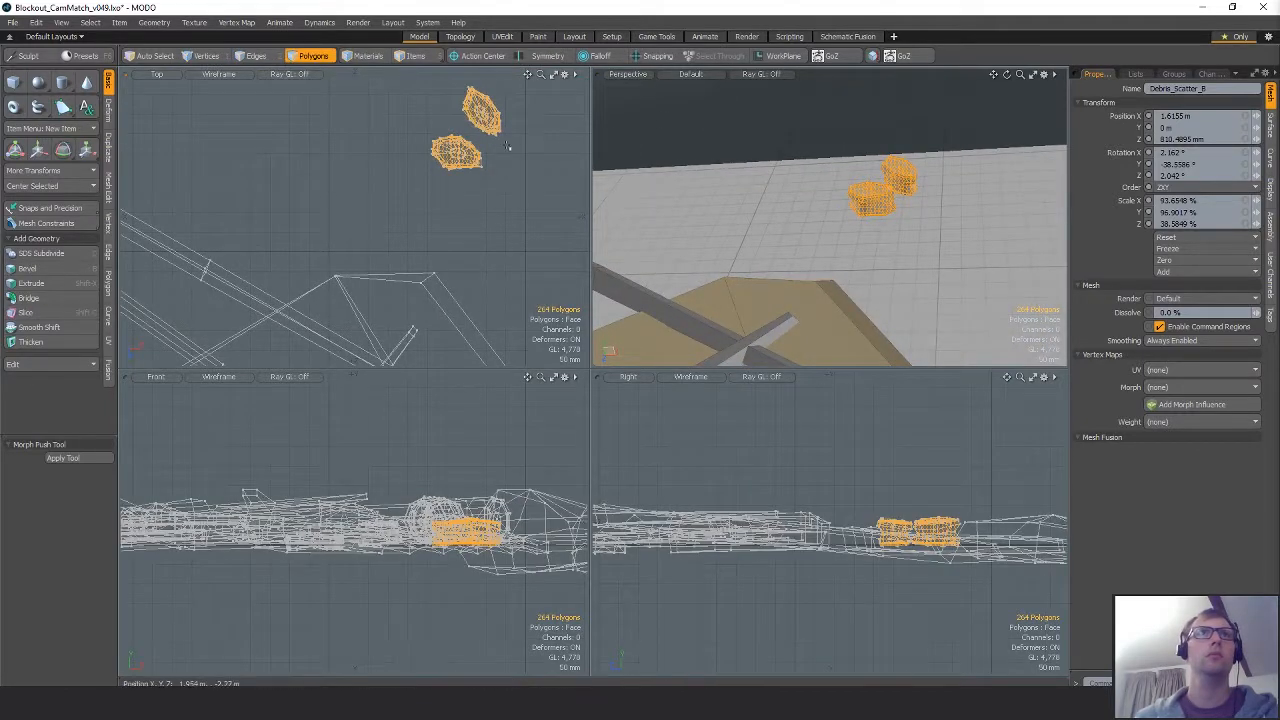
scroll(450, 156, "down", 4)
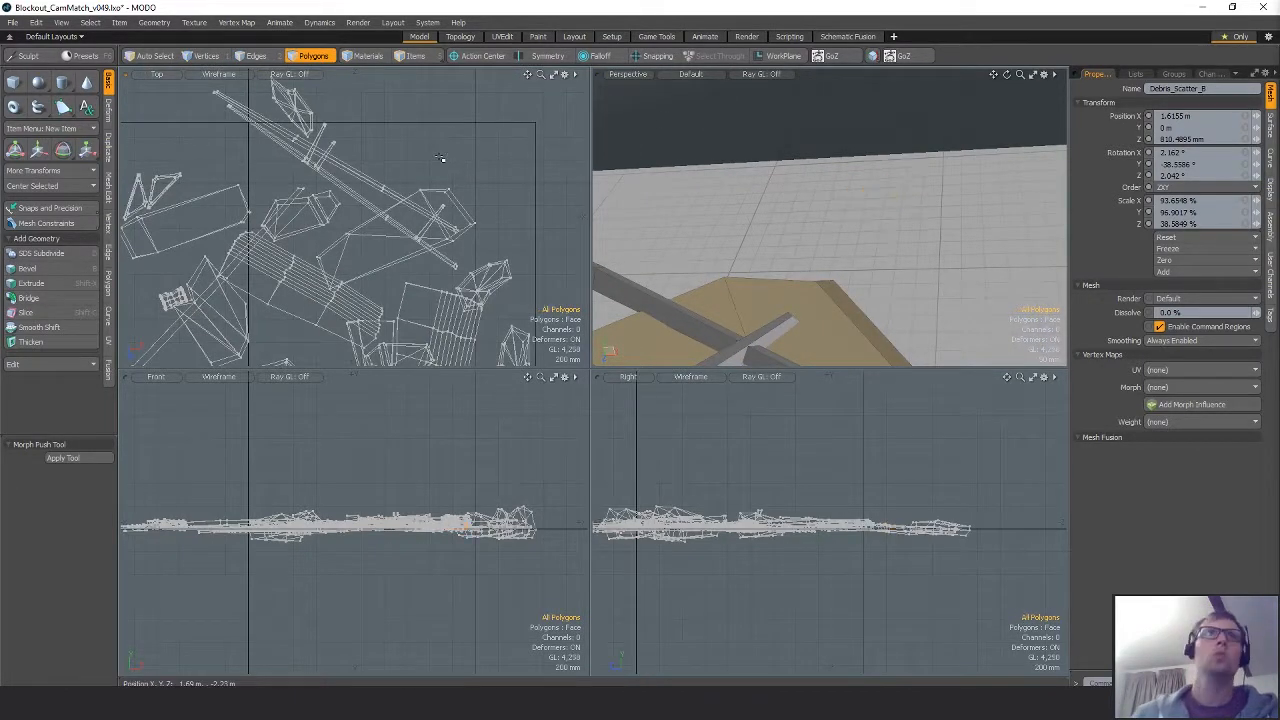
Duplicate the long thin beam with its two neighbouring cylinders and move the copy to the ground plane's opposite far corner.
key("a")
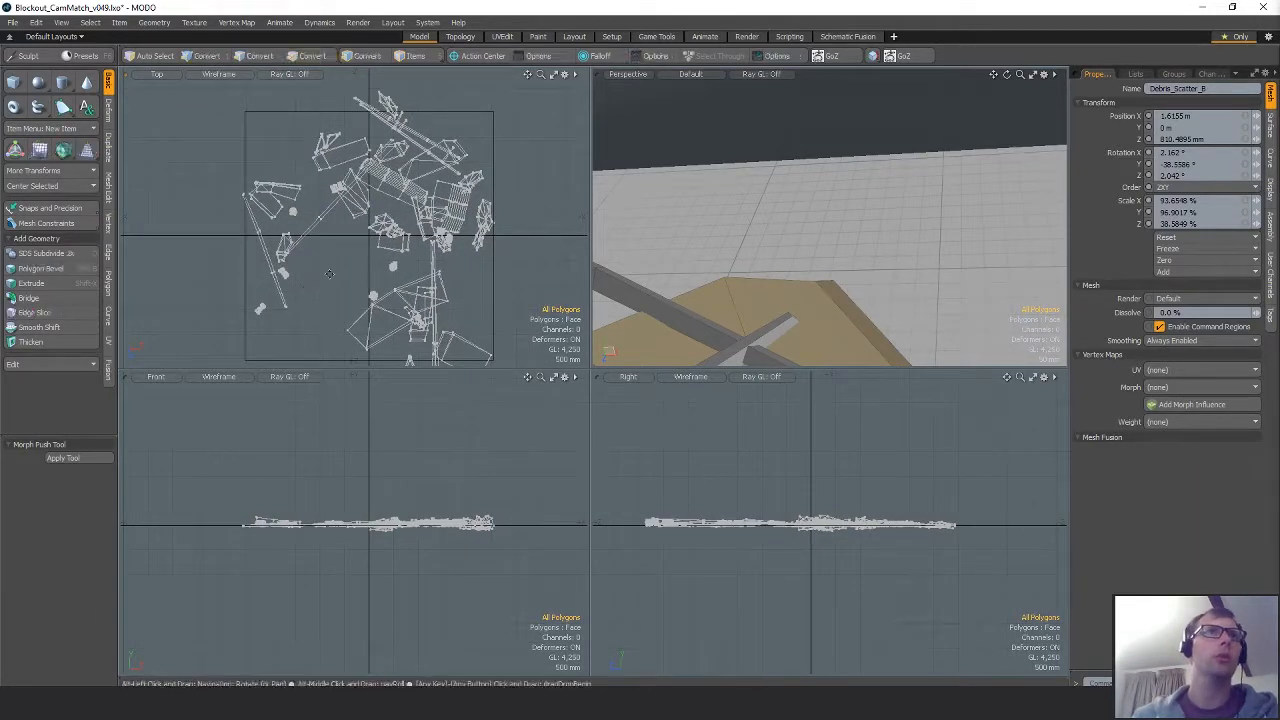
left_click_drag(329, 273, 391, 236, "ctrl+alt")
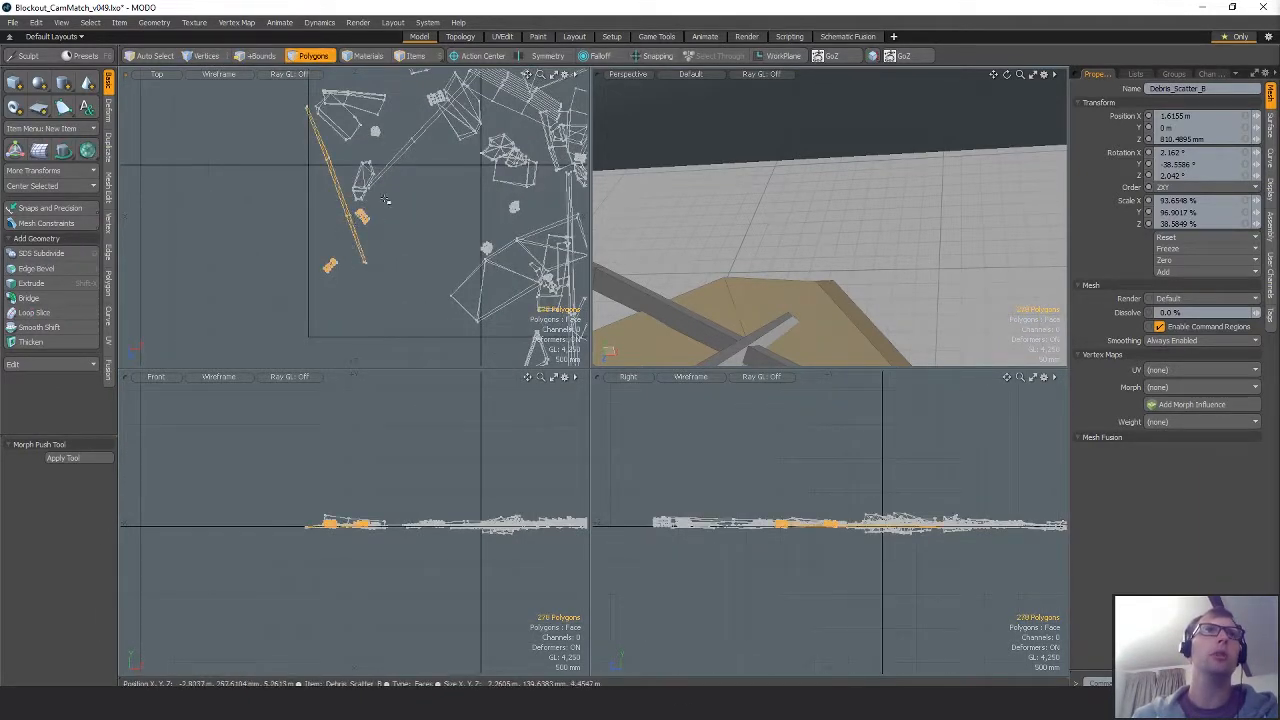
scroll(385, 200, "down", 2)
key("ctrl+v")
key("w")
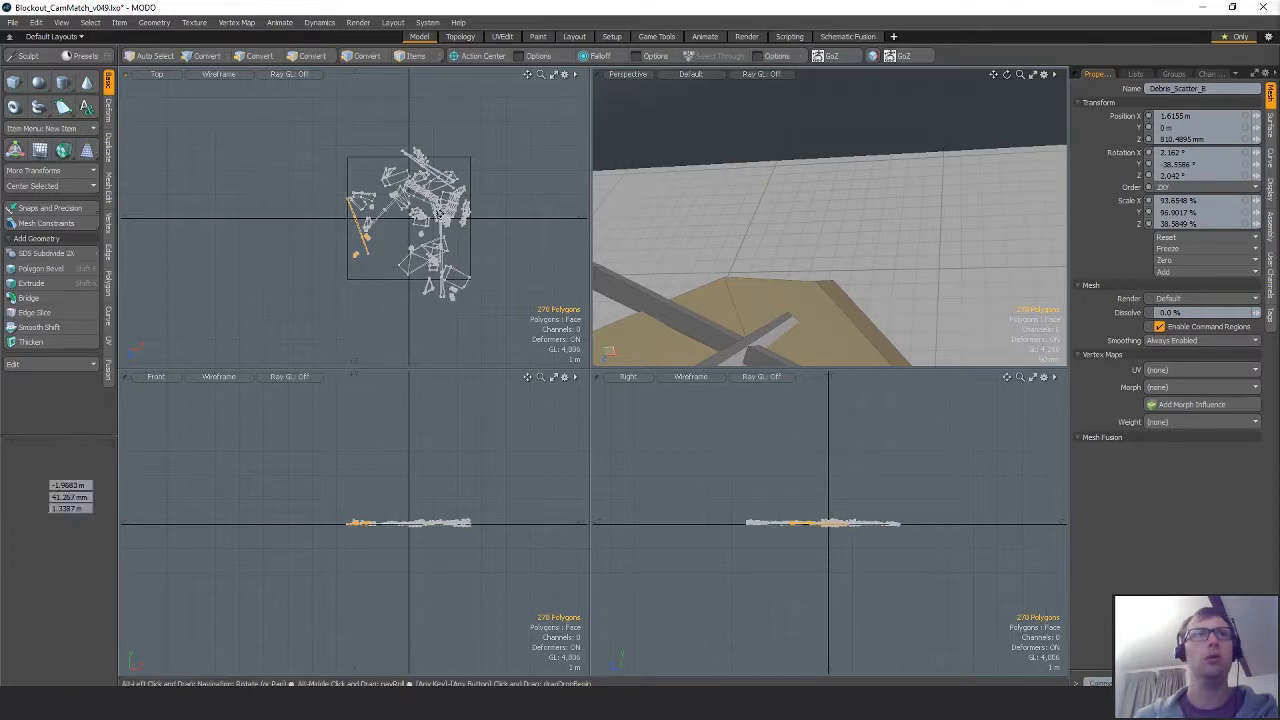
left_click_drag(414, 261, 506, 203)
left_click_drag(500, 203, 512, 287, "ctrl+alt")
Rotate the copied beam and cylinders so the beam extends outward past the far corner, and nudge the group into place.
key("e")
key("w")
key("e")
left_click_drag(484, 80, 461, 73)
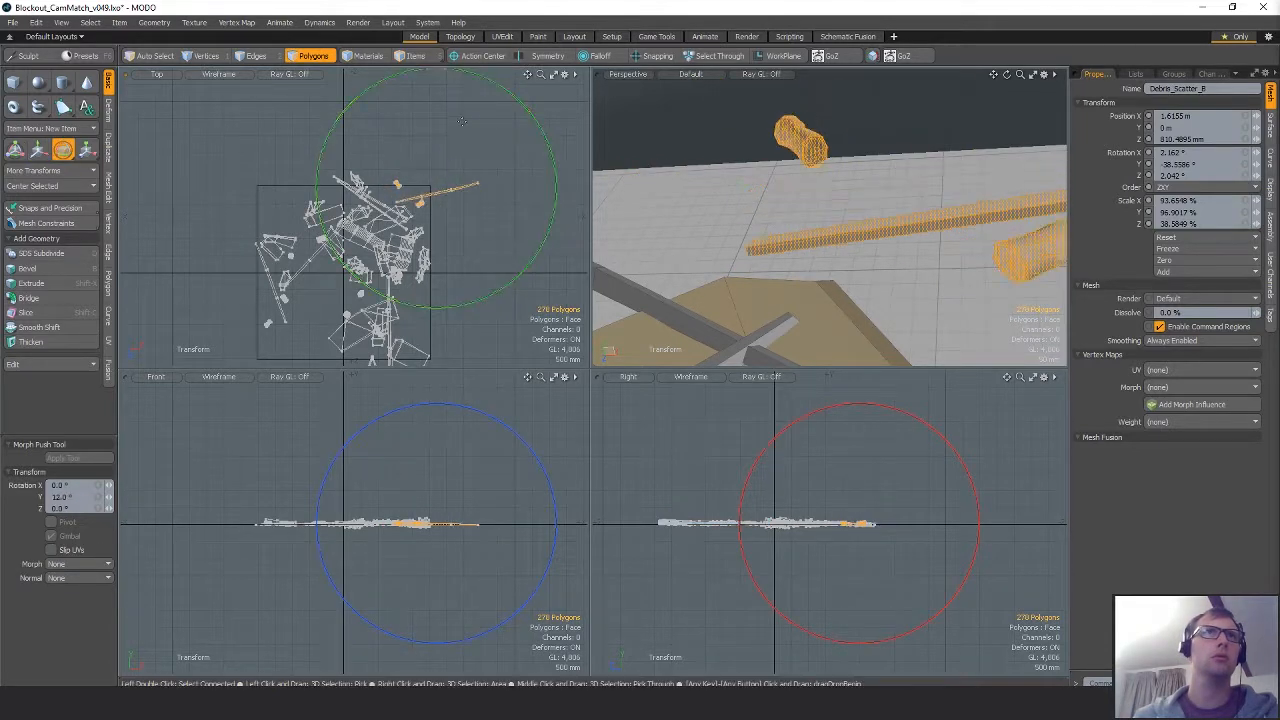
key("w")
left_click_drag(462, 127, 460, 123)
key("q")
left_click(461, 130)
Select the curved chunk beside the ribbed panel and move it 40 mm in X and -1.45 m in Z, next to the copied beam.
scroll(430, 228, "up", 3)
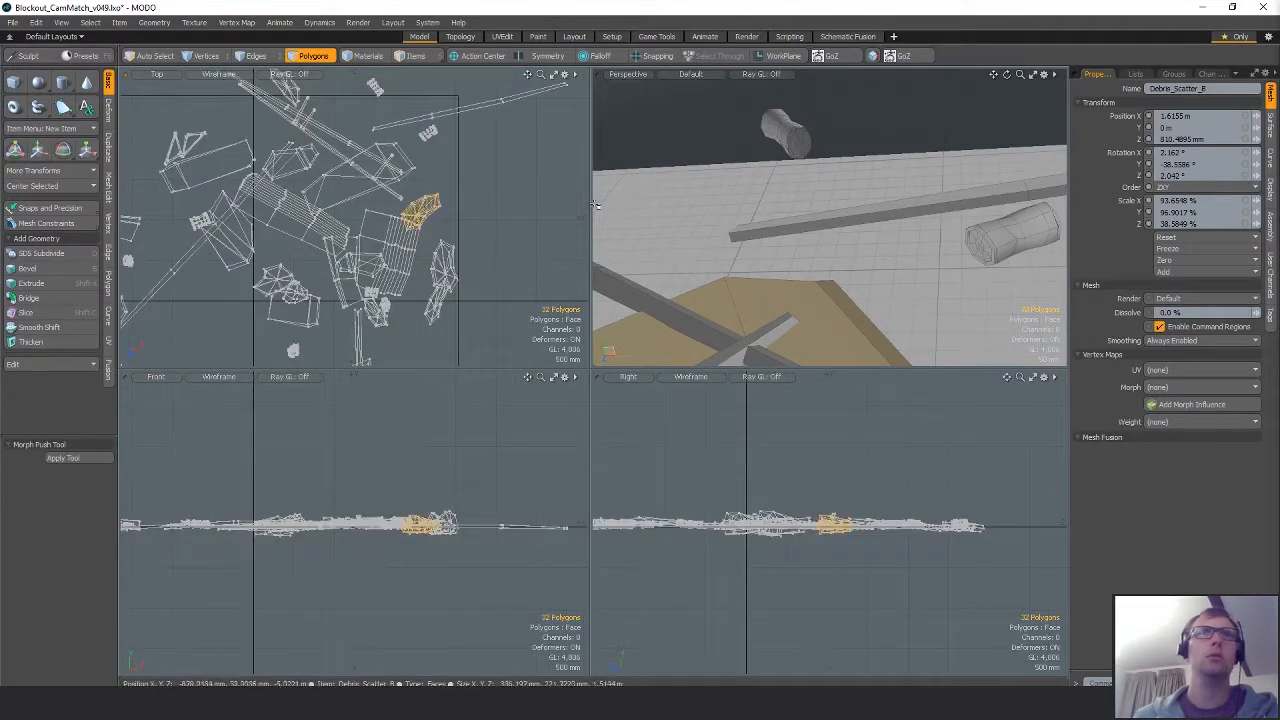
key("shift+a")
left_click_drag(690, 210, 735, 255, "alt")
scroll(735, 255, "down", 4)
scroll(450, 256, "down", 2)
key("w")
left_click_drag(480, 264, 482, 162)
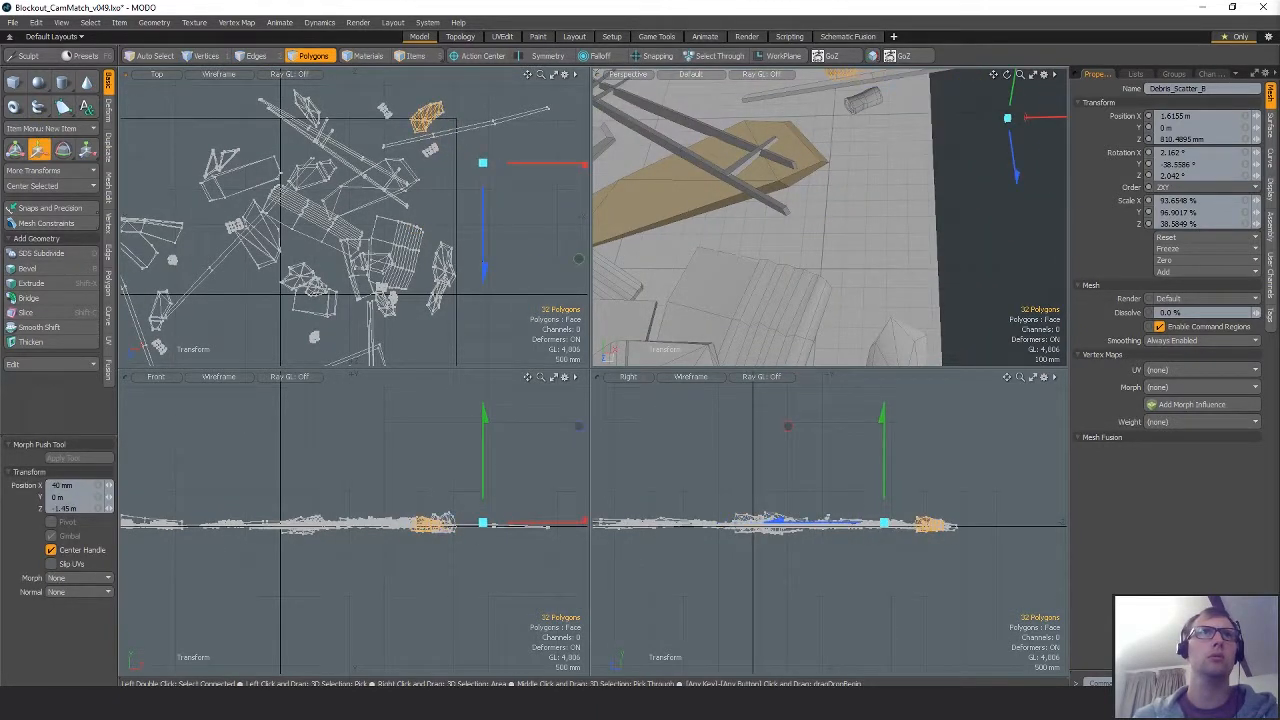
key("e")
key("shift+a")
scroll(908, 520, "up", 3)
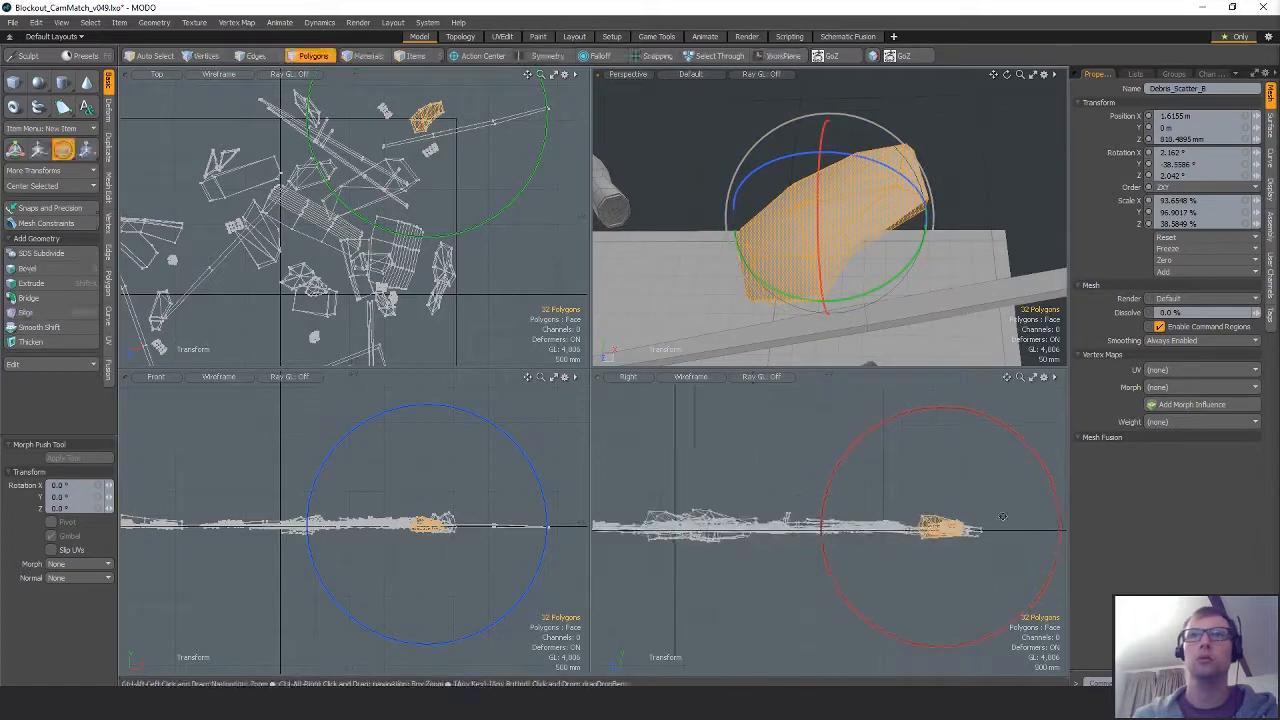
key("r")
key("space")
left_click(936, 418)
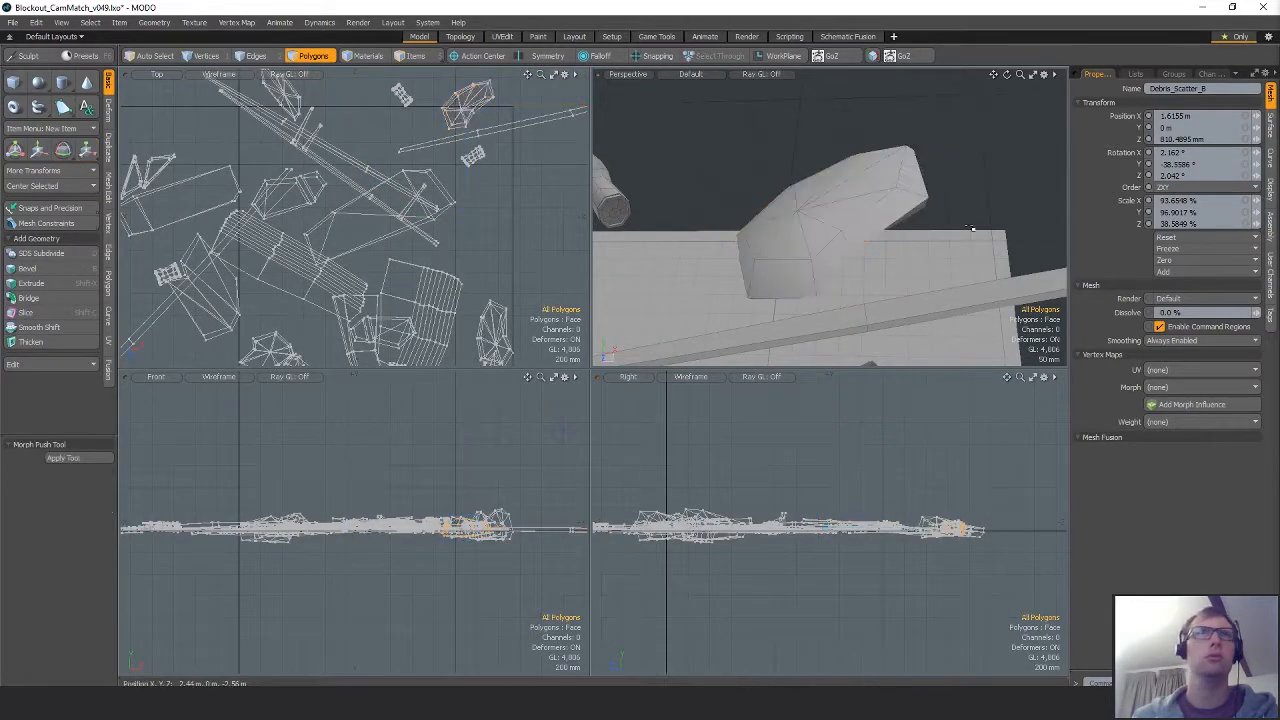
Select the lower of the two elongated chunks at the ground plane's side edge and rotate it -124° about Y.
scroll(500, 265, "down", 2)
left_click_drag(488, 355, 484, 271, "alt")
left_click(492, 266)
scroll(492, 266, "up", 2)
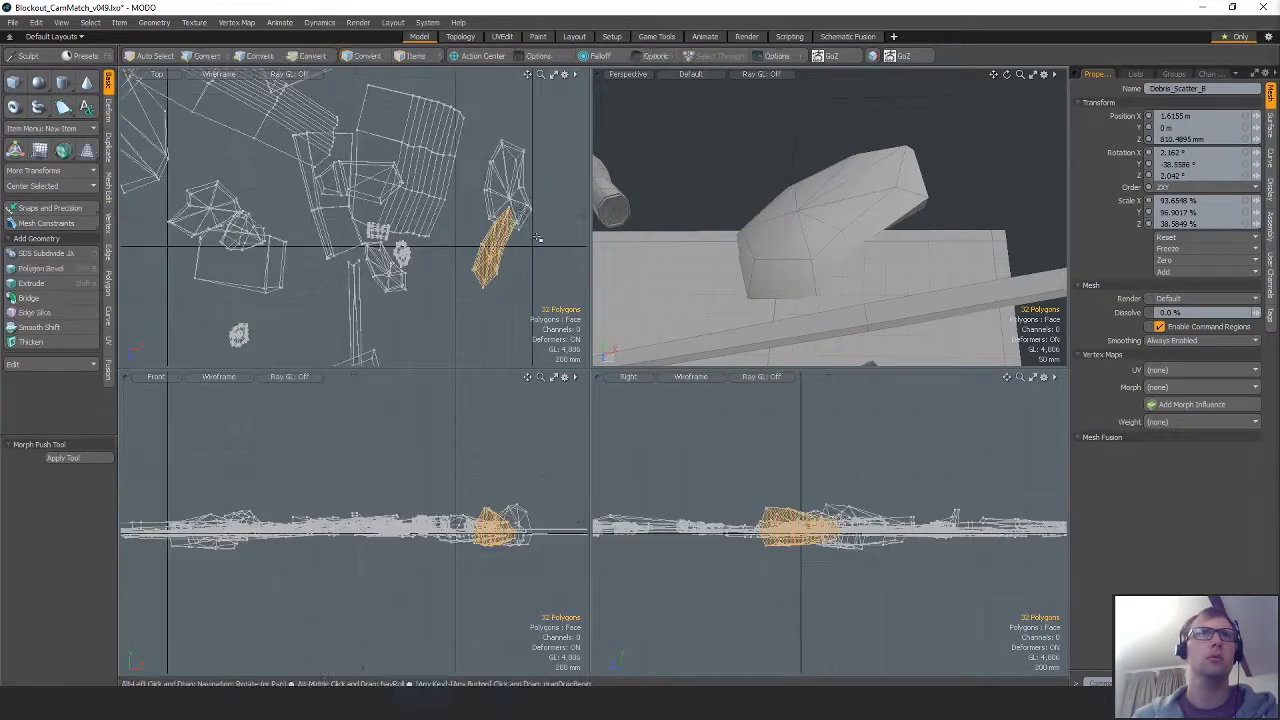
key("e")
left_click_drag(518, 135, 568, 310)
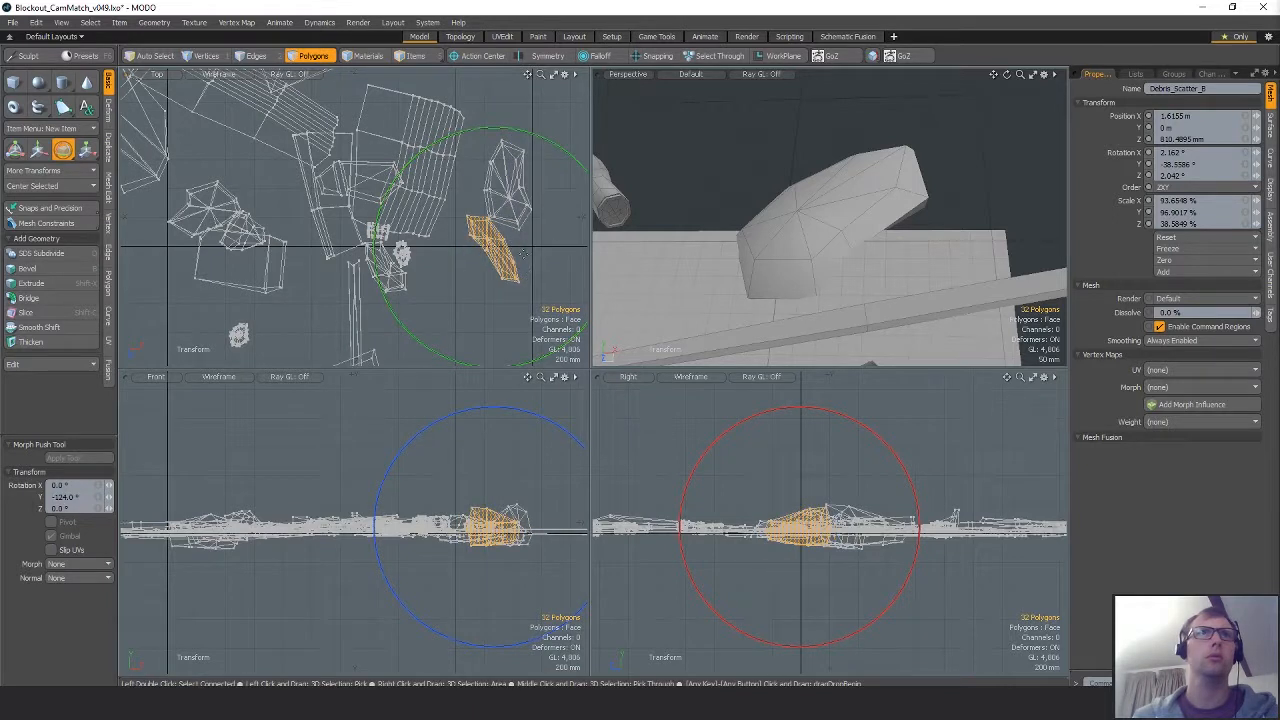
Reposition the rotated elongated chunk and turn it again so it sits against its neighbour.
key("w")
key("e")
left_click_drag(505, 134, 397, 148)
key("w")
key("space")
Select the neighbouring chunk at the side edge and adjust its placement to form a tight pair.
double_click(517, 173)
key("e")
key("w")
left_click_drag(473, 197, 476, 209)
key("space")
left_click(476, 209)
Select the small cylinder between the box debris and the large panel and delete it.
mouse_move(512, 156)
left_mouse_down("ctrl+alt")
mouse_move(456, 154)
mouse_move(500, 173)
left_mouse_up("ctrl+alt")
left_click_drag(802, 284, 735, 262, "ctrl+alt")
left_click_drag(828, 128, 675, 227, "alt")
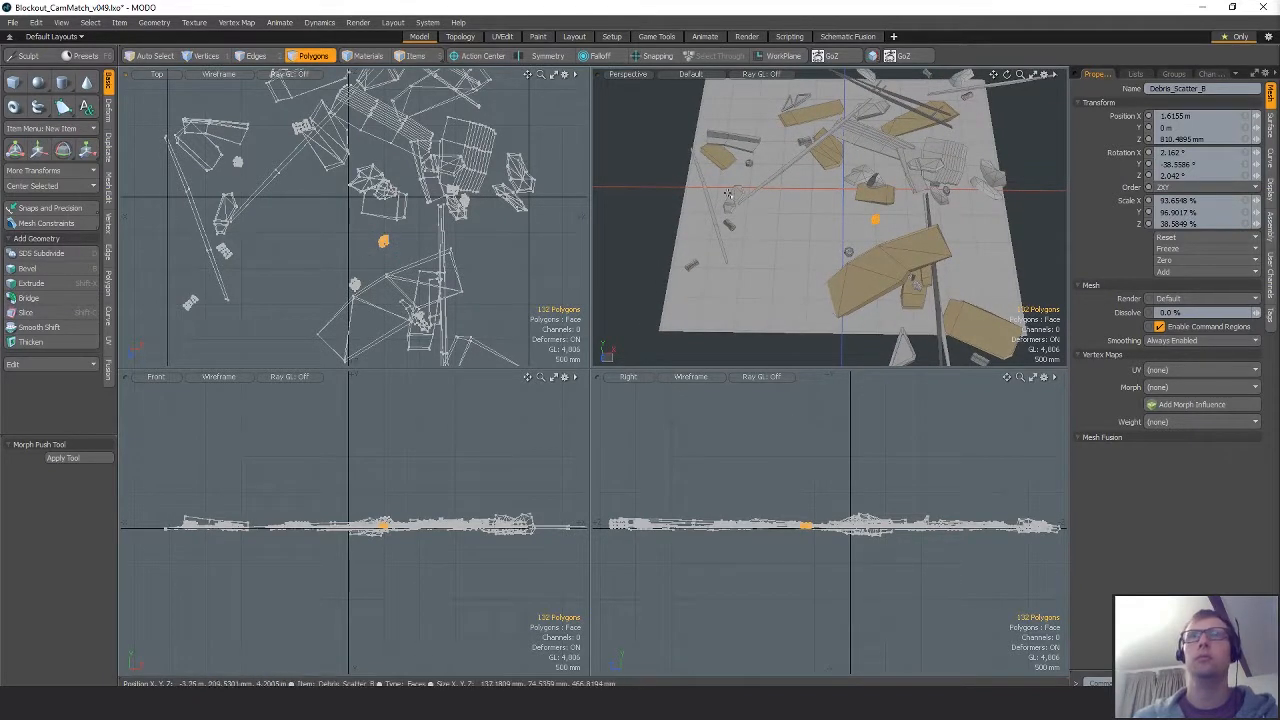
left_click_drag(728, 193, 782, 180, "alt")
Select the small cylinder lying among the panels near the ribbed piece and rotate it slightly around the vertical axis.
left_click_drag(782, 180, 880, 136, "ctrl+alt")
key("shift+a")
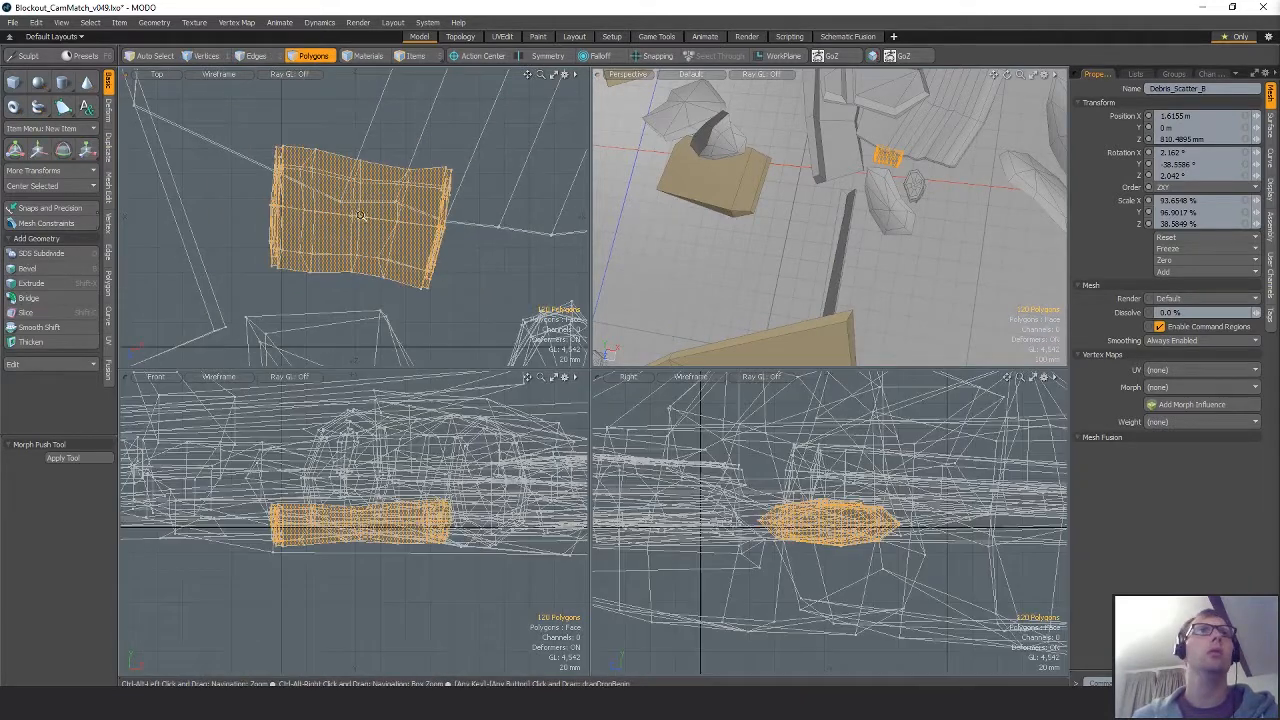
key("shift+a")
mouse_move(822, 232)
left_mouse_down("alt")
mouse_move(838, 166)
mouse_move(800, 182)
mouse_move(808, 248)
mouse_move(798, 240)
left_mouse_up("alt")
key("e")
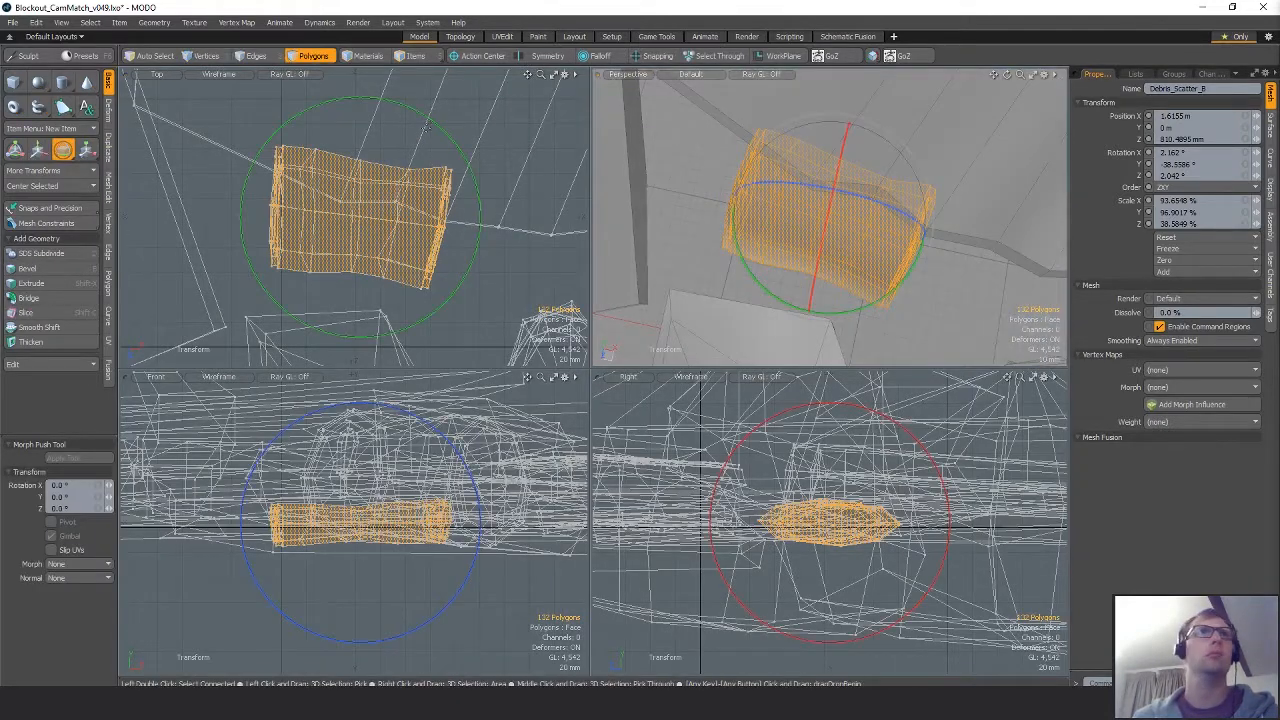
left_click_drag(430, 123, 409, 109)
key("q")
left_click(480, 294)
Shift the whole debris scatter sideways across the ground plane to balance its overhang on both sides.
key("a")
left_click_drag(342, 150, 347, 231, "alt")
left_click_drag(347, 231, 356, 207, "alt+shift")
key("w")
left_click_drag(469, 204, 419, 241)
key("shift+a")
left_click_drag(860, 241, 868, 241, "alt")
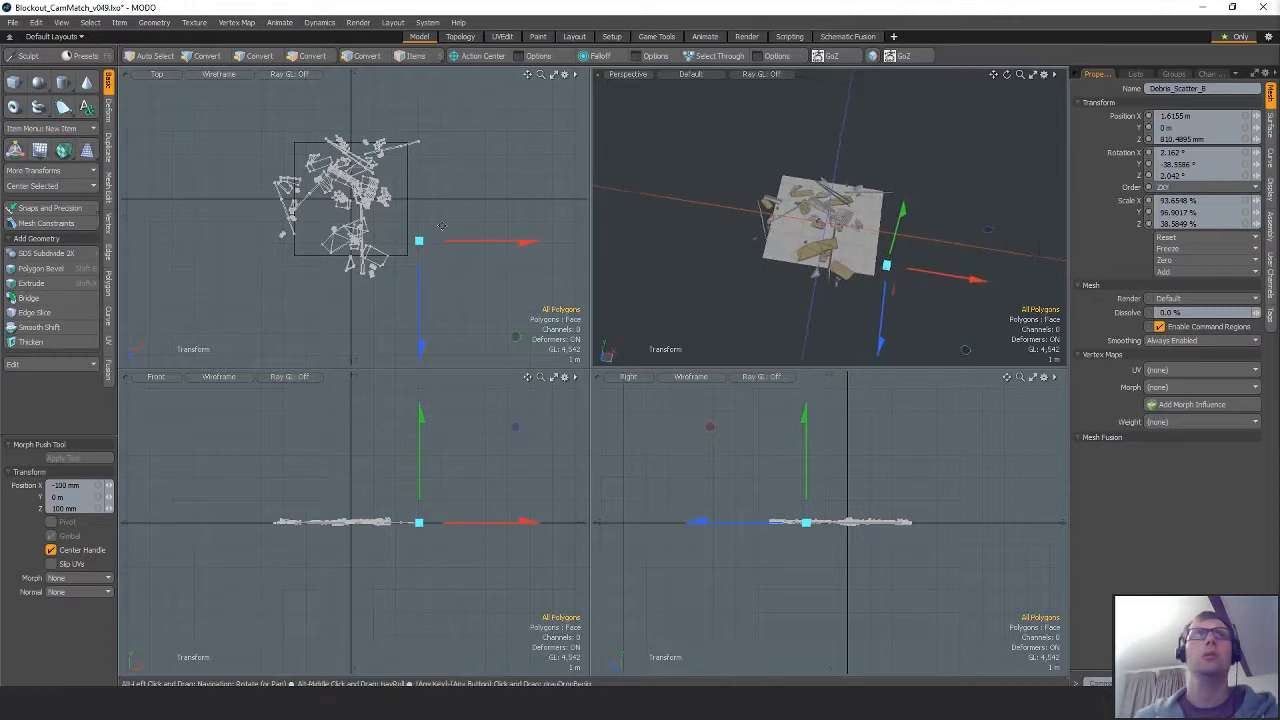
left_click_drag(447, 225, 453, 226)
key("space")
Fine-tune the whole debris scatter's position relative to the ground plane's outline.
scroll(362, 195, "up", 6)
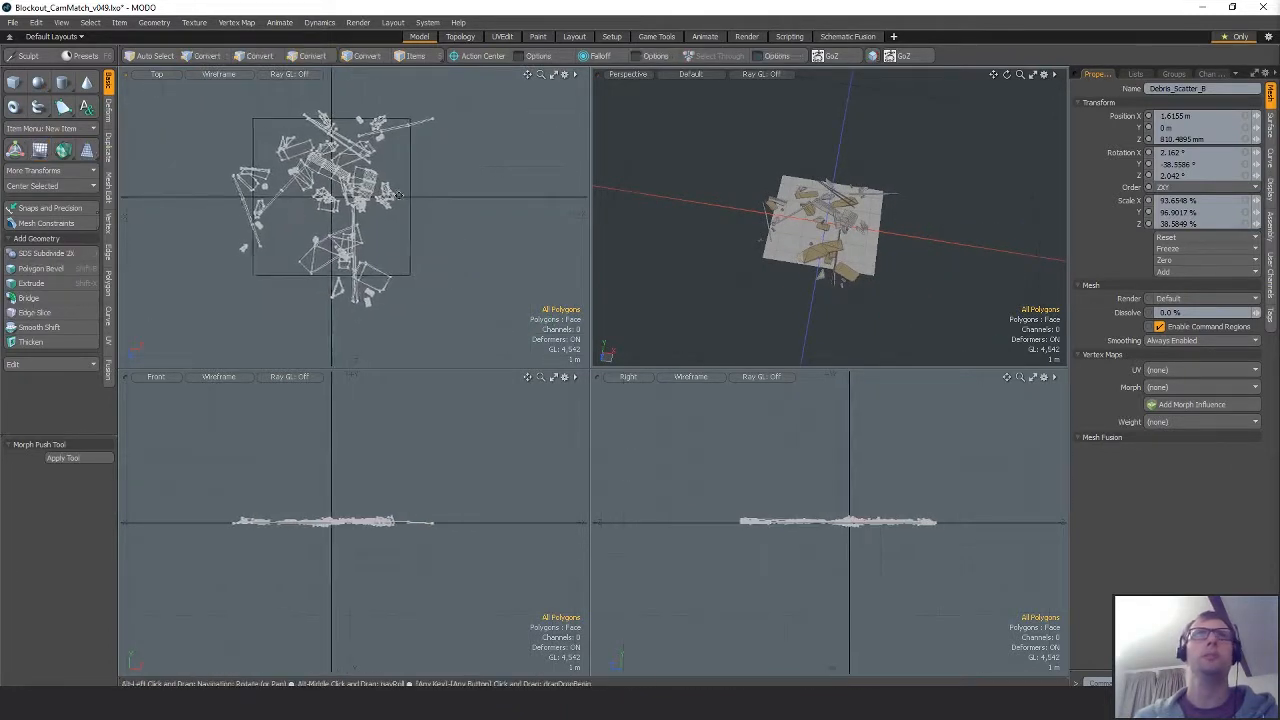
key("3")
key("w")
left_click_drag(499, 222, 460, 216)
key("space")
left_click_drag(515, 173, 489, 178, "alt+shift")
left_click_drag(489, 178, 482, 178, "ctrl+alt")
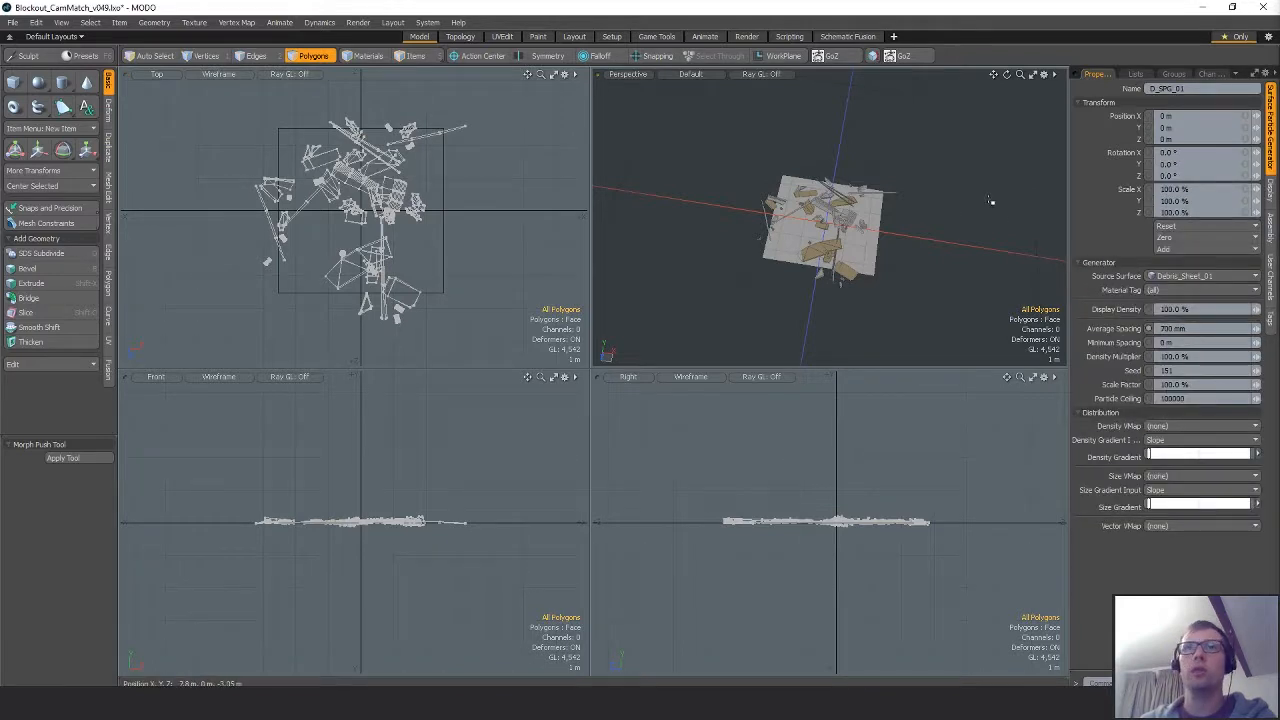
Save the scene, then switch to Chrome and bring up the Pinterest page with the tower artwork.
key("ctrl+s")
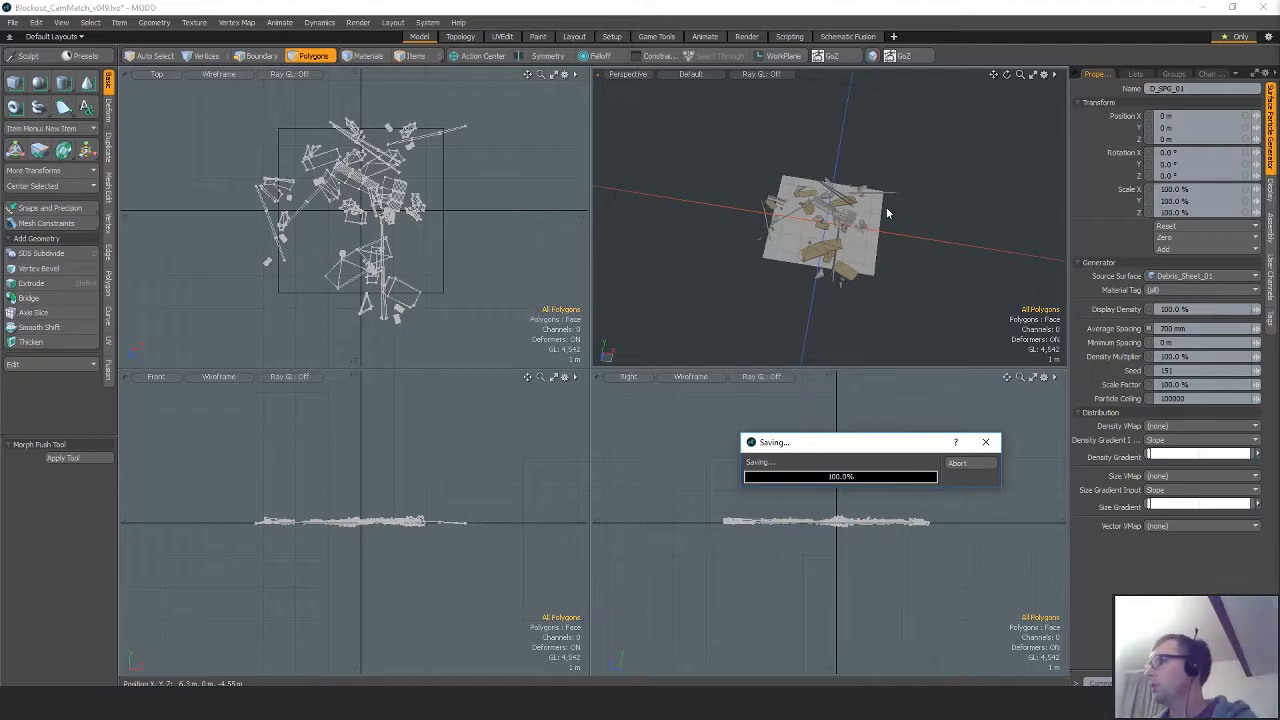
key("alt+Tab")
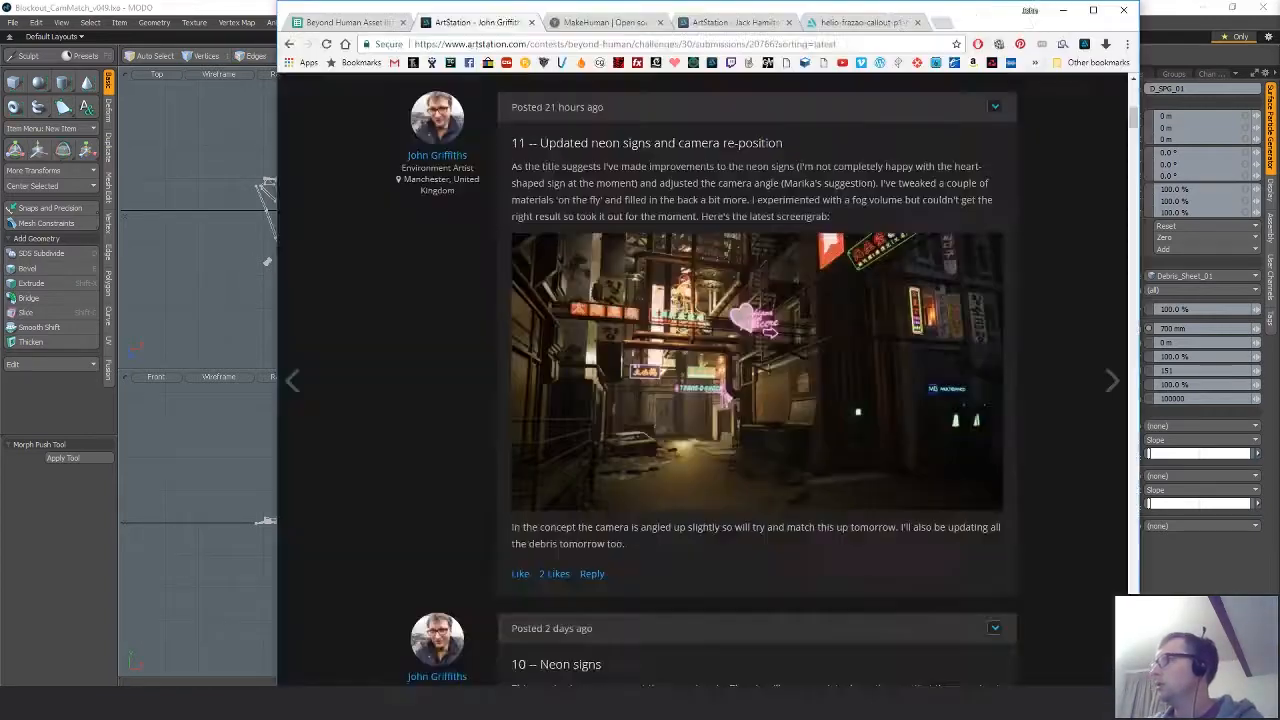
key("ctrl+Tab")
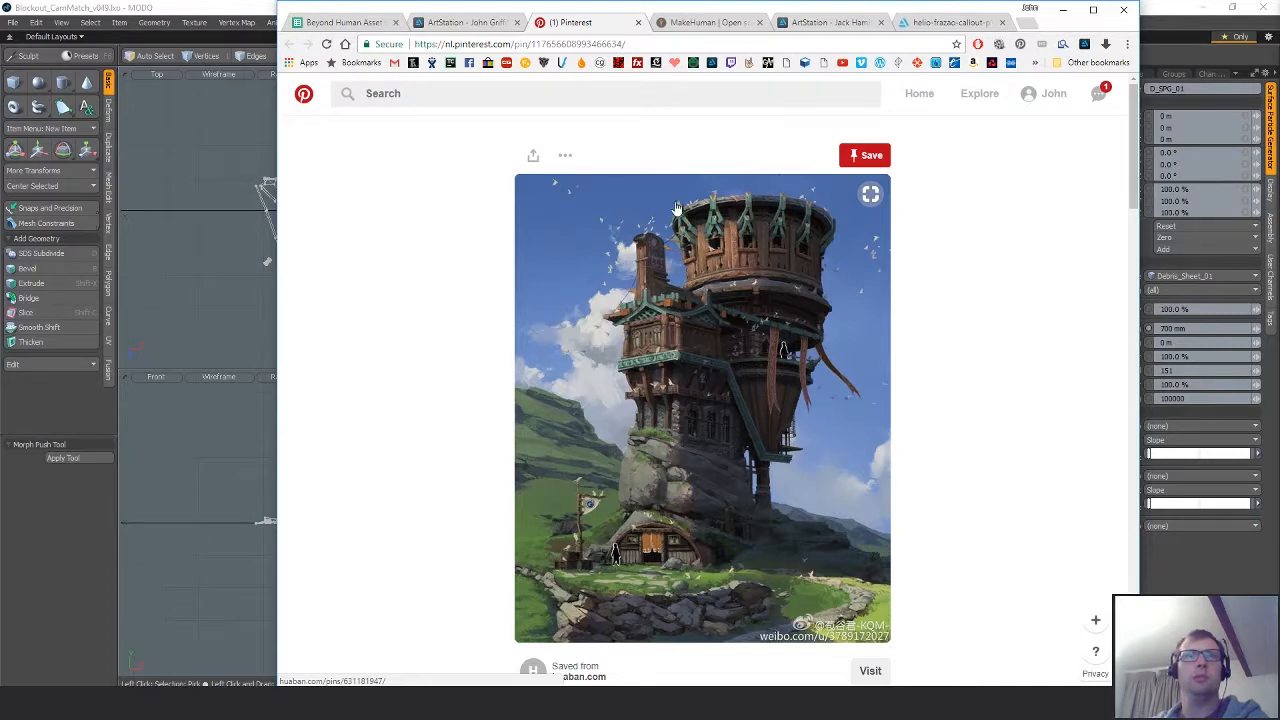
Close the Pinterest page and switch back to the debris scatter scene in MODO.
key("ctrl+w")
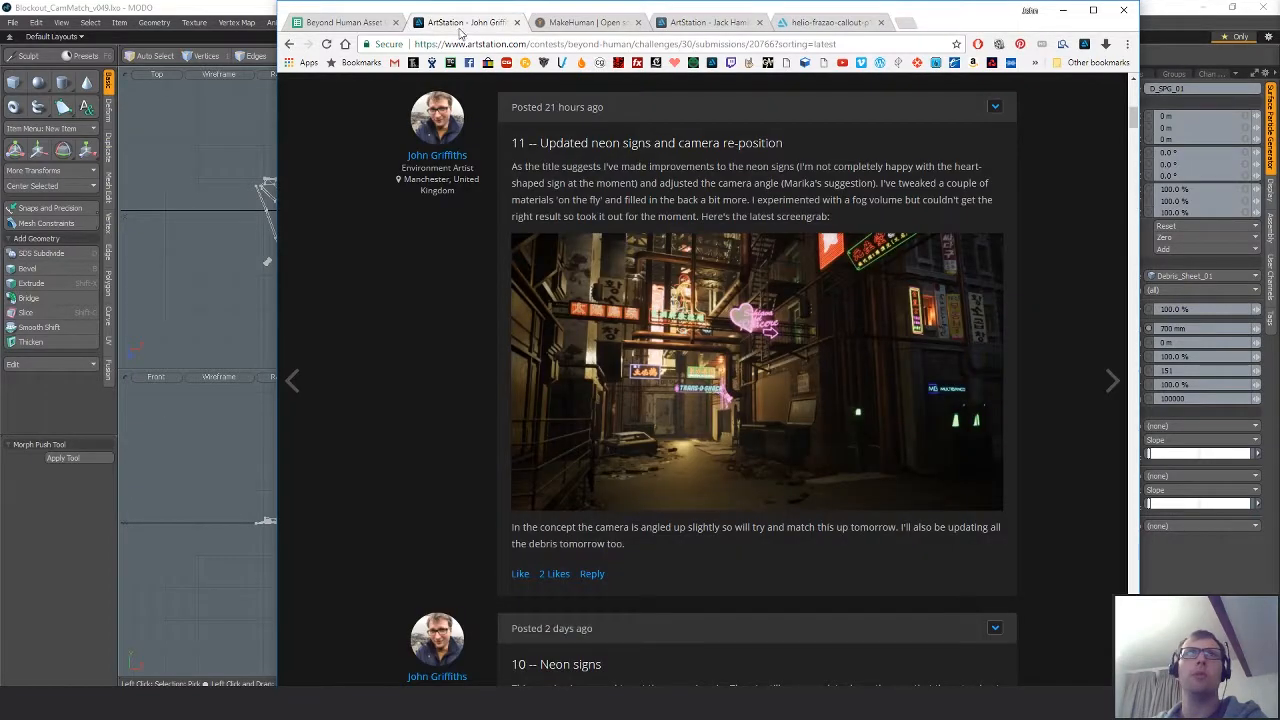
left_click(1148, 568)
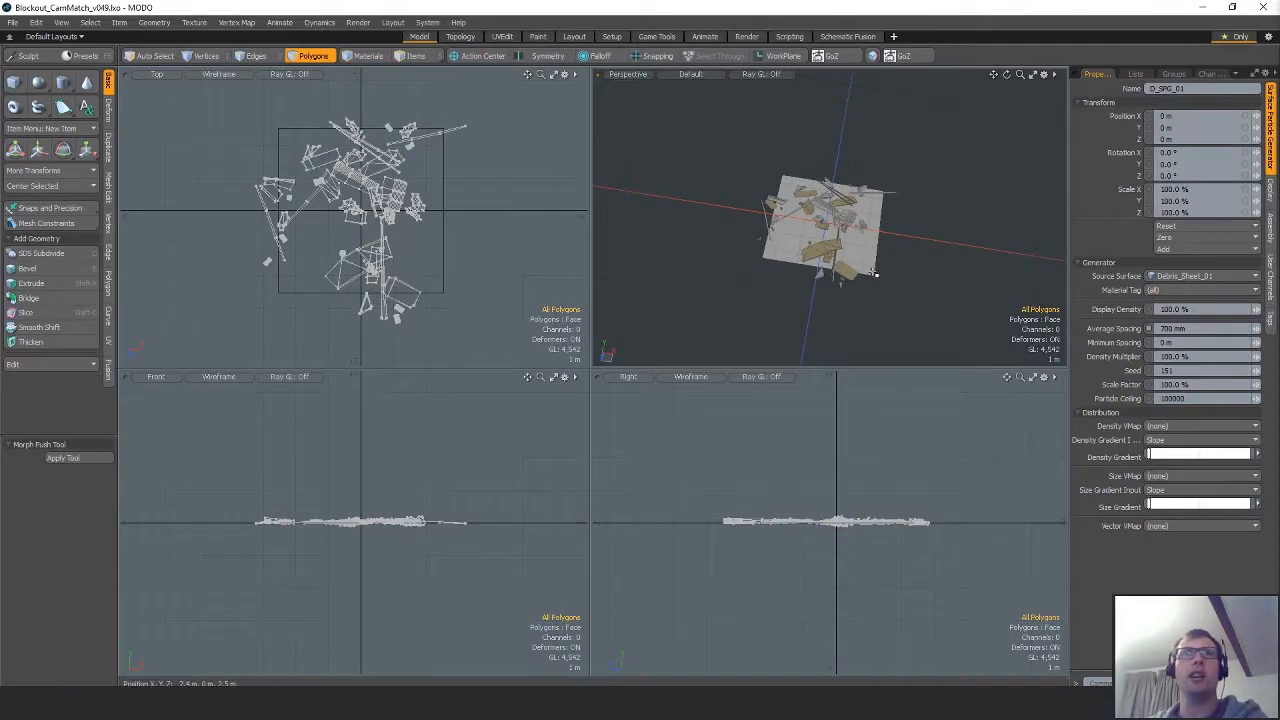
mouse_move(850, 254)
left_mouse_down("alt")
mouse_move(731, 237)
mouse_move(848, 246)
mouse_move(831, 257)
left_mouse_up("alt")
left_click_drag(831, 257, 848, 258, "alt")
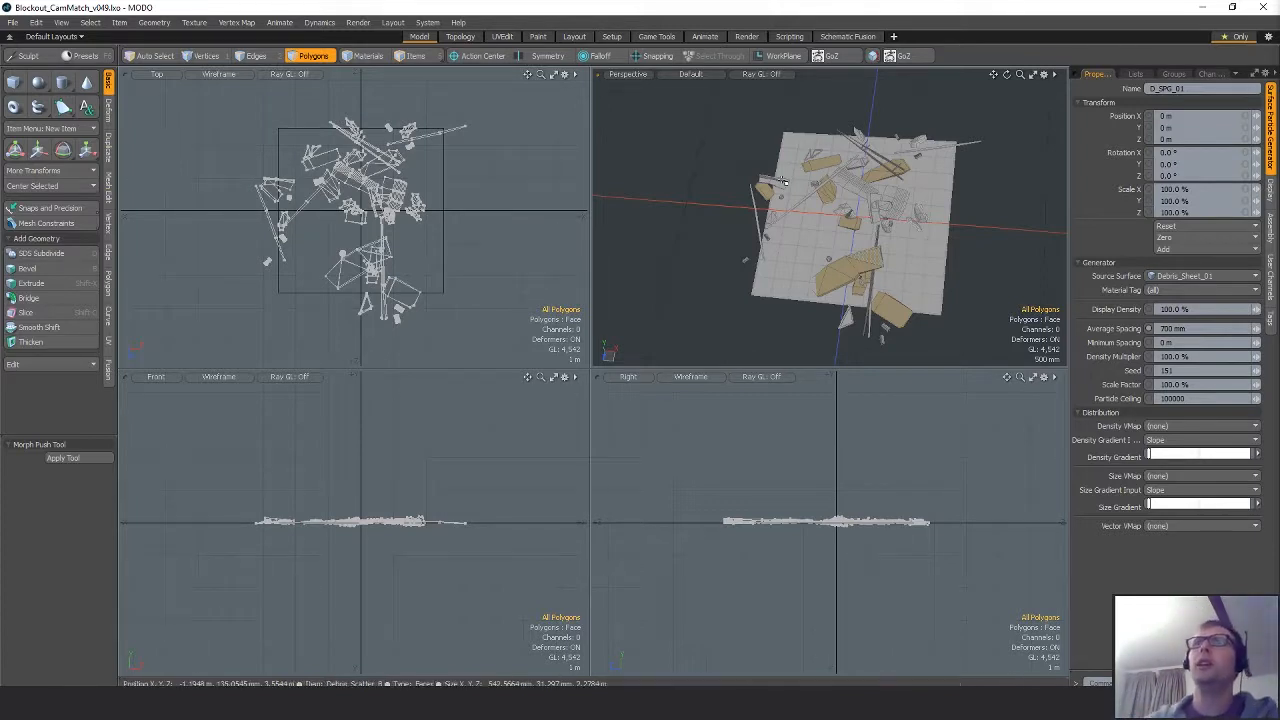
mouse_move(848, 258)
left_mouse_down("alt")
mouse_move(845, 283)
mouse_move(842, 264)
left_mouse_up("alt")
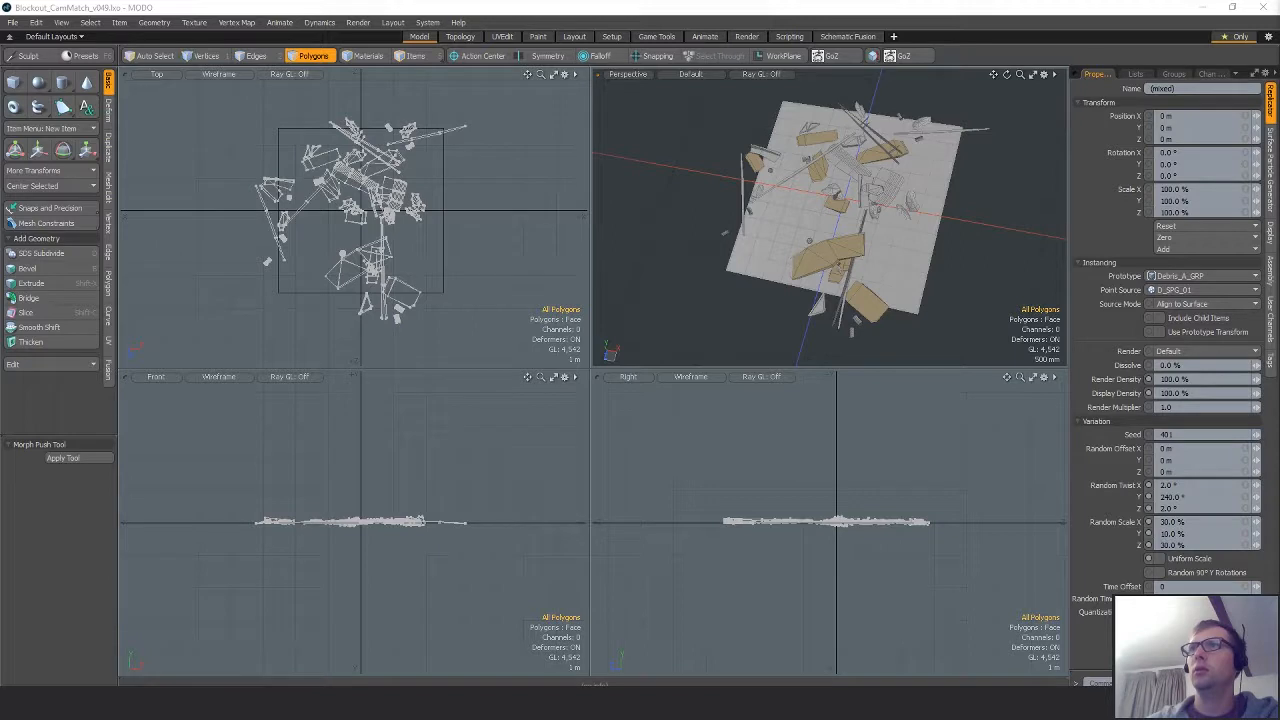
Duplicate the debris replicator together with its surface particle generator and name the generator copy R_SPG_01.
key("ctrl+d")
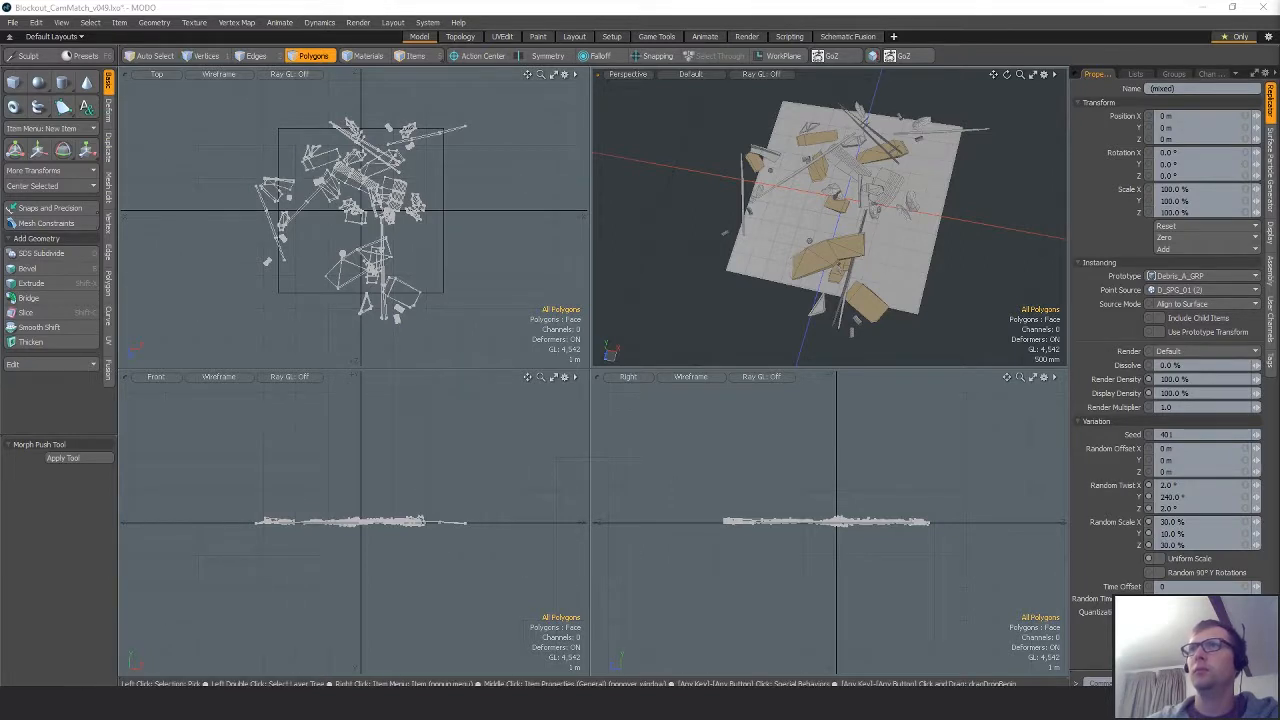
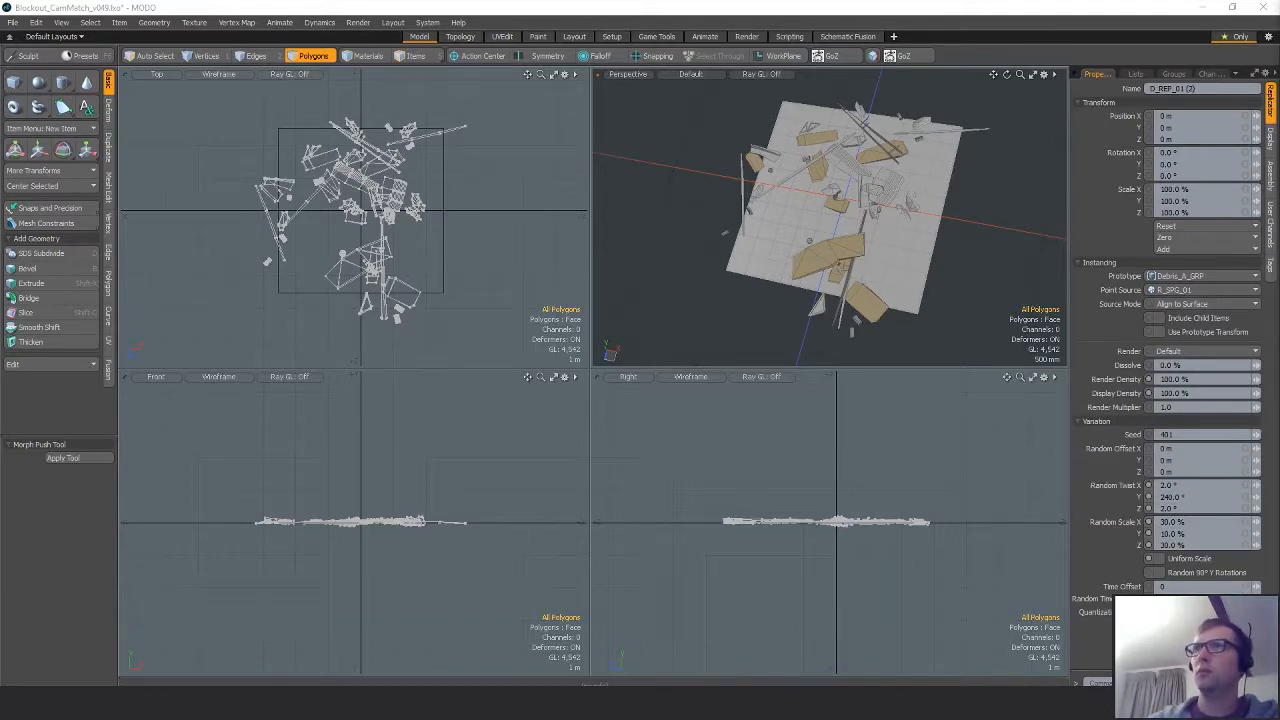
key("Return")
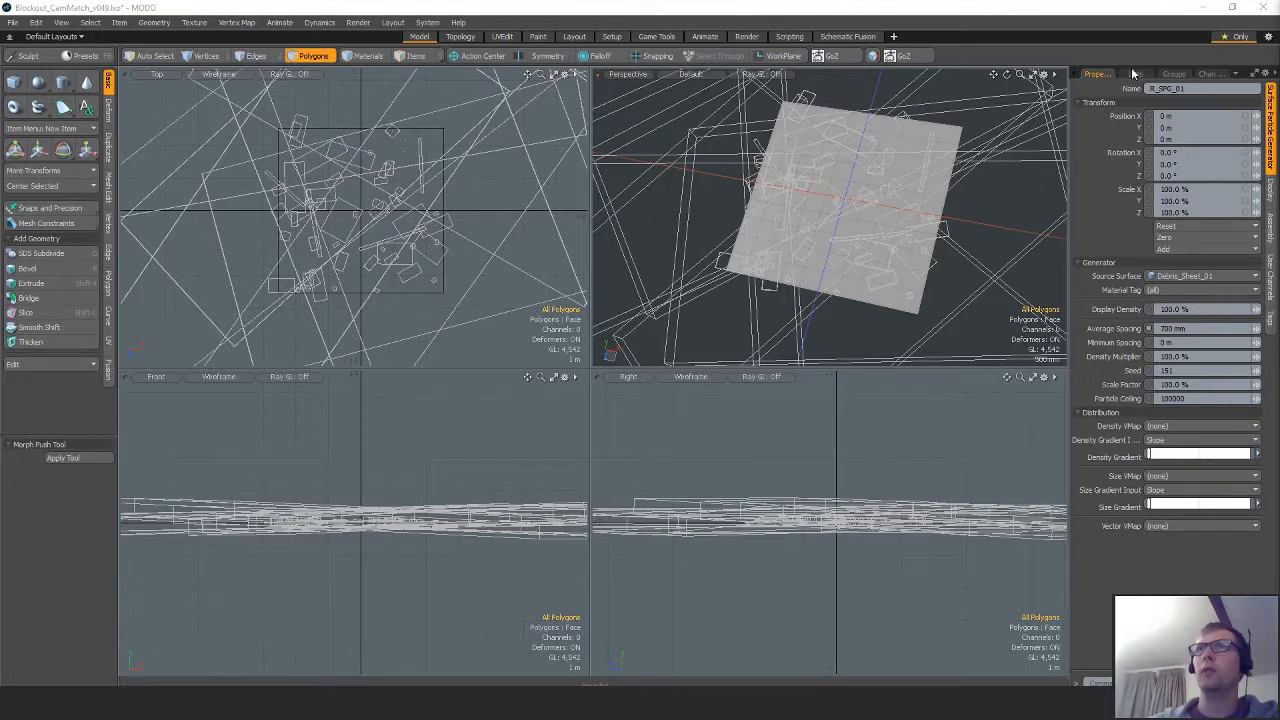
Remove Debris_Scatter_B from the Debris_A_GRP group.
left_click(1173, 74)
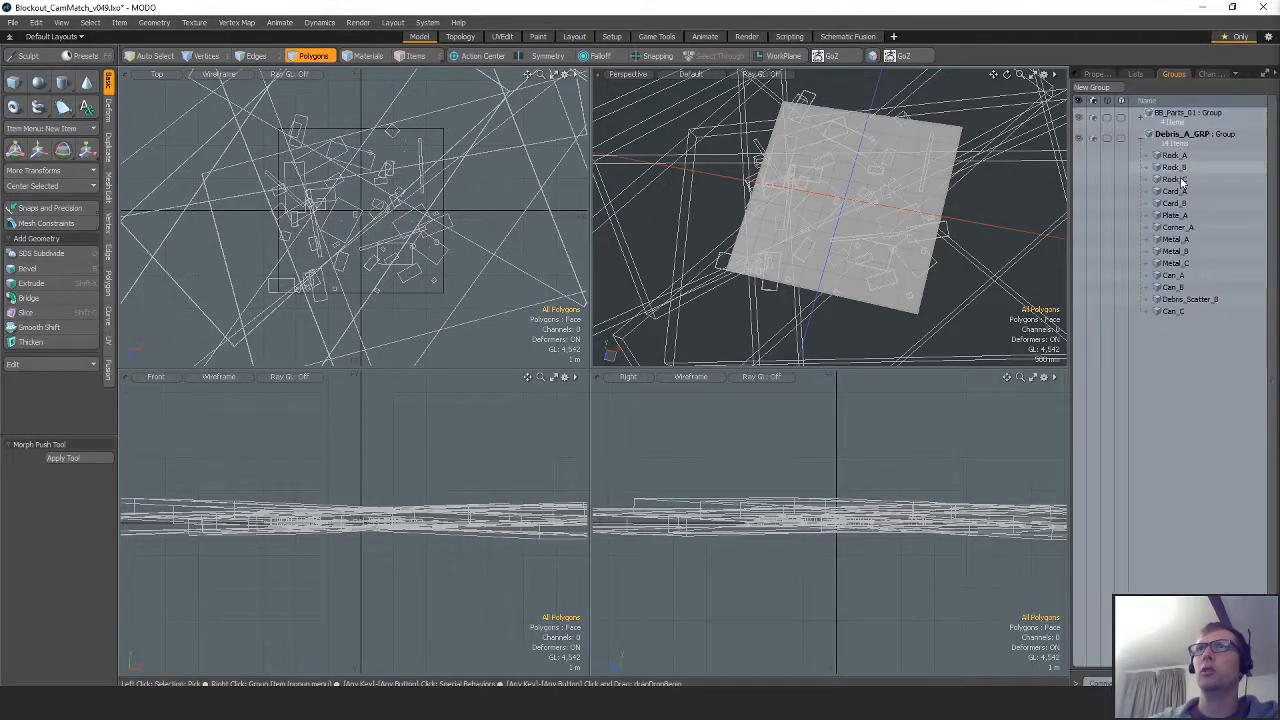
left_click(1196, 301)
right_click(1196, 301)
left_click(1160, 397)
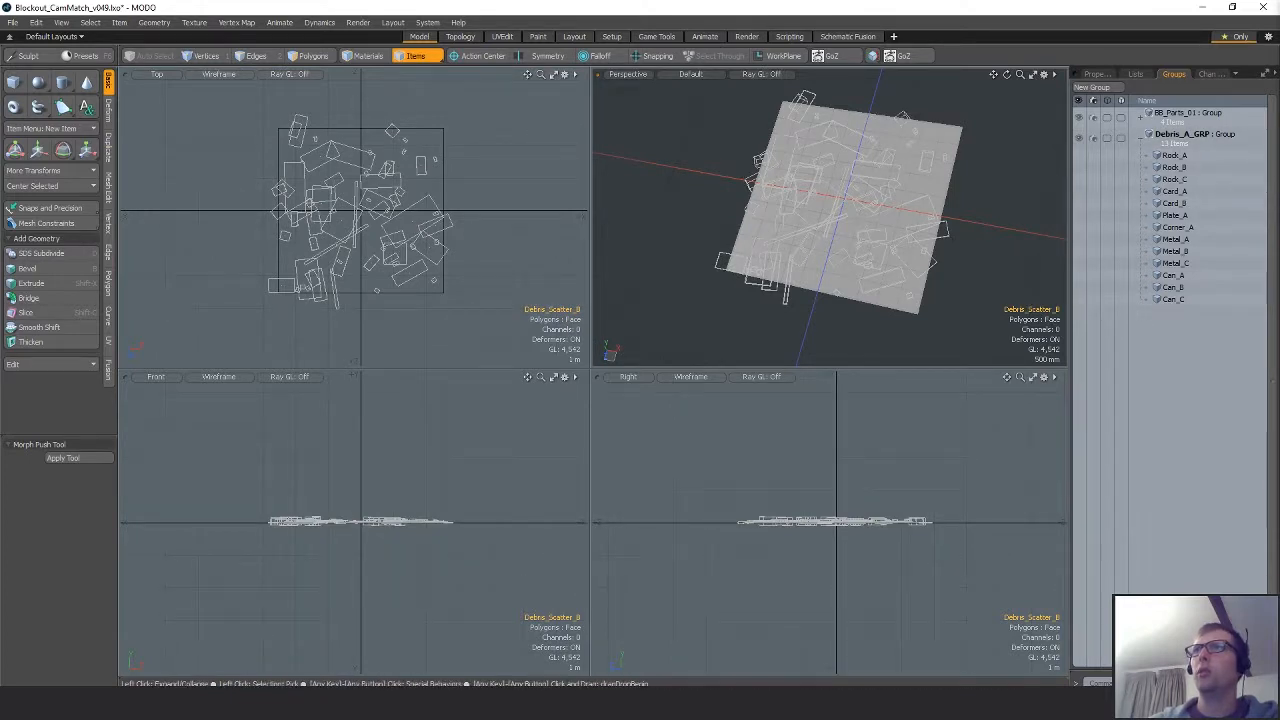
Examine the individual pieces in Debris_A_GRP up close, going through the rock, card, plate, corner and metal meshes.
left_click(1175, 155)
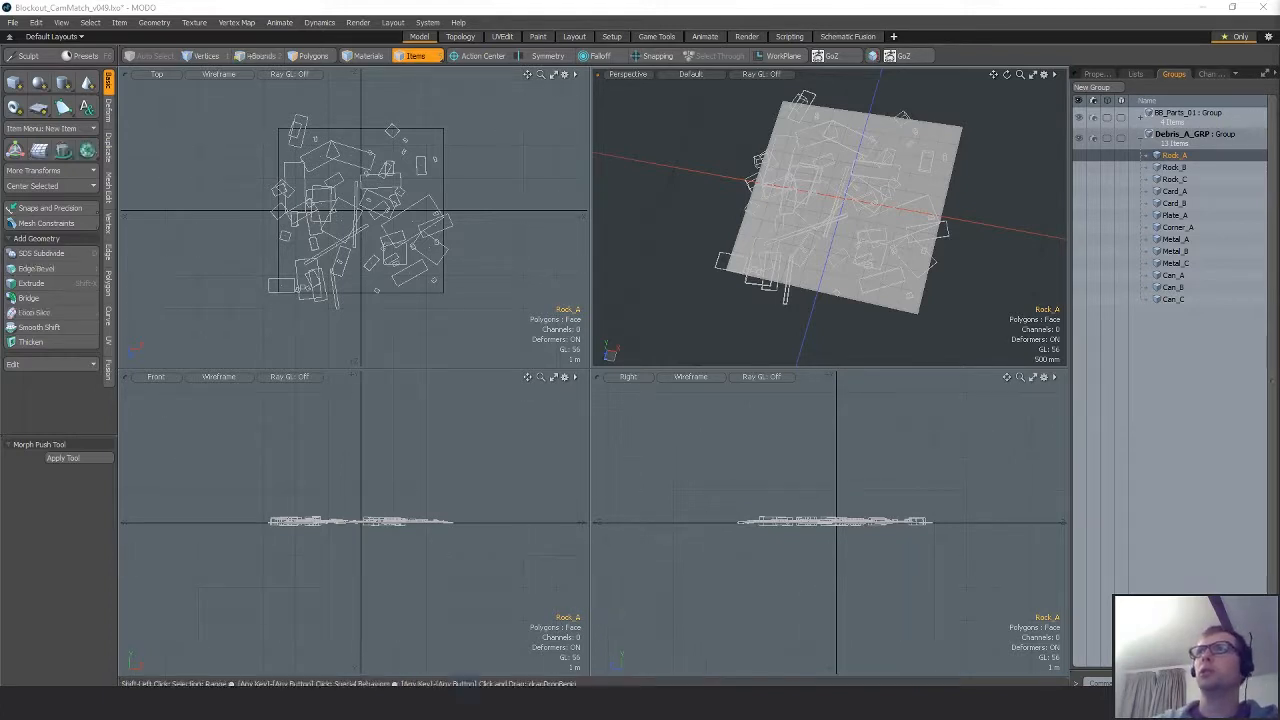
left_click(1175, 179, "shift")
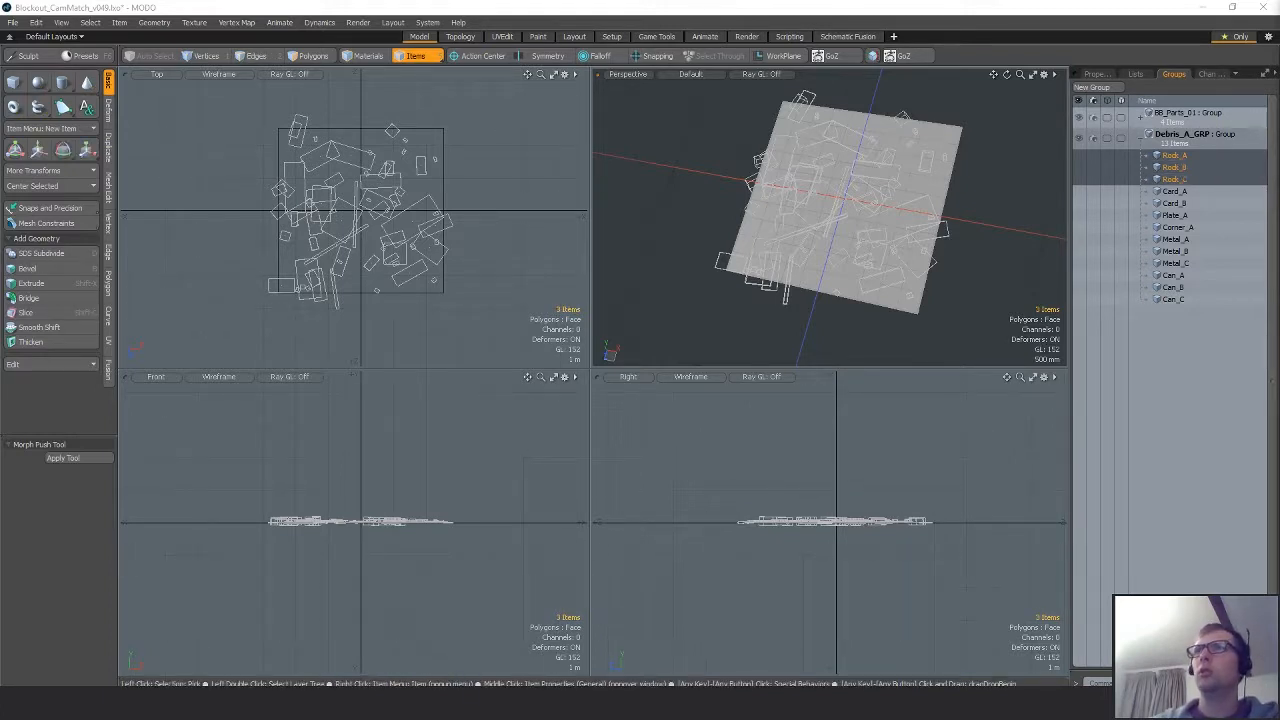
left_click(1175, 263)
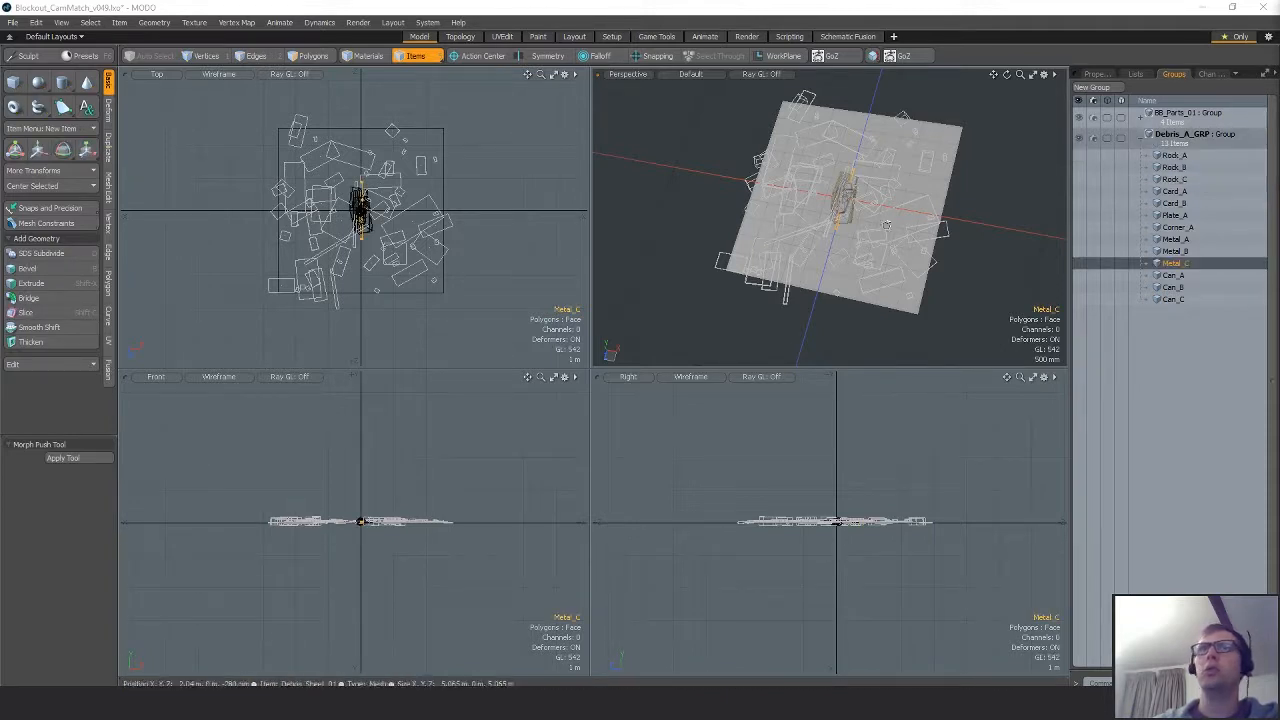
key("shift+a")
left_click_drag(972, 204, 922, 182, "alt")
left_click(1175, 155)
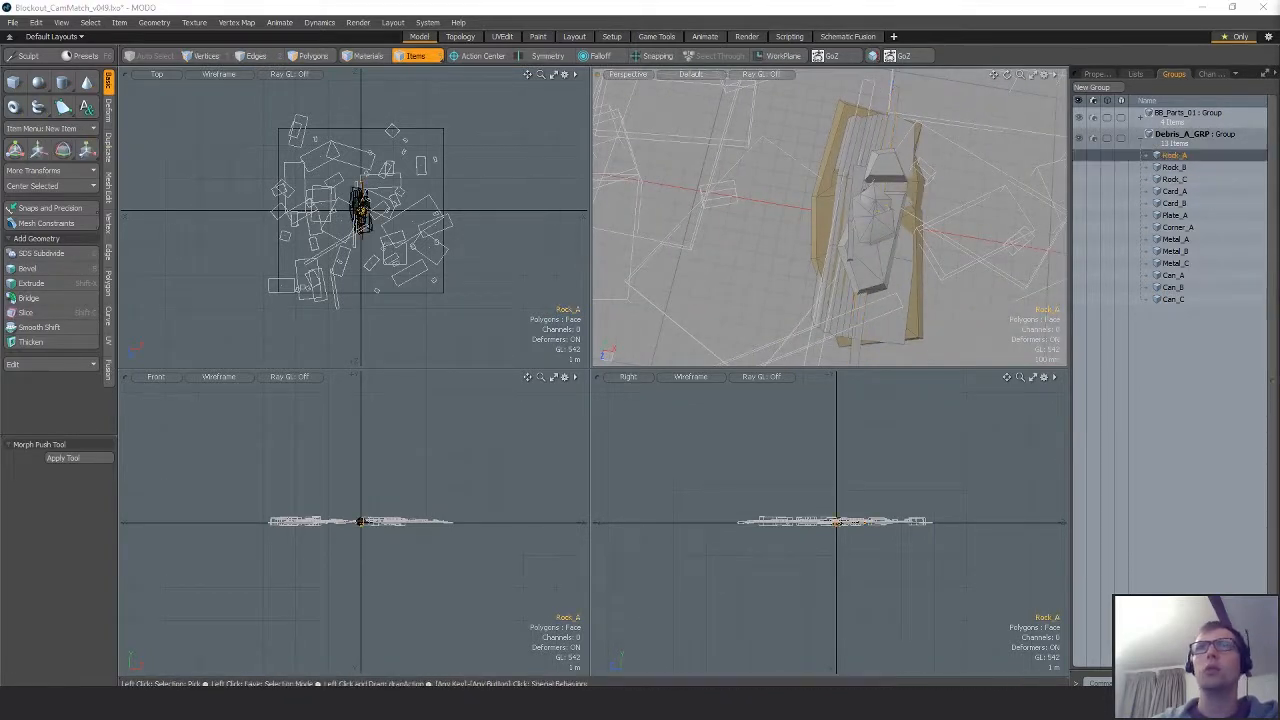
key("shift+a")
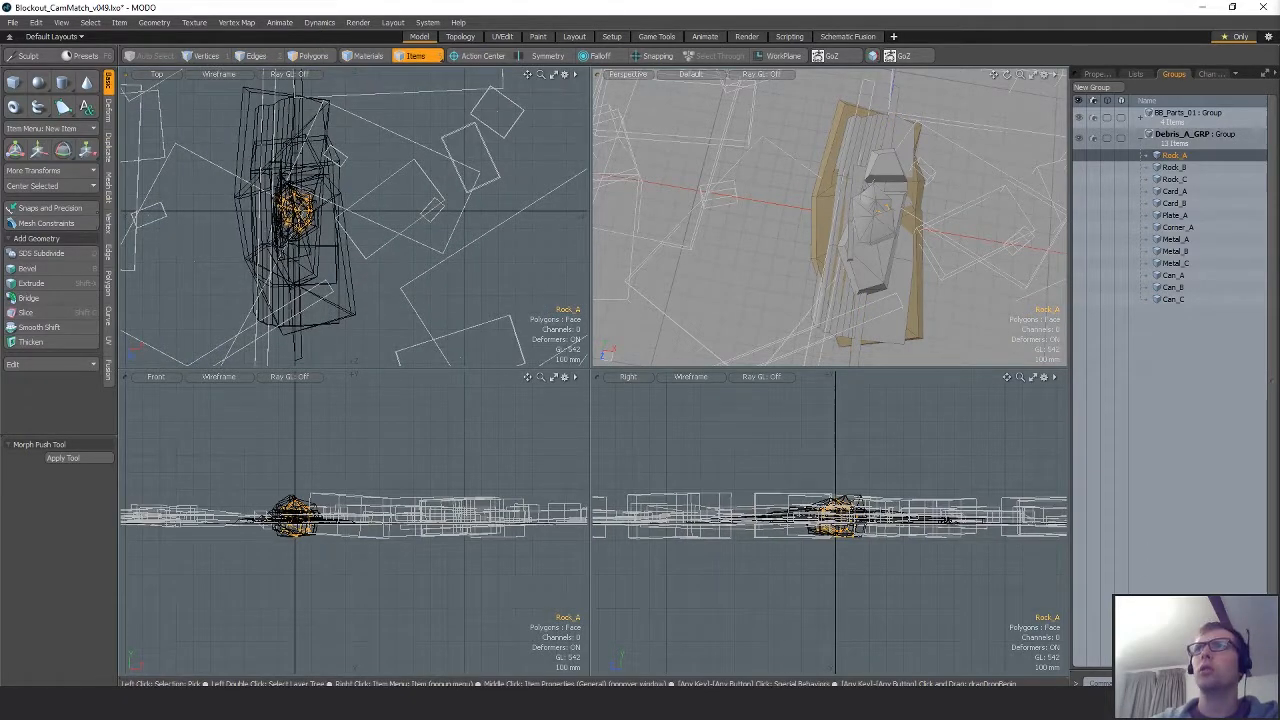
left_click(915, 222)
left_click(1175, 203)
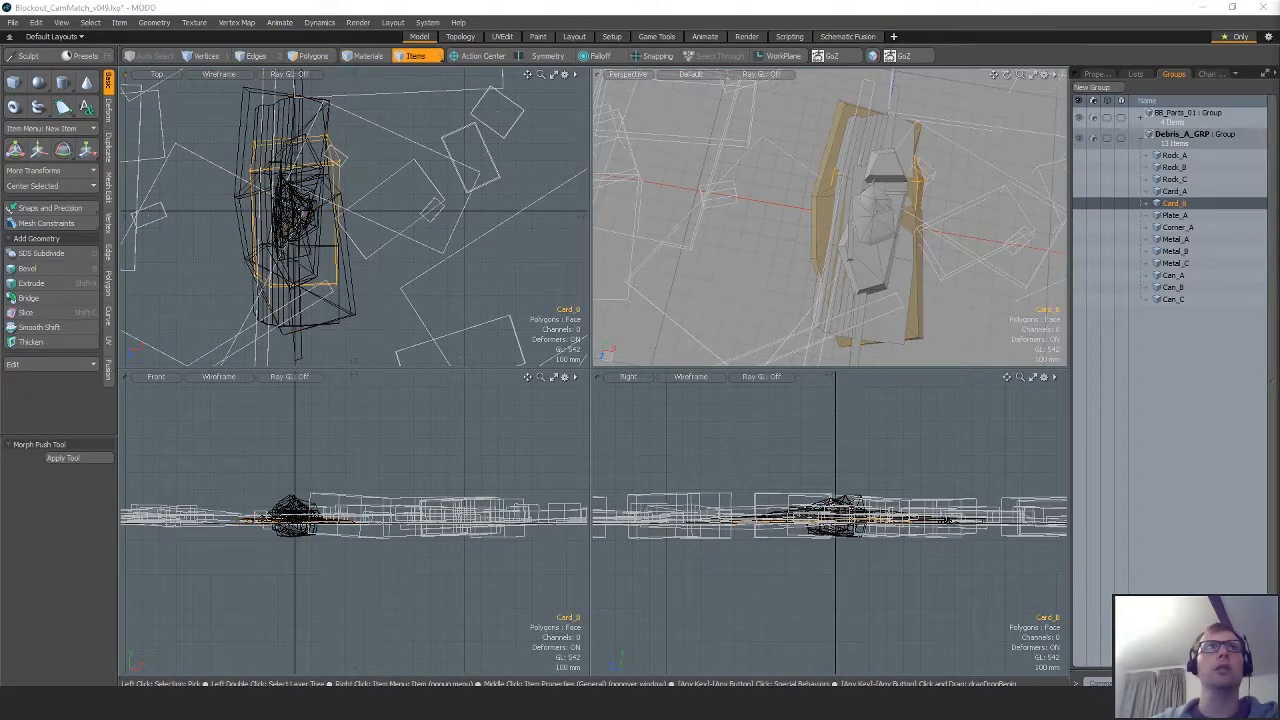
left_click(1175, 215)
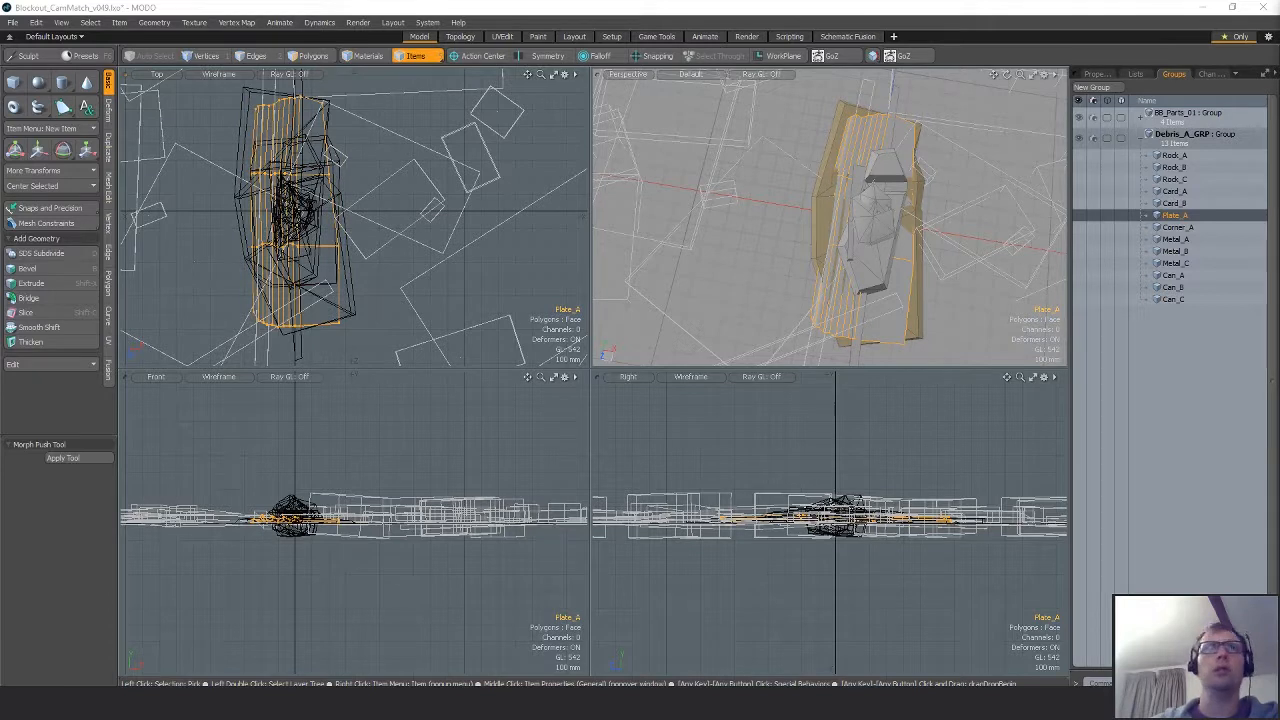
left_click(1175, 227)
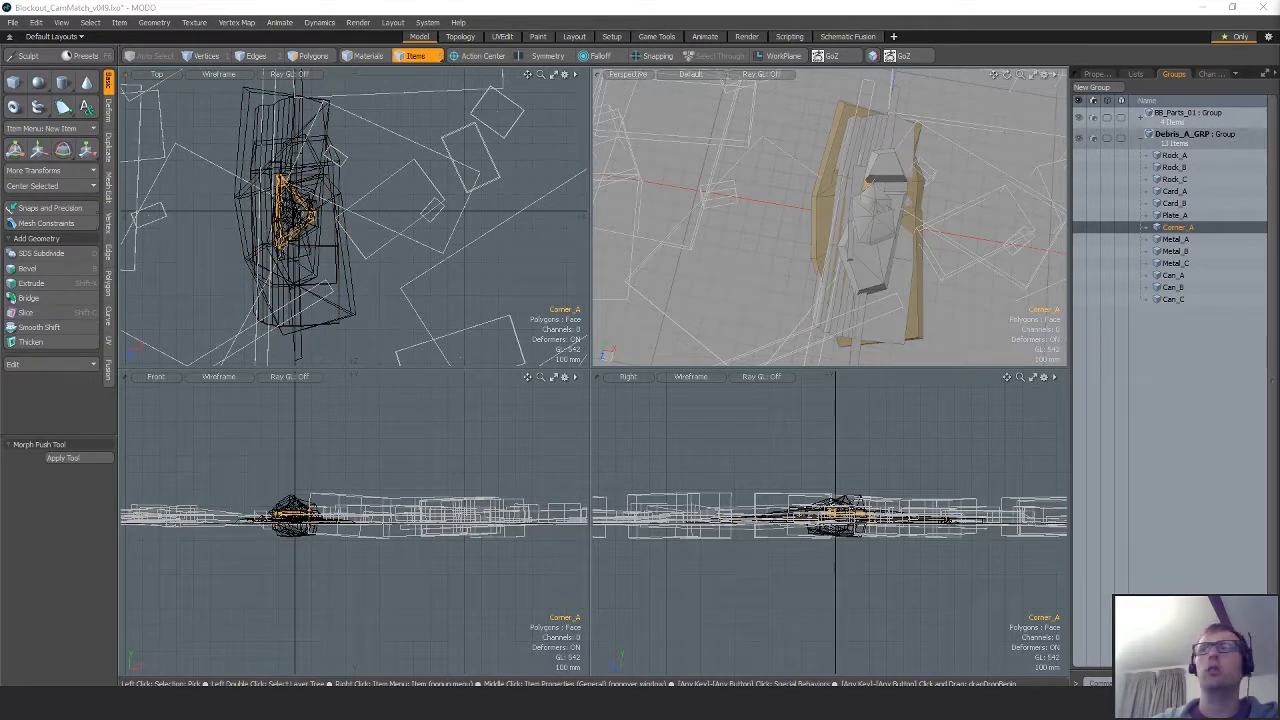
left_click(1175, 239)
left_click(1175, 251)
left_click(1175, 263)
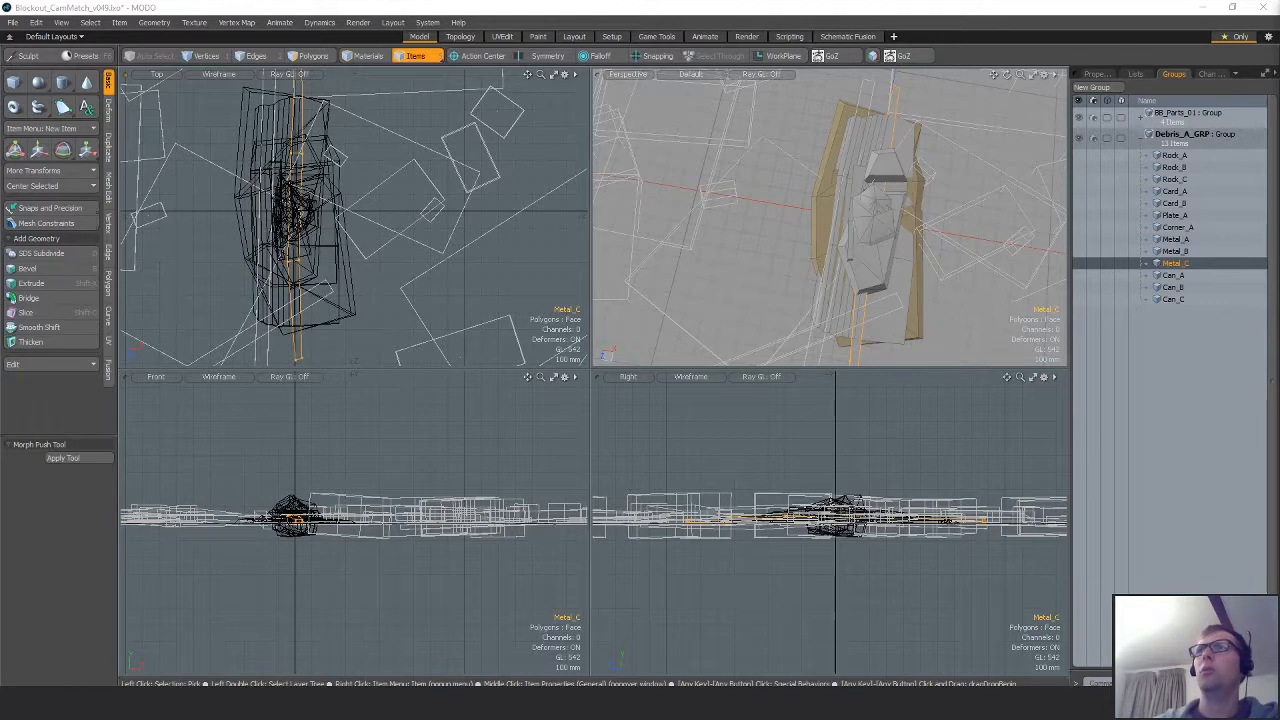
Duplicate the Card_A and Card_B meshes and rename the Card_A copy as Card_C.
left_click(1175, 155)
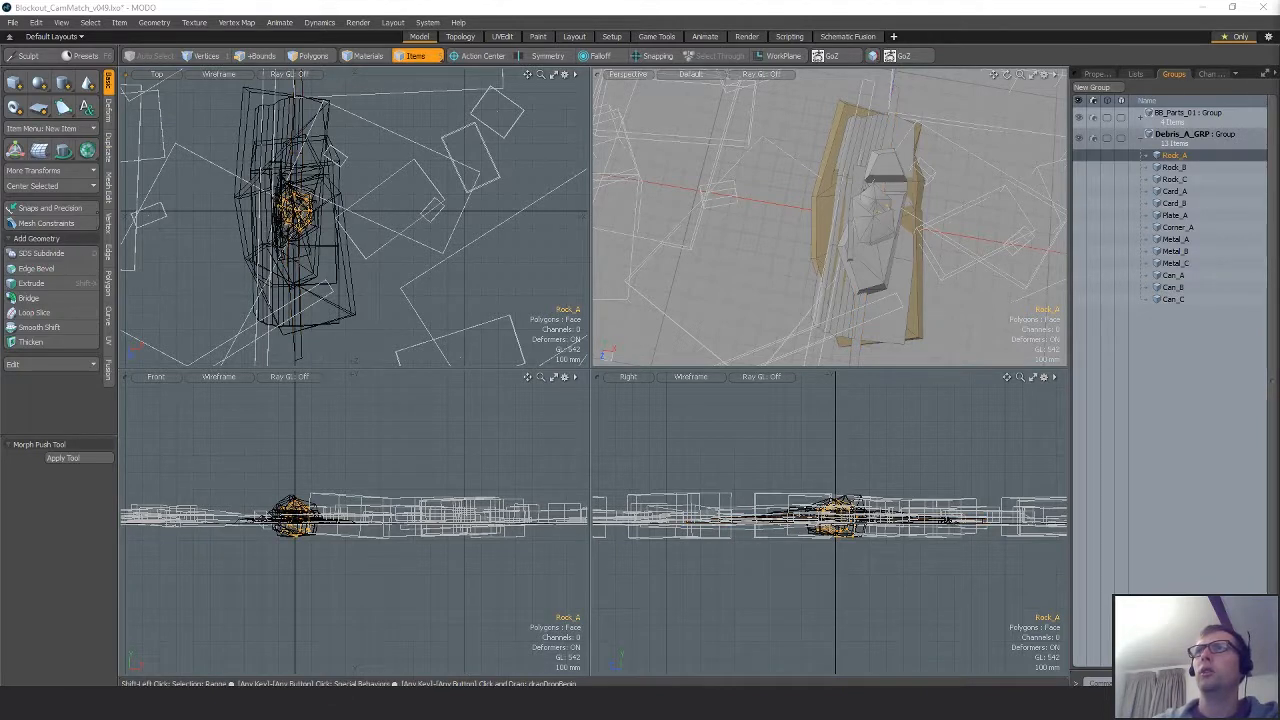
left_click(1175, 203, "shift")
left_click(1175, 203)
left_click(1175, 191, "ctrl")
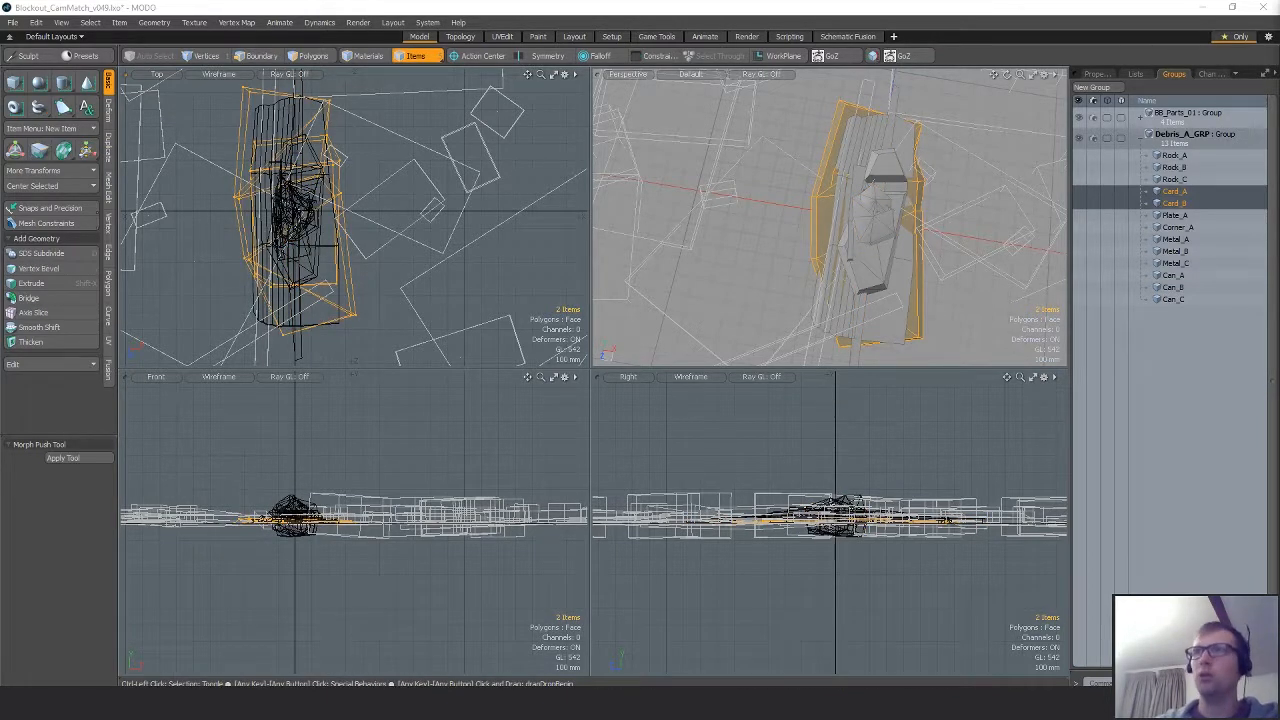
key("ctrl+d")
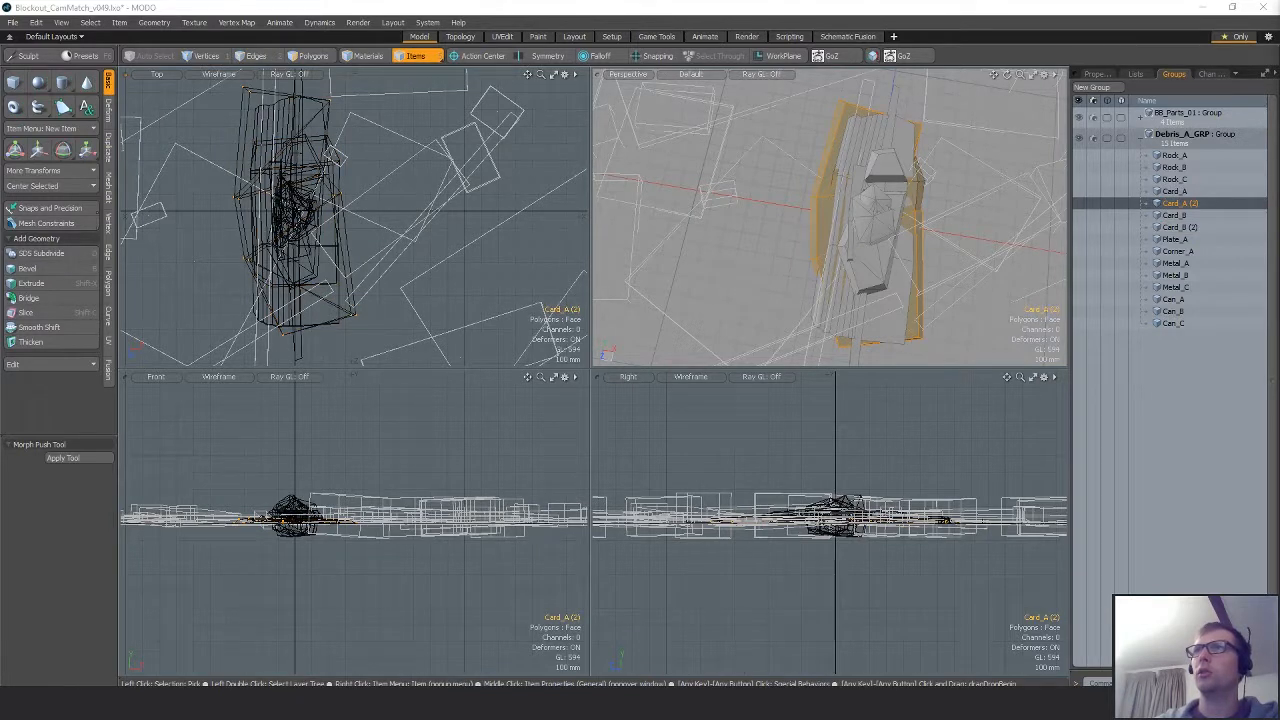
type("Card_C")
key("Return")
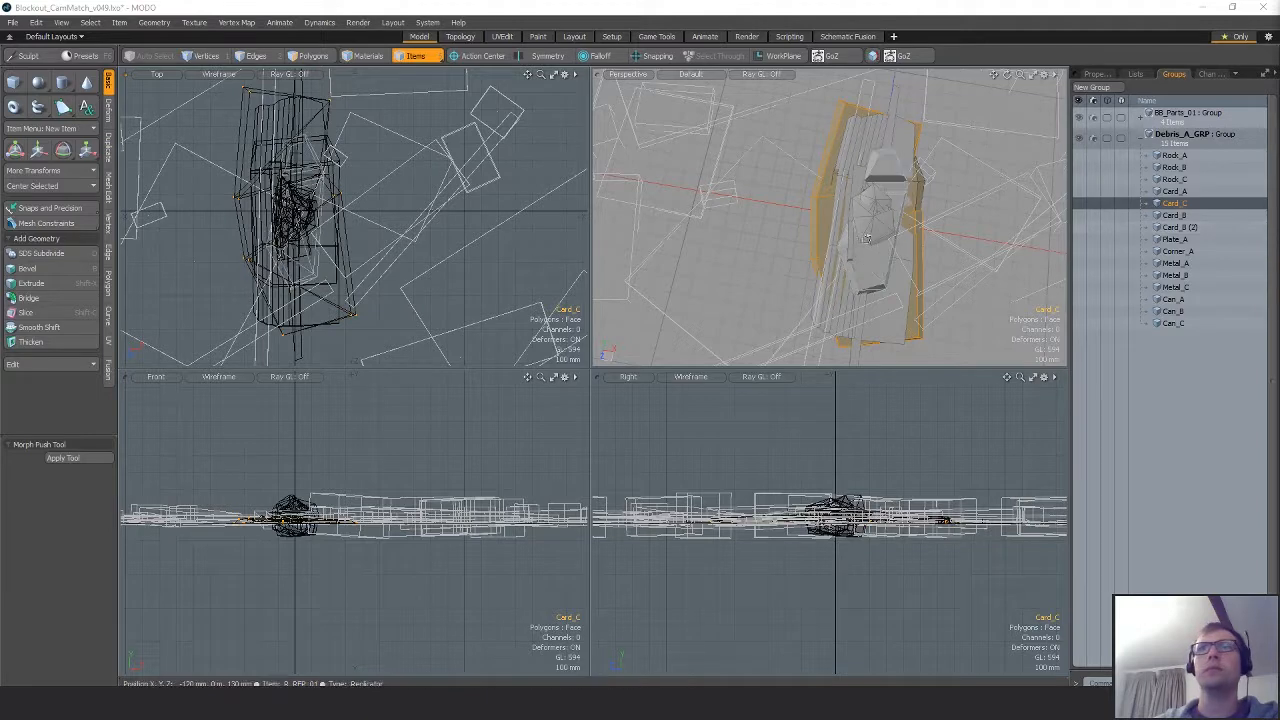
Isolate Card_C, set the action center to Origin and scale its polygons down in thickness.
left_click_drag(880, 235, 786, 225, "alt")
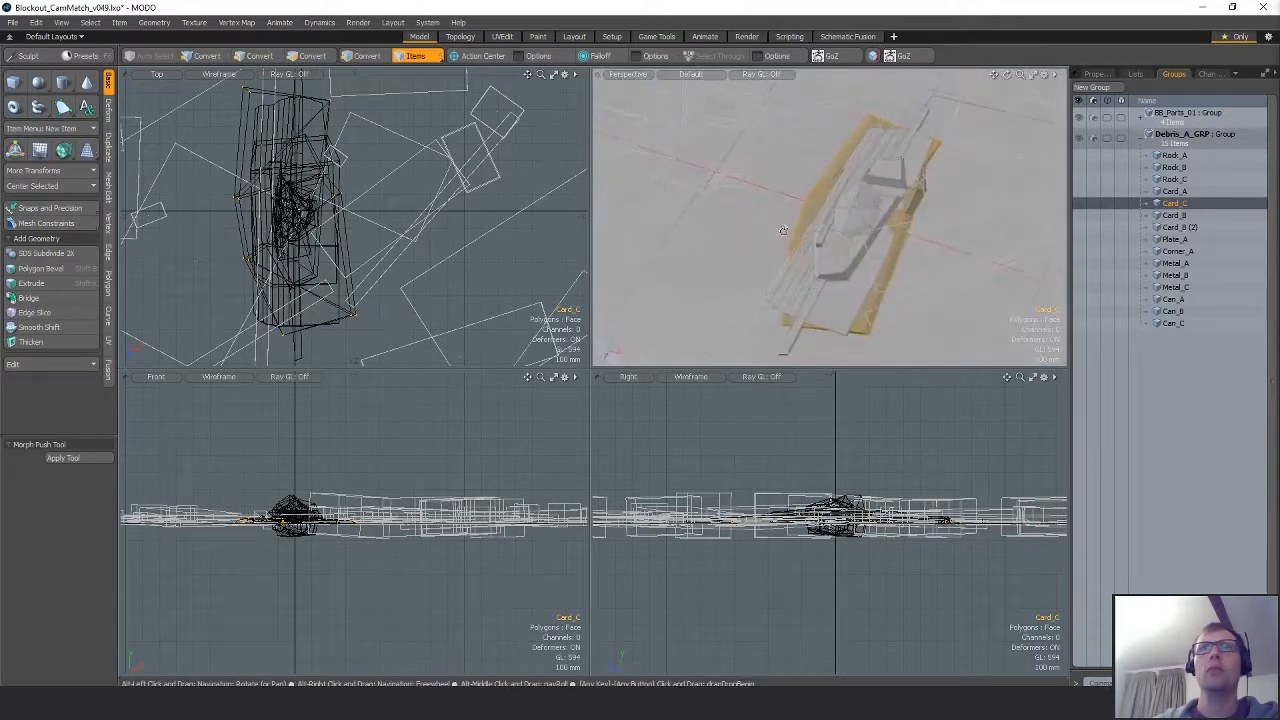
scroll(307, 536, "up", 5)
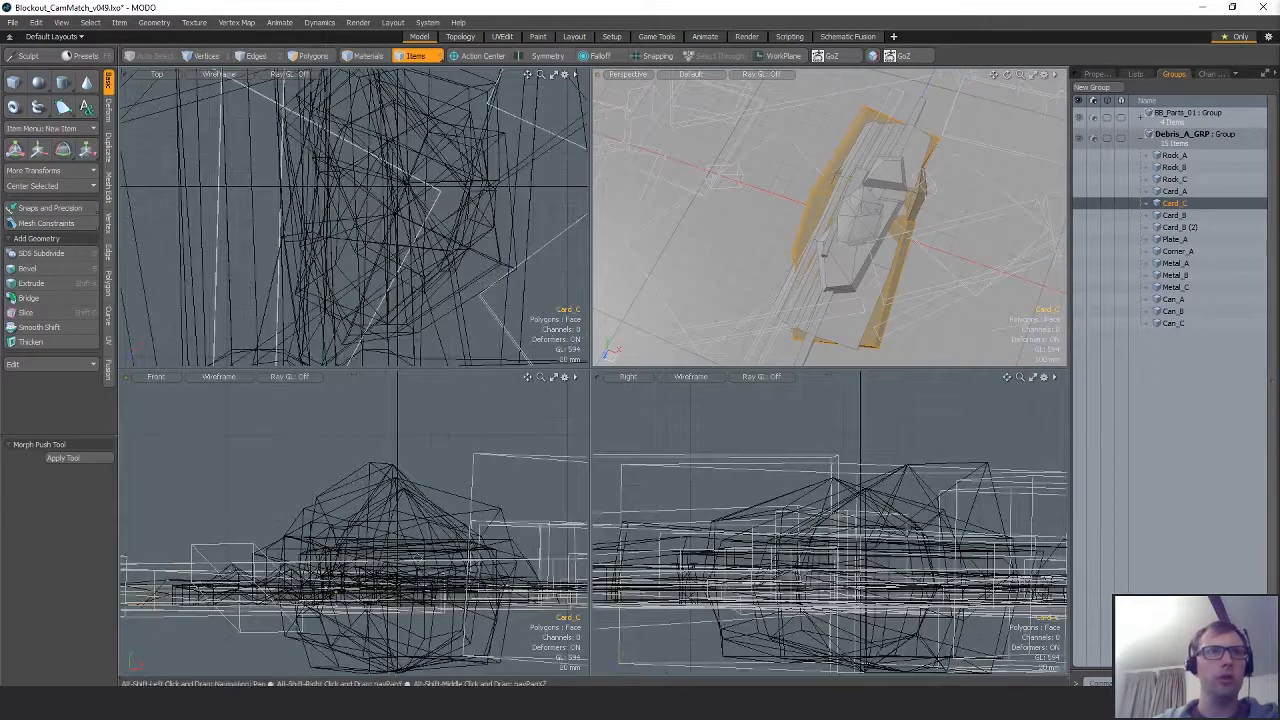
key("e")
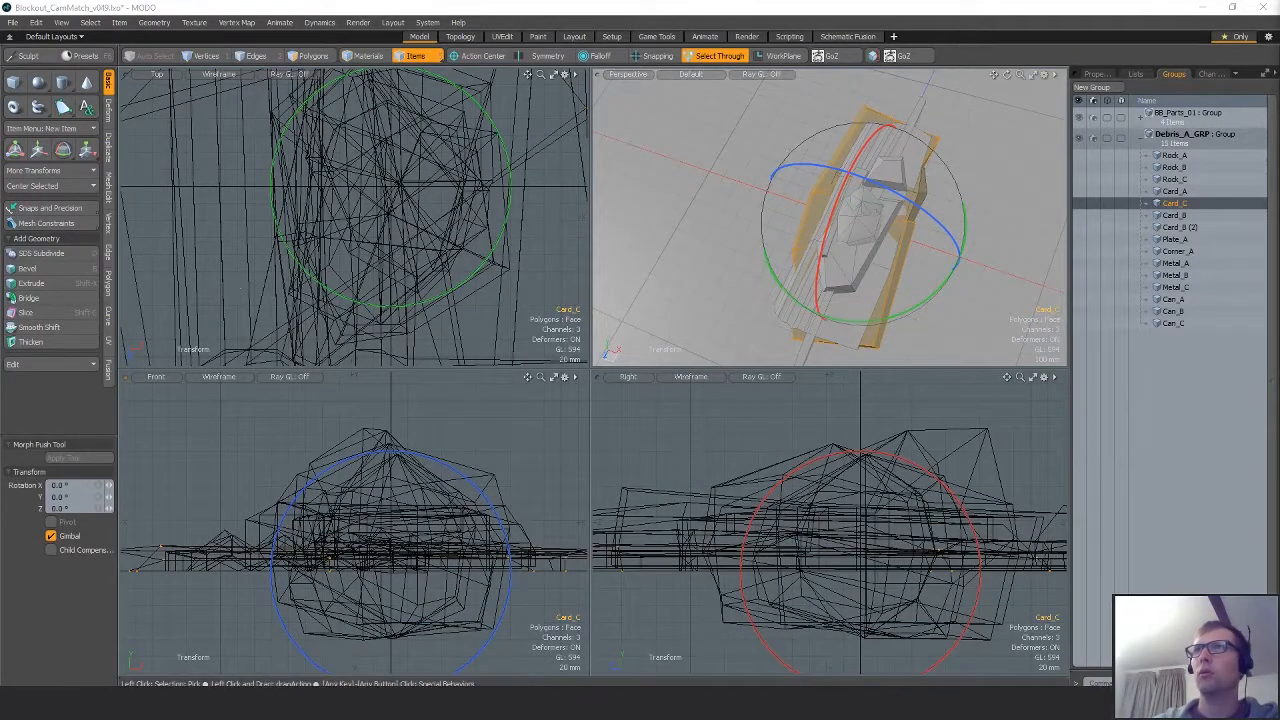
key("shift+h")
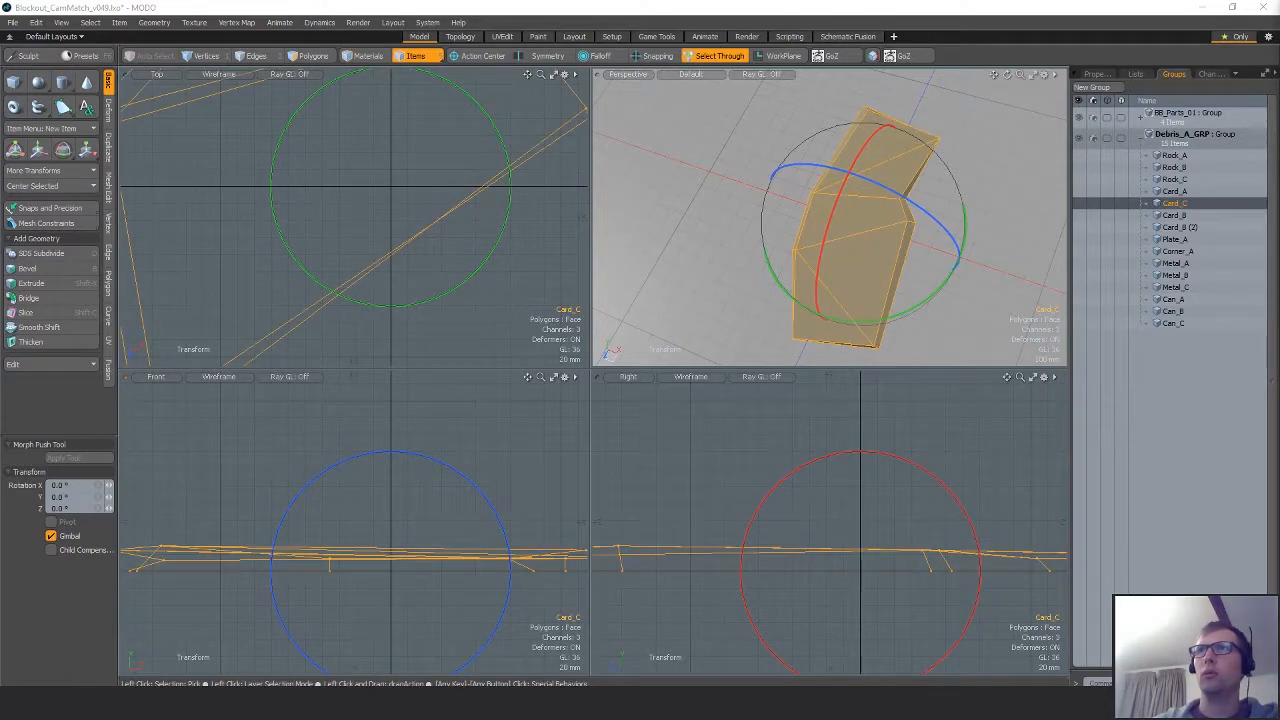
key("3")
left_click_drag(370, 571, 425, 557, "alt+shift")
key("alt+o")
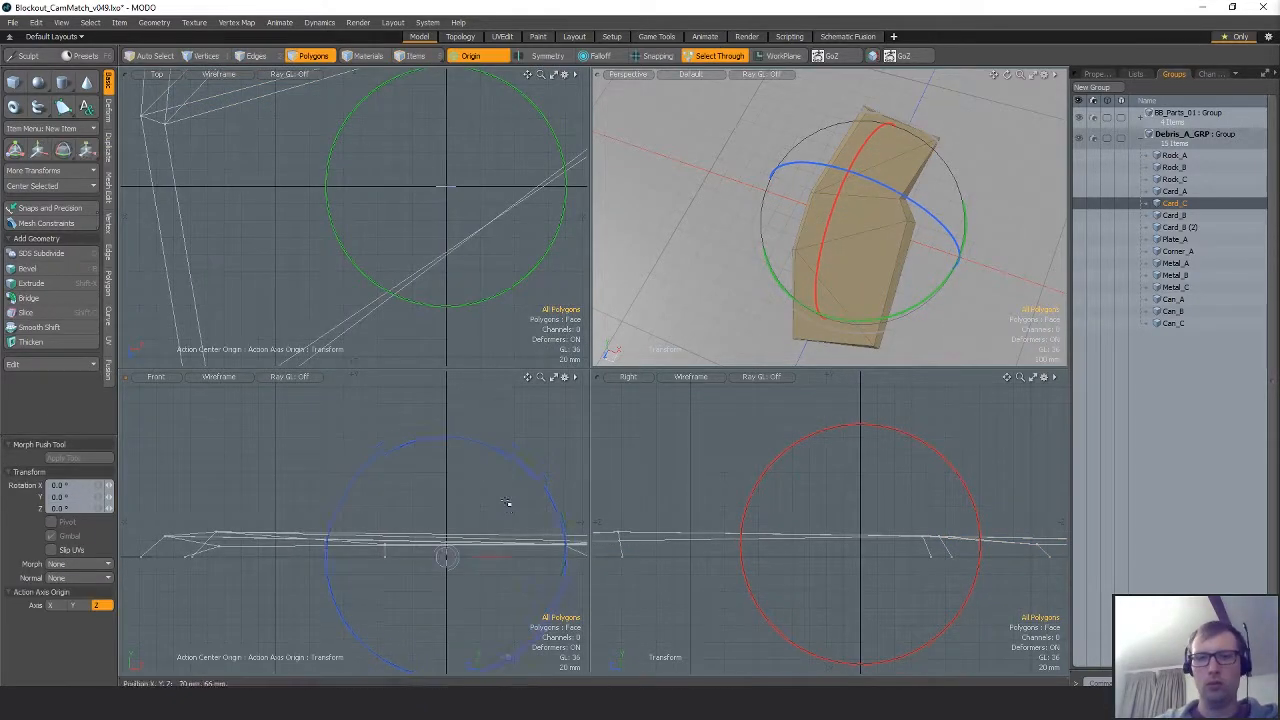
key("r")
left_click_drag(446, 441, 446, 481)
scroll(443, 276, "down", 4)
scroll(530, 313, "down", 2)
Rotate the Card_C geometry about a quarter turn around the vertical axis so it lies lengthwise along X.
key("e")
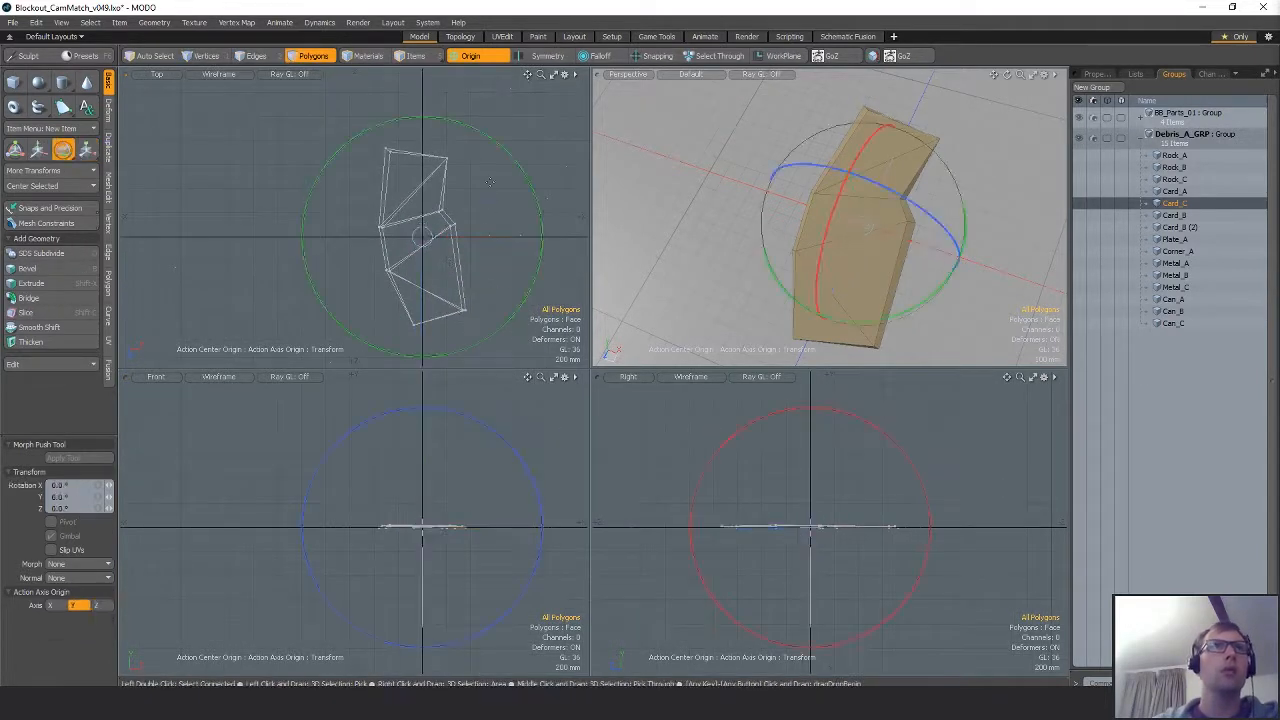
left_click_drag(480, 134, 490, 298)
key("space")
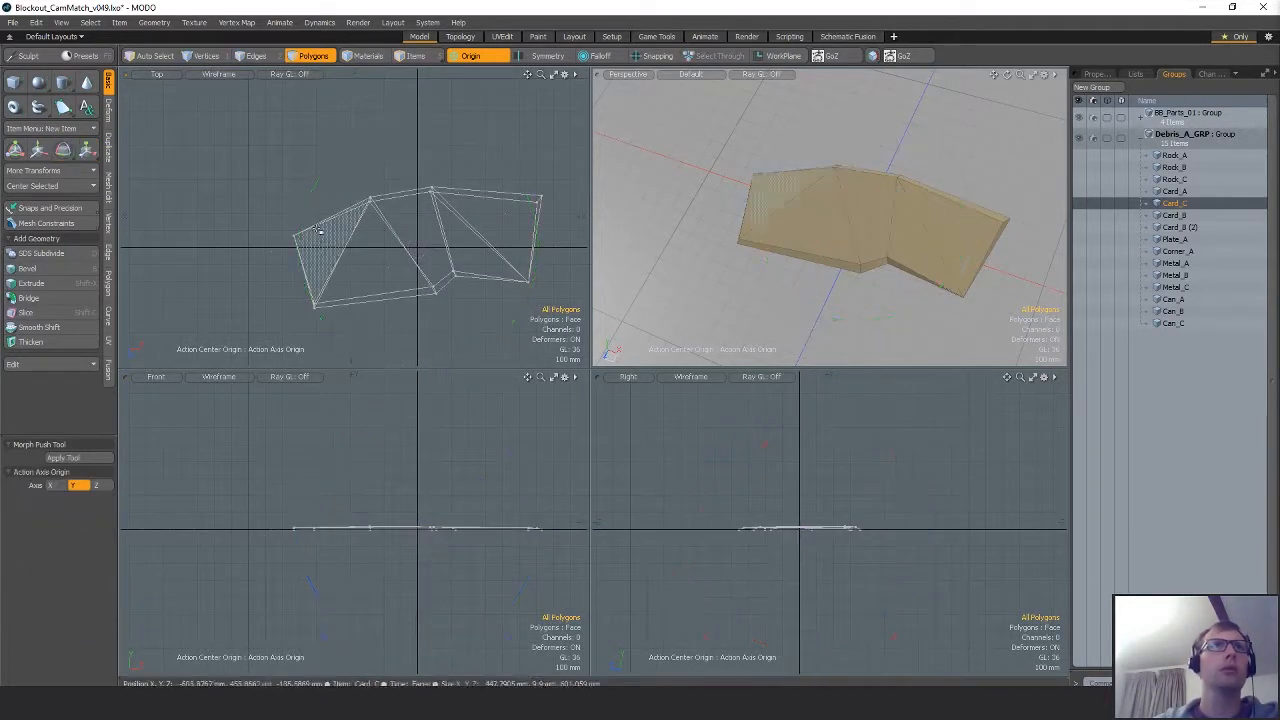
Scale Card_C down across its width into a narrow strip.
key("r")
left_click_drag(417, 358, 420, 291)
key("space")
key("space")
key("space")
key("space")
key("space")
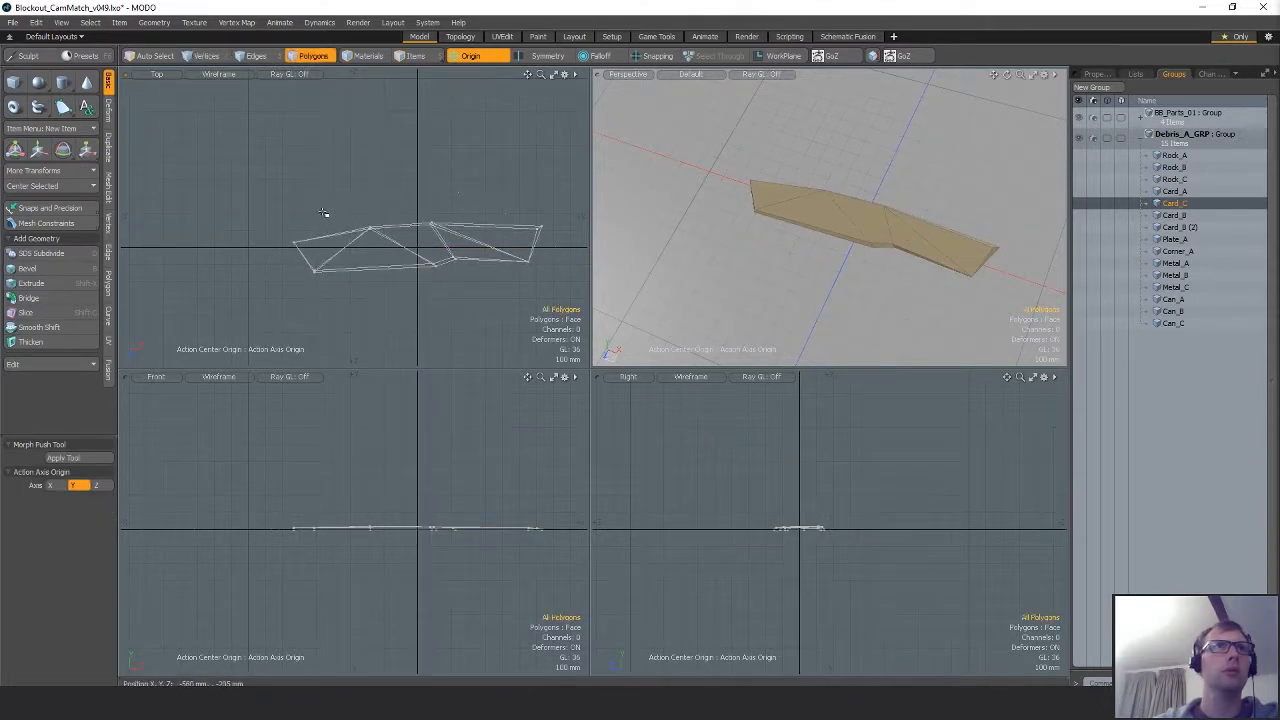
Bend one half of the Card_C strip sharply around a point near its middle to form an angled shape.
key("shift+b")
left_click(447, 263)
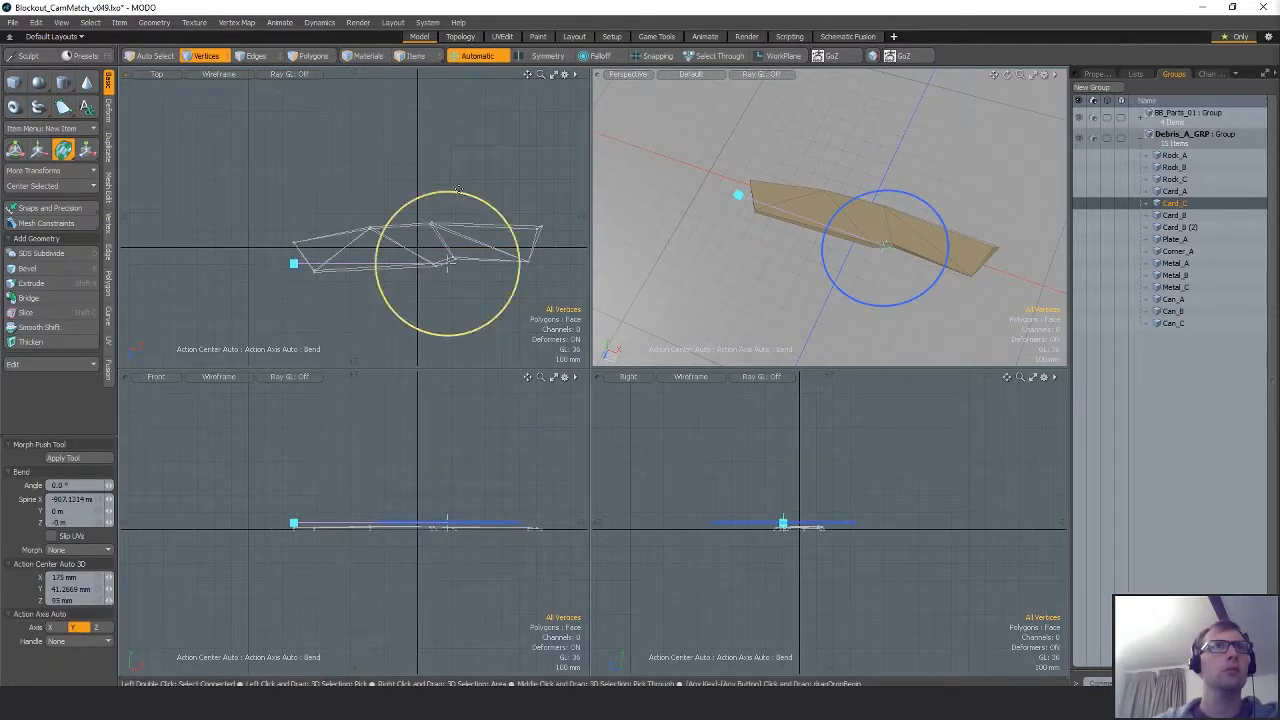
left_click_drag(456, 193, 519, 266)
key("space")
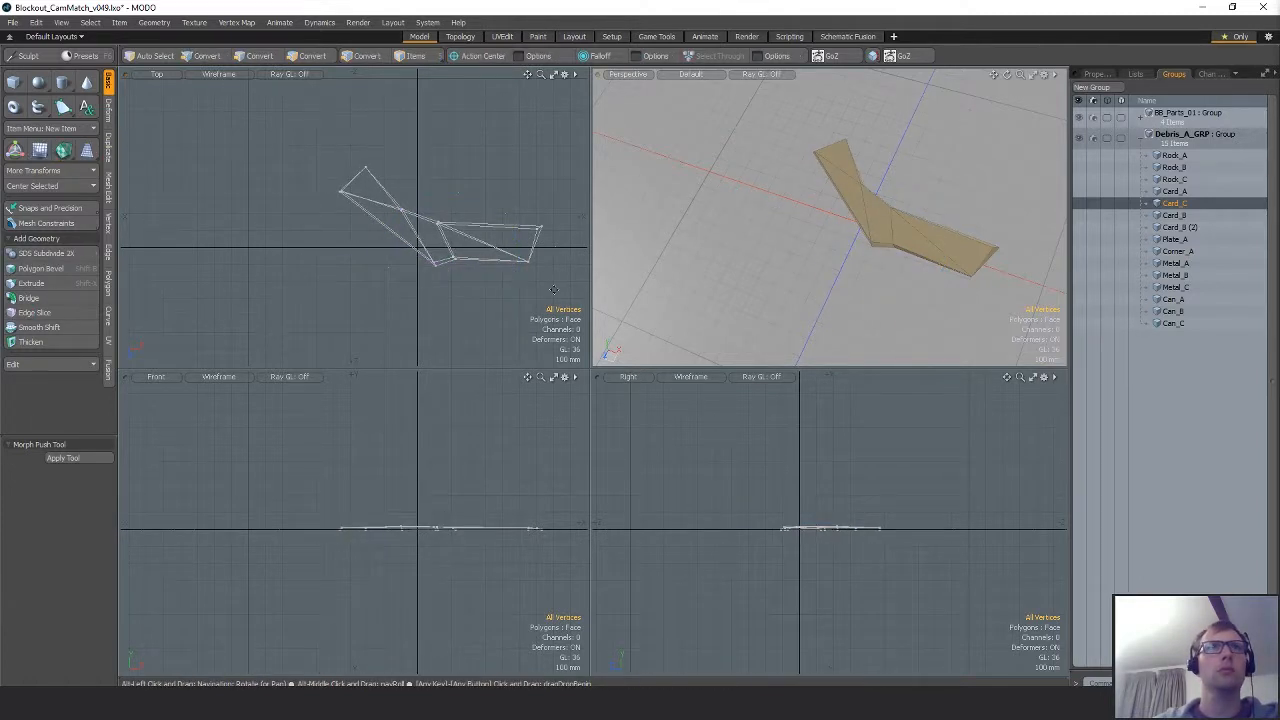
Bend the opposite half of Card_C slightly in the top plane, by about -18.6°.
left_click_drag(473, 225, 465, 252, "alt+shift")
key("shift+b")
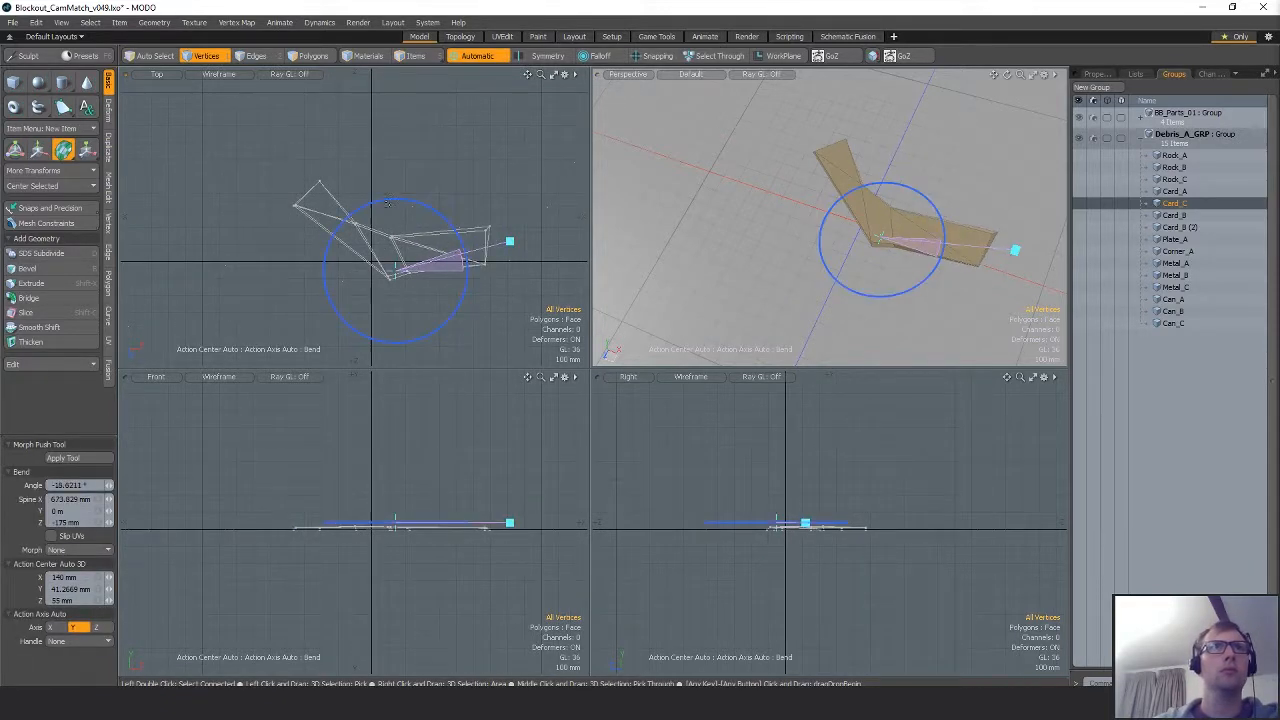
key("space")
Move the two corner vertices at the sharply bent end of Card_C inward to narrow that end.
key("w")
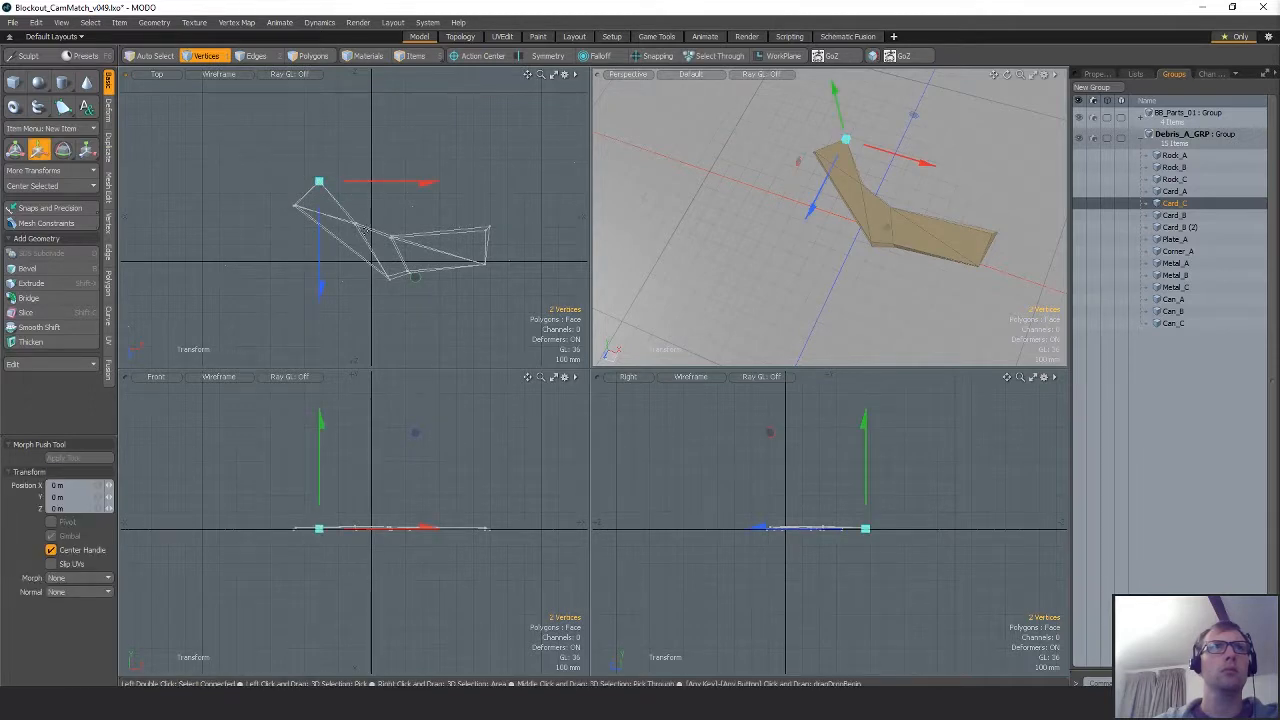
left_click_drag(364, 231, 346, 242)
key("space")
left_click(404, 318)
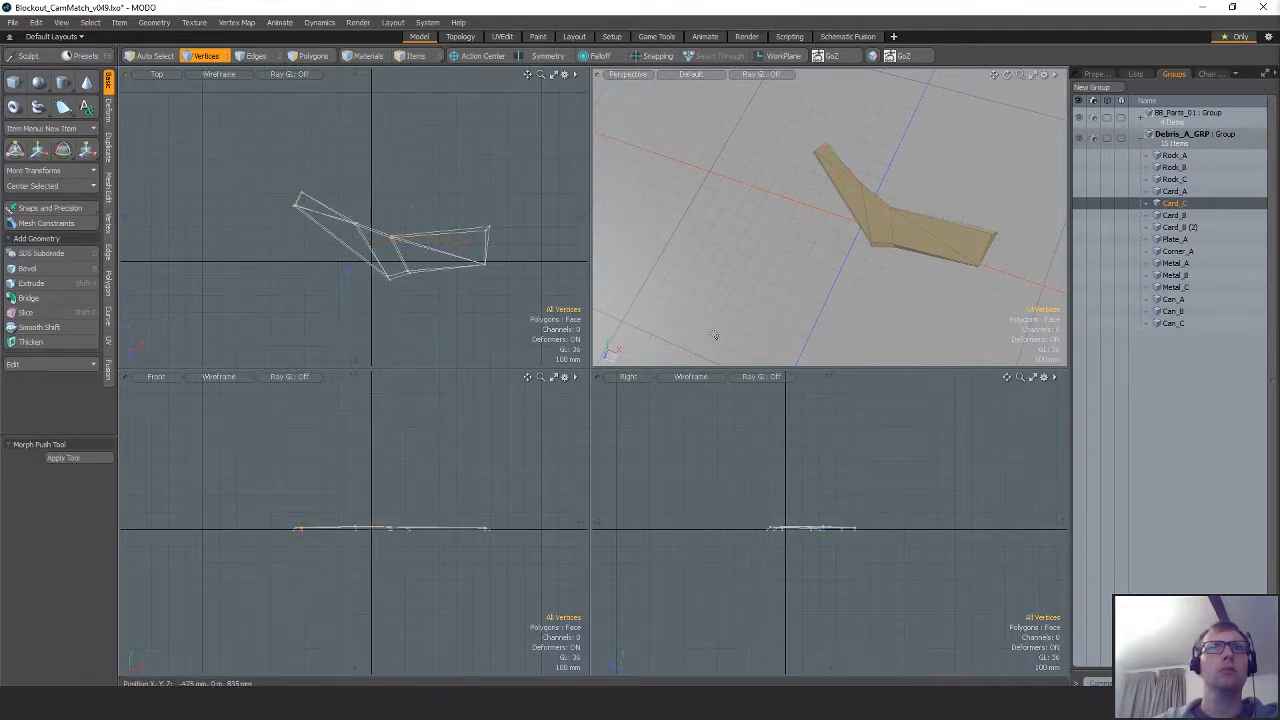
Lower the vertex at the outer corner of Card_C's bend by about 12 mm.
left_click_drag(452, 530, 591, 484, "ctrl+alt")
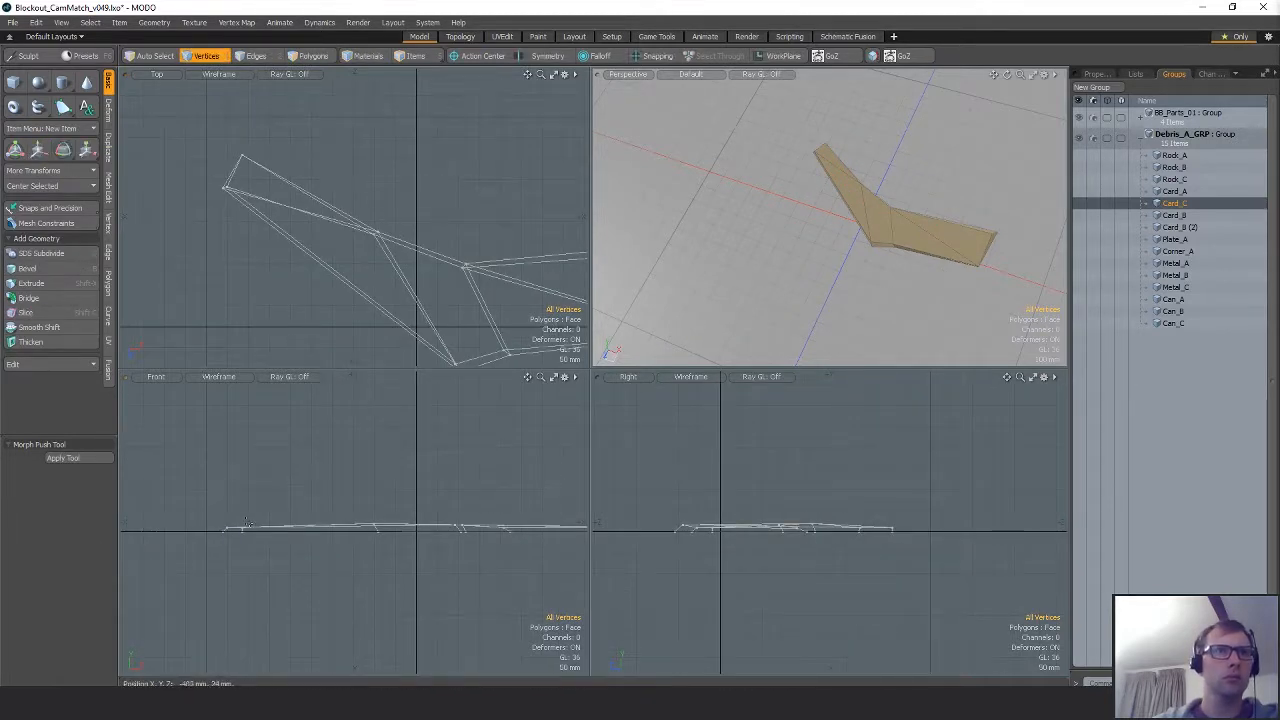
left_click_drag(248, 522, 209, 521, "alt+shift")
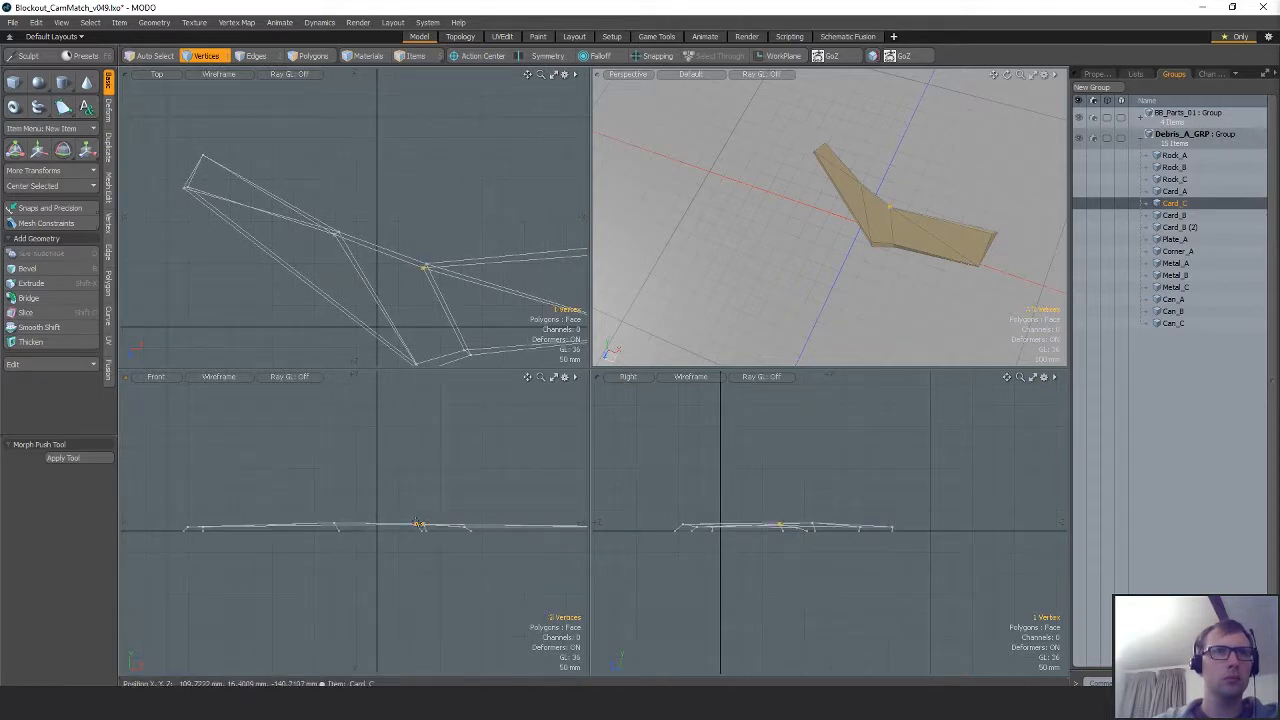
key("w")
left_click_drag(416, 518, 417, 530)
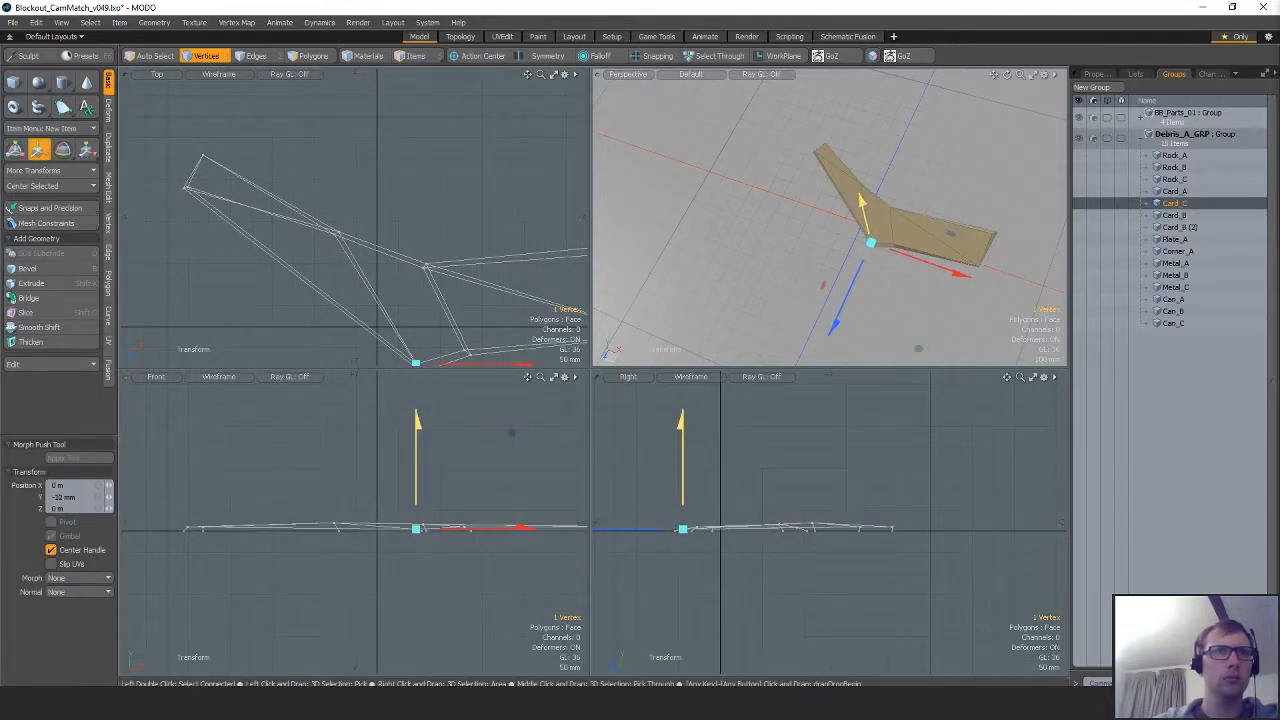
key("space")
left_click(478, 450)
Shift the underside edge along Card_C's inner bend inward, by about 24 mm in X and 58 mm in Z.
left_click_drag(888, 250, 802, 218, "alt")
key("2")
left_click(889, 250)
key("w")
scroll(957, 199, "up", 3)
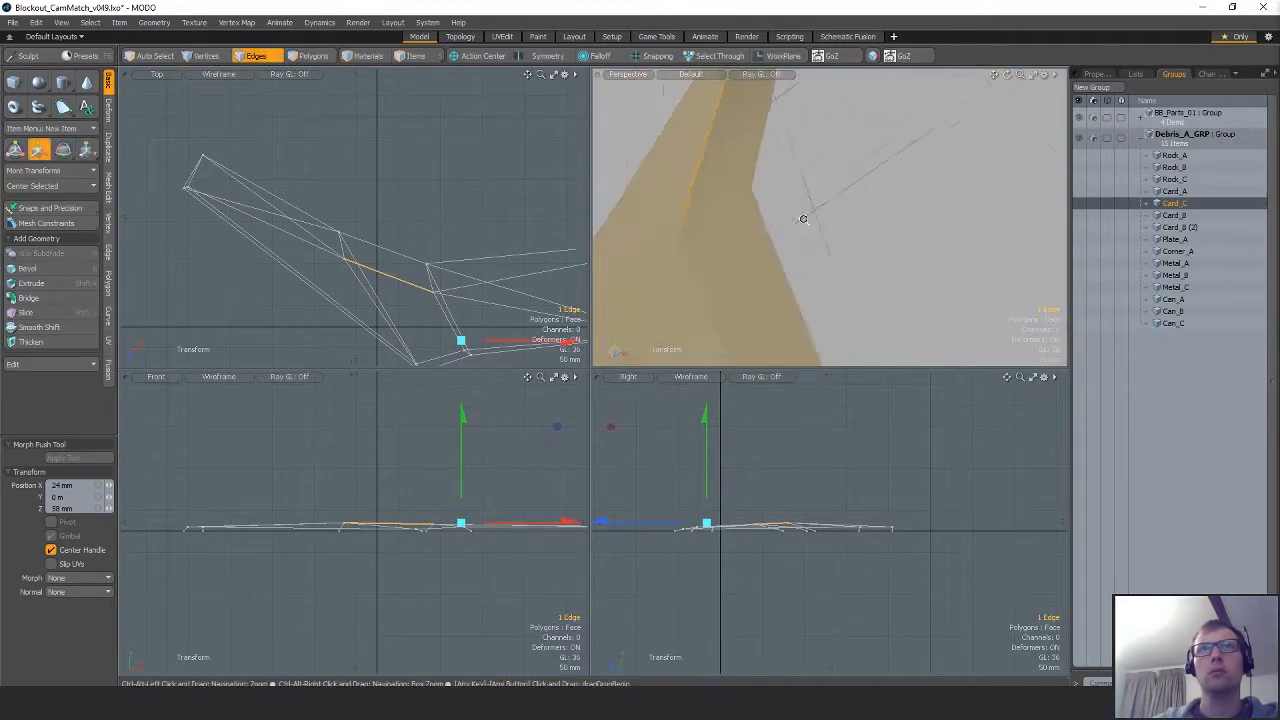
scroll(793, 222, "down", 3)
key("space")
Triangulate the two side faces along the inner bend of Card_C.
key("3")
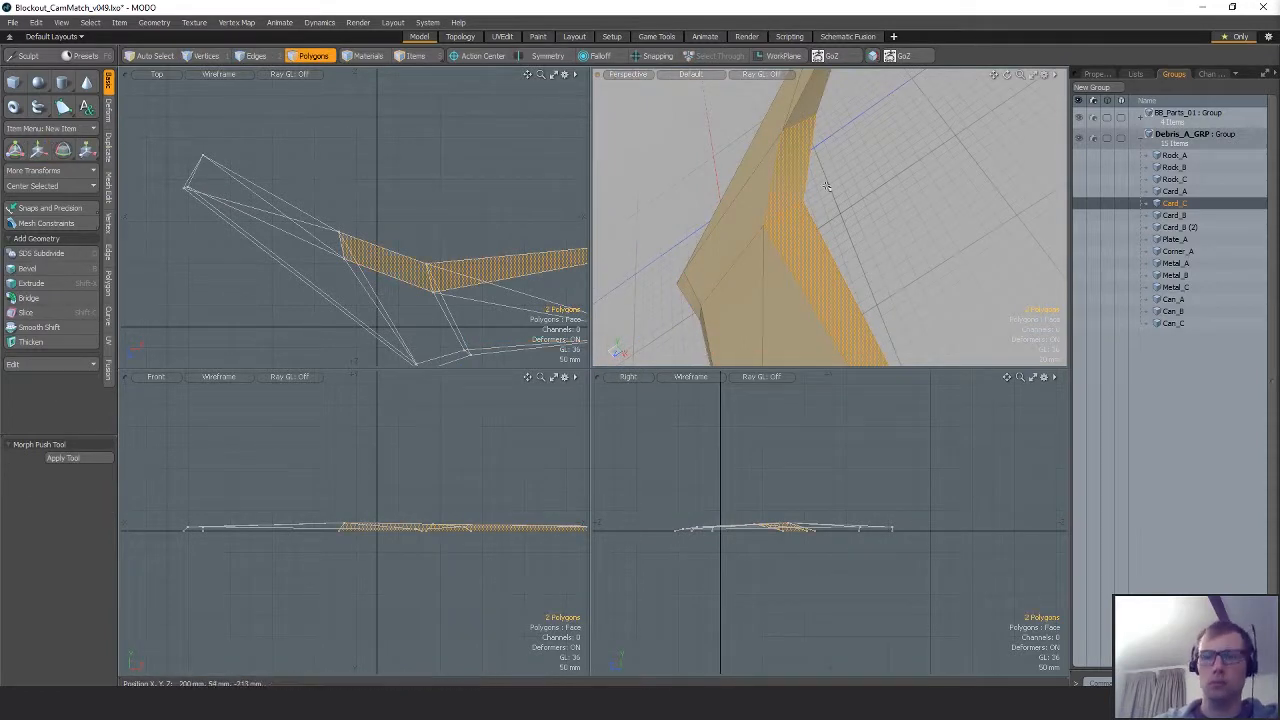
left_click_drag(829, 223, 900, 323, "alt")
scroll(882, 262, "up", 3)
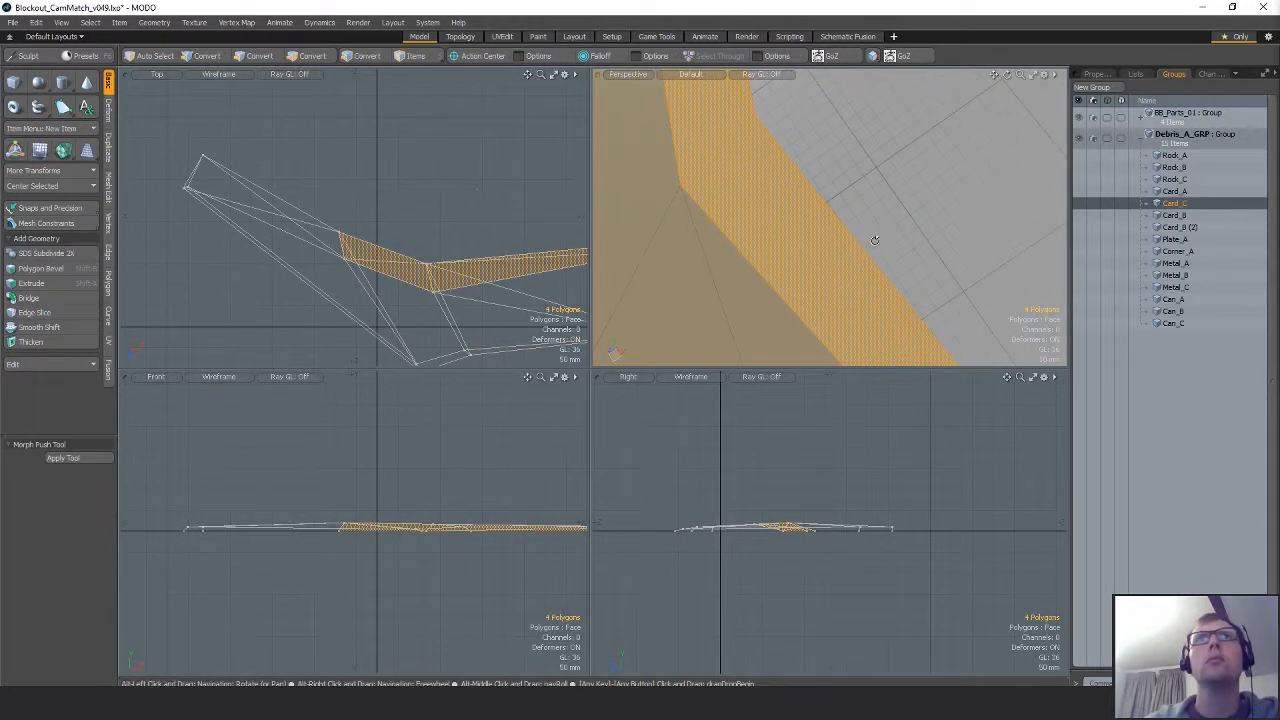
left_click_drag(876, 240, 679, 203, "alt")
key("1")
left_click_drag(917, 206, 880, 245, "alt")
scroll(971, 214, "down", 4)
scroll(880, 245, "down", 2)
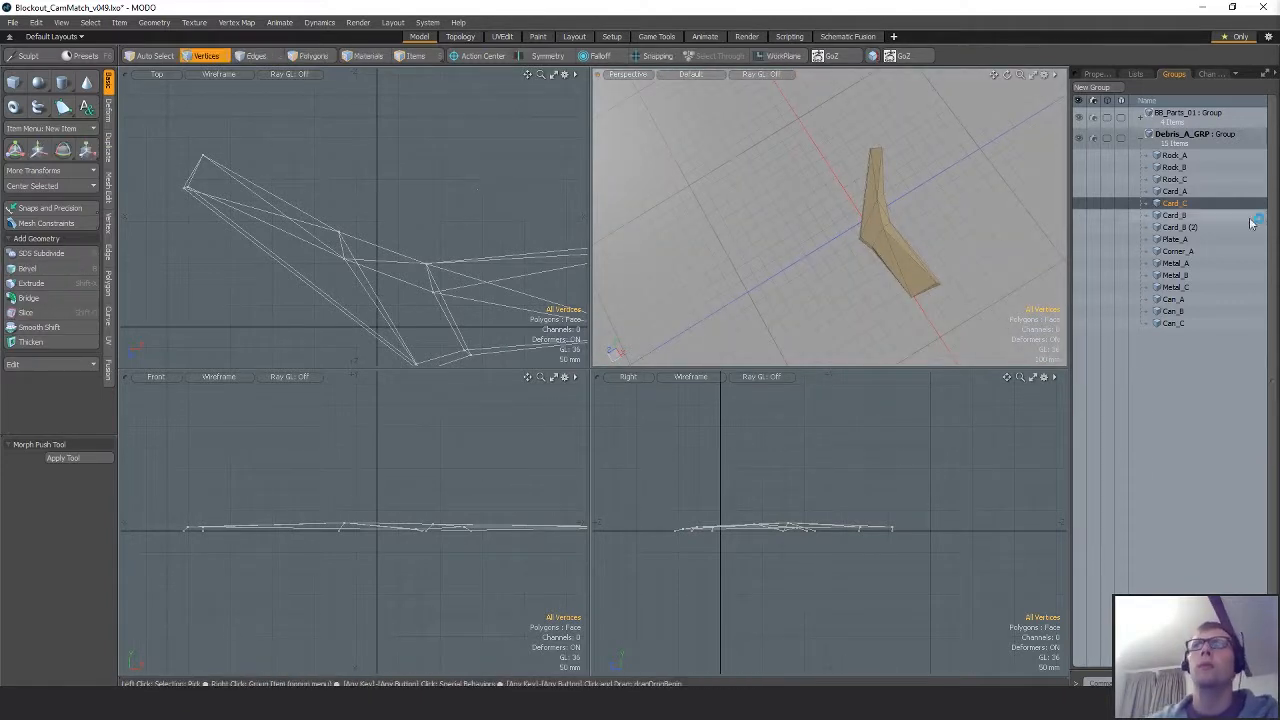
Scale Card_B (2) down across its width into a narrower strip, using the origin as action center.
left_click(1180, 227)
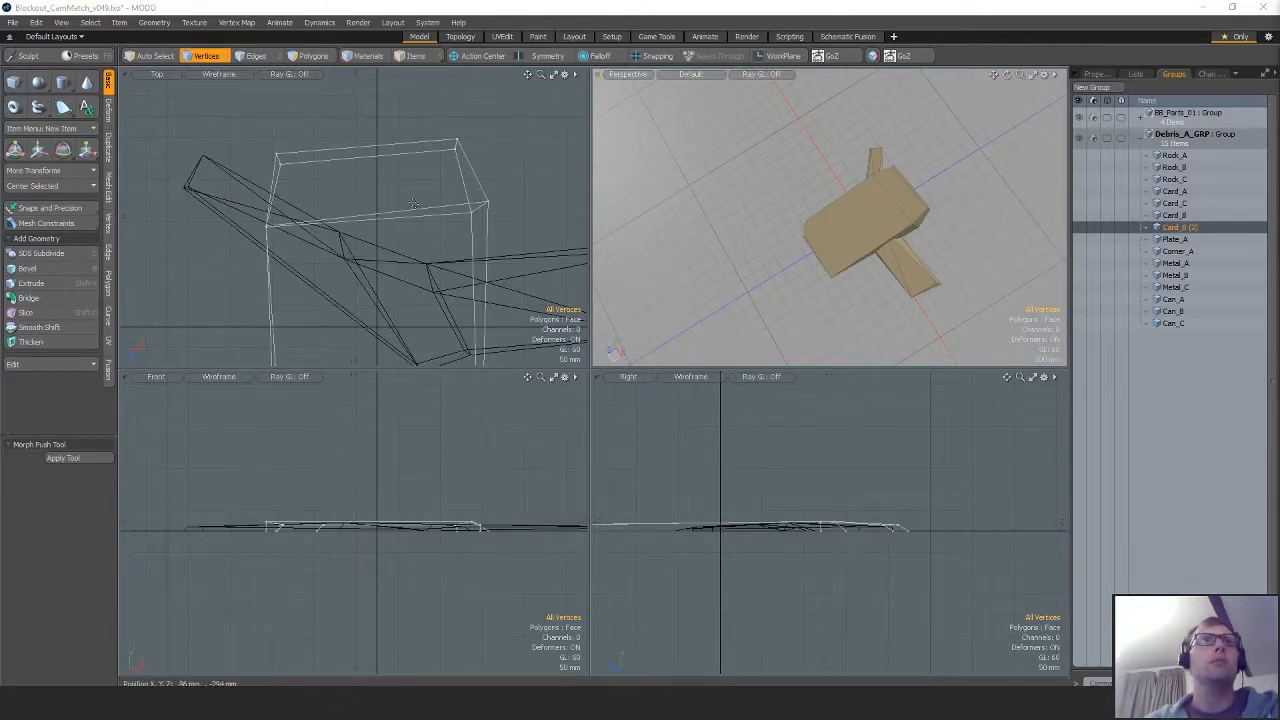
left_click_drag(413, 203, 365, 208, "ctrl+alt")
left_click_drag(452, 222, 418, 200, "alt+shift")
key("r")
left_click_drag(405, 532, 509, 488, "ctrl+alt")
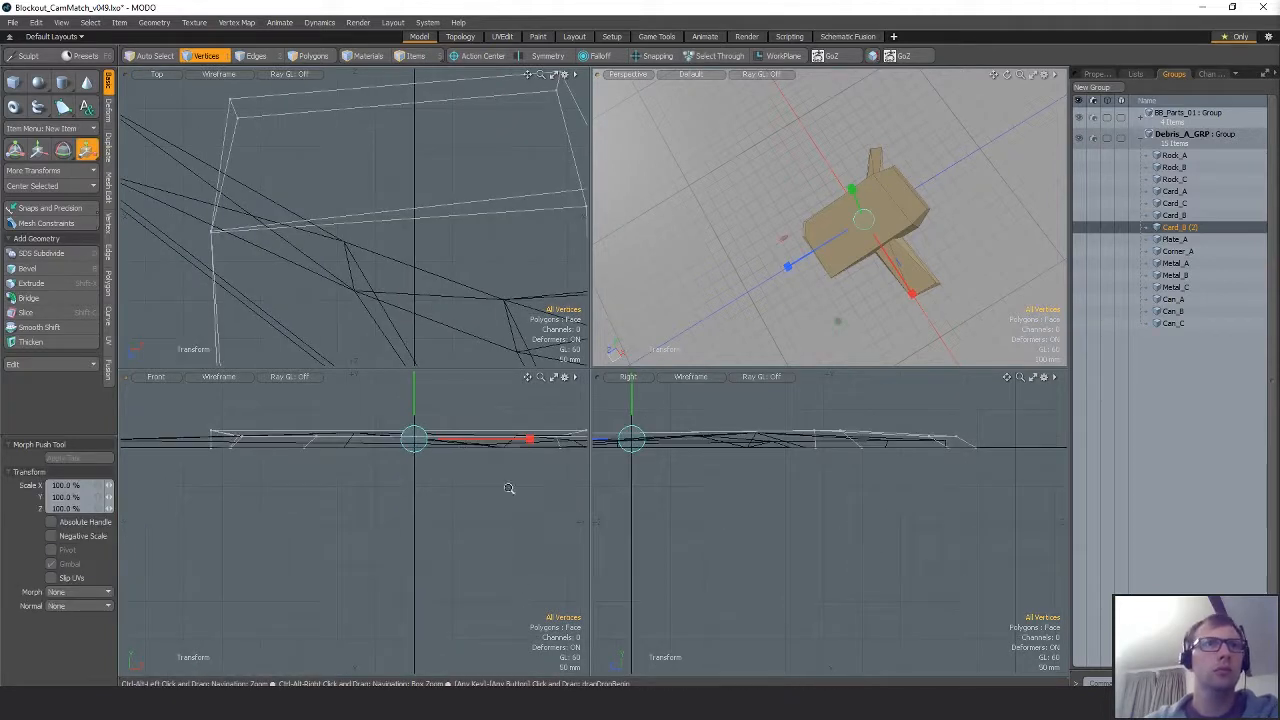
left_click_drag(416, 388, 416, 415)
key("ctrl+z")
key("alt+o")
left_click_drag(492, 270, 422, 286, "ctrl+alt")
left_click_drag(422, 286, 450, 257, "alt+shift")
key("space")
key("space")
key("space")
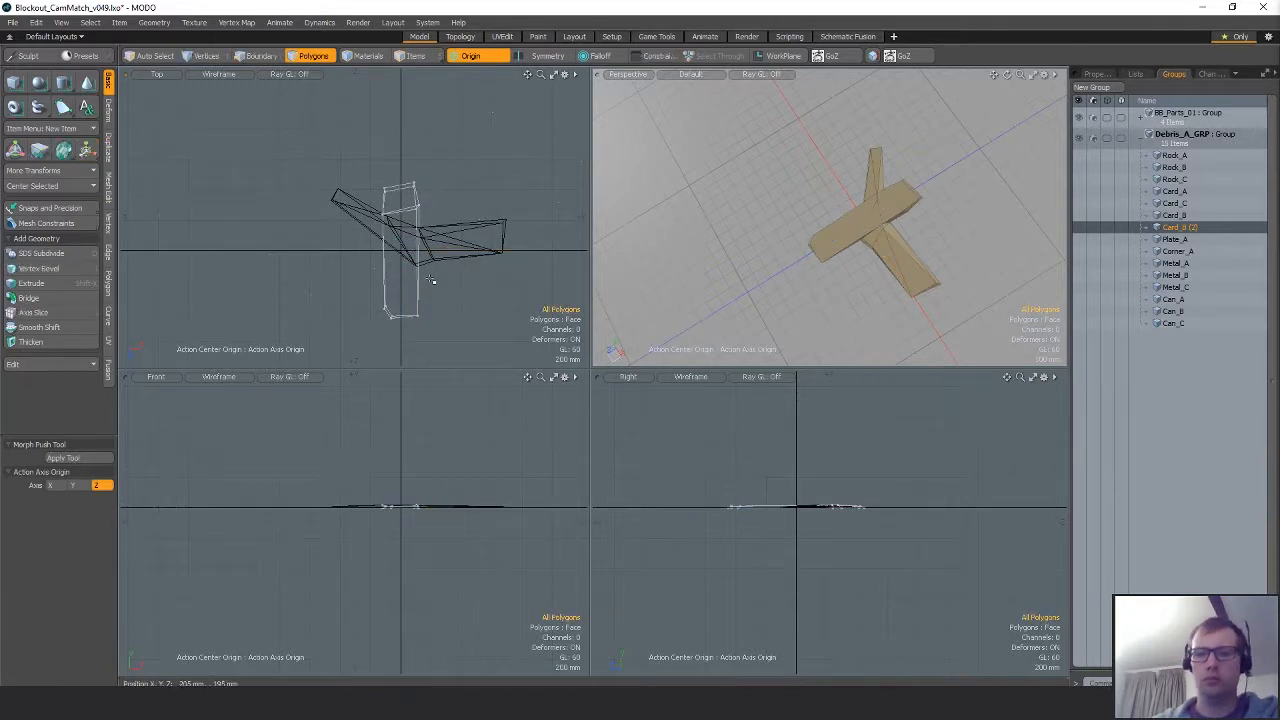
Bend the long section of Card_B (2) sideways in the top plane to angle it away from its short end.
key("shift+b")
left_click(417, 187)
left_click_drag(418, 295, 378, 290)
key("space")
Select all polygons of Card_B (2), triangulate them and clear the selection.
scroll(888, 214, "up", 4)
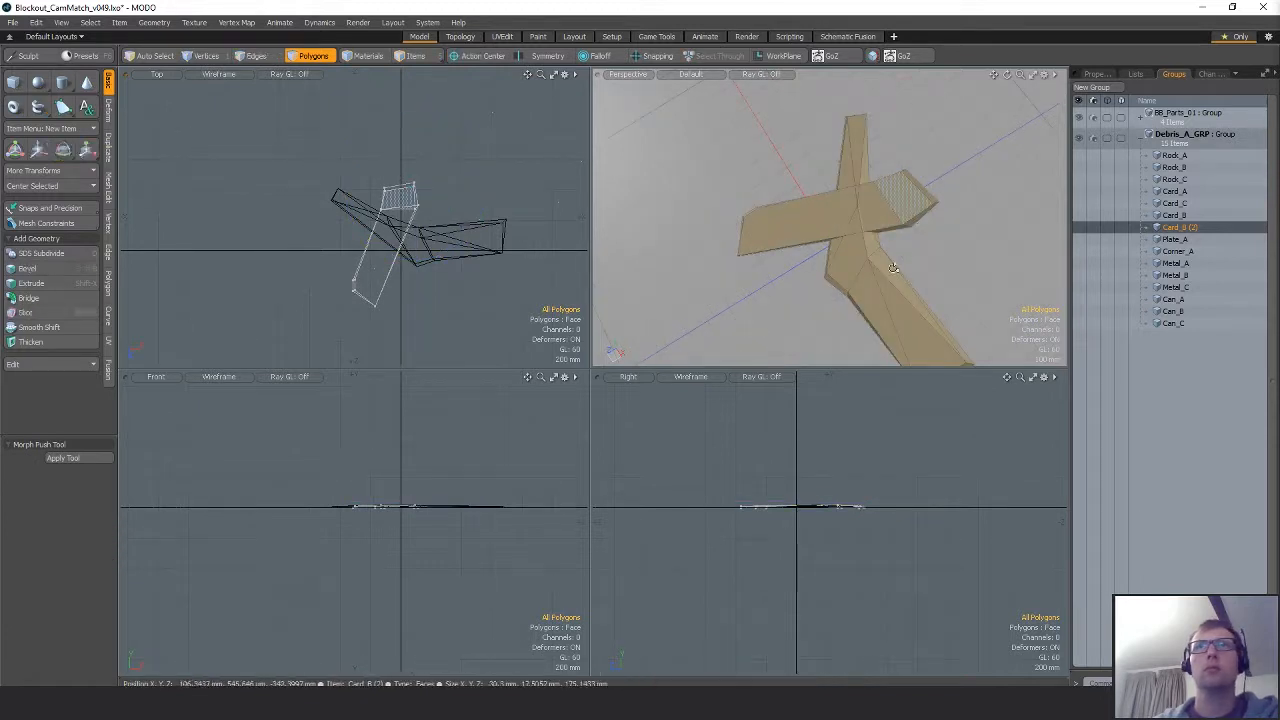
left_click_drag(888, 214, 920, 203, "alt")
left_click_drag(879, 251, 930, 250, "ctrl+alt")
key("1")
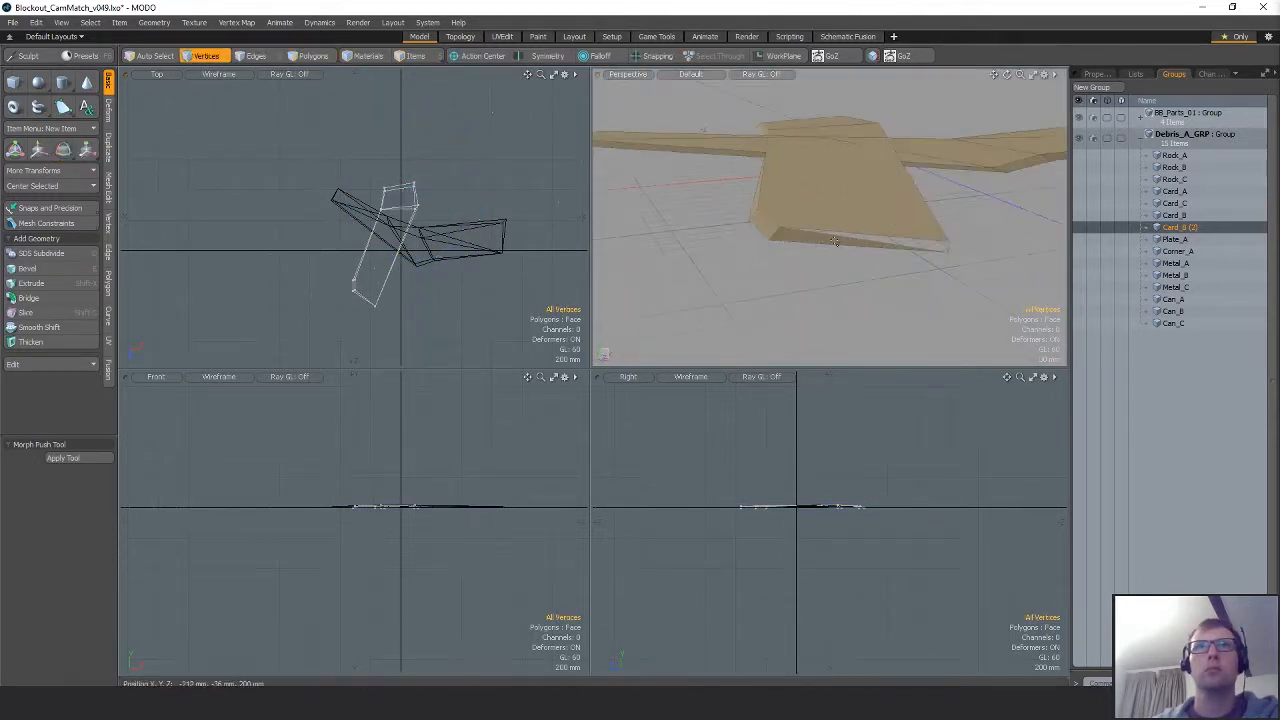
key("3")
left_click(814, 238)
scroll(703, 302, "down", 3)
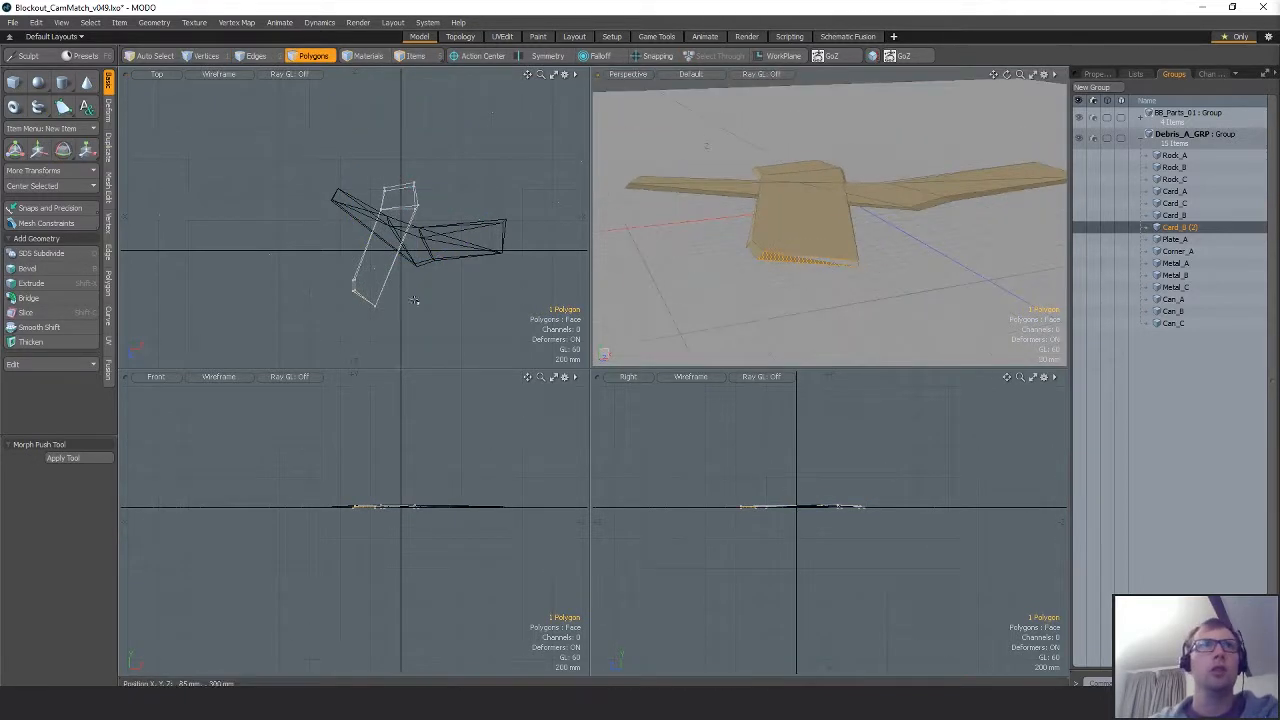
key("bracketright")
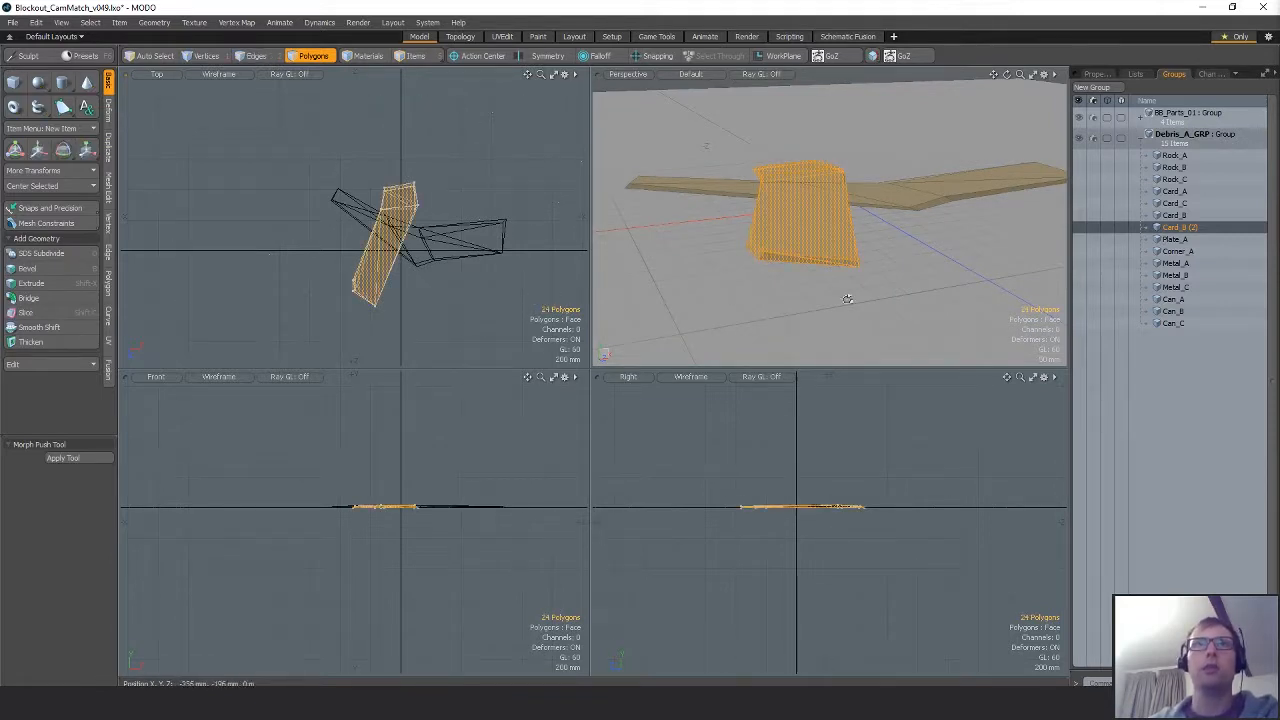
left_click_drag(848, 299, 888, 314, "alt")
left_click(888, 312)
Check Card_C, Card_A and Card_B, and rename Card_B (2) as Card_D.
left_click(1174, 203)
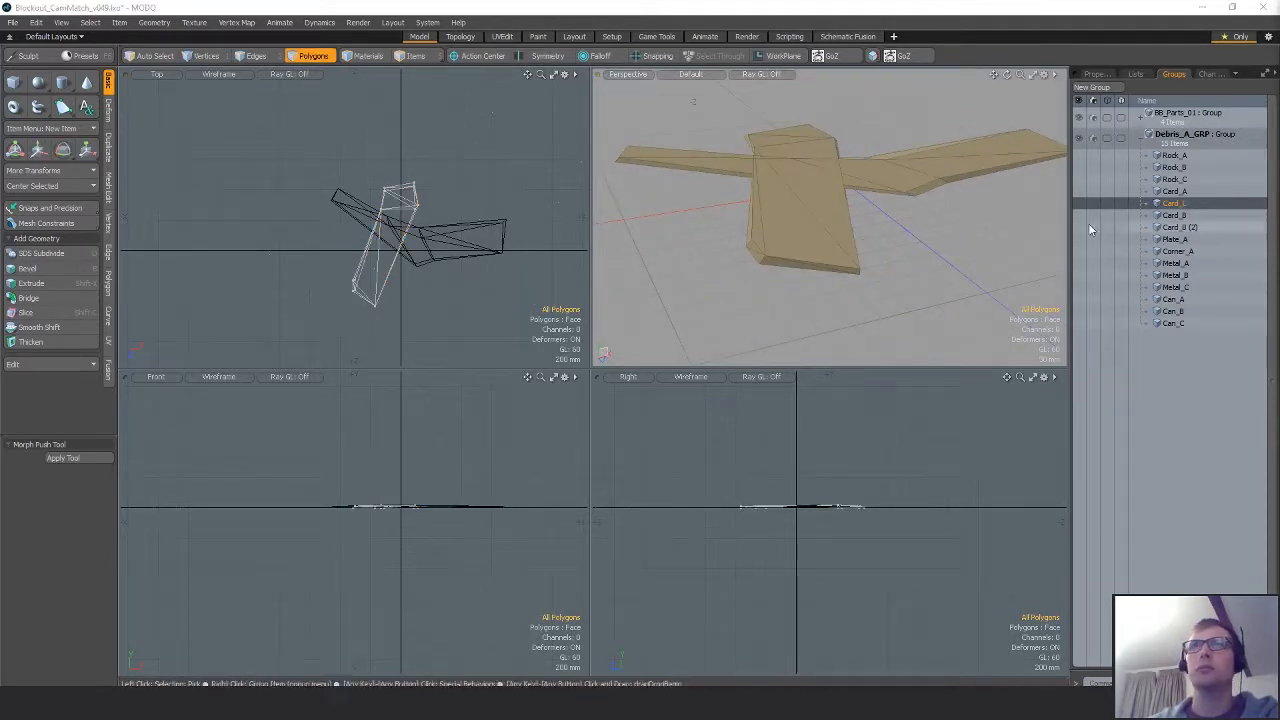
left_click_drag(920, 226, 905, 250, "alt")
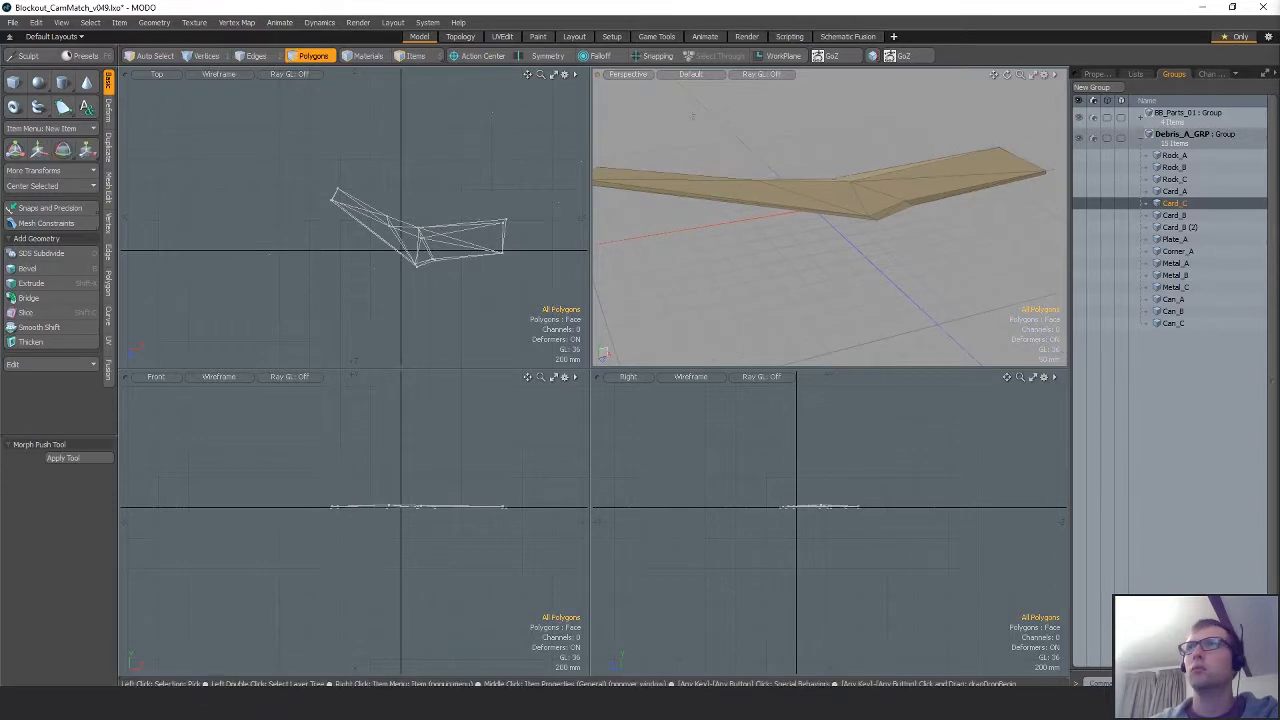
left_click(1174, 215)
left_click(1174, 191, "ctrl")
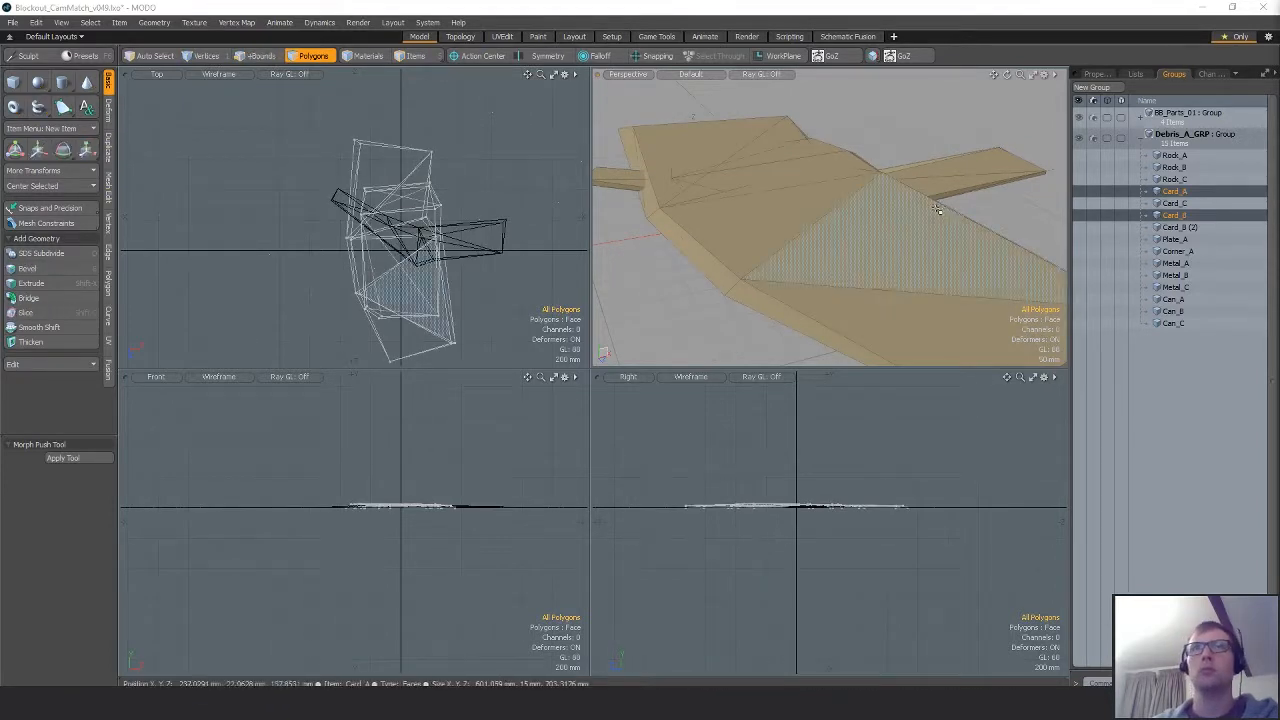
key("a")
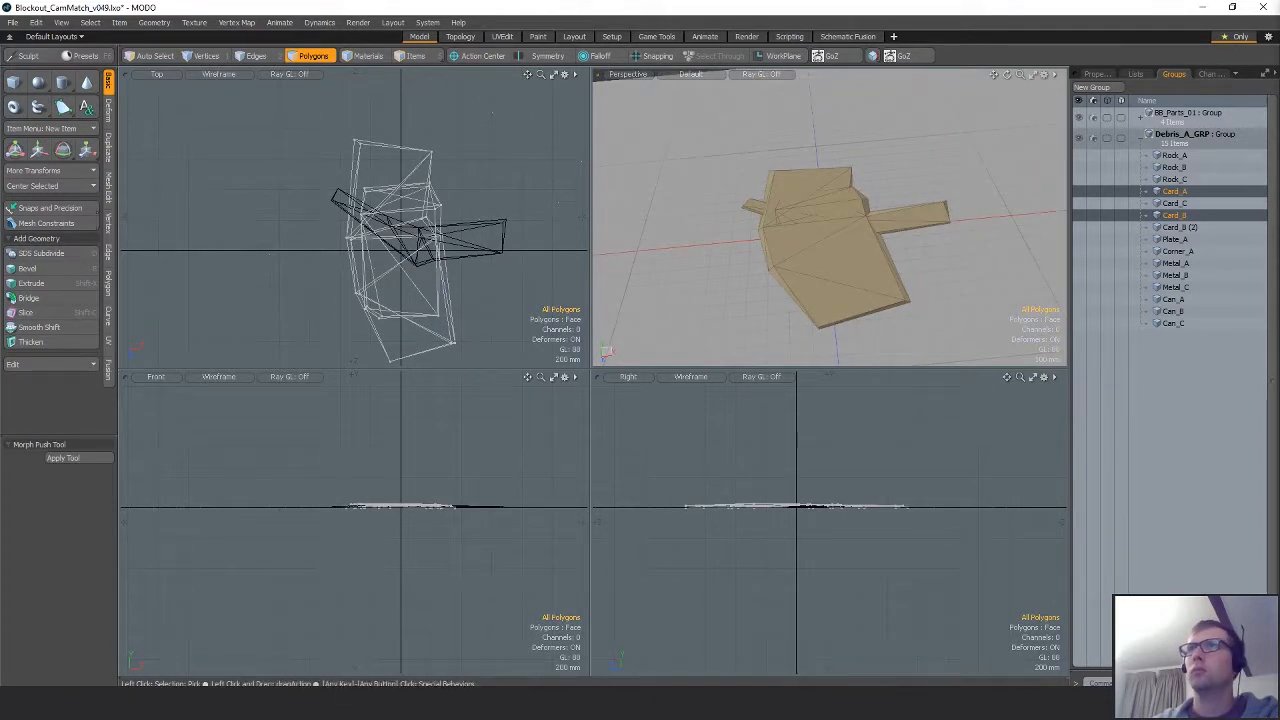
left_click(1180, 227)
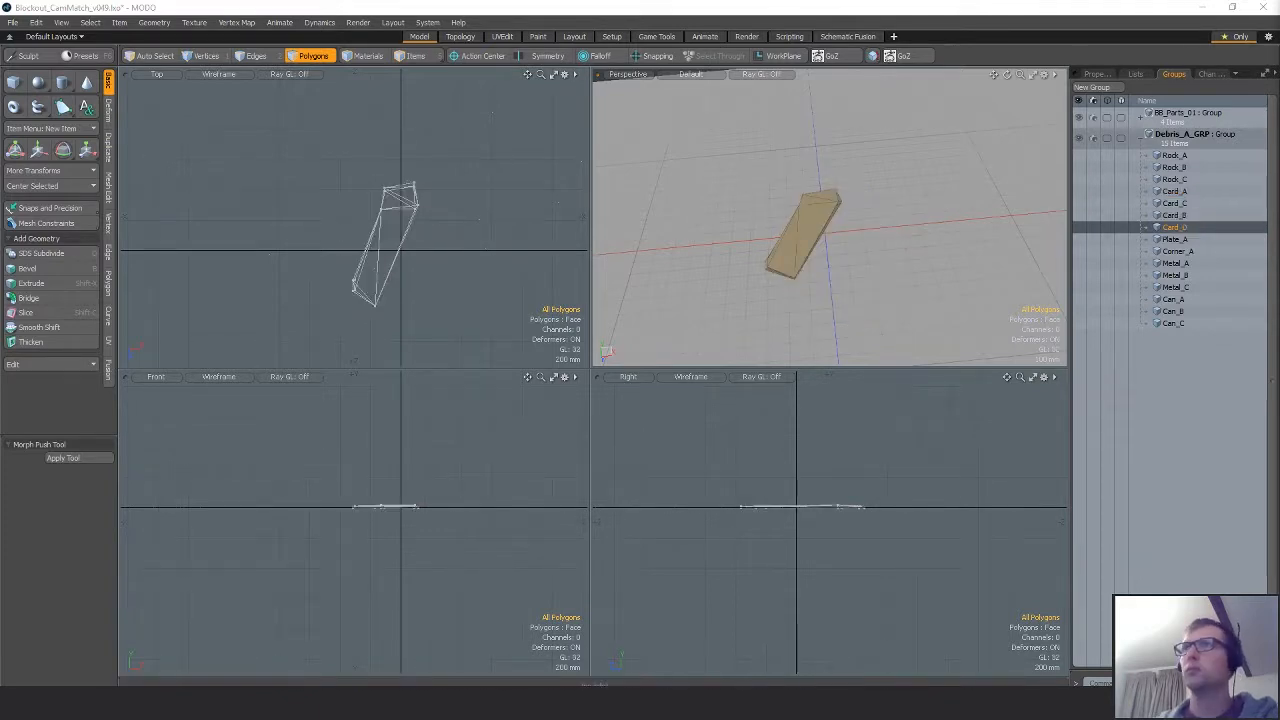
Create a standard group named Bits_A_GRP from Rock_A, Rock_B, Rock_C, Card_C and Card_D.
left_click(1200, 155)
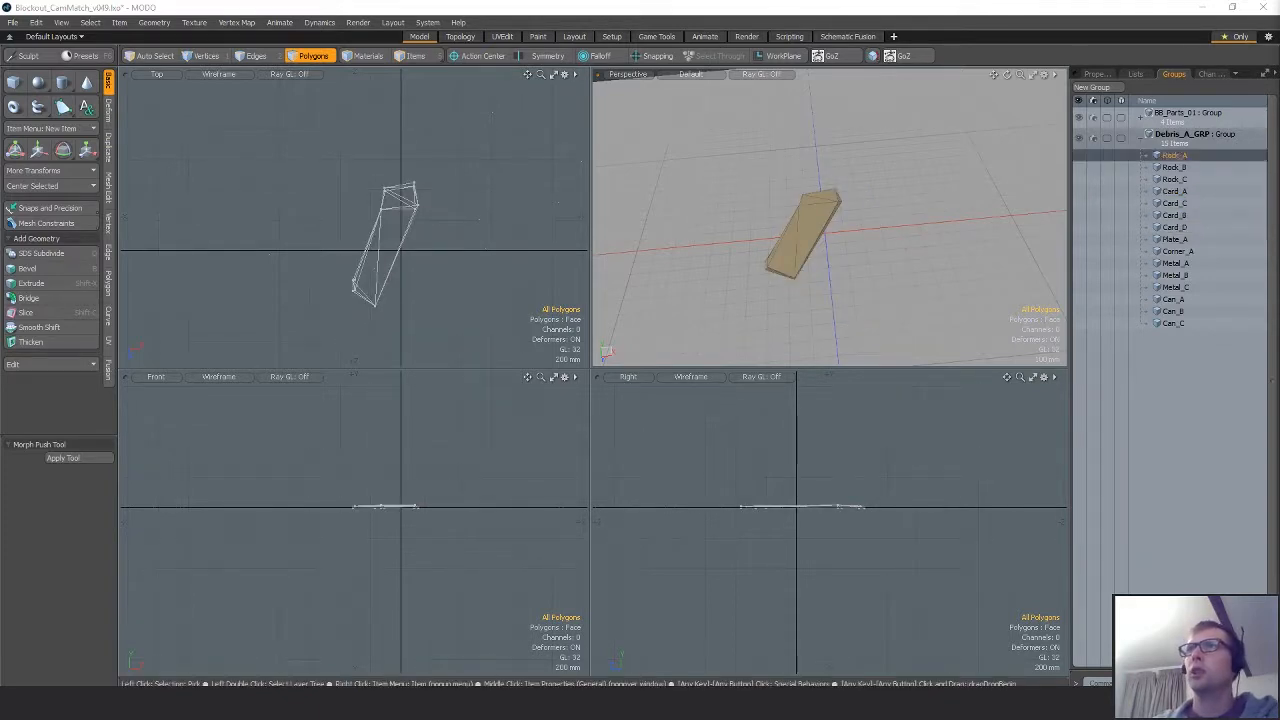
left_click(1205, 227, "shift")
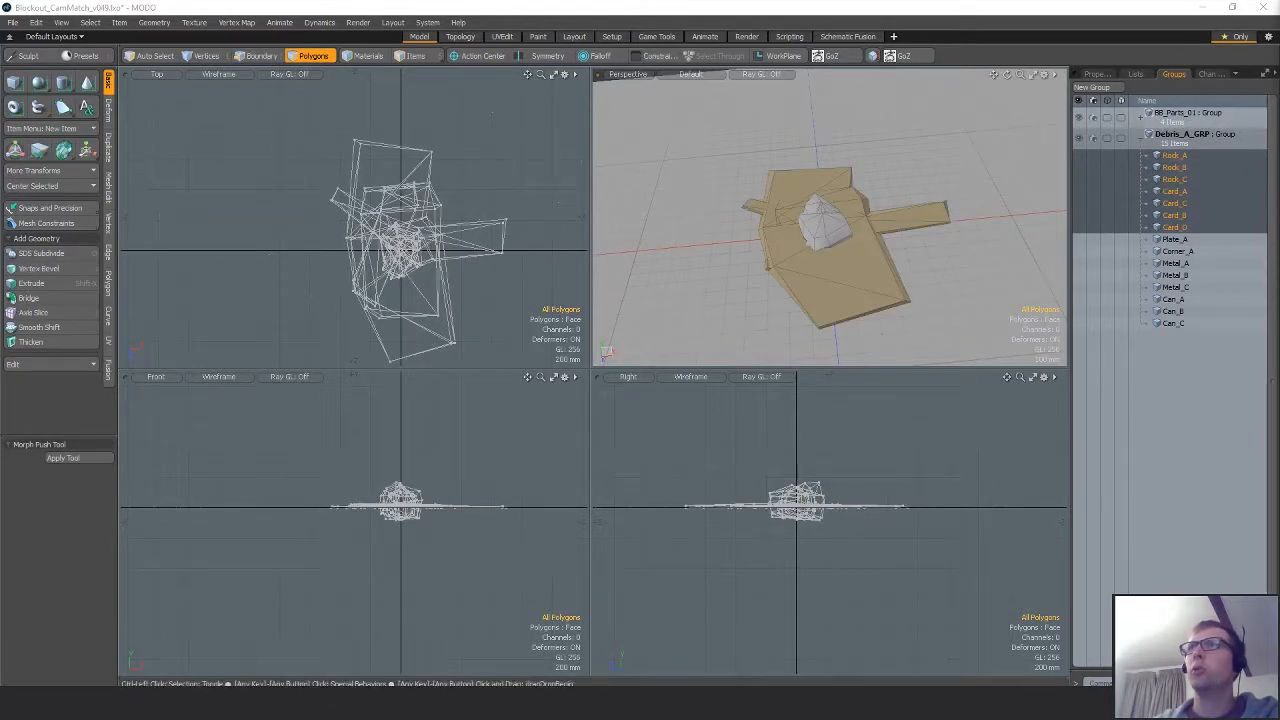
left_click(1175, 191, "ctrl")
left_click(1175, 215, "ctrl")
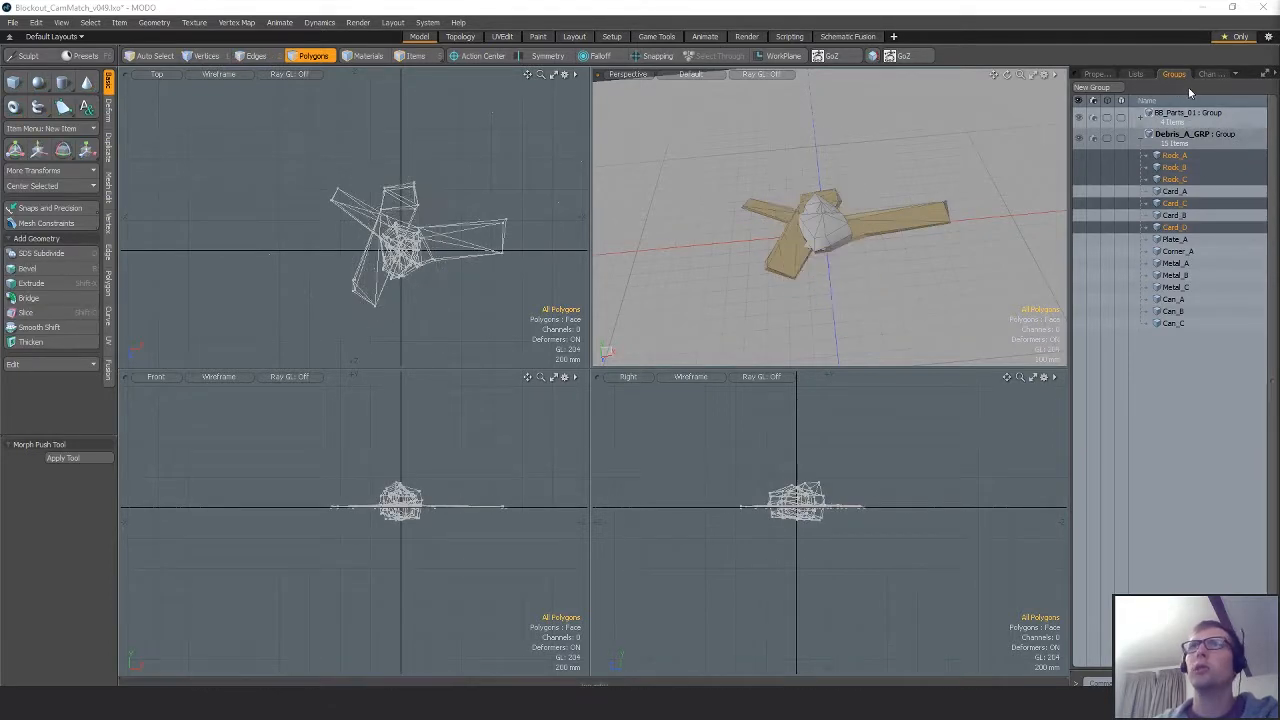
left_click(1099, 95)
type("Ro")
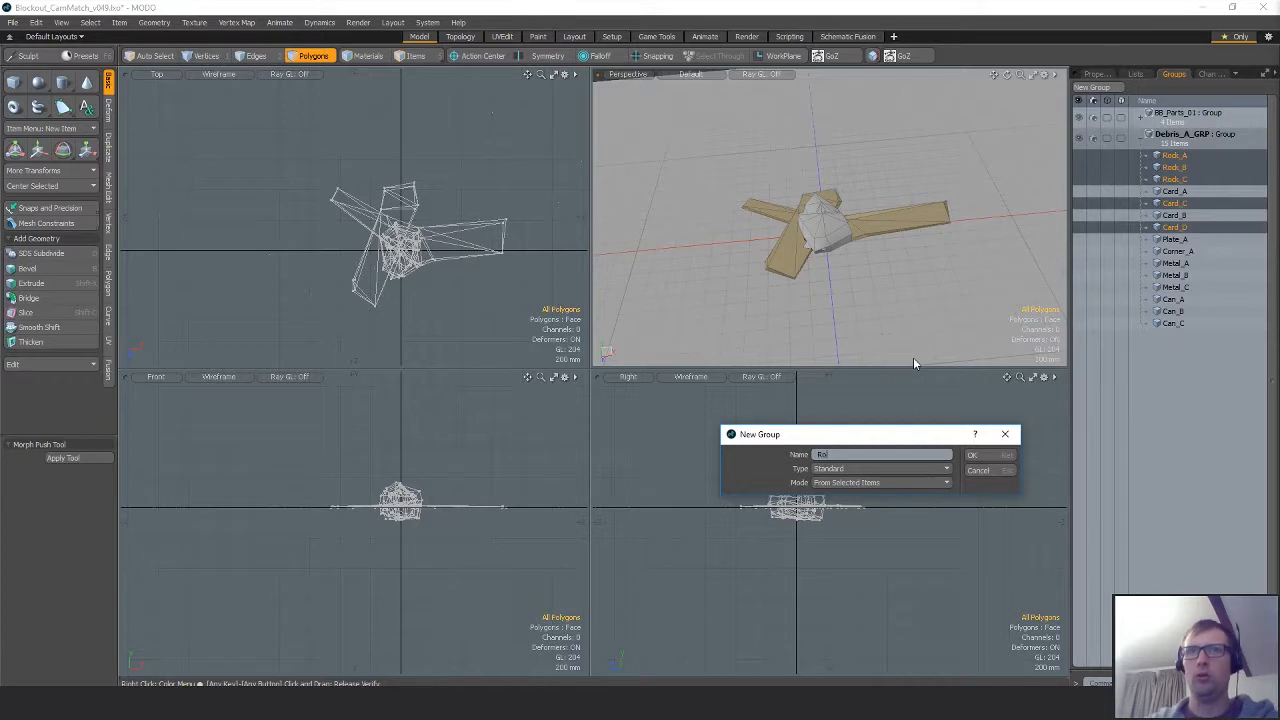
key("BackSpace")
key("BackSpace")
type("Bits_")
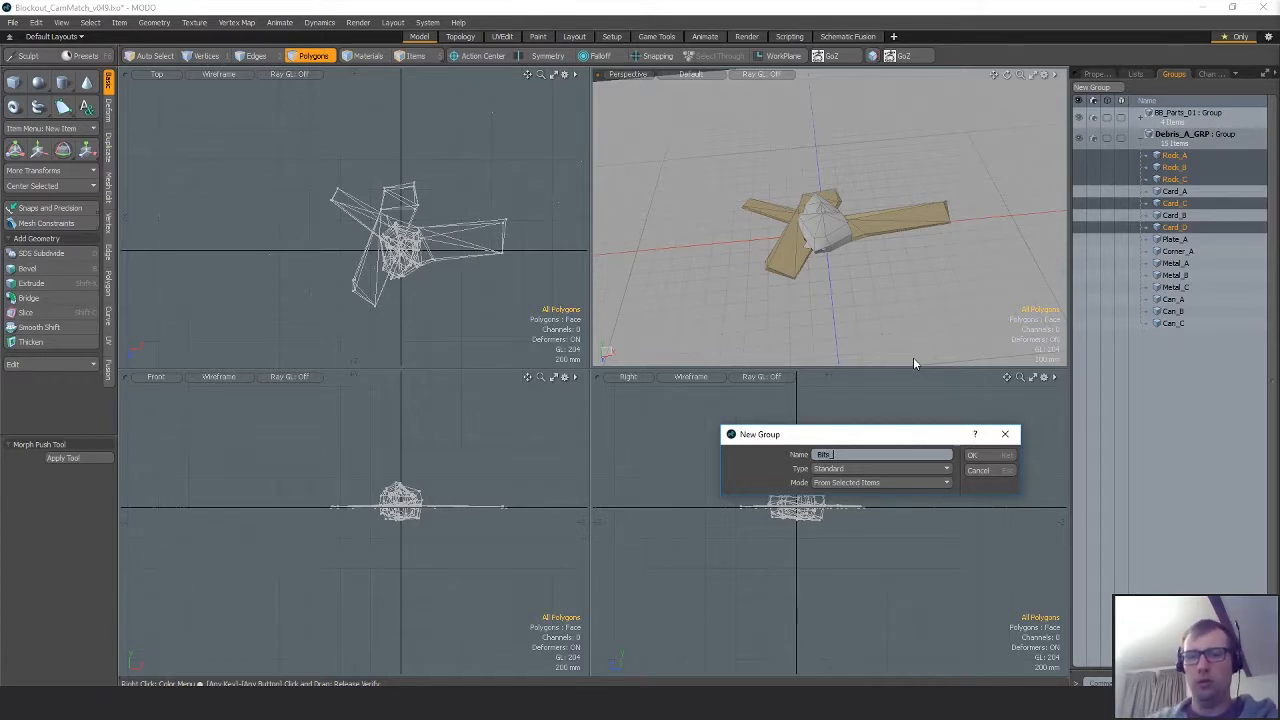
type("GRP")
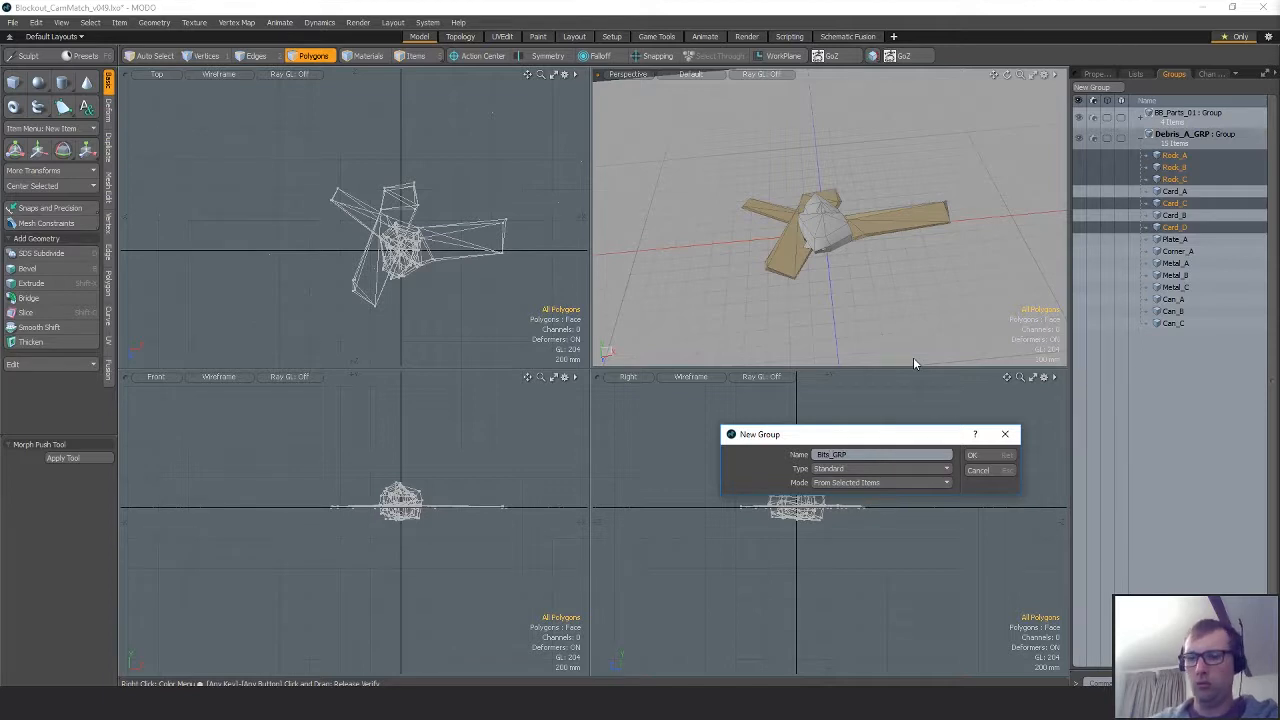
type("_A")
key("Return")
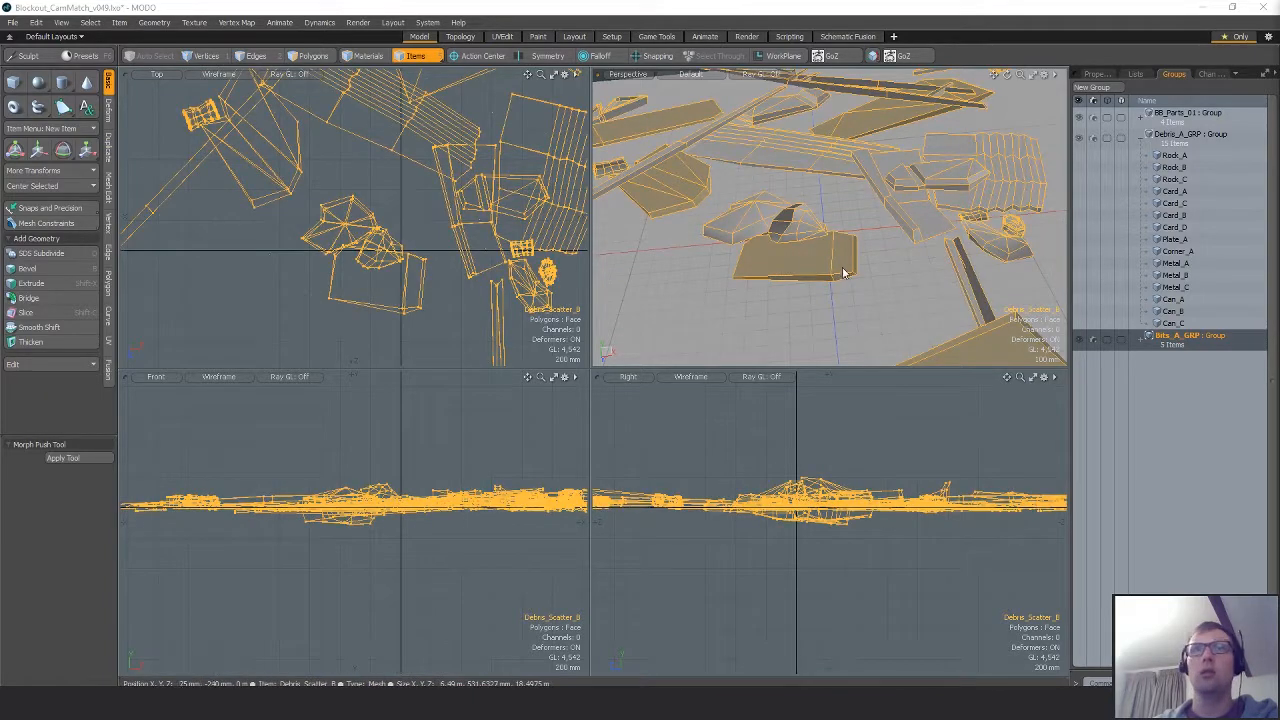
Select all polygons with the card material in the Debris_Scatter_B mesh and triangulate them.
key("3")
double_click(828, 262)
scroll(829, 262, "down", 4)
left_click_drag(832, 264, 857, 279, "alt")
key("4")
left_click(857, 279)
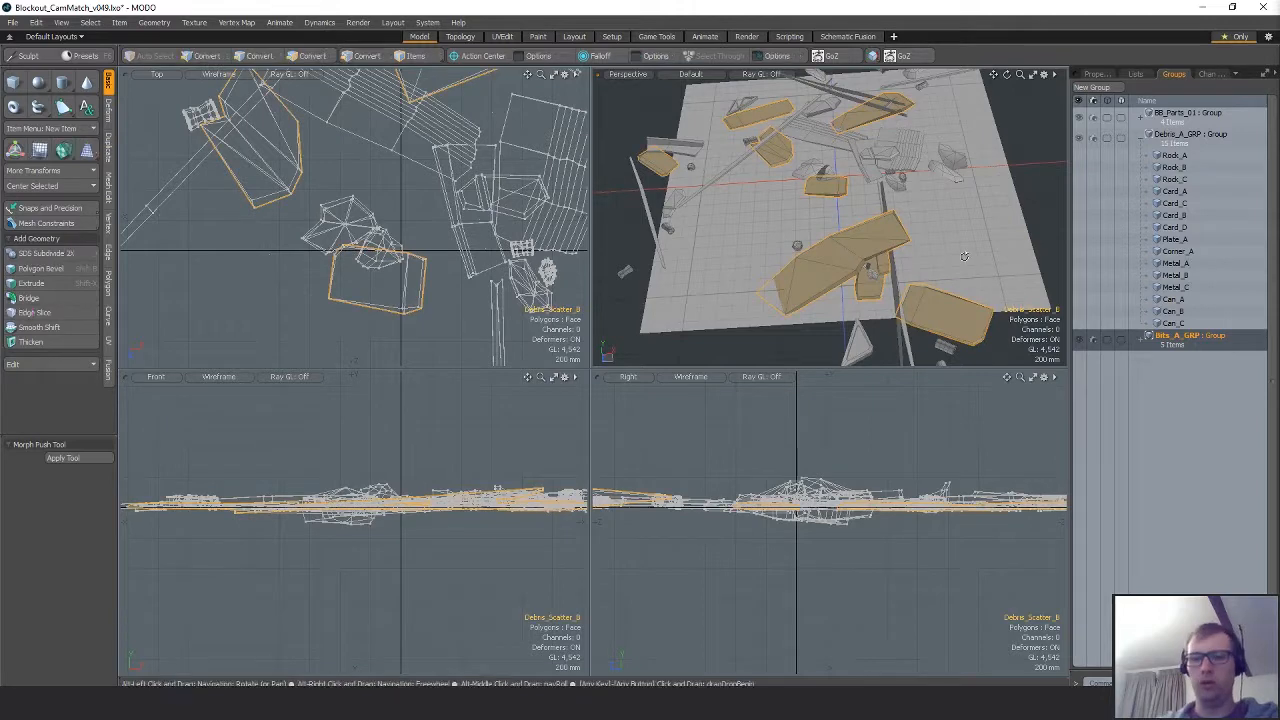
key("alt+3")
left_click_drag(985, 269, 974, 296, "alt+shift")
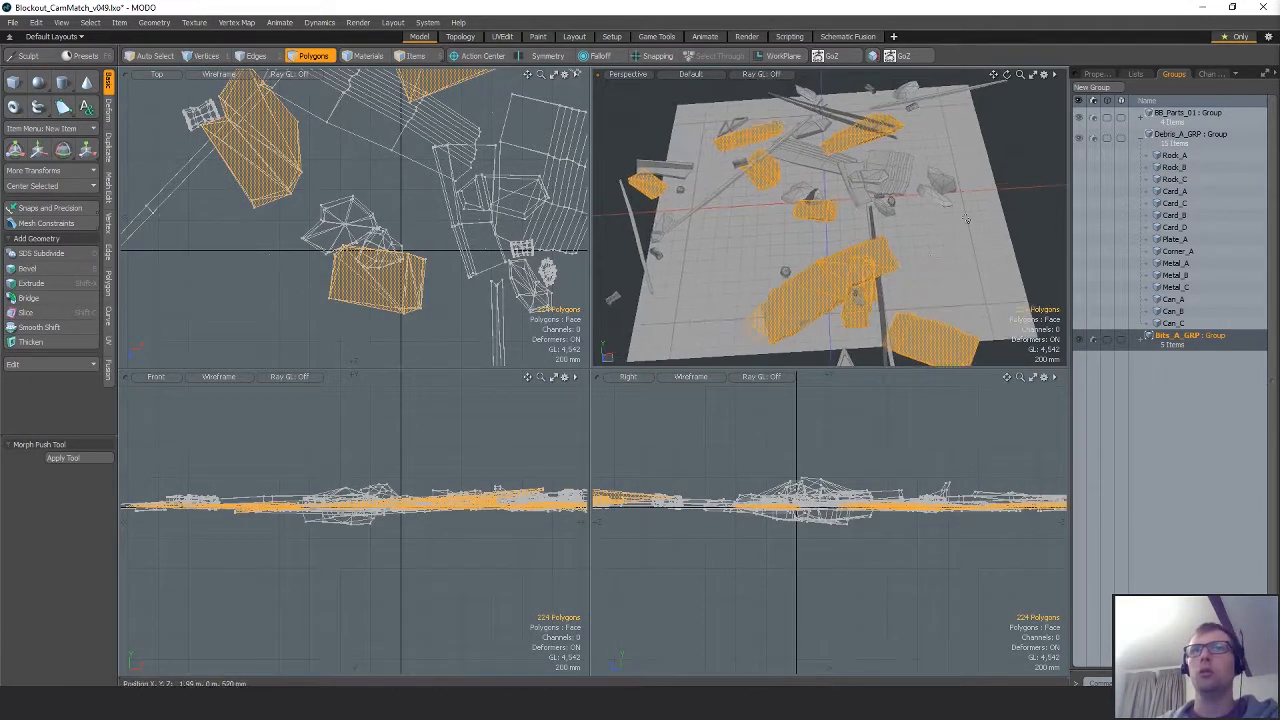
Switch to the Debris_Scatter_A mesh and select all polygons that use the Cardboard material.
key("1")
key("u")
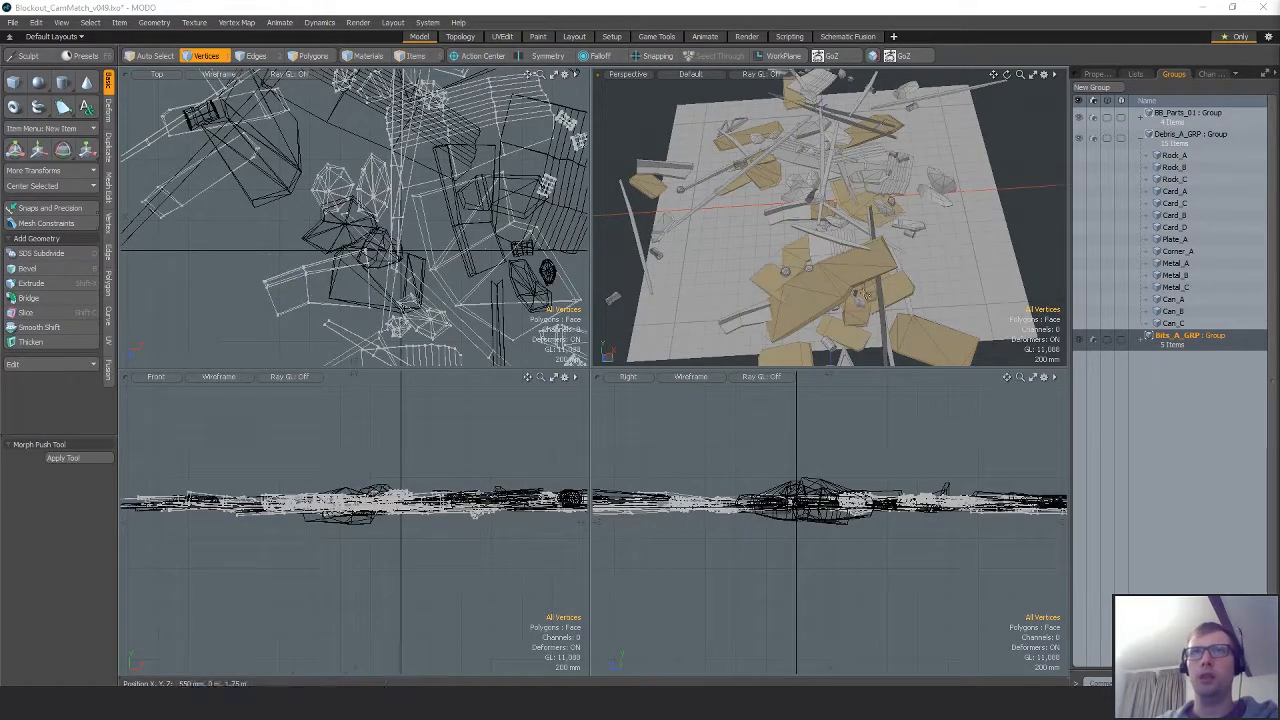
key("5")
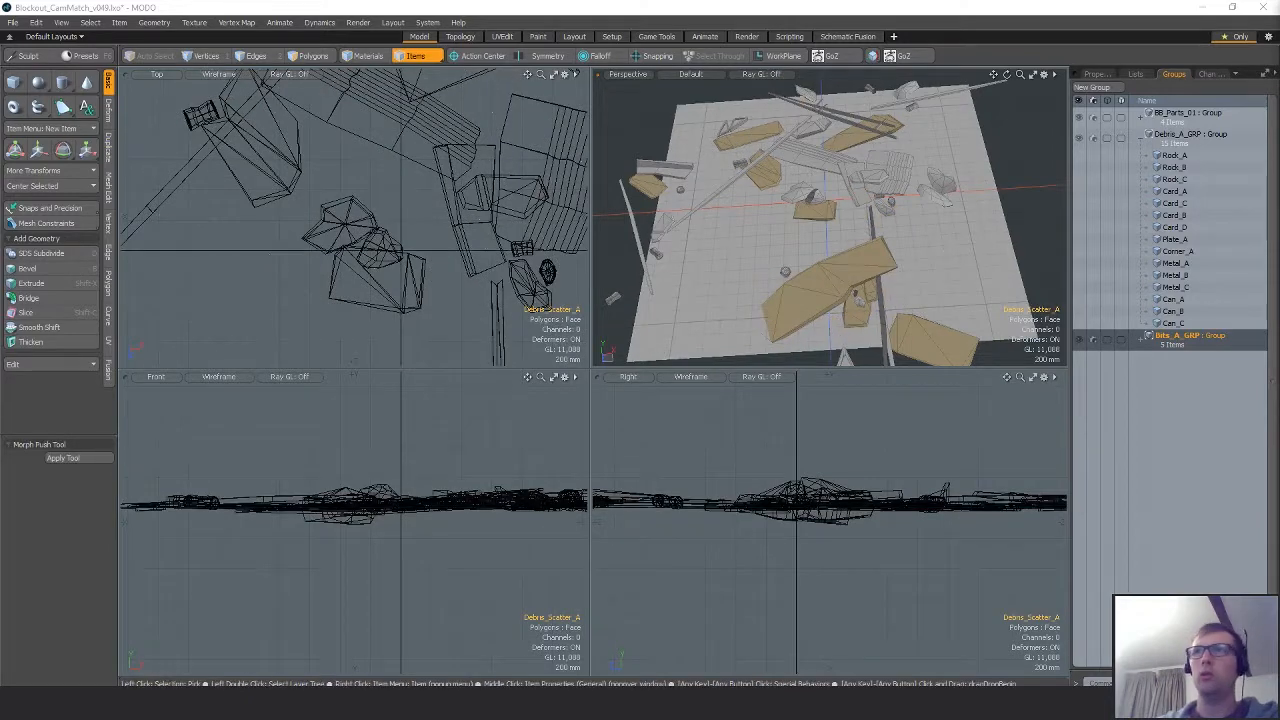
left_click(840, 306)
key("3")
key("4")
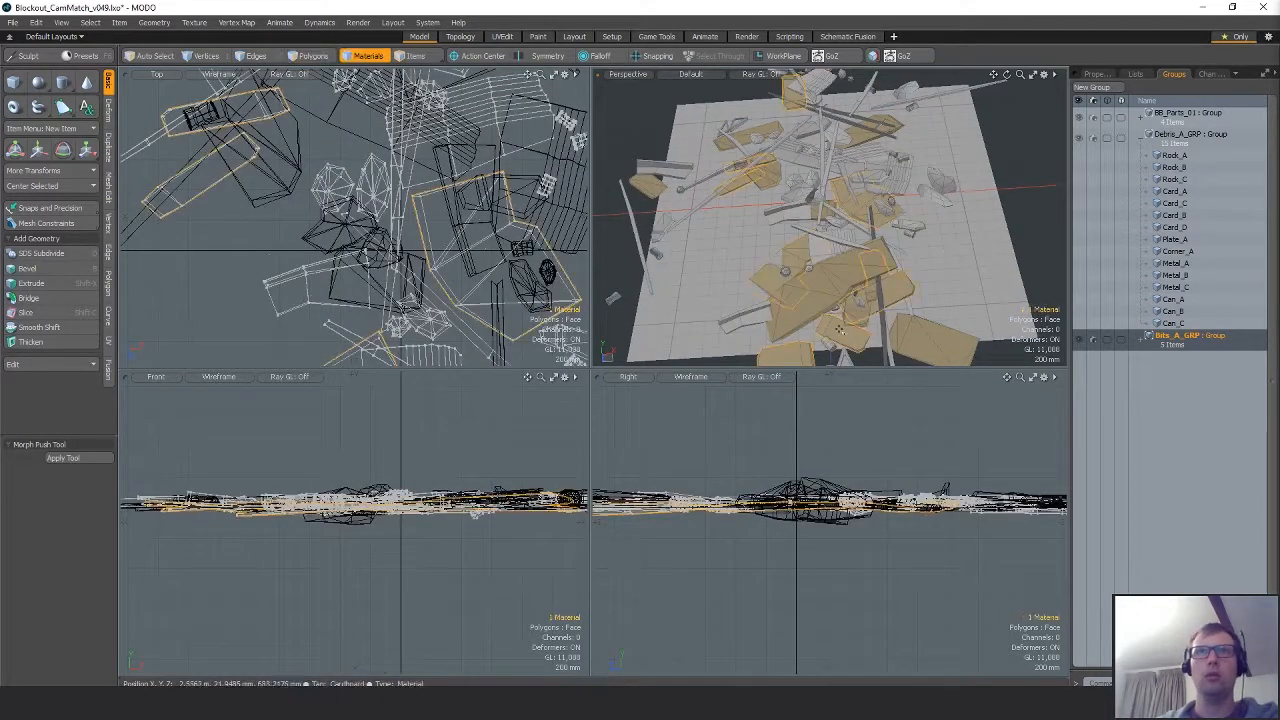
key("shift+3")
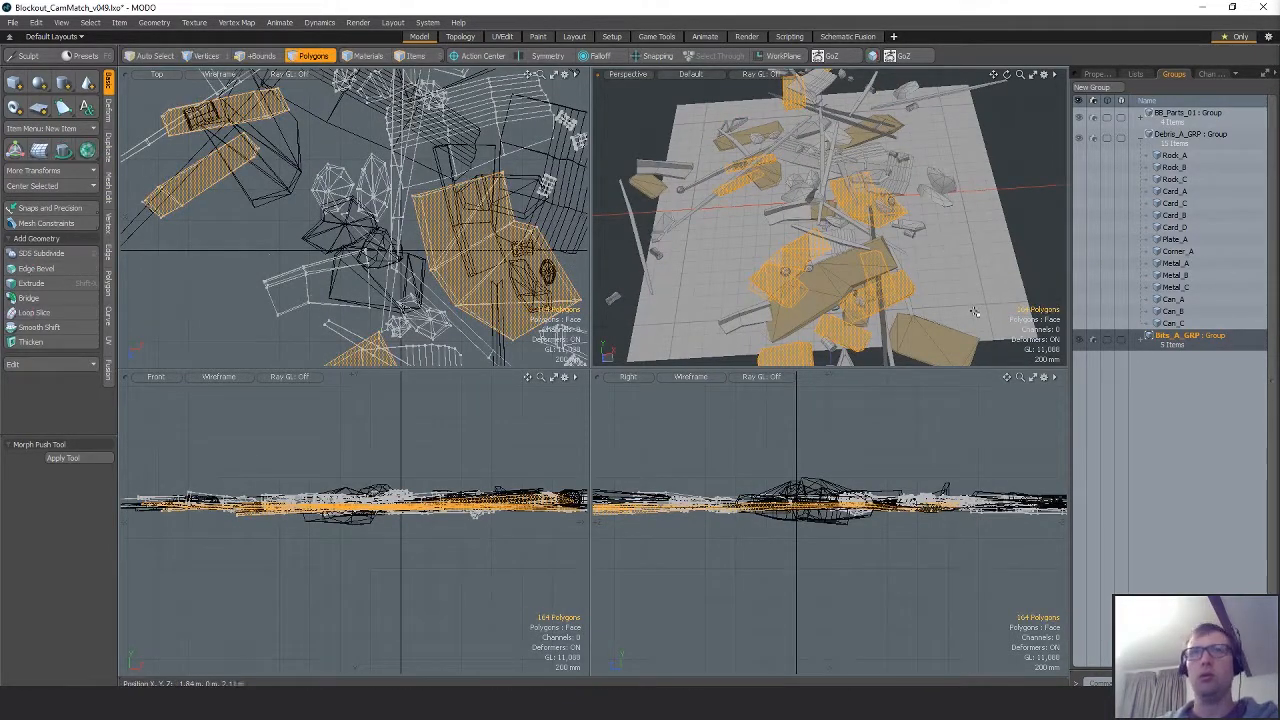
Clear the cardboard polygon selection, switch to the Debris_Scatter_B mesh and center it on the ZX axes.
scroll(975, 312, "down", 5)
left_click(1008, 254)
left_click_drag(1008, 254, 897, 270, "alt")
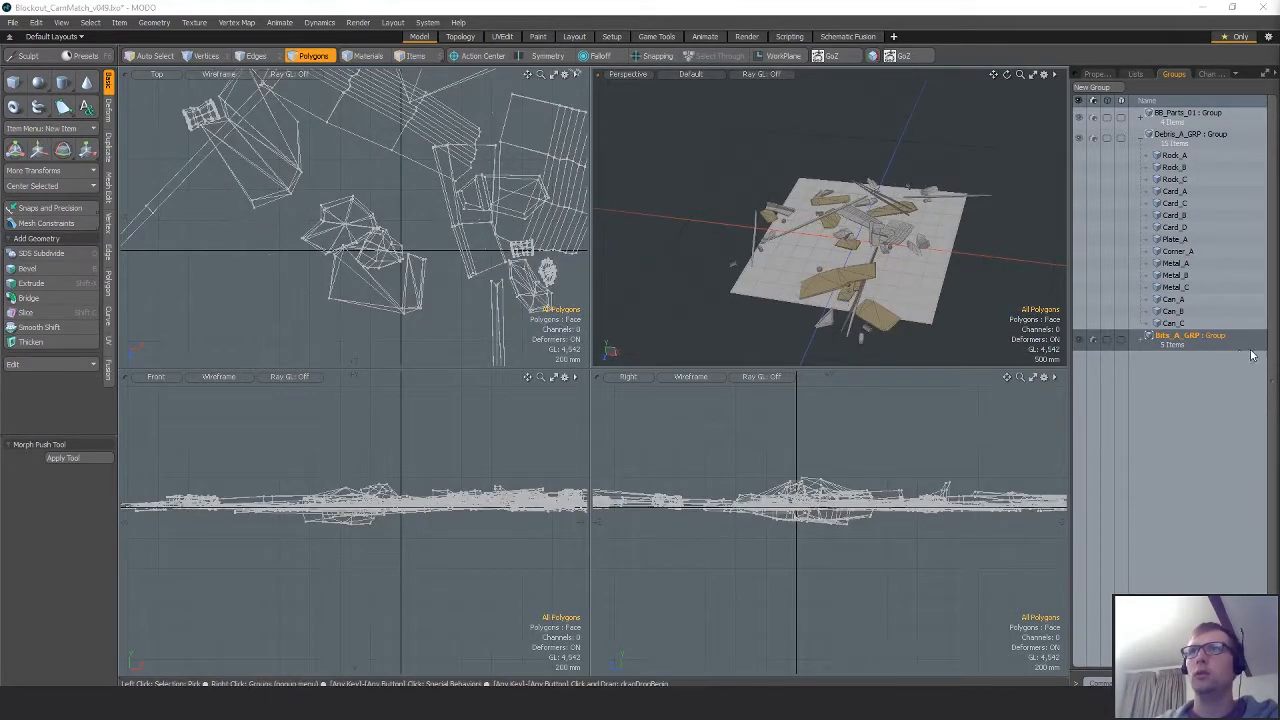
mouse_move(975, 275)
left_mouse_down("alt")
mouse_move(967, 289)
mouse_move(937, 272)
mouse_move(967, 278)
mouse_move(955, 277)
left_mouse_up("alt")
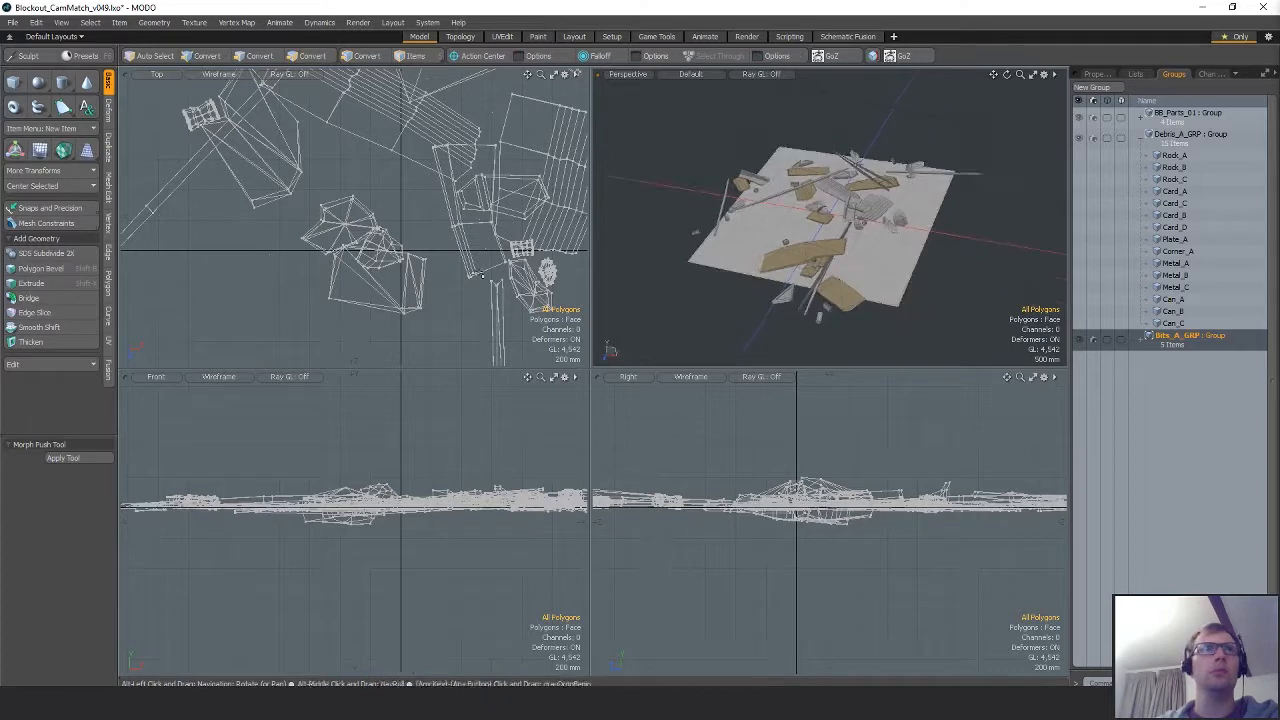
key("a")
left_click(58, 190)
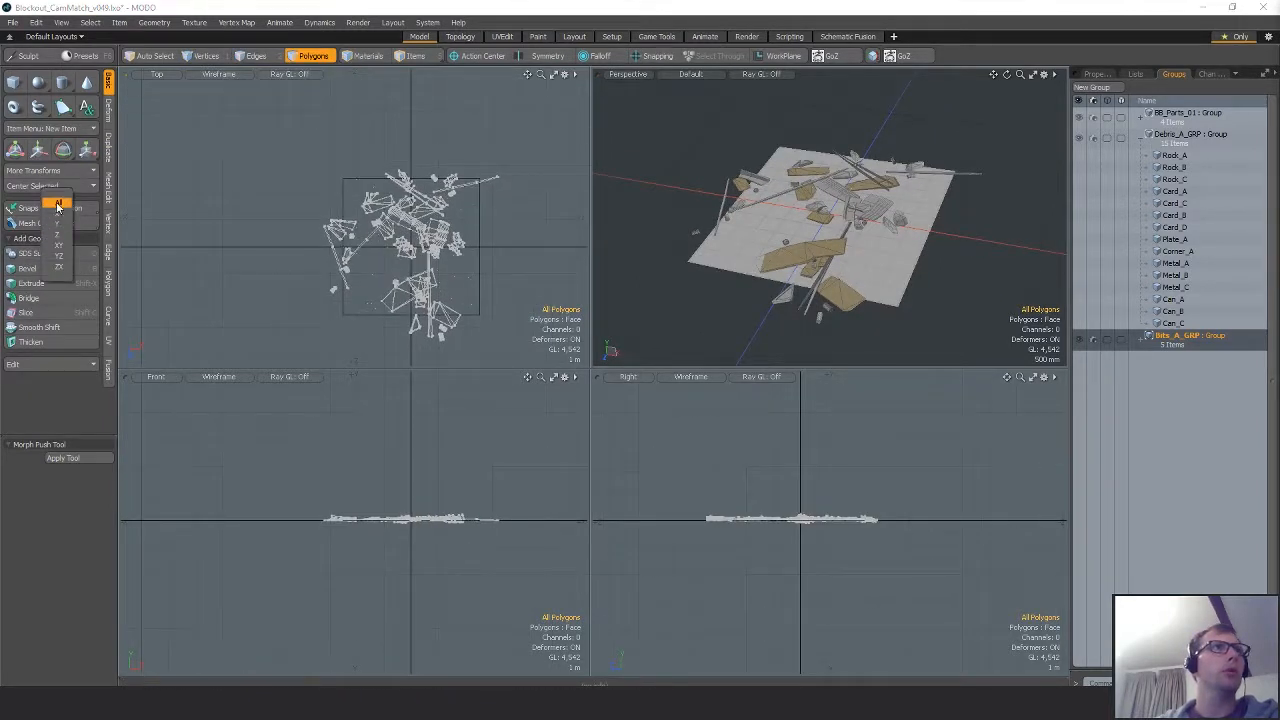
left_click(58, 270)
Try to center the other debris scatter mesh, Debris_Scatter_A, on the ZX axes.
left_click_drag(478, 275, 436, 283, "alt+shift")
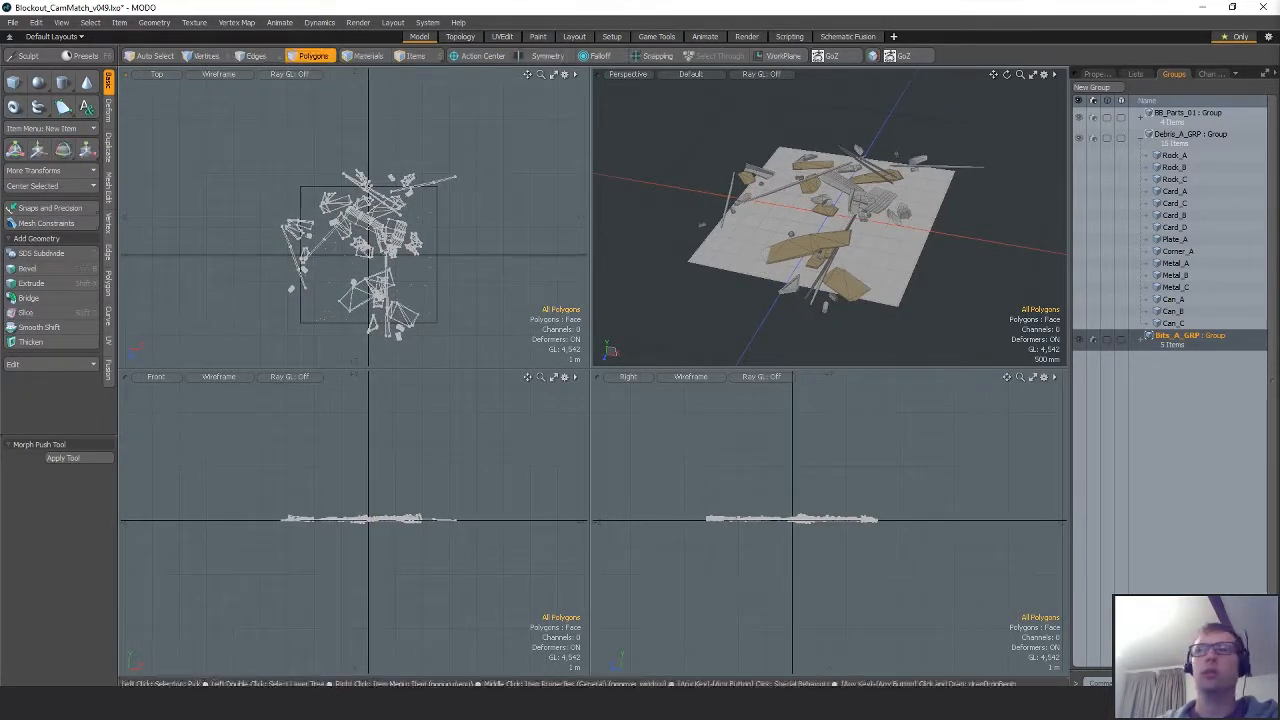
left_click(44, 187)
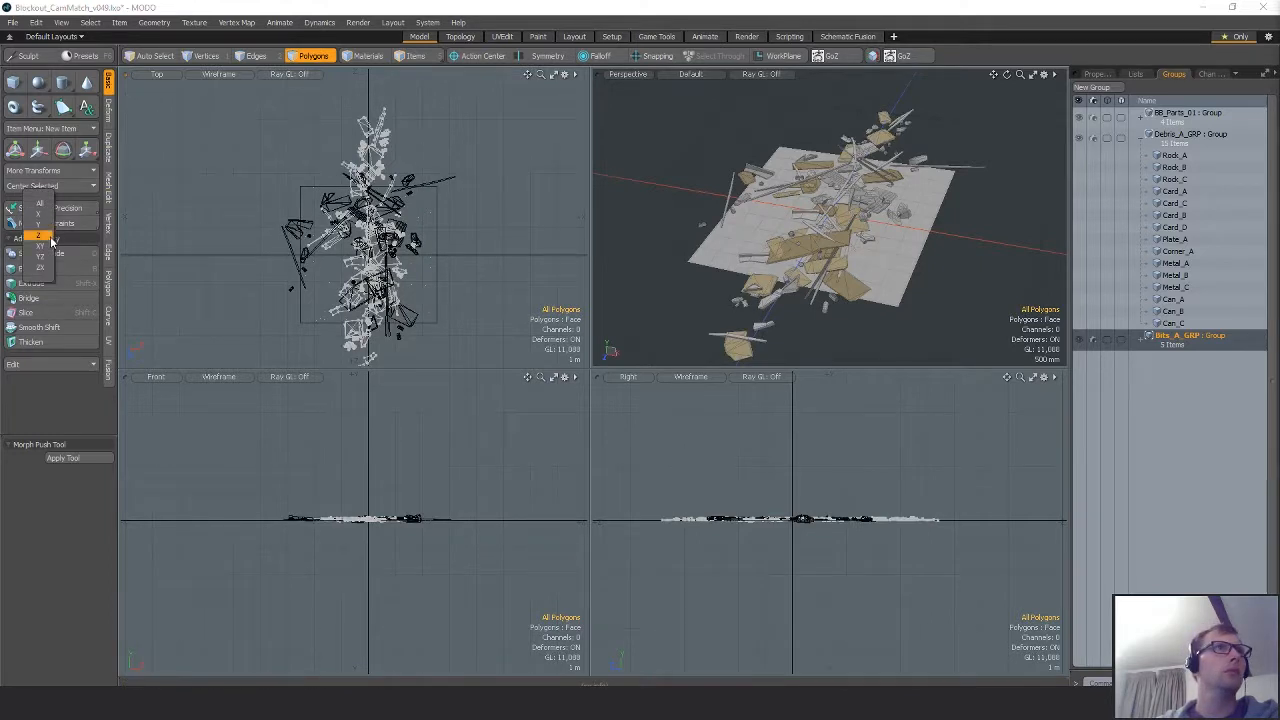
left_click(46, 268)
left_click_drag(508, 273, 466, 260, "alt+shift")
scroll(500, 260, "down", 3)
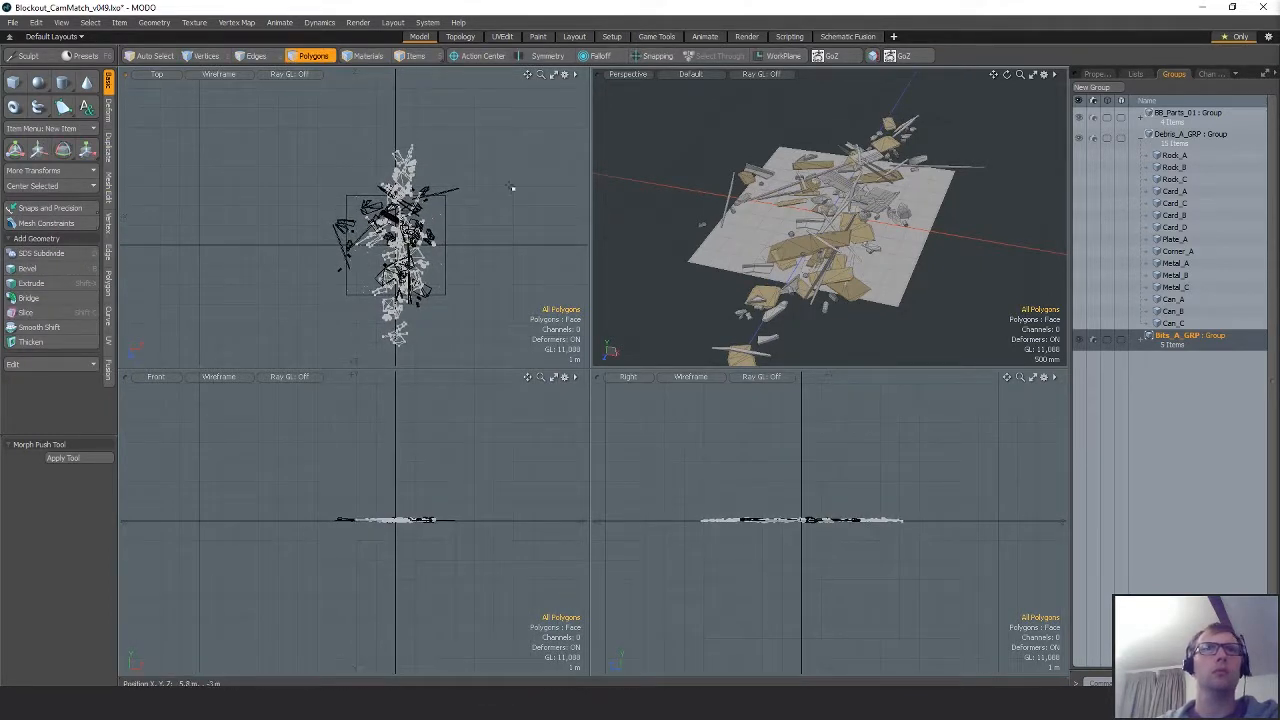
left_click_drag(512, 187, 537, 176, "alt+shift")
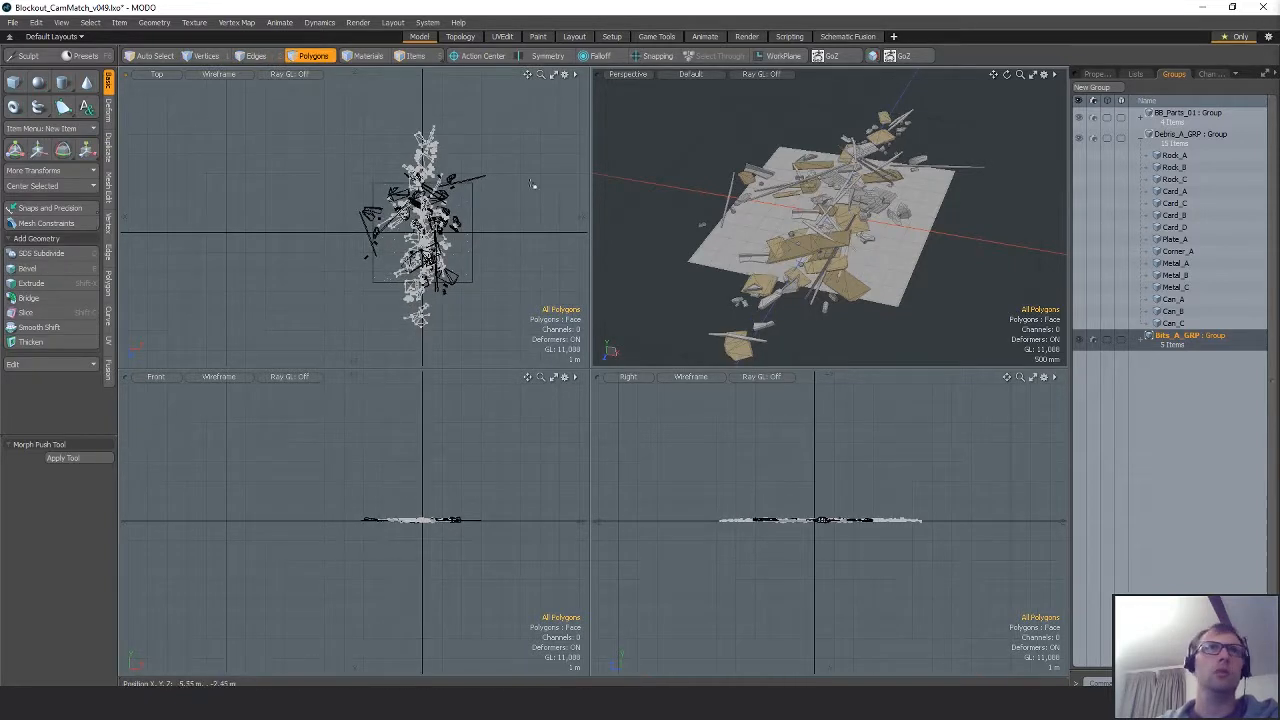
Return to showing only the Debris_Scatter_B mesh, inspect it from a raised angle and save the scene.
left_click_drag(822, 226, 805, 262, "alt")
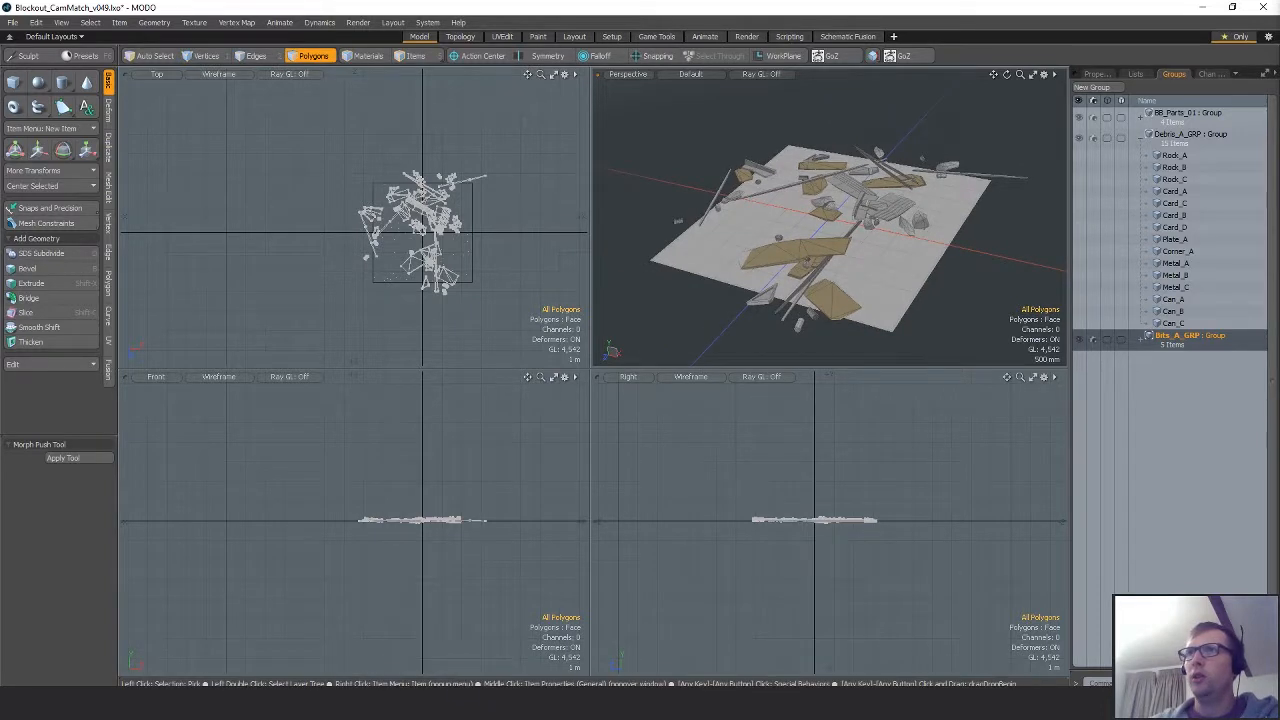
left_click_drag(983, 249, 985, 258, "alt")
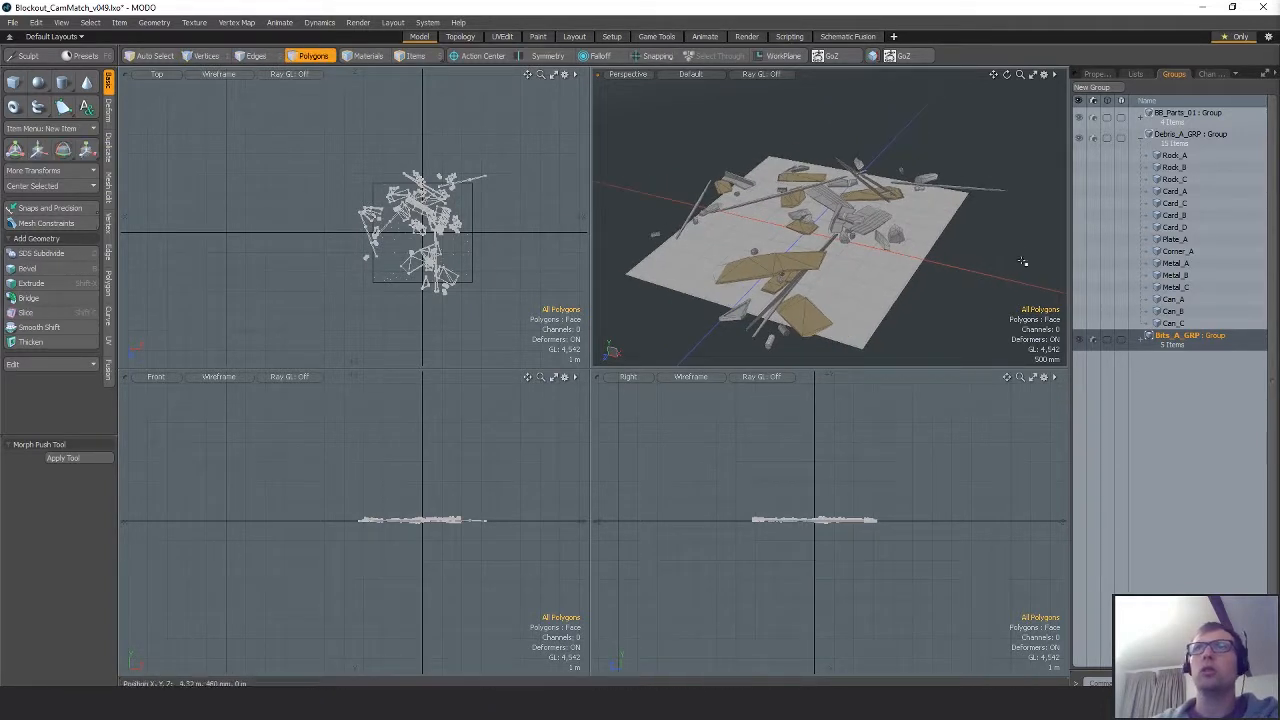
key("ctrl+s")
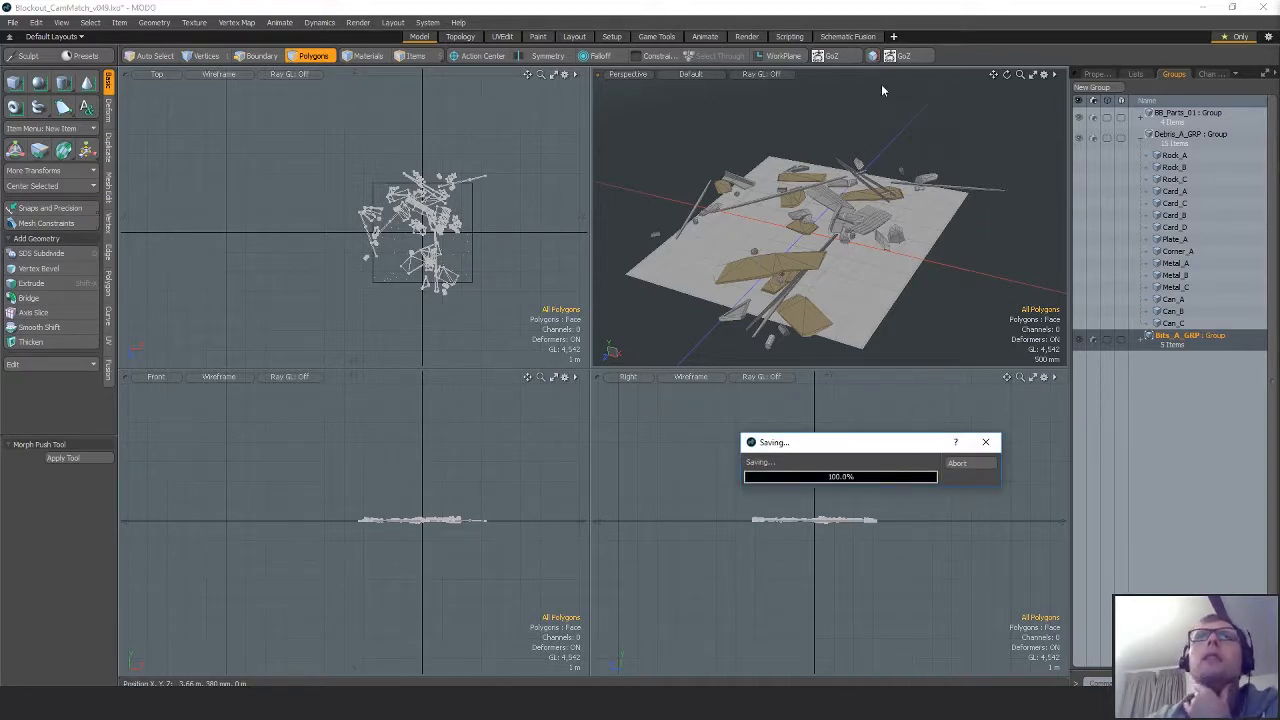
Check the smoothing options of the Vertex Normal Toolkit and bring up the list of vertex maps.
left_click(872, 56)
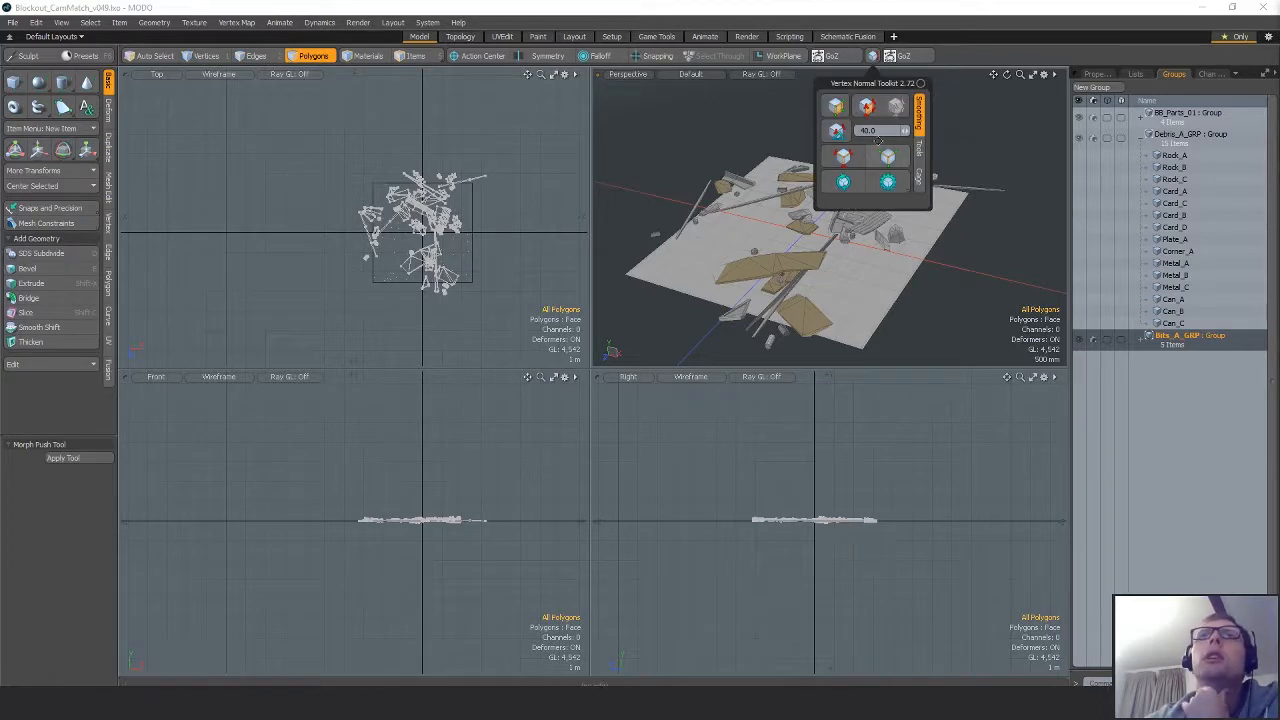
left_click(1136, 74)
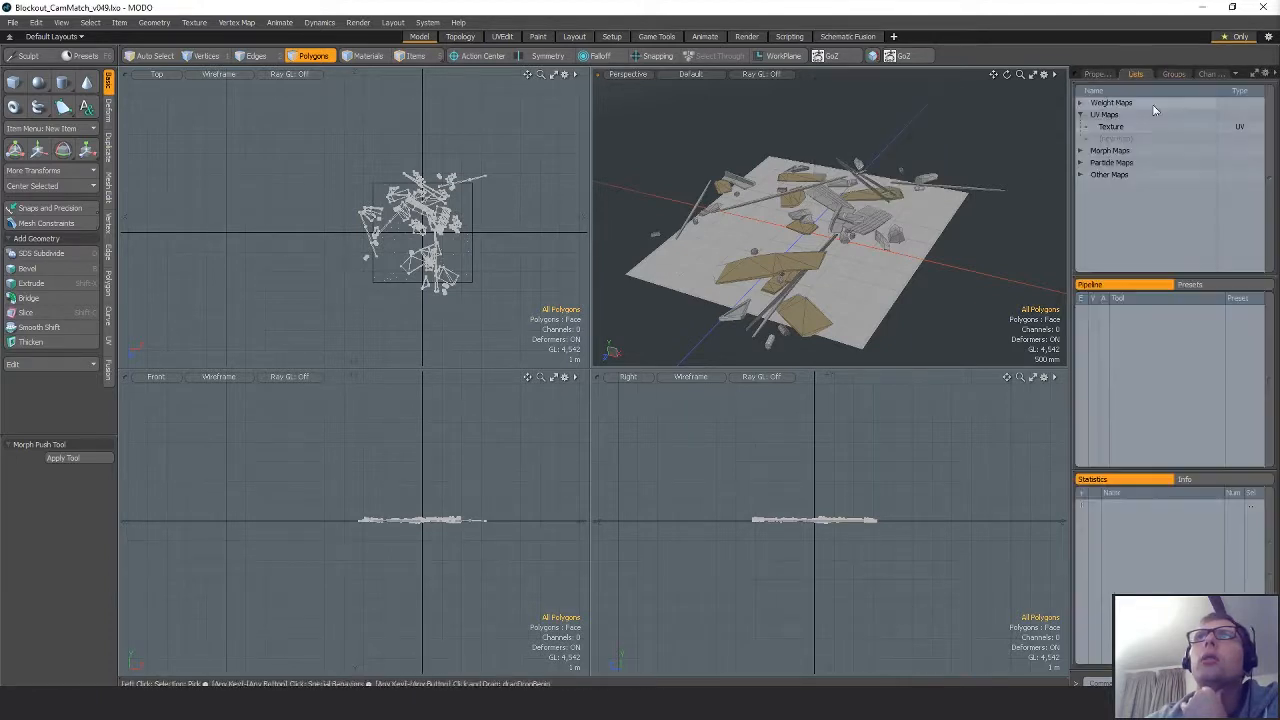
Apply vertex normals to the debris layout meshes with the Vertex Normal Toolkit and export them as separate Autodesk FBX files.
left_click(1096, 127)
left_click(872, 56)
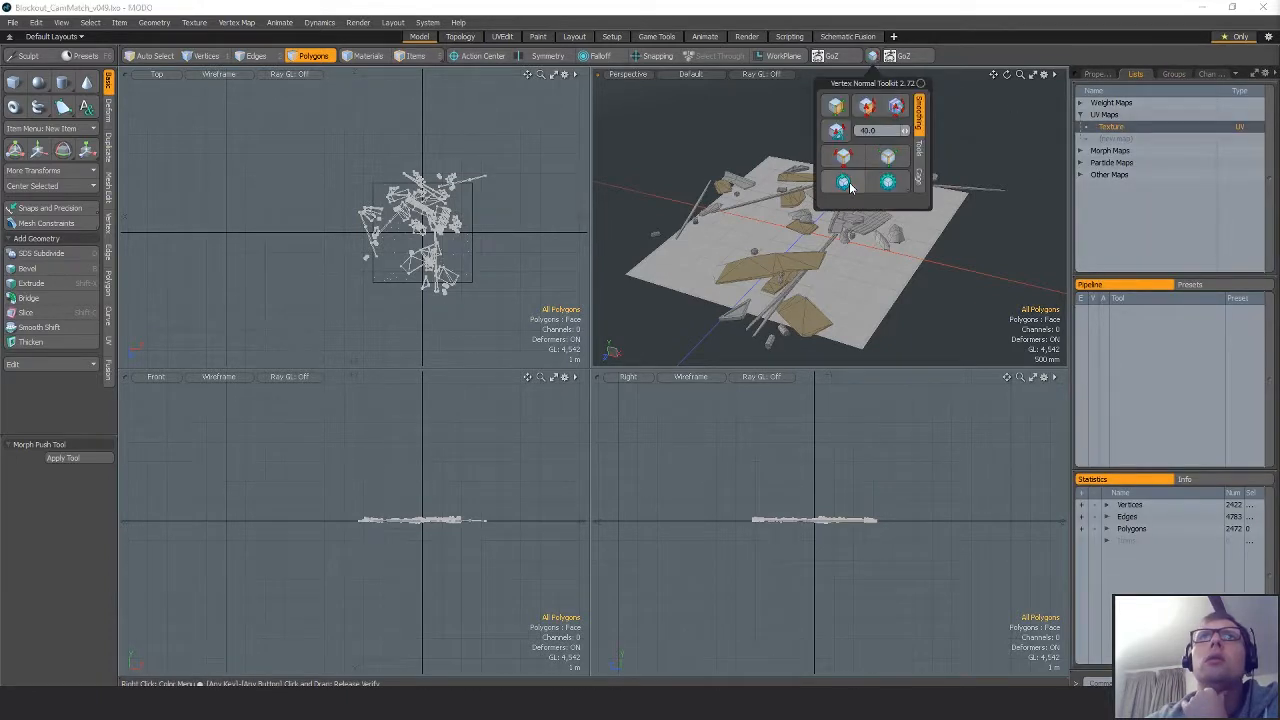
key("n")
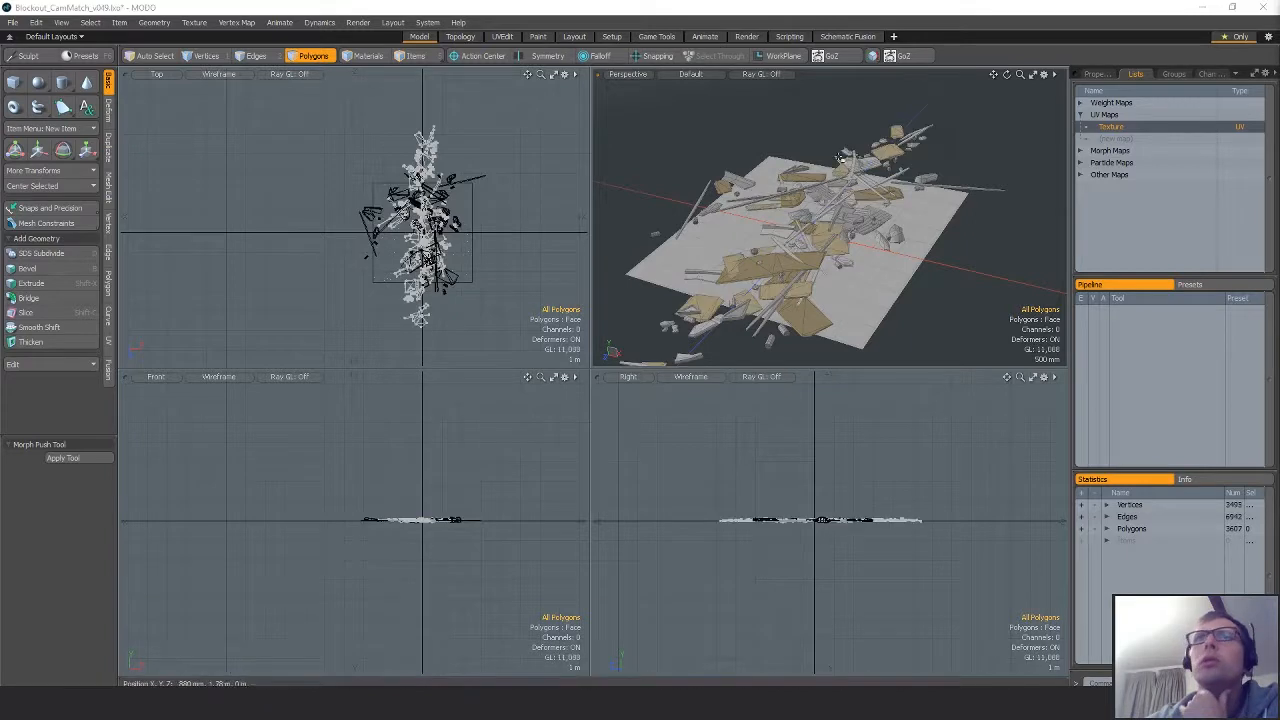
left_click(873, 58)
left_click(843, 180)
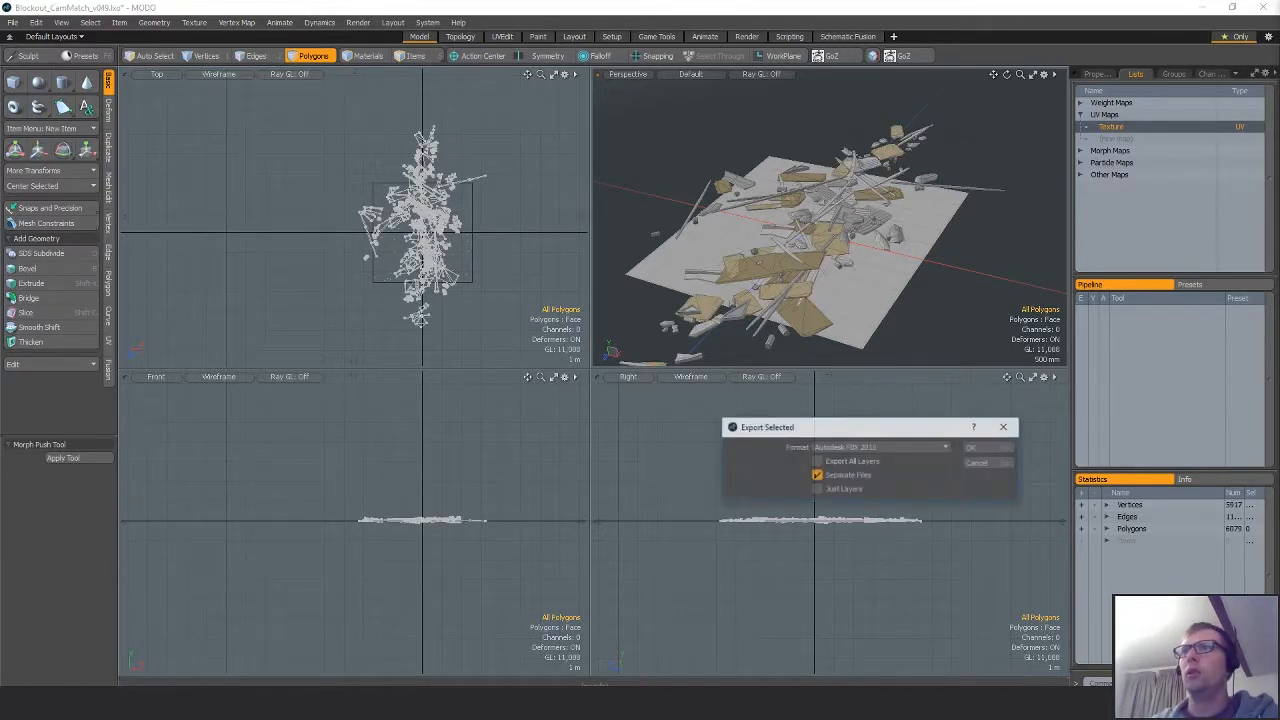
left_click(994, 447)
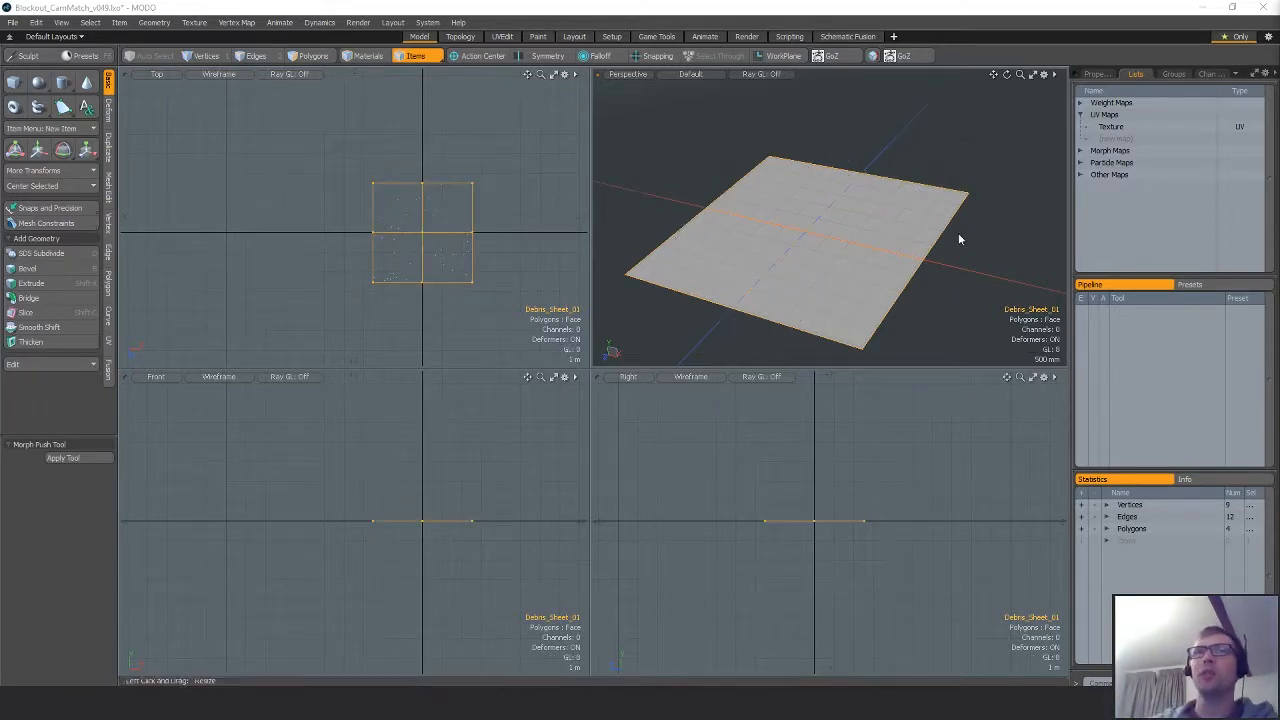
Switch to polygon selection mode on the Debris_Sheet_01 plane.
left_click_drag(960, 241, 870, 270, "alt")
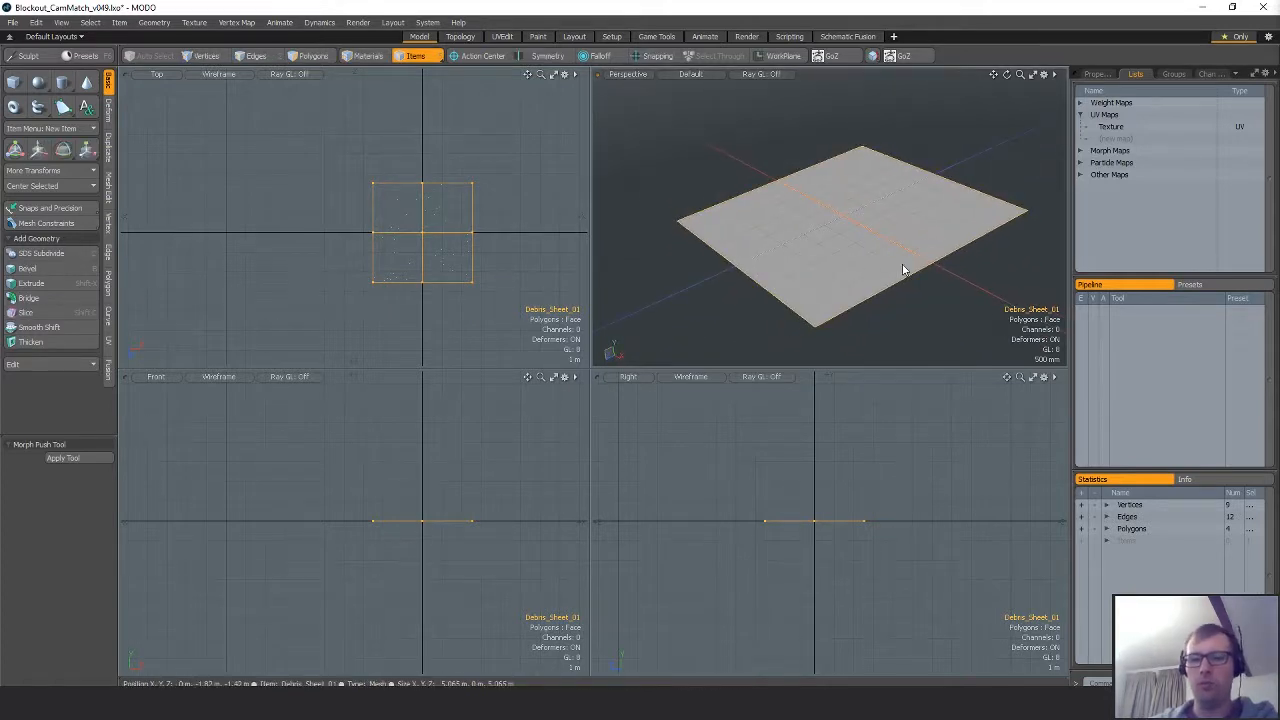
key("3")
left_click_drag(956, 278, 925, 285, "alt+shift")
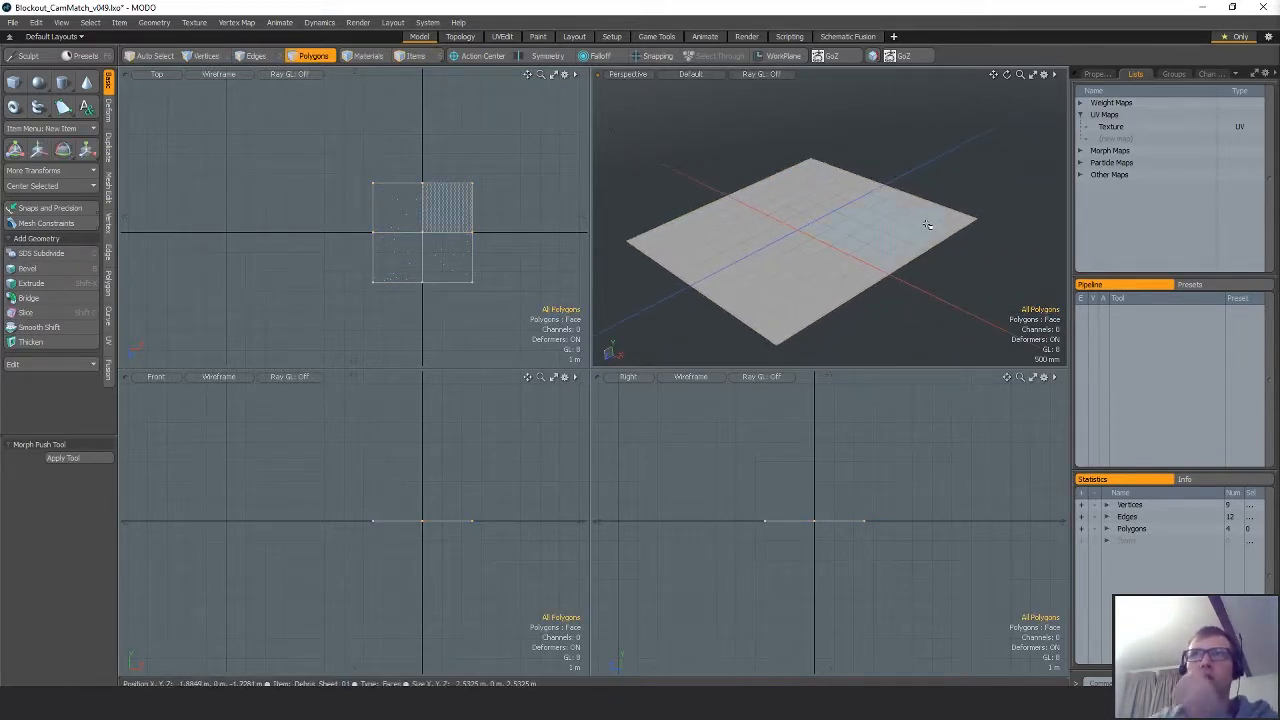
Open a new floating window displaying the Item List and place it over the Top view.
left_click(392, 24)
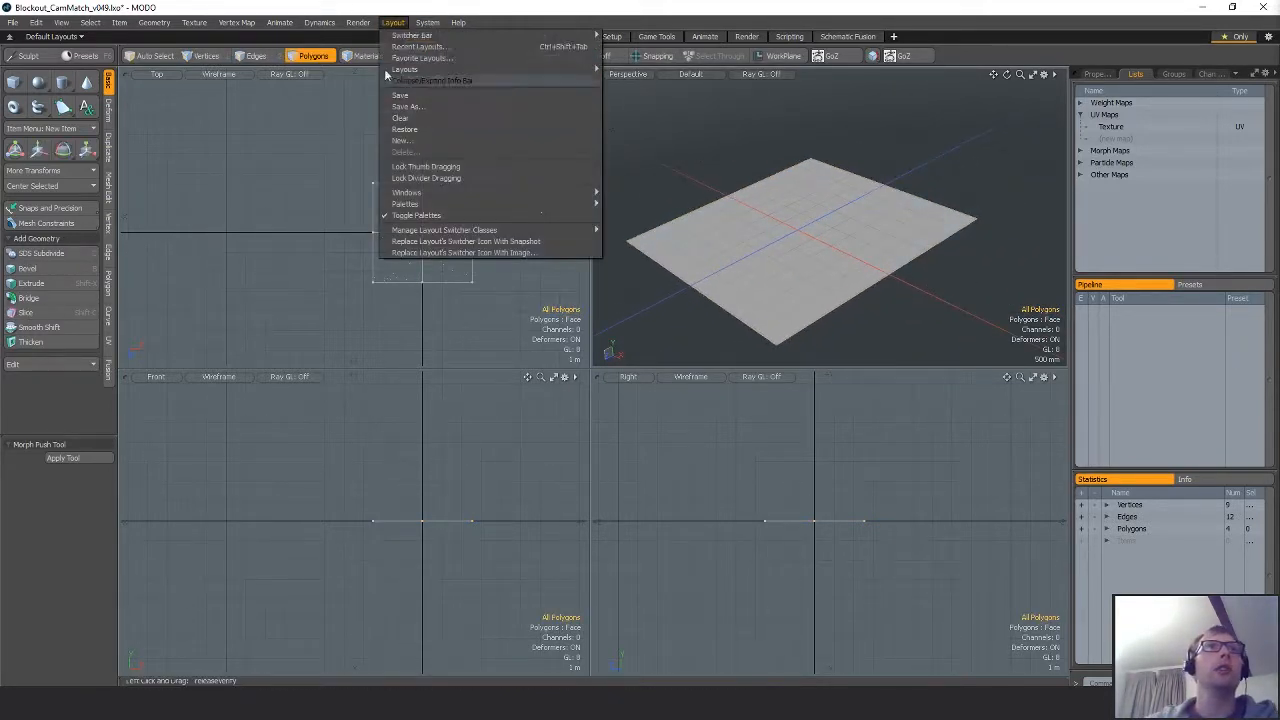
mouse_move(355, 24)
mouse_move(400, 25)
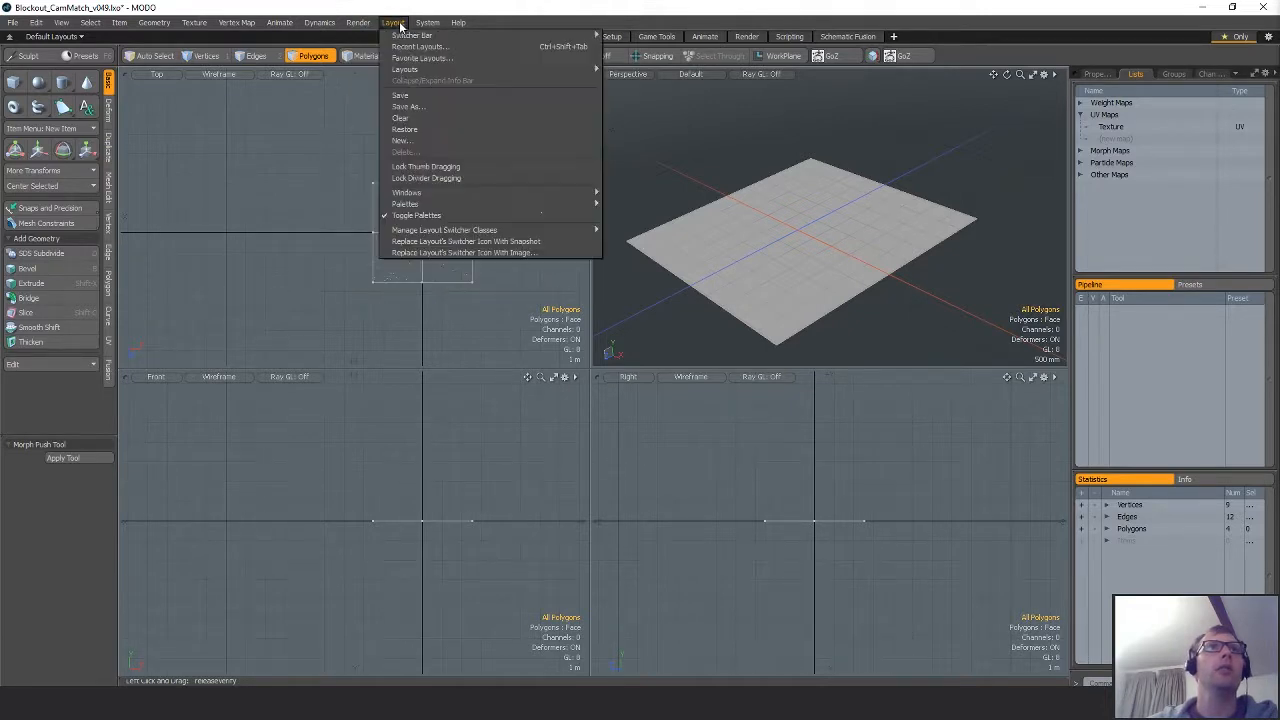
mouse_move(420, 192)
mouse_move(640, 194)
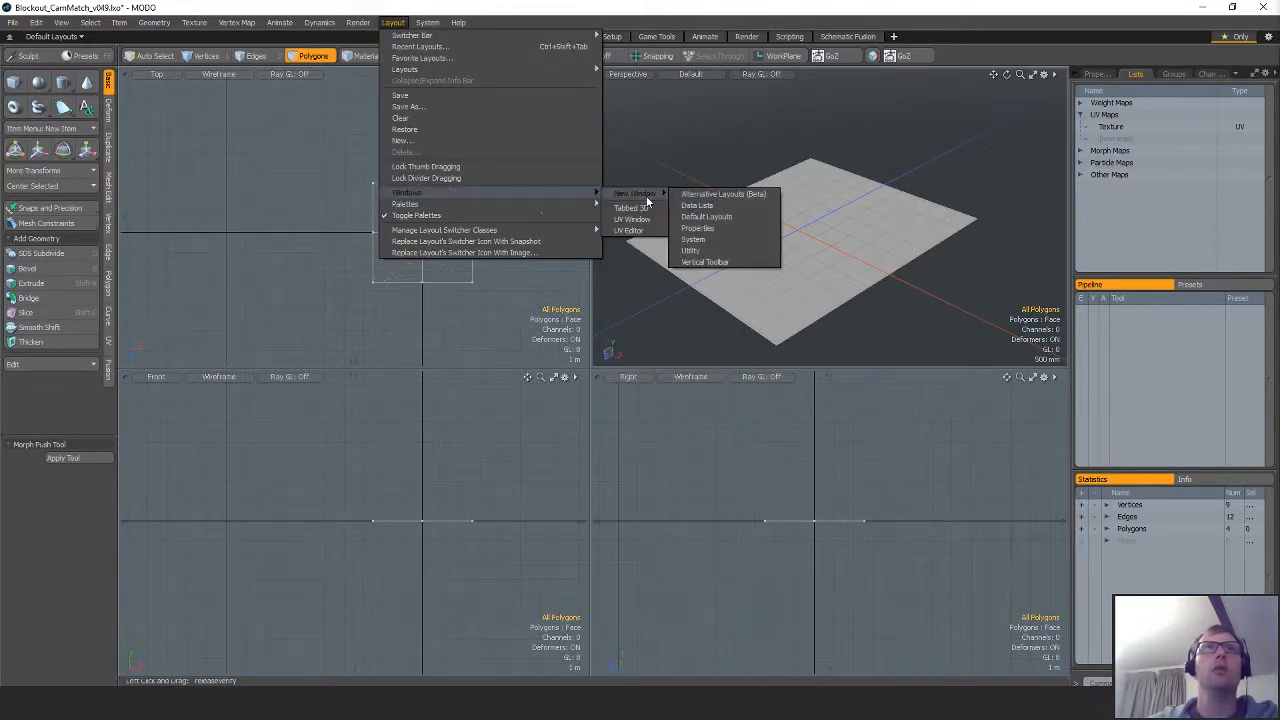
left_click(716, 204)
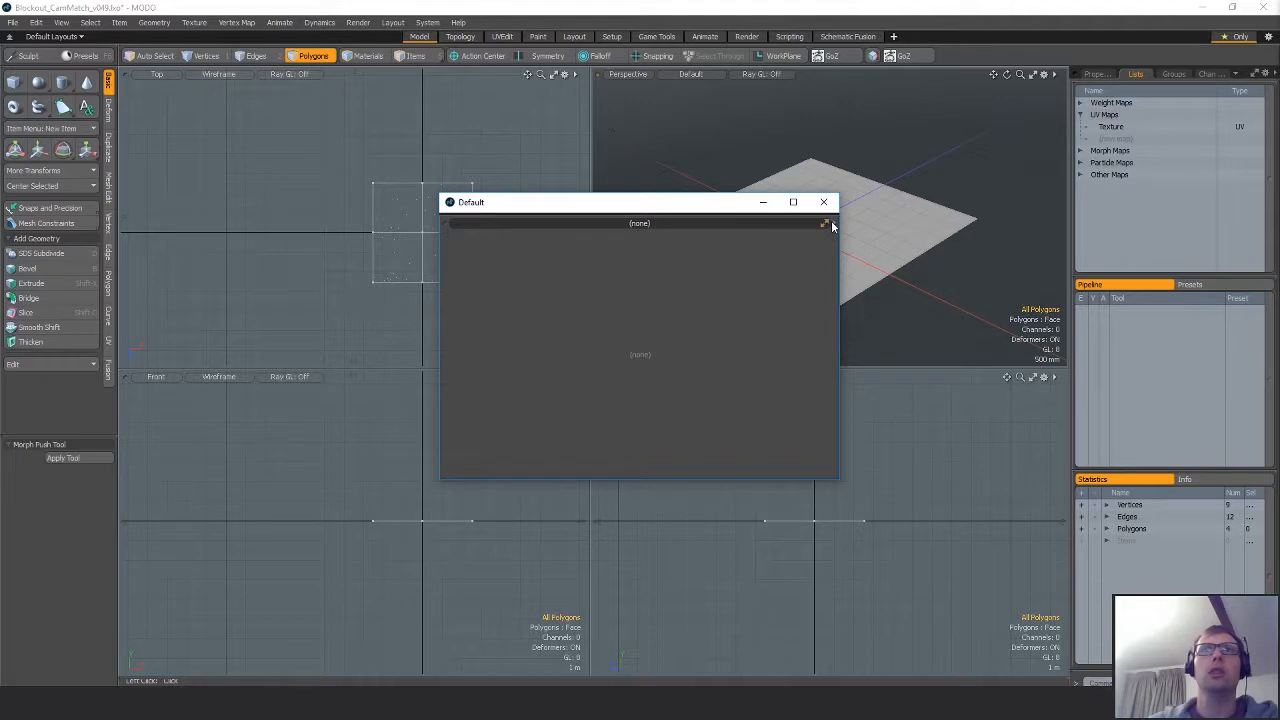
left_click(824, 224)
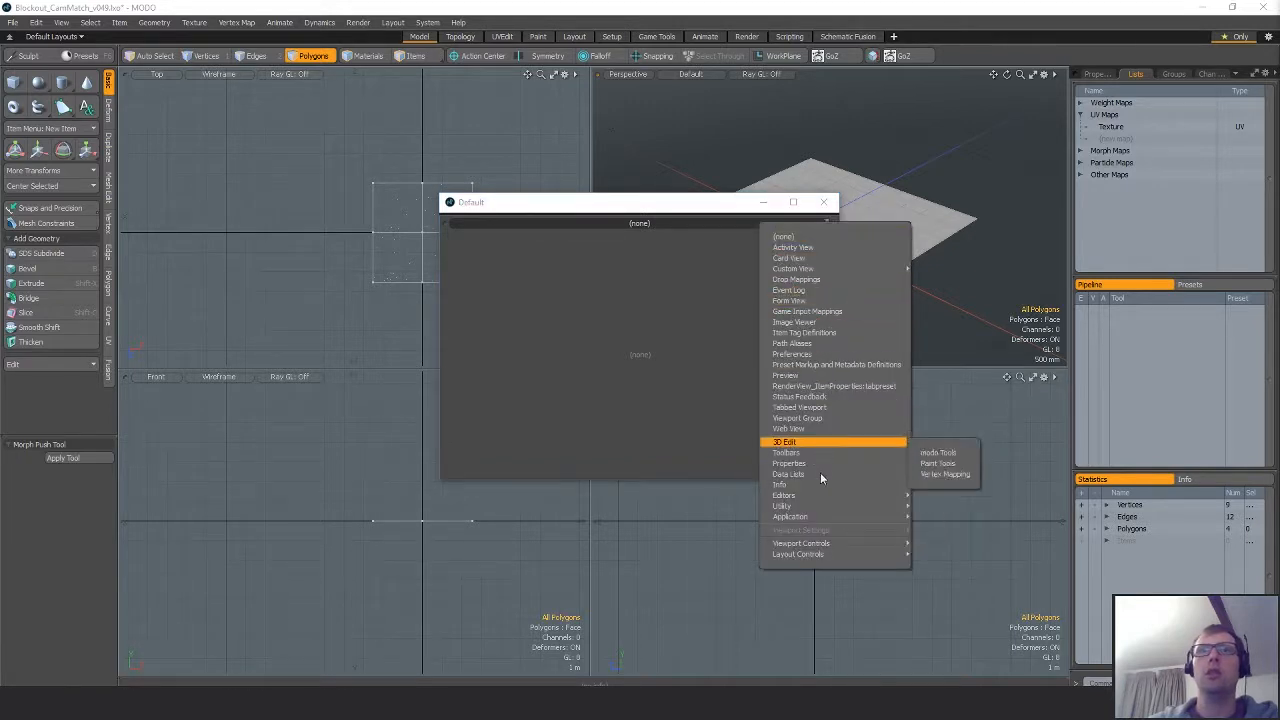
mouse_move(820, 473)
left_click(946, 547)
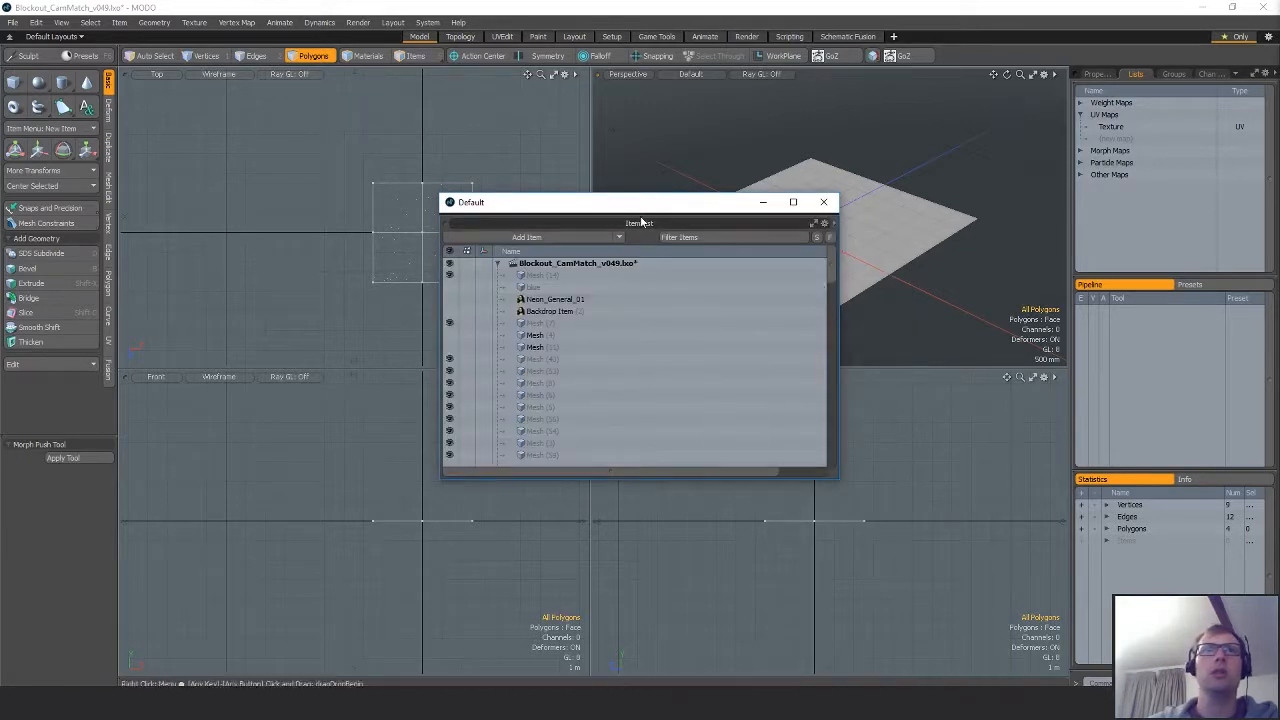
left_click_drag(645, 209, 363, 88)
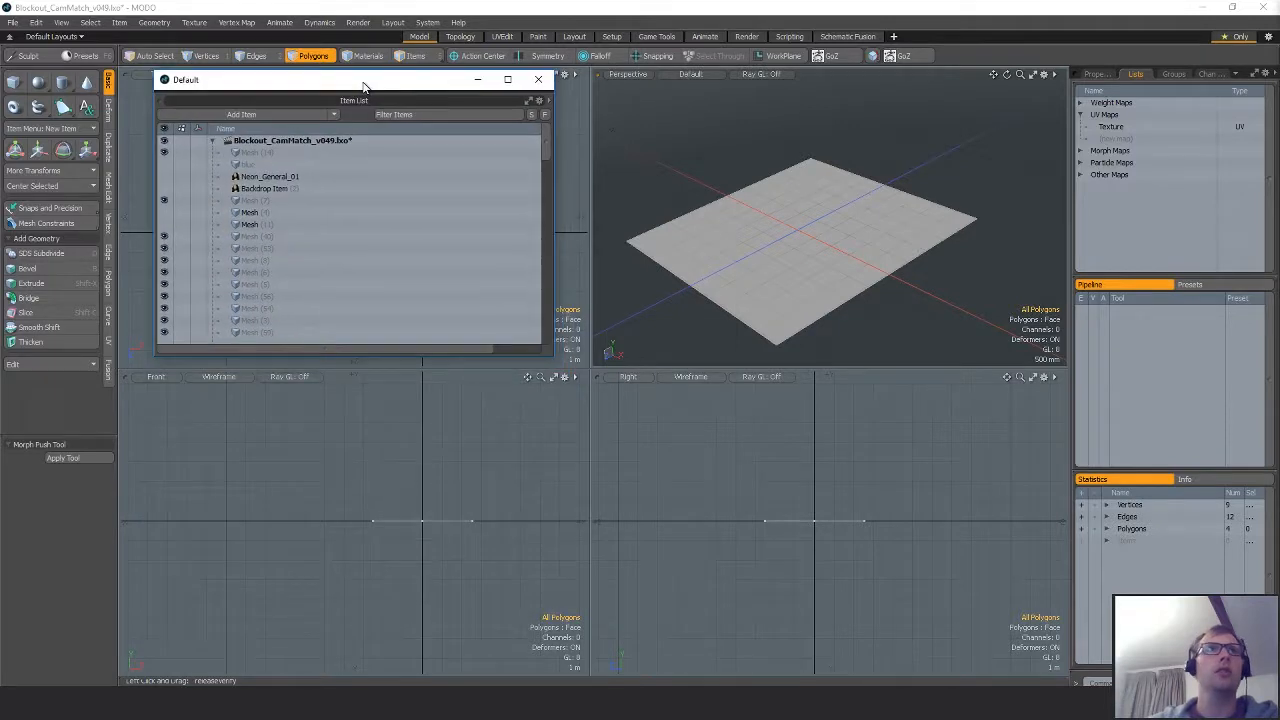
Collapse the Dumpster group in the item list and expand the Debris_Layout and Debris groups.
left_click_drag(549, 146, 544, 262)
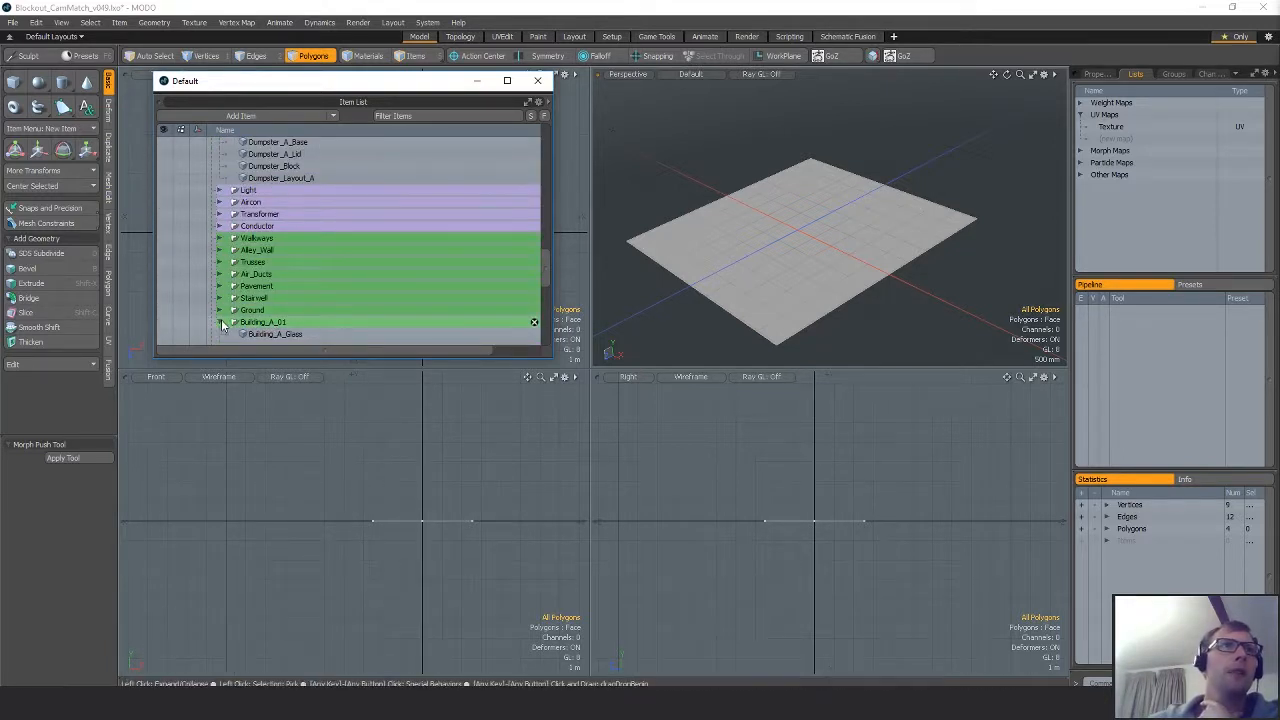
scroll(220, 250, "up", 3)
left_click(219, 227)
scroll(220, 240, "up", 2)
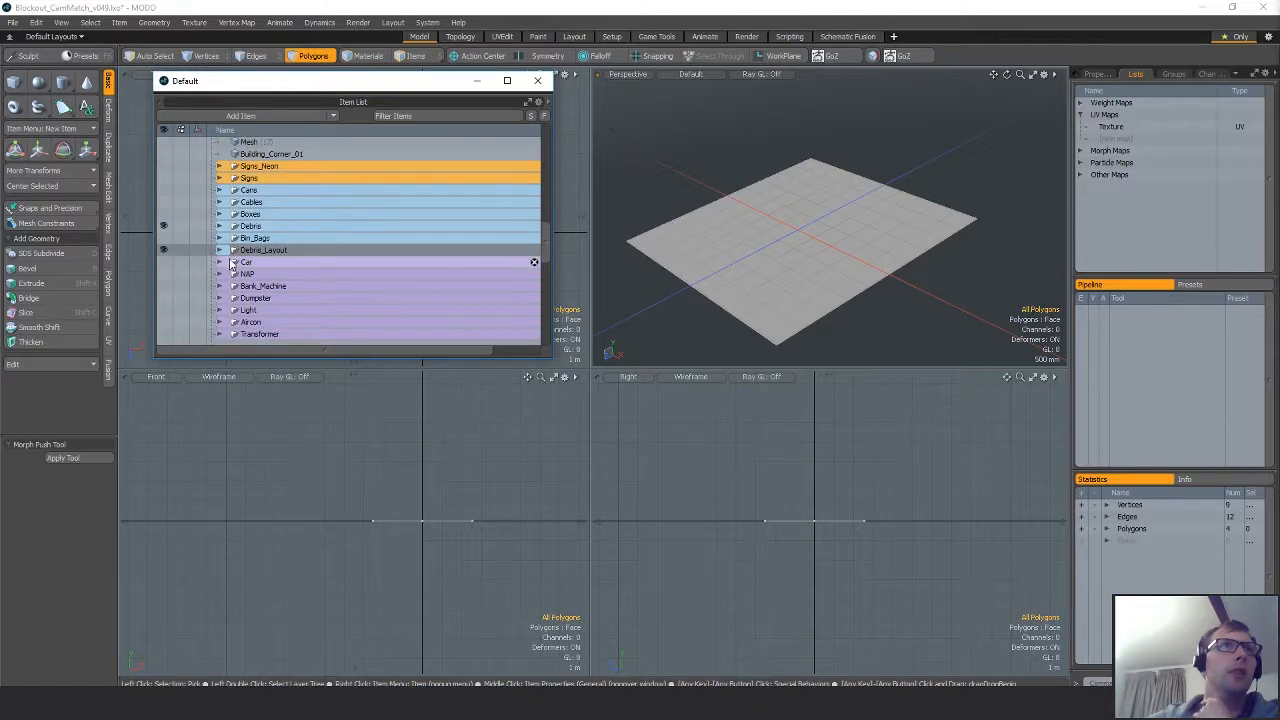
left_click(219, 250)
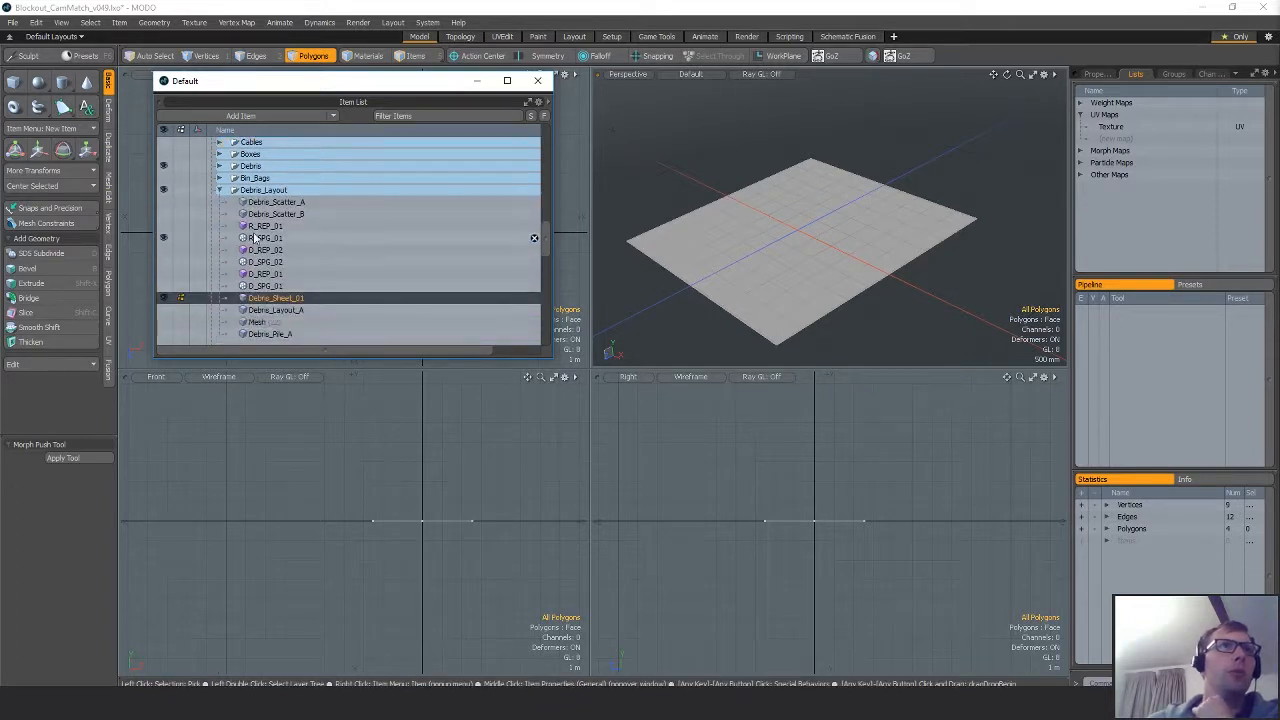
left_click(220, 166)
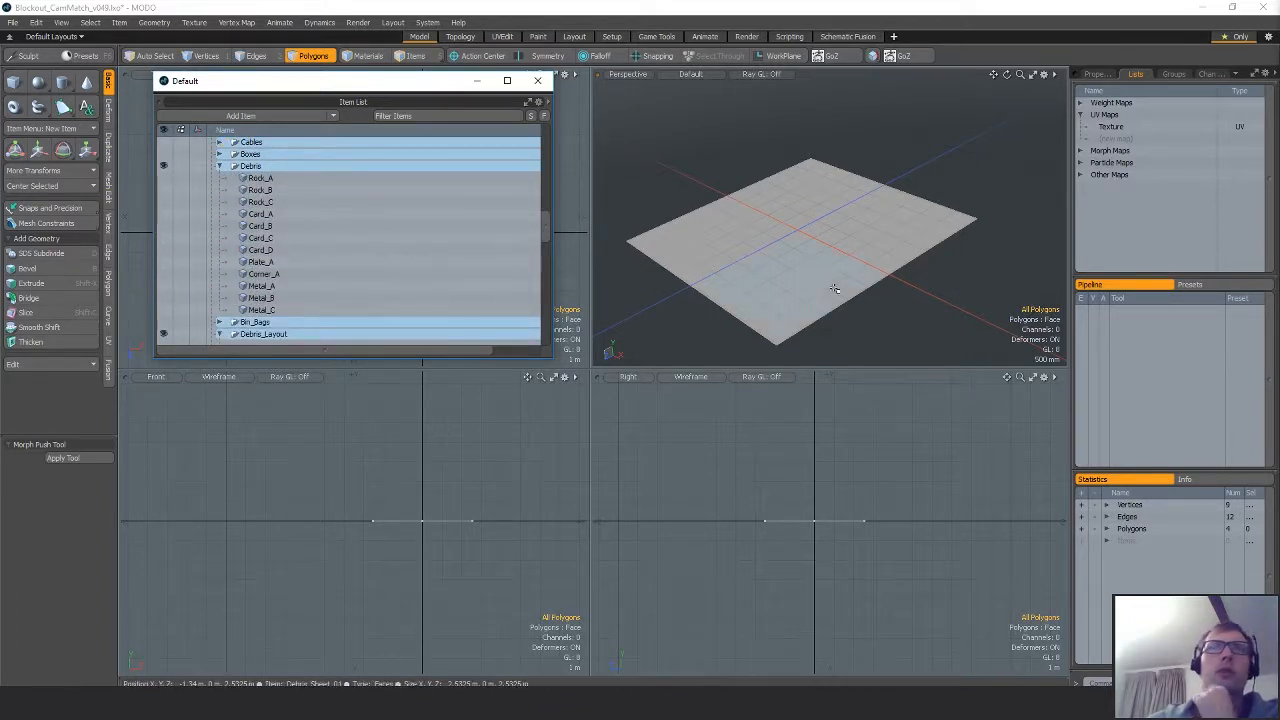
Inspect the debris meshes Rock_A, Rock_B, Rock_C, Card_C and Card_D one after another in the perspective view.
left_click(298, 179)
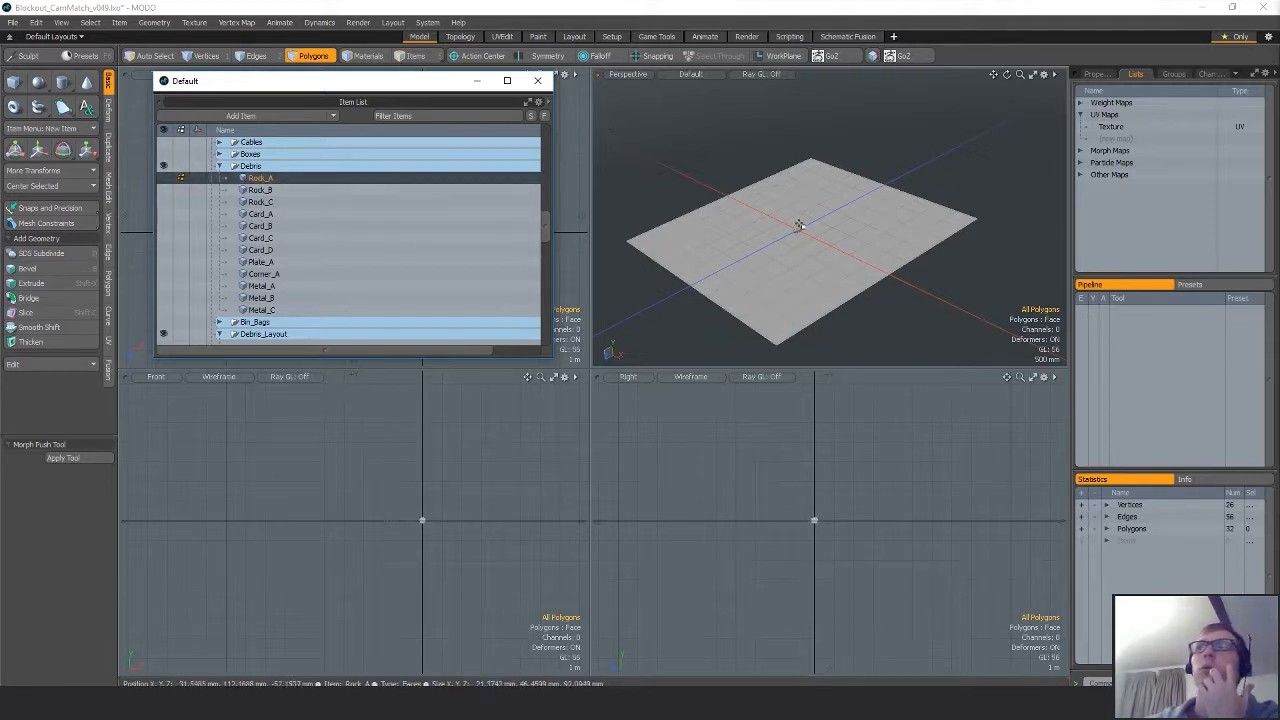
left_click_drag(792, 242, 879, 235, "alt")
left_click_drag(879, 235, 871, 253, "alt")
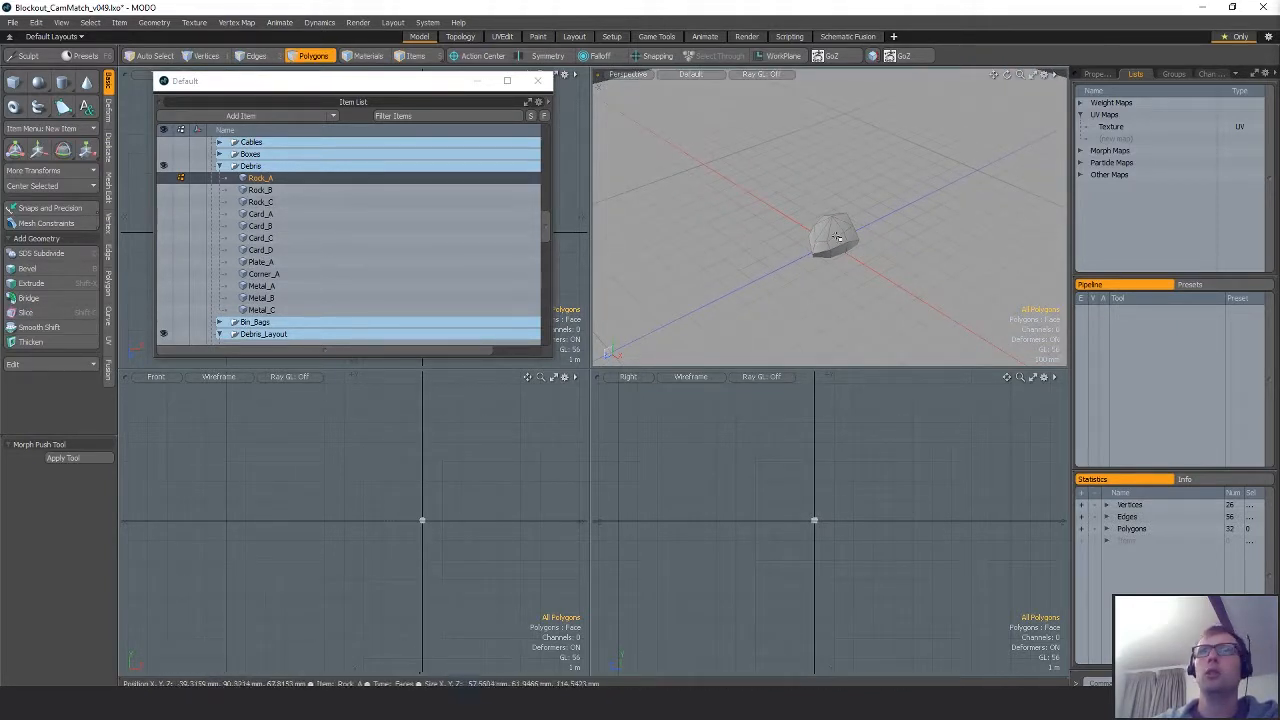
left_click(263, 191)
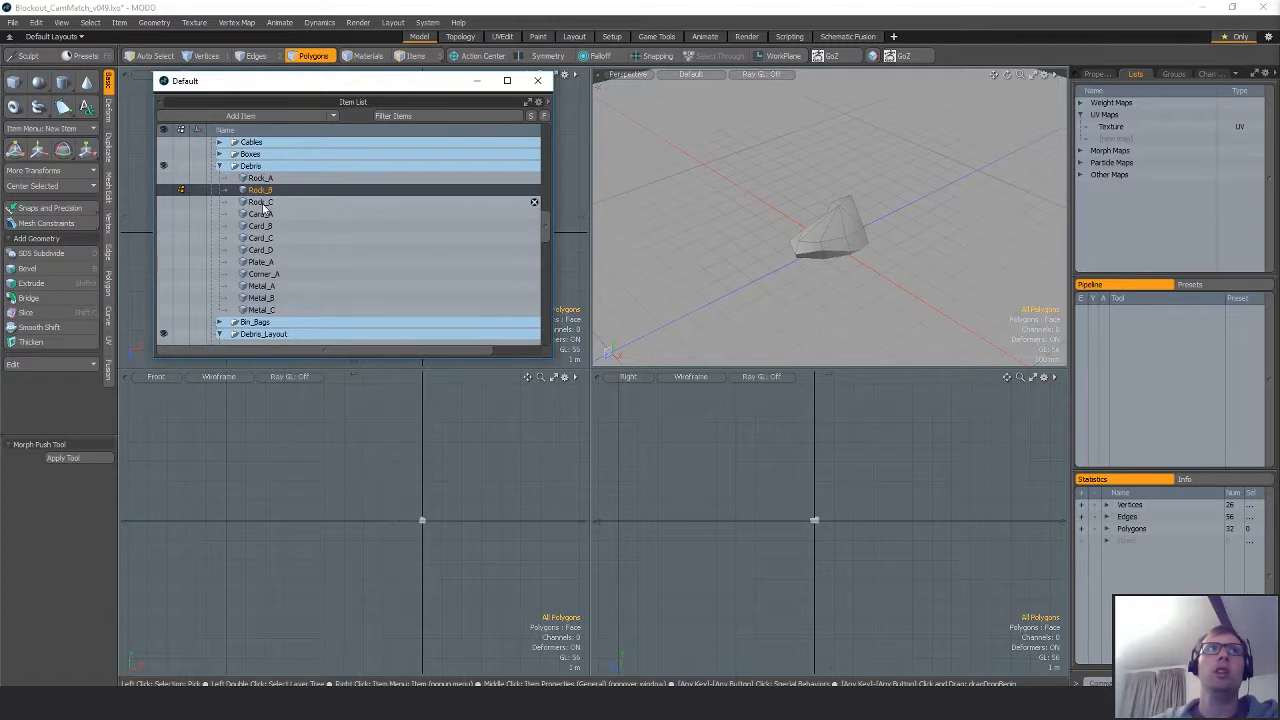
left_click(263, 203)
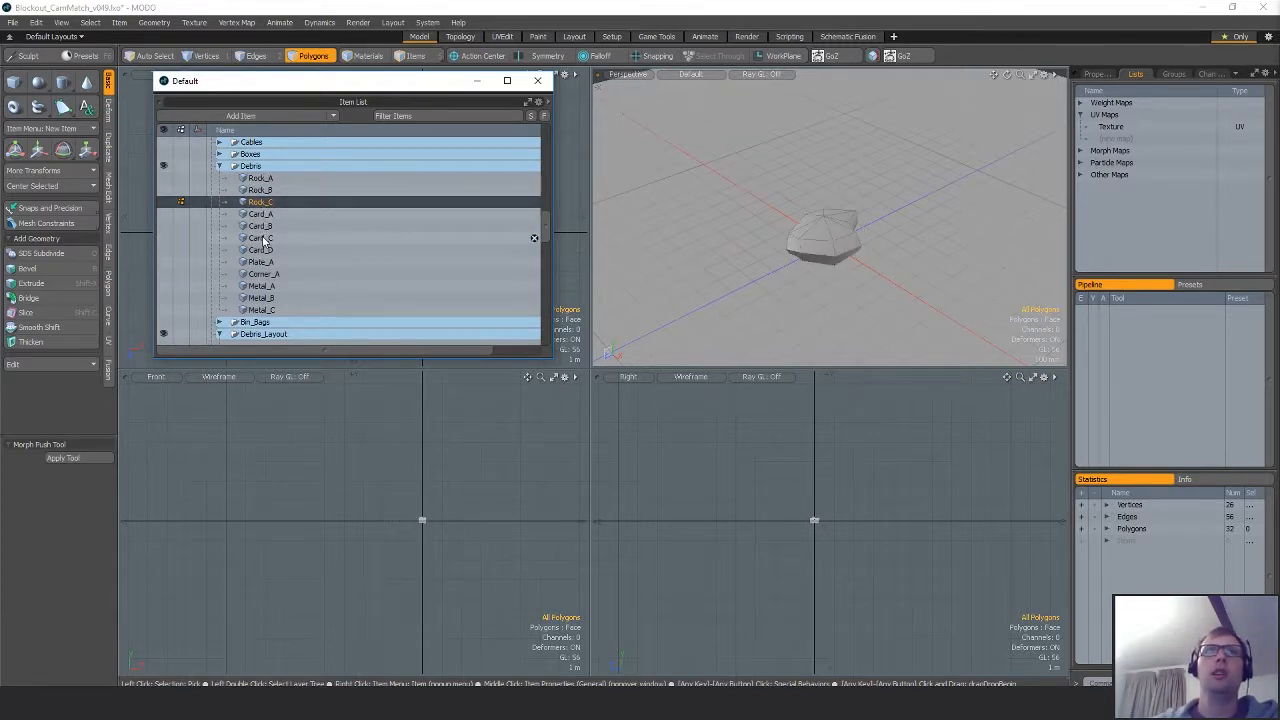
left_click(263, 238)
left_click(262, 250)
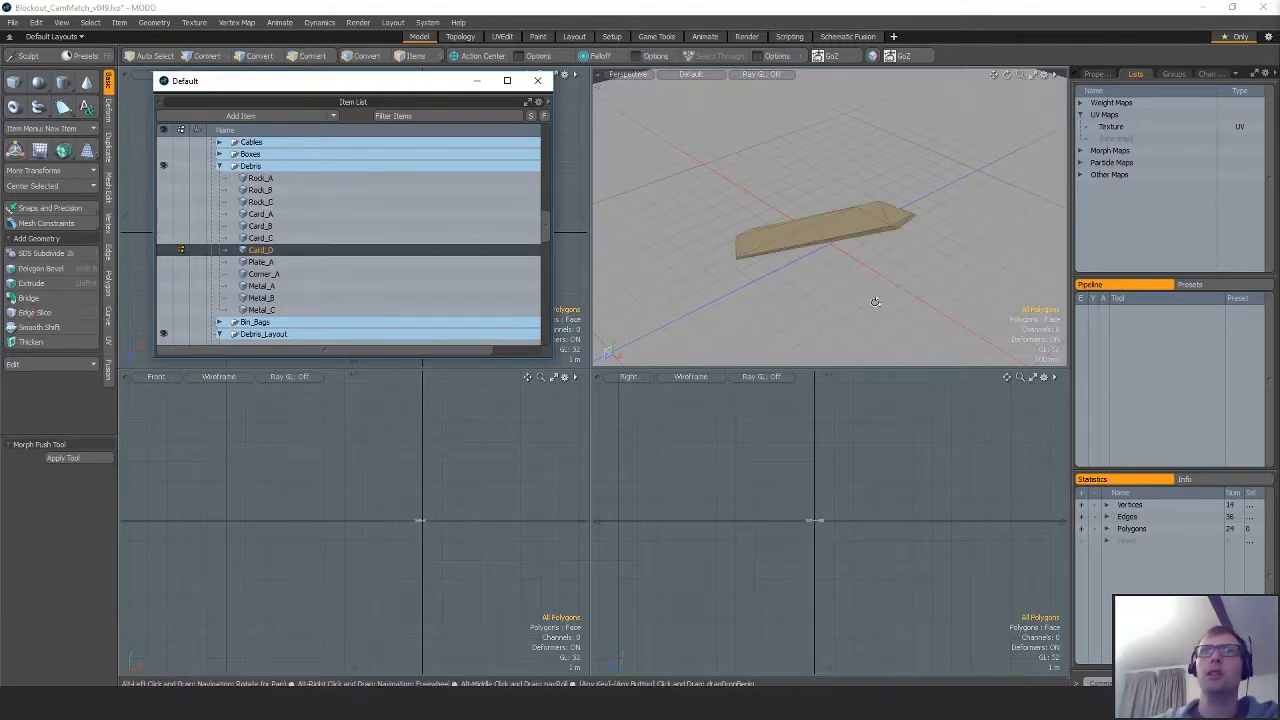
mouse_move(840, 260)
left_mouse_down("alt")
mouse_move(907, 311)
mouse_move(850, 275)
left_mouse_up("alt")
scroll(907, 311, "down", 4)
Examine the Texture UV layouts of Card_D and Rock_B in the UV editor, and close the editor.
double_click(1120, 128)
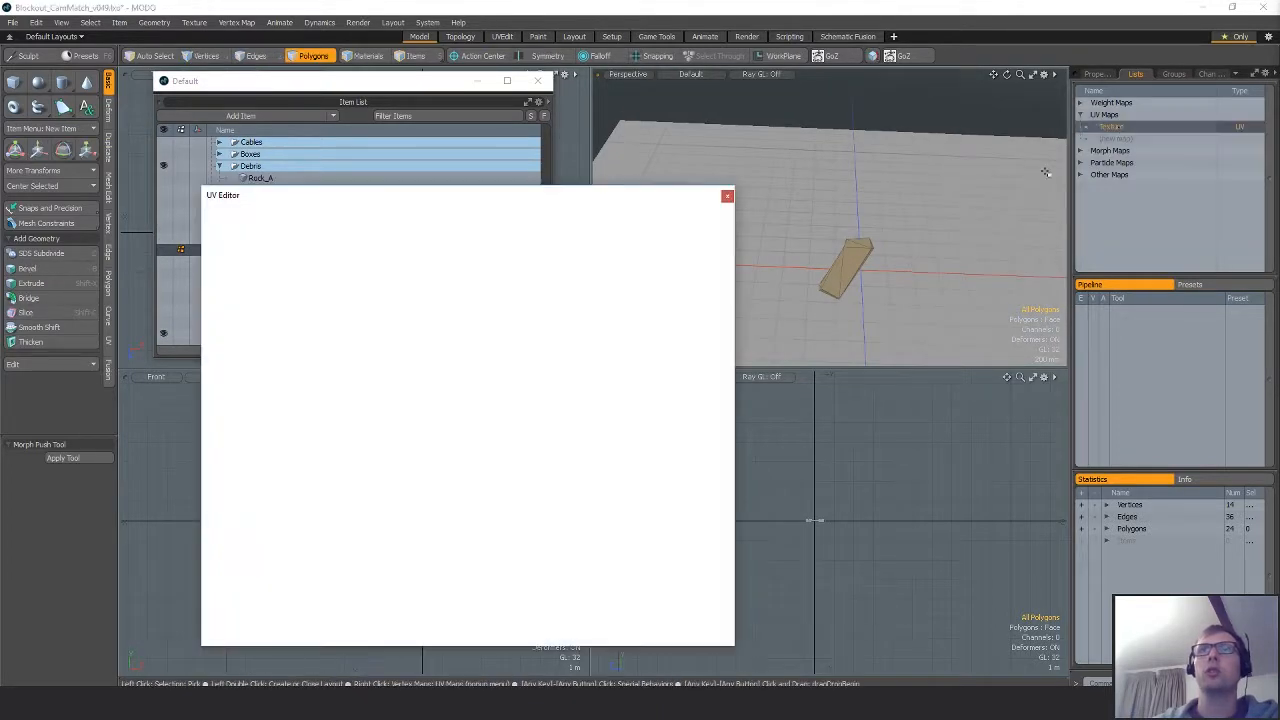
left_click_drag(481, 197, 611, 272)
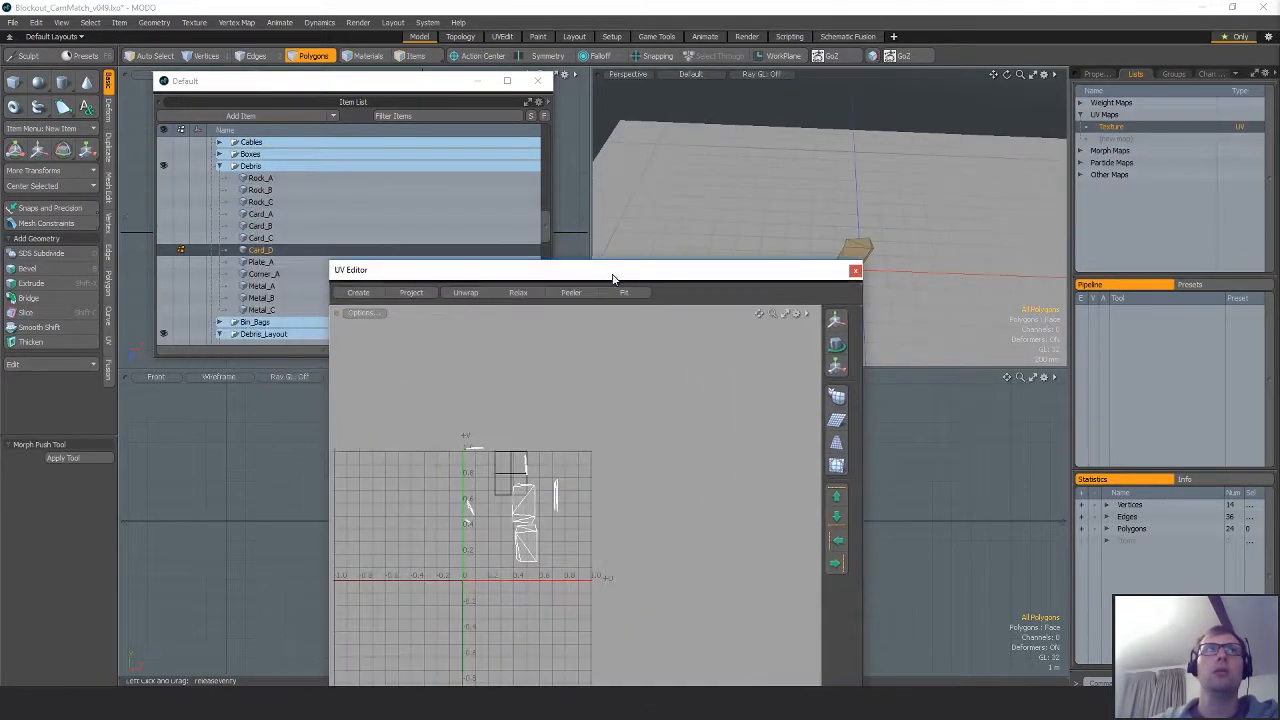
left_click(260, 190)
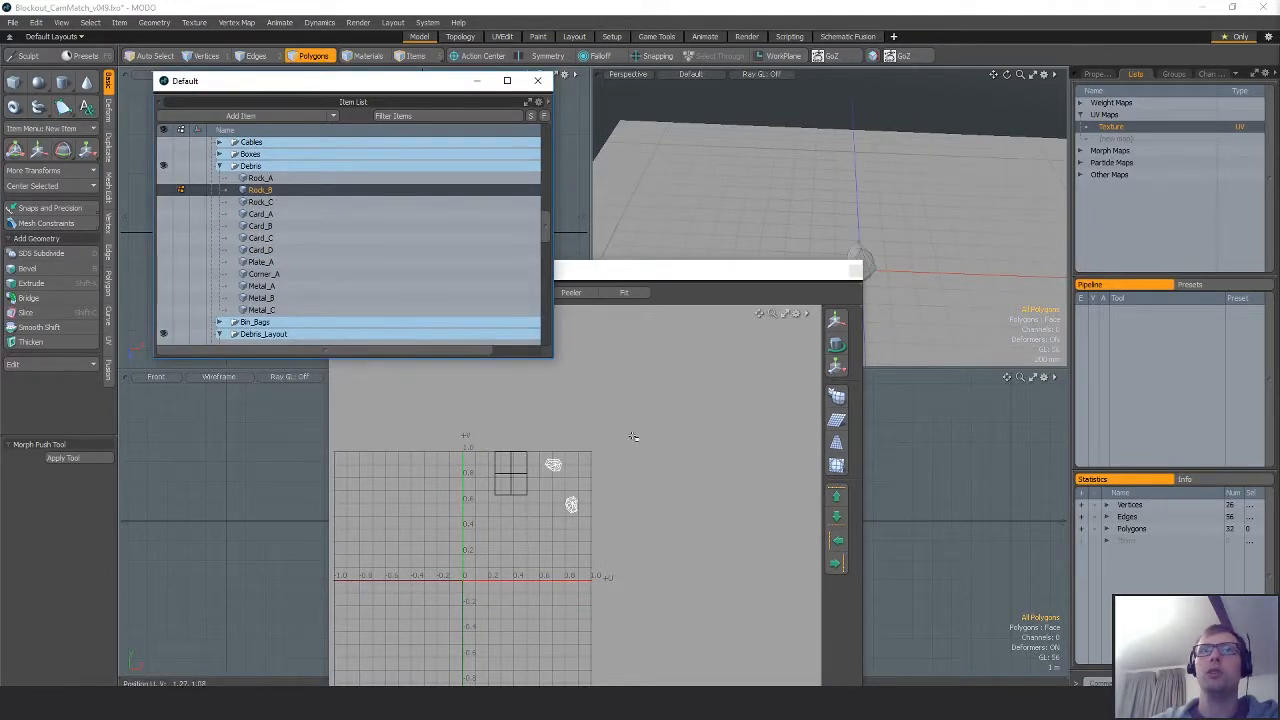
left_click_drag(948, 269, 894, 257, "alt")
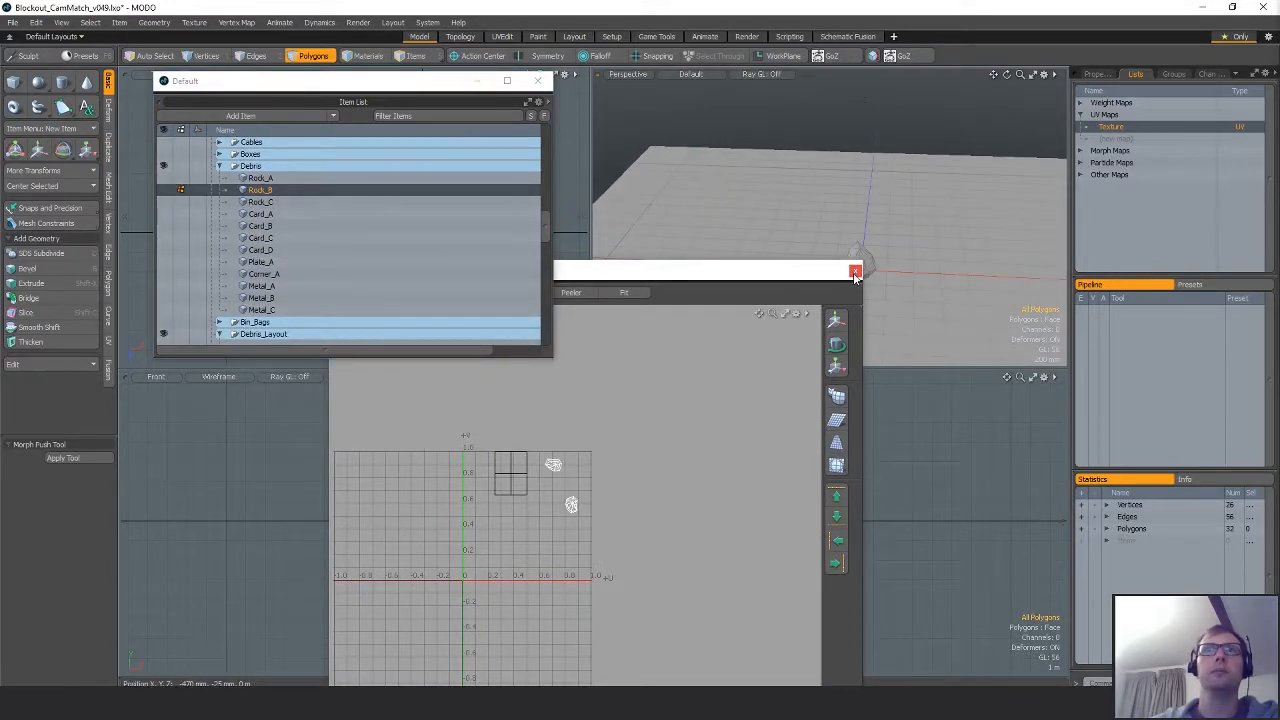
left_click(855, 270)
left_click_drag(822, 279, 863, 289, "alt")
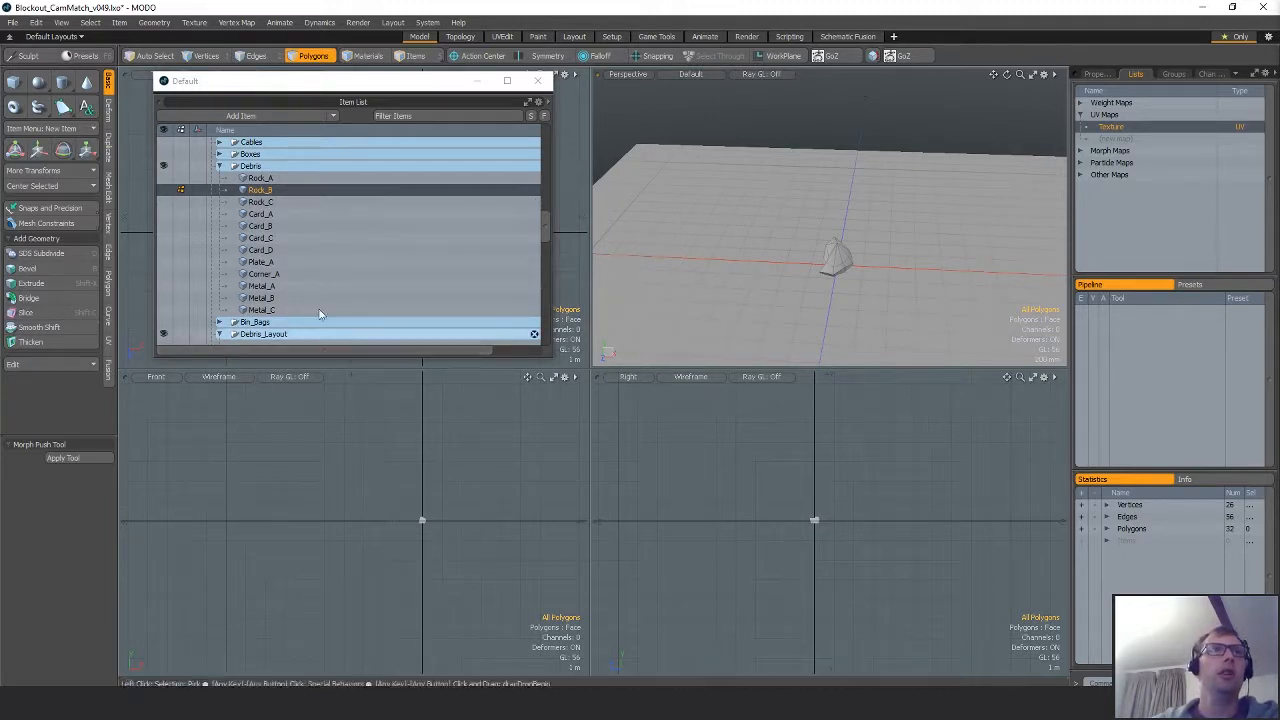
Display Rock_A, Rock_B, Rock_C, Card_C and Card_D together and check their placement around the origin from above.
left_click(262, 202, "ctrl")
left_click(260, 178, "ctrl")
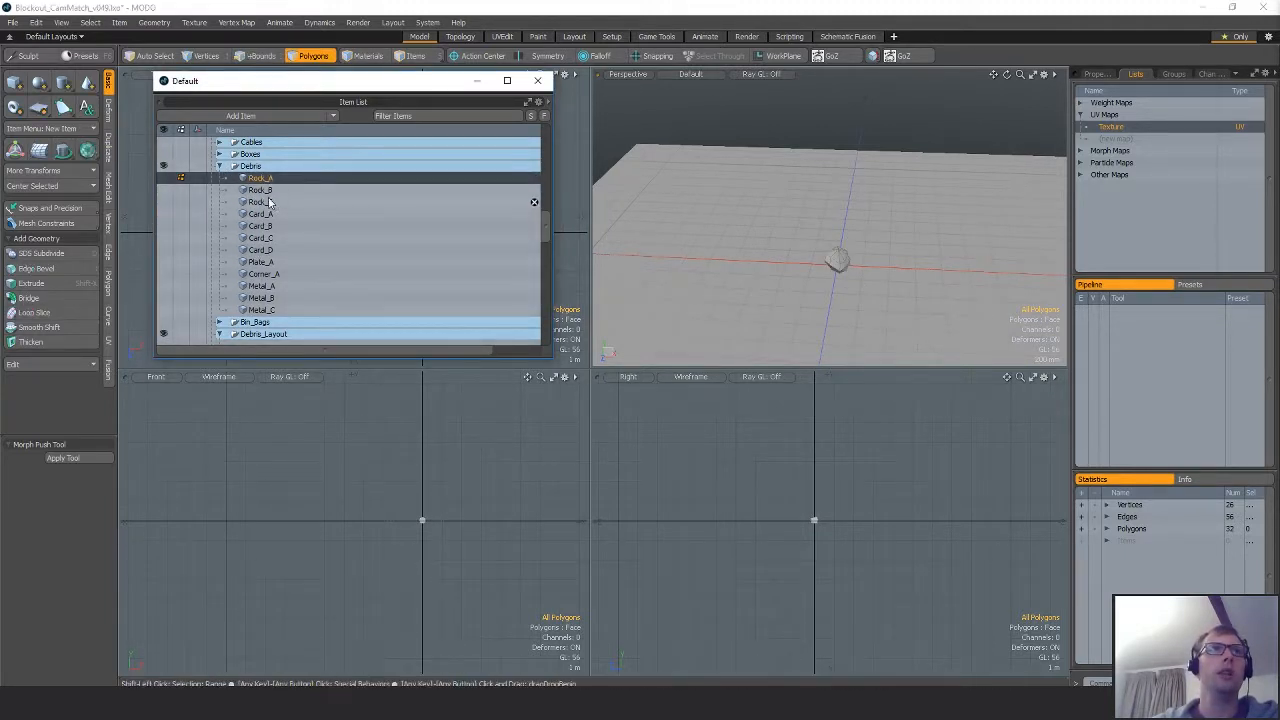
left_click(268, 240, "ctrl")
left_click(262, 250, "ctrl")
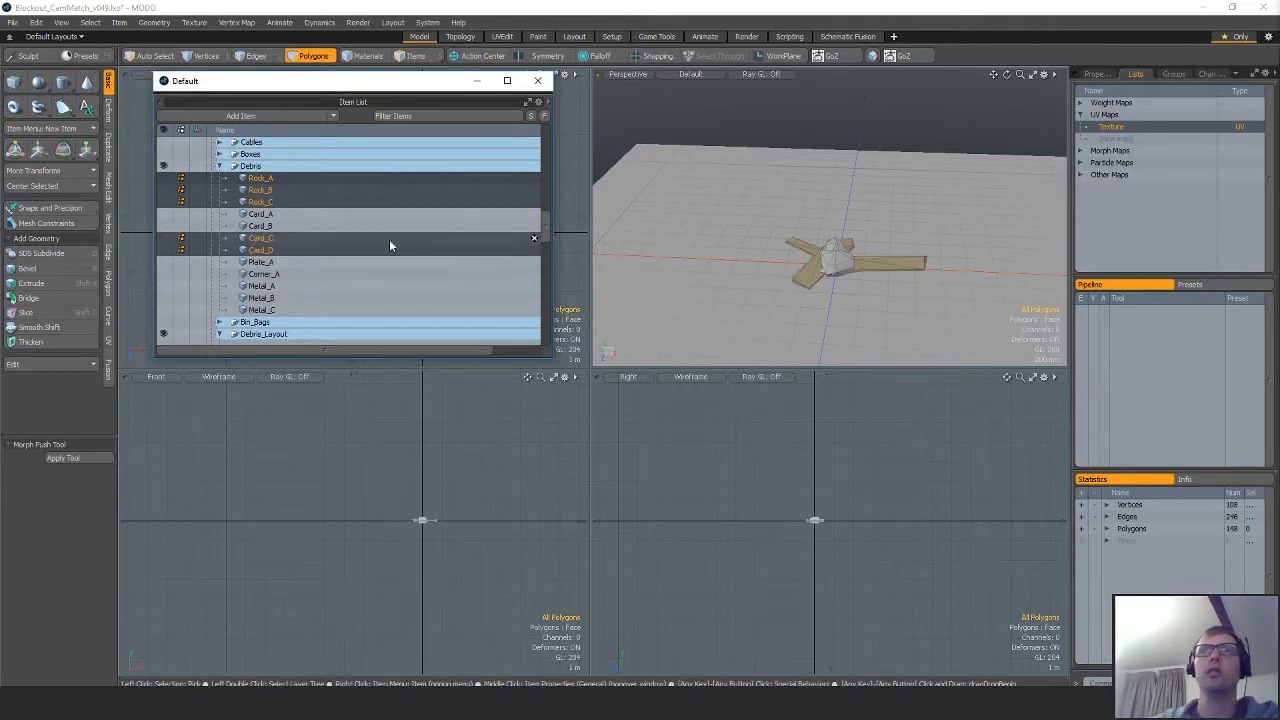
left_click_drag(853, 251, 822, 398, "alt")
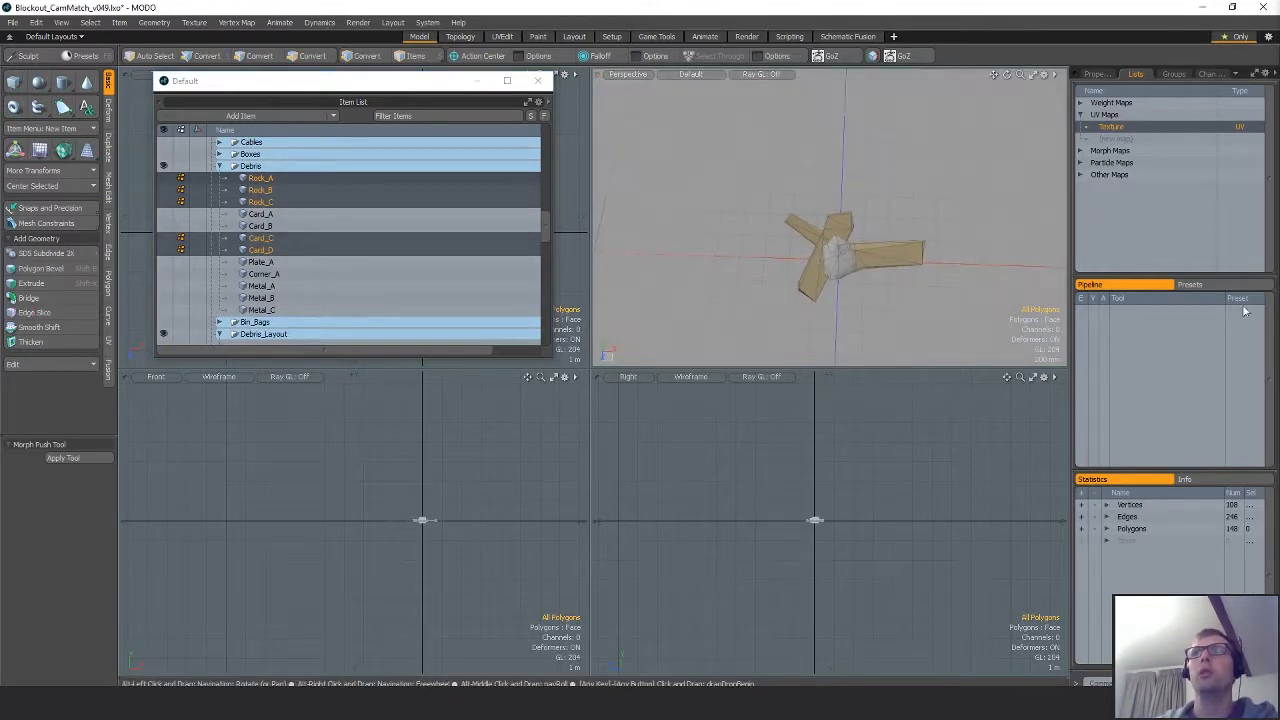
Center the Card_D and Card_C meshes at the origin on the ZX axes.
left_click(262, 250)
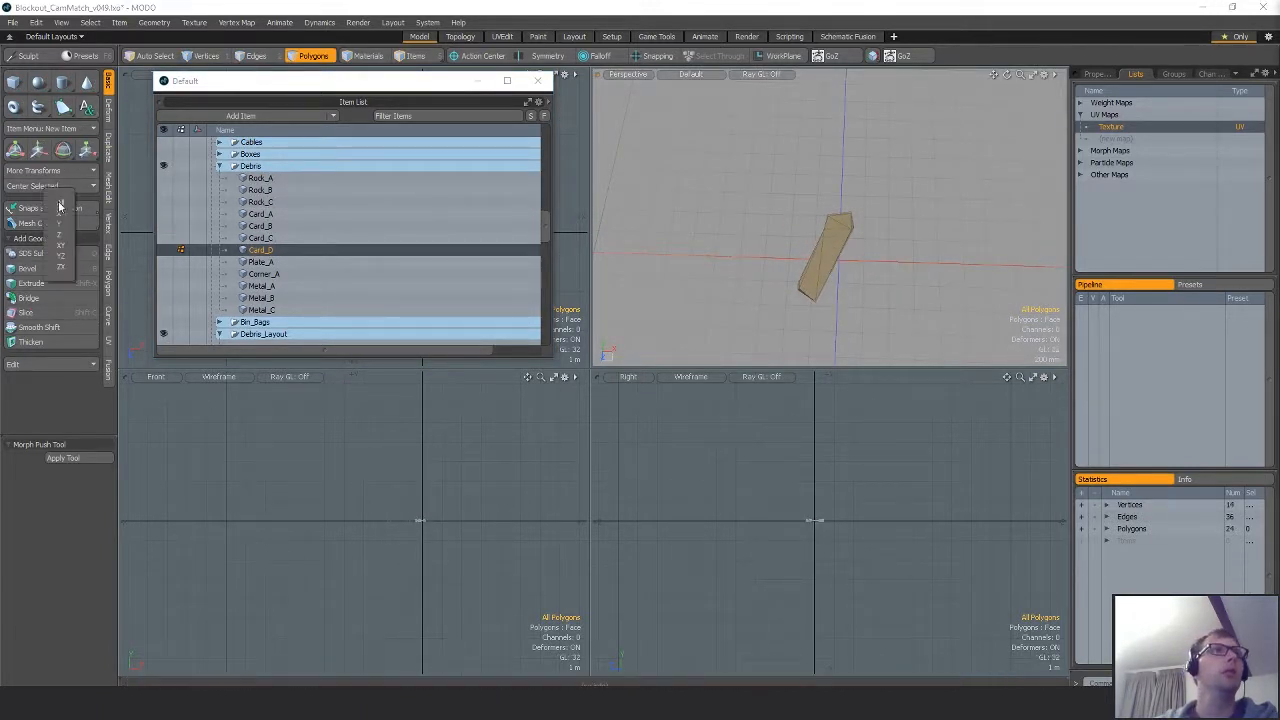
left_click(61, 268)
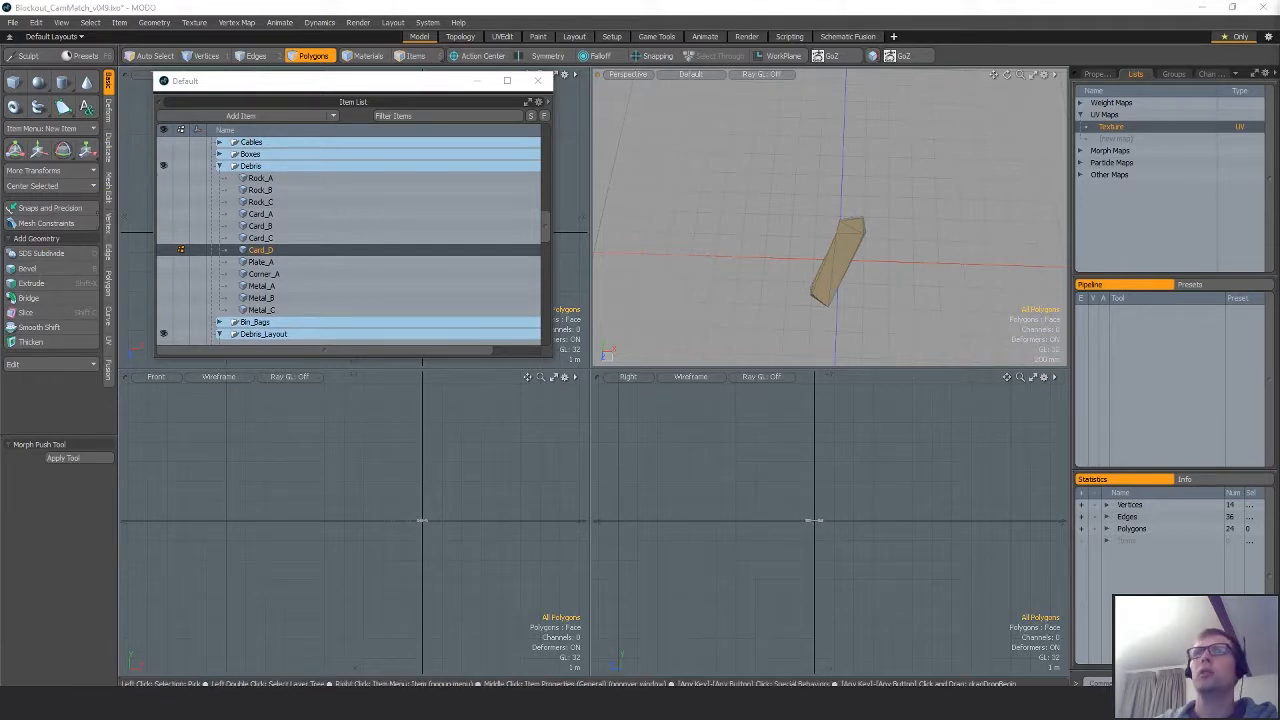
left_click(261, 238)
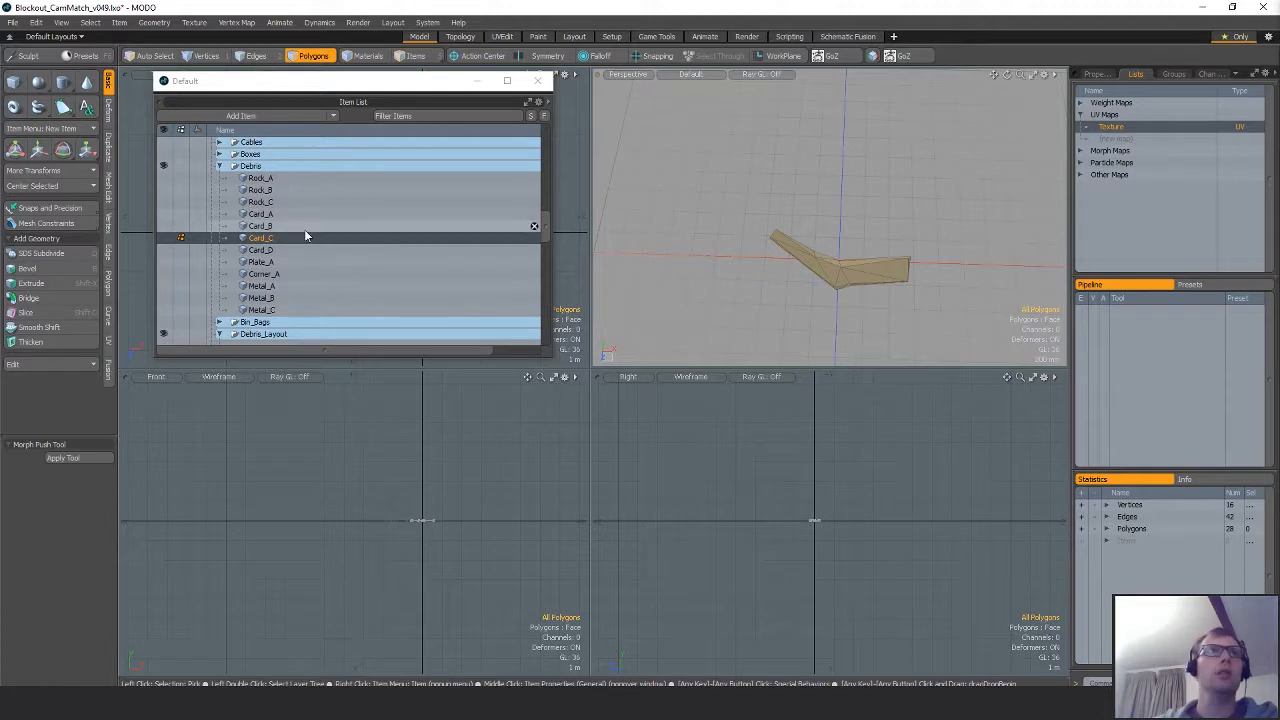
Add Card_D and the three rock meshes to the Card_C selection in the Debris group.
left_click(262, 250, "ctrl")
left_click(267, 201, "ctrl")
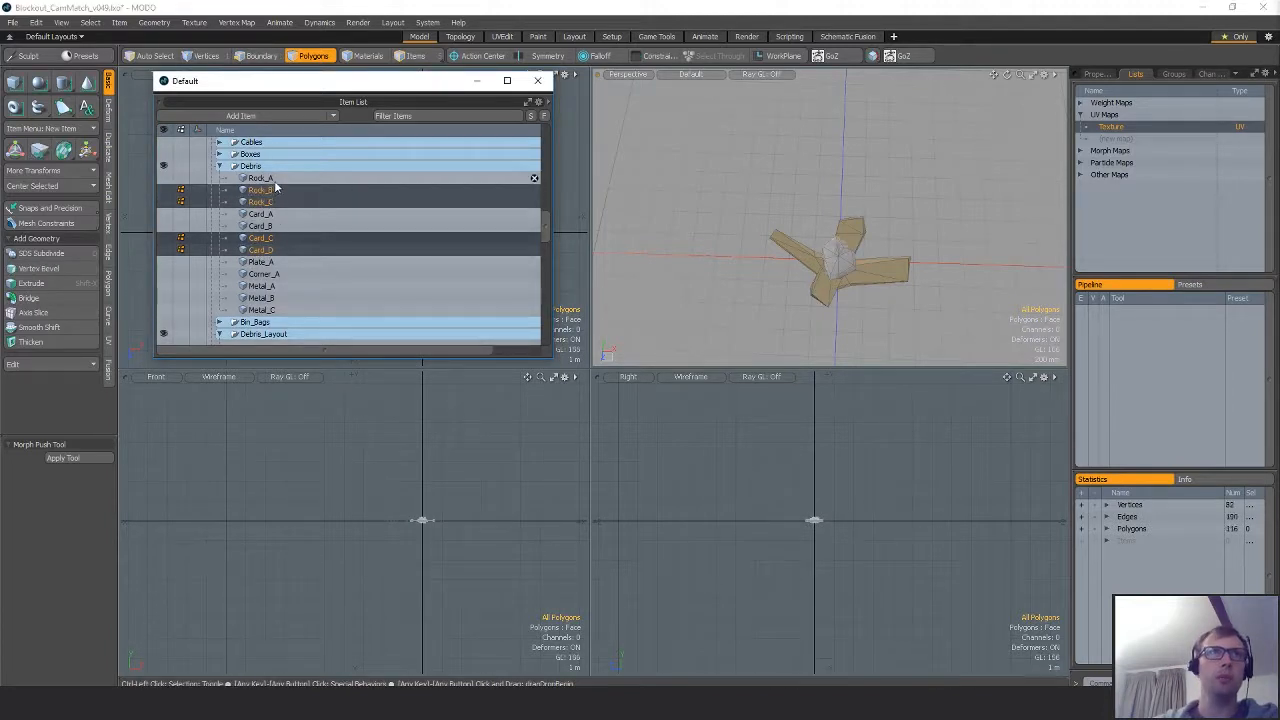
left_click(268, 179, "shift")
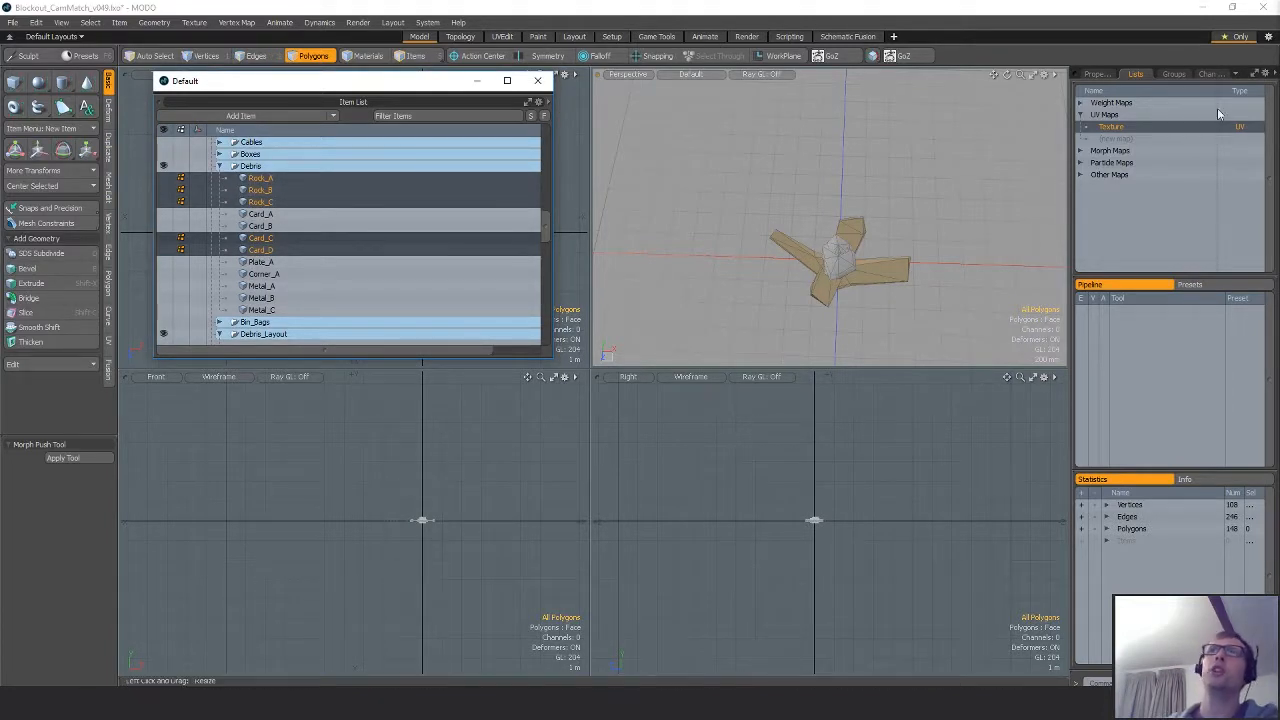
left_click(1174, 74)
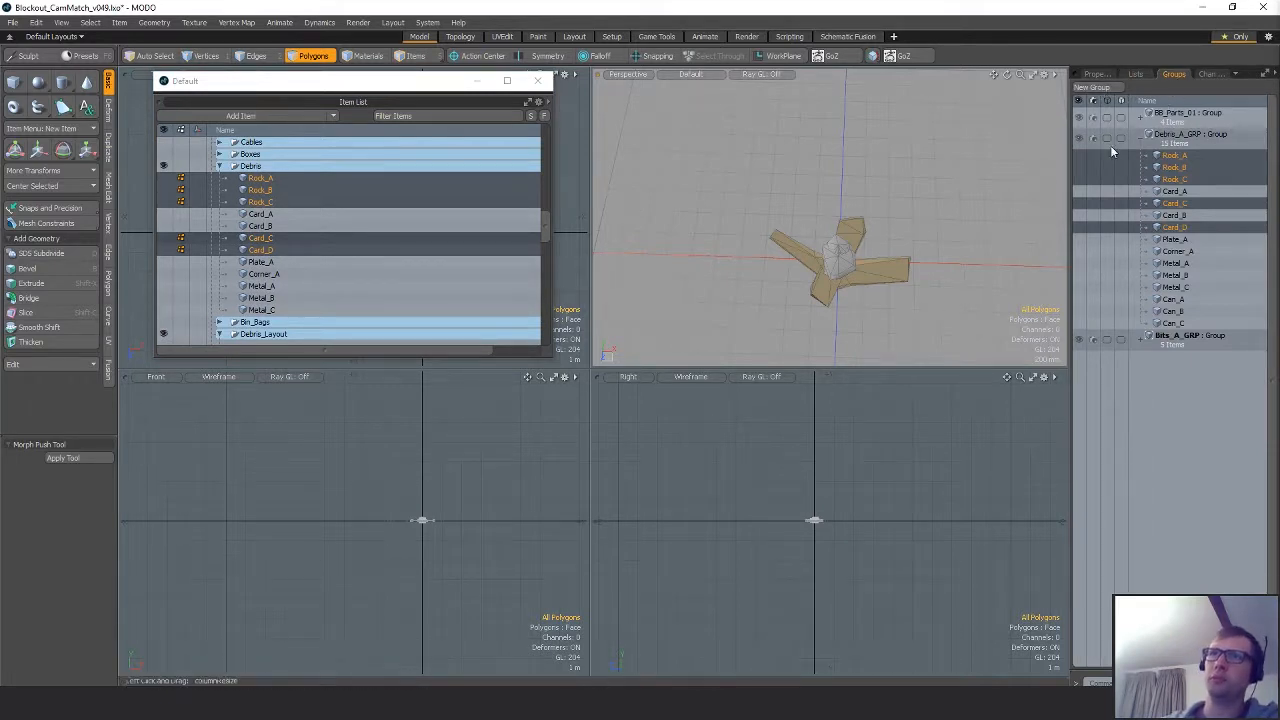
left_click(1106, 88)
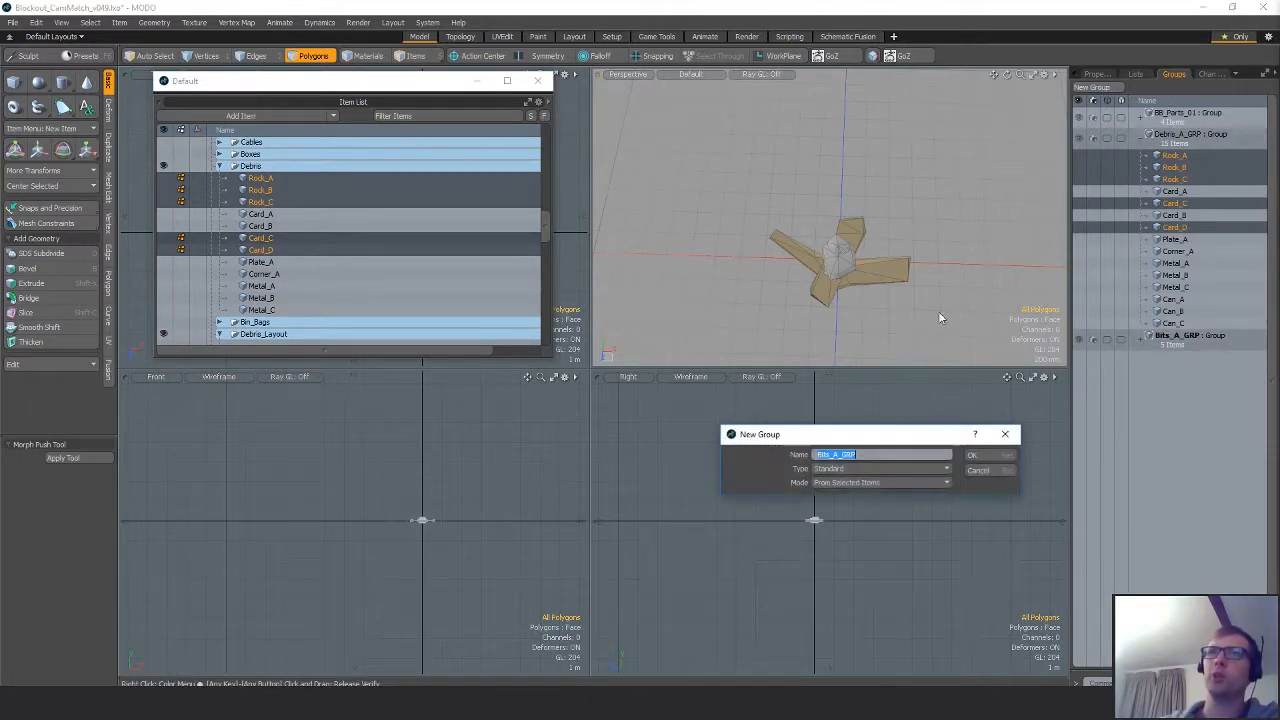
left_click(1006, 472)
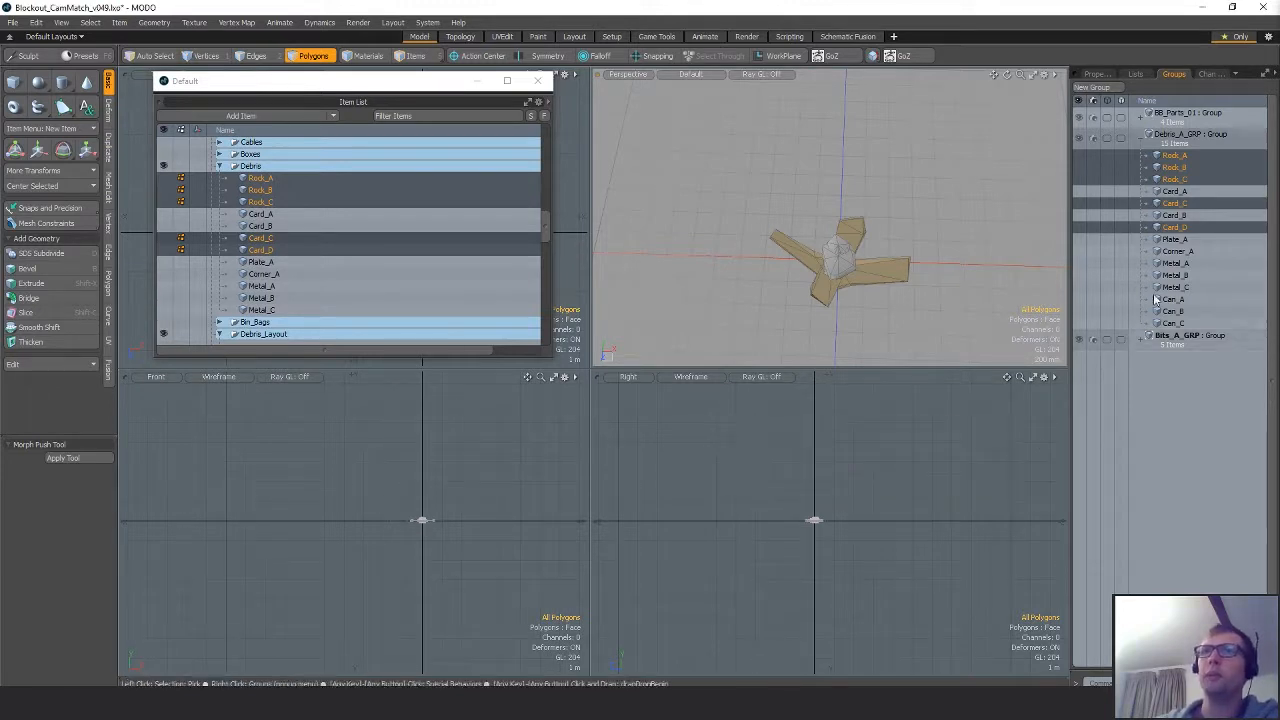
Collapse Debris_A_GRP and check the rock and card members of the Bits_A_GRP group one by one.
left_click(1147, 134)
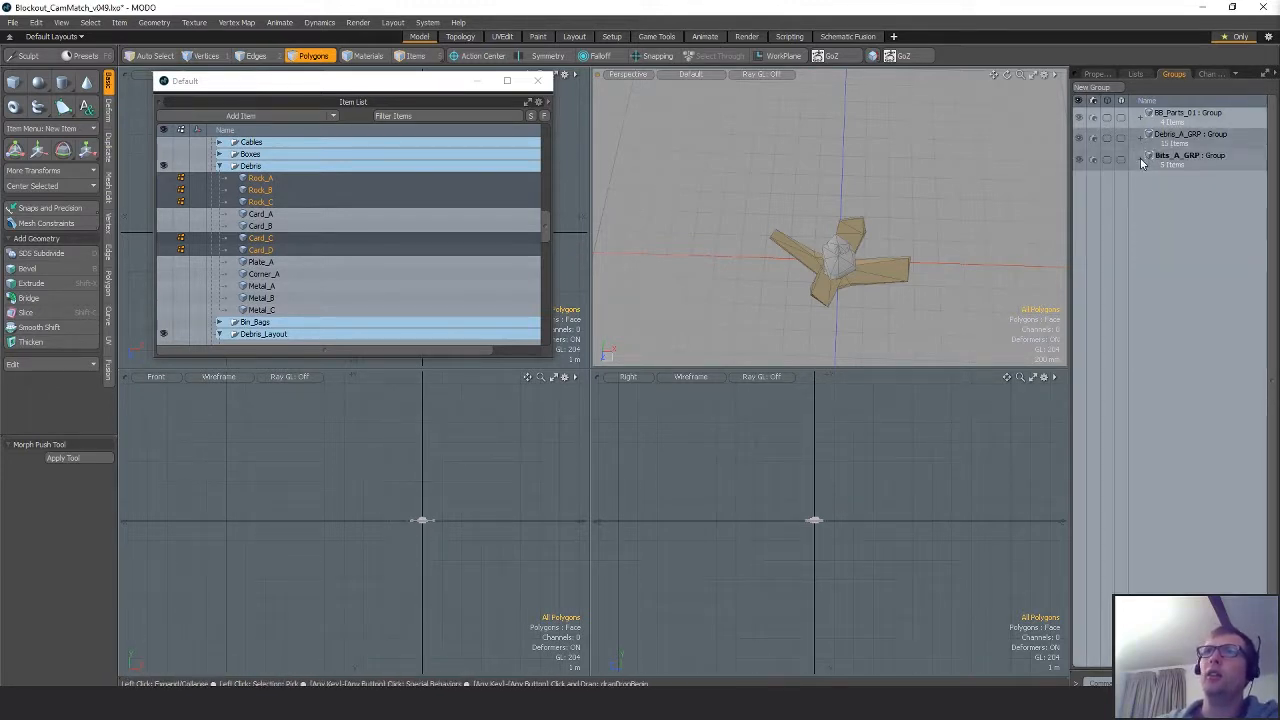
left_click(1147, 158)
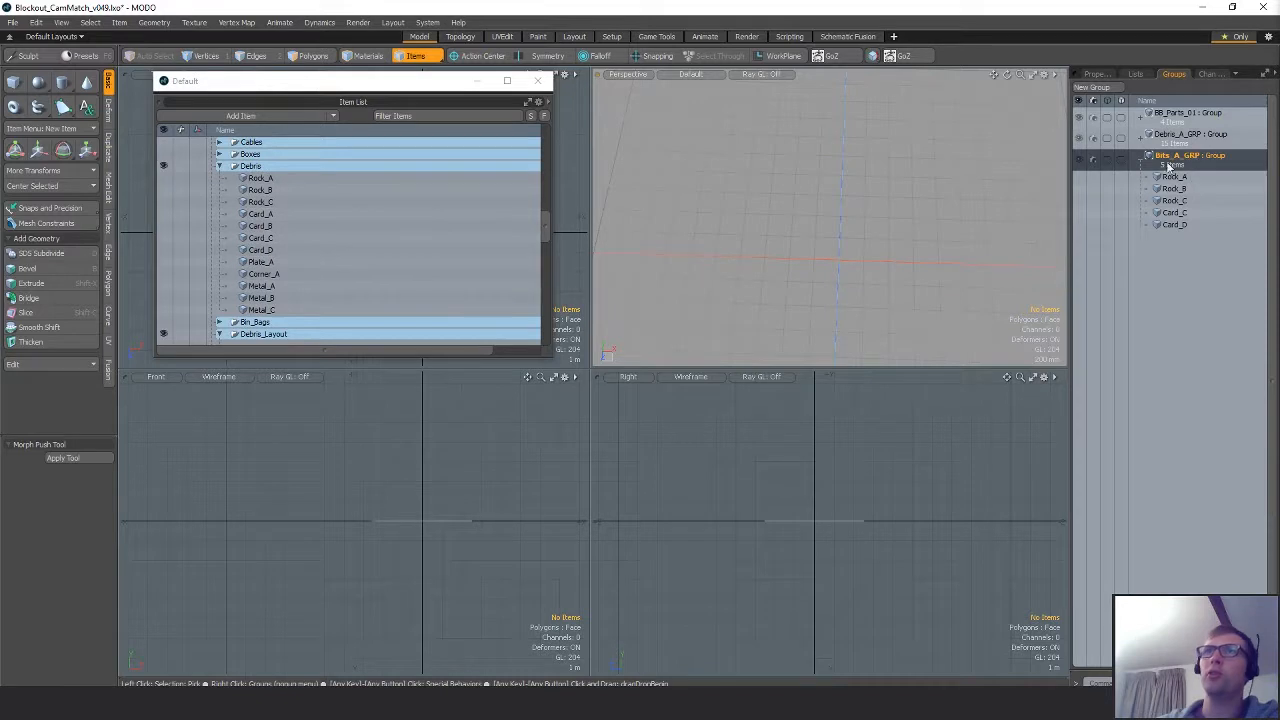
left_click(1174, 177)
left_click(1174, 189)
left_click(1174, 201)
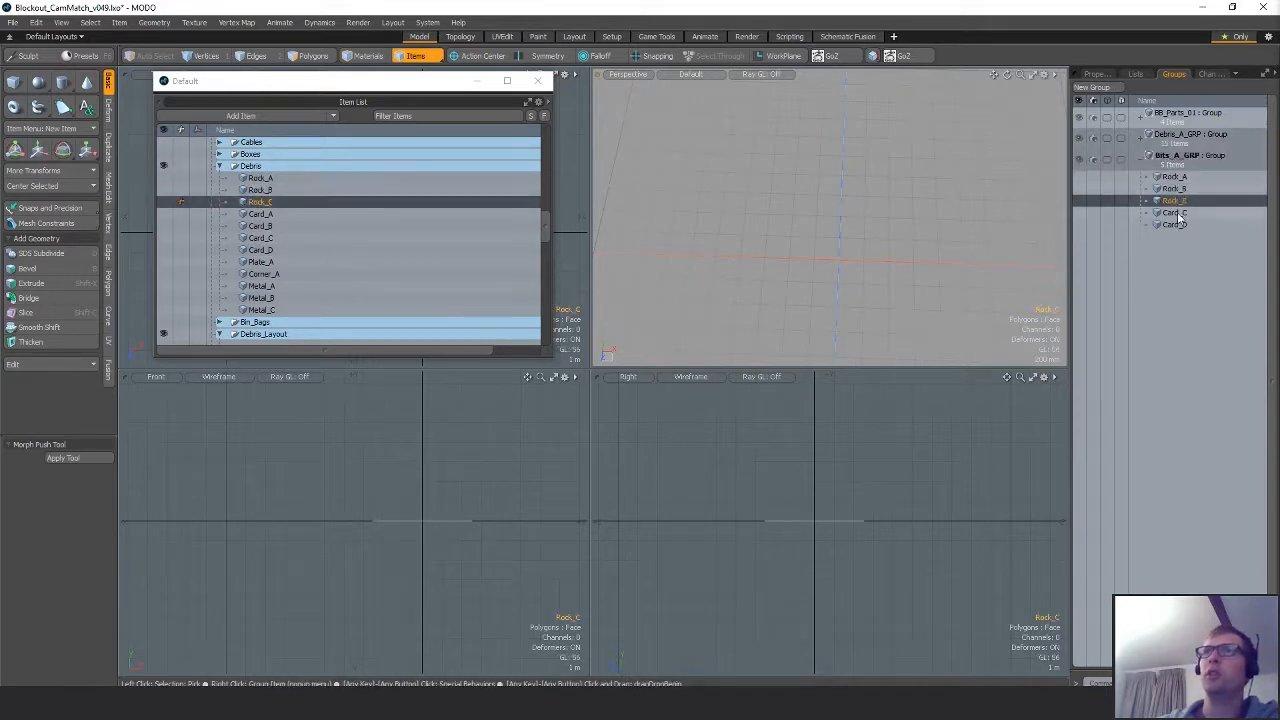
left_click(1174, 213)
left_click(1174, 224)
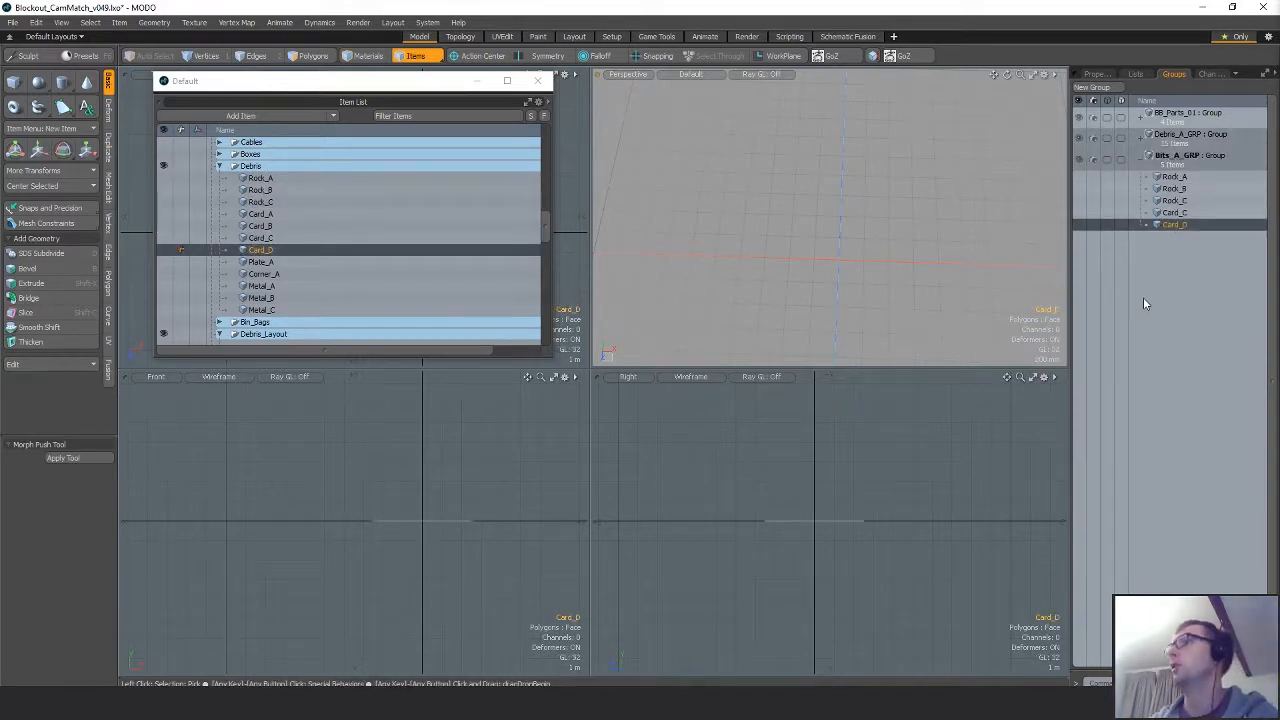
left_click(1141, 157)
Collapse the Debris folder and hide the R_SPG_01 item in the Debris_Layout folder.
left_click_drag(855, 262, 790, 267, "alt")
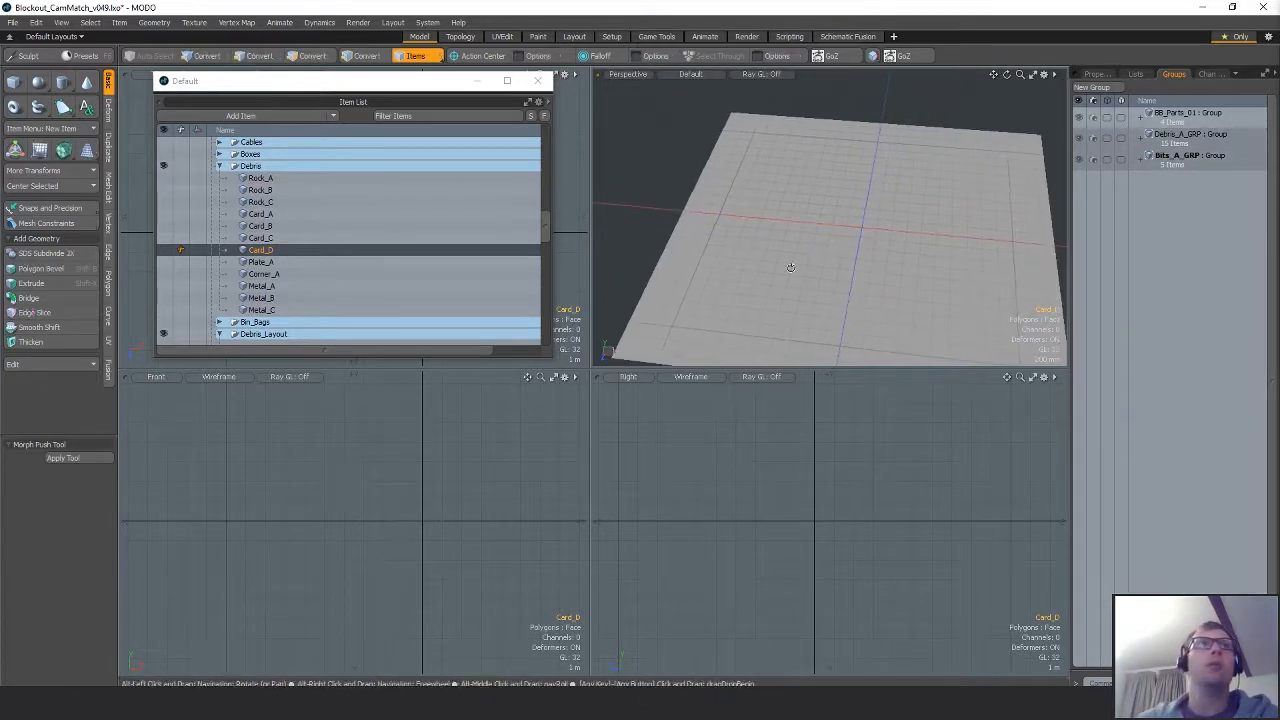
left_click(221, 167)
left_click(258, 190)
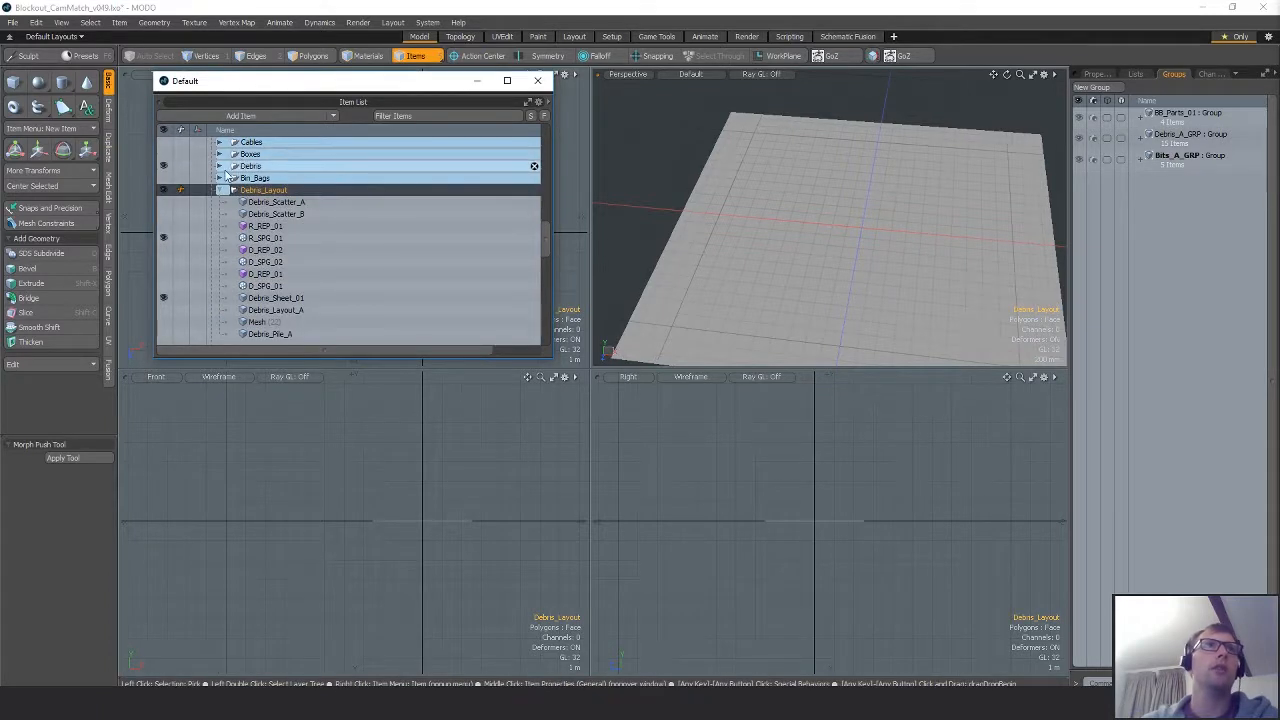
left_click(165, 238)
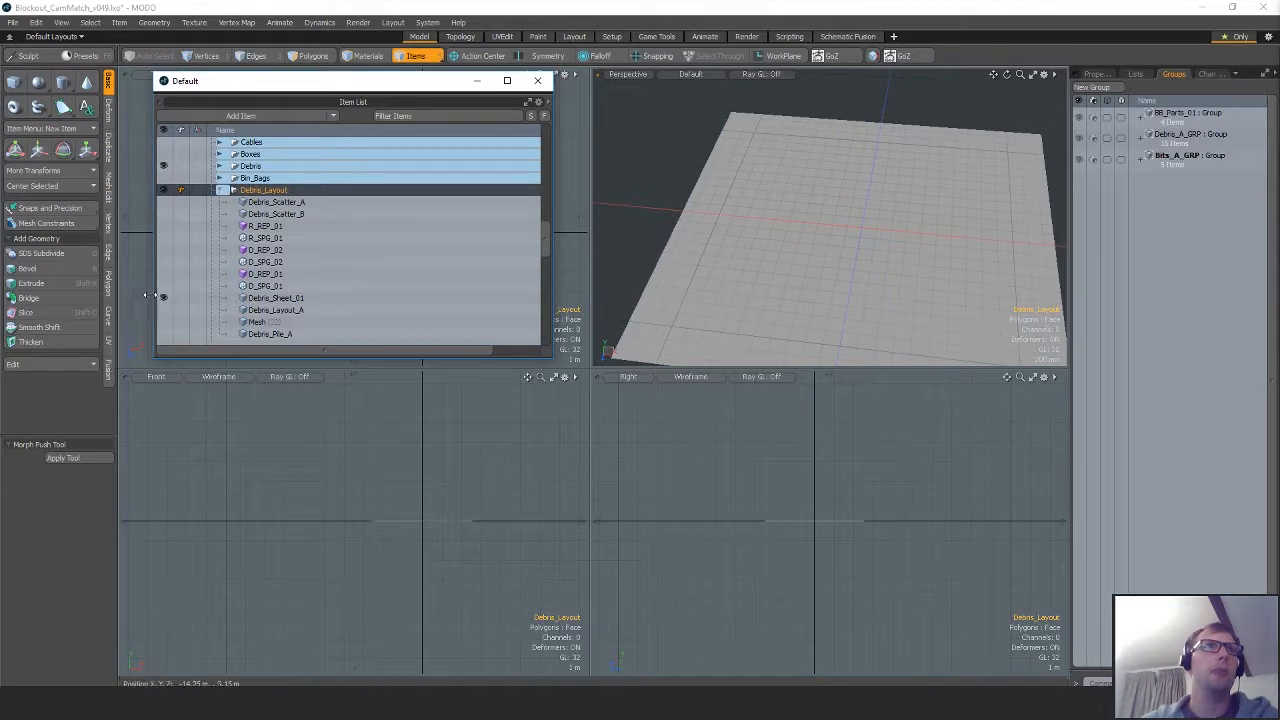
left_click_drag(850, 275, 785, 213, "alt")
Examine the Debris_Sheet_01 plane by selecting two diagonally opposite polygons, and clear the polygon selection.
left_click(960, 257)
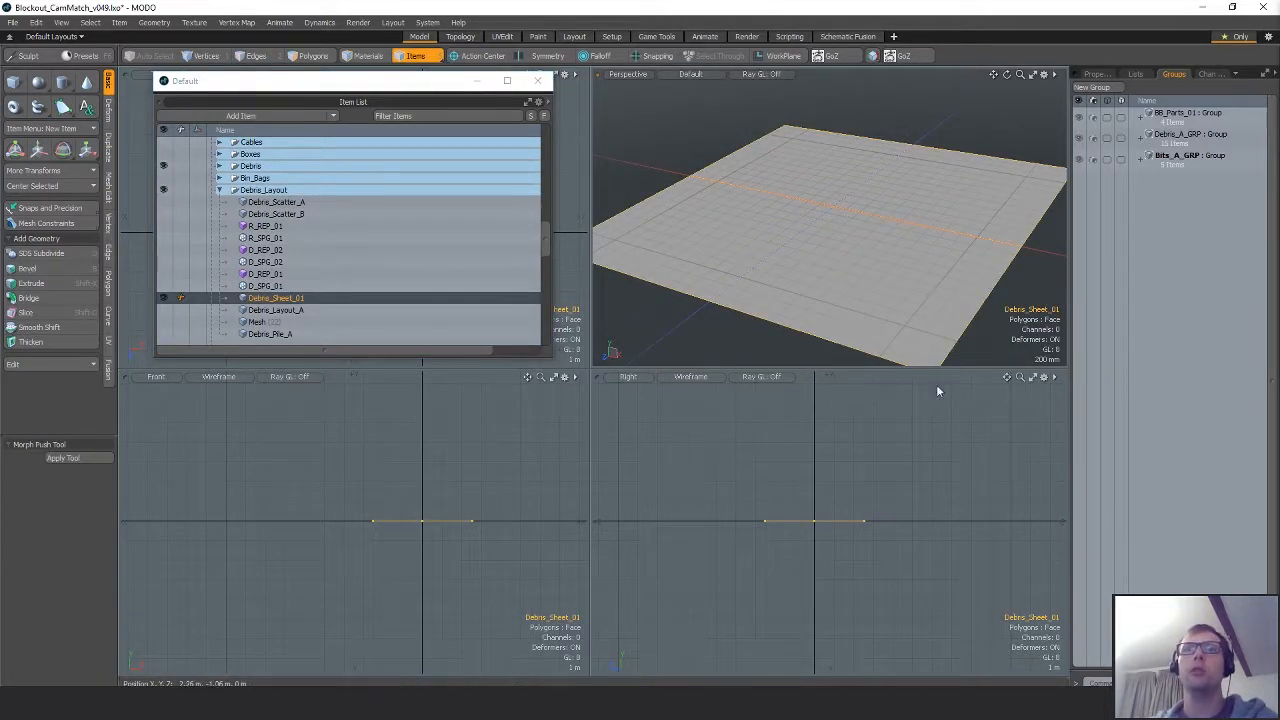
key("3")
left_click(848, 283)
left_click(820, 157, "shift")
left_click_drag(930, 301, 916, 335, "alt")
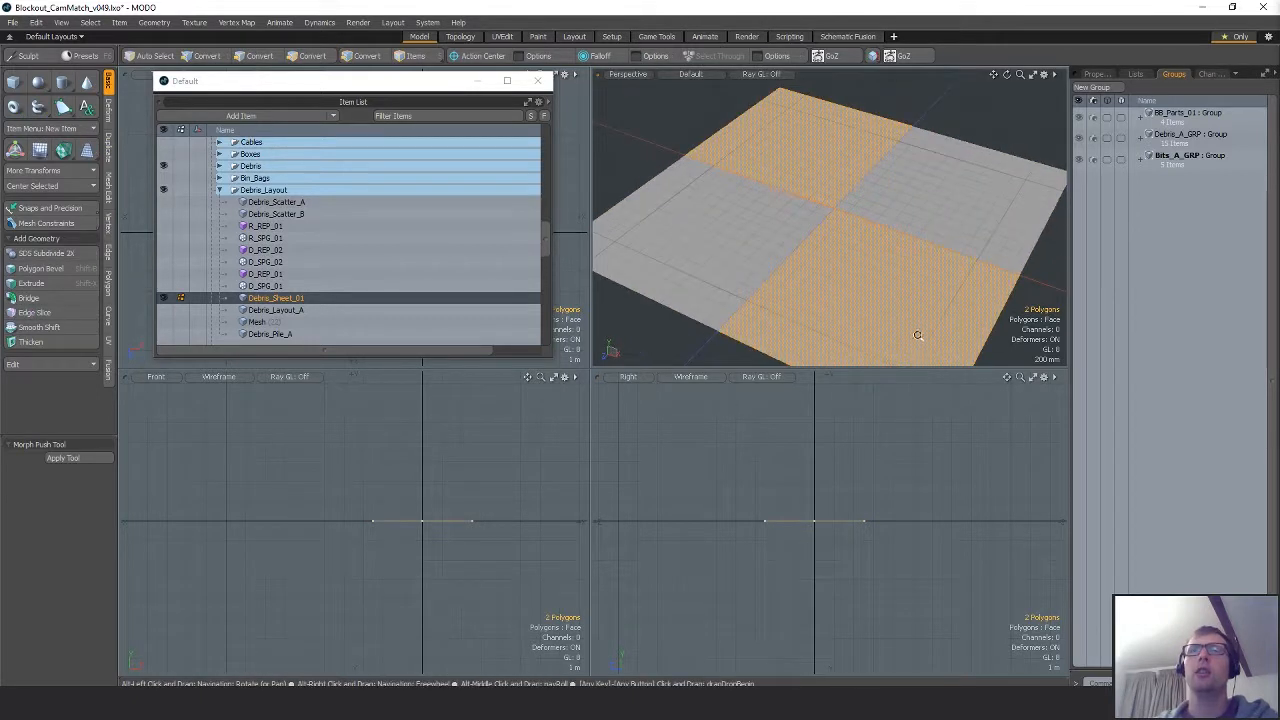
scroll(900, 315, "down", 3)
left_click_drag(877, 286, 849, 277, "alt")
scroll(840, 274, "up", 2)
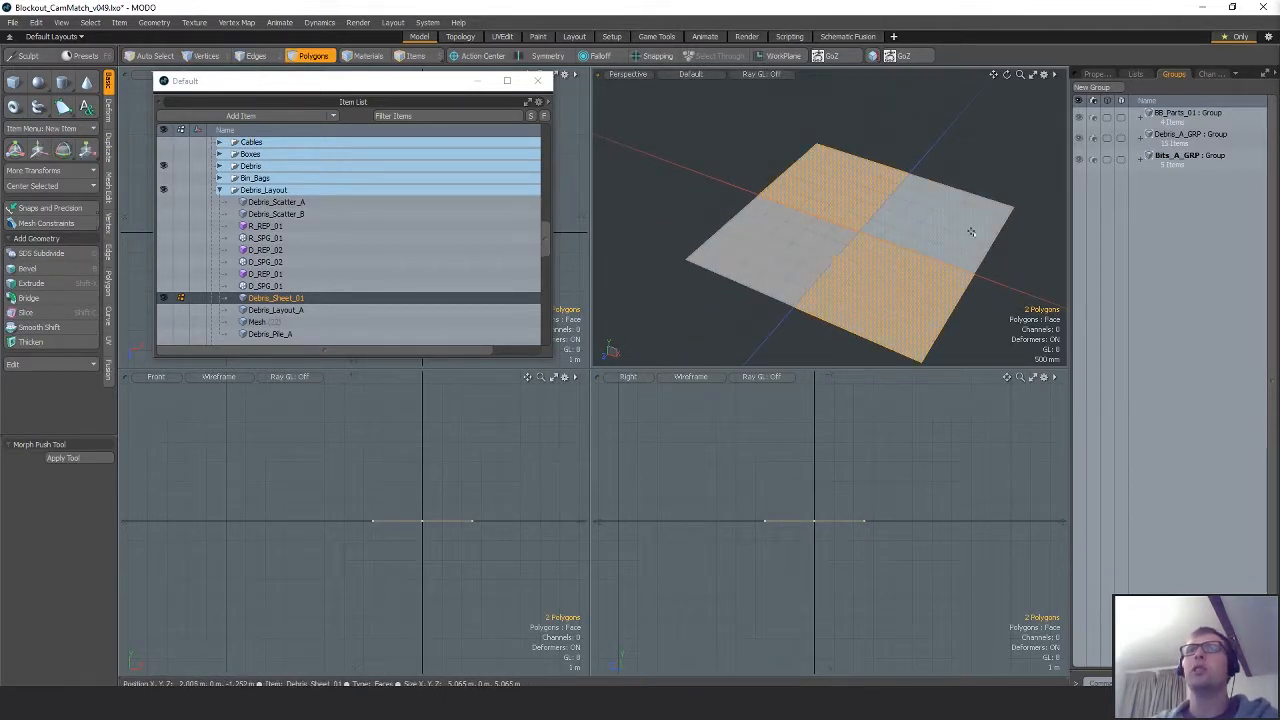
left_click_drag(971, 232, 840, 264, "alt")
scroll(888, 266, "up", 2)
left_click(972, 350)
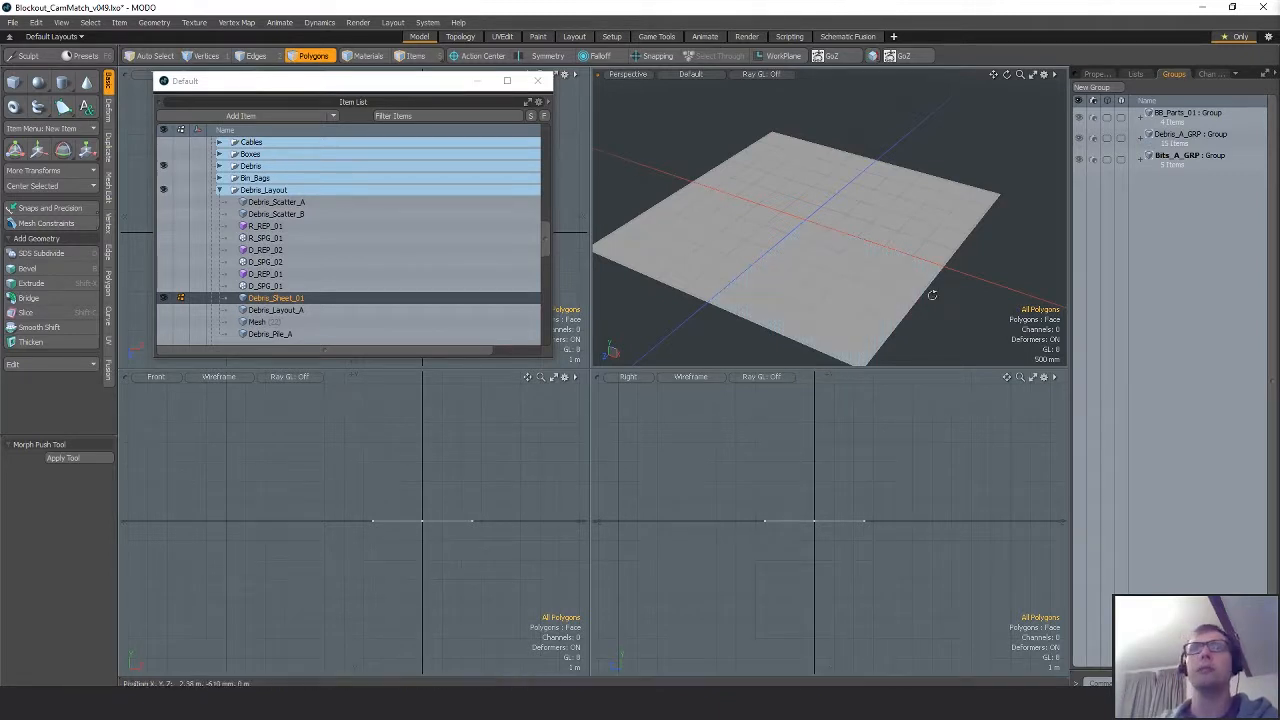
left_click_drag(931, 289, 745, 177, "alt")
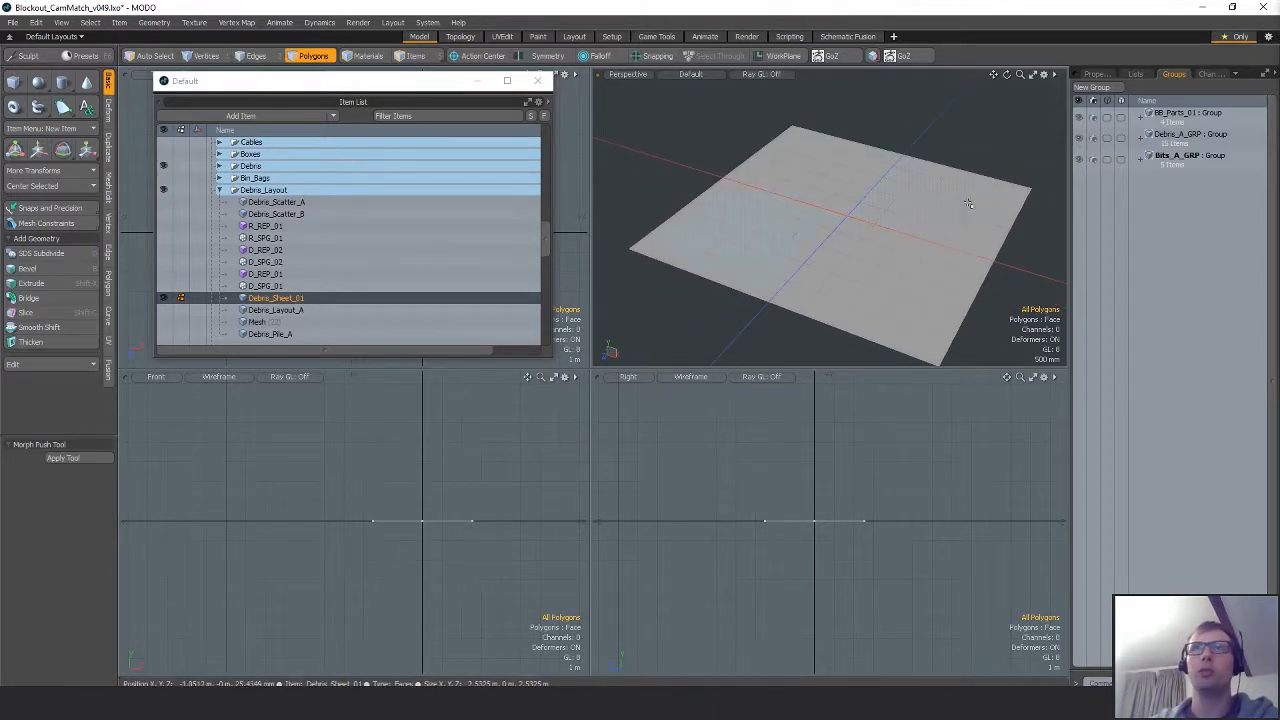
scroll(810, 220, "up", 2)
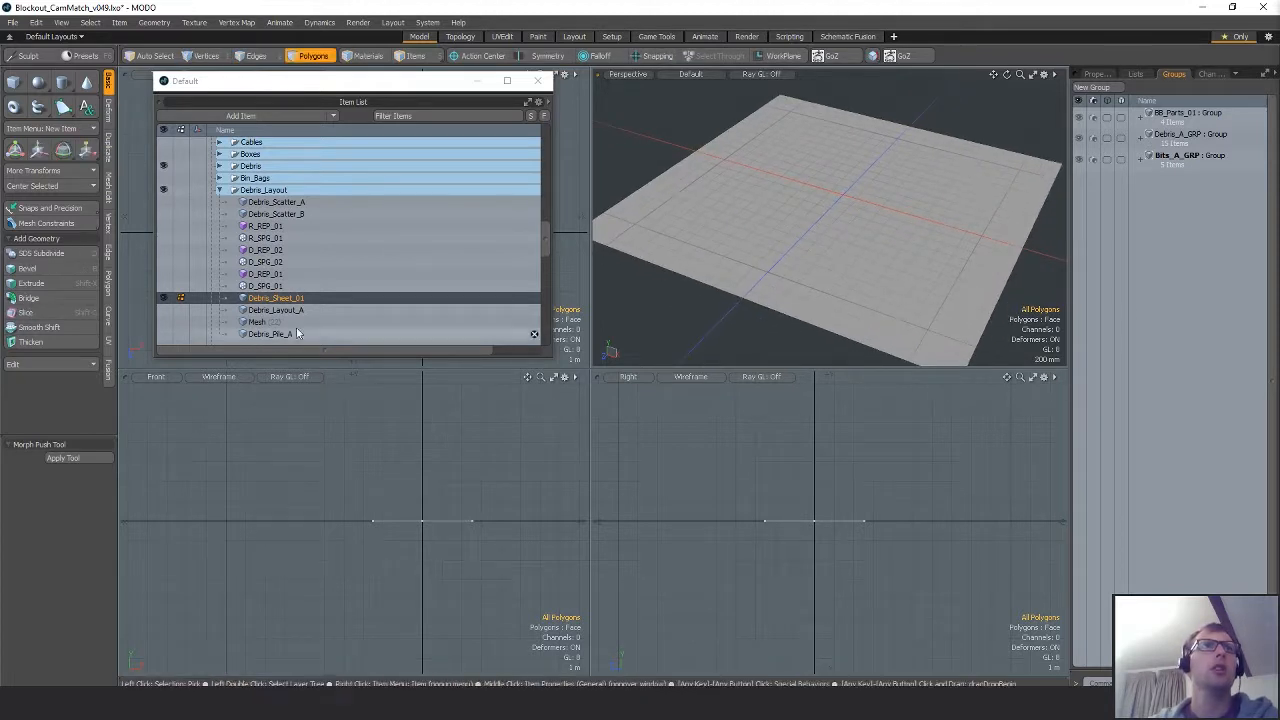
Add a Surface Particle Generator to the Debris_Layout folder.
left_click(318, 115)
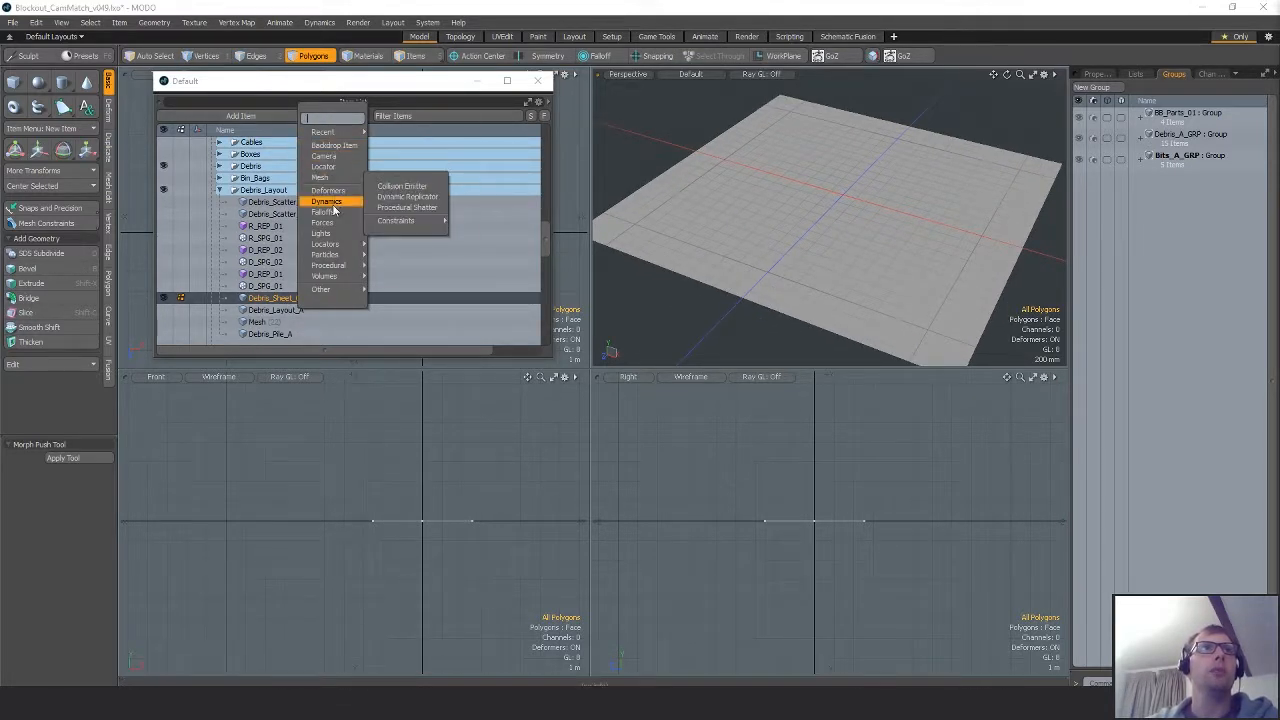
mouse_move(338, 257)
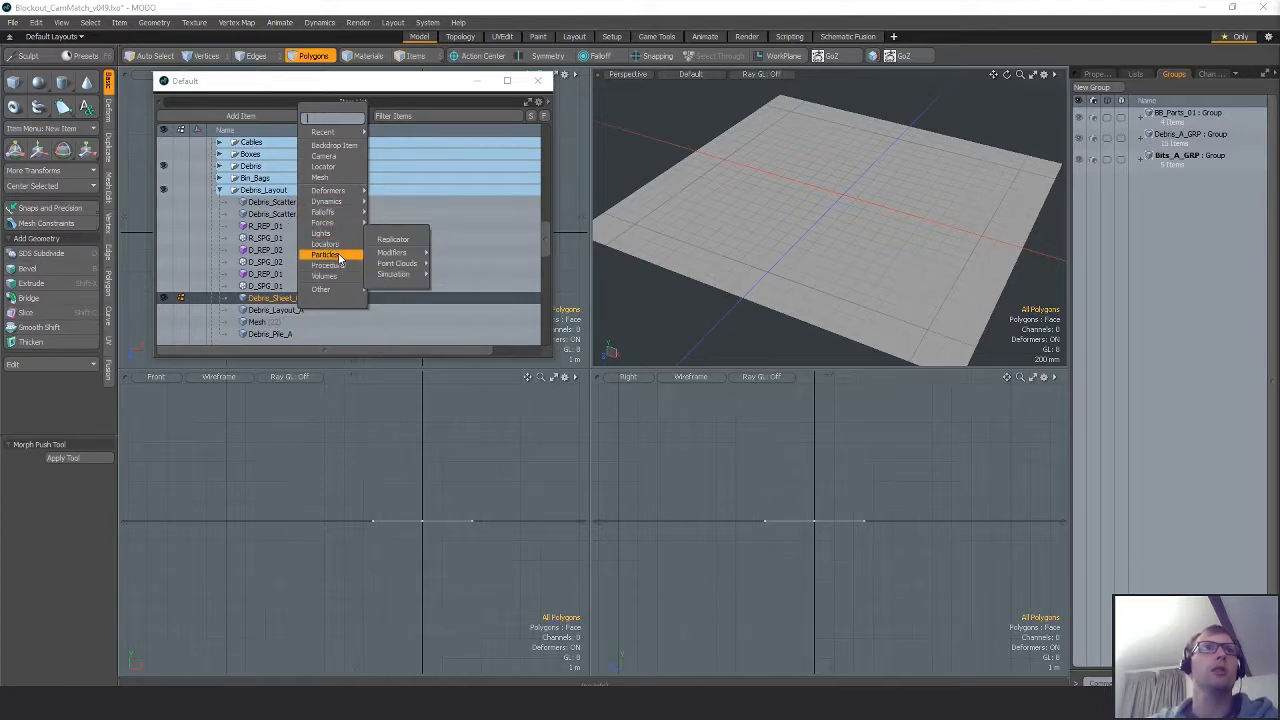
mouse_move(403, 266)
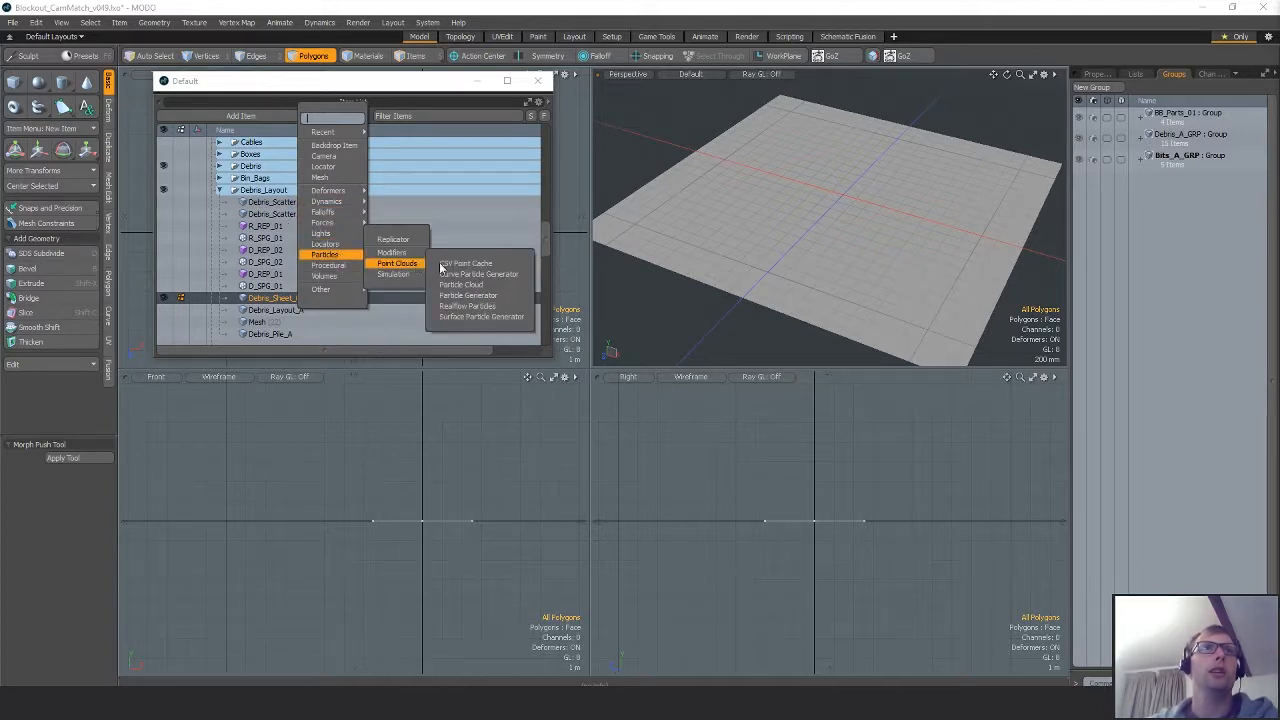
left_click(471, 317)
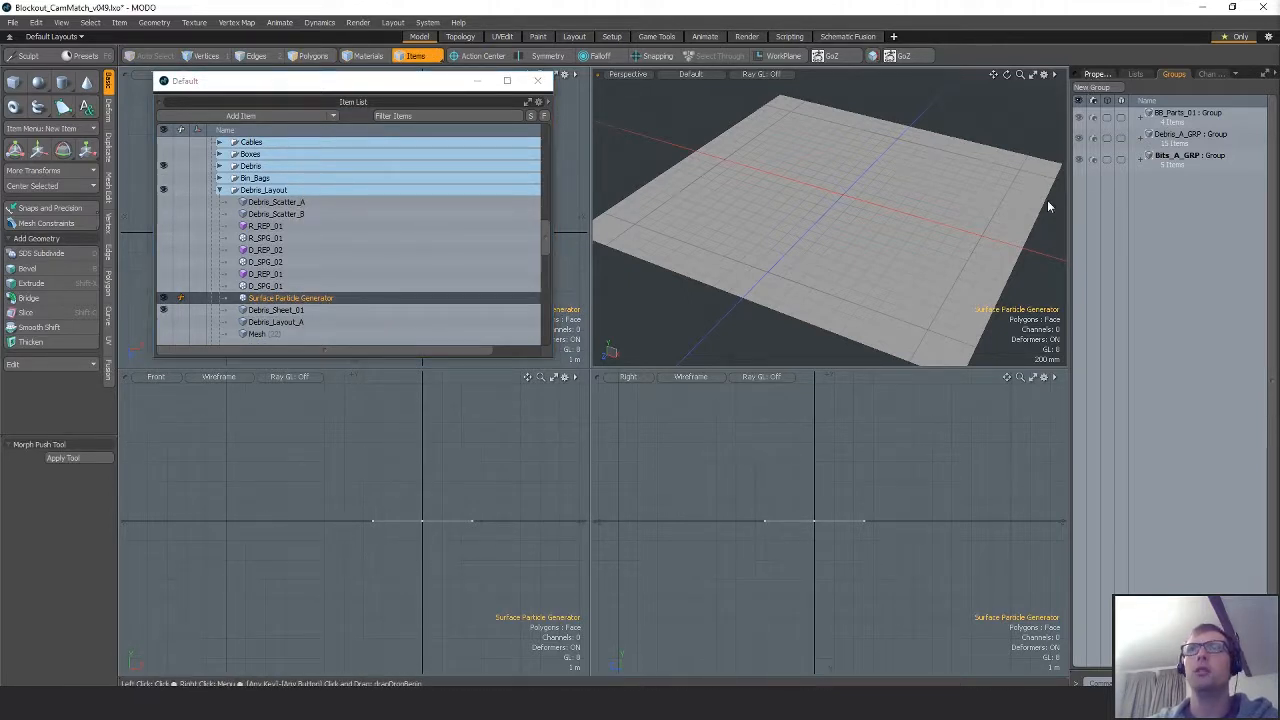
Set the Surface Particle Generator's source surface to Debris_Sheet_01.
left_click(1097, 73)
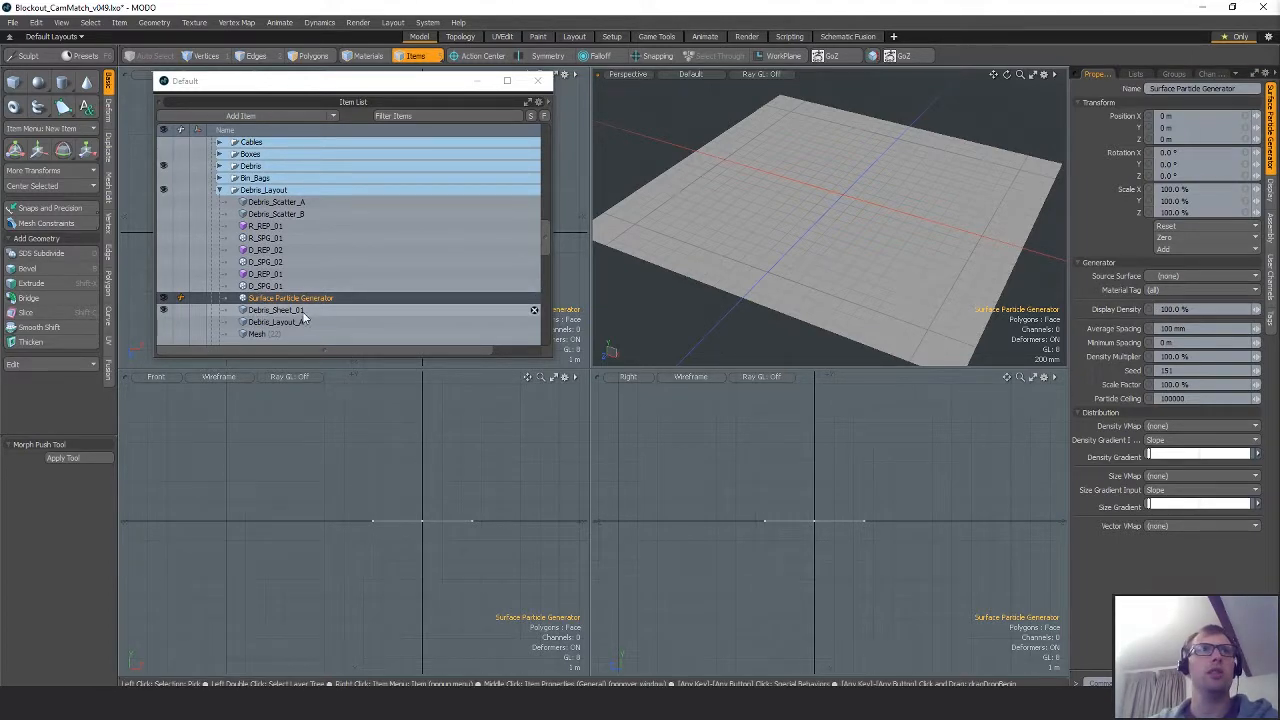
left_click(1189, 276)
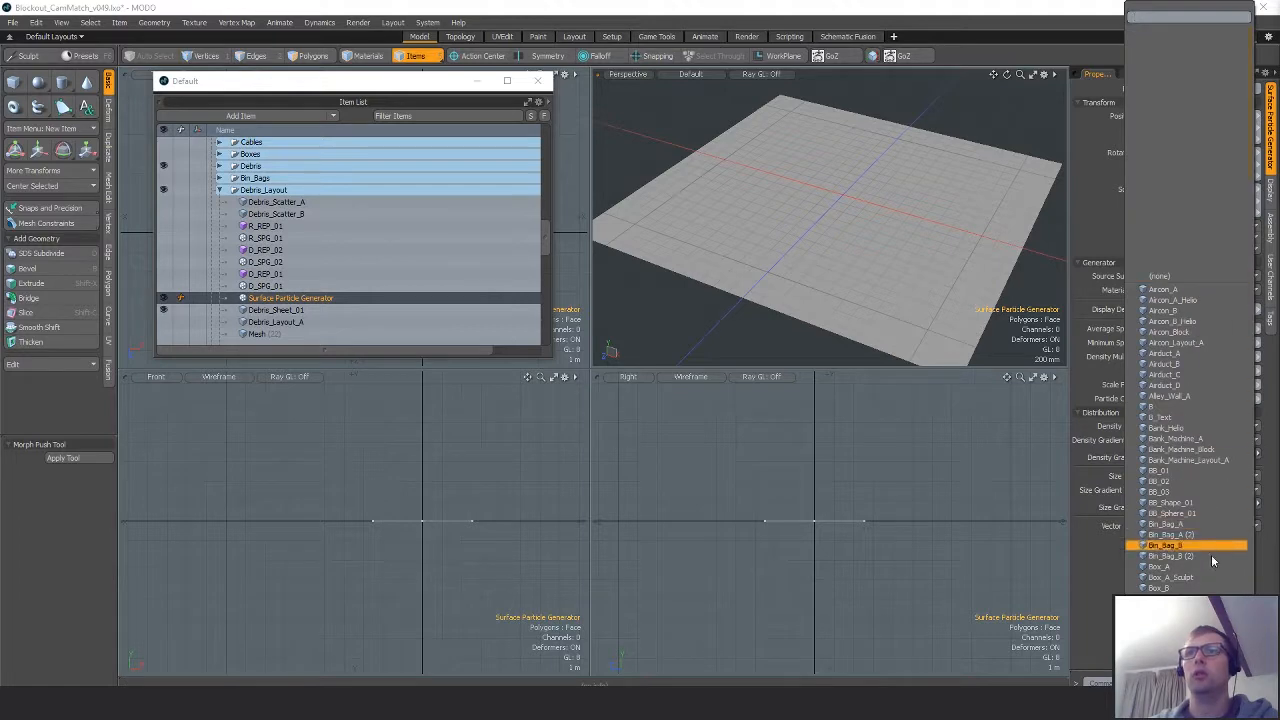
scroll(1190, 340, "down", 5)
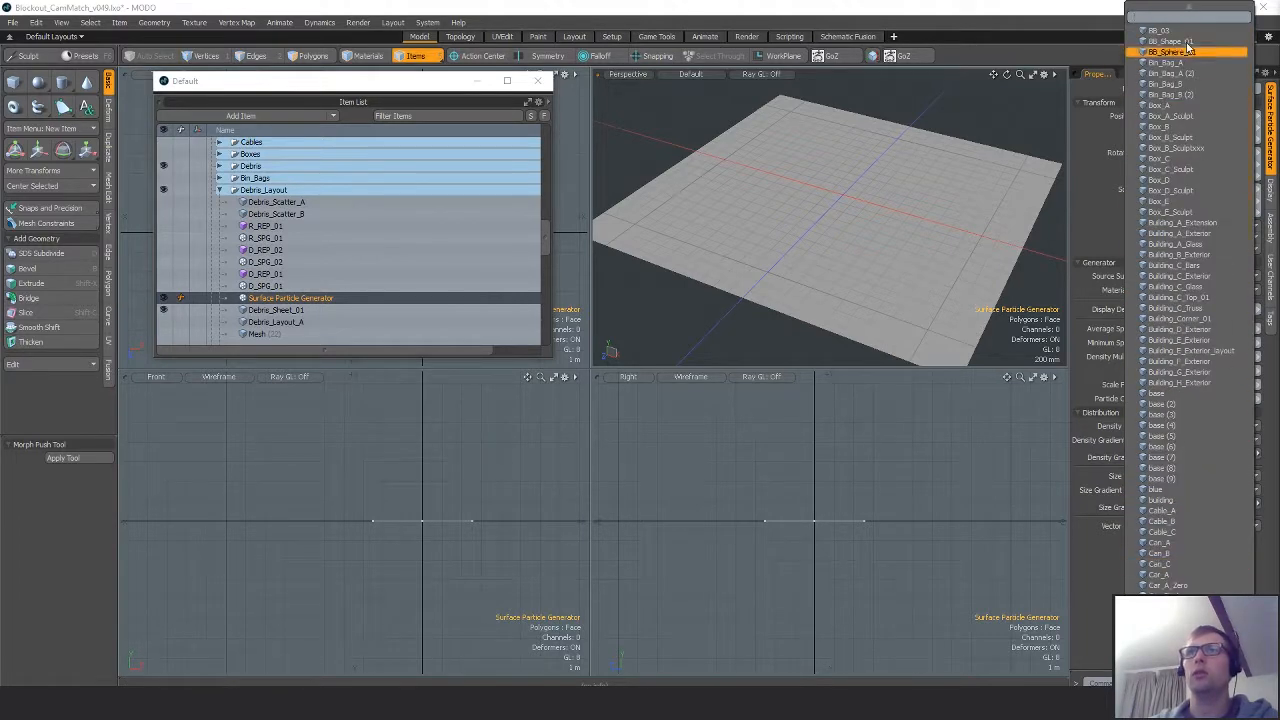
type("deb")
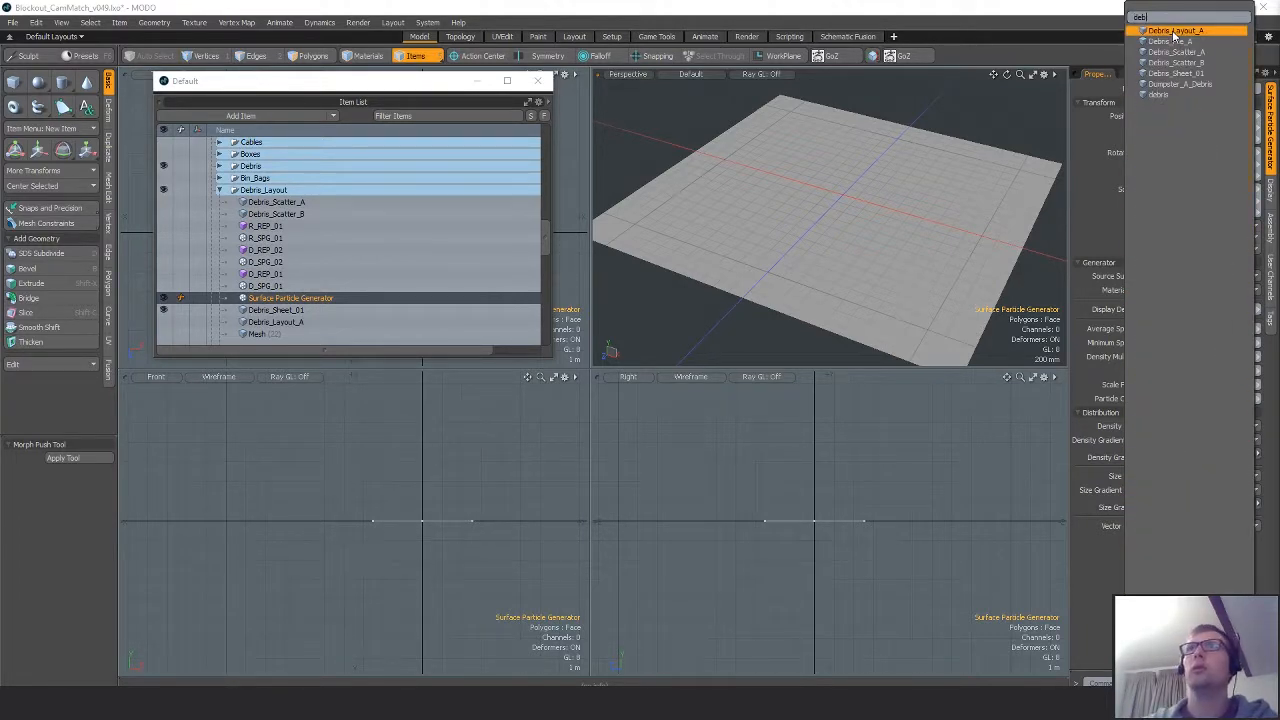
left_click(1221, 73)
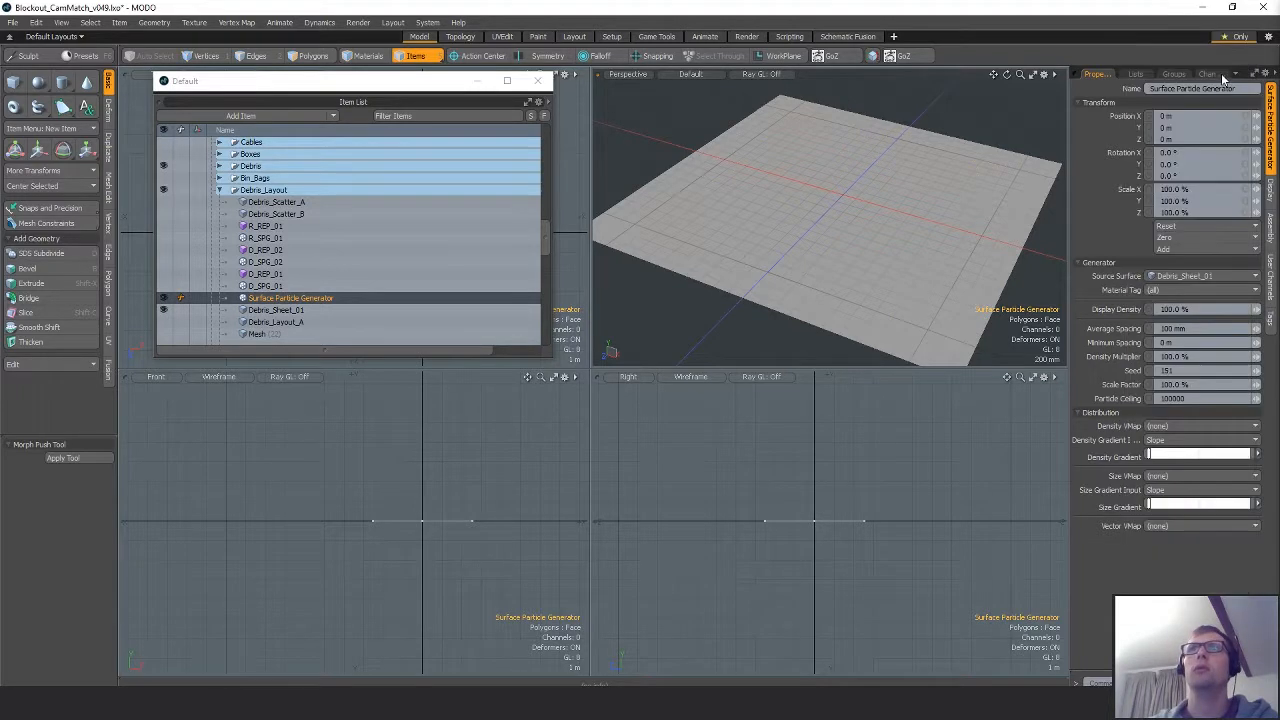
Raise the generator's particle ceiling to 1000000, trying 10 mm average spacing before returning the spacing to 100 mm.
left_click_drag(819, 212, 857, 229, "ctrl+alt")
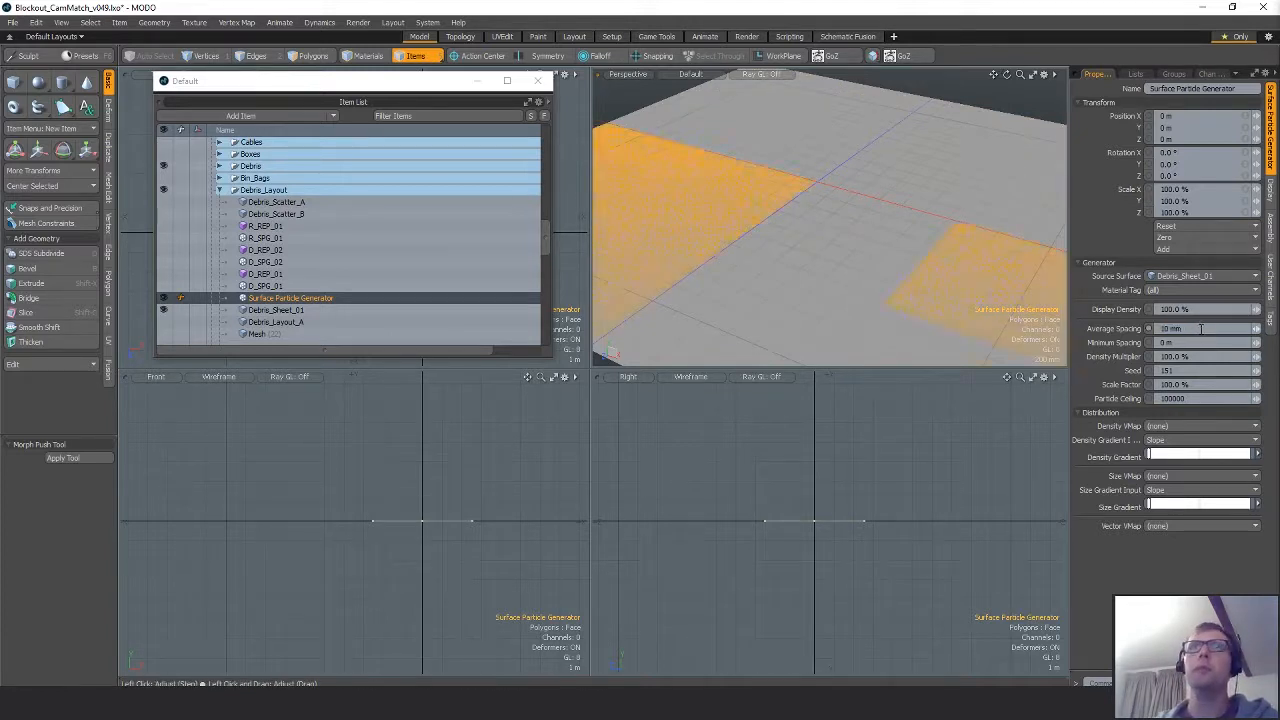
left_click_drag(818, 260, 962, 252, "alt+shift")
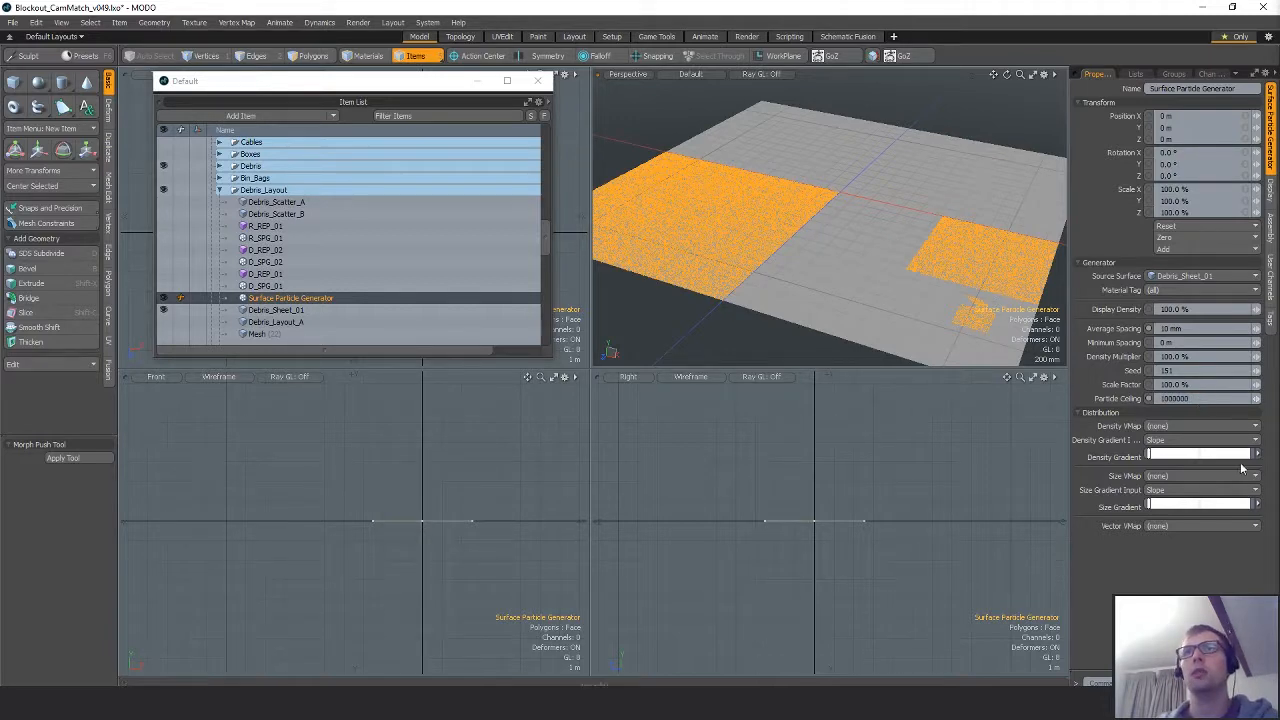
mouse_move(896, 270)
left_mouse_down("alt")
mouse_move(846, 280)
mouse_move(843, 258)
mouse_move(929, 260)
mouse_move(840, 271)
mouse_move(857, 286)
mouse_move(817, 277)
mouse_move(913, 264)
mouse_move(877, 289)
mouse_move(890, 289)
left_mouse_up("alt")
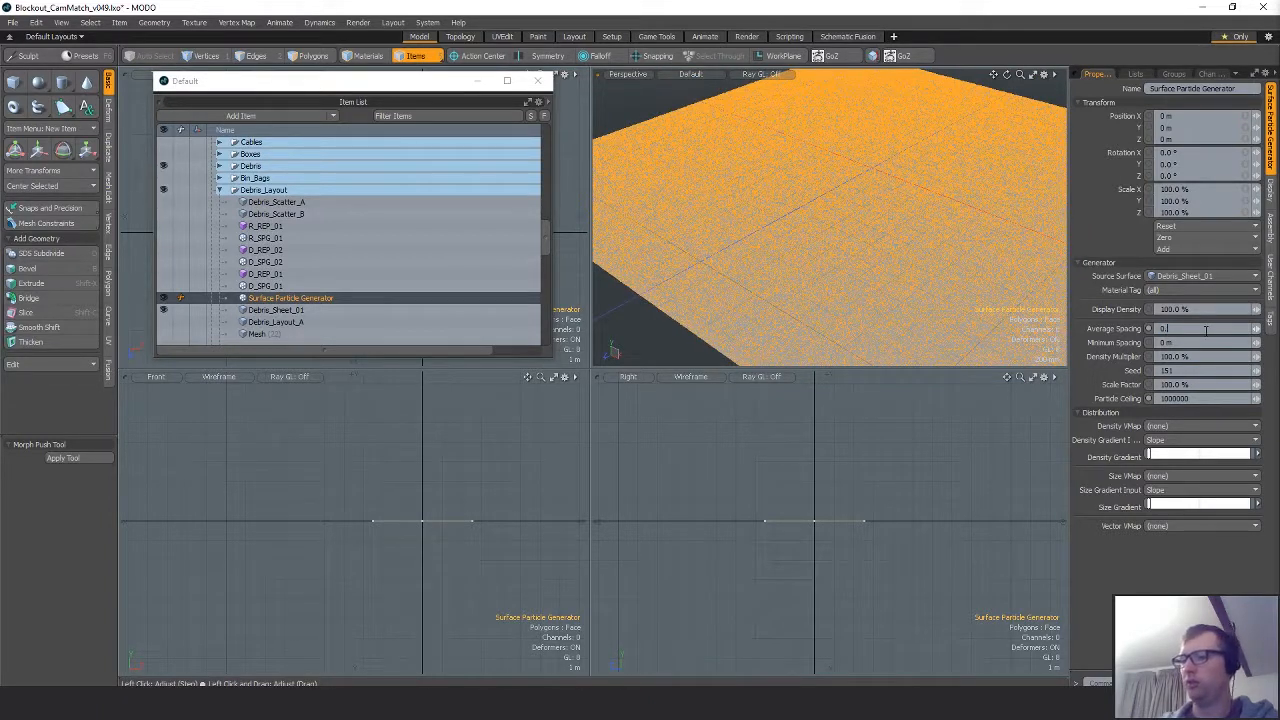
key("Return")
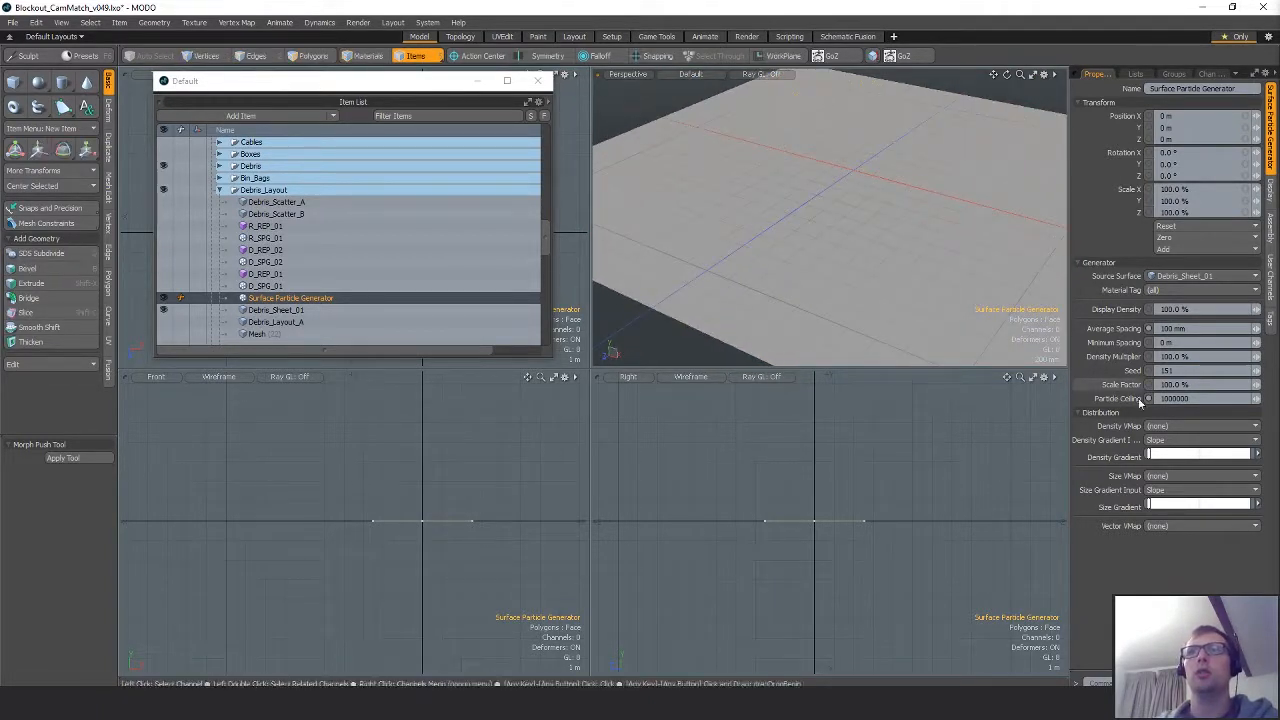
mouse_move(856, 258)
left_mouse_down("alt")
mouse_move(708, 224)
mouse_move(876, 242)
mouse_move(830, 245)
mouse_move(846, 290)
mouse_move(870, 274)
left_mouse_up("alt")
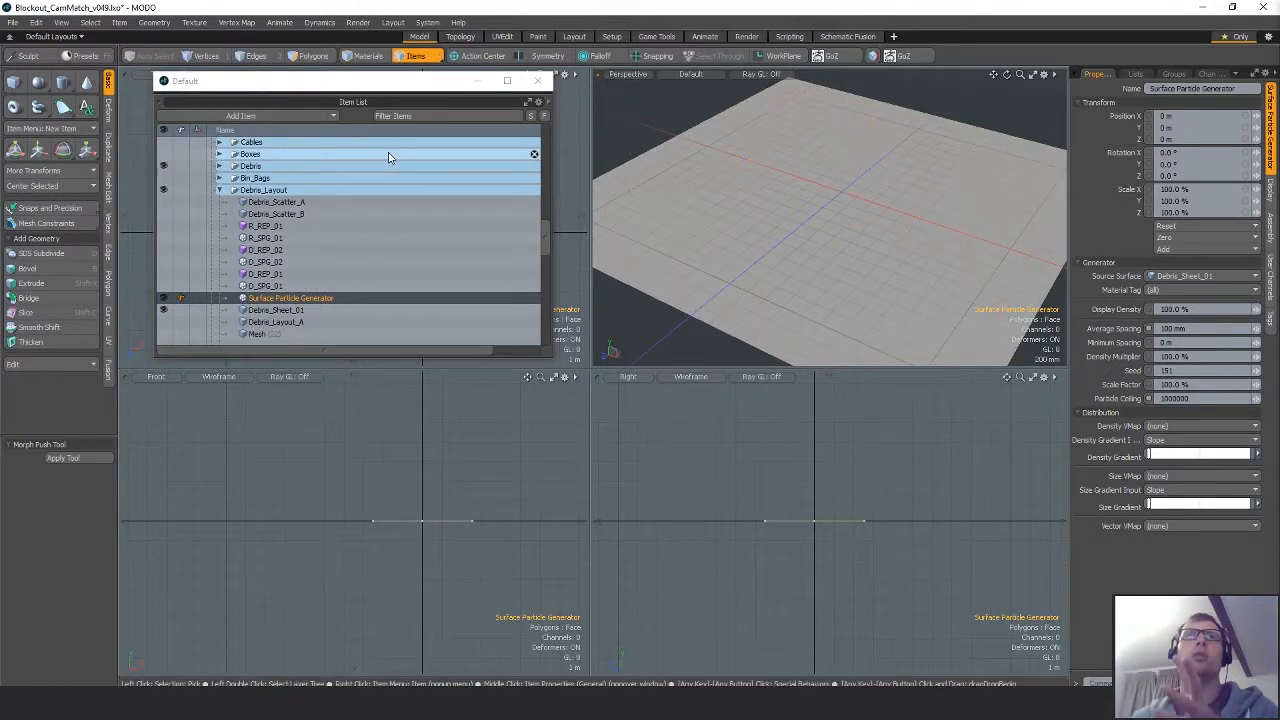
Add a Replicator to the Debris_Layout folder and set its prototype to the Bits_A_GRP group.
left_click(336, 116)
mouse_move(348, 133)
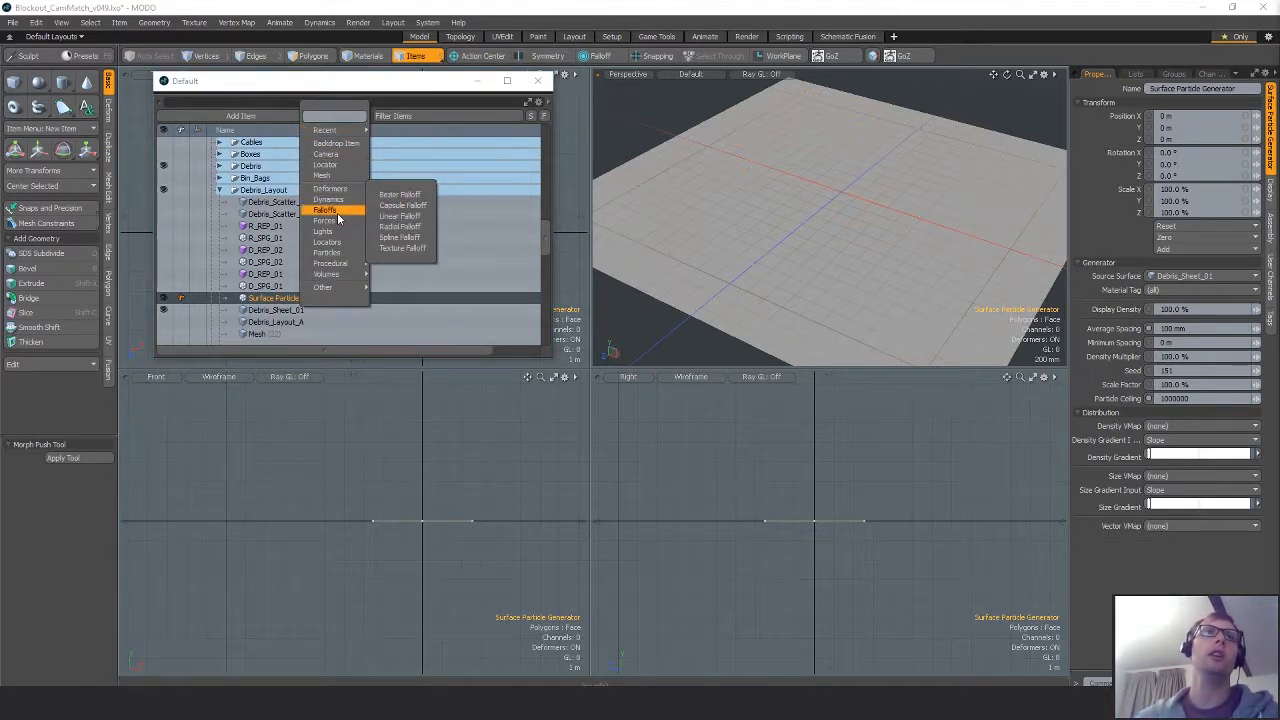
mouse_move(339, 245)
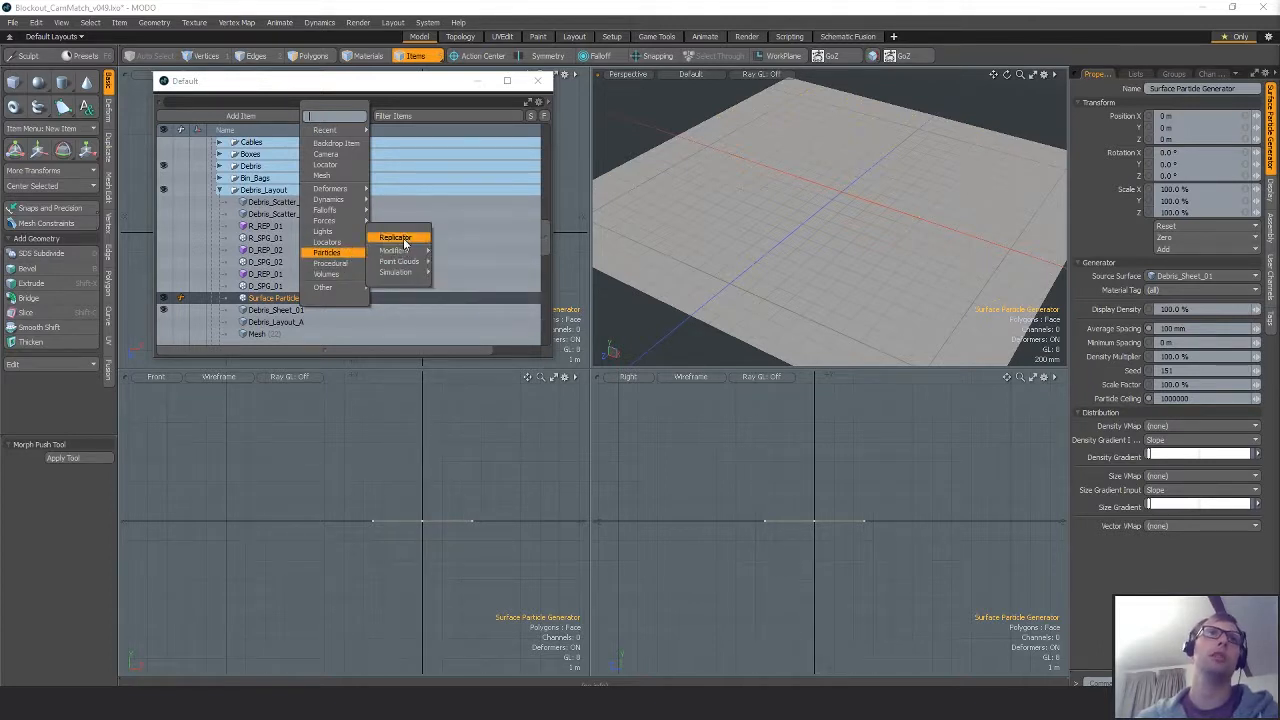
left_click(400, 239)
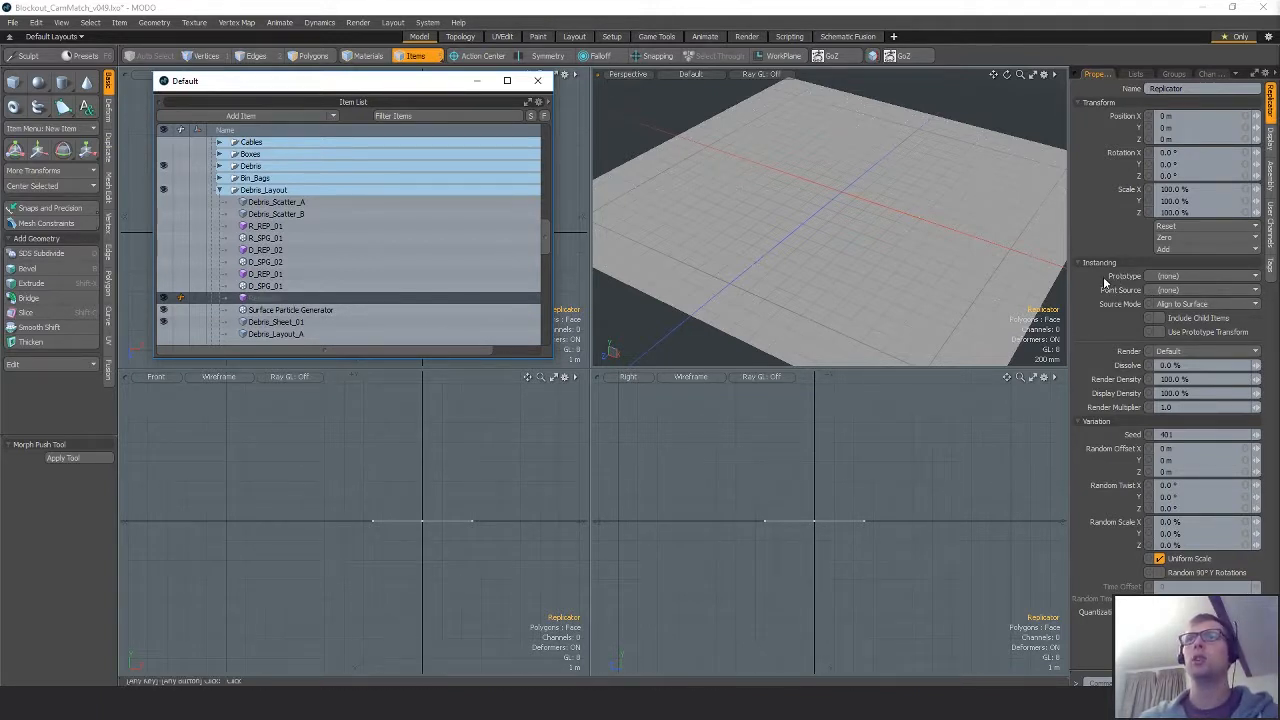
left_click(1164, 276)
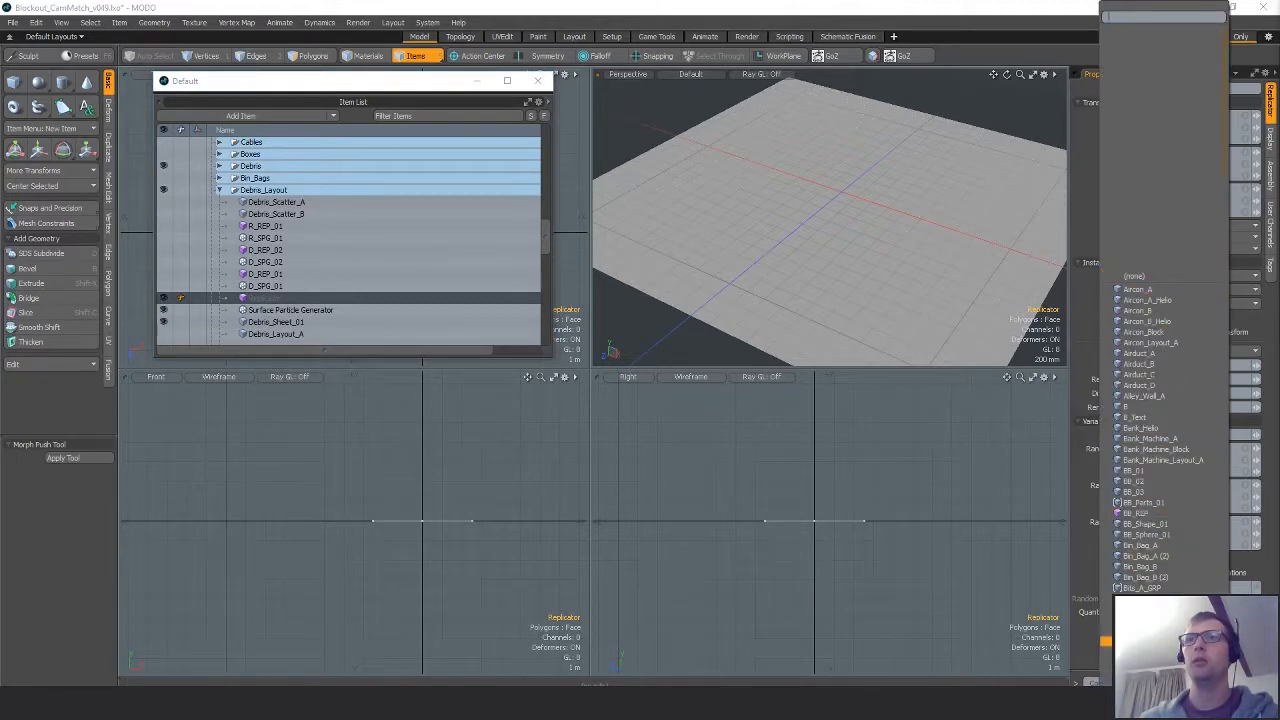
left_click(1165, 588)
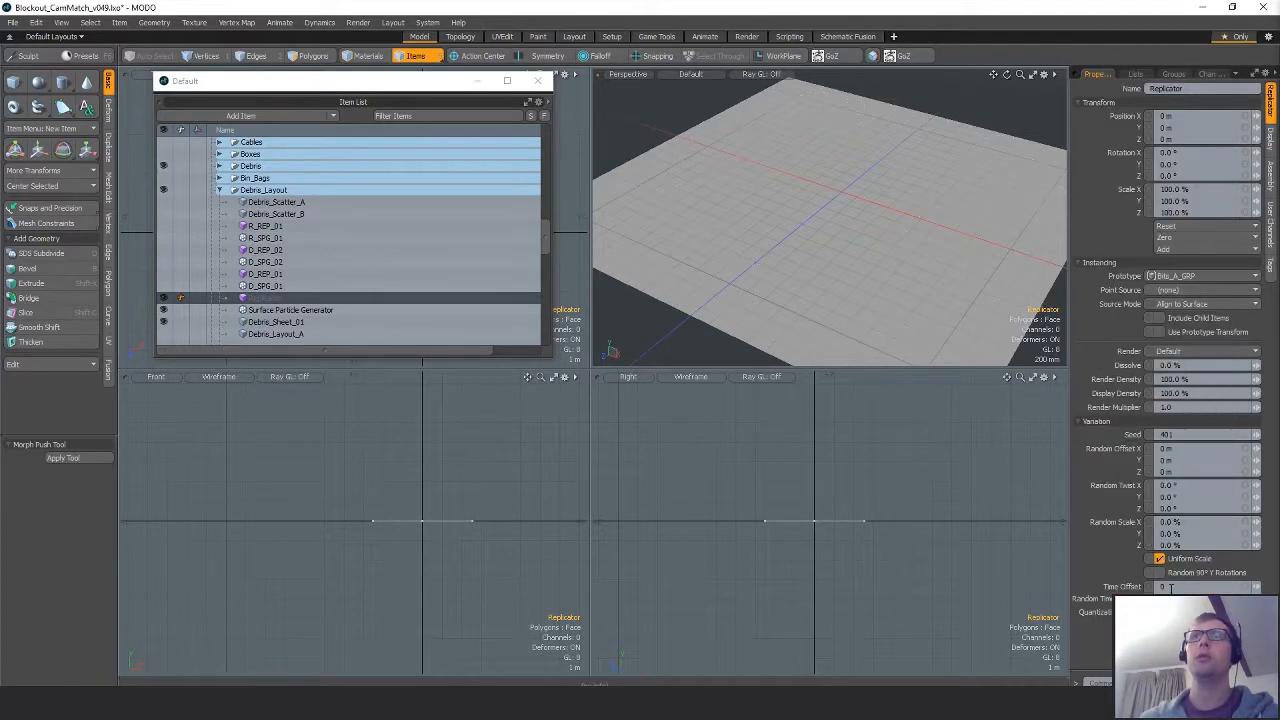
Set the Replicator's point source to the Surface Particle Generator.
left_click_drag(767, 251, 1052, 272, "alt")
left_click(1195, 290)
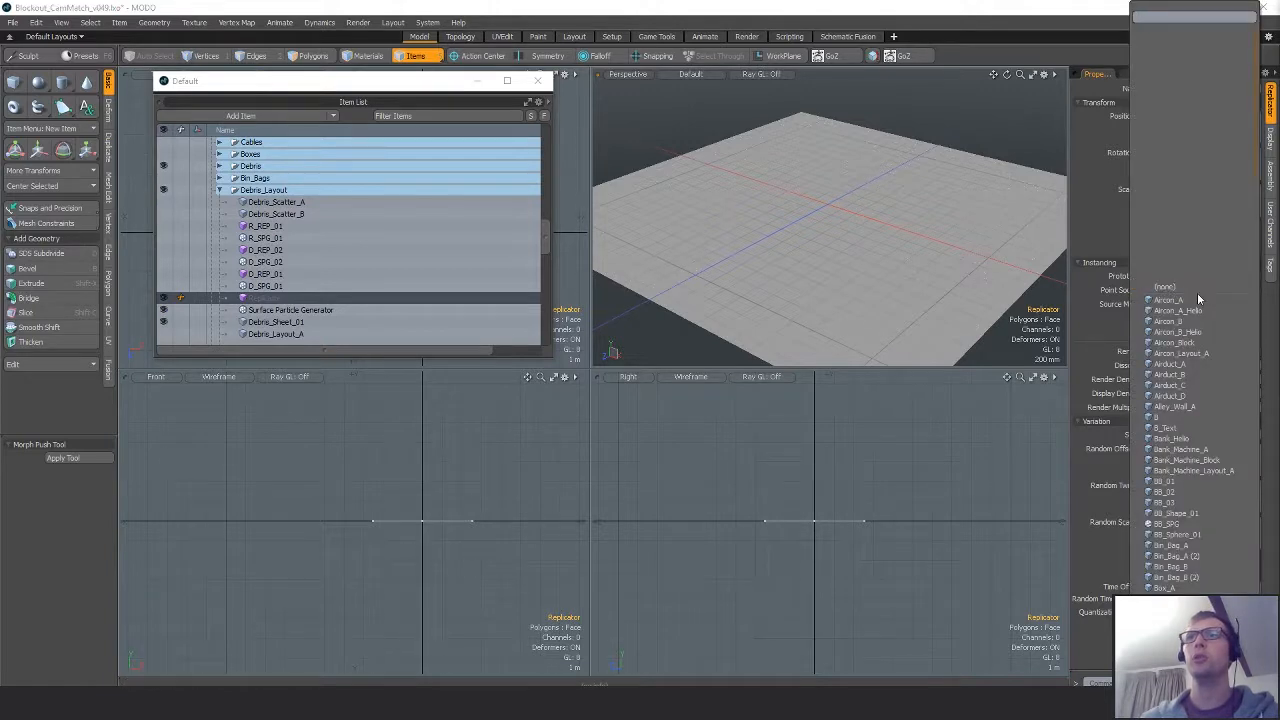
type("sur")
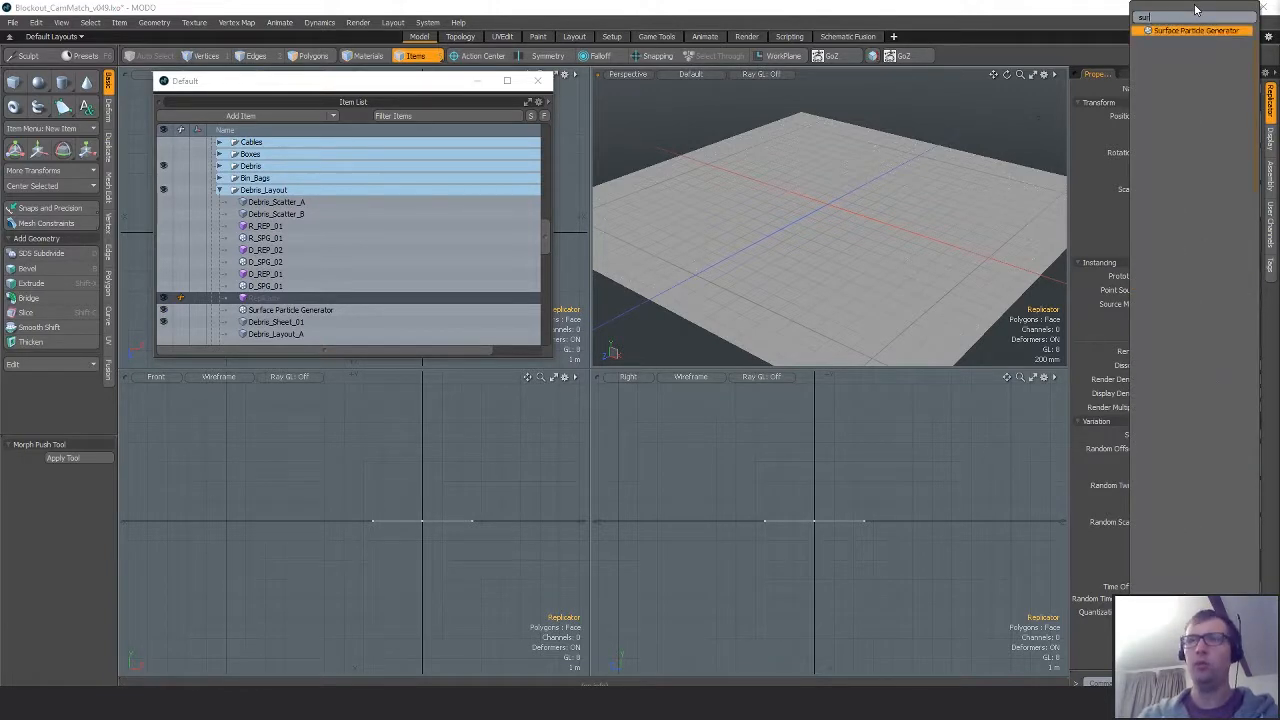
left_click(1177, 30)
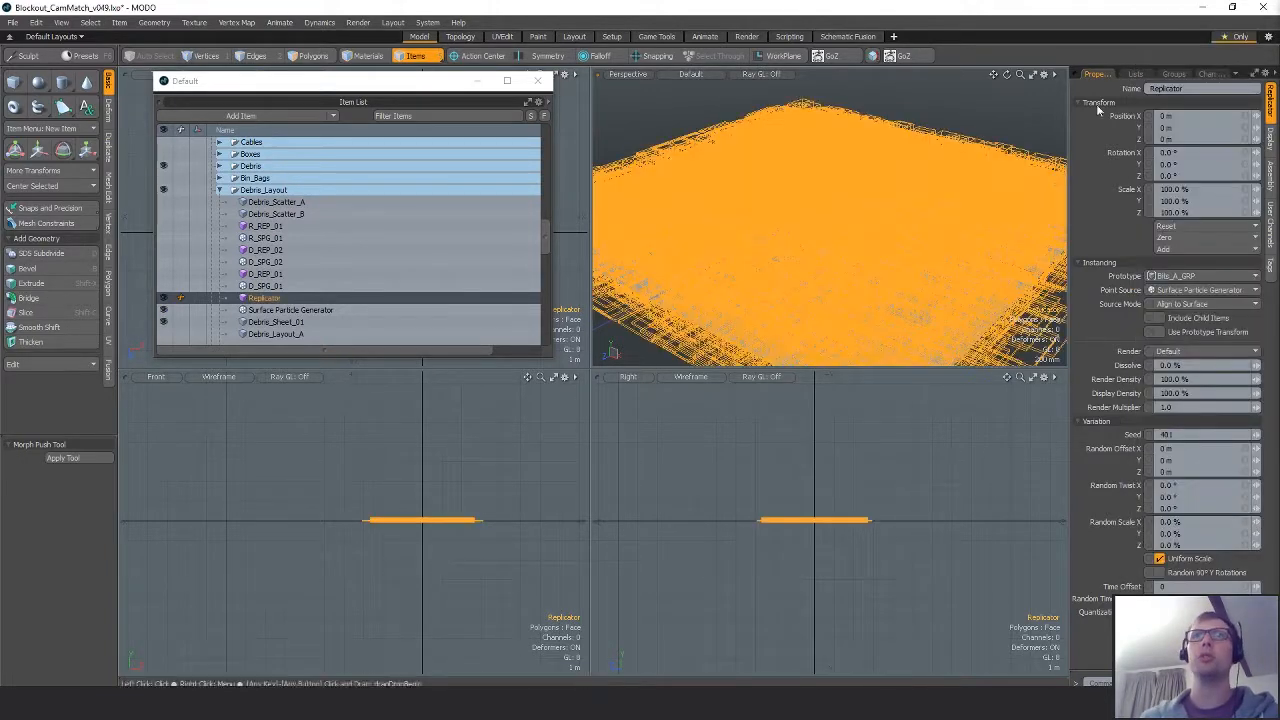
left_click_drag(829, 254, 871, 237, "alt")
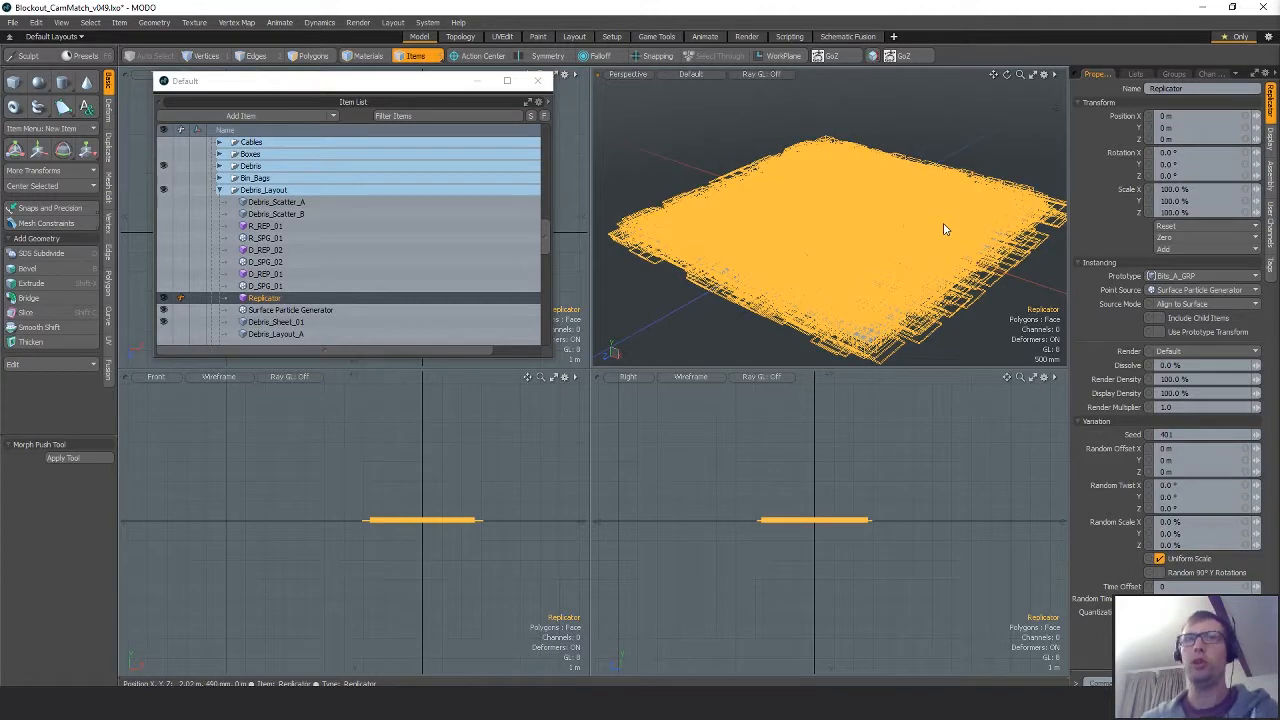
Render a preview of the replicated debris and place the preview window below the item list entries.
key("F9")
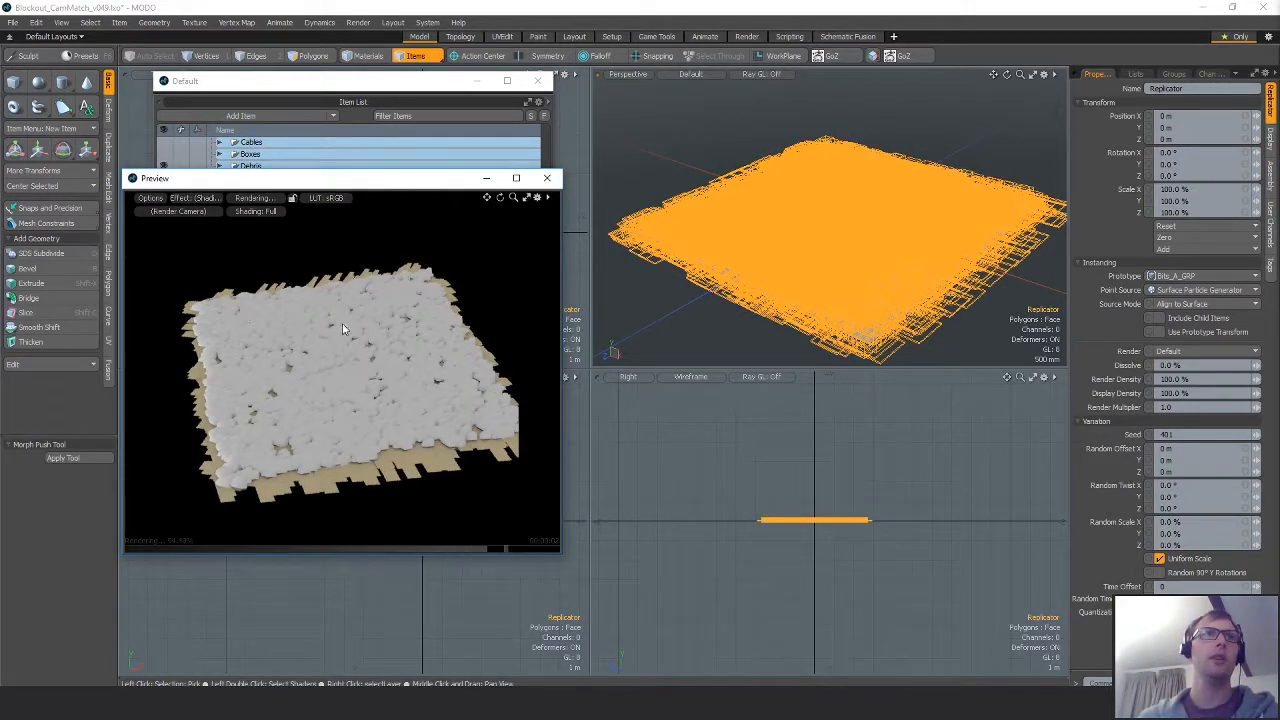
left_click_drag(342, 323, 274, 372, "alt")
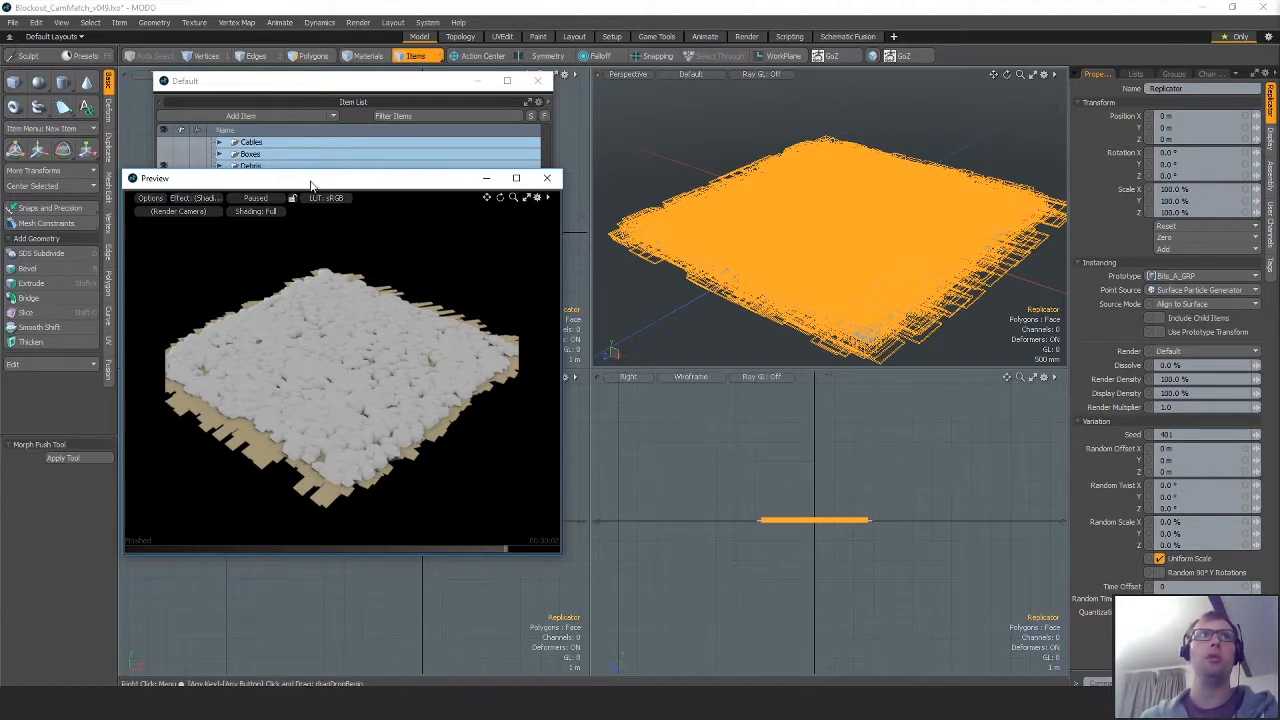
left_click_drag(319, 181, 326, 285)
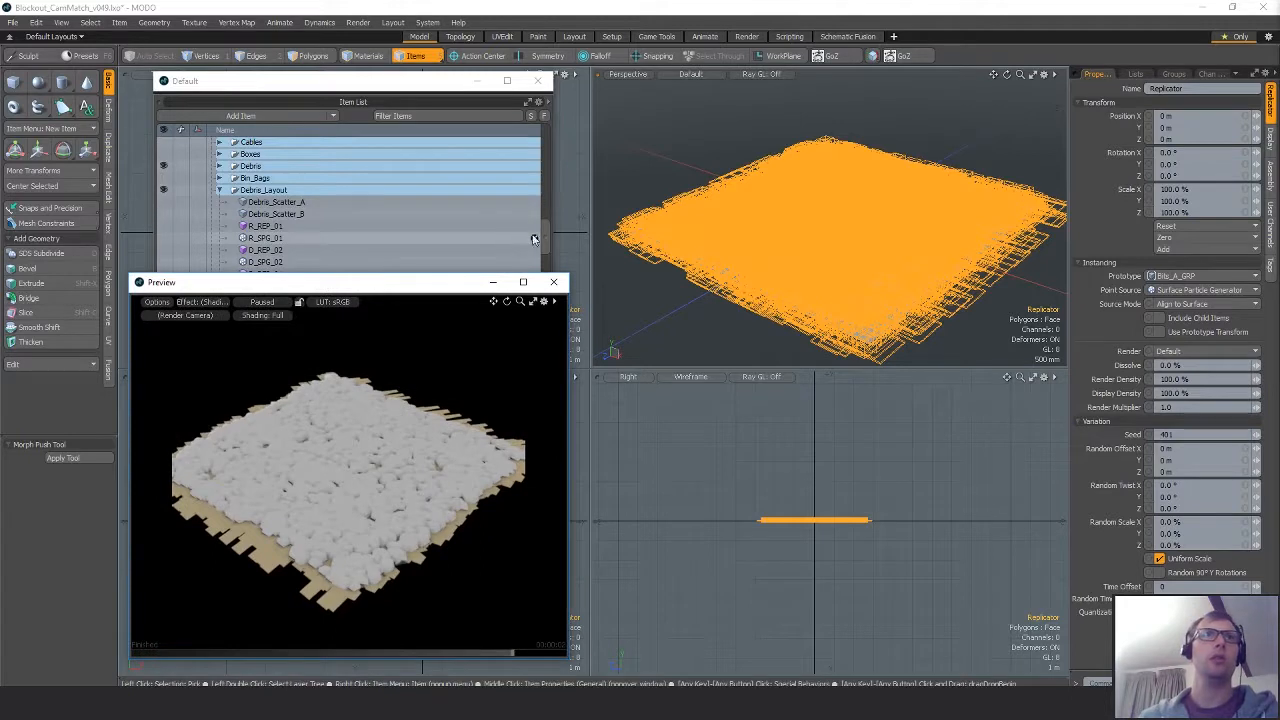
left_click_drag(546, 232, 544, 263)
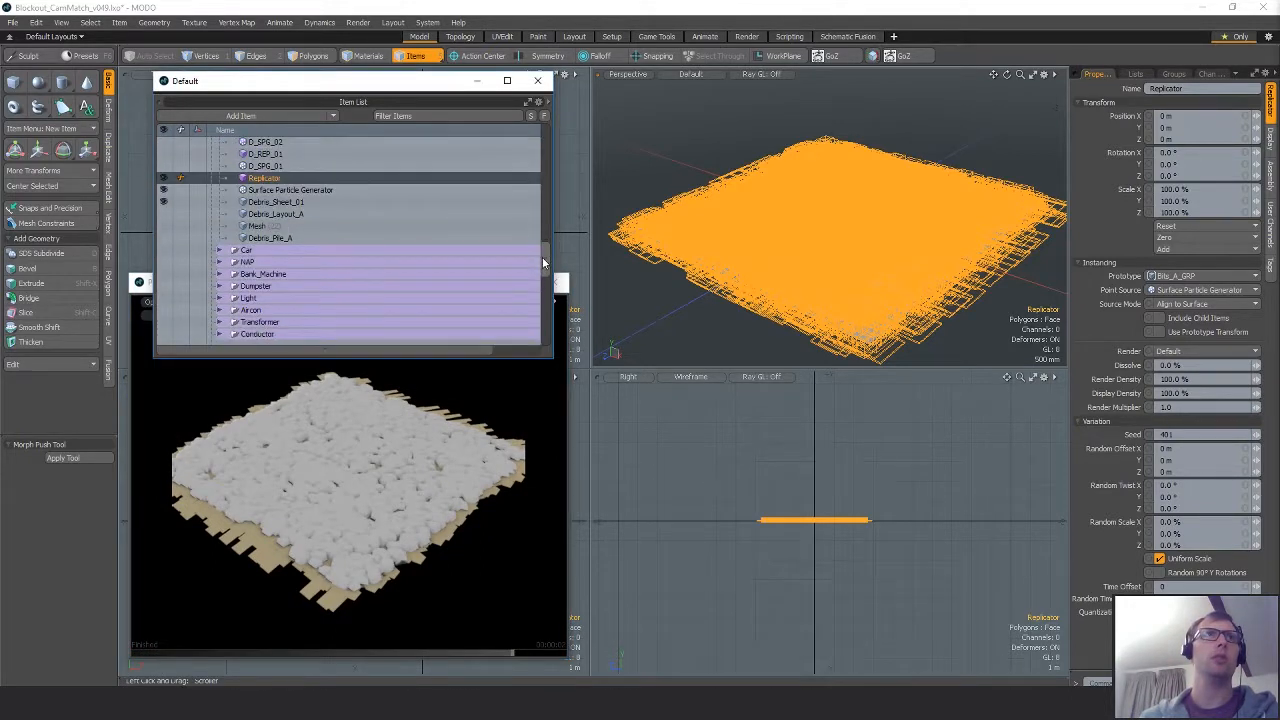
left_click(469, 326)
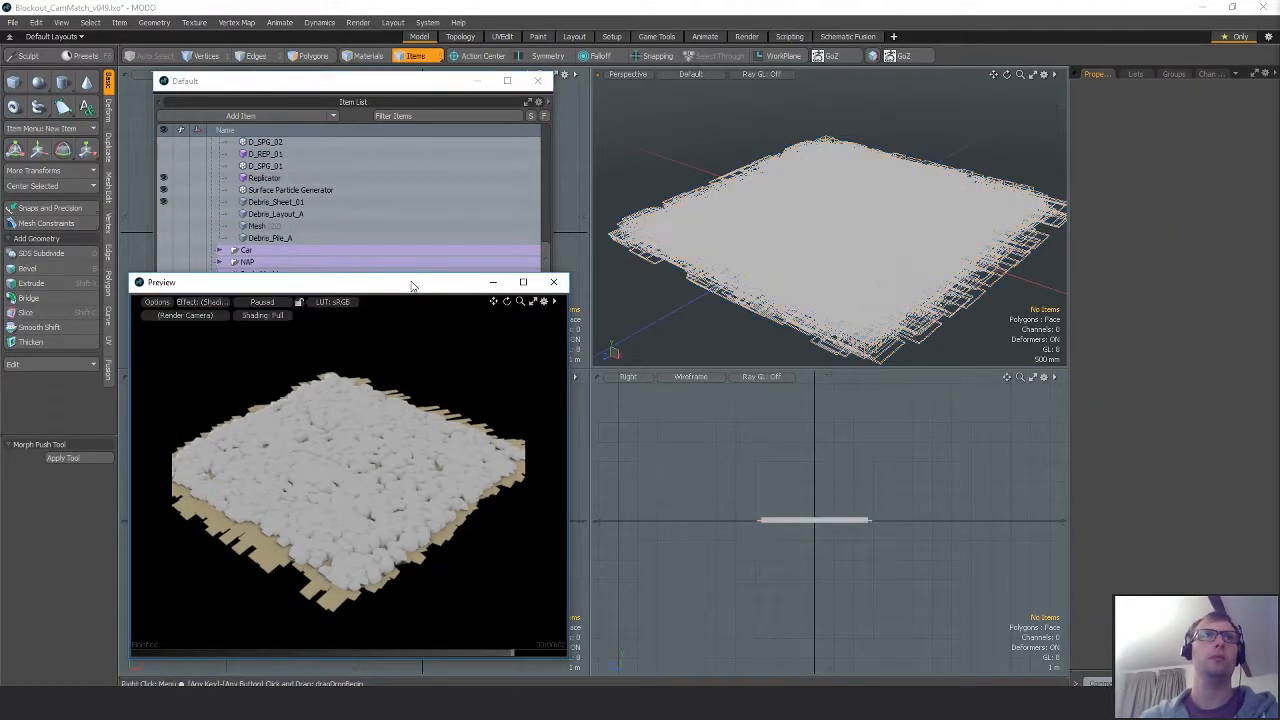
left_click_drag(411, 282, 408, 293)
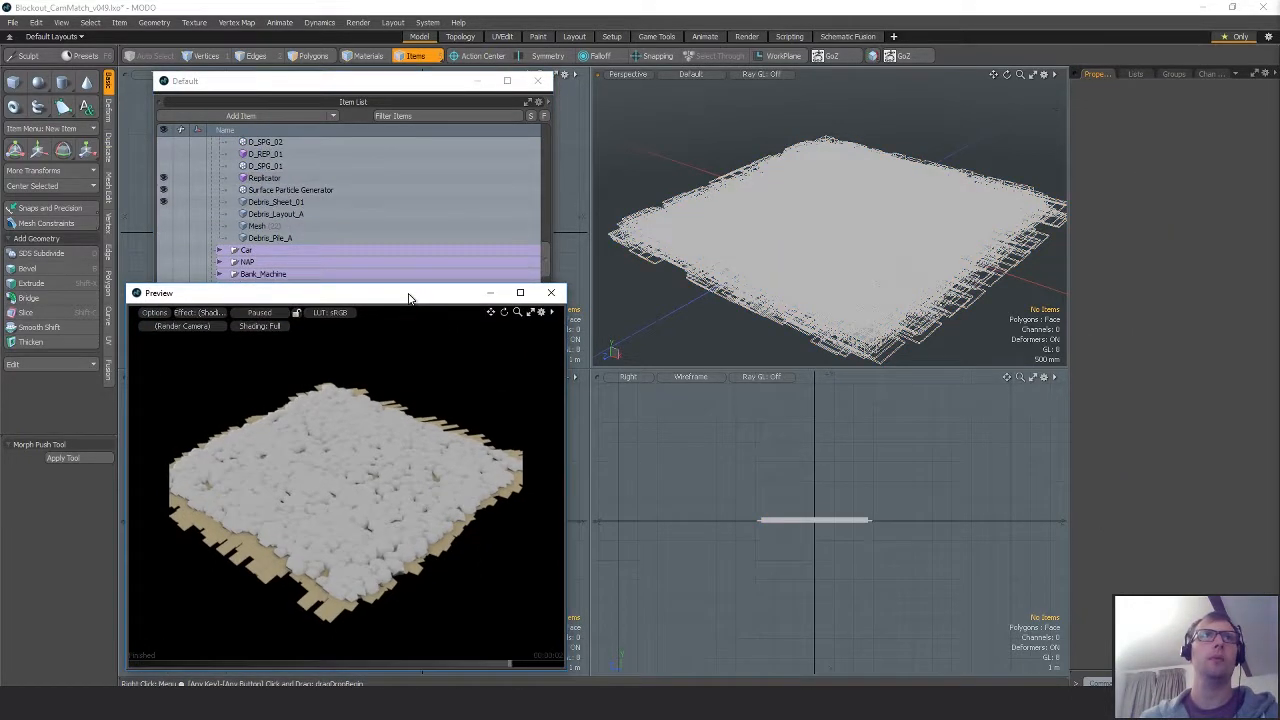
Try a 360° random Y twist on the Replicator and return it to 0°.
left_click(268, 178)
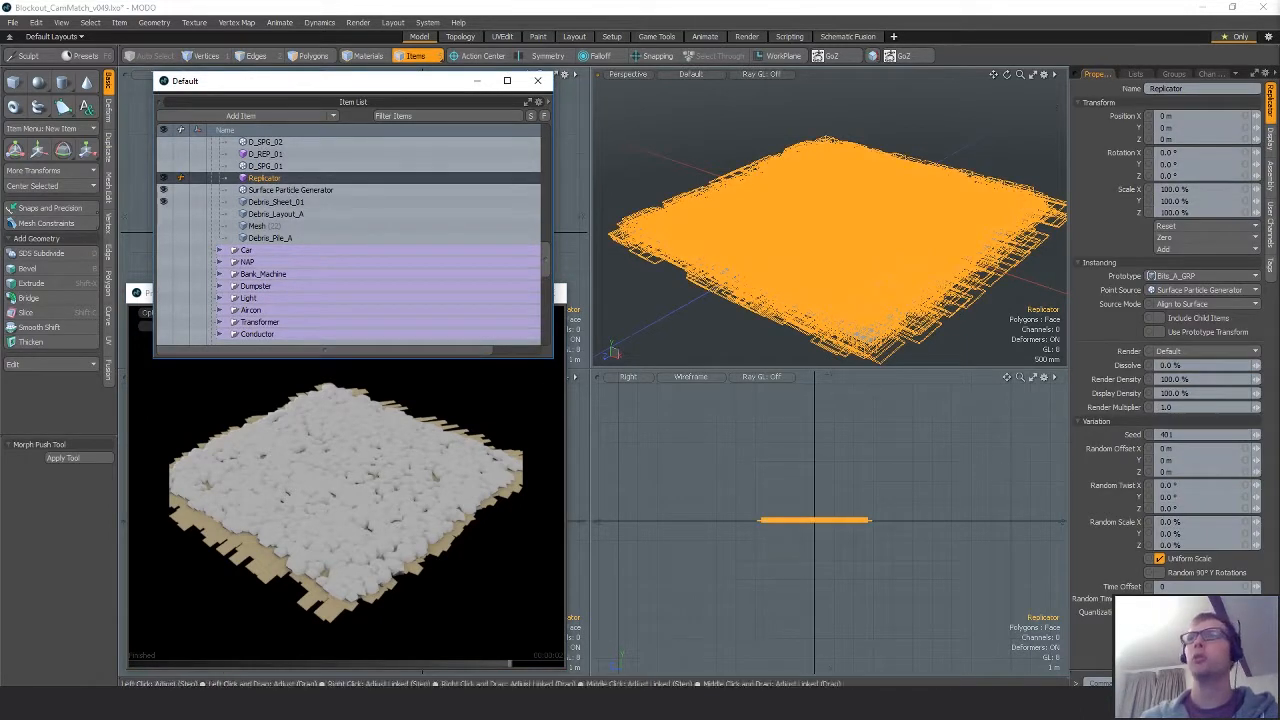
left_click(140, 294)
left_click(449, 292)
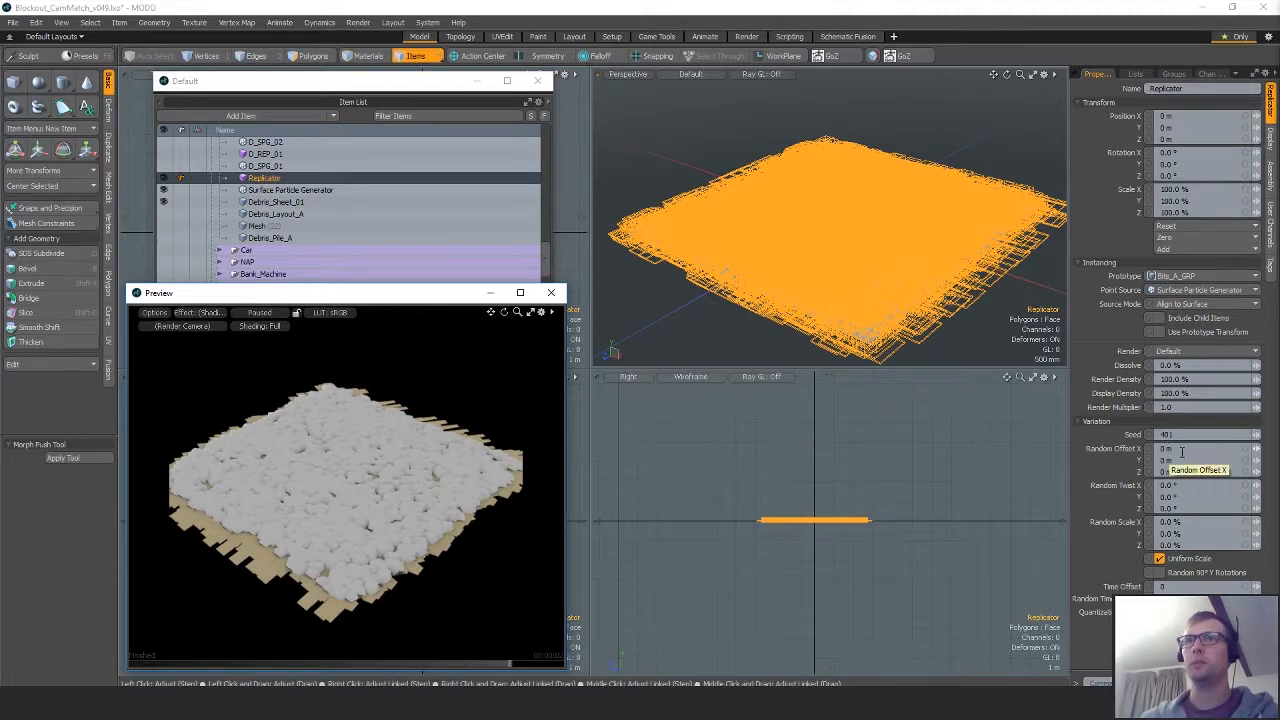
left_click(1186, 498)
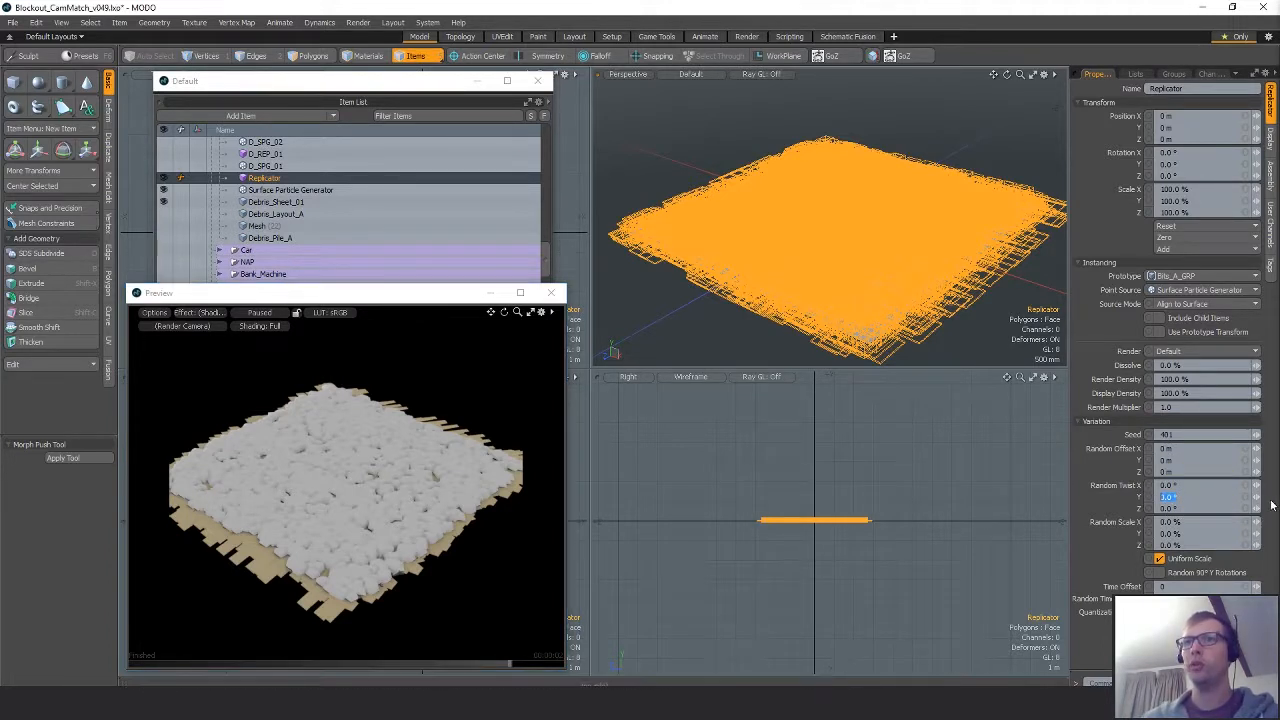
type("360")
key("Return")
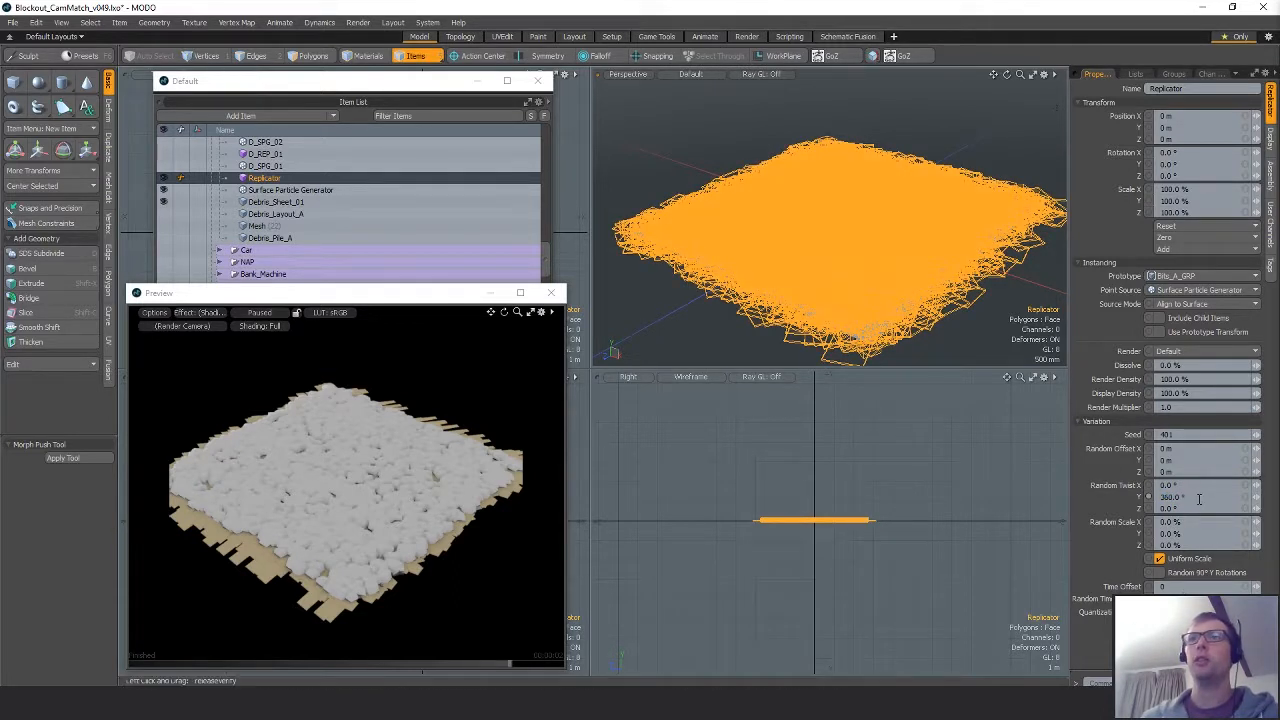
type("0")
key("Return")
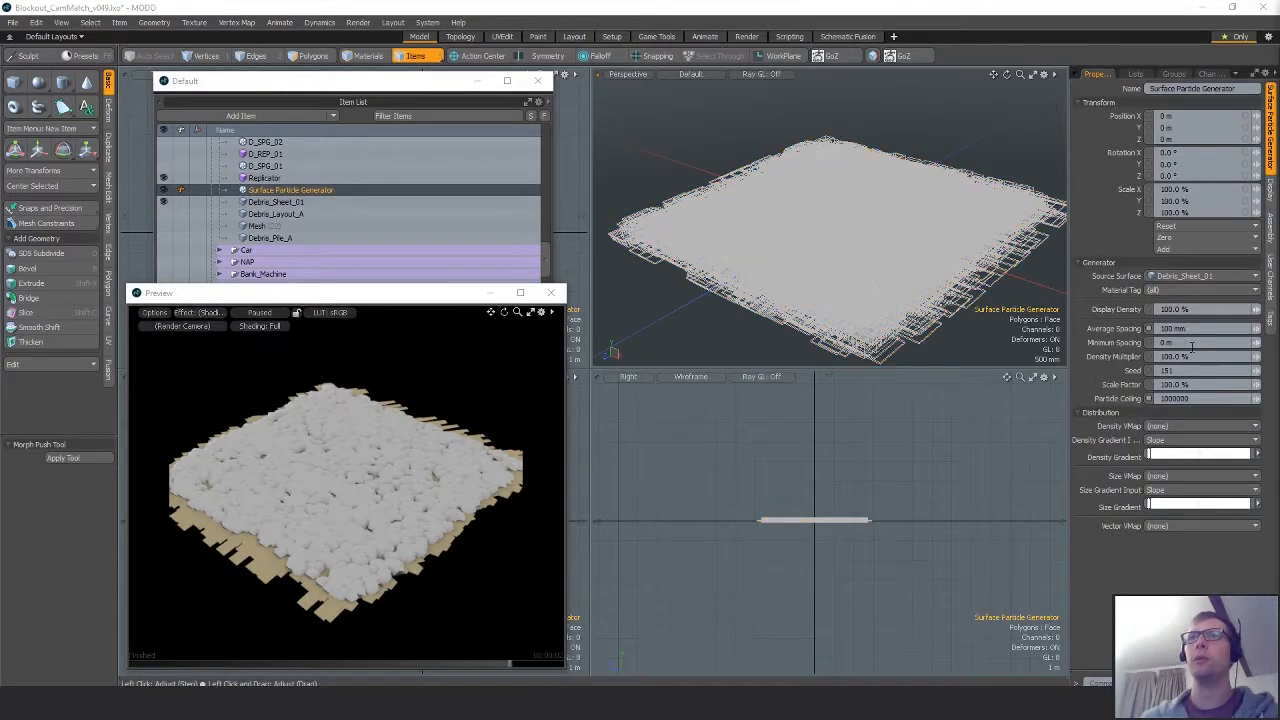
Set the Surface Particle Generator's average spacing to 1 m, then refresh and pause the render preview.
left_click(1192, 330)
type("1")
key("Return")
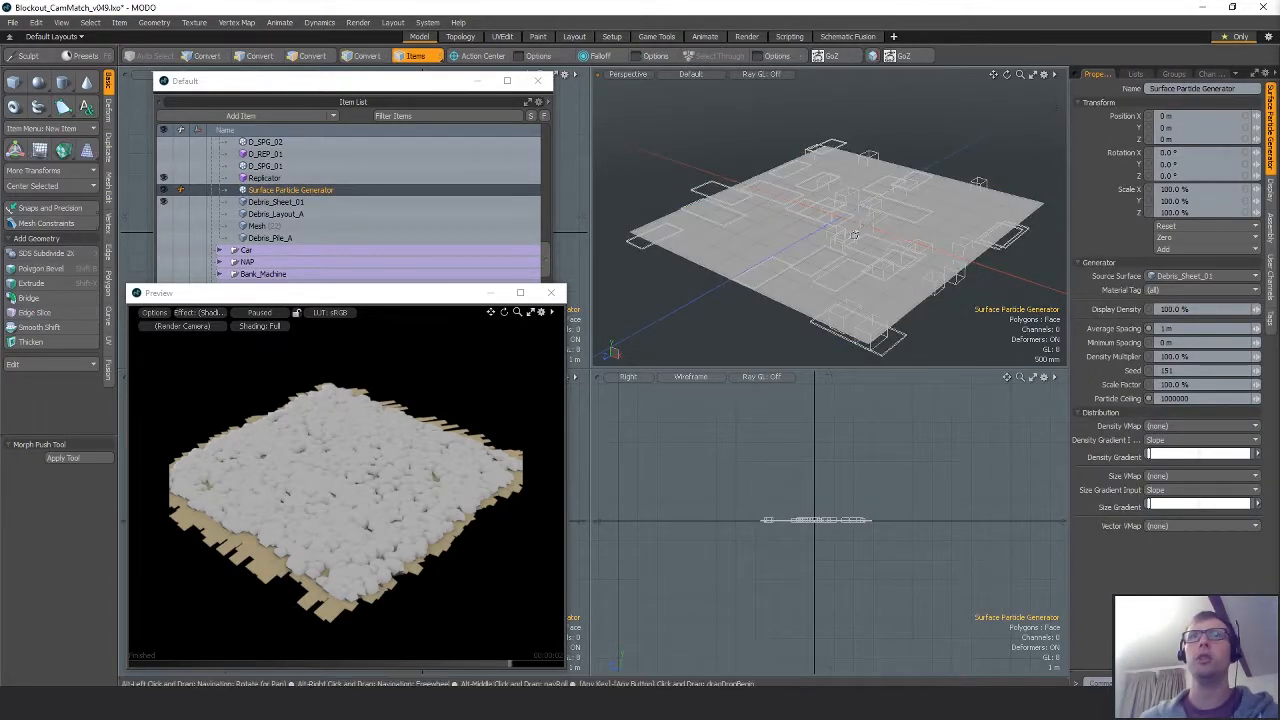
mouse_move(838, 245)
left_mouse_down("alt")
mouse_move(829, 271)
mouse_move(840, 268)
left_mouse_up("alt")
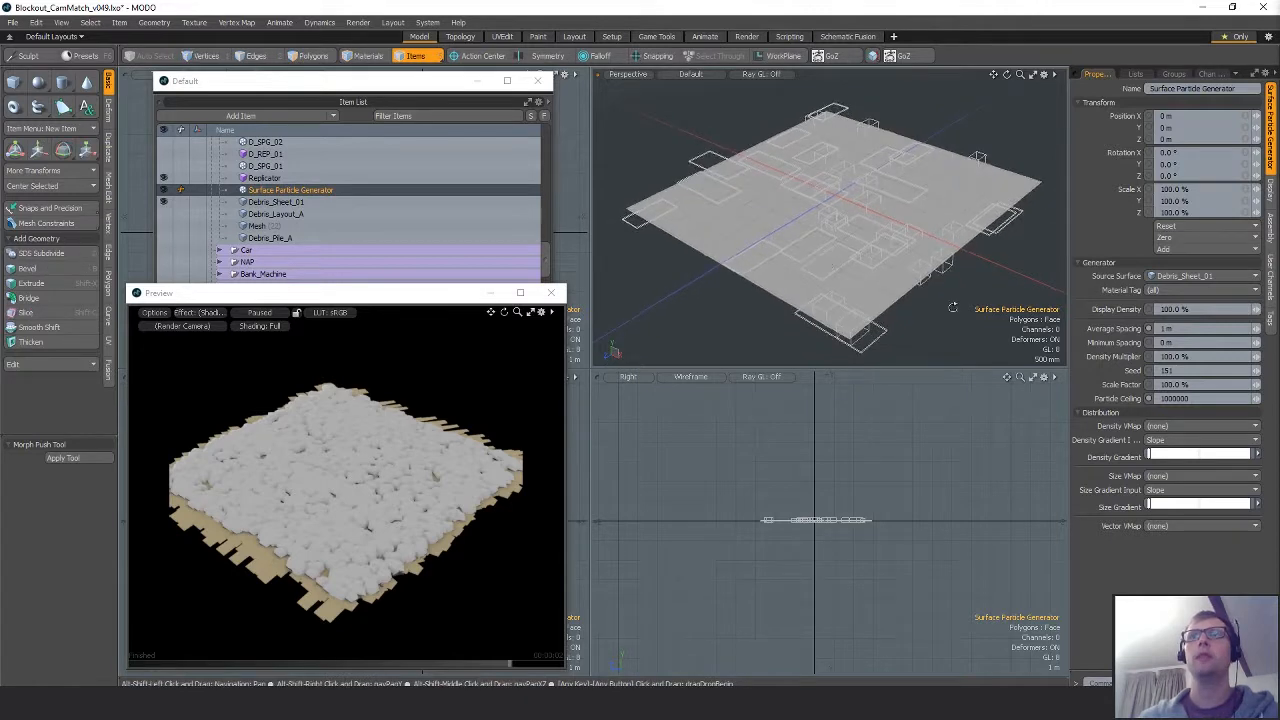
left_click(263, 313)
left_click_drag(393, 505, 410, 480, "alt")
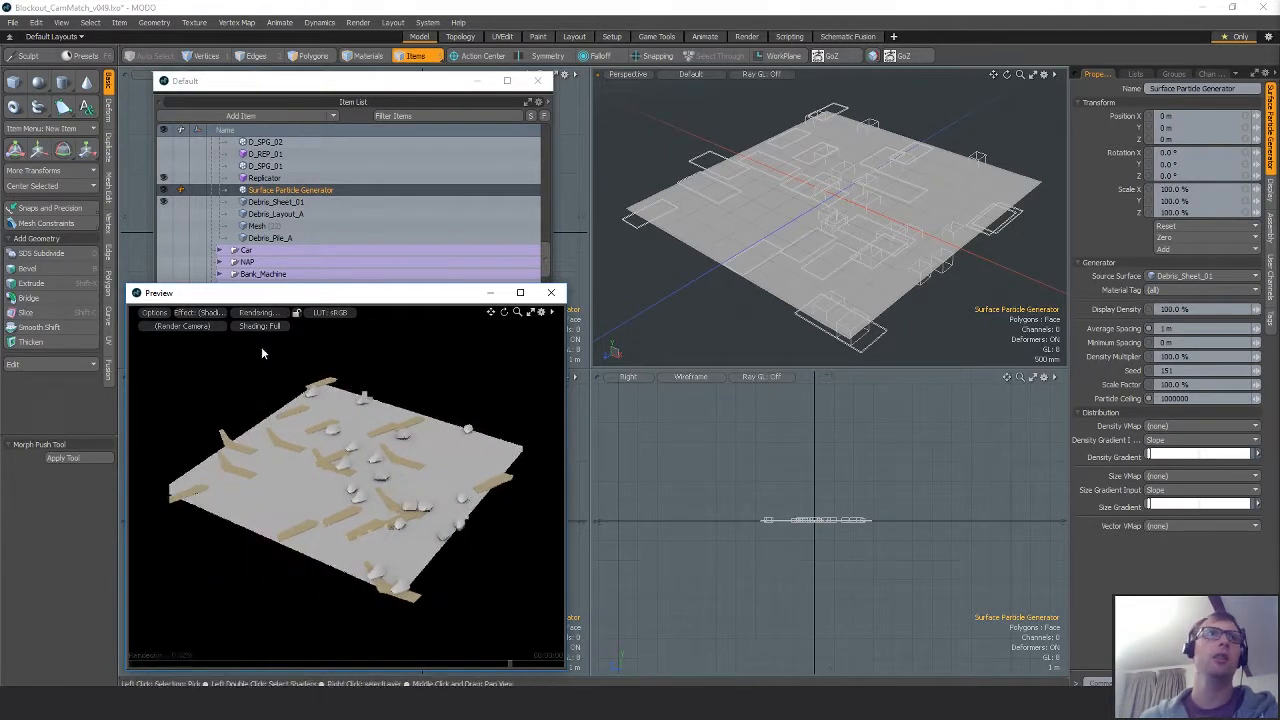
left_click(259, 312)
Try Filled drawing for selected items in the perspective viewport's properties and restore Wireframe.
left_click(1044, 76)
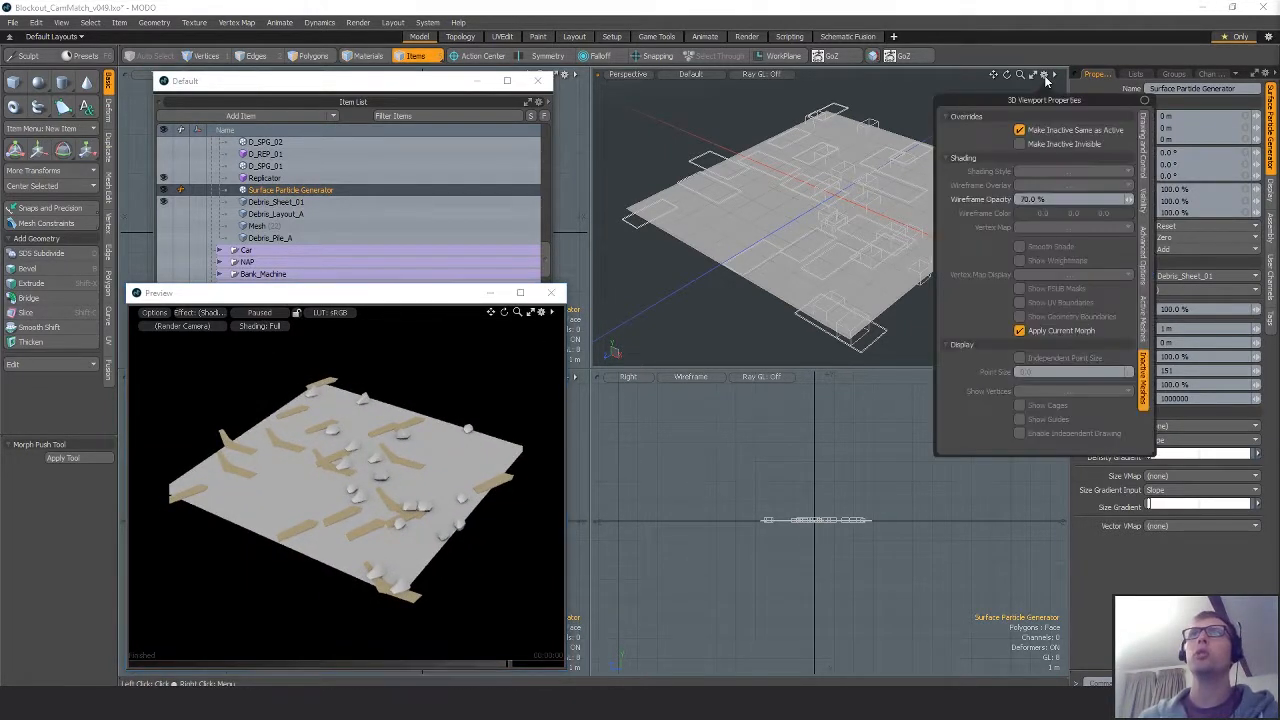
left_click(1144, 200)
left_click(1143, 176)
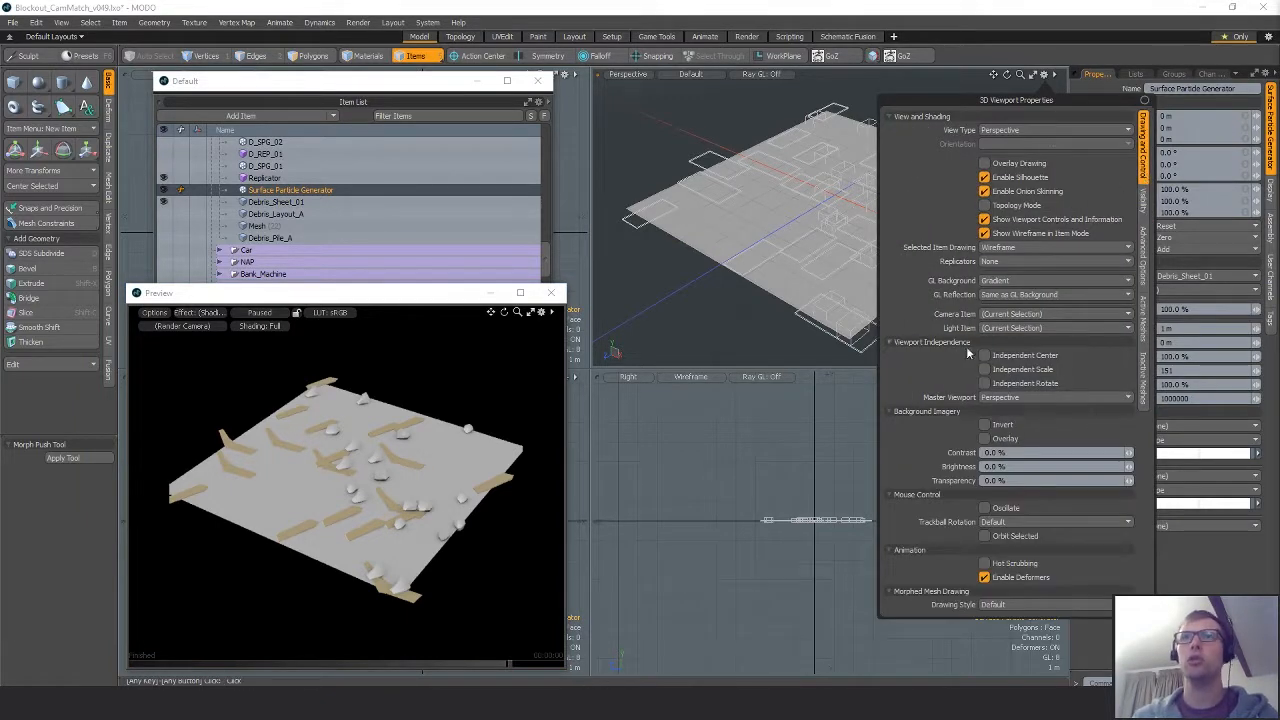
left_click(1019, 260)
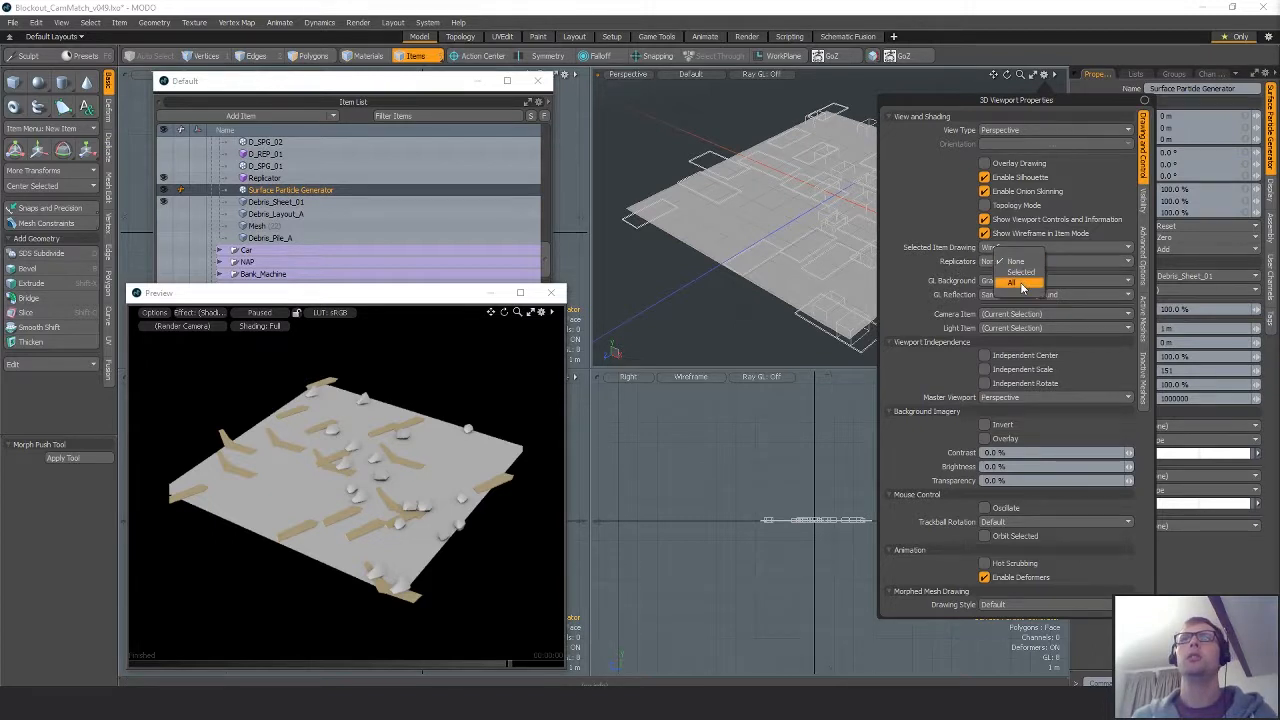
left_click(900, 261)
left_click(989, 257)
left_click(989, 257)
left_click(1025, 247)
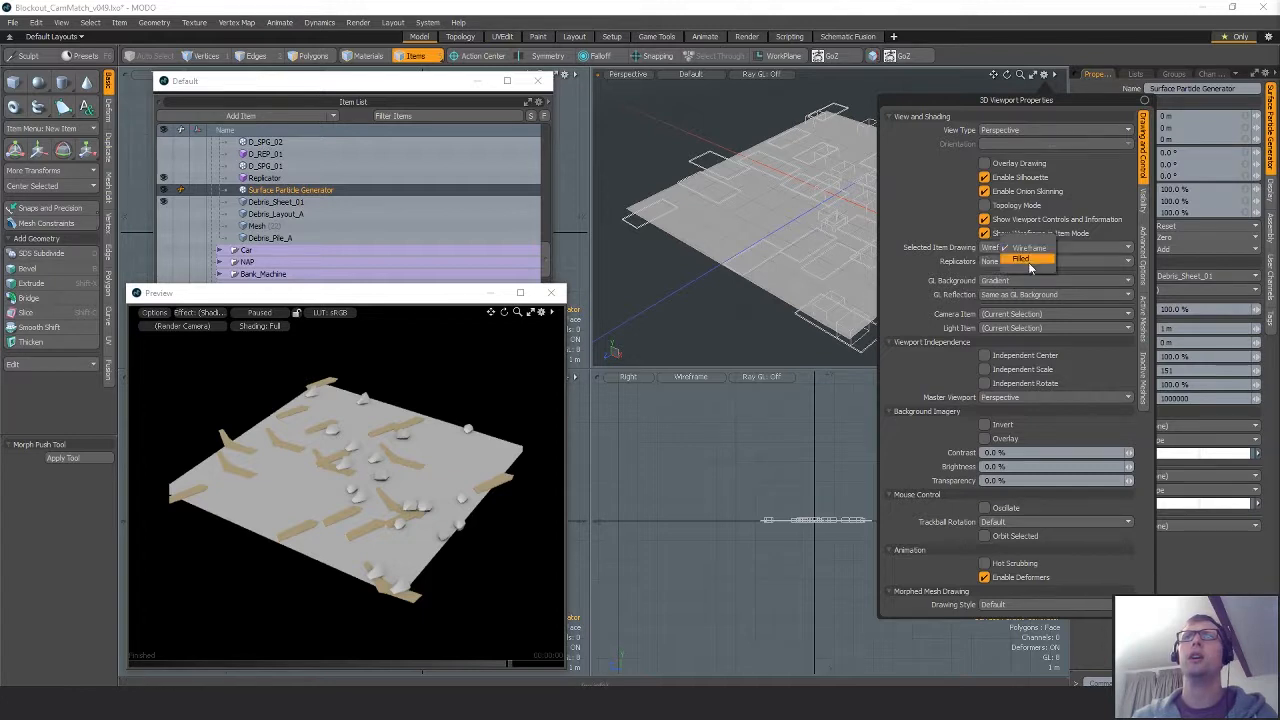
left_click(1031, 247)
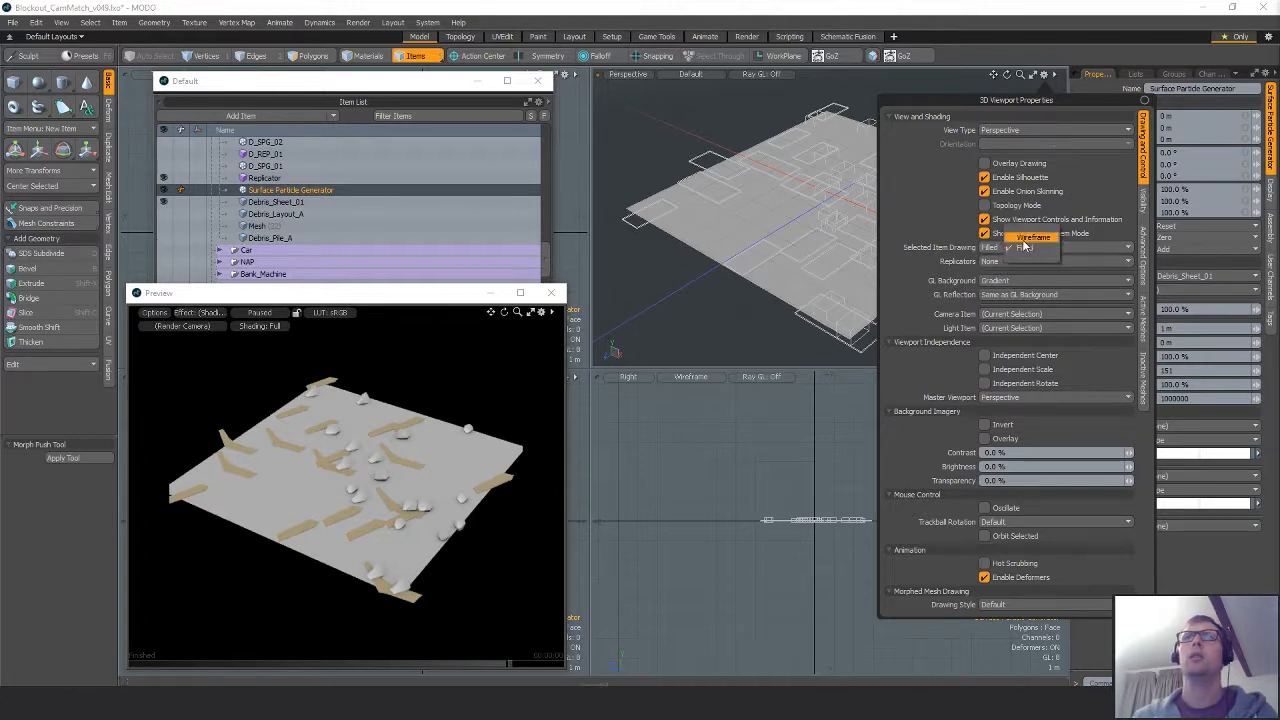
left_click(1022, 239)
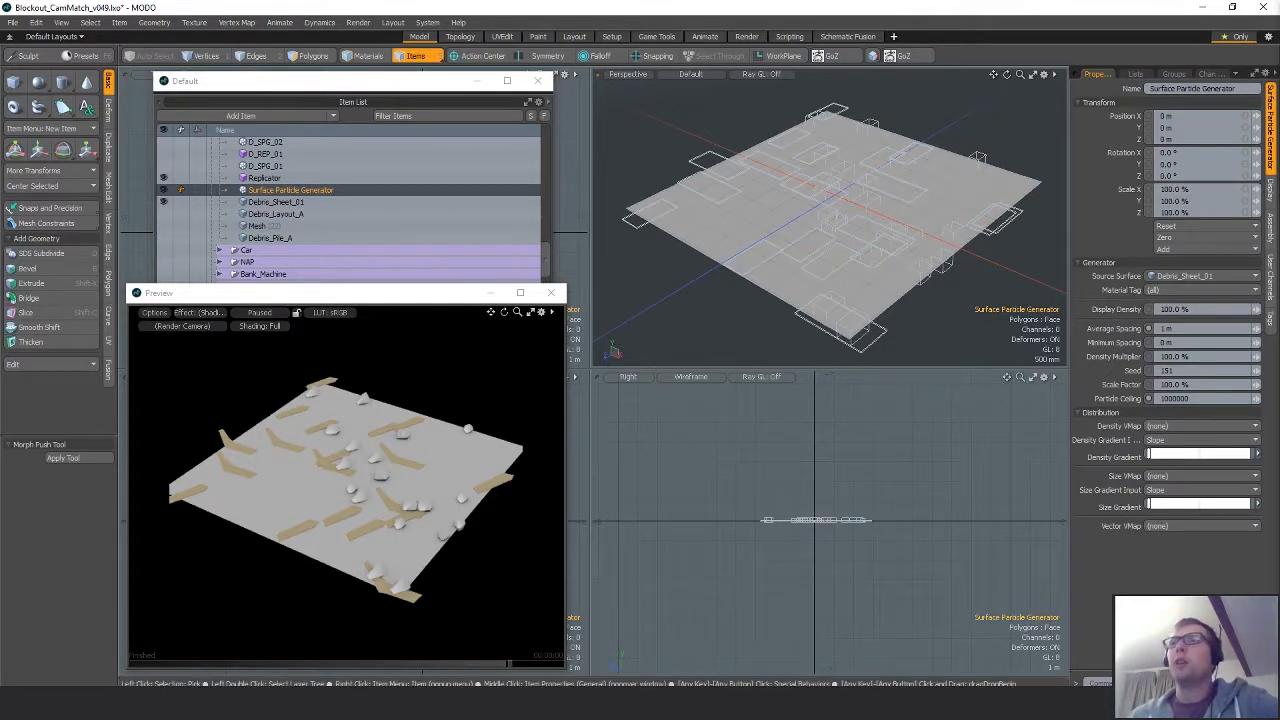
Set the Replicator's random twist to 2° on X, 360° on Y and 2° on Z, and disable Uniform Scale.
left_click(265, 178)
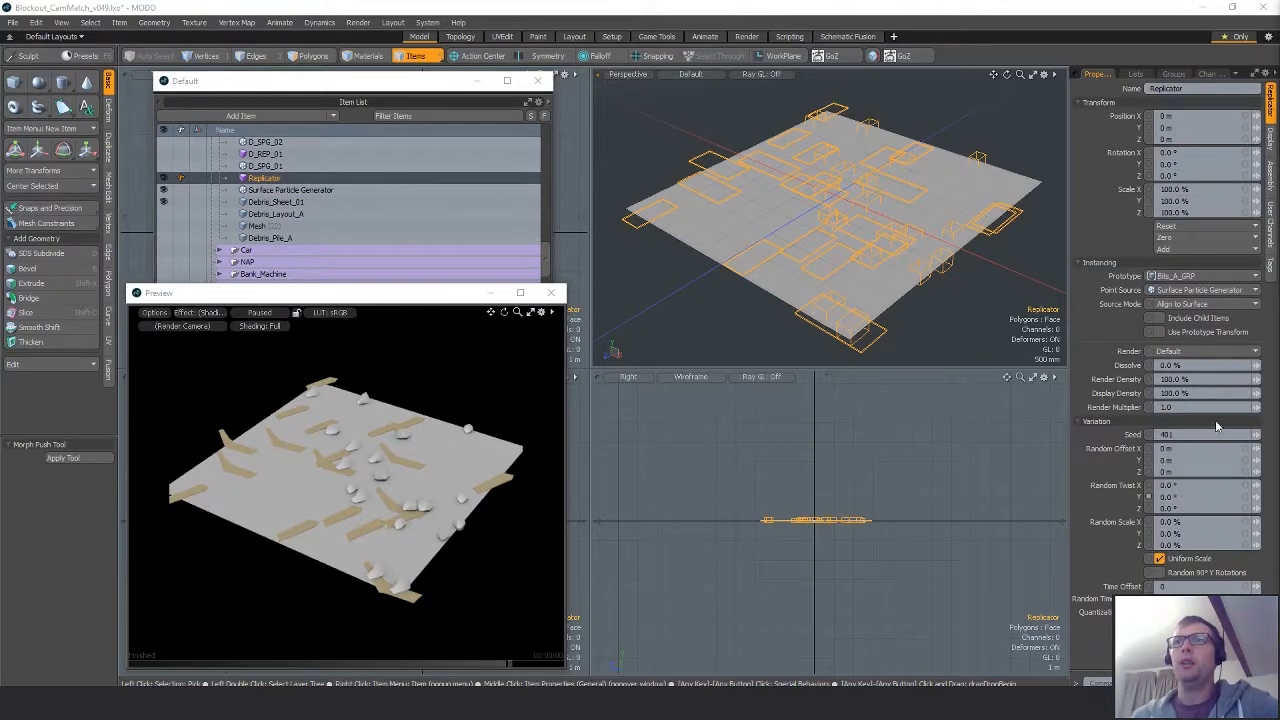
left_click(1181, 496)
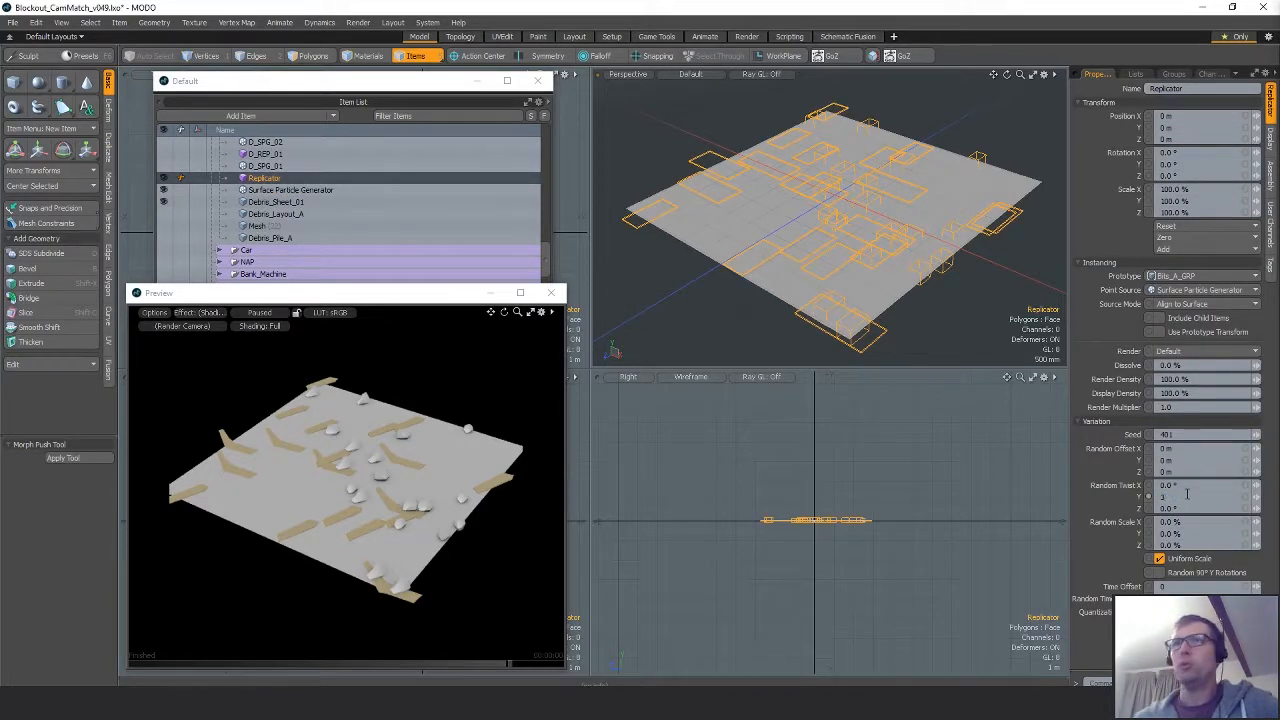
type("360")
key("Return")
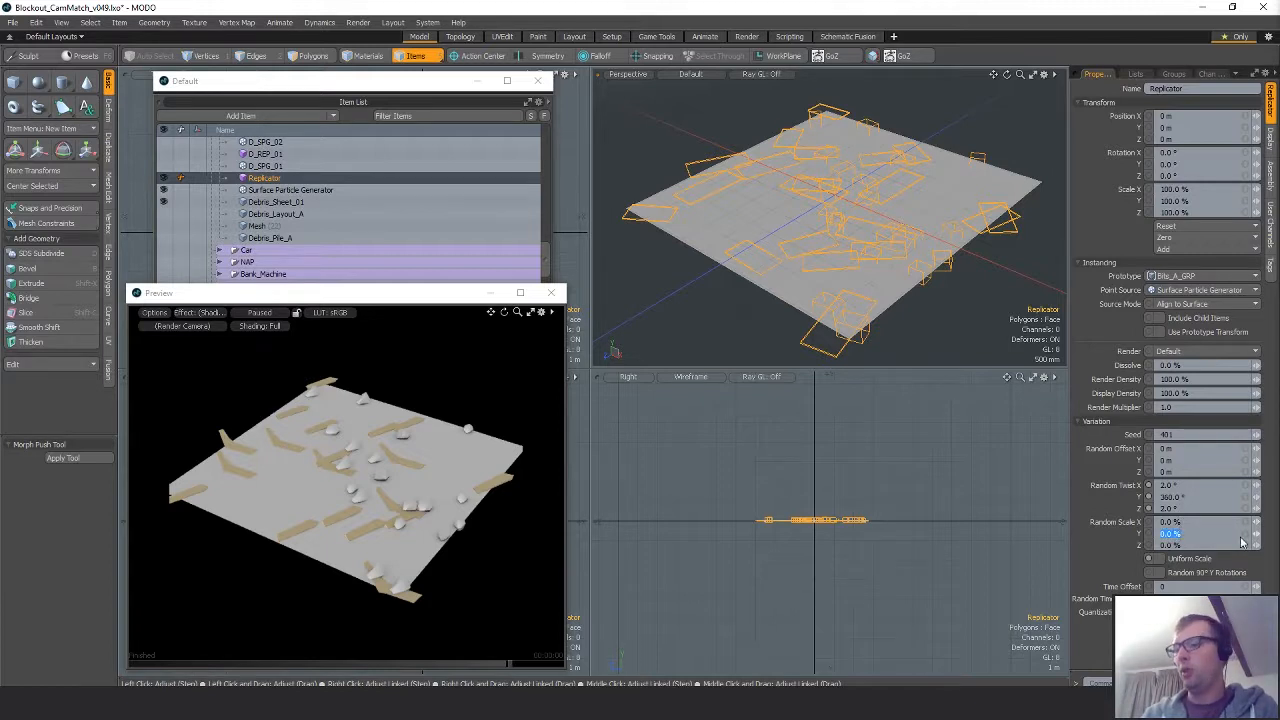
Set the Replicator's random scale to 30% on X, 10% on Y and 40% on Z.
left_click(1197, 520)
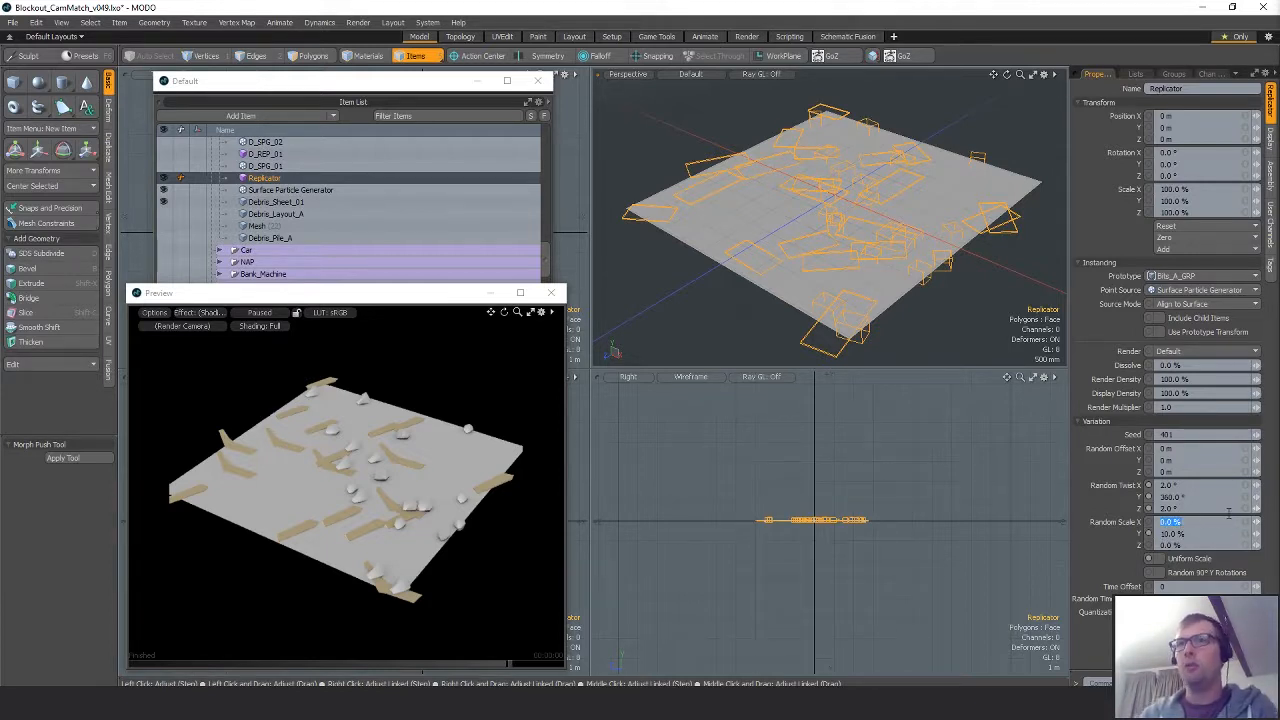
type("30")
key("Tab")
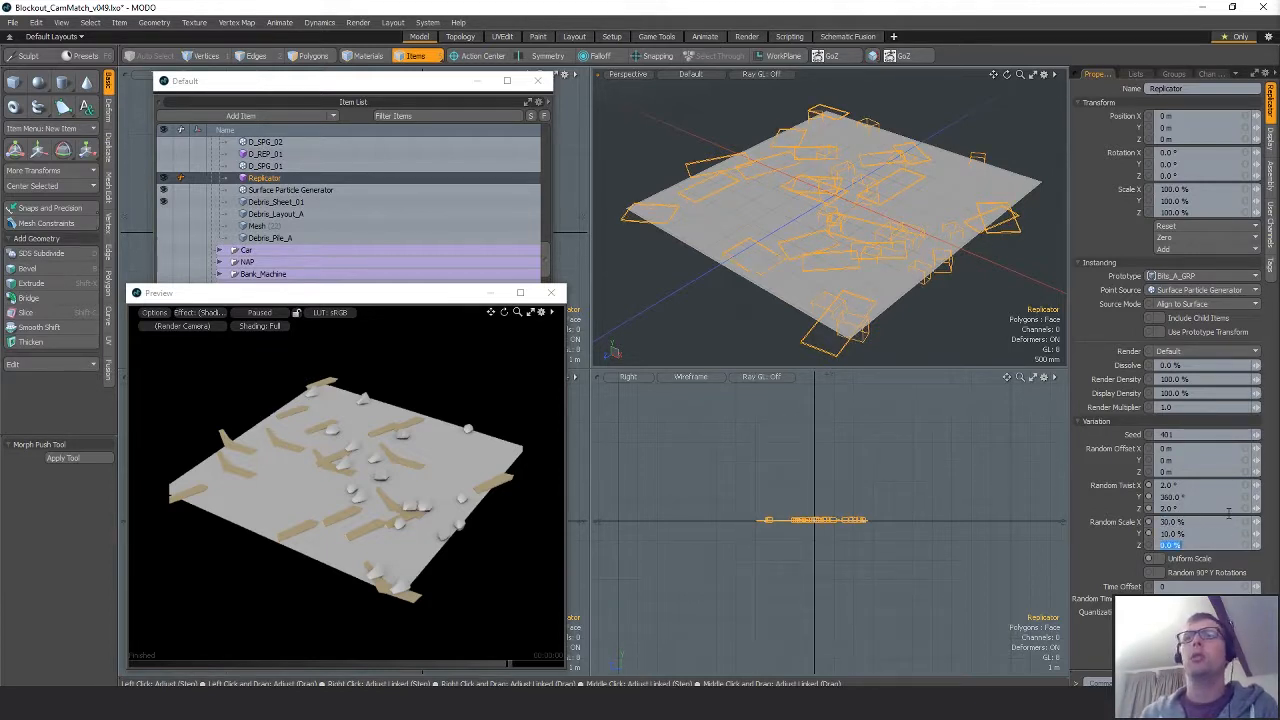
key("Return")
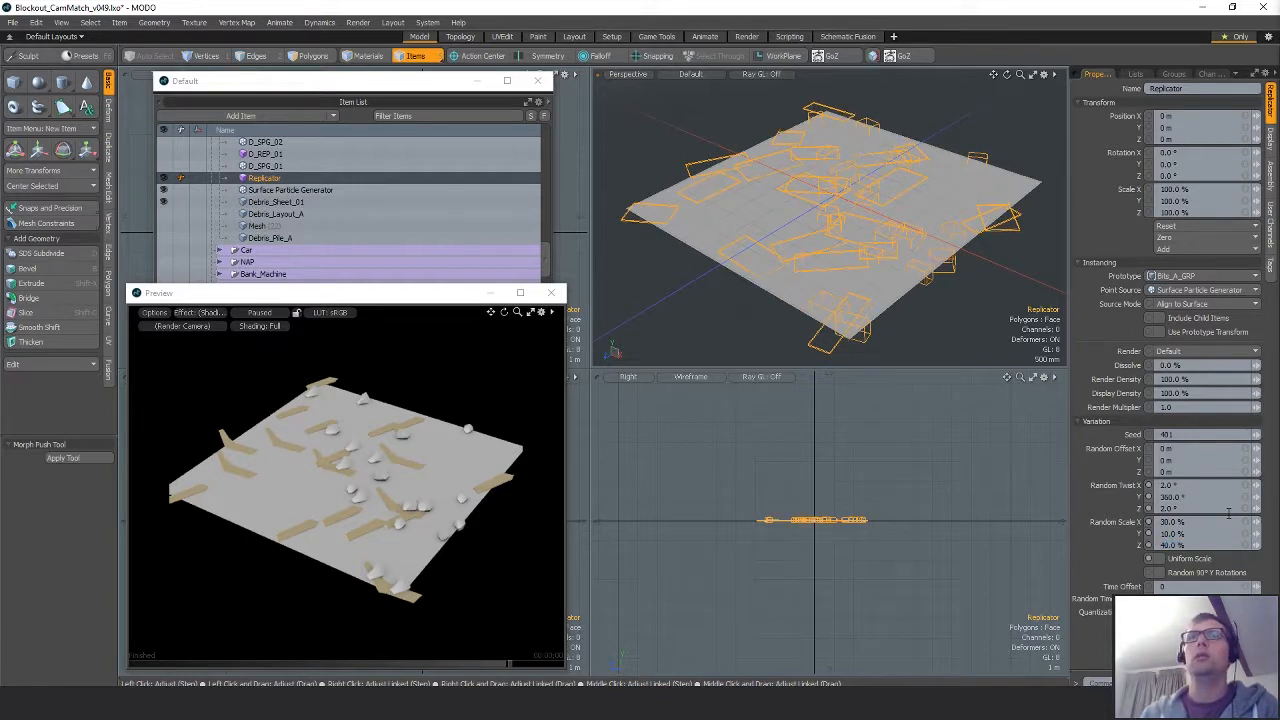
left_click_drag(909, 267, 805, 305, "alt")
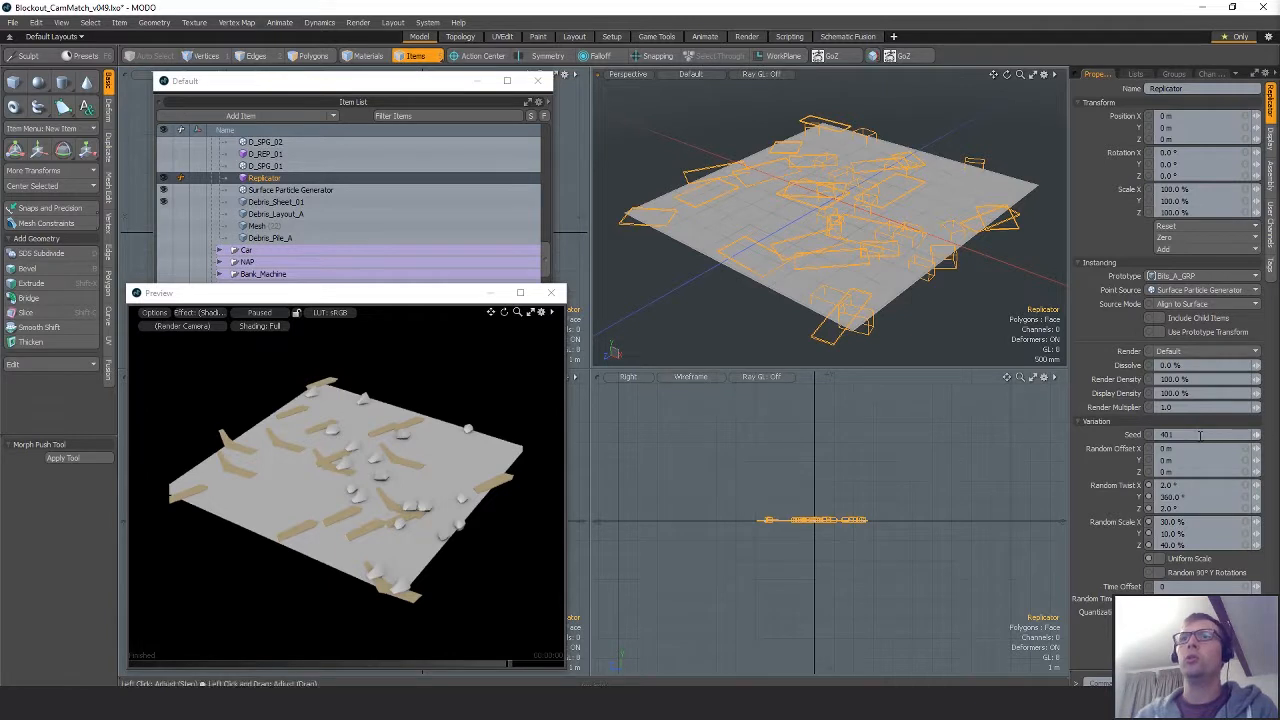
Change the Replicator's variation seed to 406 and refresh the render preview.
left_click_drag(1257, 437, 1265, 437)
left_click(1257, 435)
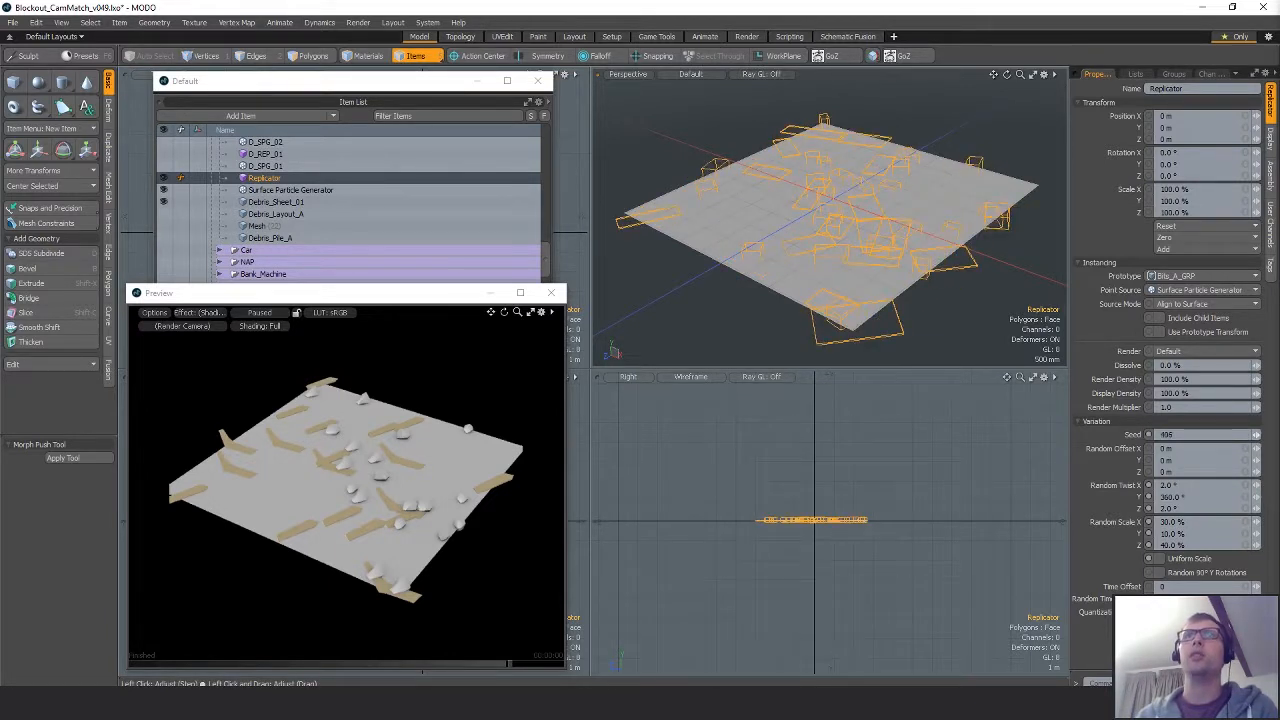
left_click(261, 315)
left_click_drag(368, 388, 420, 495, "alt")
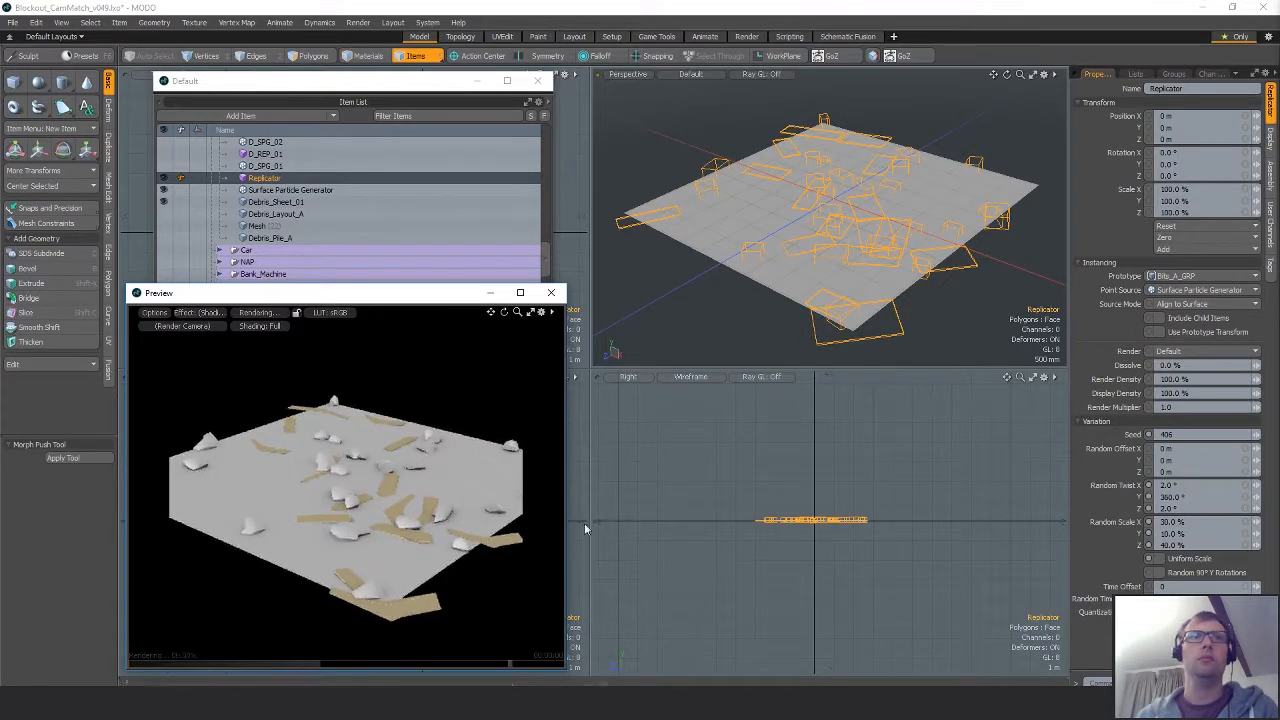
Try a Replicator random scale of 100% on X, 20% on Y and 200% on Z, checking the debris in the render preview.
left_click(1195, 522)
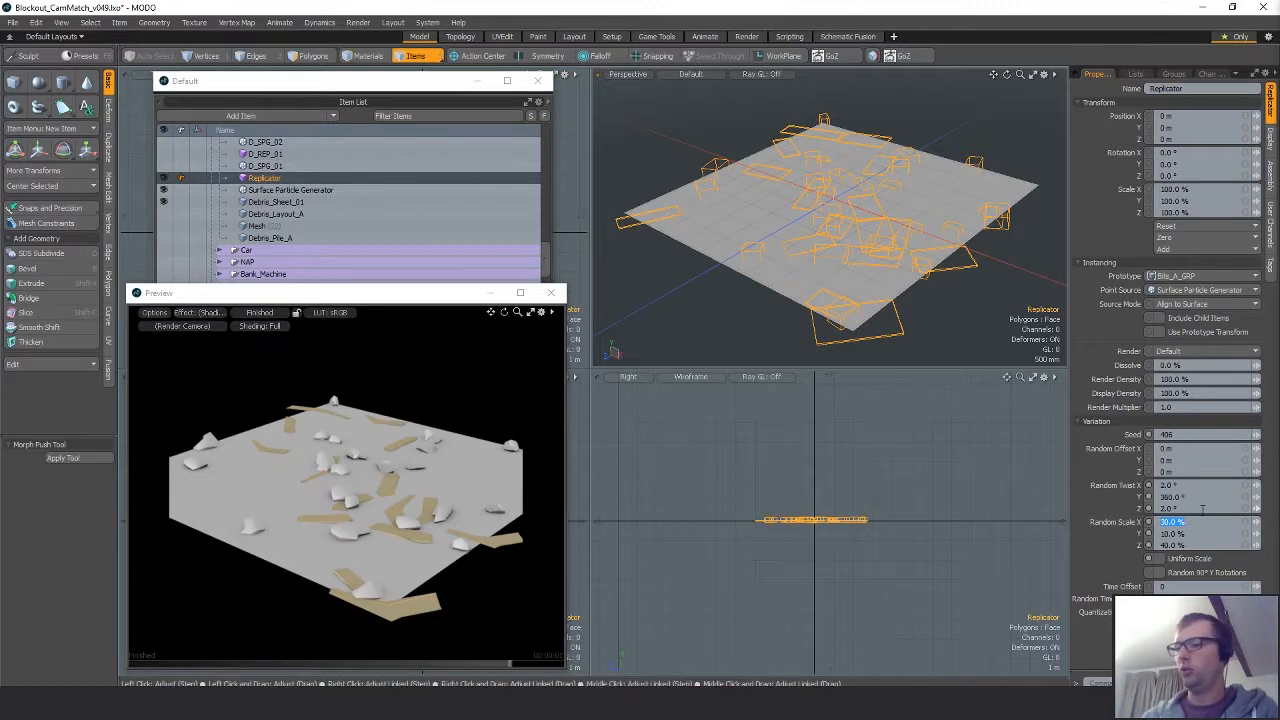
type("100")
key("Return")
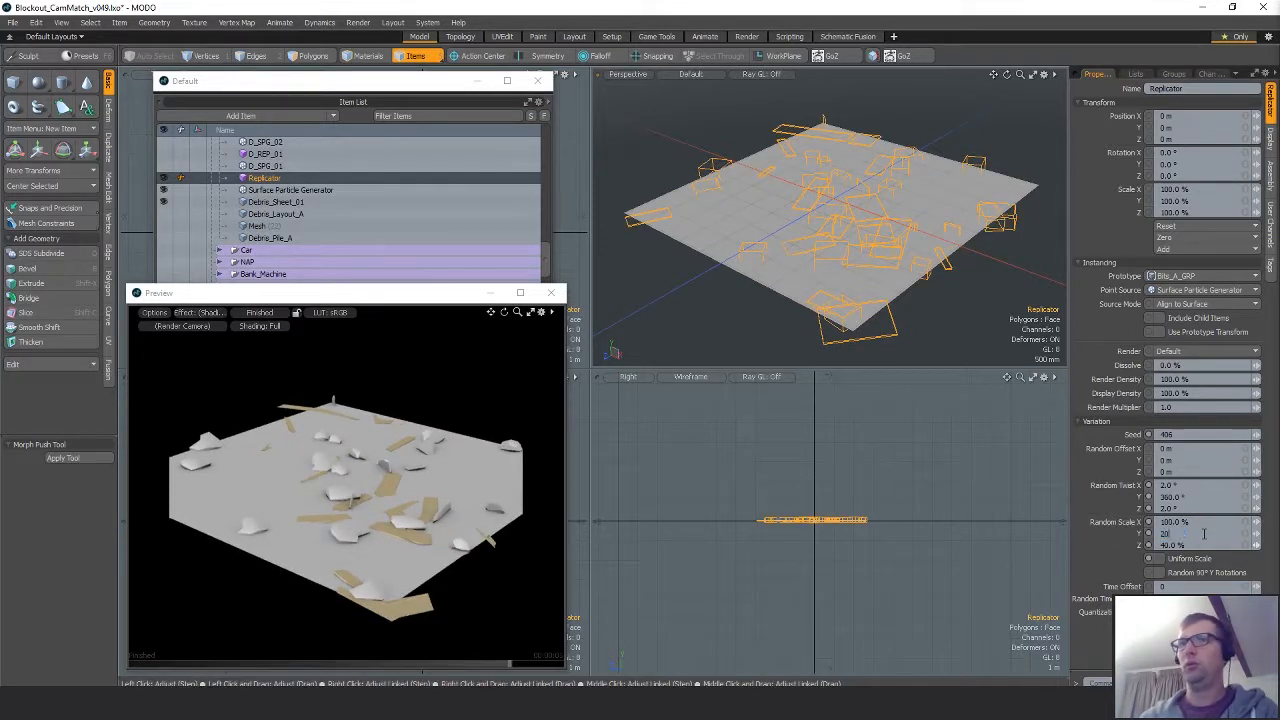
key("Tab")
type("200")
key("Return")
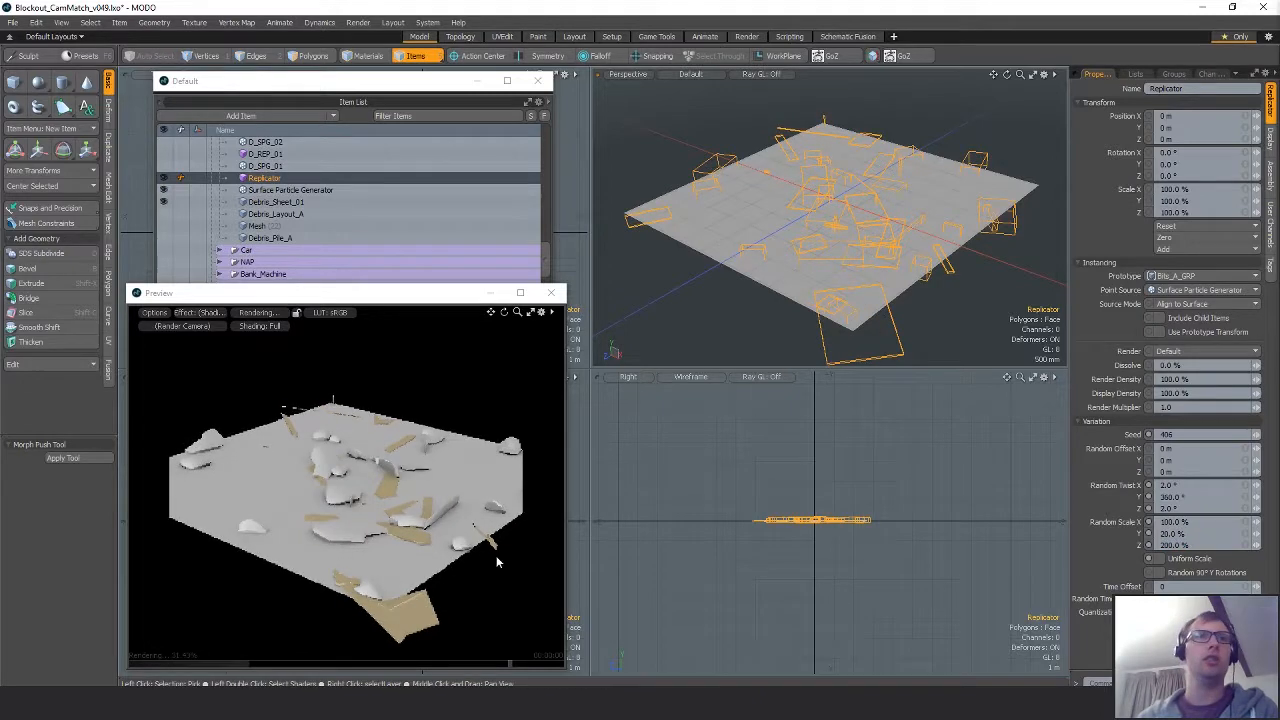
left_click_drag(497, 562, 447, 478, "alt")
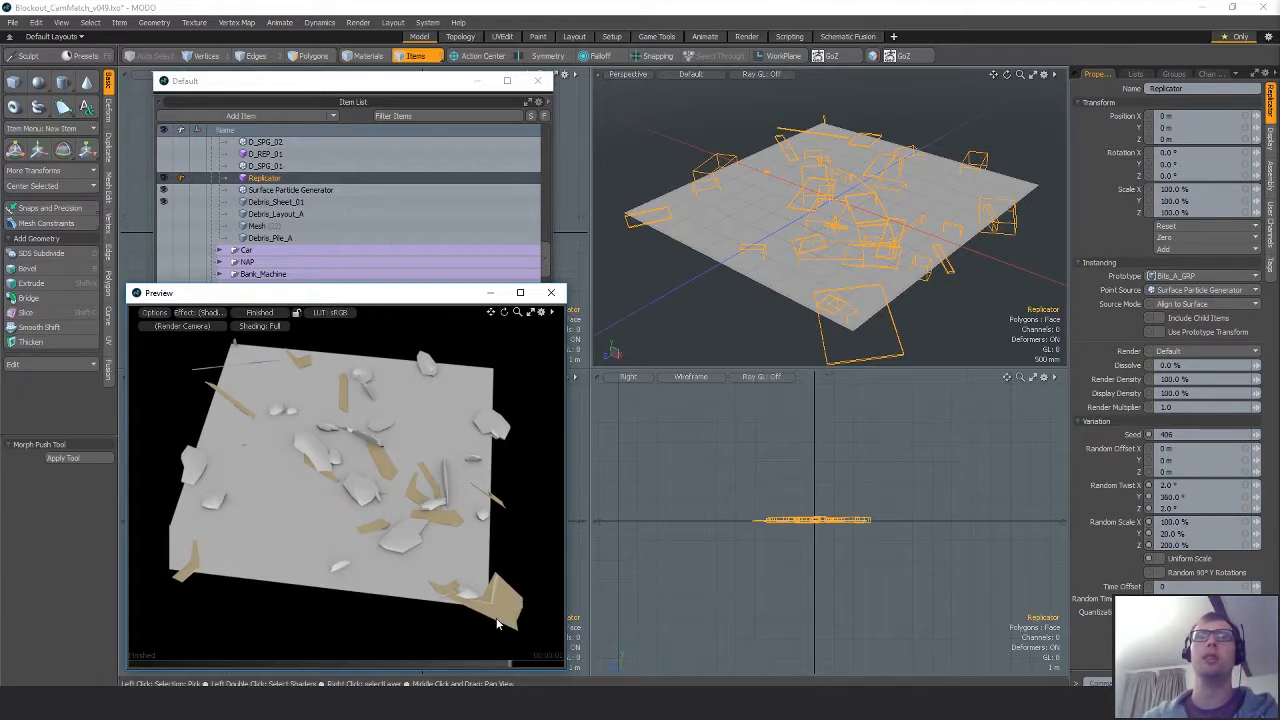
Set the Replicator's random scale to 30% on X, 10% on Y and 20% on Z.
left_click(1204, 521)
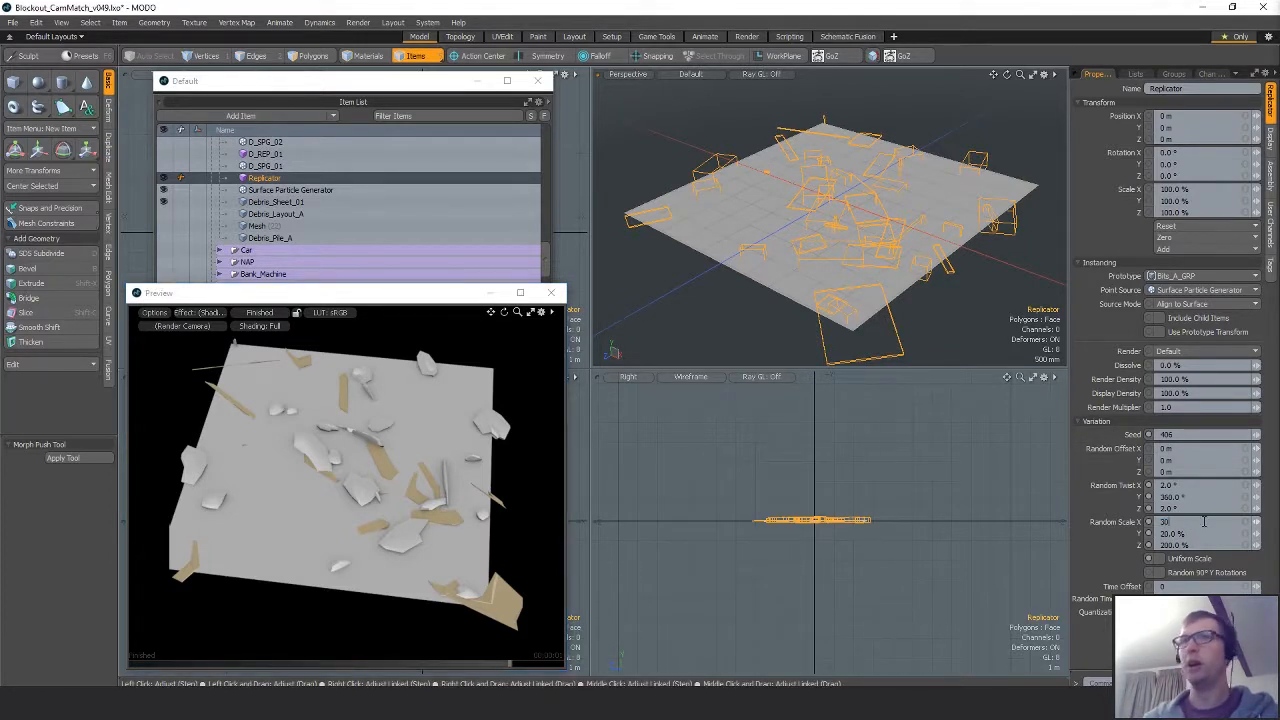
key("Return")
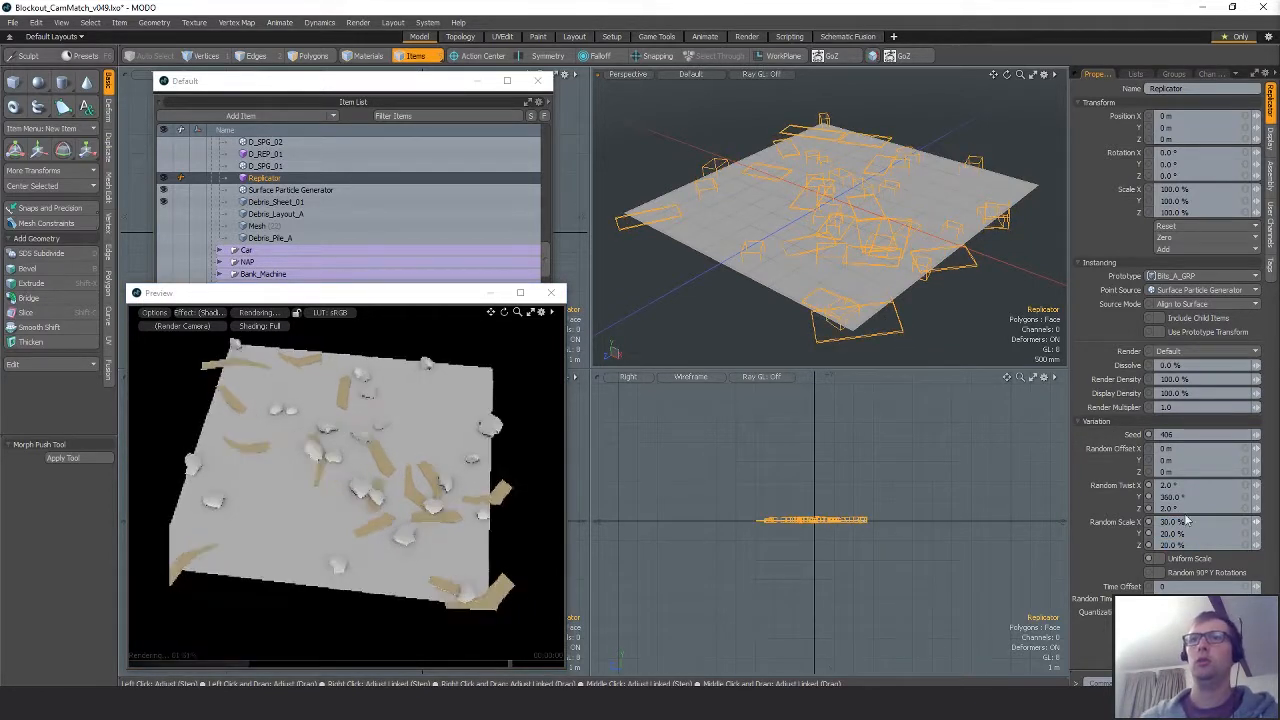
left_click(1187, 533)
type("10")
key("Return")
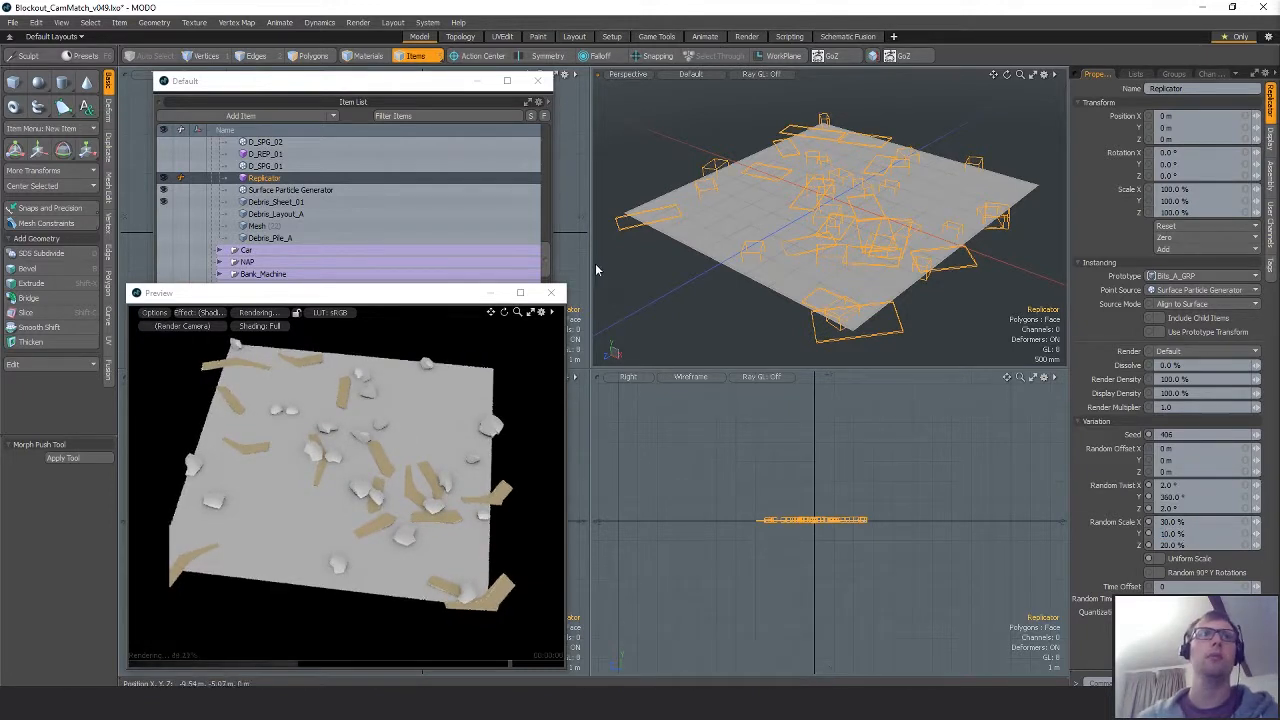
Duplicate the Replicator and hide the original as a backup.
left_click_drag(850, 262, 818, 270, "alt")
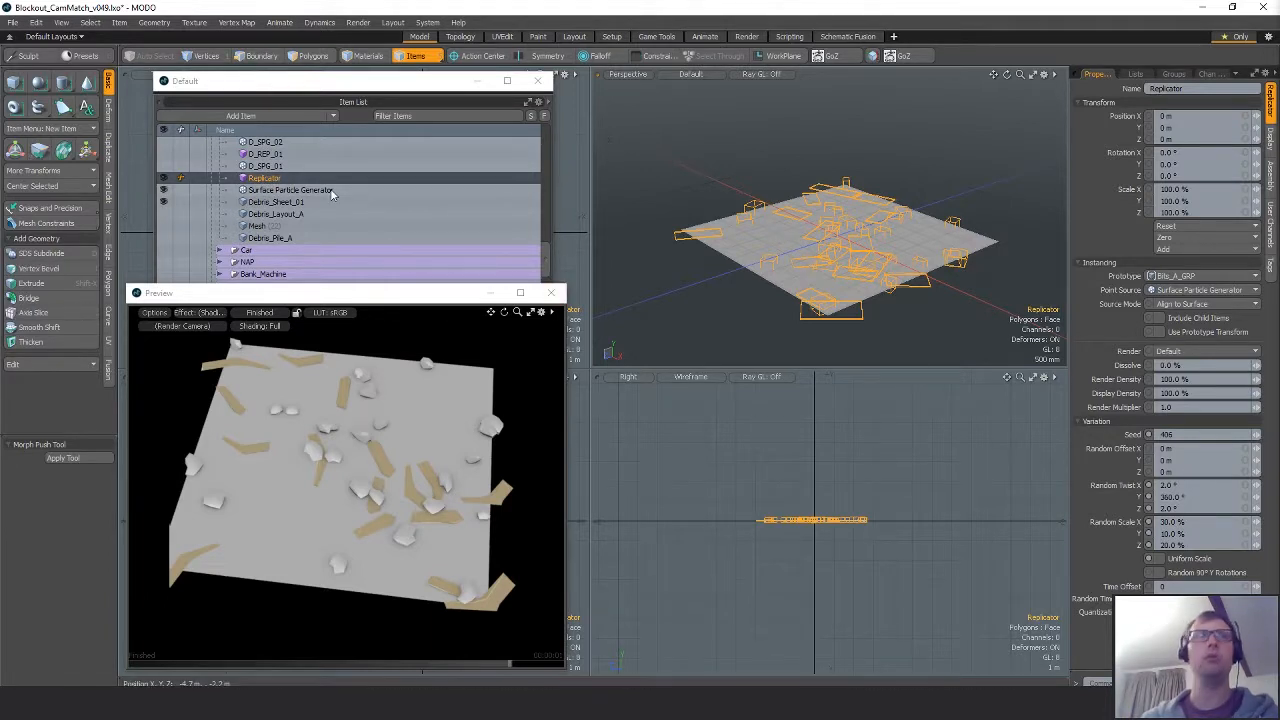
key("ctrl+d")
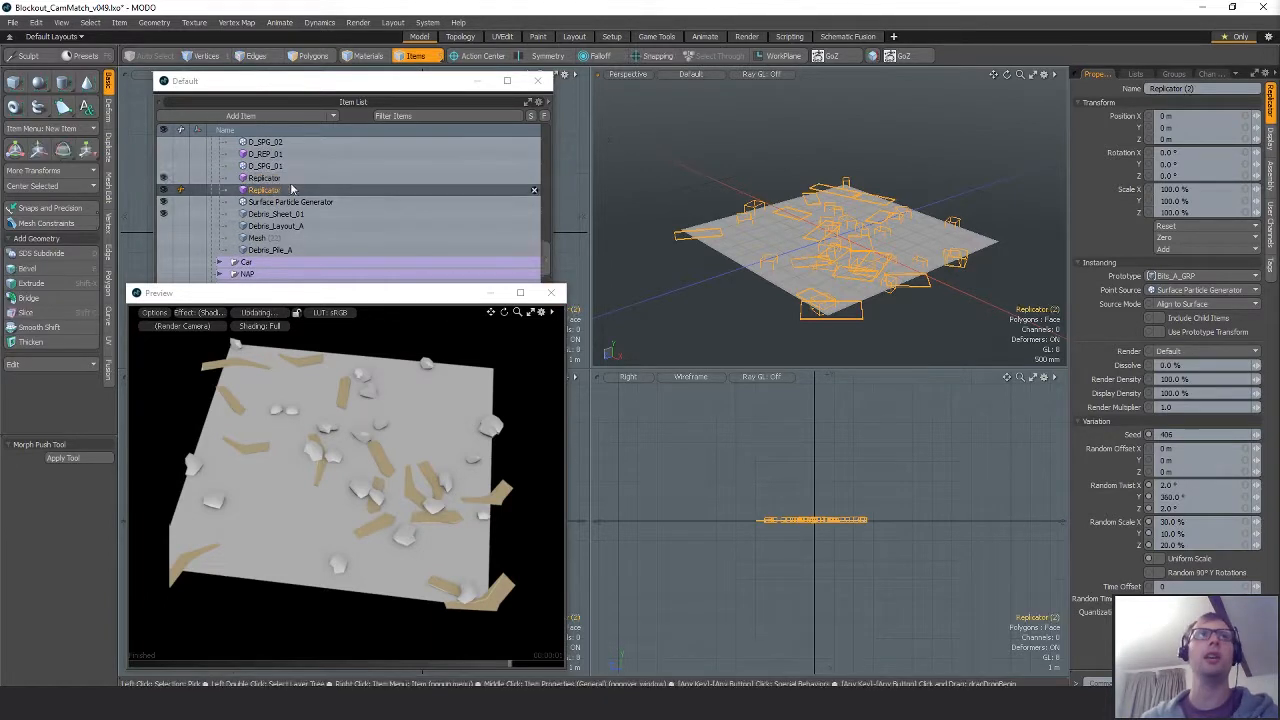
left_click(164, 178)
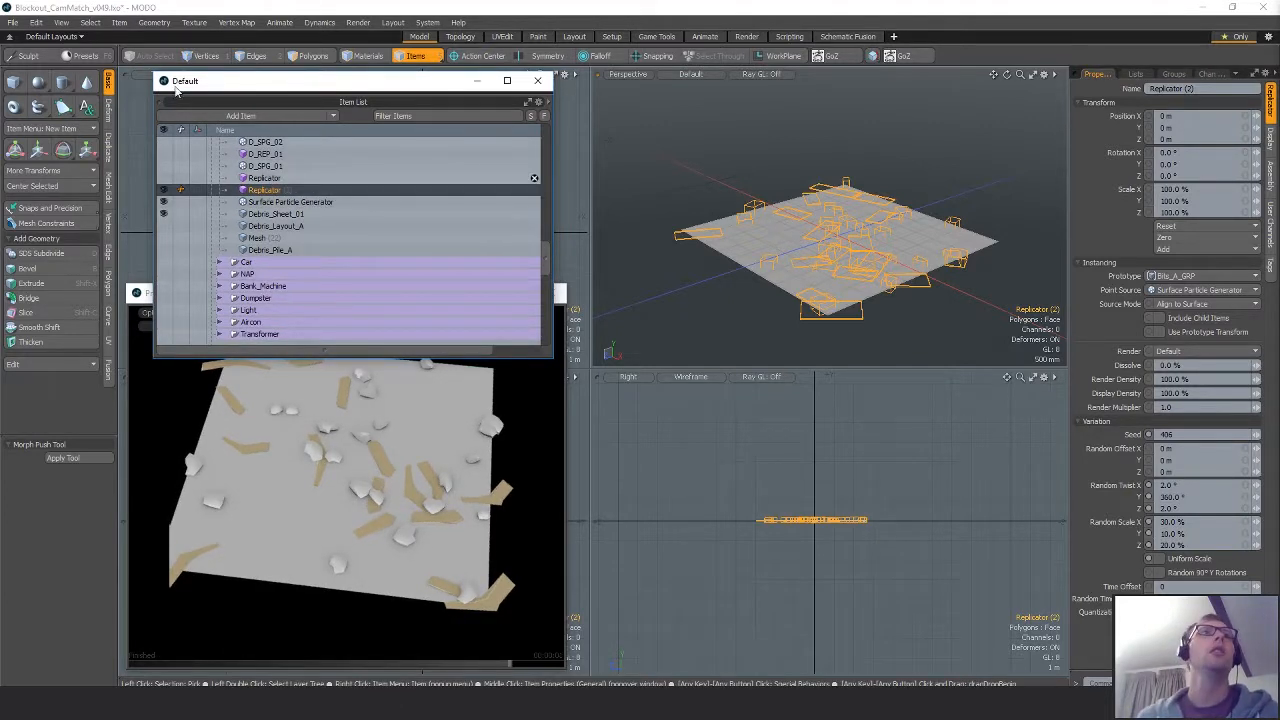
Freeze the duplicated Replicator into individual instances and expand the resulting group in the item list.
left_click(118, 22)
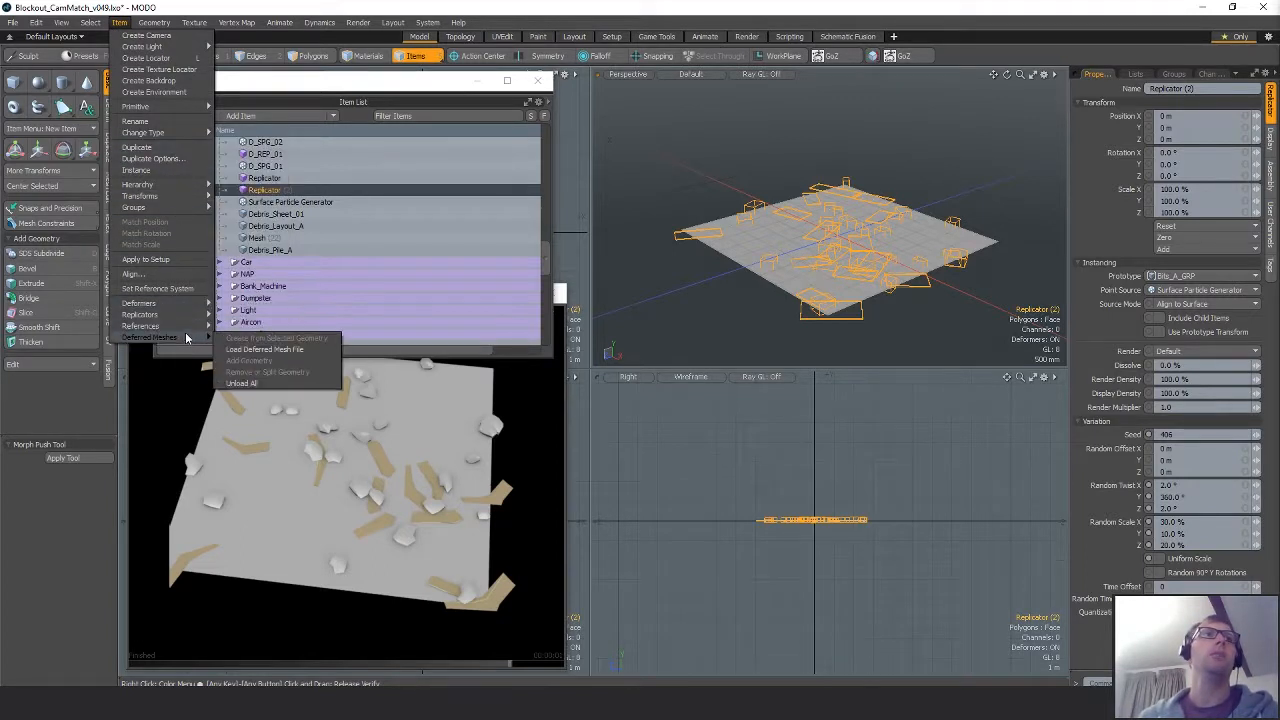
mouse_move(190, 316)
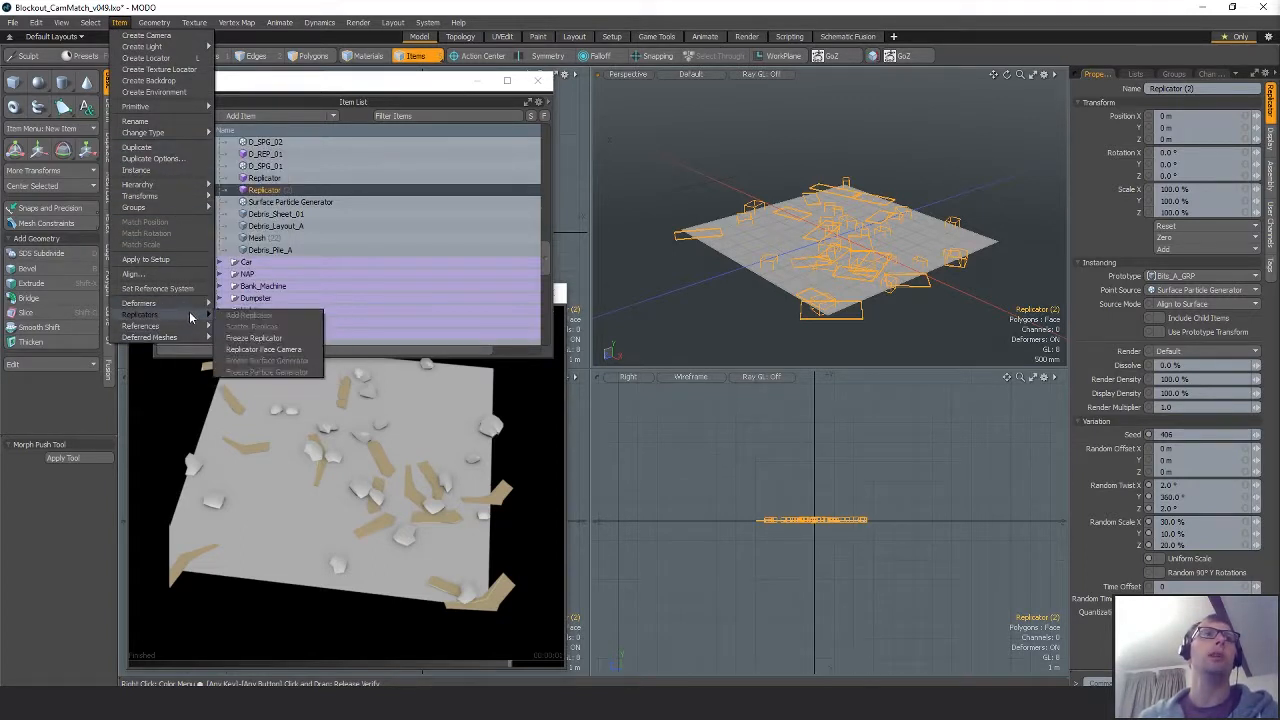
left_click(271, 345)
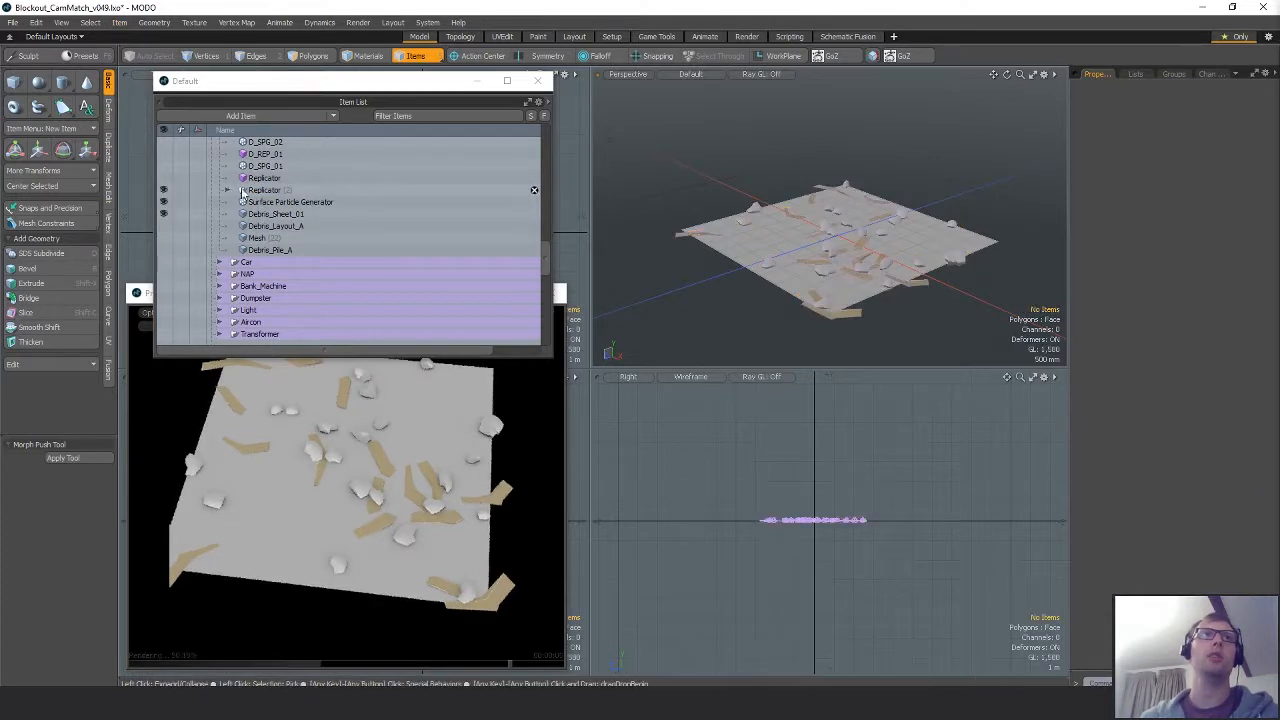
left_click(240, 192)
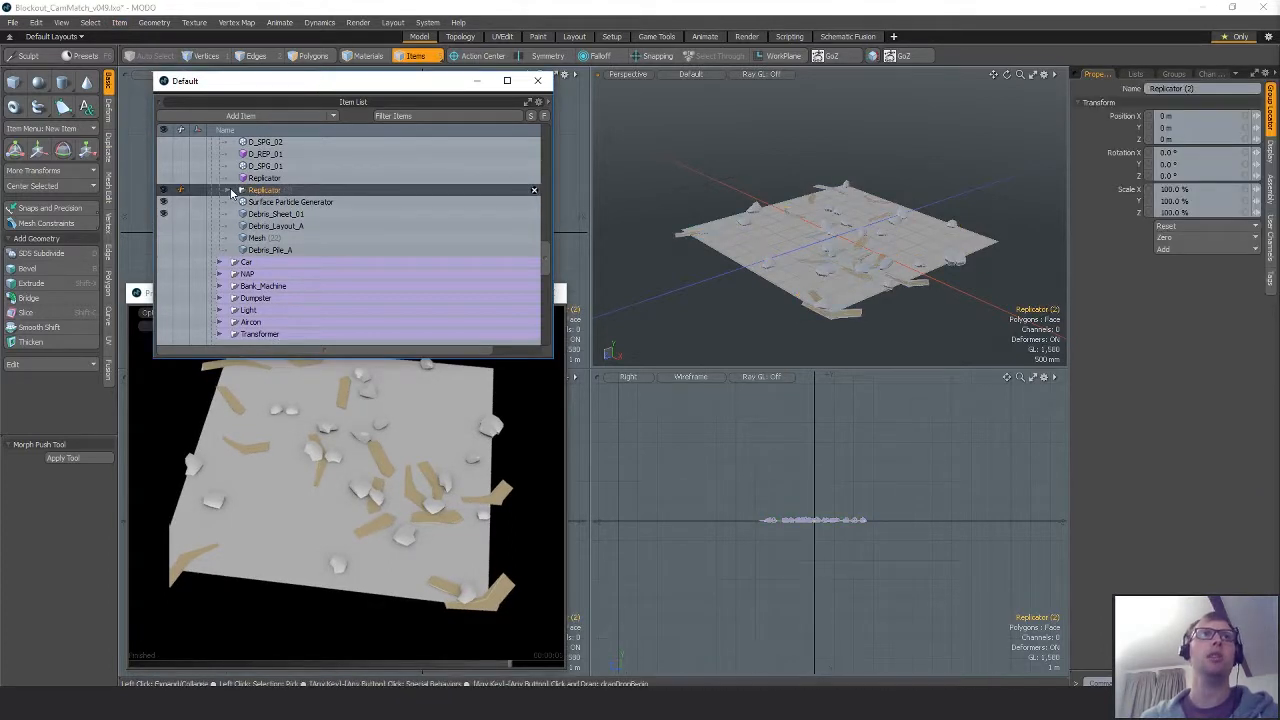
left_click(231, 190)
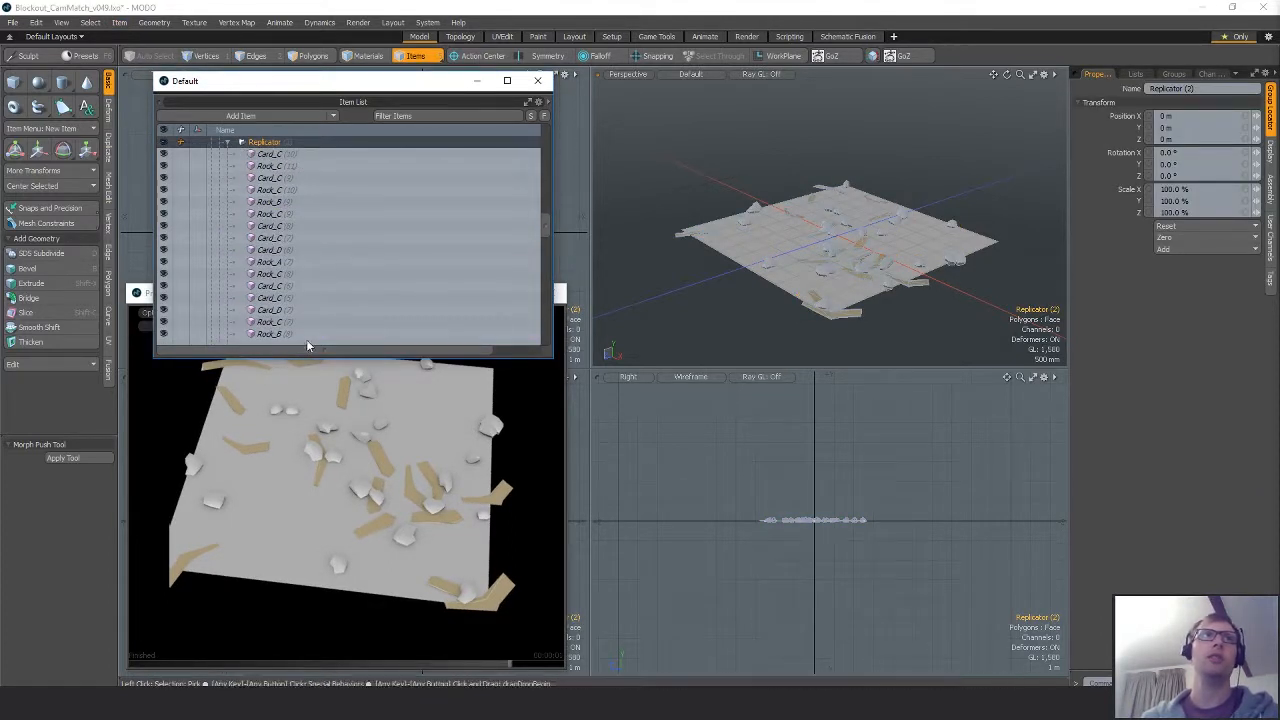
left_click_drag(837, 256, 946, 267, "ctrl+alt")
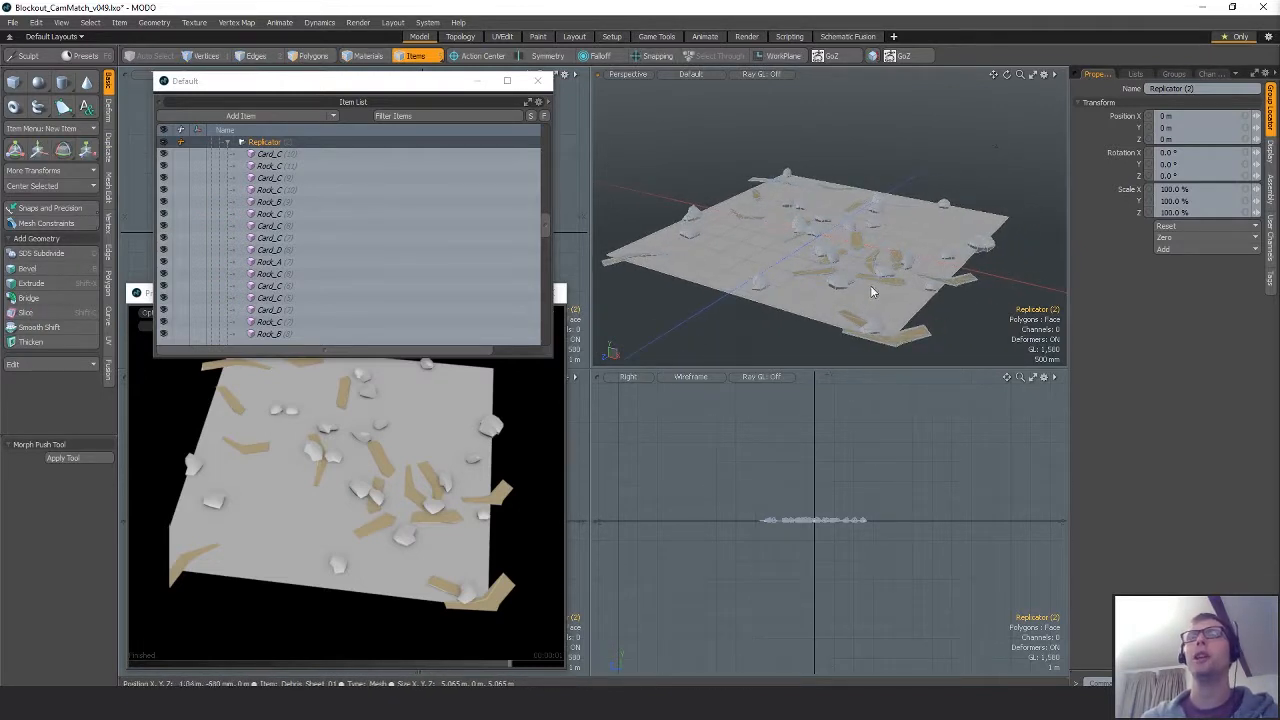
Select all the rock and card instances in the frozen group and convert them to meshes.
left_click(265, 157)
scroll(344, 277, "down", 4)
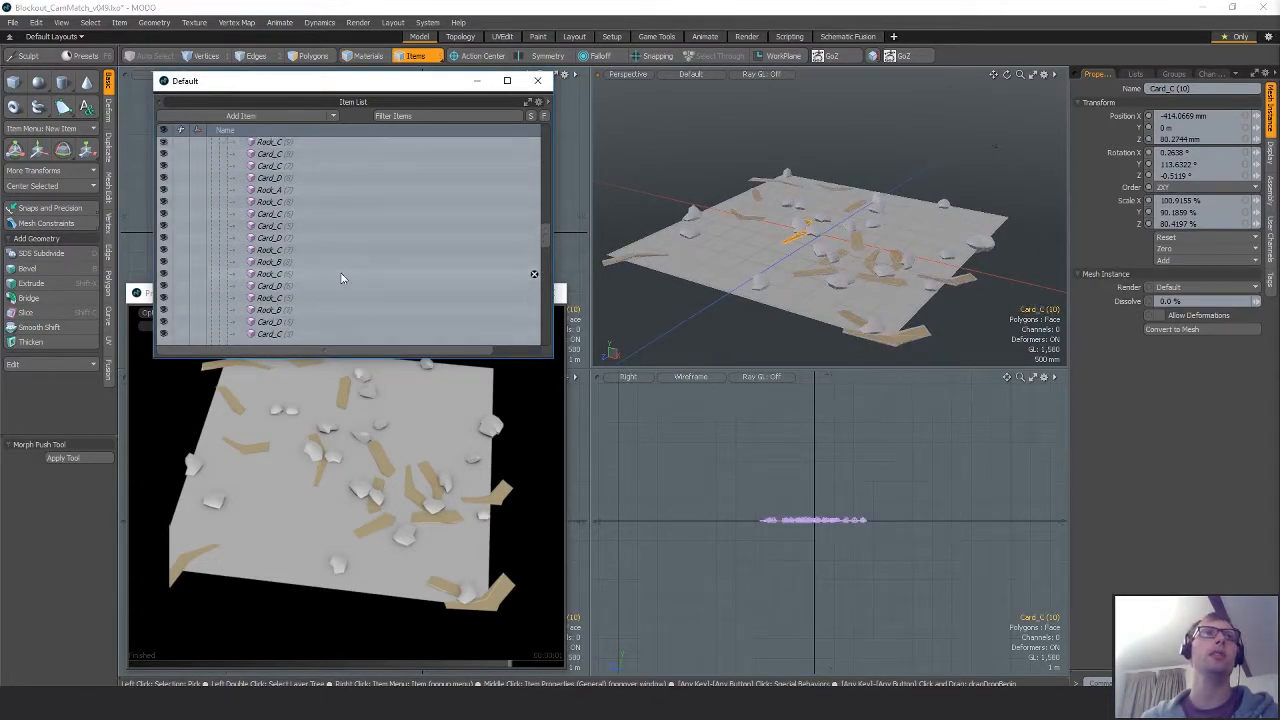
scroll(305, 280, "down", 5)
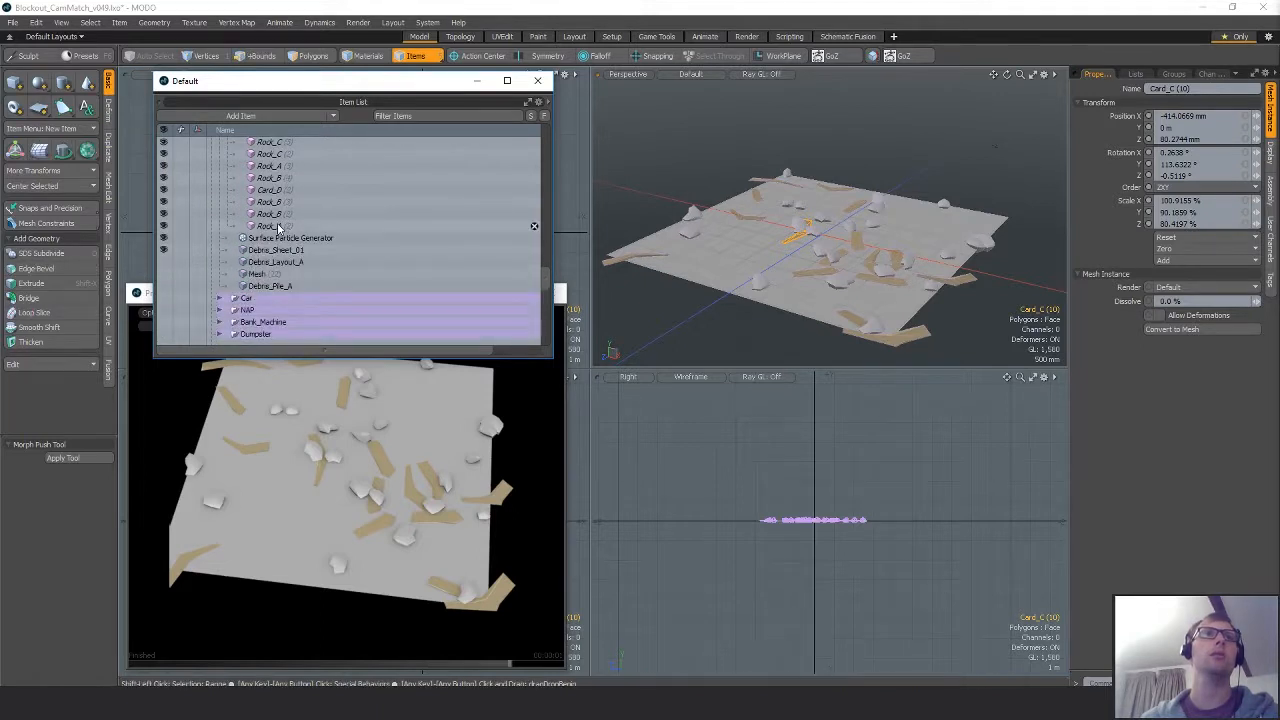
left_click(283, 226, "shift")
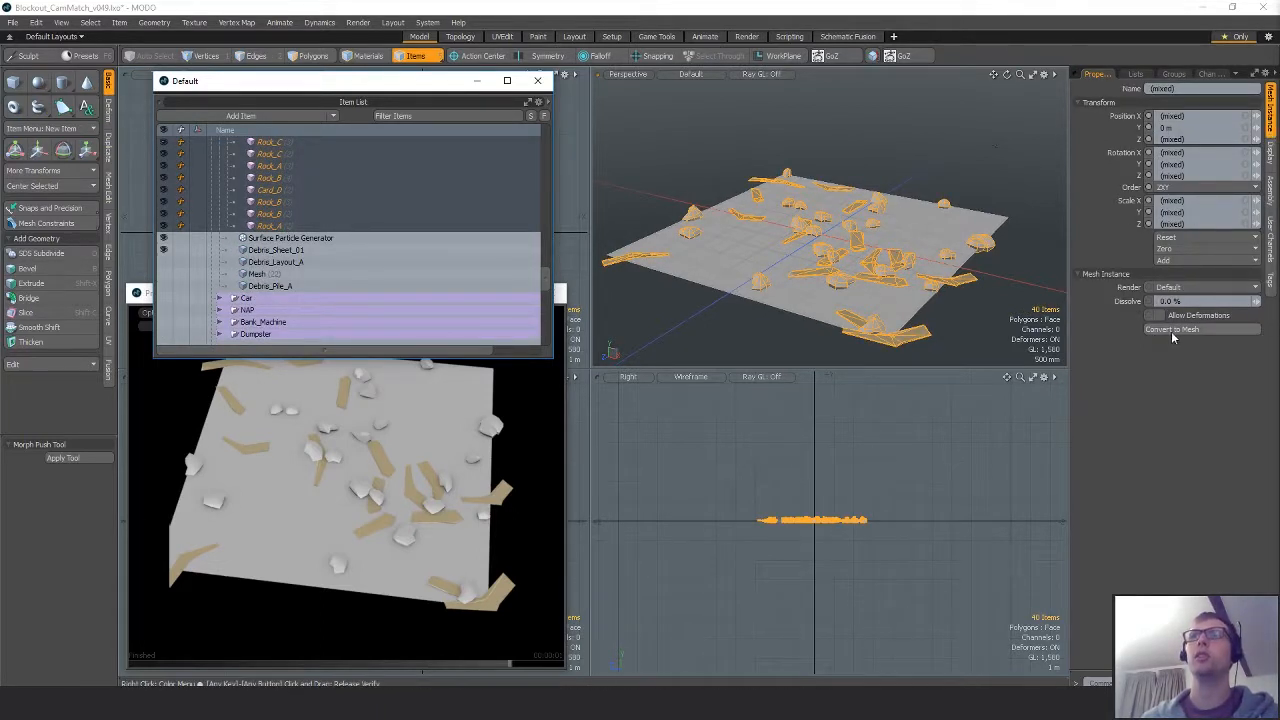
left_click(1215, 330)
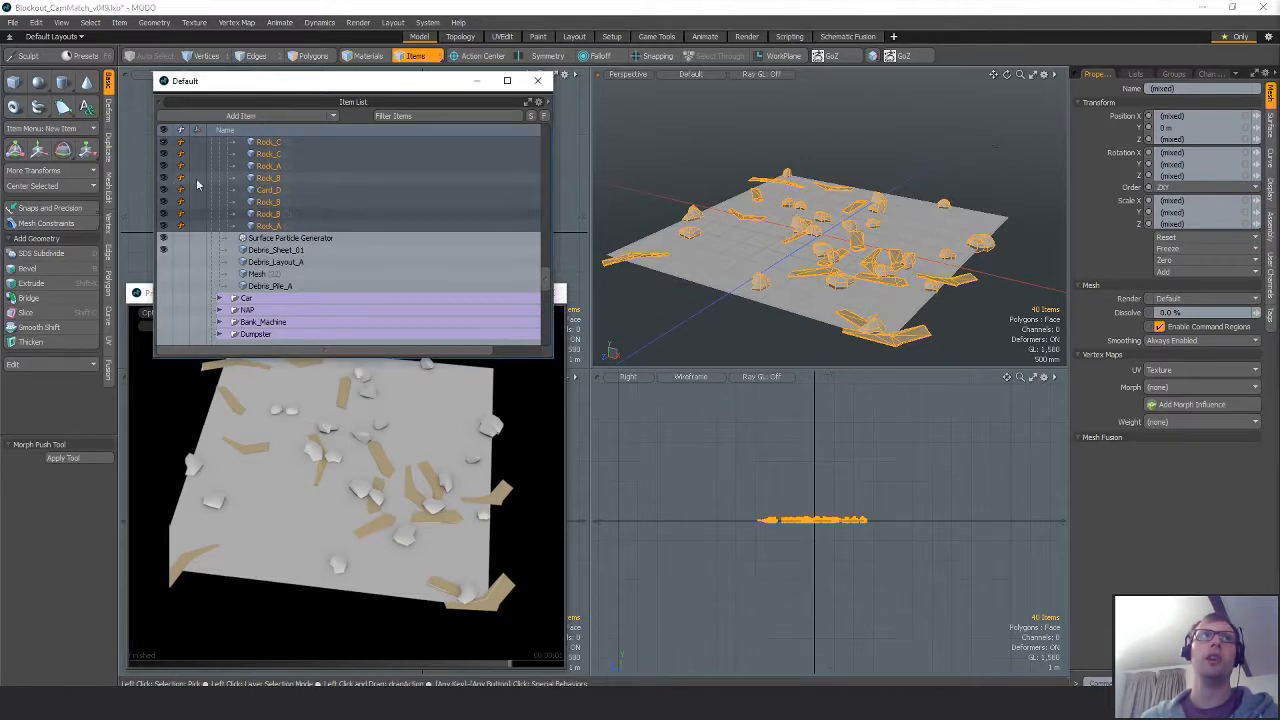
Cut all polygons from the converted rock and card meshes and paste them into one new mesh item.
key("3")
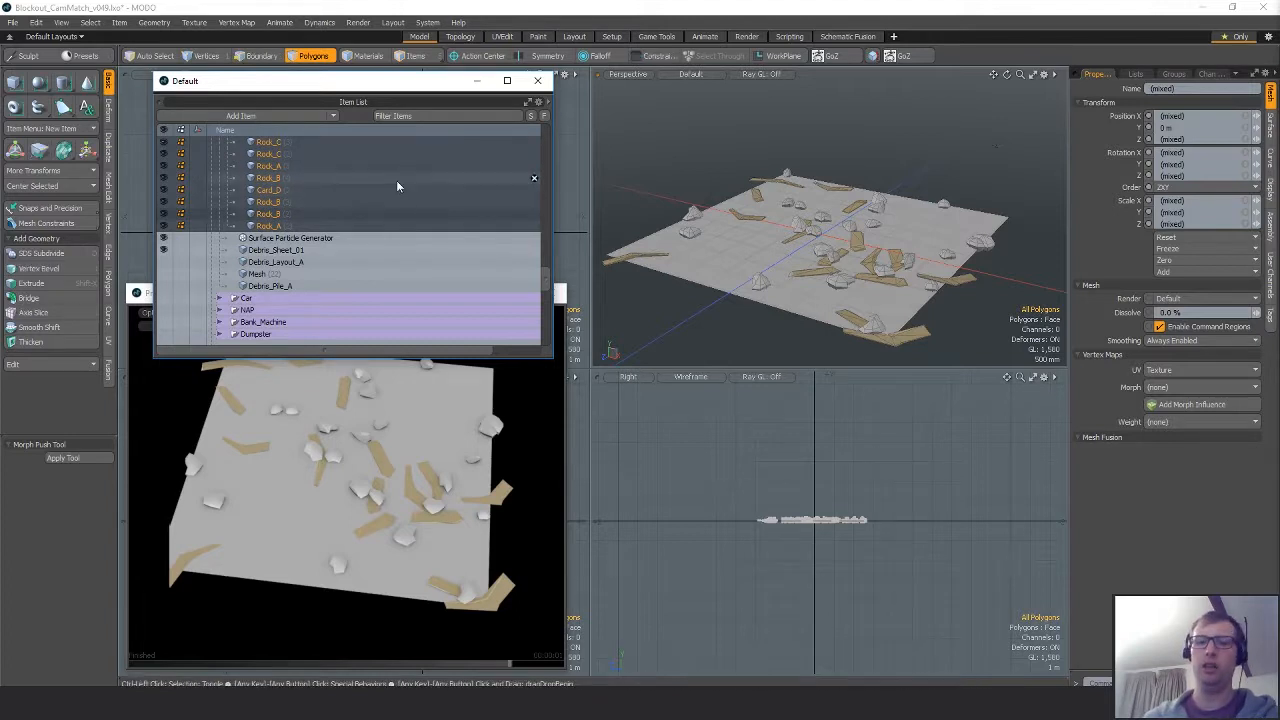
key("h")
left_click(286, 177)
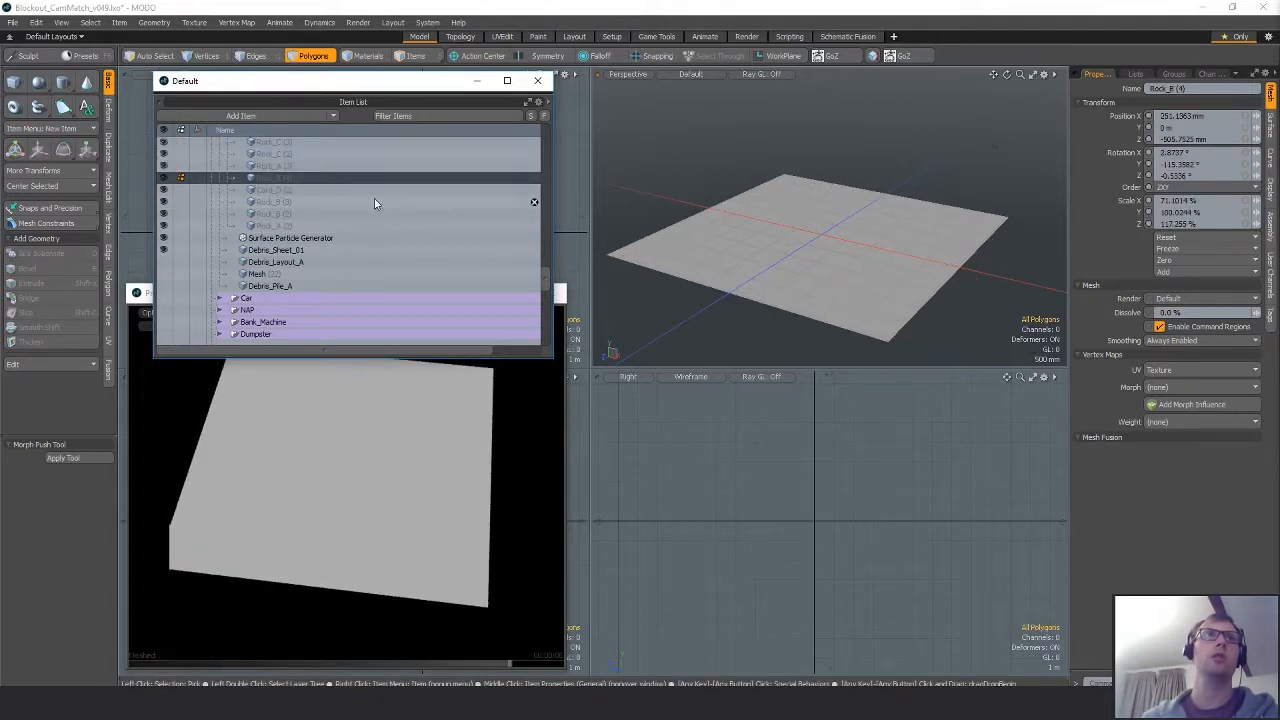
scroll(332, 232, "up", 3)
scroll(300, 260, "up", 4)
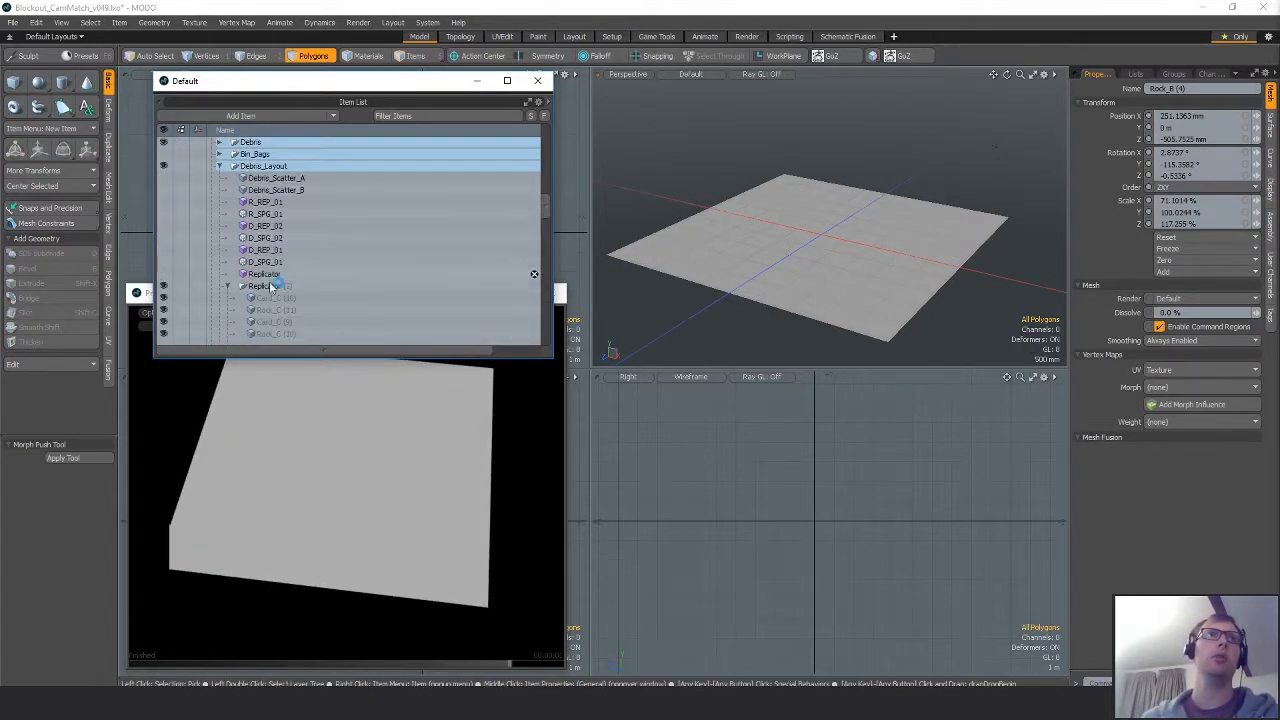
left_click(267, 287)
key("n")
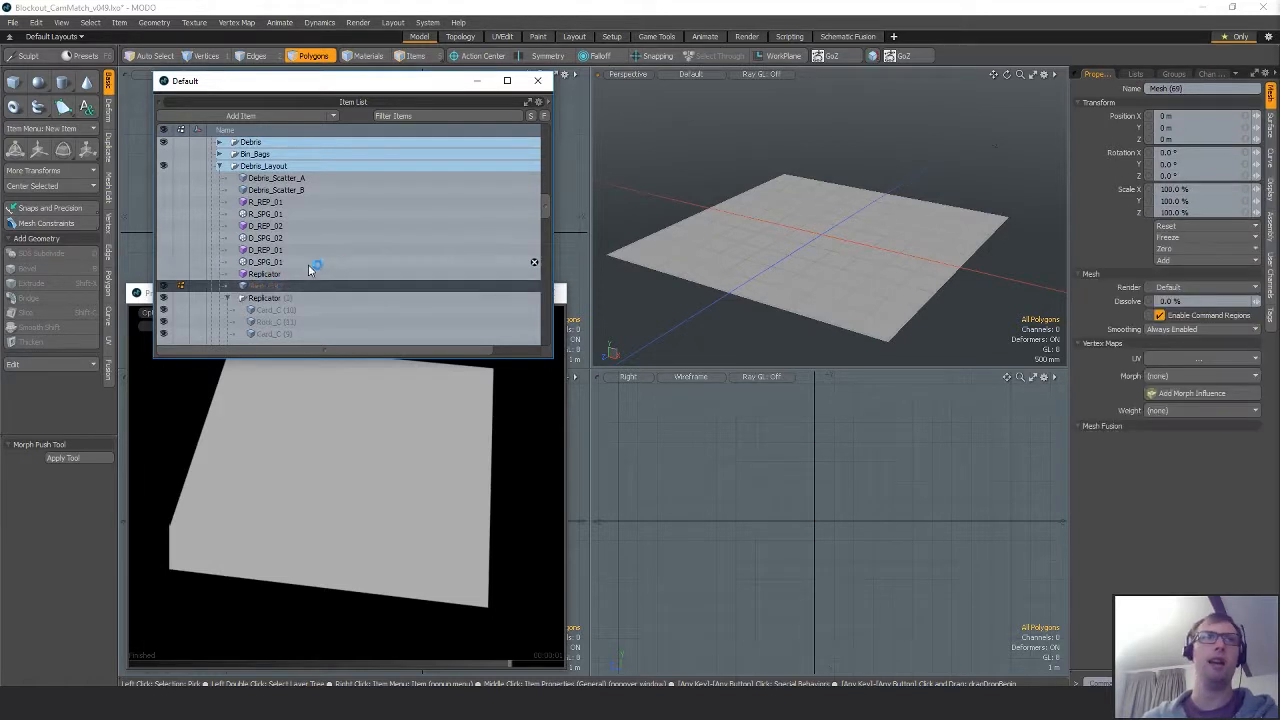
Delete the emptied Replicator (2) group with its leftover items and select the combined debris mesh.
left_click(265, 298)
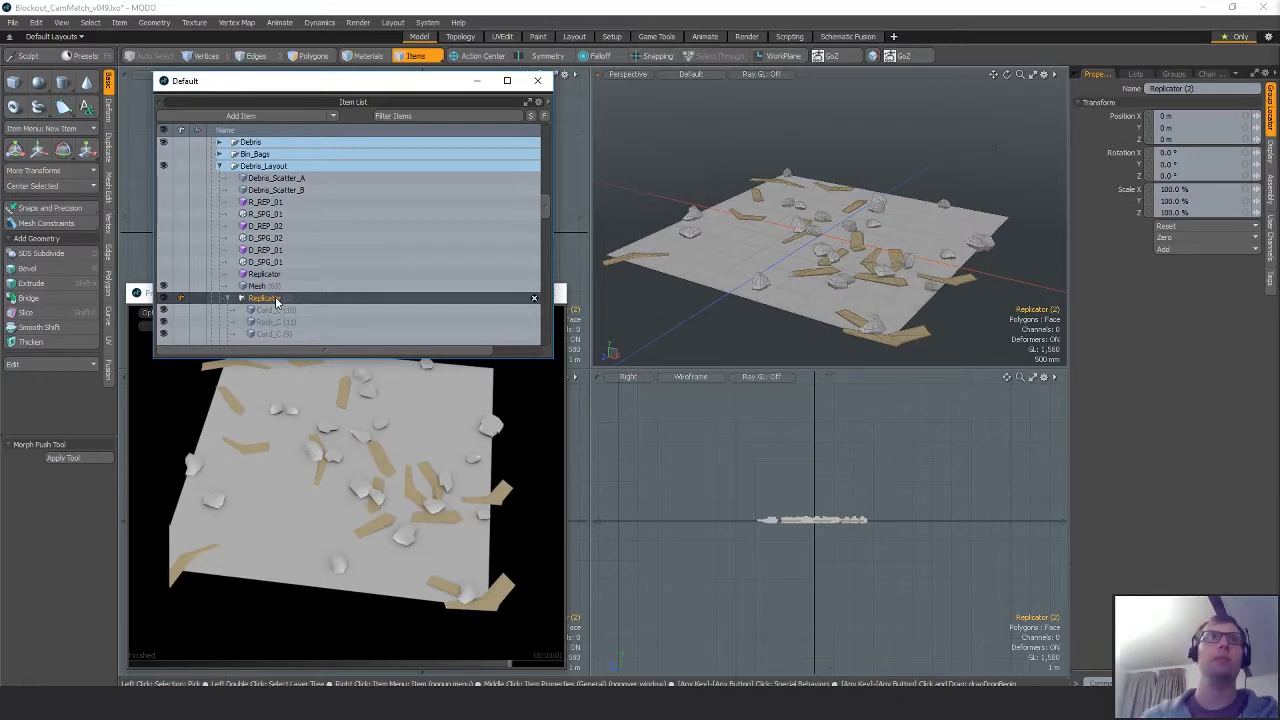
key("Delete")
left_click(260, 287)
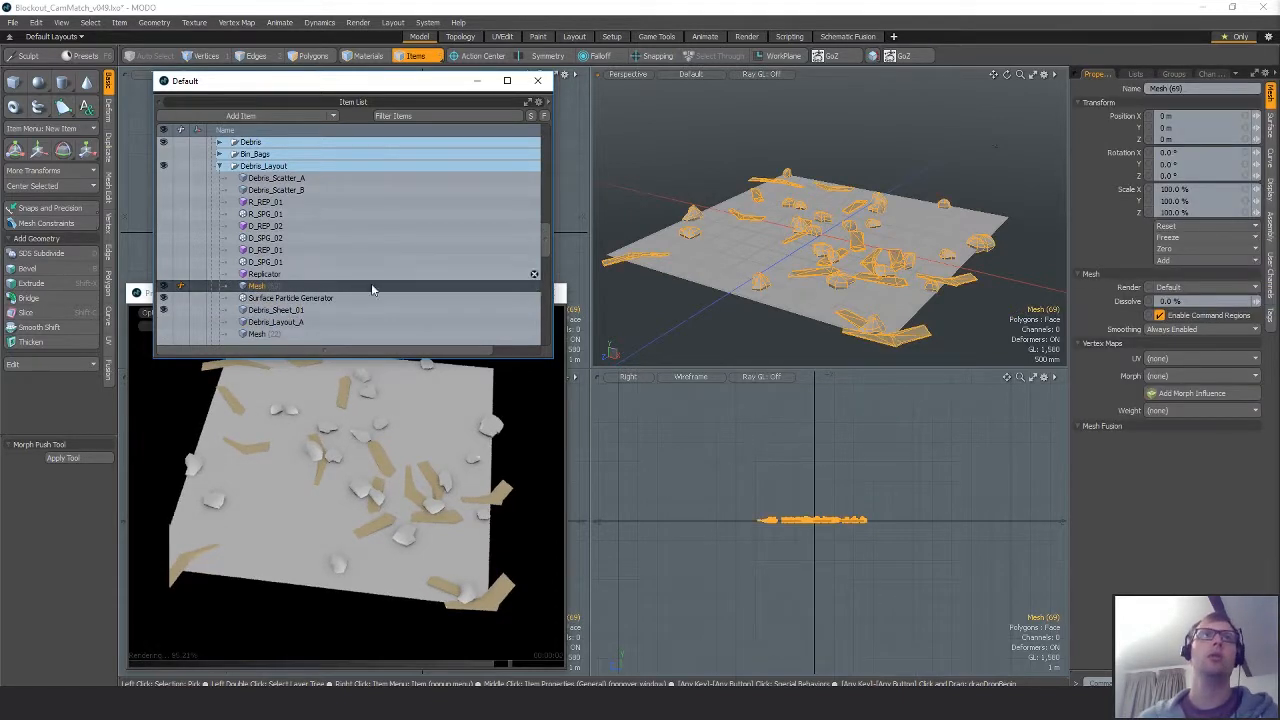
Try picking a single debris piece in the combined mesh with the Move tool, then clear the selection.
key("3")
left_click(984, 287)
mouse_move(862, 264)
left_mouse_down("alt")
mouse_move(975, 285)
mouse_move(1000, 257)
mouse_move(827, 233)
mouse_move(926, 263)
mouse_move(873, 248)
mouse_move(847, 268)
left_mouse_up("alt")
double_click(827, 233)
key("w")
key("q")
left_click(966, 263)
left_click_drag(966, 263, 900, 236, "alt")
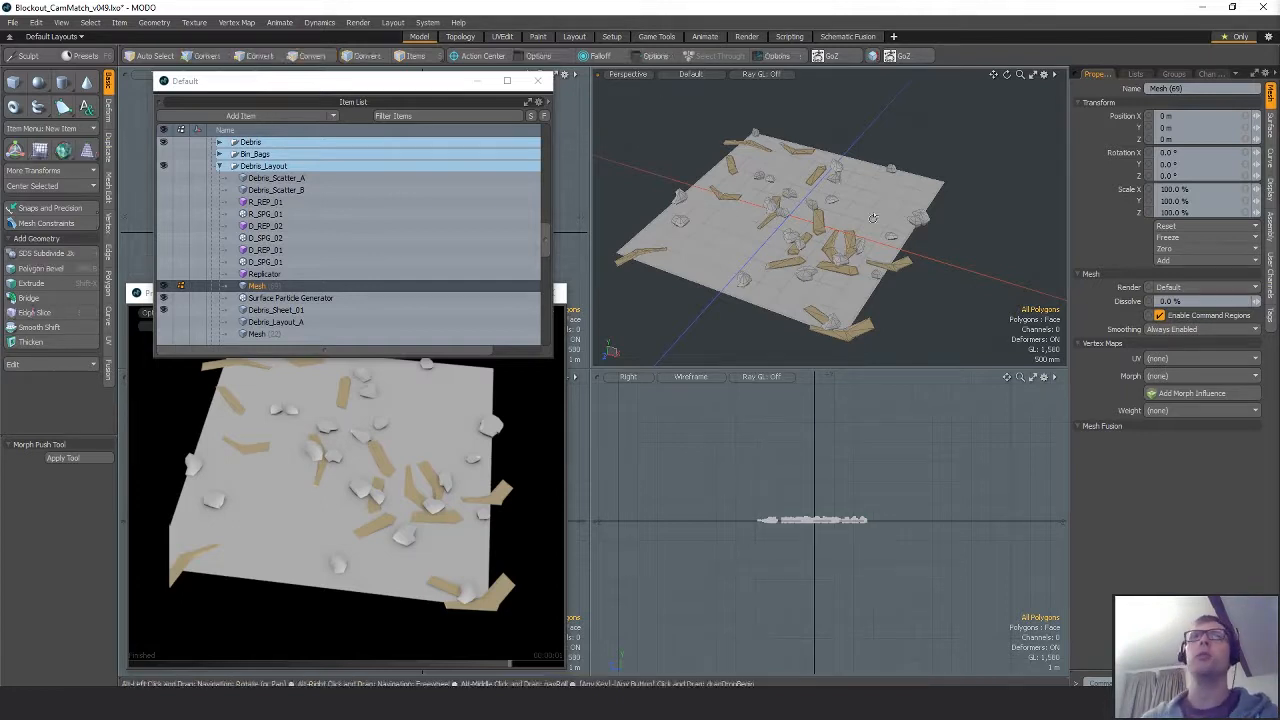
left_click_drag(630, 150, 826, 237, "ctrl+alt")
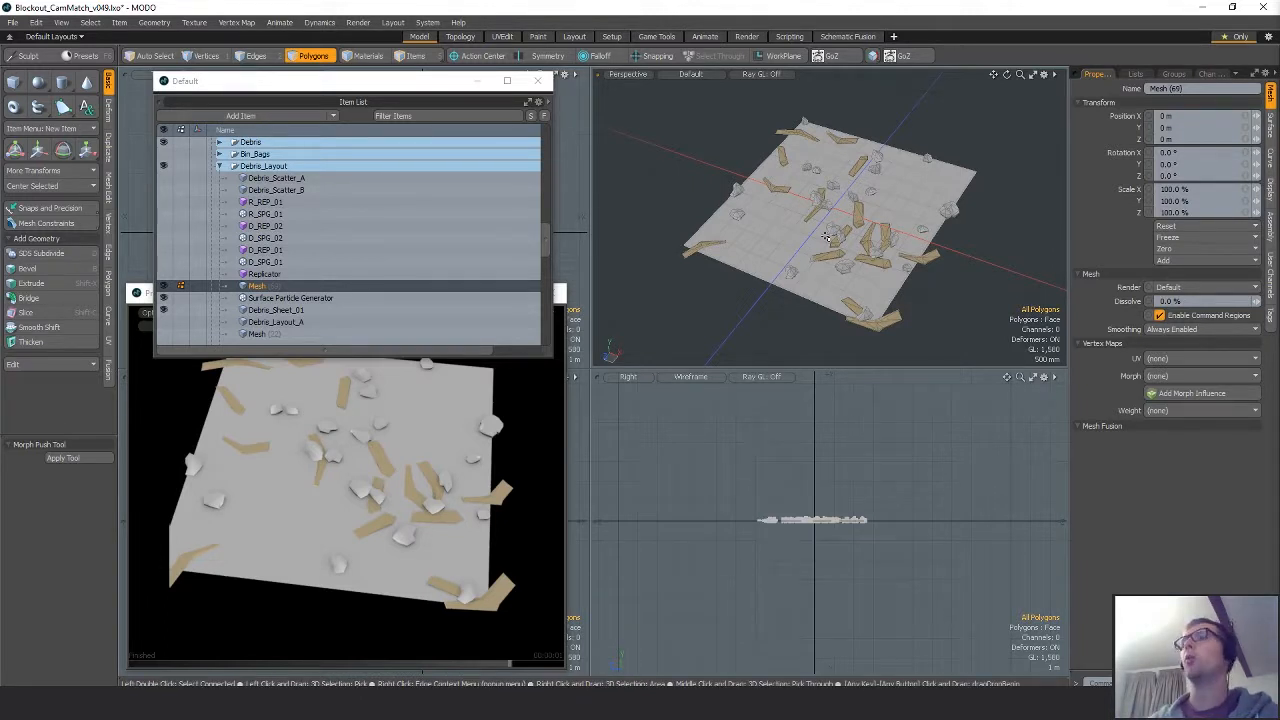
Close the floating item list and render preview windows and save the scene.
left_click(538, 80)
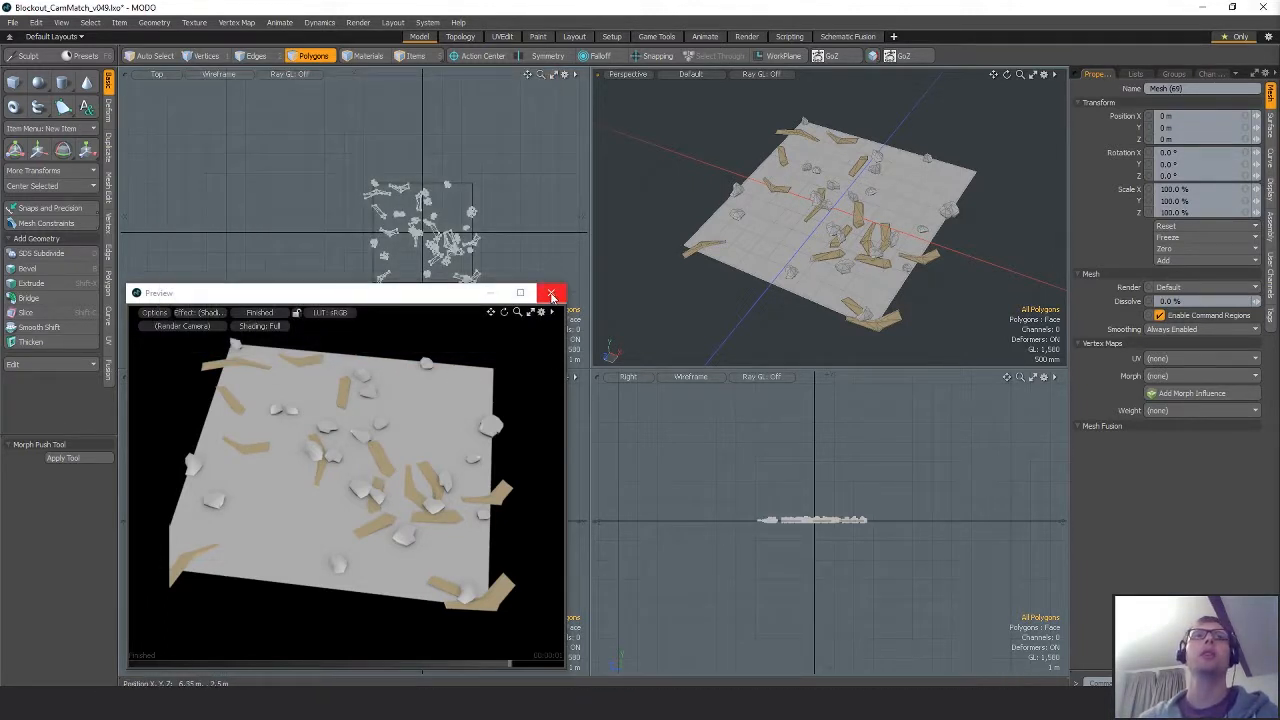
left_click(551, 295)
left_click_drag(795, 215, 809, 220, "alt")
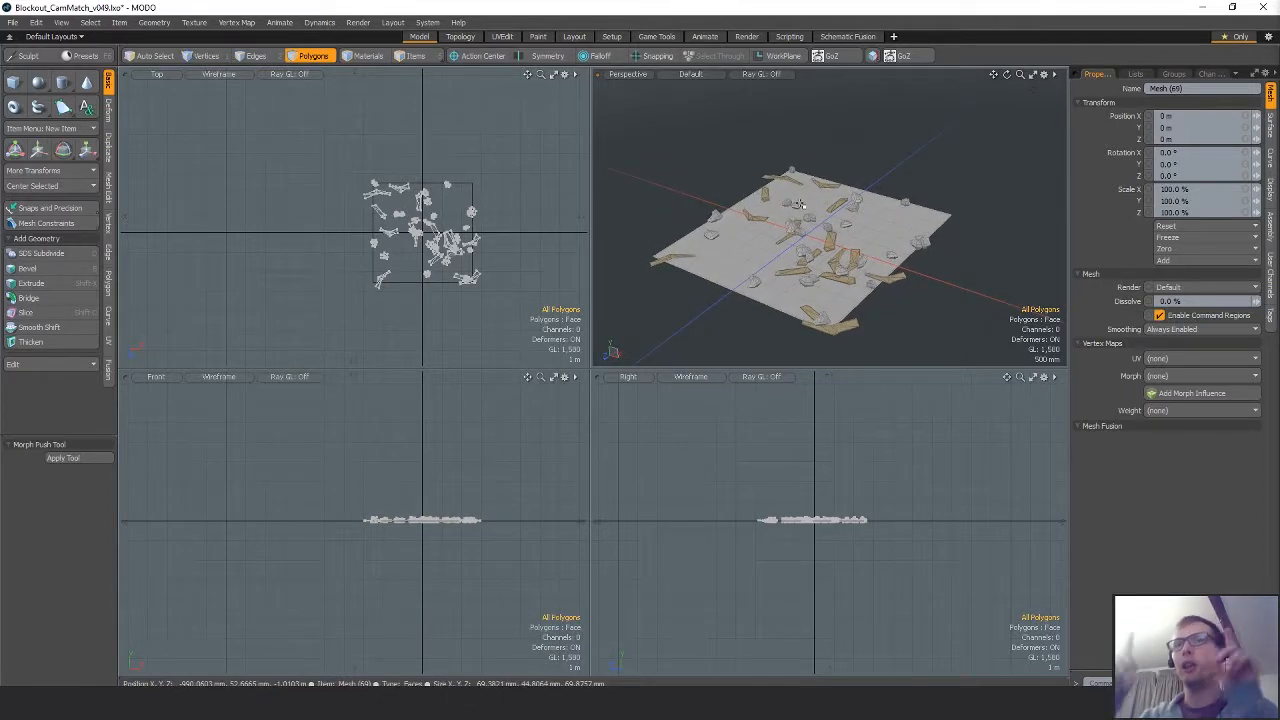
left_click_drag(710, 228, 845, 222, "alt")
left_click_drag(845, 222, 885, 220, "alt+shift")
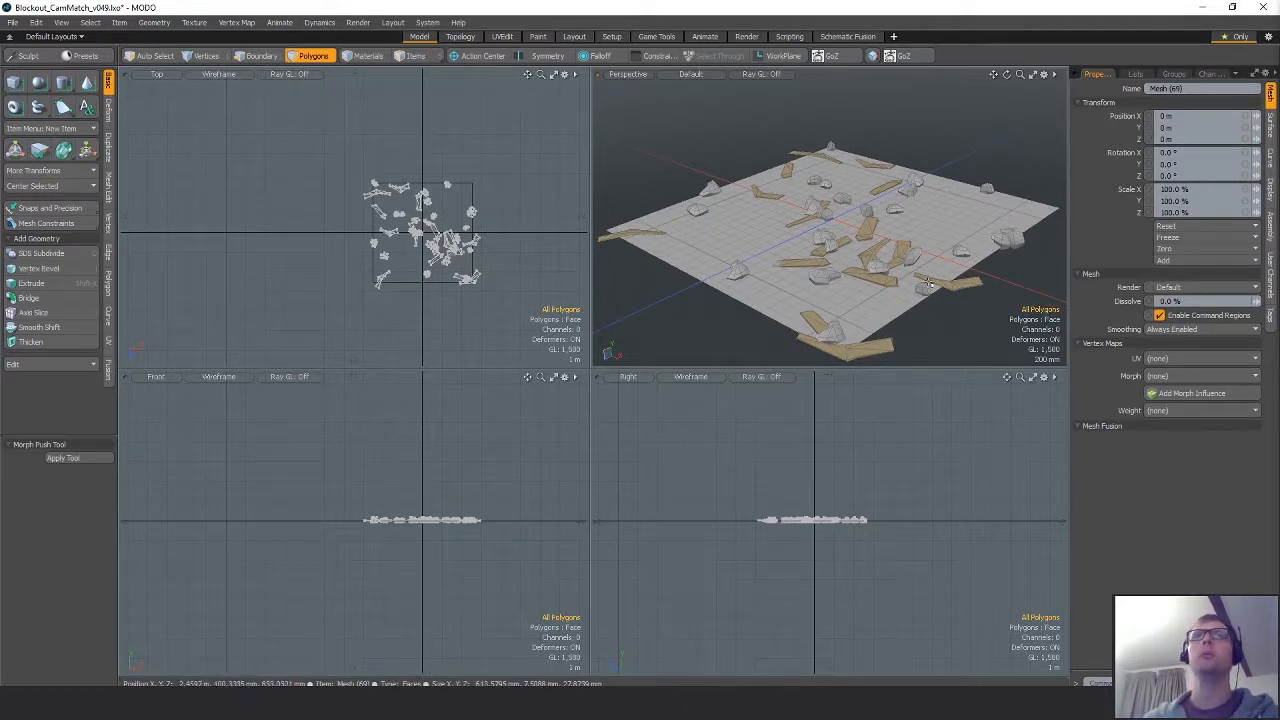
key("ctrl+s")
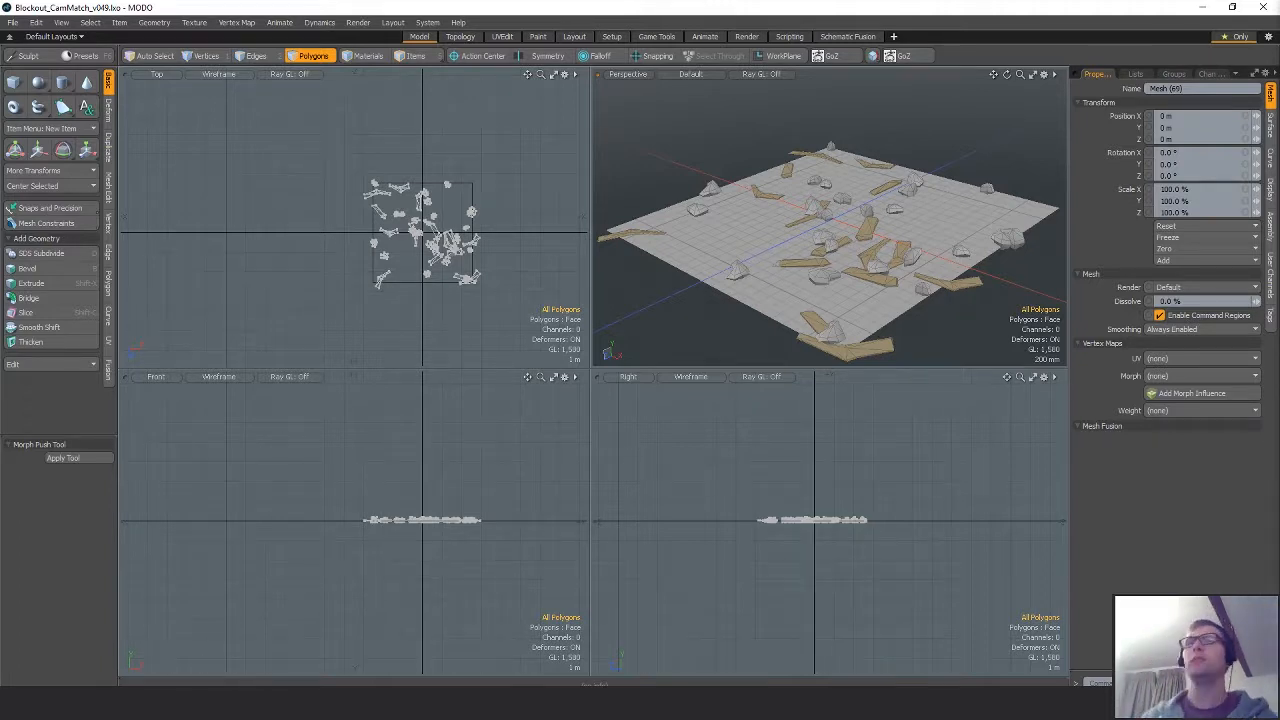
left_click_drag(857, 213, 910, 240, "alt")
scroll(885, 232, "up", 3)
scroll(912, 222, "down", 4)
scroll(912, 239, "up", 2)
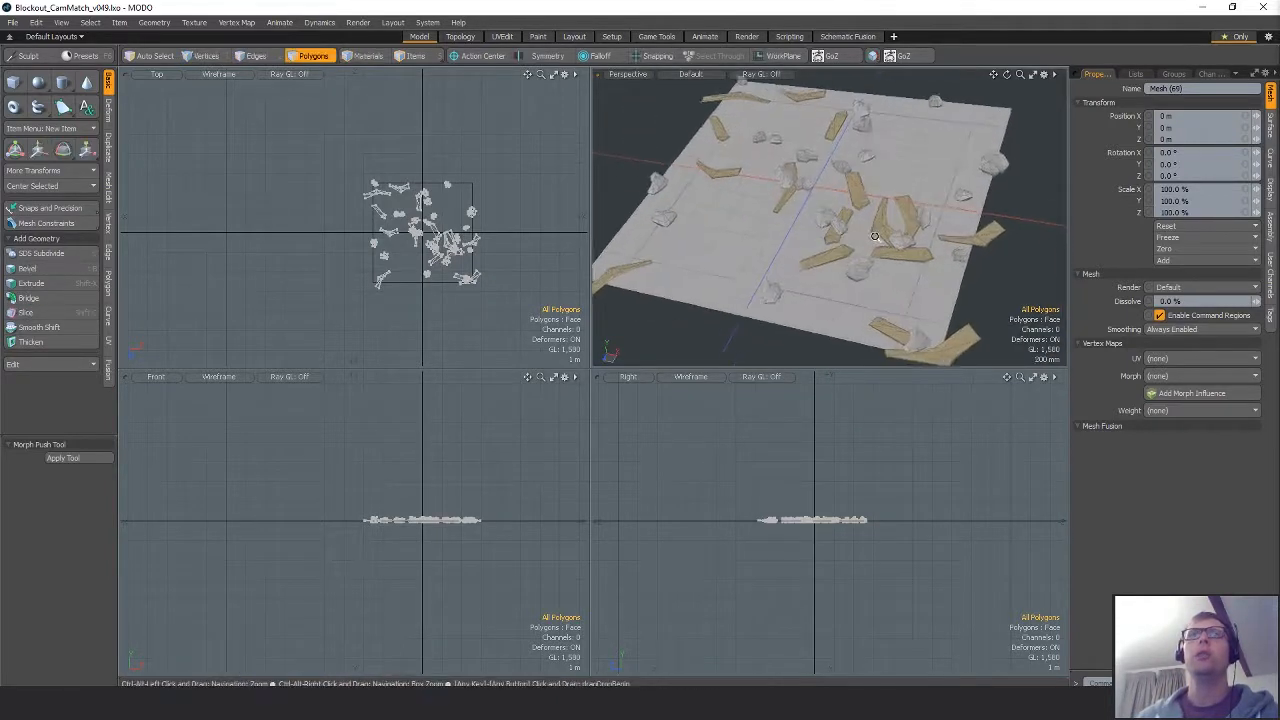
scroll(917, 237, "down", 2)
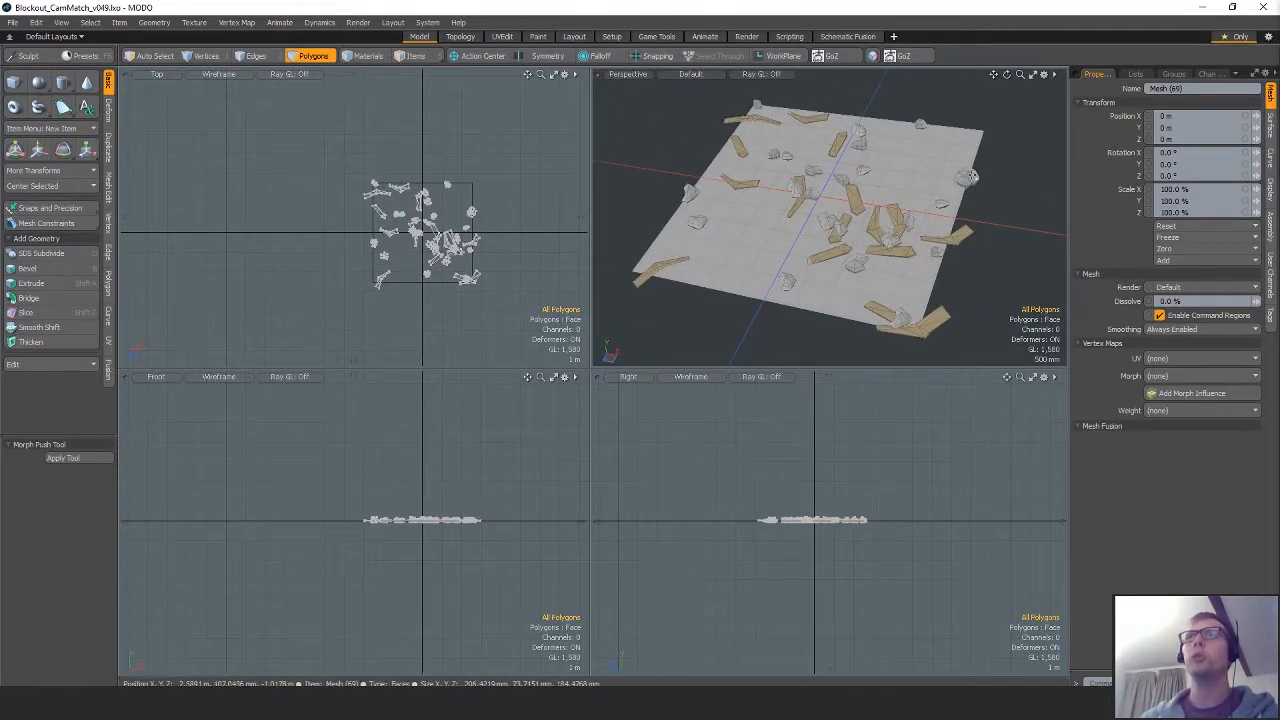
Duplicate the Rock_A, Rock_B and Rock_C items in the Bits_A_GRP group.
left_click(1173, 74)
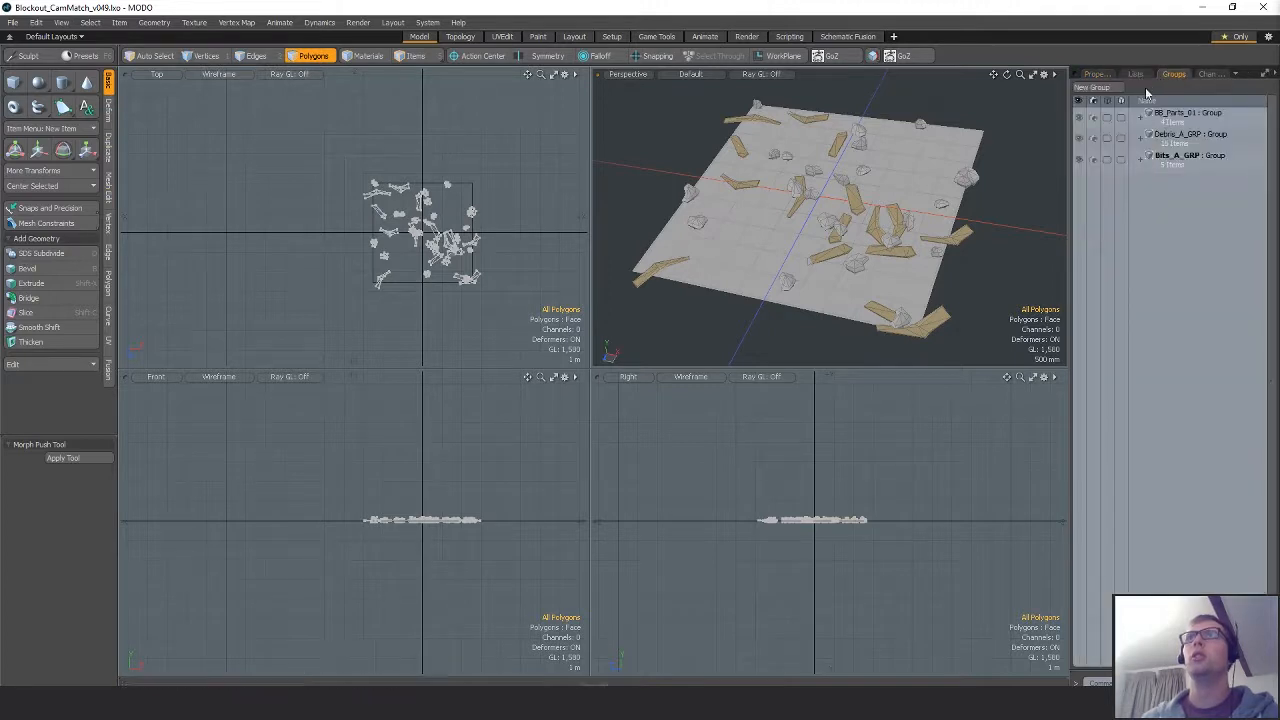
left_click(1144, 158)
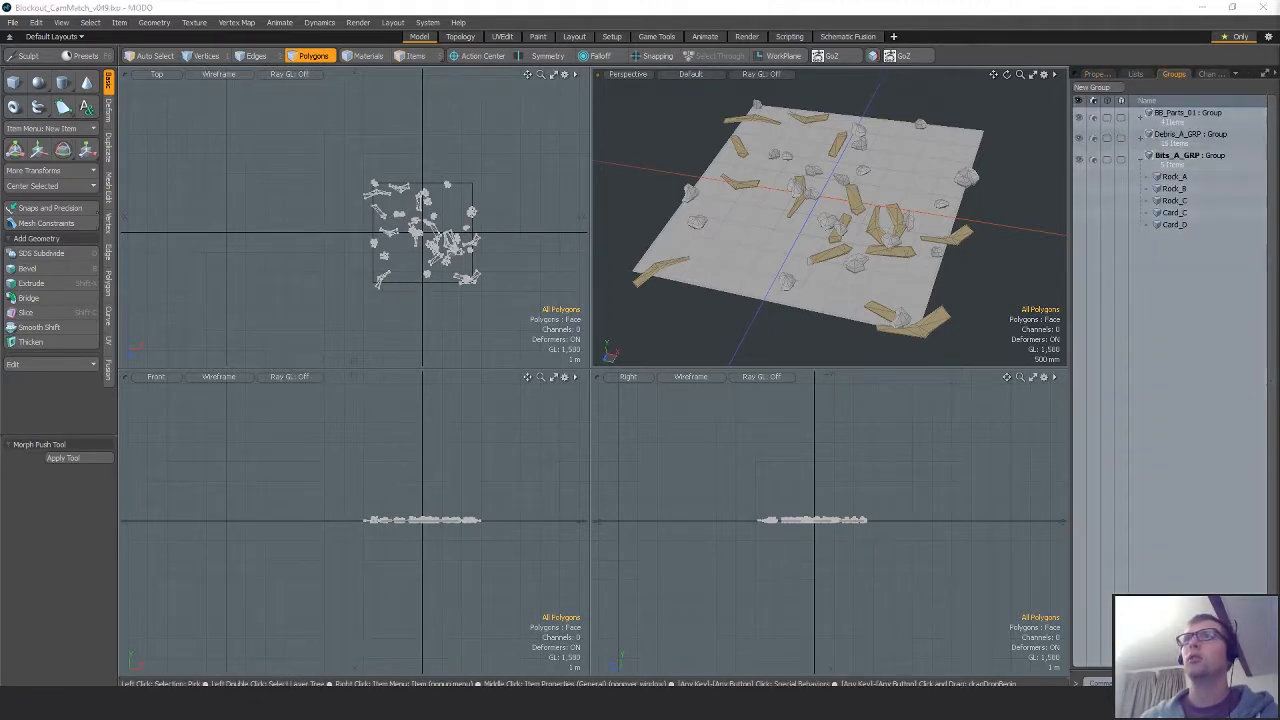
left_click(1174, 177)
left_click(1174, 200, "shift")
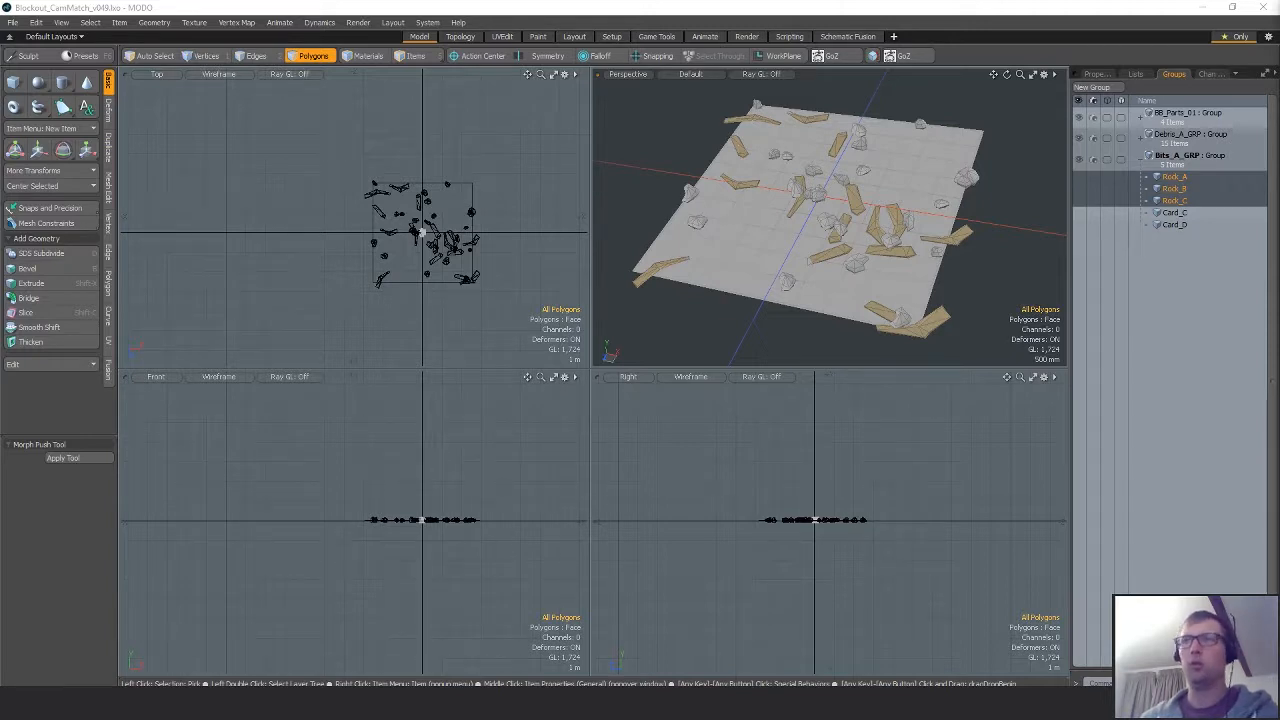
key("5")
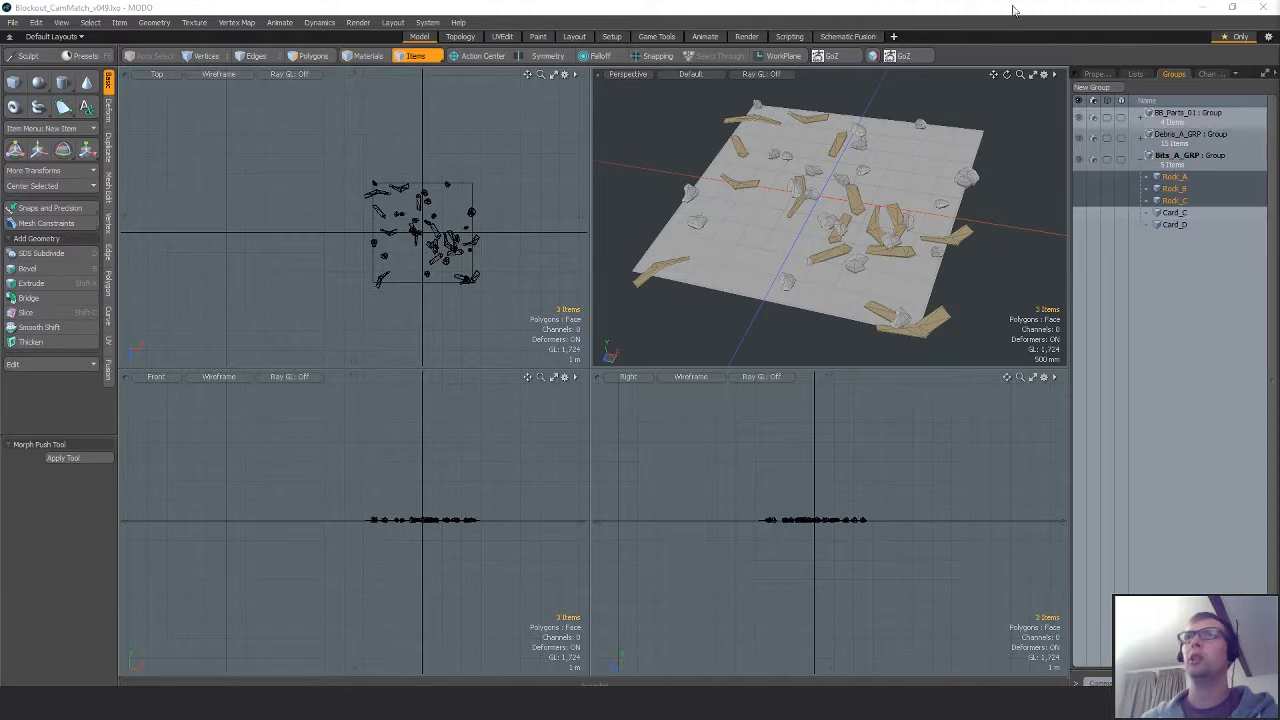
key("ctrl+d")
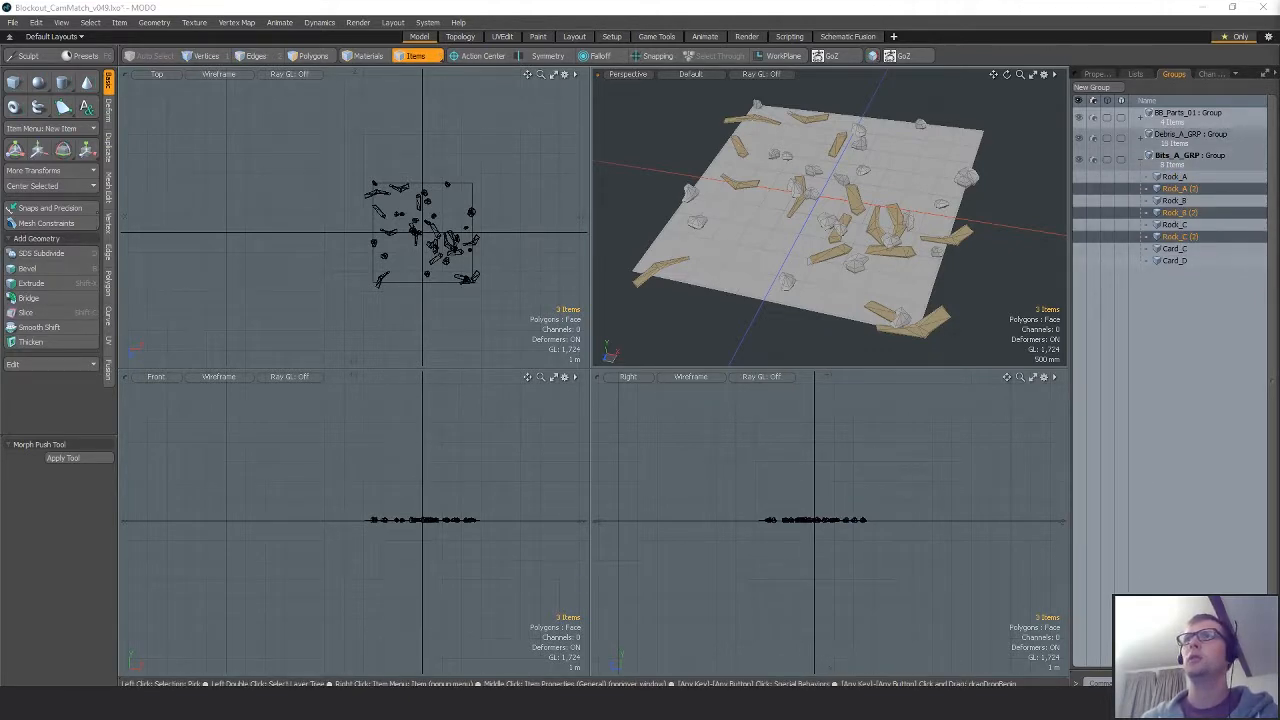
Hide the scattered debris and rename the Rock_A copy as Rock_D.
left_click(1180, 189)
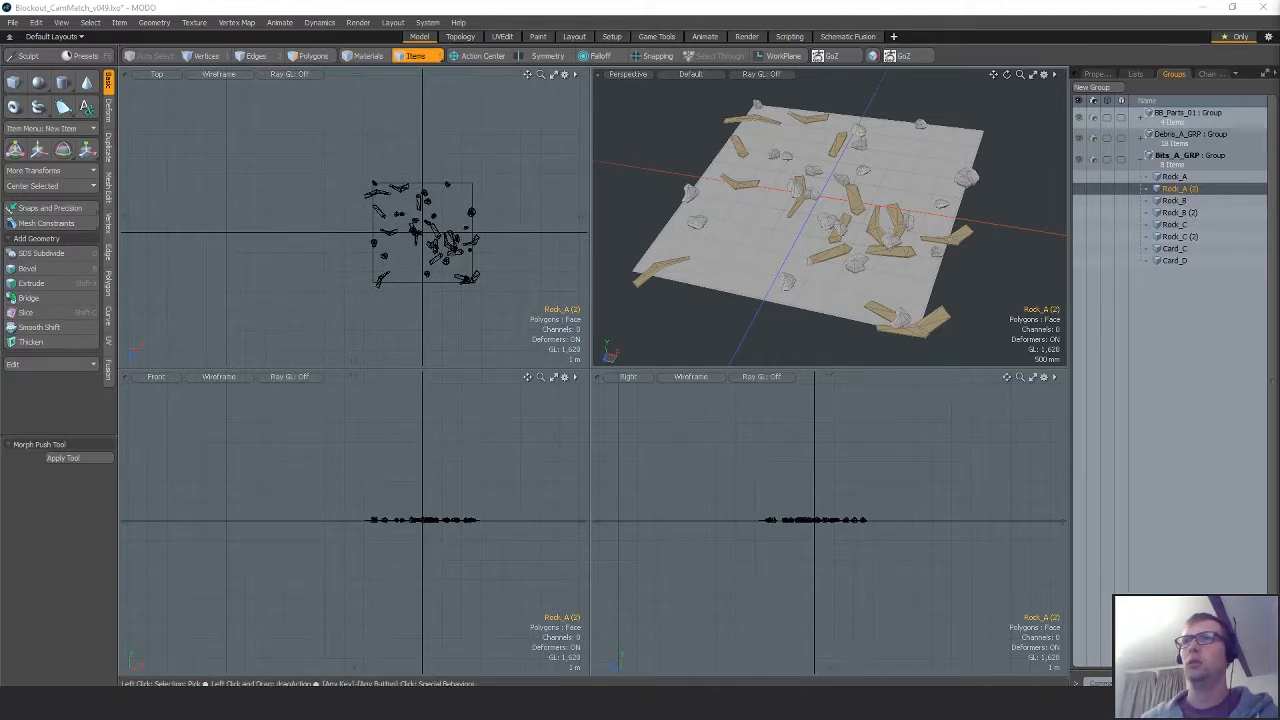
left_click_drag(913, 218, 895, 262, "alt+shift")
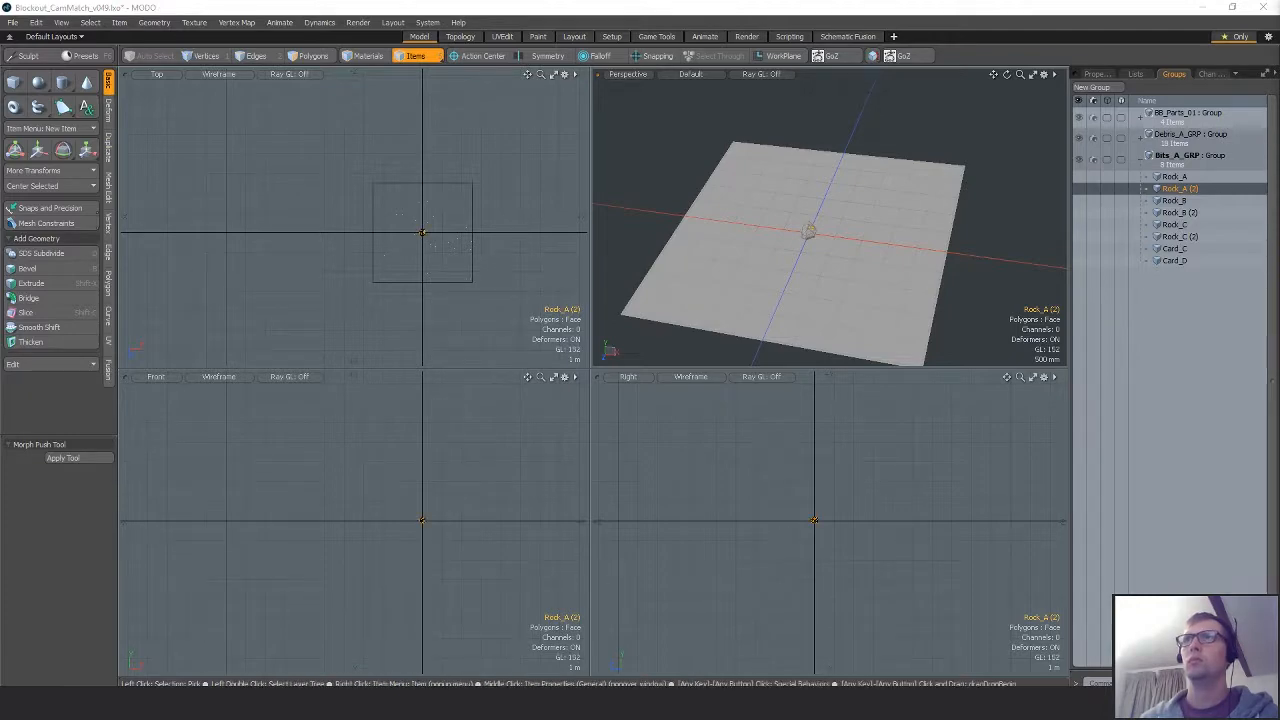
type("Rock_D")
key("Return")
Flatten all of Rock_D's polygons vertically to about half their height.
key("shift+a")
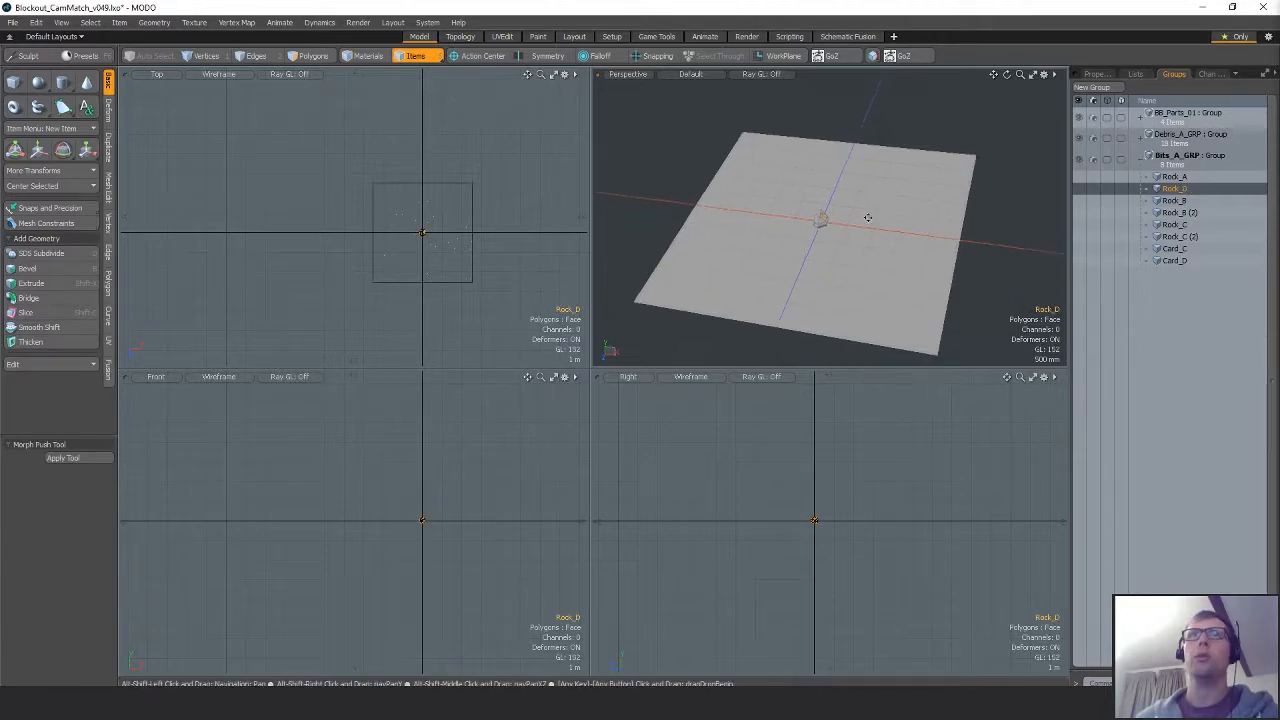
key("shift+a")
scroll(837, 517, "down", 3)
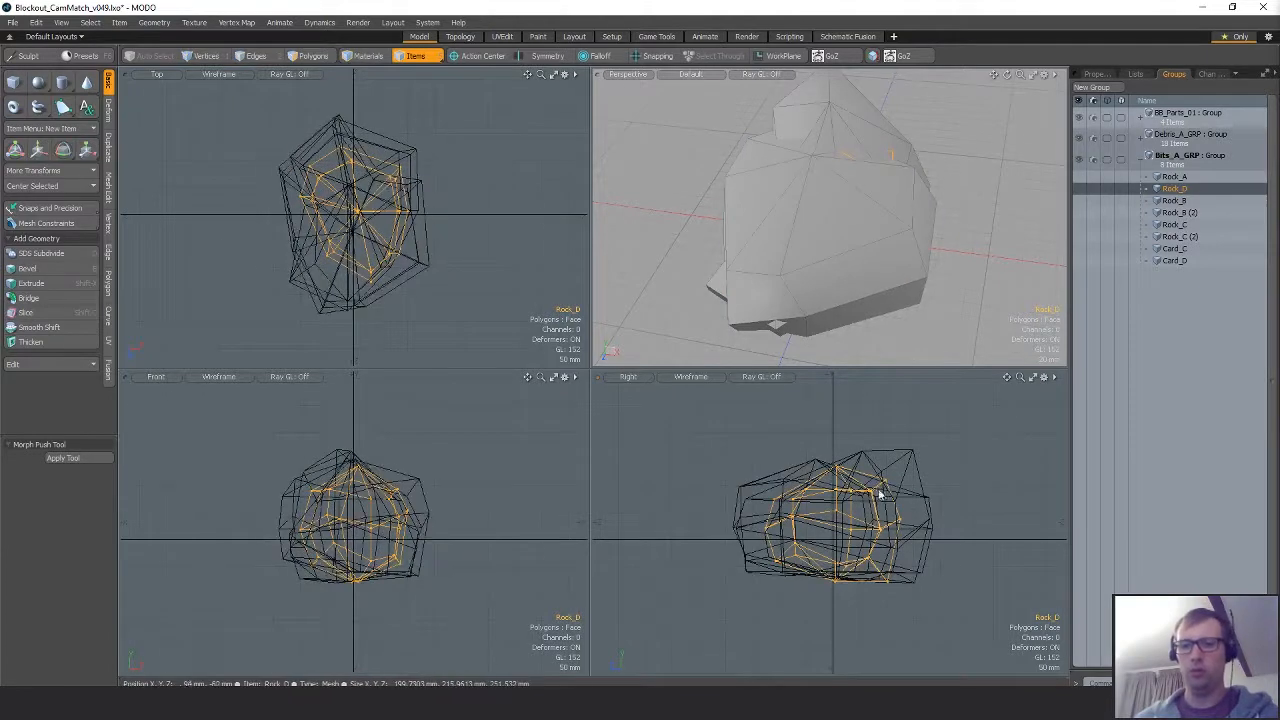
key("3")
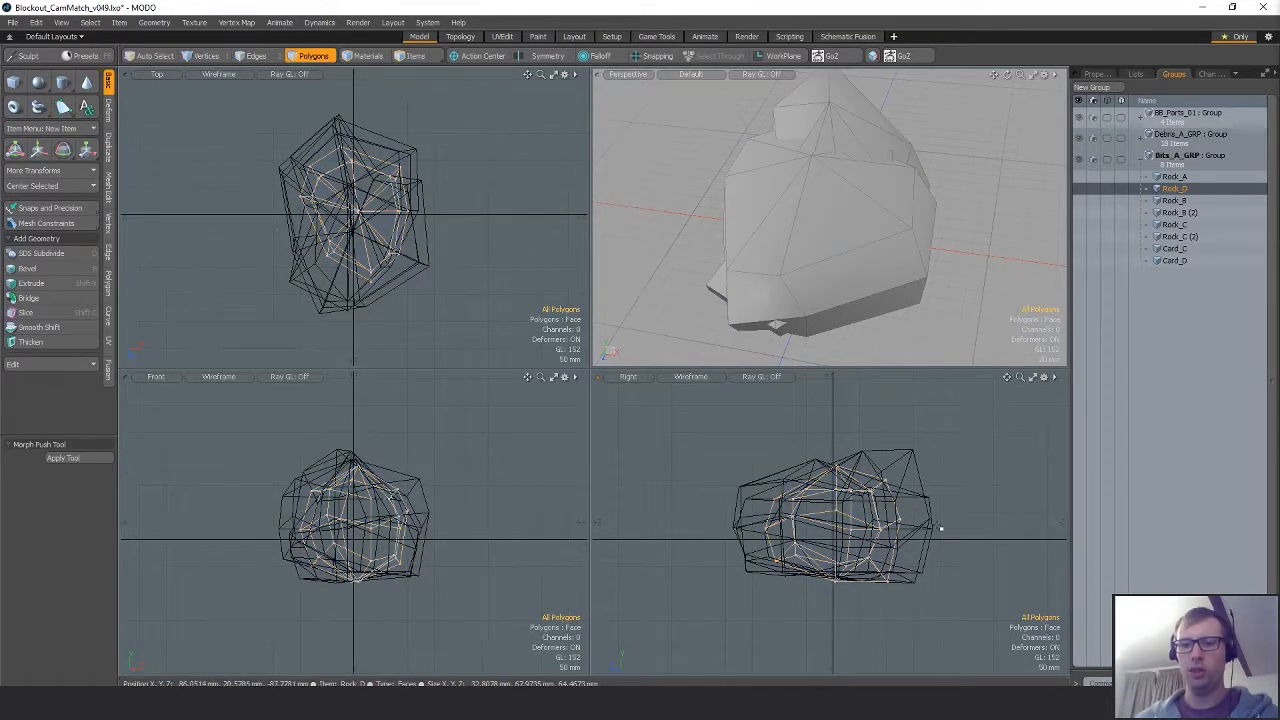
key("y")
left_click_drag(836, 437, 836, 501)
key("q")
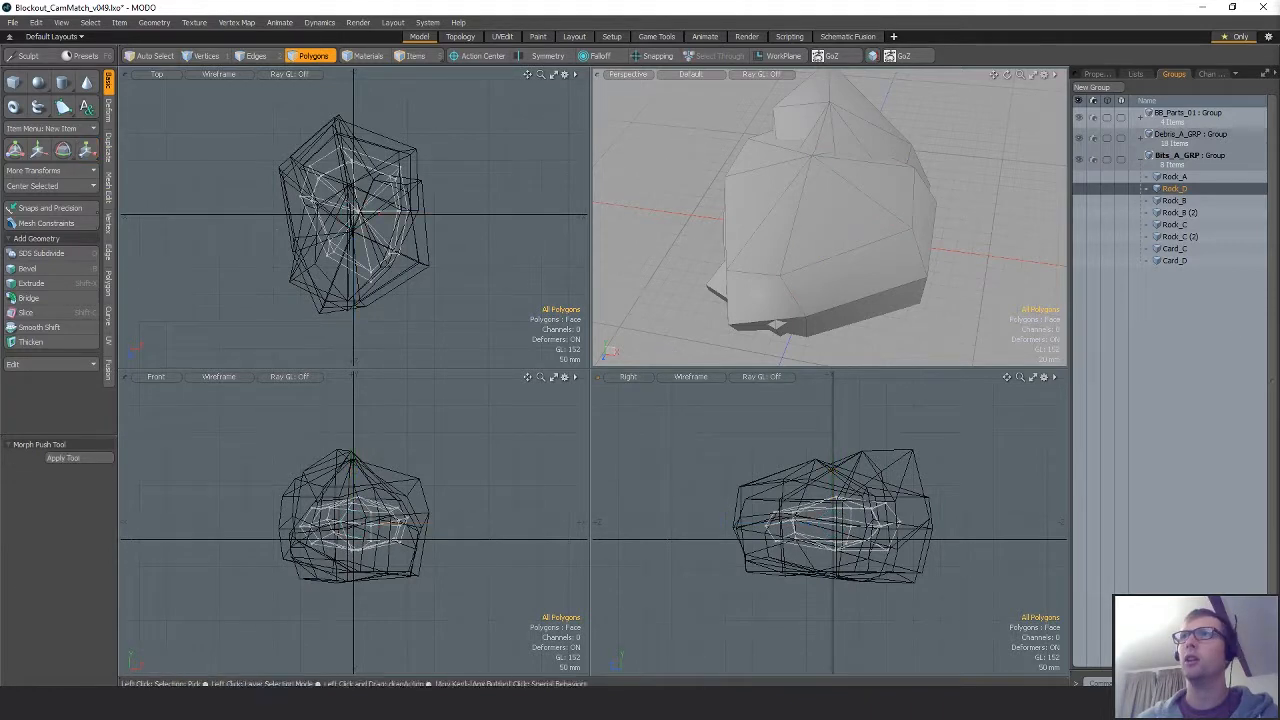
Scale the Rock_B copy, renamed Rock_E, to 52% in Y and rotate its polygons around the vertical axis.
left_click(1180, 213)
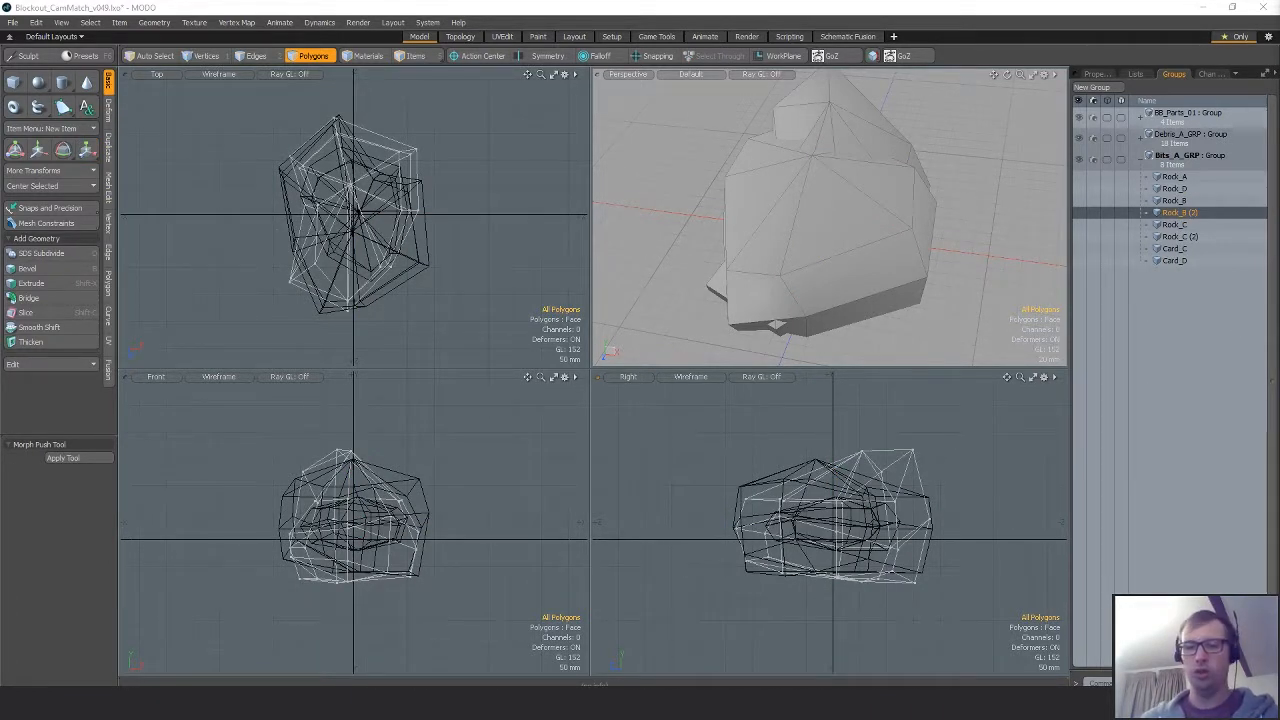
key("r")
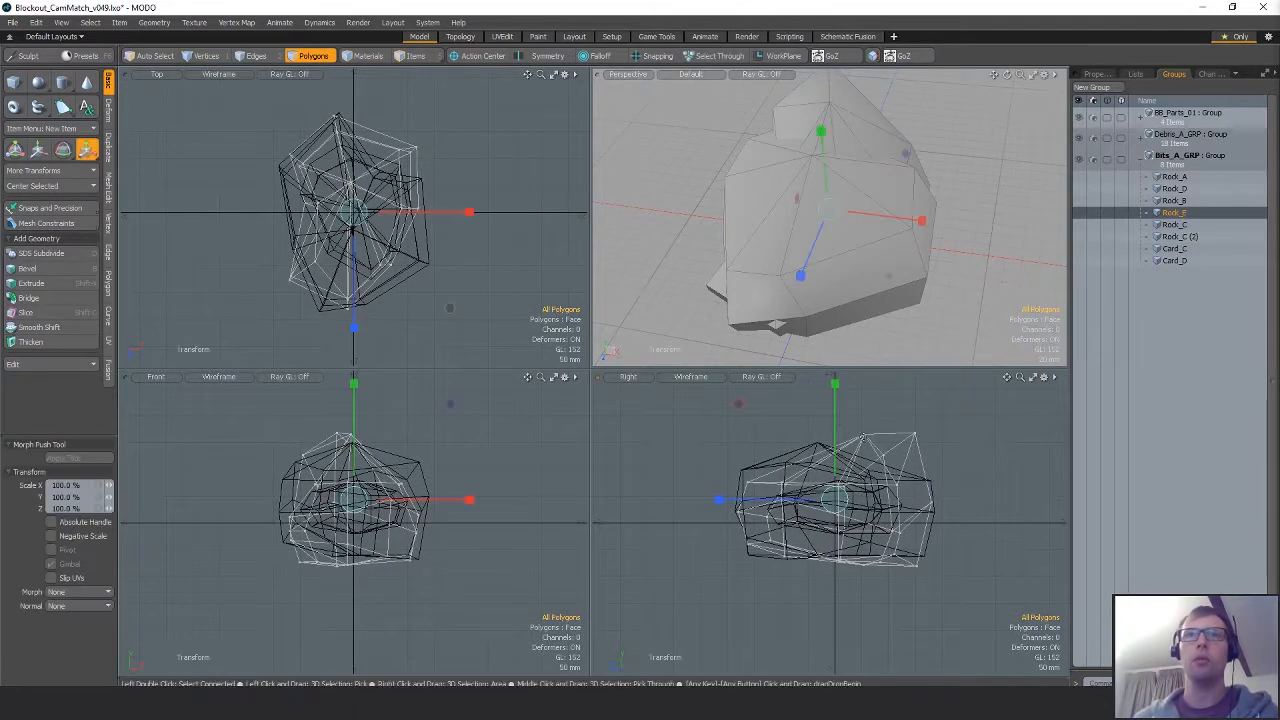
left_click_drag(834, 414, 834, 442)
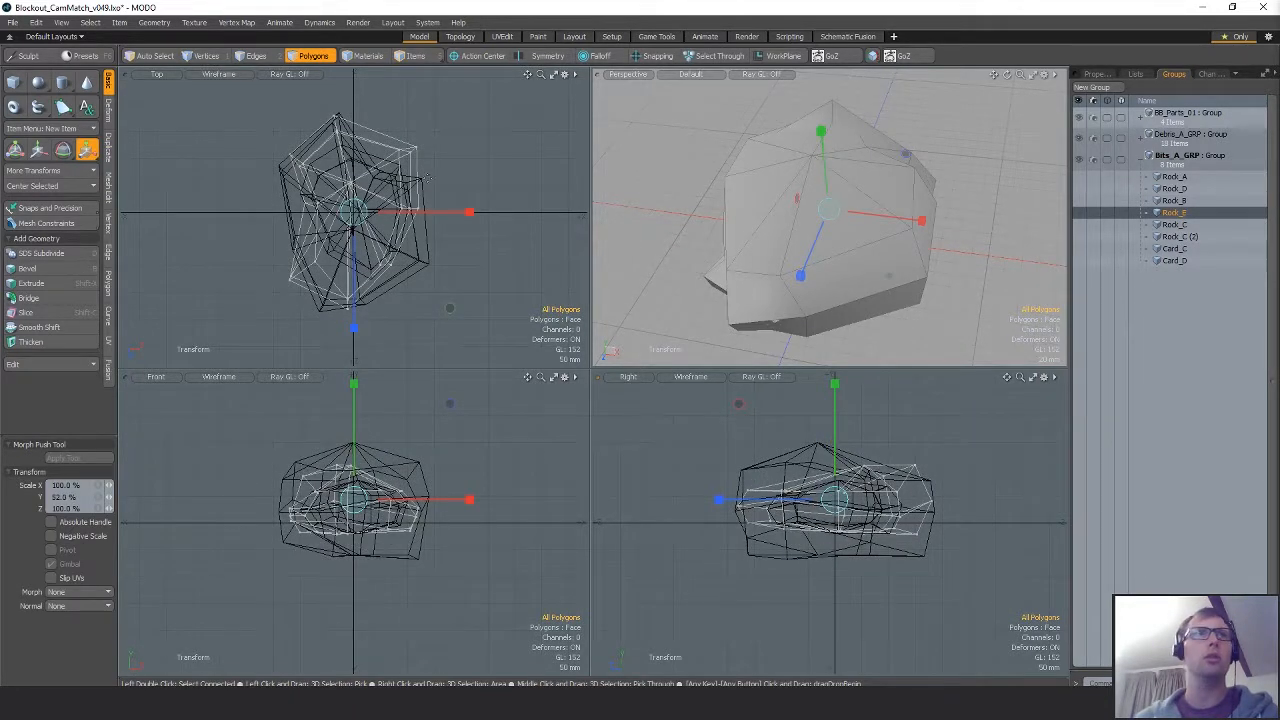
key("e")
left_click_drag(431, 106, 459, 300)
key("w")
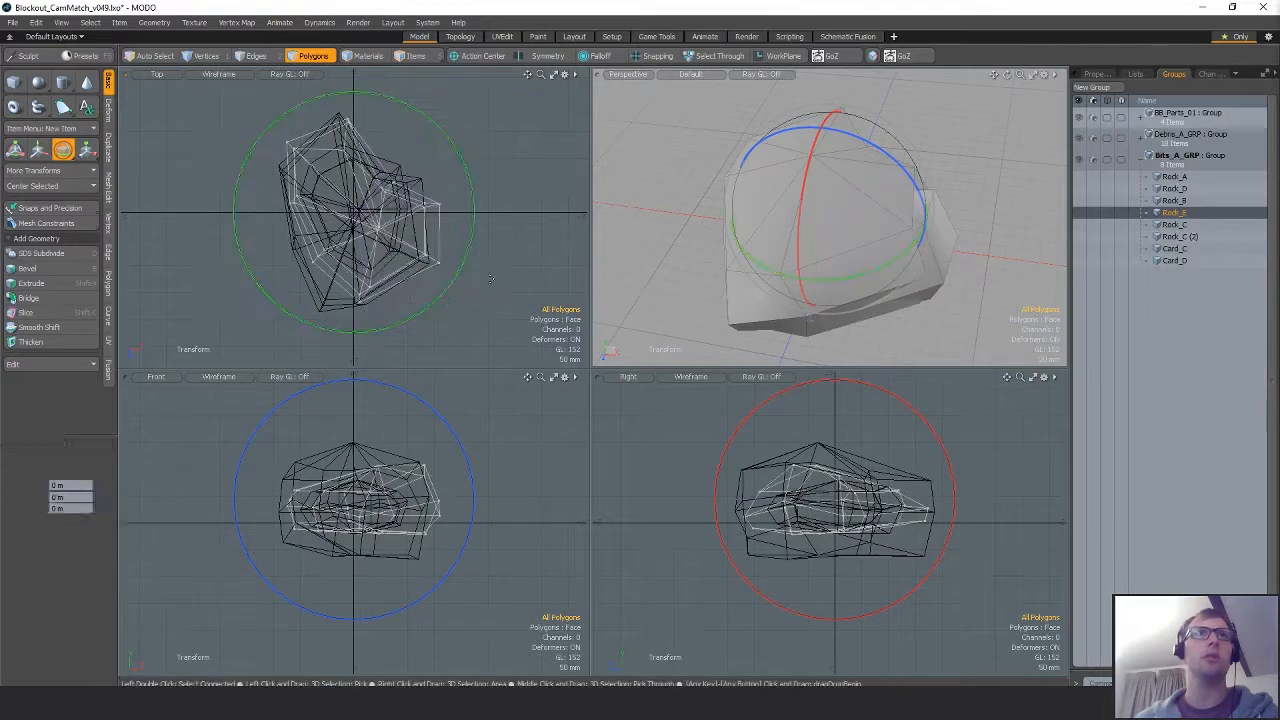
Flatten the Rock_C copy, renamed Rock_F, vertically and rotate its polygons -53.5° around Y.
left_click(1180, 237)
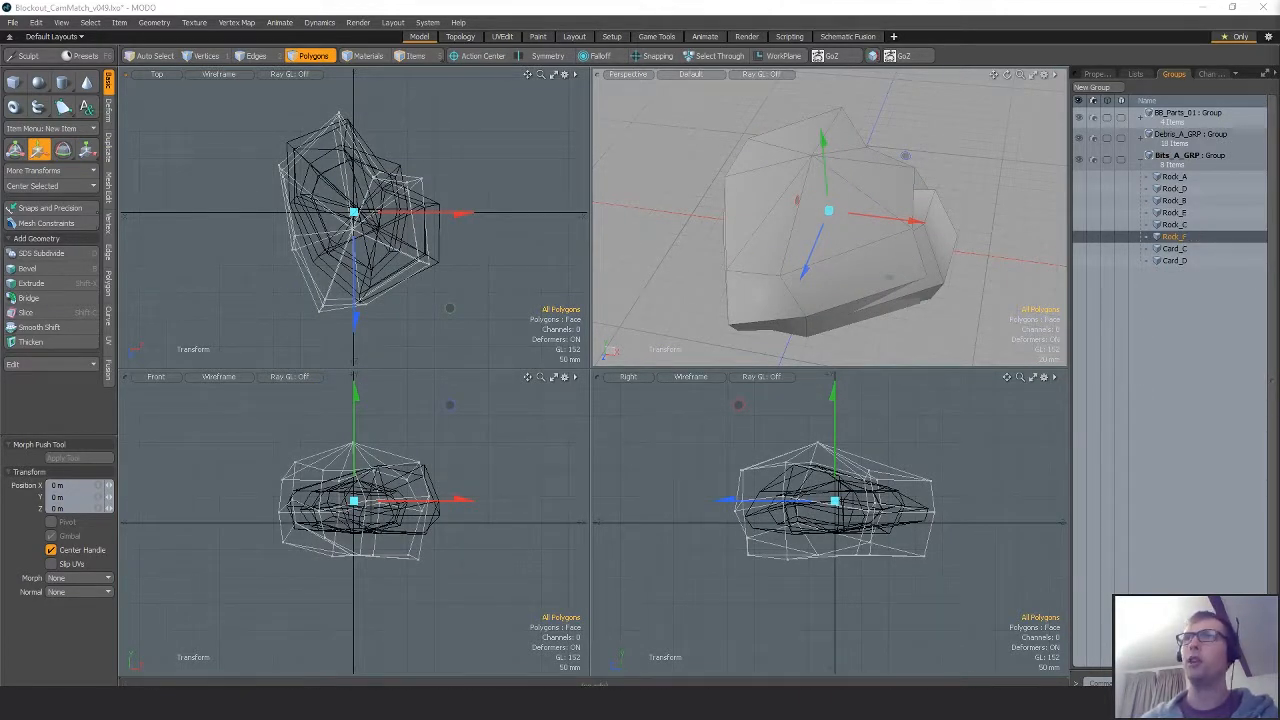
key("r")
left_click_drag(355, 411, 355, 458)
key("e")
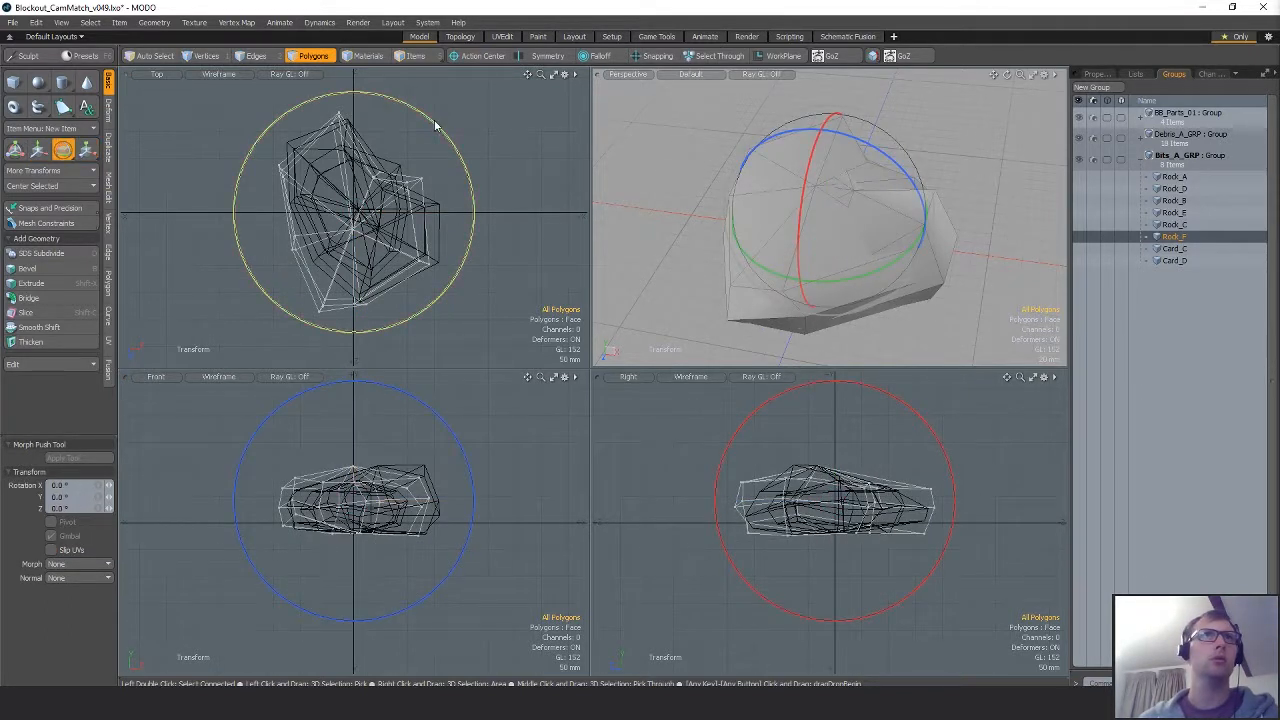
left_click_drag(438, 132, 472, 185)
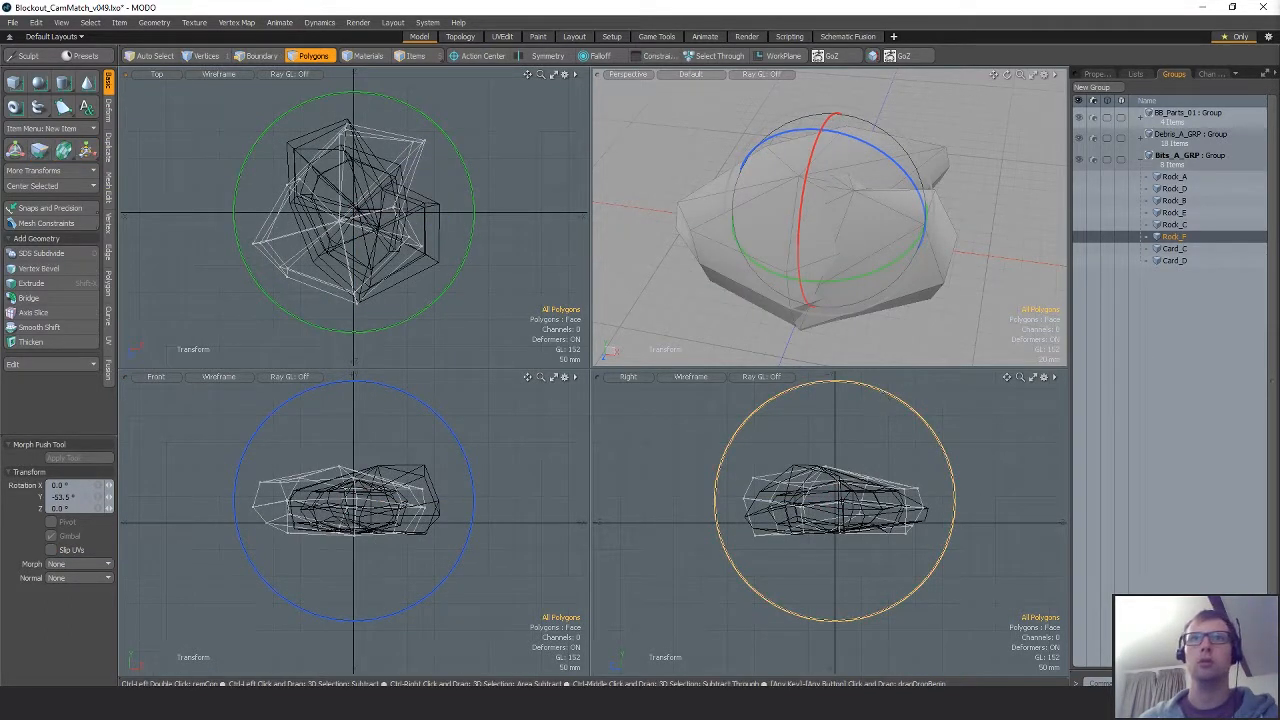
left_click_drag(886, 399, 792, 573)
key("ctrl+z")
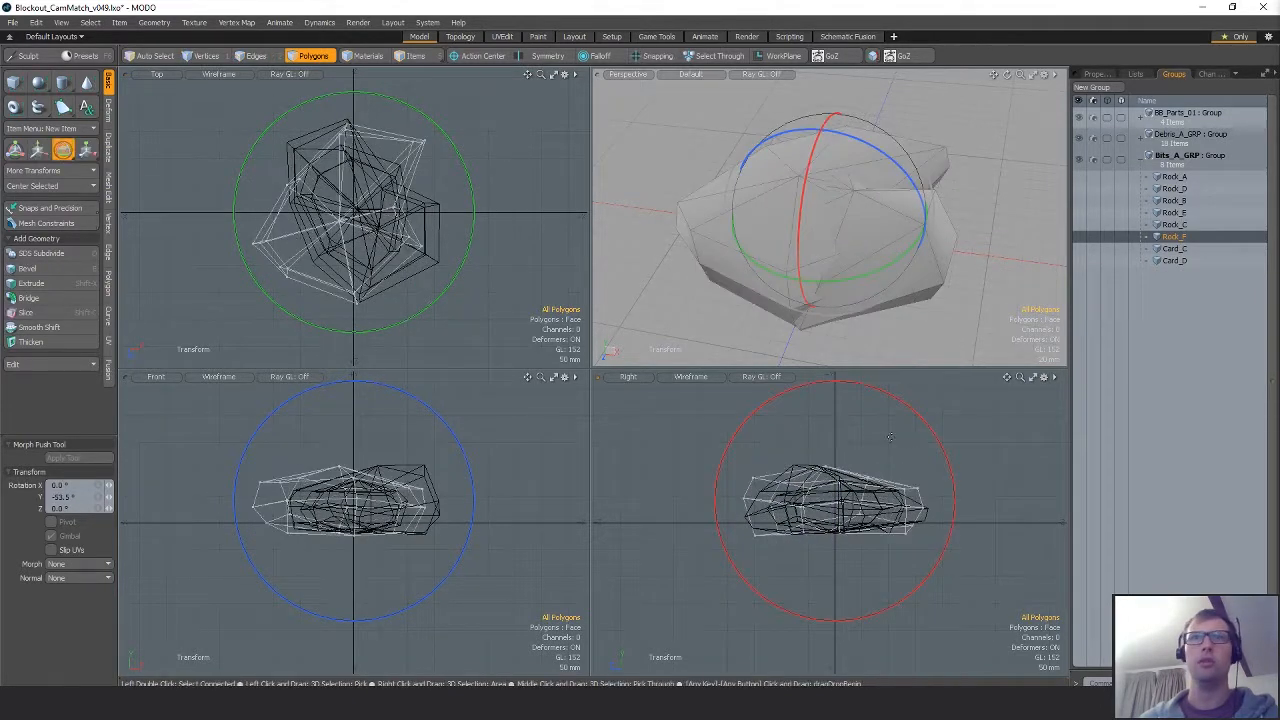
Narrow Rock_F along X and deform its outline with the Bend tool in the horizontal plane.
key("r")
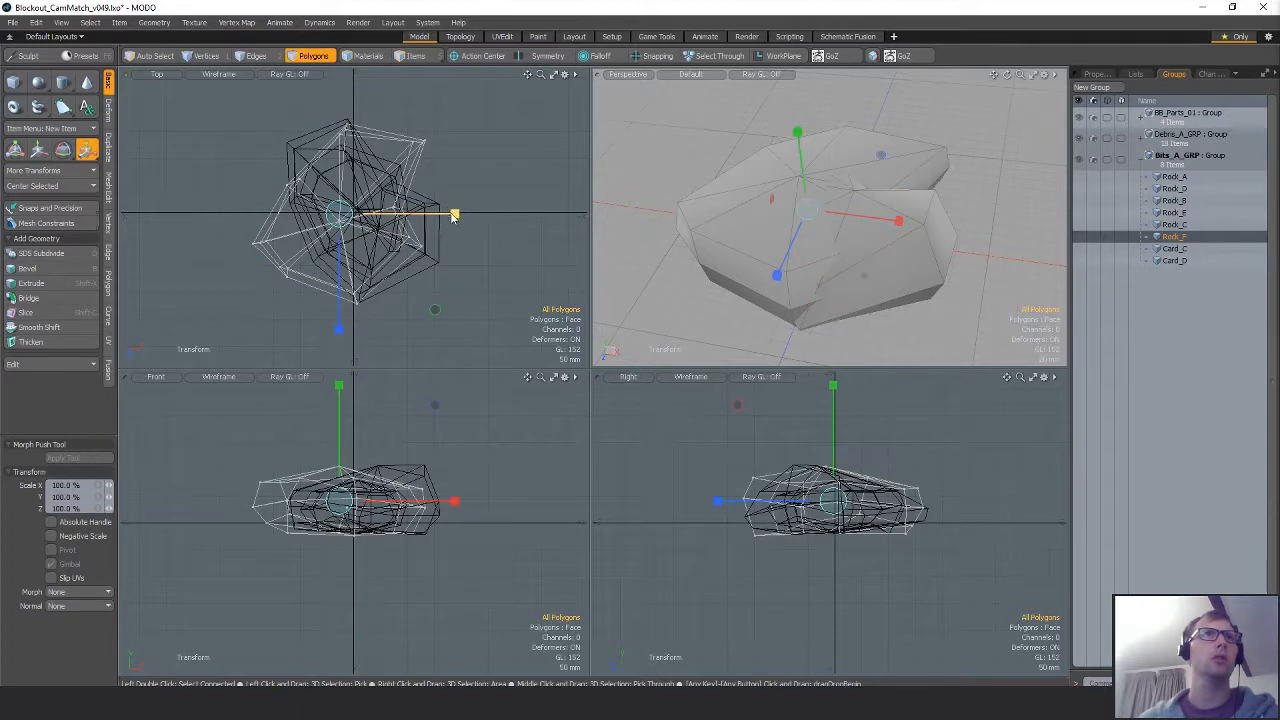
left_click_drag(453, 217, 418, 215)
key("q")
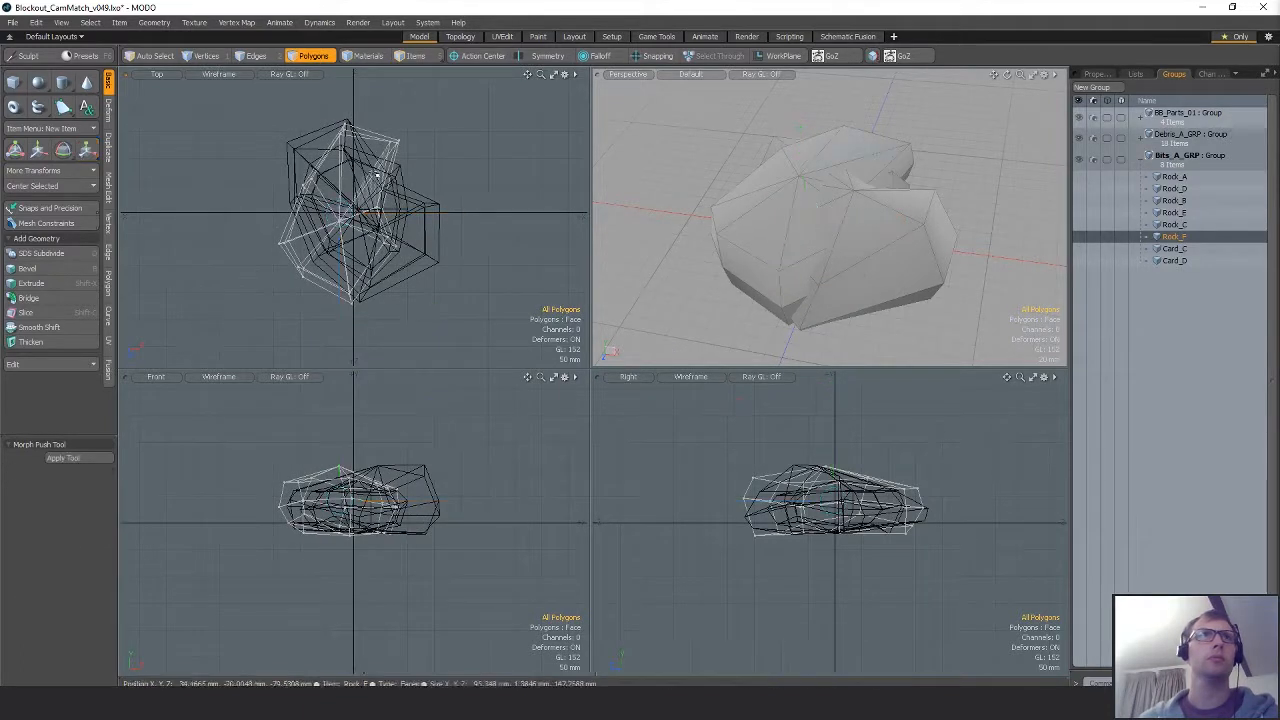
key("shift+b")
left_click(339, 272)
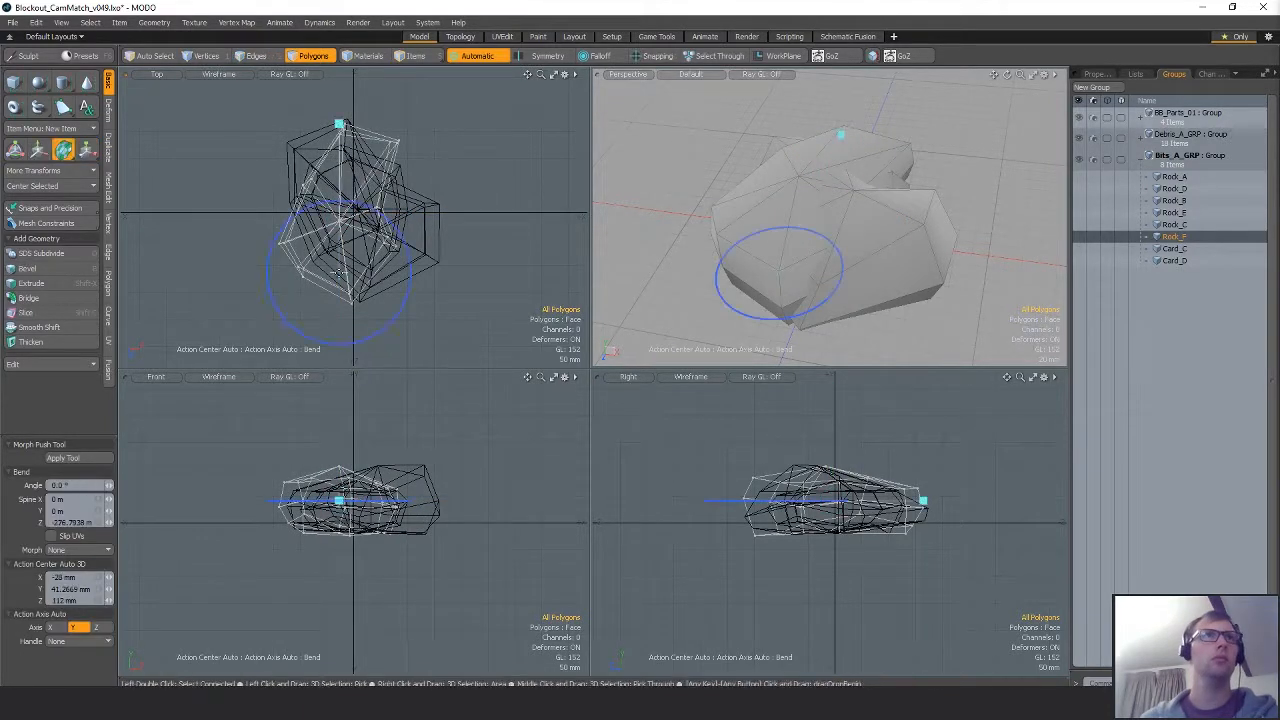
left_click_drag(408, 272, 380, 331)
key("q")
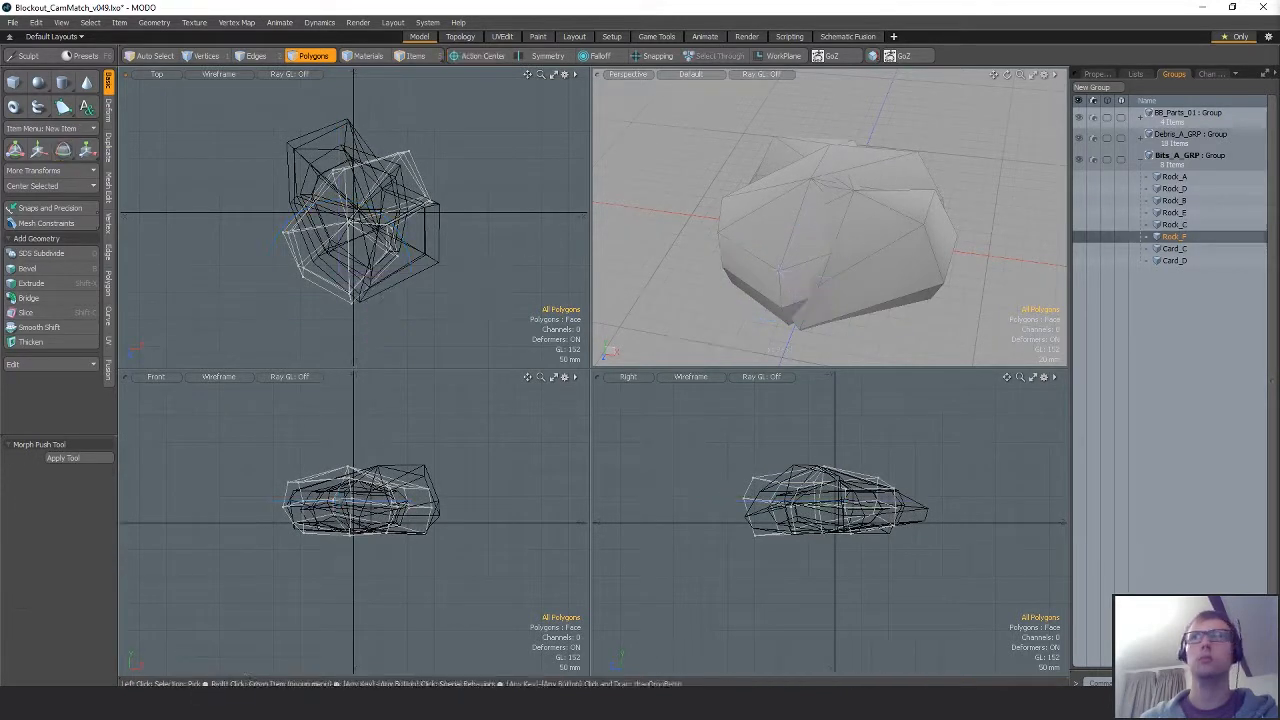
Bend the Rock_E mesh in the horizontal plane to give it a different outline.
left_click(1175, 213)
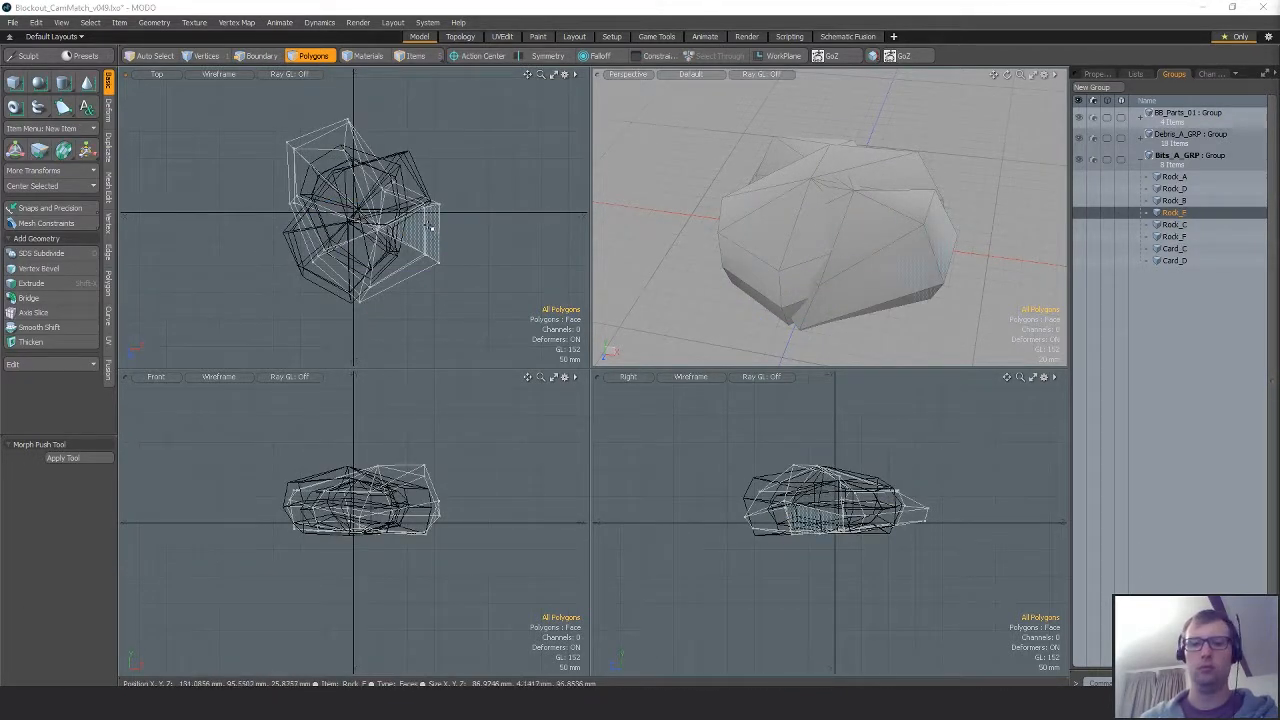
key("ctrl+b")
left_click(370, 295)
left_click_drag(384, 232, 426, 292)
key("q")
Bend the Rock_D mesh around the Y axis to vary its shape.
left_click(1175, 225)
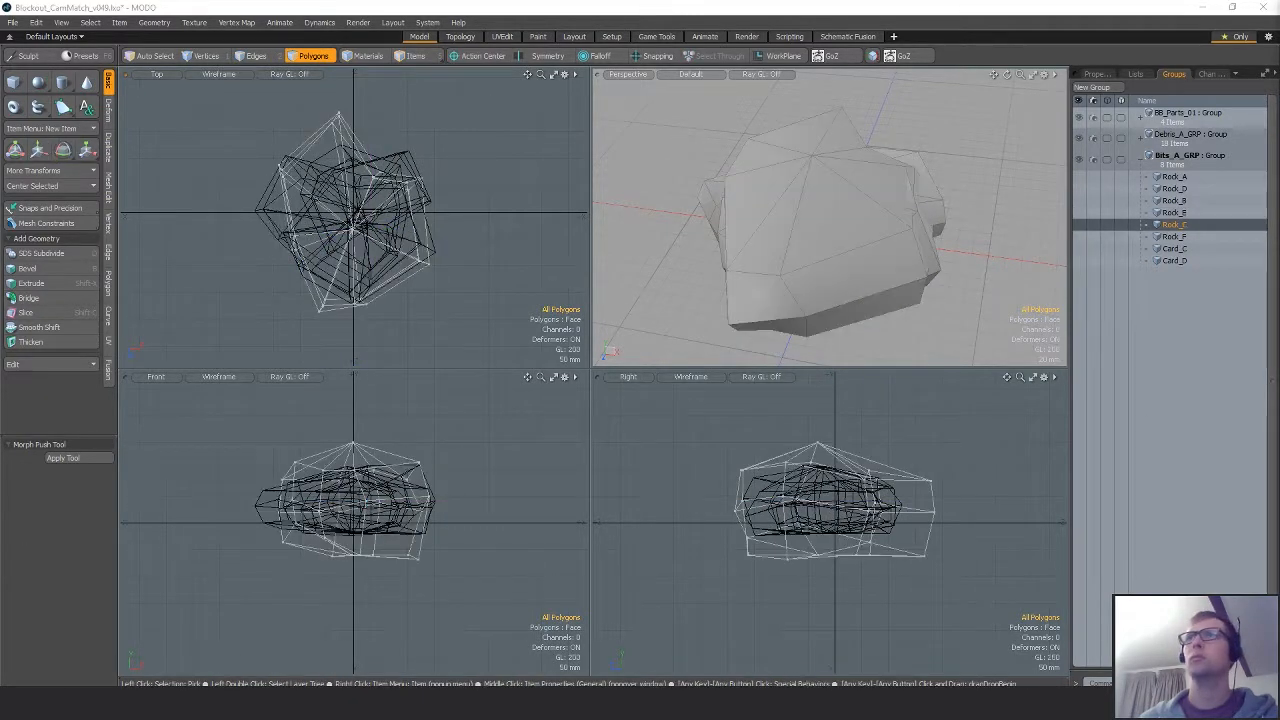
left_click(1175, 189)
key("ctrl+b")
left_click(367, 270)
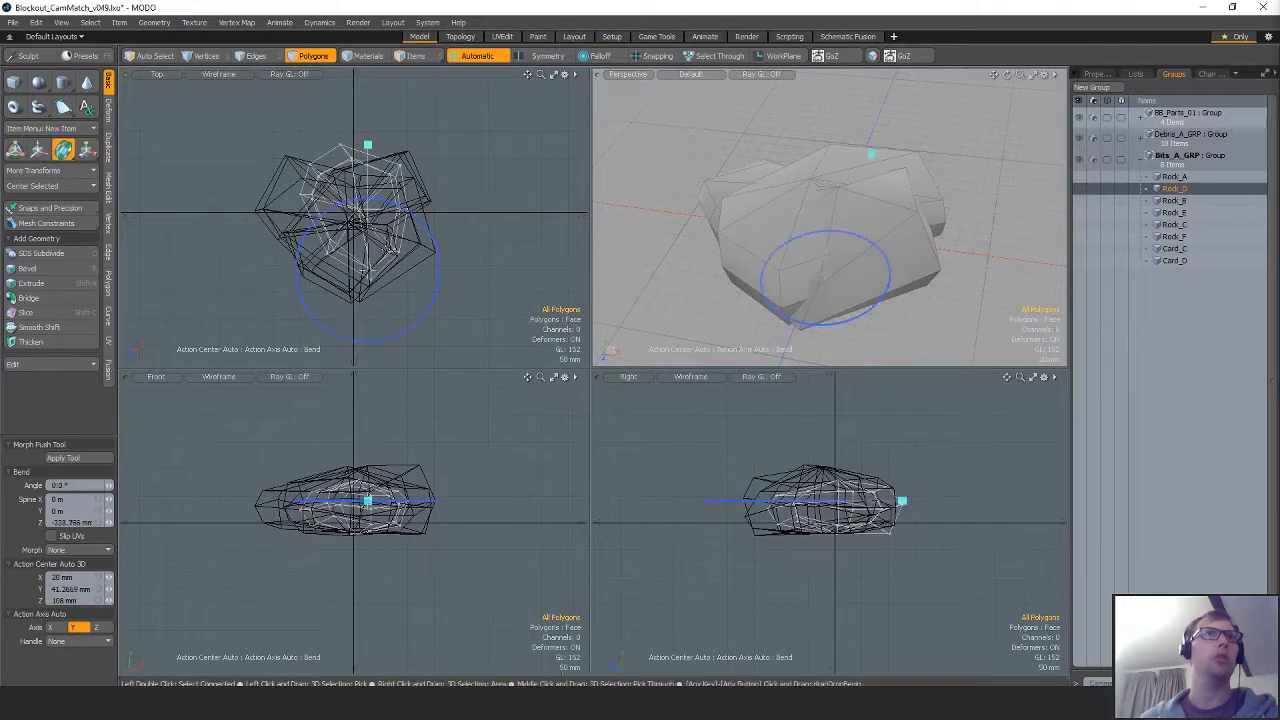
left_click_drag(381, 202, 430, 234)
key("q")
Center the geometry of Rock_D, Rock_E and Rock_F on the origin in Z and X.
key("e")
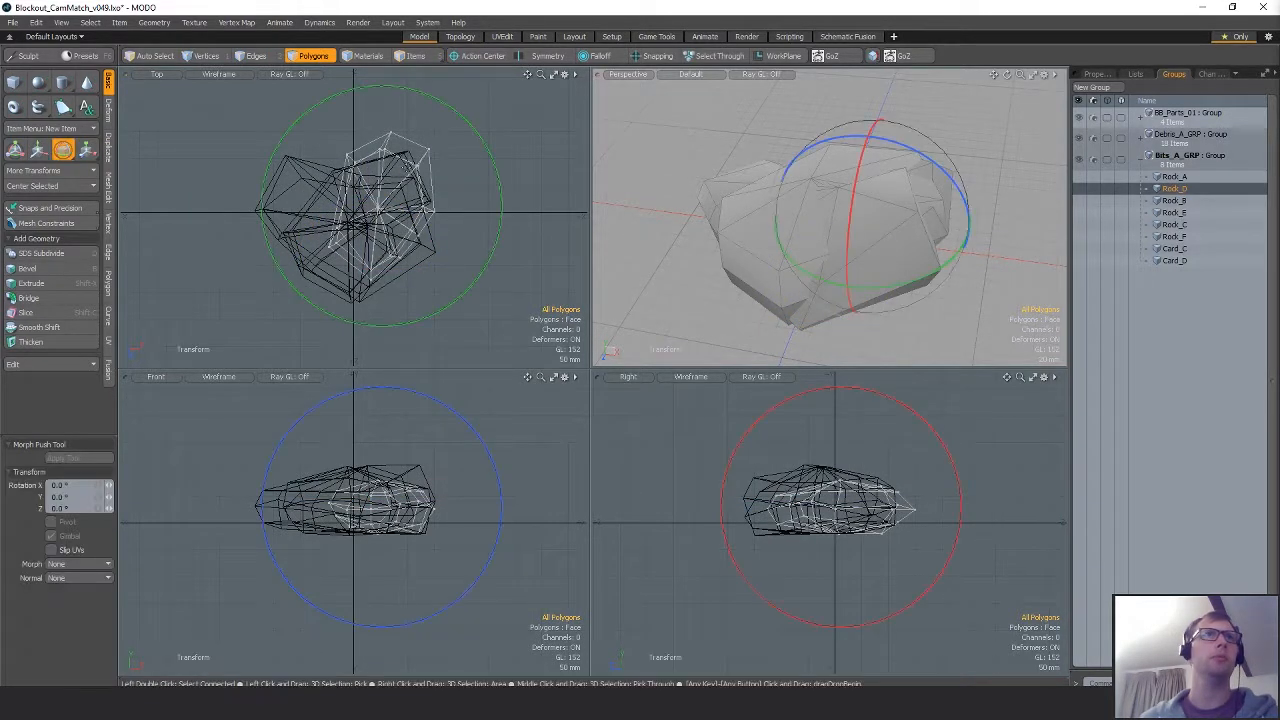
key("q")
left_click(66, 189)
left_click(62, 270)
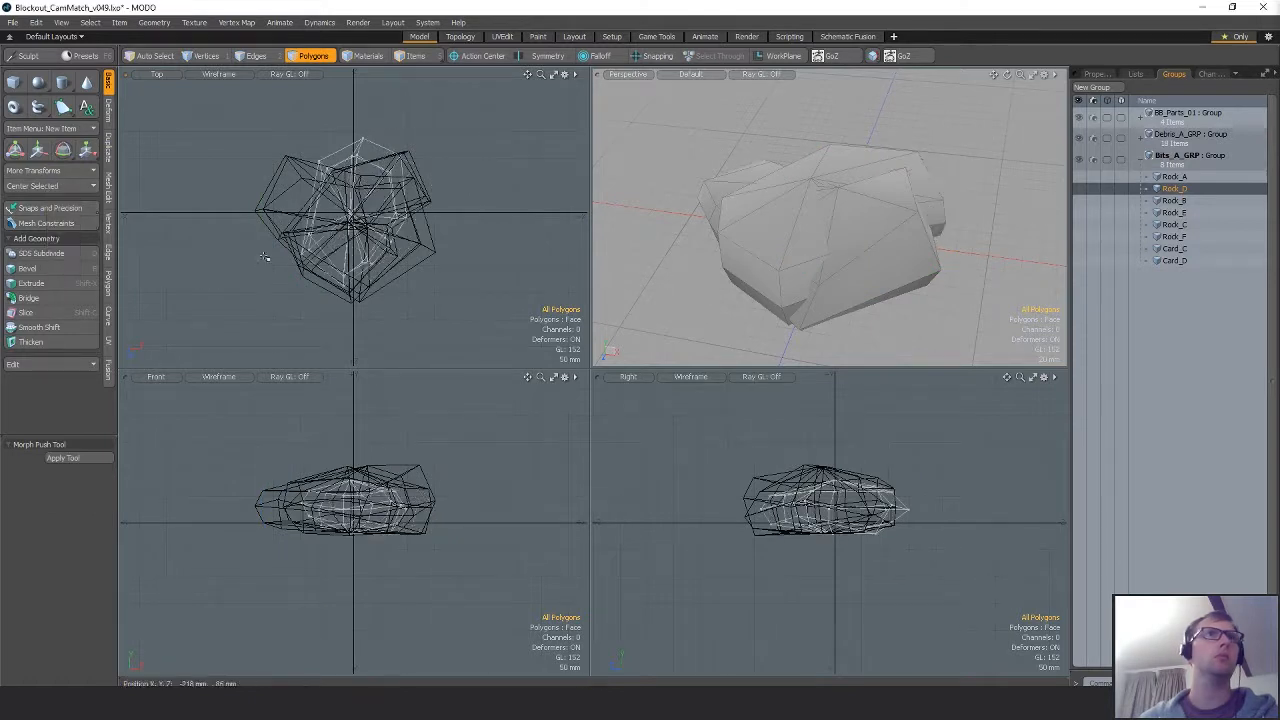
left_click(1174, 212)
left_click(68, 188)
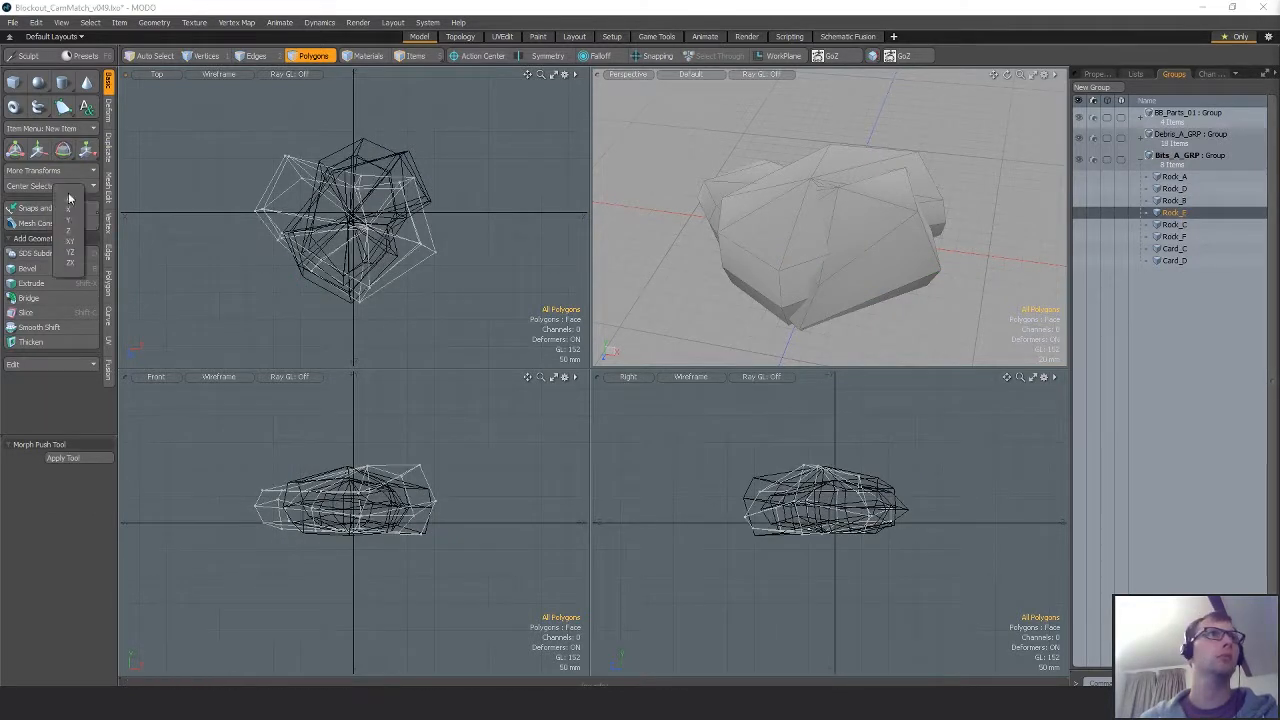
left_click(75, 266)
left_click(1174, 237)
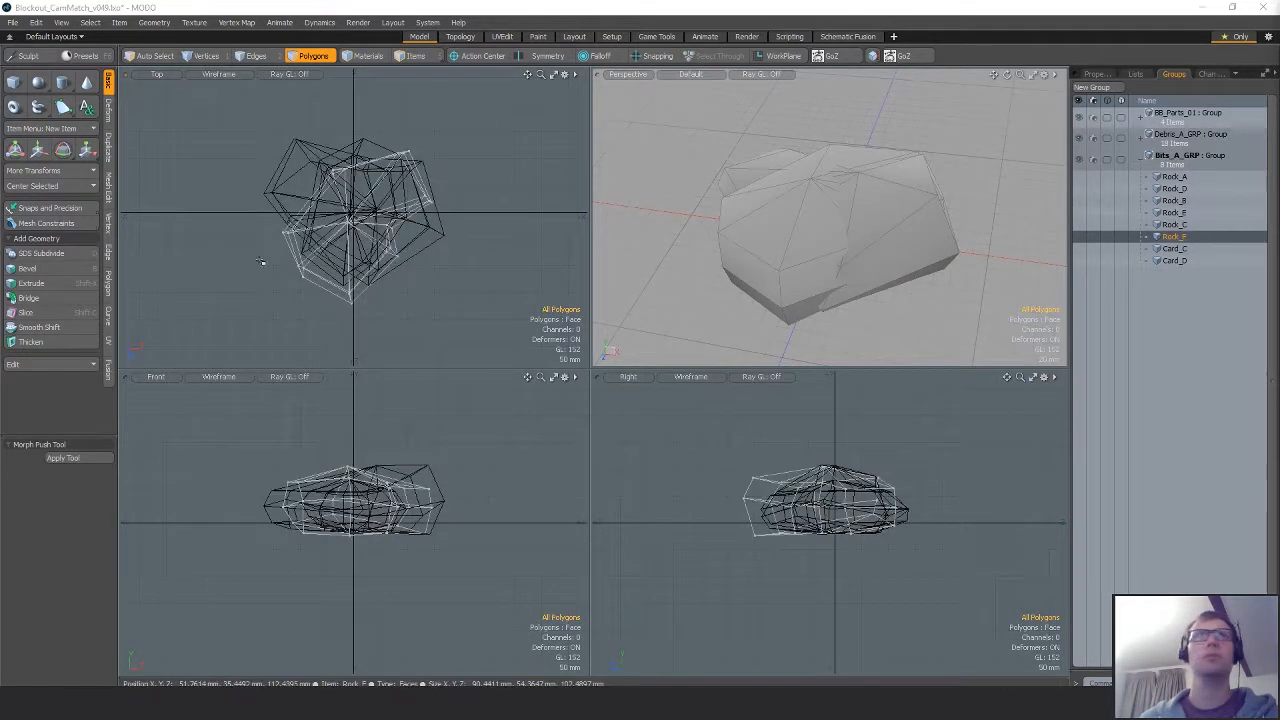
left_click(55, 189)
left_click(55, 268)
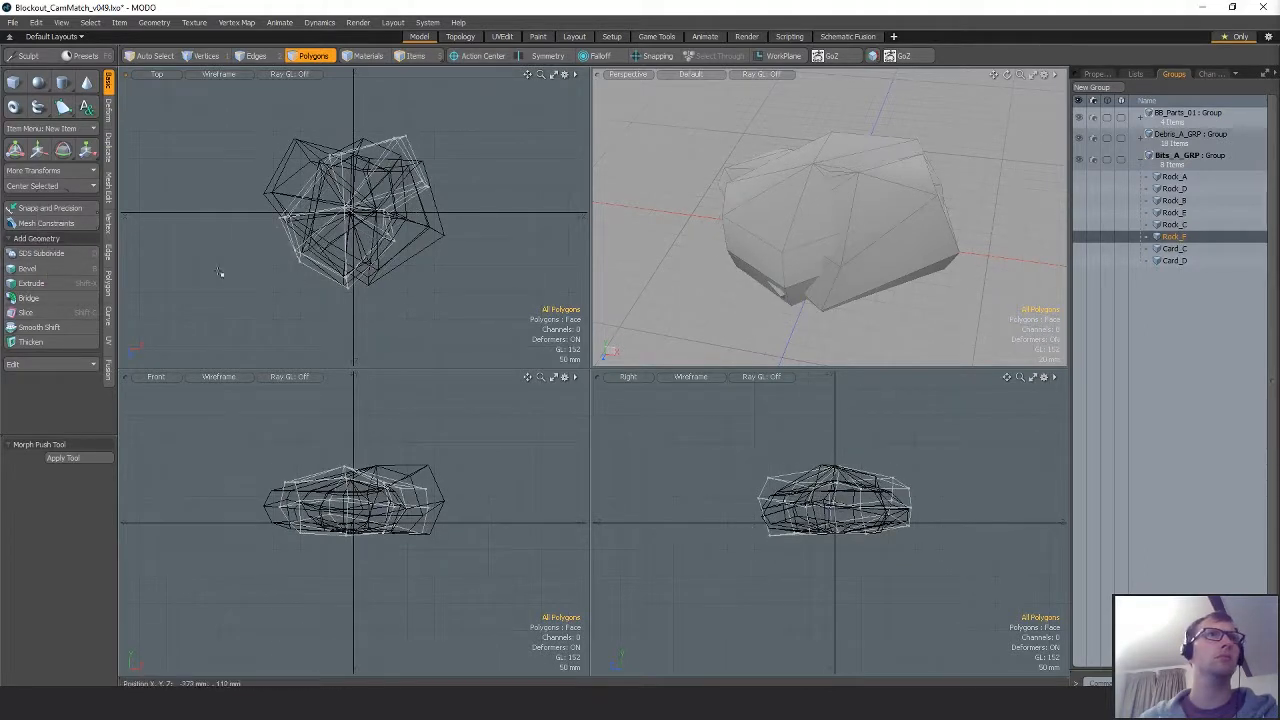
Compare the flatter Rock_D, Rock_E and Rock_F meshes with Rock_C, then collapse the Bits_A_GRP group.
key("1")
left_click_drag(790, 200, 850, 195, "alt")
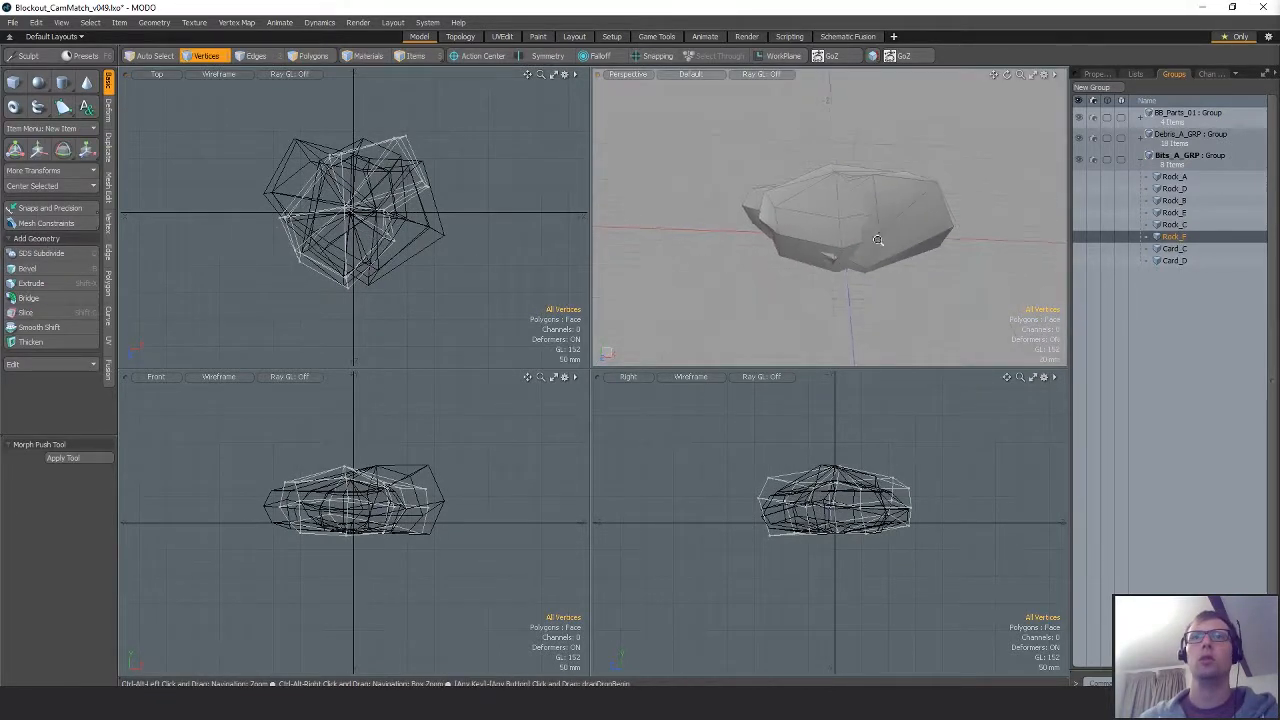
left_click(1175, 189, "shift")
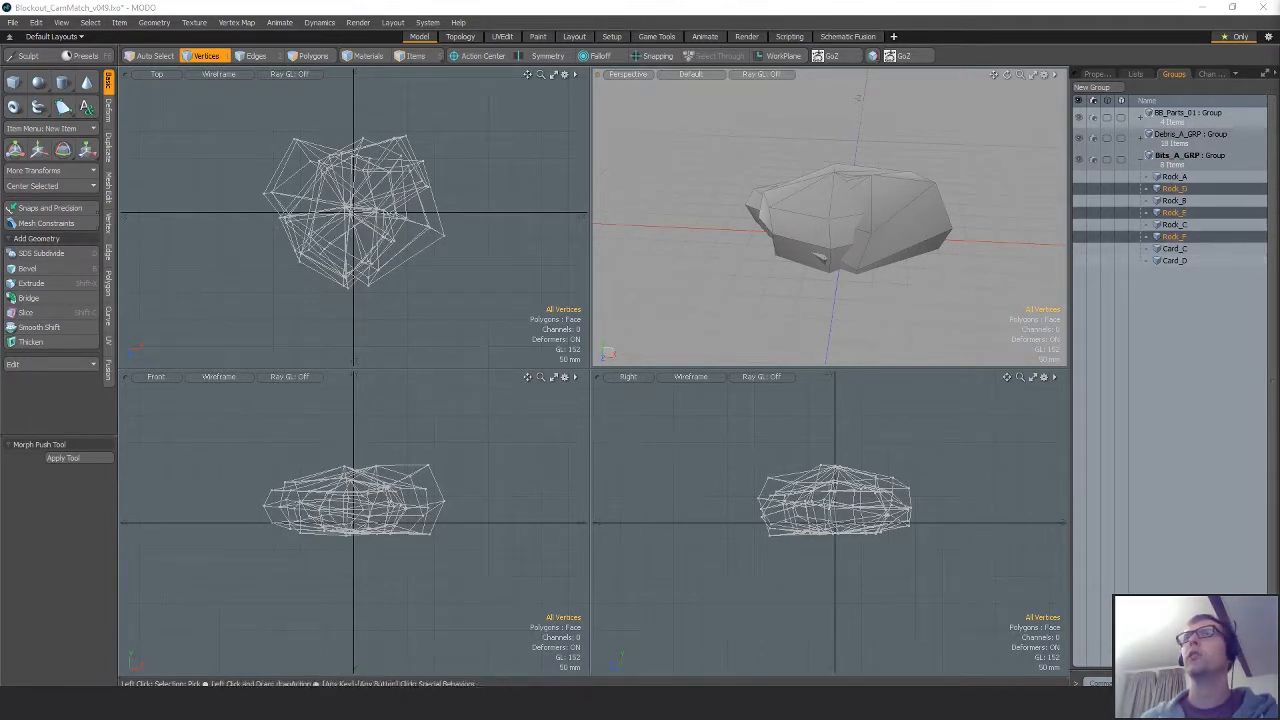
left_click(1175, 225)
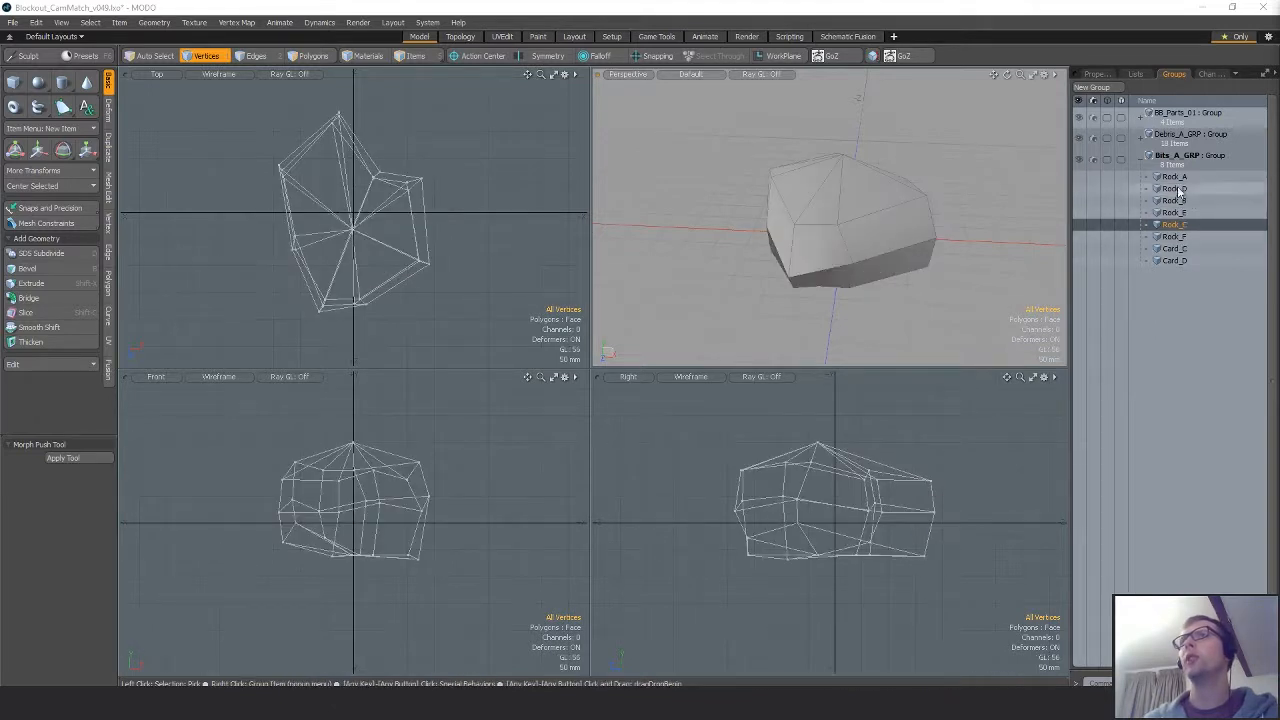
left_click(1143, 162)
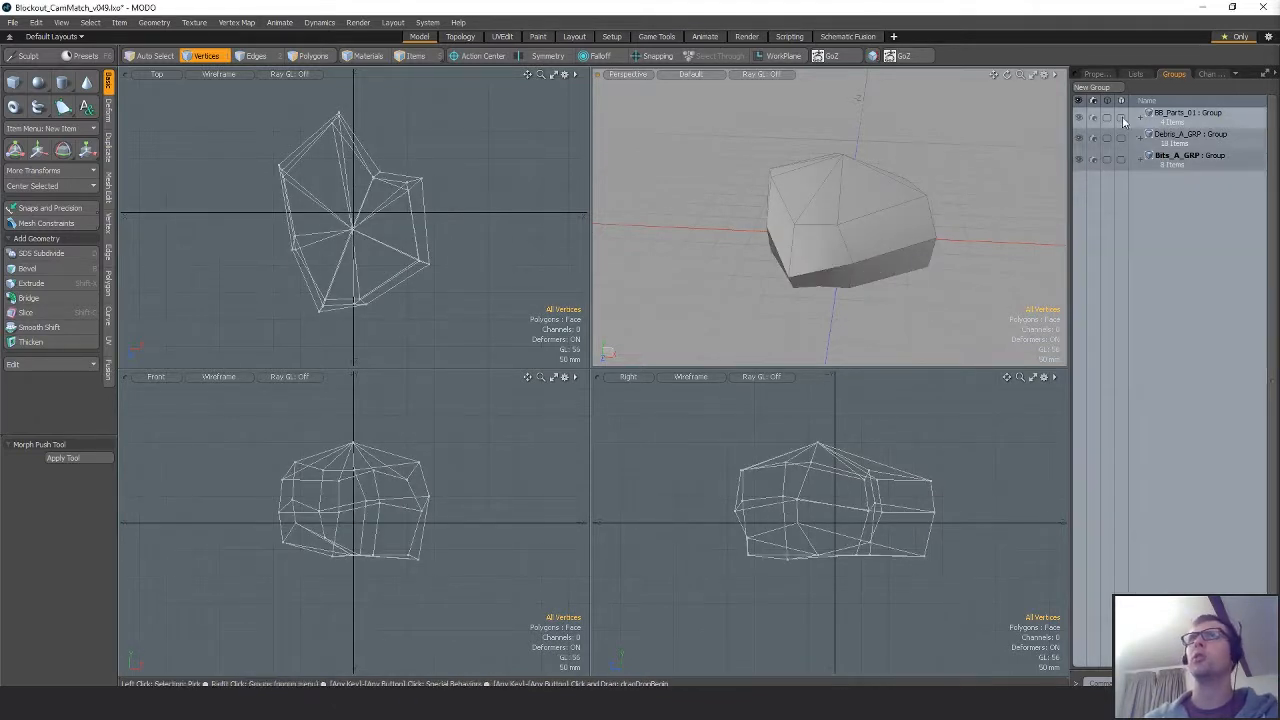
Delete the earlier scattered rock and card debris lying over Debris_Sheet_01, together with the particle generator selected with it.
left_click(1097, 74)
left_click_drag(800, 250, 700, 224, "alt")
left_click_drag(868, 226, 826, 212, "ctrl+alt")
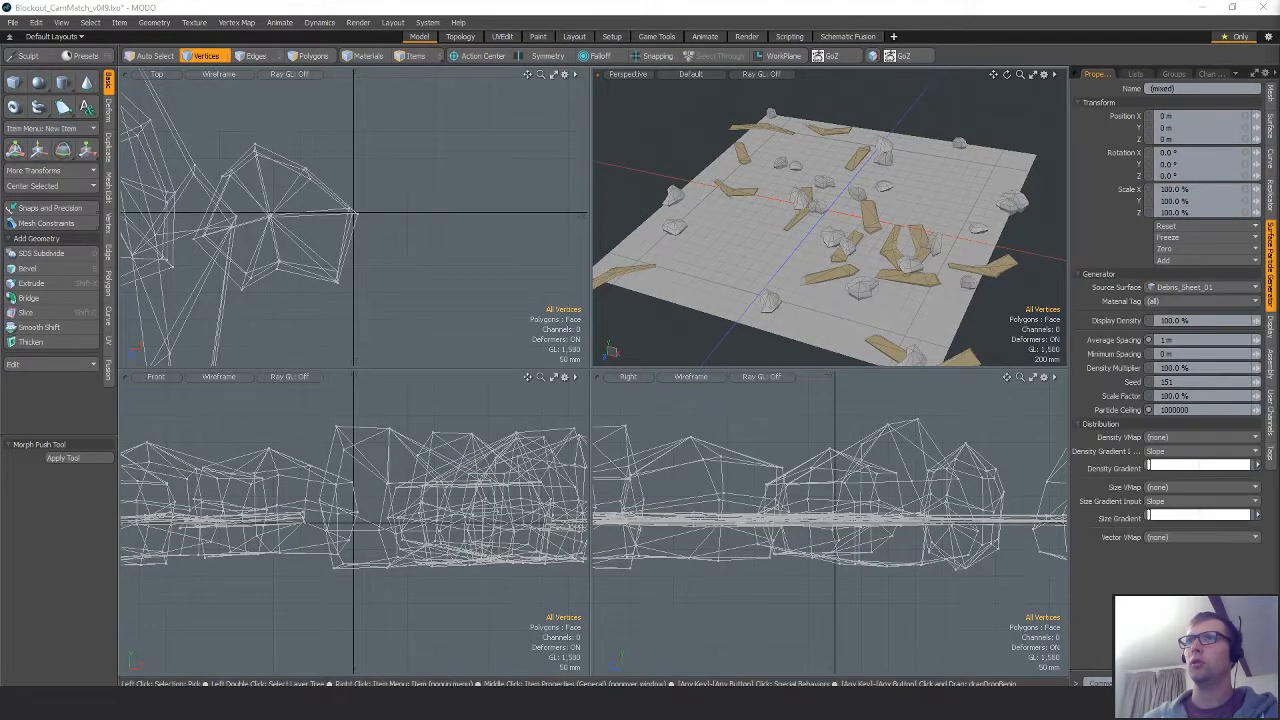
key("Delete")
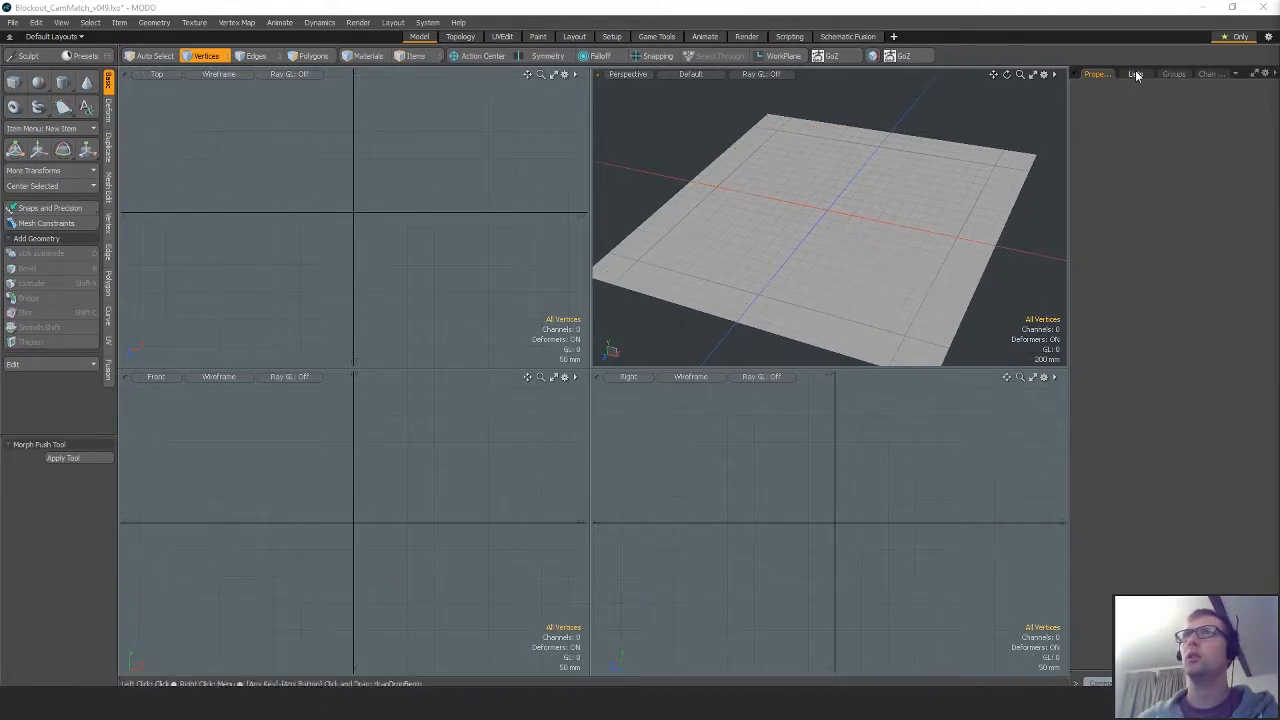
left_click(1174, 74)
left_click(1096, 75)
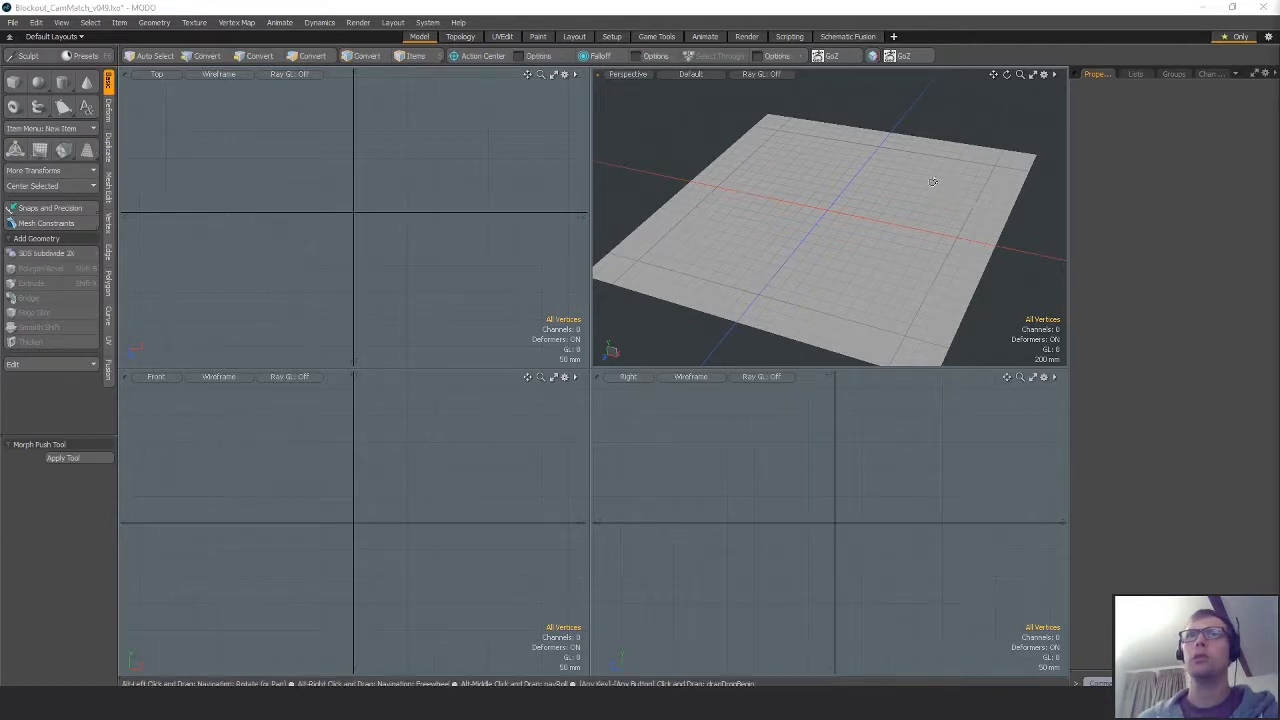
Set the prototype of the R_REP_01 replicator to the Bits_A_GRP group.
left_click_drag(923, 171, 929, 243, "alt")
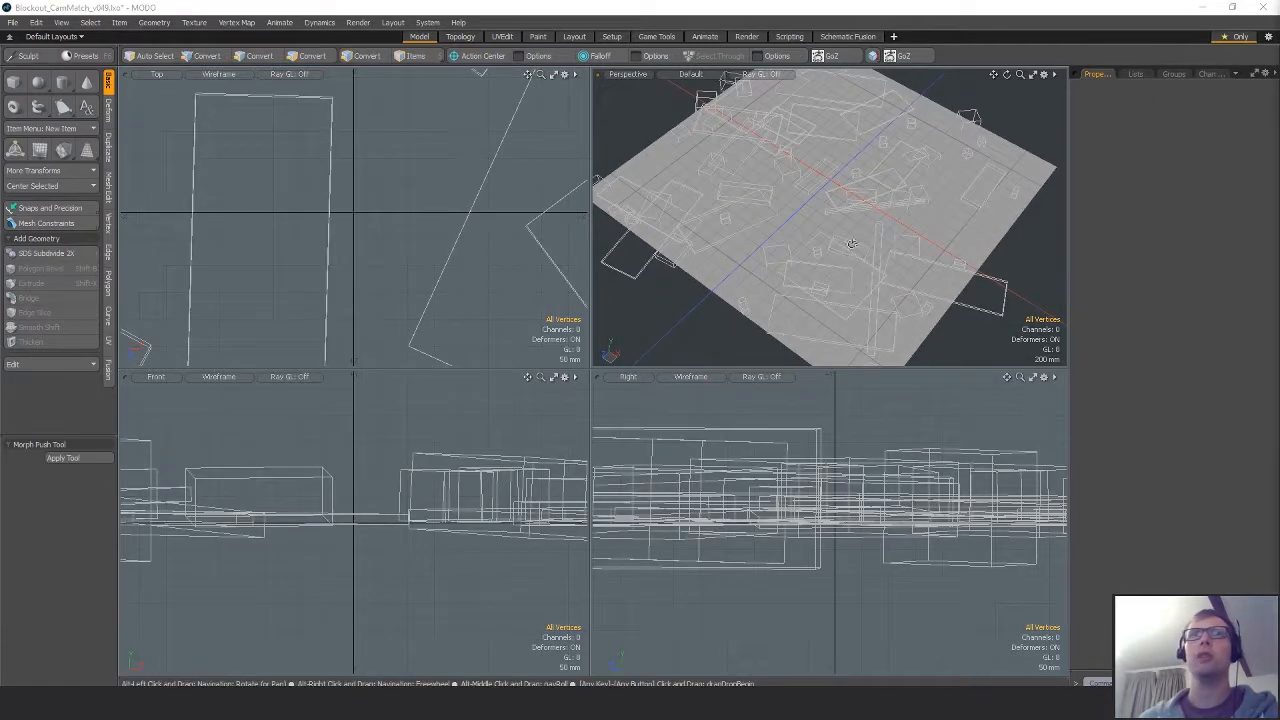
left_click_drag(836, 200, 833, 181, "alt")
scroll(833, 181, "down", 2)
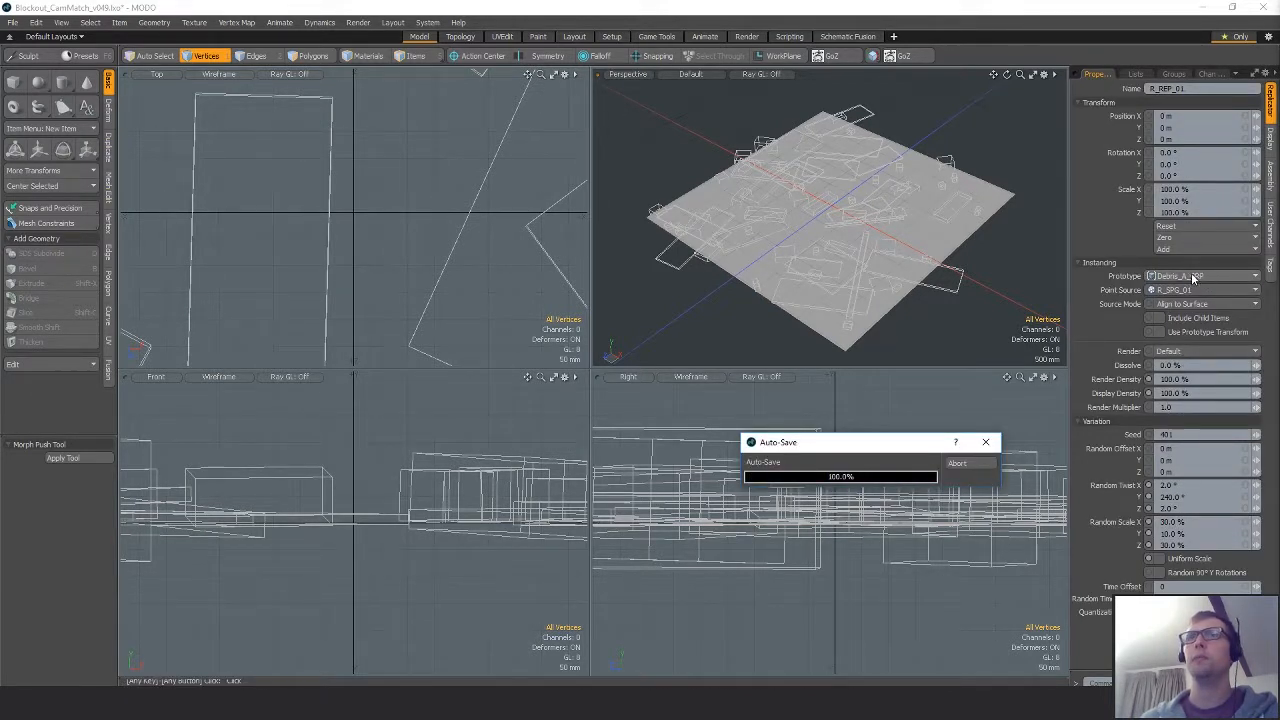
left_click(1207, 275)
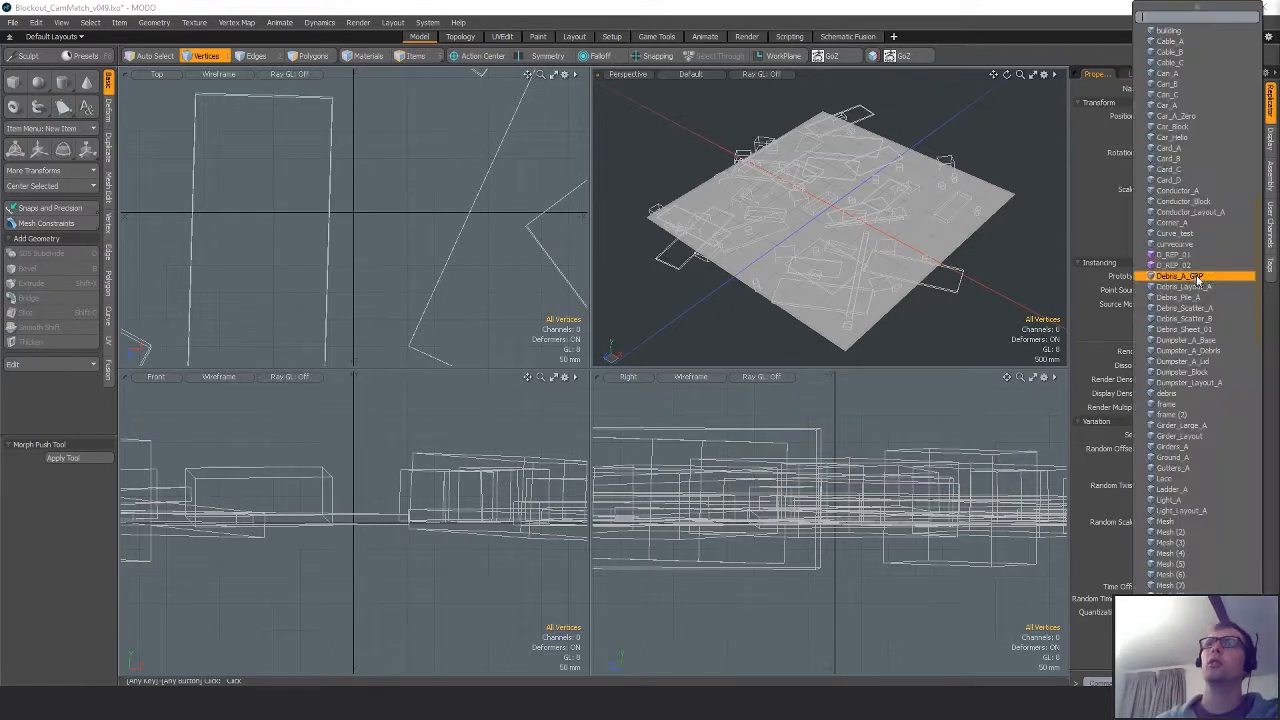
type("bit")
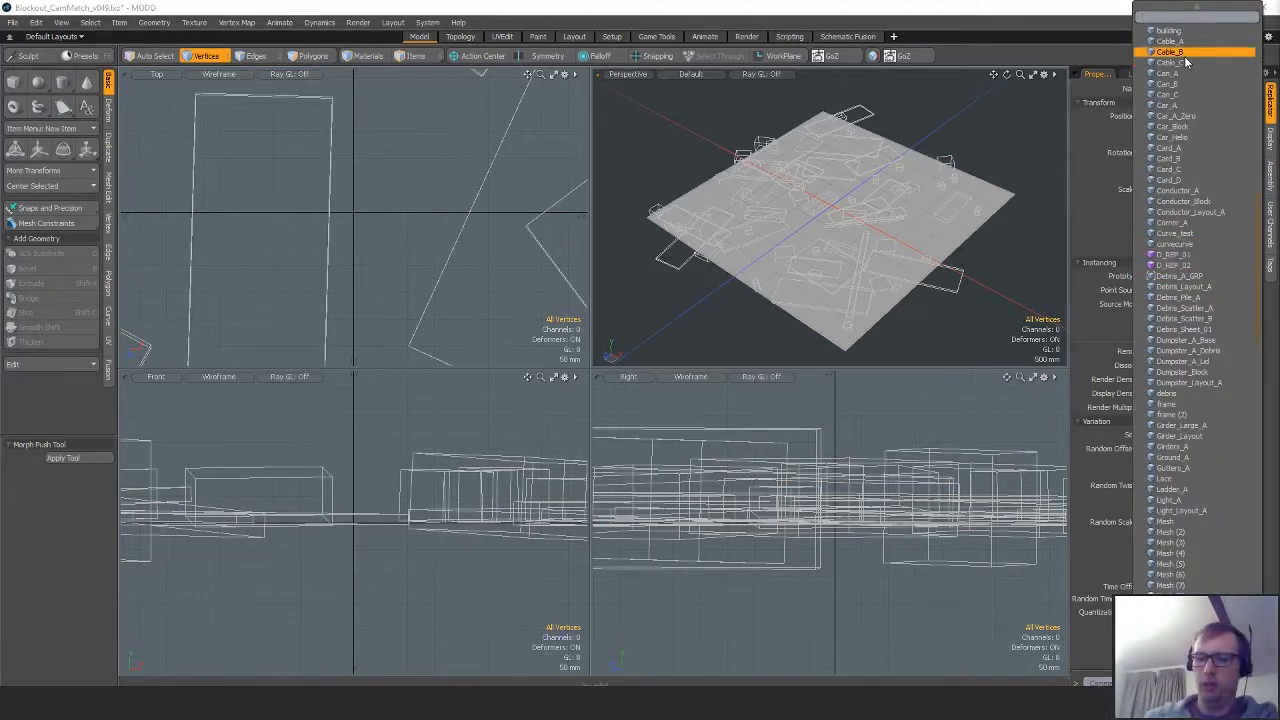
left_click(1182, 30)
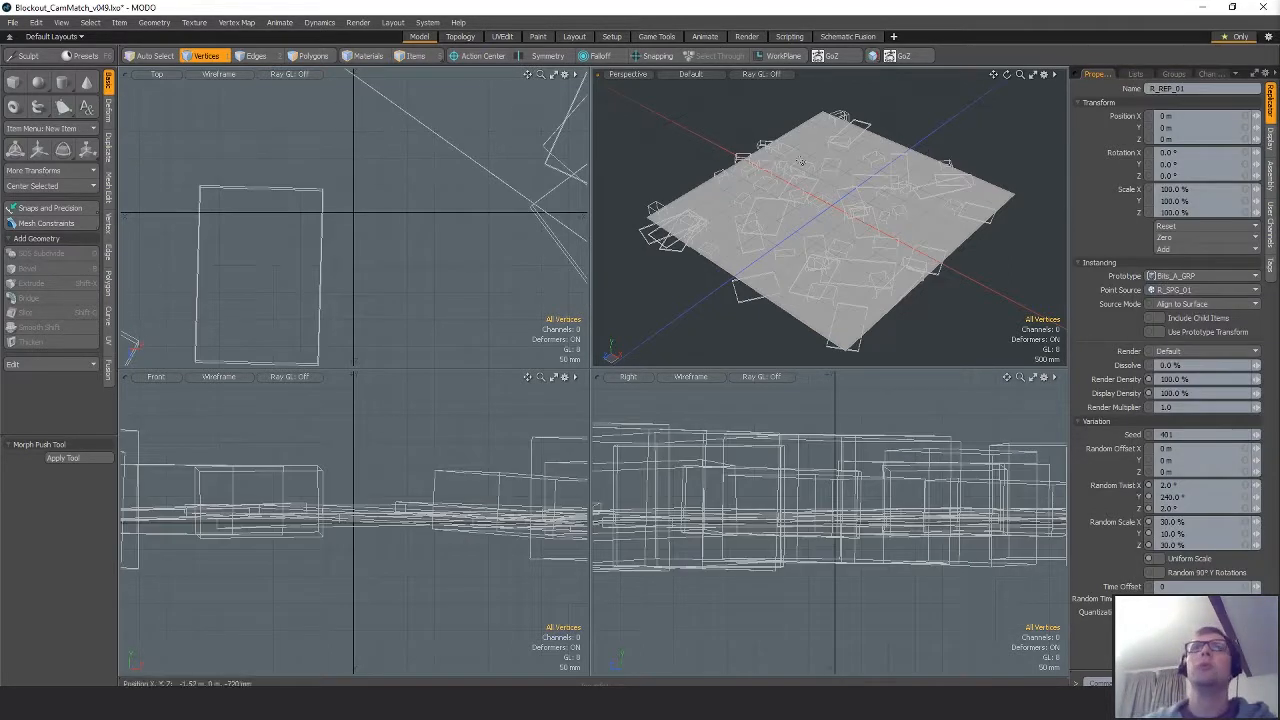
key("1")
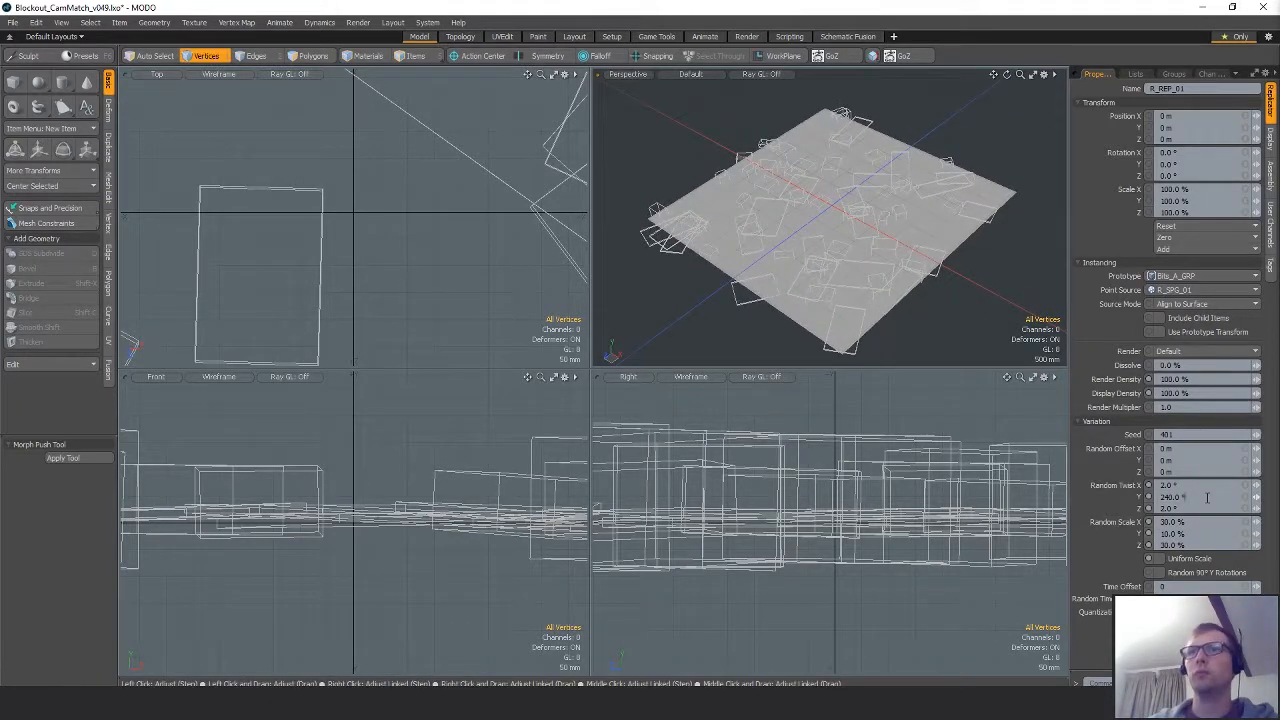
Set the random twist of R_REP_01 to 360° in X, Y and Z and inspect the scatter's orientation.
type("360")
key("Return")
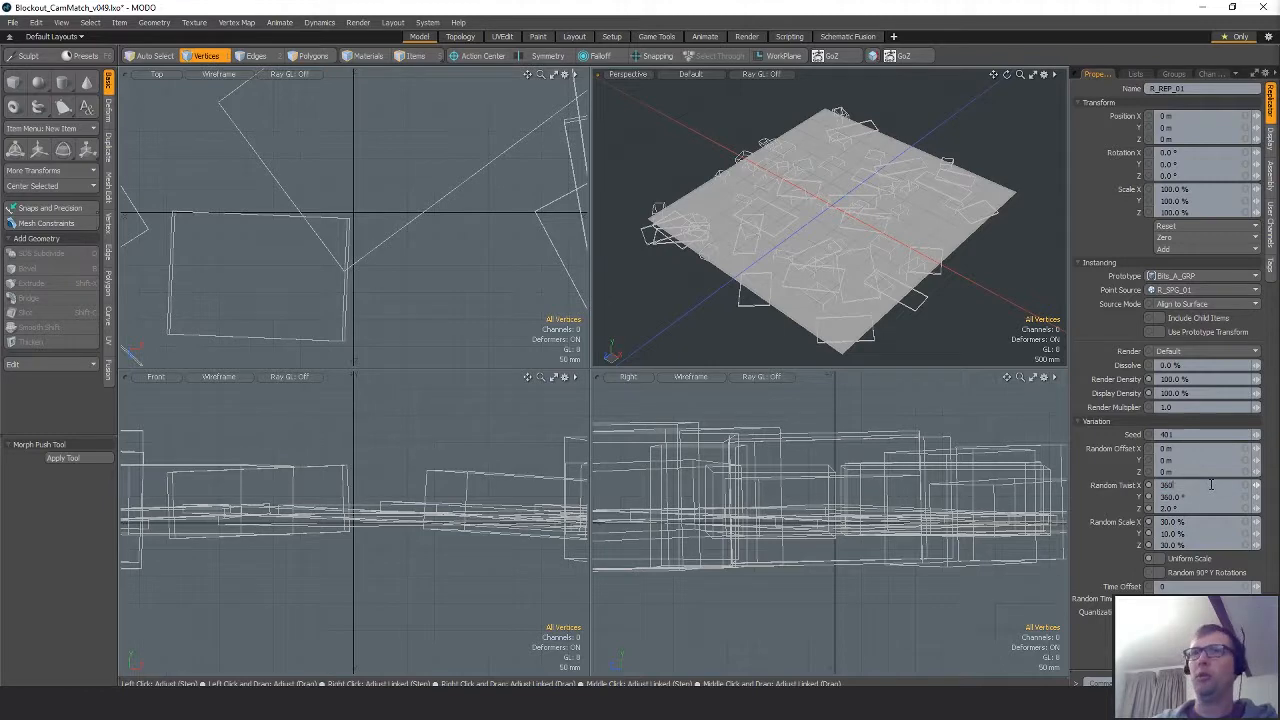
key("Tab")
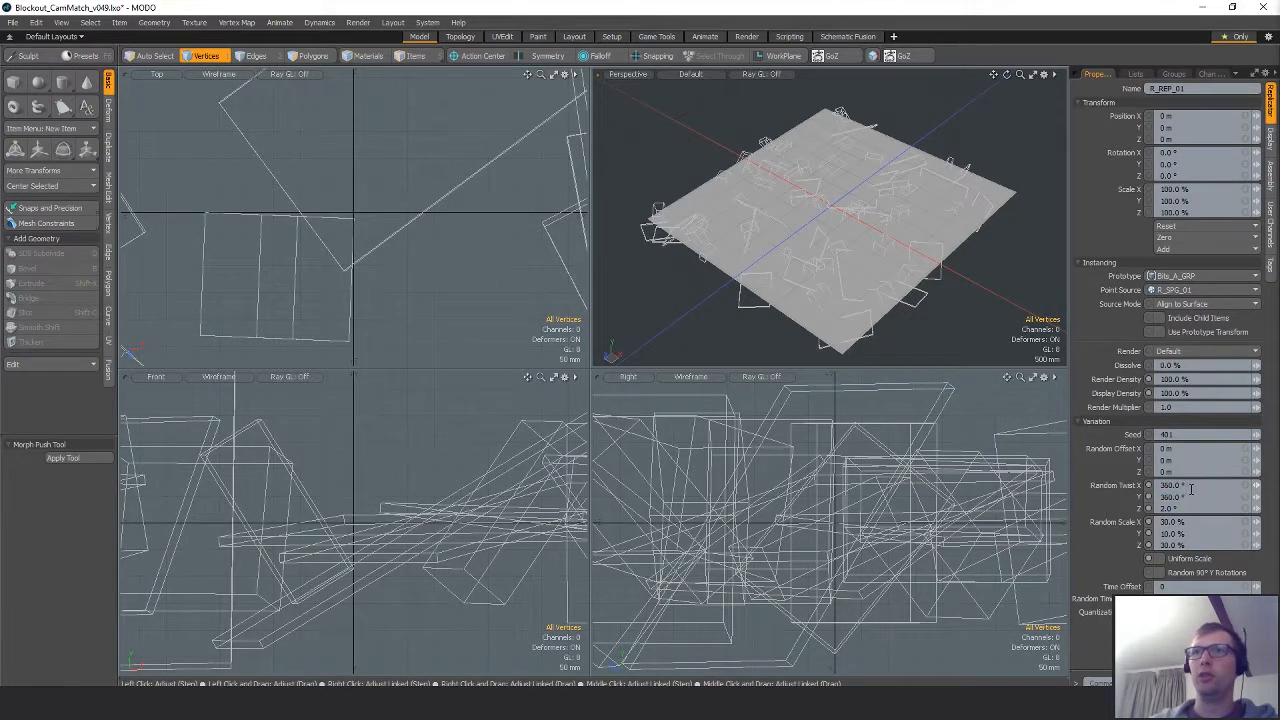
type("3")
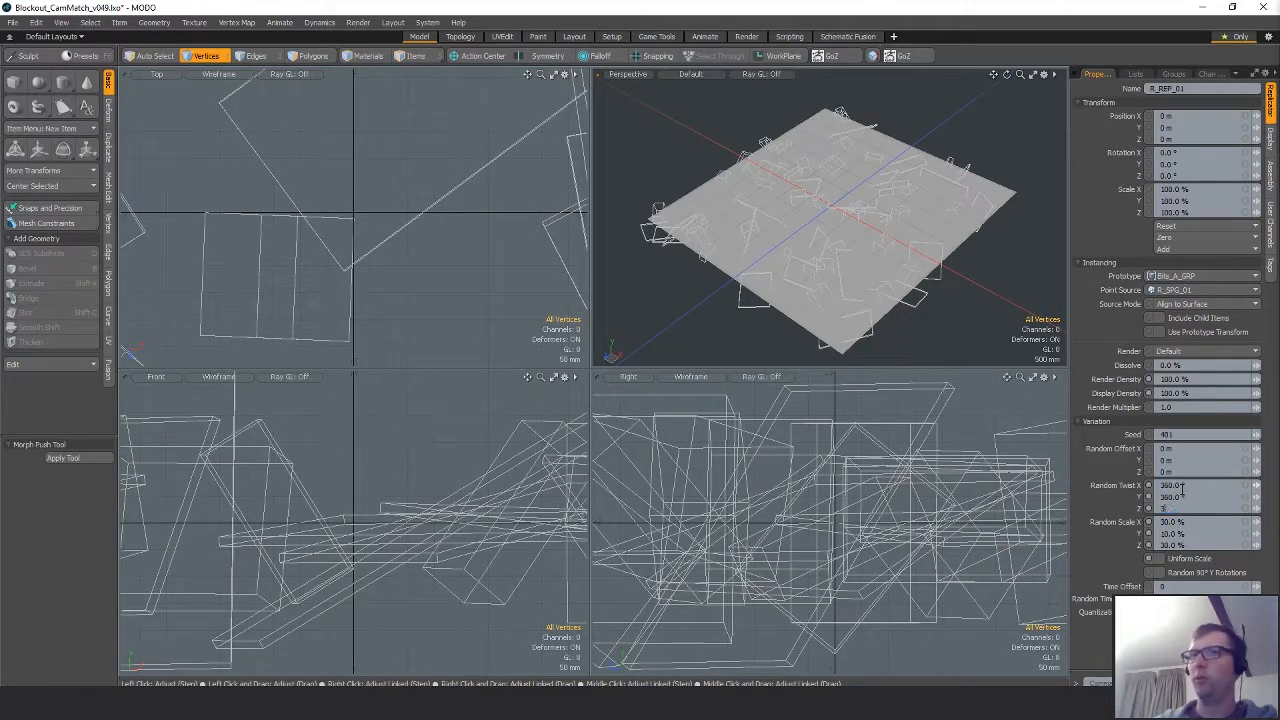
type("60")
key("Return")
left_click_drag(835, 290, 829, 202, "alt")
left_click_drag(1011, 198, 1085, 386, "alt")
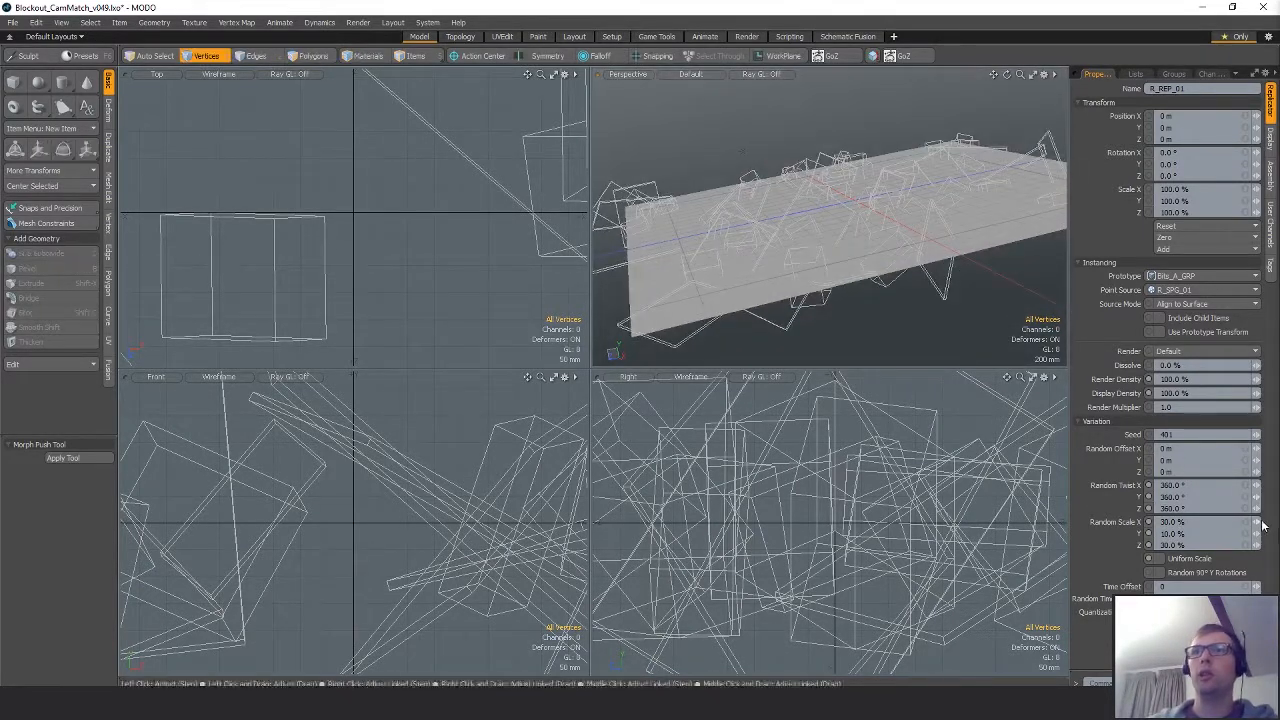
Try a random twist of 90° in X and about 307° in Z on R_REP_01.
left_click_drag(1256, 509, 1072, 486)
left_click(1211, 486)
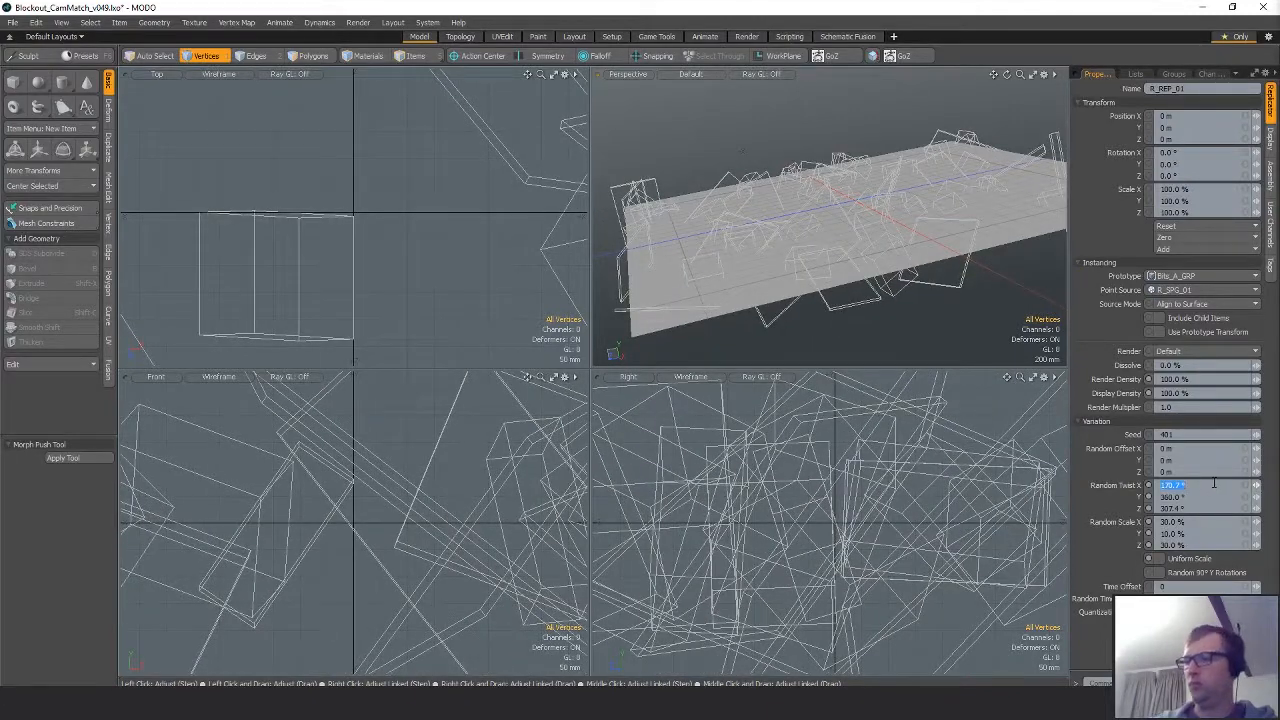
type("90")
key("Return")
scroll(800, 245, "down", 5)
left_click_drag(800, 245, 842, 240, "alt")
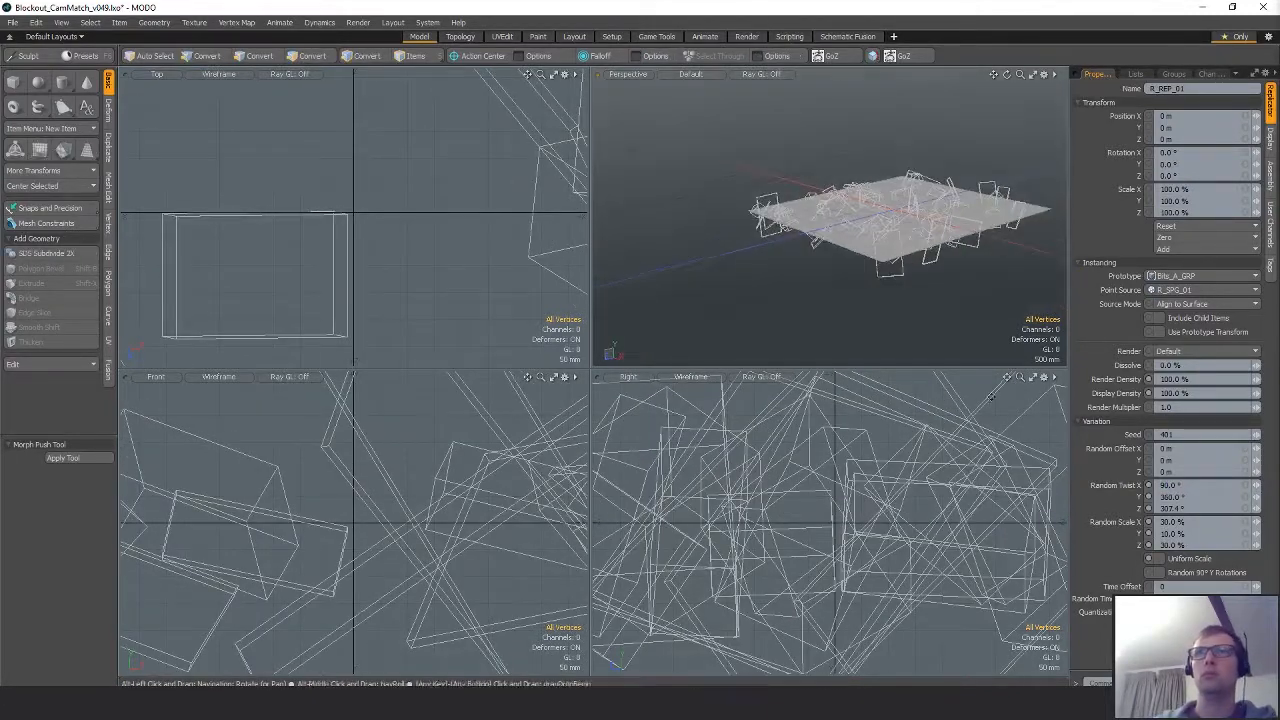
Set the random twist of R_REP_01 to 10° in both X and Z.
left_click(1183, 486)
type("10")
key("Return")
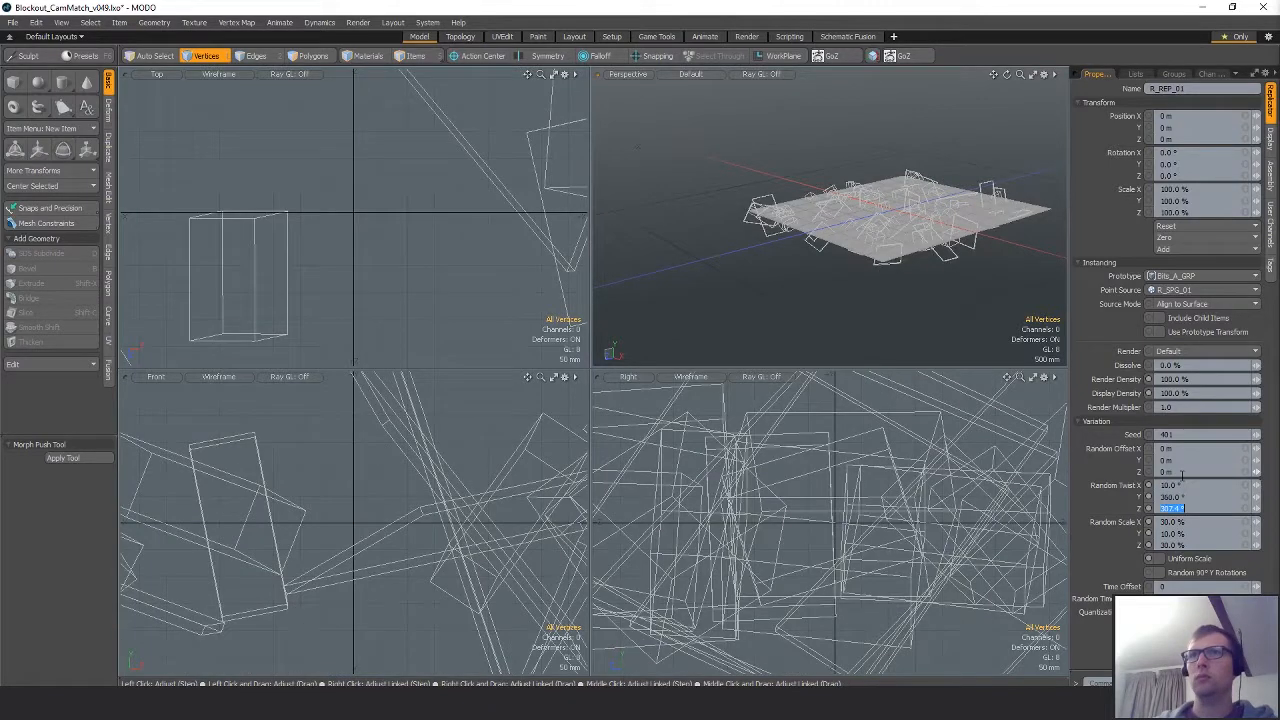
left_click_drag(830, 245, 885, 279, "alt")
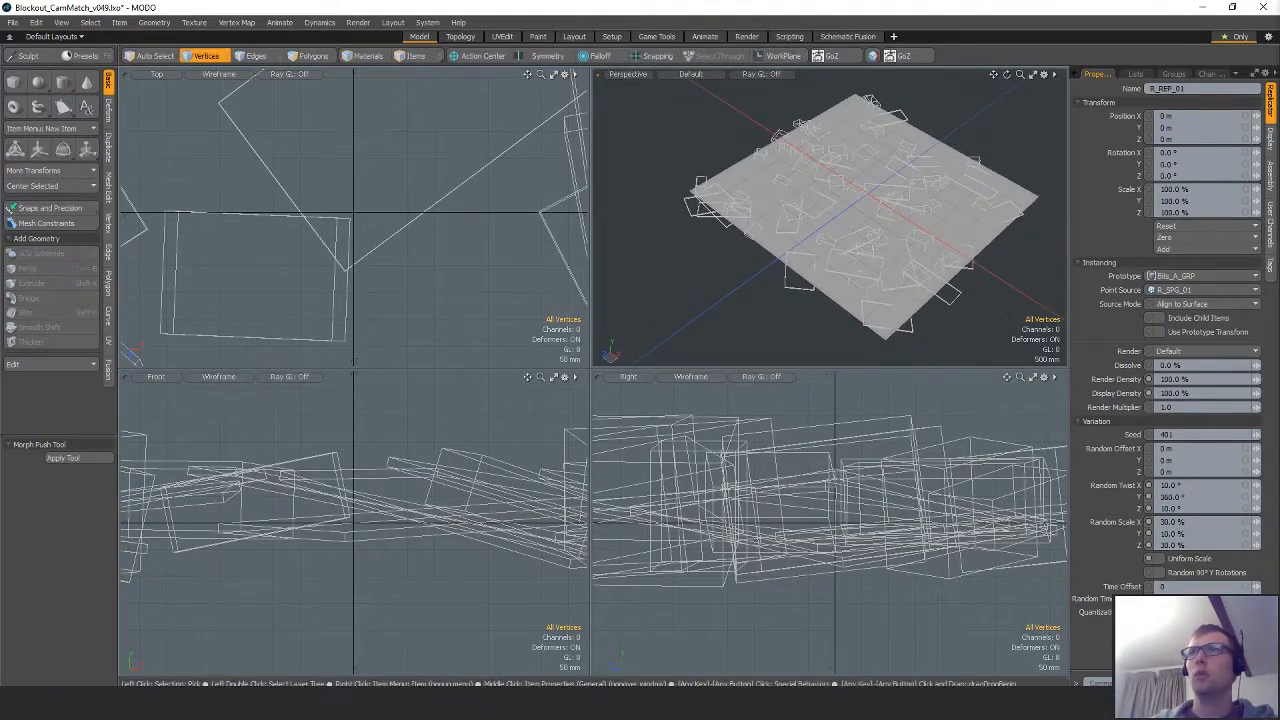
Try average spacings of 200 mm and 500 mm on the R_SPG_01 particle generator, and settle on 400 mm.
left_click(1175, 331)
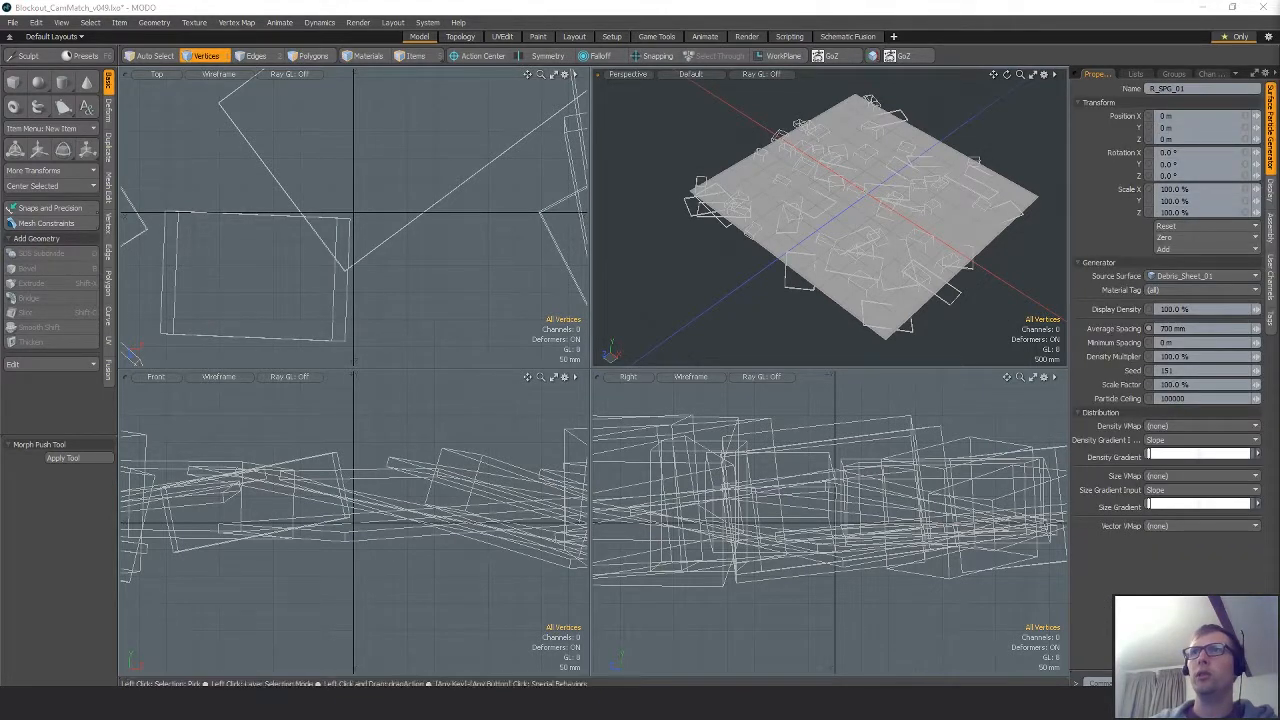
left_click(1172, 328)
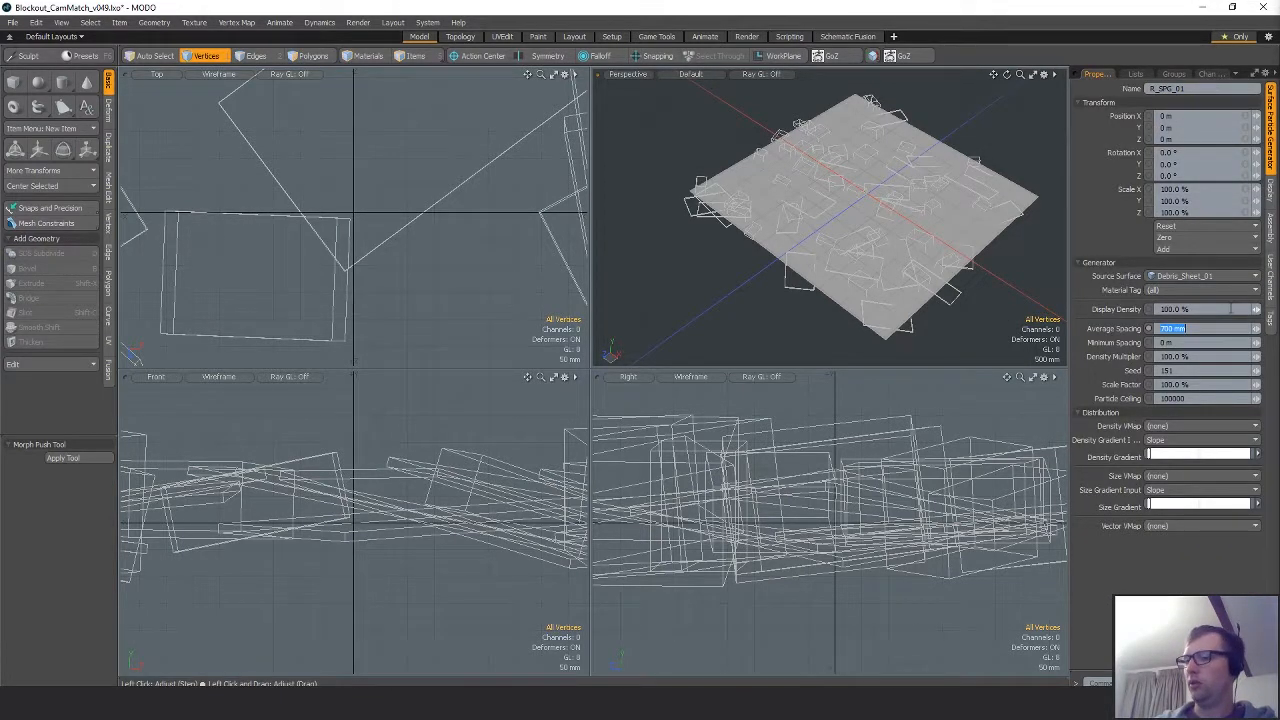
type("0.2")
key("Return")
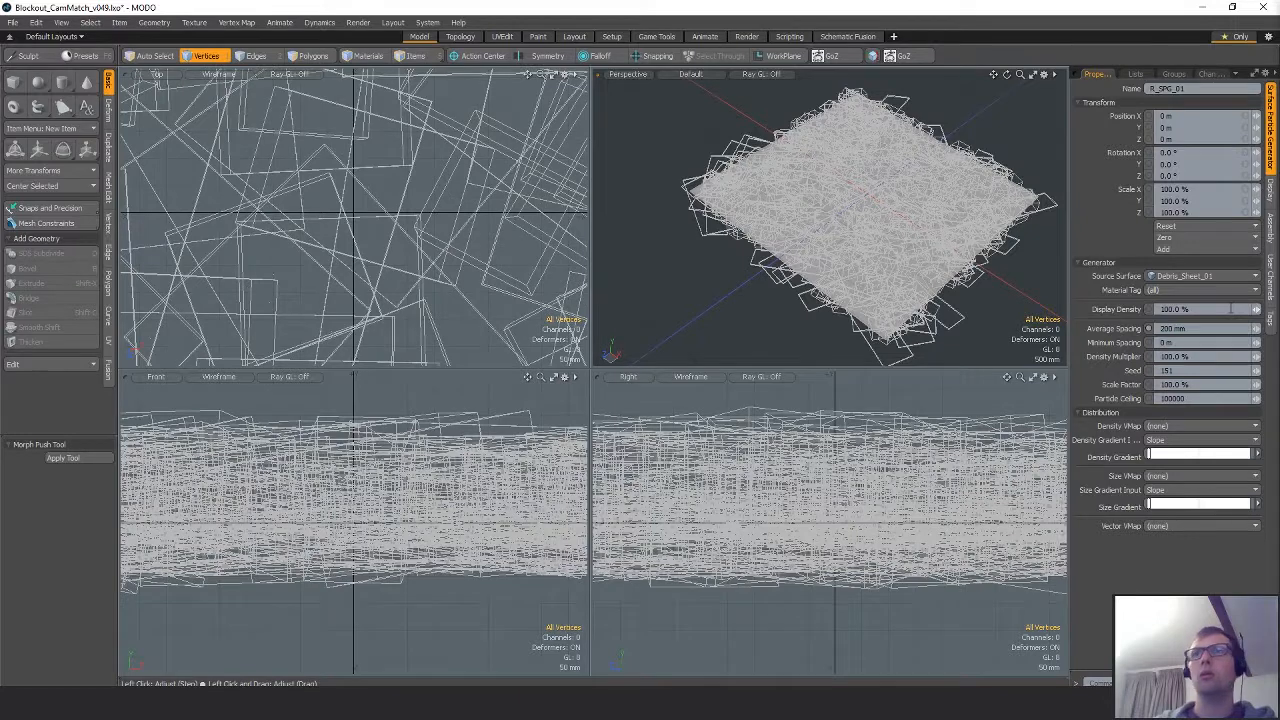
left_click(1193, 328)
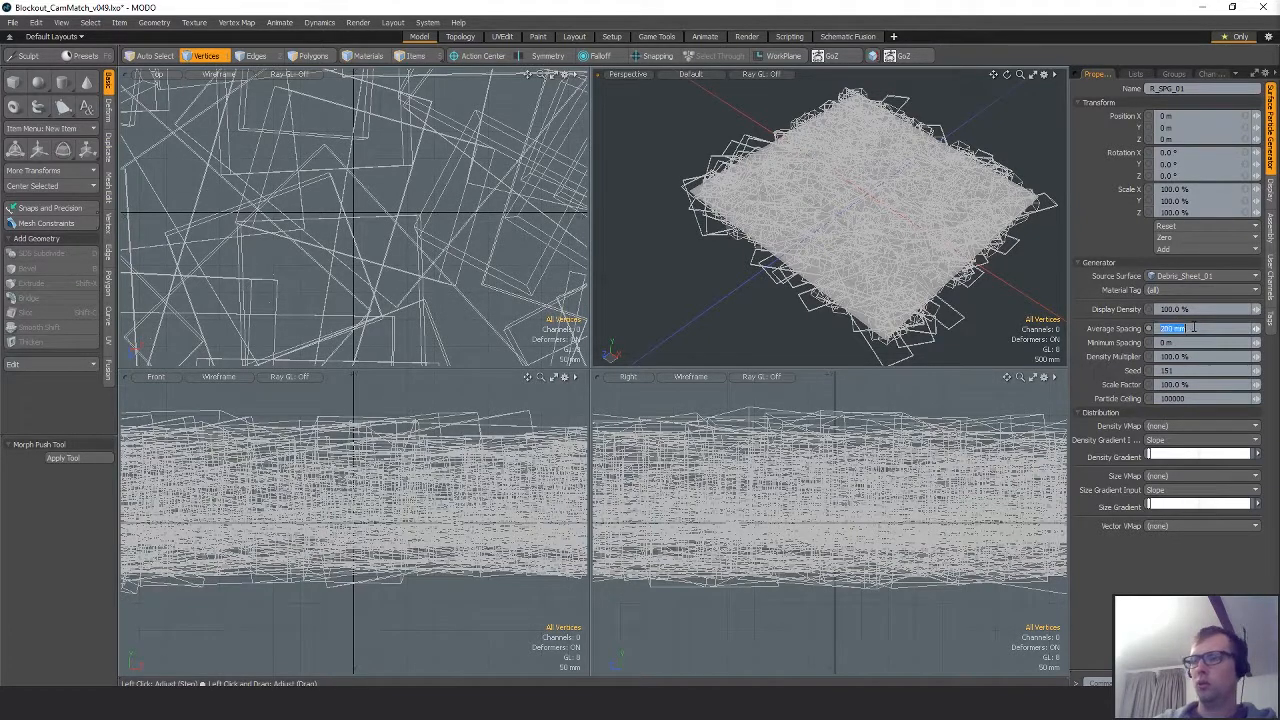
type("0.5")
key("Return")
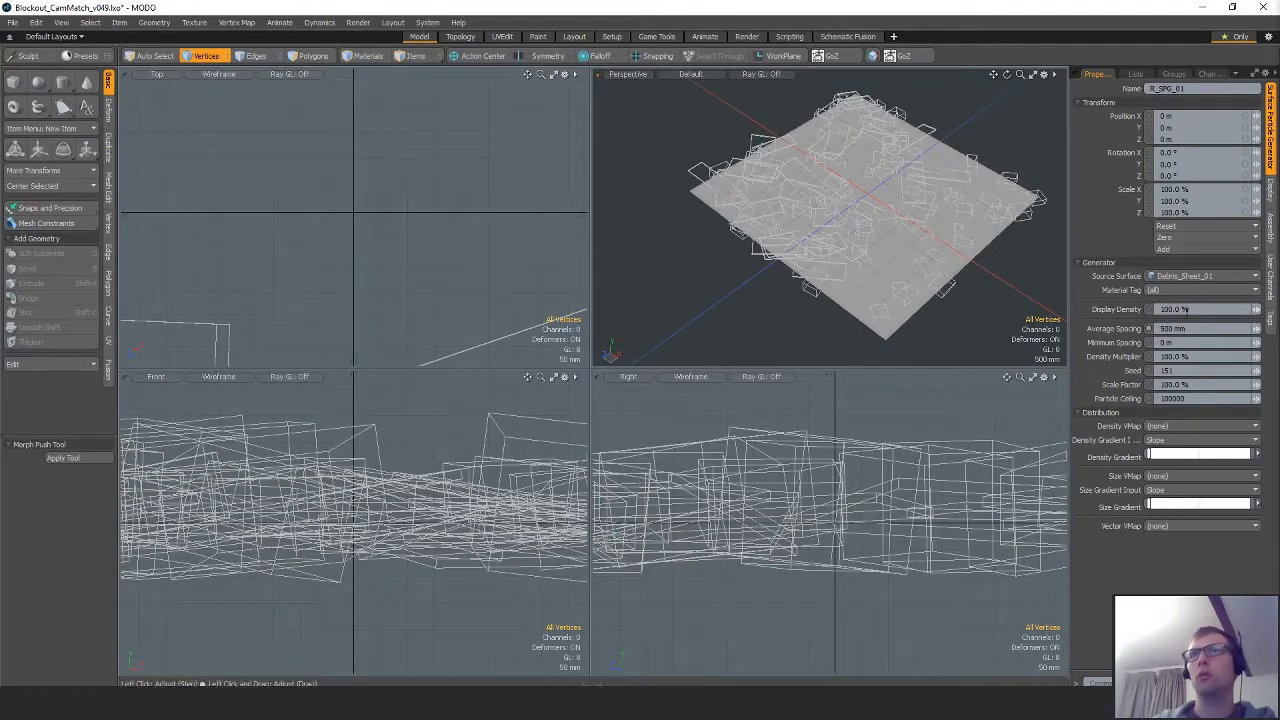
left_click(1193, 328)
type("0.4")
key("Return")
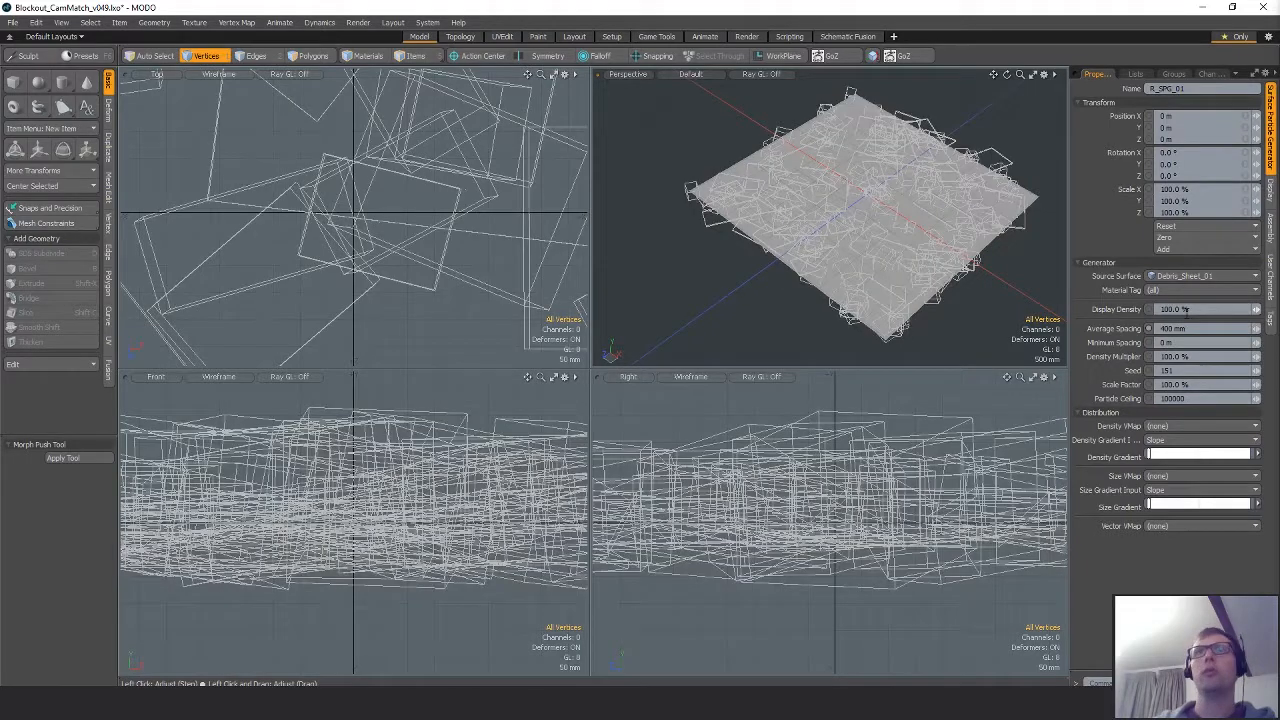
Set the random scale of R_REP_01 to 50% in X and Z.
left_click_drag(840, 215, 883, 260, "alt")
scroll(895, 212, "up", 4)
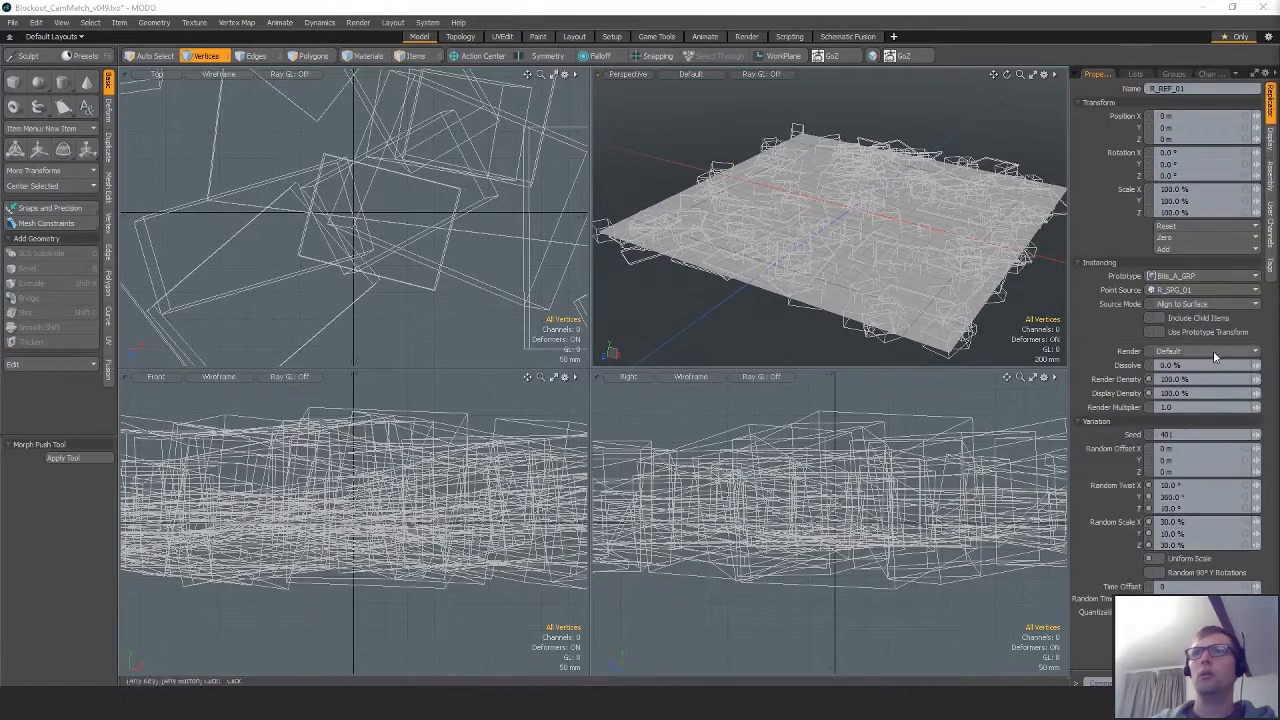
left_click(1187, 523)
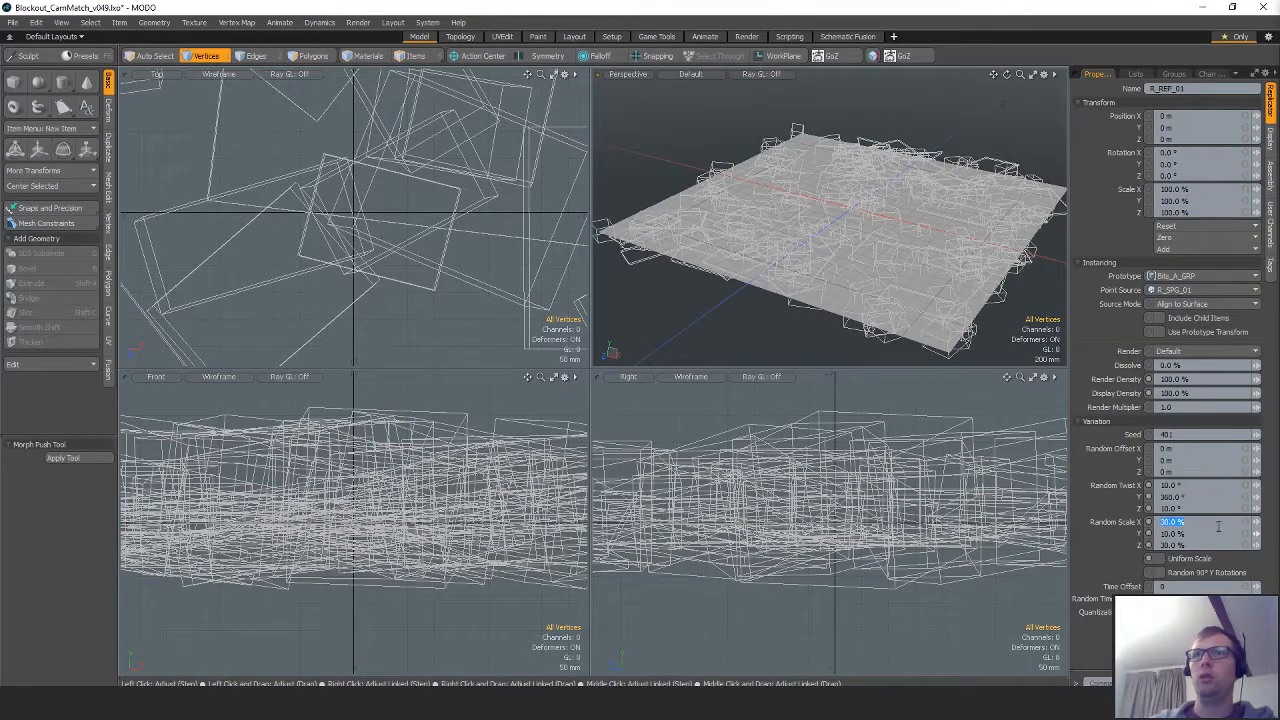
type("50")
key("Tab")
key("Tab")
type("50")
key("Return")
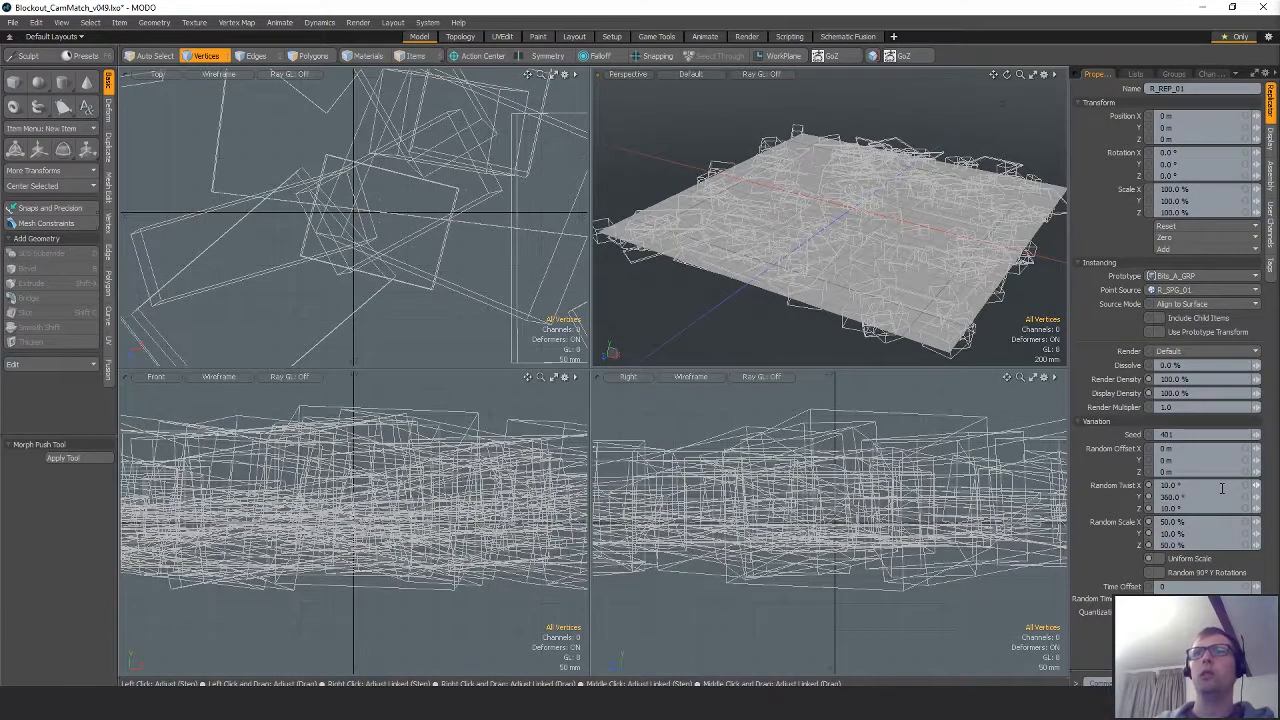
Render a preview of the scattered rocks and cards, examine it from an angled view, and pause the rendering.
left_click_drag(930, 268, 882, 255, "alt")
scroll(893, 270, "down", 3)
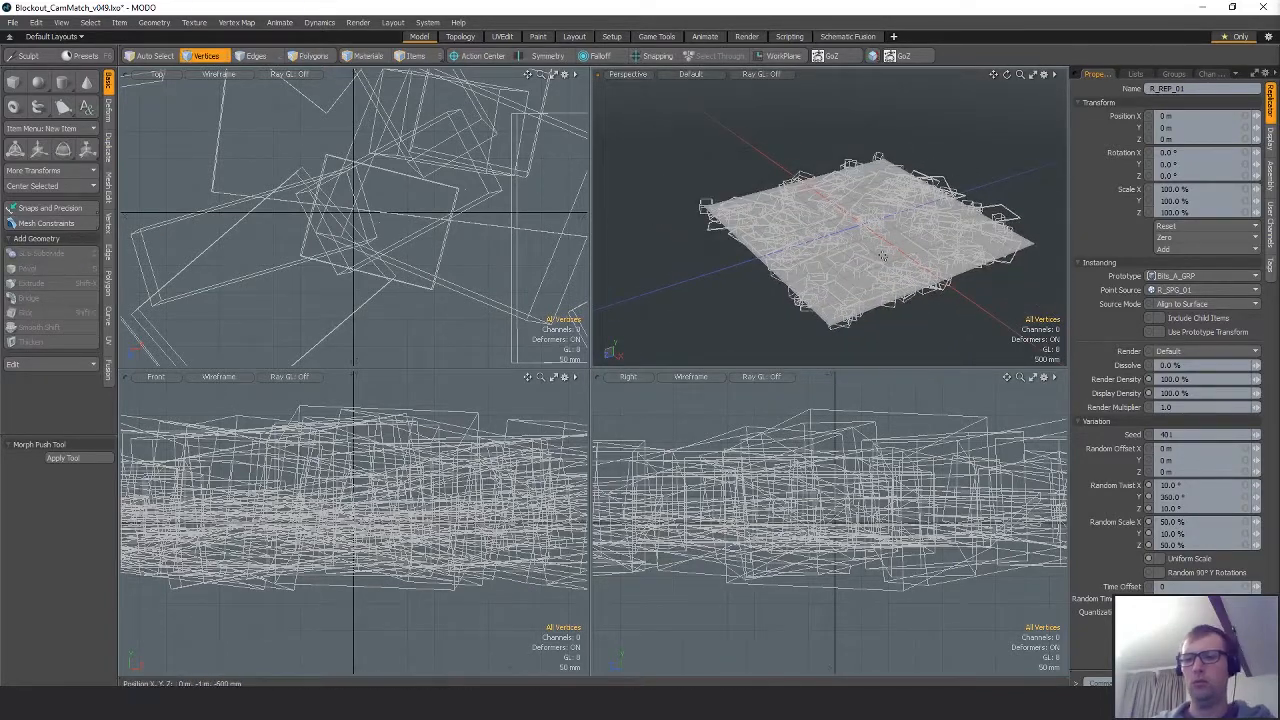
key("F9")
left_click(345, 485)
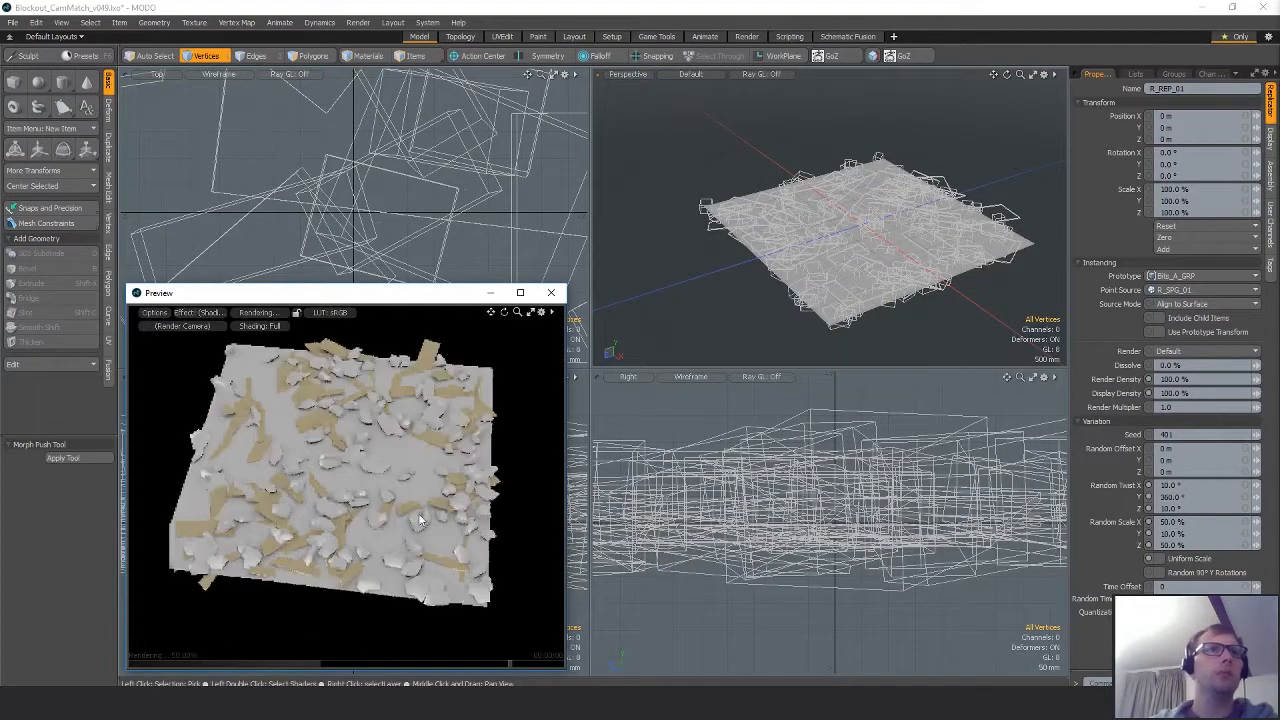
left_click_drag(360, 553, 535, 478, "alt")
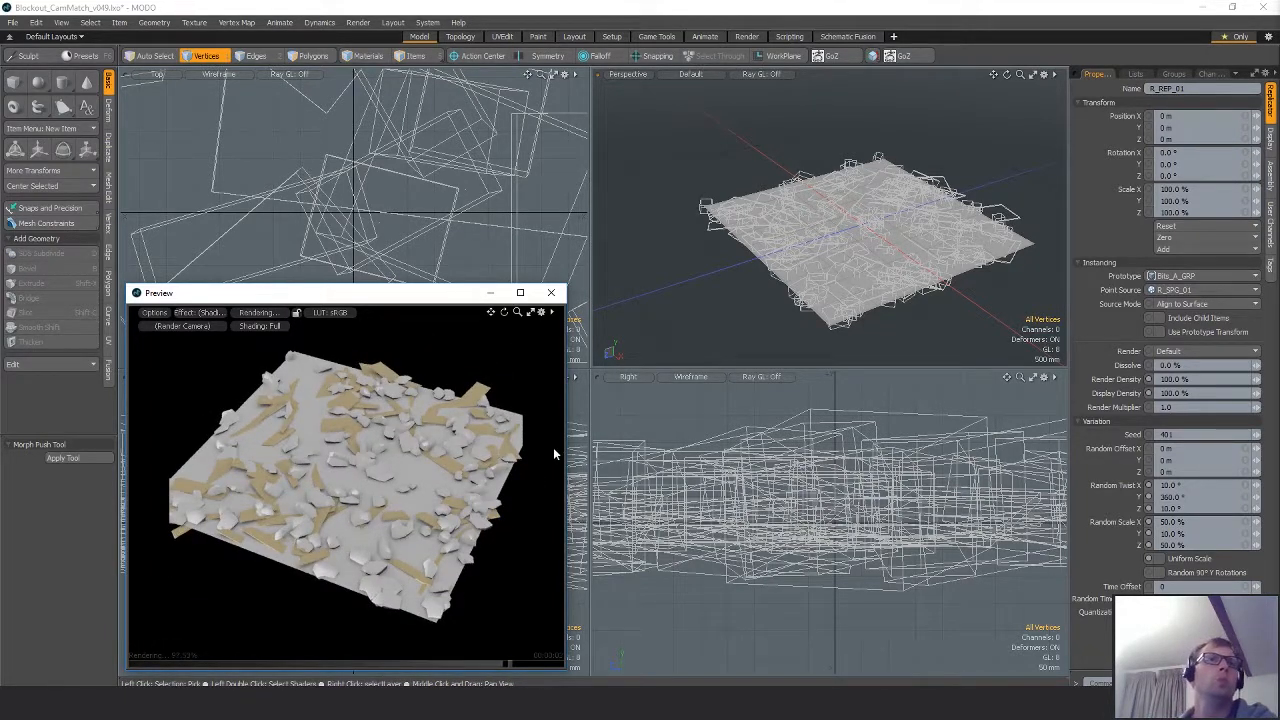
left_click(262, 312)
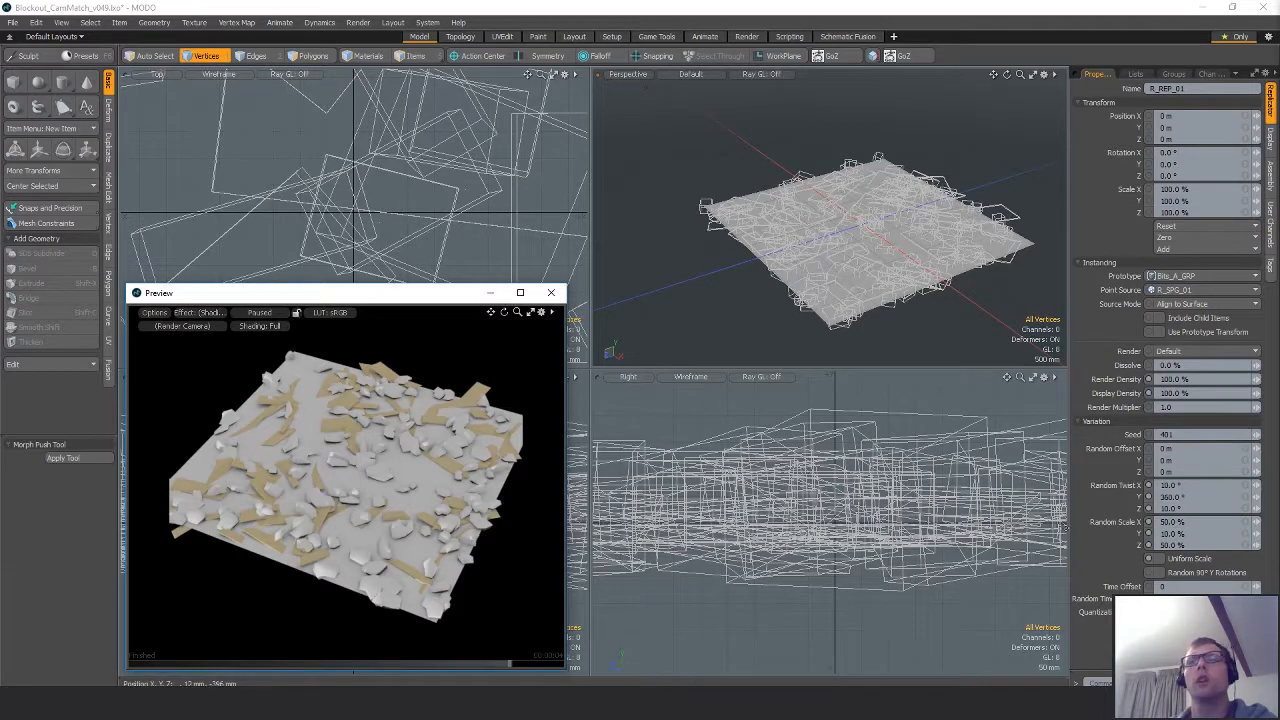
Try a random scale of 5% in X, Y and Z on R_REP_01 and update the preview render to judge it.
left_click(1200, 521)
type("5")
key("Return")
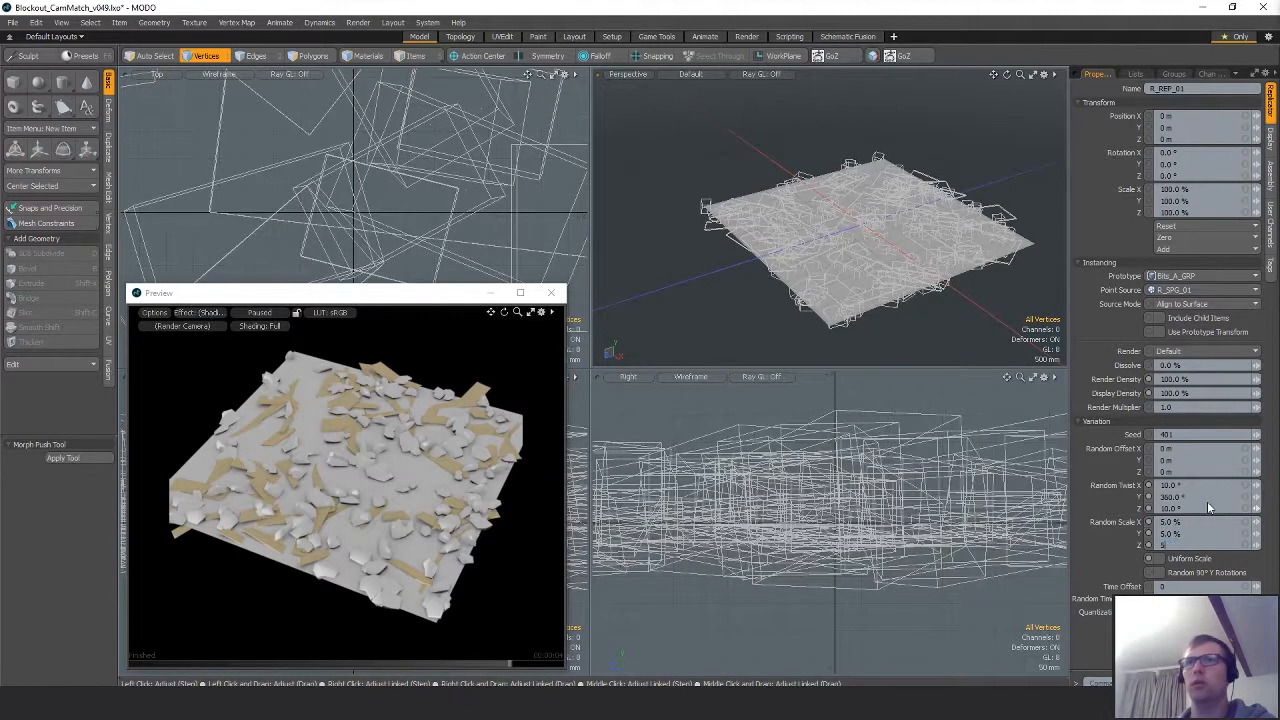
left_click(266, 312)
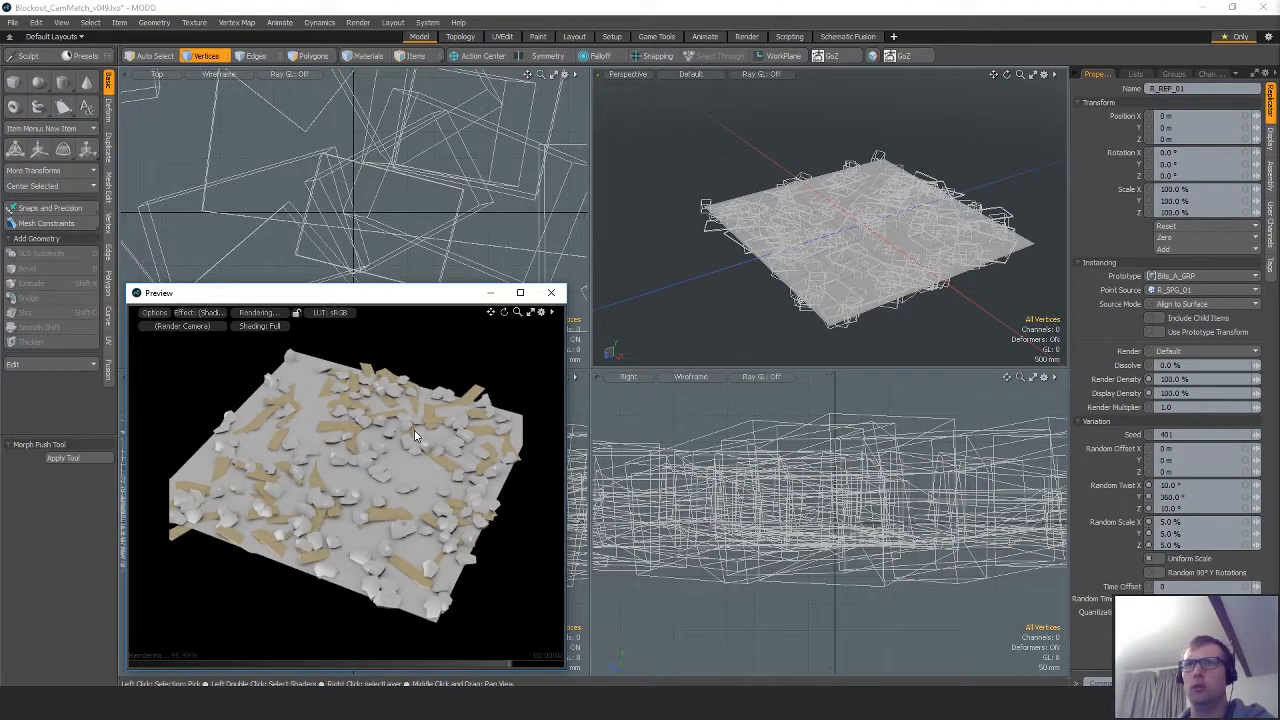
left_click(266, 312)
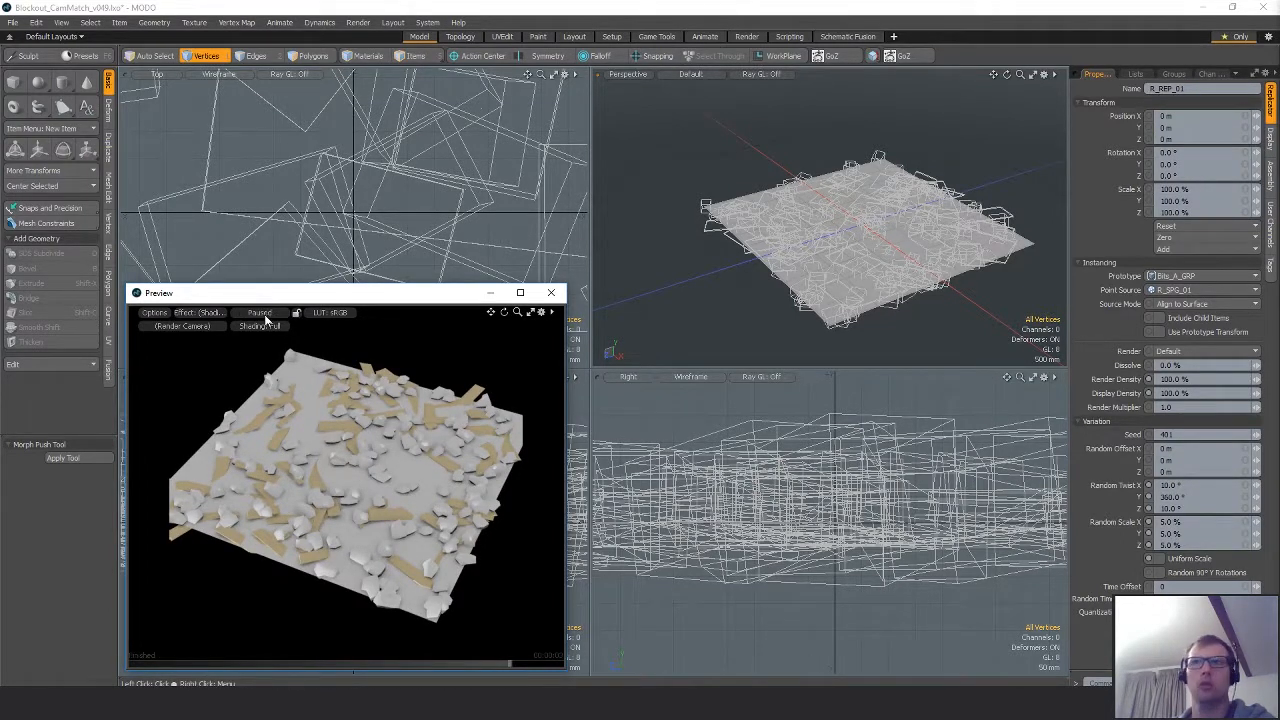
Set the replicator's random scale to -50% in X, Y and Z and enable Uniform Scale.
left_click(1254, 524)
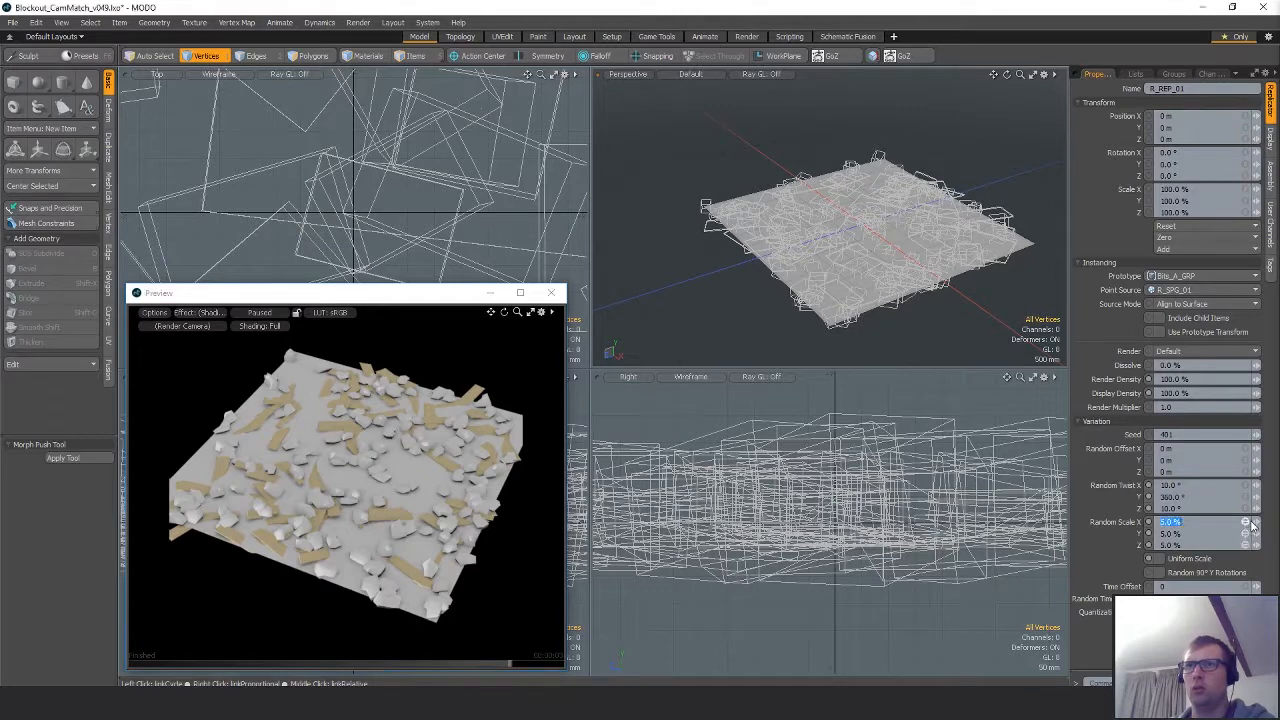
type("-50")
key("Return")
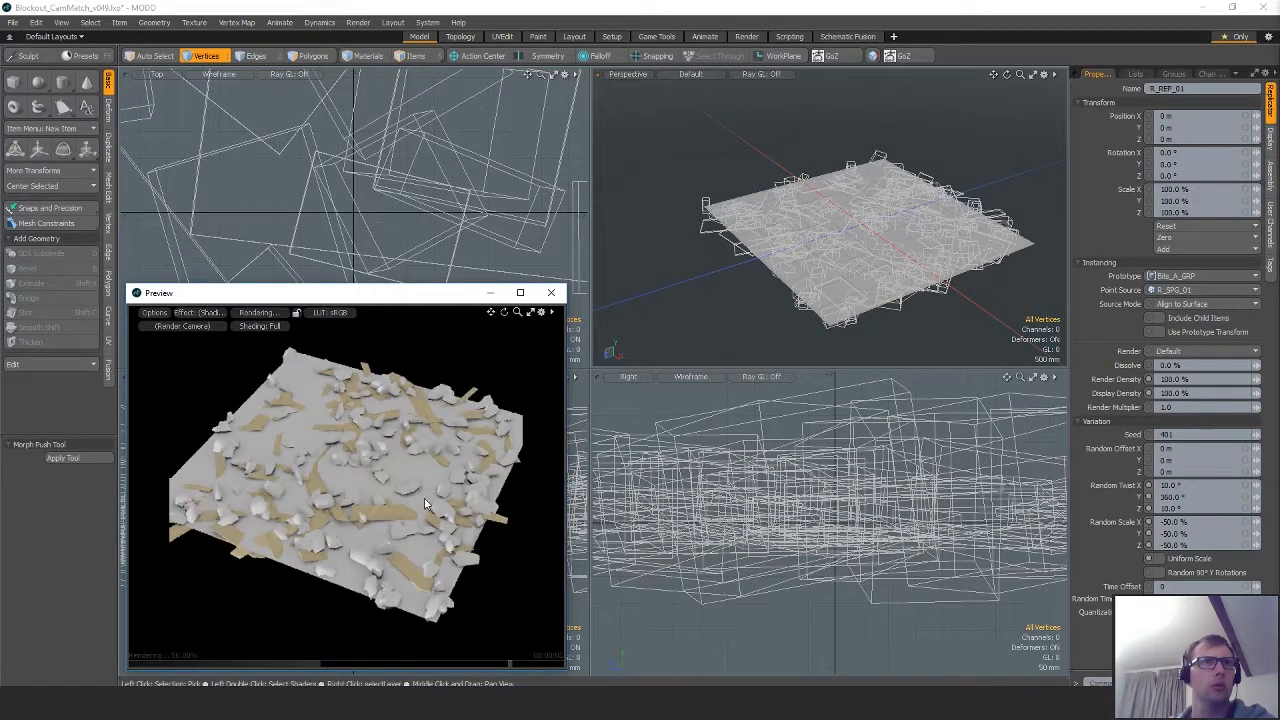
left_click(1247, 524)
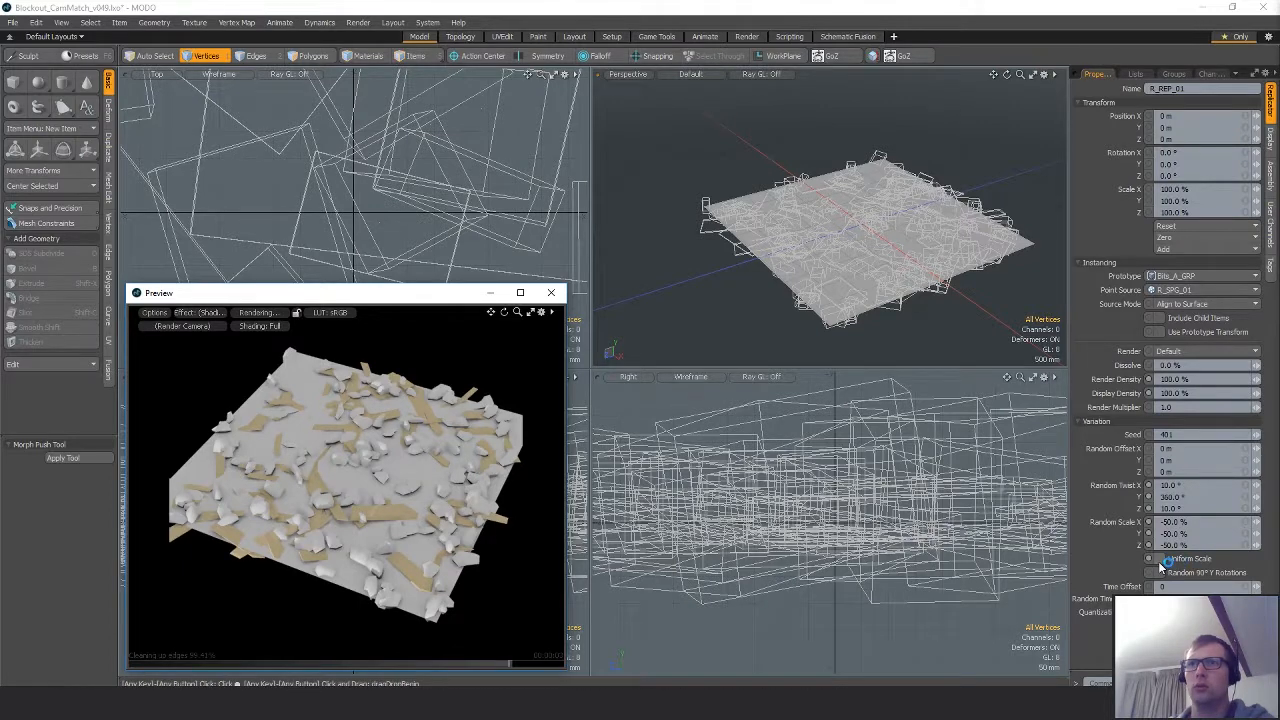
Try random scales of -100% and 100% on all axes of the replicator, and settle on 50%.
left_click(1237, 521)
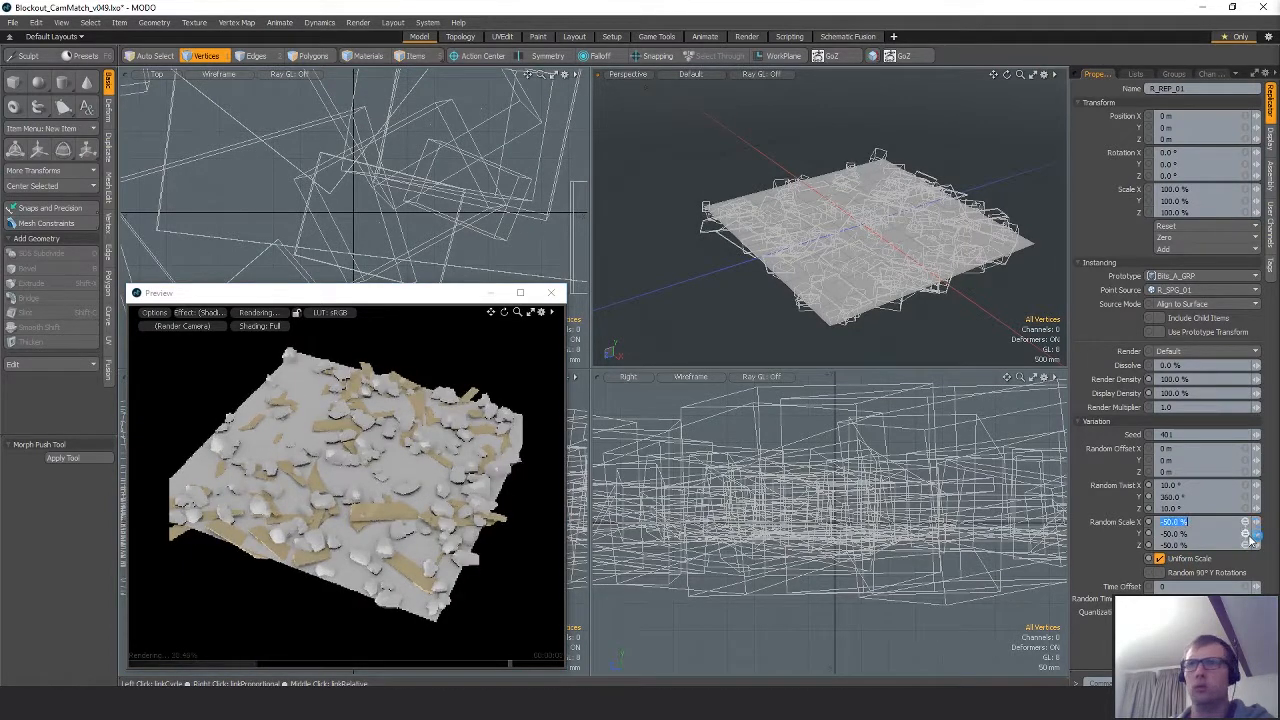
type("-100")
key("Return")
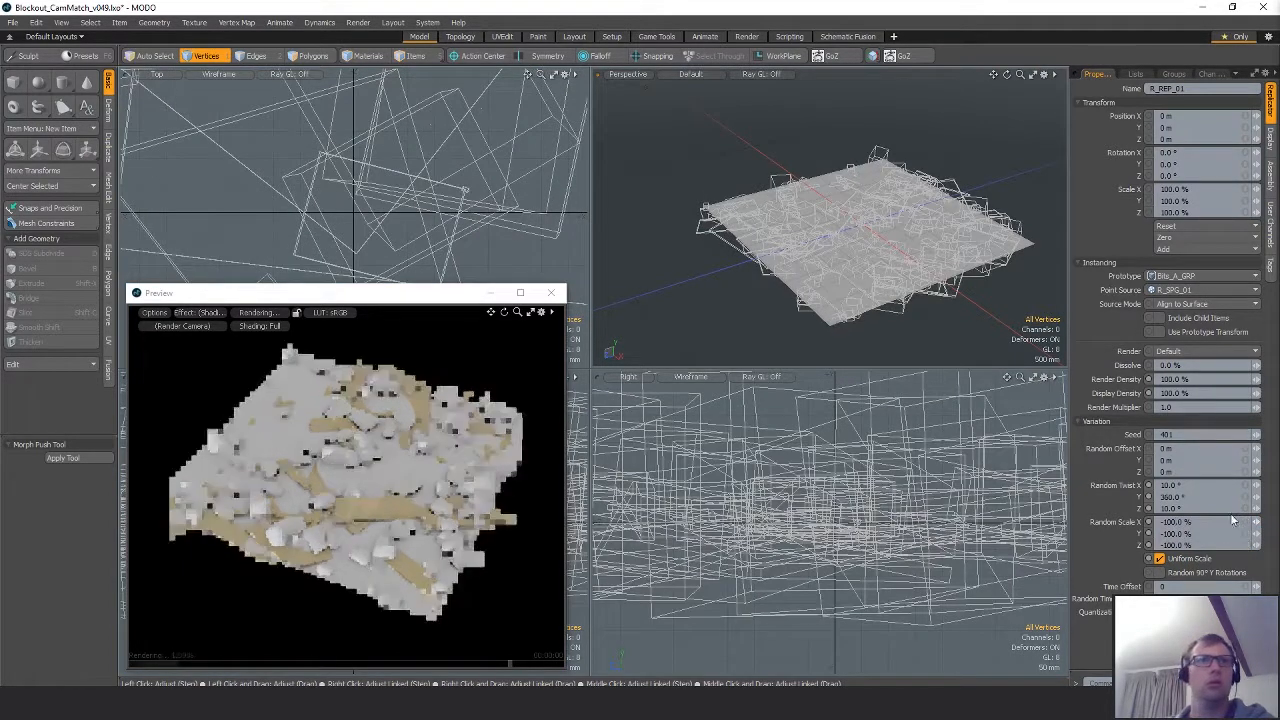
left_click(1238, 521)
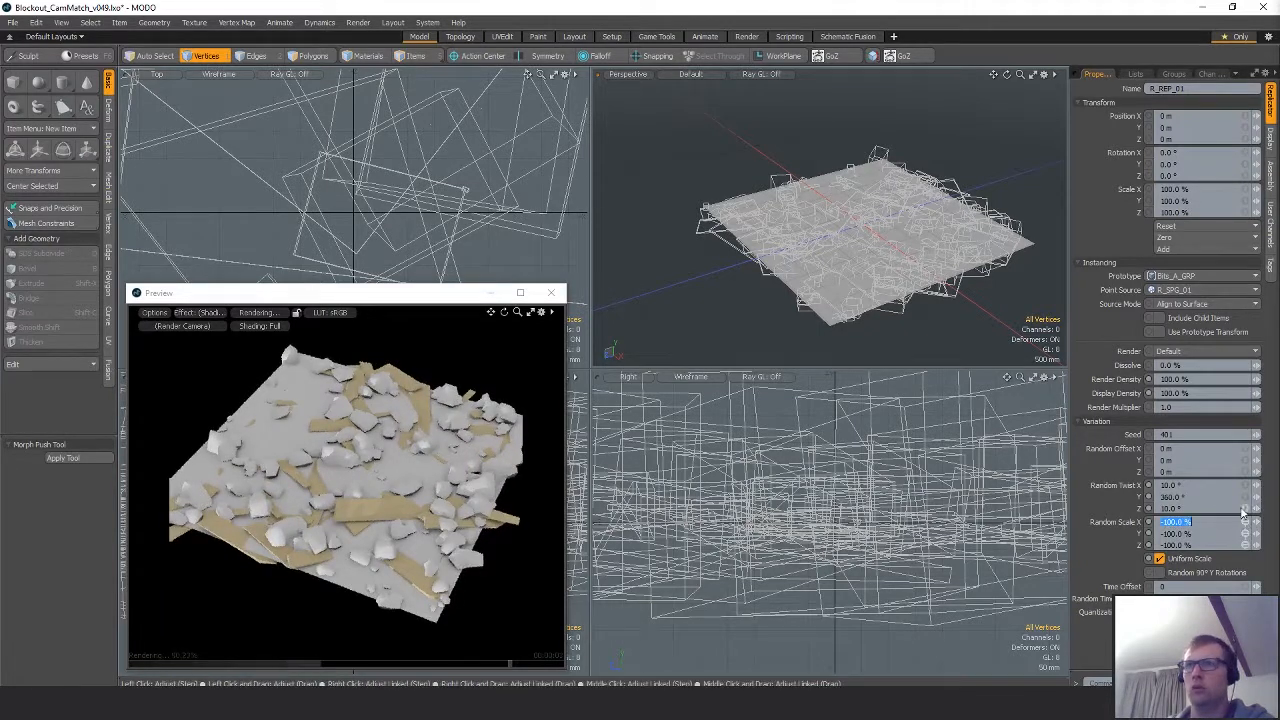
type("100")
key("Return")
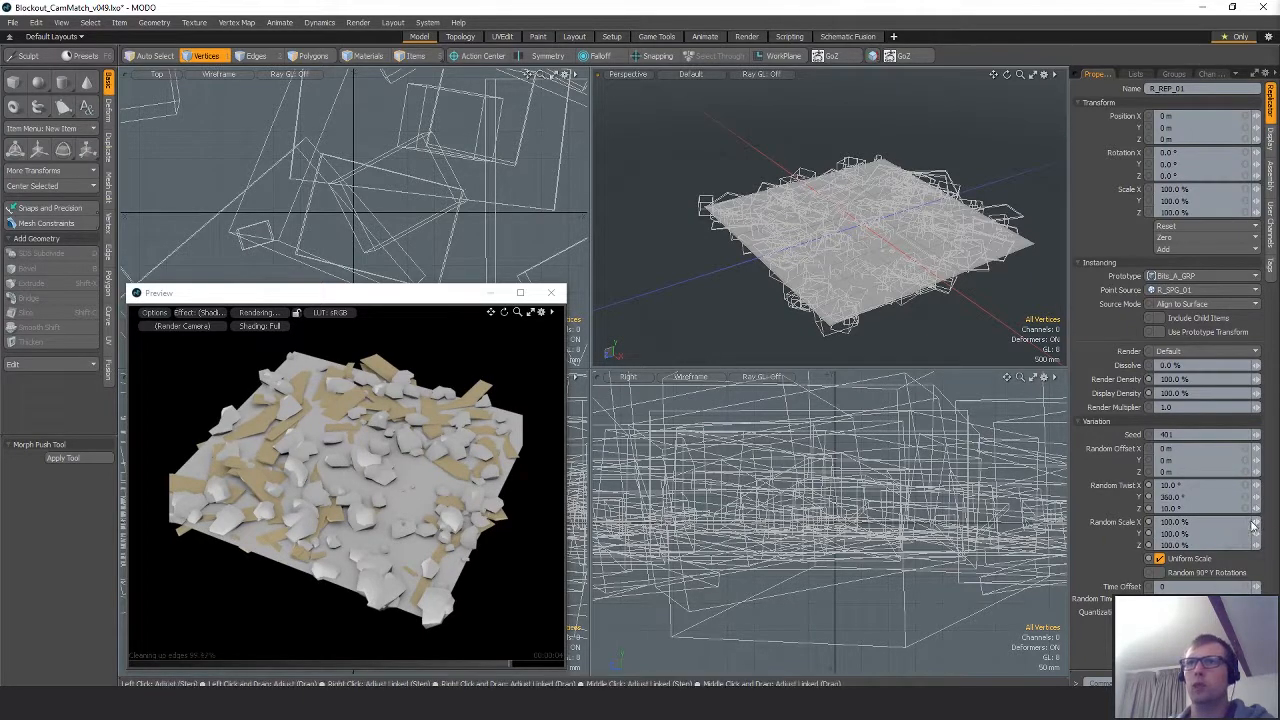
left_click(1236, 521)
type("50")
key("Return")
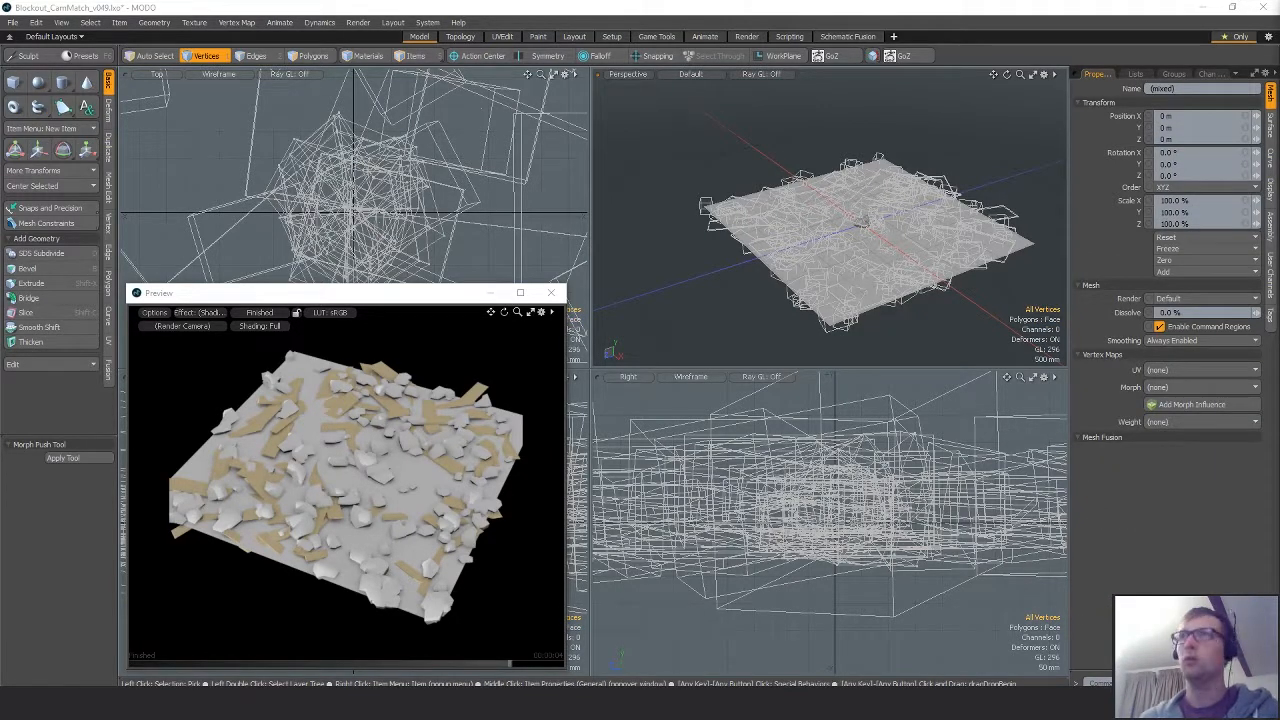
Duplicate the six selected rock meshes and rename the copies Pebble_A to Pebble_F to match their source letters.
key("5")
key("ctrl+d")
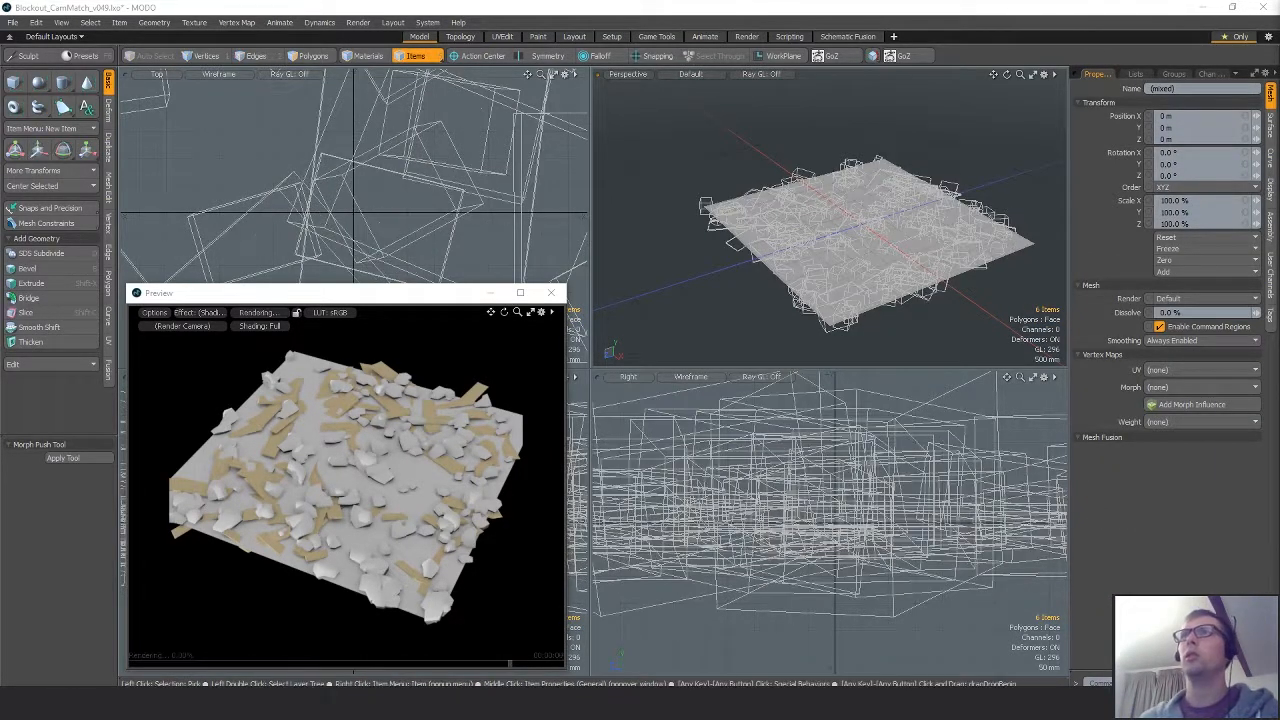
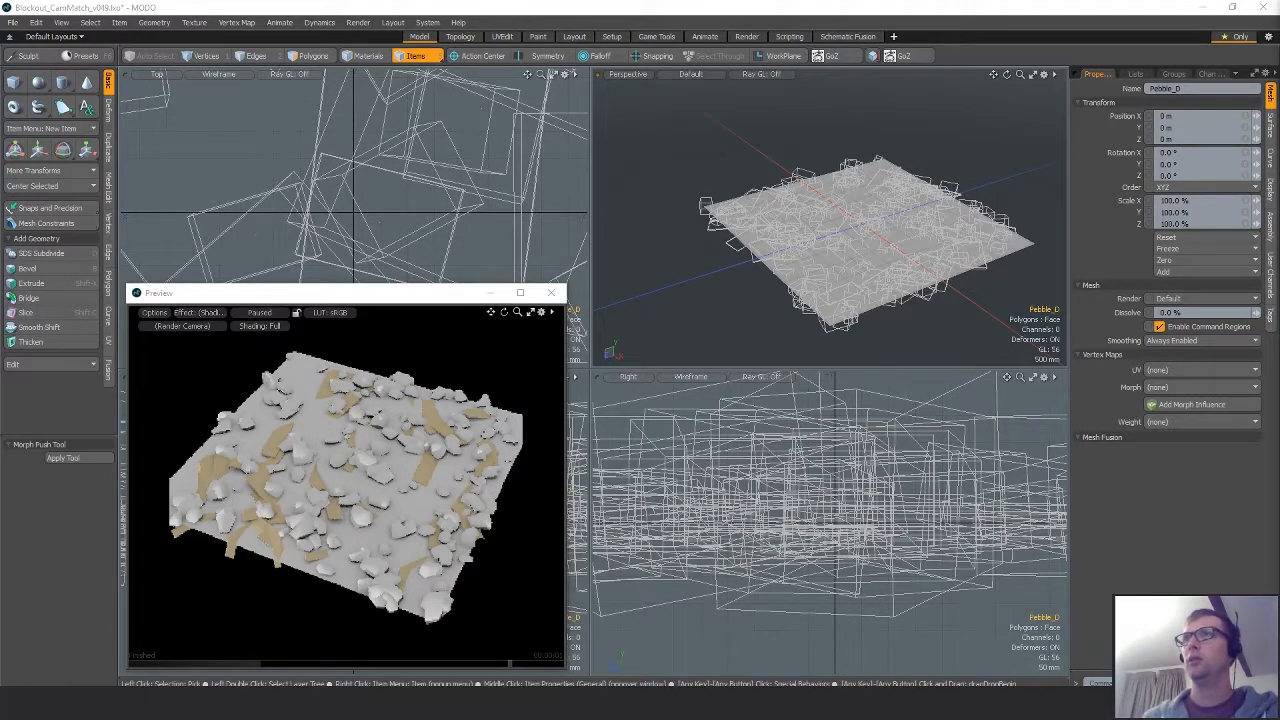
key("Down")
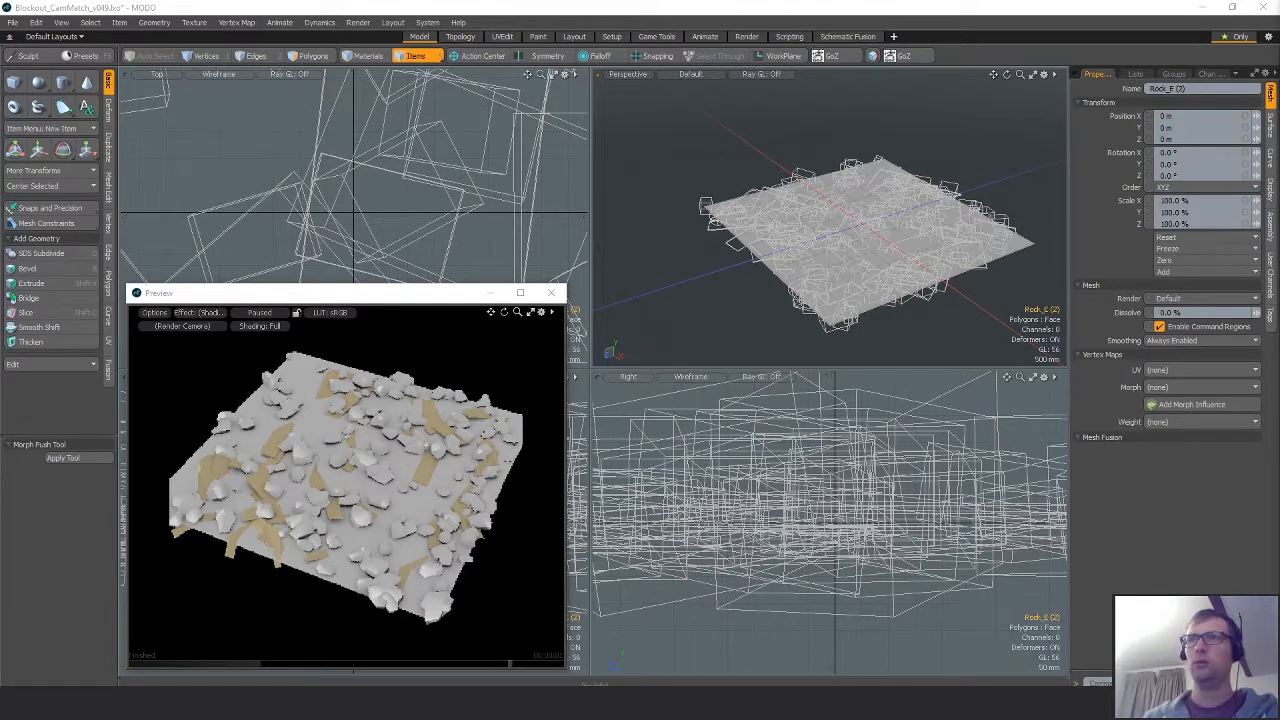
key("Down")
key("Down")
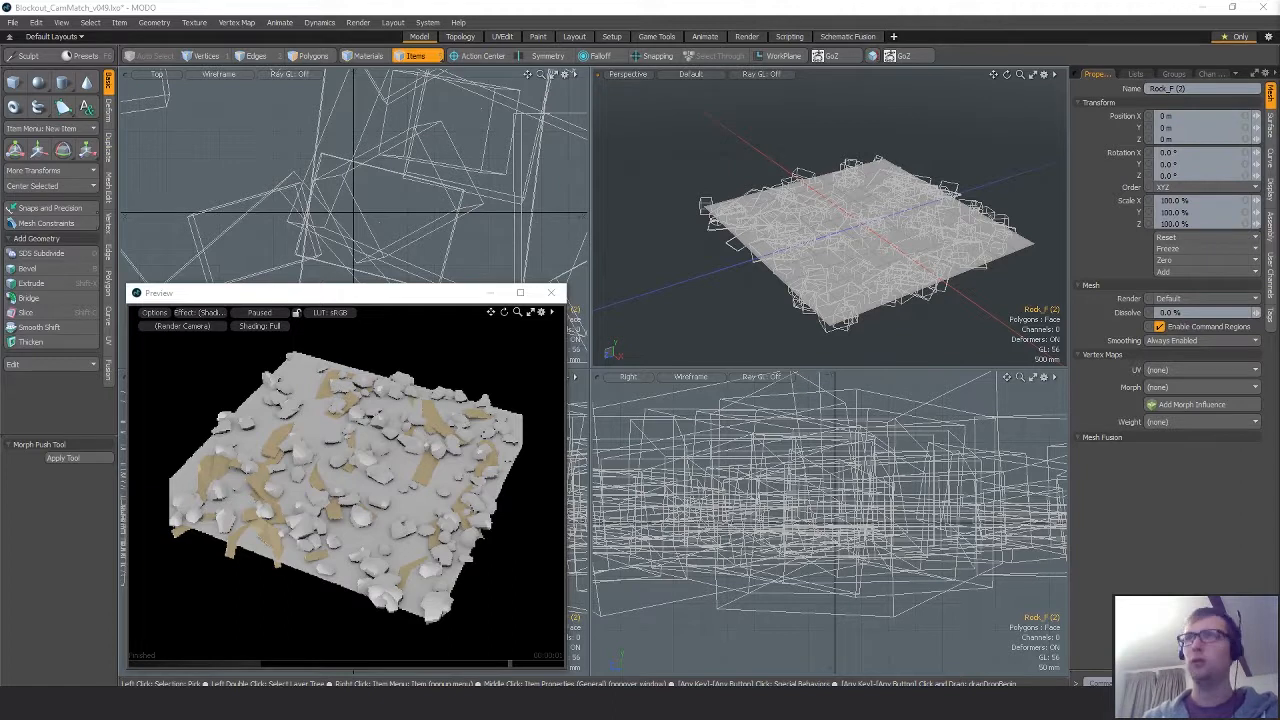
key("Return")
Remove Pebble_A to Pebble_F from the Debris_A_GRP group without deleting the meshes.
left_click(1173, 74)
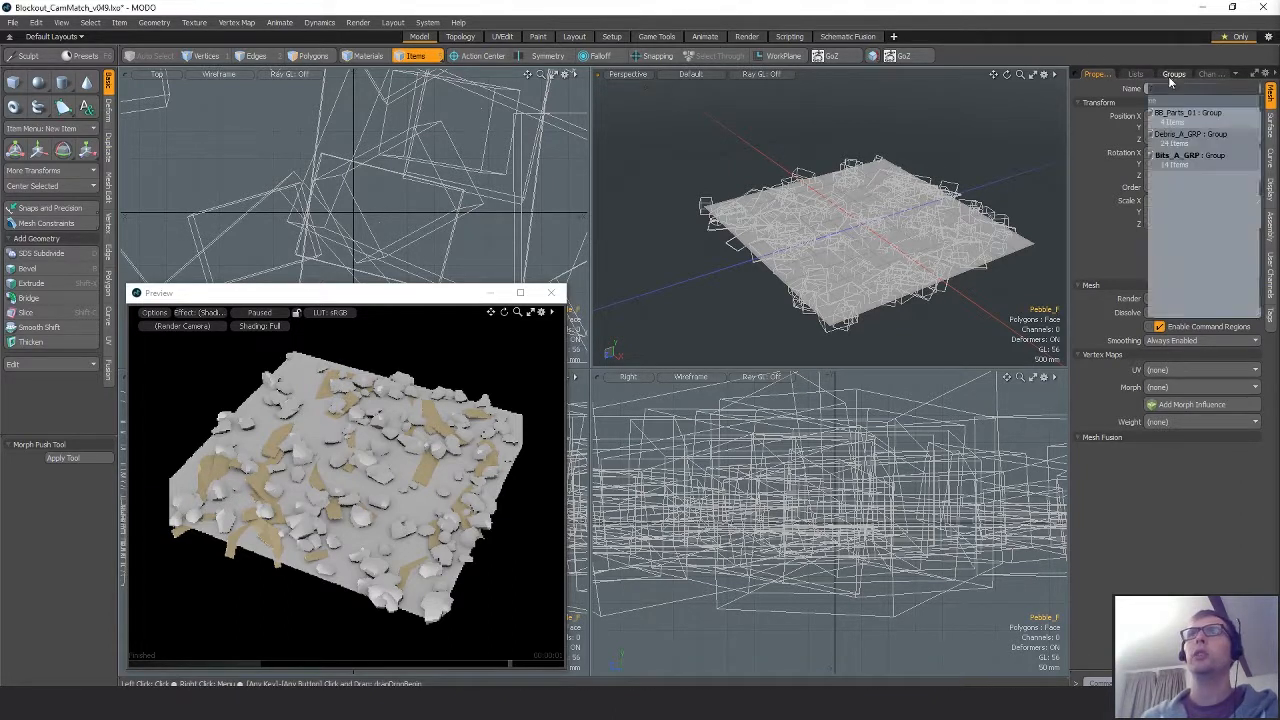
left_click(1147, 137)
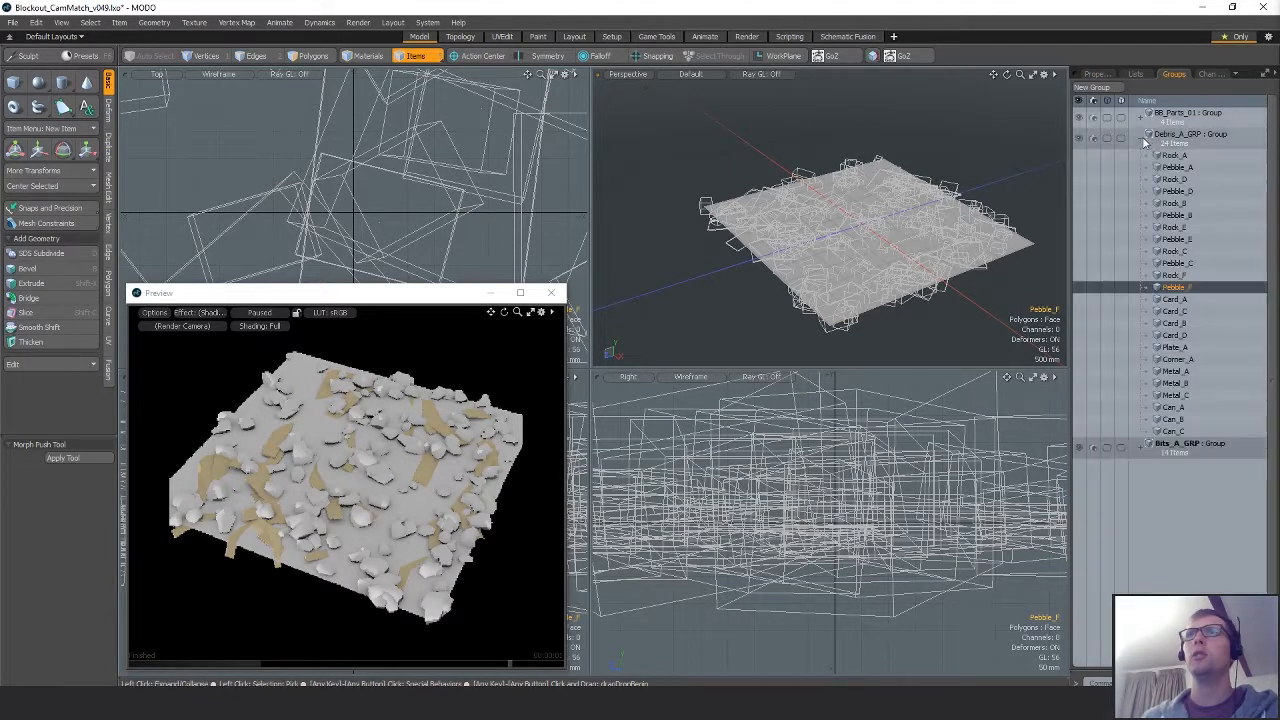
left_click(1180, 167)
left_click(1182, 191, "ctrl")
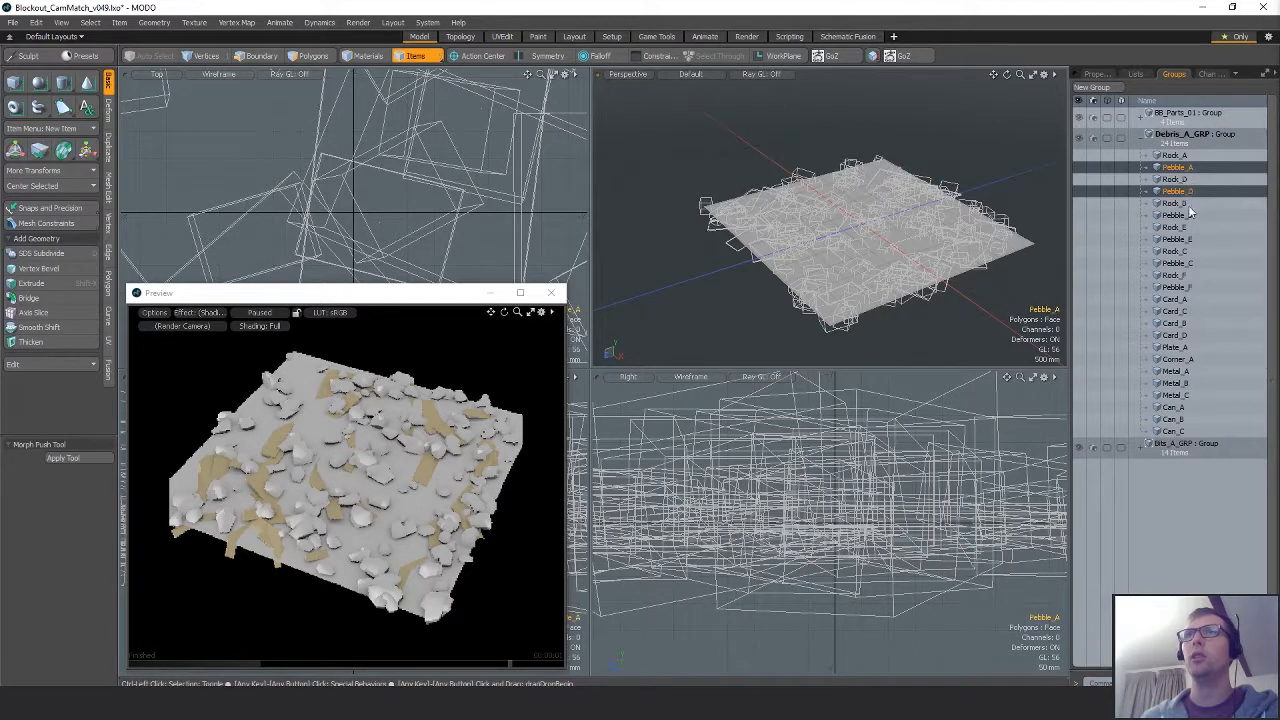
left_click(1184, 215, "ctrl")
left_click(1186, 239, "ctrl")
left_click(1188, 264, "ctrl")
left_click(1188, 288, "ctrl")
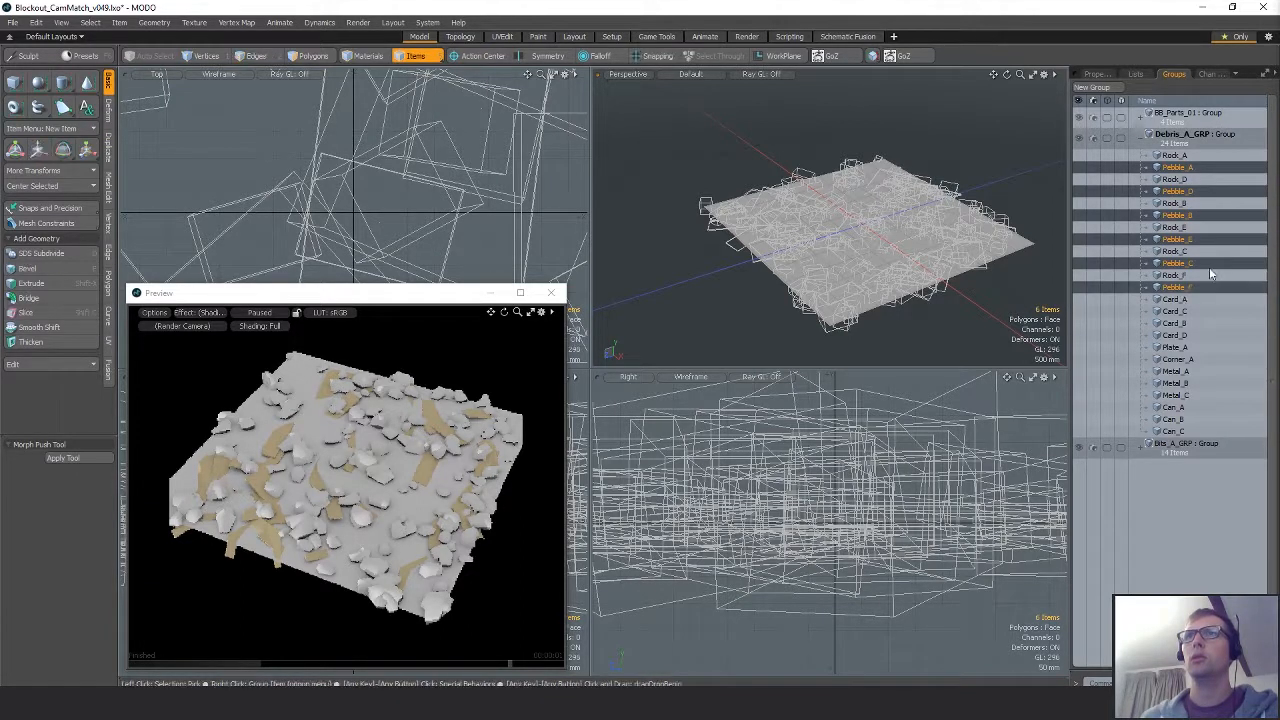
right_click(1197, 170)
left_click(1190, 278)
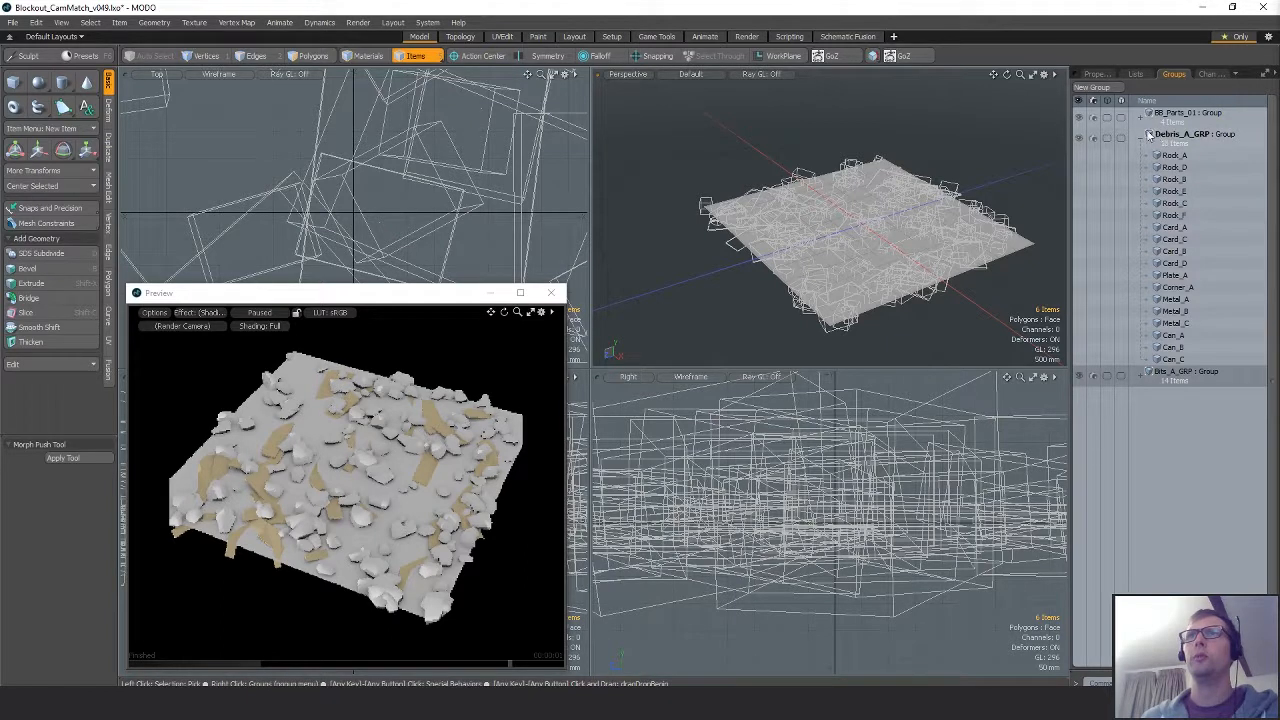
left_click(1180, 190)
left_click(1196, 215, "shift")
right_click(1191, 204)
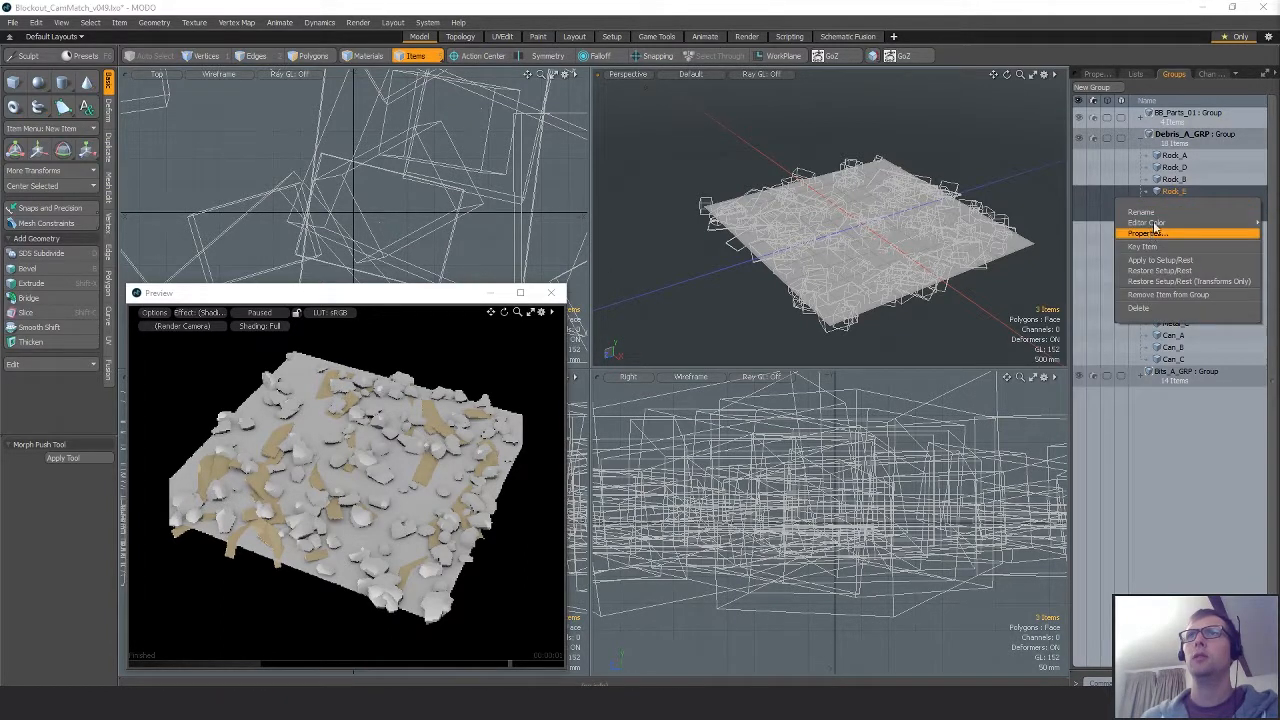
Collapse Debris_A_GRP and check which meshes belong to Bits_A_GRP.
left_click(1145, 136)
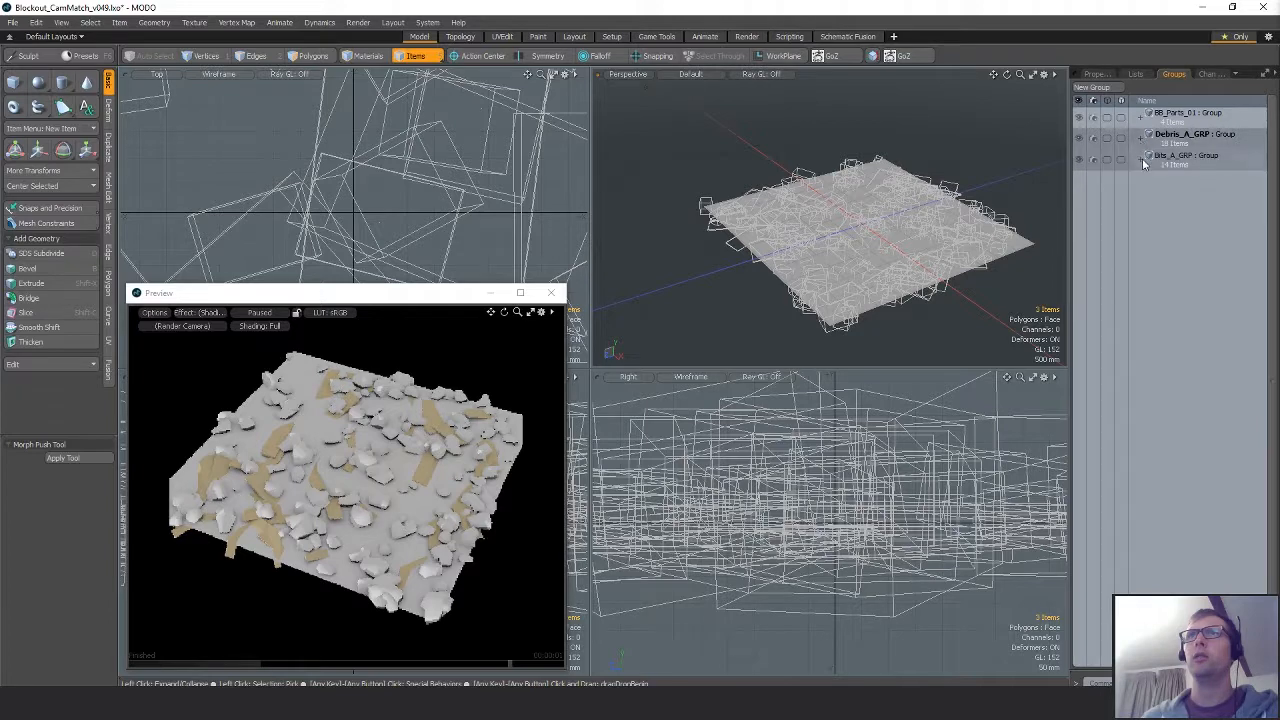
left_click(1144, 157)
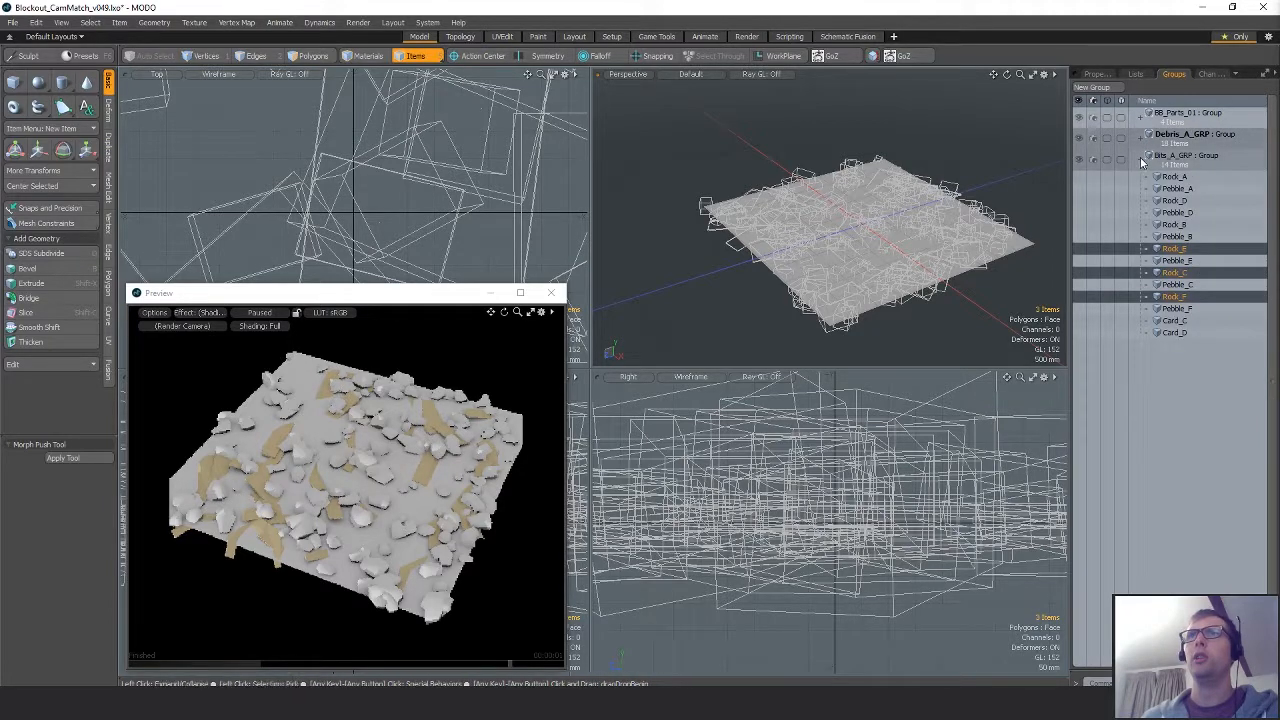
left_click(1144, 157)
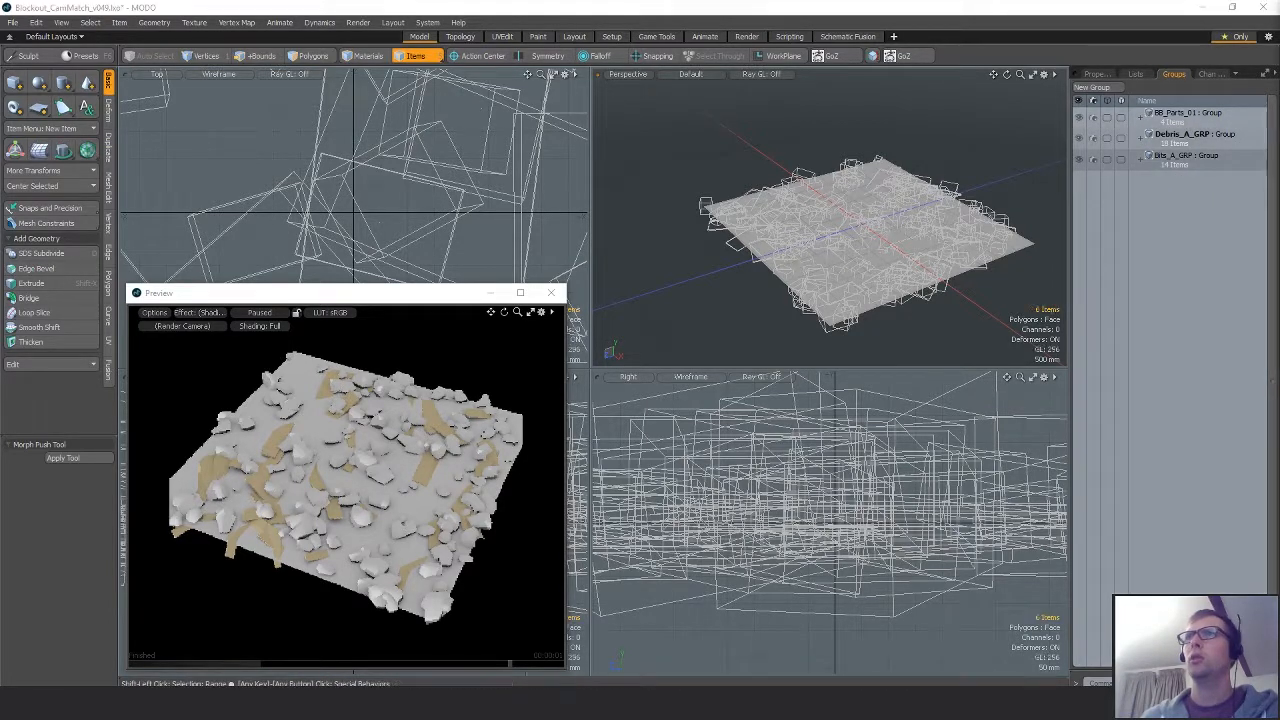
Scale the polygons of all six pebble meshes uniformly to 35% about the origin.
key("1")
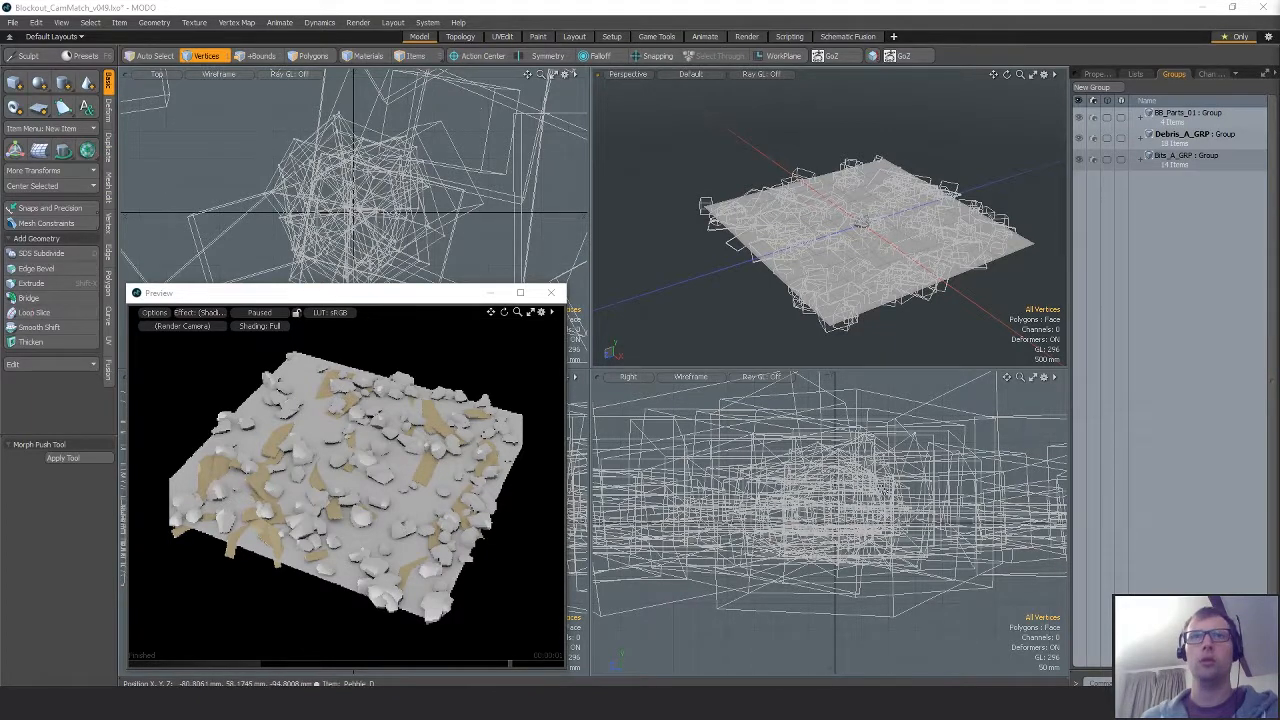
key("shift+a")
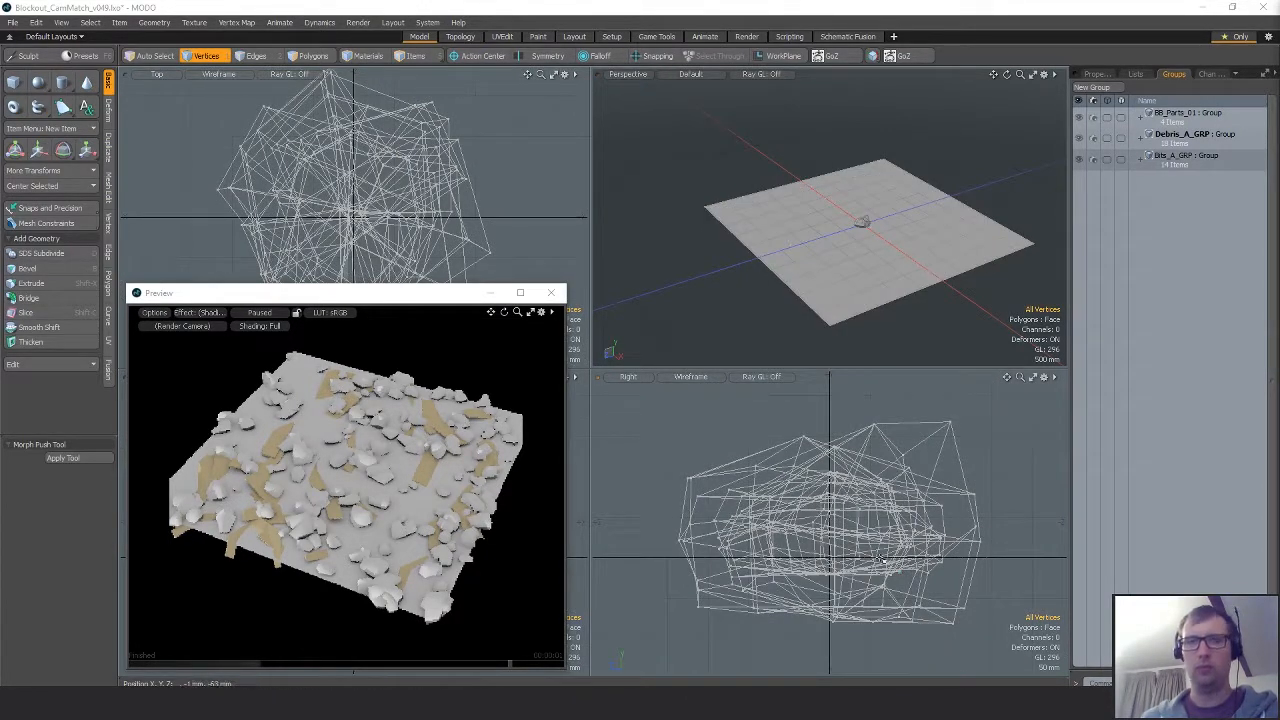
key("3")
key("y")
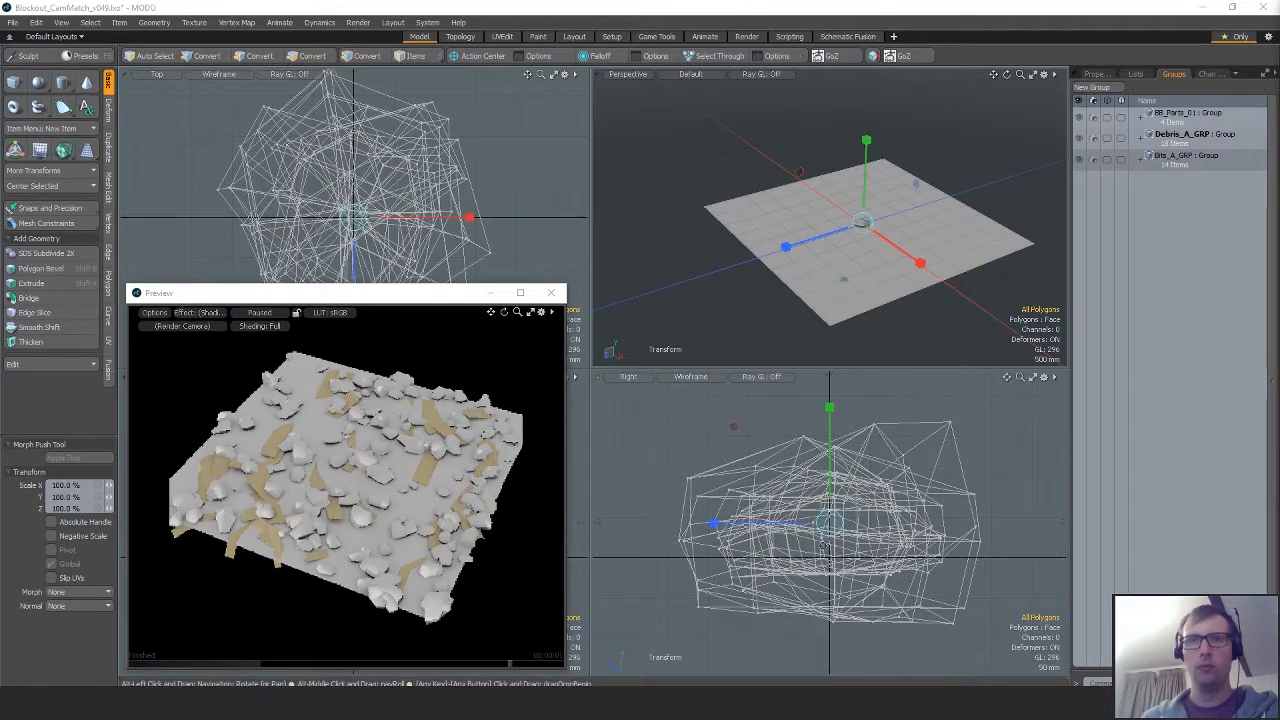
key("alt+o")
left_click_drag(832, 560, 786, 560)
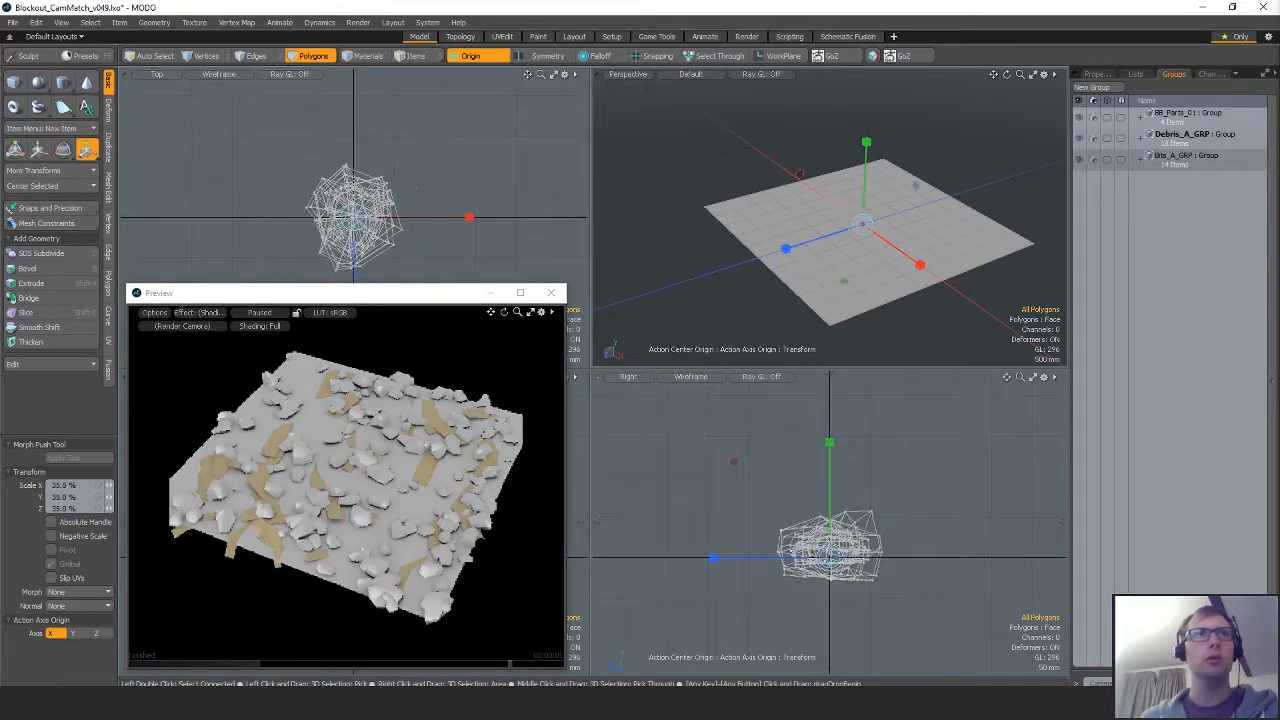
Try rotating all six pebbles together with a local action center, and undo the rotation.
key("e")
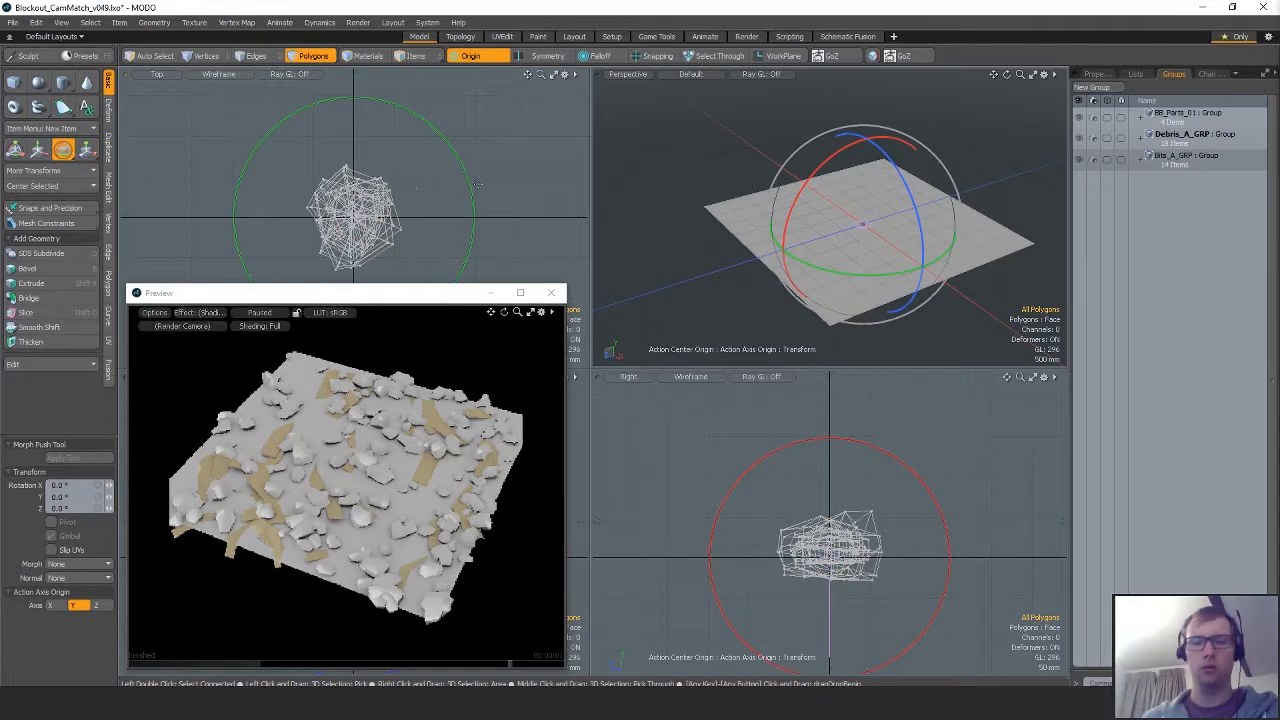
key("alt+l")
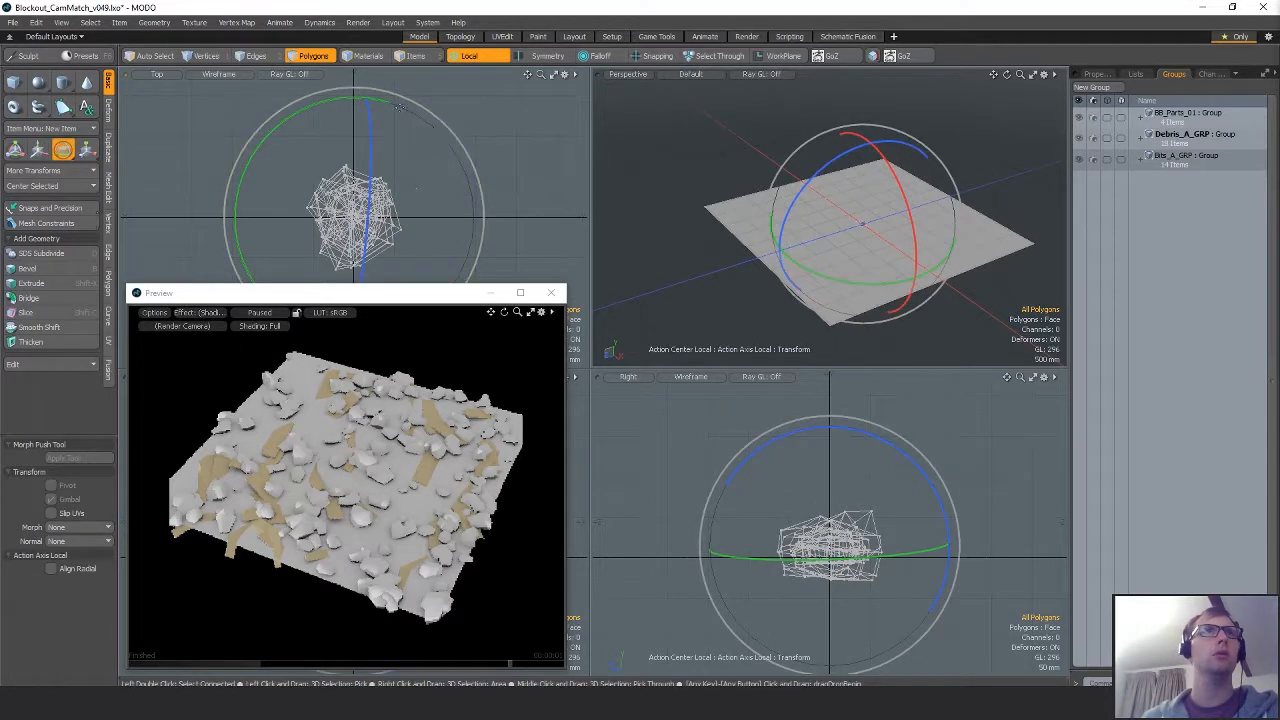
left_click_drag(343, 106, 463, 184)
key("ctrl+z")
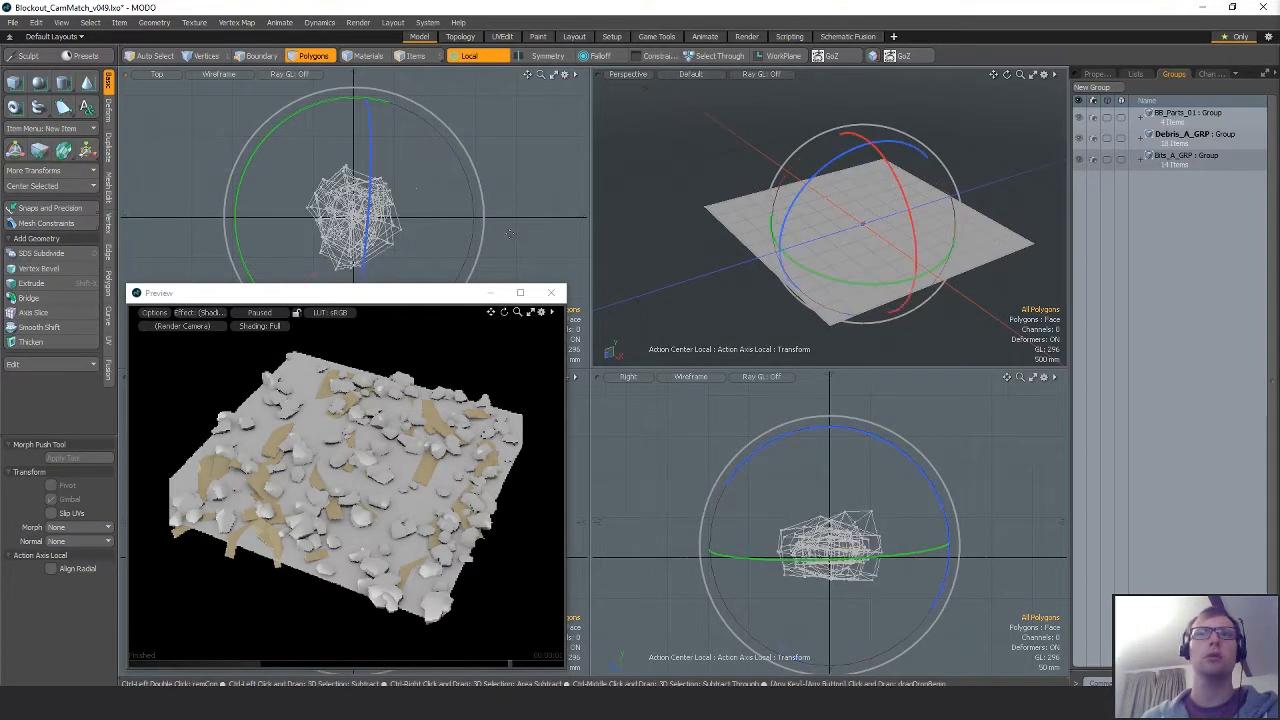
key("q")
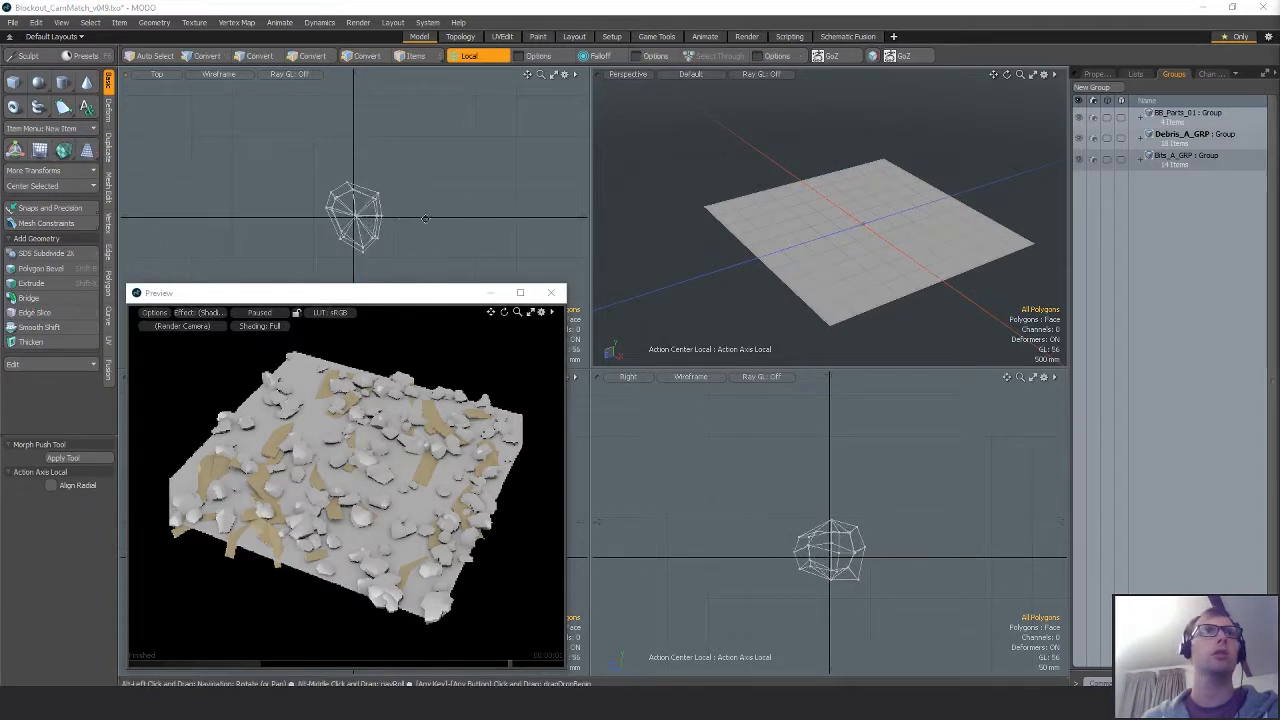
Reset the action center and rotate the first two pebbles individually about the vertical axis in the top view.
left_click_drag(425, 218, 463, 194, "alt+shift")
key("alt+a")
key("Escape")
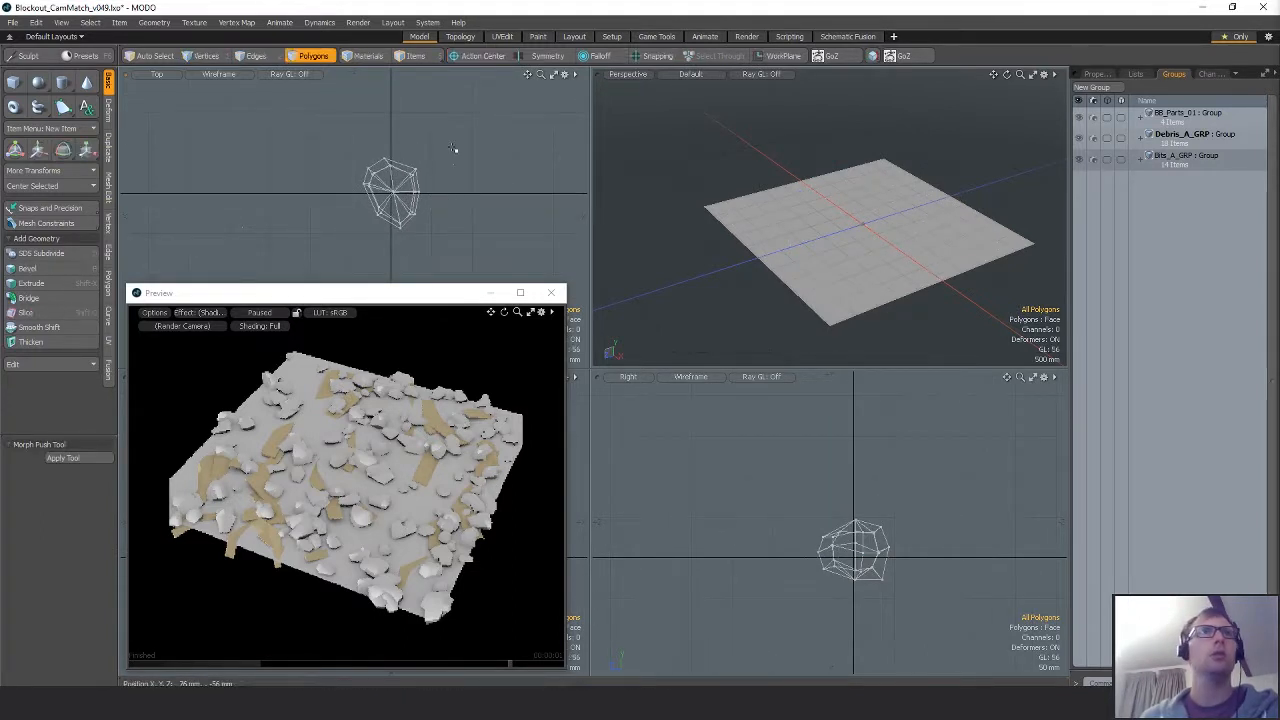
key("r")
key("e")
left_click_drag(467, 105, 395, 282)
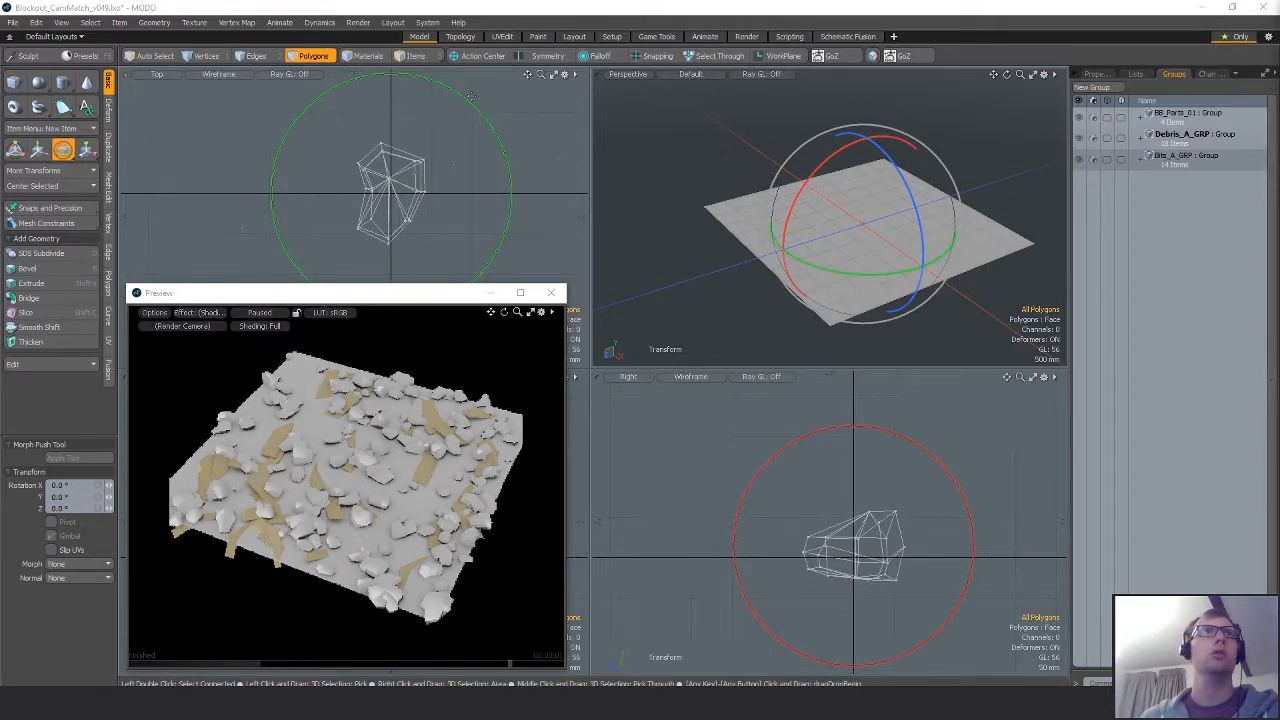
left_click_drag(470, 96, 285, 135)
Scale individual pebbles down along X and Z so their footprints become narrower relative to their height.
key("r")
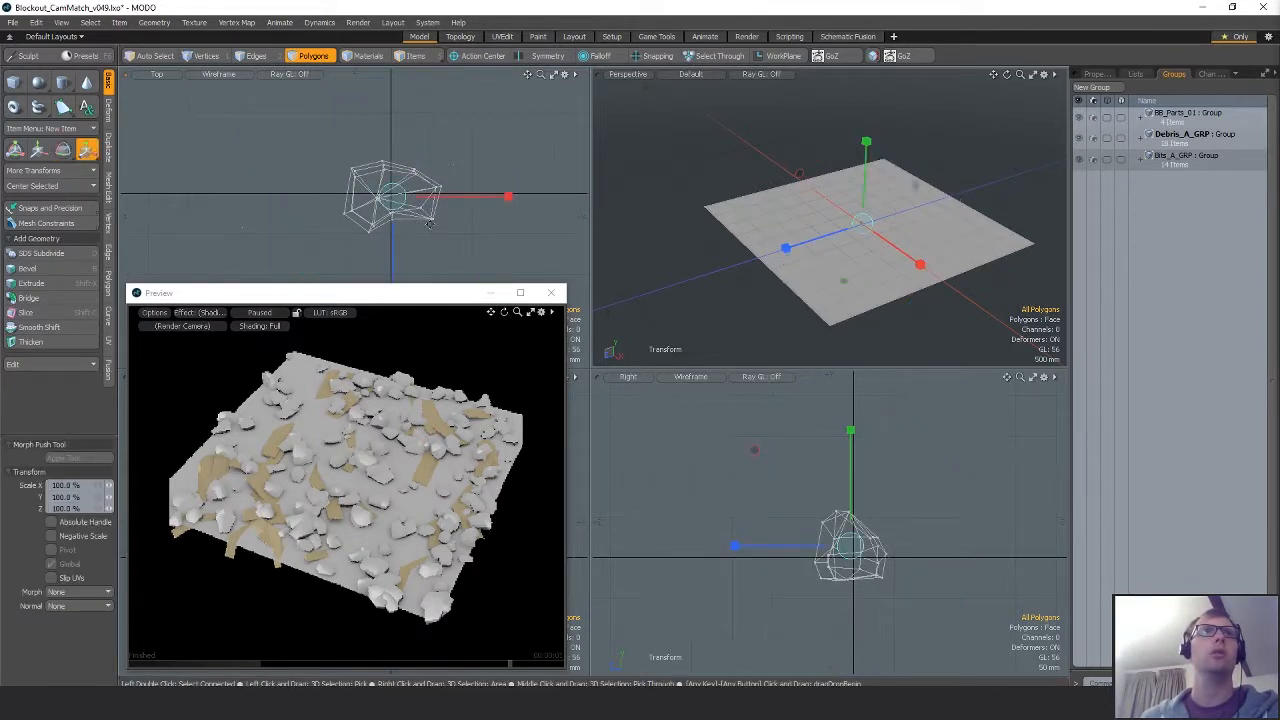
left_click_drag(430, 224, 424, 162, "alt")
left_click_drag(482, 231, 440, 231)
key("q")
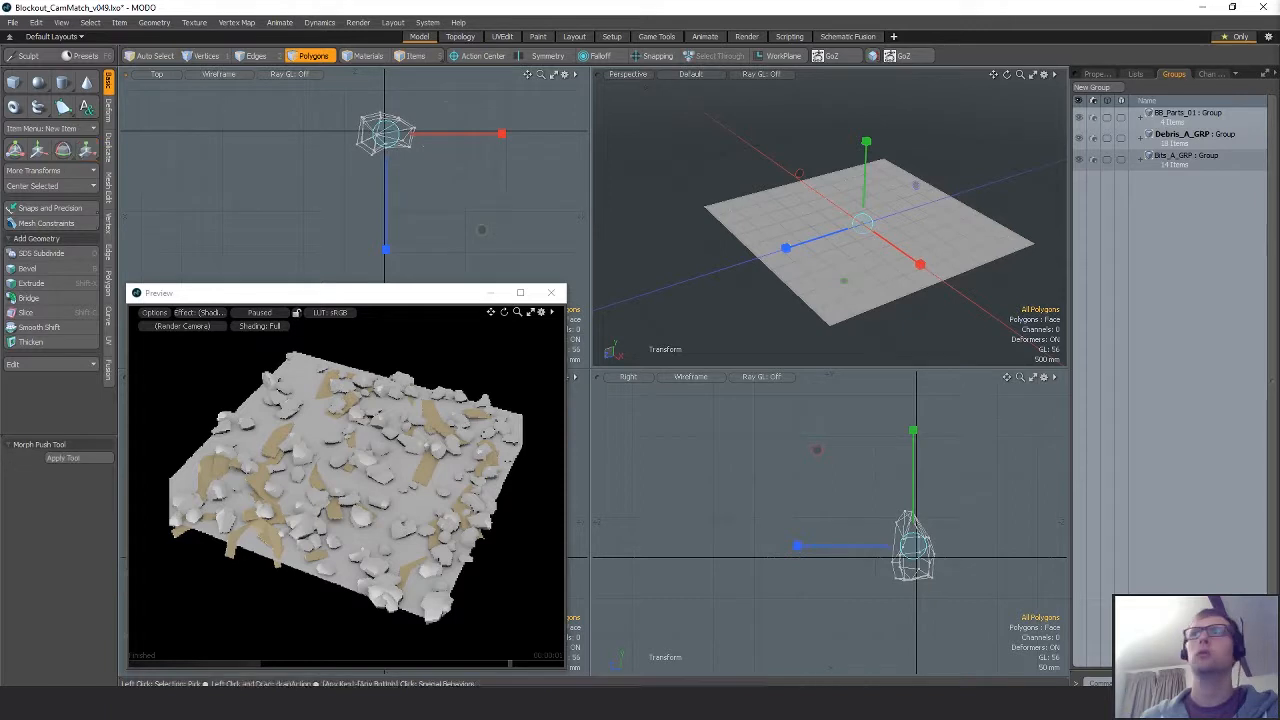
mouse_move(472, 176)
left_mouse_down("alt")
mouse_move(464, 226)
mouse_move(453, 188)
left_mouse_up("alt")
key("r")
left_click_drag(462, 239, 422, 239)
Rotate the next pebble individually about the vertical axis to vary its orientation.
key("e")
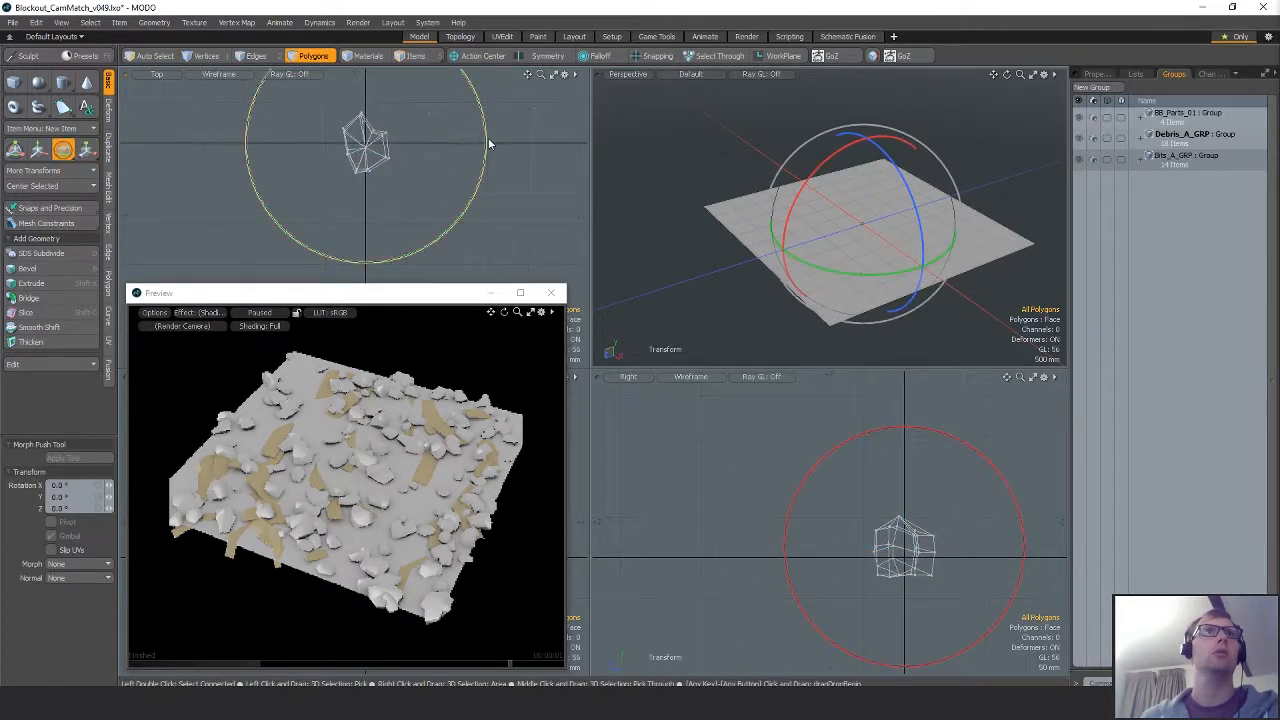
key("q")
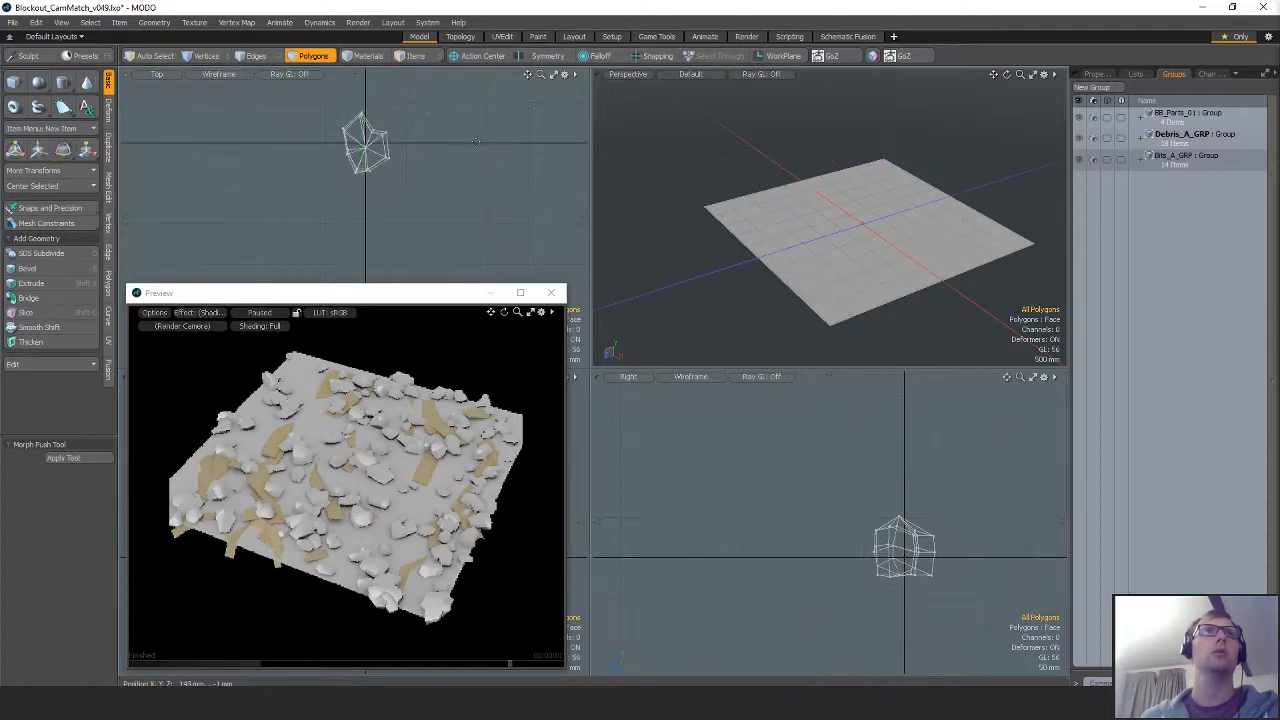
key("e")
left_click_drag(490, 141, 333, 256)
key("q")
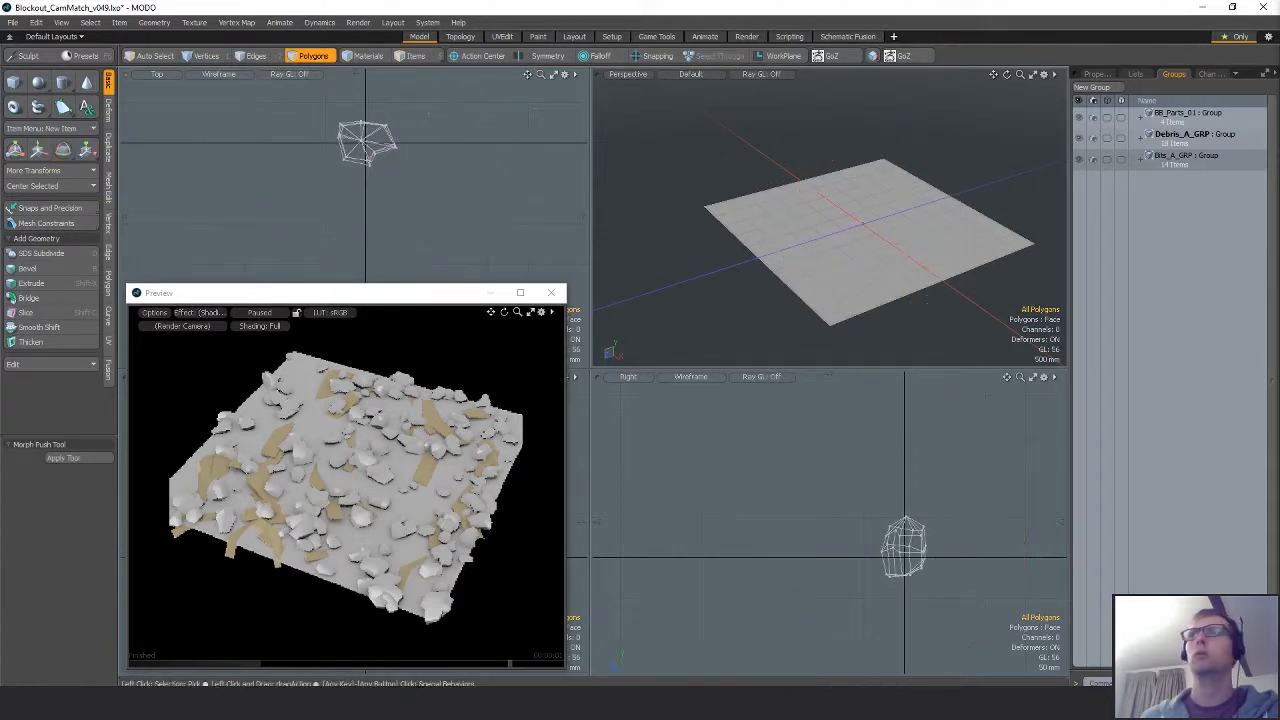
key("ctrl+z")
Rotate further pebbles one by one about the Y axis by differing amounts, including about 114° and 140°.
key("e")
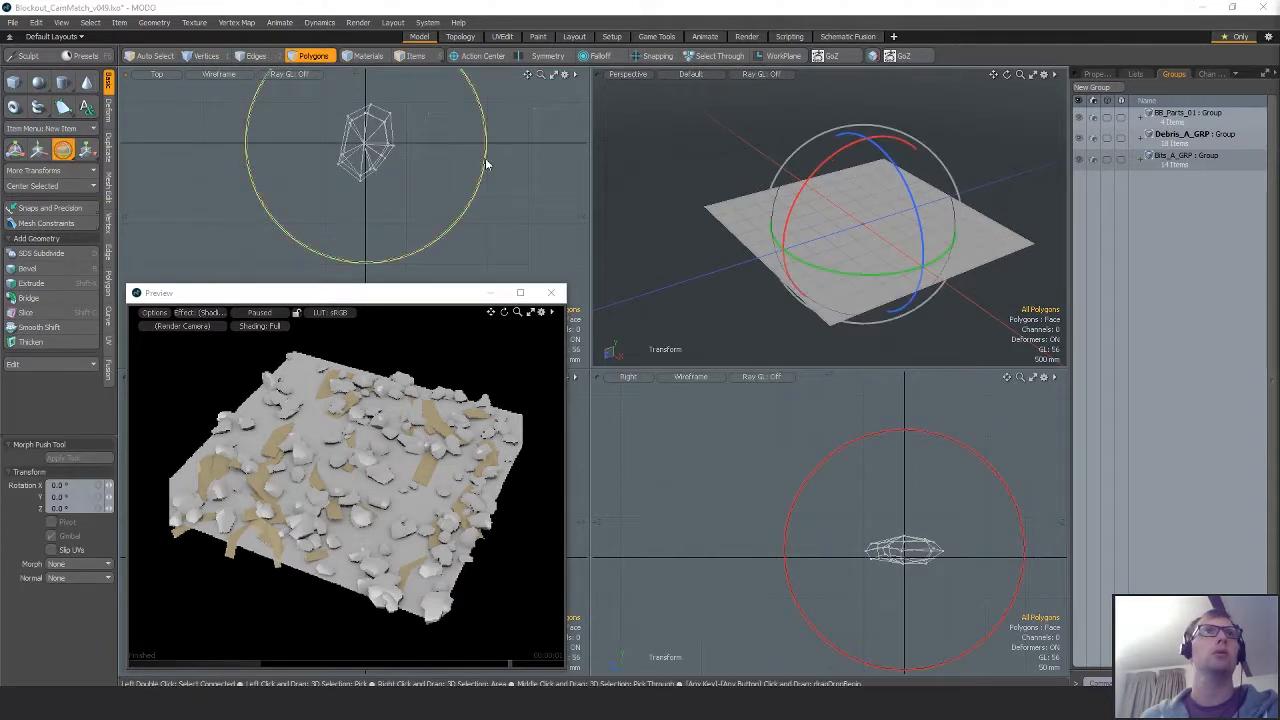
left_click_drag(487, 165, 362, 135)
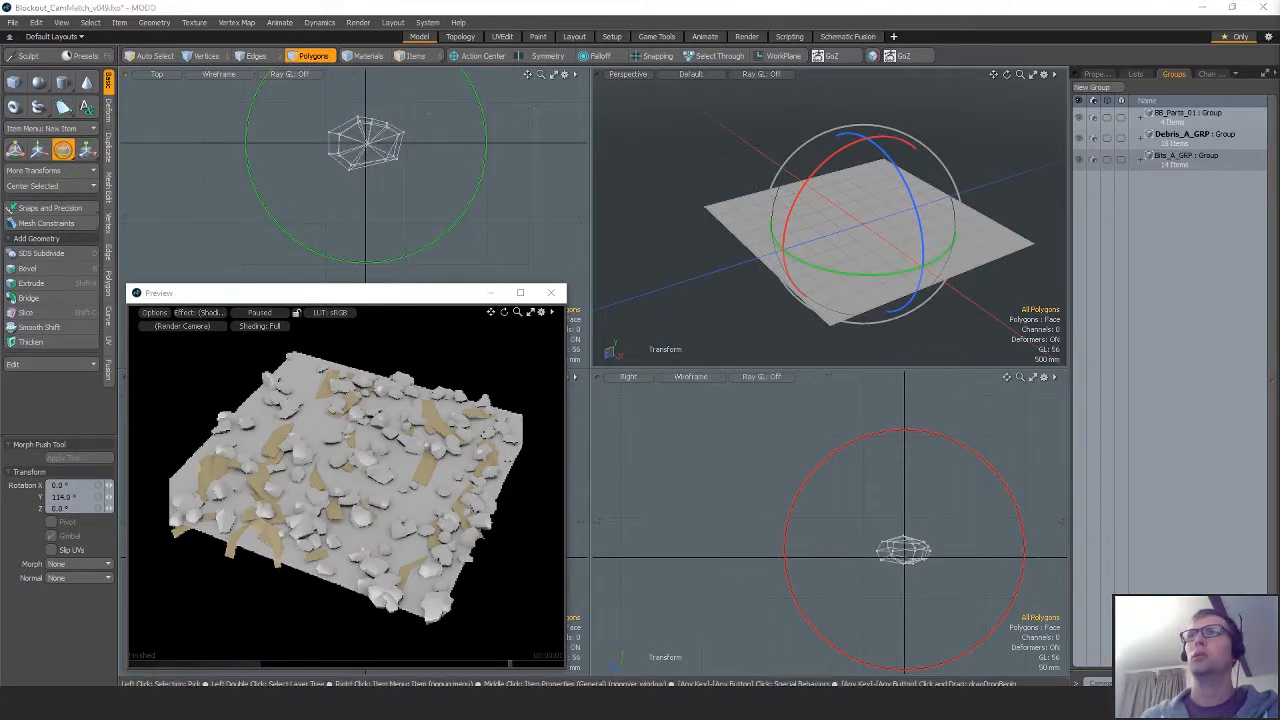
left_click_drag(470, 207, 362, 110)
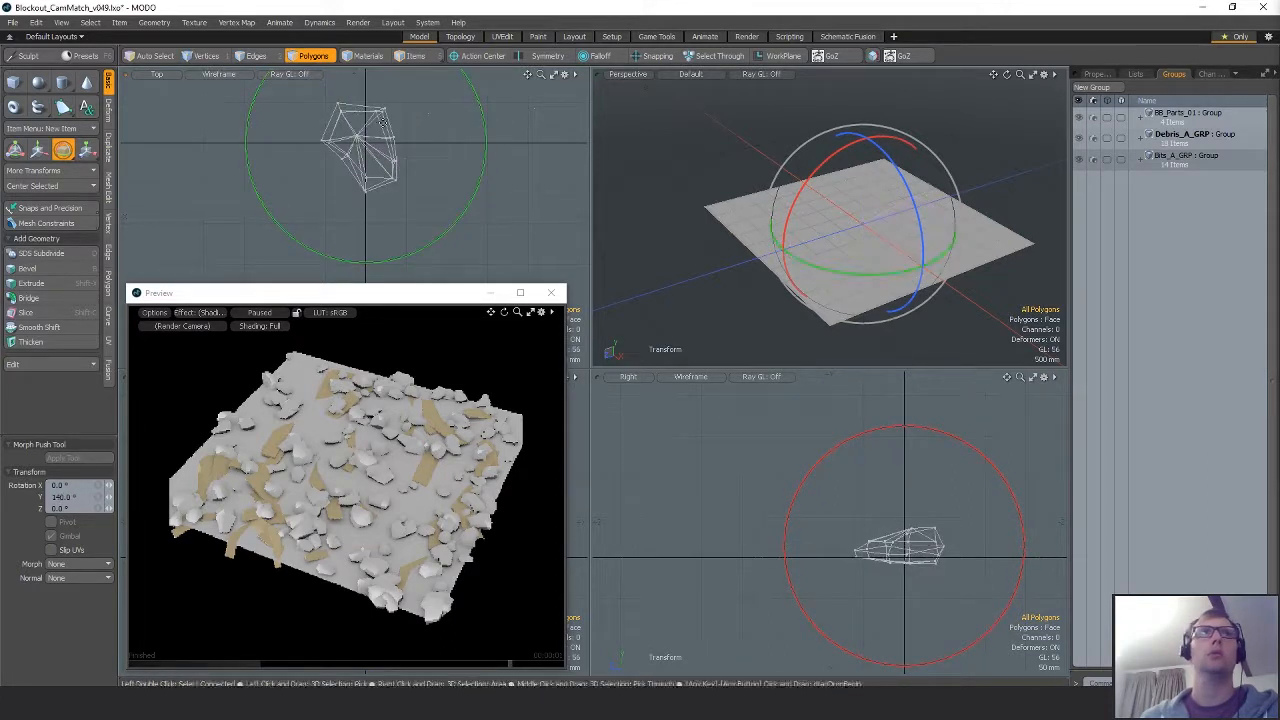
key("ctrl+z")
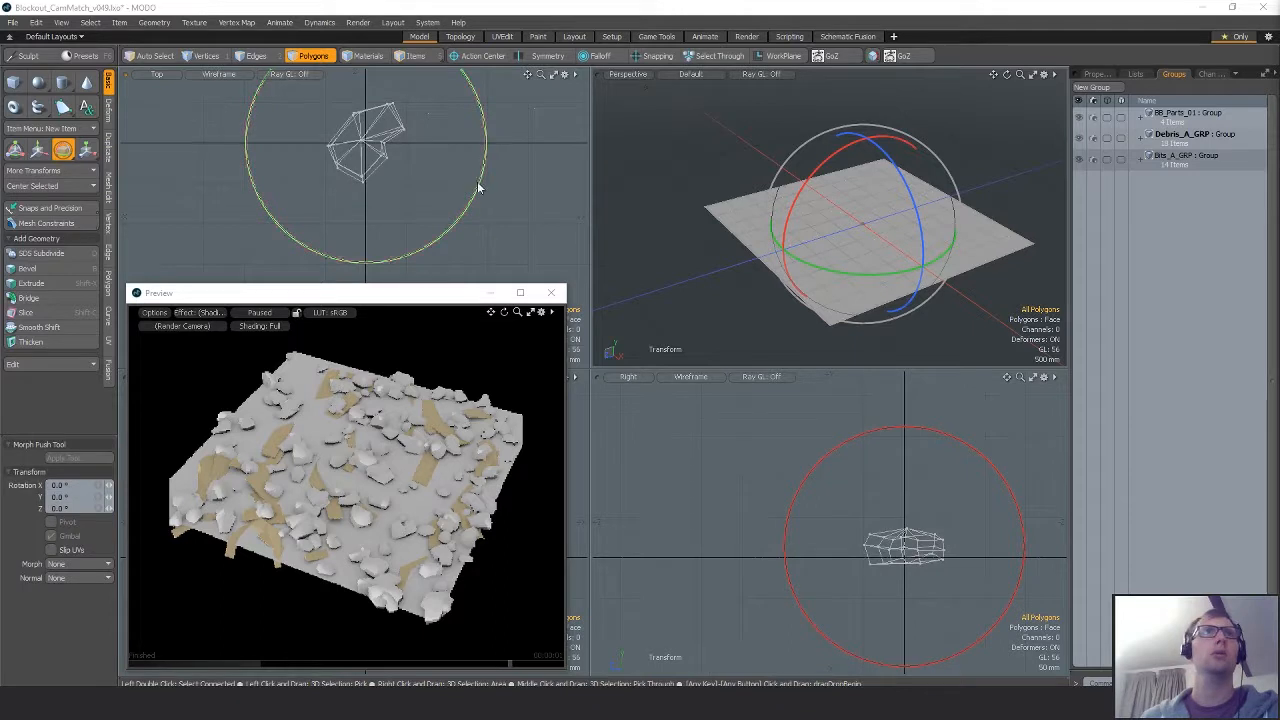
left_click_drag(478, 187, 407, 78)
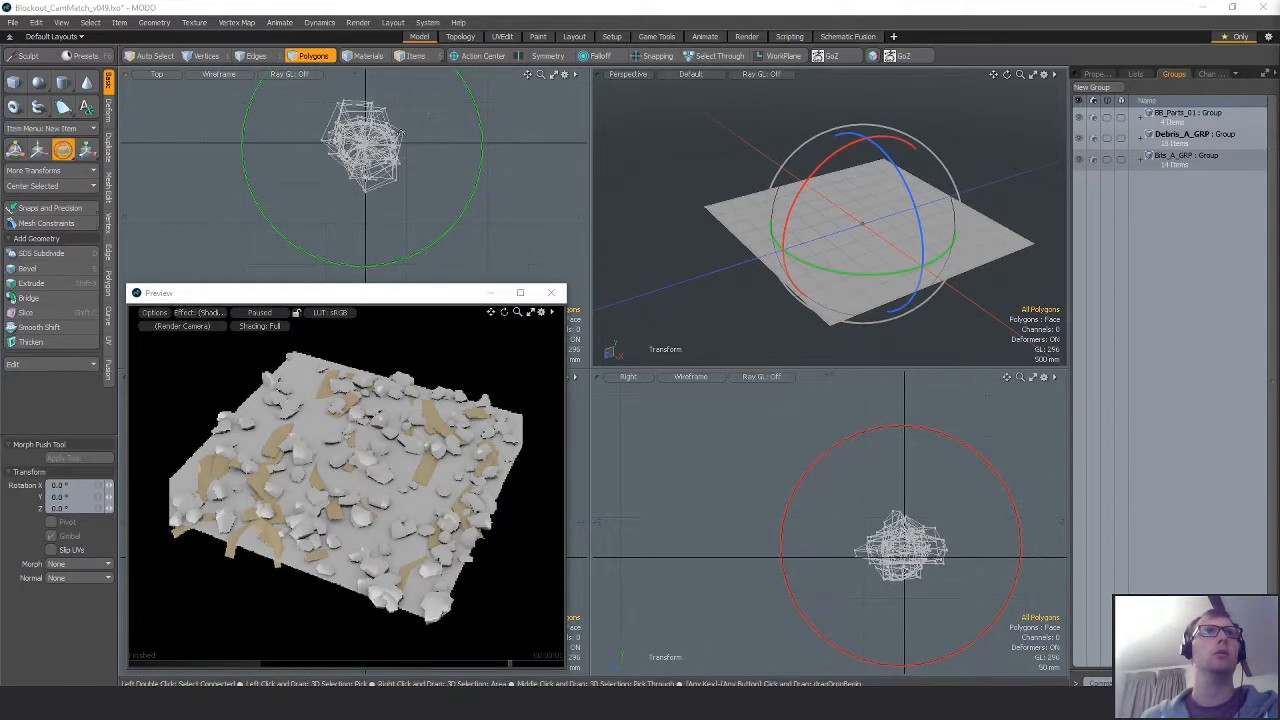
Enlarge individual pebbles slightly along X and Z, to about 102%, leaving their height alone.
key("space")
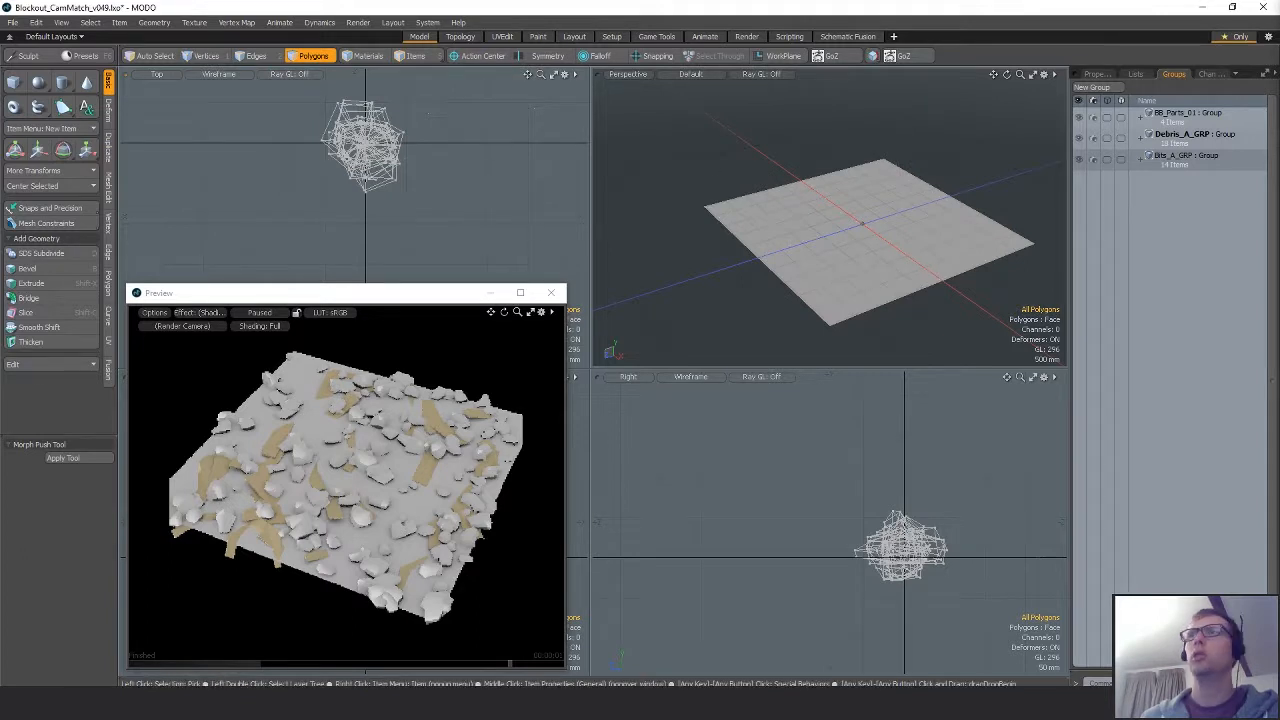
key("r")
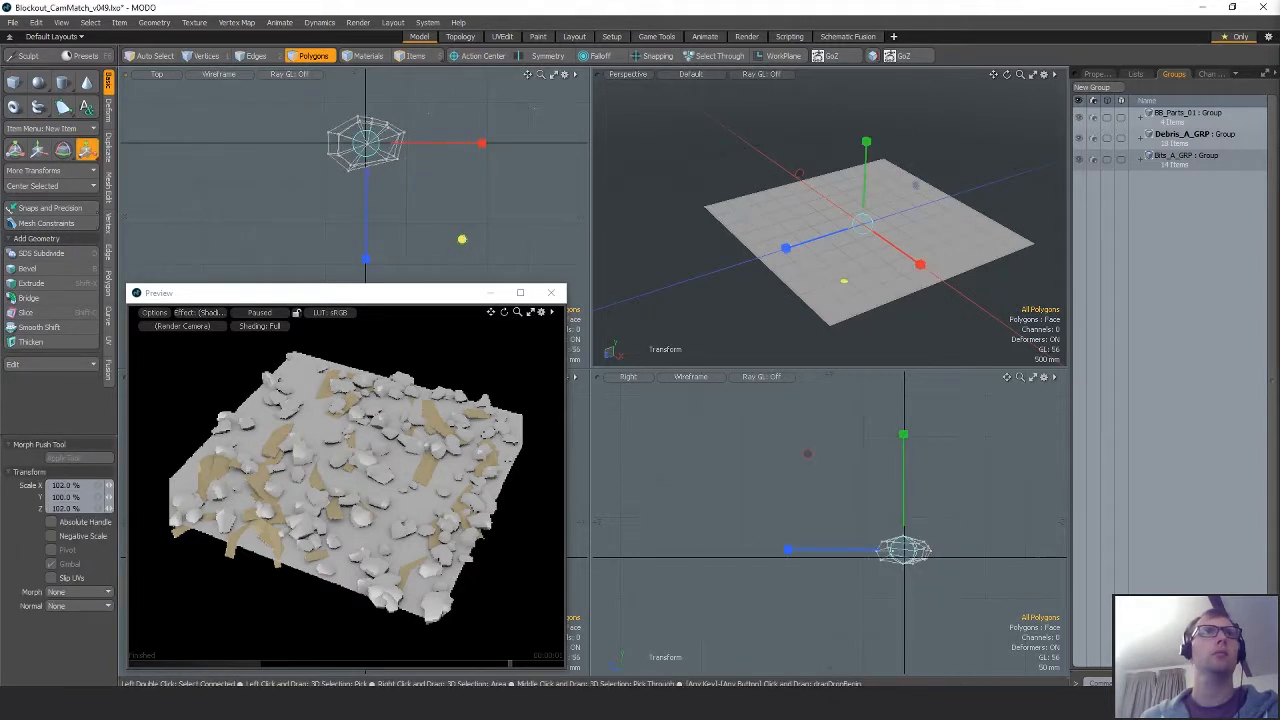
key("space")
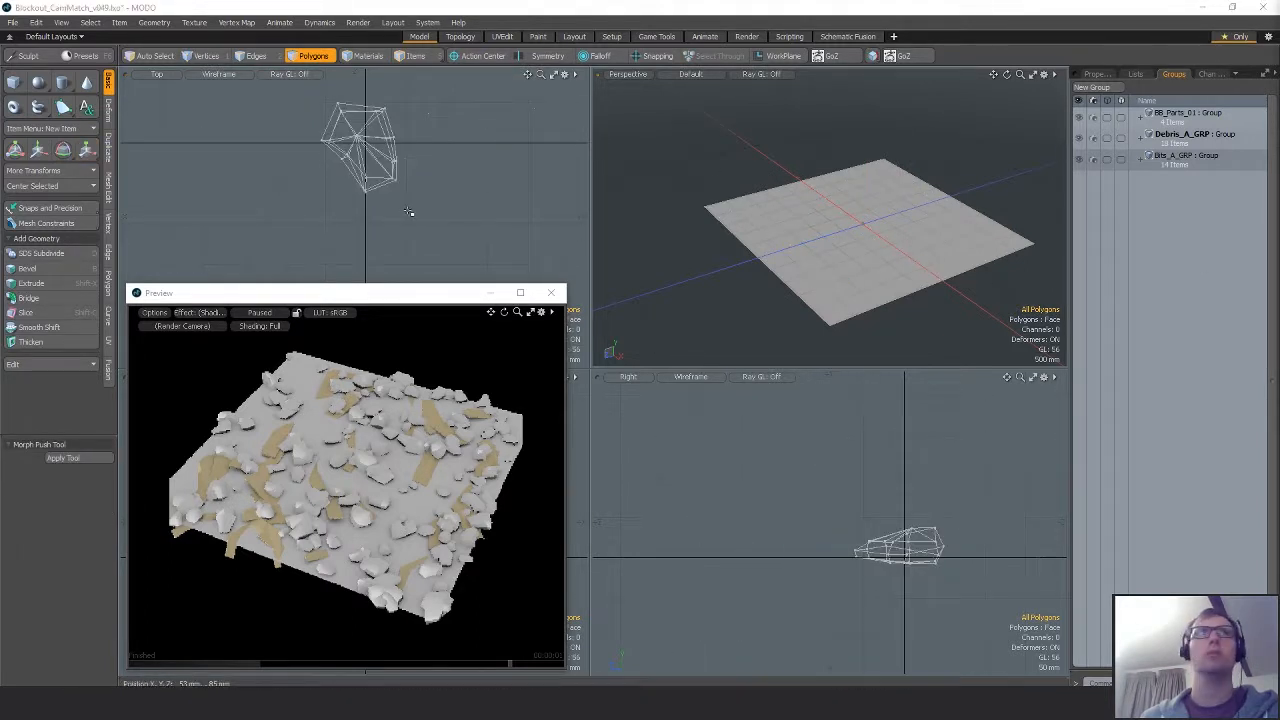
key("r")
key("space")
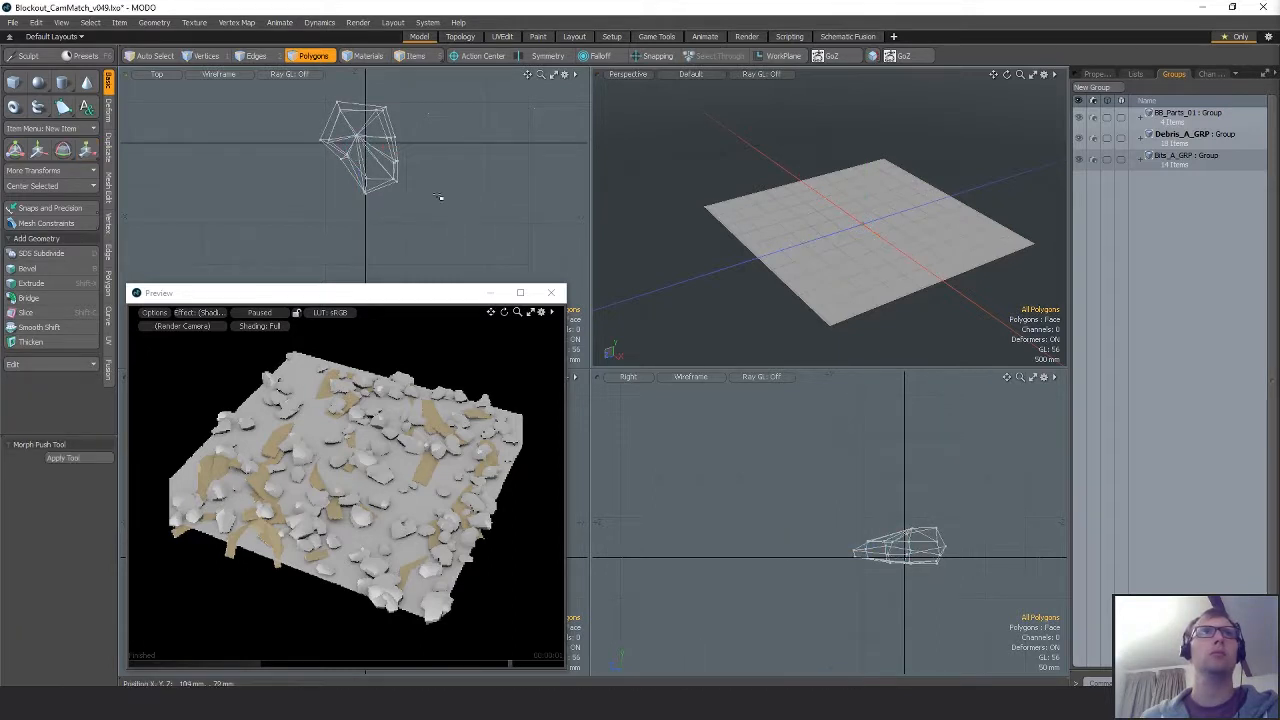
Set the random scale of R_REP_01 to 30% on X, Y and Z and refresh the render preview.
left_click_drag(903, 277, 866, 200, "alt")
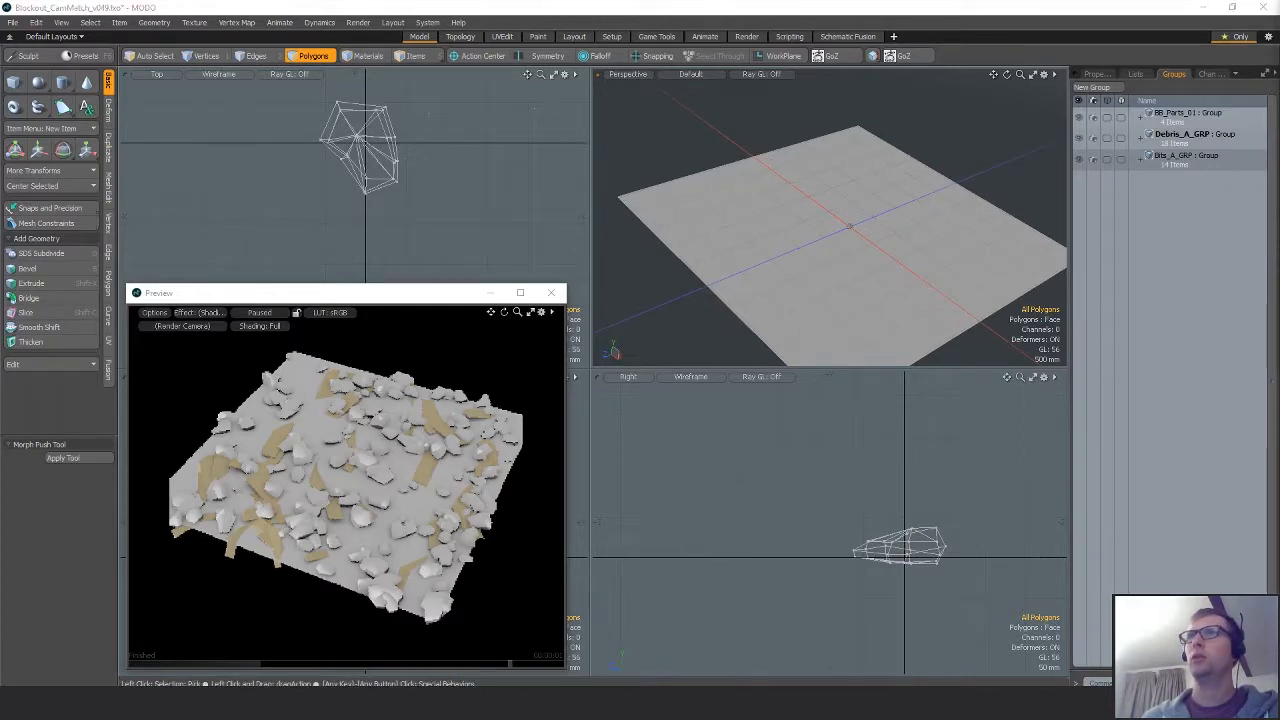
key("ctrl+z")
left_click_drag(700, 188, 743, 198, "alt")
left_click(1168, 197)
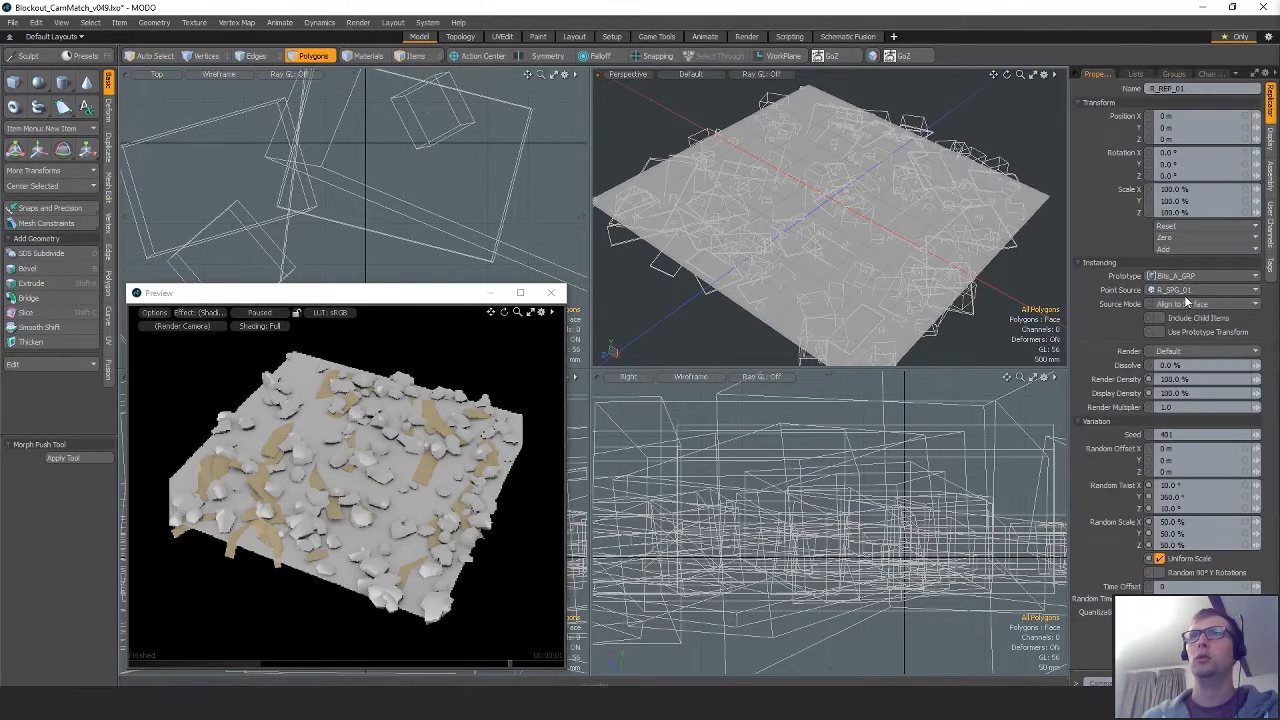
type("3")
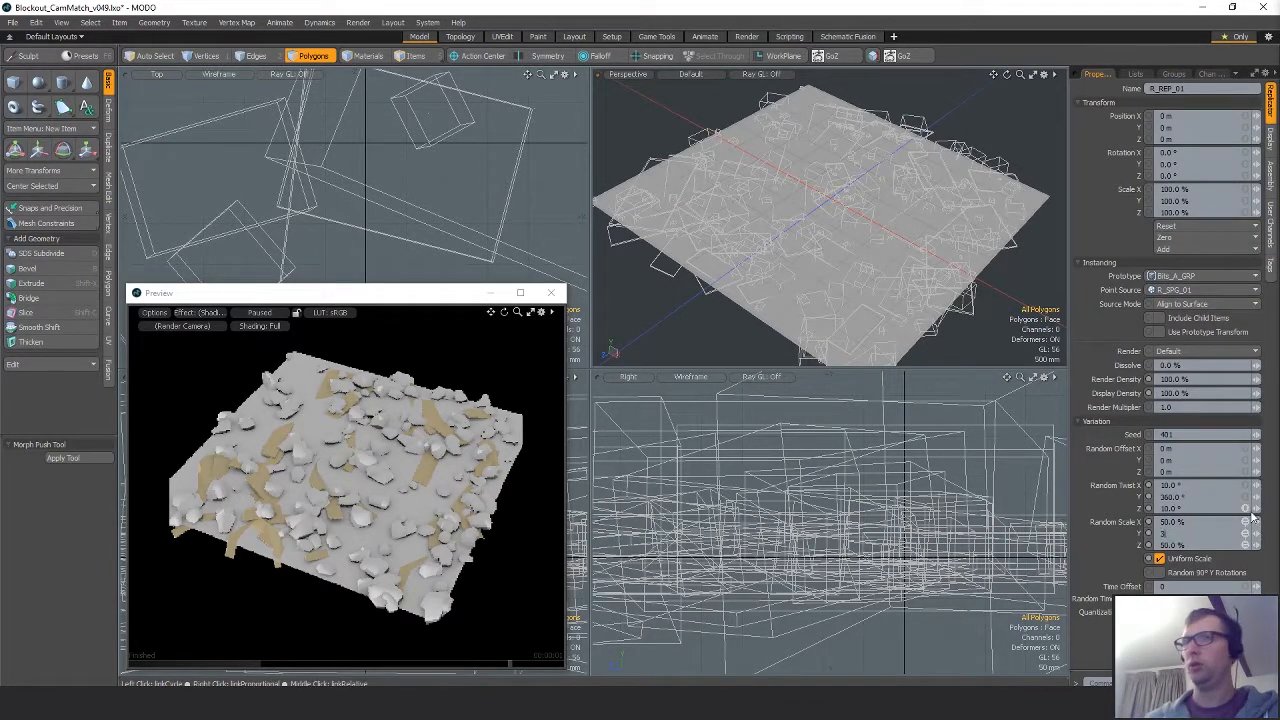
type("0")
key("Return")
left_click(257, 313)
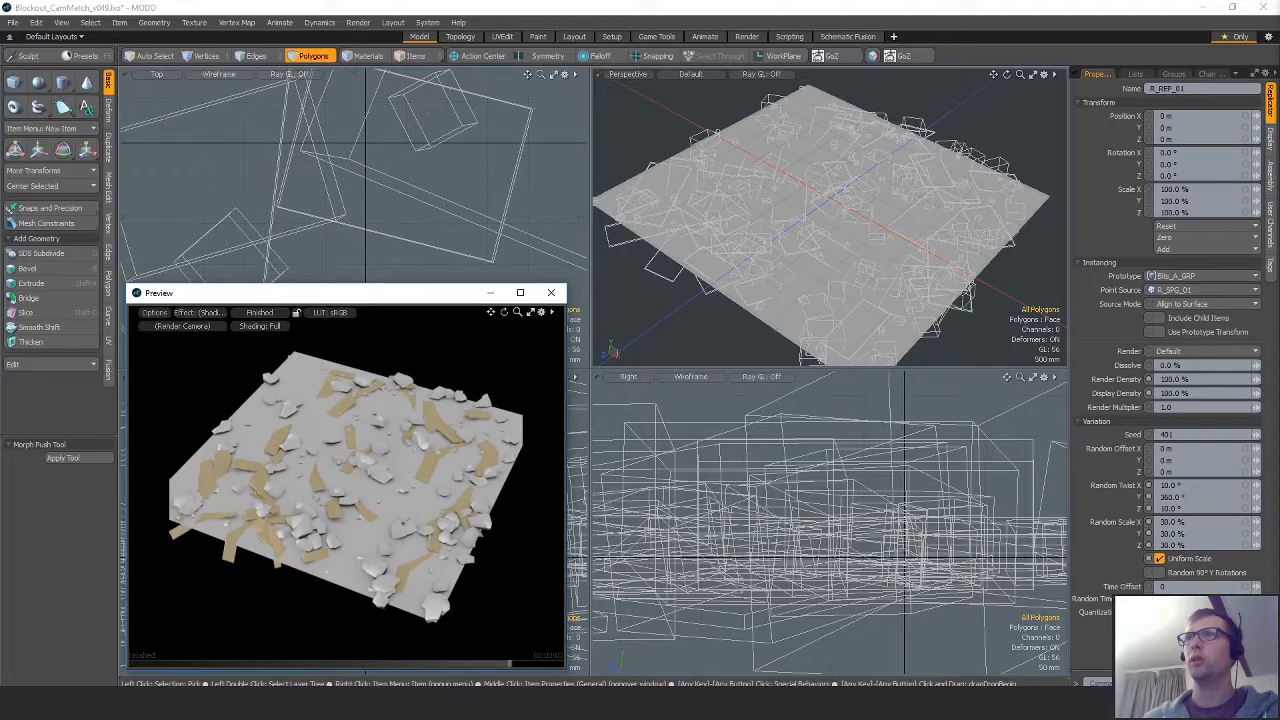
Set the average spacing of the surface particle generator R_SPG_01 to 300 mm after trying 200 mm.
left_click(1195, 329)
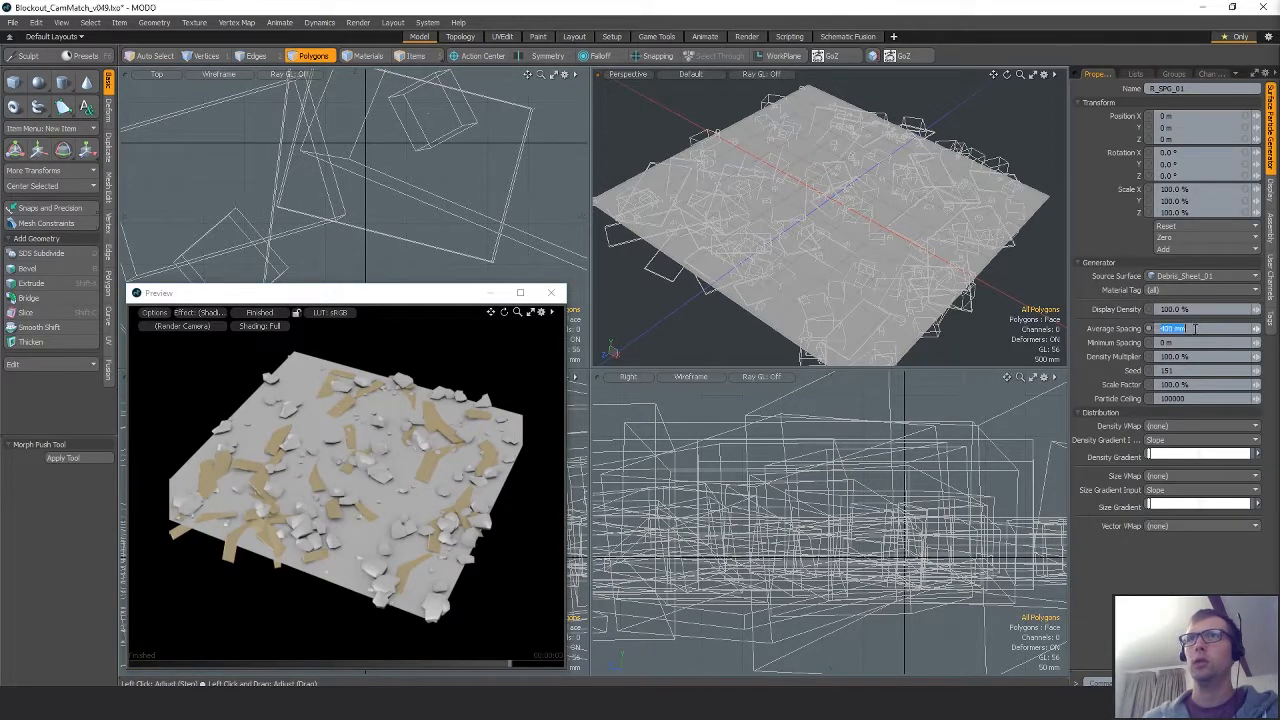
key("Return")
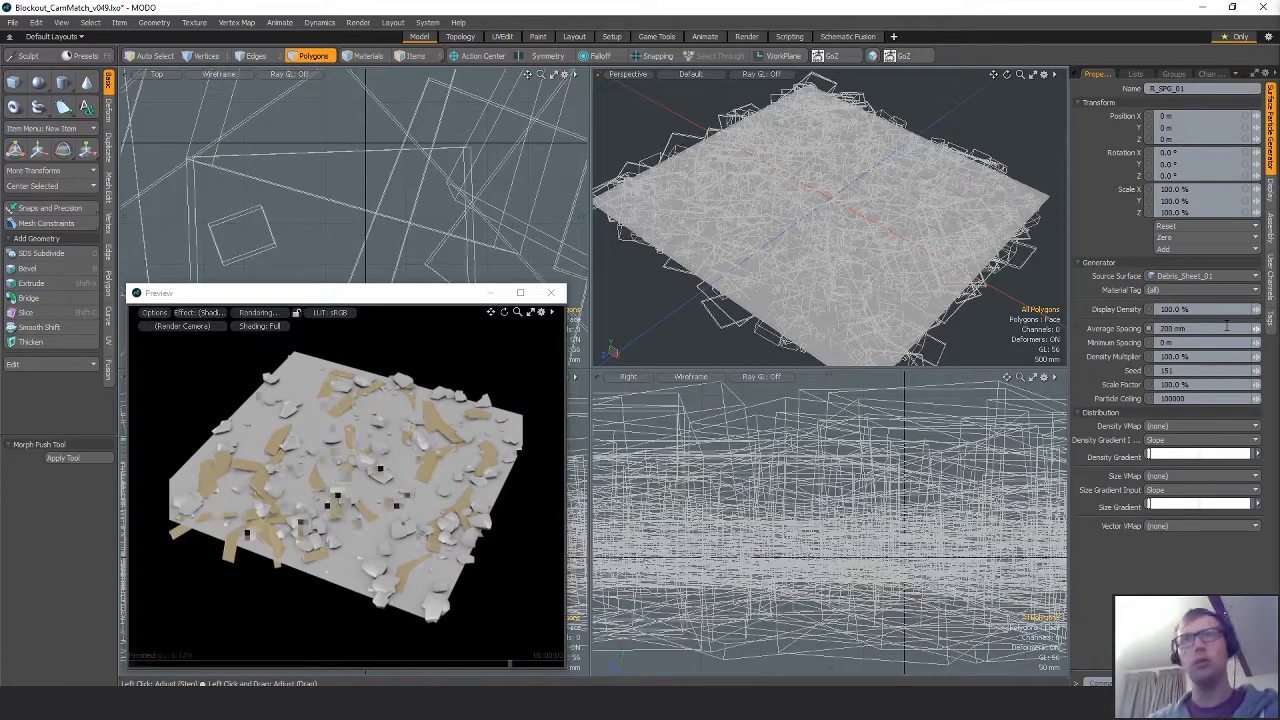
double_click(1205, 328)
type("0.3")
key("Return")
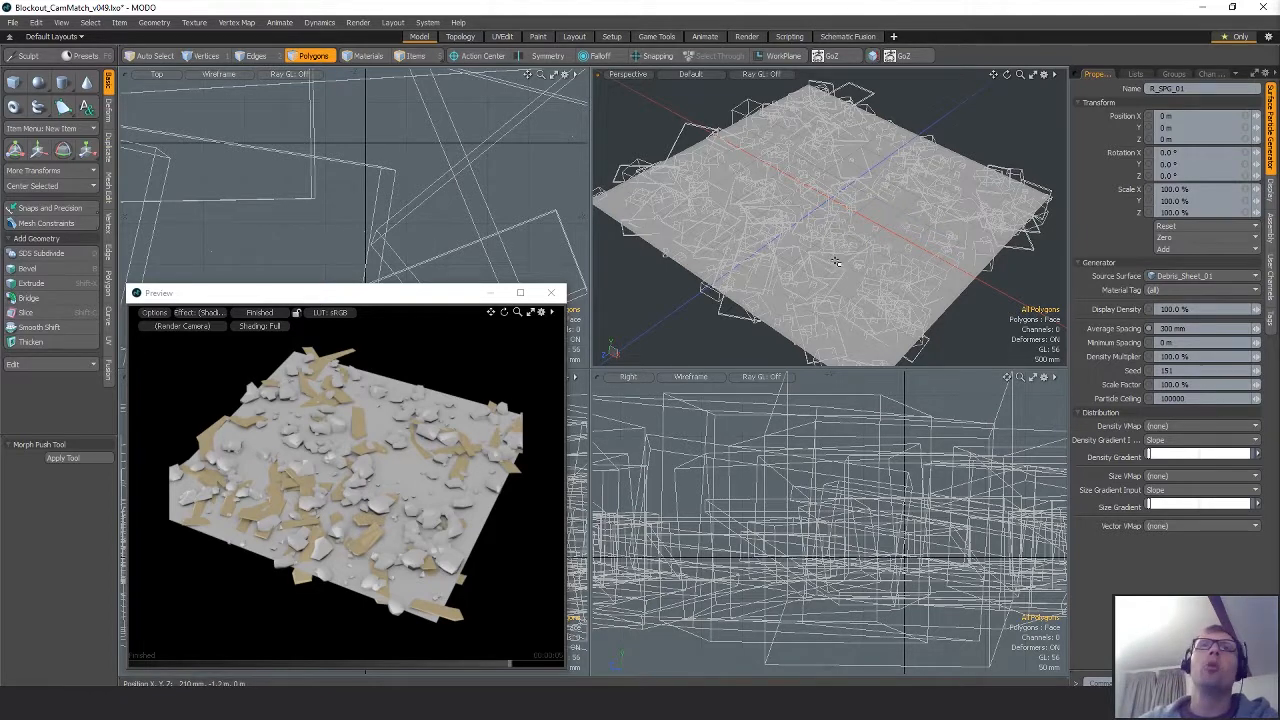
Scale the polygons of all six pebble meshes uniformly to about 188% around the origin.
left_click_drag(835, 262, 855, 253, "alt")
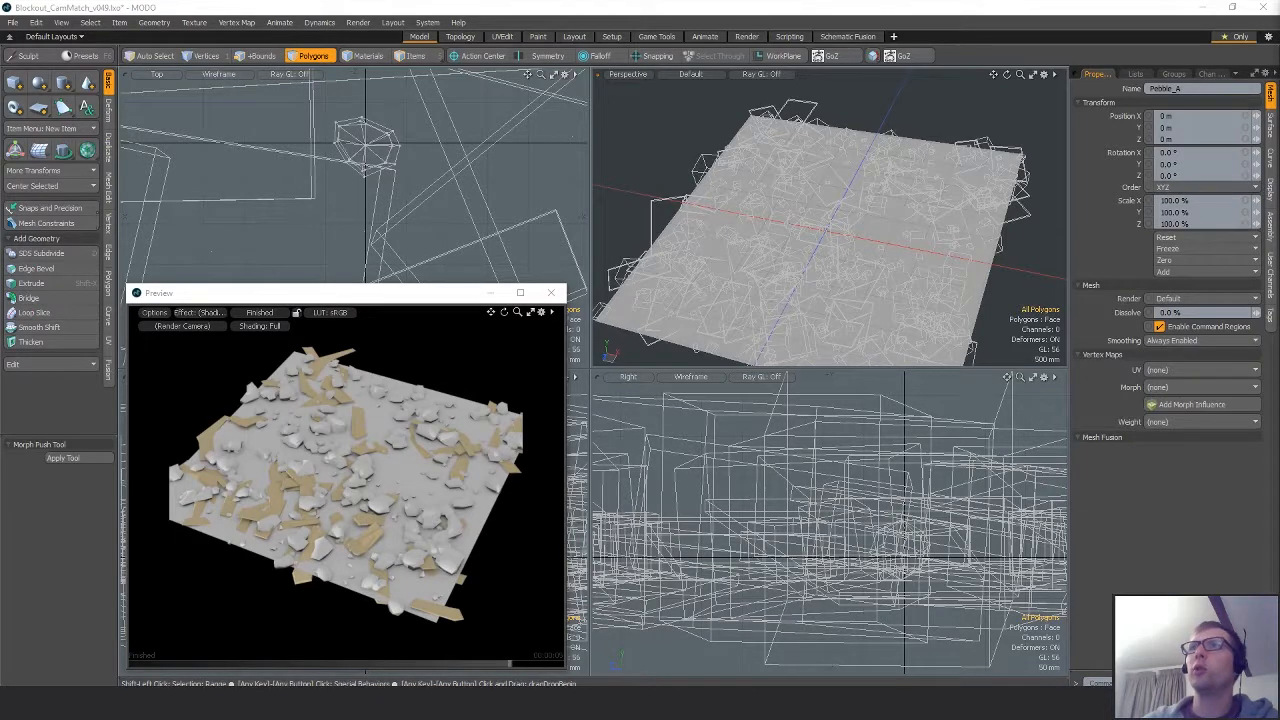
key("r")
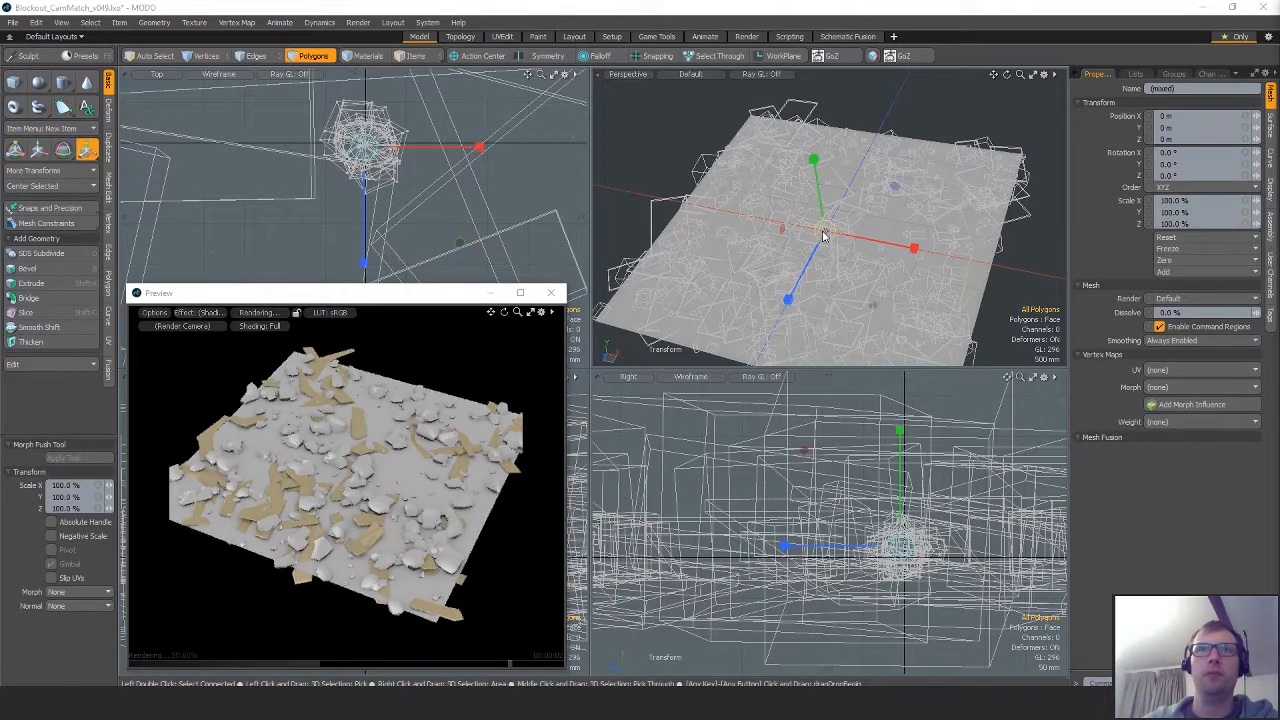
key("alt+o")
left_click_drag(828, 232, 899, 232)
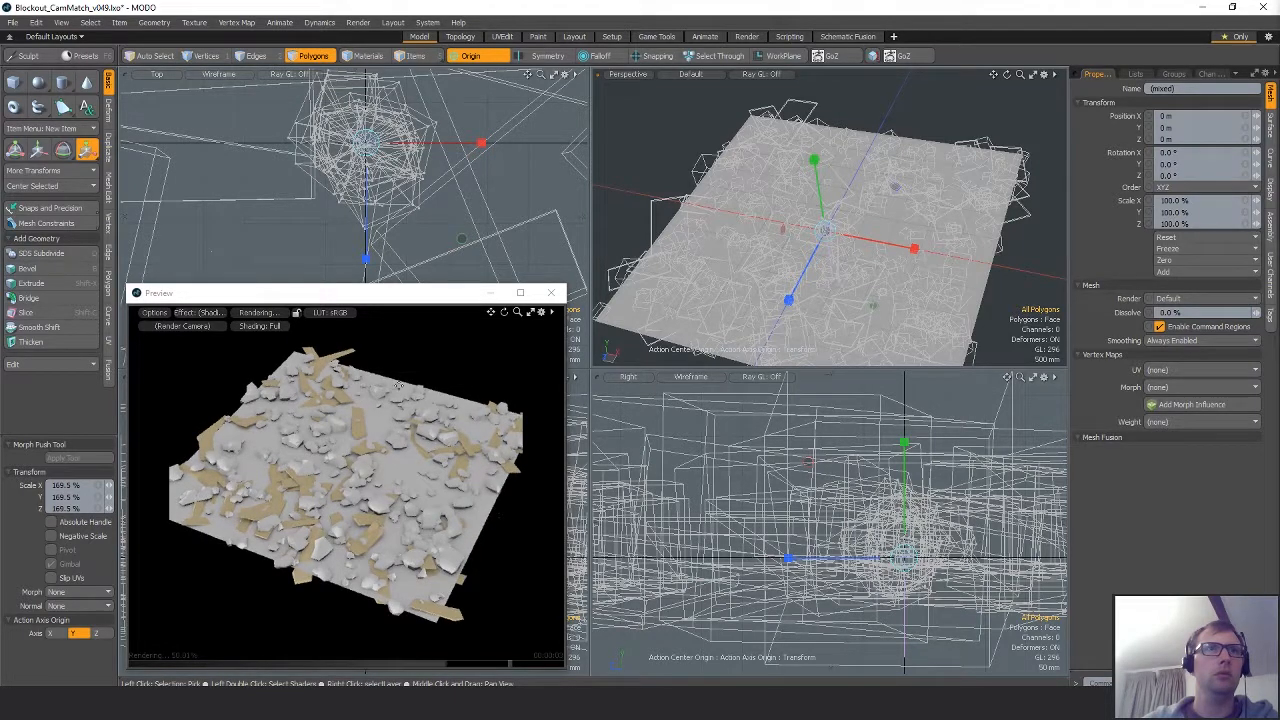
left_click_drag(826, 238, 845, 238)
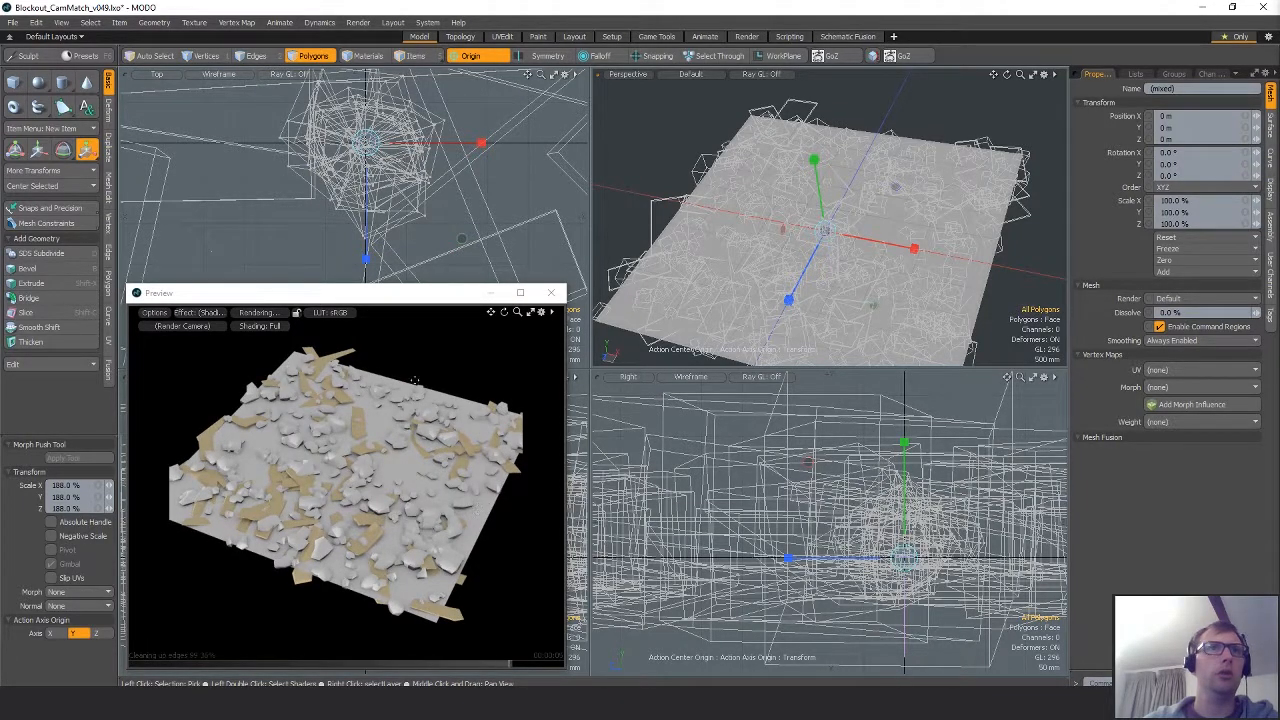
key("space")
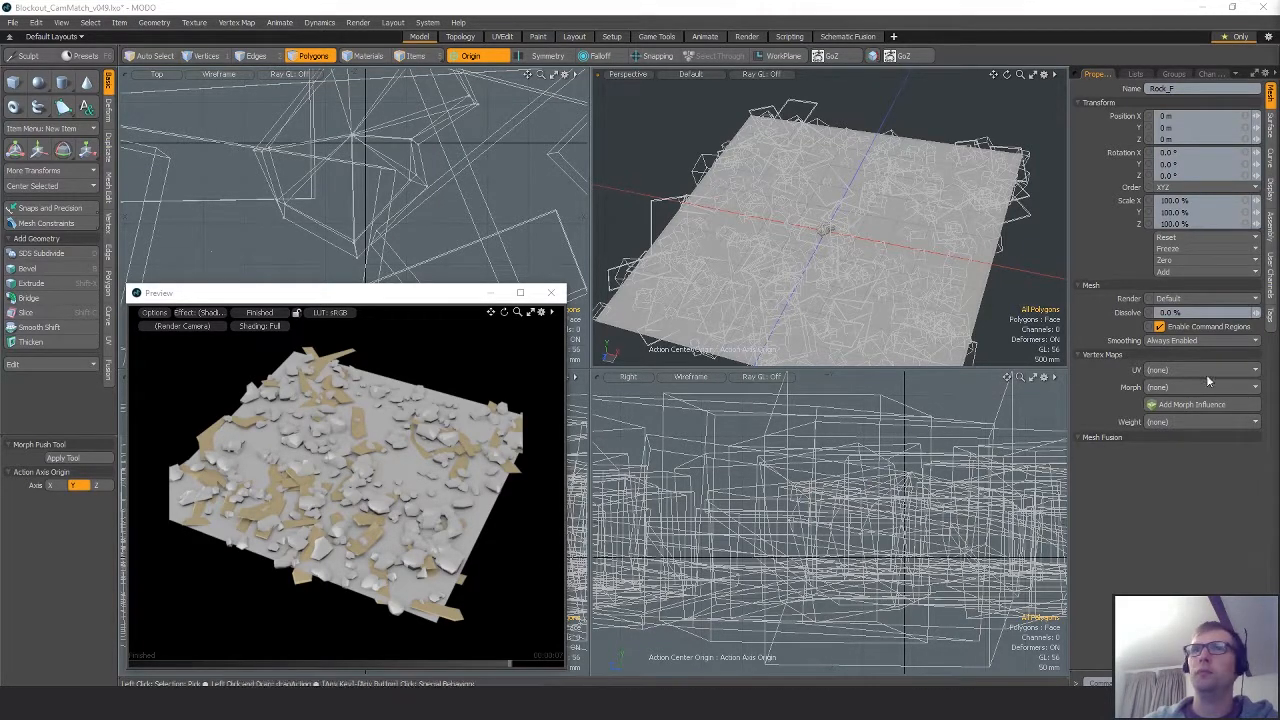
Pause the render preview and step back from Rock_F through the rock meshes, selecting several of them together.
left_click(272, 313)
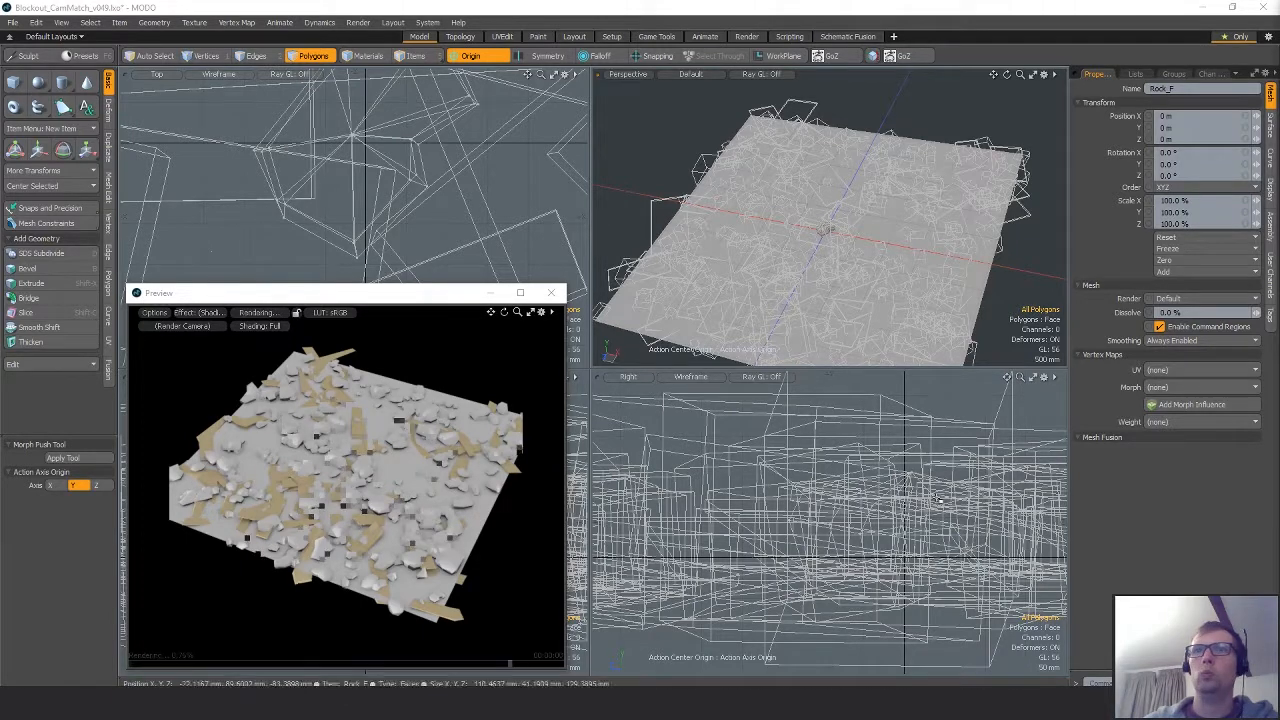
left_click(276, 314)
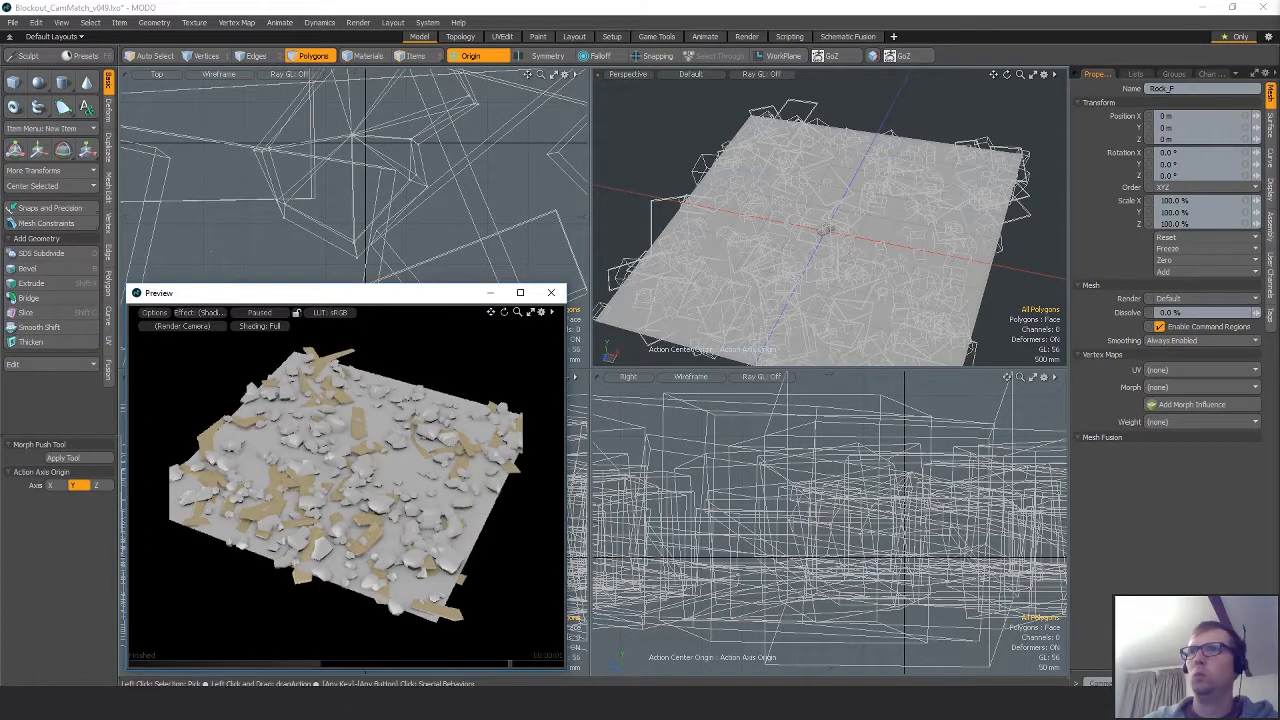
left_click_drag(965, 495, 883, 504, "alt+shift")
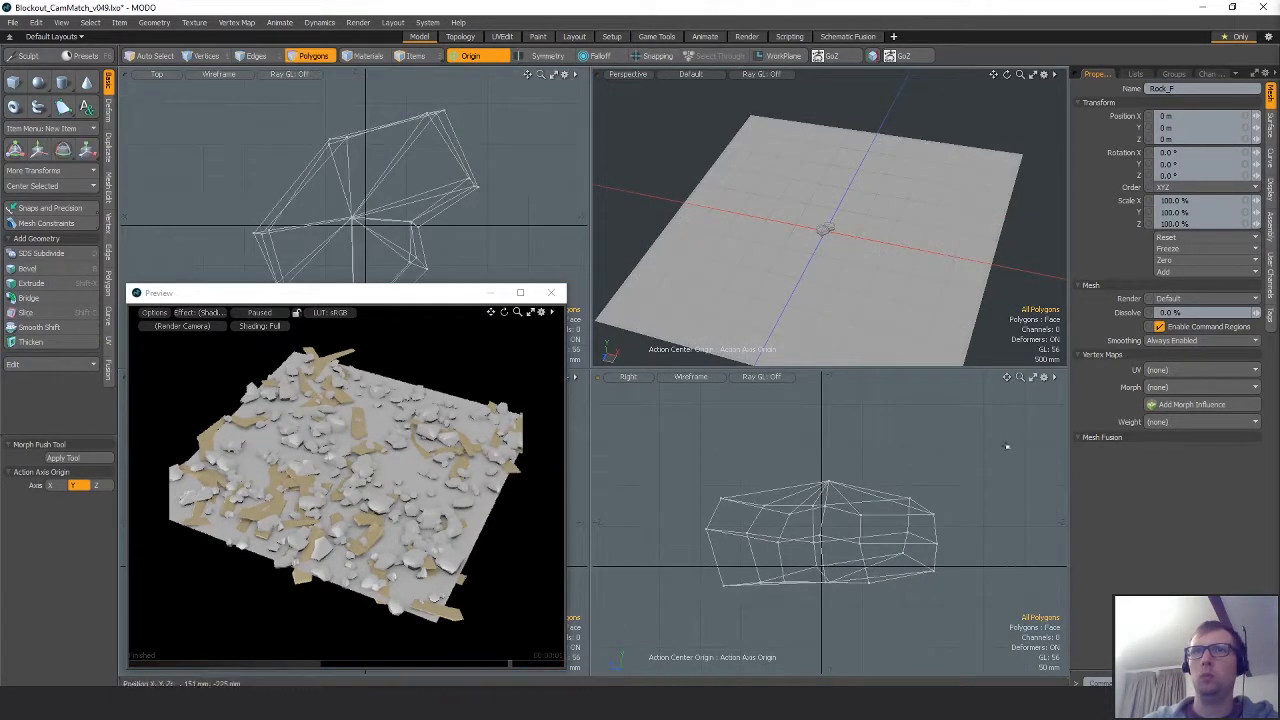
key("Page_Up")
key("Page_Up")
key("Page_Up")
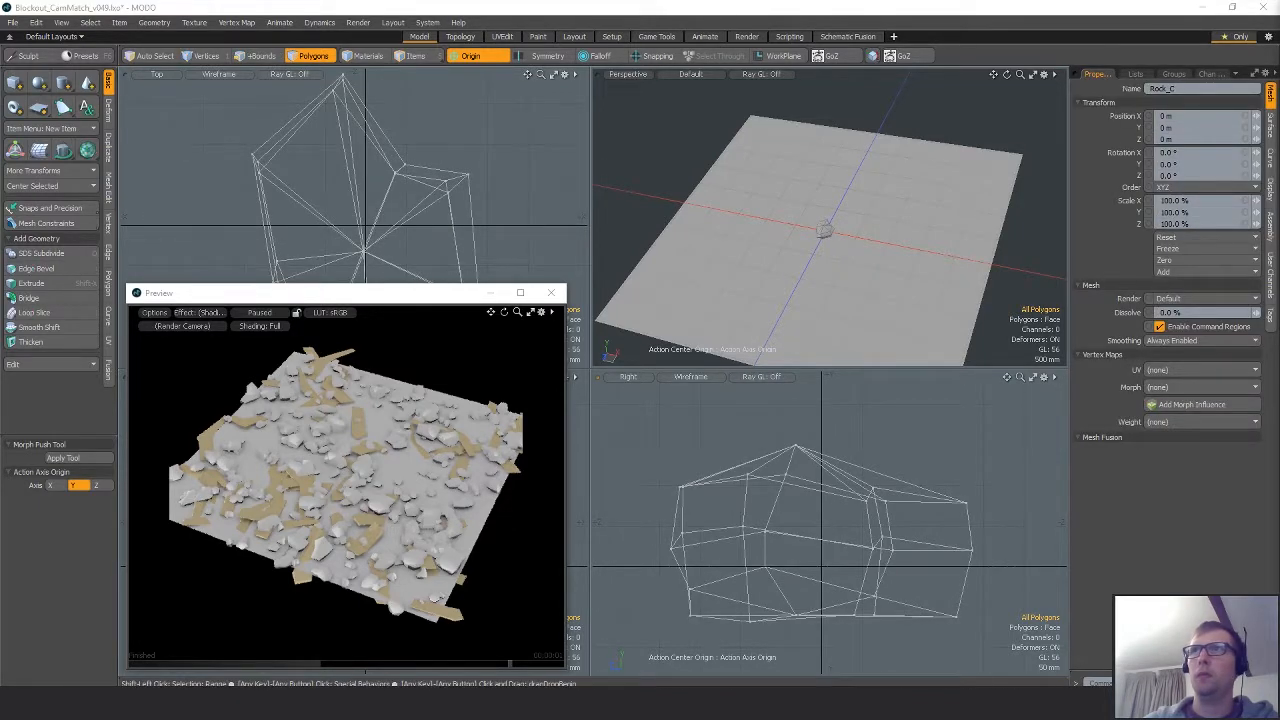
key("Page_Up")
key("shift+Page_Down")
Move the selected rocks' polygons slightly upward along Y so they sit higher relative to the origin.
key("w")
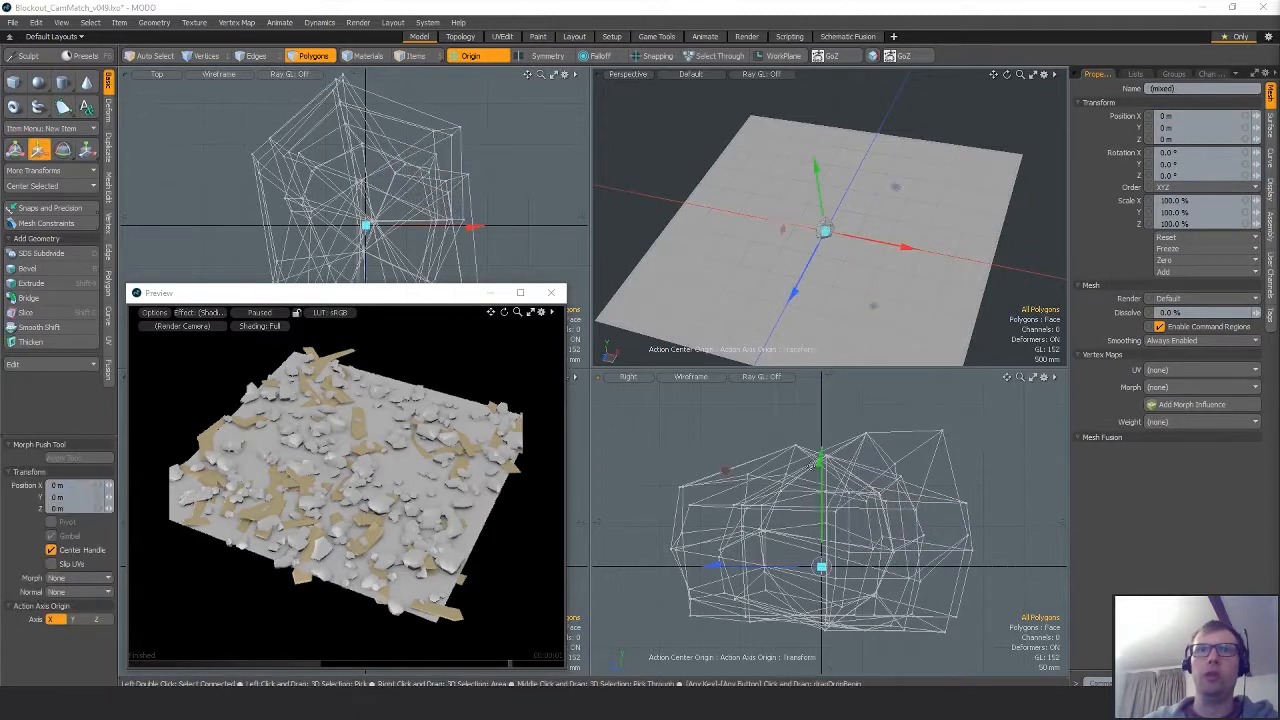
mouse_move(822, 477)
left_mouse_down()
mouse_move(822, 446)
mouse_move(822, 468)
left_mouse_up()
key("r")
key("q")
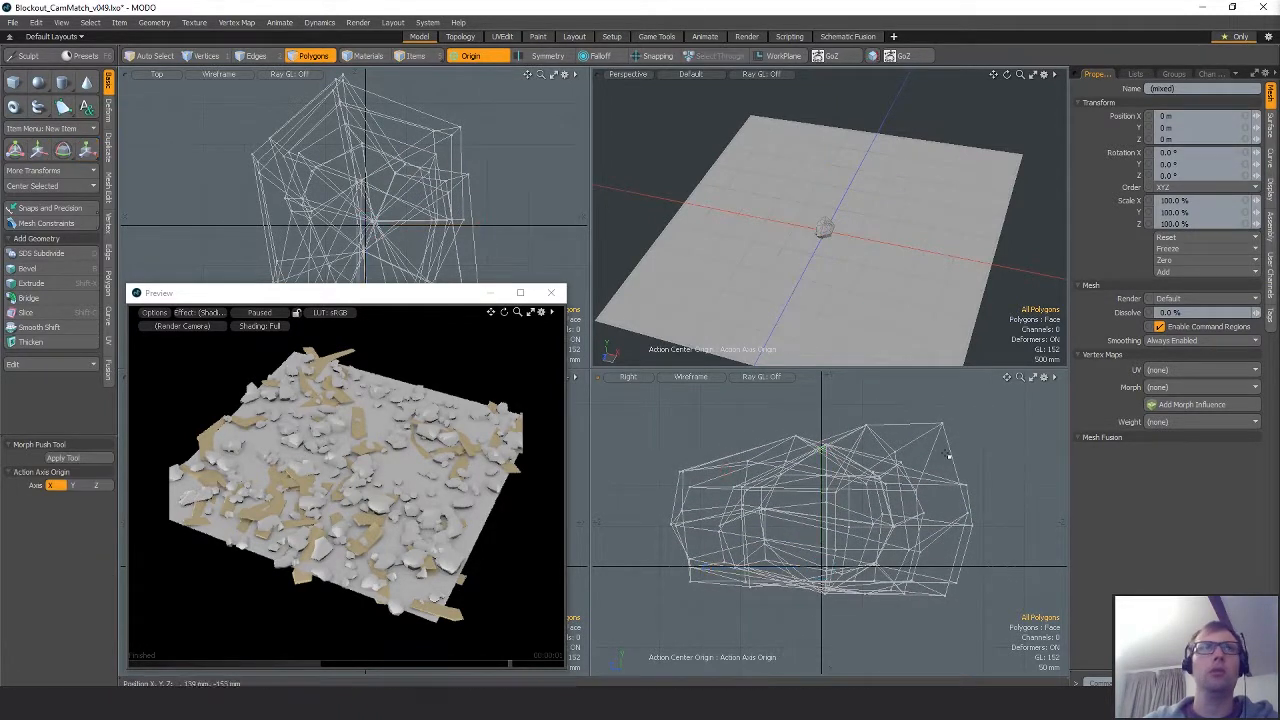
Bend the polygons of Rock_C by about 27° in the top view and rotate them around Y.
left_click_drag(505, 225, 490, 175, "alt+shift")
scroll(490, 175, "down", 3)
double_click(467, 188)
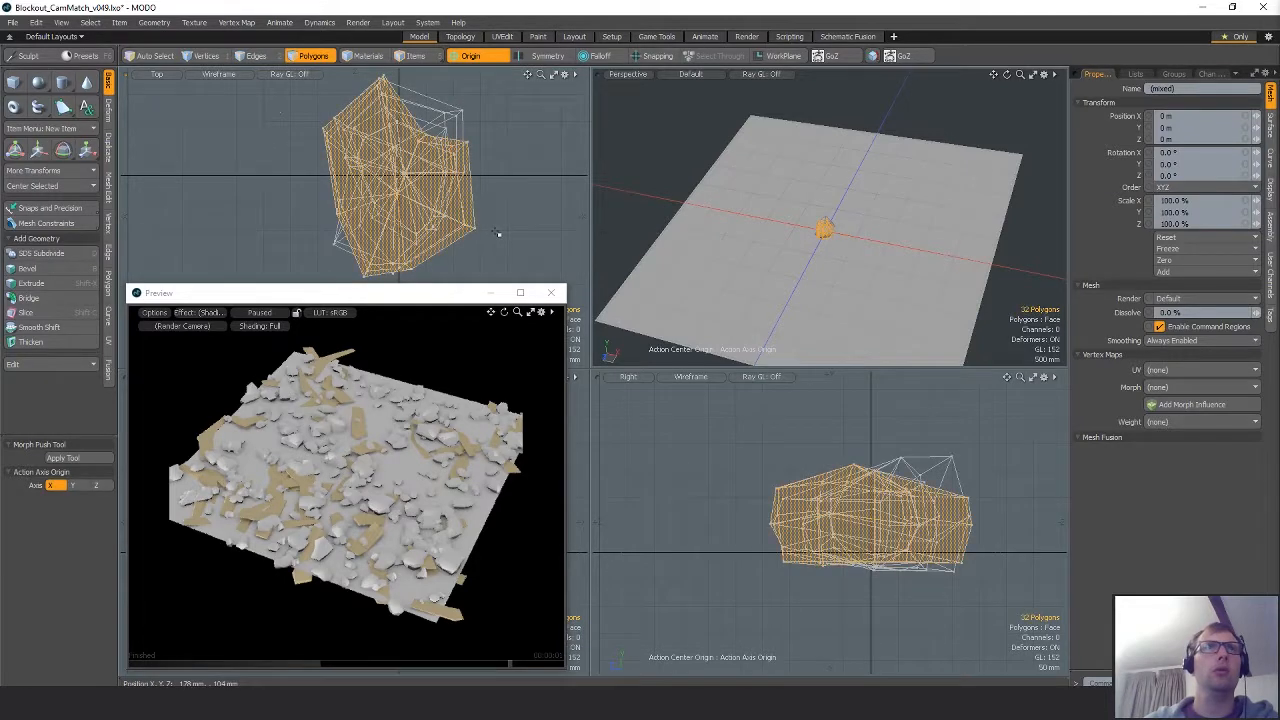
key("e")
key("shift+e")
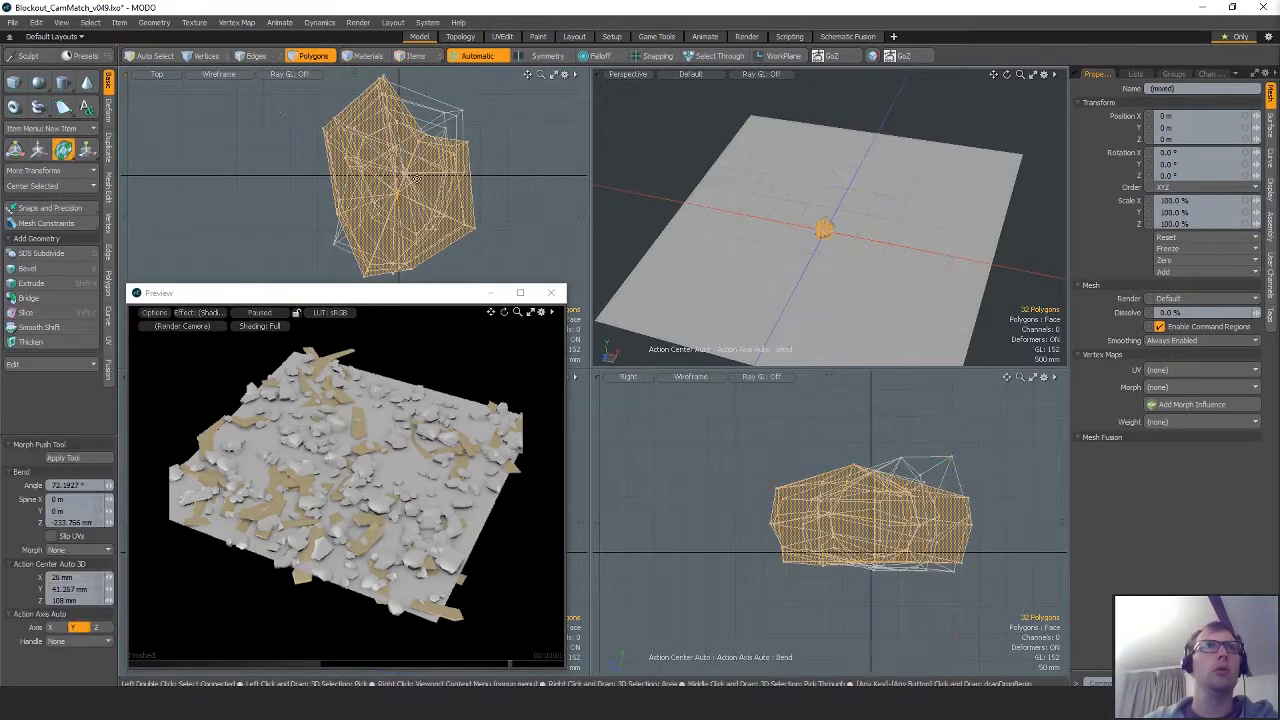
scroll(459, 181, "down", 3)
left_click(377, 154)
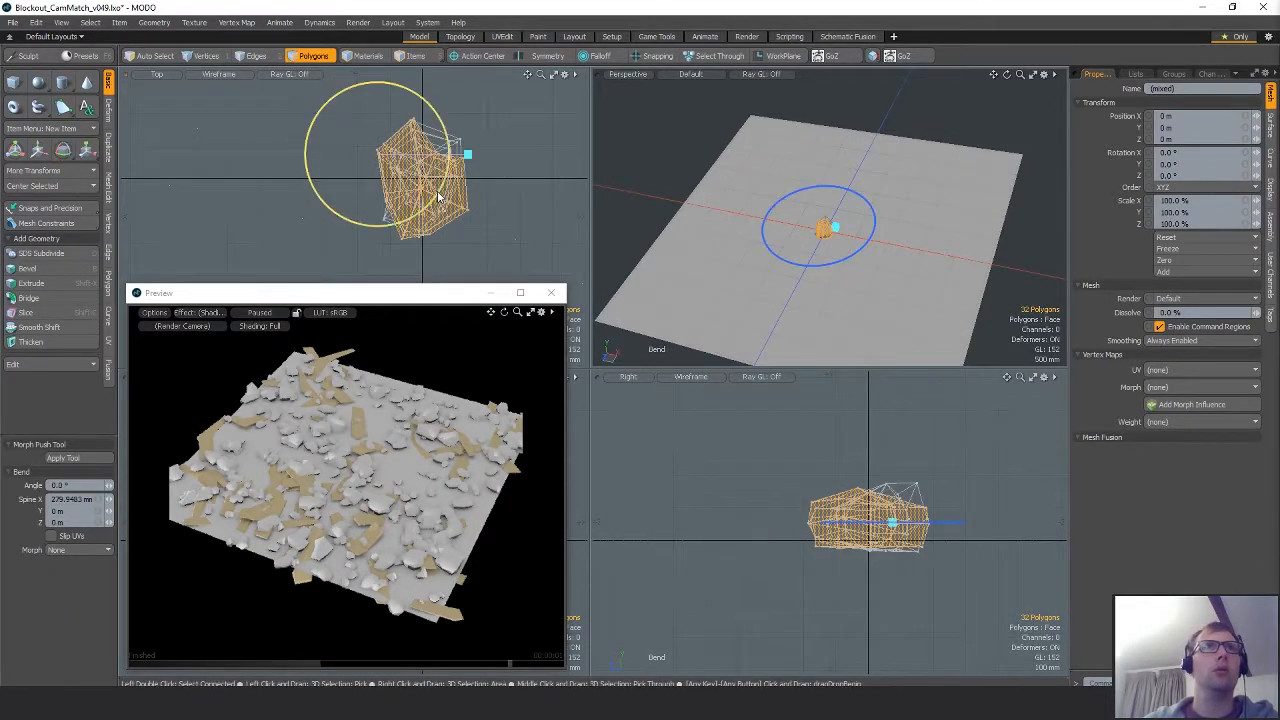
mouse_move(441, 193)
left_mouse_down()
mouse_move(447, 173)
mouse_move(452, 193)
left_mouse_up()
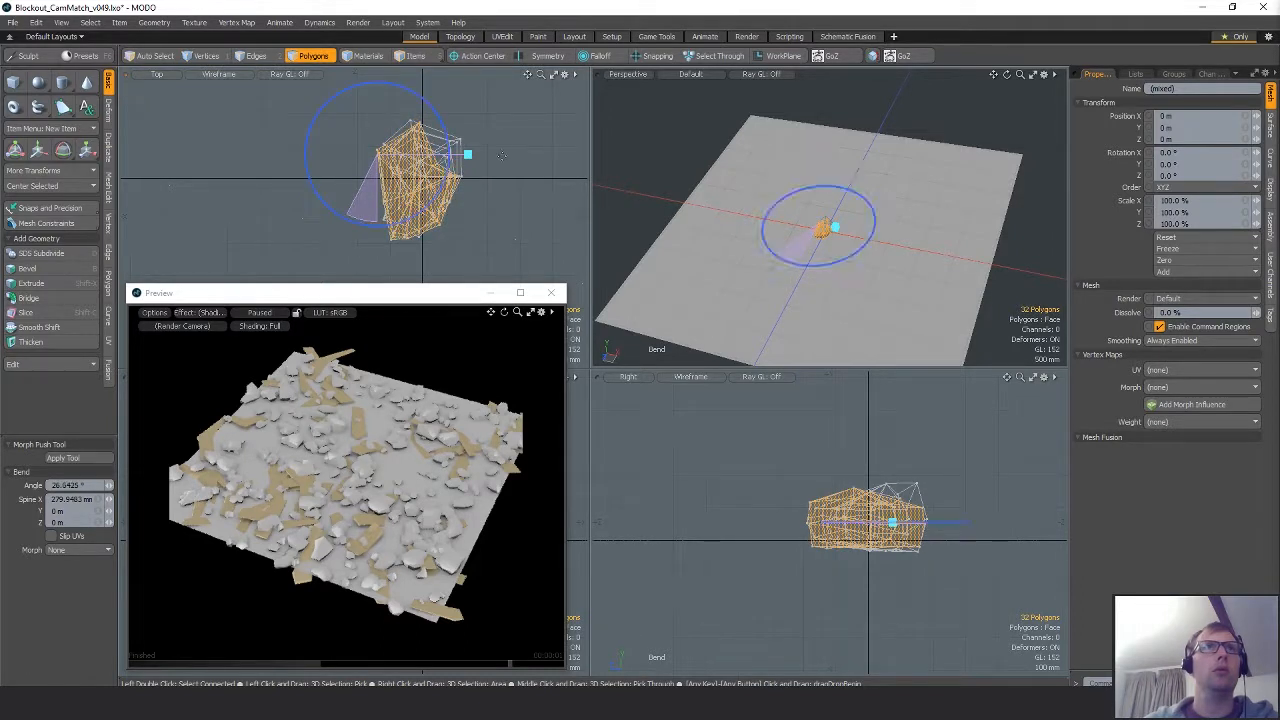
key("e")
left_click_drag(525, 118, 540, 184)
key("q")
Select all of Rock_B's polygons and rotate them around Y so the rock faces a different direction.
double_click(457, 152)
key("e")
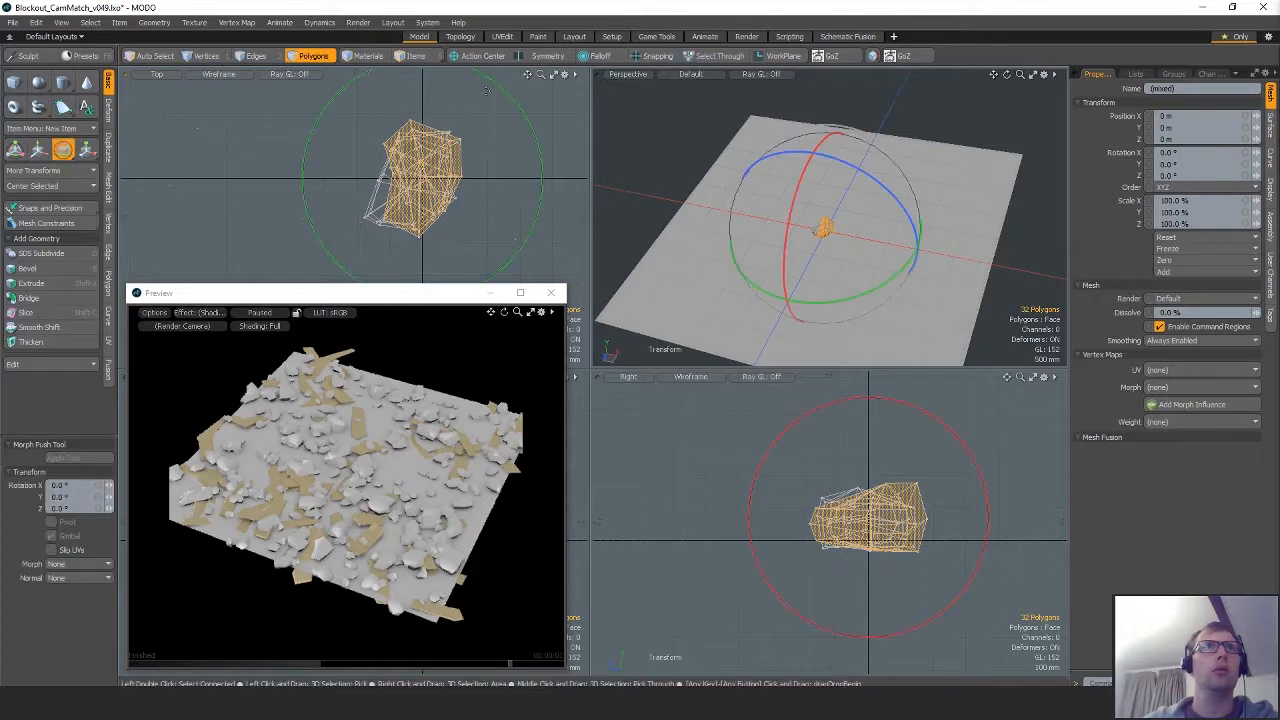
left_click_drag(493, 84, 399, 66)
Bend Rock_B's polygons from several points in the top view, using about 34° for the last bend.
key("shift+e")
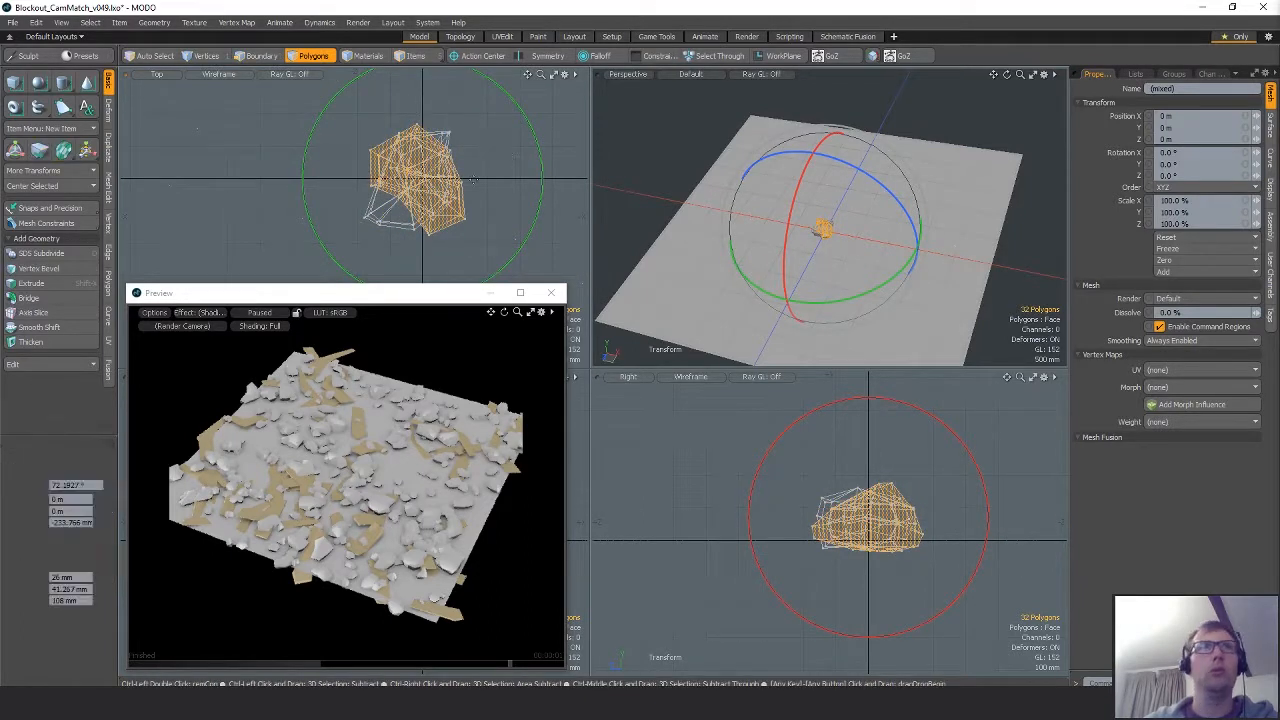
left_click(419, 133)
left_click_drag(490, 133, 472, 90)
left_click_drag(447, 70, 485, 129)
left_click(444, 223)
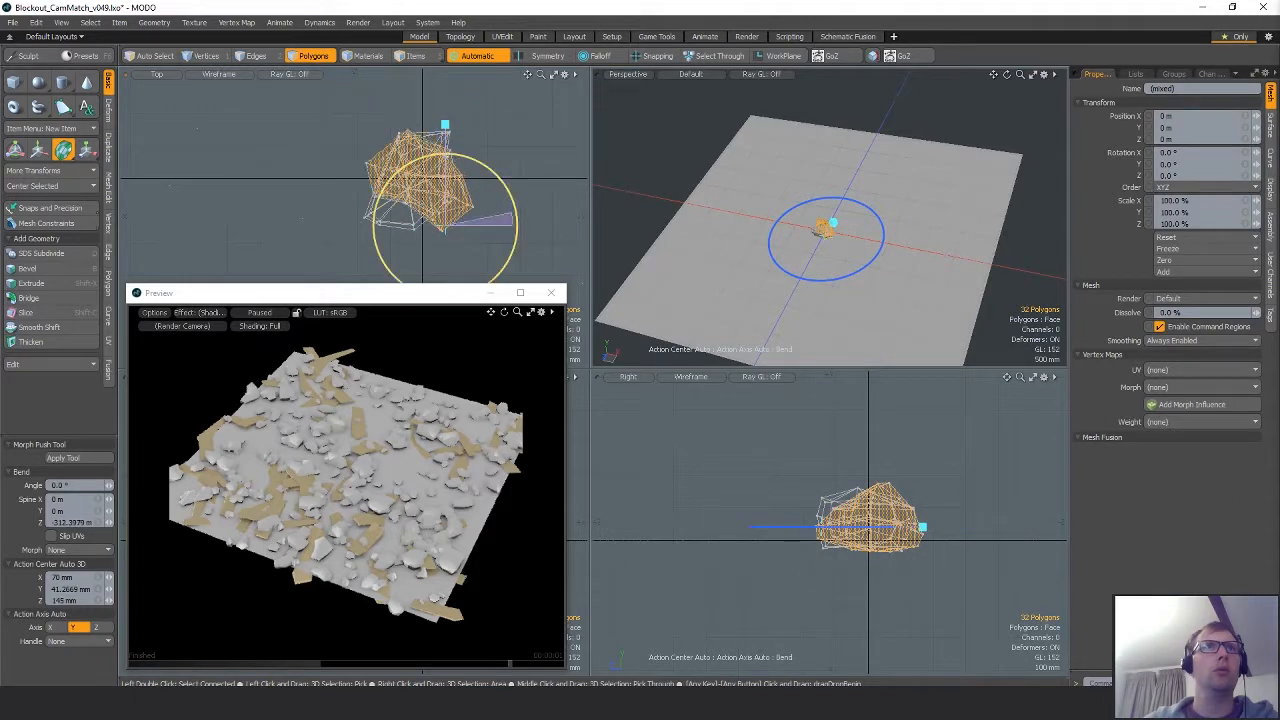
left_click_drag(516, 212, 511, 200)
left_click(356, 165)
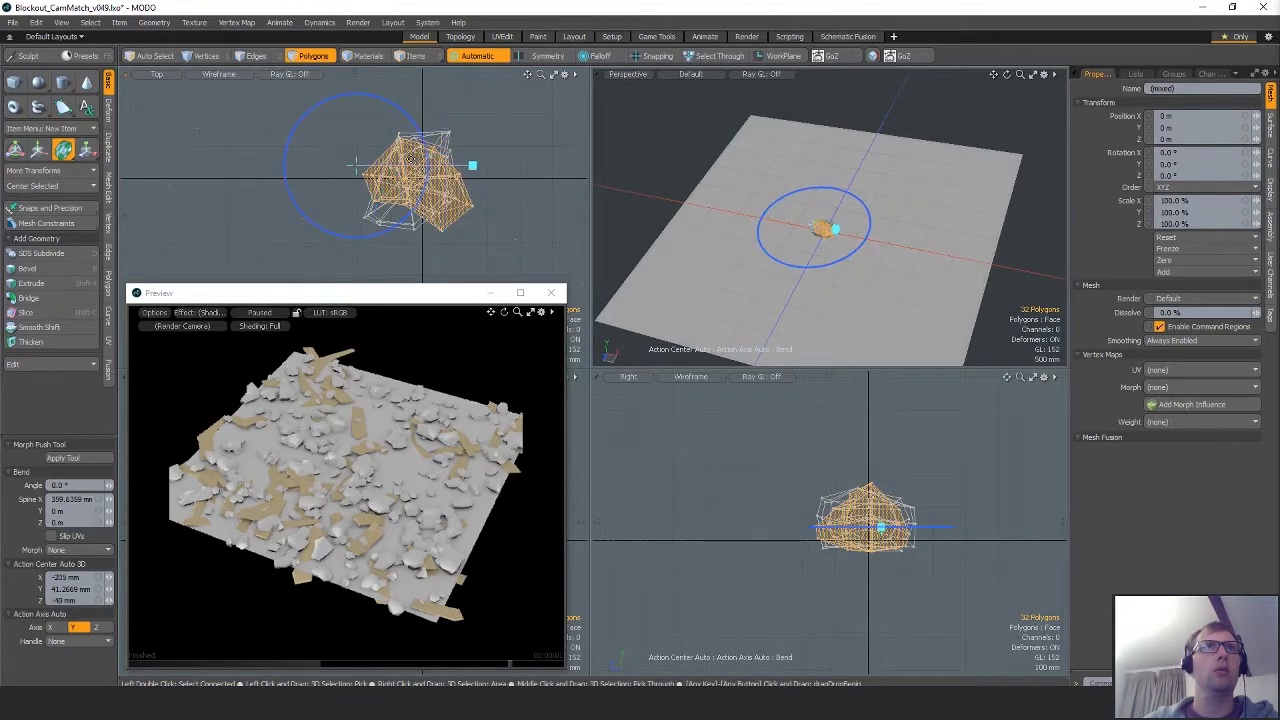
left_click_drag(428, 164, 416, 204)
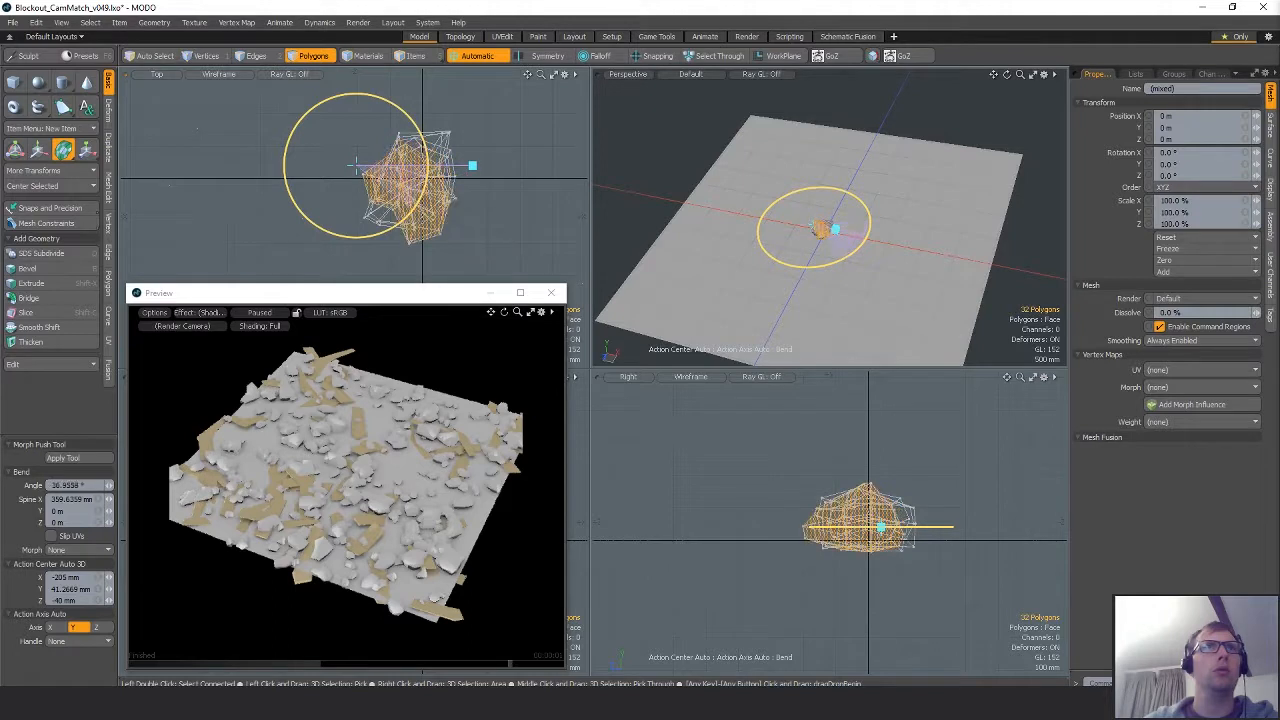
key("q")
Center Rock_B's selected polygons on the origin along X and Z.
key("w")
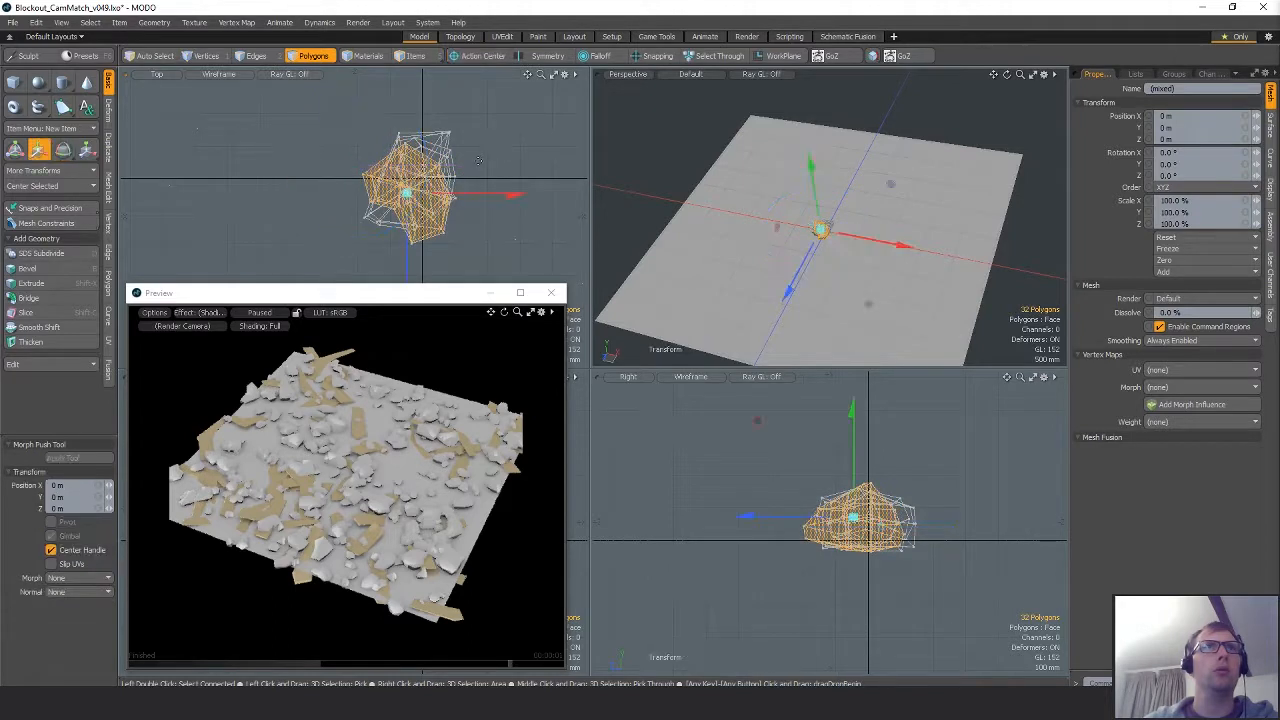
left_click(61, 187)
left_click(62, 258)
key("q")
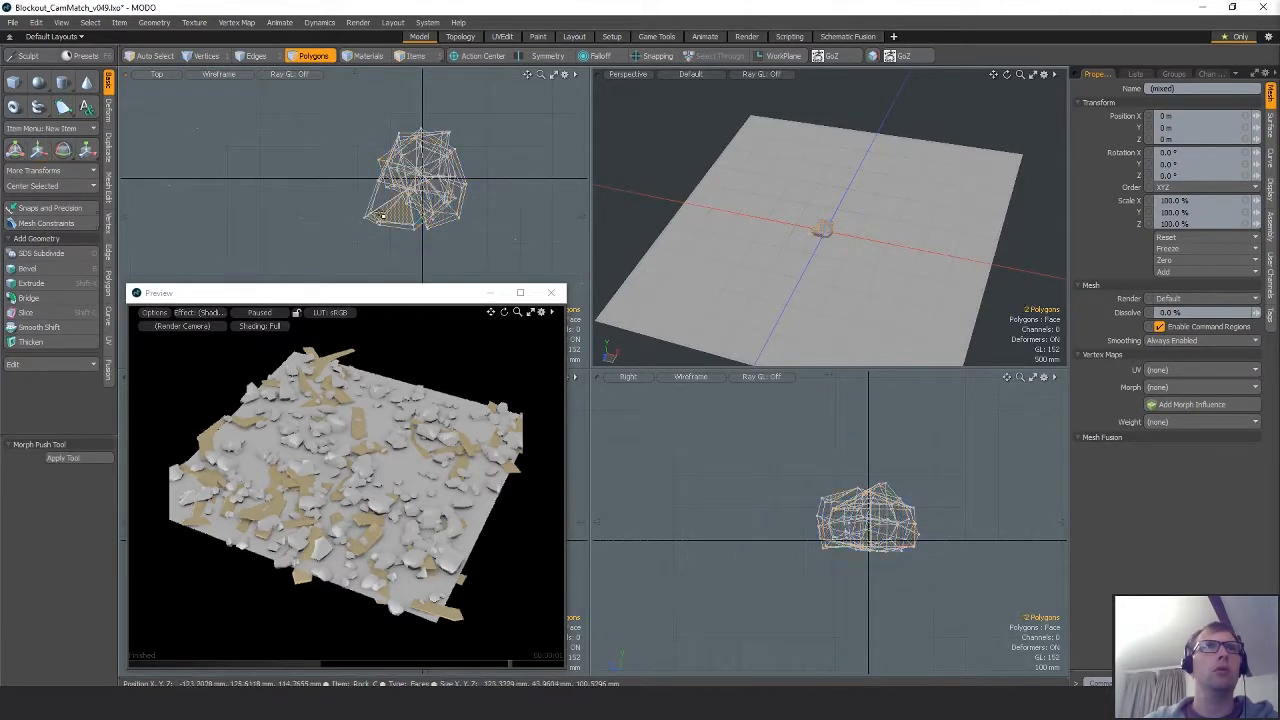
Reshape Rock_C with further bends from several points in the top view, and center its polygons along X and Z.
left_click(63, 150)
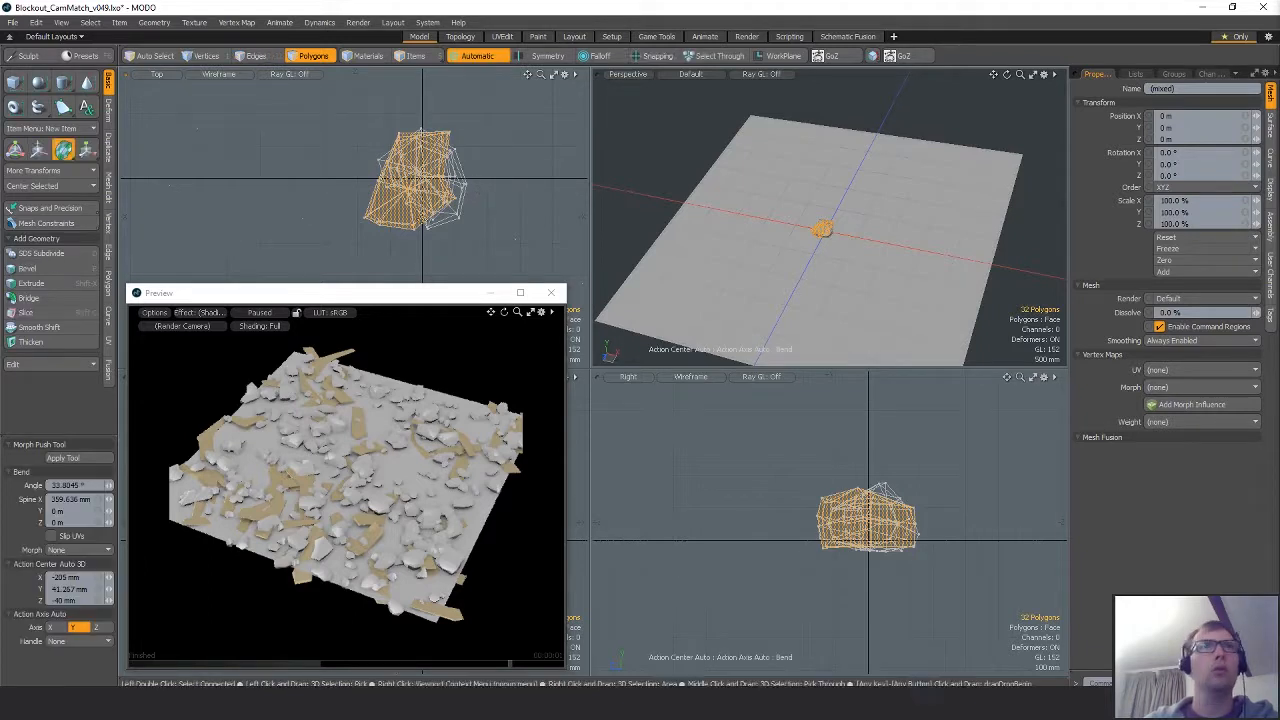
left_click(424, 211)
left_click_drag(432, 145, 388, 149)
left_click(458, 141)
mouse_move(528, 129)
left_mouse_down()
mouse_move(517, 177)
mouse_move(528, 129)
left_mouse_up()
left_click(412, 222)
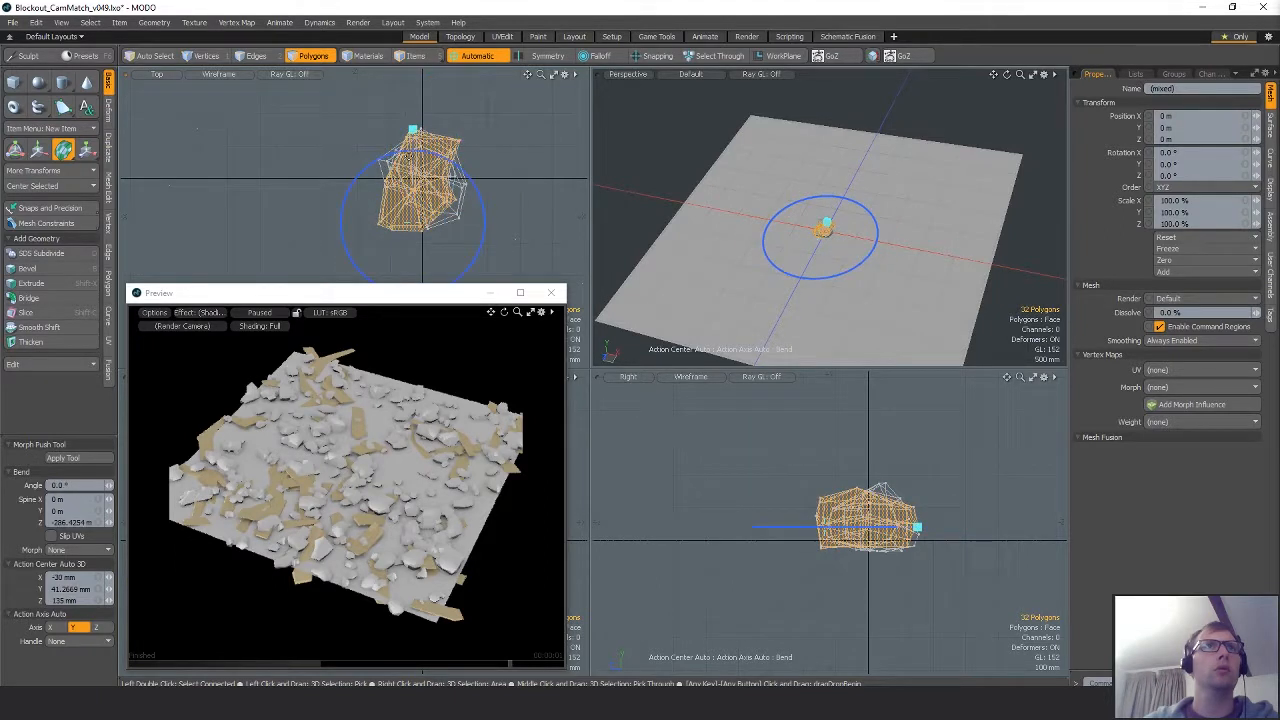
mouse_move(484, 221)
left_mouse_down()
mouse_move(480, 198)
mouse_move(483, 233)
mouse_move(484, 220)
left_mouse_up()
key("space")
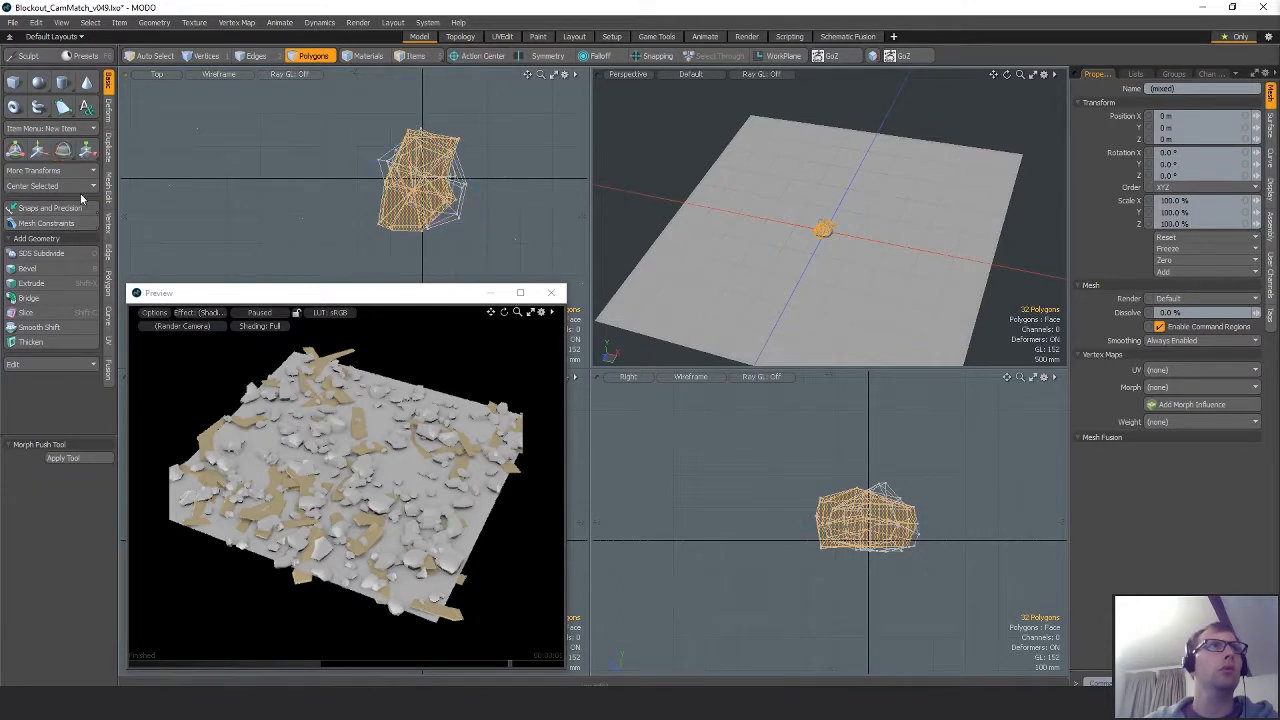
Isolate Rock_A and rotate its polygons by about -23.5° around Y.
double_click(890, 487)
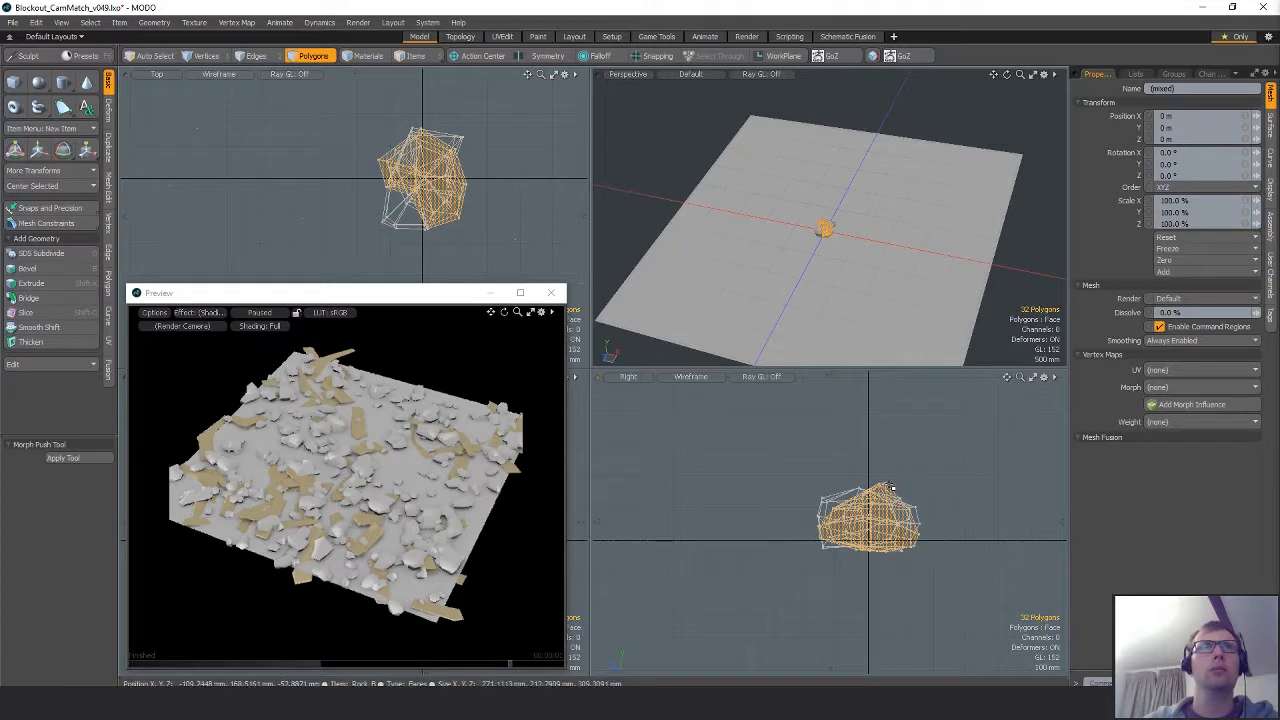
left_click(410, 208)
double_click(412, 208)
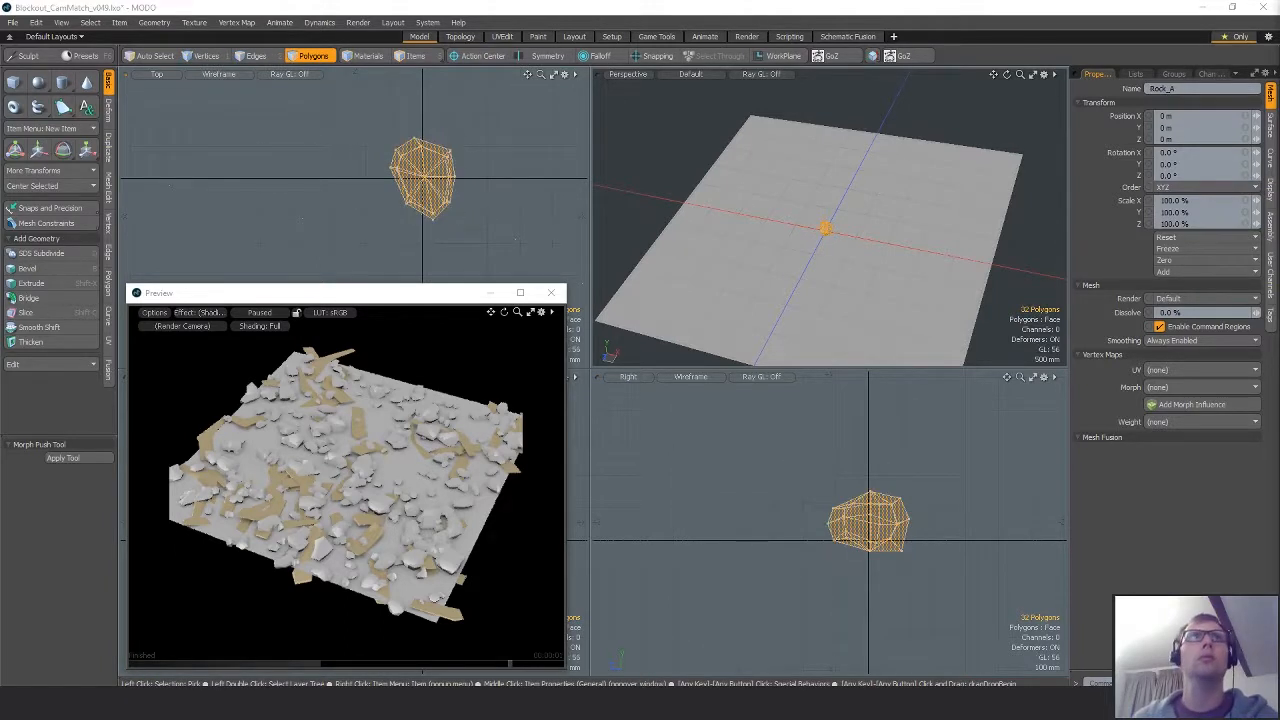
key("e")
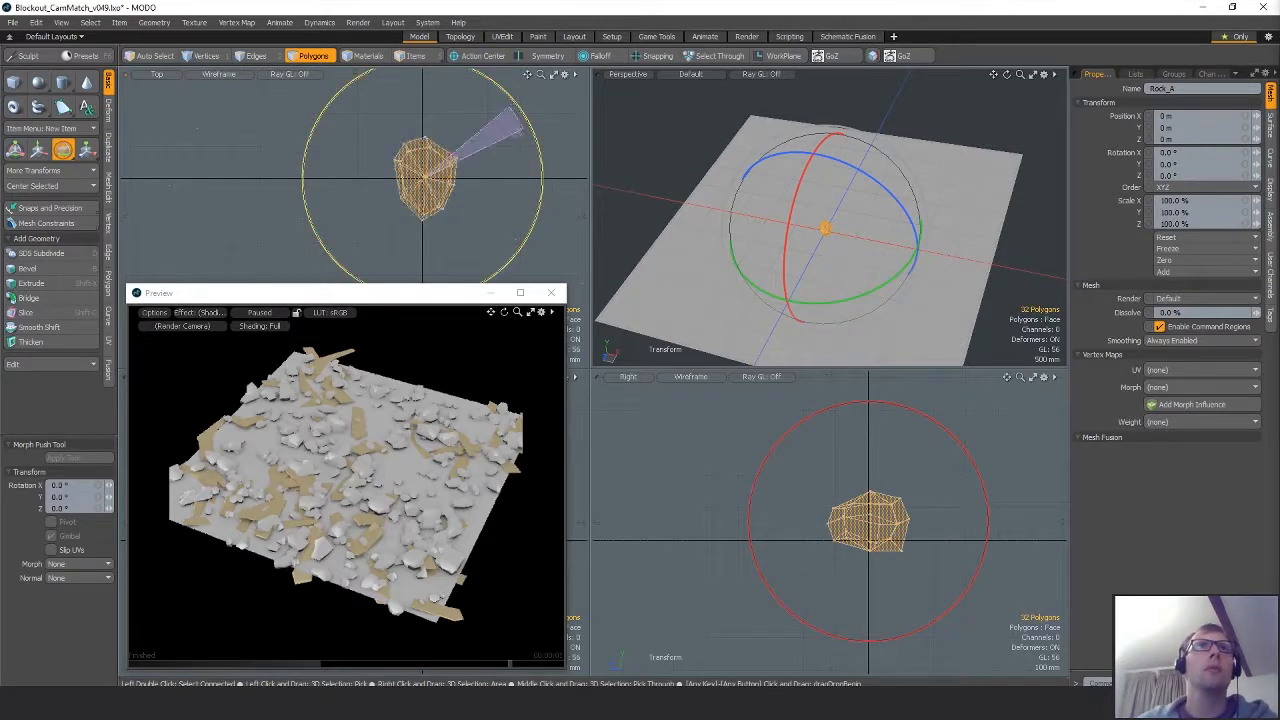
left_click_drag(524, 128, 537, 148)
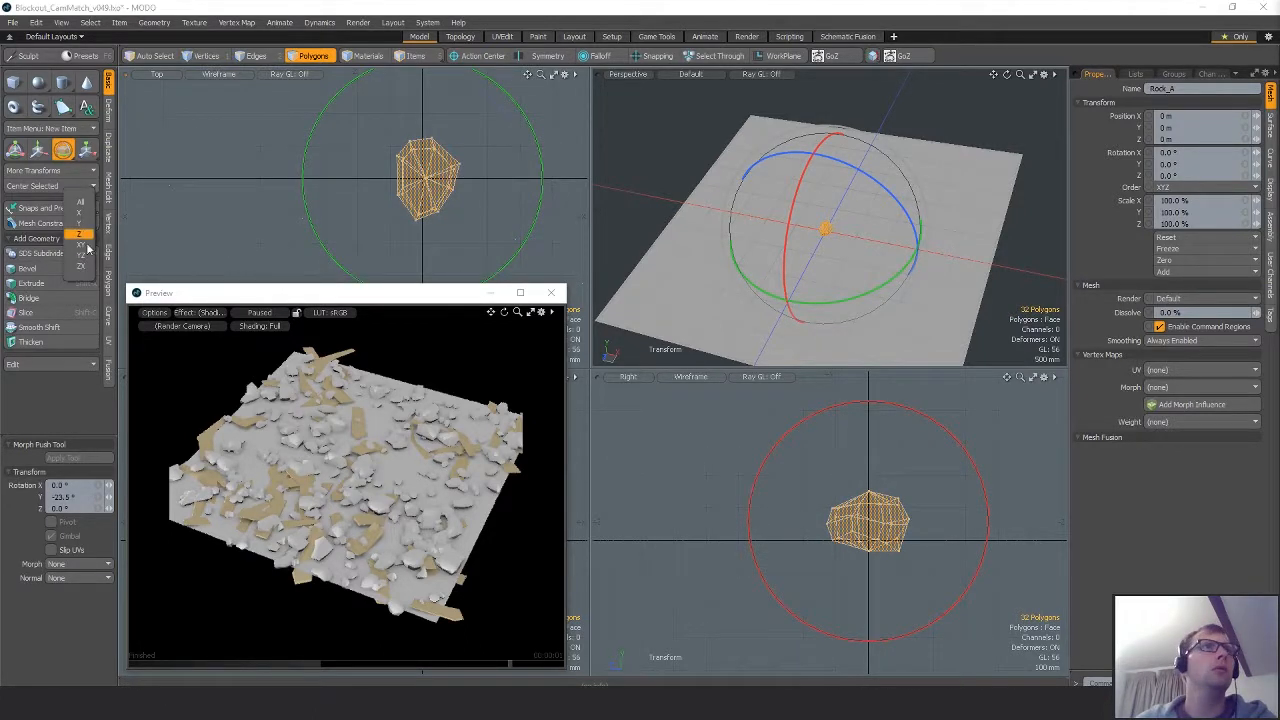
key("ctrl+z")
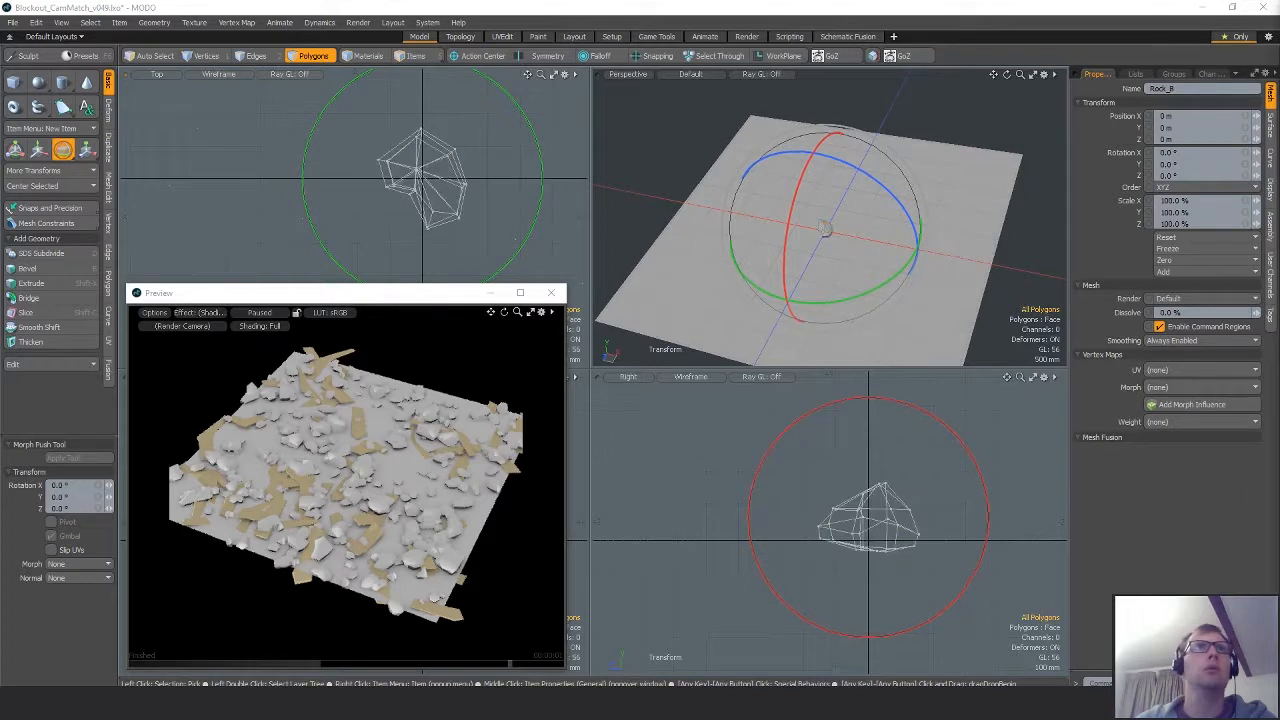
Rotate Rock_B slightly around Y and center it along X and Z, and rotate Rock_C around Y as well.
left_click_drag(533, 130, 528, 114)
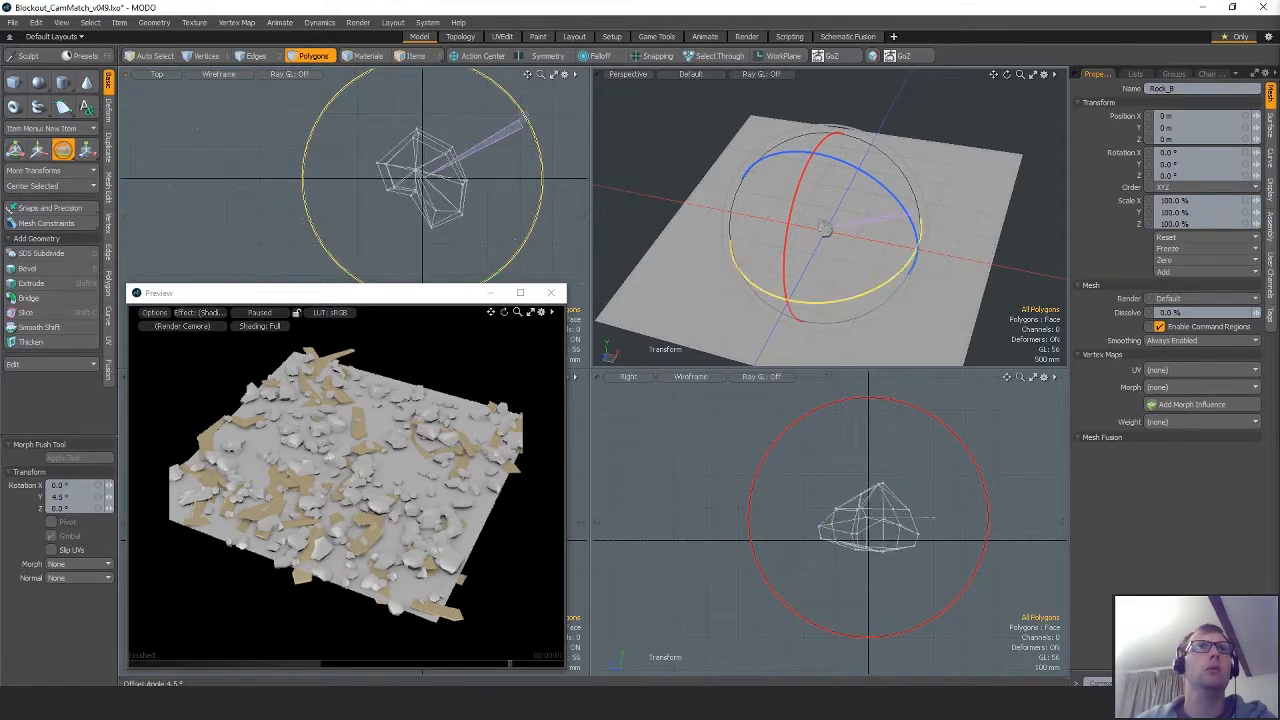
left_click(62, 189)
left_click(58, 270)
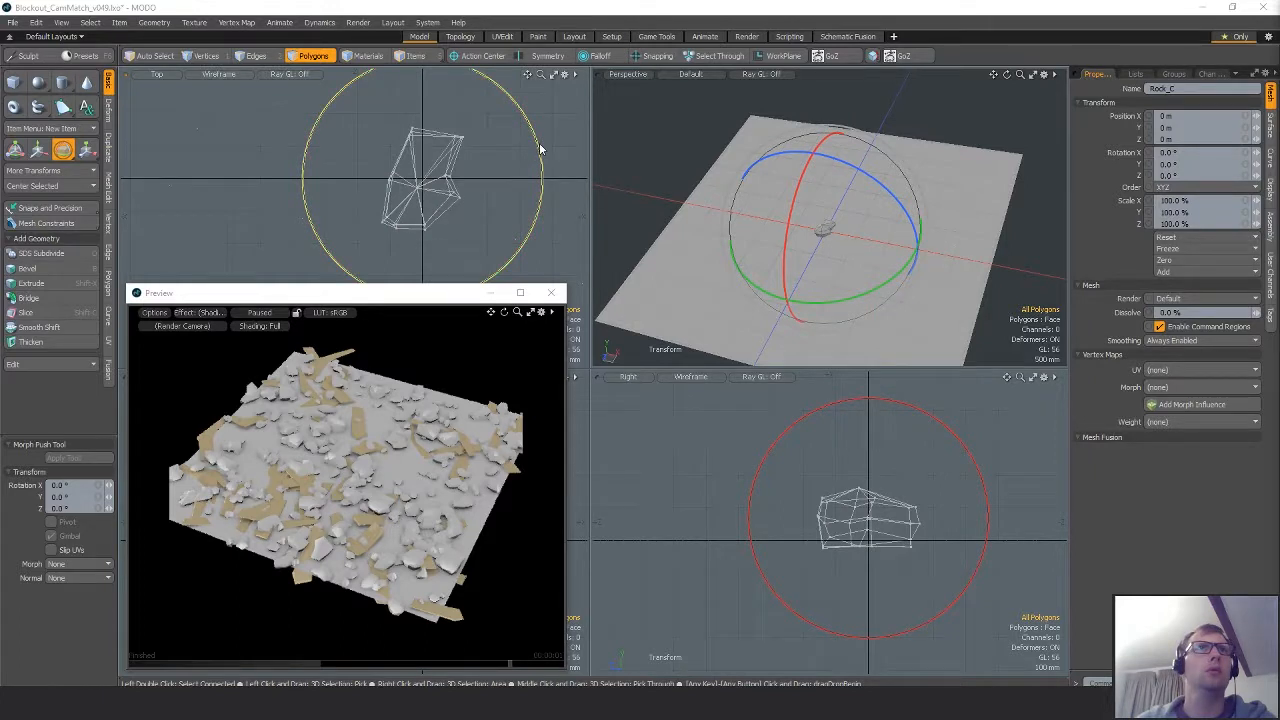
left_click_drag(537, 149, 545, 194)
key("space")
Select the three vertices at one corner of Rock_C and move them in the top view to alter its outline.
key("1")
right_click_drag(445, 134, 440, 122)
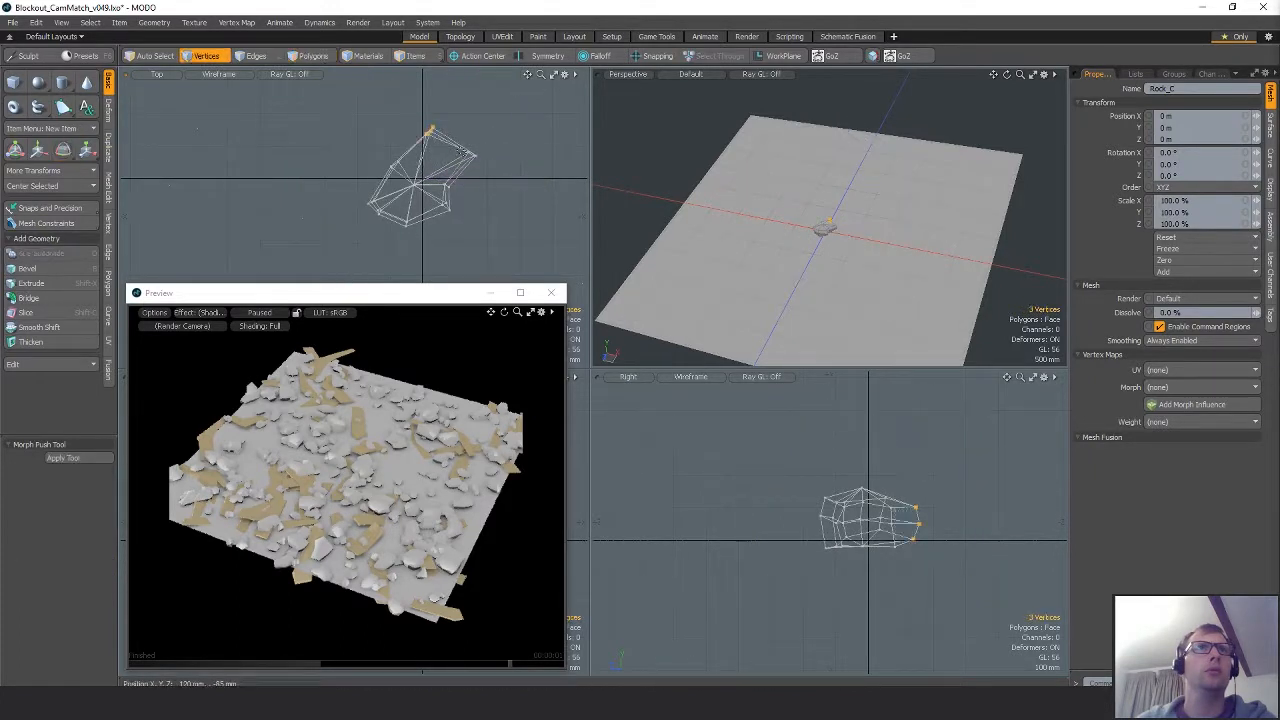
key("w")
left_click_drag(464, 160, 501, 184)
key("space")
key("w")
key("space")
left_click(494, 138)
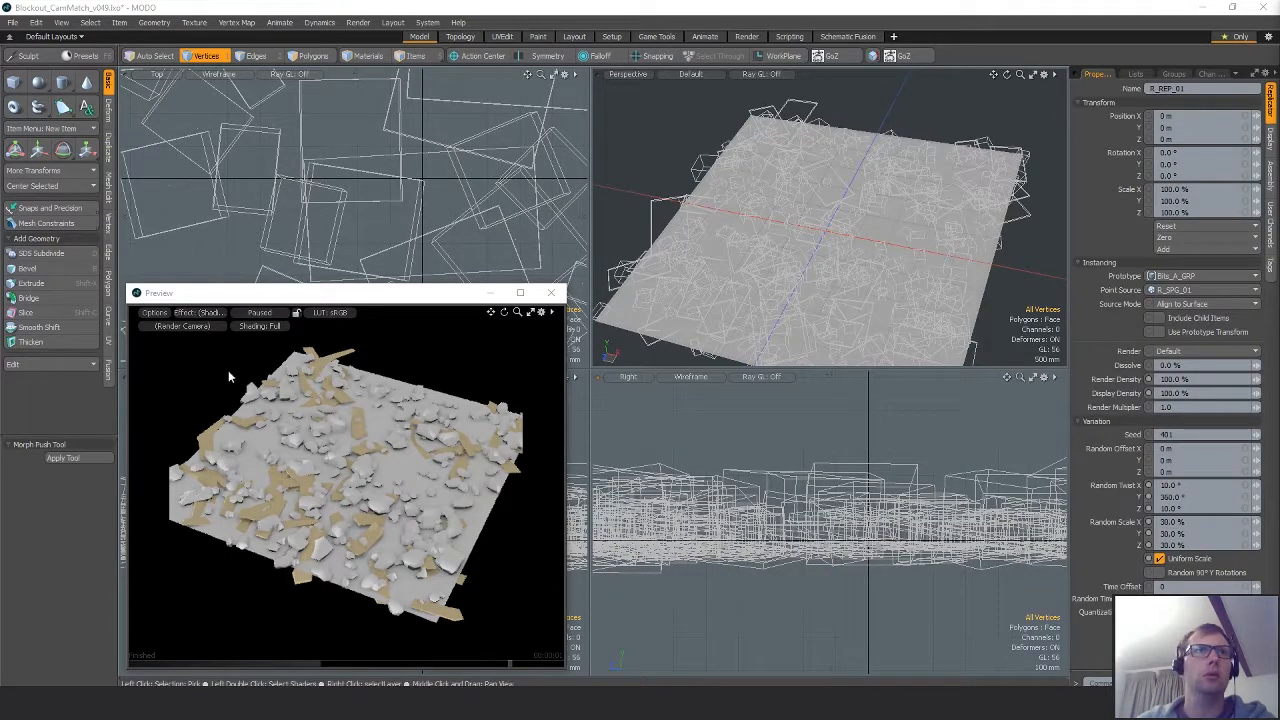
Resume the render preview and set the average spacing of R_SPG_01 to 350 mm after trying 250 mm.
left_click(262, 314)
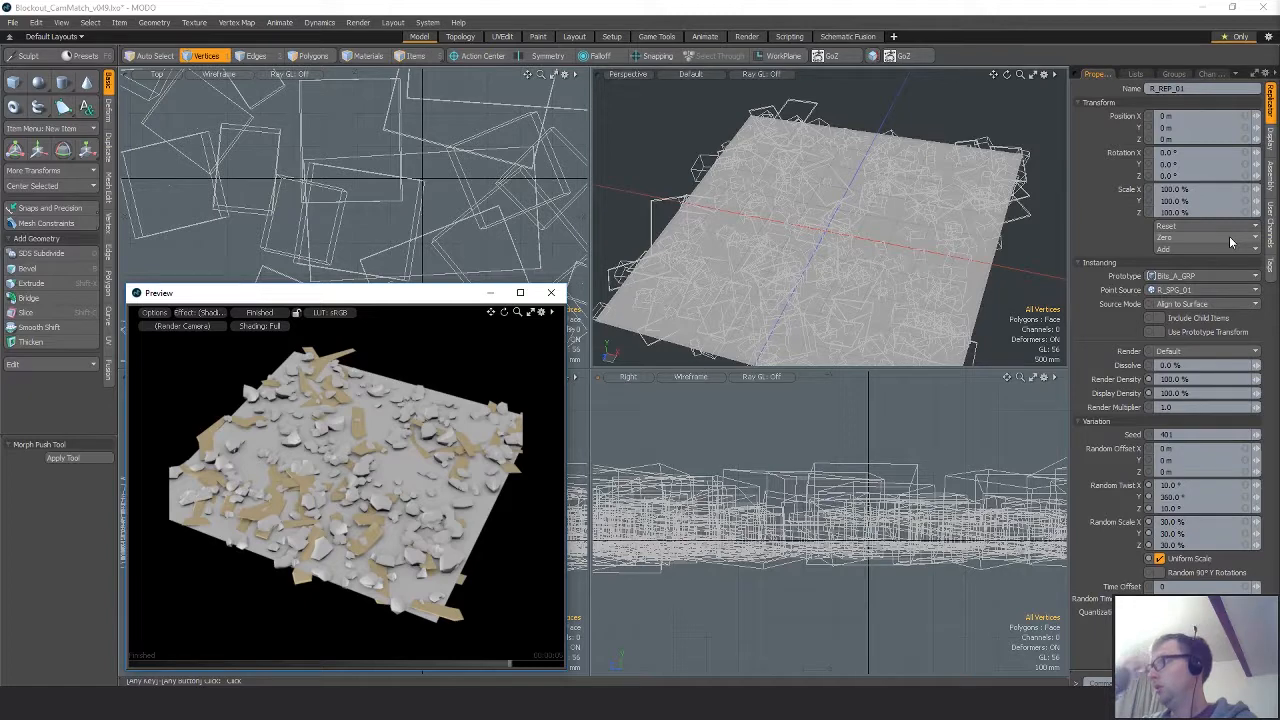
left_click_drag(855, 300, 962, 290, "alt")
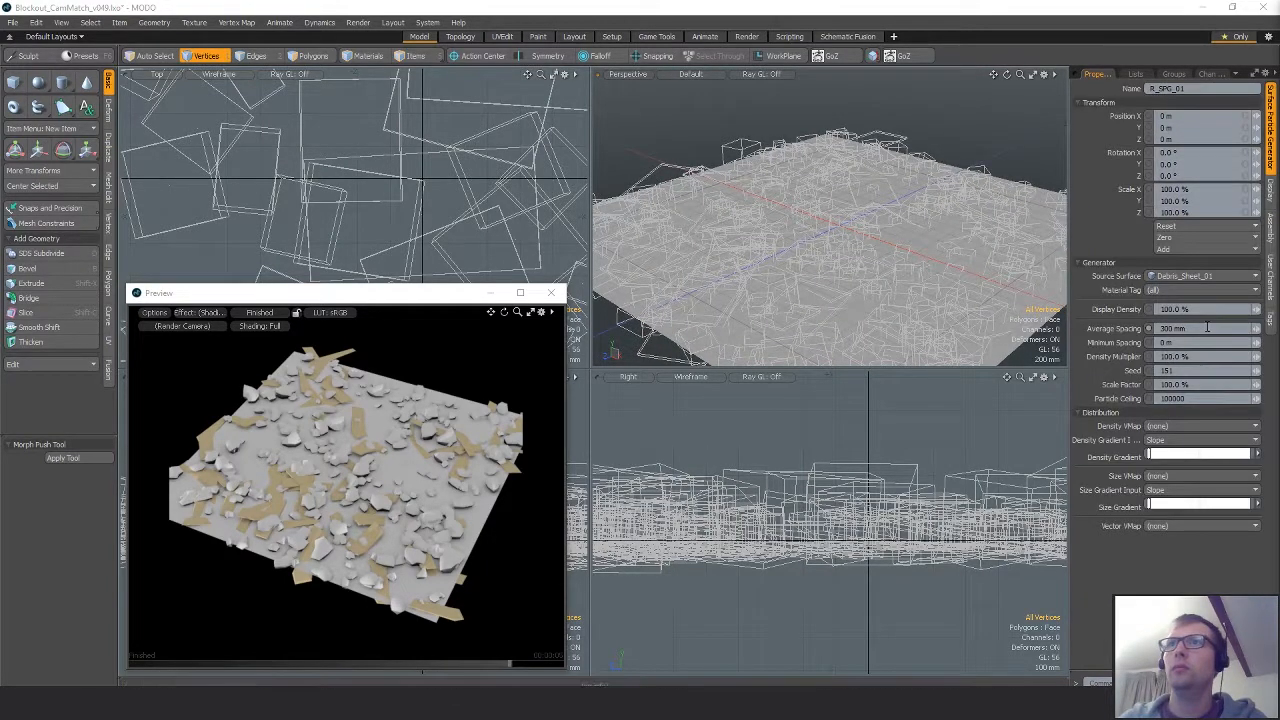
left_click(1200, 328)
type("0.2")
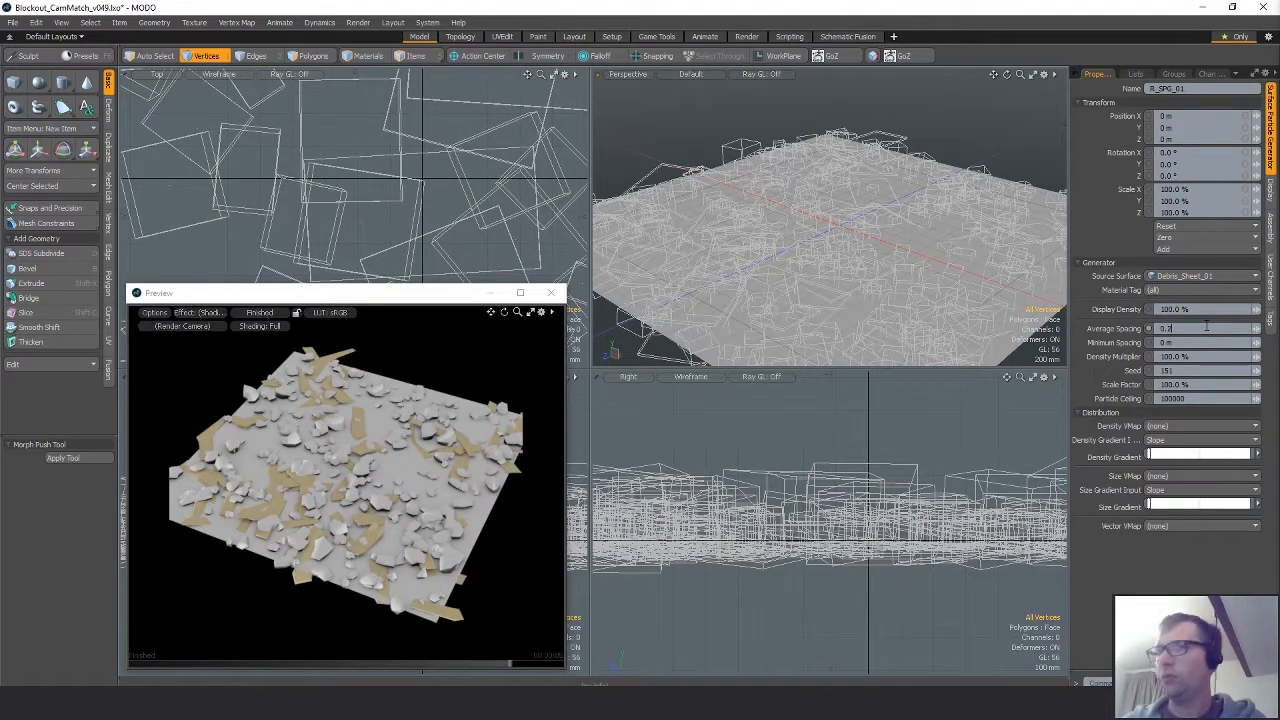
type("5")
key("Return")
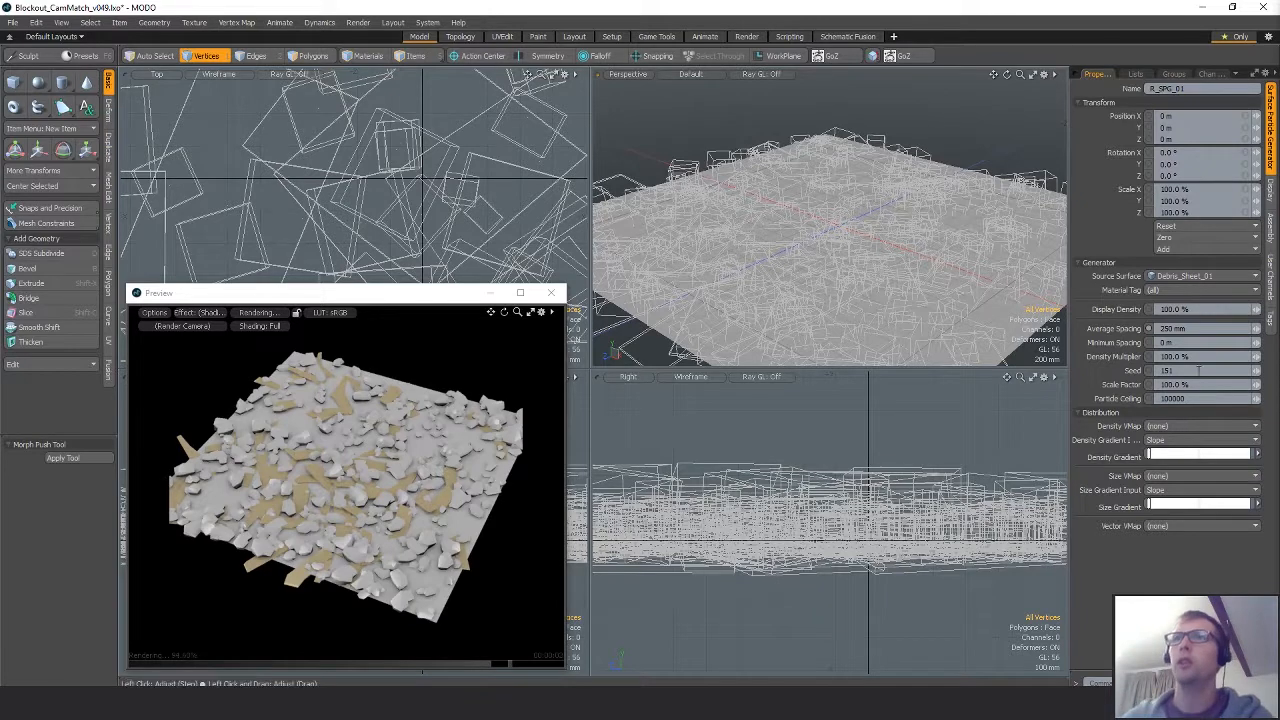
left_click_drag(1195, 329, 1141, 336)
type("0.35")
key("Return")
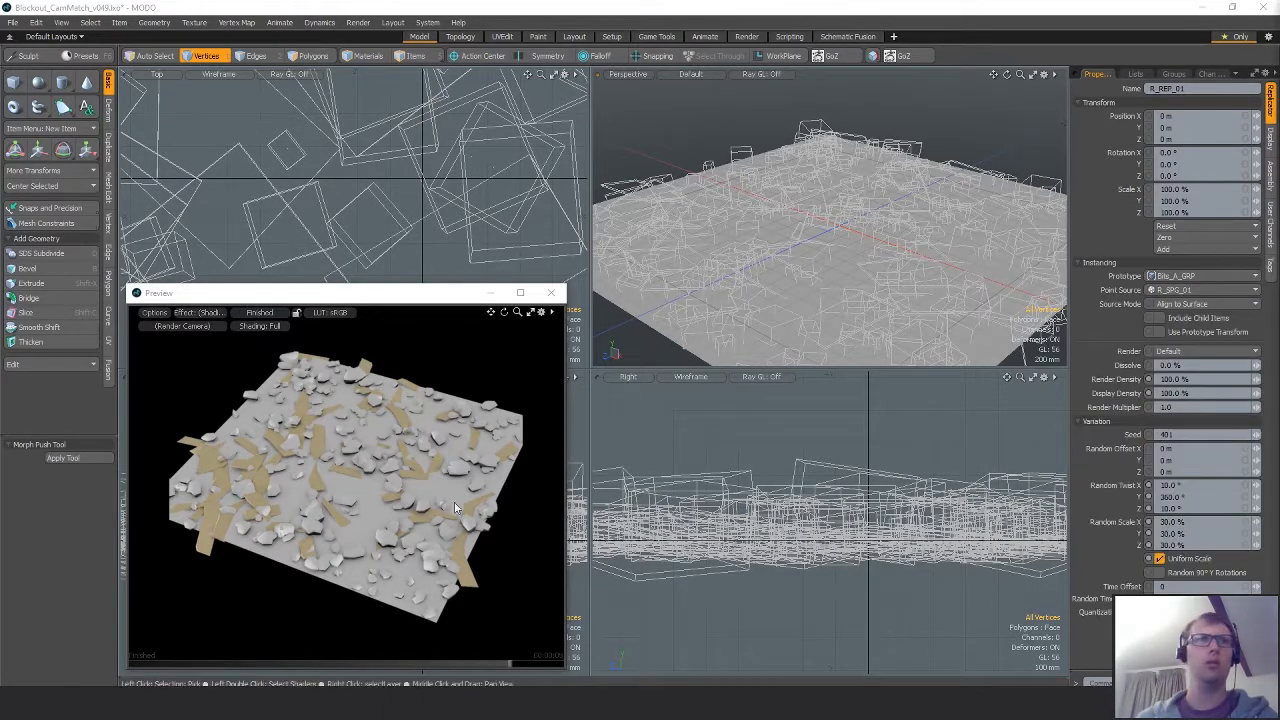
Set the random scale of R_REP_01 to 0% on X, Y and Z after trying 100%.
left_click_drag(1245, 522, 1246, 545)
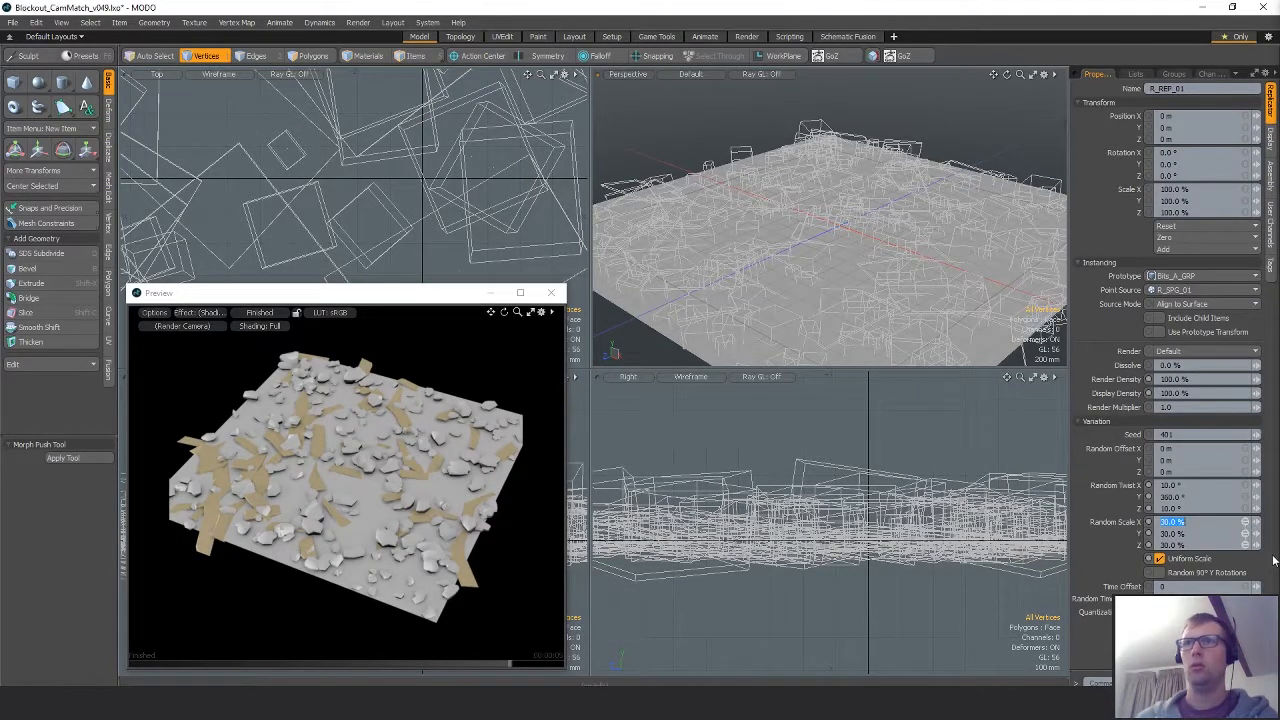
type("100")
key("Return")
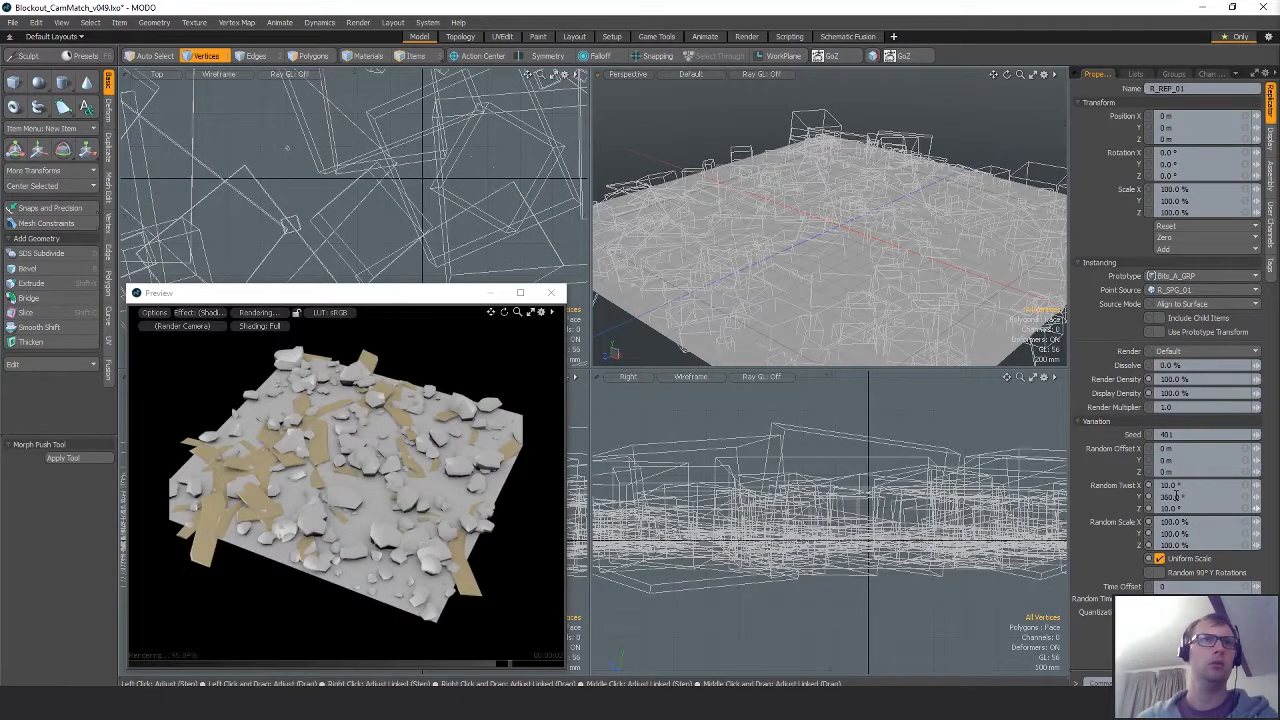
left_click_drag(1245, 522, 1254, 540)
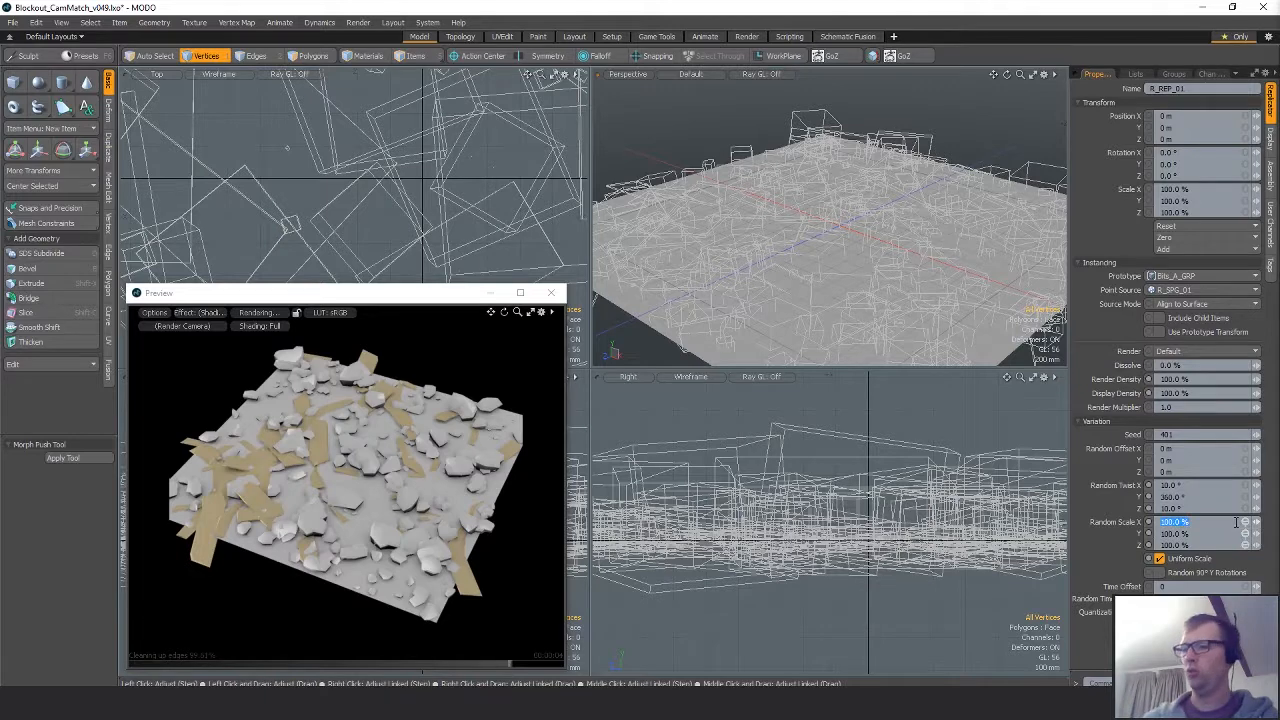
type("0")
key("Return")
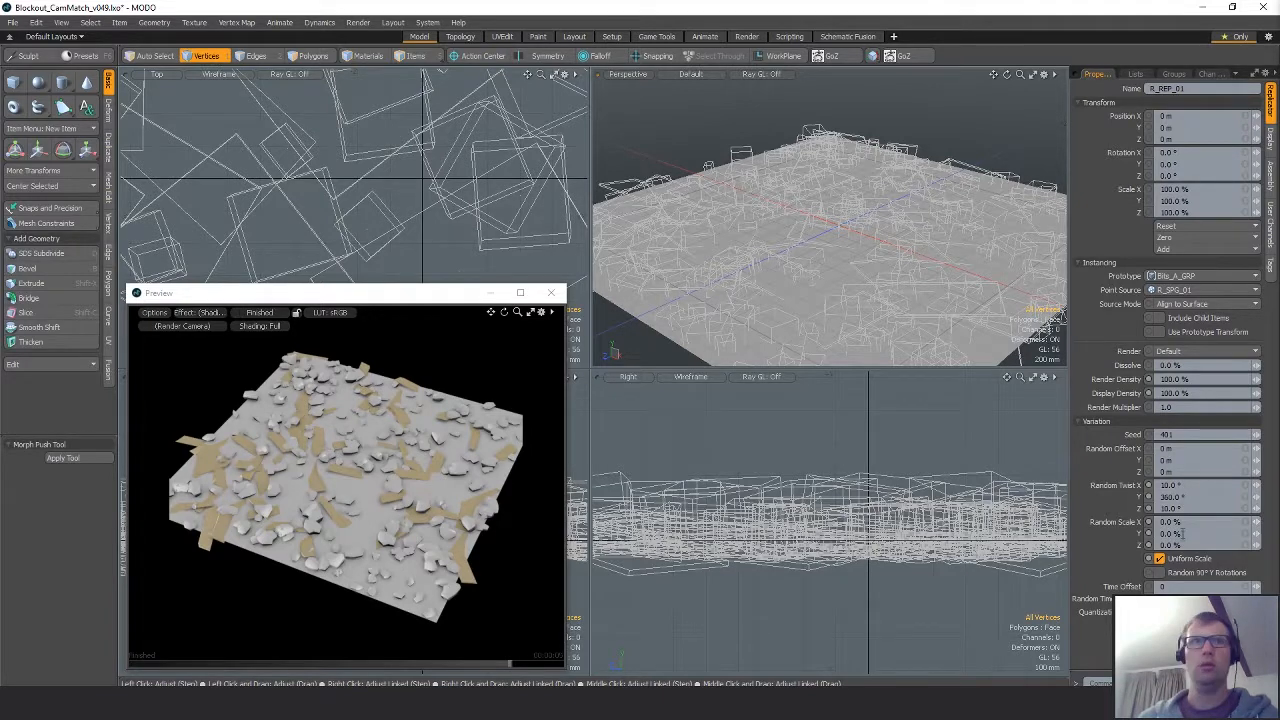
Turn off Uniform Scale for R_REP_01 and set its random scale Y to 5% after trying 100%.
left_click(1161, 559)
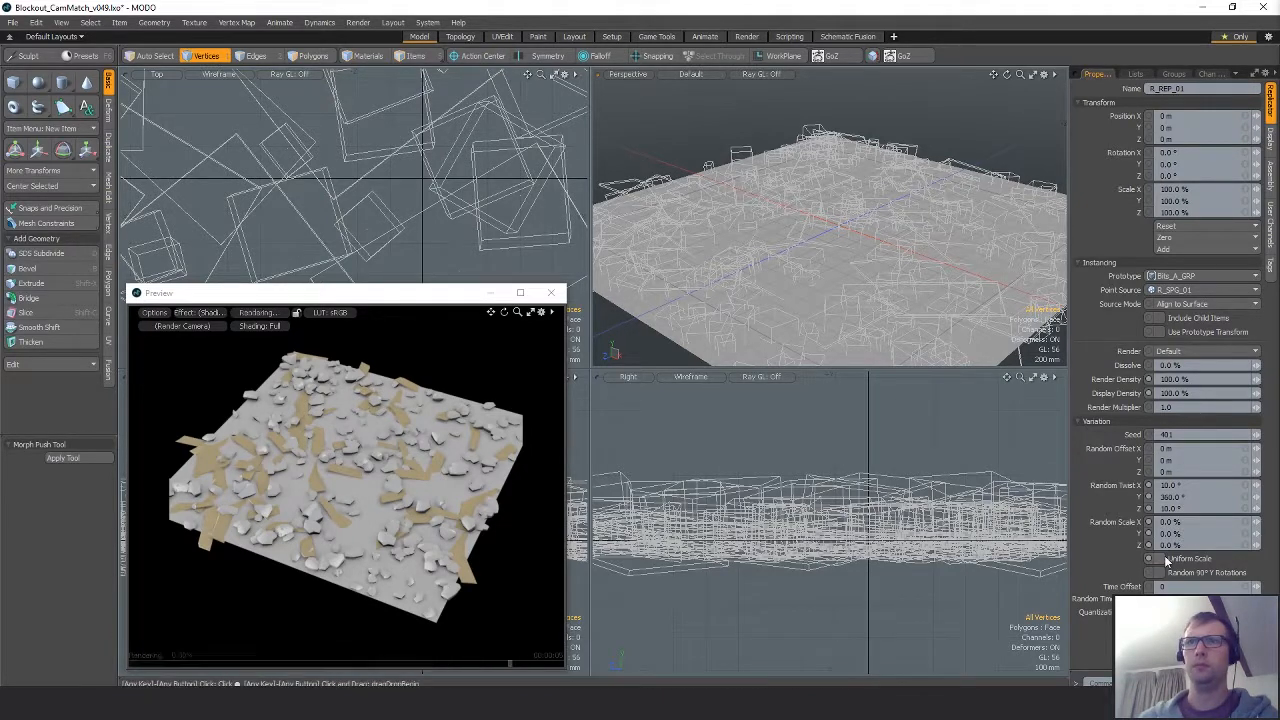
left_click(1188, 533)
type("100")
key("Return")
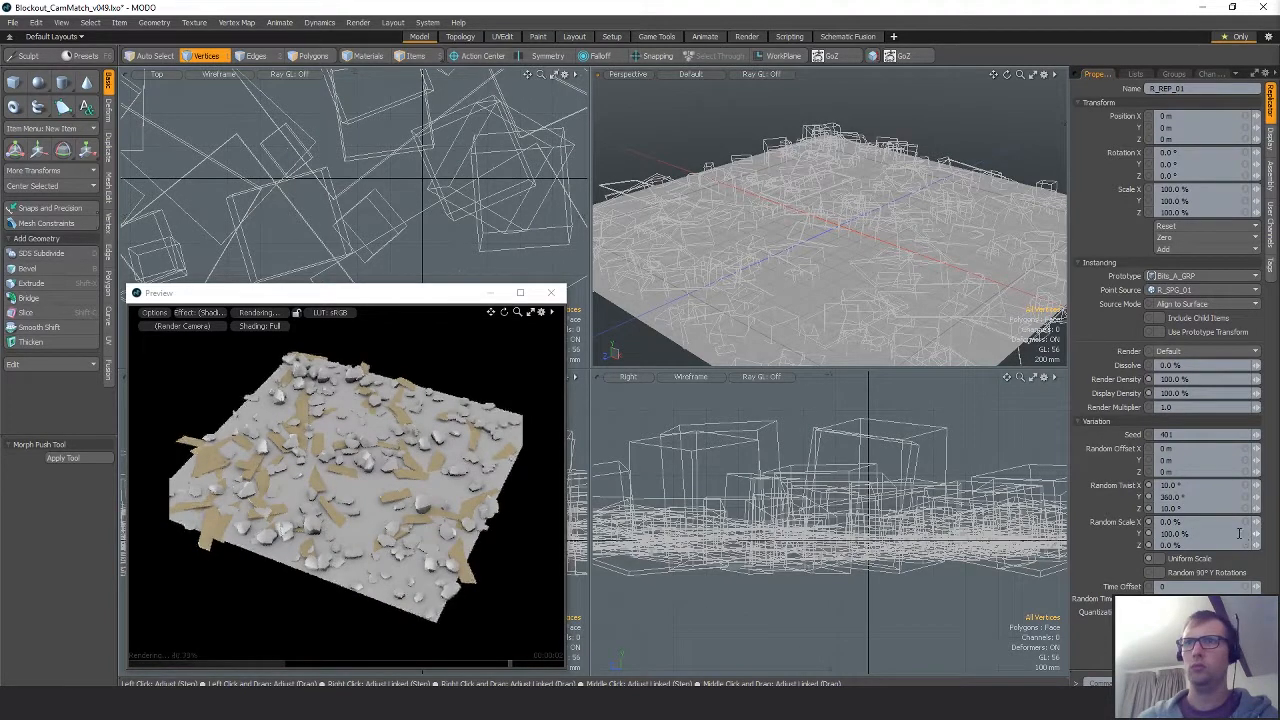
type("5")
key("Return")
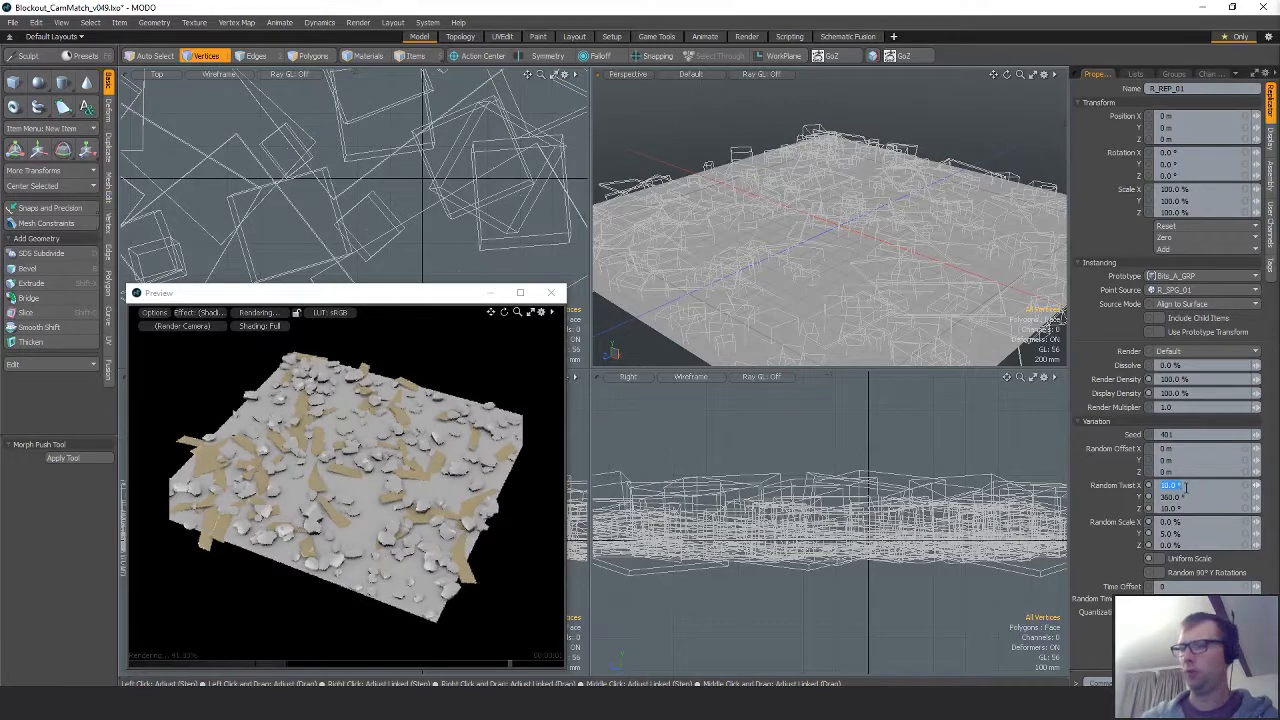
Set the random twist of R_REP_01 to 5° on X and Z.
type("5")
key("Tab")
key("Tab")
type("5")
key("Return")
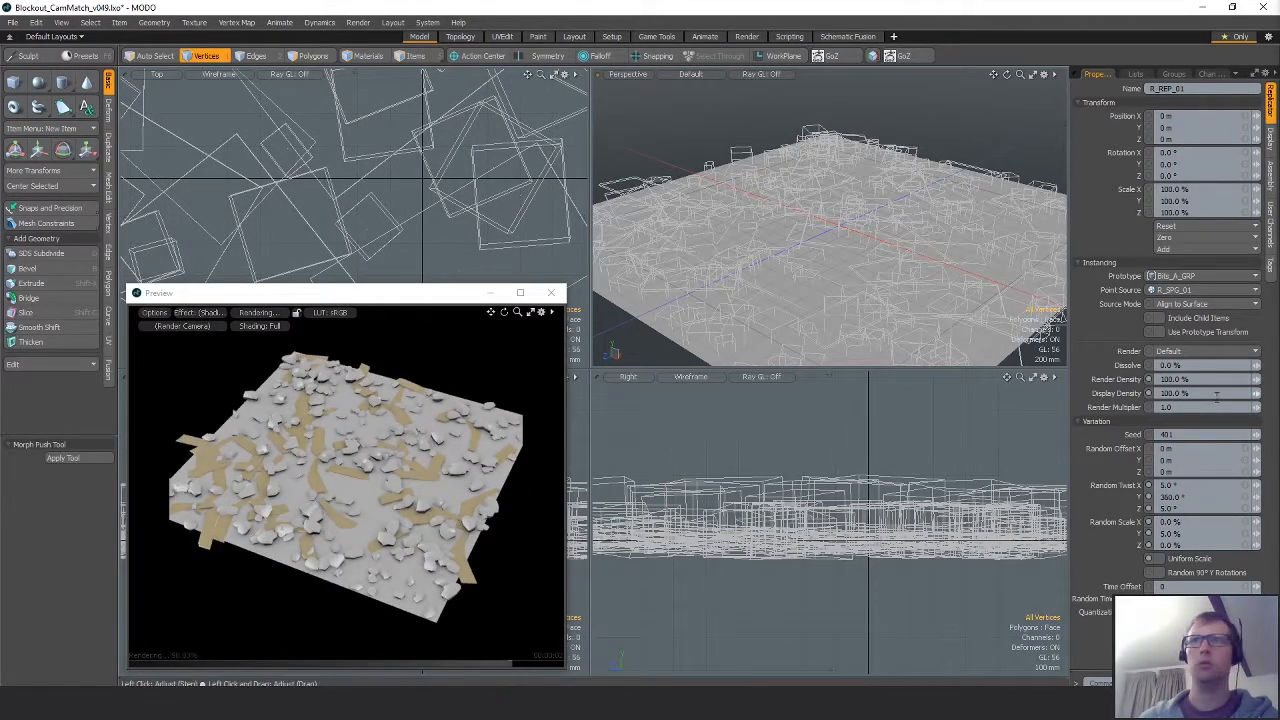
Try variation seeds 394, 200, 100, 2 and 0 for R_REP_01 and return the seed to 401.
left_click_drag(1256, 435, 1242, 435)
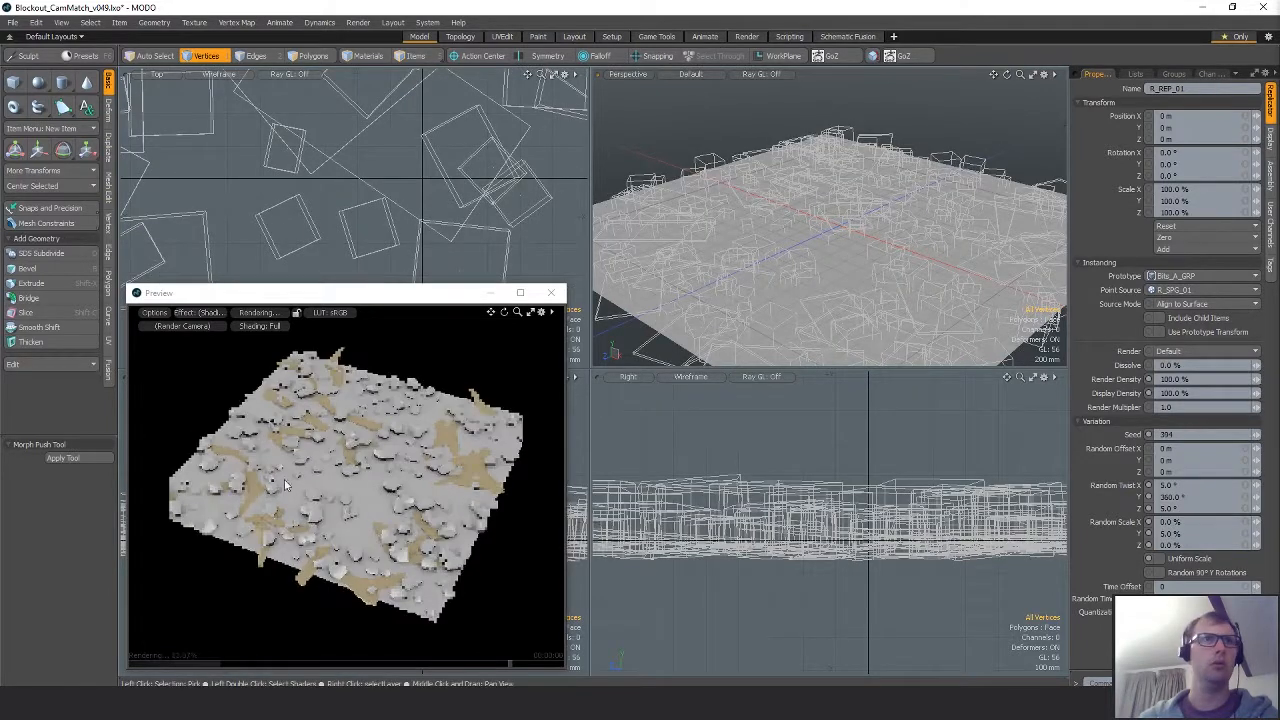
left_click(1170, 434)
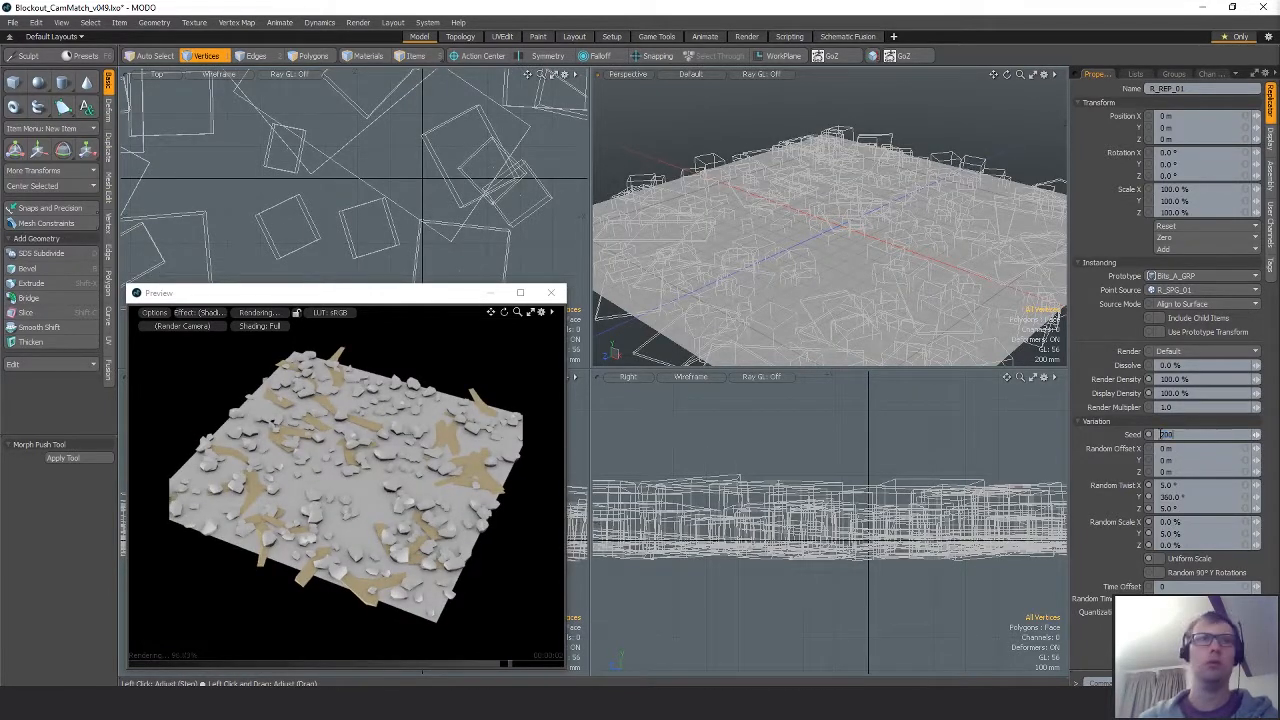
key("Return")
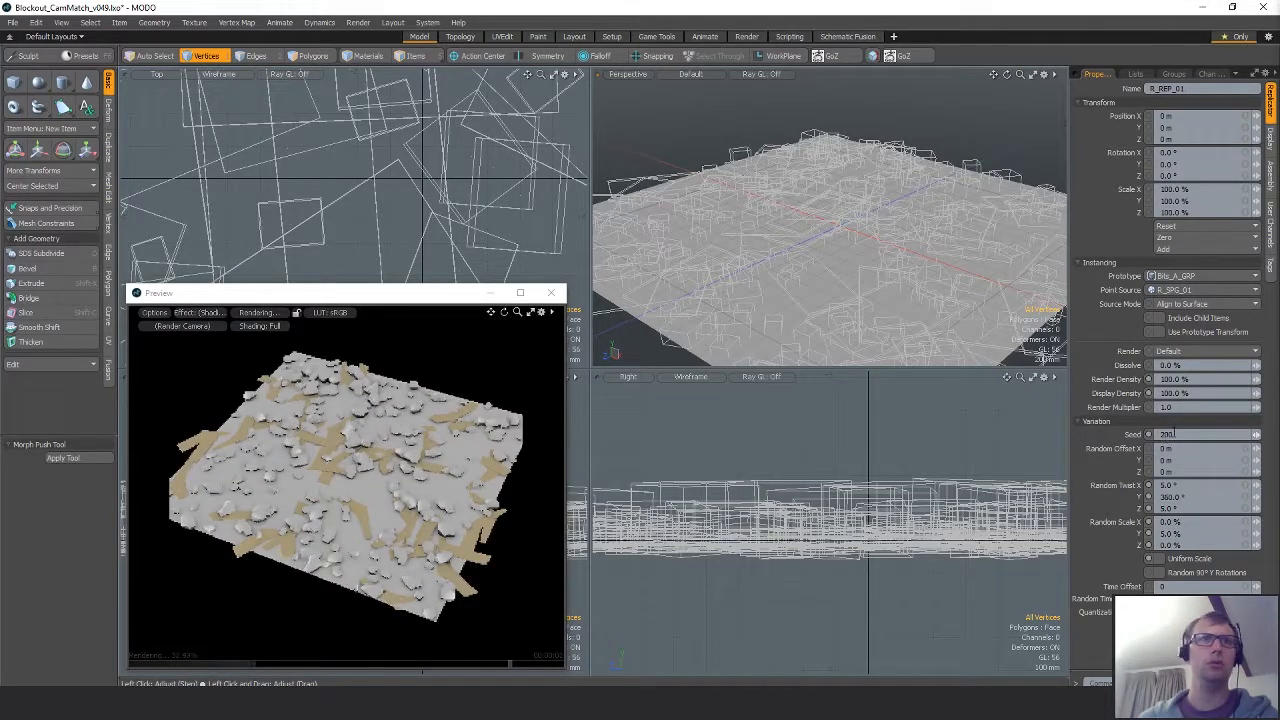
left_click(1176, 434)
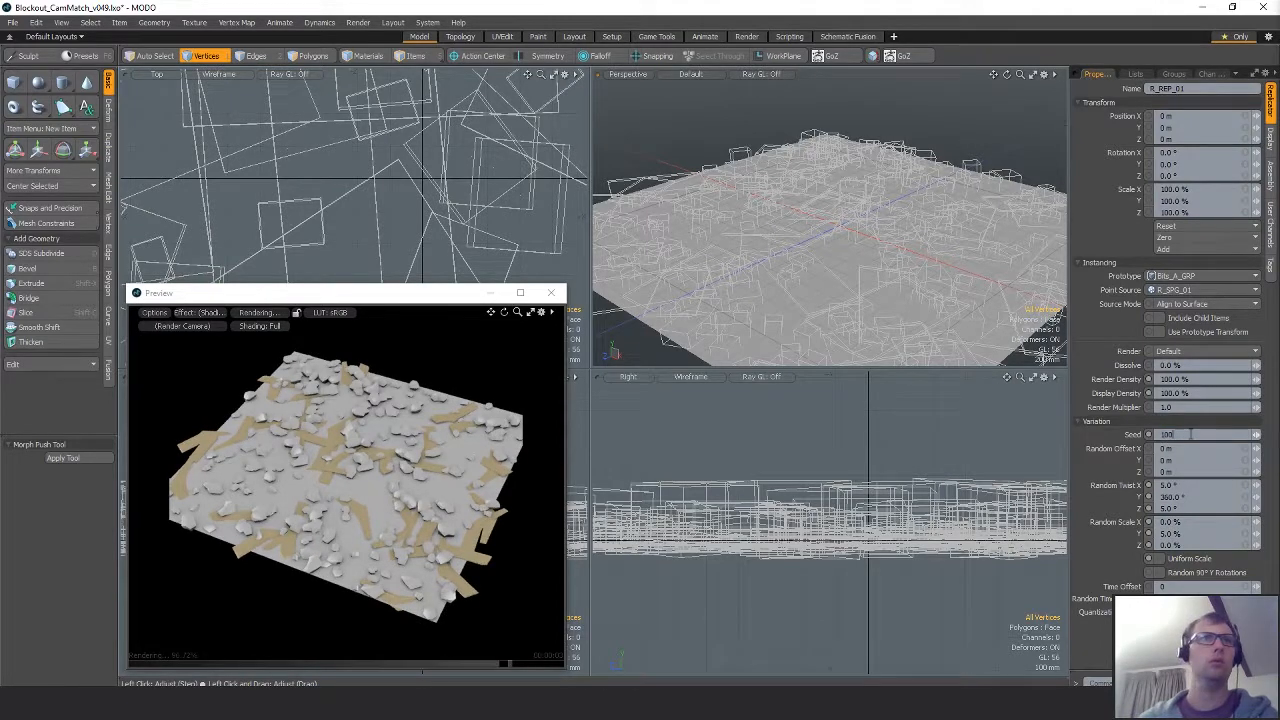
key("Return")
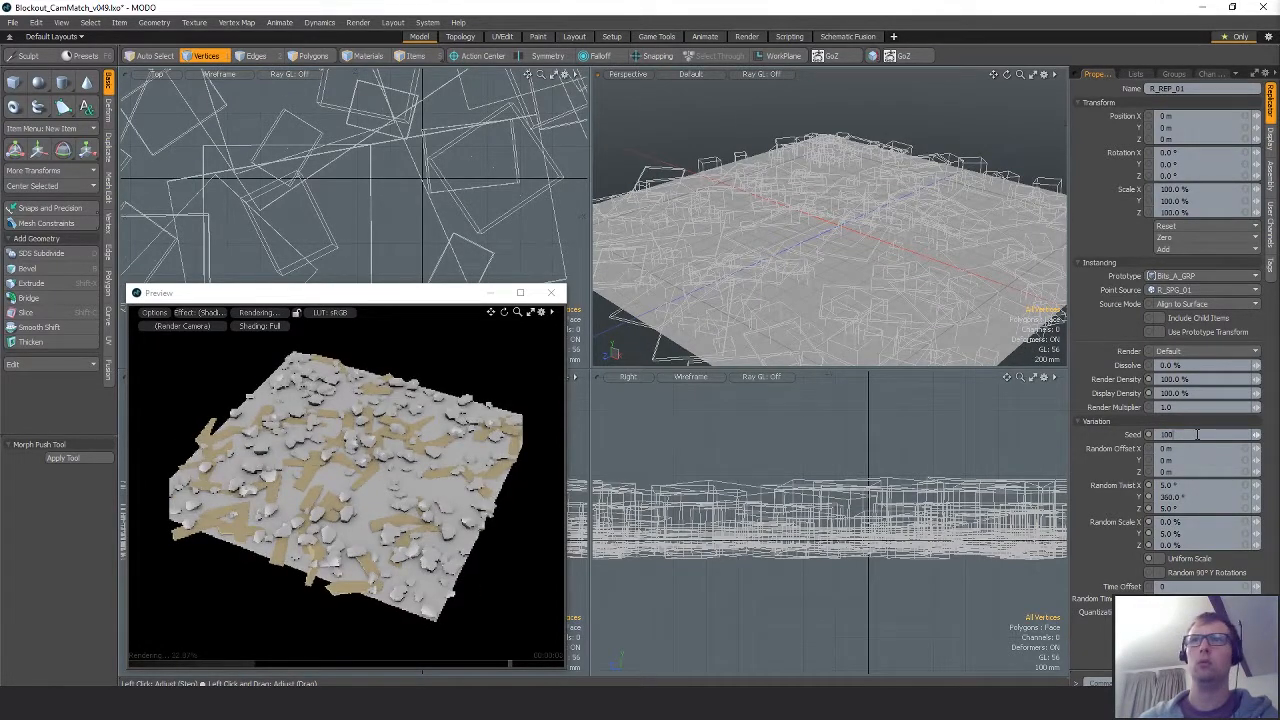
left_click(1197, 434)
type("2")
key("Return")
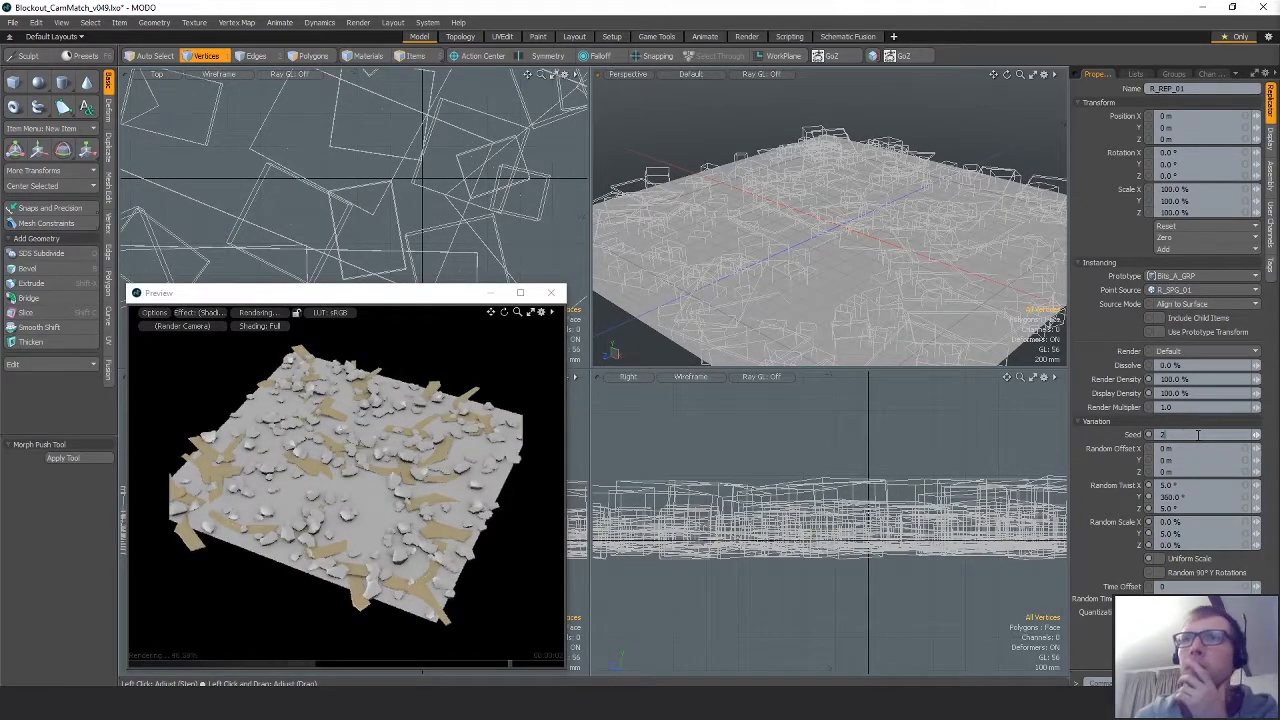
left_click(1198, 435)
type("0")
key("Return")
left_click(1197, 434)
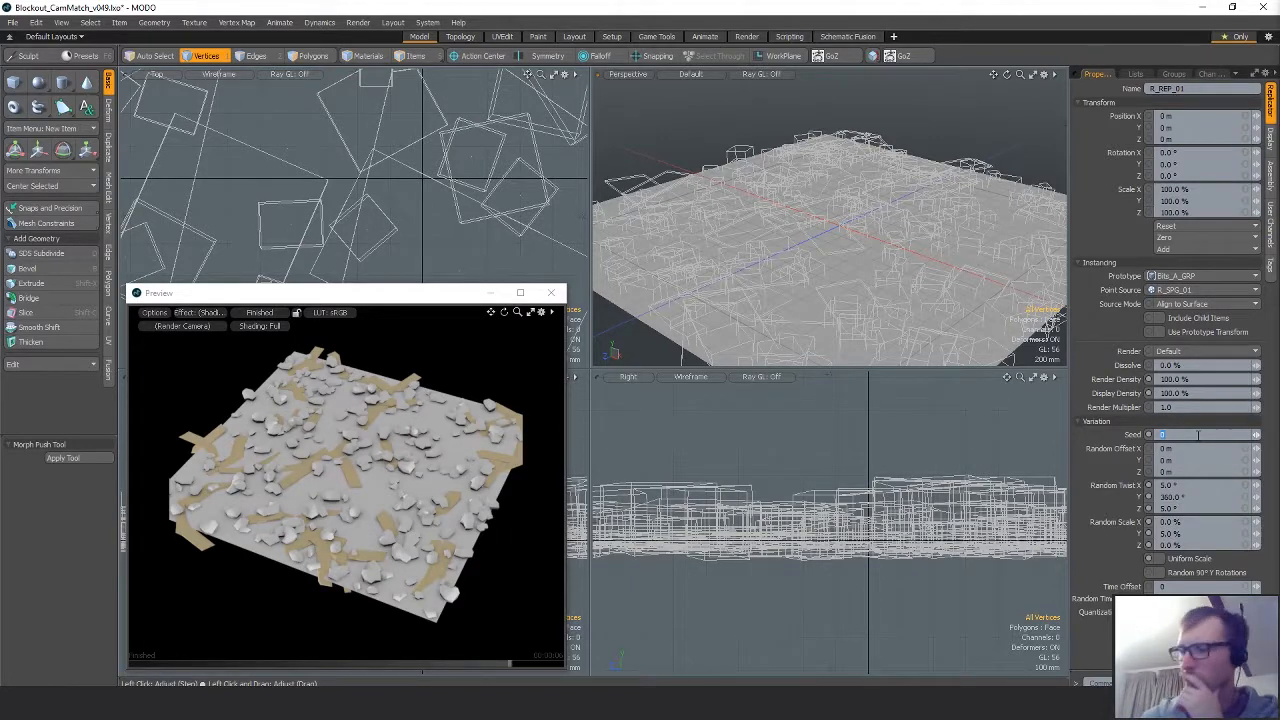
type("1")
key("Return")
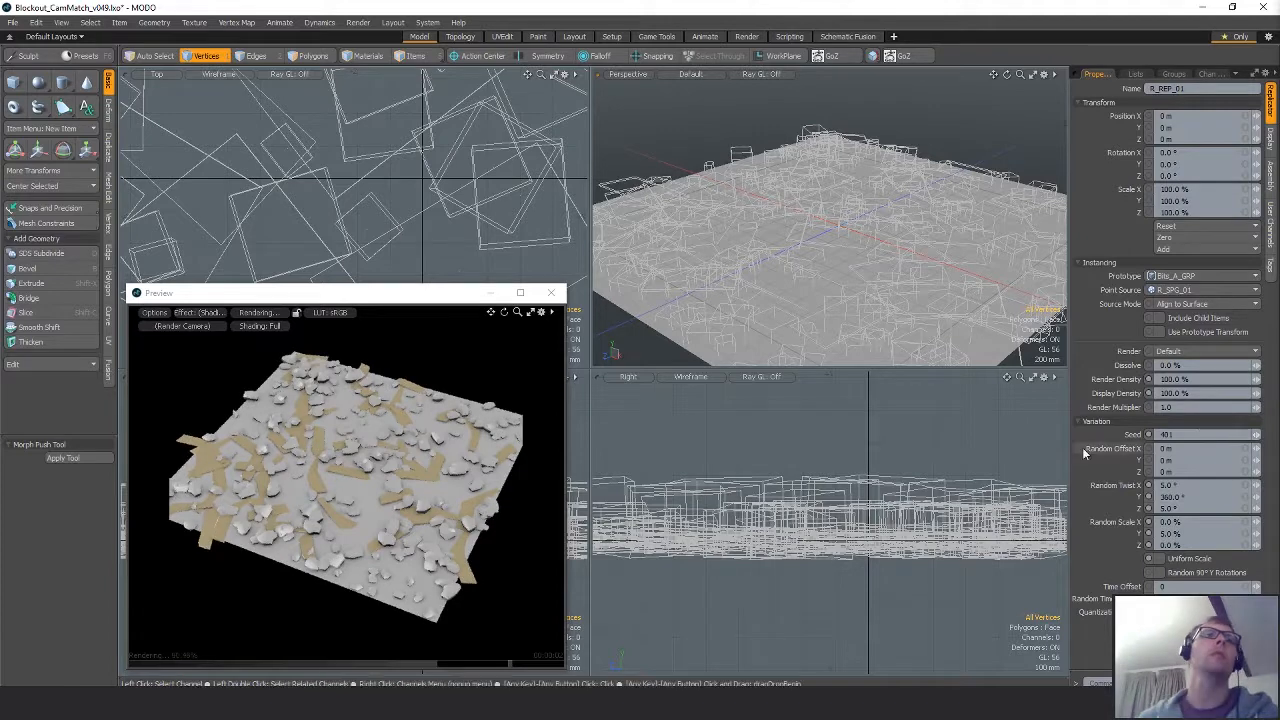
Pause the render preview, check the whole replicated debris sheet in the perspective view, and close the preview.
left_click(270, 314)
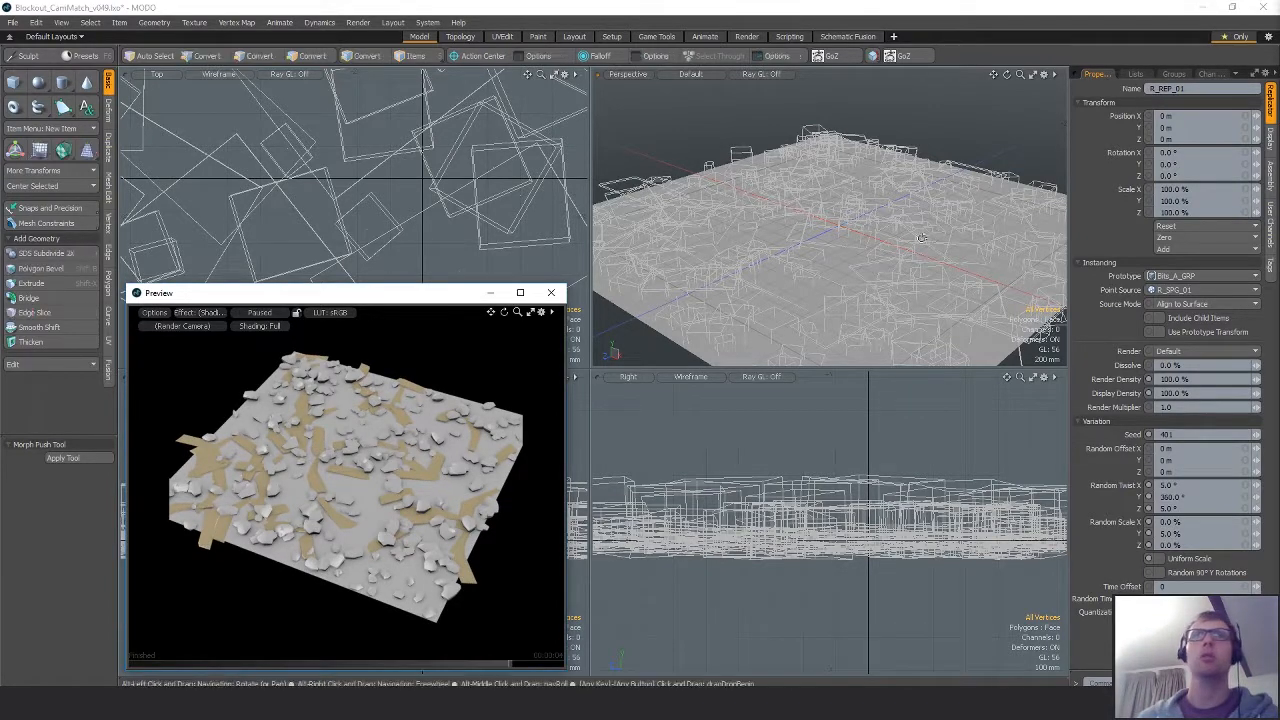
left_click_drag(890, 212, 876, 256, "alt")
scroll(897, 258, "down", 5)
left_click_drag(876, 256, 920, 288, "ctrl+alt")
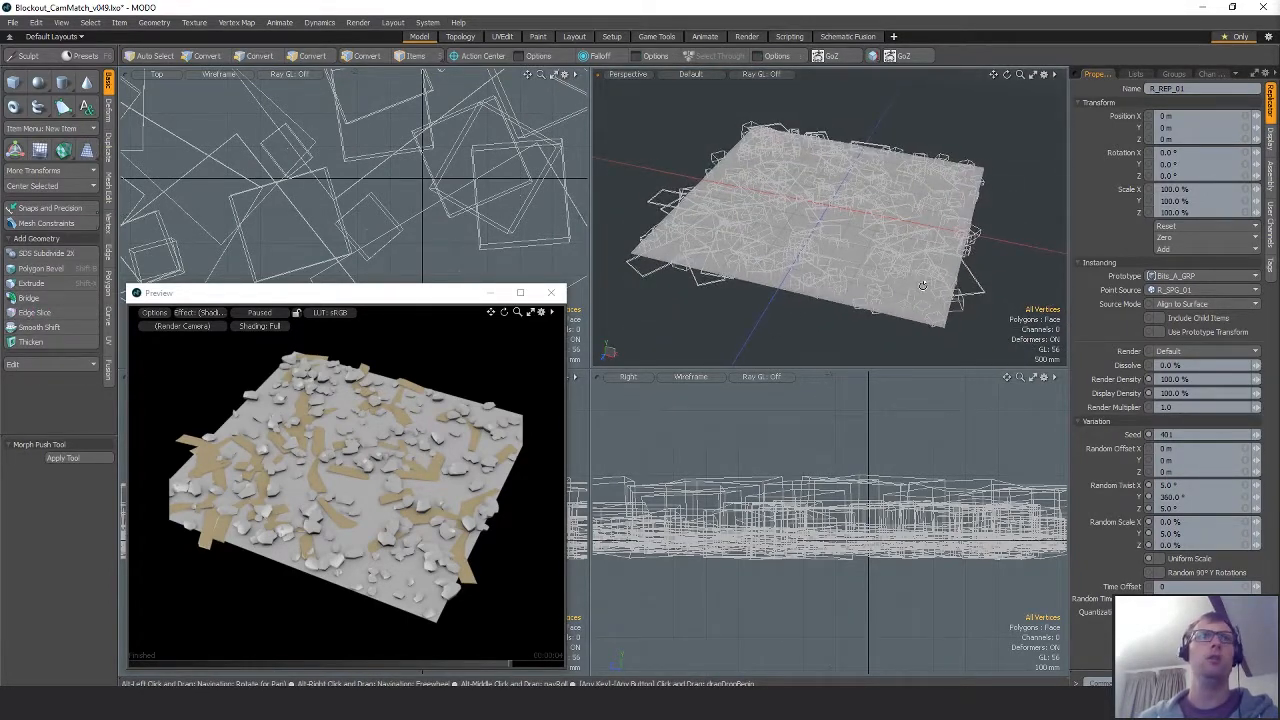
left_click(550, 292)
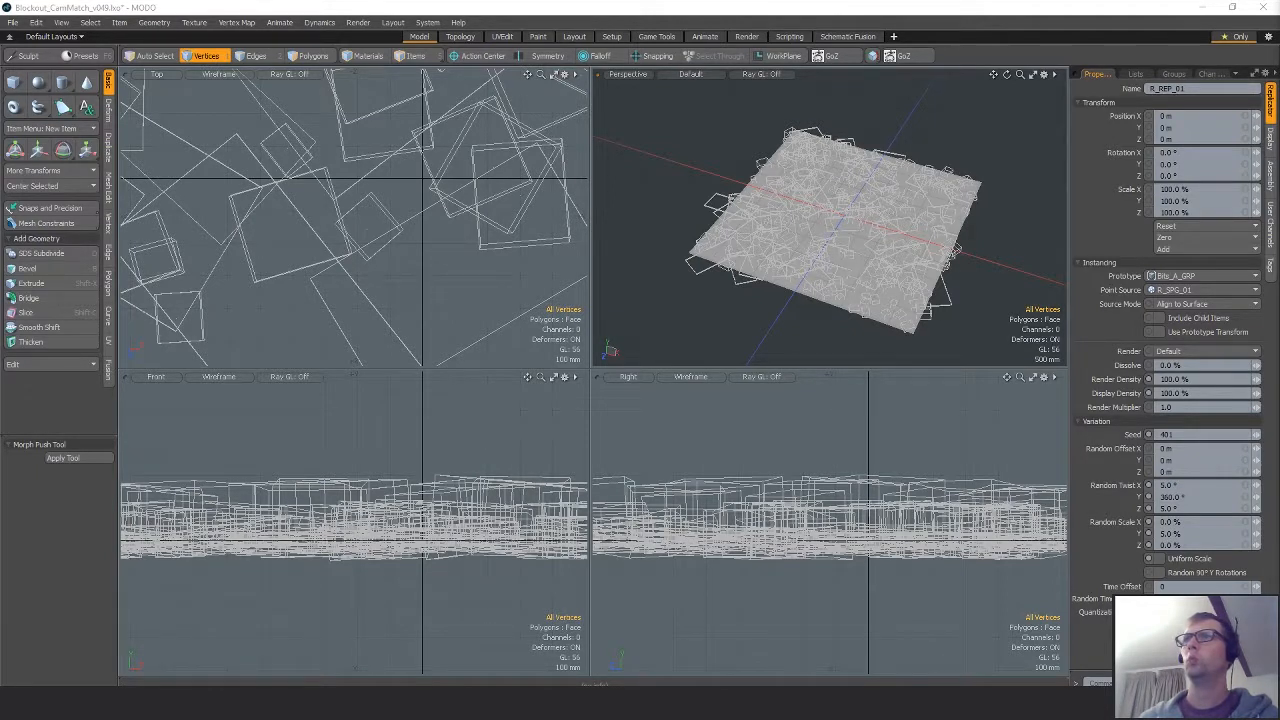
Duplicate the replicator R_REP_01.
key("ctrl+d")
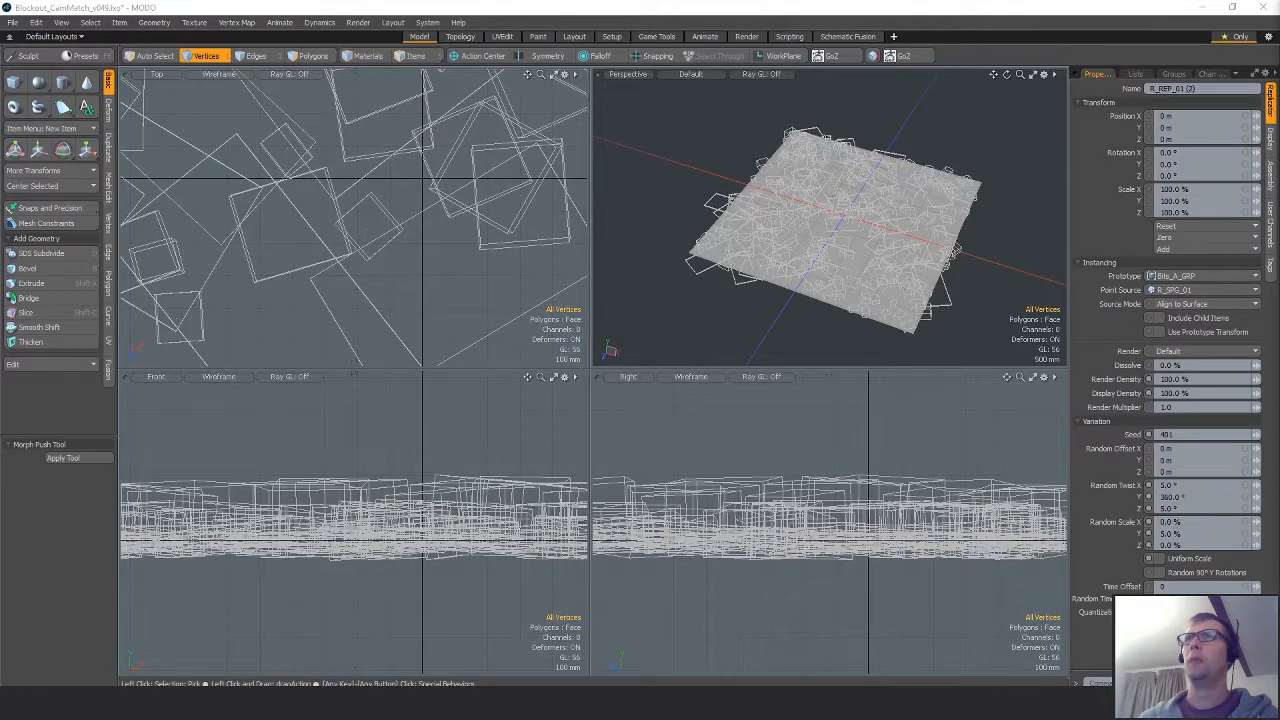
left_click(118, 23)
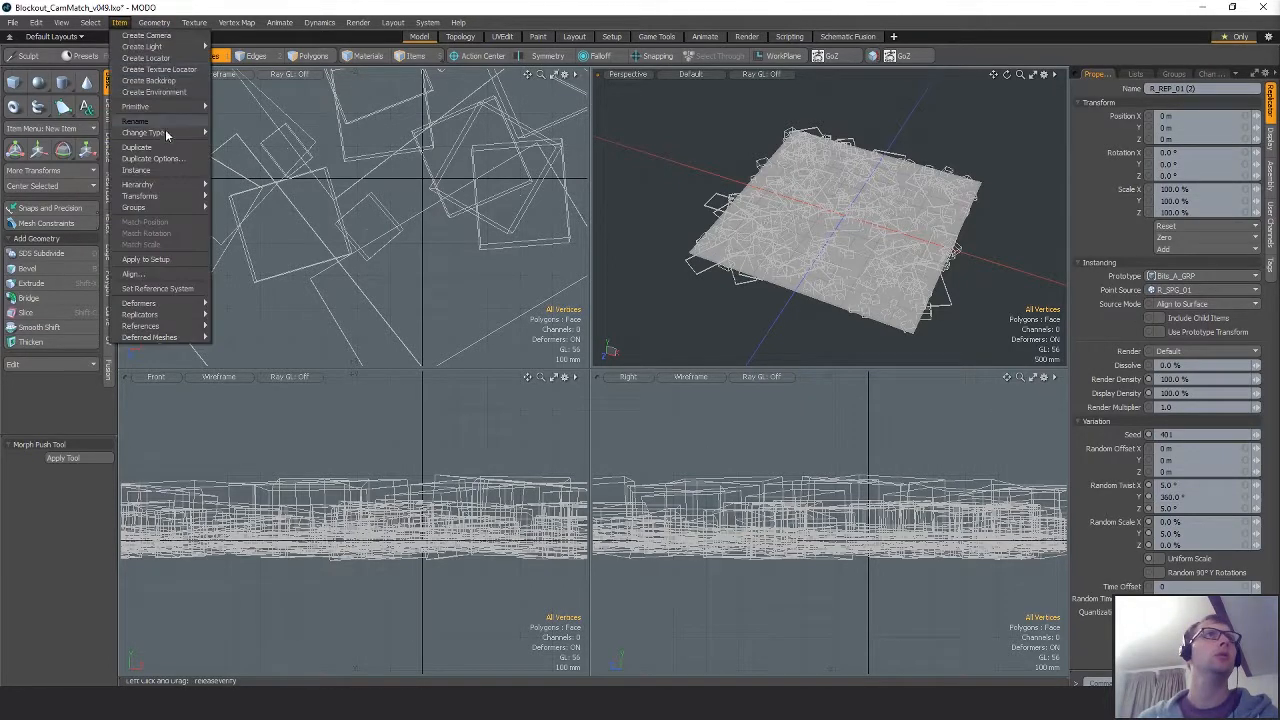
left_click(640, 226)
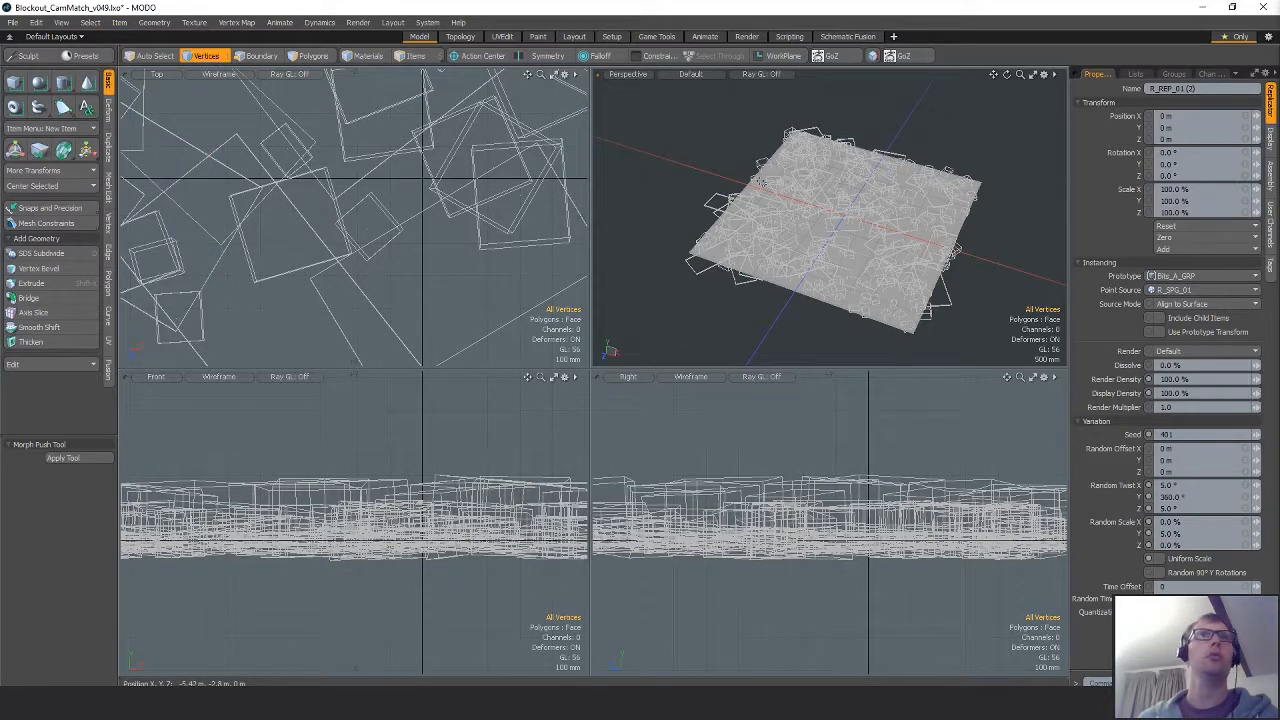
Save the current scene and save a new version of it as Blockout_CamMatch_v050.
key("ctrl+s")
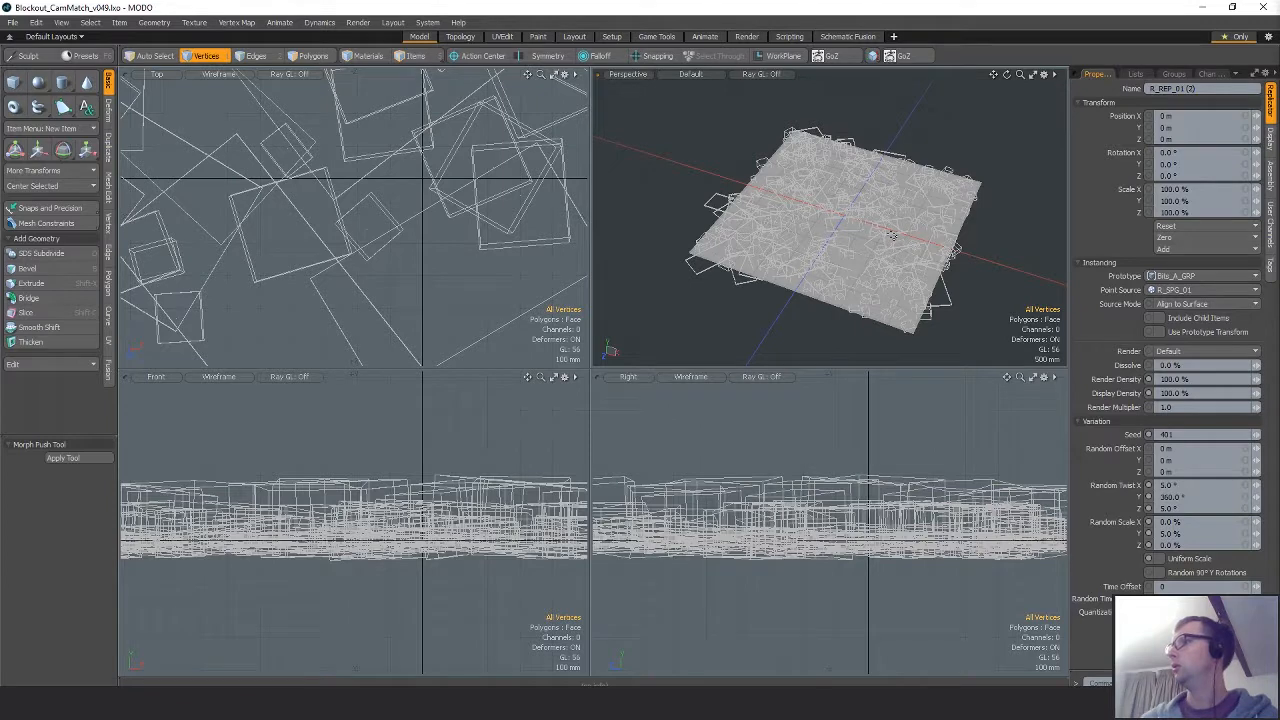
key("ctrl+shift+s")
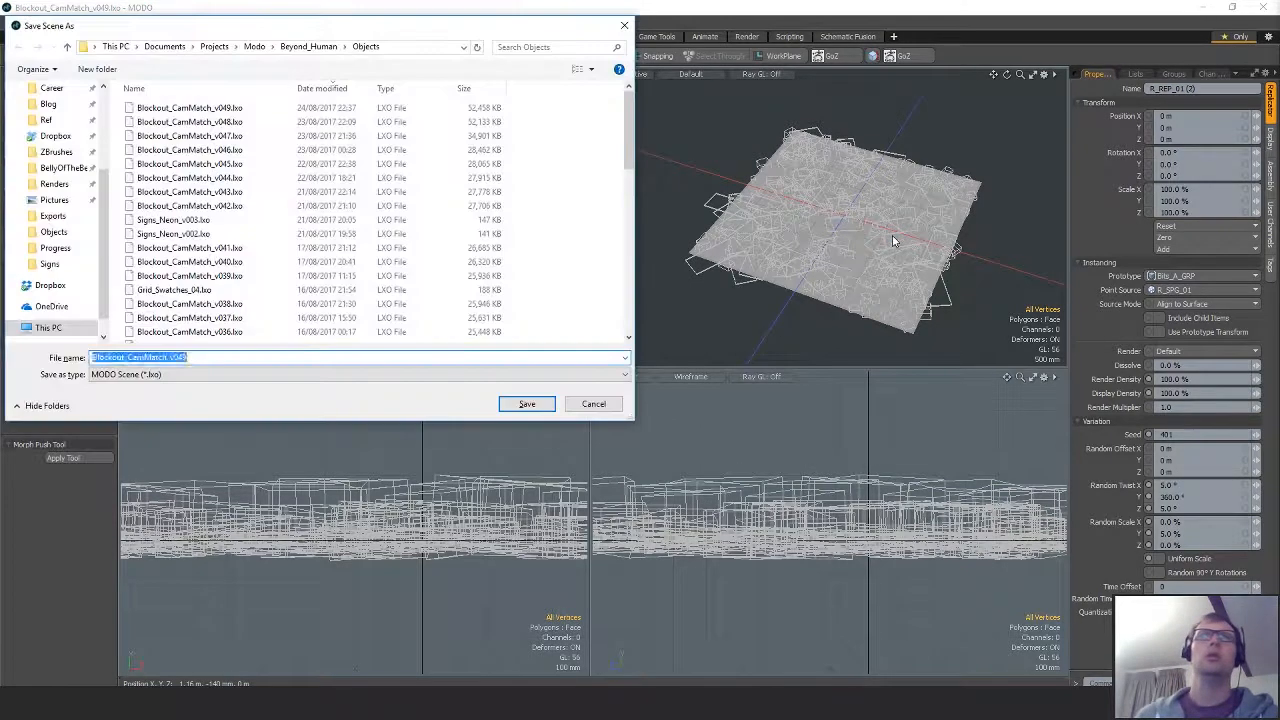
key("End")
key("BackSpace")
key("BackSpace")
type("50")
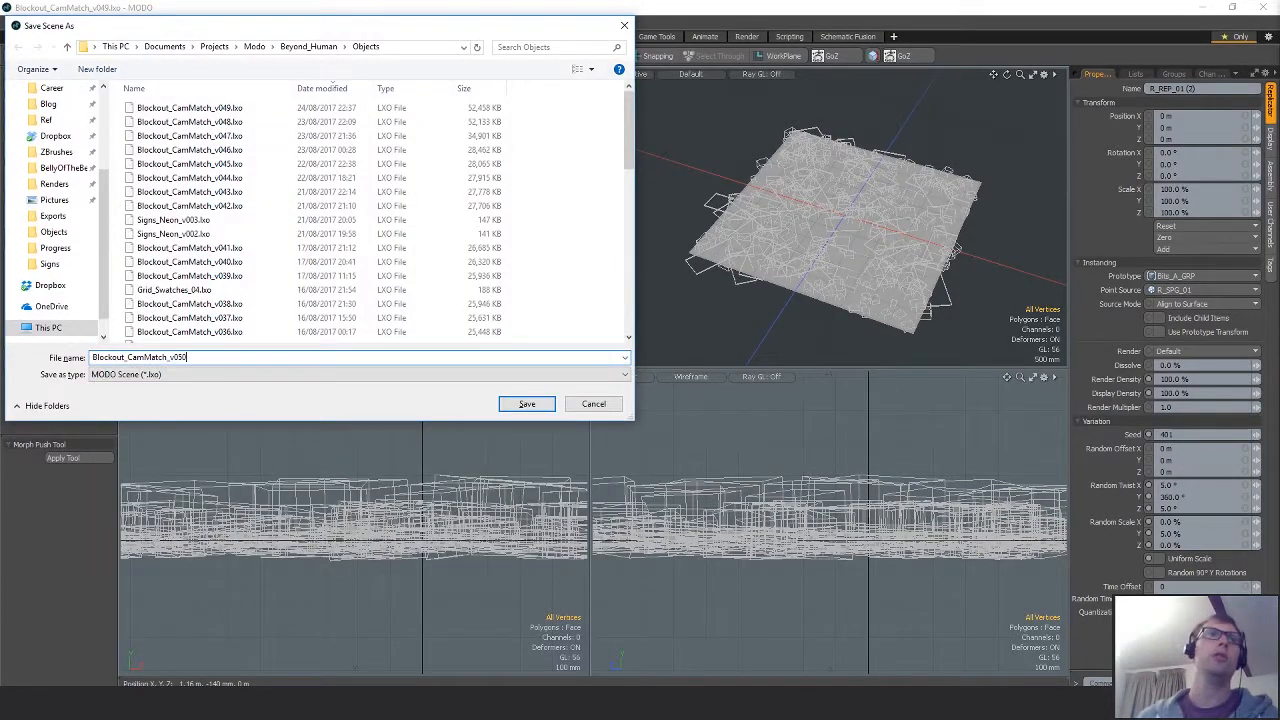
key("Return")
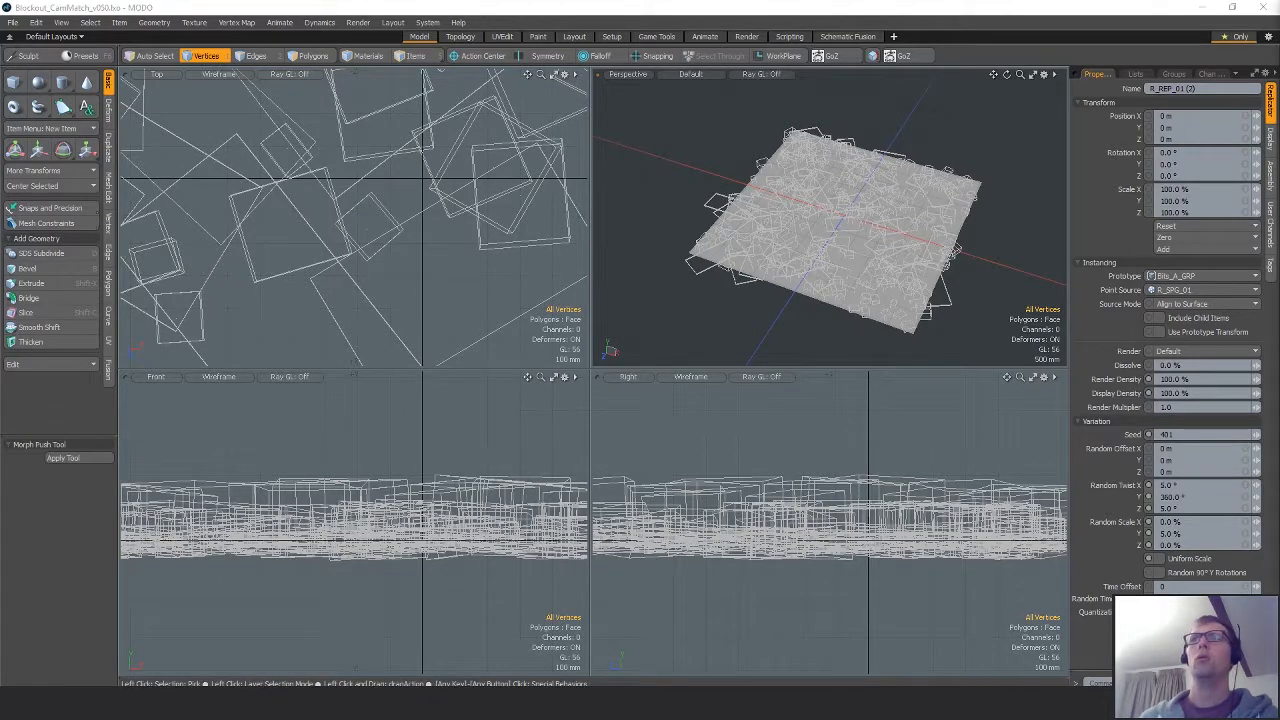
Freeze the duplicate replicator R_REP_01 (2) into individual instances and convert all of them to meshes.
key("5")
left_click(119, 22)
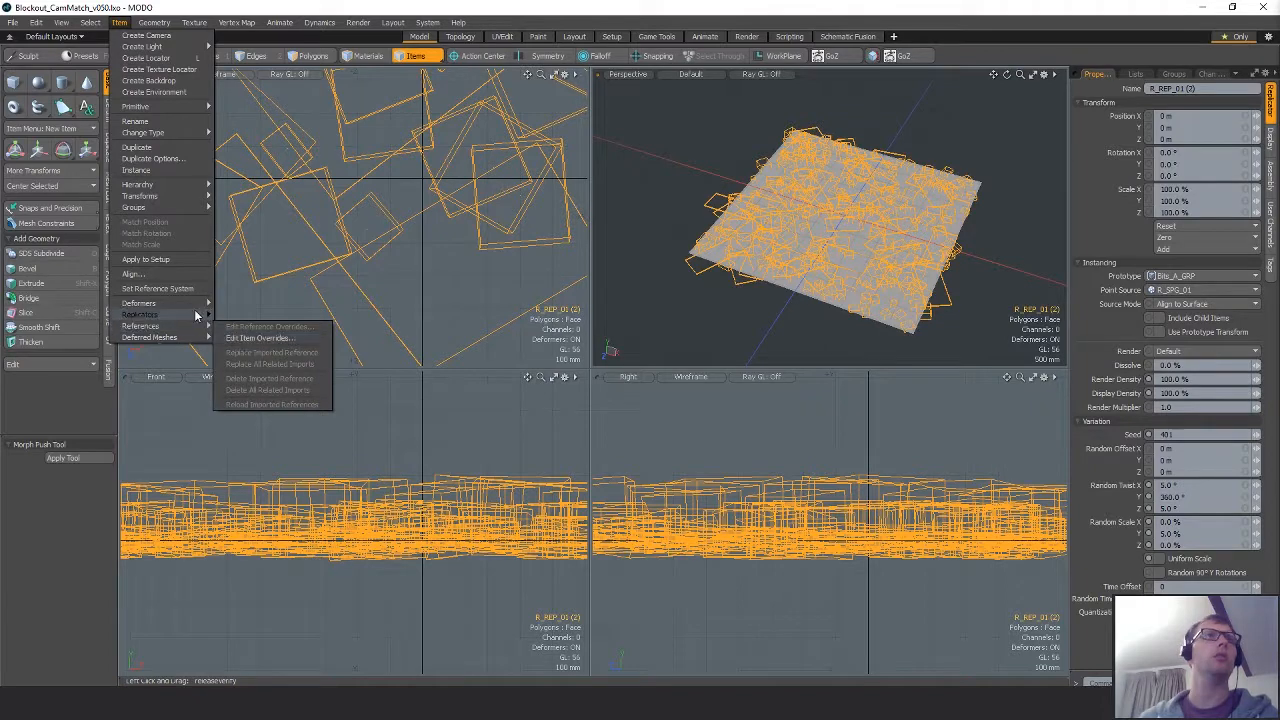
left_click(260, 339)
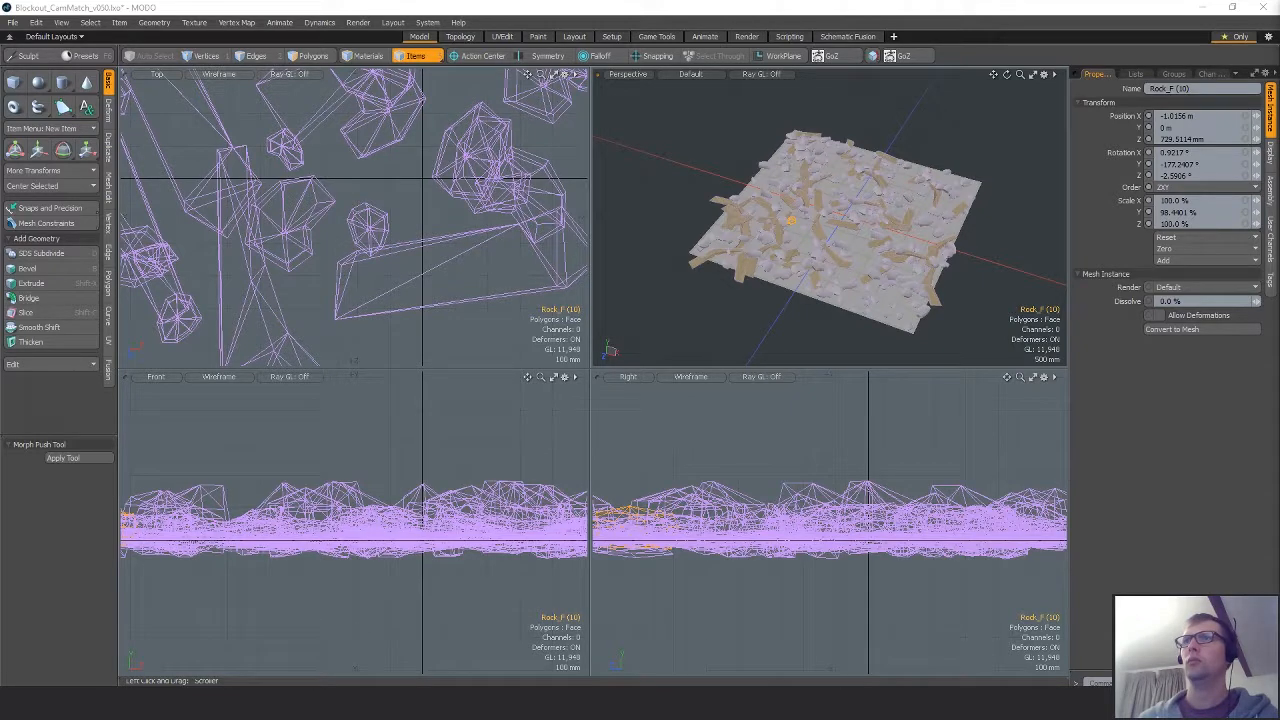
key("shift")
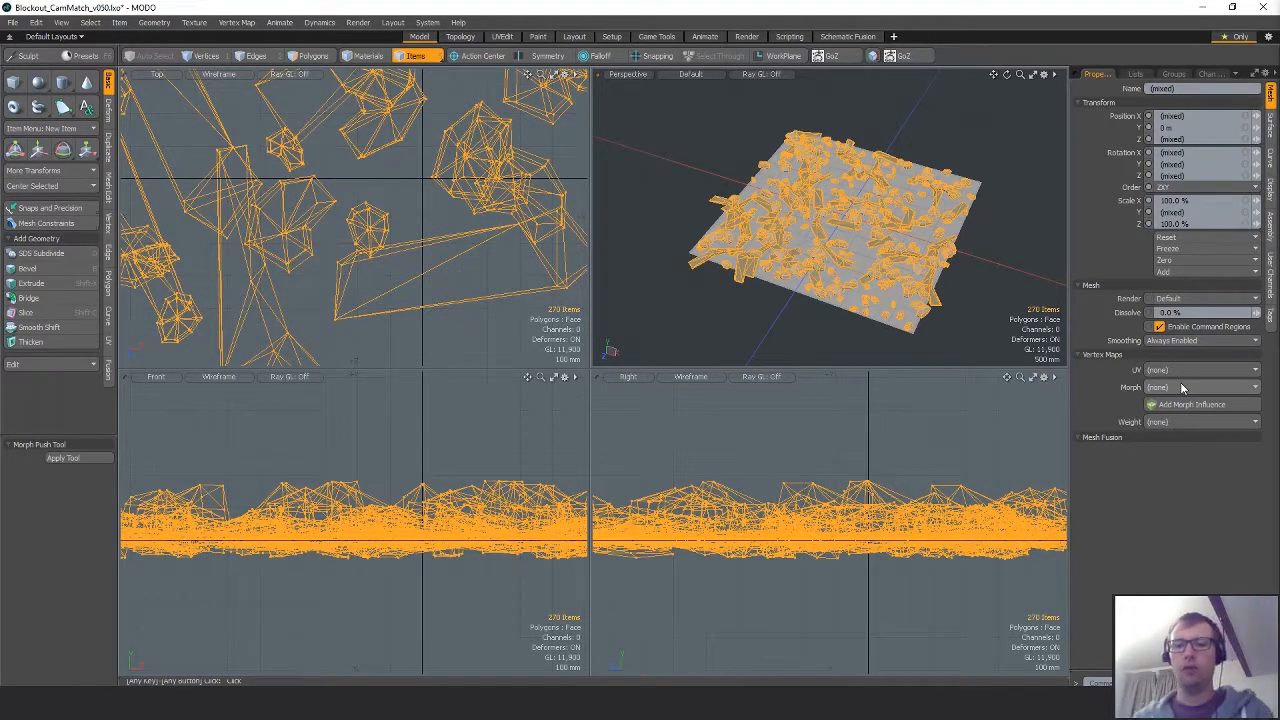
Cut all polygons from the converted rock and card meshes and paste them into one new mesh item.
key("3")
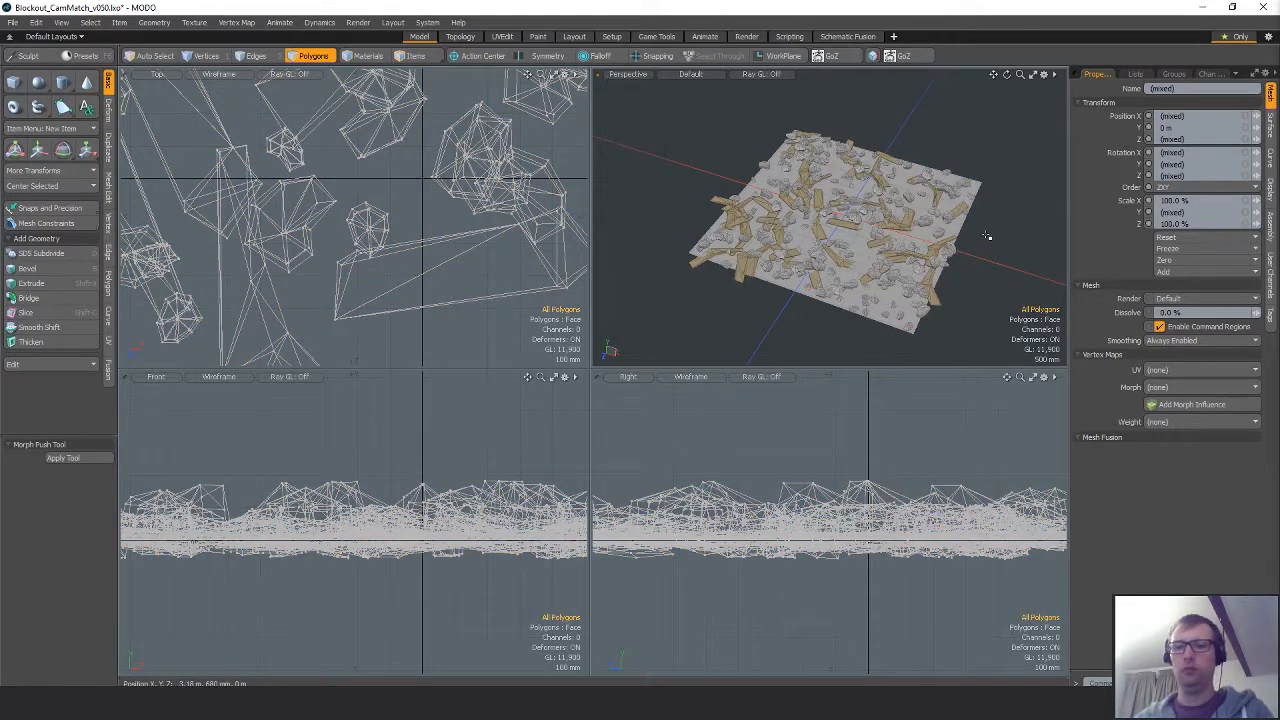
key("Delete")
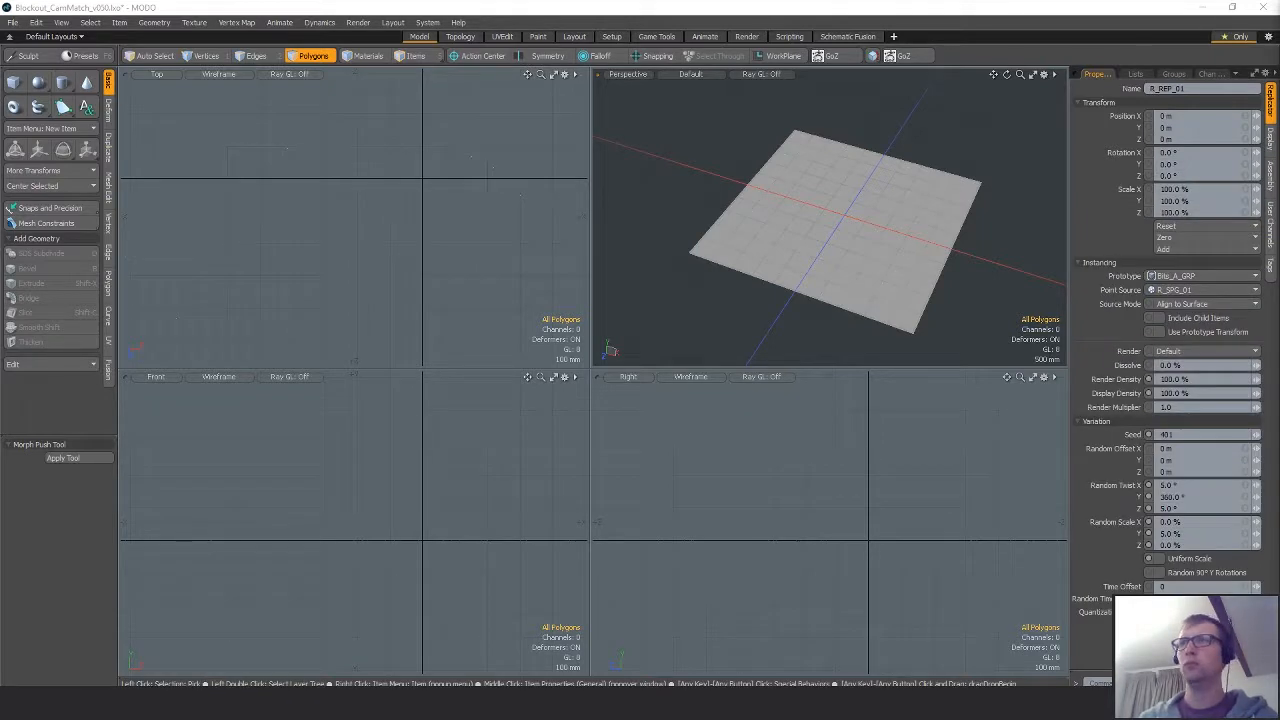
key("ctrl+v")
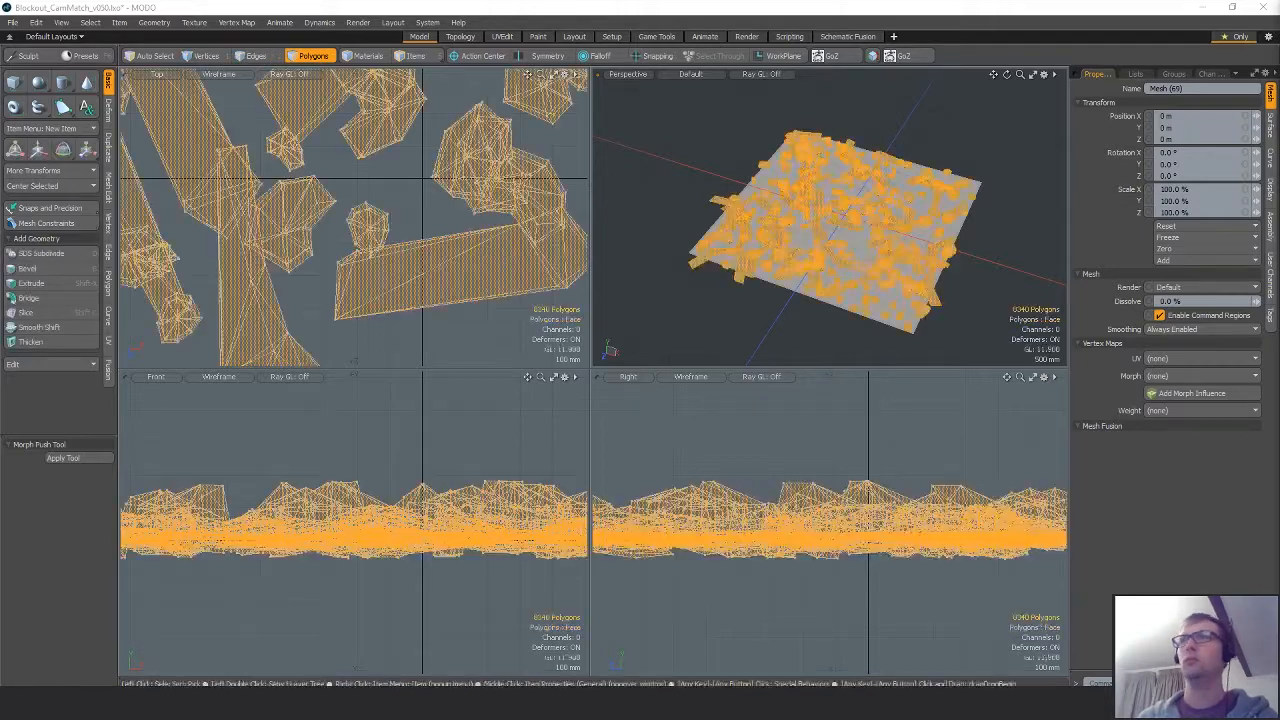
Select the combined debris mesh with all its polygons and fit it in the views.
key("5")
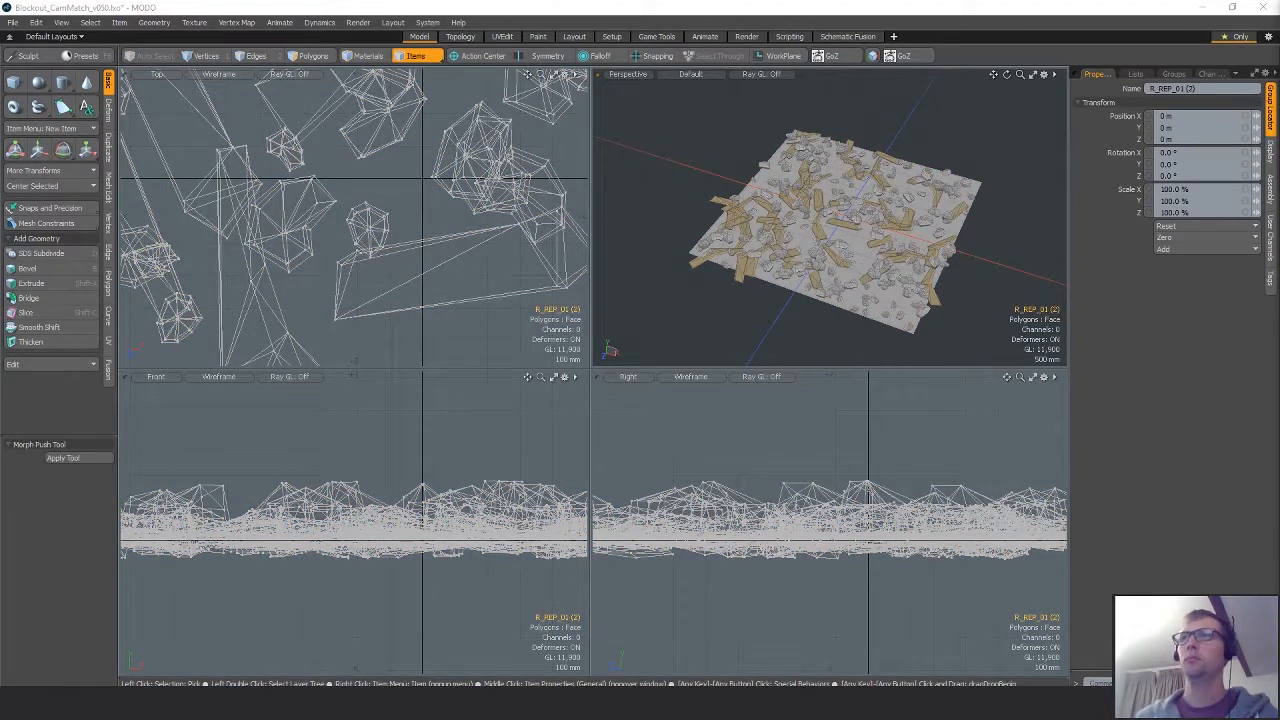
key("Escape")
key("ctrl+a")
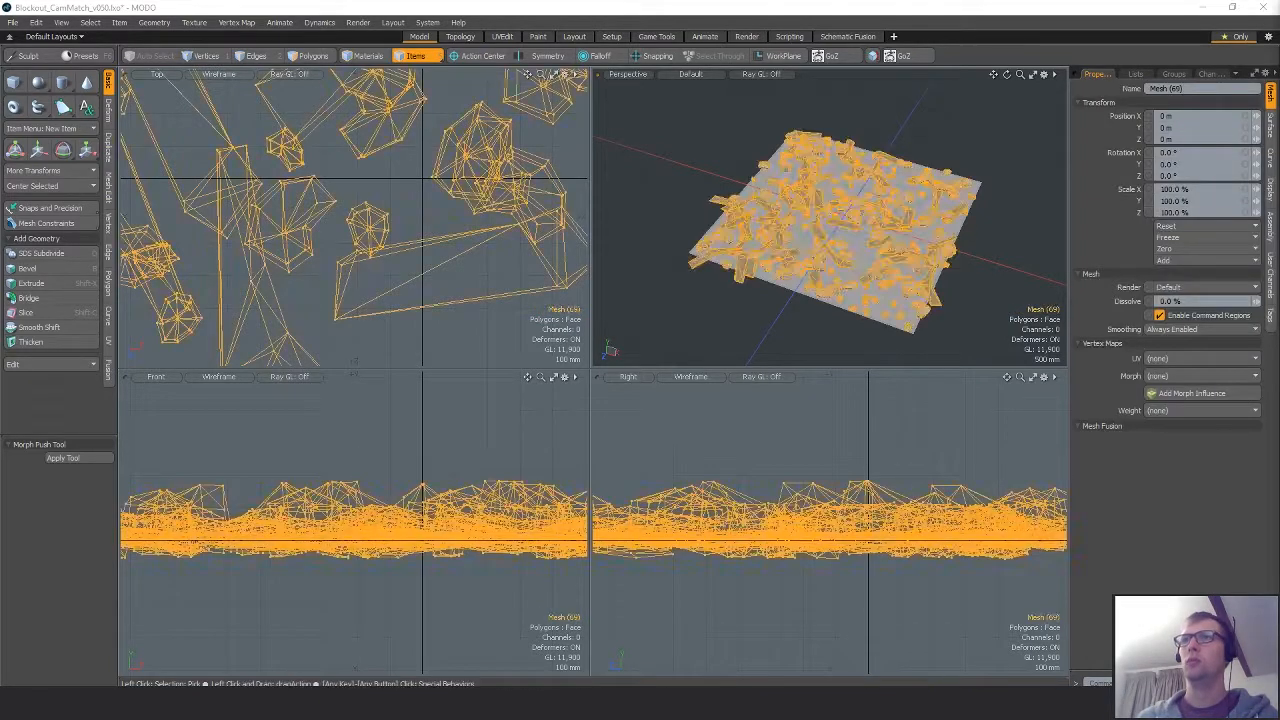
key("shift+h")
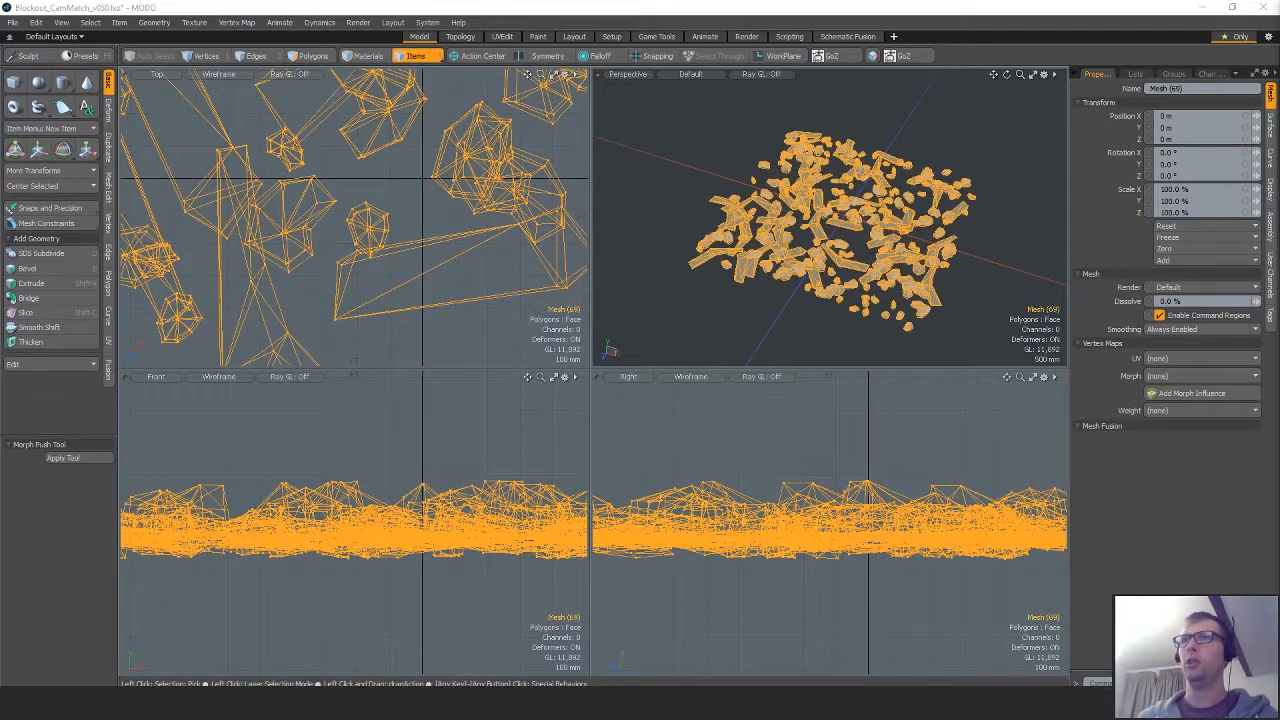
key("u")
key("ctrl+a")
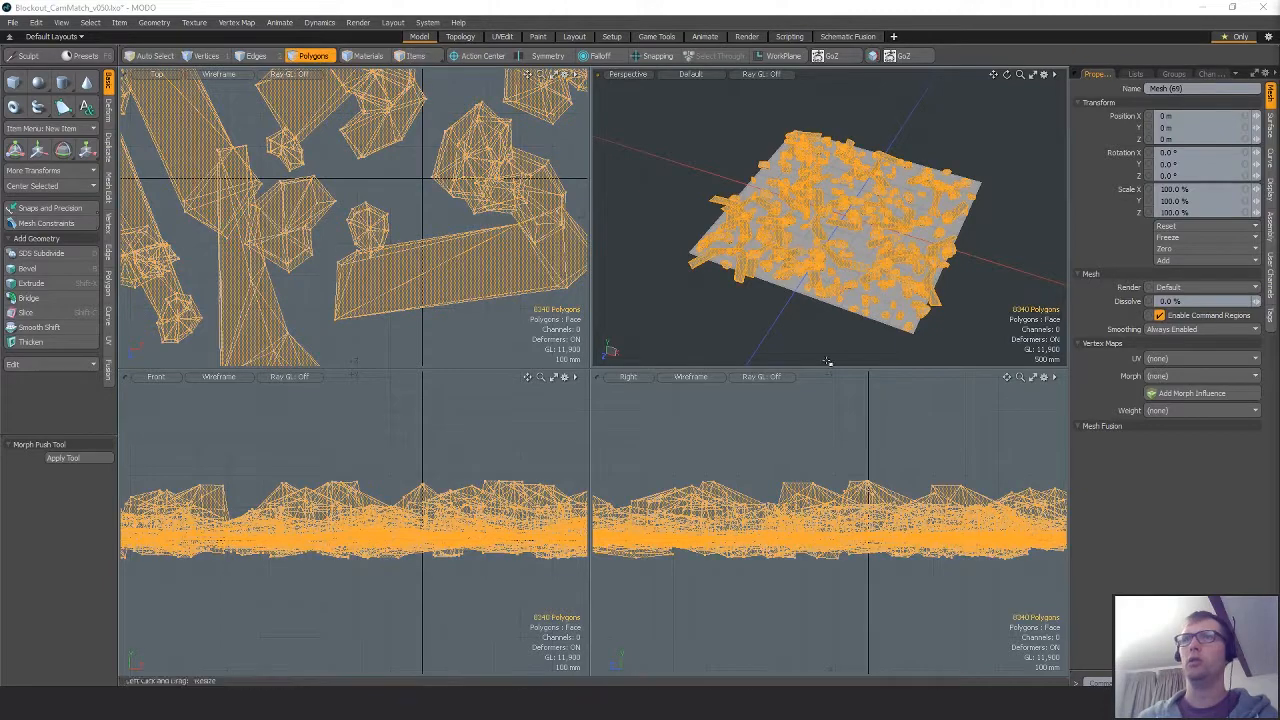
key("shift+a")
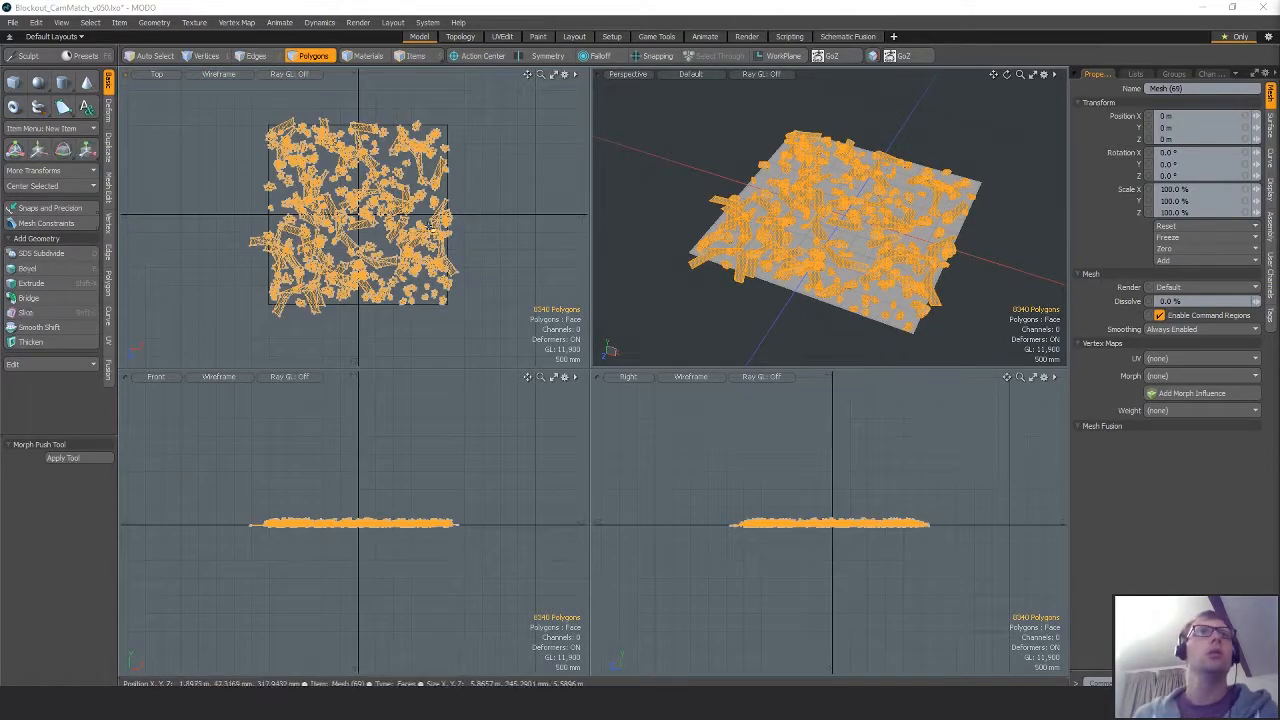
Clear the polygon selection and select whole rocks in the combined debris mesh, starting from single faces.
left_click(790, 249)
scroll(800, 255, "up", 5)
left_click_drag(880, 270, 848, 305, "alt")
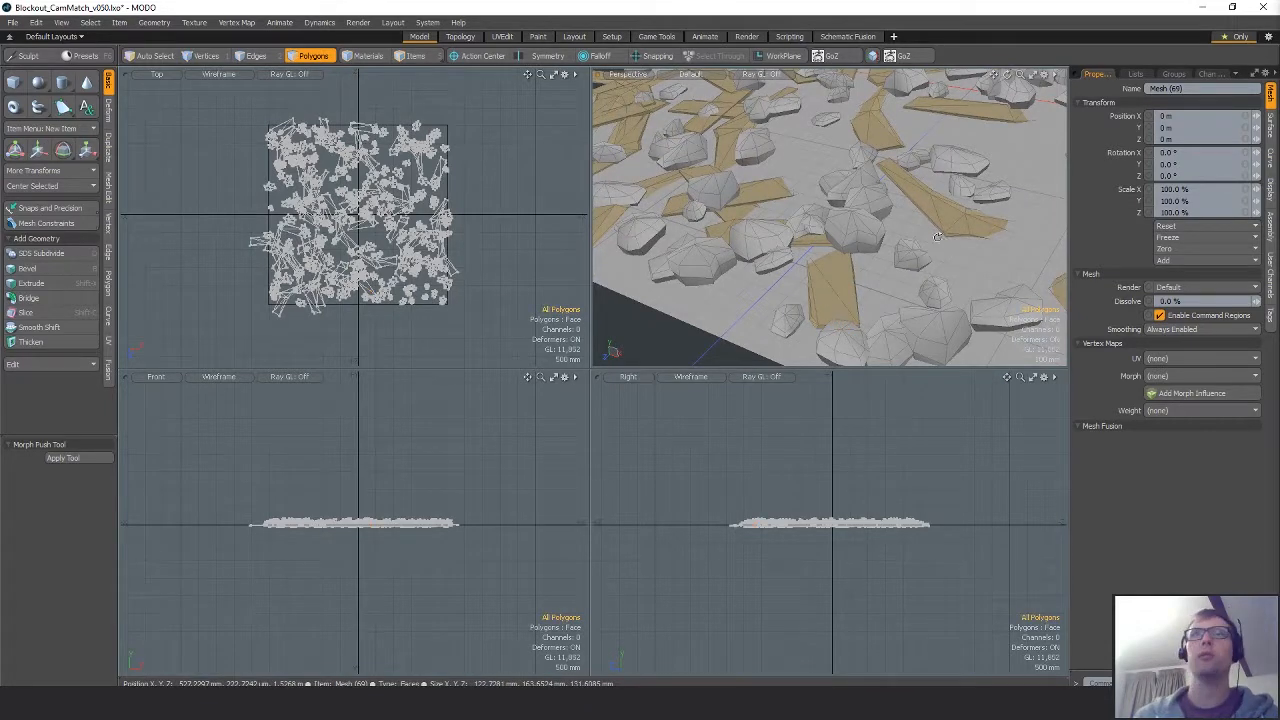
left_click_drag(937, 237, 790, 120, "alt")
scroll(830, 250, "down", 3)
scroll(840, 240, "up", 5)
mouse_move(840, 310)
left_mouse_down("alt")
mouse_move(908, 283)
mouse_move(848, 296)
left_mouse_up("alt")
scroll(894, 285, "down", 1)
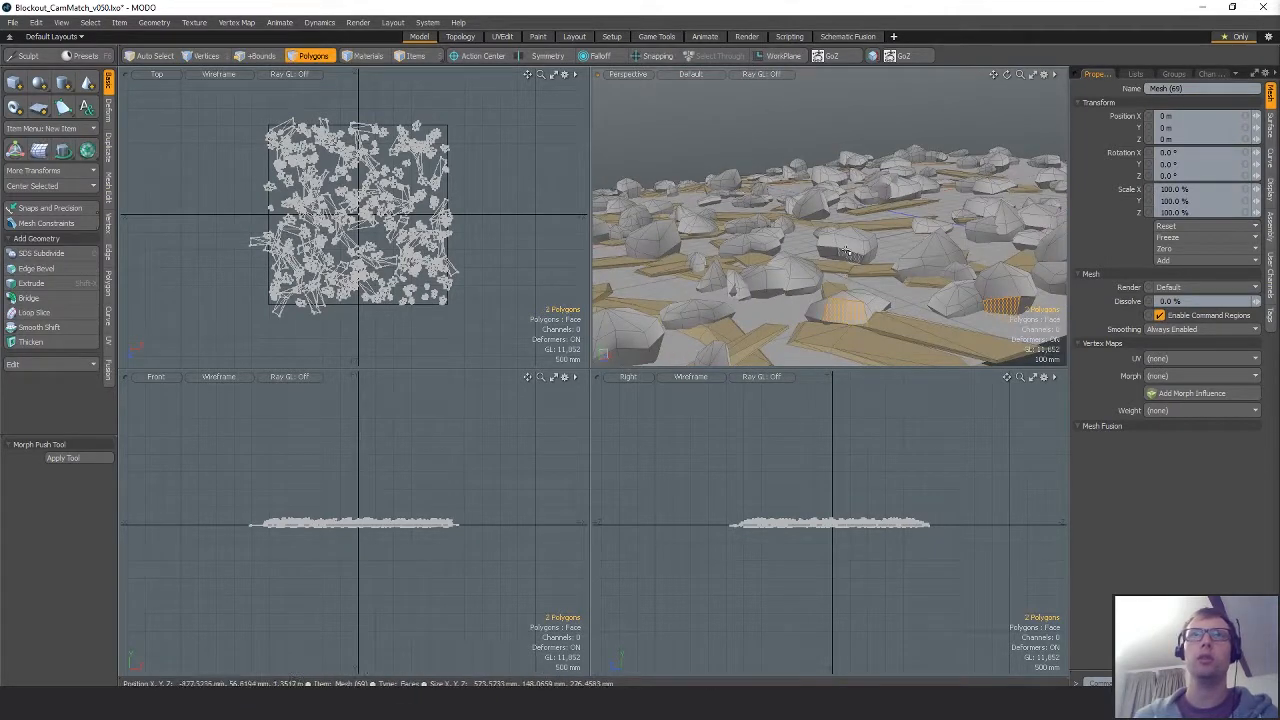
key("bracketright")
Extend the selection with whole rocks scattered across the lower-left, far-side and central areas of the debris mesh.
left_click_drag(925, 255, 1035, 190, "alt+shift")
left_click(786, 252, "shift")
left_click(700, 305, "shift")
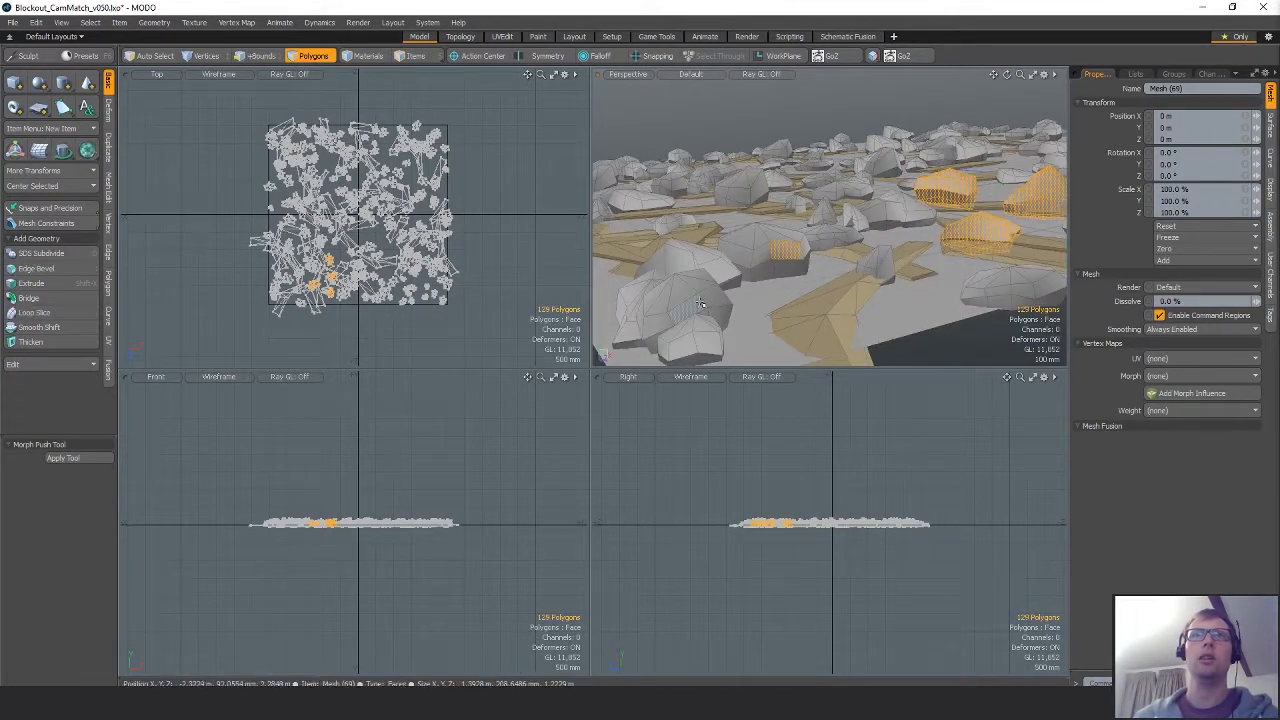
key("bracketright")
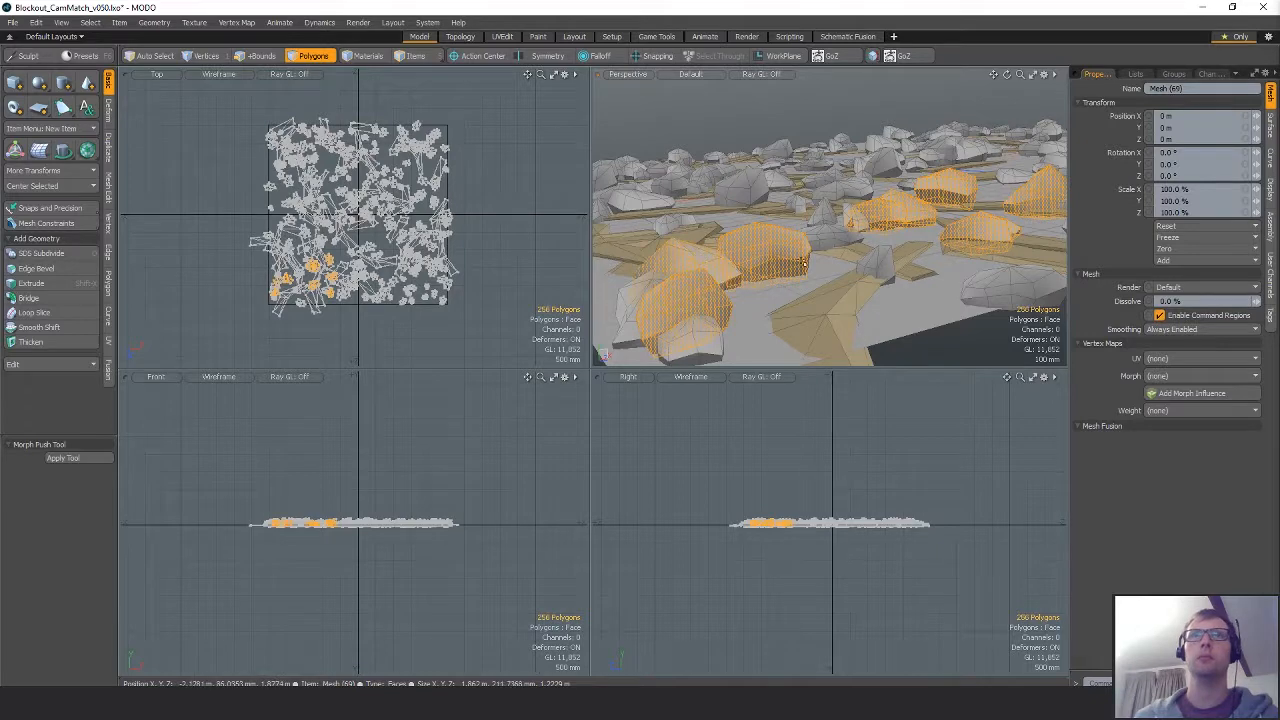
mouse_move(802, 262)
left_mouse_down("alt")
mouse_move(742, 260)
mouse_move(800, 241)
left_mouse_up("alt")
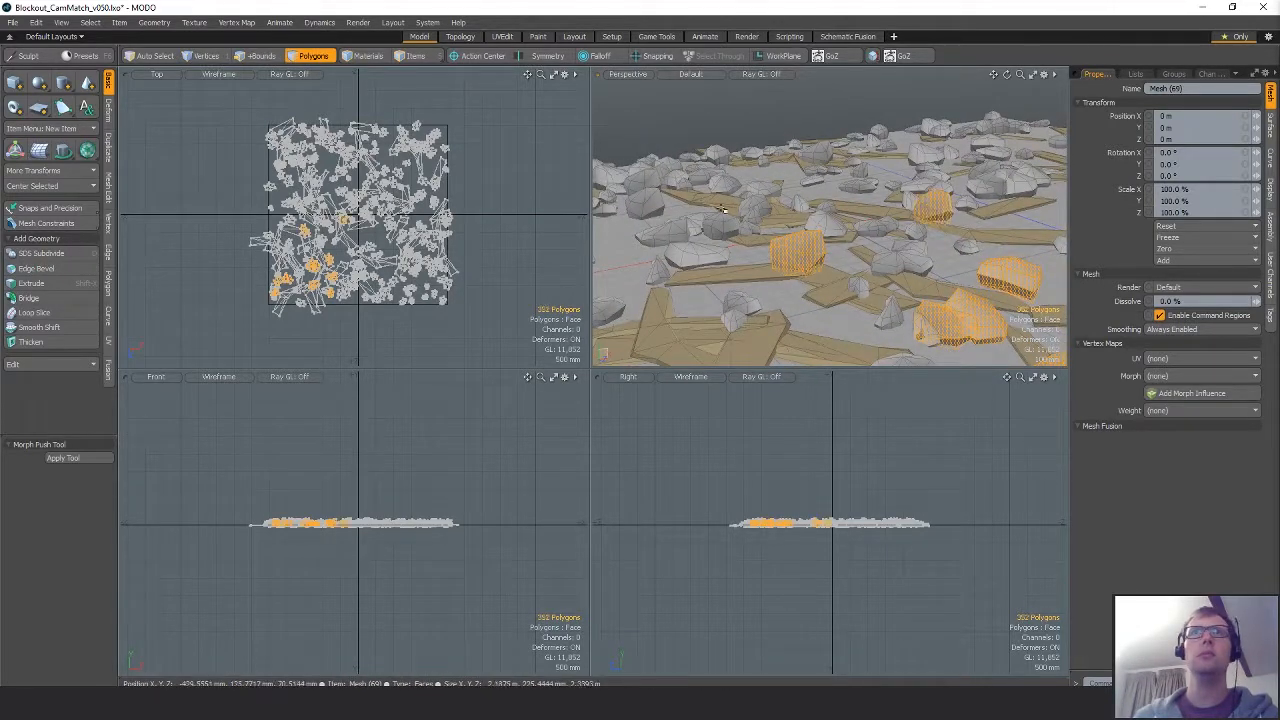
left_click_drag(703, 230, 795, 157, "alt")
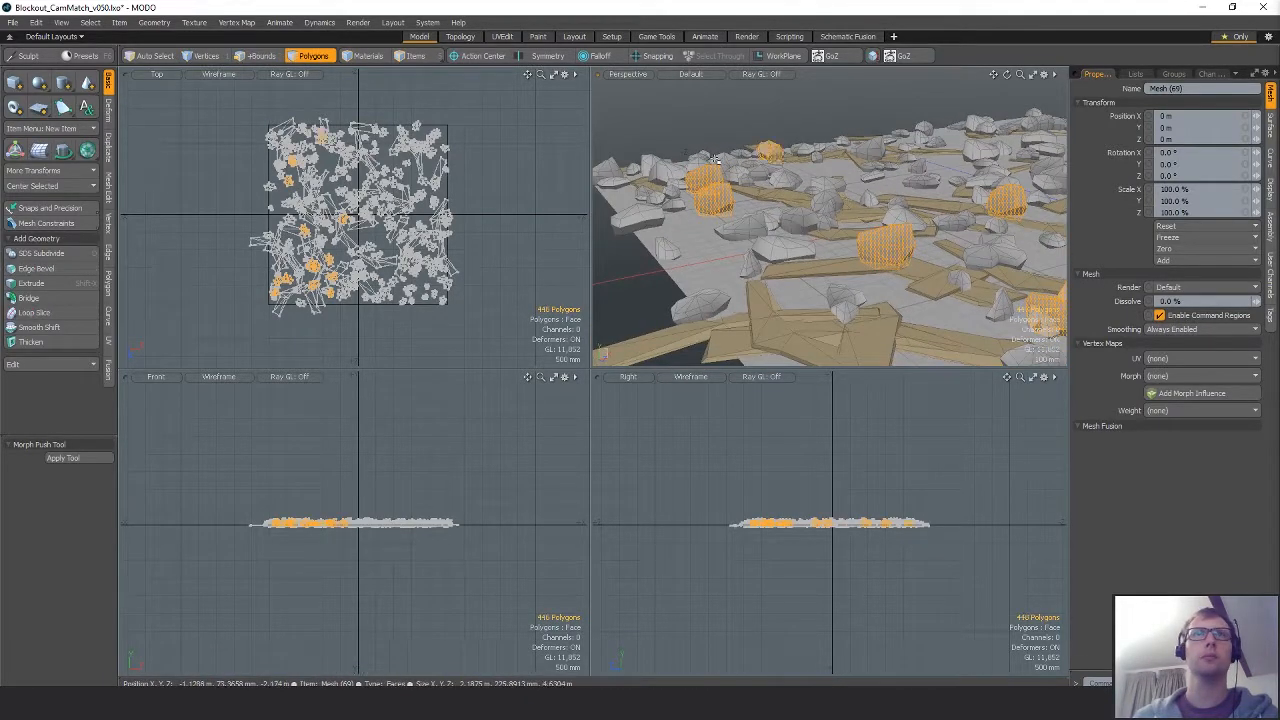
left_click_drag(657, 175, 831, 218, "alt")
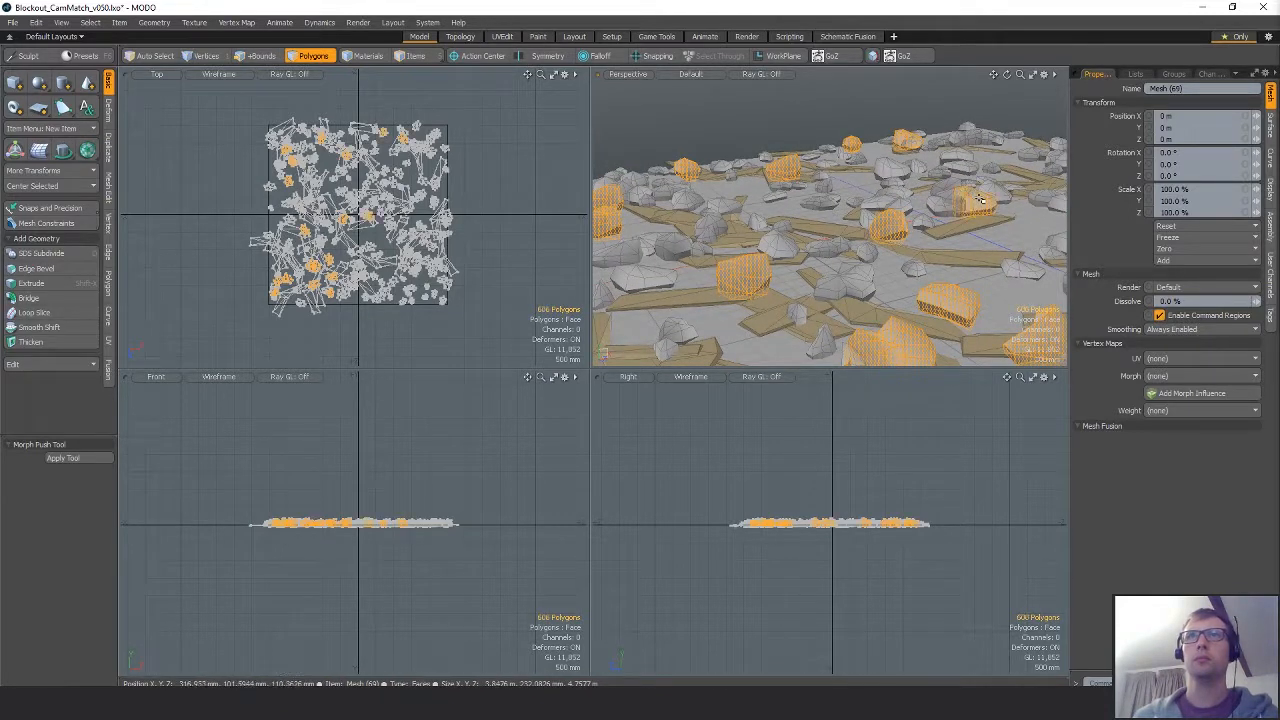
left_click_drag(889, 171, 875, 213, "alt")
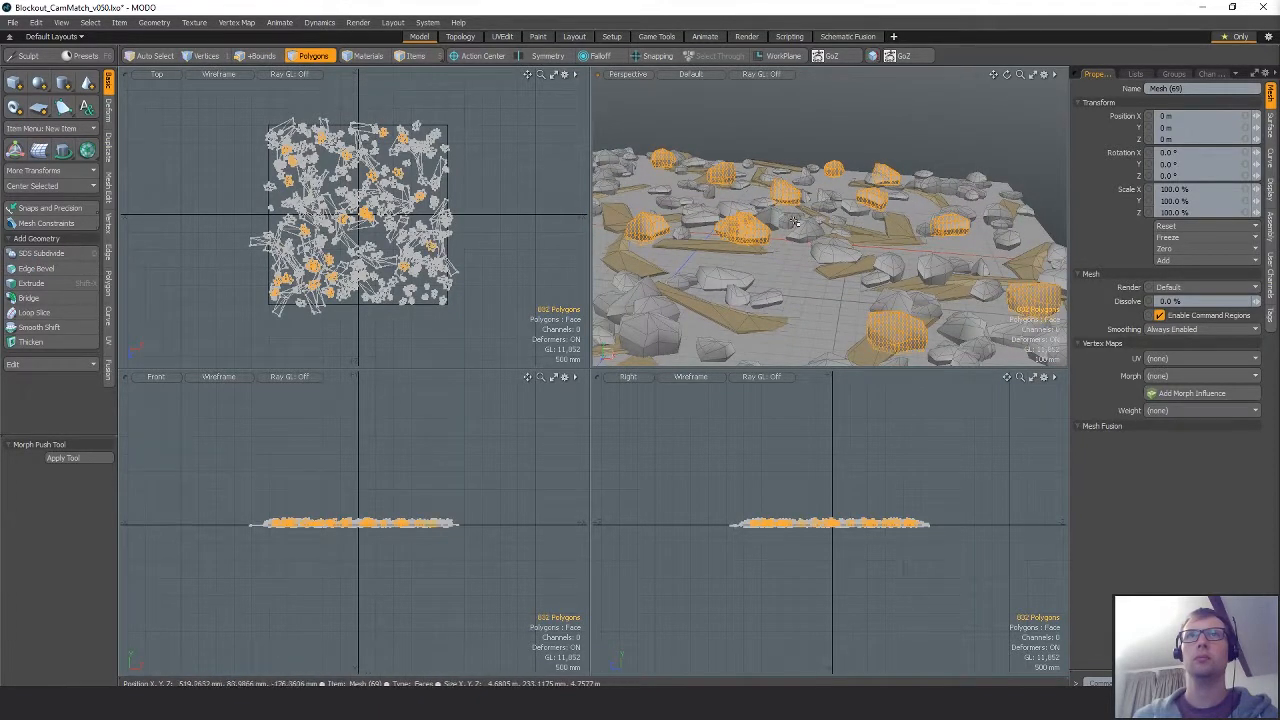
left_click_drag(927, 219, 852, 128, "alt")
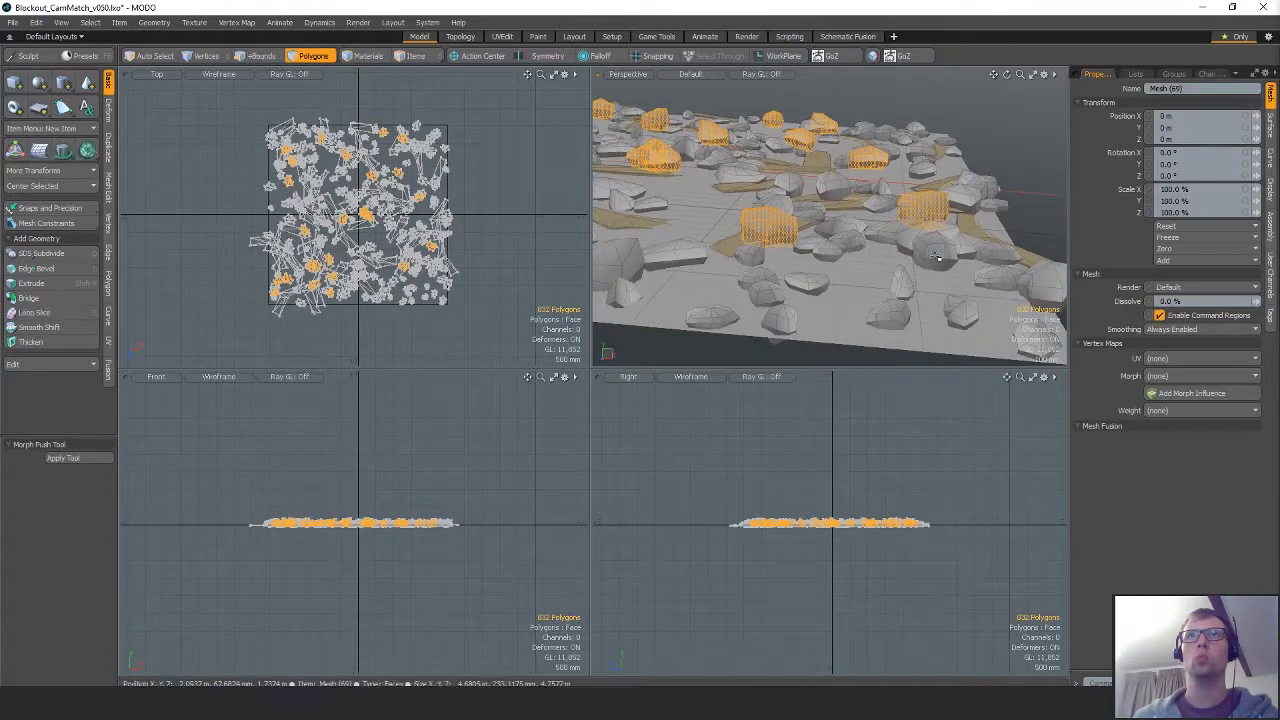
Add more whole rocks near the sheet's front edge, corners and remaining left side to the polygon selection.
double_click(1043, 288, "shift")
left_click_drag(1043, 288, 903, 280, "alt")
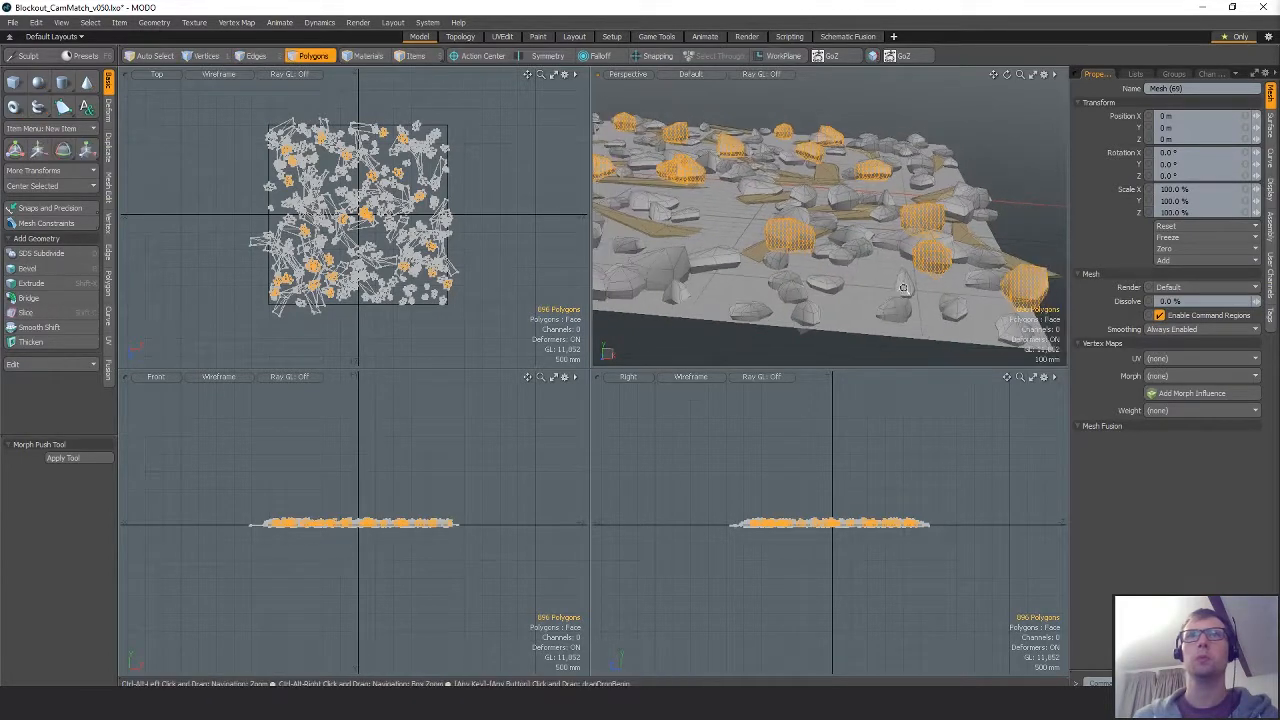
double_click(660, 277, "shift")
left_click_drag(660, 277, 852, 229, "alt")
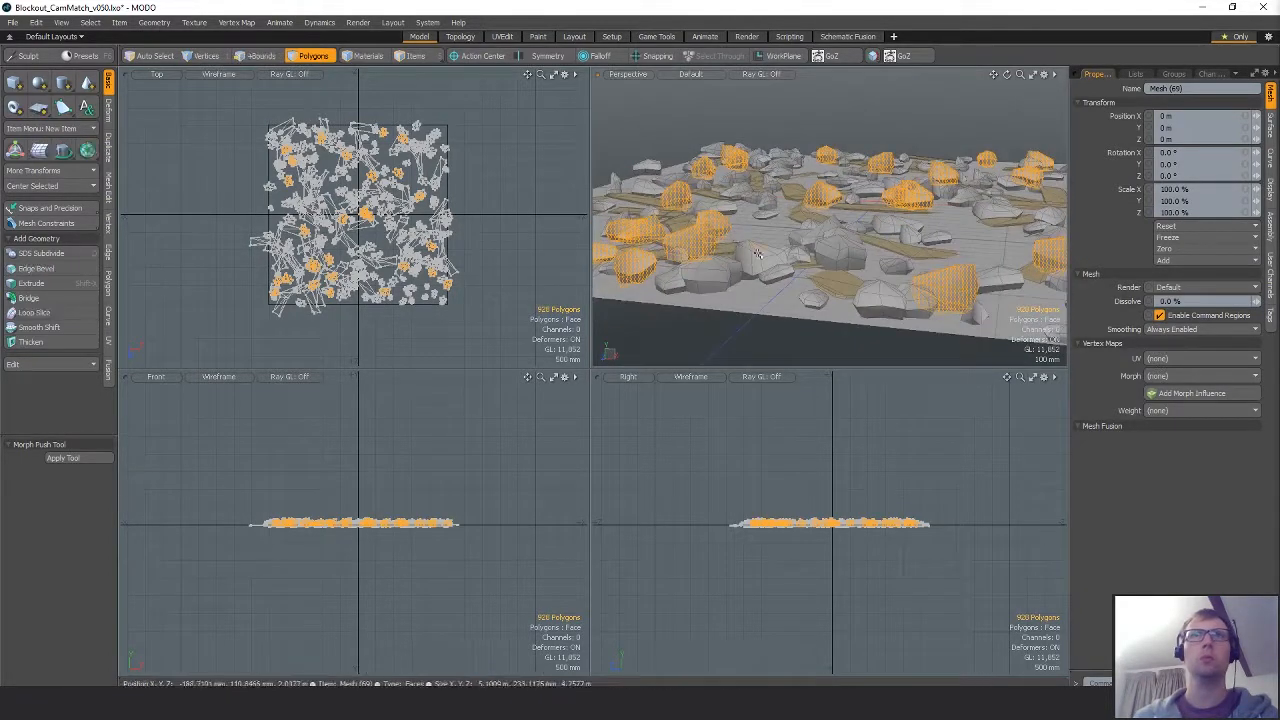
double_click(731, 283, "shift")
left_click_drag(731, 283, 836, 236, "alt")
scroll(830, 240, "up", 3)
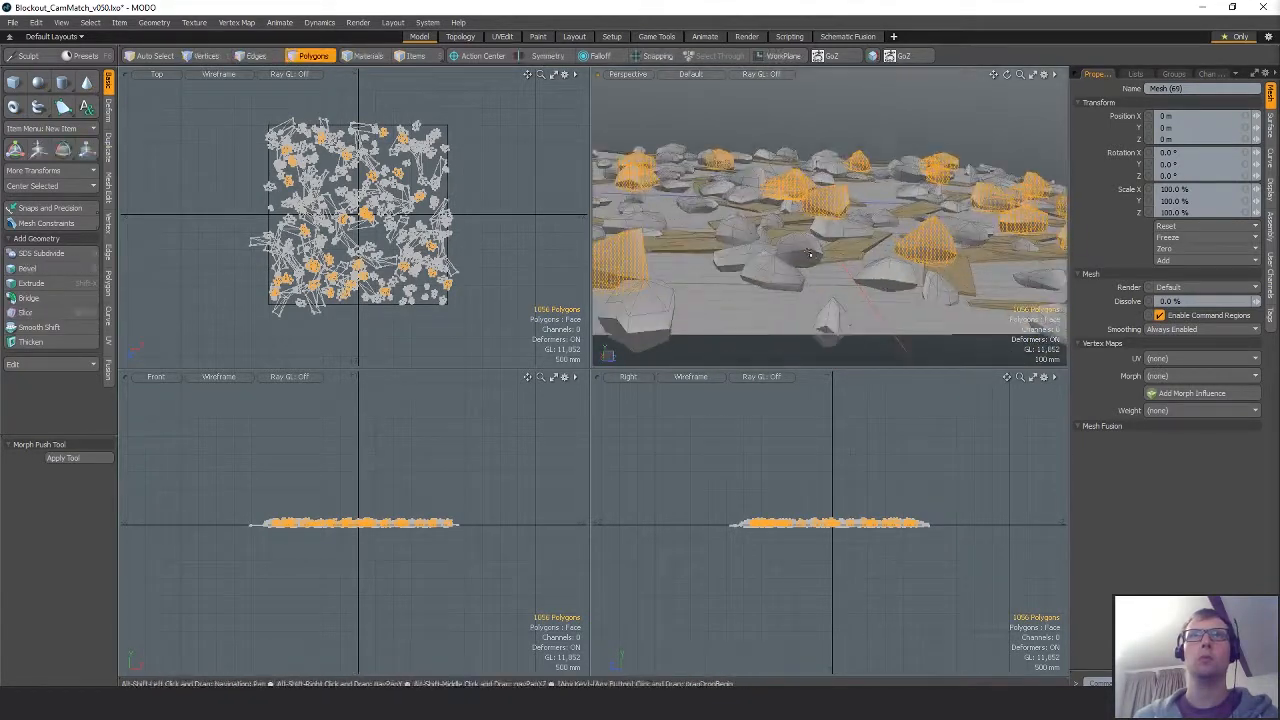
left_click(807, 259, "shift")
left_click(887, 275, "shift")
key("bracketright")
left_click_drag(638, 305, 903, 188, "alt")
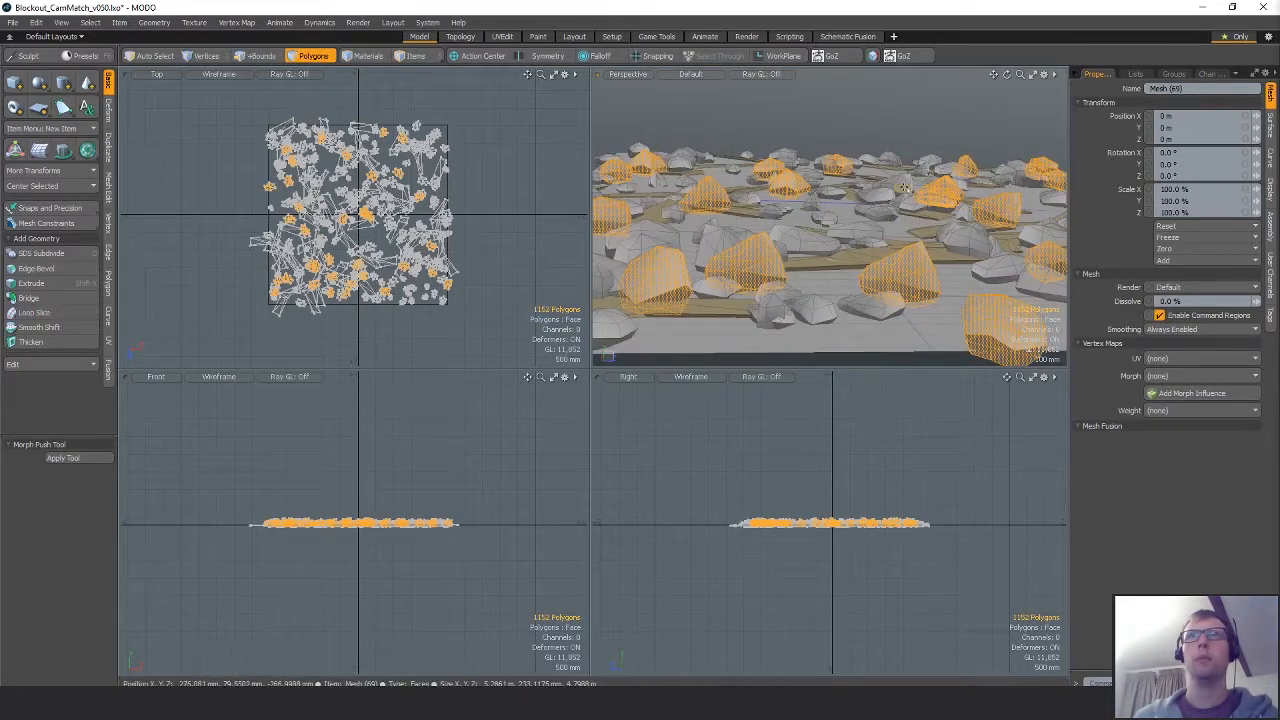
left_click_drag(789, 192, 802, 262, "alt")
left_click(847, 204, "shift")
key("bracketright")
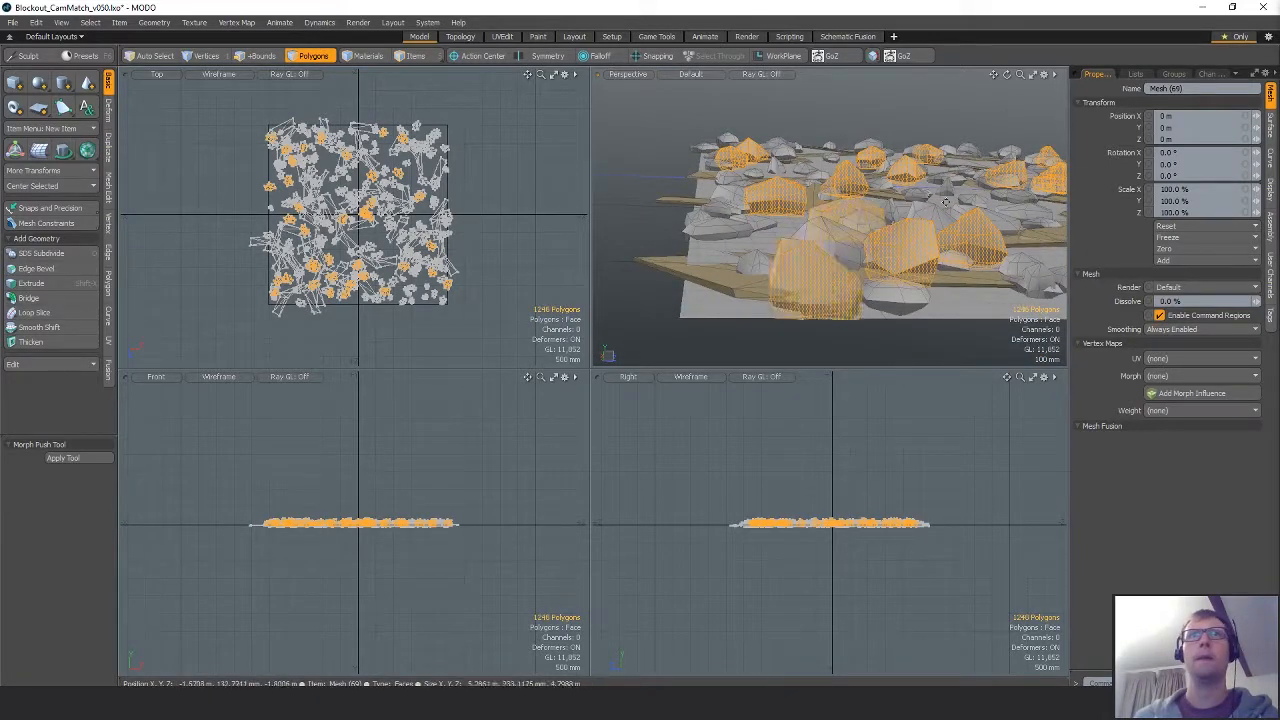
left_click_drag(848, 206, 812, 246, "alt")
Flatten the selected rocks to about 46.5 % in Y around the Origin action center and clear the selection.
left_click_drag(828, 547, 963, 515, "ctrl+alt")
left_click_drag(883, 451, 913, 478, "alt+shift")
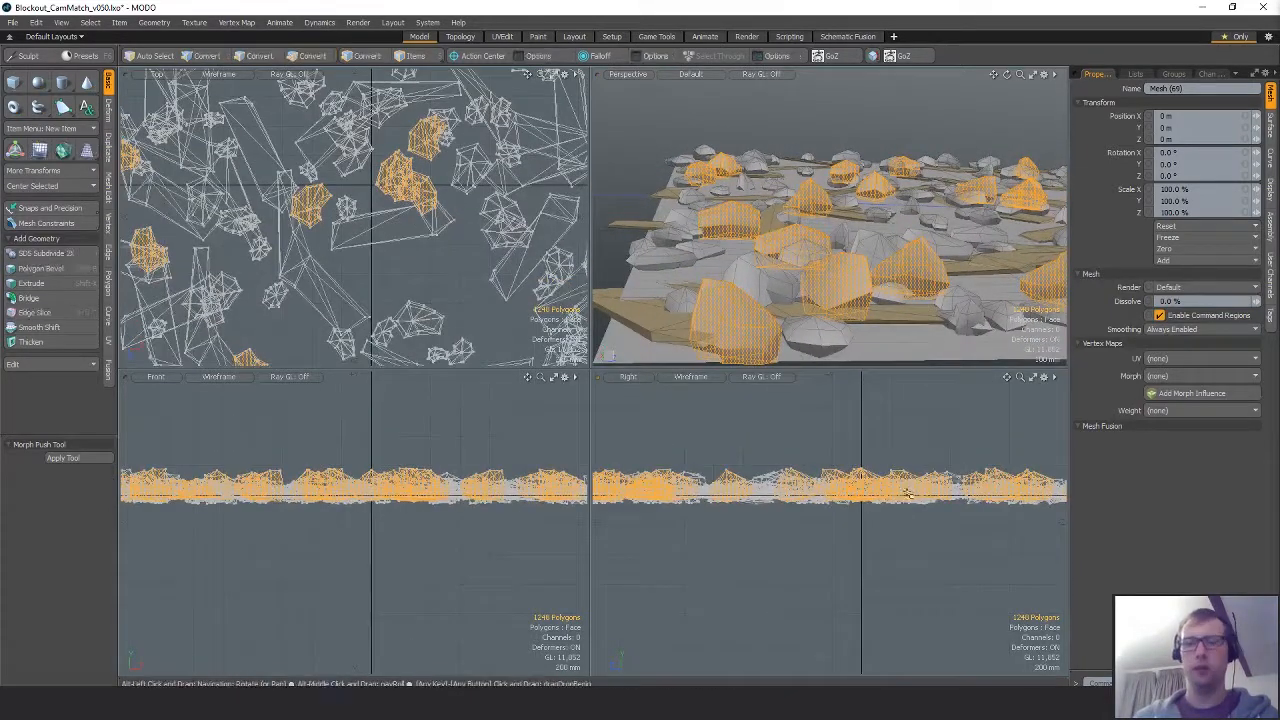
key("F5")
key("r")
left_click_drag(861, 382, 861, 443)
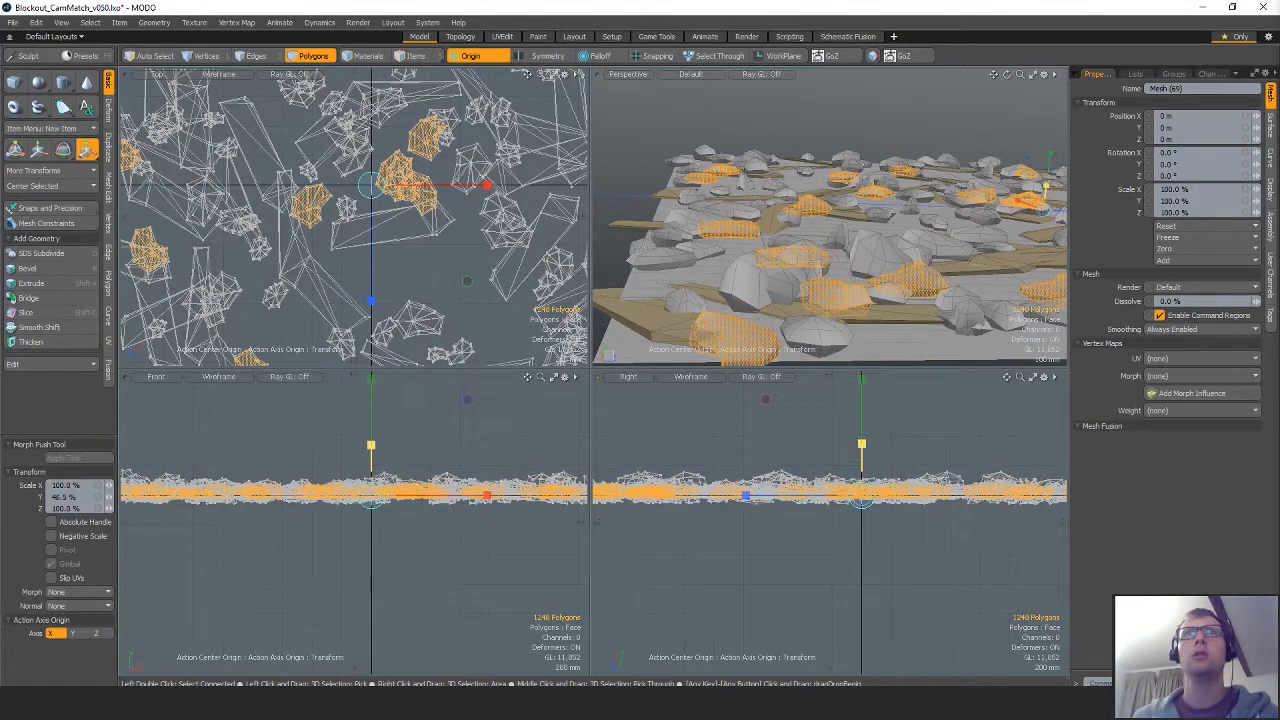
key("space")
left_click(868, 118)
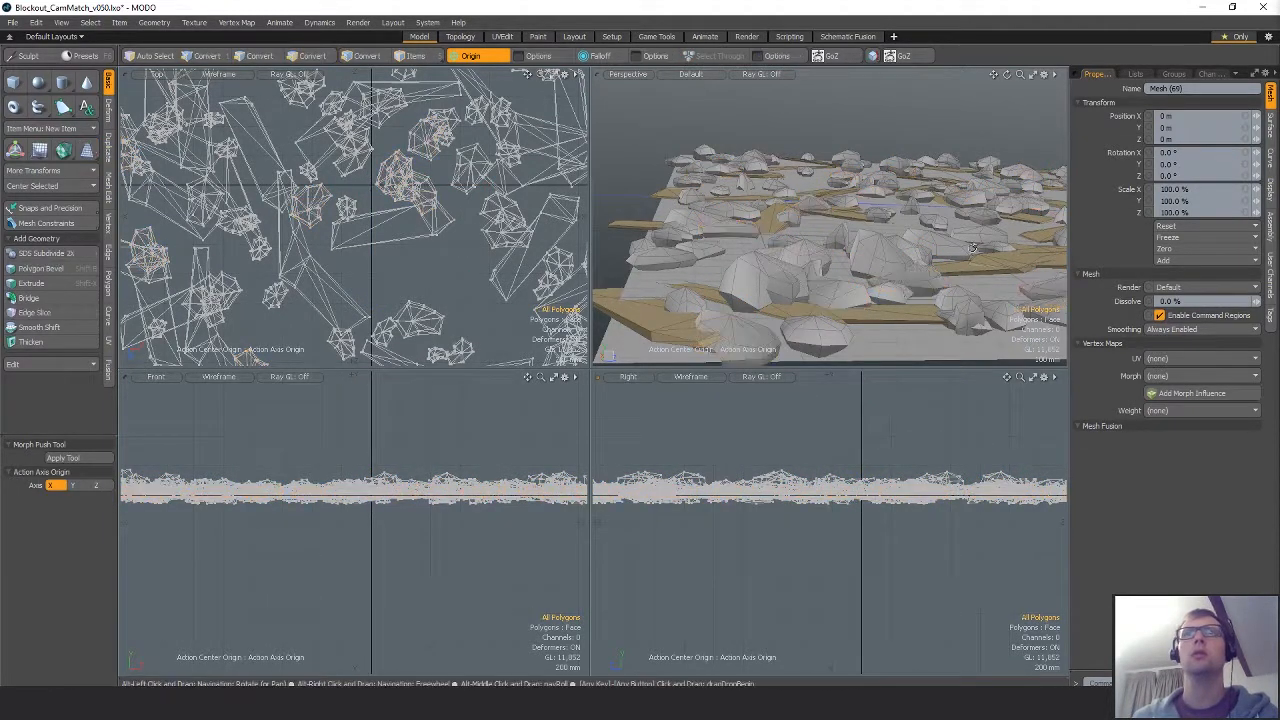
Select the debris group over the sheet's upper-right part in the Top view, reset the action center and move the group off the sheet.
left_click_drag(840, 170, 826, 275, "alt")
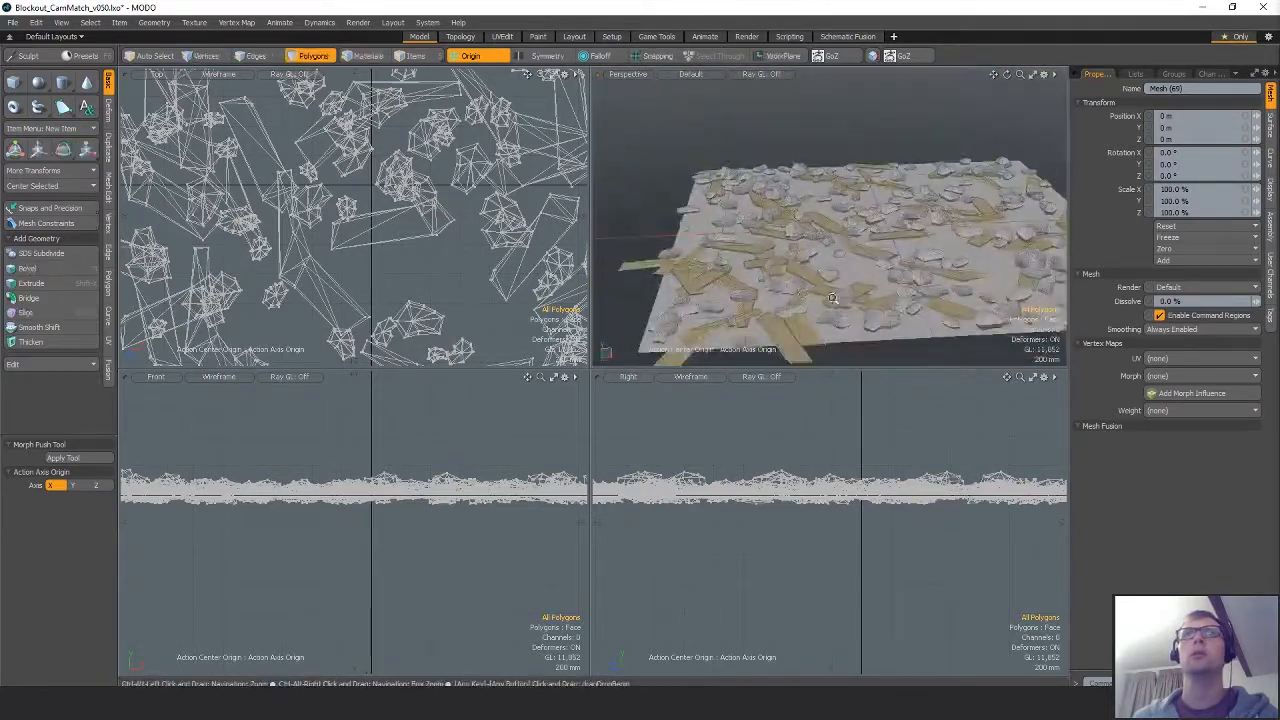
scroll(800, 250, "down", 1)
scroll(400, 200, "down", 6)
scroll(440, 210, "up", 5)
scroll(470, 195, "down", 3)
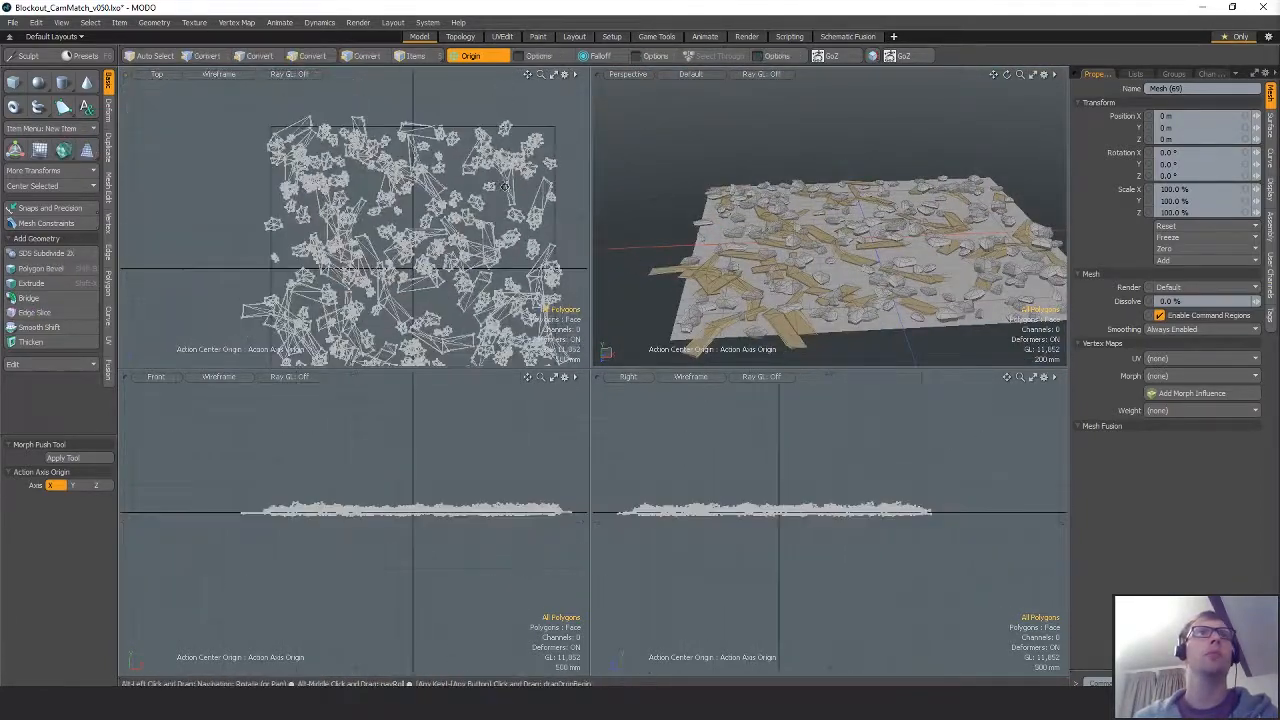
right_click_drag(538, 287, 484, 206)
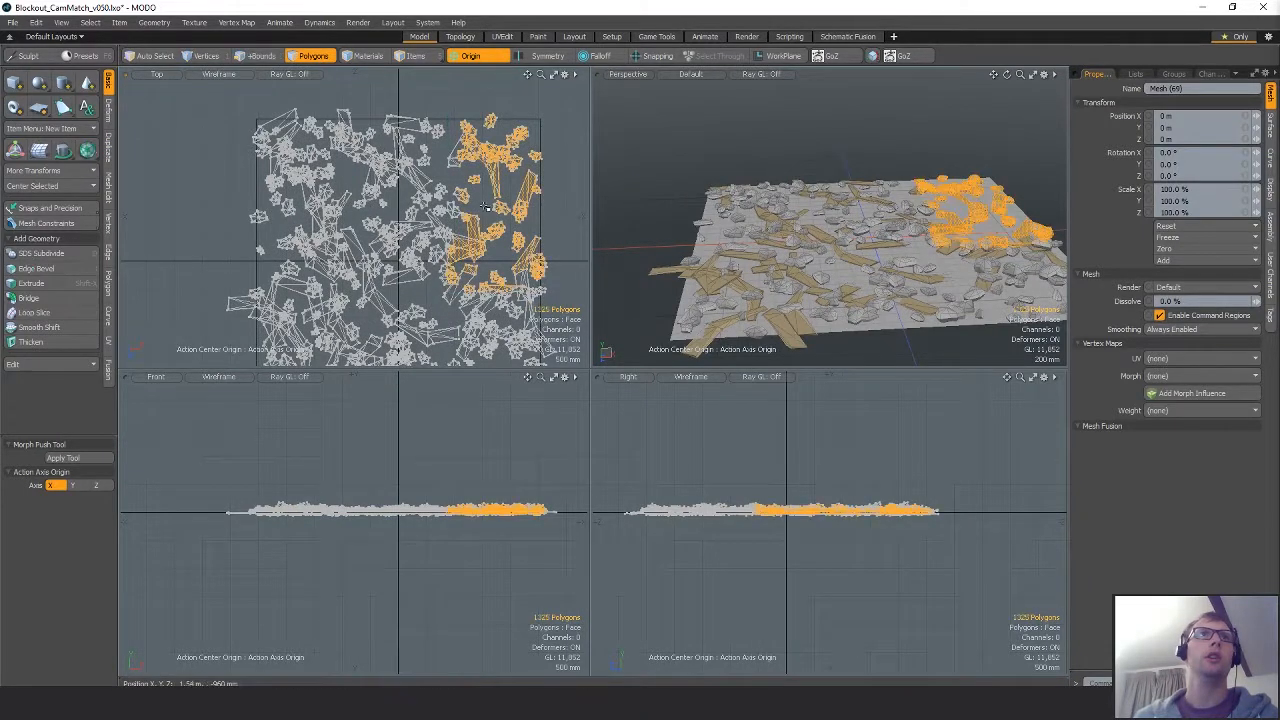
key("w")
scroll(520, 260, "down", 2)
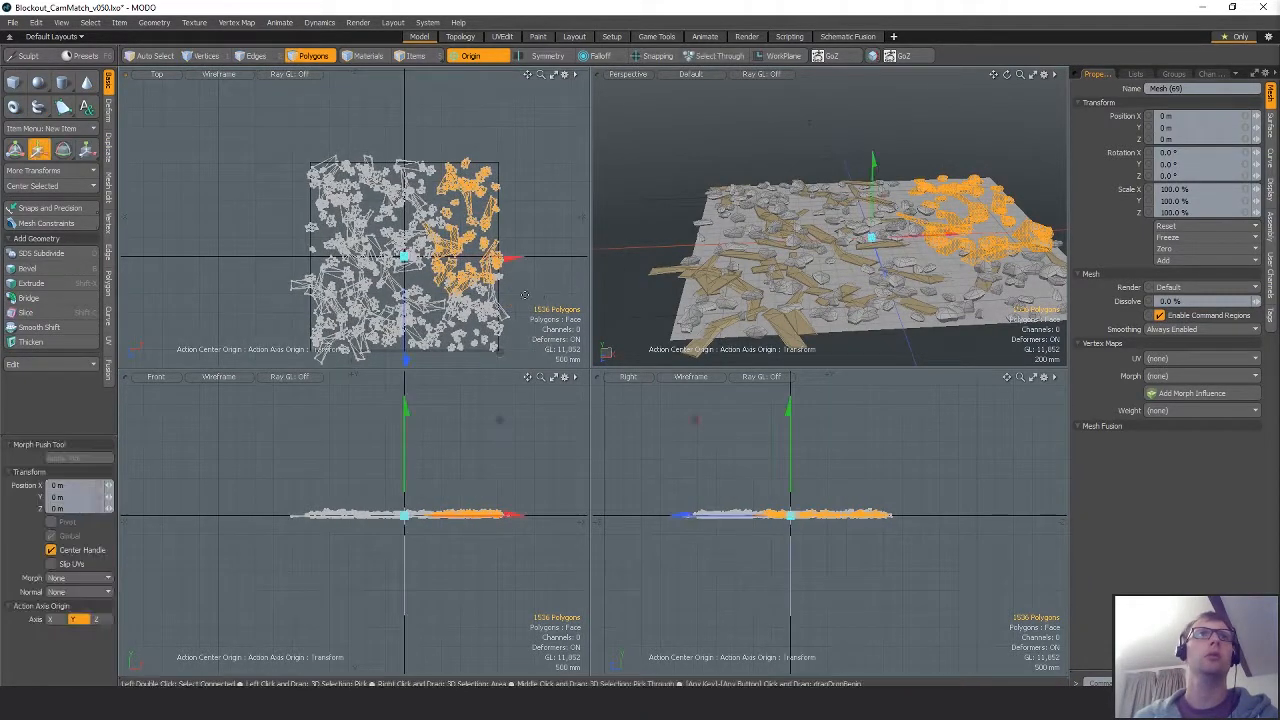
key("q")
key("w")
left_click_drag(466, 282, 544, 189, "alt+shift")
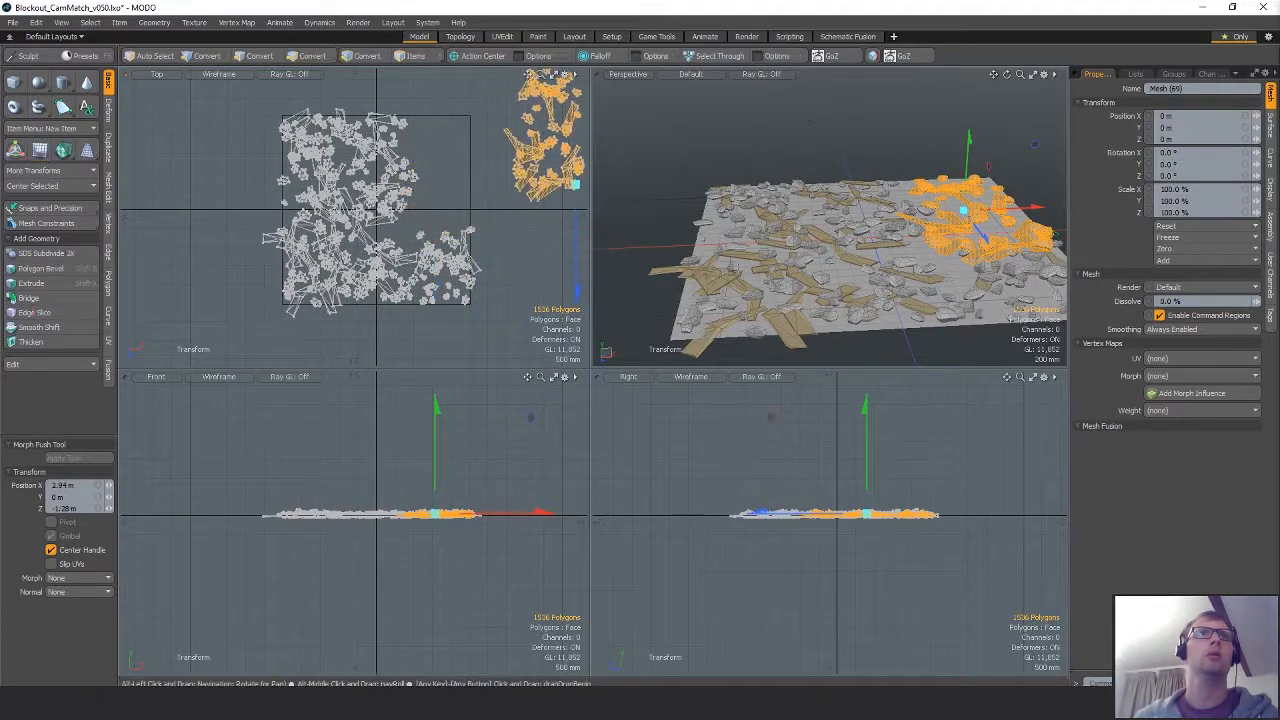
left_click_drag(359, 225, 419, 257, "alt+shift")
key("space")
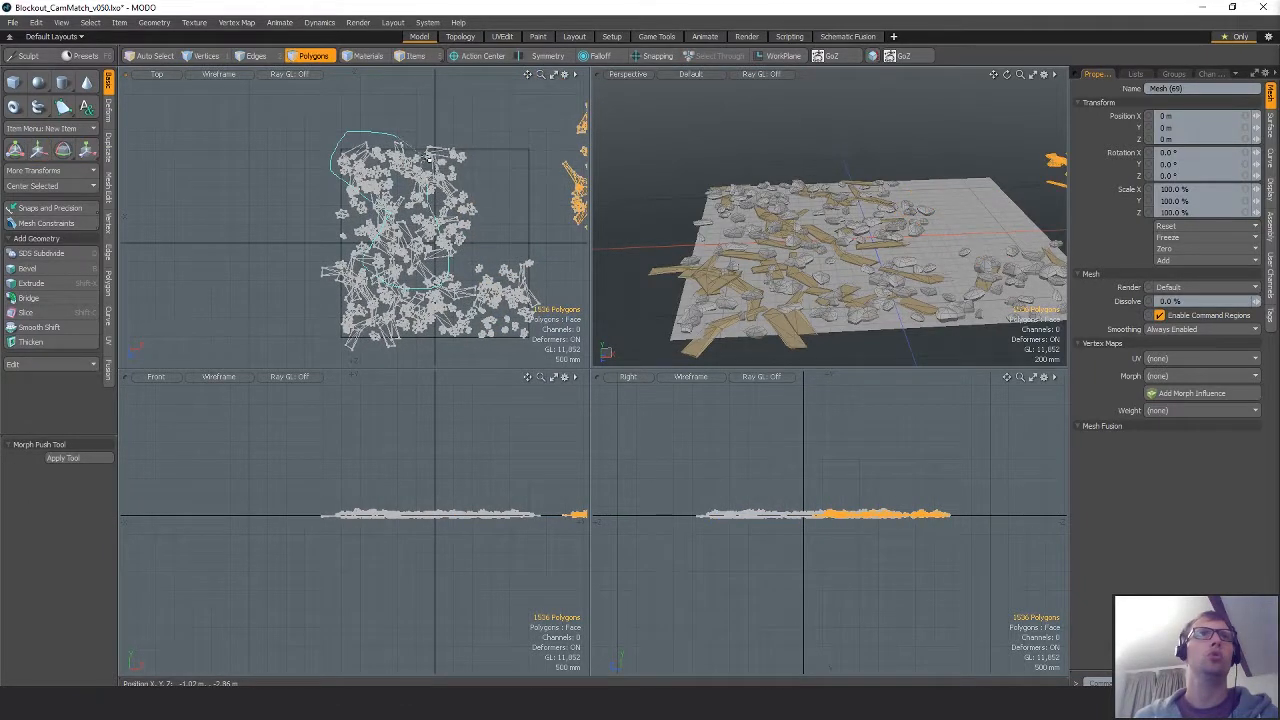
Lasso the large debris group over the sheet's upper-left part, expand it to whole pieces and move it -5.4 m in X and -2.4 m in Z.
right_click_drag(428, 157, 416, 168)
key("]")
scroll(435, 235, "down", 2)
key("w")
mouse_move(477, 268)
left_mouse_down()
mouse_move(417, 226)
mouse_move(327, 200)
left_mouse_up()
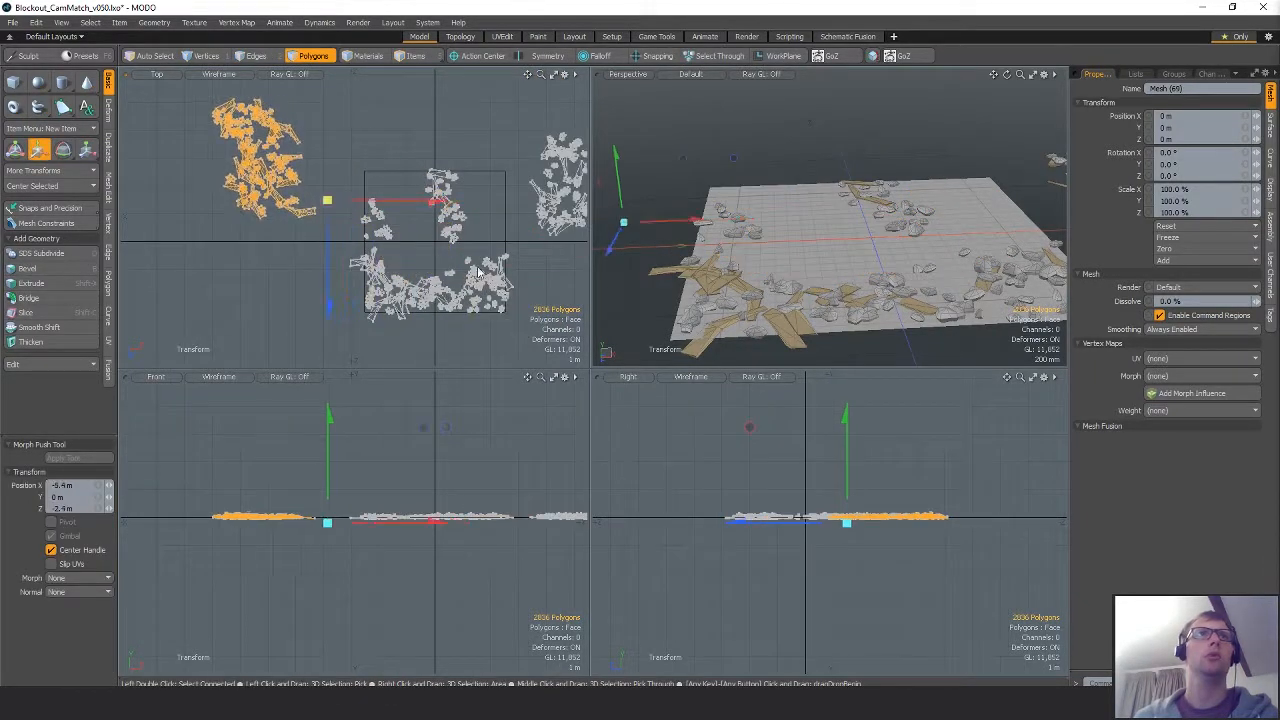
key("space")
Select the small rock group remaining at the sheet's left edge and move it off the sheet as a separate cluster.
left_click_drag(429, 246, 446, 212, "alt+shift")
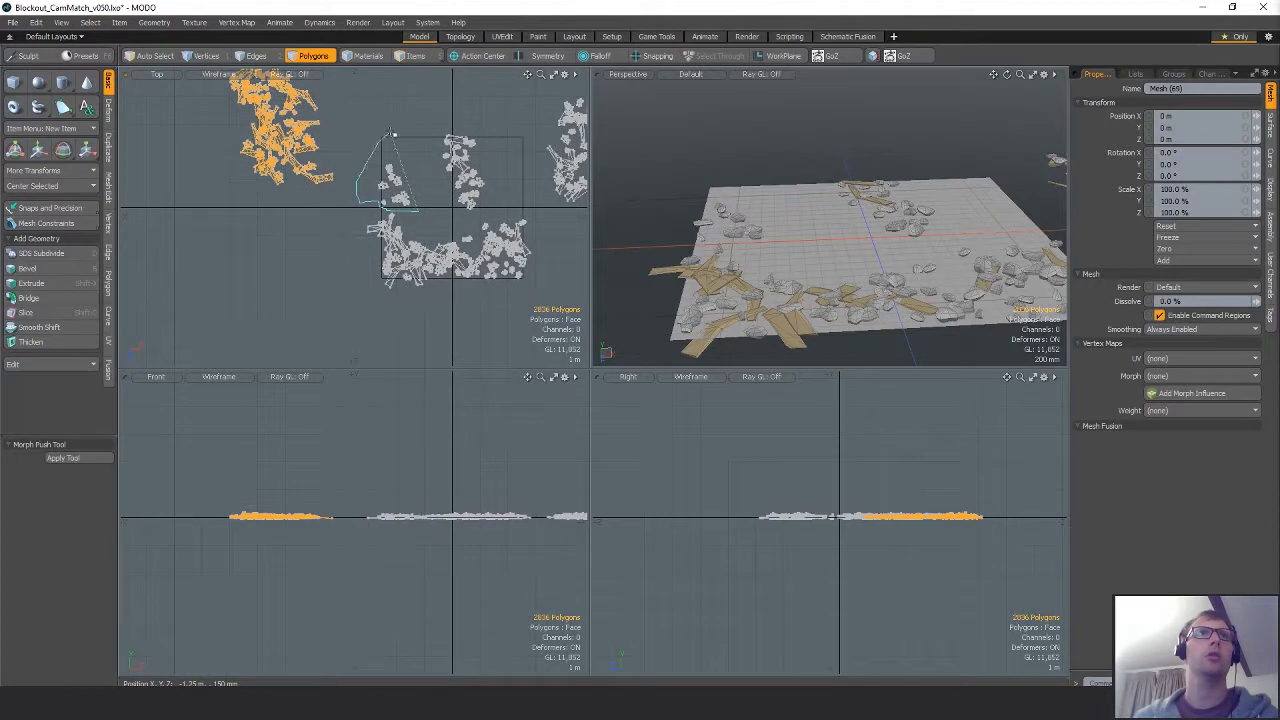
right_click_drag(391, 133, 418, 169)
key("w")
left_click_drag(467, 262, 363, 362)
key("space")
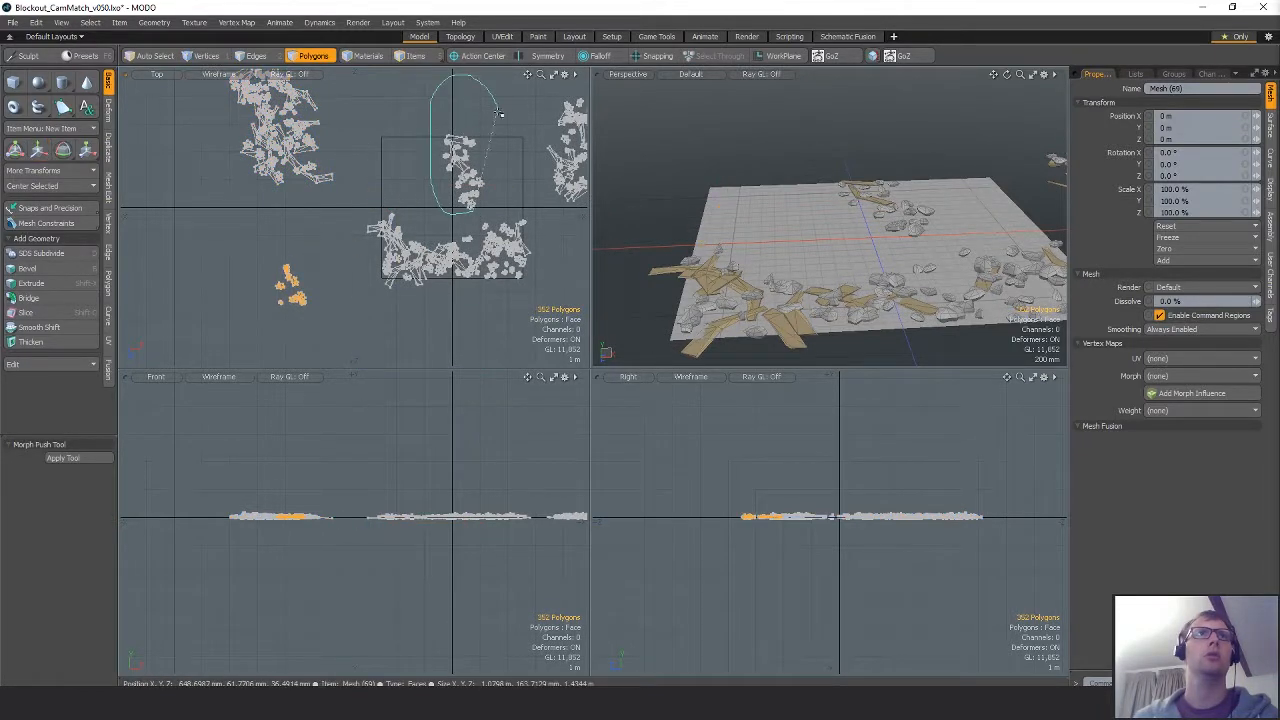
Select the rock group remaining near the sheet's upper middle and move it -700 mm in X and -4 m in Z.
right_click_drag(498, 112, 502, 178)
key("w")
left_click_drag(503, 213, 483, 100)
left_click_drag(551, 272, 490, 243, "alt+shift")
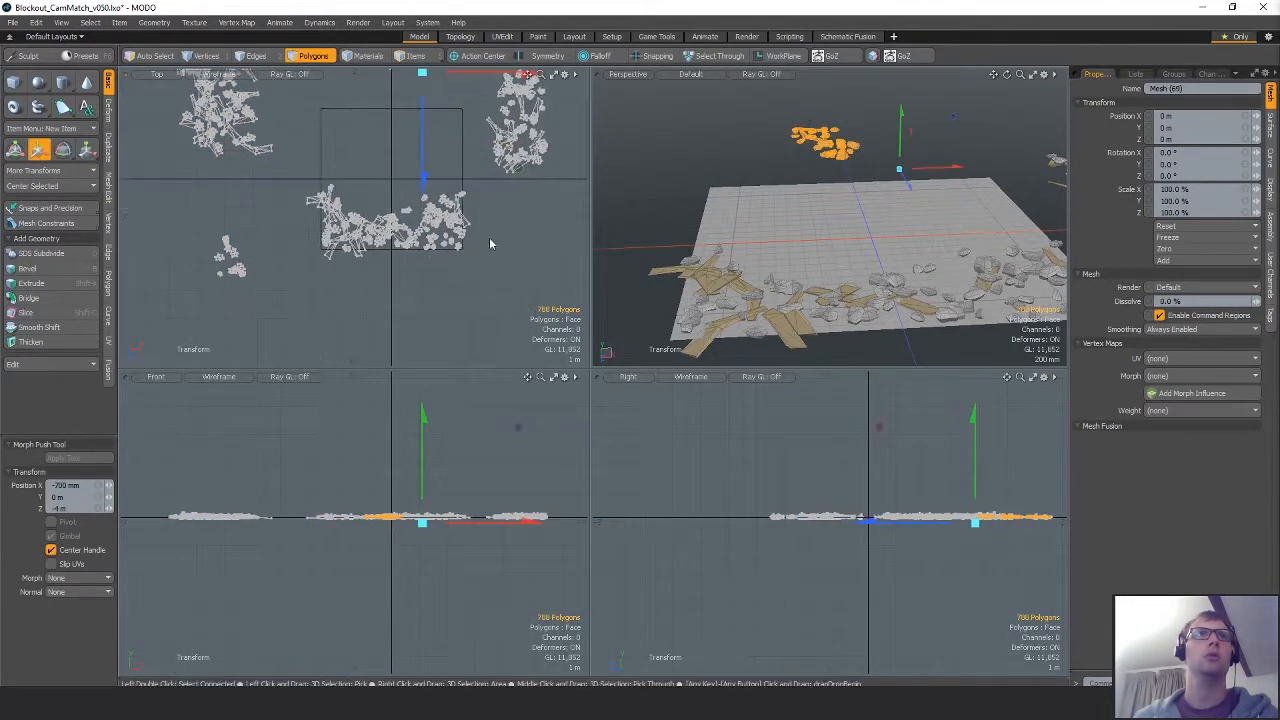
key("space")
Select the long debris group along the right half of the sheet's front edge and move it clear of the sheet.
right_click_drag(472, 178, 408, 172)
right_click_drag(505, 342, 451, 250)
key("w")
key("space")
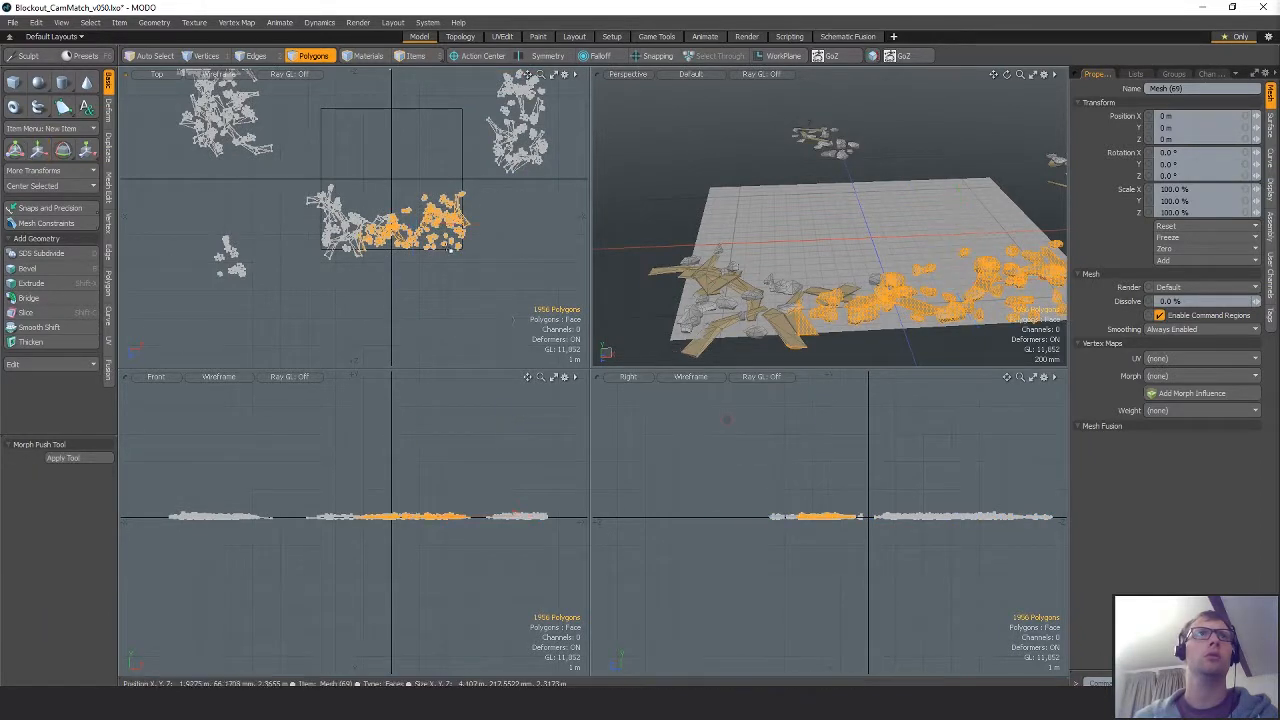
key("w")
left_click_drag(468, 256, 585, 329)
key("space")
Move the last debris group at the sheet's front-left corner off the sheet and clear the selection.
mouse_move(379, 182)
right_mouse_down()
mouse_move(335, 283)
mouse_move(375, 258)
right_mouse_up()
key("w")
left_click_drag(379, 265, 386, 348)
key("space")
left_click_drag(868, 245, 745, 290, "alt")
scroll(840, 268, "down", 5)
scroll(940, 240, "up", 2)
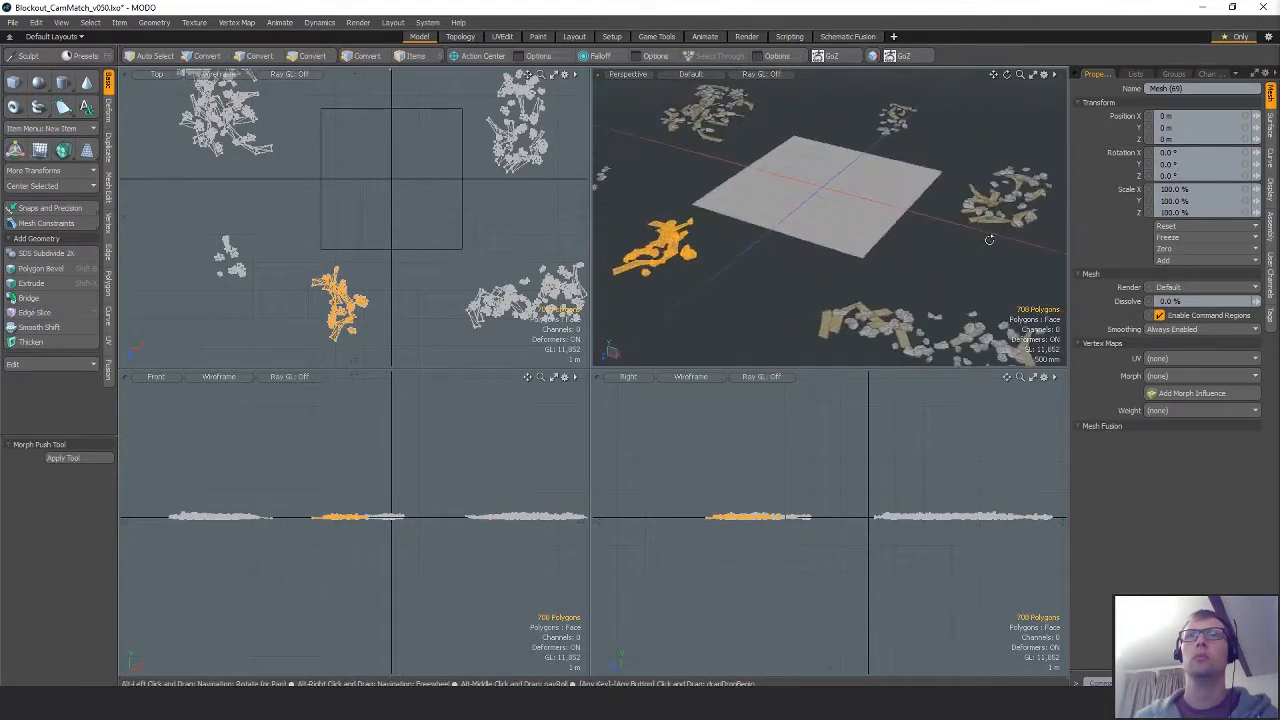
left_click_drag(991, 260, 947, 236, "alt+shift")
left_click(947, 236)
Select the long rock and card group, move it -5.1 m in X and -4.3 m in Z onto the sheet's centre, and deselect it.
left_click_drag(381, 217, 487, 250, "ctrl+alt")
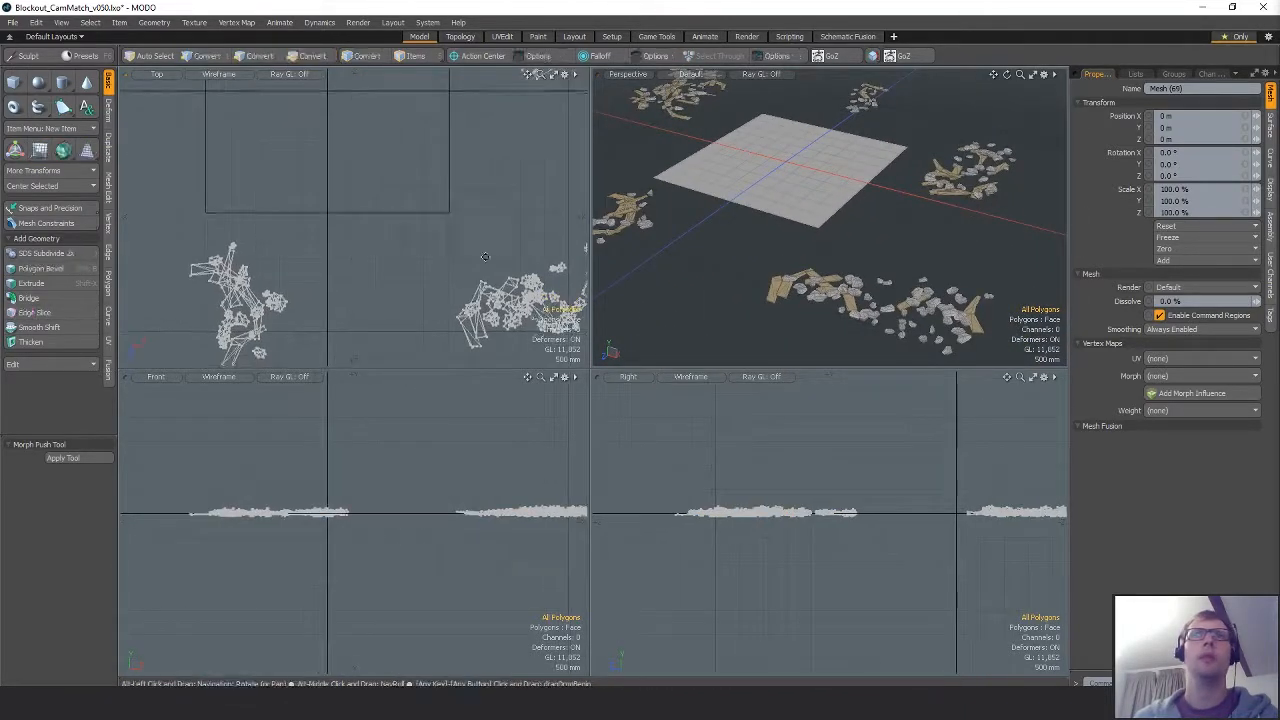
left_click_drag(570, 252, 492, 242, "alt+shift")
scroll(436, 265, "down", 4)
mouse_move(488, 213)
right_mouse_down()
mouse_move(387, 363)
mouse_move(560, 265)
right_mouse_up()
key("w")
left_click_drag(535, 323, 405, 214)
key("shift+a")
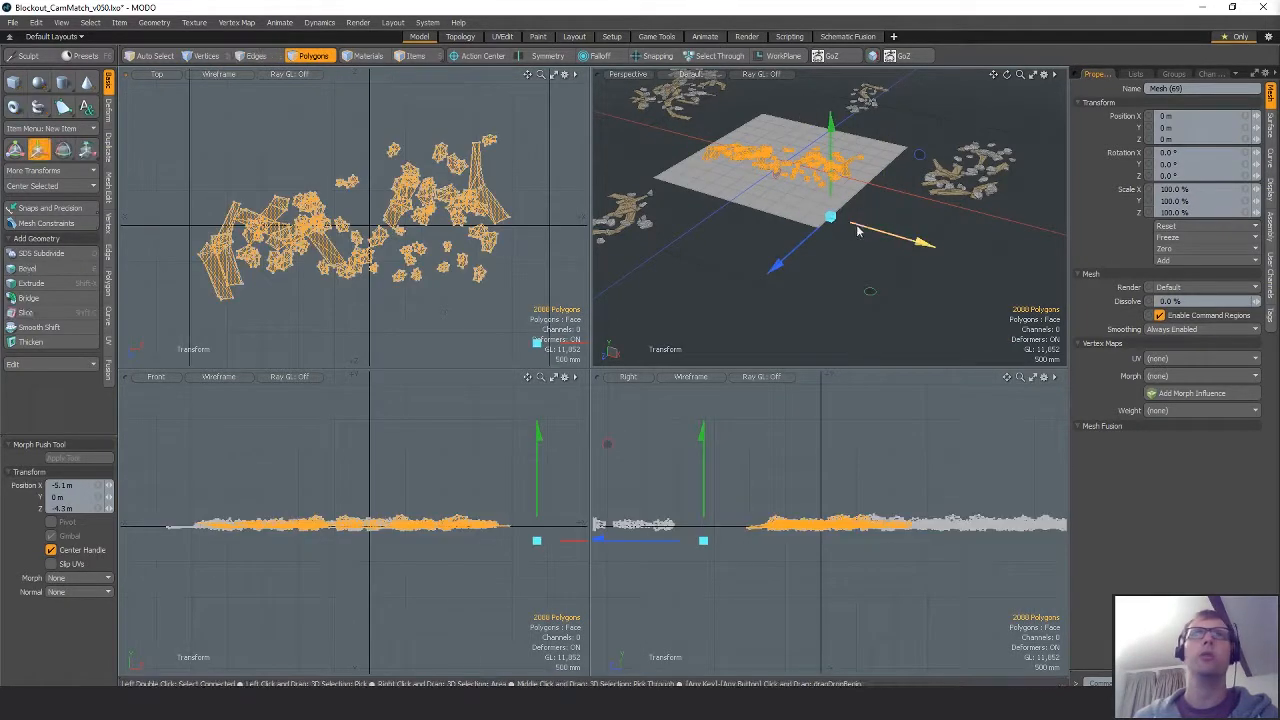
key("shift+a")
left_click_drag(812, 246, 930, 225, "alt")
key("q")
left_click(790, 270)
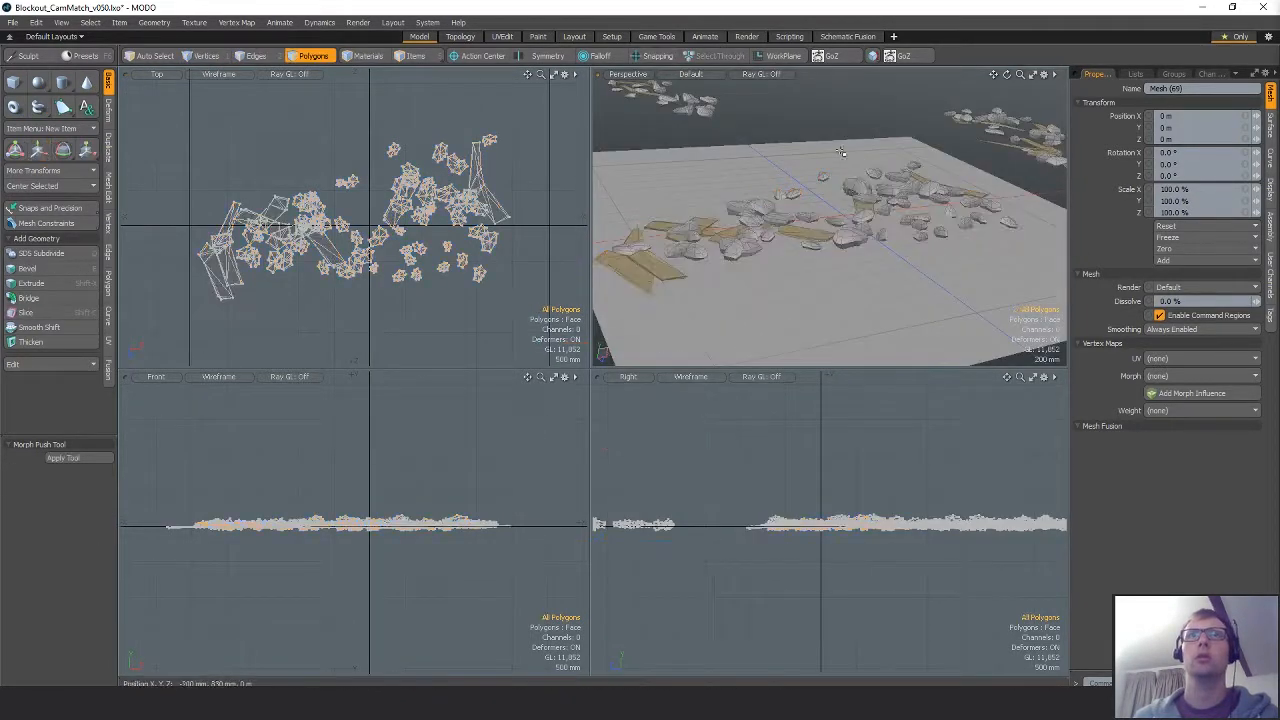
Select individual whole rocks in the centred debris group and reposition them in the Top view to loosen overlaps.
left_click_drag(775, 245, 950, 298, "alt")
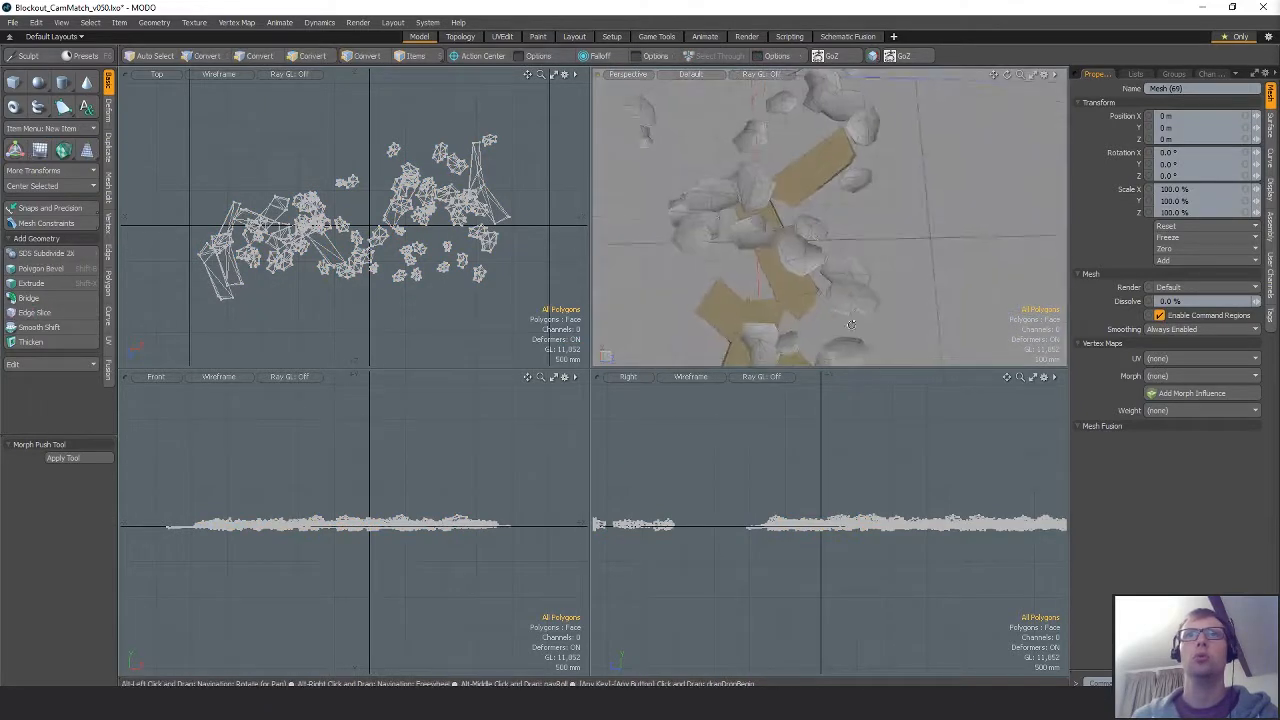
left_click_drag(768, 284, 815, 289, "alt")
scroll(261, 264, "up", 6)
left_click_drag(261, 264, 340, 183, "alt")
double_click(267, 229)
key("w")
key("q")
double_click(351, 238)
key("w")
key("q")
Move another single rock from the dense part of the group toward its lower open area in the Top view.
left_click(466, 187)
double_click(466, 187)
key("w")
left_click_drag(488, 209, 397, 352)
key("q")
Select overlapping whole rocks in the dense part of the debris group and delete them.
left_click_drag(740, 180, 748, 188, "alt")
double_click(748, 188)
double_click(681, 196, "shift")
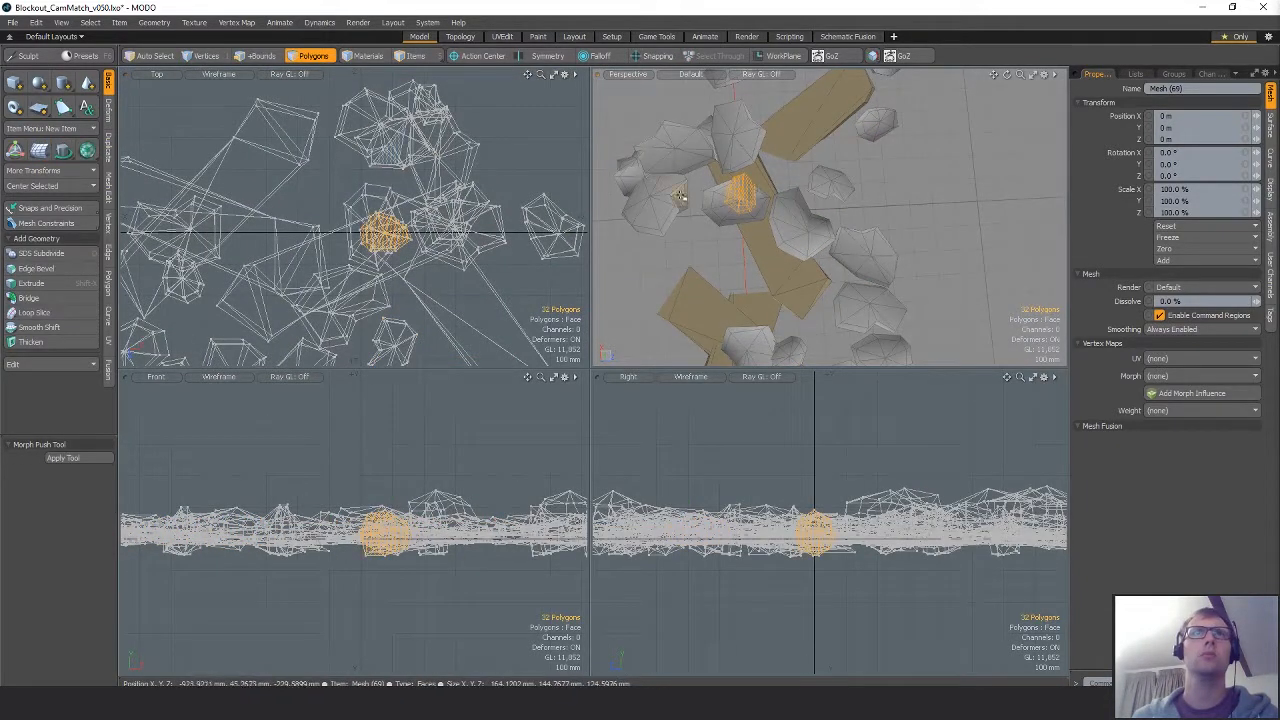
key("Delete")
Shift the rock beside the deleted ones slightly up-left and reposition the small neighbouring rock in the Top view.
double_click(665, 197)
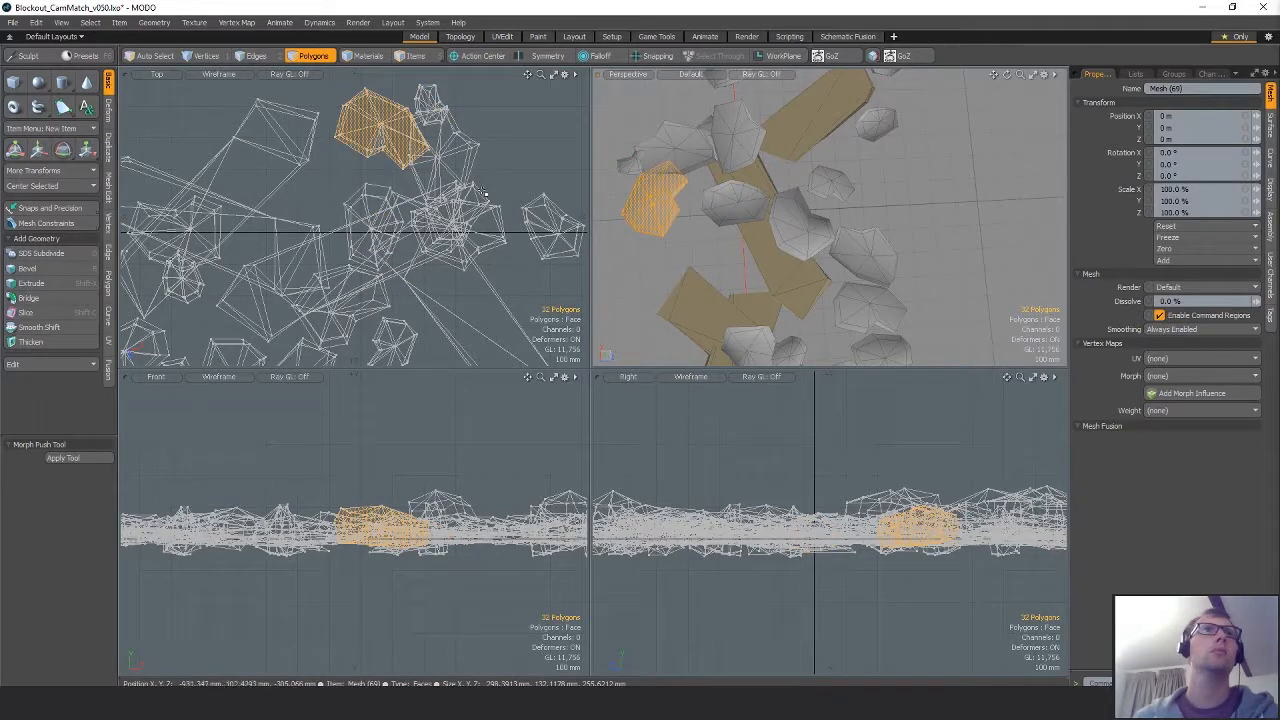
key("w")
left_click_drag(411, 177, 392, 150)
key("q")
double_click(430, 101)
key("w")
scroll(440, 146, "down", 2)
key("q")
Select the rock hidden under its larger neighbour, move it up-left in the Top view and deselect it.
double_click(440, 224)
left_click_drag(703, 122, 789, 256, "alt+shift")
double_click(789, 257)
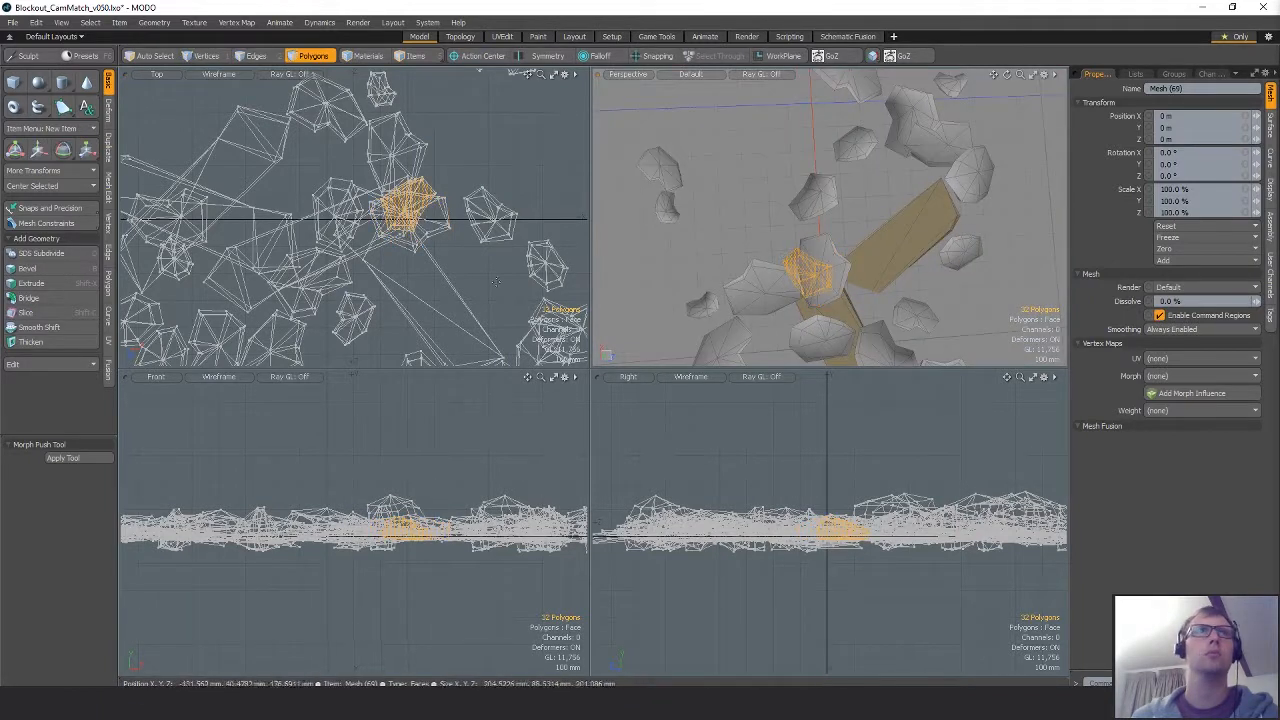
key("w")
left_click_drag(464, 281, 382, 220)
key("q")
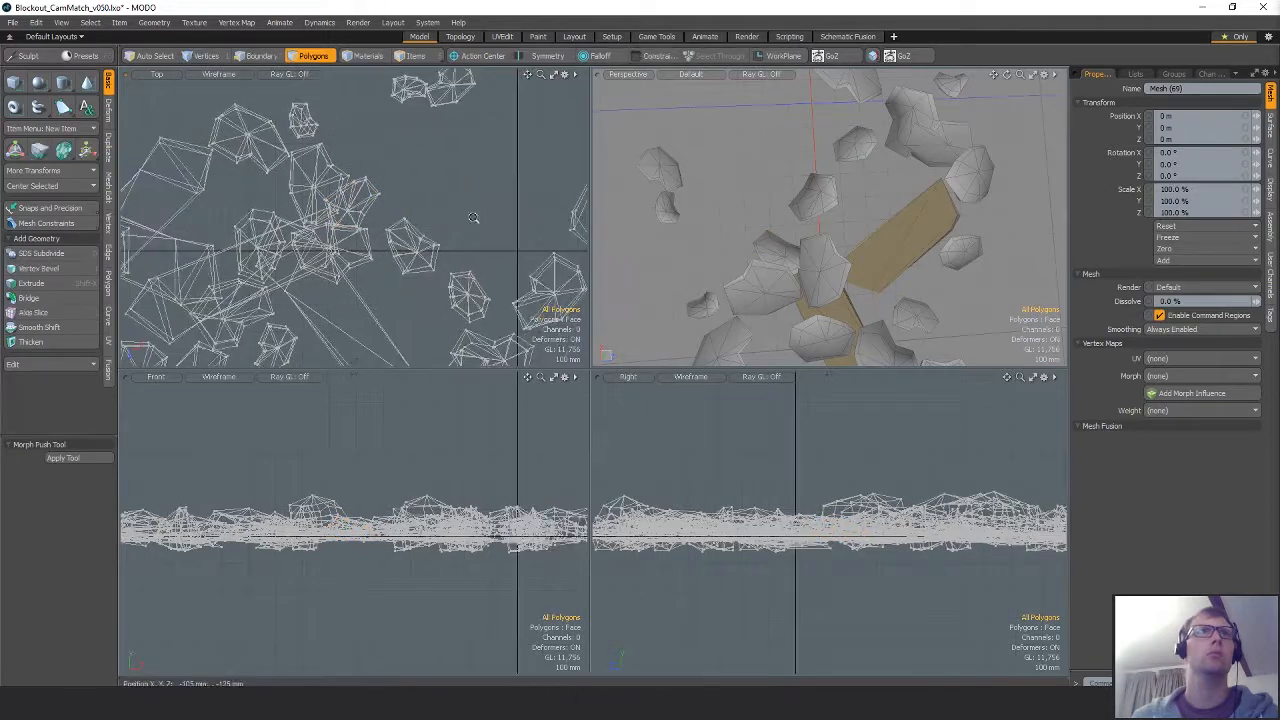
Select the rock beside the dense part of the debris group and move it slightly up-right in the Top view.
scroll(440, 250, "down", 2)
double_click(431, 237)
key("w")
left_click_drag(461, 271, 476, 264)
key("q")
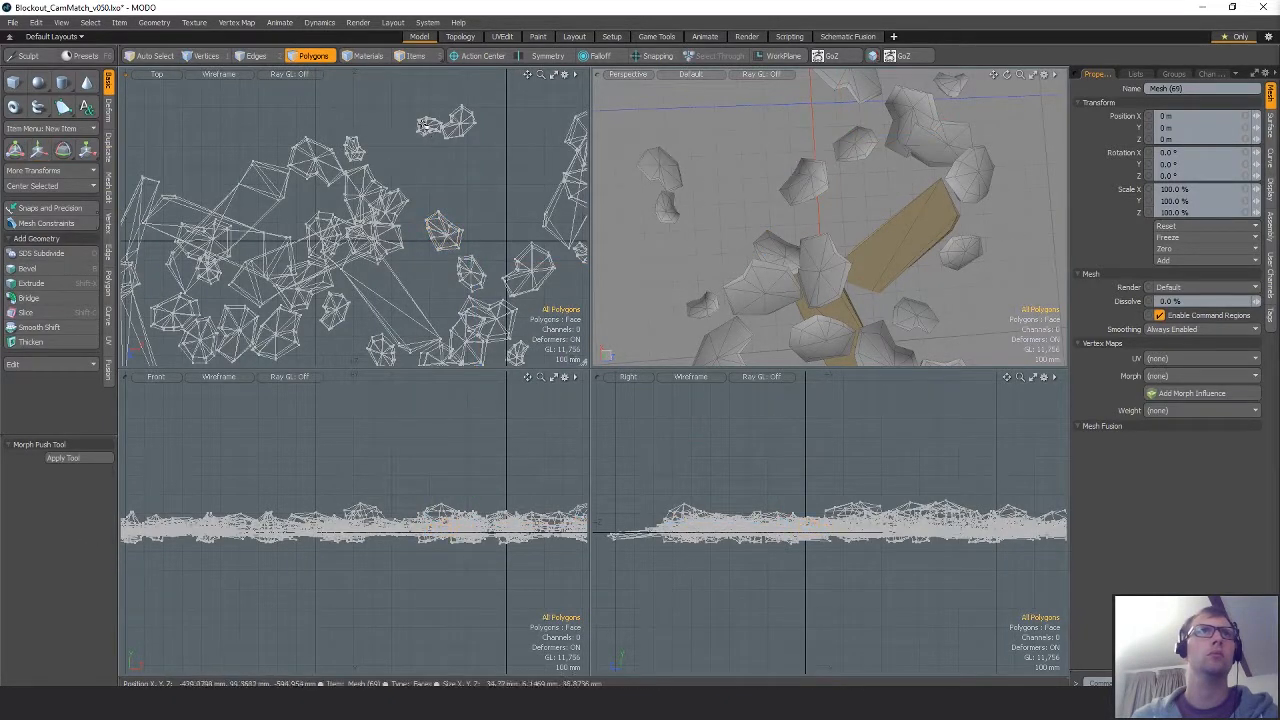
Shift the small rock touching its larger neighbour above the group slightly up-left in the Top view.
double_click(427, 125)
key("w")
left_click_drag(457, 162, 445, 153)
key("q")
Select the whole rock crowding its neighbours at the lower edge of the debris group and delete it.
left_click_drag(536, 277, 427, 246, "alt")
left_click_drag(381, 294, 461, 257, "alt")
double_click(407, 257)
key("w")
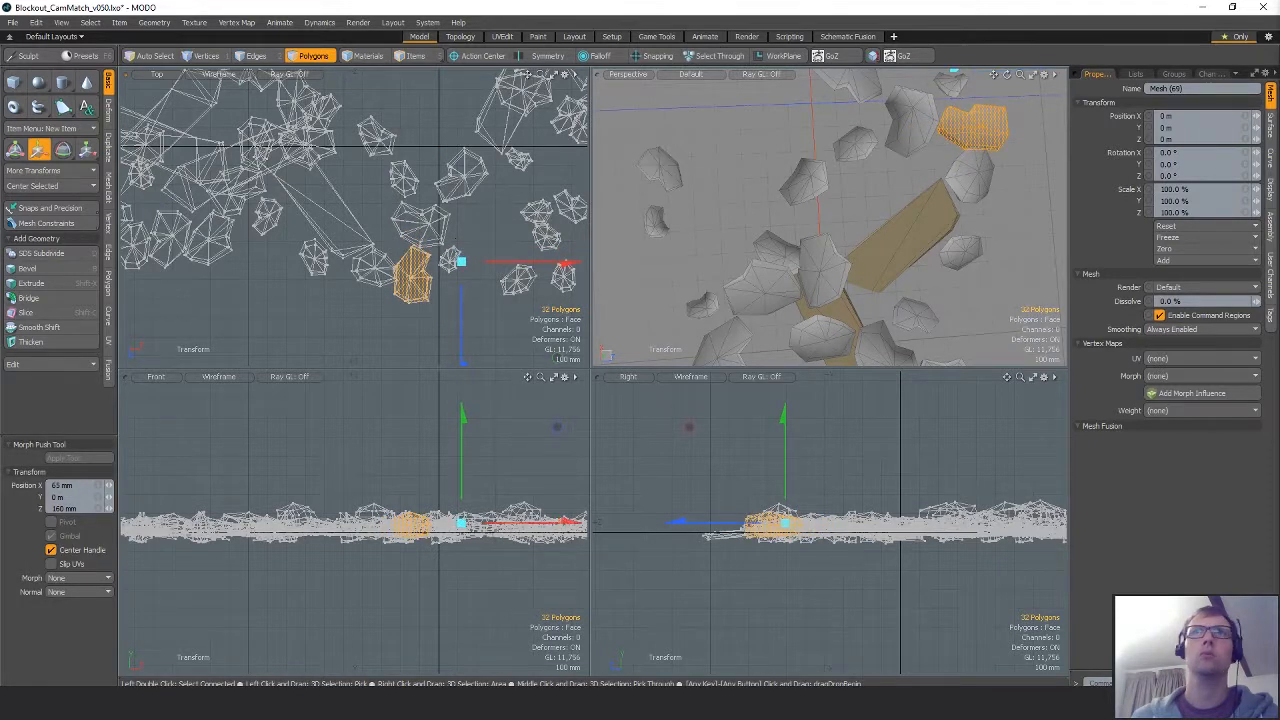
key("Delete")
key("q")
Select the rock next to the deleted one, move it slightly up-right in the Top view and deselect it.
double_click(374, 268)
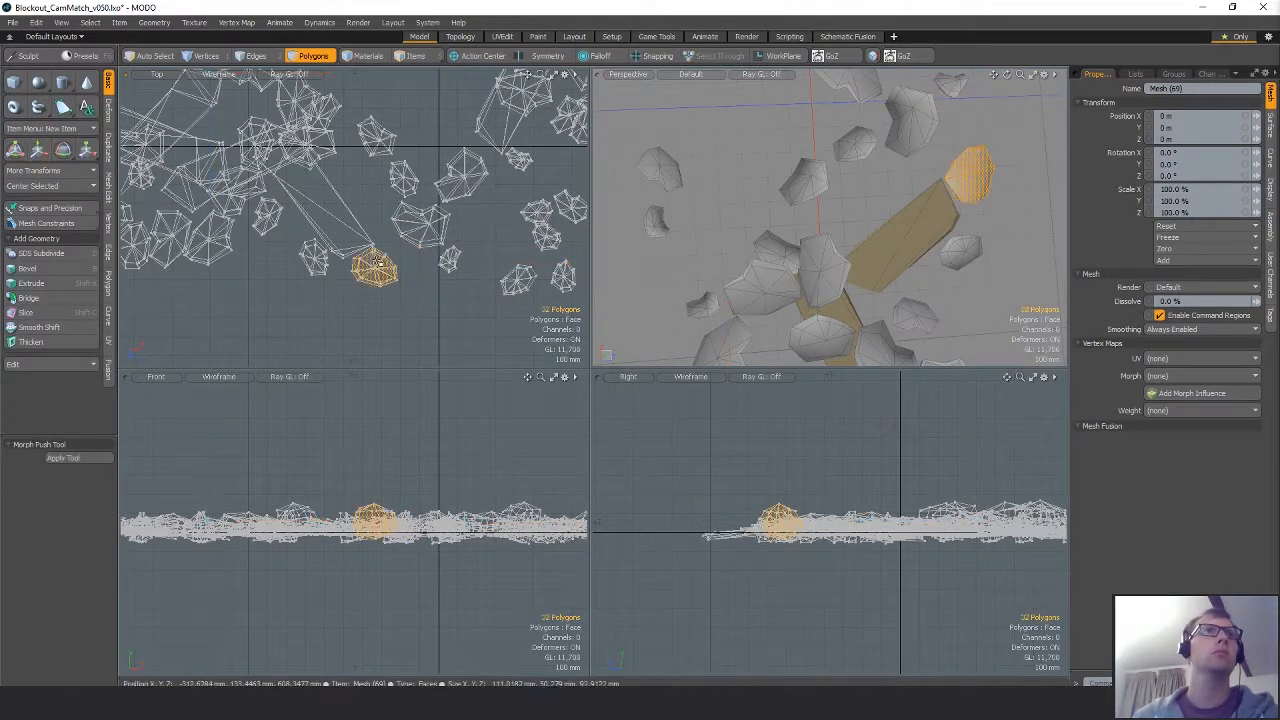
key("w")
left_click_drag(396, 275, 411, 267)
key("q")
left_click(463, 248)
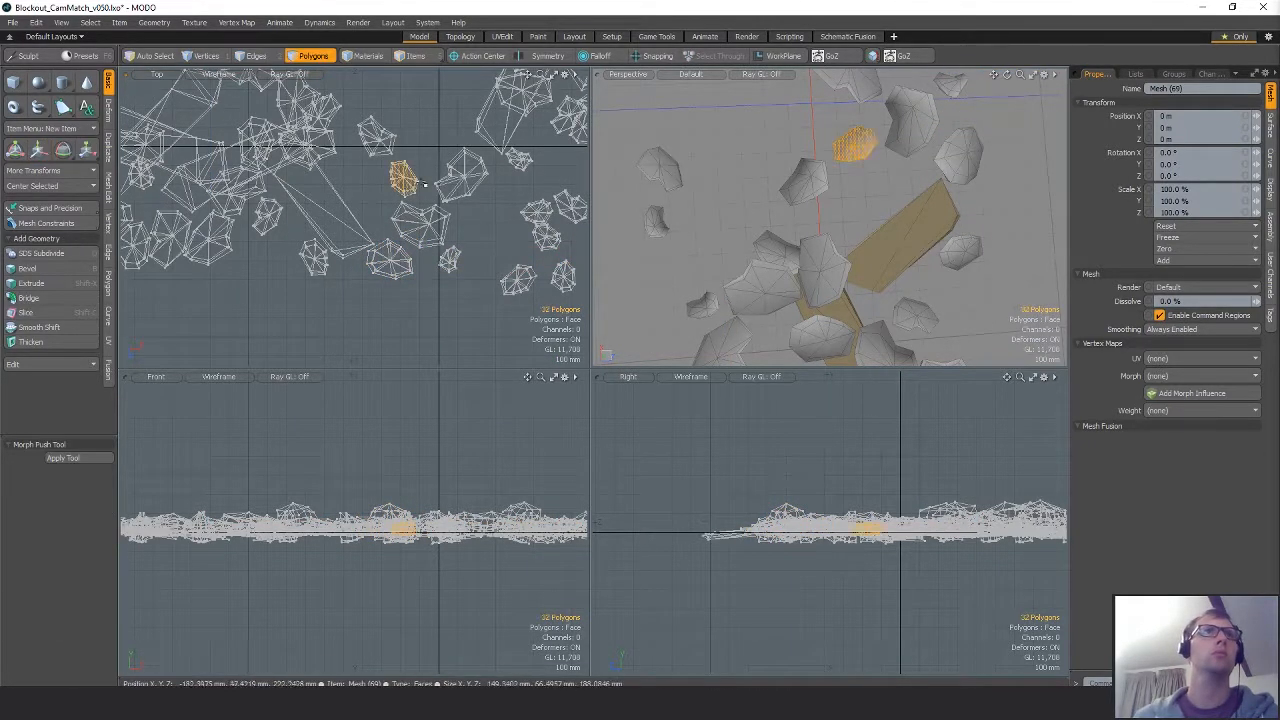
Move the selected rock between its two larger neighbours slightly down-left in the Top view and deselect it.
key("w")
left_click_drag(446, 160, 427, 168)
key("q")
left_click(352, 190)
Select the small rock beside the crossed cards and move it about 30 mm in X and 115 mm in Z.
left_click_drag(181, 241, 408, 231, "alt+shift")
left_click_drag(408, 231, 370, 232, "ctrl+alt")
left_click_drag(370, 232, 406, 258, "alt+shift")
left_click_drag(811, 240, 806, 130, "alt+shift")
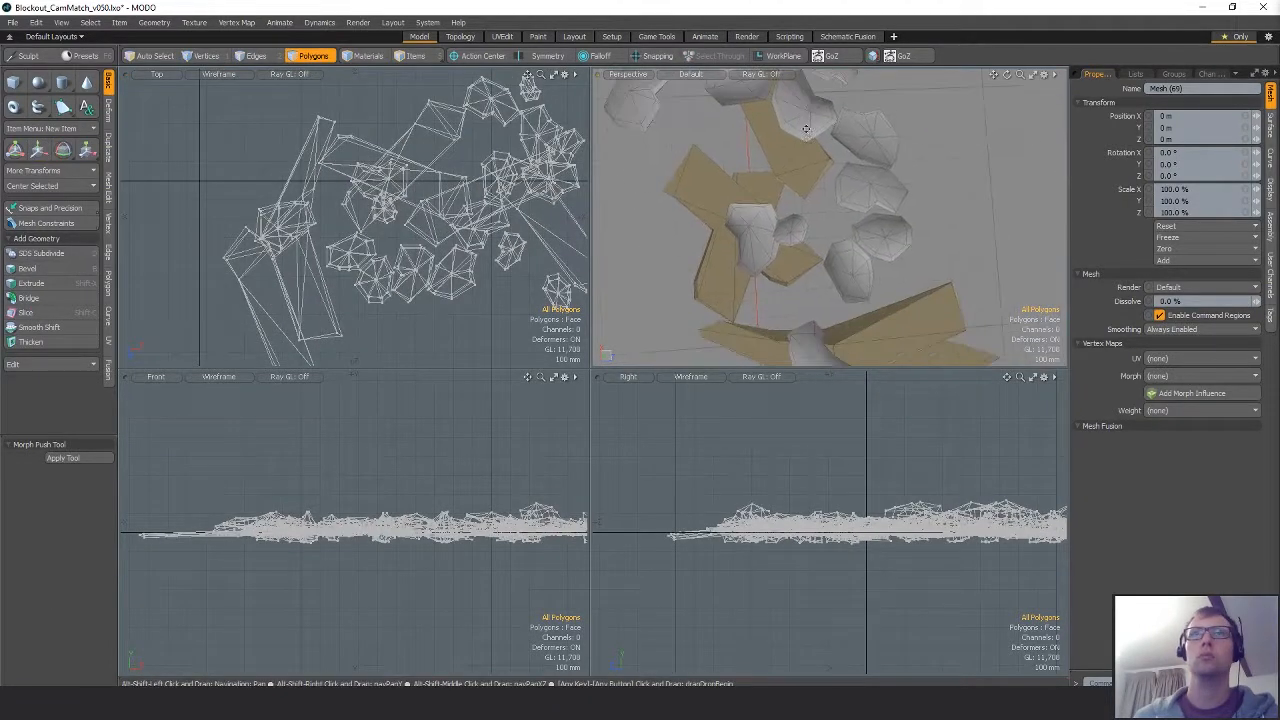
left_click(793, 228)
key("w")
left_click_drag(440, 238, 448, 258)
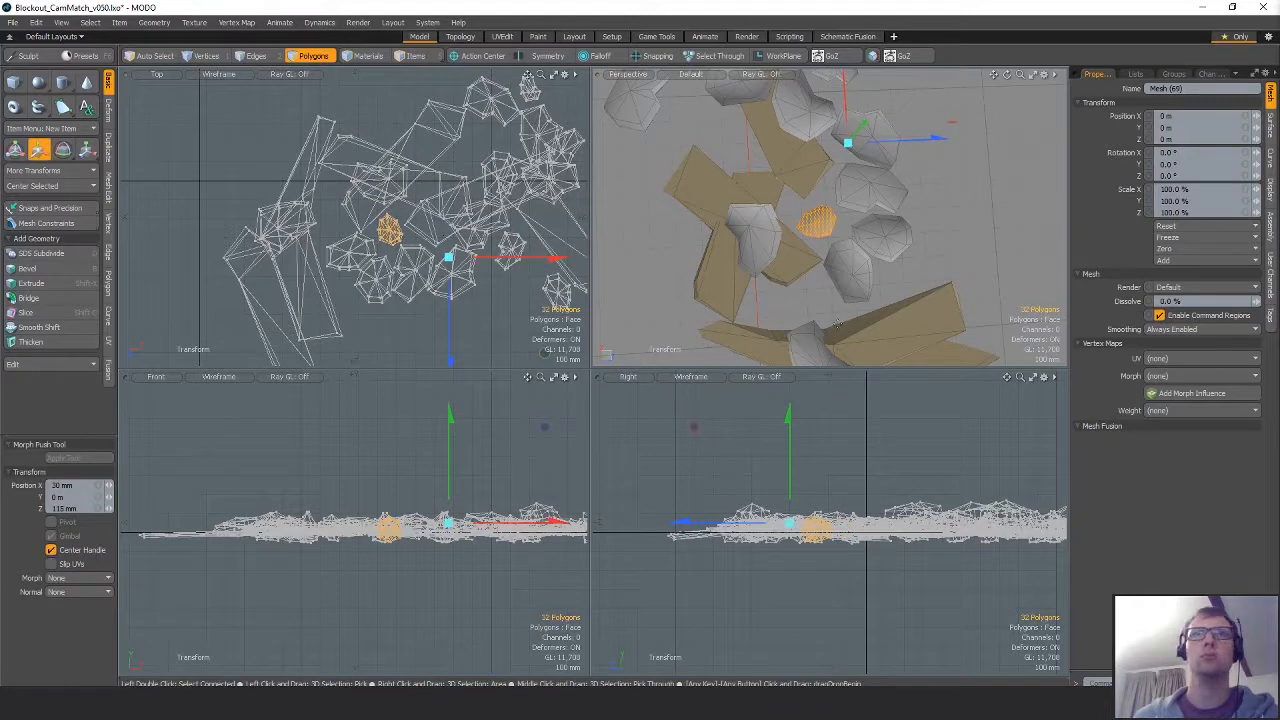
left_click(706, 277)
Select the rock lying across the outer cards and frame it at ground level in the Perspective view.
key("space")
left_click_drag(800, 232, 767, 198, "ctrl+alt")
left_click(767, 196)
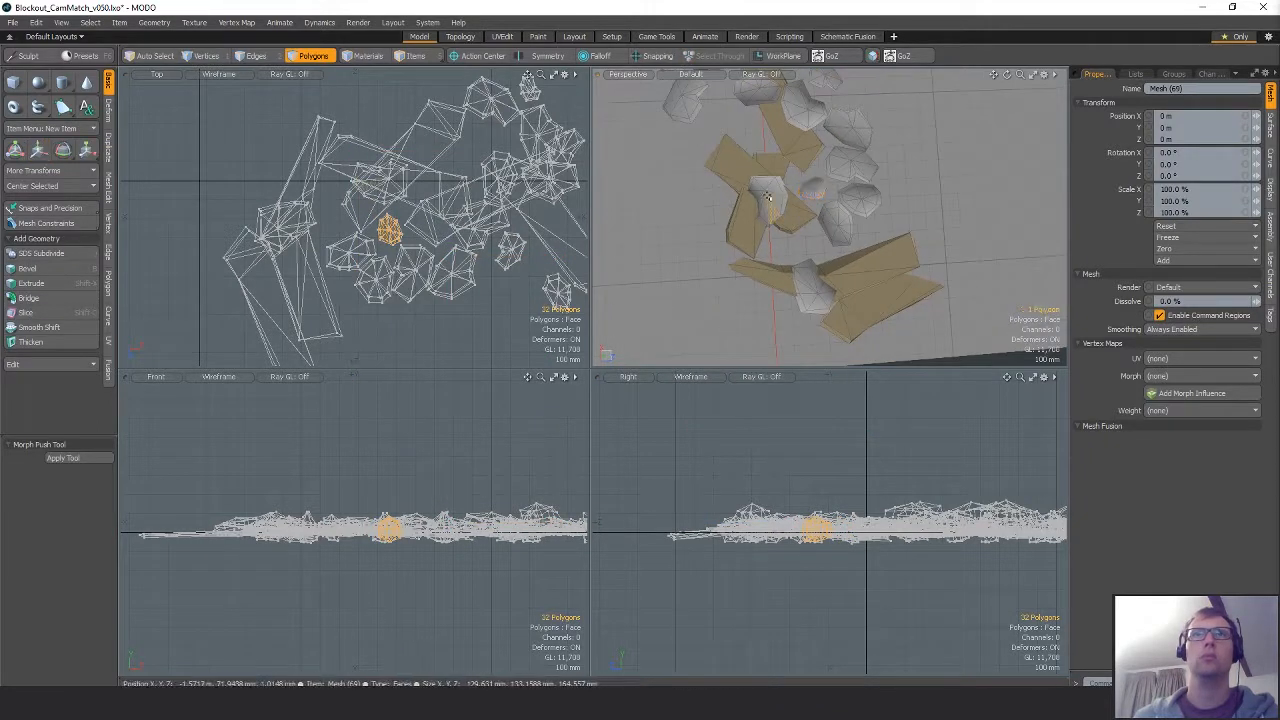
double_click(797, 296)
key("shift+a")
left_click_drag(797, 296, 790, 213, "alt")
Try to rotate the long outer card that passes under the framed rock.
left_click(945, 197)
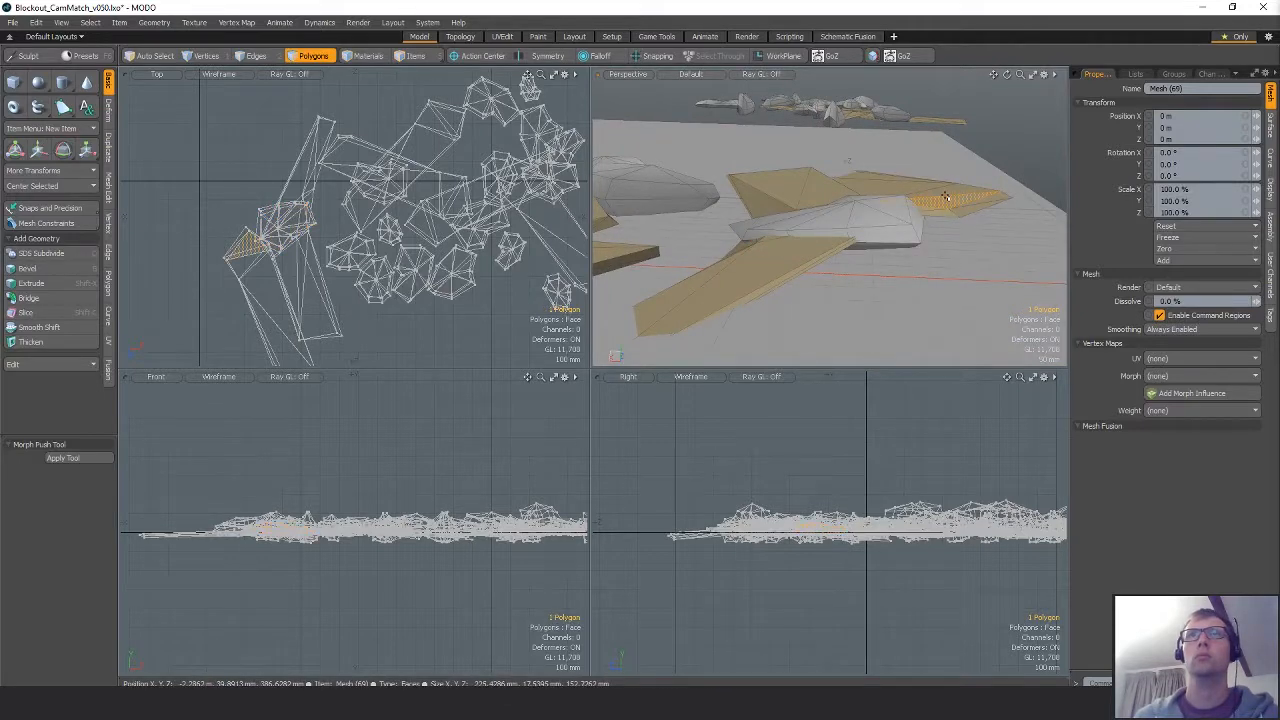
double_click(945, 197)
key("e")
left_click(911, 188)
left_click_drag(911, 188, 917, 177)
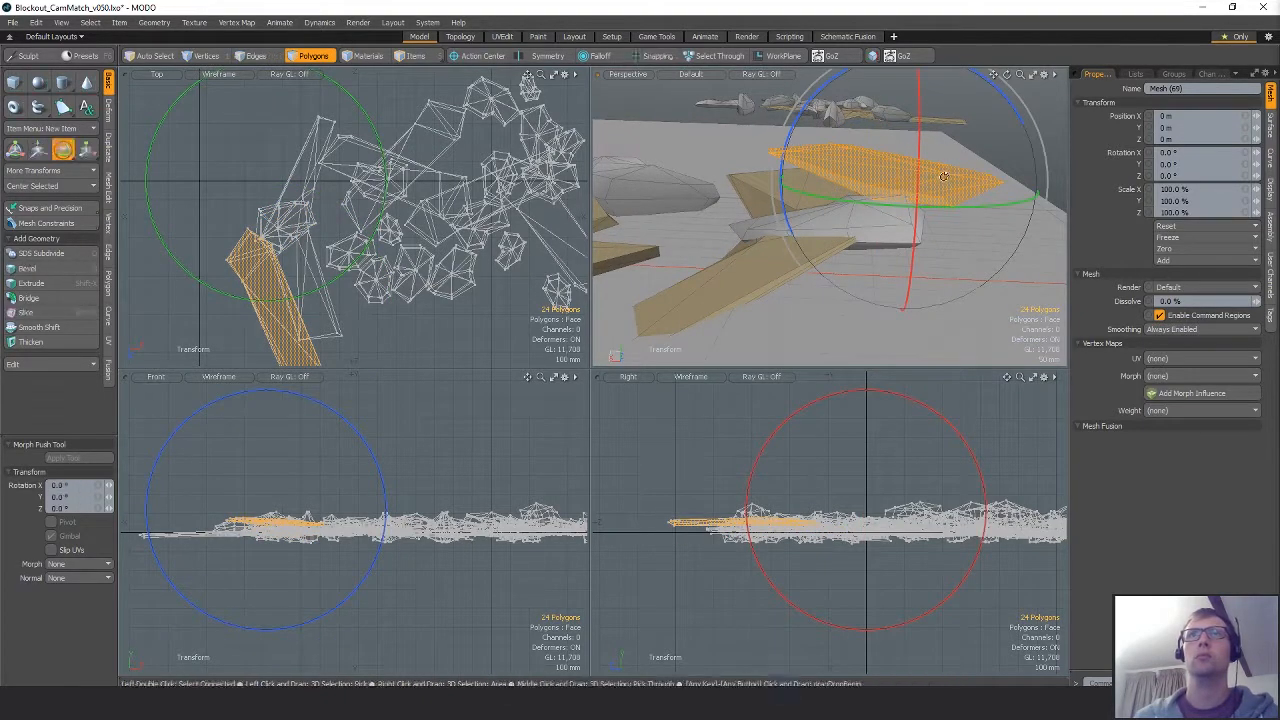
key("ctrl+z")
Set the action center to Selection for the long outer card and leave the rotate tool.
key("alt+a")
left_click_drag(912, 268, 820, 255, "alt")
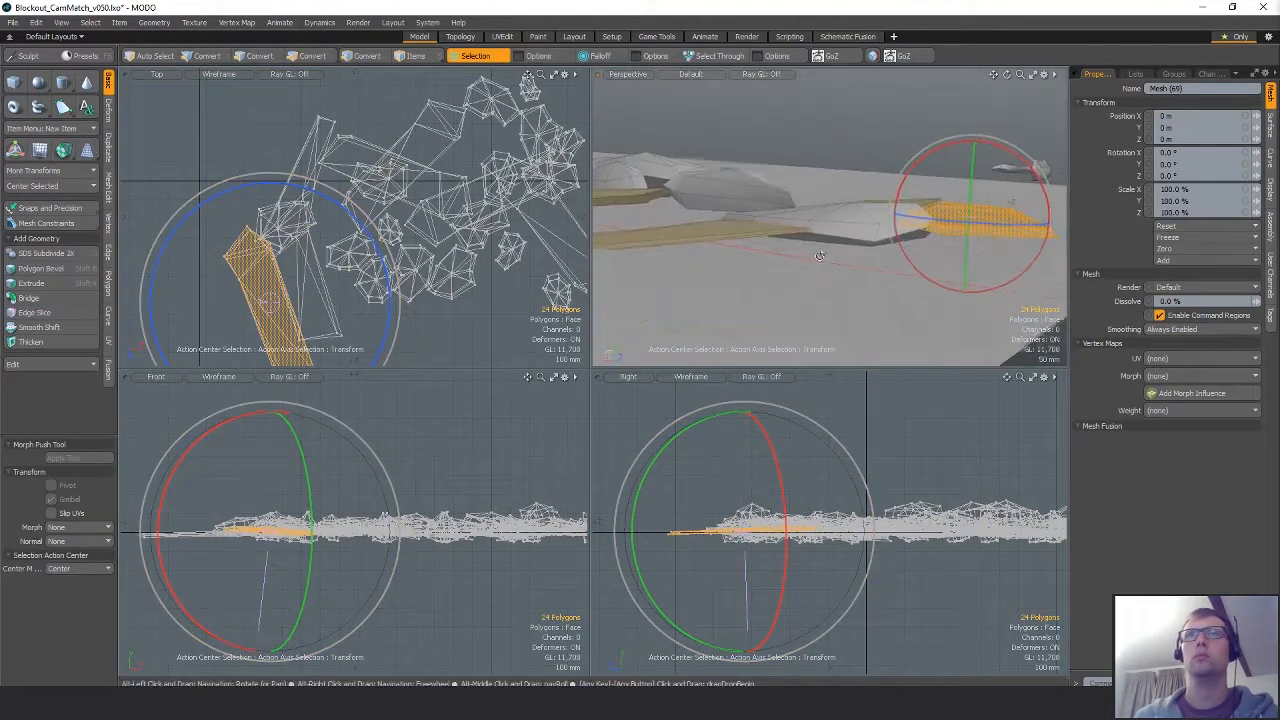
key("space")
Select the bent card under the rock, scale it to about 133% in Z and rotate it slightly around its vertical axis.
double_click(731, 232)
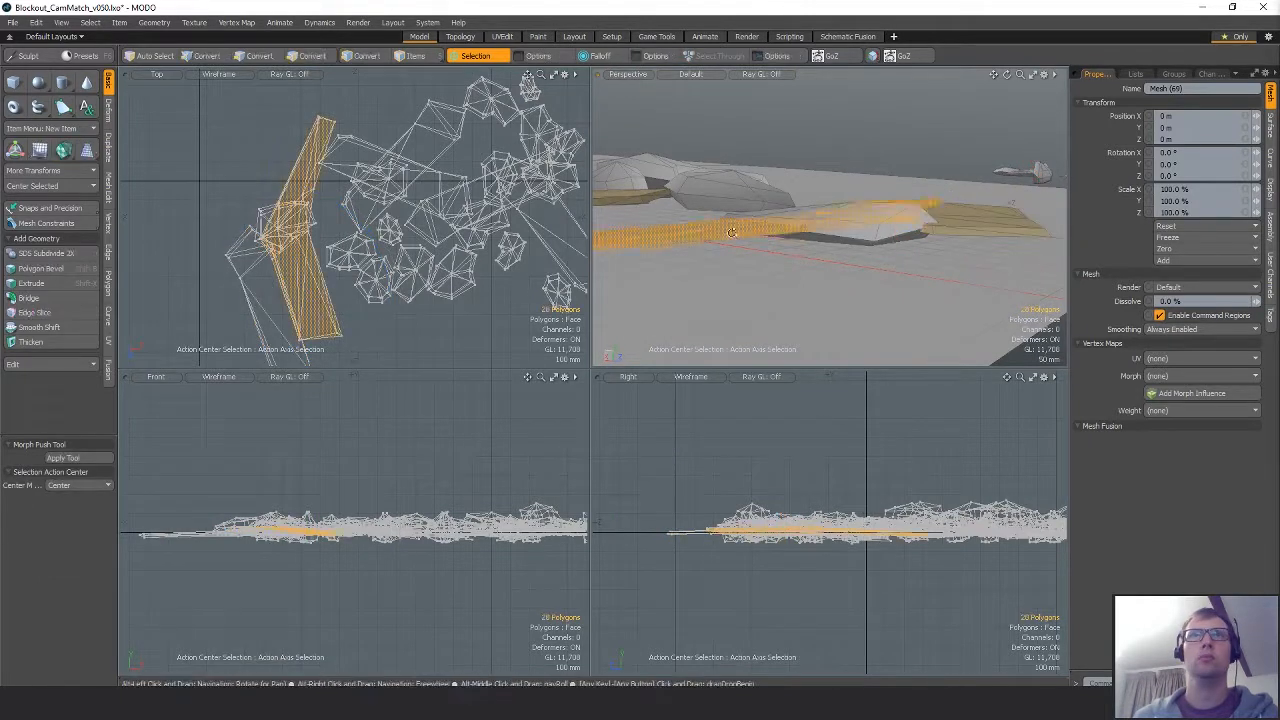
left_click_drag(731, 232, 766, 189, "alt")
key("r")
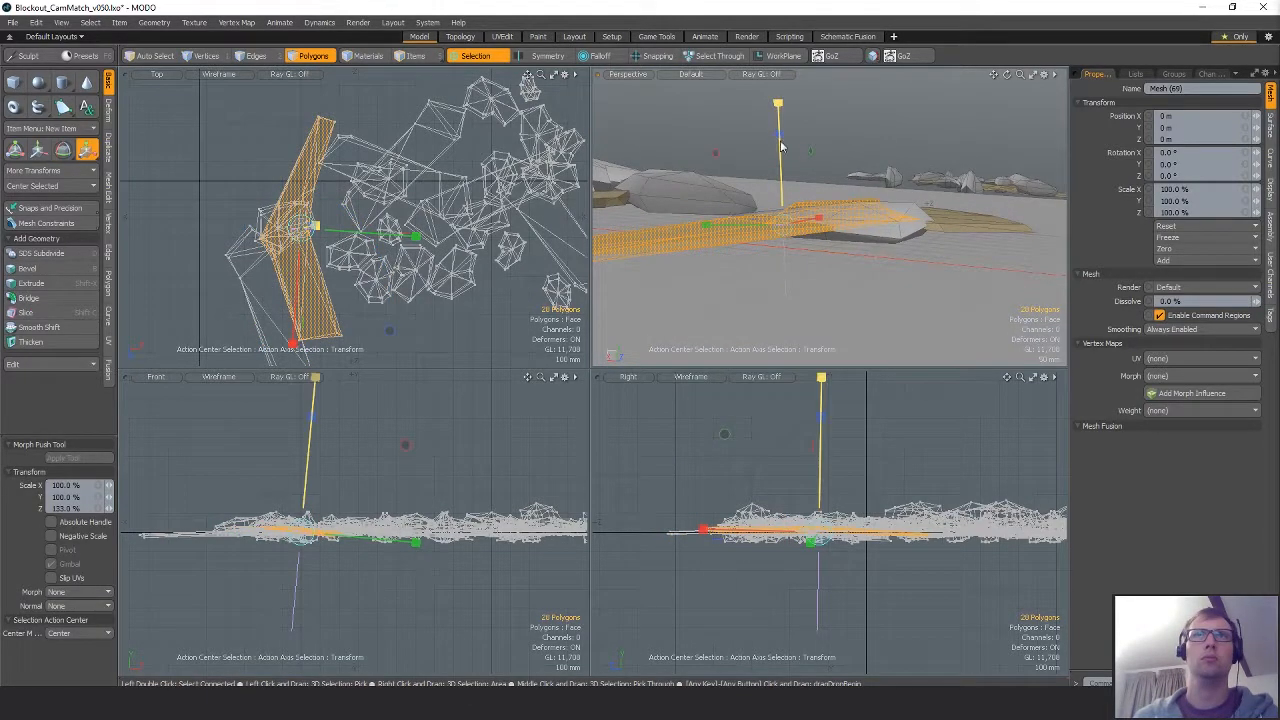
key("e")
left_click_drag(794, 233, 739, 227)
key("w")
key("e")
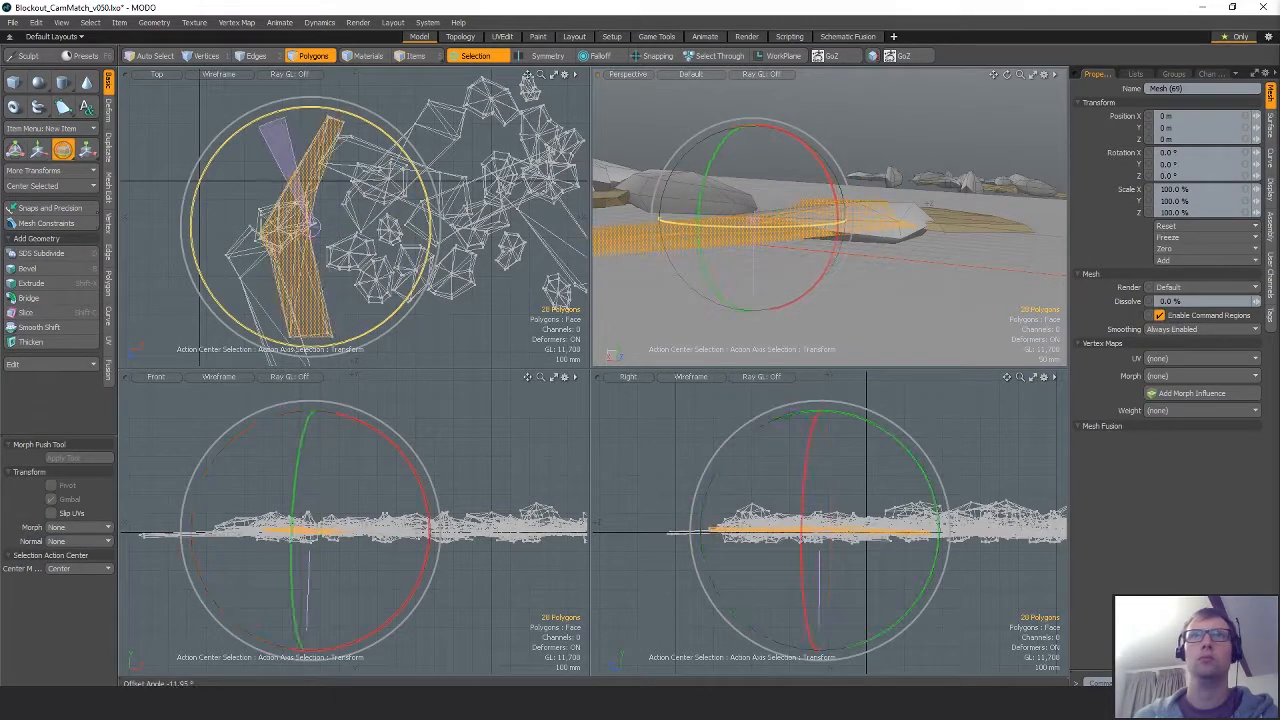
key("w")
key("q")
Select the whole rock lying on the outer cards and start moving it along its own axes.
double_click(872, 228)
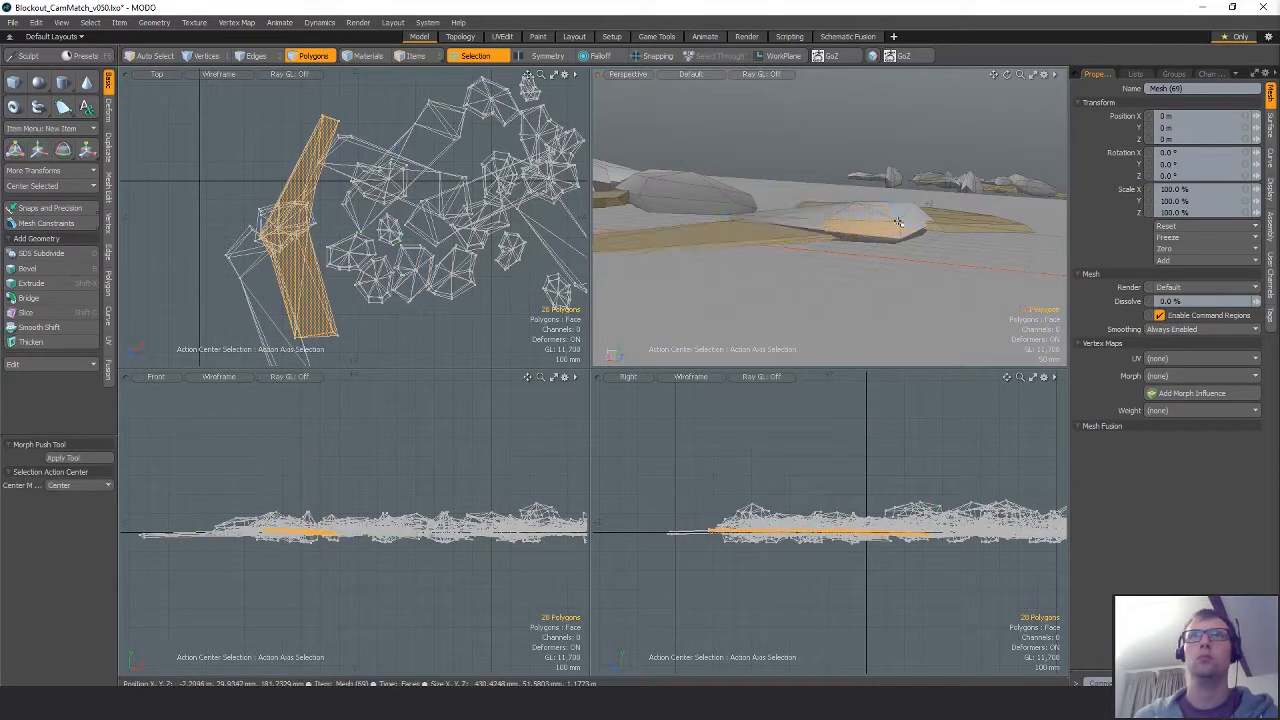
left_click_drag(870, 230, 921, 265, "alt")
key("w")
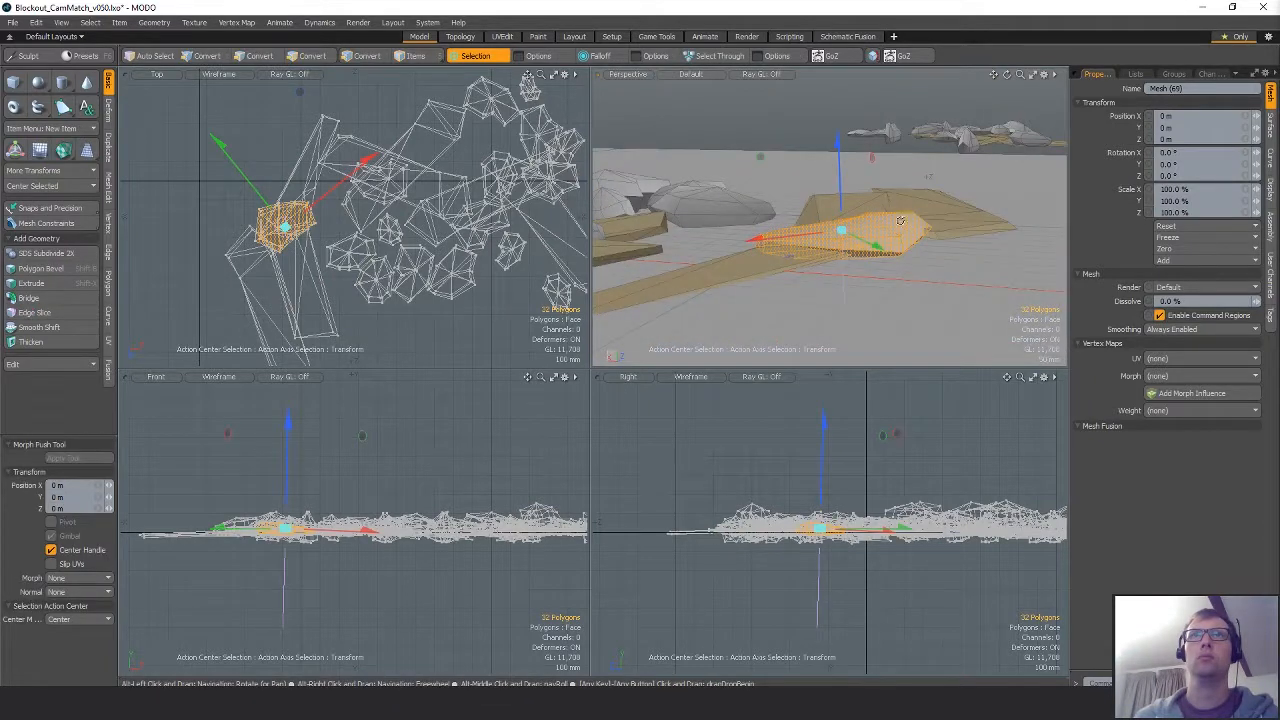
Rotate and reposition the selected rock so it sits on the crossed wooden planks.
left_click_drag(831, 240, 720, 242, "alt")
key("e")
left_click_drag(850, 173, 847, 168)
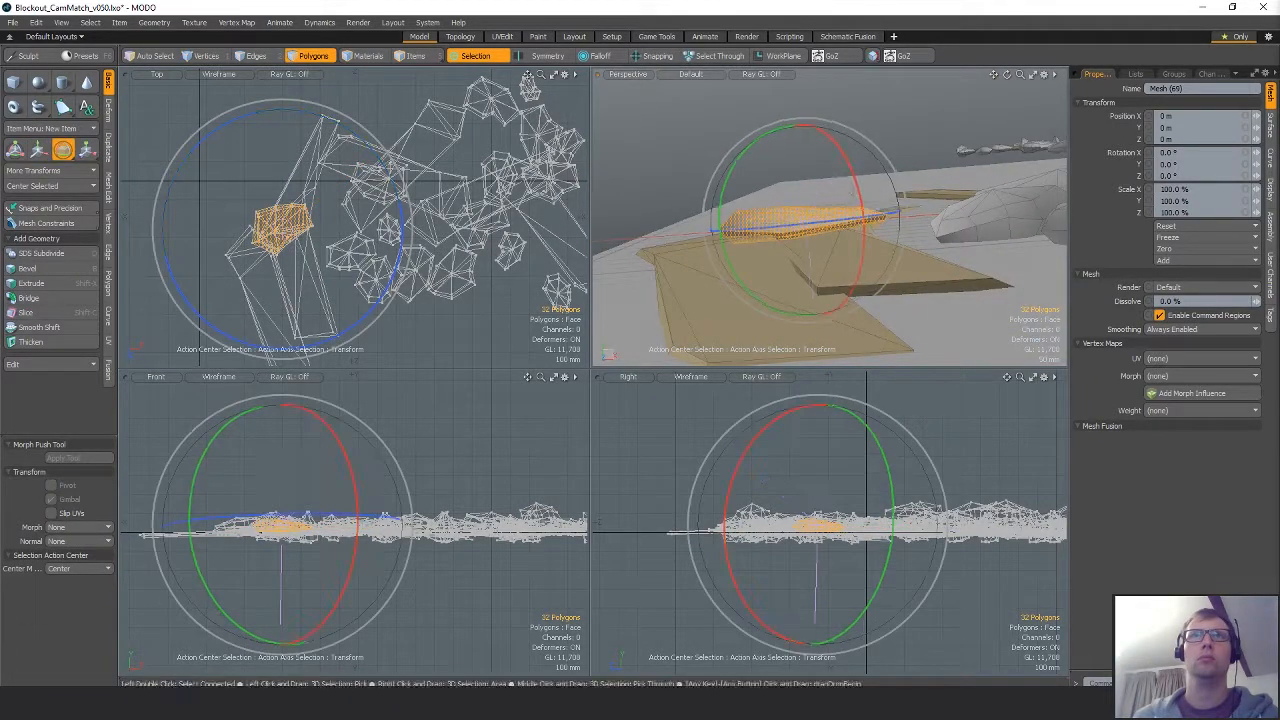
key("w")
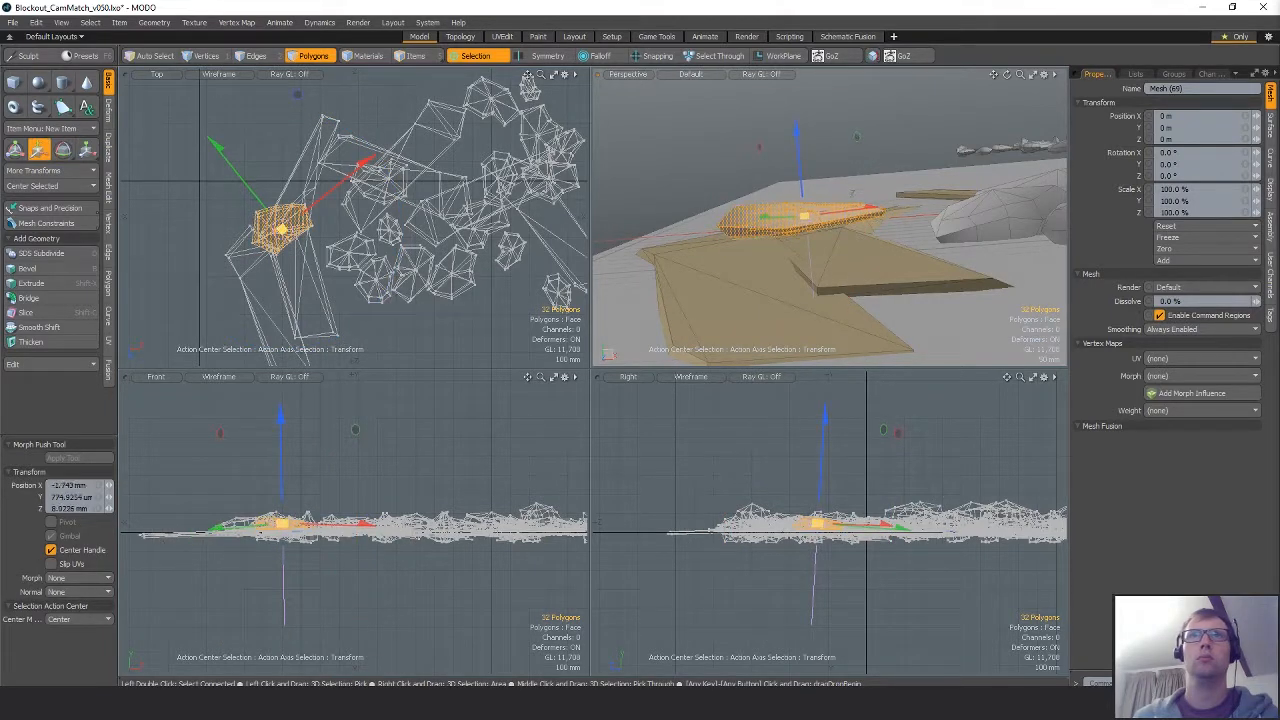
left_click_drag(800, 215, 796, 334, "alt")
key("e")
key("q")
left_click(616, 222)
Select the neighbouring rock lying across the planks, then scale and move it into a better fit.
scroll(757, 262, "down", 4)
left_click_drag(760, 255, 773, 189, "alt")
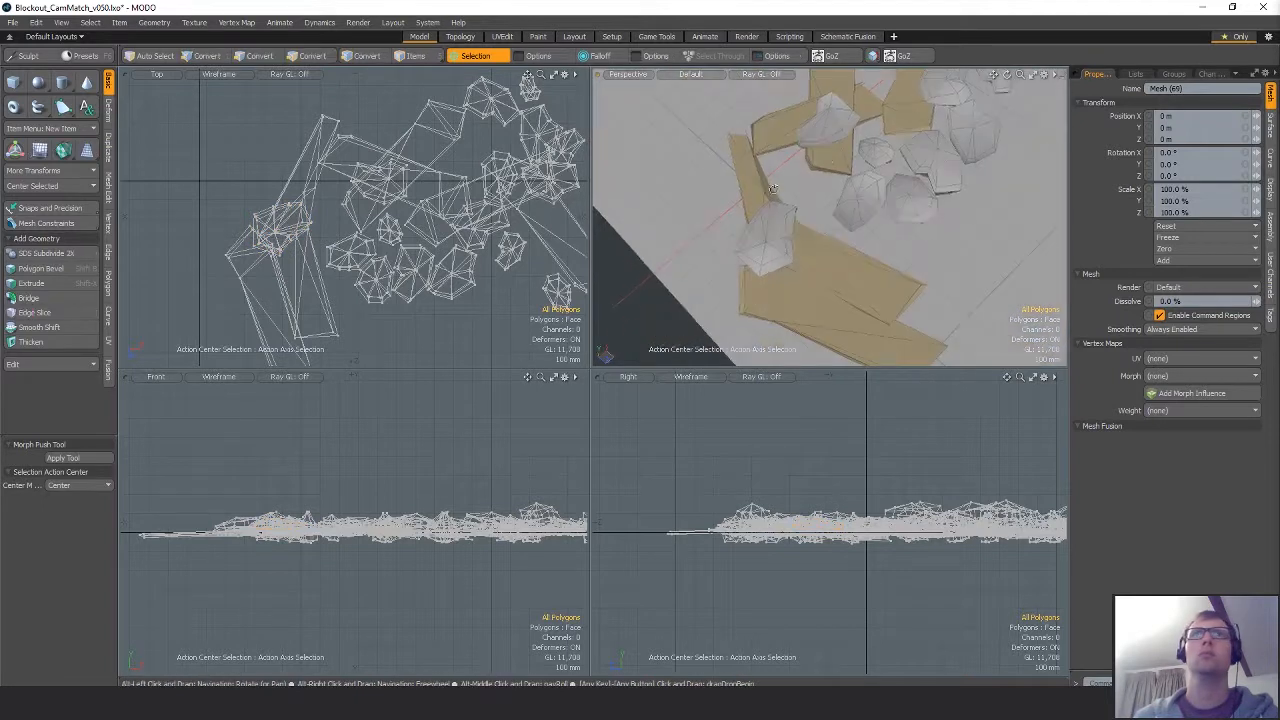
double_click(829, 122)
key("shift+a")
left_click_drag(856, 280, 885, 225, "alt")
key("r")
key("w")
Tilt the long plank beneath the rocks with the Rotate tool.
double_click(898, 228)
key("shift+a")
key("e")
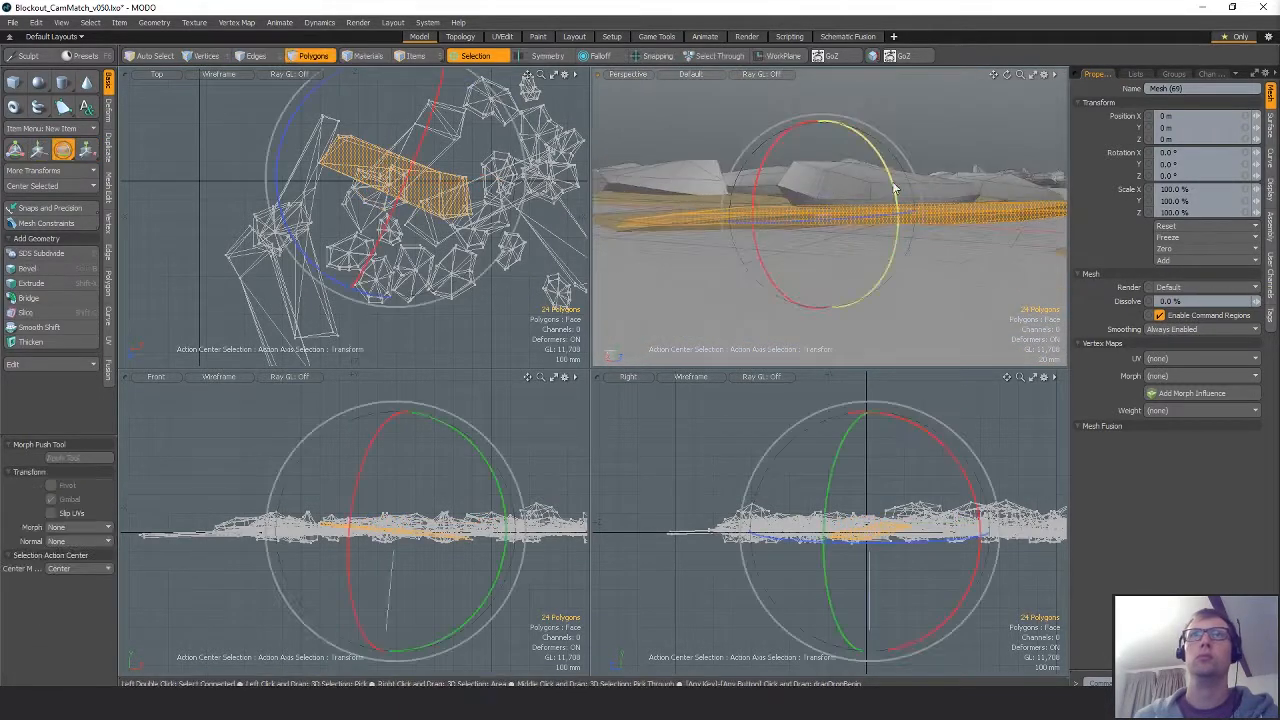
key("space")
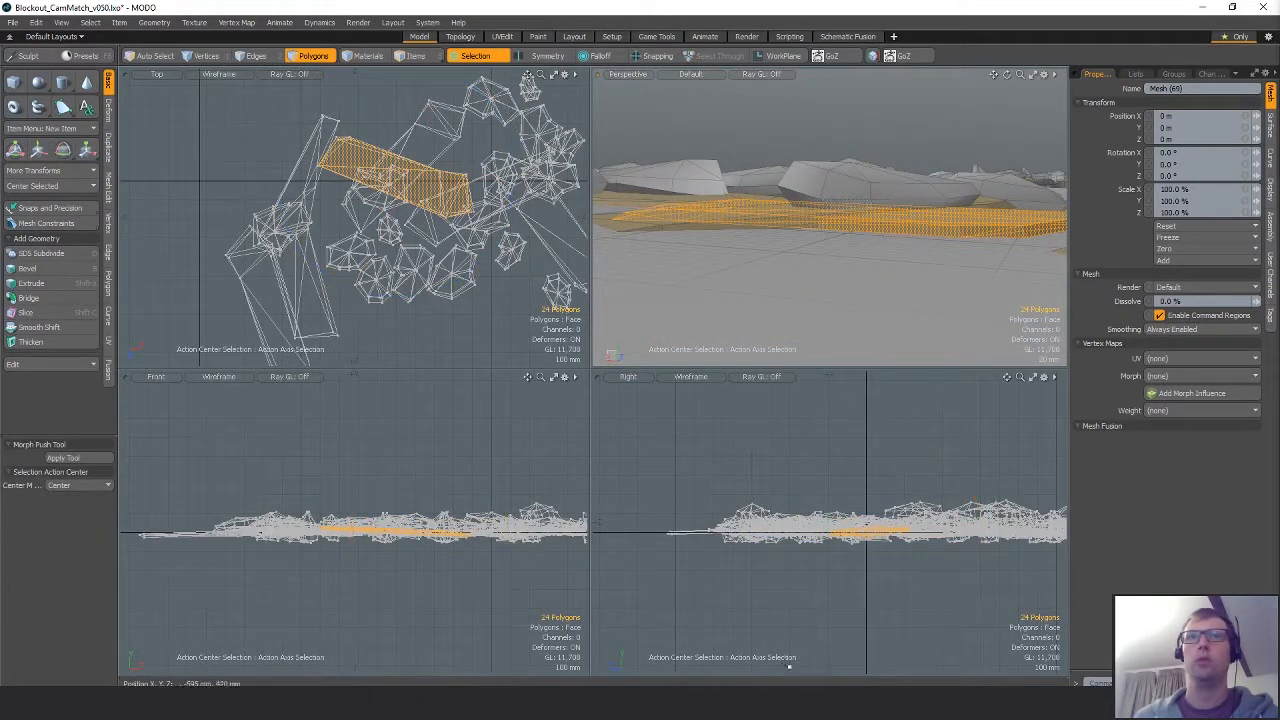
Shorten the same plank to about 73.5% along its X axis and move it in beside the neighbouring rocks.
mouse_move(702, 700)
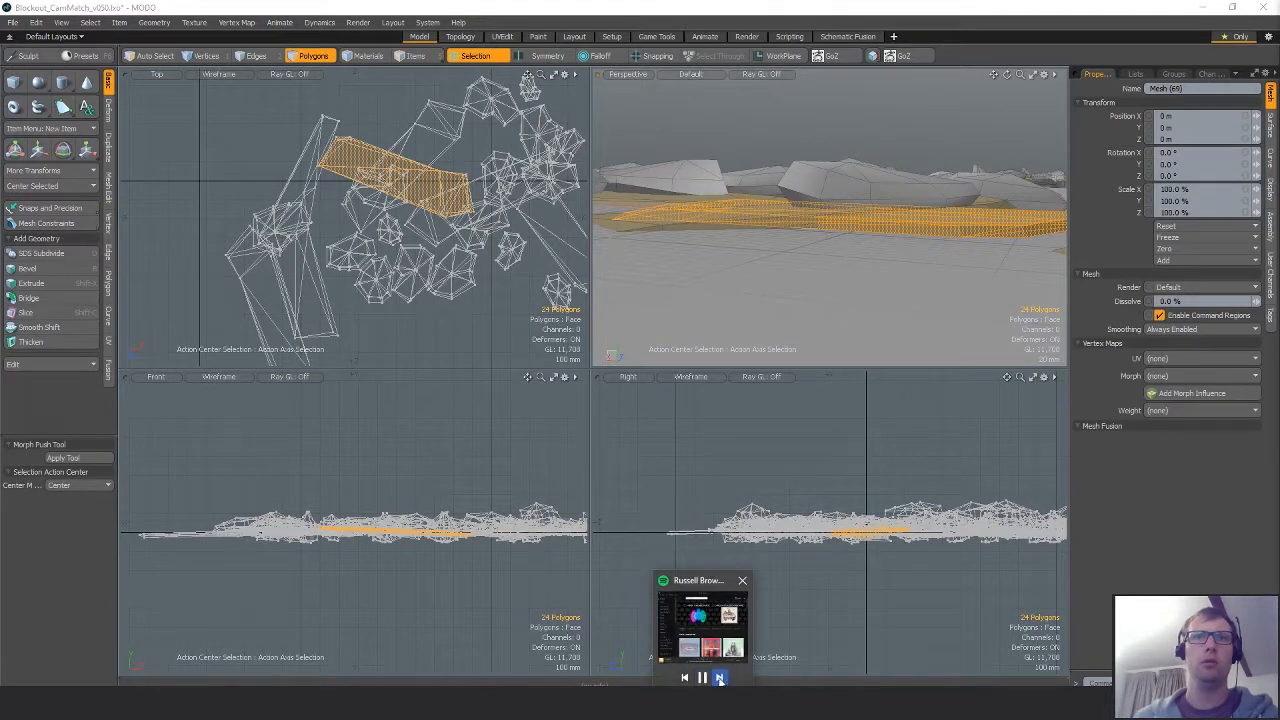
left_click_drag(864, 274, 857, 364, "alt")
scroll(857, 330, "down", 6)
left_click(770, 216)
left_click_drag(770, 216, 839, 240, "alt")
double_click(839, 240)
key("r")
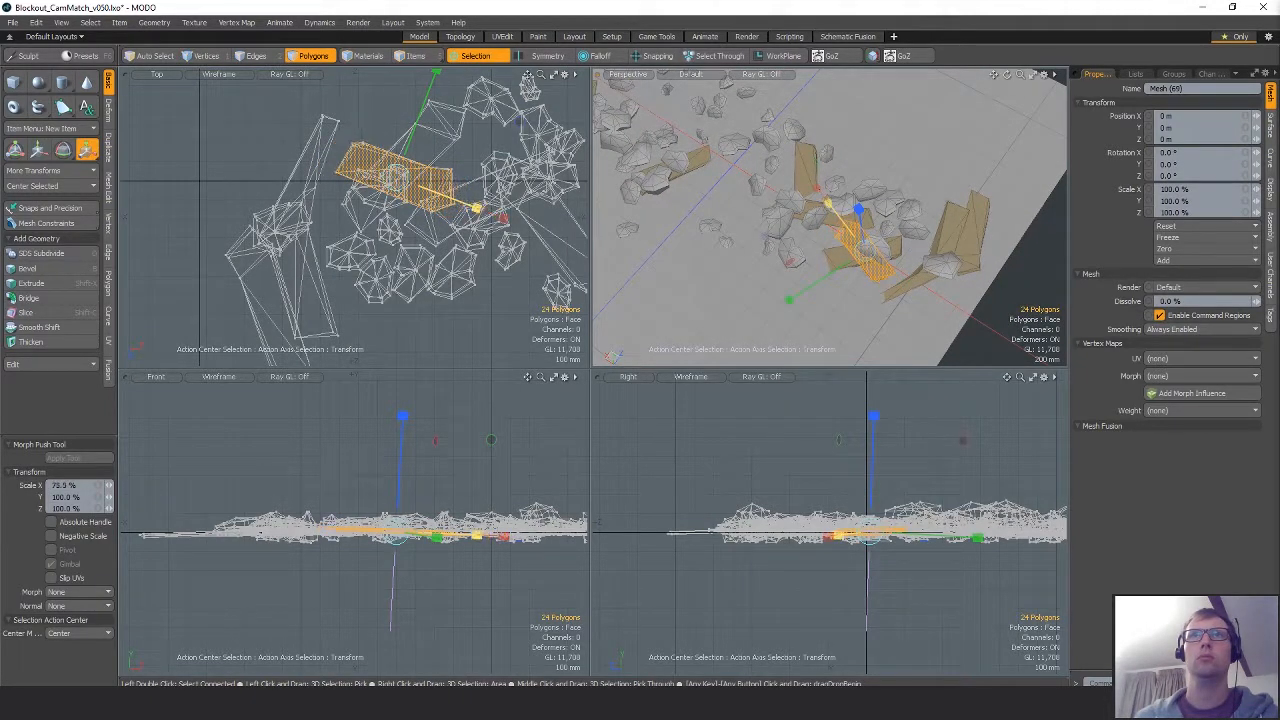
key("w")
left_click_drag(819, 194, 828, 206)
key("q")
left_click(915, 190)
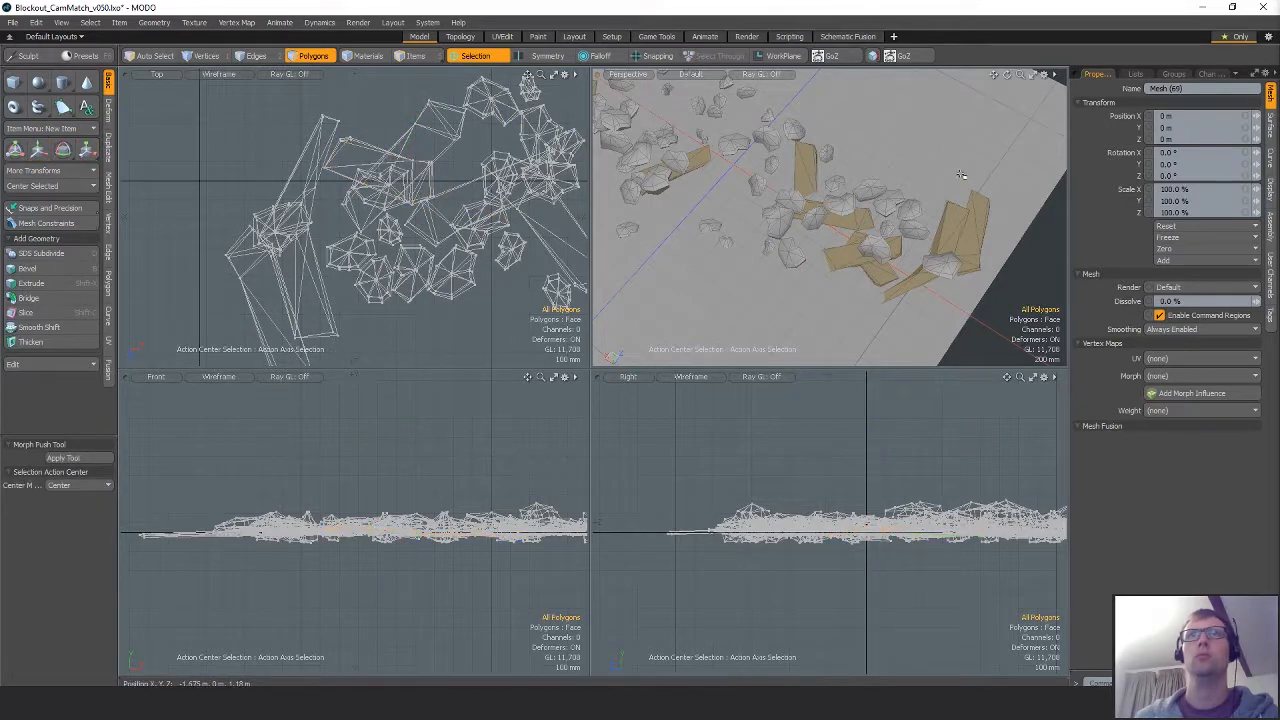
Move the small rock that overlaps its cluster out to a free spot beside it.
scroll(950, 180, "down", 3)
left_click_drag(915, 190, 778, 222, "alt")
scroll(778, 222, "up", 3)
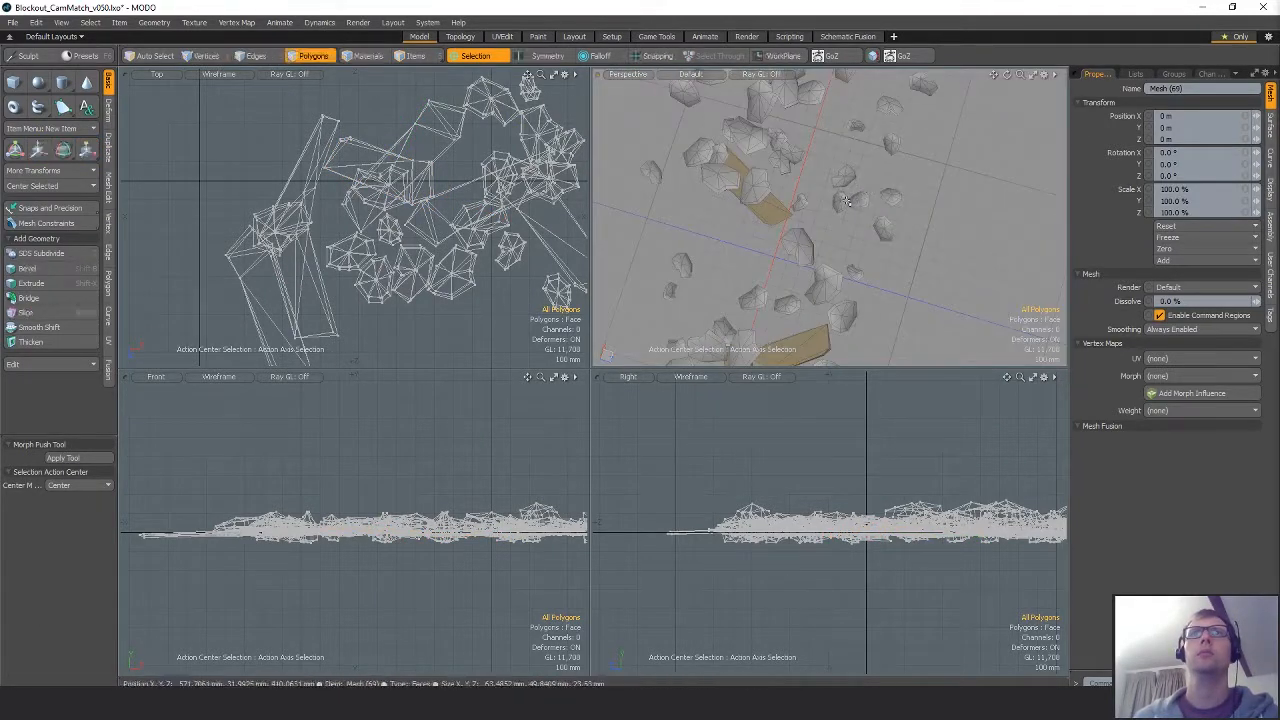
scroll(500, 217, "down", 4)
left_click_drag(500, 217, 418, 210, "alt+shift")
scroll(414, 207, "up", 4)
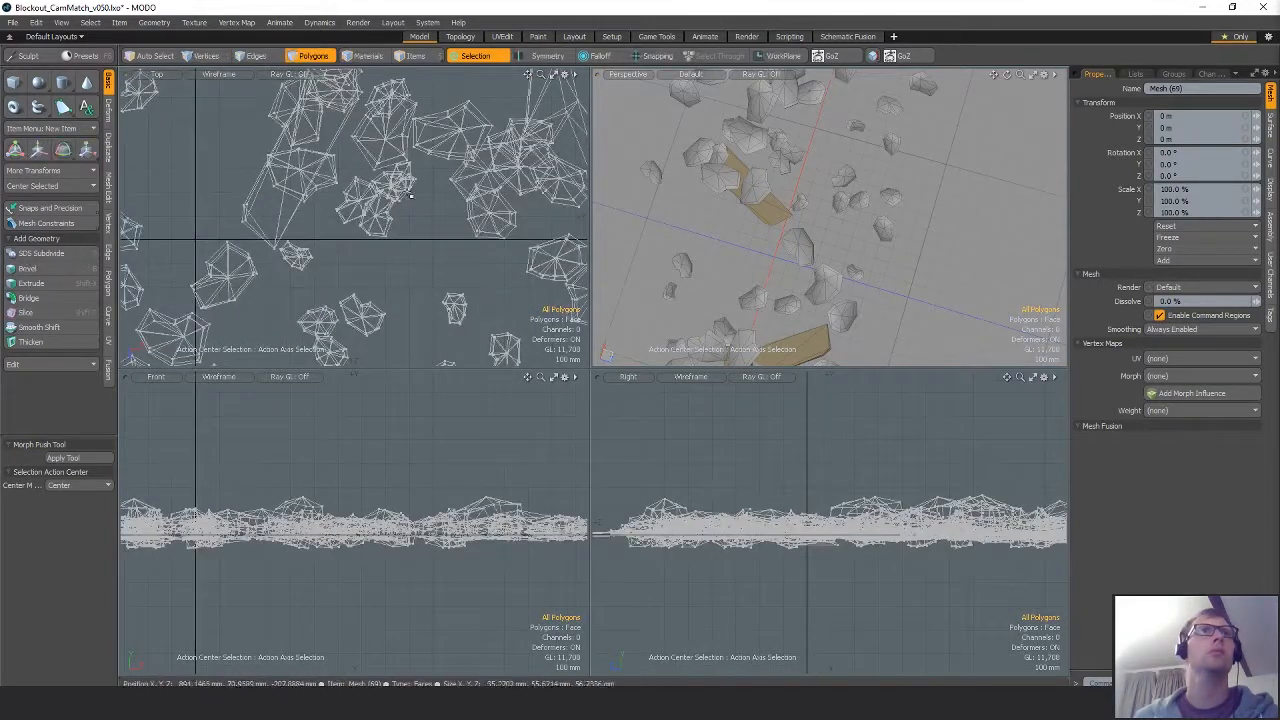
key("shift+a")
left_click_drag(906, 230, 846, 234, "ctrl+alt")
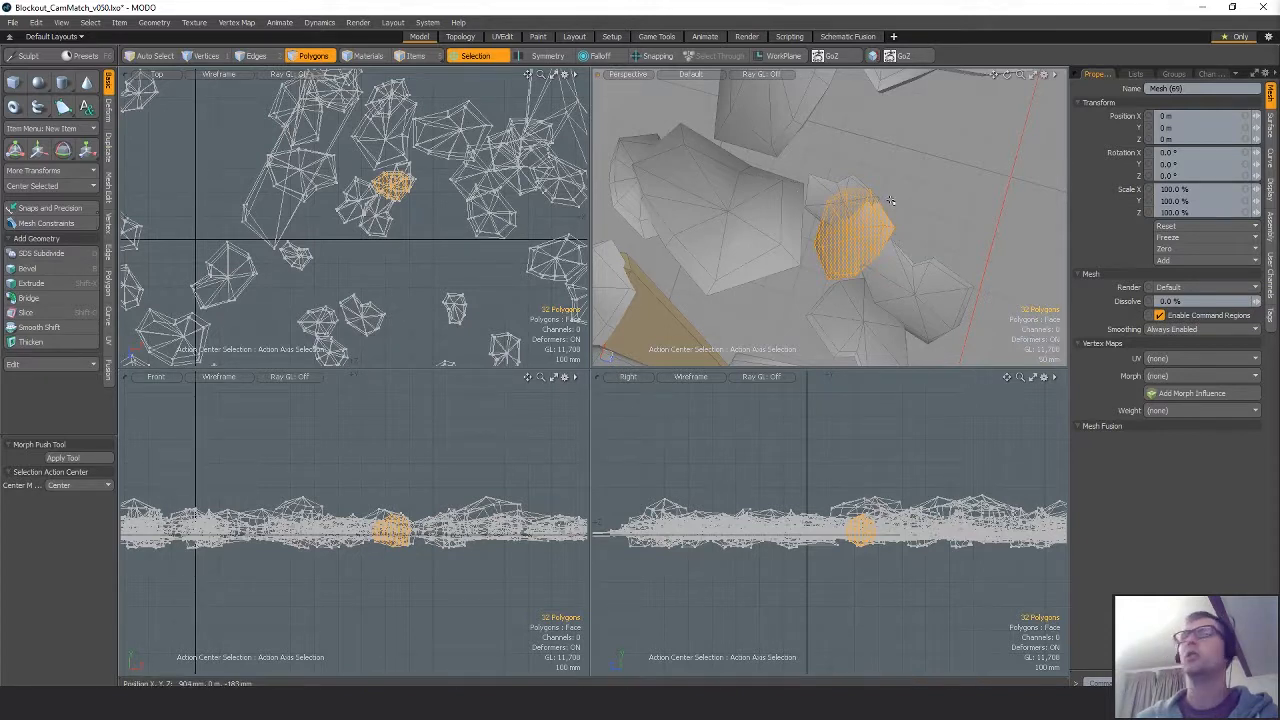
left_click_drag(818, 206, 808, 208, "alt")
scroll(460, 232, "down", 2)
scroll(457, 238, "up", 4)
left_click_drag(438, 189, 511, 250, "alt")
key("e")
key("w")
key("ctrl+z")
key("ctrl+z")
key("q")
Shift the remaining overlapping rock of the small cluster away from its neighbours.
double_click(383, 290)
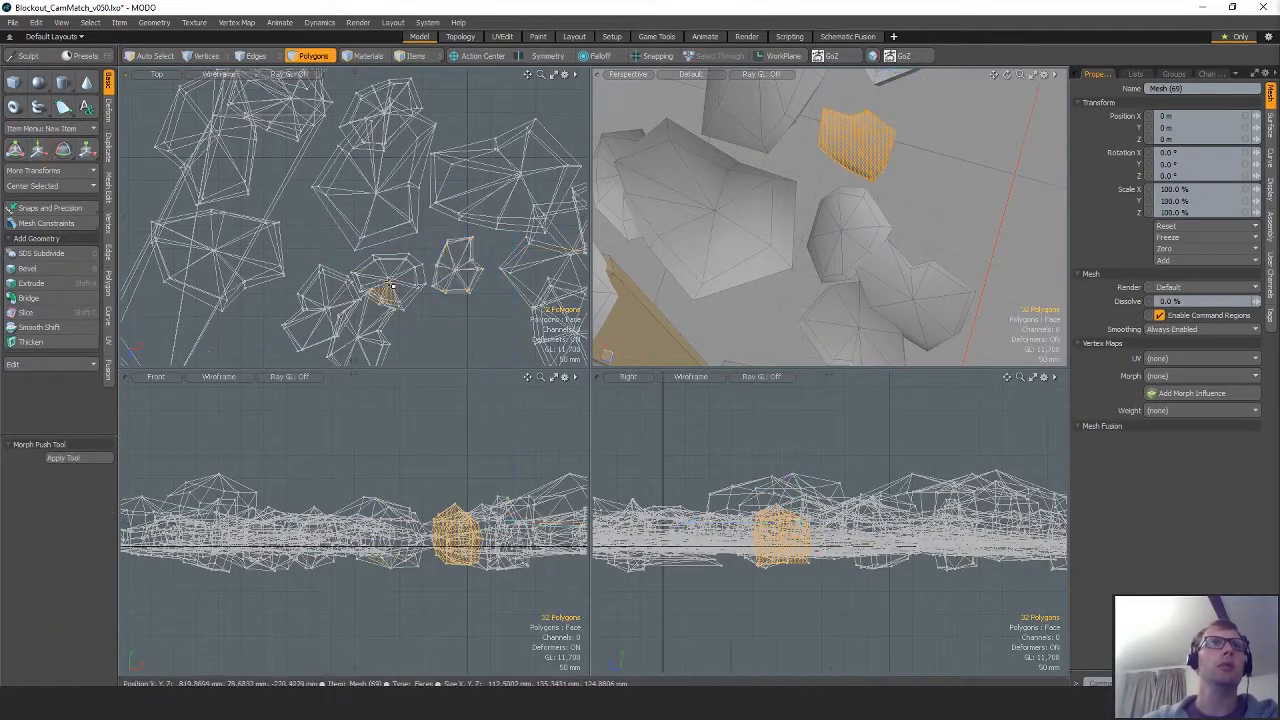
key("w")
left_click_drag(384, 290, 452, 312, "alt")
scroll(452, 312, "down", 2)
key("q")
Move the larger rock next to the small cluster further back in the top view.
double_click(417, 156)
key("w")
left_click_drag(441, 213, 440, 177)
key("q")
Move the rock overlapping the plank's end outward, clear of the rocks stacked there.
left_click(350, 103)
left_click(392, 96)
key("shift+a")
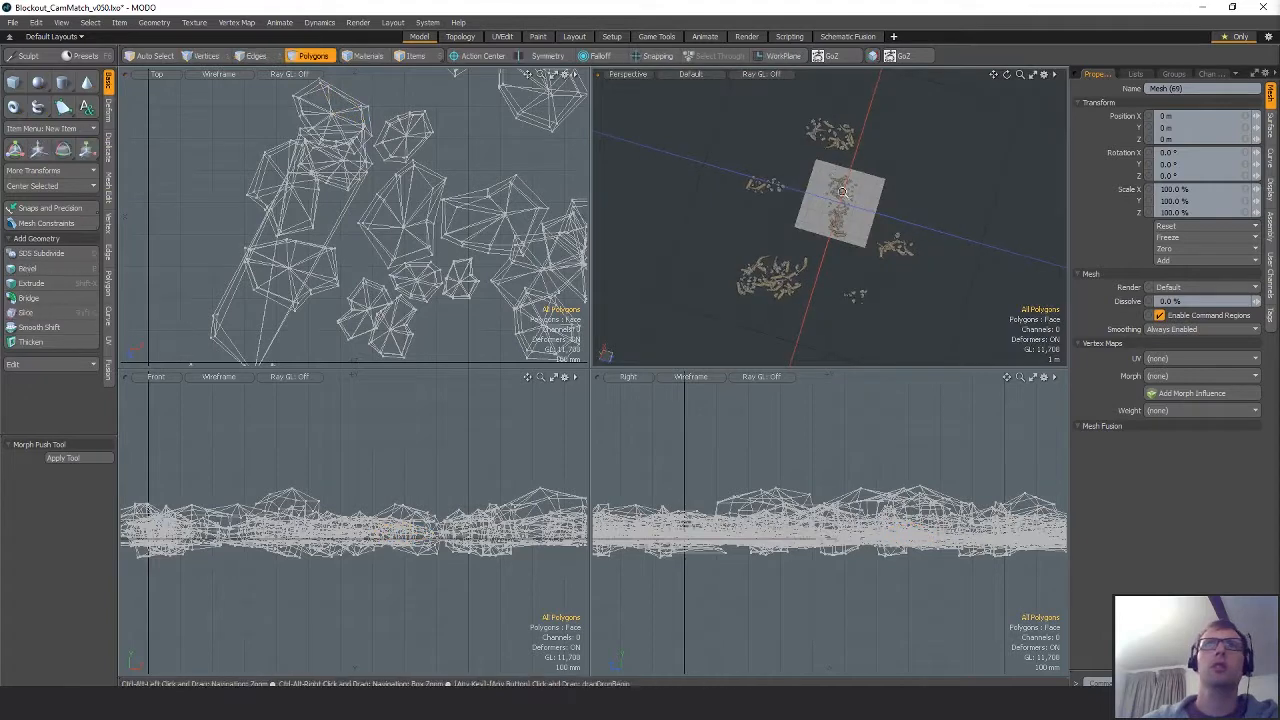
key("shift+a")
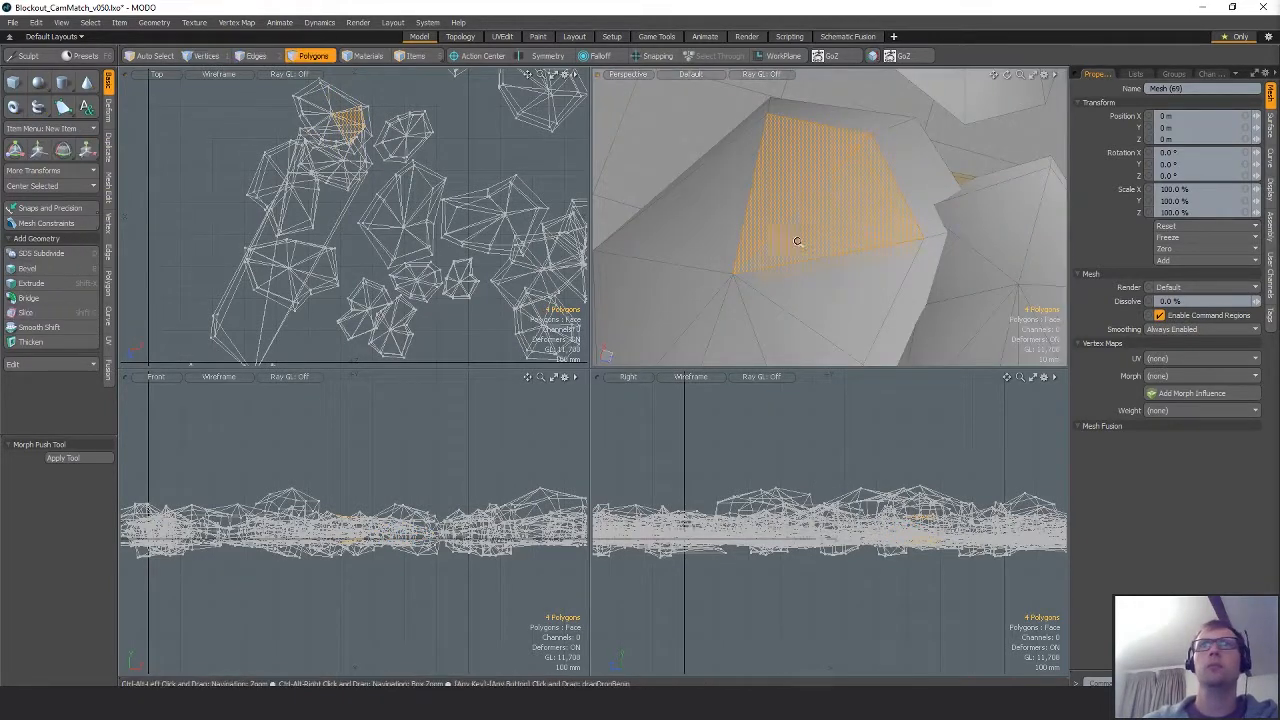
left_click_drag(797, 241, 802, 268, "ctrl+alt")
double_click(852, 262)
scroll(430, 192, "up", 2)
left_click_drag(438, 196, 428, 238, "alt+shift")
key("w")
key("space")
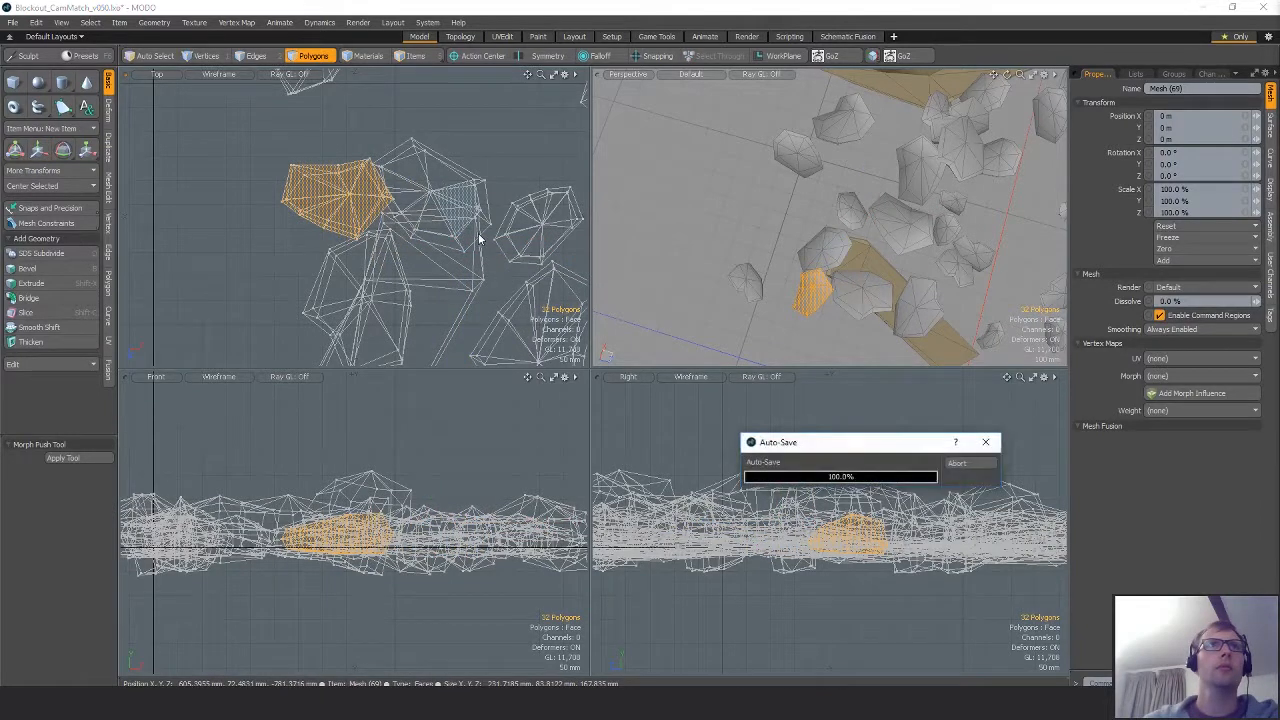
Move the adjoining rock away from the plank's end in the top view.
double_click(464, 172)
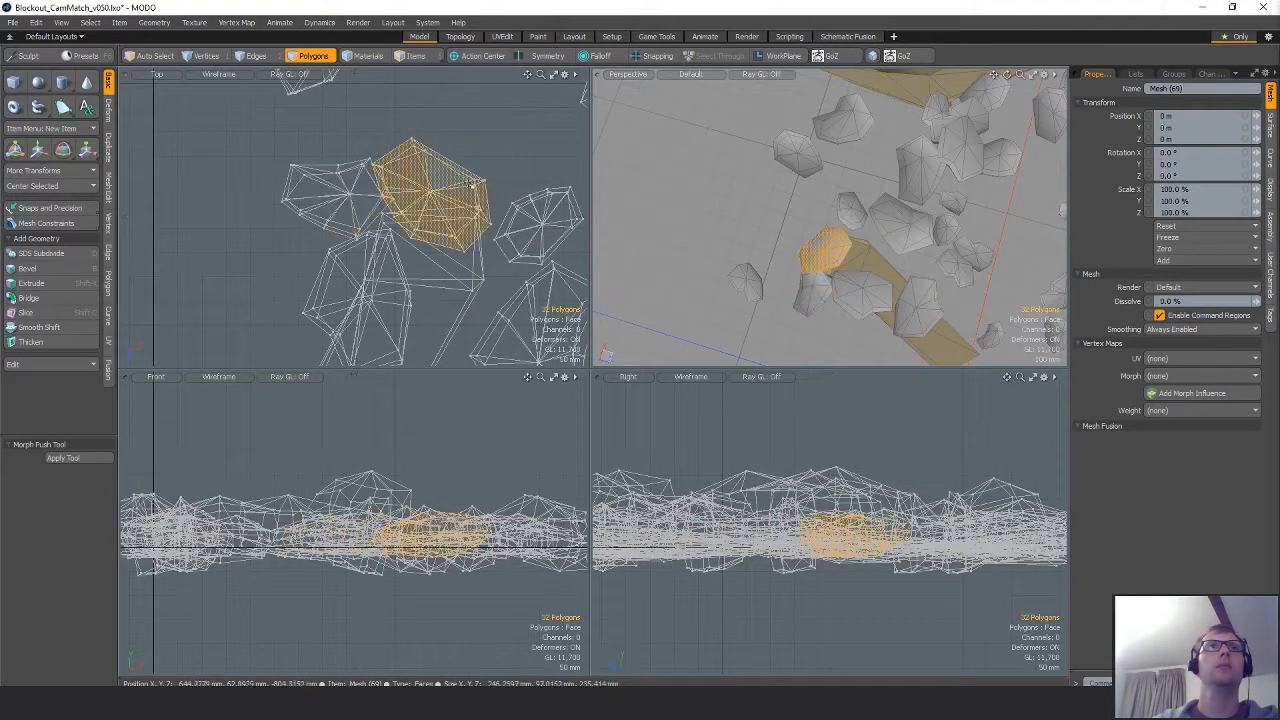
key("w")
left_click_drag(532, 283, 514, 237)
scroll(503, 271, "down", 3)
left_click_drag(436, 275, 405, 218, "alt+shift")
key("space")
Rotate the large rock lying over the plank's edge and lower it beside the plank.
double_click(398, 230)
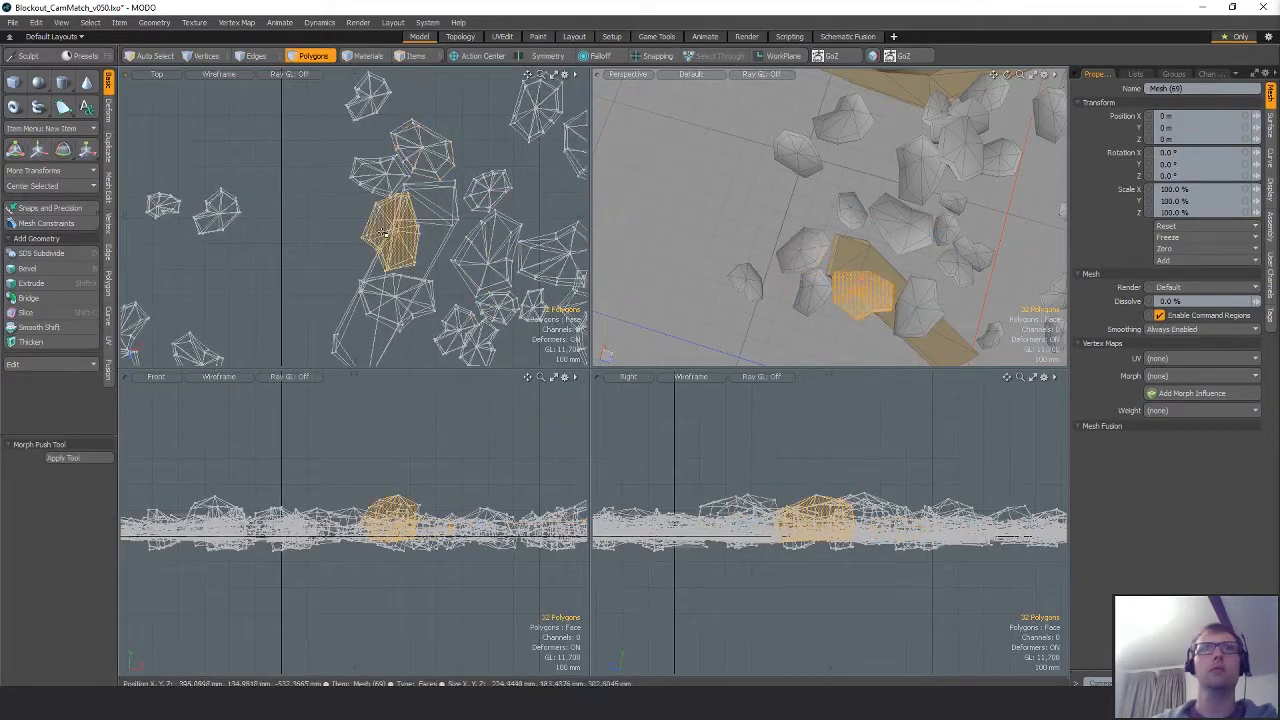
key("shift+a")
left_click_drag(838, 262, 872, 205, "alt")
key("y")
key("w")
key("e")
key("w")
left_click_drag(847, 303, 852, 310)
key("q")
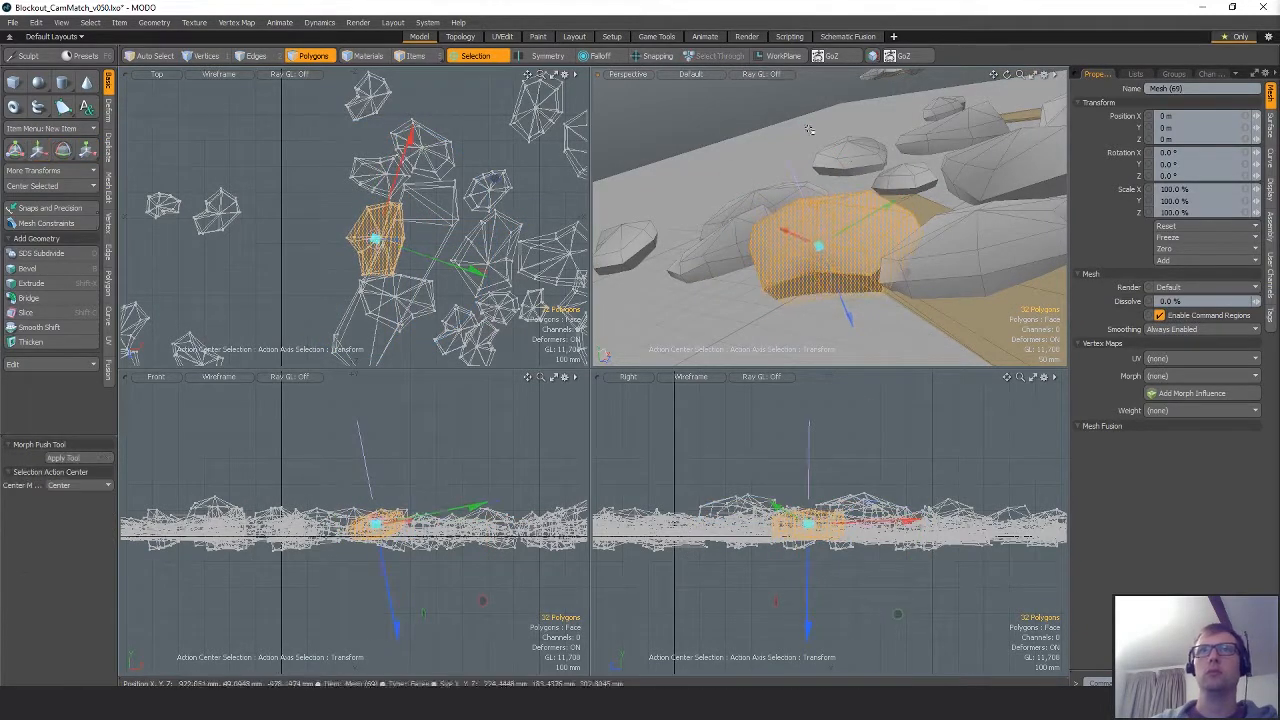
Move the isolated small rock about 18 mm down along its Z axis and -6 mm along Y.
left_click(712, 142)
left_click_drag(712, 142, 690, 202, "alt")
double_click(677, 190)
key("w")
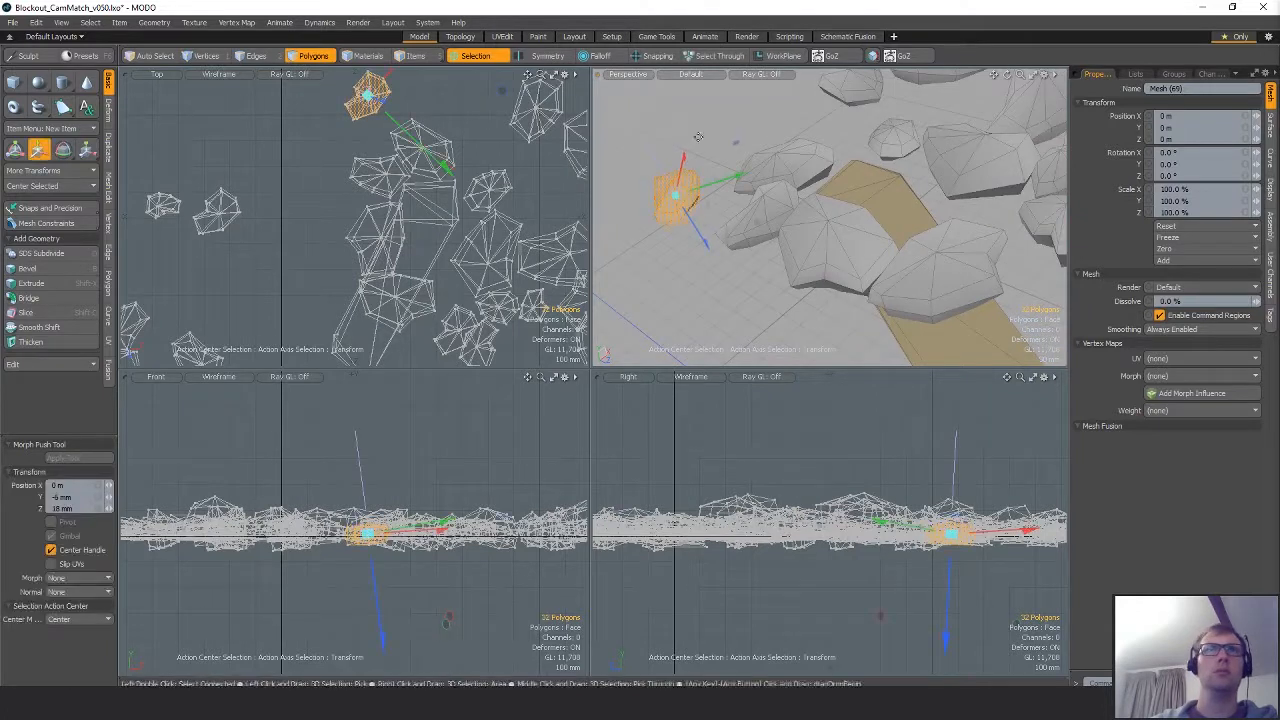
scroll(693, 131, "down", 4)
left_click_drag(745, 150, 700, 135, "alt")
key("q")
Reposition a nearby rock and lower the large rock beside the plank's end into the ground.
double_click(885, 280)
left_click_drag(885, 280, 820, 234, "alt+shift")
key("w")
key("q")
double_click(852, 307)
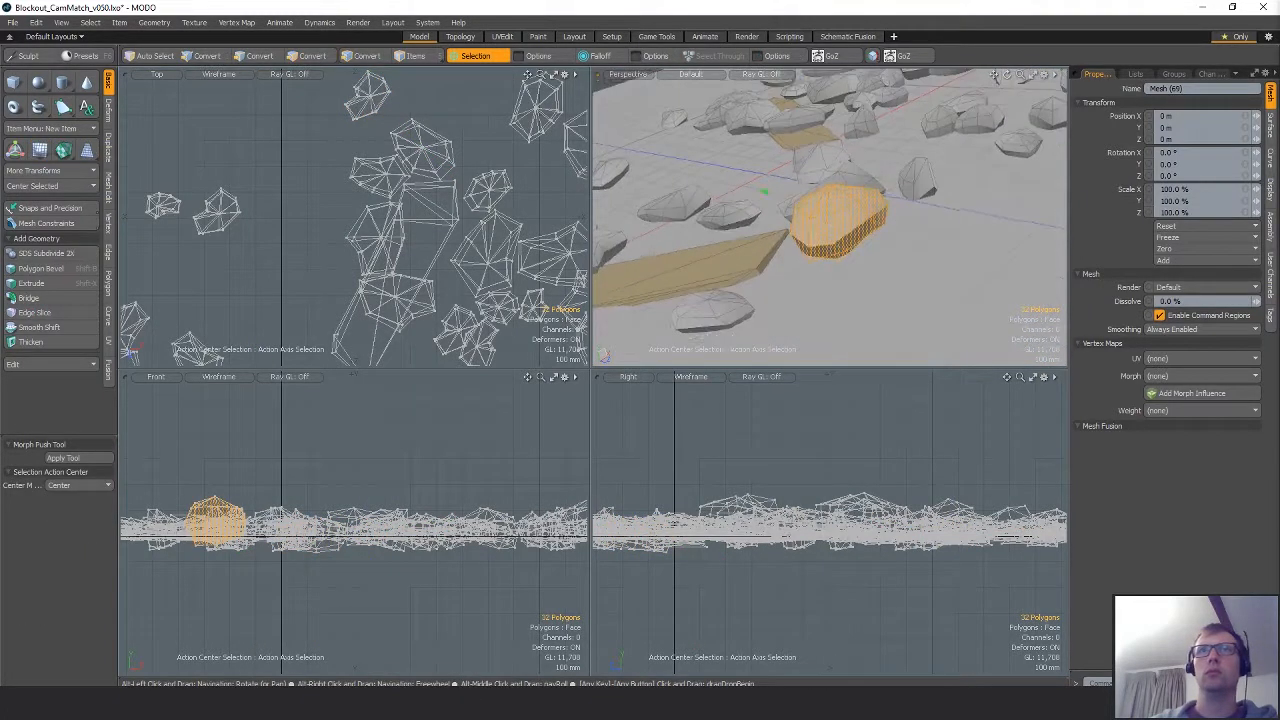
key("w")
left_click_drag(812, 172, 816, 190)
key("q")
Thin out the small rock cluster near the middle by repositioning one rock and deleting an overlapping one.
left_click_drag(955, 166, 834, 236, "alt")
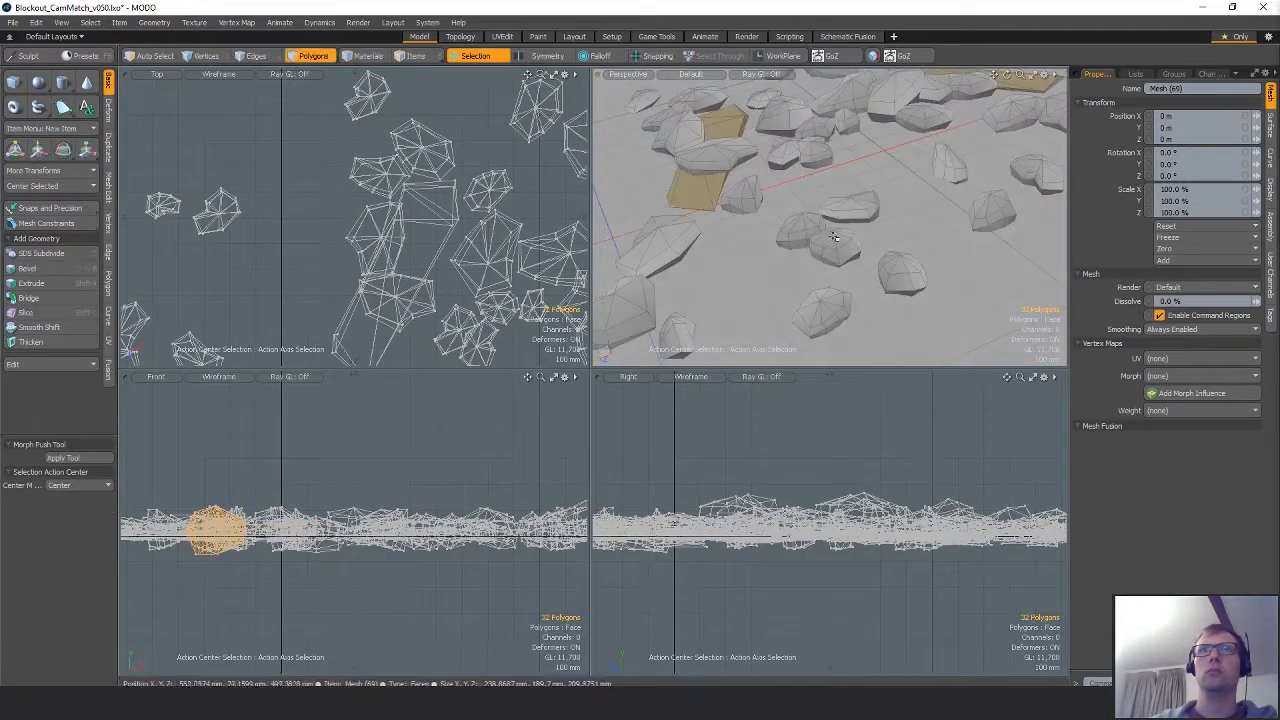
key("w")
left_click_drag(878, 116, 726, 262)
key("q")
left_click(884, 160)
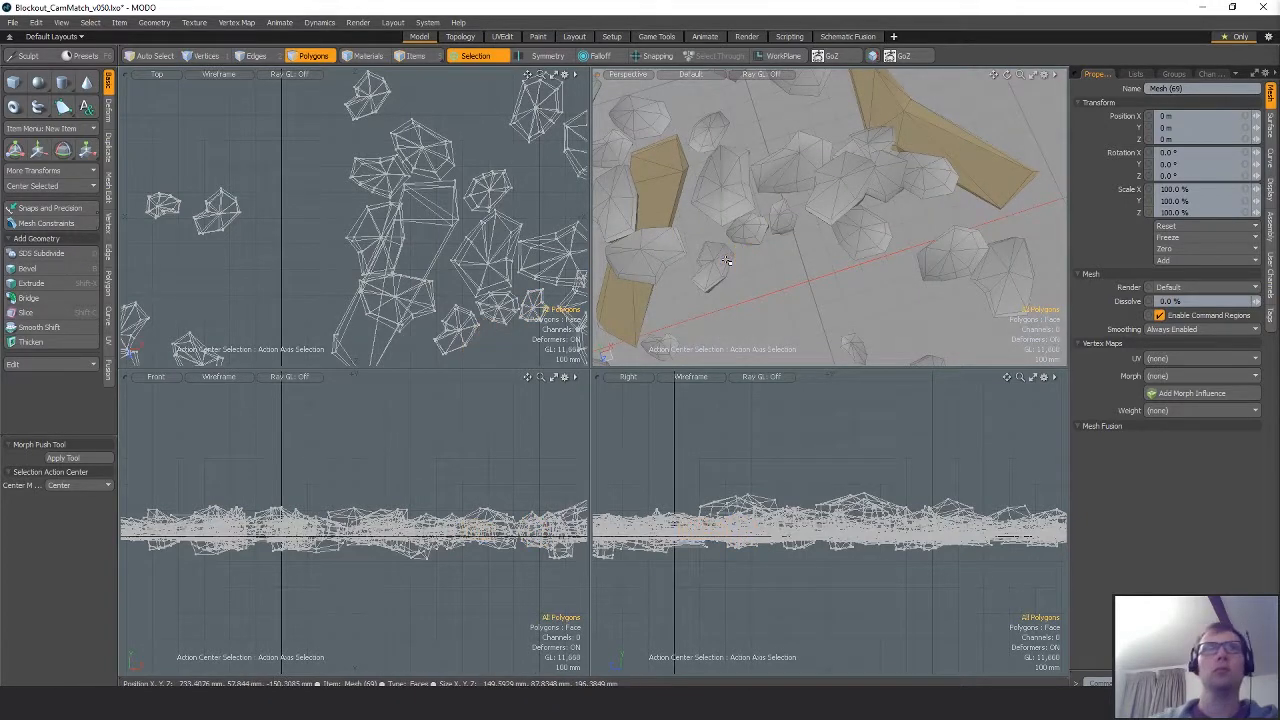
Rotate the rock in front of the bent plank's rock group and move it clear of the group.
left_click_drag(403, 215, 340, 217, "ctrl+alt")
left_click_drag(508, 236, 404, 222, "alt")
double_click(462, 220)
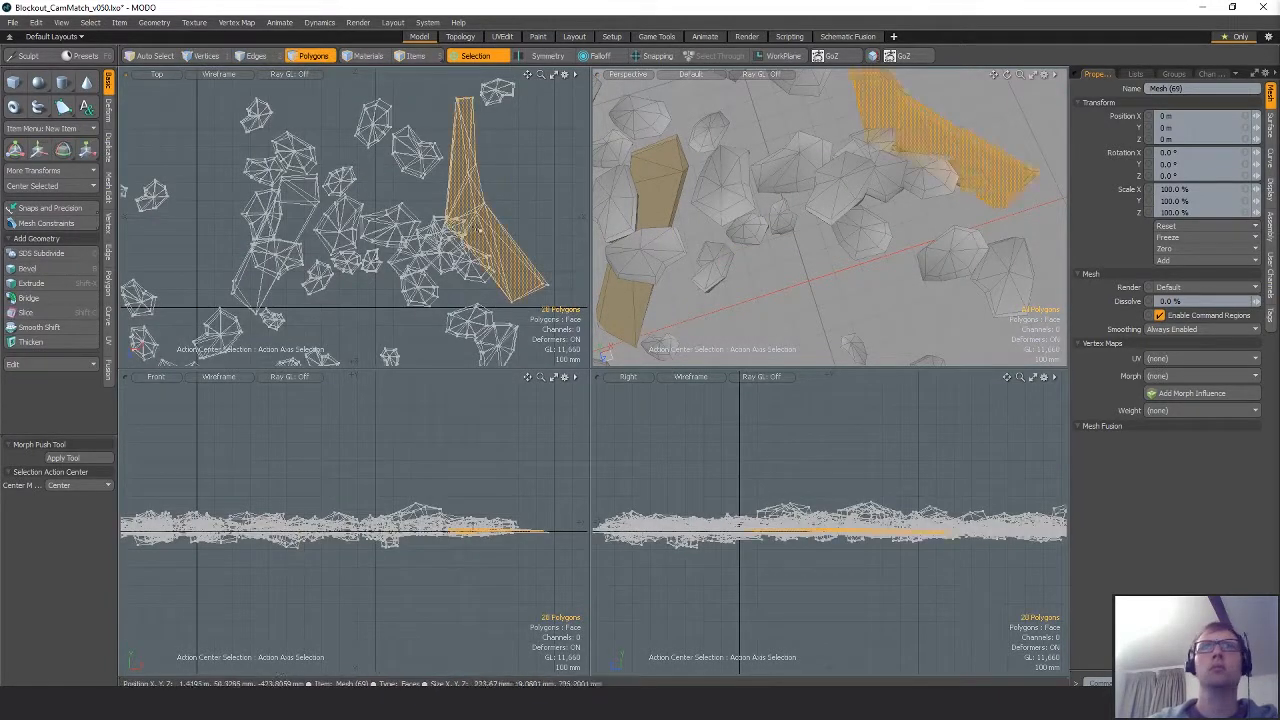
key("shift+a")
left_click_drag(908, 276, 762, 307, "alt")
double_click(762, 306)
left_click_drag(476, 190, 458, 122, "alt")
left_click_drag(458, 122, 520, 182, "ctrl+alt")
key("e")
key("w")
left_click_drag(415, 216, 413, 231)
key("q")
Delete the overlapping rock in the group beside the bent plank and rotate the rock next to it.
left_click(425, 145)
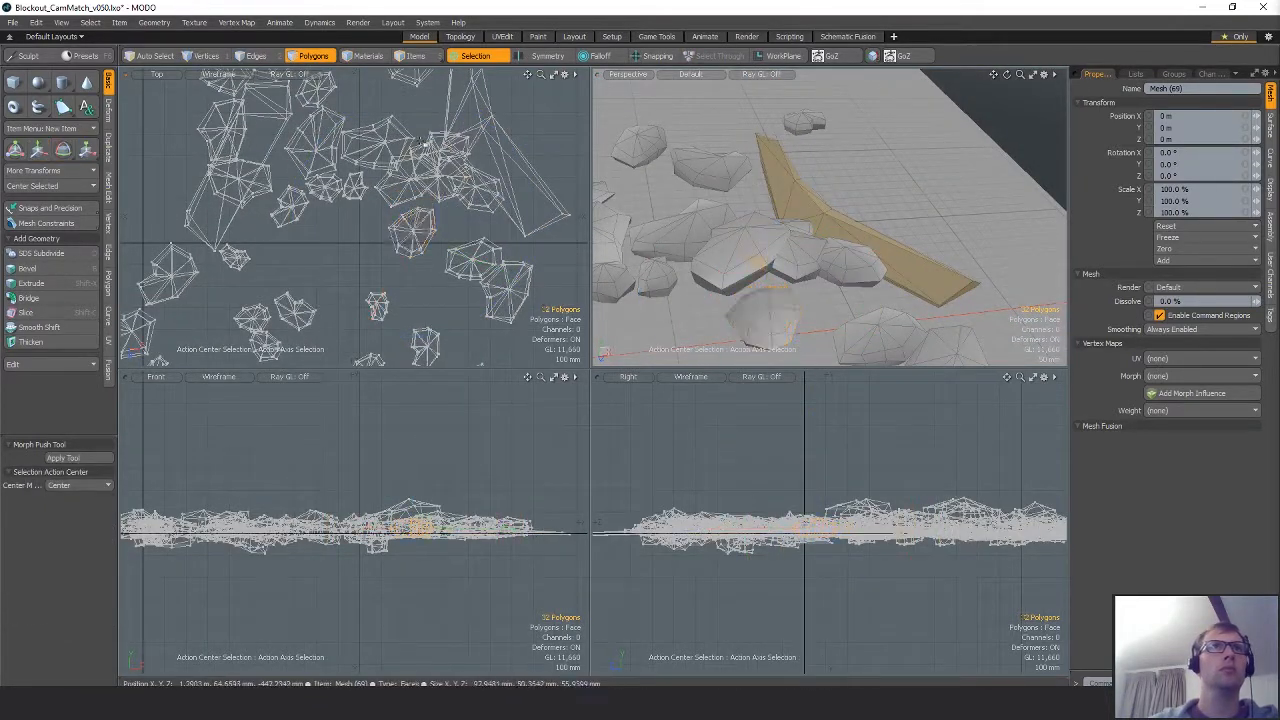
double_click(450, 157)
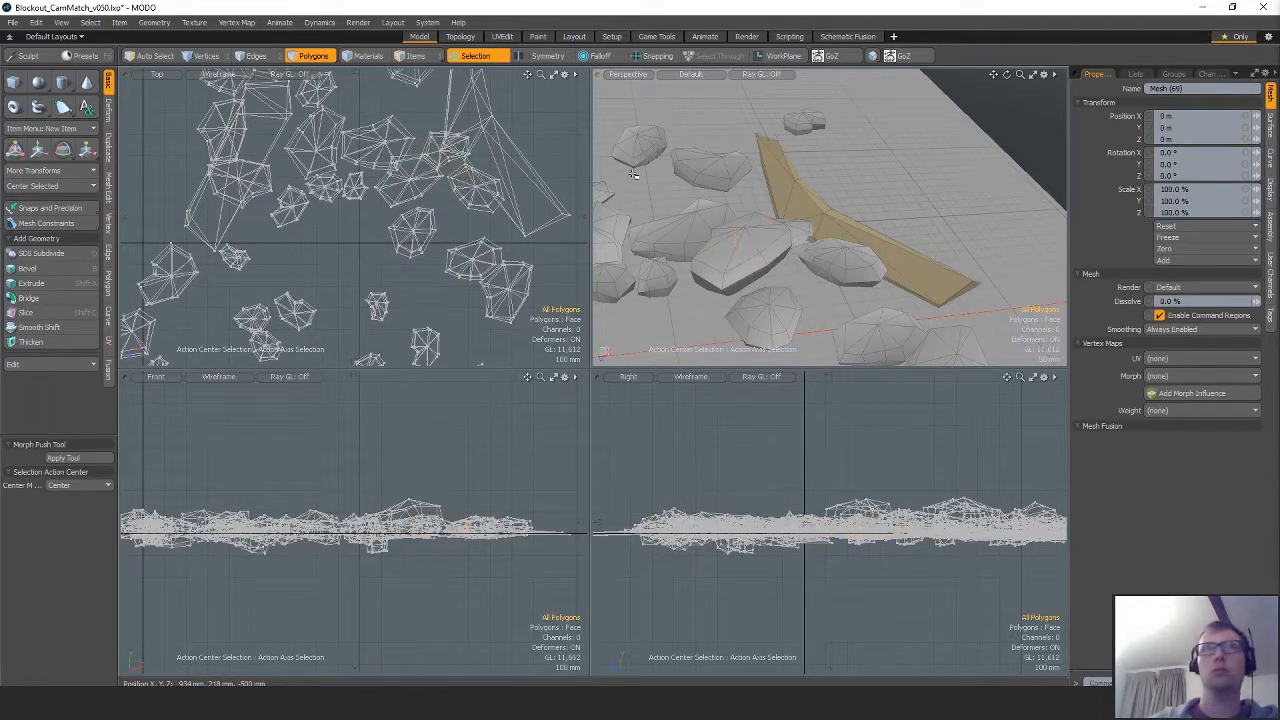
double_click(433, 142)
key("e")
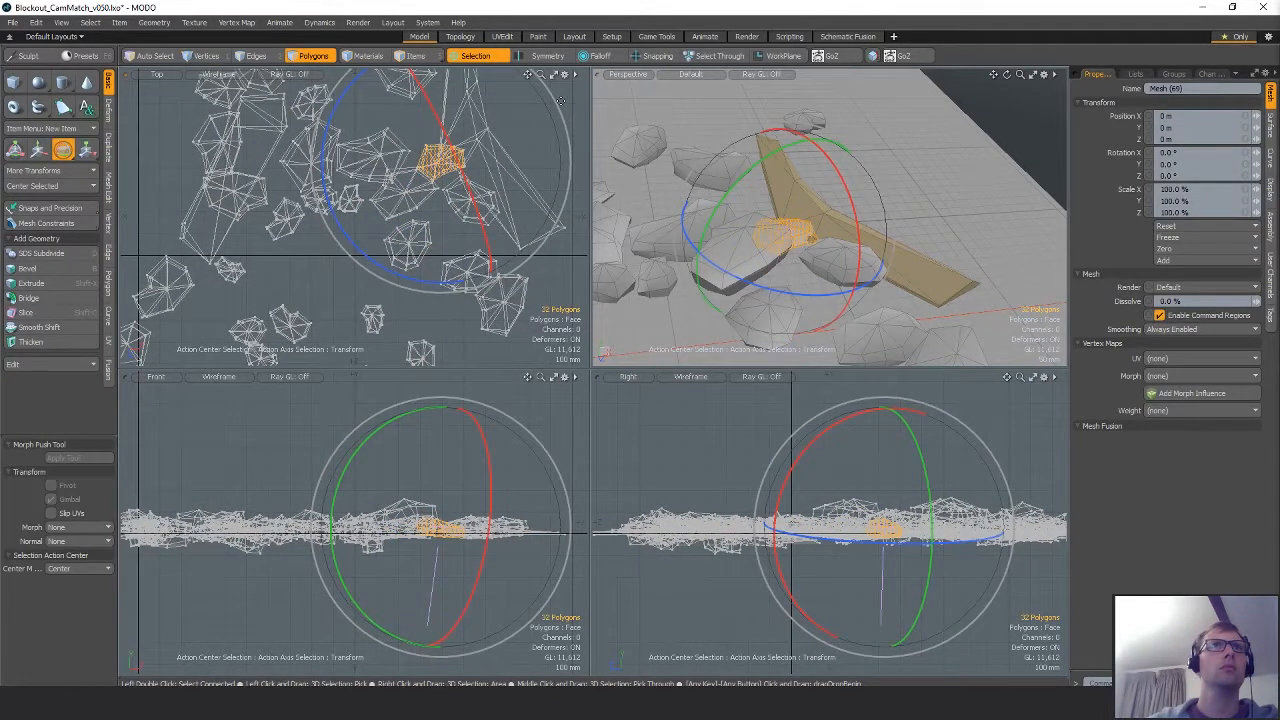
left_click_drag(561, 101, 559, 218)
left_click_drag(862, 206, 808, 197, "alt")
key("q")
Clear the selection action center and lower the tall rock in the group about 24 mm along the world Y axis.
double_click(724, 203)
key("w")
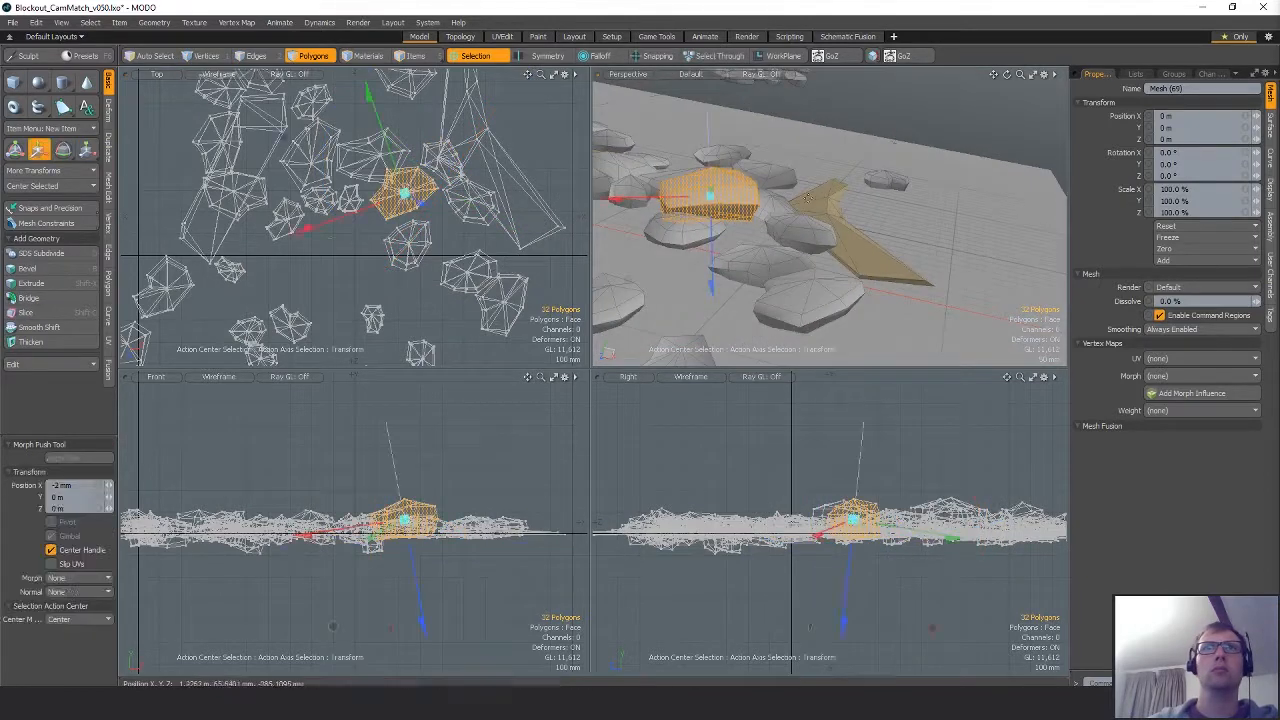
key("Escape")
key("w")
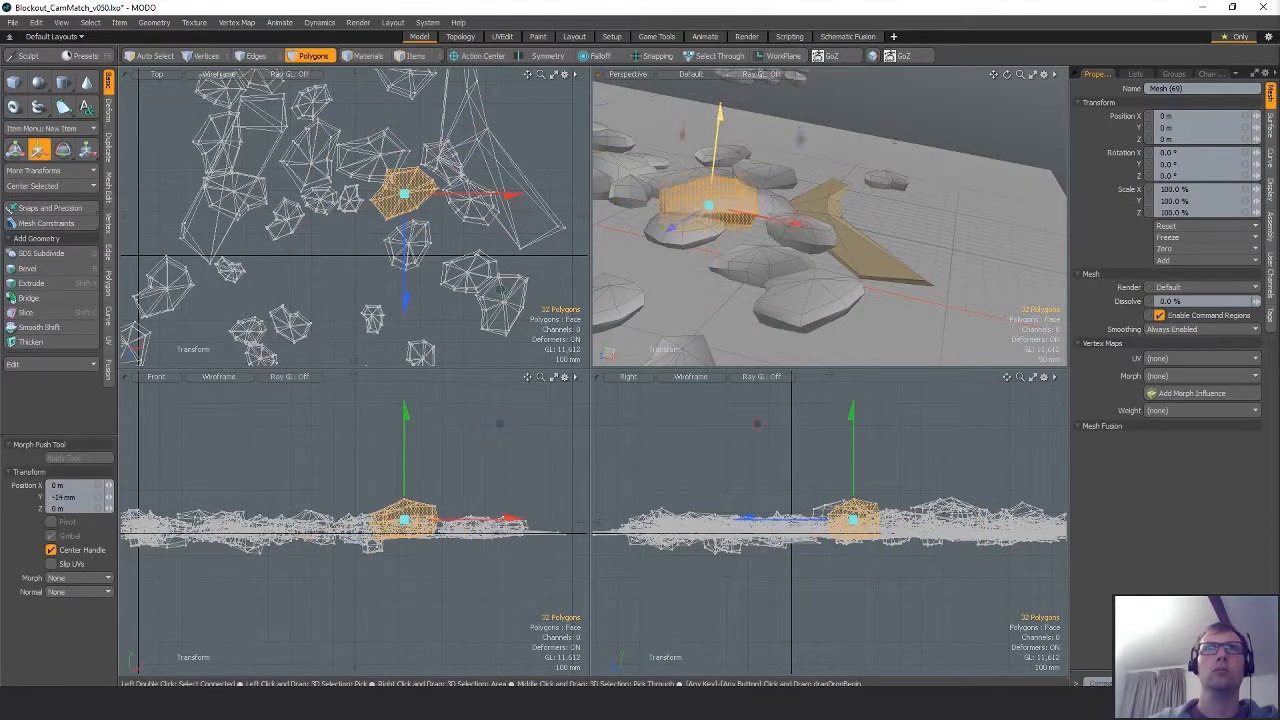
key("q")
left_click_drag(719, 112, 860, 208)
key("Escape")
Select the small rocks scattered over the ground, duplicate them and move the copies 3.1 m in X and 2.65 m in Z.
scroll(788, 249, "down", 4)
mouse_move(860, 208)
left_mouse_down("ctrl+alt")
mouse_move(823, 210)
mouse_move(888, 204)
mouse_move(863, 193)
mouse_move(912, 170)
mouse_move(846, 187)
mouse_move(853, 214)
left_mouse_up("ctrl+alt")
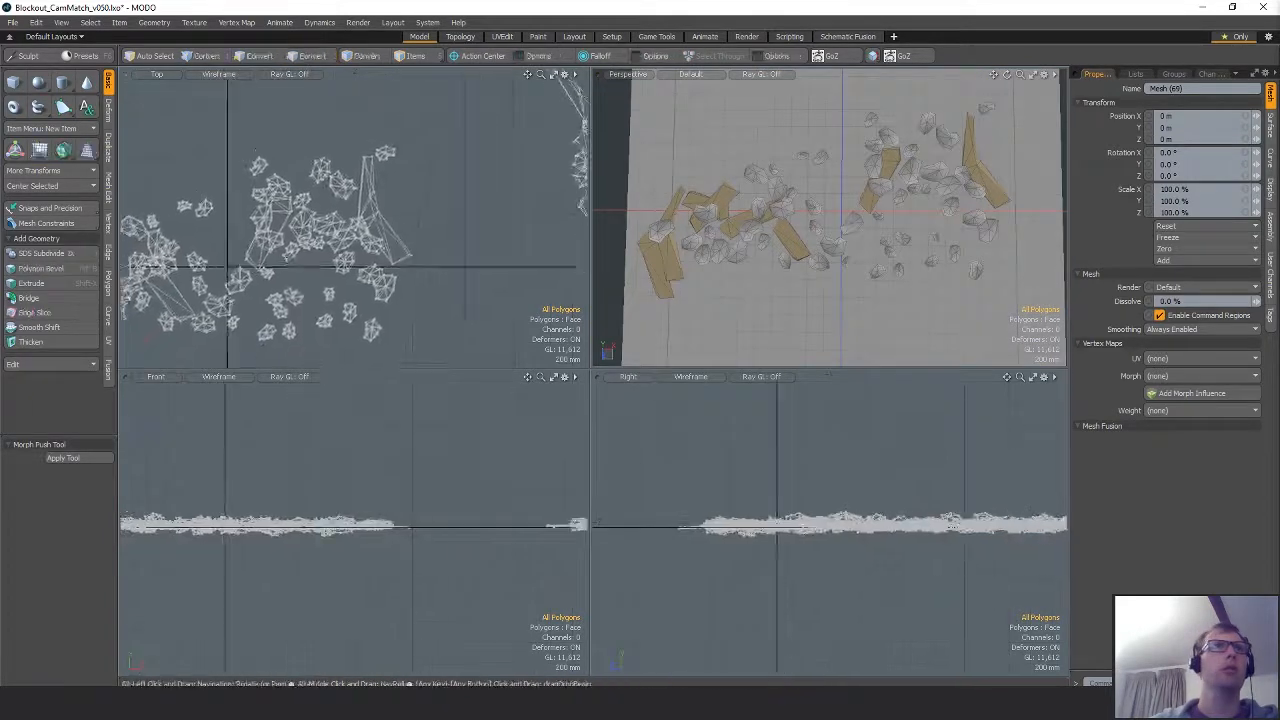
left_click_drag(240, 300, 376, 236, "alt+shift")
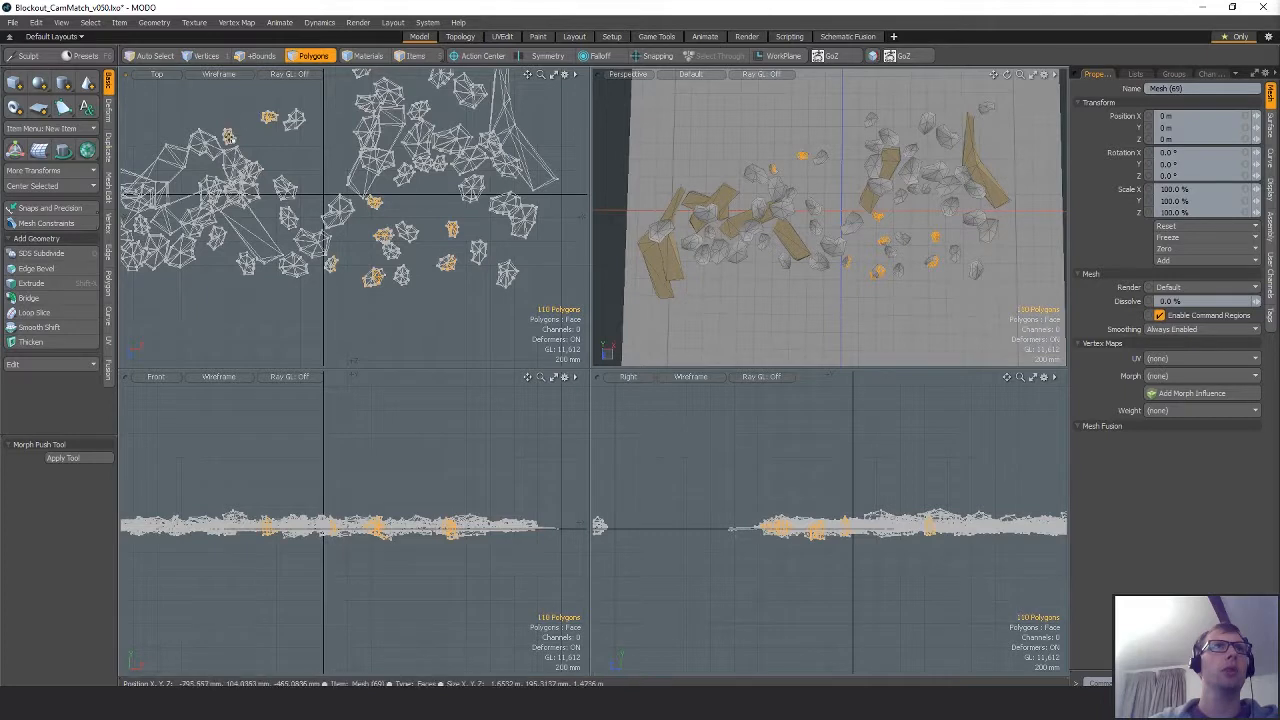
left_click_drag(340, 163, 417, 190, "alt+shift")
left_click_drag(401, 266, 408, 238, "alt+shift")
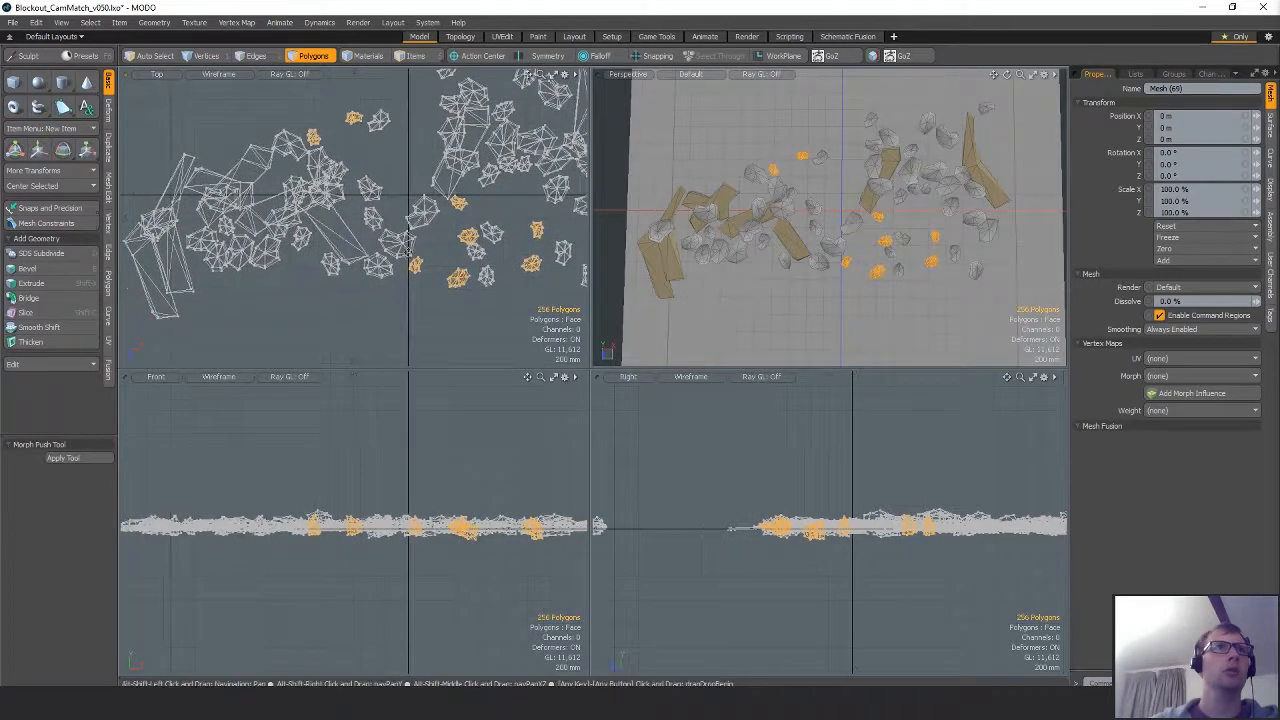
left_click_drag(226, 228, 295, 281, "alt+shift")
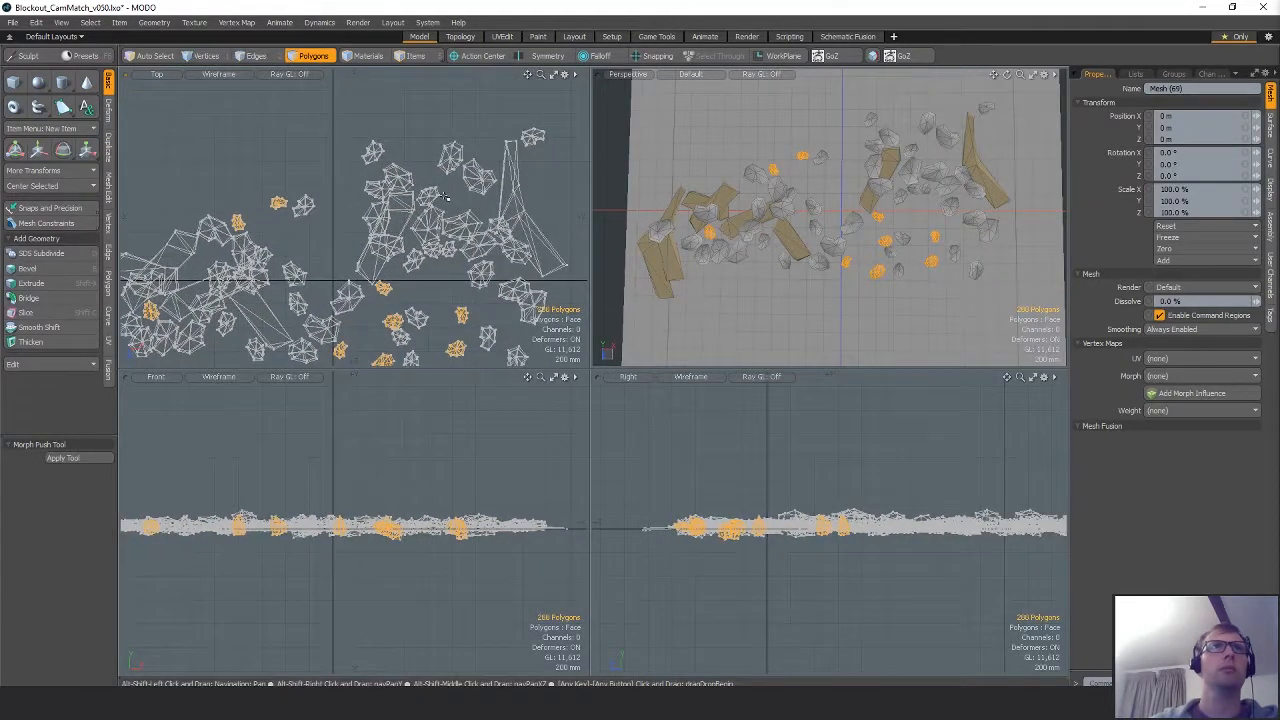
double_click(433, 251, "shift")
left_click_drag(433, 251, 355, 212, "alt+shift")
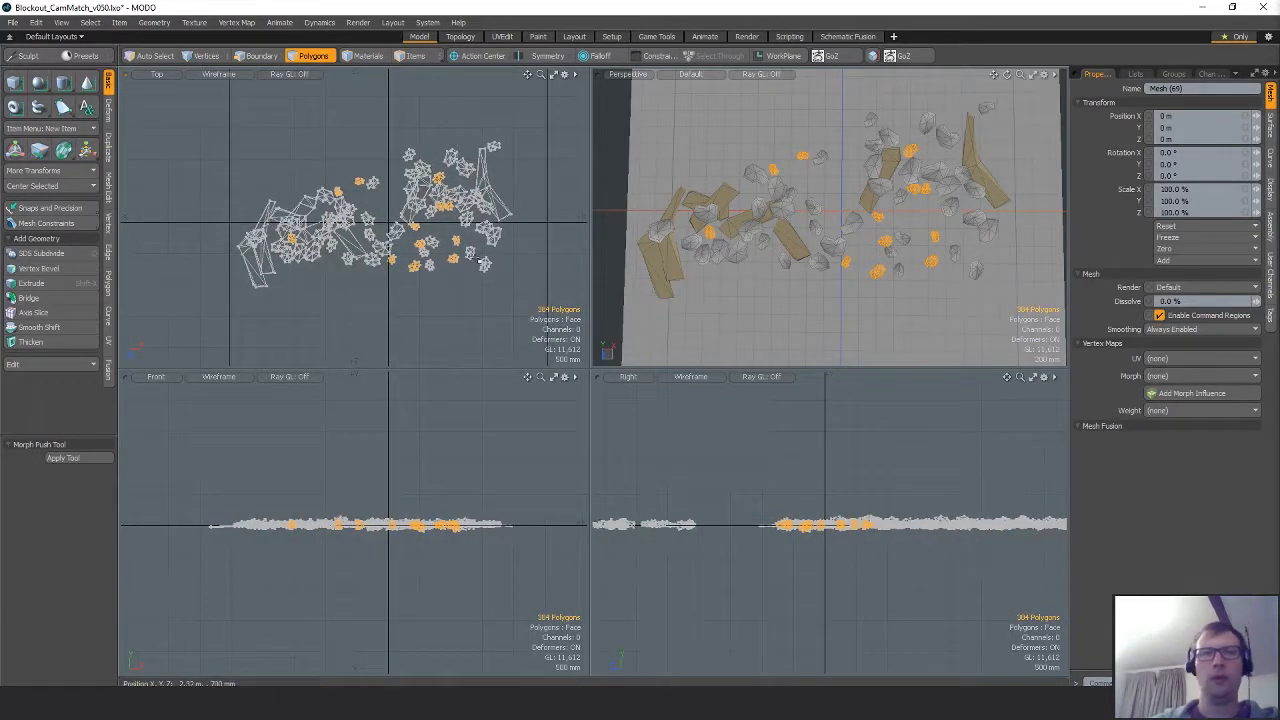
key("w")
left_click_drag(474, 264, 401, 267, "ctrl+alt")
left_click_drag(434, 275, 524, 350)
left_click_drag(484, 304, 455, 287, "alt+shift")
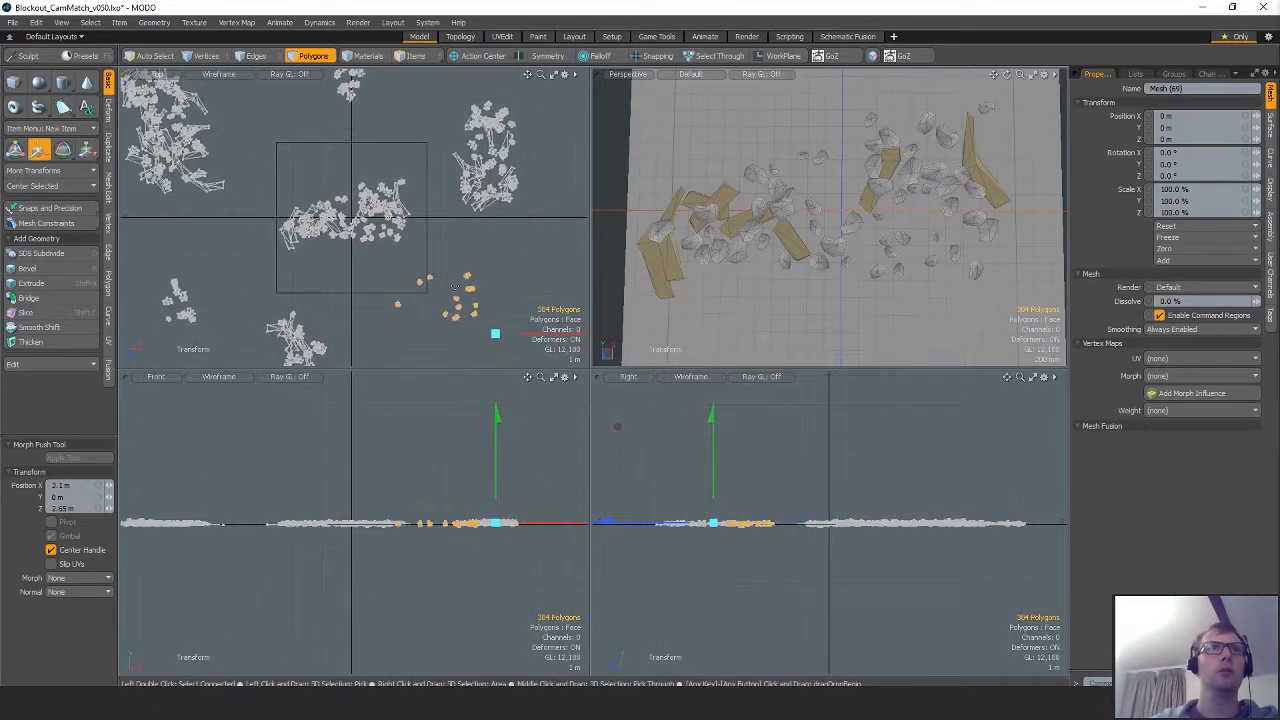
key("q")
Select the cluster among the copied small rocks, move it in front of the central rock and plank pile and rotate it.
right_click_drag(463, 263, 445, 345)
right_click_drag(485, 237, 482, 241)
key("w")
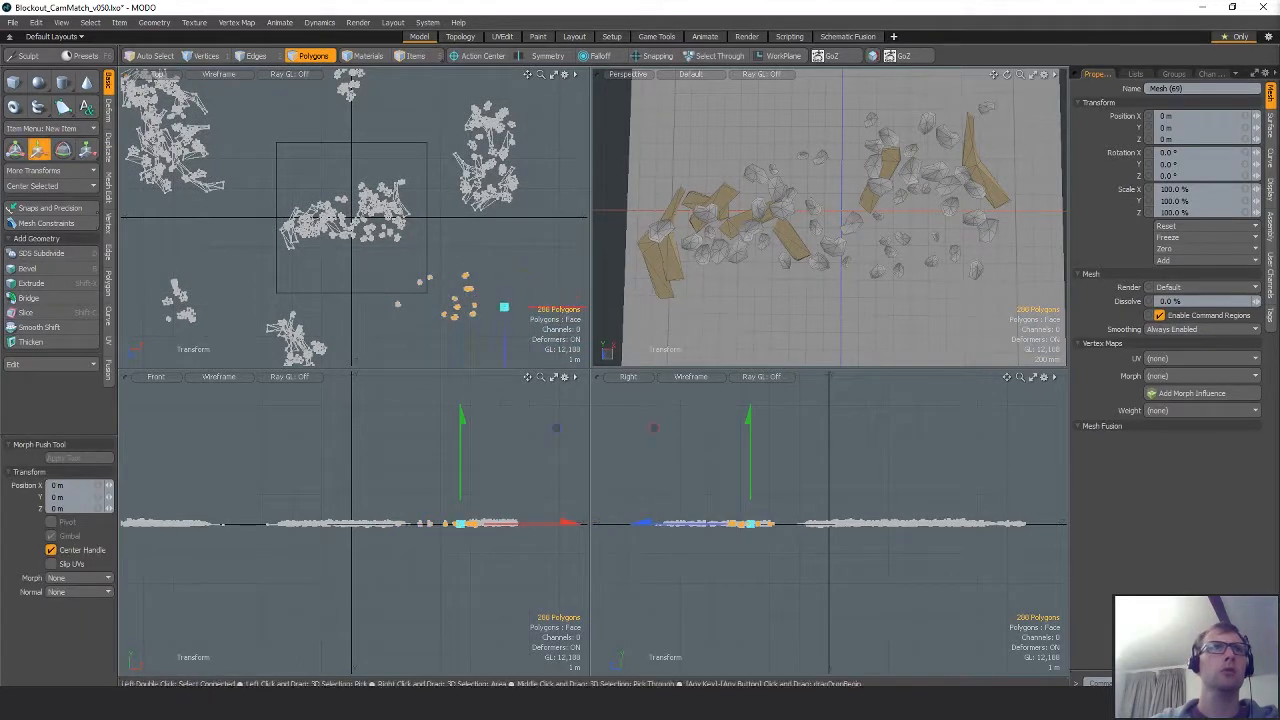
mouse_move(505, 307)
left_mouse_down()
mouse_move(409, 271)
mouse_move(470, 272)
left_mouse_up()
left_click_drag(470, 272, 470, 243, "alt+shift")
key("e")
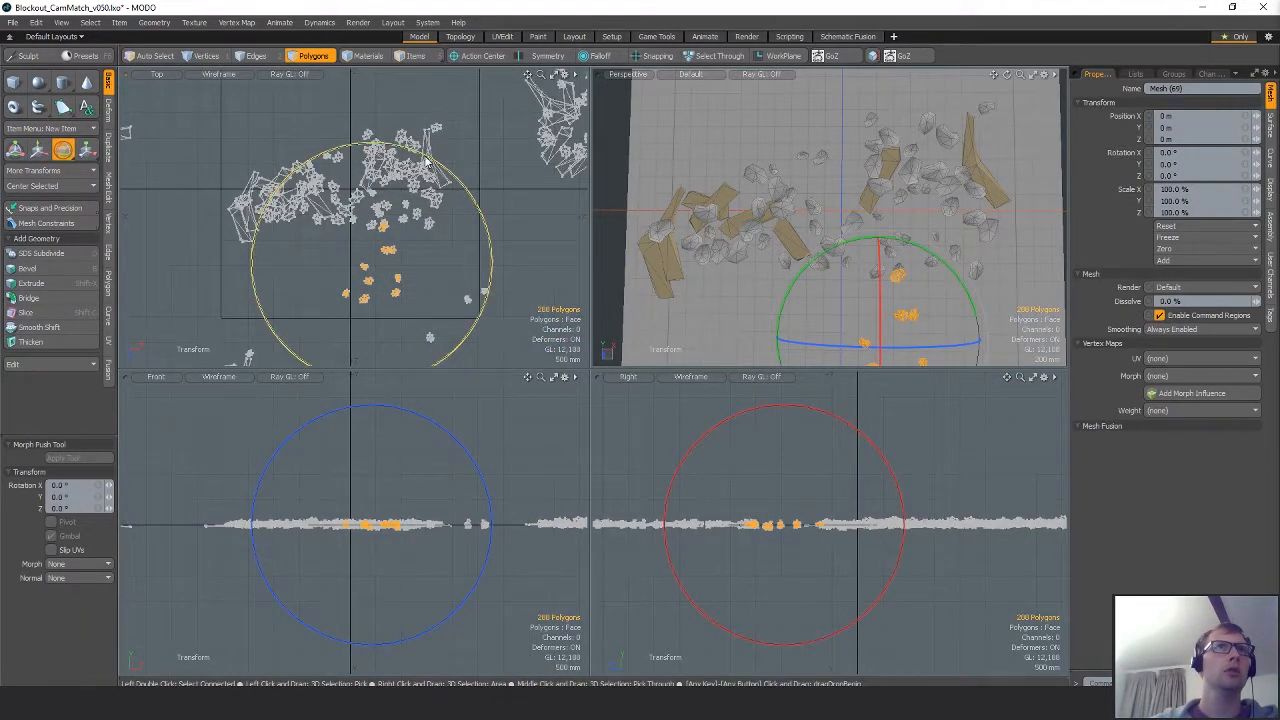
left_click_drag(424, 159, 270, 204)
Shift the rock cluster along the front edge of the central pile and rotate it slightly further.
key("w")
left_click_drag(388, 217, 287, 217)
key("e")
left_click_drag(322, 160, 289, 168)
key("w")
key("q")
Duplicate the small rock cluster, place the copies behind the central pile, rotate them and adjust their position.
left_click_drag(386, 274, 411, 192, "alt")
key("3")
key("w")
key("e")
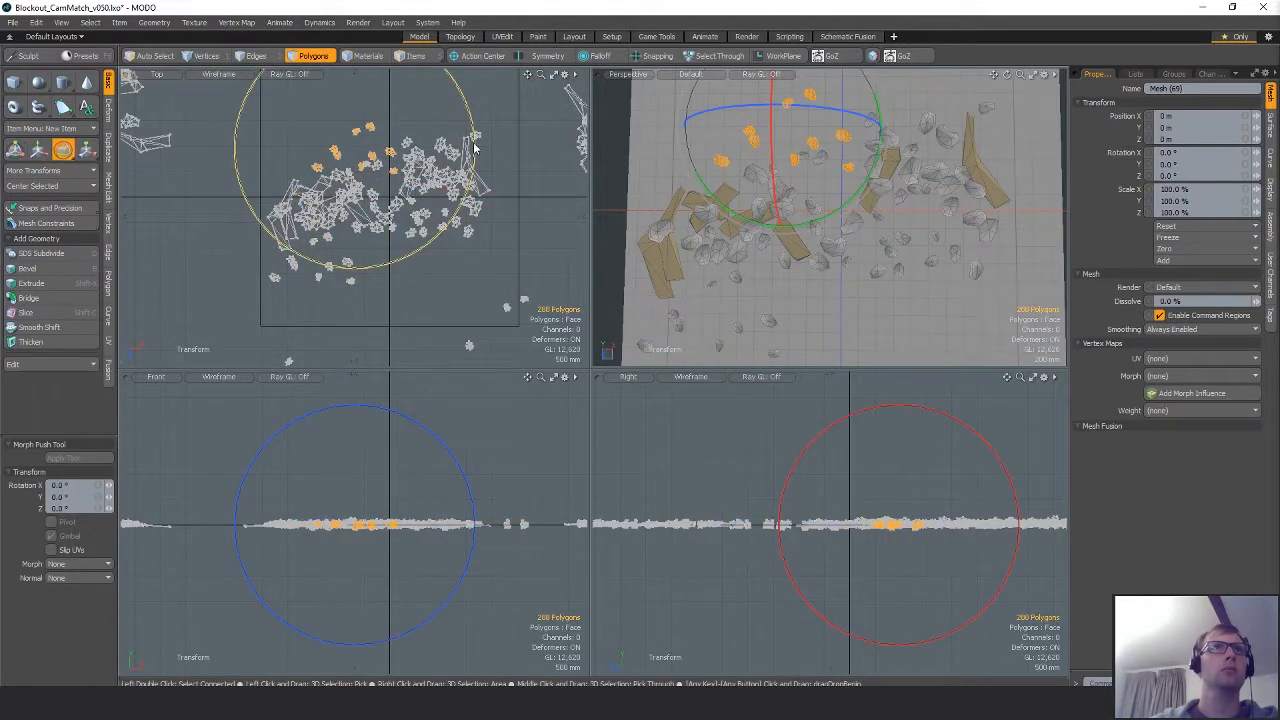
left_click_drag(474, 148, 420, 276)
key("w")
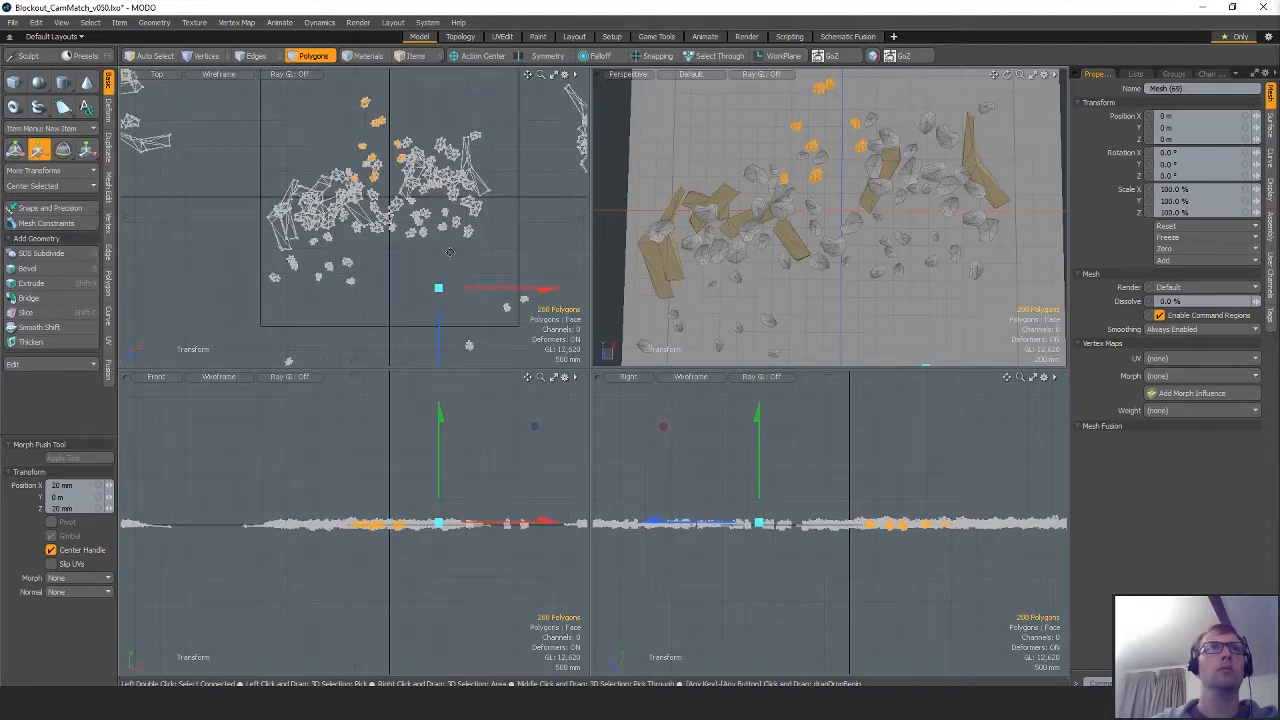
Select the small rock touching its neighbours behind the pile and move it about 75 mm in X.
left_click_drag(450, 252, 412, 282, "alt+shift")
scroll(325, 184, "up", 5)
key("q")
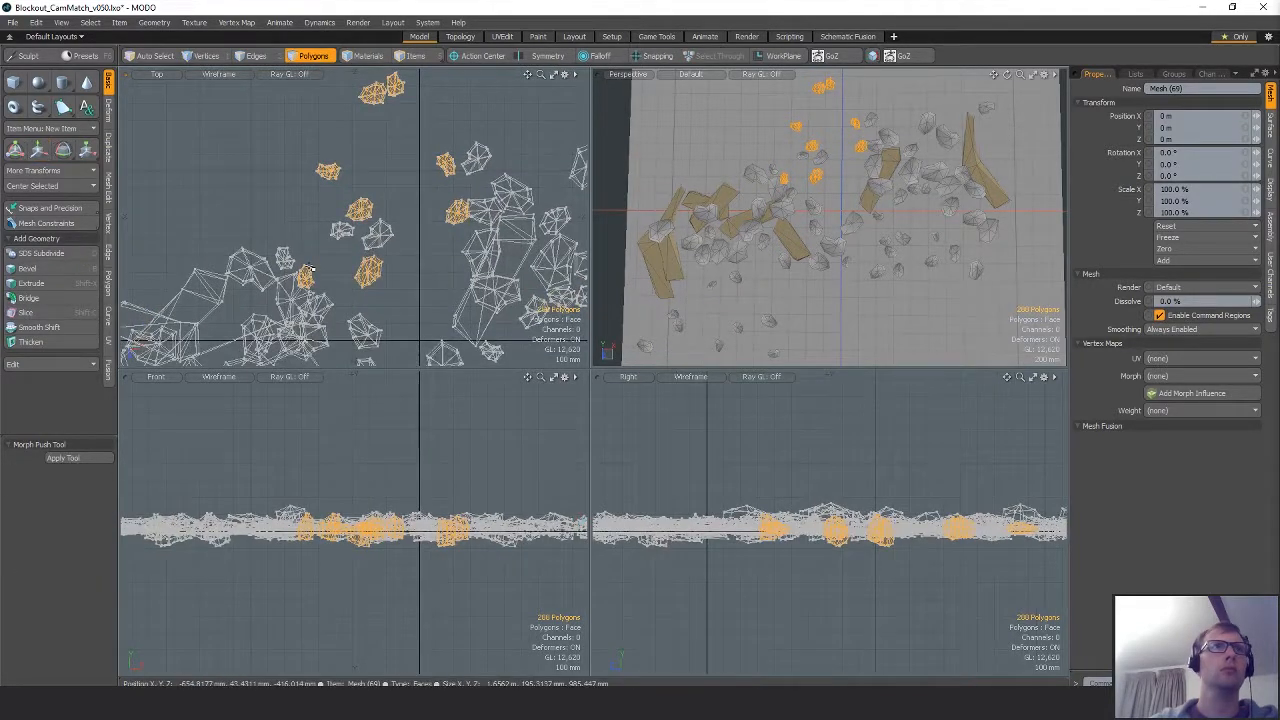
key("q")
left_click_drag(348, 256, 426, 243)
key("w")
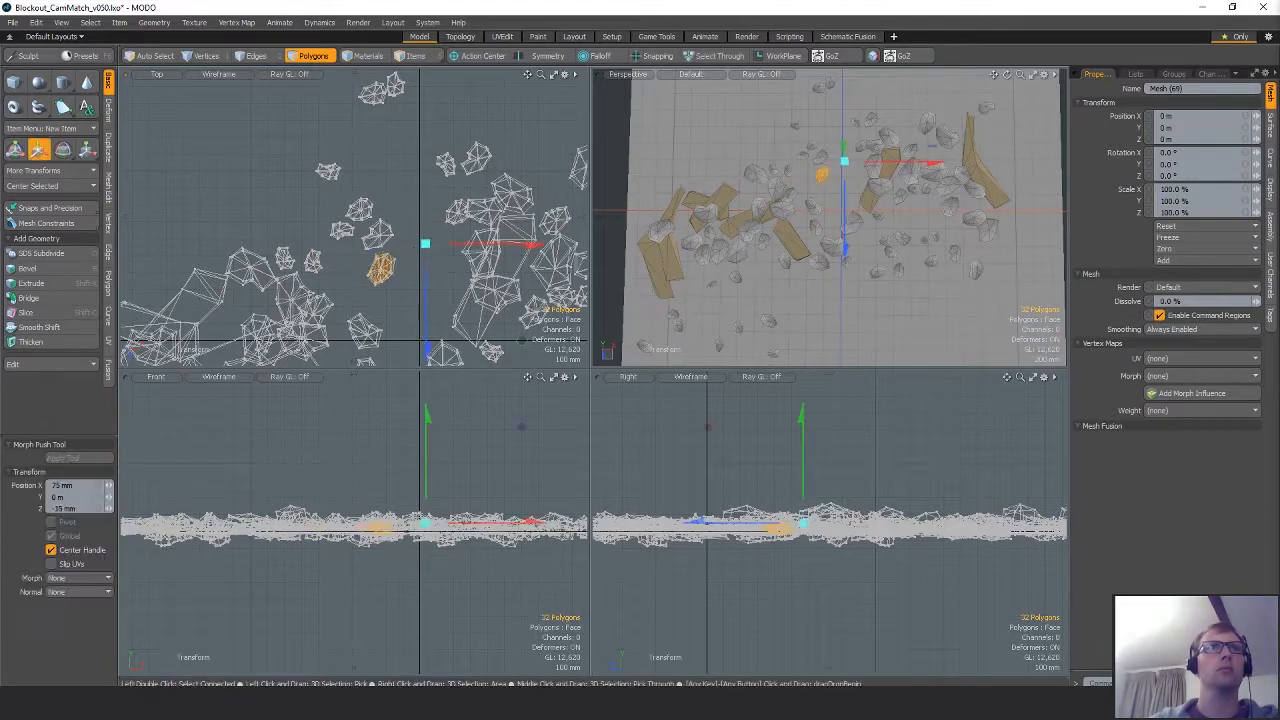
key("q")
left_click(426, 236)
Select another crowded small rock behind the central pile and move it to a clearer spot.
left_click_drag(428, 196, 427, 258, "alt+shift")
double_click(444, 226)
key("w")
left_click_drag(488, 292, 437, 249)
key("q")
Select the rearmost small rock geometry of the copied cluster and move it sideways along X.
left_click_drag(438, 161, 383, 160, "ctrl+alt")
right_click_drag(380, 77, 408, 98)
key("w")
left_click_drag(474, 126, 518, 125)
key("q")
Duplicate the two small rocks in the gap between the mounds, move the copies behind the plank-side mound and rotate them.
left_click_drag(430, 200, 477, 166, "alt+shift")
double_click(397, 215)
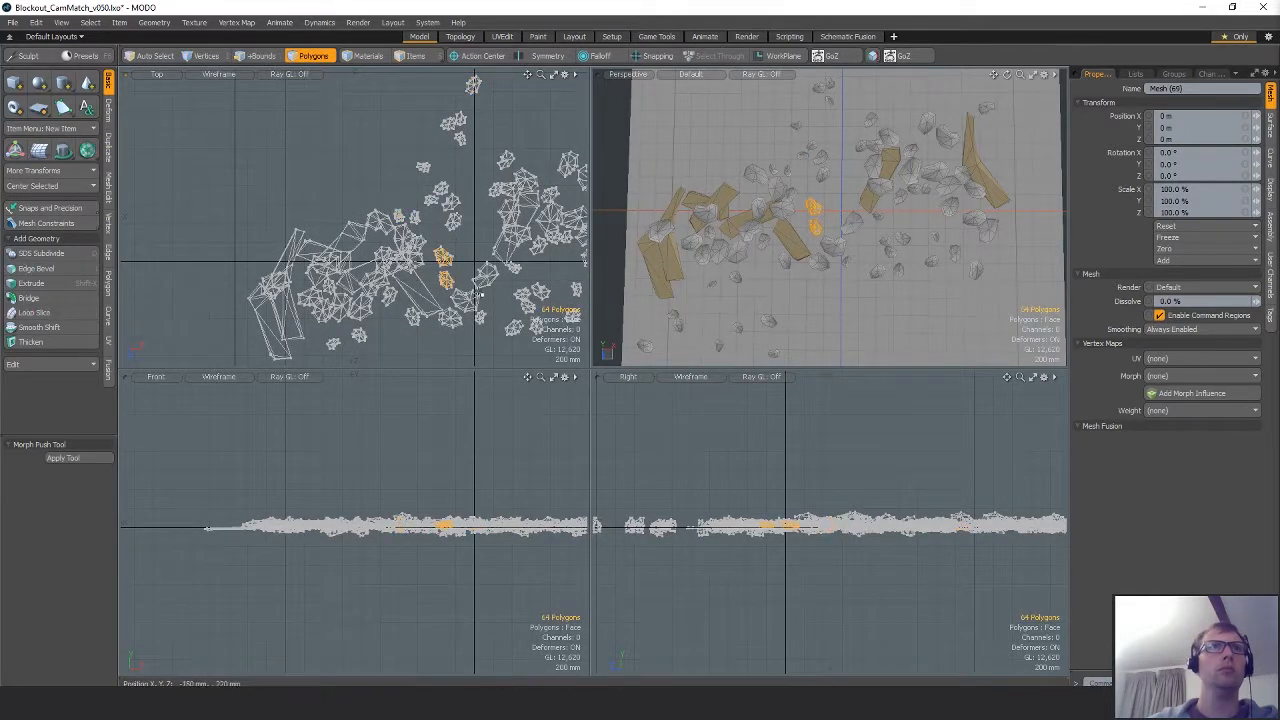
key("ctrl+c")
key("ctrl+v")
key("w")
left_click_drag(495, 316, 422, 225)
key("e")
left_click_drag(484, 135, 408, 331)
key("q")
left_click_drag(408, 331, 413, 310, "alt+shift")
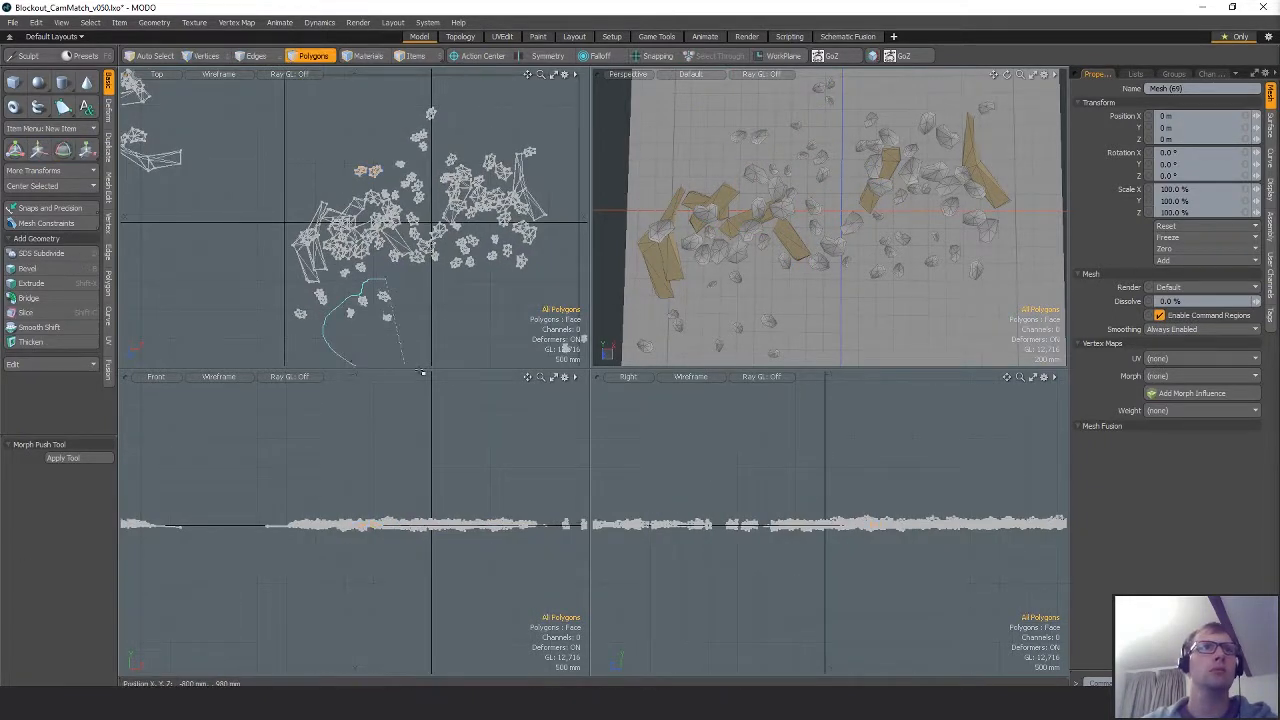
Select the four stray small rocks in front of the pile, move them behind the bent plank's mound and rotate them.
right_click_drag(421, 371, 438, 362)
mouse_move(461, 345)
left_mouse_down("alt+shift")
mouse_move(429, 360)
mouse_move(508, 200)
mouse_move(532, 180)
left_mouse_up("alt+shift")
key("w")
key("e")
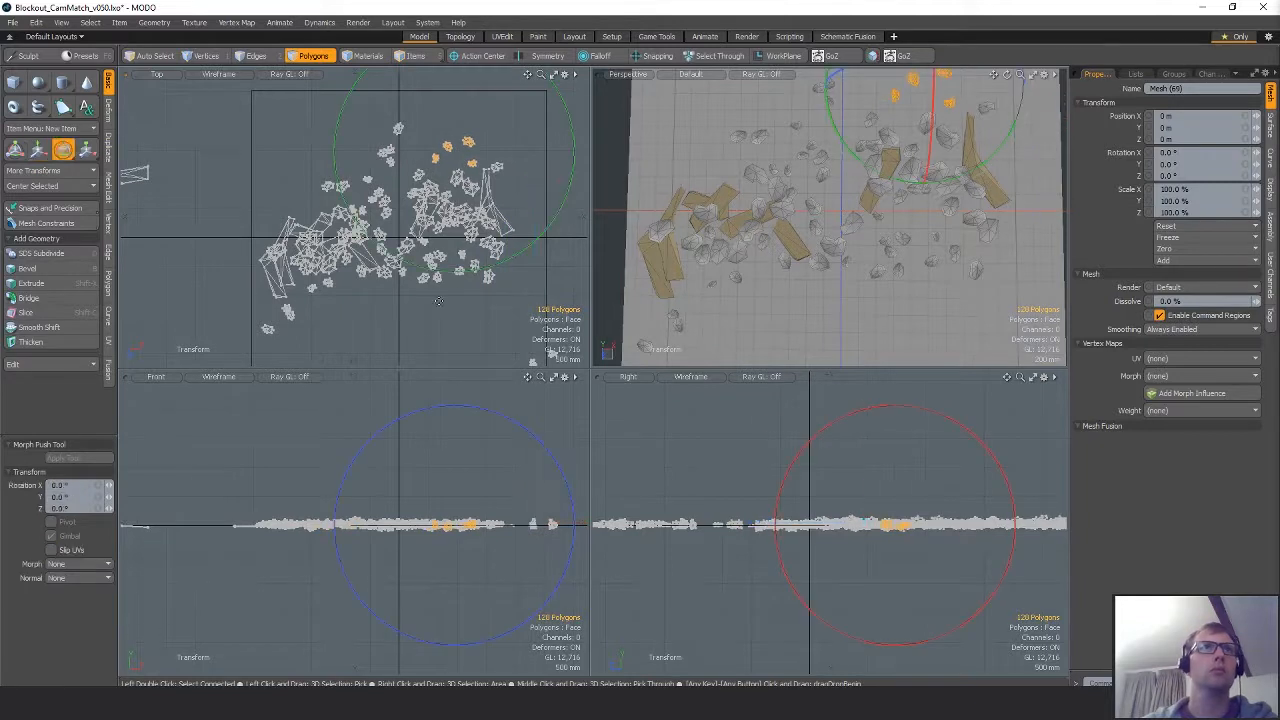
left_click_drag(447, 272, 518, 313)
key("w")
left_click_drag(441, 317, 428, 282, "alt+shift")
key("q")
right_click_drag(266, 272, 306, 293)
left_click_drag(368, 328, 368, 343, "alt+shift")
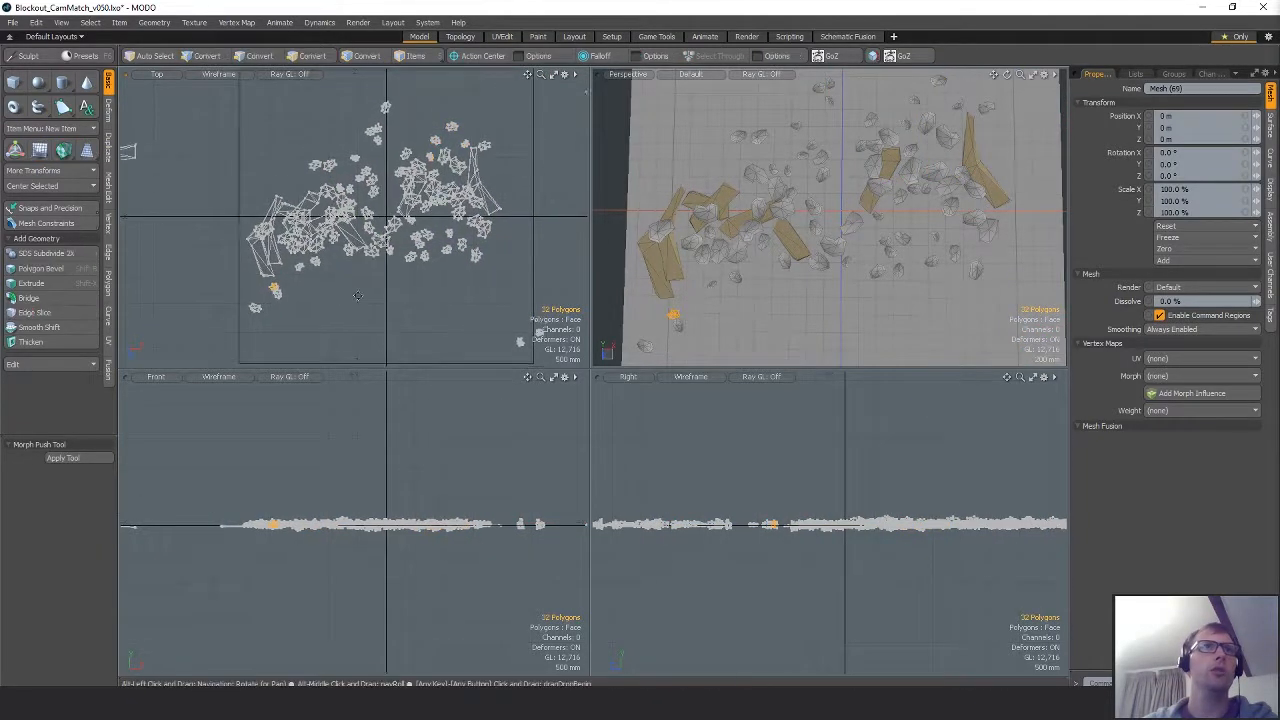
left_click(368, 343)
Select the three stray small rocks, move them around the bent plank end of the central pile and rotate them.
mouse_move(436, 253)
left_mouse_down("alt+shift")
mouse_move(411, 268)
mouse_move(430, 287)
left_mouse_up("alt+shift")
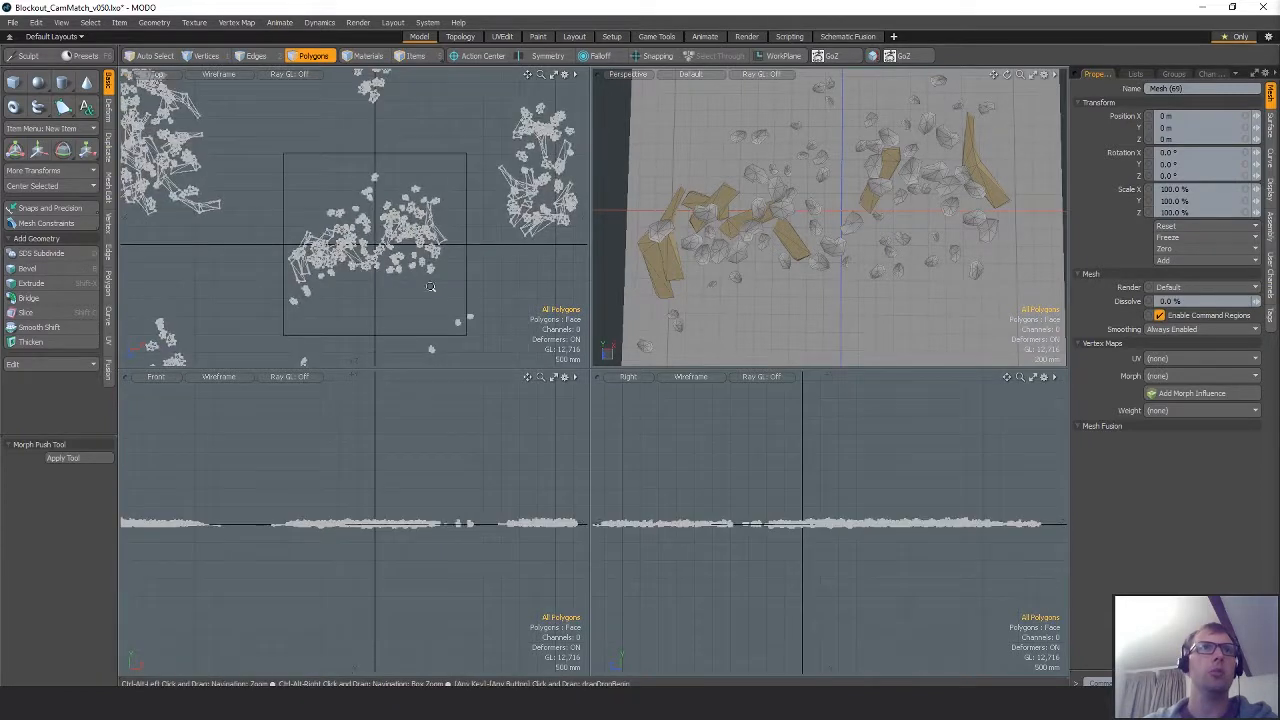
right_click_drag(487, 375, 524, 324)
mouse_move(532, 310)
left_mouse_down("alt+shift")
mouse_move(491, 320)
mouse_move(471, 258)
left_mouse_up("alt+shift")
key("w")
key("e")
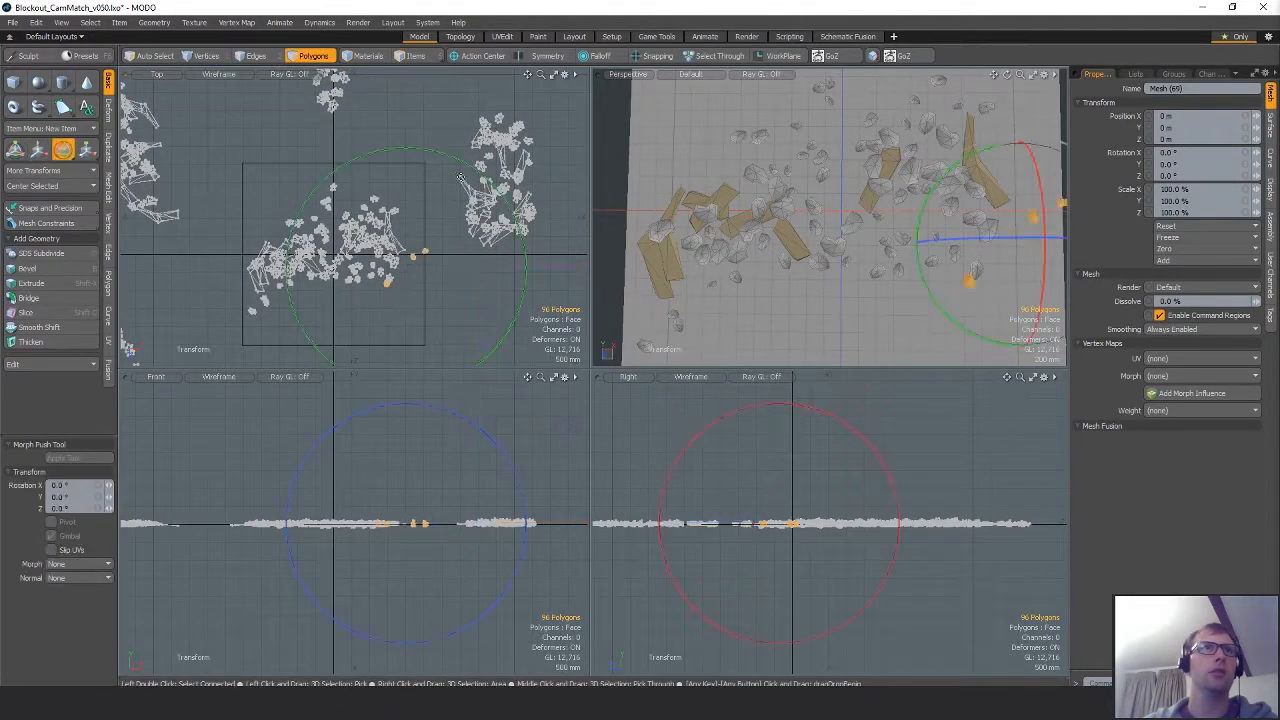
left_click_drag(452, 172, 421, 310)
key("w")
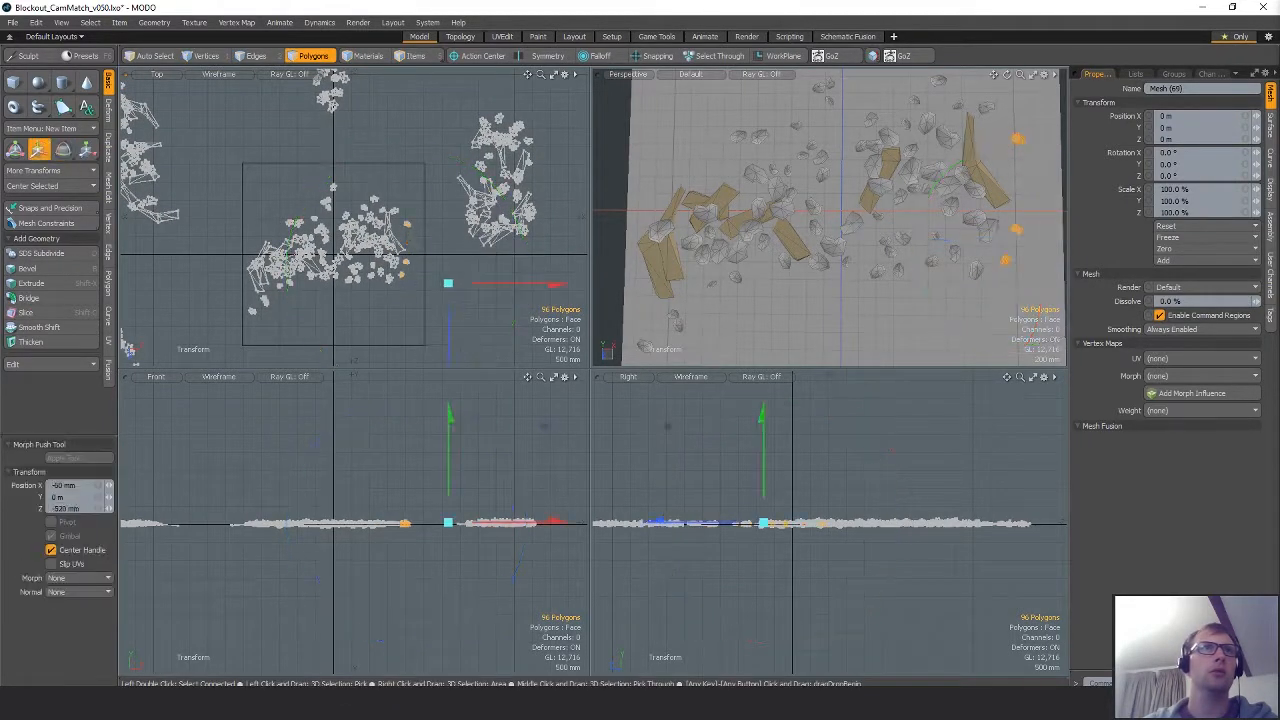
key("q")
left_click(300, 335)
Select the isolated small rock in front of the paired planks and move it to the pile's outer end beside them.
left_click_drag(300, 335, 376, 286, "alt+shift")
left_click_drag(376, 286, 408, 287, "ctrl+alt")
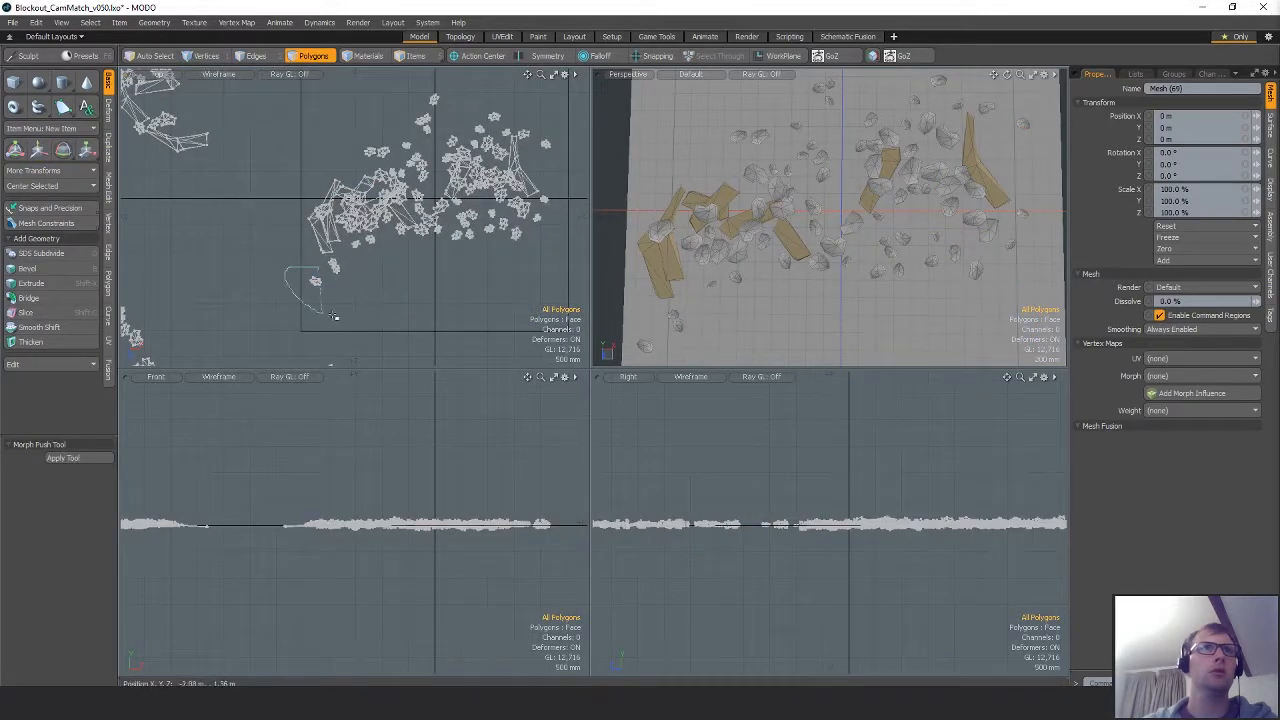
right_click_drag(335, 316, 320, 272)
key("w")
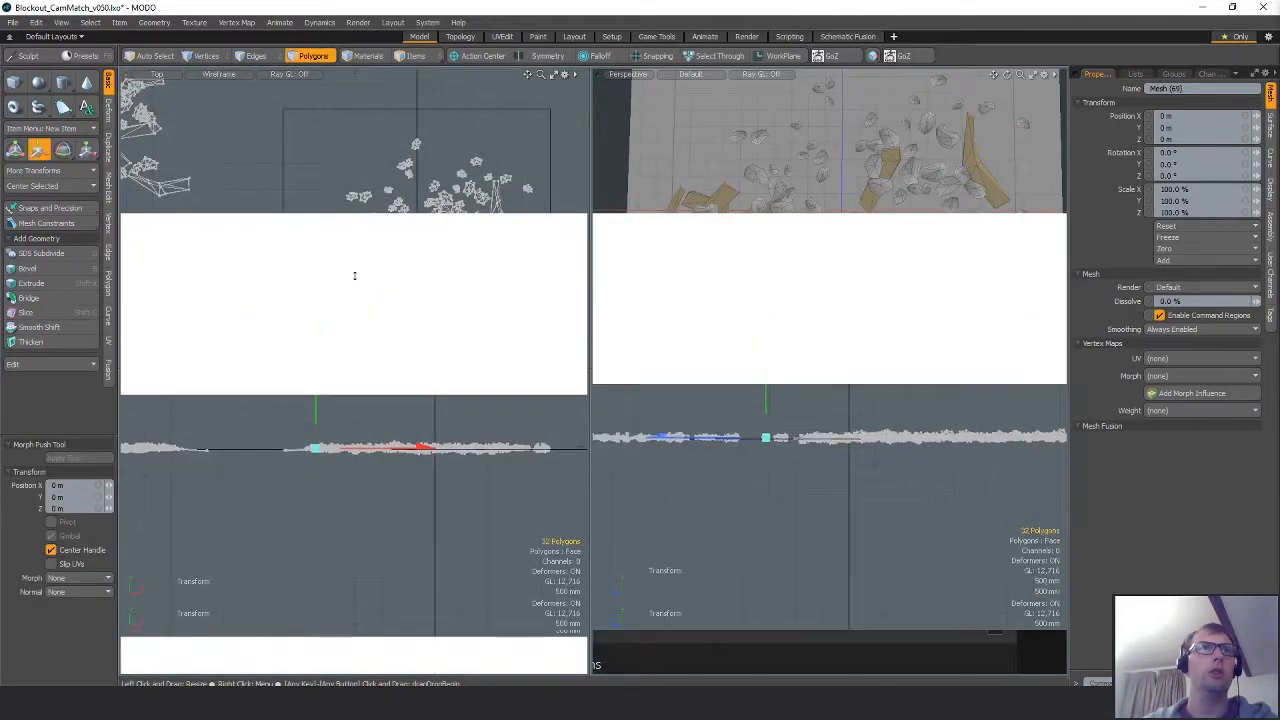
left_click_drag(354, 275, 353, 303)
left_click_drag(353, 319, 372, 251)
left_click_drag(412, 316, 401, 337, "ctrl+alt")
key("q")
left_click(440, 312)
Select small rocks along the pile's front edge, duplicate them, and place and rotate the copies around the paired planks' outer end.
left_click_drag(459, 297, 398, 286, "alt")
left_click_drag(320, 271, 302, 285, "shift")
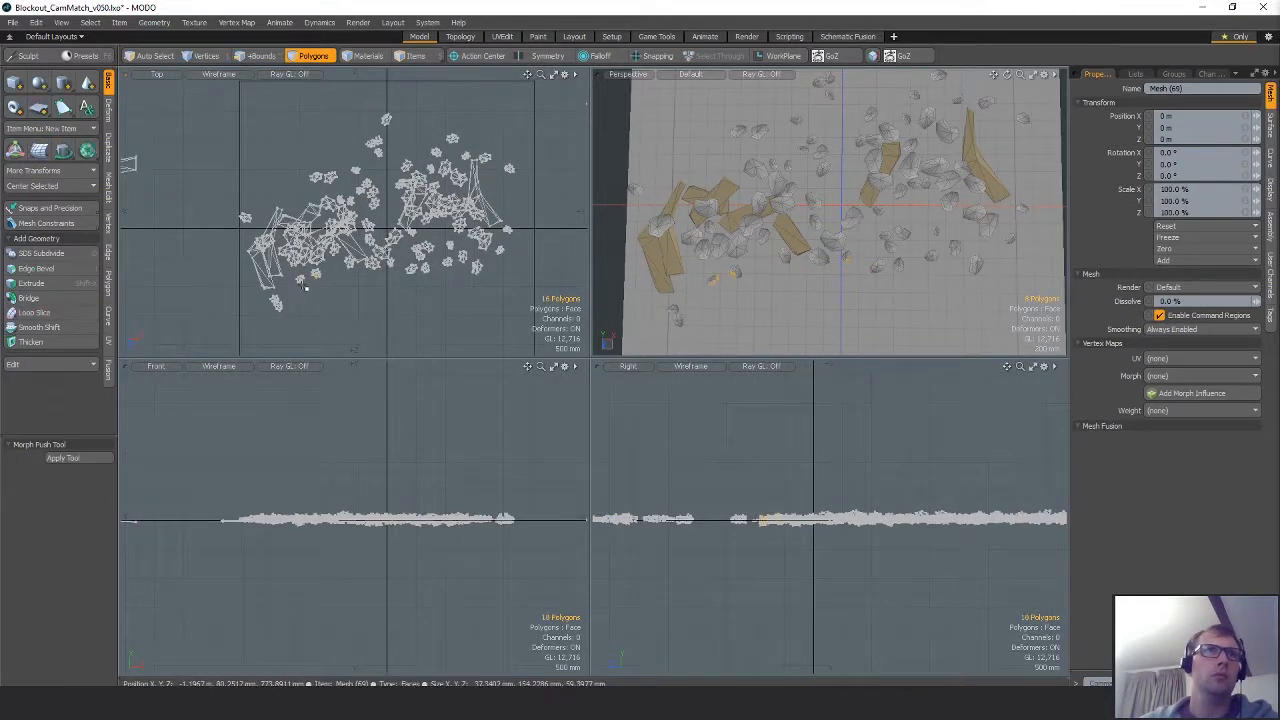
key("]")
left_click_drag(390, 265, 417, 247)
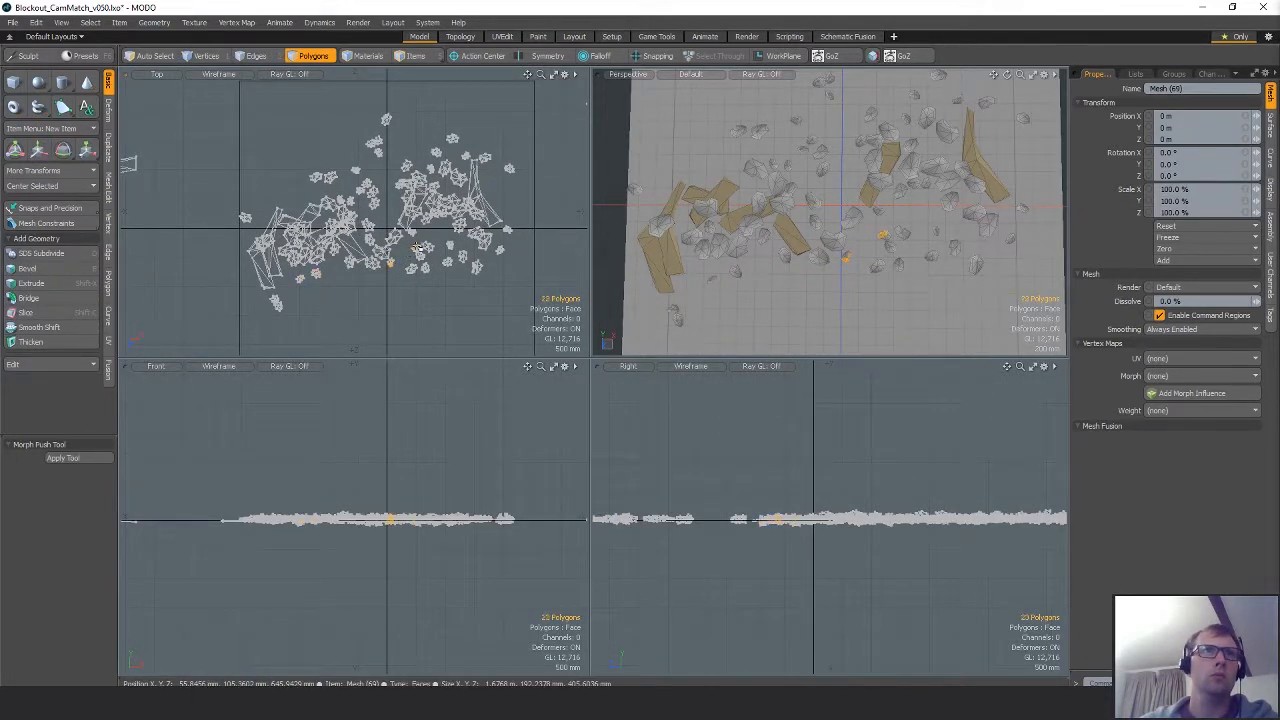
key("]")
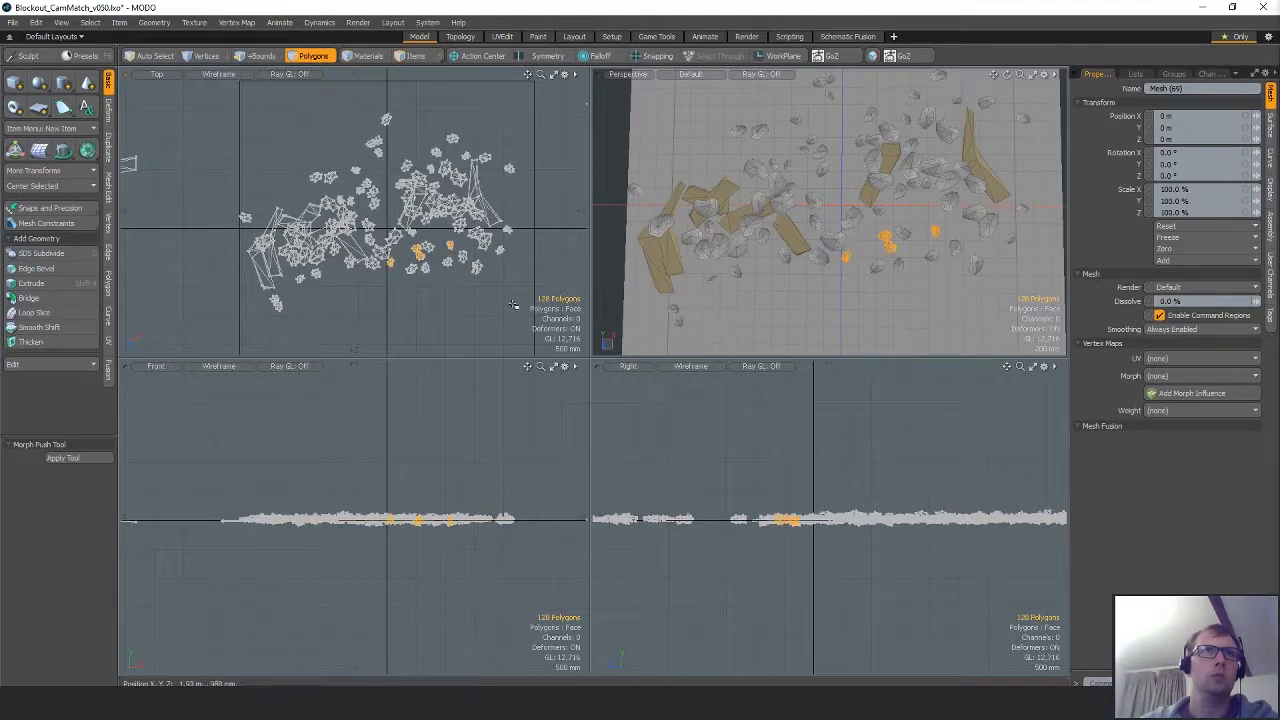
left_click_drag(513, 304, 562, 310, "alt+shift")
left_click_drag(562, 310, 361, 331, "ctrl+alt")
key("ctrl+c")
key("ctrl+v")
key("w")
key("e")
left_click_drag(353, 177, 372, 234)
key("w")
key("space")
Select one of the newly copied small rocks near the paired planks and move it to a clearer spot.
double_click(324, 315)
key("w")
scroll(372, 234, "up", 5)
left_click_drag(471, 220, 451, 234)
key("space")
Separate a copied small rock from its touching neighbour and move it beside the outermost rock near the paired planks.
double_click(350, 209)
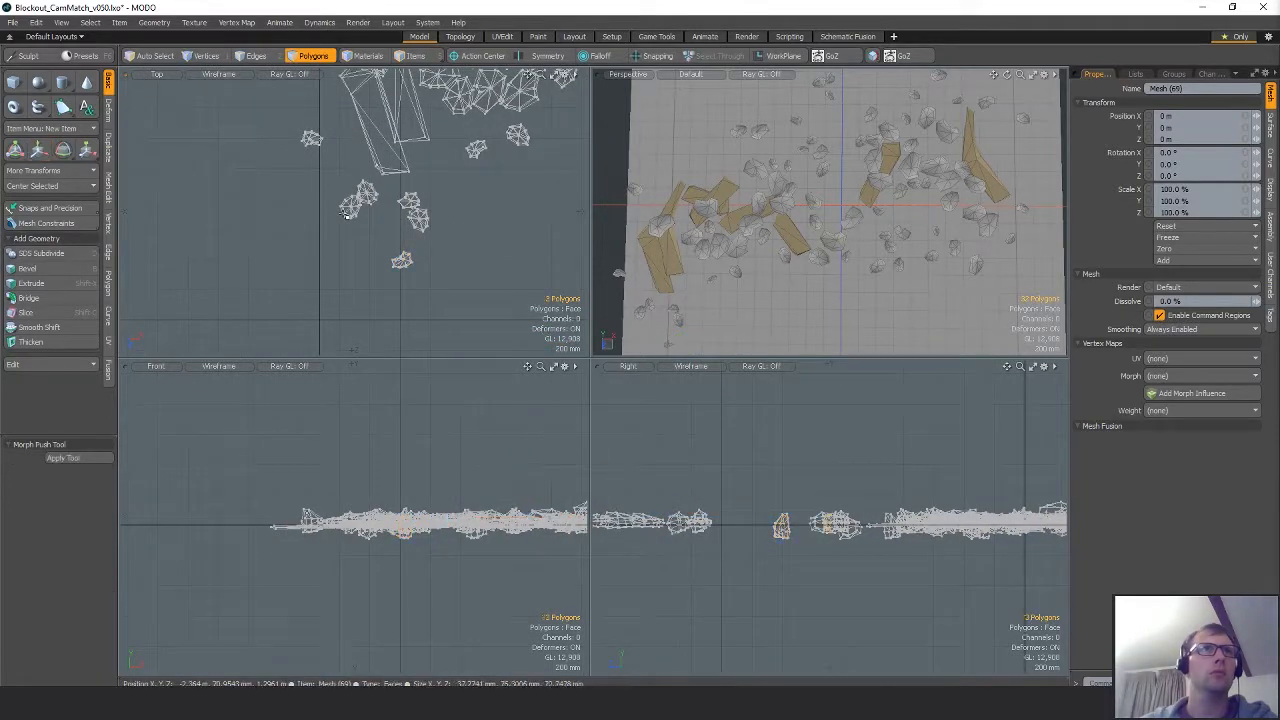
scroll(400, 227, "down", 3)
left_click_drag(350, 225, 404, 259, "alt+shift")
key("w")
mouse_move(453, 210)
left_mouse_down()
mouse_move(411, 162)
mouse_move(376, 222)
mouse_move(447, 232)
left_mouse_up()
key("space")
left_click(469, 266)
Select the bent plank with its adjoining rocks and nearby small rocks, duplicate them and move the copies in front of the pile.
scroll(460, 255, "down", 2)
scroll(447, 232, "down", 3)
left_click_drag(447, 232, 344, 241, "alt+shift")
scroll(352, 234, "up", 1)
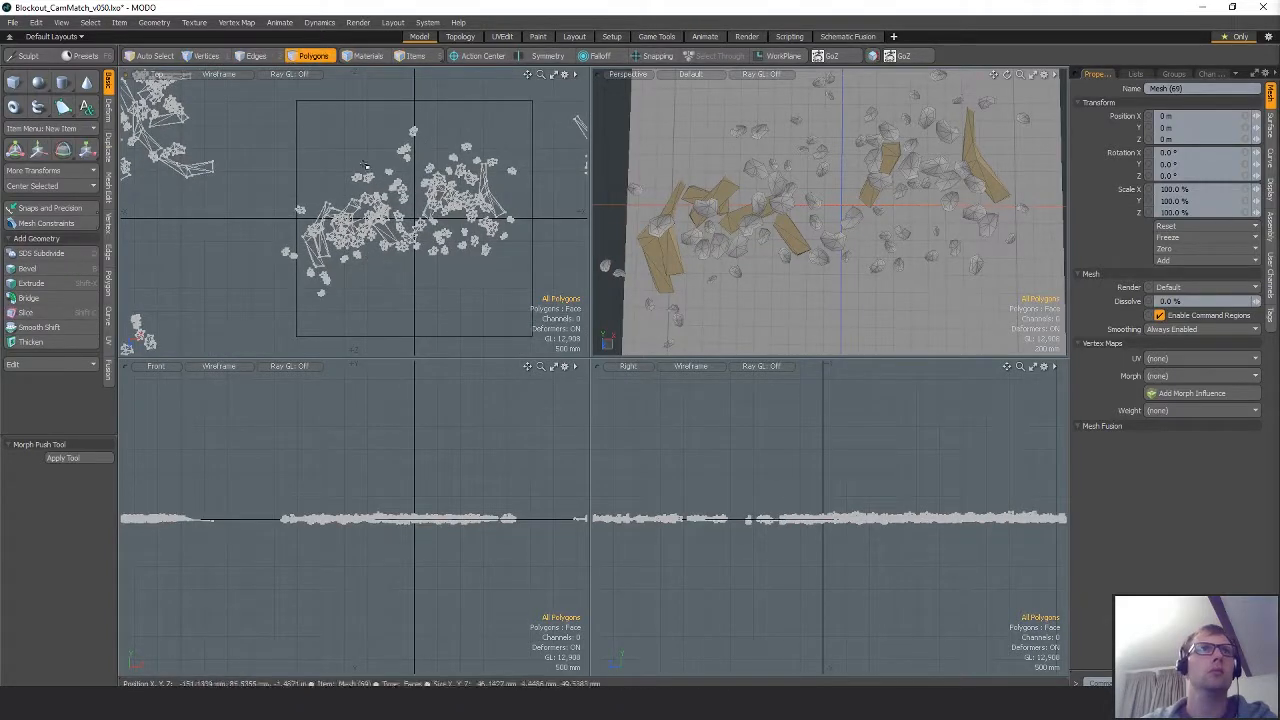
scroll(356, 230, "up", 2)
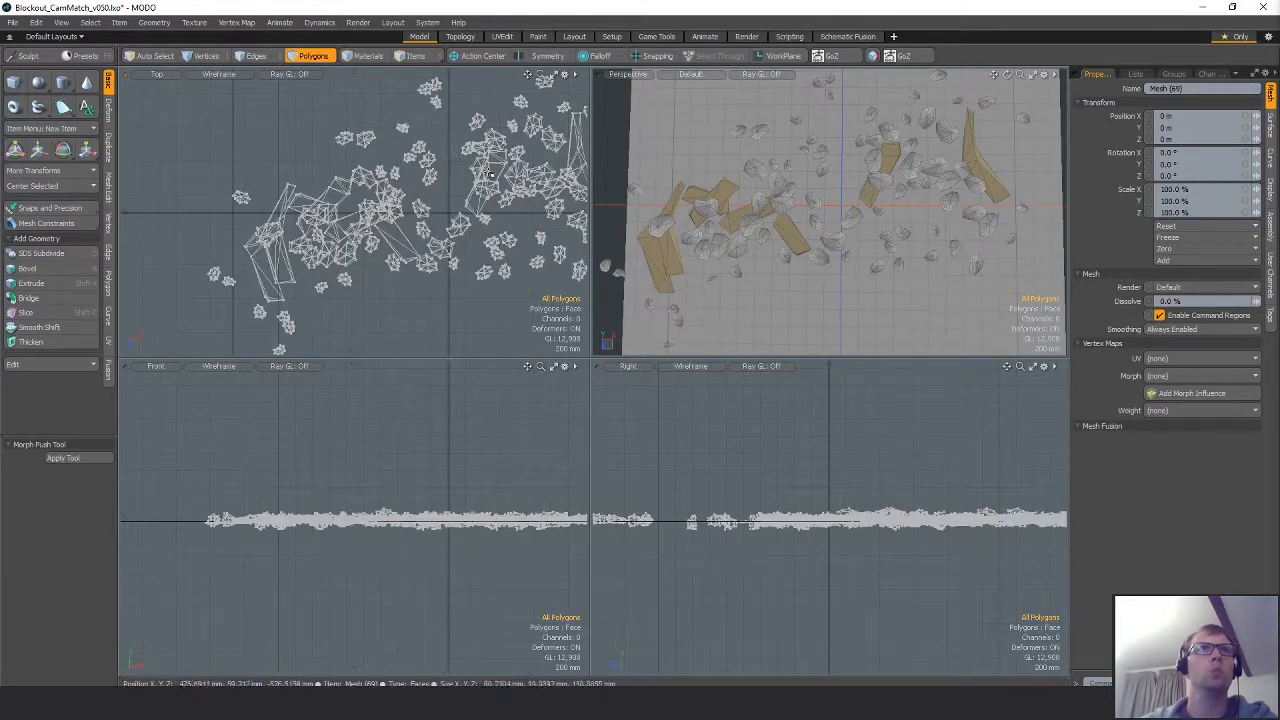
left_click_drag(488, 172, 430, 176, "alt+shift")
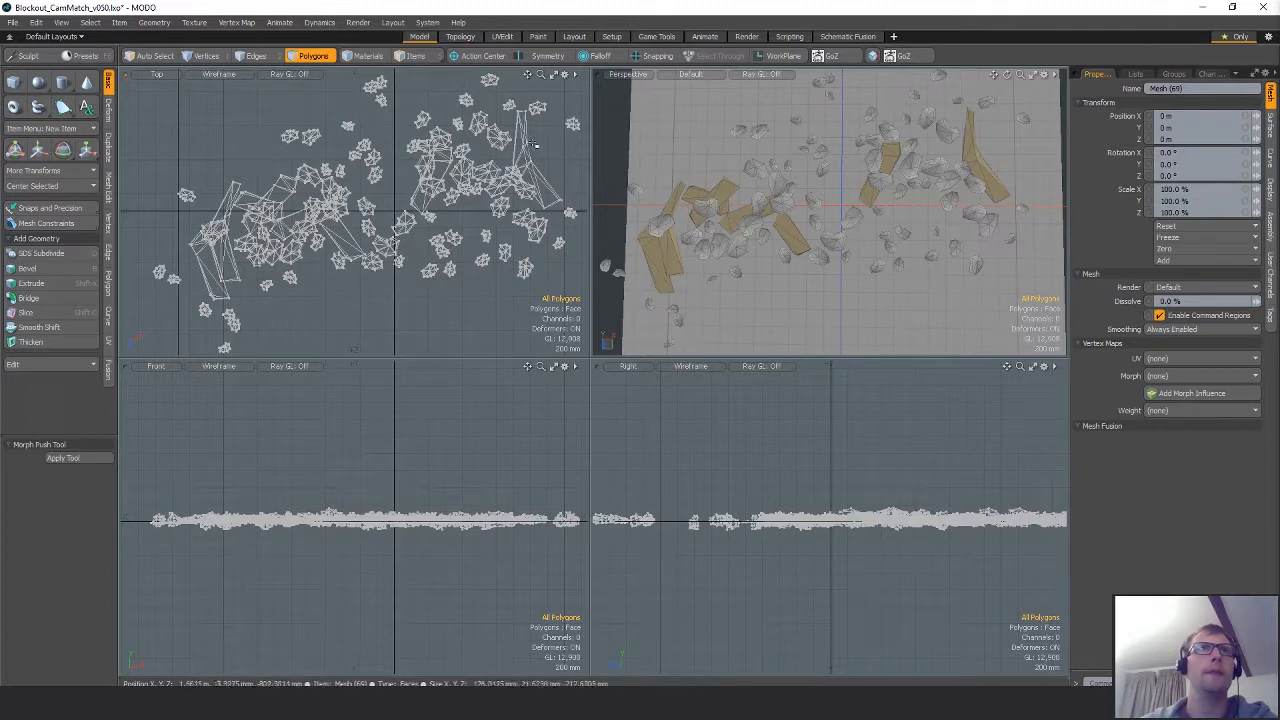
double_click(504, 191, "shift")
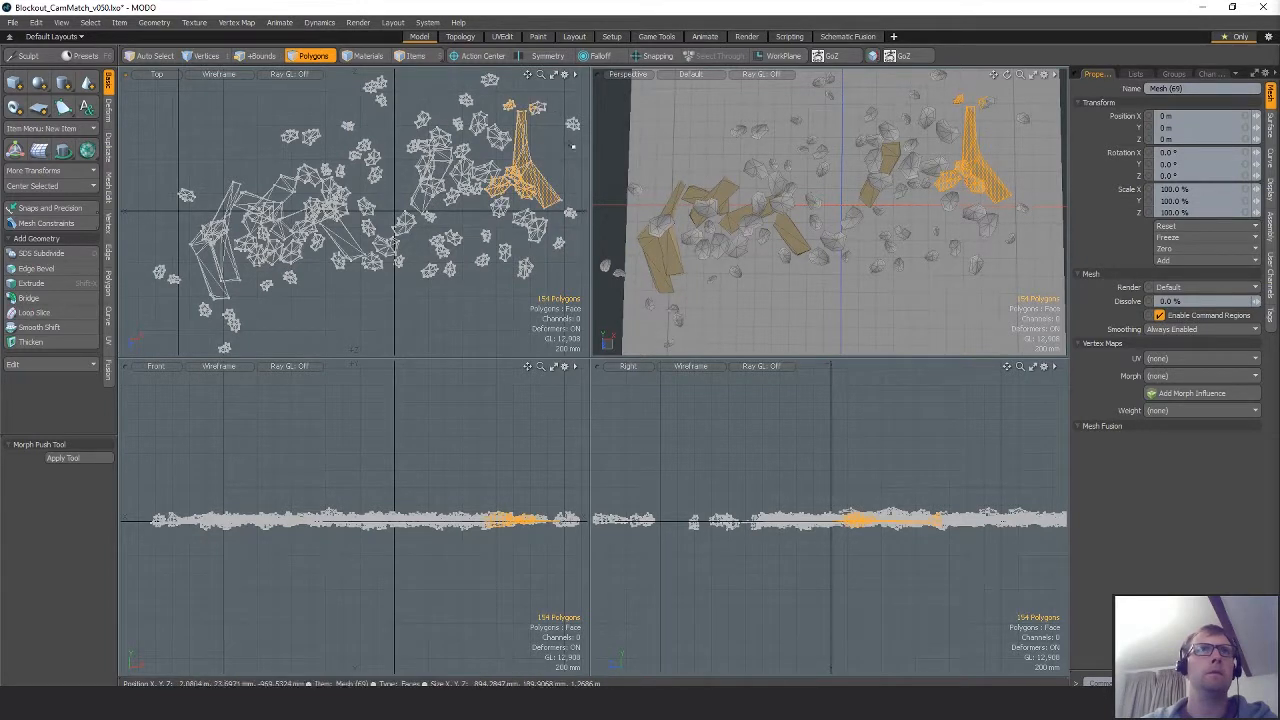
left_click_drag(573, 146, 529, 183, "alt+shift")
key("]")
scroll(531, 250, "down", 4)
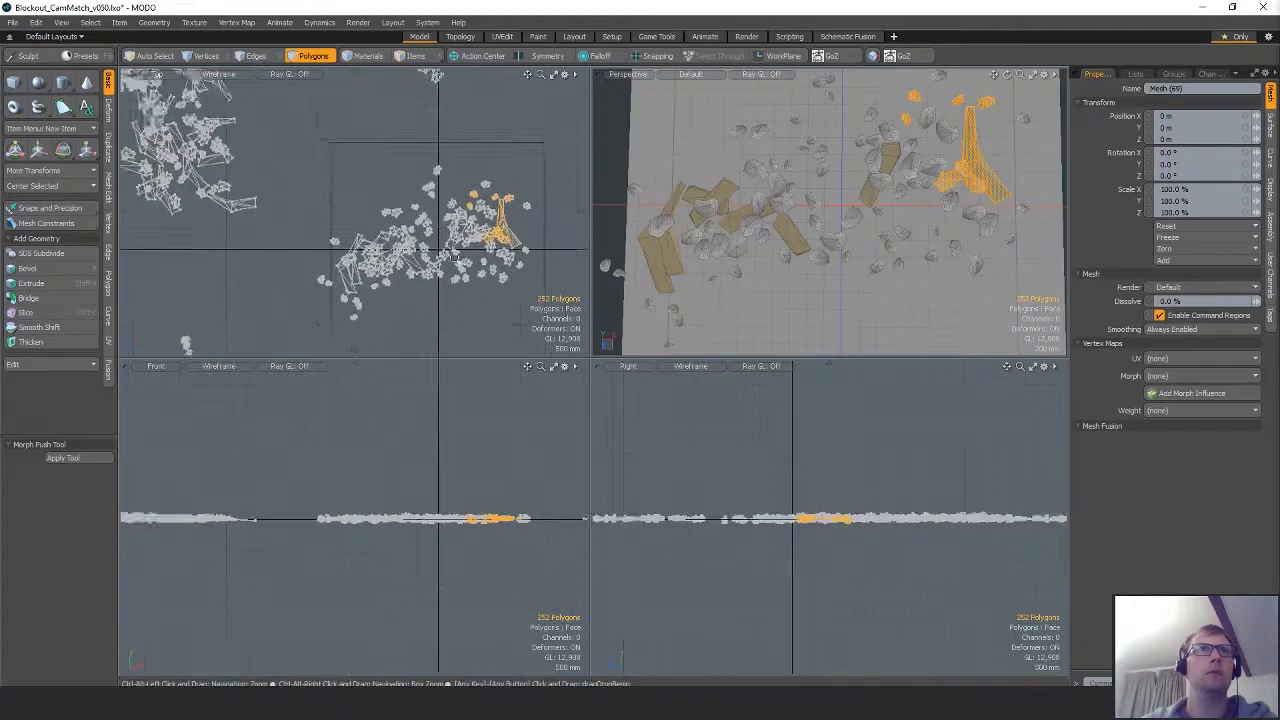
left_click_drag(531, 309, 469, 293, "alt+shift")
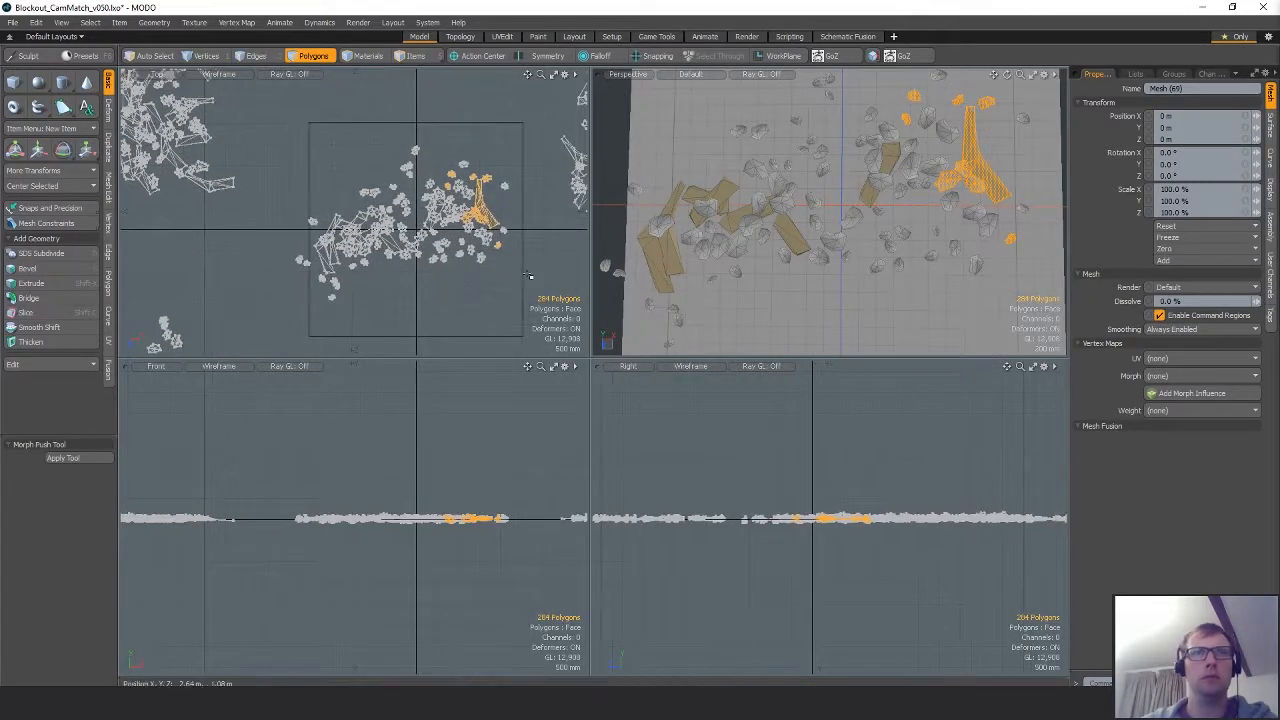
key("ctrl+c")
key("ctrl+v")
key("w")
left_click_drag(531, 260, 451, 345)
Rotate the duplicated bent plank and rocks to lie along the pile's front edge and shift them closer to it.
key("e")
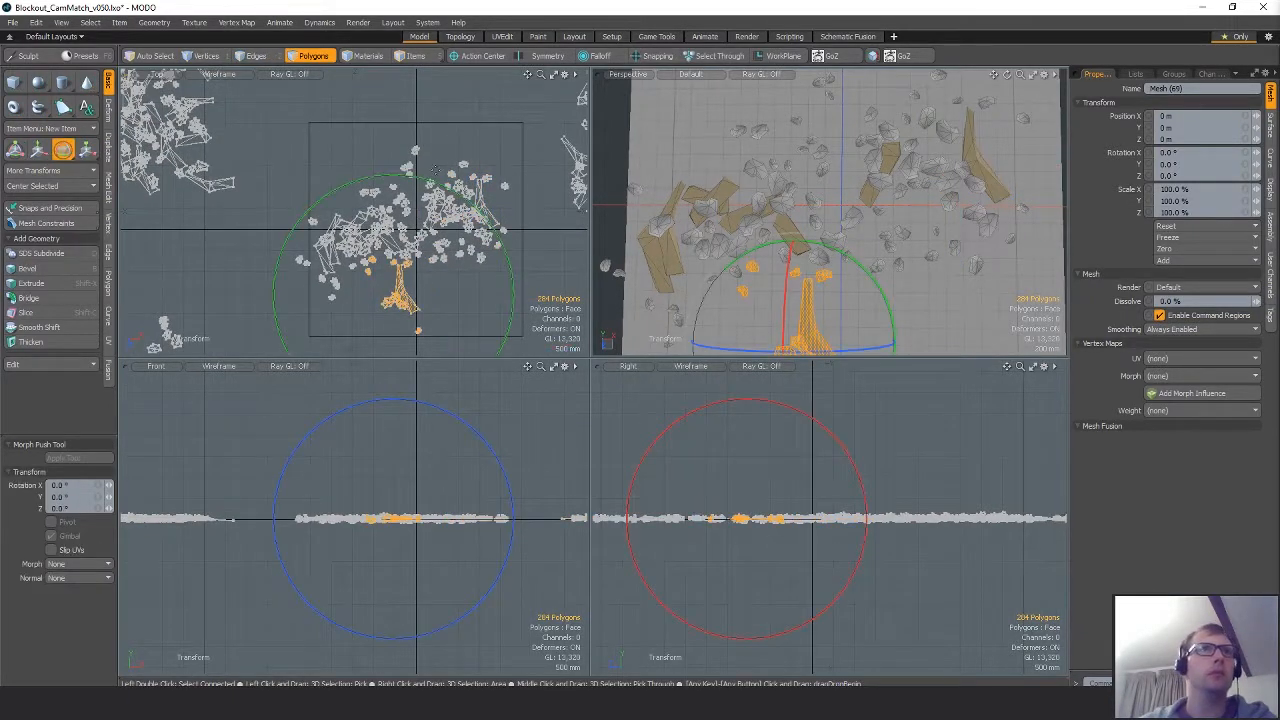
left_click_drag(428, 178, 478, 357)
key("w")
left_click_drag(480, 259, 488, 236)
key("q")
scroll(464, 282, "up", 3)
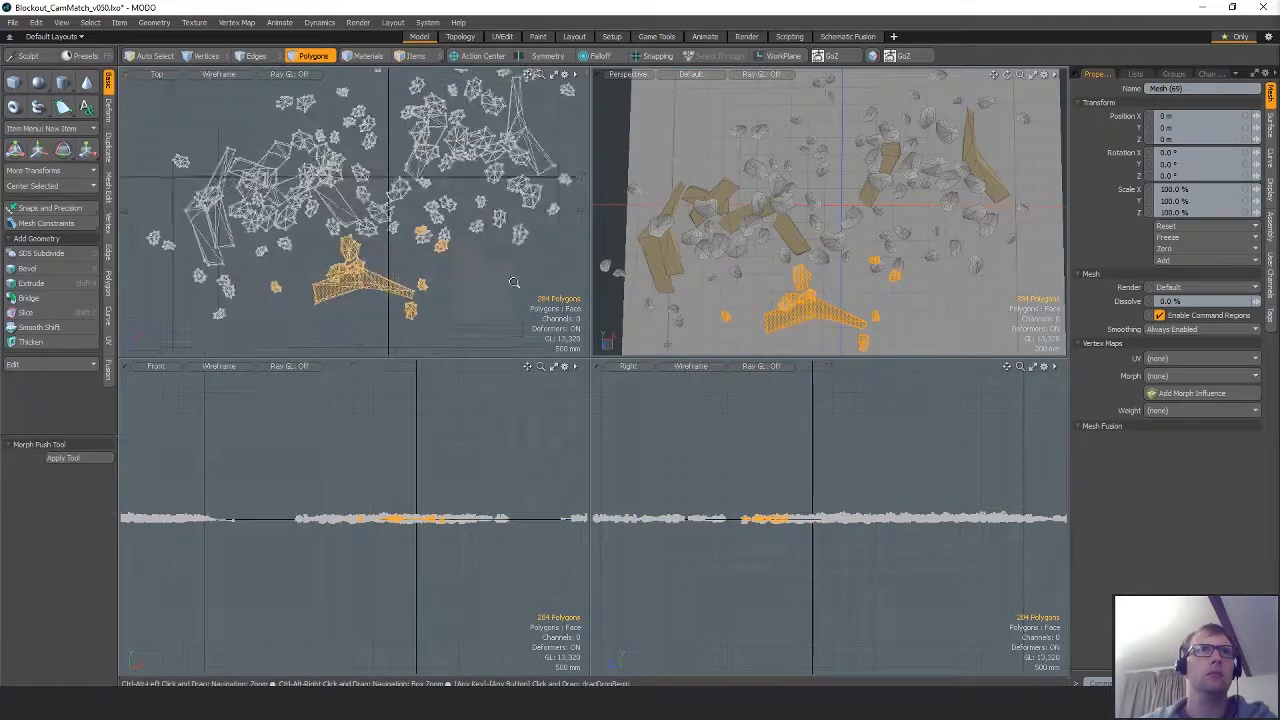
key("e")
scroll(444, 173, "down", 1)
left_click_drag(443, 173, 335, 330)
key("q")
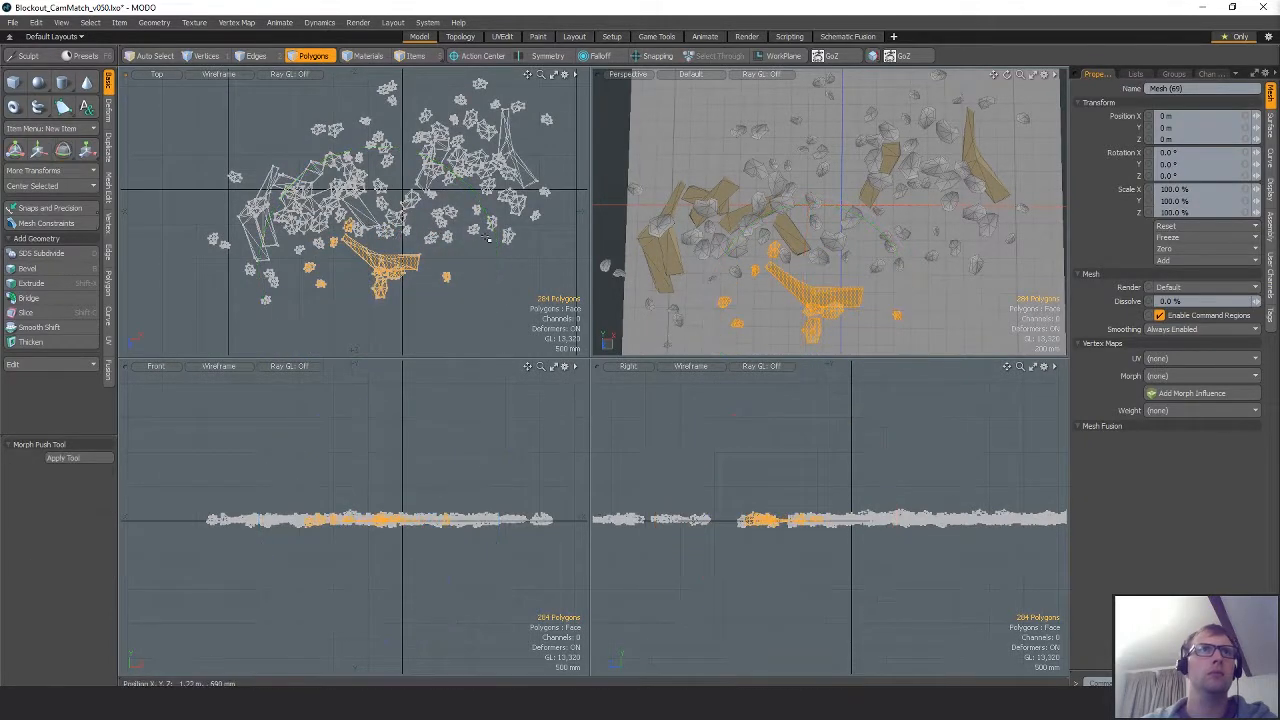
Select the two small rocks beside the duplicated plank's mound and move them closer to it.
scroll(458, 257, "down", 1)
scroll(440, 240, "up", 2)
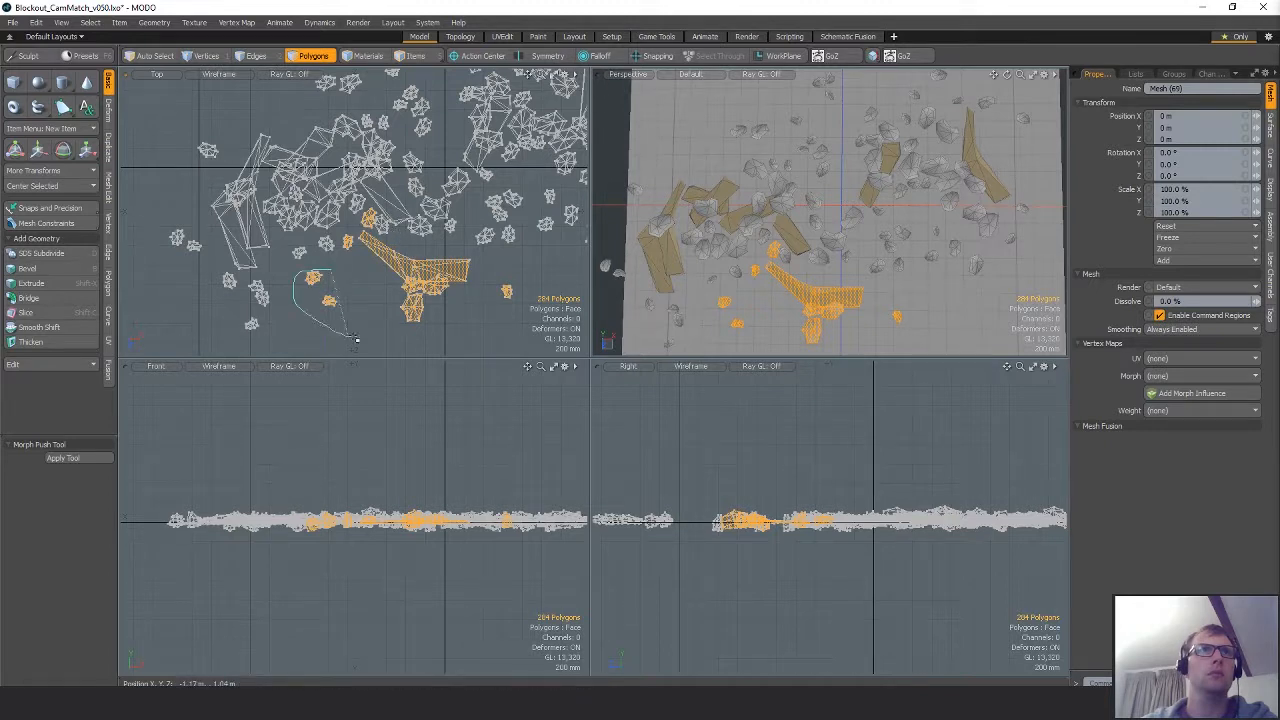
right_click_drag(355, 338, 362, 330)
key("w")
left_click_drag(400, 240, 467, 271)
key("q")
Select the lone small rock on the other side of the duplicated plank, reposition it and clear the selection.
right_click_drag(500, 275, 536, 334)
key("w")
mouse_move(405, 244)
left_mouse_down()
mouse_move(384, 226)
mouse_move(415, 221)
left_mouse_up()
key("q")
key("w")
key("q")
left_click(466, 312)
Select the whole central debris pile, cut it out of the mesh and paste it into a new mesh item.
scroll(466, 312, "down", 4)
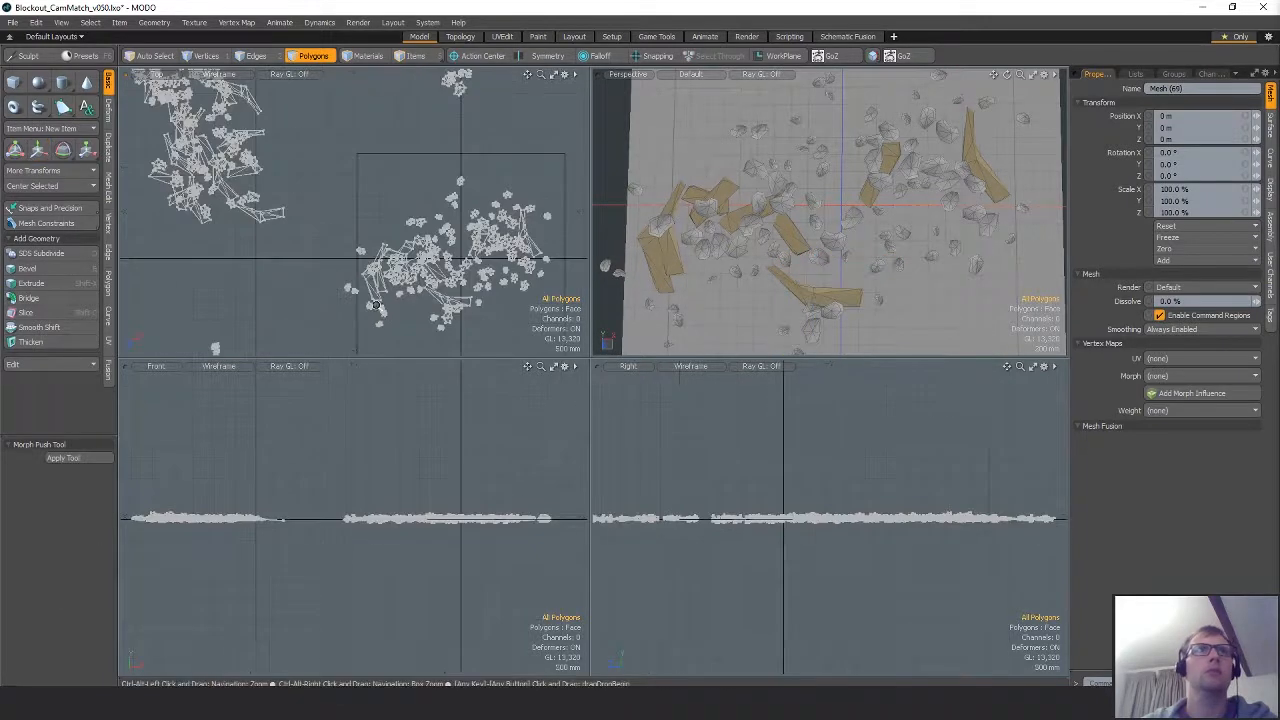
left_click_drag(500, 305, 405, 262, "alt")
left_click_drag(868, 236, 813, 240, "ctrl+alt")
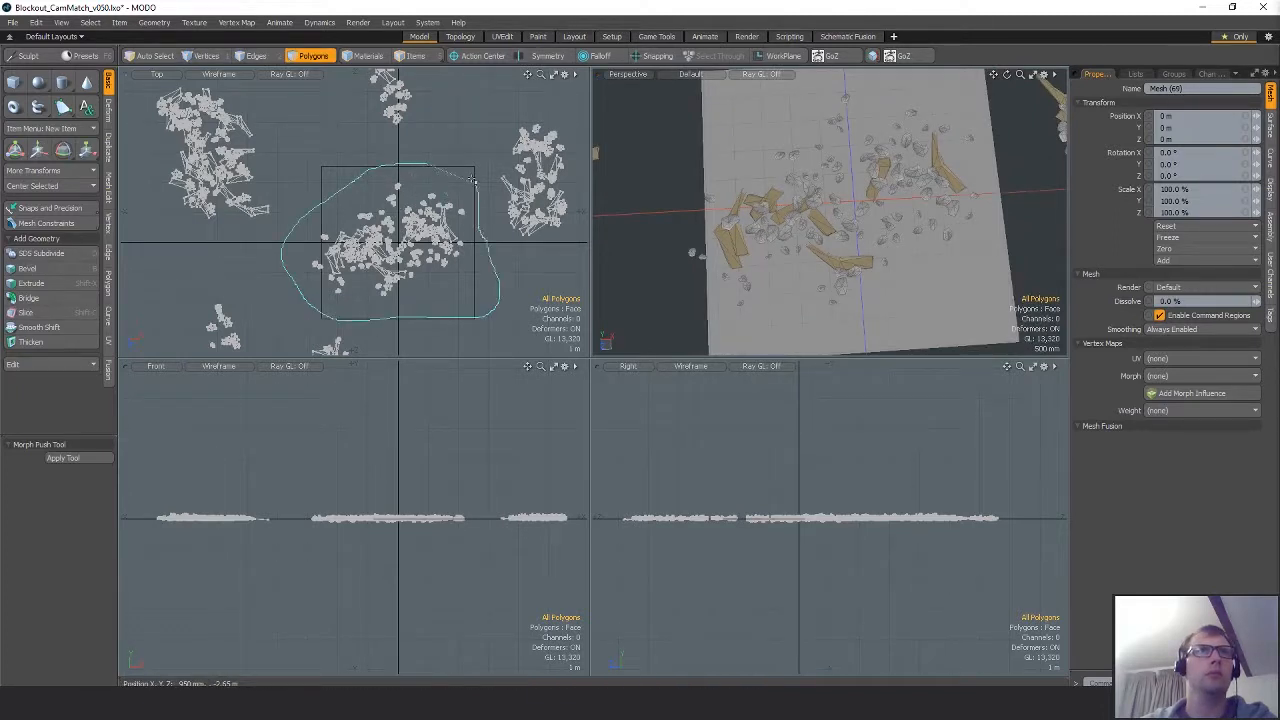
right_click_drag(473, 180, 470, 178)
left_click_drag(540, 202, 519, 204, "alt")
key("ctrl+x")
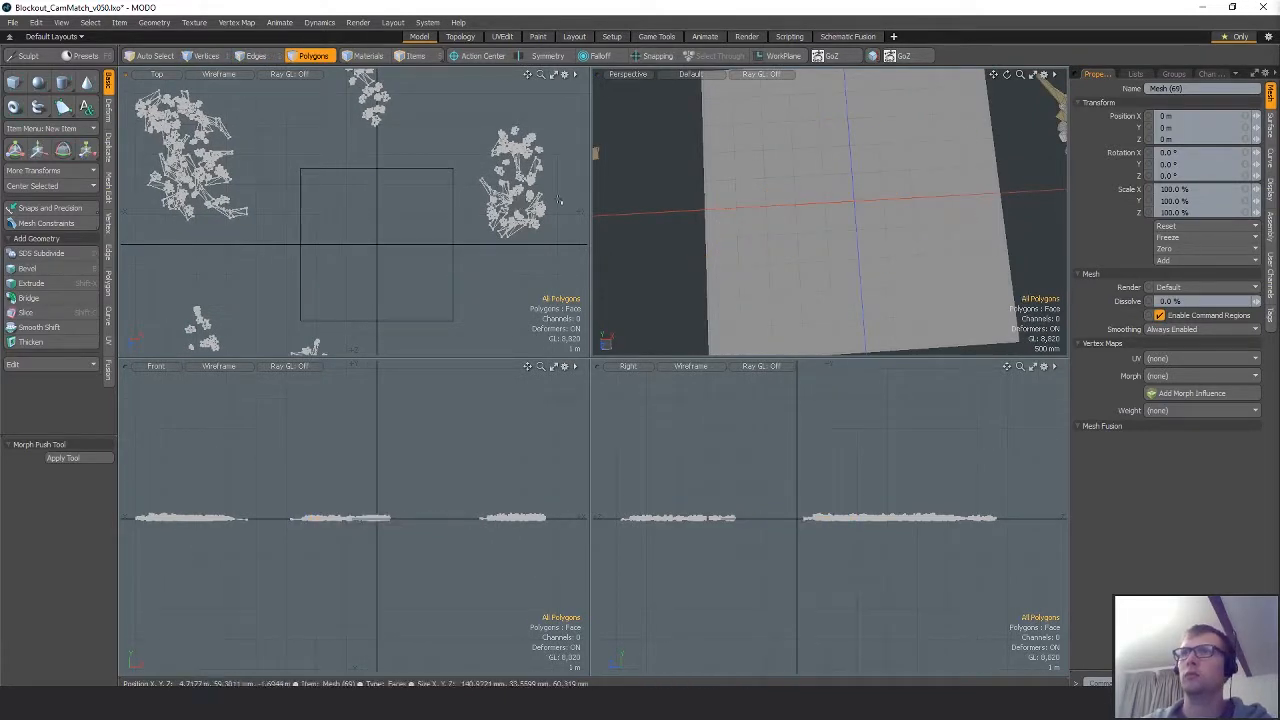
key("n")
key("ctrl+v")
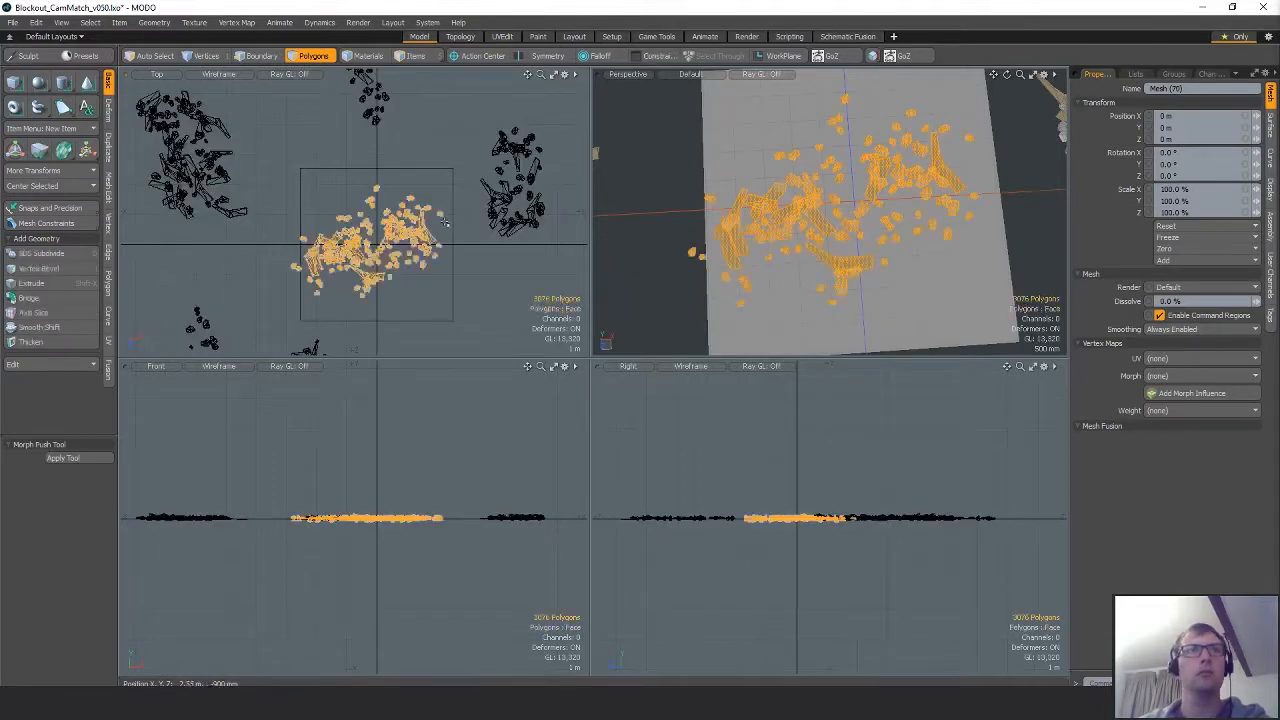
Clear the selection and center the new debris mesh's geometry in ZX.
left_click(213, 229)
left_click(62, 187)
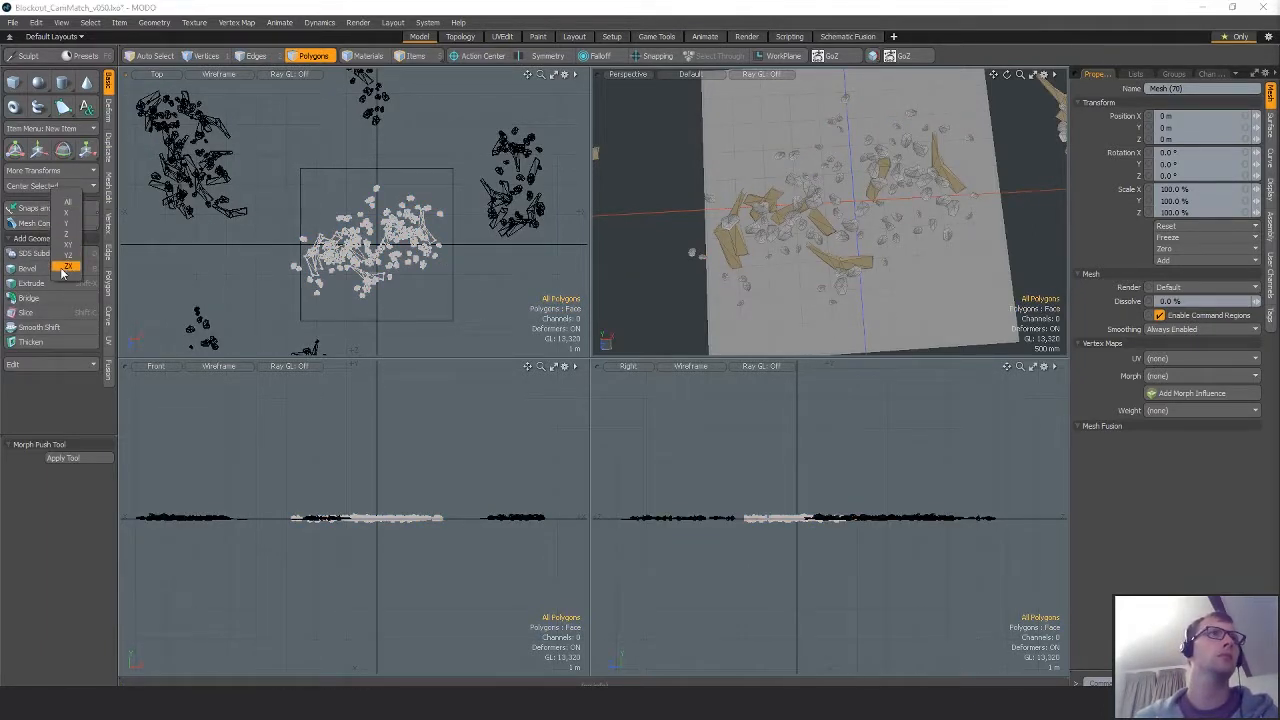
left_click(62, 269)
Rotate the new central debris mesh in the ground plane to reorient the pile, and leave the Rotate tool.
scroll(508, 195, "up", 3)
key("e")
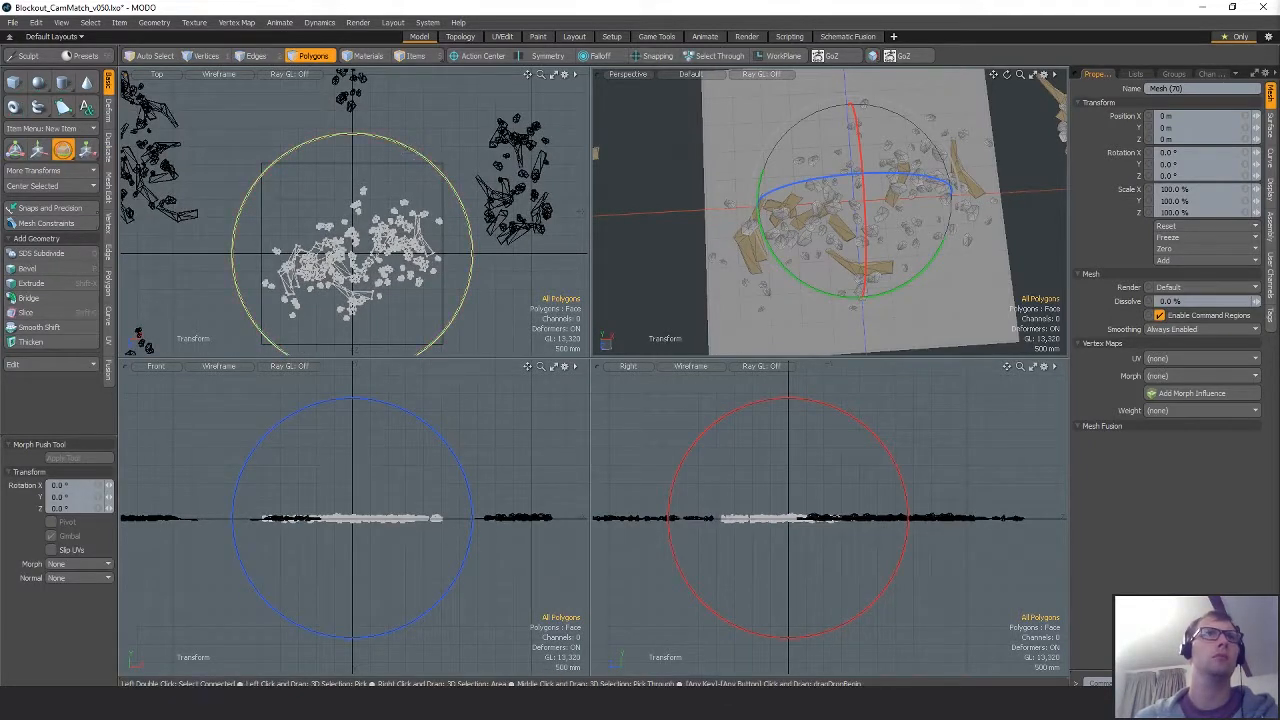
left_click_drag(395, 141, 430, 162)
key("q")
left_click_drag(506, 300, 507, 288, "alt")
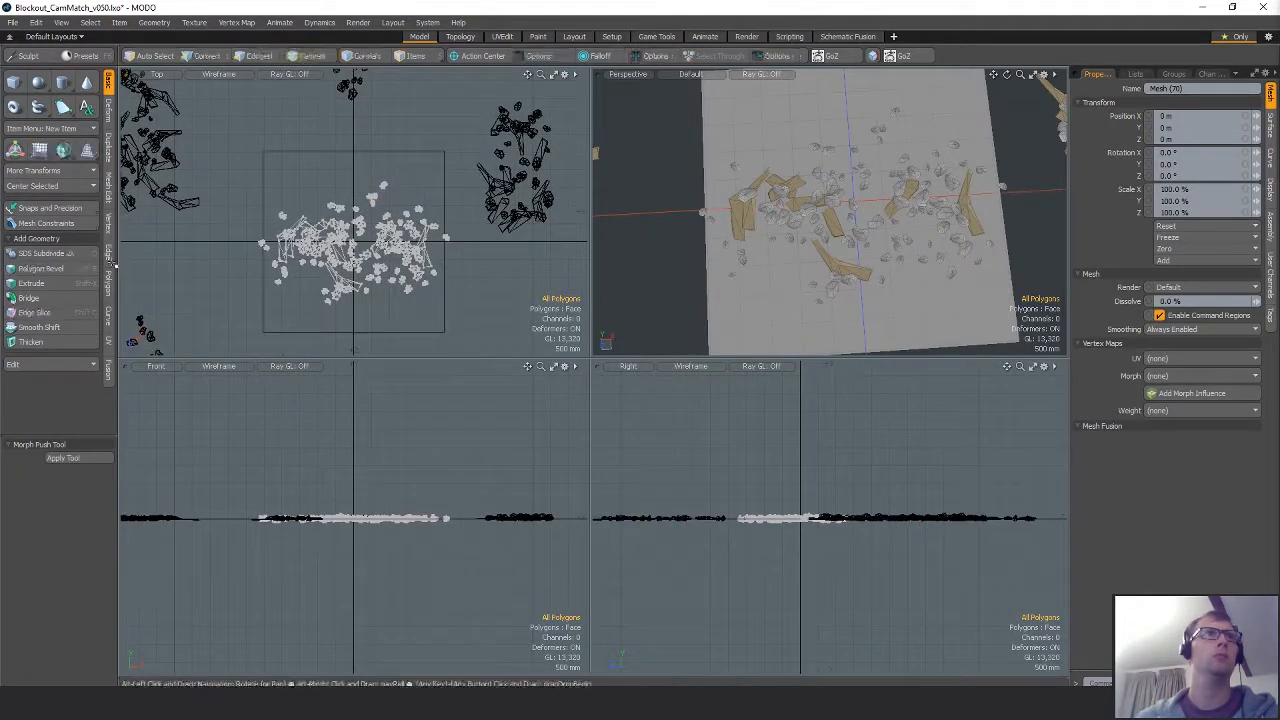
Center the rotated debris mesh's geometry in ZX again.
left_click(84, 189)
left_click(81, 267)
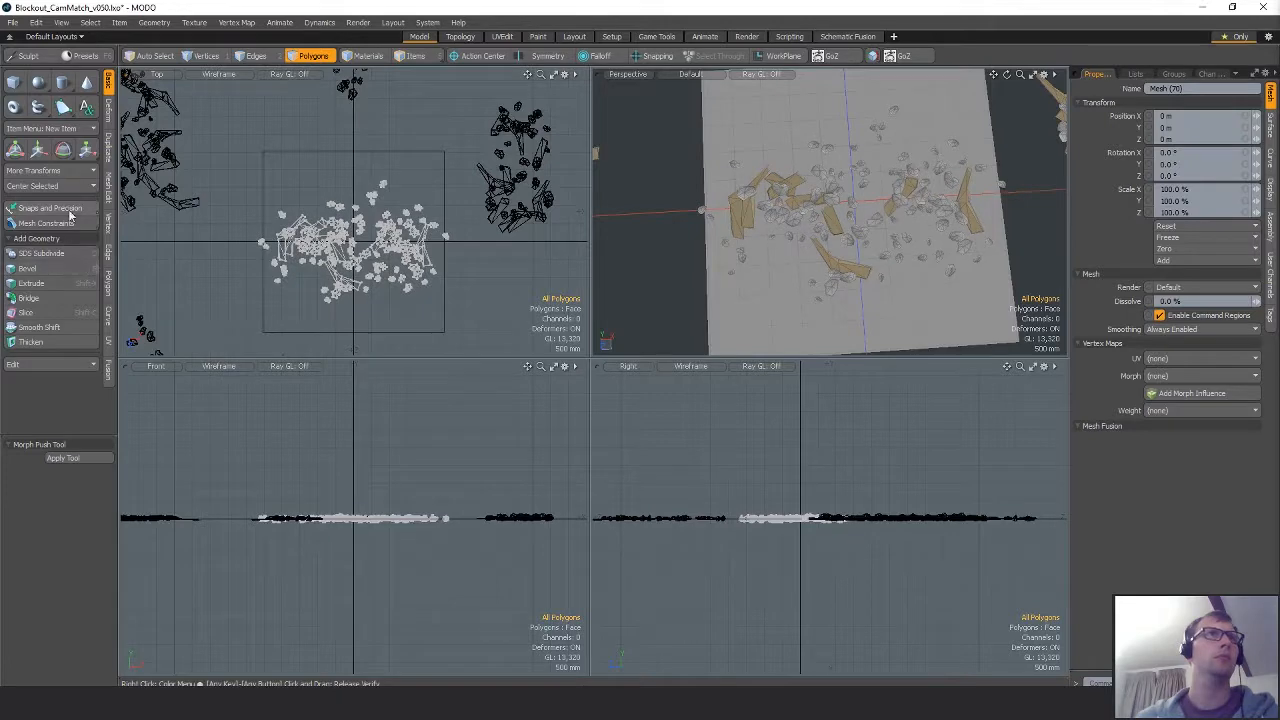
left_click(77, 188)
left_click(80, 268)
left_click_drag(477, 284, 465, 286, "alt")
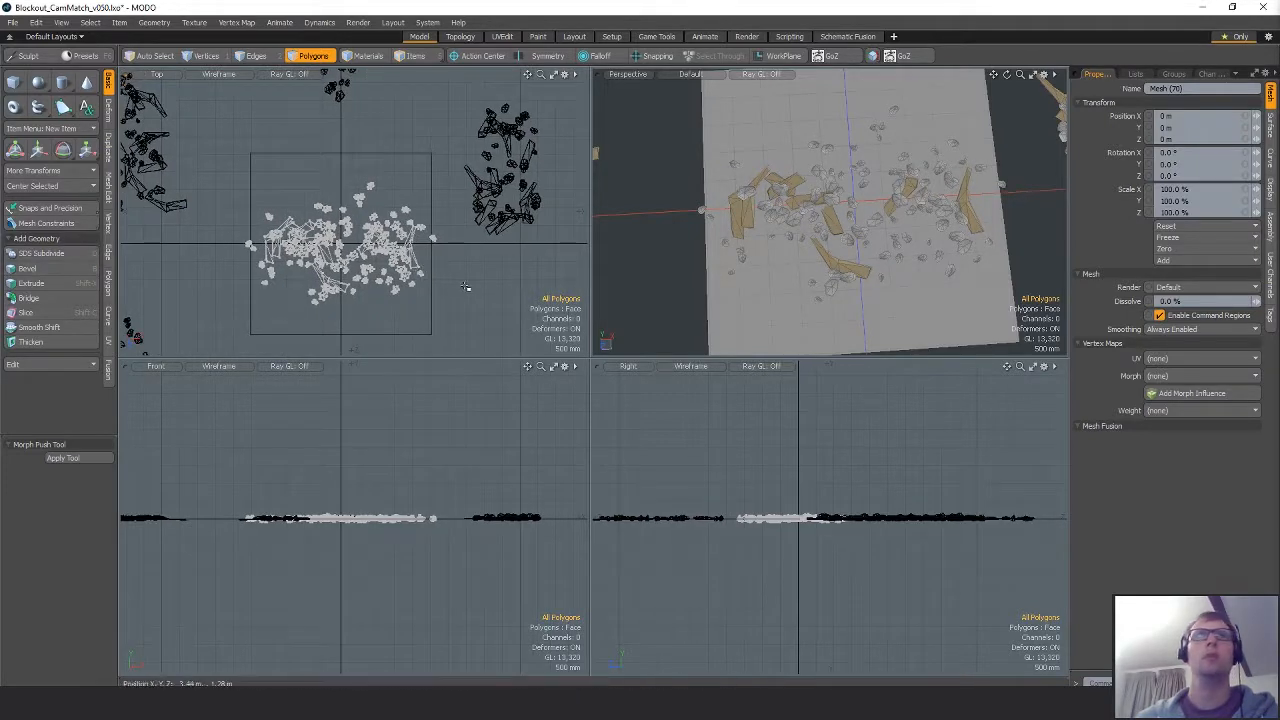
Examine the debris piles and scattered rocks over the ground plane from several angles.
left_click_drag(863, 322, 860, 308, "alt")
scroll(820, 517, "up", 5)
left_click_drag(817, 517, 900, 507, "alt")
left_click_drag(852, 262, 838, 222, "alt")
scroll(860, 260, "up", 4)
scroll(885, 290, "down", 2)
left_click_drag(895, 308, 805, 284, "alt")
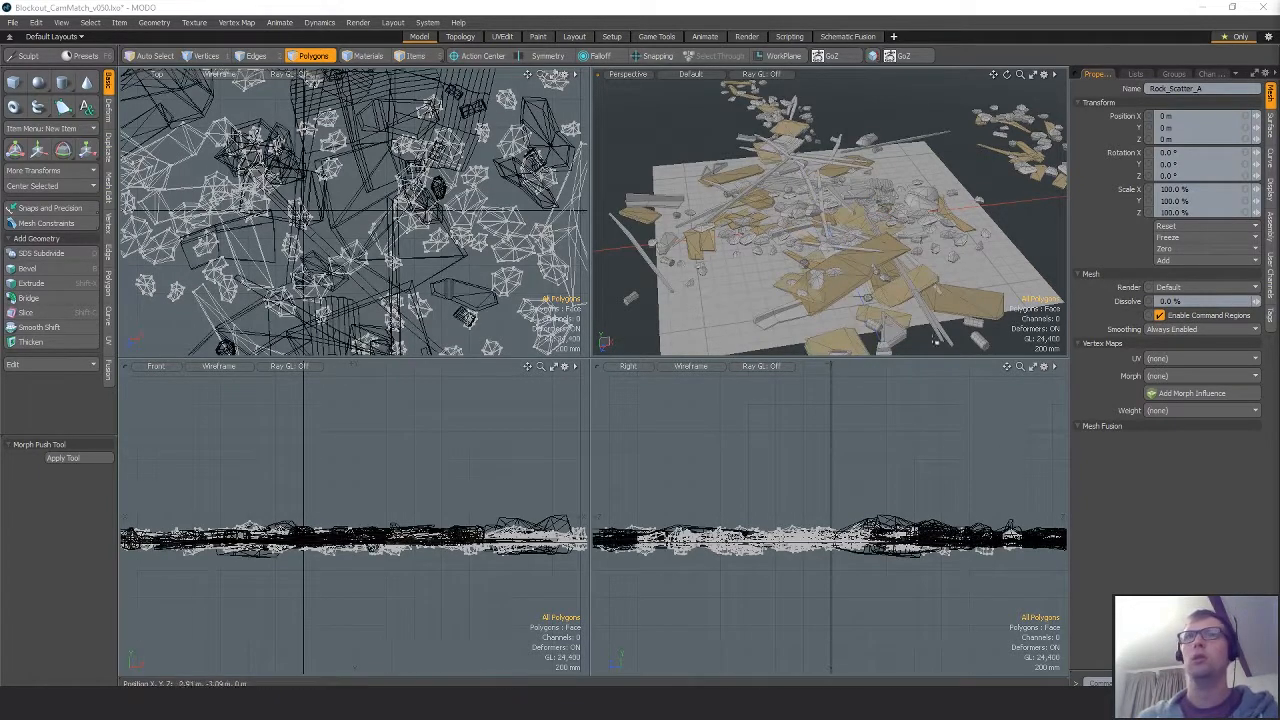
left_click_drag(868, 240, 780, 224, "alt")
Open the Vertex Normal Toolkit for the rock scatter mesh and save the scene.
left_click(877, 56)
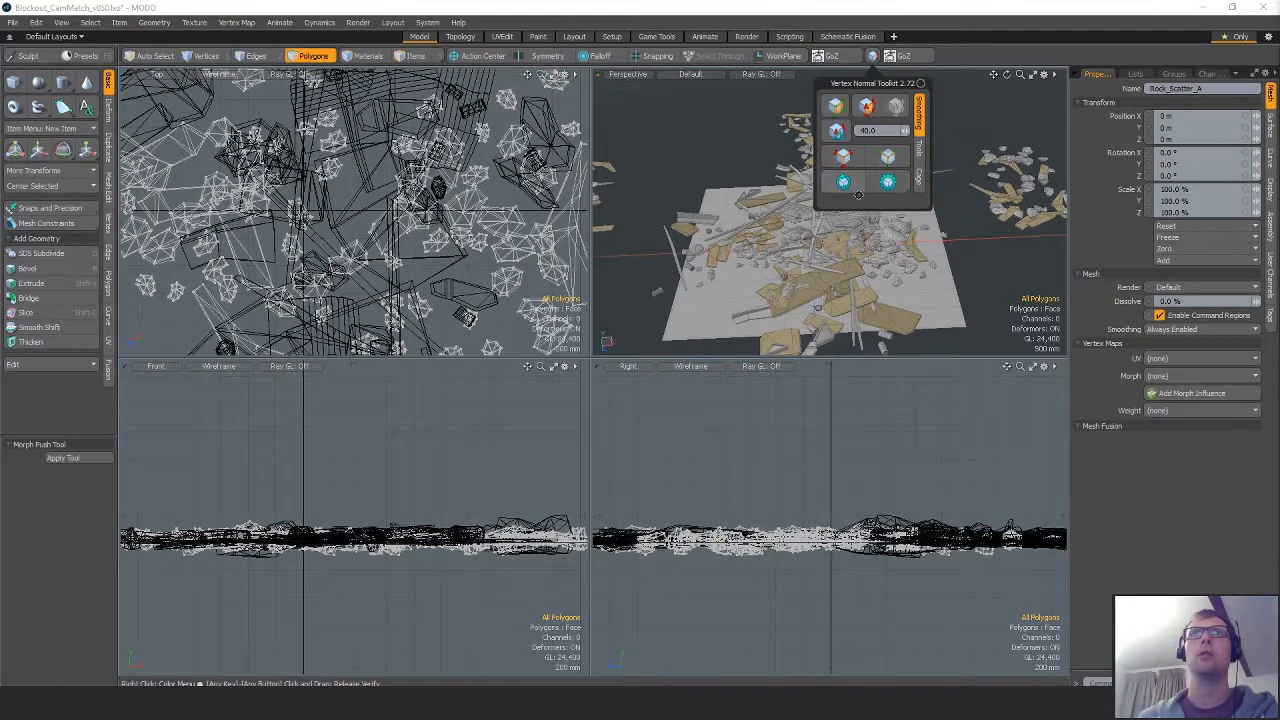
left_click_drag(918, 254, 900, 208, "alt")
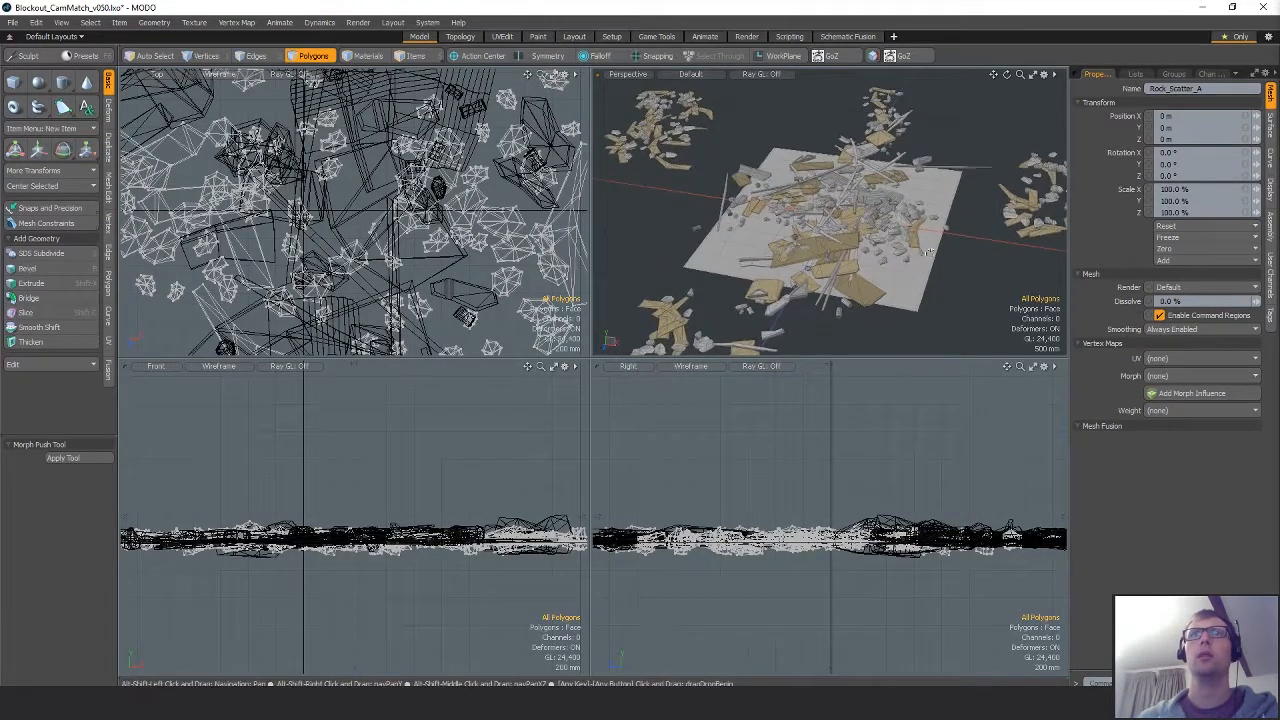
key("ctrl+s")
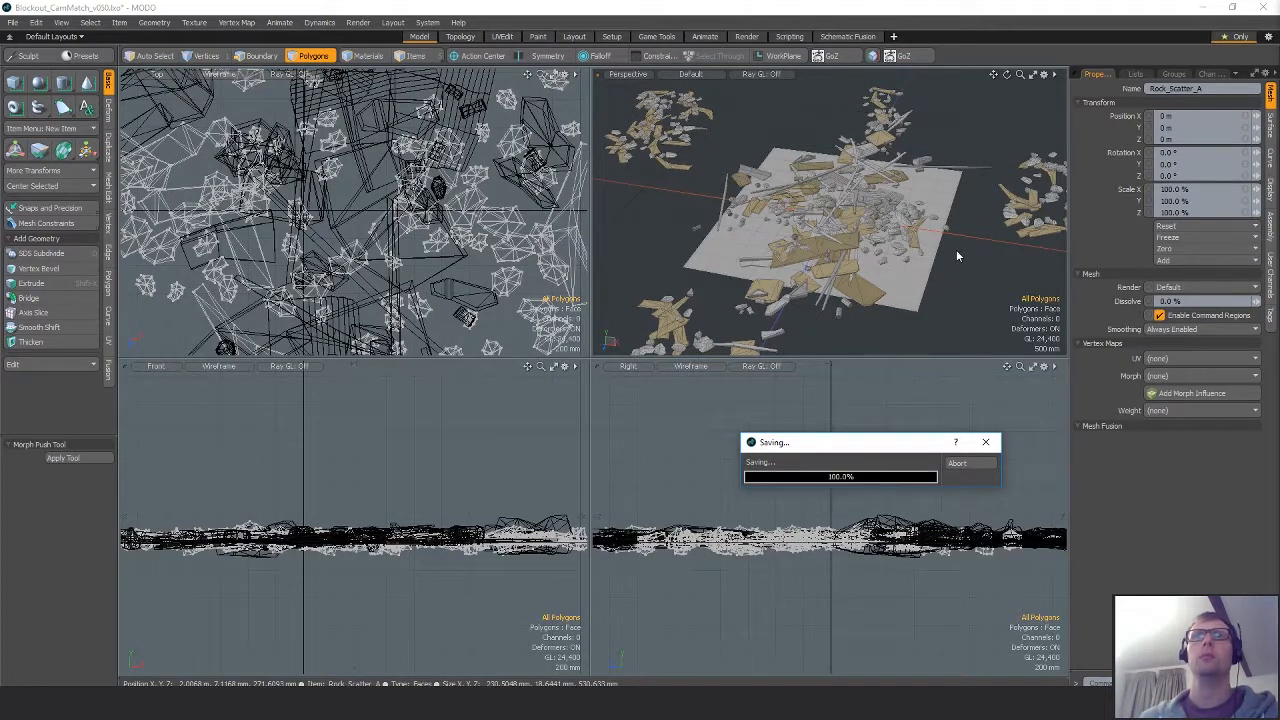
Inspect how Rock_Scatter_A overlaps the planks and debris on the sheet, both close up and from farther away.
left_click_drag(952, 250, 868, 244, "alt")
scroll(890, 262, "up", 5)
scroll(876, 248, "down", 2)
scroll(866, 244, "down", 4)
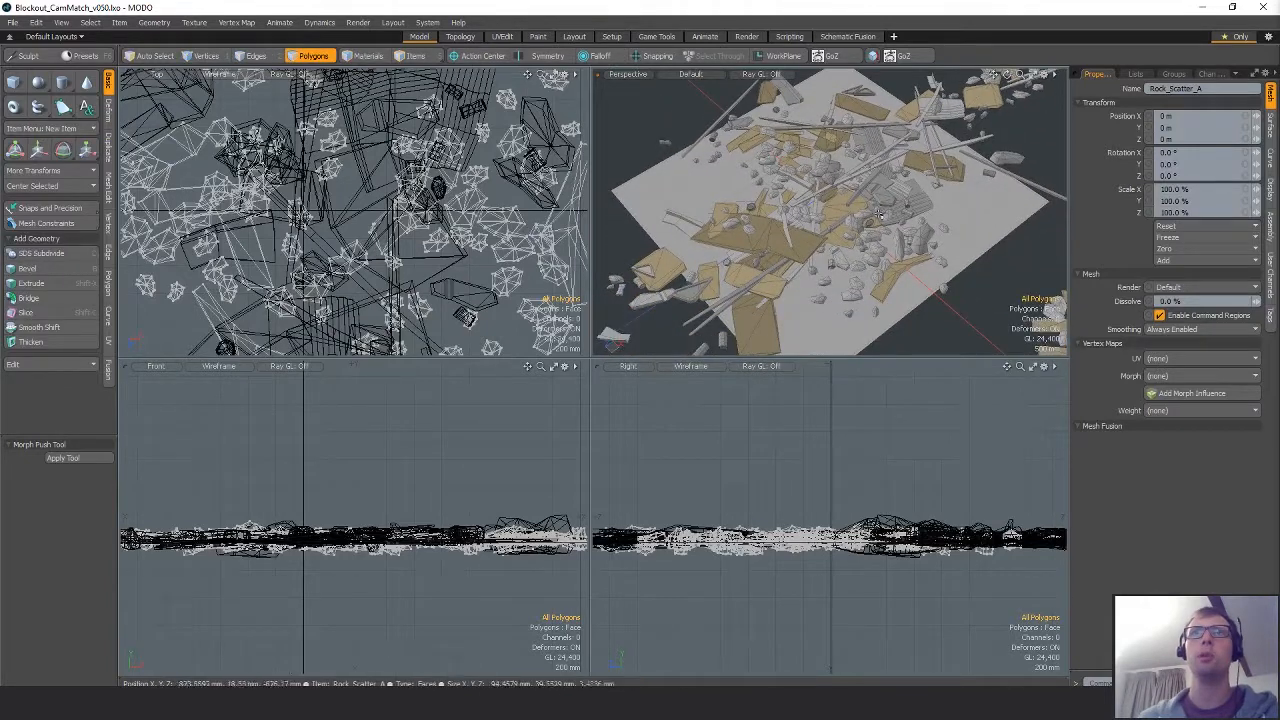
scroll(400, 225, "down", 5)
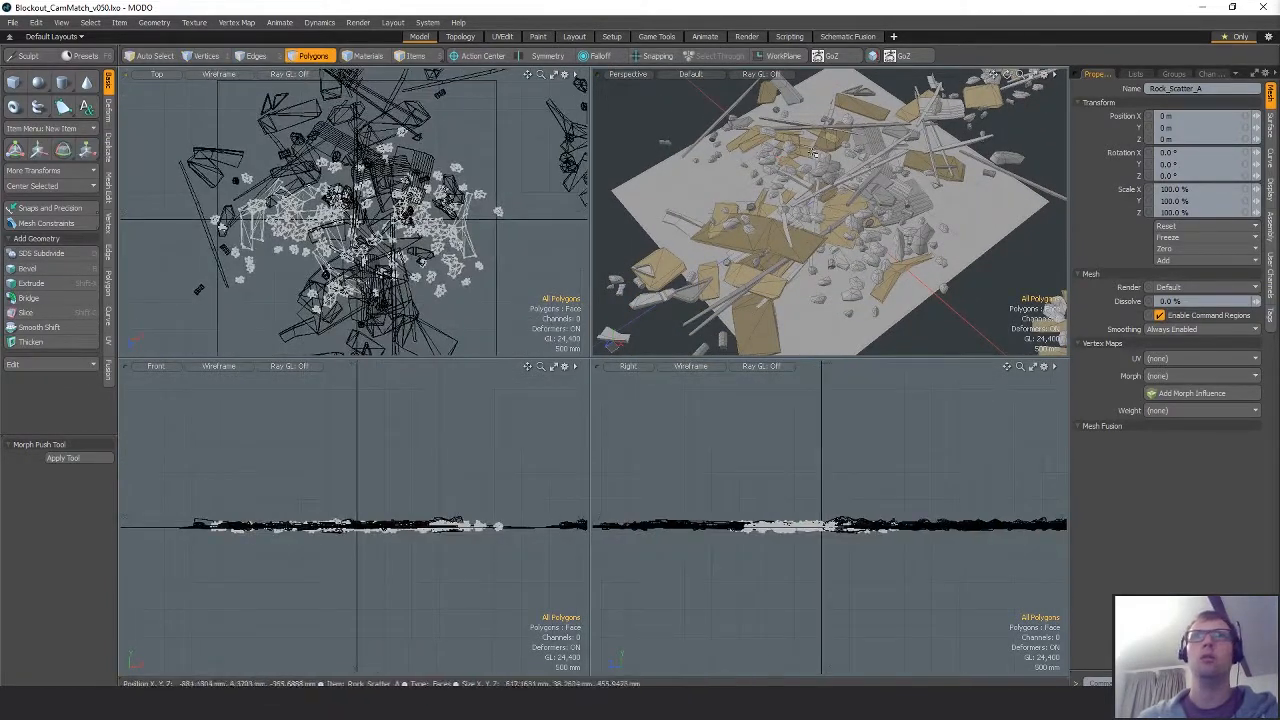
left_click_drag(834, 228, 918, 277, "alt")
scroll(840, 139, "up", 4)
scroll(797, 203, "down", 5)
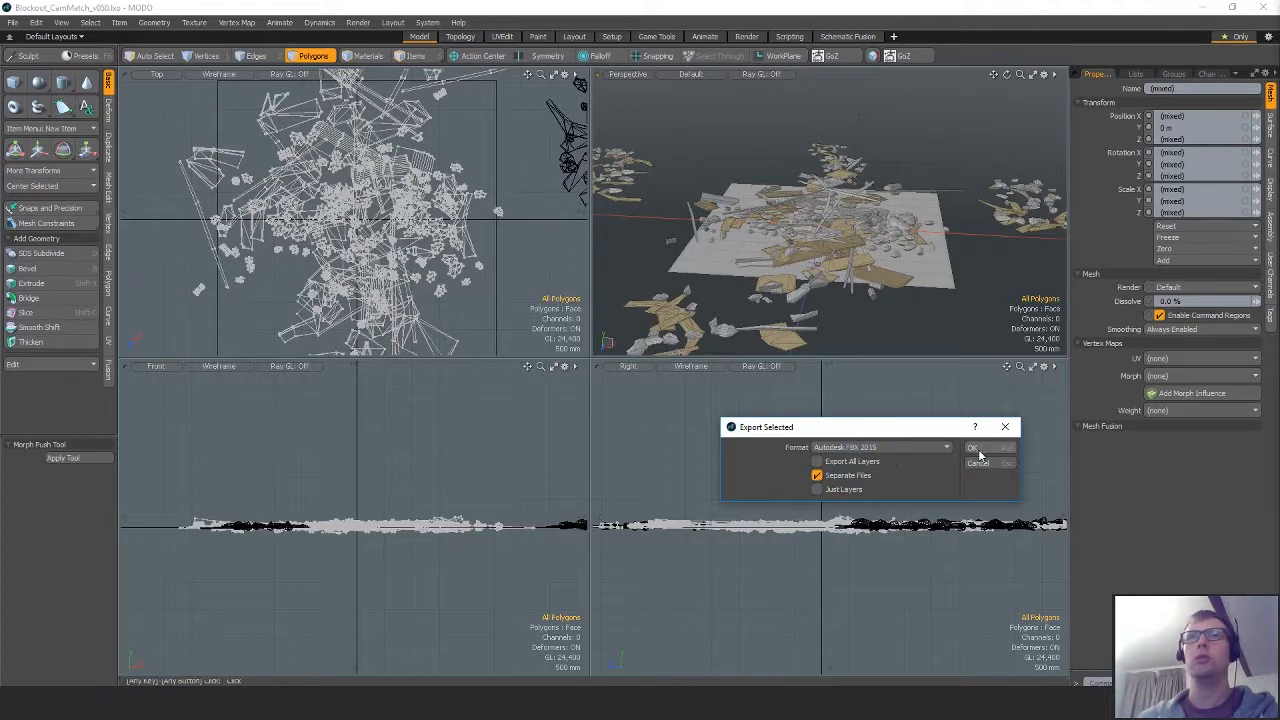
Export the selected debris meshes as separate Autodesk FBX 2015 files and clear the item selection.
left_click(978, 449)
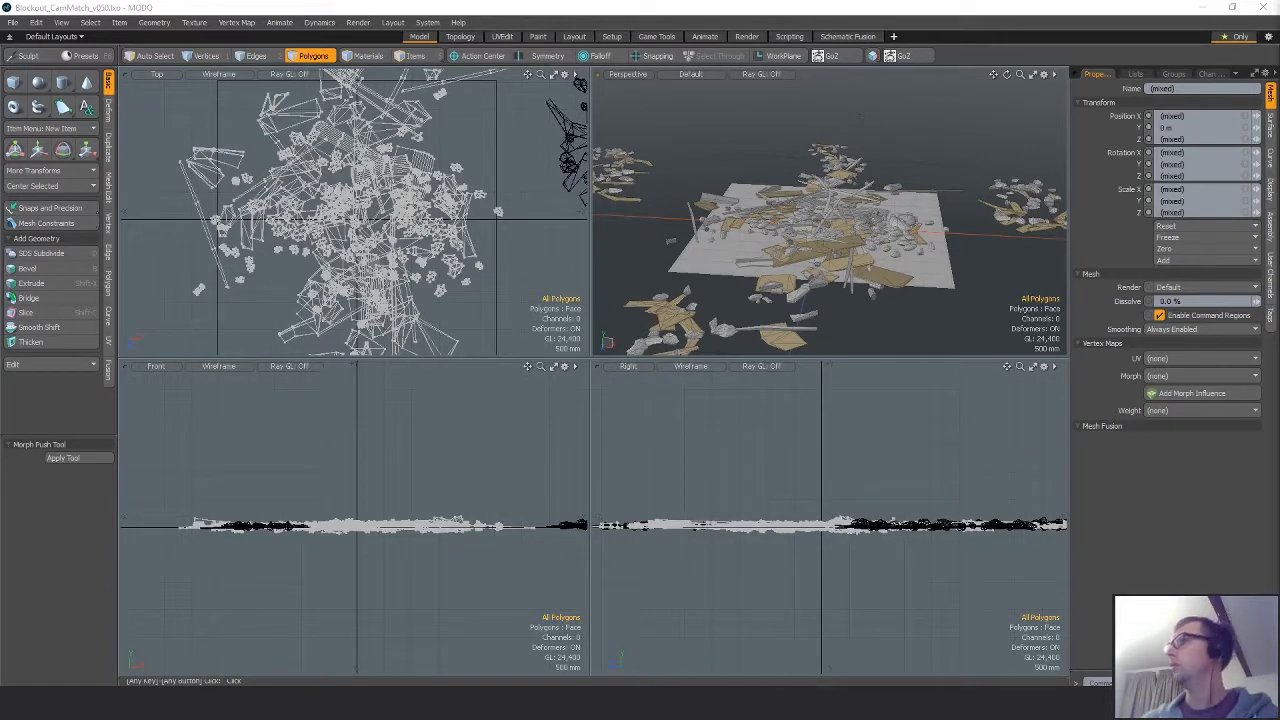
key("5")
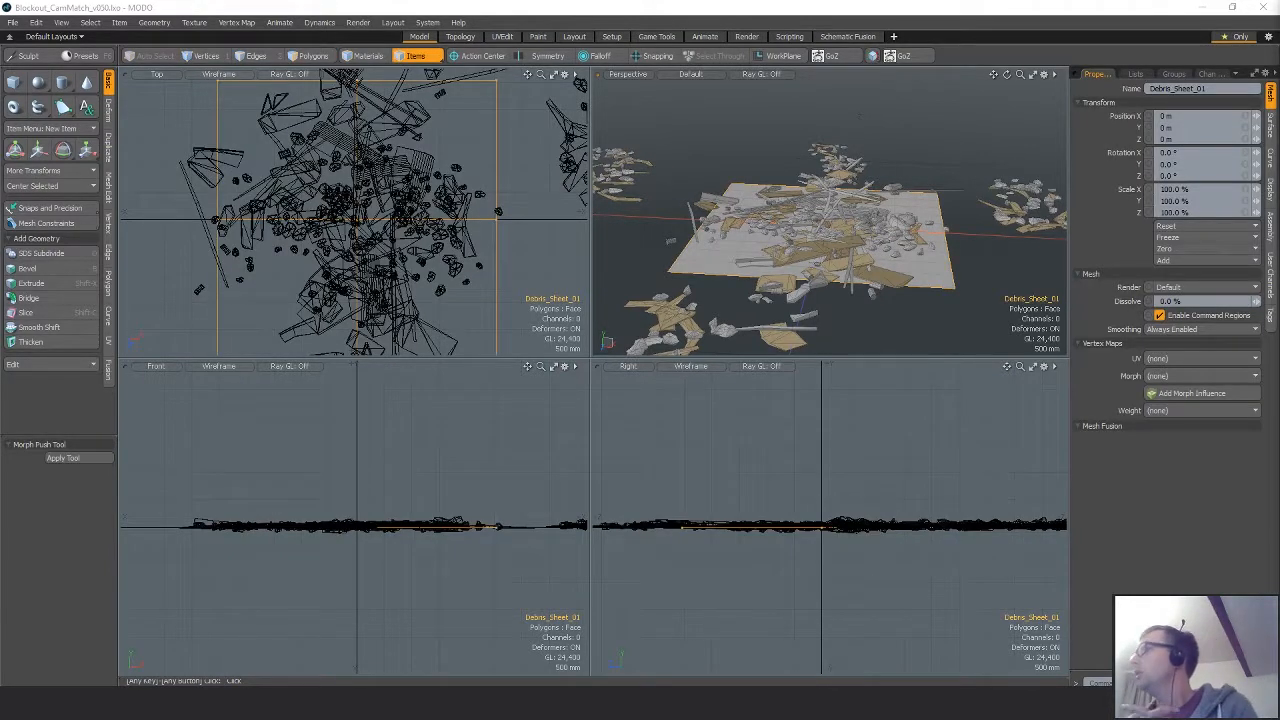
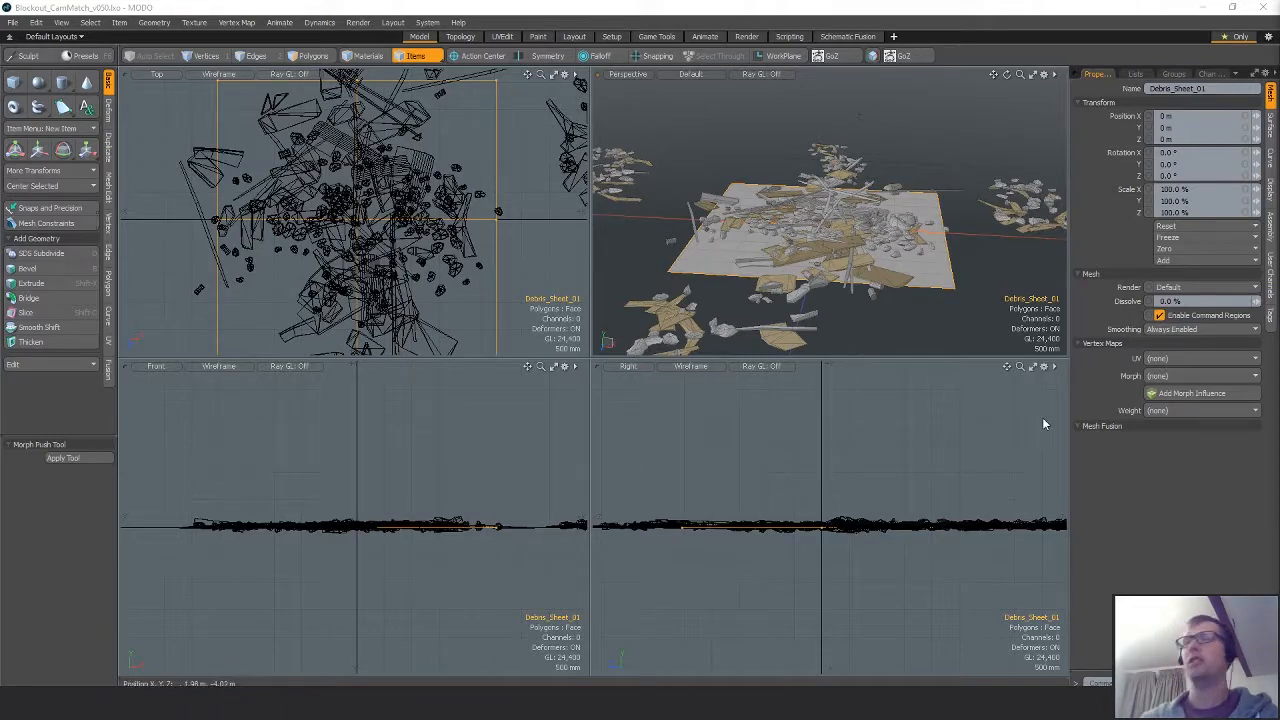
left_click(925, 468)
left_click_drag(830, 240, 845, 268, "alt")
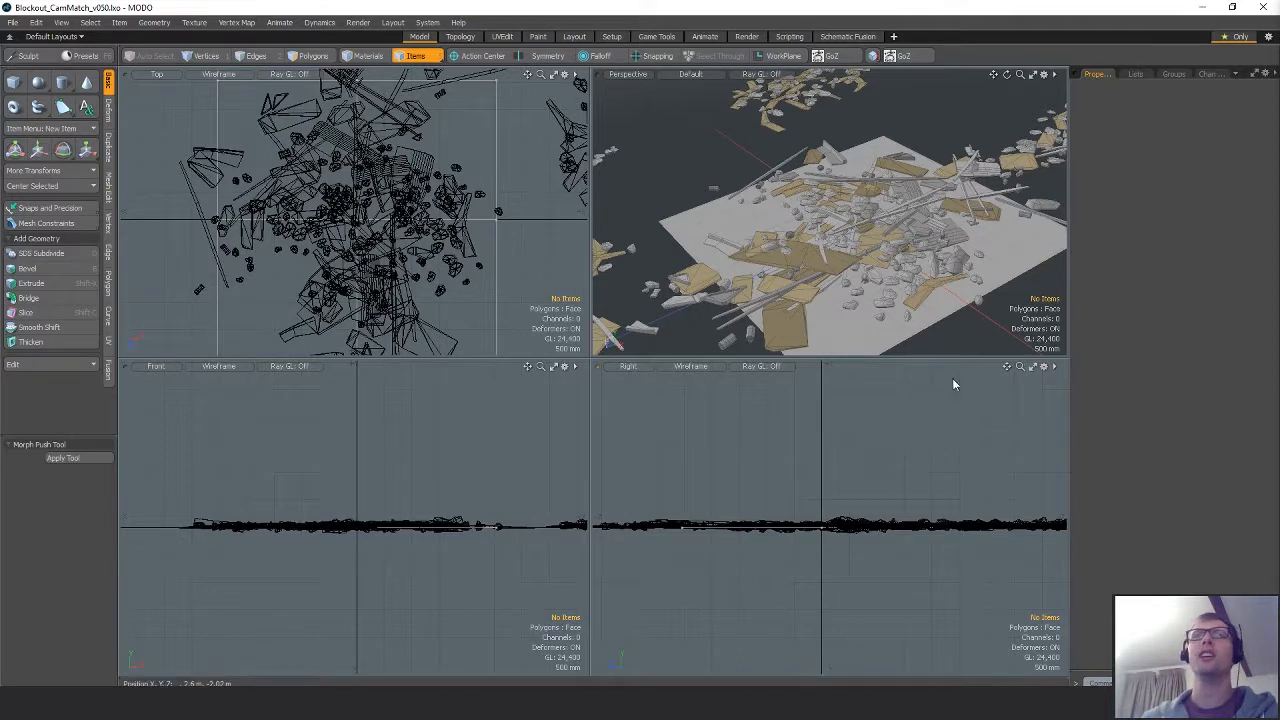
Return to polygon selection mode and save the scene.
key("3")
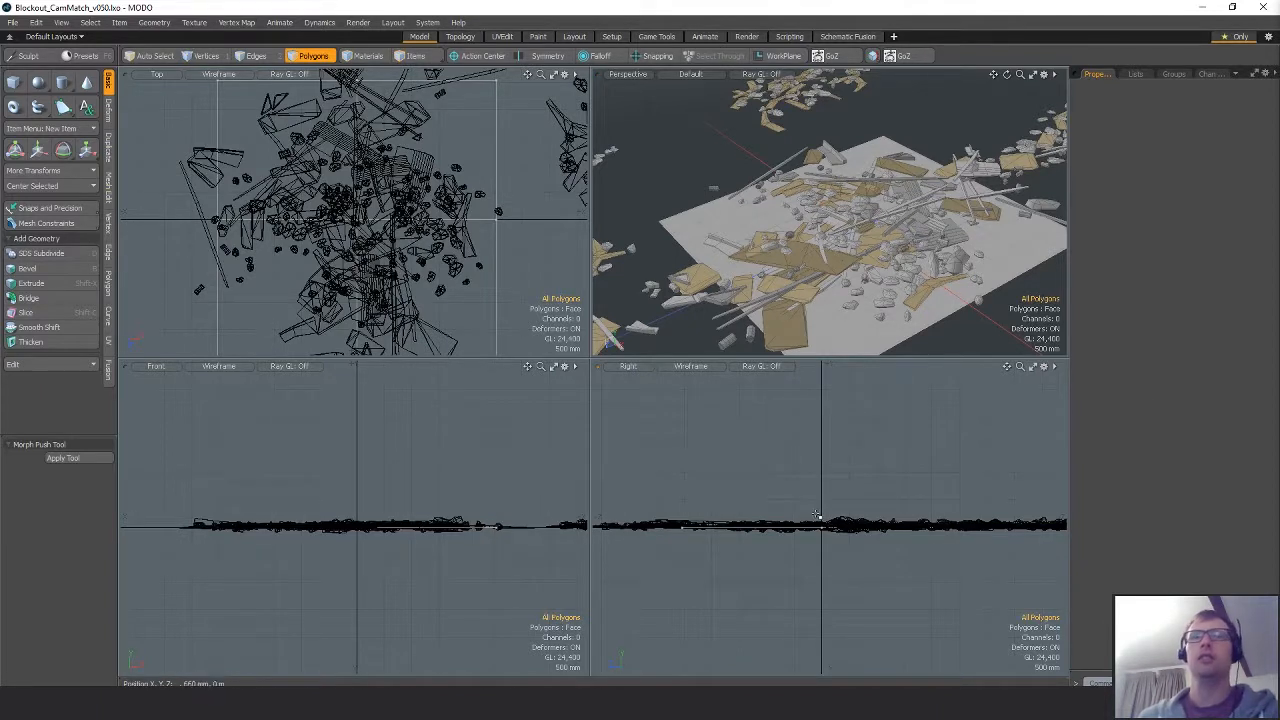
key("ctrl+s")
left_click(923, 465)
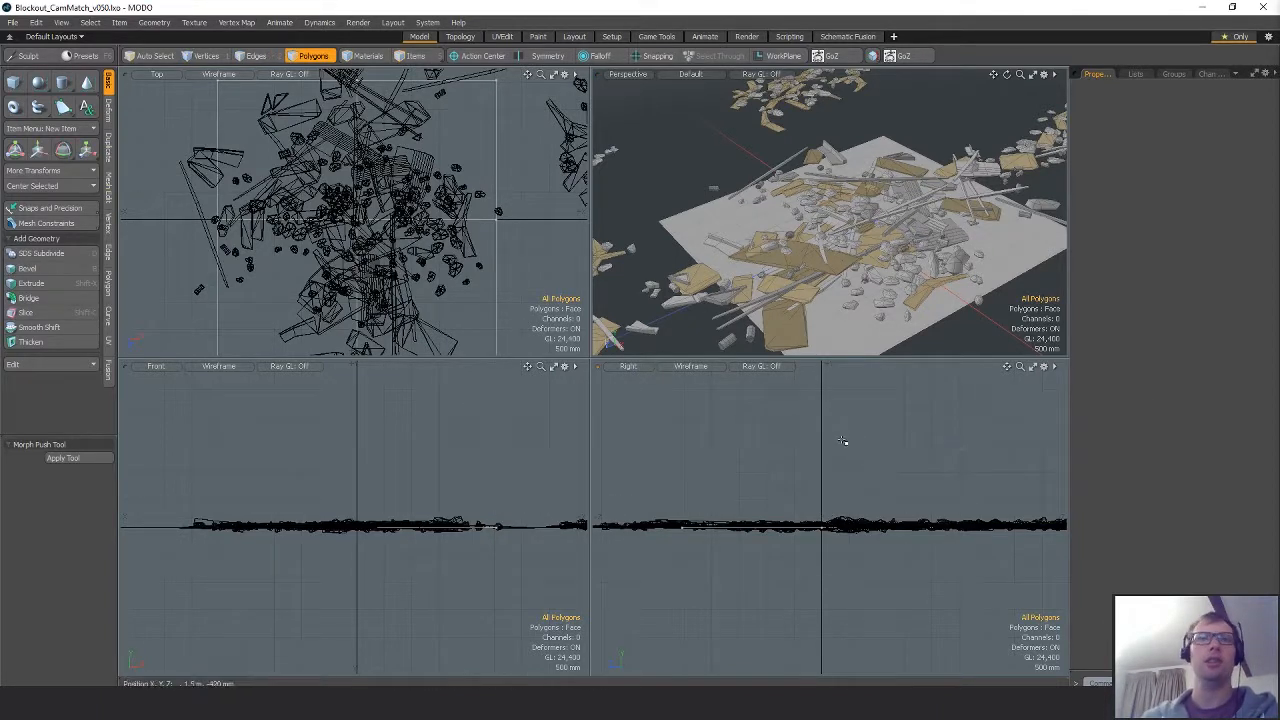
left_click(486, 643)
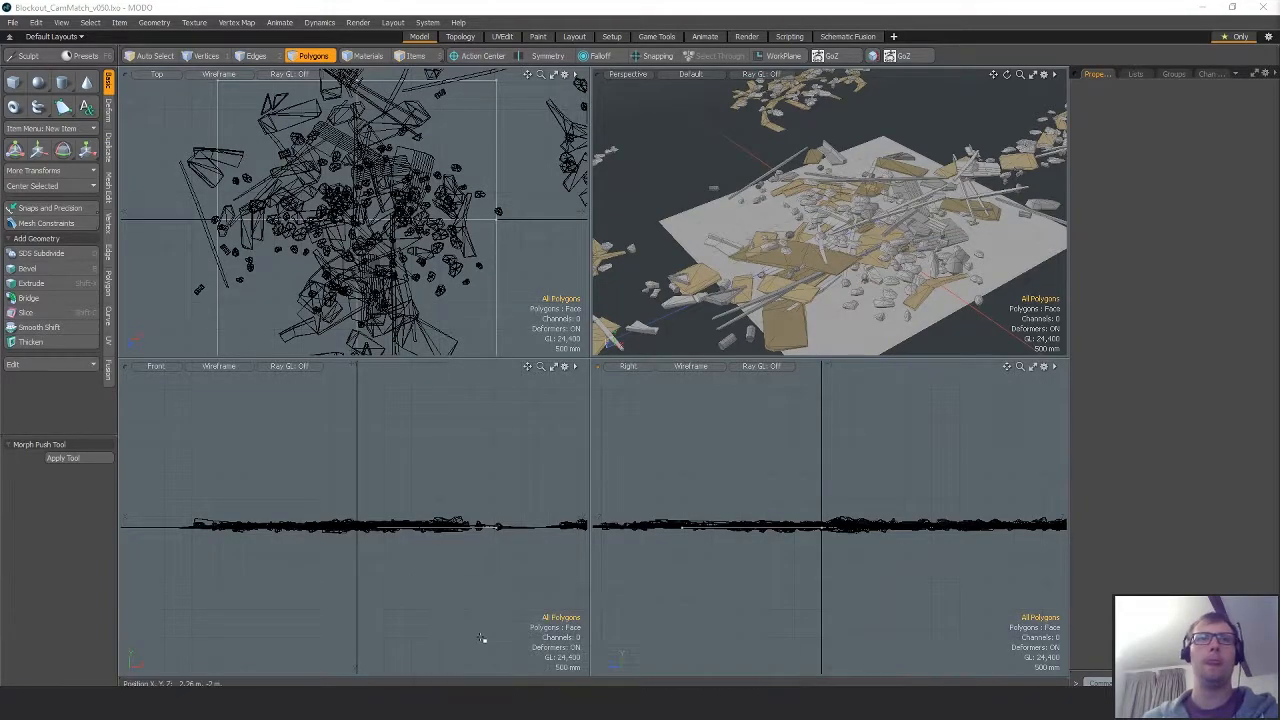
Check the scene's list of groups and return to the properties view.
right_click_drag(583, 476, 460, 505)
key("w")
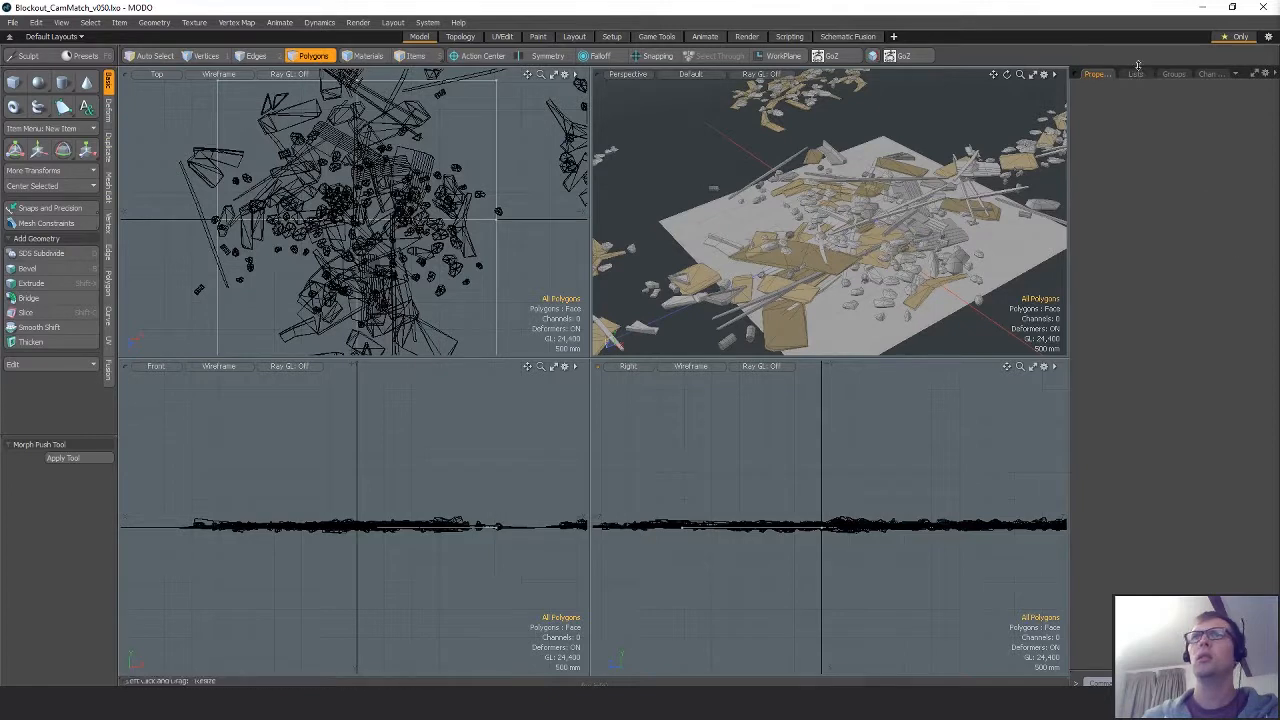
left_click(1169, 73)
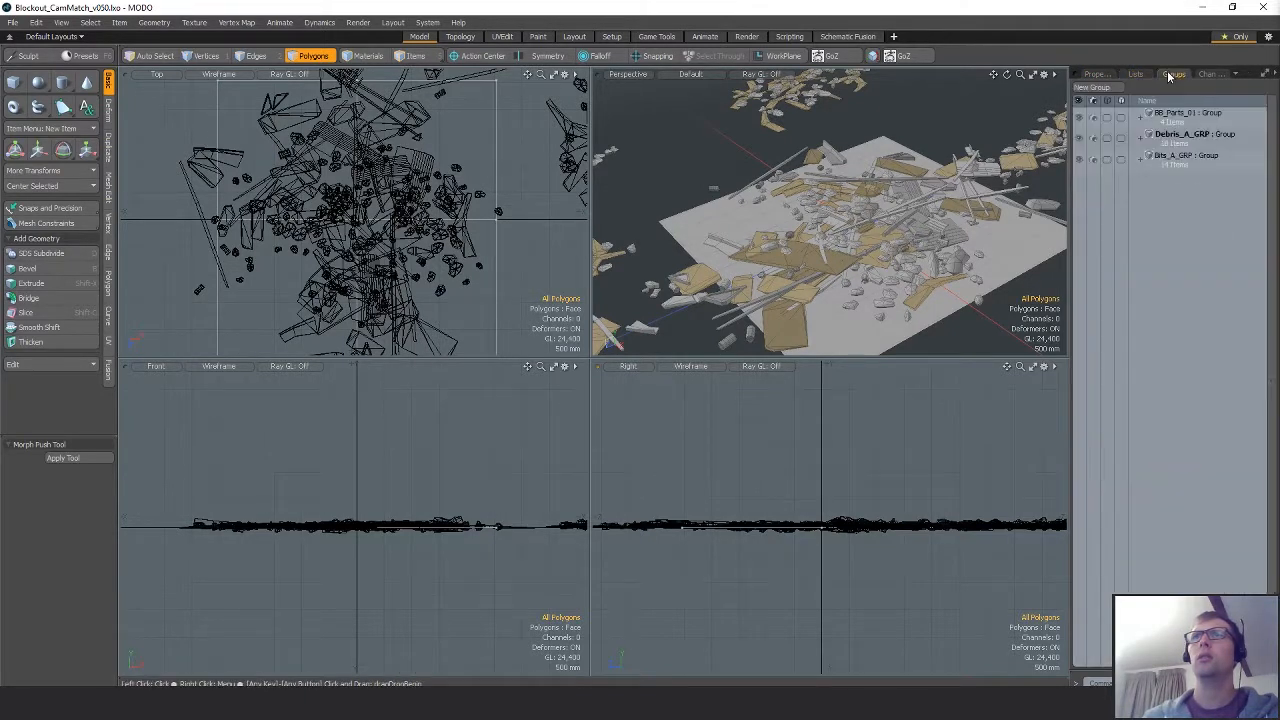
left_click(1098, 74)
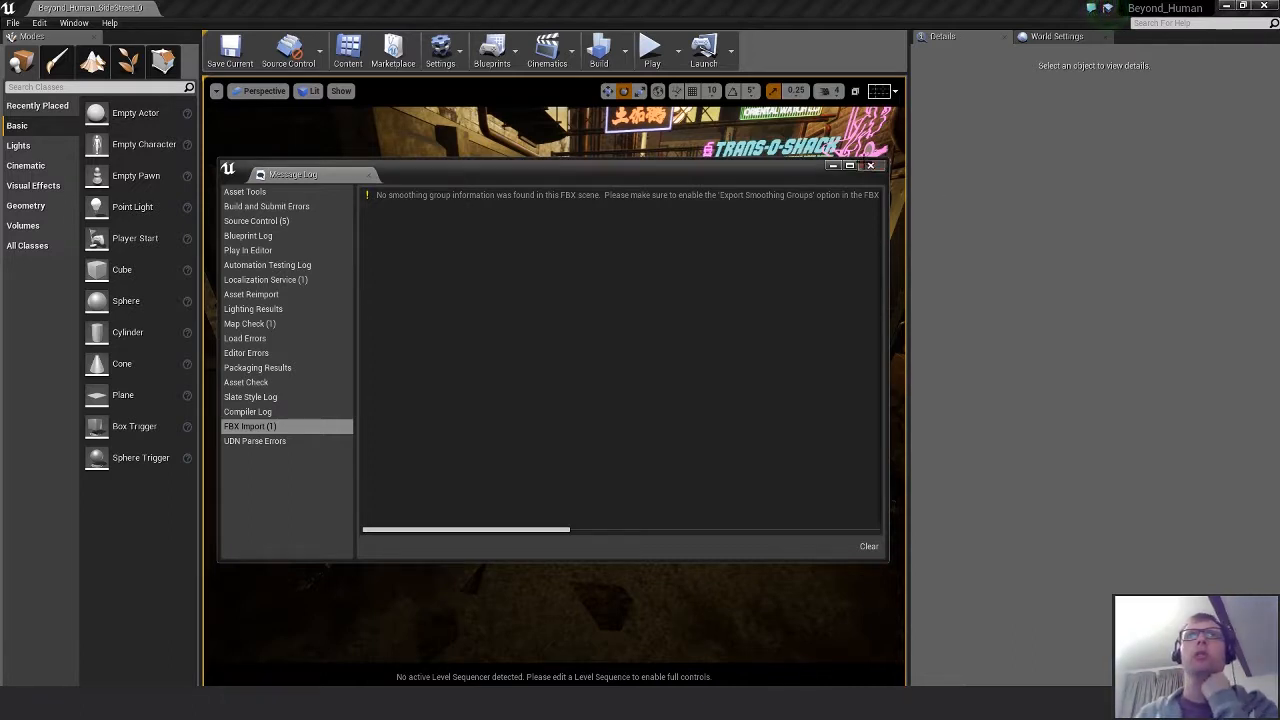
Close the FBX import message log and look over the alley's ground debris in the level.
left_click(871, 165)
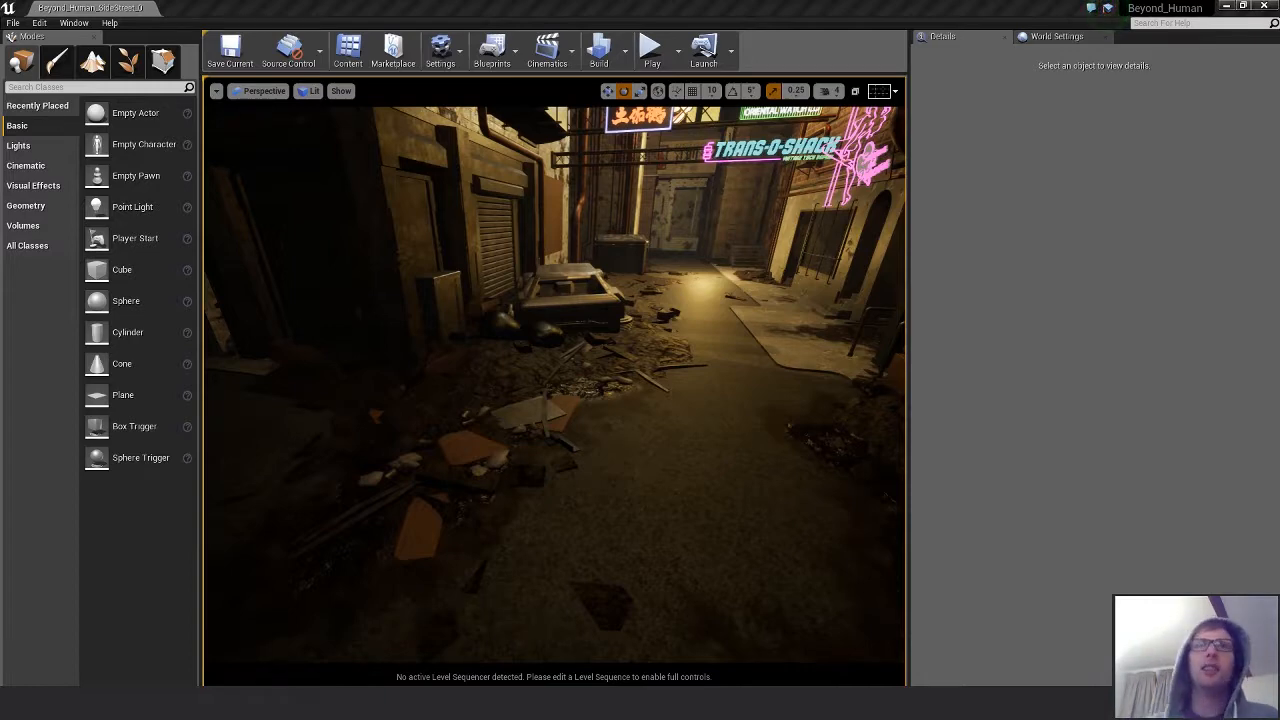
key("s")
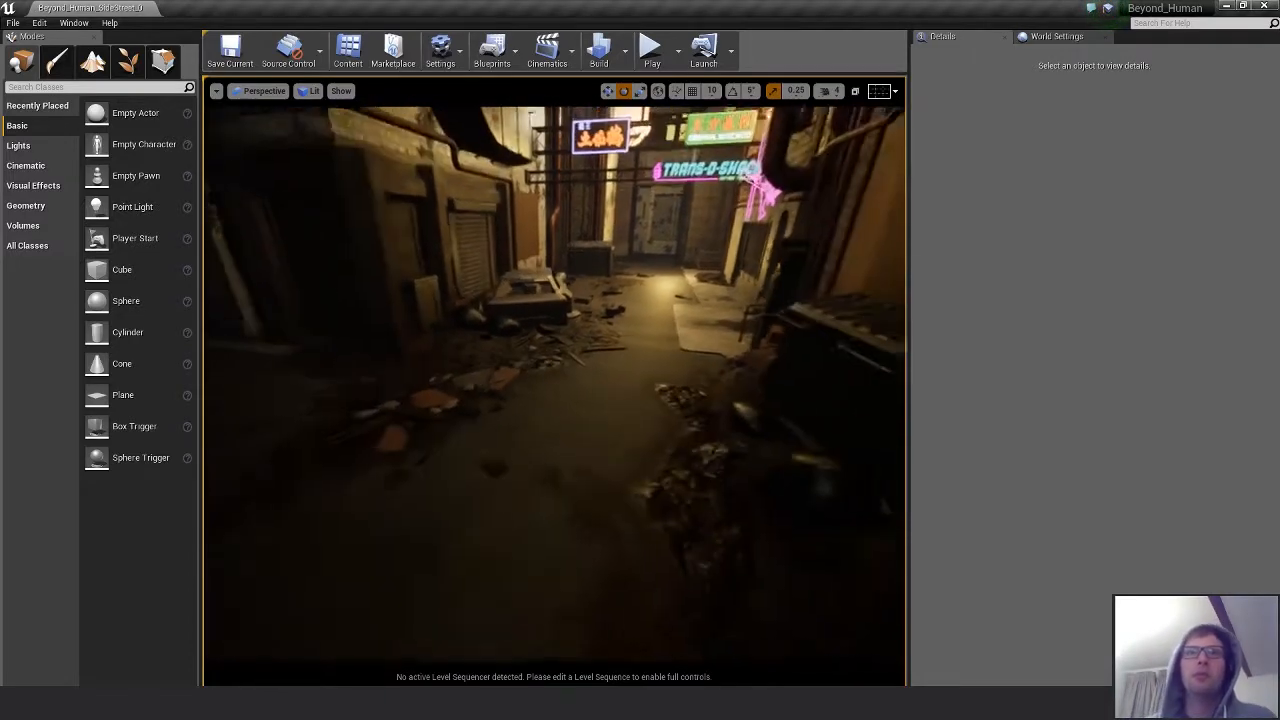
key("s")
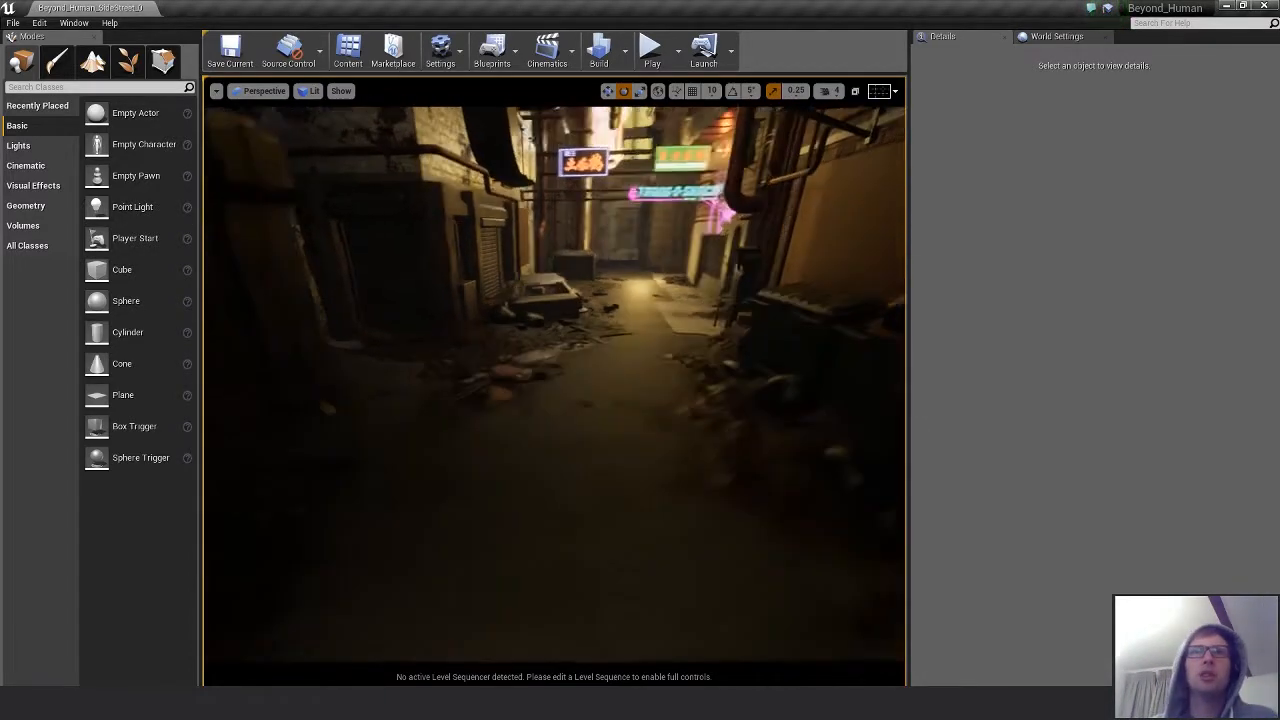
key("d")
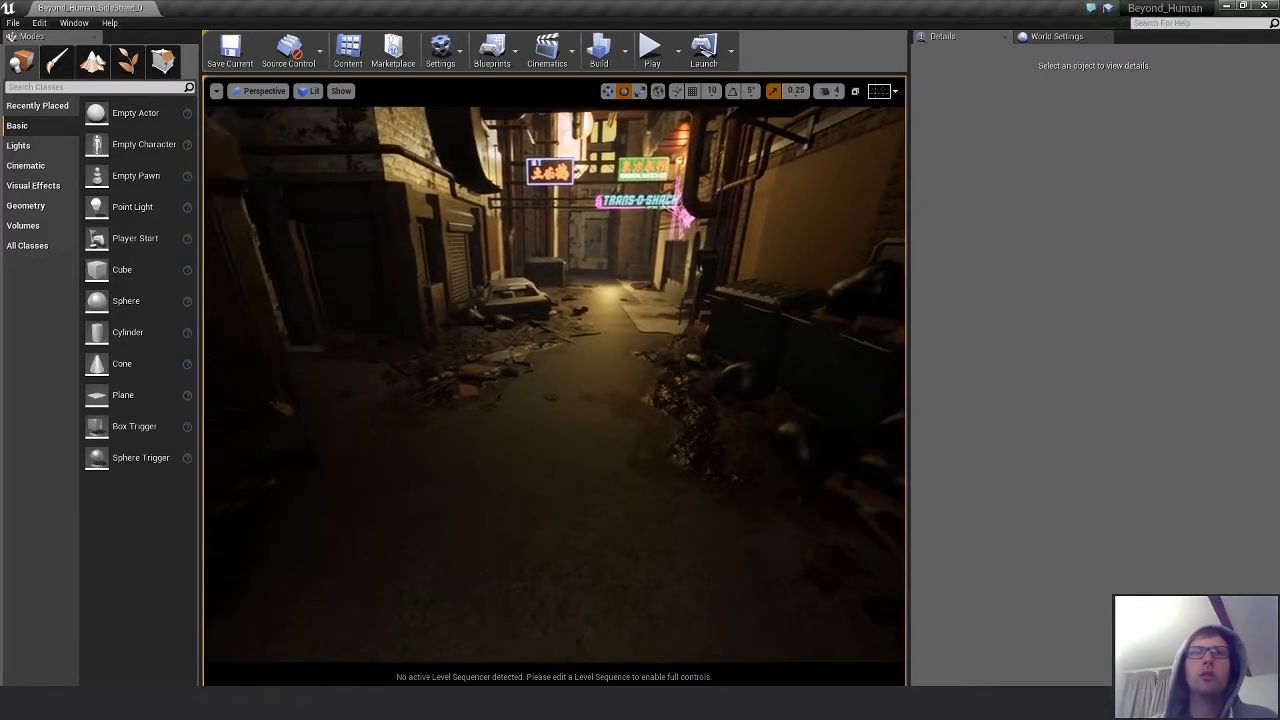
key("s")
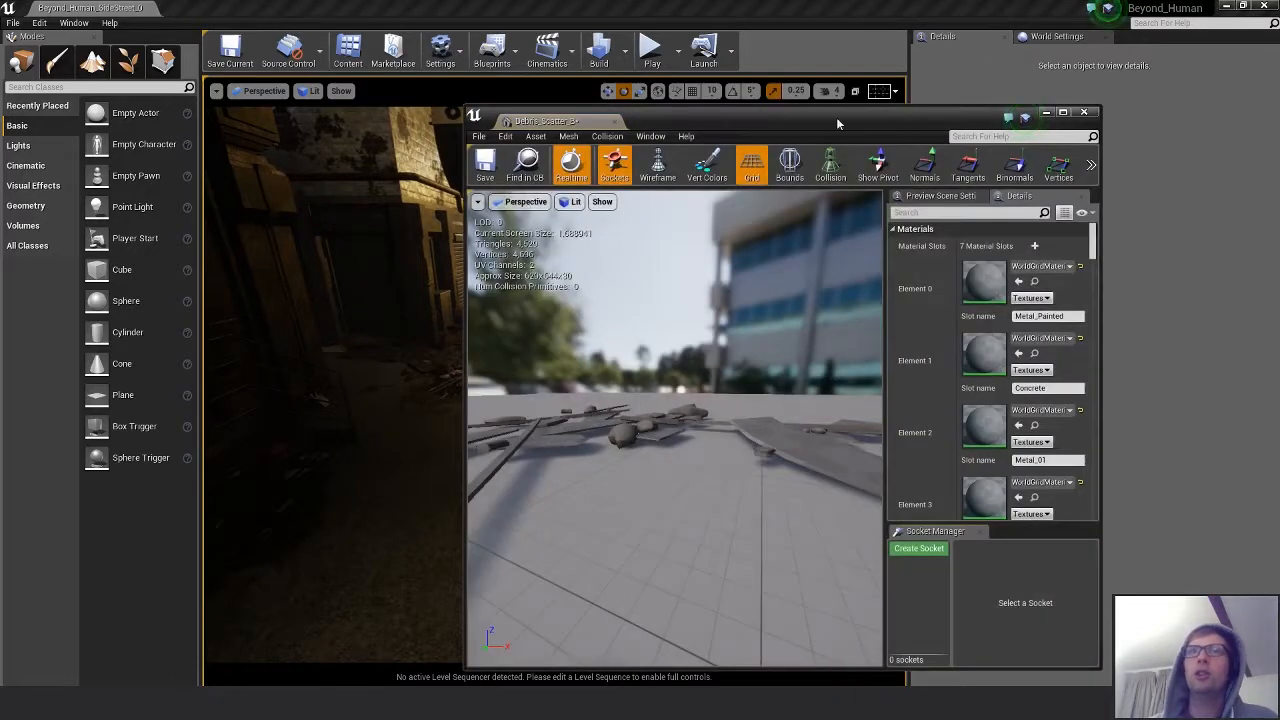
Reposition the imported debris scatter mesh's editor window and examine the mesh from several angles.
left_click_drag(836, 117, 684, 100)
left_click_drag(552, 402, 350, 440)
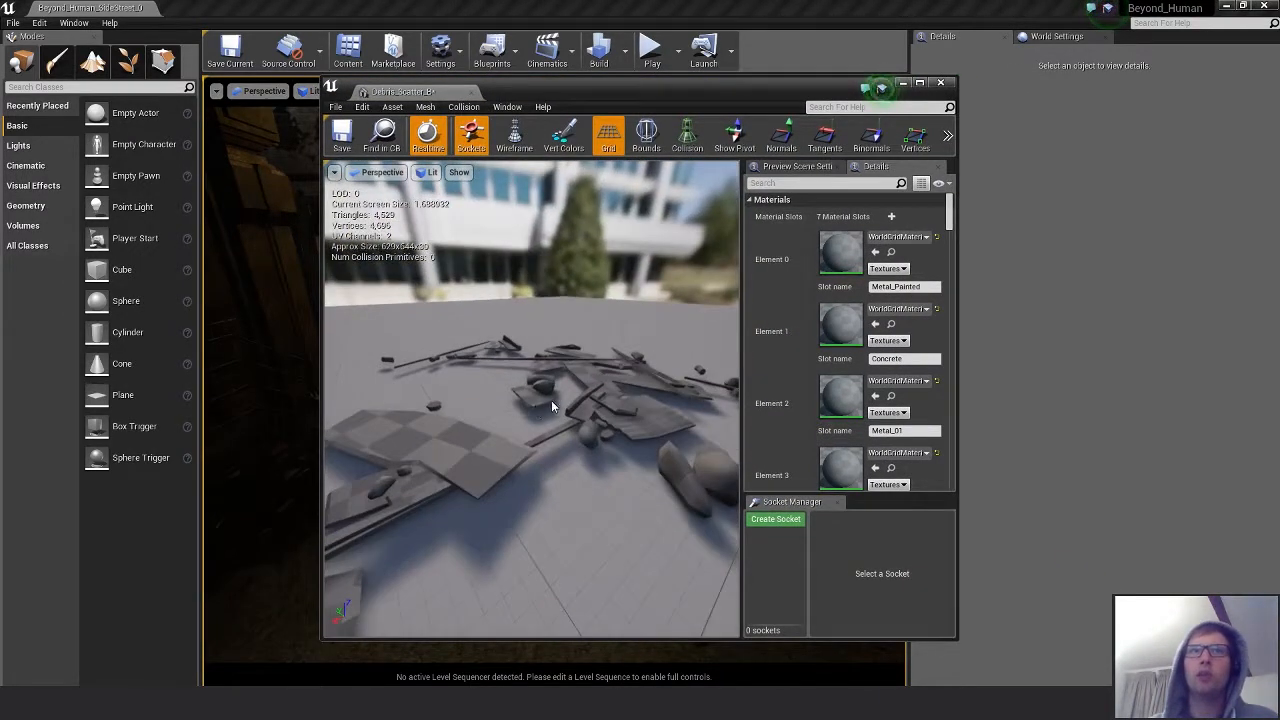
scroll(552, 402, "down", 5)
left_click_drag(569, 401, 730, 440)
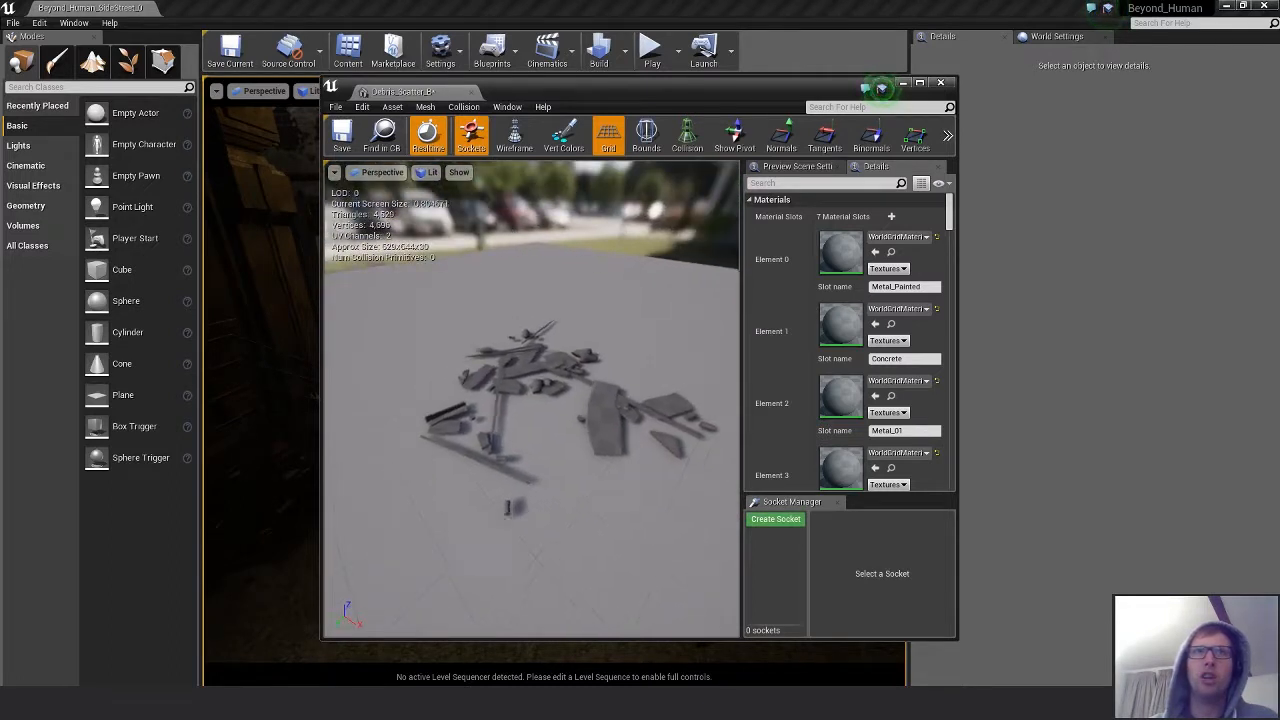
left_click_drag(515, 396, 545, 398)
scroll(515, 396, "up", 4)
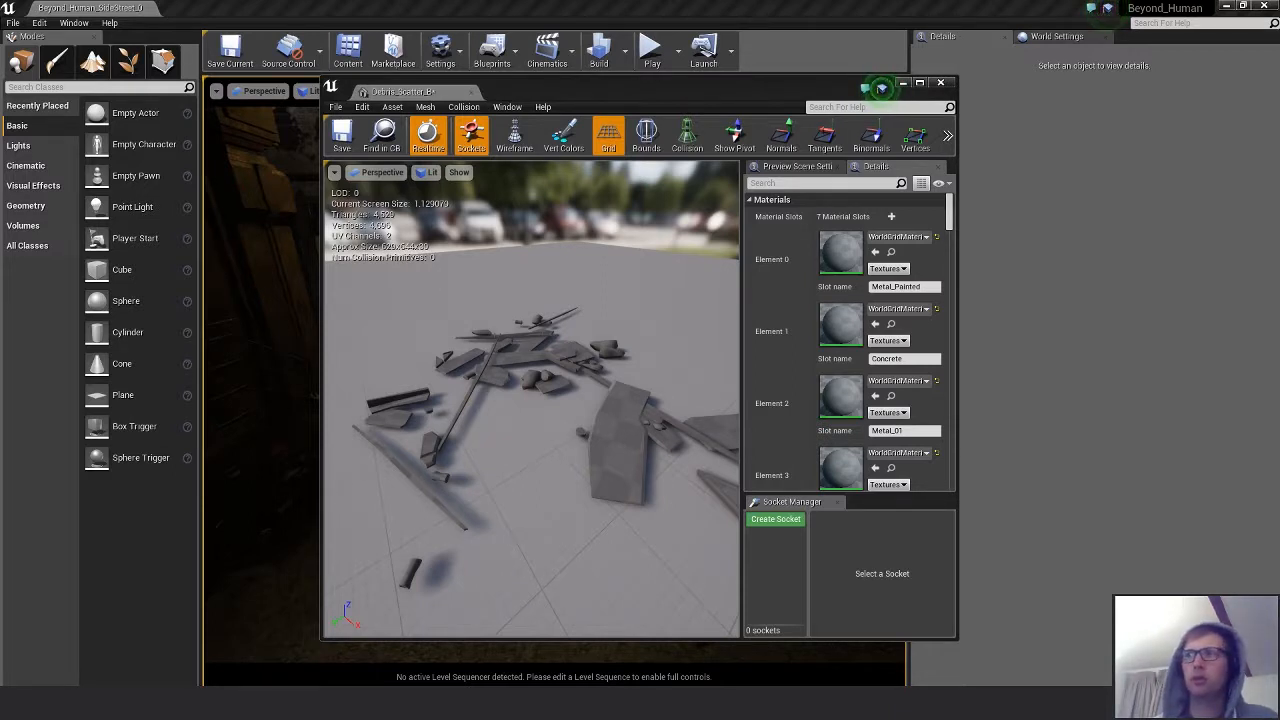
Assign a dirty steel material to the Metal_Painted slot and a rusted iron material to the Metal_01 slot.
left_click_drag(1279, 420, 836, 261)
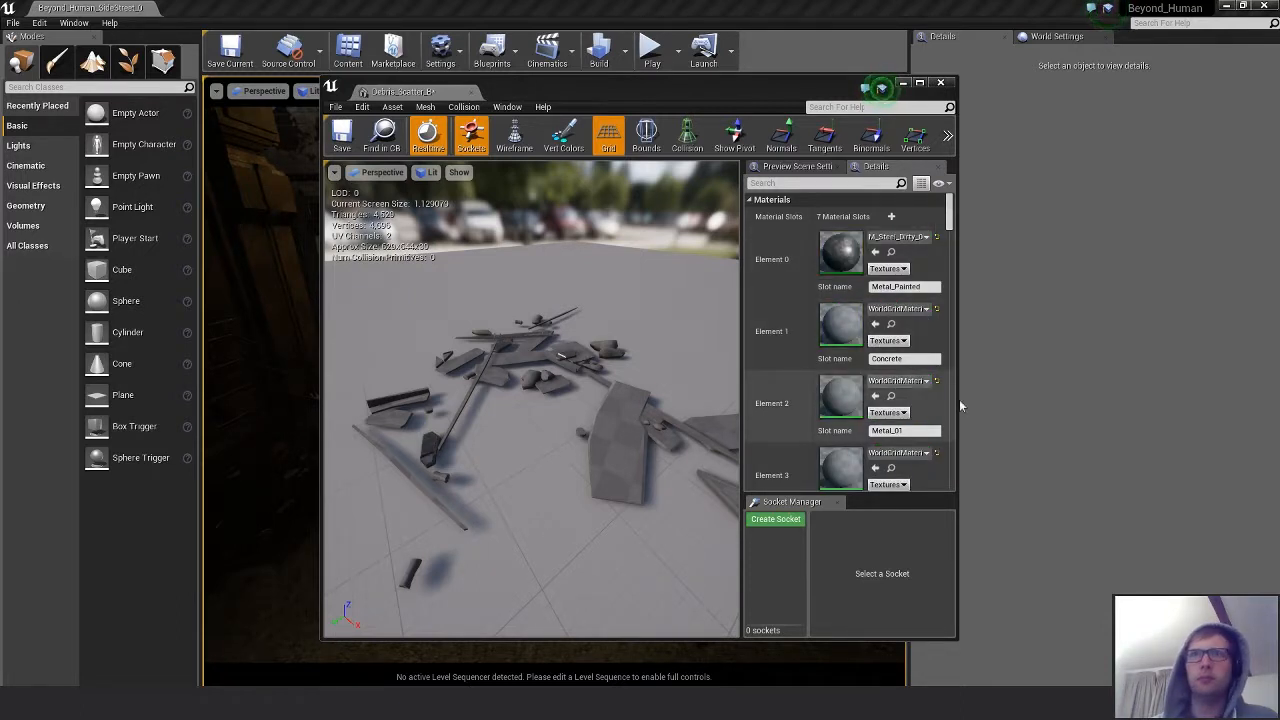
left_click_drag(1279, 430, 844, 394)
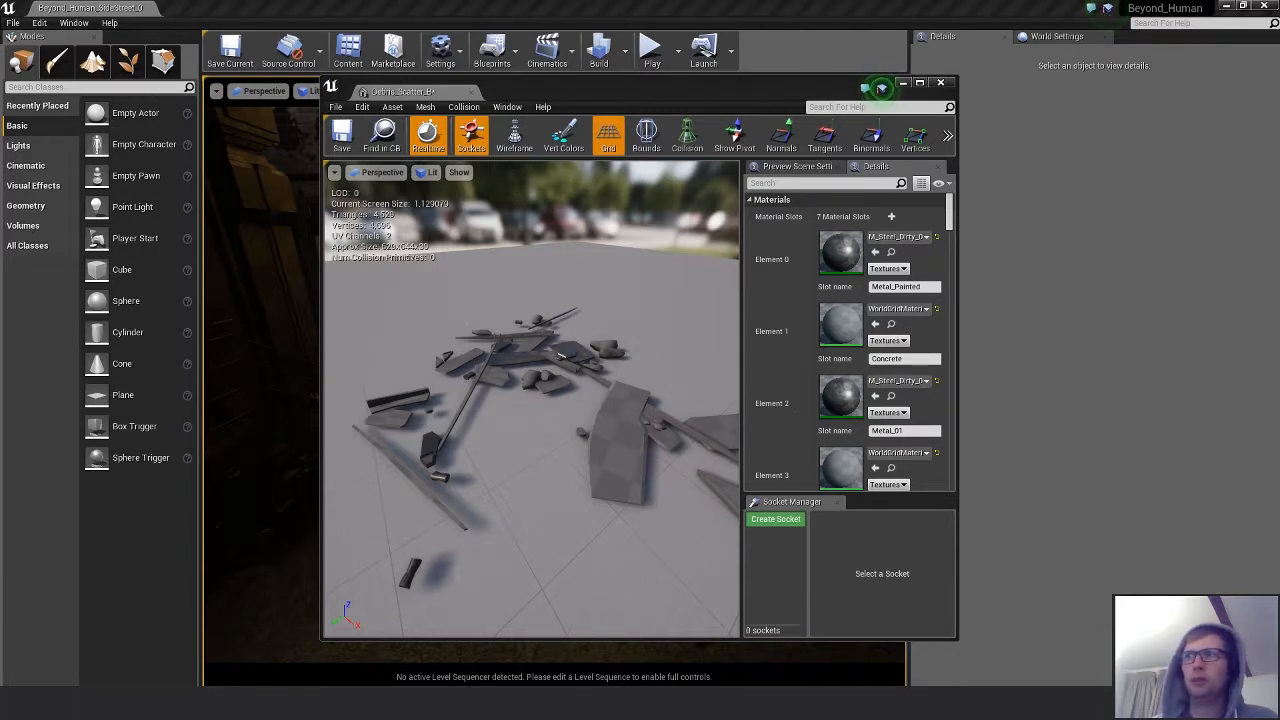
left_click_drag(1279, 430, 842, 393)
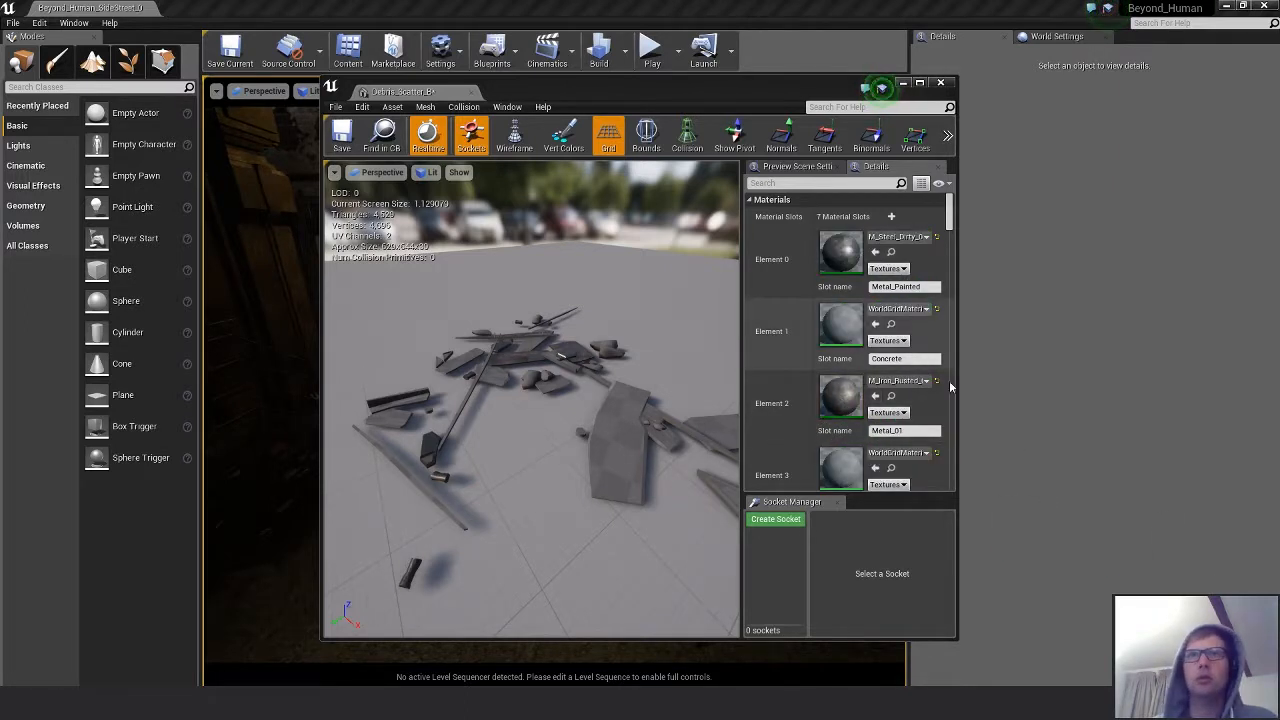
Try a dirty steel material on the Metal_02 slot, replace it with a battered steel one and inspect the mesh.
scroll(920, 400, "down", 3)
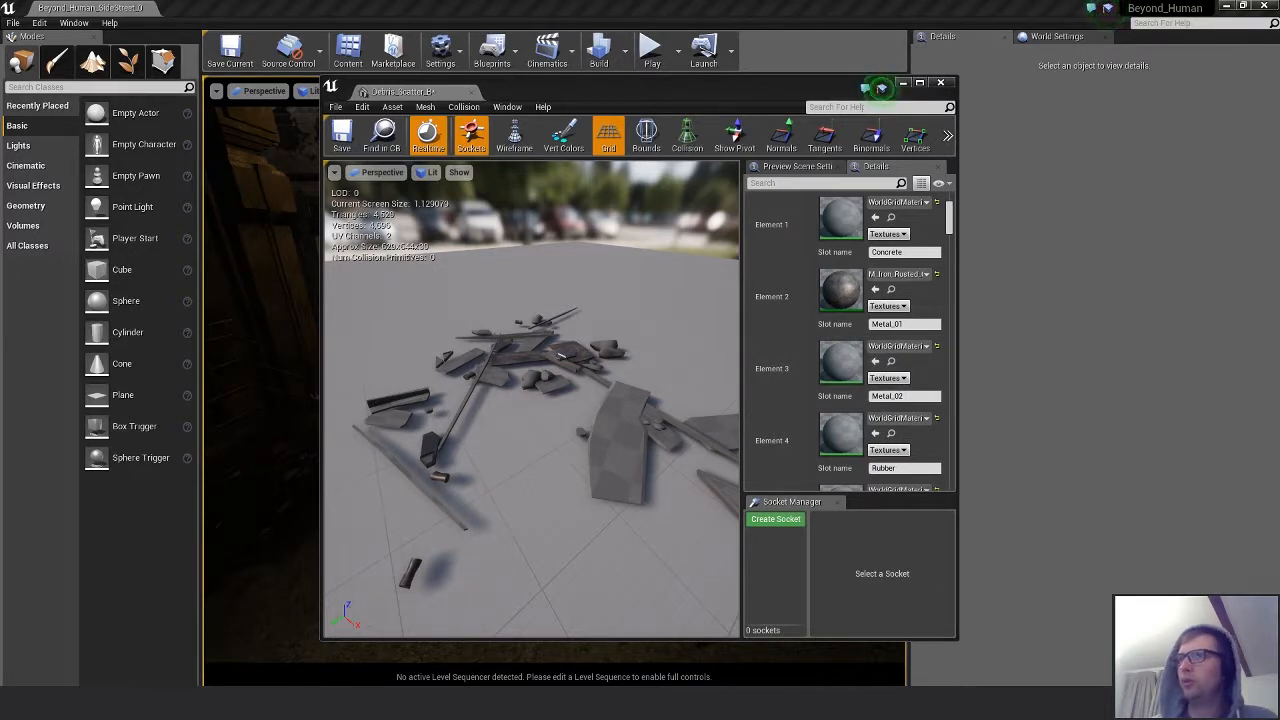
left_click_drag(1279, 420, 833, 355)
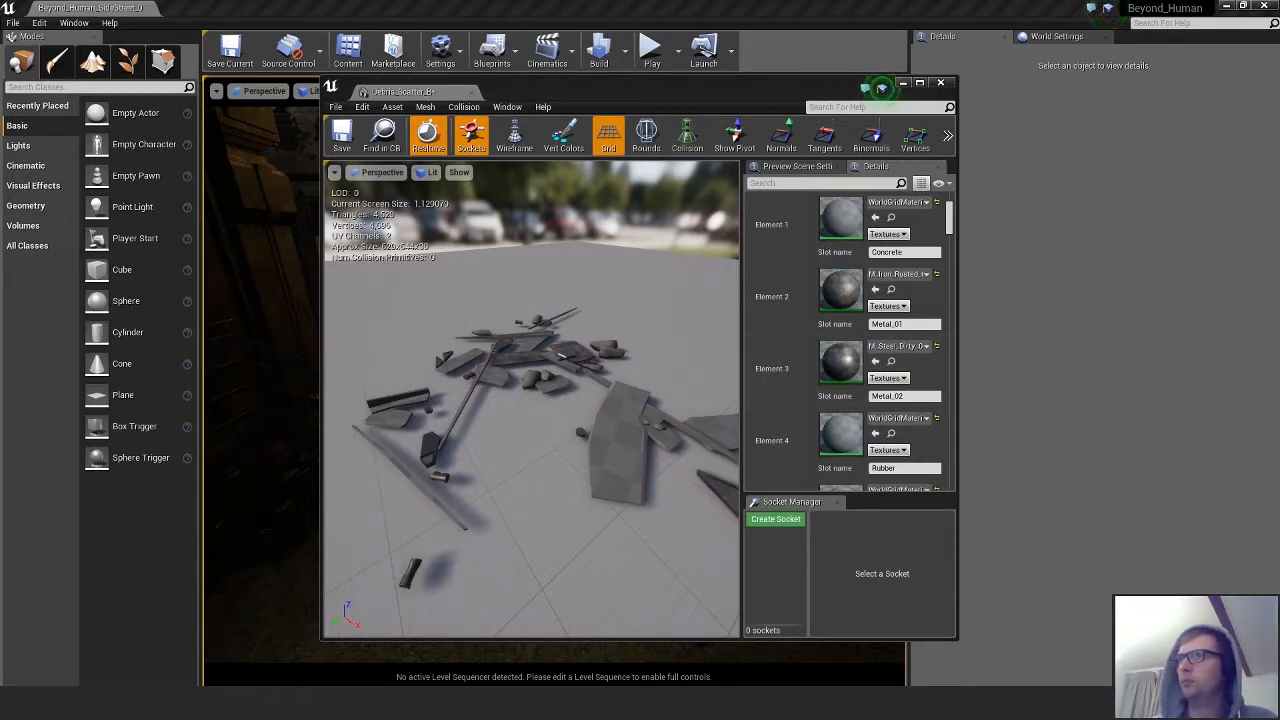
left_click_drag(1279, 420, 832, 365)
mouse_move(597, 446)
left_mouse_down()
mouse_move(560, 446)
mouse_move(640, 450)
mouse_move(580, 446)
left_mouse_up()
scroll(823, 397, "up", 2)
scroll(823, 397, "up", 1)
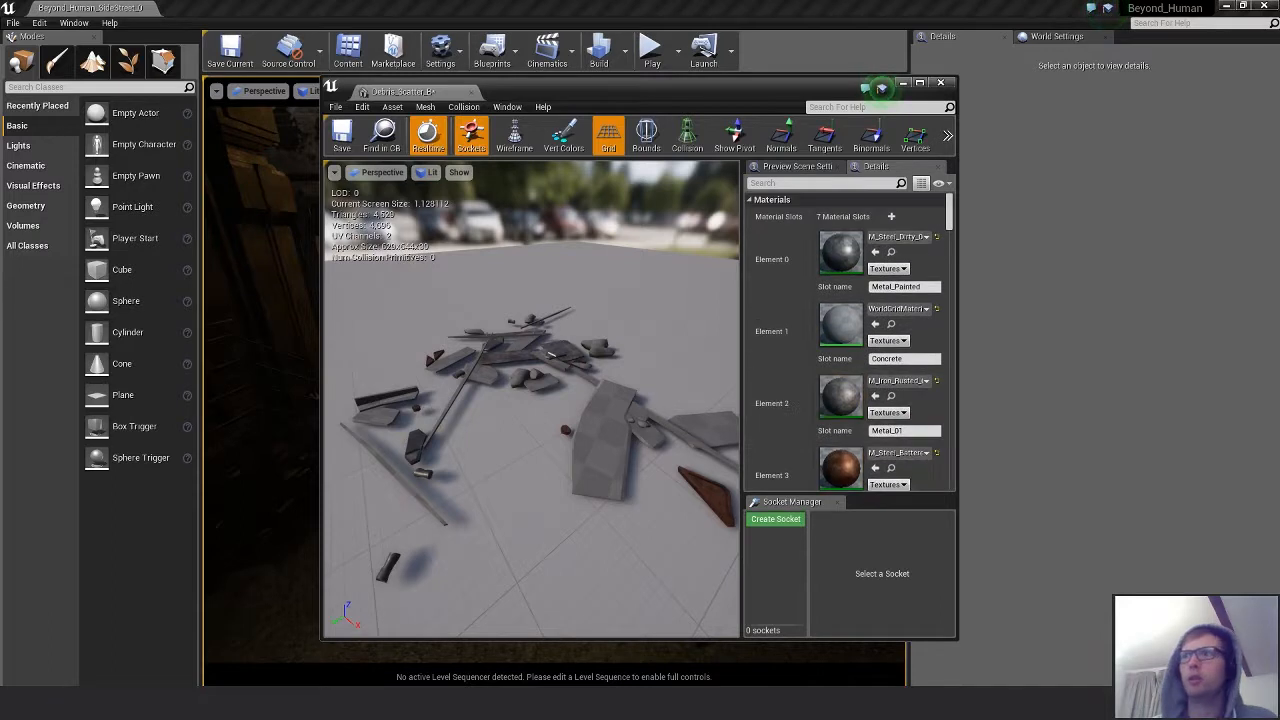
Try the battered steel material on the debris mesh's Metal_Painted slot, and settle on the rusted iron material.
scroll(843, 394, "down", 3)
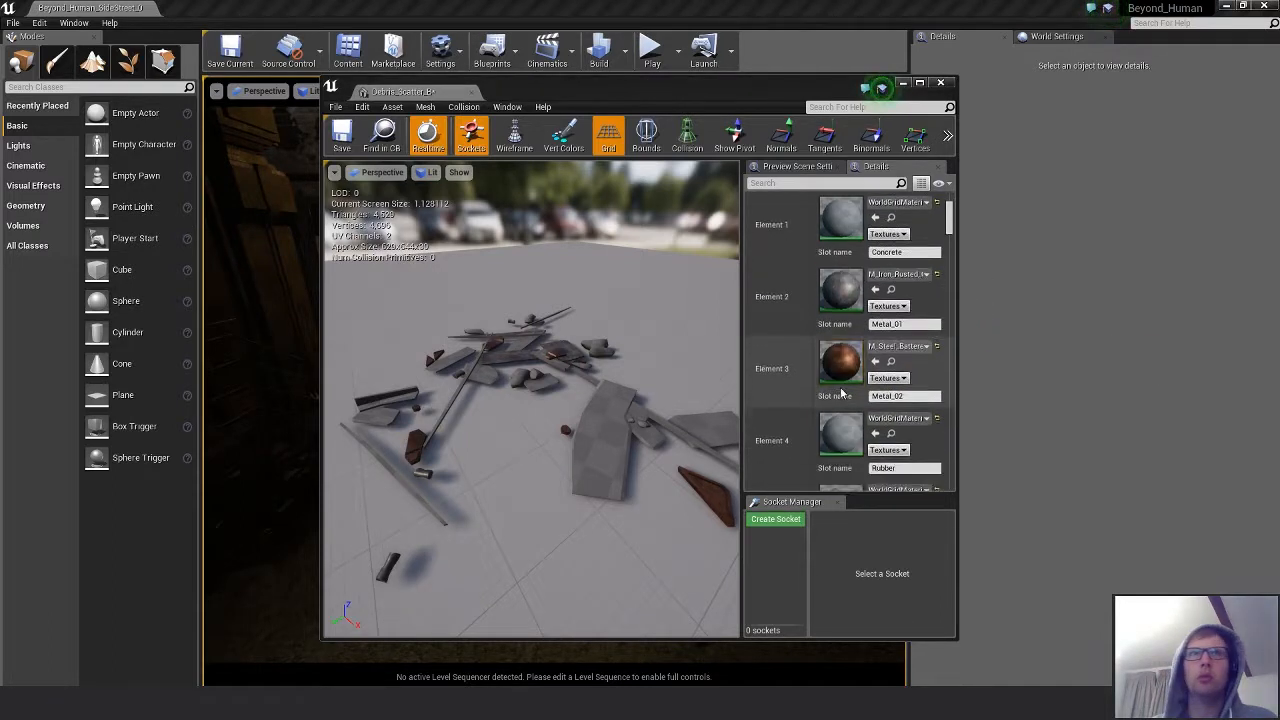
scroll(843, 394, "up", 3)
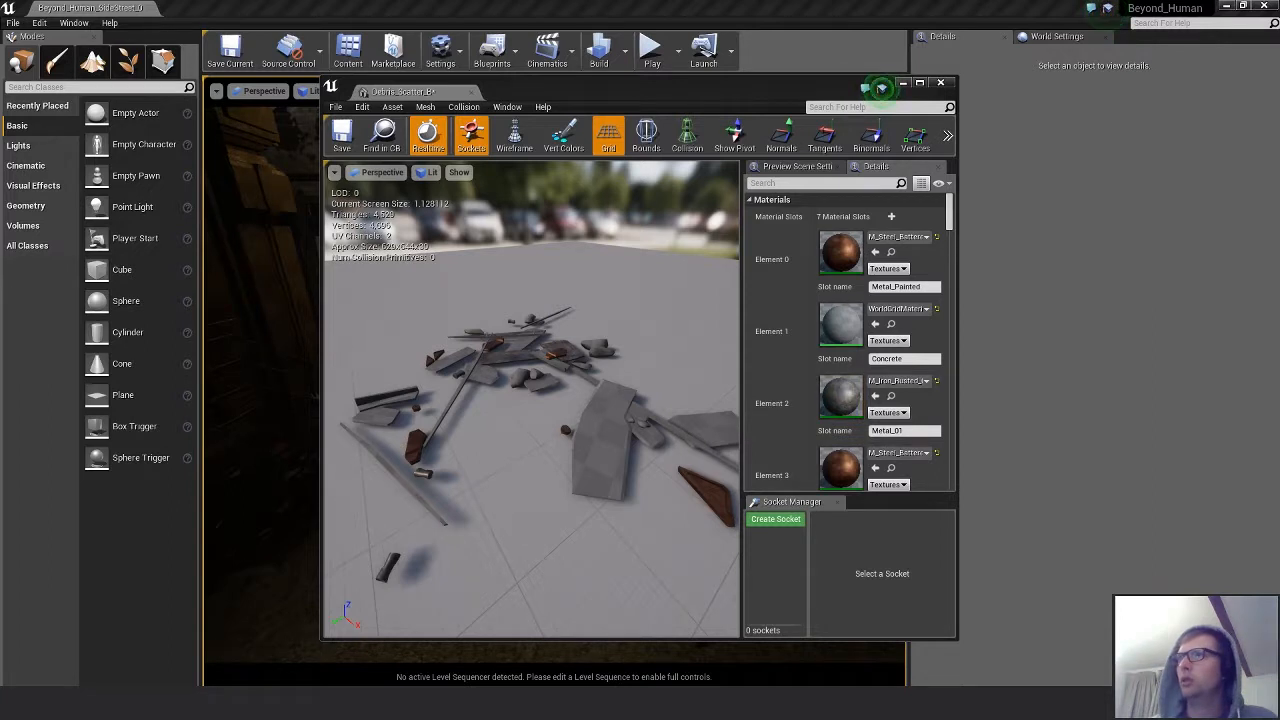
left_click_drag(1279, 460, 843, 258)
Assign the M_Cardboard_01 material to the debris mesh's Cardboard slot.
scroll(829, 398, "down", 3)
scroll(835, 398, "down", 6)
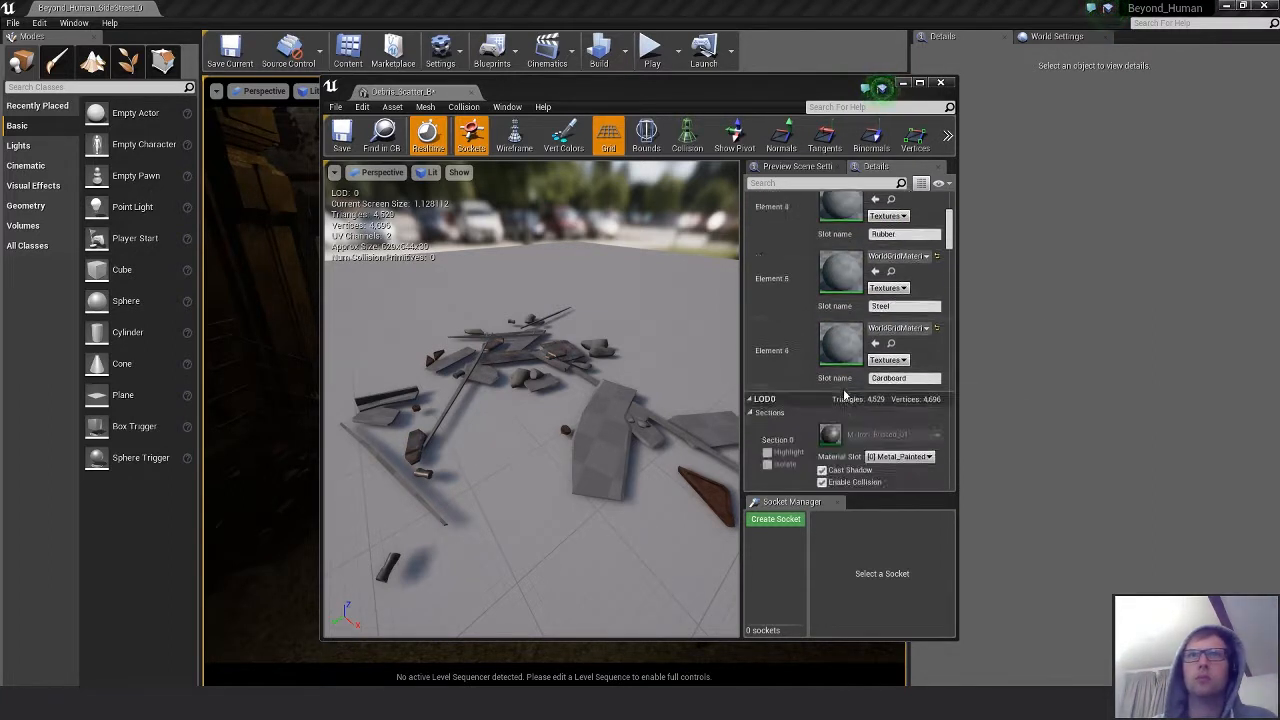
scroll(846, 397, "up", 3)
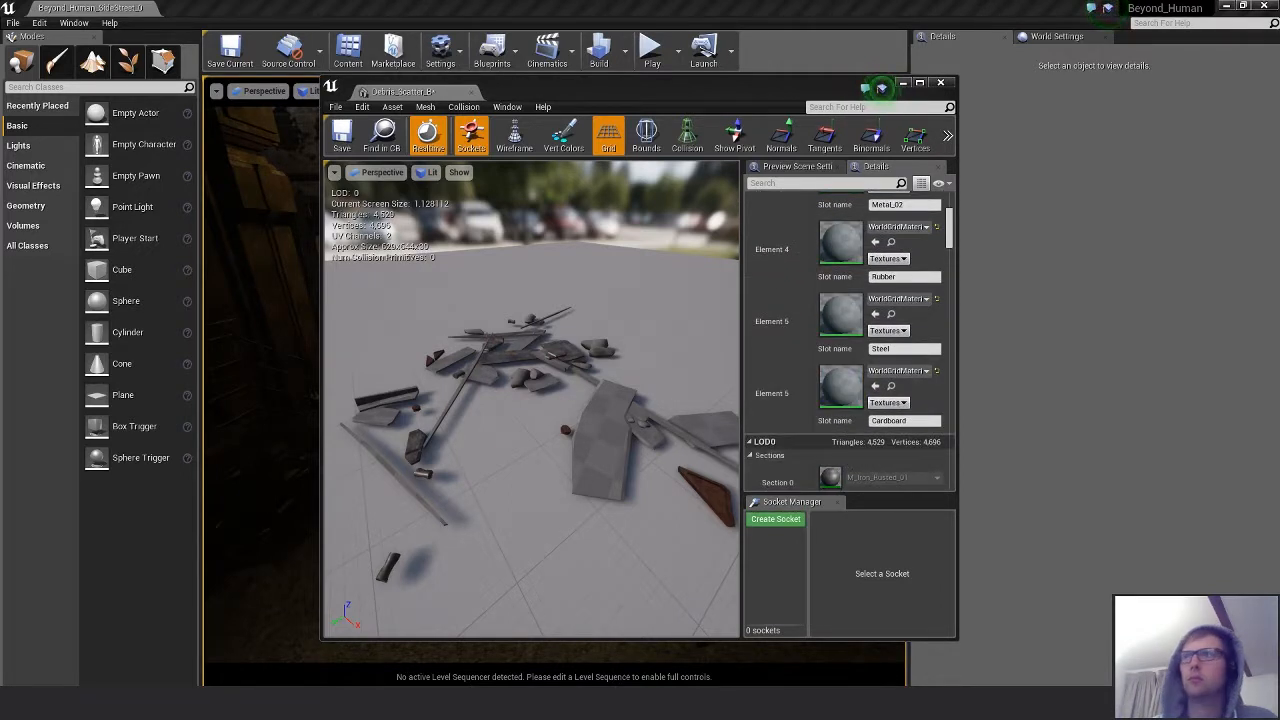
left_click_drag(1279, 458, 841, 386)
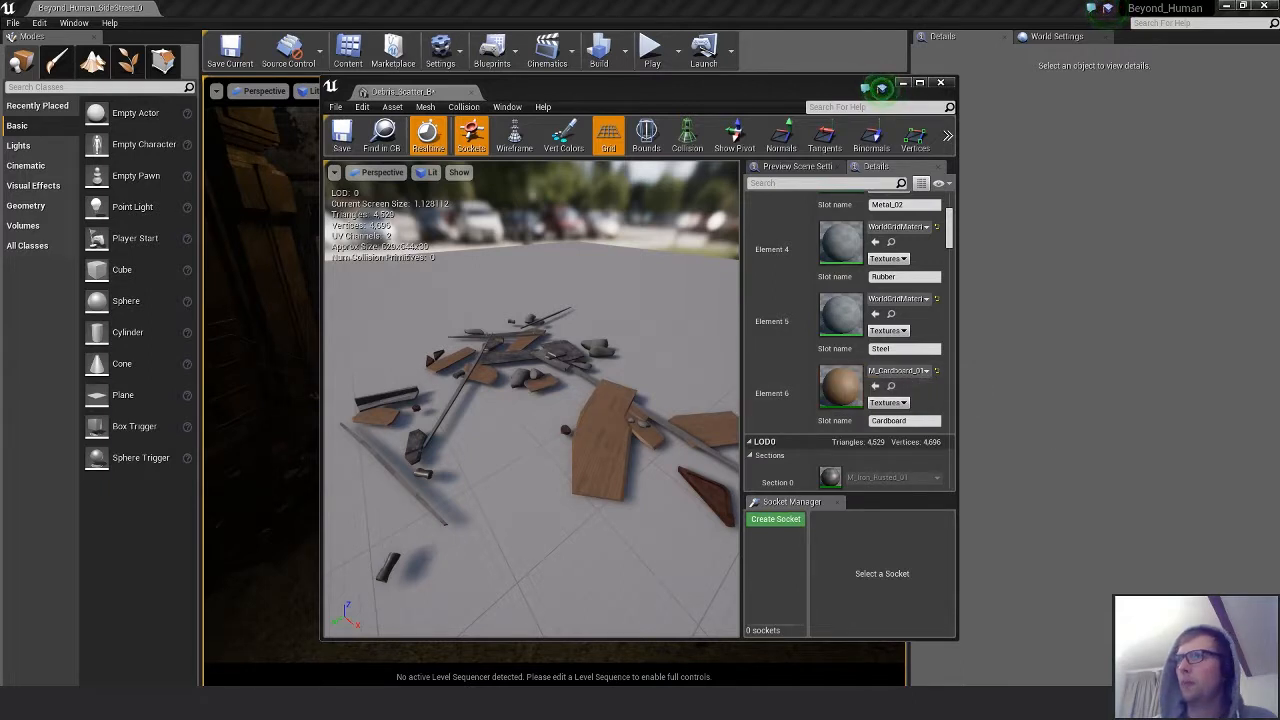
Assign a dirty steel material to the Steel slot and M_Rubber_01 to the Rubber slot of the debris mesh.
left_click_drag(1279, 400, 835, 327)
scroll(848, 361, "up", 4)
scroll(848, 361, "up", 1)
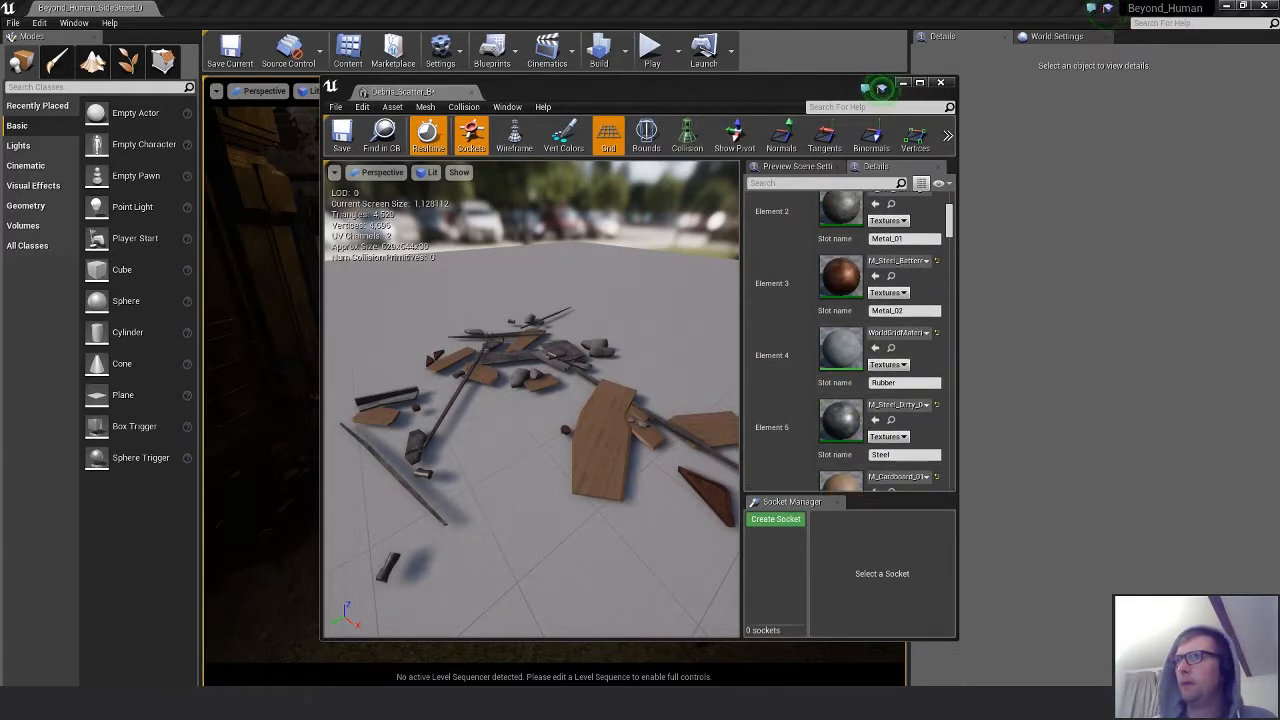
left_click_drag(1279, 400, 835, 345)
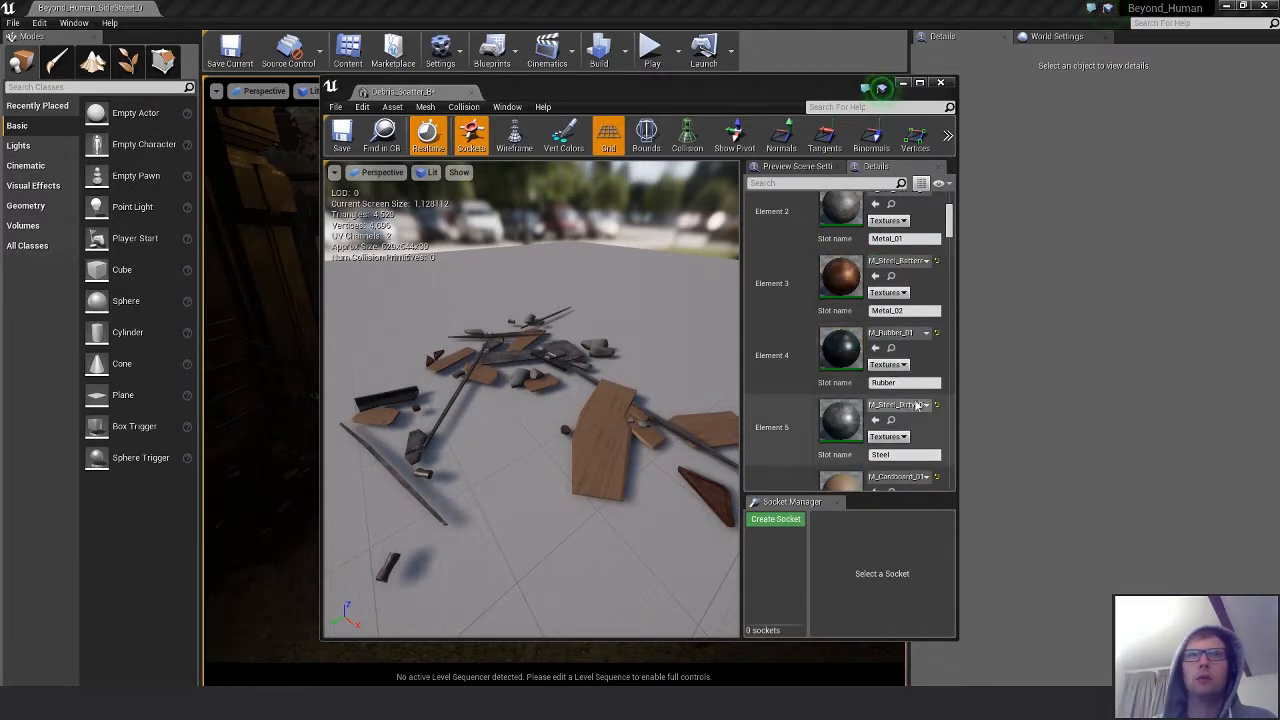
Replace the debris mesh's Metal_02 material with the painted metal one and check the pieces from several angles.
left_click_drag(623, 385, 489, 408)
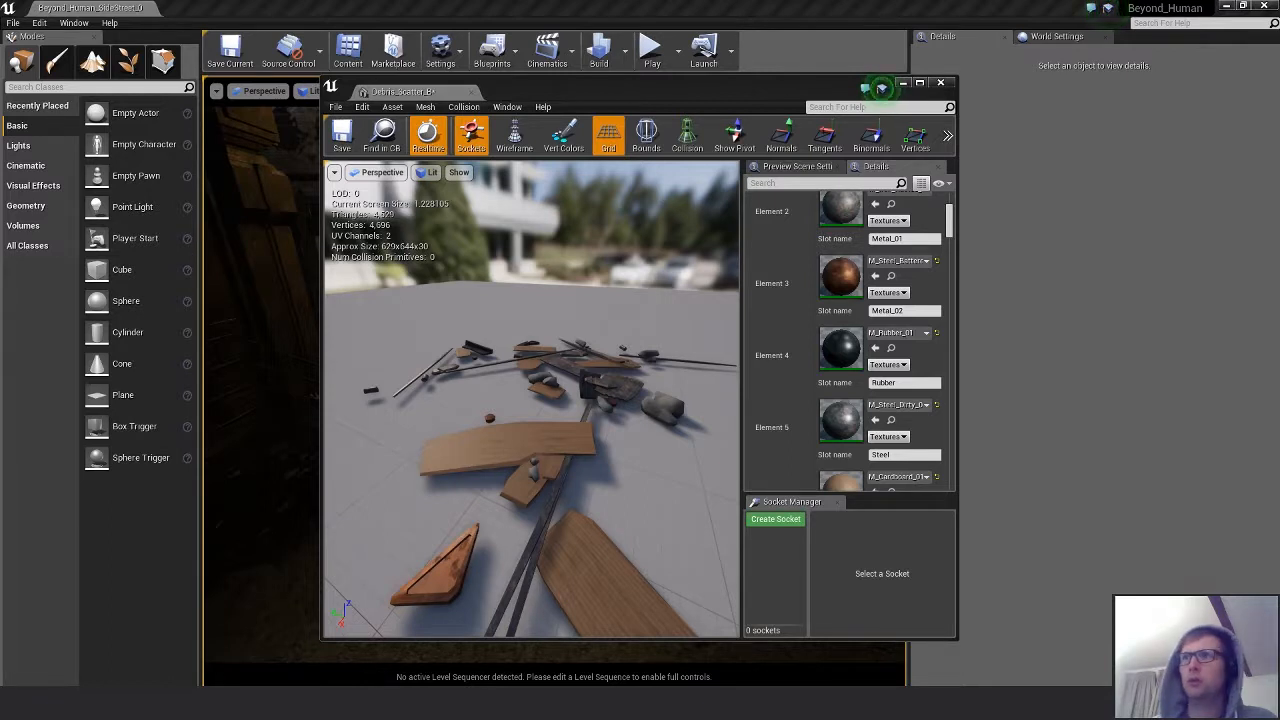
left_click_drag(1279, 440, 840, 210)
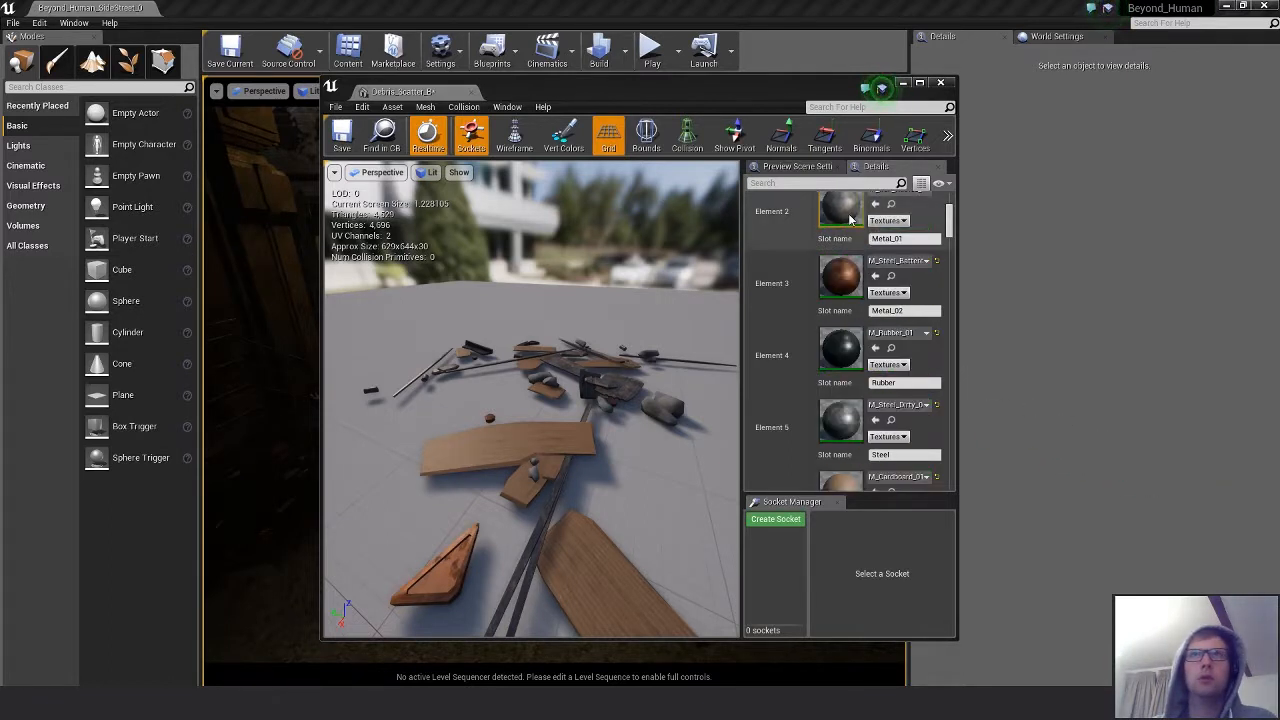
left_click_drag(523, 386, 560, 380)
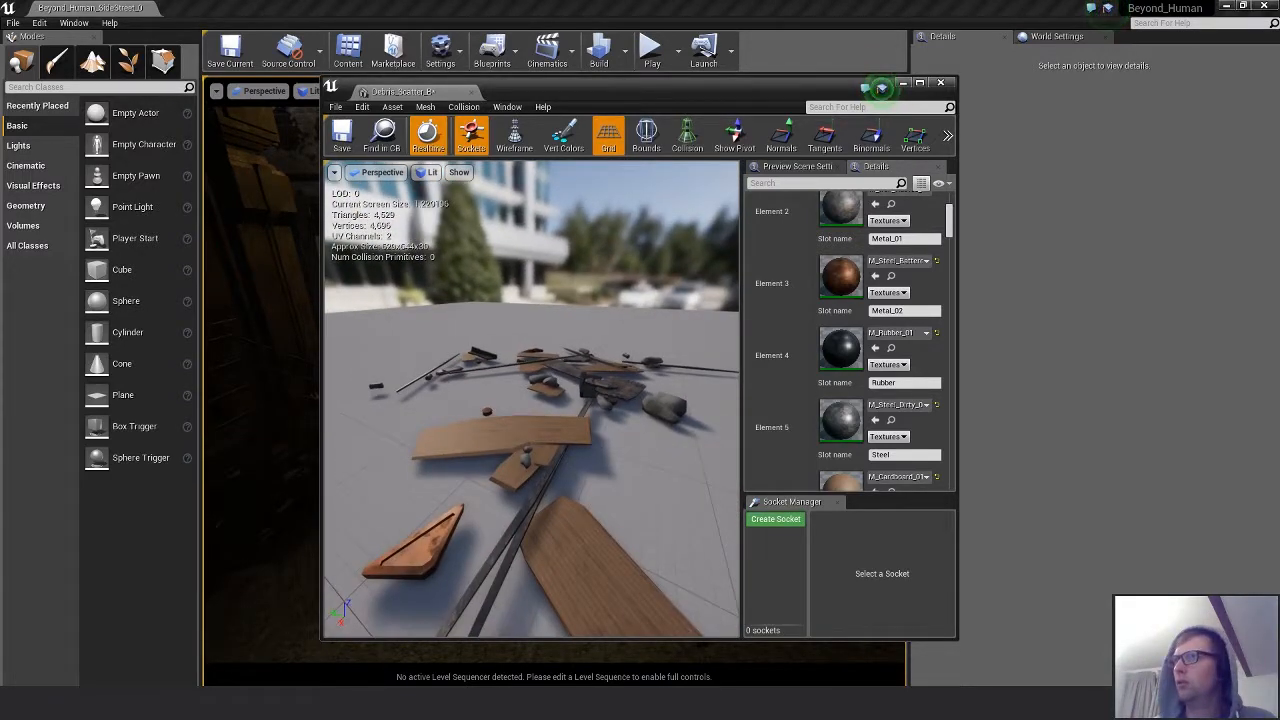
left_click_drag(1279, 560, 829, 260)
left_click_drag(640, 340, 690, 400)
left_click_drag(600, 400, 592, 492)
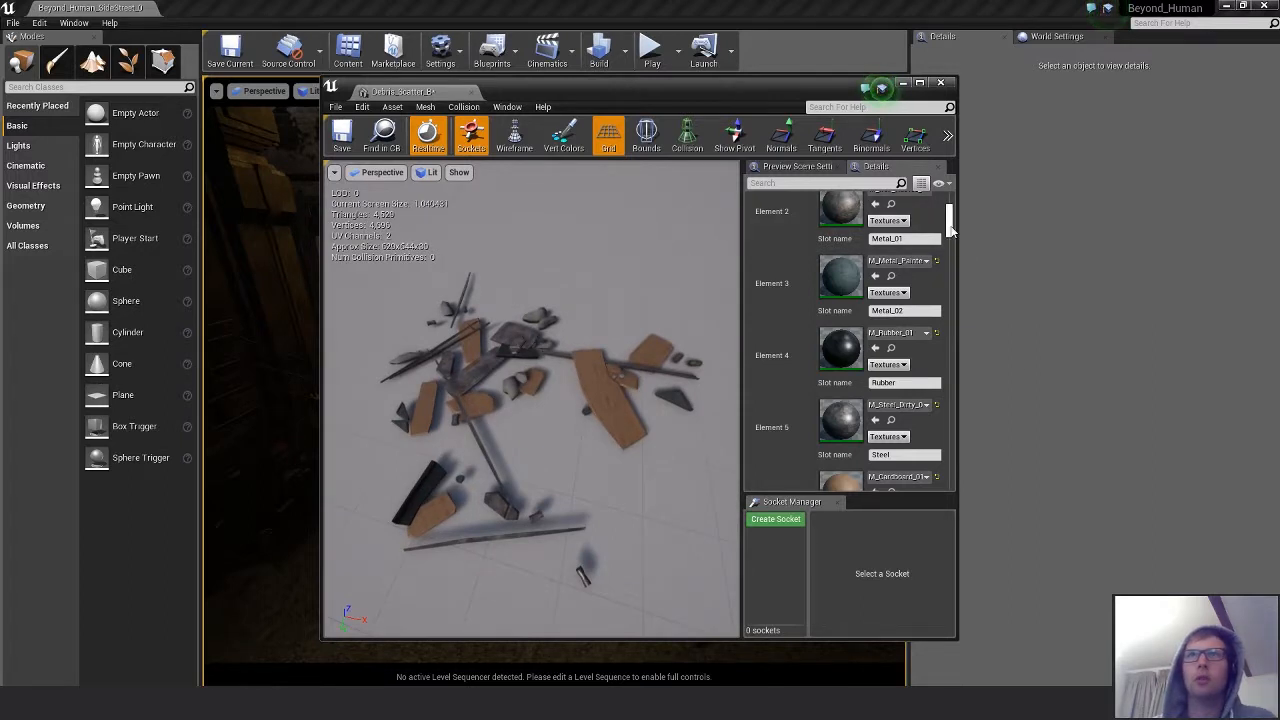
Try a rough concrete material on the debris mesh's Concrete slot and replace it with the smooth concrete one.
scroll(951, 195, "up", 5)
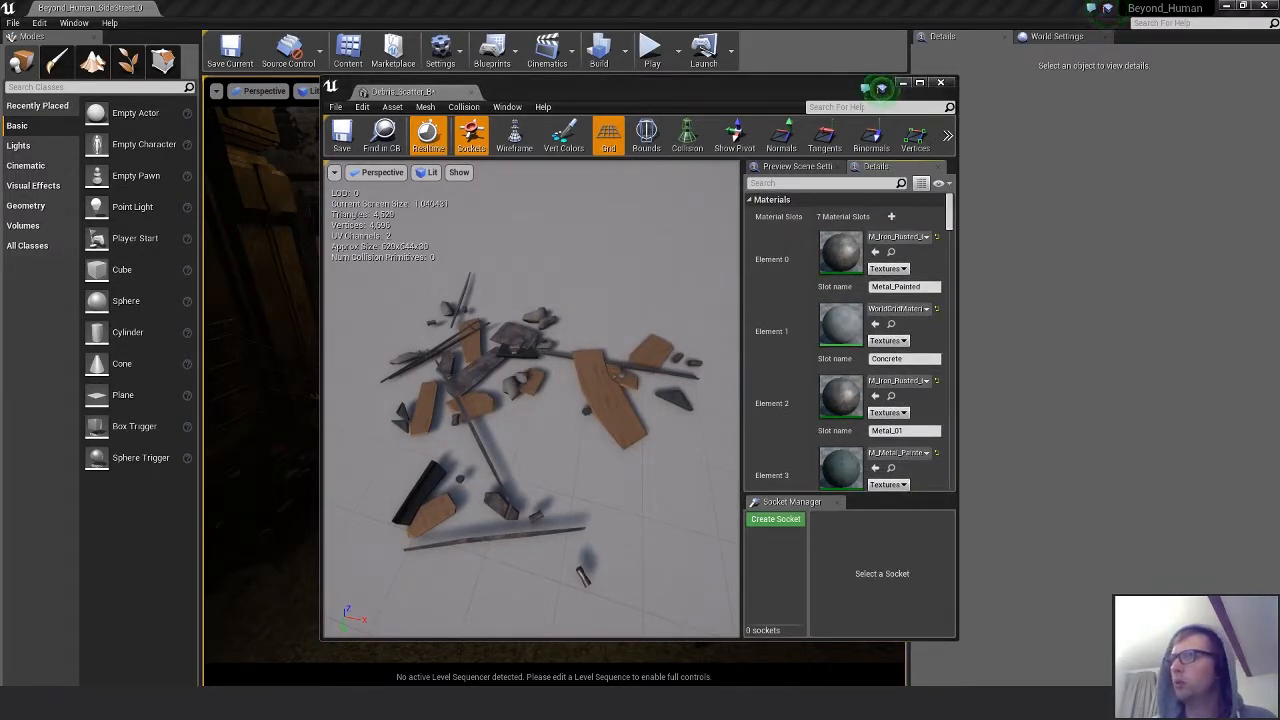
left_click_drag(1279, 512, 850, 329)
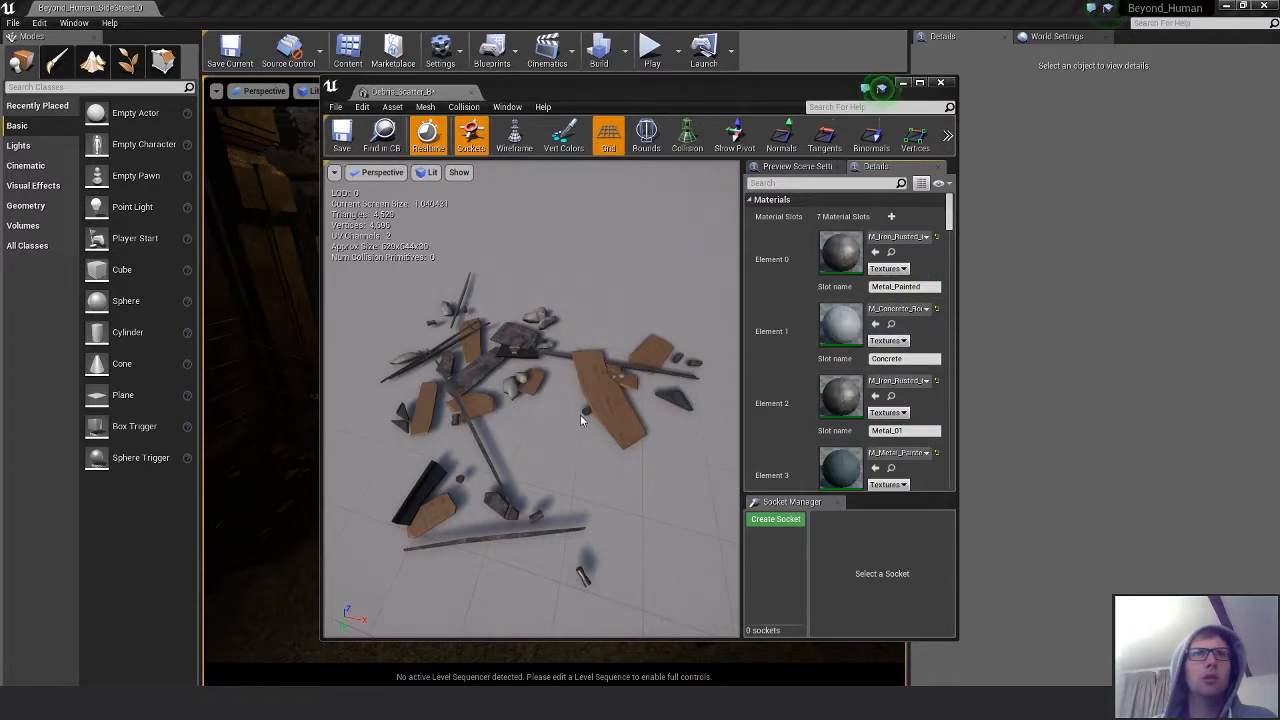
left_click_drag(586, 417, 510, 375)
right_click_drag(571, 420, 647, 461)
left_click_drag(1279, 490, 852, 331)
On the Rock_Scatter_A mesh, try M_Cardboard_01 in the Cardboard slot and M_Brick_Painted_01 in the Concrete slot.
left_click_drag(511, 356, 448, 332, "alt")
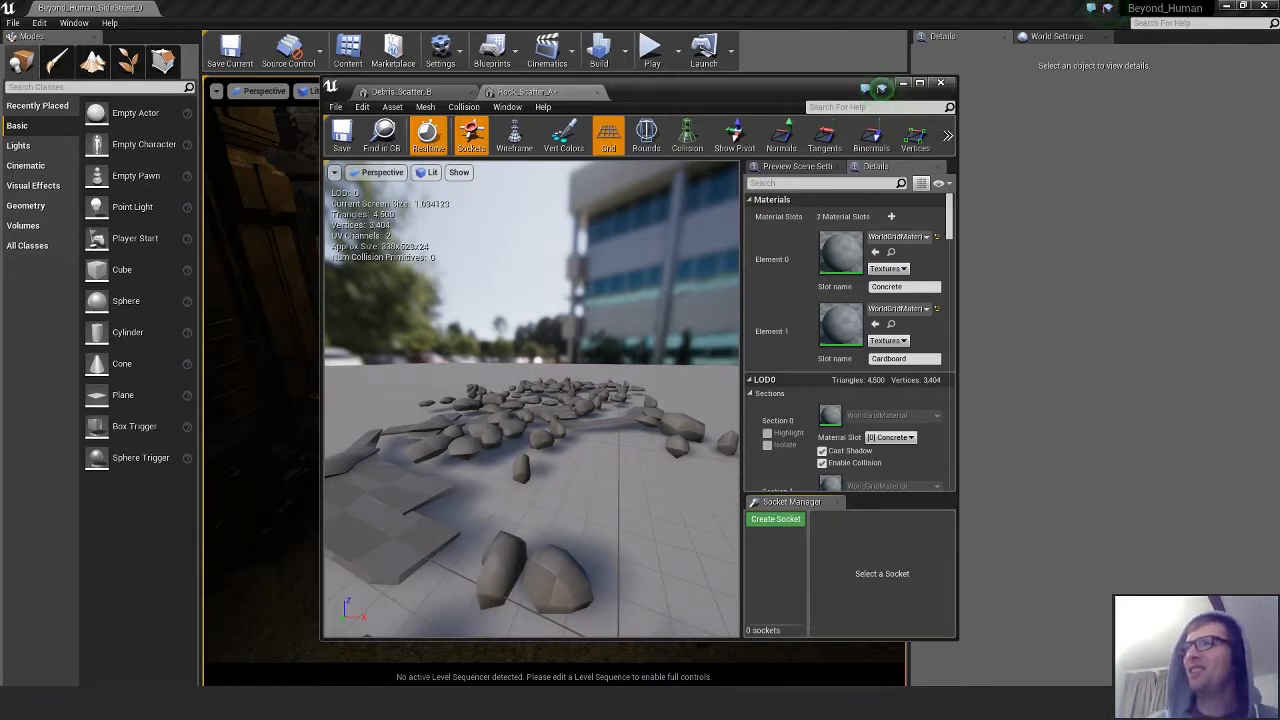
left_click_drag(1279, 380, 840, 323)
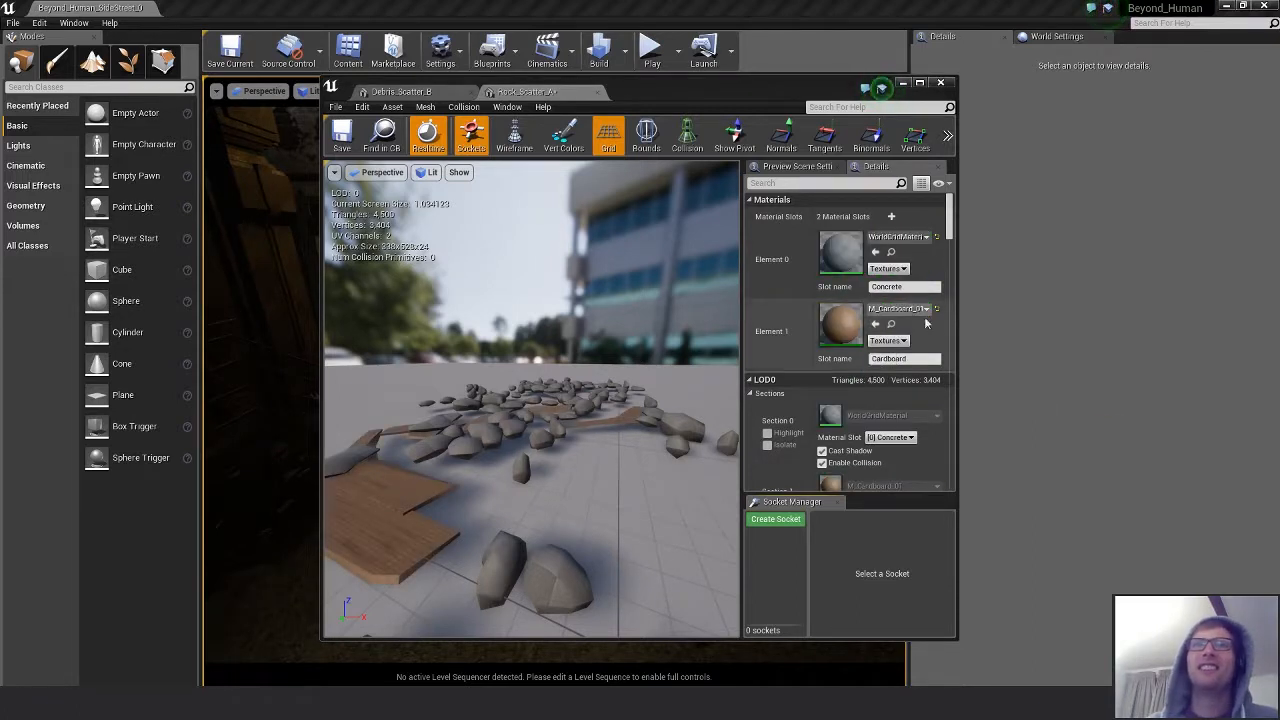
left_click_drag(1279, 250, 841, 252)
left_click_drag(1279, 250, 841, 252)
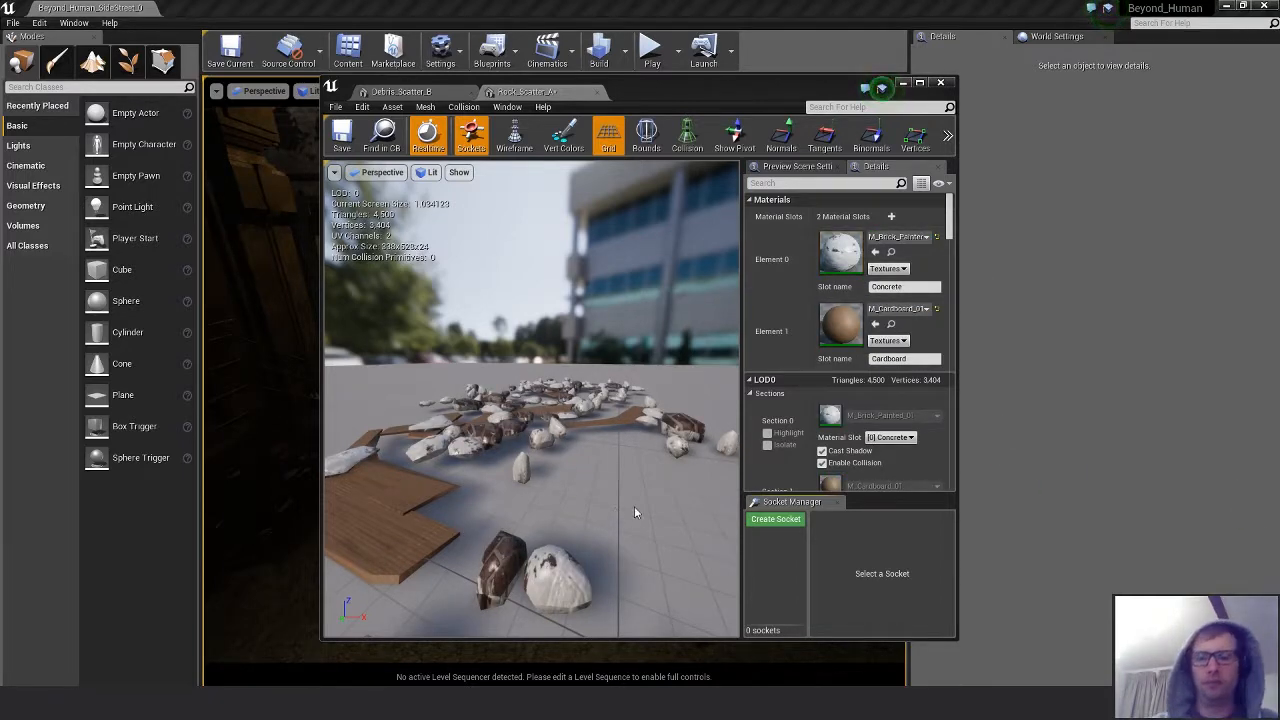
mouse_move(609, 462)
right_mouse_down()
mouse_move(612, 530)
mouse_move(600, 540)
mouse_move(609, 462)
right_mouse_up()
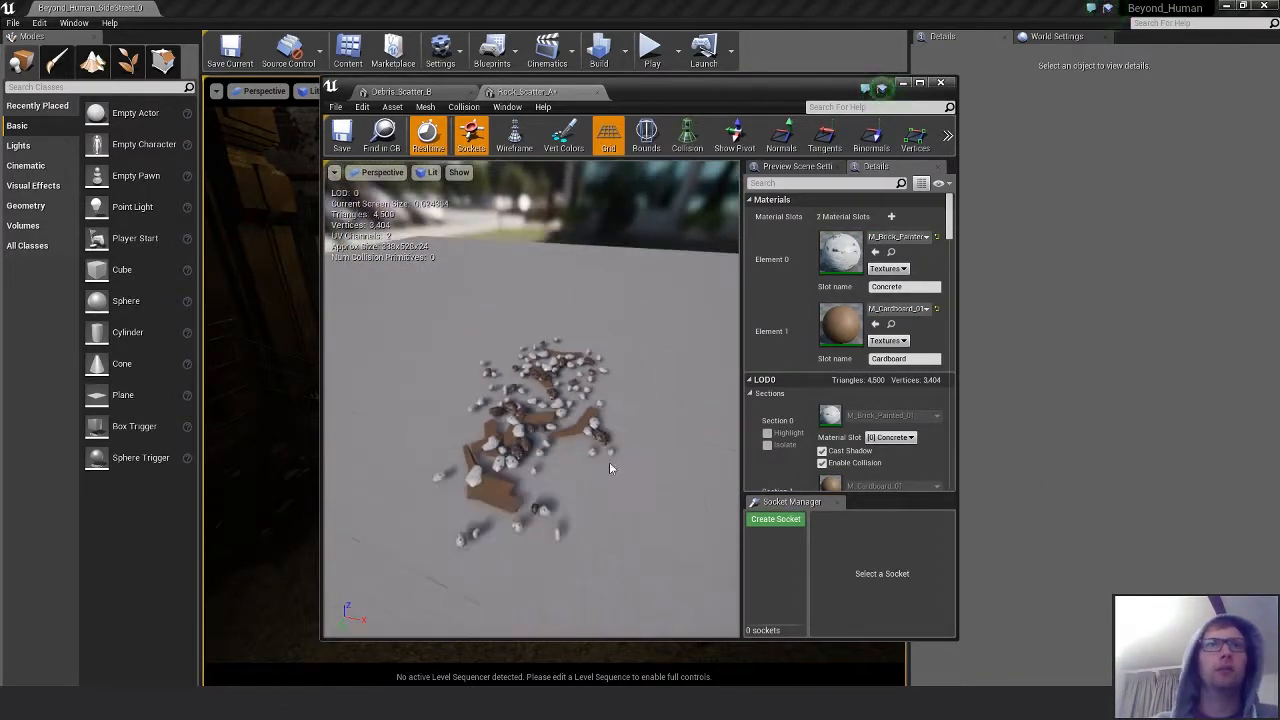
left_click_drag(609, 468, 580, 468)
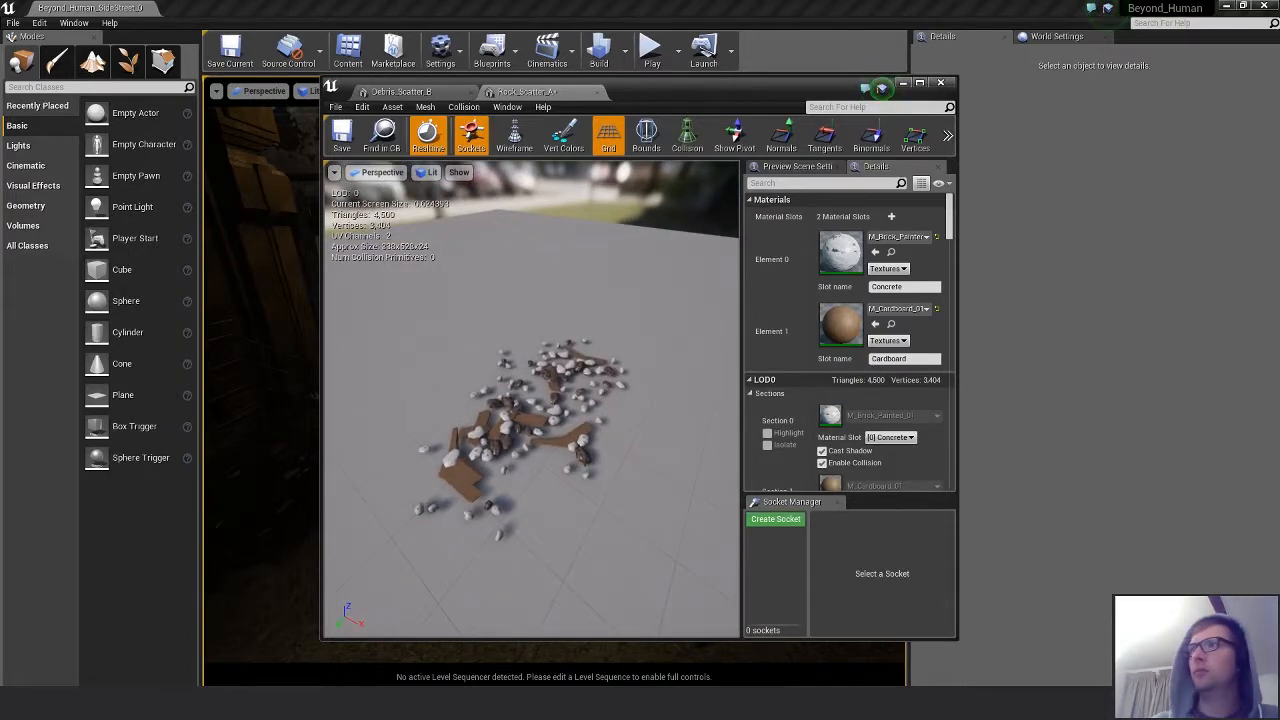
Assign M_Asphalt_01 to the Concrete slot of Rock_Scatter_A and inspect the rocks up close.
left_click_drag(0, 250, 829, 264)
left_click_drag(580, 400, 580, 455)
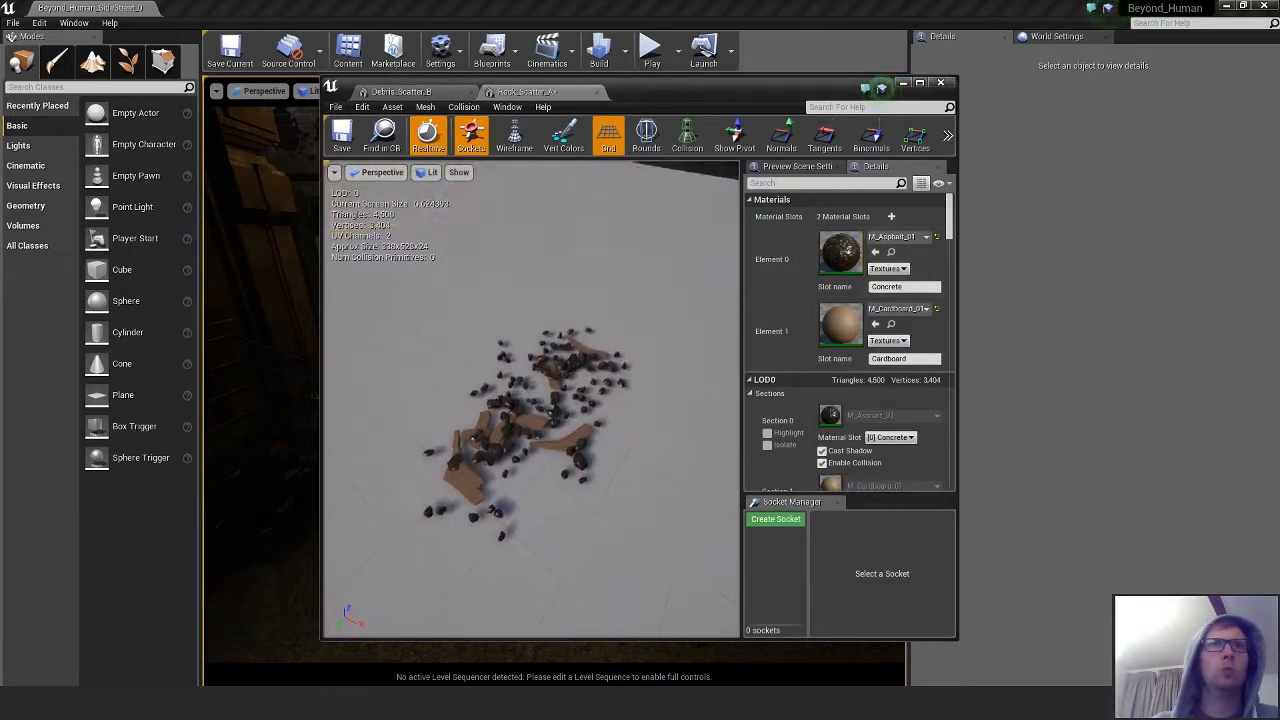
right_click_drag(580, 455, 640, 430)
left_click_drag(580, 440, 495, 405)
scroll(443, 423, "down", 5)
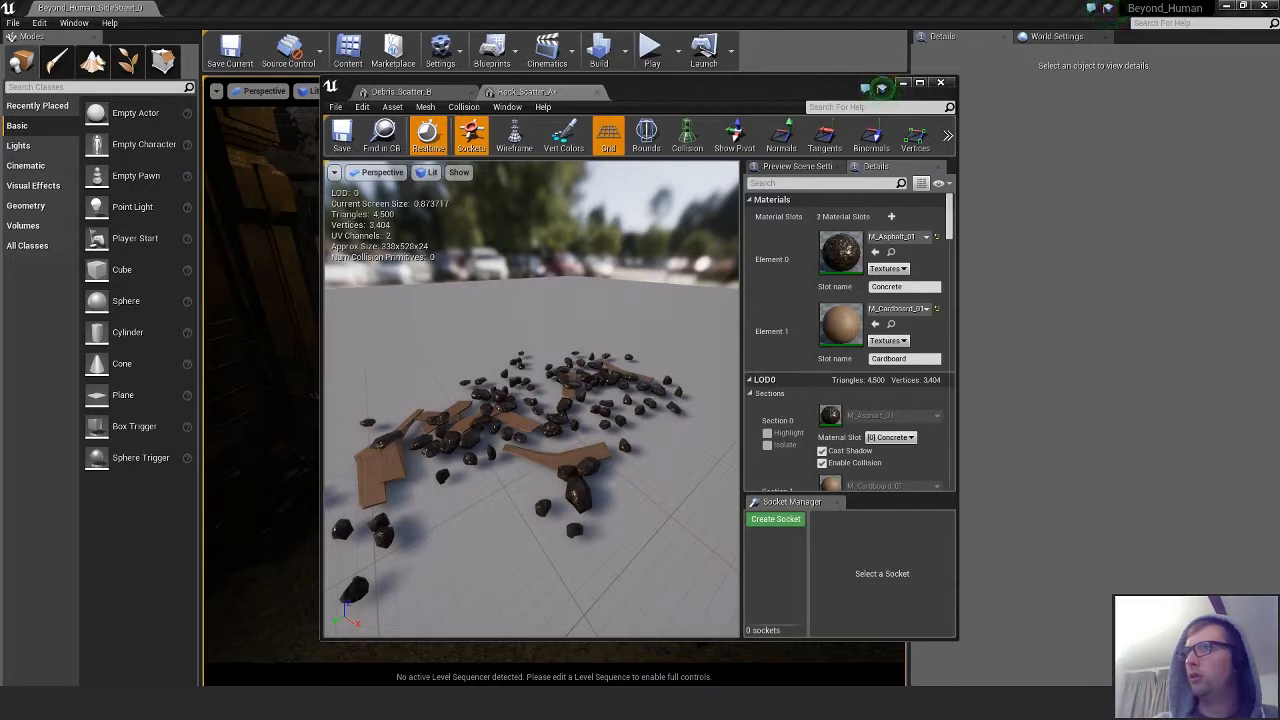
Assign M_Steel_Dirty_01 to the Cardboard slot of Rock_Scatter_A and save the mesh.
left_click_drag(1279, 505, 846, 328)
left_click_drag(643, 351, 570, 422)
left_click(342, 141)
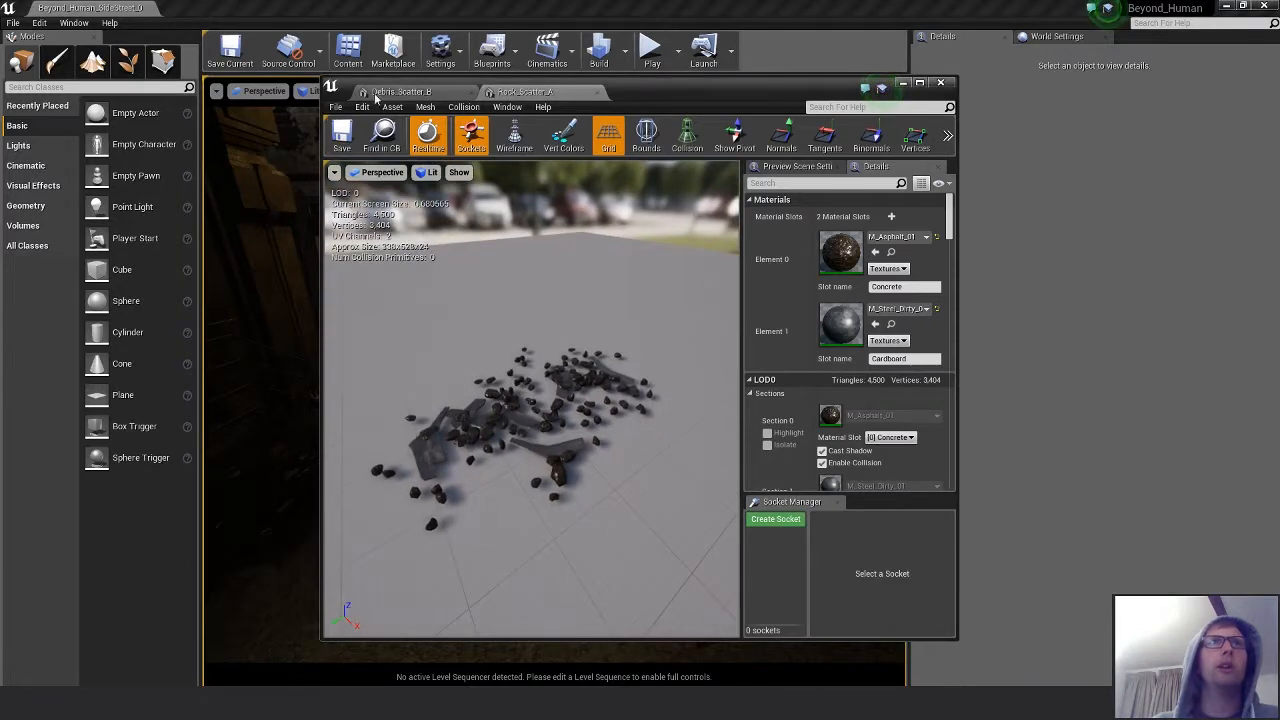
Return to Debris_Scatter_B, assign a rough concrete material to its Cardboard slot and save the mesh.
left_click(395, 92)
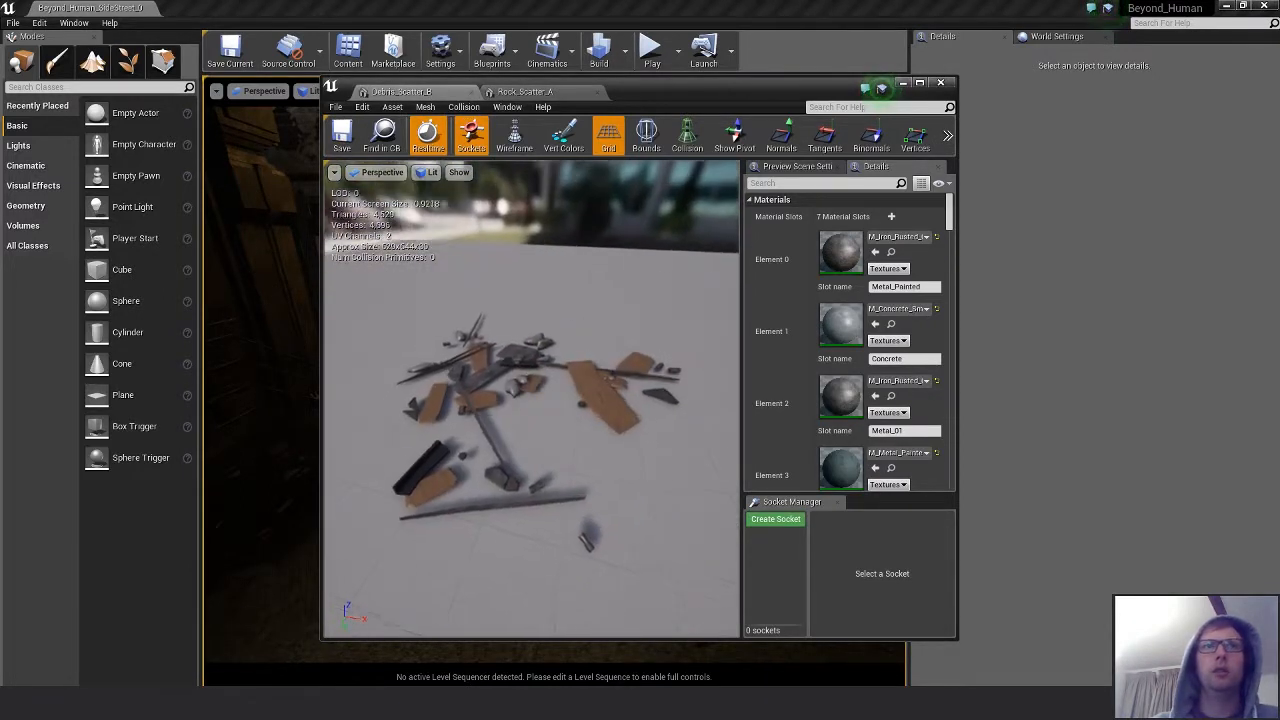
left_click_drag(530, 400, 514, 415)
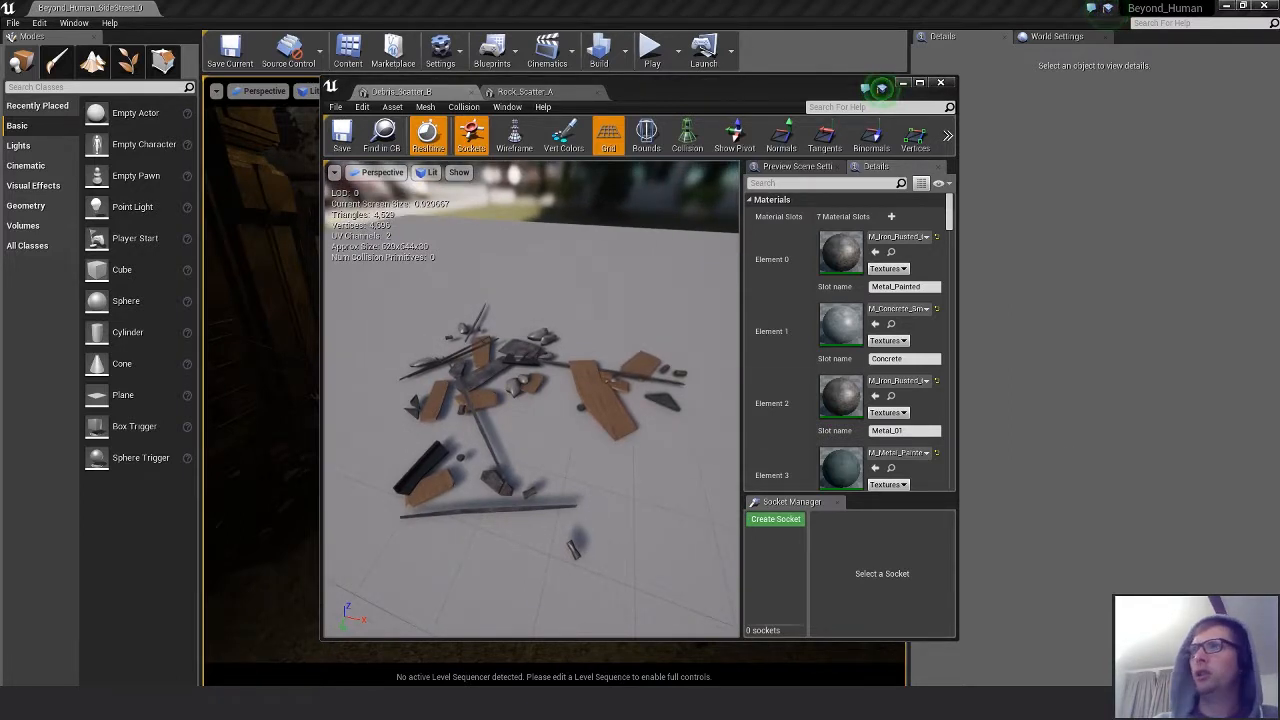
left_click_drag(1279, 489, 781, 325)
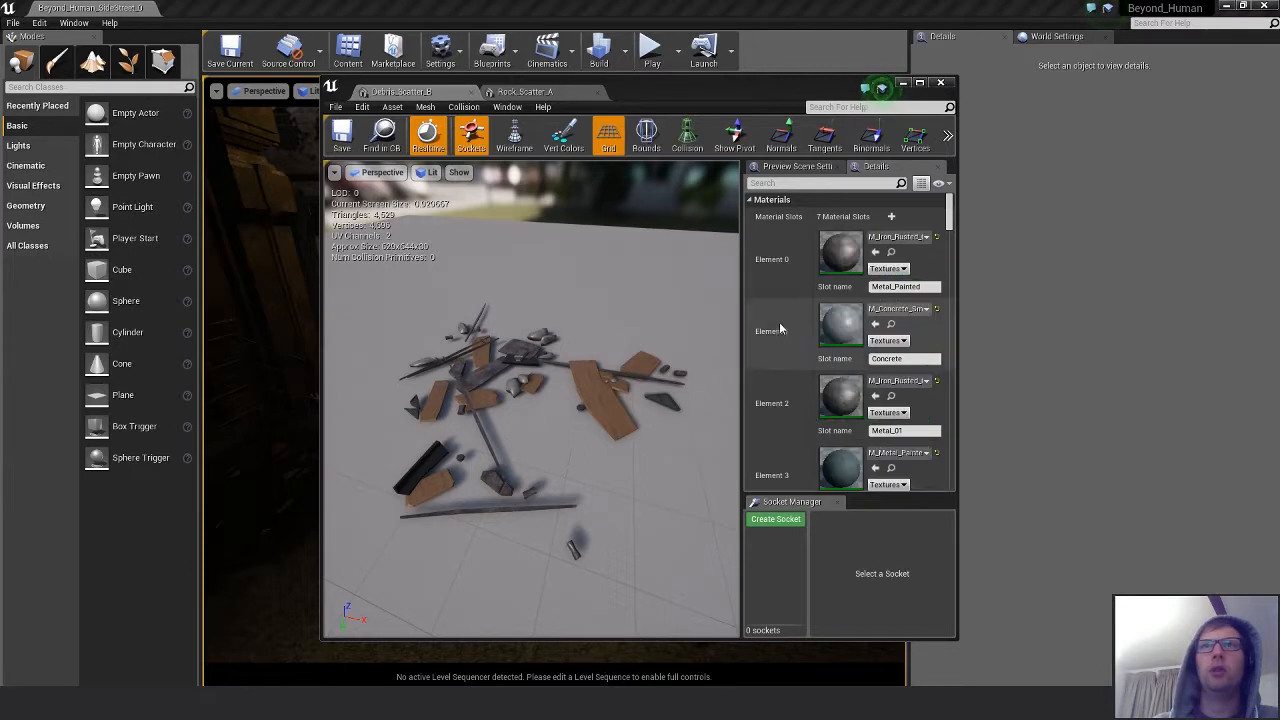
scroll(779, 328, "down", 2)
scroll(778, 325, "down", 5)
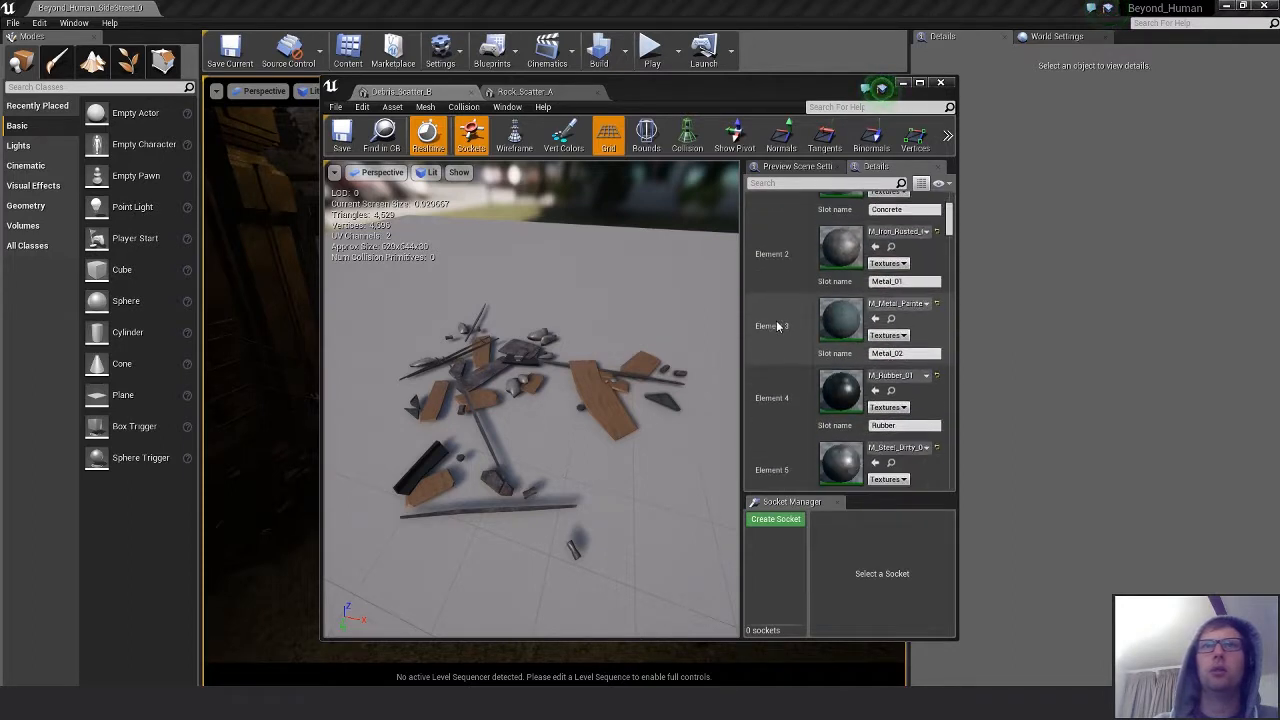
left_click_drag(1279, 430, 840, 387)
left_click_drag(560, 400, 590, 422)
left_click(341, 140)
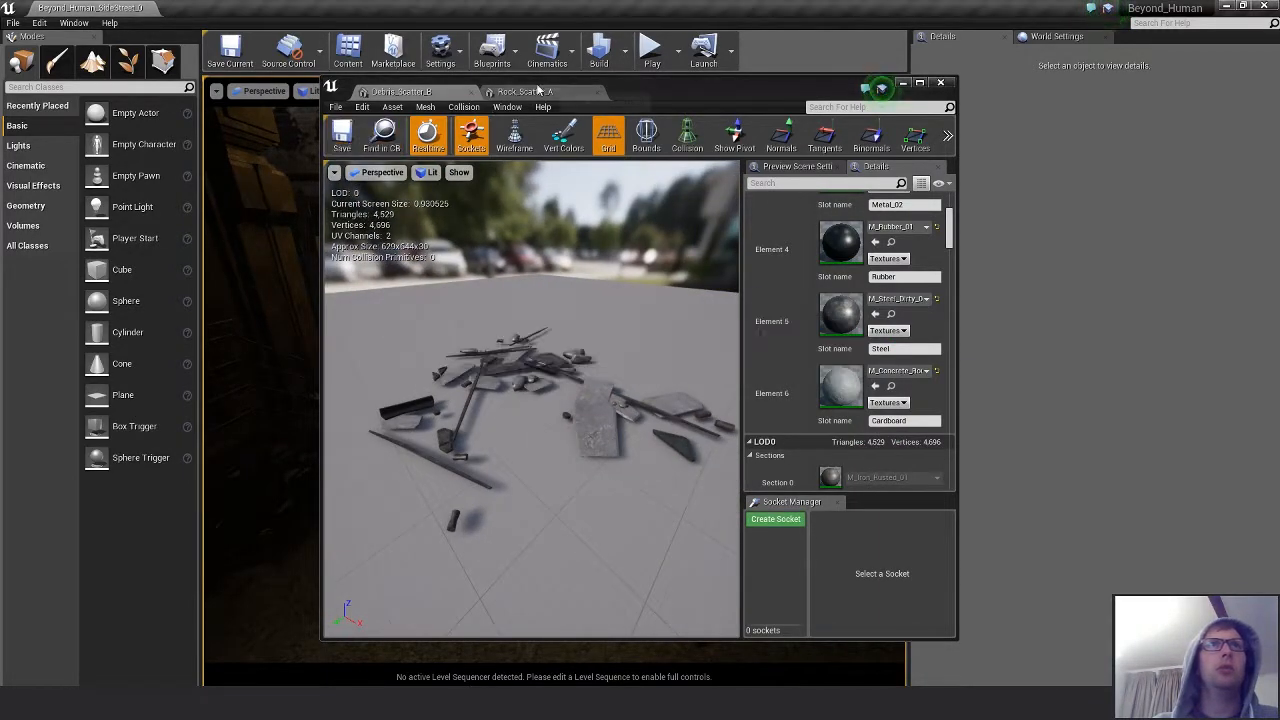
Close both mesh editors and look down the alley toward the ground area that needs dressing.
left_click(597, 93)
left_click(463, 93)
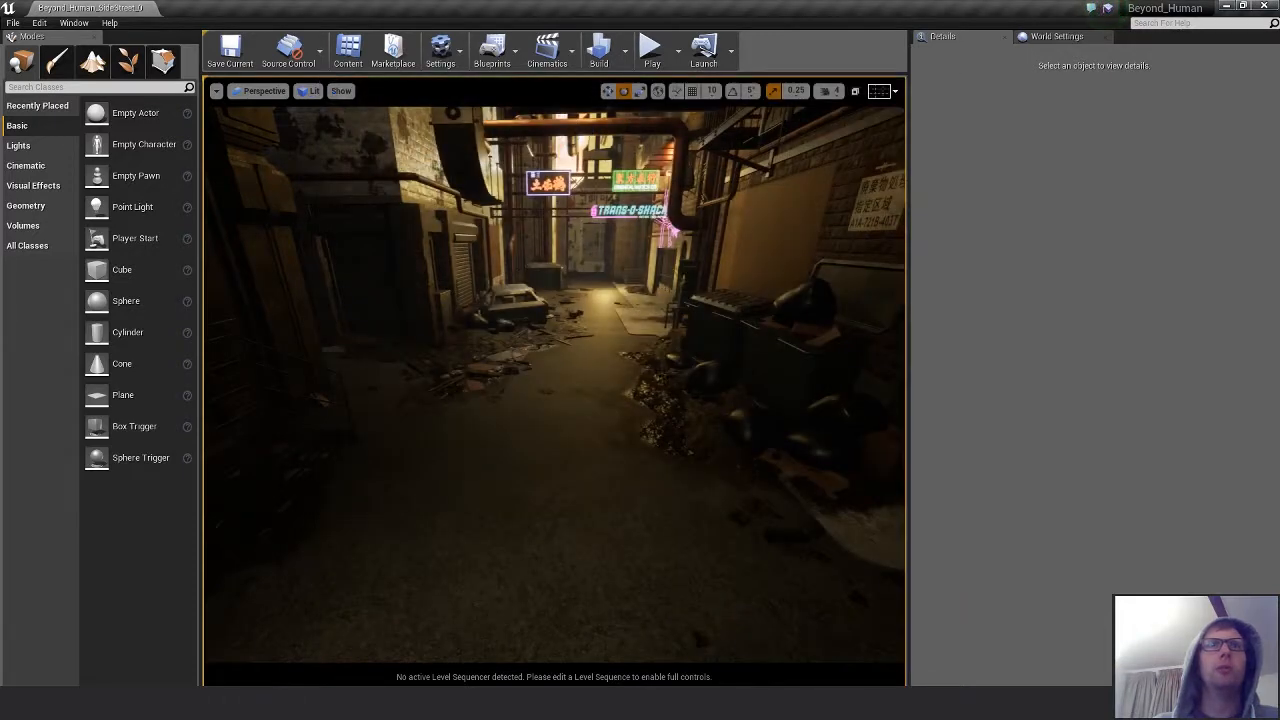
right_click_drag(578, 377, 723, 378)
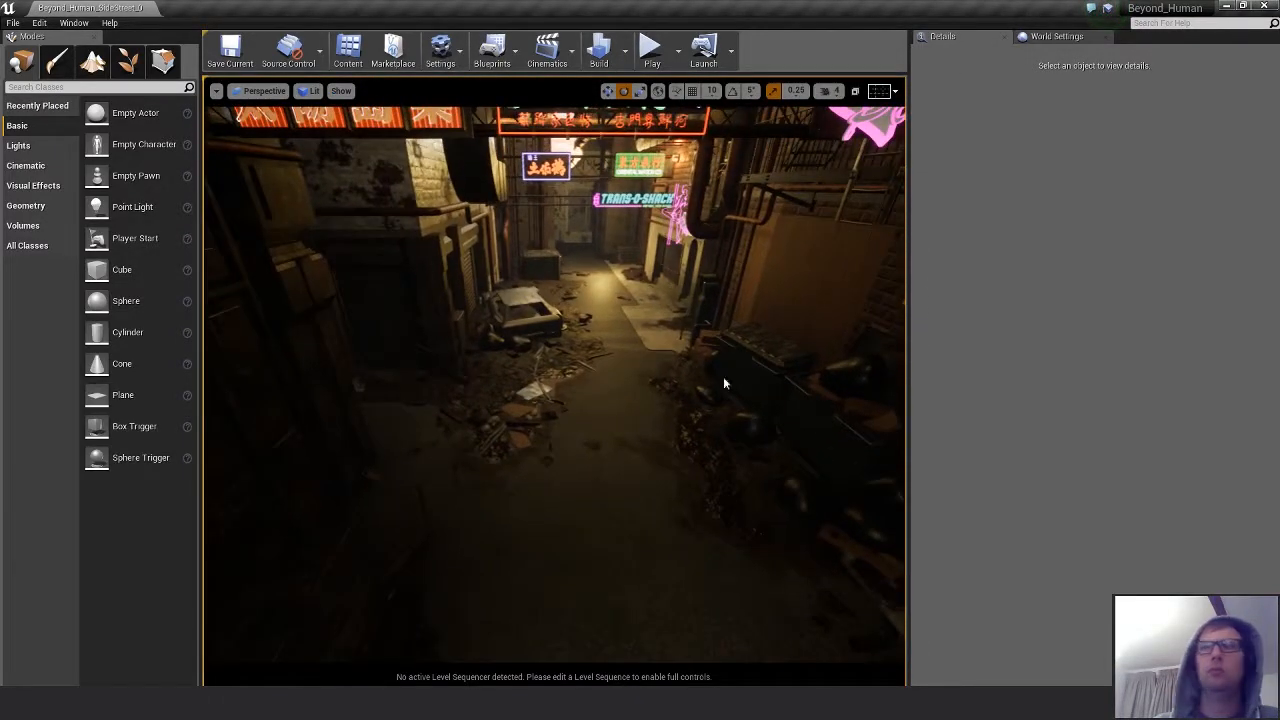
Try two overlapping copies of Rock_Scatter_A on the alley ground and delete them.
left_click_drag(1279, 262, 661, 458)
key("f")
key("w")
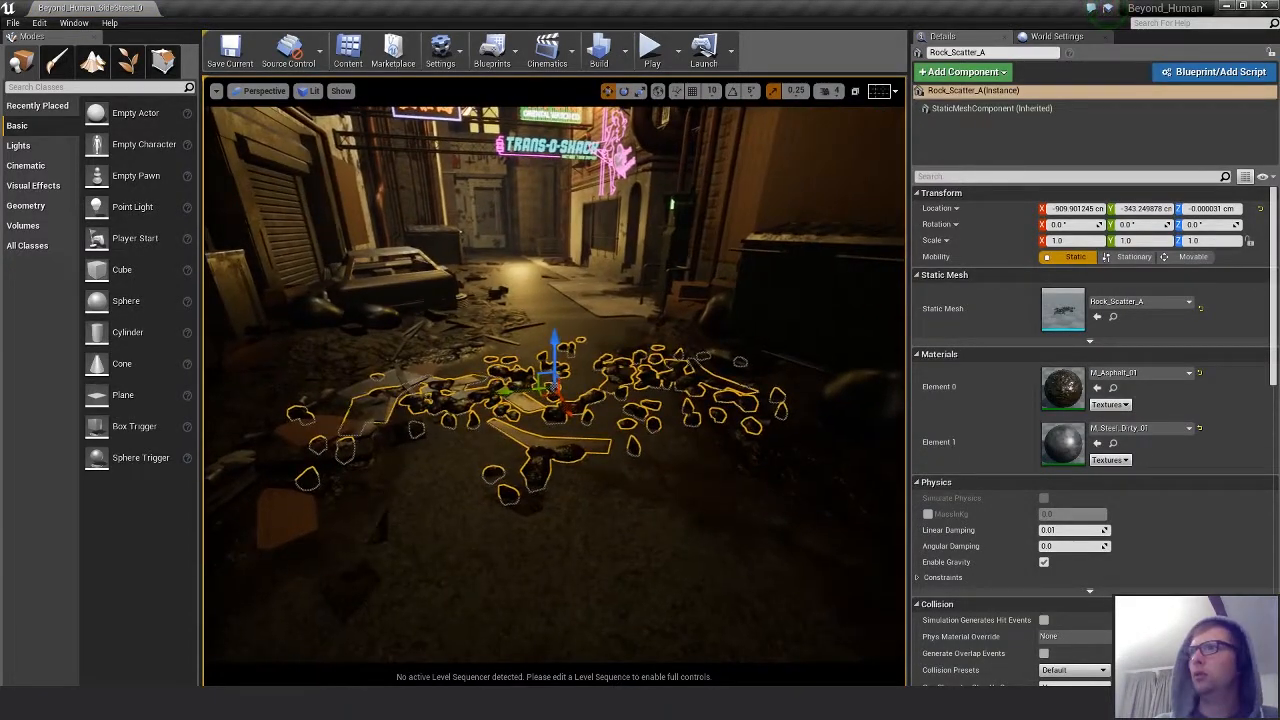
left_click_drag(553, 388, 529, 424, "alt")
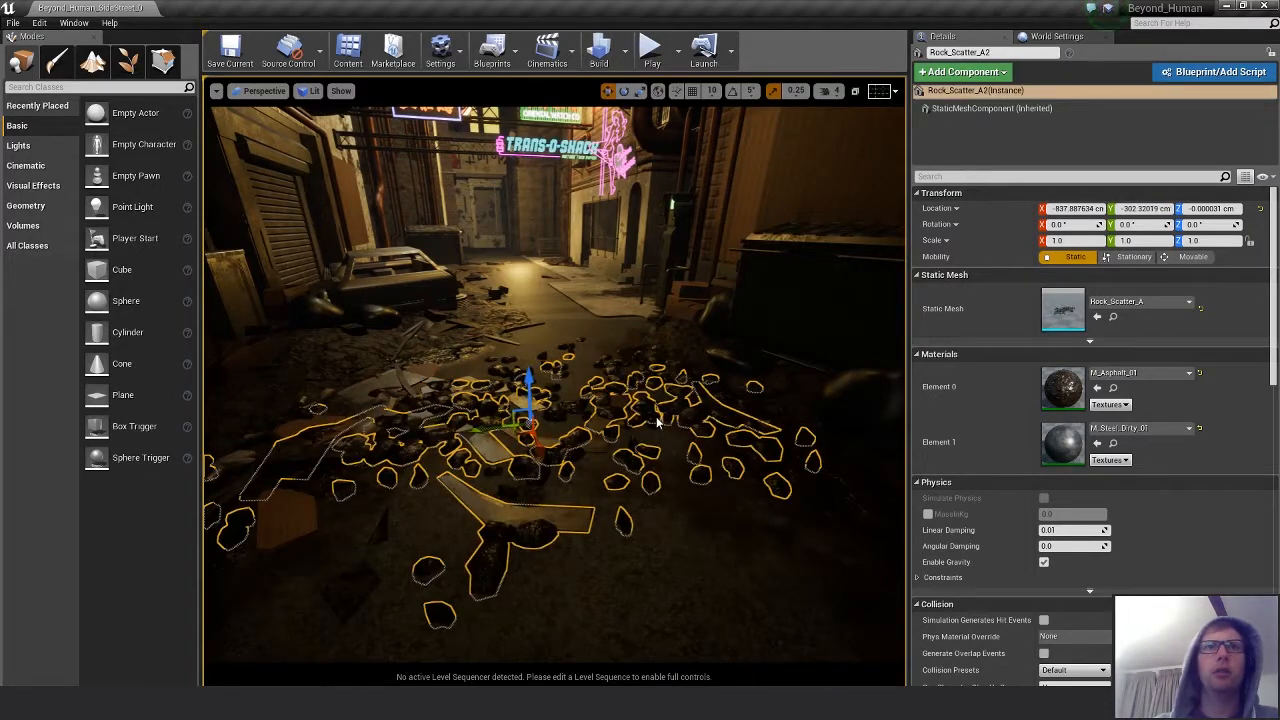
key("Delete")
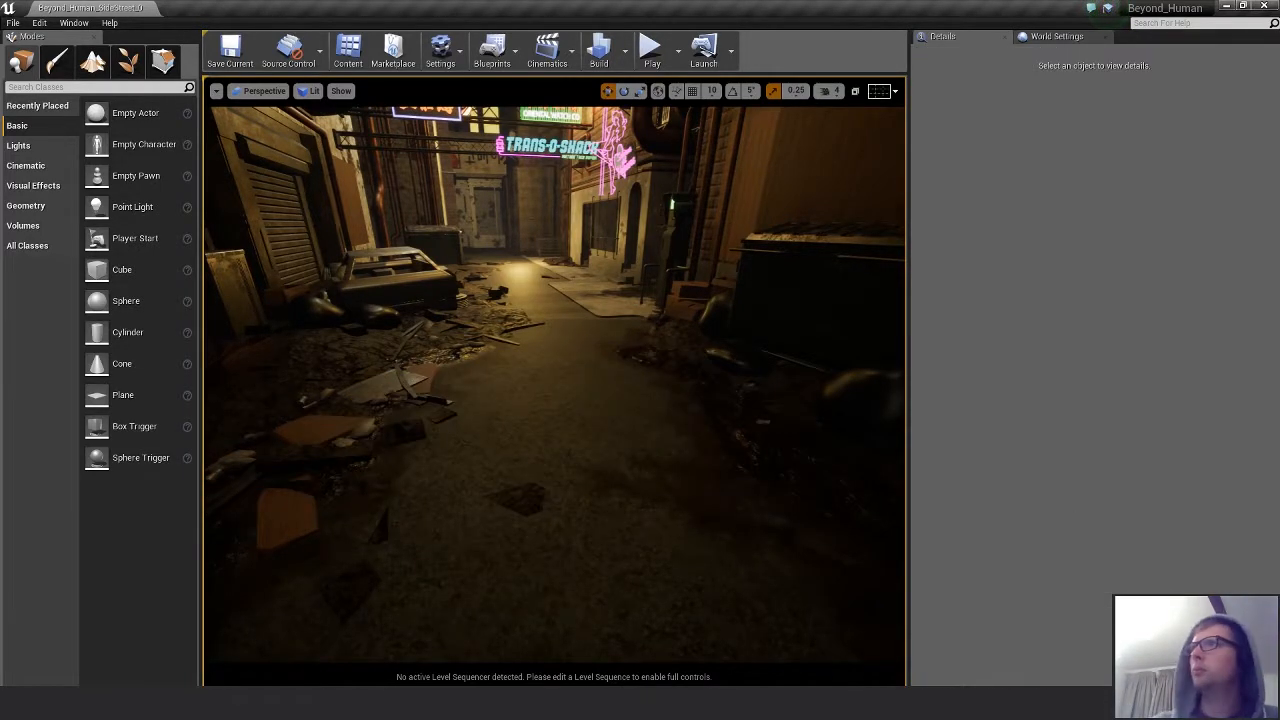
Place Rock_Scatter_A in the middle of the alley and raise it to a Z location of about 85 cm.
left_click(600, 420)
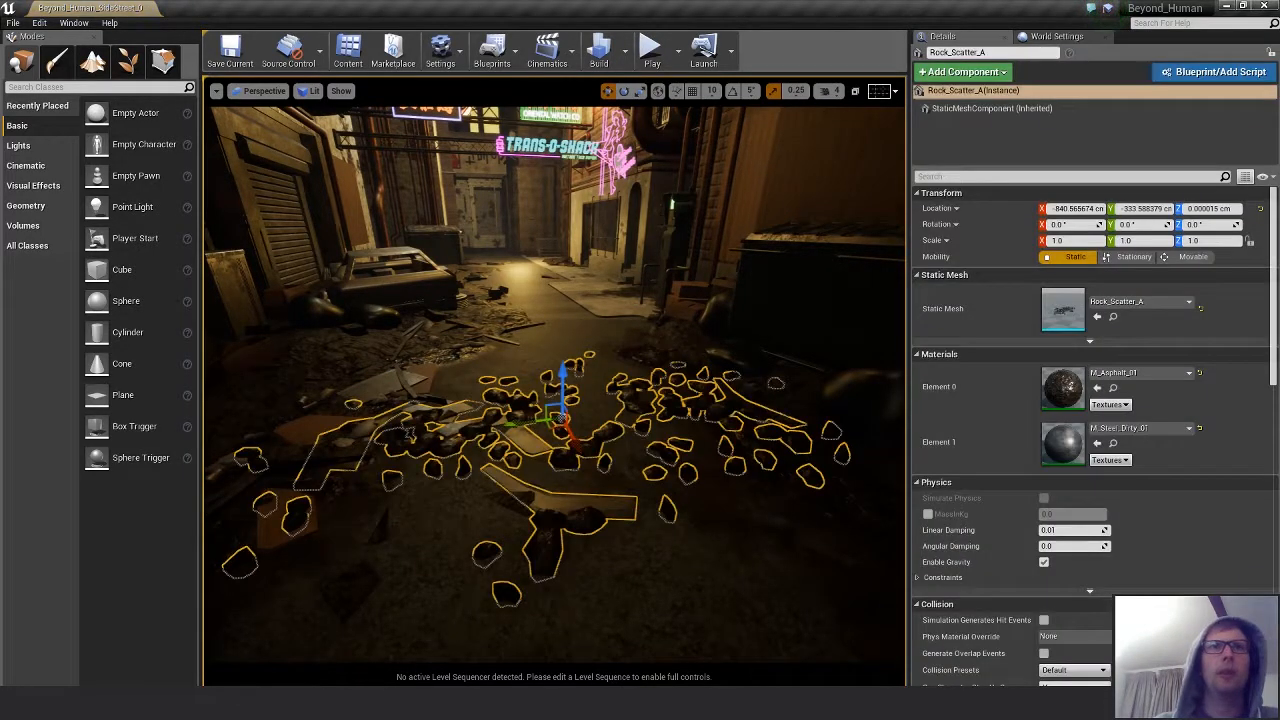
key("f")
left_click_drag(600, 420, 691, 517, "alt")
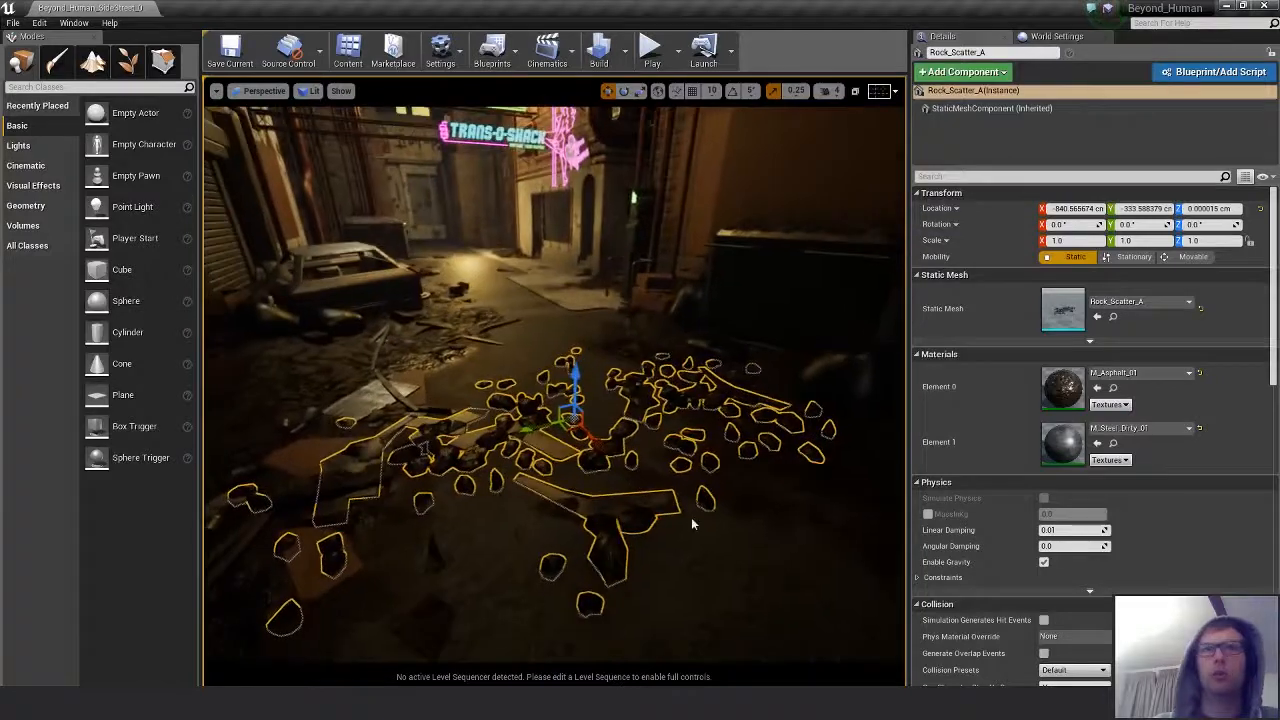
middle_click_drag(708, 503, 706, 545, "alt")
left_click_drag(574, 358, 588, 335)
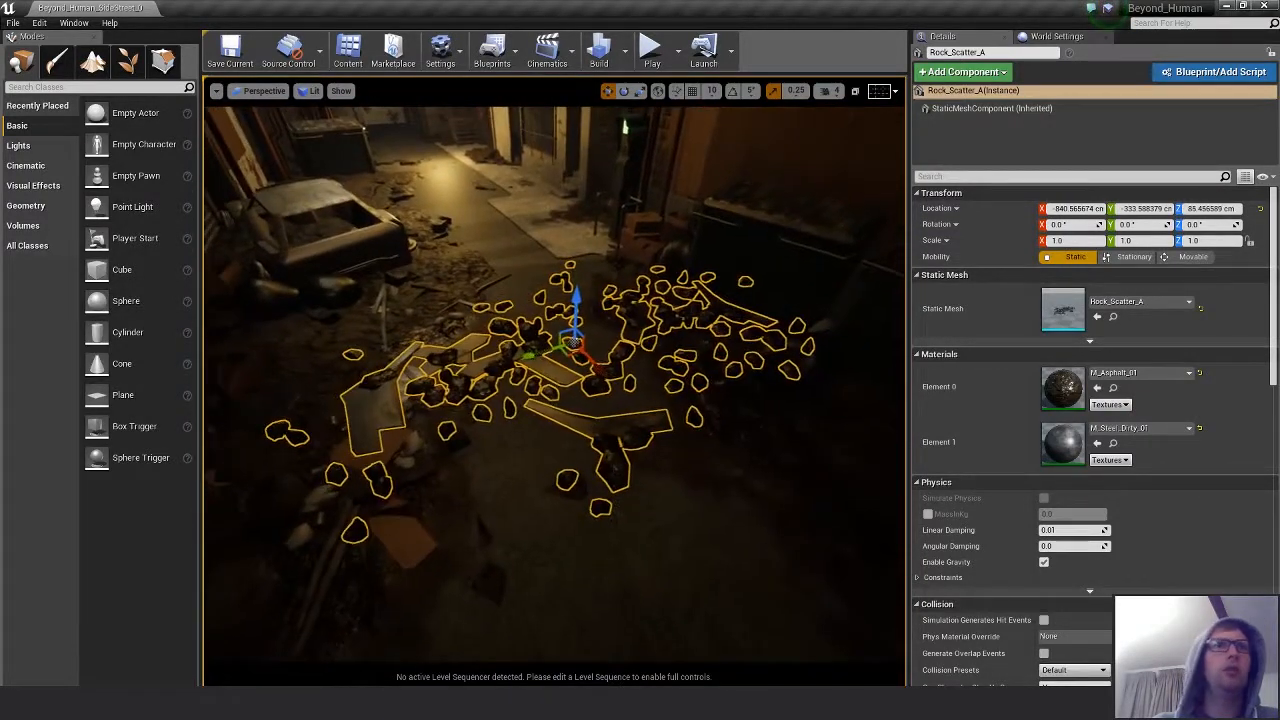
Vertex-paint black over the rocks and planks of Rock_Scatter_A with a brush radius of about 57 and strength 0.2.
left_click(57, 62)
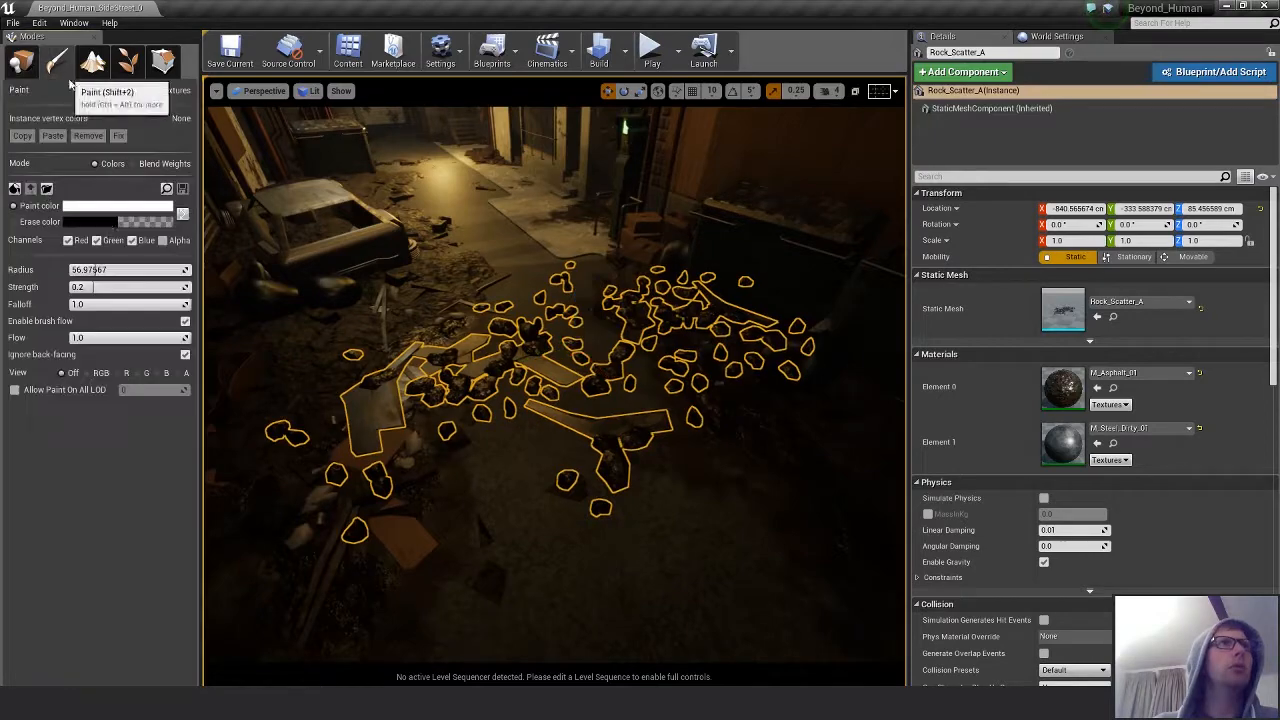
left_click(182, 215)
scroll(437, 360, "up", 5)
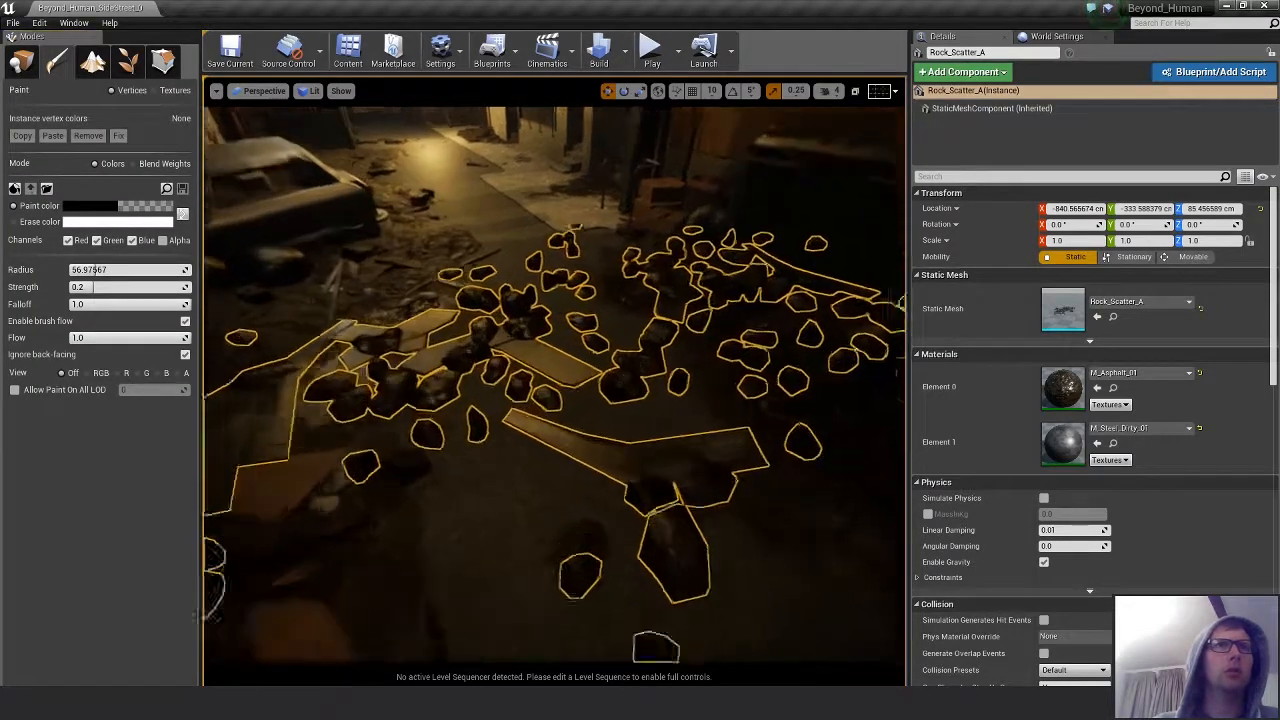
left_click_drag(380, 394, 374, 380)
scroll(371, 384, "down", 3)
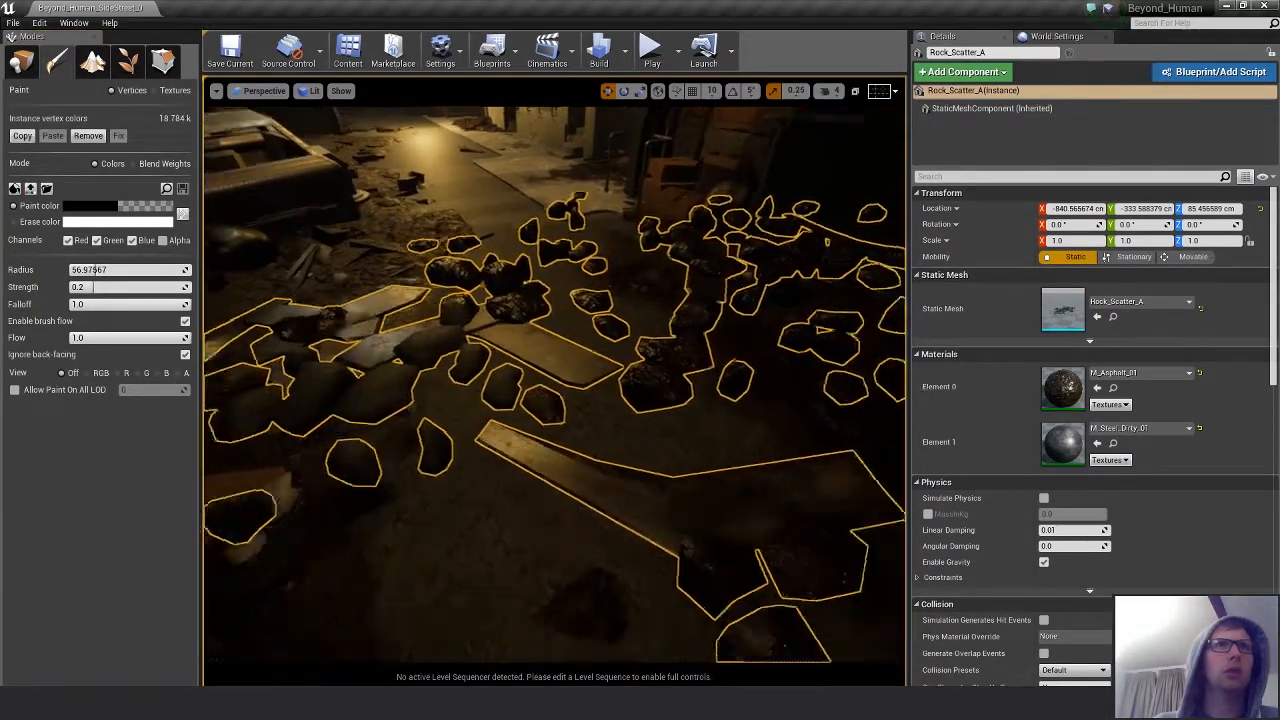
Restrict vertex painting to the Red channel, set strength to about 0.05 and radius to about 55.6, and brush white over the rock scatter.
left_click(97, 241)
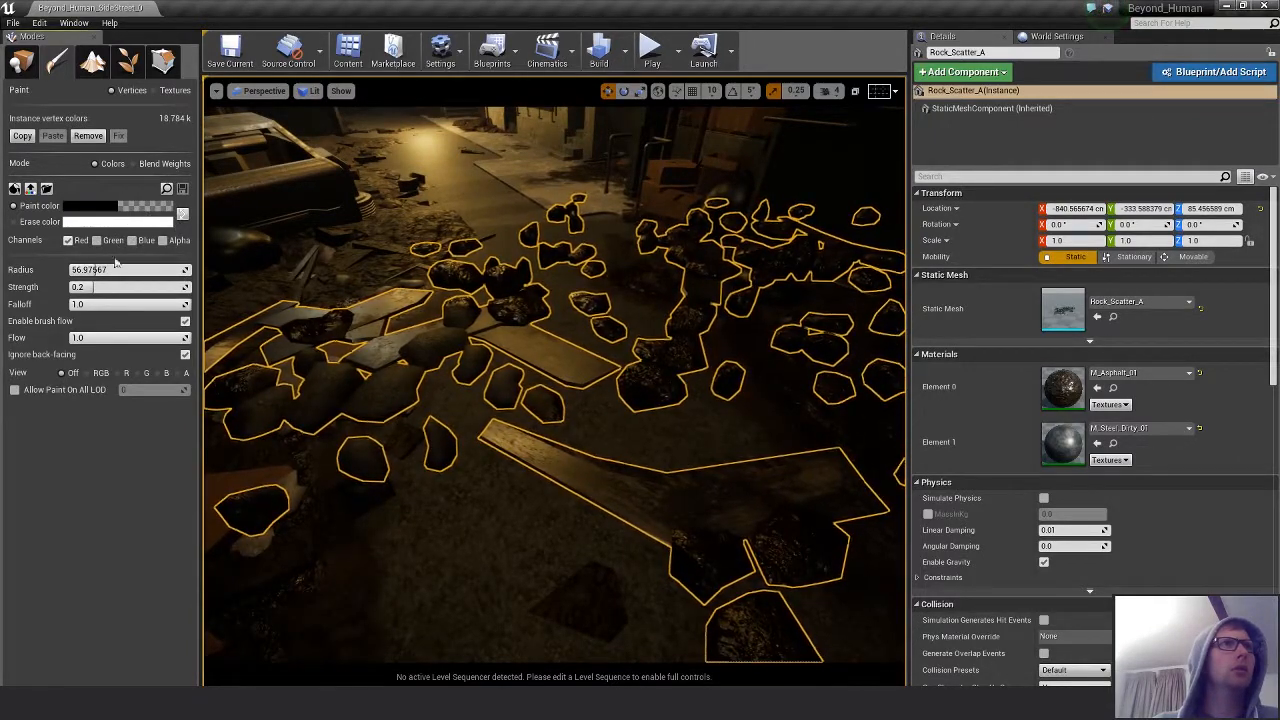
left_click_drag(110, 269, 70, 287)
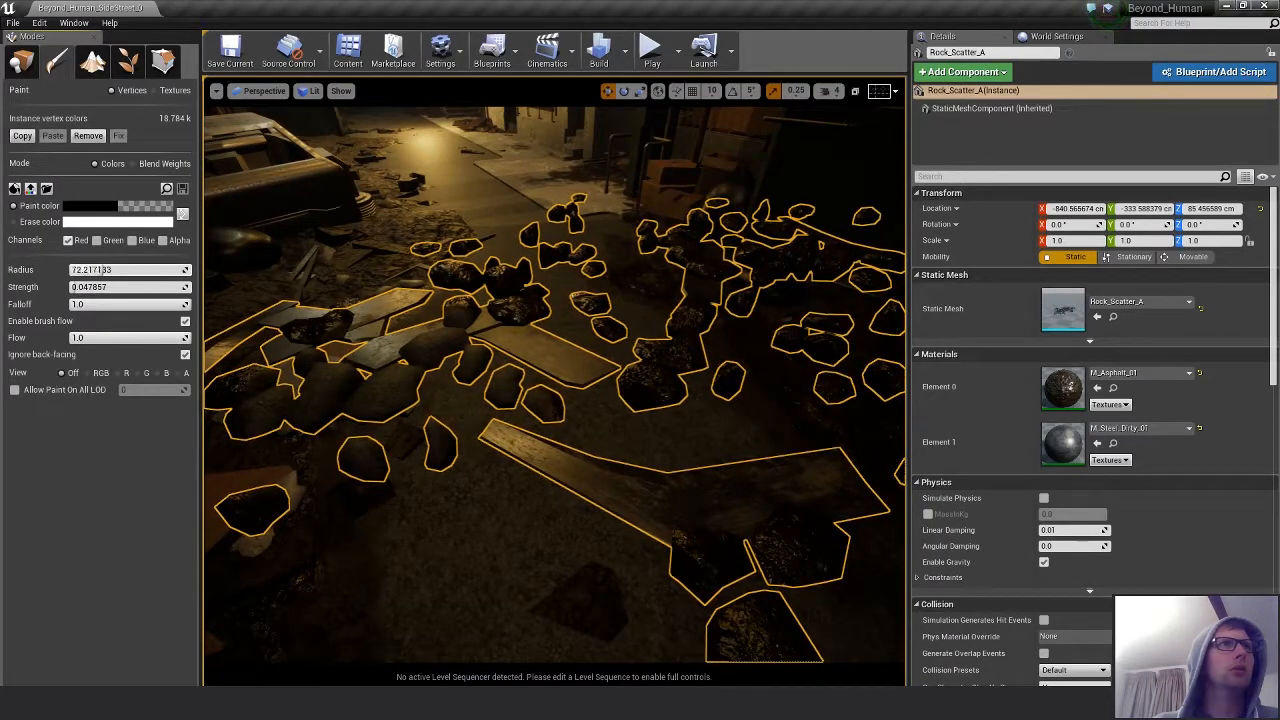
left_click(183, 214)
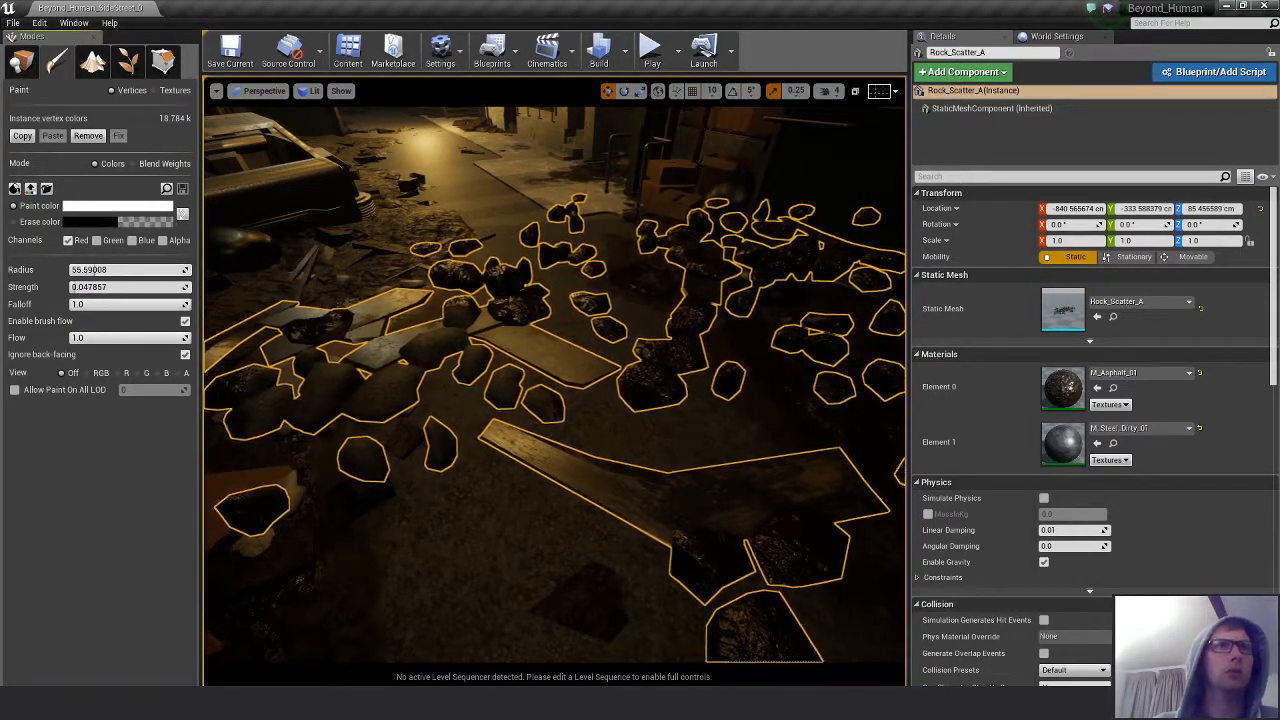
right_click_drag(411, 391, 396, 389)
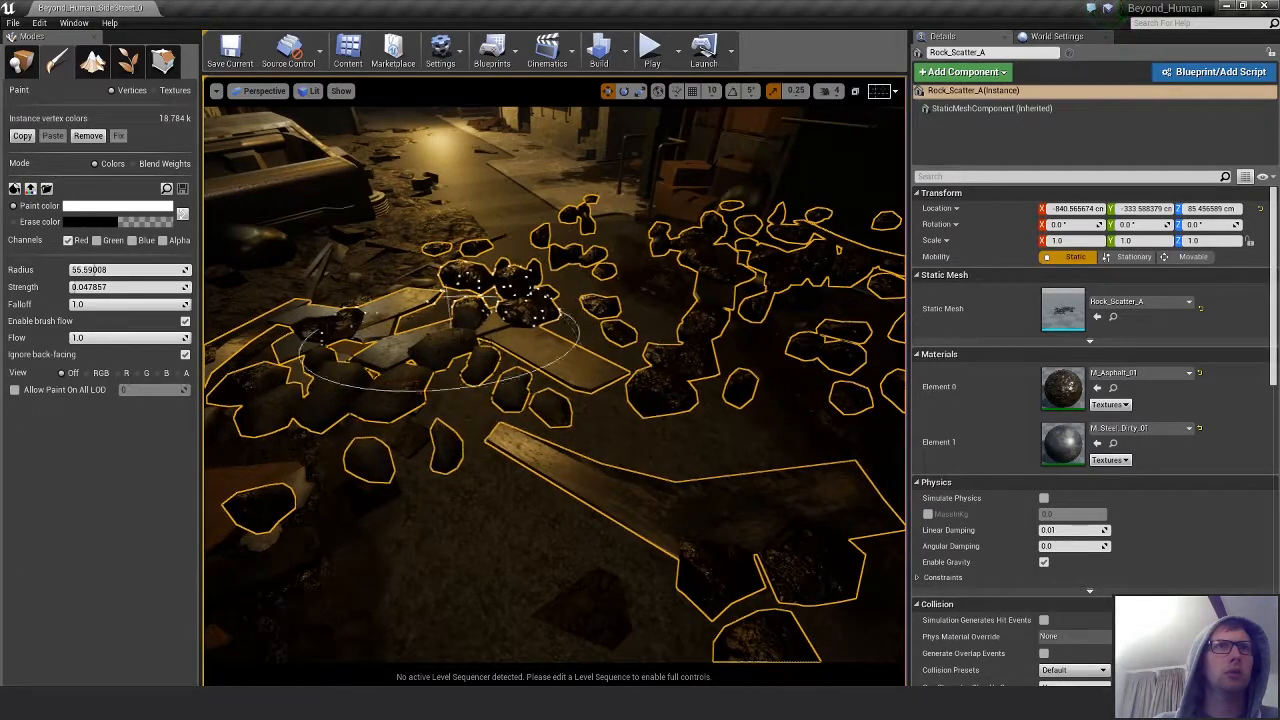
mouse_move(465, 352)
right_mouse_down()
mouse_move(495, 335)
mouse_move(505, 345)
right_mouse_up()
key("f")
mouse_move(612, 400)
left_mouse_down("alt")
mouse_move(585, 395)
mouse_move(625, 400)
mouse_move(612, 410)
left_mouse_up("alt")
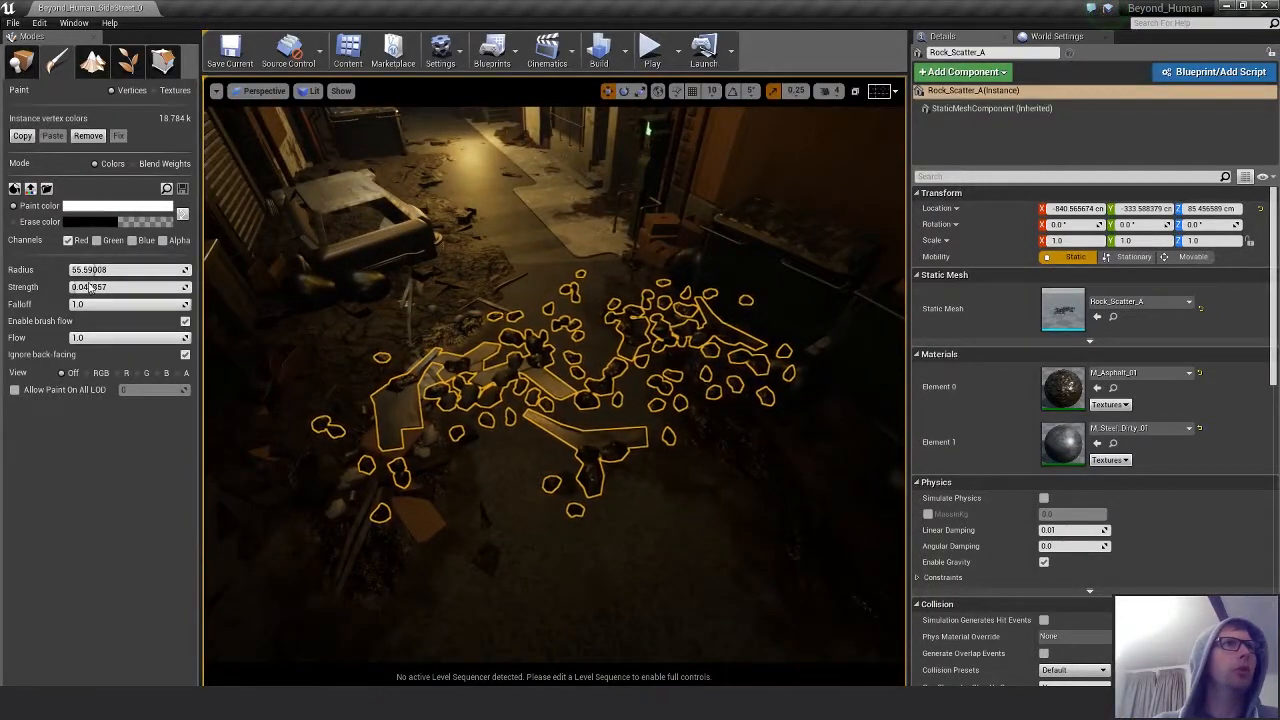
Vertex-paint black across the scattered rocks from several sides with a brush strength of about 0.09.
left_click(183, 213)
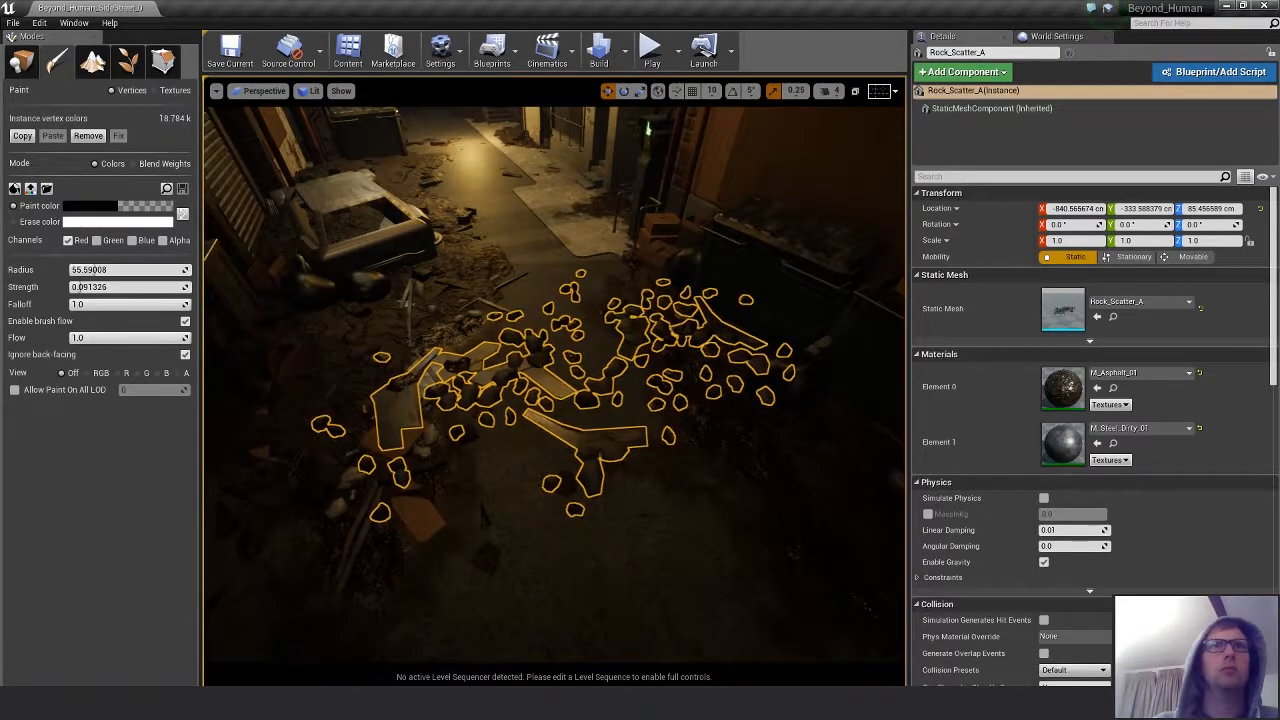
right_click_drag(554, 400, 430, 381)
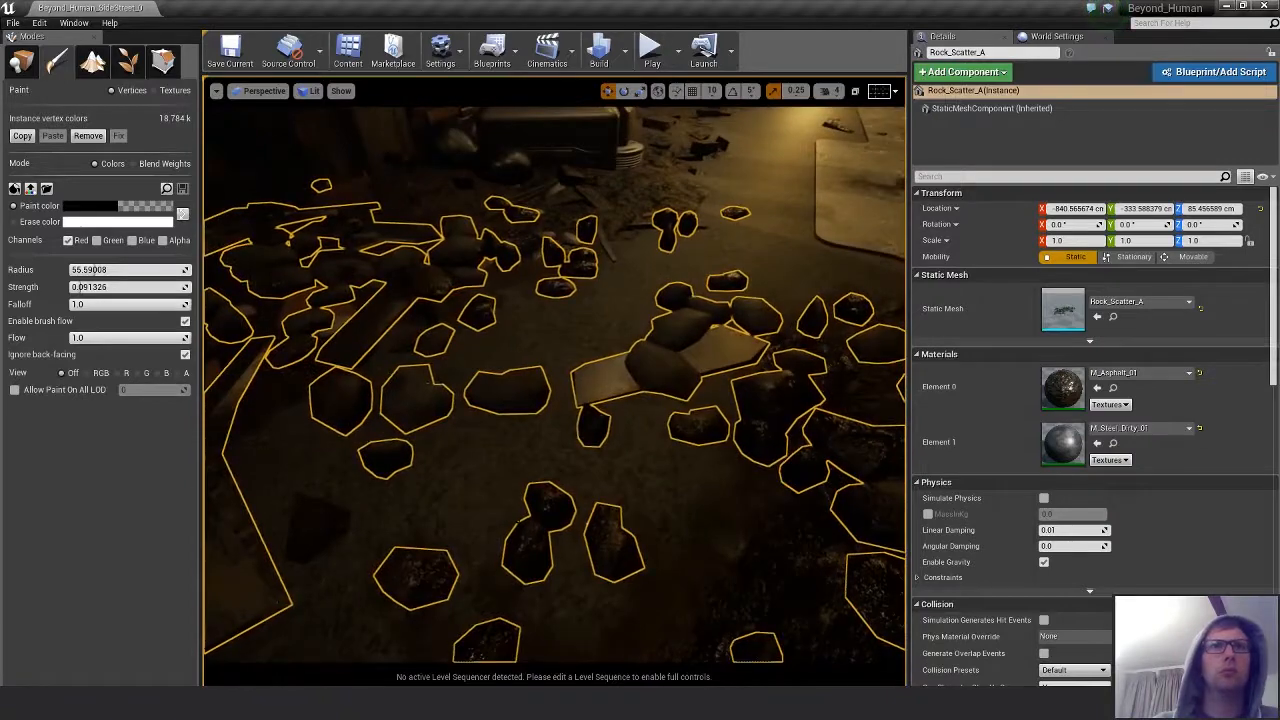
mouse_move(490, 520)
left_mouse_down()
mouse_move(495, 540)
mouse_move(640, 510)
left_mouse_up()
right_click_drag(850, 470, 775, 475)
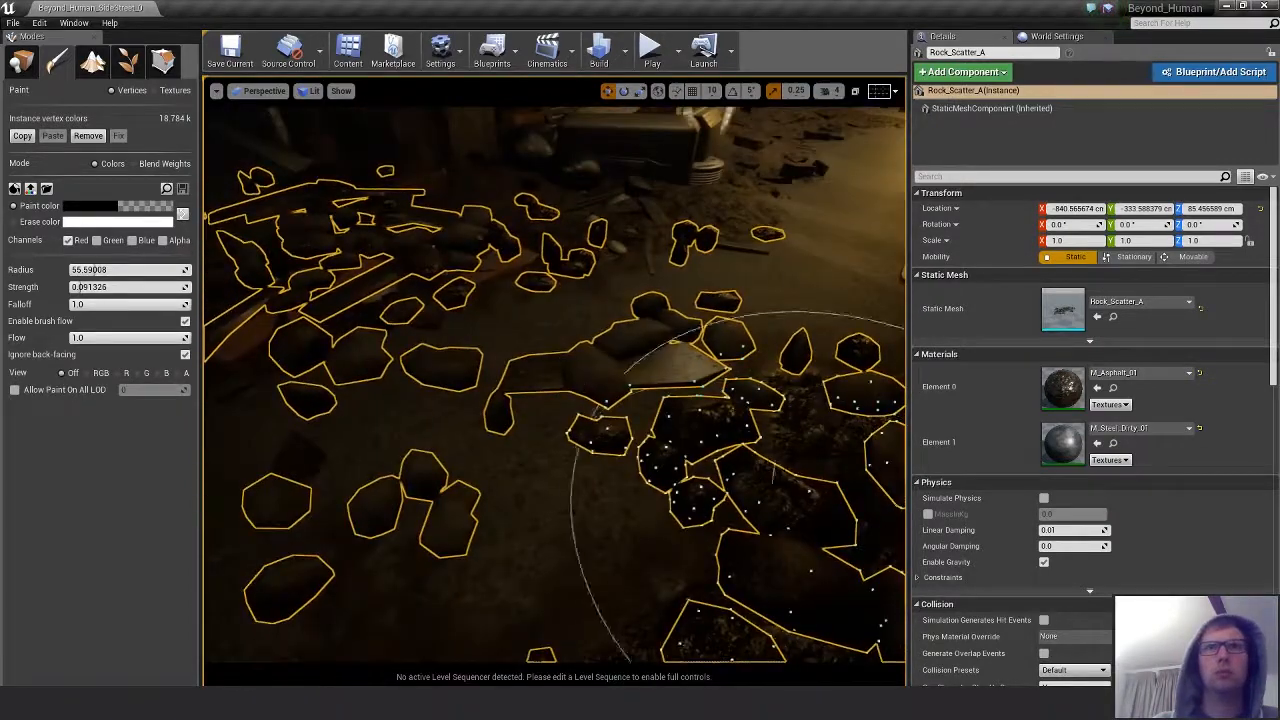
right_click_drag(612, 412, 525, 500)
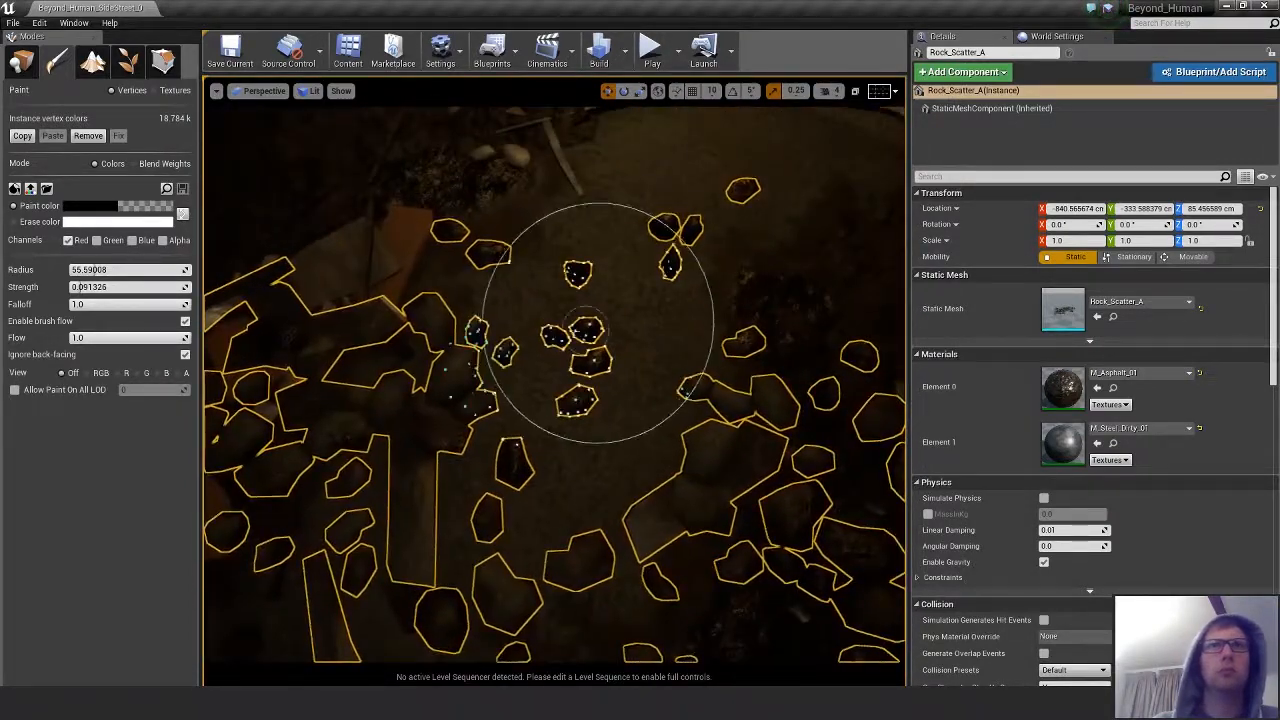
mouse_move(585, 400)
right_mouse_down()
mouse_move(566, 431)
mouse_move(365, 425)
mouse_move(560, 435)
mouse_move(425, 420)
right_mouse_up()
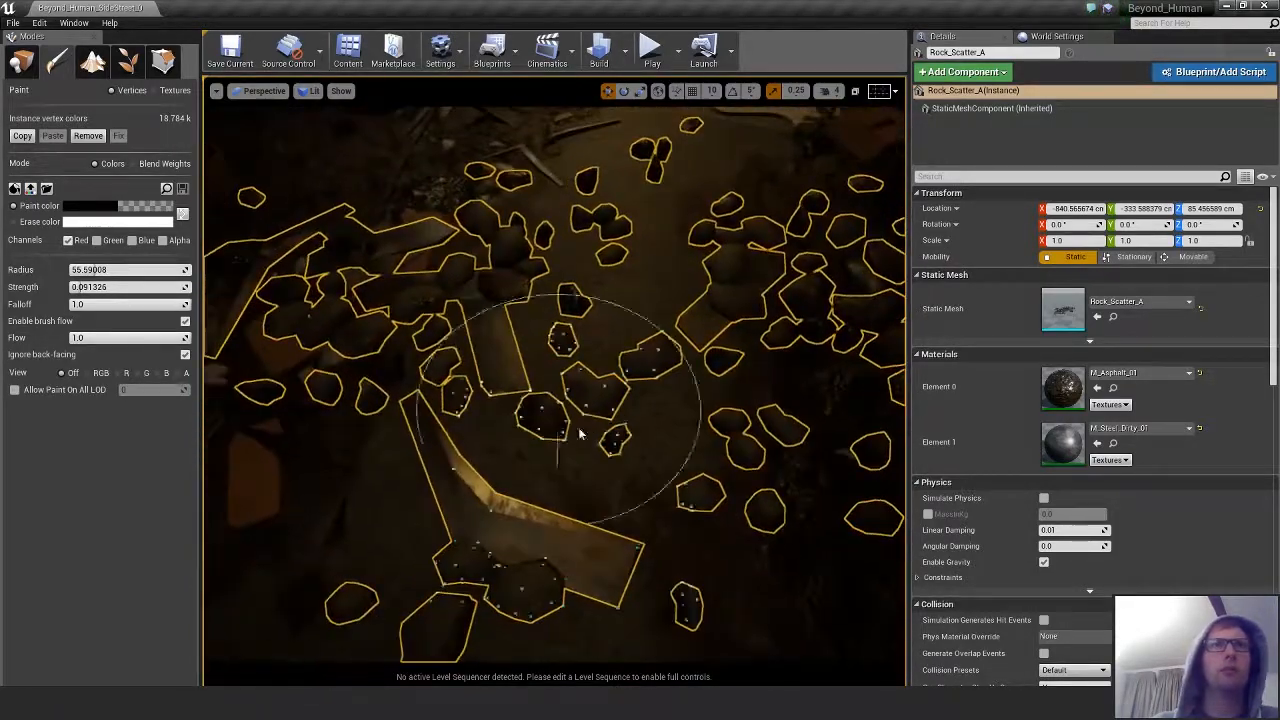
scroll(578, 430, "down", 4)
Leave vertex painting, lower Rock_Scatter_A onto the alley ground at a Z location of about 1.3 cm and deselect it.
left_click(22, 64)
left_click_drag(560, 400, 595, 315, "alt")
left_click_drag(580, 222, 560, 292)
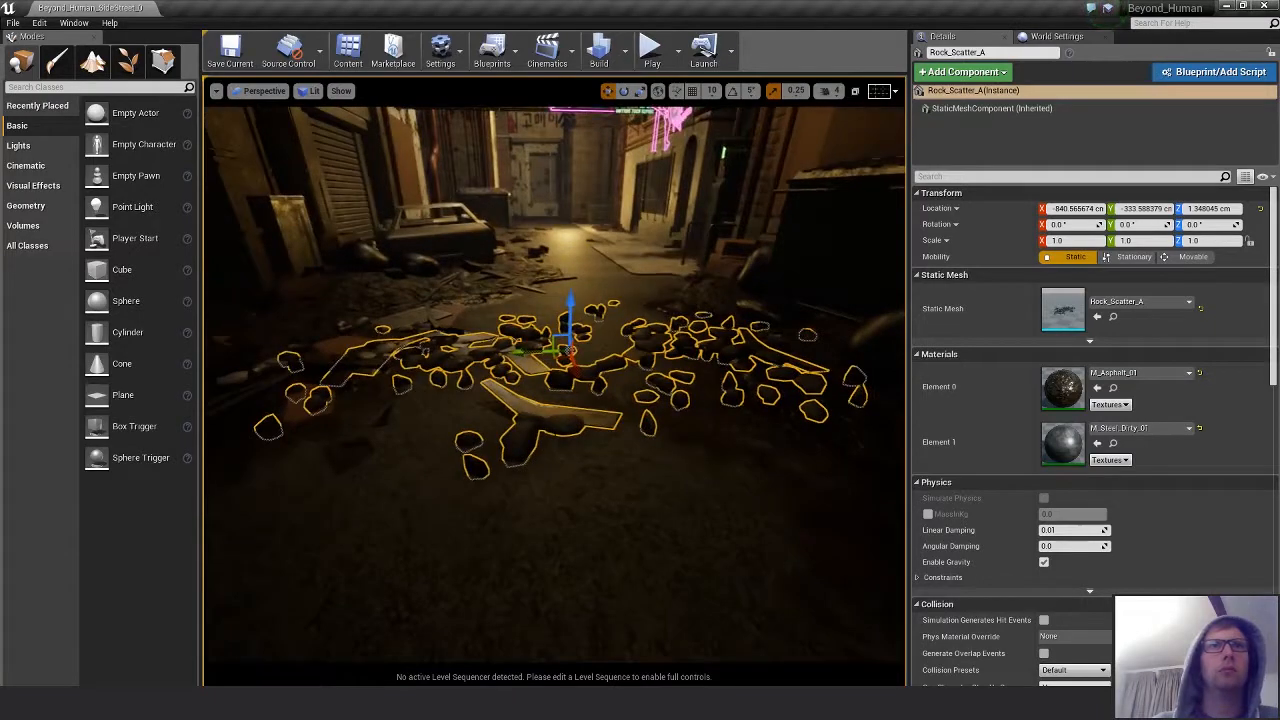
key("Escape")
left_click_drag(560, 340, 556, 375, "alt")
mouse_move(568, 446)
right_mouse_down()
mouse_move(574, 400)
mouse_move(572, 510)
mouse_move(572, 430)
mouse_move(570, 458)
right_mouse_up()
Duplicate Debris_Pile_A7 into the middle of the alley and flatten the copy with a Z scale of 0.1.
left_click(454, 328)
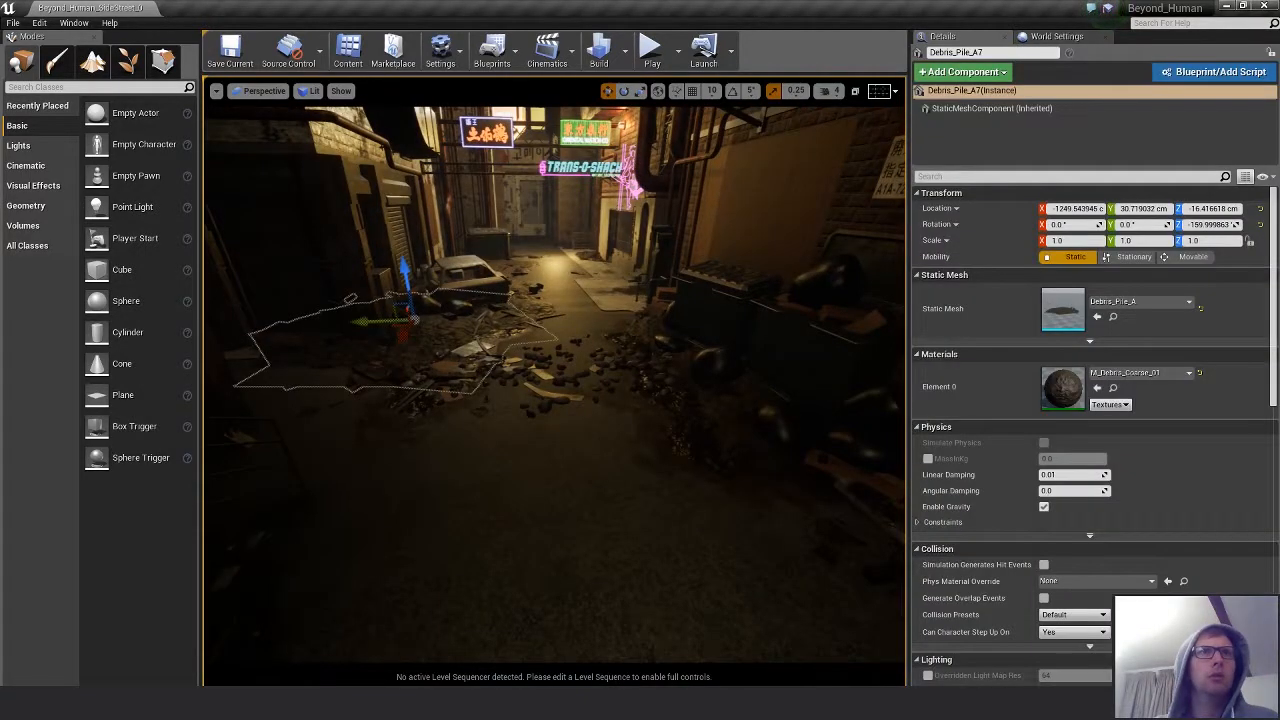
left_click_drag(401, 336, 346, 444, "alt")
left_click_drag(311, 400, 548, 390)
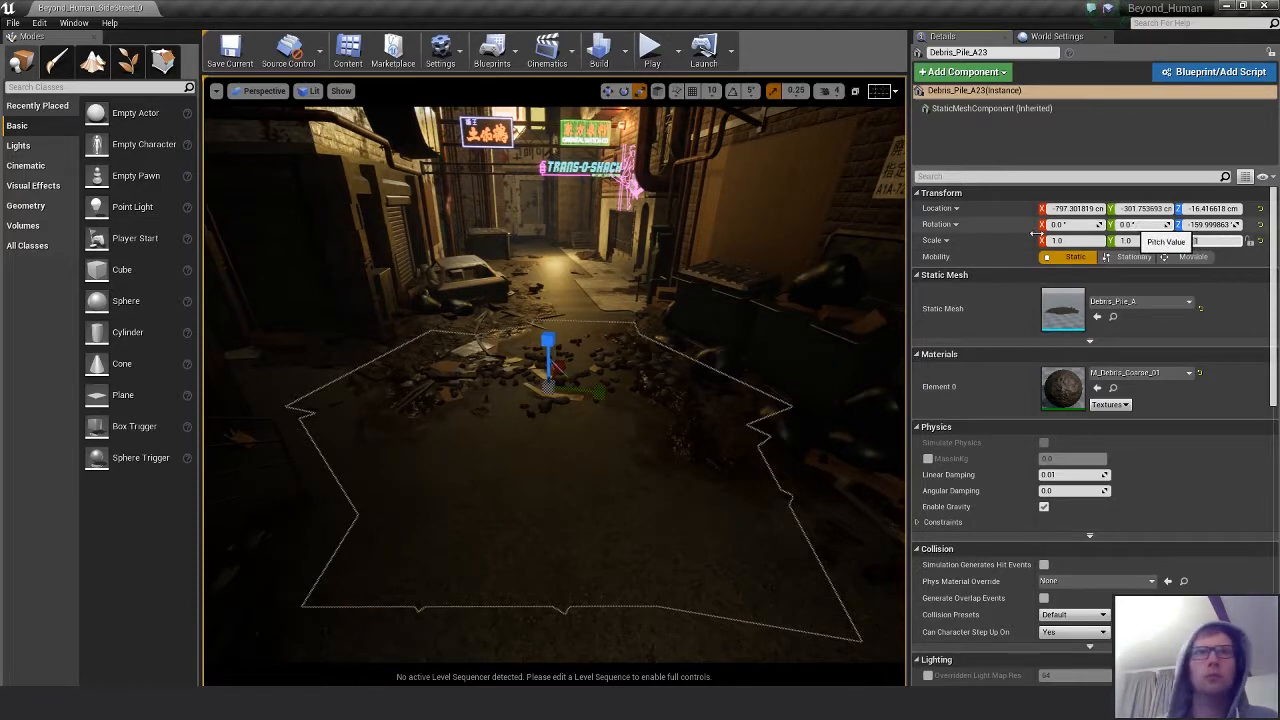
left_click_drag(498, 440, 508, 453, "alt")
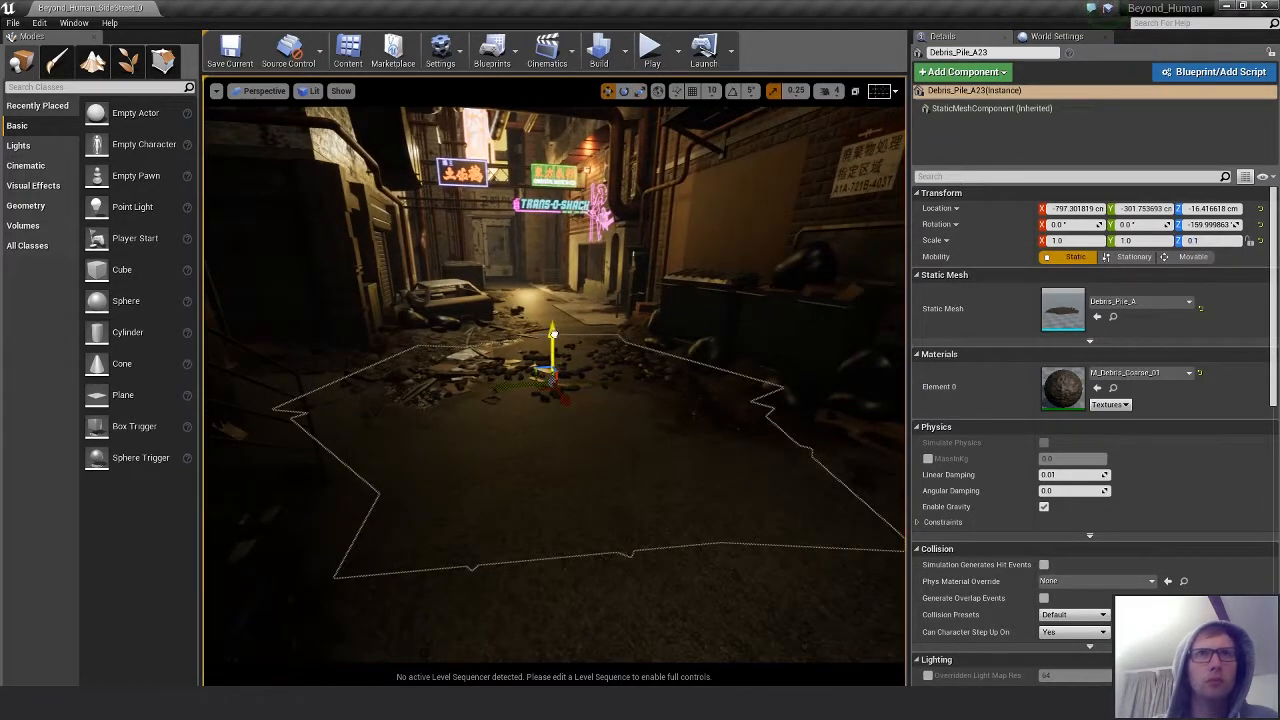
Raise the flattened debris pile to a Z location of about 87 cm and assign it the M_Asphalt_01 material.
left_click_drag(553, 334, 614, 414)
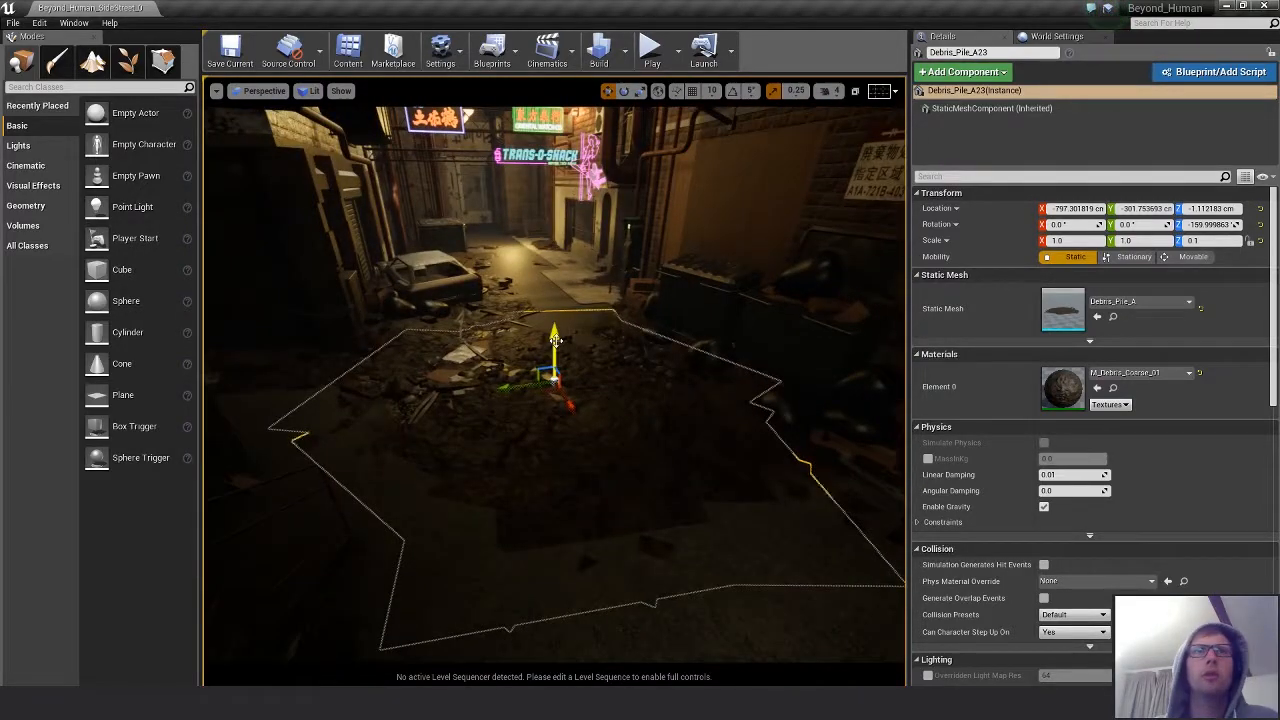
left_click_drag(555, 341, 663, 423)
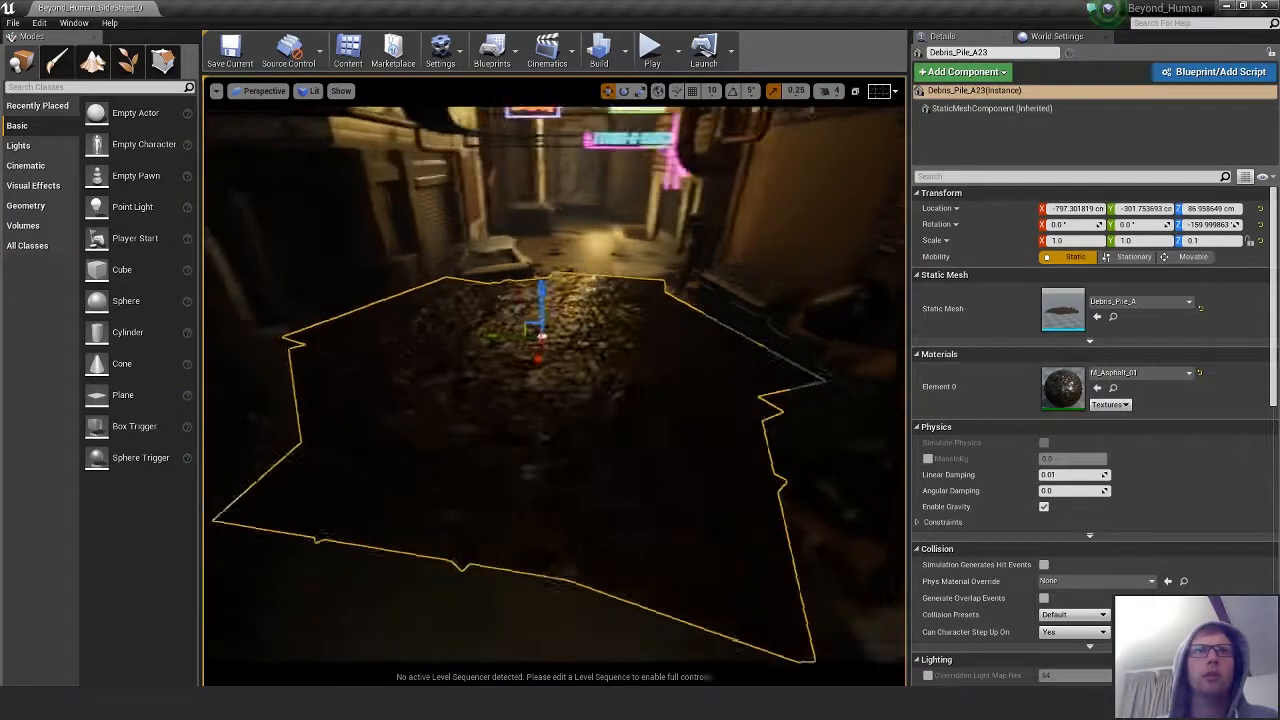
left_click_drag(555, 385, 605, 440, "alt")
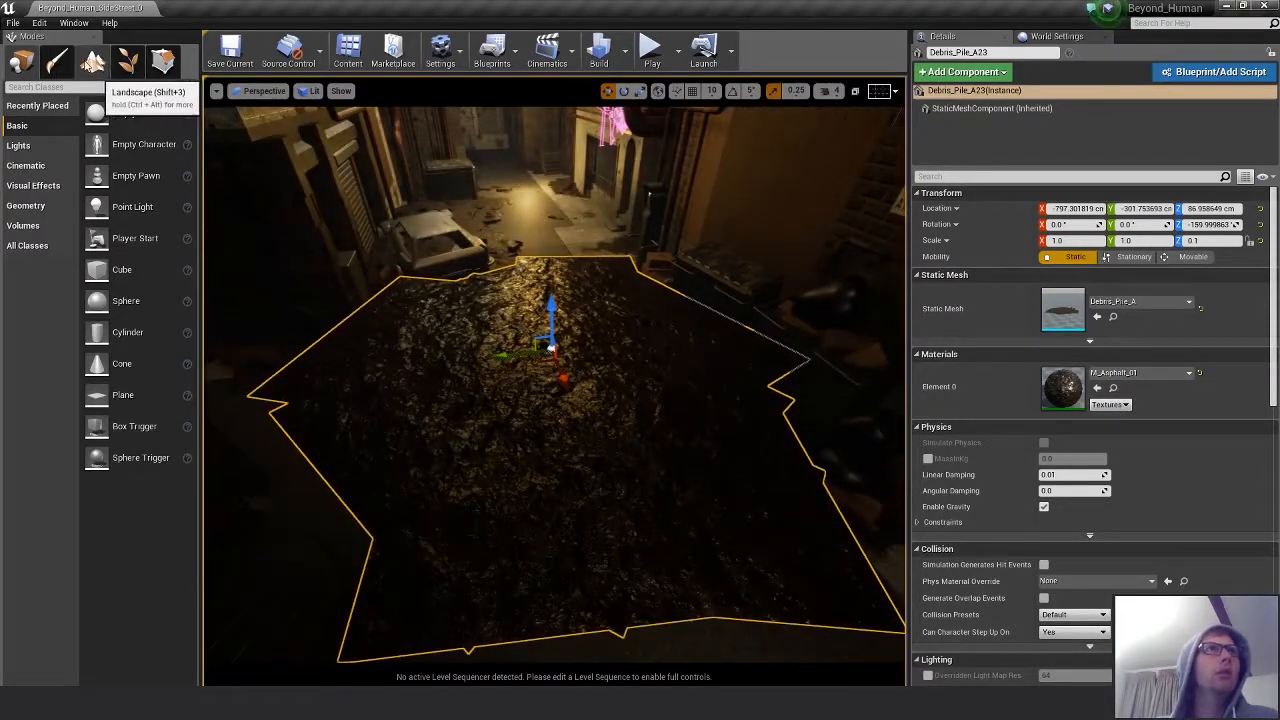
Vertex-paint black in the Red channel over the centre of the flattened debris pile, raising the brush strength to about 0.26.
left_click(57, 62)
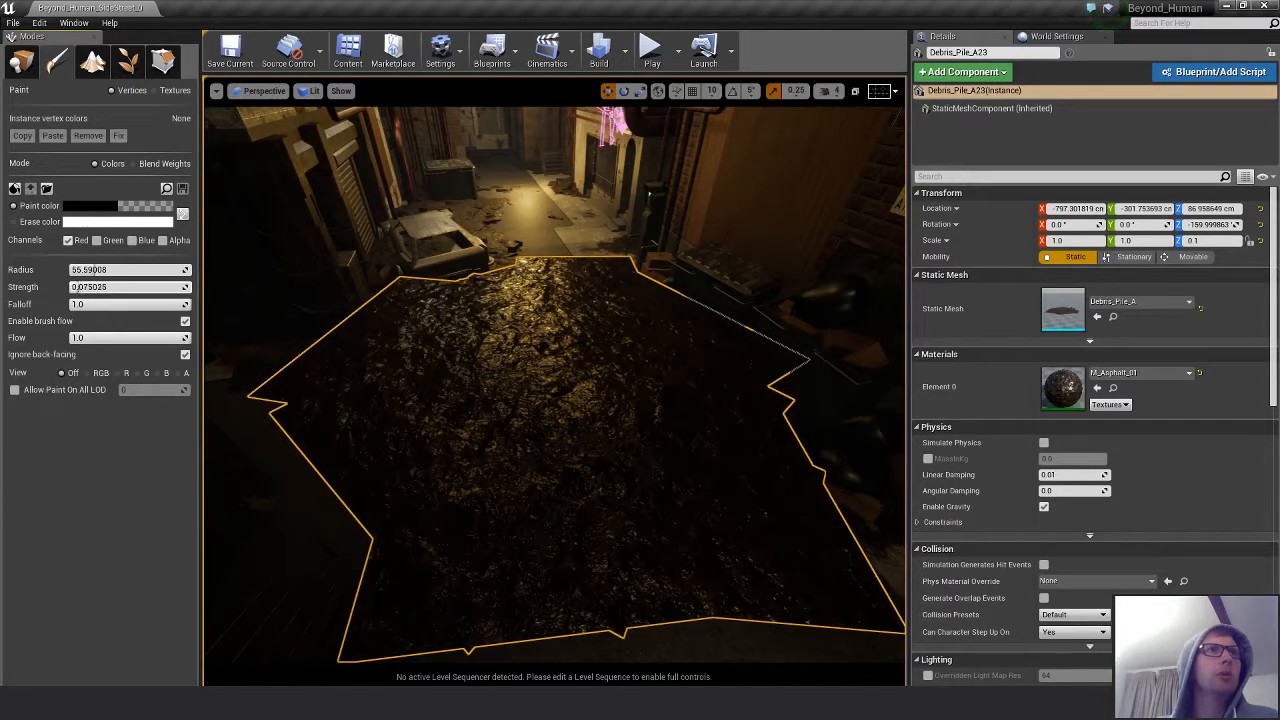
left_click_drag(526, 386, 449, 342)
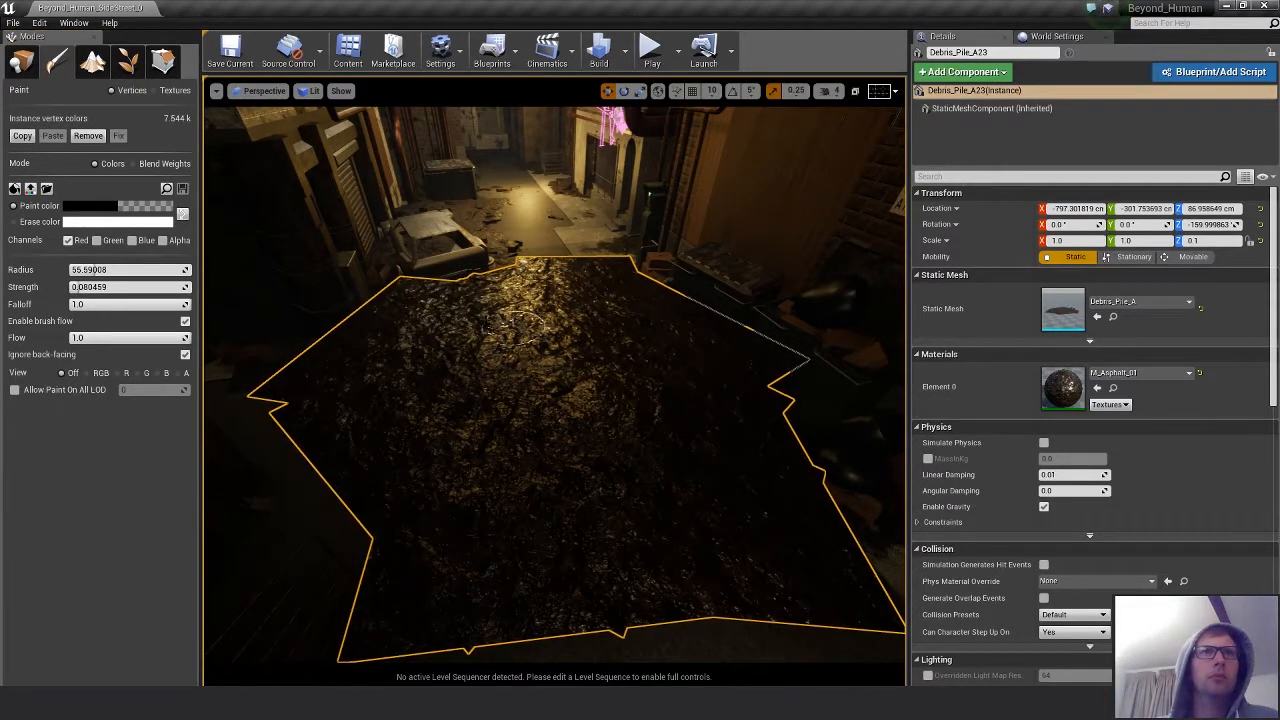
key("x")
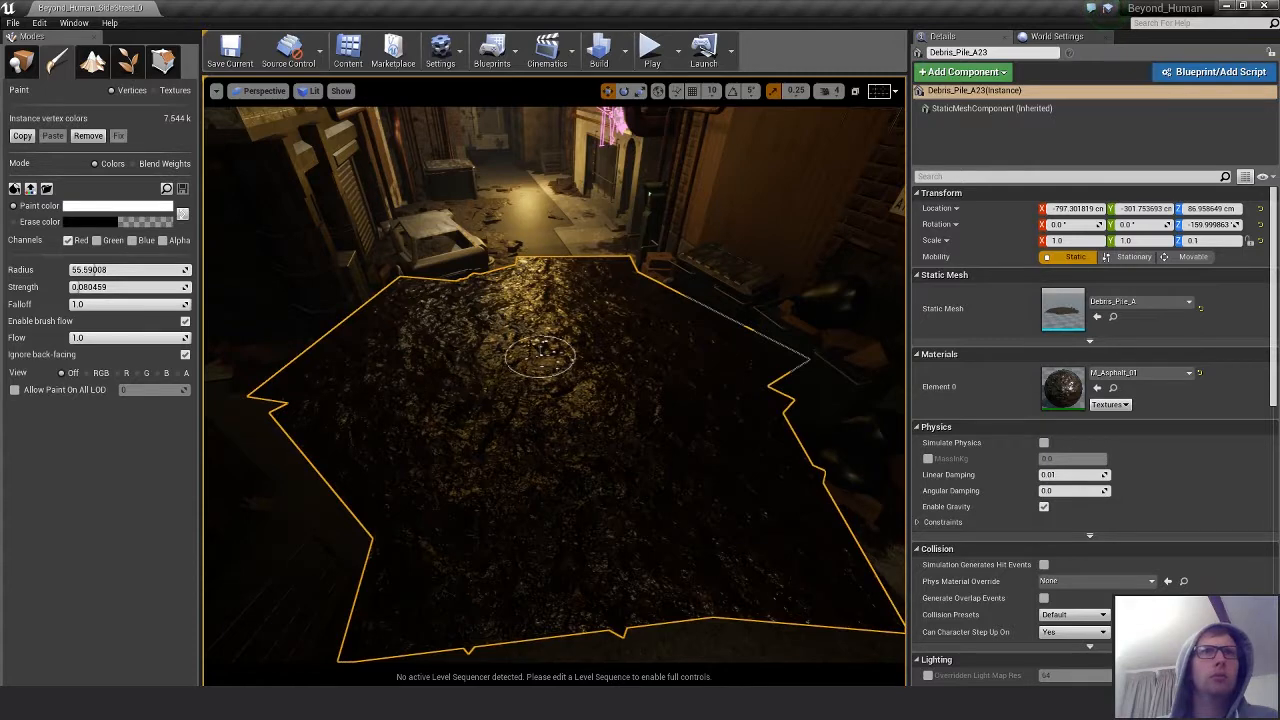
left_click(182, 213)
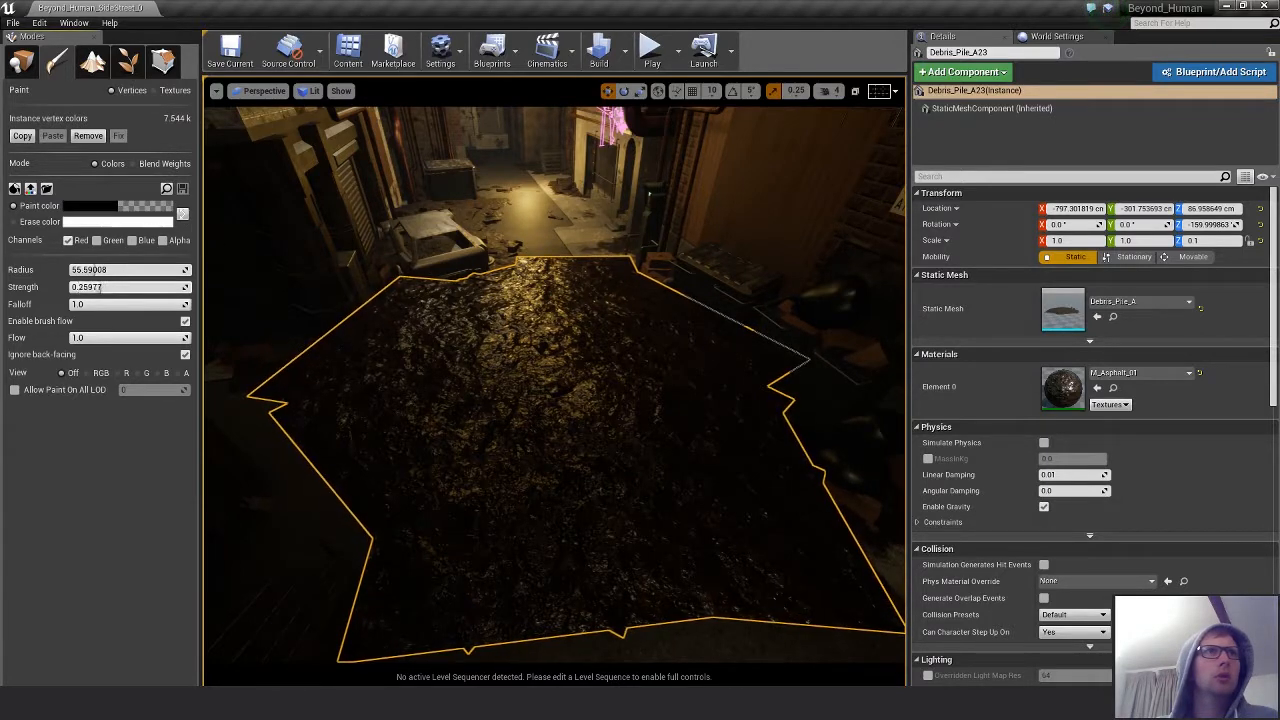
mouse_move(479, 392)
left_mouse_down()
mouse_move(488, 338)
mouse_move(608, 408)
left_mouse_up()
mouse_move(608, 408)
right_mouse_down()
mouse_move(698, 410)
mouse_move(640, 396)
right_mouse_up()
mouse_move(526, 444)
right_mouse_down()
mouse_move(502, 446)
mouse_move(494, 478)
mouse_move(484, 474)
right_mouse_up()
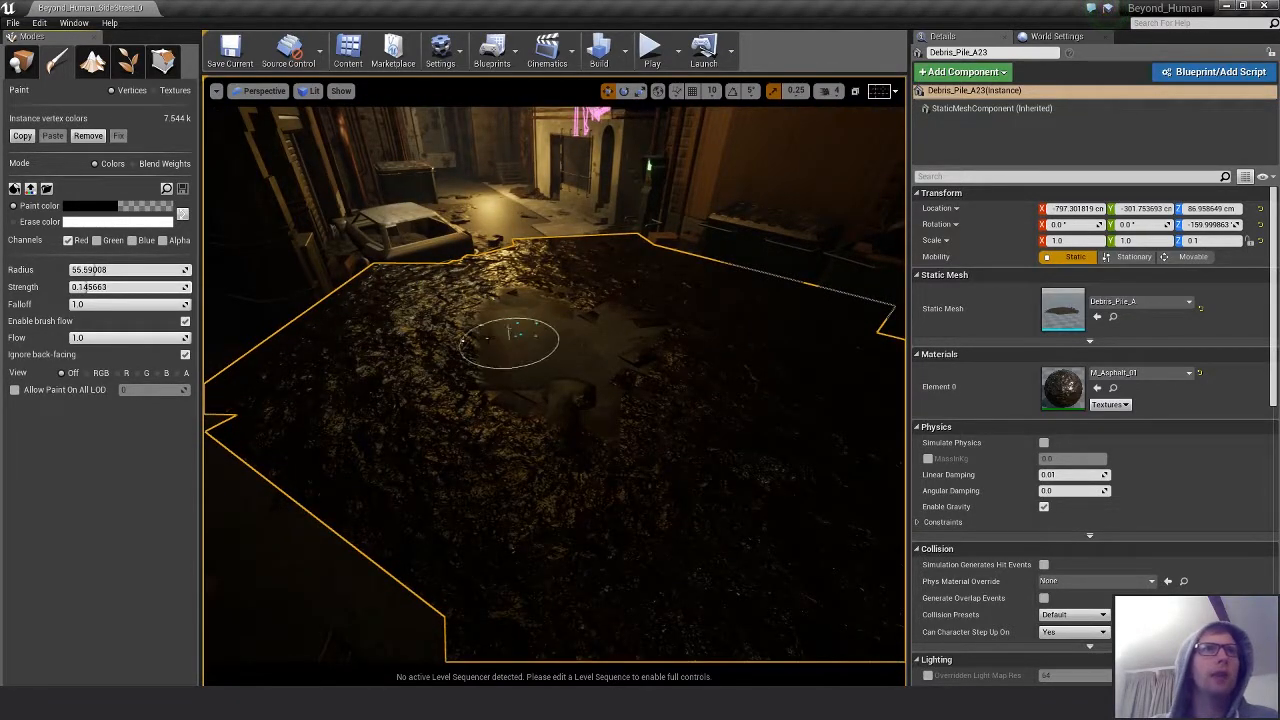
Enlarge the brush radius to about 115 and paint black over the rest of the debris pile out to its edges.
left_click_drag(103, 270, 120, 270)
mouse_move(453, 335)
left_mouse_down()
mouse_move(443, 432)
mouse_move(726, 468)
mouse_move(757, 308)
mouse_move(700, 300)
left_mouse_up()
mouse_move(700, 300)
right_mouse_down()
mouse_move(695, 370)
mouse_move(725, 425)
right_mouse_up()
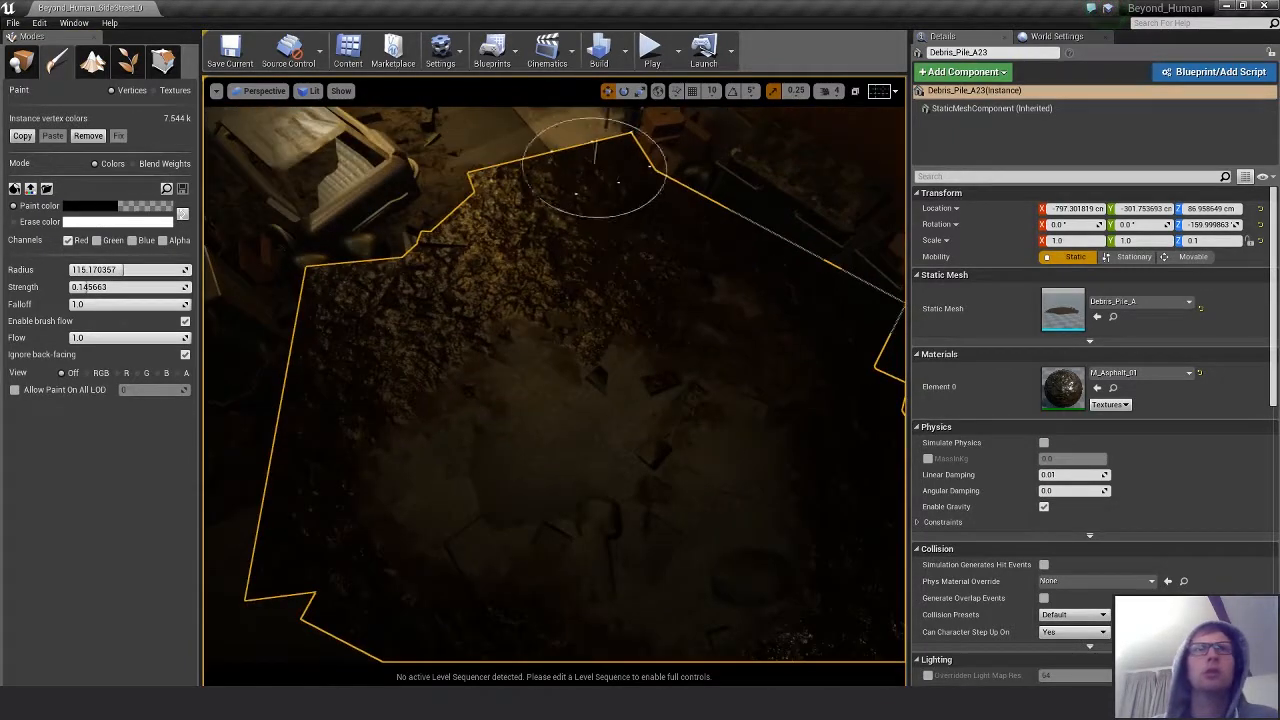
mouse_move(584, 176)
left_mouse_down()
mouse_move(414, 271)
mouse_move(713, 277)
left_mouse_up()
right_click_drag(630, 505, 545, 428)
mouse_move(363, 286)
left_mouse_down()
mouse_move(451, 491)
mouse_move(453, 530)
mouse_move(637, 573)
left_mouse_up()
right_click_drag(637, 573, 690, 615)
mouse_move(632, 556)
left_mouse_down()
mouse_move(729, 500)
mouse_move(571, 554)
left_mouse_up()
mouse_move(556, 577)
right_mouse_down()
mouse_move(662, 482)
mouse_move(640, 478)
right_mouse_up()
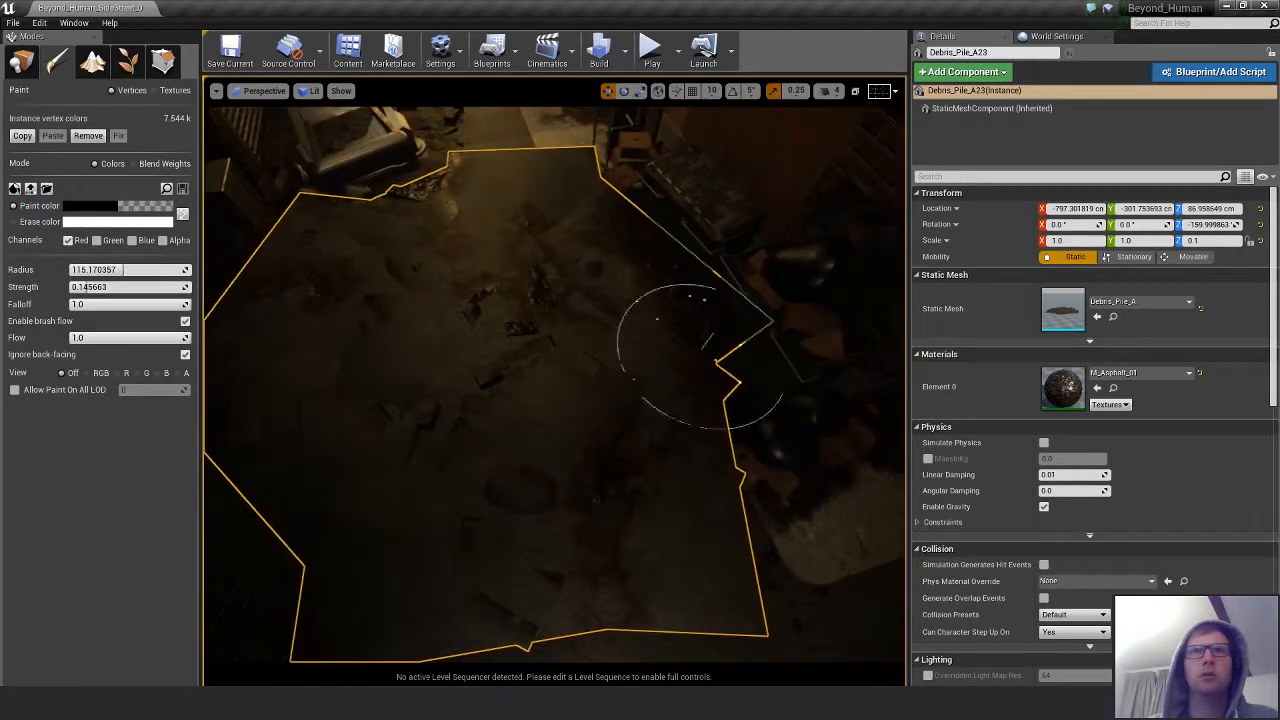
right_click_drag(527, 445, 250, 340)
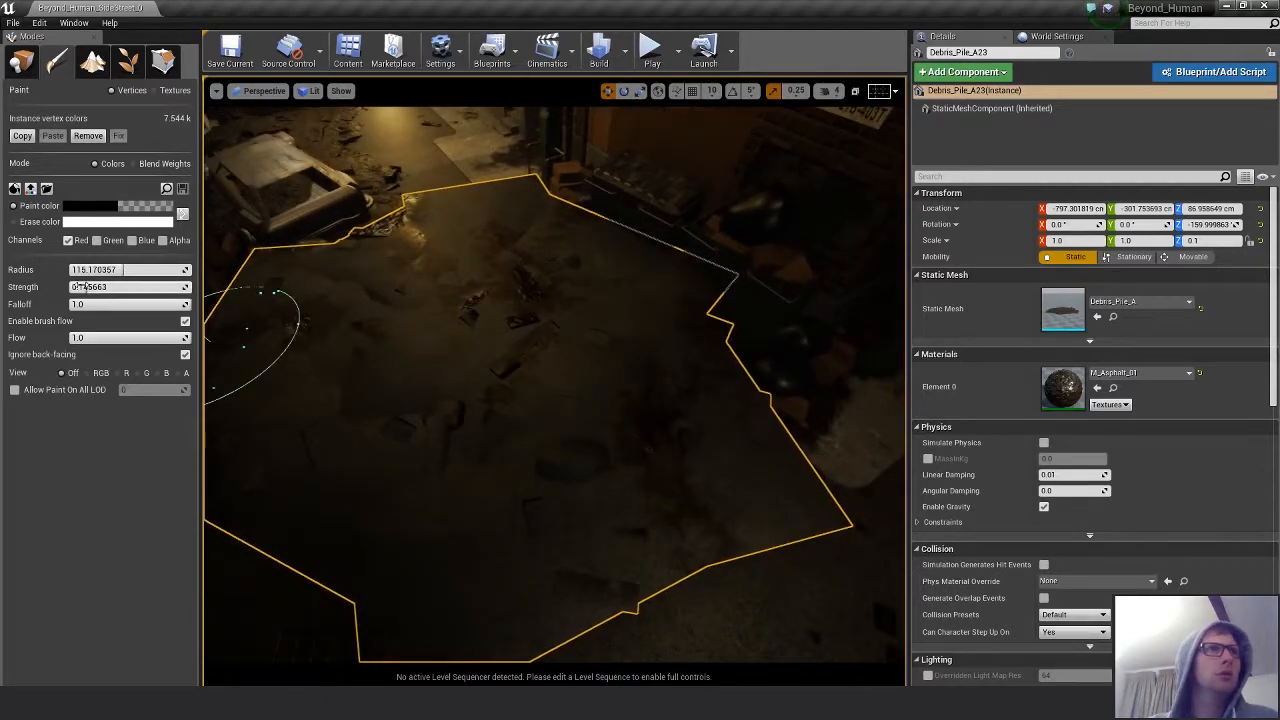
Switch the paint colour to white at strength about 0.16 and paint scattered rubble patches back into the debris pile.
left_click(182, 214)
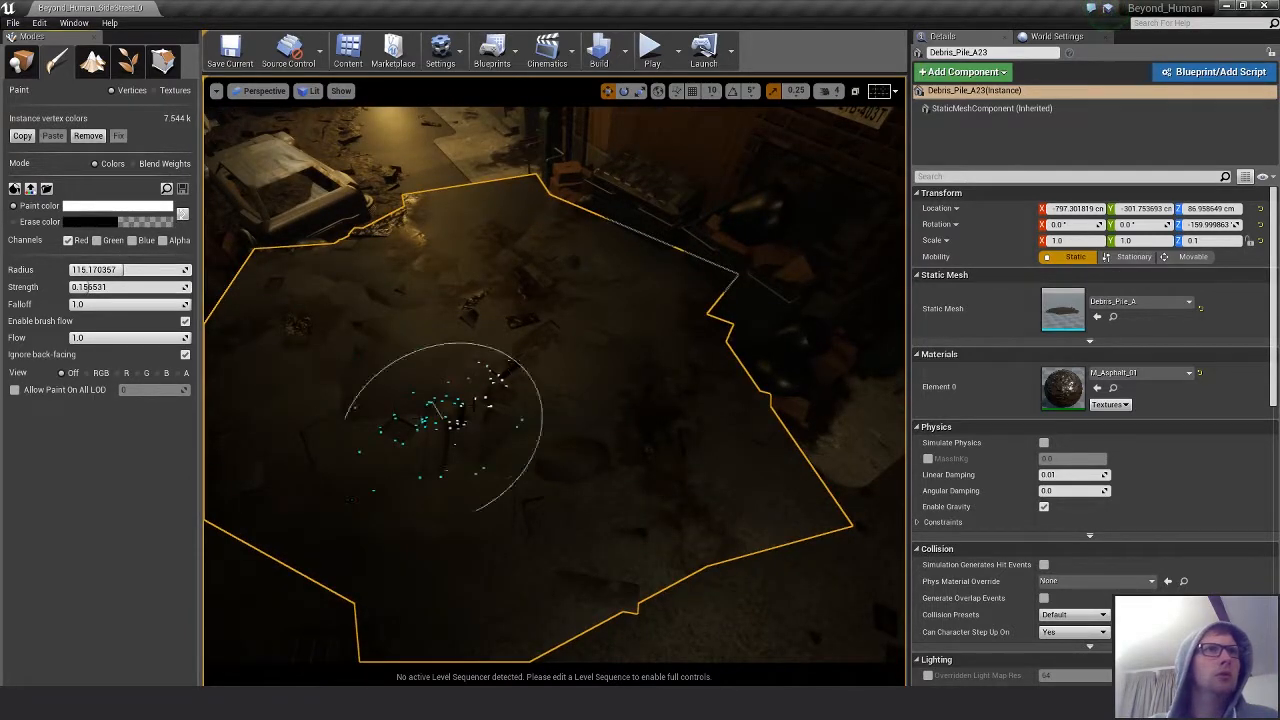
right_click_drag(411, 462, 430, 398)
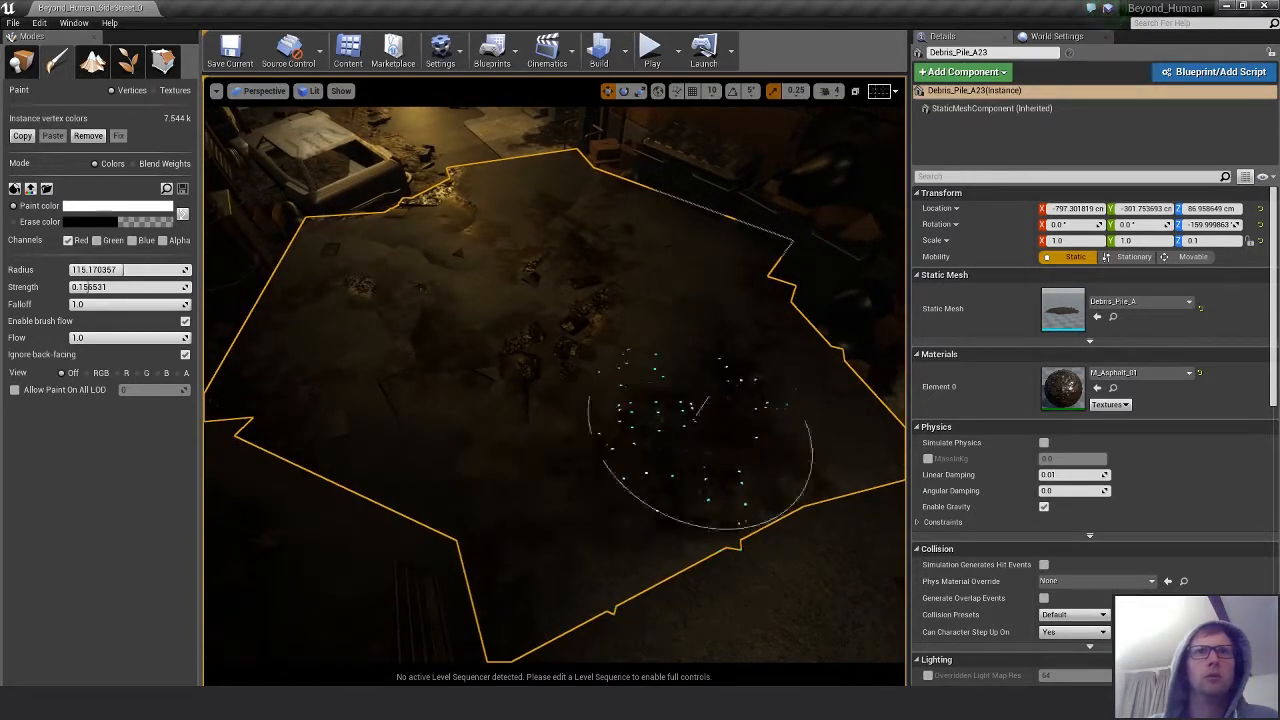
mouse_move(648, 318)
right_mouse_down()
mouse_move(785, 335)
mouse_move(615, 295)
mouse_move(487, 230)
right_mouse_up()
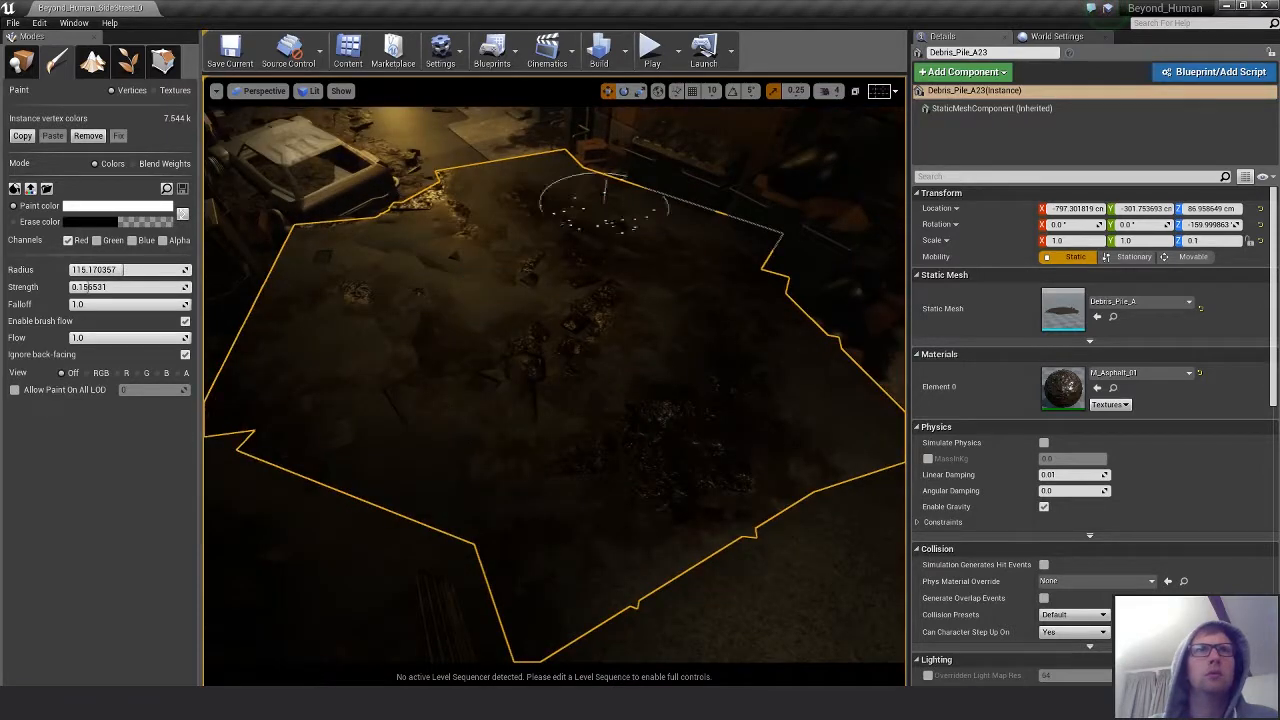
mouse_move(605, 200)
left_mouse_down("alt")
mouse_move(490, 262)
mouse_move(600, 235)
left_mouse_up("alt")
left_click_drag(468, 377, 479, 324, "alt")
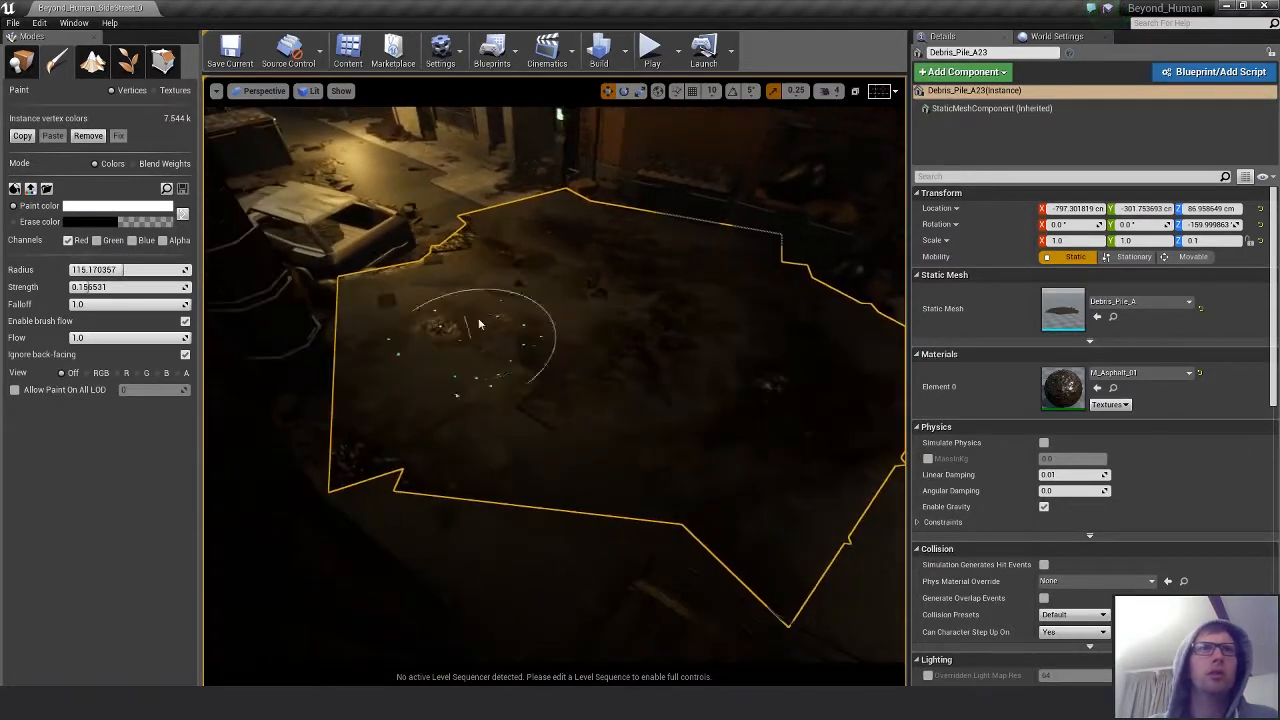
mouse_move(675, 440)
left_mouse_down("alt")
mouse_move(540, 390)
mouse_move(455, 420)
left_mouse_up("alt")
left_click_drag(686, 443, 600, 300, "alt")
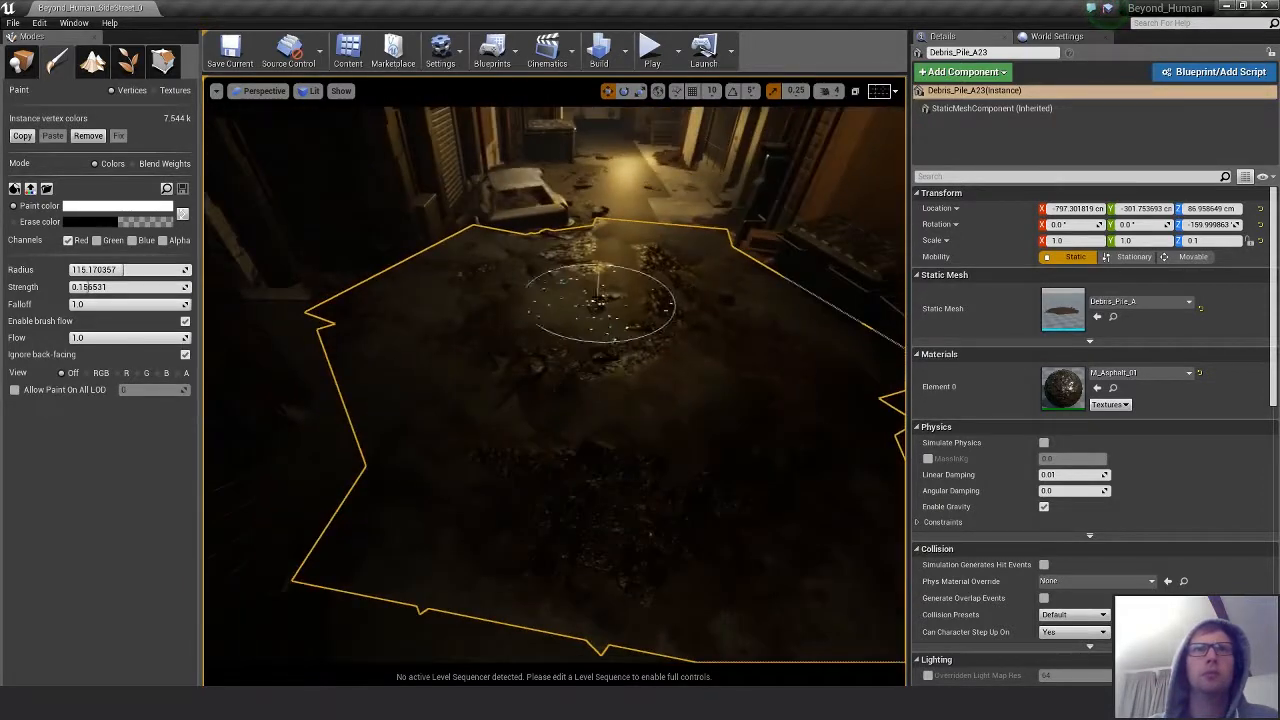
left_click_drag(677, 416, 592, 299, "alt")
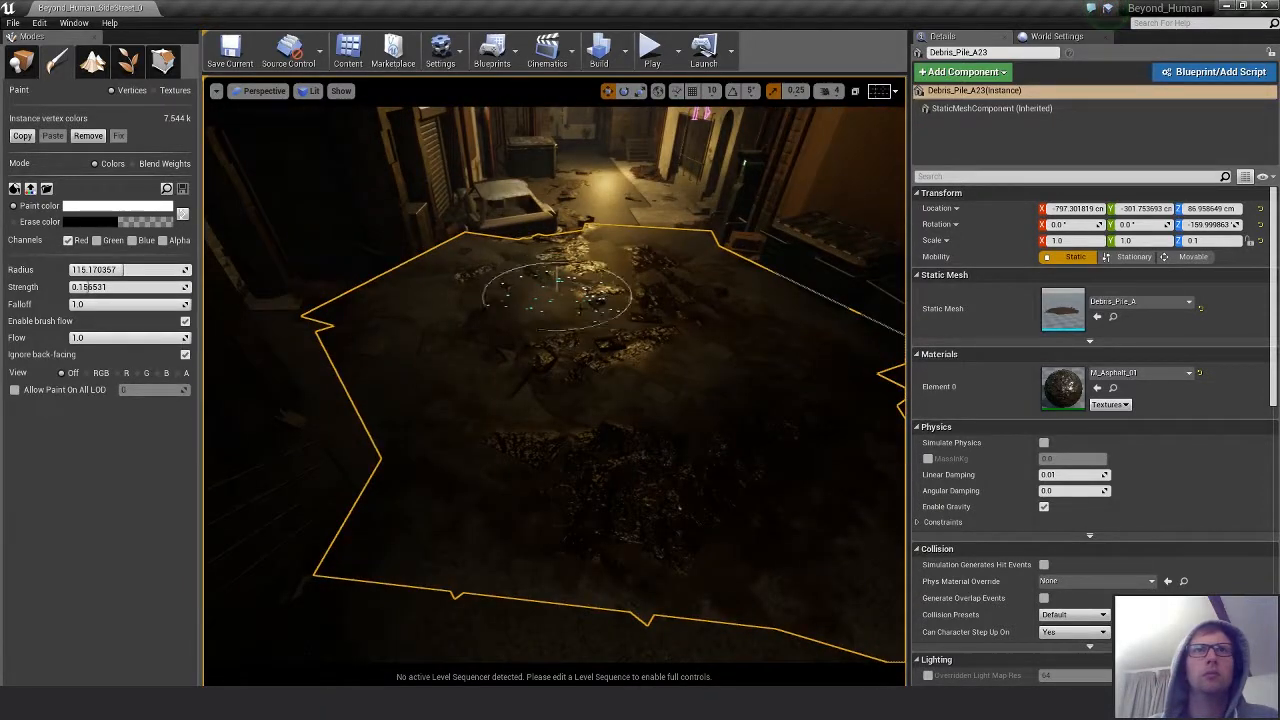
left_click_drag(592, 409, 650, 412, "alt")
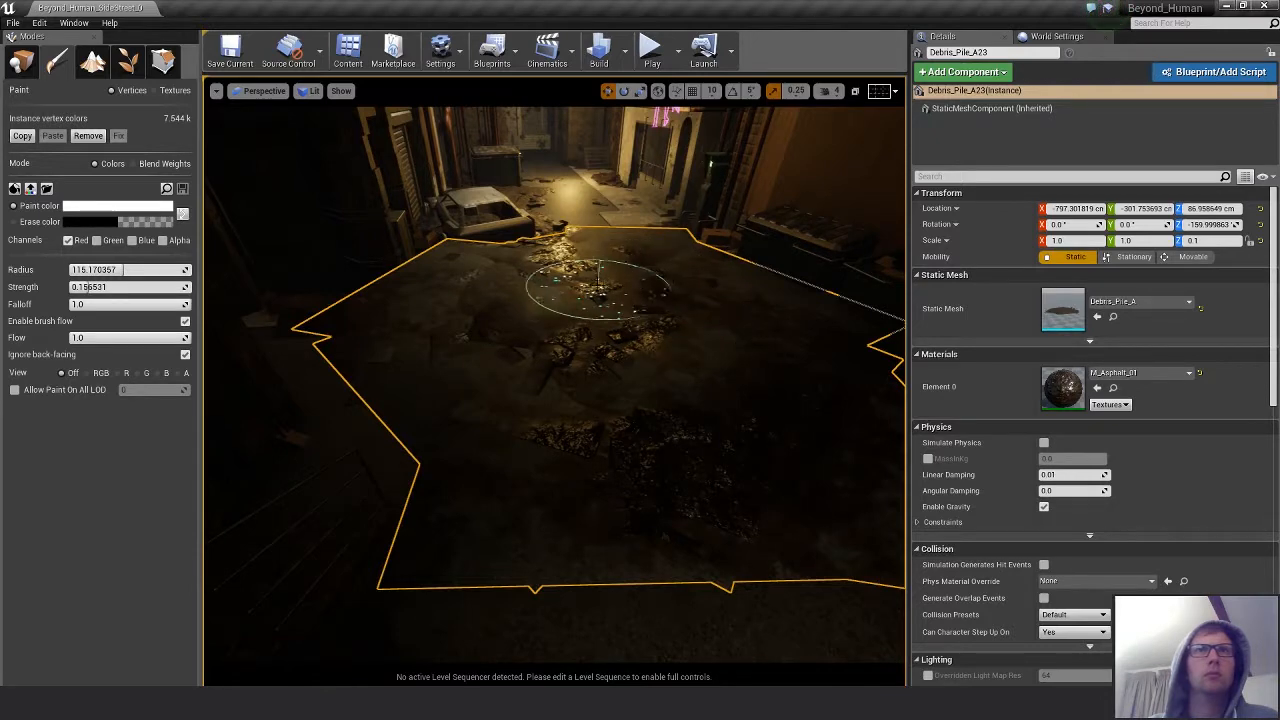
Leave vertex painting and lower the flattened debris pile down into the alley ground, to a Z location of about -0.5 cm.
left_click_drag(722, 358, 804, 289, "alt")
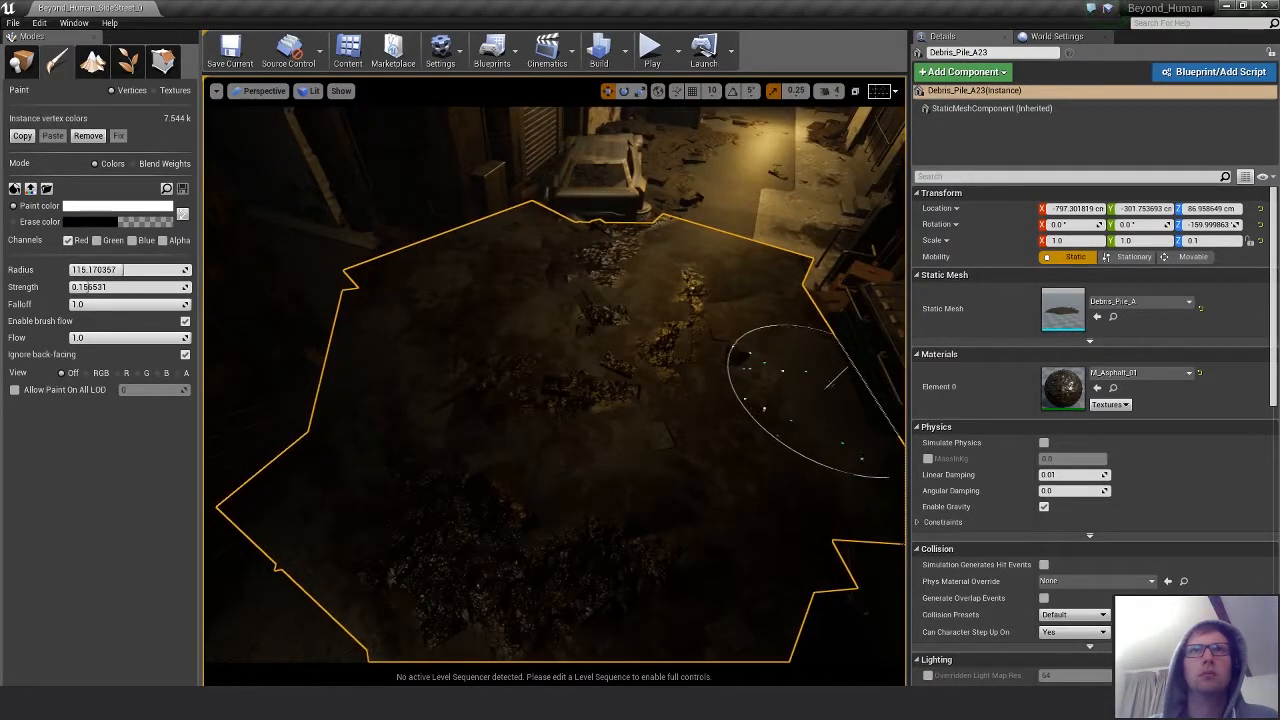
left_click_drag(666, 455, 778, 404, "alt")
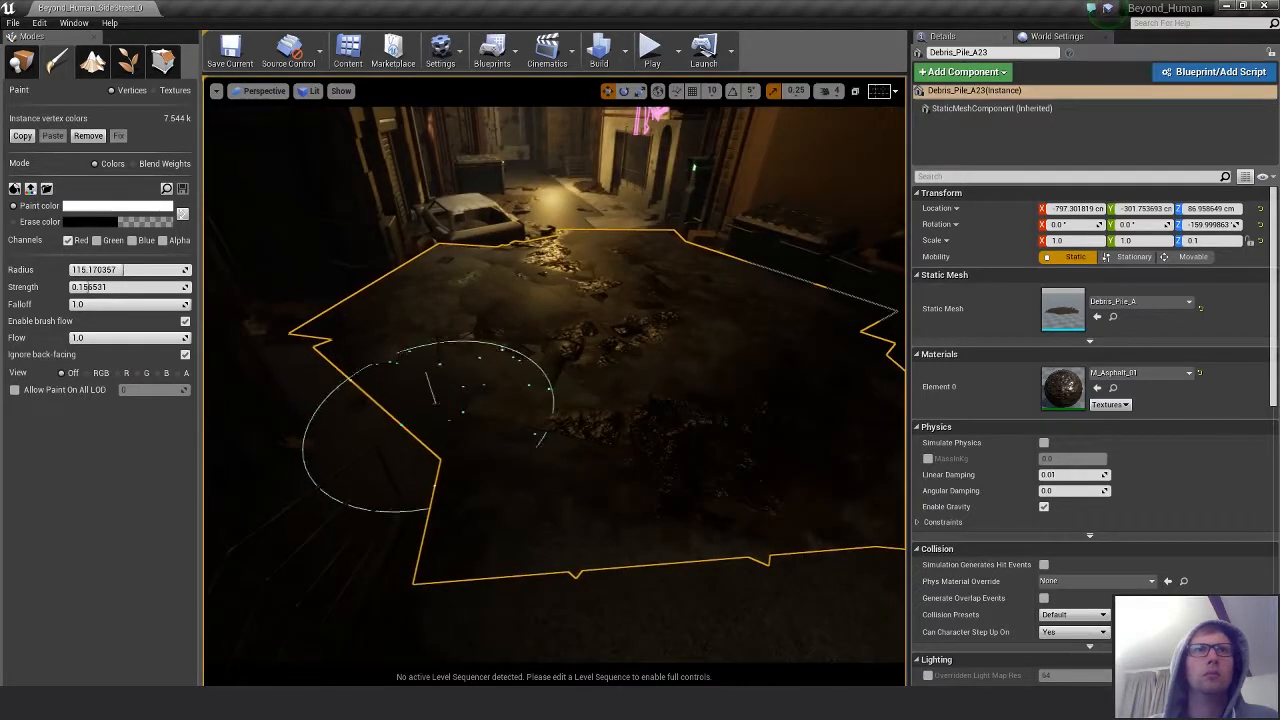
left_click(20, 62)
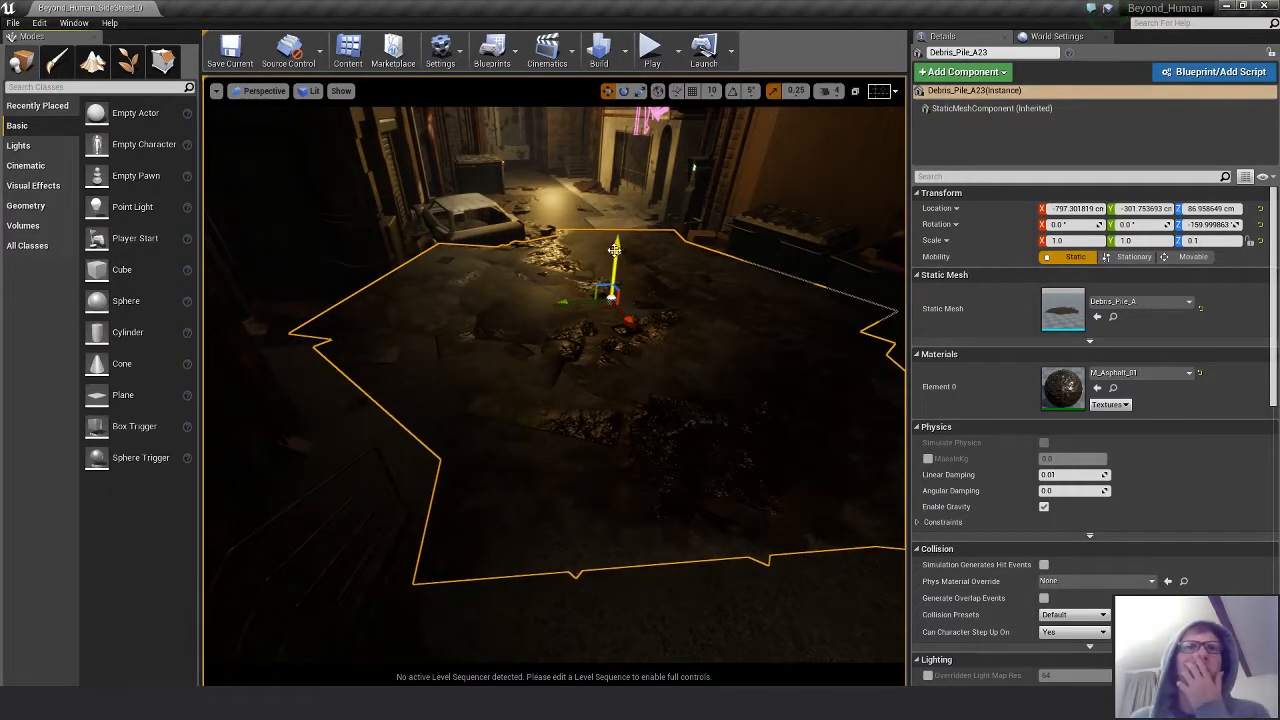
left_click_drag(614, 249, 629, 306)
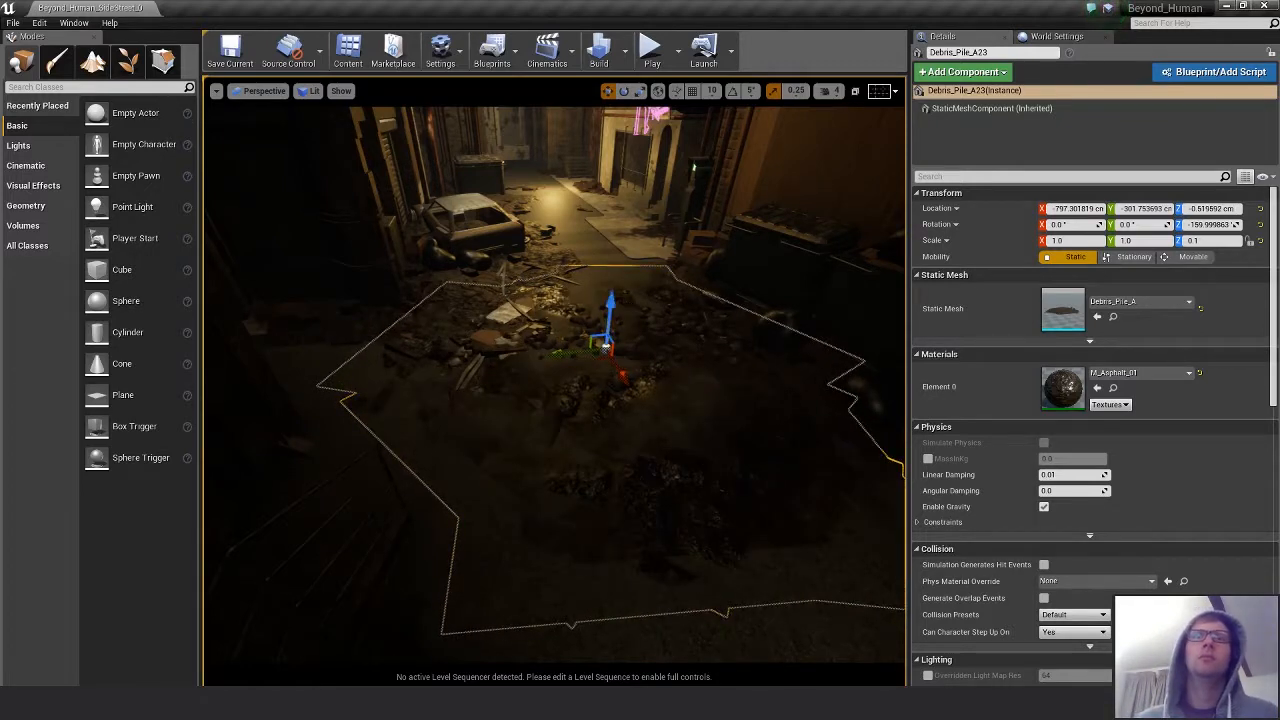
right_click_drag(628, 306, 624, 236)
key("s")
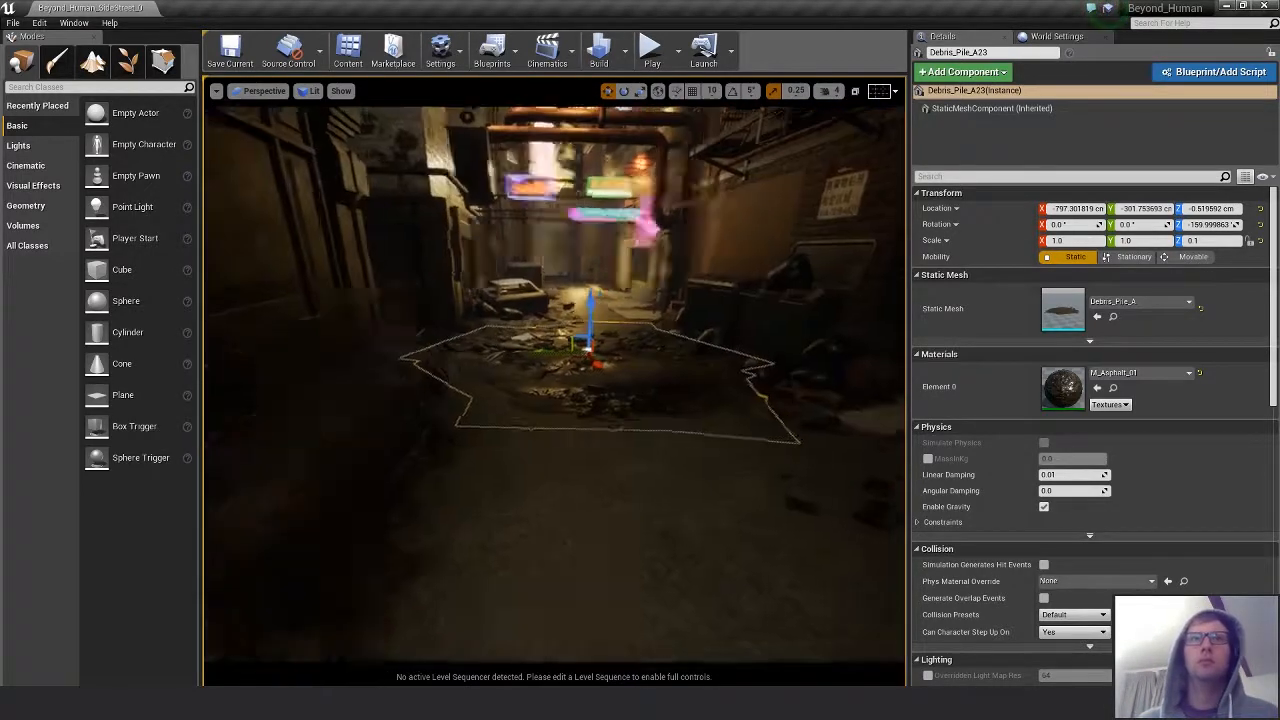
left_click_drag(624, 236, 557, 298, "alt")
scroll(606, 300, "up", 3)
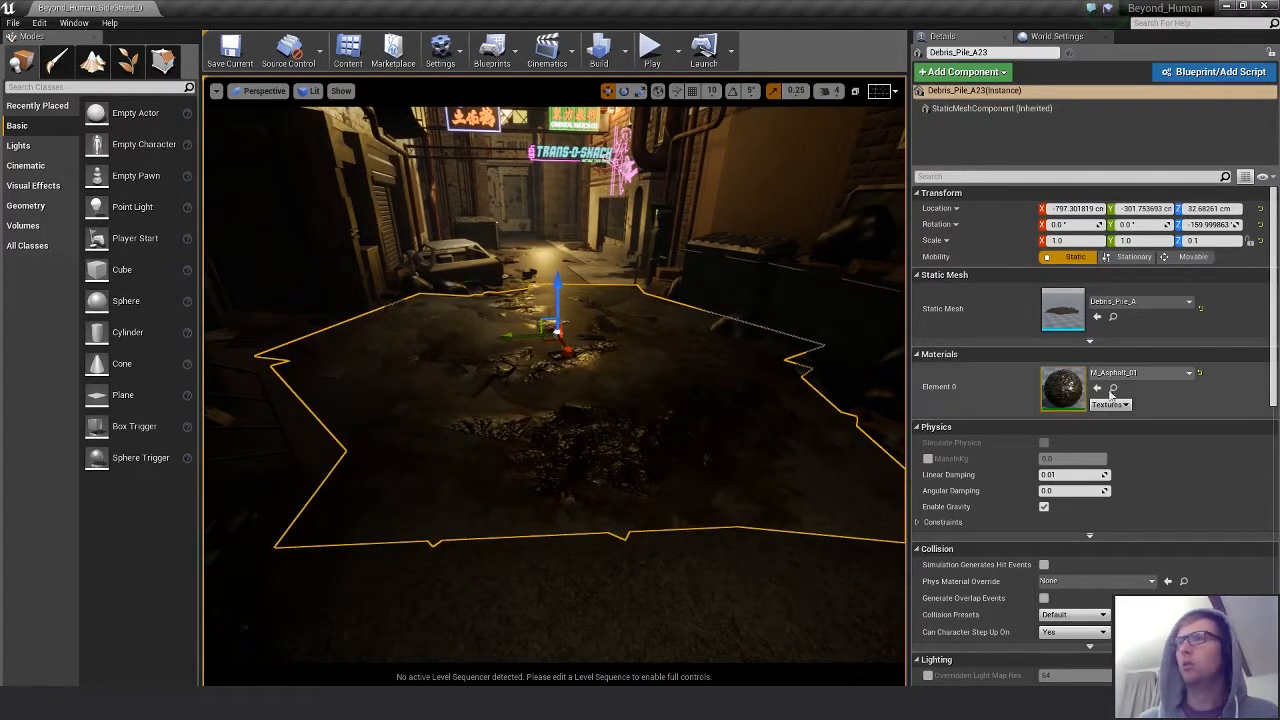
Open the pile's M_Asphalt_01 material instance, raise 04D_Roughness_02_Min to about 0.34, then save and close it.
double_click(1064, 389)
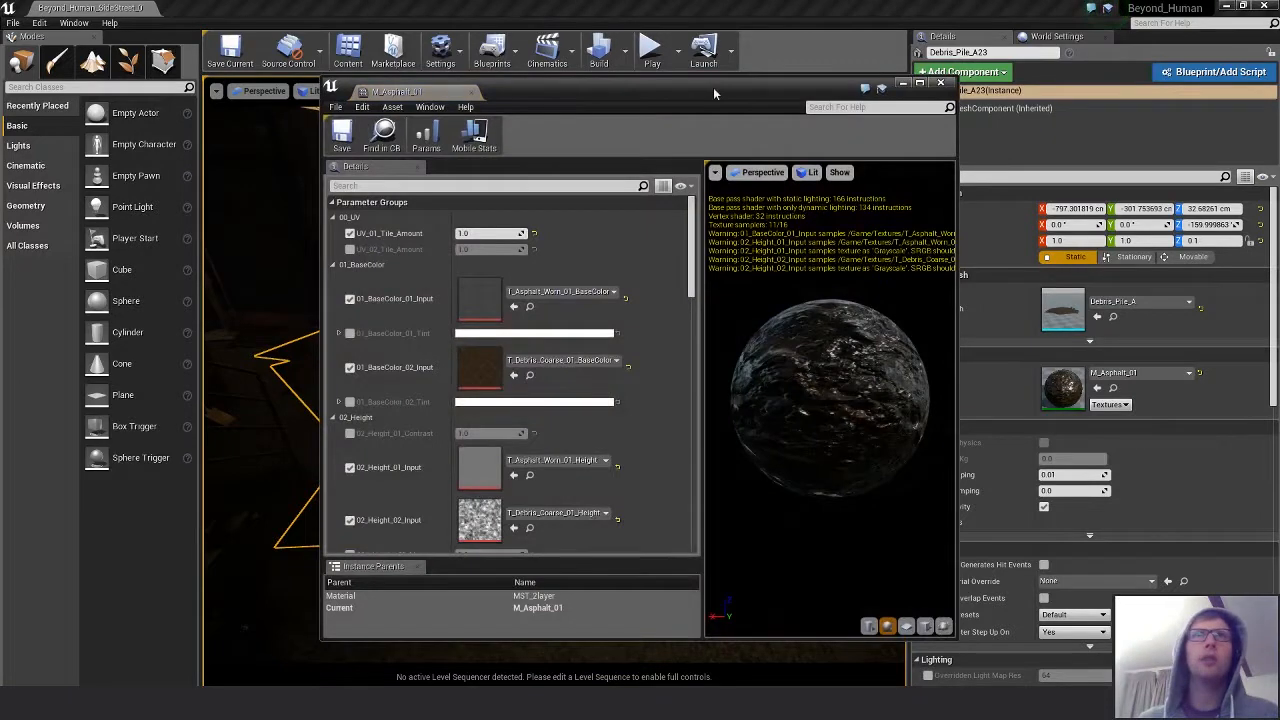
left_click_drag(713, 87, 1213, 71)
left_click_drag(1188, 241, 1205, 400)
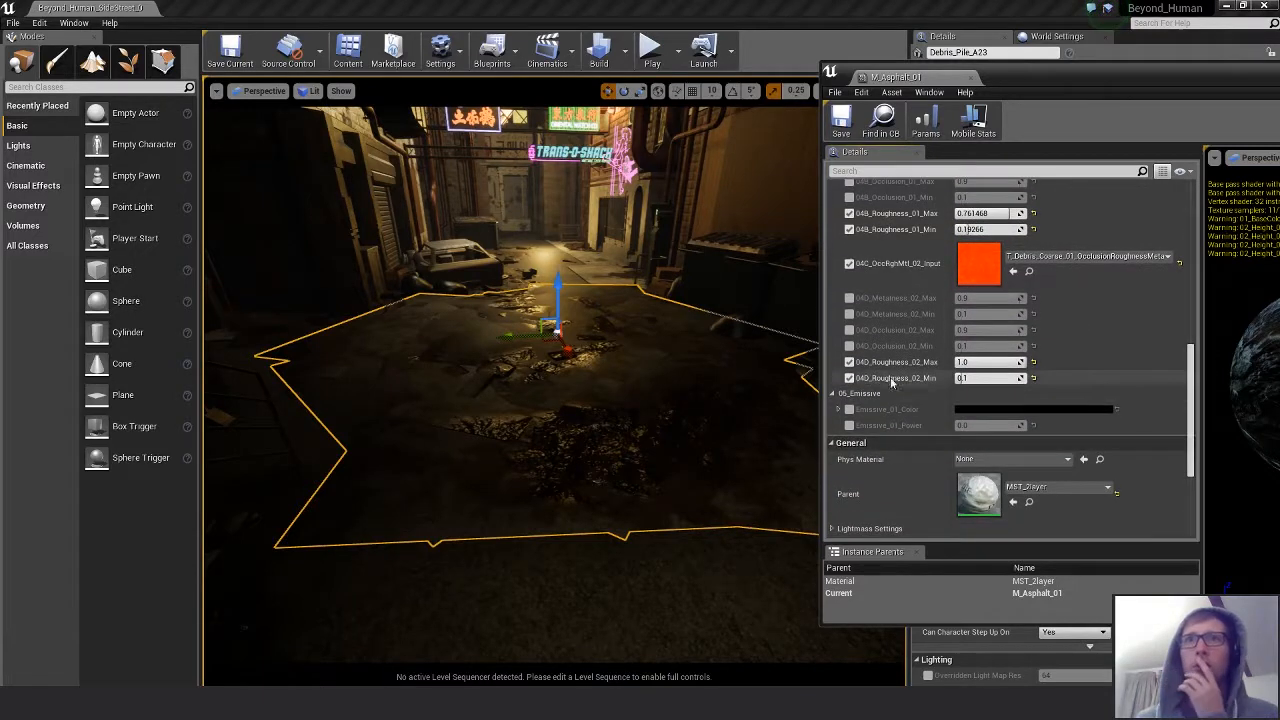
left_click_drag(968, 378, 1004, 378)
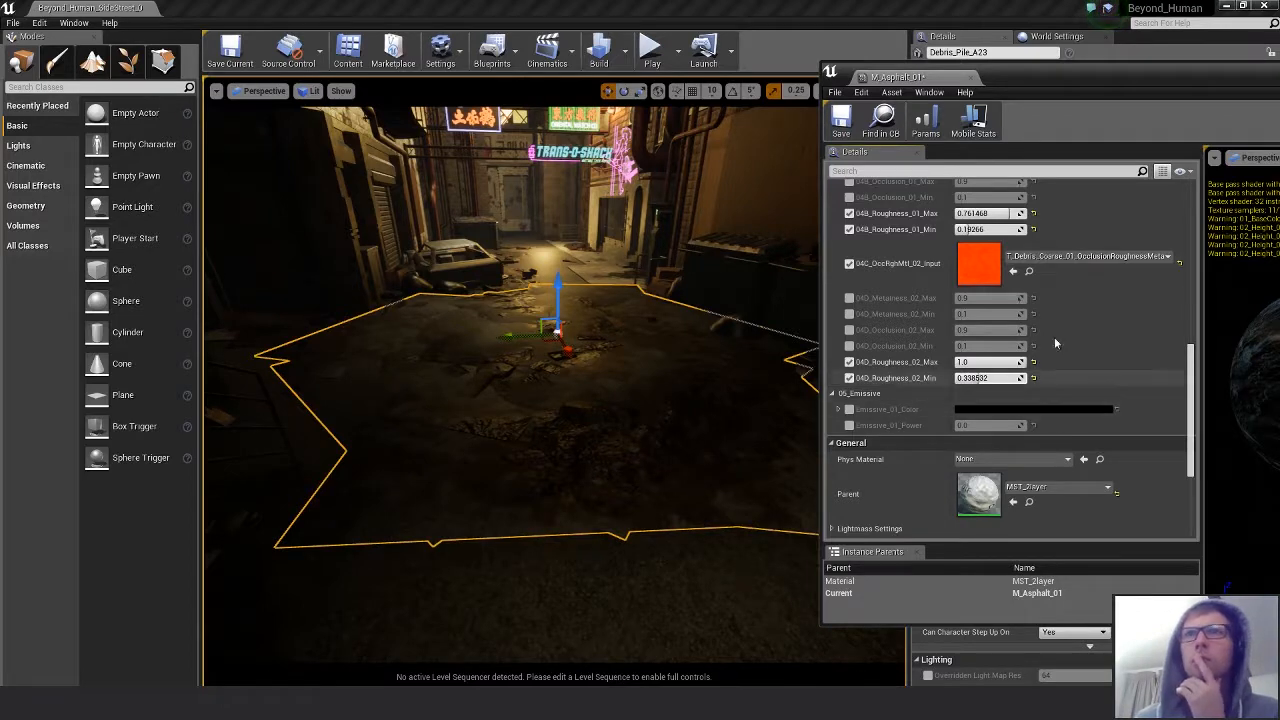
left_click(841, 120)
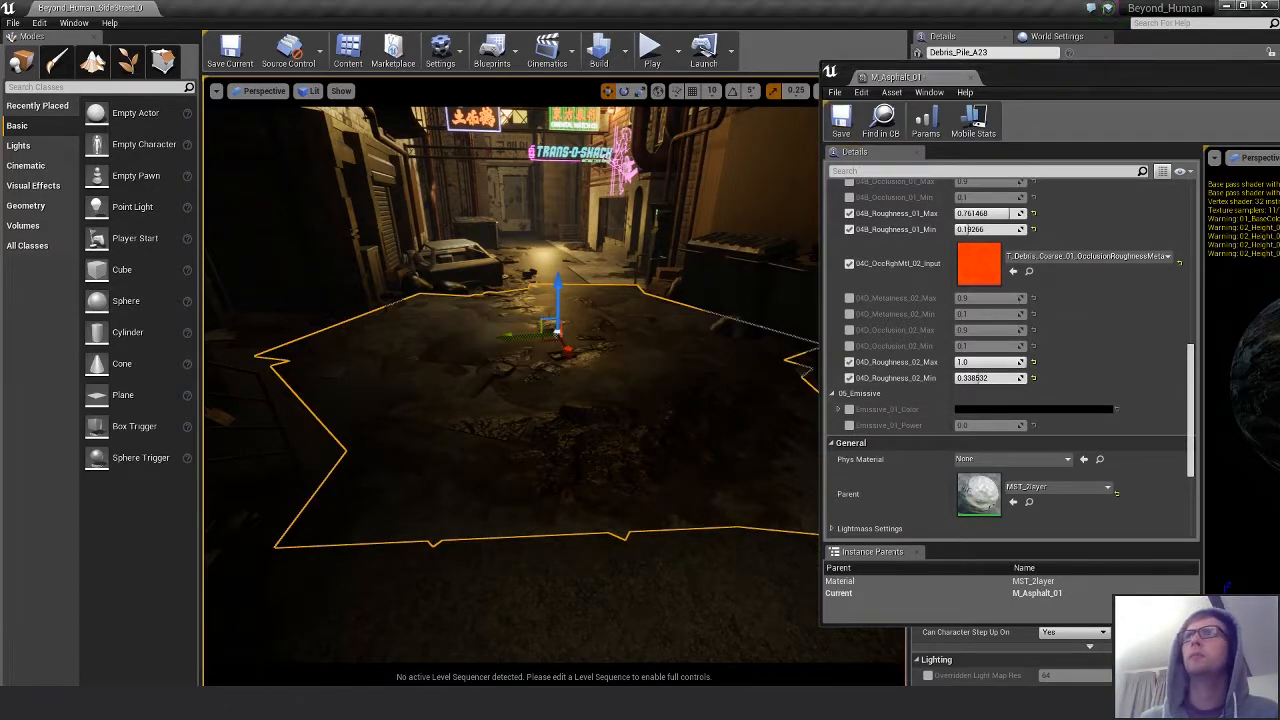
left_click(1279, 71)
Sink the debris pile to ground level, turn it to about -105° around Z, and move it to about X -817, Y -41 cm.
mouse_move(561, 285)
left_mouse_down()
mouse_move(565, 345)
mouse_move(552, 260)
mouse_move(558, 285)
left_mouse_up()
scroll(555, 301, "down", 3)
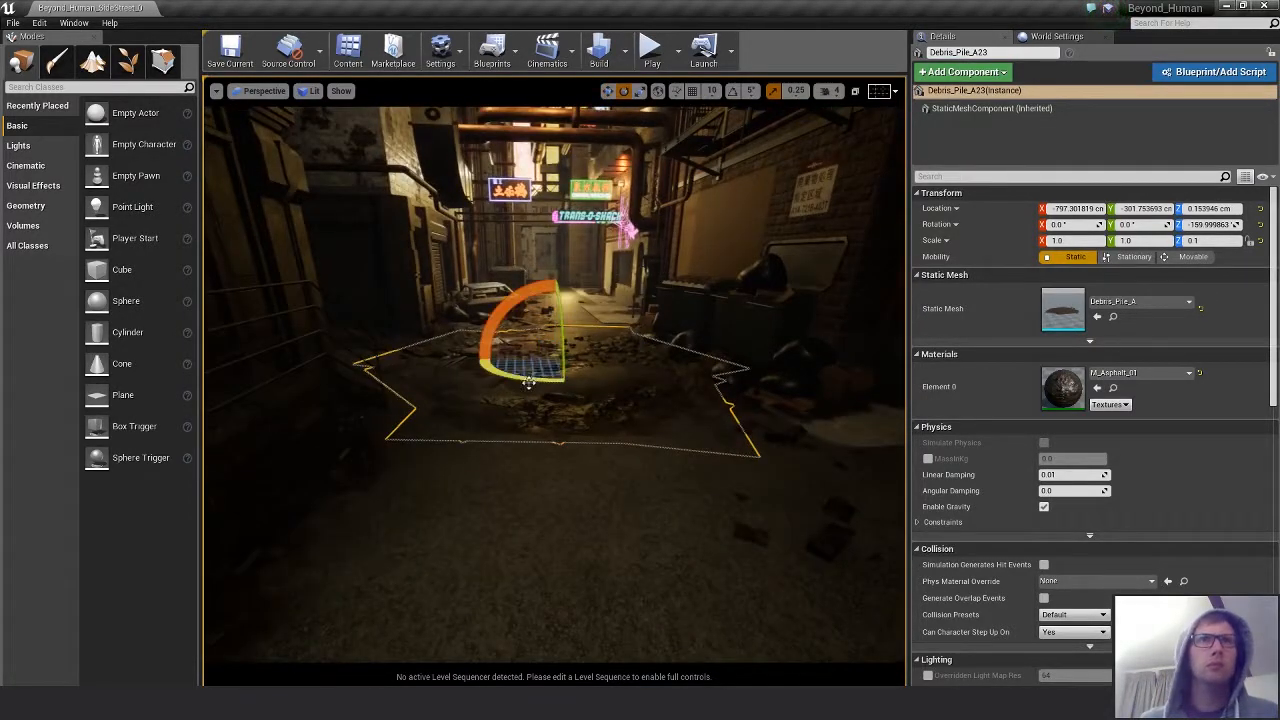
left_click_drag(528, 381, 482, 372)
key("w")
right_click_drag(458, 431, 458, 431)
left_click_drag(458, 431, 484, 373, "alt")
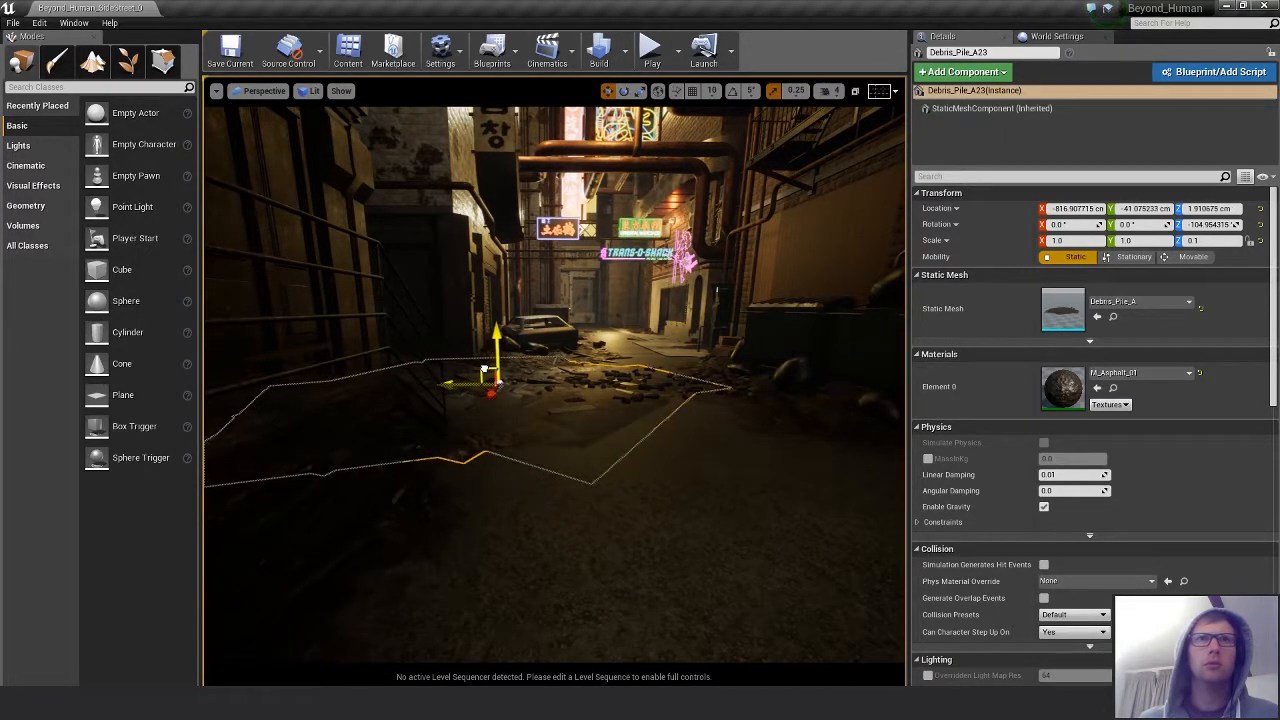
mouse_move(535, 462)
left_mouse_down("alt")
mouse_move(590, 480)
mouse_move(550, 465)
mouse_move(535, 485)
left_mouse_up("alt")
Duplicate the debris pile towards the alley's near end, turn the copy to about 122°, and place it at about X -471, Y -603 cm.
left_click_drag(424, 428, 775, 420, "alt")
right_click_drag(754, 563, 800, 568)
key("e")
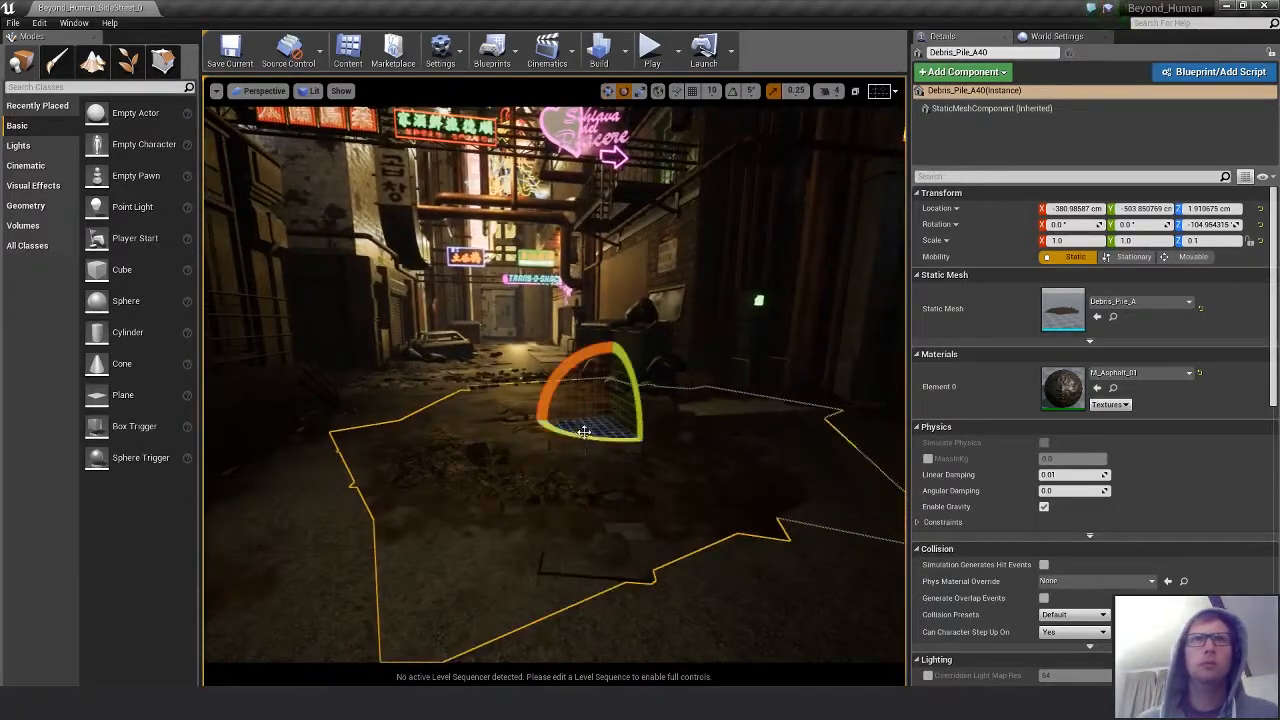
left_click_drag(583, 430, 752, 430)
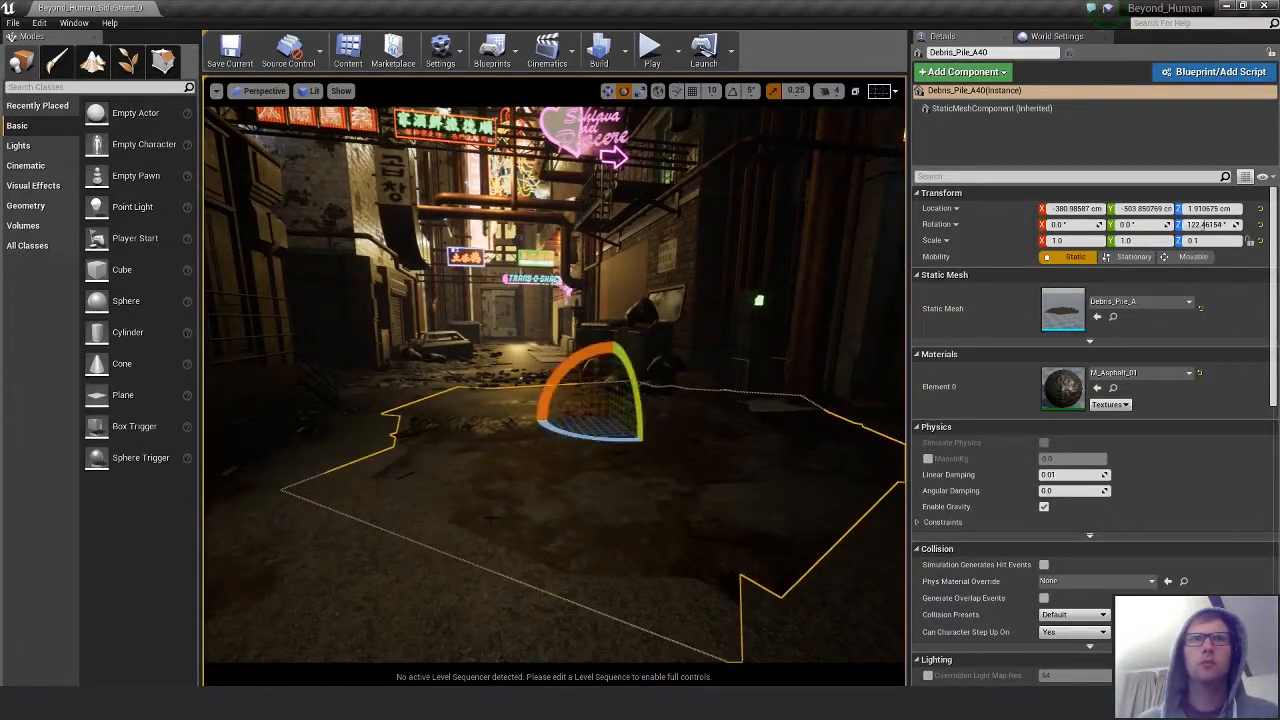
right_click_drag(518, 554, 545, 530)
key("w")
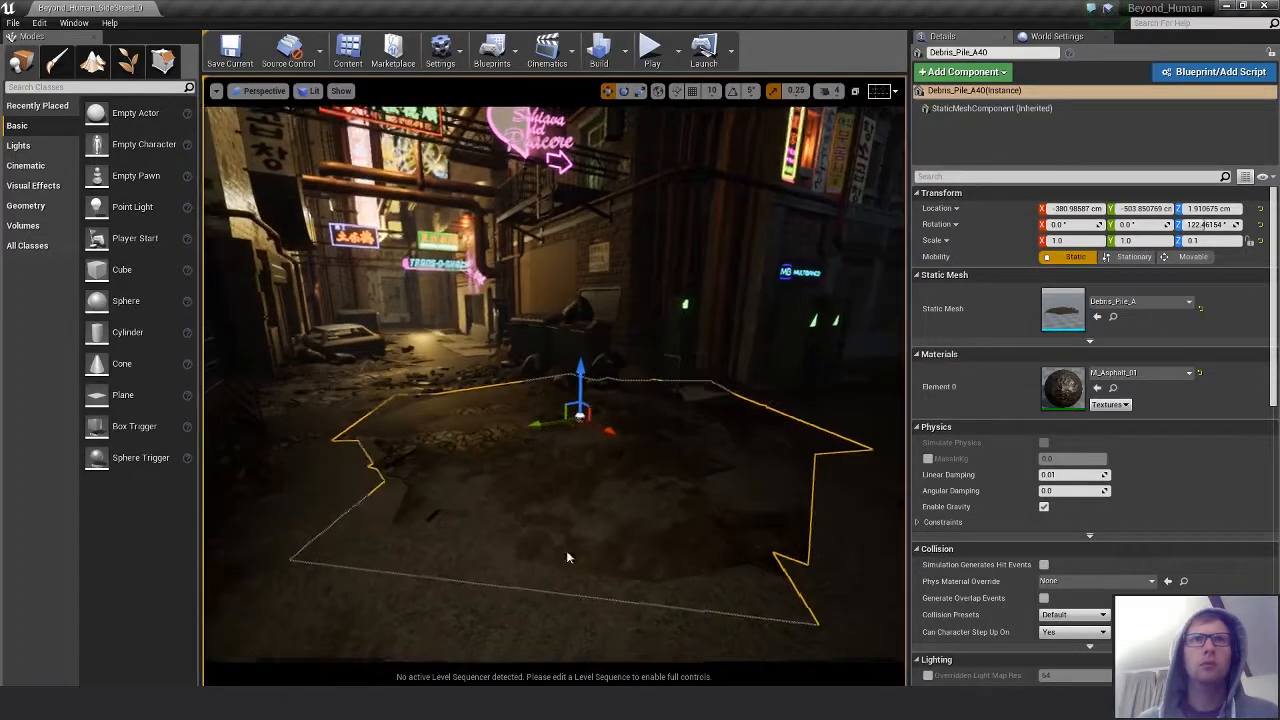
left_click_drag(577, 427, 595, 400)
right_click_drag(590, 450, 565, 466)
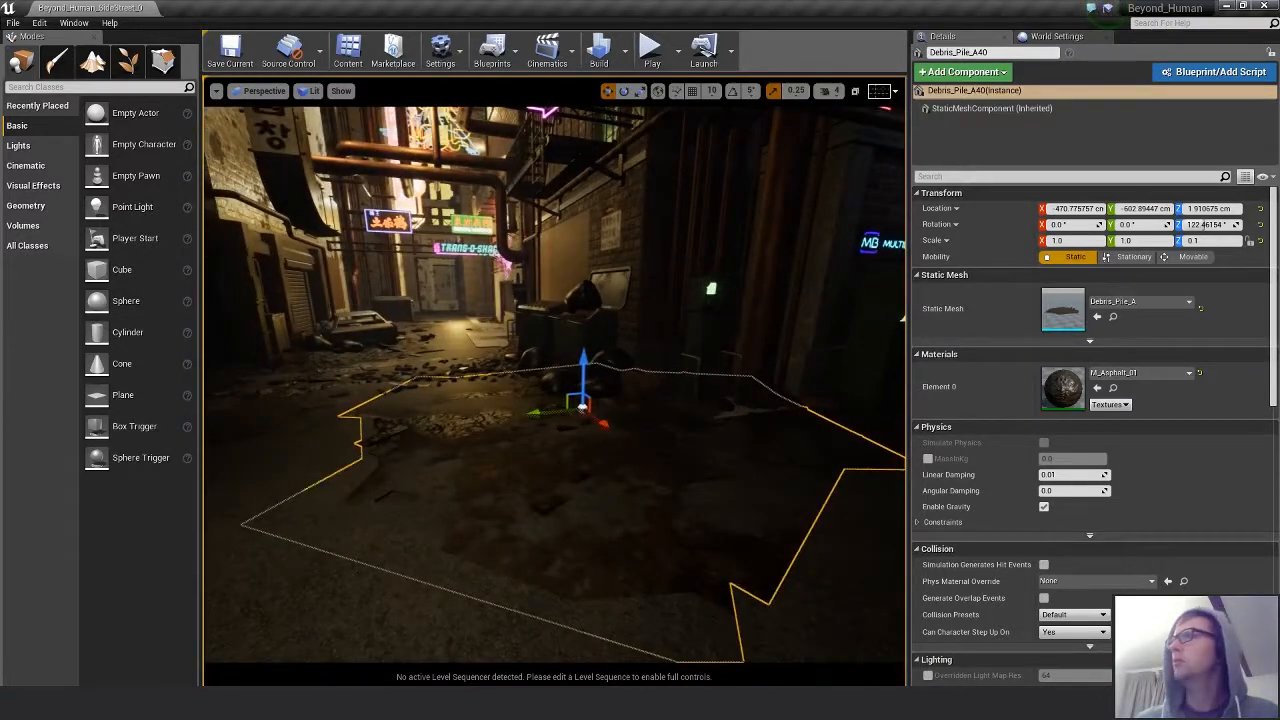
Duplicate that debris pile towards the Multibanco machines, at about X -329, Y -968 cm, and turn the copy to about 164° around Z.
right_click_drag(643, 485, 643, 499)
left_click_drag(535, 420, 708, 398, "alt")
mouse_move(623, 458)
right_mouse_down()
mouse_move(690, 472)
mouse_move(645, 458)
right_mouse_up()
left_click_drag(631, 373, 690, 390)
right_click_drag(690, 390, 610, 392)
key("e")
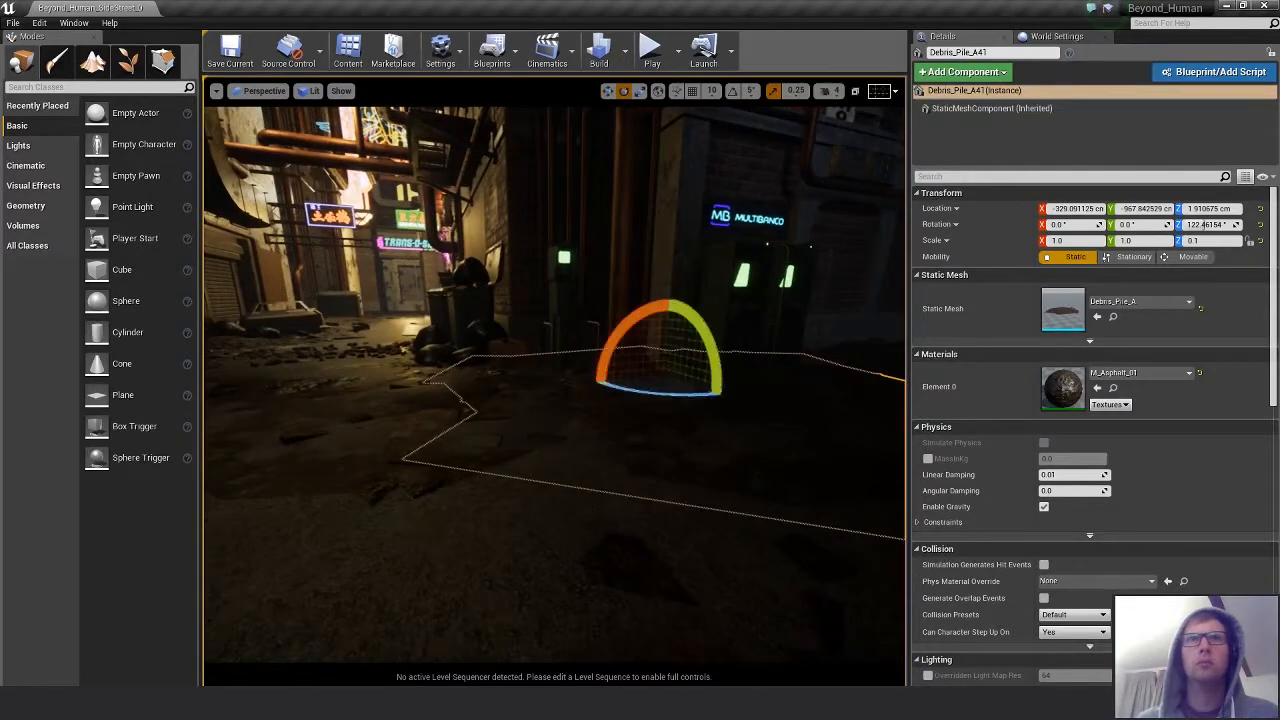
left_click_drag(678, 395, 652, 402)
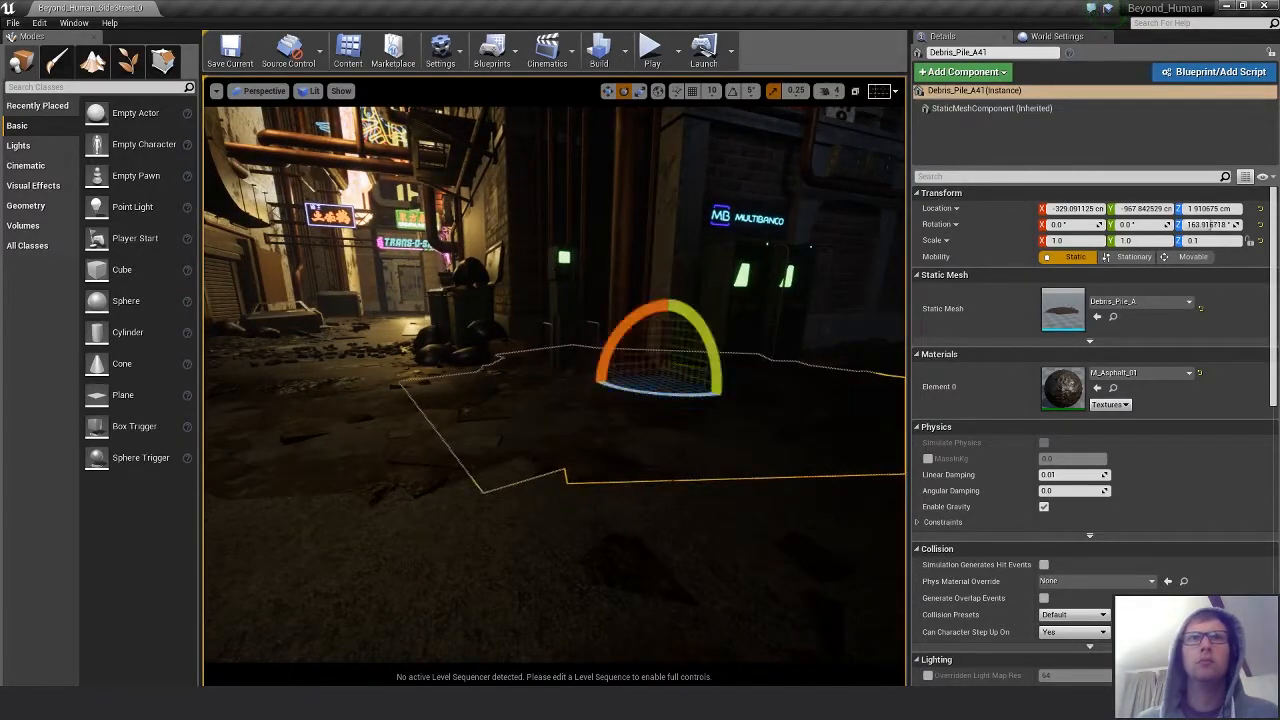
right_click_drag(652, 402, 492, 378)
mouse_move(731, 470)
right_mouse_down()
mouse_move(726, 481)
mouse_move(740, 482)
right_mouse_up()
key("w")
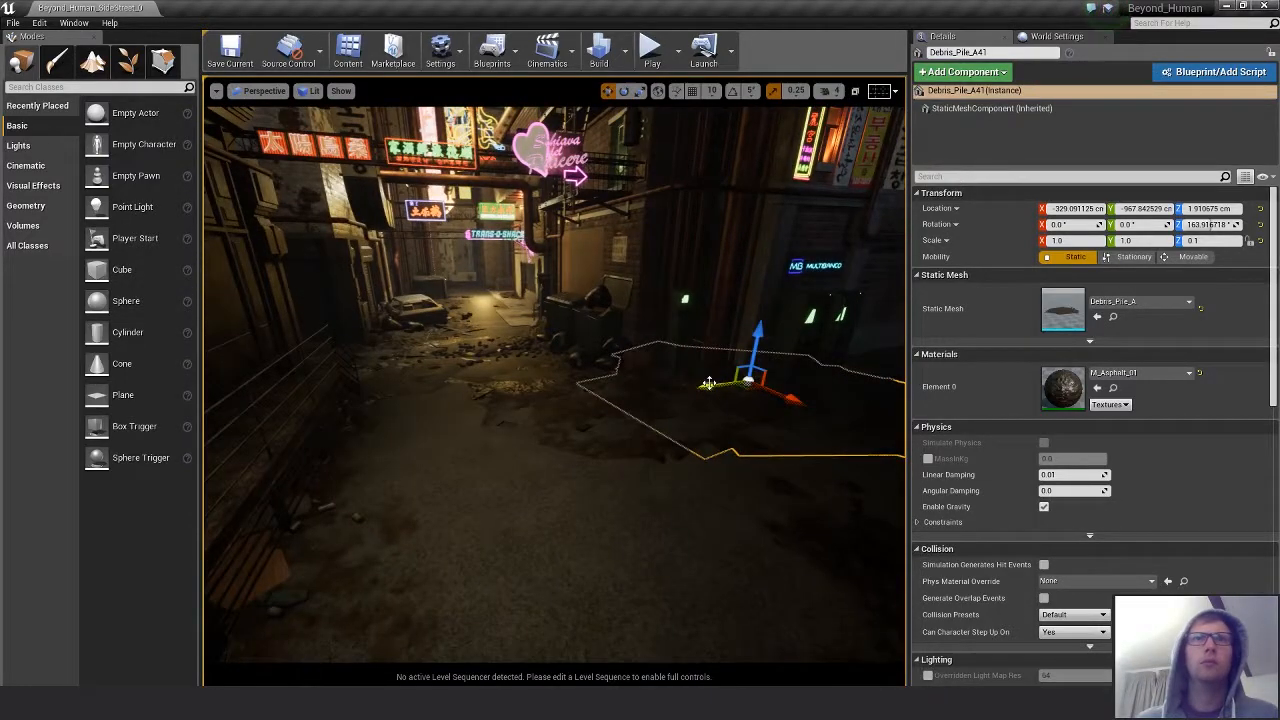
Copy the debris pile across to the opposite alley wall, turn it to about -132°, and place it at about X -153, Y 21, Z -0.5 cm.
left_click_drag(708, 383, 297, 440, "alt")
key("f")
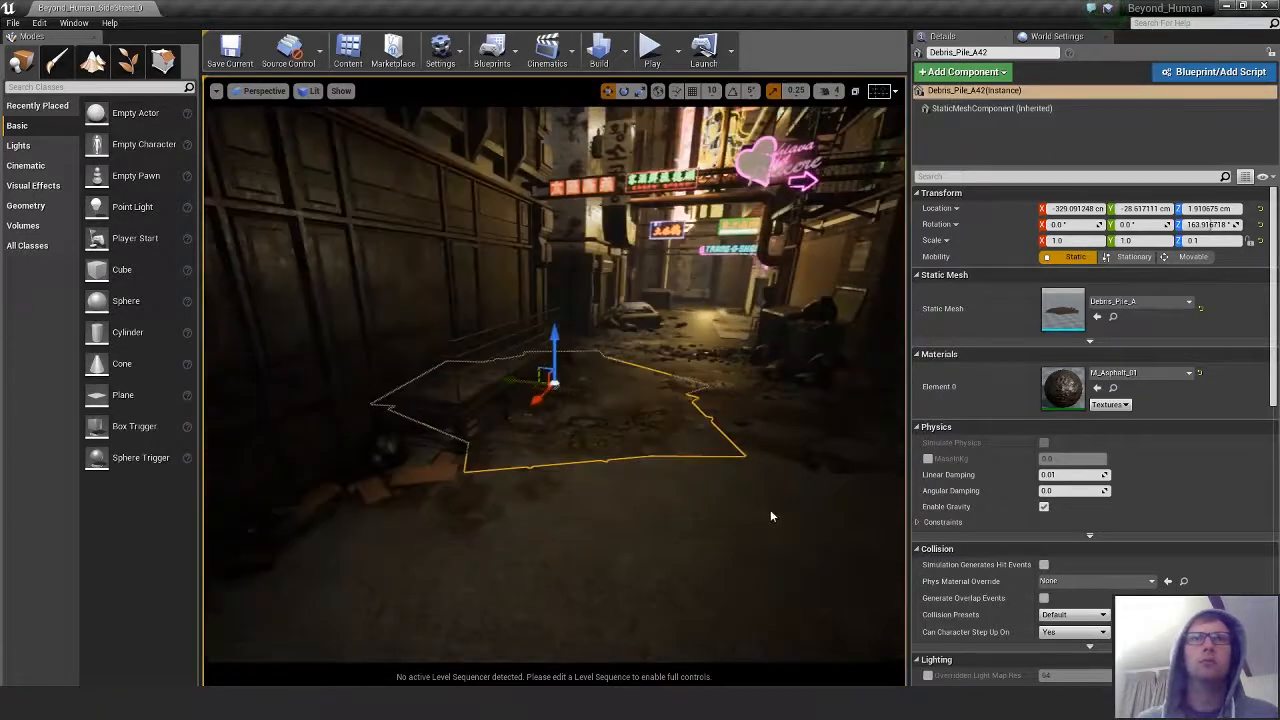
left_click_drag(770, 512, 788, 498, "alt")
left_click_drag(595, 404, 464, 397)
key("w")
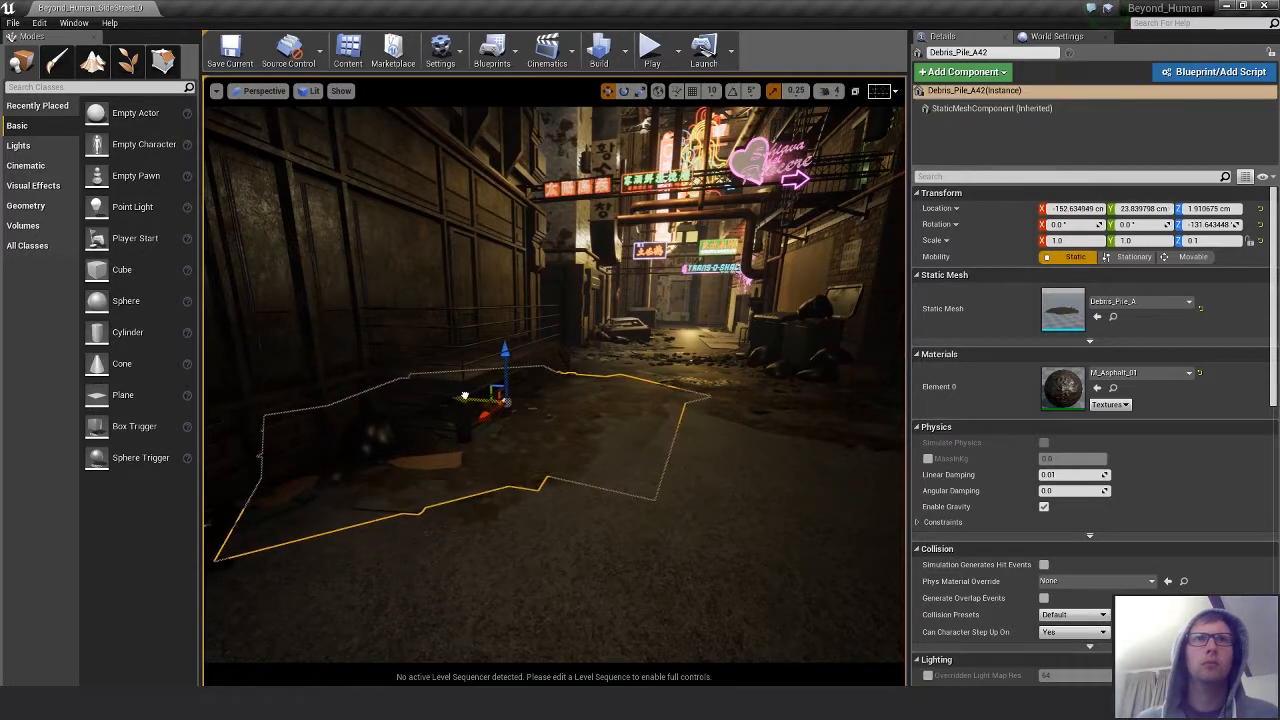
right_click_drag(520, 452, 536, 446)
key("w")
left_click_drag(498, 346, 498, 348)
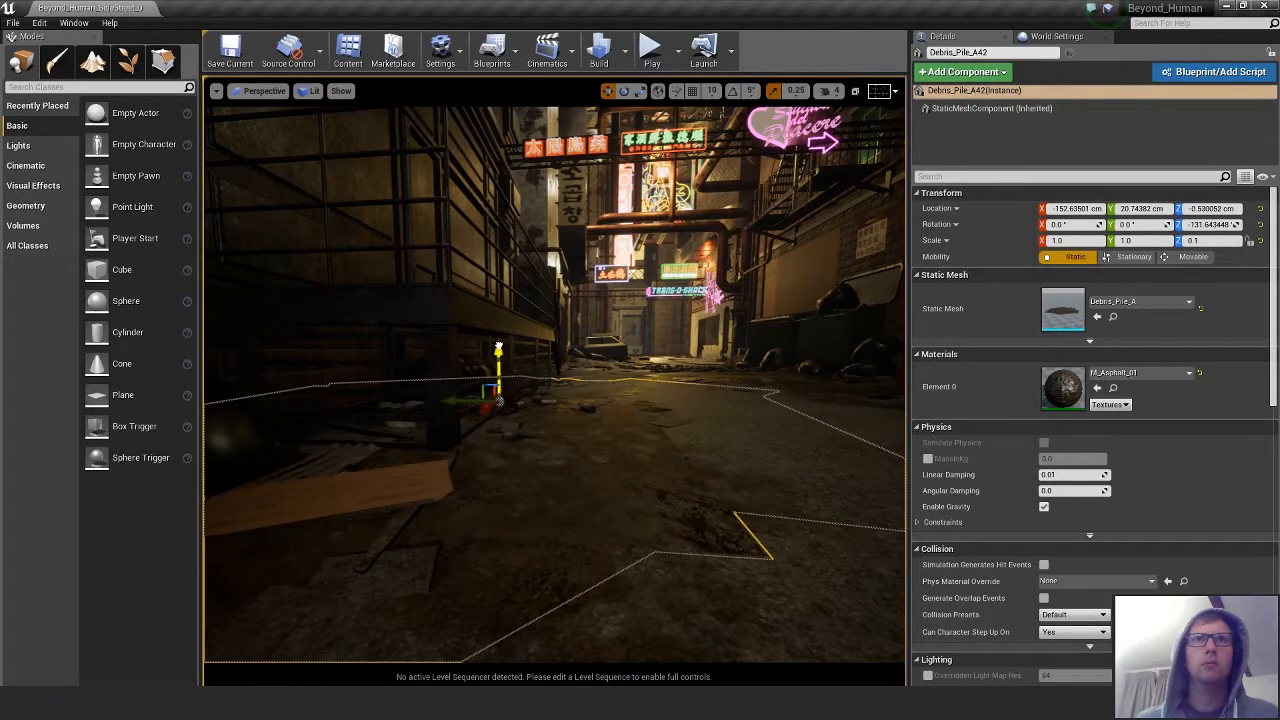
Duplicate the debris pile from the middle of the alley to the ground beside the car wreck, at about X -1589, Y -552 cm.
key("w")
right_click_drag(498, 350, 492, 346)
key("s")
key("d")
right_click_drag(713, 460, 736, 507)
key("w")
key("a")
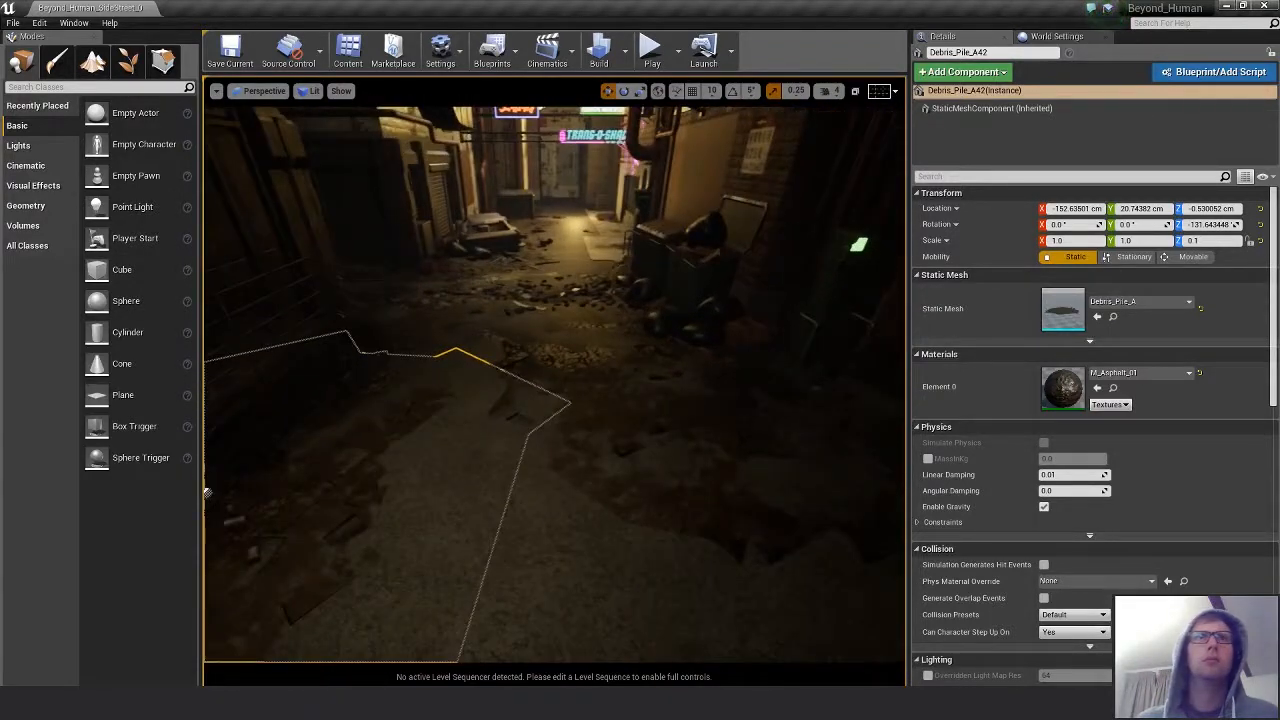
left_click(408, 314)
left_click_drag(420, 311, 553, 238, "alt")
key("f")
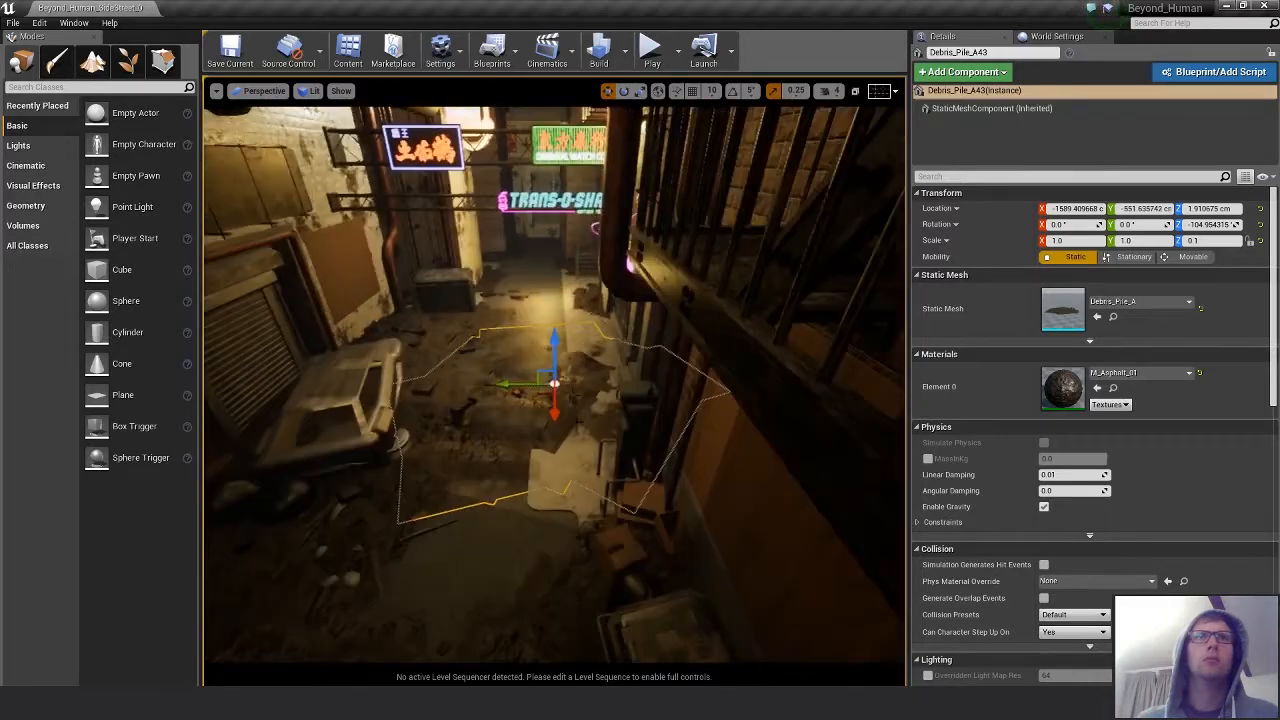
Shift the copied debris pile to the brick wall opposite the car, at about X -1289, Y -827 cm, and rotate it to about -81°.
left_click_drag(565, 542, 501, 411, "alt")
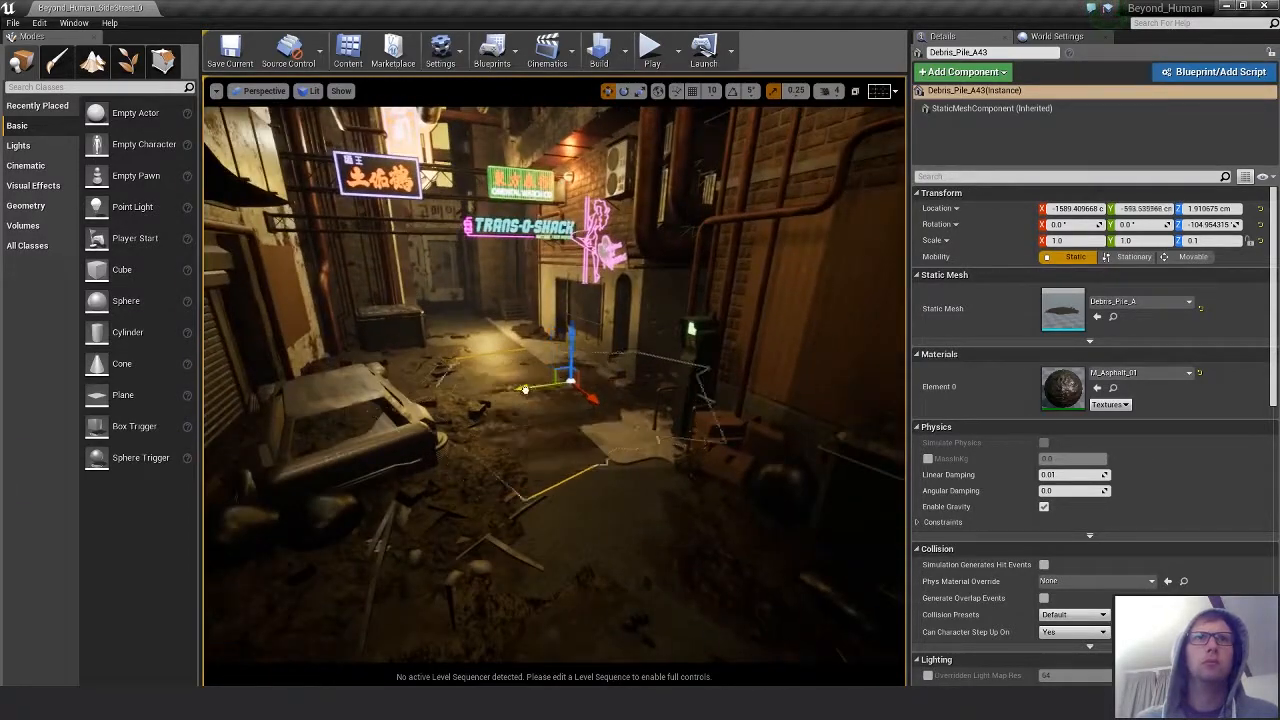
left_click_drag(698, 402, 704, 429)
key("e")
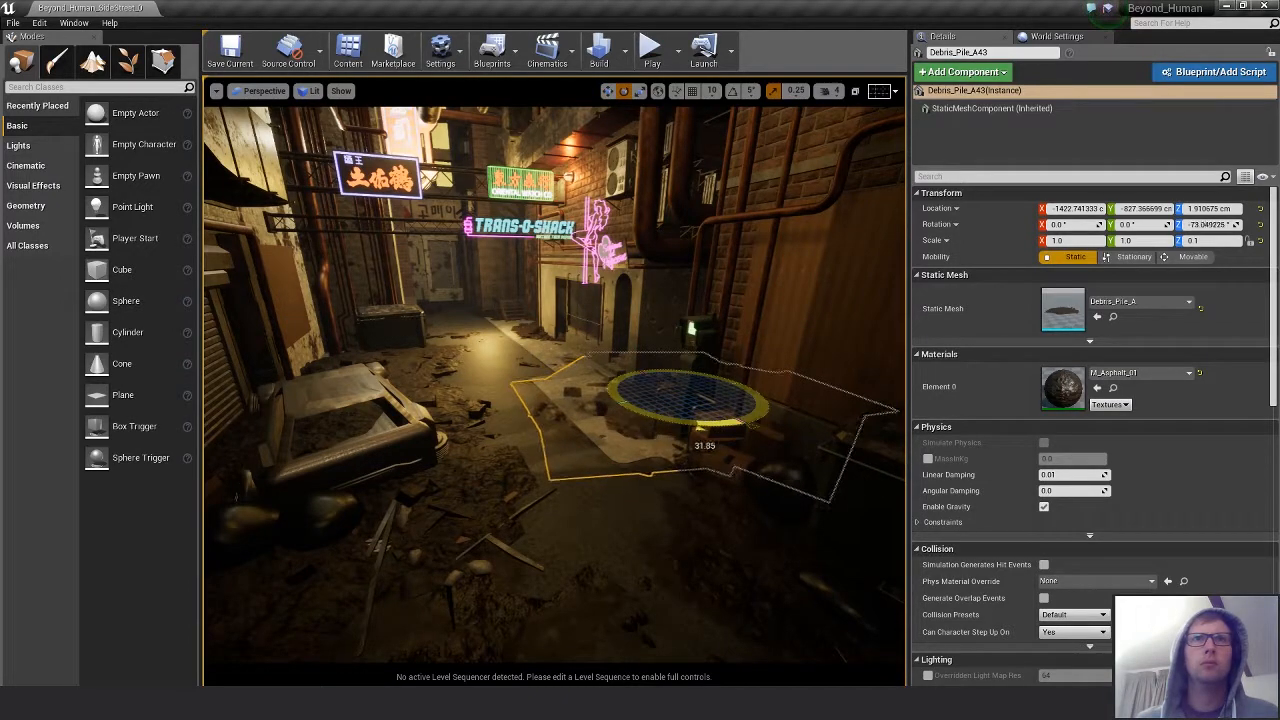
mouse_move(645, 514)
left_mouse_down("alt")
mouse_move(592, 516)
mouse_move(645, 514)
left_mouse_up("alt")
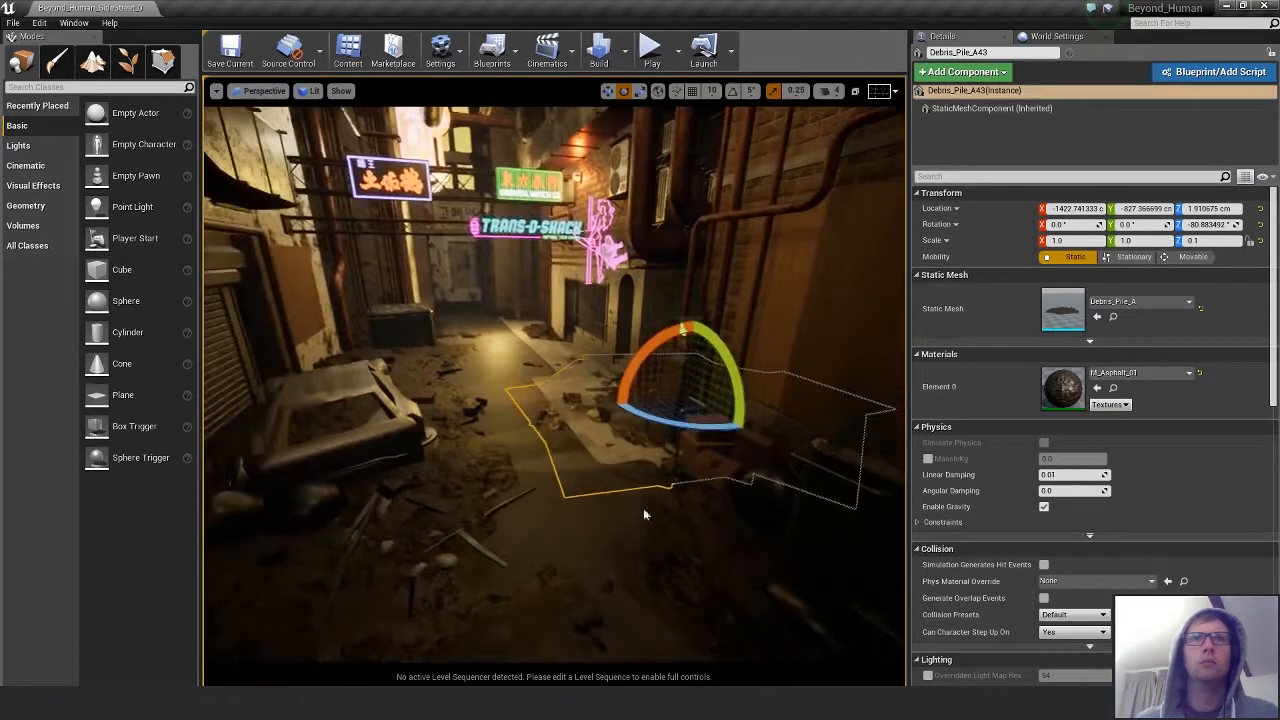
left_click_drag(718, 416, 728, 455)
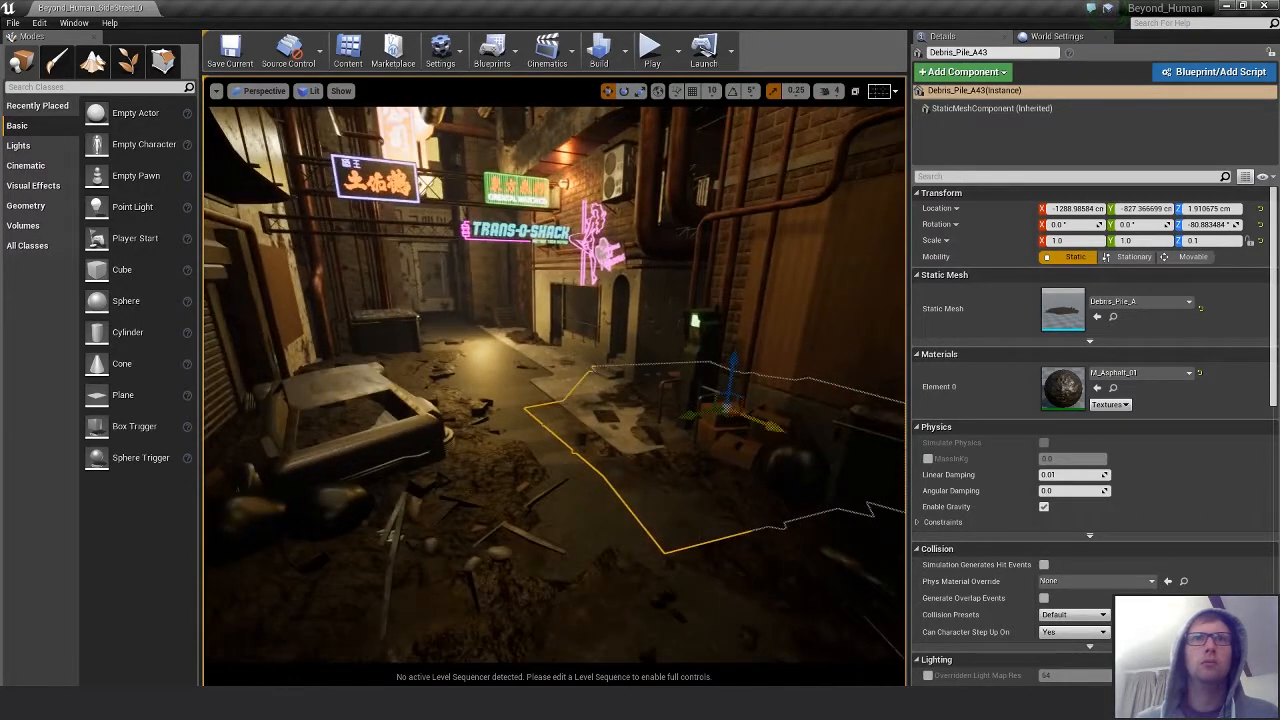
Duplicate the debris pile farther down the alley past the Trans-O-Shack sign, to about X -2505, Y -625 cm, turned to about 2°.
left_click_drag(738, 410, 509, 340, "alt")
key("f")
mouse_move(540, 454)
left_mouse_down("alt")
mouse_move(545, 440)
mouse_move(538, 454)
left_mouse_up("alt")
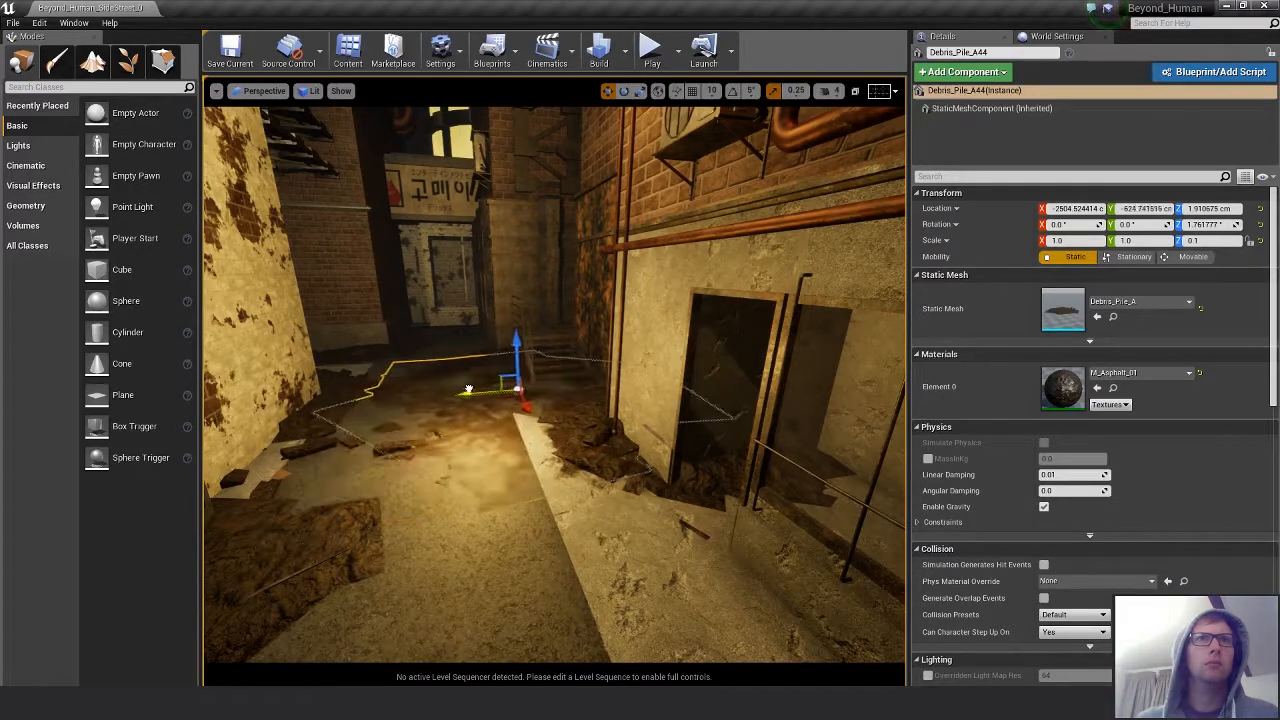
mouse_move(475, 478)
left_mouse_down("alt")
mouse_move(430, 460)
mouse_move(460, 455)
mouse_move(475, 478)
left_mouse_up("alt")
middle_click_drag(441, 478, 475, 478, "alt")
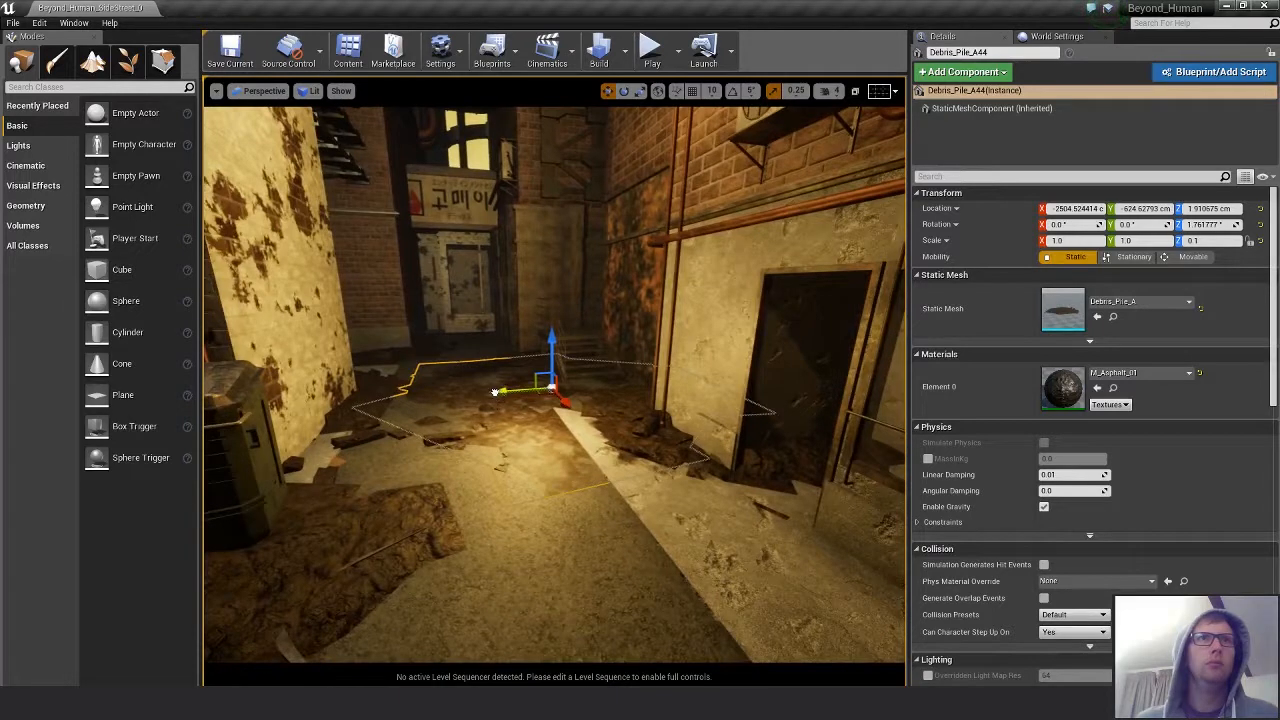
Duplicate the debris pile to the alley's far end before the door, rotate it to about -73°, and place it at about X -2905, Y -284 cm.
left_click_drag(495, 391, 540, 380, "alt")
key("e")
key("w")
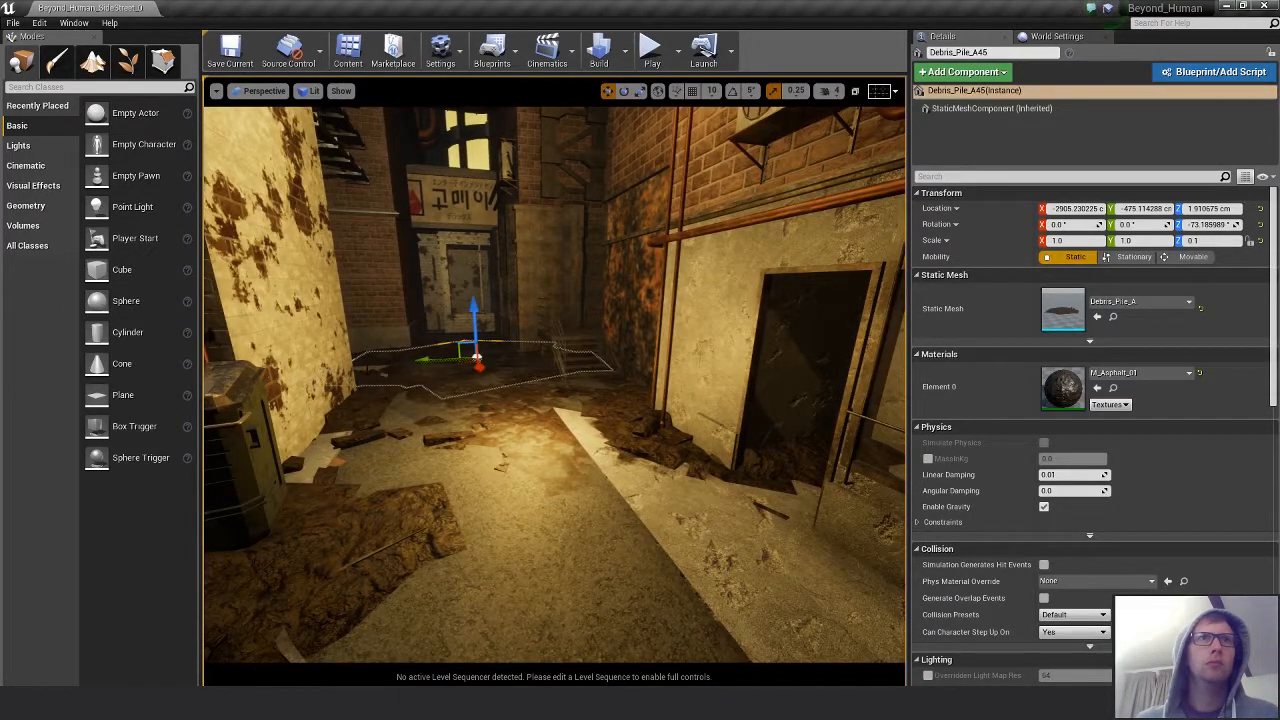
left_click_drag(420, 361, 350, 363)
Copy the far-end debris pile back to about X -2060 cm near the dumpster, rotate it to about -130°, adjust its position, and deselect it.
scroll(540, 510, "down", 6)
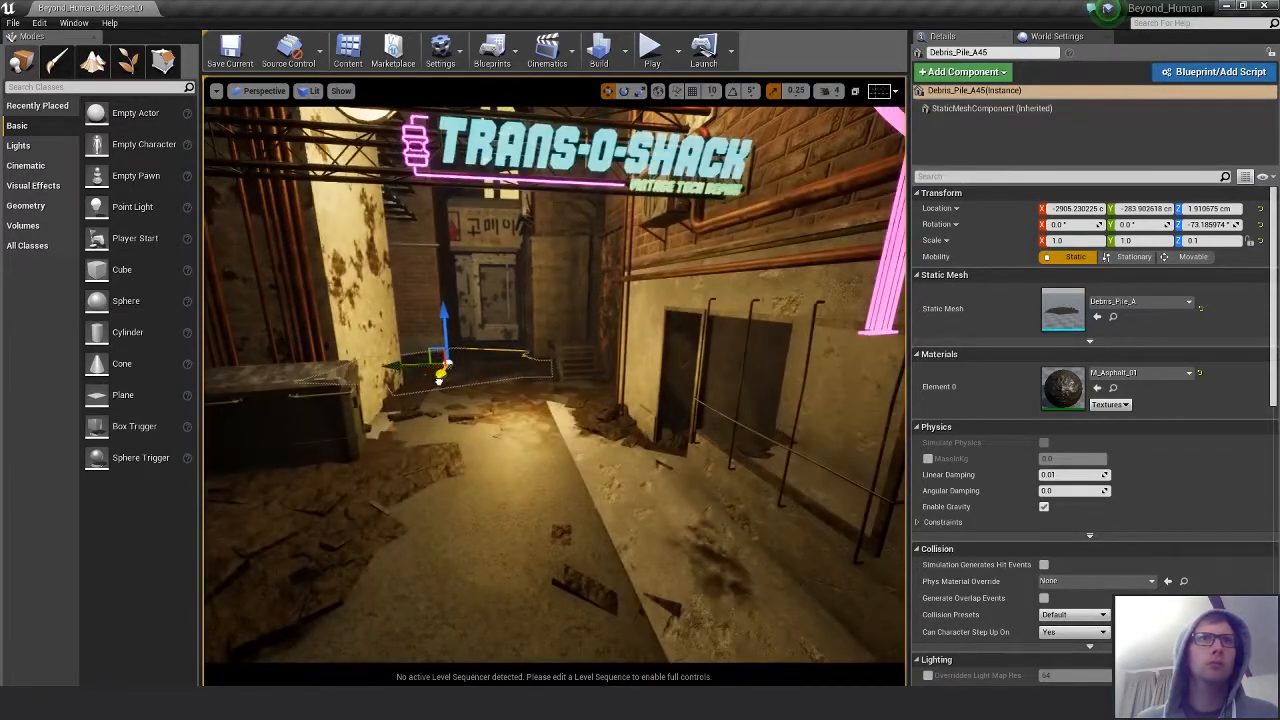
left_click_drag(439, 379, 291, 626, "alt")
key("f")
scroll(555, 385, "up", 3)
scroll(605, 457, "up", 2)
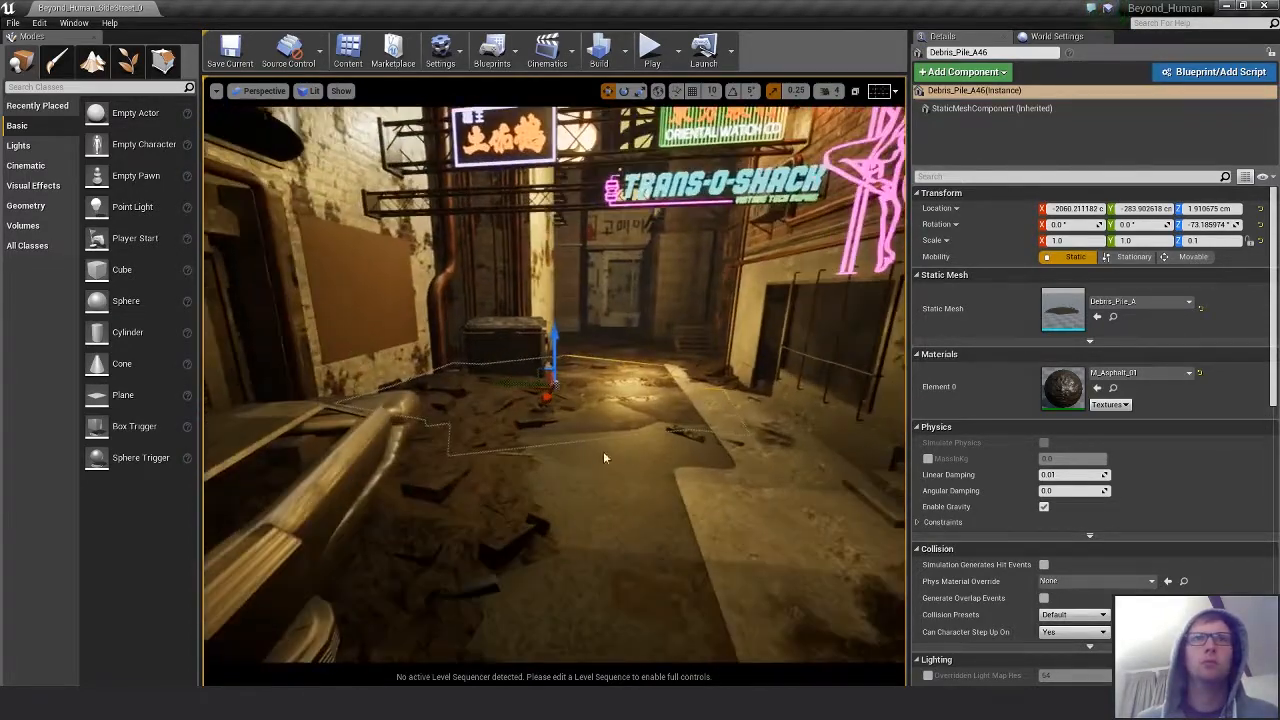
key("e")
left_click_drag(600, 411, 710, 416)
key("w")
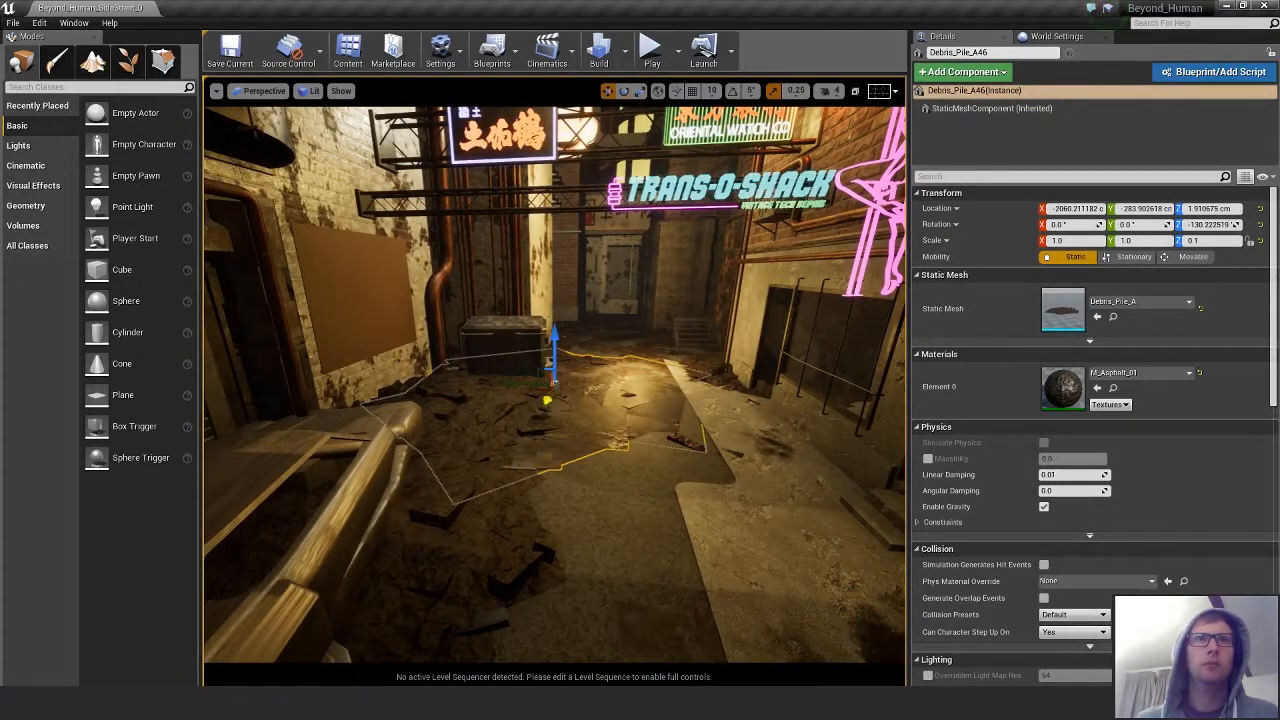
left_click_drag(547, 401, 502, 392)
left_click_drag(603, 432, 600, 382, "alt")
key("Escape")
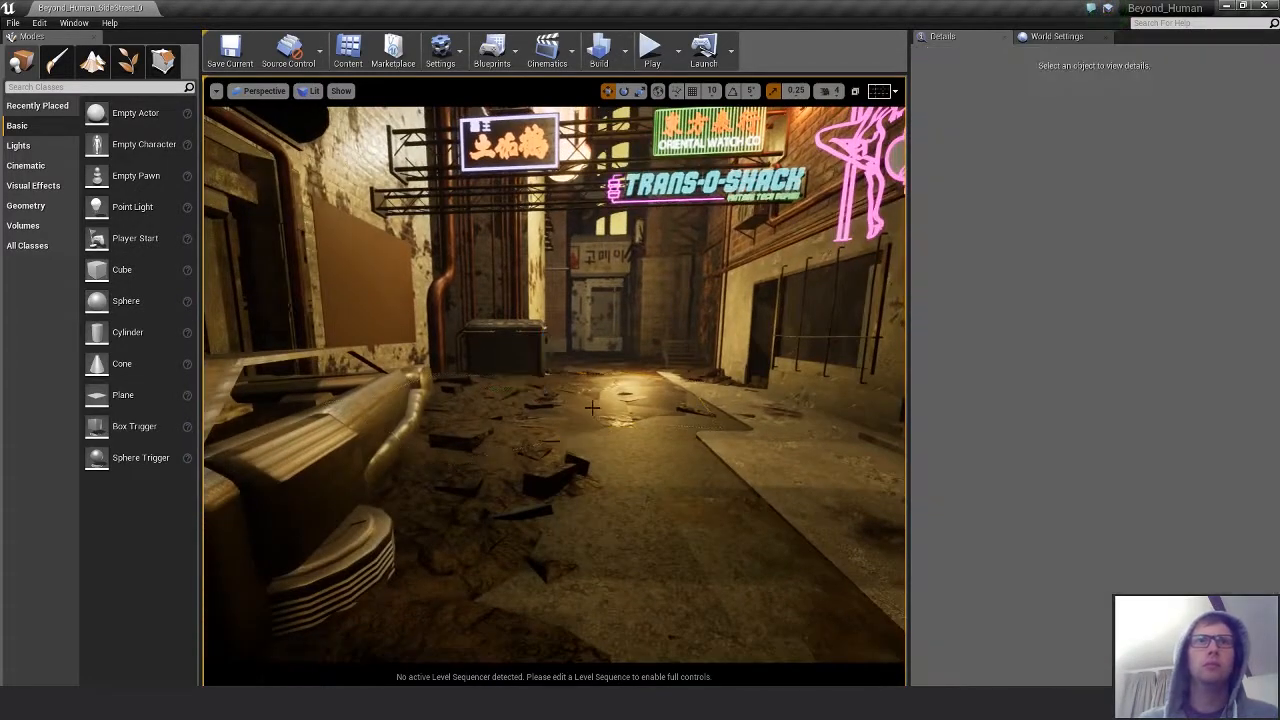
Examine the debris layout along the alley from the parked car back past the dumpsters to the near end.
scroll(645, 509, "down", 7)
scroll(639, 472, "down", 8)
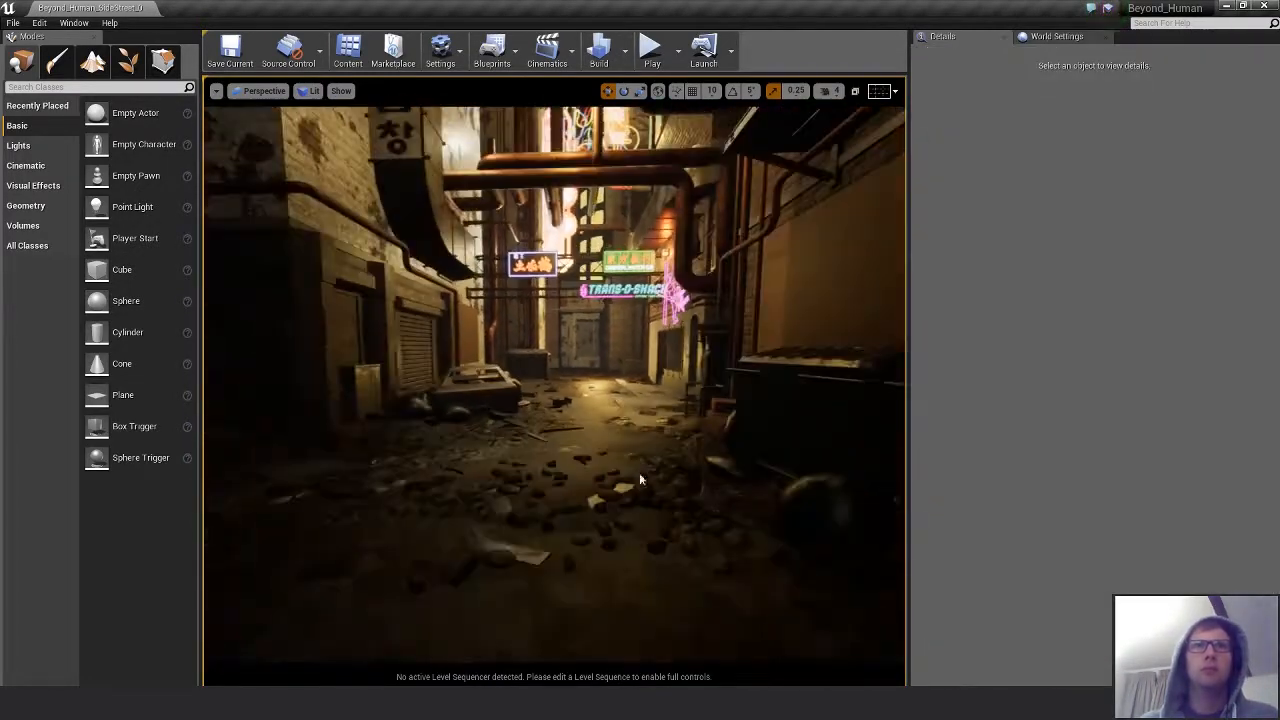
middle_click_drag(806, 534, 858, 546)
middle_click_drag(728, 507, 780, 514)
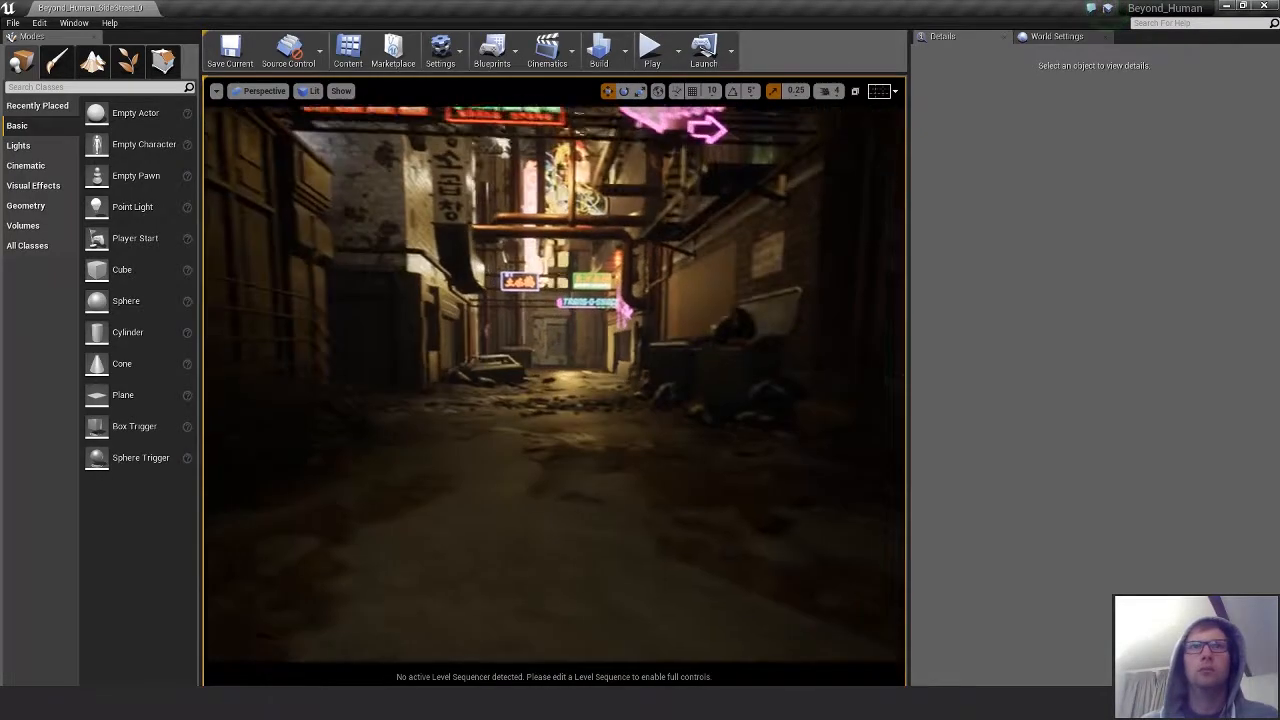
scroll(752, 507, "down", 4)
middle_click_drag(485, 435, 468, 408)
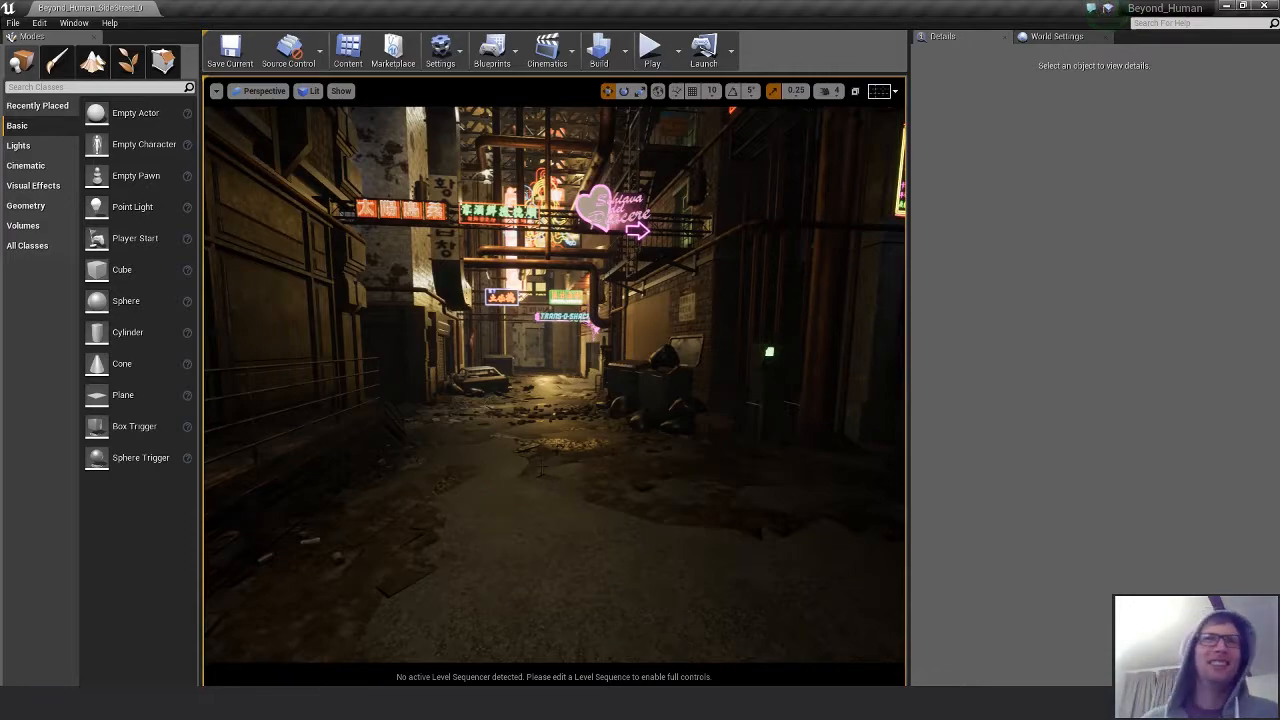
mouse_move(541, 469)
middle_mouse_down()
mouse_move(538, 448)
mouse_move(590, 472)
mouse_move(580, 450)
mouse_move(560, 452)
middle_mouse_up()
scroll(545, 450, "up", 3)
scroll(548, 450, "down", 4)
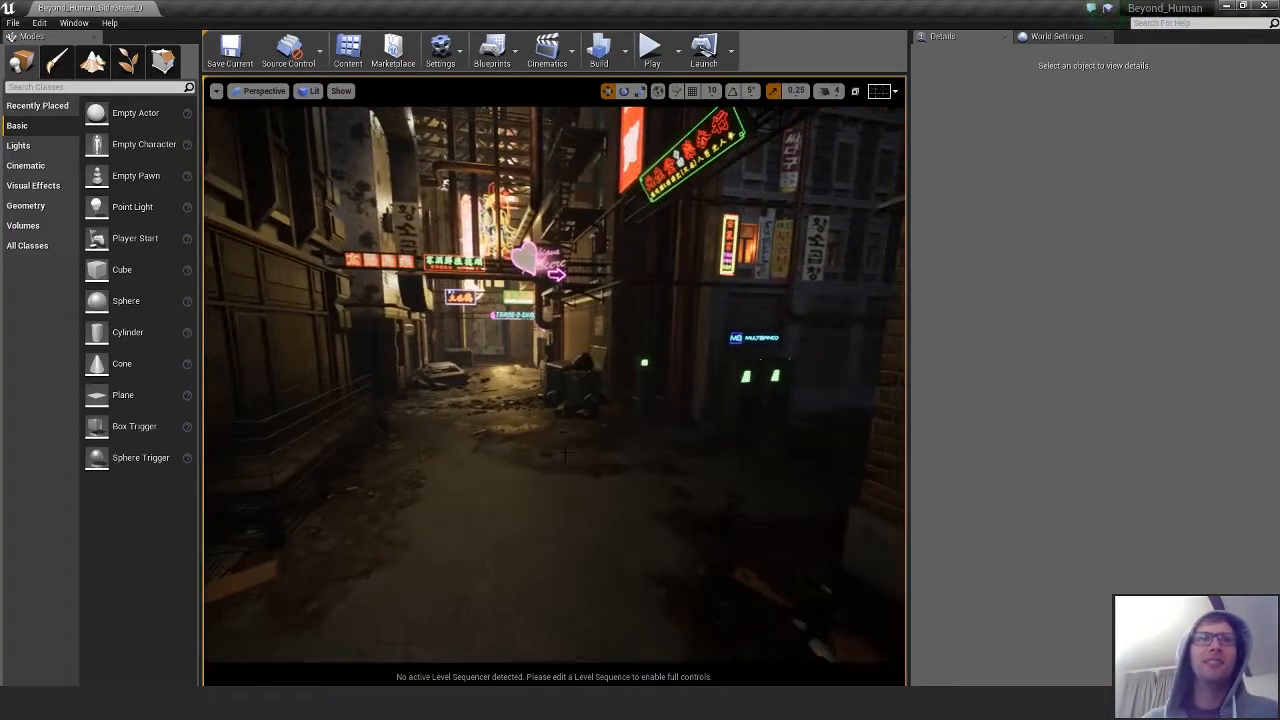
Duplicate the debris pile up the alley toward the near brick corner, to about X 127, Y -603 cm, and rotate it to about -142°.
left_click(563, 454)
left_click_drag(590, 437, 728, 640, "alt")
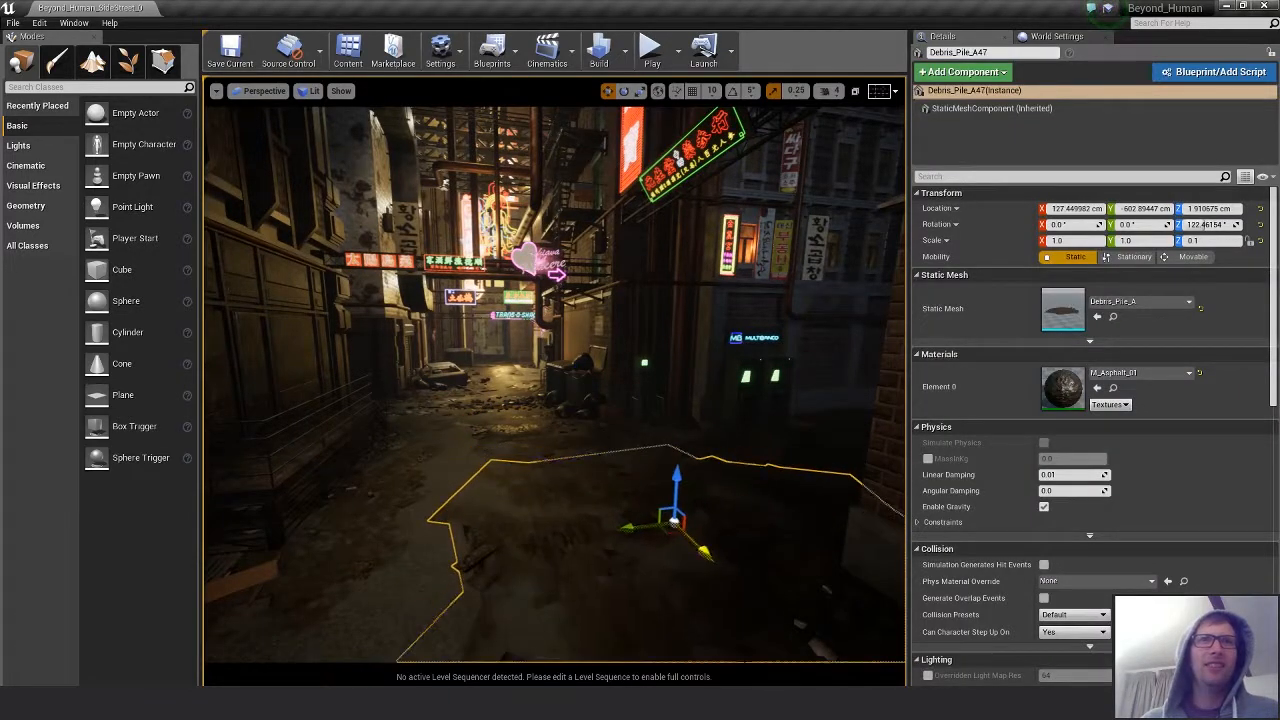
key("s")
mouse_move(408, 405)
right_mouse_down()
mouse_move(440, 415)
mouse_move(408, 405)
right_mouse_up()
key("e")
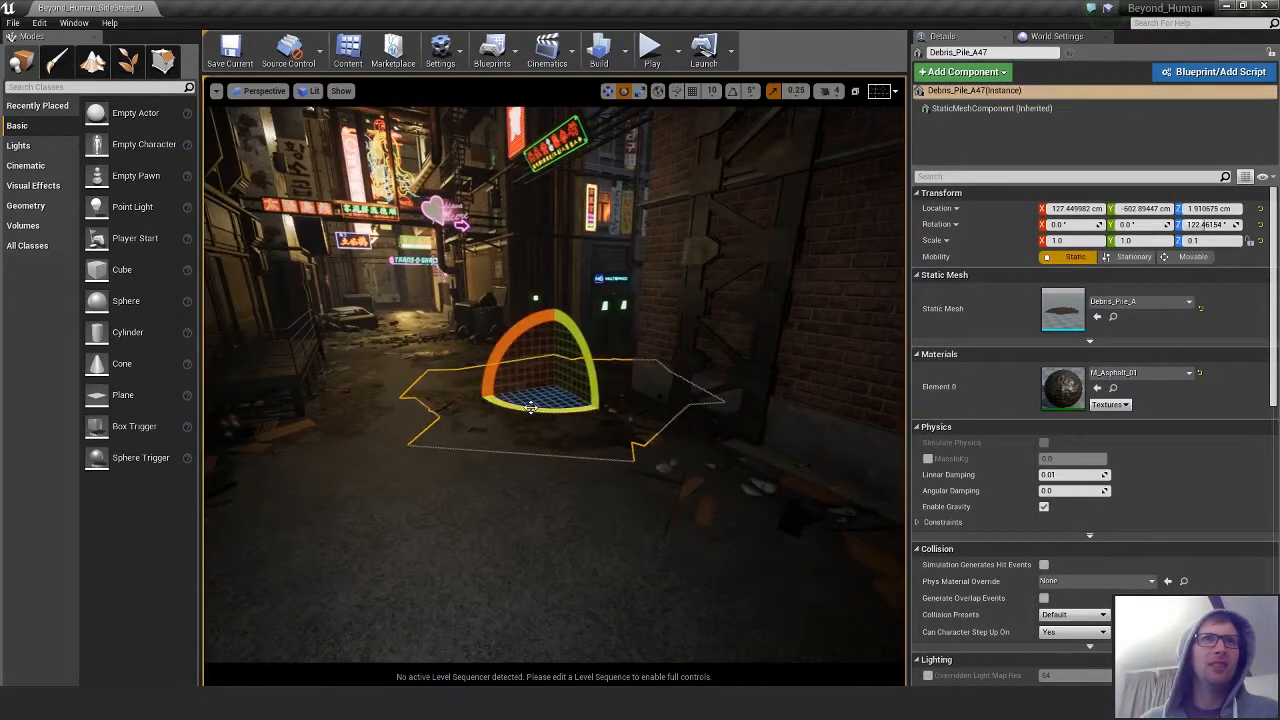
left_click_drag(533, 403, 446, 402)
Shift the copied debris pile beside the brick corner to about X 296 cm, lower it to about Z -0.5 cm, and deselect it.
key("w")
right_click_drag(475, 451, 440, 482)
key("w")
left_click_drag(645, 380, 730, 432)
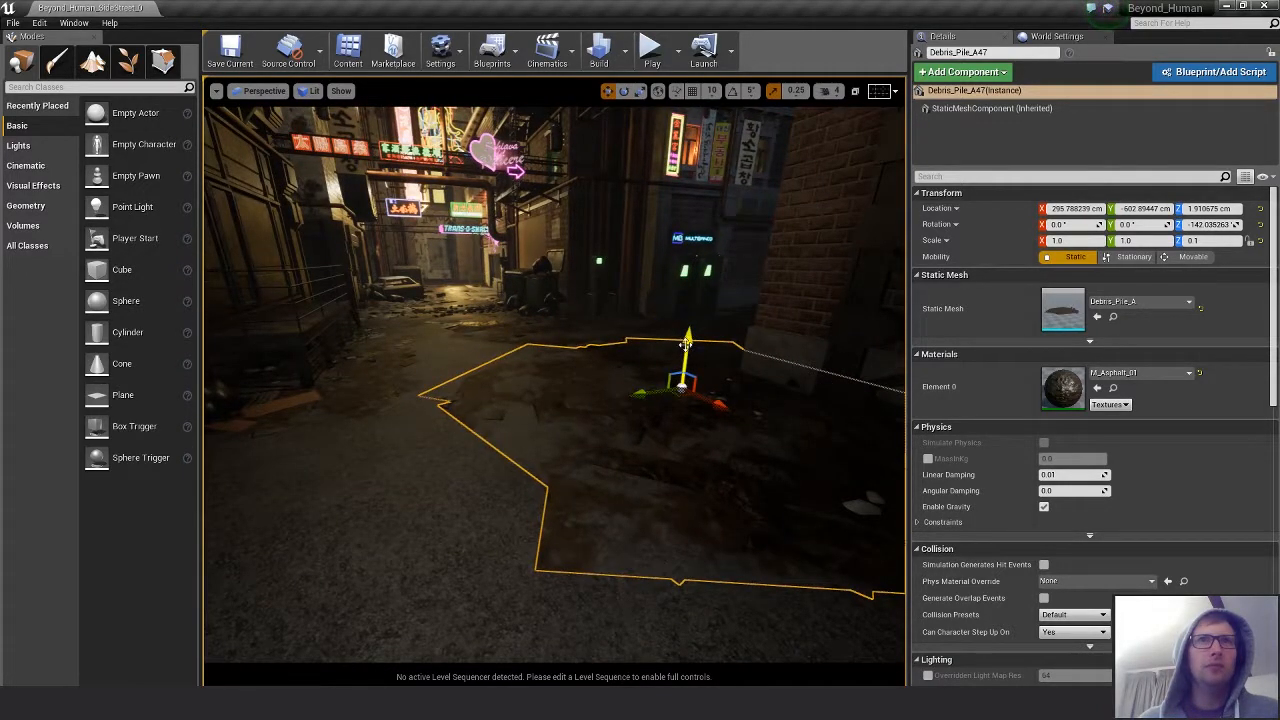
left_click_drag(685, 345, 688, 342)
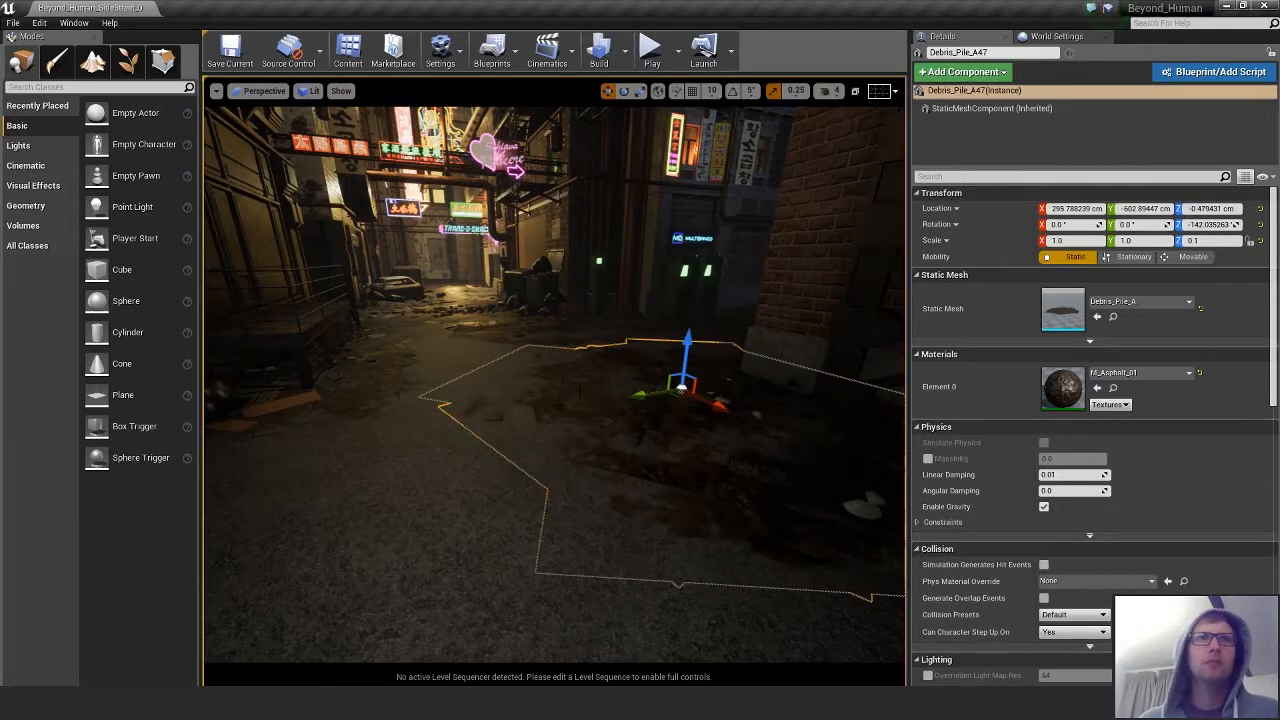
key("Escape")
Examine the rock scatter in the middle of the alley and the copied debris pile near the brick corner.
key("s")
right_click_drag(657, 406, 427, 272)
key("w")
key("s")
key("w")
left_click(522, 270)
key("f")
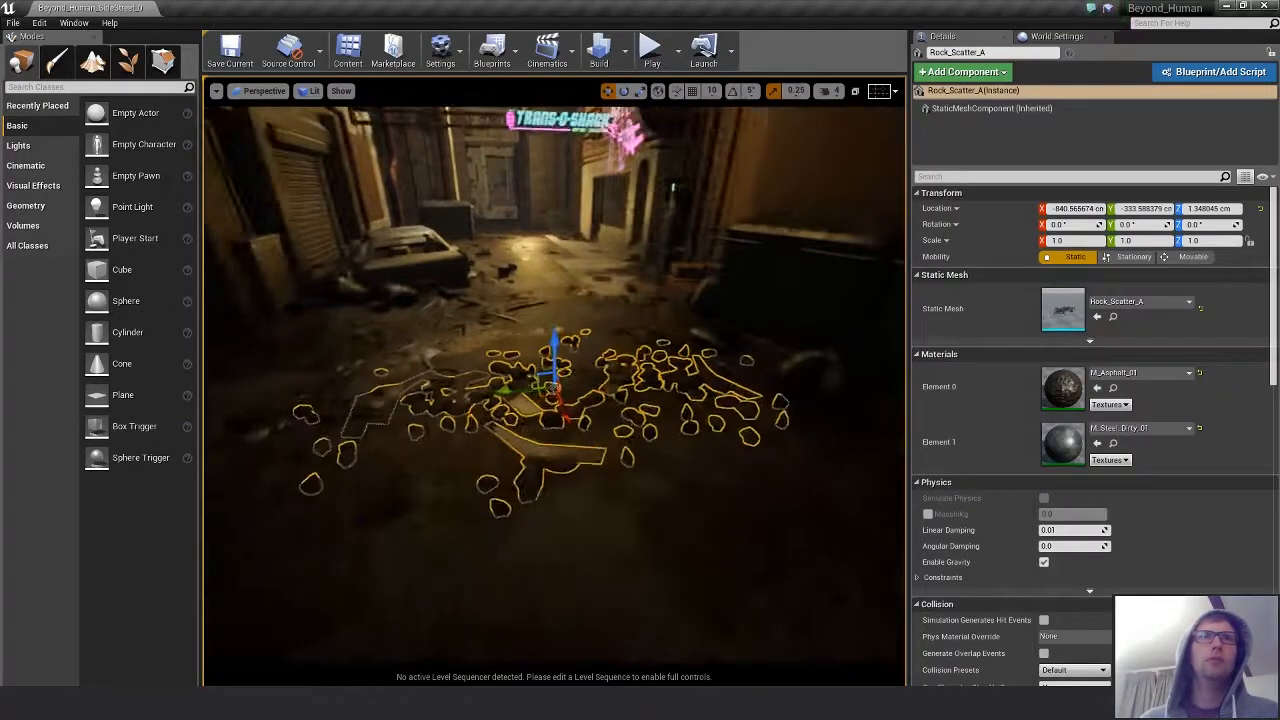
left_click_drag(522, 270, 492, 238, "alt")
key("s")
right_click_drag(769, 455, 652, 442)
left_click(690, 540)
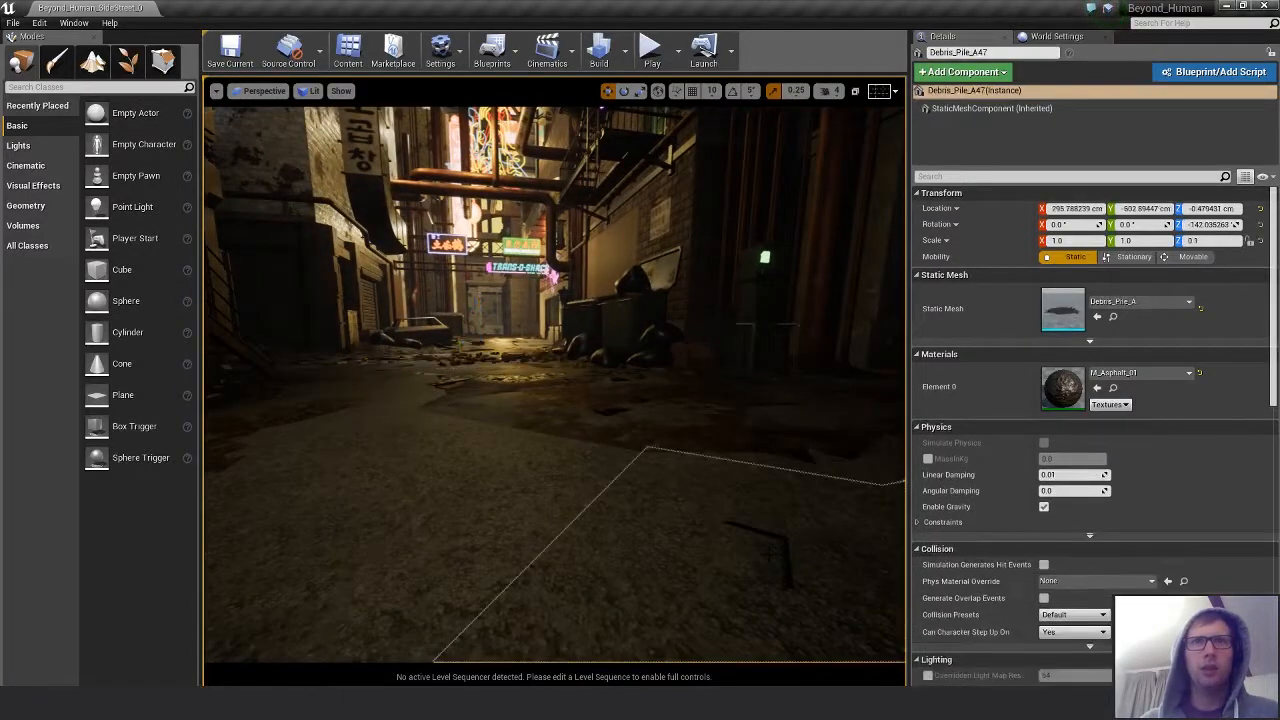
Move the rock scatter from the middle of the alley to the ground at its near end, about X 749, Y -535 cm.
key("s")
right_click_drag(690, 540, 720, 490)
key("s")
left_click(400, 450)
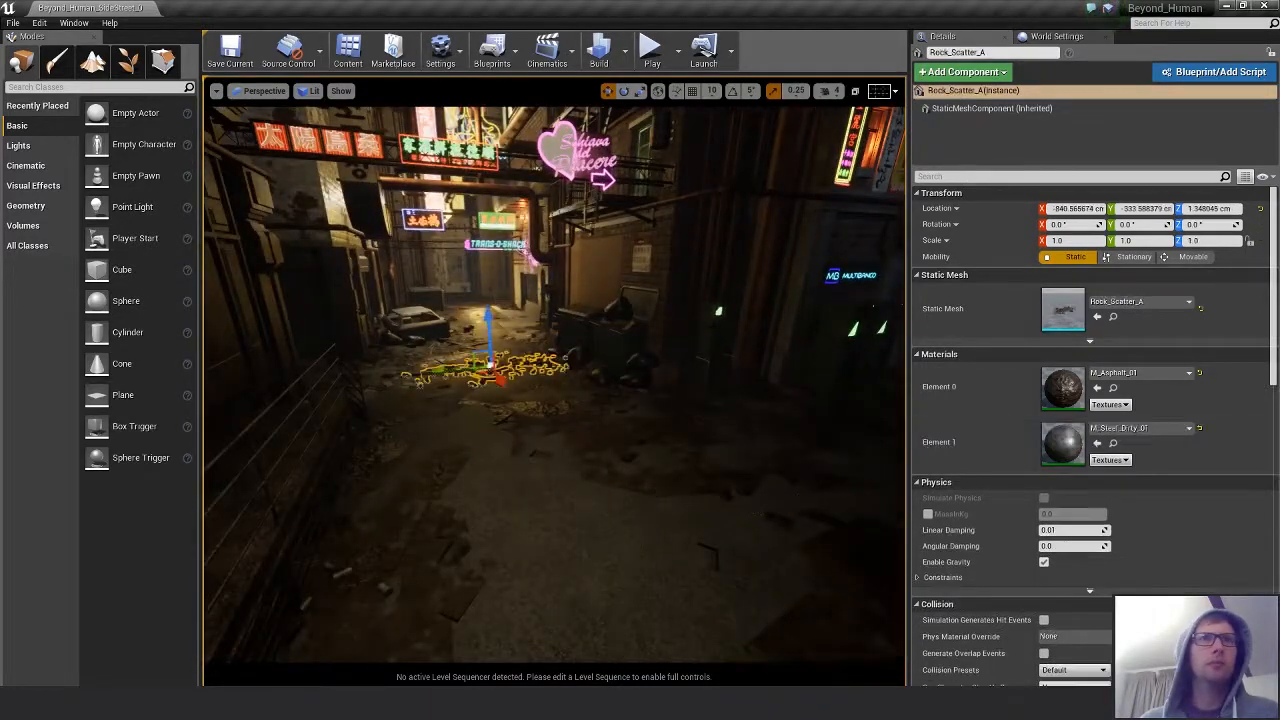
key("f")
left_click_drag(523, 393, 742, 437)
right_click_drag(742, 437, 674, 456)
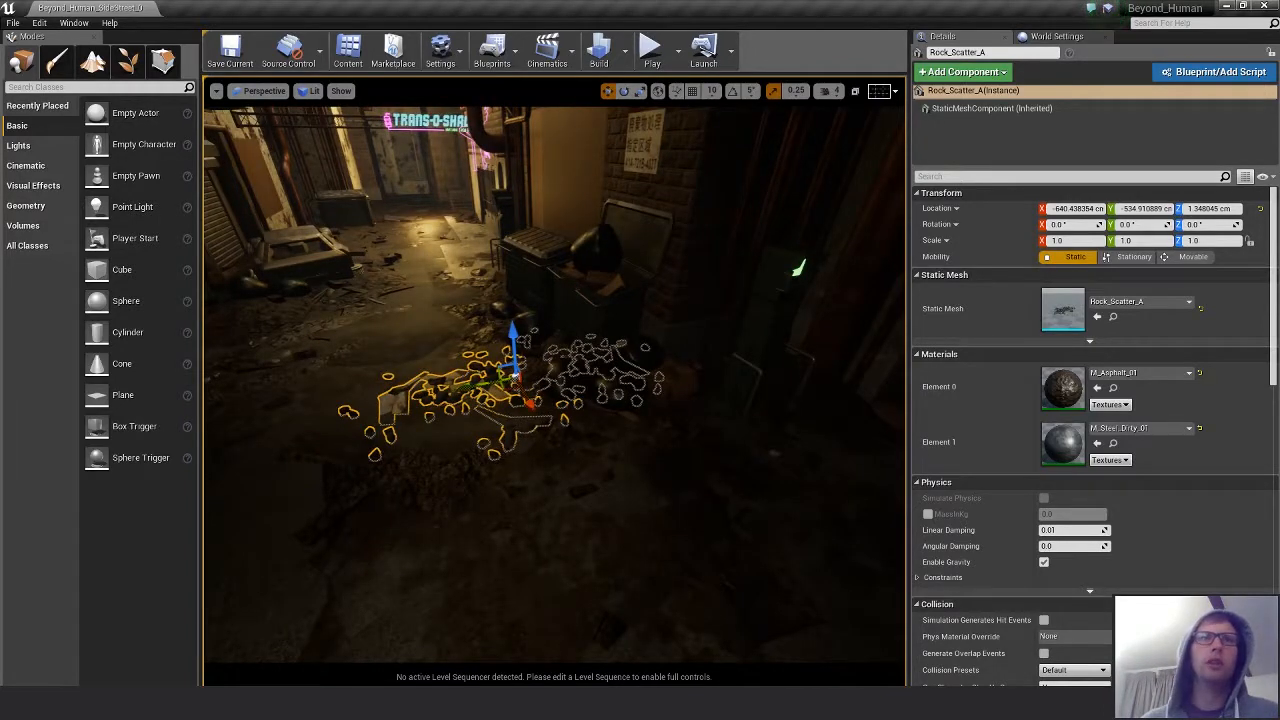
right_click_drag(797, 500, 797, 502)
left_click_drag(555, 415, 692, 645)
right_click_drag(827, 577, 827, 577)
left_click_drag(622, 515, 715, 640)
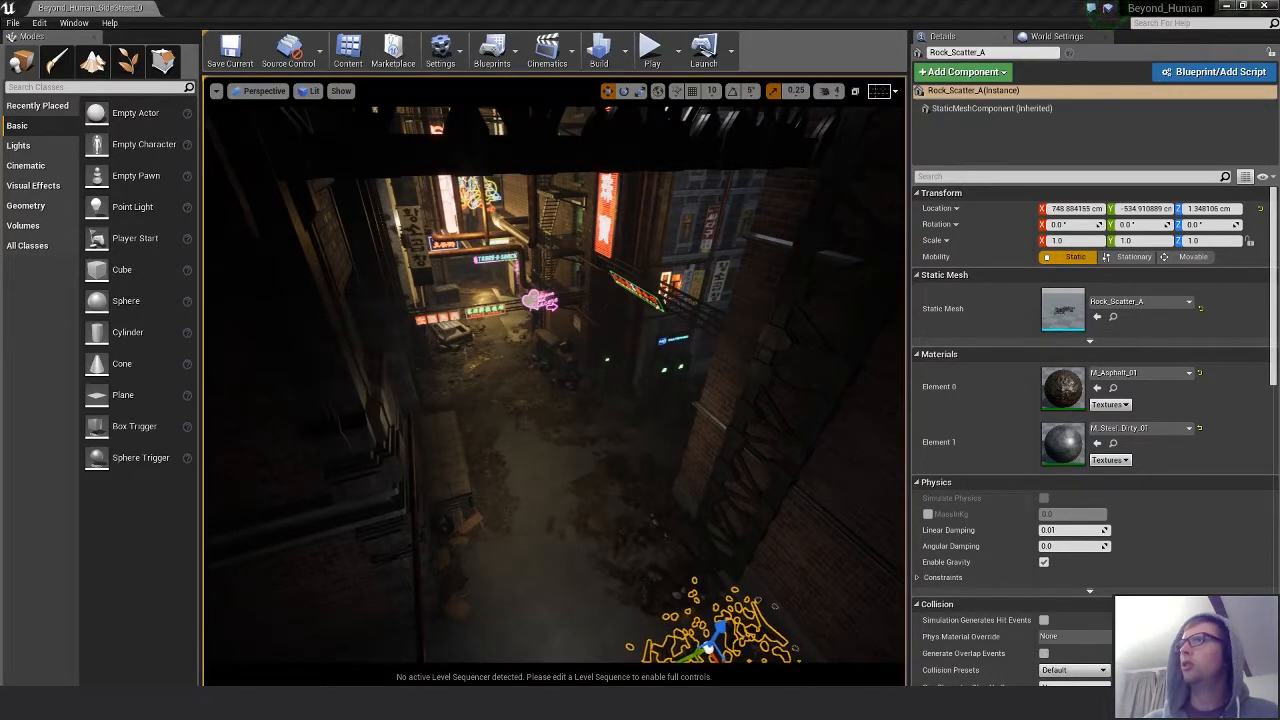
Move the plank-and-slab debris scatter toward the dumpsters, to about X -687, Y -657 cm, and rotate it to about -54°.
left_click(555, 372)
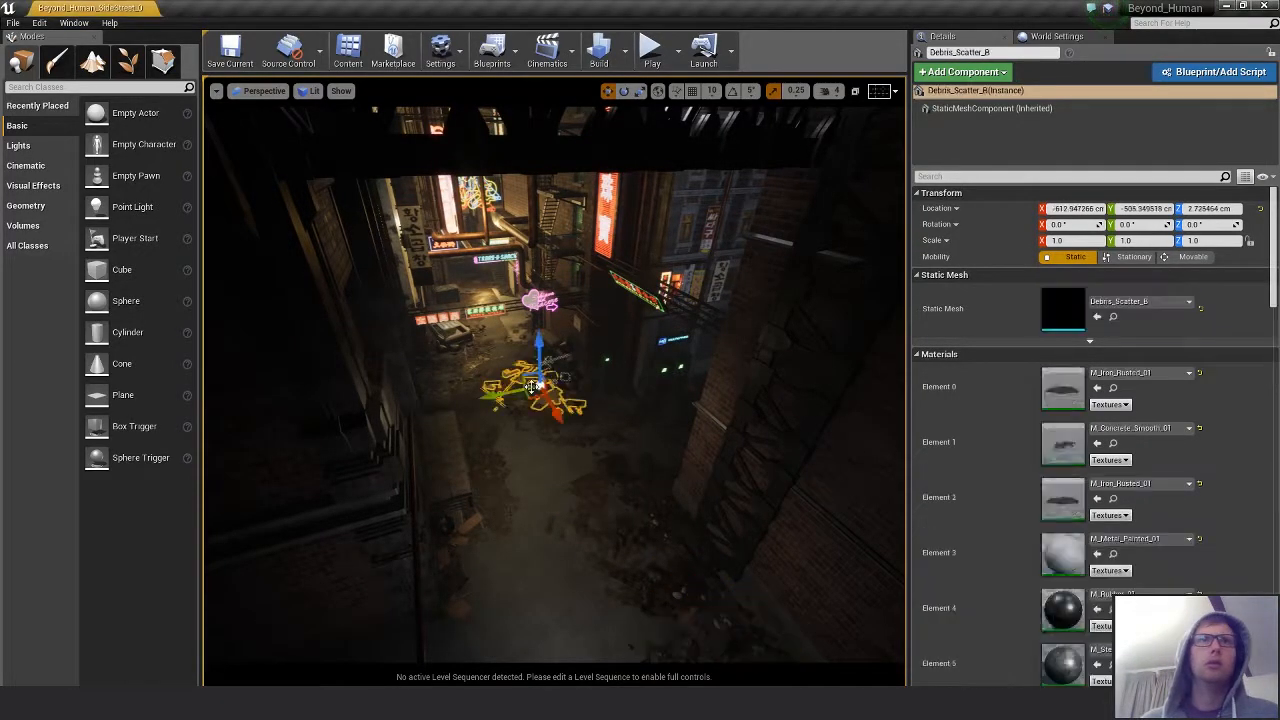
key("f")
left_click_drag(463, 443, 450, 375, "alt")
scroll(463, 443, "up", 3)
left_click_drag(463, 443, 480, 520, "alt")
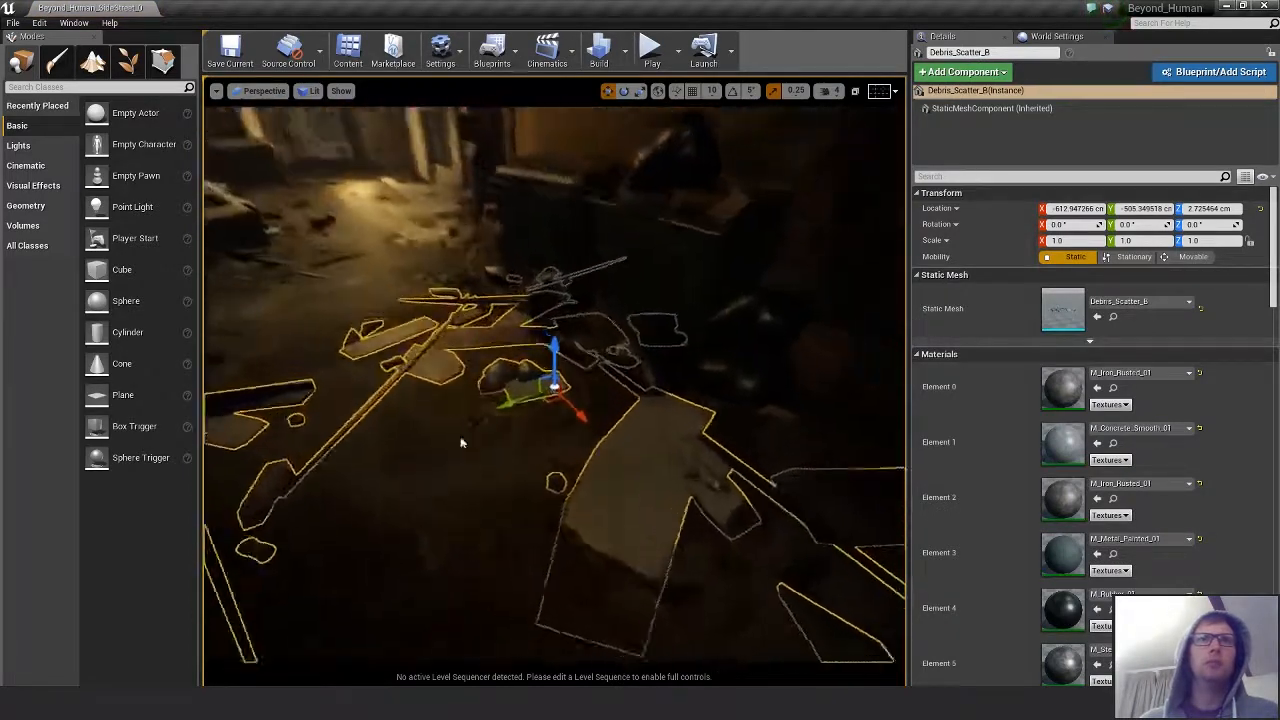
scroll(463, 443, "down", 2)
left_click_drag(463, 443, 410, 378, "alt")
key("e")
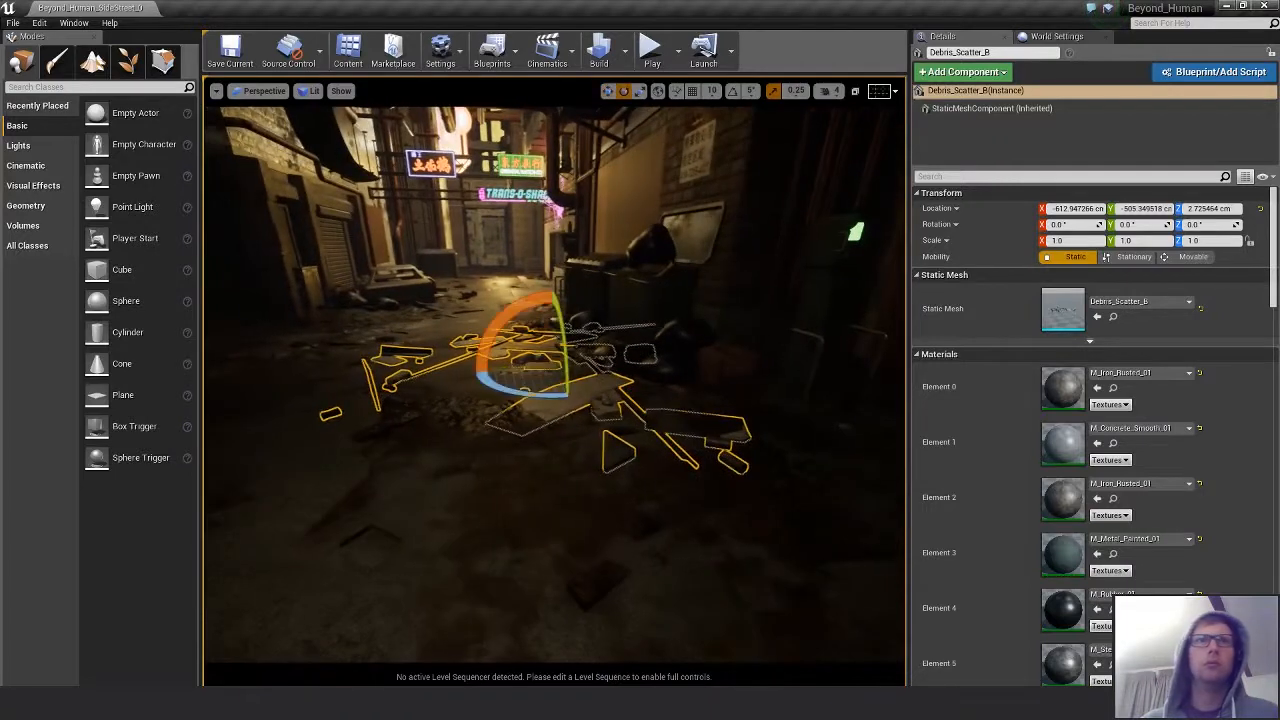
left_click_drag(535, 393, 455, 396)
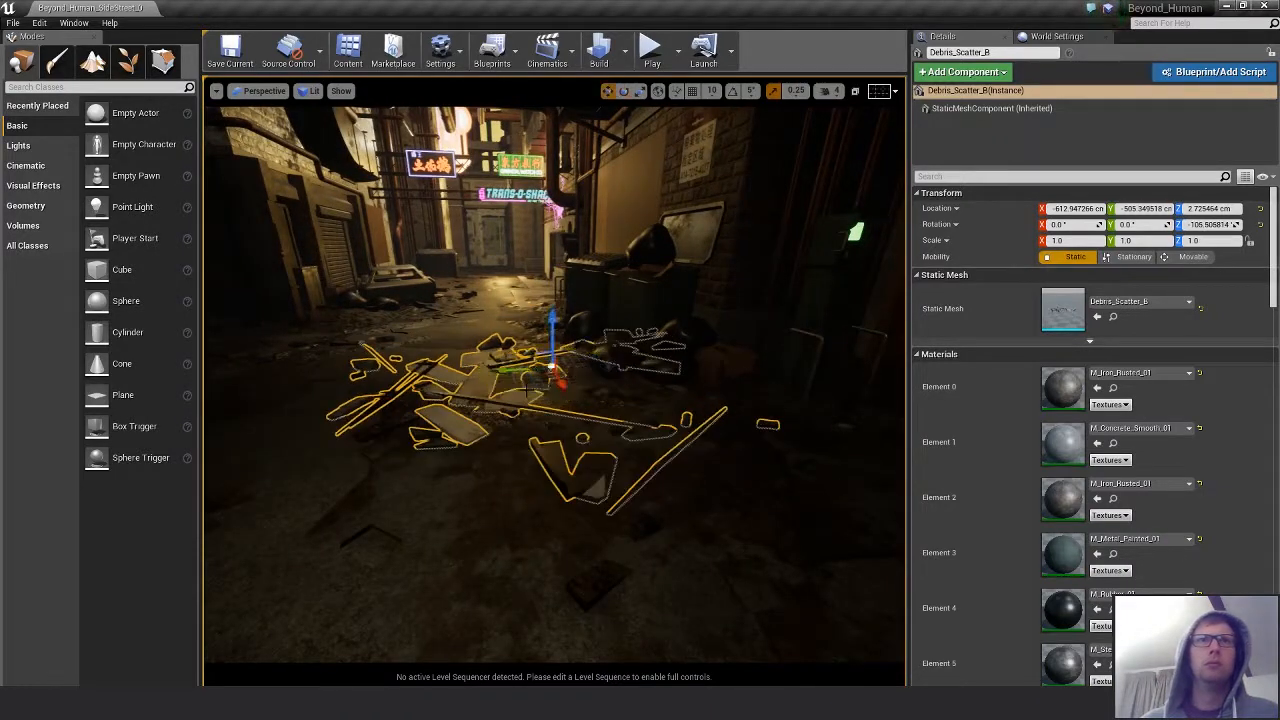
left_click_drag(534, 377, 541, 402)
key("e")
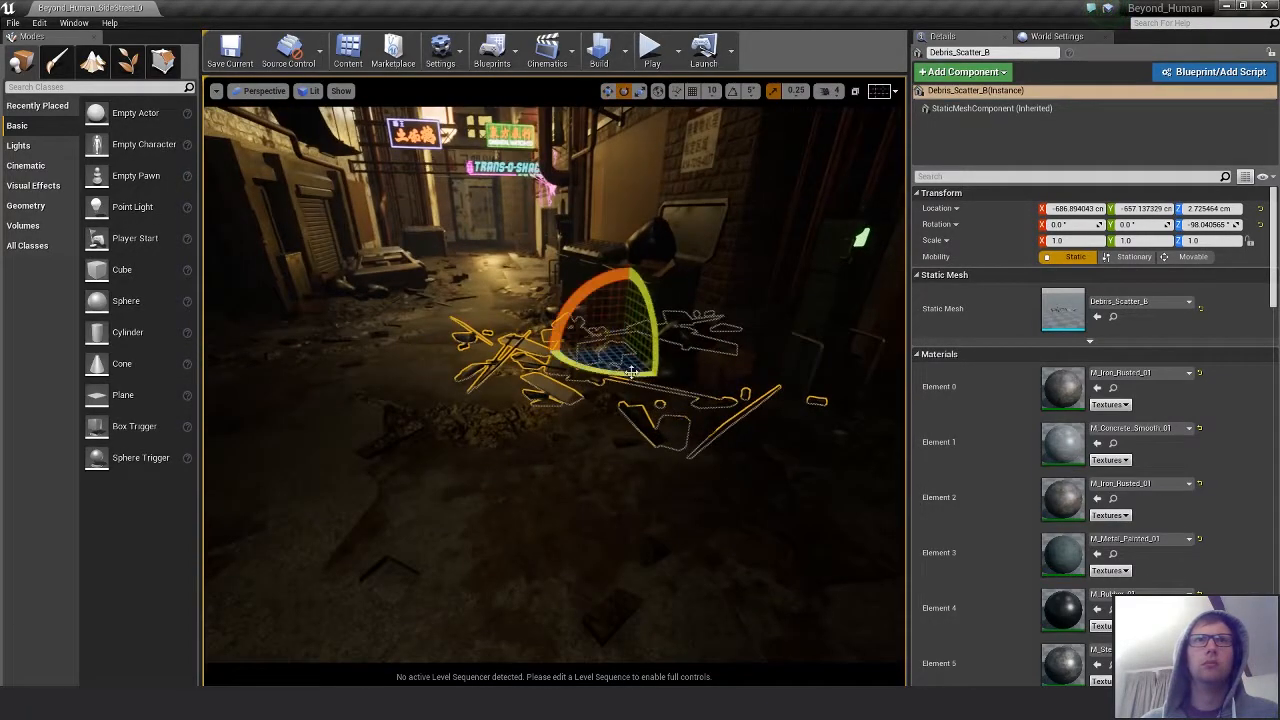
mouse_move(720, 381)
left_mouse_down()
mouse_move(655, 326)
mouse_move(706, 390)
left_mouse_up()
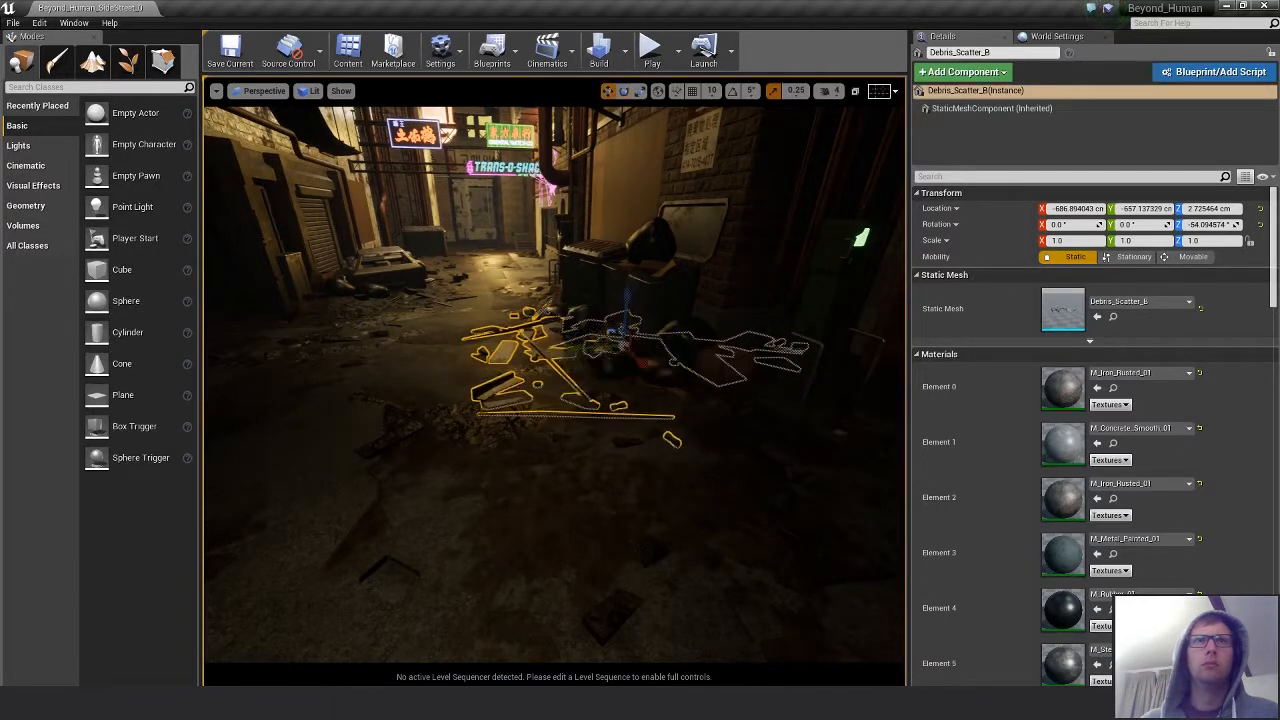
Shift the debris scatter to about X -672, Y -713 cm and place a copy at about X -671, Y -751 cm, turned to about -157°.
left_click_drag(633, 365, 752, 417)
key("w")
left_click_drag(661, 383, 677, 352)
right_click_drag(677, 352, 720, 335)
key("Escape")
right_click_drag(677, 422, 648, 400)
Scale the copied debris scatter beside the garbage bags along its height, and clear the selection.
left_click(648, 398)
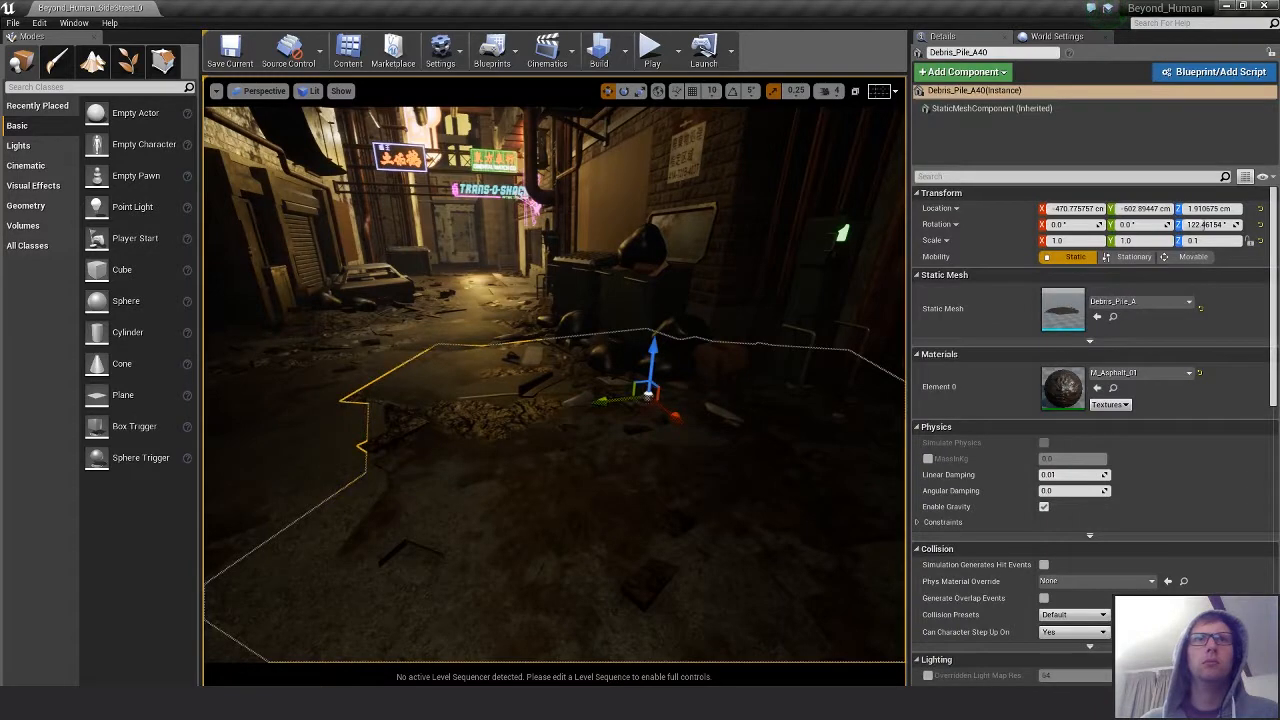
left_click(650, 393)
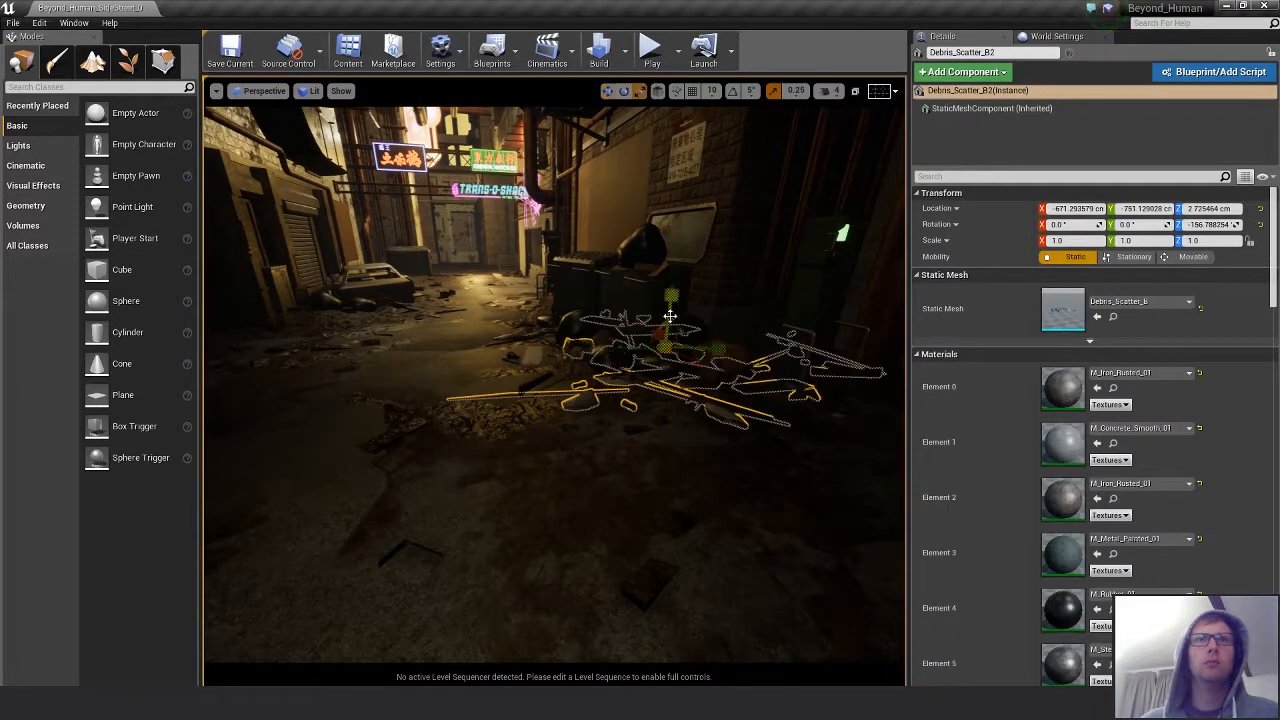
mouse_move(671, 296)
left_mouse_down()
mouse_move(634, 304)
mouse_move(710, 314)
mouse_move(675, 291)
left_mouse_up()
key("w")
key("e")
key("w")
key("Escape")
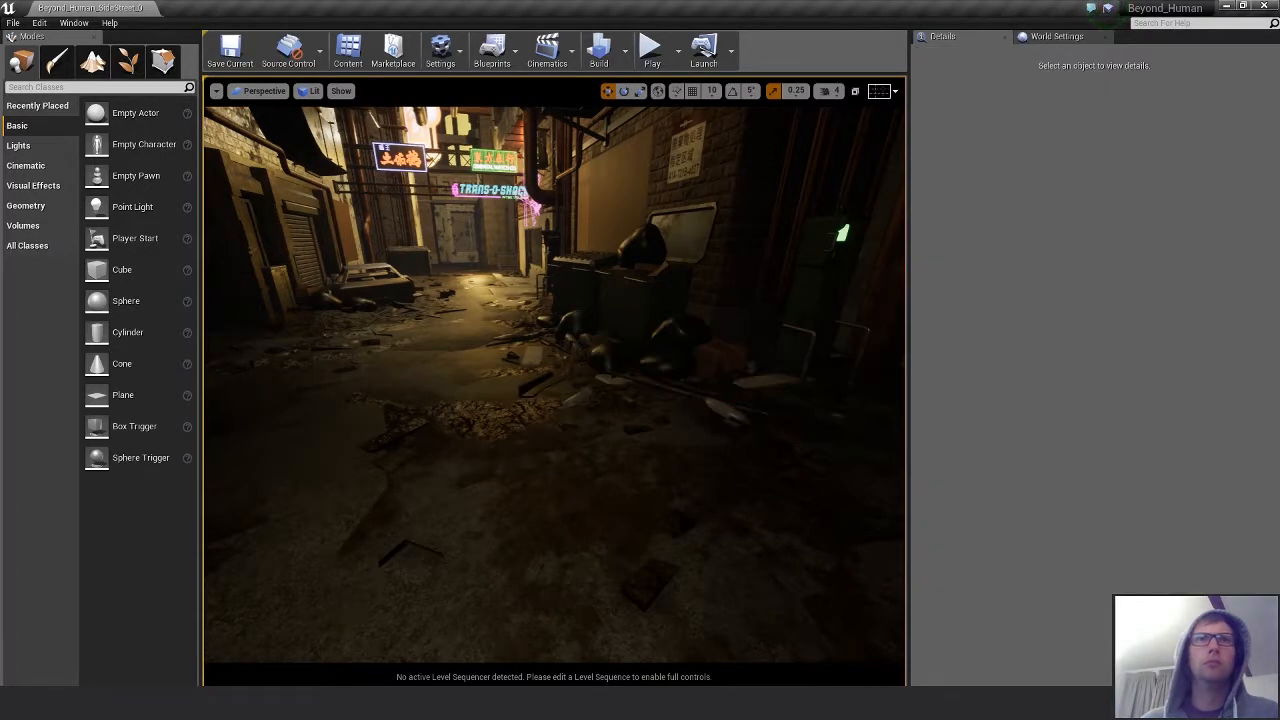
Rotate the original debris scatter in front of the dumpsters to about -75° and deselect it.
right_click_drag(672, 297, 600, 356)
left_click(600, 354)
key("e")
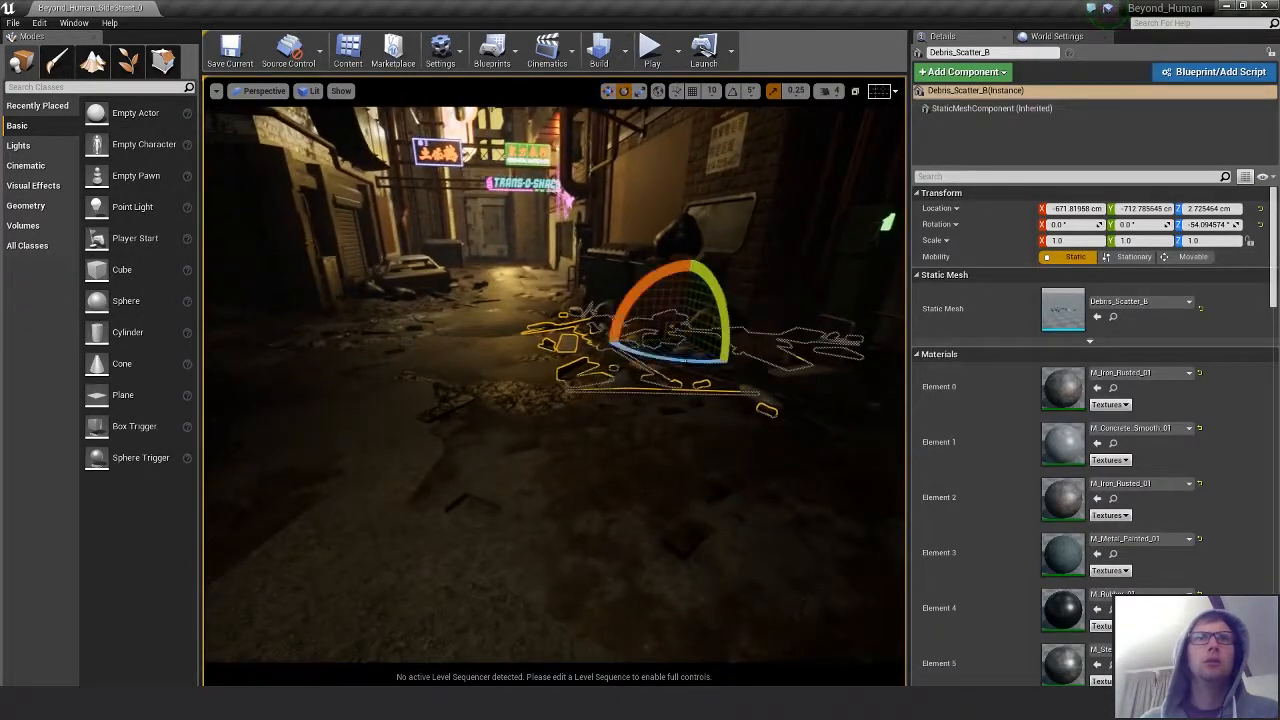
mouse_move(655, 360)
left_mouse_down()
mouse_move(600, 357)
mouse_move(648, 358)
left_mouse_up()
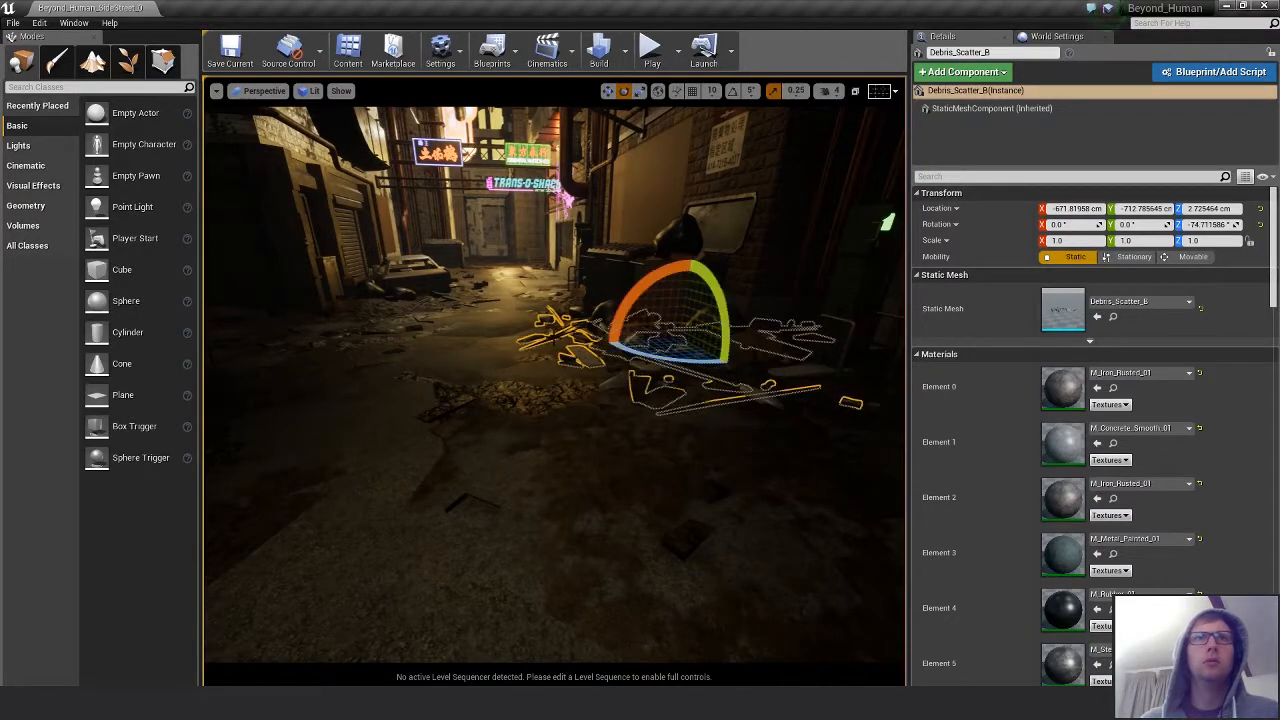
left_click(555, 339, "ctrl")
key("Escape")
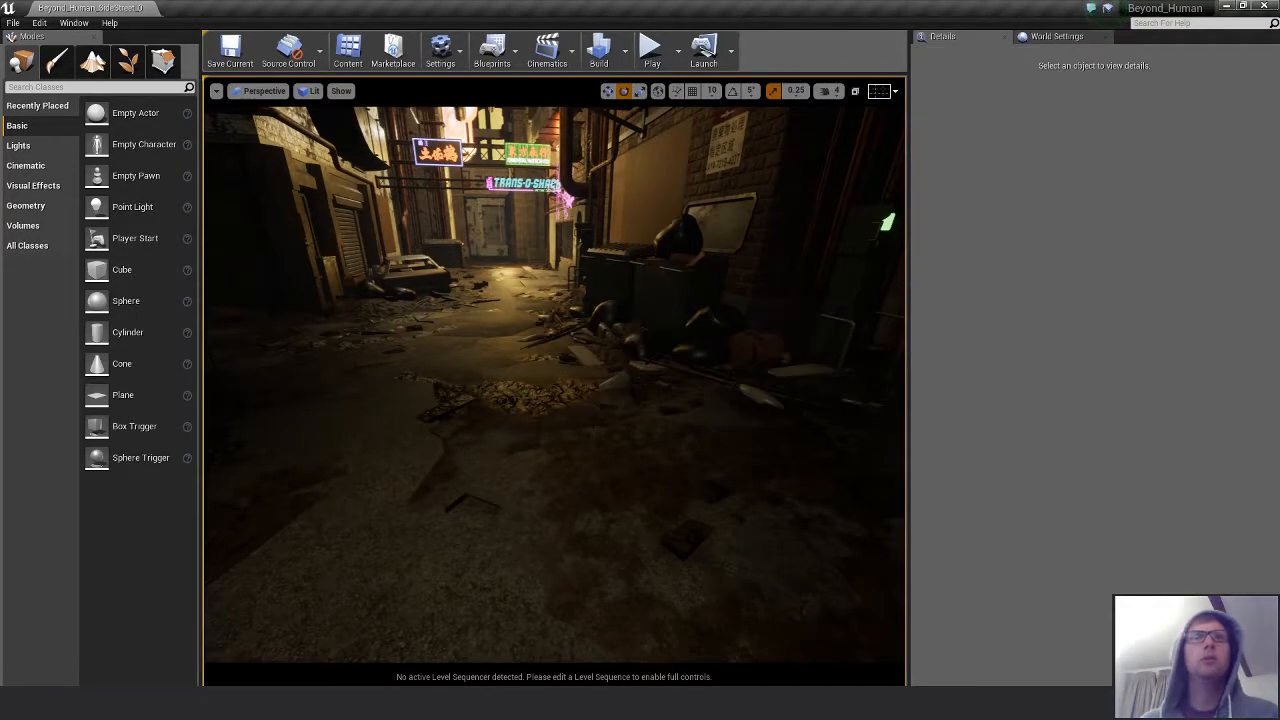
Duplicate the dumpster debris scatter across the alley toward the wall near the parked car.
key("s")
right_click_drag(555, 340, 615, 282)
key("w")
key("s")
key("w")
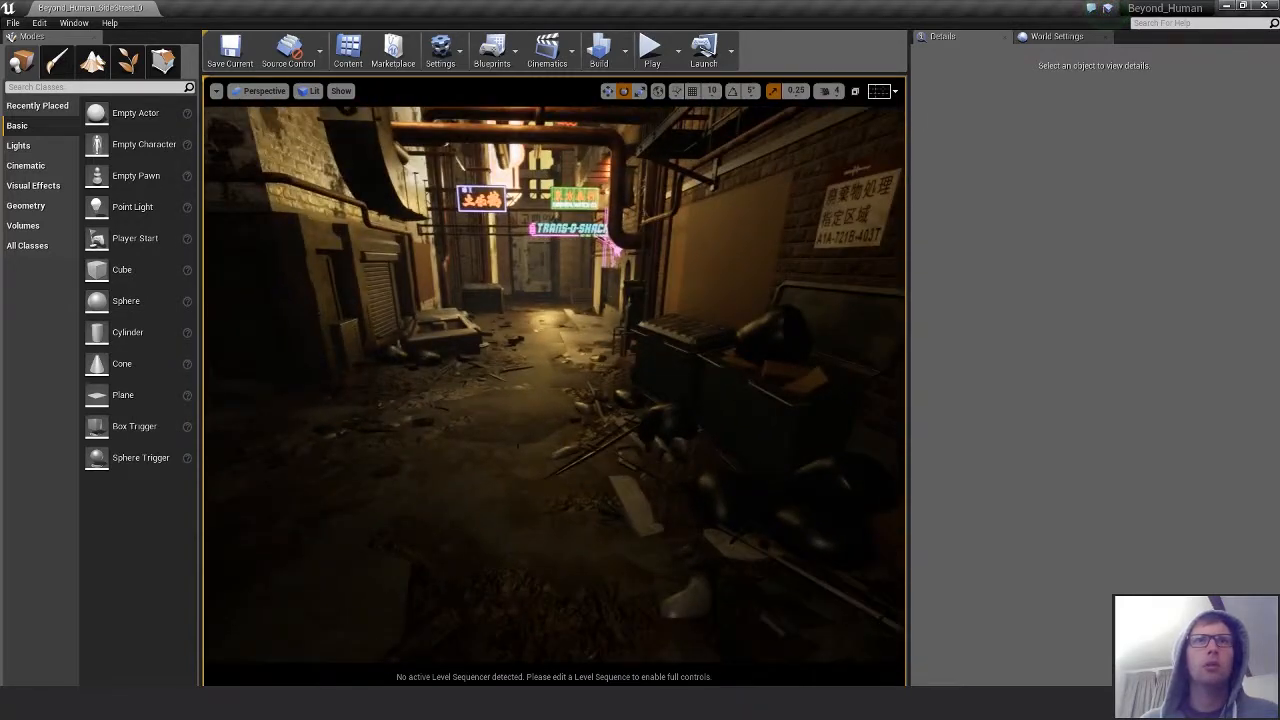
left_click(727, 488)
key("w")
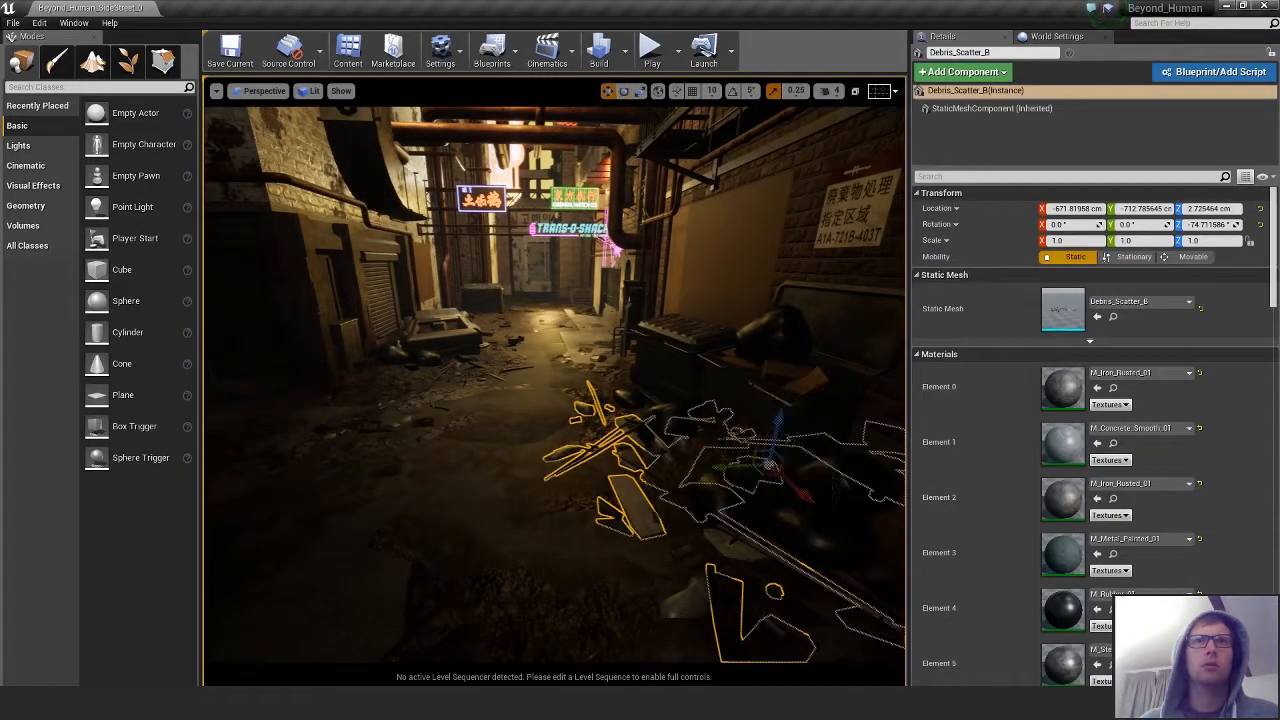
left_click_drag(725, 465, 430, 382, "alt")
Turn the new debris scatter to about 164°, position it by the shutter wall at about X -1163, Y 22 cm, and deselect it.
key("w")
right_click_drag(430, 382, 346, 382)
left_click_drag(554, 414, 533, 440)
key("w")
left_click_drag(536, 395, 417, 371)
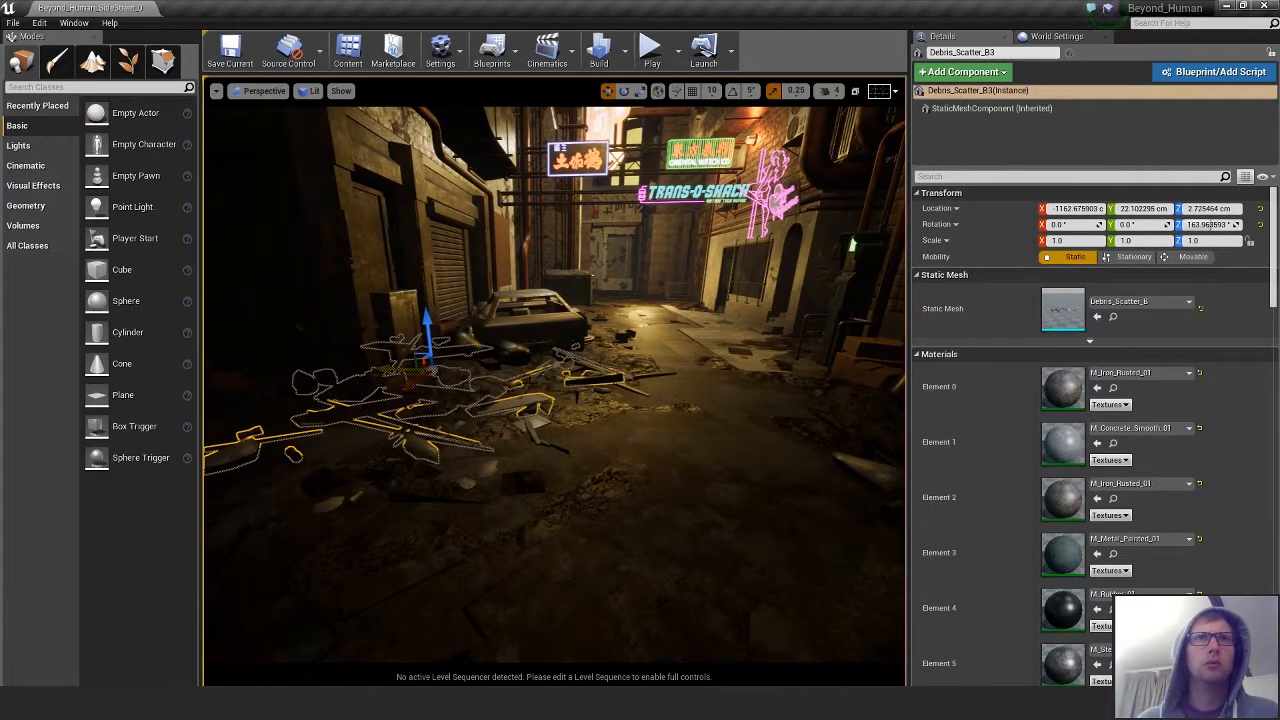
key("Escape")
Scale the debris scatter by the shutter wall to 1.25 in height and move it to about X -1169, Y -1, Z 18.5 cm.
left_click_drag(532, 403, 534, 384, "alt")
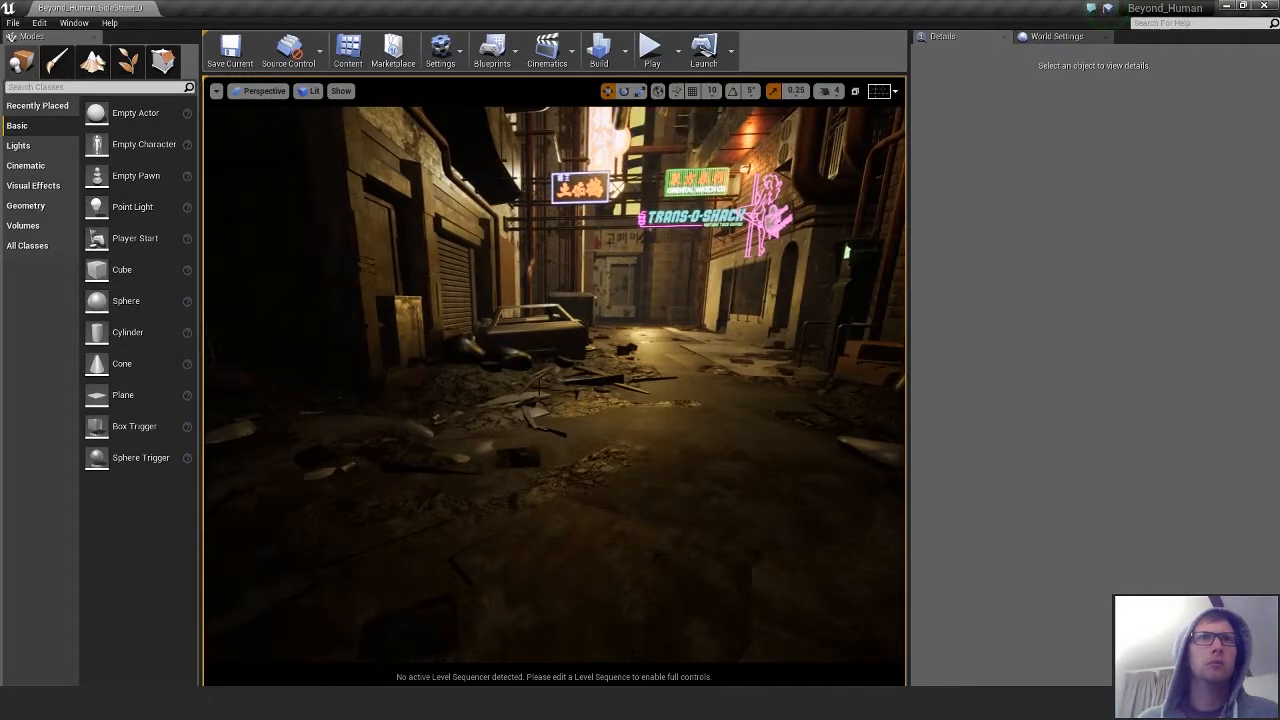
left_click(597, 397)
left_click(592, 381)
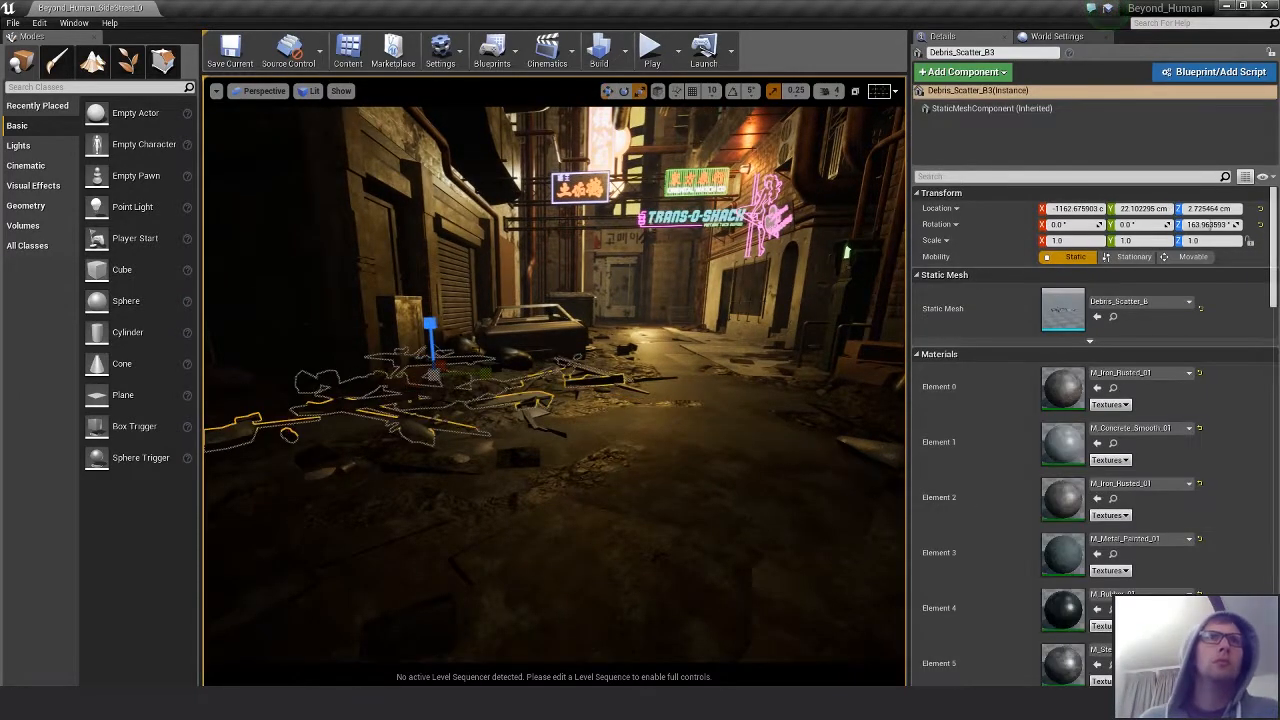
key("r")
left_click_drag(430, 324, 449, 367)
key("w")
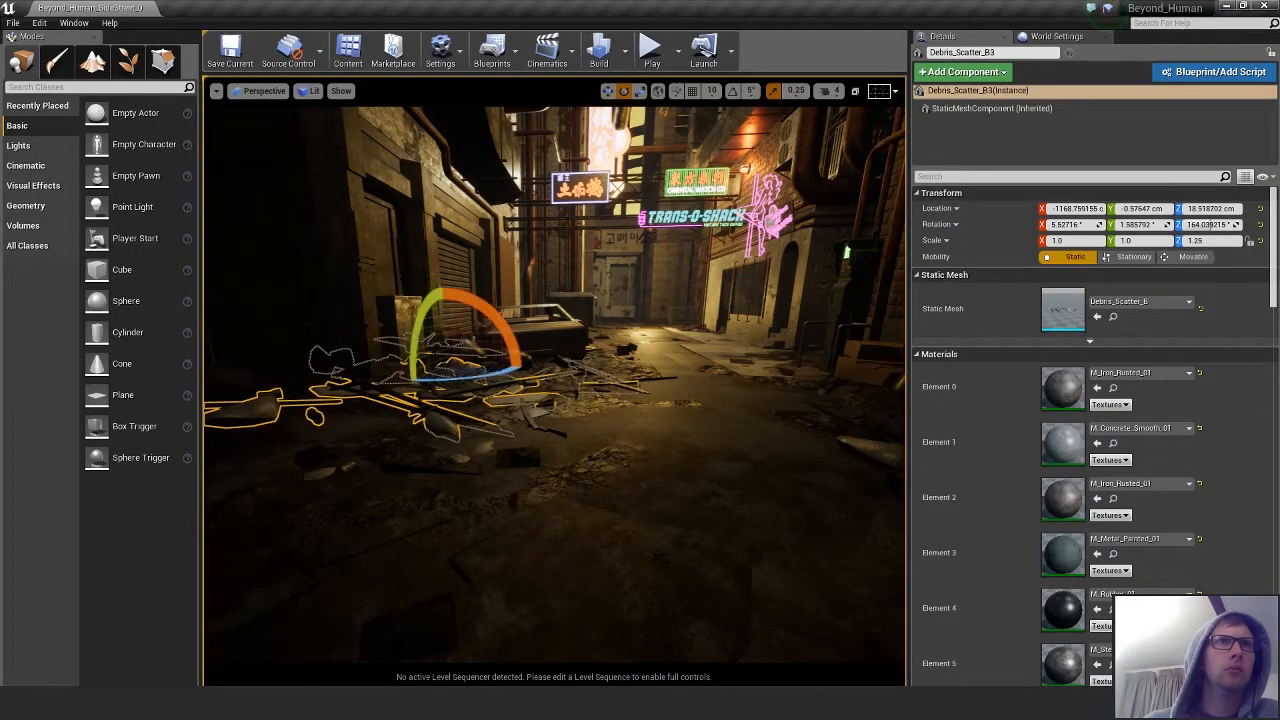
Fine-tune the raised debris scatter's tilt, to about 3.3° around Y and slightly around X, and clear the selection.
left_click_drag(419, 326, 416, 337)
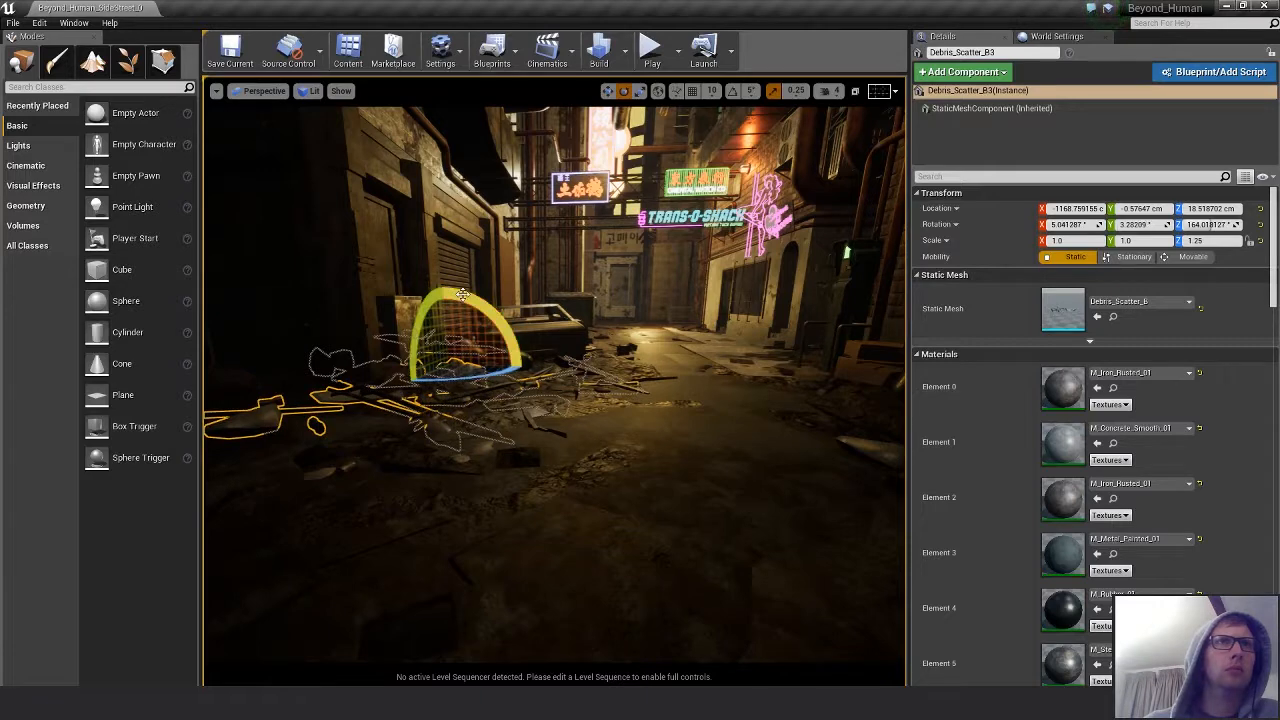
left_click_drag(462, 300, 458, 304)
left_click(564, 391, "ctrl")
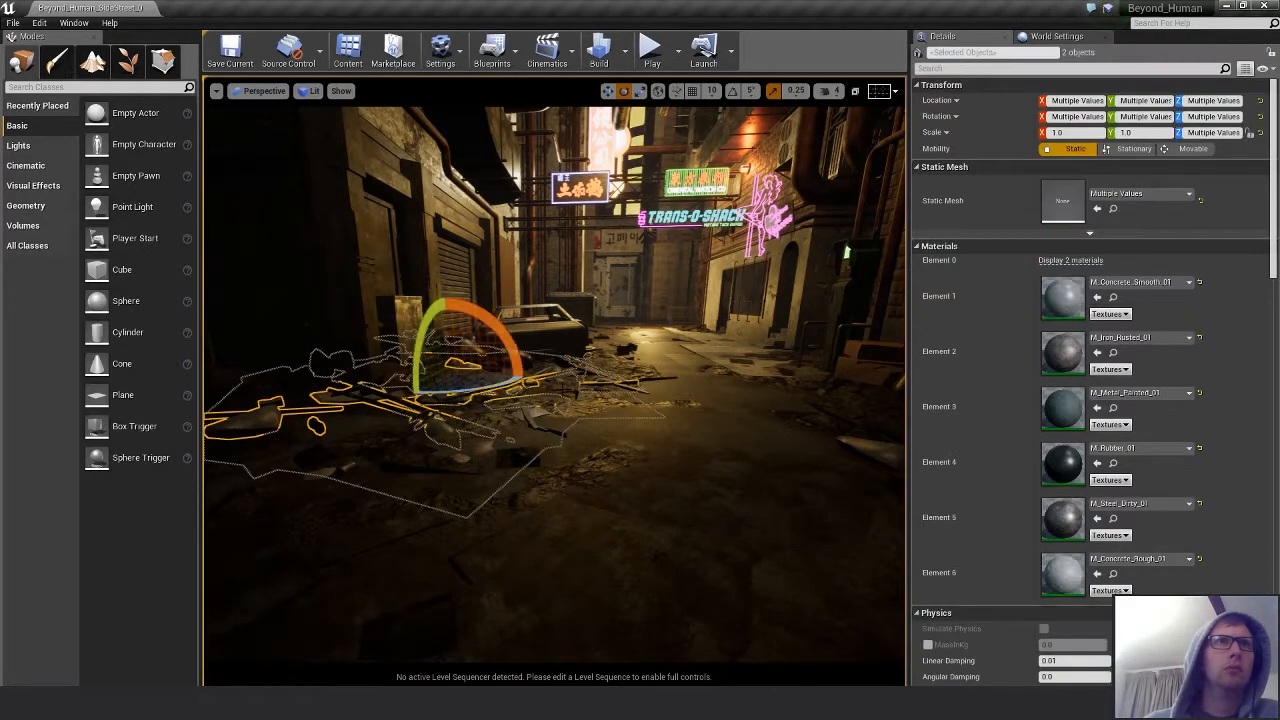
mouse_move(564, 391)
right_mouse_down()
mouse_move(604, 391)
mouse_move(565, 391)
right_mouse_up()
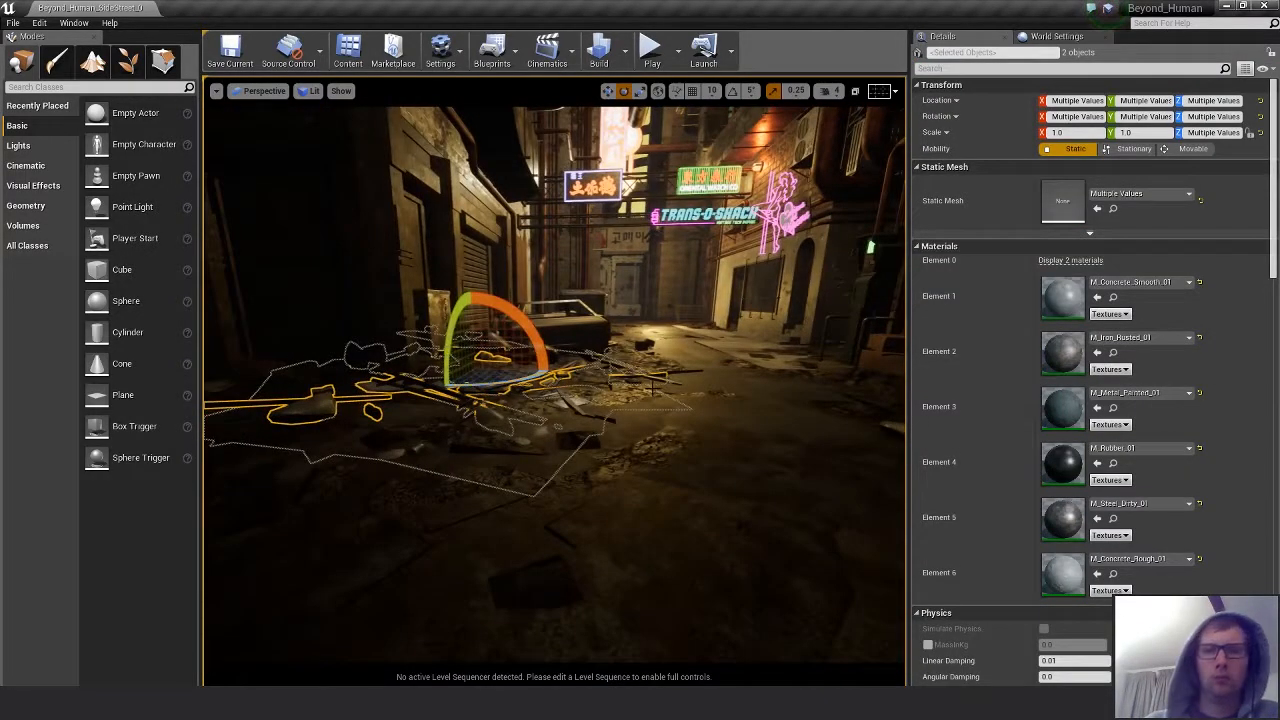
key("Escape")
key("s")
mouse_move(660, 391)
right_mouse_down()
mouse_move(668, 408)
mouse_move(674, 390)
right_mouse_up()
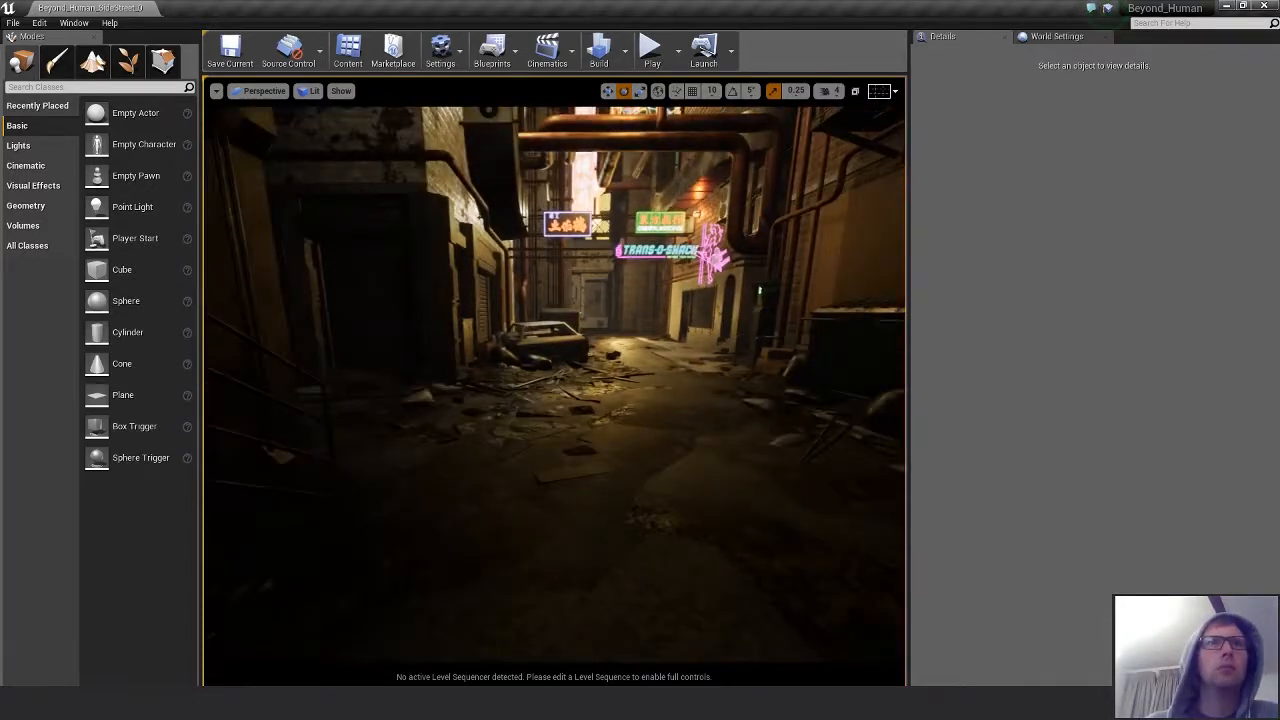
Inspect the debris around the dumpsters and the parked car from several viewpoints along the alley.
mouse_move(600, 403)
right_mouse_down()
mouse_move(603, 378)
mouse_move(605, 425)
mouse_move(608, 393)
mouse_move(608, 408)
right_mouse_up()
key("w")
key("d")
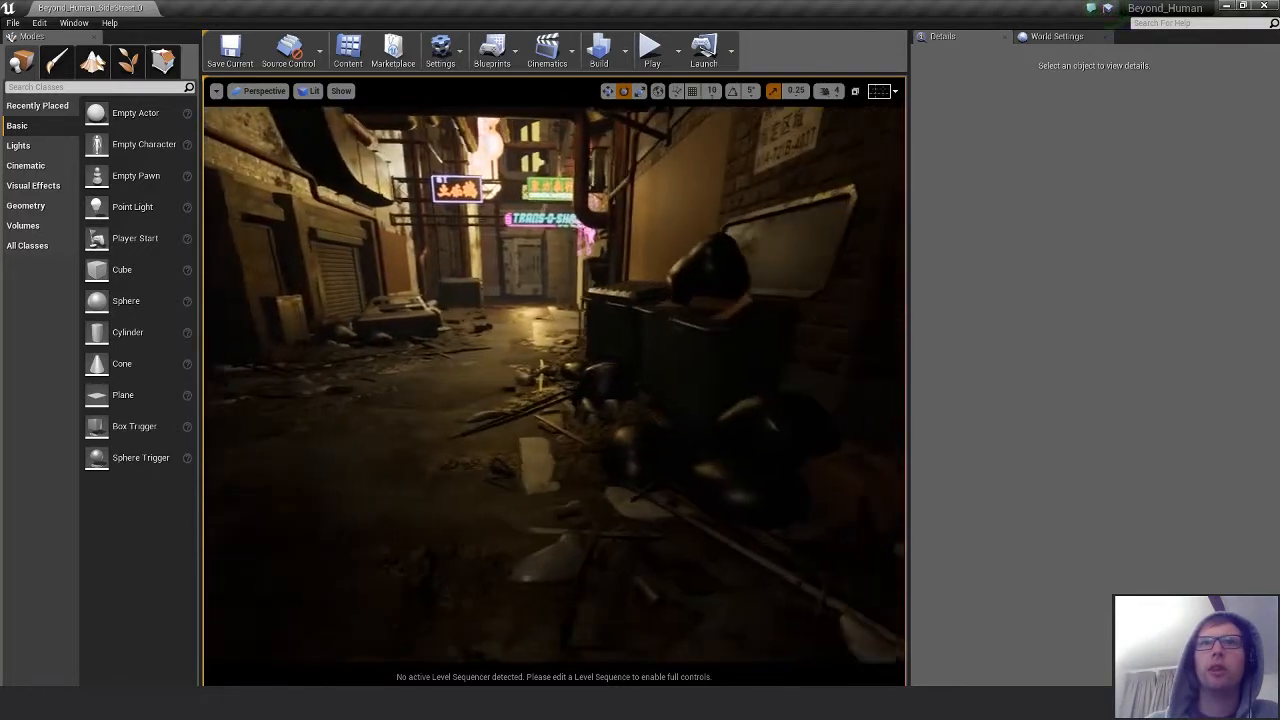
right_click_drag(706, 418, 706, 418)
key("w")
right_click_drag(600, 405, 655, 425)
key("w")
right_click_drag(488, 305, 659, 213)
key("e")
key("d")
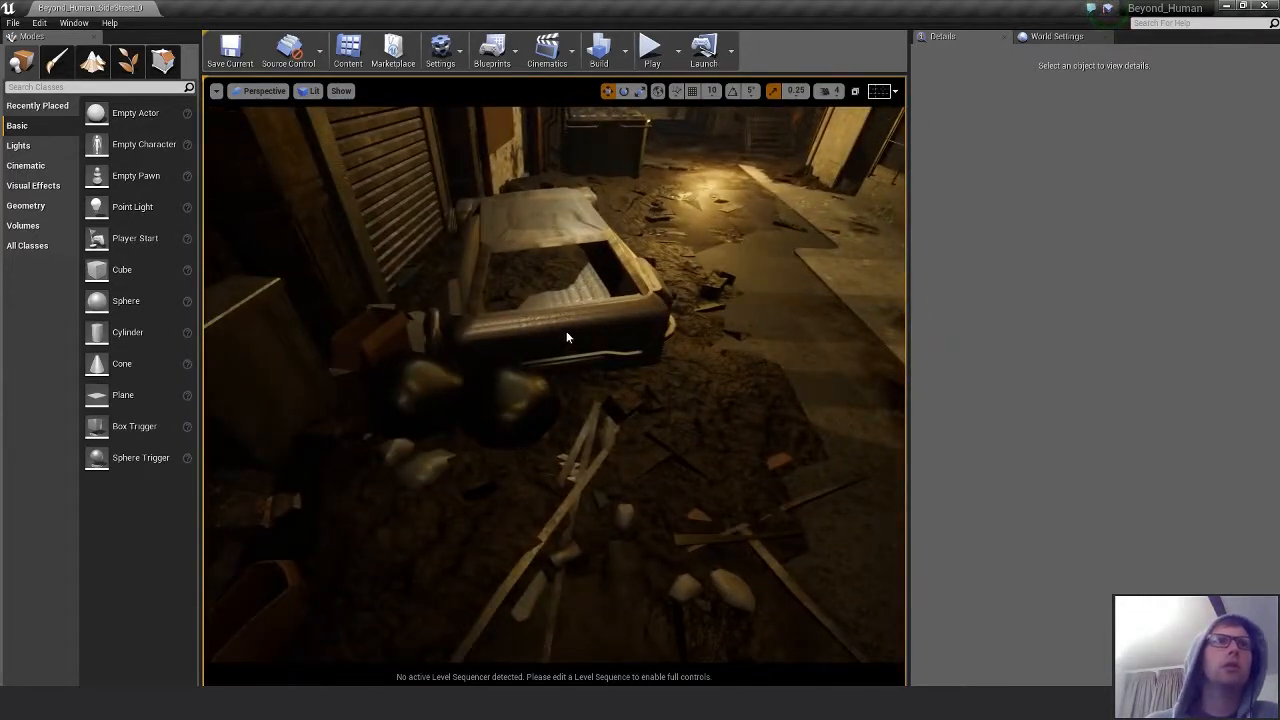
key("s")
right_click_drag(502, 480, 606, 436)
key("s")
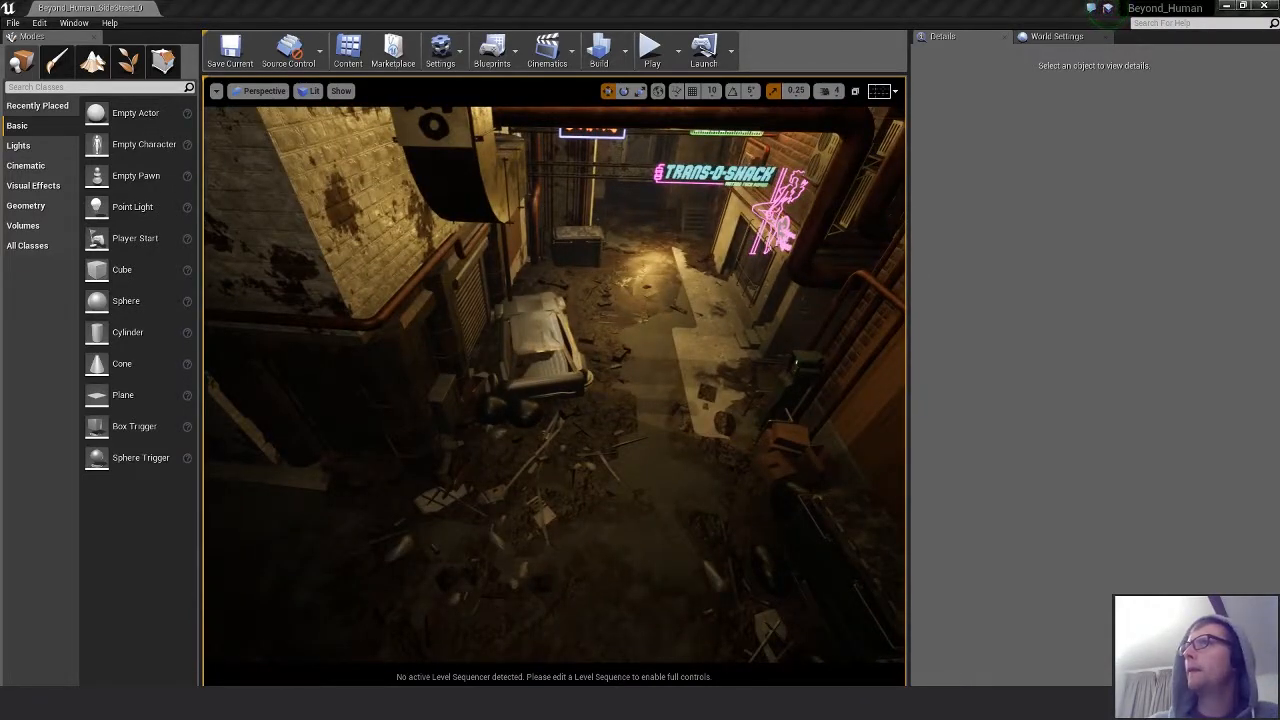
Place the Box_B_Sculpt cardboard box on the alley floor near the dark doorway and flip it about 179° around X.
left_click_drag(973, 519, 420, 500)
key("f")
right_click_drag(420, 500, 380, 500, "alt")
left_click_drag(380, 500, 330, 482, "alt")
key("e")
left_click_drag(608, 364, 689, 461)
key("w")
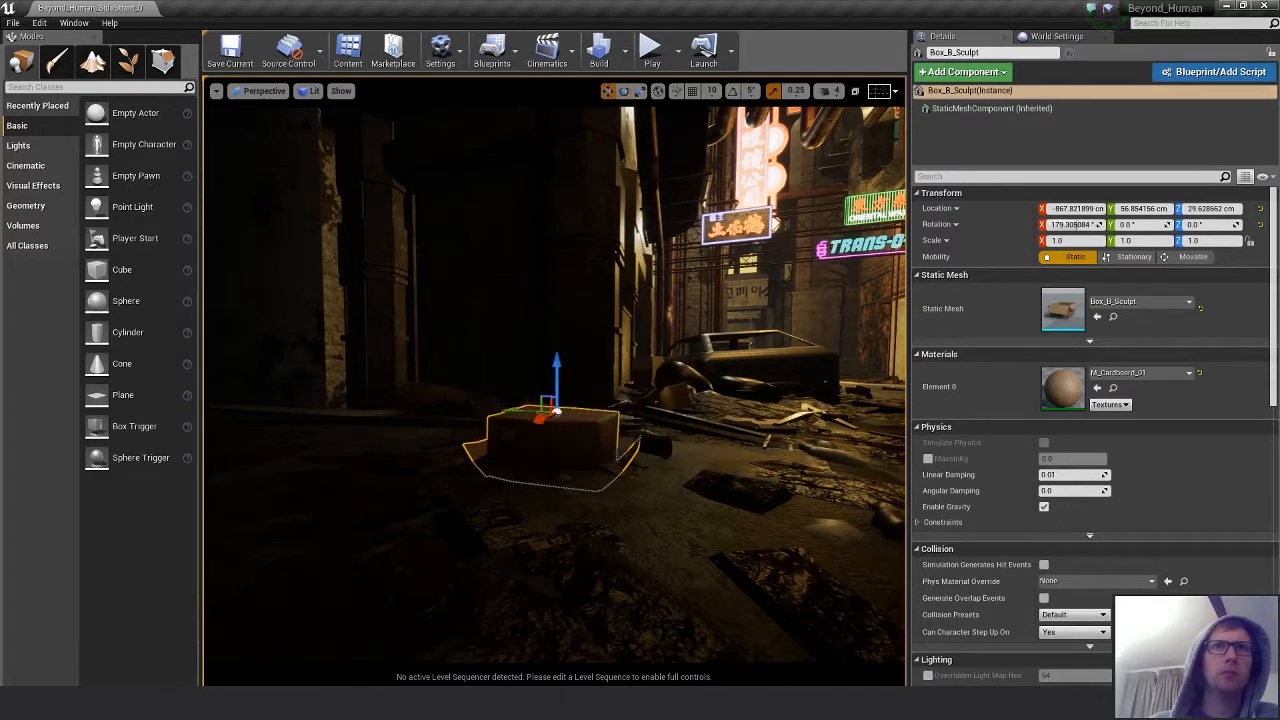
Turn the flipped cardboard box to about -32° around Z, adjust its position on the ground, and deselect it.
left_click_drag(557, 412, 505, 458, "alt")
key("e")
key("w")
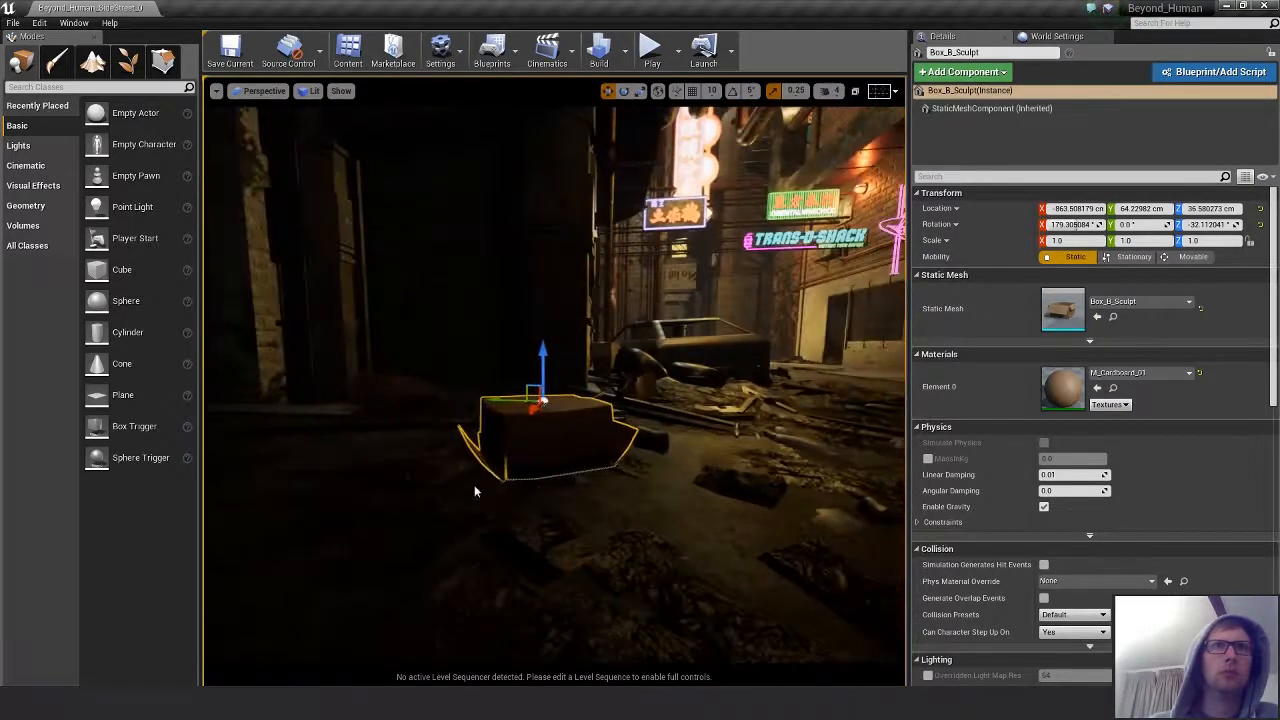
left_click_drag(543, 400, 534, 474)
key("Escape")
Place a Bin_Bag_B mesh behind the flipped cardboard box at about X -953, Y 107, Z 31 cm.
key("s")
mouse_move(534, 474)
right_mouse_down()
mouse_move(530, 450)
mouse_move(545, 465)
mouse_move(534, 476)
right_mouse_up()
key("w")
right_click_drag(731, 376, 750, 470)
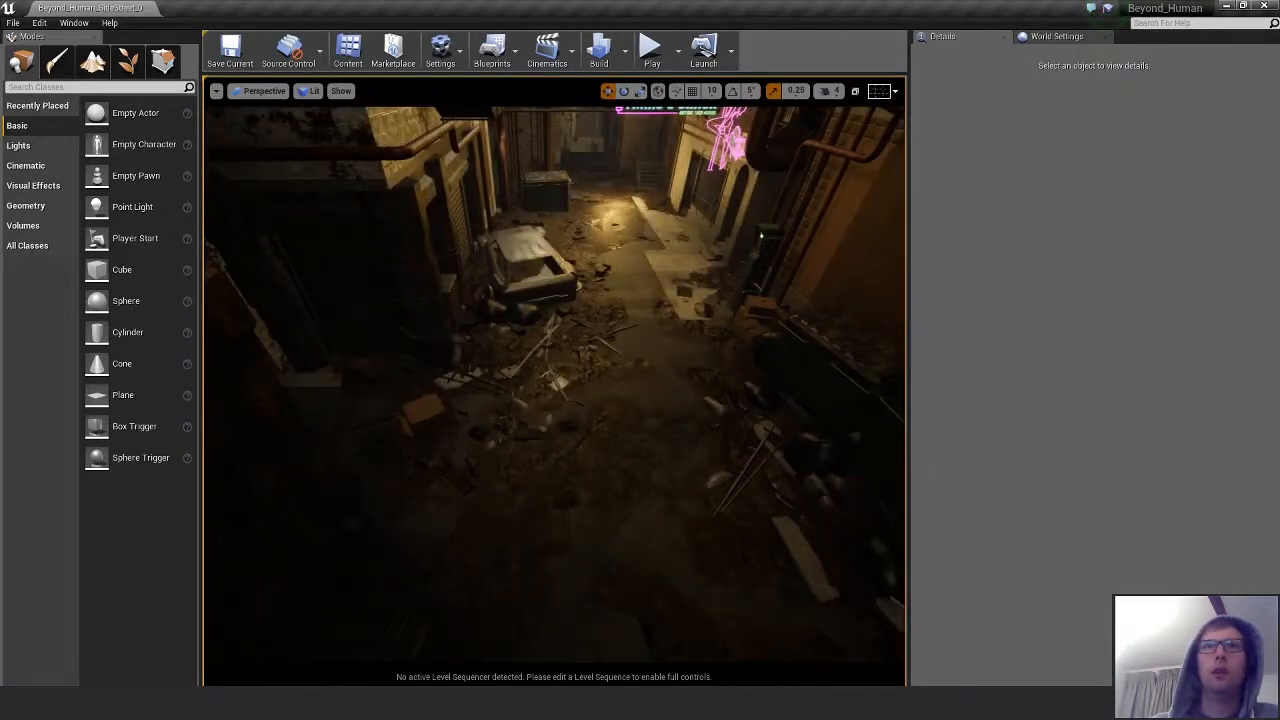
left_click(818, 455)
left_click_drag(818, 455, 400, 370, "alt")
key("f")
scroll(780, 551, "down", 5)
Turn the bin bag behind the box to about -163° around Z and scale it to 1.25 in X.
left_click_drag(780, 551, 830, 535, "alt")
key("e")
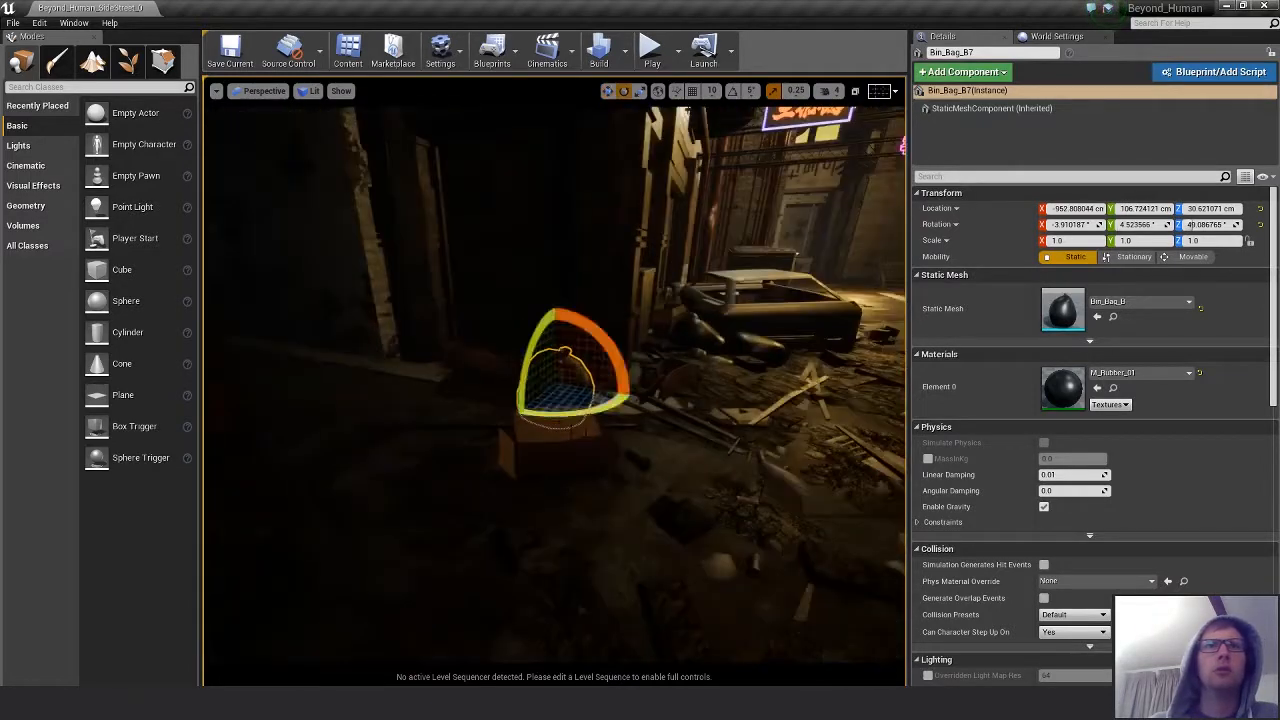
left_click_drag(588, 409, 530, 410)
left_click_drag(453, 389, 556, 480)
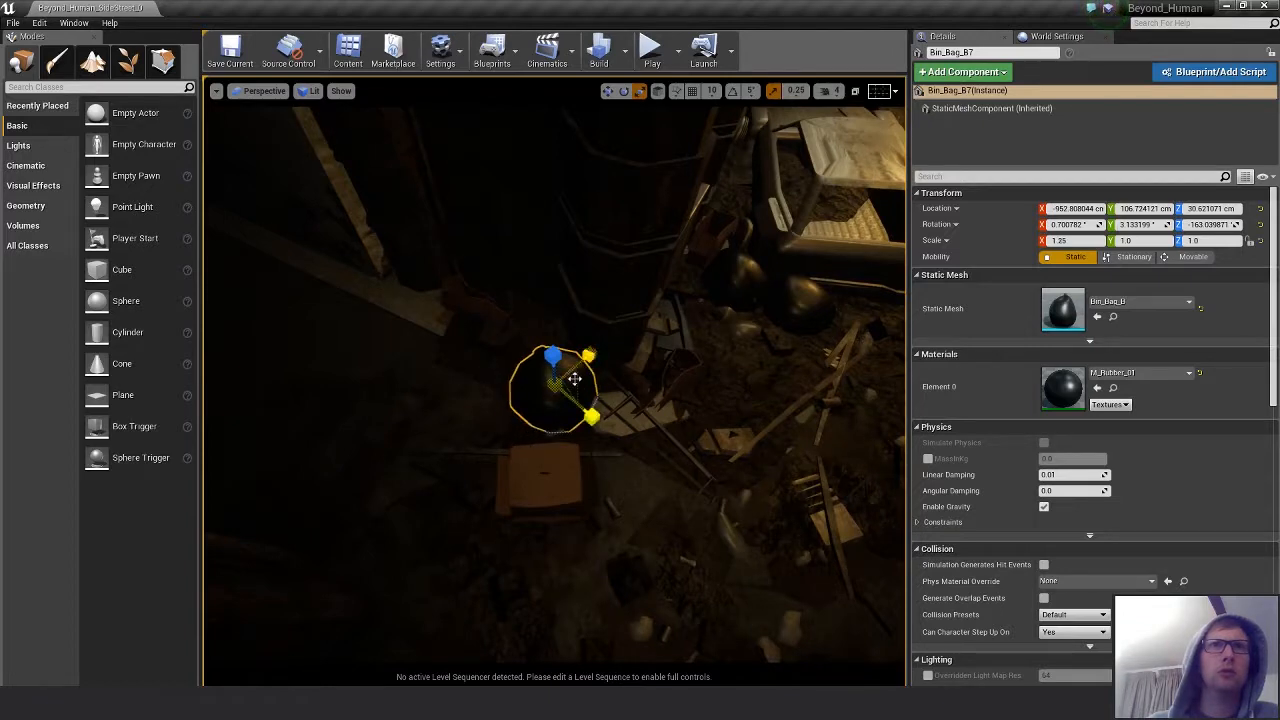
left_click_drag(705, 444, 672, 325, "alt")
Duplicate the bin bag to about X -964, Y 189, Z 23 cm, with Y scale 0.75 and a tilt of about -63° around X.
key("w")
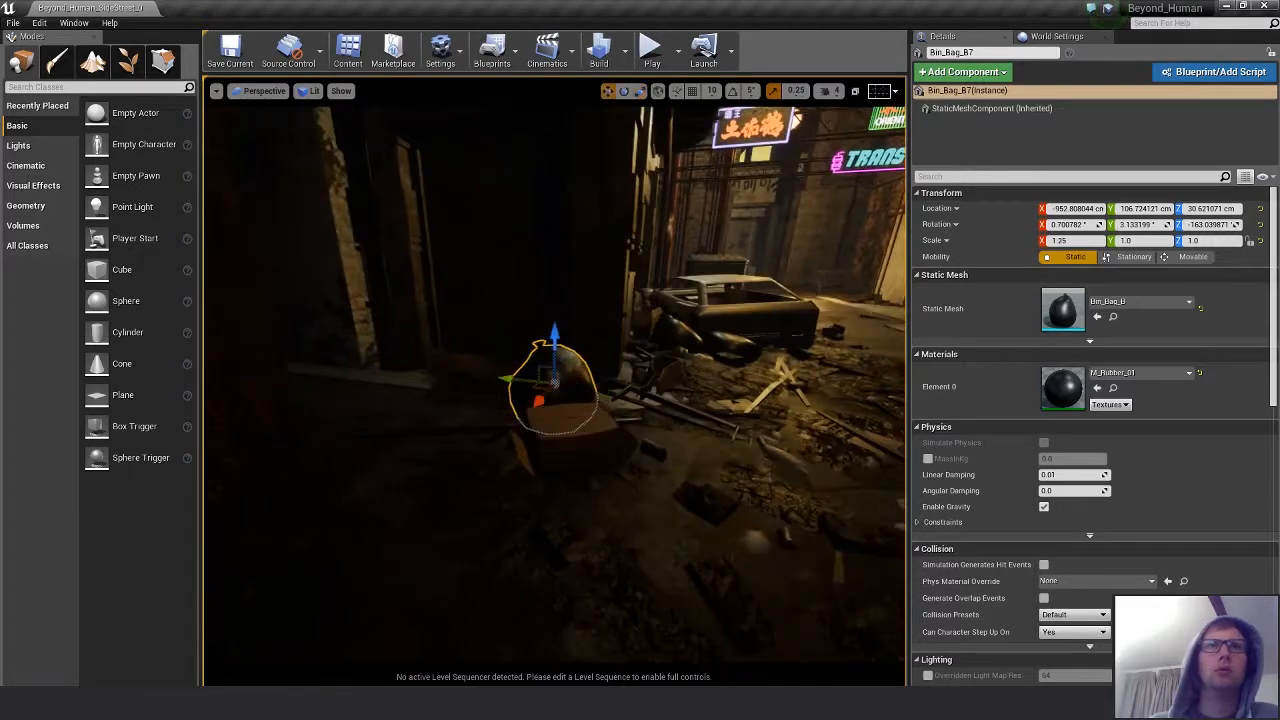
left_click_drag(571, 397, 447, 403)
key("e")
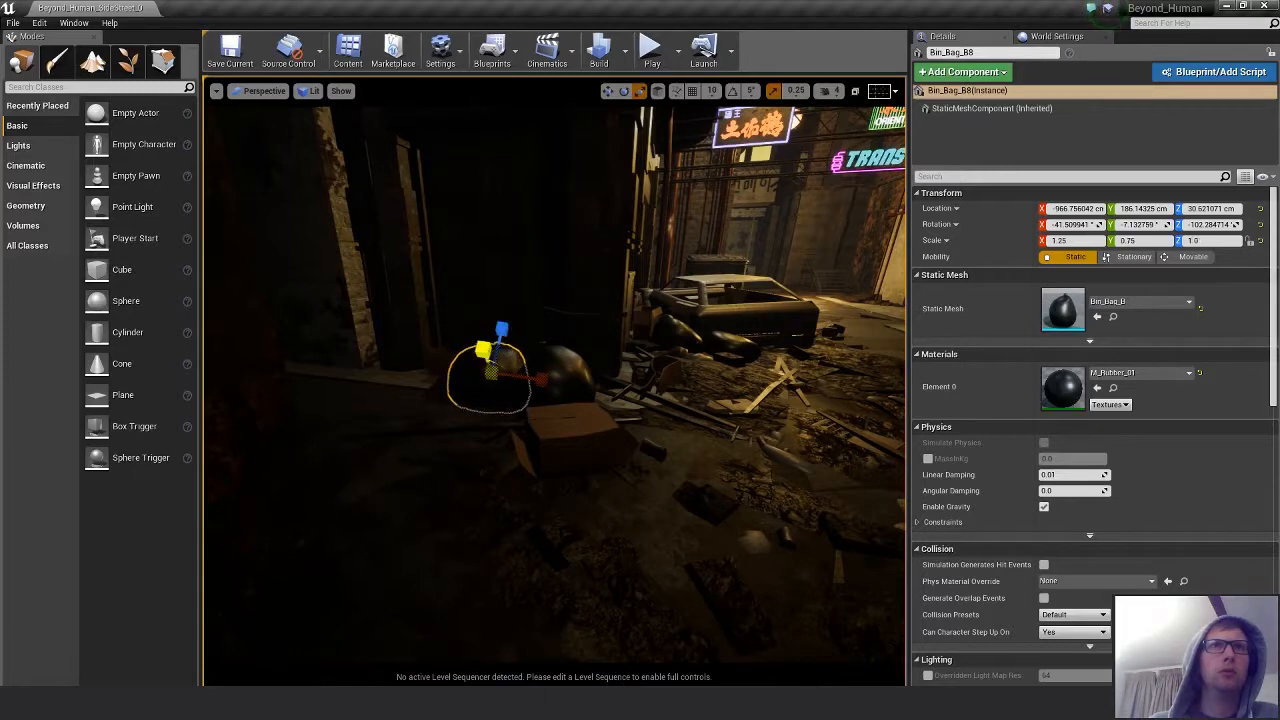
left_click_drag(490, 361, 447, 392, "alt")
key("e")
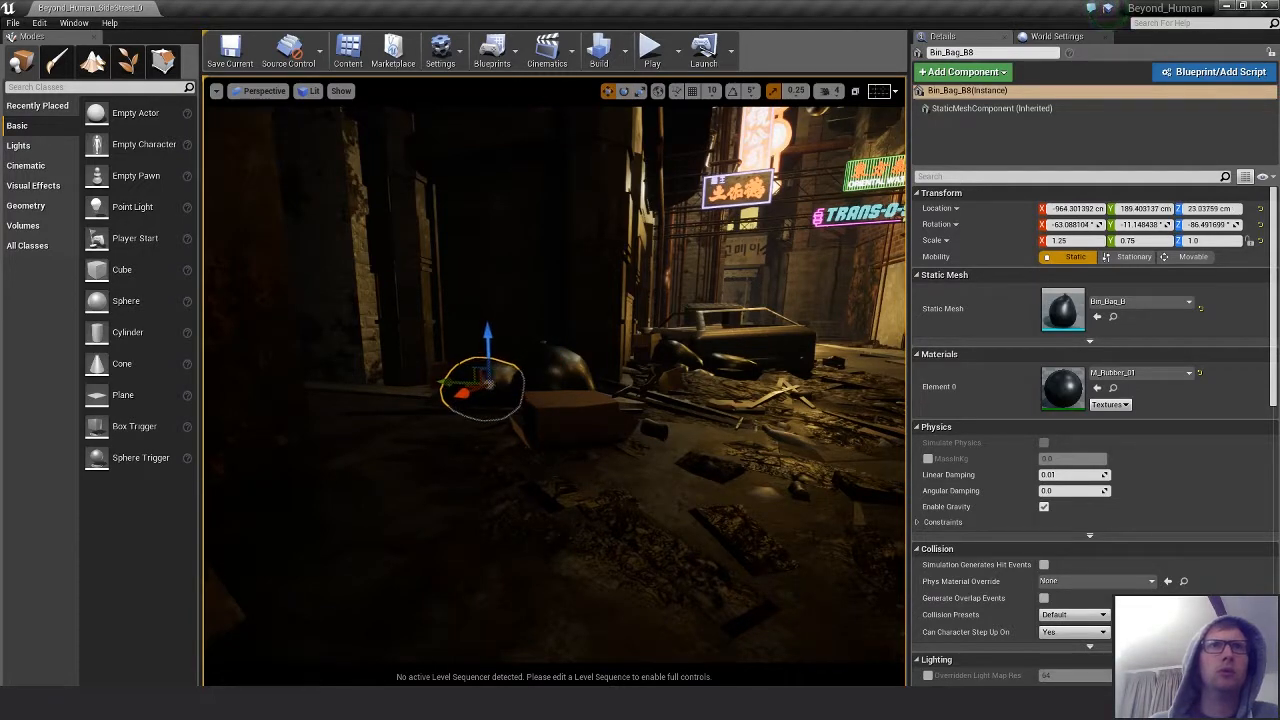
left_click(535, 345, "ctrl")
key("Escape")
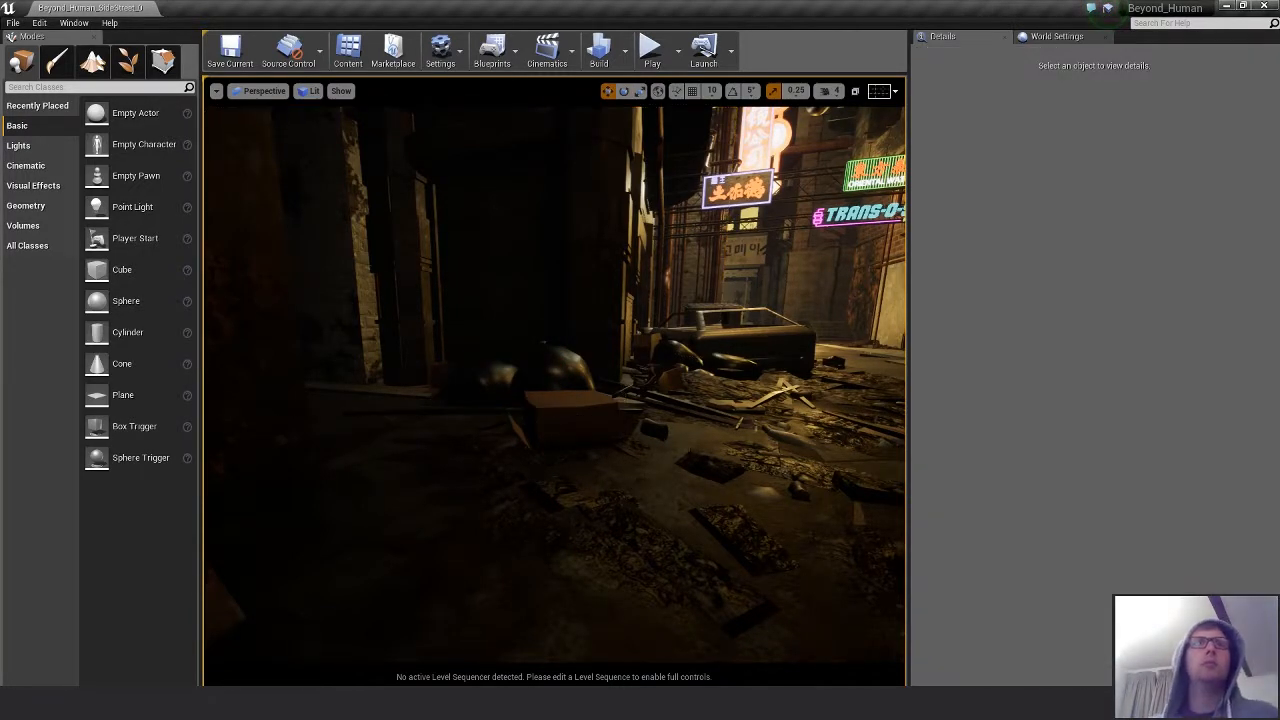
Duplicate the debris scatter by the shutter wall and raise the copy to about Z 26.7 cm.
key("s")
right_click_drag(535, 345, 570, 345)
mouse_move(651, 431)
right_mouse_down()
mouse_move(682, 431)
mouse_move(661, 431)
right_mouse_up()
key("d")
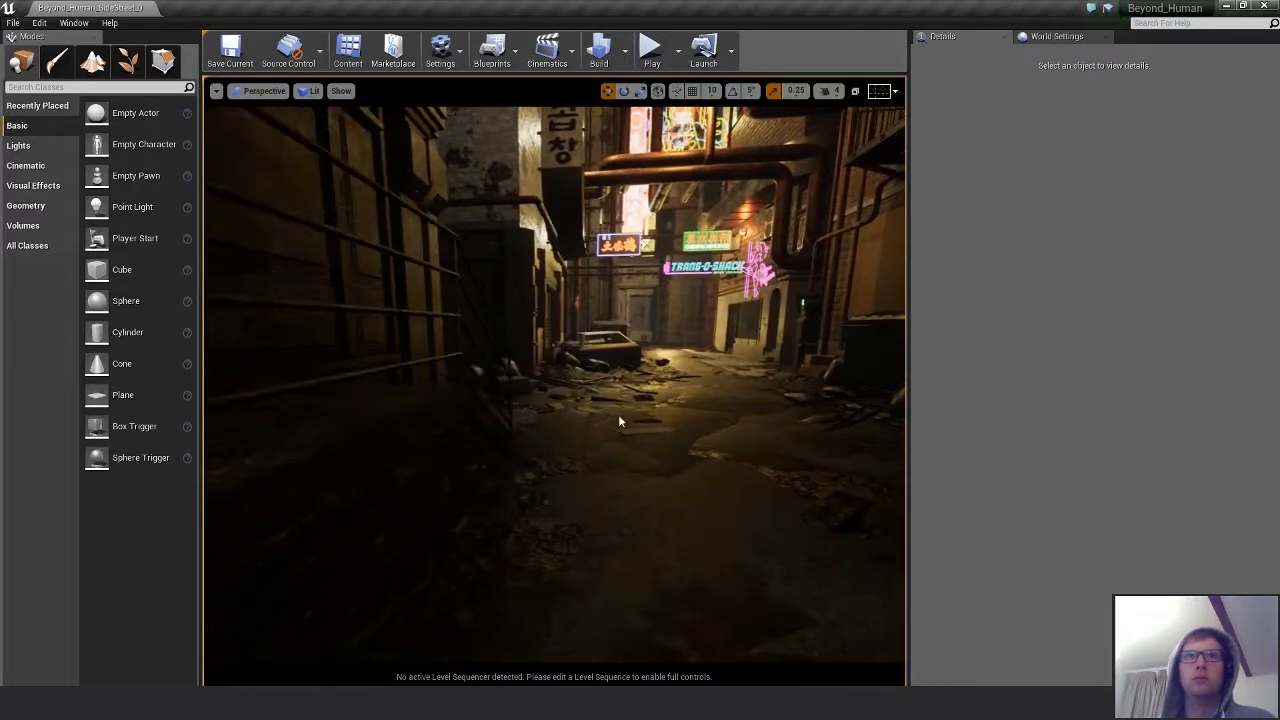
scroll(618, 414, "up", 6)
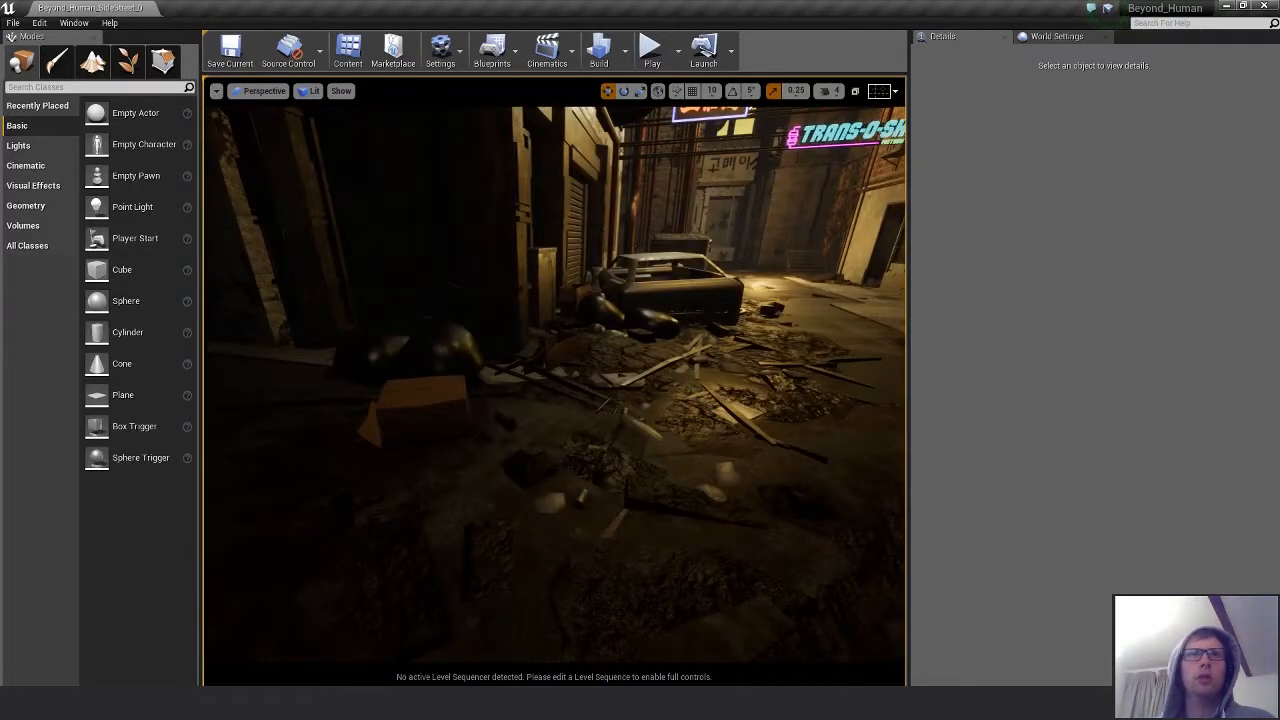
left_click(618, 414)
key("f")
left_click_drag(618, 414, 565, 412, "alt")
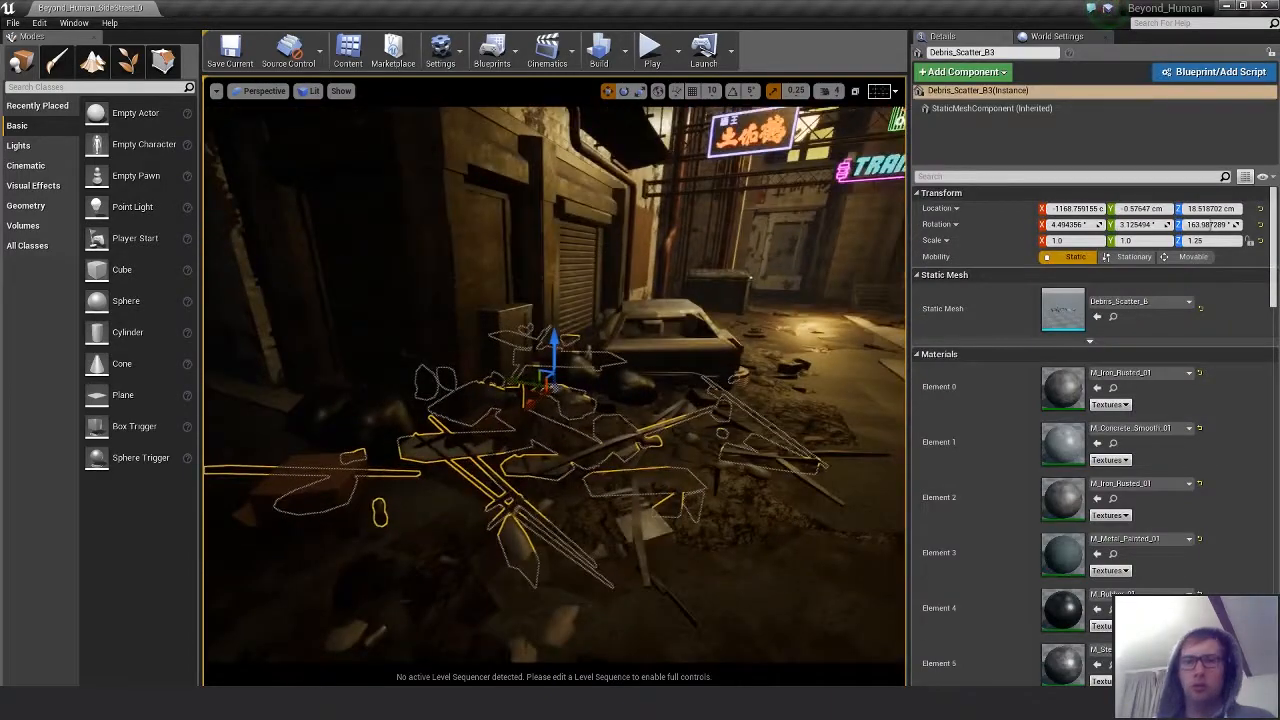
left_click_drag(553, 345, 557, 330, "alt")
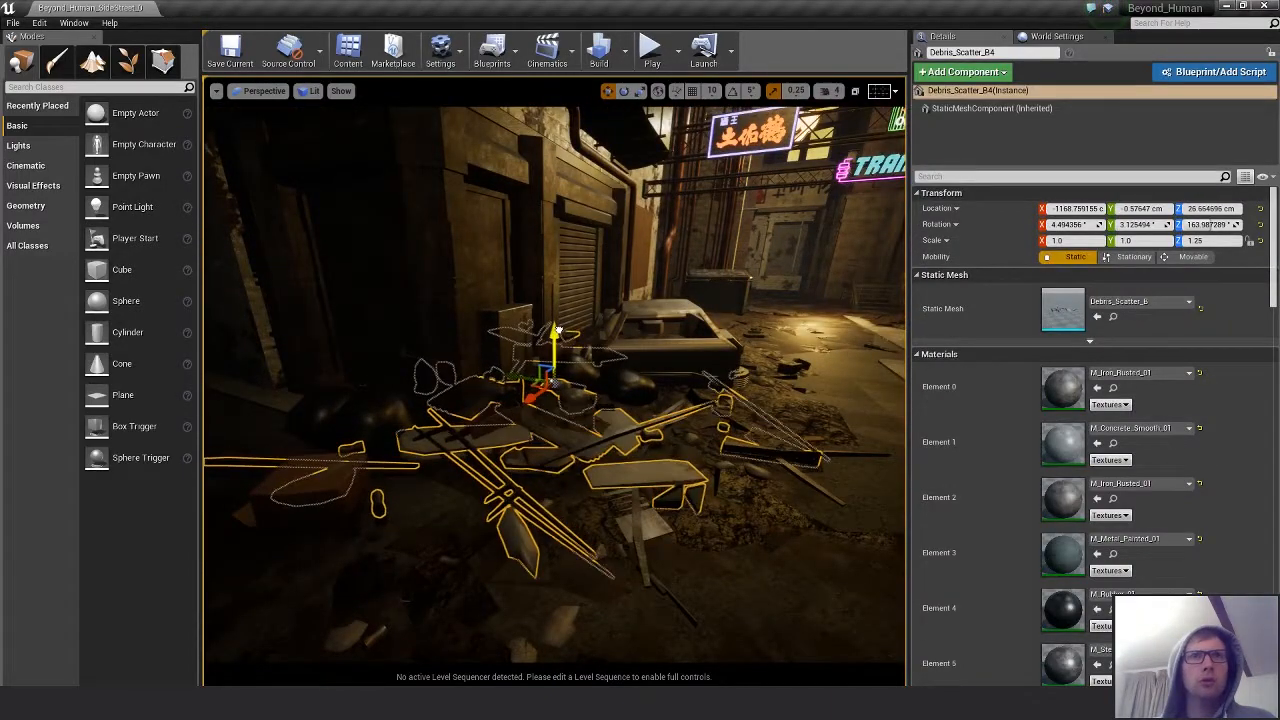
Turn the copied debris scatter to about -47° around Z, tilt it slightly, and move it to about X -1183, Y 10 cm.
key("e")
left_click_drag(598, 410, 450, 411)
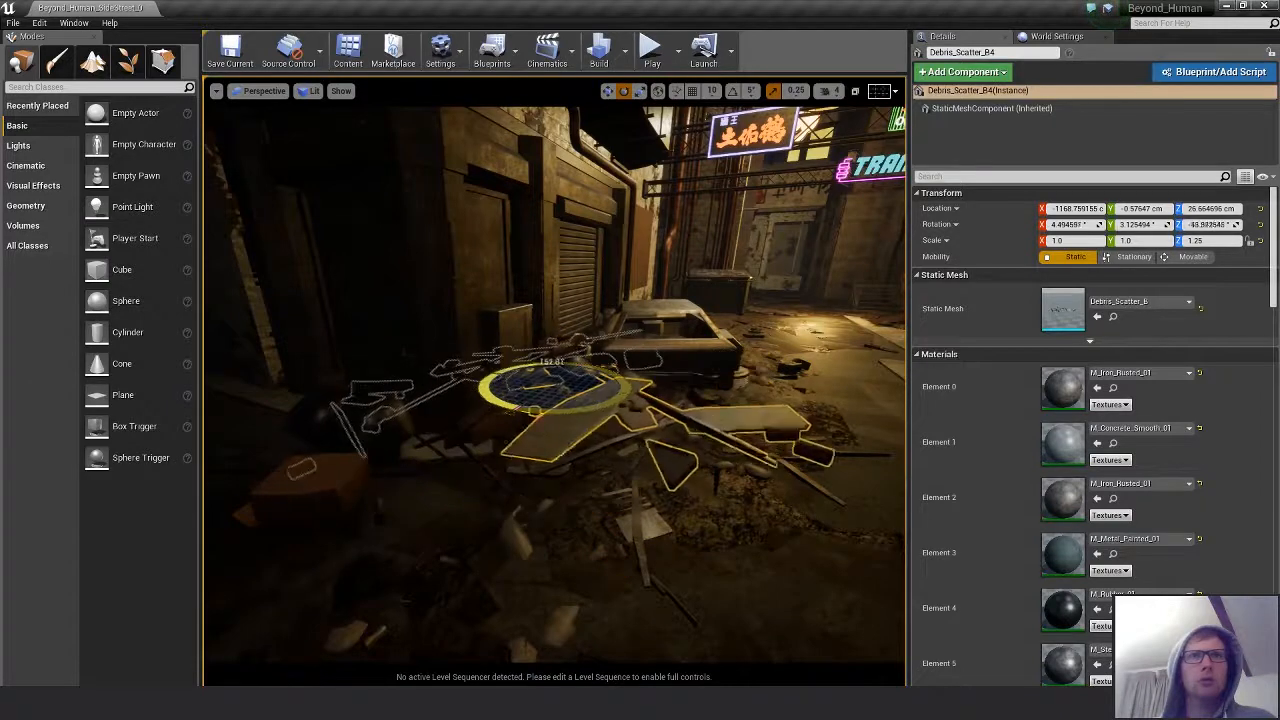
left_click_drag(719, 410, 715, 410)
left_click_drag(605, 345, 572, 406)
key("w")
key("e")
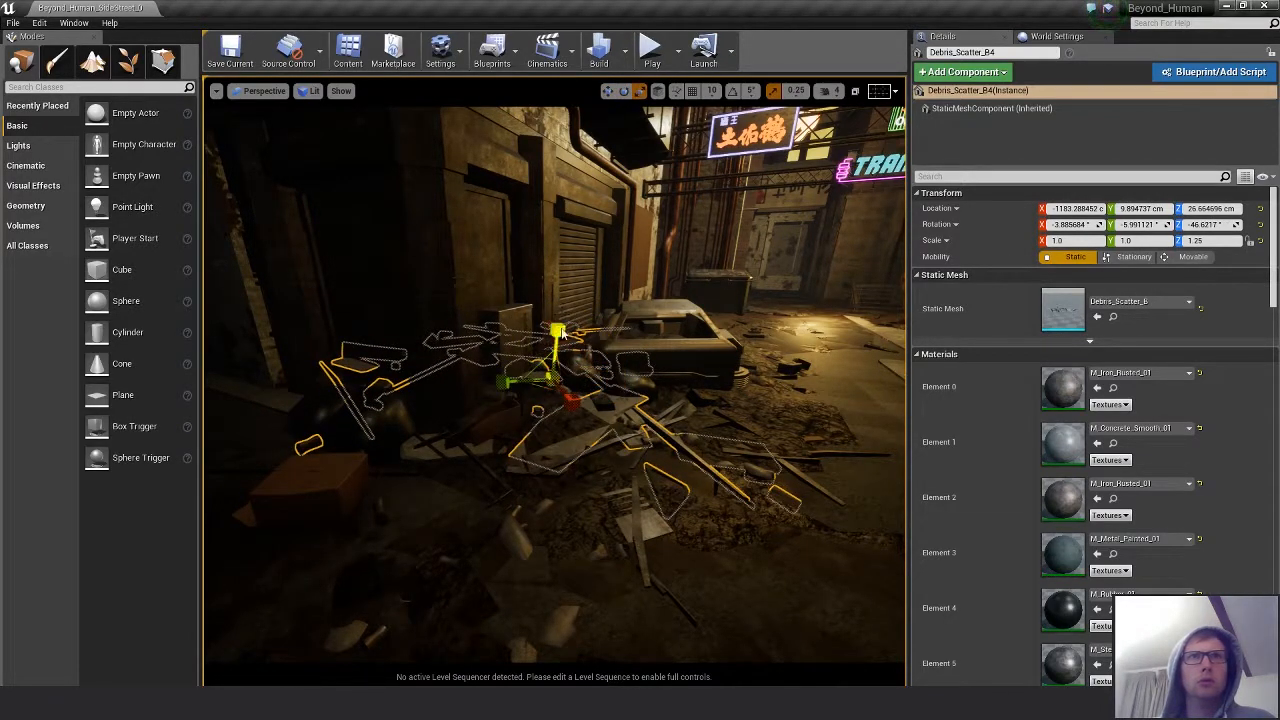
Scale the copied debris scatter to 0.75, 0.75, 1.75, move it to about X -1310, Y -71 cm, and turn it to about -176°.
left_click_drag(516, 382, 509, 405)
left_click_drag(604, 341, 617, 310)
key("ctrl+z")
key("e")
key("w")
mouse_move(617, 364)
right_mouse_down()
mouse_move(625, 340)
mouse_move(570, 355)
mouse_move(630, 345)
right_mouse_up()
key("e")
left_click_drag(632, 340, 596, 395)
left_click_drag(552, 358, 549, 373)
left_click_drag(628, 333, 615, 378)
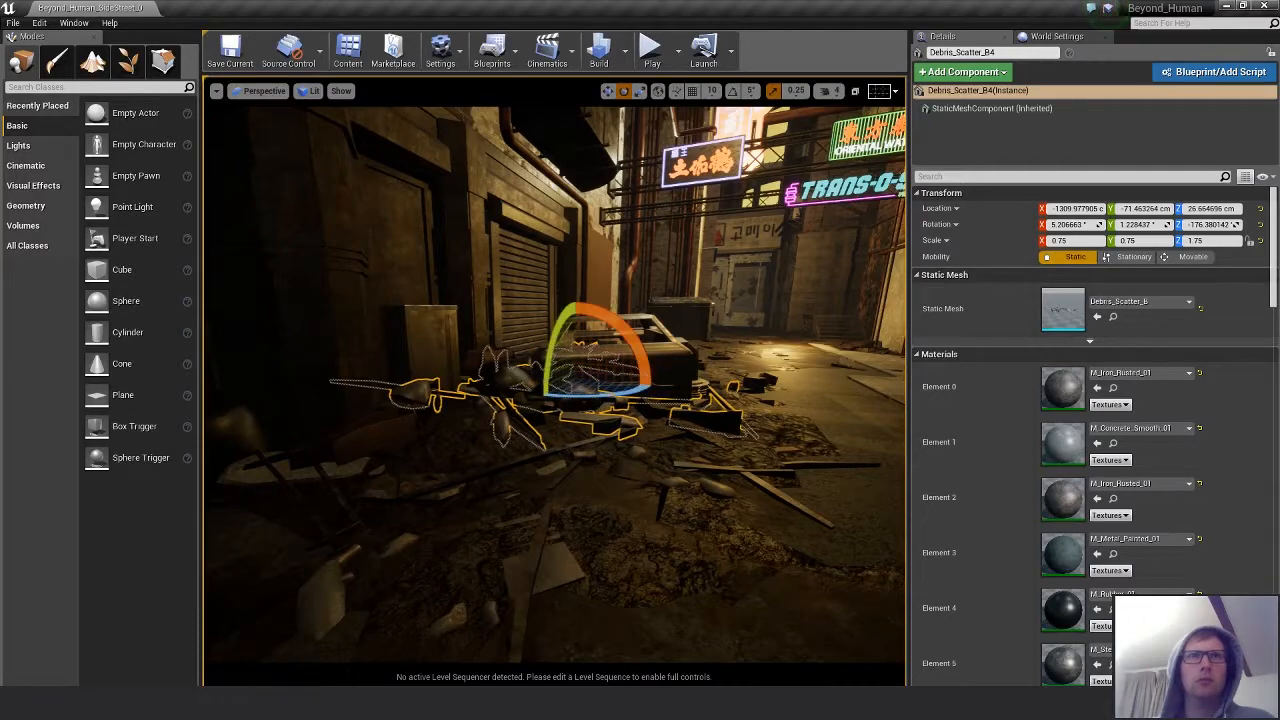
key("Escape")
Review the debris composition along both sides of the alley from farther back.
key("s")
mouse_move(653, 434)
right_mouse_down()
mouse_move(680, 420)
mouse_move(677, 449)
mouse_move(692, 438)
mouse_move(660, 448)
right_mouse_up()
key("s")
key("d")
key("s")
key("a")
key("d")
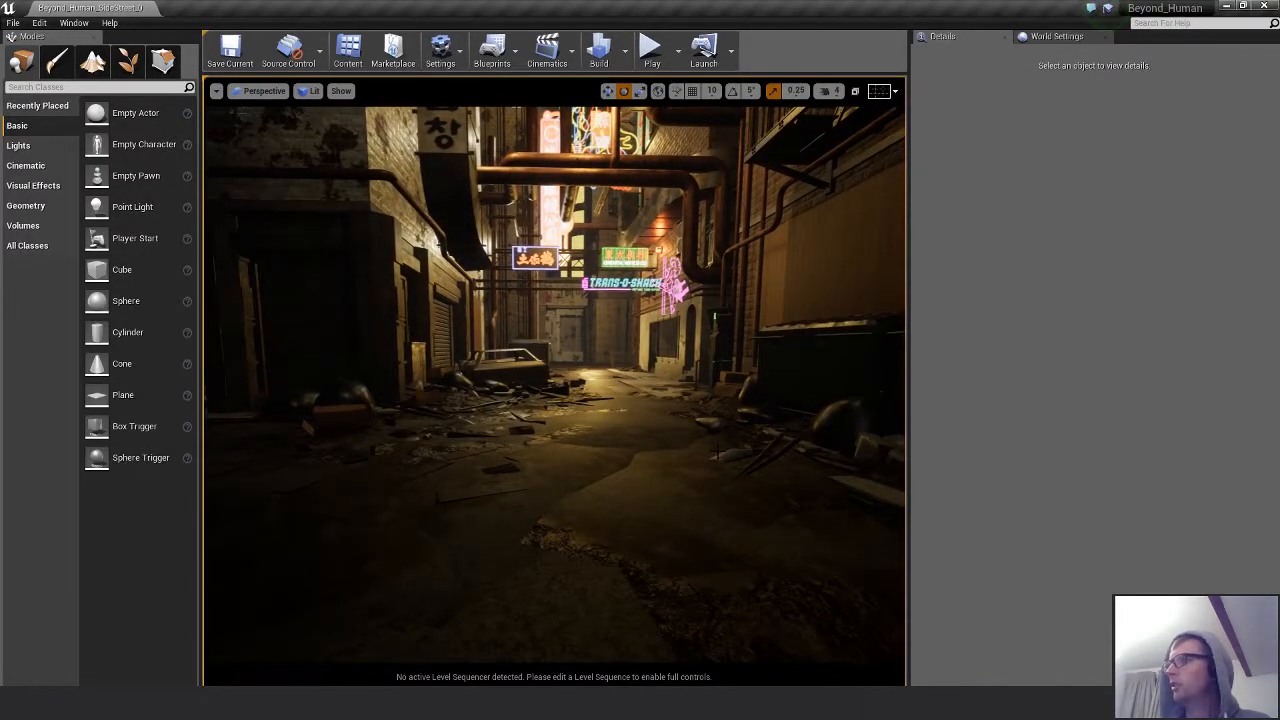
key("s")
mouse_move(583, 447)
right_mouse_down()
mouse_move(611, 437)
mouse_move(592, 453)
right_mouse_up()
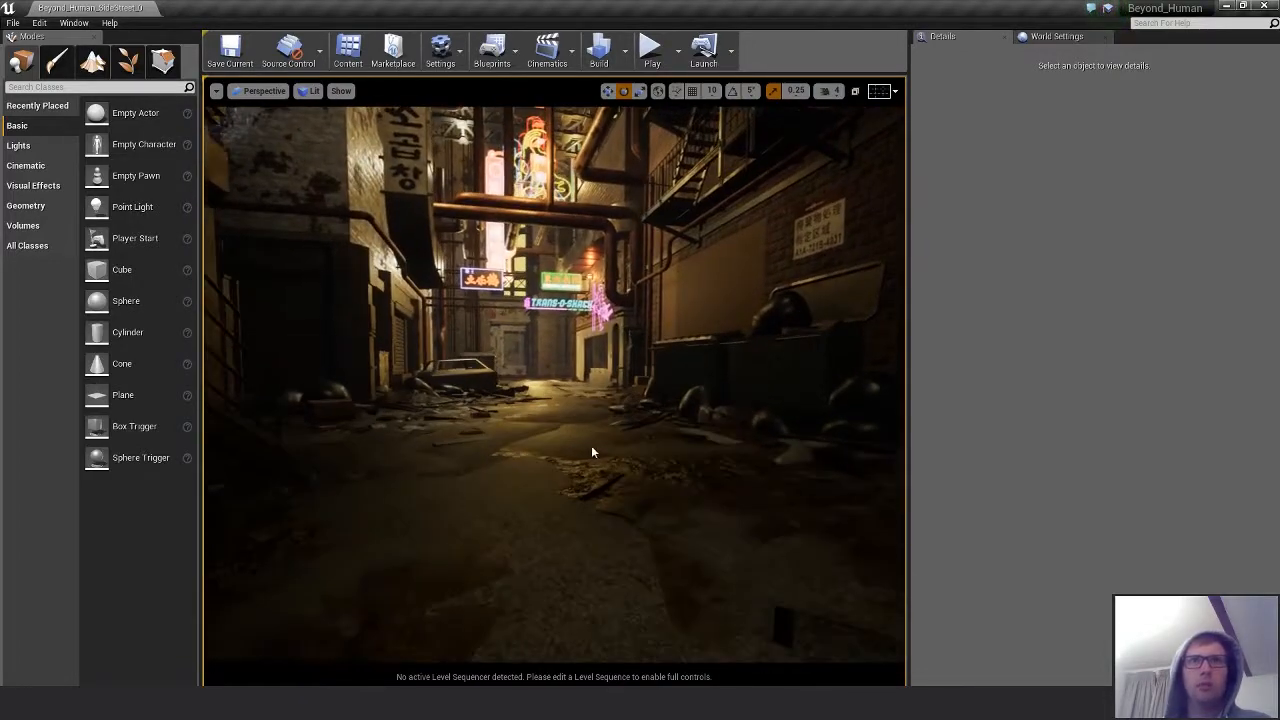
Move the open cardboard box beside the parked car toward the shutter, to about X -1358 cm.
right_click_drag(522, 410, 519, 436)
key("w")
key("s")
key("e")
left_click(508, 543)
key("f")
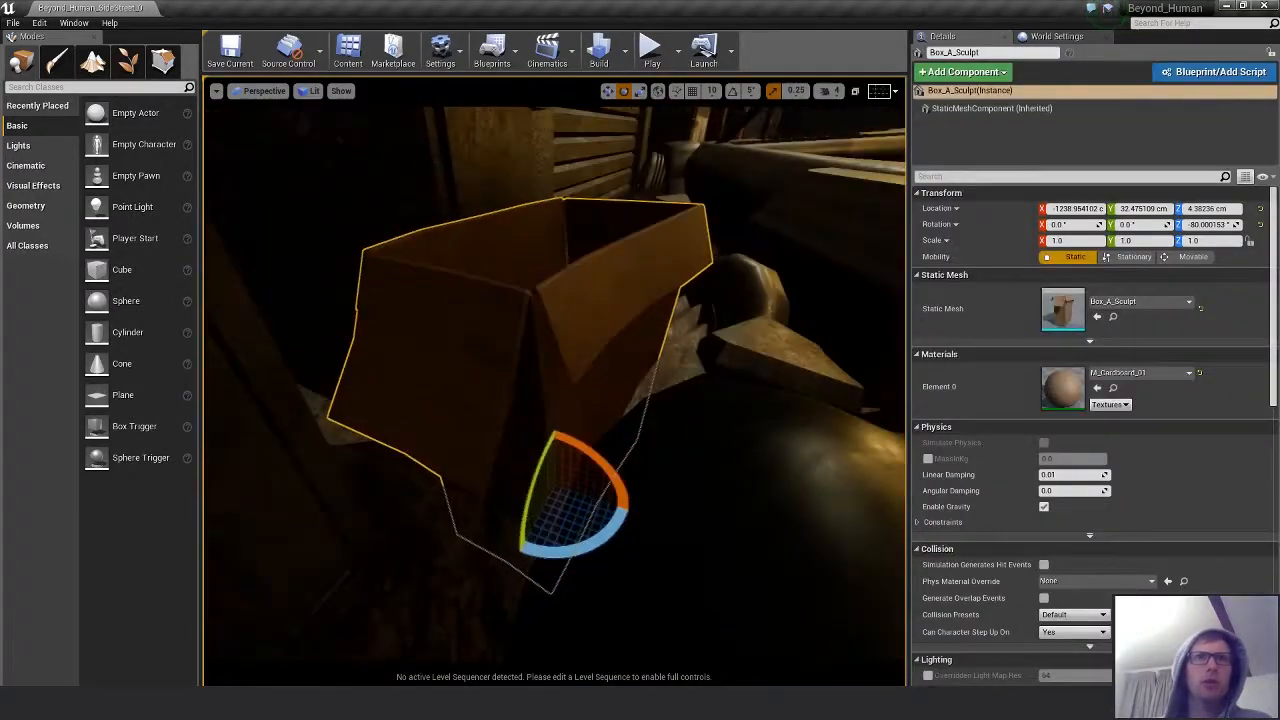
right_click_drag(508, 543, 510, 541)
key("s")
right_click_drag(536, 407, 536, 407)
key("w")
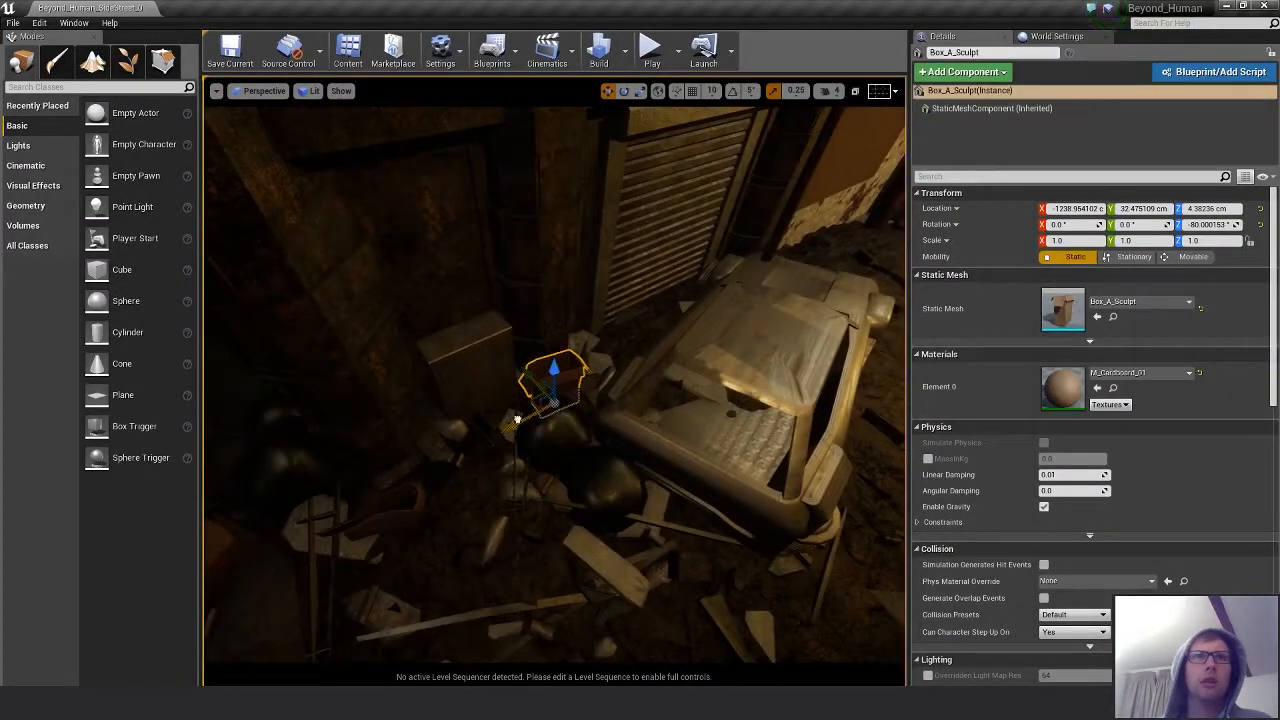
left_click_drag(517, 420, 602, 385)
key("q")
right_click_drag(602, 385, 605, 382)
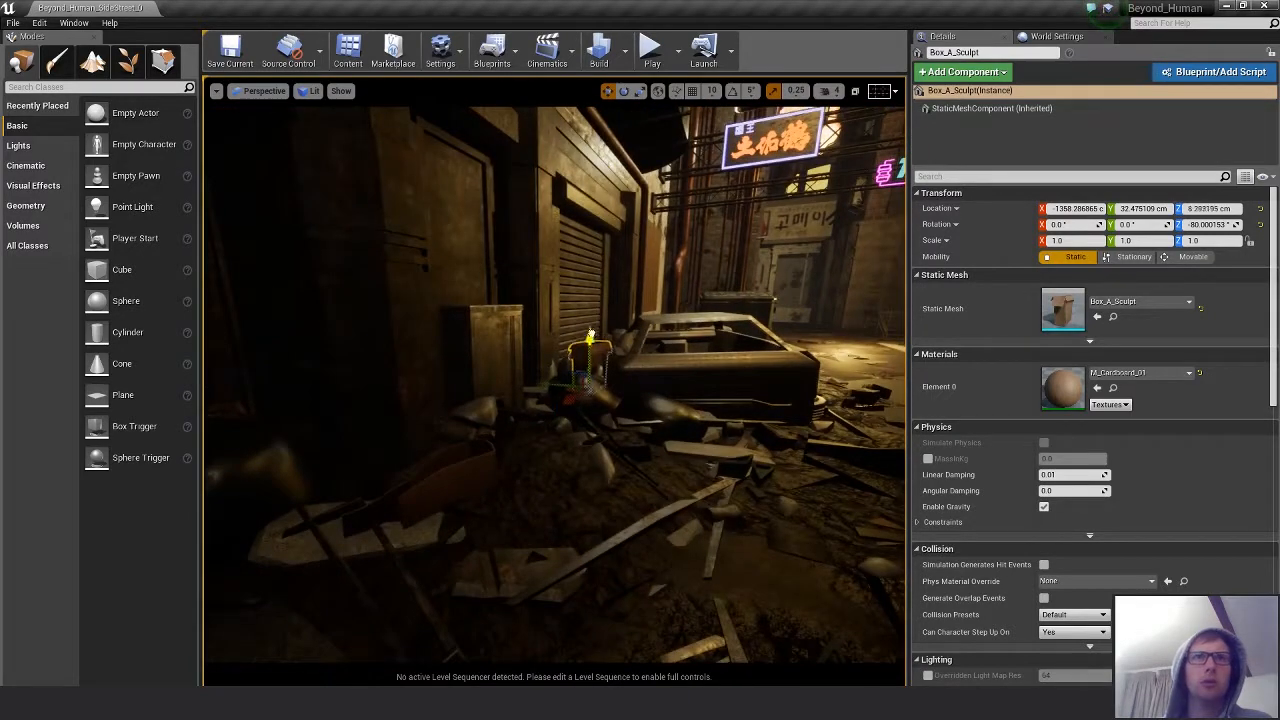
Raise the open cardboard box to about Z 19.7 cm, tilt it about -13° around X and 18° around Y, and deselect it.
left_click_drag(651, 366, 641, 379)
left_click_drag(563, 362, 552, 388)
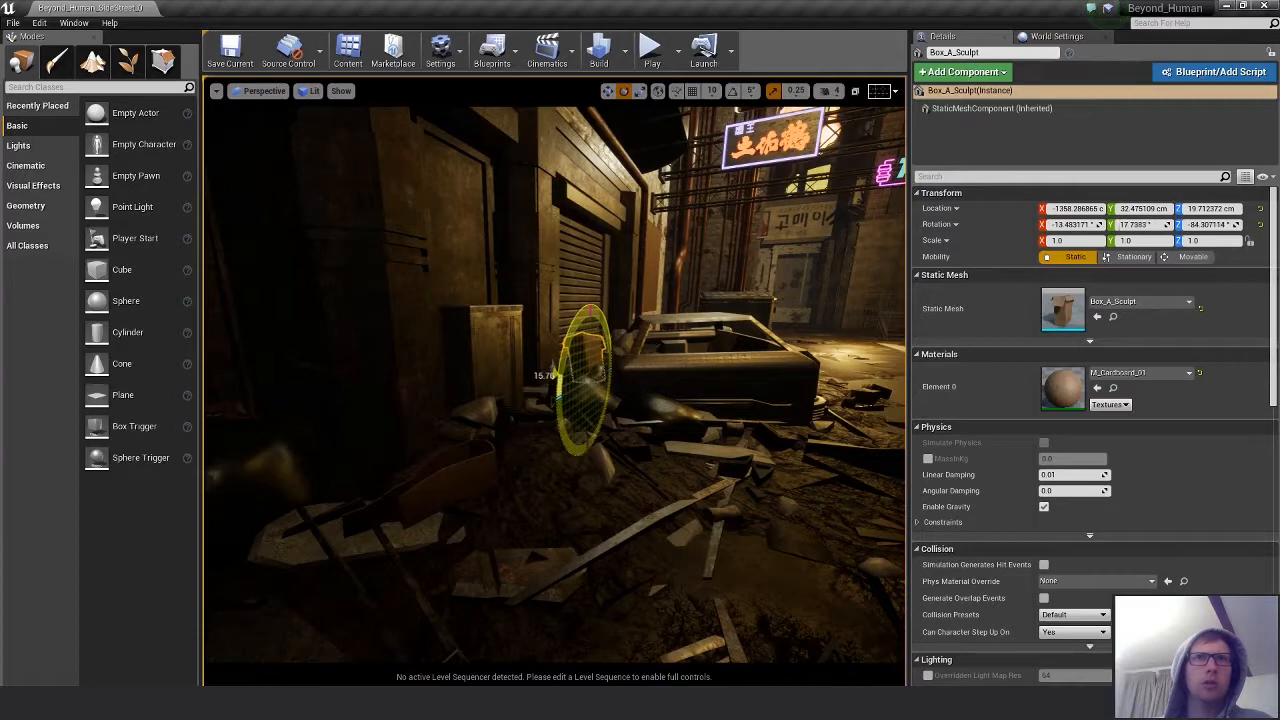
key("Escape")
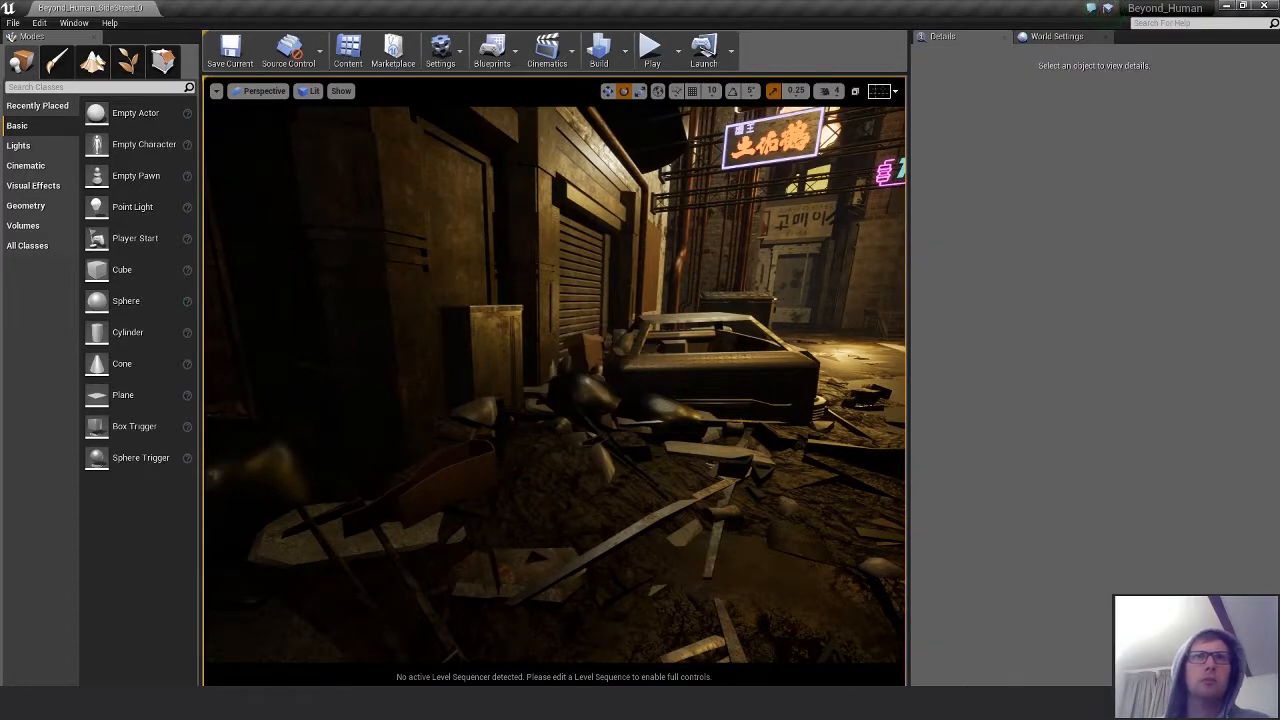
Place another Bin_Bag_B mesh above the existing bin bags beside the parked car, at about Z 61.5 cm.
left_click_drag(590, 400, 560, 432, "alt")
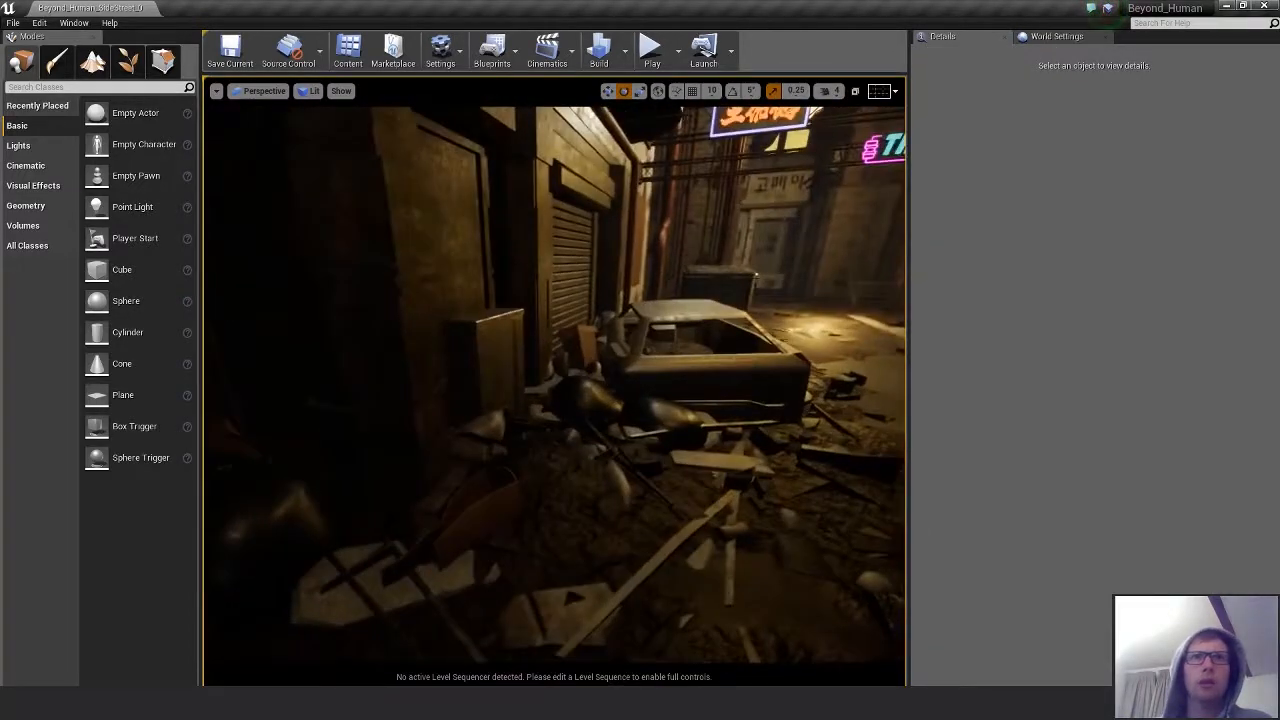
left_click(672, 410)
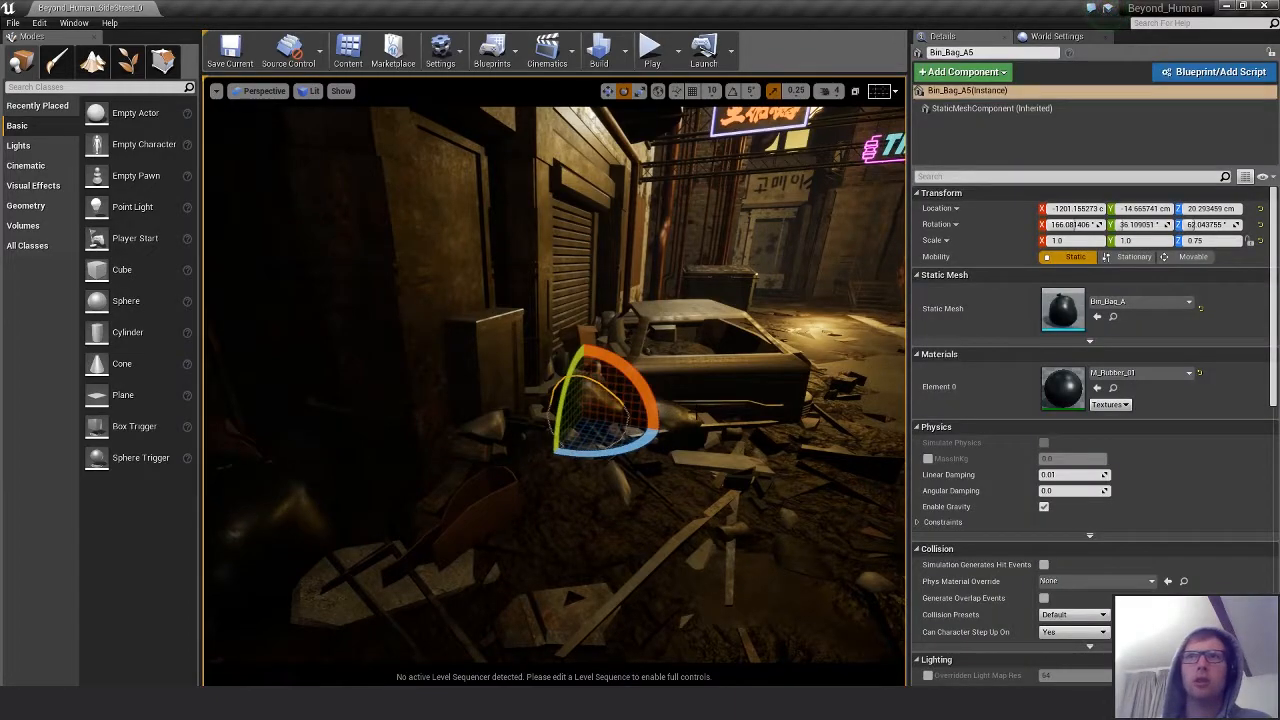
key("1")
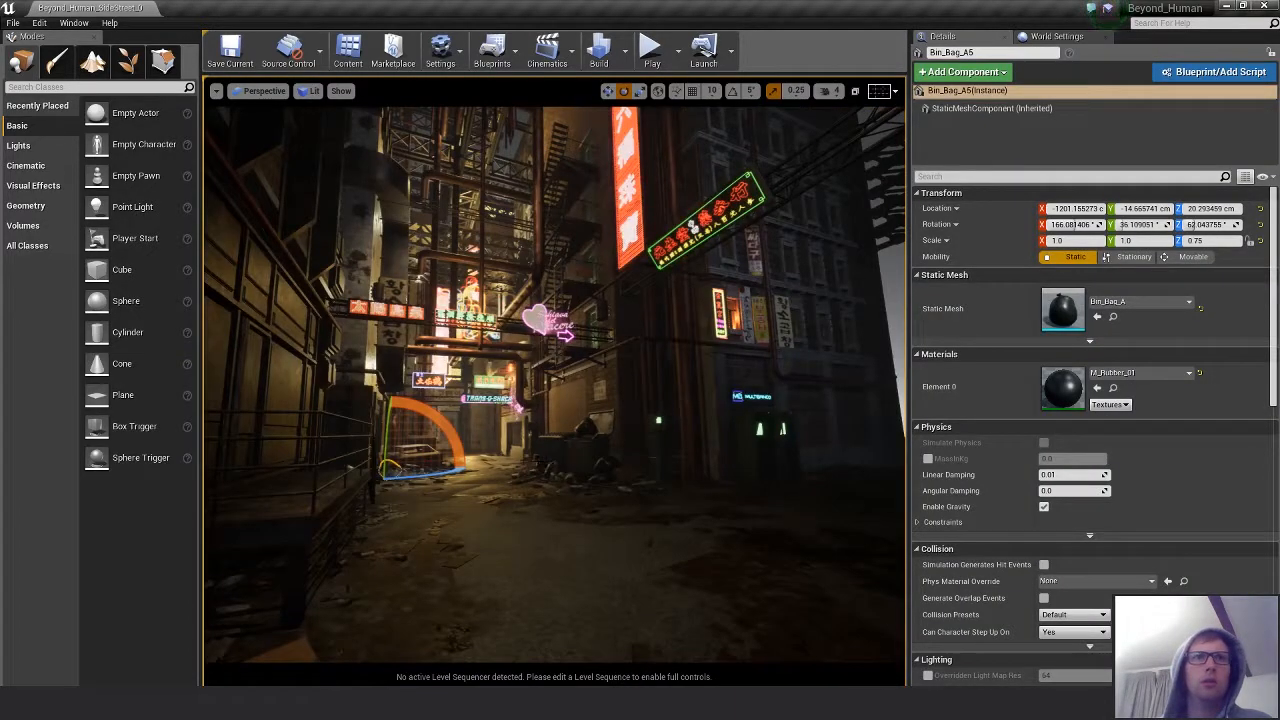
key("f")
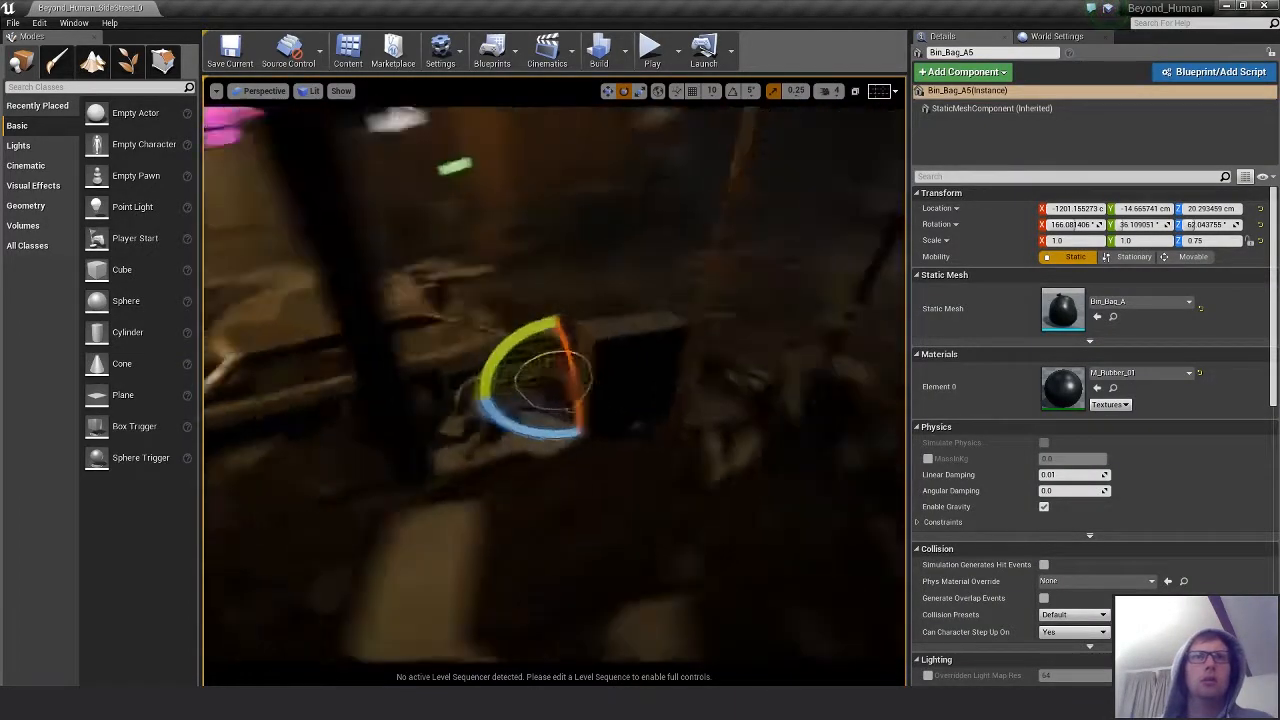
left_click_drag(745, 470, 701, 453, "alt")
left_click(640, 402)
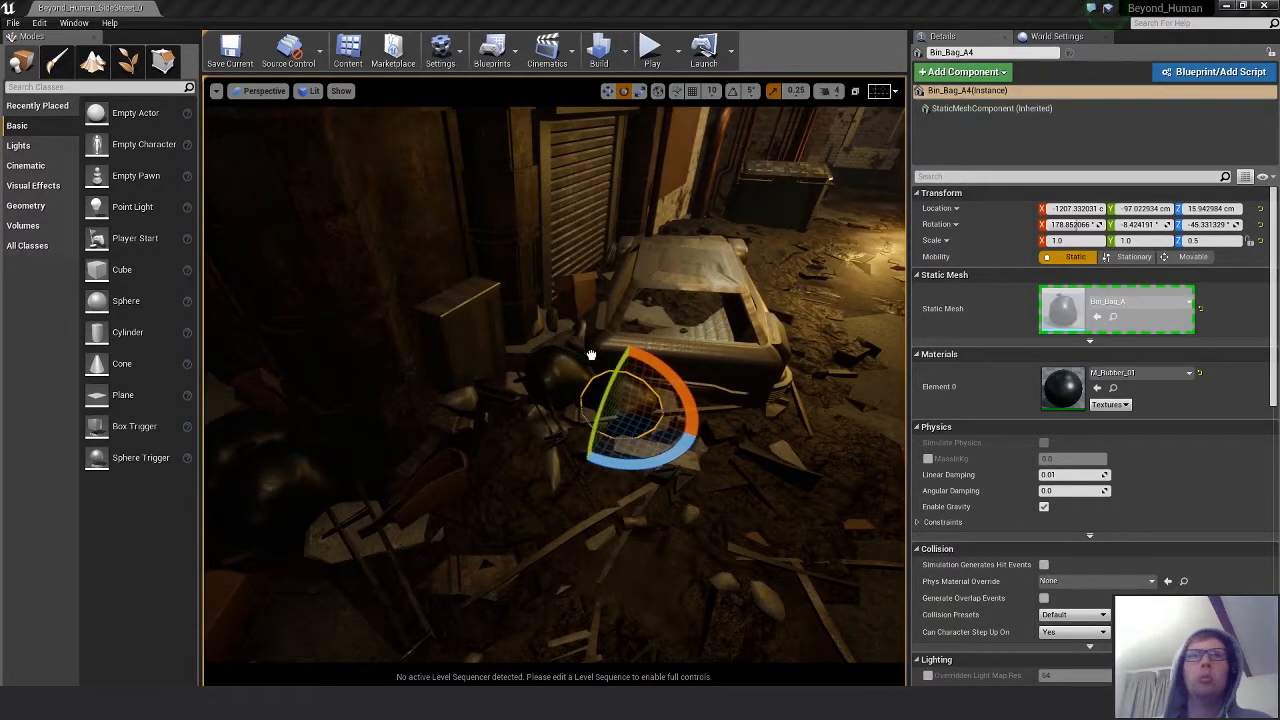
left_click_drag(591, 354, 574, 341)
right_click_drag(761, 361, 750, 428)
key("f")
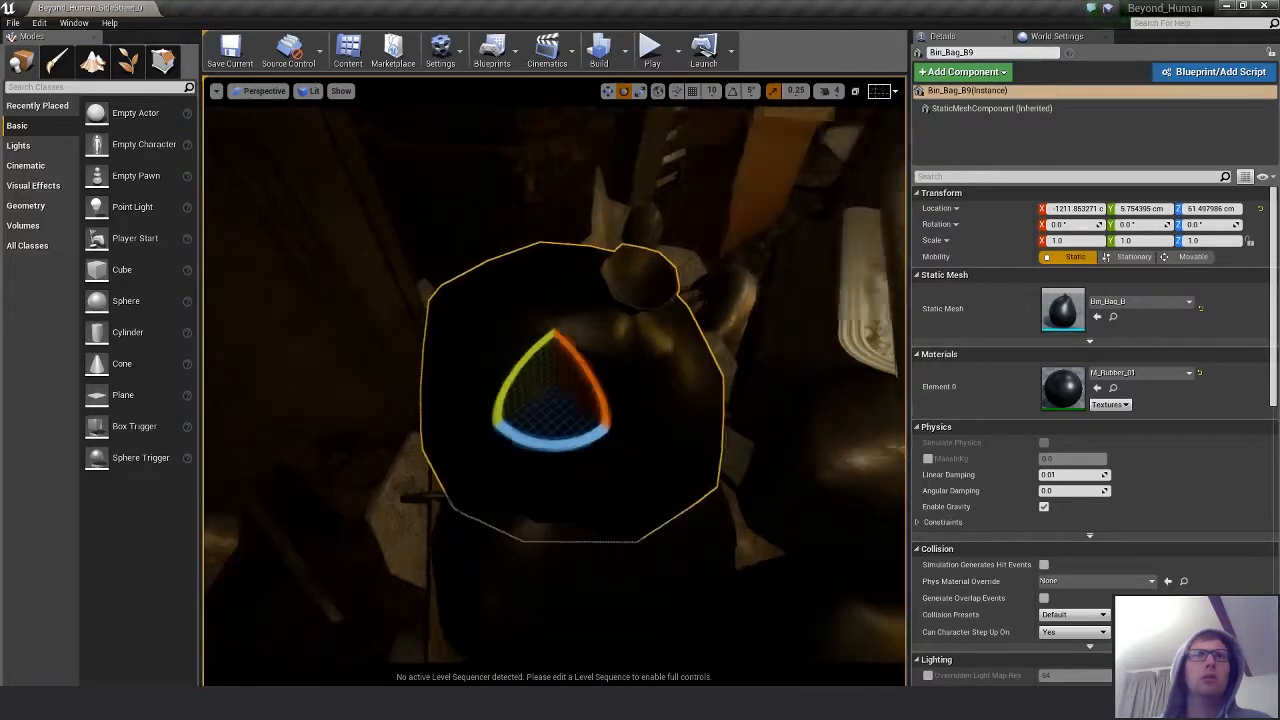
scroll(511, 428, "down", 5)
Move the new bin bag to about X -1263, Y 15 cm, turn it to about 127° around Z, and tilt it about -21° around Y.
key("w")
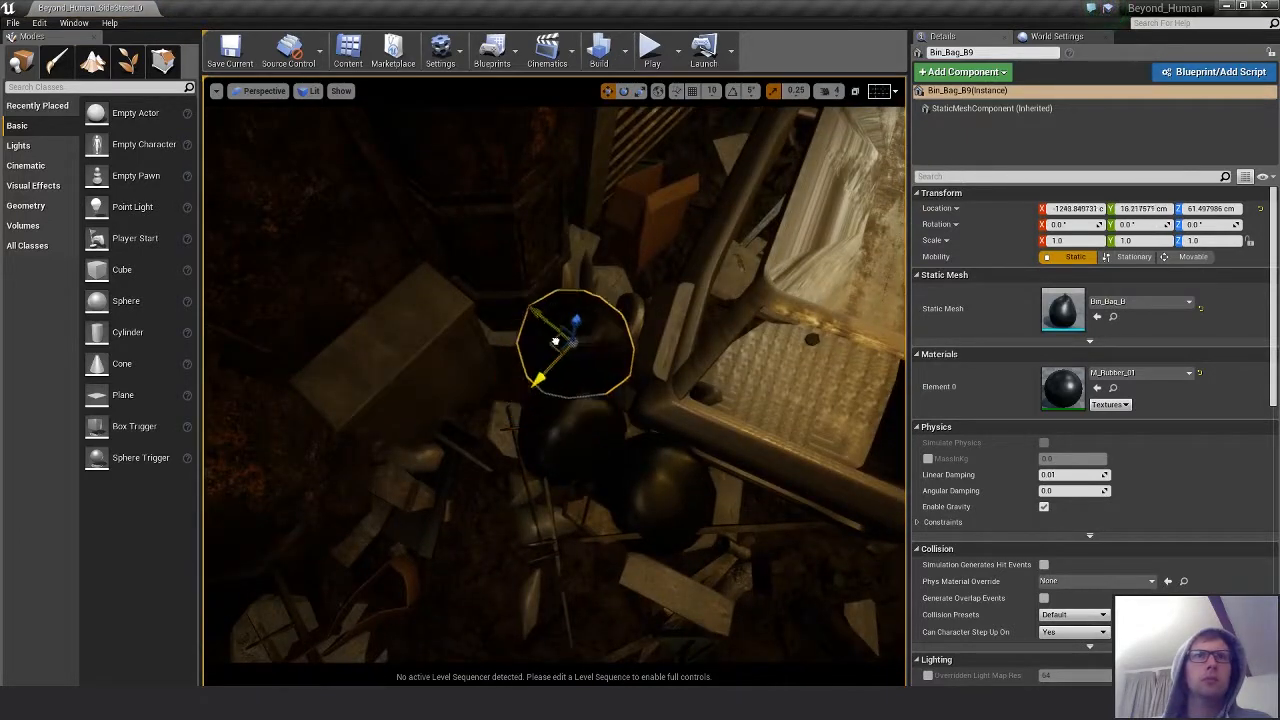
left_click_drag(658, 420, 652, 300, "alt")
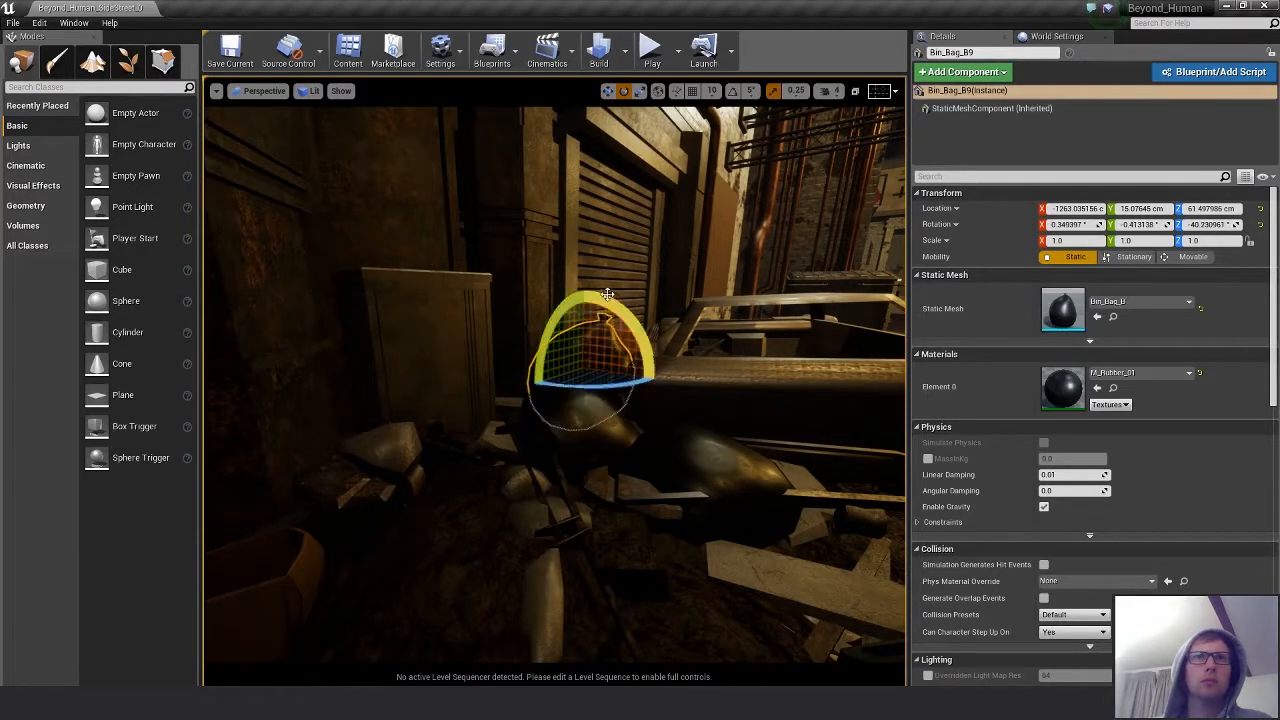
left_click_drag(634, 312, 606, 384, "alt")
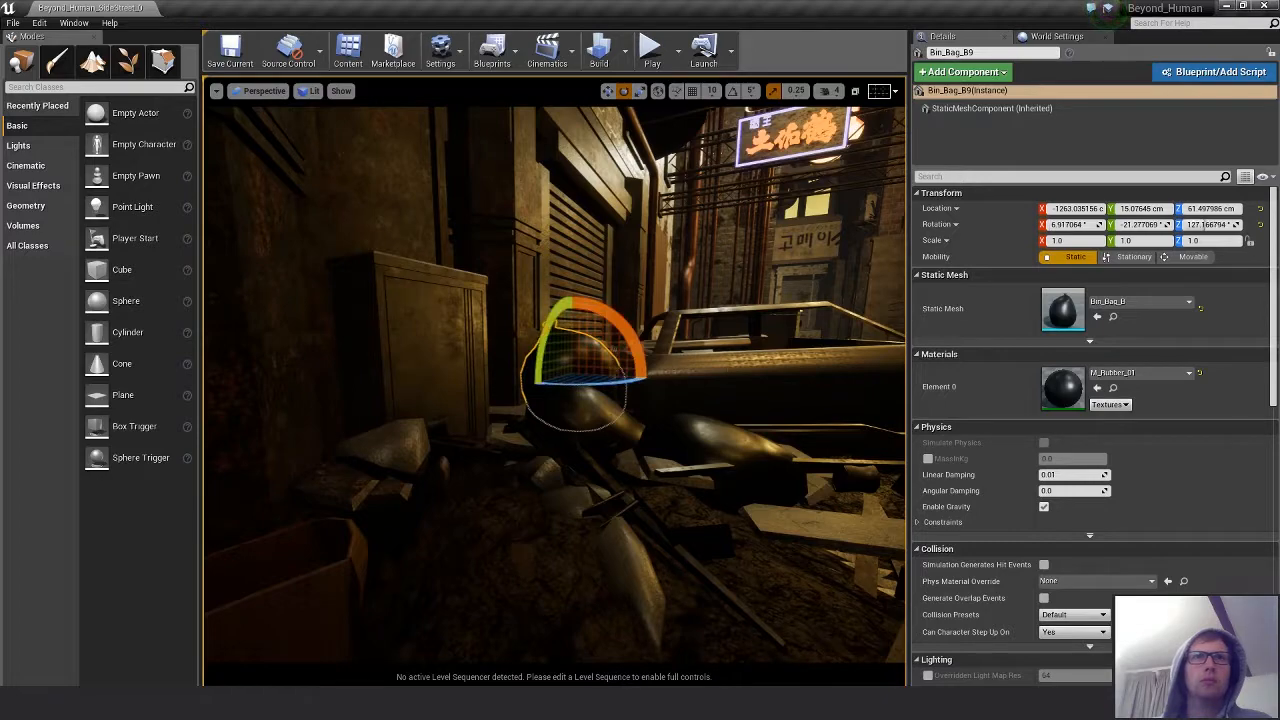
Deselect the bin bag and duplicate the Box_E_Sculpt cardboard onto the bags beside the parked car, at about X -1242, Z 64 cm.
left_click(598, 428)
key("Escape")
left_click_drag(590, 390, 590, 430, "alt")
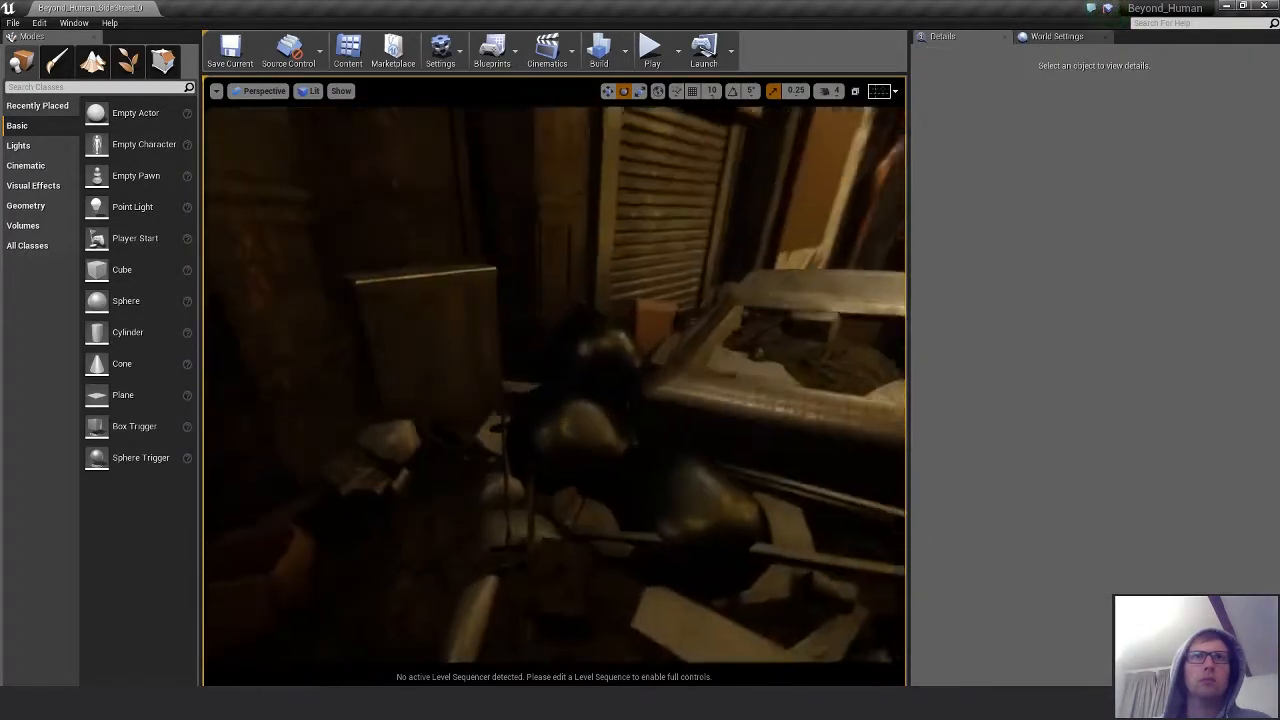
key("s")
right_click_drag(590, 430, 734, 383)
key("w")
left_click_drag(734, 383, 519, 486, "alt")
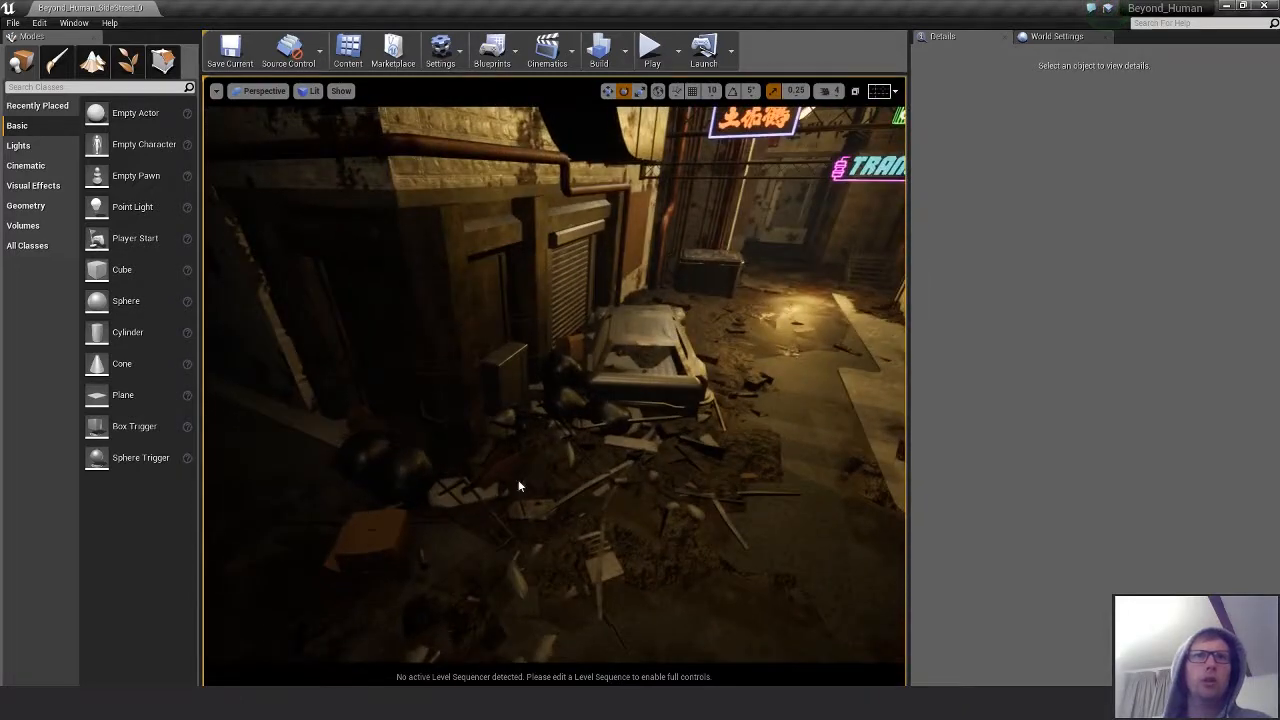
left_click(495, 482)
key("w")
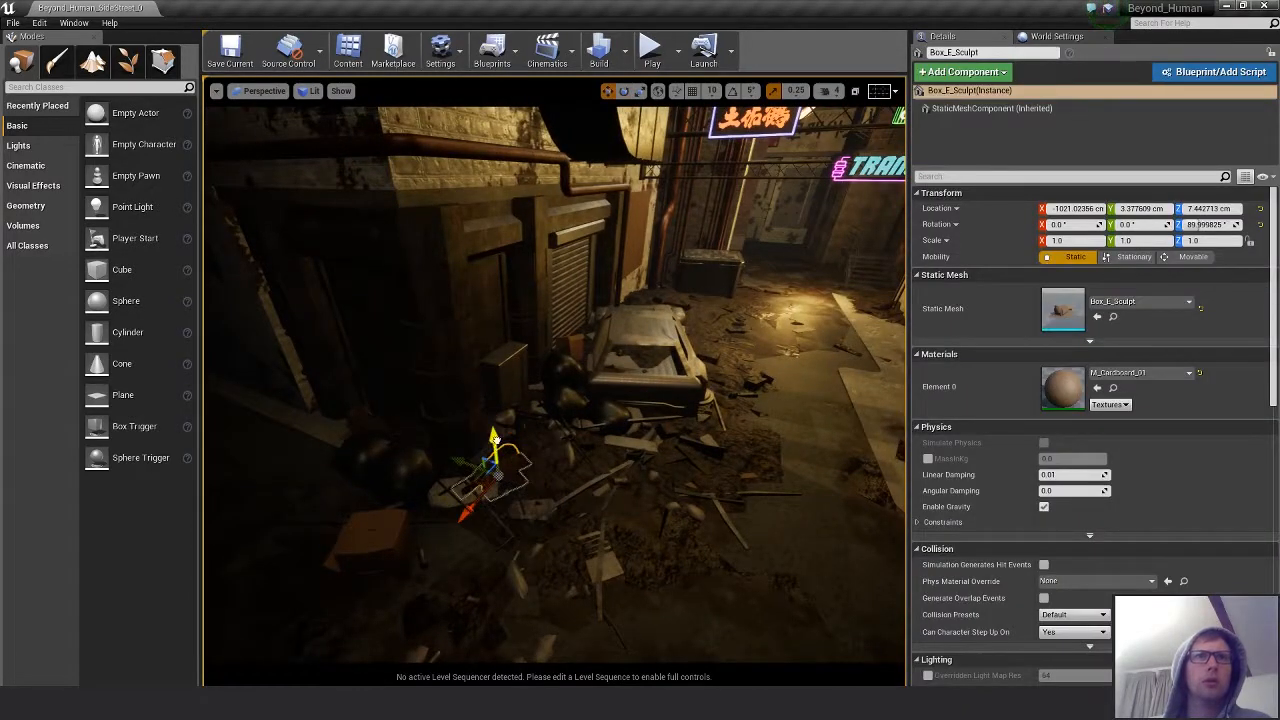
left_click_drag(462, 485, 520, 412)
key("f")
Shift the cardboard copy to about Y 32, Z 34 cm and rotate it to about -52° around X and 108° around Z.
key("s")
right_click_drag(511, 597, 545, 585)
key("f")
key("s")
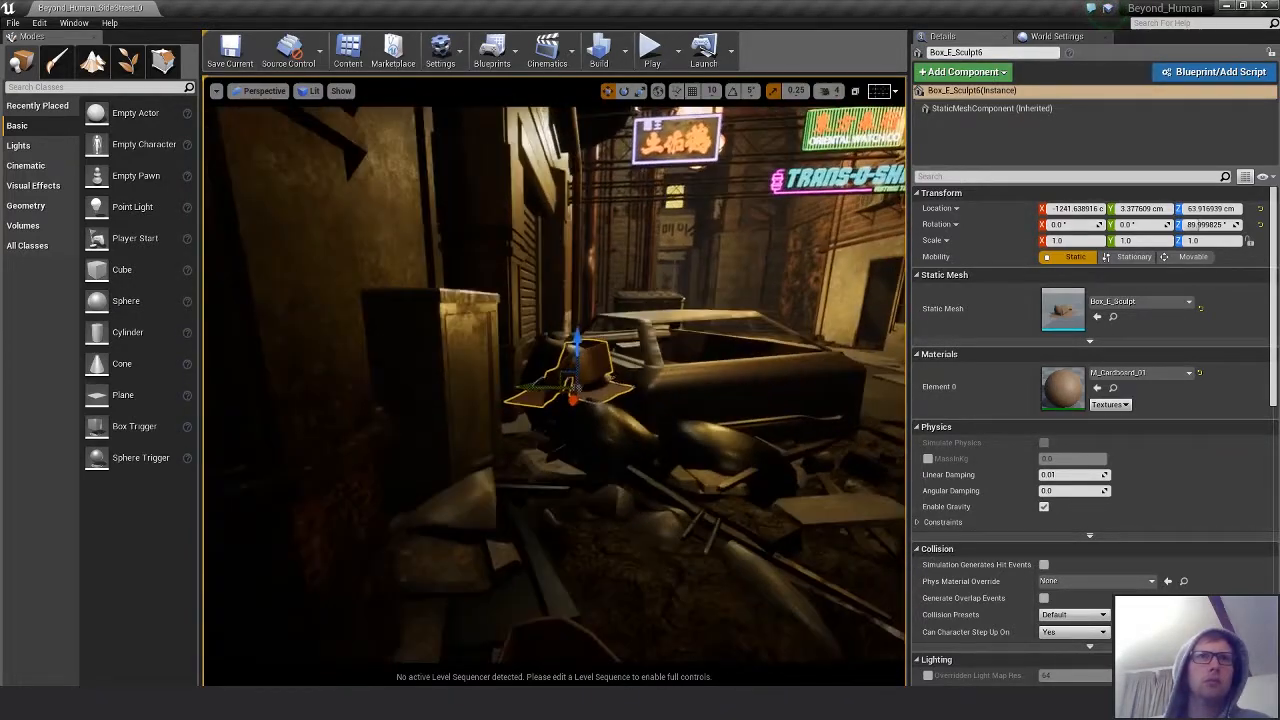
left_click_drag(568, 380, 553, 454)
key("e")
left_click_drag(532, 396, 530, 450)
key("w")
right_click_drag(631, 375, 600, 420)
left_click_drag(556, 458, 508, 452)
key("w")
key("e")
key("w")
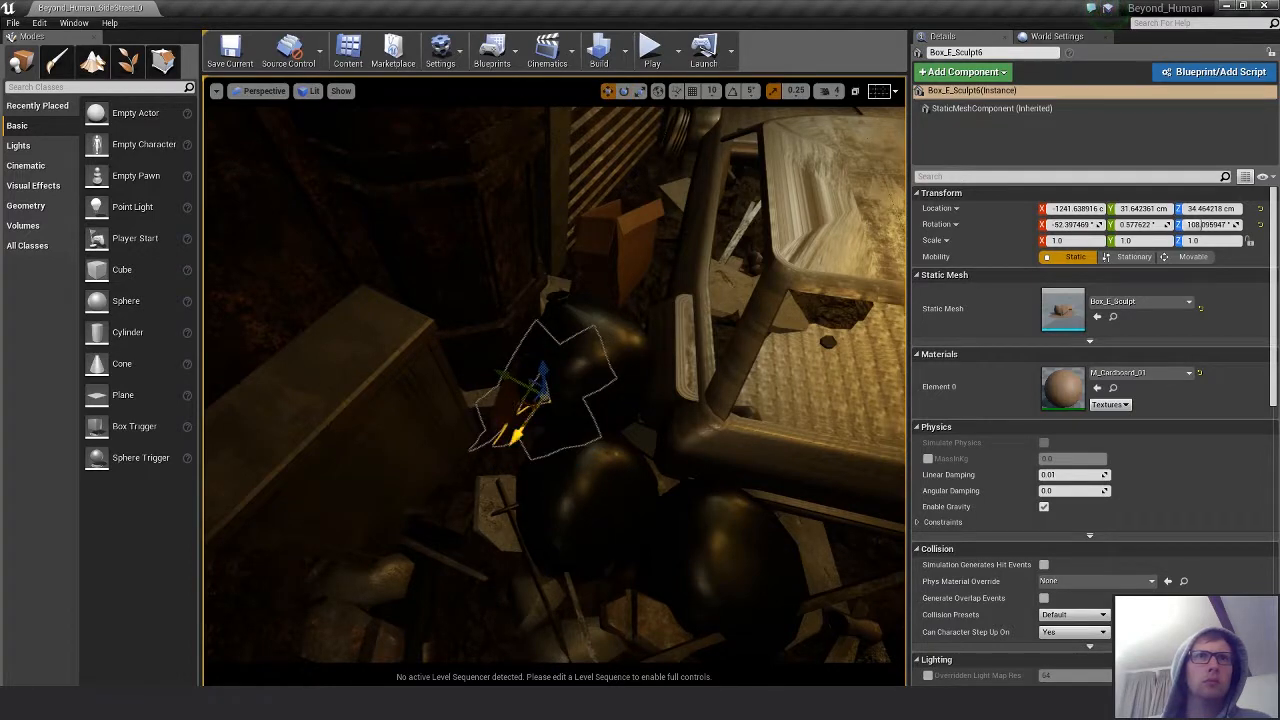
Move the cardboard copy to about X -1220, Y 29 cm, turn it to about 103° around Z, and deselect it.
mouse_move(524, 396)
left_mouse_down()
mouse_move(512, 426)
mouse_move(522, 420)
left_mouse_up()
right_click_drag(522, 420, 550, 476)
key("e")
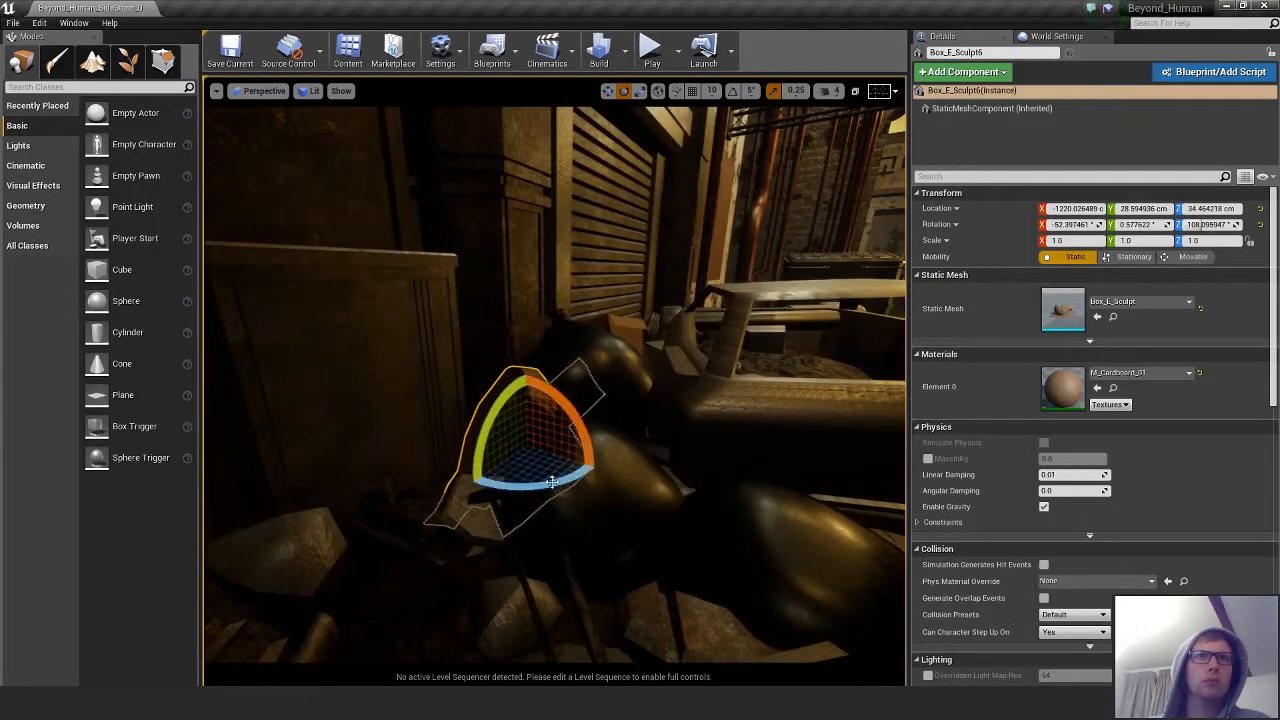
left_click_drag(552, 476, 543, 498)
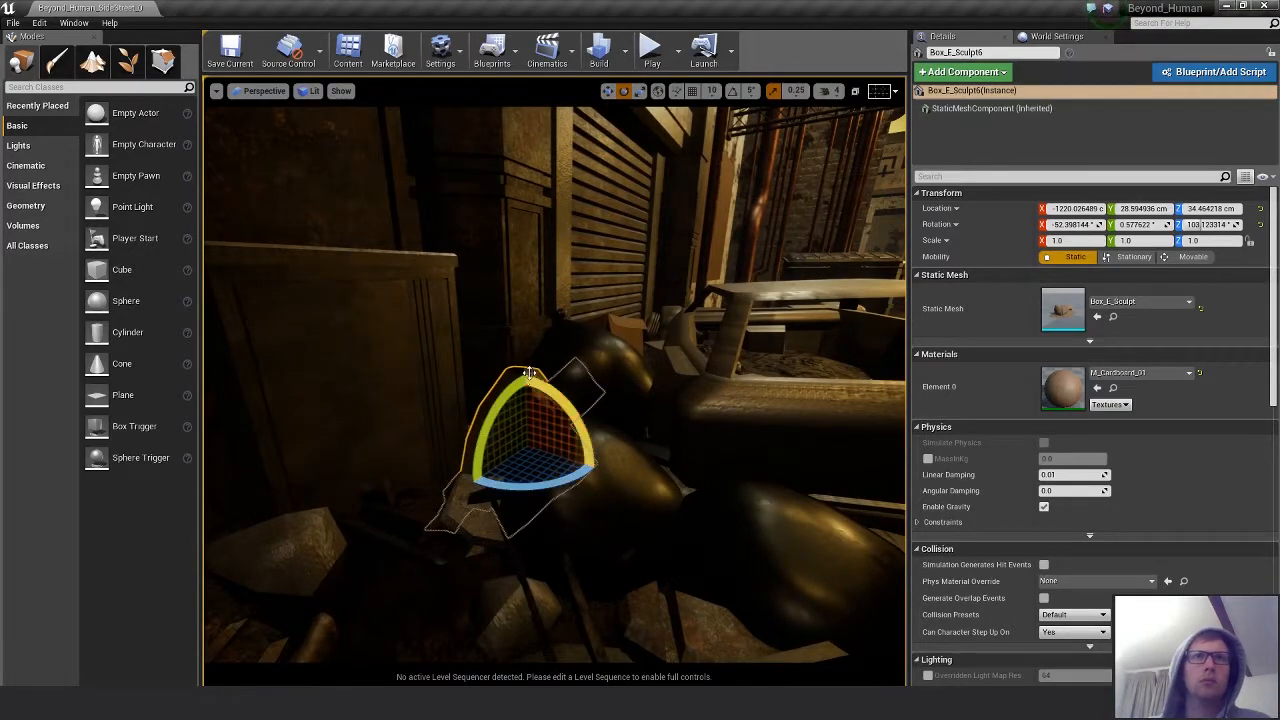
key("Escape")
Reselect the cardboard beside the bin bags, turn it to about 141° around Z, and deselect it.
key("s")
mouse_move(720, 476)
right_mouse_down()
mouse_move(795, 462)
mouse_move(726, 474)
right_mouse_up()
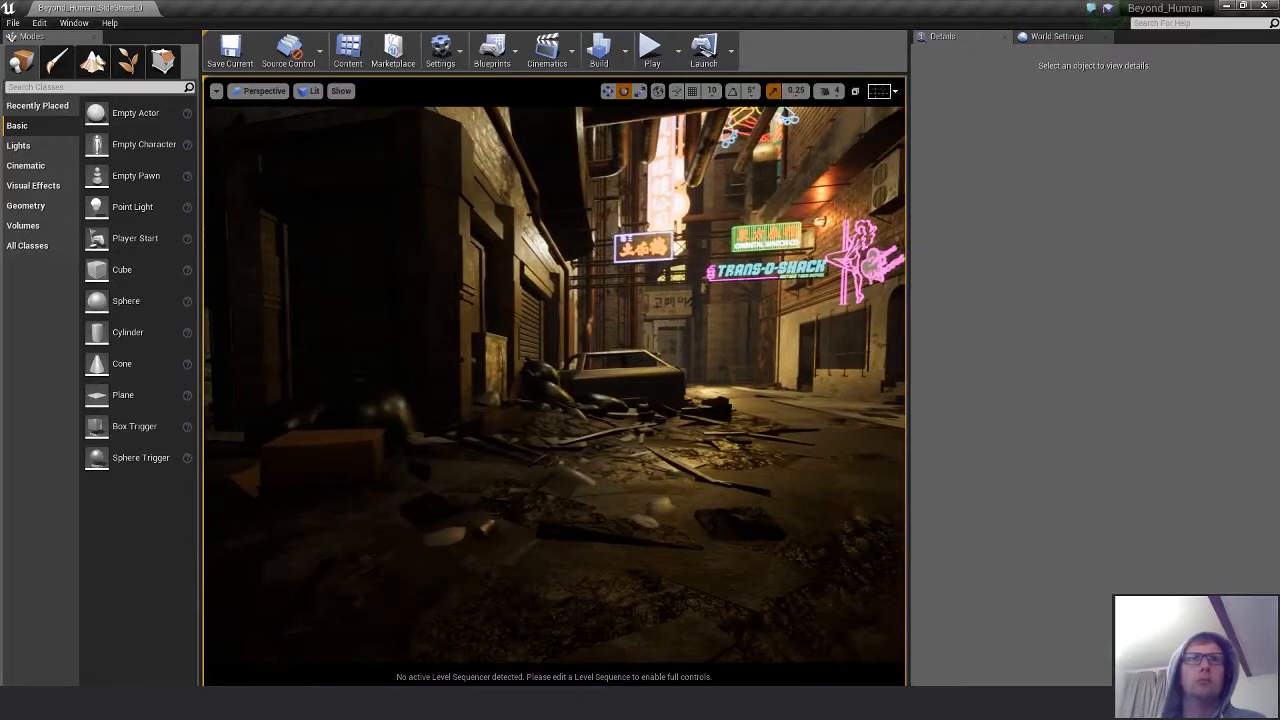
left_click(537, 400)
right_click_drag(537, 400, 538, 401)
key("w")
left_click_drag(545, 428, 595, 432)
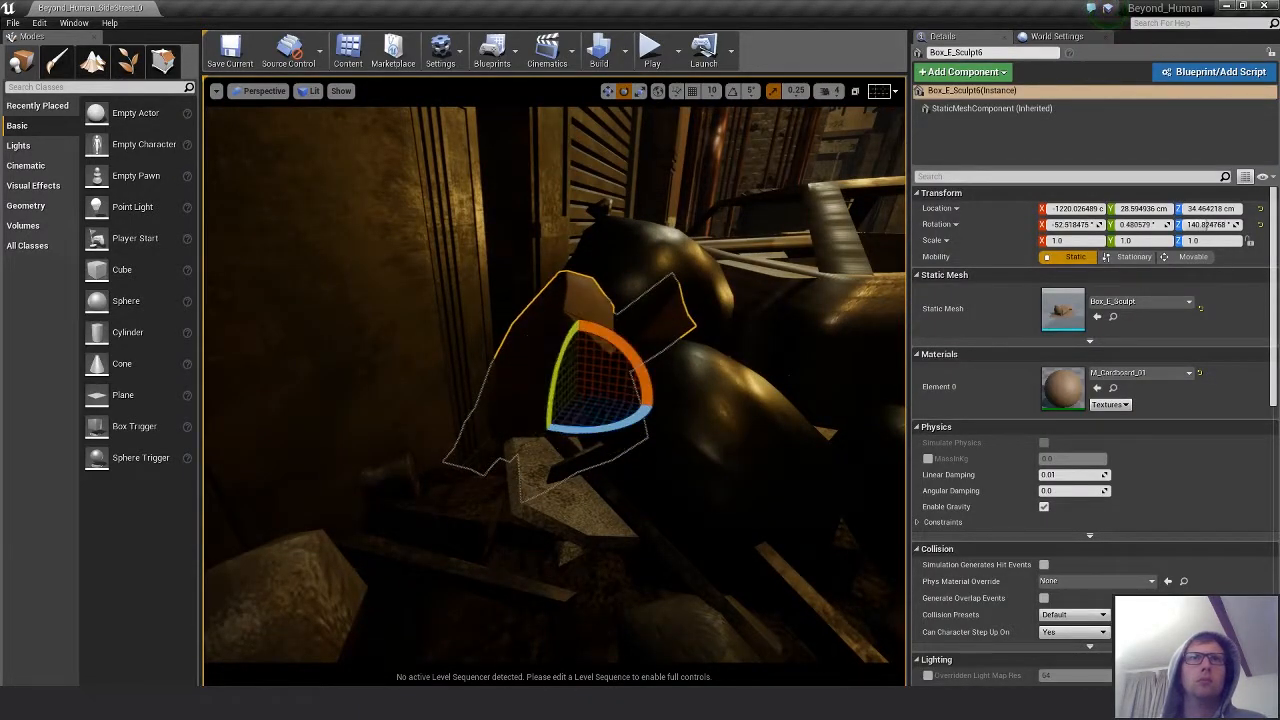
key("Escape")
Select the flattened Bin_Bag_A mesh in front of the parked car and rescale it.
key("s")
right_click_drag(806, 388, 809, 388)
key("w")
right_click_drag(588, 362, 588, 384)
key("w")
key("e")
key("w")
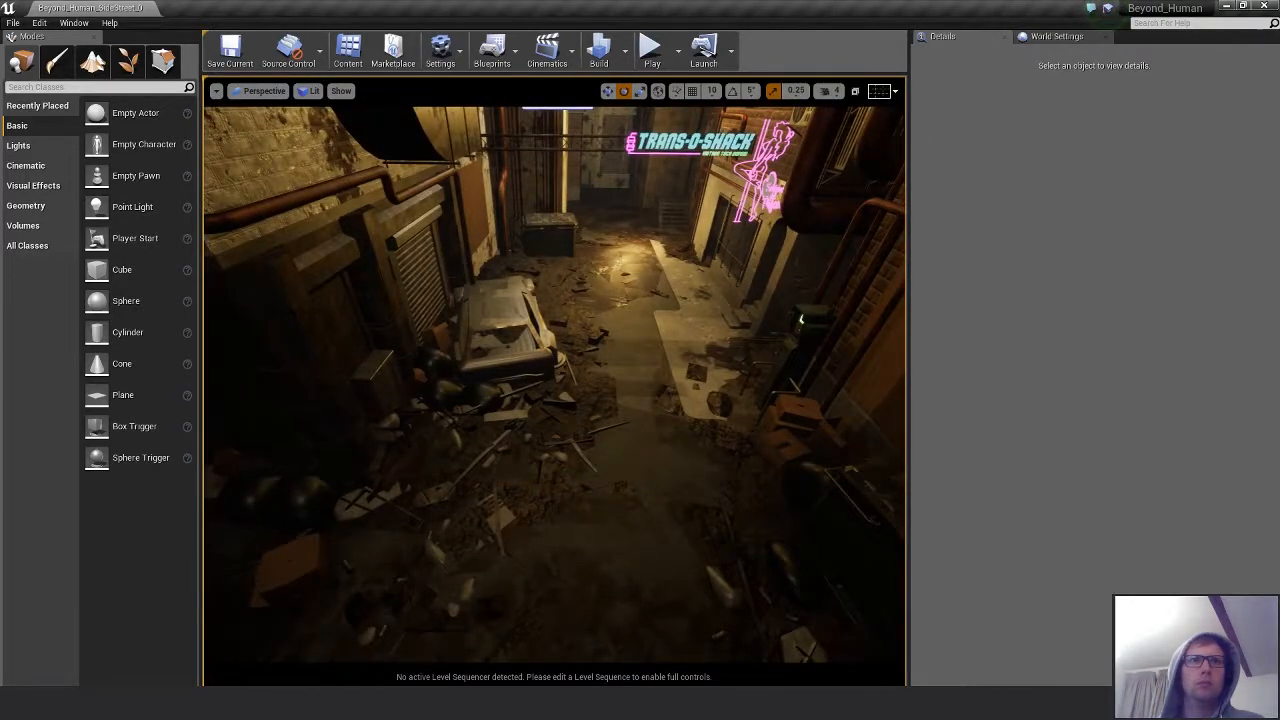
left_click(540, 458)
left_click(487, 398)
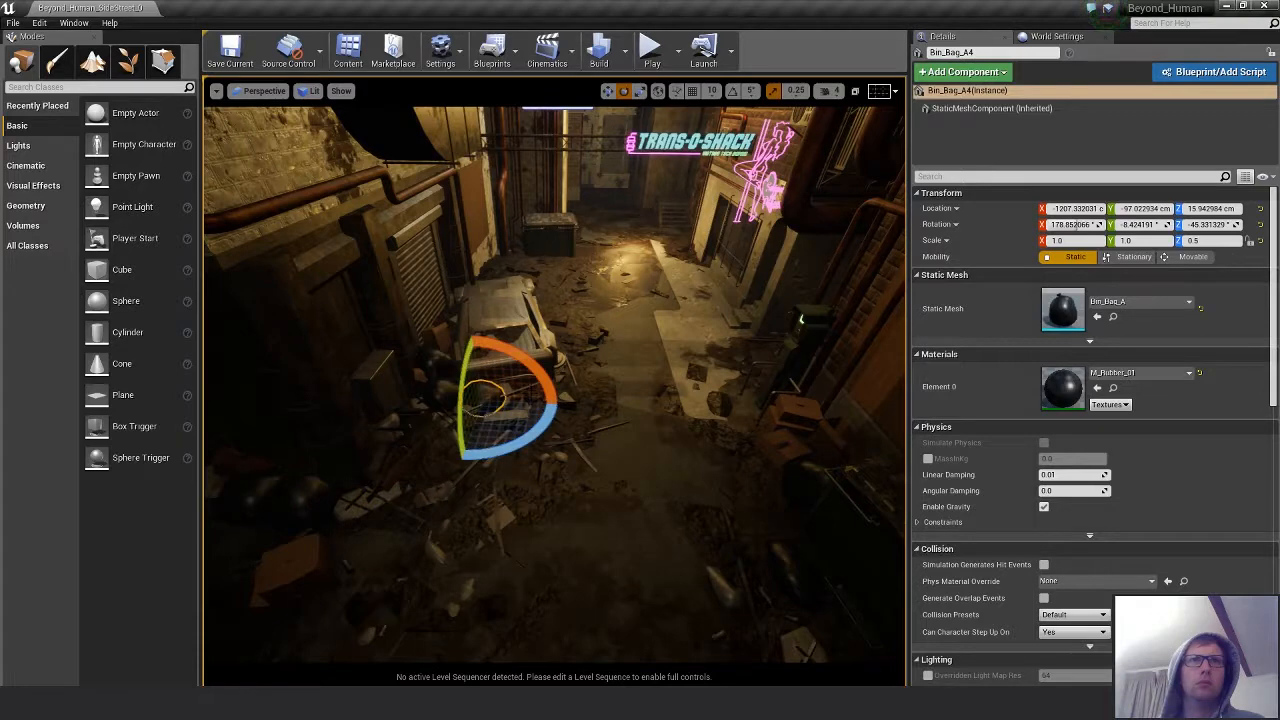
key("f")
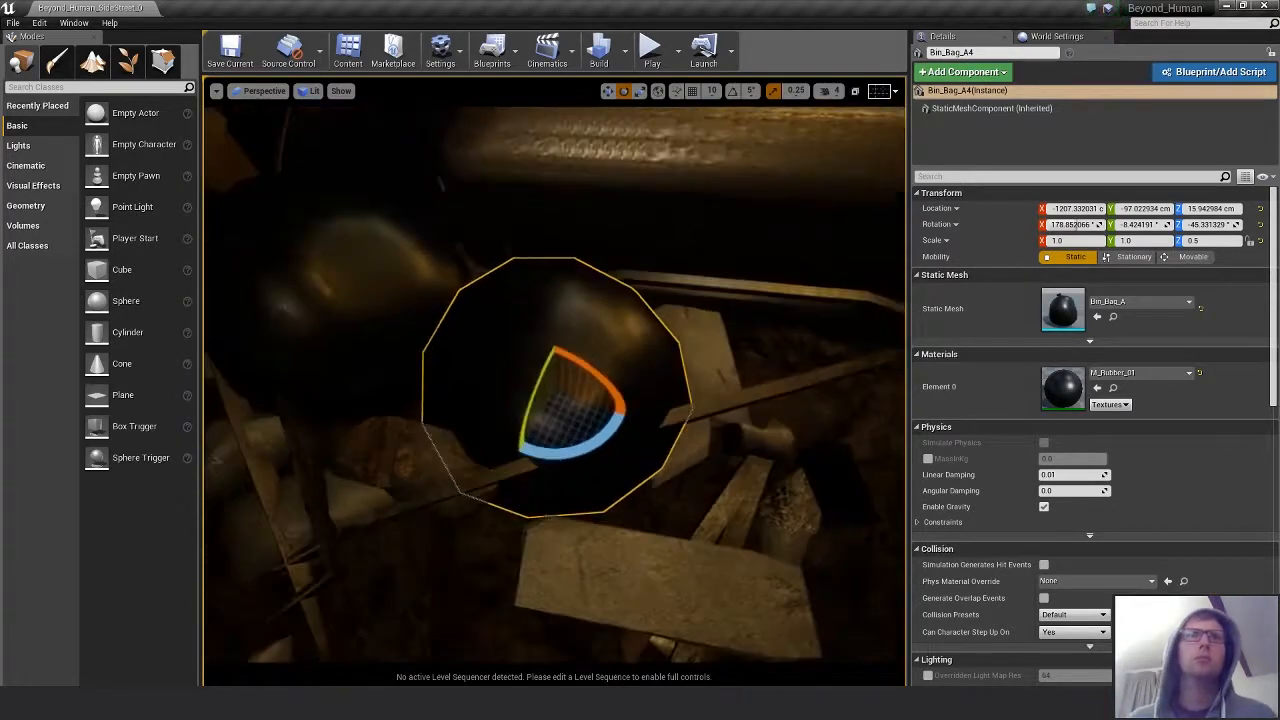
left_click_drag(712, 393, 755, 368, "alt")
key("r")
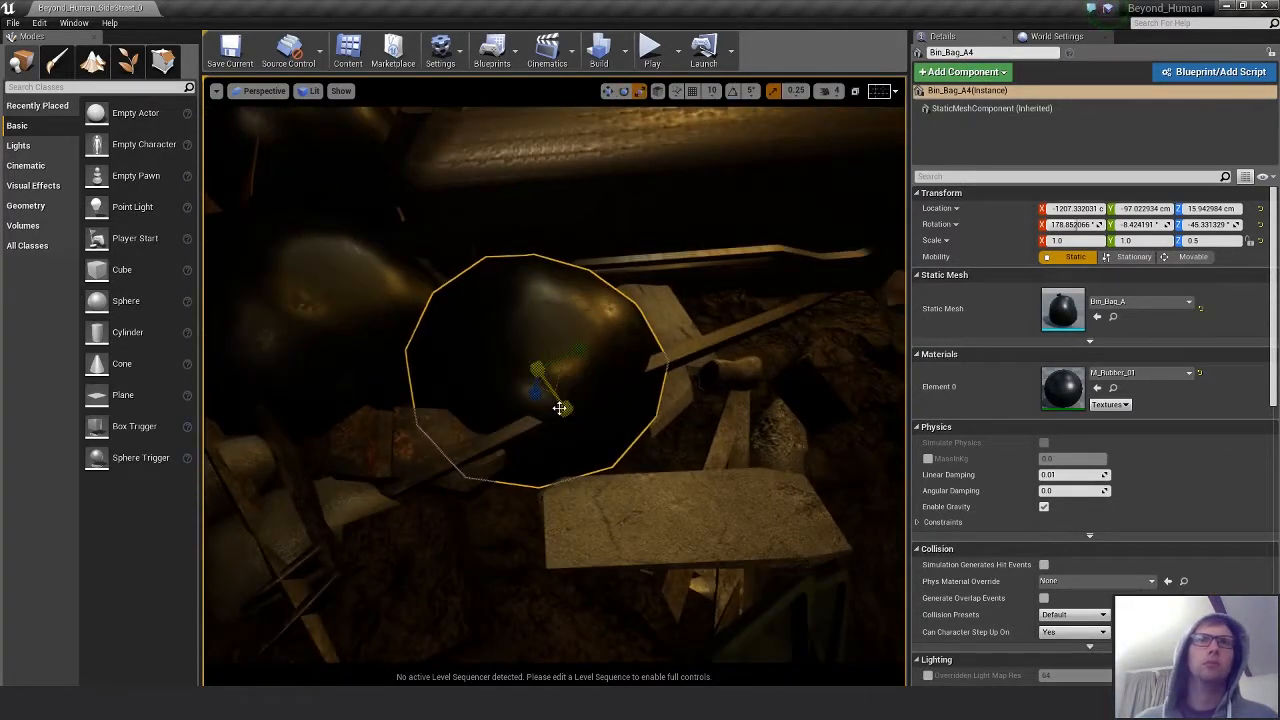
left_click_drag(559, 408, 519, 367)
Duplicate the Debris_Scatter_B mesh from around the parked car to the ground before the far dumpster, at about X -1913, Y -248 cm.
key("w")
left_click_drag(718, 409, 709, 411, "alt")
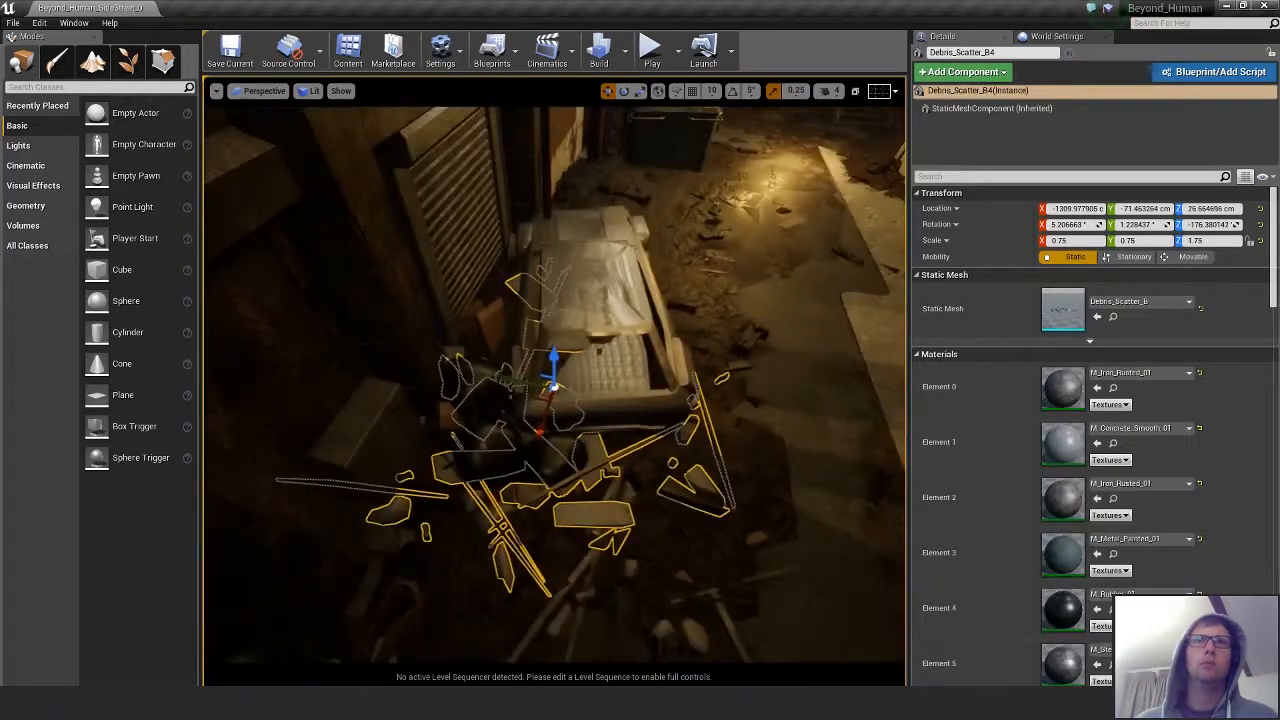
left_click_drag(535, 397, 677, 132, "alt")
key("f")
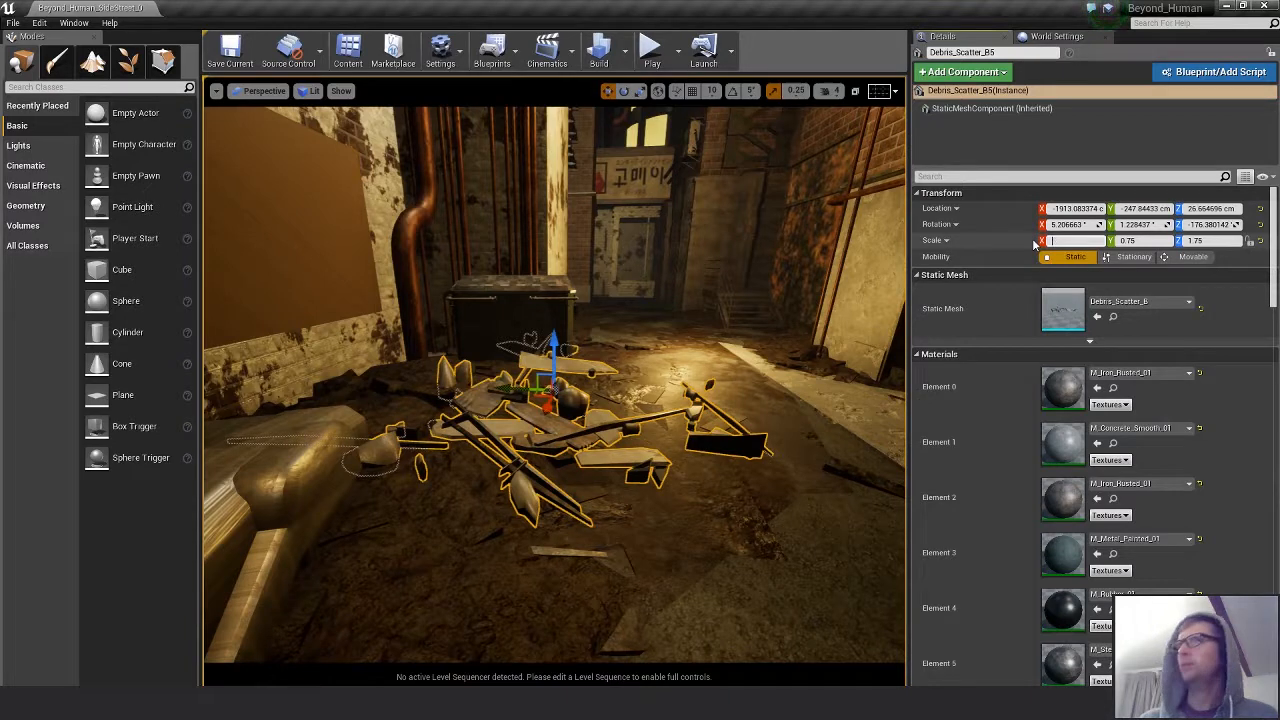
Set the duplicated debris scatter's scale to 1.0 on X, Y and Z.
type("1")
key("Tab")
type("1")
key("Tab")
type("1")
key("Return")
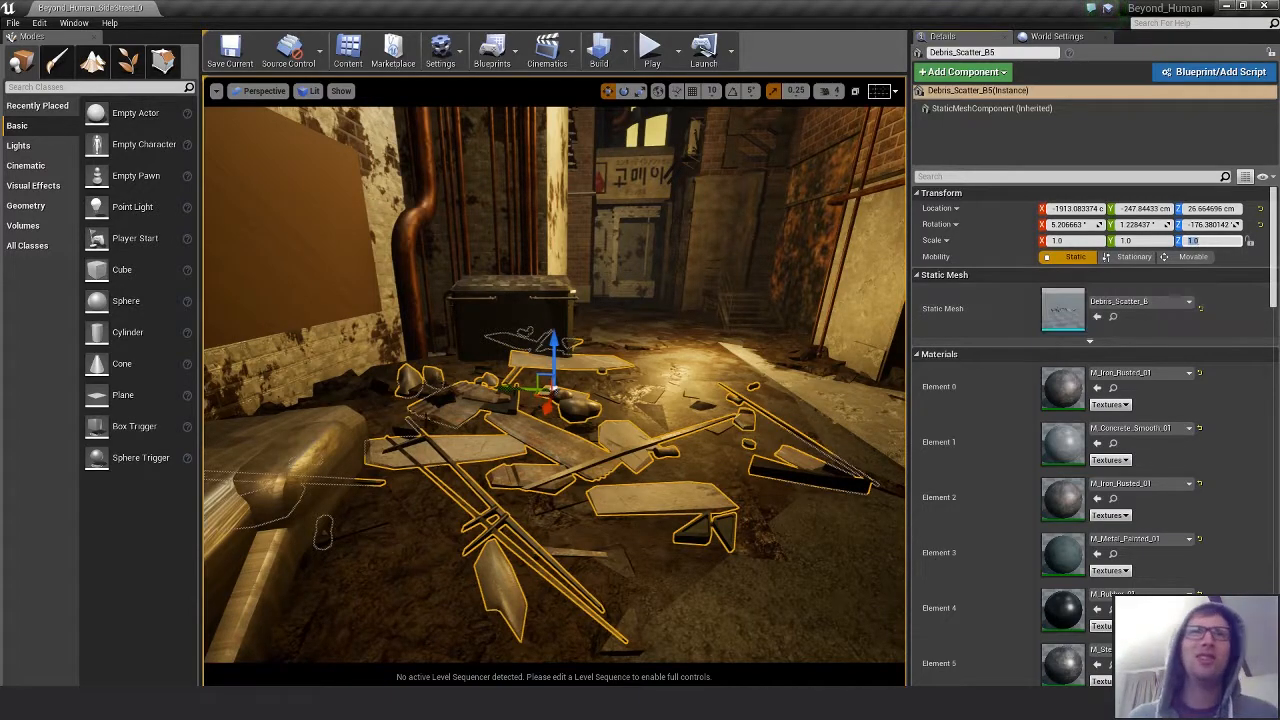
Turn the debris scatter to about 121° around Z and move it toward the wall, to about X -1937, Y -92 cm.
left_click_drag(568, 410, 604, 365, "alt")
key("e")
key("w")
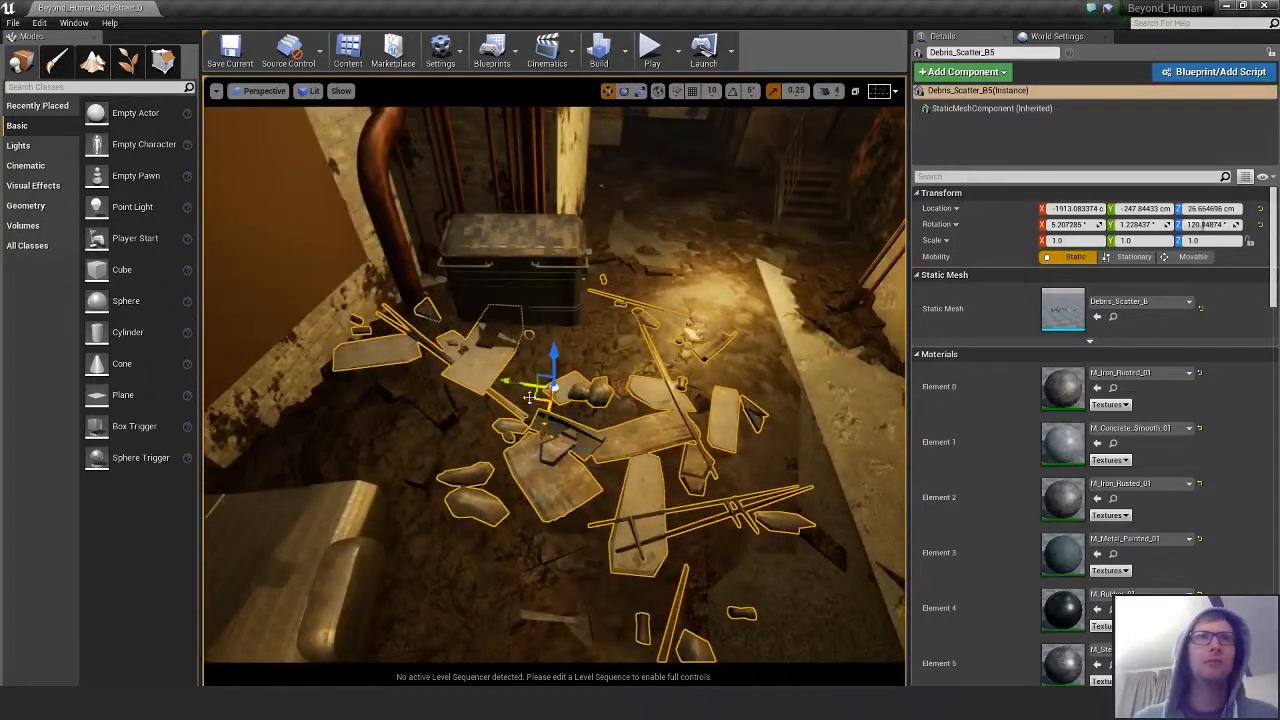
left_click_drag(540, 398, 445, 300)
Tilt the debris scatter to about 1.7° around X and 3.3° around Y, and clear the selection.
left_click_drag(475, 418, 475, 424, "alt")
key("e")
left_click_drag(417, 340, 409, 404)
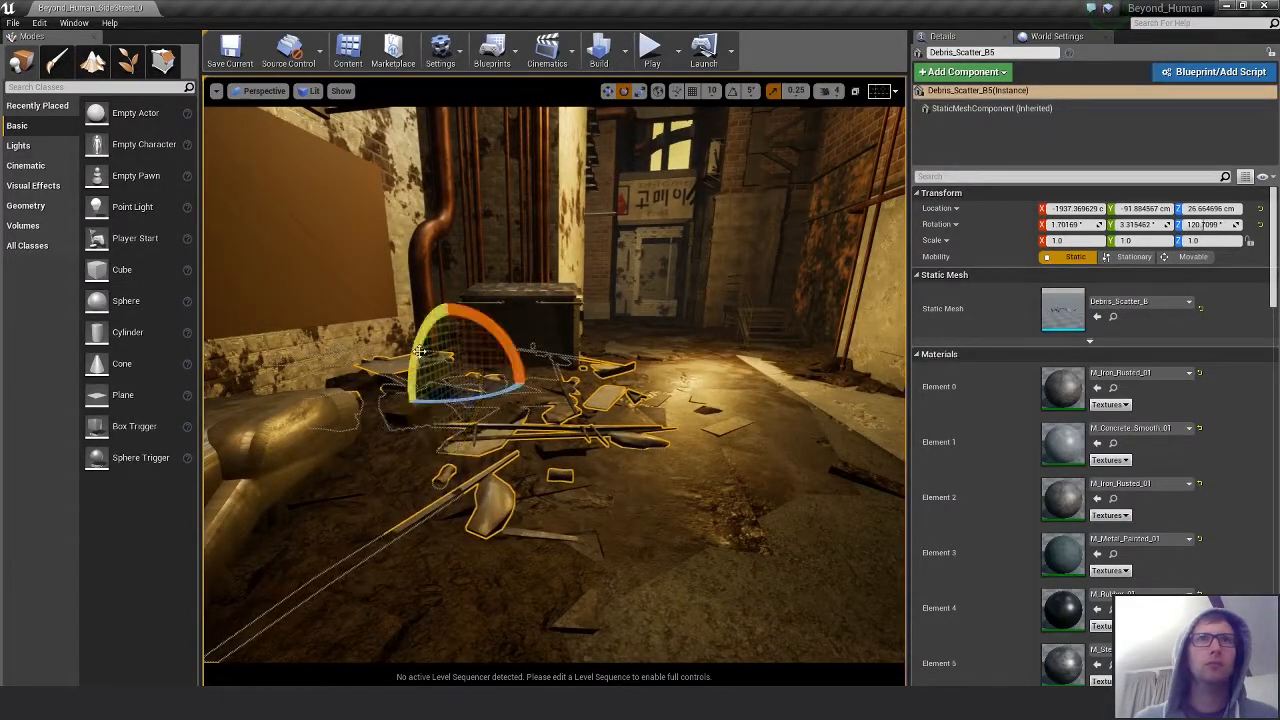
left_click(558, 427, "ctrl")
left_click_drag(558, 427, 558, 417, "alt")
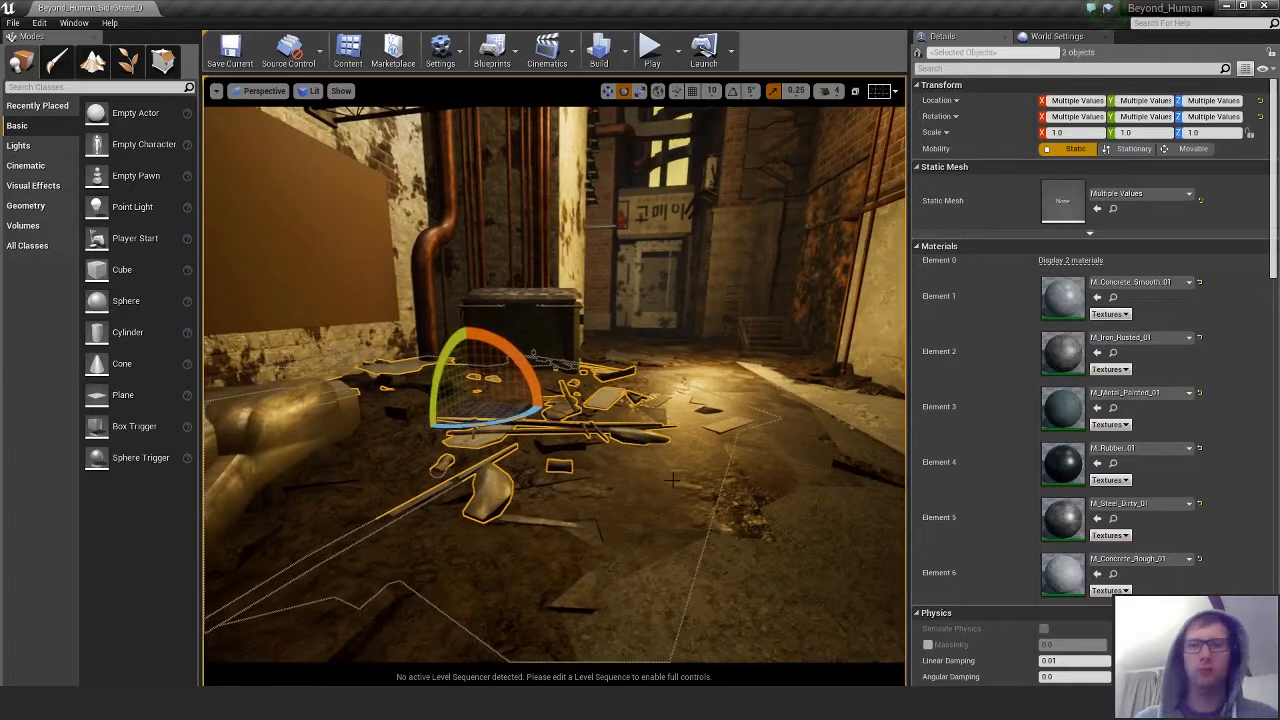
key("Escape")
Place a Debris_Scatter_A mesh near the far dumpster and move it onto the debris at about X -1959, Y -112, Z 33 cm.
key("s")
right_click_drag(725, 479, 728, 481)
key("s")
key("e")
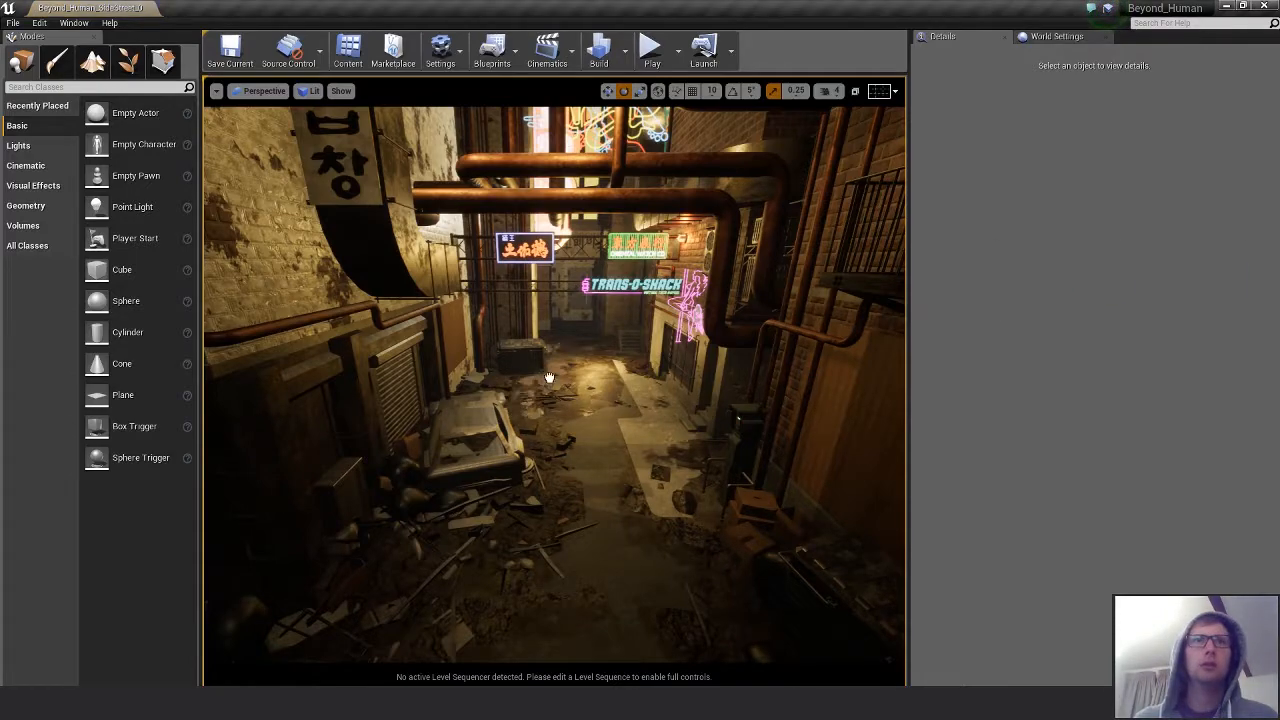
left_click(605, 410)
key("f")
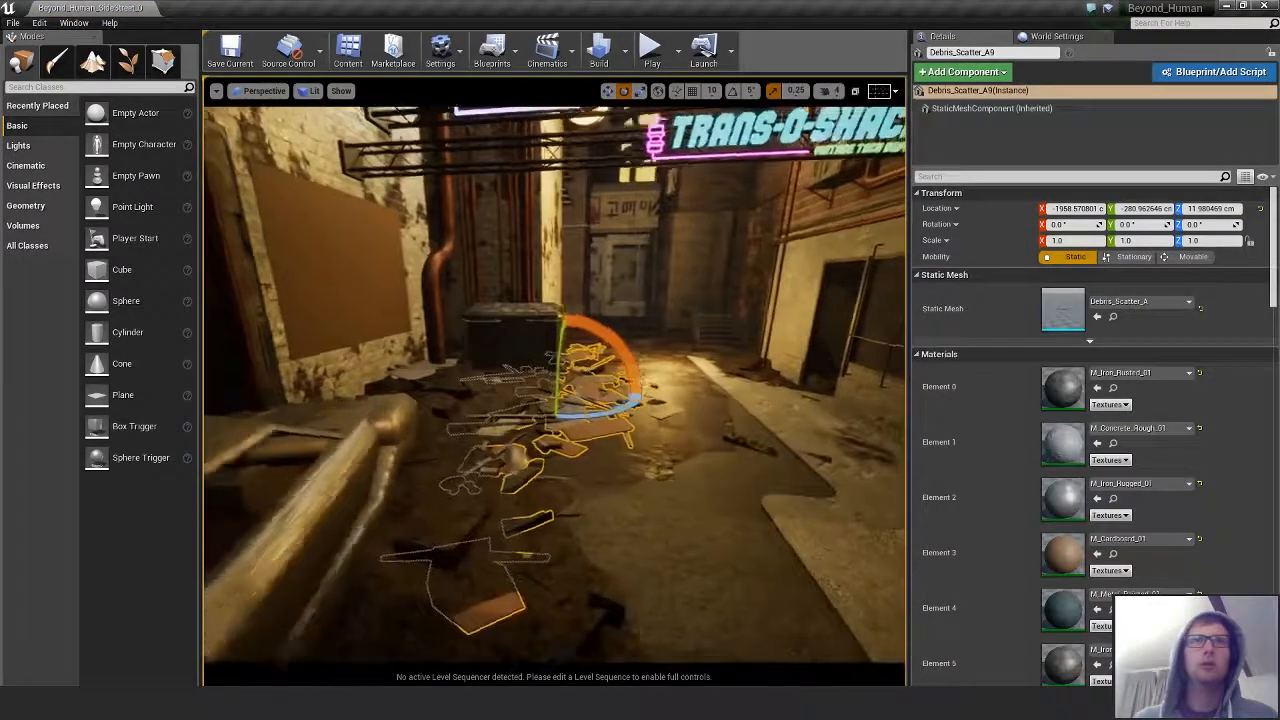
key("w")
left_click_drag(558, 388, 465, 365)
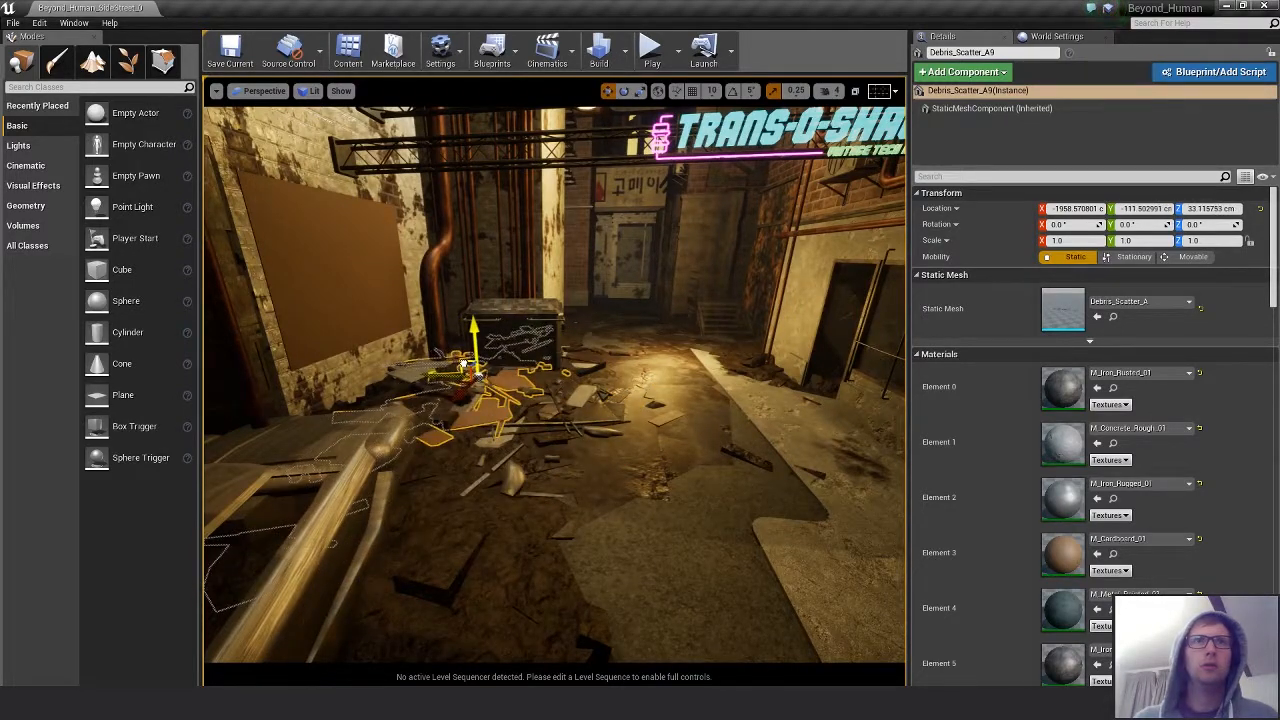
key("Escape")
Tilt the Debris_Scatter_A mesh about -3.4° around X and -1.7° around Y, shift it to about Y -117, Z 36 cm, and deselect it.
left_click_drag(515, 400, 390, 400, "alt")
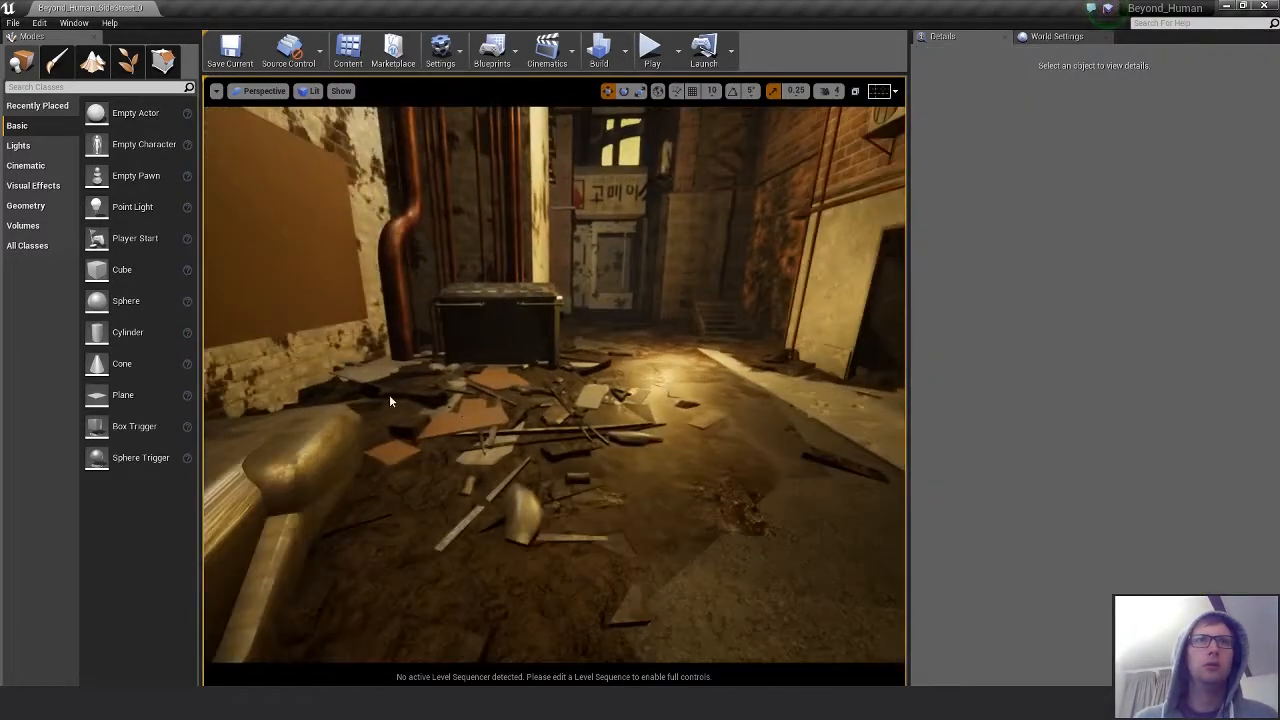
left_click(457, 419)
key("e")
left_click_drag(505, 335, 519, 355)
key("w")
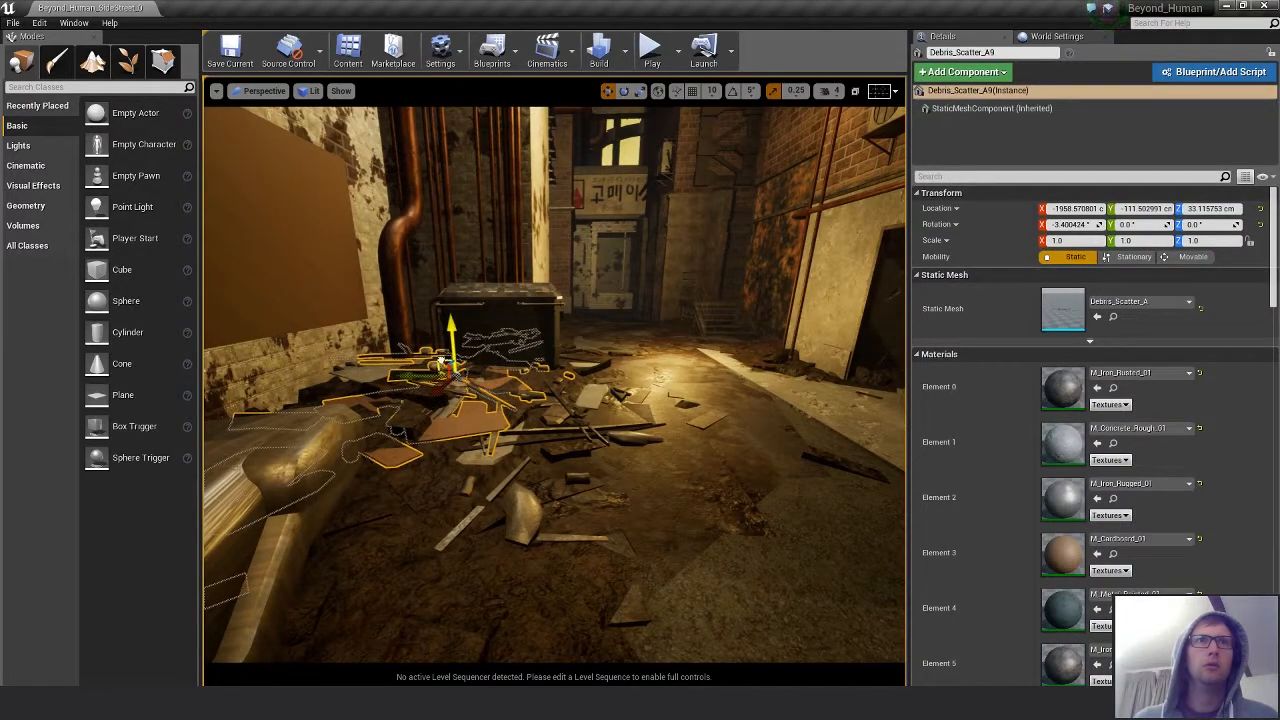
mouse_move(440, 362)
left_mouse_down()
mouse_move(458, 370)
mouse_move(431, 357)
mouse_move(452, 352)
left_mouse_up()
key("e")
key("w")
key("Escape")
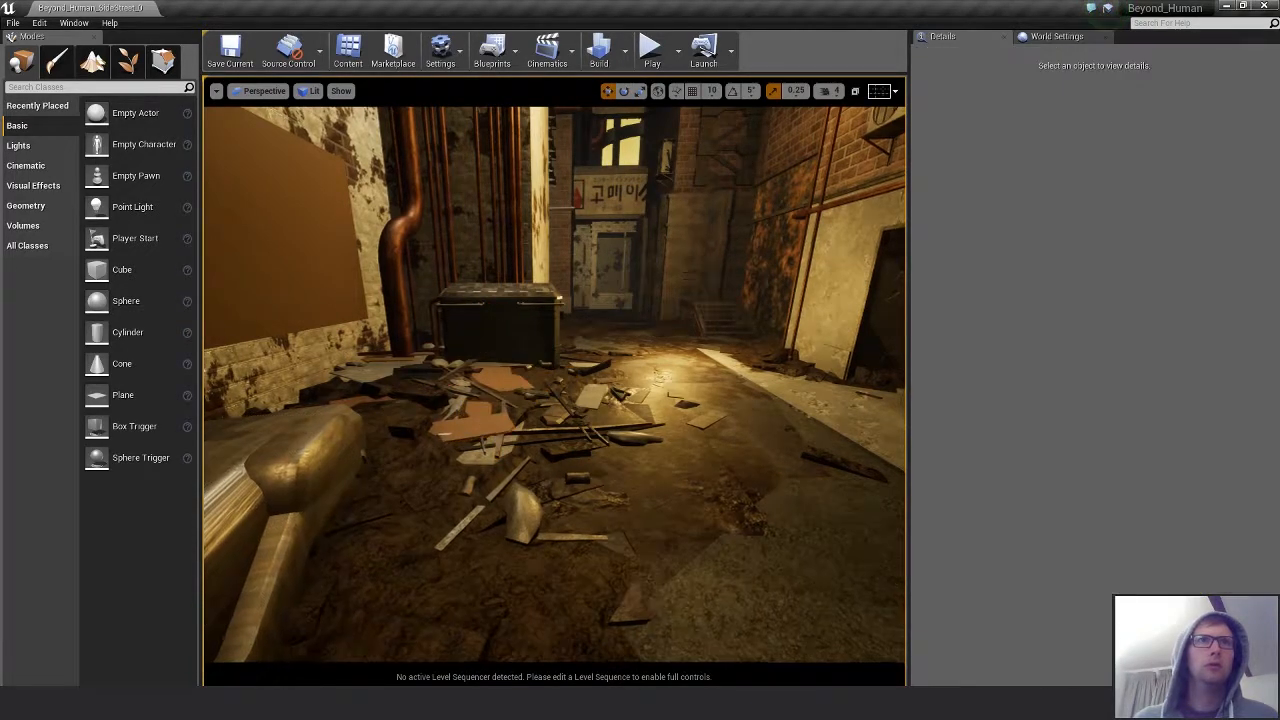
Place another Debris_Scatter_A mesh farther down the alley beyond the dumpster, at about X -2345, Y -615, Z 4 cm.
scroll(617, 403, "down", 5)
mouse_move(617, 403)
right_mouse_down()
mouse_move(608, 370)
mouse_move(632, 398)
right_mouse_up()
key("w")
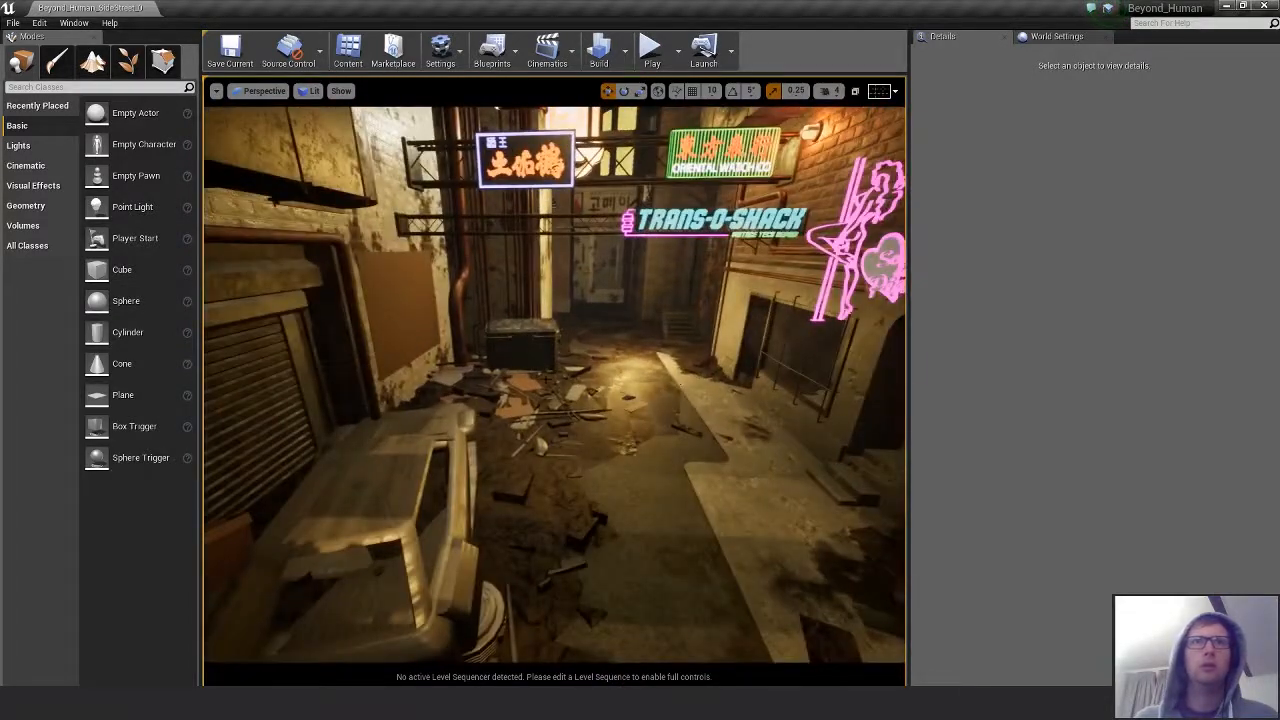
left_click(515, 386)
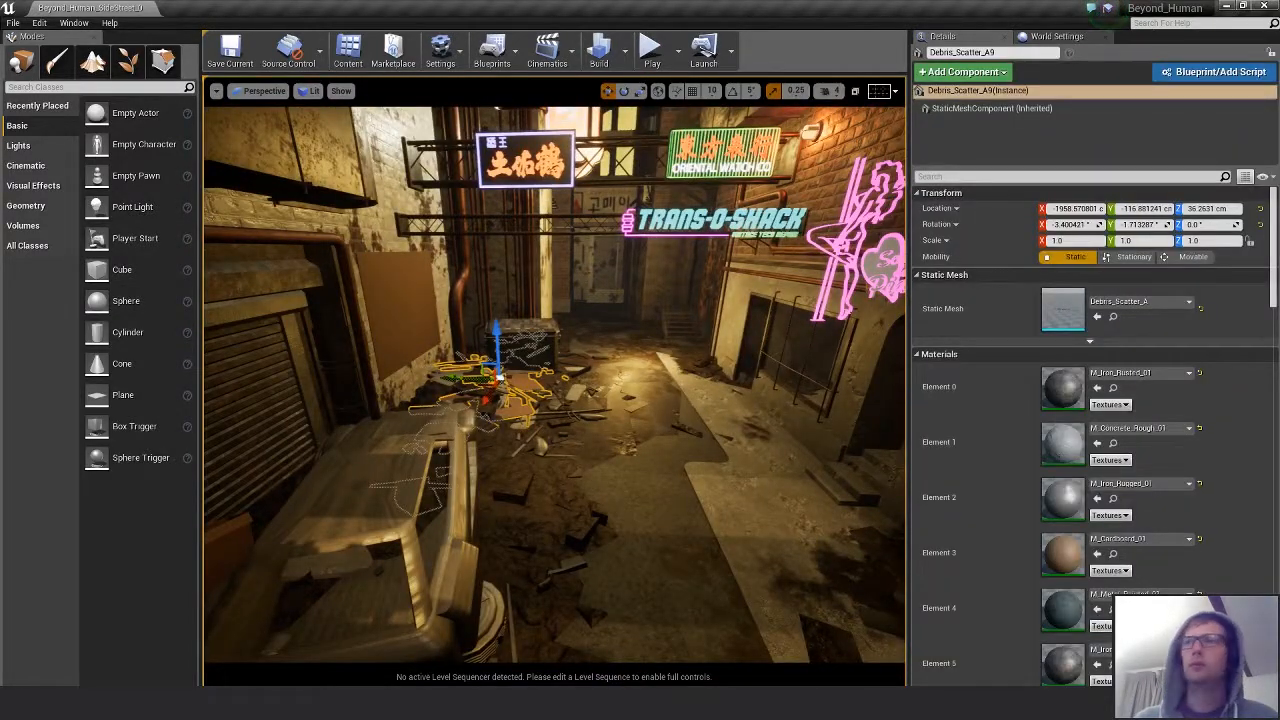
left_click_drag(1279, 332, 545, 450)
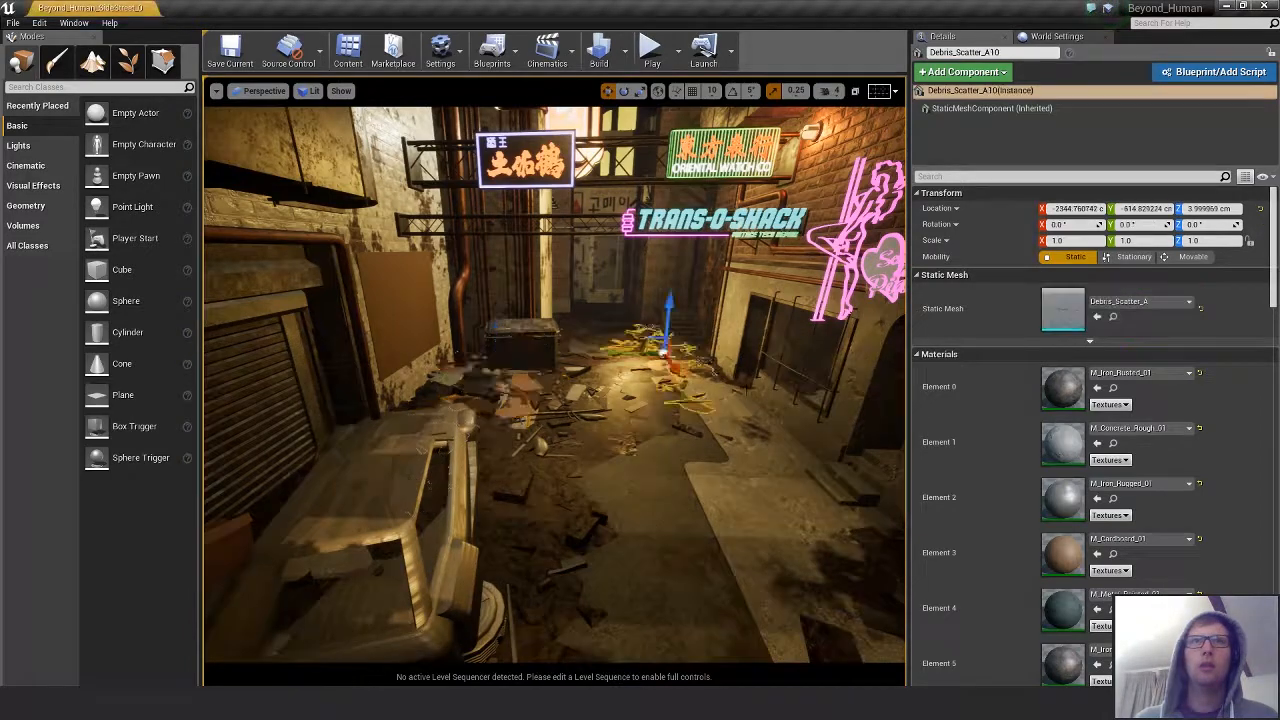
Move the new debris scatter against the opposite wall, to about X -2242, Y -855 cm, and turn it about -18° around Z.
key("f")
left_click_drag(573, 400, 775, 401)
key("e")
key("w")
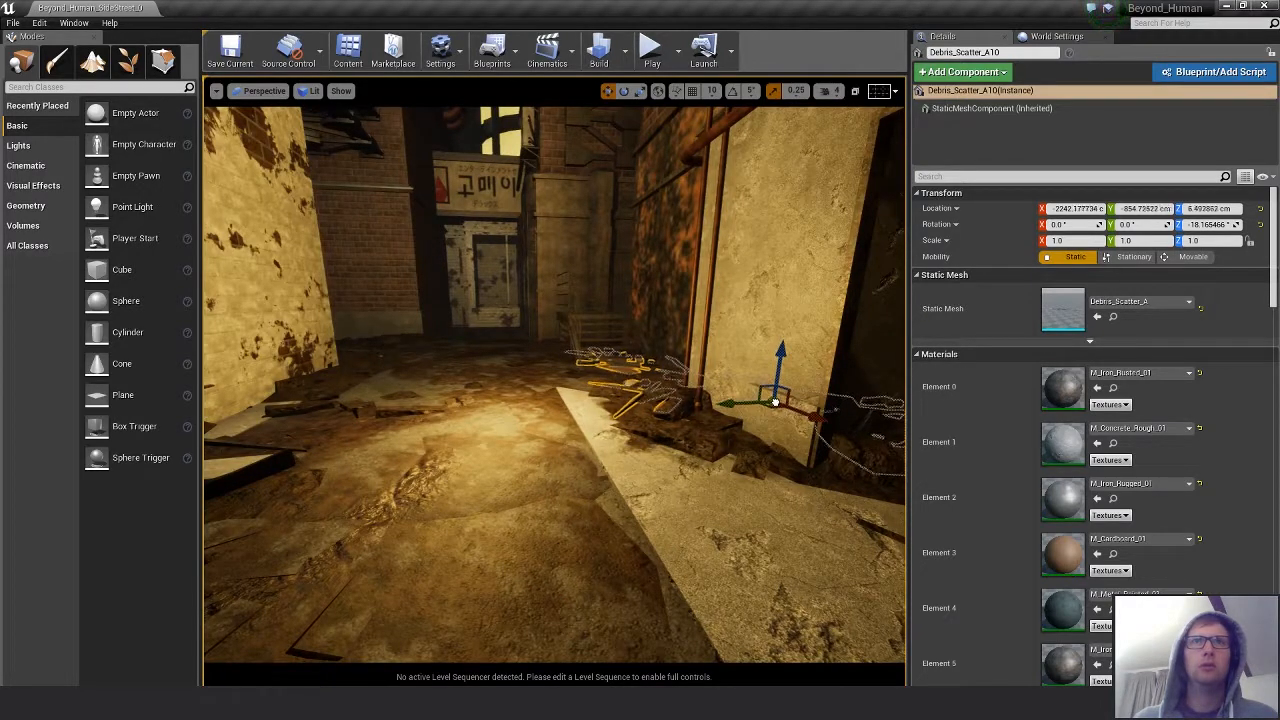
Scale the debris scatter by the opposite wall vertically and deselect it.
key("r")
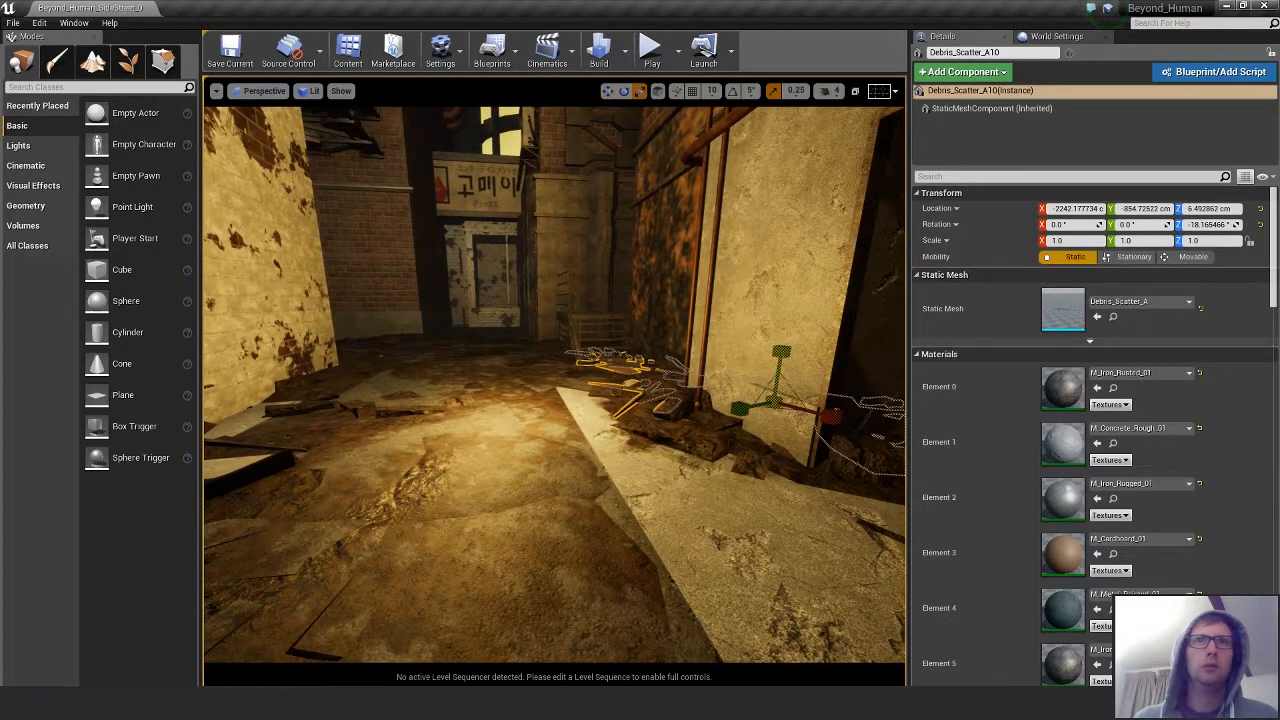
left_click_drag(781, 352, 781, 338)
key("Escape")
Scale the Debris_Pile_A mesh by the doorway wall to 0.75 on X and Y and move it to about X -2344, Y -861 cm.
mouse_move(608, 390)
left_mouse_down("alt")
mouse_move(570, 385)
mouse_move(610, 392)
left_mouse_up("alt")
right_click_drag(698, 455, 620, 440, "alt")
left_click_drag(620, 440, 740, 510, "alt")
left_click(663, 408)
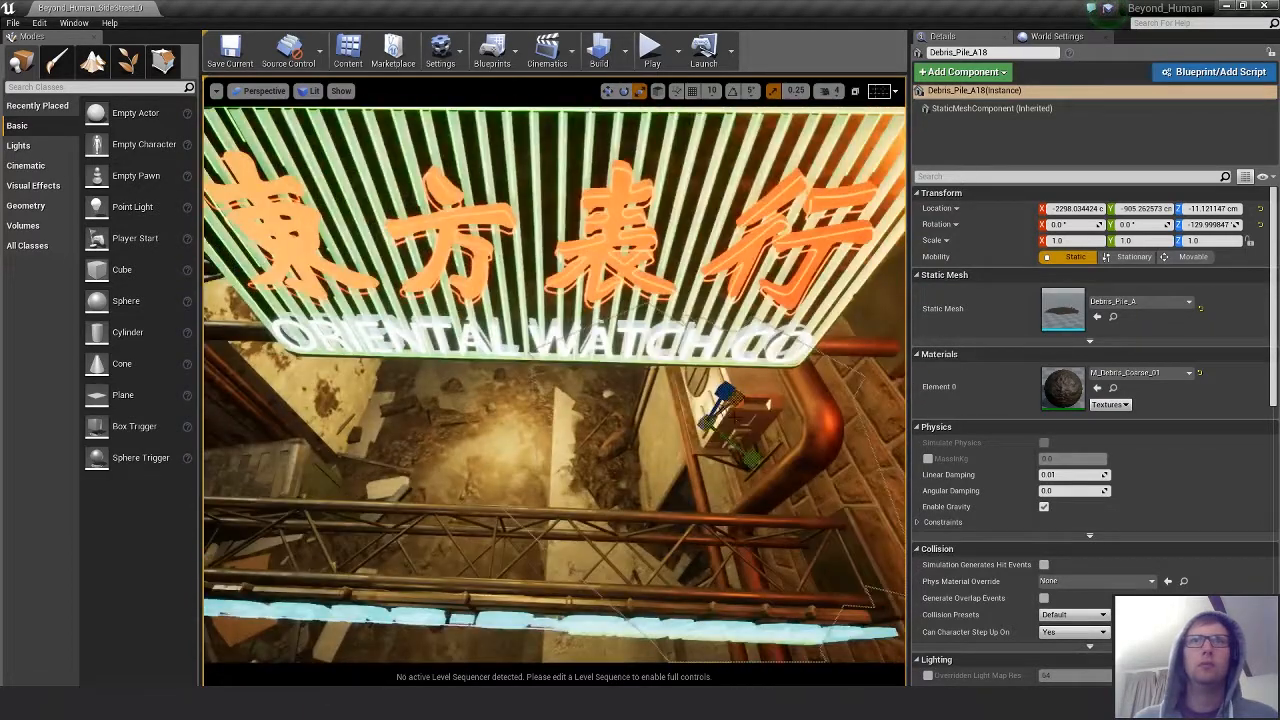
left_click_drag(733, 427, 728, 388)
key("w")
left_click_drag(600, 408, 612, 437, "alt")
key("s")
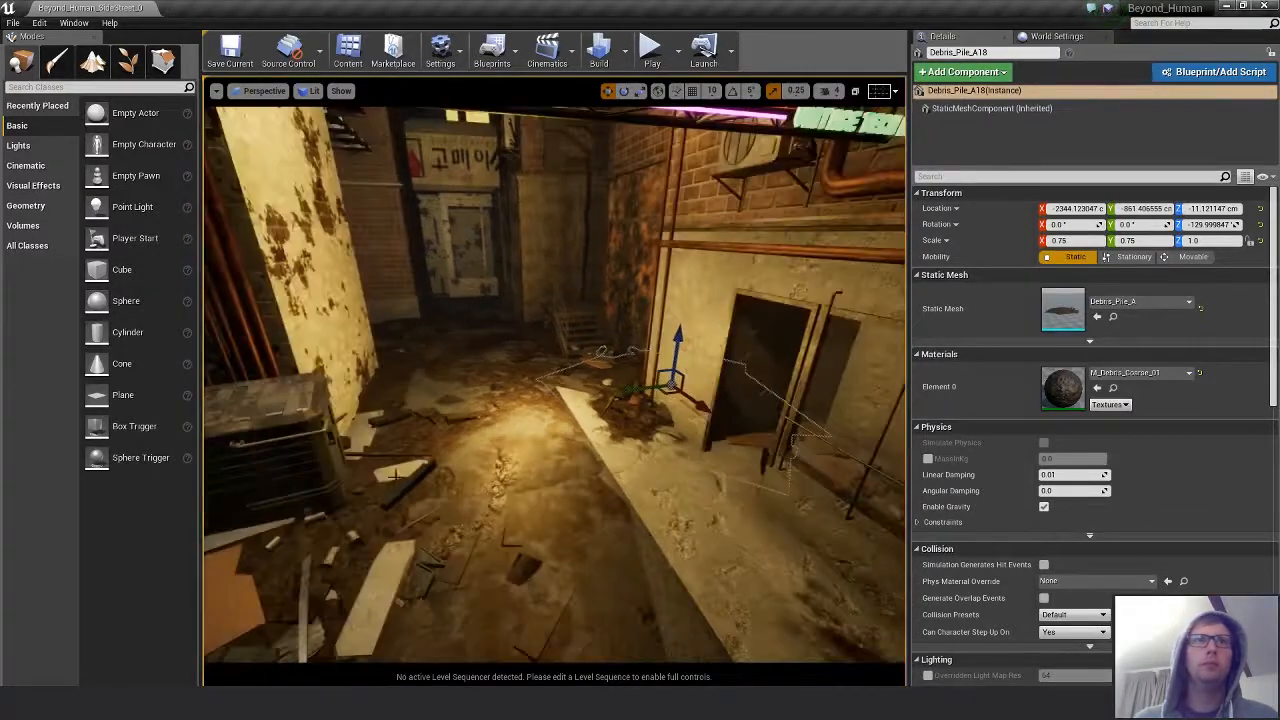
Duplicate the Debris_Scatter_B mesh beside the dumpster to the steps at the alley's far end, about X -2700, Y -896 cm.
left_click(380, 592)
scroll(380, 592, "down", 5)
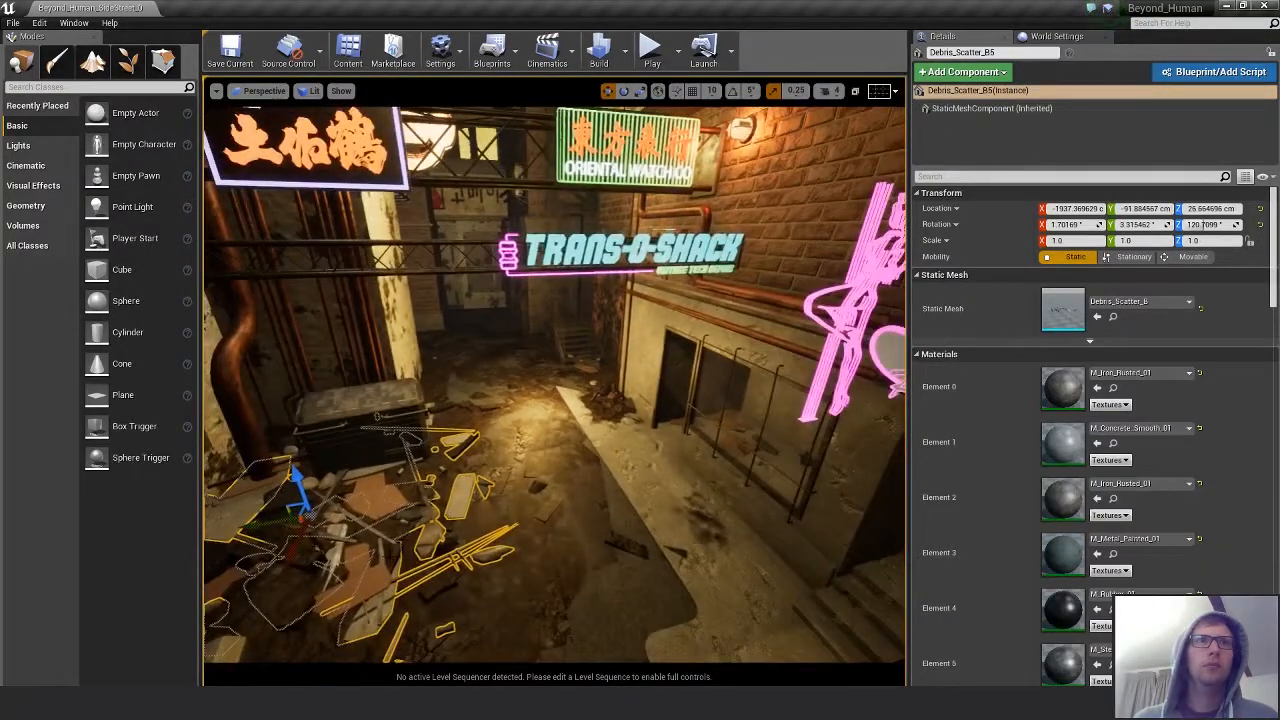
left_click_drag(281, 532, 630, 420)
key("f")
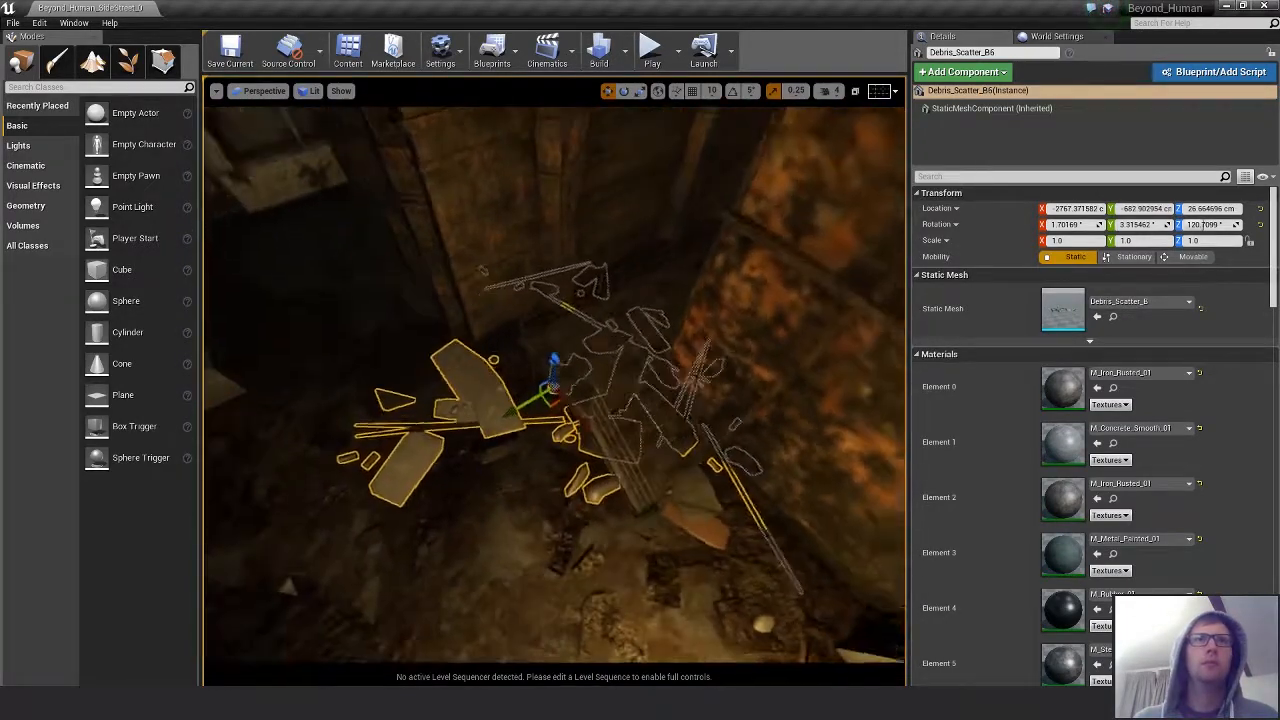
left_click_drag(550, 390, 670, 345)
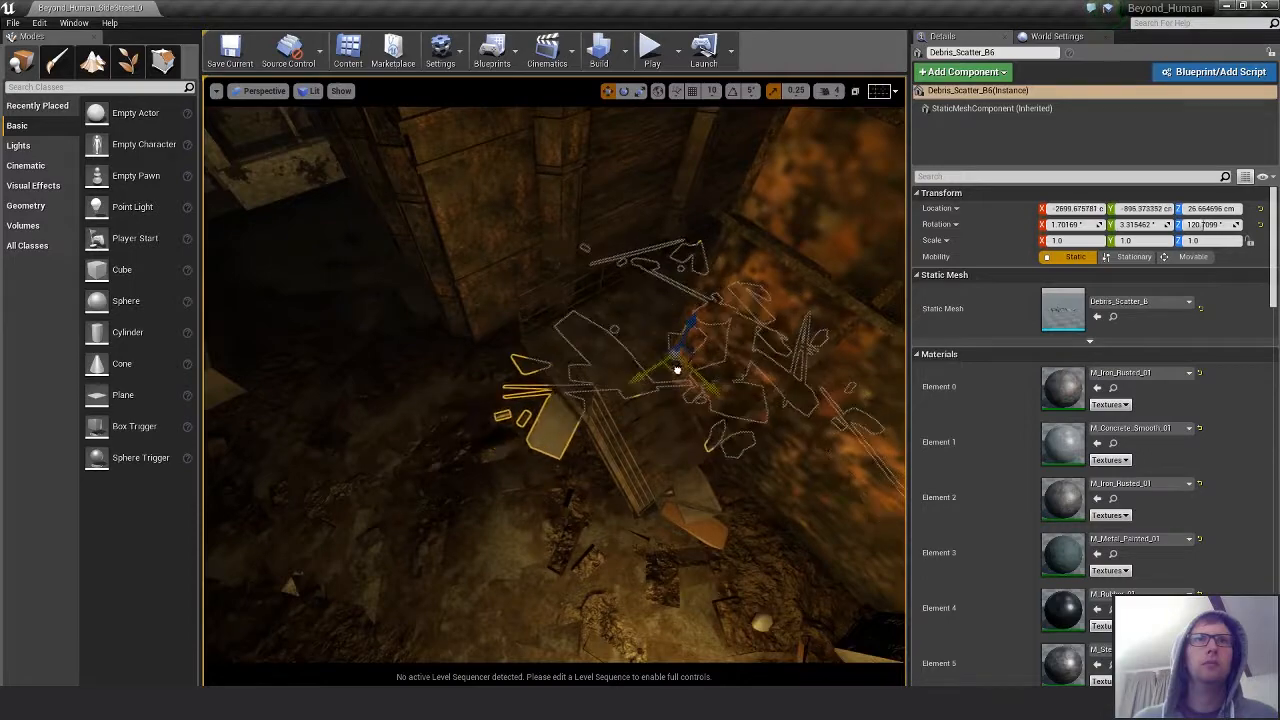
Reset the debris copy's rotation to 0° on all axes and lower it to about Z 17 cm.
left_click_drag(730, 418, 690, 298)
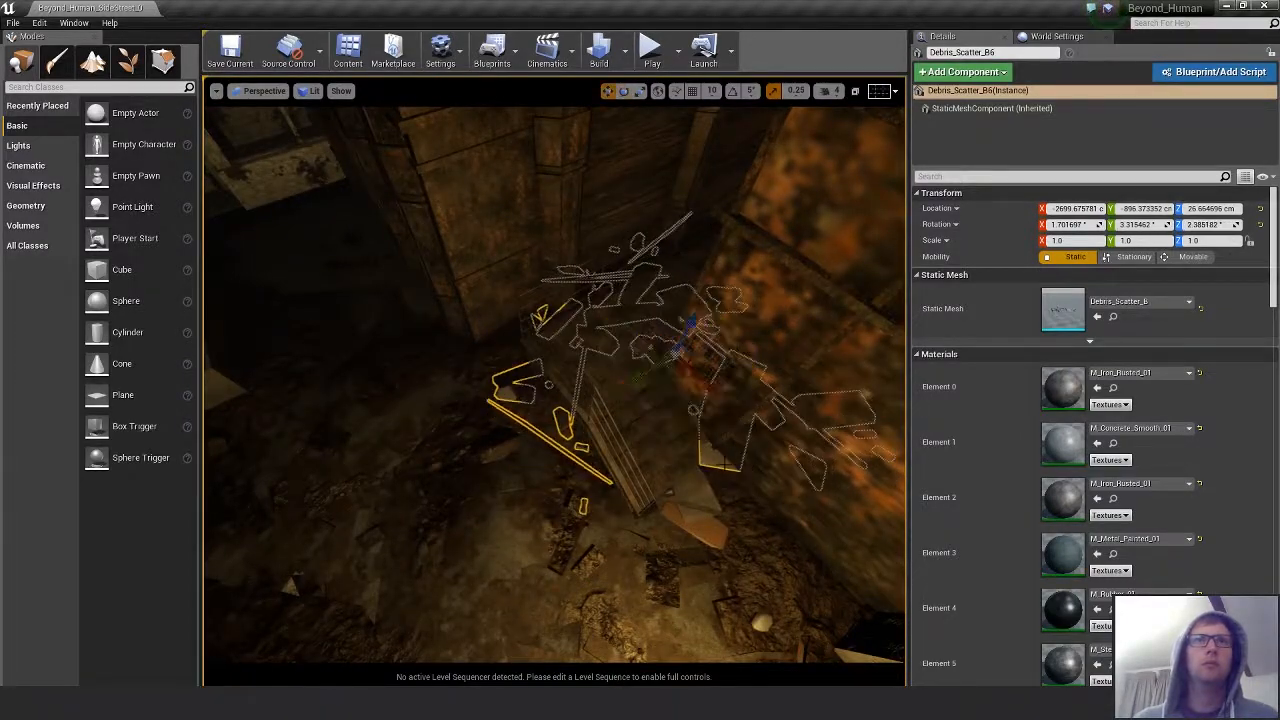
left_click_drag(726, 462, 740, 320, "alt")
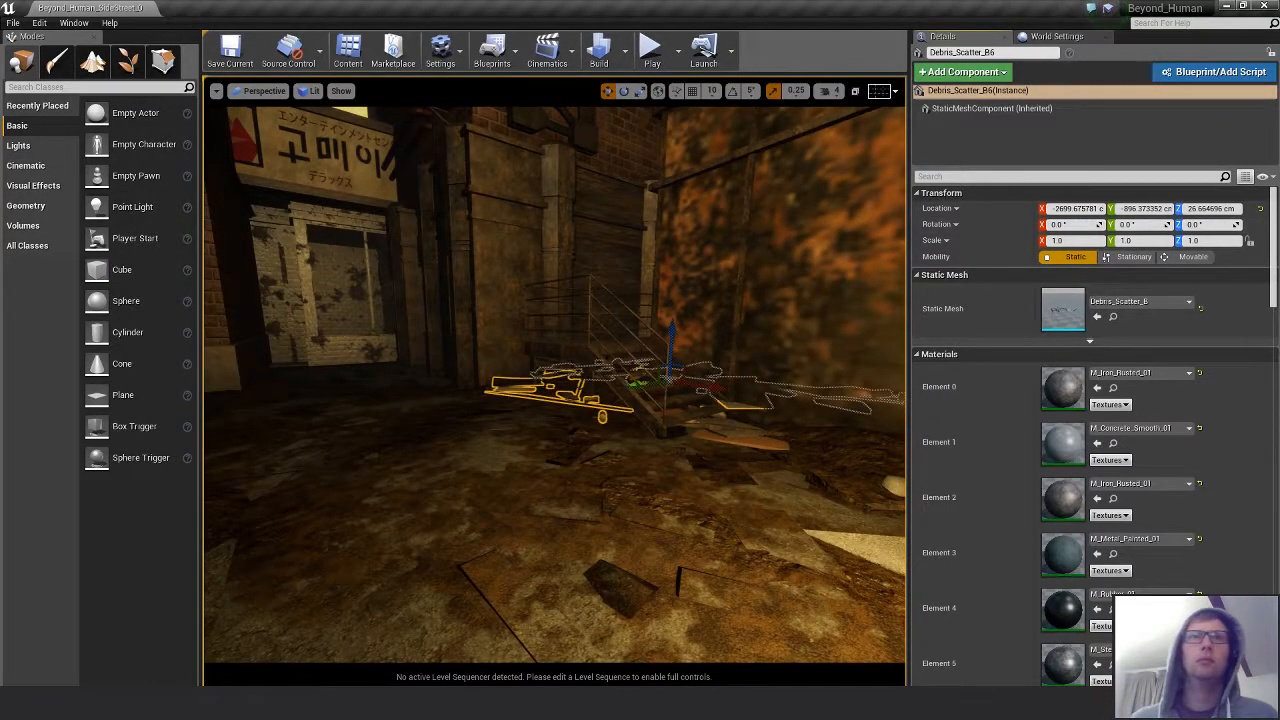
right_click_drag(577, 365, 632, 356)
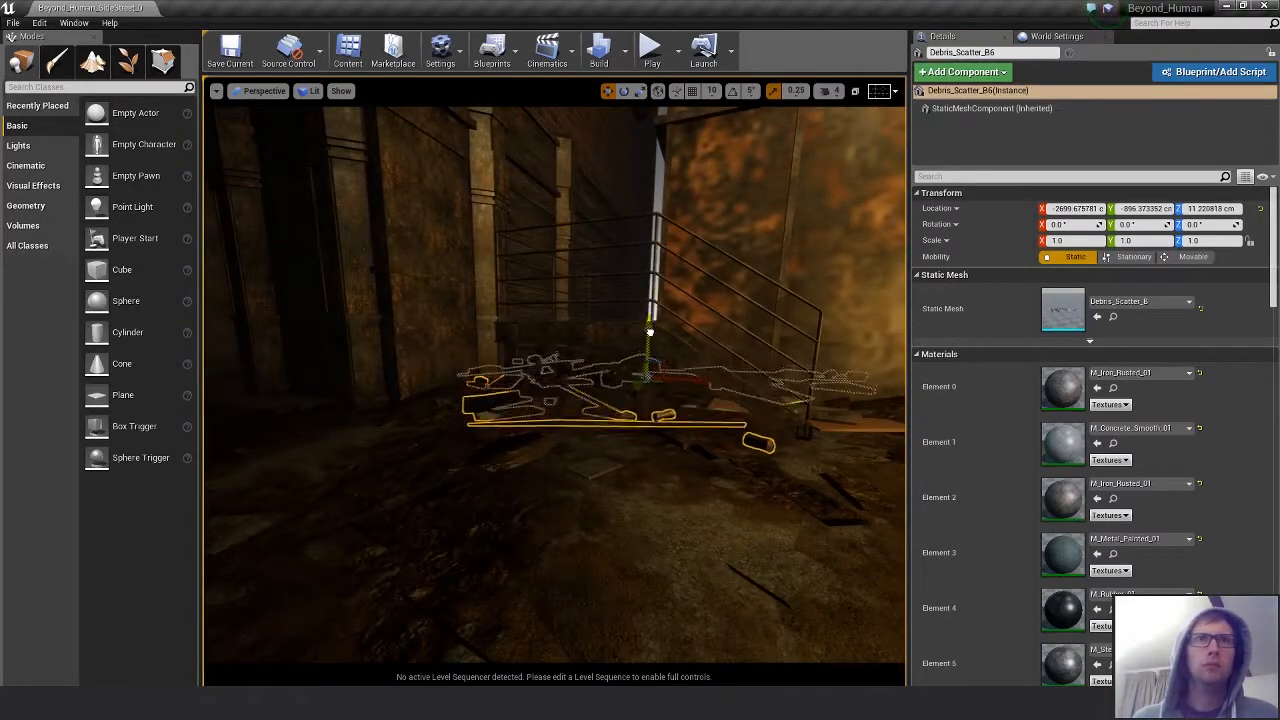
left_click_drag(649, 327, 500, 336)
Tilt the debris by the steps about 2° around X, turn it about -18° around Z, move it to about Y -851 cm and deselect it.
key("e")
left_click_drag(723, 361, 716, 371)
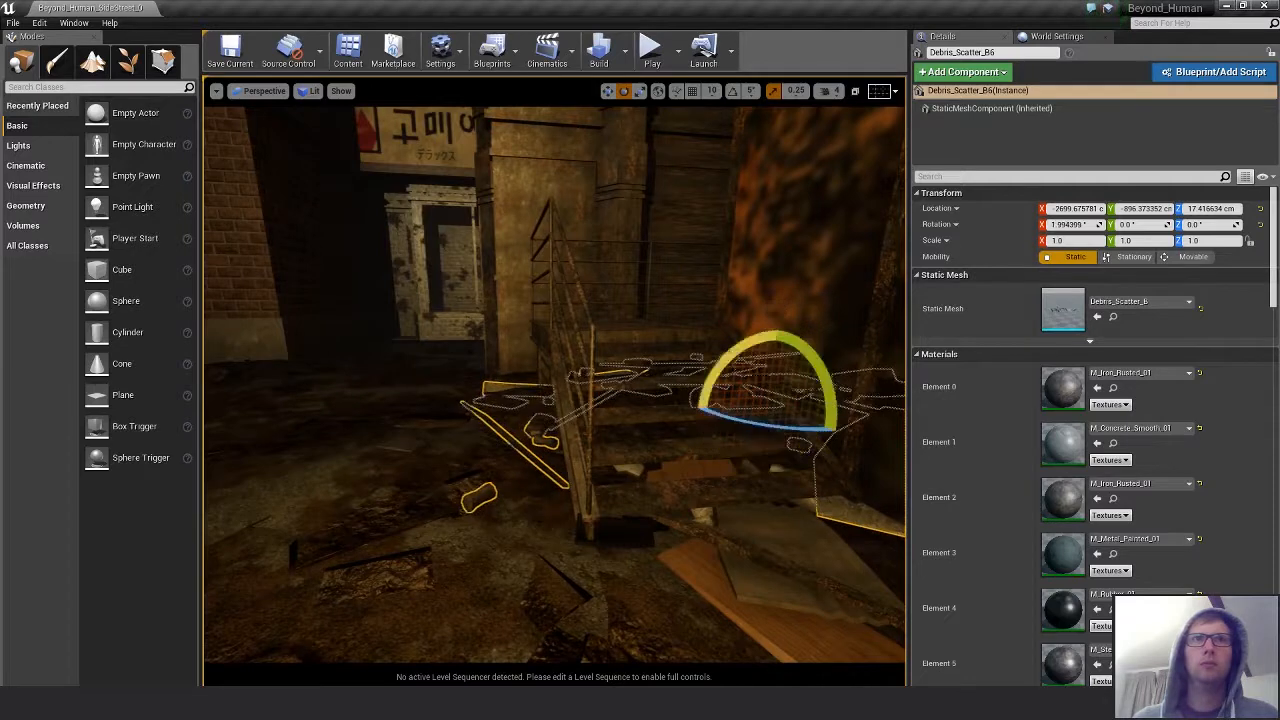
left_click_drag(778, 427, 902, 442)
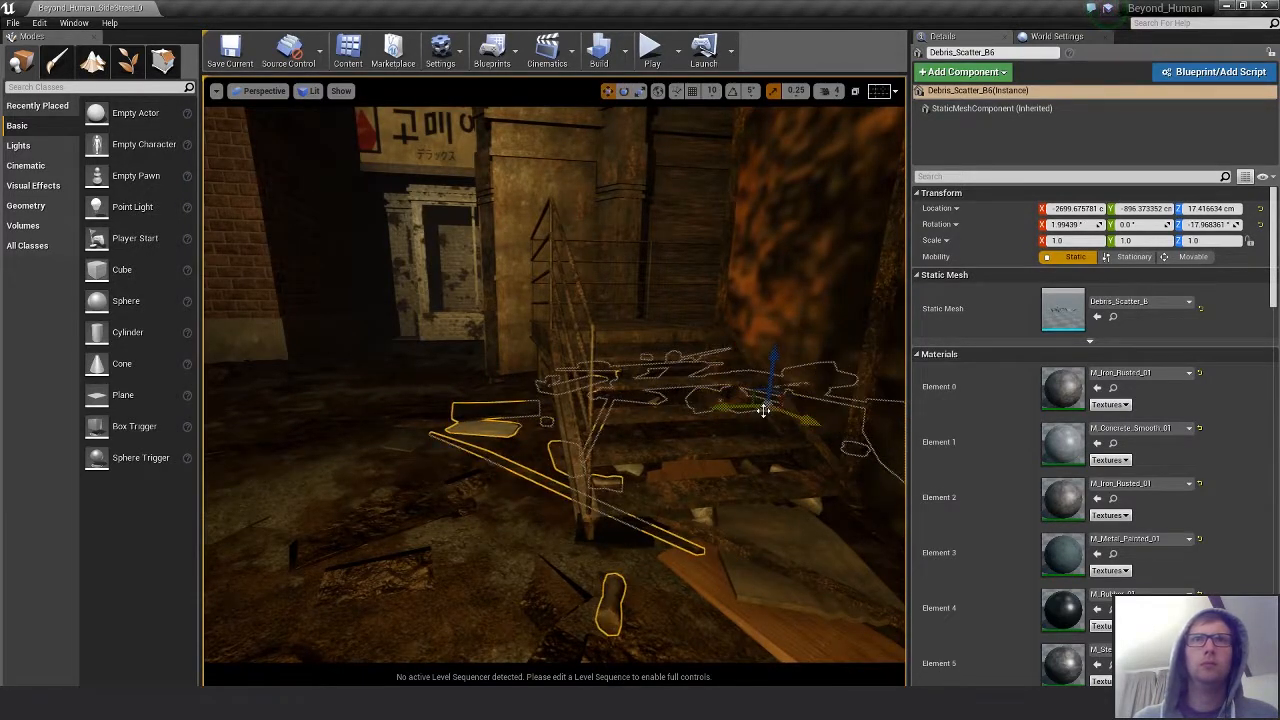
left_click_drag(763, 410, 718, 413)
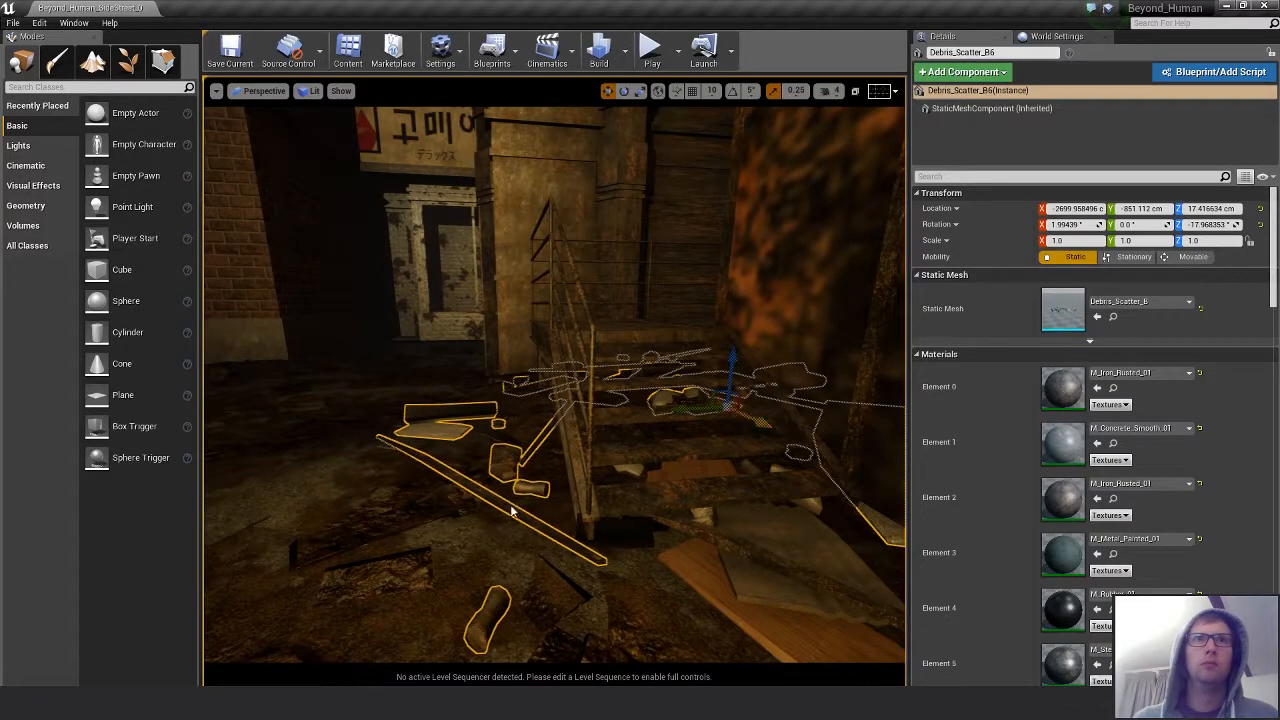
key("Escape")
key("s")
right_click_drag(512, 511, 737, 457)
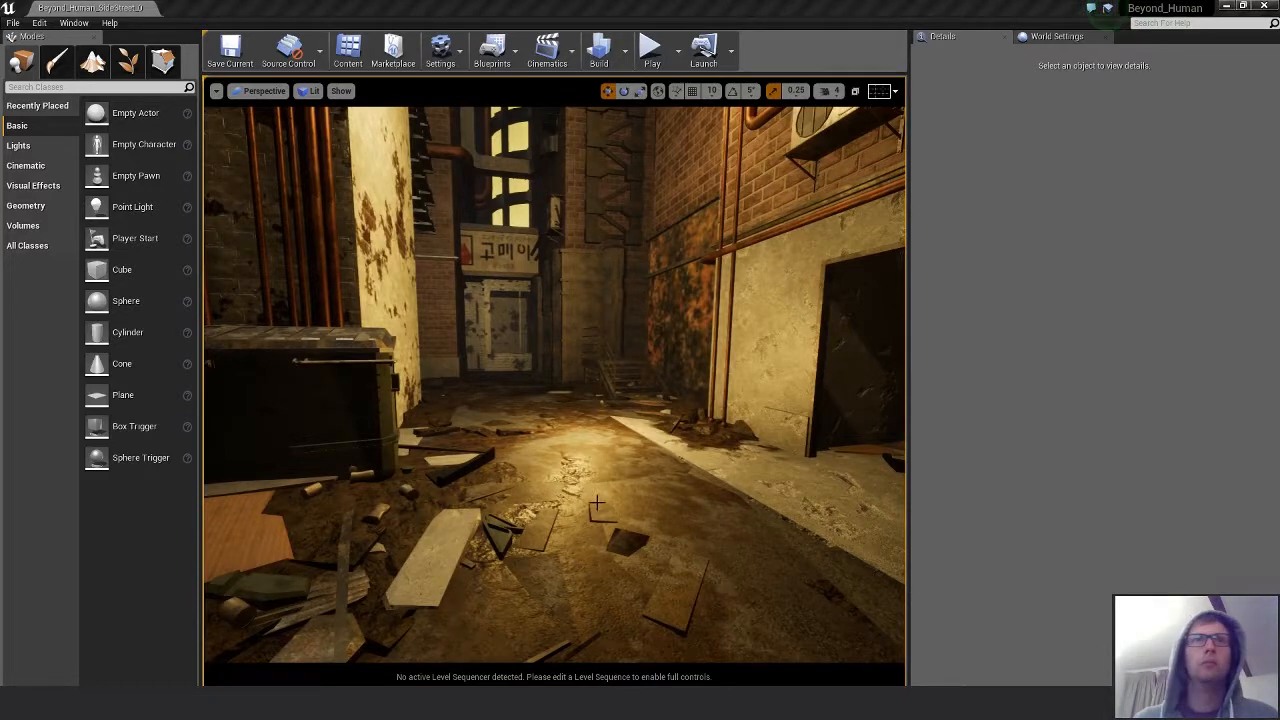
Raise the flattened asphalt Debris_Pile_A mesh at the far end to about Z 1.9 cm and deselect it.
right_click_drag(596, 505, 600, 497)
left_click(600, 408)
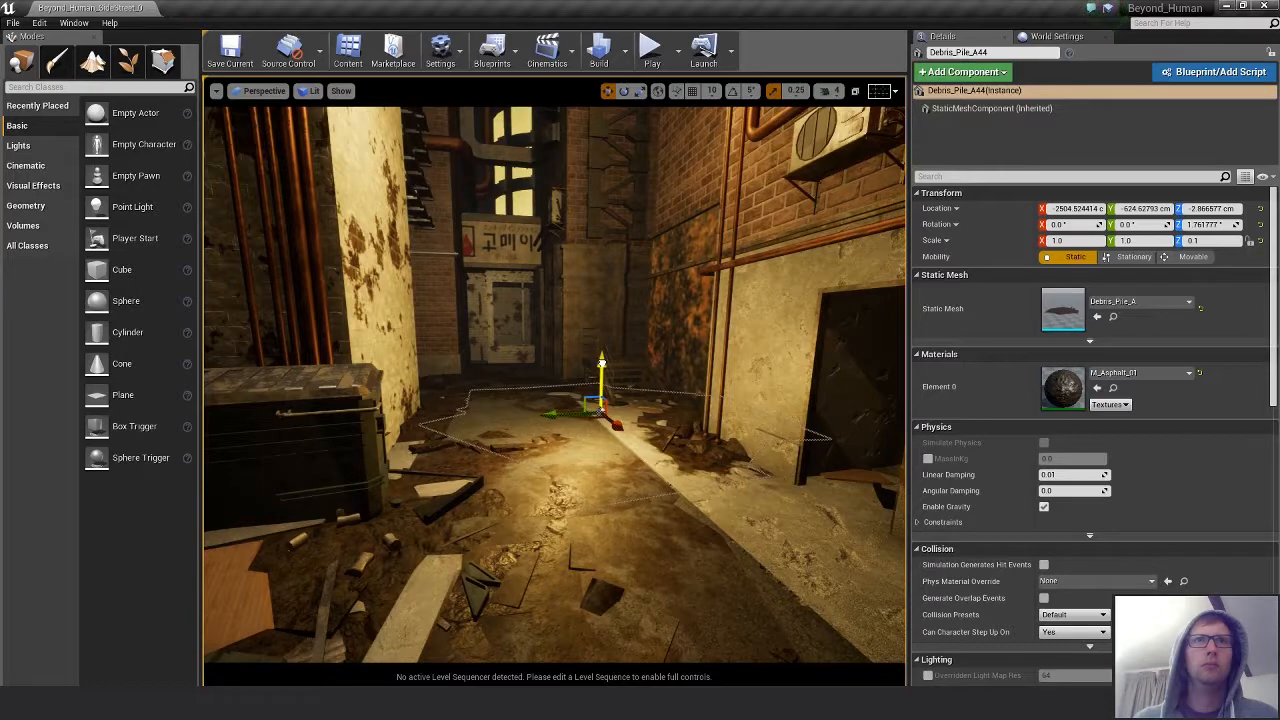
left_click_drag(601, 364, 601, 361)
right_click_drag(637, 487, 655, 489)
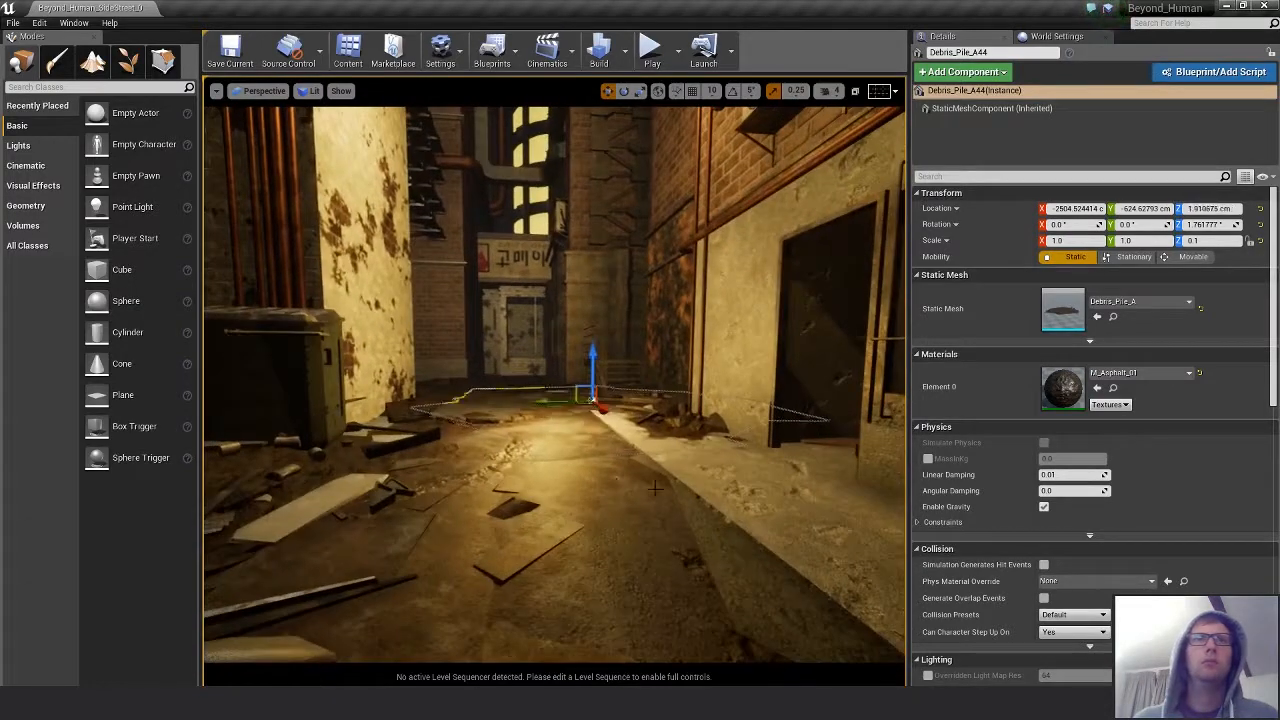
key("Escape")
scroll(712, 442, "down", 8)
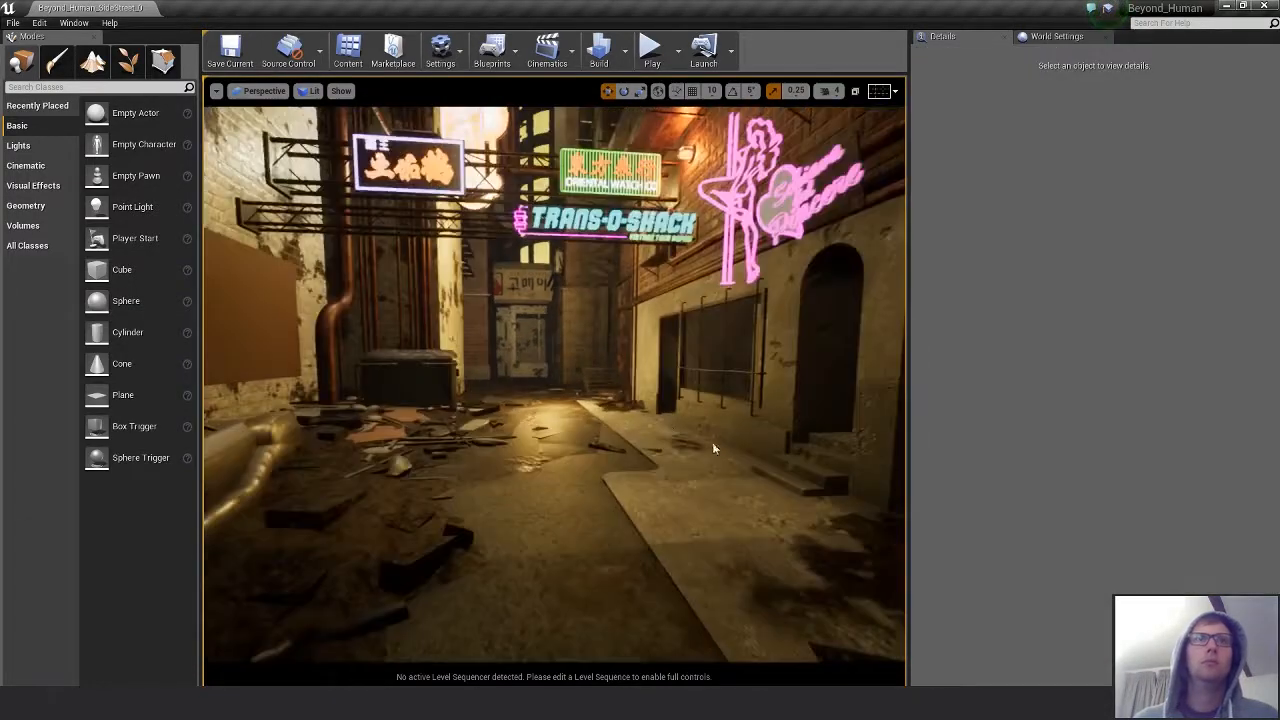
right_click_drag(712, 442, 703, 474)
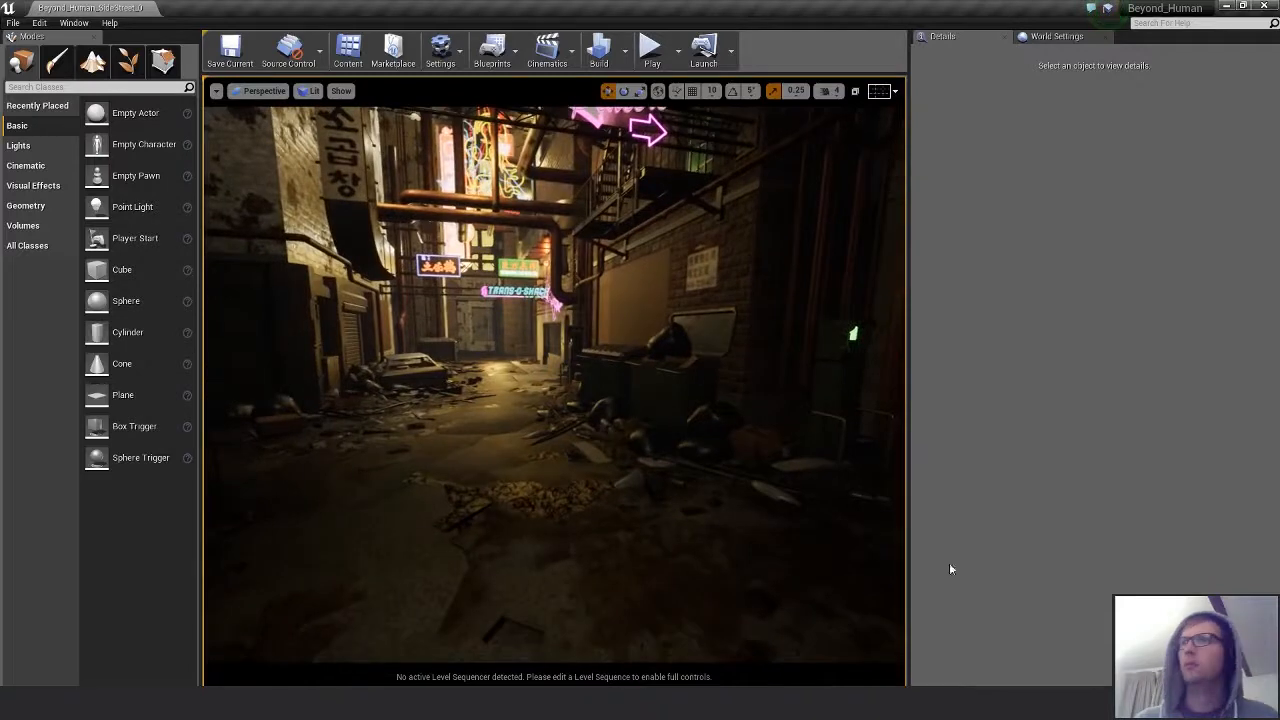
Move the Rock_Scatter_A mesh in front of the dumpsters, to about X -637, Y -535 cm, and turn it about -116° around Z.
right_click_drag(800, 520, 793, 519)
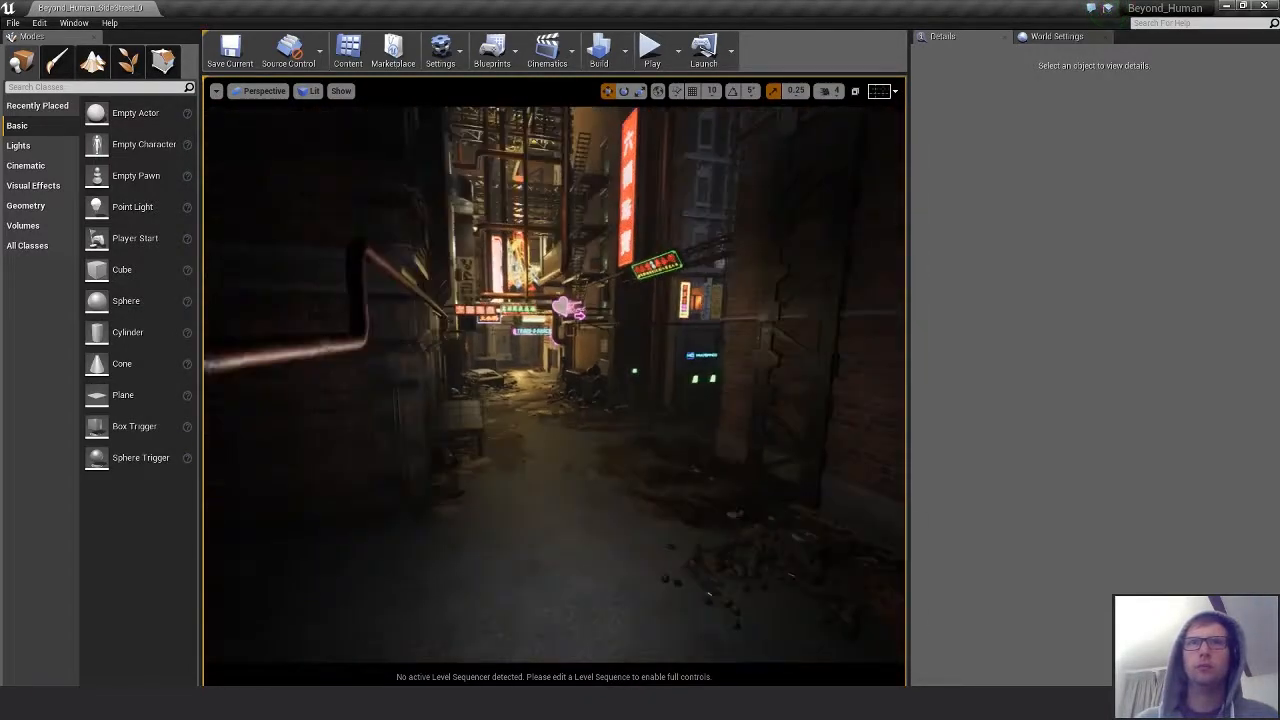
left_click(757, 566)
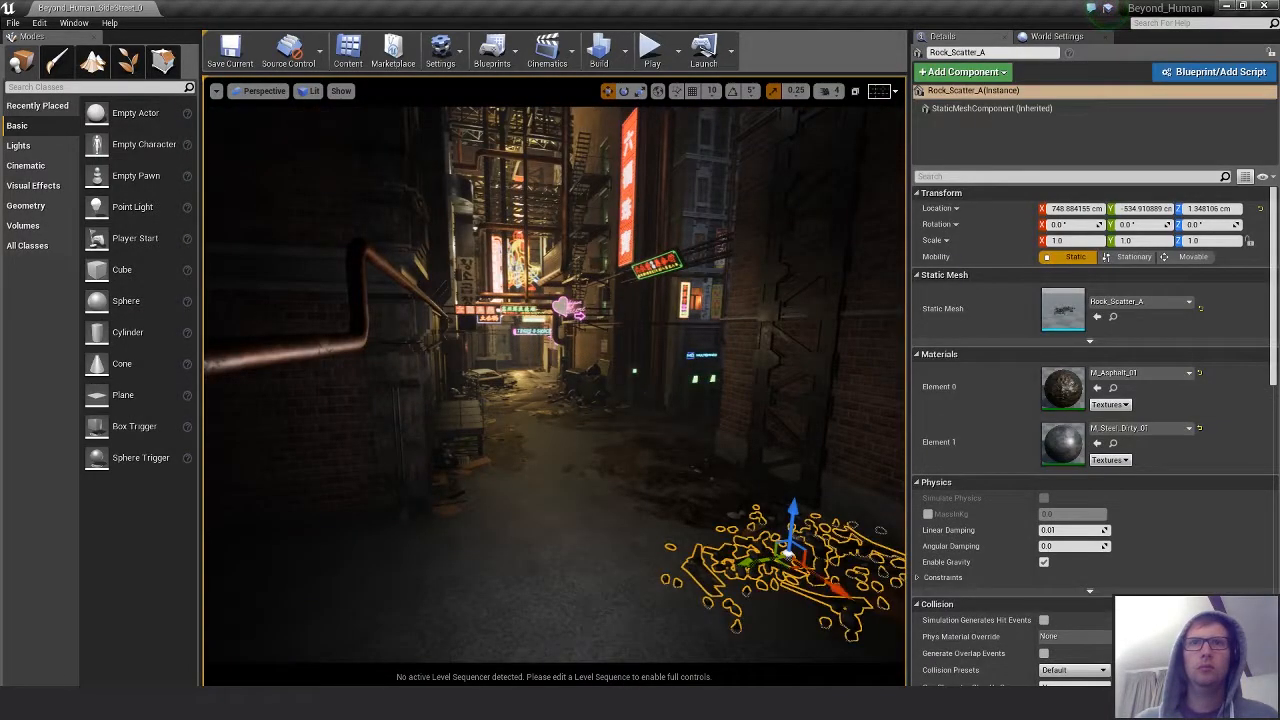
left_click_drag(815, 576, 573, 446)
key("f")
left_click_drag(586, 361, 598, 425)
left_click_drag(690, 478, 690, 448, "alt")
left_click_drag(543, 432, 512, 398)
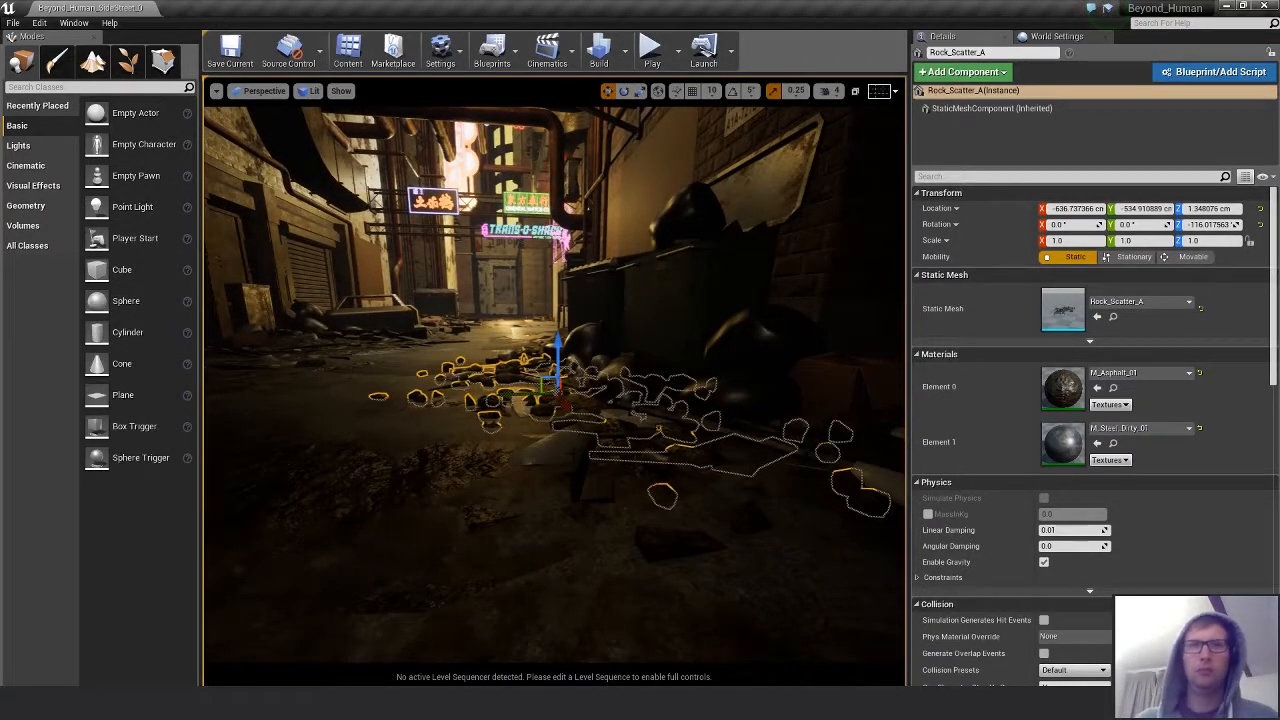
Scale the rock scatter by the dumpsters to 0.75 on Z and deselect it.
key("Escape")
key("s")
mouse_move(607, 444)
right_mouse_down()
mouse_move(660, 446)
mouse_move(580, 430)
mouse_move(594, 444)
right_mouse_up()
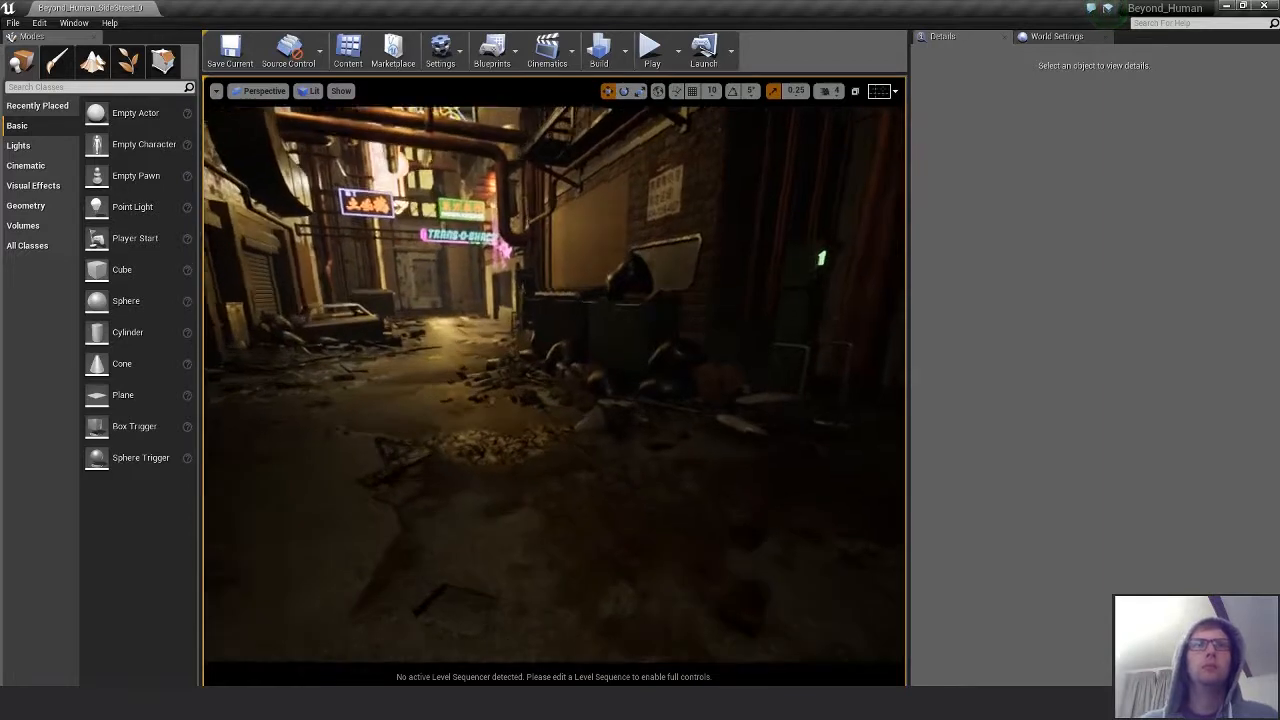
left_click_drag(594, 444, 576, 422, "alt")
key("w")
right_click_drag(502, 385, 502, 385)
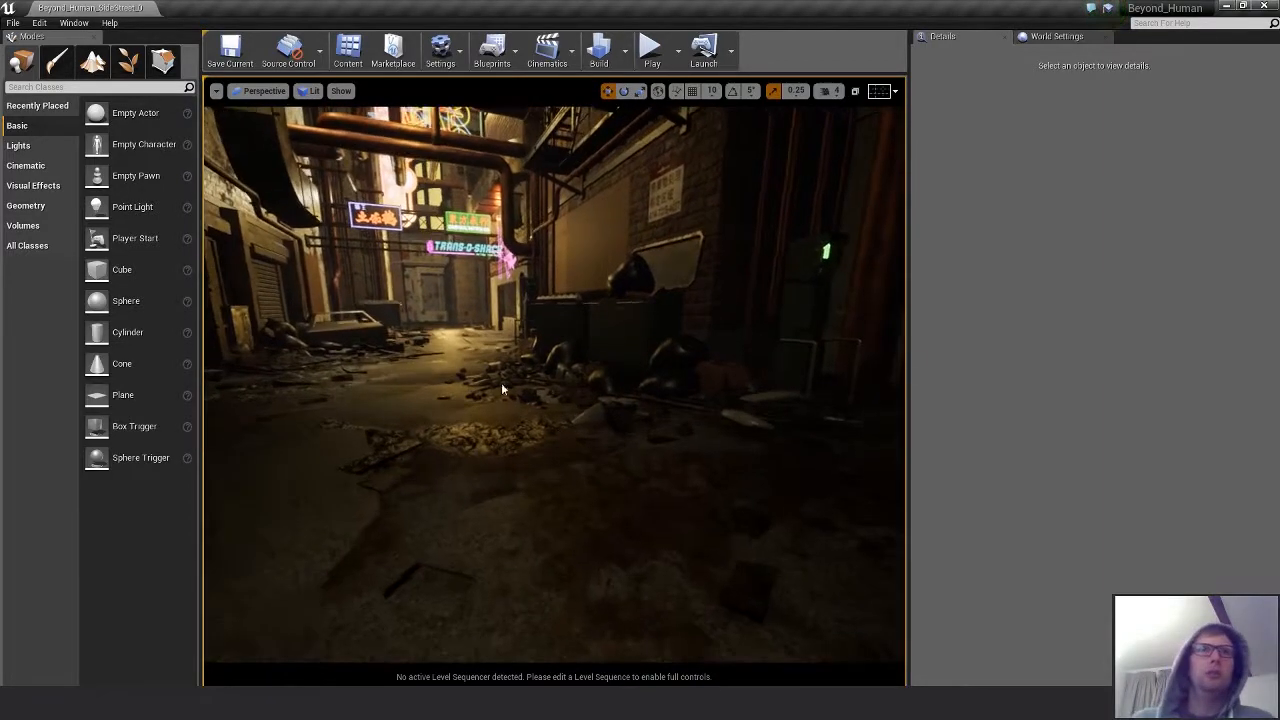
left_click(461, 377)
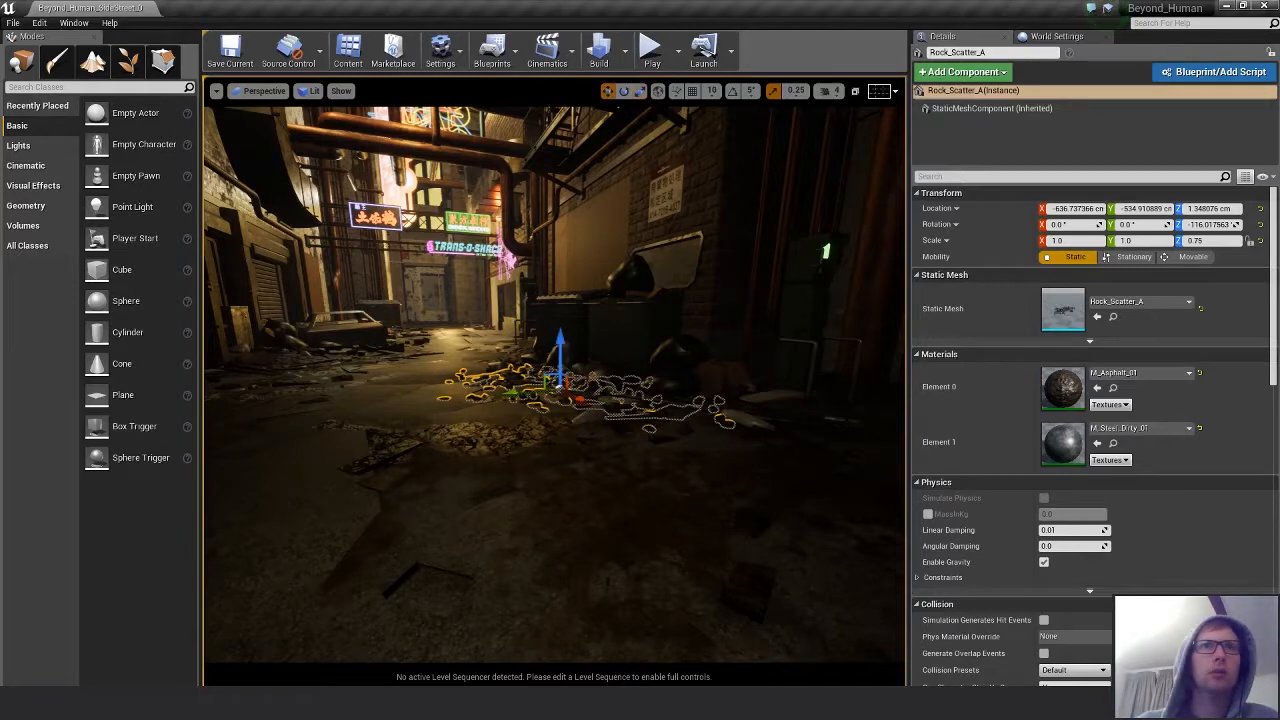
key("Escape")
key("w")
right_click_drag(535, 435, 550, 490)
Duplicate the rock scatter past the bin bags to about X -425, Y -767 cm and turn the copy to about 37° around Z.
left_click(510, 396)
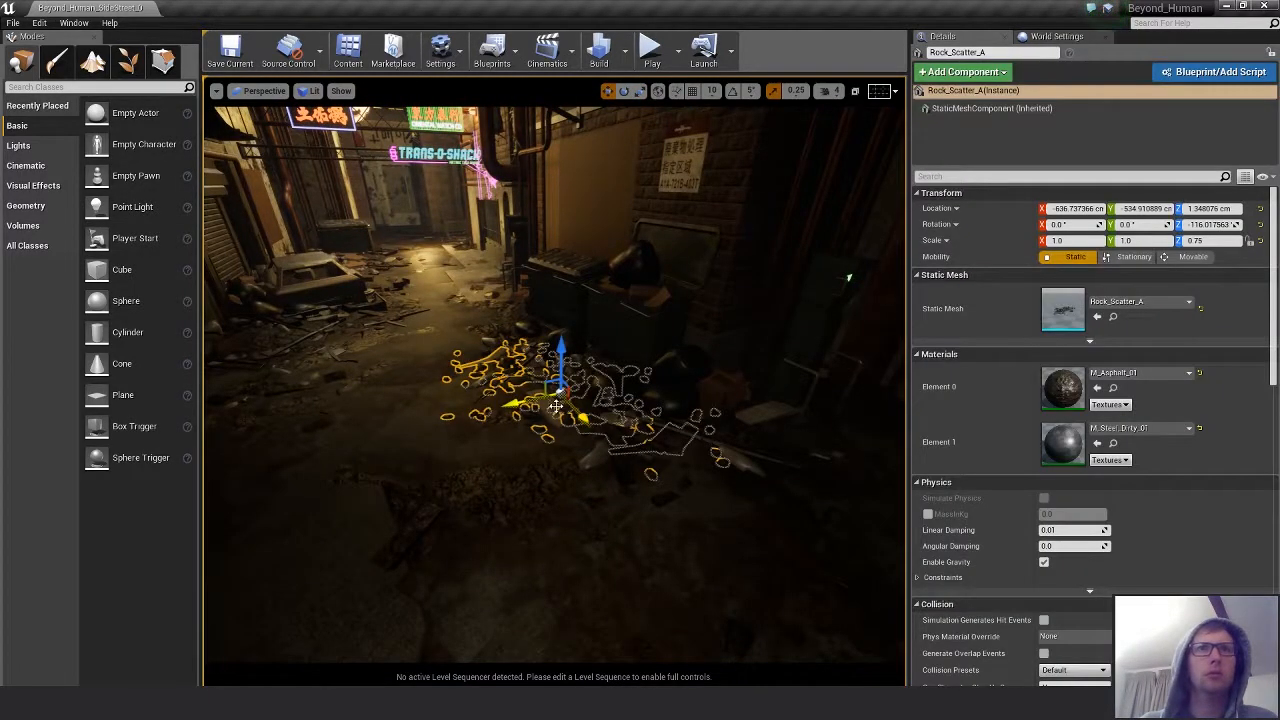
left_click_drag(556, 406, 868, 483, "alt")
key("f")
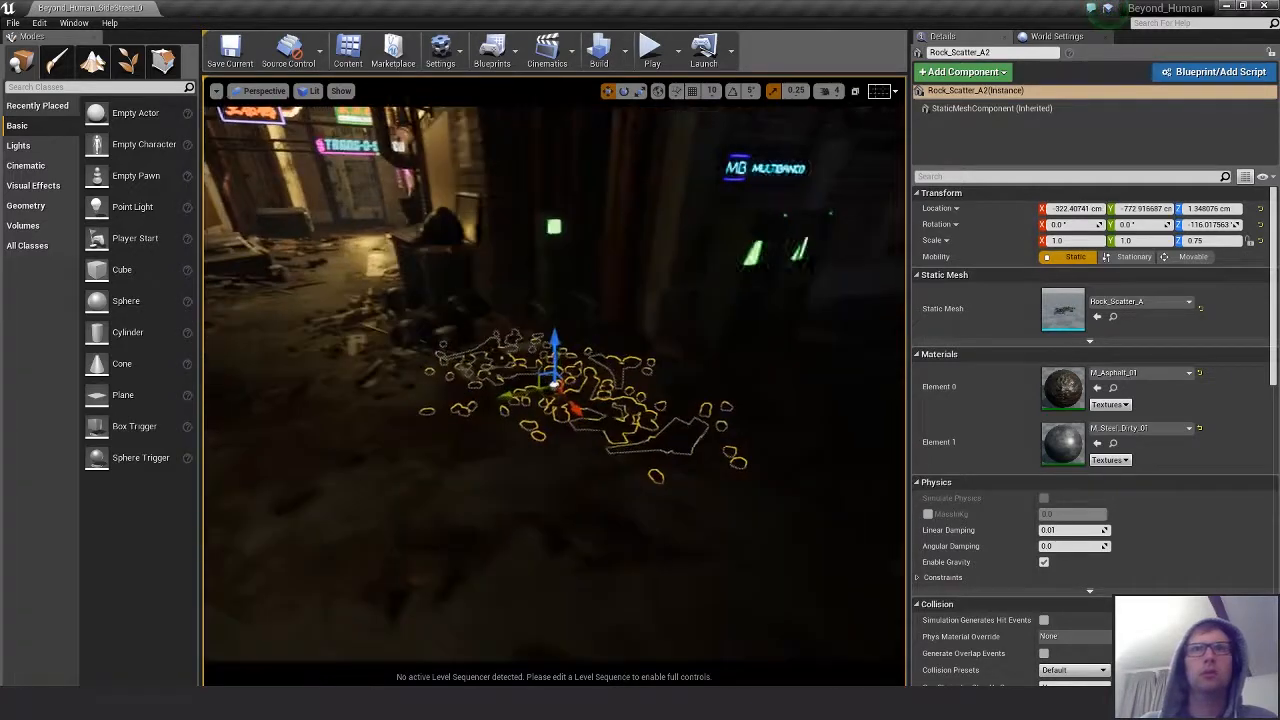
key("e")
left_click_drag(553, 427, 512, 325)
key("w")
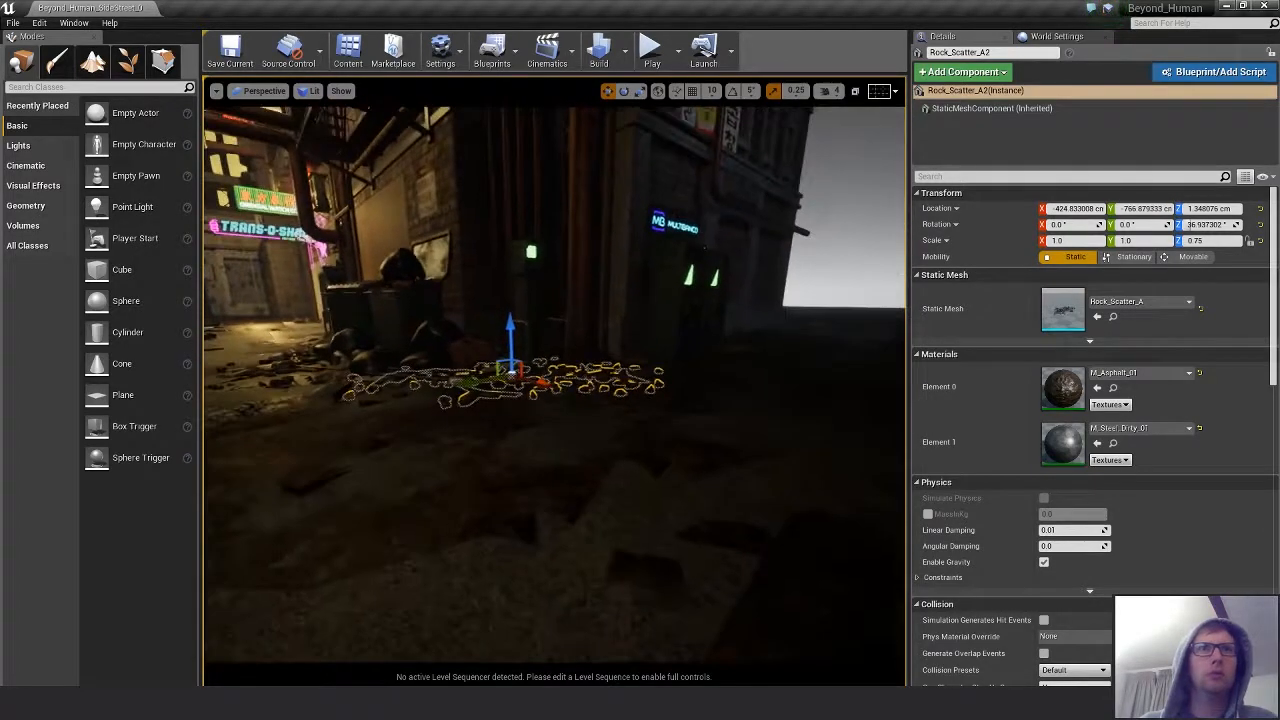
Shift the rock scatter copy closer to the bin bags, to about X -473, Y -679 cm, and deselect it.
left_click(849, 265)
key("d")
right_click_drag(849, 265, 790, 265)
key("a")
right_click_drag(631, 402, 690, 458)
left_click(700, 425)
key("w")
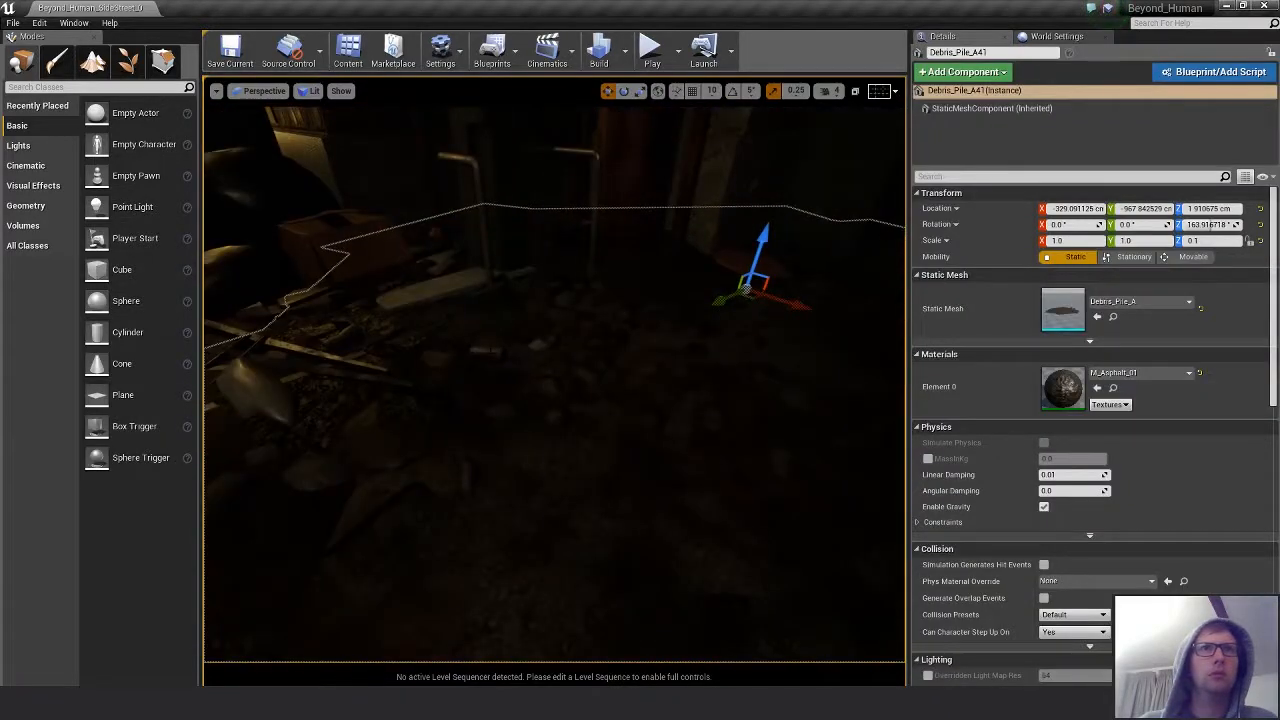
left_click(690, 402)
right_click_drag(690, 402, 690, 398)
key("s")
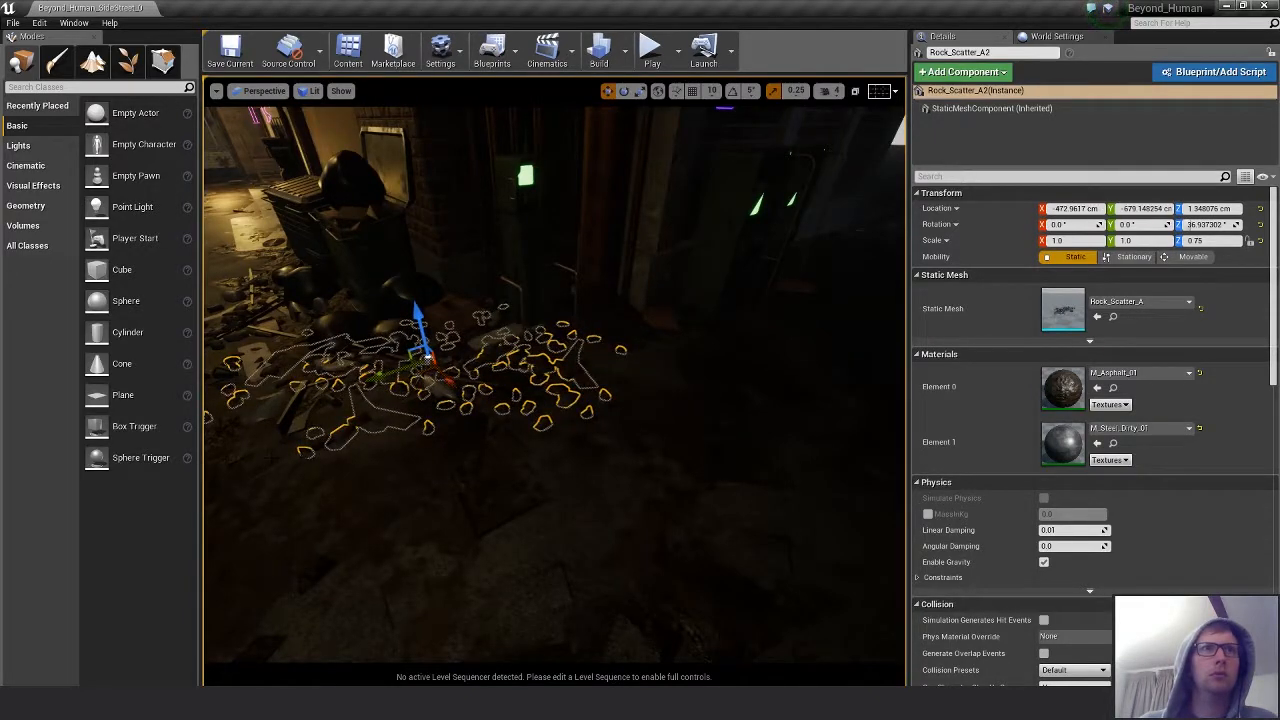
key("Escape")
right_click_drag(690, 398, 642, 402)
key("s")
key("w")
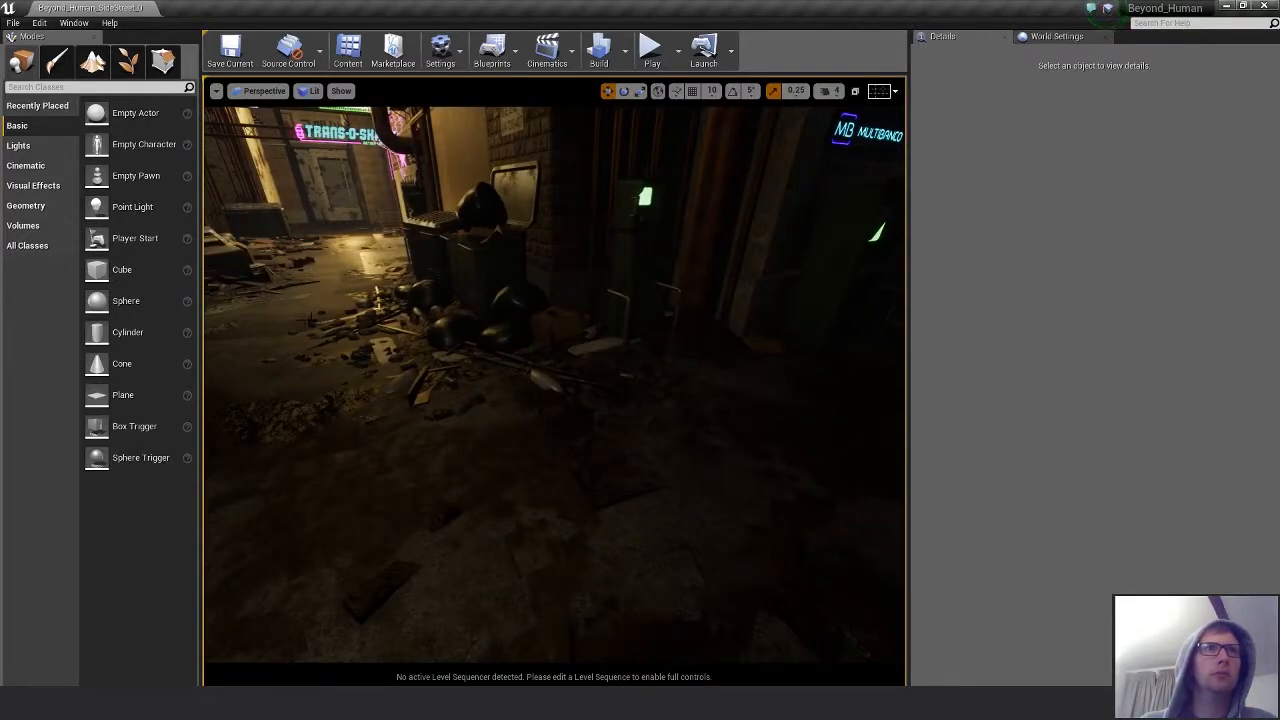
Duplicate the dumpster rock scatter across the alley to the cardboard box, at about X -880, Y 71 cm, turned to about 4° around Z.
left_click(425, 352)
key("w")
right_click_drag(425, 352, 374, 338)
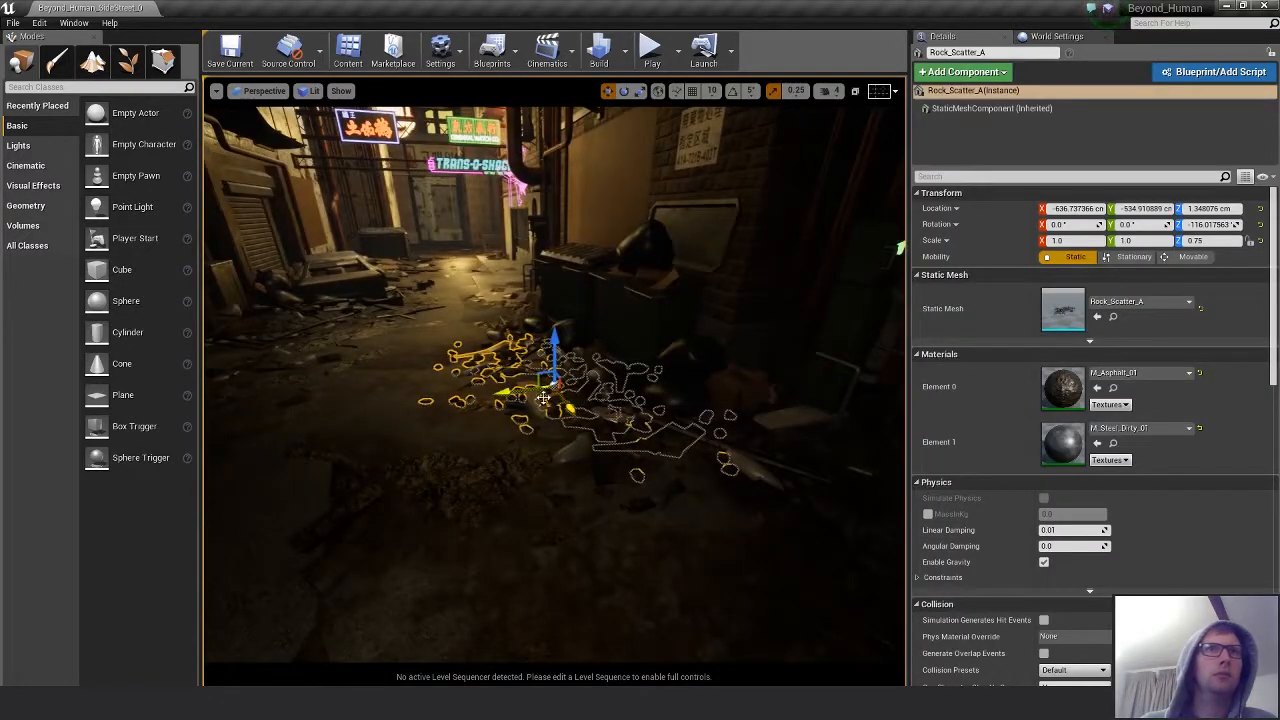
key("f")
left_click_drag(326, 329, 295, 288, "alt")
left_click_drag(788, 535, 517, 466, "alt")
right_click_drag(517, 466, 440, 490)
left_click_drag(626, 357, 455, 413, "alt")
left_click_drag(527, 437, 439, 400)
left_click_drag(439, 400, 436, 335, "alt")
left_click_drag(705, 417, 673, 460, "alt")
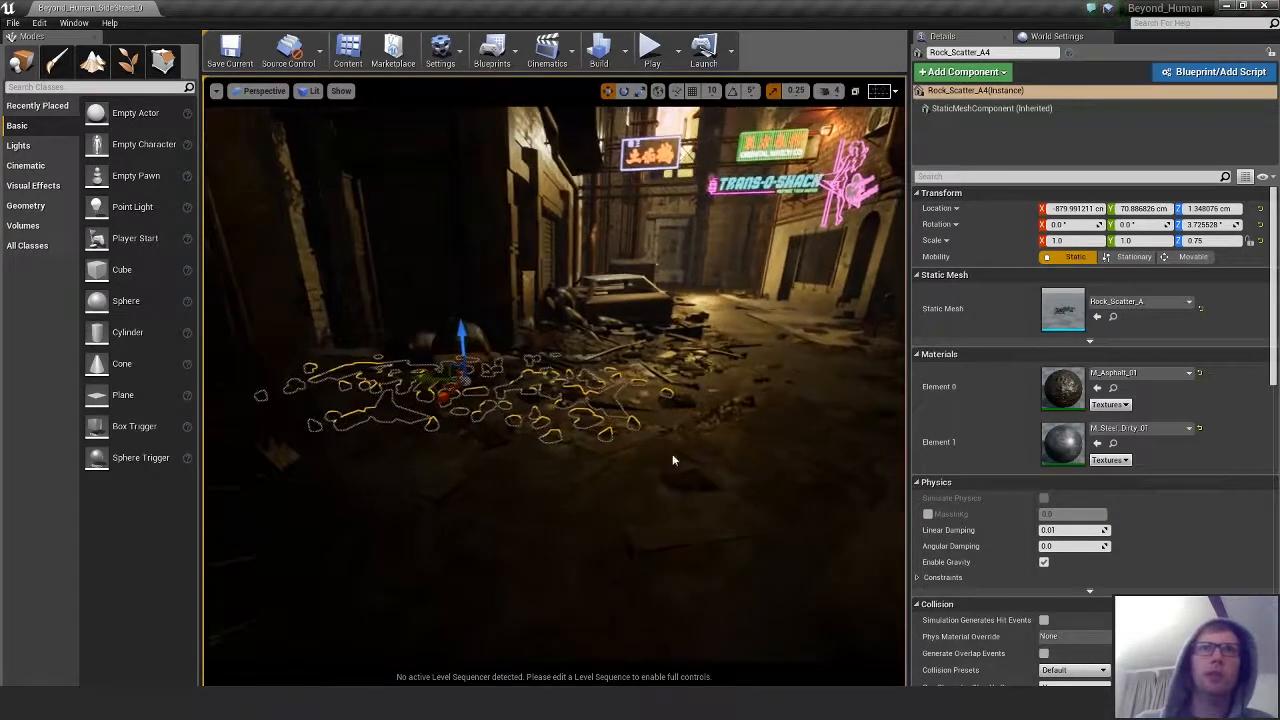
left_click(637, 423, "ctrl")
key("Escape")
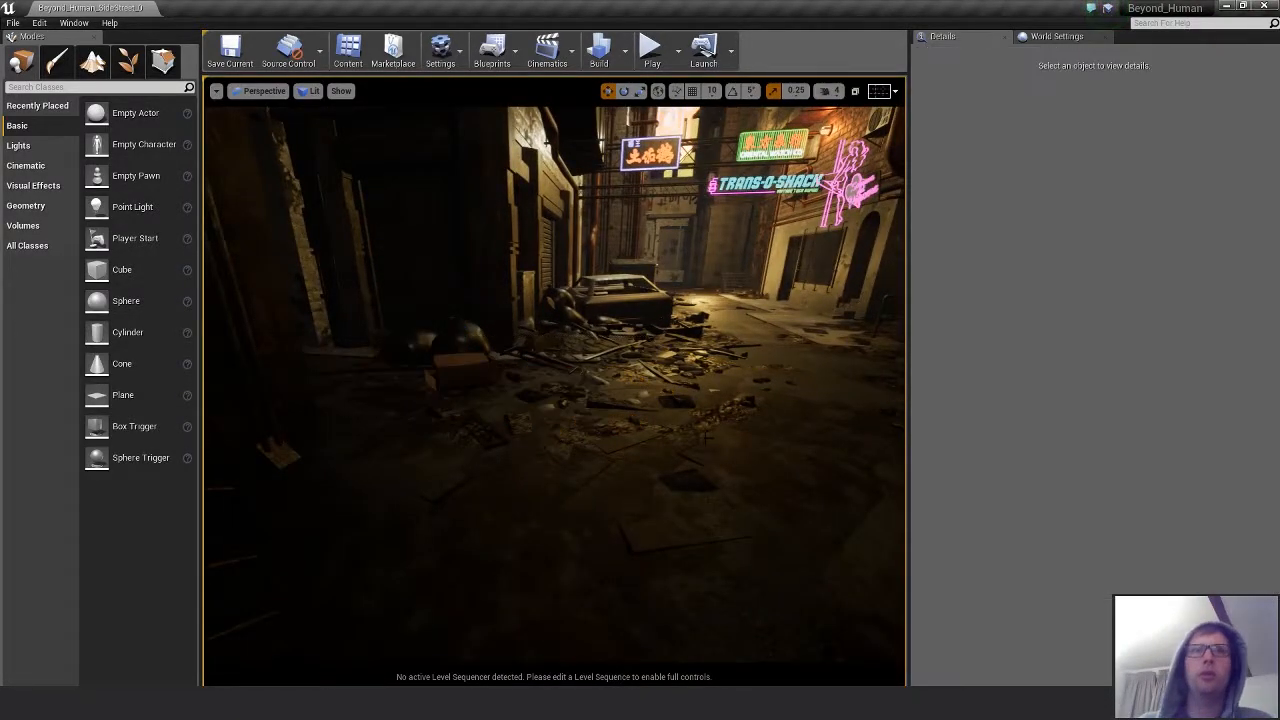
Raise the rock scatter by the cardboard box to about Z 5 cm, tilt it about -0.9° around X and Y, and deselect it.
mouse_move(706, 438)
right_mouse_down()
mouse_move(740, 420)
mouse_move(706, 446)
right_mouse_up()
key("w")
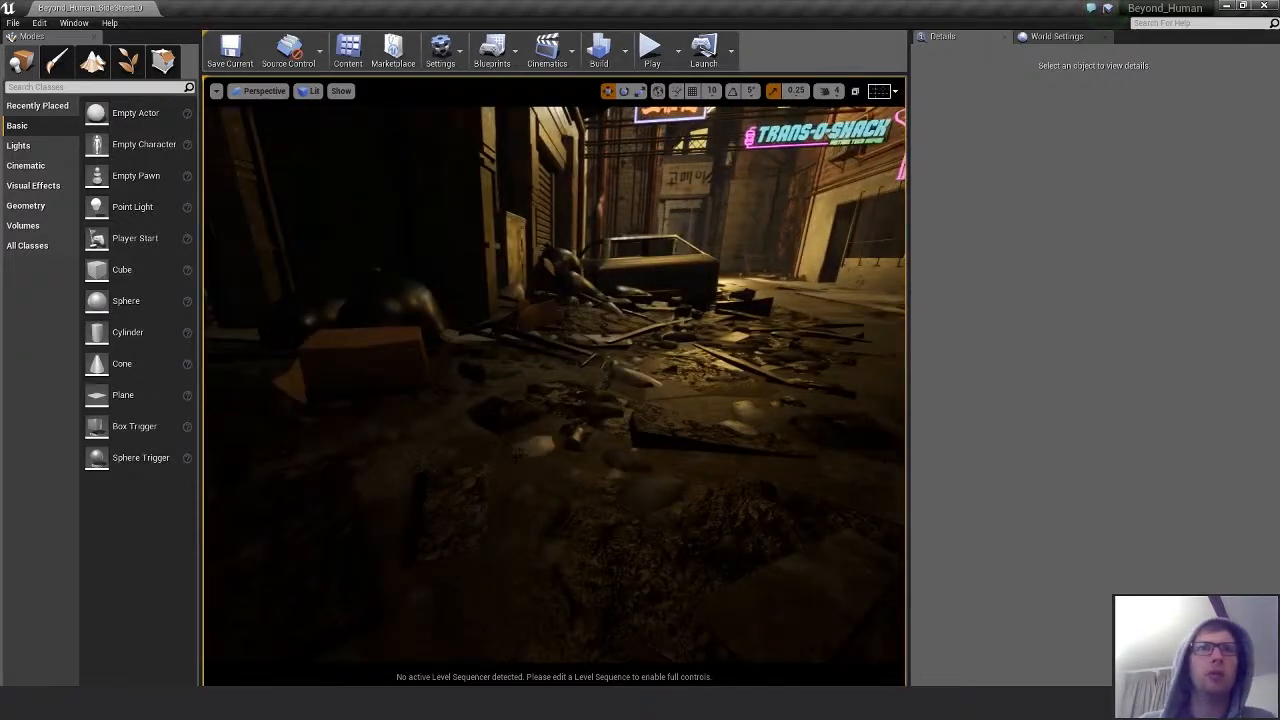
left_click(700, 408)
scroll(701, 406, "down", 3)
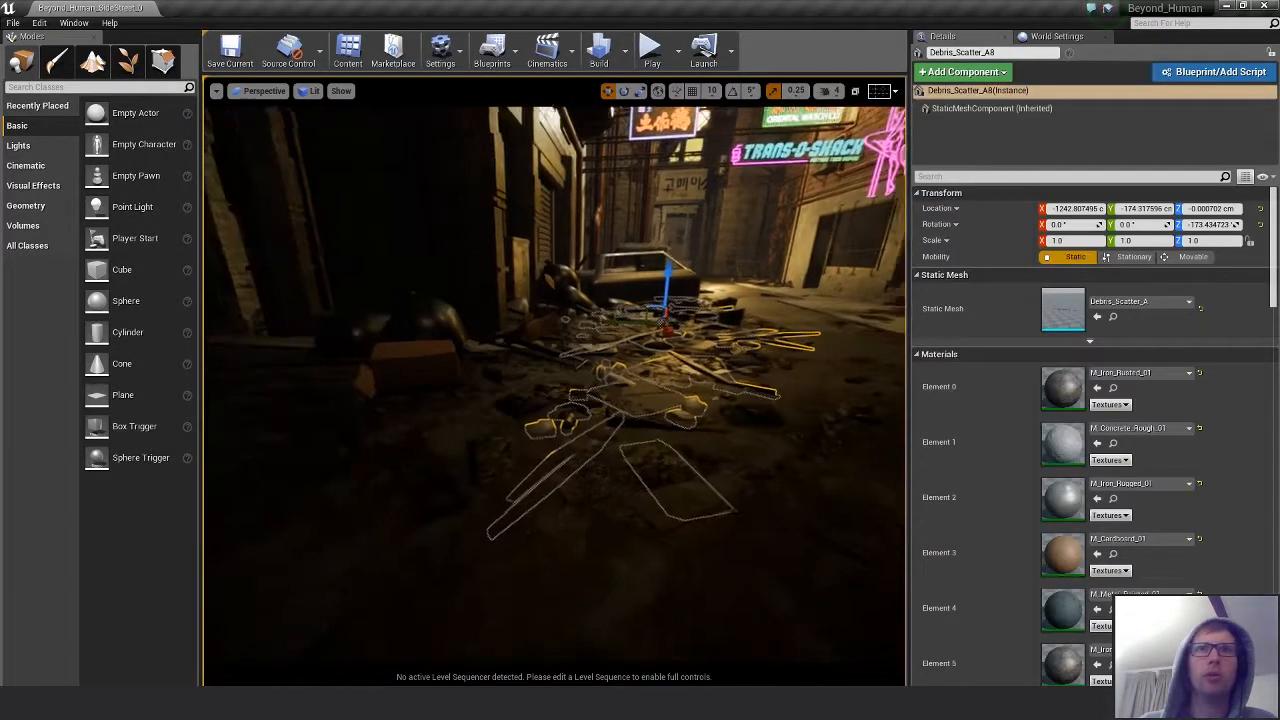
left_click(717, 420)
scroll(717, 420, "down", 2)
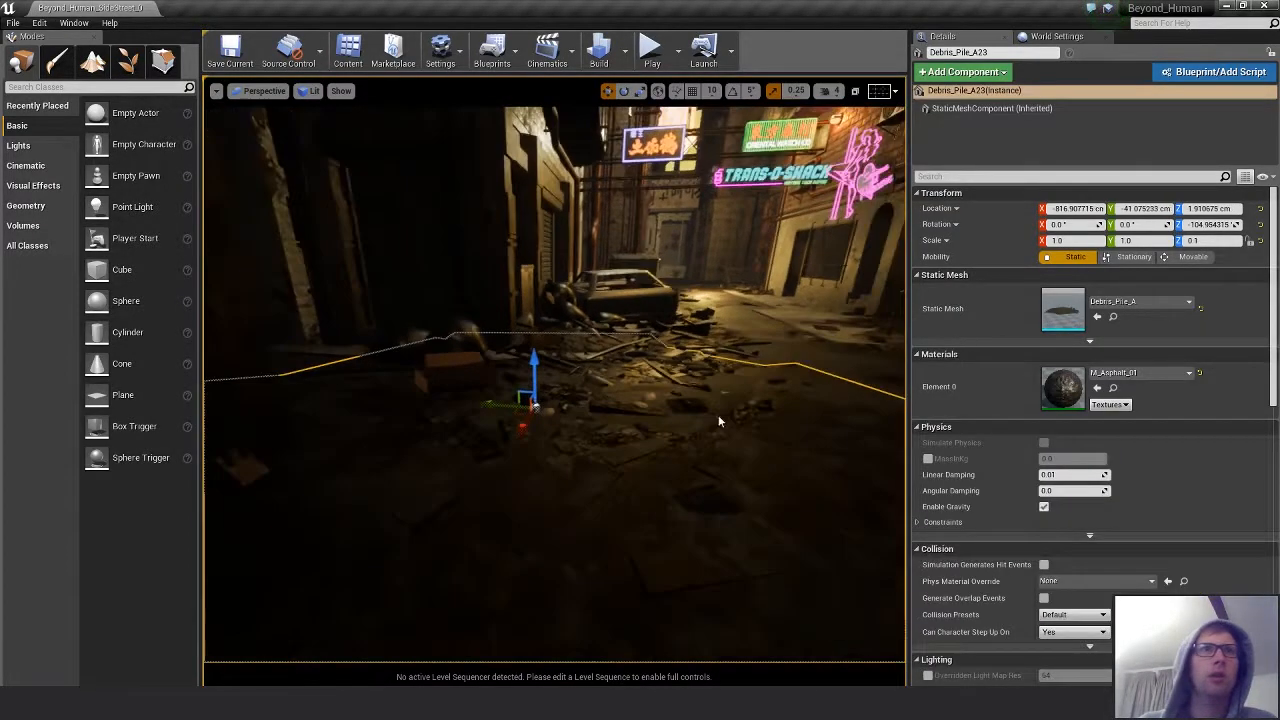
right_click_drag(717, 420, 652, 424)
key("w")
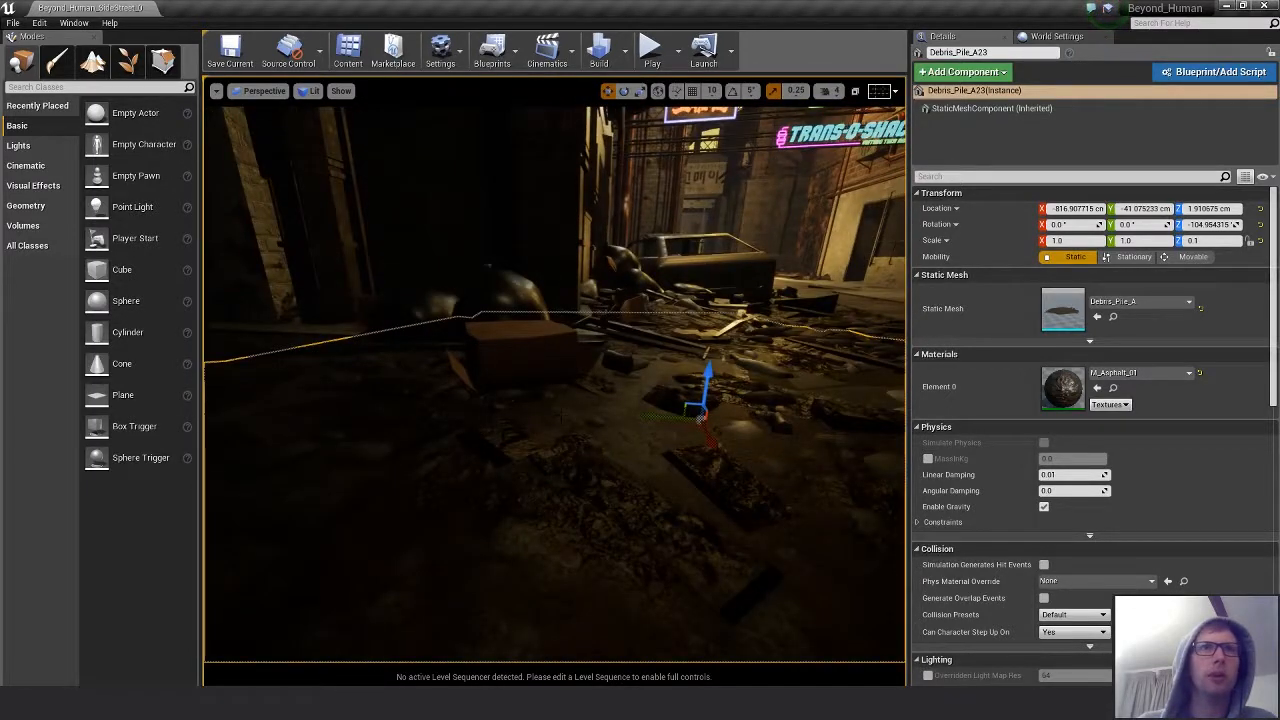
left_click(512, 372)
mouse_move(518, 320)
left_mouse_down()
mouse_move(568, 320)
mouse_move(501, 336)
mouse_move(518, 314)
left_mouse_up()
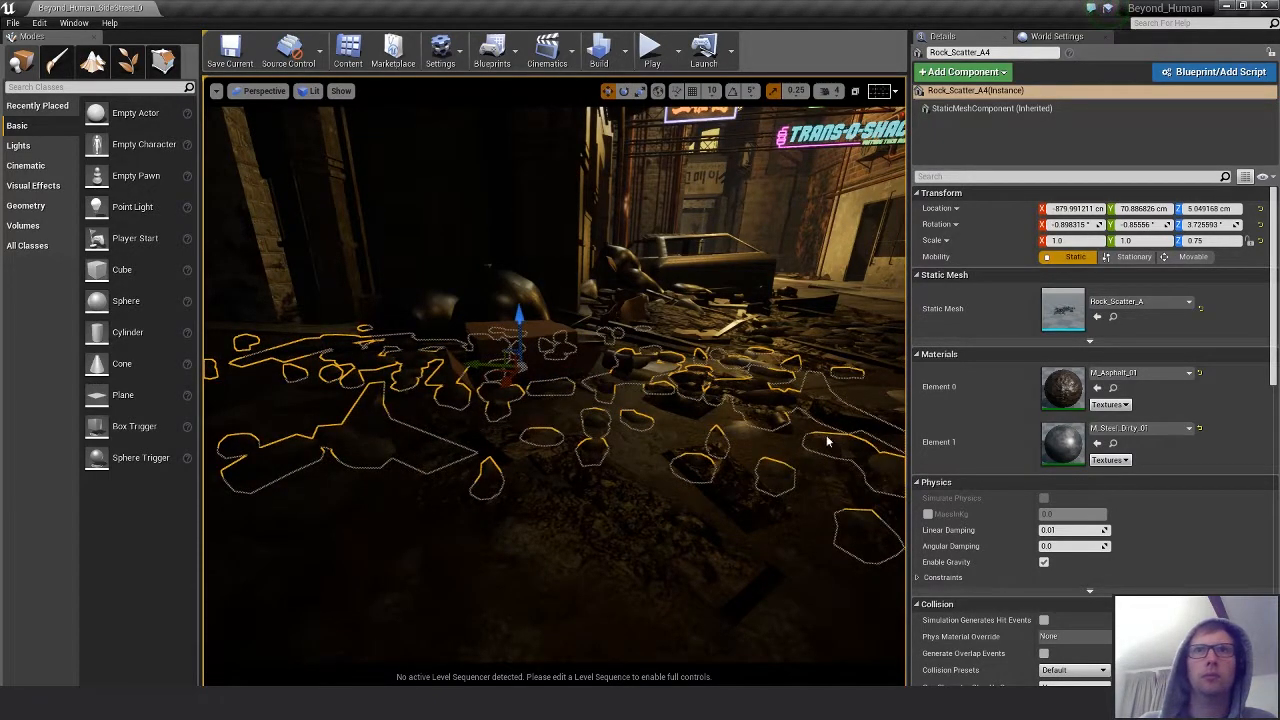
key("Escape")
key("s")
right_click_drag(827, 441, 894, 413)
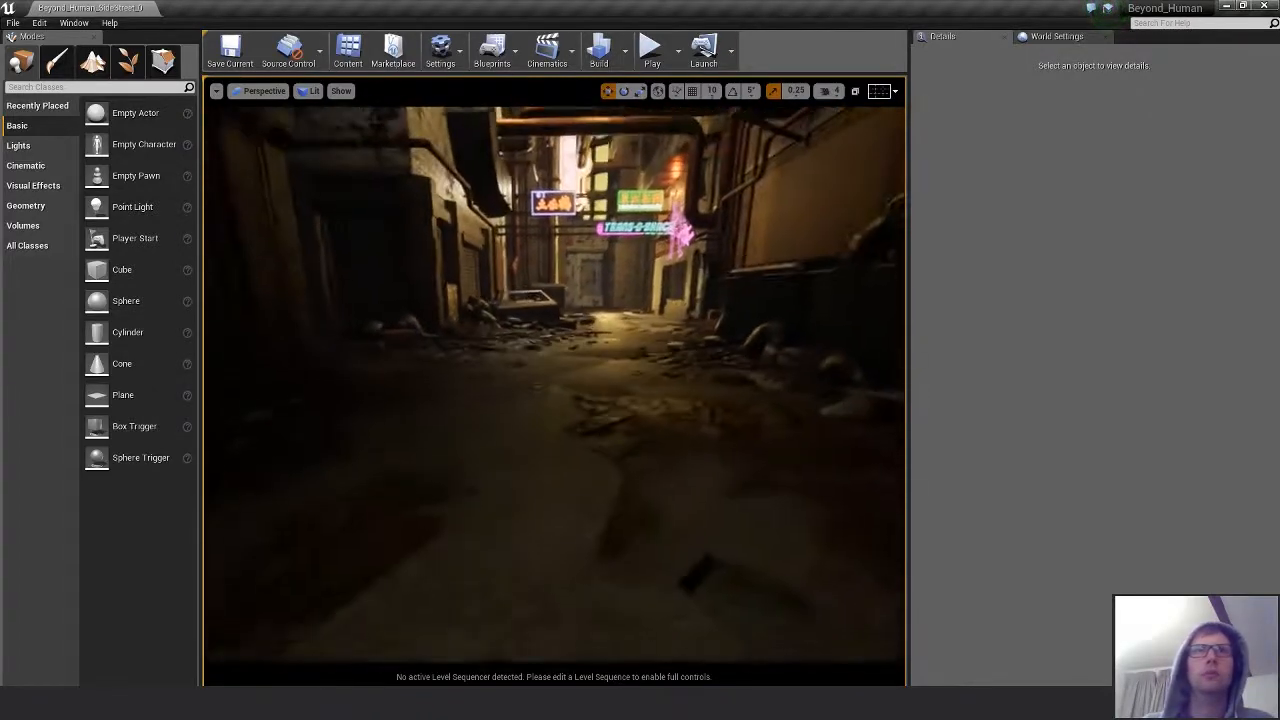
Duplicate the dumpster rock scatter across the alley to the railed platform, at about X -127, Y -3 cm.
key("s")
right_click_drag(660, 397, 621, 369)
key("w")
key("a")
left_click(625, 358)
key("w")
key("w")
left_click(745, 470)
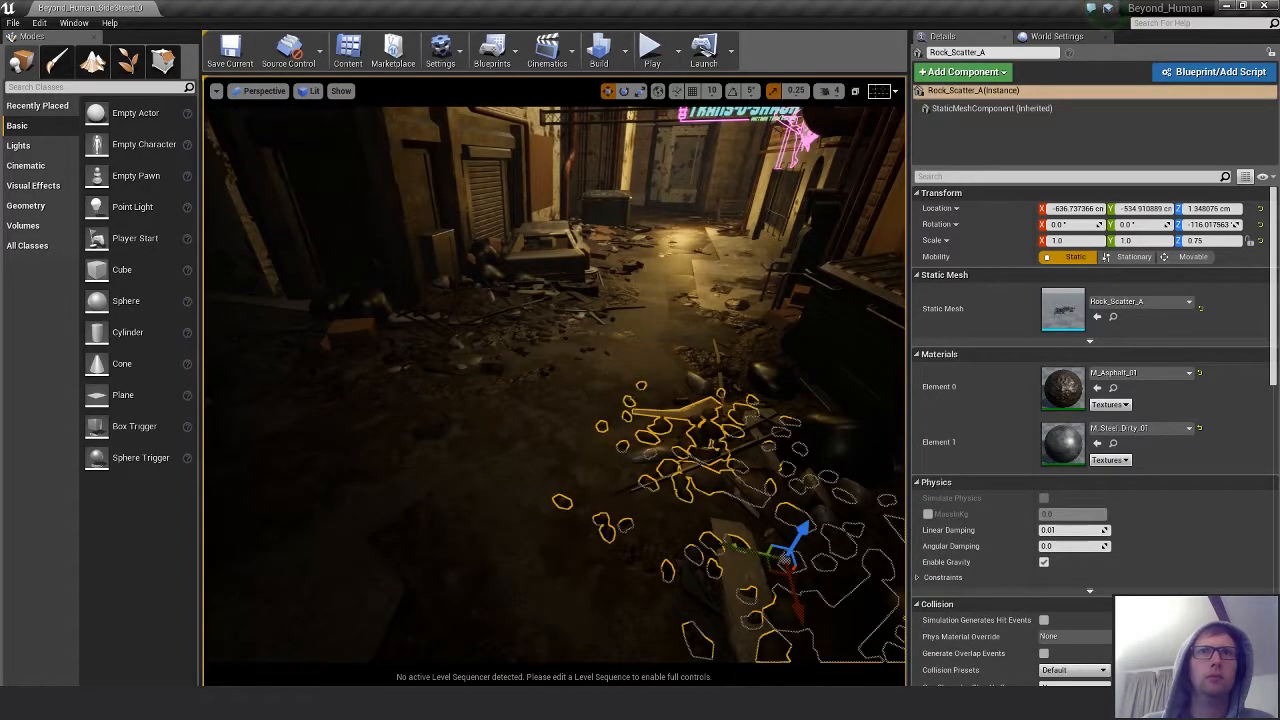
scroll(745, 470, "down", 5)
left_click_drag(637, 468, 338, 530, "alt")
key("w")
right_click_drag(632, 466, 632, 470)
key("w")
left_click_drag(633, 367, 462, 418)
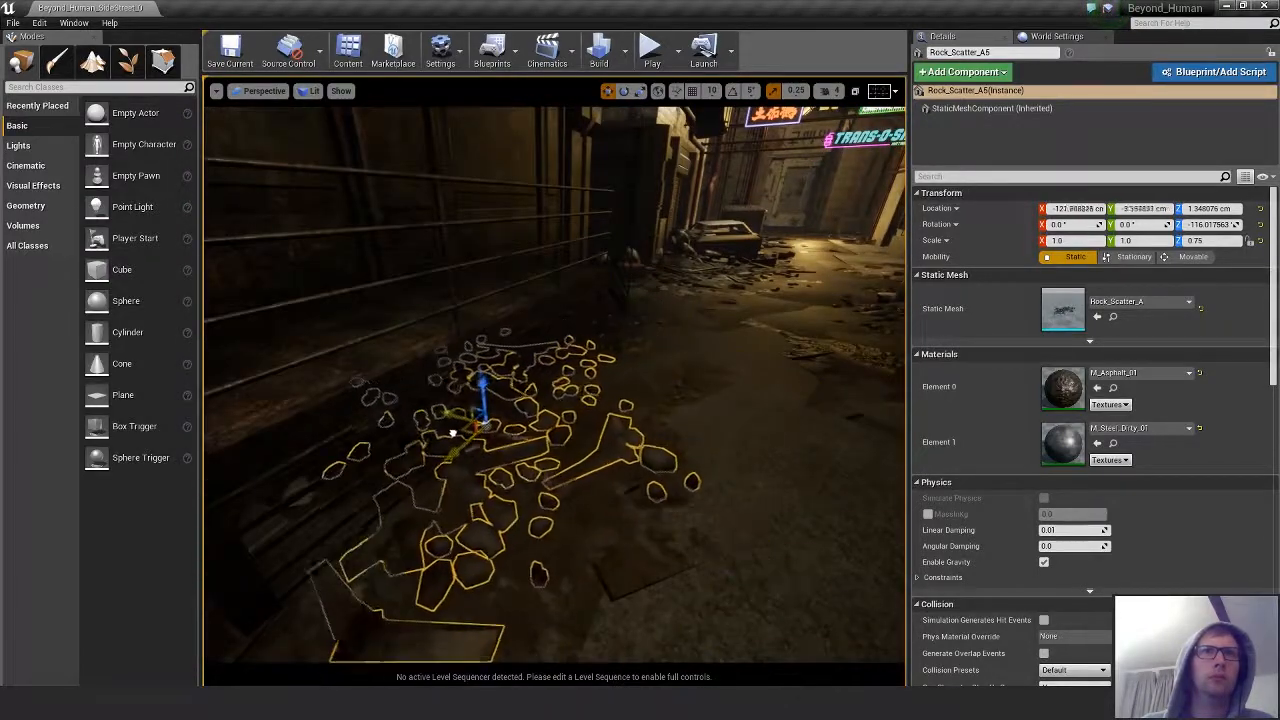
Turn the rock scatter copy to about 77° around Z, shift it to about X -101, Y 6, Z 0.7 cm, and deselect it.
key("e")
left_click_drag(455, 462, 555, 395)
right_click_drag(450, 580, 485, 535)
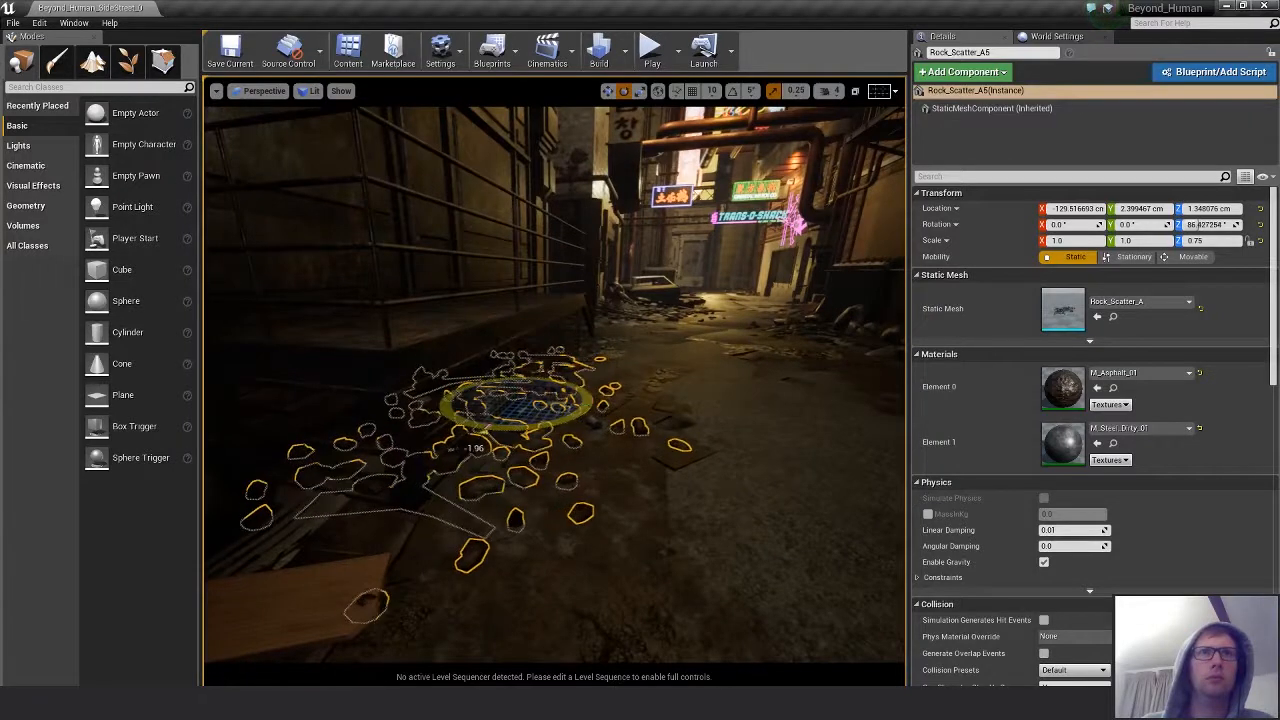
left_click_drag(475, 447, 495, 449)
right_click_drag(497, 423, 511, 421)
mouse_move(505, 406)
left_mouse_down()
mouse_move(513, 374)
mouse_move(493, 413)
left_mouse_up()
right_click_drag(493, 413, 494, 388)
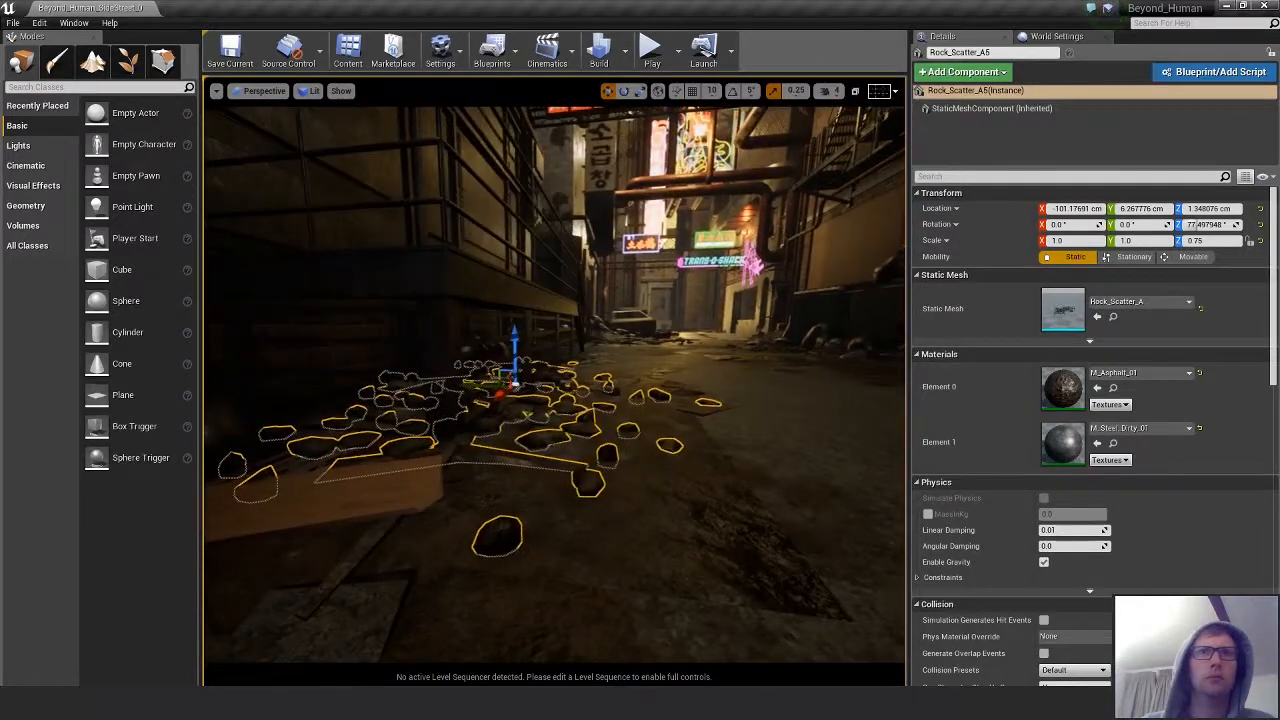
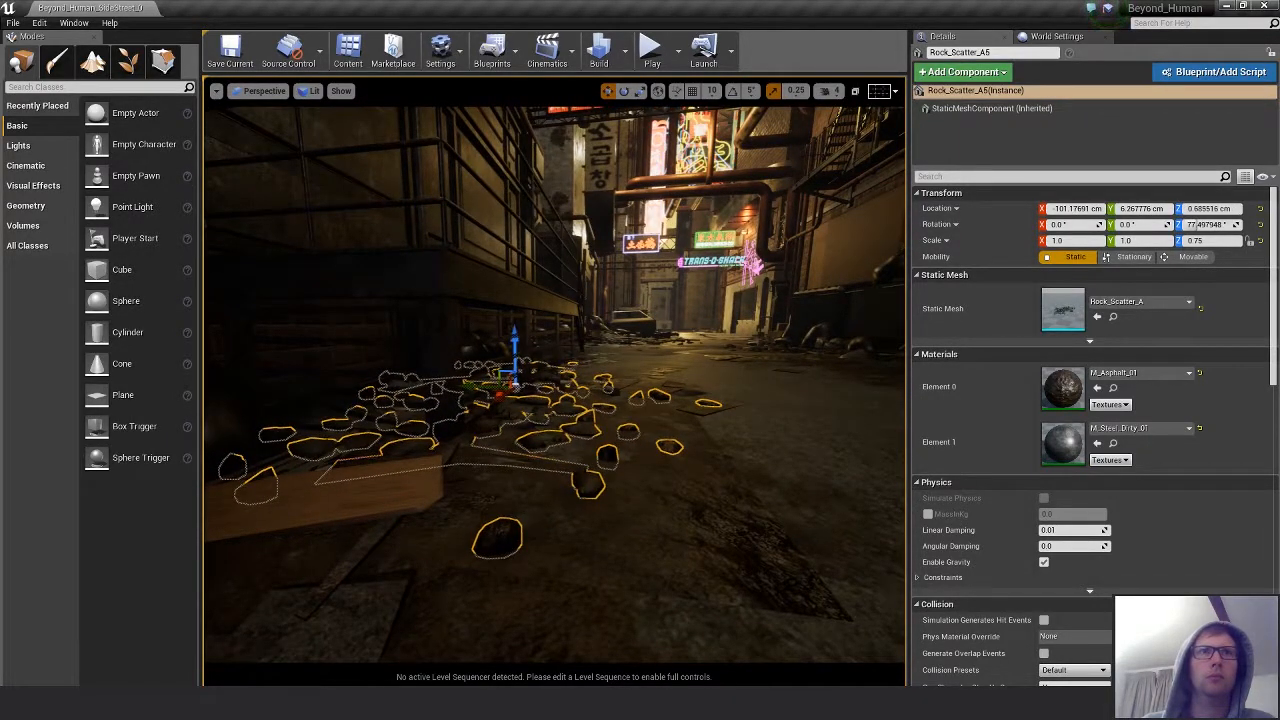
key("Escape")
Duplicate the railing rock scatter to the Multibanco machines at about X -247, Y -1420 cm, turn the copy to about 161° around Z, and deselect it.
right_click_drag(500, 530, 517, 456)
left_click(562, 478)
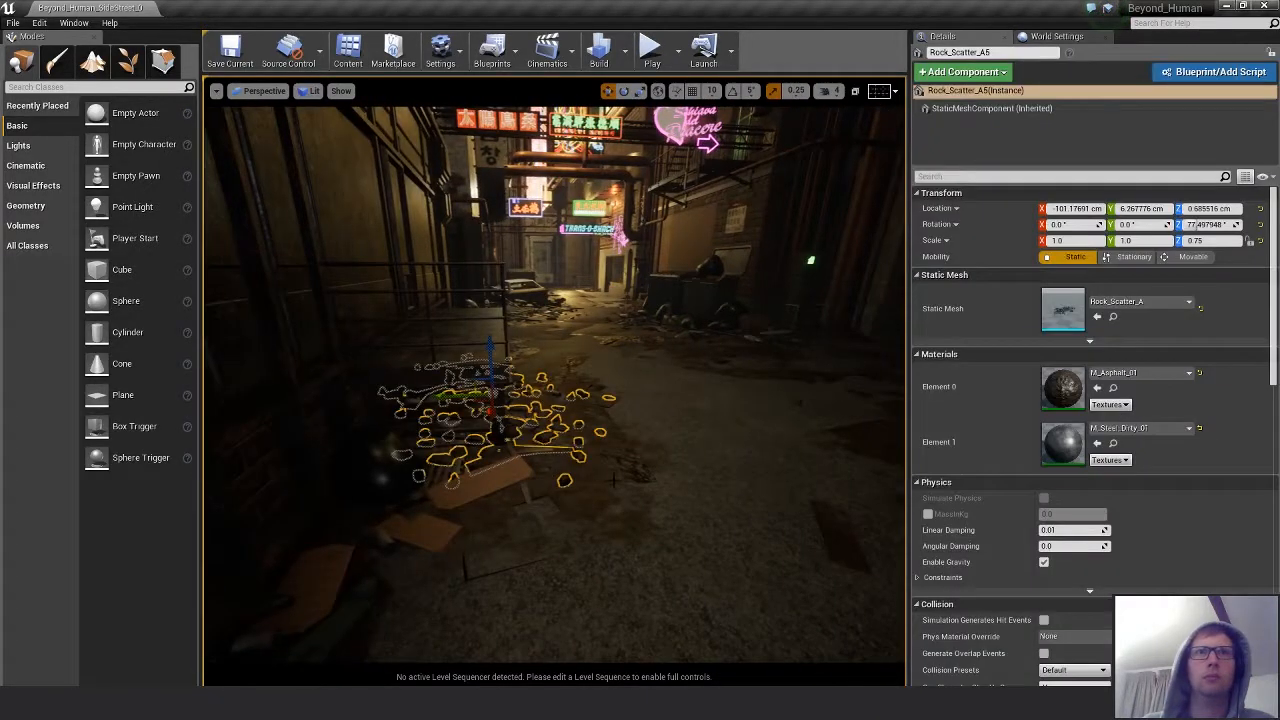
left_click_drag(475, 402, 782, 450, "alt")
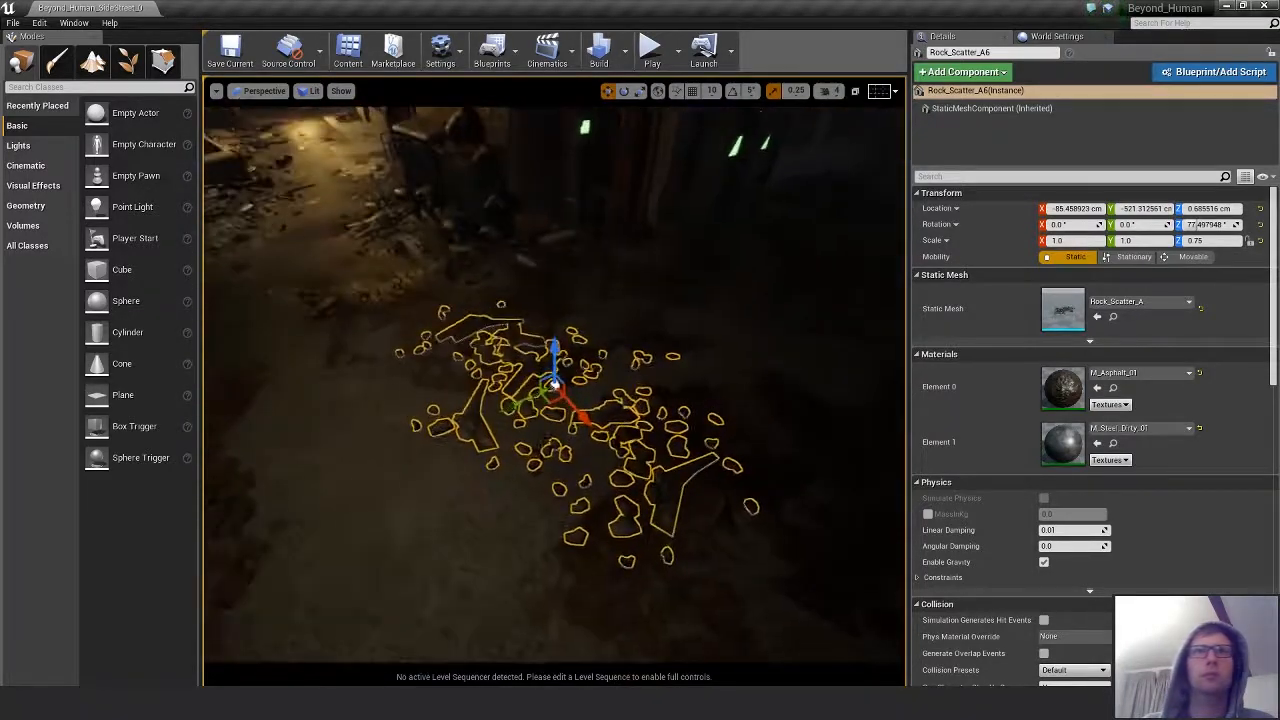
left_click_drag(549, 399, 815, 200)
key("f")
key("e")
left_click_drag(554, 430, 354, 441)
key("w")
left_click_drag(560, 400, 592, 271, "alt")
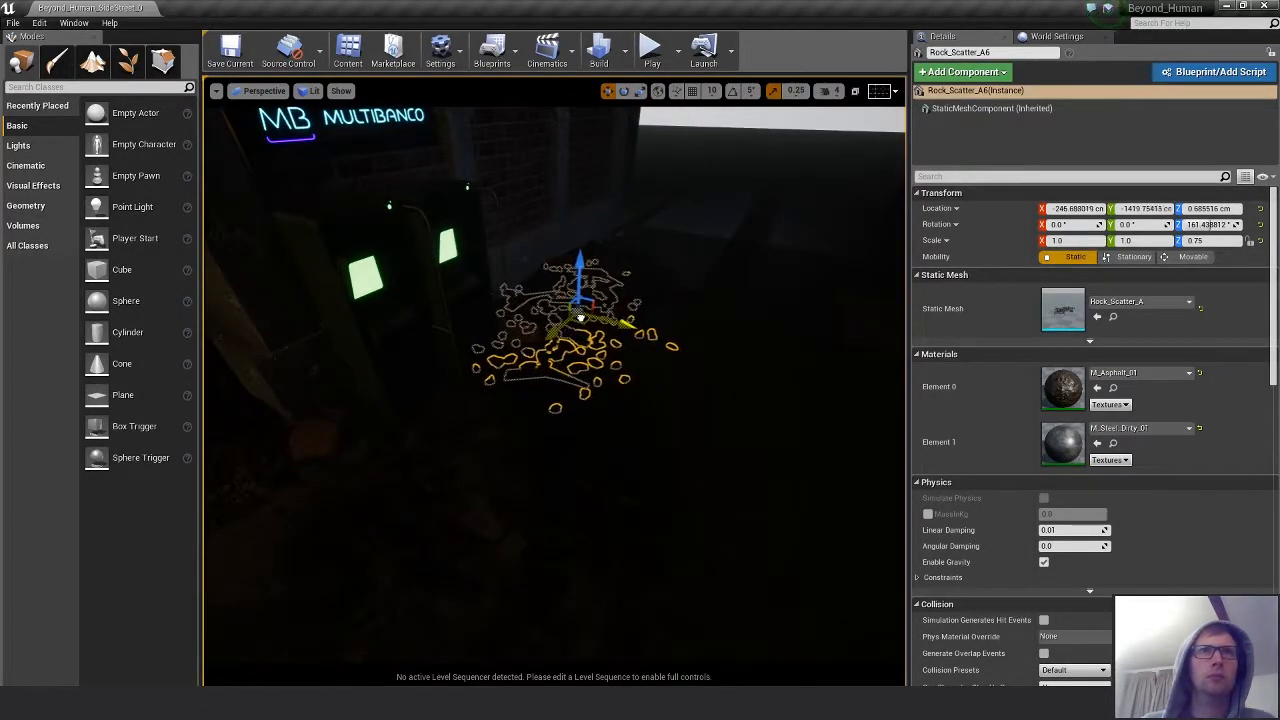
key("Escape")
Duplicate the cardboard box beside the dumpsters to the ground in front of the bin bags, at about X -522, Y -570, Z 8 cm.
right_click_drag(629, 420, 430, 418)
key("s")
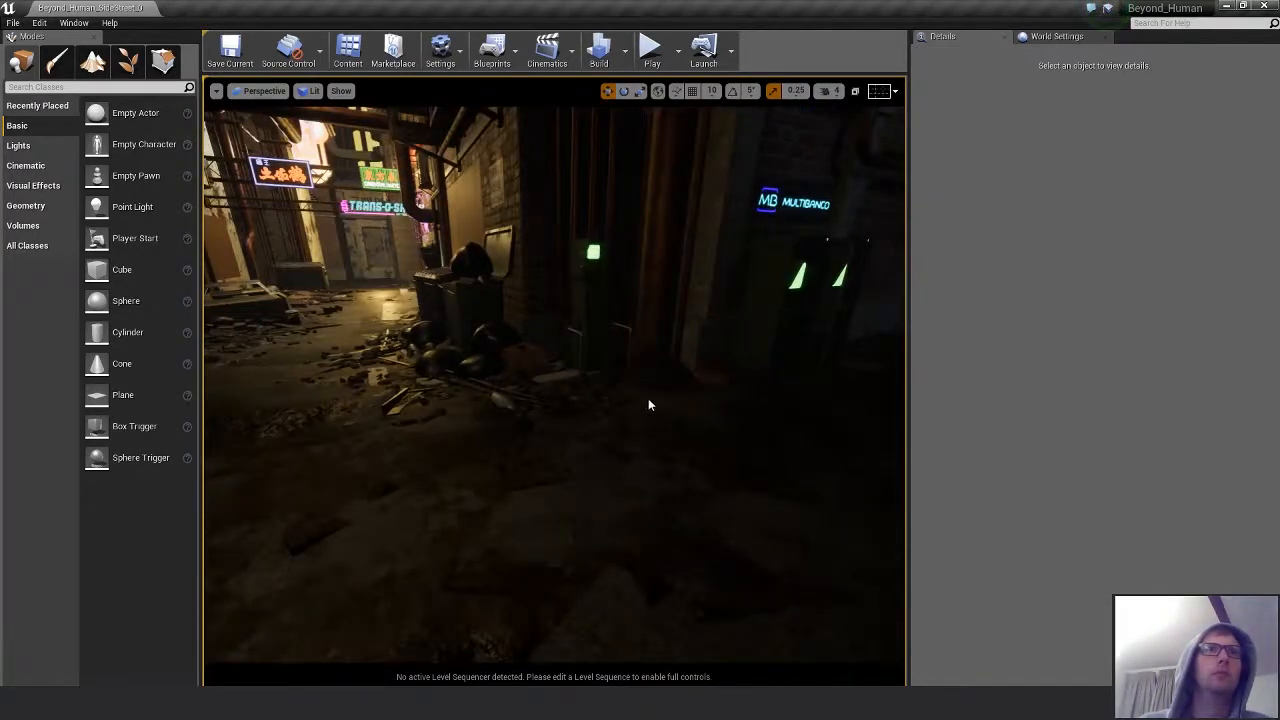
right_click_drag(648, 398, 510, 392)
right_click_drag(555, 385, 425, 338)
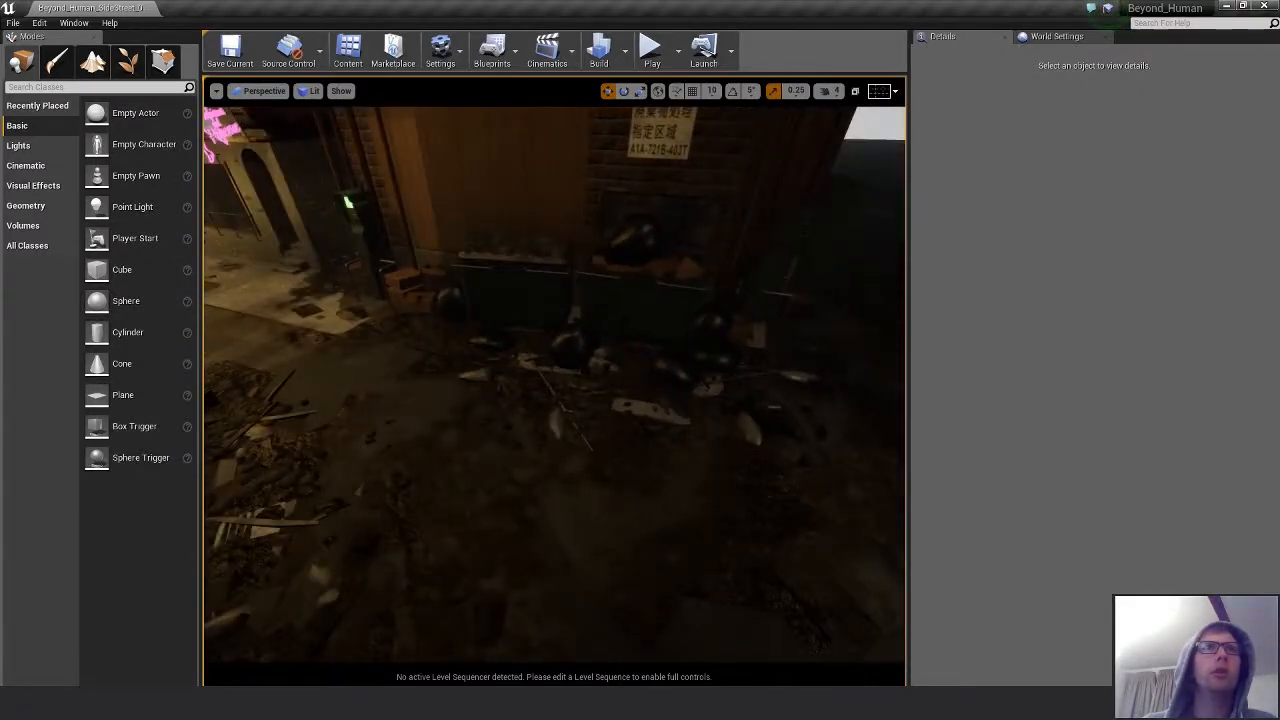
left_click(443, 323)
left_click(407, 289)
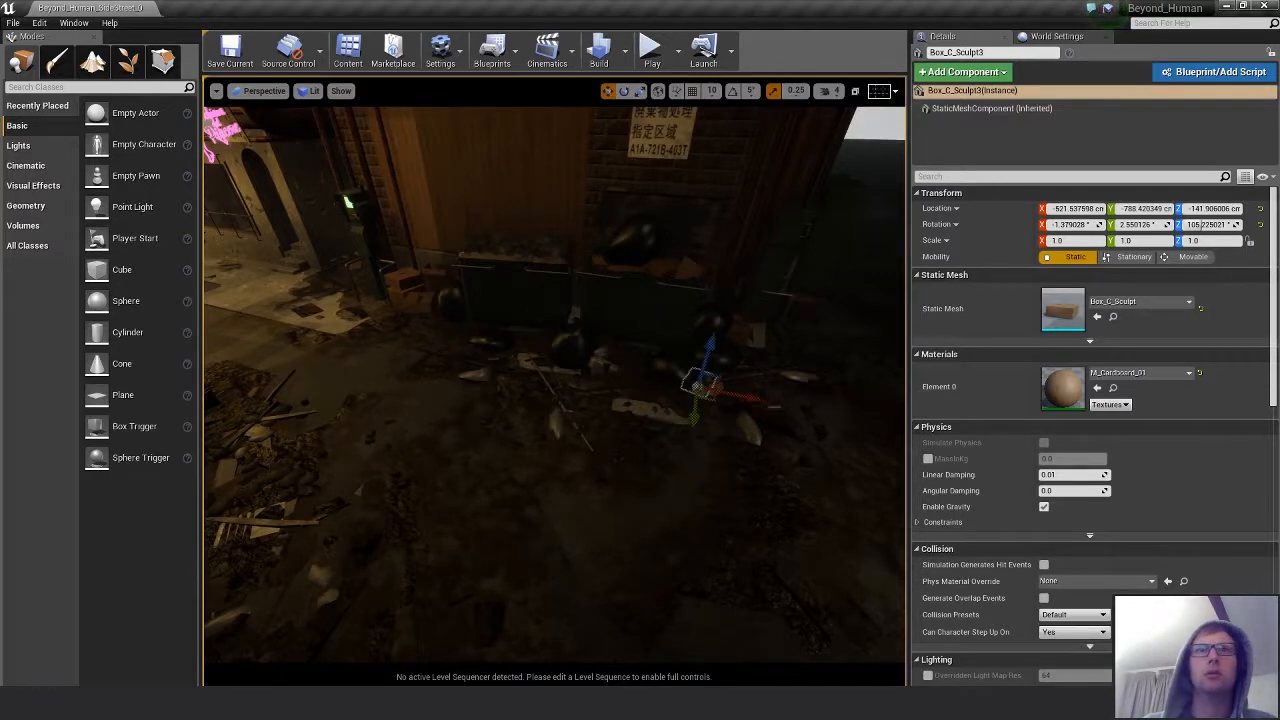
right_click_drag(700, 385, 560, 350)
left_click_drag(810, 521, 775, 480)
key("f")
scroll(683, 509, "down", 4)
right_click_drag(494, 400, 600, 440)
key("f")
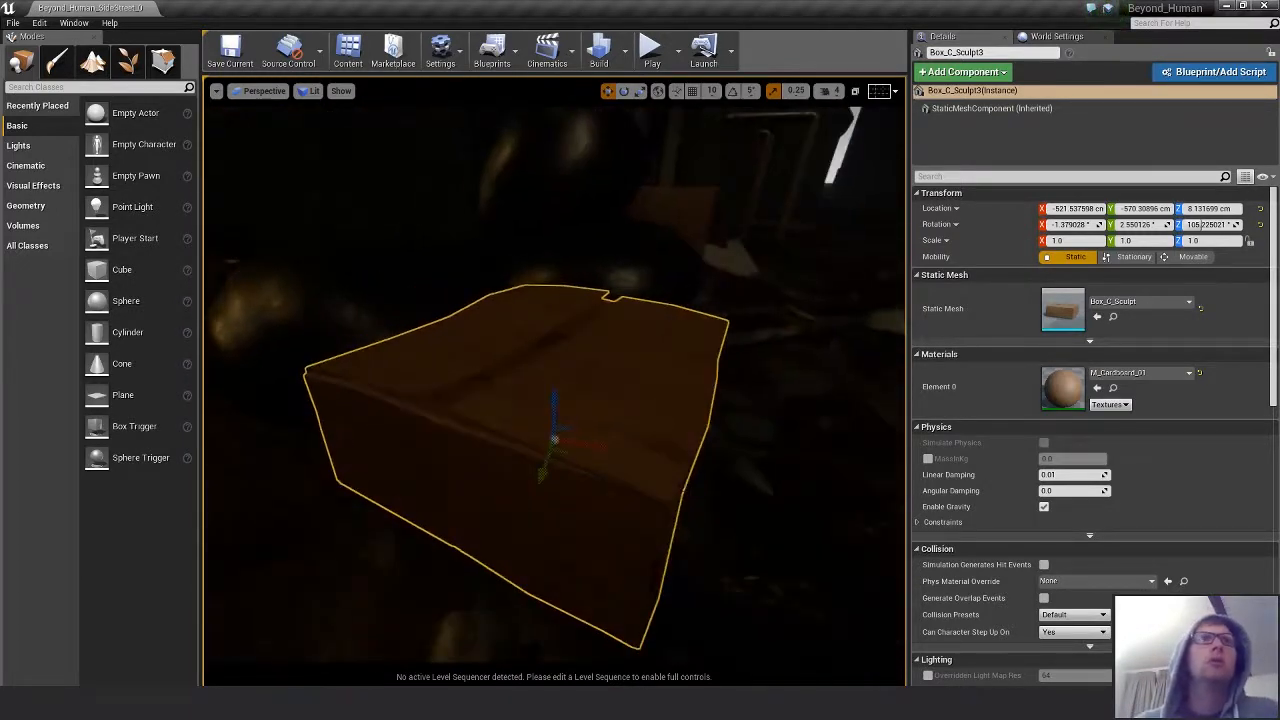
Stretch the box copy to X scale 1.25, move it to about X -647 cm, and tilt it about -7.6° around X and 0.7° around Y.
left_click_drag(494, 400, 430, 395, "alt")
scroll(494, 400, "down", 5)
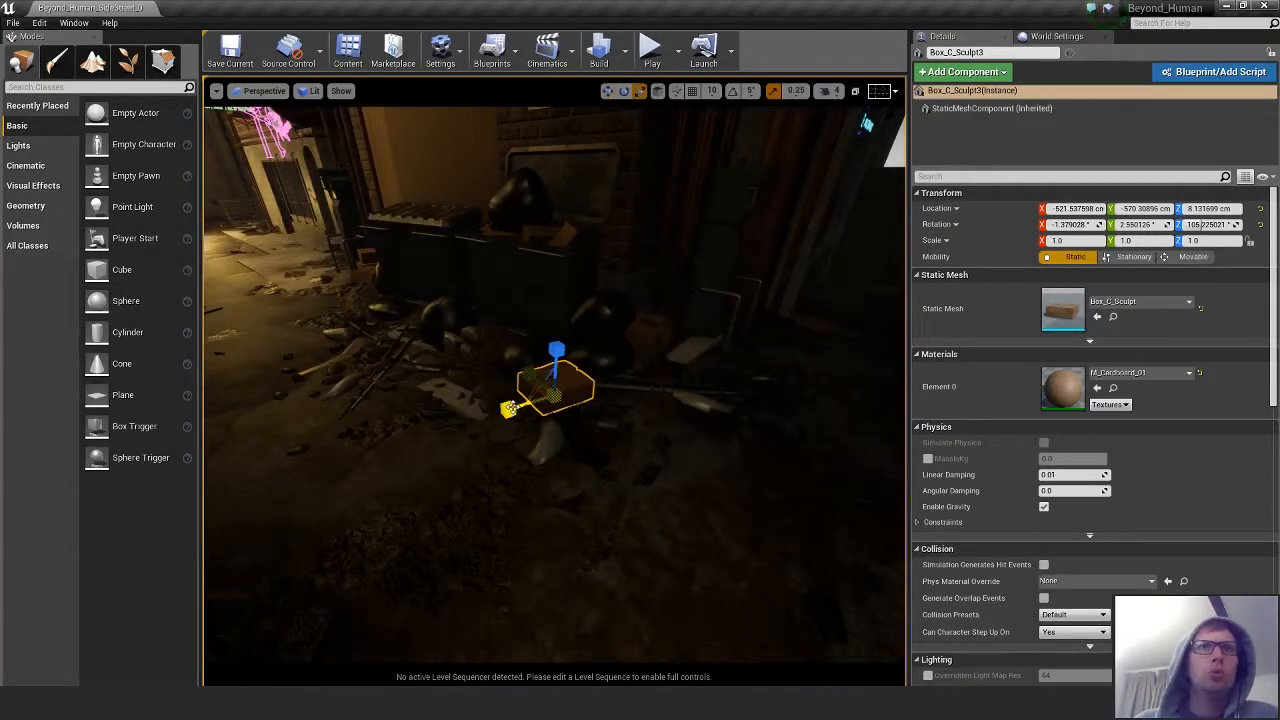
key("e")
key("w")
left_click_drag(585, 407, 622, 400)
key("f")
scroll(512, 370, "down", 5)
key("e")
left_click_drag(522, 375, 540, 386)
left_click_drag(624, 413, 648, 422, "alt")
key("w")
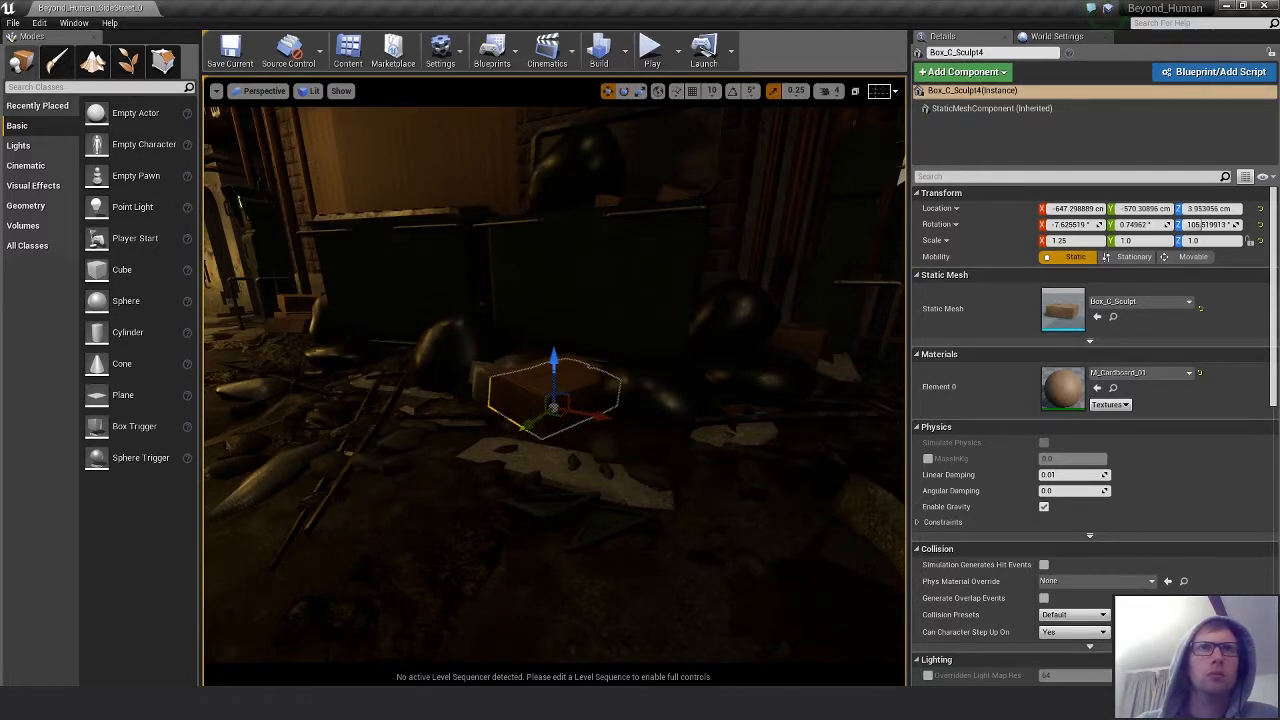
left_click_drag(537, 465, 575, 570, "alt")
scroll(537, 465, "up", 5)
mouse_move(537, 465)
left_mouse_down("alt")
mouse_move(505, 350)
mouse_move(540, 485)
left_mouse_up("alt")
key("ctrl+z")
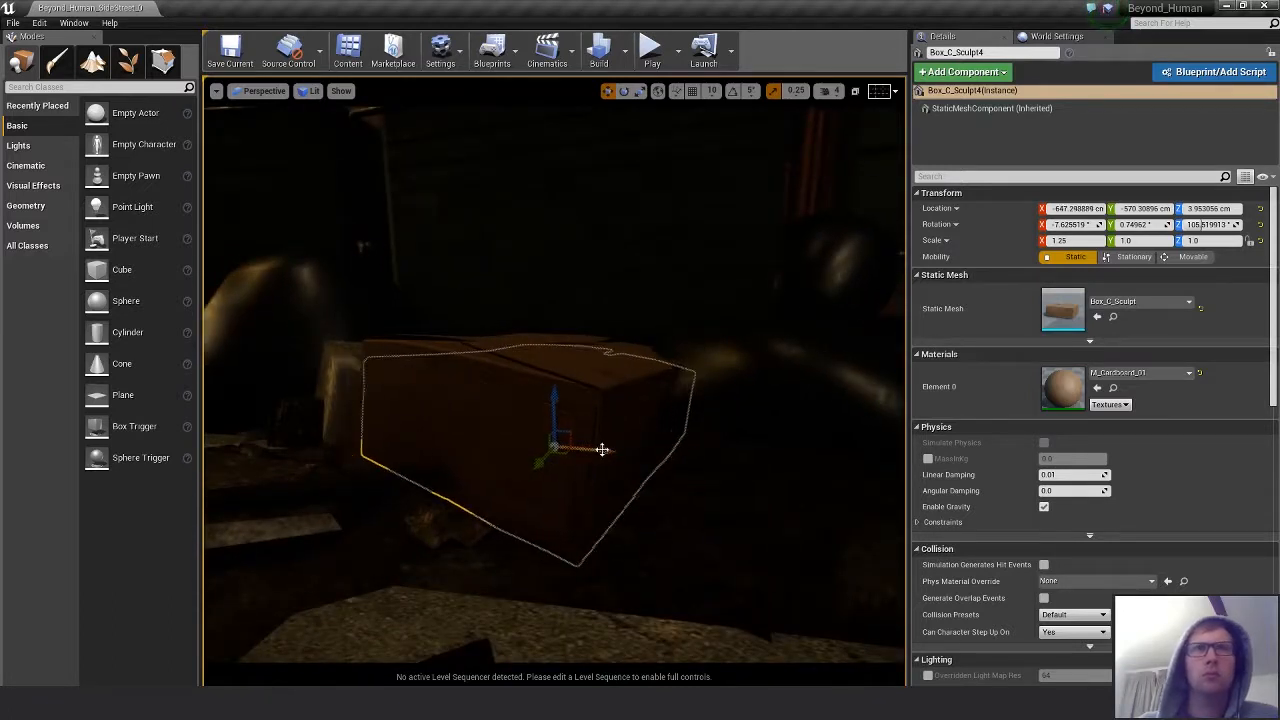
key("Delete")
Narrow the stretched cardboard box to Y scale 0.5, shift it to about X -648, Y -580 cm, and deselect it.
left_click(578, 374)
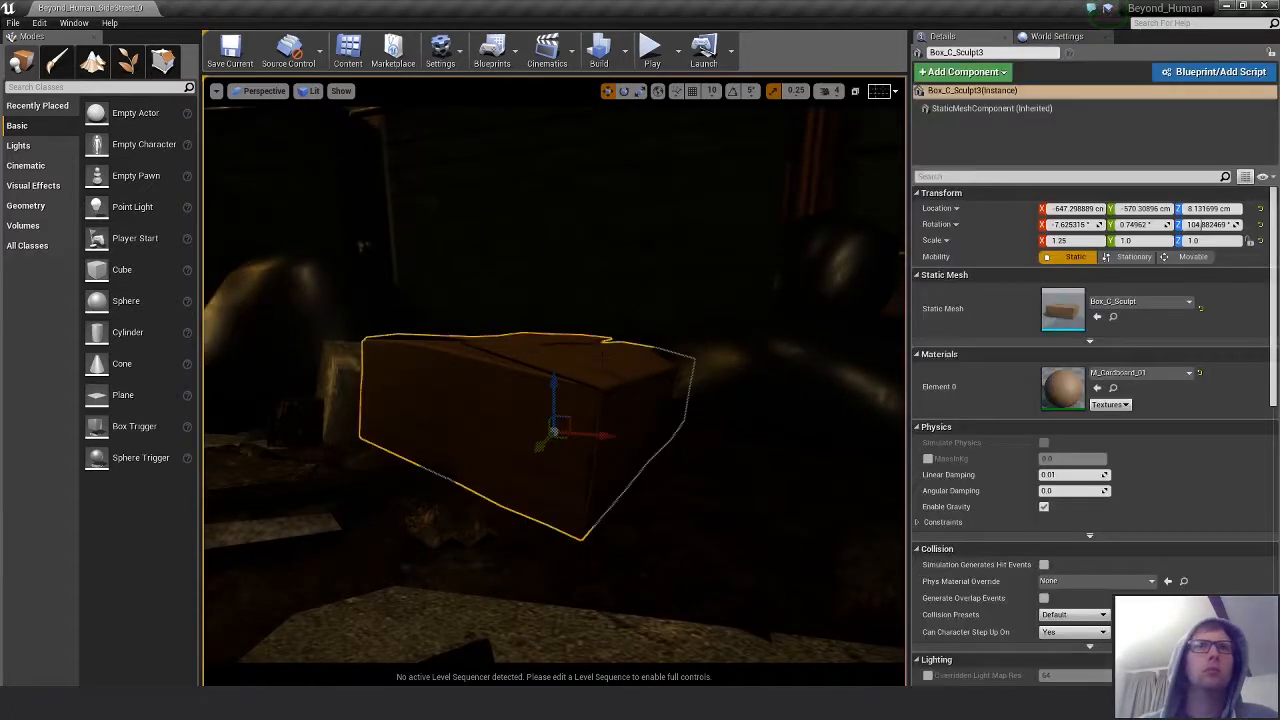
left_click_drag(578, 374, 588, 470, "alt")
left_click_drag(518, 399, 460, 325)
left_click_drag(620, 476, 634, 480, "alt")
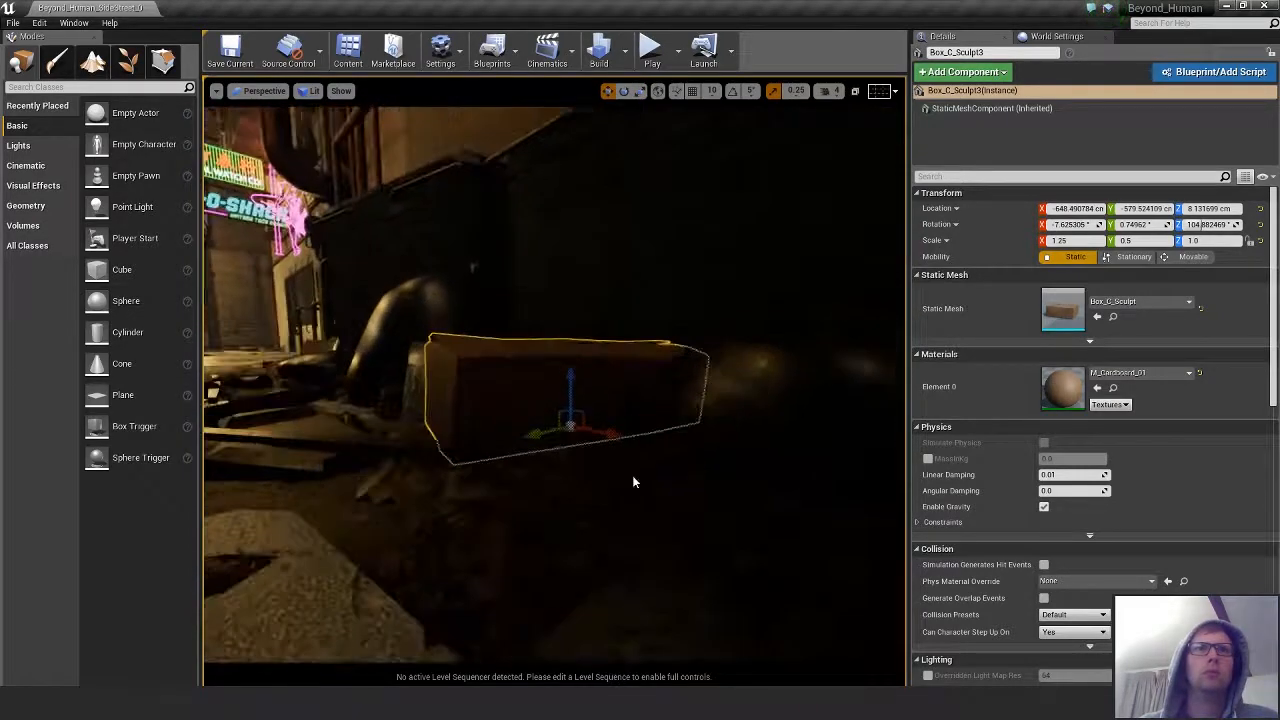
key("Escape")
Duplicate the narrow cardboard box to about X -531, Y -590 cm and shorten the copy to X scale 0.75.
left_click_drag(636, 410, 652, 432, "alt")
scroll(652, 432, "down", 6)
right_click_drag(540, 474, 490, 464)
left_click(560, 387)
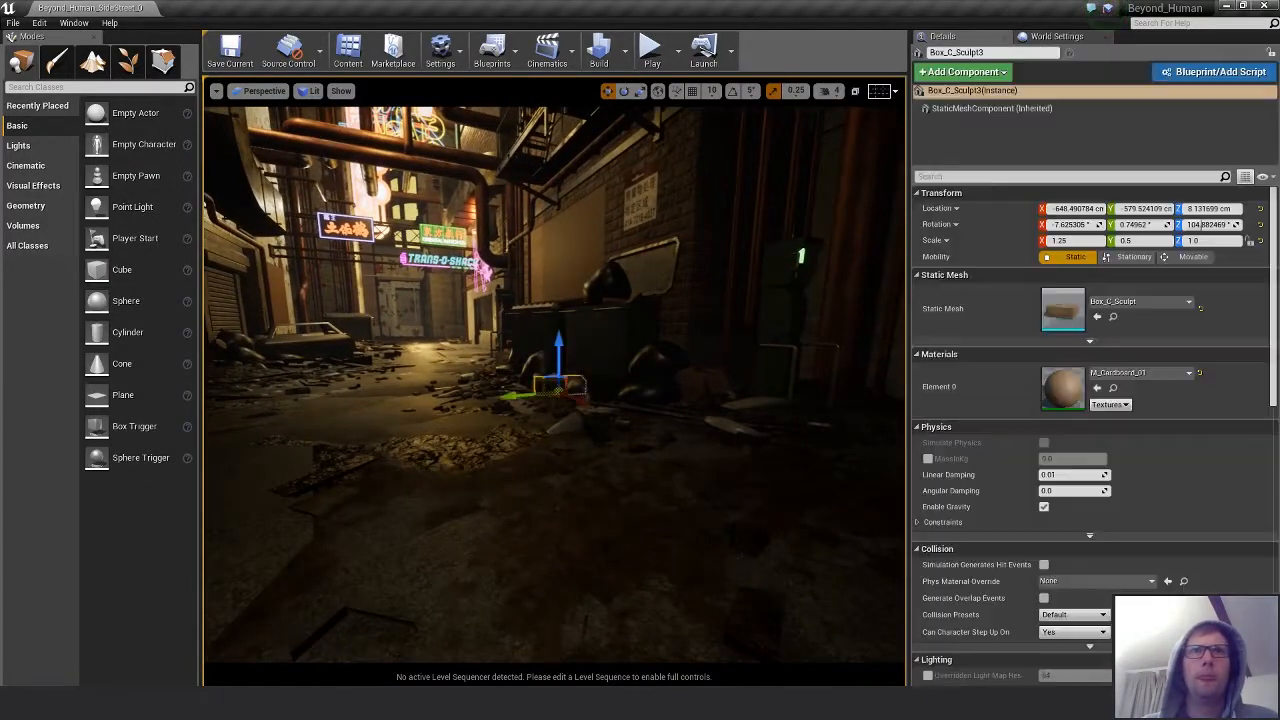
left_click_drag(560, 387, 628, 458, "alt")
key("f")
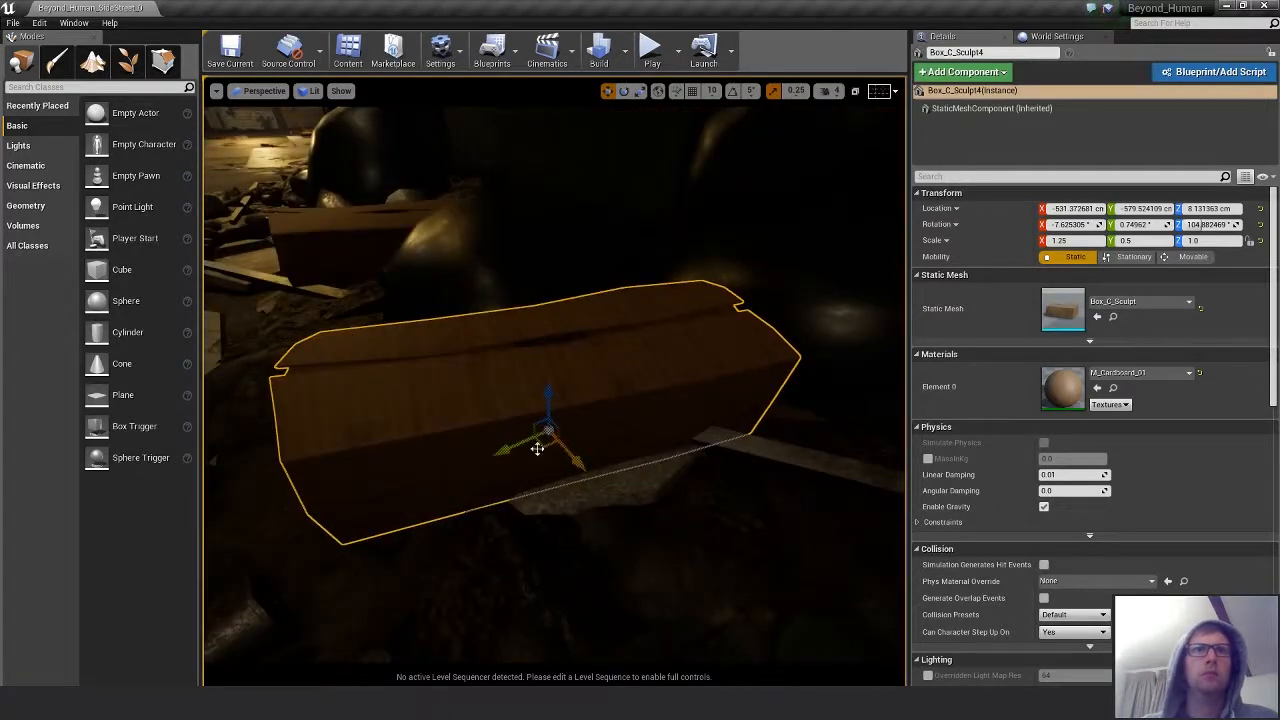
left_click_drag(502, 440, 620, 415)
Lean the short box against the bin bags at about X -523, Y -593, Z 29 cm, rotated about -109°, -3° and -27° around X, Y and Z.
key("e")
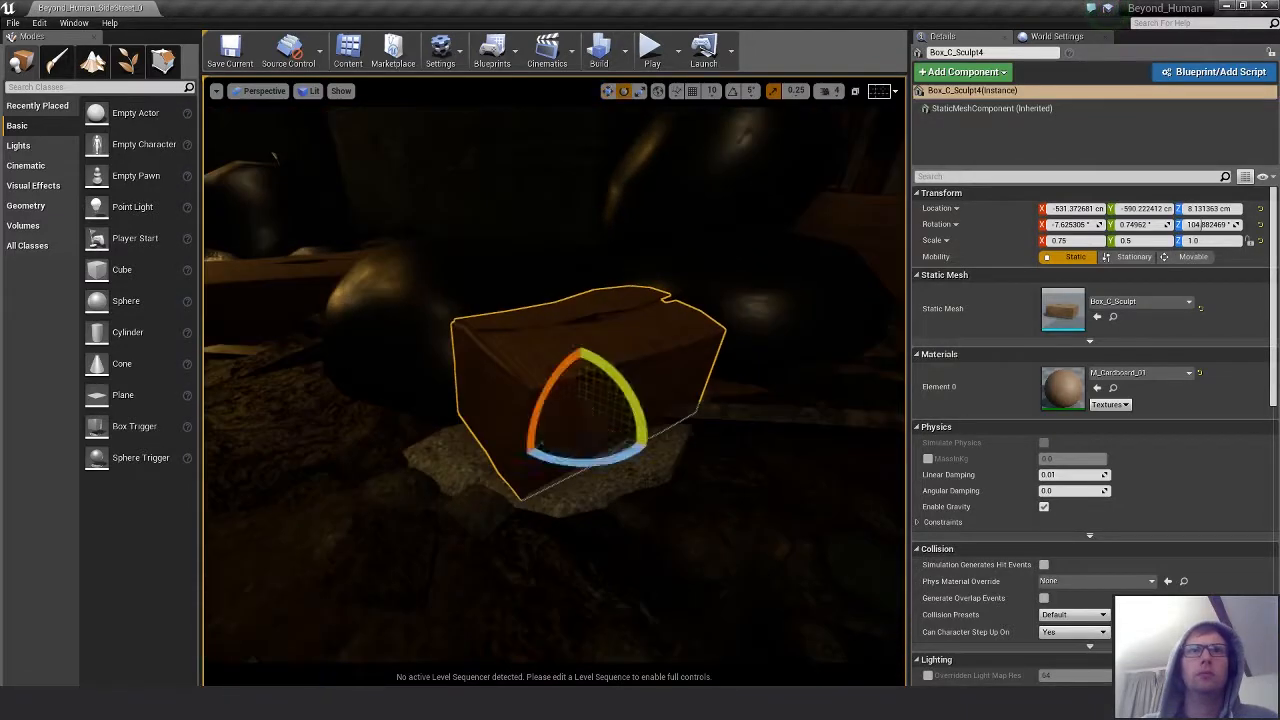
left_click_drag(540, 452, 603, 467)
left_click_drag(551, 383, 670, 394)
key("w")
key("e")
left_click_drag(628, 521, 469, 515, "alt")
left_click_drag(660, 317, 612, 350)
key("w")
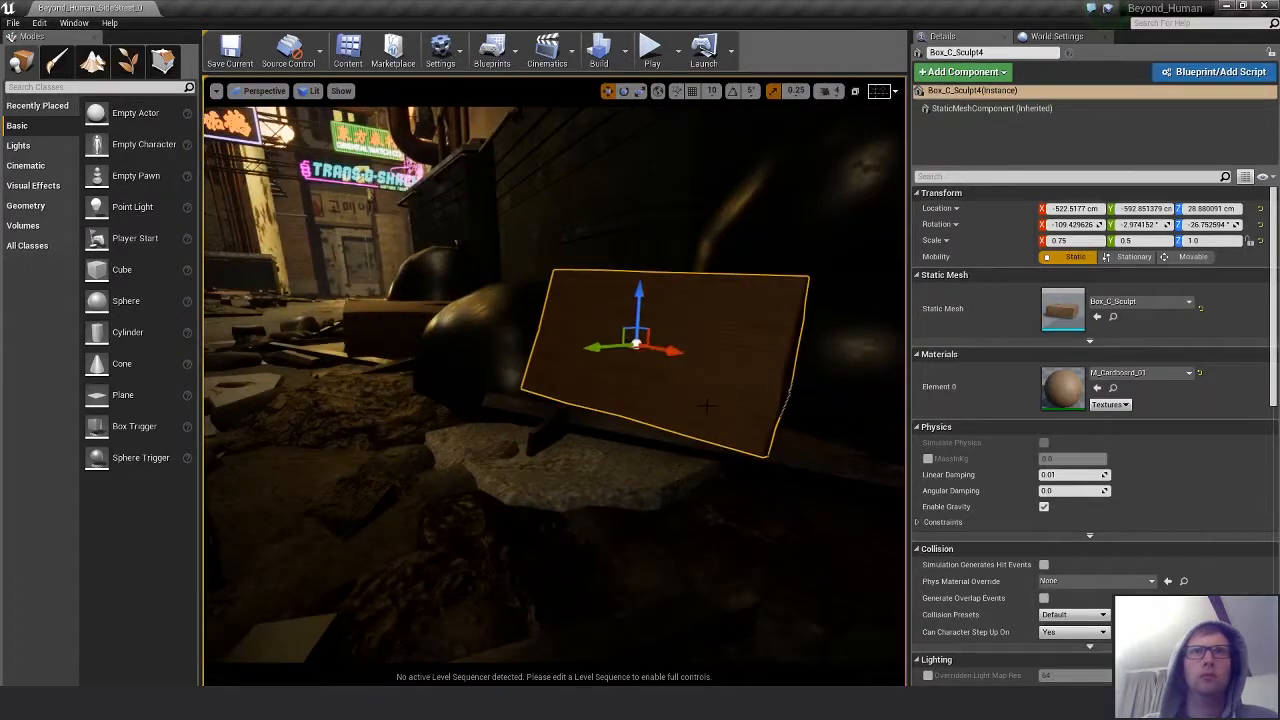
key("Escape")
Examine the placement of the cardboard boxes and the small bin bag in front of the dumpsters.
scroll(600, 380, "down", 5)
left_click(590, 440)
left_click_drag(590, 440, 540, 440, "alt")
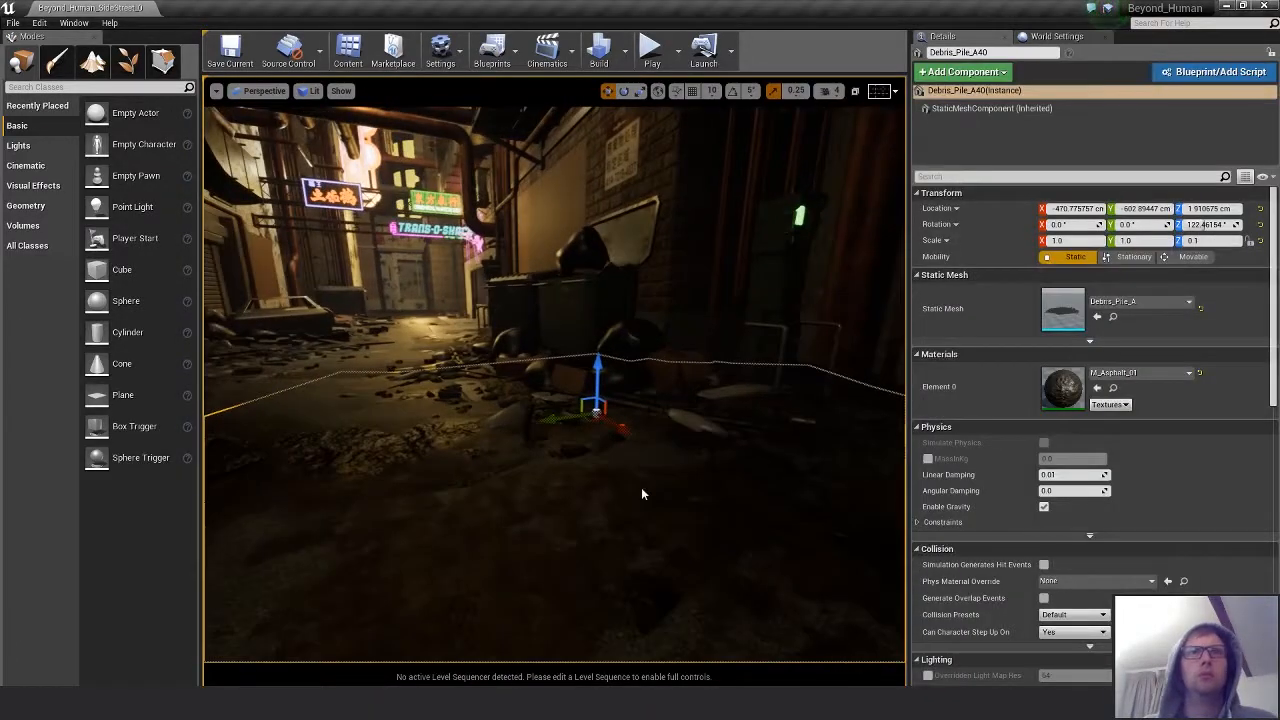
key("Escape")
right_click_drag(600, 400, 659, 510)
left_click(590, 352)
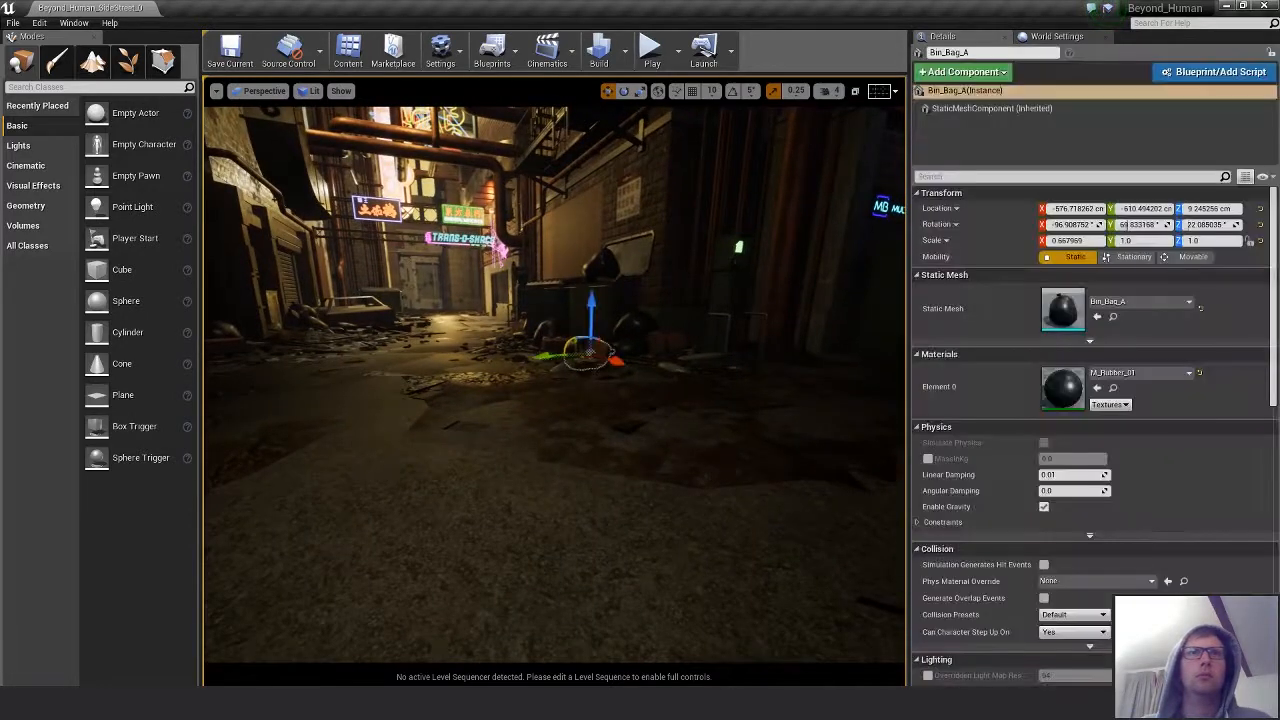
key("f")
left_click_drag(590, 352, 640, 420, "alt")
scroll(640, 400, "down", 3)
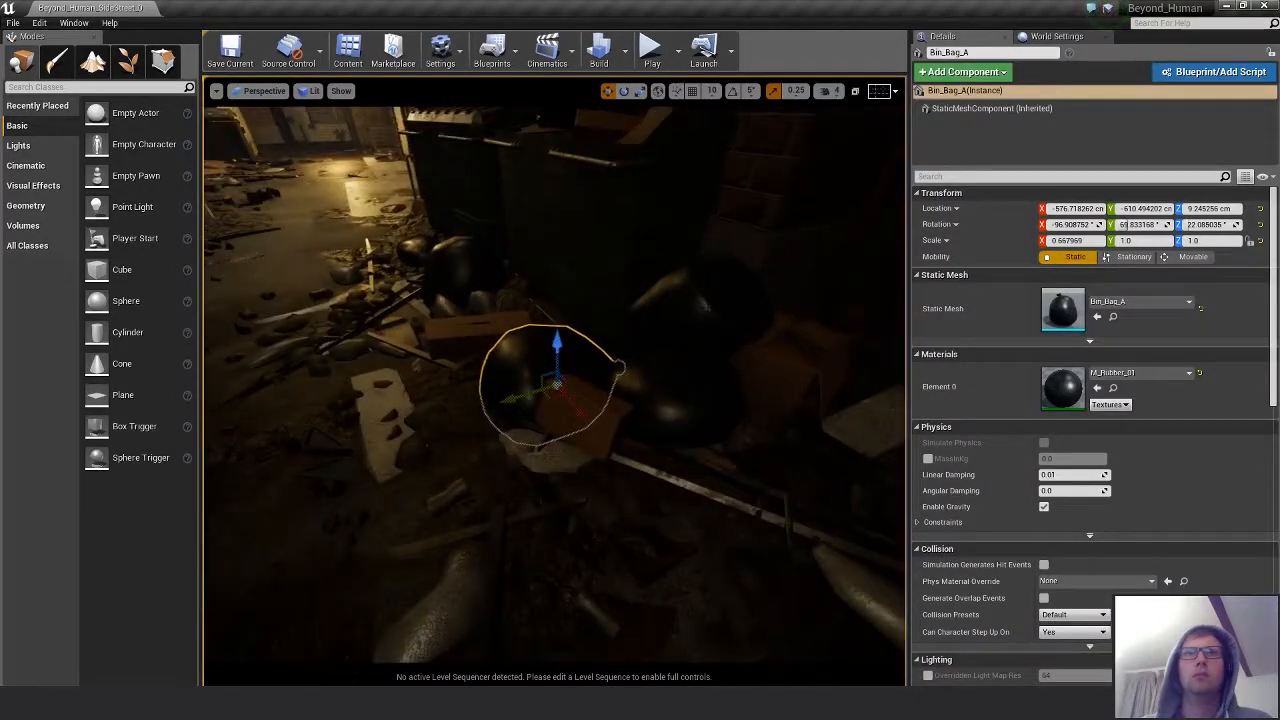
Shrink the upper bin bag beside the dumpster to X scale 0.5 and Z scale 0.75, and move it to about X -560, Z 54 cm.
left_click(712, 318)
mouse_move(740, 354)
left_mouse_down()
mouse_move(720, 298)
mouse_move(735, 357)
left_mouse_up()
left_click_drag(735, 357, 699, 303, "alt")
left_click(664, 388)
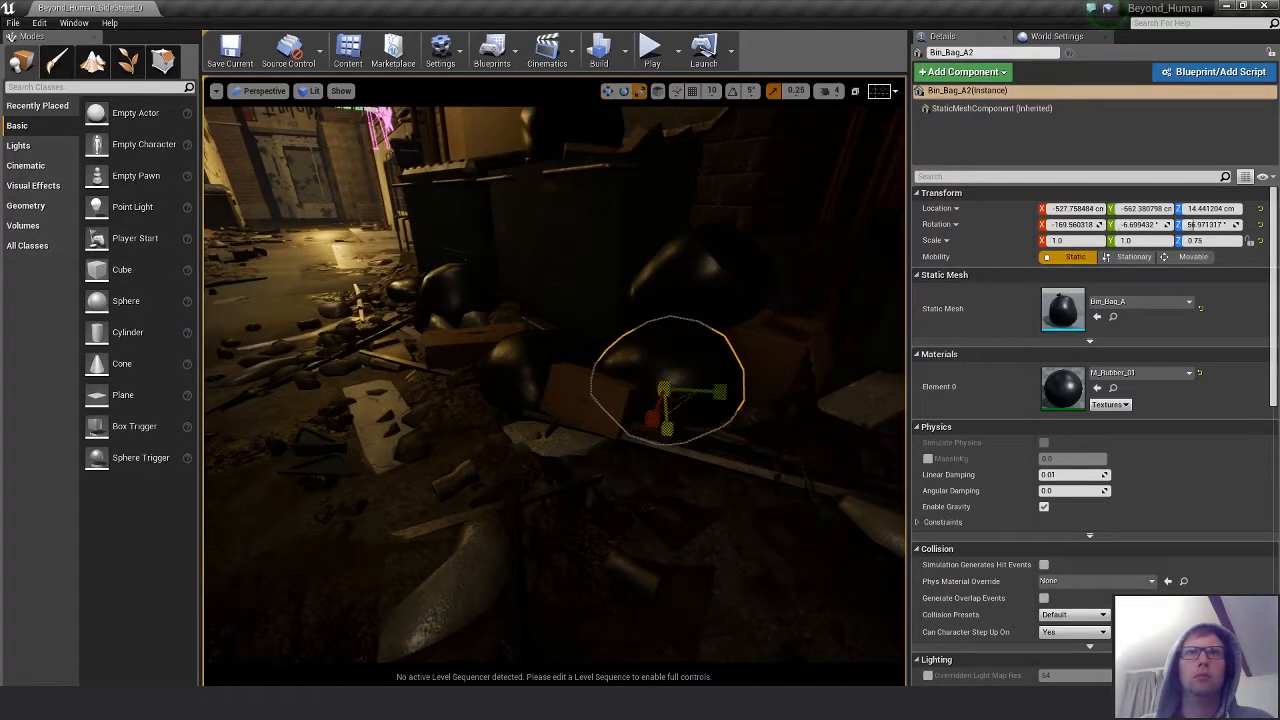
left_click(690, 278)
key("w")
left_click_drag(690, 278, 785, 275, "alt")
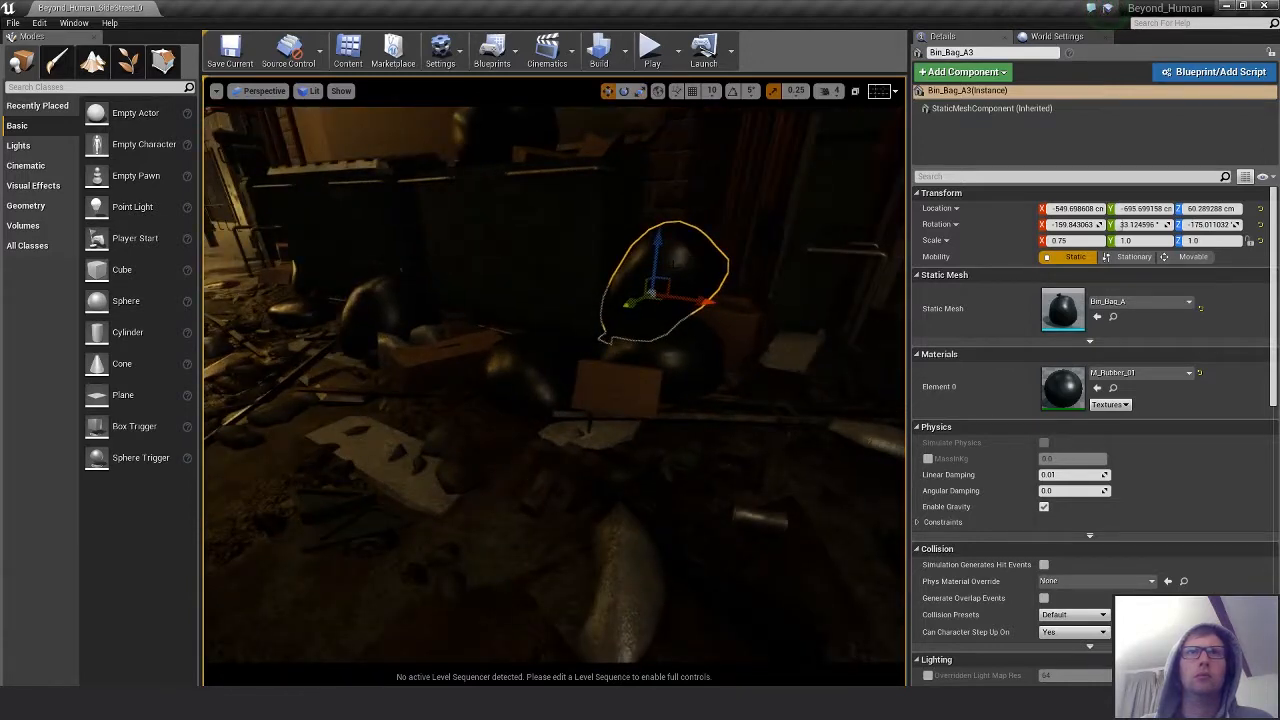
key("Escape")
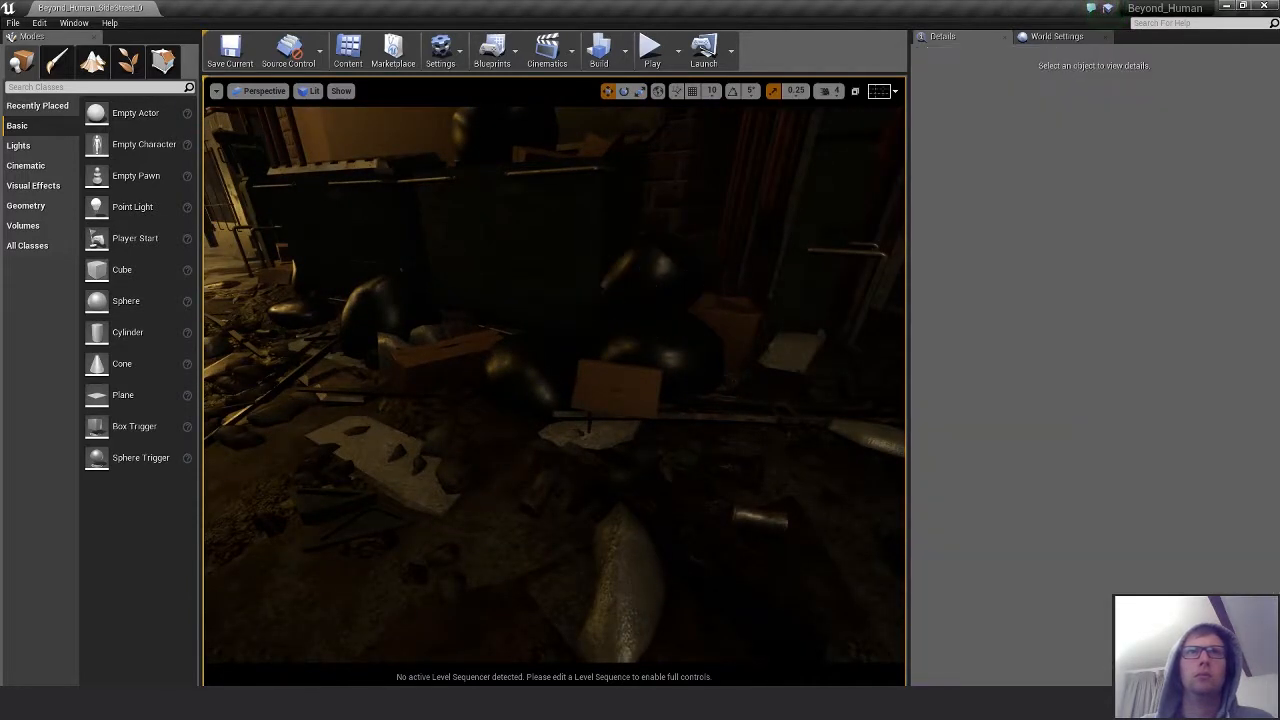
left_click_drag(690, 290, 653, 300, "alt")
left_click(700, 285)
key("e")
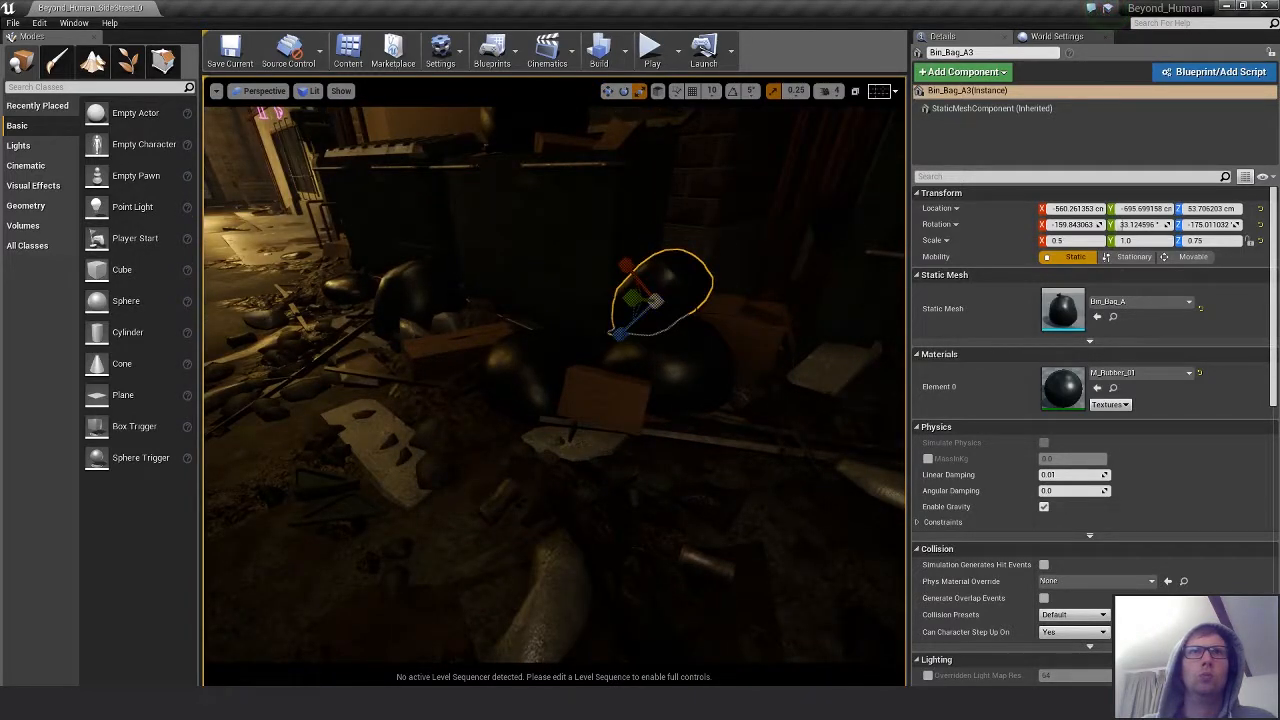
Tilt the upper bin bag to about -161° around X and 20° around Y, settle it at about X -557, Z 51 cm, and deselect it.
key("e")
left_click_drag(716, 262, 728, 302)
key("w")
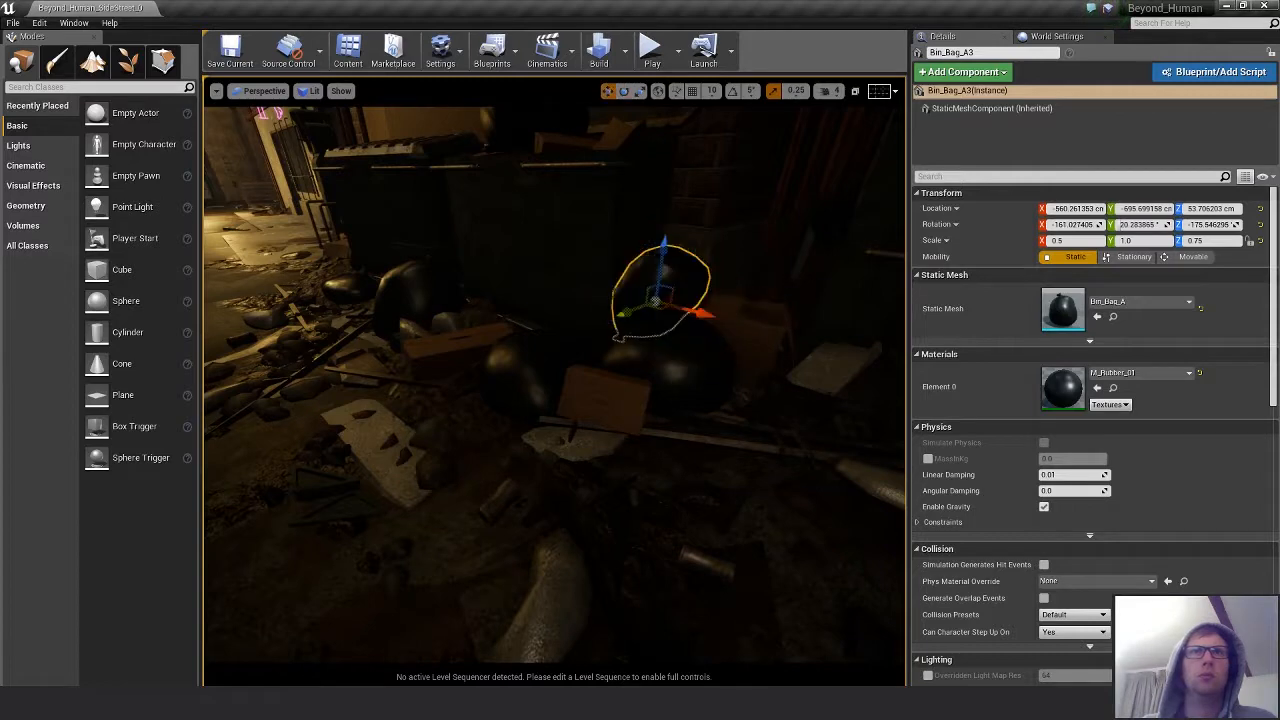
left_click_drag(614, 326, 643, 289, "alt")
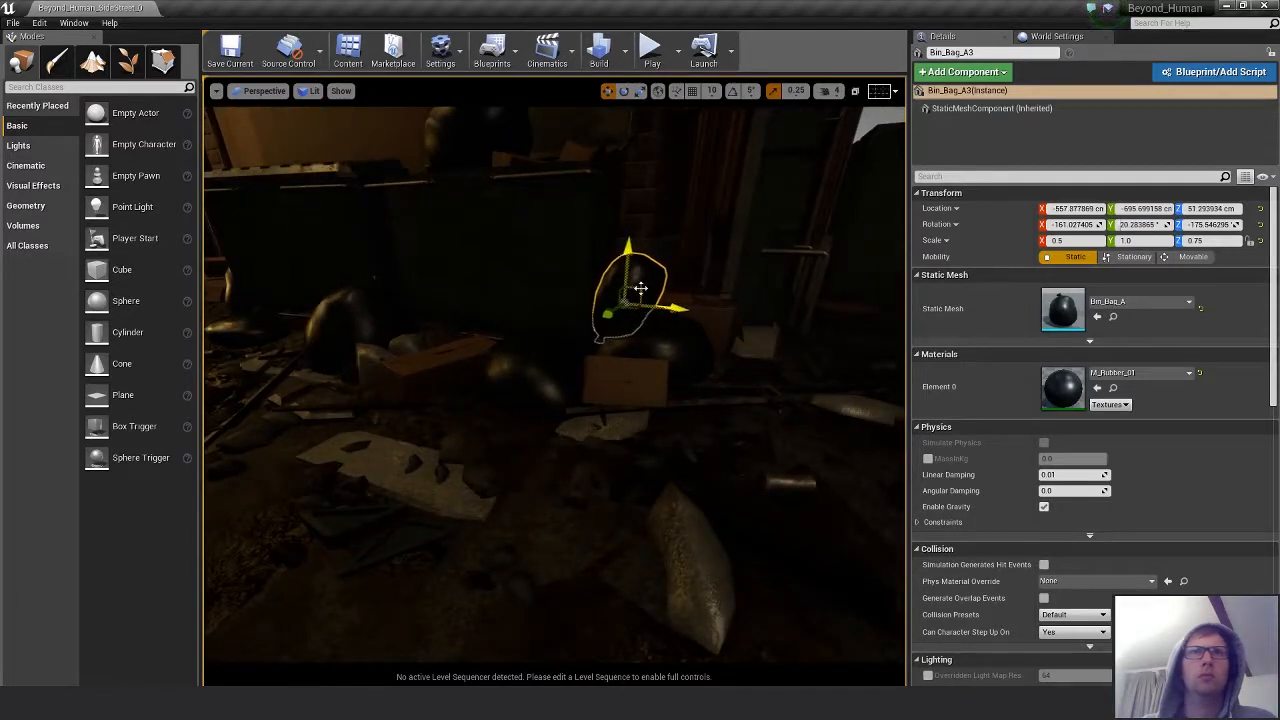
key("e")
left_click_drag(667, 349, 600, 368, "alt")
left_click_drag(722, 345, 736, 346)
key("Escape")
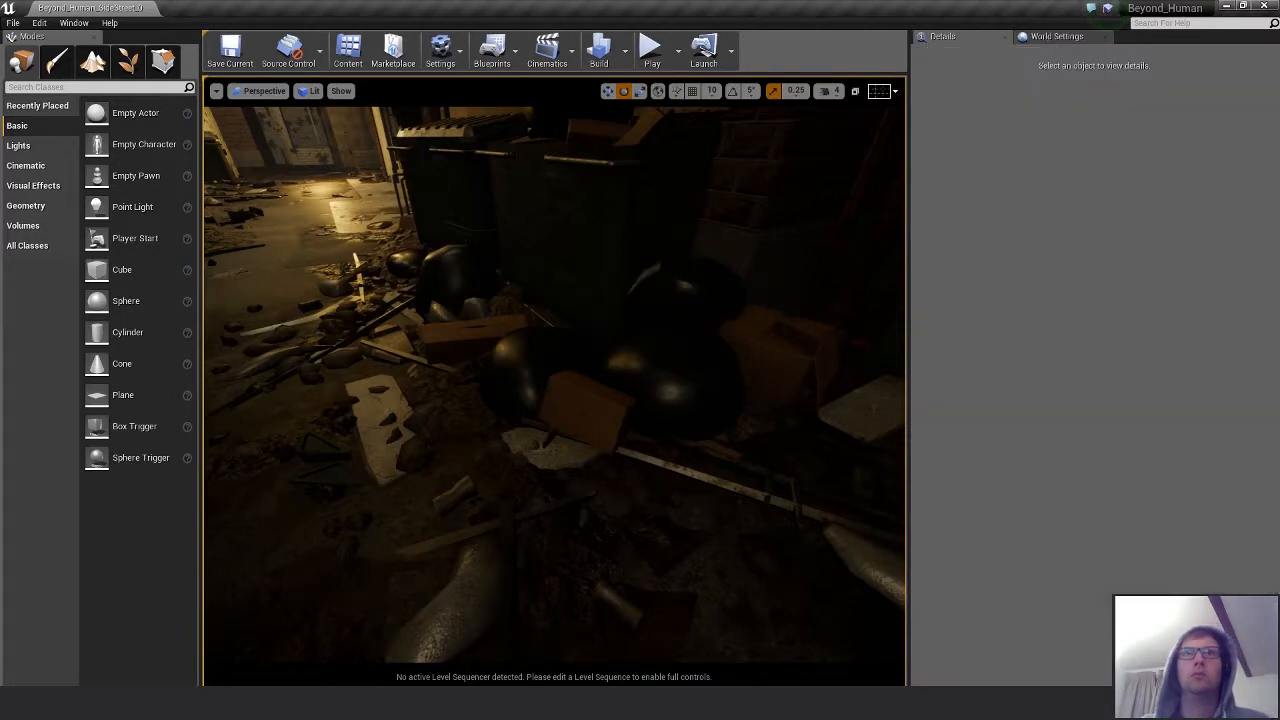
Duplicate the narrow cardboard box straight upward to about Z 26 cm.
left_click_drag(676, 395, 568, 350, "alt")
scroll(670, 364, "down", 4)
scroll(642, 368, "down", 2)
scroll(568, 350, "up", 3)
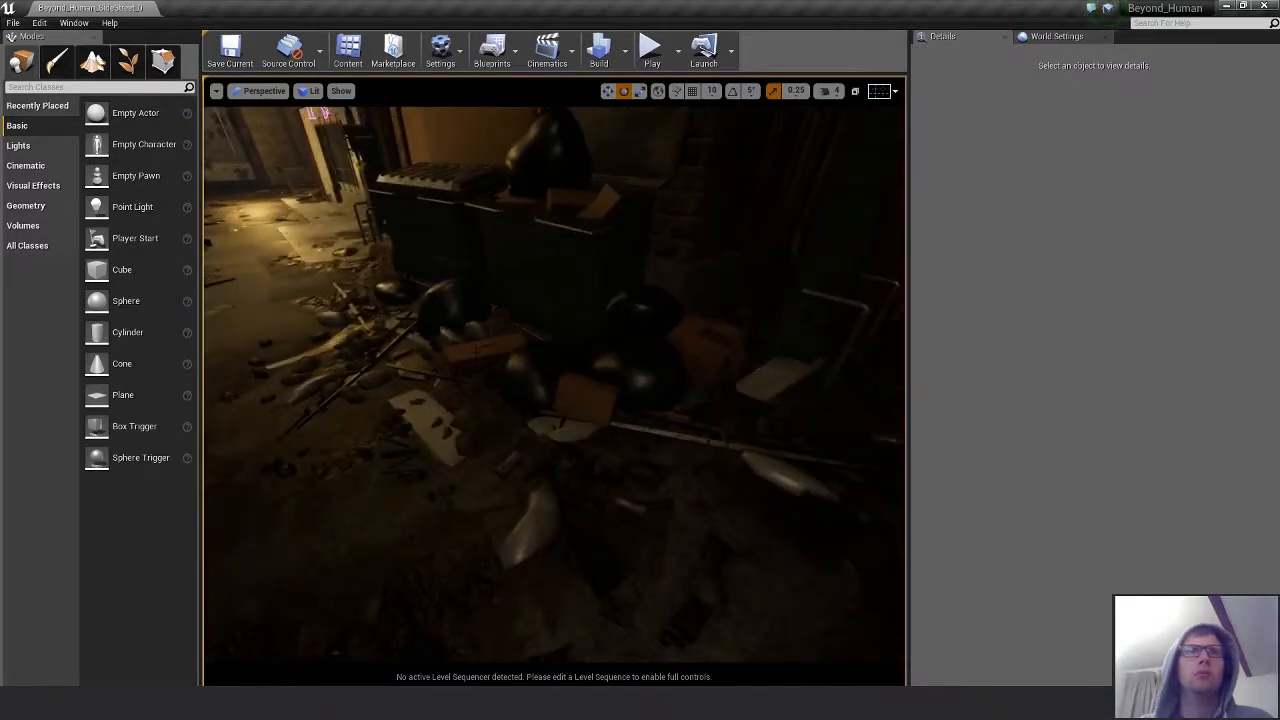
left_click(483, 361)
key("f")
scroll(488, 340, "down", 5)
left_click_drag(483, 361, 552, 332, "alt")
key("w")
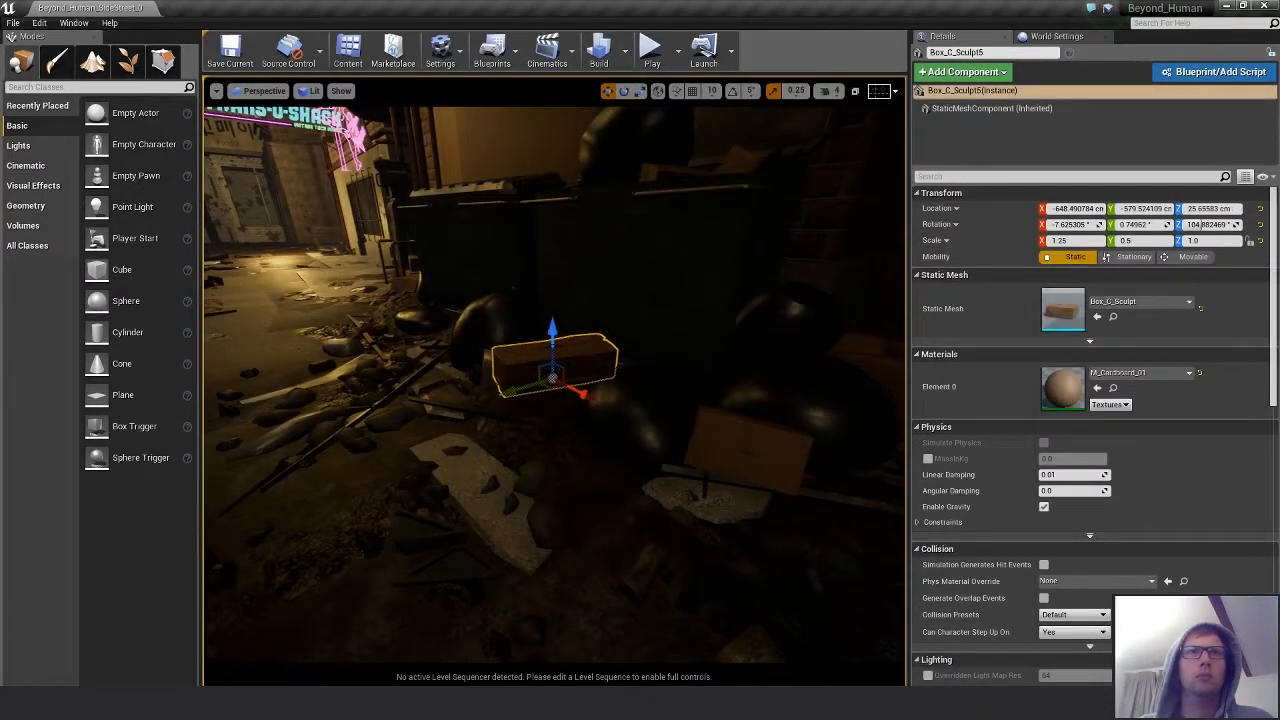
Shift the duplicated narrow cardboard box to about X -636, Y -611 cm and flip it to about 174° around X and -173° around Z.
left_click_drag(554, 386, 600, 386)
left_click_drag(600, 386, 668, 386, "alt")
key("e")
left_click_drag(590, 400, 584, 402)
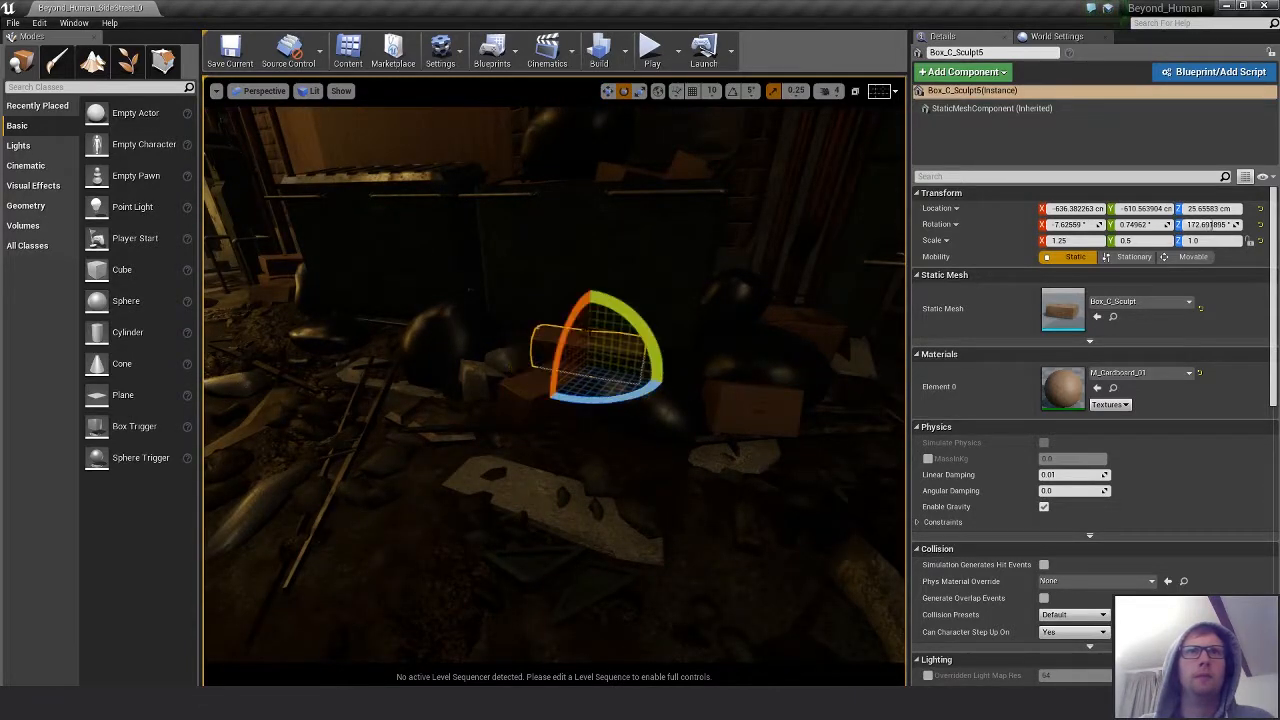
left_click_drag(566, 346, 594, 294)
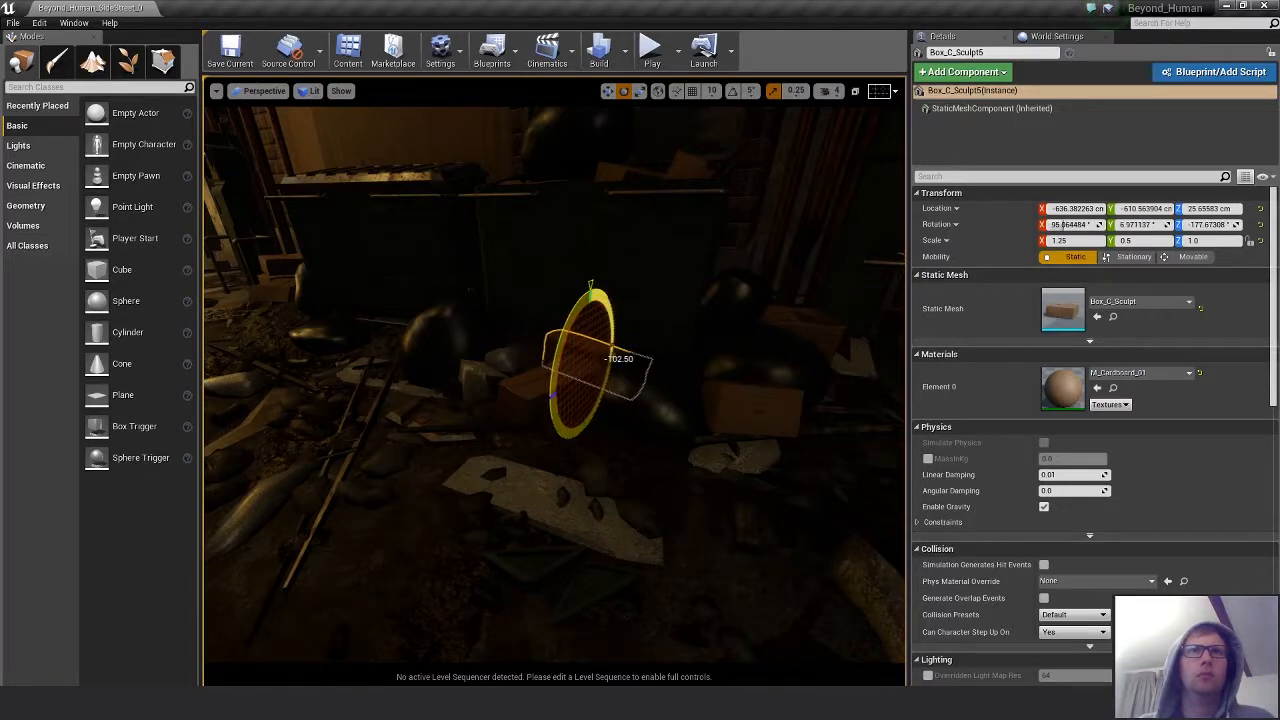
left_click_drag(612, 338, 605, 381)
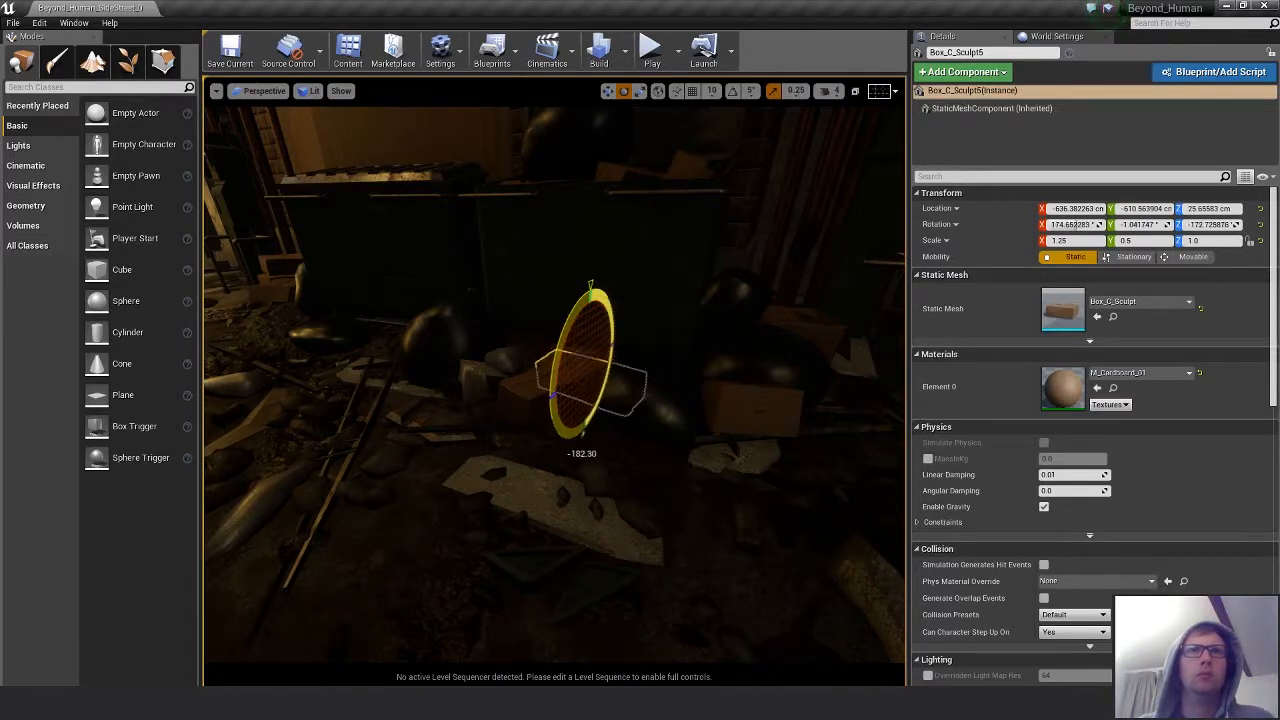
left_click_drag(583, 434, 510, 421)
scroll(636, 421, "up", 3)
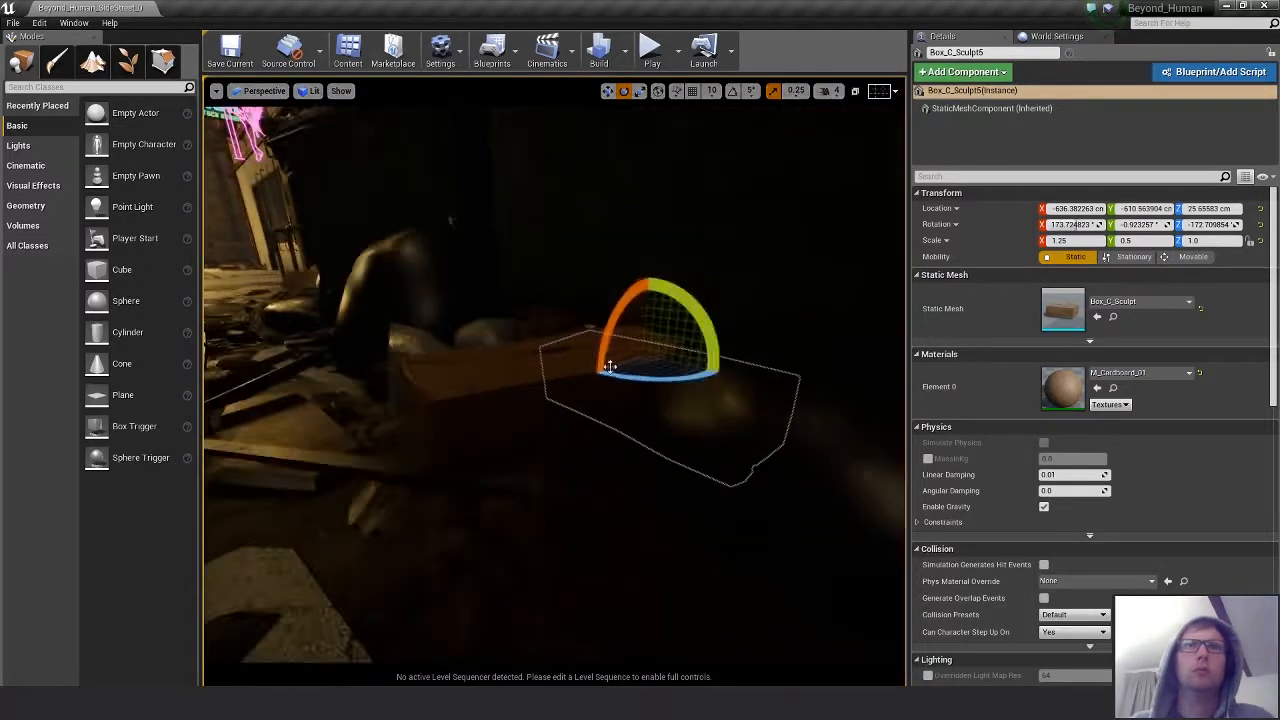
Raise the flipped box above the lower one to about X -638, Y -607, Z 56 cm, rotated about 165° around X and 176° around Z.
key("w")
left_click_drag(645, 350, 637, 186)
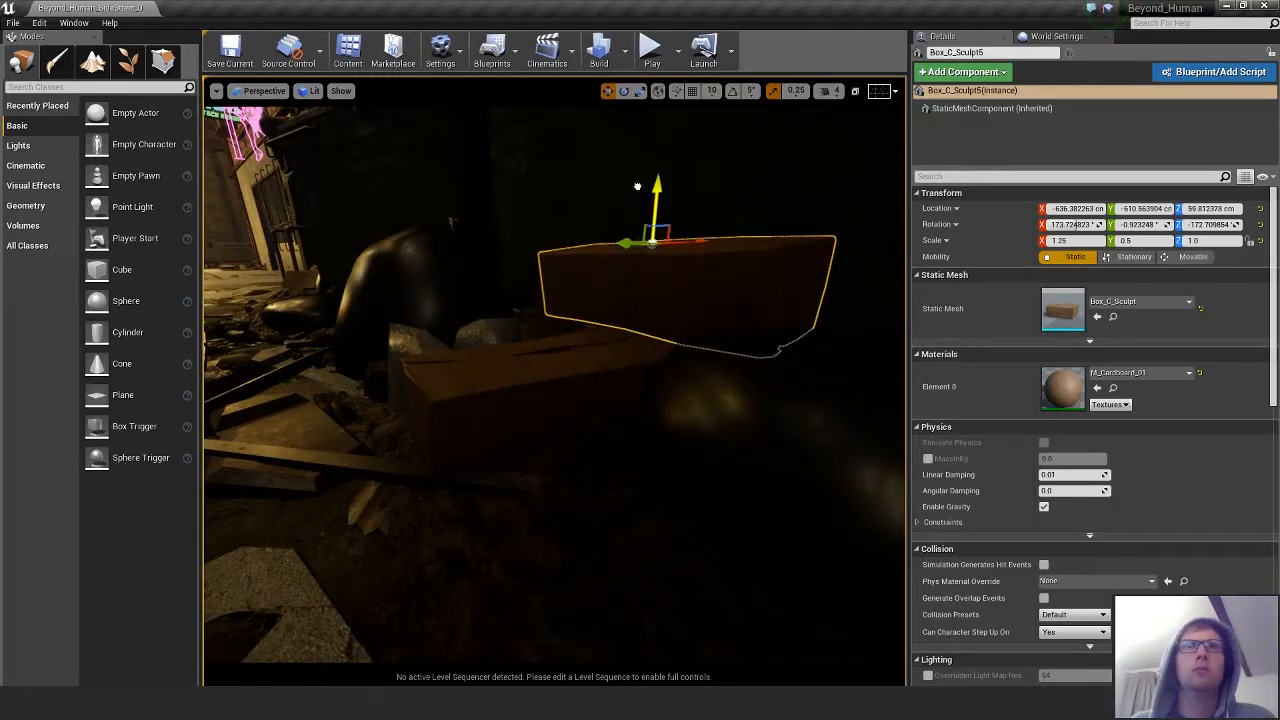
key("e")
left_click_drag(682, 274, 726, 338, "alt")
left_click_drag(668, 250, 718, 247)
left_click_drag(645, 290, 618, 281, "alt")
key("w")
left_click_drag(659, 243, 758, 347)
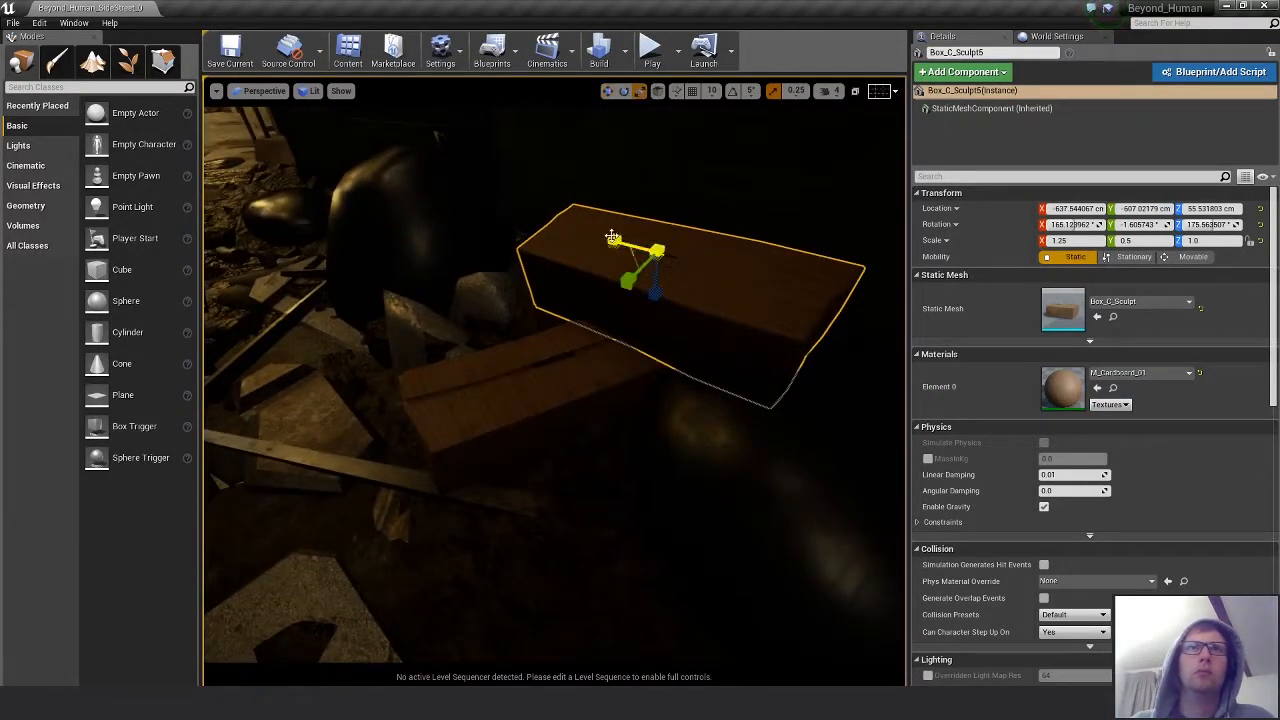
Shorten the upper cardboard box to X scale 1.0, deselect it, and check the dumpster area from farther down the alley.
left_click_drag(615, 241, 630, 245)
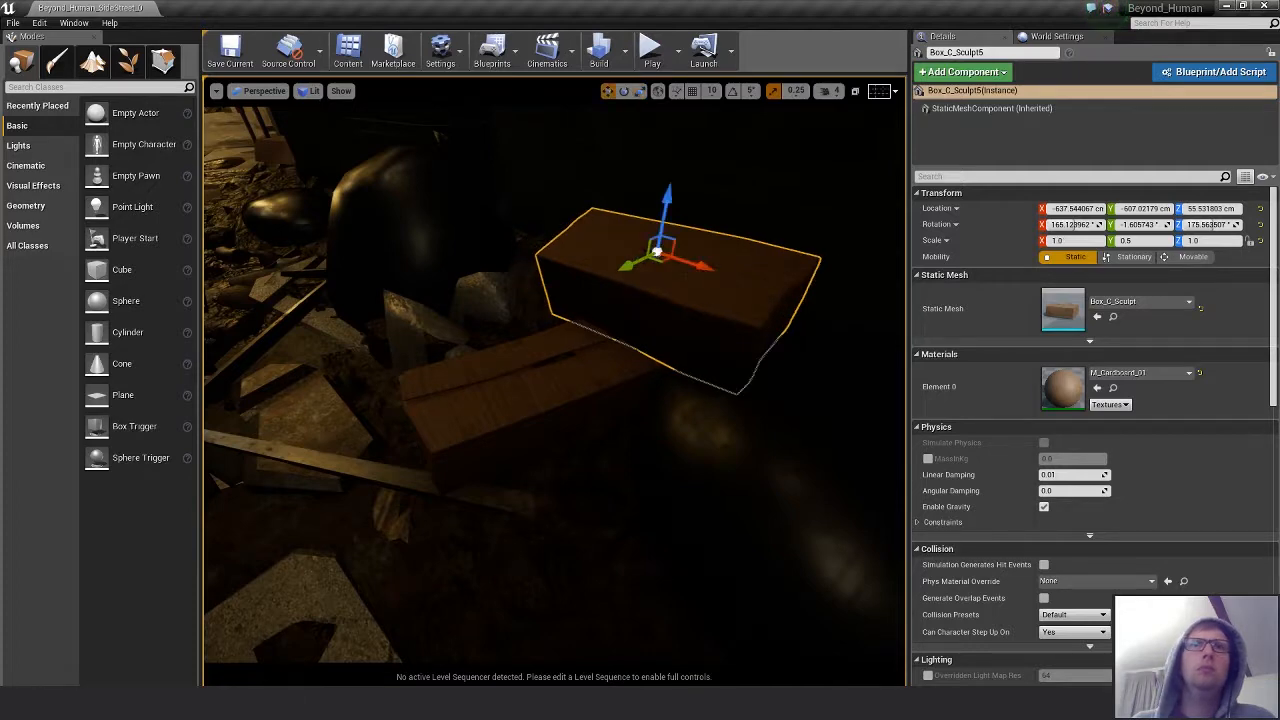
key("Escape")
key("s")
right_click_drag(704, 266, 622, 176)
key("s")
mouse_move(710, 388)
middle_mouse_down()
mouse_move(722, 391)
mouse_move(704, 396)
middle_mouse_up()
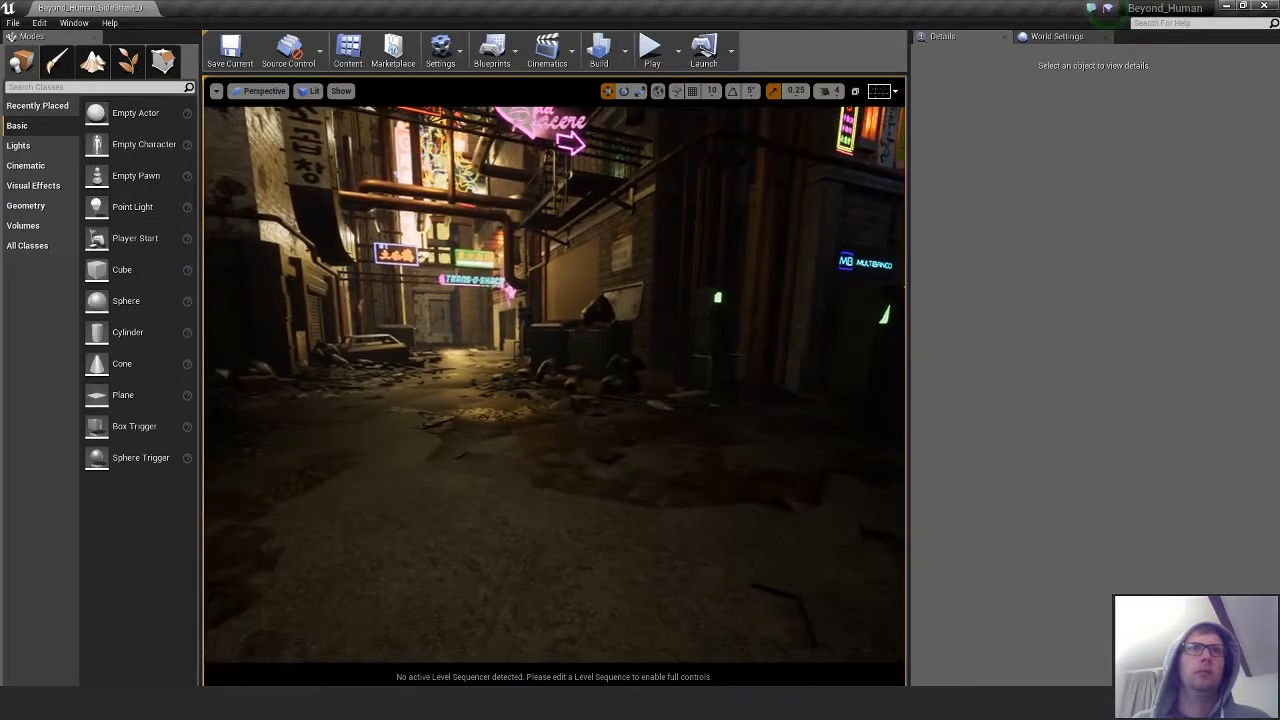